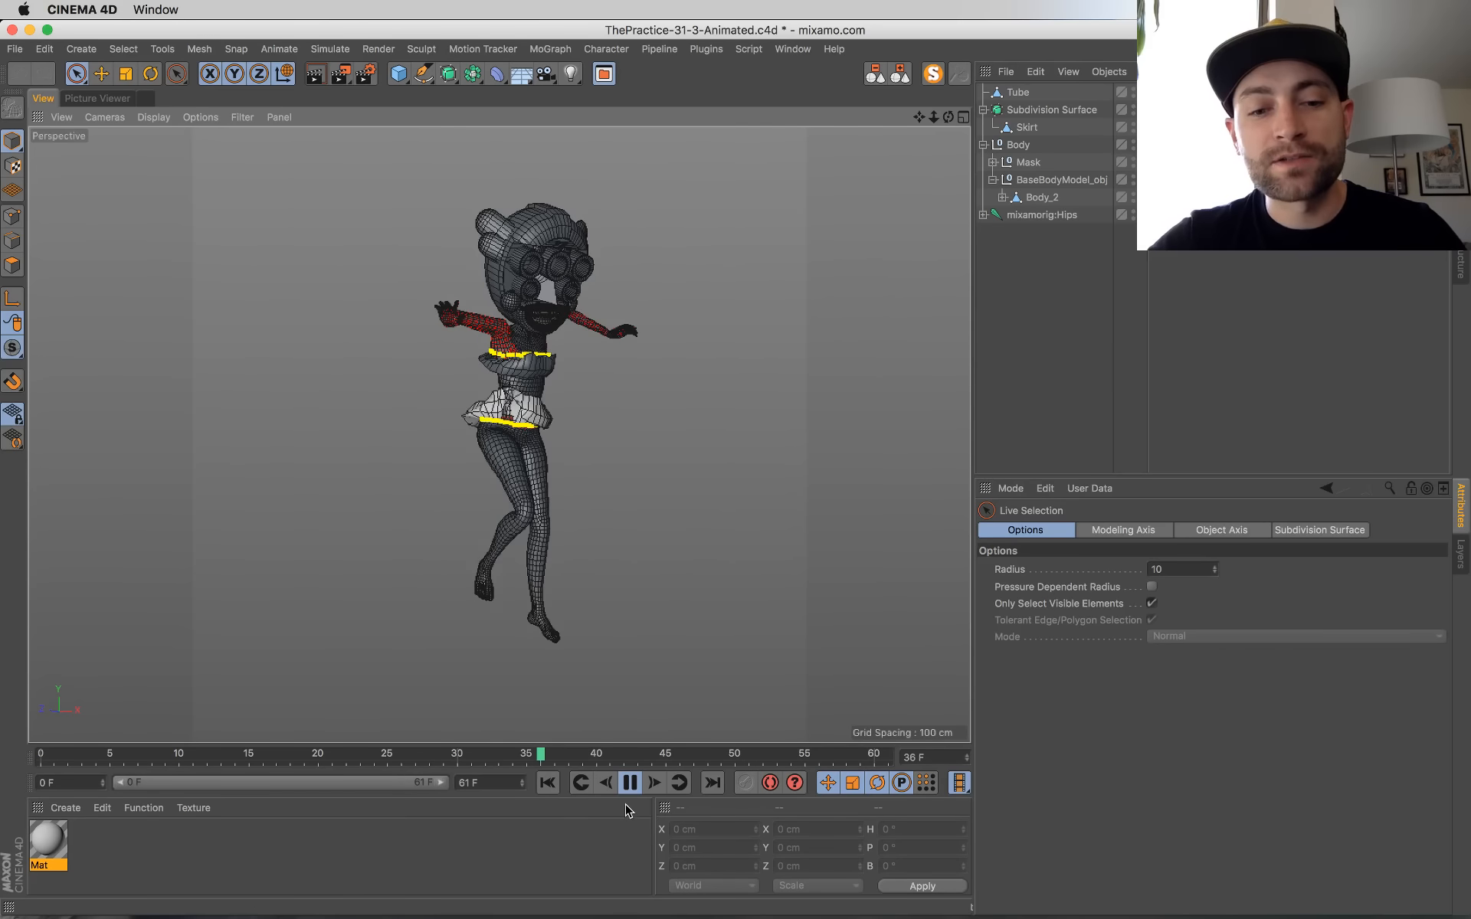
Step: Stop the animation playback and return the timeline to frame 0
{"action": "left_click", "coordinate": [630, 782]}
{"action": "left_click", "coordinate": [554, 779]}
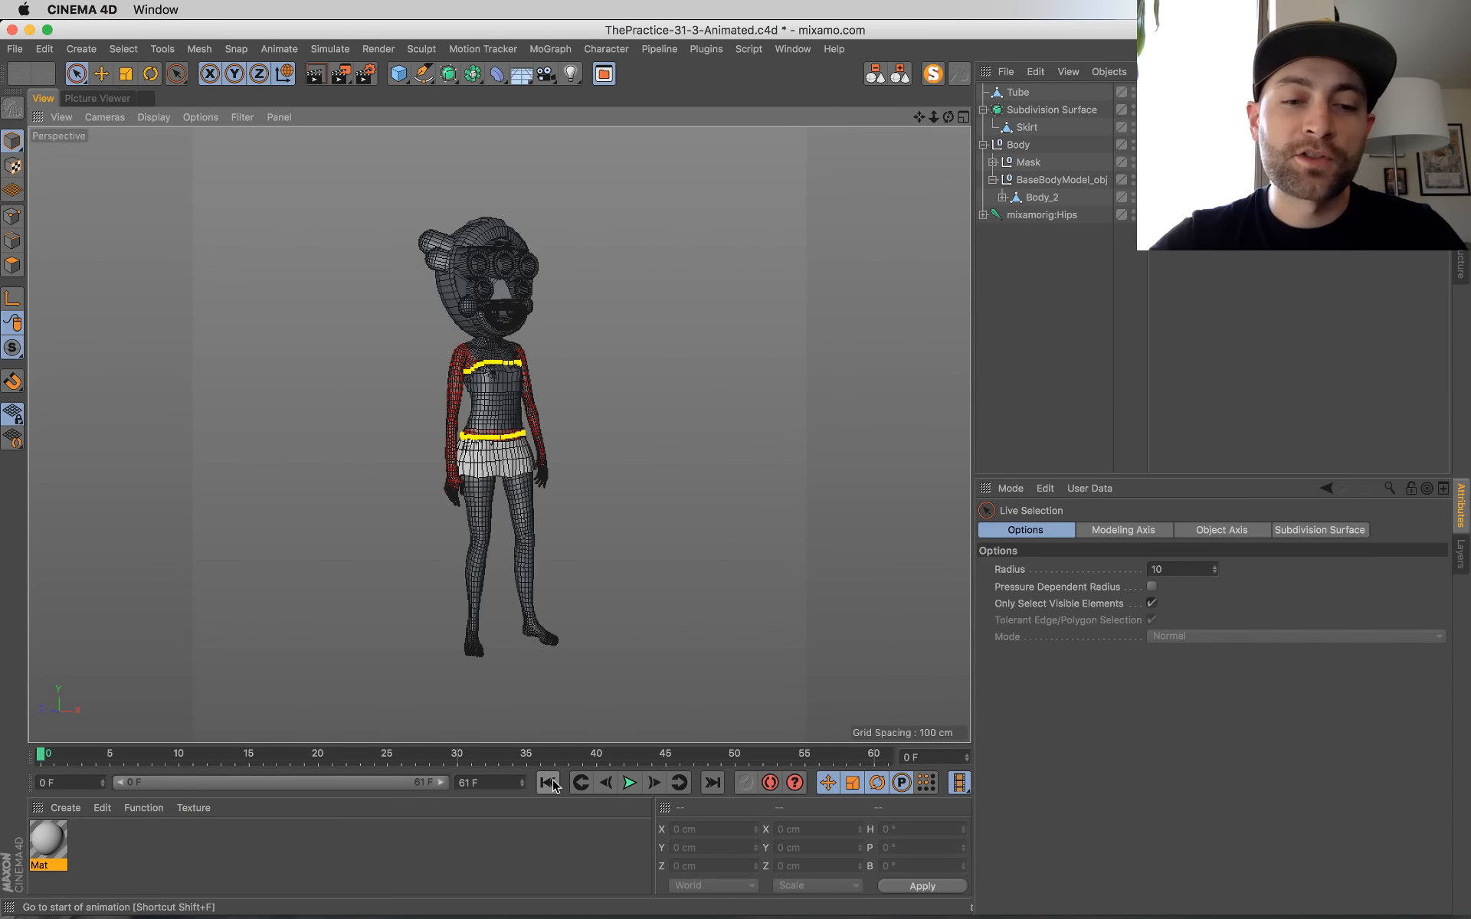
{"action": "left_click_drag", "start_coordinate": [596, 674], "coordinate": [501, 631], "text": "alt"}
{"action": "middle_click_drag", "start_coordinate": [501, 635], "coordinate": [523, 588], "text": "alt"}
{"action": "left_click_drag", "start_coordinate": [553, 344], "coordinate": [407, 503], "text": "alt"}
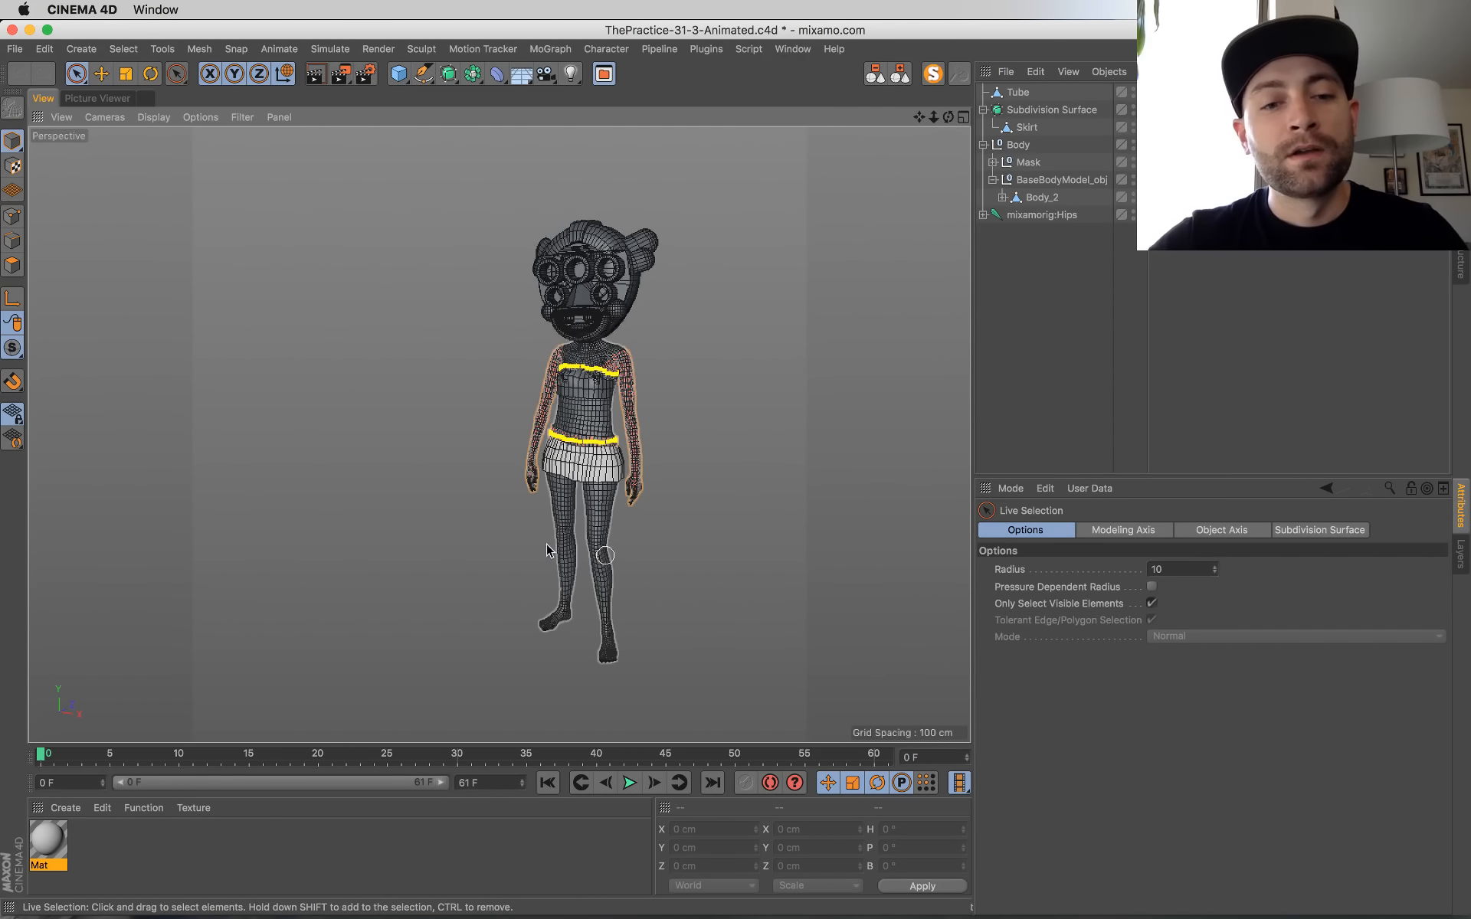
{"action": "left_click_drag", "start_coordinate": [491, 535], "coordinate": [538, 609], "text": "alt"}
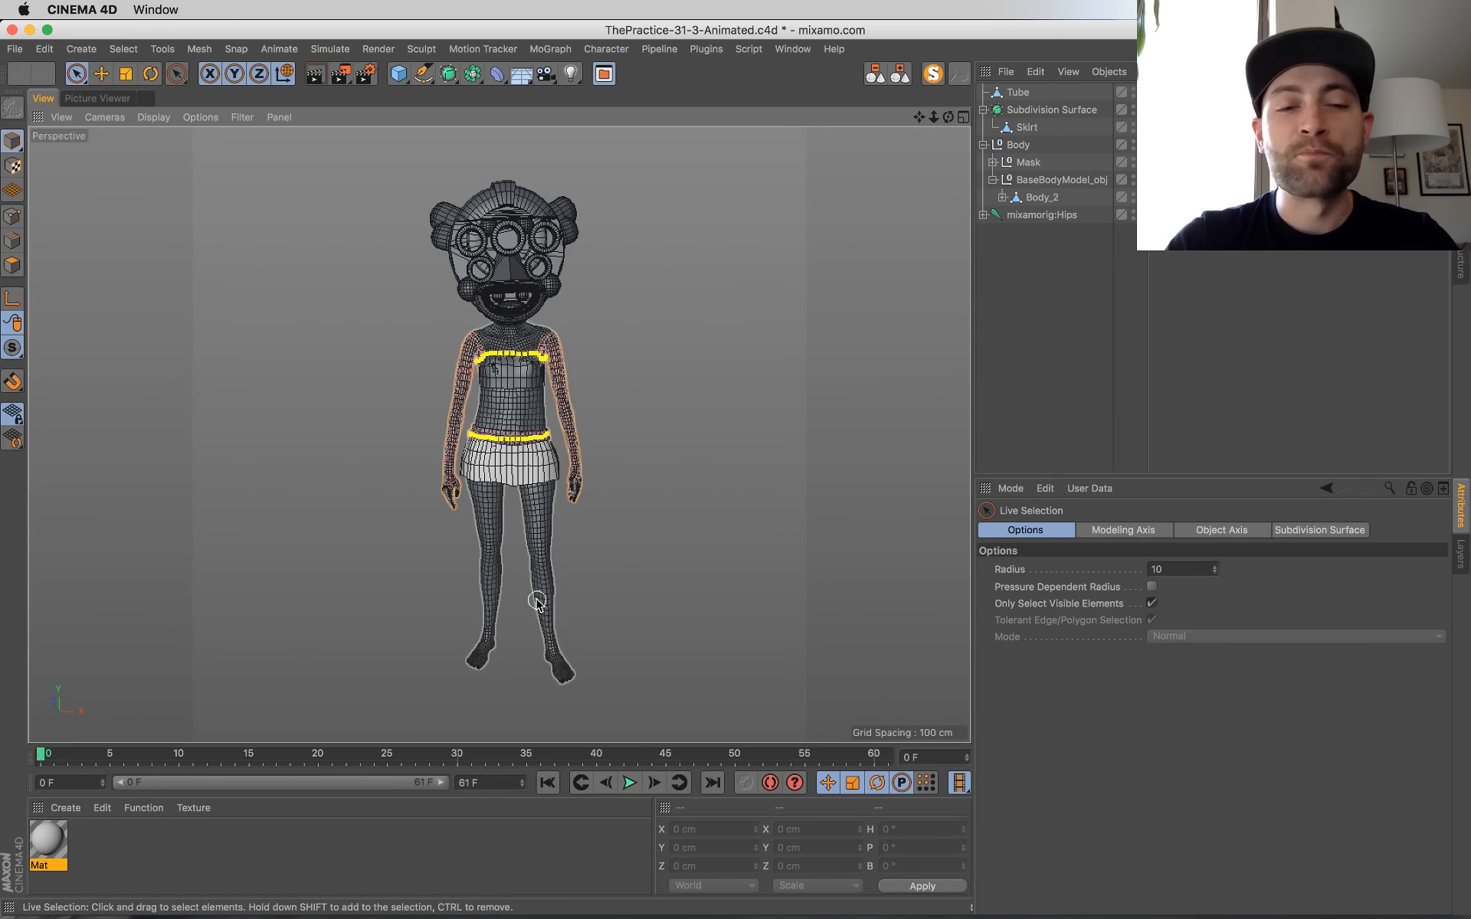
Step: Switch to the YouTube live chat window in Chrome to check for messages, and return to the Cinema 4D scene
{"action": "mouse_move", "coordinate": [0, 0]}
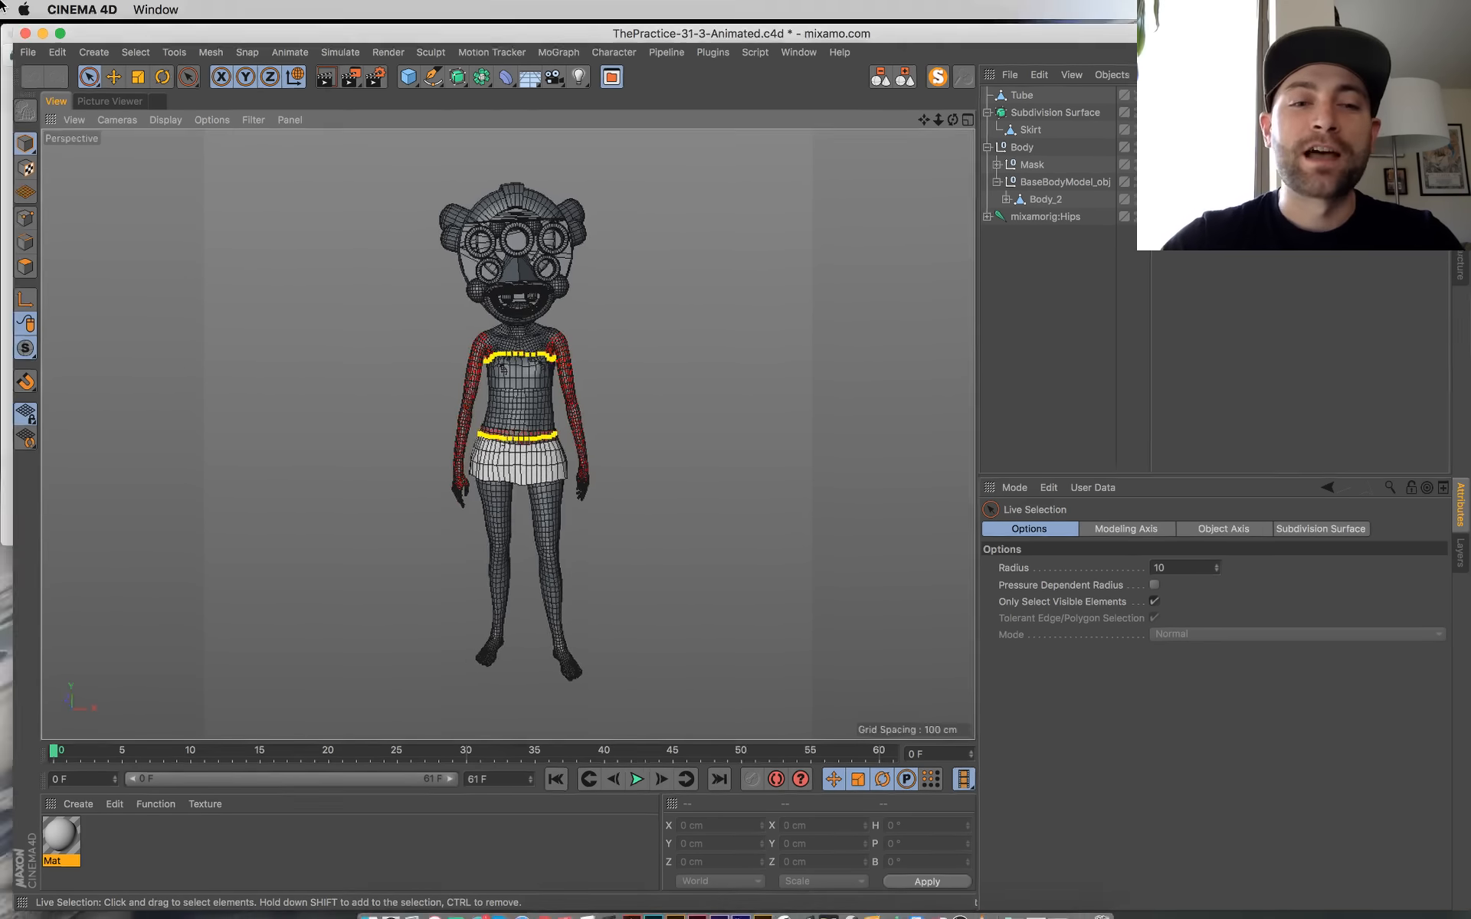
{"action": "left_click", "coordinate": [860, 405]}
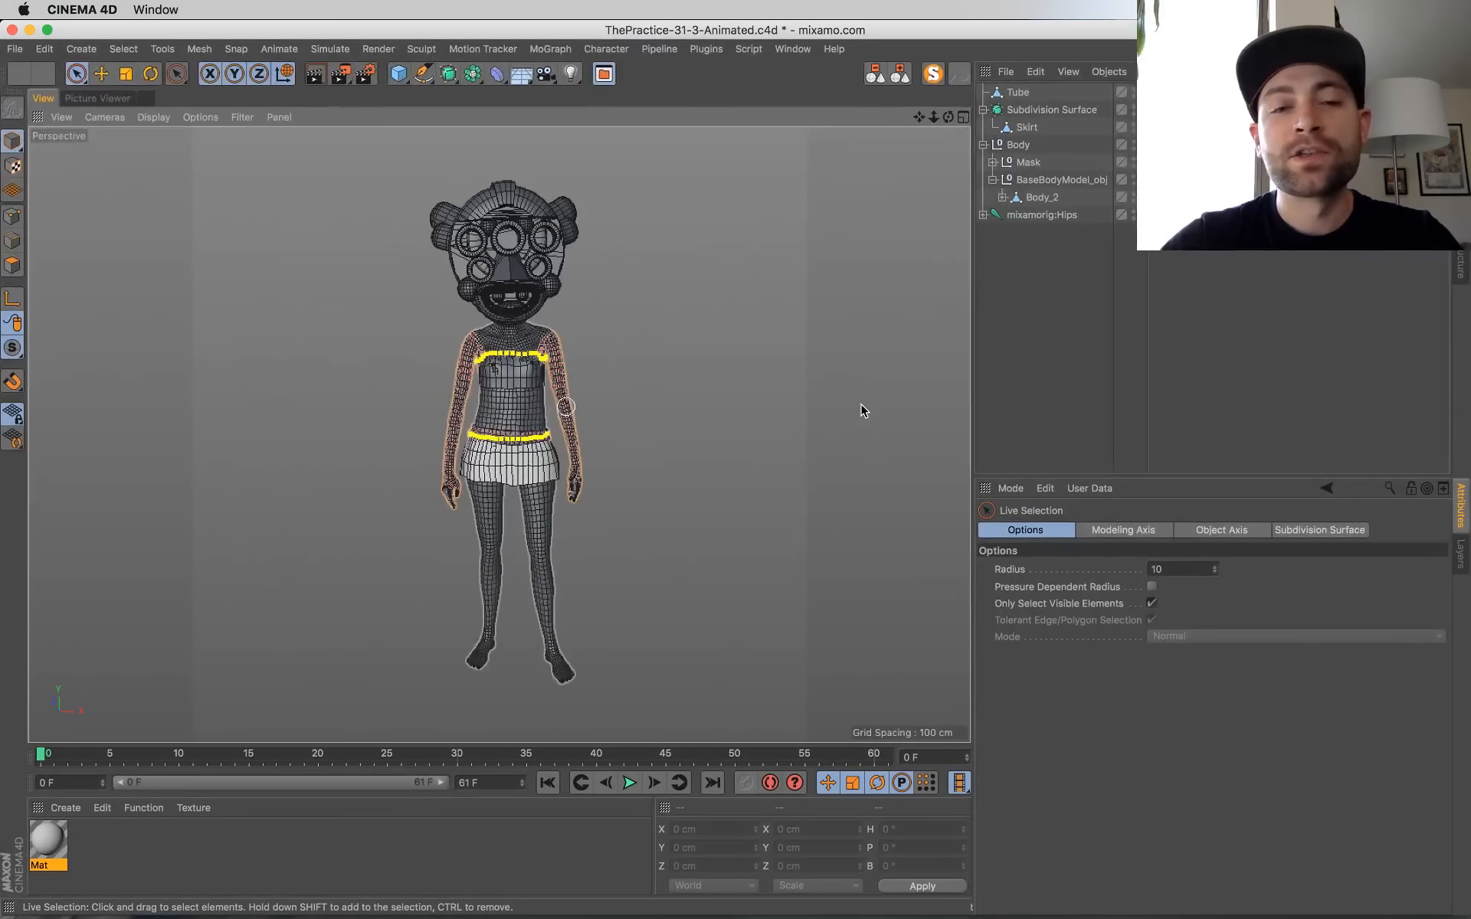
{"action": "left_click_drag", "start_coordinate": [691, 633], "coordinate": [786, 628], "text": "alt"}
{"action": "mouse_move", "coordinate": [0, 0]}
{"action": "left_click", "coordinate": [133, 368]}
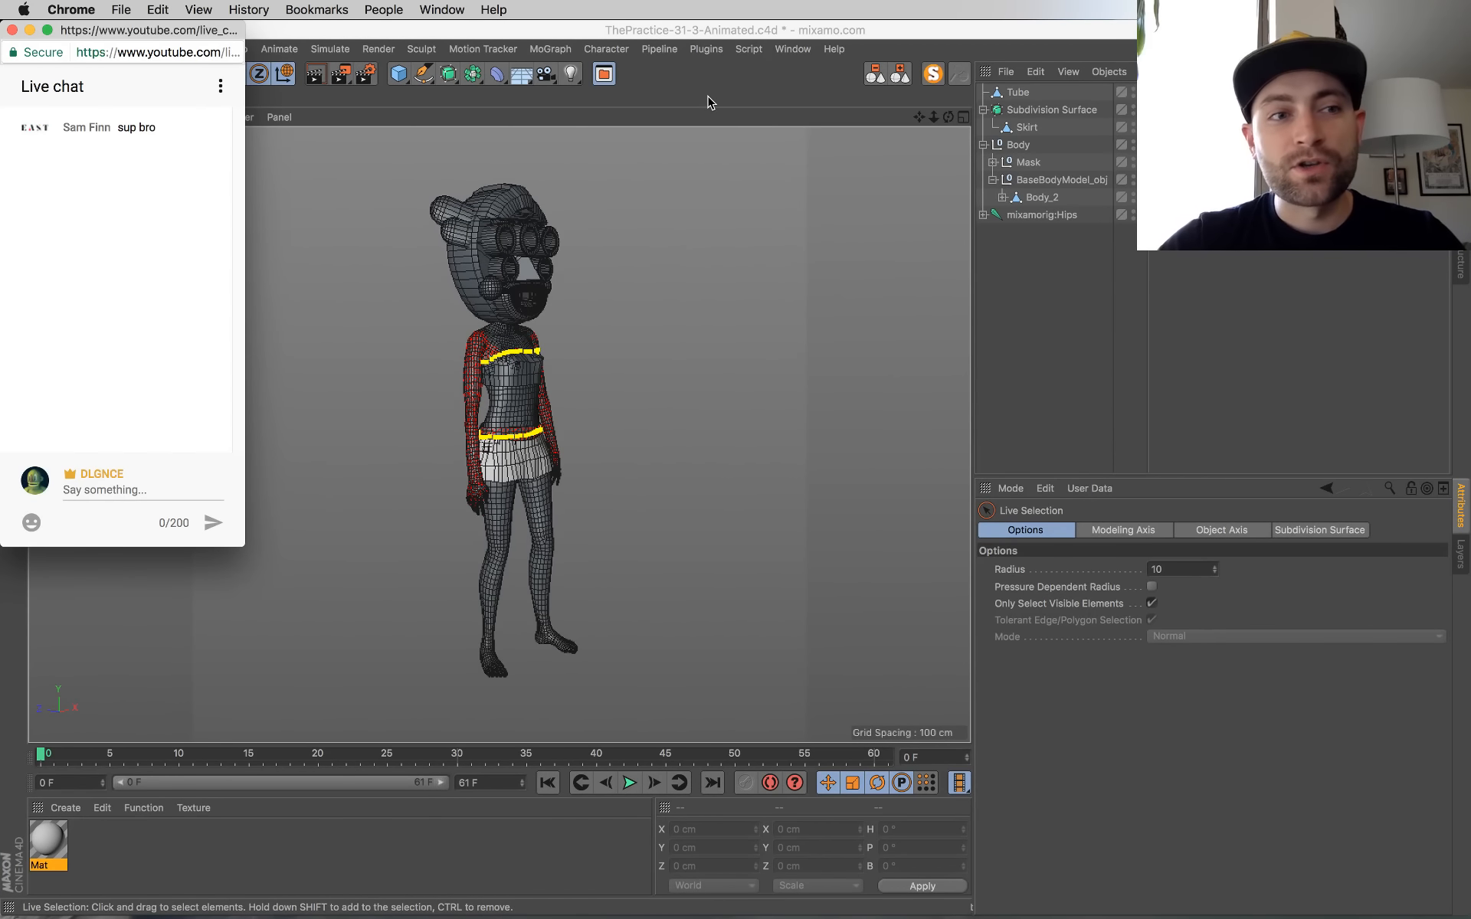
{"action": "mouse_move", "coordinate": [0, 0]}
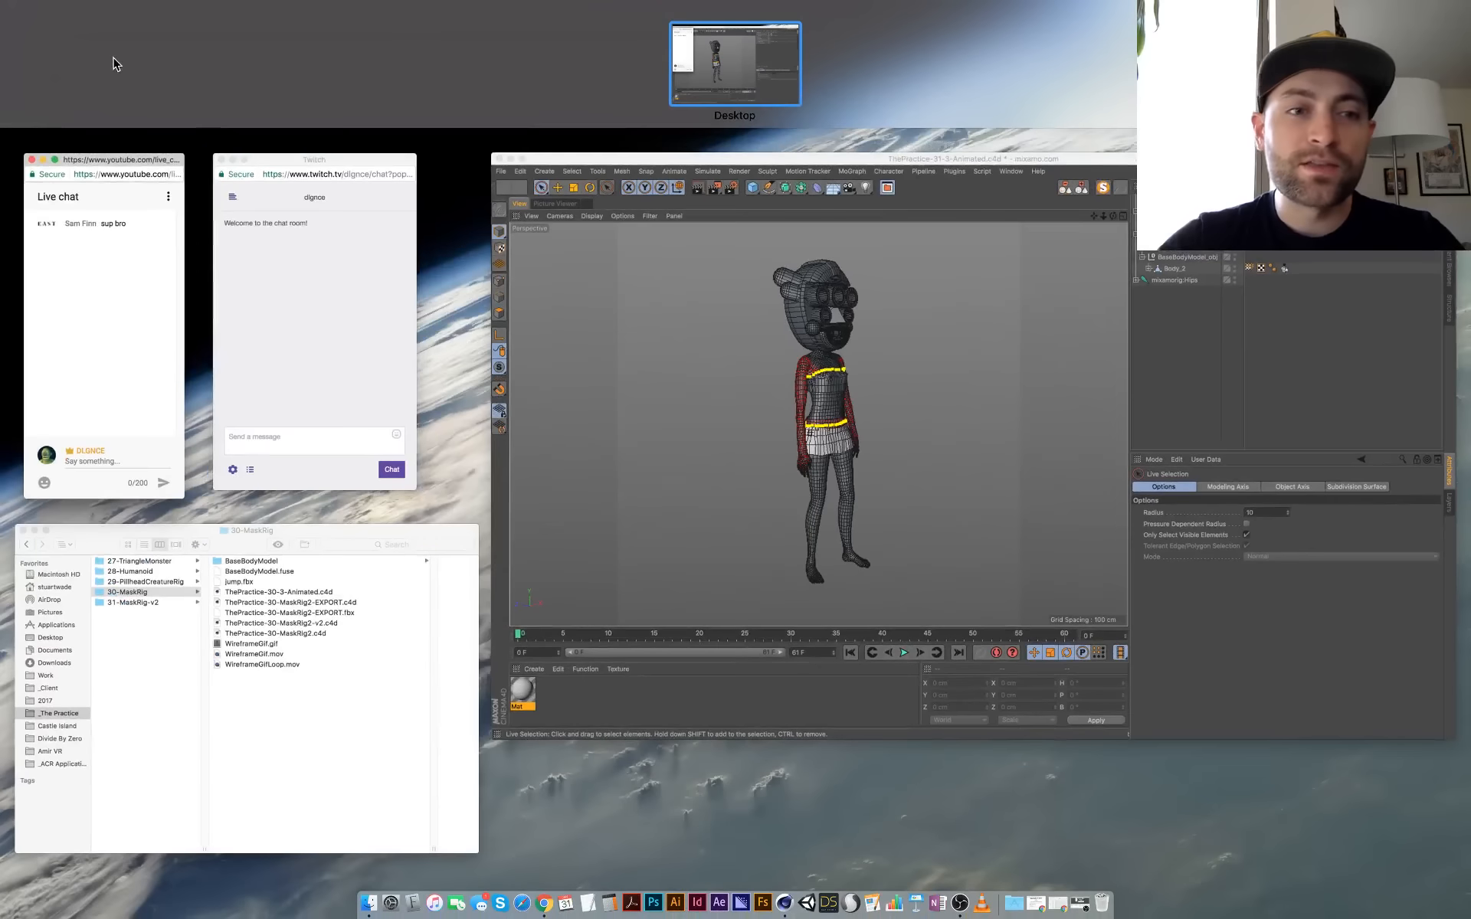
{"action": "left_click", "coordinate": [753, 466]}
Step: Examine the masked character's whole body from several angles
{"action": "left_click_drag", "start_coordinate": [498, 437], "coordinate": [466, 519], "text": "alt"}
{"action": "scroll", "coordinate": [430, 427], "scroll_direction": "up", "scroll_amount": 4}
{"action": "mouse_move", "coordinate": [590, 529]}
{"action": "left_mouse_down", "text": "alt"}
{"action": "mouse_move", "coordinate": [476, 590]}
{"action": "mouse_move", "coordinate": [613, 545]}
{"action": "left_mouse_up", "text": "alt"}
{"action": "scroll", "coordinate": [613, 546], "scroll_direction": "down", "scroll_amount": 5}
{"action": "middle_click_drag", "start_coordinate": [614, 541], "coordinate": [525, 486], "text": "alt"}
{"action": "scroll", "coordinate": [476, 473], "scroll_direction": "up", "scroll_amount": 3}
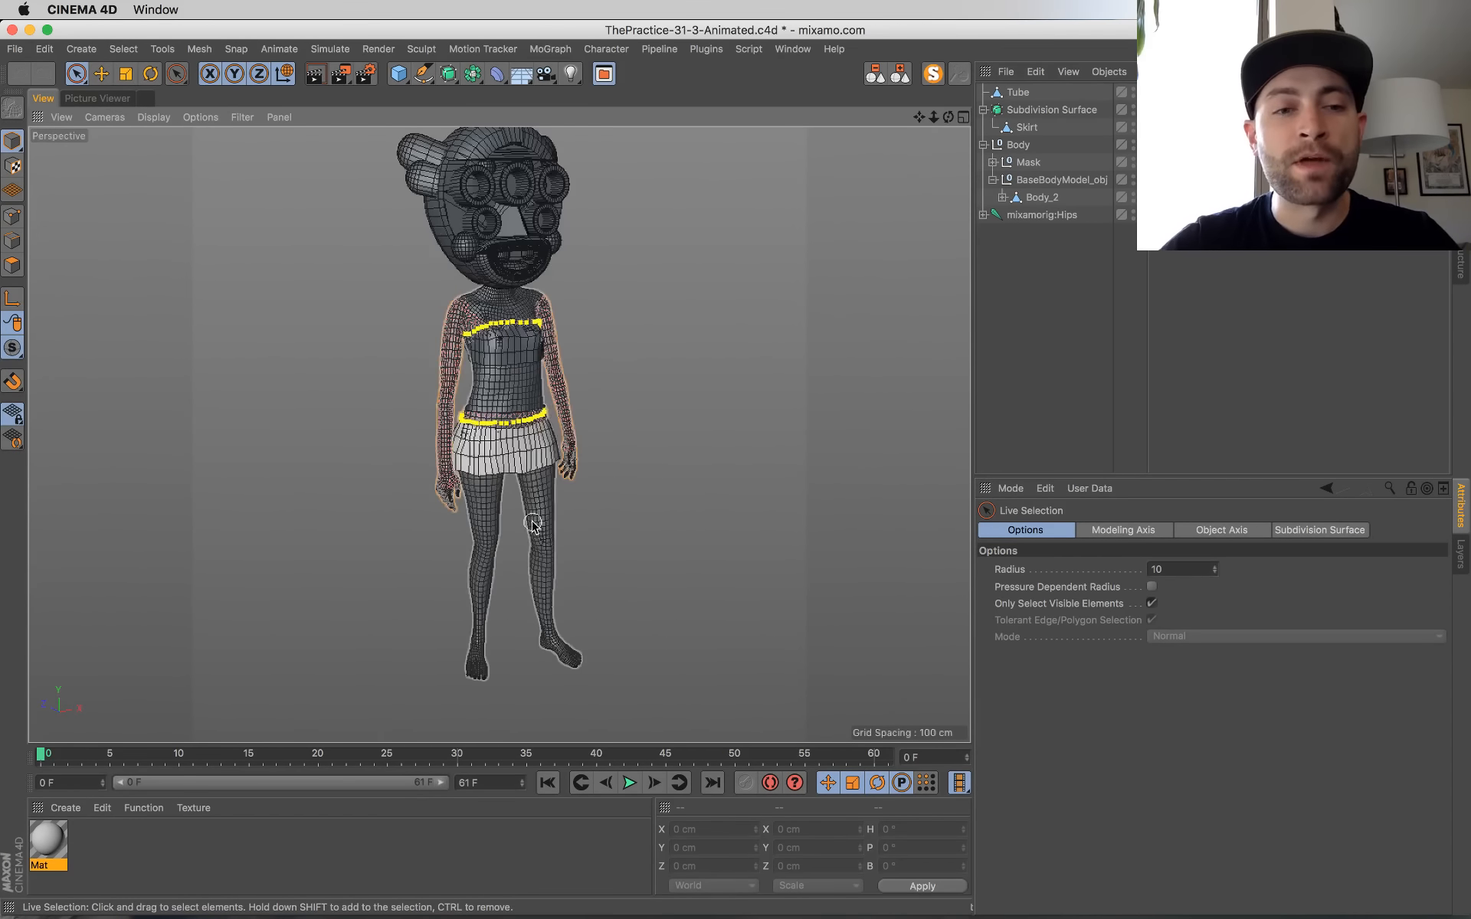
{"action": "left_click_drag", "start_coordinate": [524, 515], "coordinate": [462, 498], "text": "alt"}
{"action": "middle_click_drag", "start_coordinate": [461, 498], "coordinate": [466, 513], "text": "alt"}
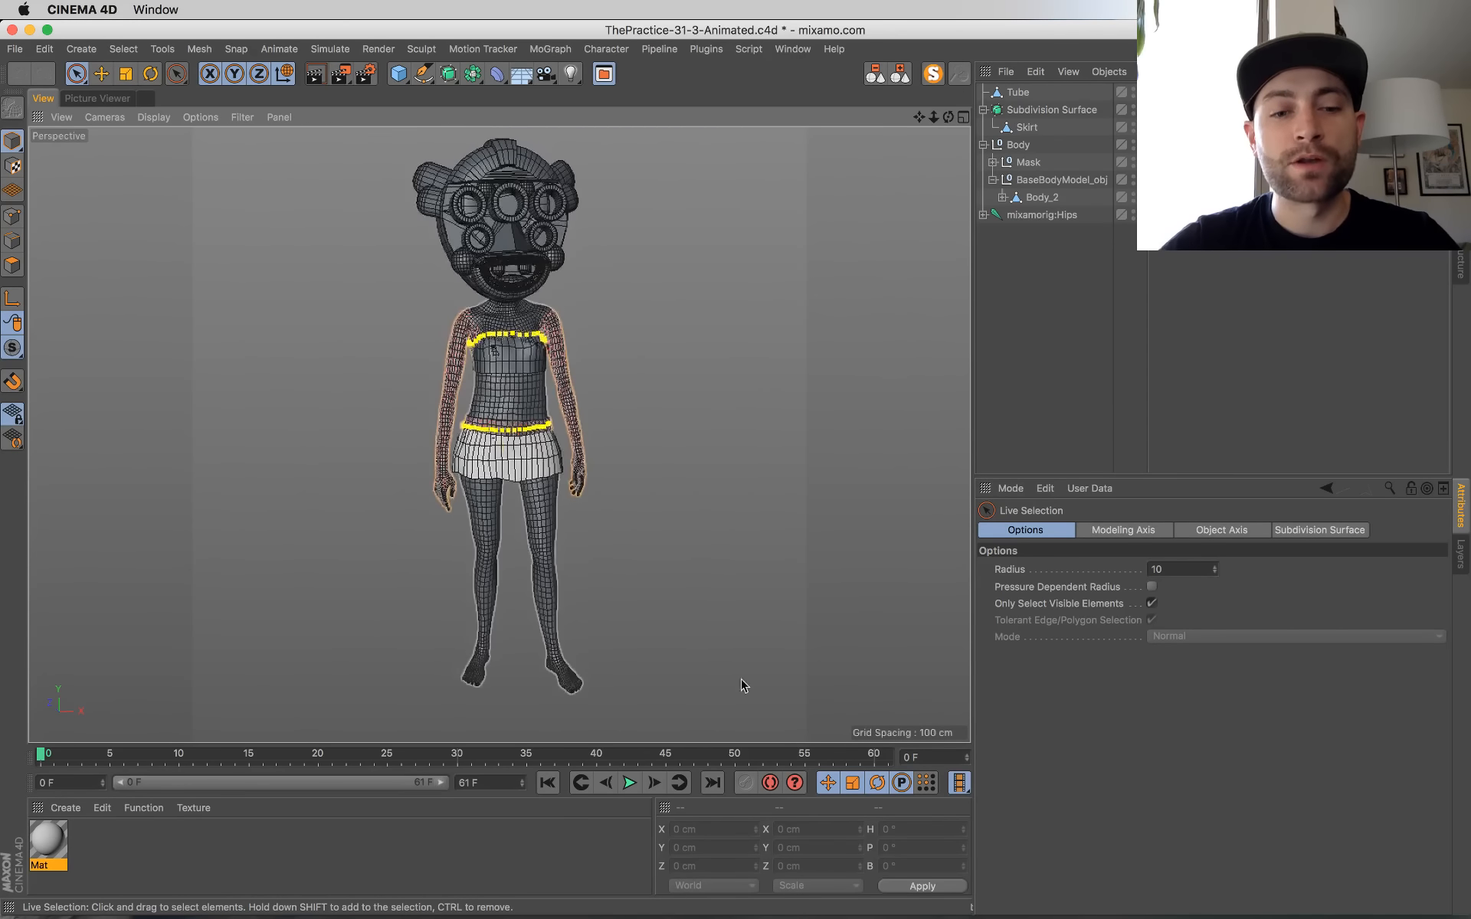
Step: Play the character animation, stop it and rewind to frame 0
{"action": "left_click", "coordinate": [626, 780]}
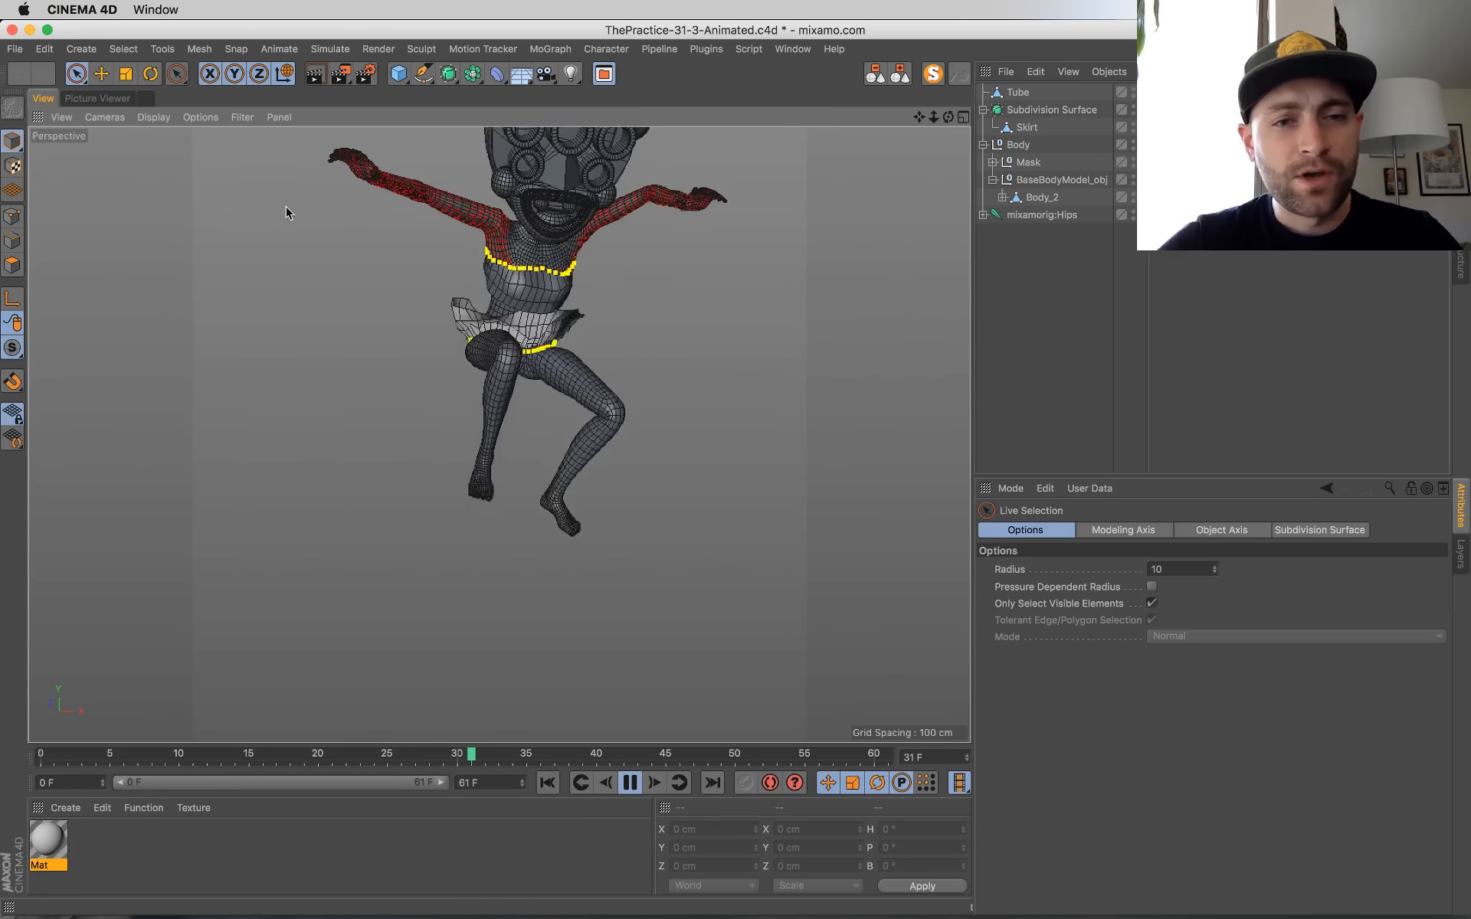
{"action": "left_click", "coordinate": [629, 783]}
{"action": "left_click", "coordinate": [547, 782]}
Step: Select the mask's head shell object and switch to editing its points
{"action": "left_click_drag", "start_coordinate": [624, 250], "coordinate": [763, 312], "text": "alt"}
{"action": "left_click", "coordinate": [473, 207]}
{"action": "left_click_drag", "start_coordinate": [665, 306], "coordinate": [903, 322], "text": "alt"}
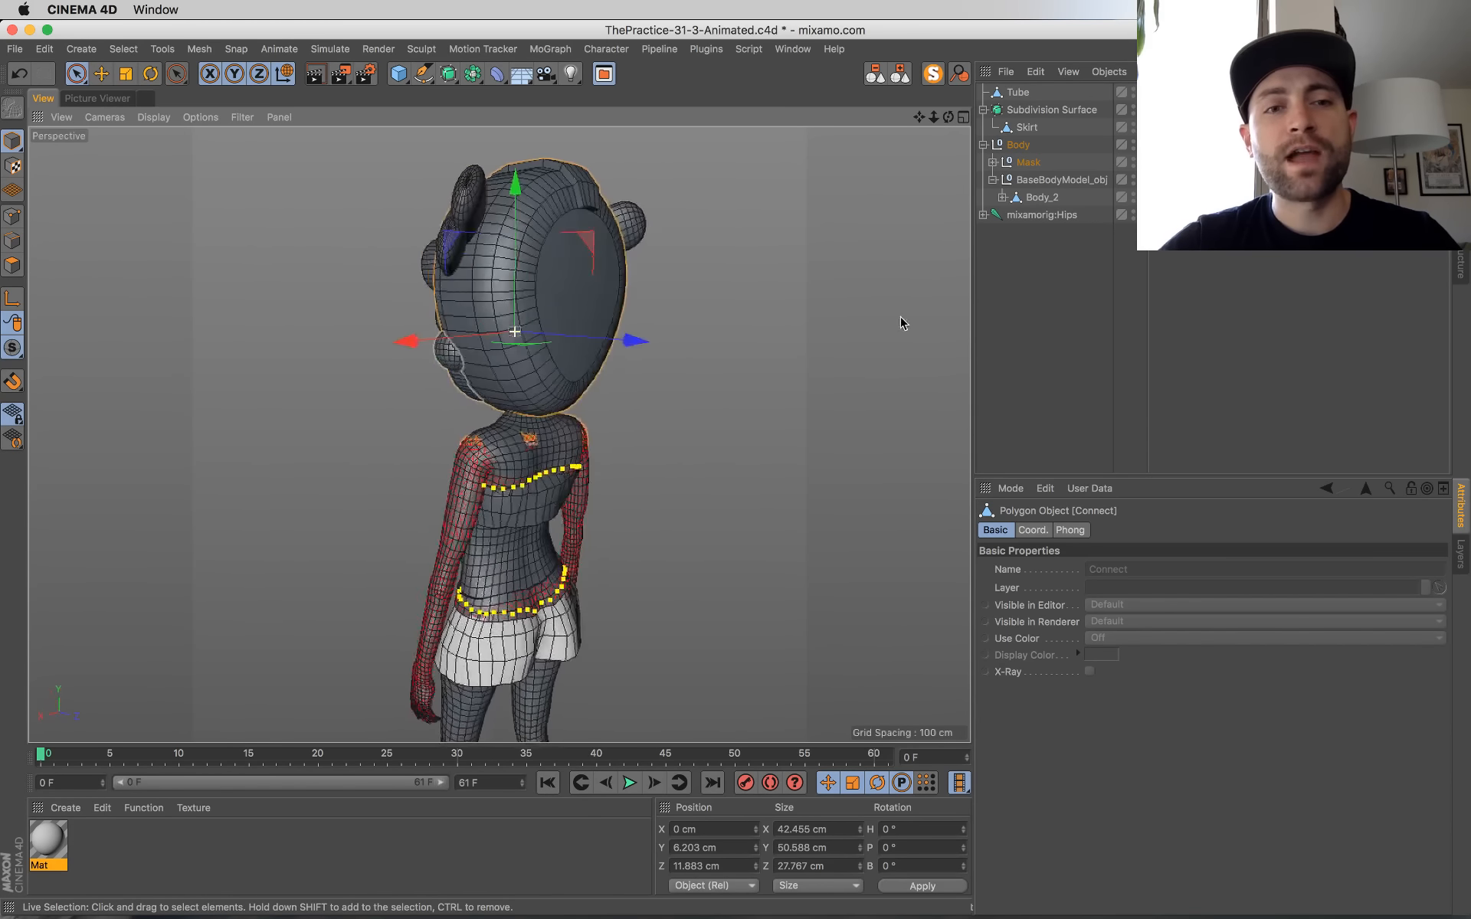
{"action": "middle_click_drag", "start_coordinate": [594, 360], "coordinate": [580, 455], "text": "alt"}
{"action": "left_click_drag", "start_coordinate": [580, 460], "coordinate": [537, 521], "text": "alt"}
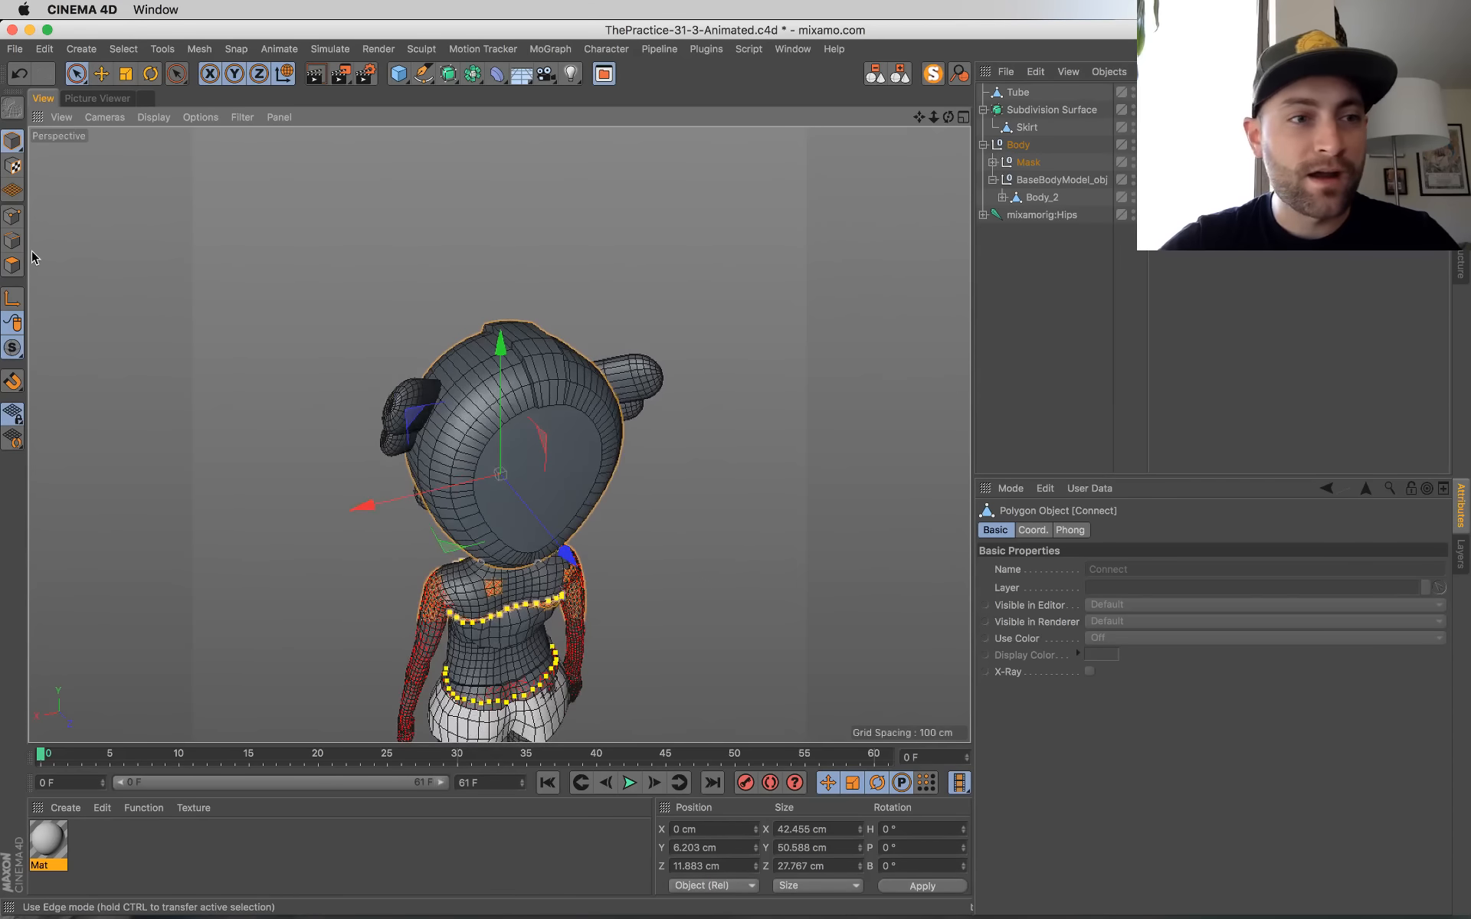
{"action": "left_click", "coordinate": [13, 217]}
Step: Select alternating points rows on the front and top of the head shell, on one side of the central crest
{"action": "left_click_drag", "start_coordinate": [774, 525], "coordinate": [214, 480], "text": "alt"}
{"action": "left_click_drag", "start_coordinate": [691, 498], "coordinate": [491, 316], "text": "alt"}
{"action": "left_click_drag", "start_coordinate": [506, 393], "coordinate": [376, 364], "text": "alt"}
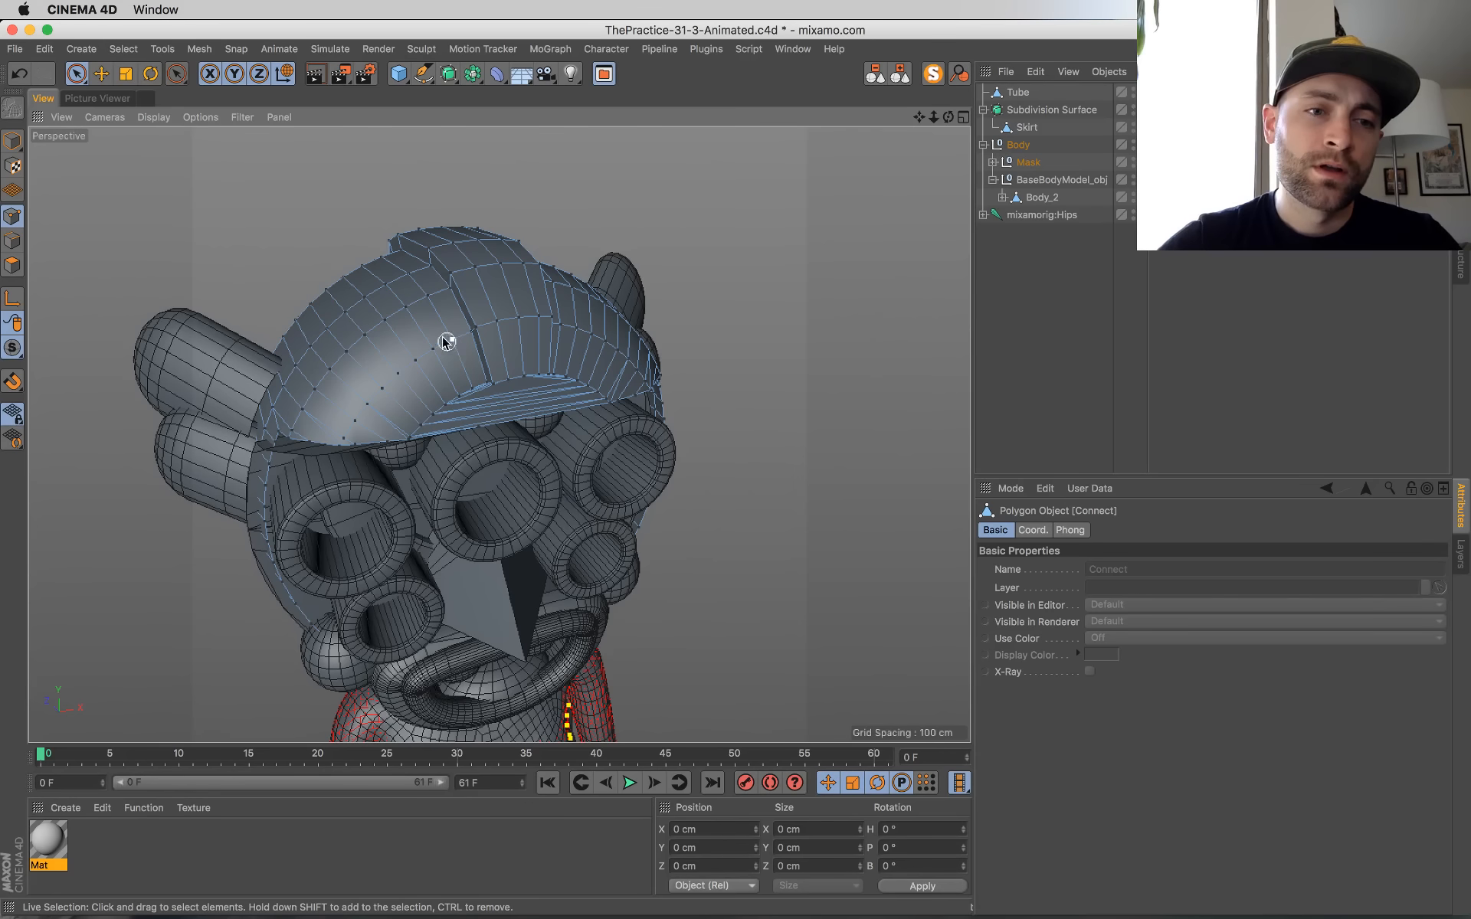
{"action": "left_click_drag", "start_coordinate": [428, 295], "coordinate": [304, 396]}
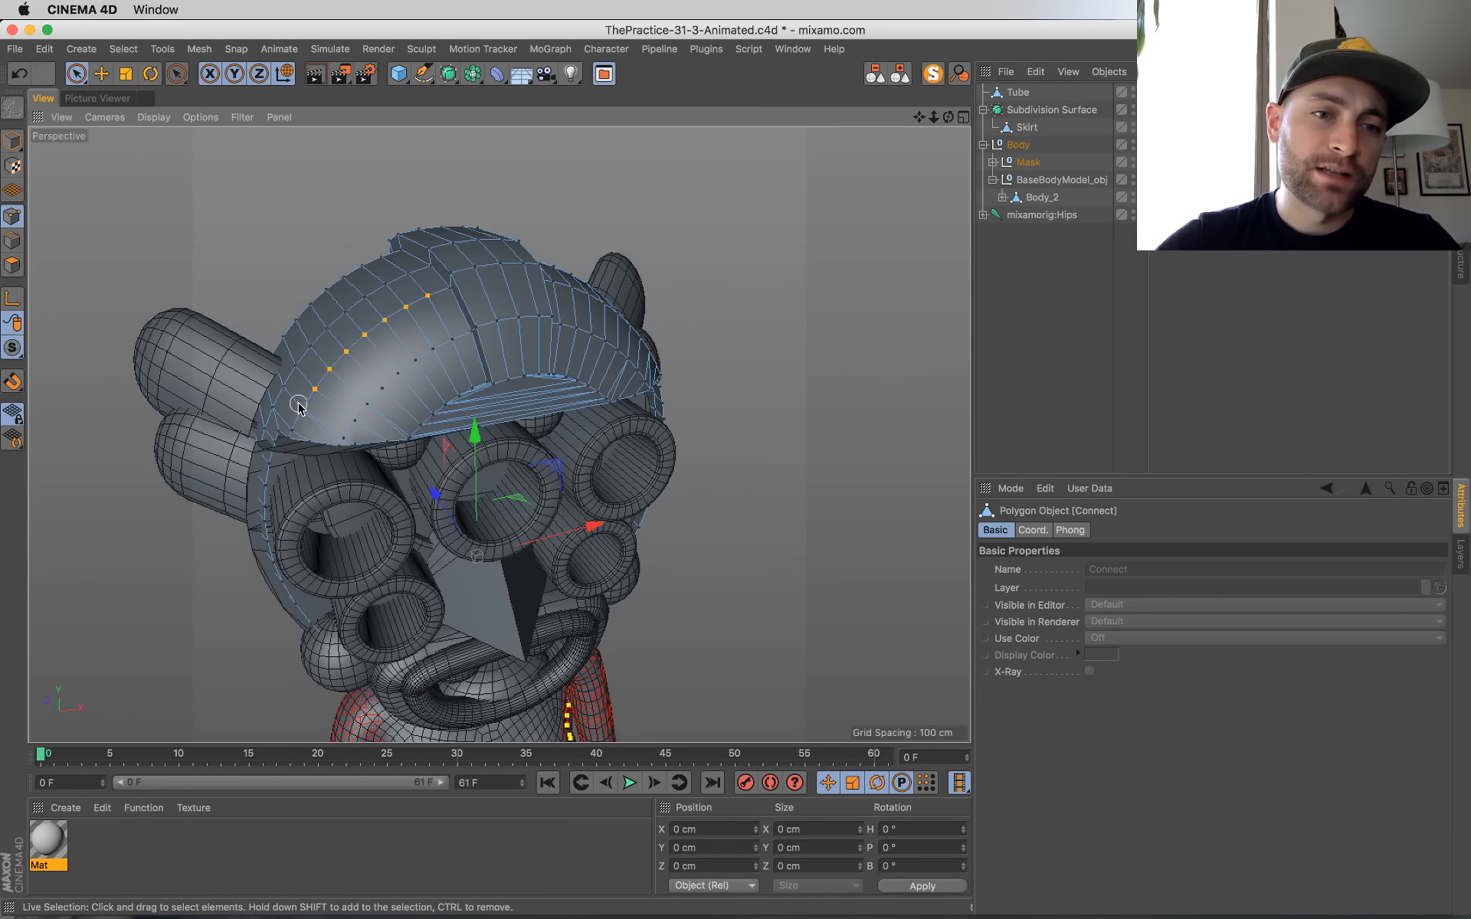
{"action": "mouse_move", "coordinate": [374, 295]}
{"action": "left_mouse_down"}
{"action": "mouse_move", "coordinate": [408, 281]}
{"action": "mouse_move", "coordinate": [483, 384]}
{"action": "mouse_move", "coordinate": [705, 424]}
{"action": "left_mouse_up"}
{"action": "middle_click_drag", "start_coordinate": [461, 432], "coordinate": [718, 442], "text": "alt"}
{"action": "left_click_drag", "start_coordinate": [628, 440], "coordinate": [709, 423], "text": "alt"}
{"action": "key", "text": "super+Tab"}
{"action": "key", "text": "super+Tab"}
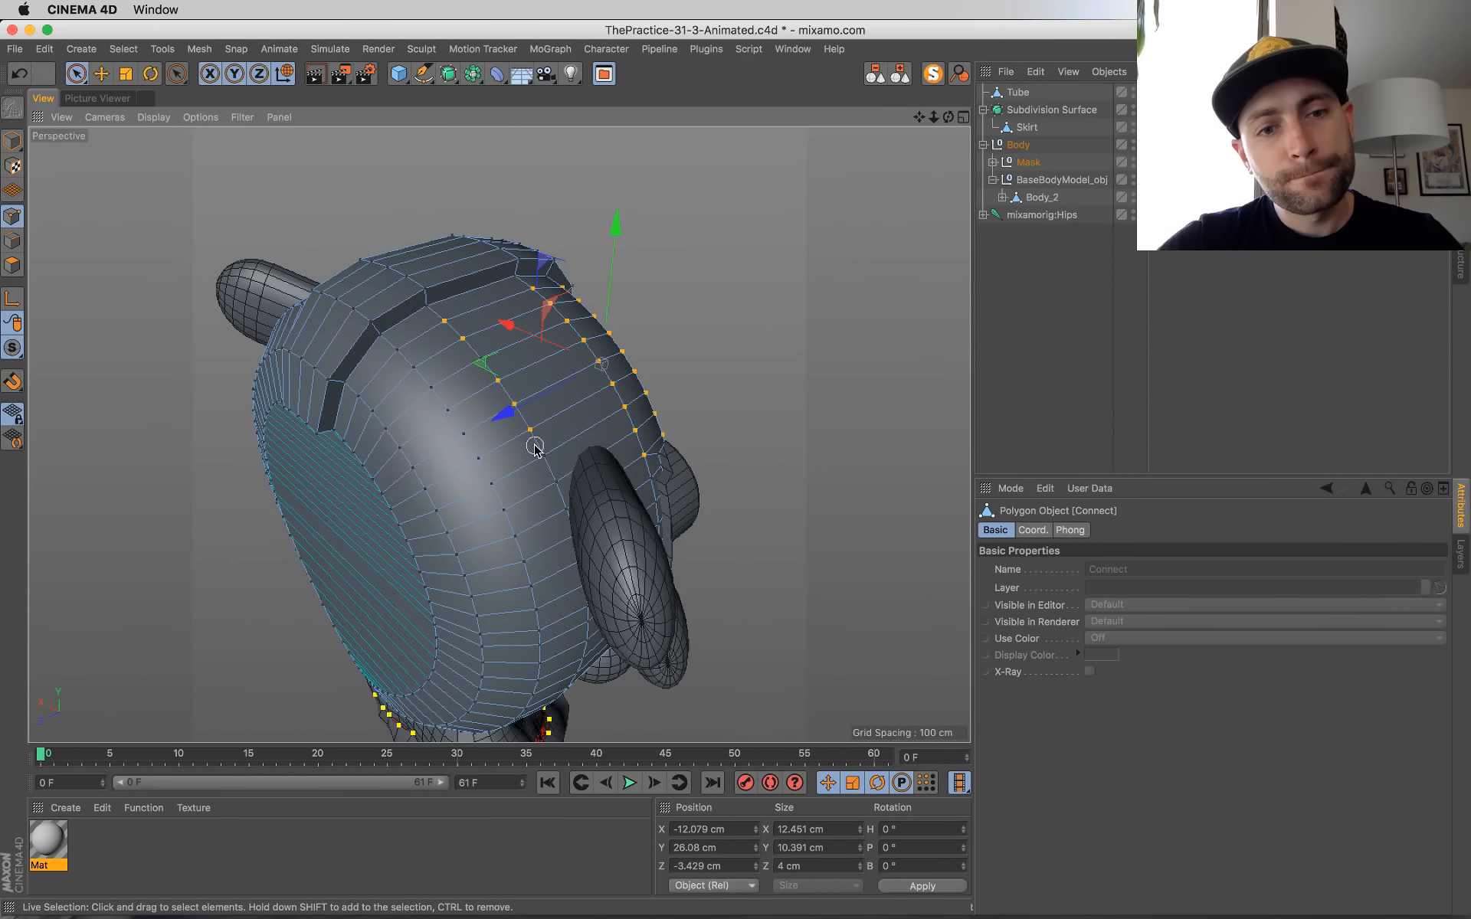
Step: Extend the point selection on the same side of the shell to the rear rows and the flat back's rim
{"action": "left_click_drag", "start_coordinate": [559, 490], "coordinate": [566, 508], "text": "shift"}
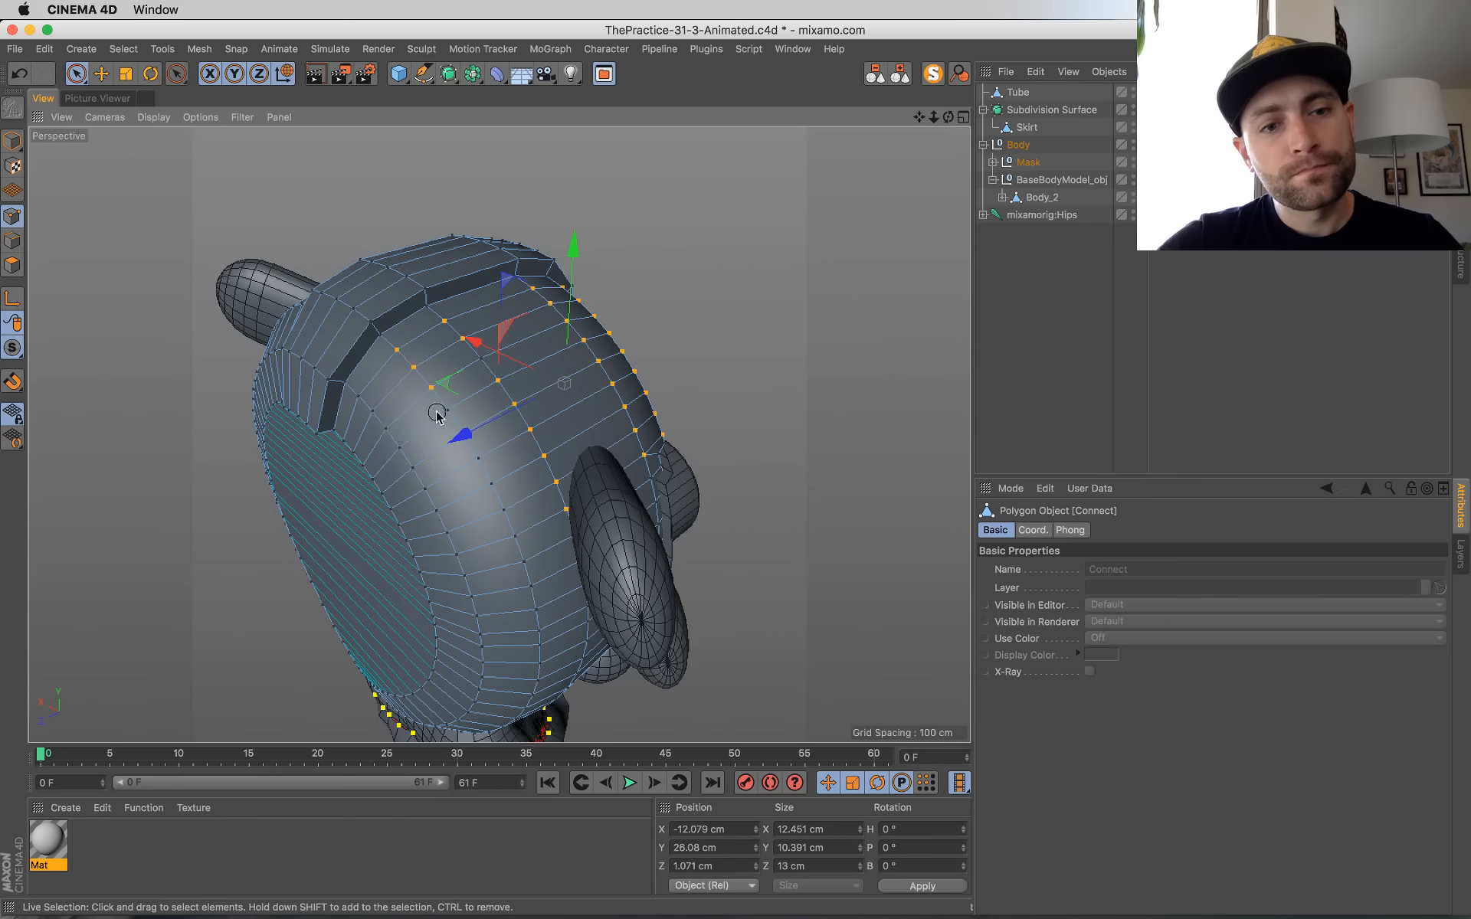
{"action": "mouse_move", "coordinate": [525, 581]}
{"action": "left_mouse_down", "text": "shift"}
{"action": "mouse_move", "coordinate": [532, 612]}
{"action": "mouse_move", "coordinate": [459, 371]}
{"action": "mouse_move", "coordinate": [483, 370]}
{"action": "left_mouse_up", "text": "shift"}
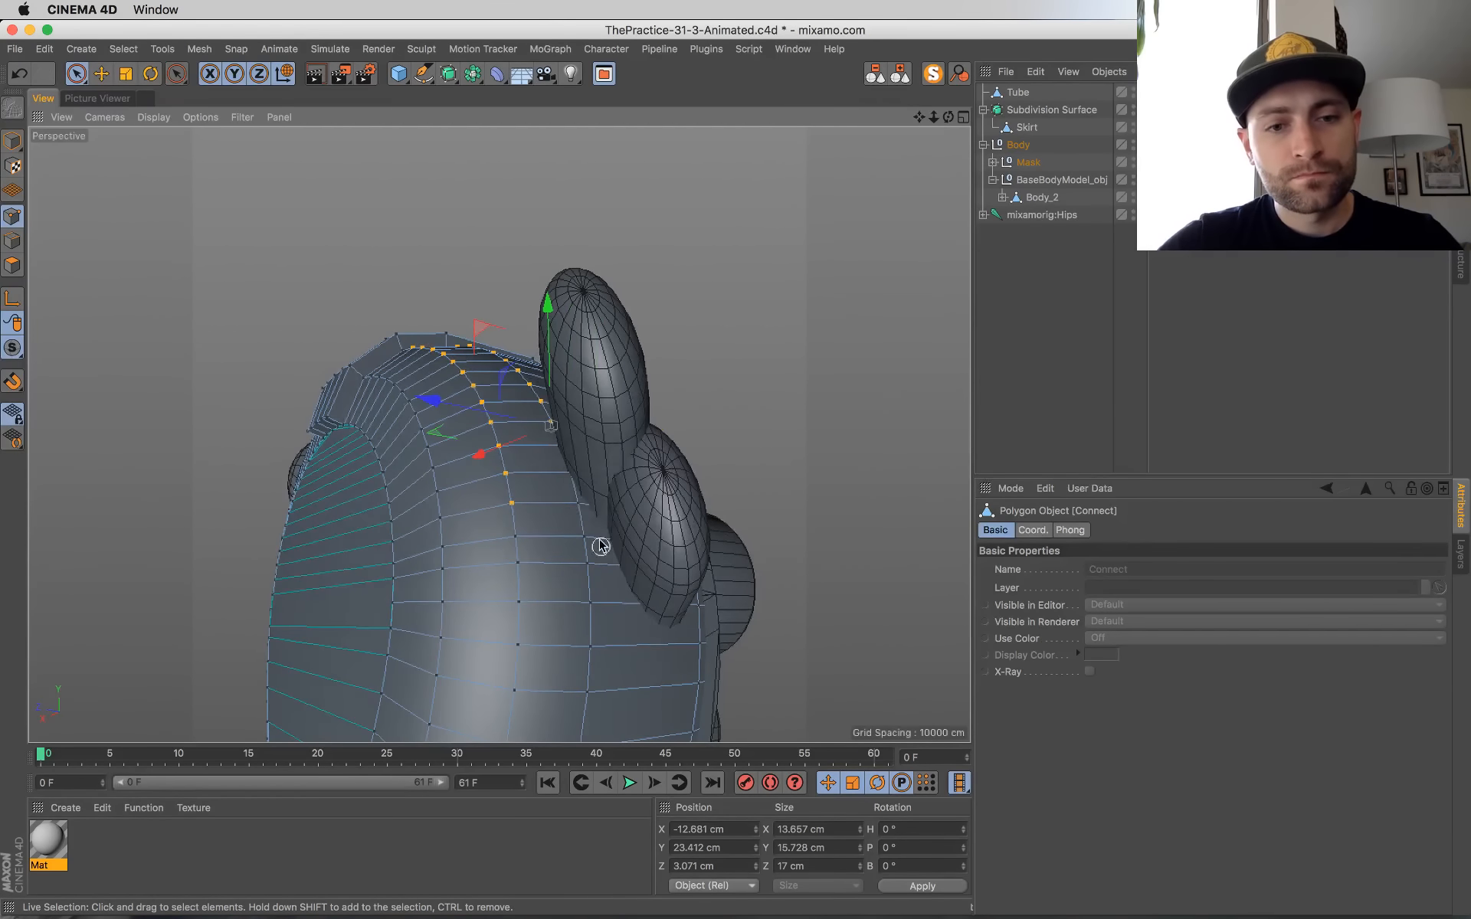
{"action": "mouse_move", "coordinate": [569, 541]}
{"action": "left_mouse_down", "text": "shift"}
{"action": "mouse_move", "coordinate": [521, 565]}
{"action": "mouse_move", "coordinate": [430, 457]}
{"action": "mouse_move", "coordinate": [407, 401]}
{"action": "mouse_move", "coordinate": [597, 593]}
{"action": "mouse_move", "coordinate": [438, 436]}
{"action": "mouse_move", "coordinate": [534, 459]}
{"action": "left_mouse_up", "text": "shift"}
{"action": "key", "text": "super+z"}
{"action": "left_click_drag", "start_coordinate": [400, 423], "coordinate": [507, 485], "text": "shift"}
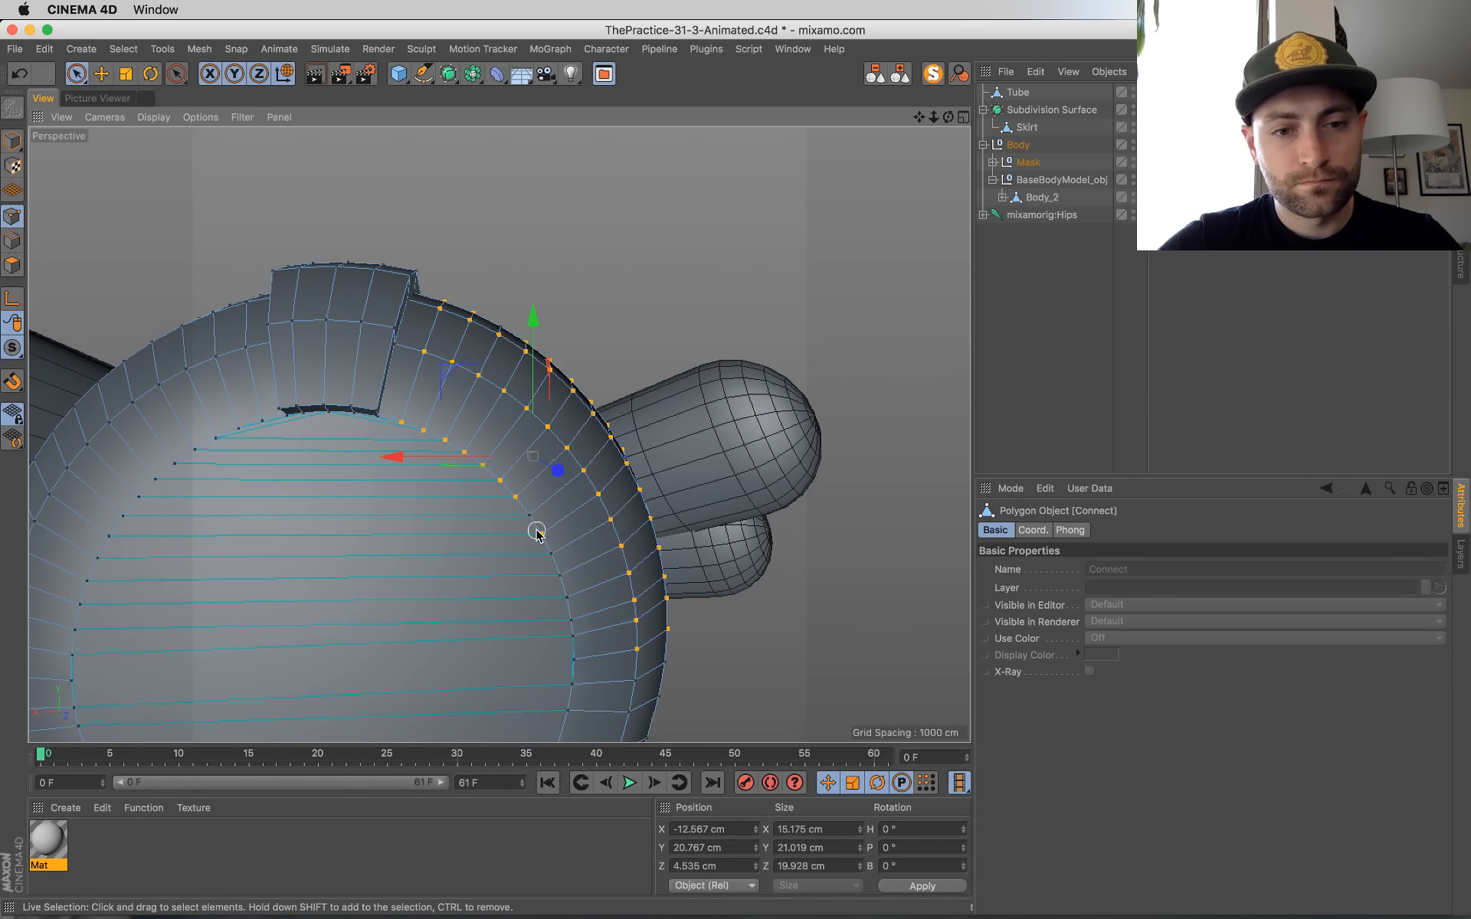
{"action": "left_click", "coordinate": [573, 663], "text": "shift"}
Step: Add the matching points on the other side of the crest, along the flat back's rim and the next ring
{"action": "left_click_drag", "start_coordinate": [403, 608], "coordinate": [521, 404], "text": "alt"}
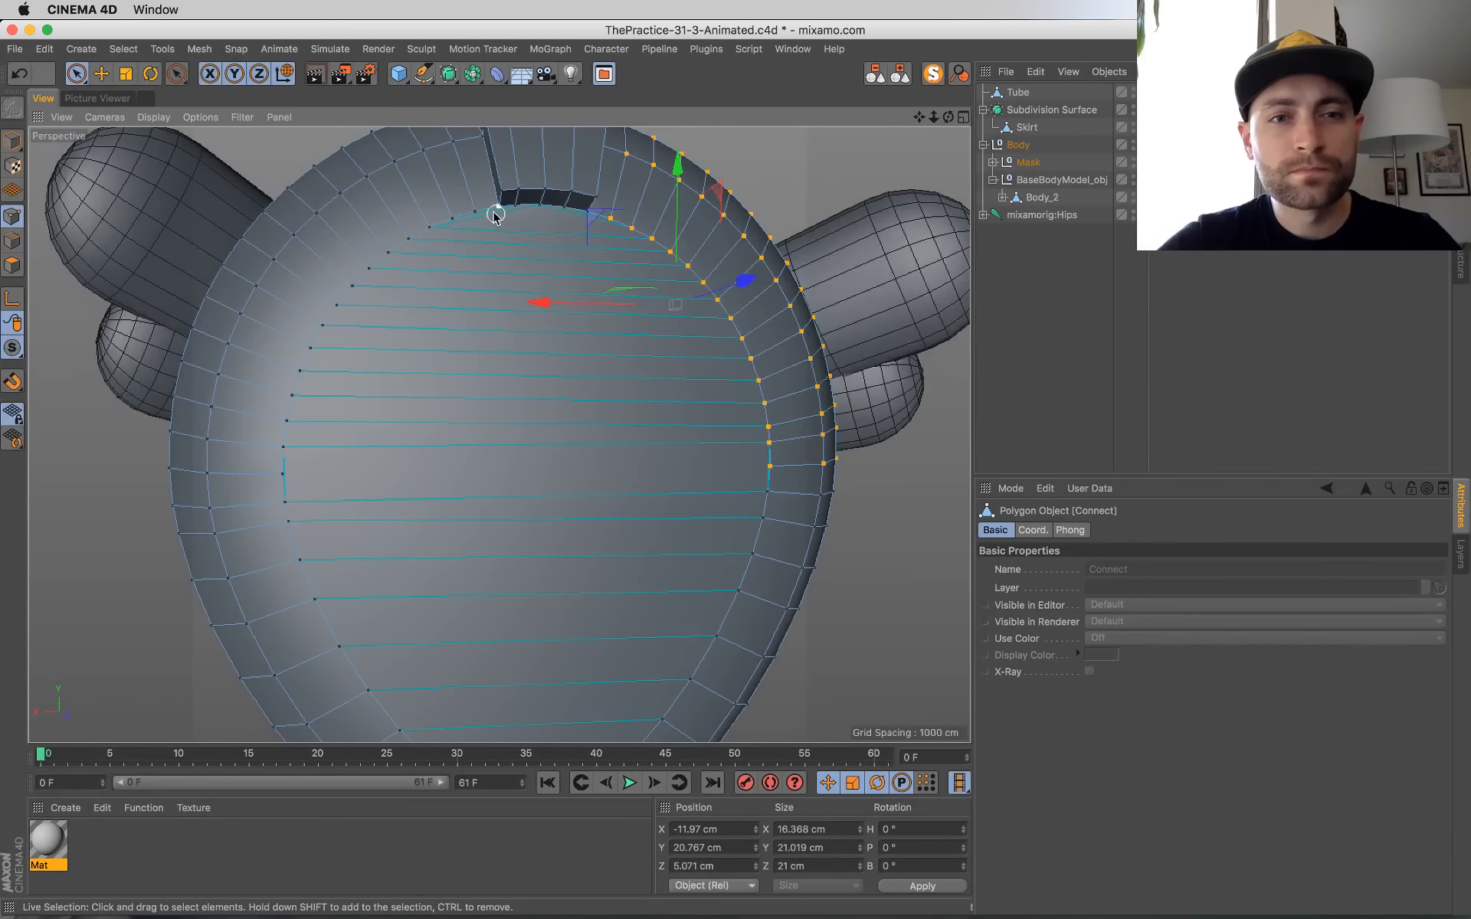
{"action": "mouse_move", "coordinate": [477, 216]}
{"action": "left_mouse_down", "text": "shift"}
{"action": "mouse_move", "coordinate": [440, 222]}
{"action": "mouse_move", "coordinate": [355, 288]}
{"action": "left_mouse_up", "text": "shift"}
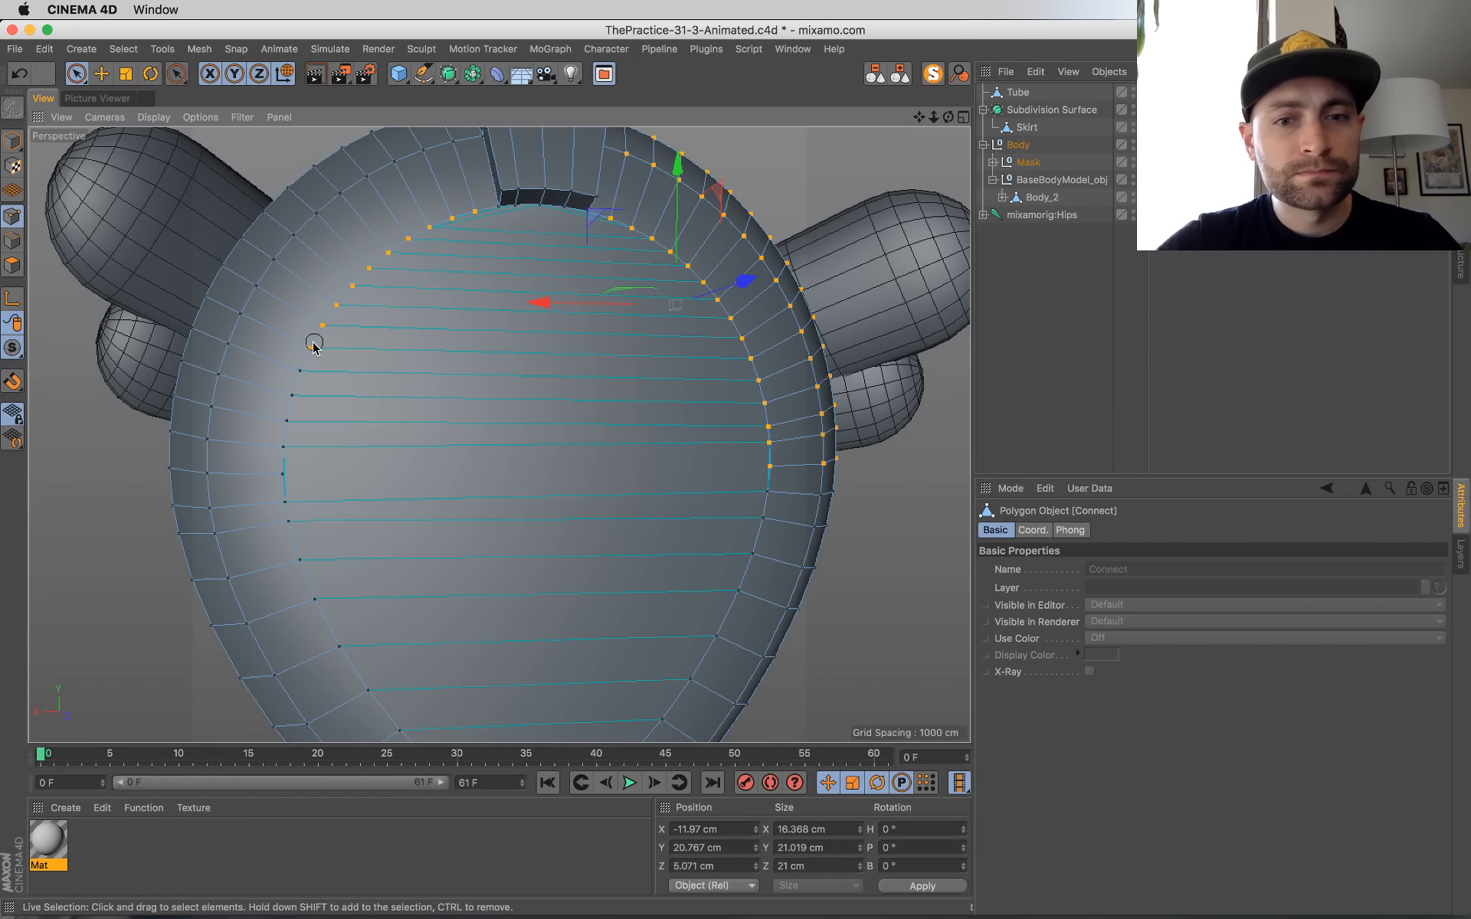
{"action": "left_click_drag", "start_coordinate": [282, 475], "coordinate": [291, 476], "text": "shift"}
{"action": "mouse_move", "coordinate": [396, 486]}
{"action": "left_mouse_down", "text": "alt"}
{"action": "mouse_move", "coordinate": [427, 549]}
{"action": "mouse_move", "coordinate": [263, 542]}
{"action": "mouse_move", "coordinate": [264, 449]}
{"action": "left_mouse_up", "text": "alt"}
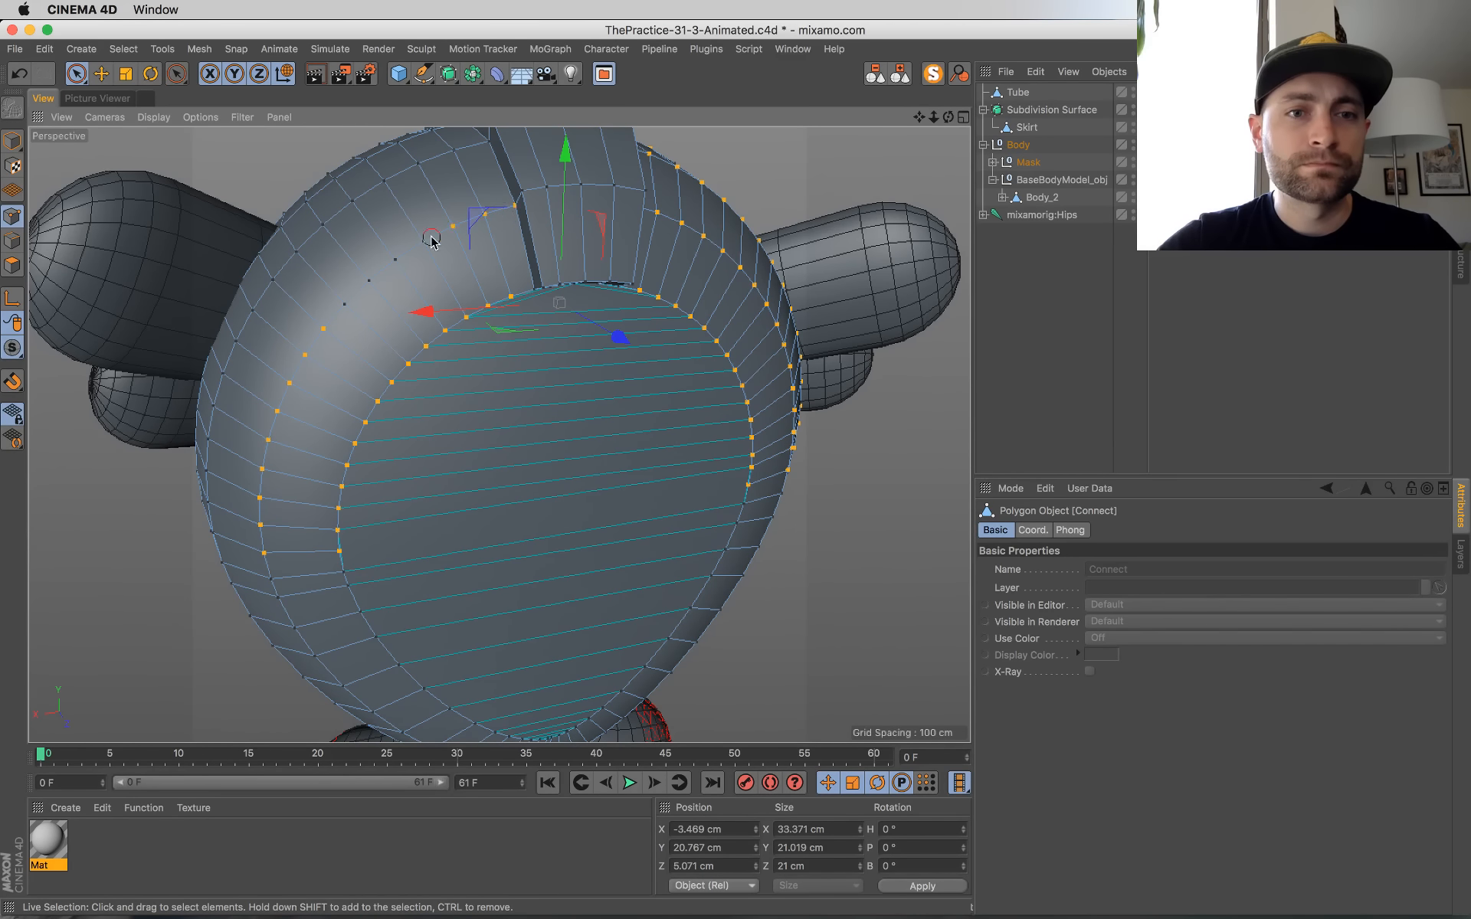
{"action": "left_click_drag", "start_coordinate": [327, 322], "coordinate": [368, 571], "text": "shift"}
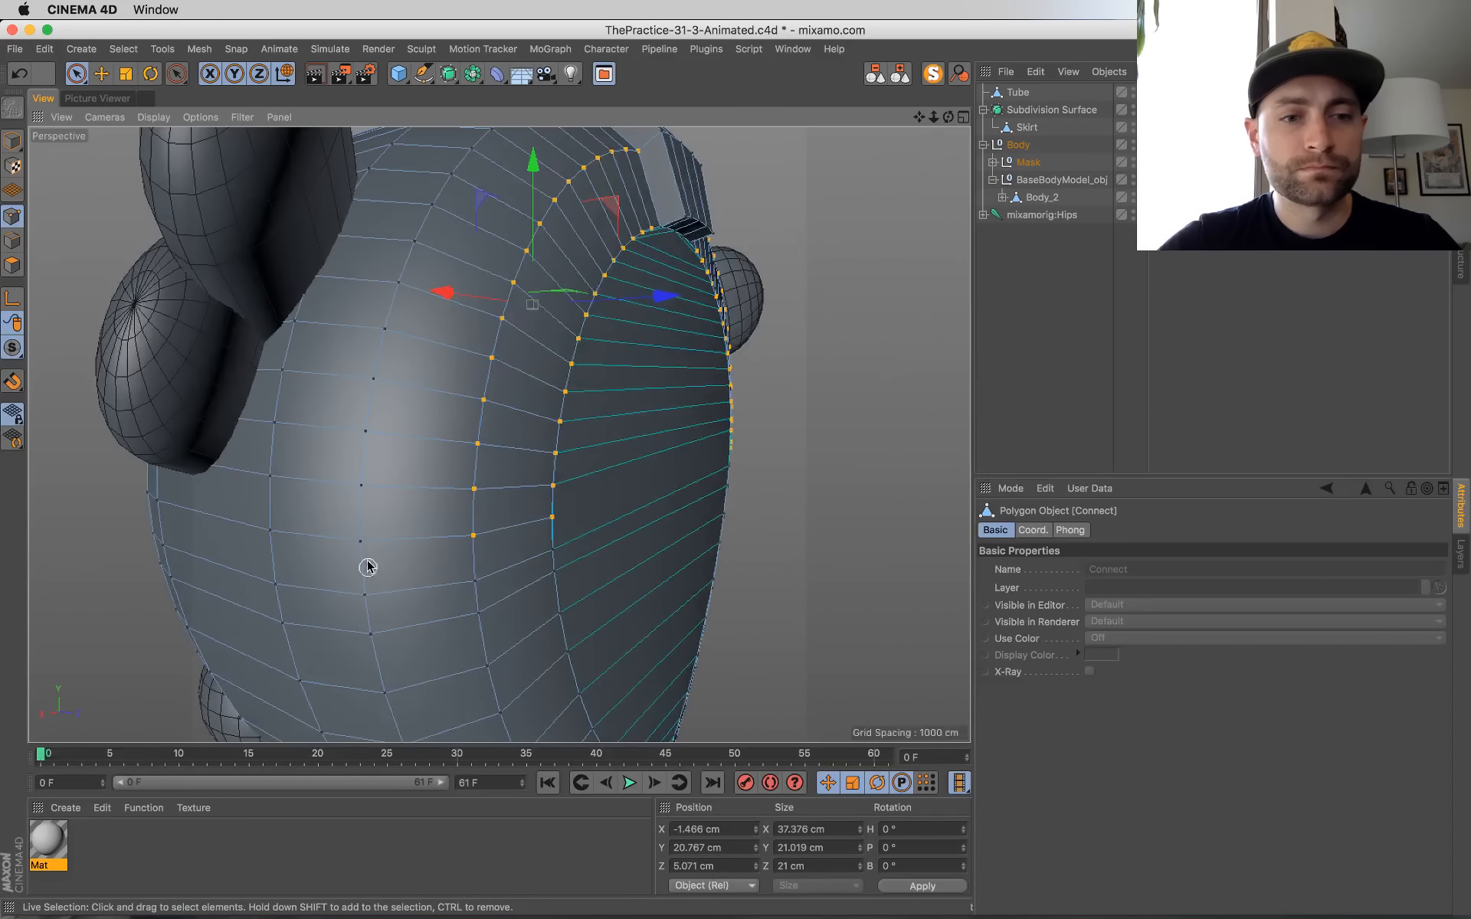
Step: Add the matching point rows across the top and front of the shell's second side to the selection
{"action": "left_click_drag", "start_coordinate": [431, 217], "coordinate": [343, 355], "text": "alt"}
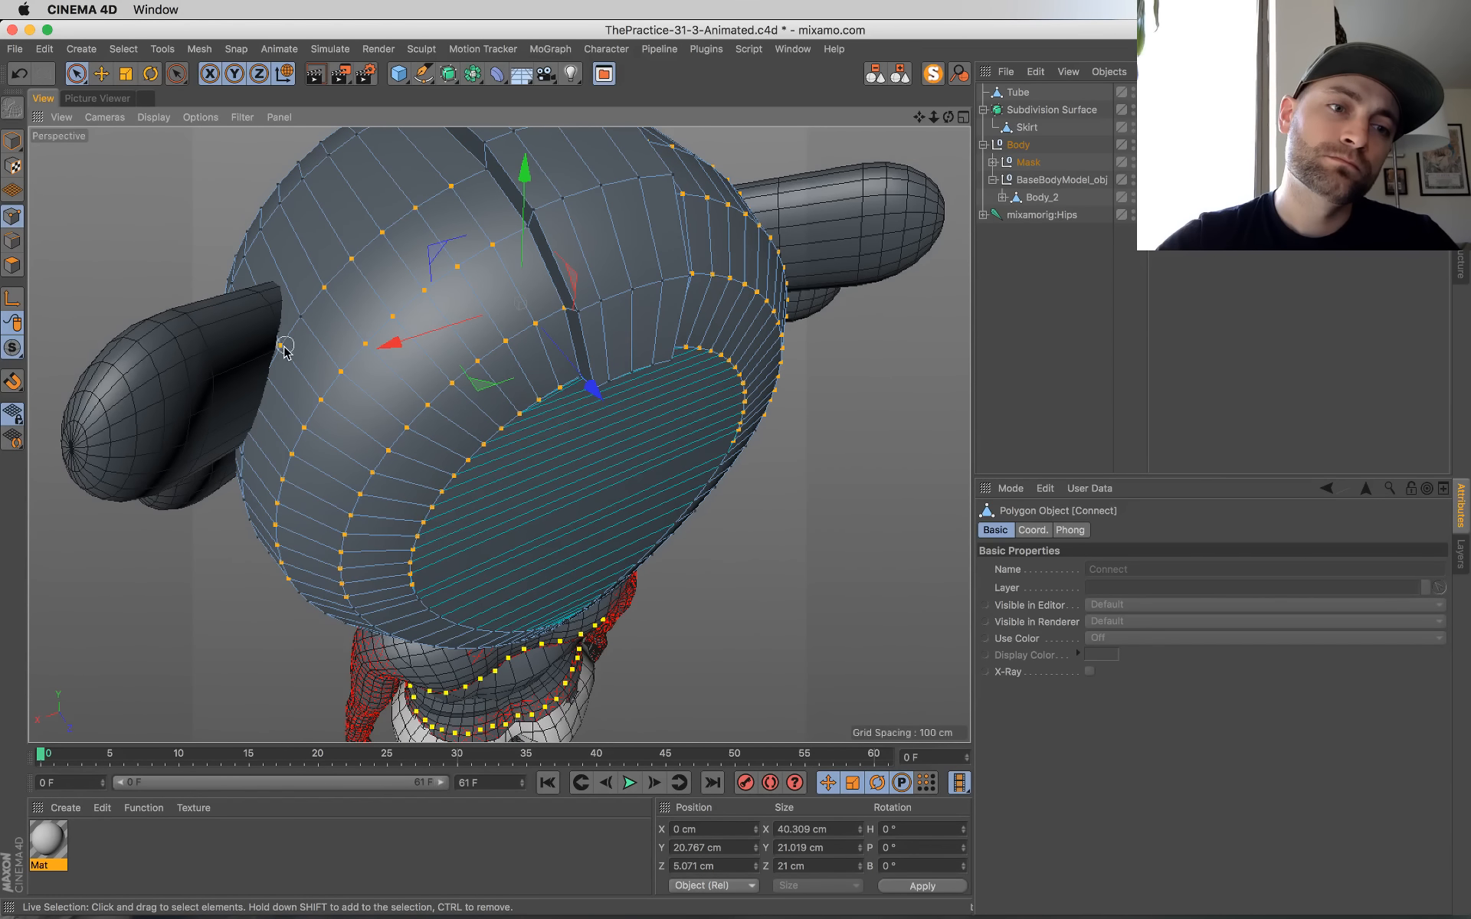
{"action": "mouse_move", "coordinate": [368, 378]}
{"action": "left_mouse_down", "text": "alt"}
{"action": "mouse_move", "coordinate": [506, 183]}
{"action": "mouse_move", "coordinate": [575, 359]}
{"action": "left_mouse_up", "text": "alt"}
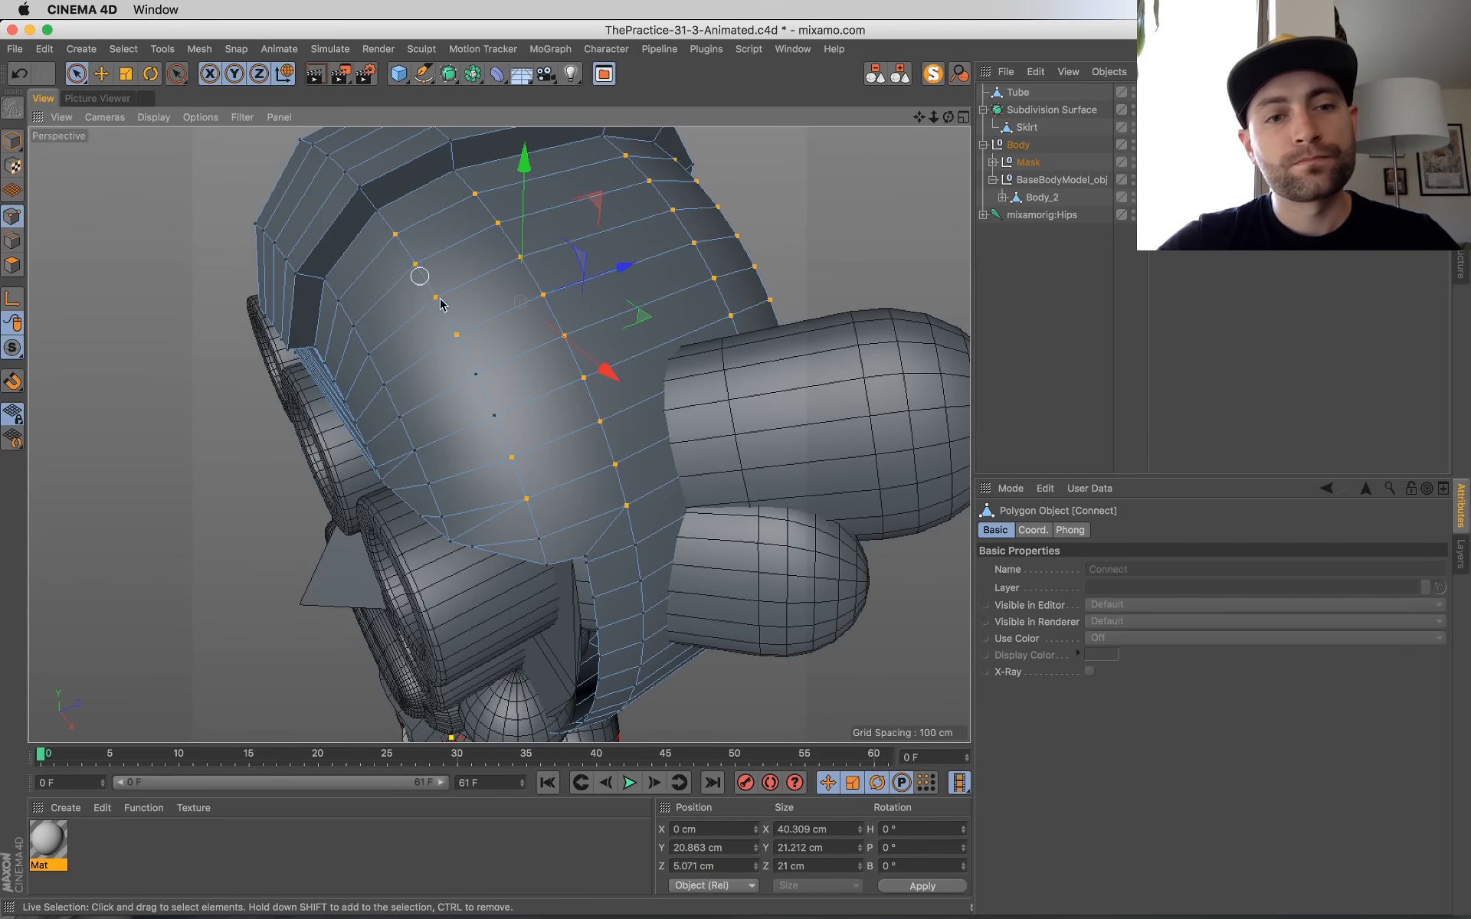
{"action": "left_click_drag", "start_coordinate": [627, 546], "coordinate": [659, 471], "text": "alt"}
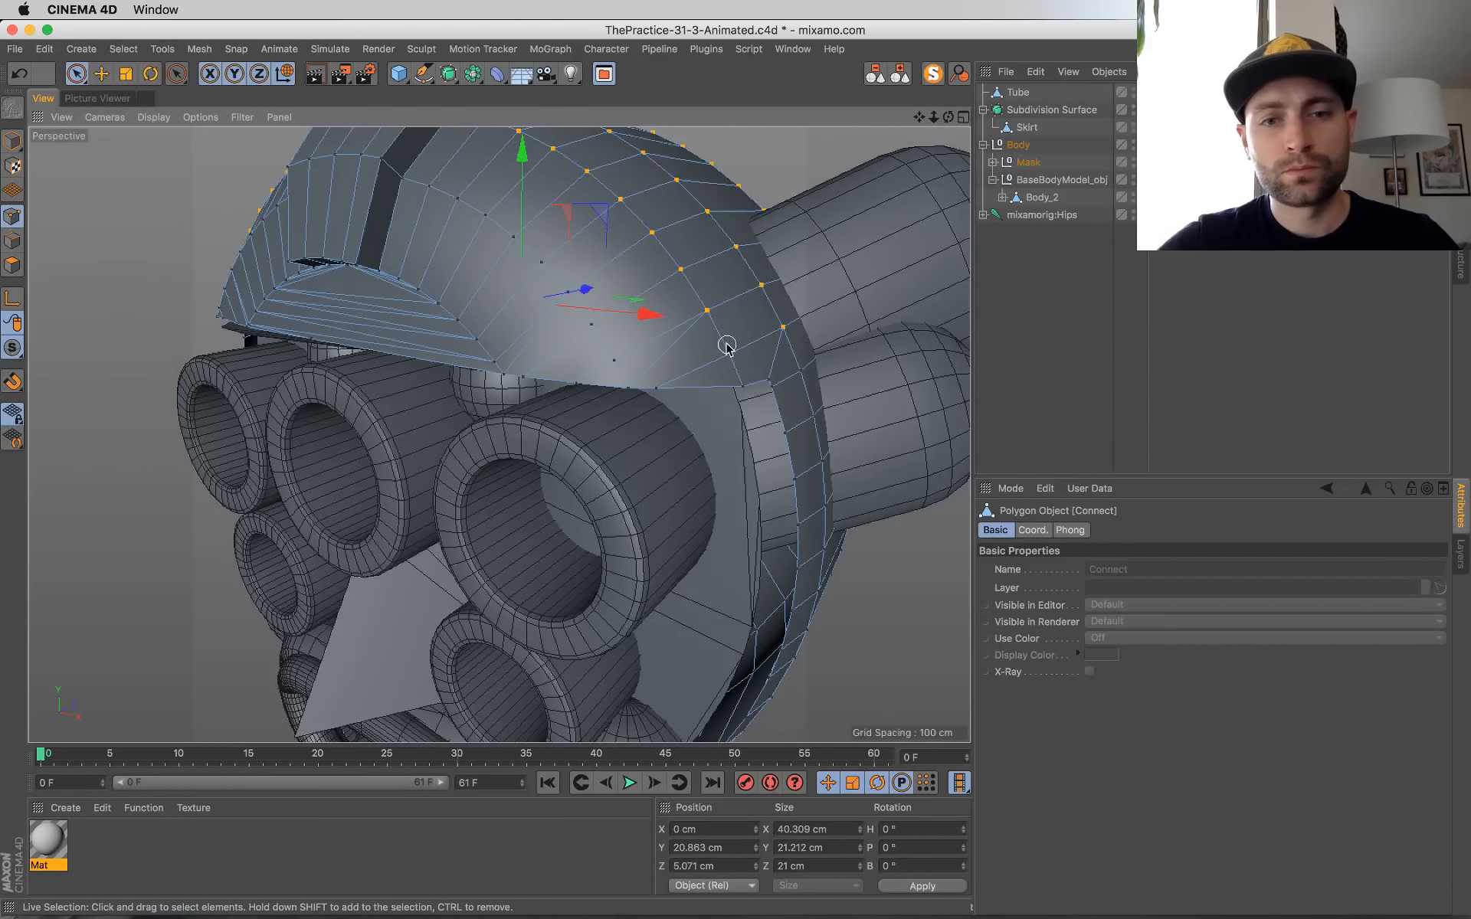
{"action": "left_click_drag", "start_coordinate": [736, 383], "coordinate": [885, 438], "text": "alt"}
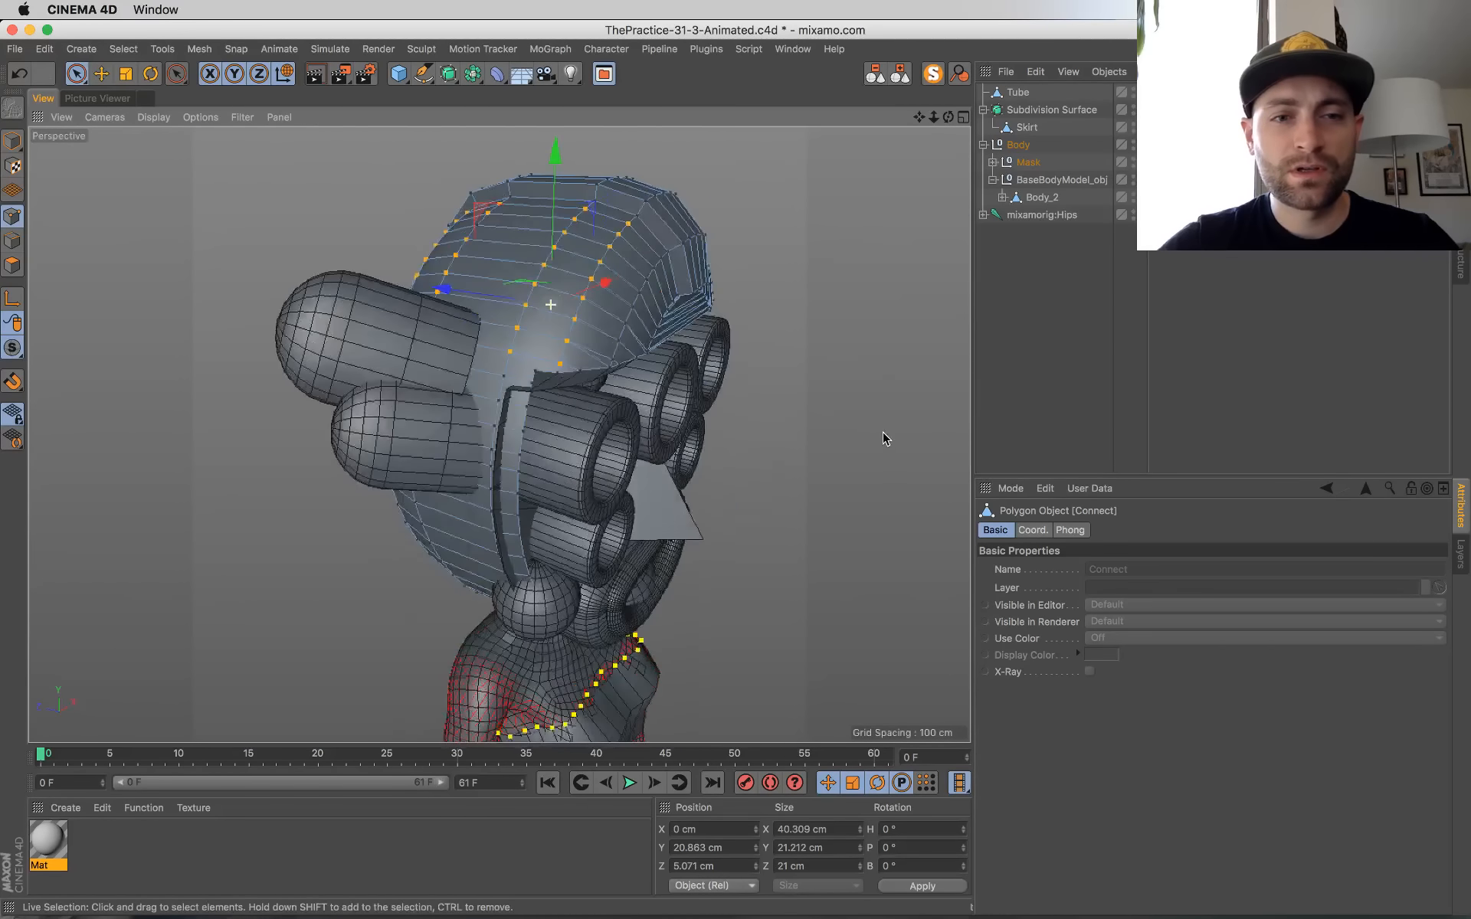
Step: Extend the selected point rows down the sides of the shell next to the rounded ears
{"action": "left_click_drag", "start_coordinate": [710, 416], "coordinate": [552, 396], "text": "alt"}
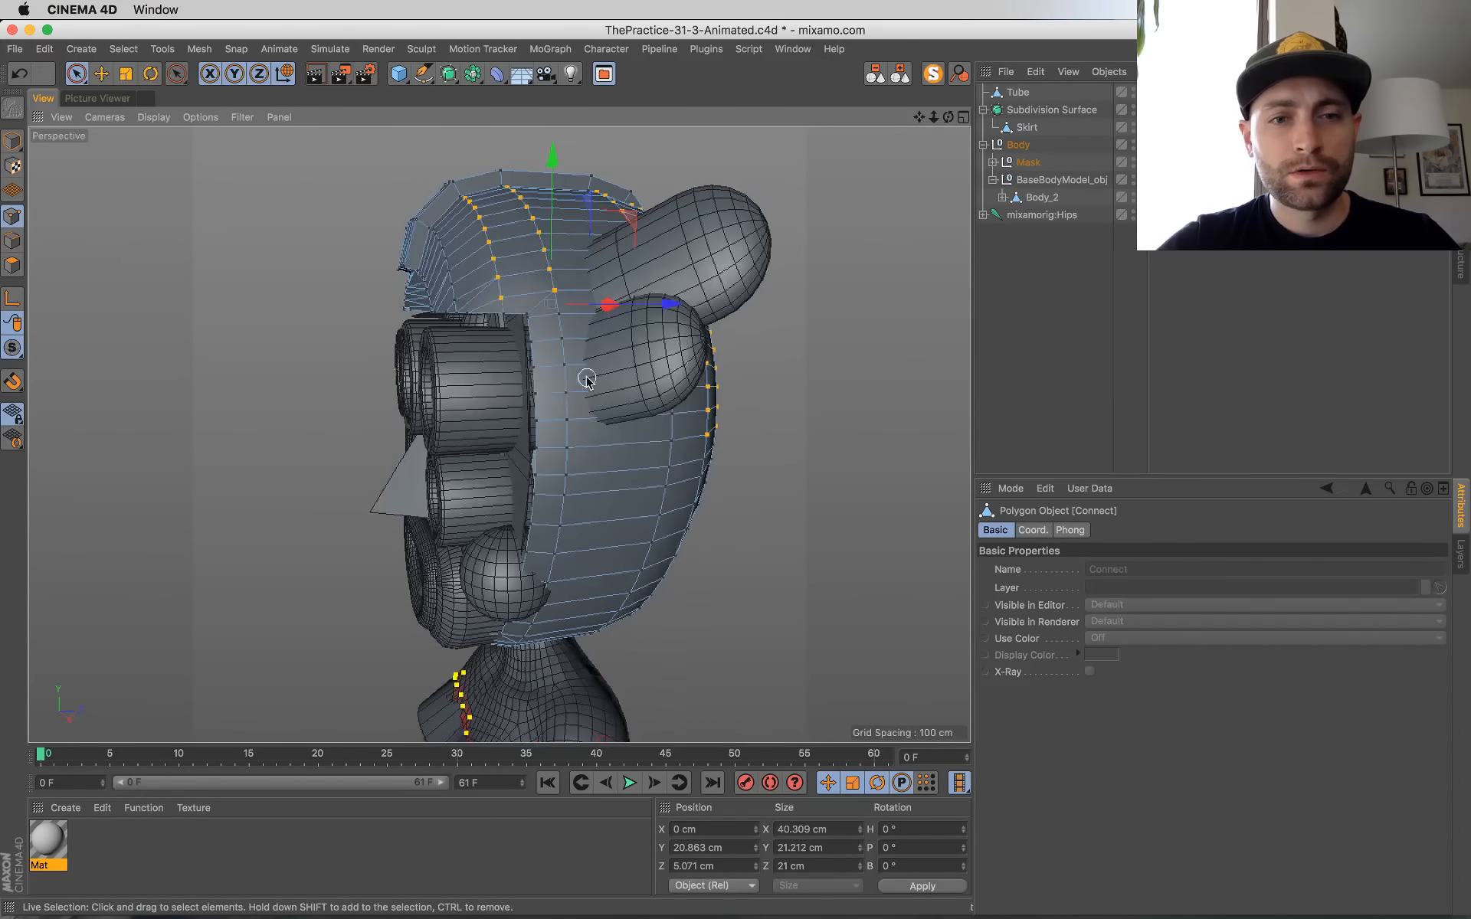
{"action": "left_click_drag", "start_coordinate": [555, 393], "coordinate": [349, 430], "text": "alt"}
{"action": "scroll", "coordinate": [421, 361], "scroll_direction": "up", "scroll_amount": 8}
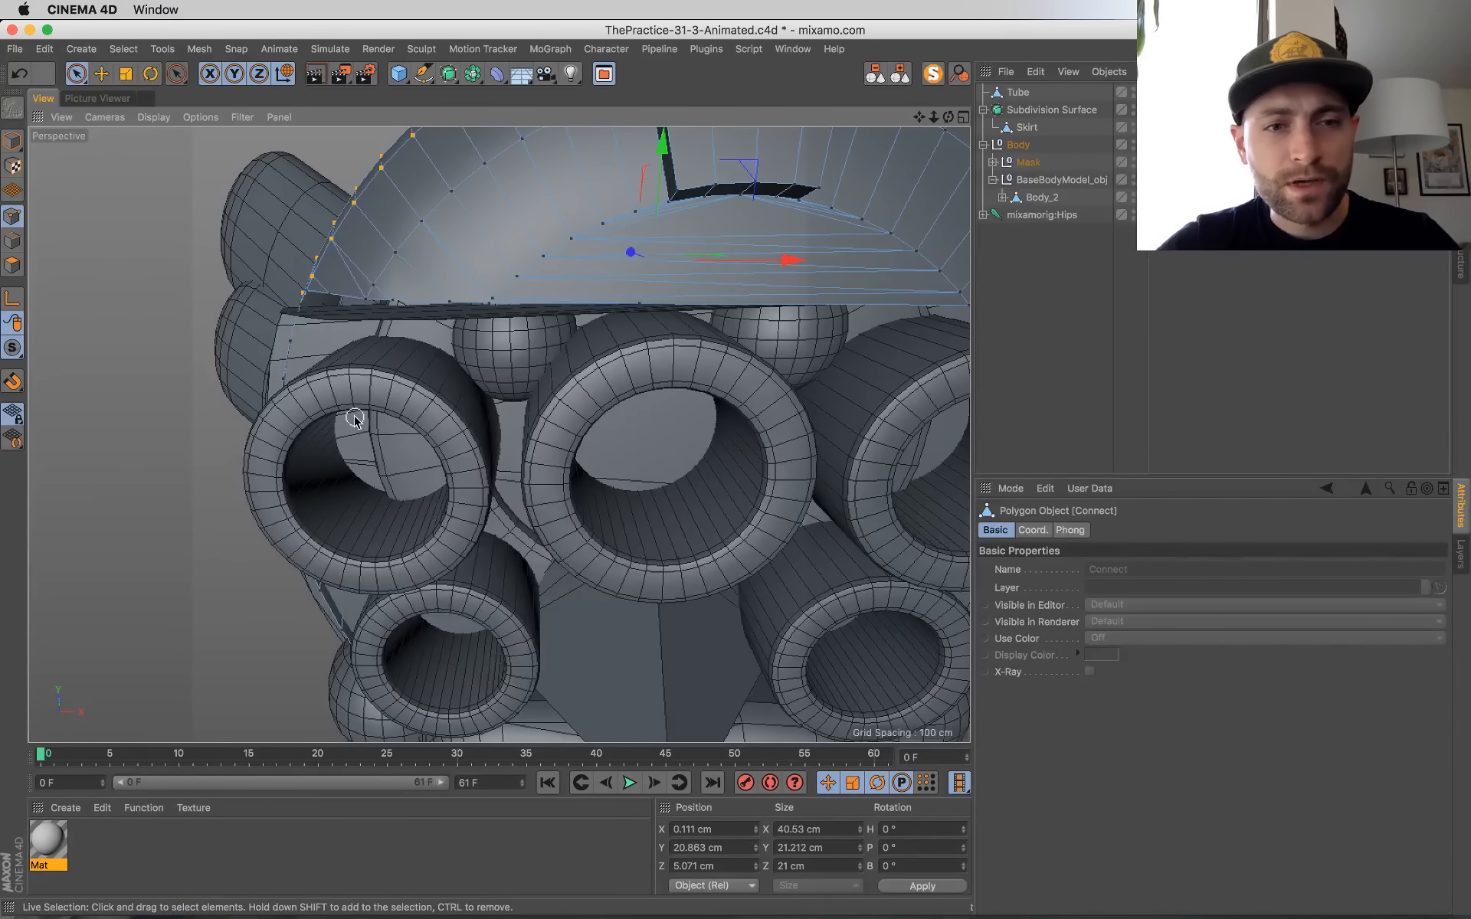
Step: Examine the selected point rows on the head shell from the front and both sides
{"action": "left_click_drag", "start_coordinate": [421, 483], "coordinate": [650, 394], "text": "alt"}
{"action": "scroll", "coordinate": [591, 493], "scroll_direction": "down", "scroll_amount": 6}
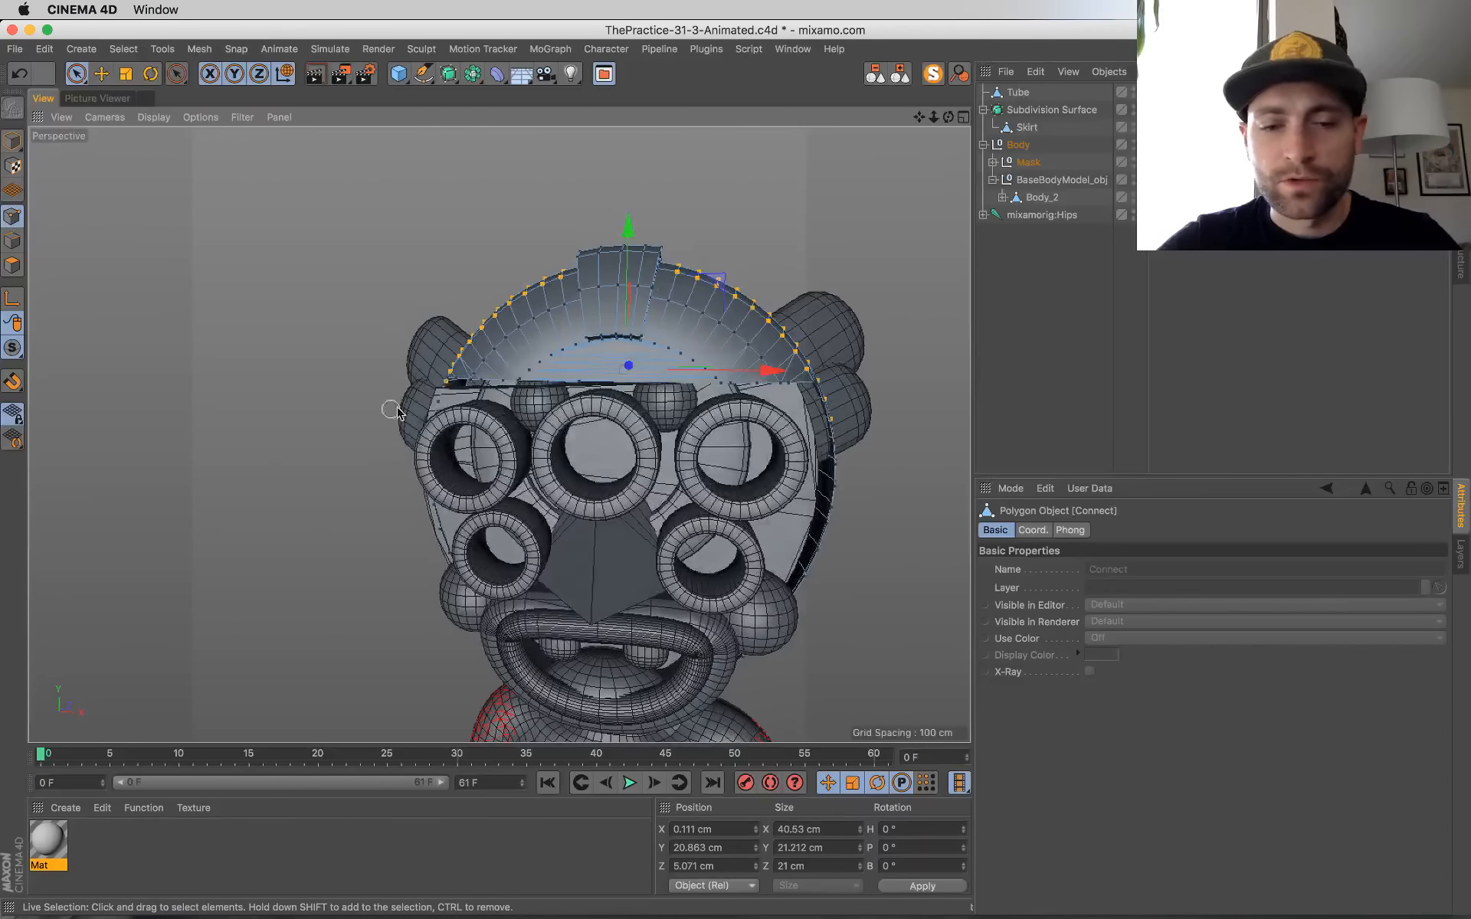
{"action": "left_click_drag", "start_coordinate": [536, 458], "coordinate": [702, 416], "text": "alt"}
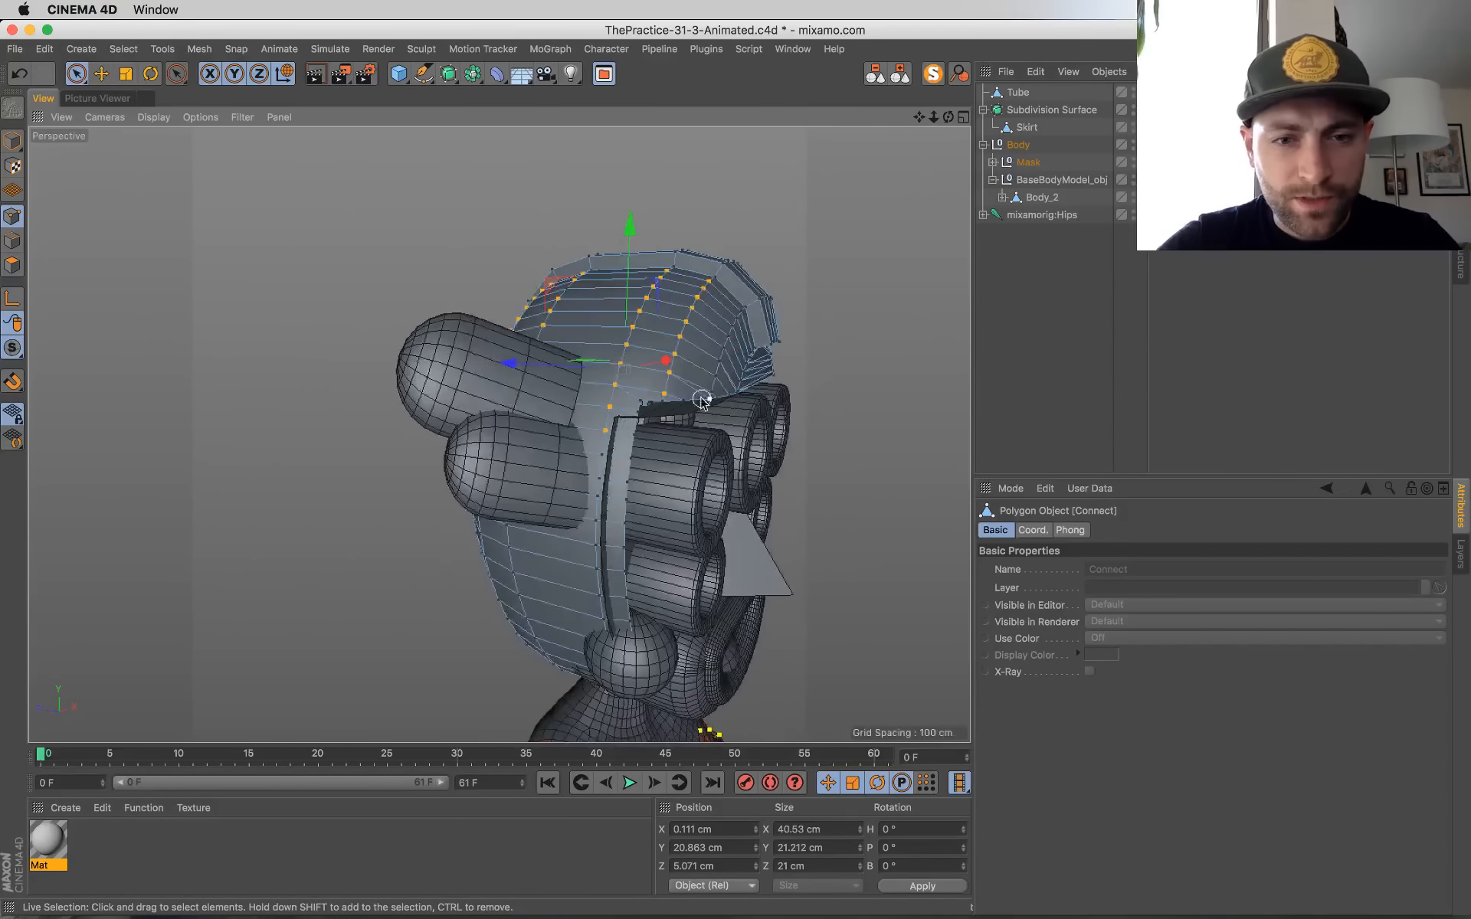
{"action": "right_click_drag", "start_coordinate": [697, 393], "coordinate": [669, 470], "text": "alt"}
{"action": "left_click_drag", "start_coordinate": [567, 509], "coordinate": [509, 483], "text": "alt"}
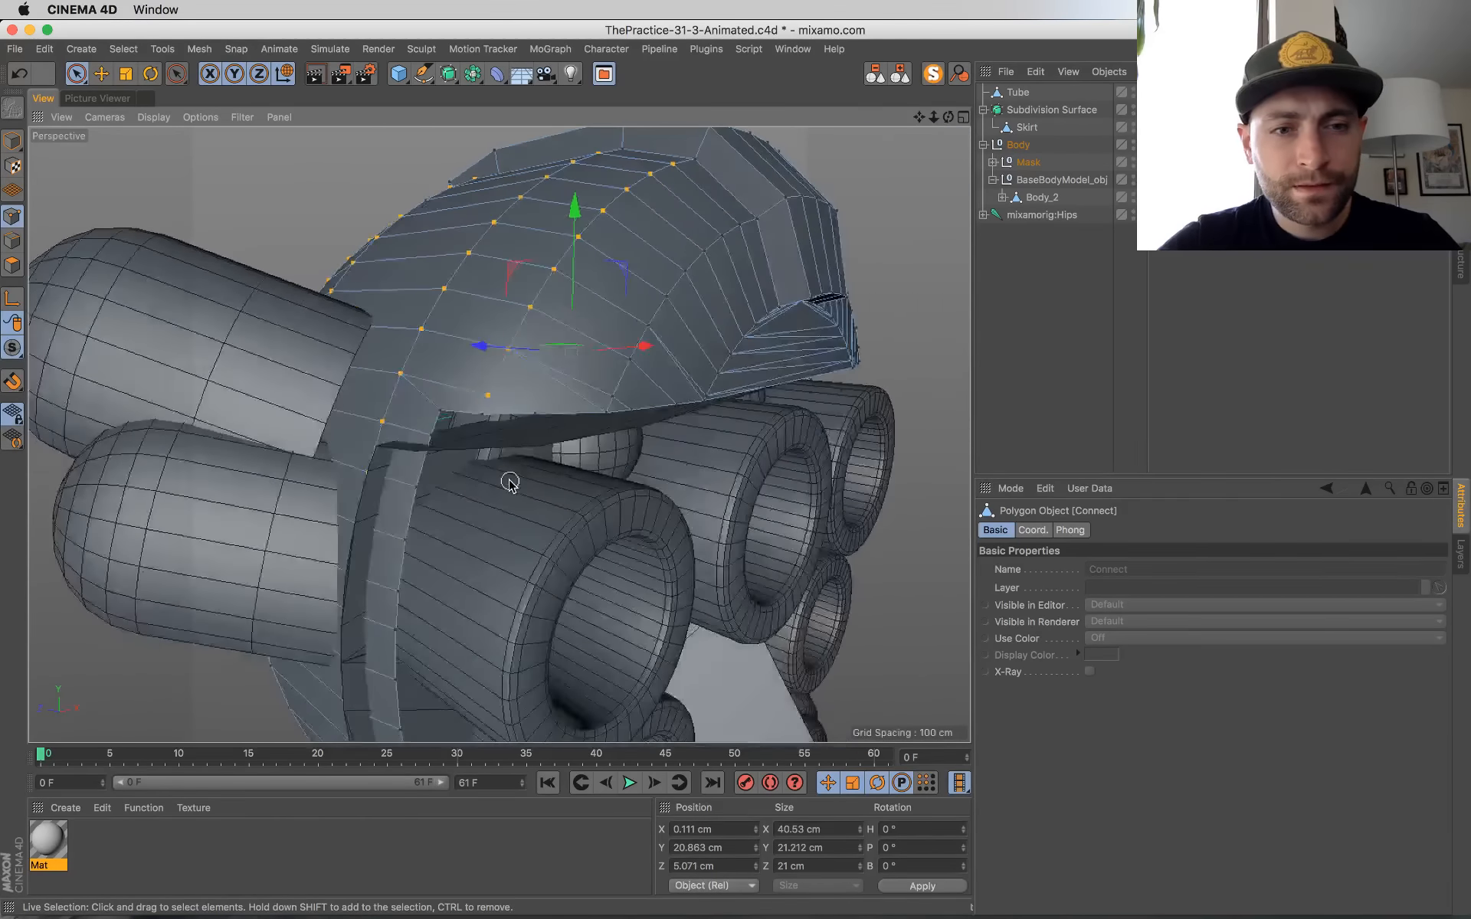
{"action": "right_click_drag", "start_coordinate": [510, 483], "coordinate": [471, 491], "text": "alt"}
{"action": "left_click_drag", "start_coordinate": [472, 490], "coordinate": [230, 515], "text": "alt"}
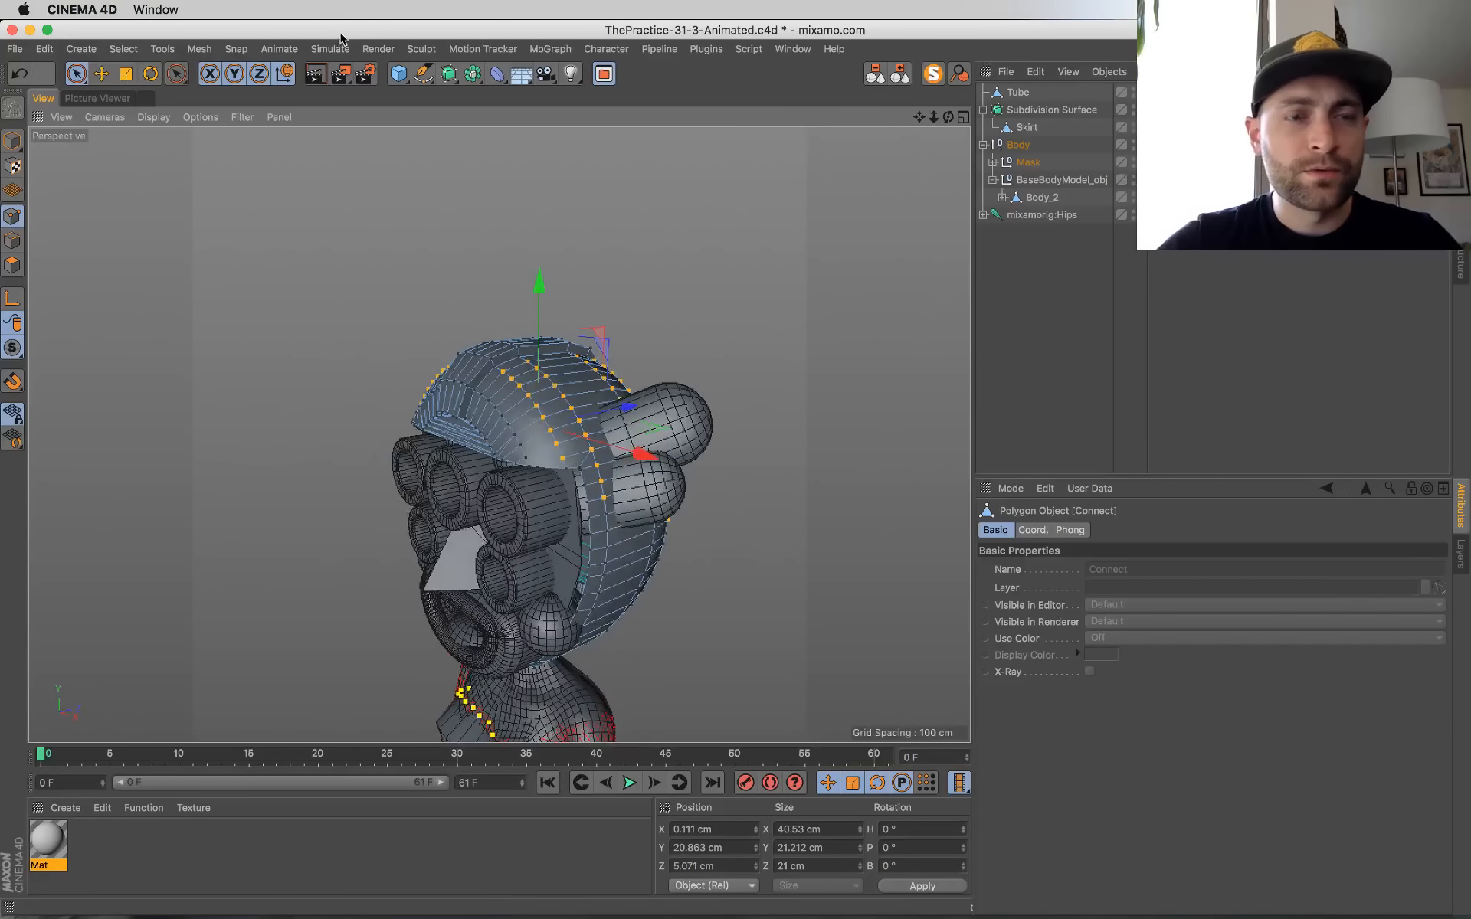
Step: Check the YouTube and Twitch live chat windows for viewer messages
{"action": "key", "text": "super+Tab"}
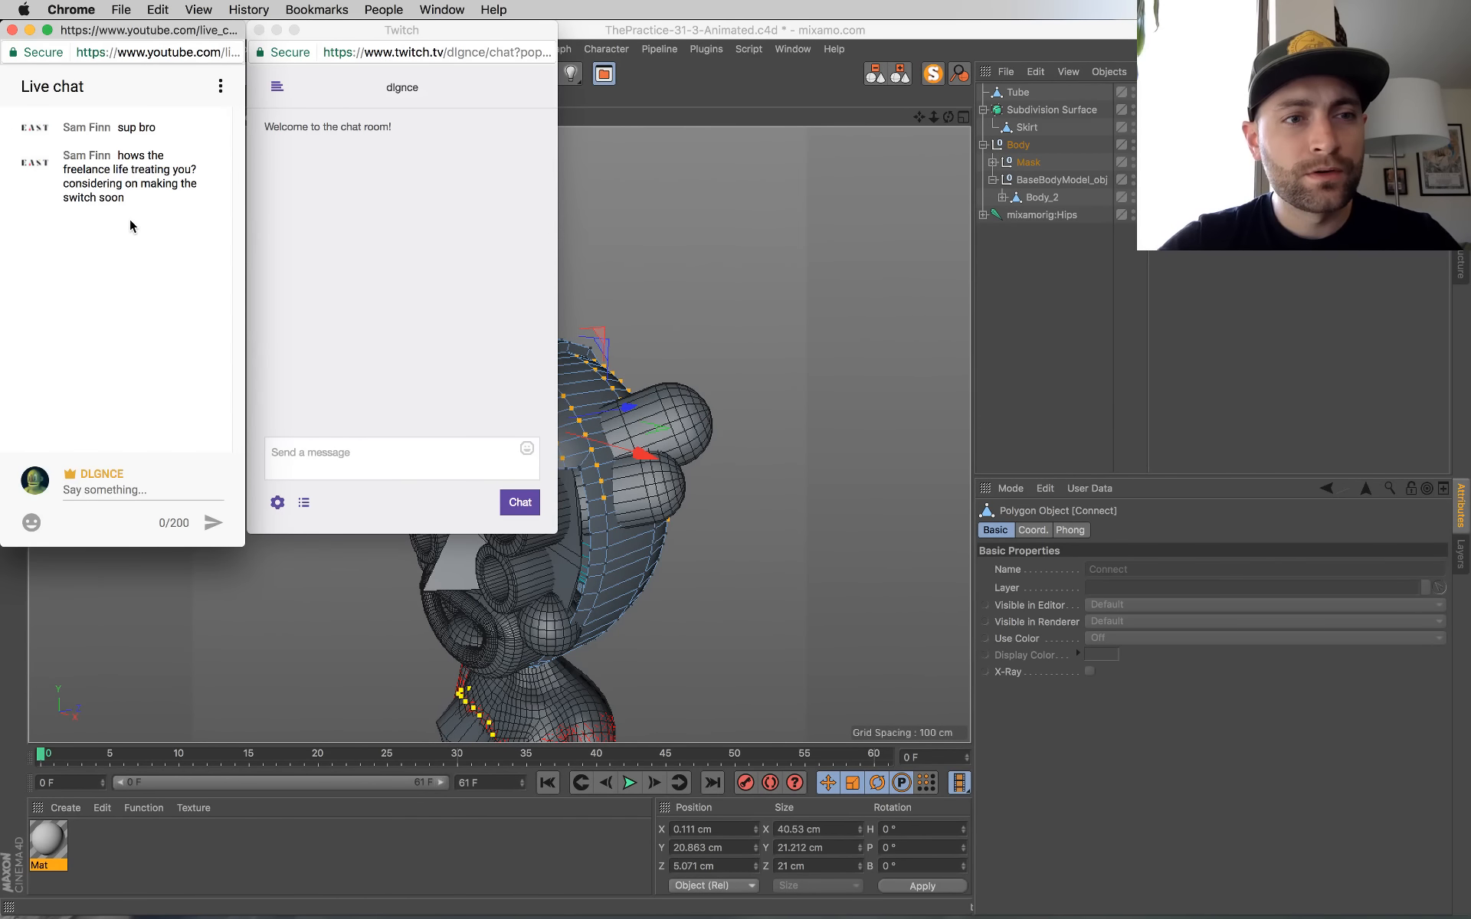
{"action": "key", "text": "super+Tab"}
{"action": "right_click_drag", "start_coordinate": [525, 299], "coordinate": [562, 365], "text": "alt"}
{"action": "left_click_drag", "start_coordinate": [562, 365], "coordinate": [676, 545], "text": "alt"}
{"action": "left_click_drag", "start_coordinate": [561, 642], "coordinate": [549, 544], "text": "alt"}
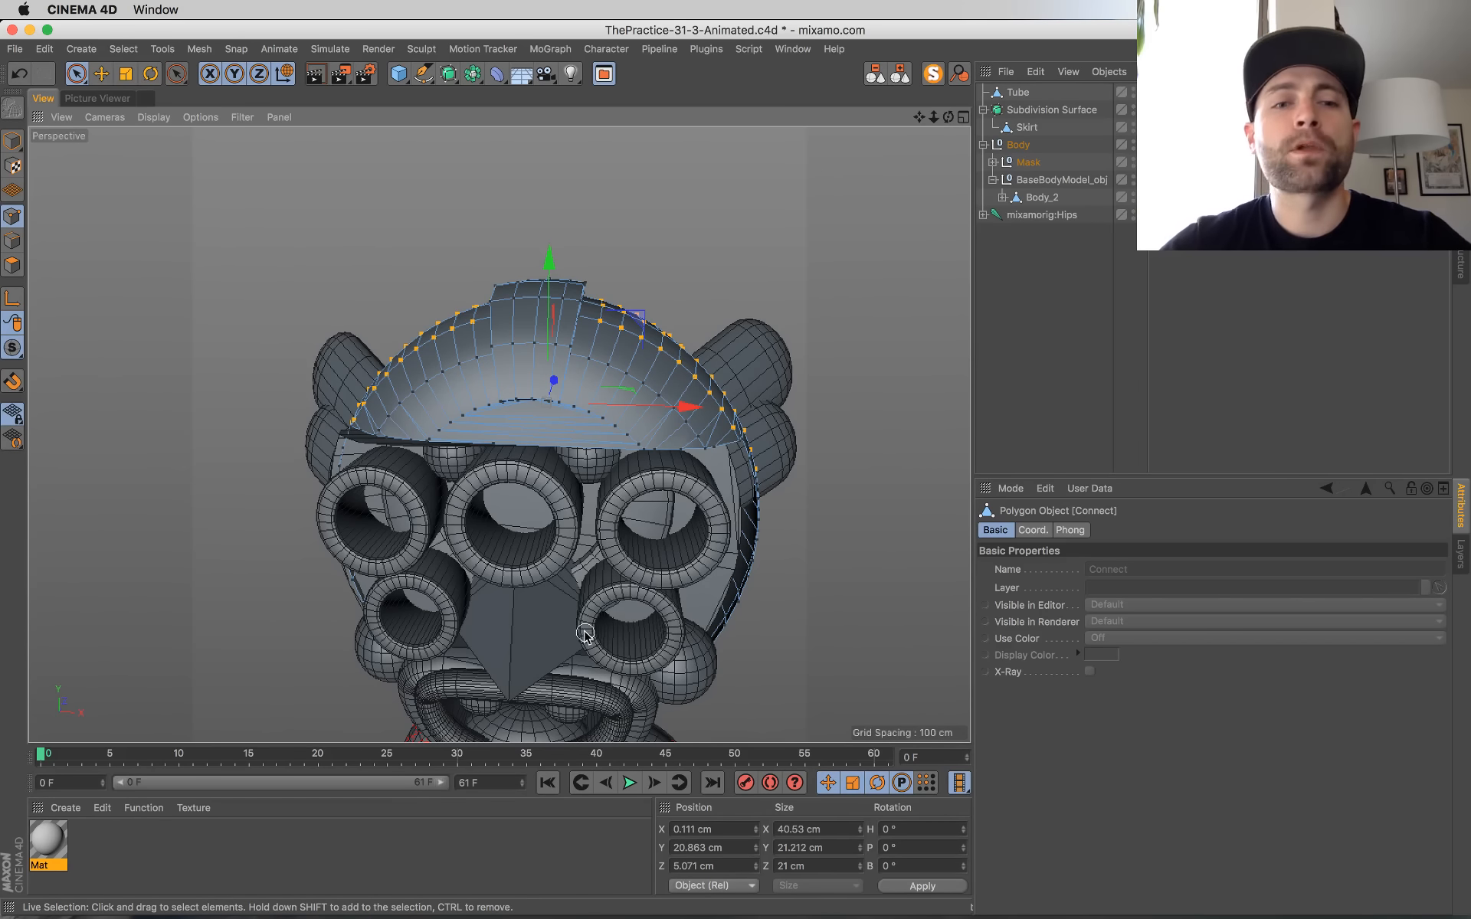
{"action": "left_click_drag", "start_coordinate": [630, 382], "coordinate": [768, 570], "text": "alt"}
{"action": "key", "text": "super+Tab"}
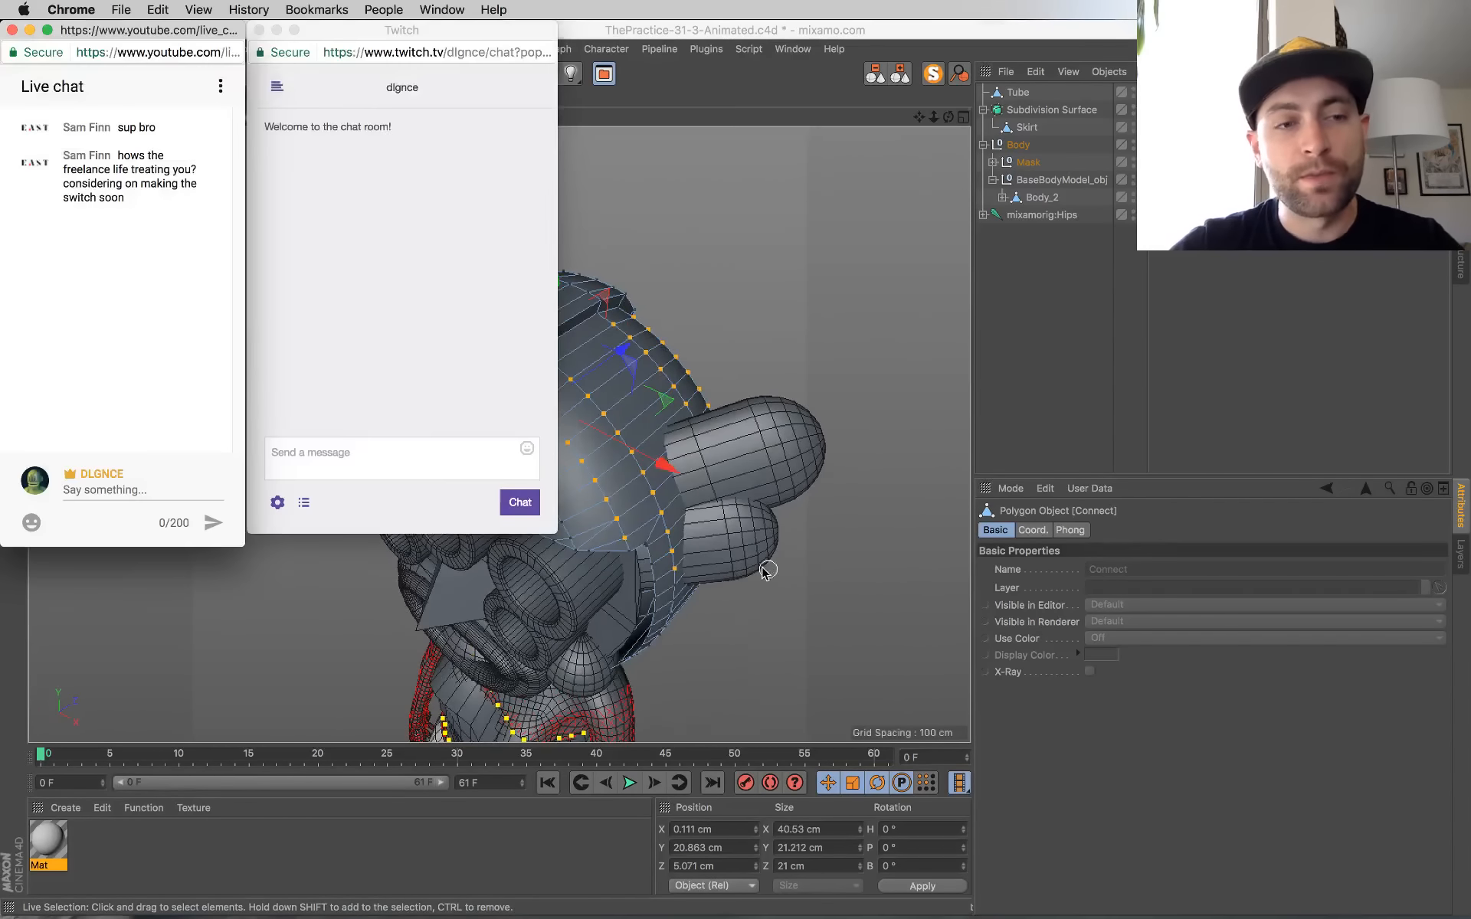
Step: Add a Hair object to the selected point rows on the head shell
{"action": "left_click_drag", "start_coordinate": [652, 529], "coordinate": [427, 466], "text": "alt"}
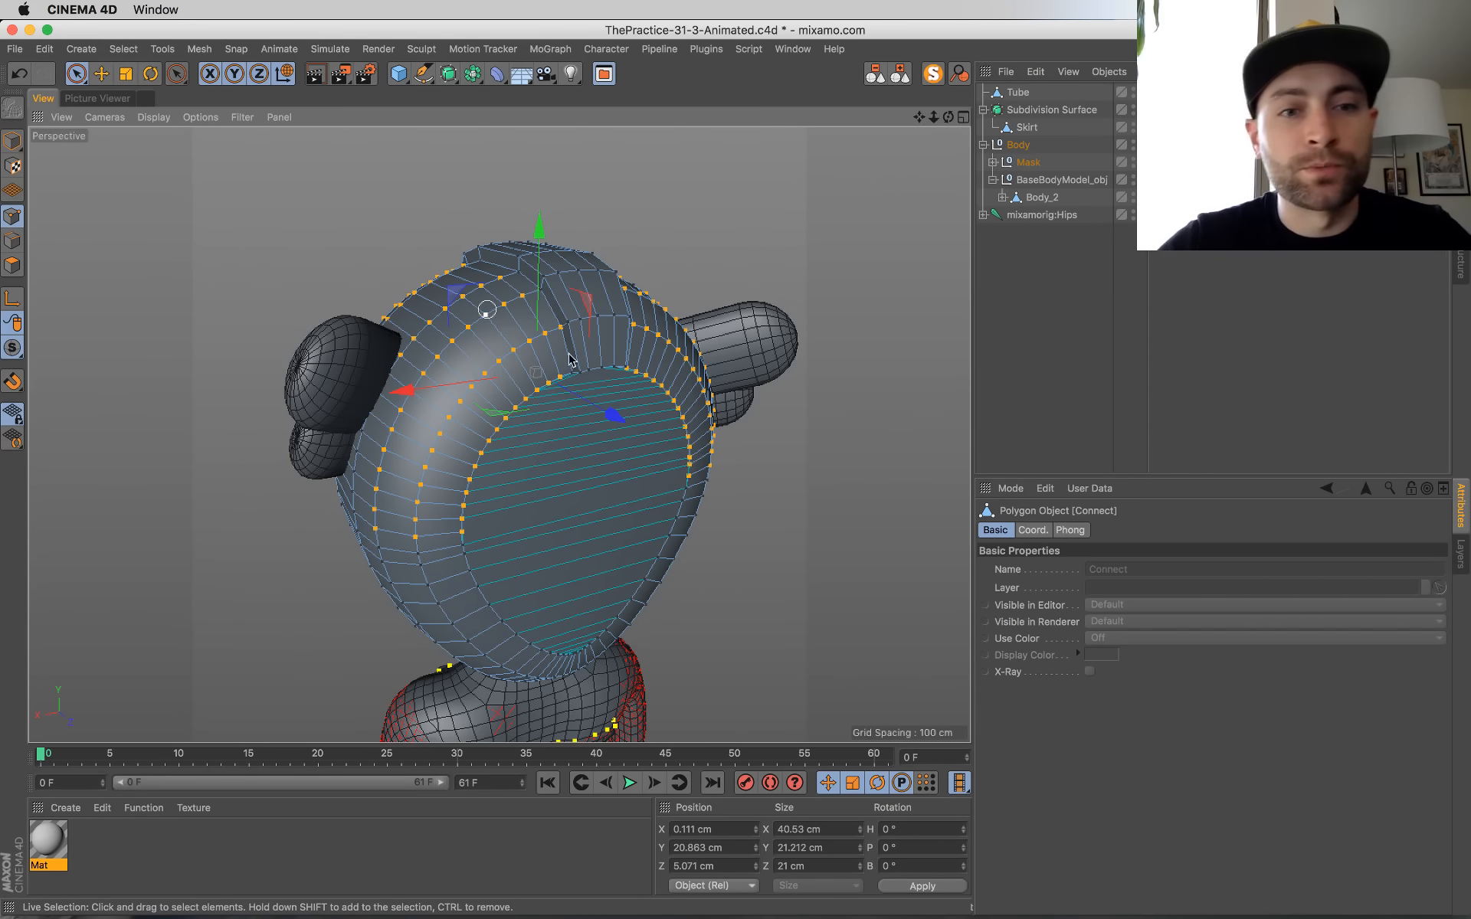
{"action": "left_click_drag", "start_coordinate": [580, 342], "coordinate": [297, 187], "text": "alt"}
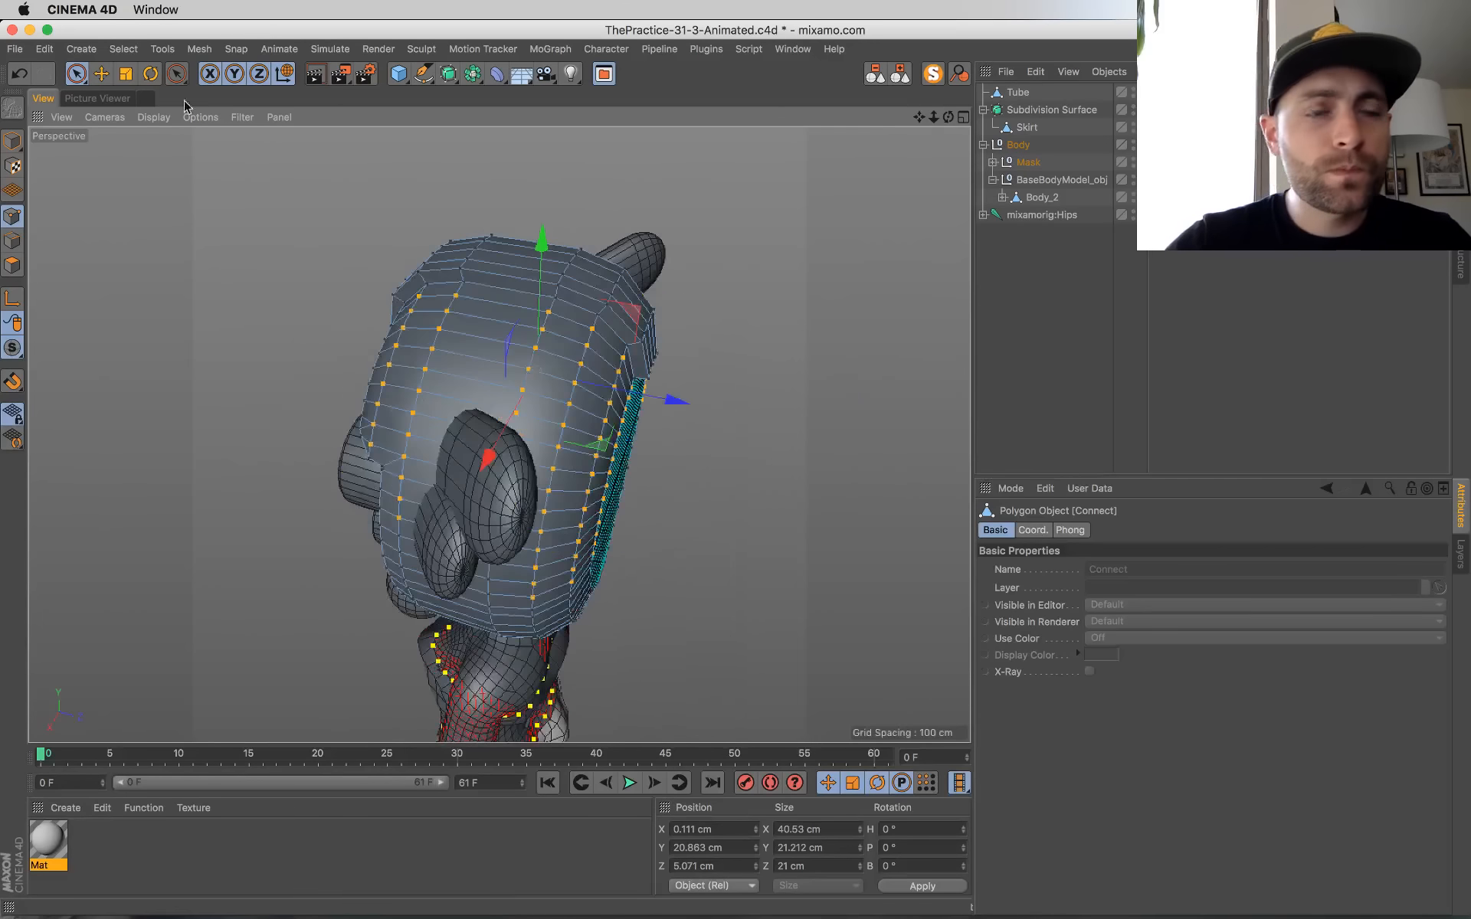
{"action": "left_click", "coordinate": [310, 52]}
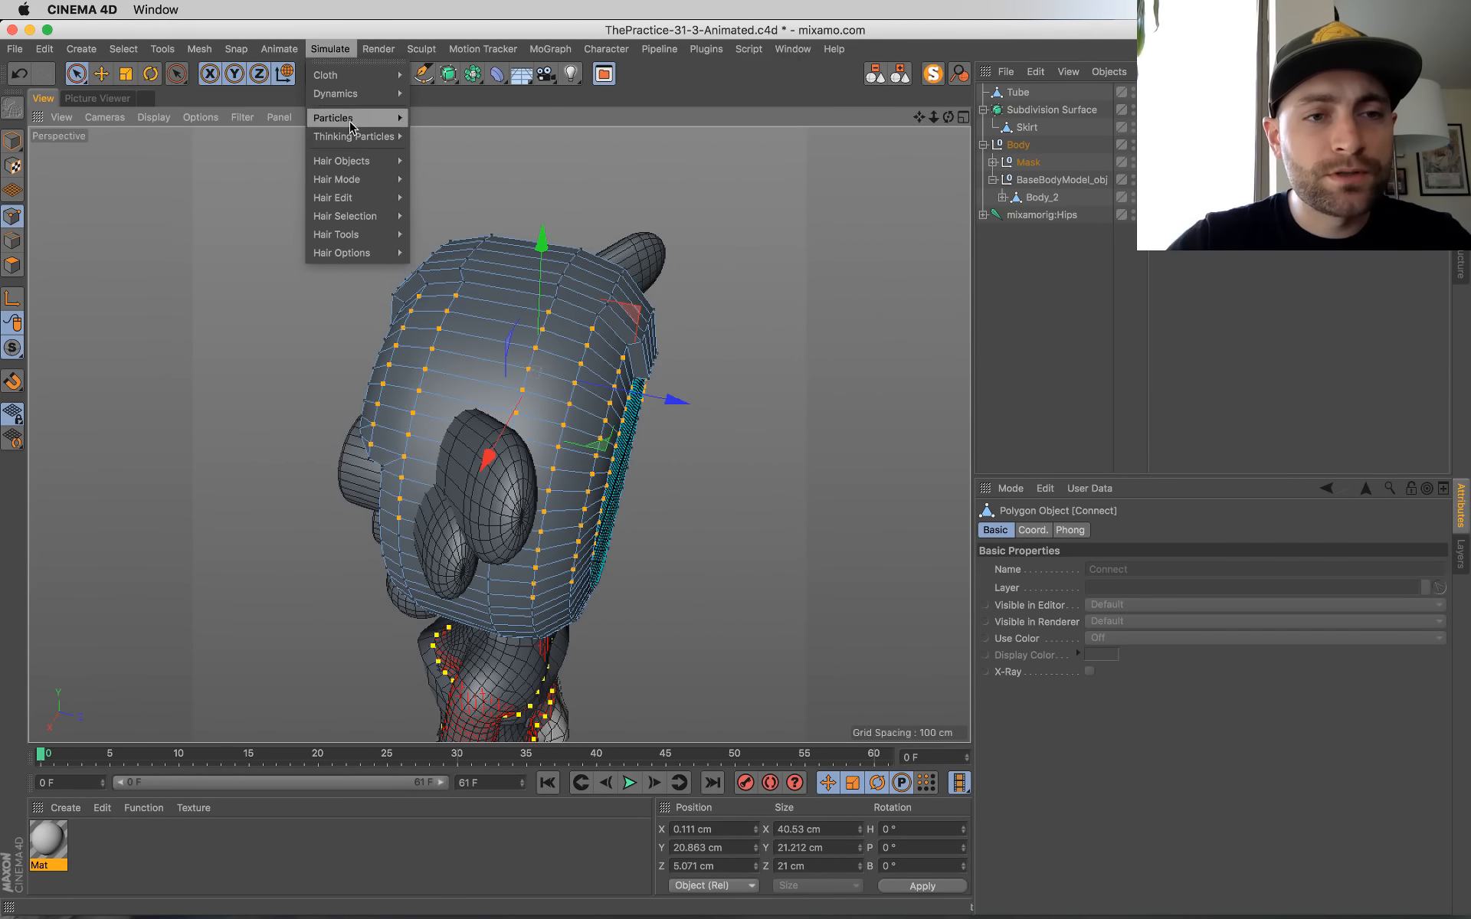
{"action": "mouse_move", "coordinate": [381, 162]}
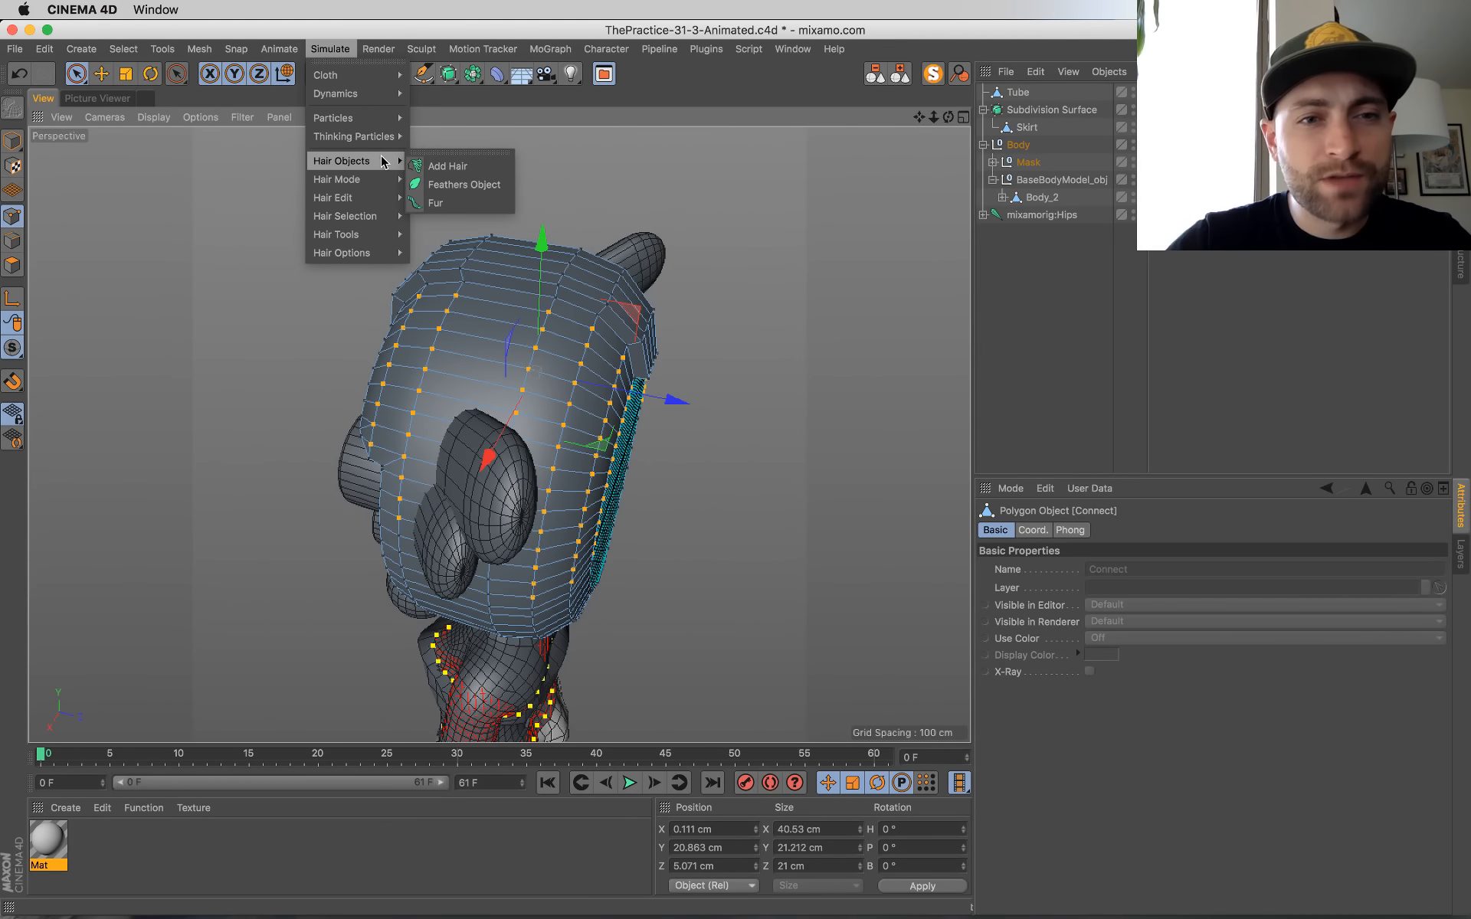
{"action": "left_click", "coordinate": [449, 166]}
Step: Examine the hair guides growing from the head shell from several angles and distances
{"action": "left_click_drag", "start_coordinate": [537, 391], "coordinate": [537, 429], "text": "alt"}
{"action": "scroll", "coordinate": [757, 342], "scroll_direction": "down", "scroll_amount": 10}
{"action": "middle_click_drag", "start_coordinate": [519, 432], "coordinate": [299, 490], "text": "alt"}
{"action": "scroll", "coordinate": [483, 410], "scroll_direction": "up", "scroll_amount": 1}
{"action": "scroll", "coordinate": [482, 410], "scroll_direction": "up", "scroll_amount": 4}
{"action": "left_click_drag", "start_coordinate": [482, 410], "coordinate": [528, 461], "text": "alt"}
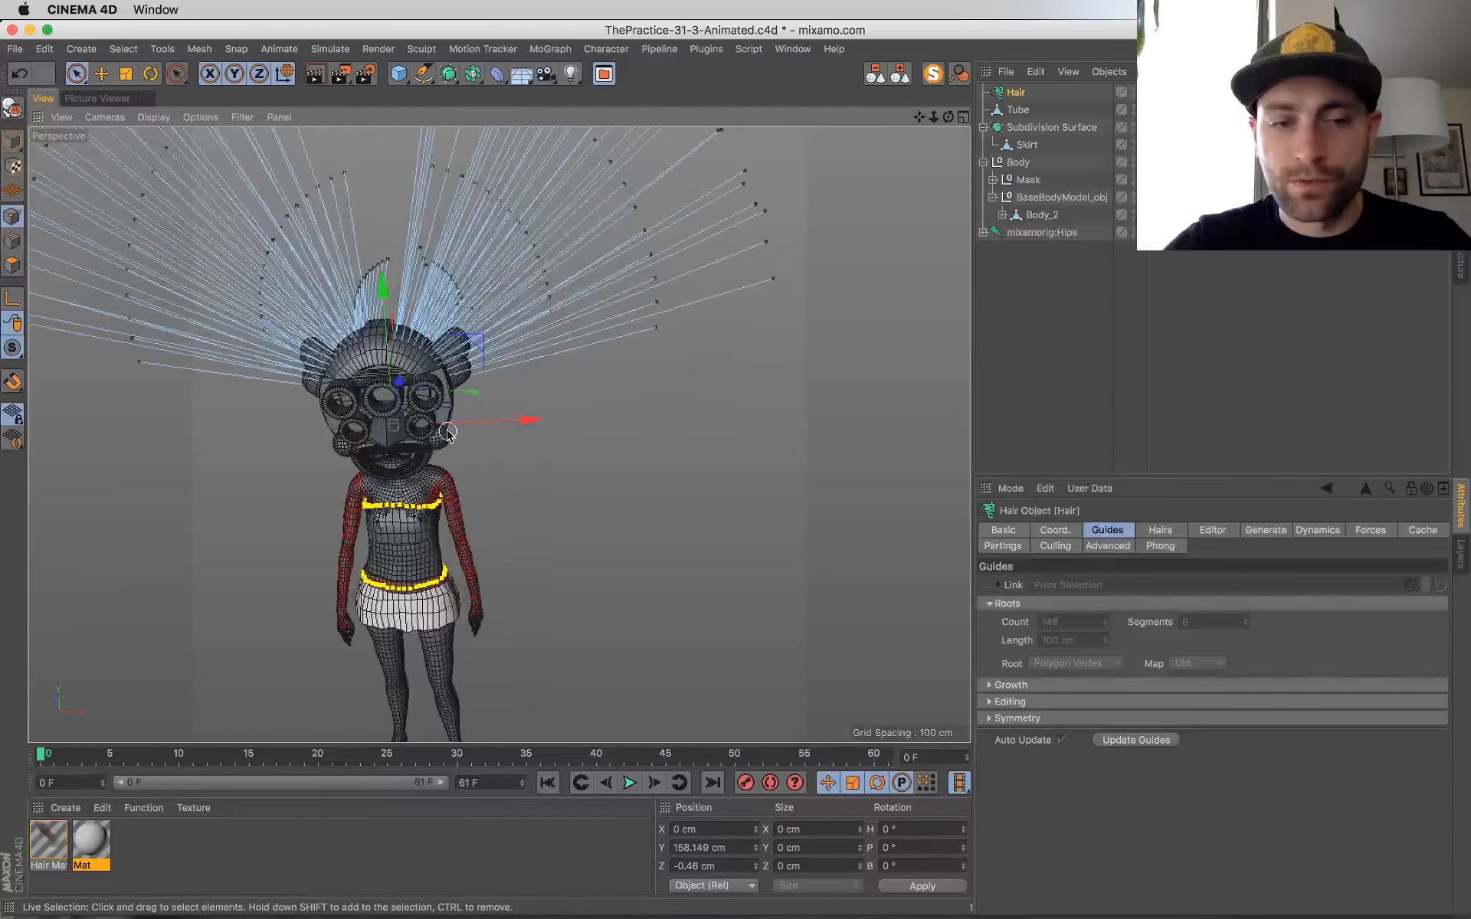
{"action": "middle_click_drag", "start_coordinate": [444, 430], "coordinate": [567, 526], "text": "alt"}
{"action": "left_click_drag", "start_coordinate": [567, 527], "coordinate": [530, 451], "text": "alt"}
{"action": "scroll", "coordinate": [530, 450], "scroll_direction": "down", "scroll_amount": 4}
{"action": "left_click_drag", "start_coordinate": [600, 531], "coordinate": [524, 484], "text": "alt"}
{"action": "scroll", "coordinate": [524, 484], "scroll_direction": "up", "scroll_amount": 4}
{"action": "scroll", "coordinate": [586, 483], "scroll_direction": "down", "scroll_amount": 3}
Step: Enable overrides for the Count and Segments parameters in the Hair object's Hairs settings
{"action": "left_click", "coordinate": [1160, 530]}
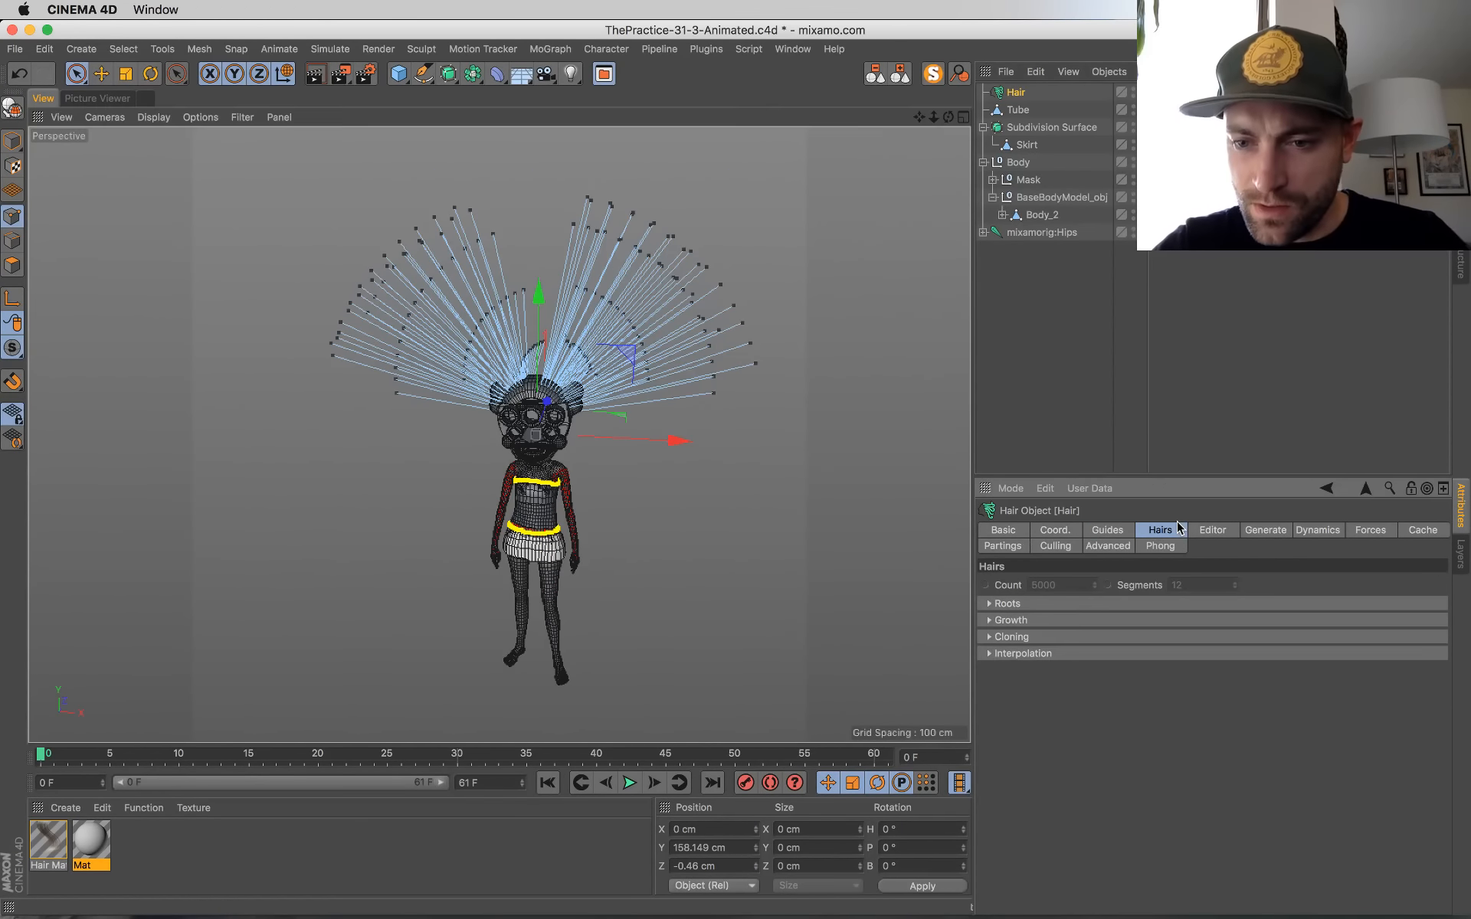
{"action": "left_click", "coordinate": [1105, 533]}
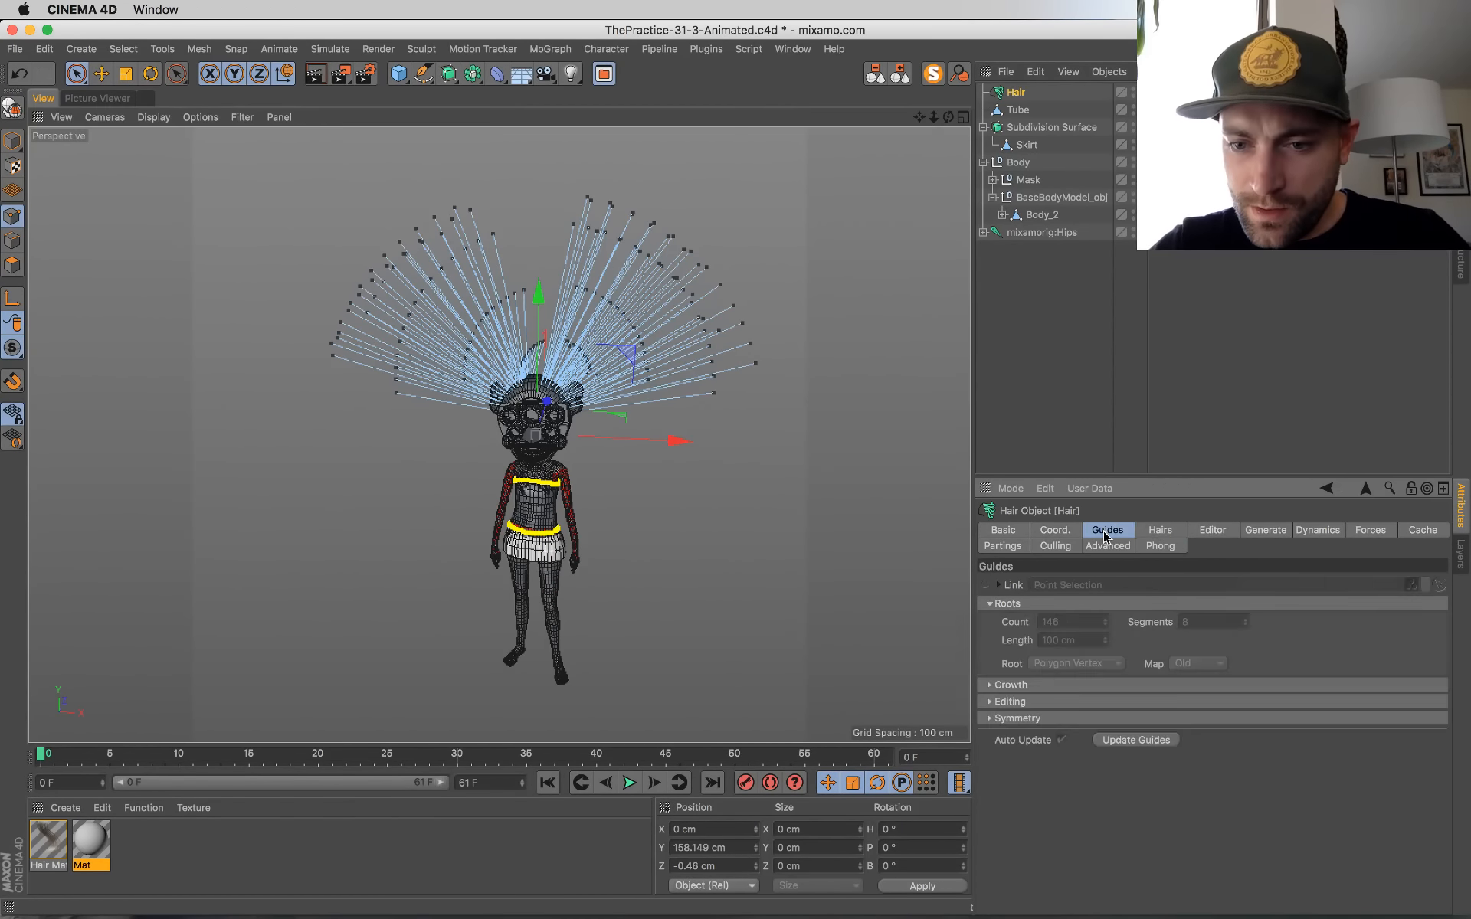
{"action": "left_click", "coordinate": [1157, 532]}
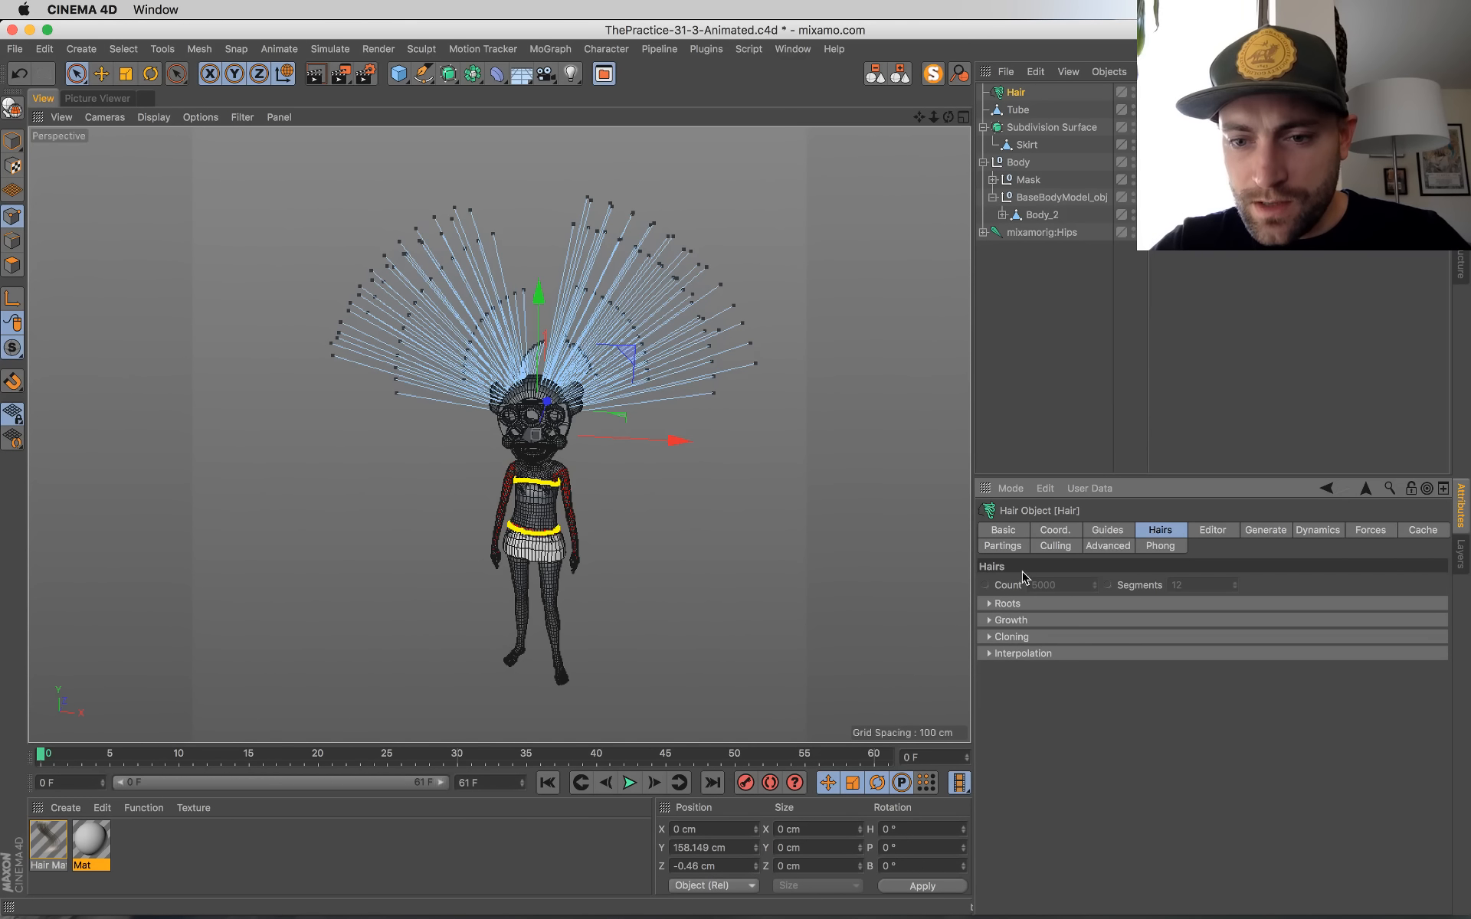
{"action": "right_click", "coordinate": [1145, 586]}
{"action": "left_click", "coordinate": [1178, 794]}
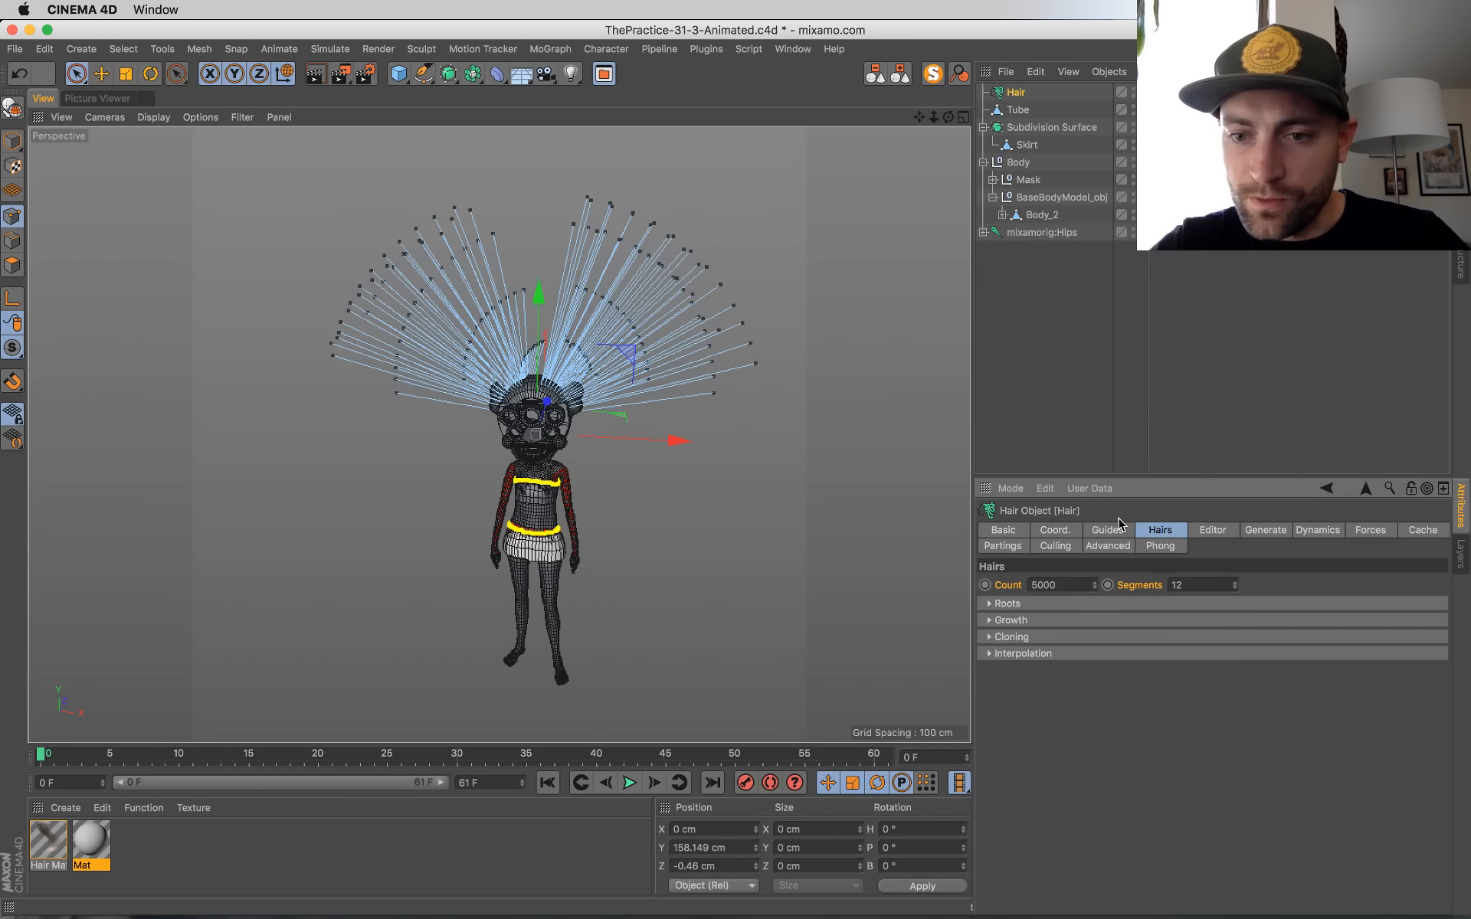
Step: Override the Hair object's guide length and set it to 15 cm
{"action": "left_click", "coordinate": [1114, 528]}
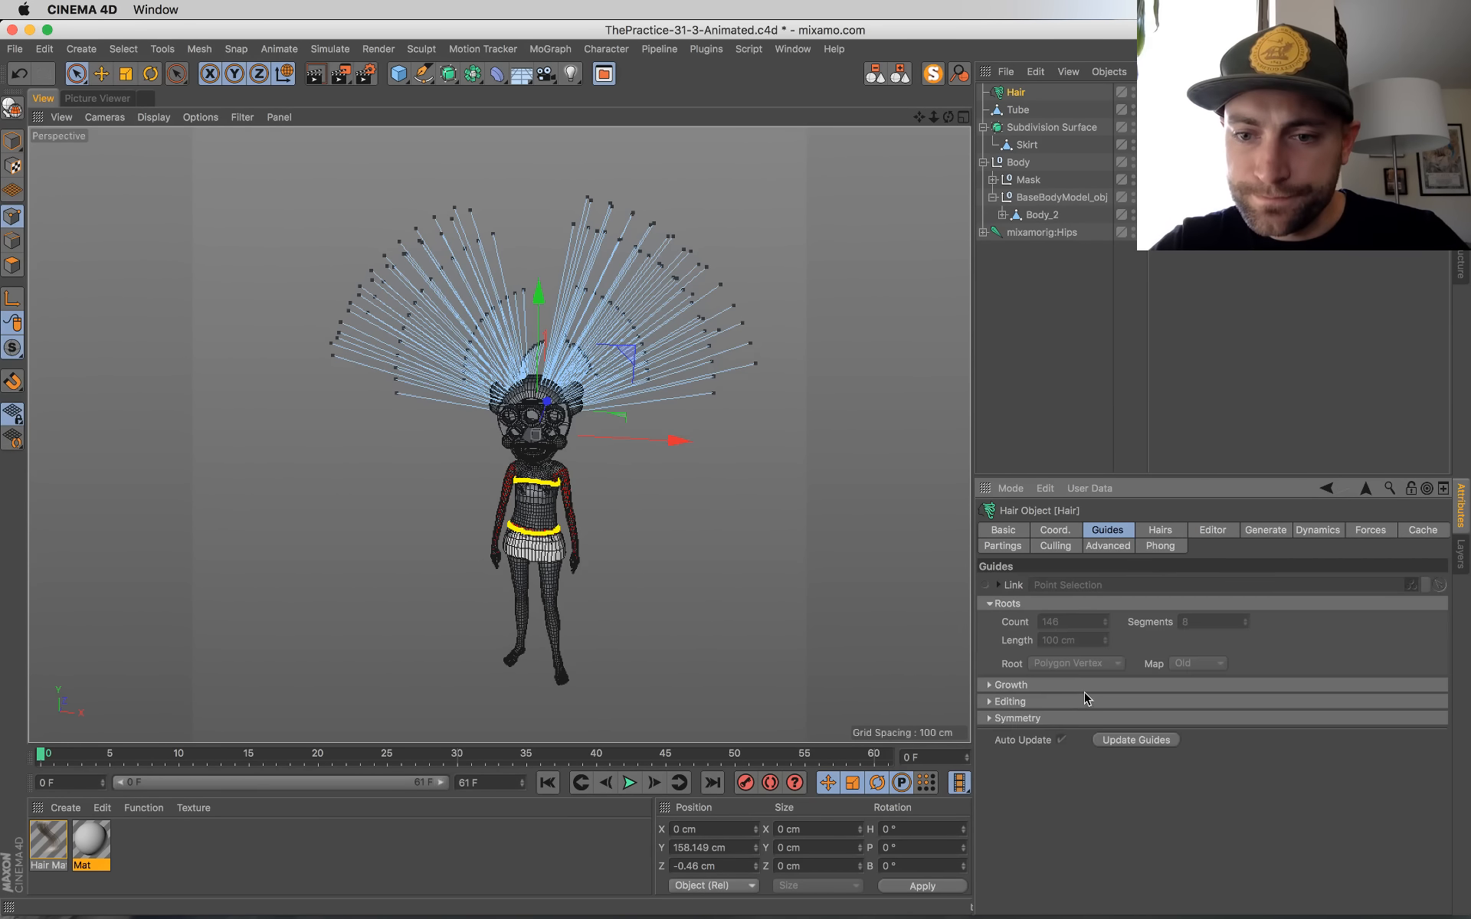
{"action": "right_click", "coordinate": [1009, 639]}
{"action": "left_click", "coordinate": [984, 799]}
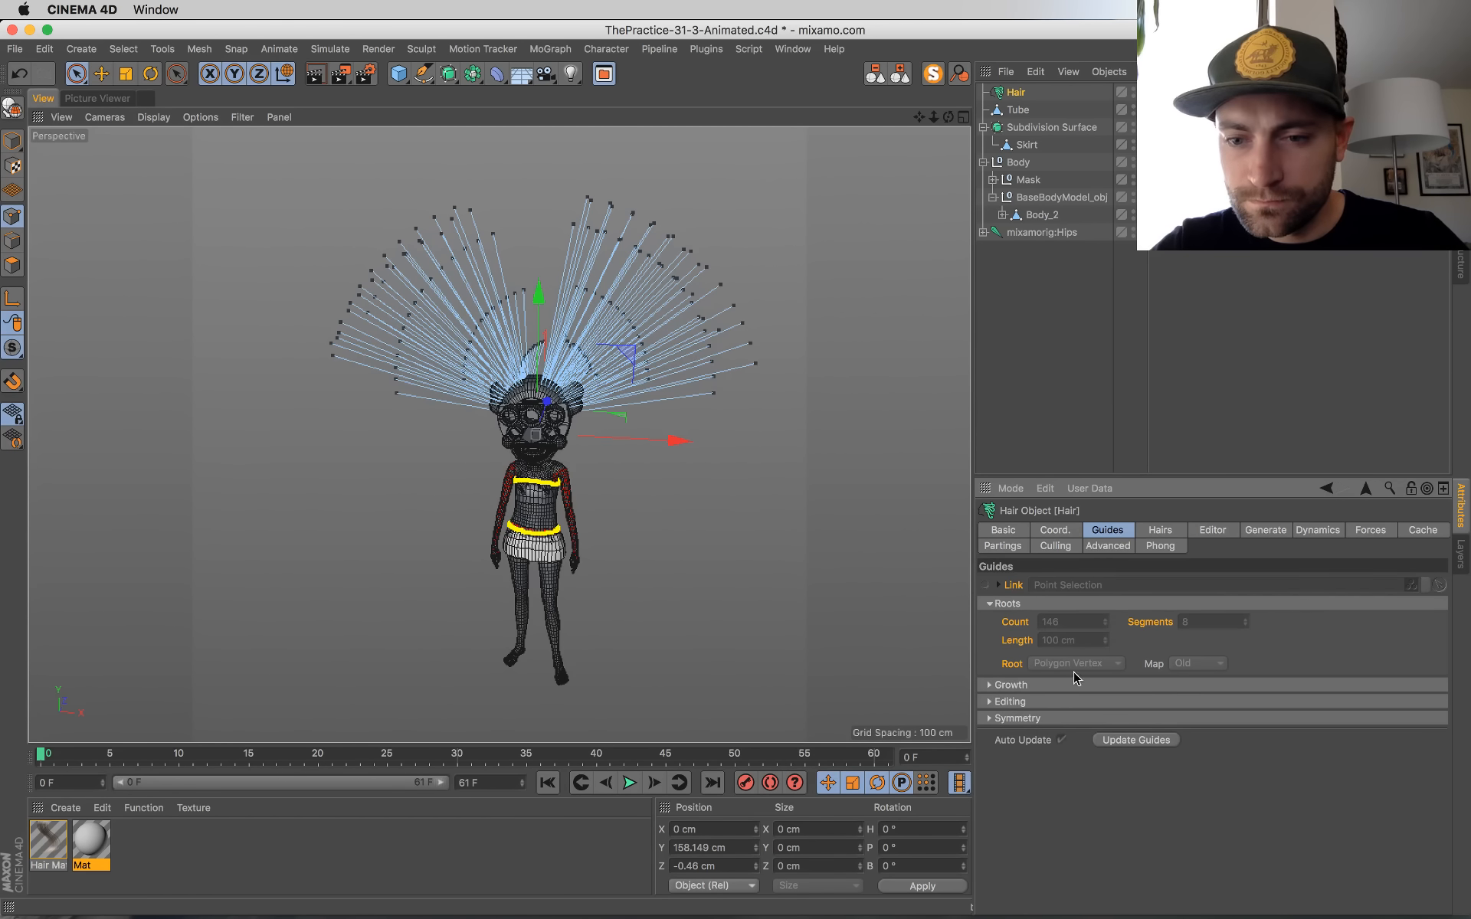
{"action": "right_click", "coordinate": [1024, 642]}
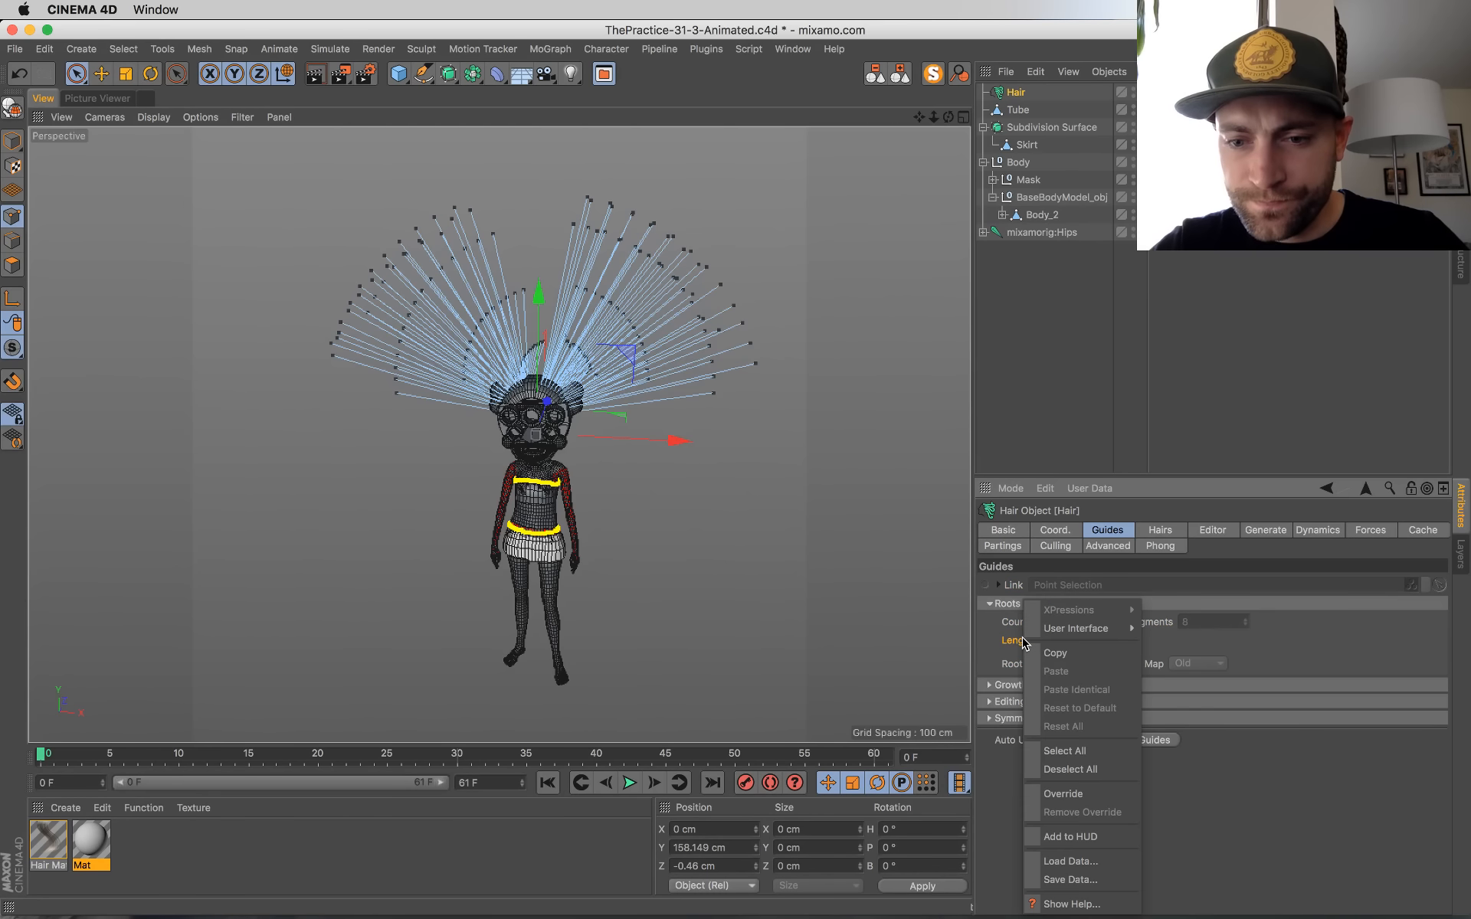
{"action": "left_click", "coordinate": [1057, 795]}
{"action": "left_click_drag", "start_coordinate": [1103, 642], "coordinate": [1047, 642]}
Step: Play the animation briefly to preview the shortened hair guides' movement, and return to the first frame
{"action": "scroll", "coordinate": [678, 492], "scroll_direction": "up", "scroll_amount": 5}
{"action": "left_click_drag", "start_coordinate": [692, 590], "coordinate": [805, 582], "text": "alt"}
{"action": "left_click", "coordinate": [629, 782]}
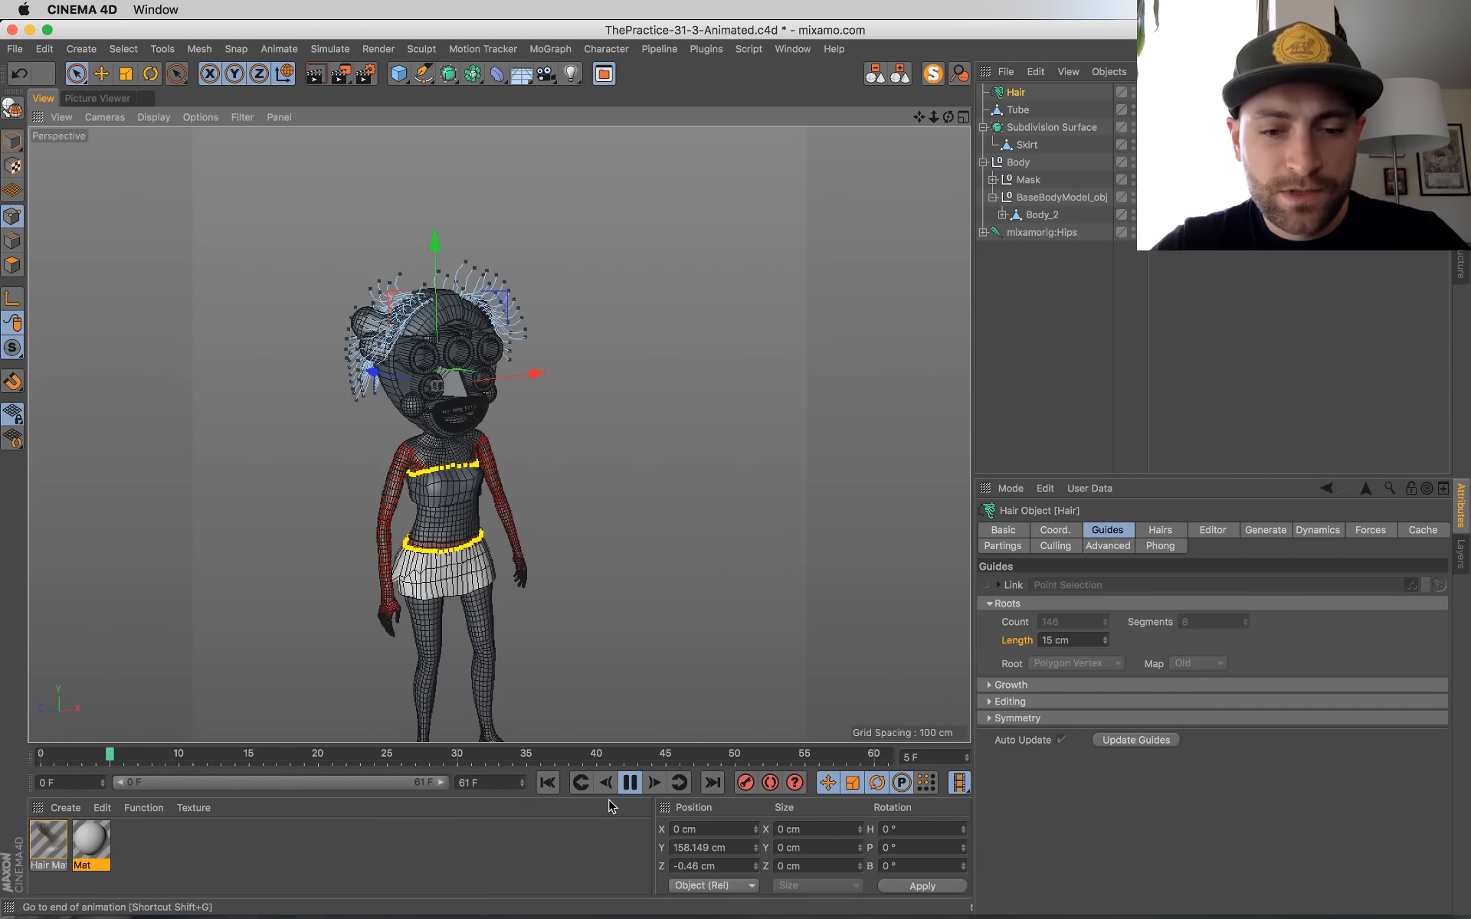
{"action": "left_click", "coordinate": [548, 783]}
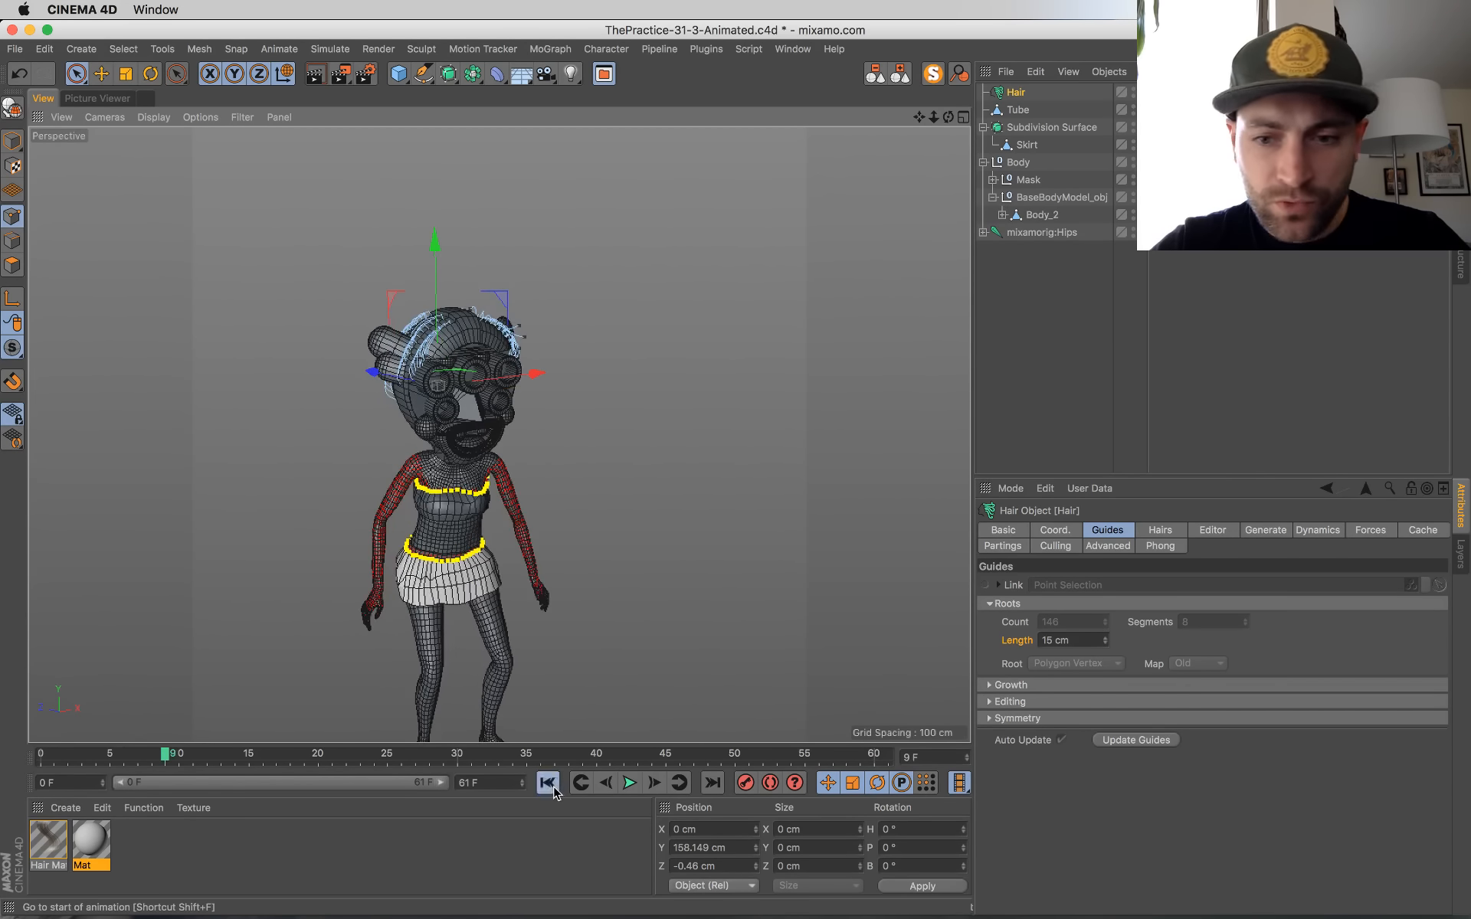
Step: Override the hair guides' Count and Segments, and set the guide segments to 5
{"action": "right_click", "coordinate": [1021, 622]}
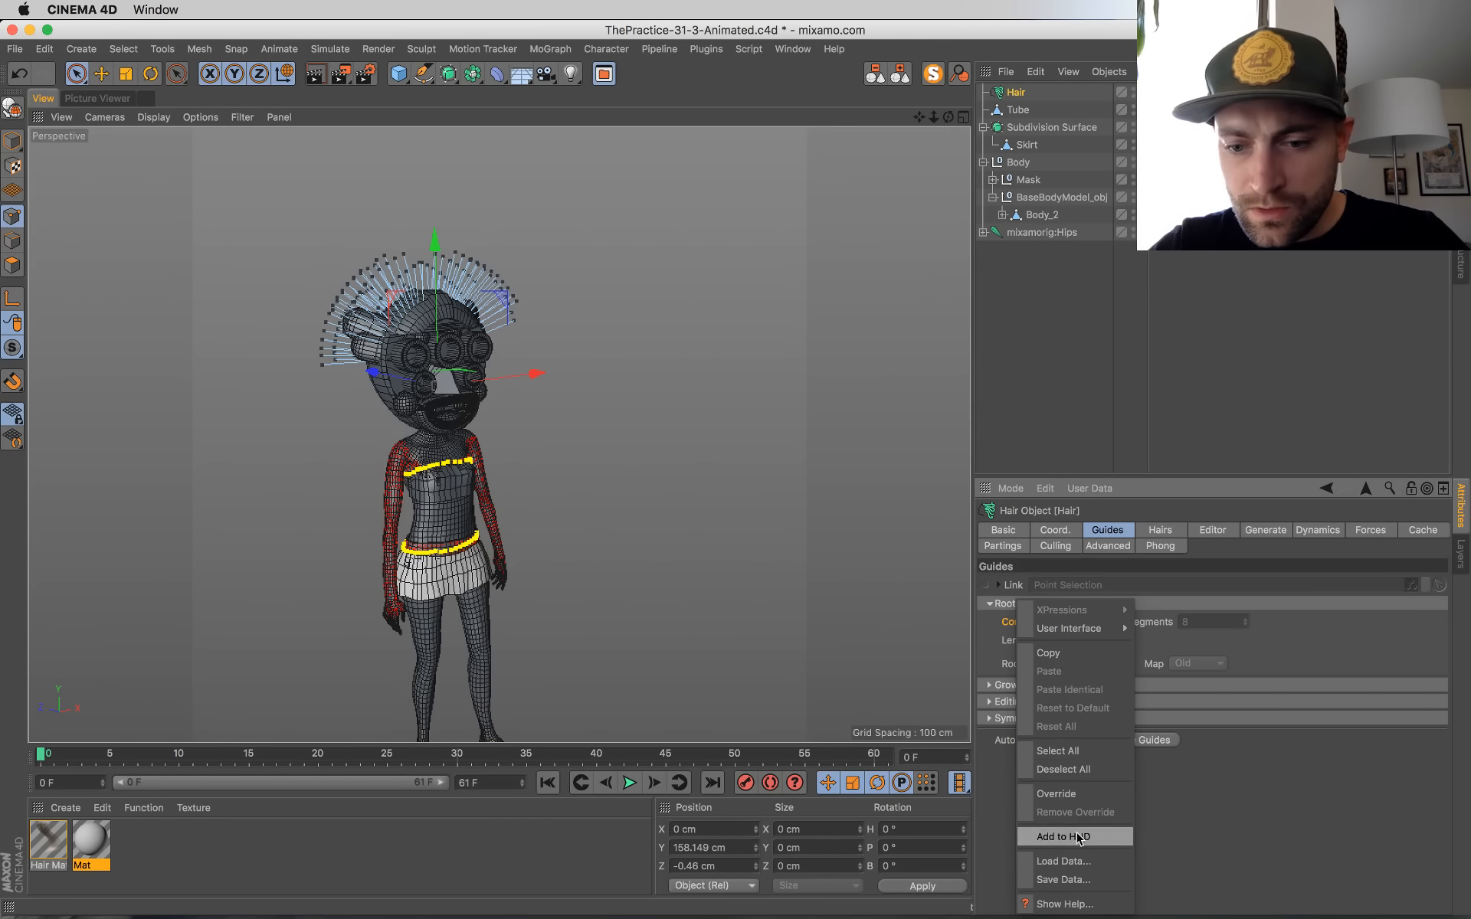
{"action": "left_click", "coordinate": [1202, 608]}
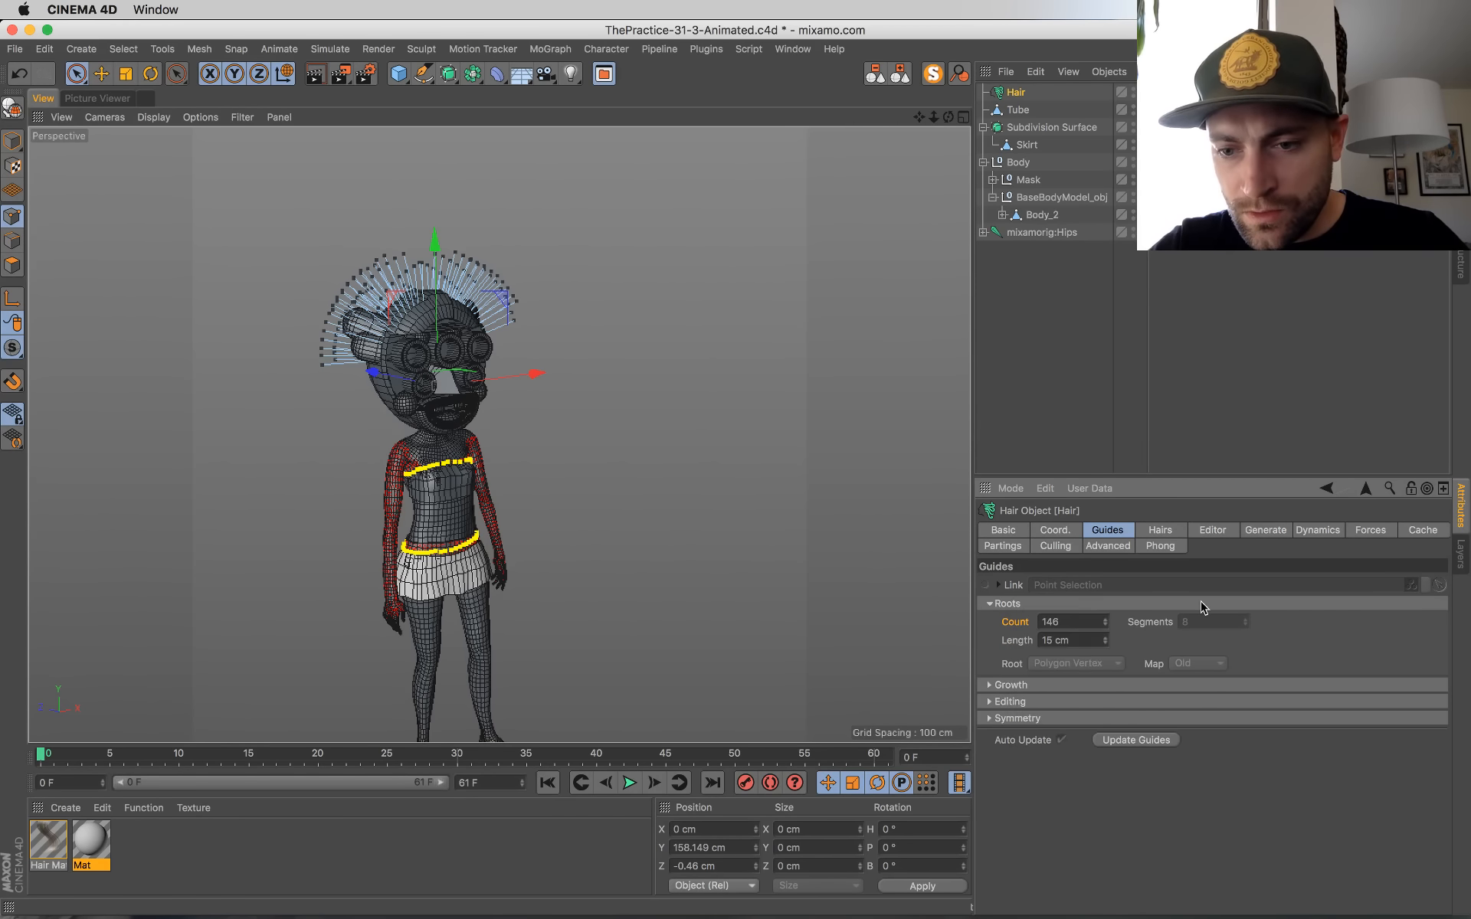
{"action": "right_click", "coordinate": [1153, 625]}
{"action": "left_click", "coordinate": [1172, 794]}
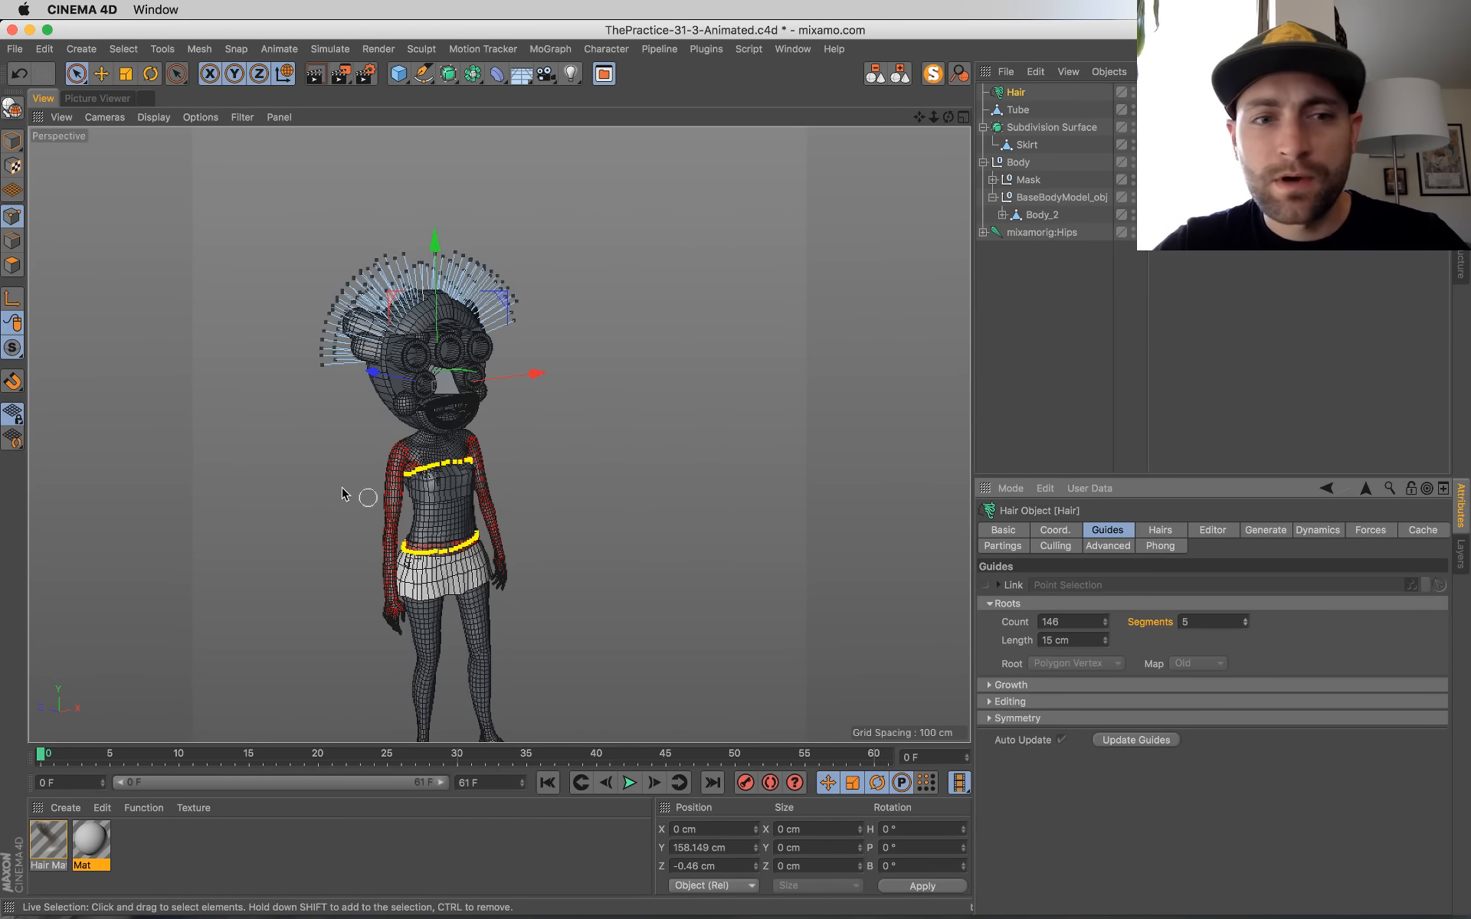
Step: Switch from point editing to model mode and select the Mask null
{"action": "left_click", "coordinate": [12, 141]}
{"action": "left_click", "coordinate": [1027, 180]}
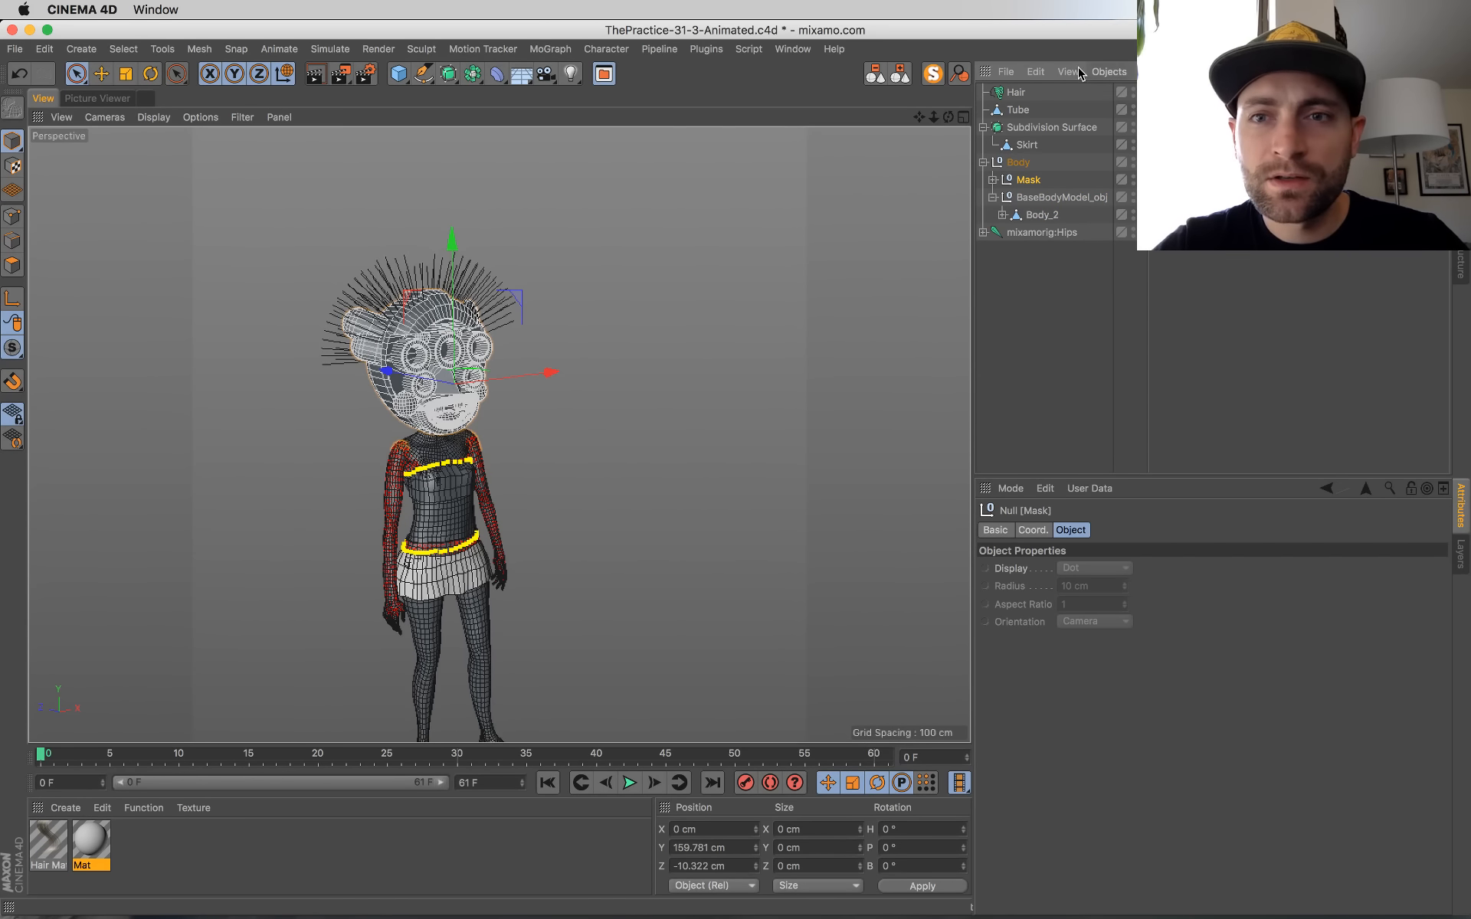
{"action": "left_click", "coordinate": [1151, 72]}
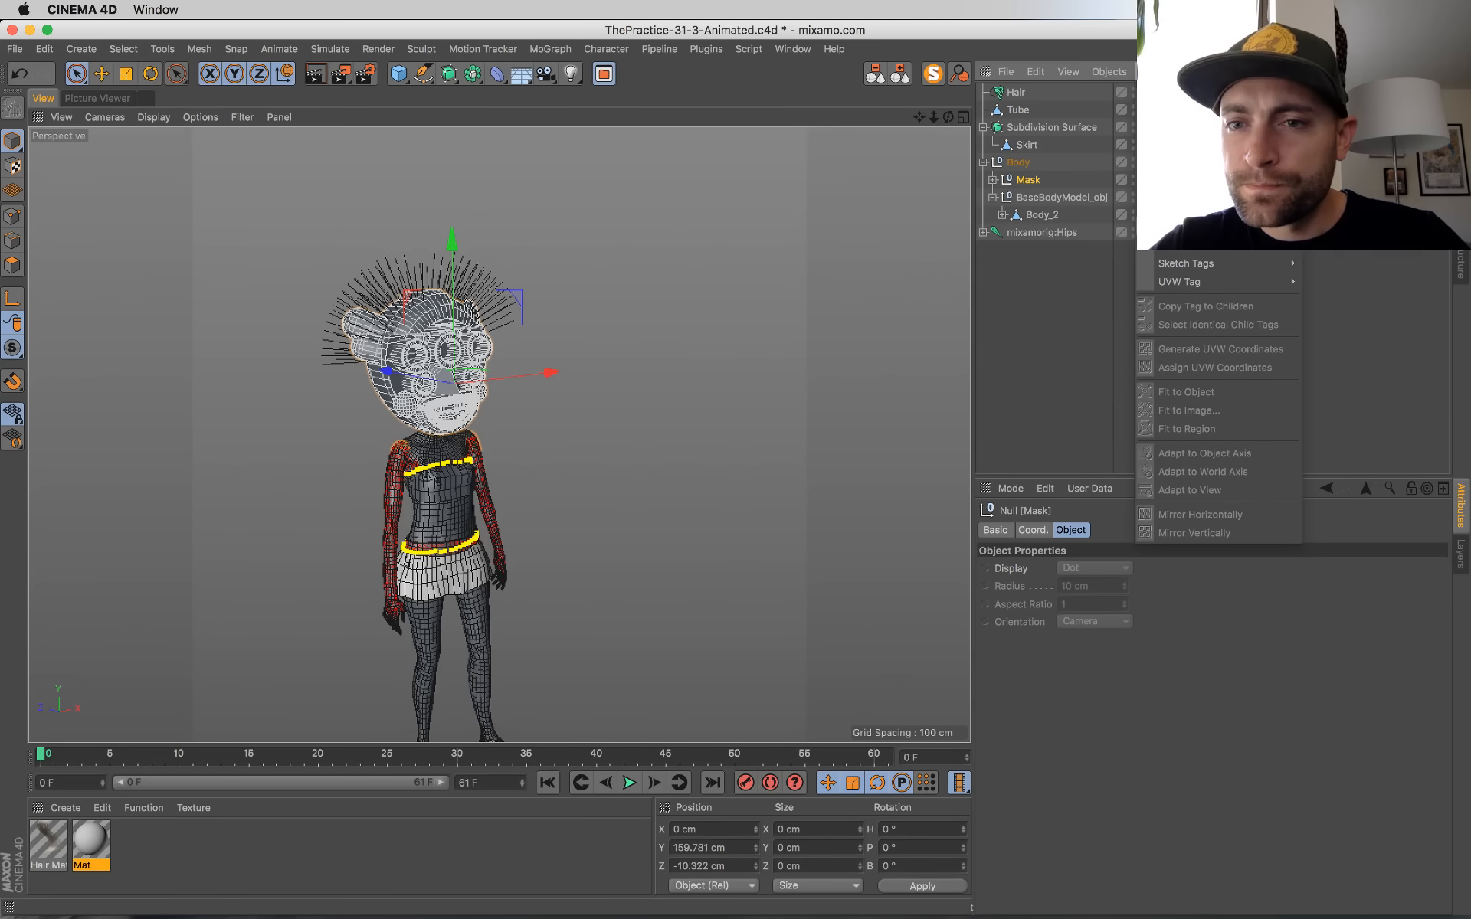
{"action": "mouse_move", "coordinate": [1206, 251]}
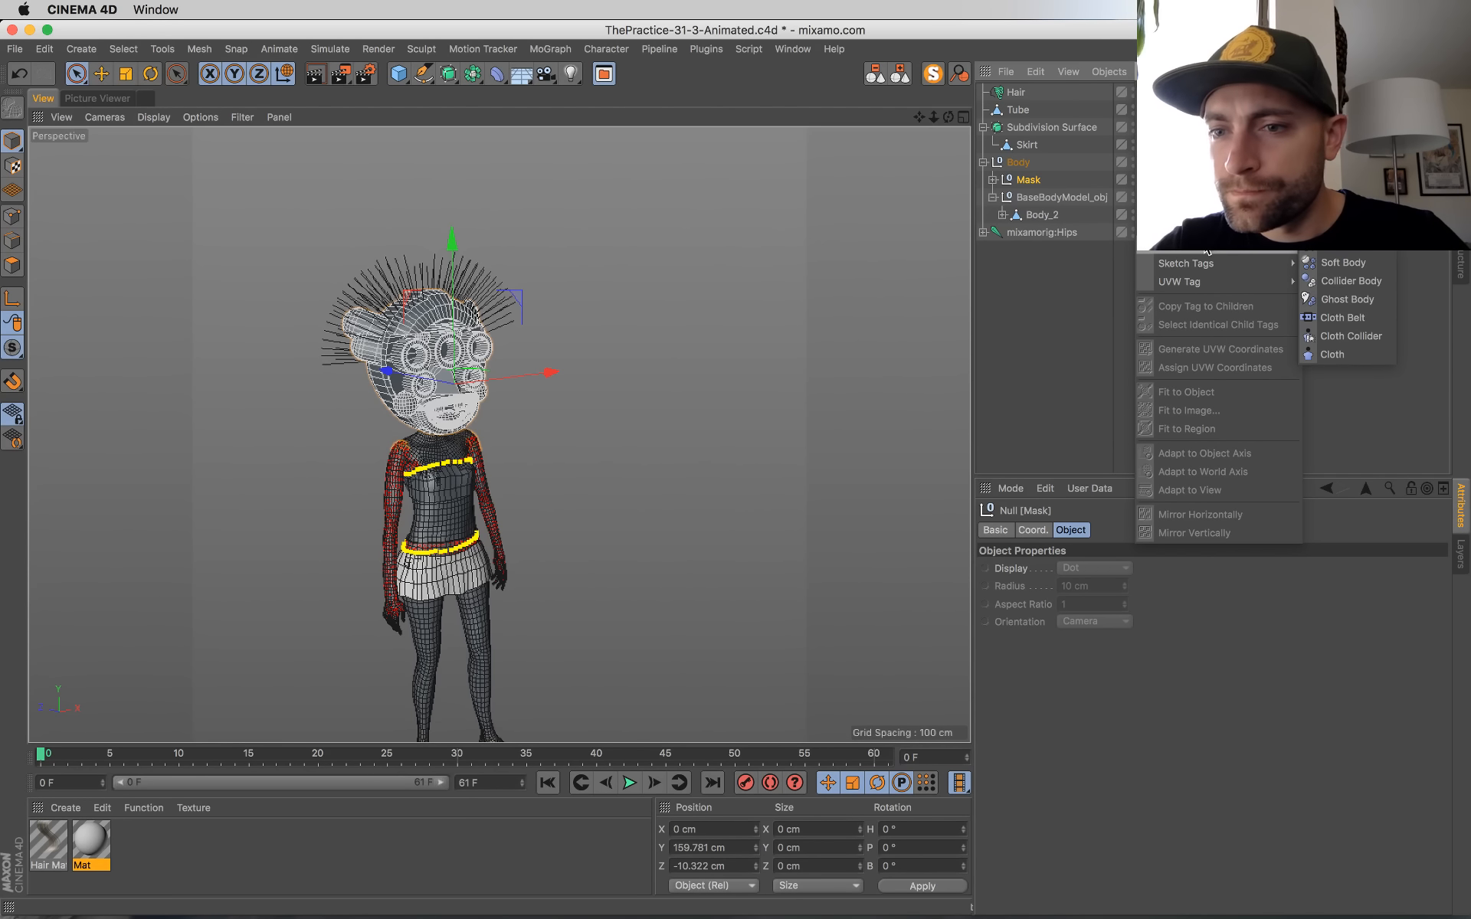
{"action": "left_click", "coordinate": [1065, 282]}
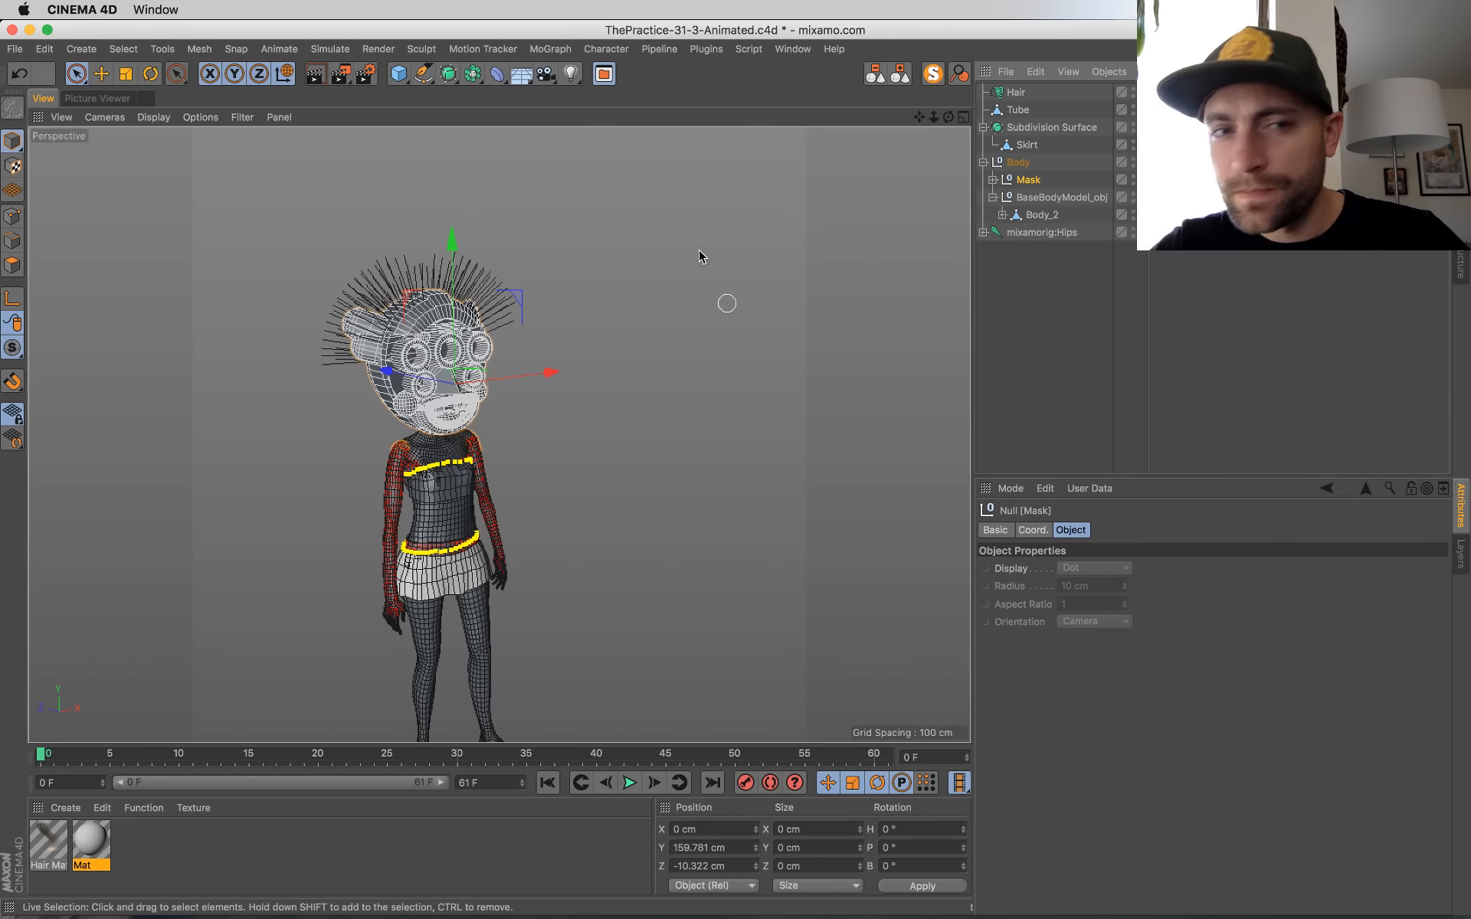
{"action": "left_click", "coordinate": [279, 51]}
{"action": "mouse_move", "coordinate": [329, 52]}
{"action": "mouse_move", "coordinate": [337, 159]}
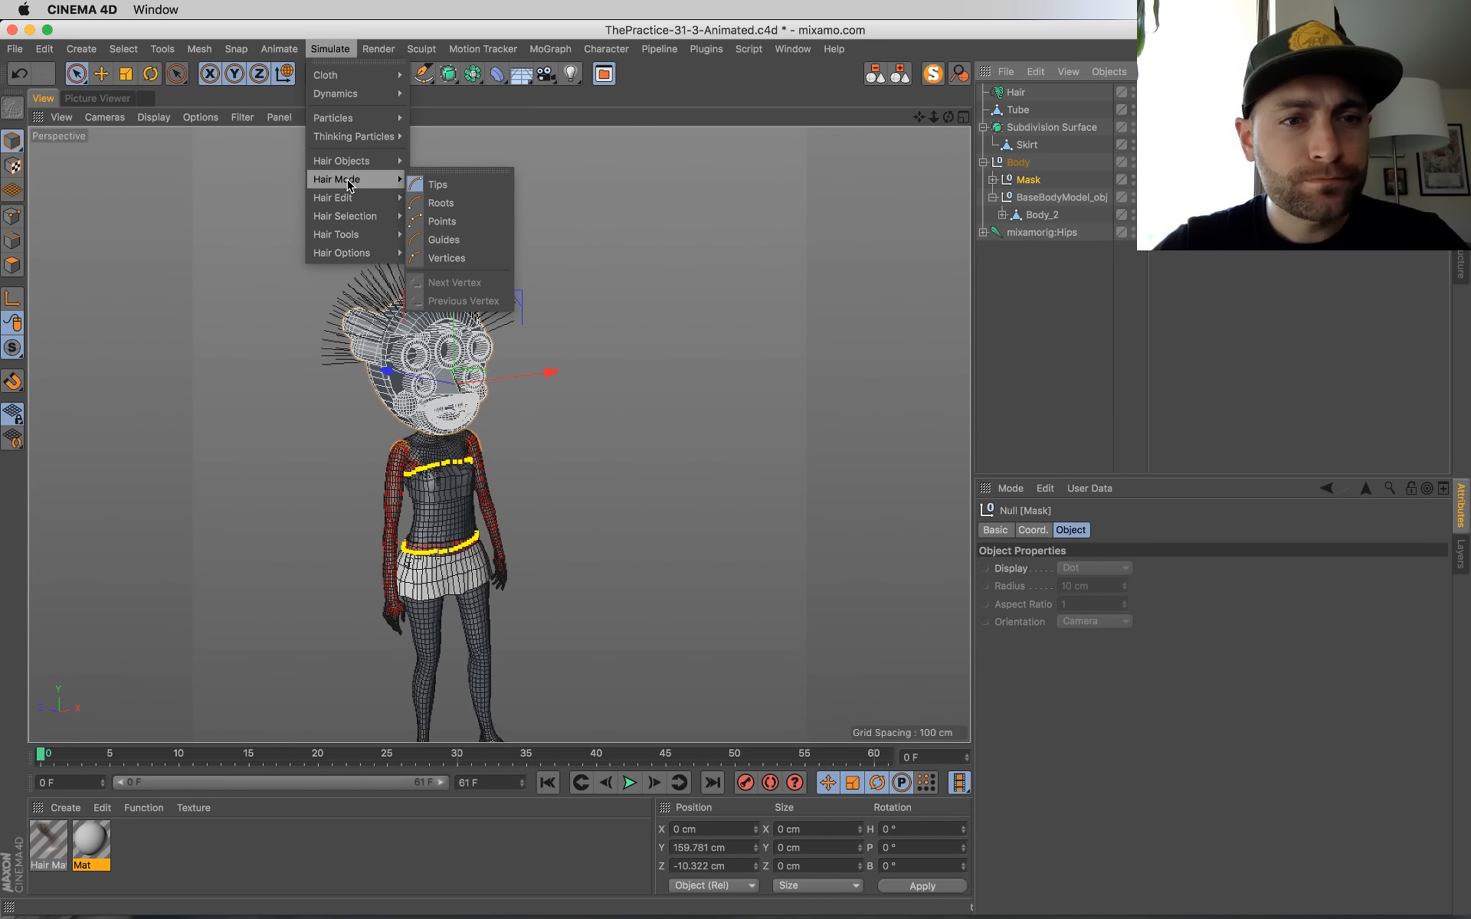
{"action": "mouse_move", "coordinate": [352, 217]}
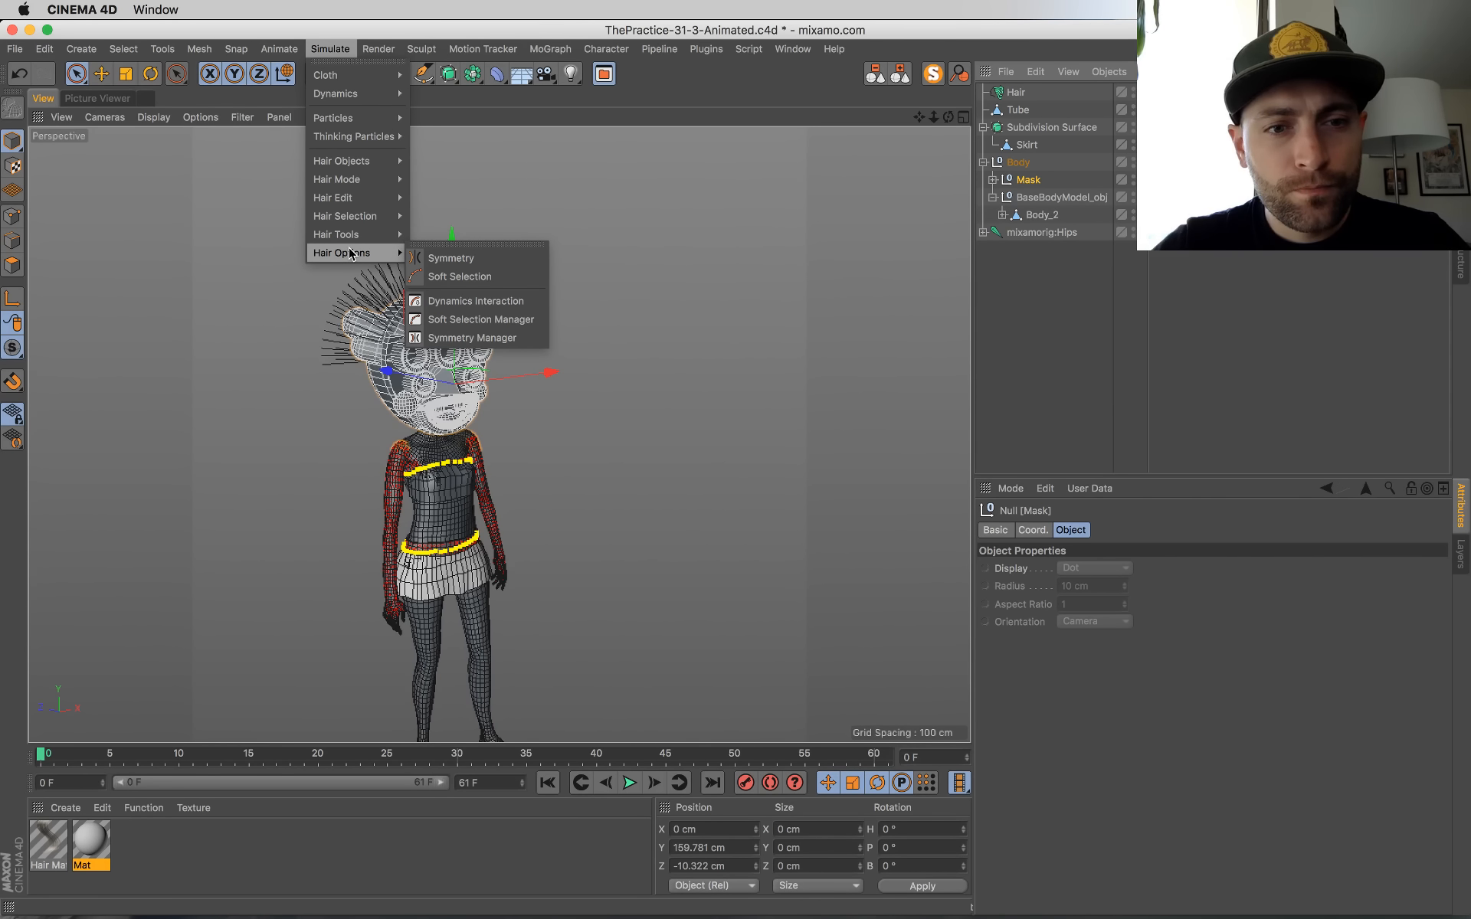
{"action": "left_click", "coordinate": [1114, 299]}
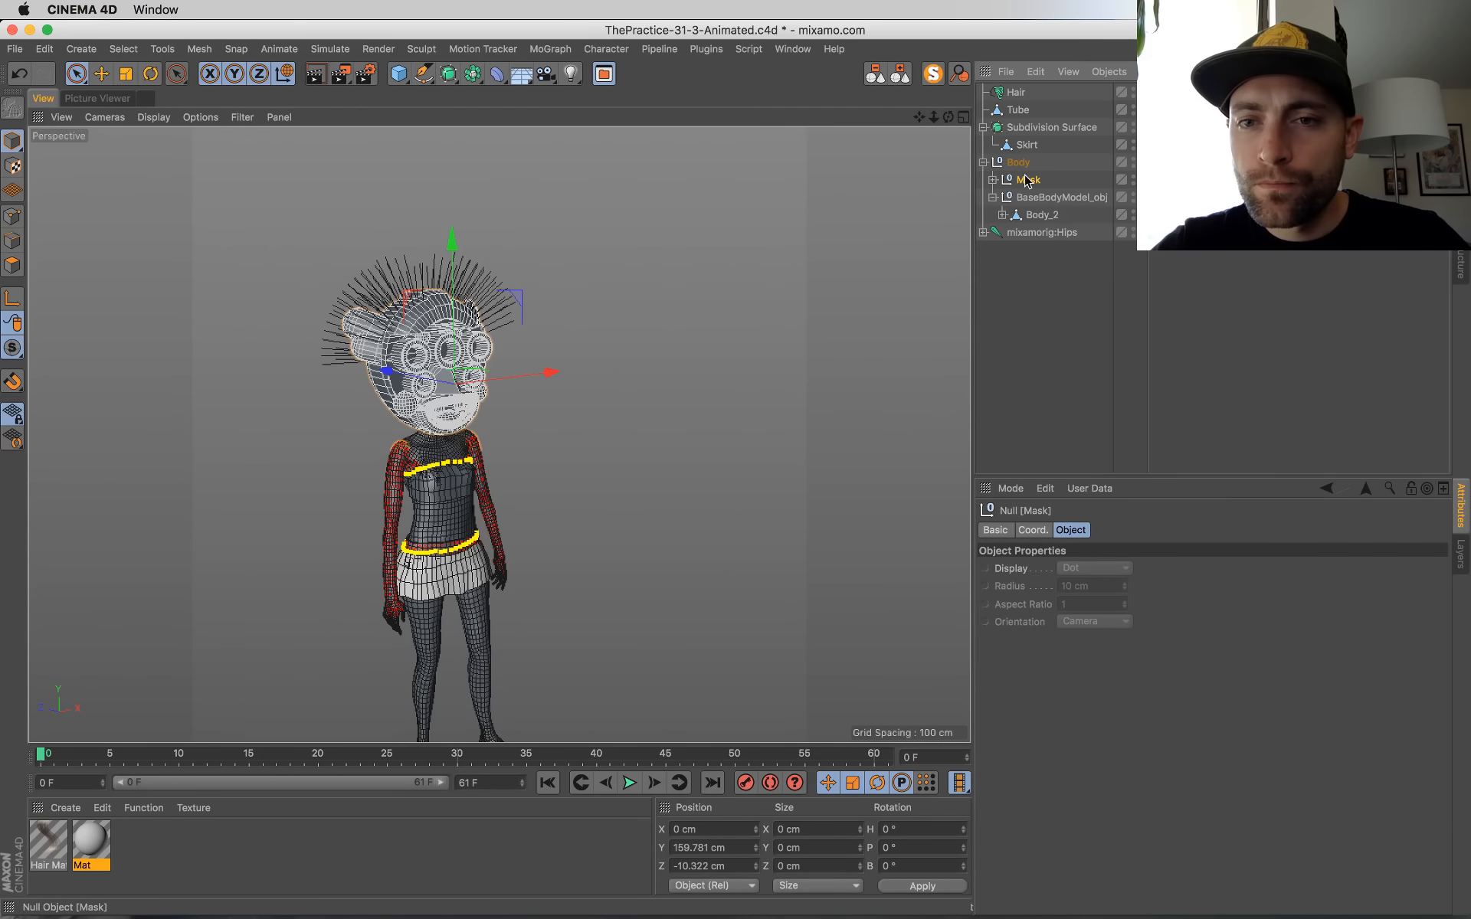
{"action": "key", "text": "super+Tab"}
{"action": "key", "text": "super+Tab"}
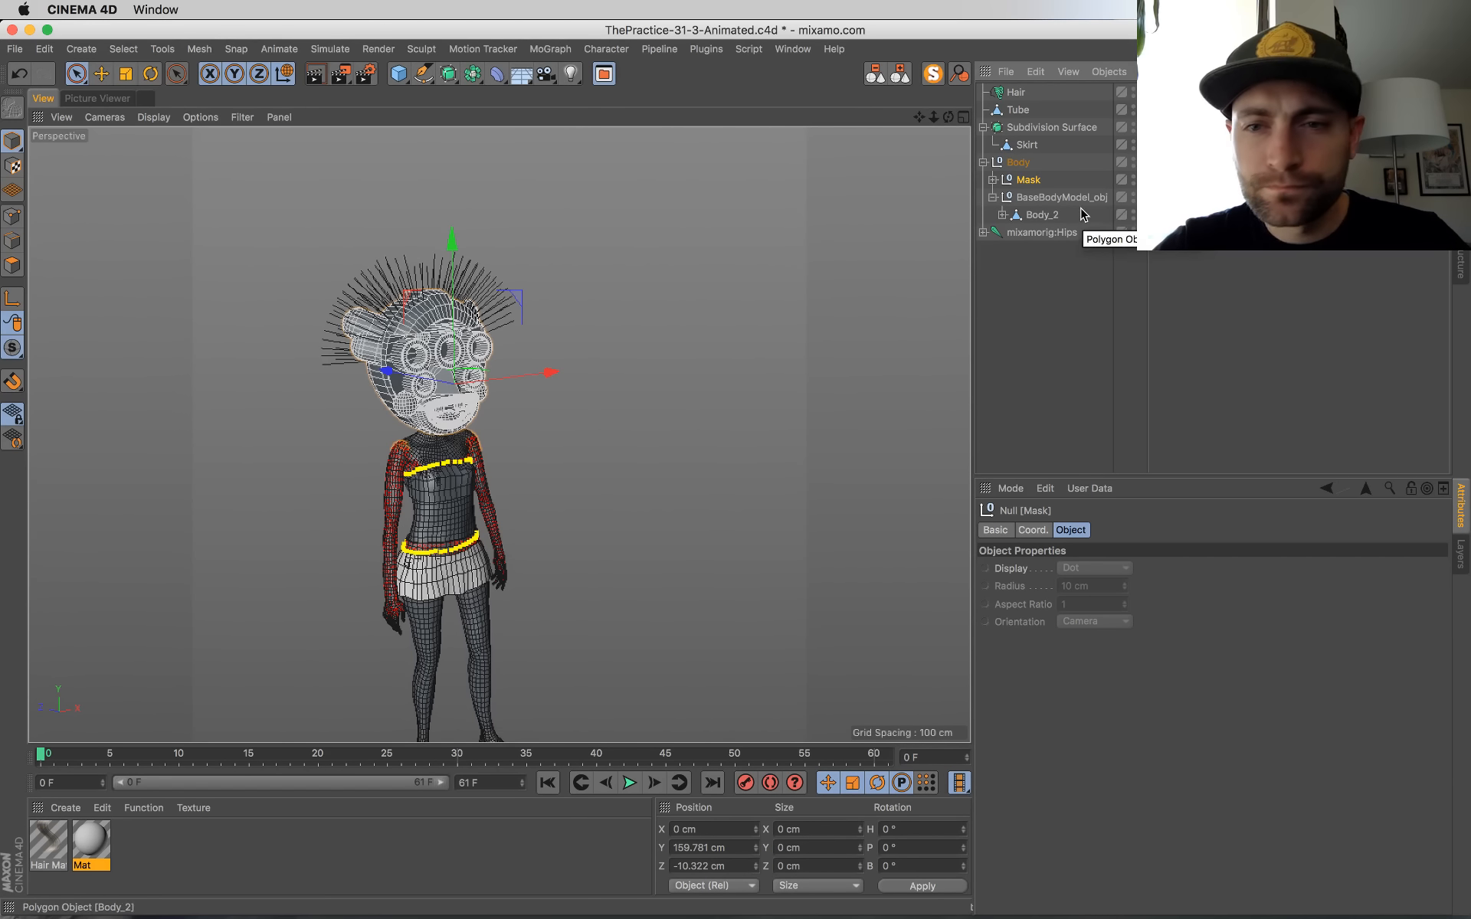
Step: Add a Collider Body tag to the selected Mask null
{"action": "left_click", "coordinate": [1152, 71]}
{"action": "mouse_move", "coordinate": [1214, 265]}
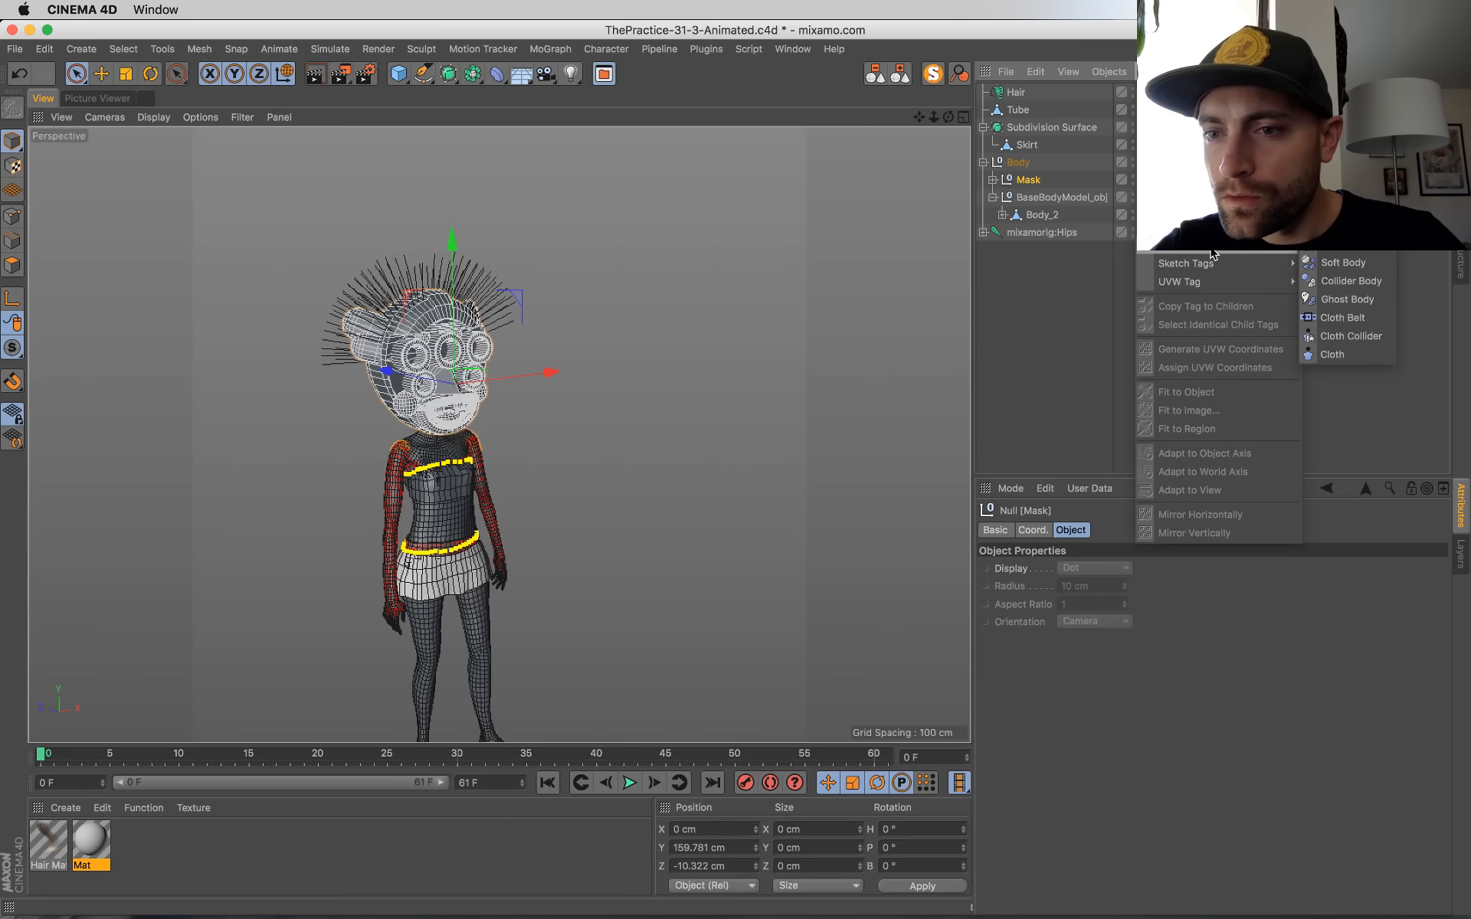
{"action": "left_click", "coordinate": [1358, 283]}
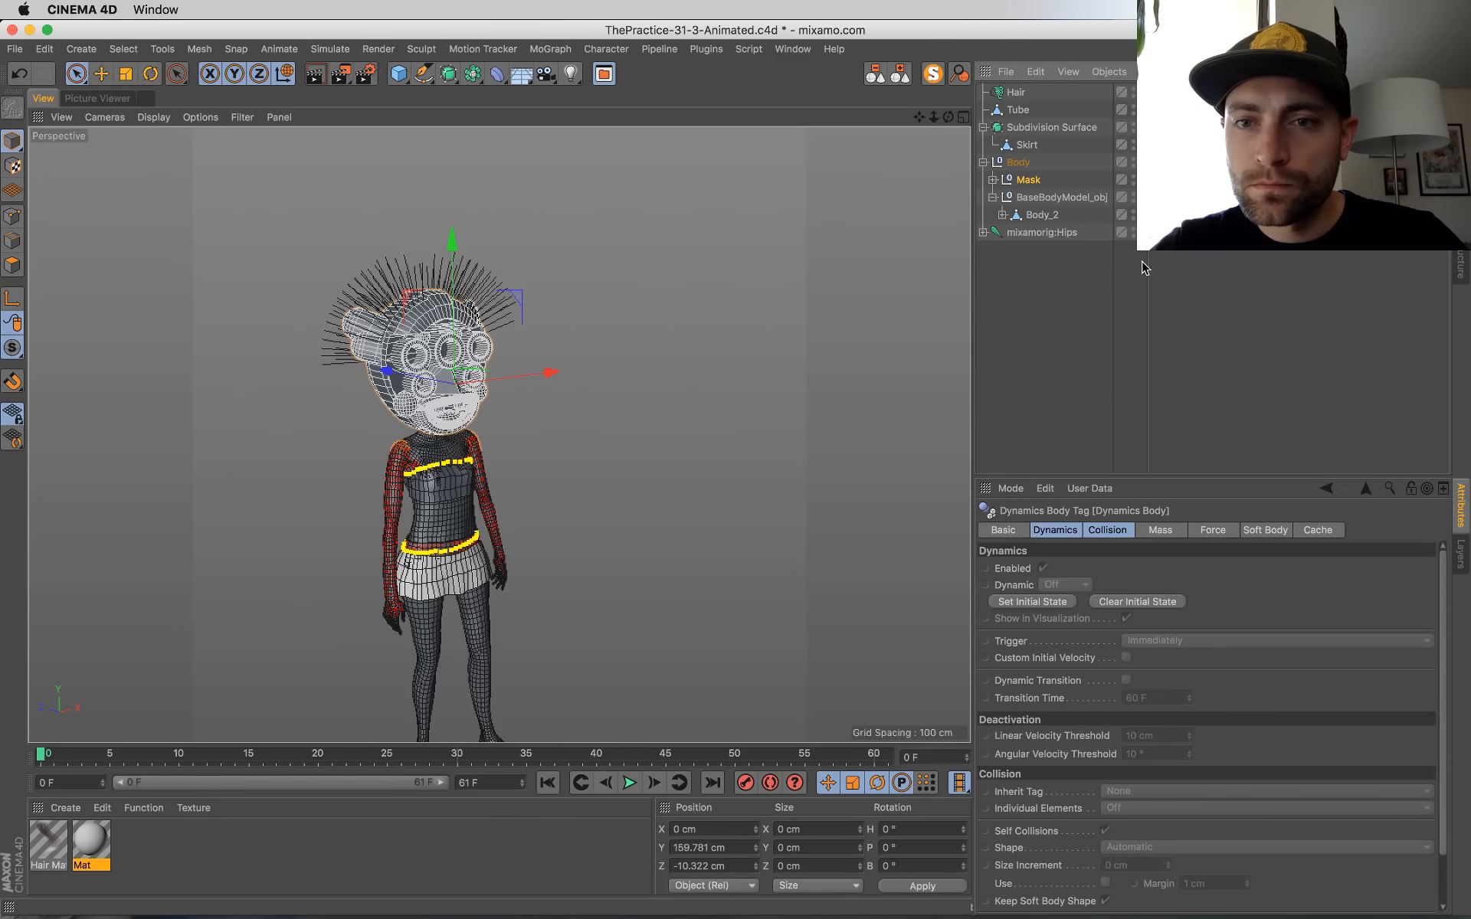
Step: Play the animation to check how the hair interacts with the mask, and return to the first frame
{"action": "left_click", "coordinate": [638, 783]}
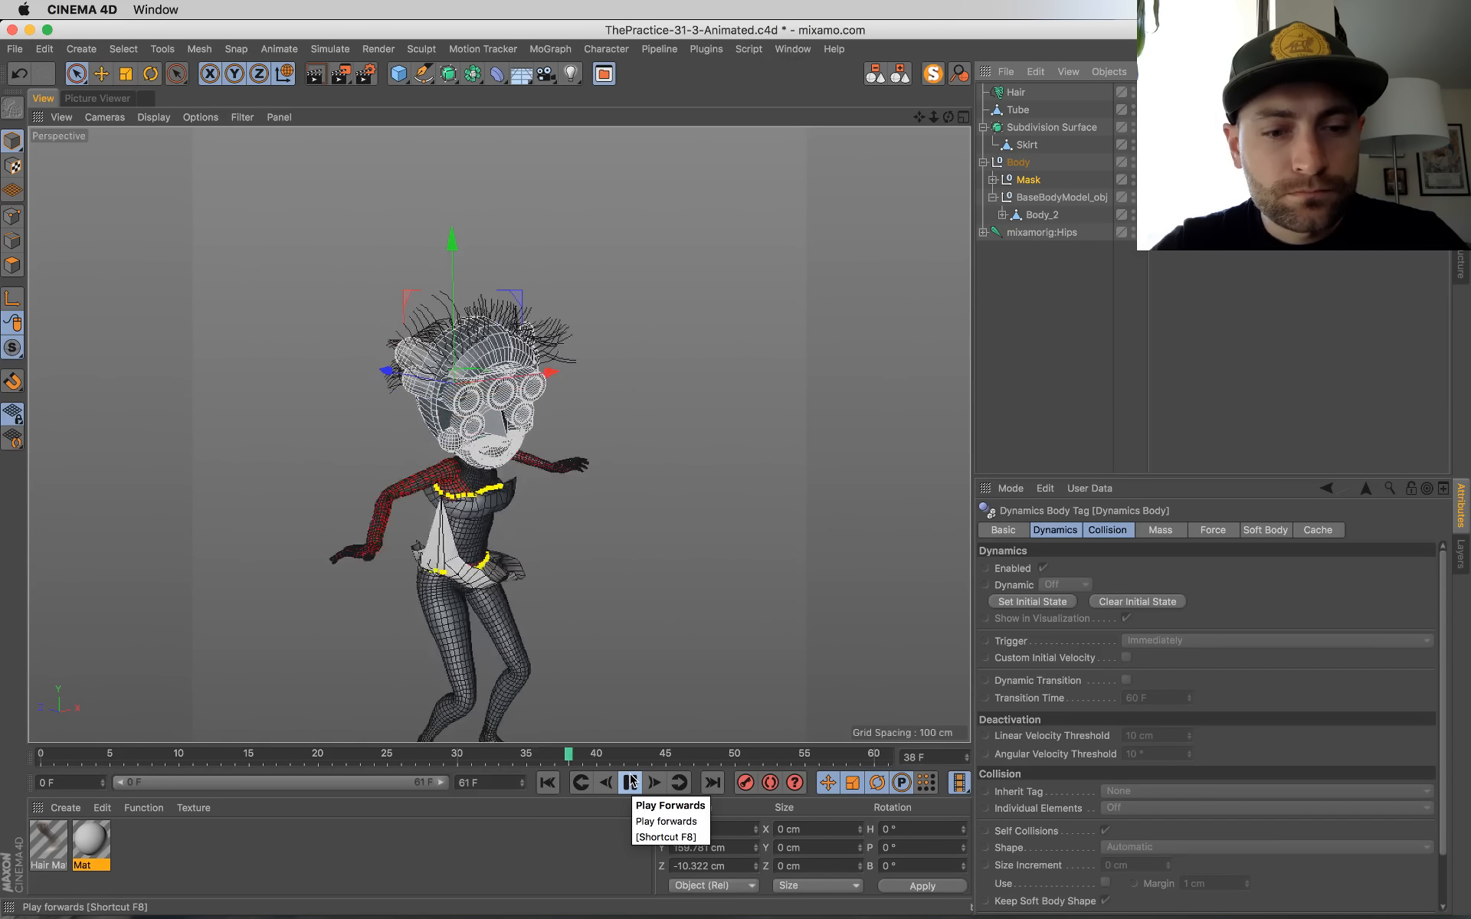
{"action": "left_click", "coordinate": [630, 781]}
{"action": "left_click", "coordinate": [547, 783]}
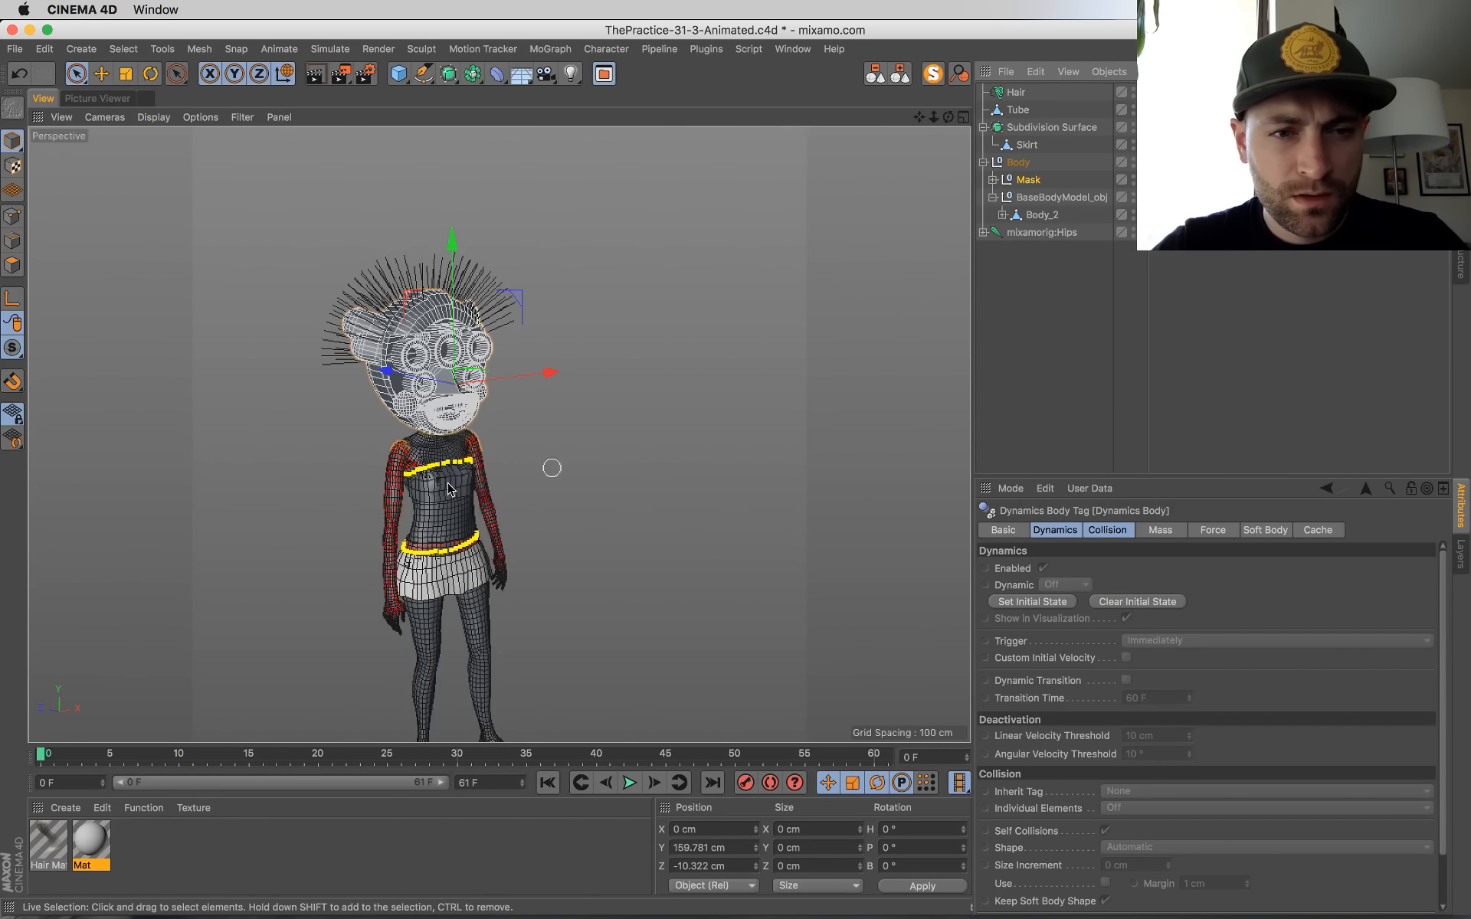
Step: Render a viewport preview of the hair at frame 0, and play the animation to frame 13 for another preview
{"action": "key", "text": "ctrl+r"}
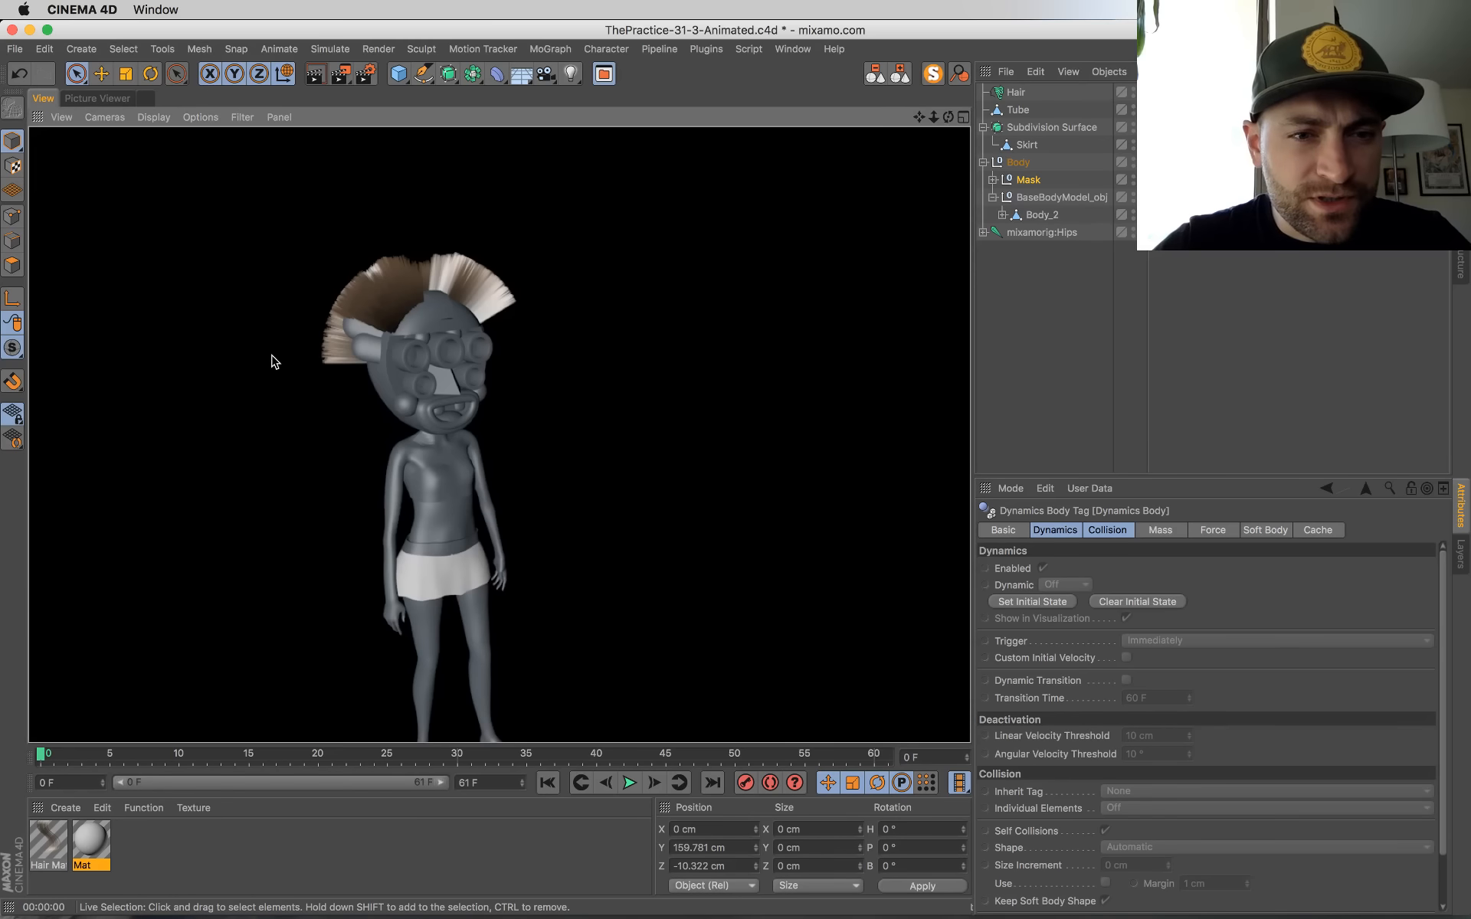
{"action": "left_click", "coordinate": [630, 782]}
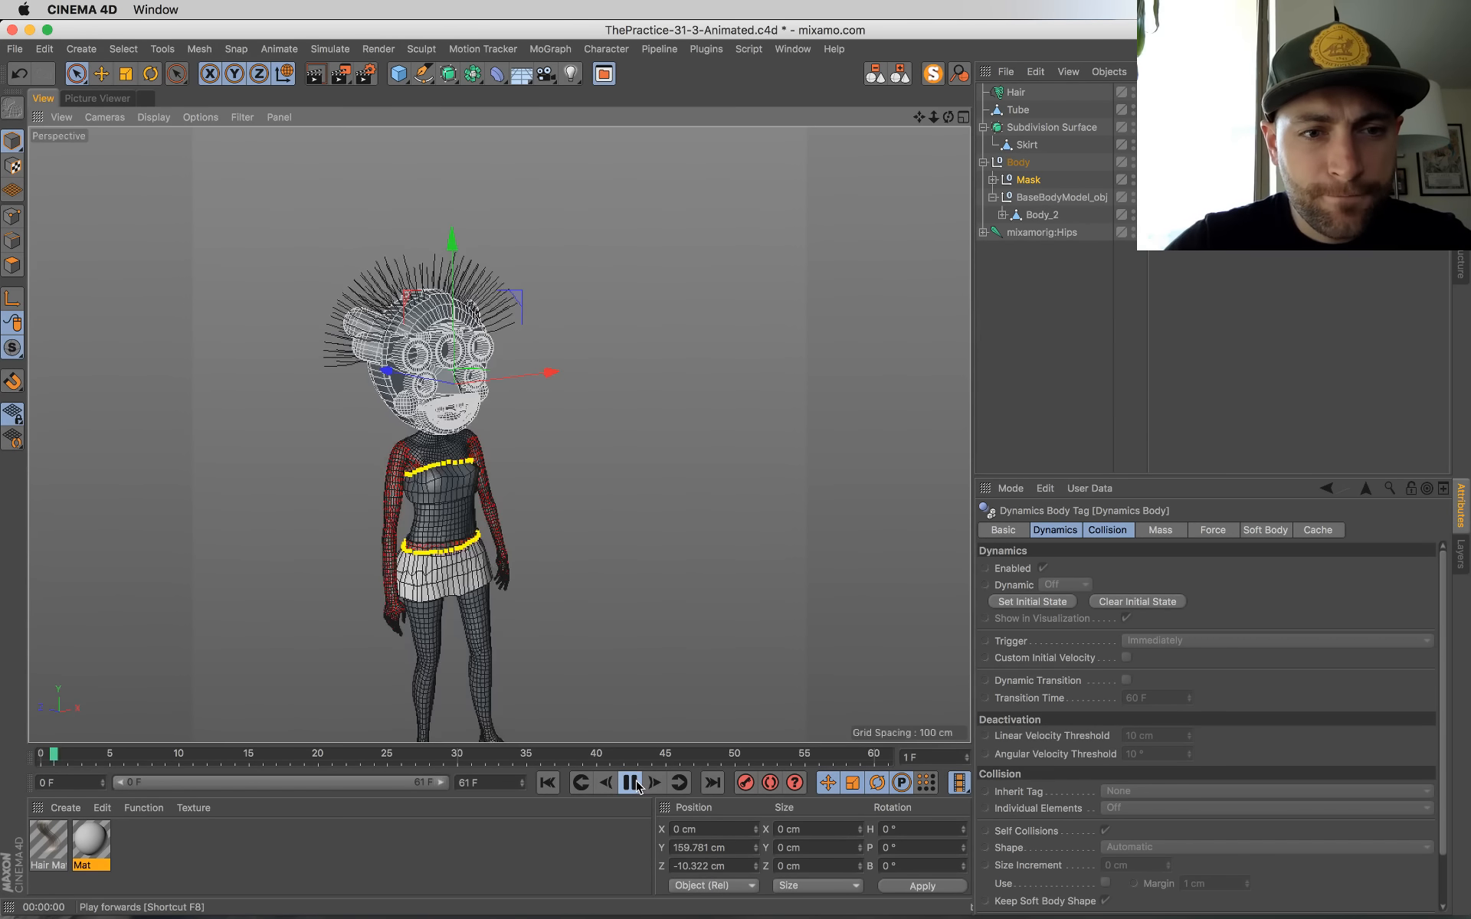
{"action": "left_click", "coordinate": [637, 787]}
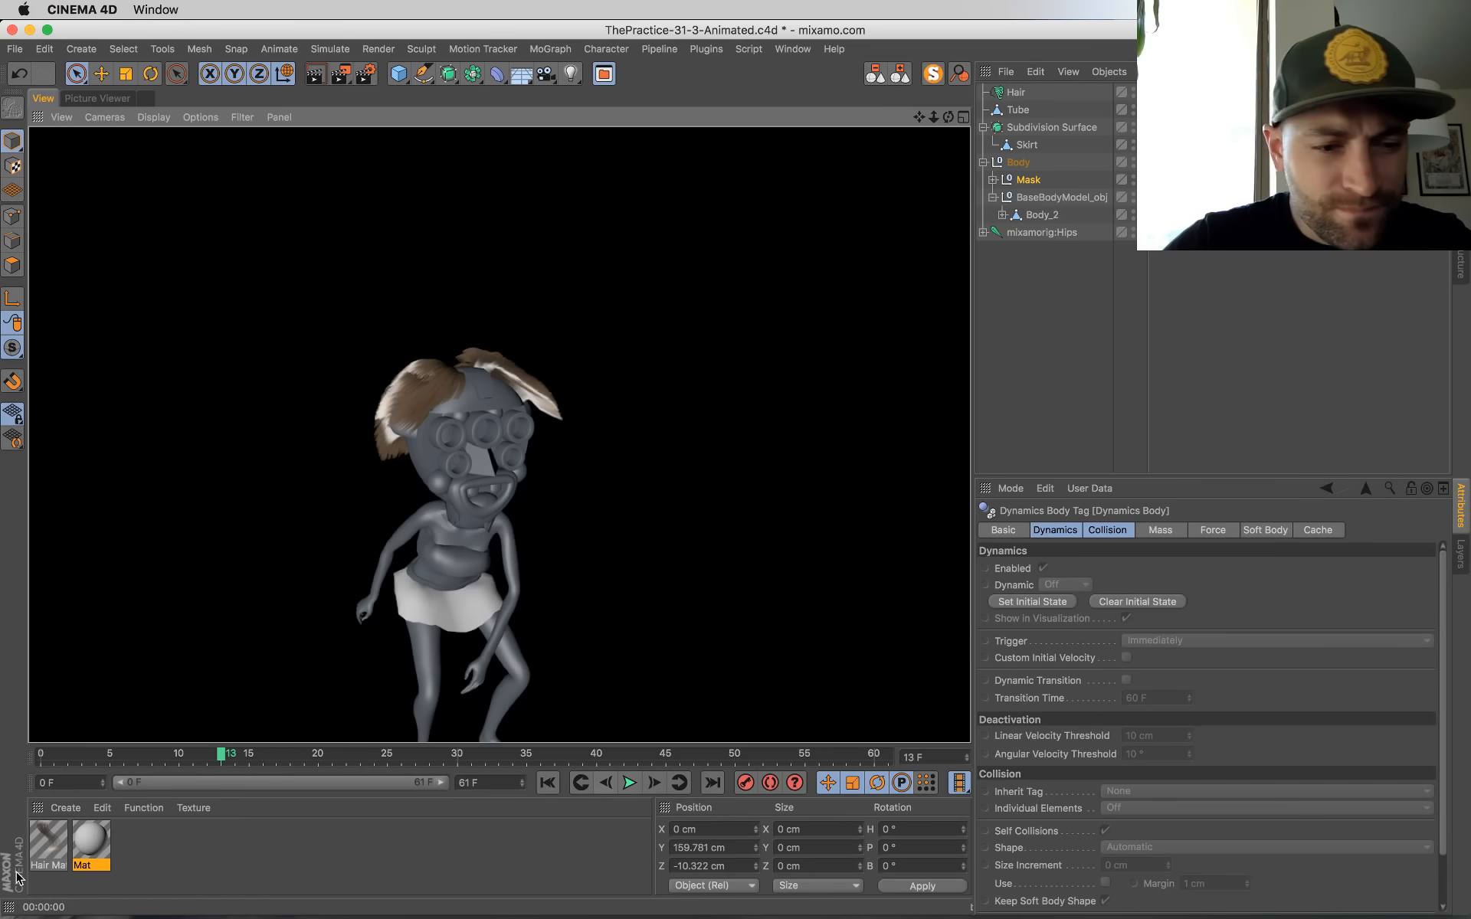
Step: Open the Hair Mat material and override its Color channel and the channel's color gradient so they can be edited
{"action": "double_click", "coordinate": [49, 841]}
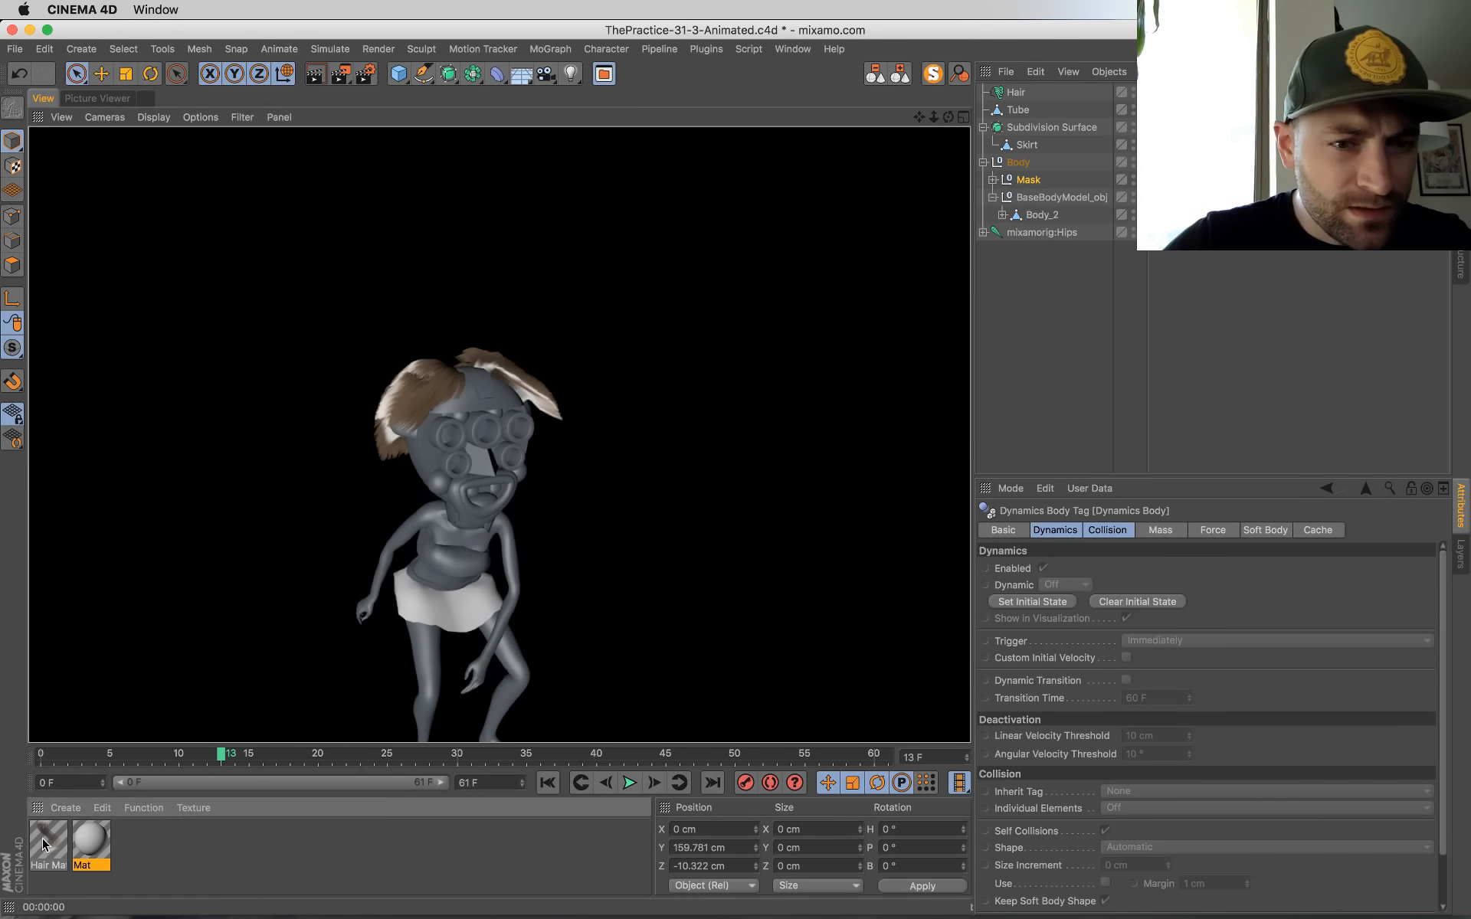
{"action": "left_click_drag", "start_coordinate": [531, 120], "coordinate": [878, 233]}
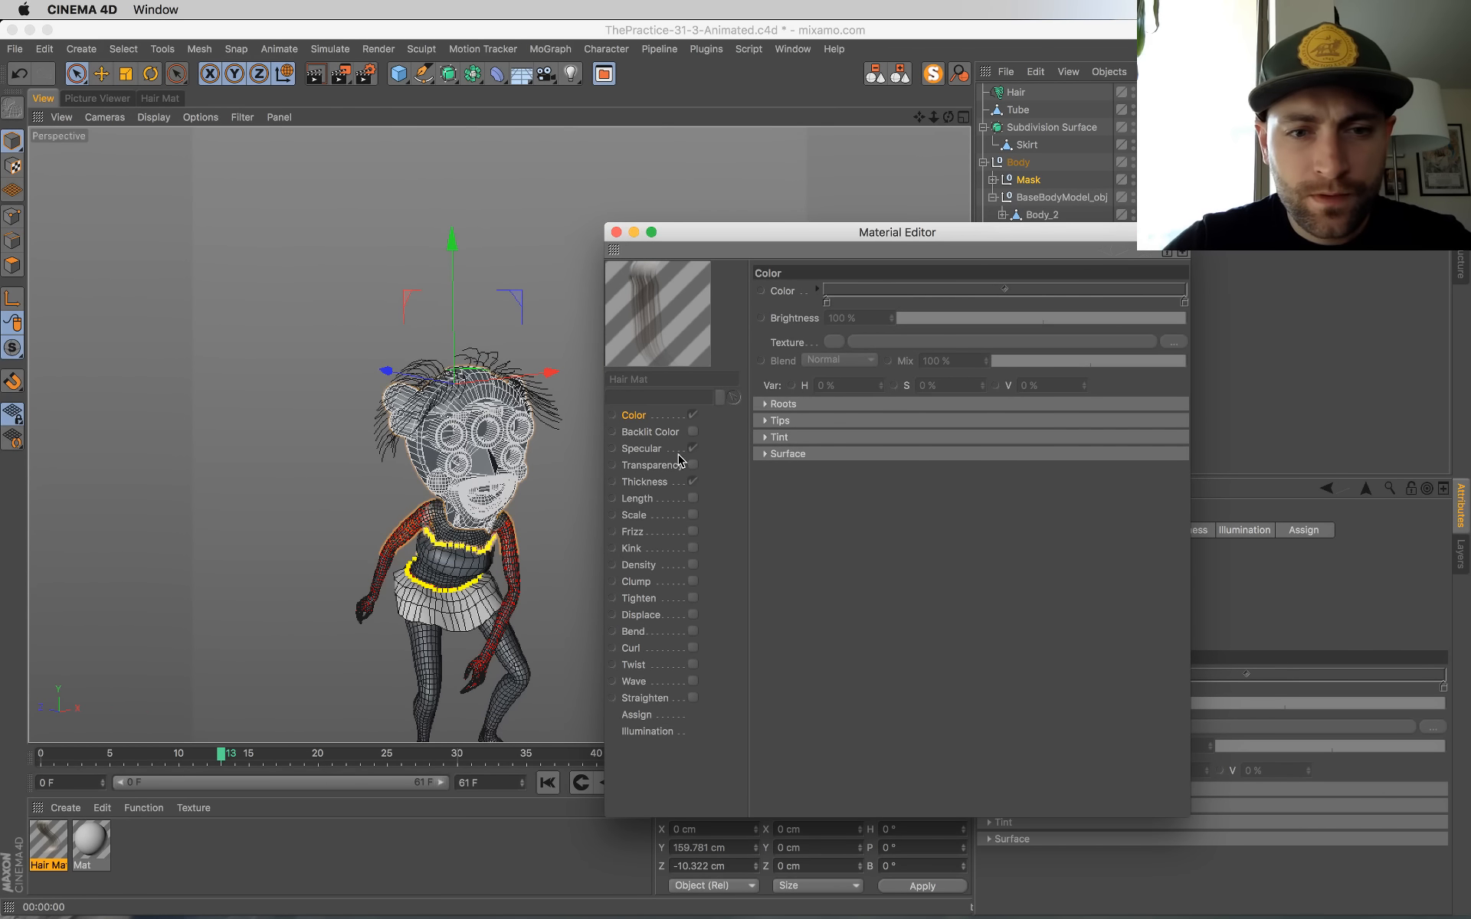
{"action": "right_click", "coordinate": [646, 417]}
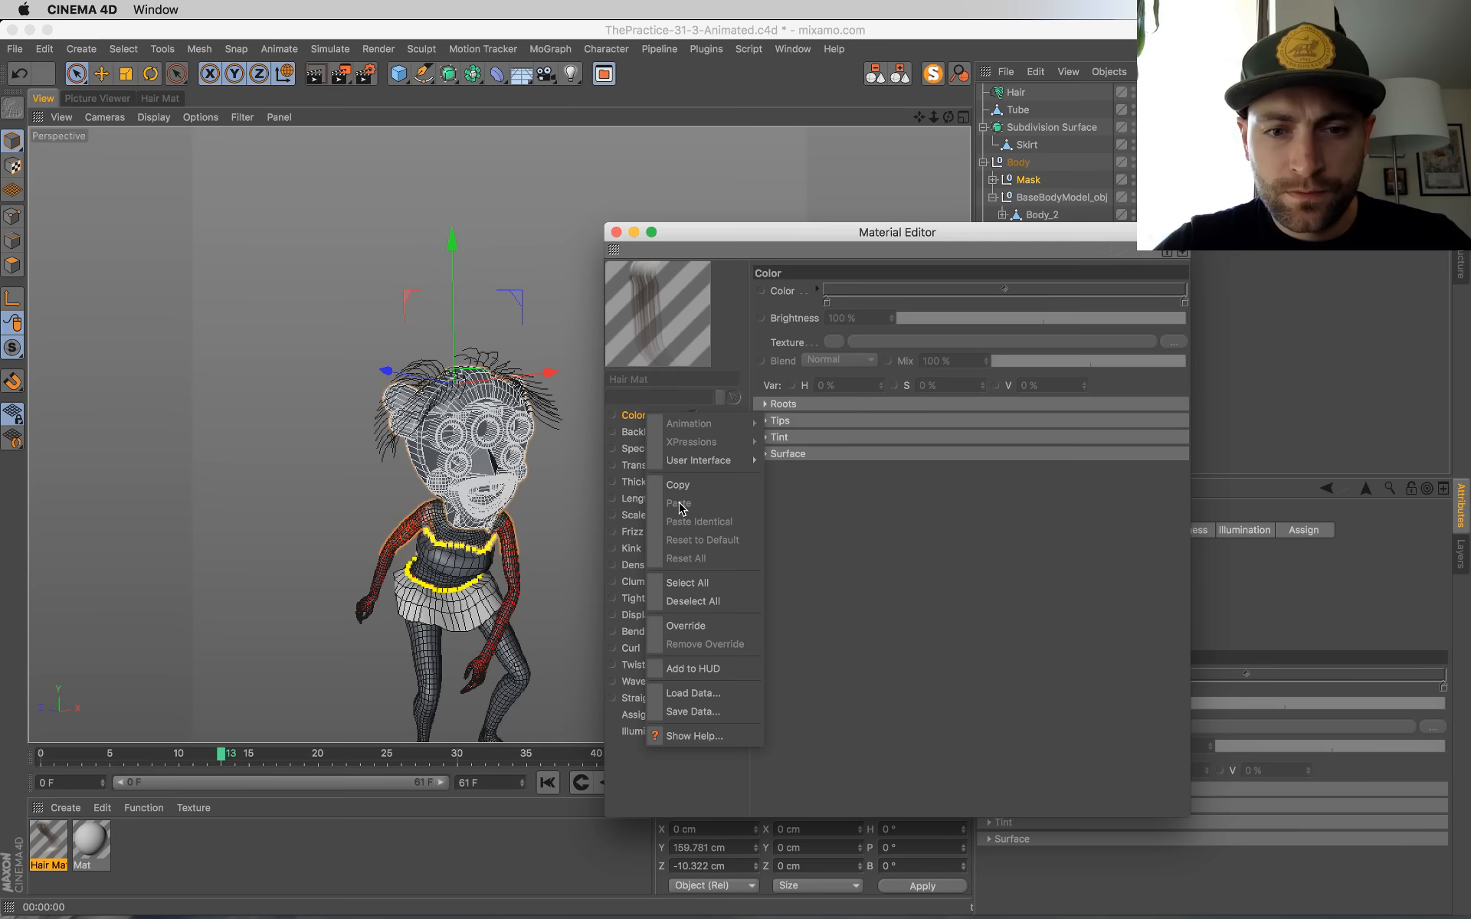
{"action": "left_click", "coordinate": [690, 627]}
{"action": "right_click", "coordinate": [783, 291]}
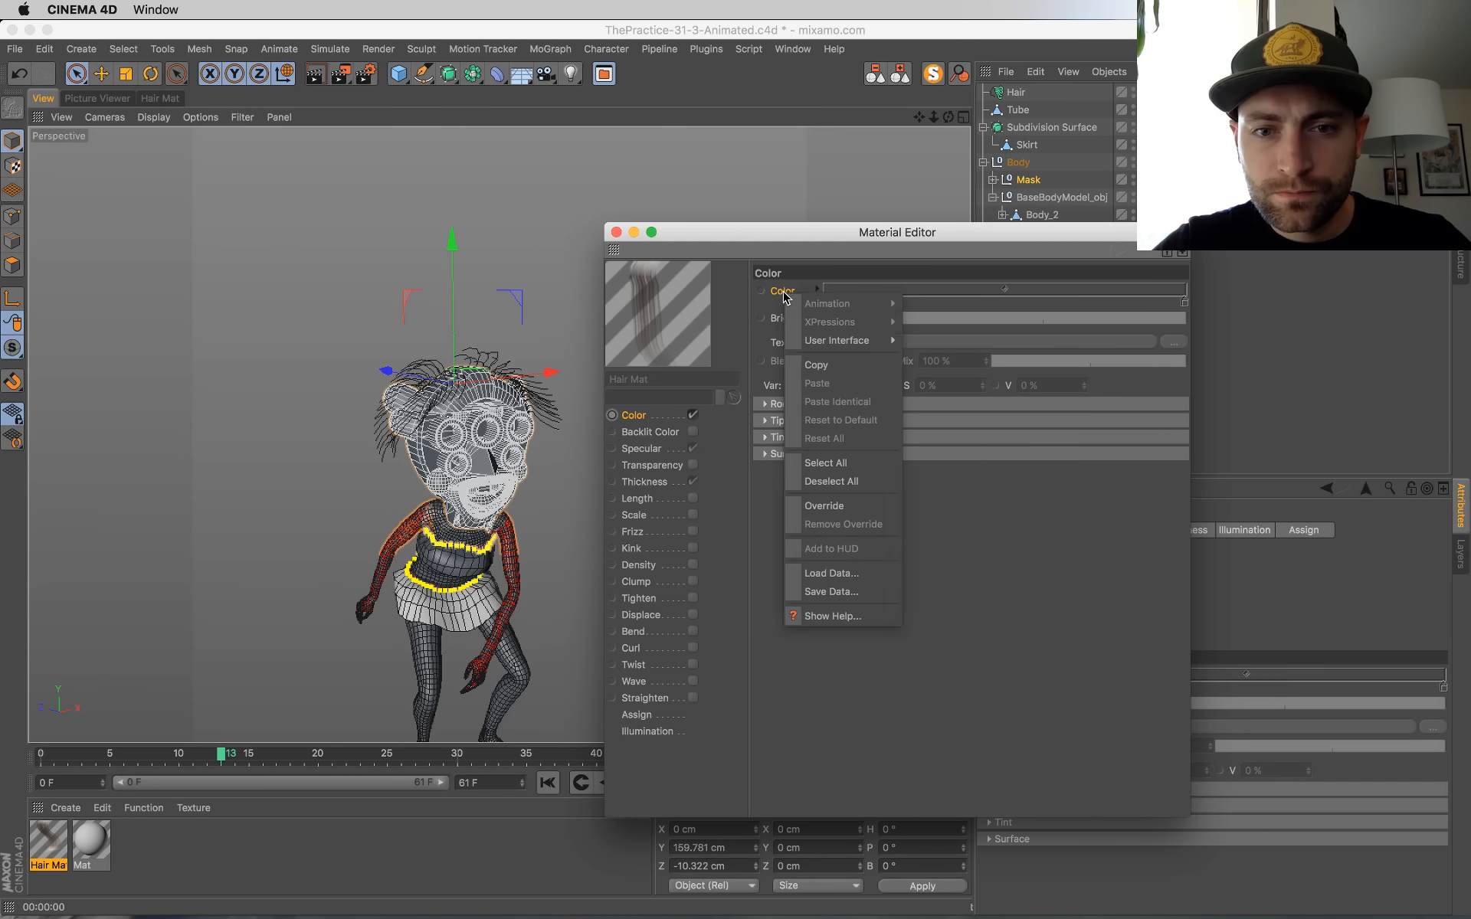
{"action": "left_click", "coordinate": [823, 507]}
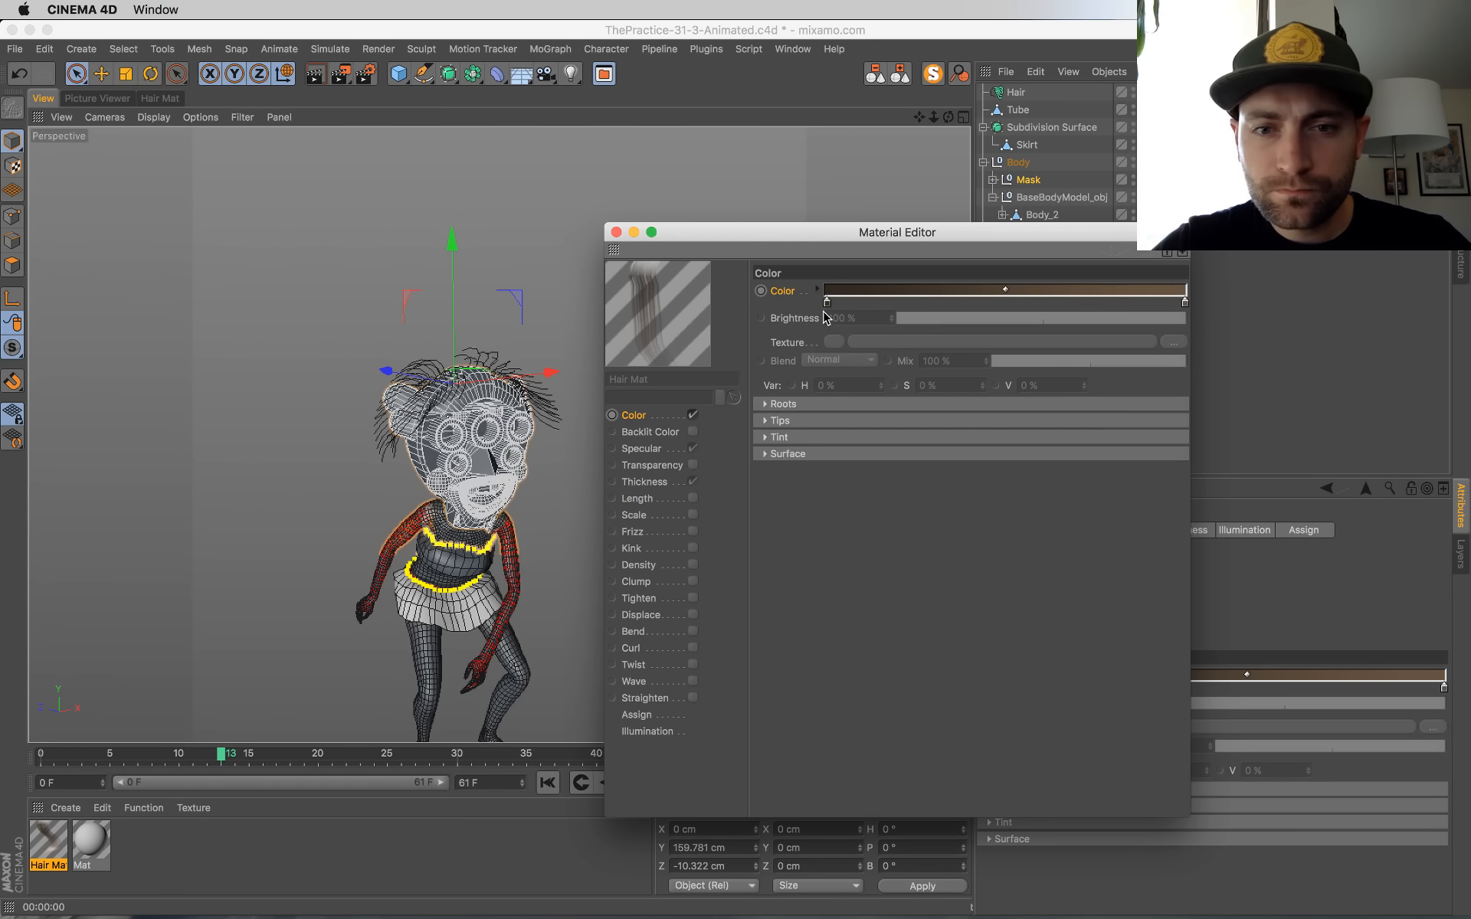
Step: Set the root end of the hair color gradient to dark red with H 2°, S 81%, V 31%
{"action": "double_click", "coordinate": [826, 302]}
{"action": "left_click_drag", "start_coordinate": [780, 306], "coordinate": [831, 341]}
{"action": "left_click", "coordinate": [925, 325]}
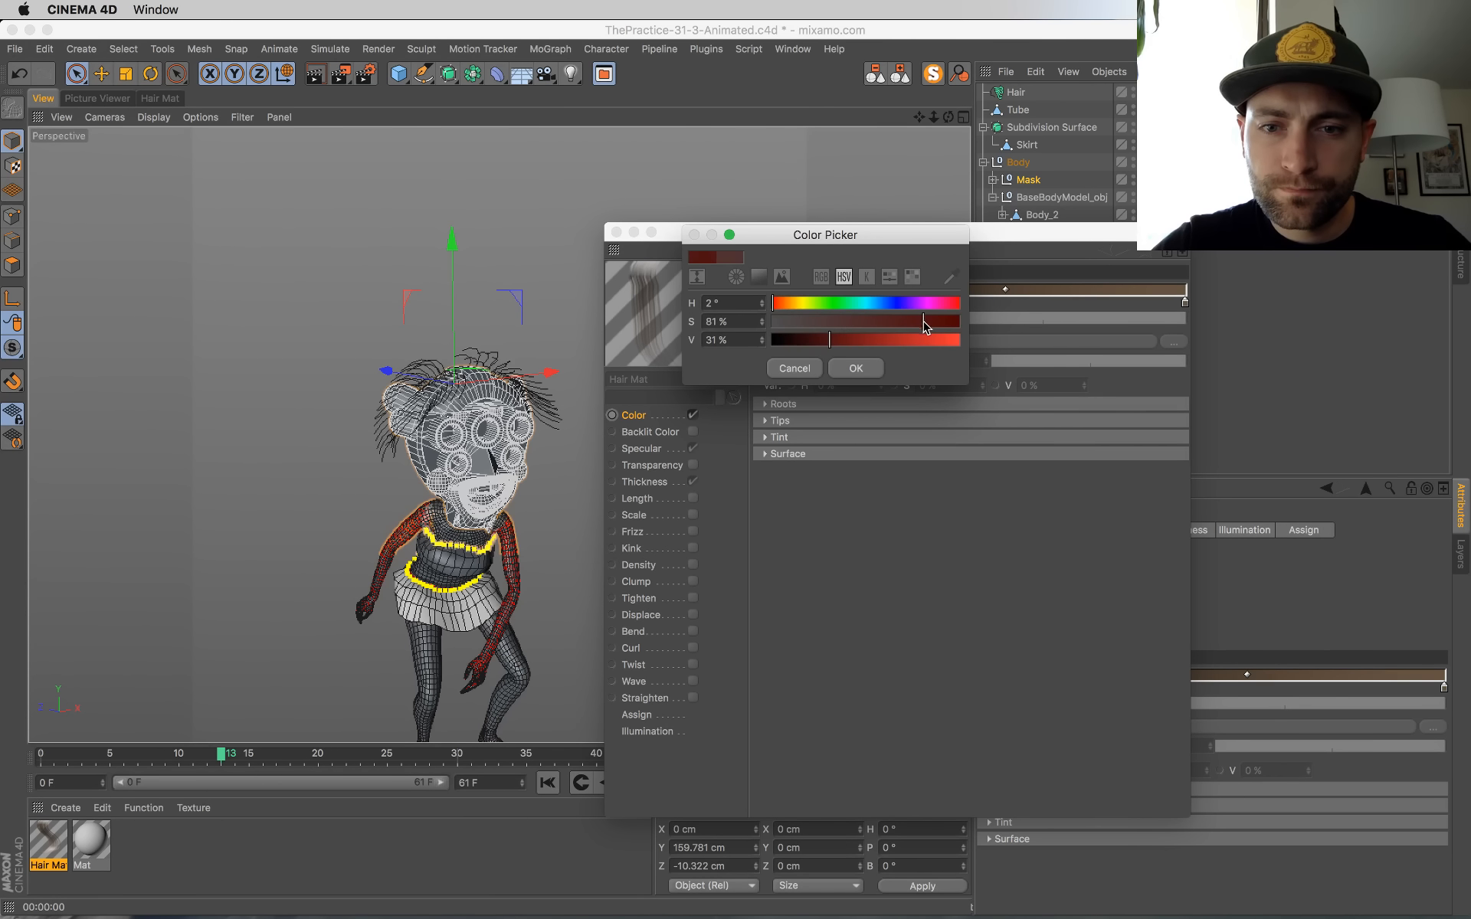
{"action": "left_click", "coordinate": [856, 369]}
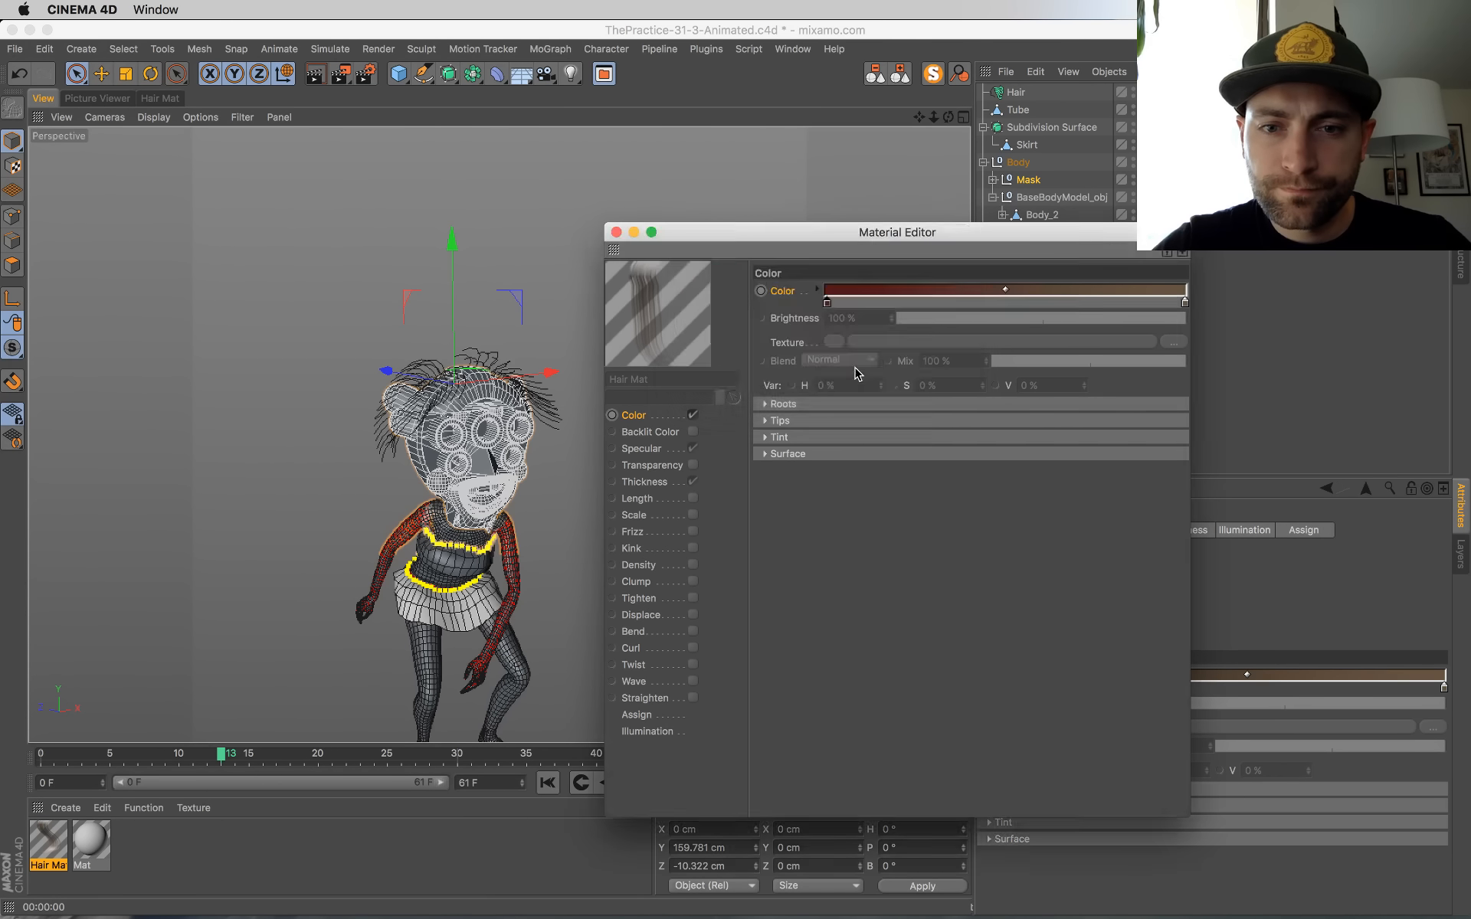
Step: Shift the tip end of the hair color gradient from brown to a more saturated red
{"action": "double_click", "coordinate": [1187, 303]}
{"action": "left_click", "coordinate": [1139, 301]}
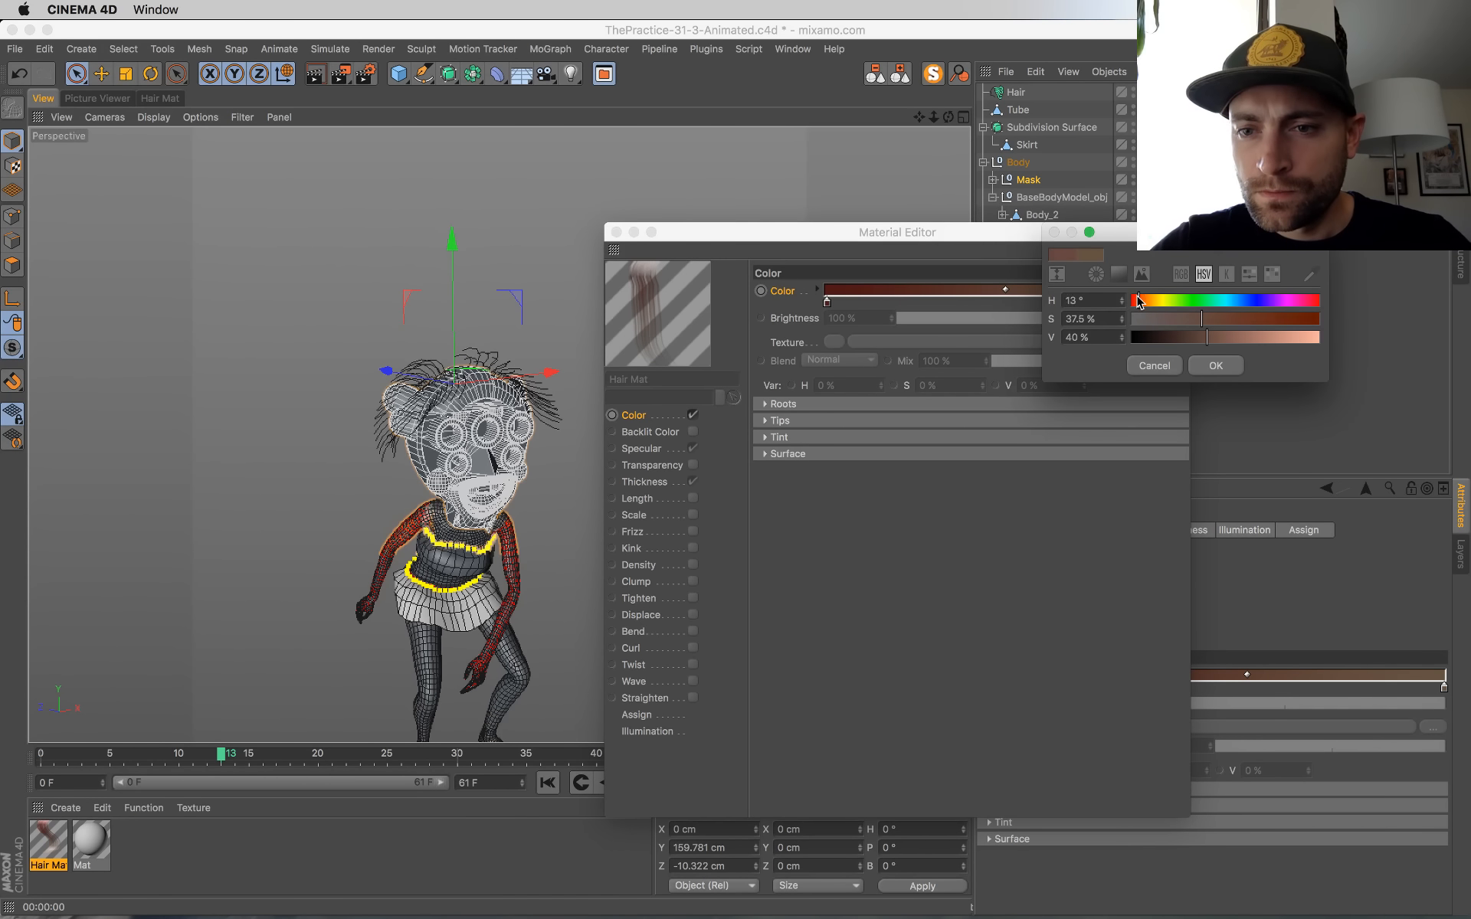
{"action": "left_click_drag", "start_coordinate": [1217, 321], "coordinate": [1238, 321]}
{"action": "left_click", "coordinate": [1219, 363]}
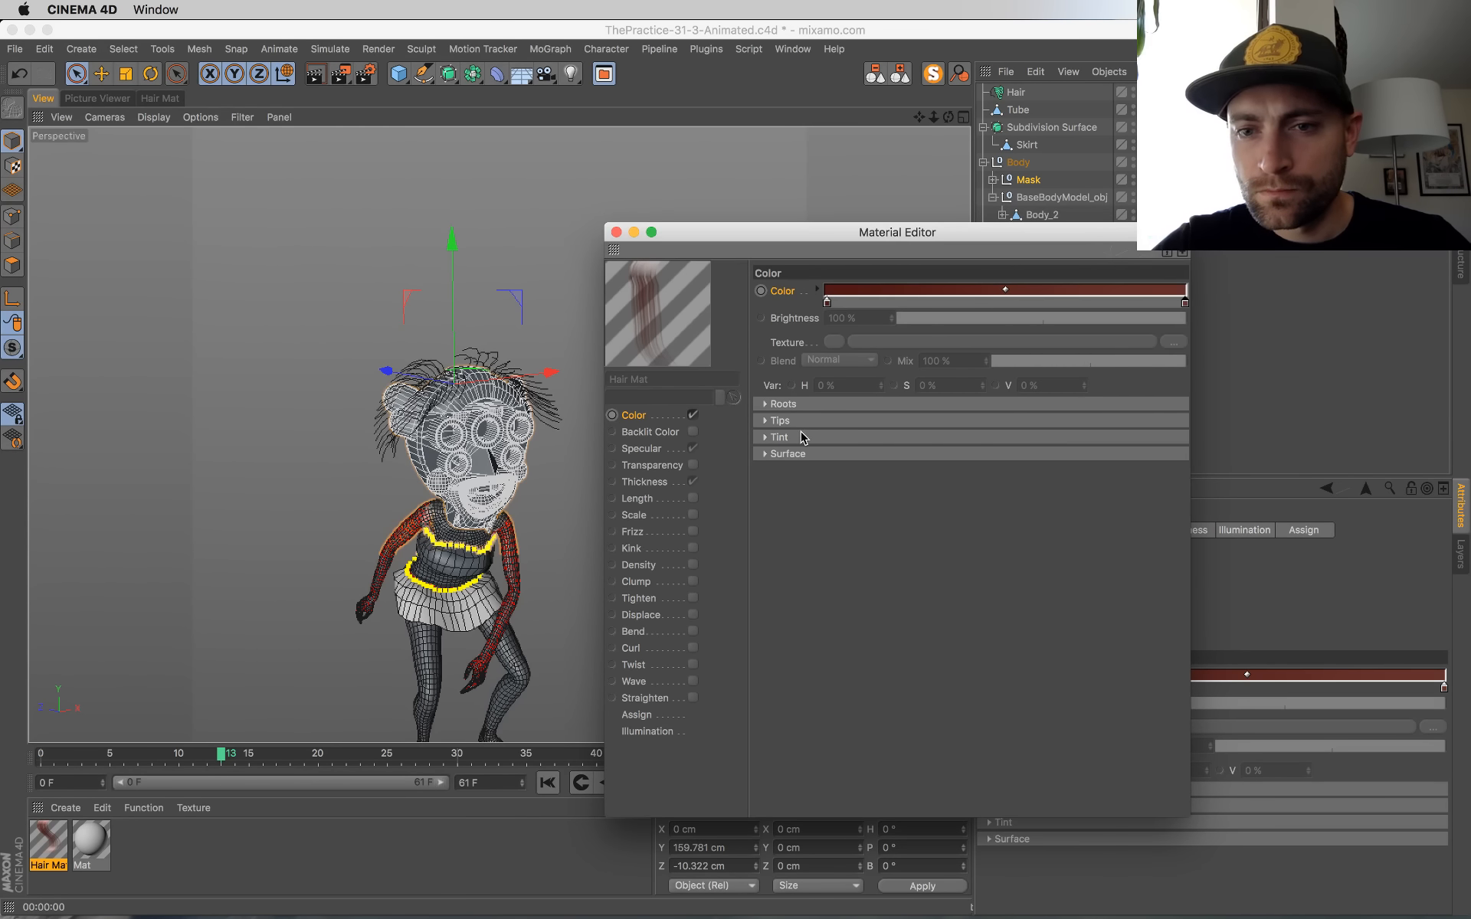
Step: Override the hair material's Specular channel, its color, and the primary and secondary strength, sharpness and texture parameters
{"action": "right_click", "coordinate": [651, 448]}
{"action": "left_click", "coordinate": [702, 666]}
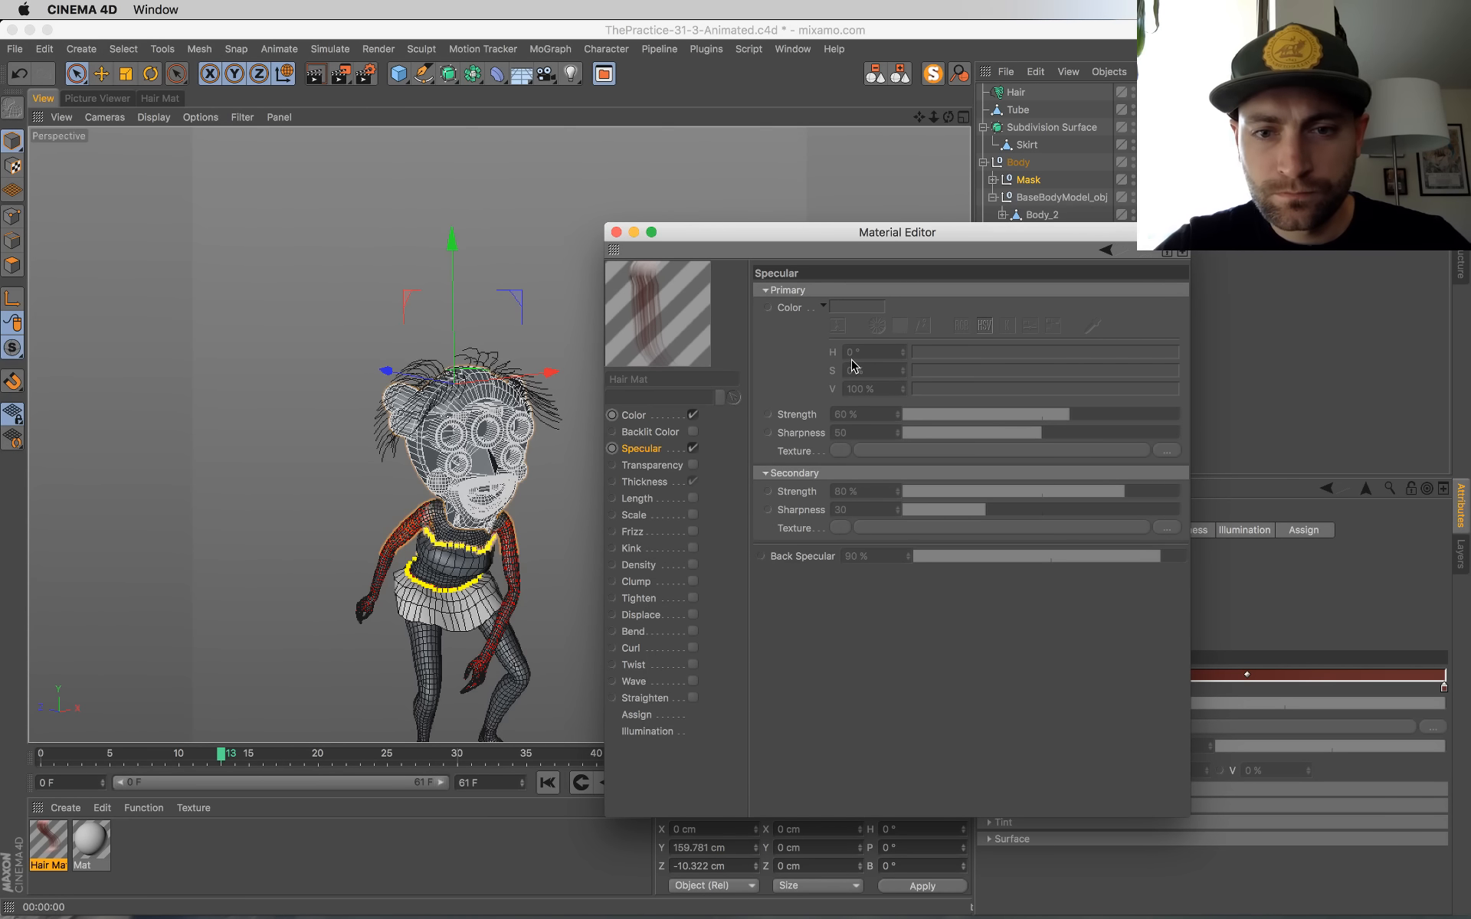
{"action": "right_click", "coordinate": [797, 314]}
{"action": "left_click", "coordinate": [852, 521]}
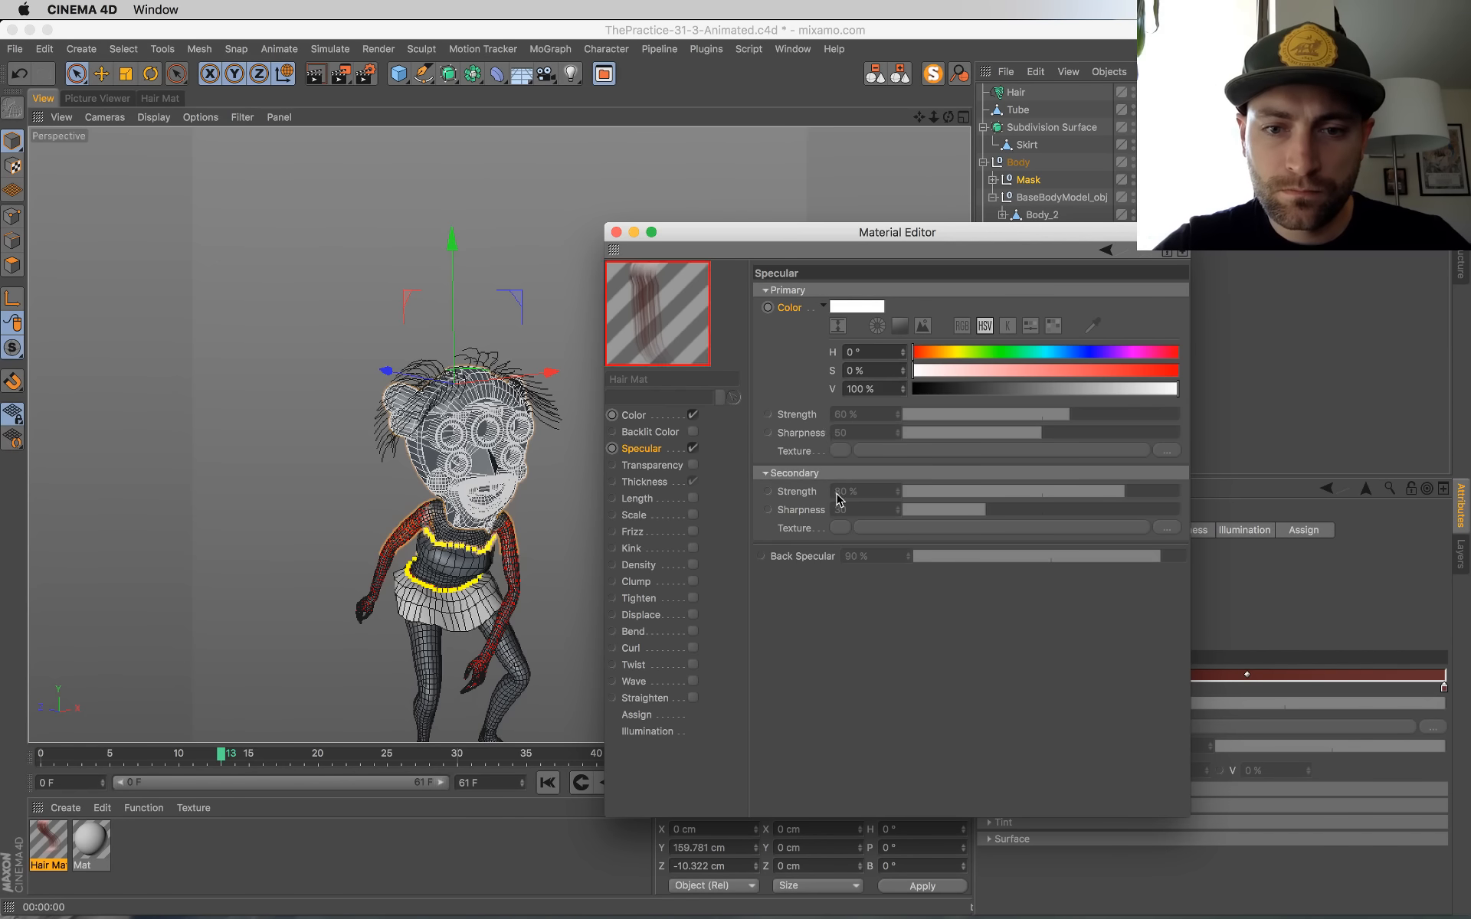
{"action": "right_click", "coordinate": [799, 532]}
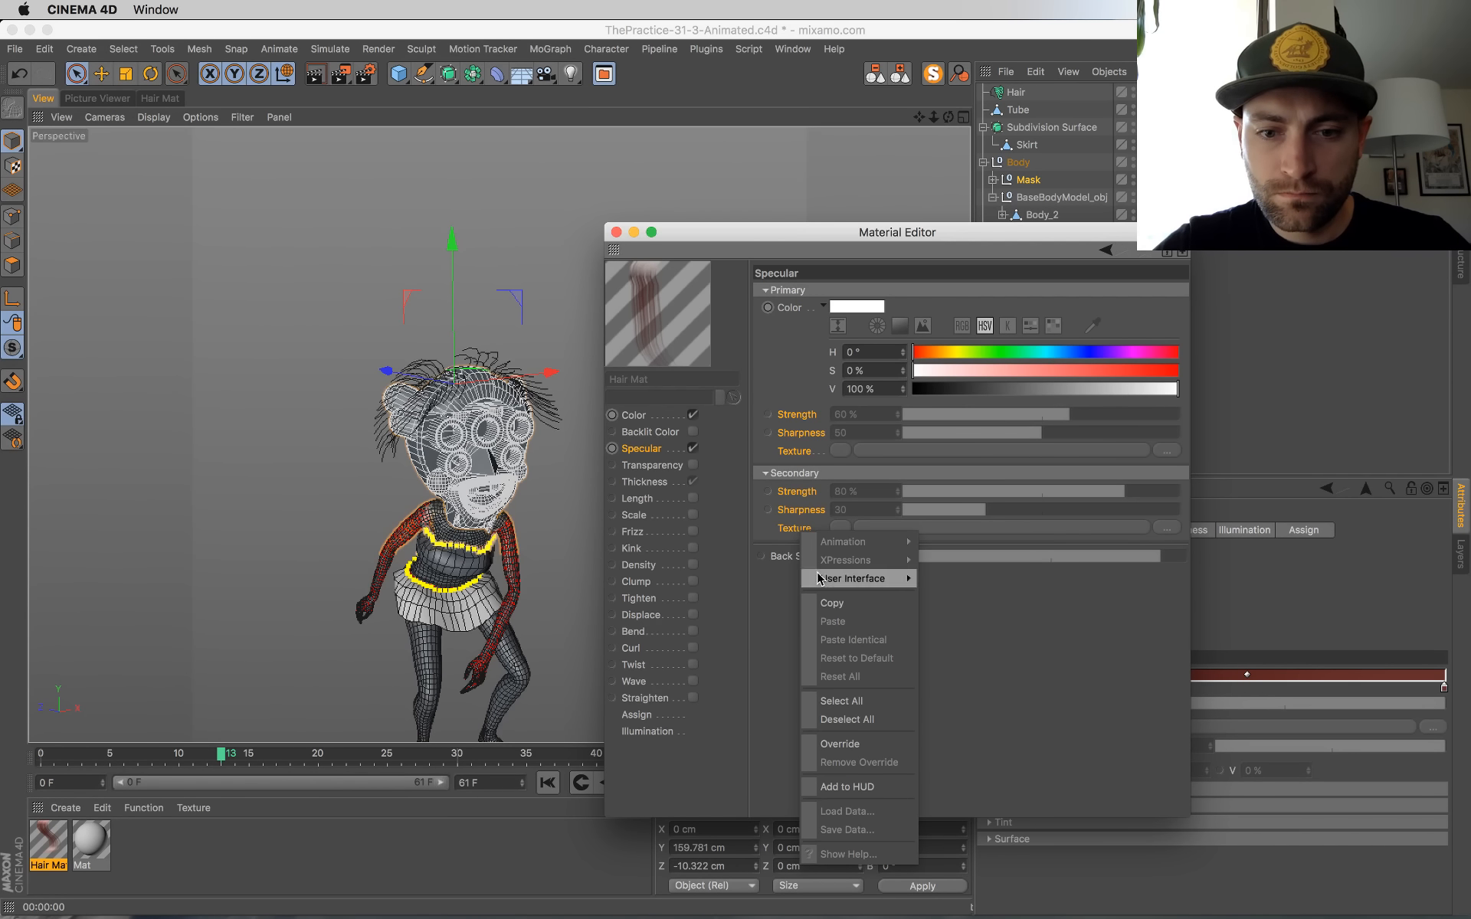
{"action": "left_click", "coordinate": [843, 744]}
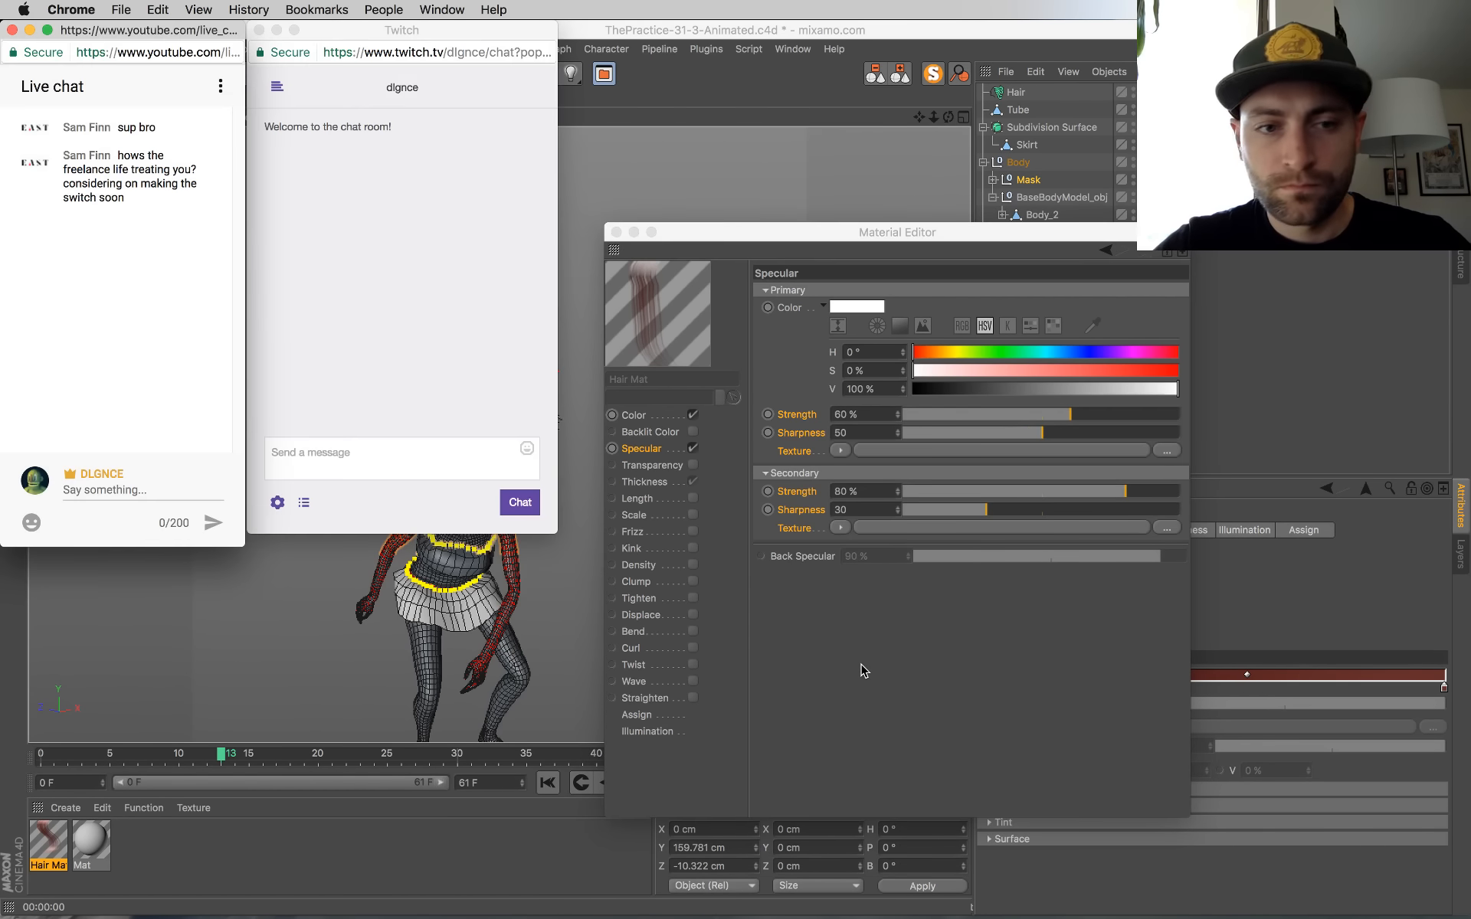
{"action": "left_click", "coordinate": [874, 656]}
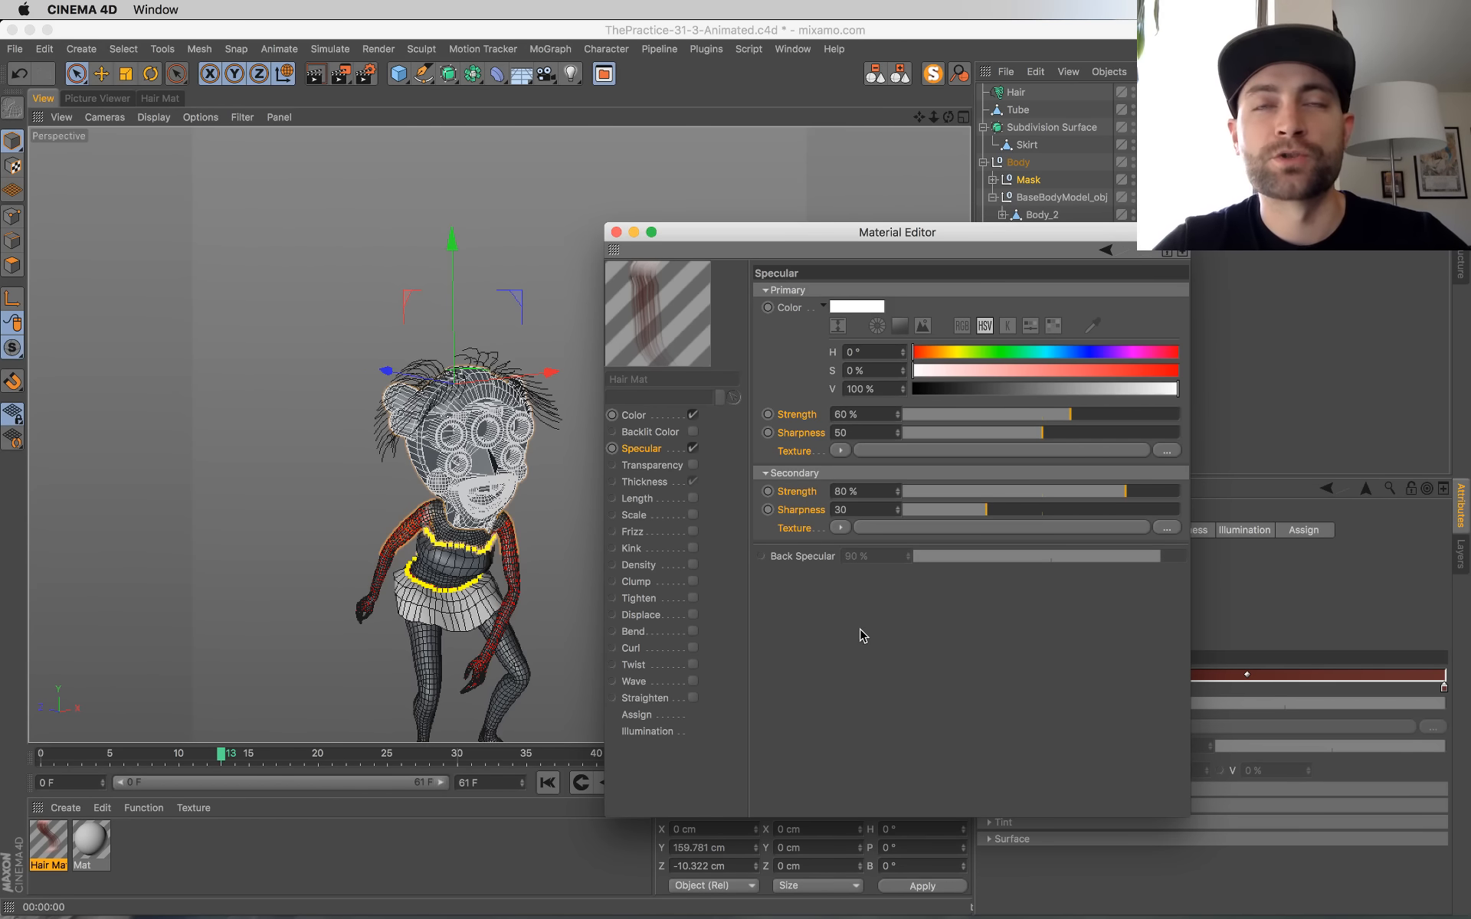
Step: Set the hair's primary specular color to a muted pink with S 24% and V 79%
{"action": "left_click_drag", "start_coordinate": [717, 242], "coordinate": [716, 207]}
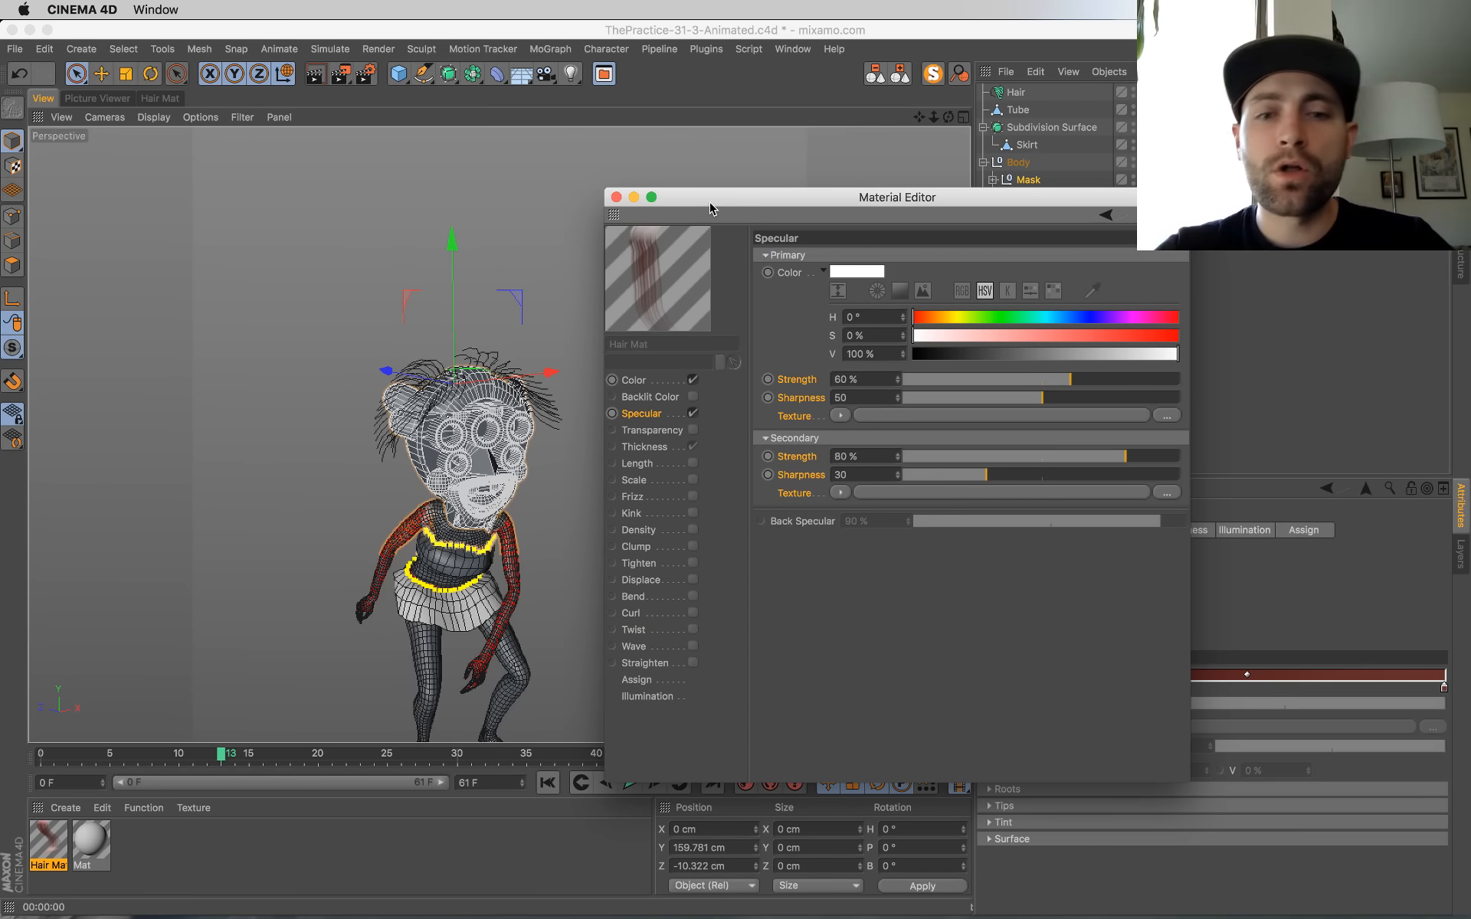
{"action": "left_click_drag", "start_coordinate": [720, 201], "coordinate": [700, 146]}
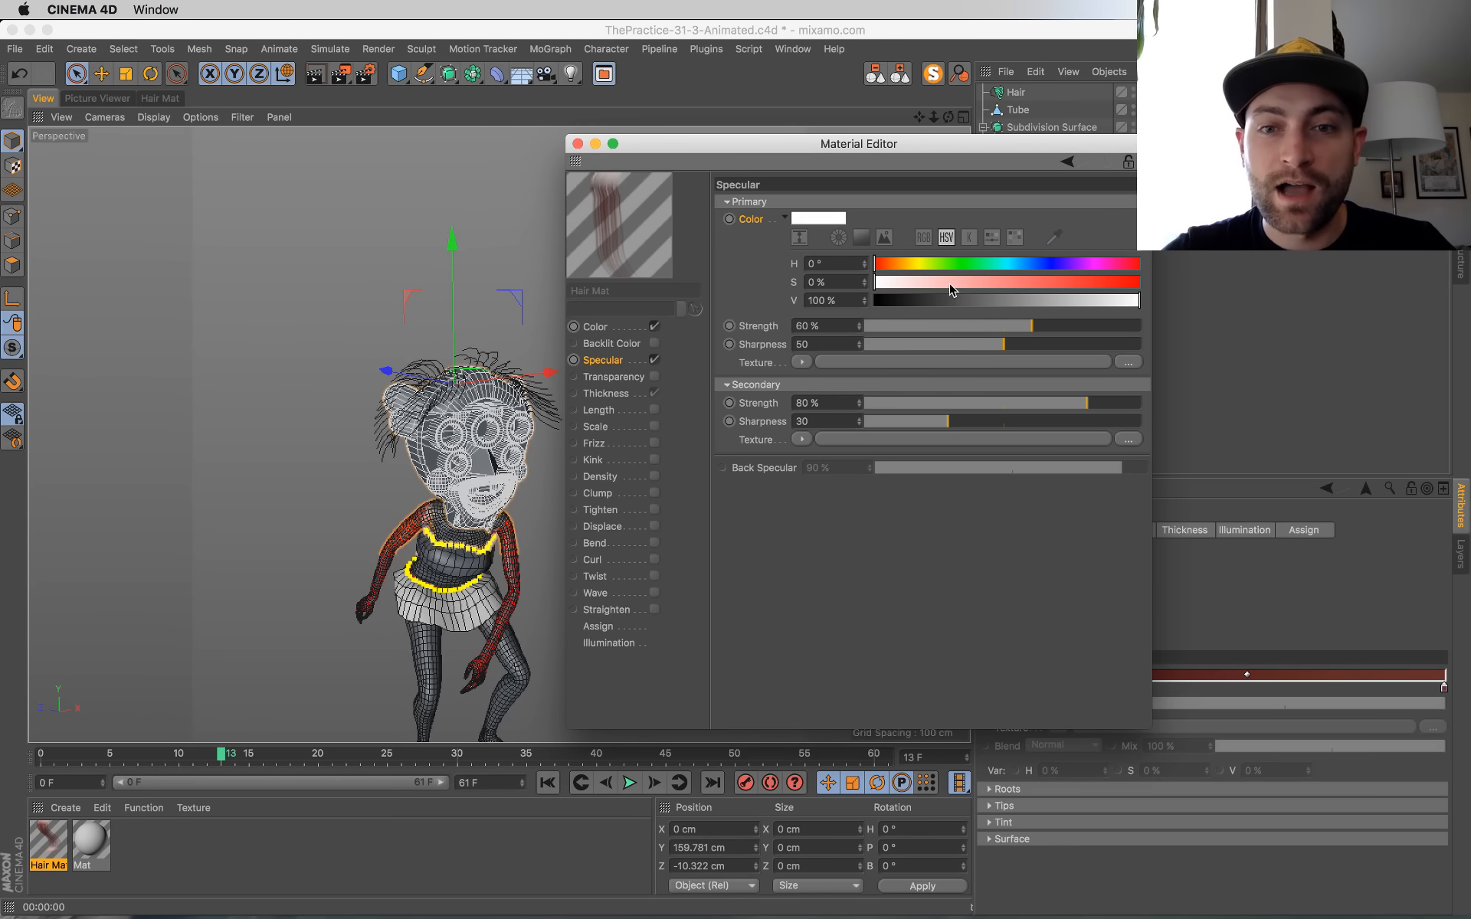
{"action": "left_click_drag", "start_coordinate": [949, 284], "coordinate": [919, 283]}
{"action": "left_click", "coordinate": [1085, 302]}
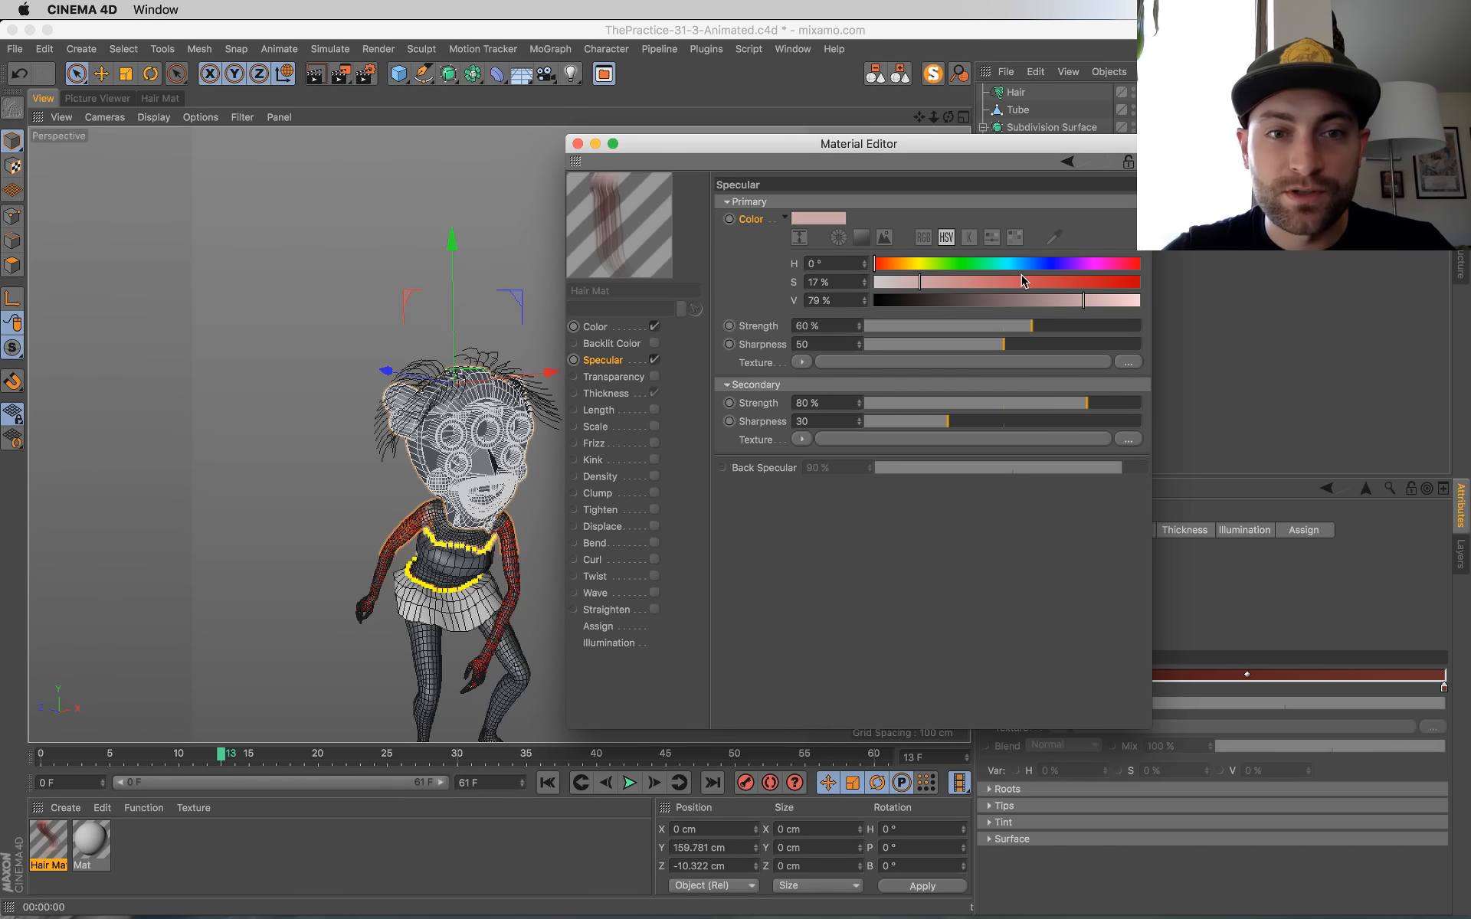
{"action": "left_click", "coordinate": [938, 282]}
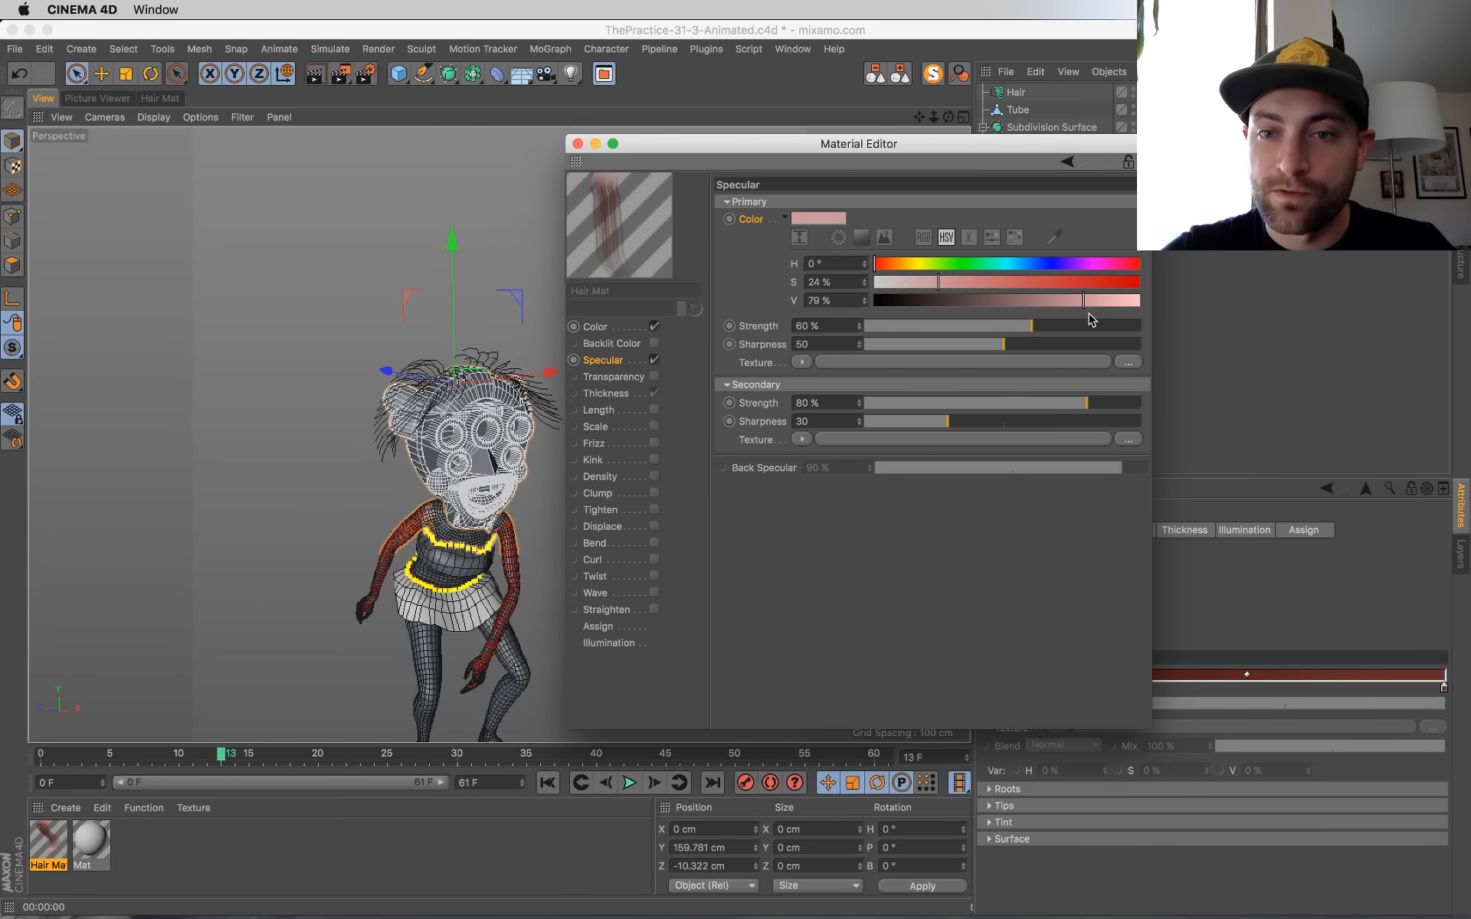
Step: Reduce the primary specular strength and sharpness, set the secondary to 58% strength and 20 sharpness, save the project and close the material
{"action": "left_click", "coordinate": [951, 326]}
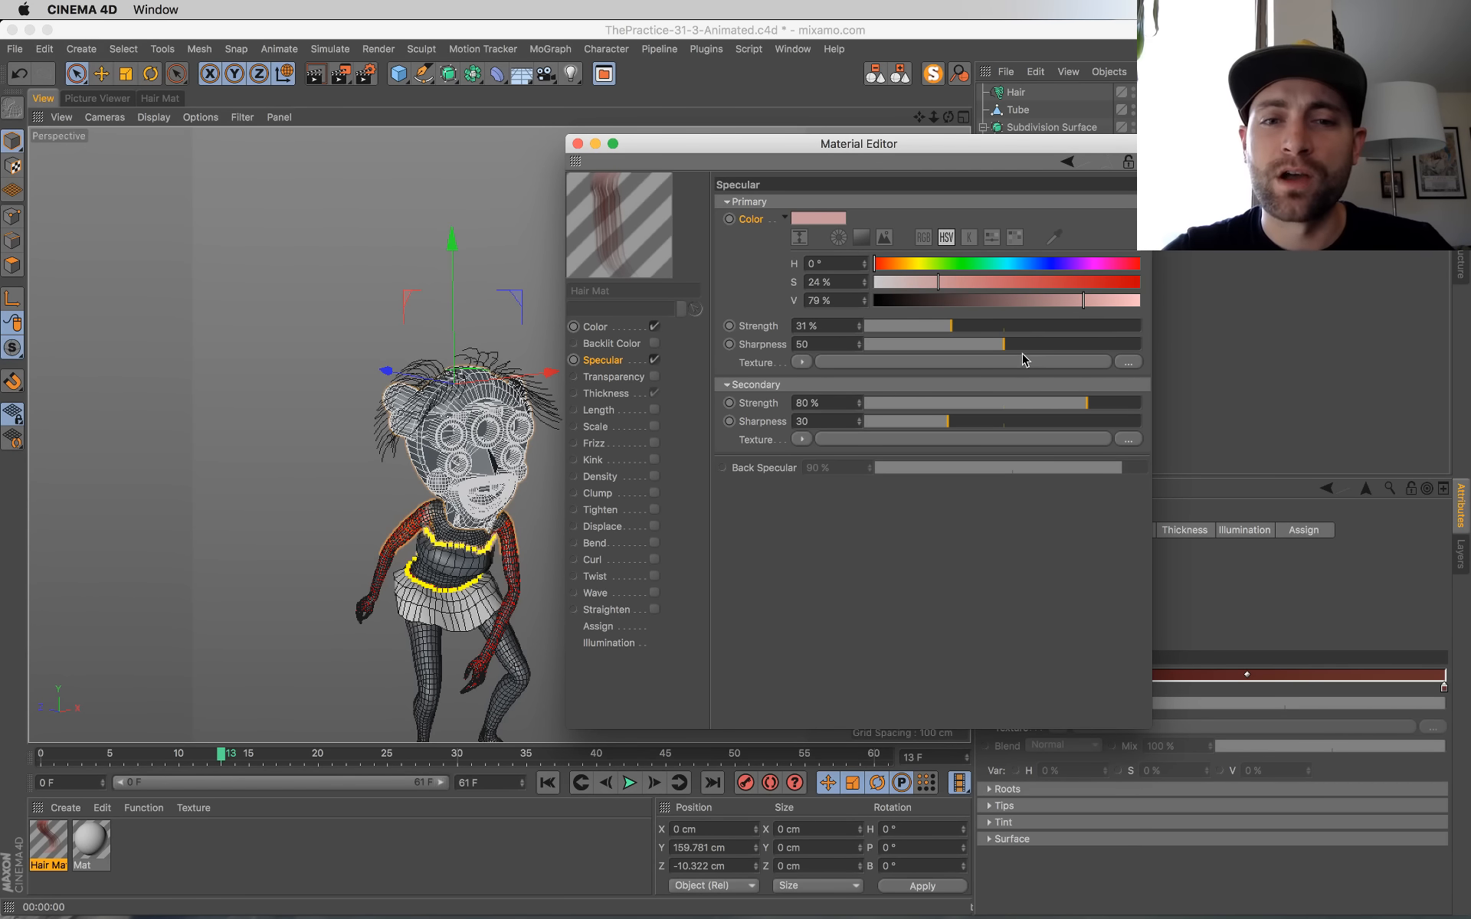
{"action": "left_click", "coordinate": [979, 345]}
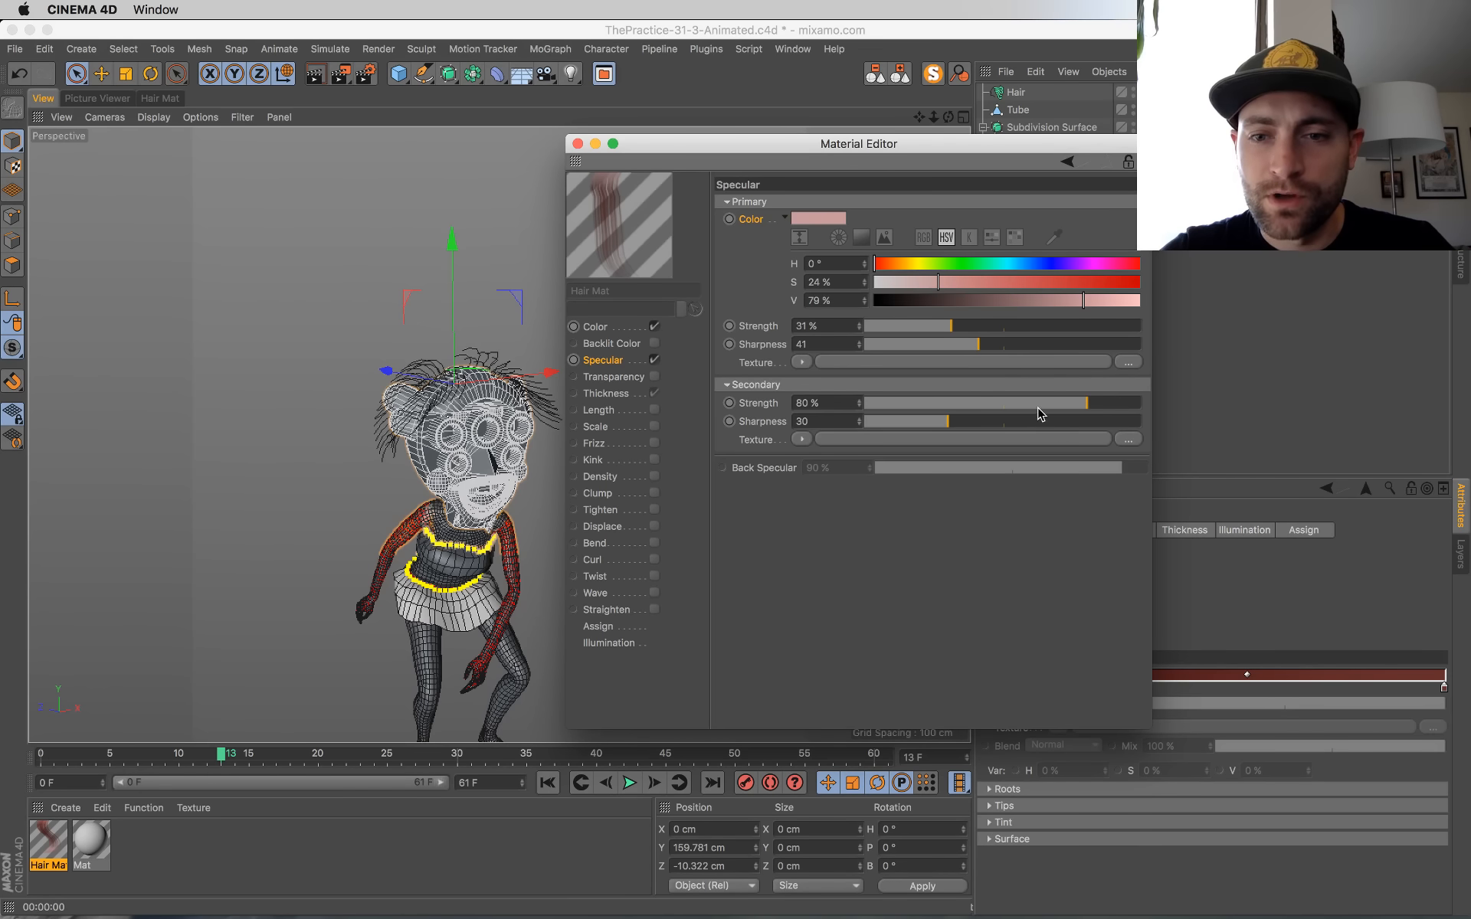
{"action": "left_click", "coordinate": [920, 421]}
{"action": "left_click", "coordinate": [915, 325]}
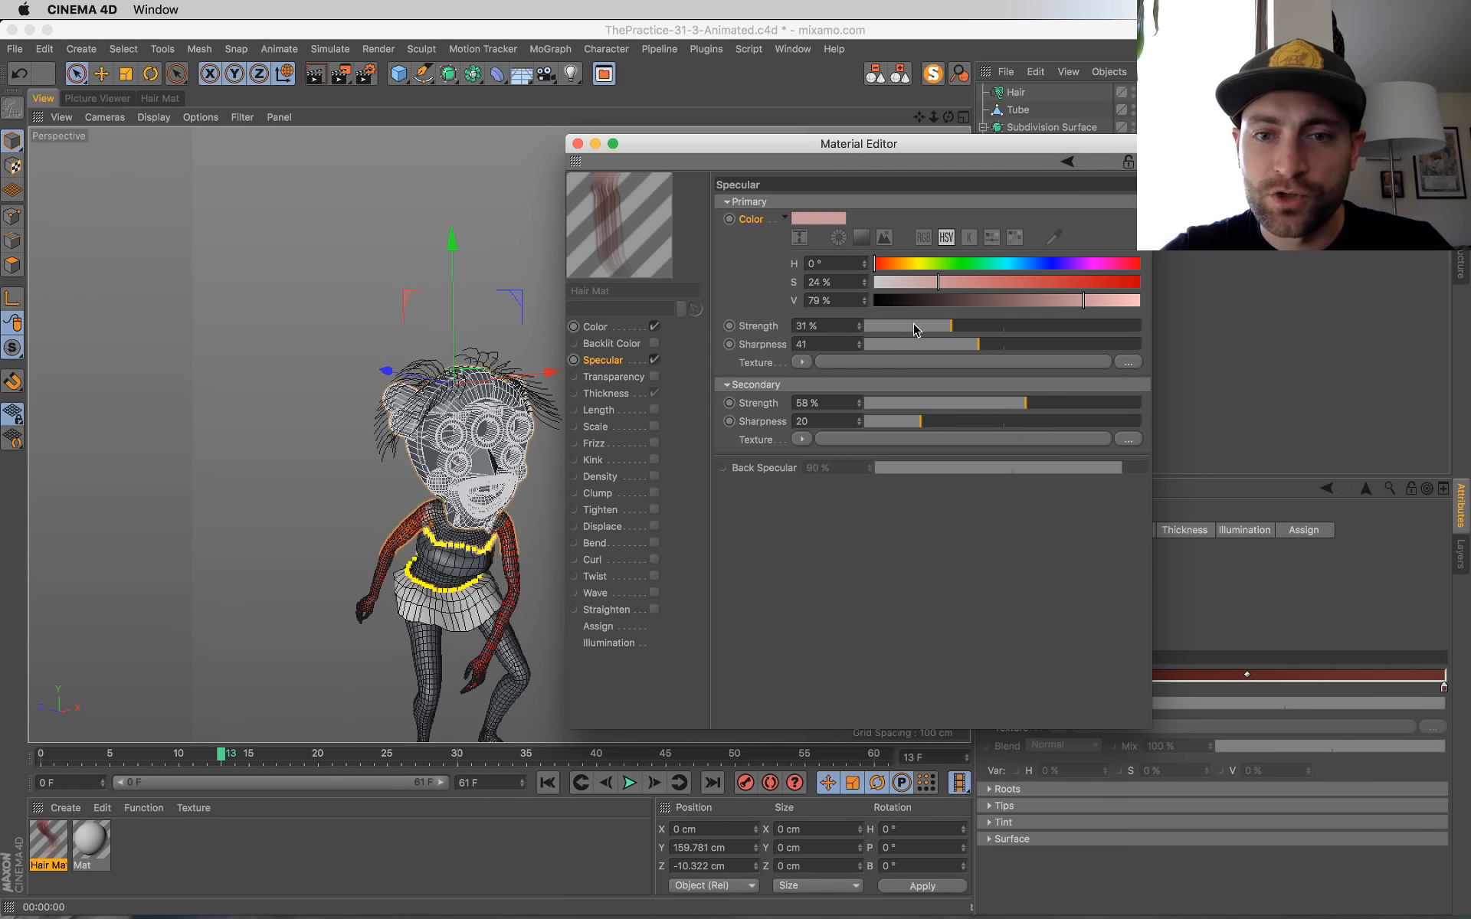
{"action": "left_click_drag", "start_coordinate": [950, 340], "coordinate": [956, 342]}
{"action": "left_click", "coordinate": [924, 327]}
{"action": "key", "text": "super+s"}
{"action": "left_click", "coordinate": [576, 144]}
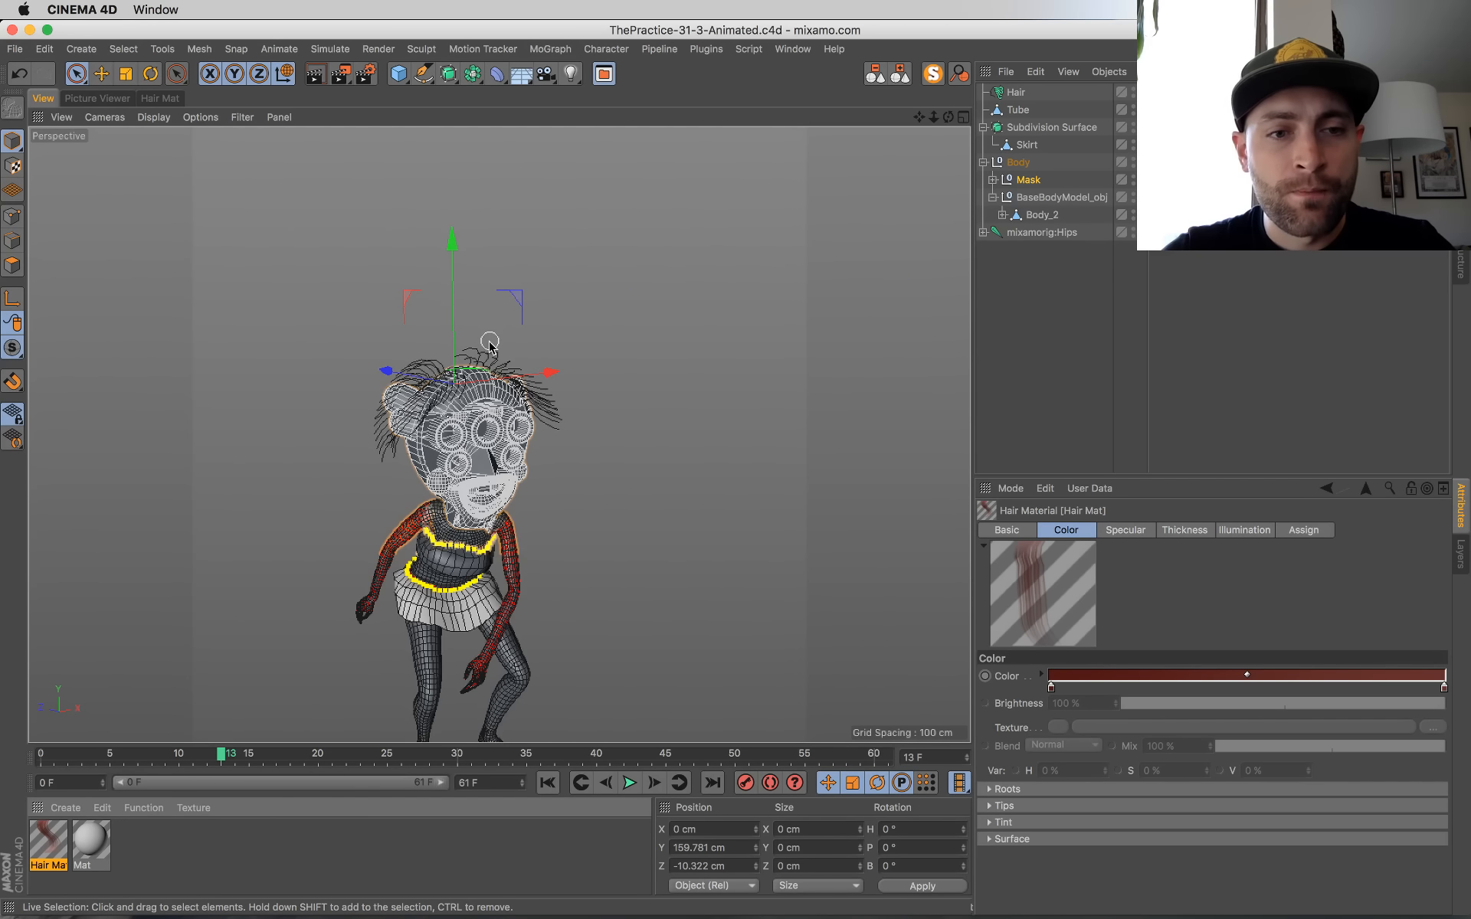
Step: Try a render to the Picture Viewer and return to the viewport
{"action": "key", "text": "shift+r"}
{"action": "left_click", "coordinate": [797, 325]}
{"action": "left_click", "coordinate": [44, 98]}
Step: Change the renderer to Standard in the render settings and display the Save options
{"action": "left_click", "coordinate": [366, 75]}
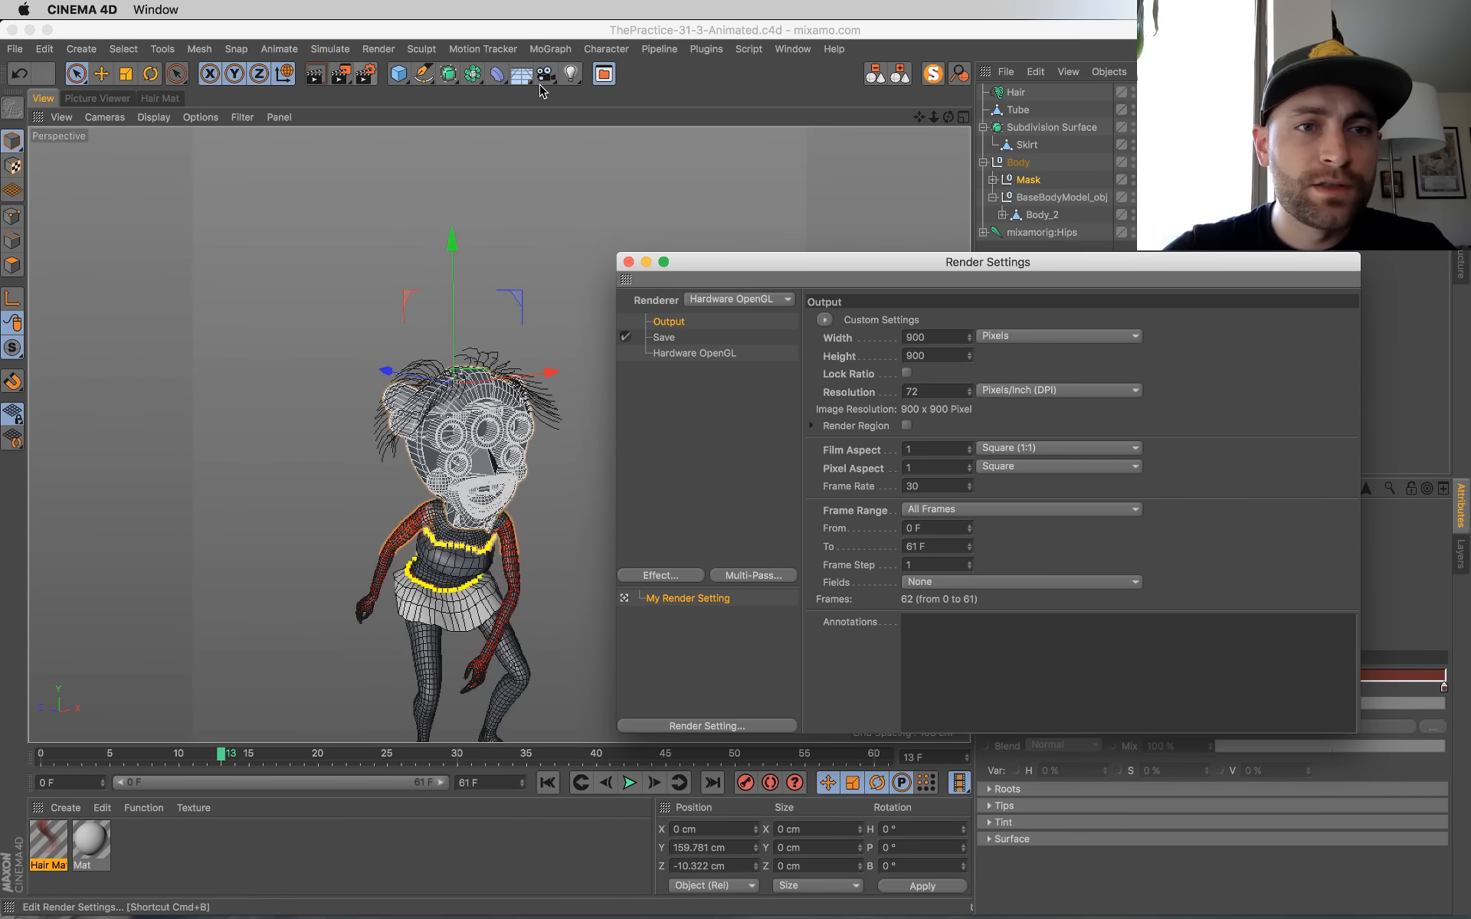
{"action": "left_click_drag", "start_coordinate": [1037, 264], "coordinate": [871, 242]}
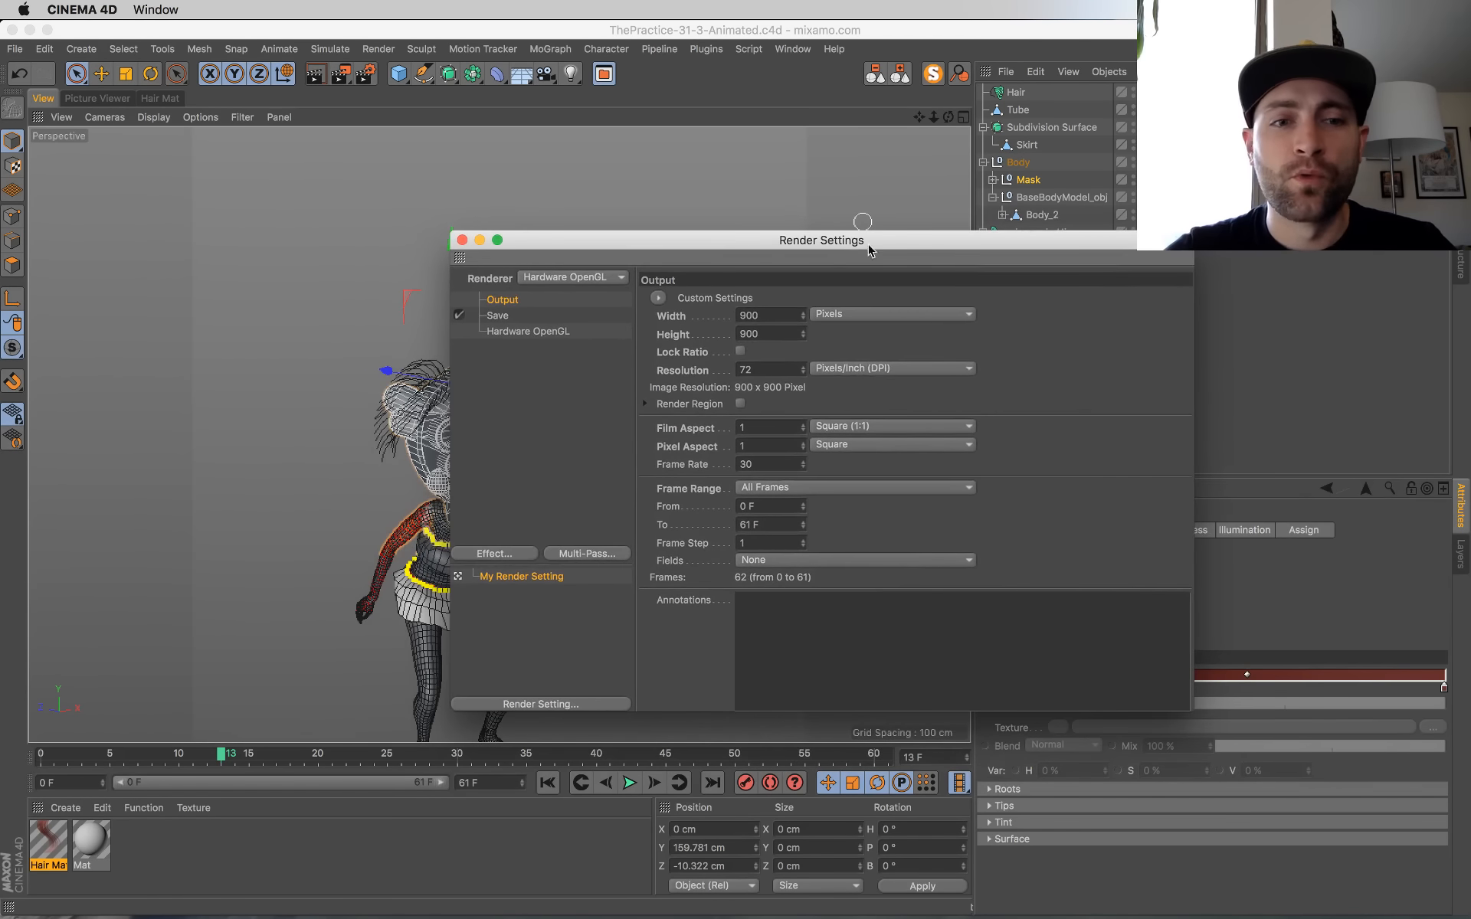
{"action": "left_click_drag", "start_coordinate": [561, 265], "coordinate": [642, 282]}
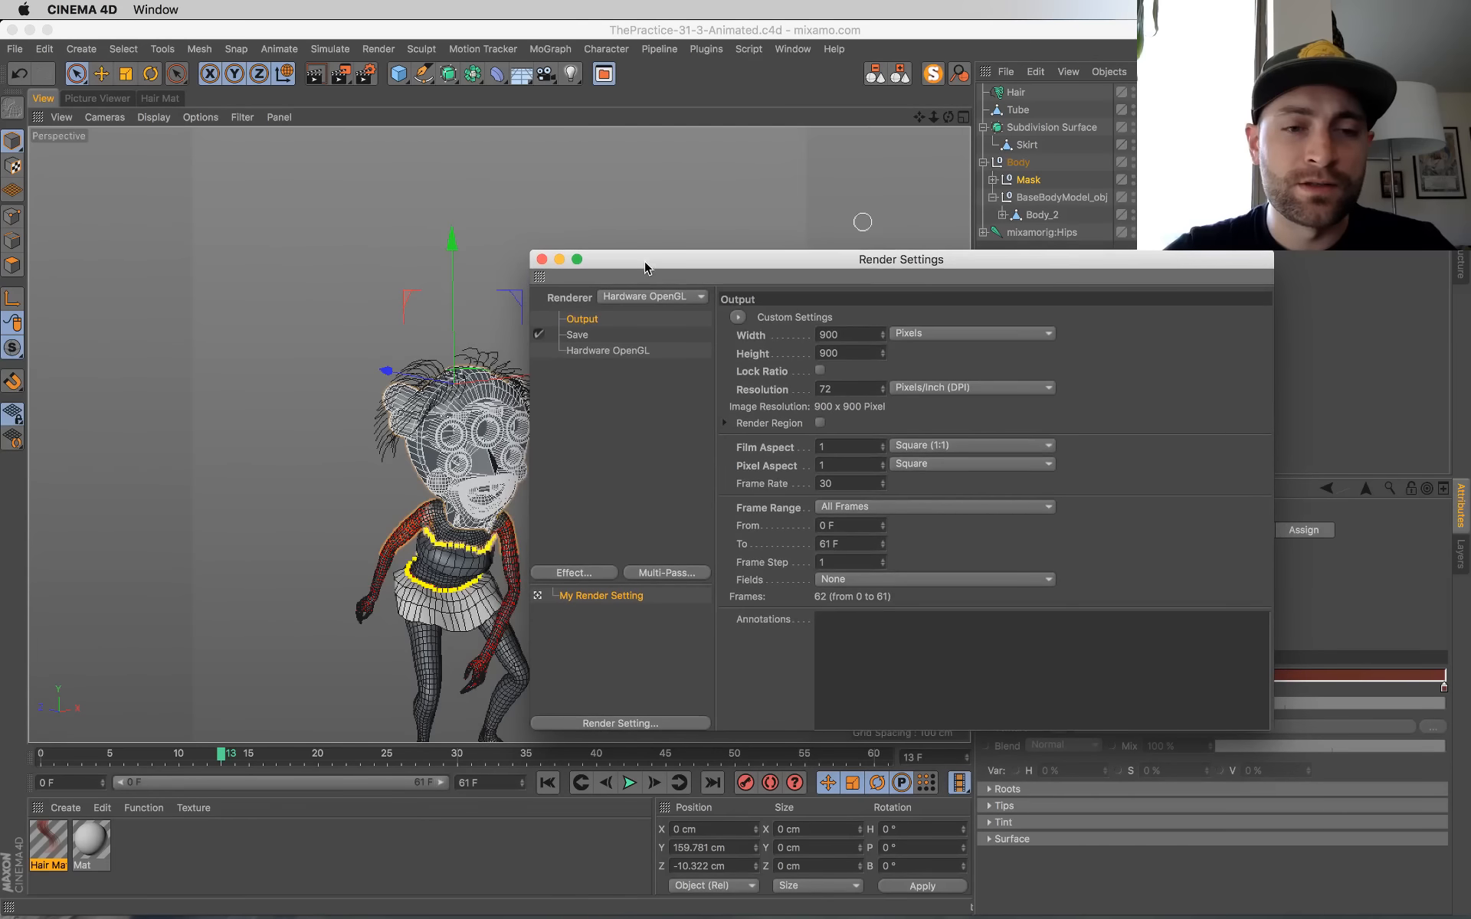
{"action": "left_click", "coordinate": [579, 335]}
{"action": "left_click_drag", "start_coordinate": [644, 258], "coordinate": [606, 249]}
{"action": "left_click", "coordinate": [547, 310]}
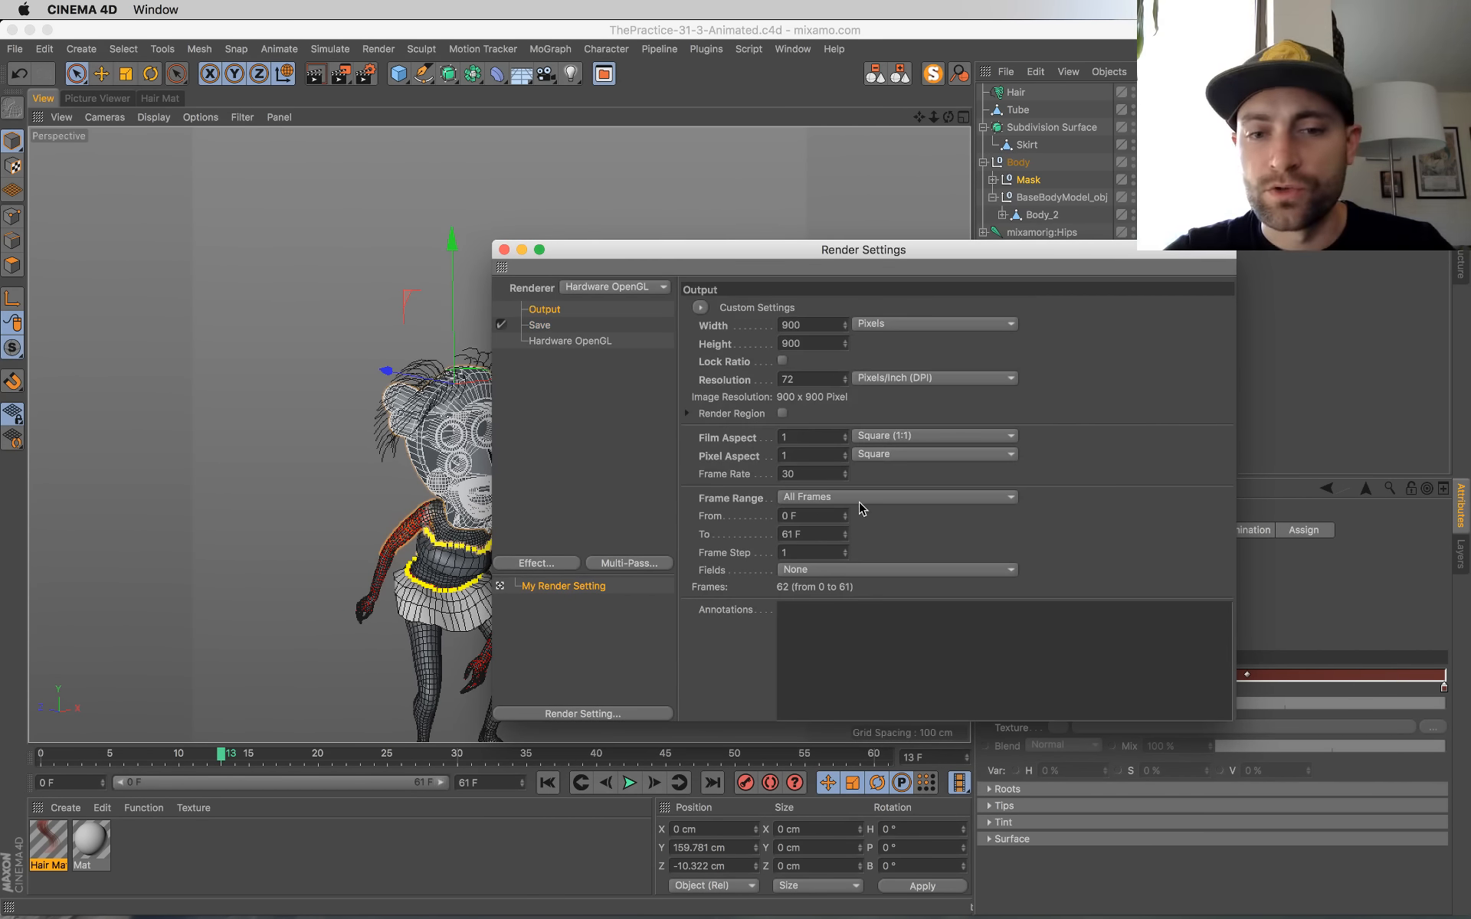
{"action": "left_click", "coordinate": [628, 303]}
{"action": "left_click", "coordinate": [626, 300]}
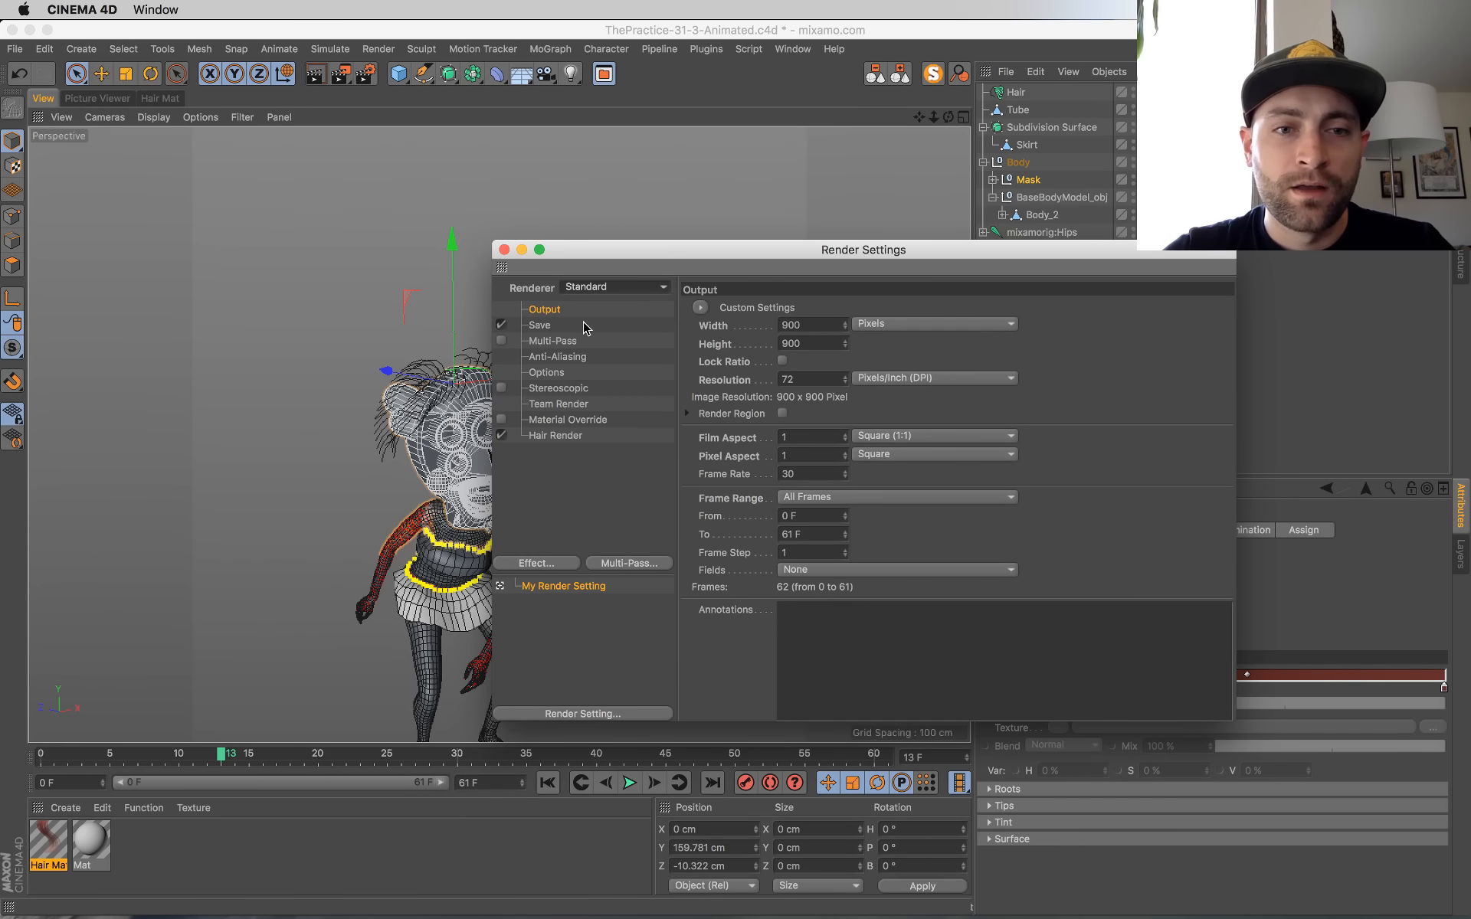
{"action": "left_click", "coordinate": [671, 322]}
{"action": "key", "text": "super+Tab"}
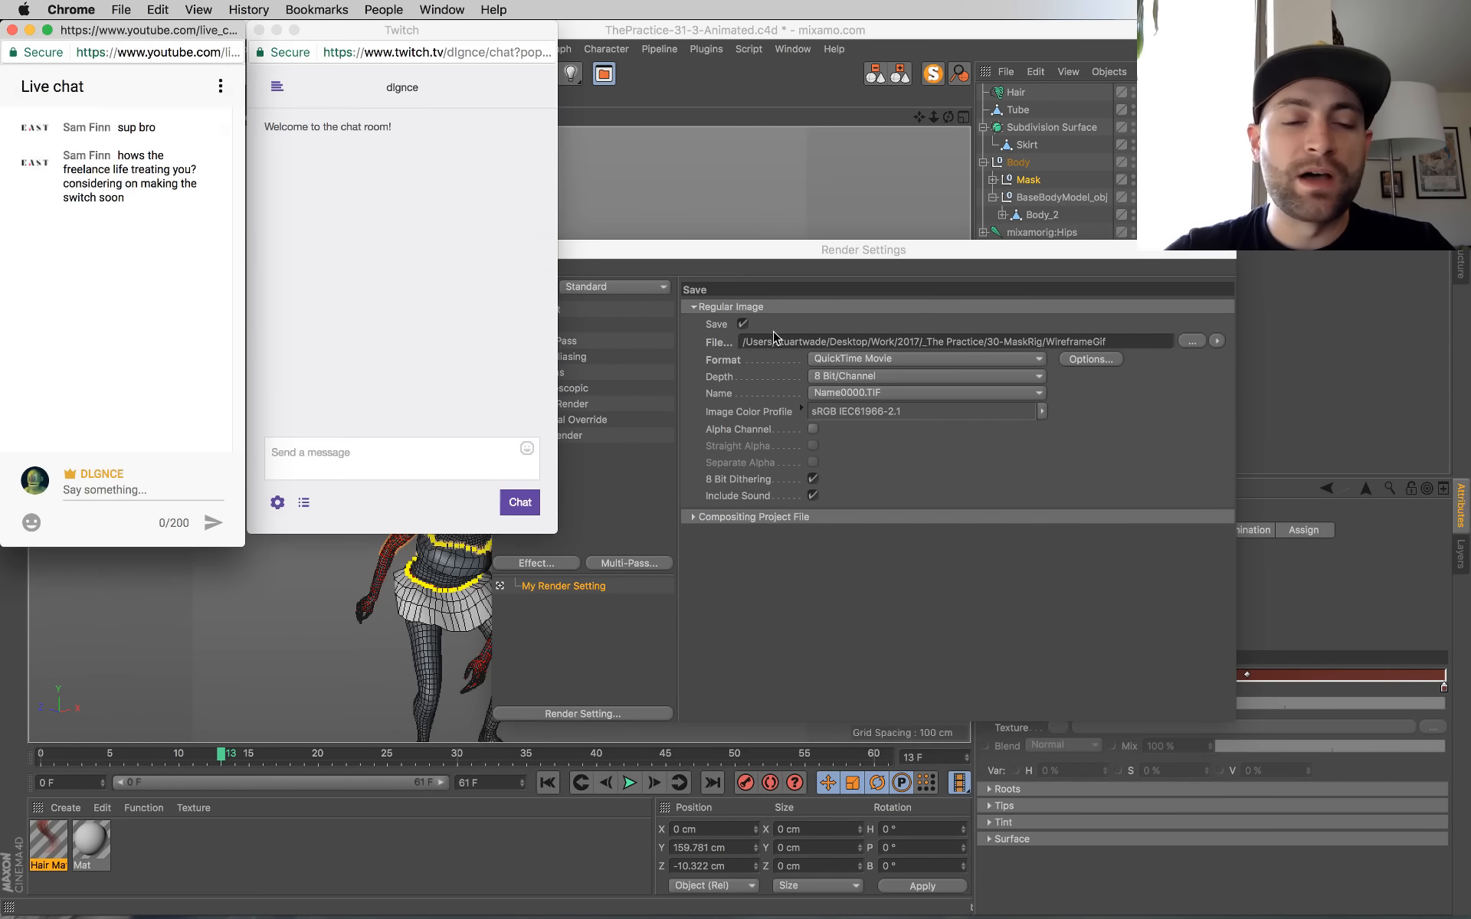
{"action": "key", "text": "super+Tab"}
{"action": "left_click_drag", "start_coordinate": [577, 252], "coordinate": [699, 258]}
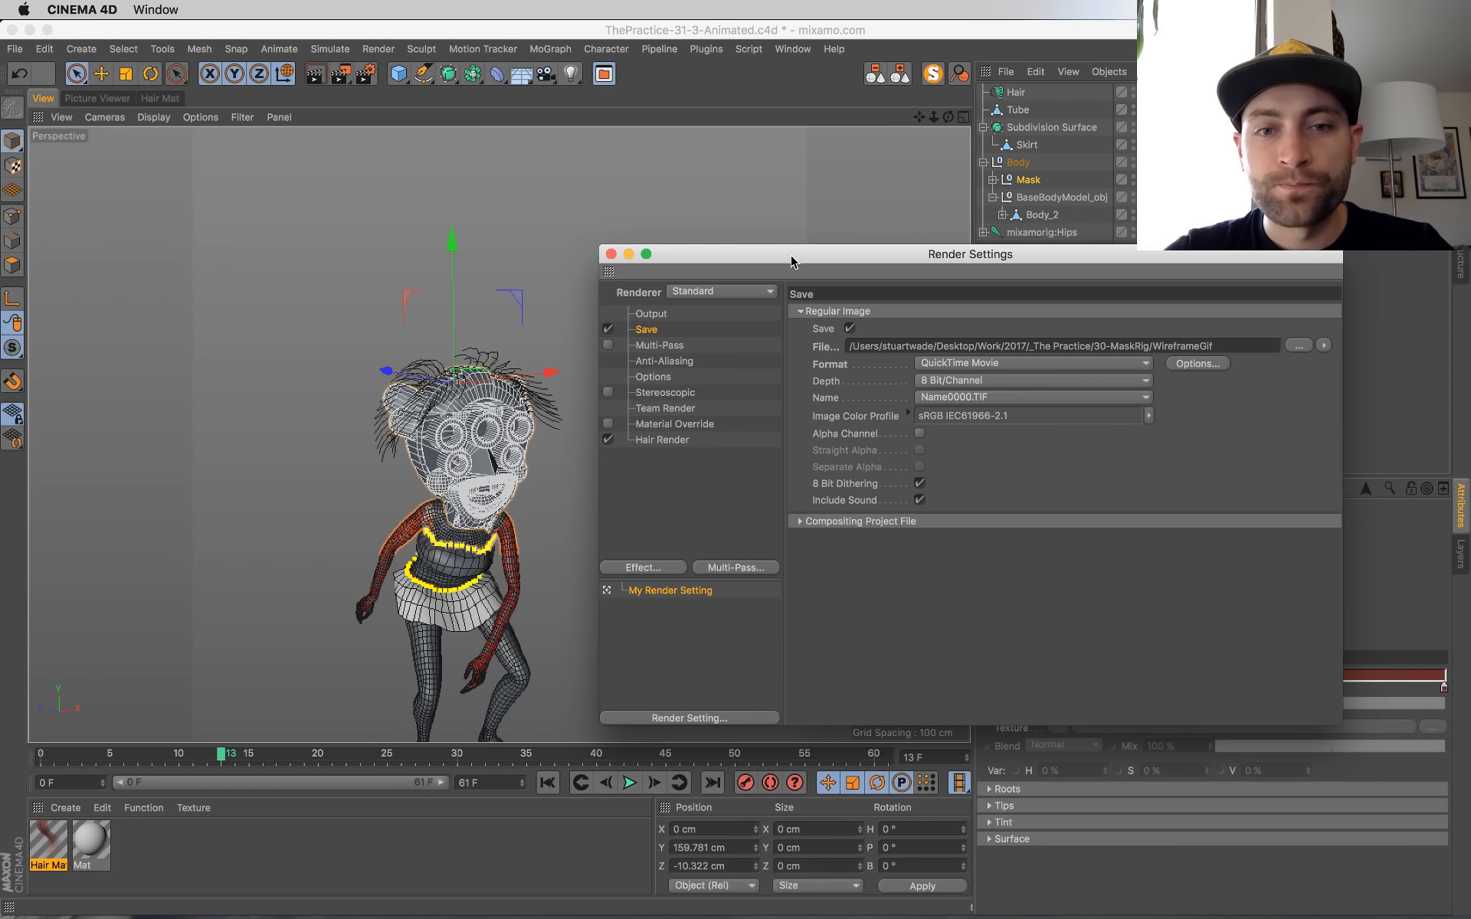
{"action": "left_click_drag", "start_coordinate": [790, 255], "coordinate": [761, 258]}
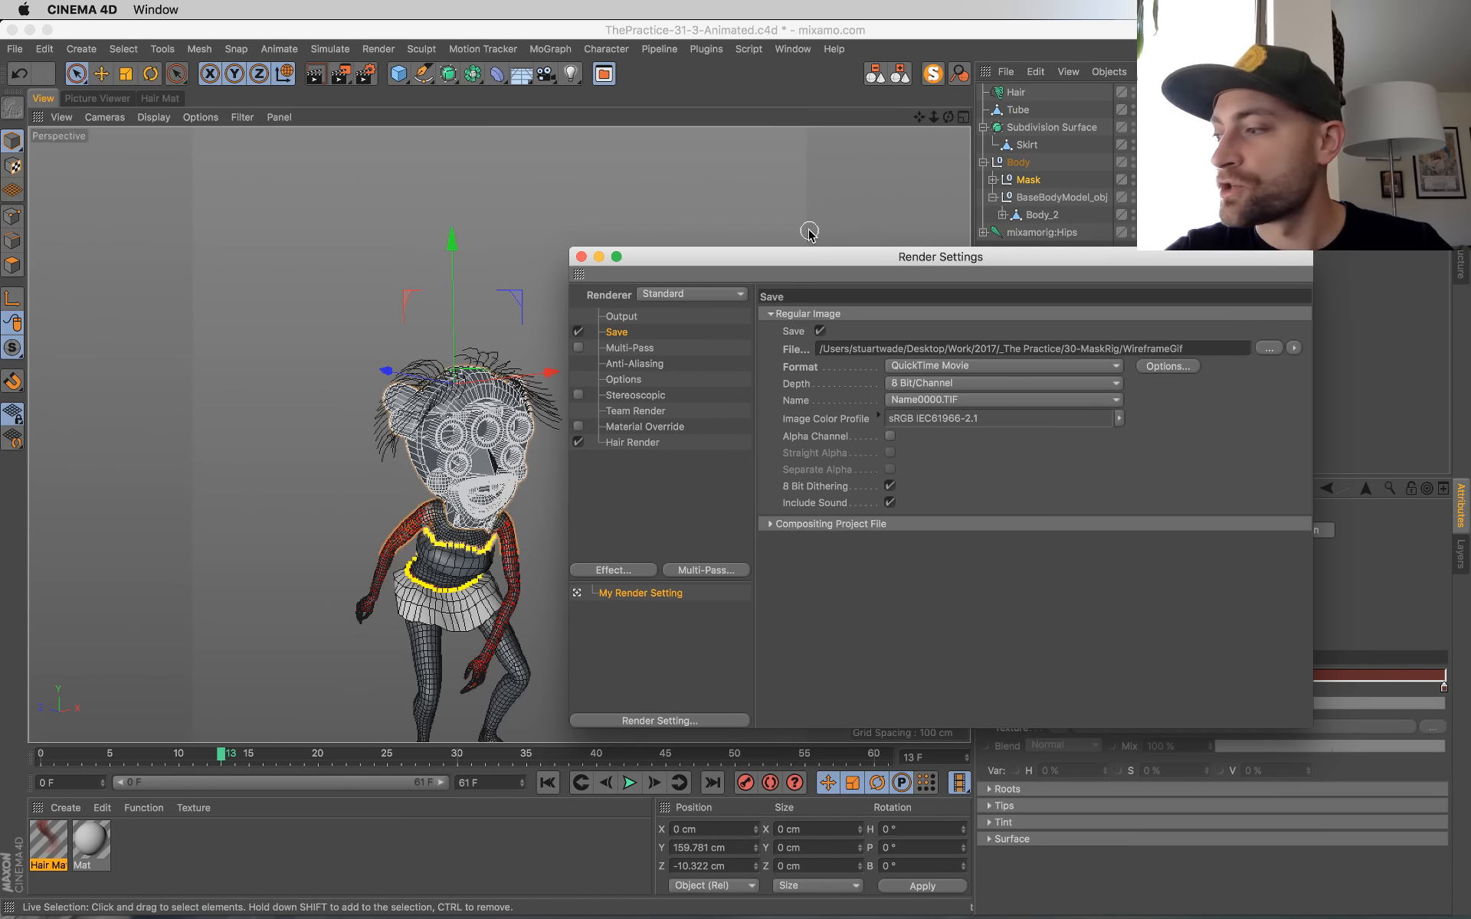
{"action": "left_click_drag", "start_coordinate": [706, 267], "coordinate": [723, 261]}
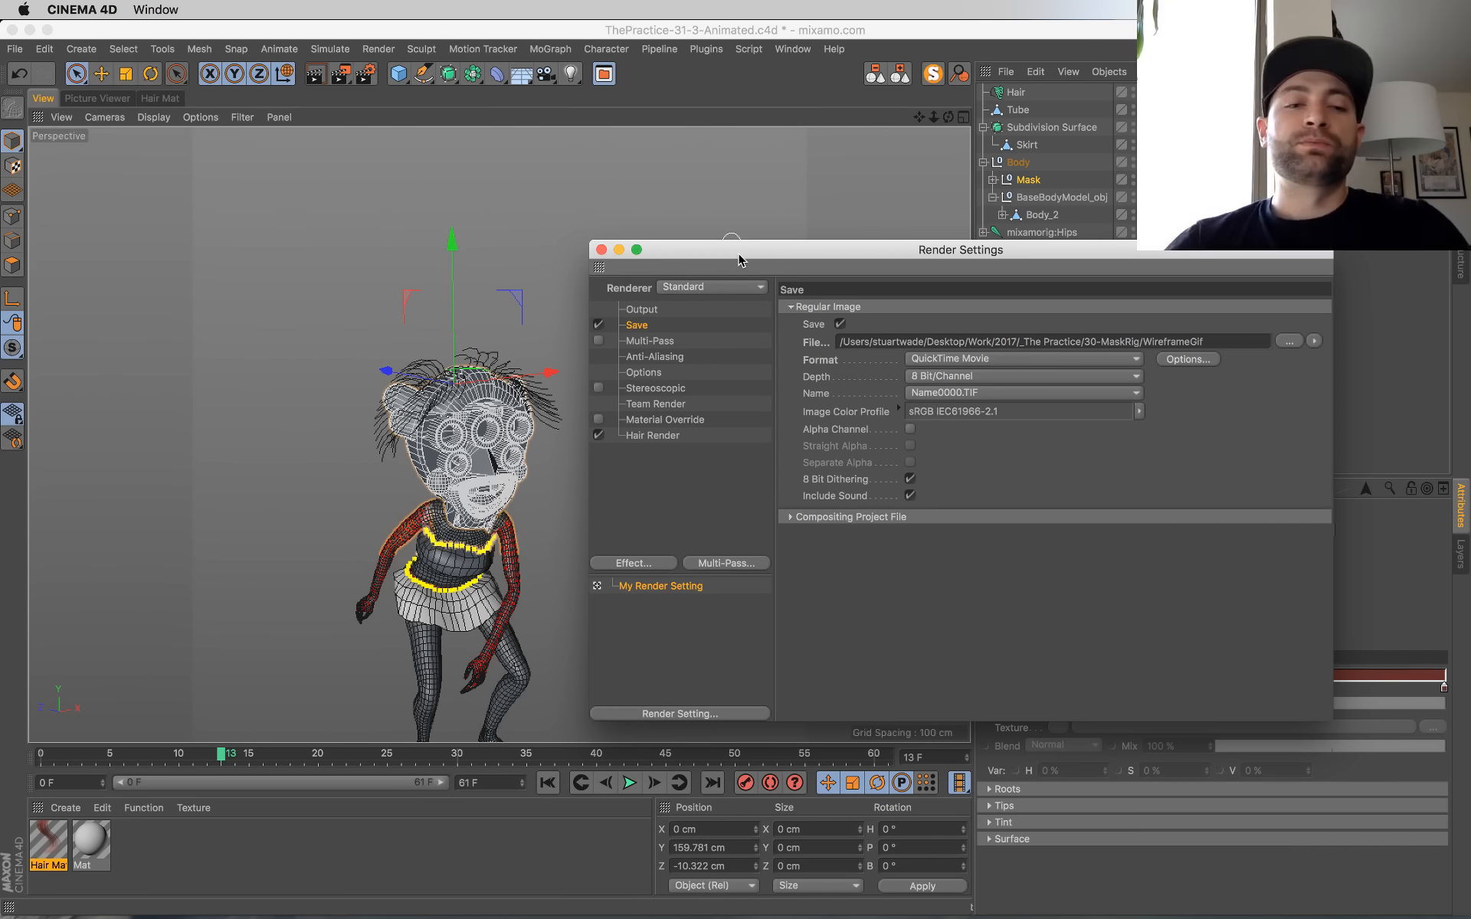
{"action": "left_click_drag", "start_coordinate": [738, 254], "coordinate": [737, 248]}
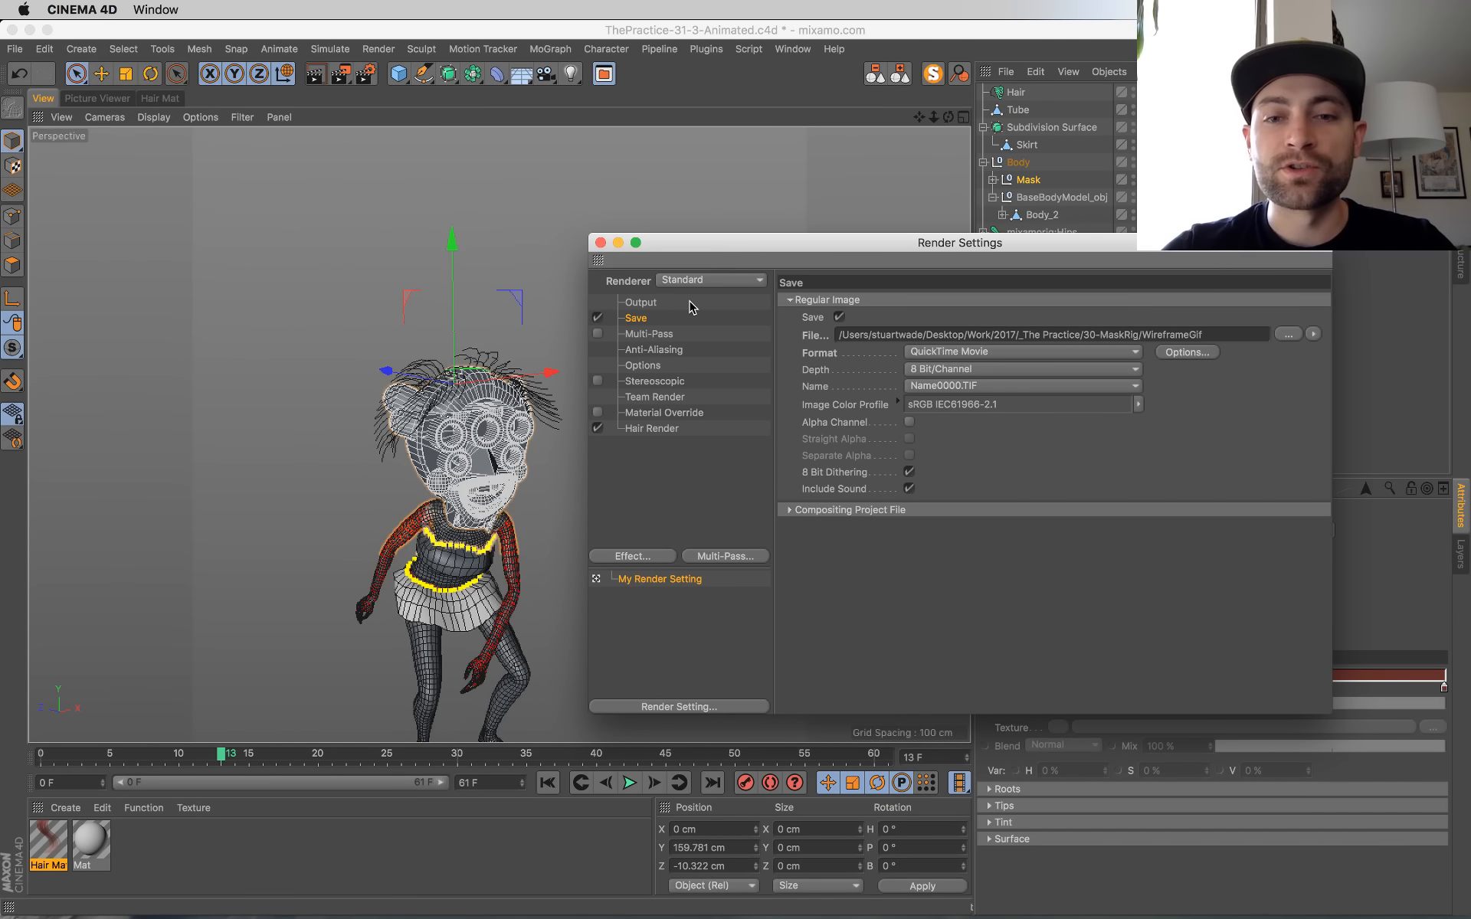
Step: Play the animation to check the hair's motion, and return to the first frame
{"action": "left_click", "coordinate": [630, 783]}
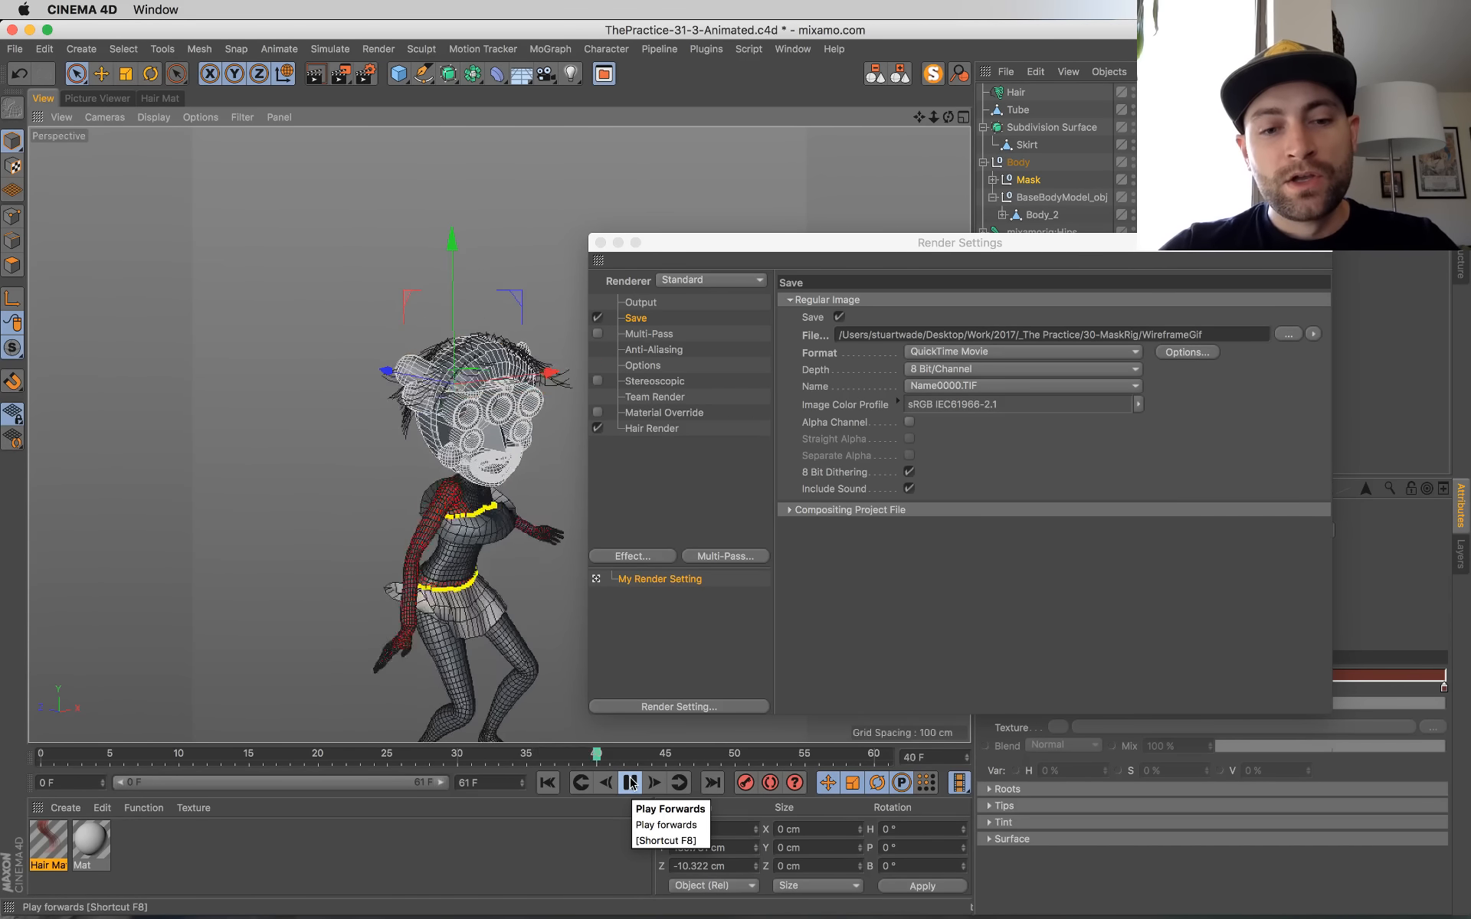
{"action": "left_click", "coordinate": [629, 782]}
{"action": "left_click", "coordinate": [547, 782]}
{"action": "left_click_drag", "start_coordinate": [801, 237], "coordinate": [780, 243]}
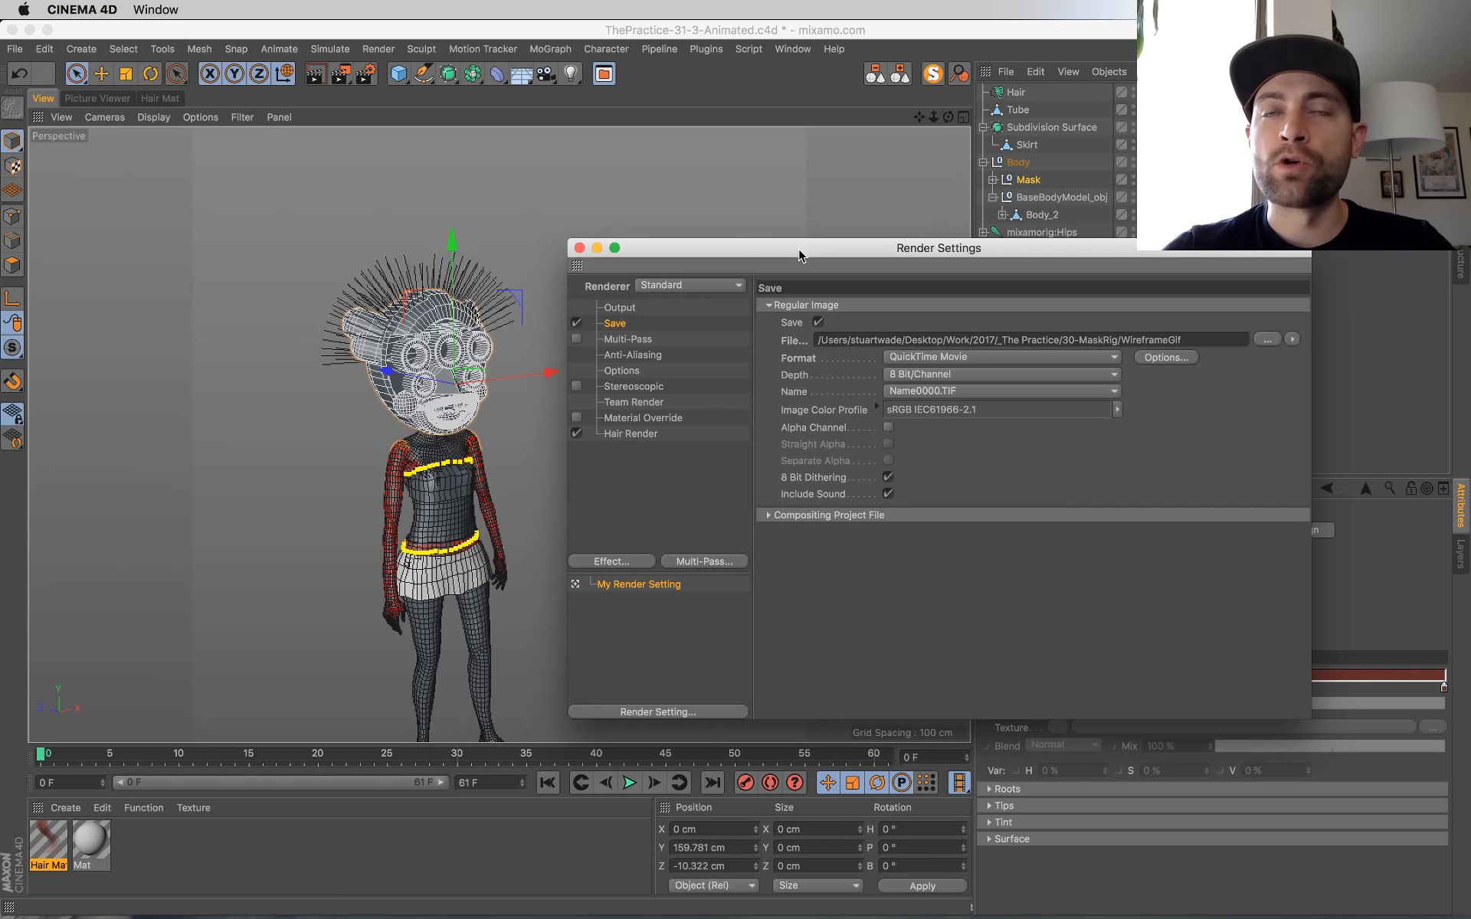
{"action": "left_click_drag", "start_coordinate": [817, 256], "coordinate": [817, 271]}
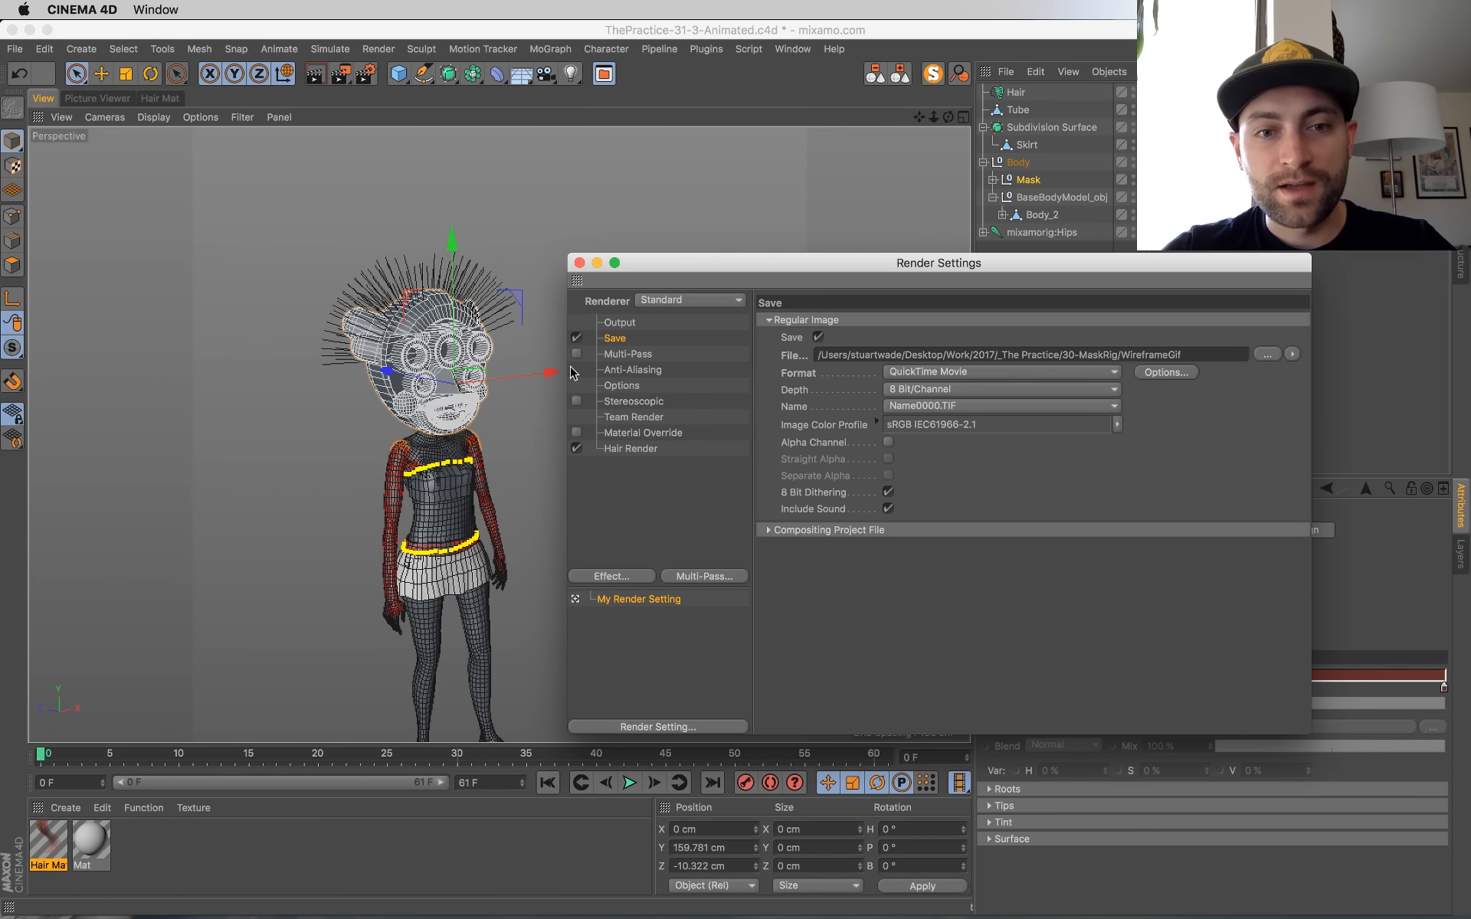
Step: Set the render output's frame range to Current Frame and close the render settings
{"action": "left_click", "coordinate": [618, 323]}
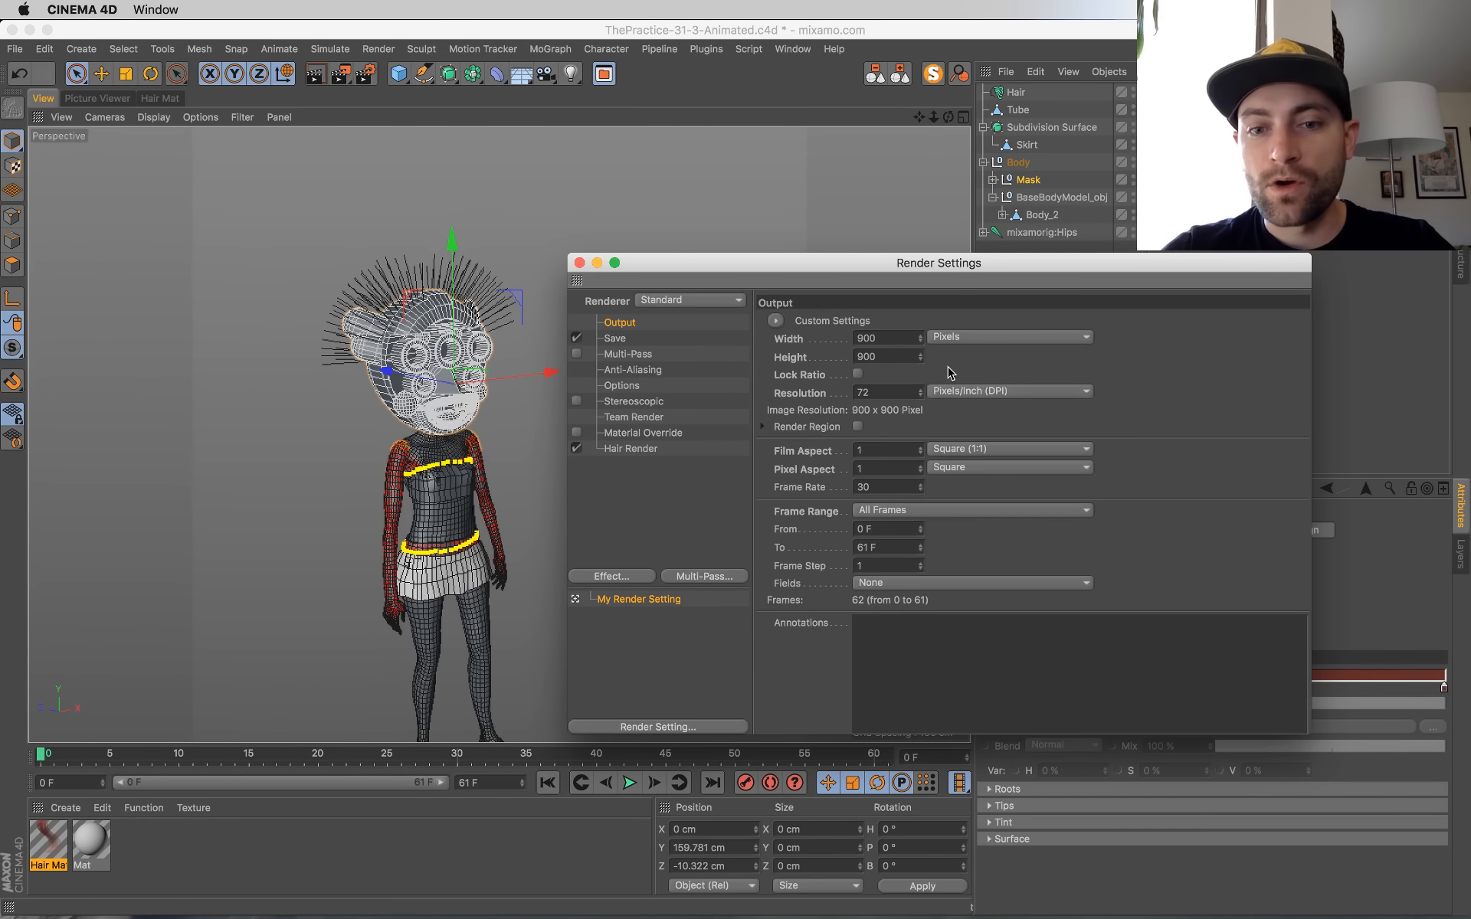
{"action": "left_click", "coordinate": [913, 511]}
{"action": "left_click", "coordinate": [914, 555]}
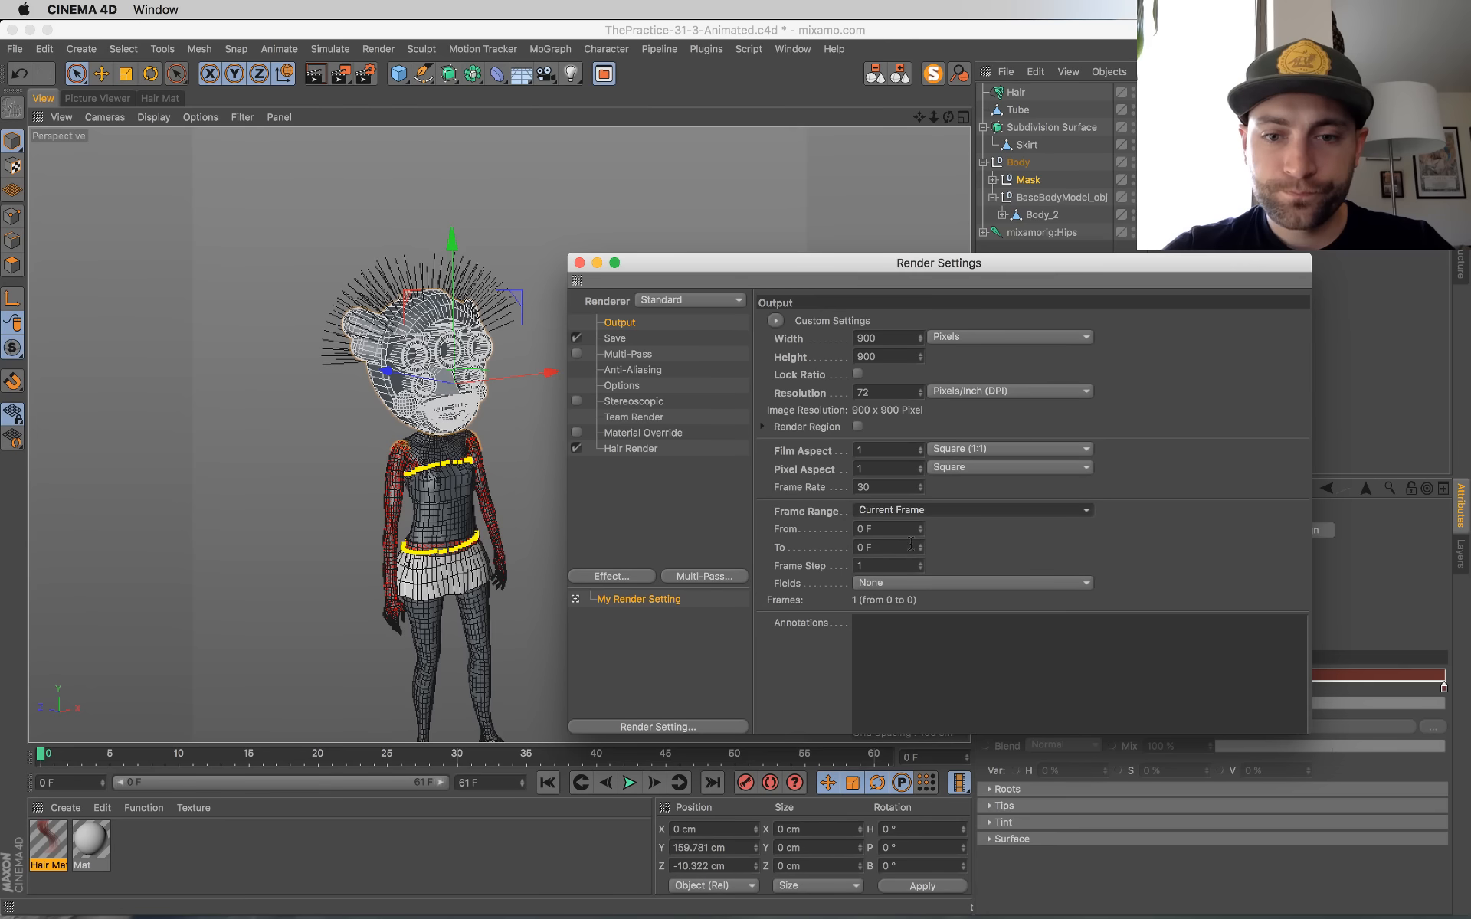
{"action": "left_click", "coordinate": [580, 262]}
Step: Render frame 12 of the animation to the Picture Viewer without overwriting WireframeGif.mov, and save the project from the viewport
{"action": "left_click", "coordinate": [629, 782]}
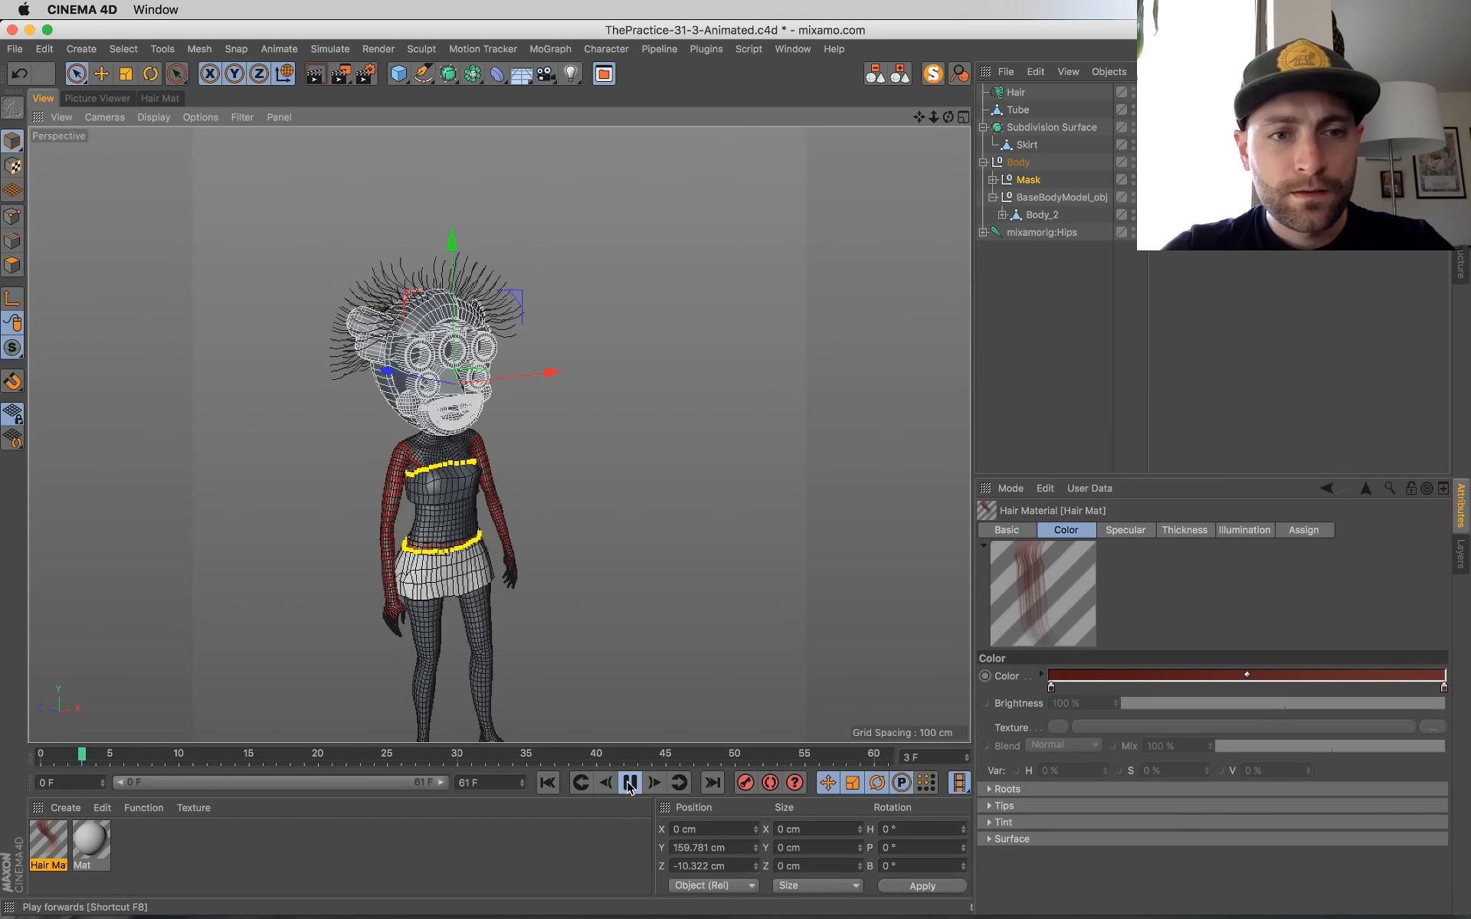
{"action": "left_click", "coordinate": [629, 783]}
{"action": "key", "text": "shift+r"}
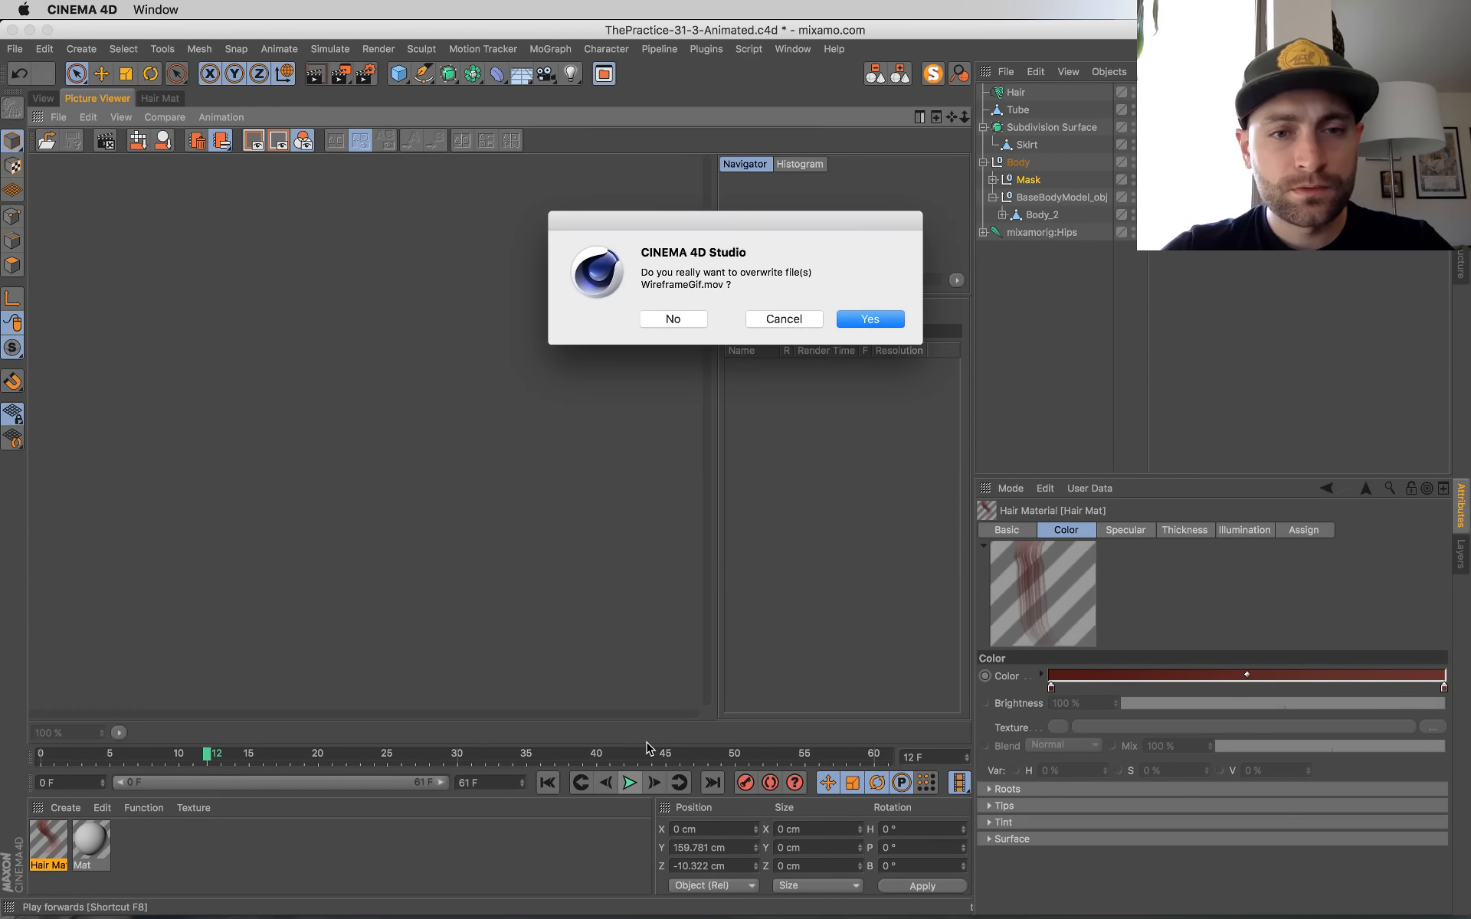
{"action": "left_click", "coordinate": [681, 322]}
{"action": "key", "text": "super+b"}
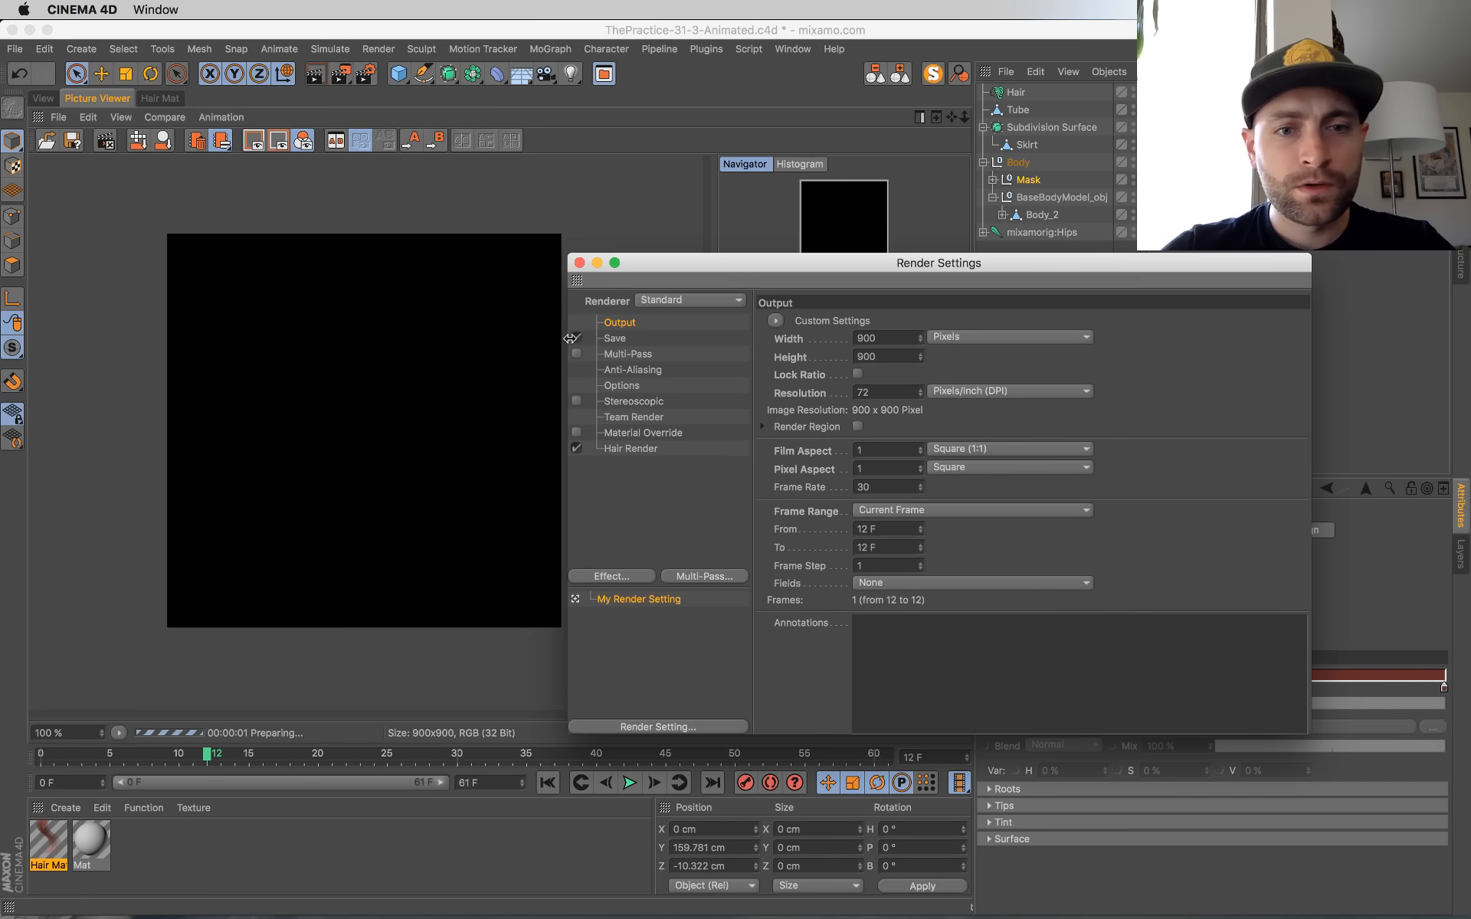
{"action": "left_click", "coordinate": [580, 263]}
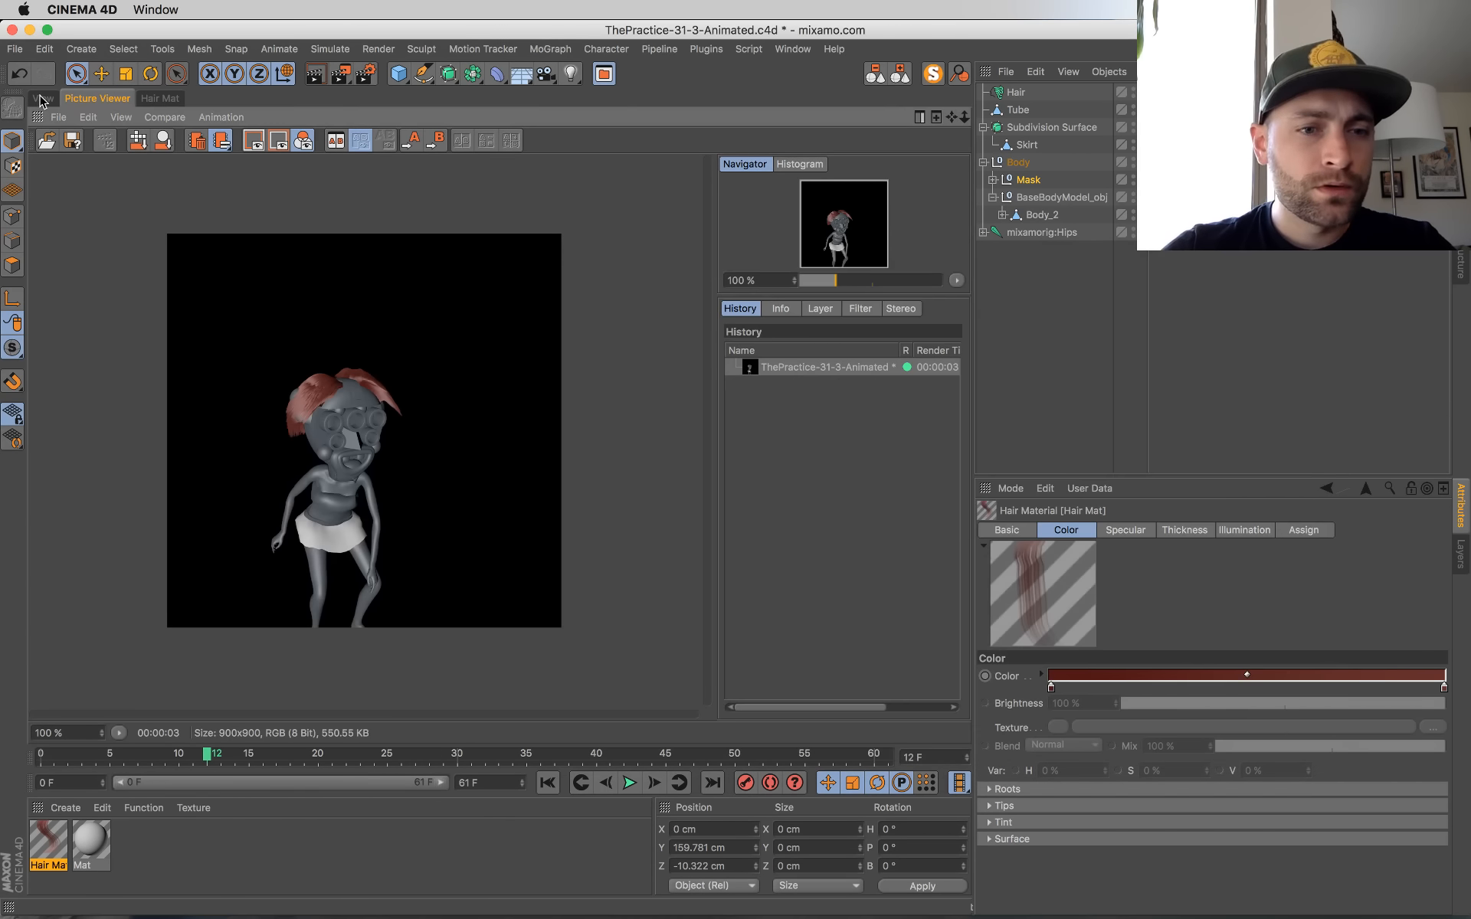
{"action": "left_click", "coordinate": [42, 98]}
{"action": "key", "text": "super+s"}
Step: Review the hair material's specular settings and play the animation in the viewport
{"action": "double_click", "coordinate": [48, 843]}
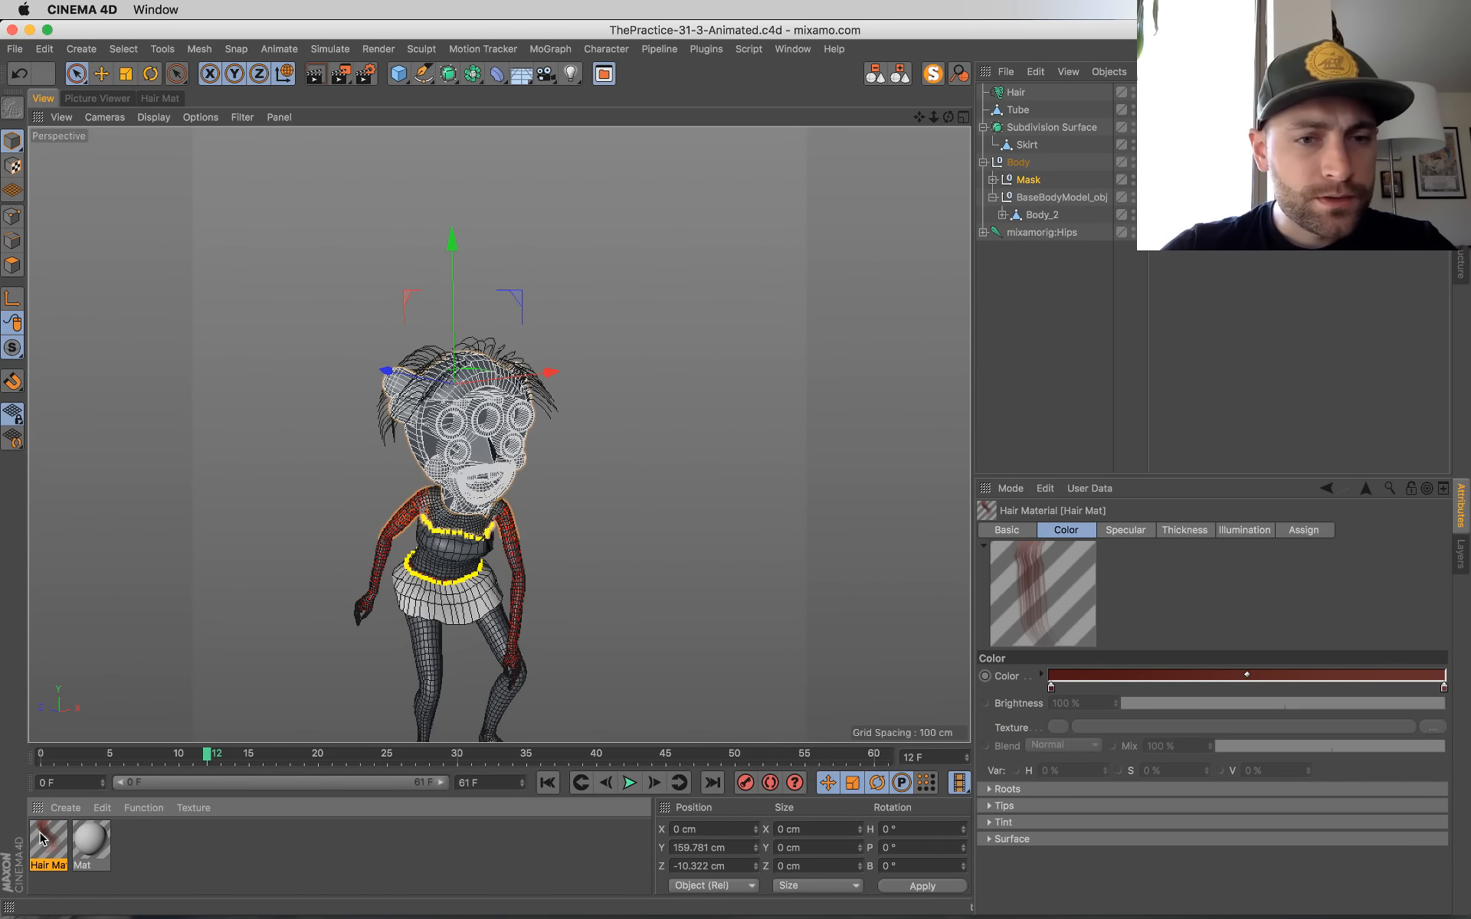
{"action": "left_click_drag", "start_coordinate": [385, 129], "coordinate": [386, 125]}
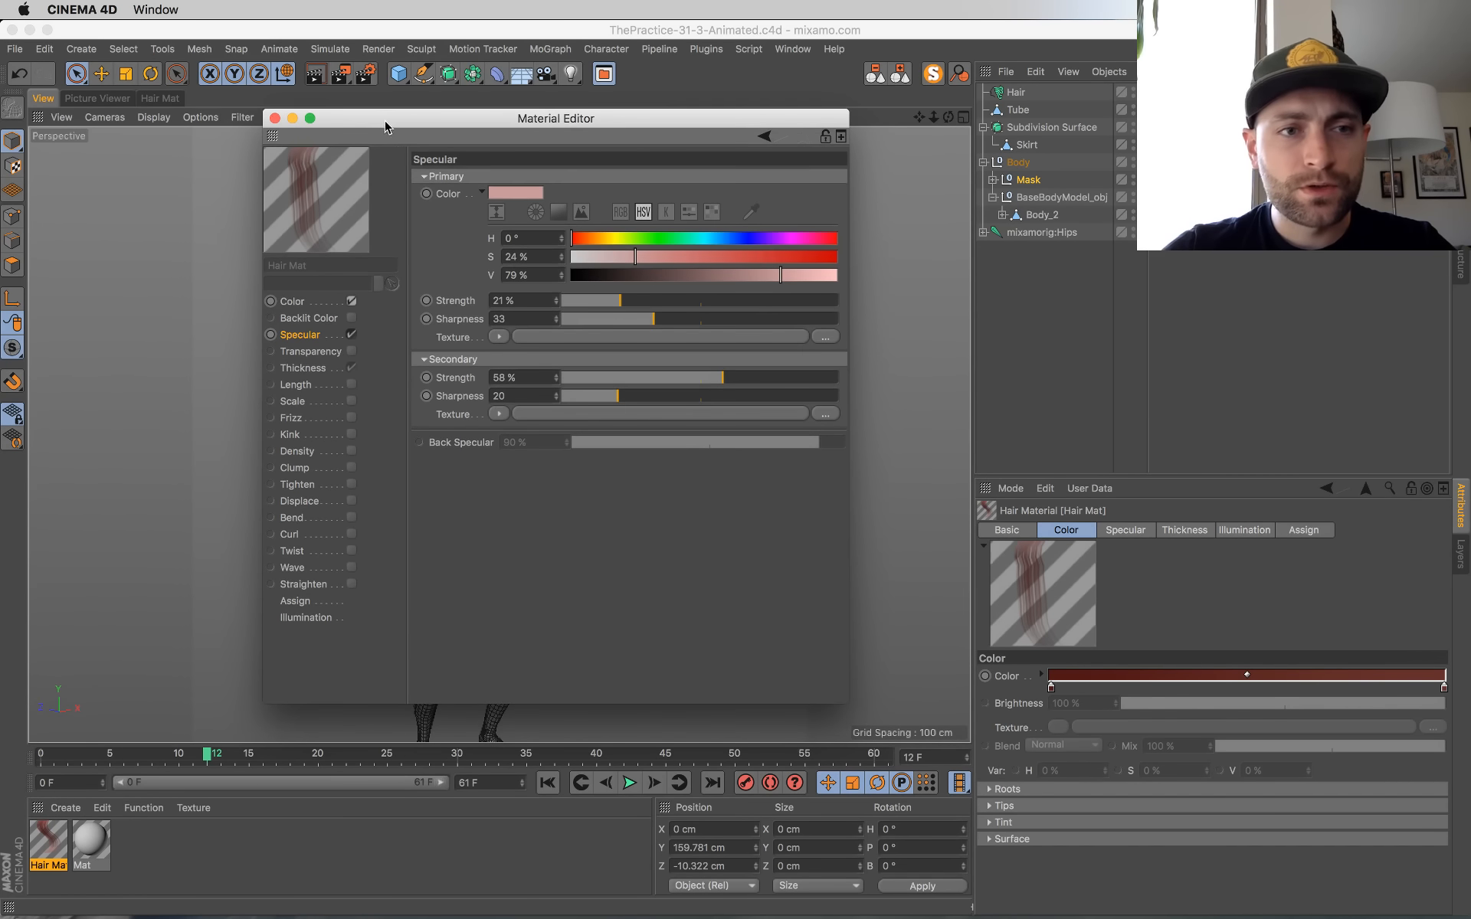
{"action": "left_click", "coordinate": [276, 118]}
{"action": "left_click_drag", "start_coordinate": [572, 513], "coordinate": [651, 407], "text": "alt"}
{"action": "left_click", "coordinate": [629, 783]}
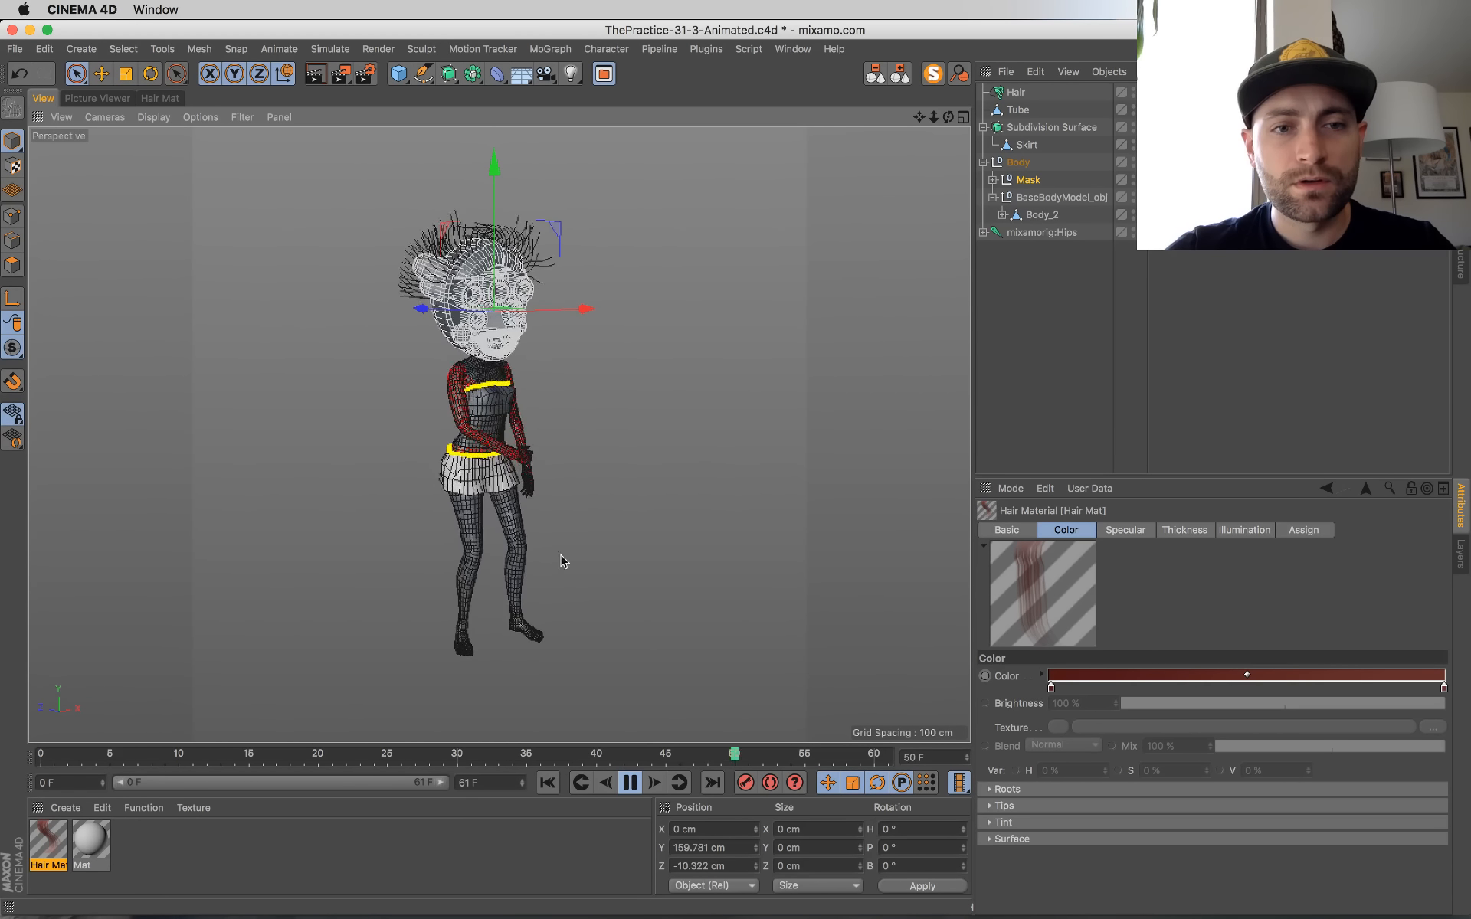
Step: Add a disc under the character, override its object properties, and reduce its disc segments to 2
{"action": "left_click", "coordinate": [398, 74]}
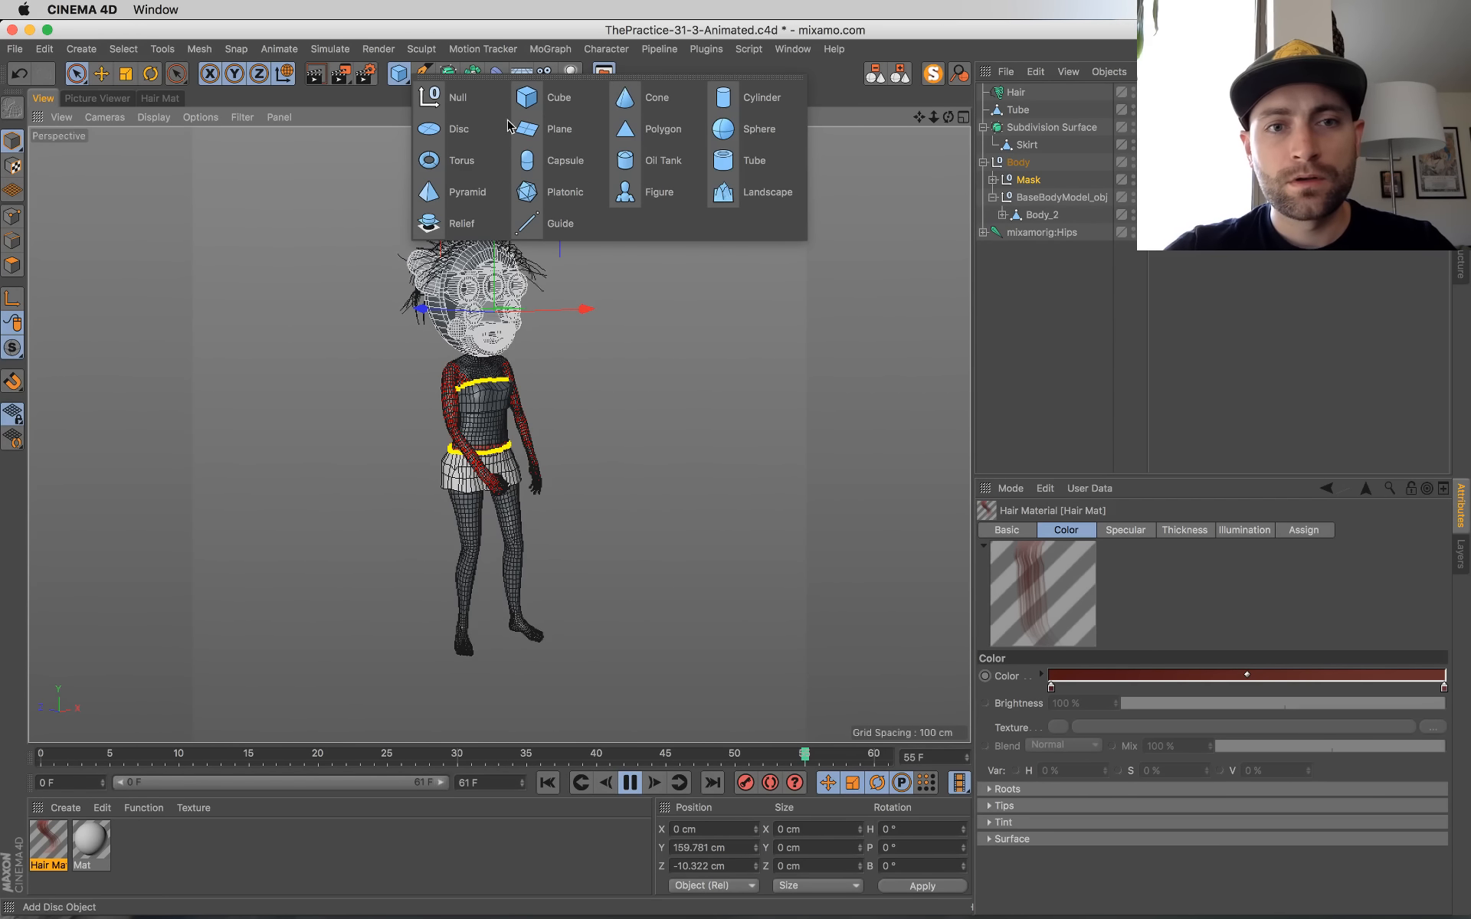
{"action": "left_click", "coordinate": [463, 132]}
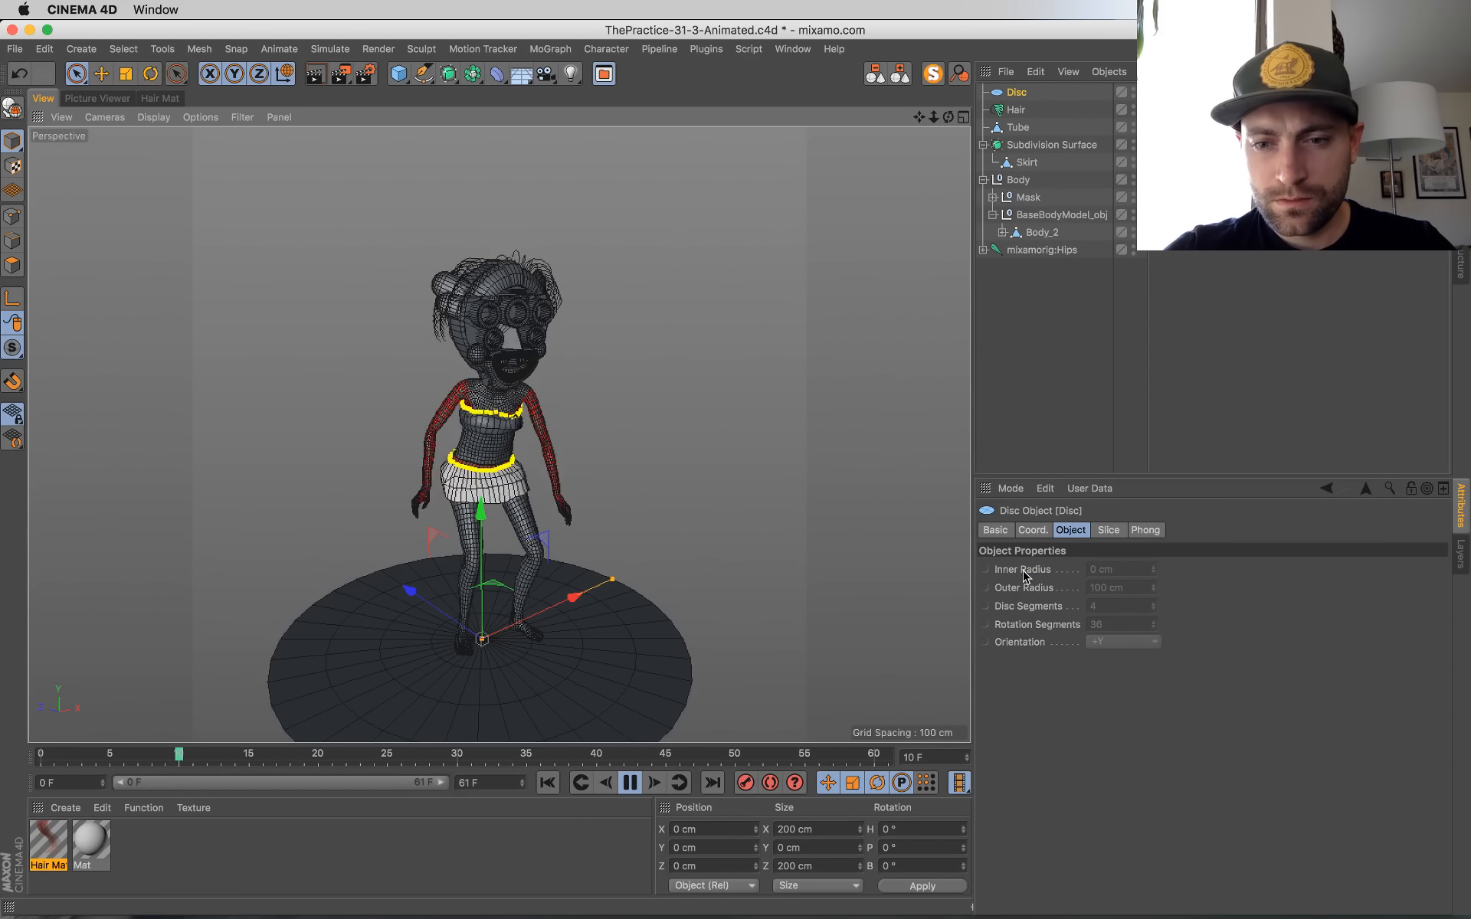
{"action": "left_click_drag", "start_coordinate": [1025, 576], "coordinate": [1028, 641]}
{"action": "right_click", "coordinate": [1024, 645]}
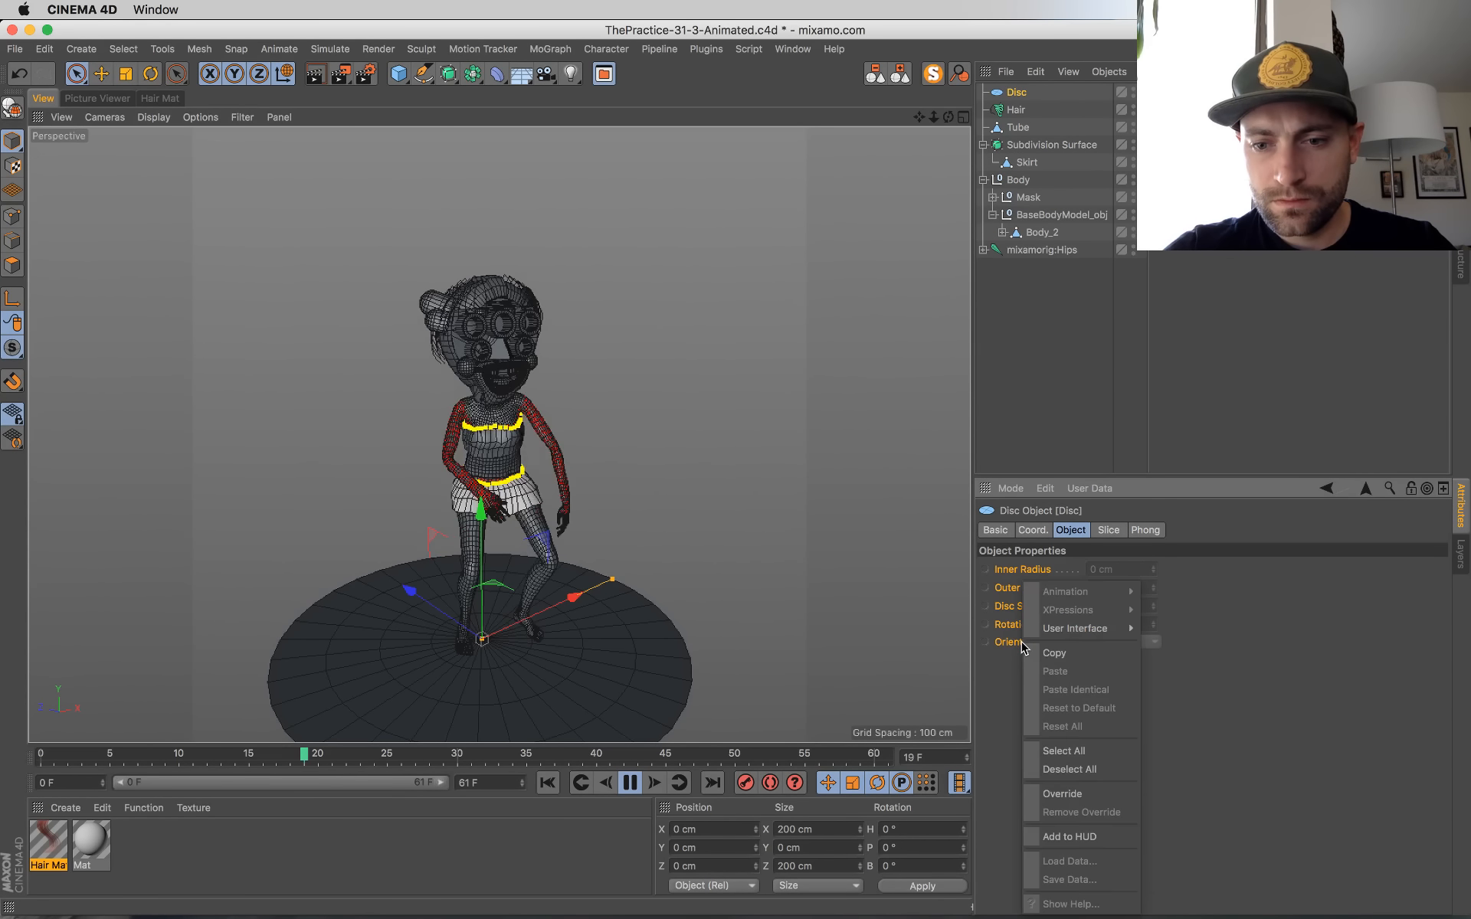
{"action": "left_click", "coordinate": [1067, 794]}
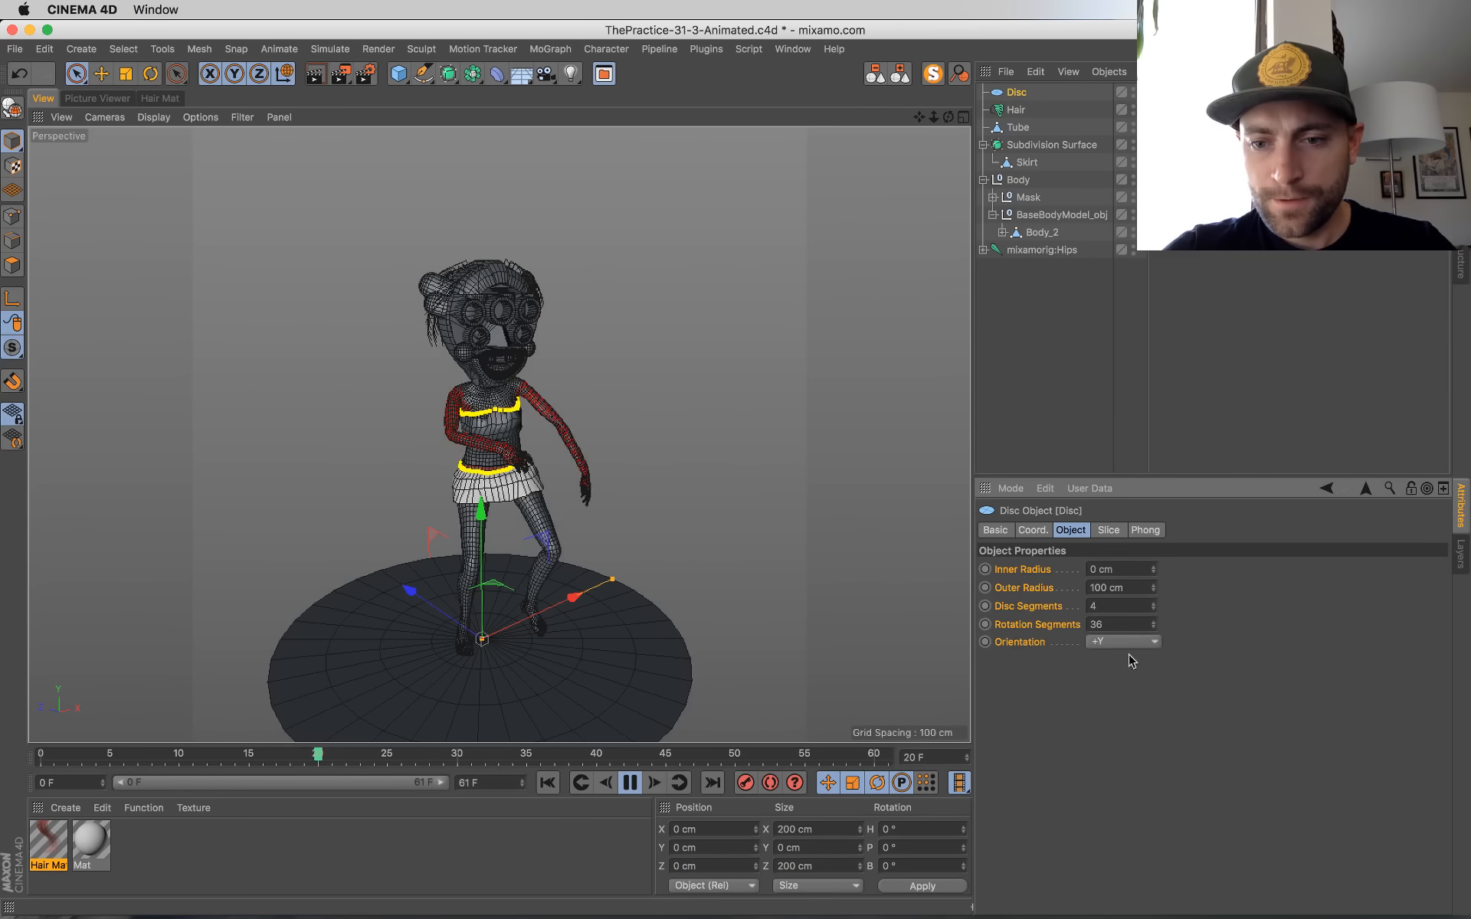
{"action": "left_click", "coordinate": [1153, 608]}
{"action": "left_click", "coordinate": [1152, 607]}
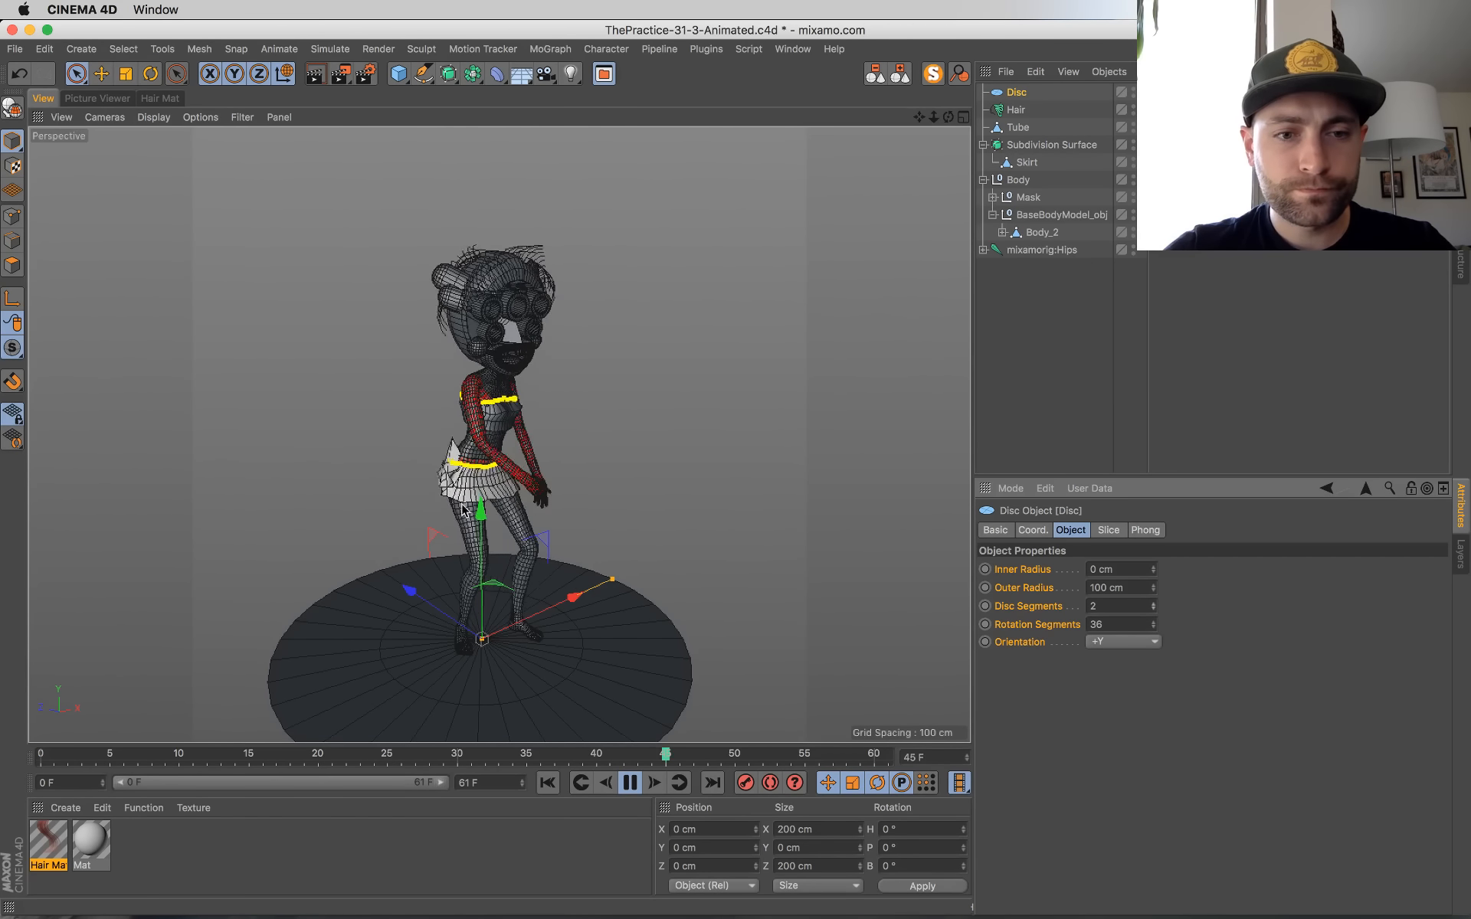
Step: Raise the disc to about 0.276 cm in Y so it meets the soles of the character's feet
{"action": "middle_click", "coordinate": [610, 539]}
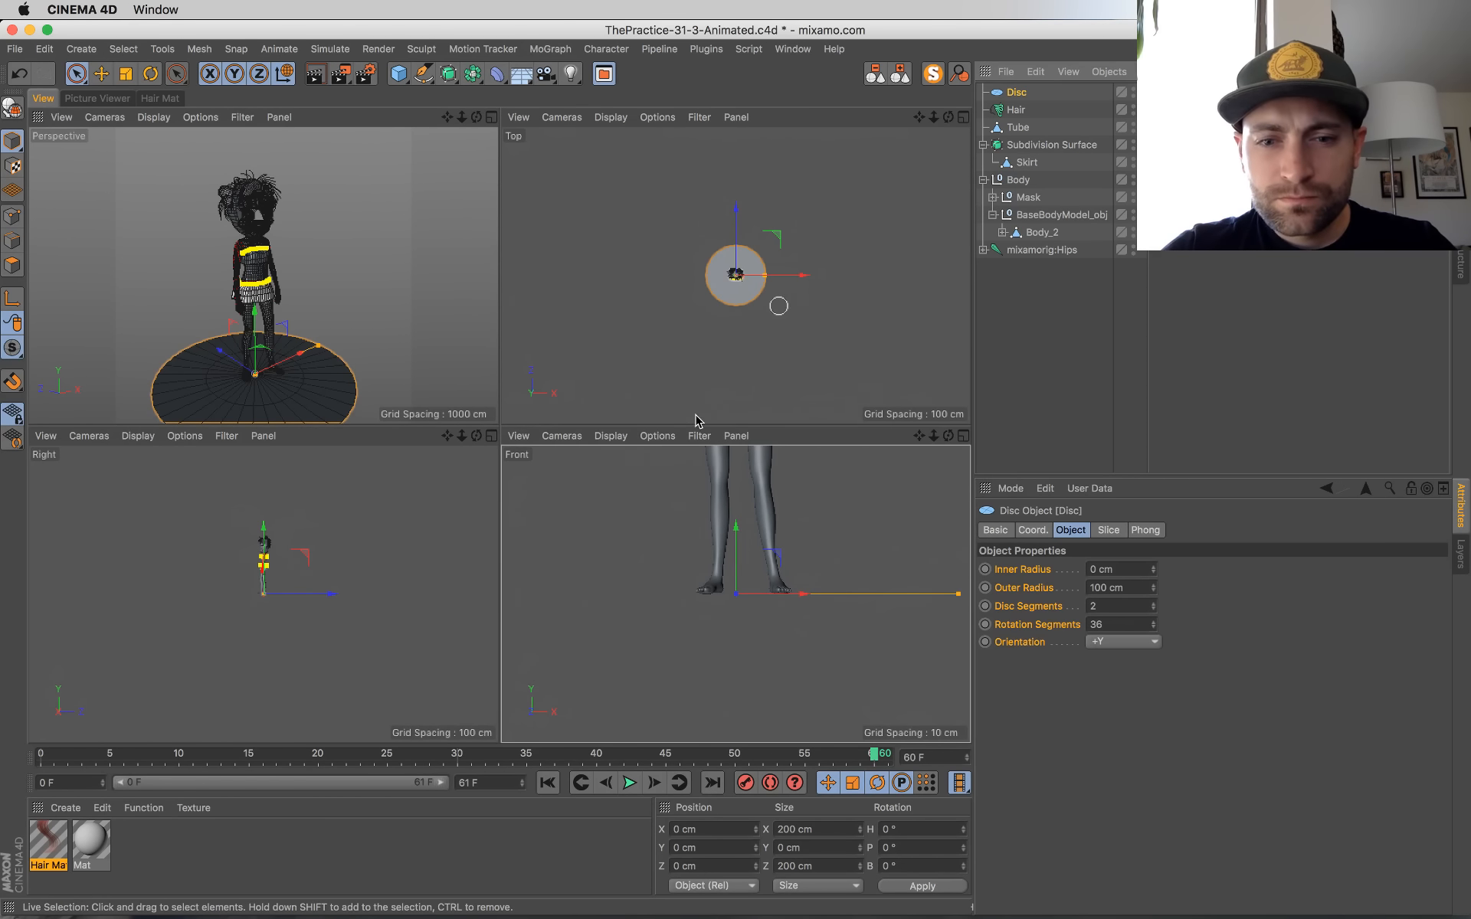
{"action": "scroll", "coordinate": [264, 583], "scroll_direction": "up", "scroll_amount": 8}
{"action": "left_click_drag", "start_coordinate": [264, 541], "coordinate": [263, 538]}
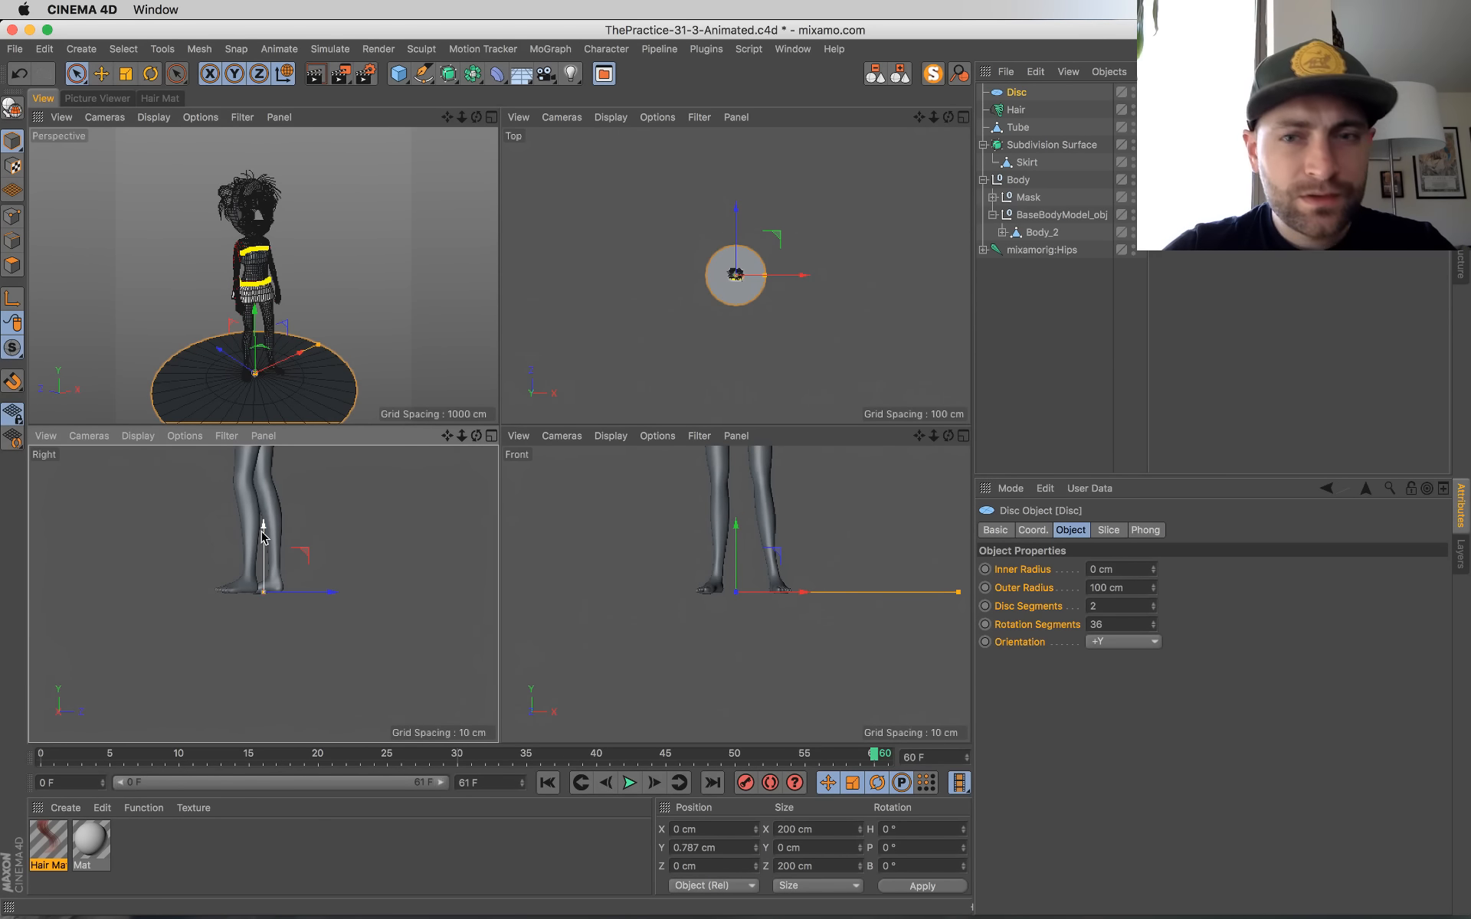
{"action": "scroll", "coordinate": [644, 568], "scroll_direction": "up", "scroll_amount": 3}
{"action": "left_click_drag", "start_coordinate": [684, 509], "coordinate": [684, 512]}
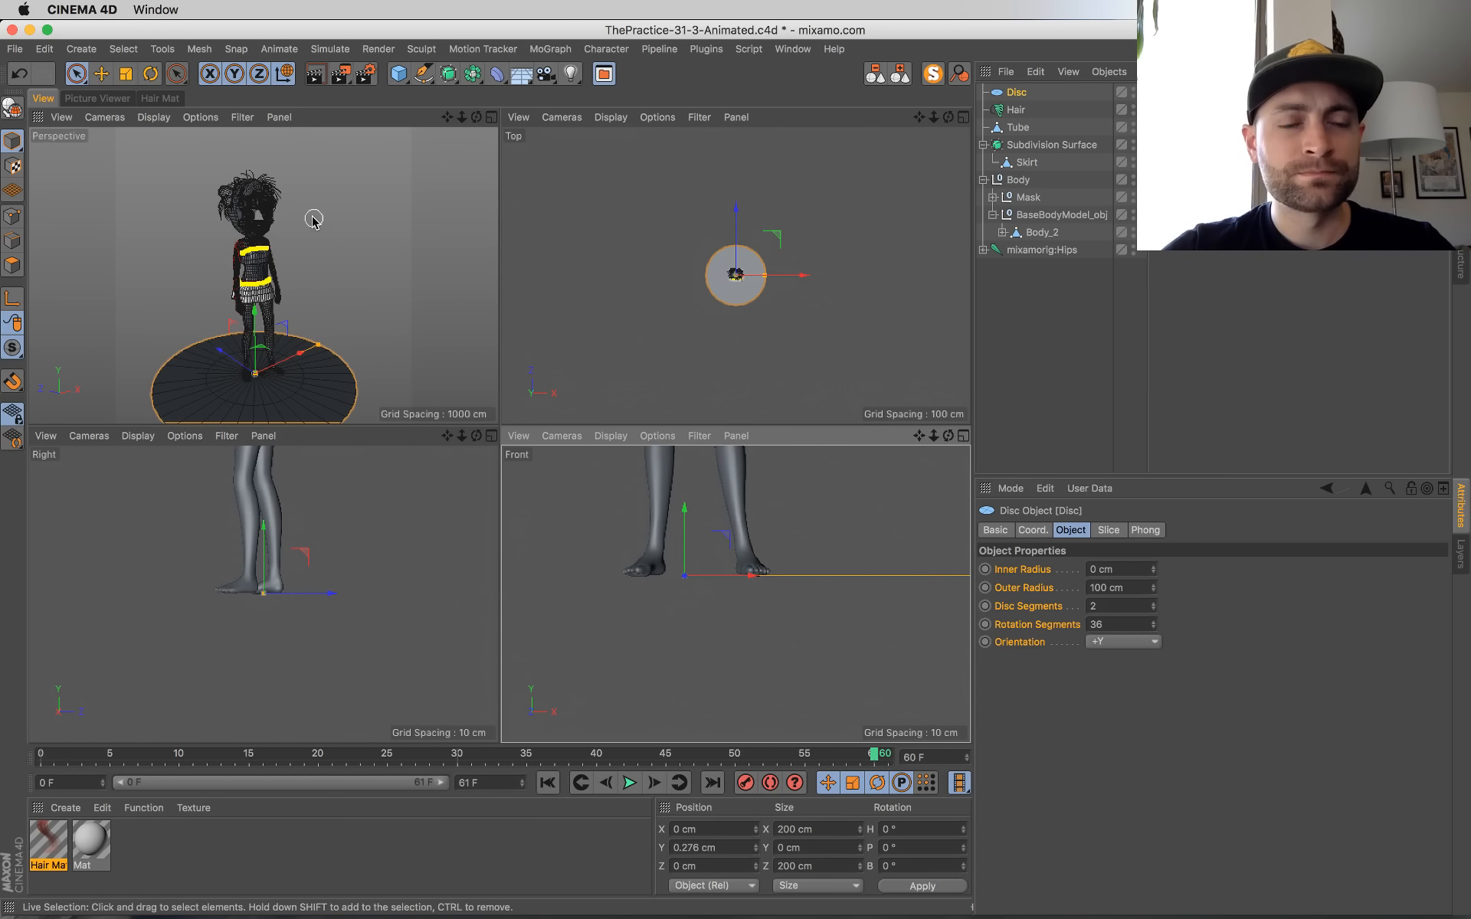
{"action": "middle_click", "coordinate": [322, 236]}
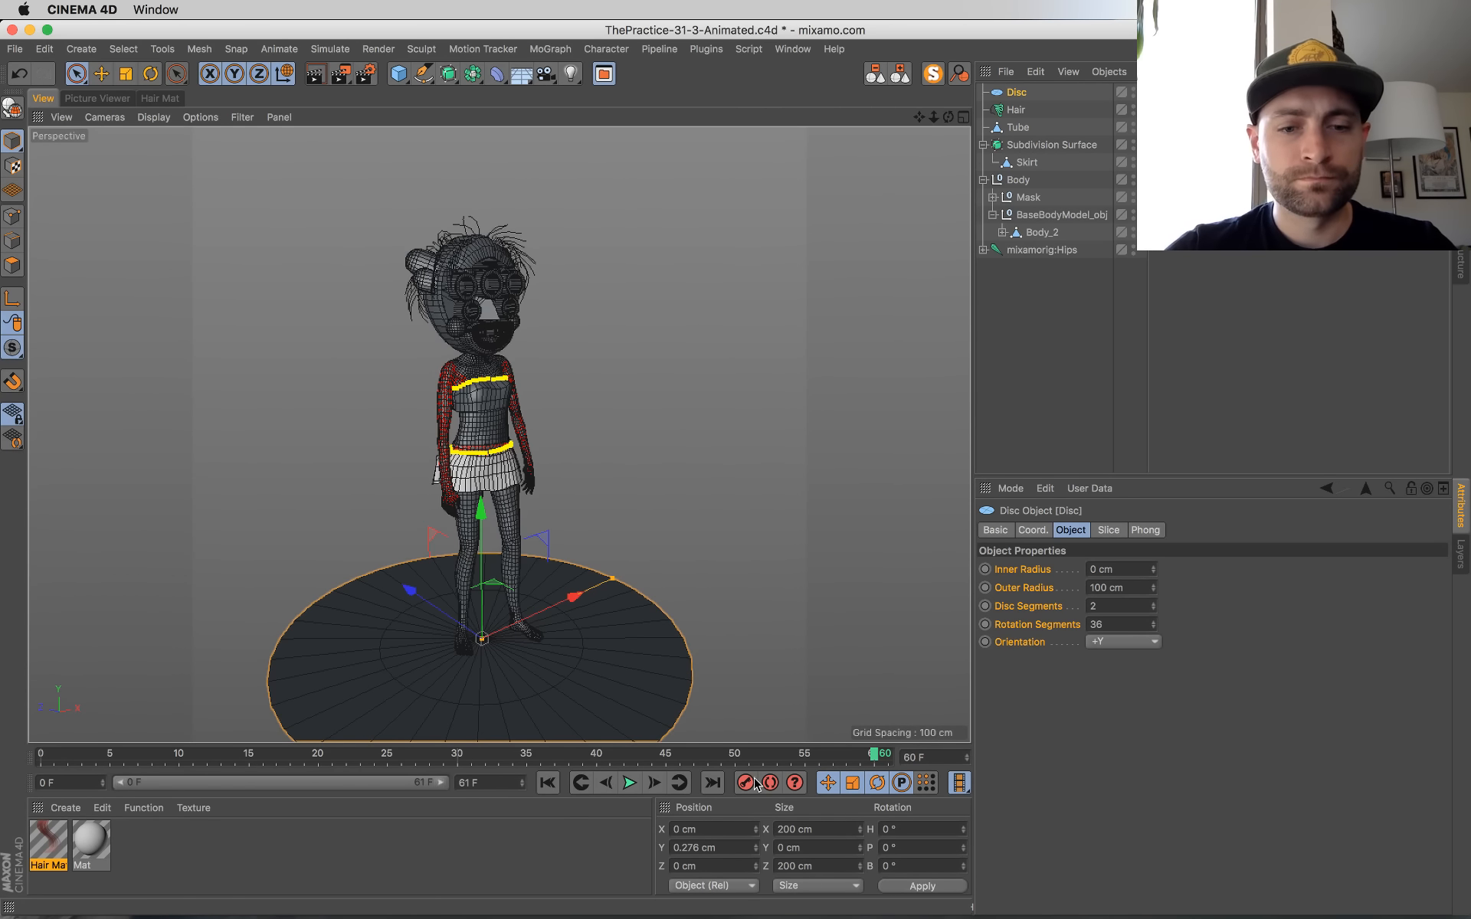
Step: Play the animation, stop it at frame 42, and compose a closer view of the character standing on the disc
{"action": "left_click", "coordinate": [628, 782]}
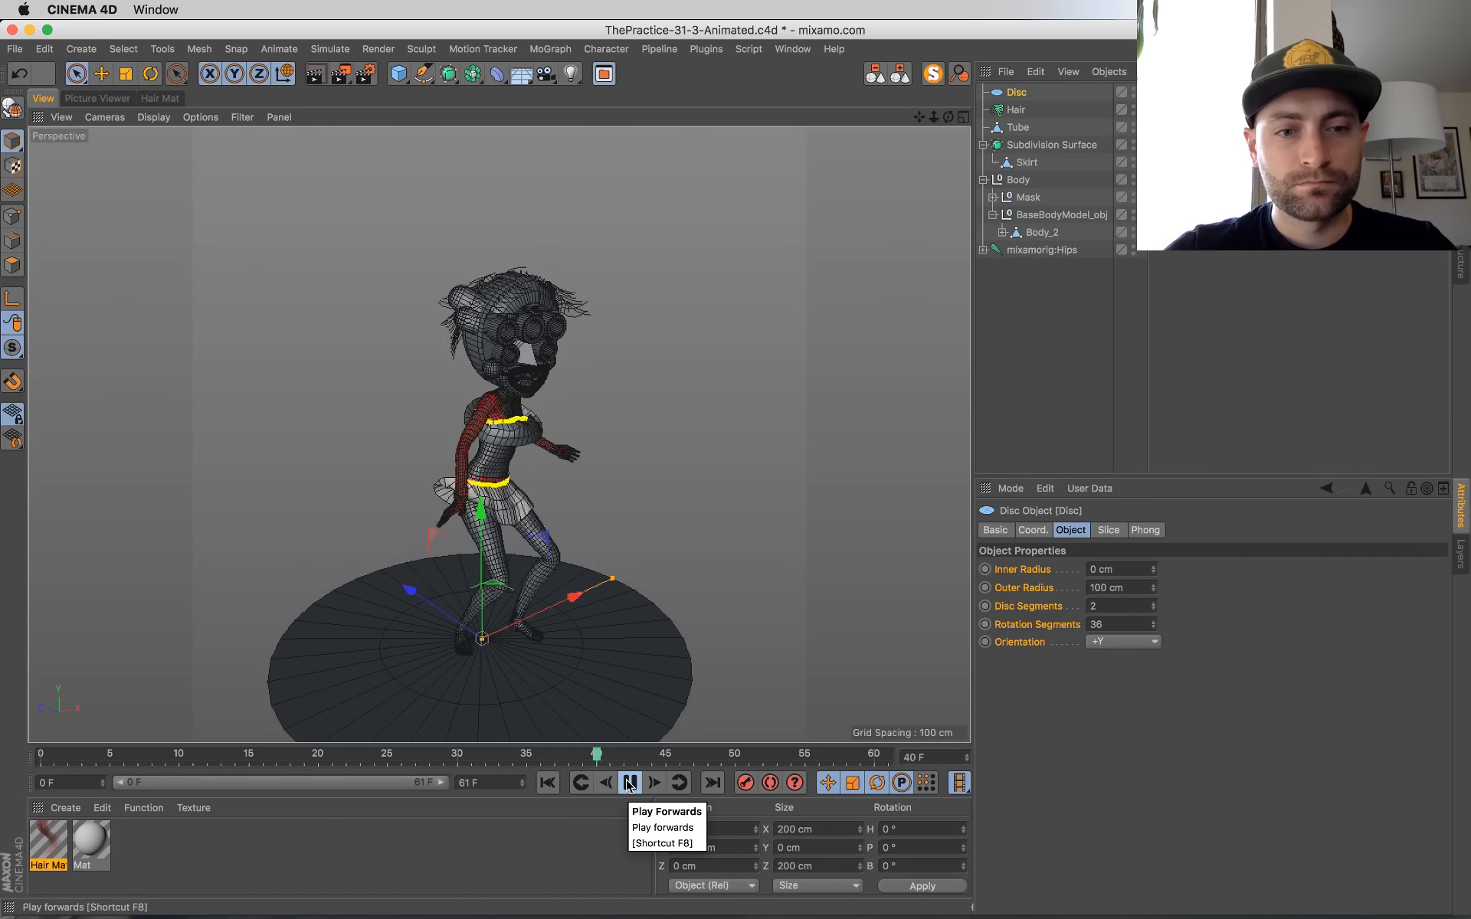
{"action": "left_click", "coordinate": [629, 782]}
{"action": "scroll", "coordinate": [634, 535], "scroll_direction": "up", "scroll_amount": 4}
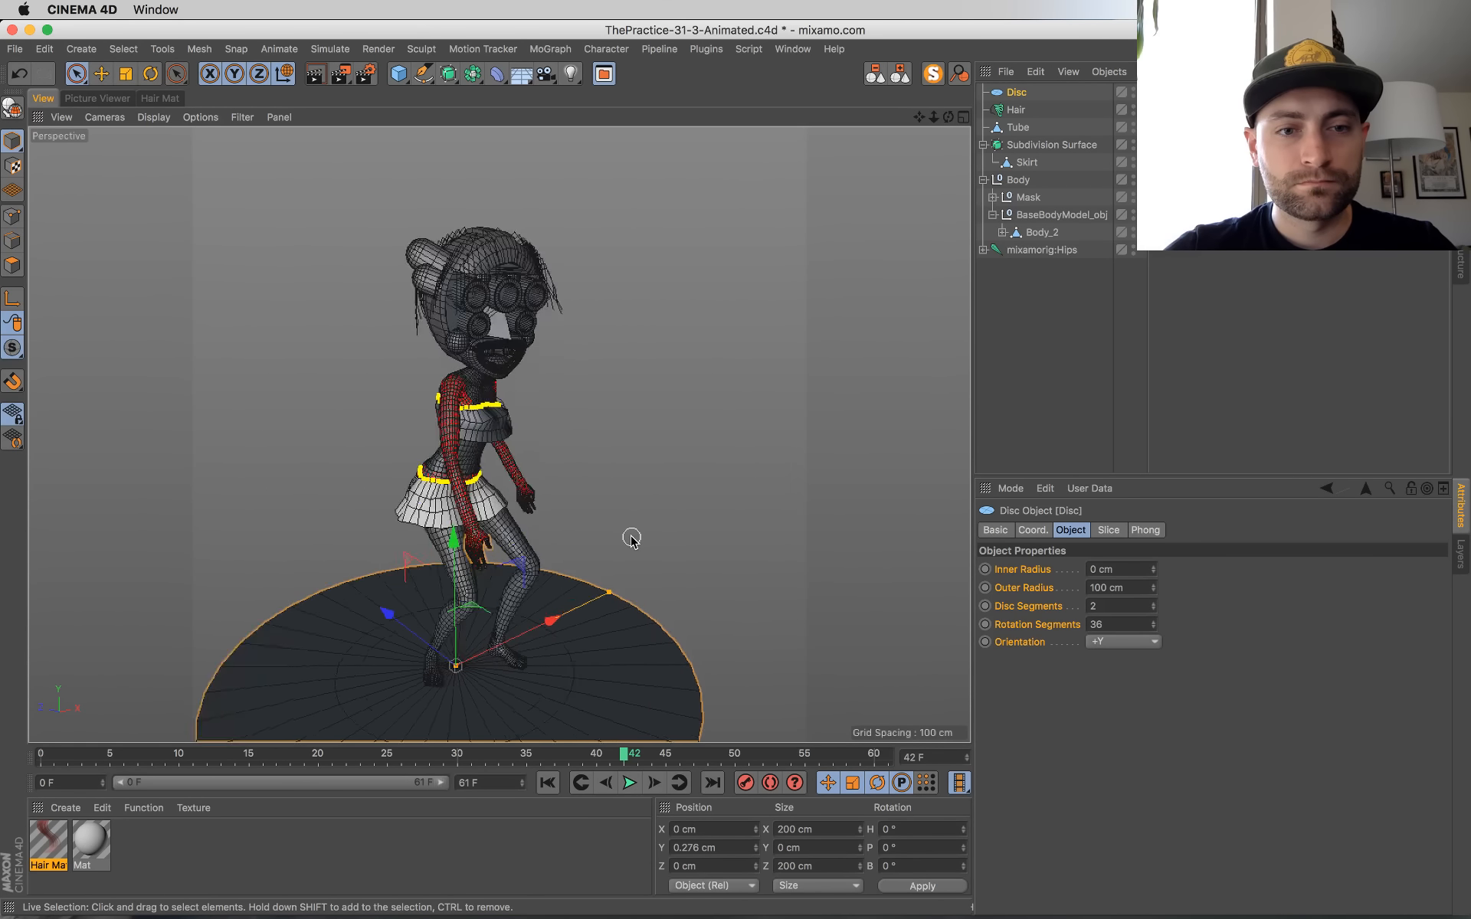
{"action": "middle_click_drag", "start_coordinate": [632, 537], "coordinate": [667, 534], "text": "alt"}
{"action": "left_click_drag", "start_coordinate": [668, 535], "coordinate": [642, 536], "text": "alt"}
{"action": "middle_click_drag", "start_coordinate": [642, 536], "coordinate": [649, 543], "text": "alt"}
{"action": "left_click_drag", "start_coordinate": [652, 536], "coordinate": [647, 533], "text": "alt"}
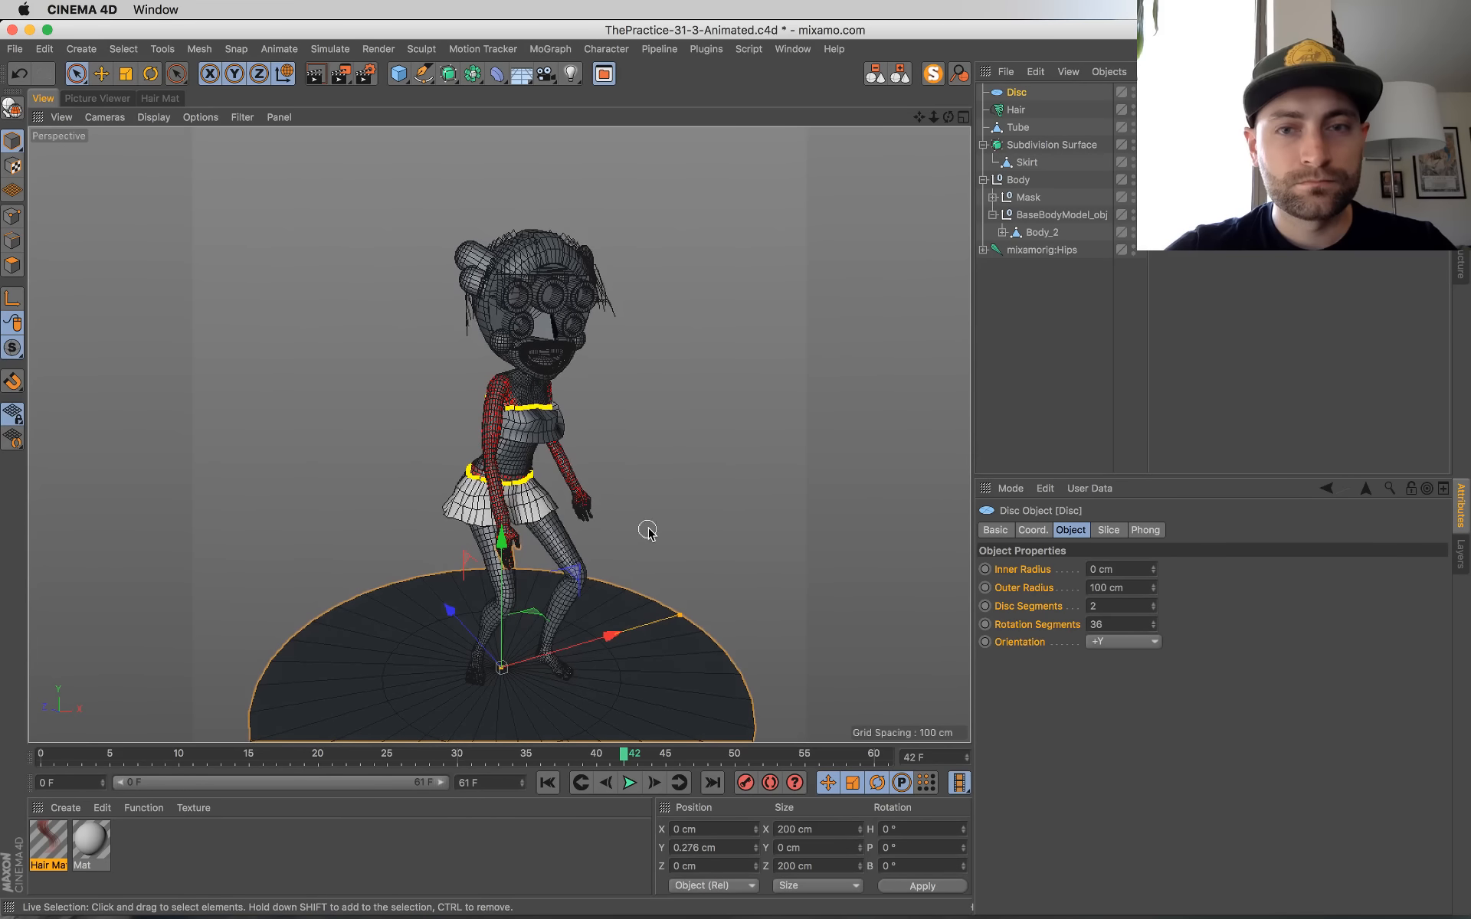
Step: Add a camera from the current view, move it to the end of the object list, and make it active
{"action": "left_click_drag", "start_coordinate": [545, 73], "coordinate": [621, 102]}
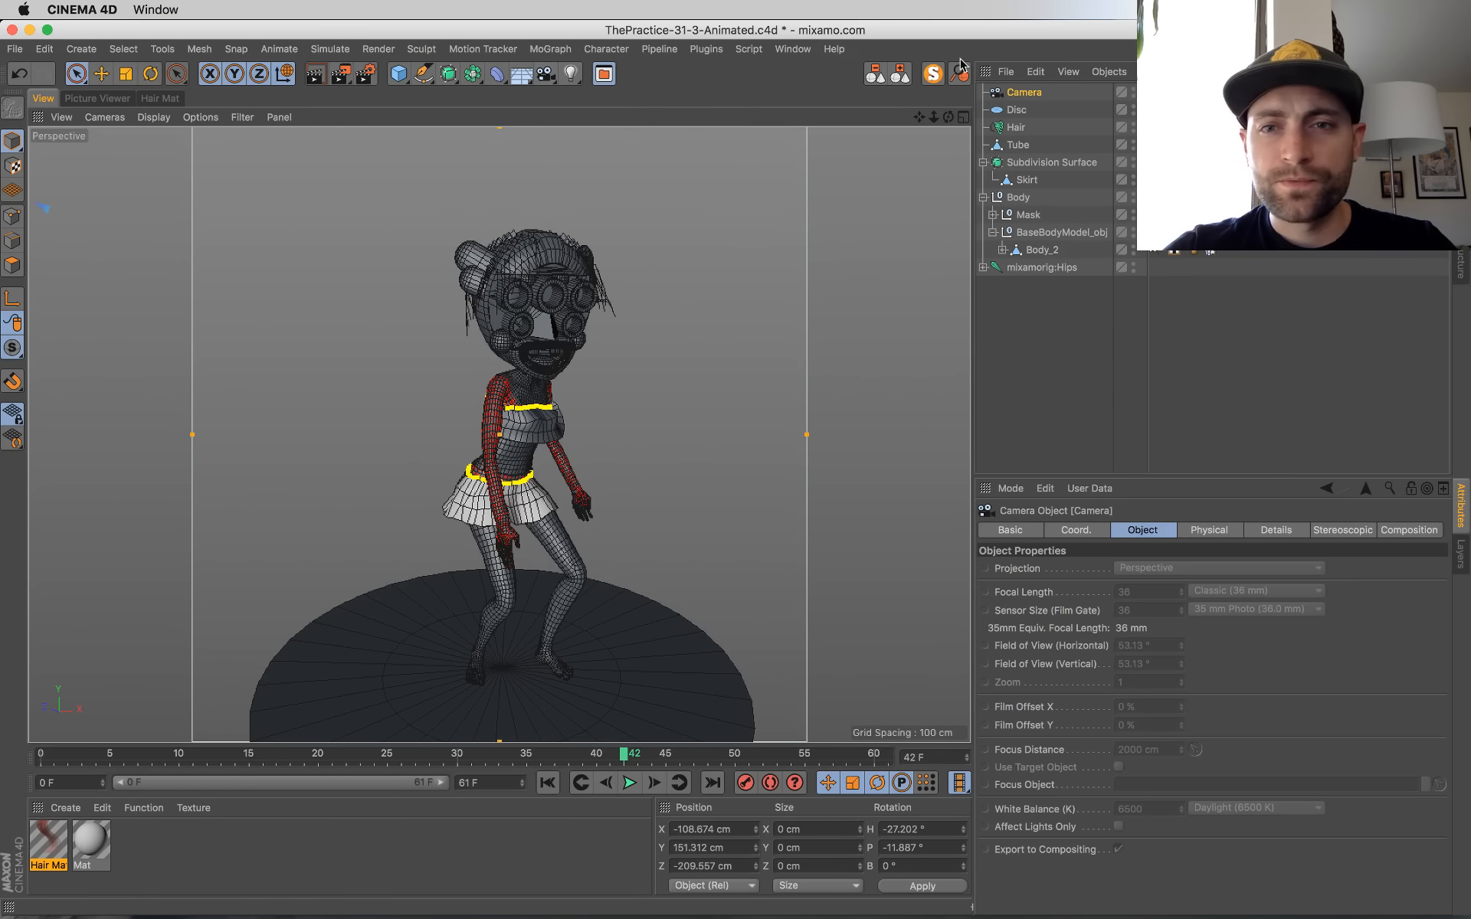
{"action": "left_click_drag", "start_coordinate": [1024, 92], "coordinate": [1035, 278]}
{"action": "left_click", "coordinate": [1141, 267]}
{"action": "left_click_drag", "start_coordinate": [1147, 307], "coordinate": [1158, 305]}
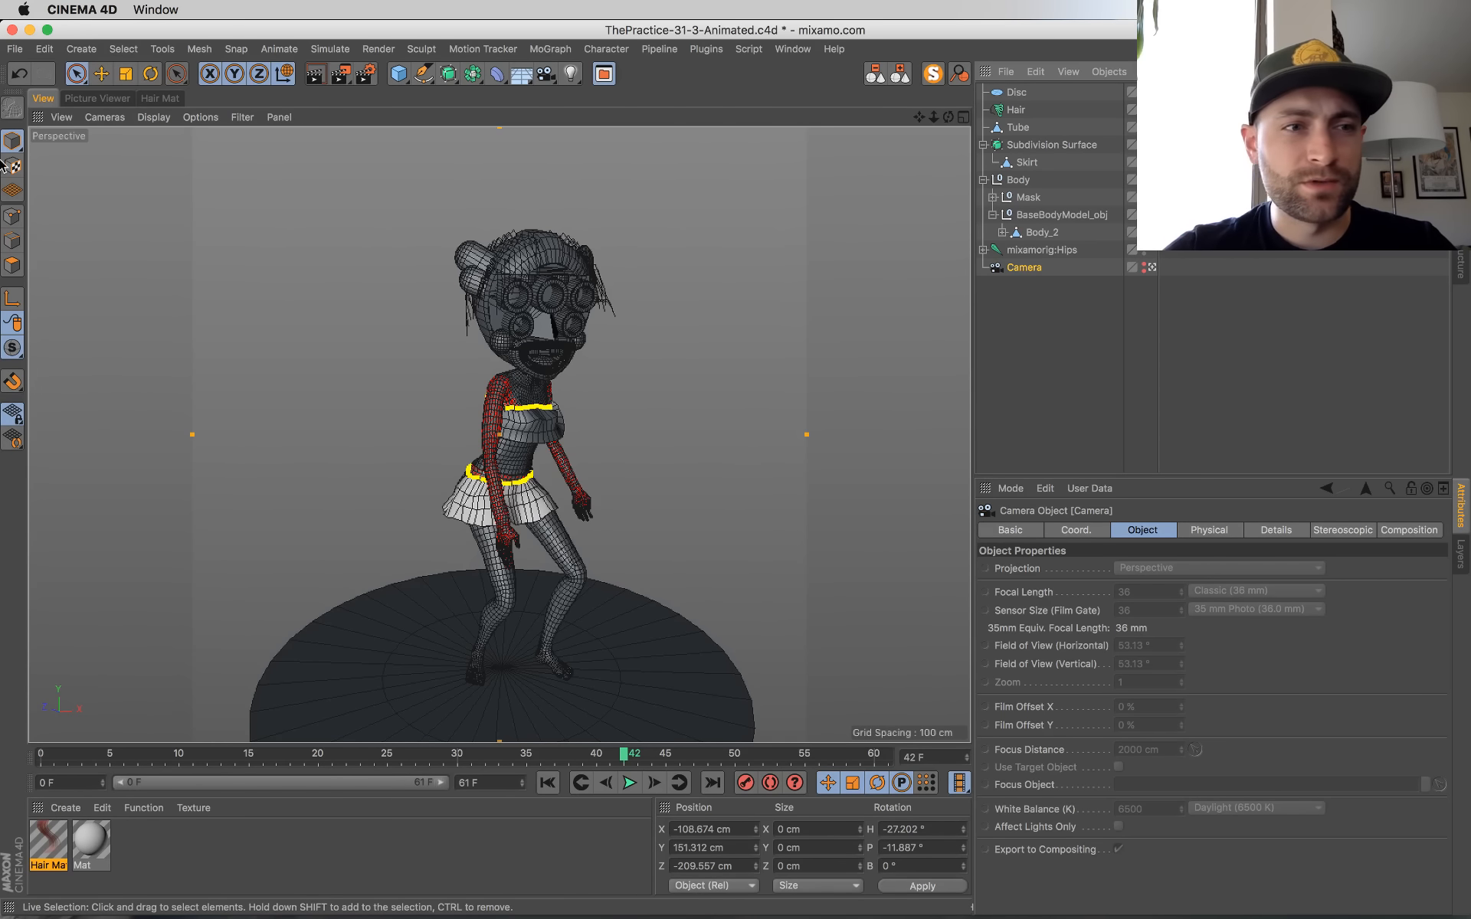
Step: Render frame 42 through the camera to the Picture Viewer and return to the viewport
{"action": "key", "text": "shift+r"}
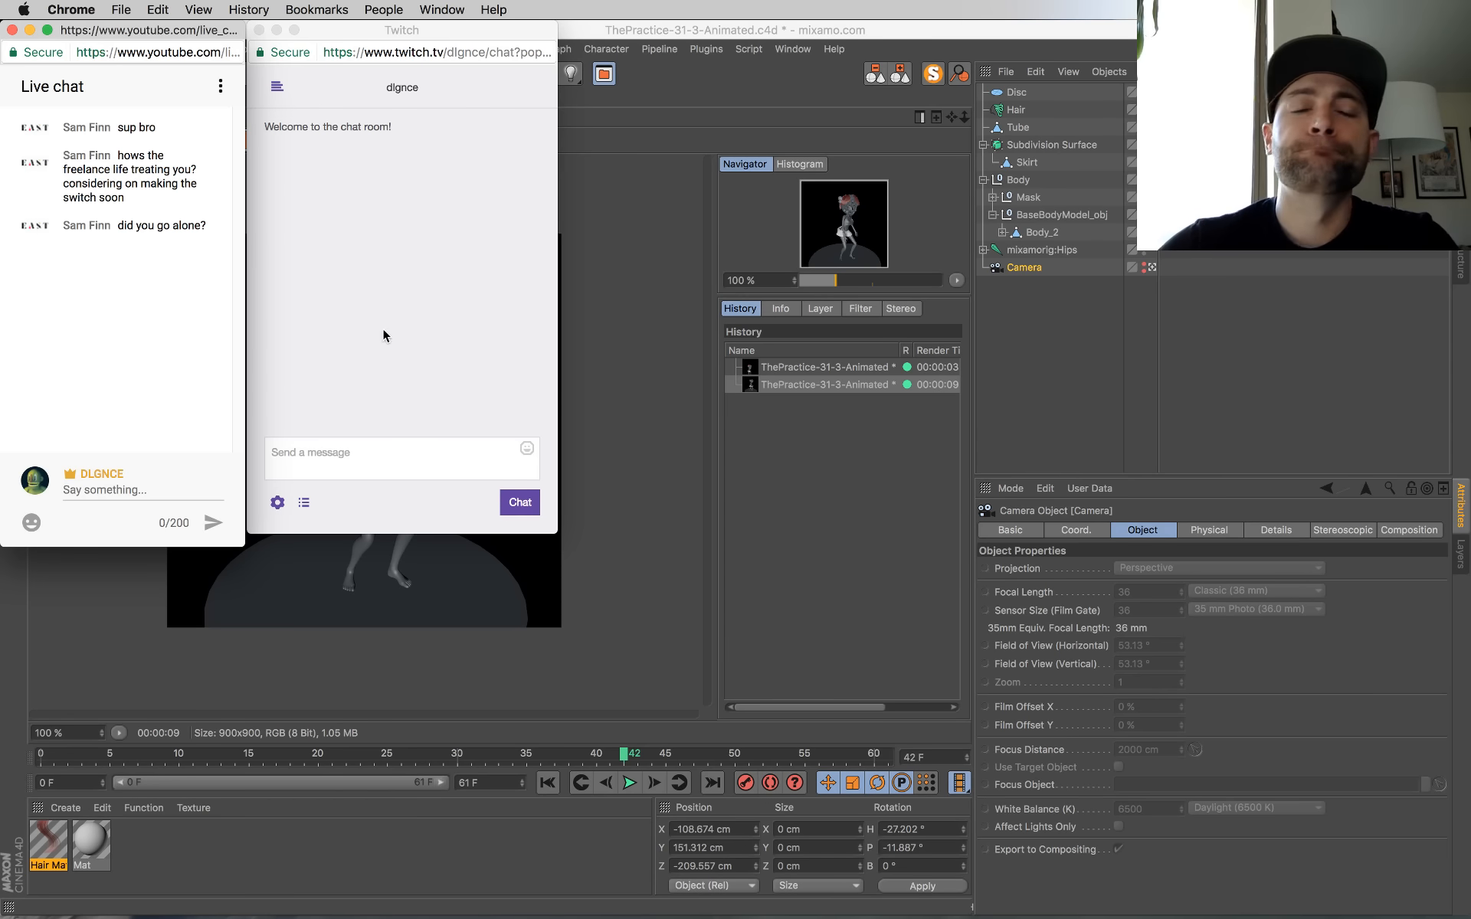
{"action": "left_click", "coordinate": [628, 304]}
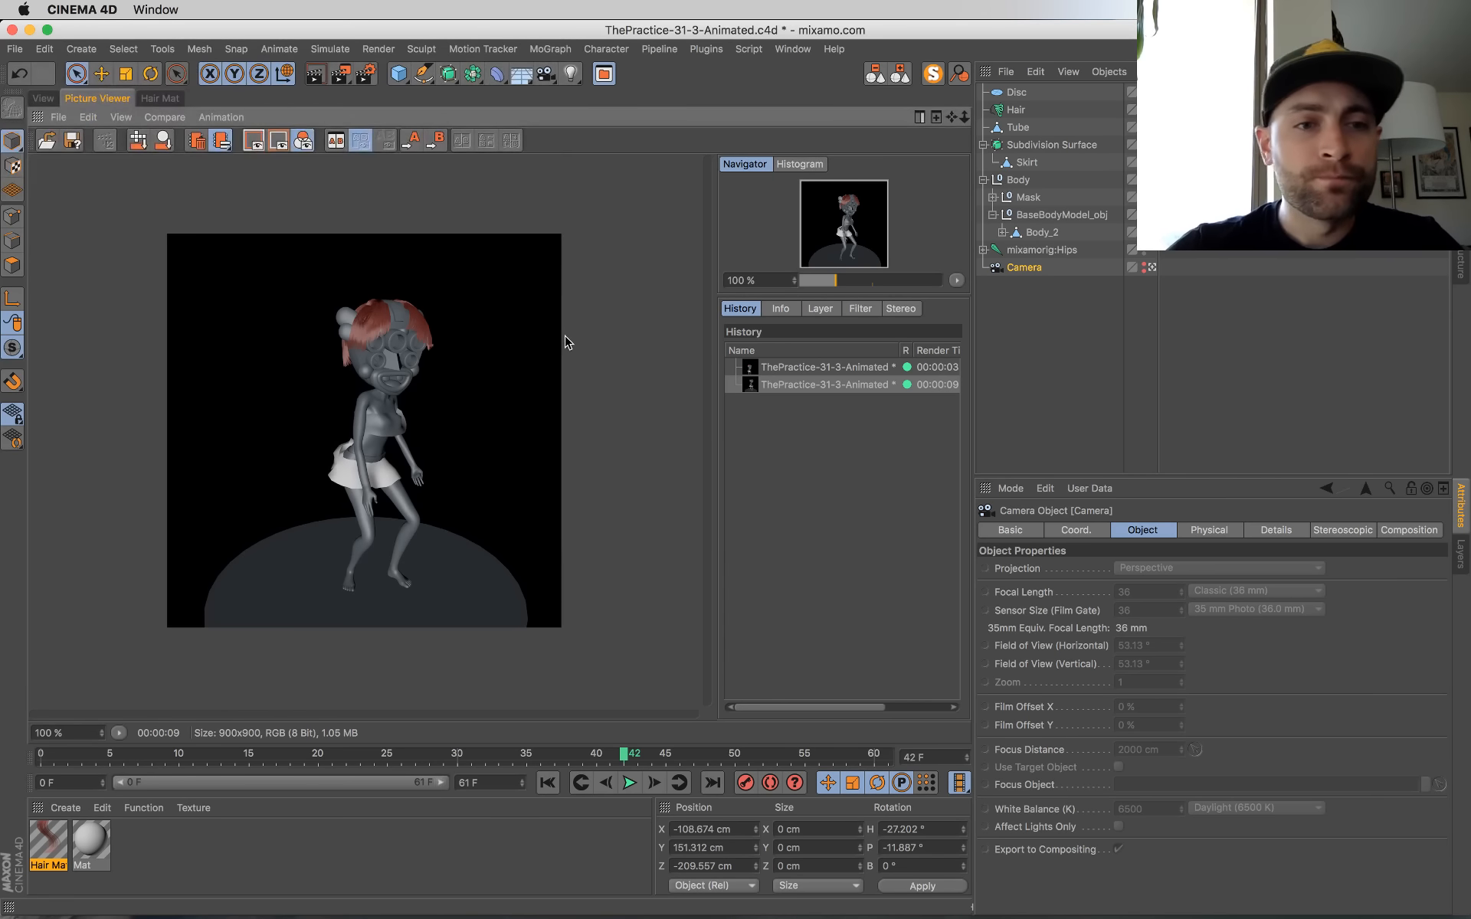
{"action": "left_click", "coordinate": [37, 99]}
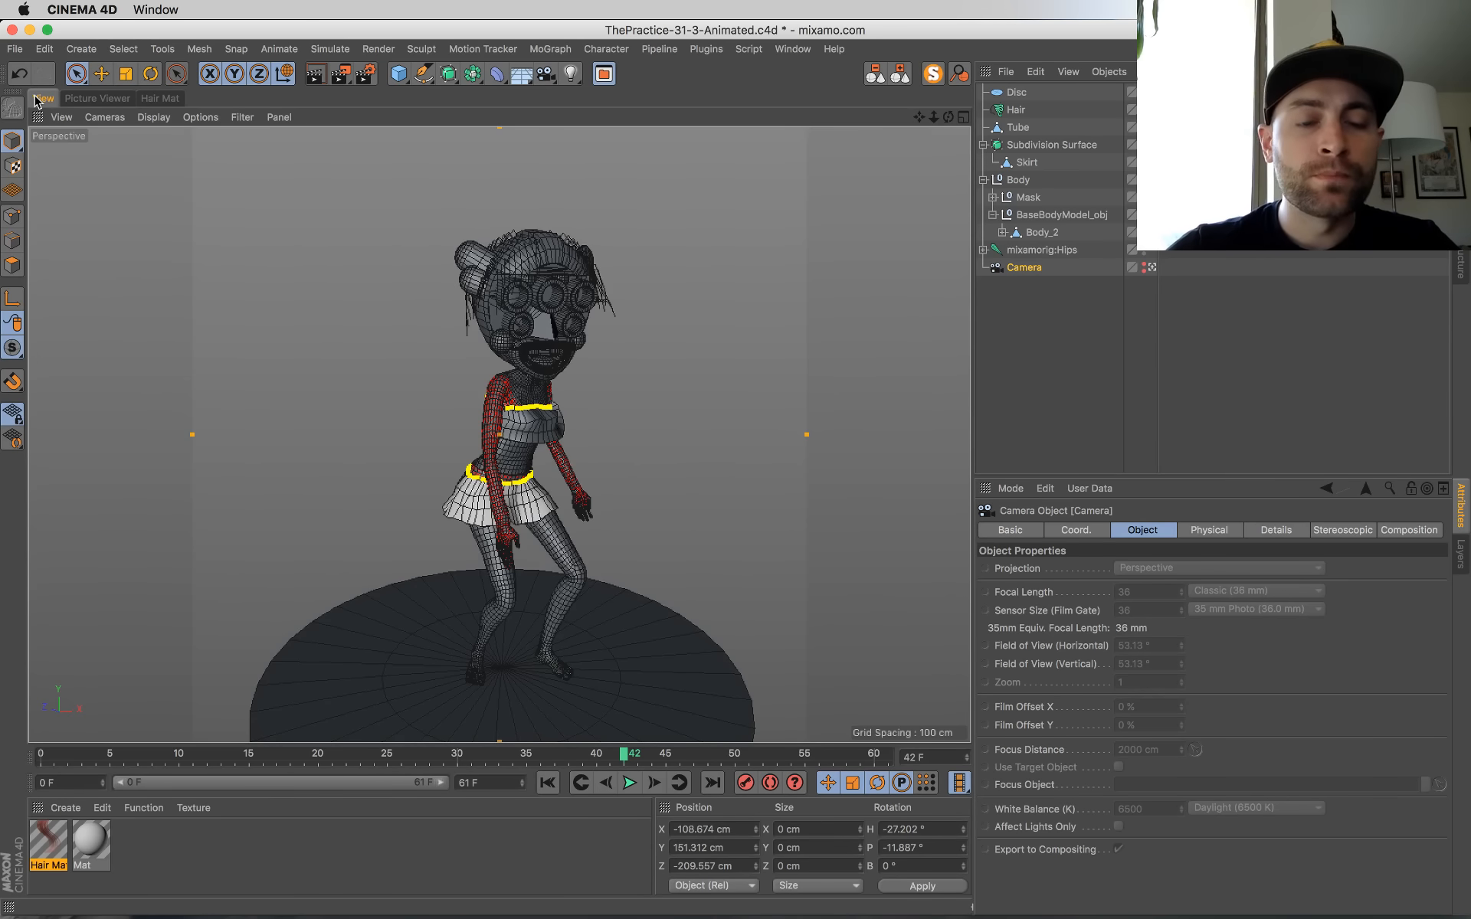
Step: Check the live chat in Chrome, then return to Cinema 4D, save the project and deselect the camera
{"action": "key", "text": "super+Tab"}
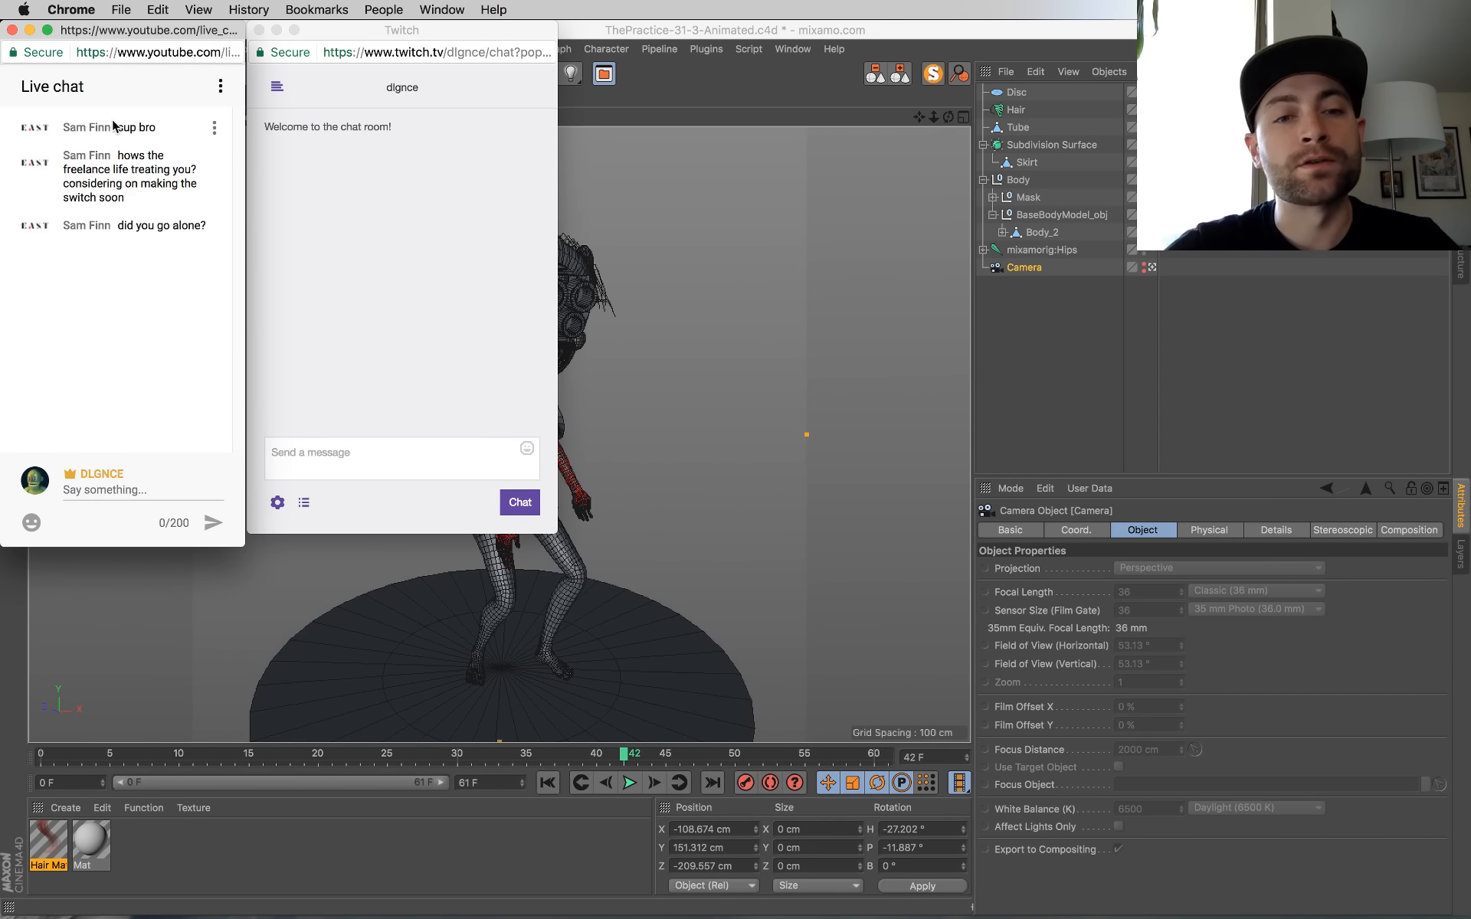
{"action": "left_click", "coordinate": [719, 76]}
{"action": "key", "text": "super+s"}
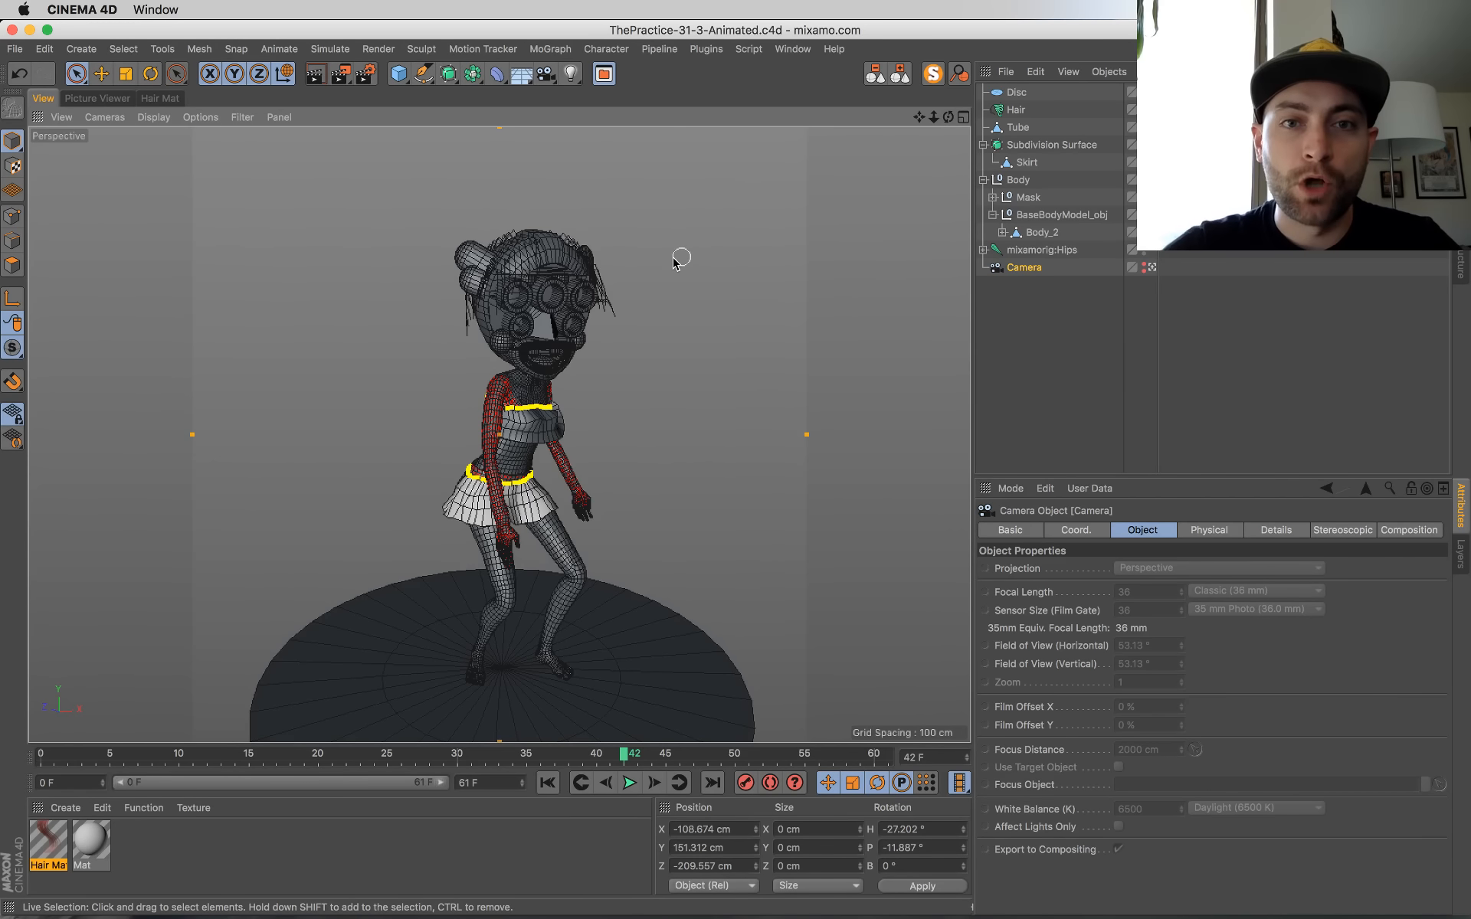
{"action": "left_click", "coordinate": [702, 387]}
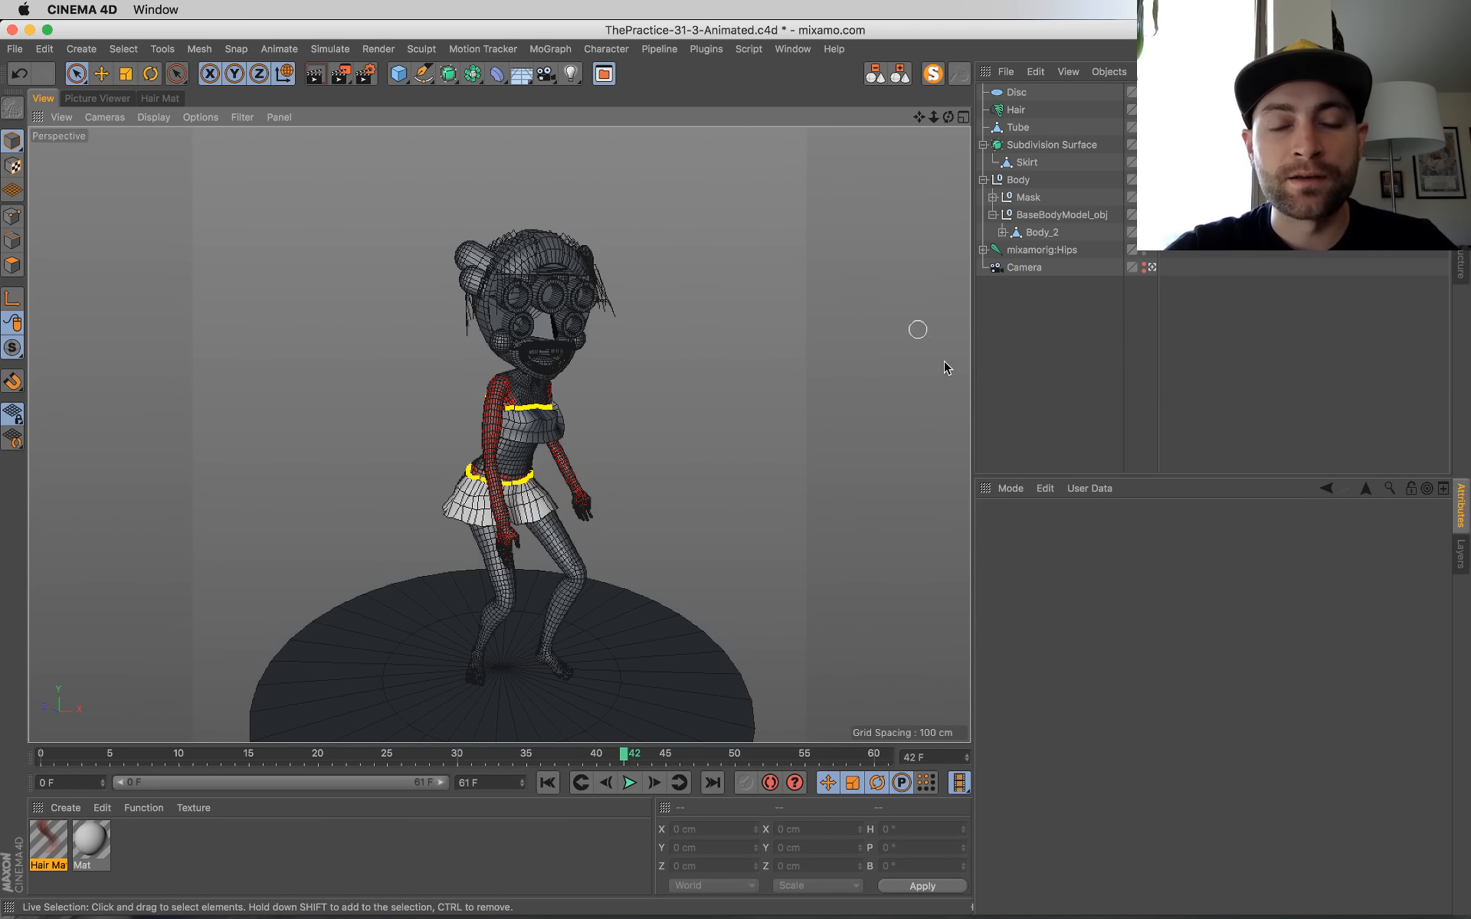
Step: Start another Picture Viewer render of frame 42 and display the previous render from the history
{"action": "key", "text": "shift+r"}
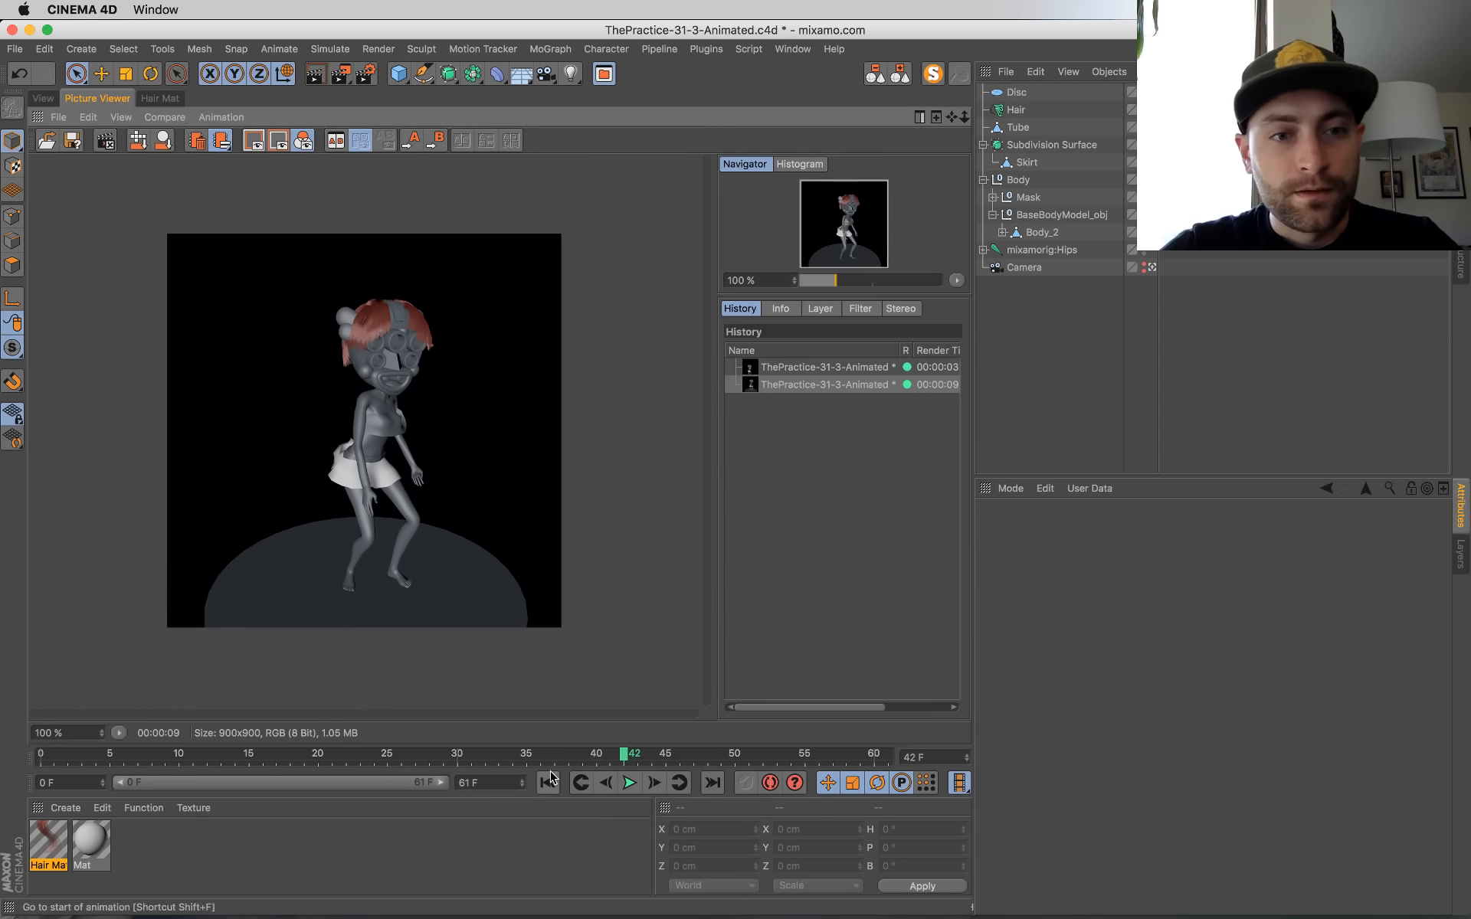
{"action": "left_click", "coordinate": [40, 99]}
{"action": "left_click", "coordinate": [98, 99]}
{"action": "left_click", "coordinate": [793, 384]}
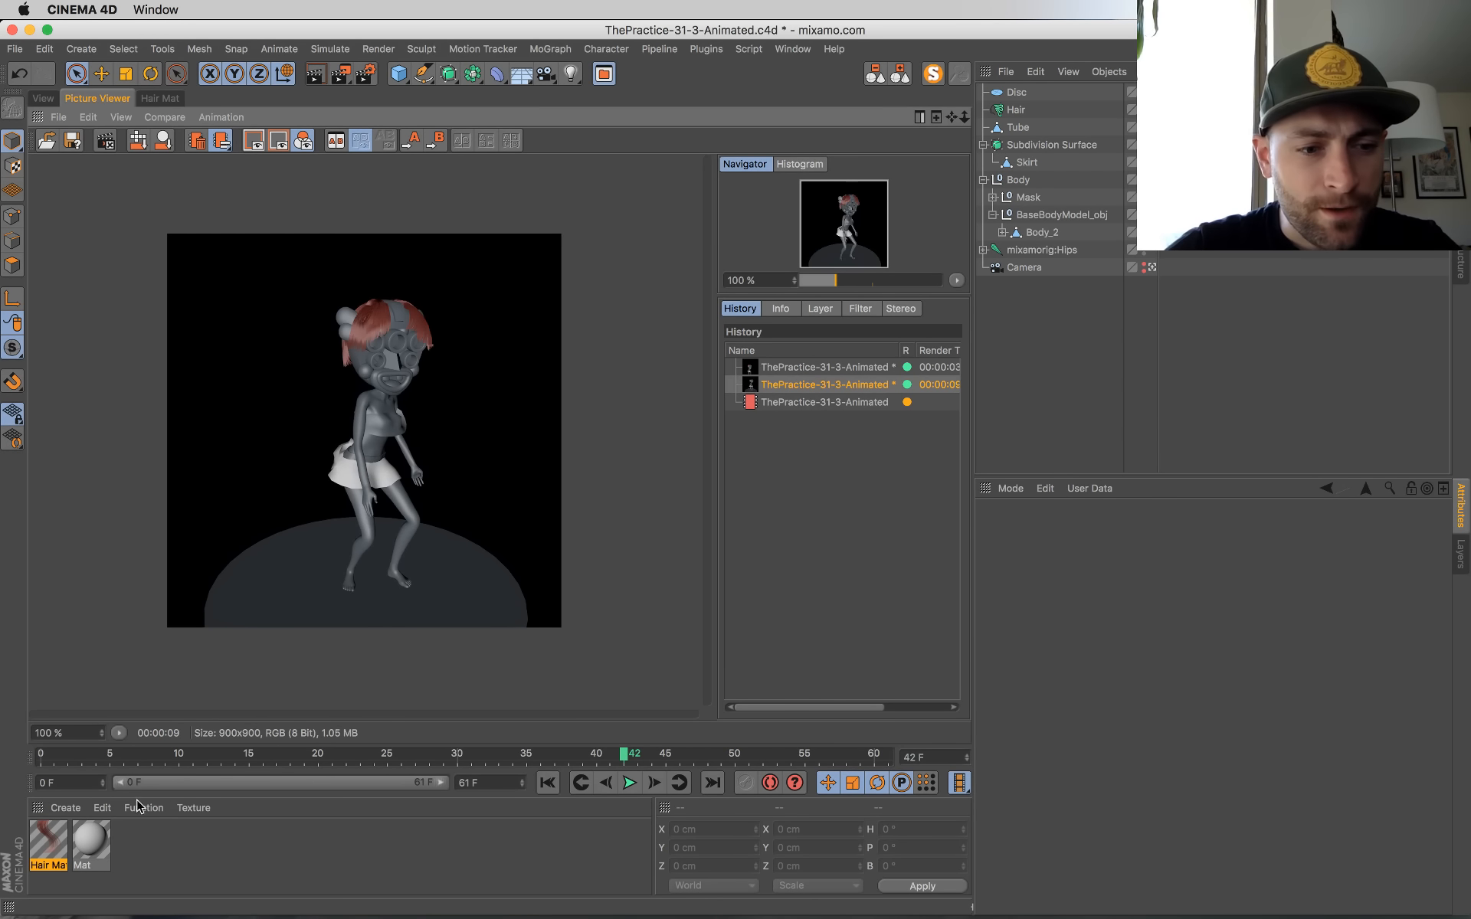
Step: Open the hair material beside the rendered image and override all its channels from Color through Straighten
{"action": "double_click", "coordinate": [44, 841]}
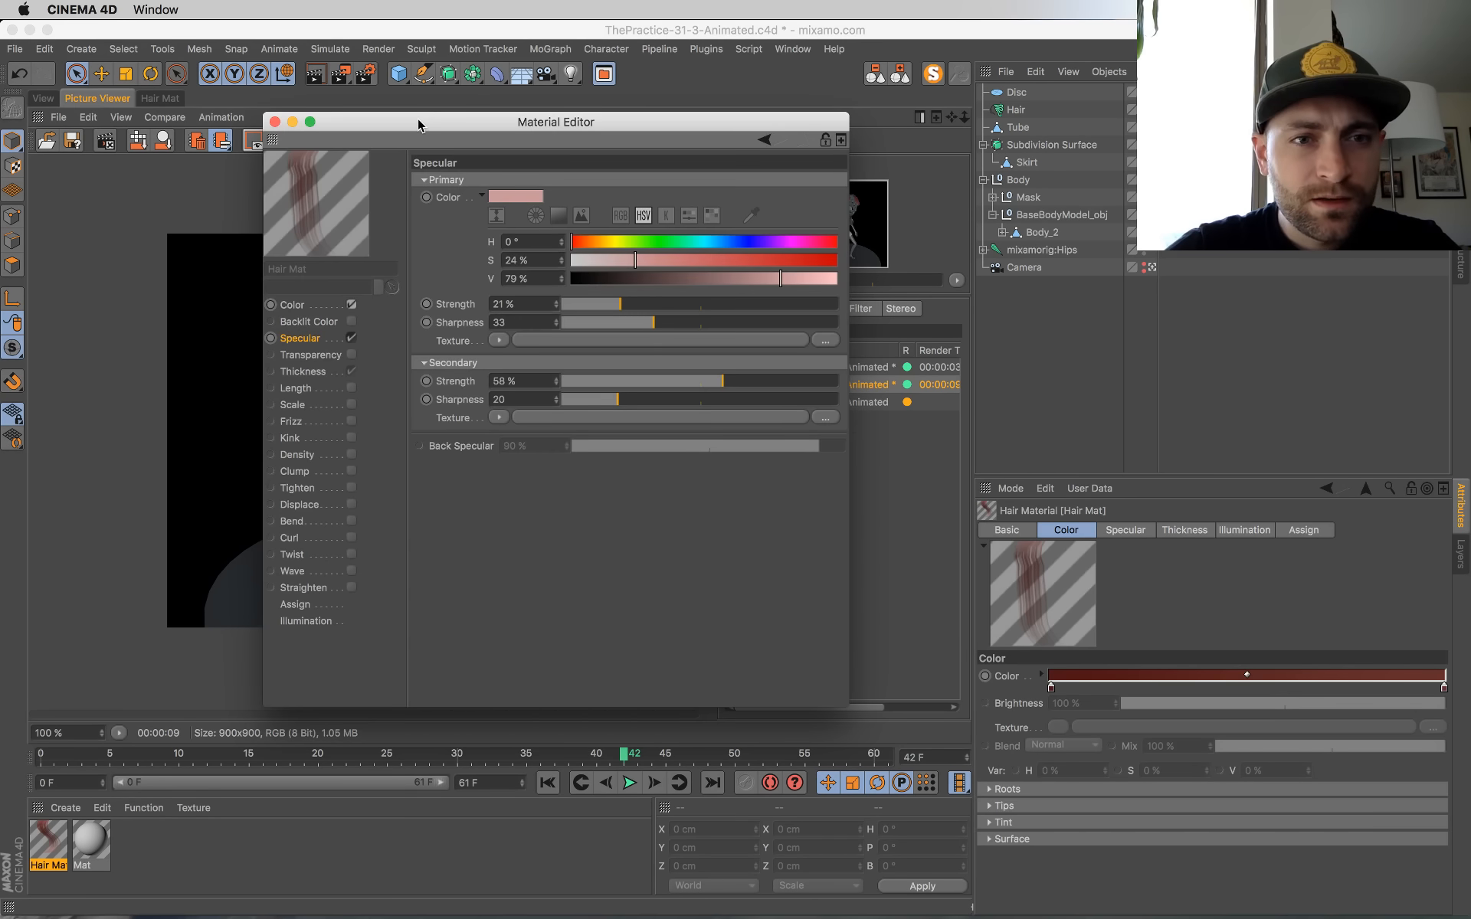
{"action": "left_click_drag", "start_coordinate": [418, 124], "coordinate": [880, 320]}
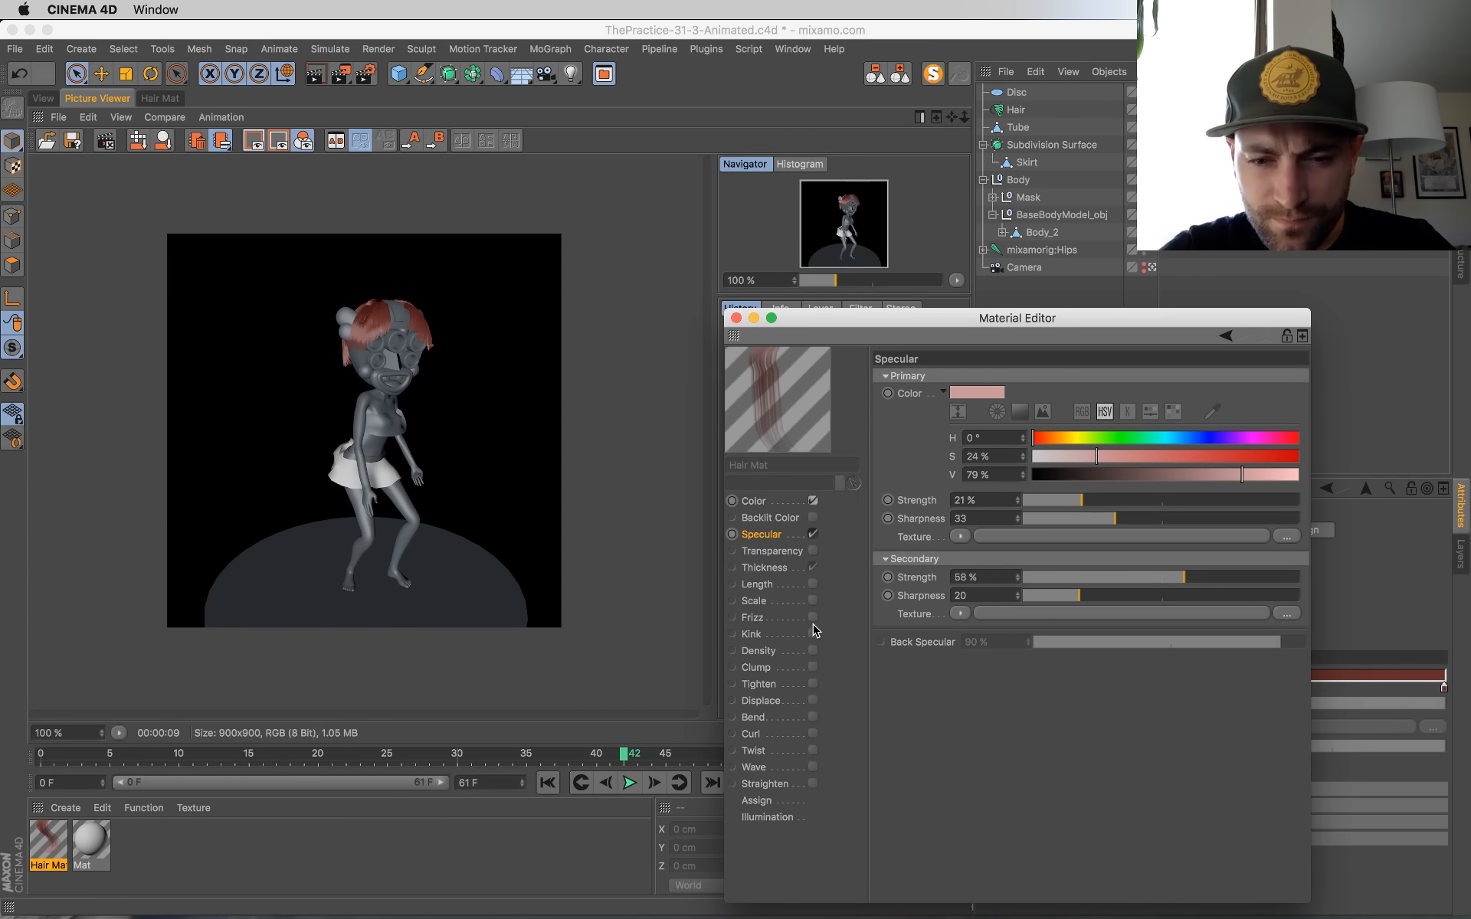
{"action": "left_click", "coordinate": [768, 506]}
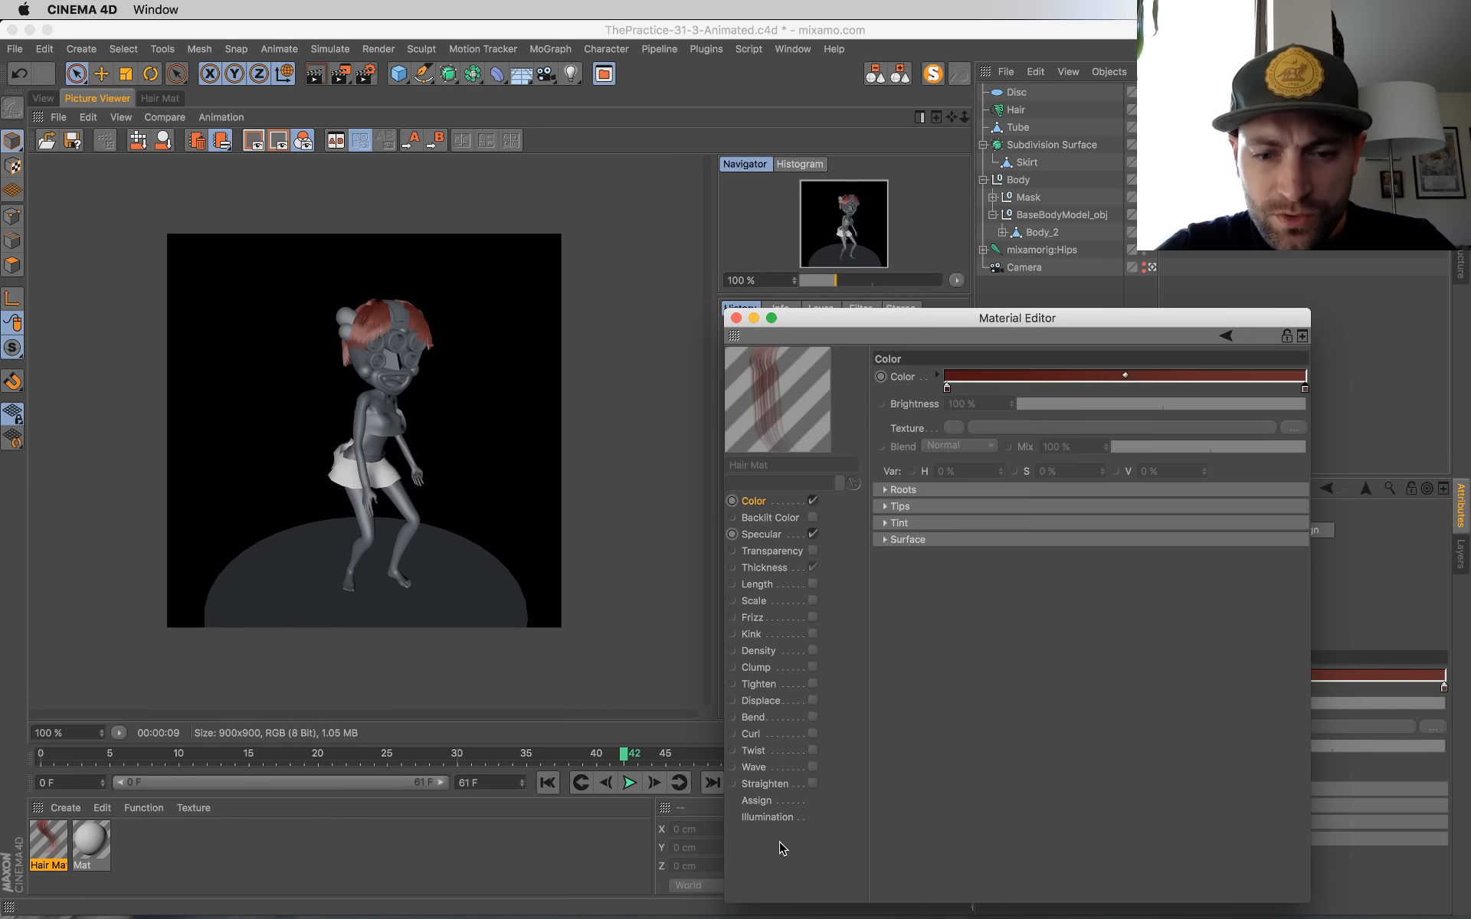
{"action": "left_click", "coordinate": [776, 784], "text": "shift"}
{"action": "right_click", "coordinate": [774, 786]}
{"action": "left_click", "coordinate": [805, 795]}
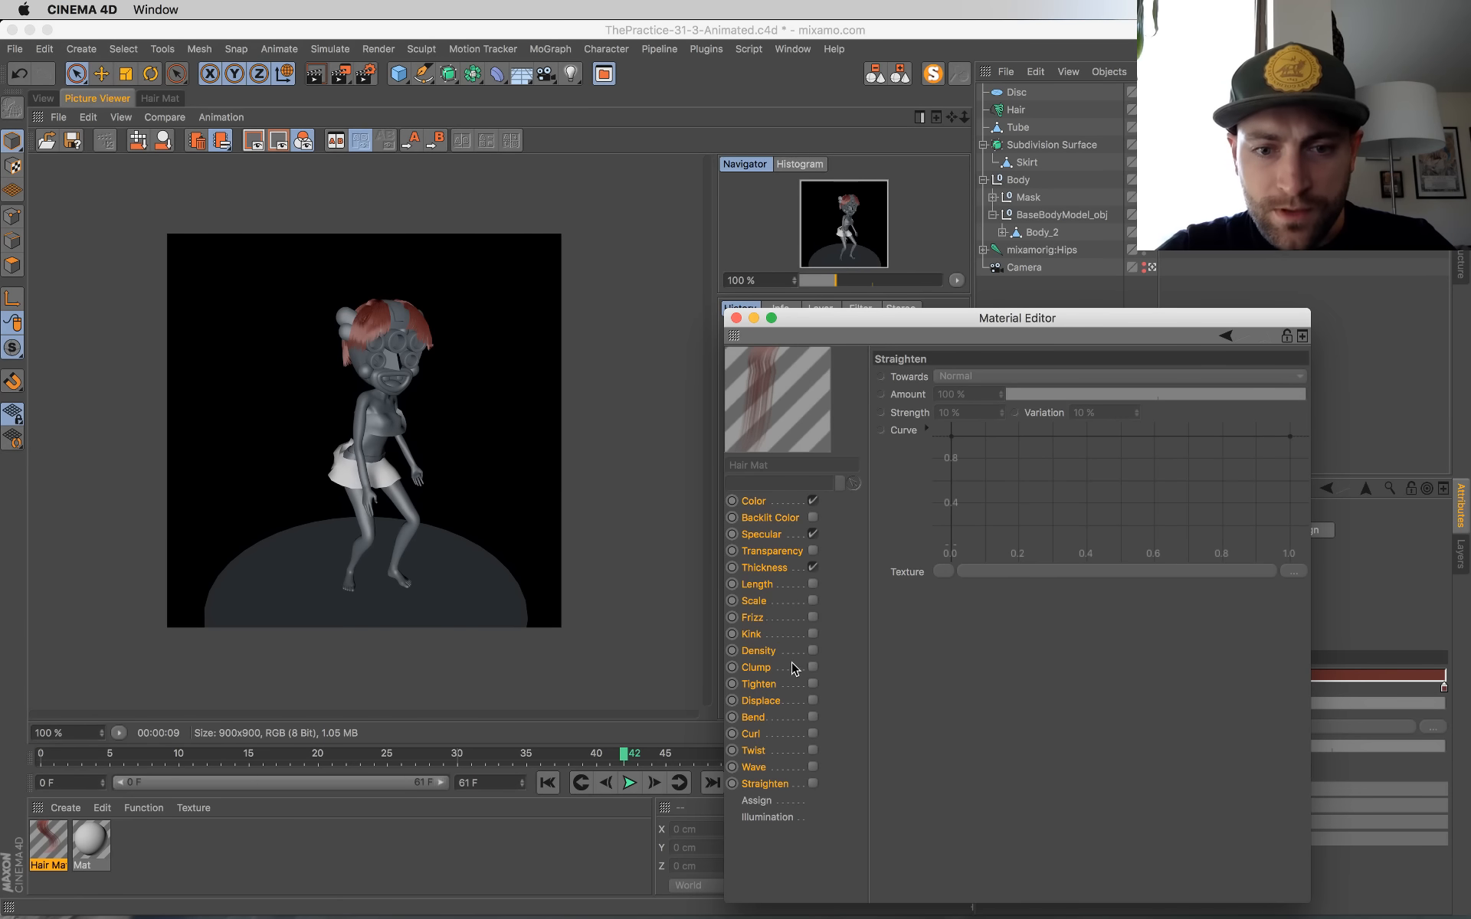
Step: Switch the hair material's Thickness channel off and on again, and render frame 42 to the Picture Viewer
{"action": "left_click", "coordinate": [781, 508]}
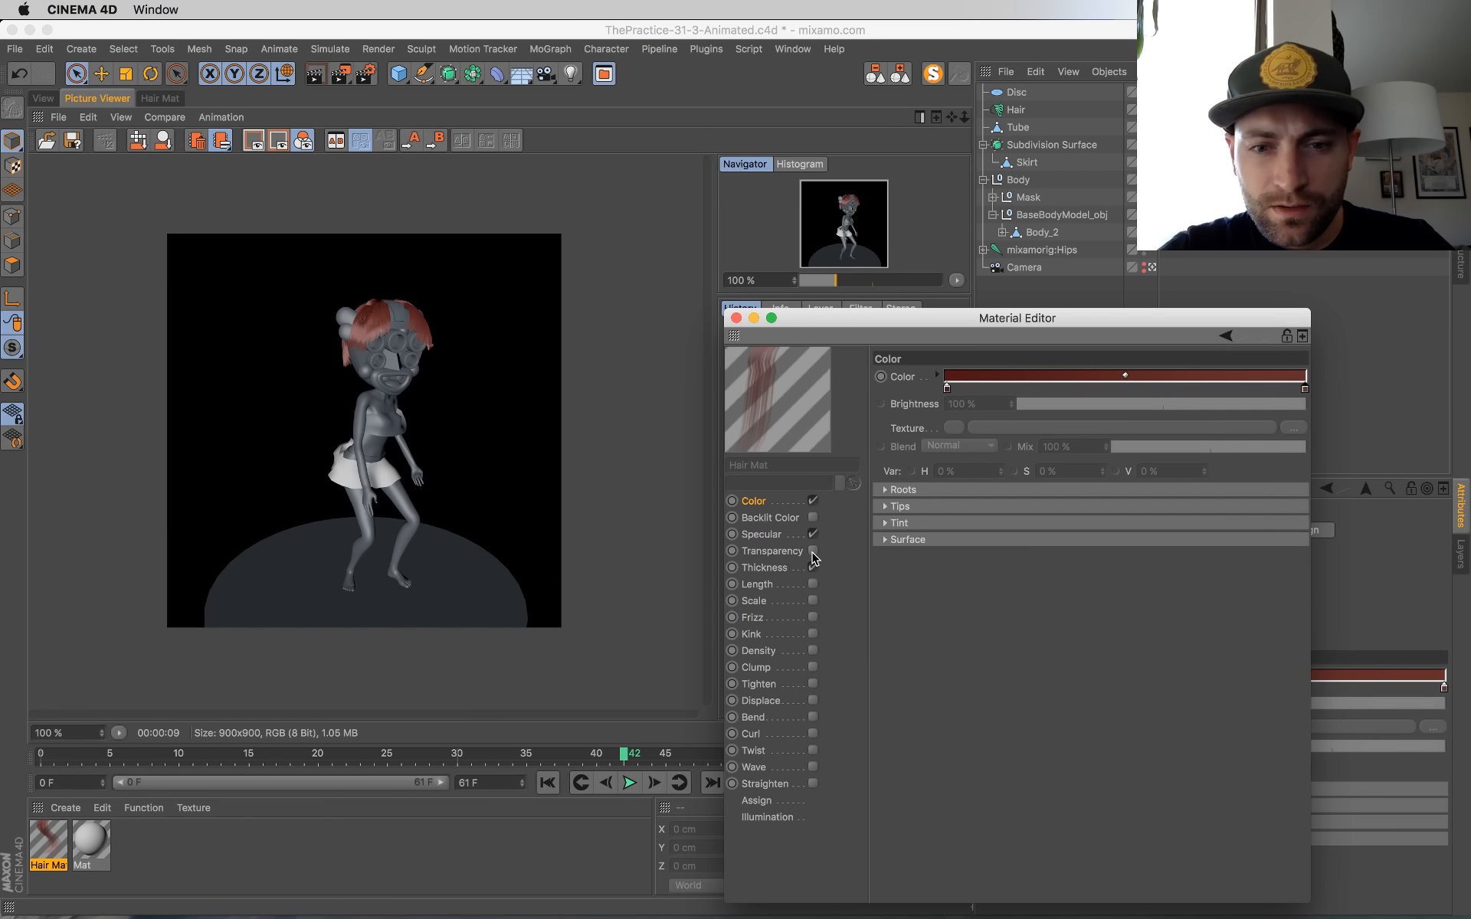
{"action": "left_click", "coordinate": [766, 568]}
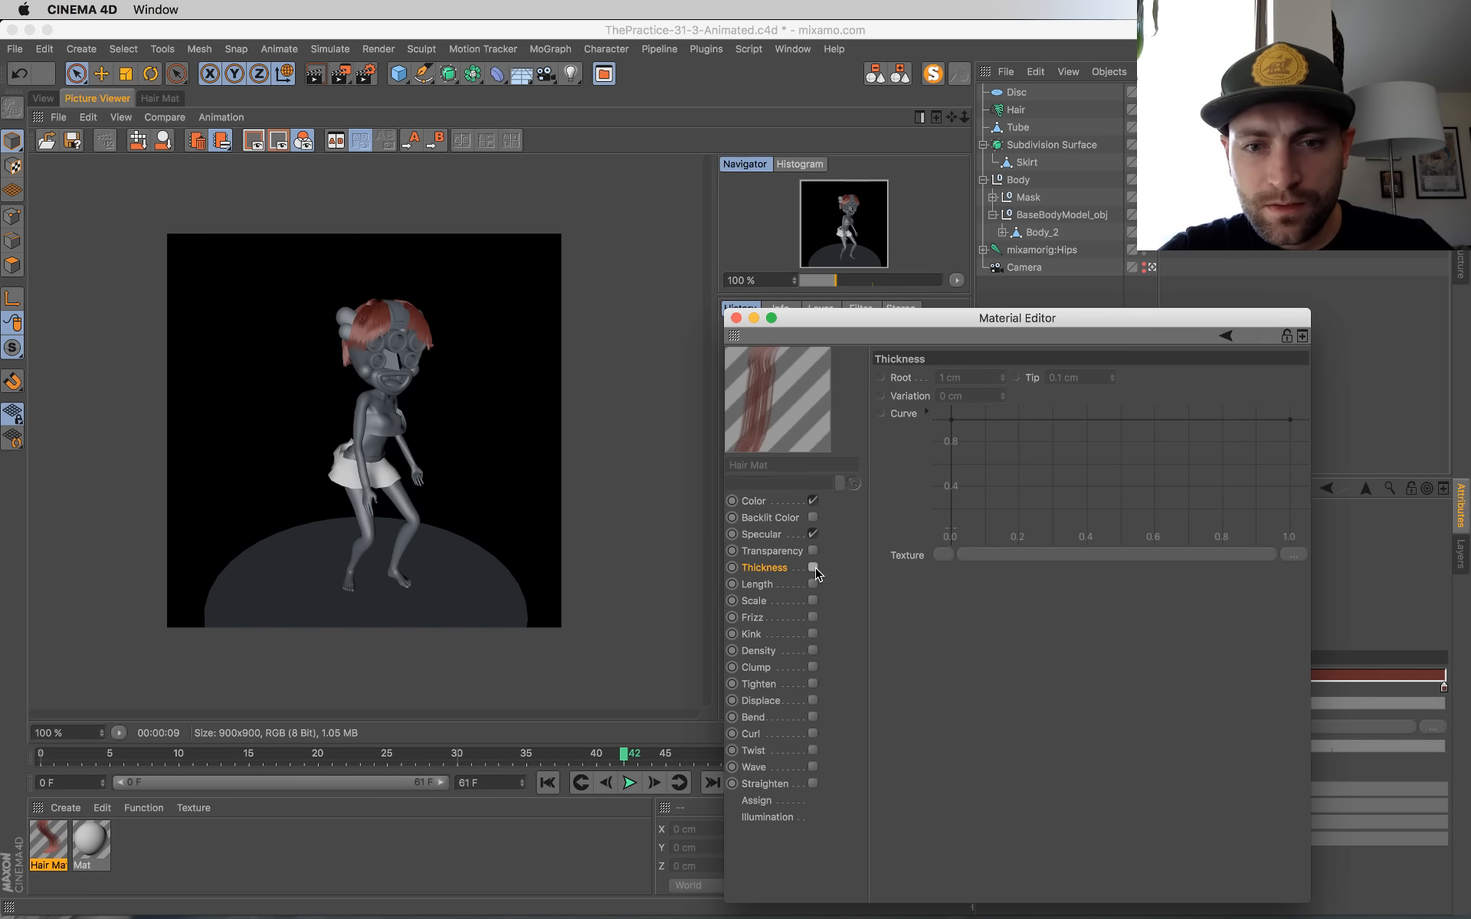
{"action": "left_click", "coordinate": [813, 568]}
{"action": "key", "text": "shift+r"}
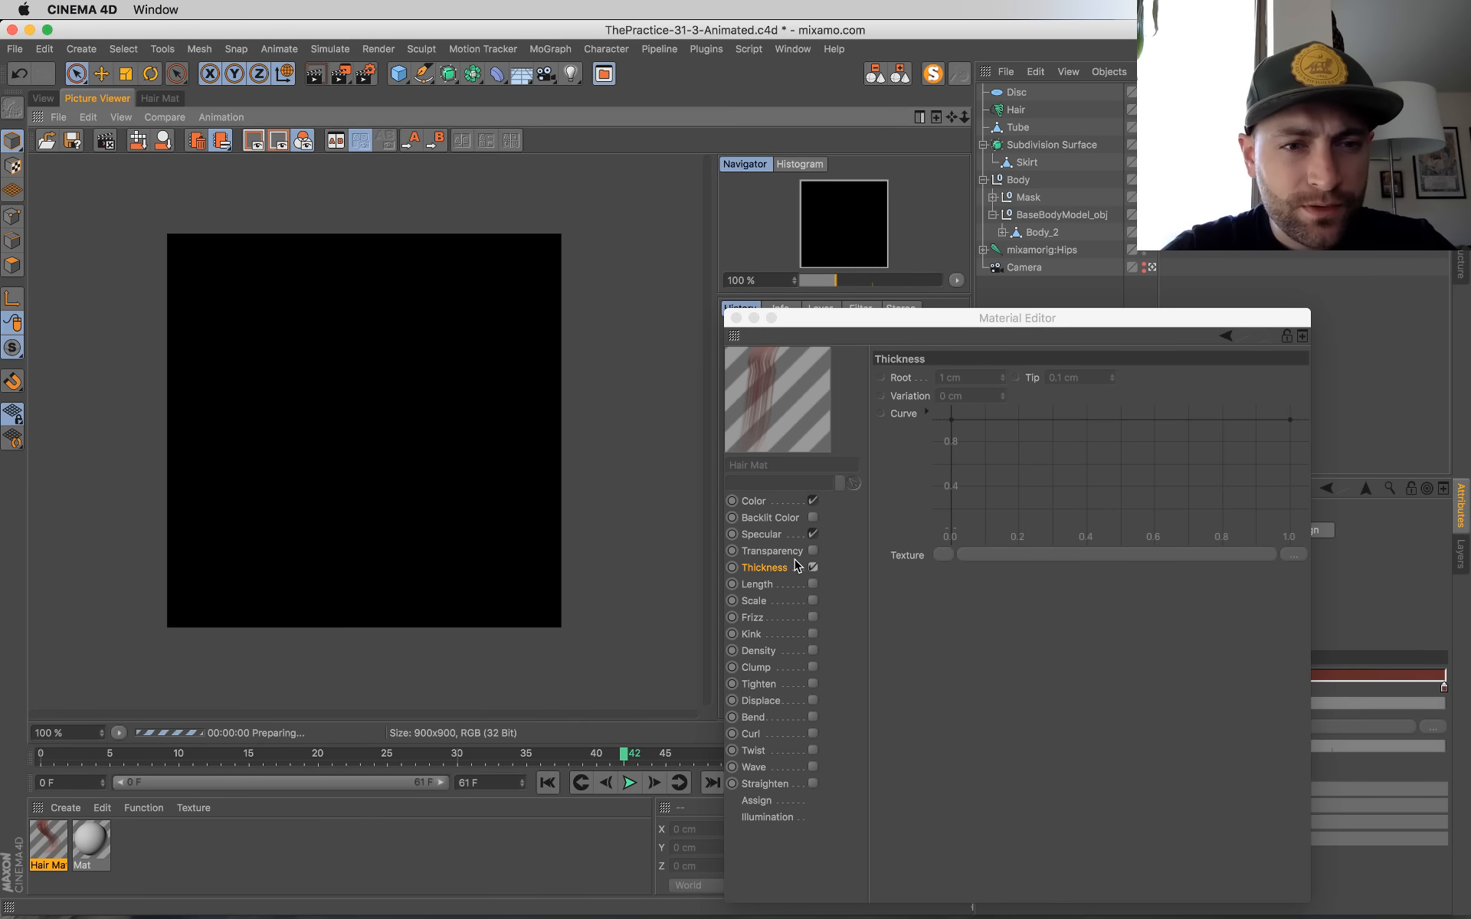
Step: Review the hair material's Color, Specular and Thickness channel settings
{"action": "left_click", "coordinate": [755, 501]}
{"action": "left_click", "coordinate": [775, 537]}
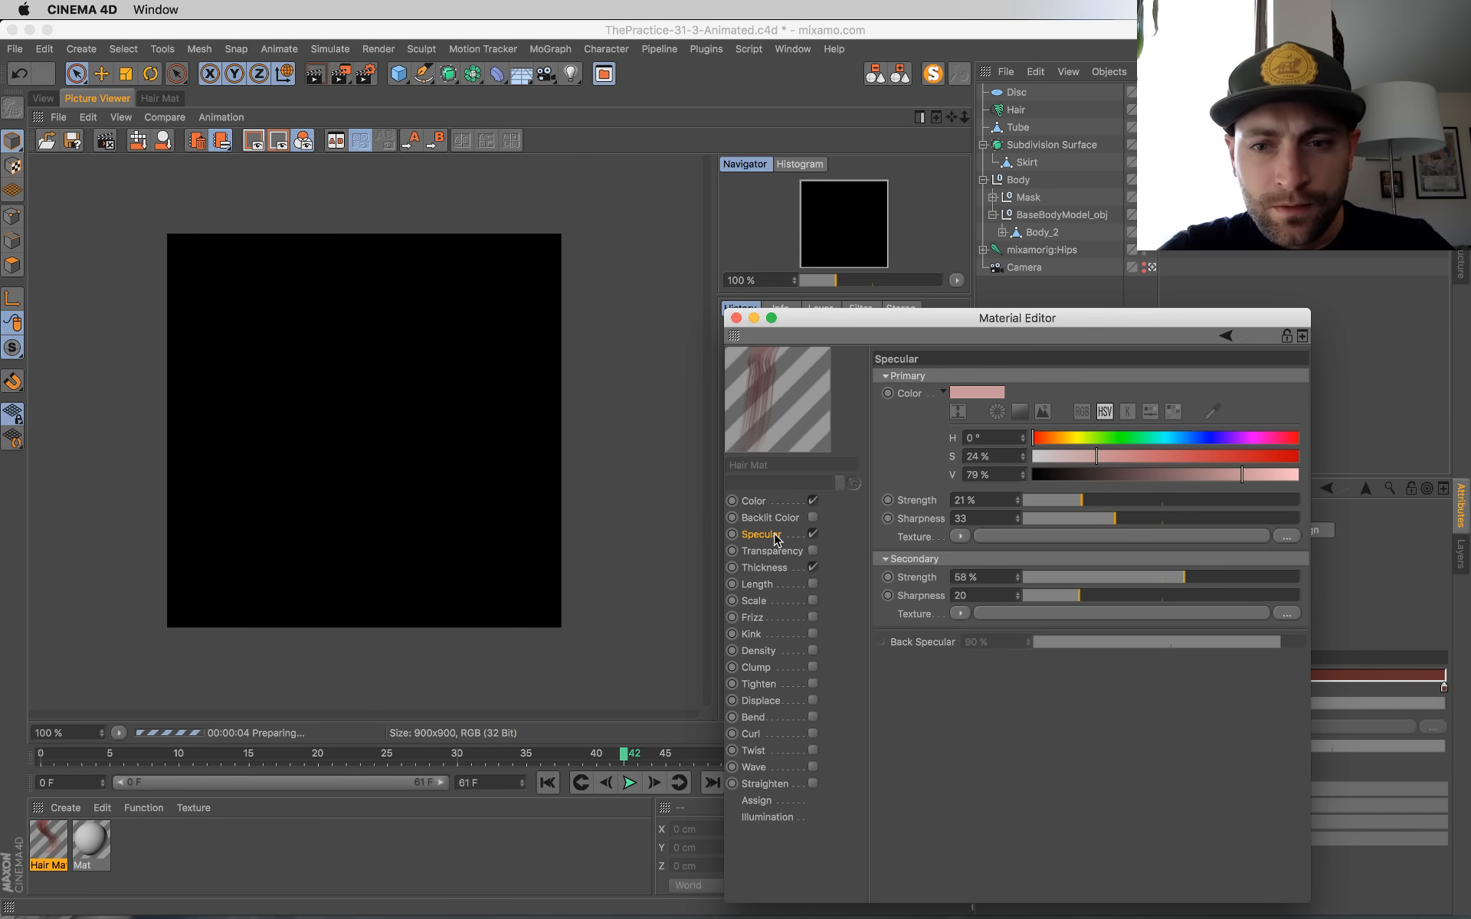
{"action": "left_click", "coordinate": [766, 568]}
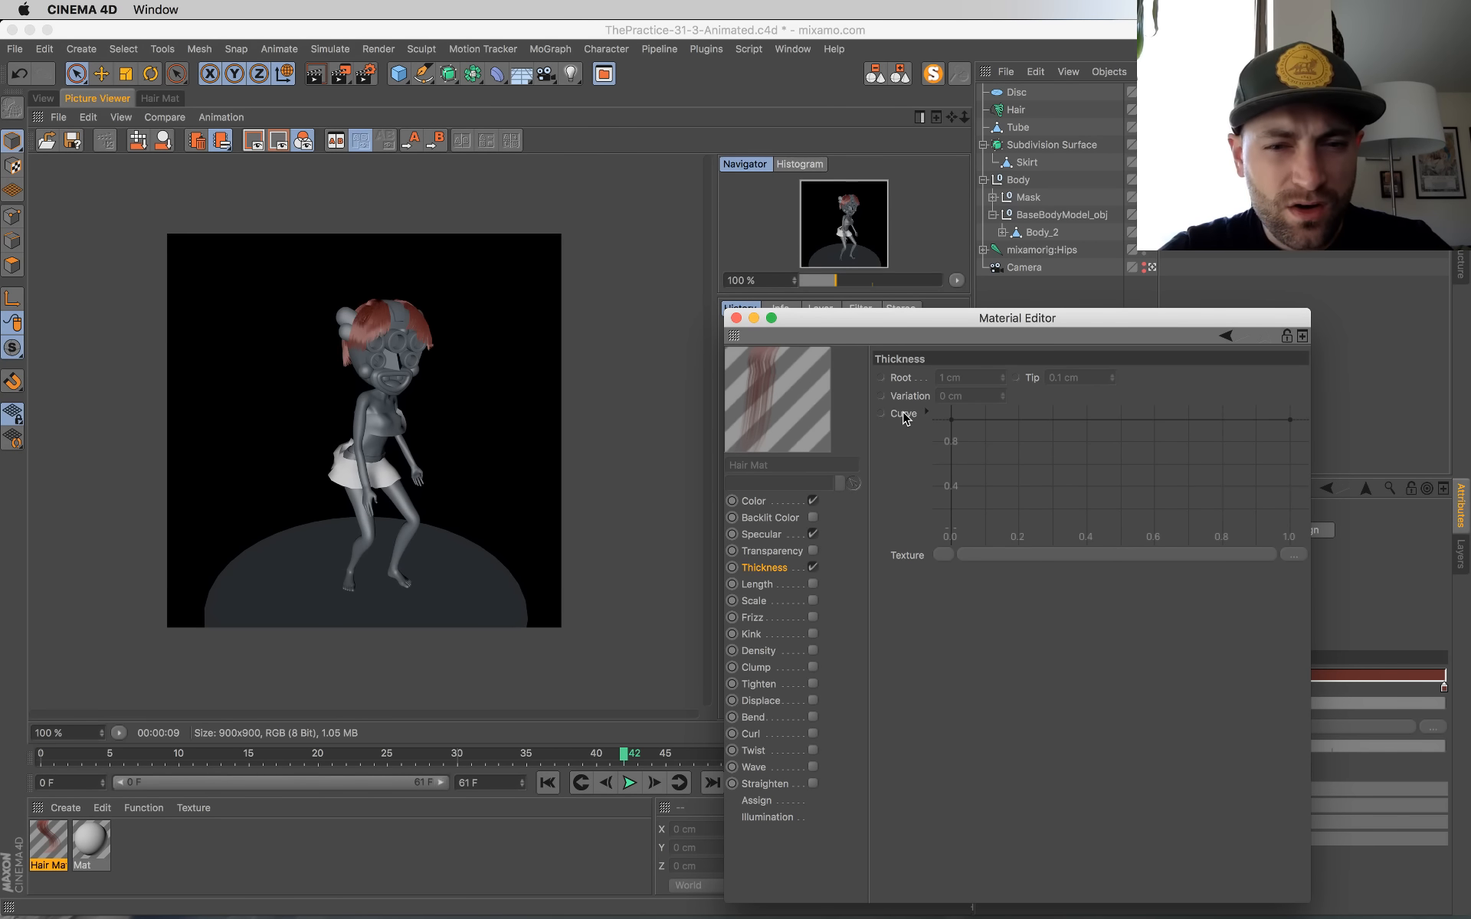
Step: Move the Material Editor off the render history and display the newest render for comparison
{"action": "left_click", "coordinate": [516, 735]}
{"action": "left_click_drag", "start_coordinate": [804, 311], "coordinate": [1041, 248]}
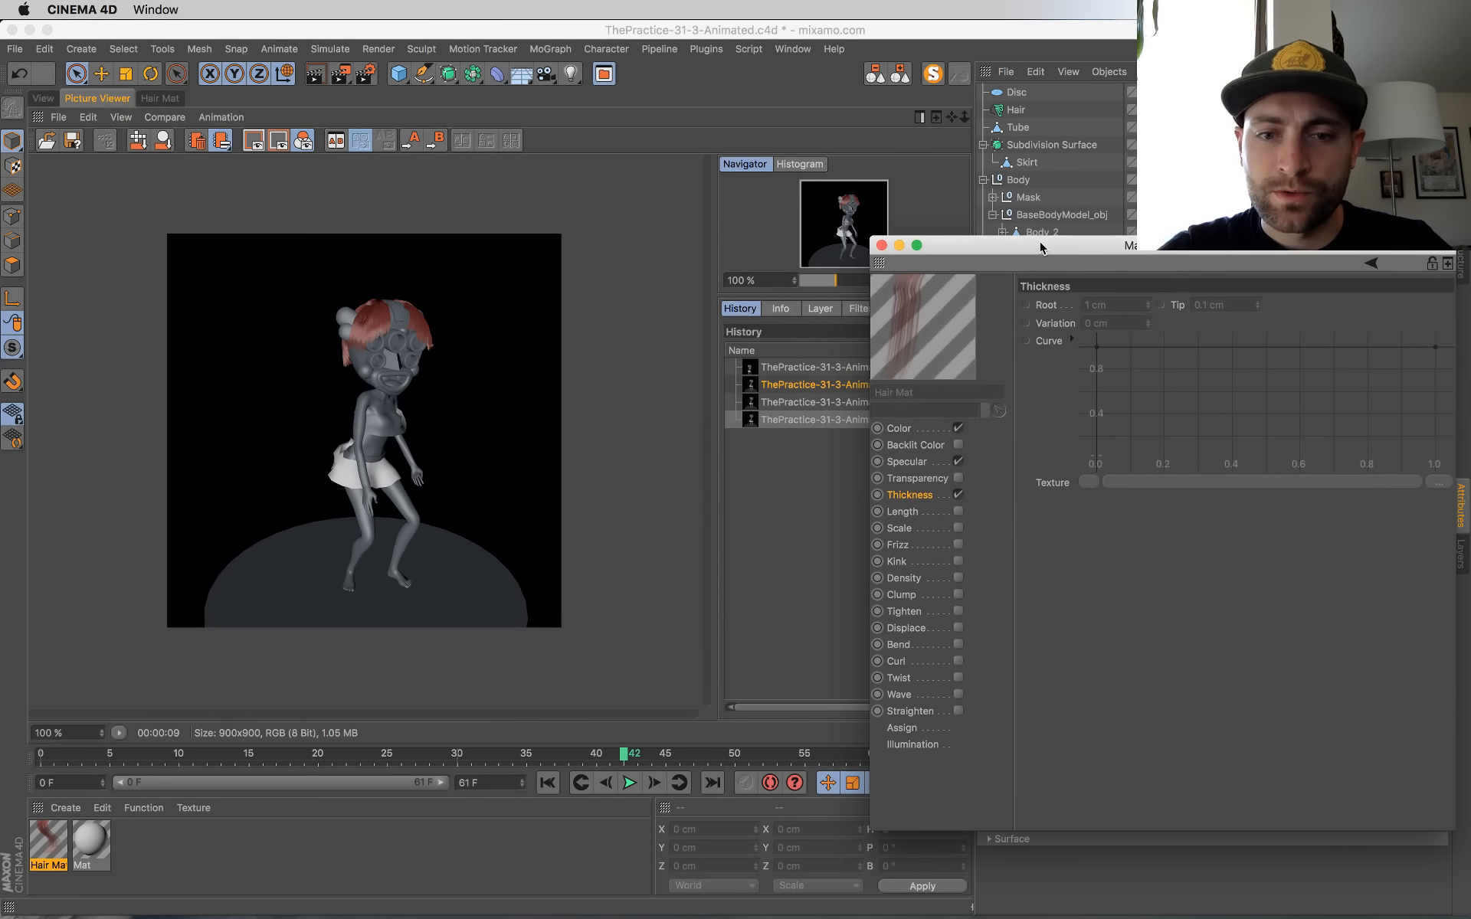
{"action": "left_click", "coordinate": [774, 426]}
{"action": "left_click", "coordinate": [791, 418]}
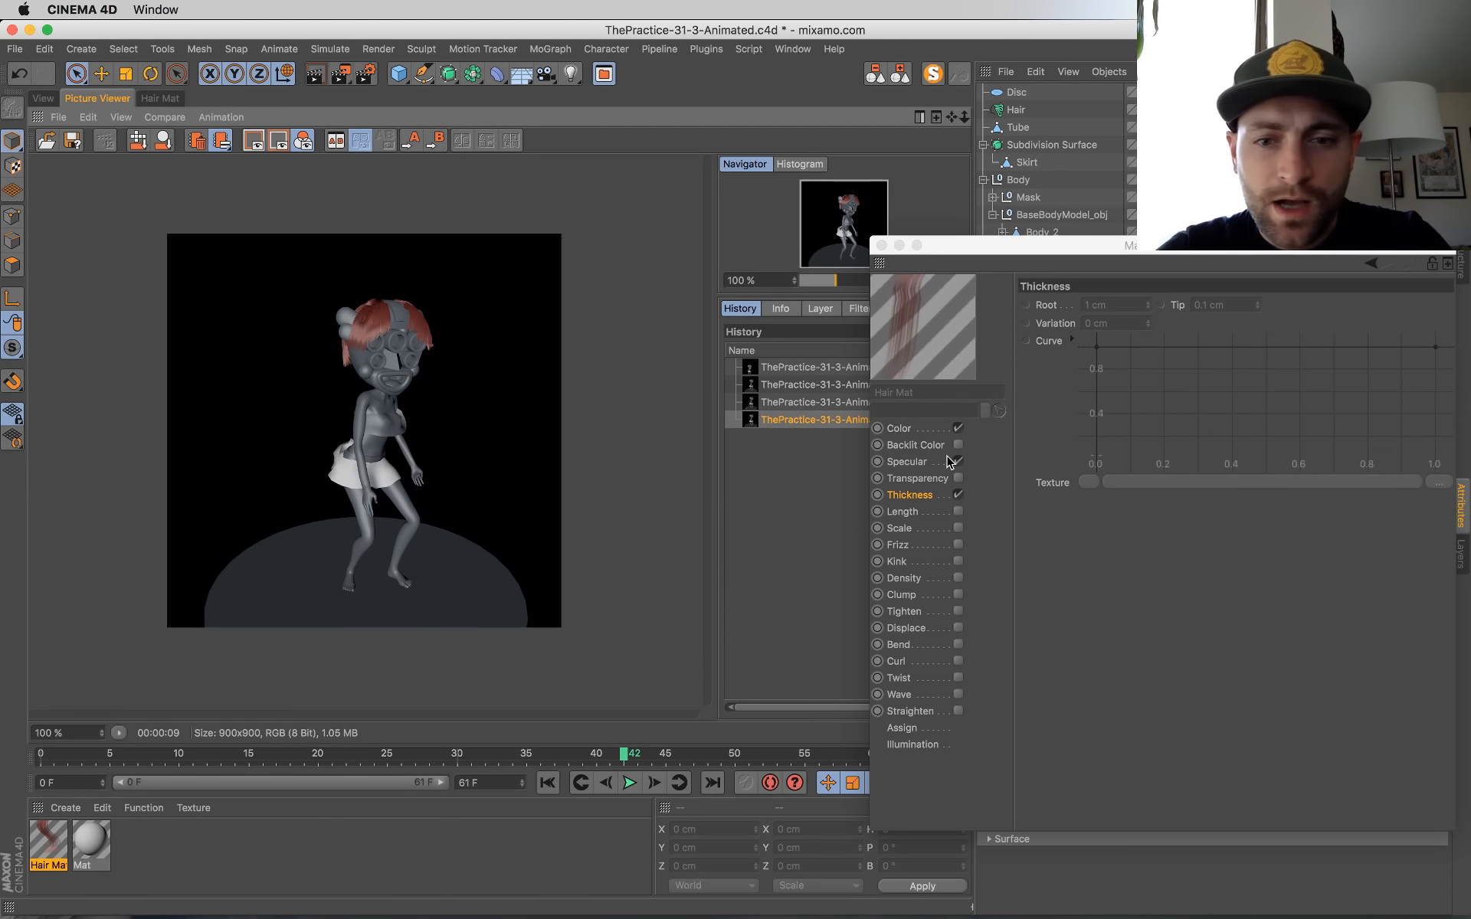
Step: Enable the hair material's Frizz channel, override its Amount parameter and set it to 51%
{"action": "left_click_drag", "start_coordinate": [1064, 263], "coordinate": [868, 299]}
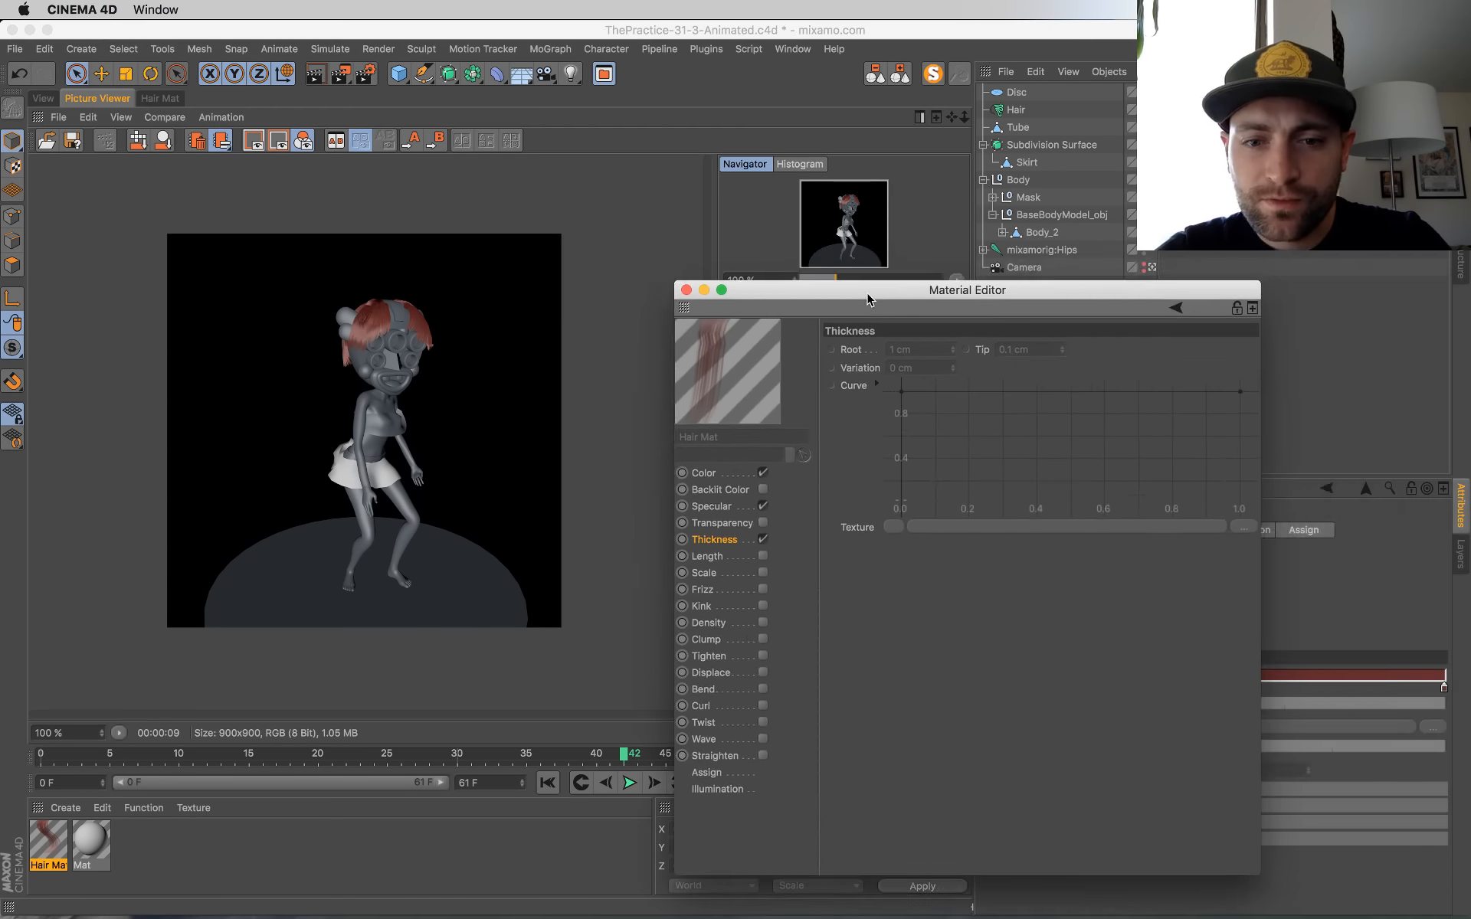
{"action": "left_click", "coordinate": [763, 590]}
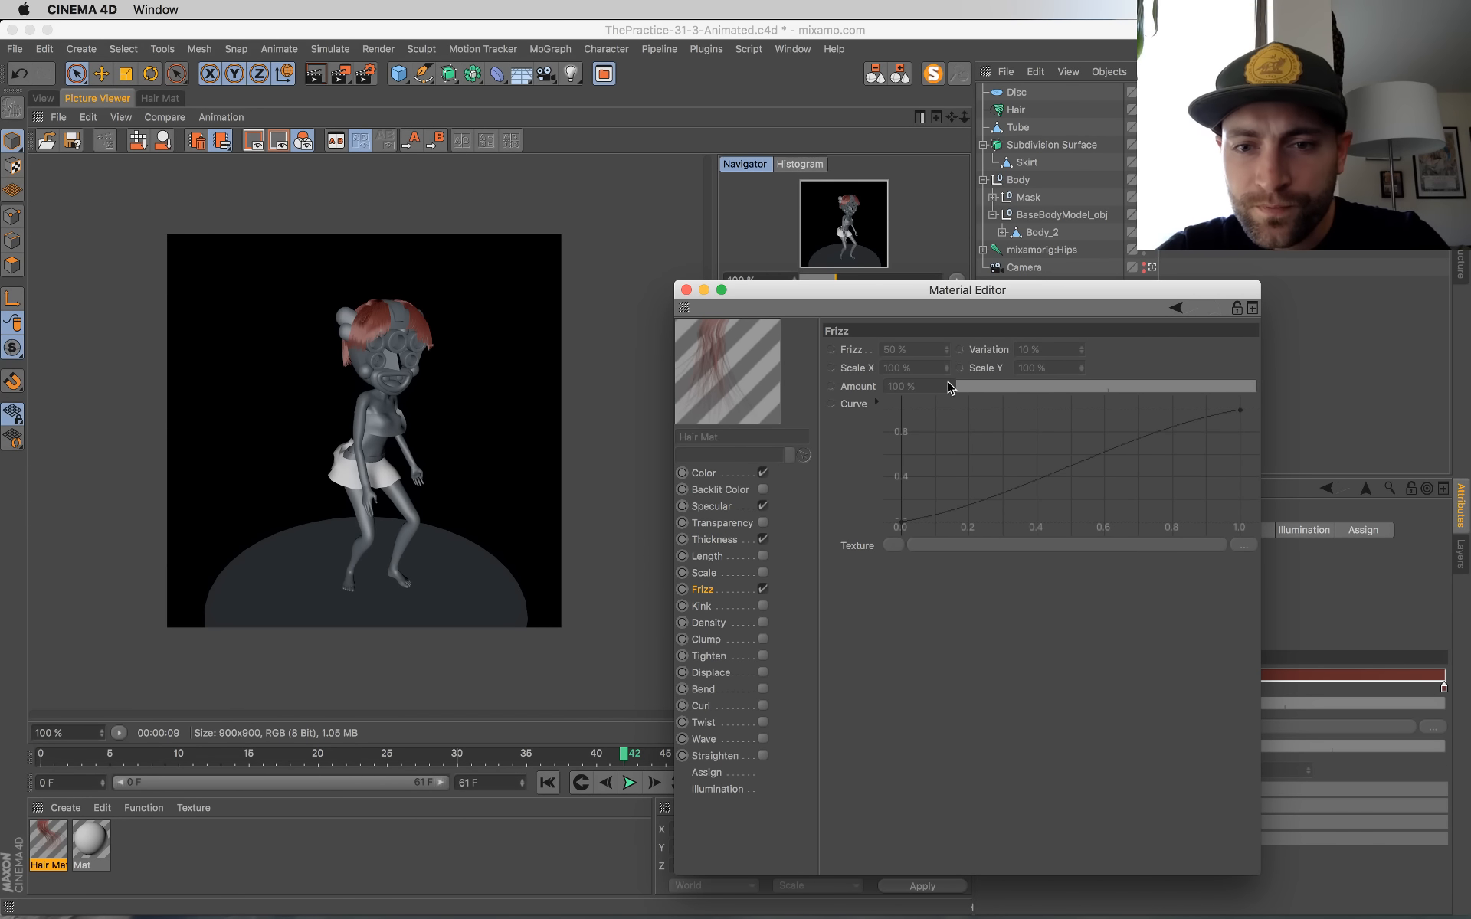
{"action": "right_click", "coordinate": [856, 387]}
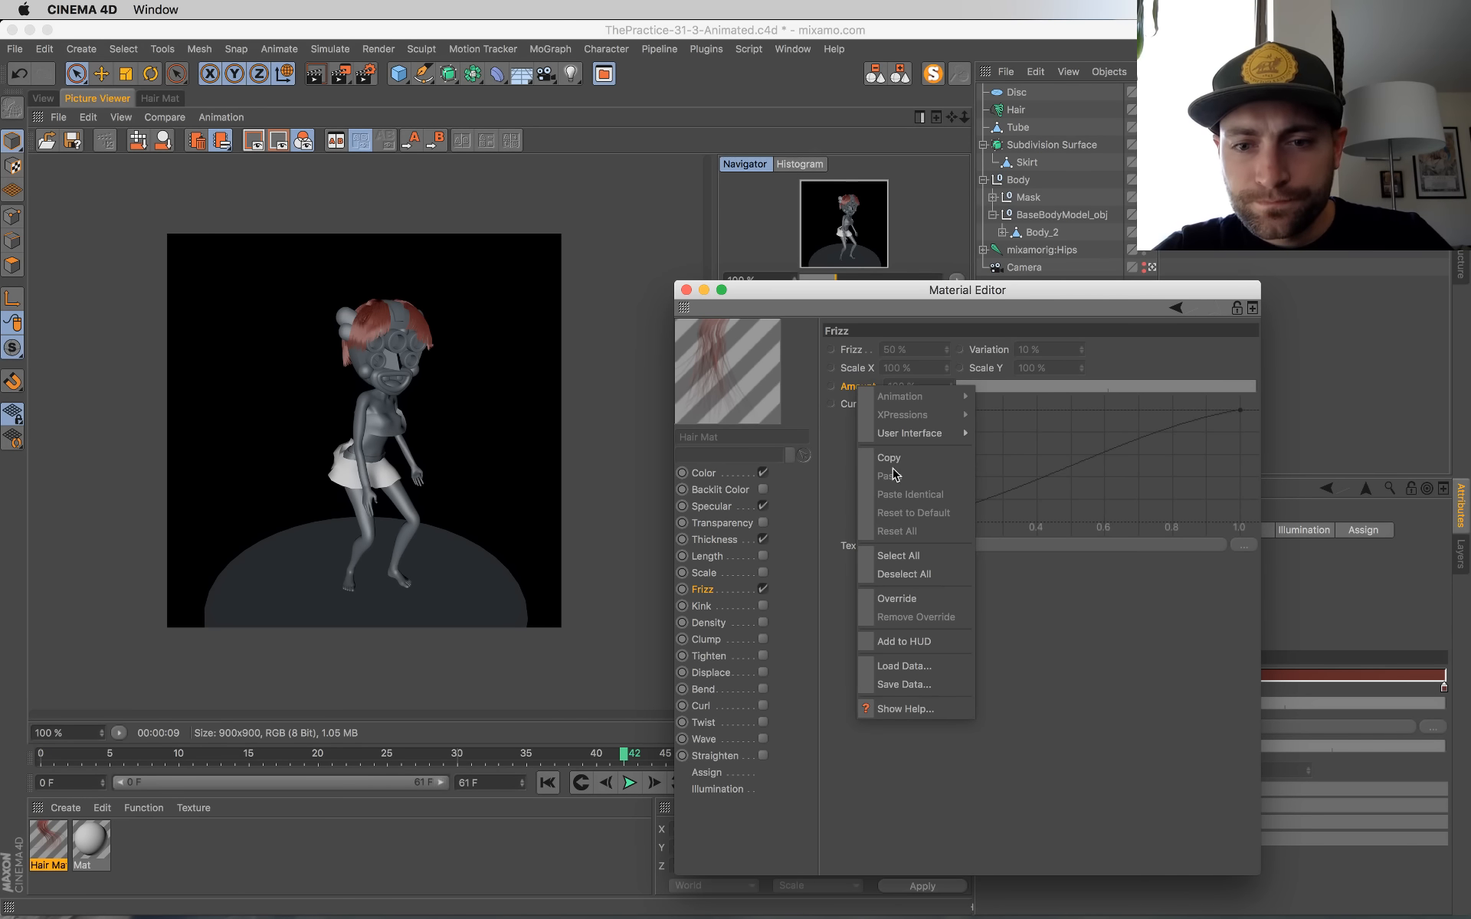
{"action": "left_click", "coordinate": [896, 599]}
{"action": "left_click_drag", "start_coordinate": [1172, 386], "coordinate": [1126, 391]}
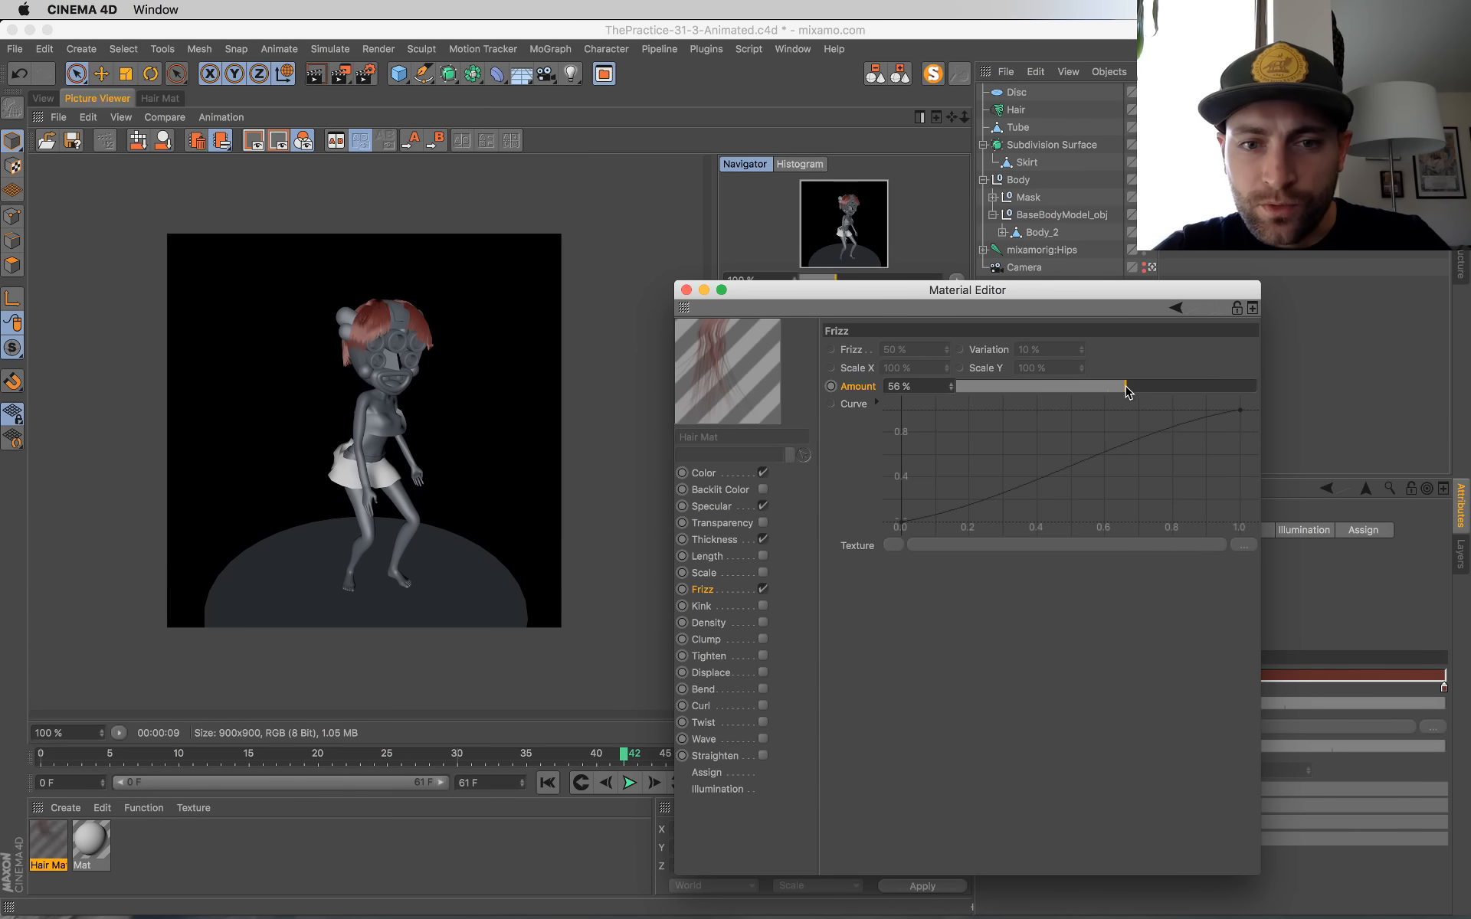
{"action": "left_click", "coordinate": [1110, 390]}
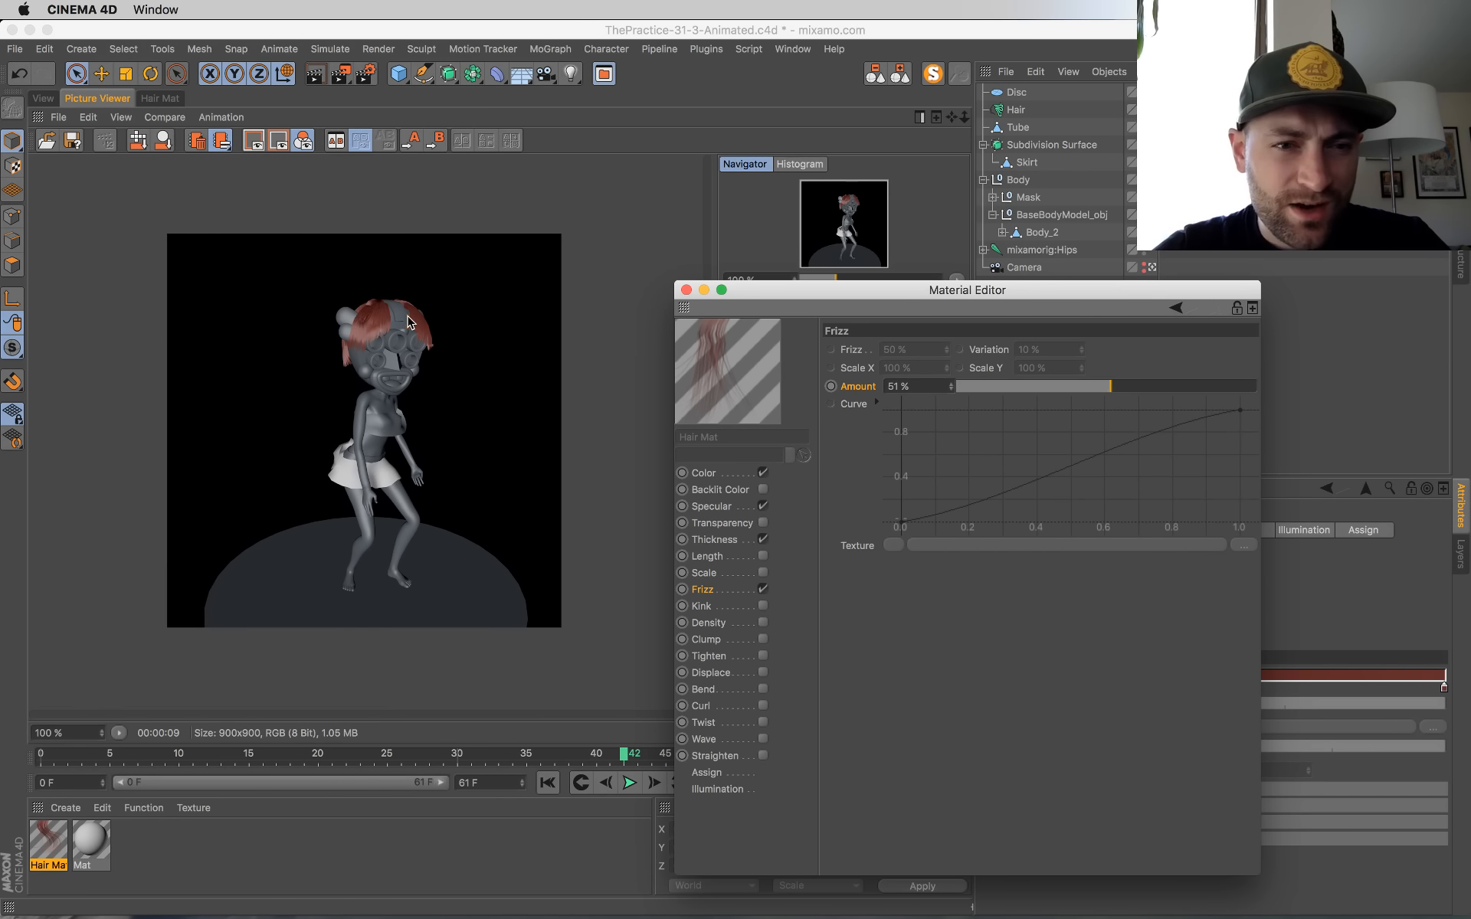
Step: Enable the hair material's Kink channel, override its Amount parameter and set it to 54%
{"action": "left_click", "coordinate": [764, 606]}
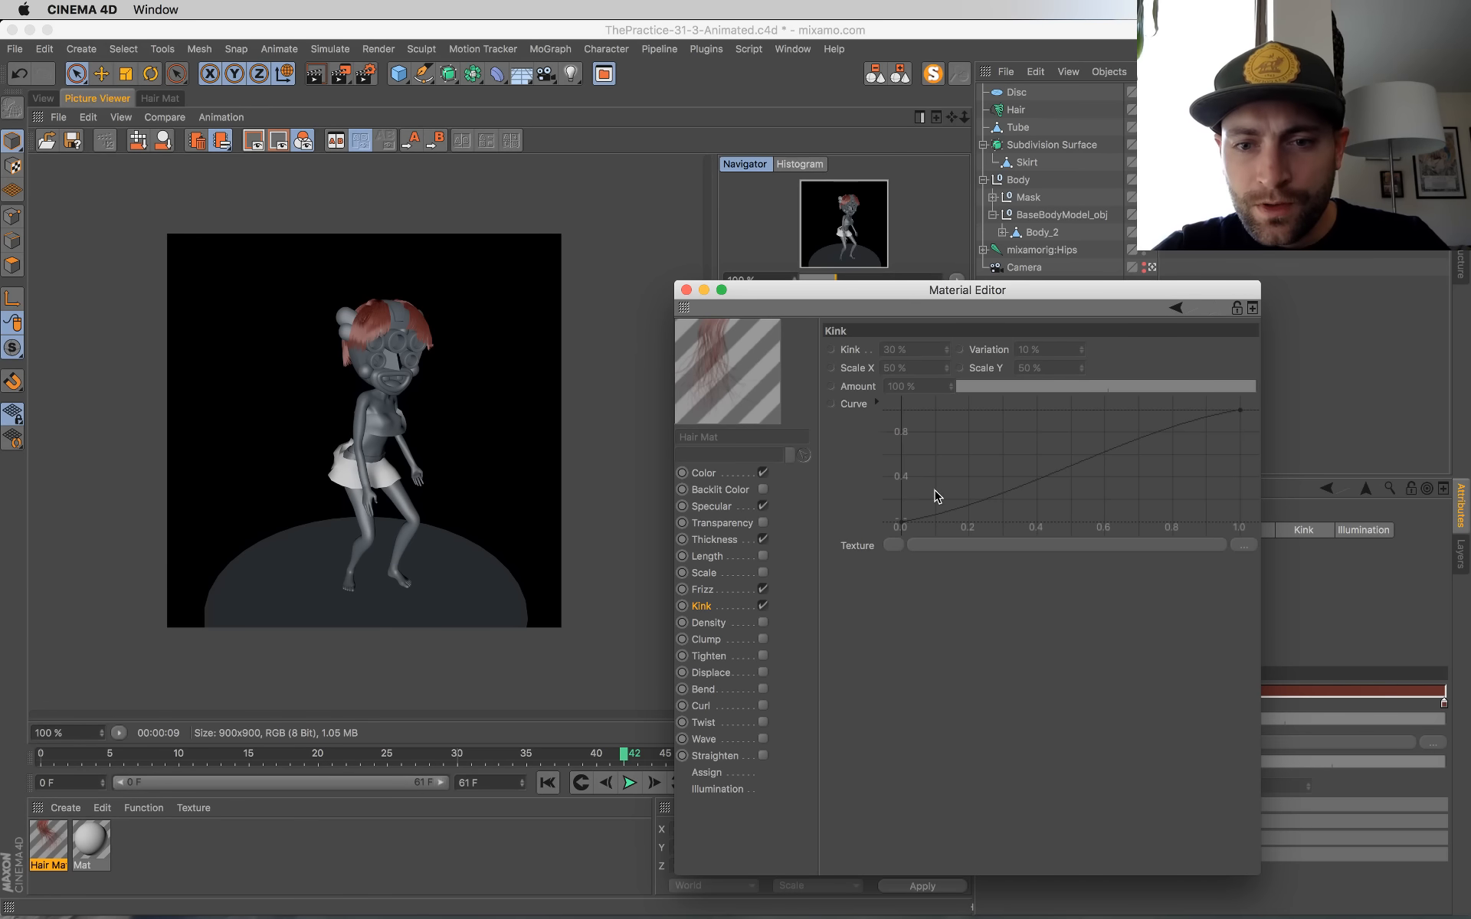
{"action": "right_click", "coordinate": [860, 385]}
{"action": "left_click", "coordinate": [896, 598]}
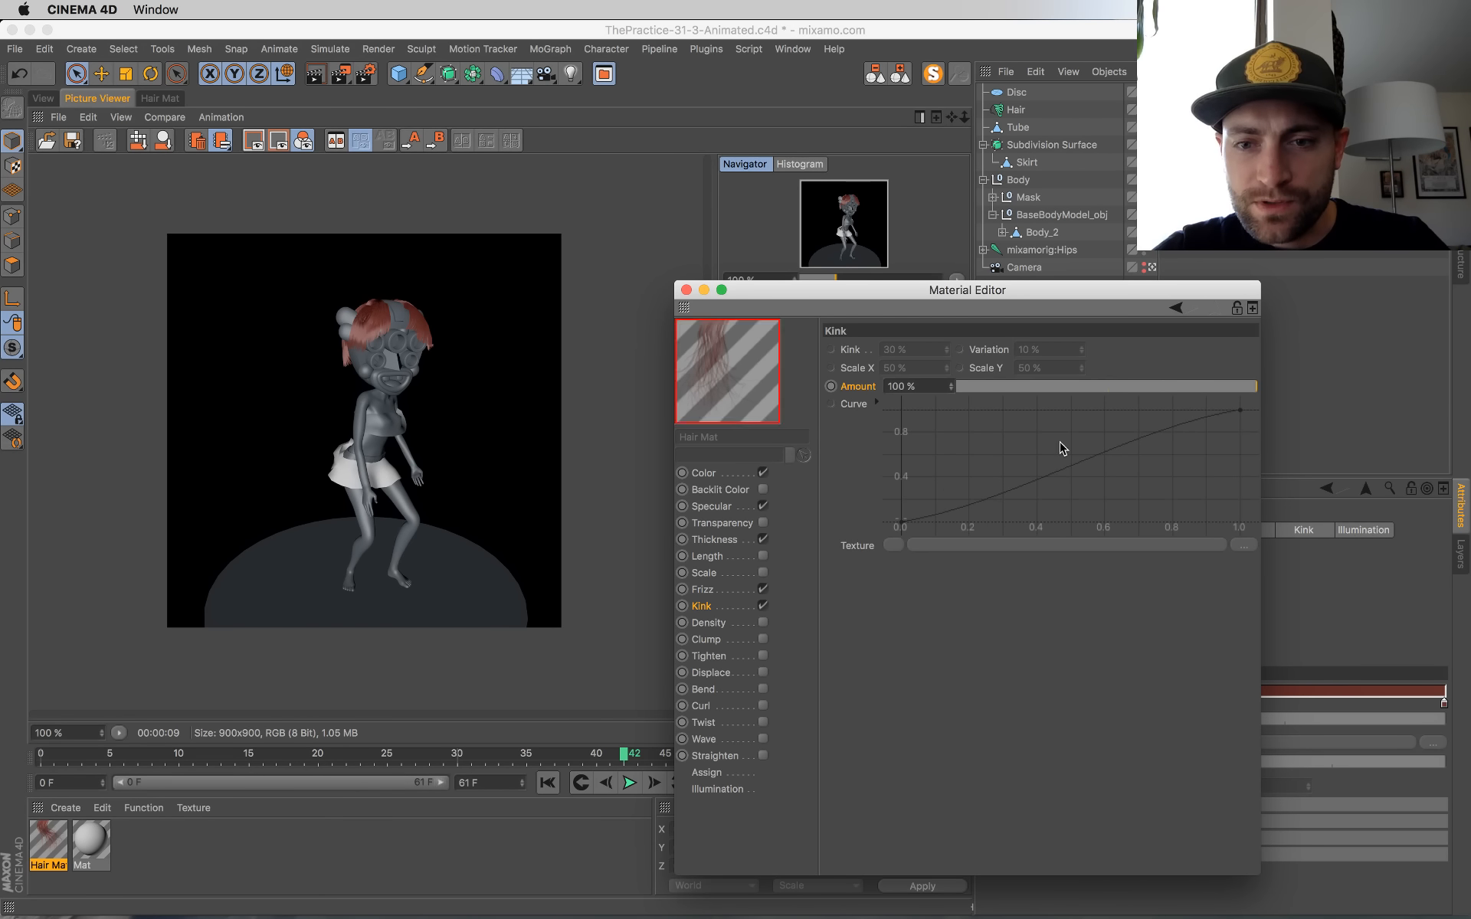
{"action": "left_click", "coordinate": [1120, 388]}
Step: Render frame 42 with the frizzed and kinked hair to the Picture Viewer and close the Material Editor
{"action": "left_click", "coordinate": [366, 328]}
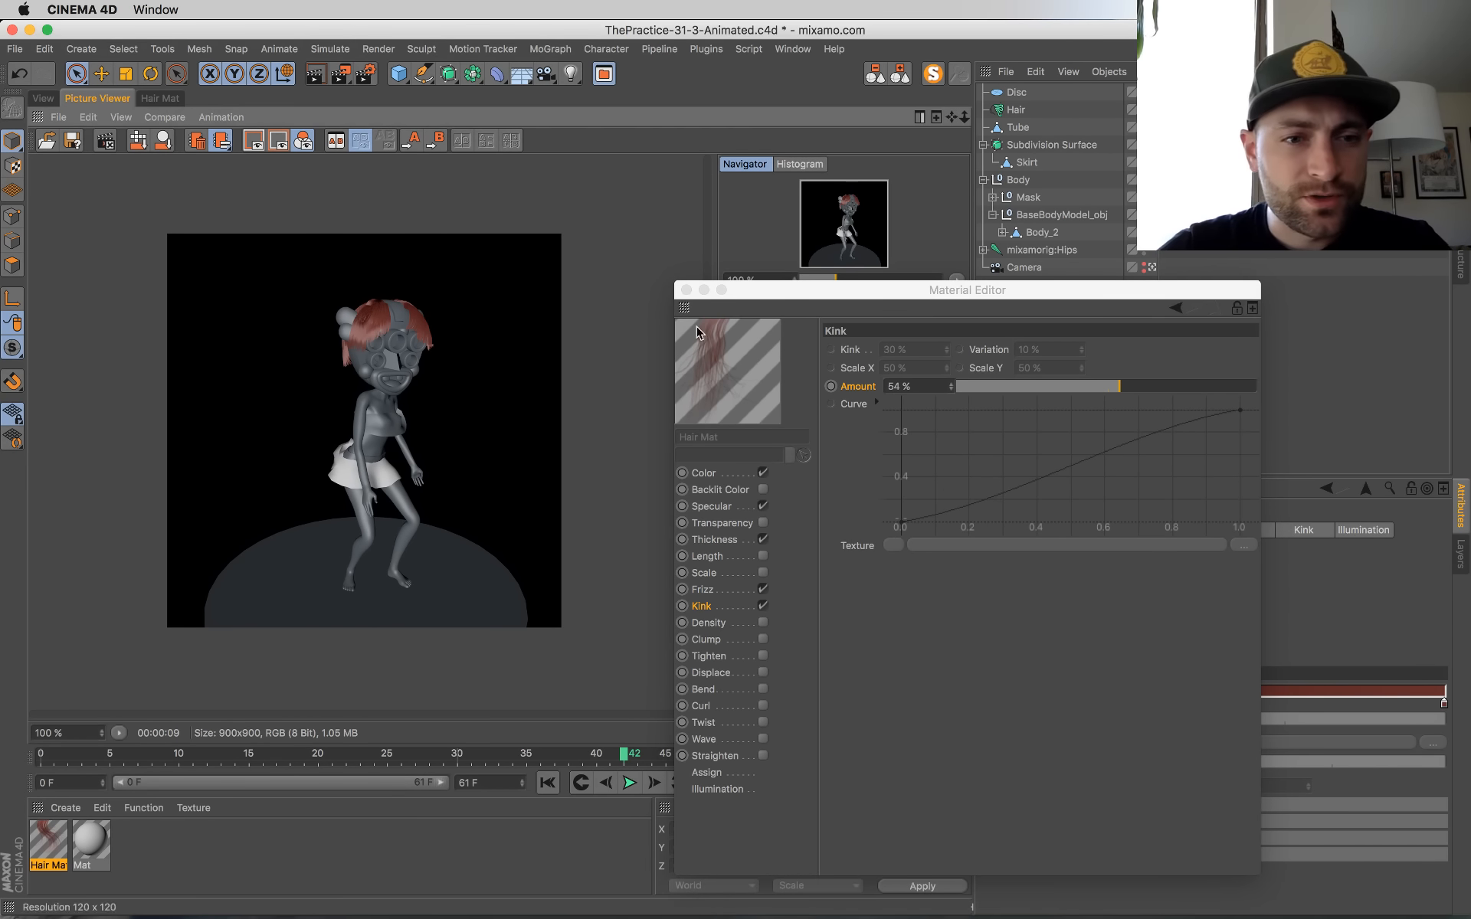
{"action": "key", "text": "shift+r"}
{"action": "scroll", "coordinate": [266, 403], "scroll_direction": "up", "scroll_amount": 1}
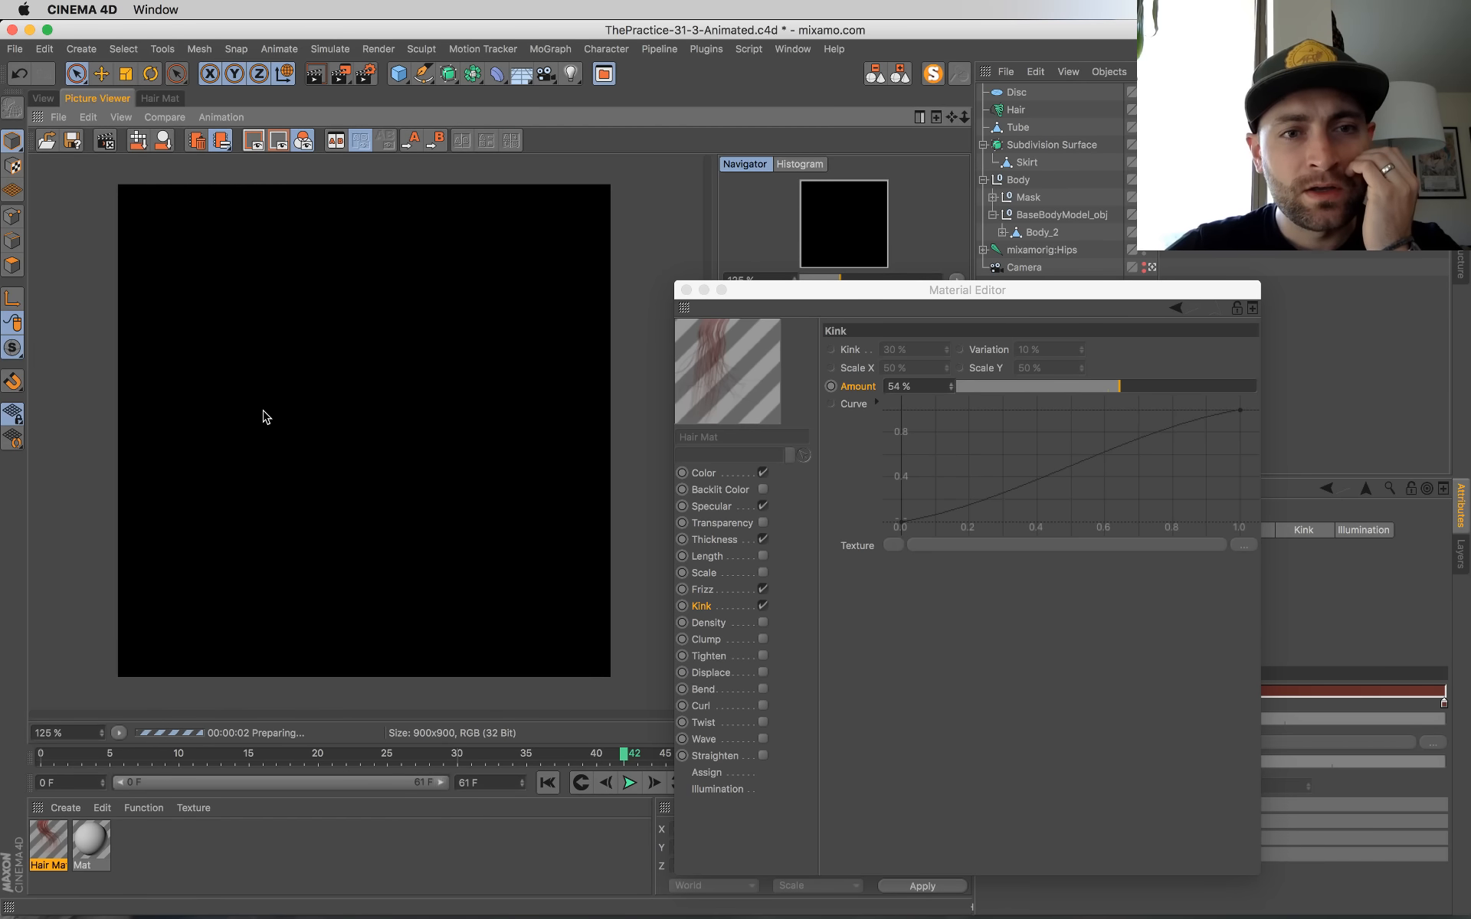
{"action": "scroll", "coordinate": [266, 402], "scroll_direction": "up", "scroll_amount": 1}
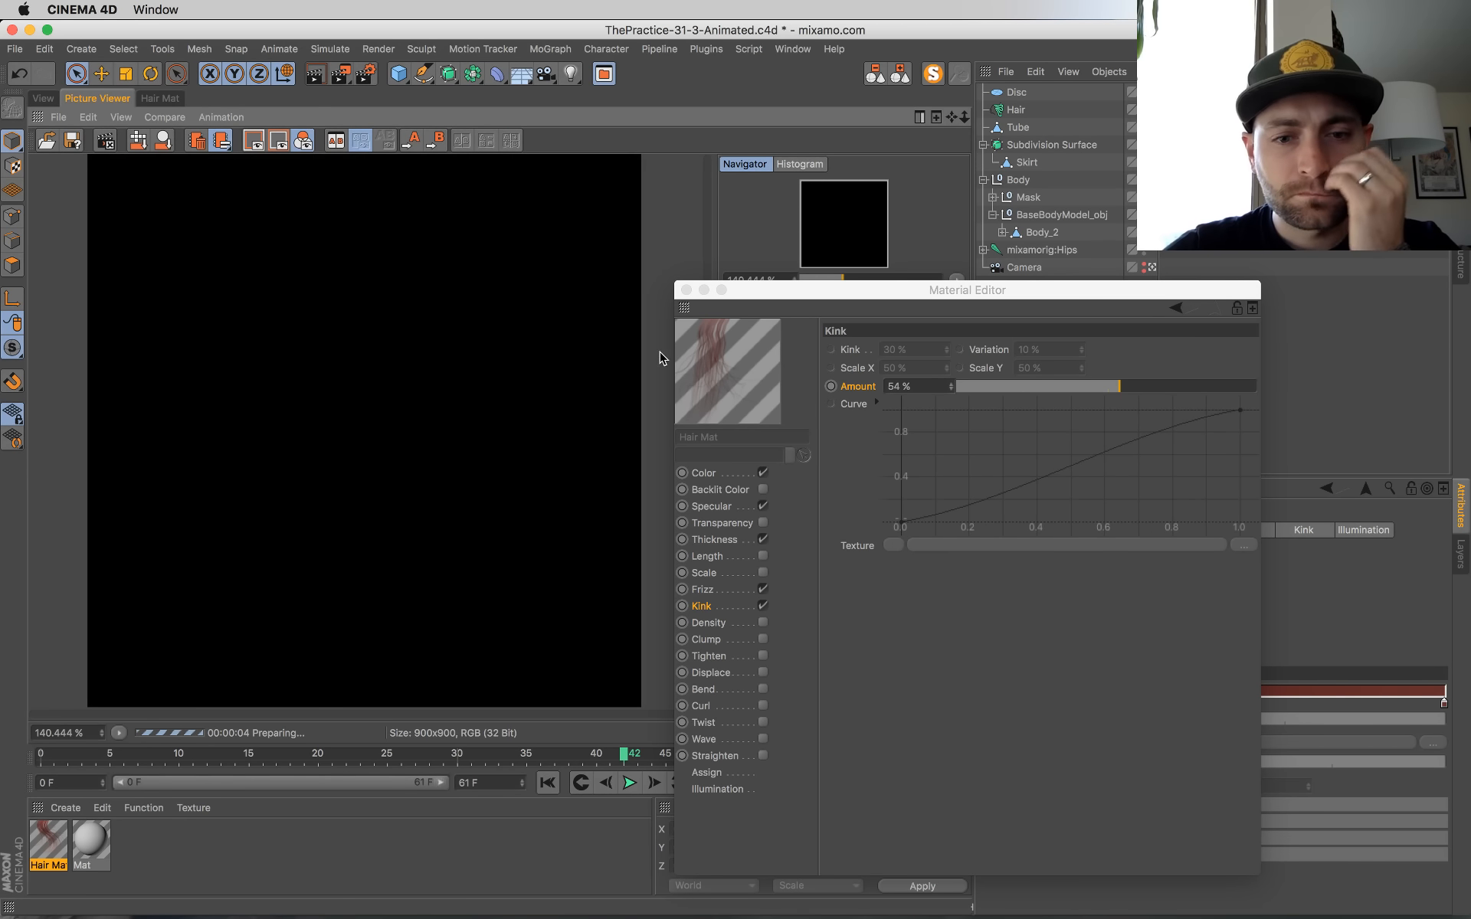
{"action": "left_click_drag", "start_coordinate": [781, 290], "coordinate": [560, 421]}
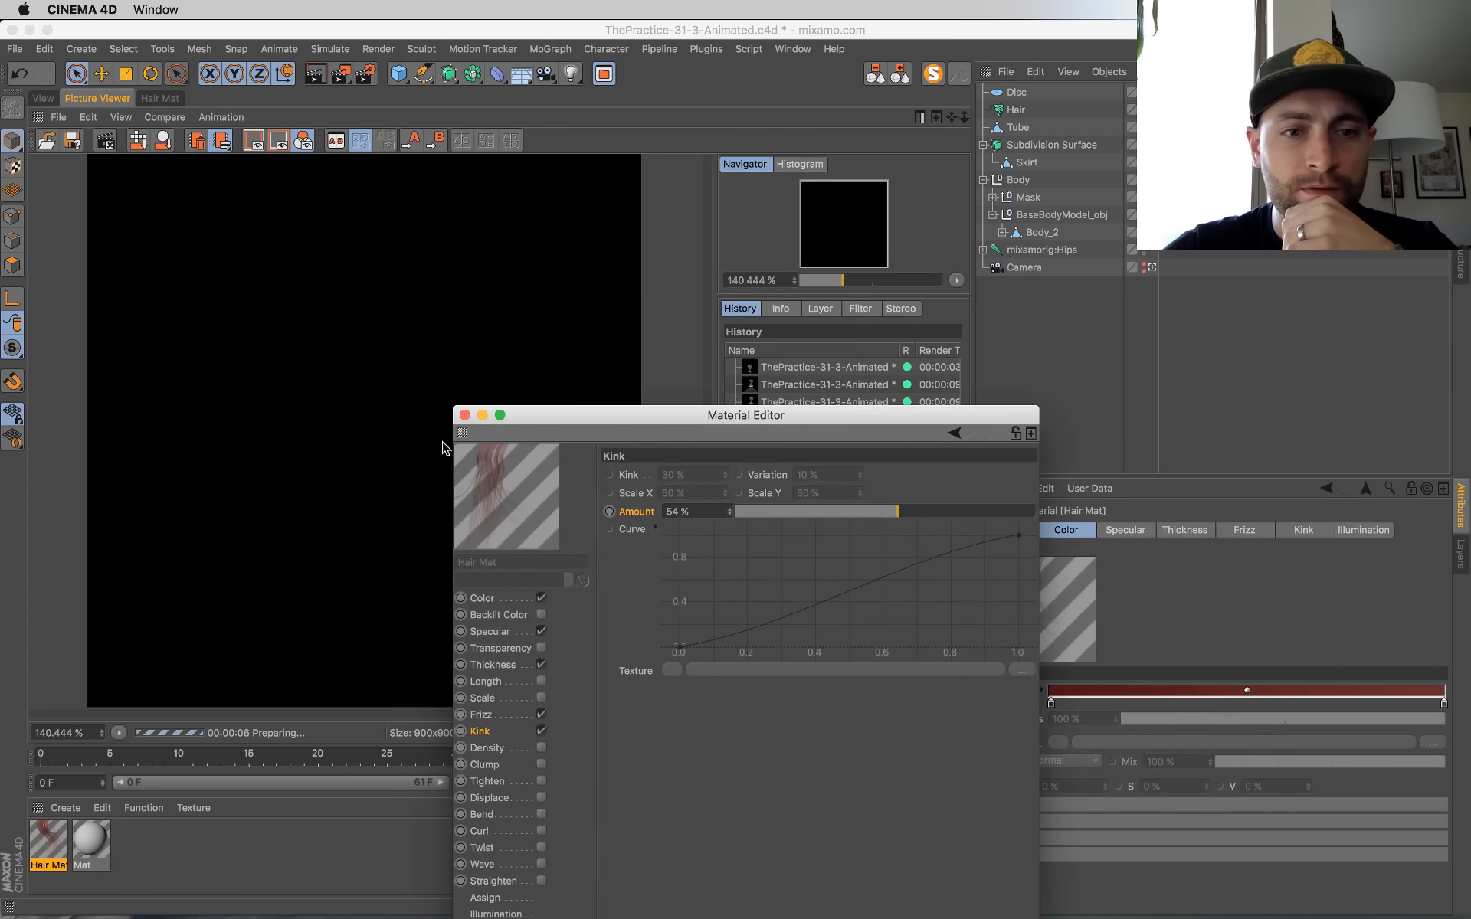
{"action": "left_click", "coordinate": [466, 415]}
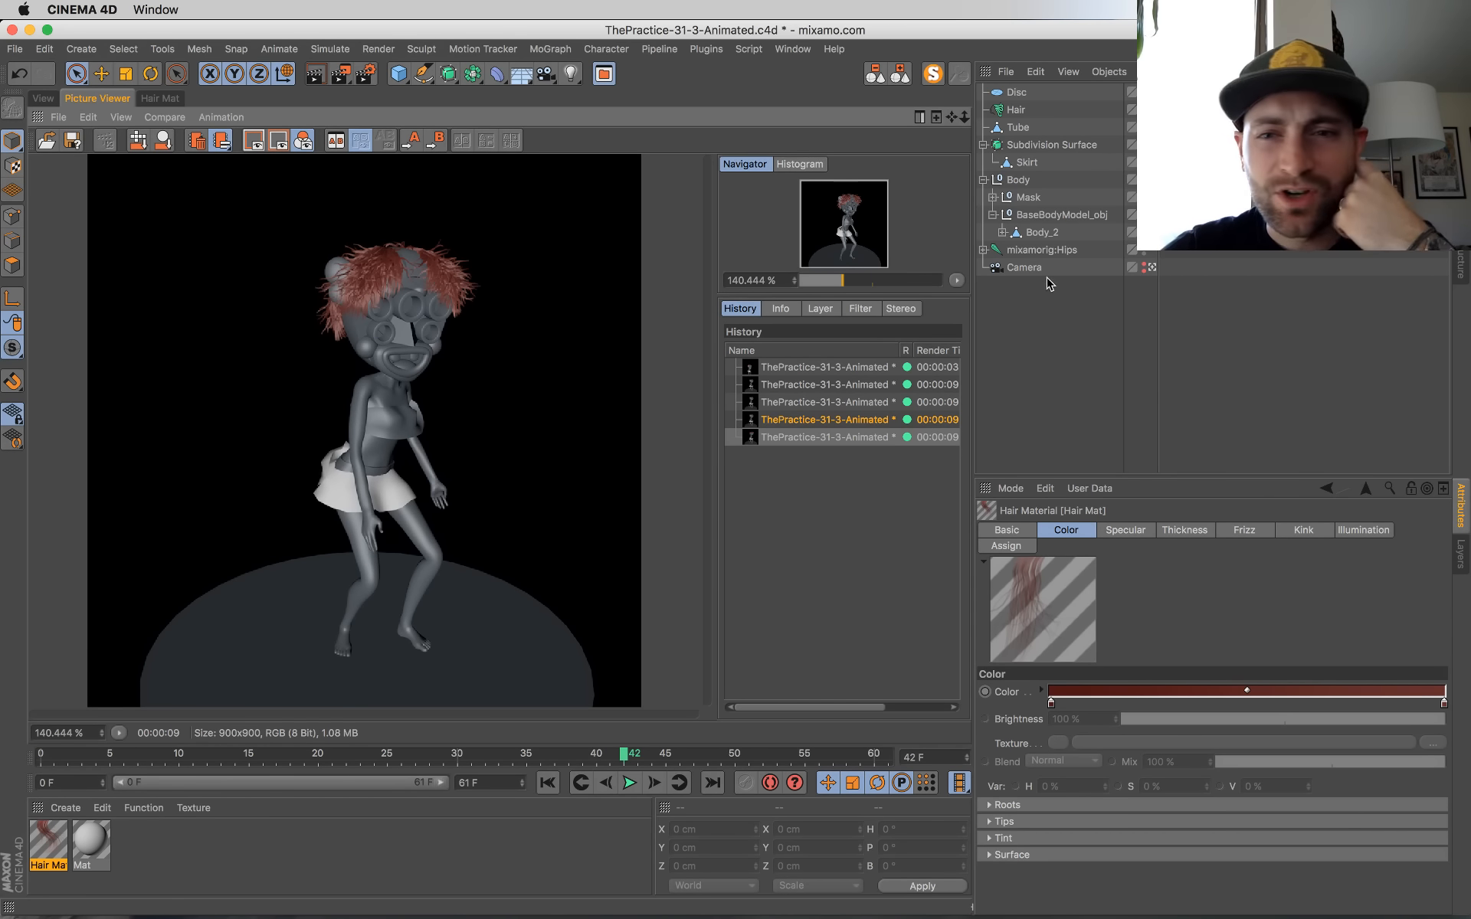
Step: Return to the start of the animation and render frame 0 to the Picture Viewer
{"action": "left_click", "coordinate": [549, 782]}
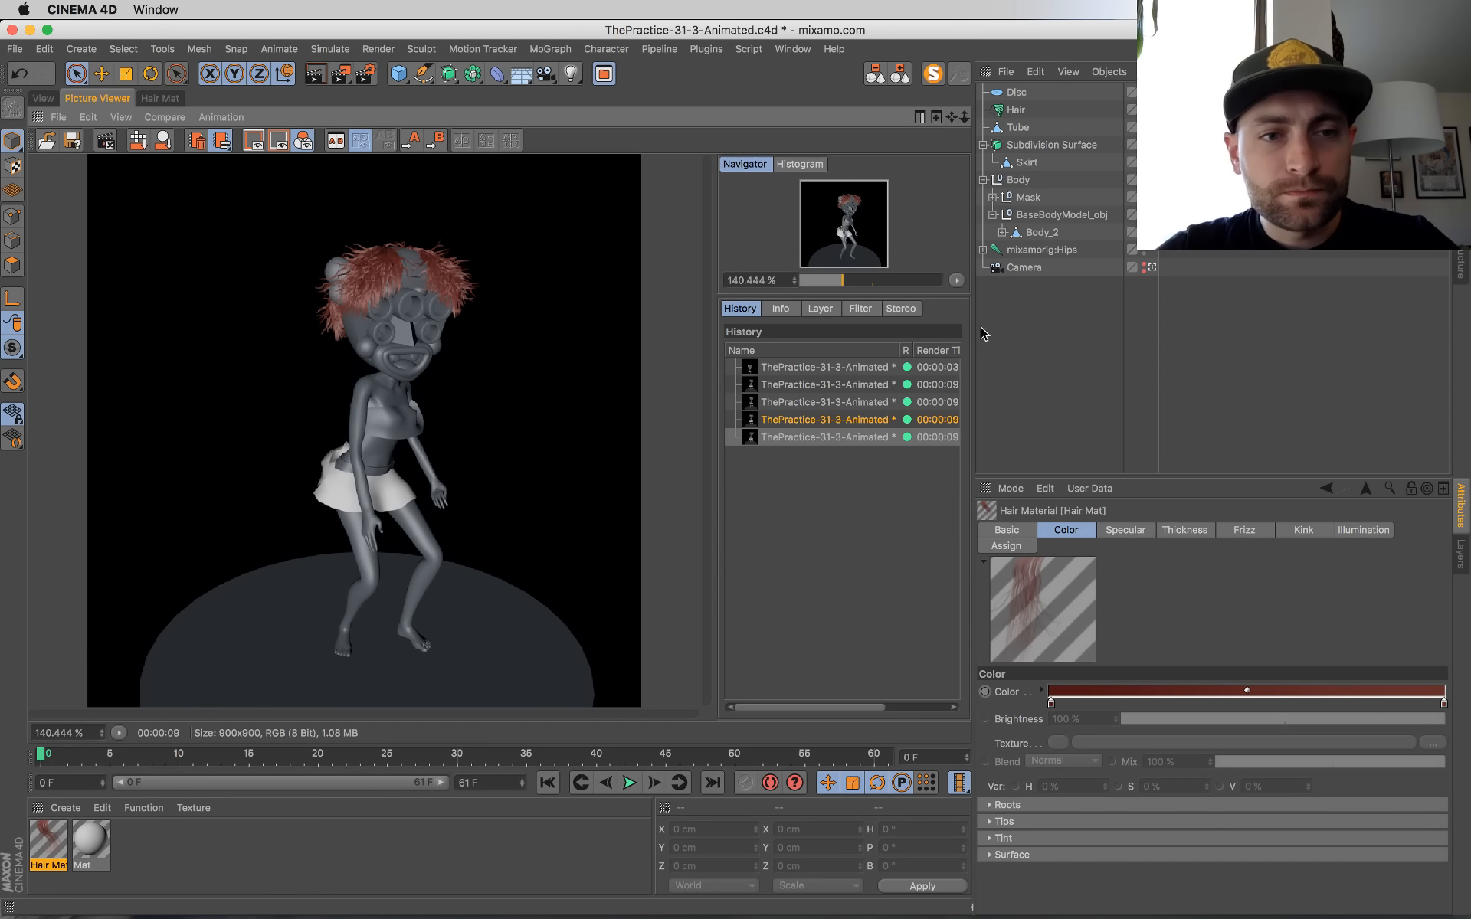
{"action": "key", "text": "shift+r"}
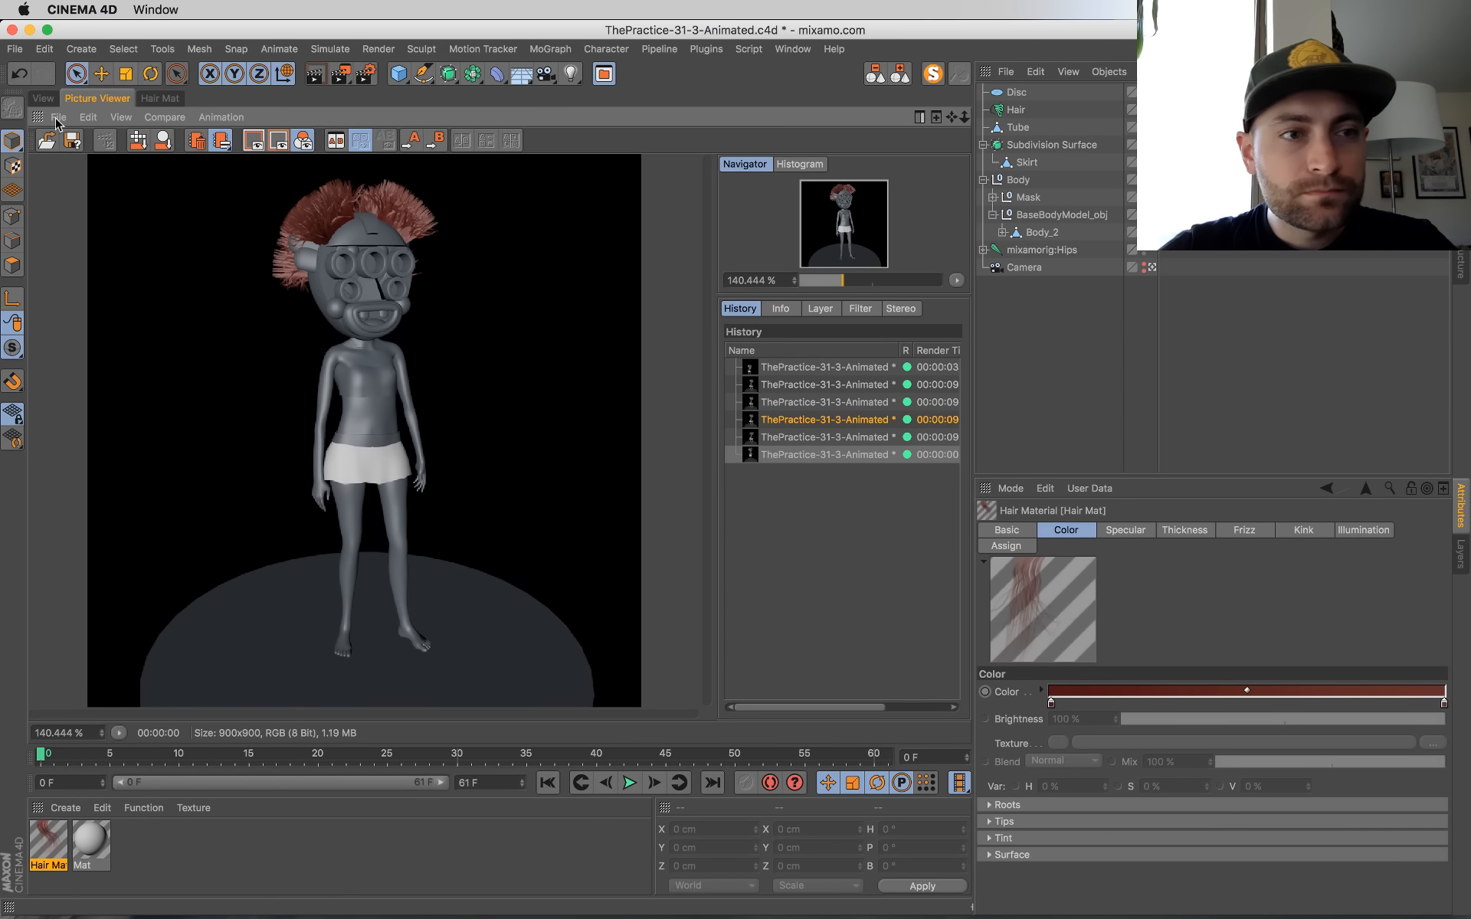
Step: Set the timeline's start frame to -1 F and briefly play the animation
{"action": "left_click", "coordinate": [103, 786]}
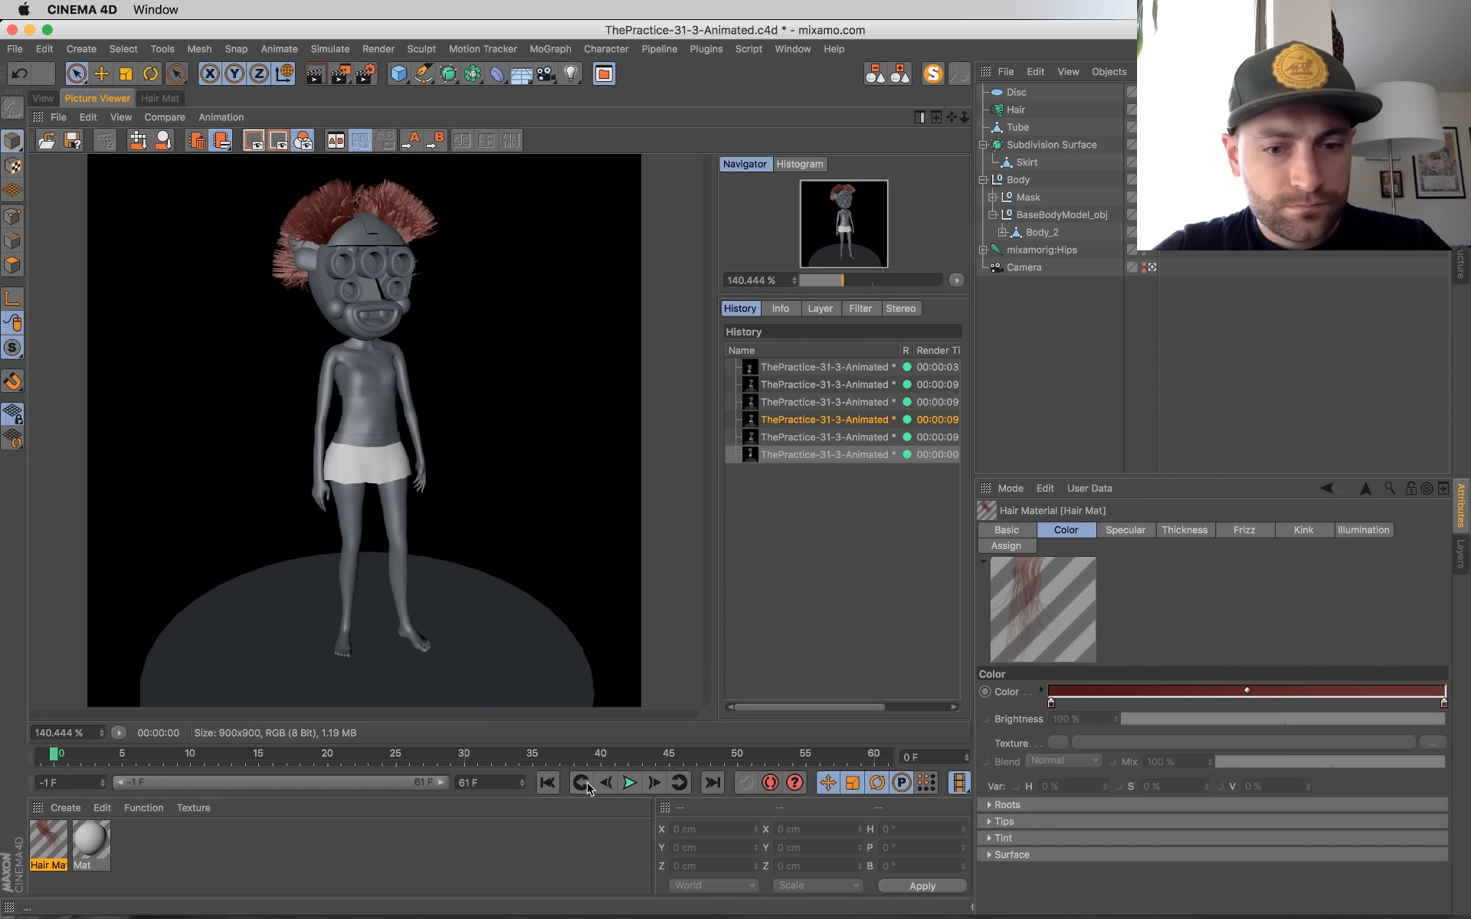
{"action": "left_click", "coordinate": [631, 783]}
{"action": "left_click", "coordinate": [632, 782]}
{"action": "left_click", "coordinate": [52, 760]}
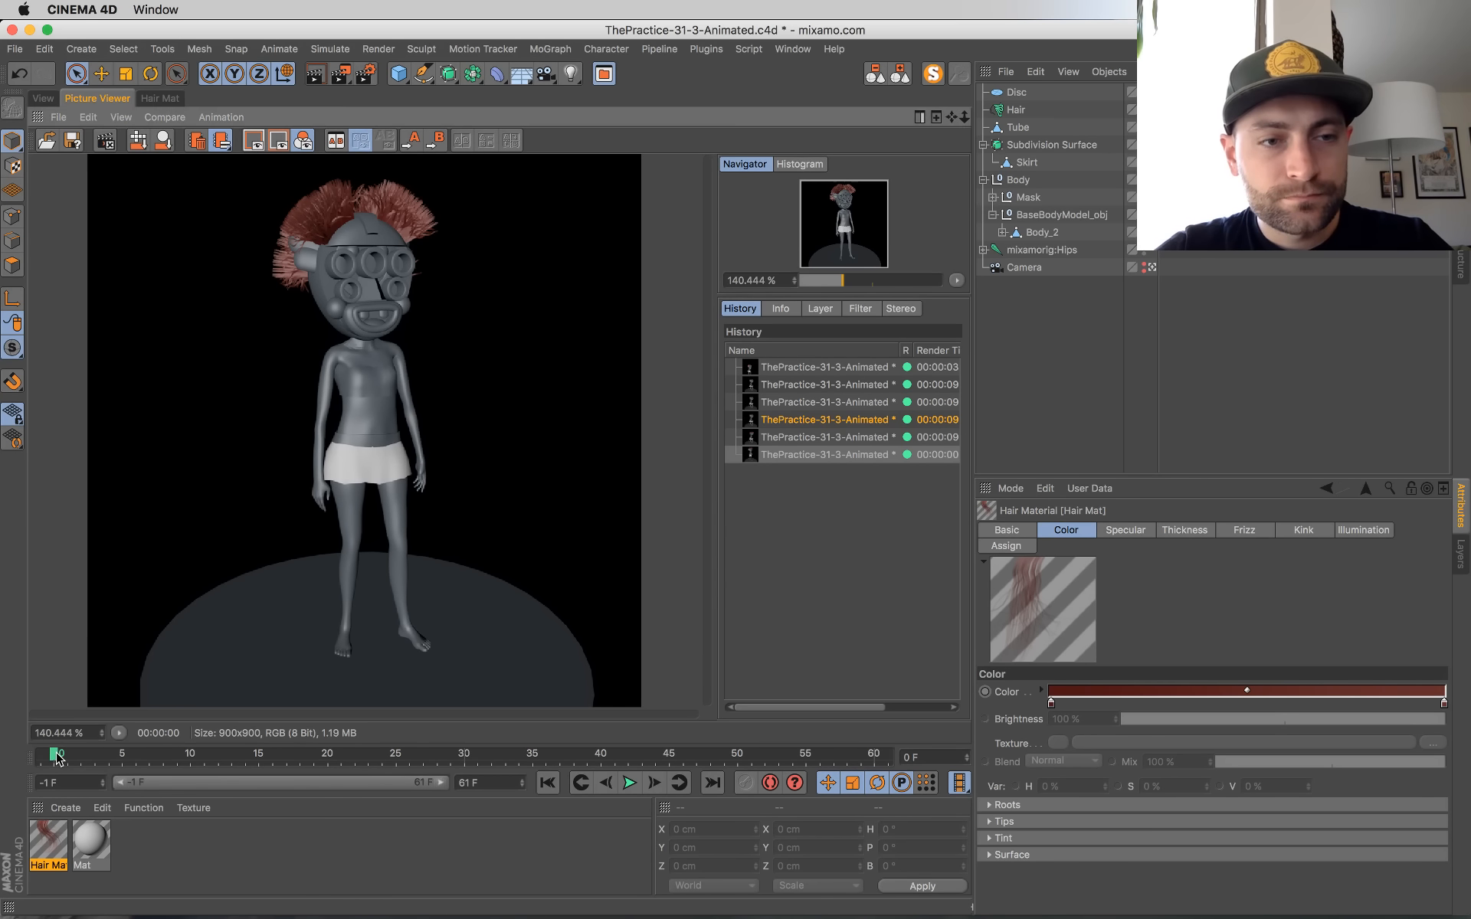
Step: Render frame 0 again and render frame -1 to the Picture Viewer
{"action": "key", "text": "shift+r"}
{"action": "left_click_drag", "start_coordinate": [58, 758], "coordinate": [41, 758]}
{"action": "key", "text": "shift+r"}
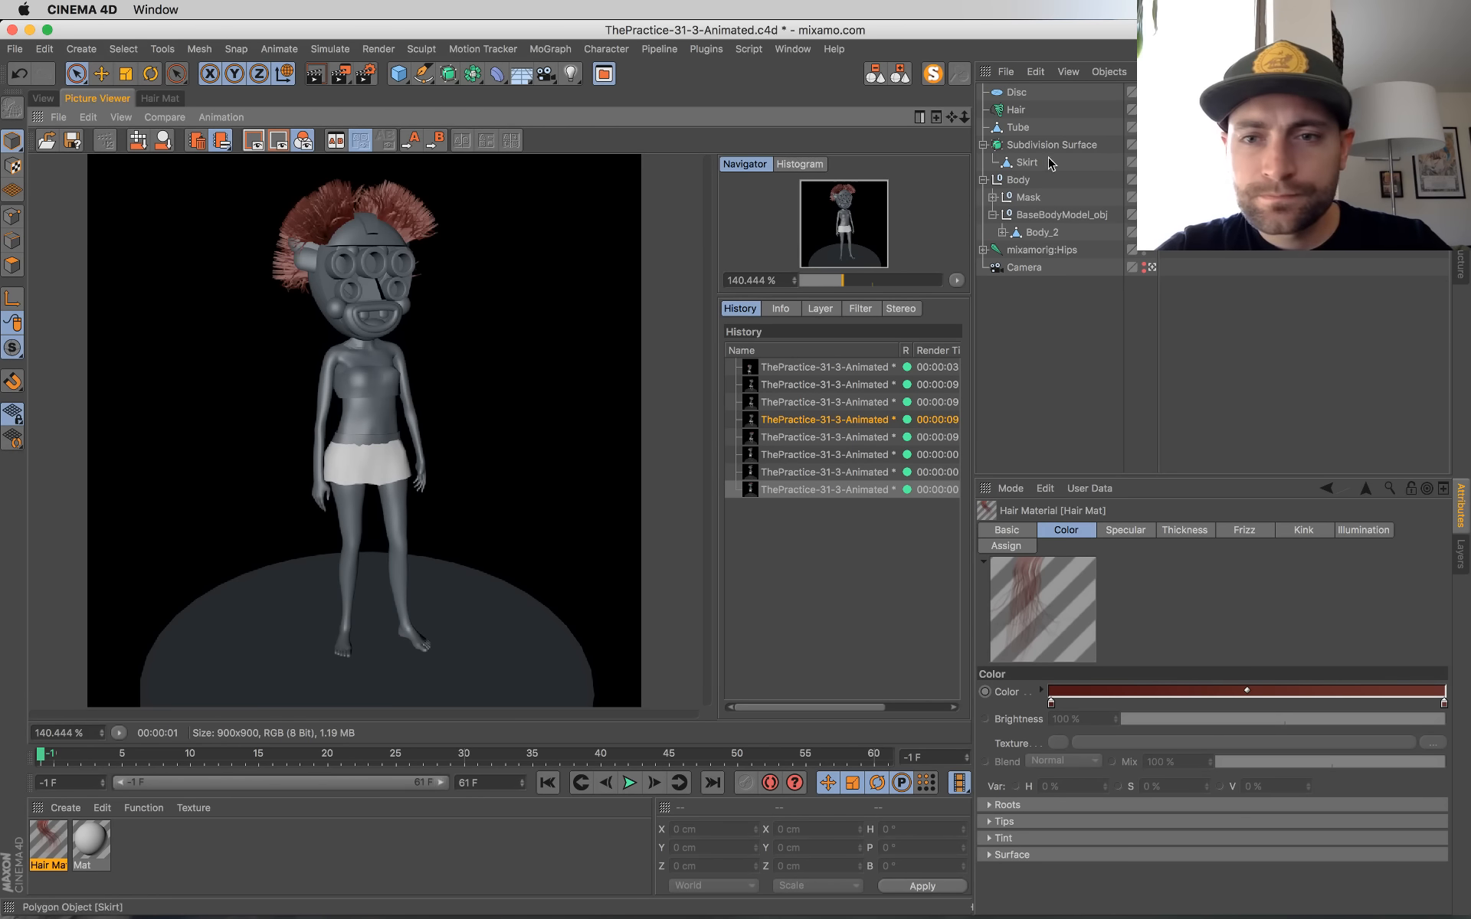
Step: Set the guide length of the Hair object to 16 cm
{"action": "left_click", "coordinate": [1016, 110]}
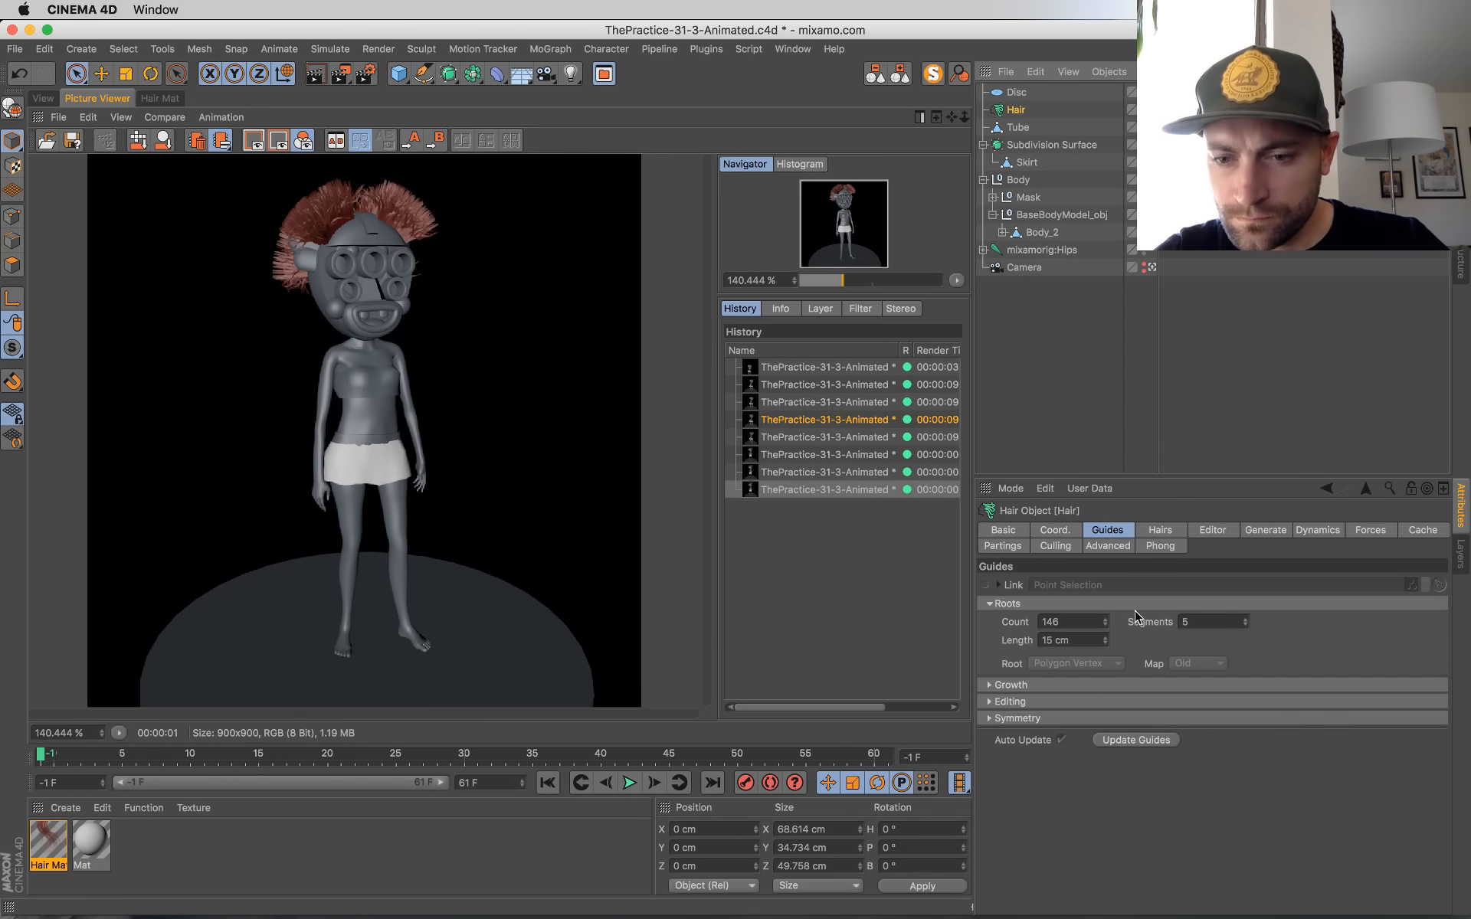
{"action": "left_click", "coordinate": [1105, 638]}
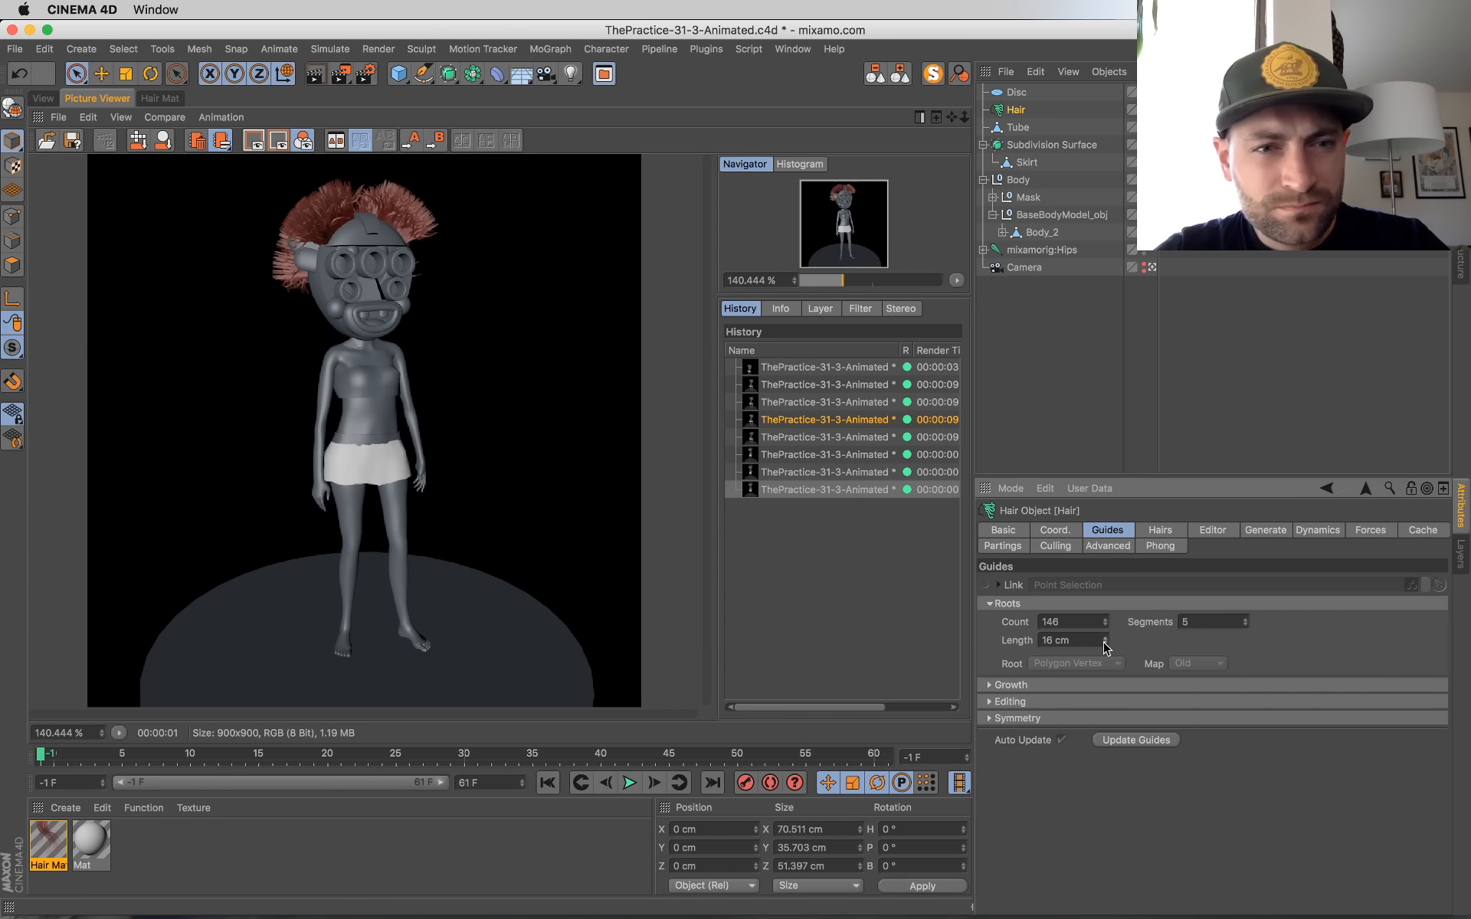
Step: Expand the Hair object's dynamics Properties and Animation settings and override the Auto Time parameter
{"action": "left_click", "coordinate": [1160, 530]}
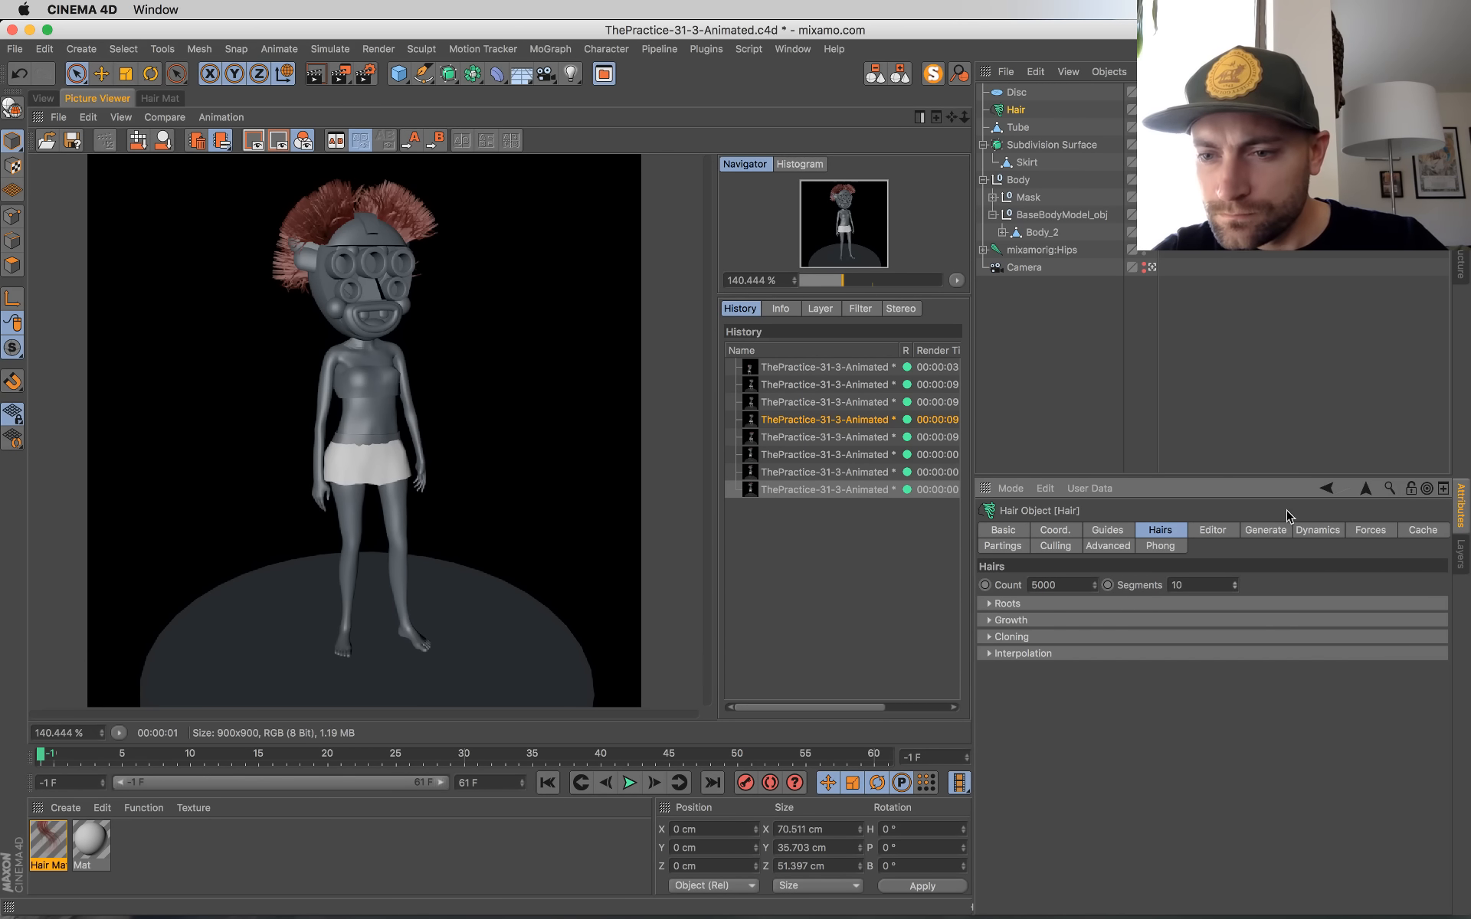
{"action": "left_click", "coordinate": [1301, 532]}
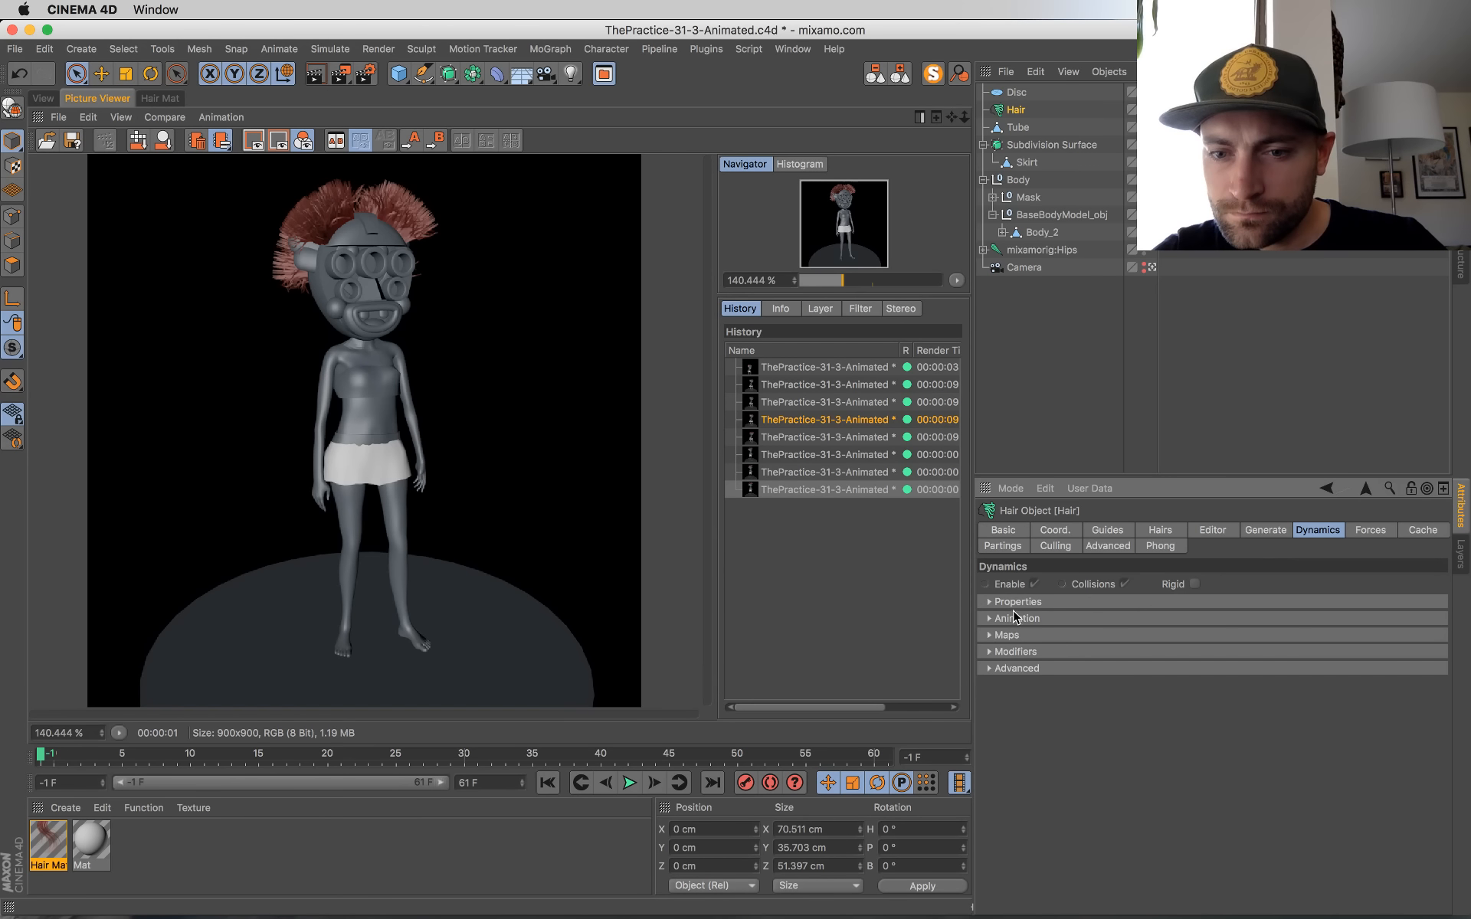
{"action": "left_click", "coordinate": [990, 602]}
{"action": "left_click", "coordinate": [989, 730]}
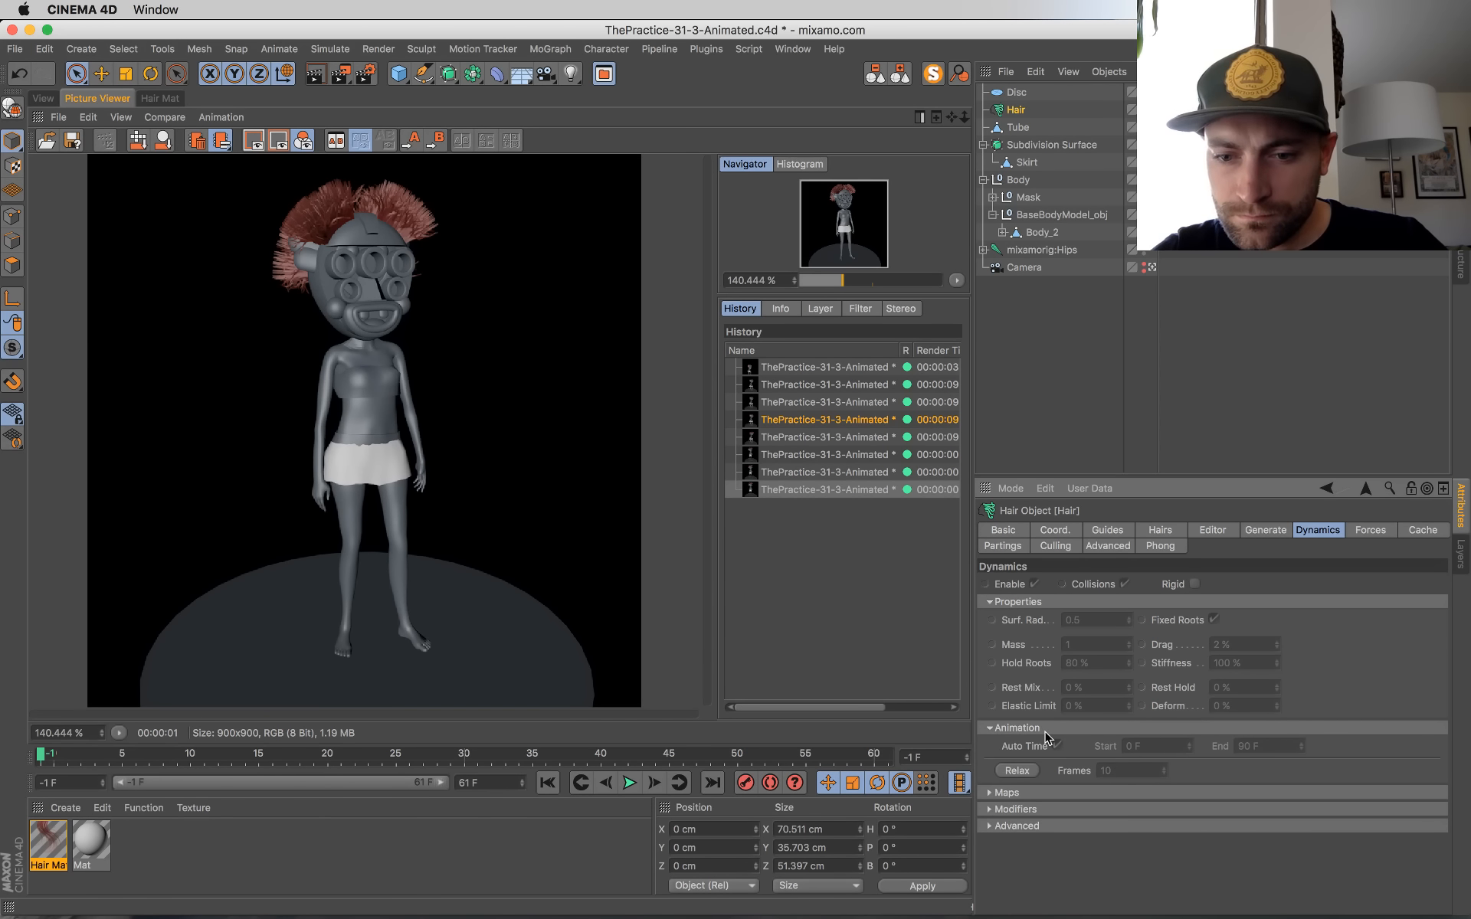
{"action": "right_click", "coordinate": [1013, 734]}
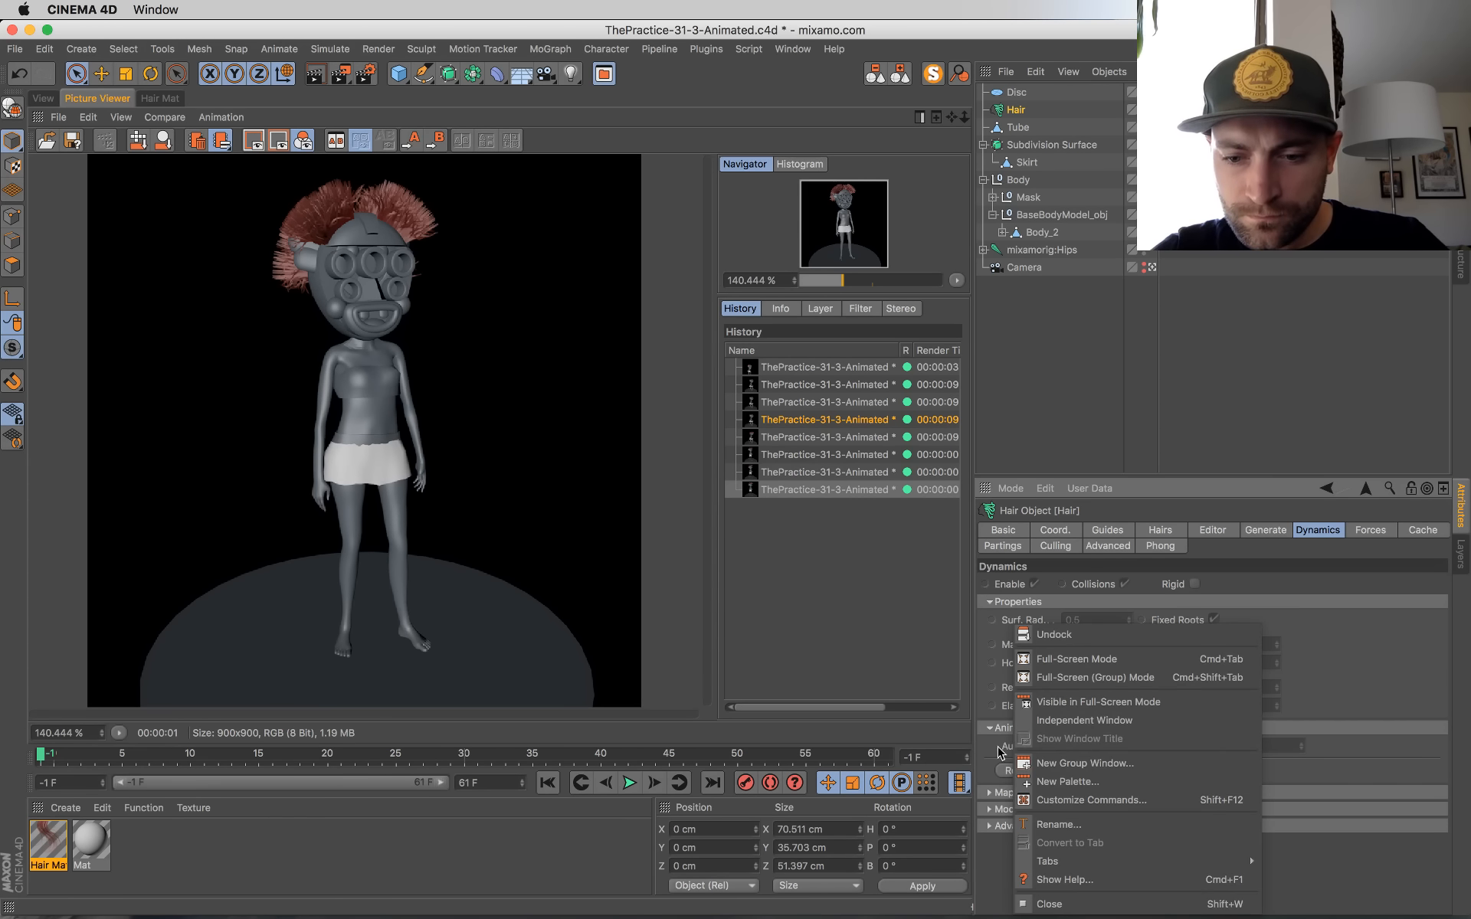
{"action": "left_click", "coordinate": [971, 883]}
{"action": "right_click", "coordinate": [1030, 744]}
{"action": "left_click", "coordinate": [1056, 791]}
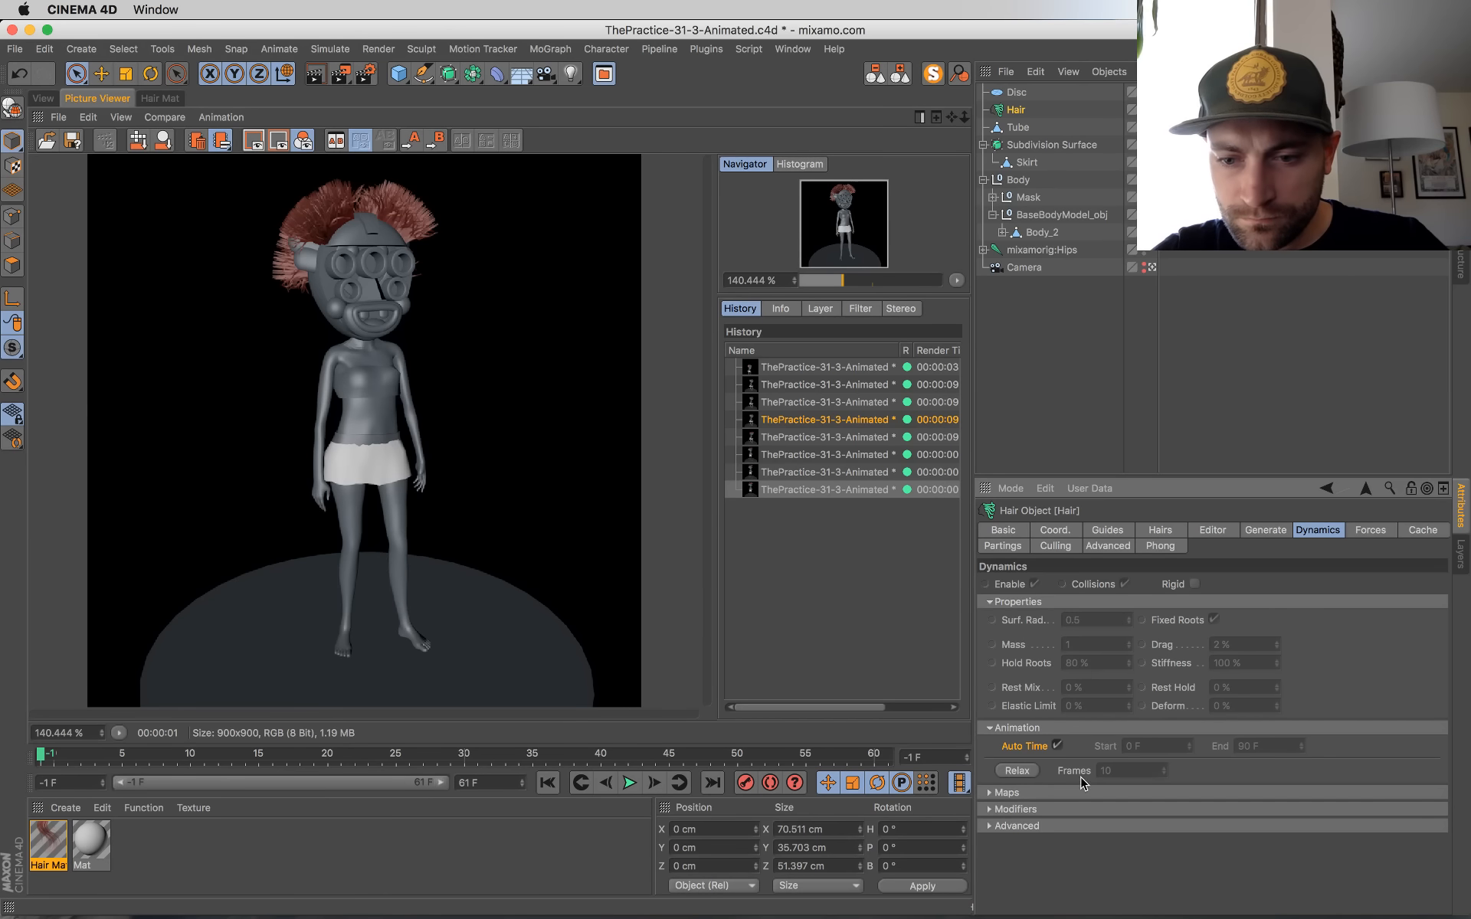
{"action": "right_click", "coordinate": [1118, 761]}
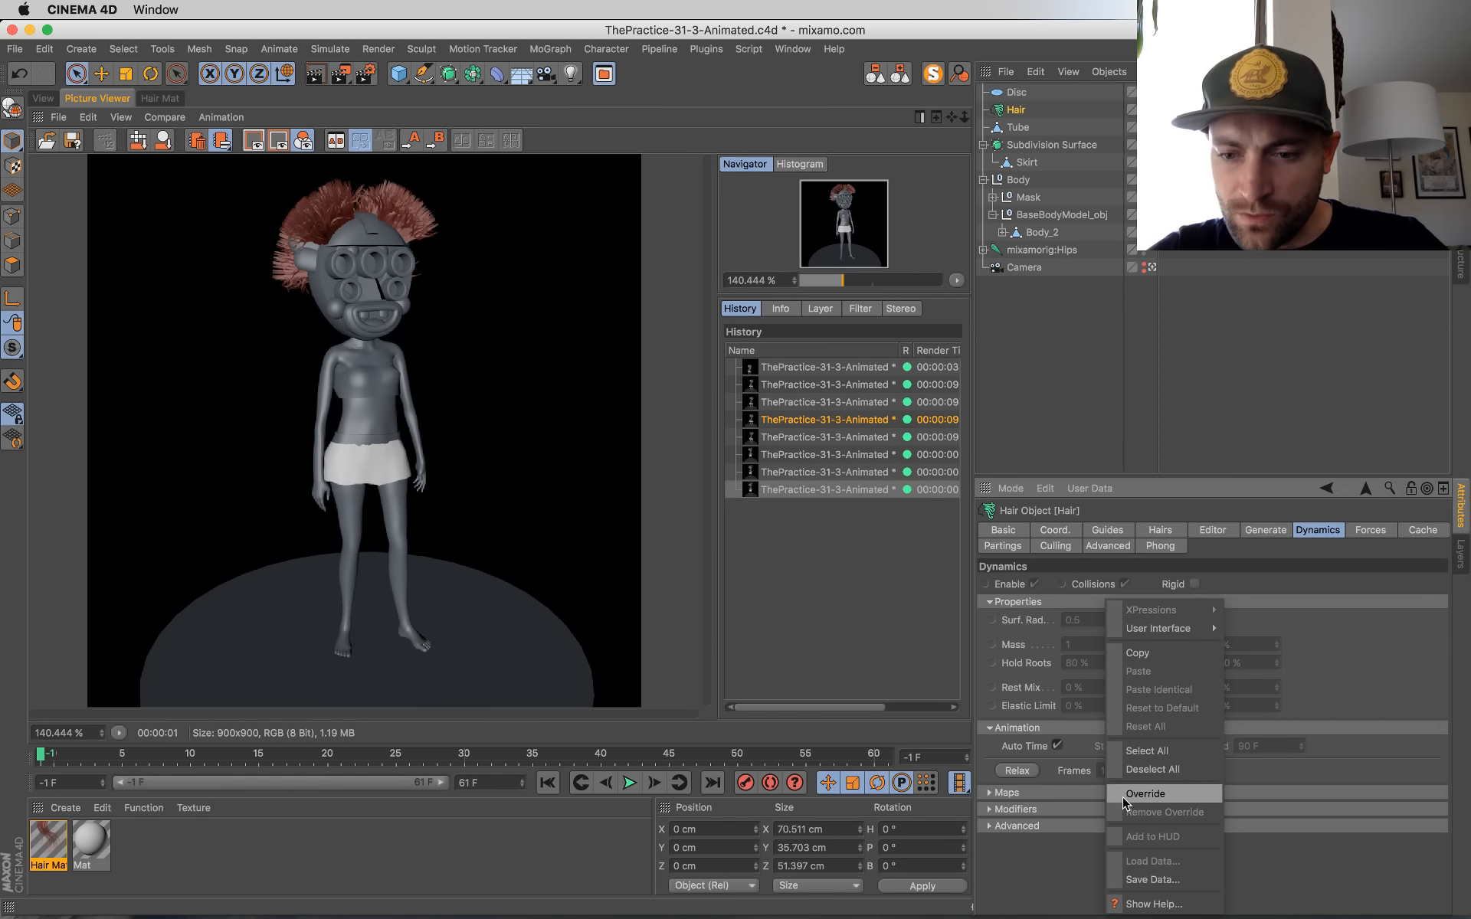
{"action": "left_click", "coordinate": [1124, 798]}
{"action": "right_click", "coordinate": [1115, 751]}
{"action": "left_click", "coordinate": [1108, 757]}
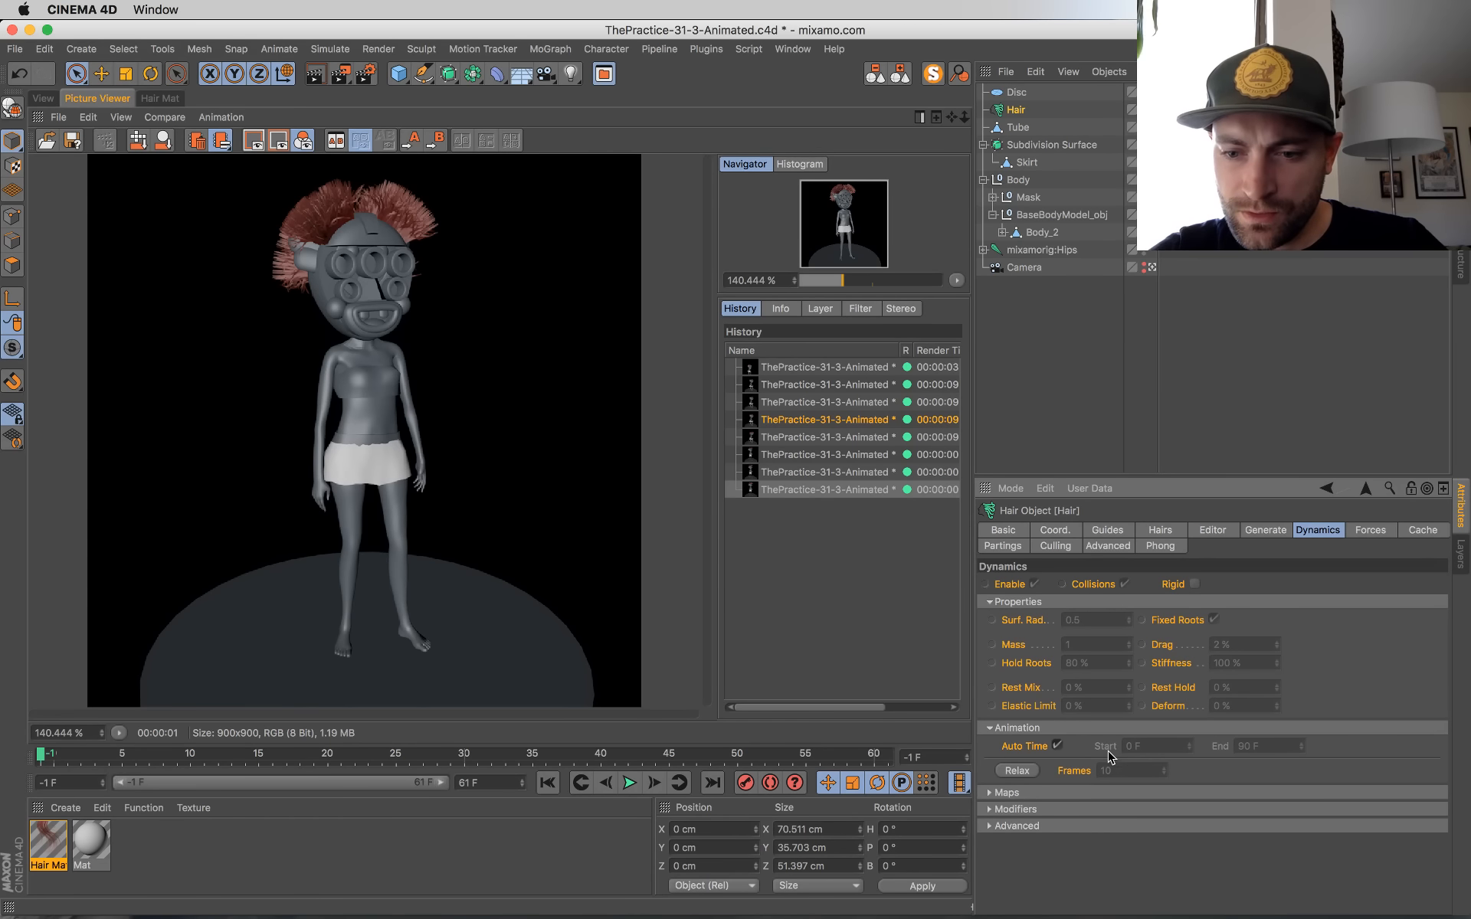
{"action": "right_click", "coordinate": [1107, 750]}
{"action": "left_click", "coordinate": [1056, 829]}
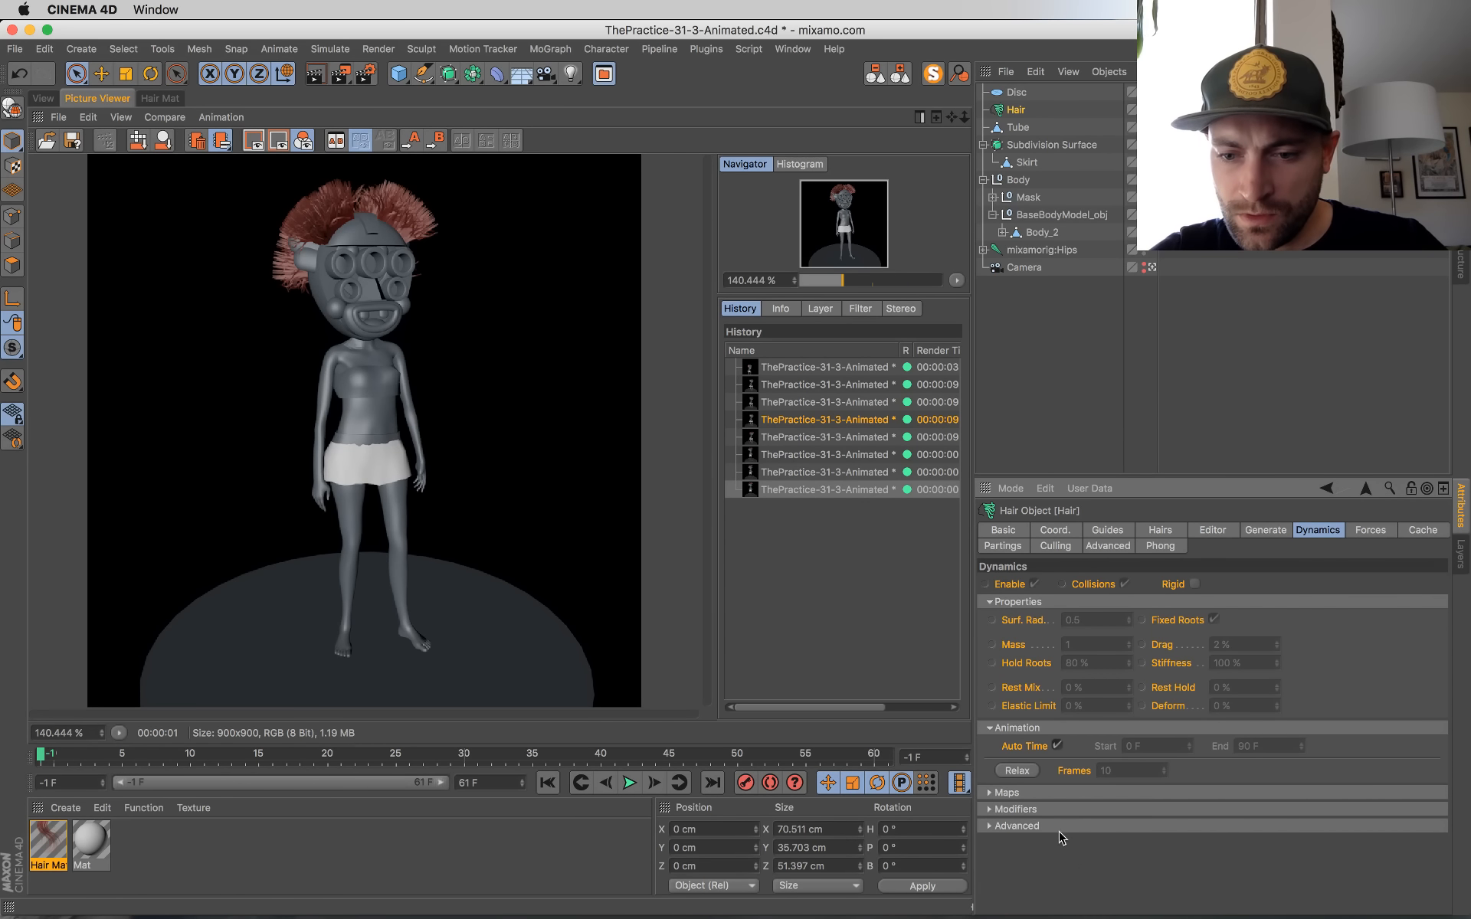
{"action": "right_click", "coordinate": [1113, 750]}
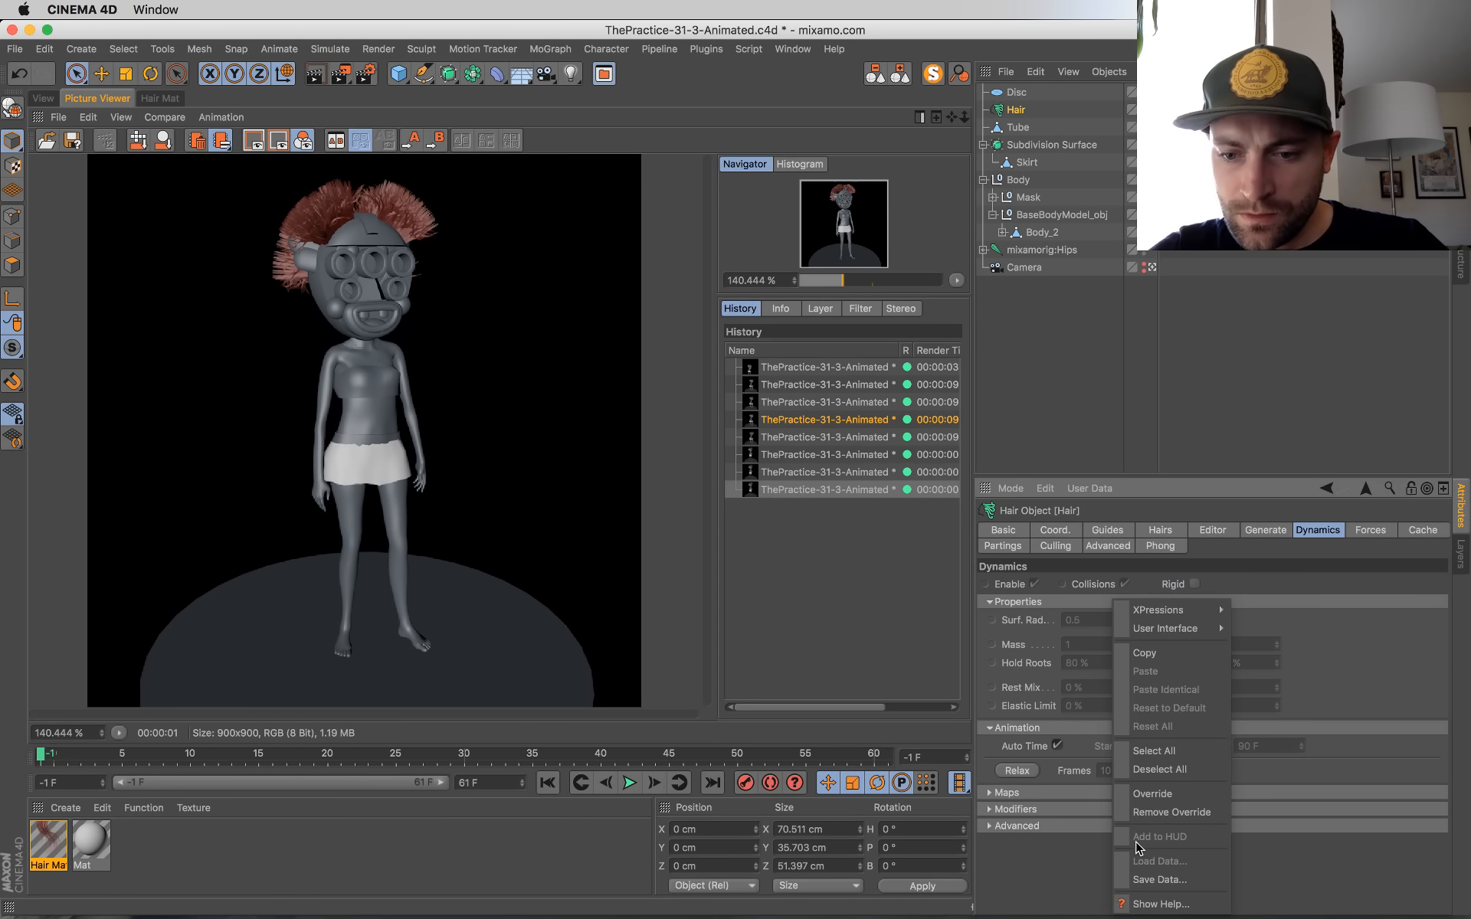
{"action": "left_click", "coordinate": [1142, 813]}
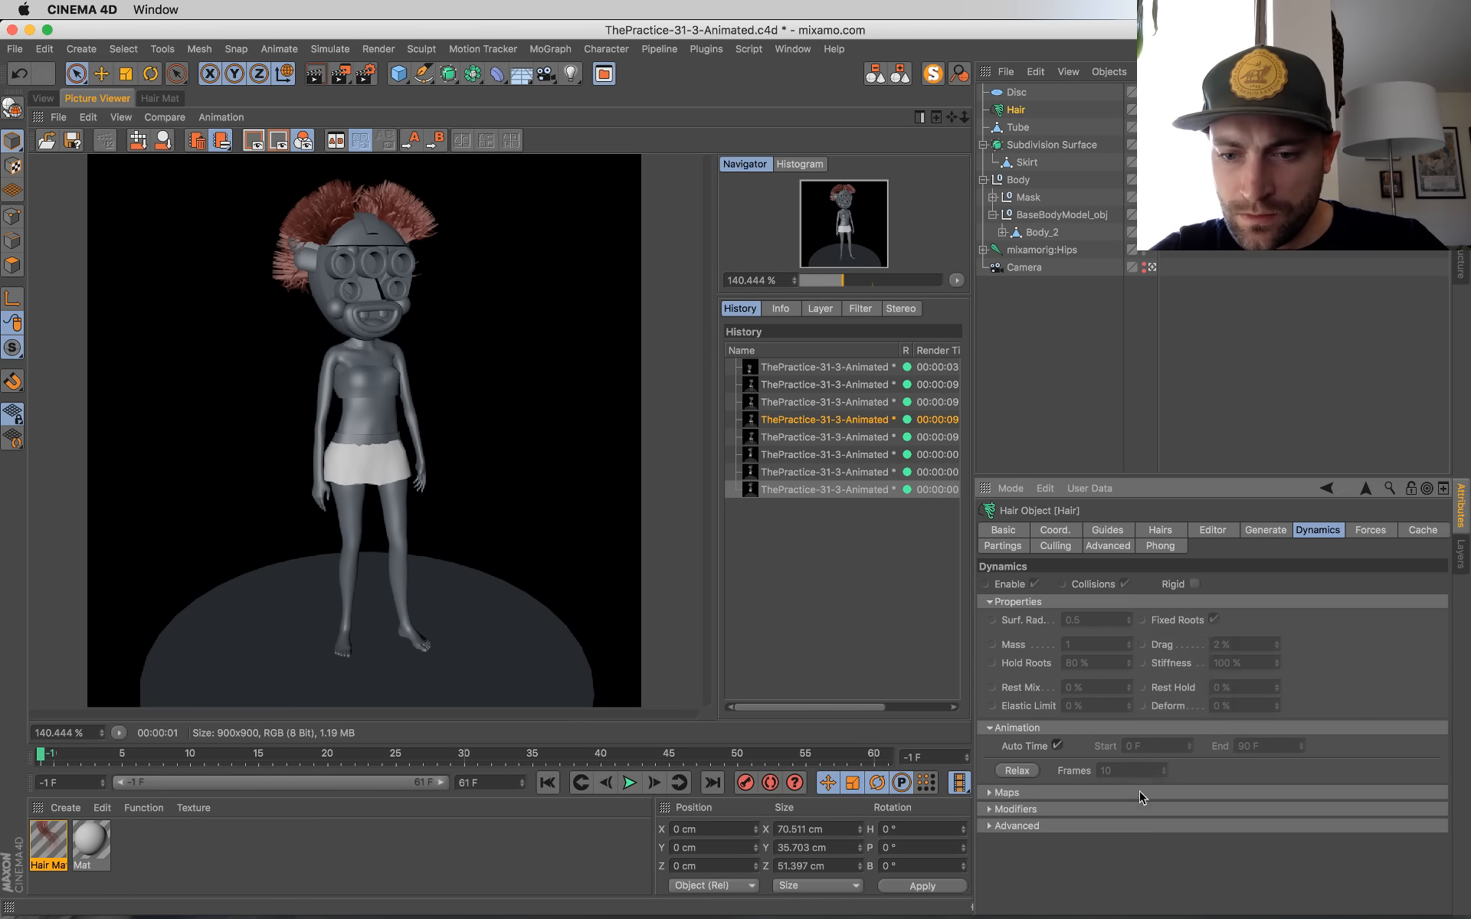
Step: Turn off Auto Time for the hair dynamics, set its start to -1 F, override the End parameter and save the project
{"action": "left_click", "coordinate": [1058, 745]}
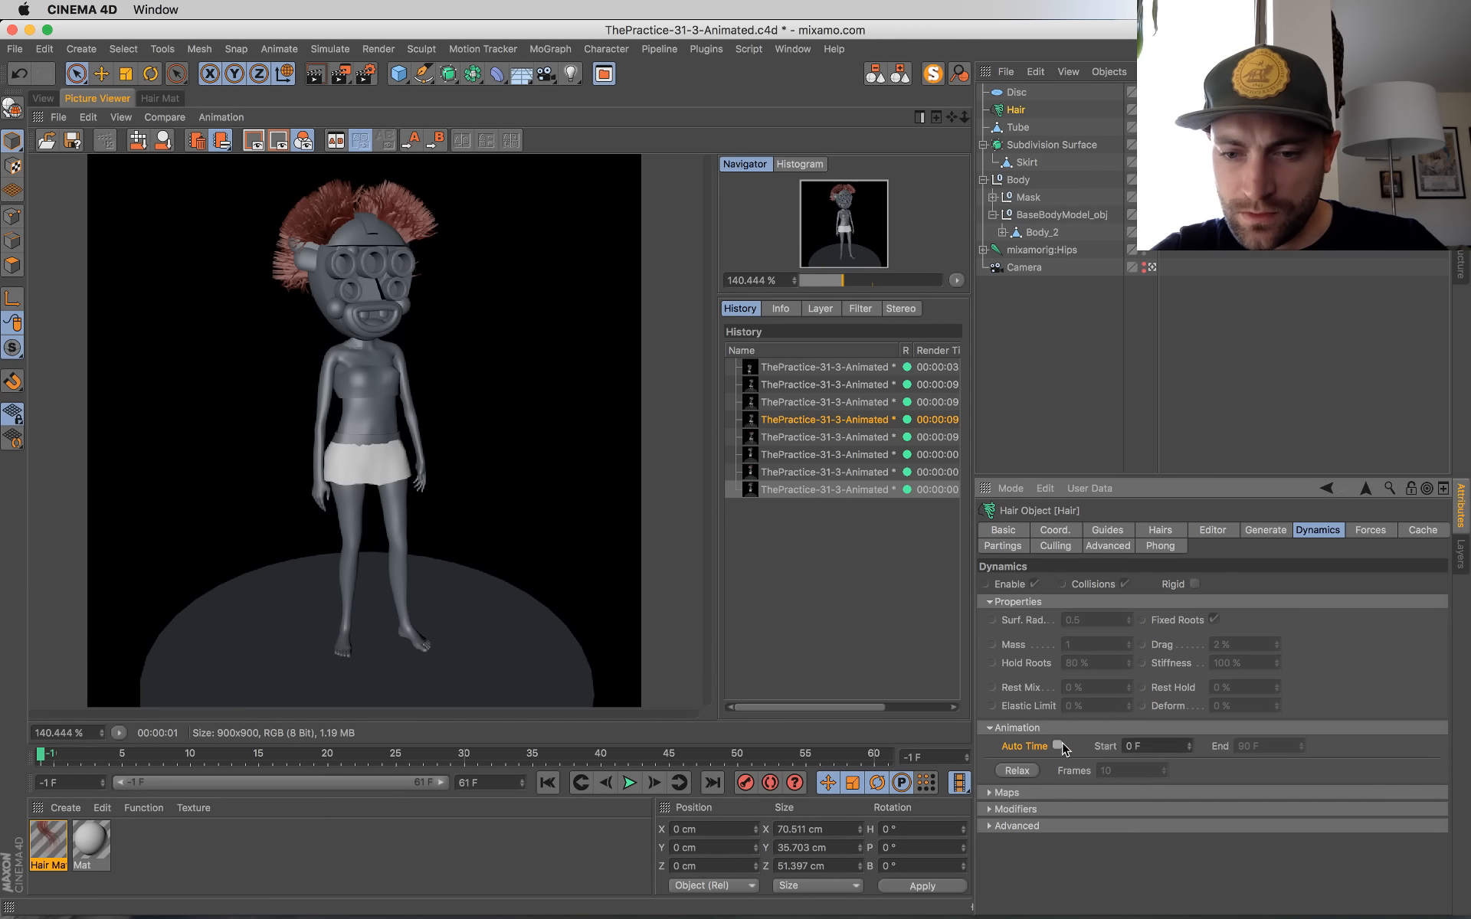
{"action": "left_click", "coordinate": [1191, 751]}
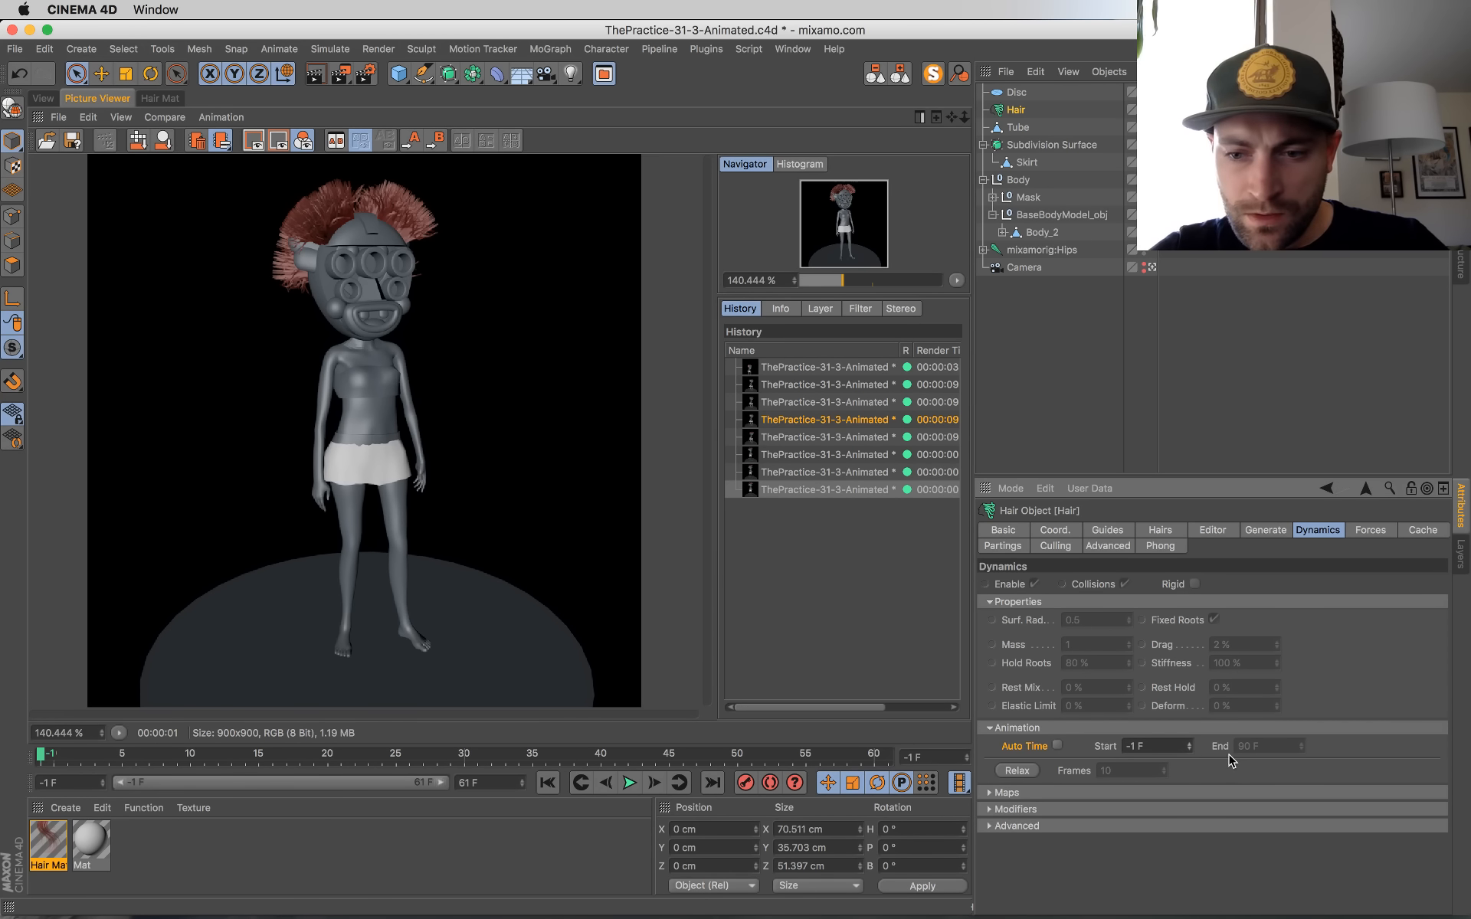
{"action": "right_click", "coordinate": [1219, 749]}
{"action": "left_click", "coordinate": [1233, 793]}
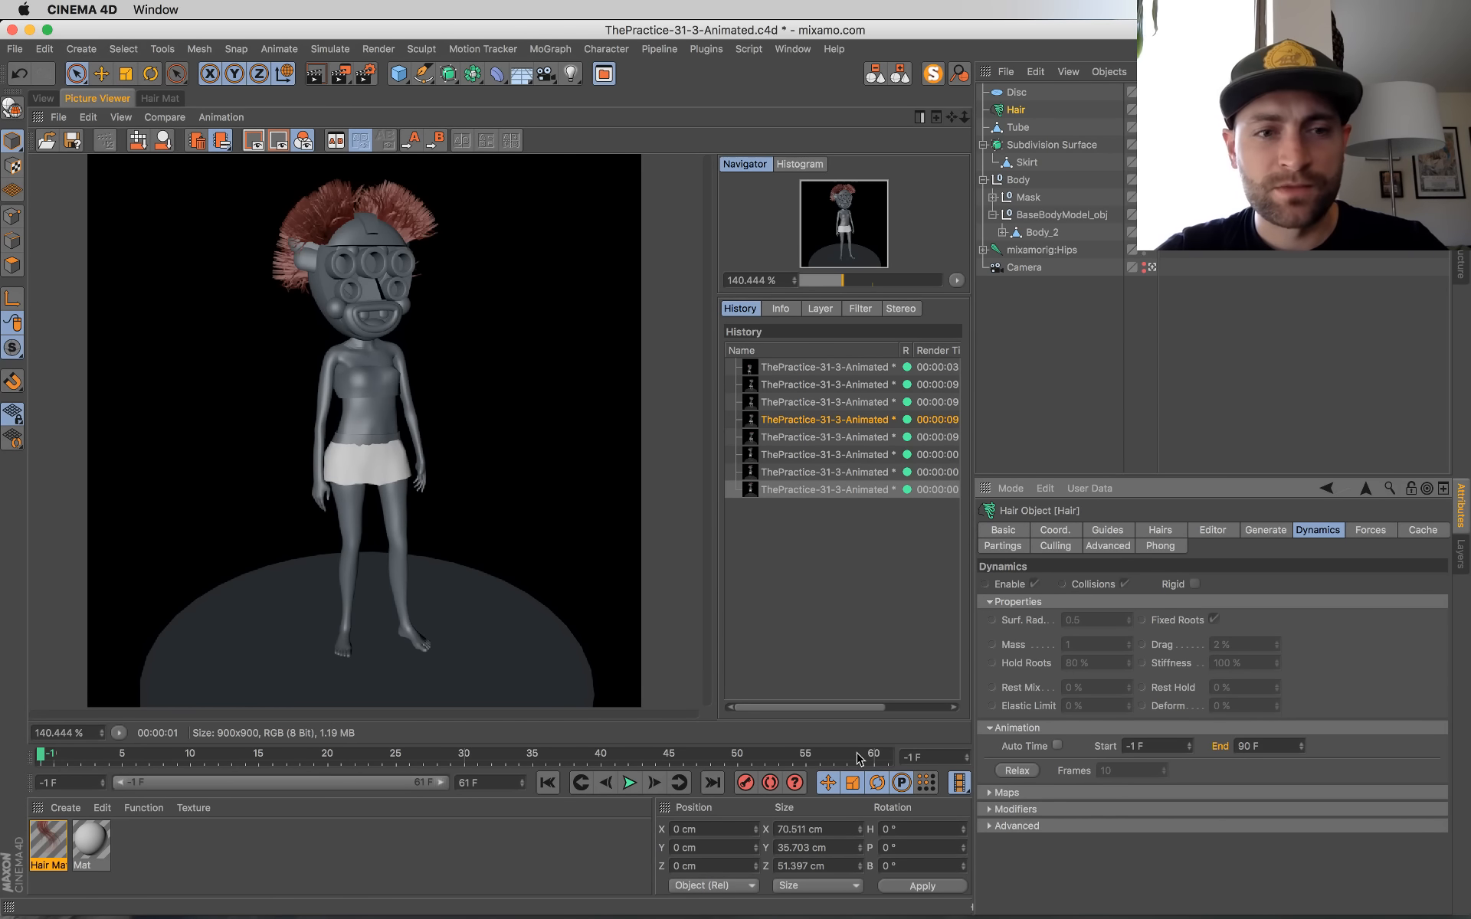
{"action": "key", "text": "super+s"}
Step: Set the timeline's start frame to 0 F, play the animation in the viewport and return to the first frame
{"action": "left_click", "coordinate": [43, 99]}
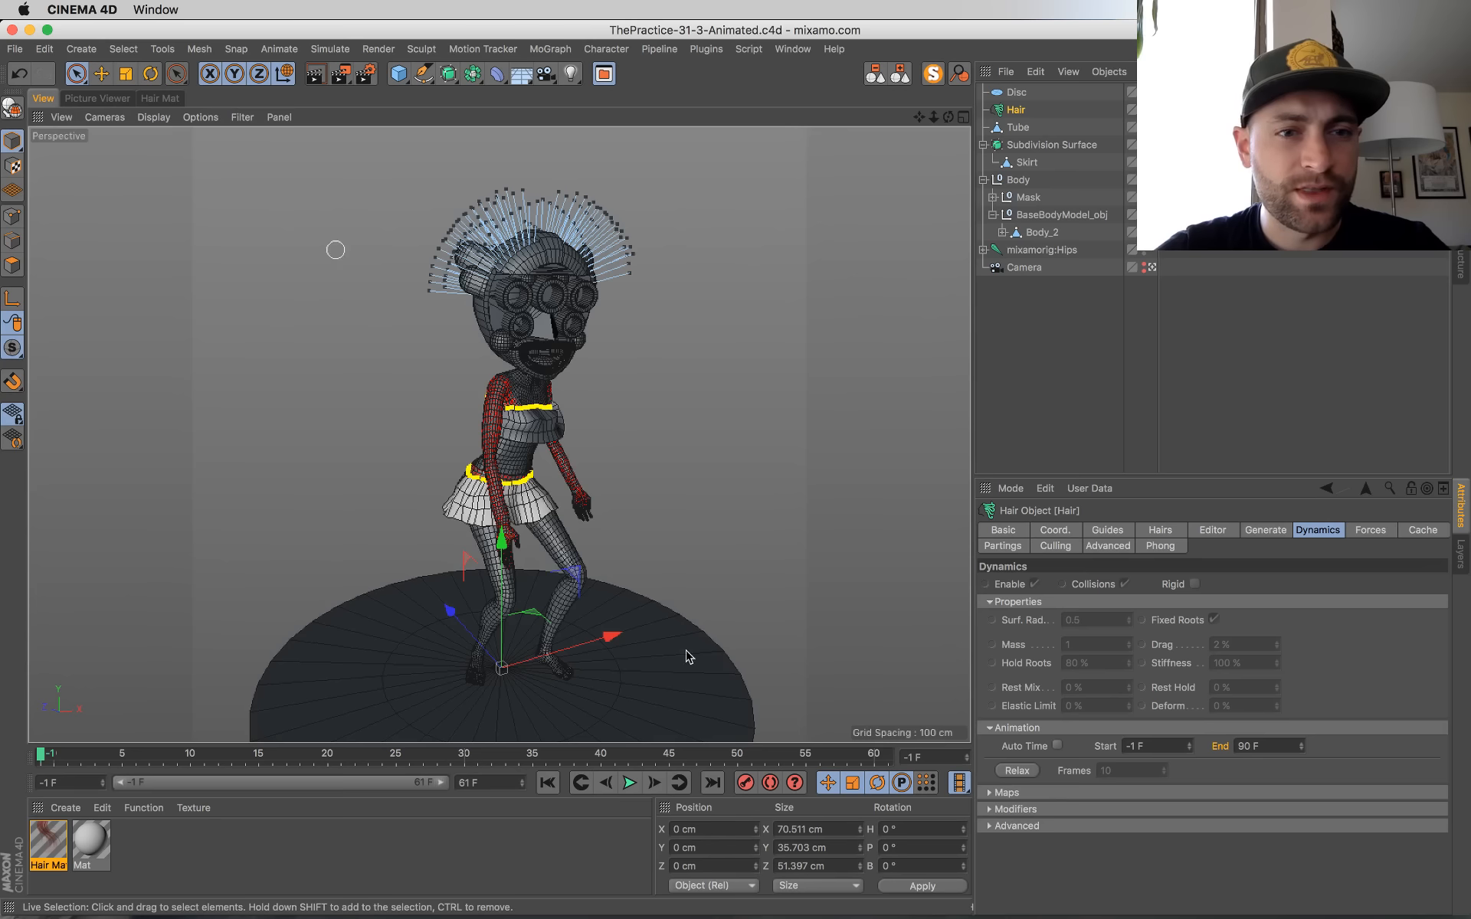
{"action": "left_click", "coordinate": [102, 780]}
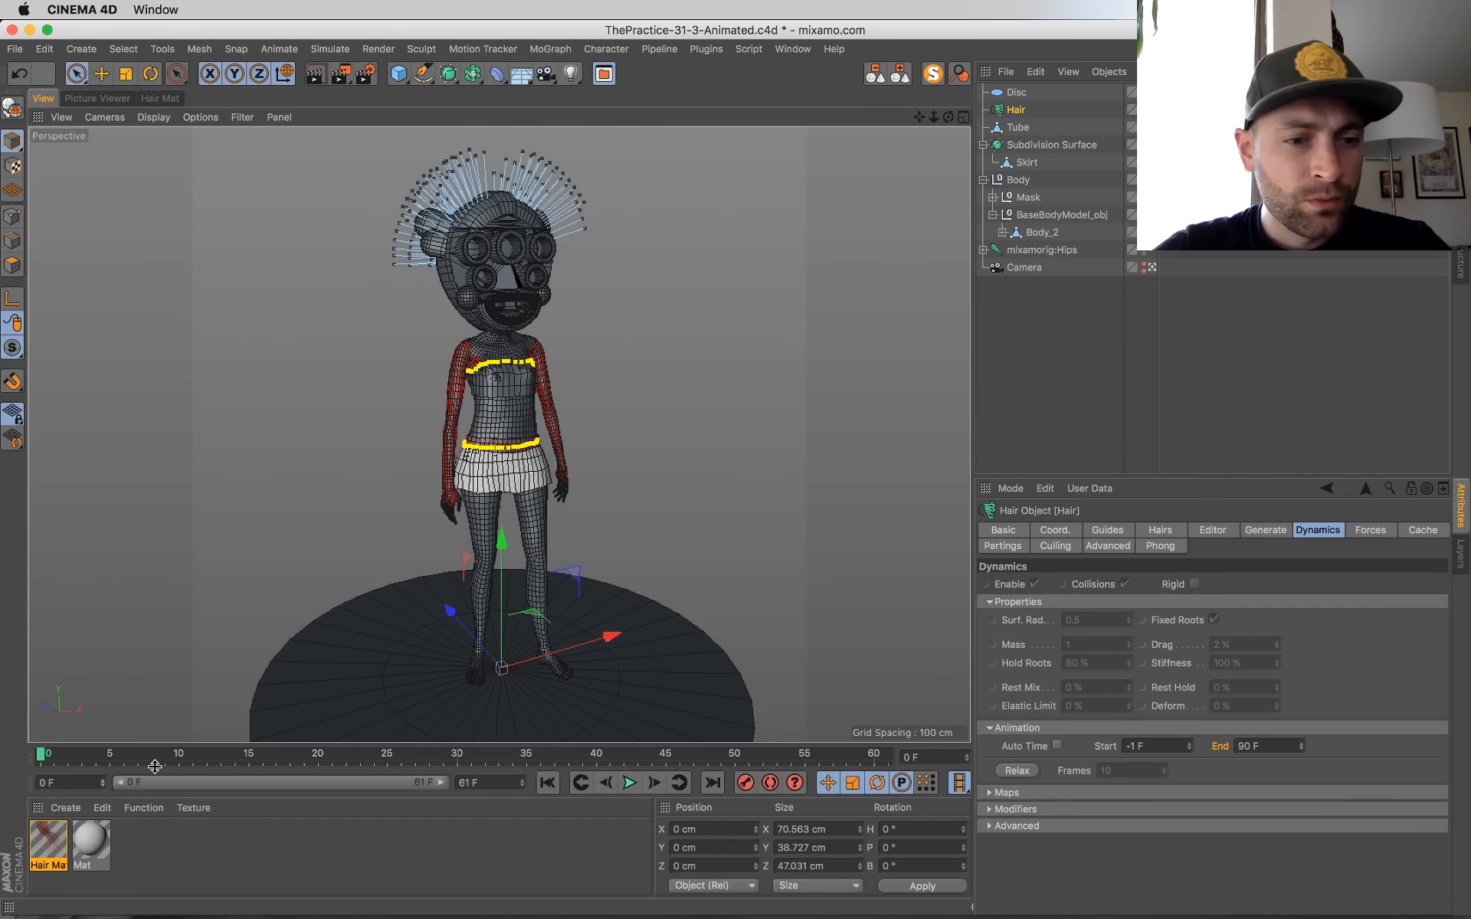
{"action": "left_click", "coordinate": [630, 783]}
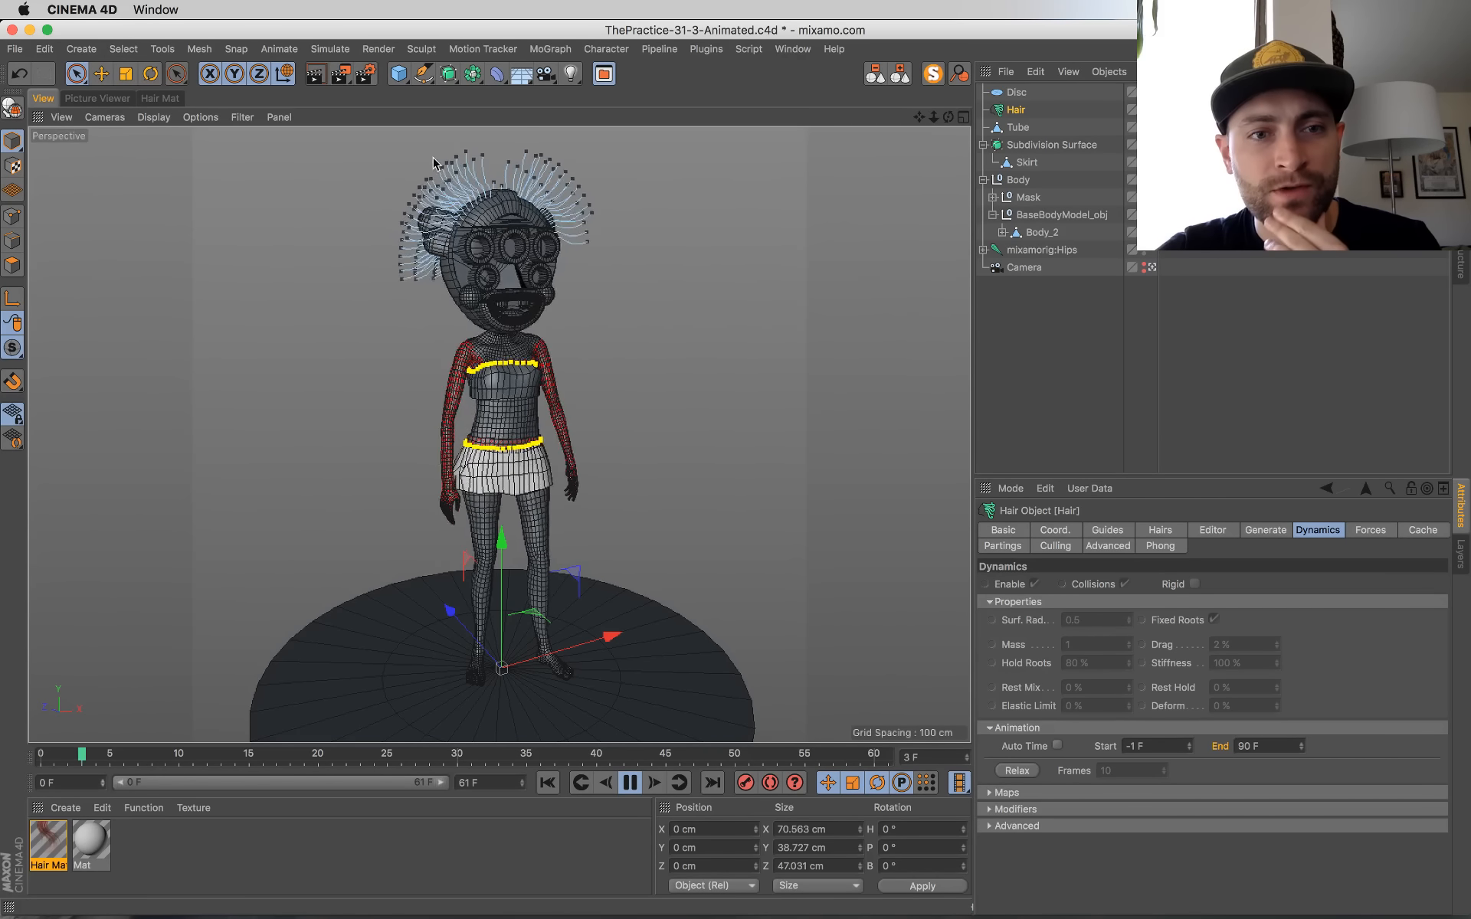
{"action": "left_click", "coordinate": [633, 782]}
{"action": "left_click", "coordinate": [547, 782]}
{"action": "left_click", "coordinate": [13, 325]}
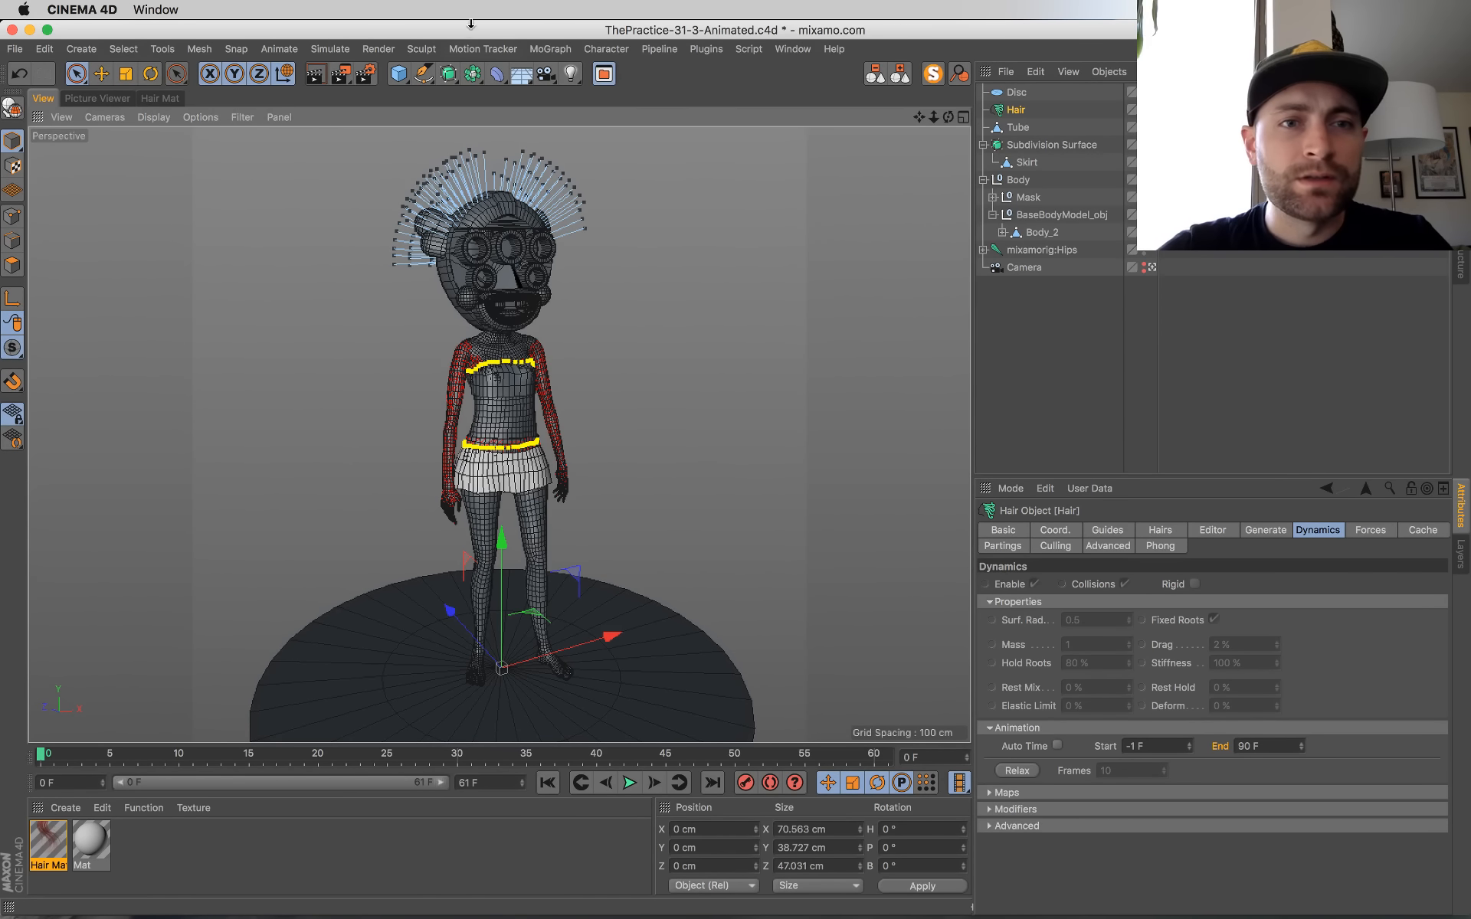
Step: Brush the hair guides down around the mask using the hair Brush tool with a radius of 76
{"action": "left_click", "coordinate": [279, 49]}
{"action": "mouse_move", "coordinate": [228, 52]}
{"action": "mouse_move", "coordinate": [330, 49]}
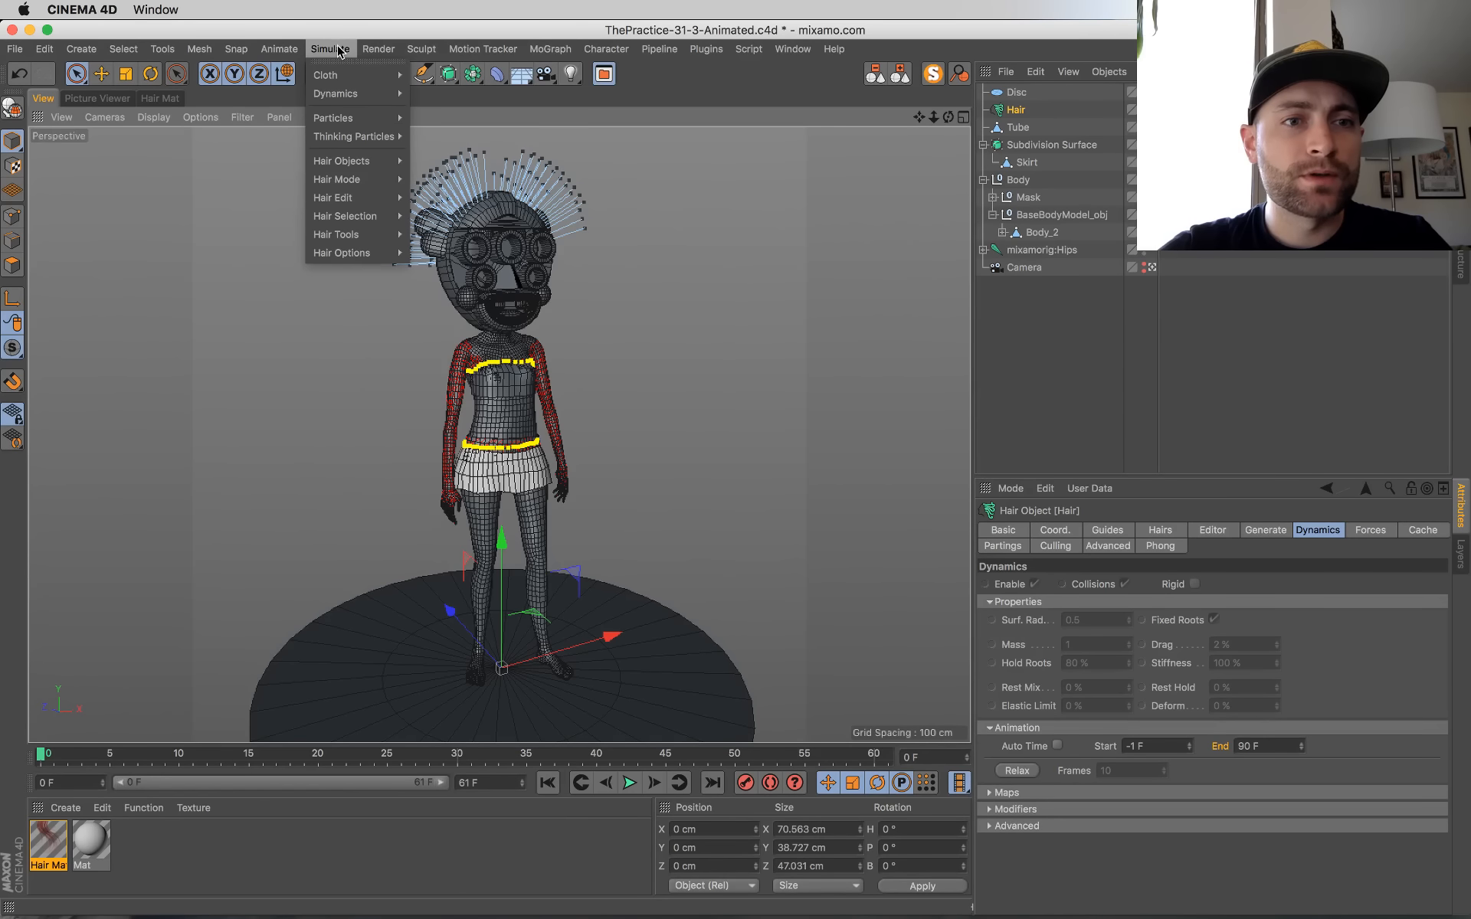
{"action": "mouse_move", "coordinate": [374, 183]}
{"action": "mouse_move", "coordinate": [375, 235]}
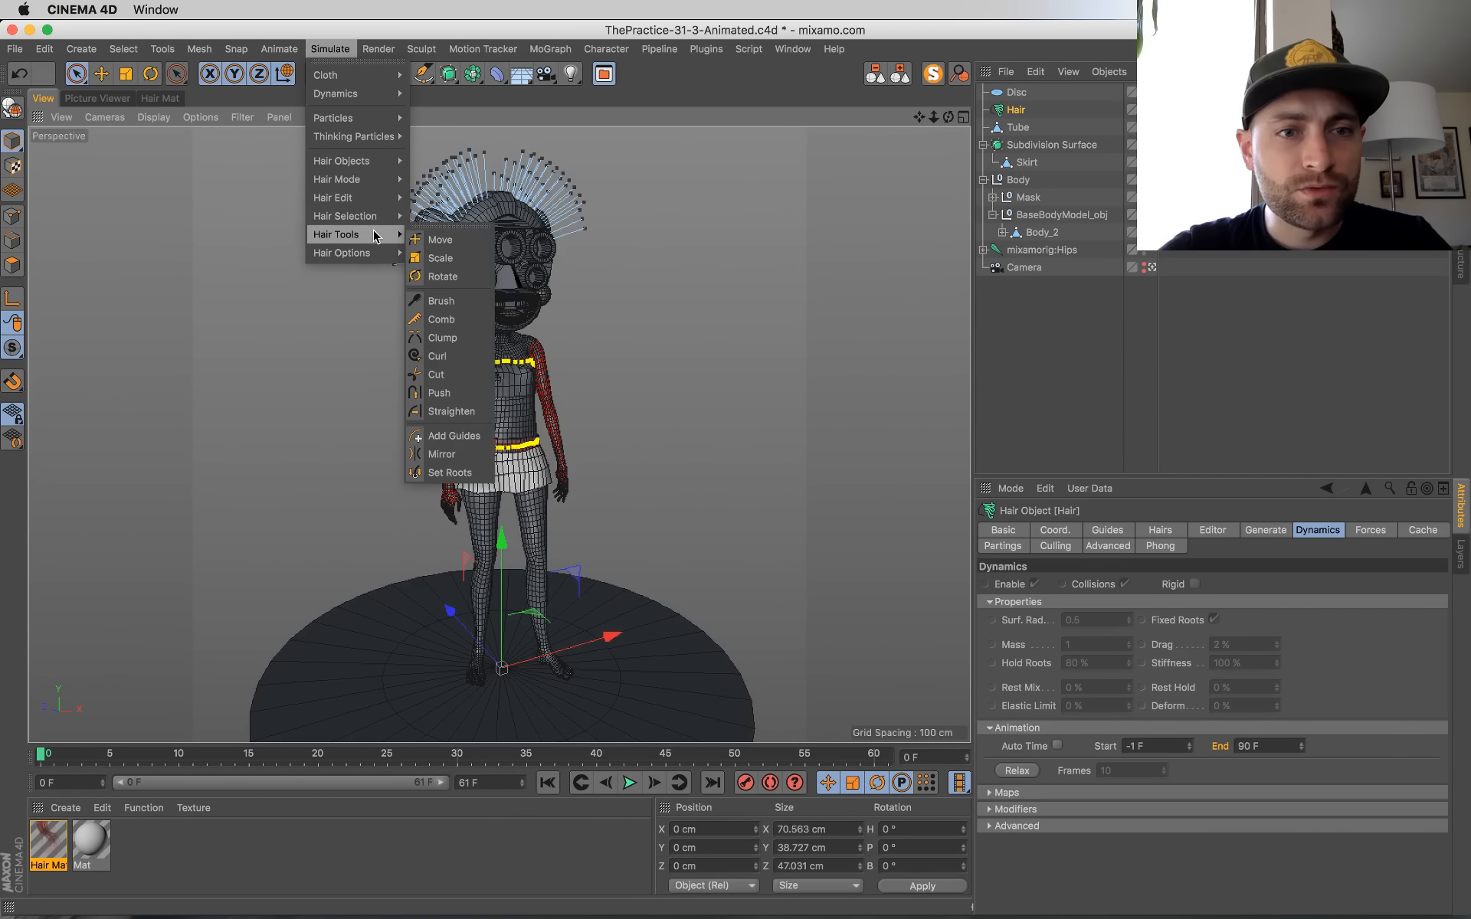
{"action": "left_click", "coordinate": [442, 300]}
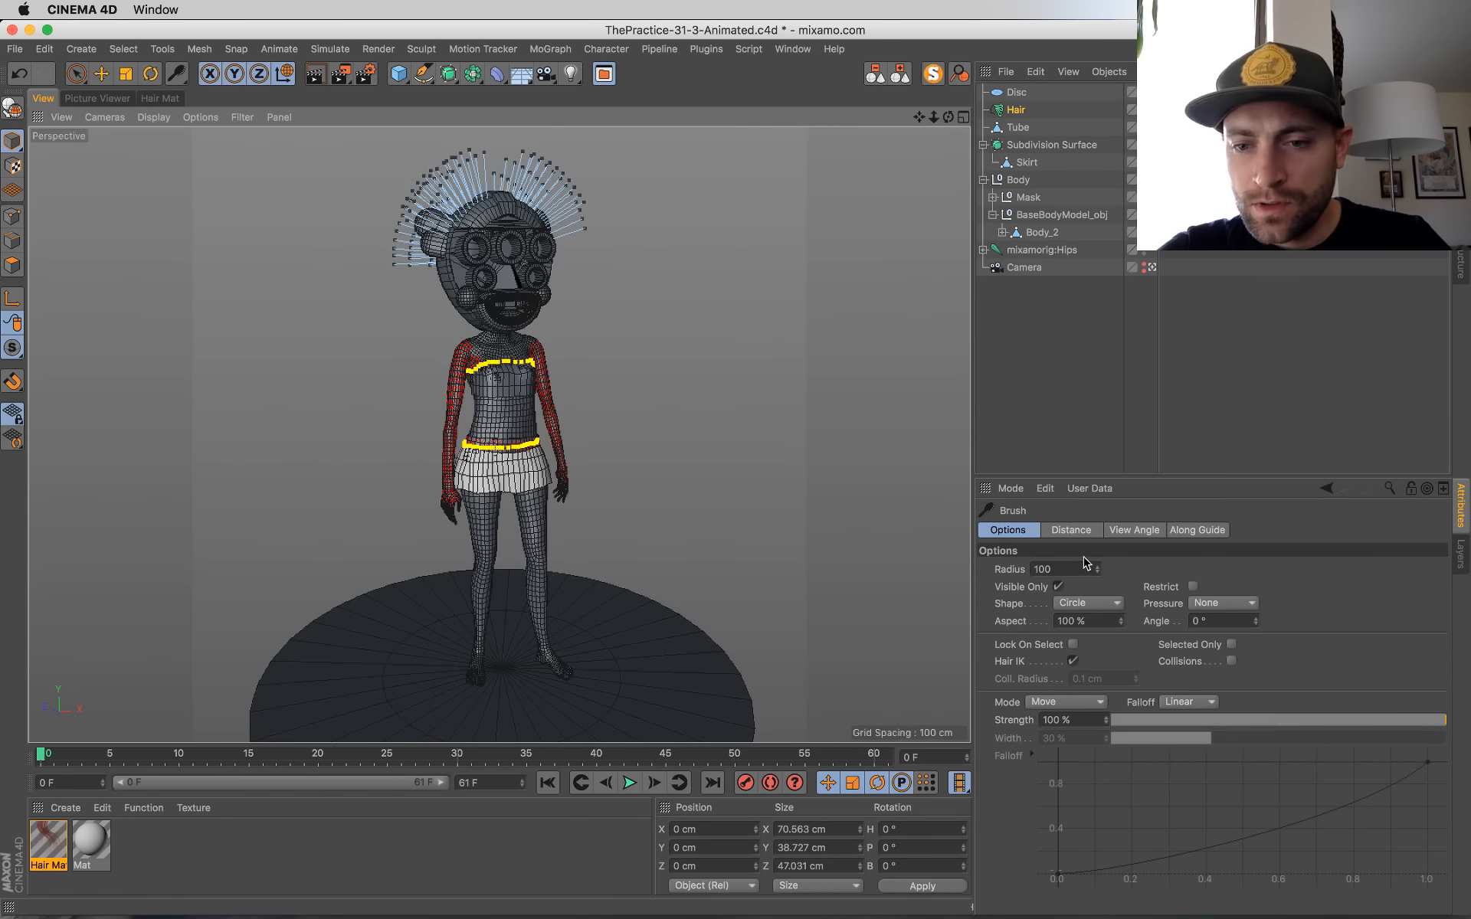
{"action": "left_click_drag", "start_coordinate": [1096, 569], "coordinate": [1096, 582]}
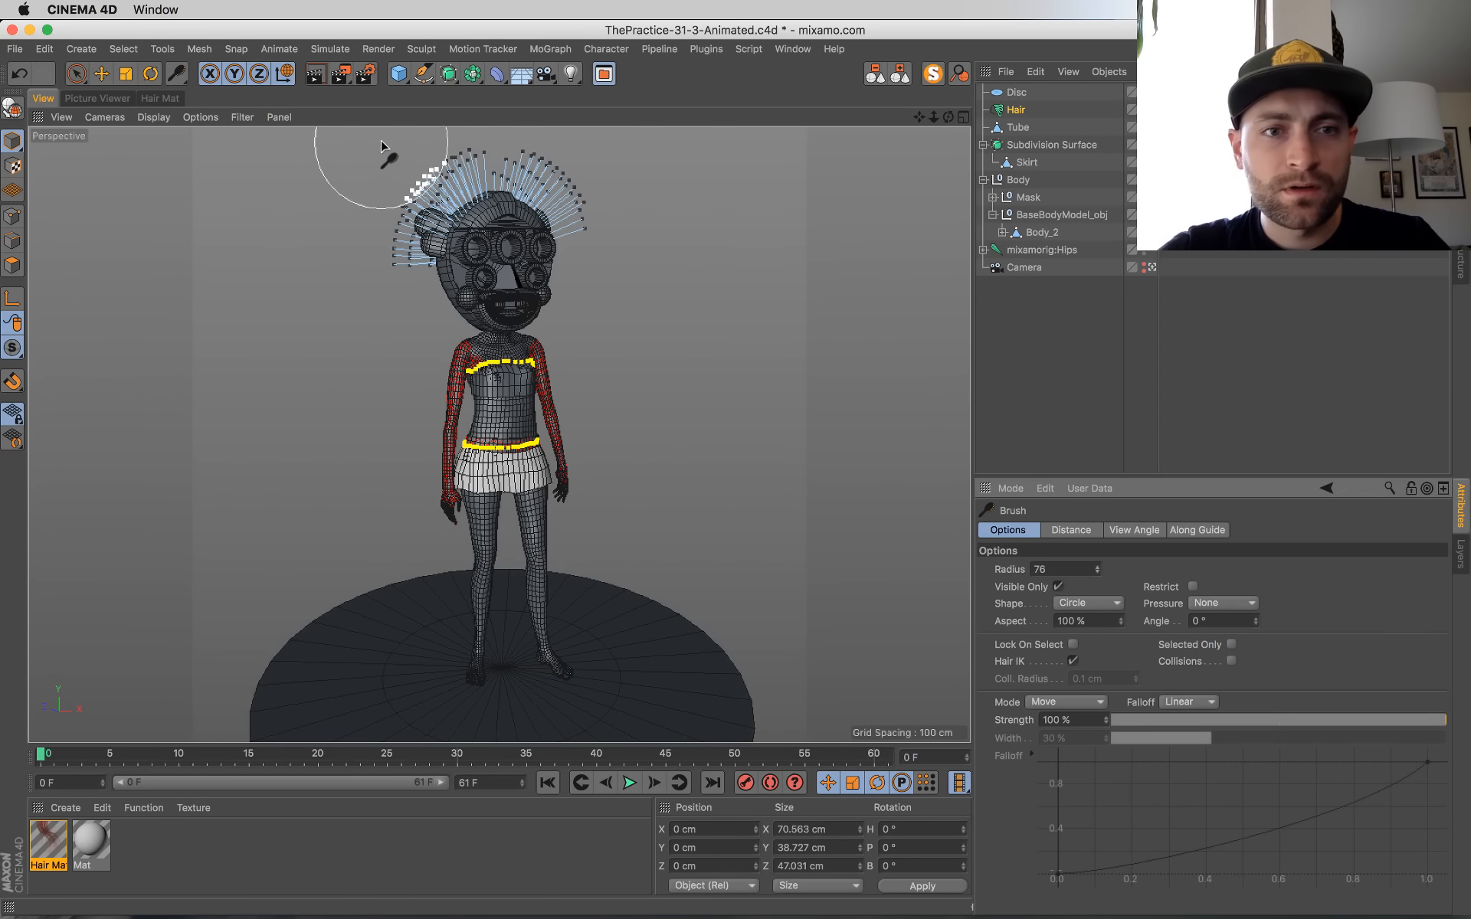
{"action": "mouse_move", "coordinate": [423, 136]}
{"action": "left_mouse_down"}
{"action": "mouse_move", "coordinate": [370, 205]}
{"action": "mouse_move", "coordinate": [357, 308]}
{"action": "left_mouse_up"}
{"action": "left_click_drag", "start_coordinate": [478, 149], "coordinate": [479, 170]}
{"action": "mouse_move", "coordinate": [594, 238]}
{"action": "left_mouse_down"}
{"action": "mouse_move", "coordinate": [583, 203]}
{"action": "mouse_move", "coordinate": [540, 172]}
{"action": "mouse_move", "coordinate": [429, 153]}
{"action": "mouse_move", "coordinate": [374, 240]}
{"action": "mouse_move", "coordinate": [406, 270]}
{"action": "left_mouse_up"}
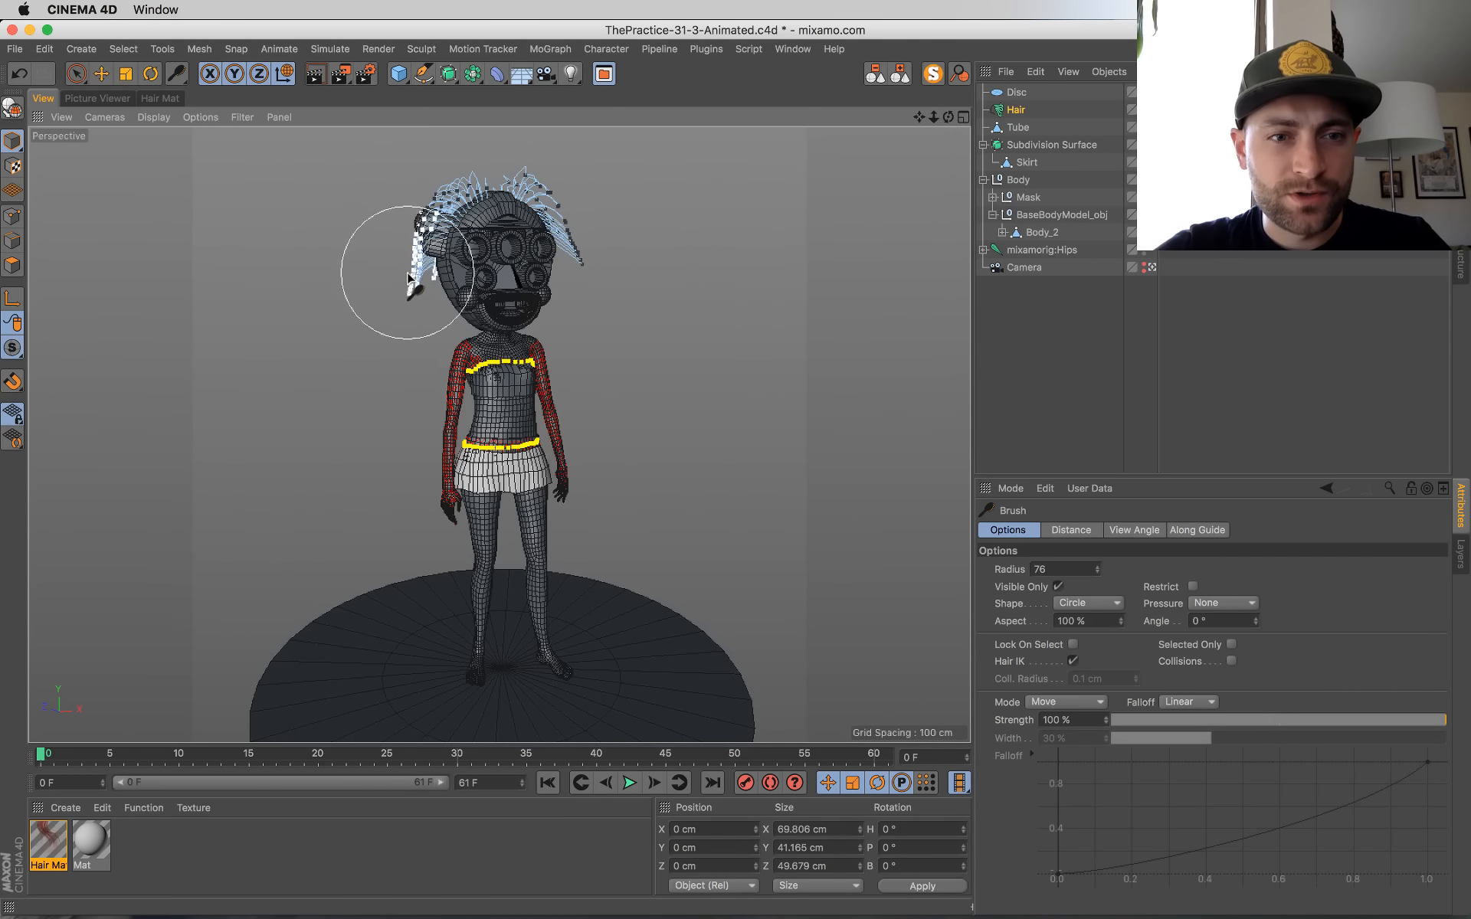
Step: Play the animation from the start to check the brushed hair, switch to Live Selection and stop playback at frame 46
{"action": "left_click", "coordinate": [630, 782]}
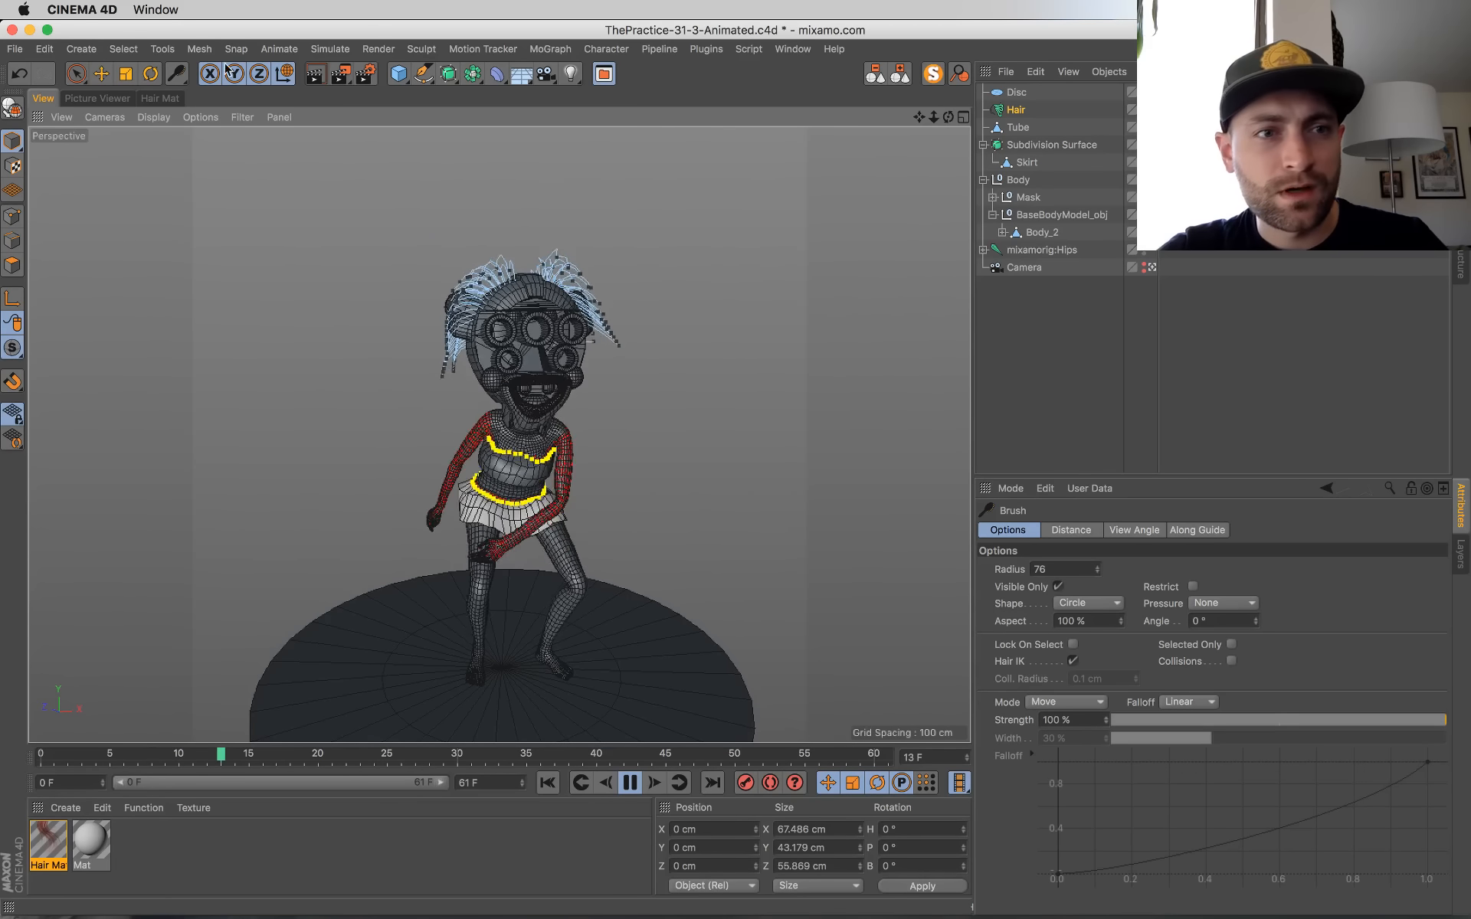
{"action": "left_click", "coordinate": [630, 782]}
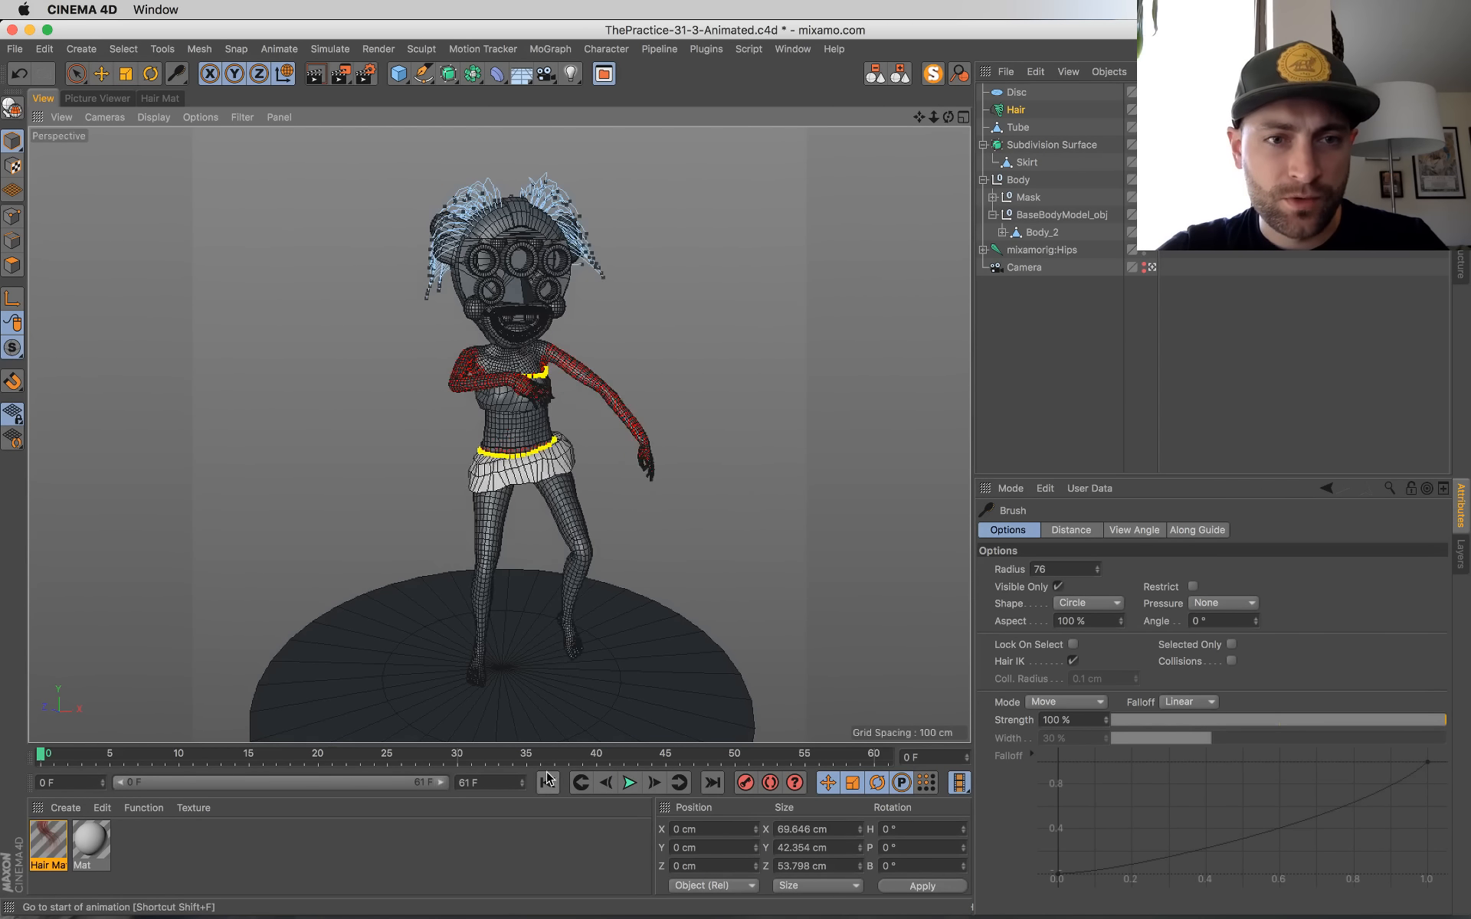
{"action": "left_click", "coordinate": [547, 782]}
{"action": "left_click_drag", "start_coordinate": [177, 74], "coordinate": [214, 129]}
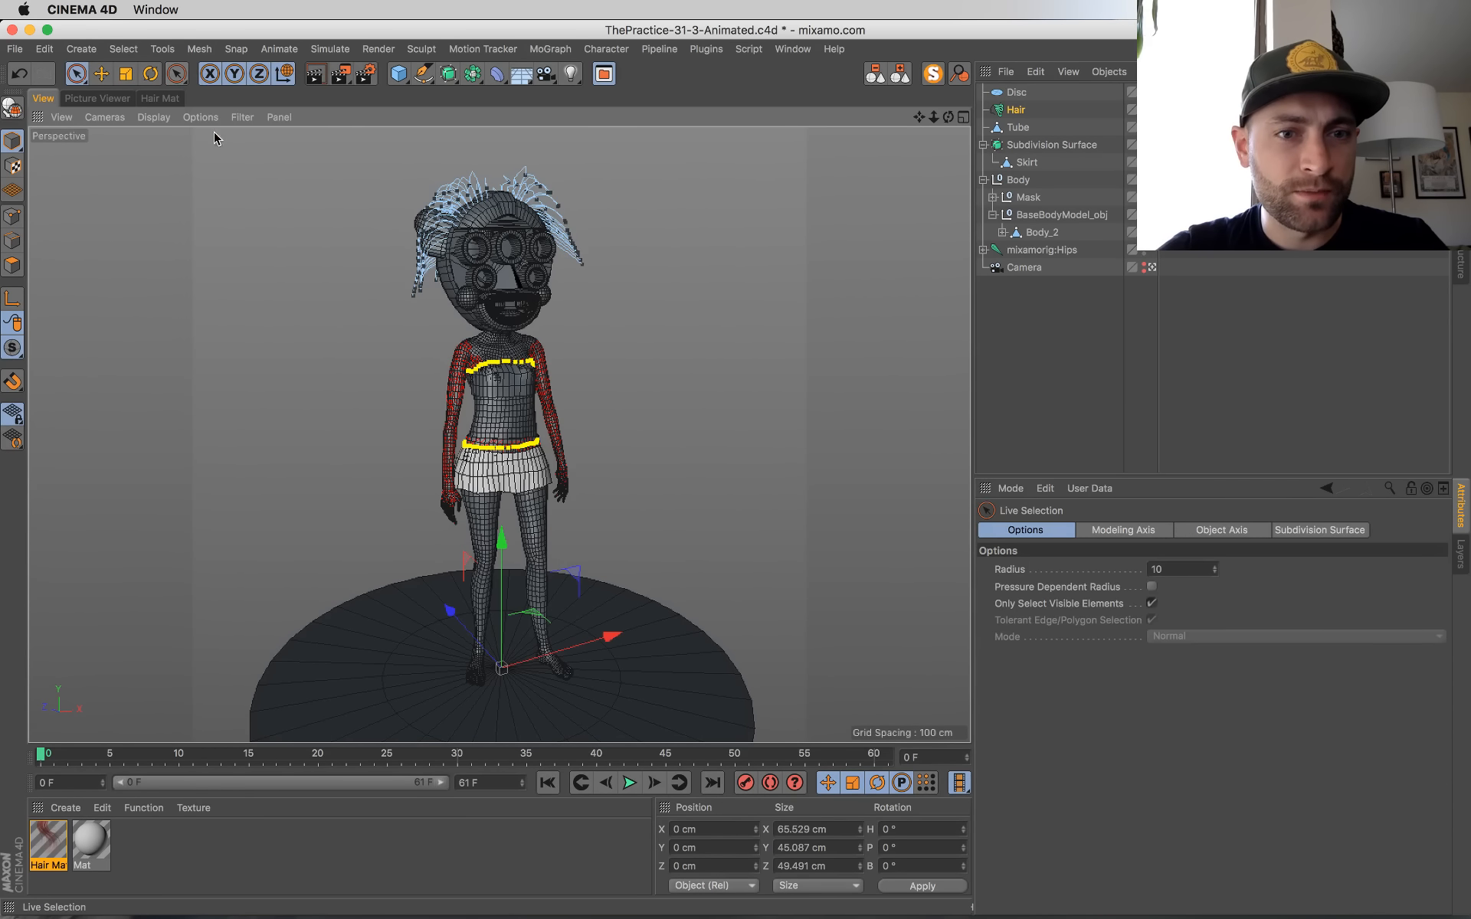
{"action": "left_click", "coordinate": [629, 783]}
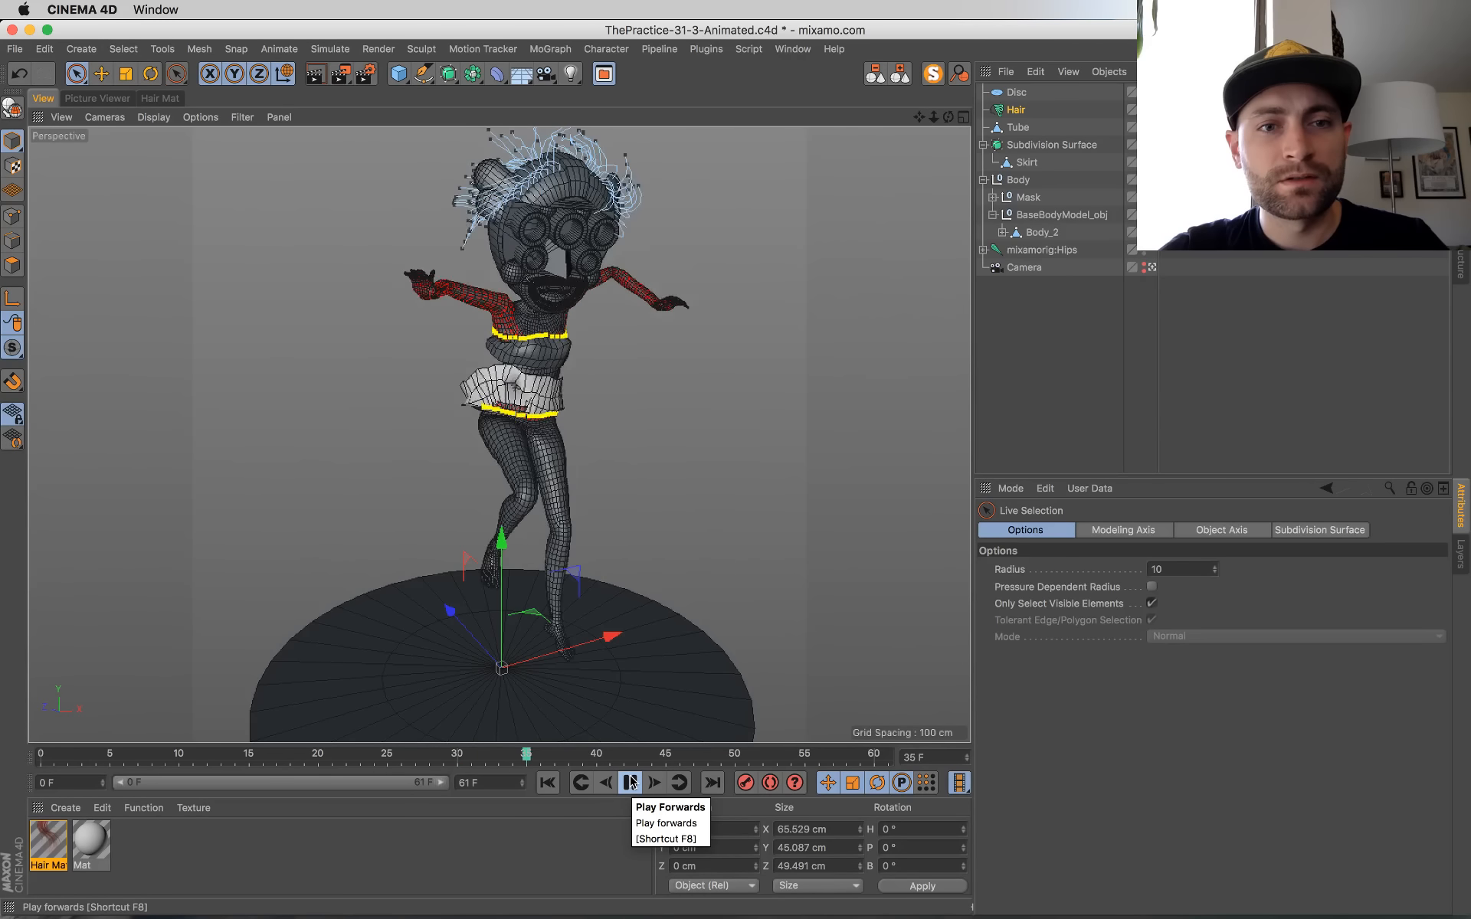
{"action": "left_click", "coordinate": [630, 781]}
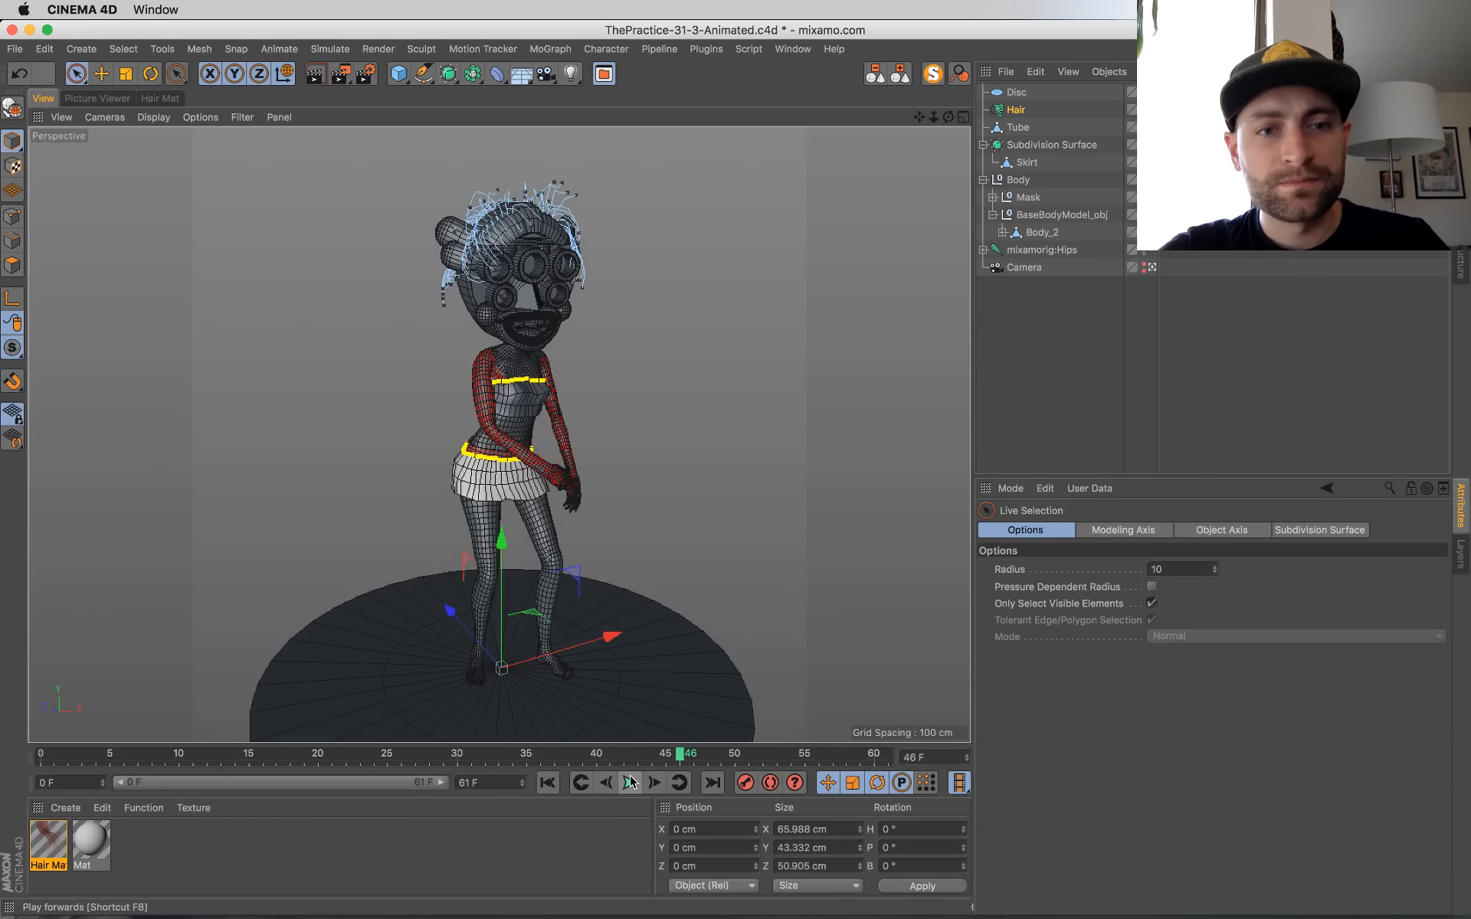
Step: Render frame 46 to the Picture Viewer and add the Ambient Occlusion effect to the render settings
{"action": "key", "text": "shift+r"}
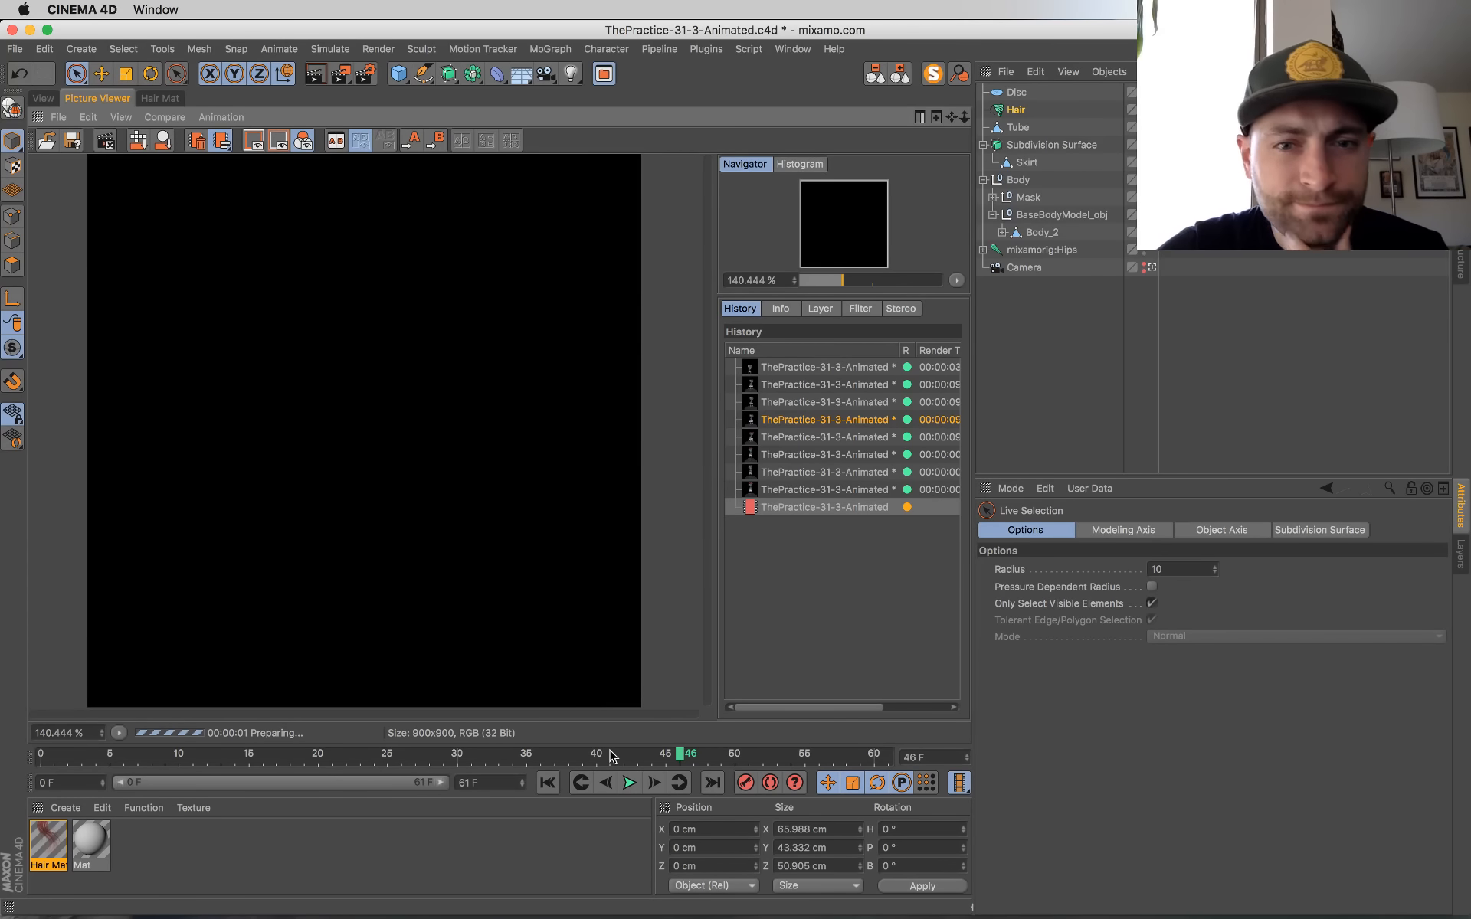
{"action": "key", "text": "super+b"}
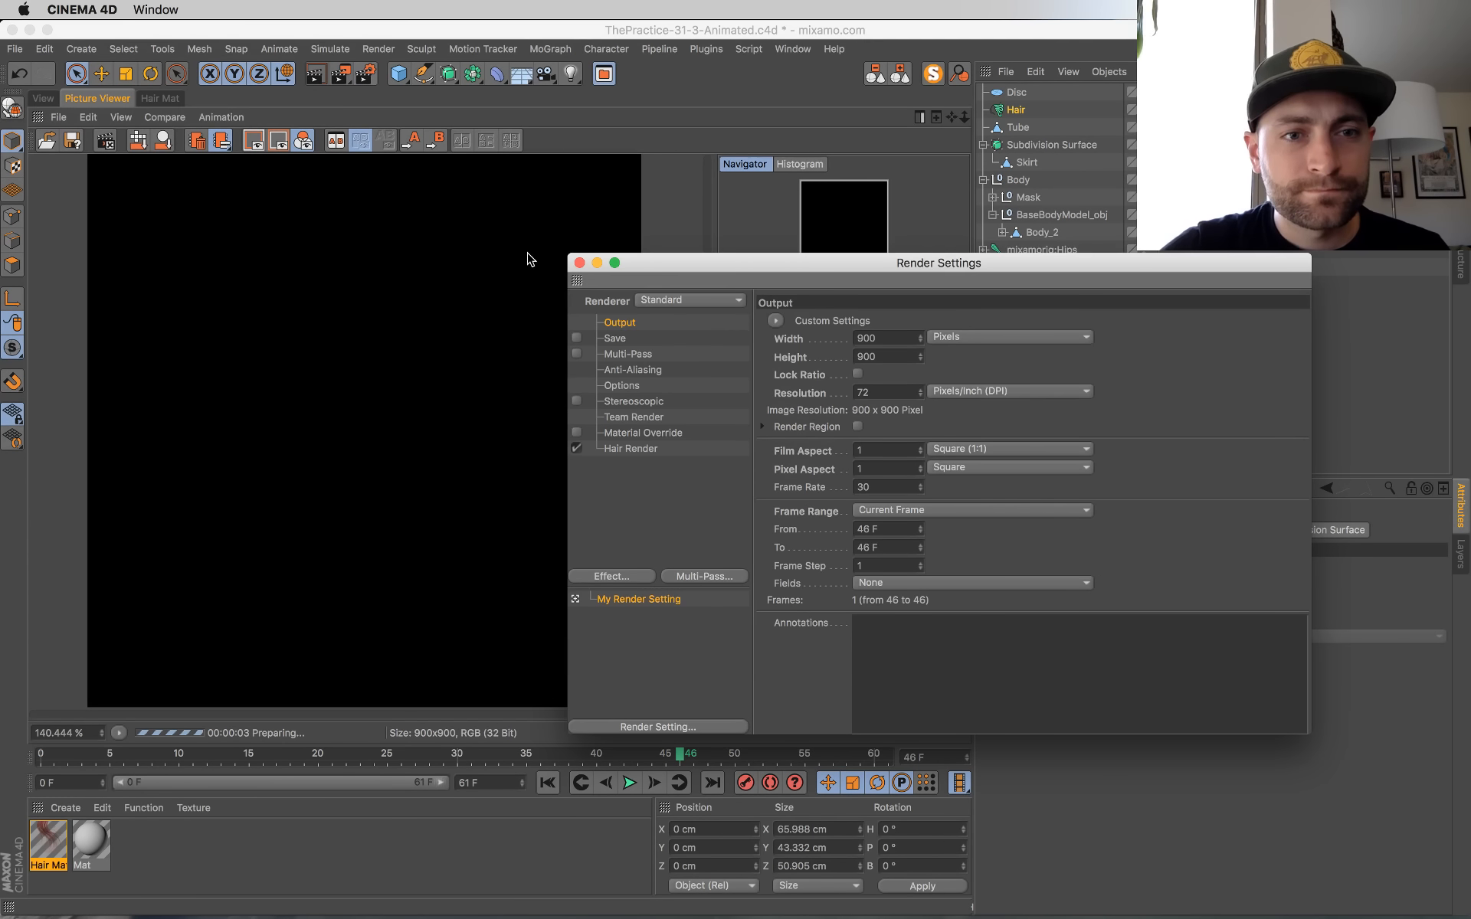
{"action": "left_click", "coordinate": [613, 575]}
{"action": "left_click", "coordinate": [700, 484]}
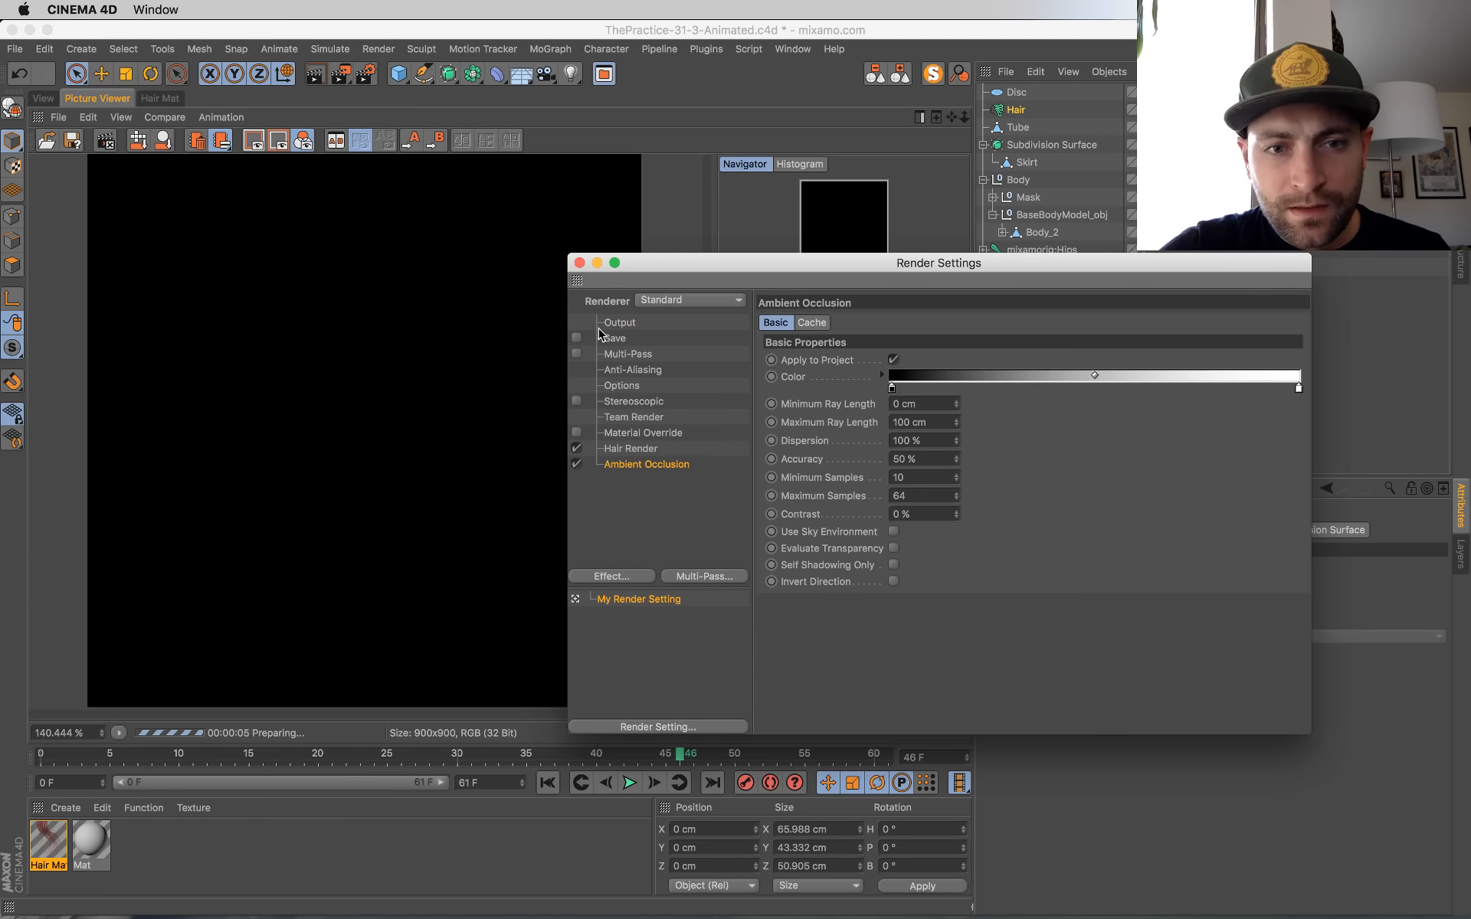
{"action": "left_click", "coordinate": [580, 264]}
Step: Switch to the YouTube live chat in Chrome to read it, and return to Cinema 4D
{"action": "key", "text": "ctrl+Up"}
{"action": "left_click", "coordinate": [118, 170]}
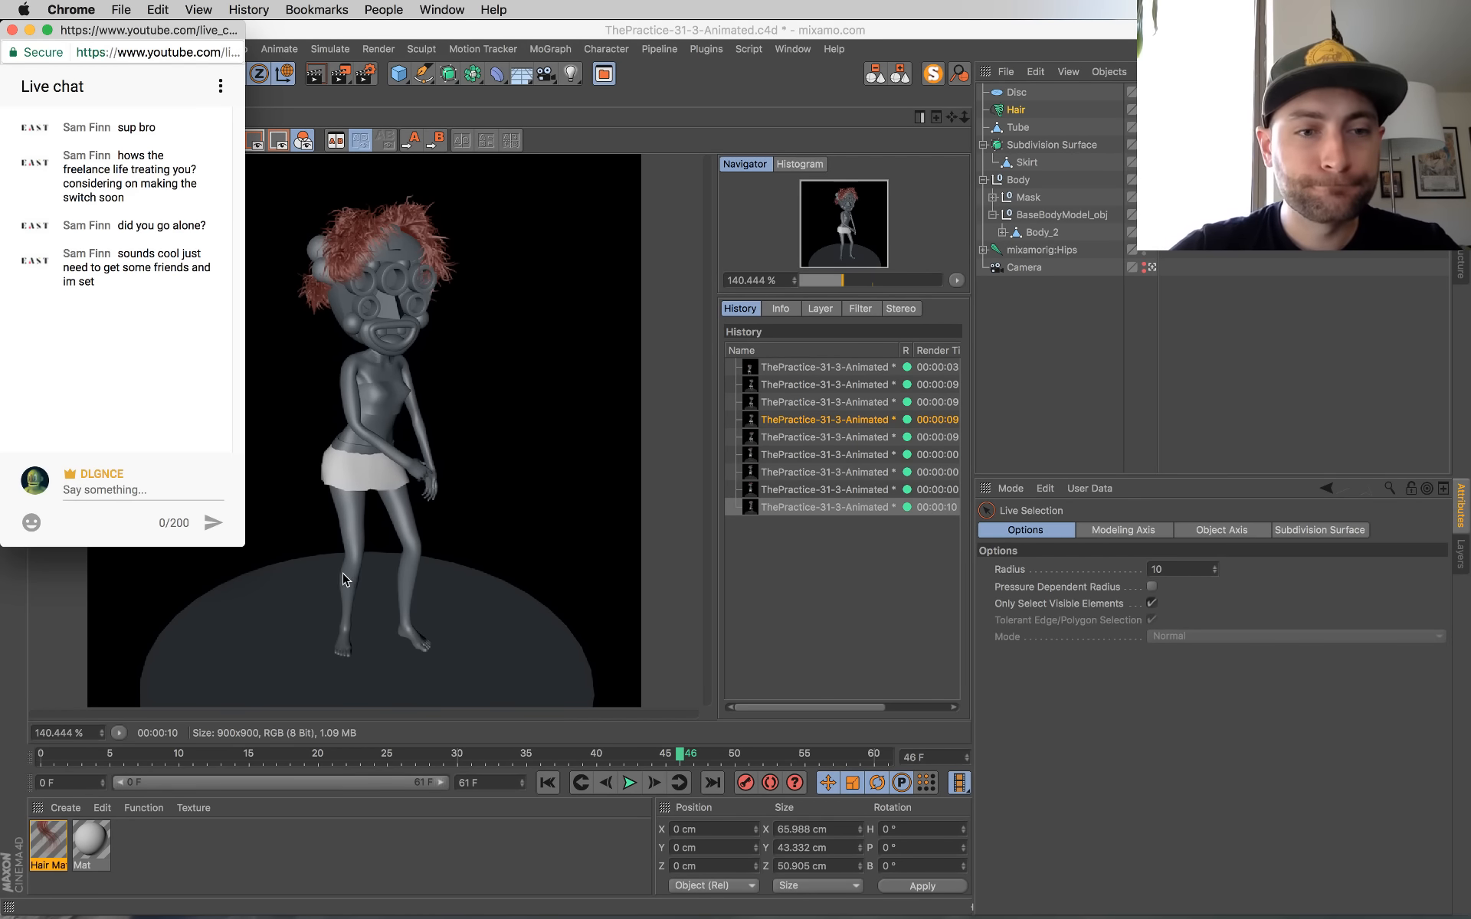
{"action": "left_click", "coordinate": [360, 553]}
{"action": "key", "text": "ctrl+Up"}
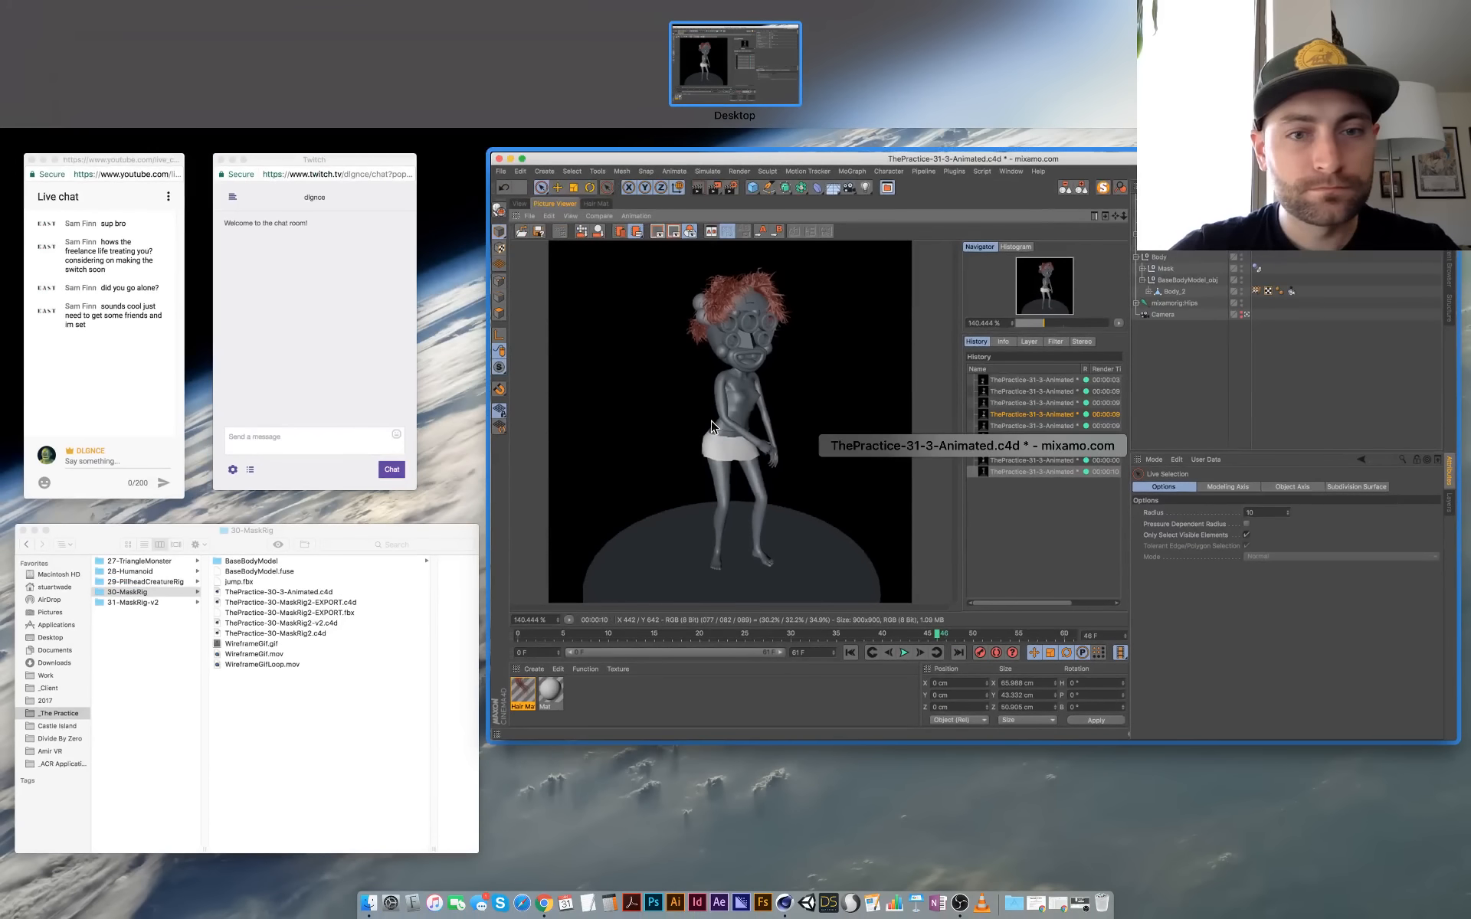
{"action": "left_click", "coordinate": [711, 427]}
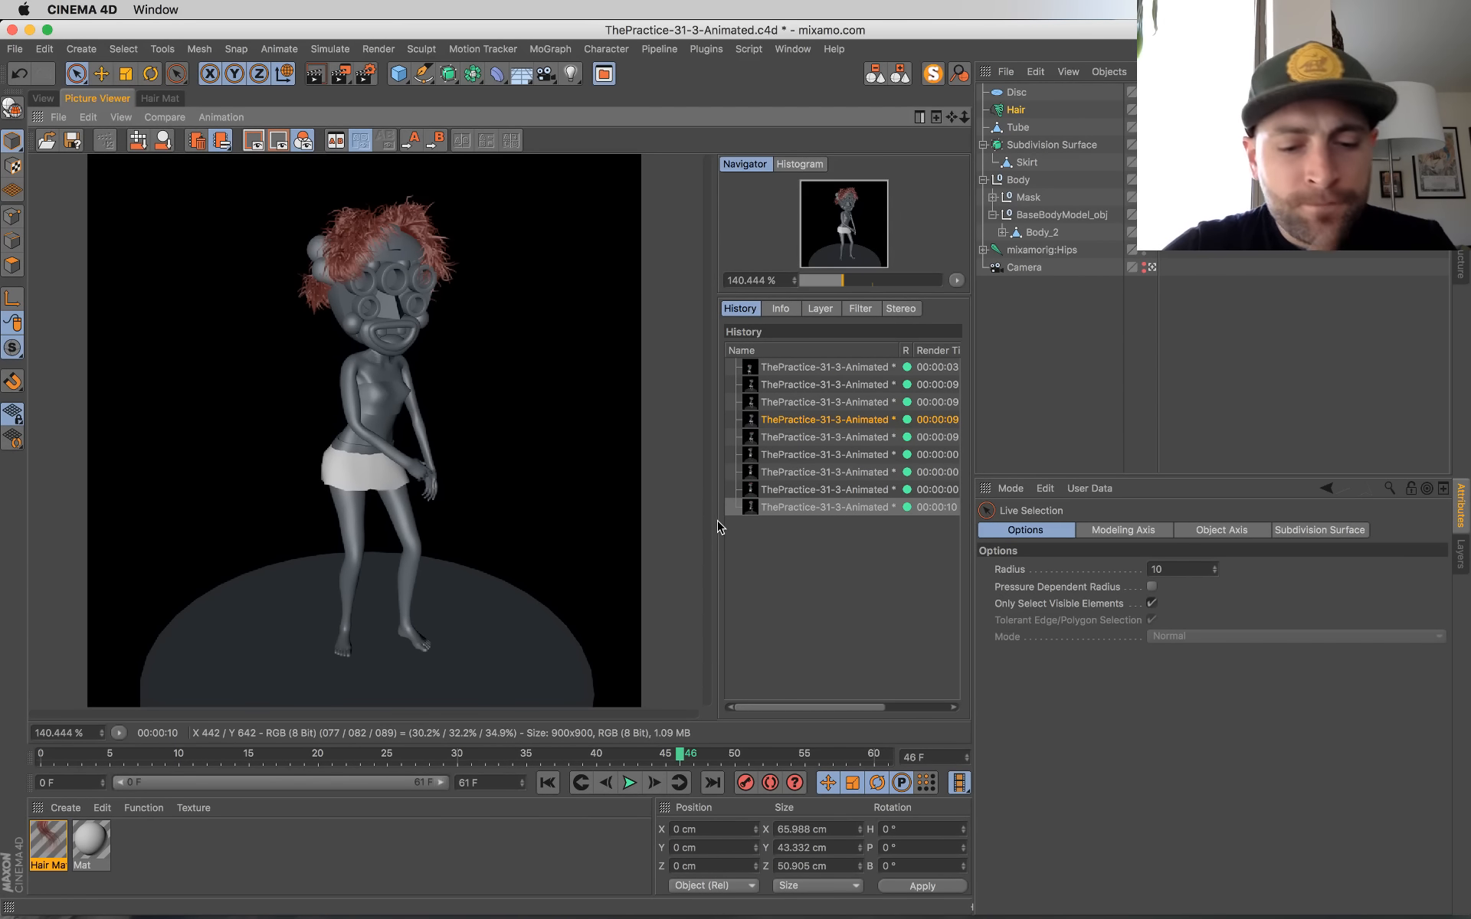
Step: Render frame 46 again with Ambient Occlusion and compare it with the previous renders in the history
{"action": "key", "text": "shift+r"}
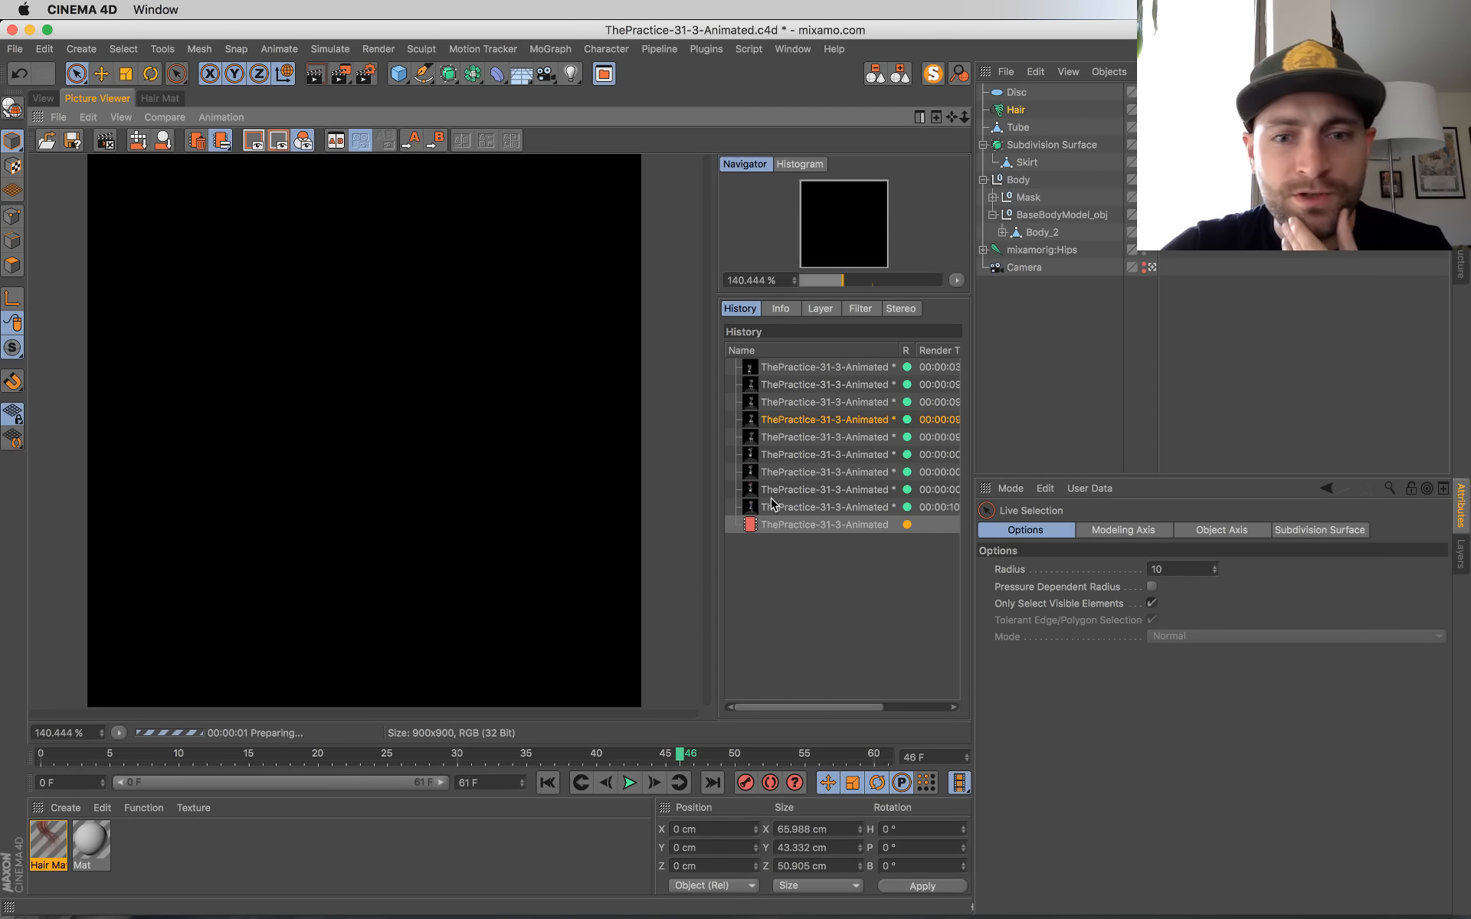
{"action": "left_click", "coordinate": [813, 509]}
{"action": "key", "text": "Up"}
{"action": "key", "text": "Down"}
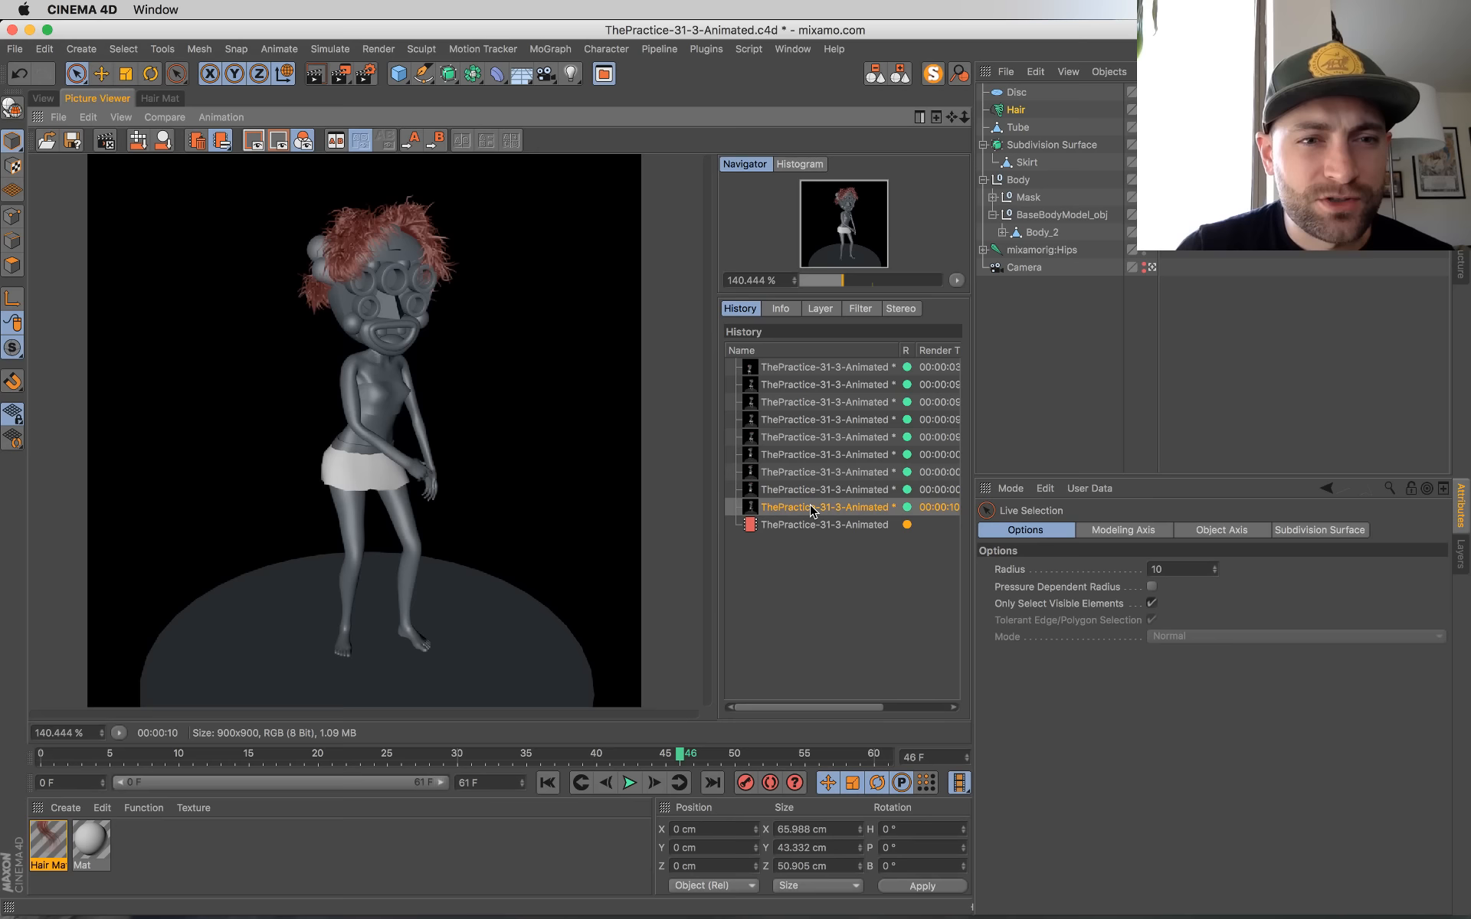
{"action": "key", "text": "Down"}
{"action": "key", "text": "Up"}
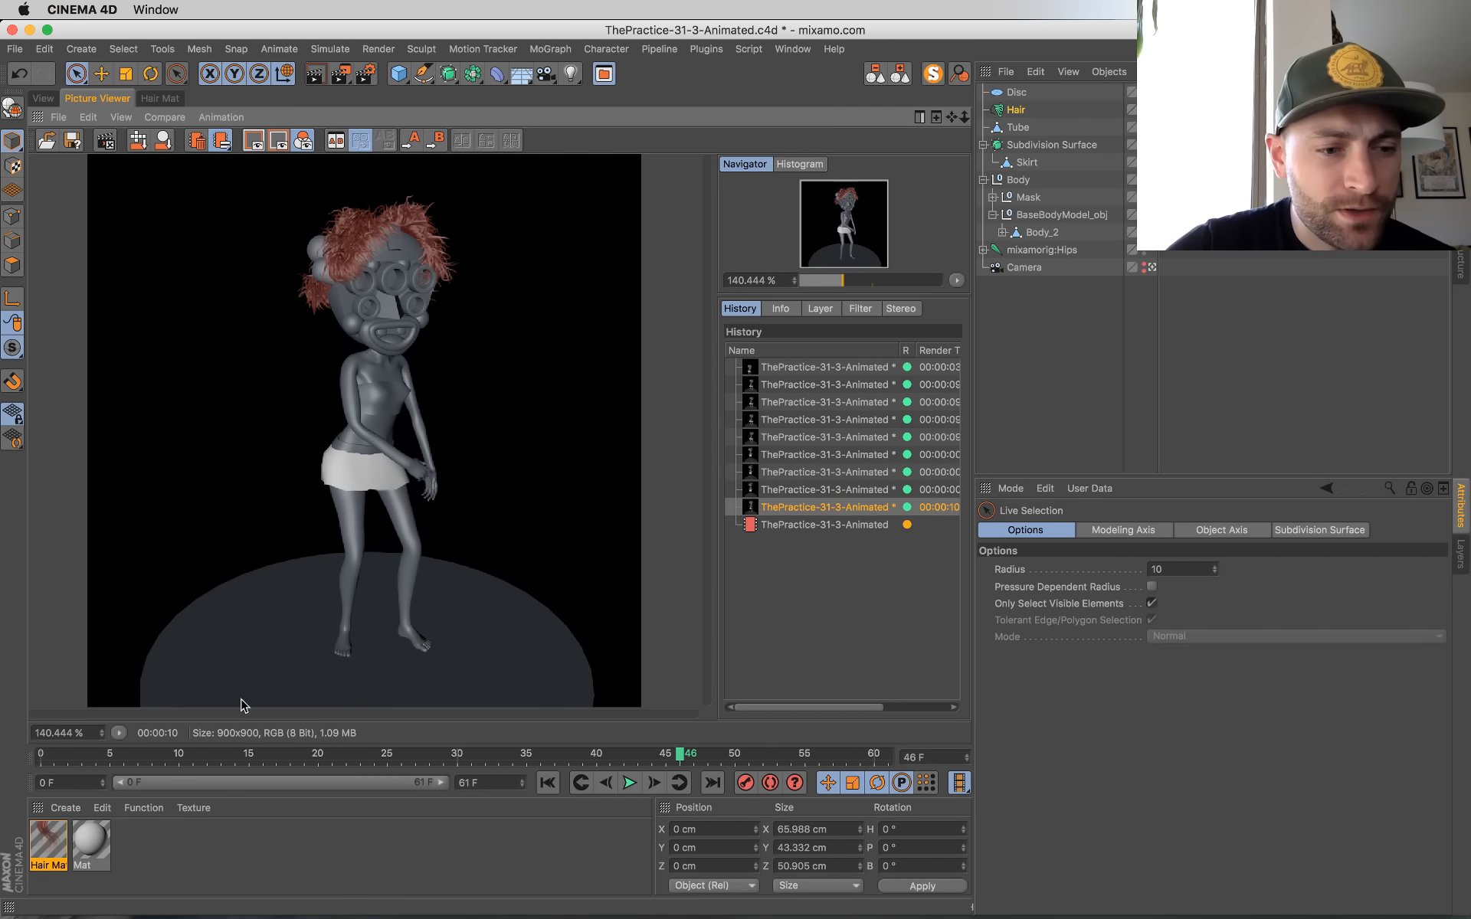
Step: Set the hair material's primary specular strength to 8% and sharpness to 17, and its secondary strength to 33%
{"action": "double_click", "coordinate": [48, 843]}
{"action": "left_click_drag", "start_coordinate": [435, 126], "coordinate": [839, 311]}
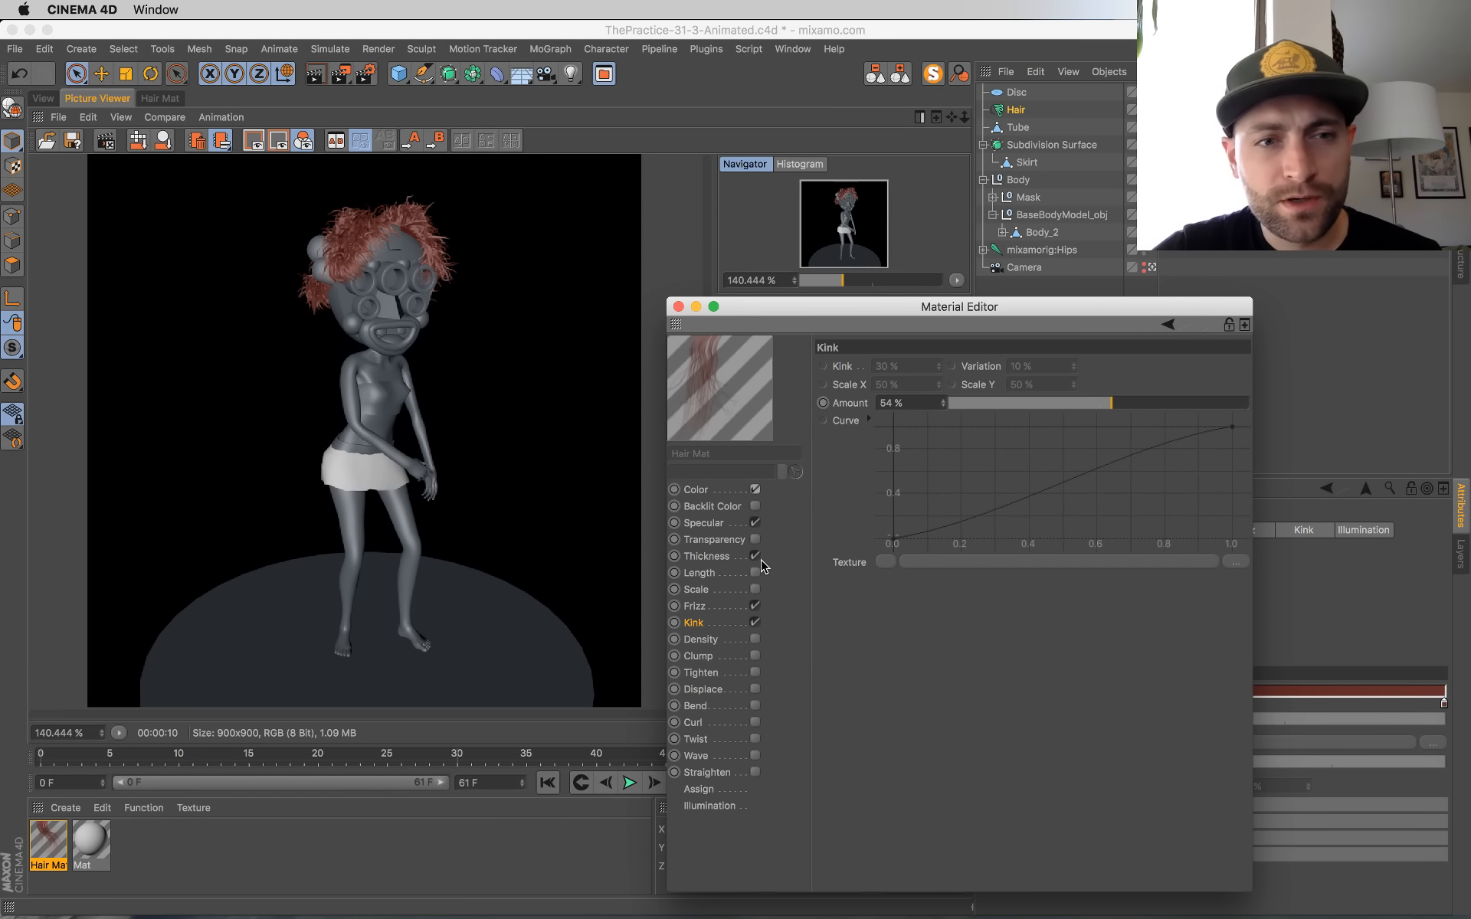
{"action": "left_click", "coordinate": [719, 492]}
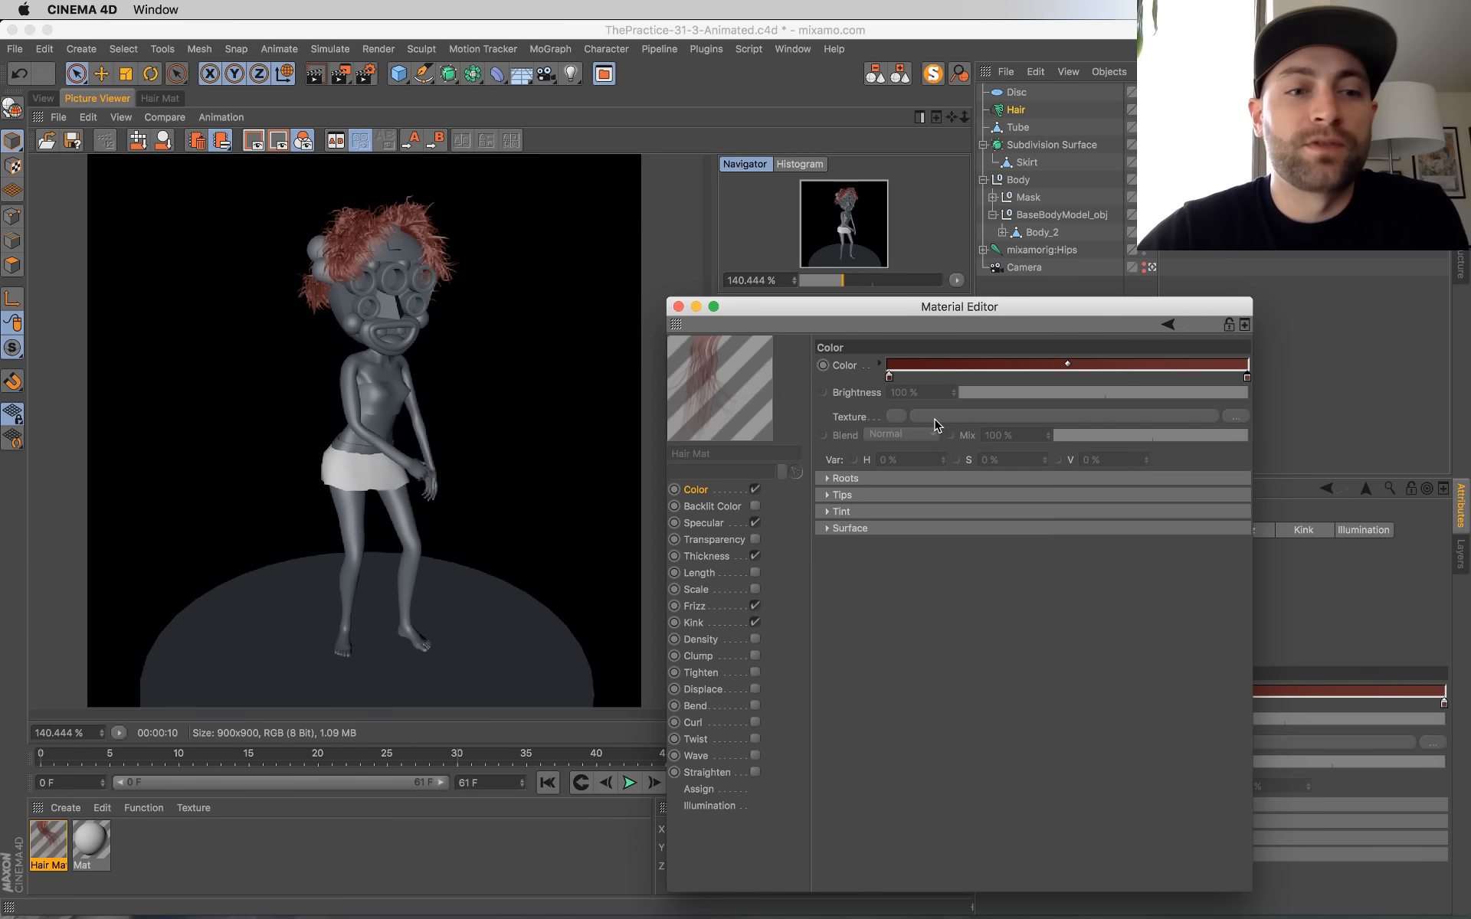
{"action": "left_click", "coordinate": [724, 528]}
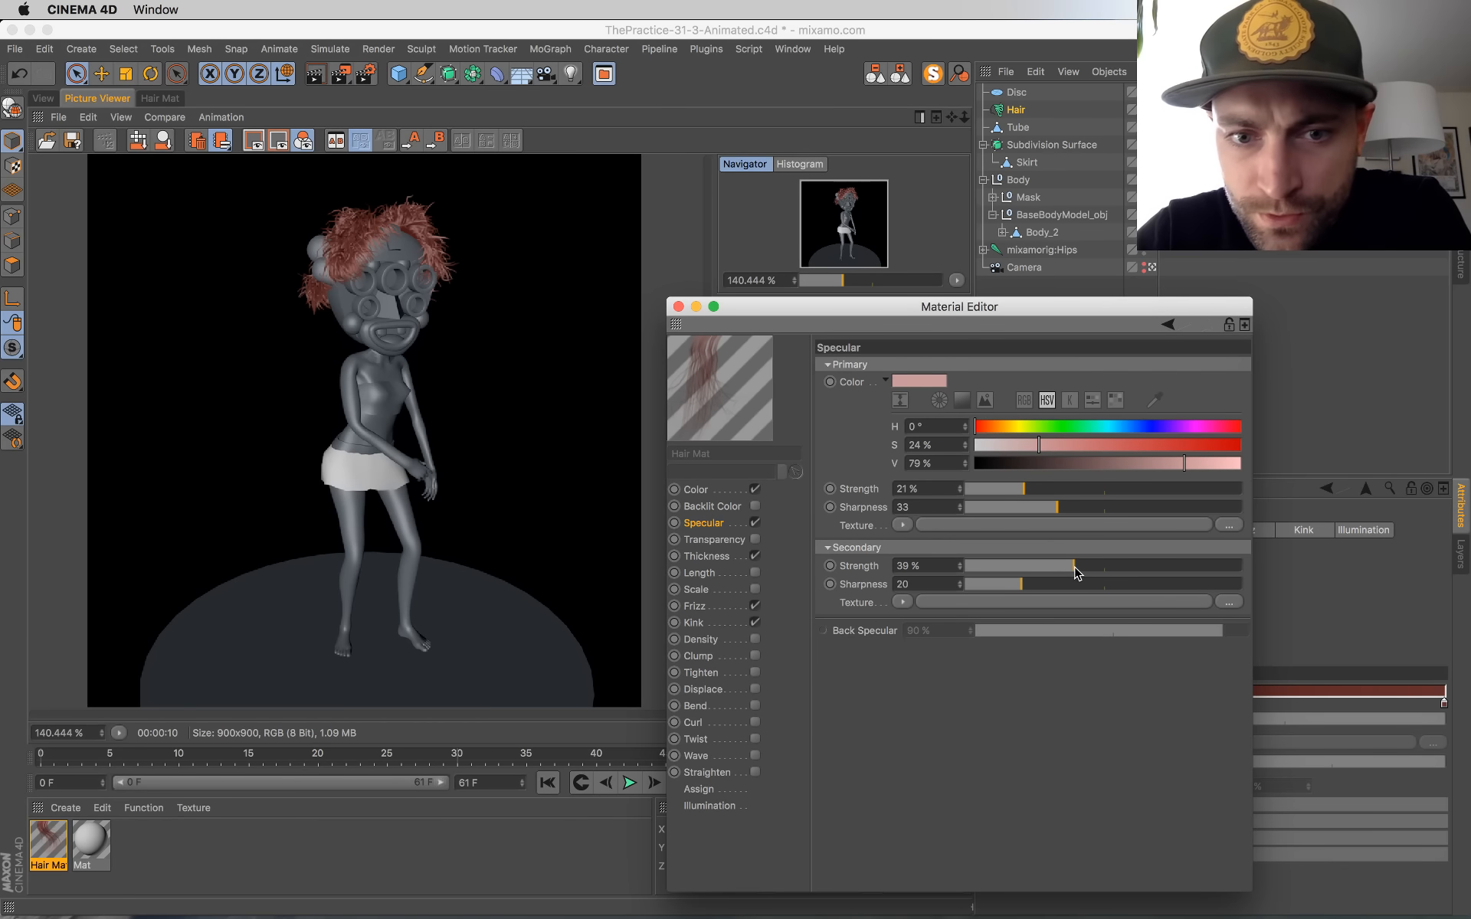
{"action": "left_click", "coordinate": [1013, 506]}
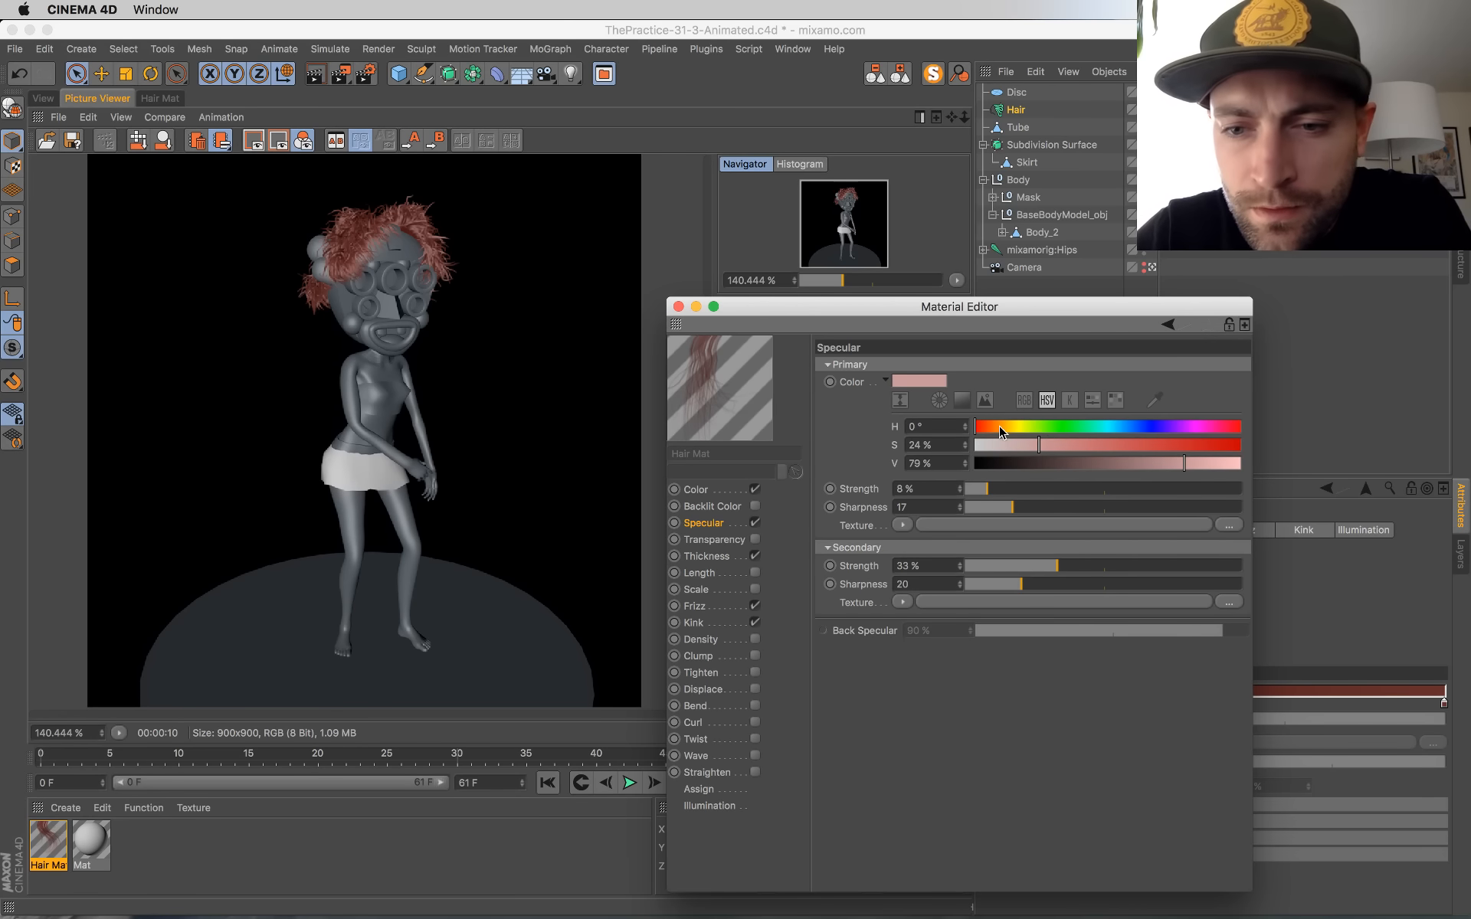
Step: Set the hair material's primary specular color to H 45°, S 65%, V 88% and close the Material Editor
{"action": "left_click_drag", "start_coordinate": [999, 428], "coordinate": [1008, 427]}
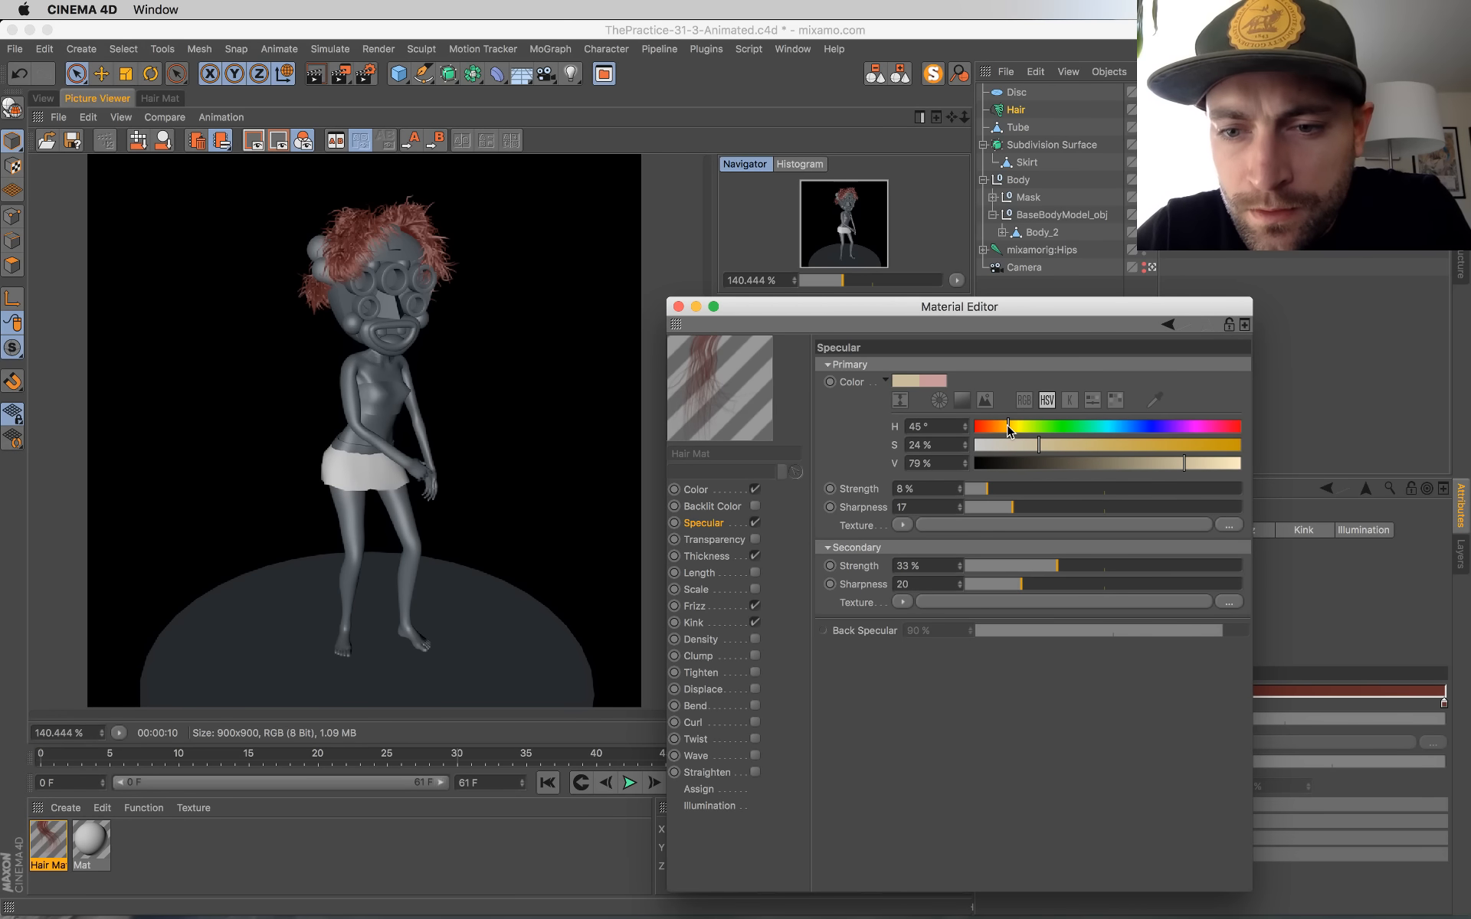
{"action": "left_click", "coordinate": [1208, 464]}
{"action": "left_click", "coordinate": [1181, 446]}
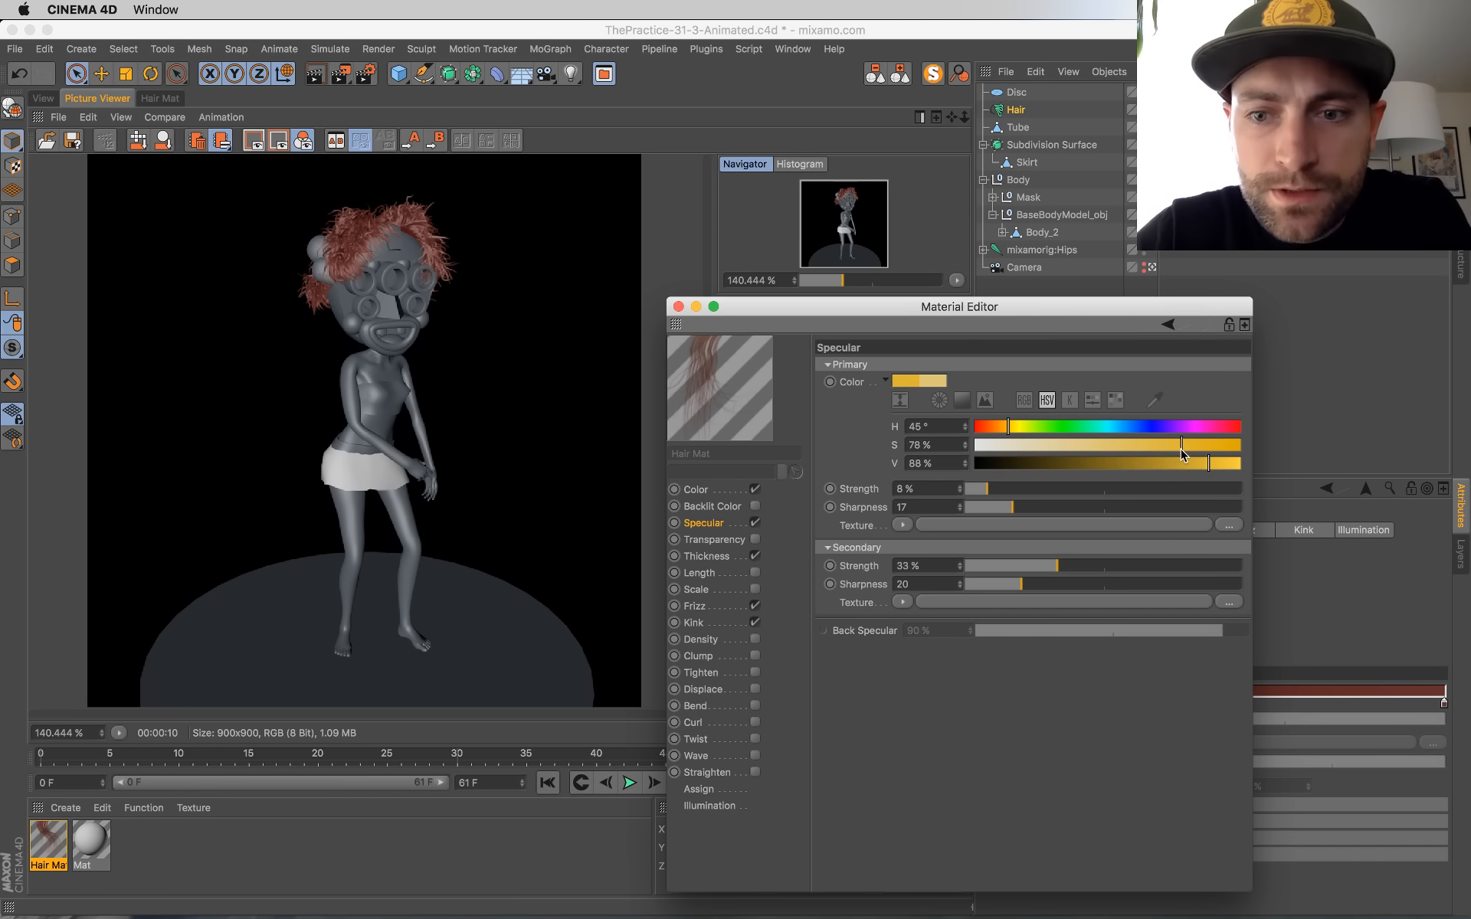
{"action": "left_click_drag", "start_coordinate": [1183, 452], "coordinate": [1147, 448]}
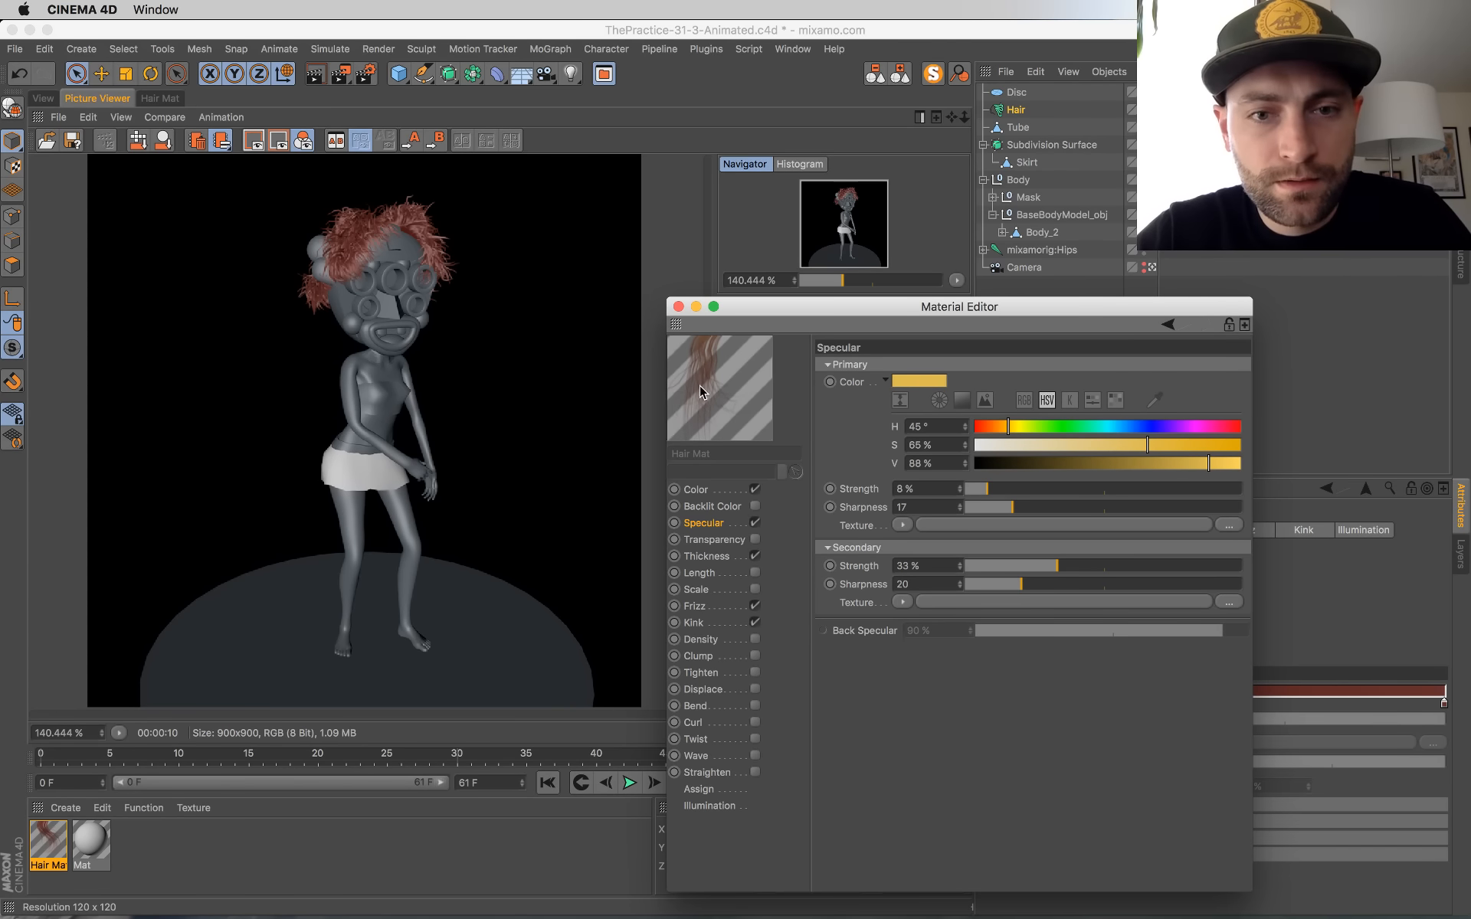
{"action": "left_click", "coordinate": [678, 306]}
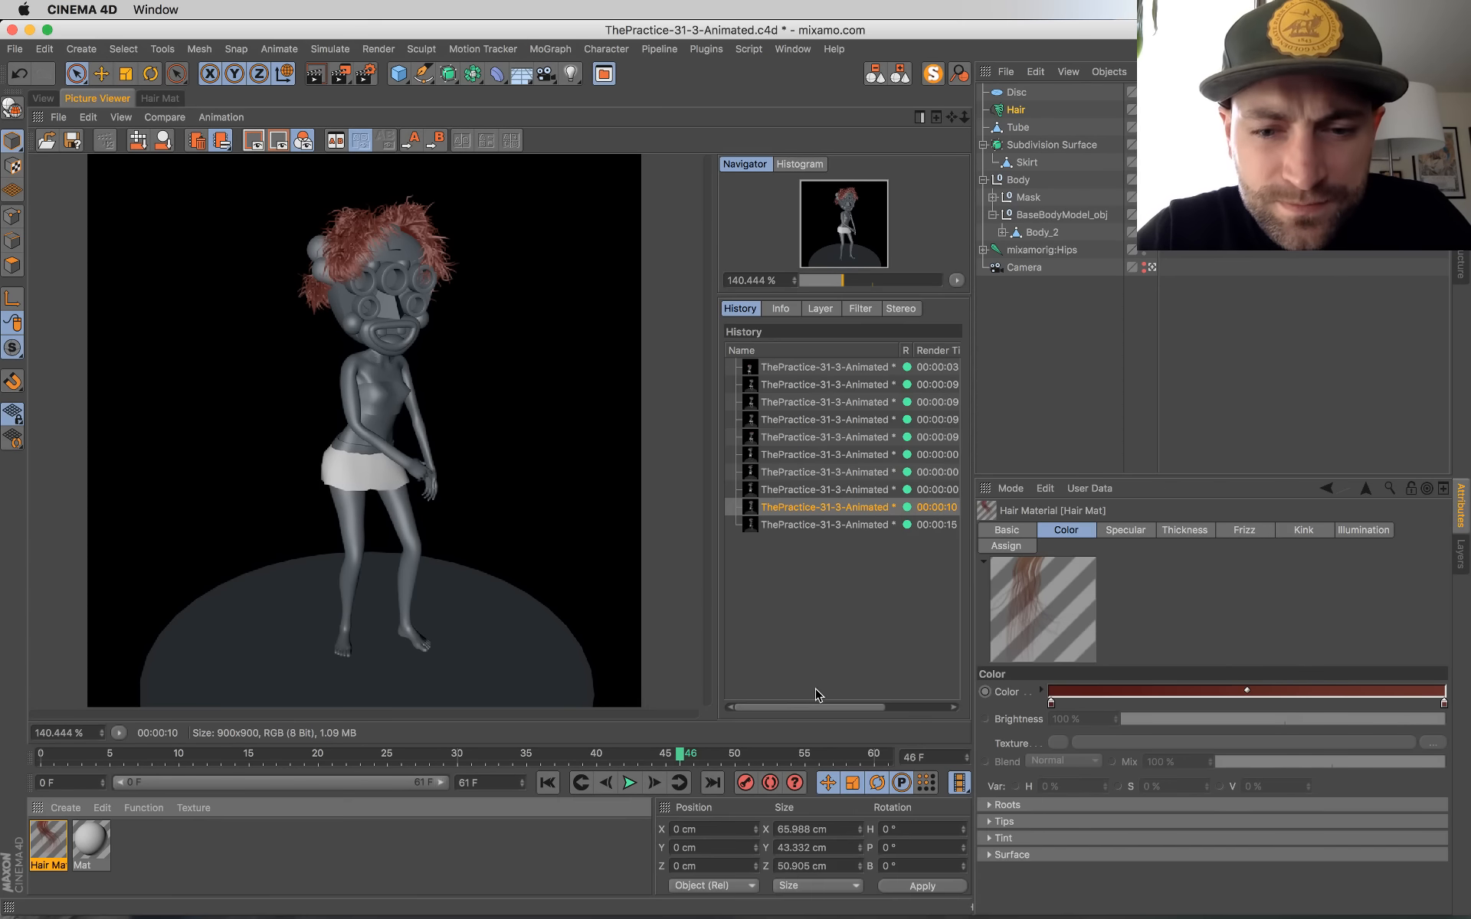
Step: Compare the two latest renders in the Picture Viewer history and start rendering frame 46 again
{"action": "left_click", "coordinate": [825, 526]}
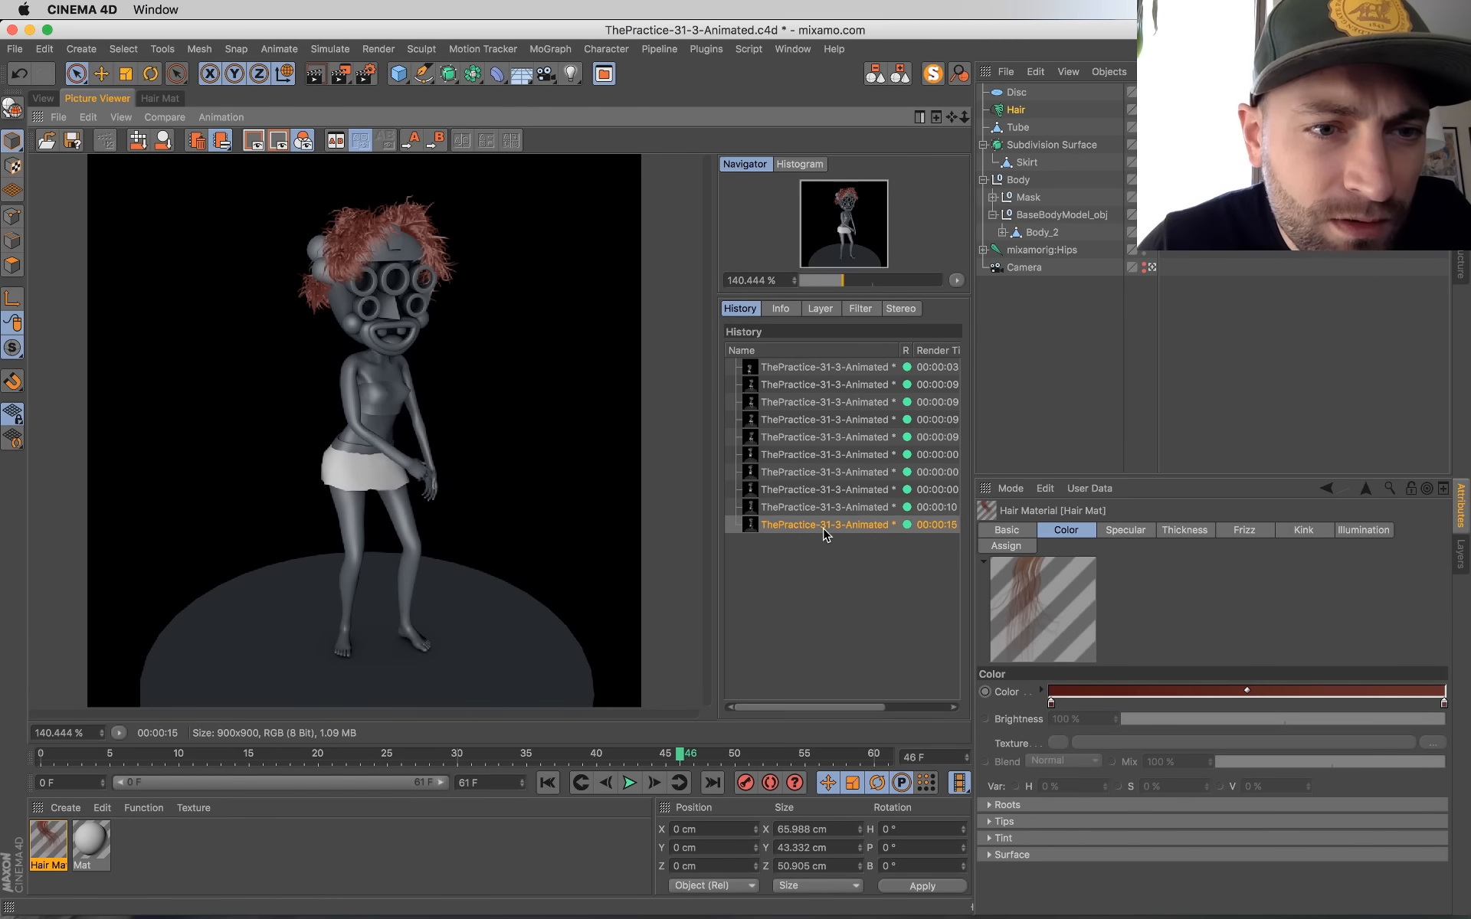
{"action": "key", "text": "Up"}
{"action": "key", "text": "Down"}
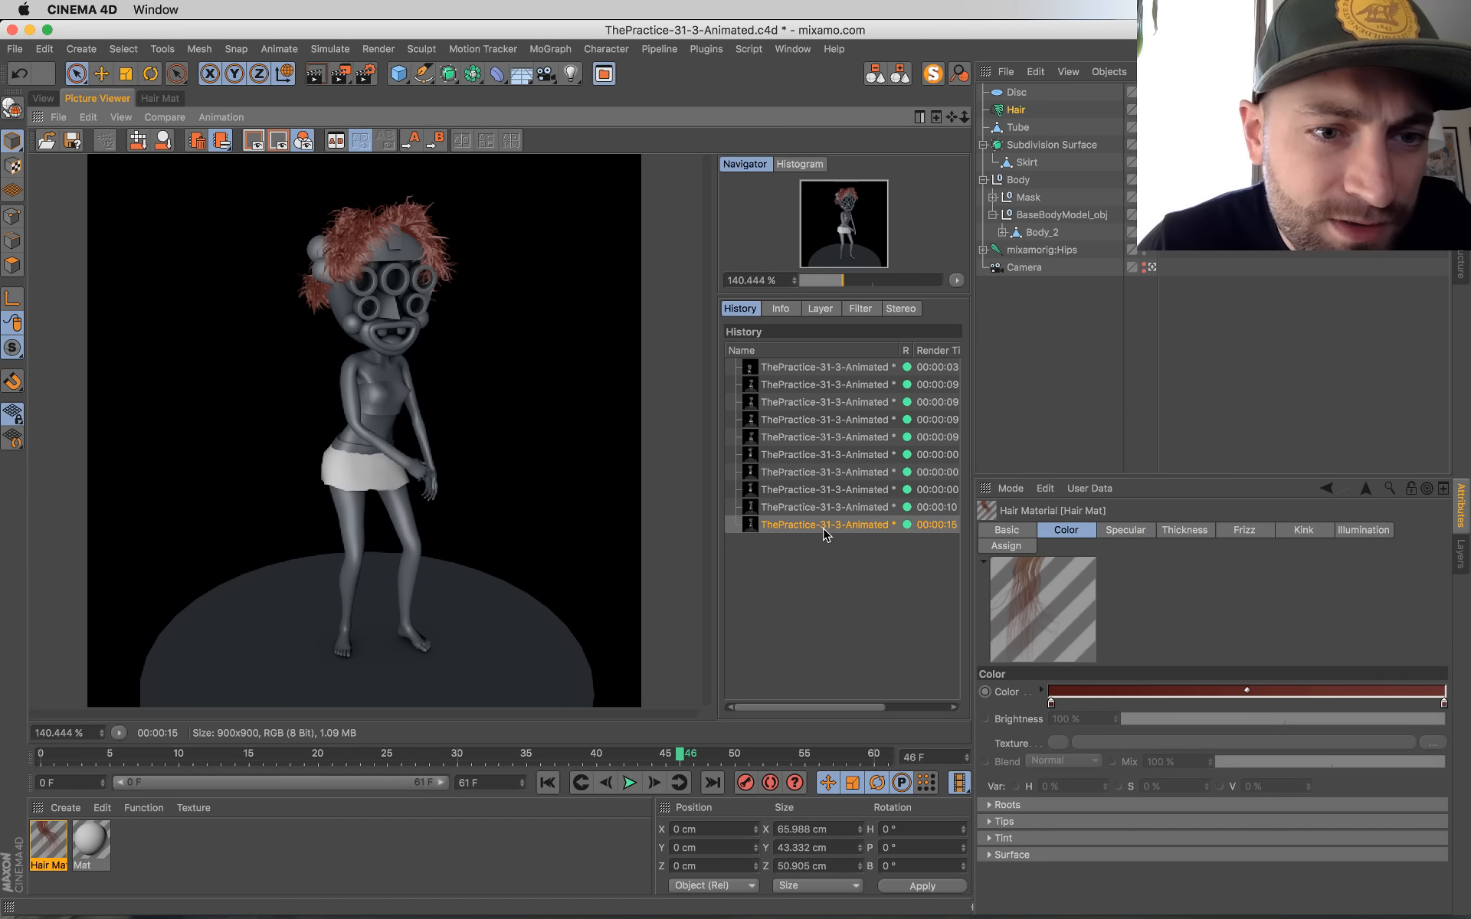
{"action": "key", "text": "Up"}
{"action": "key", "text": "Down"}
{"action": "key", "text": "Up"}
{"action": "key", "text": "Down"}
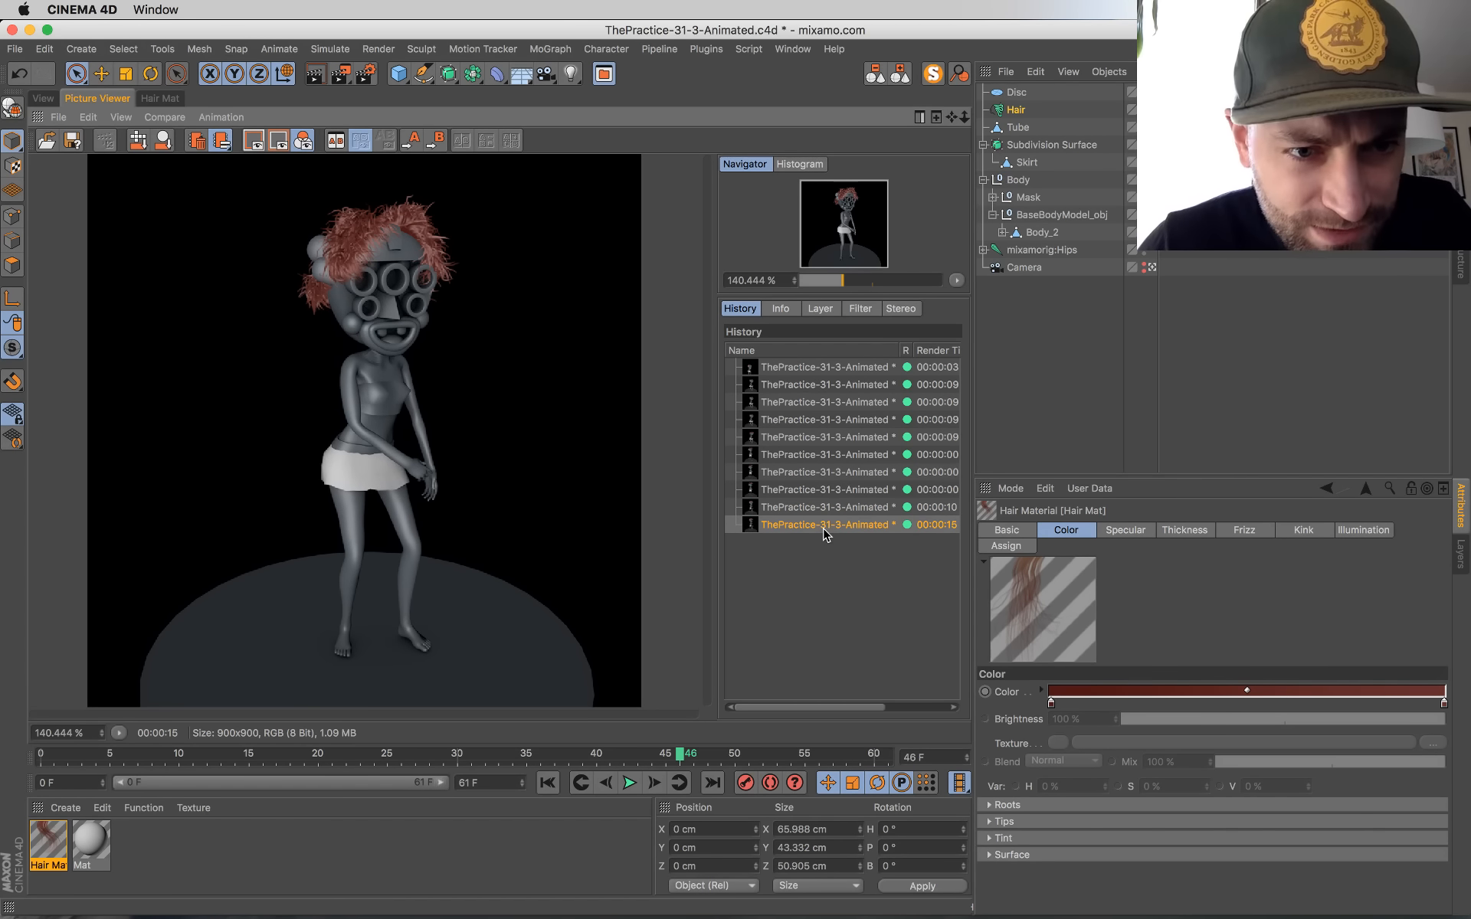
Step: Add a spot light in the viewport, tilt it down to about -59.7° pitch and move it up and away from the character
{"action": "left_click", "coordinate": [37, 99]}
{"action": "left_click", "coordinate": [571, 81]}
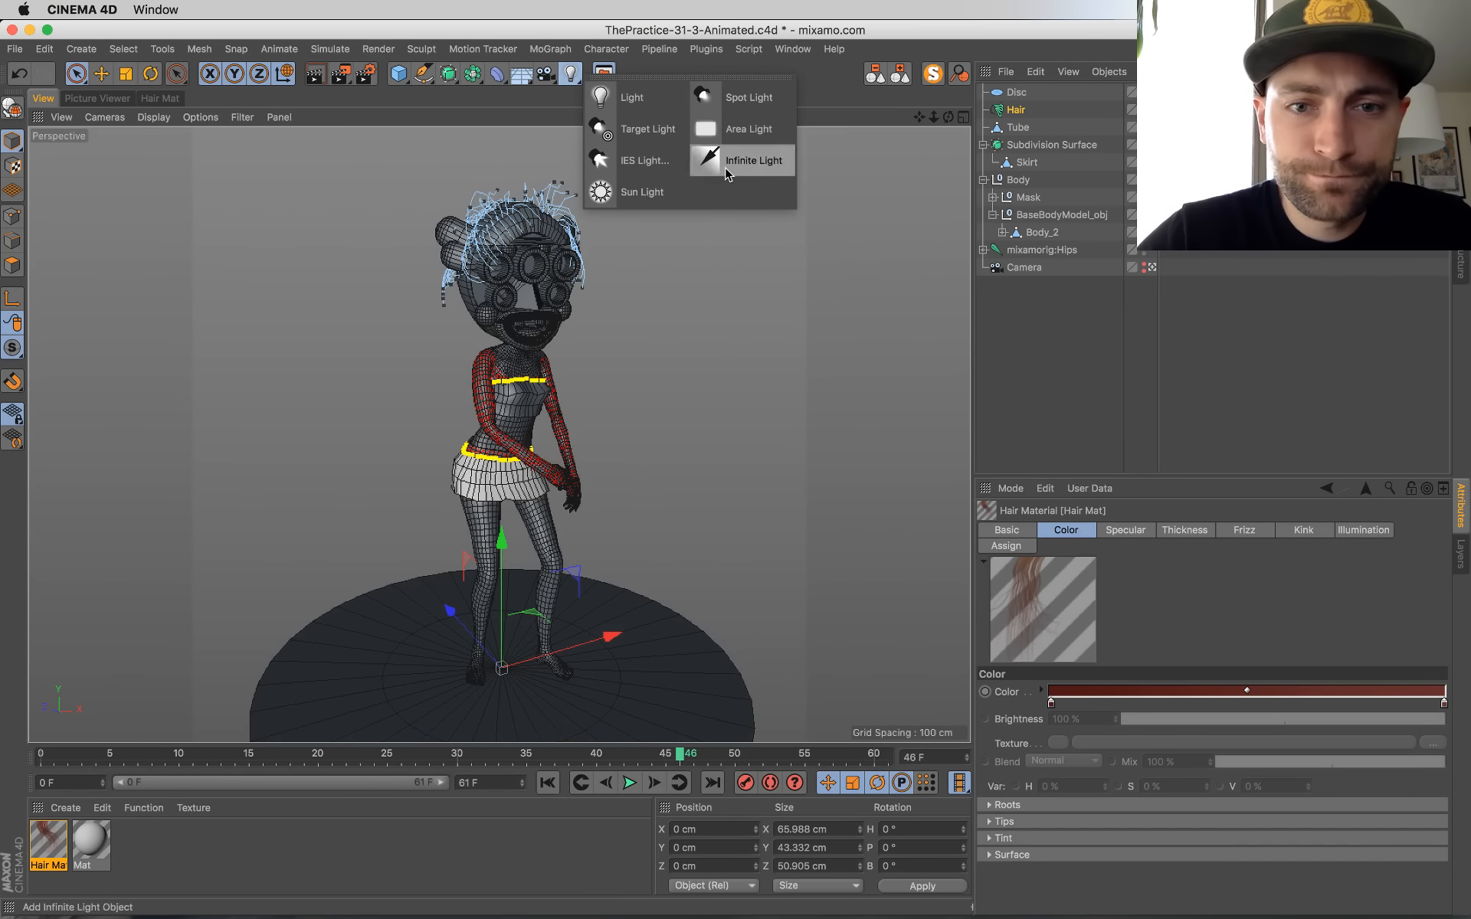
{"action": "left_click", "coordinate": [749, 97]}
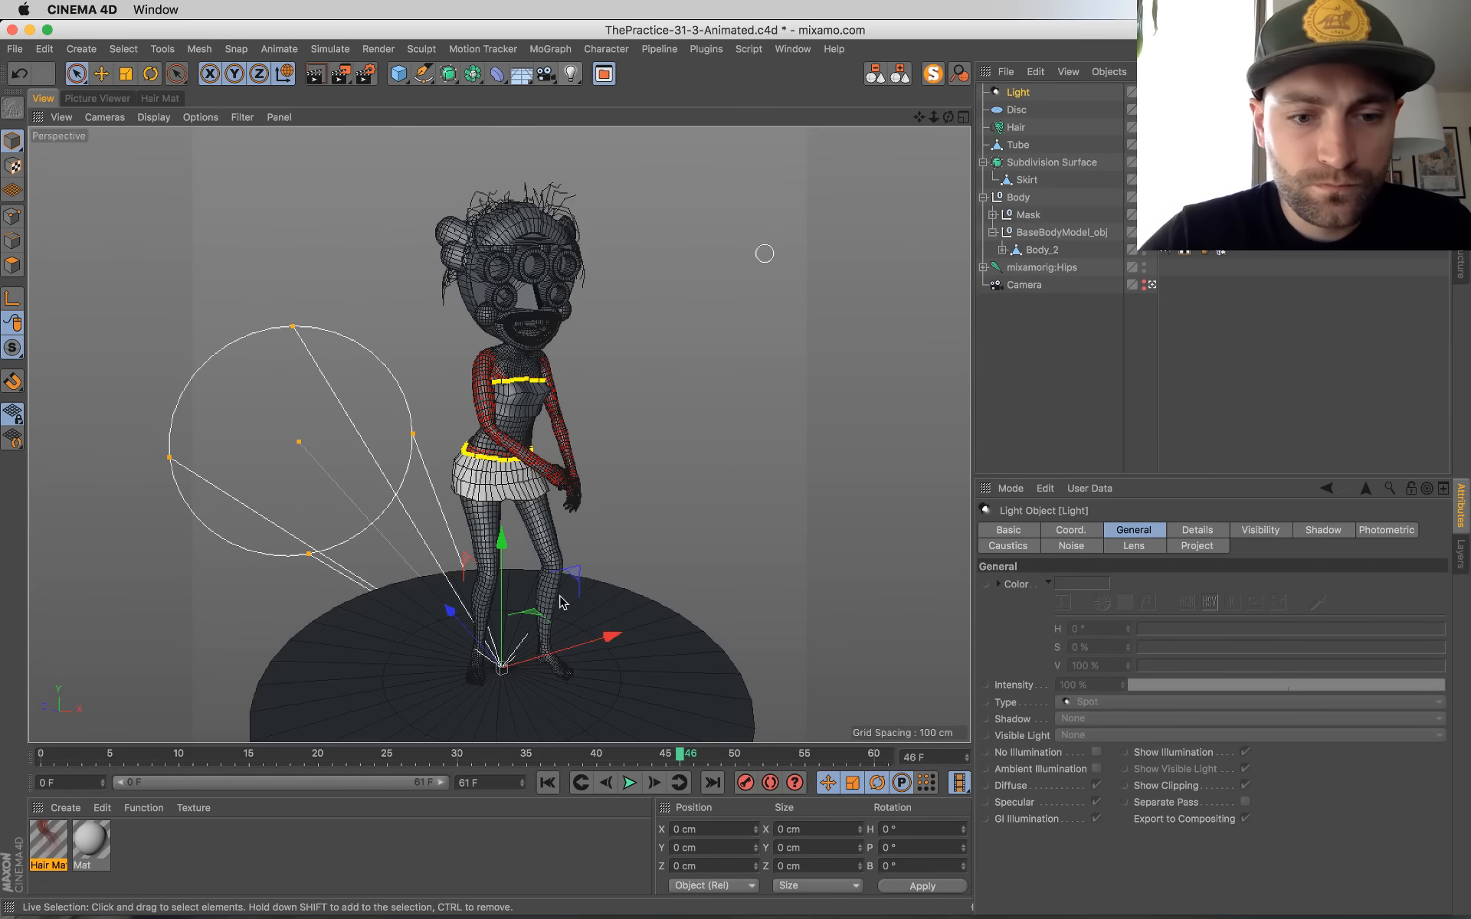
{"action": "key", "text": "r"}
{"action": "left_click_drag", "start_coordinate": [536, 640], "coordinate": [609, 474]}
{"action": "key", "text": "e"}
{"action": "left_click_drag", "start_coordinate": [373, 672], "coordinate": [321, 667]}
Step: In the four-view layout, narrow the spot light's cone and move the light to about Y 296 cm, Z -151 cm
{"action": "middle_click", "coordinate": [436, 573]}
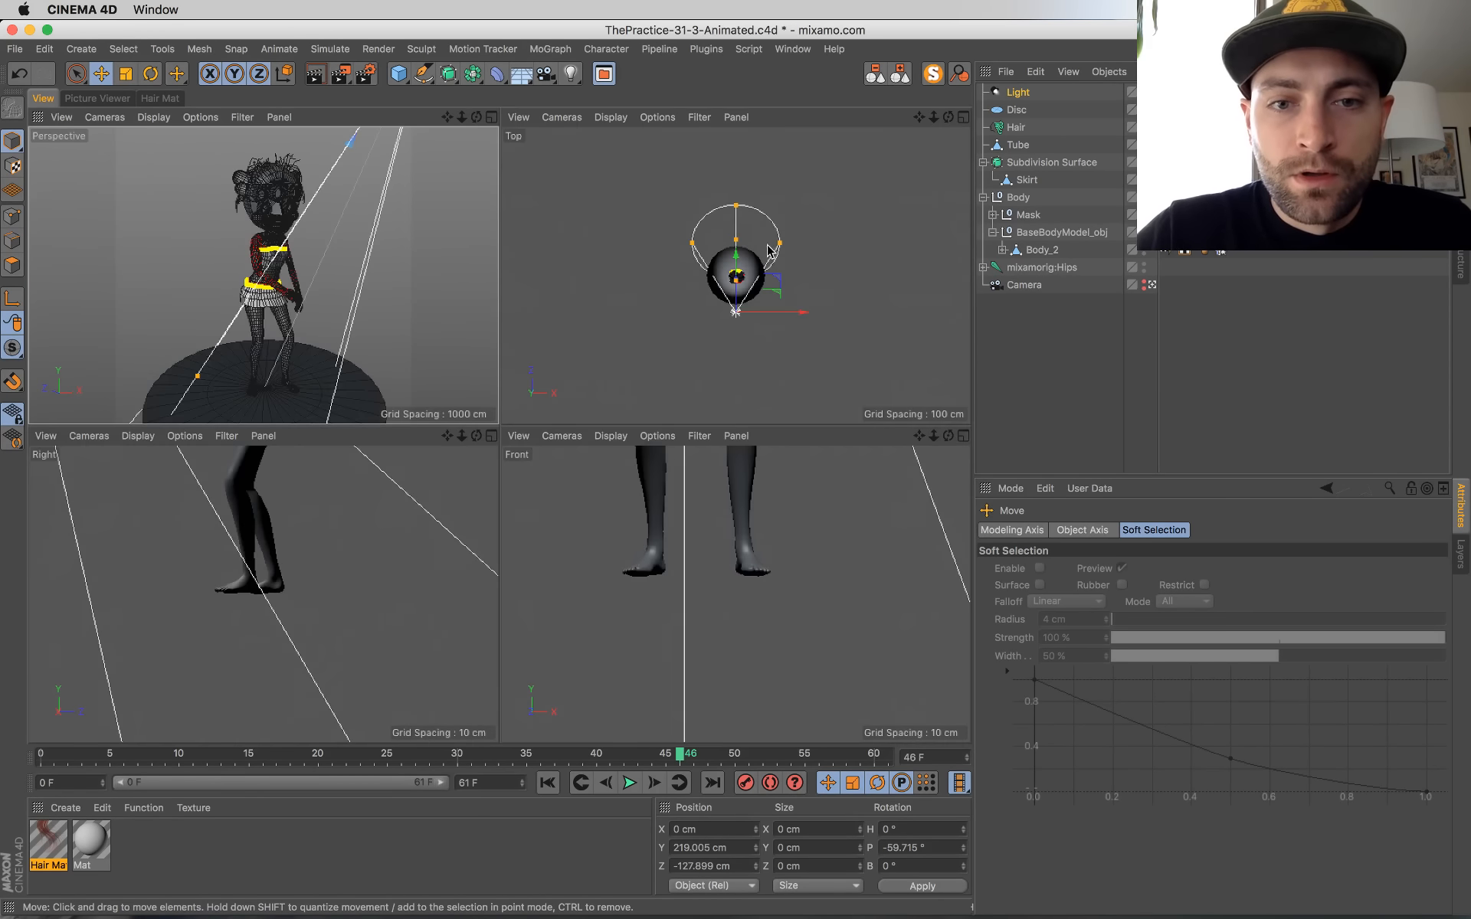
{"action": "left_click_drag", "start_coordinate": [738, 227], "coordinate": [770, 282]}
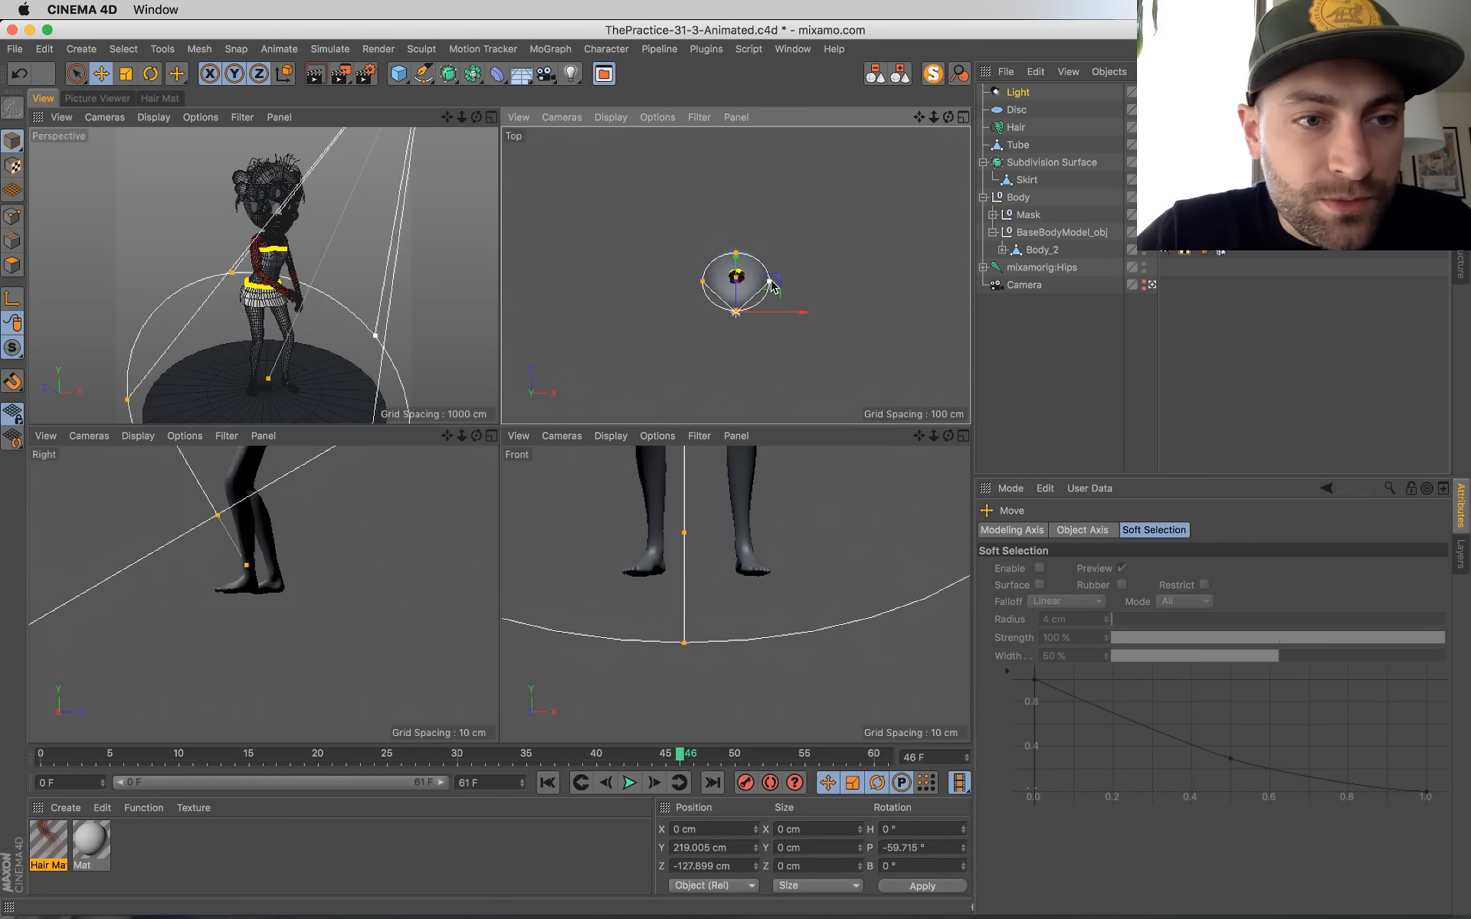
{"action": "scroll", "coordinate": [292, 557], "scroll_direction": "down", "scroll_amount": 8}
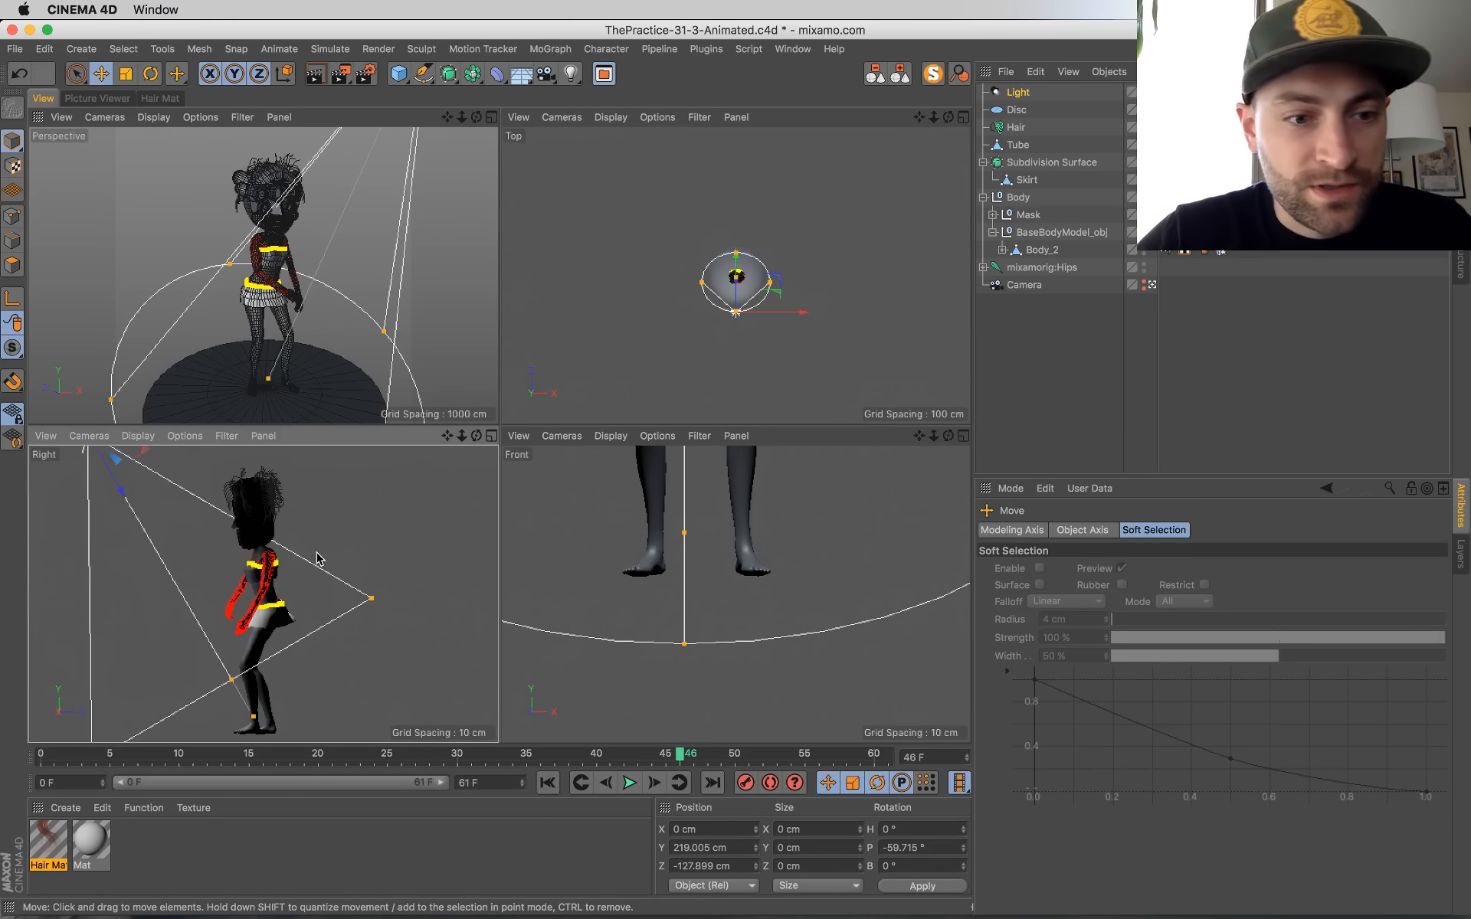
{"action": "left_click_drag", "start_coordinate": [187, 465], "coordinate": [165, 485]}
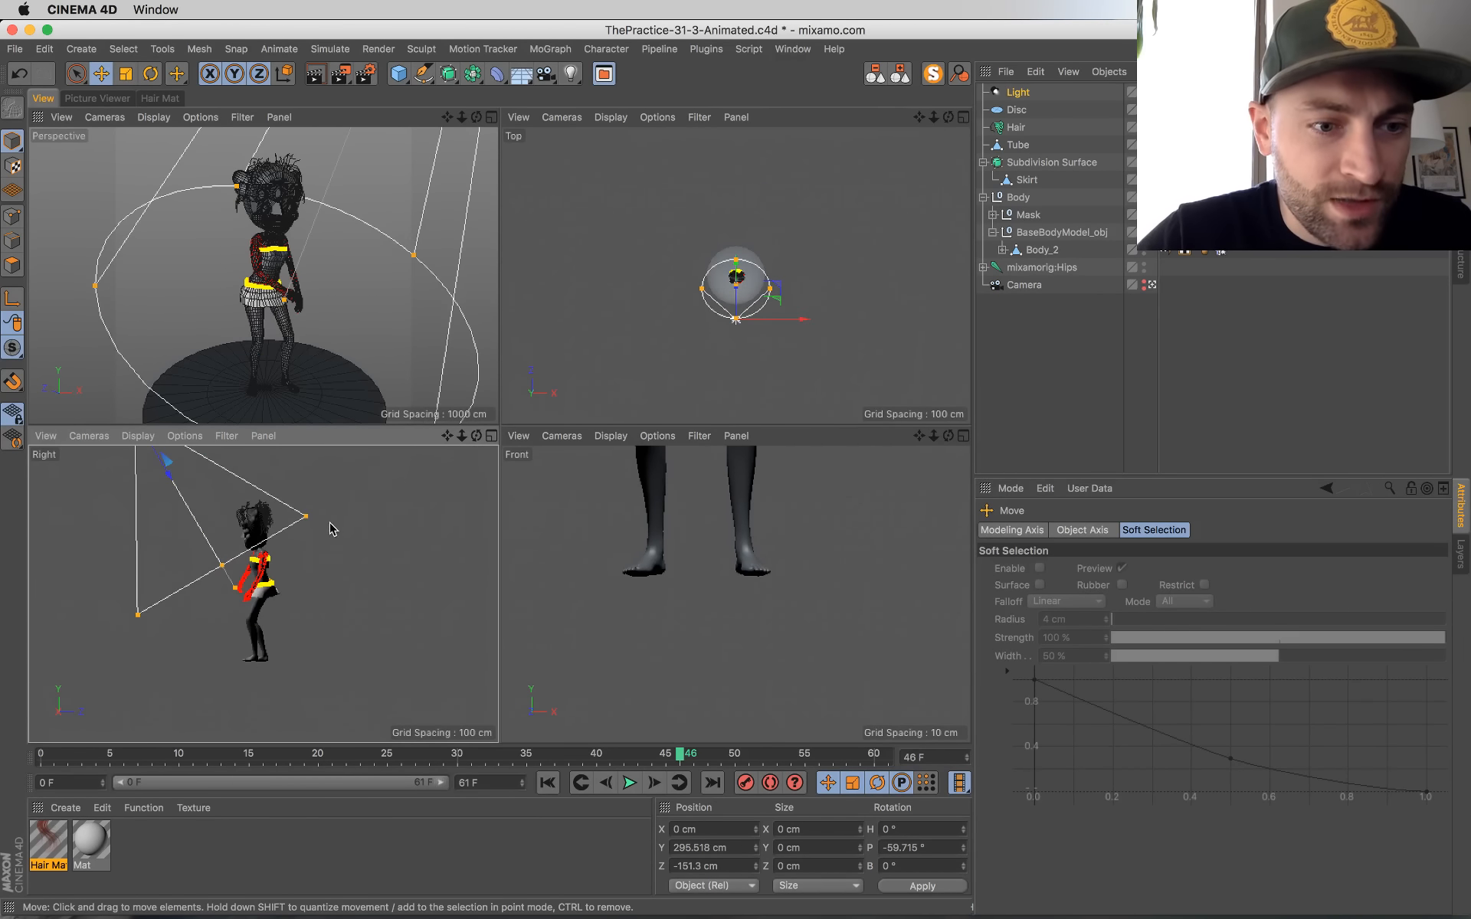
{"action": "left_click_drag", "start_coordinate": [308, 519], "coordinate": [268, 528]}
{"action": "scroll", "coordinate": [269, 528], "scroll_direction": "down", "scroll_amount": 2}
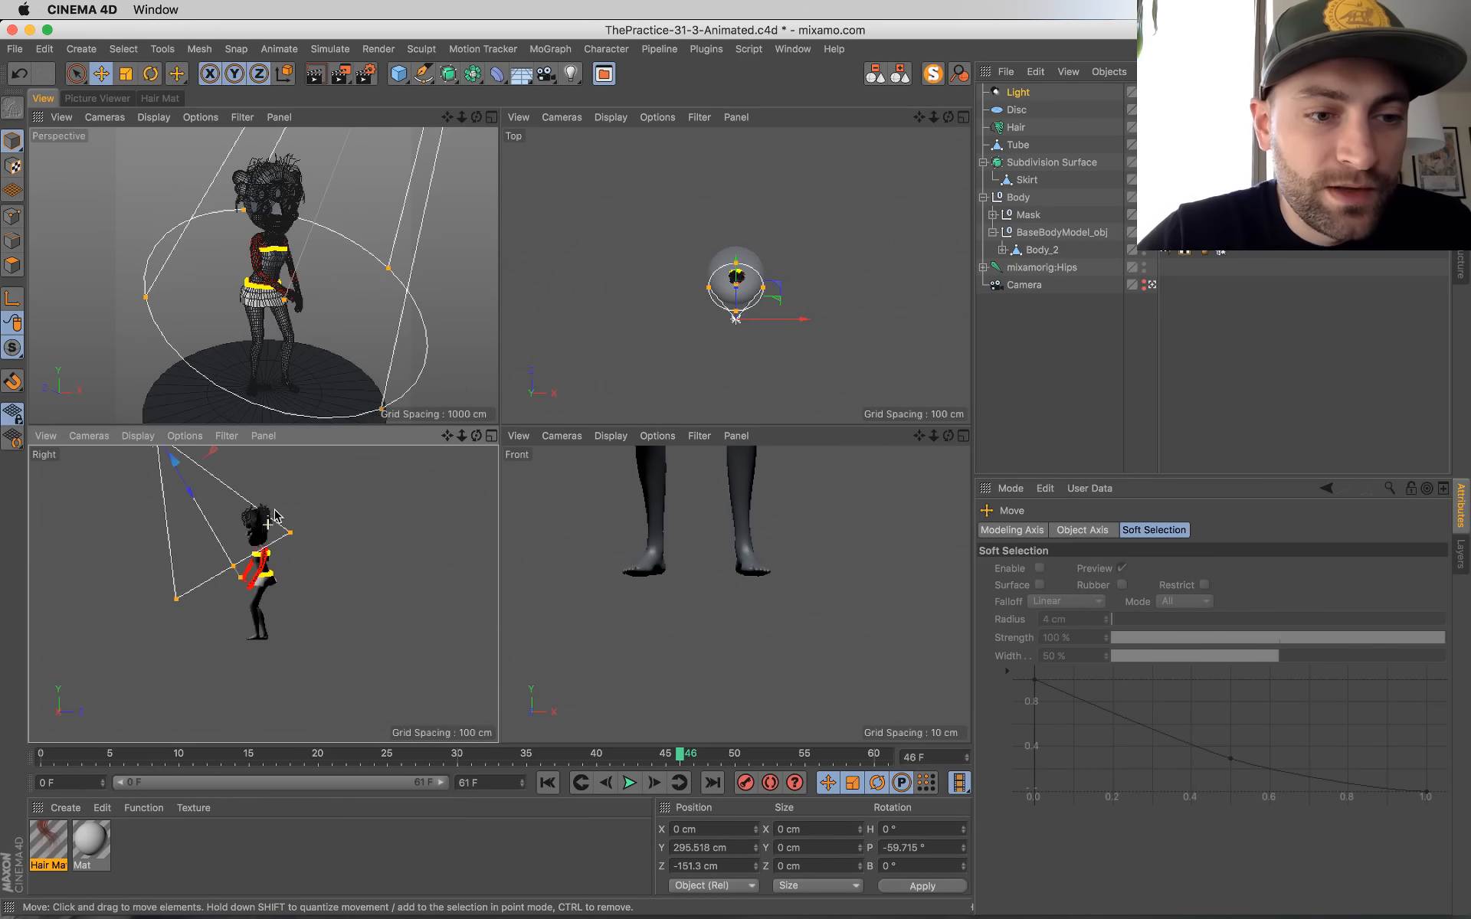
Step: Move the spot light to about Y 312 cm, Z -123 cm and extend its cone down past the character
{"action": "middle_click_drag", "start_coordinate": [258, 601], "coordinate": [240, 667], "text": "alt"}
{"action": "left_click_drag", "start_coordinate": [196, 477], "coordinate": [218, 463]}
{"action": "left_click_drag", "start_coordinate": [265, 667], "coordinate": [242, 625]}
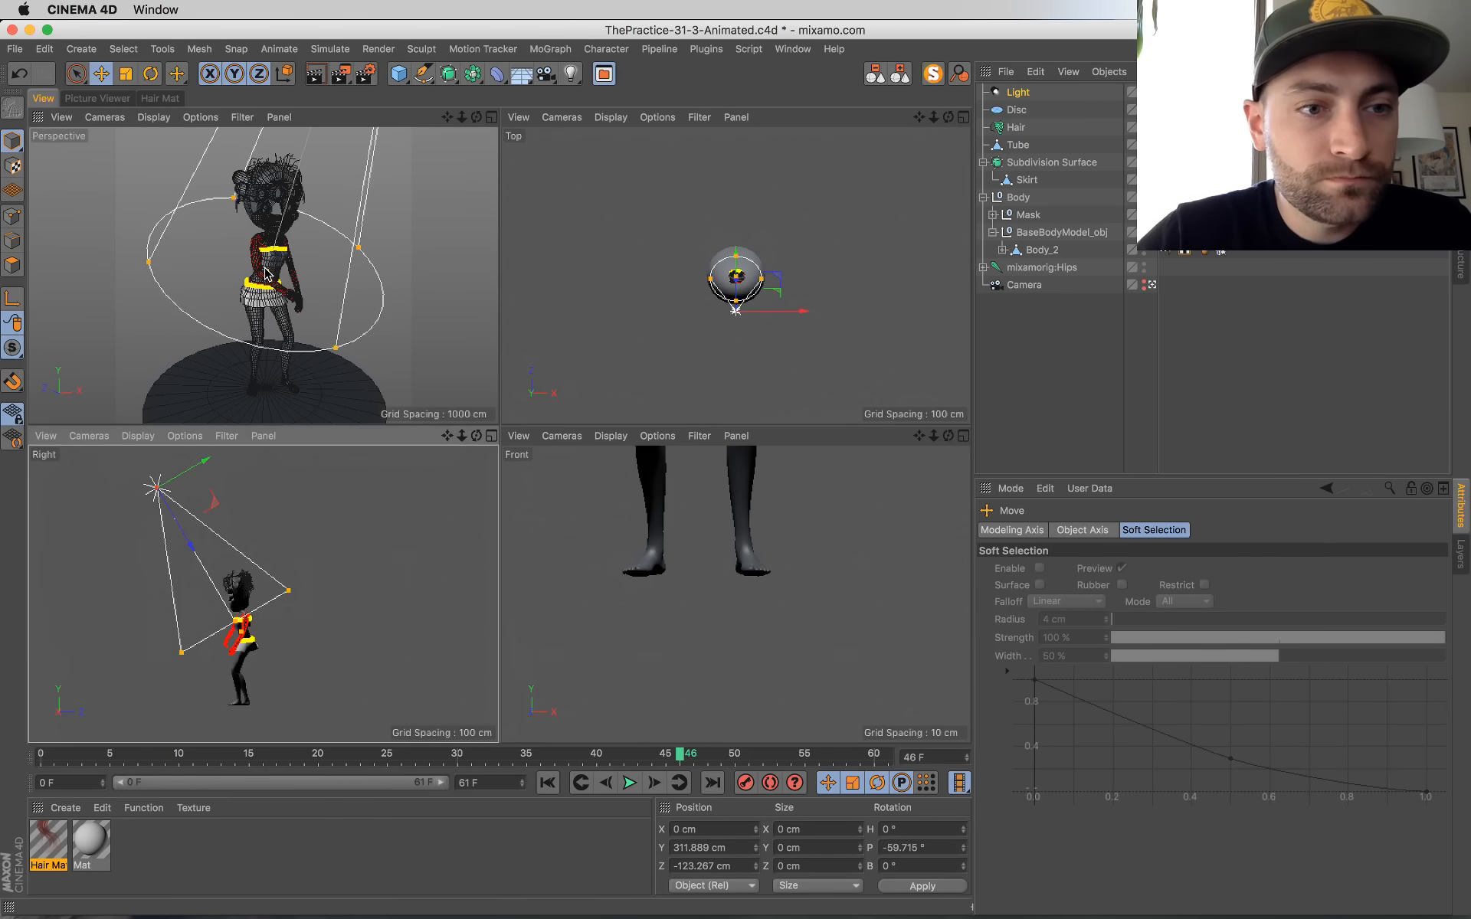
{"action": "left_click_drag", "start_coordinate": [265, 272], "coordinate": [248, 327]}
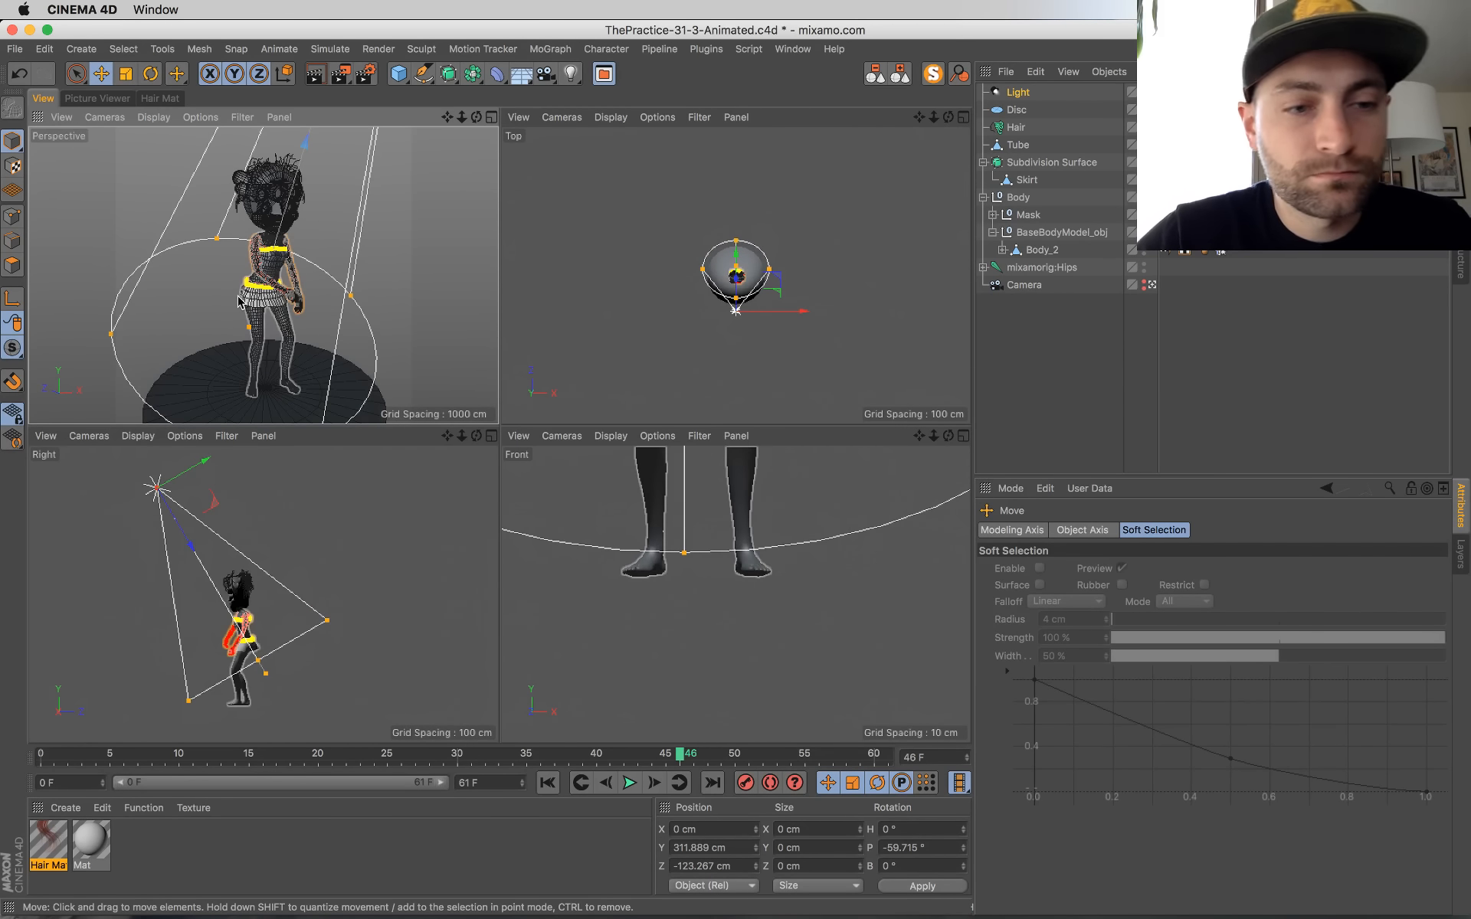
Step: Return to the single perspective view and render frame 46 with the spot light to the Picture Viewer
{"action": "middle_click", "coordinate": [239, 301]}
{"action": "key", "text": "shift+r"}
{"action": "mouse_move", "coordinate": [1, 1]}
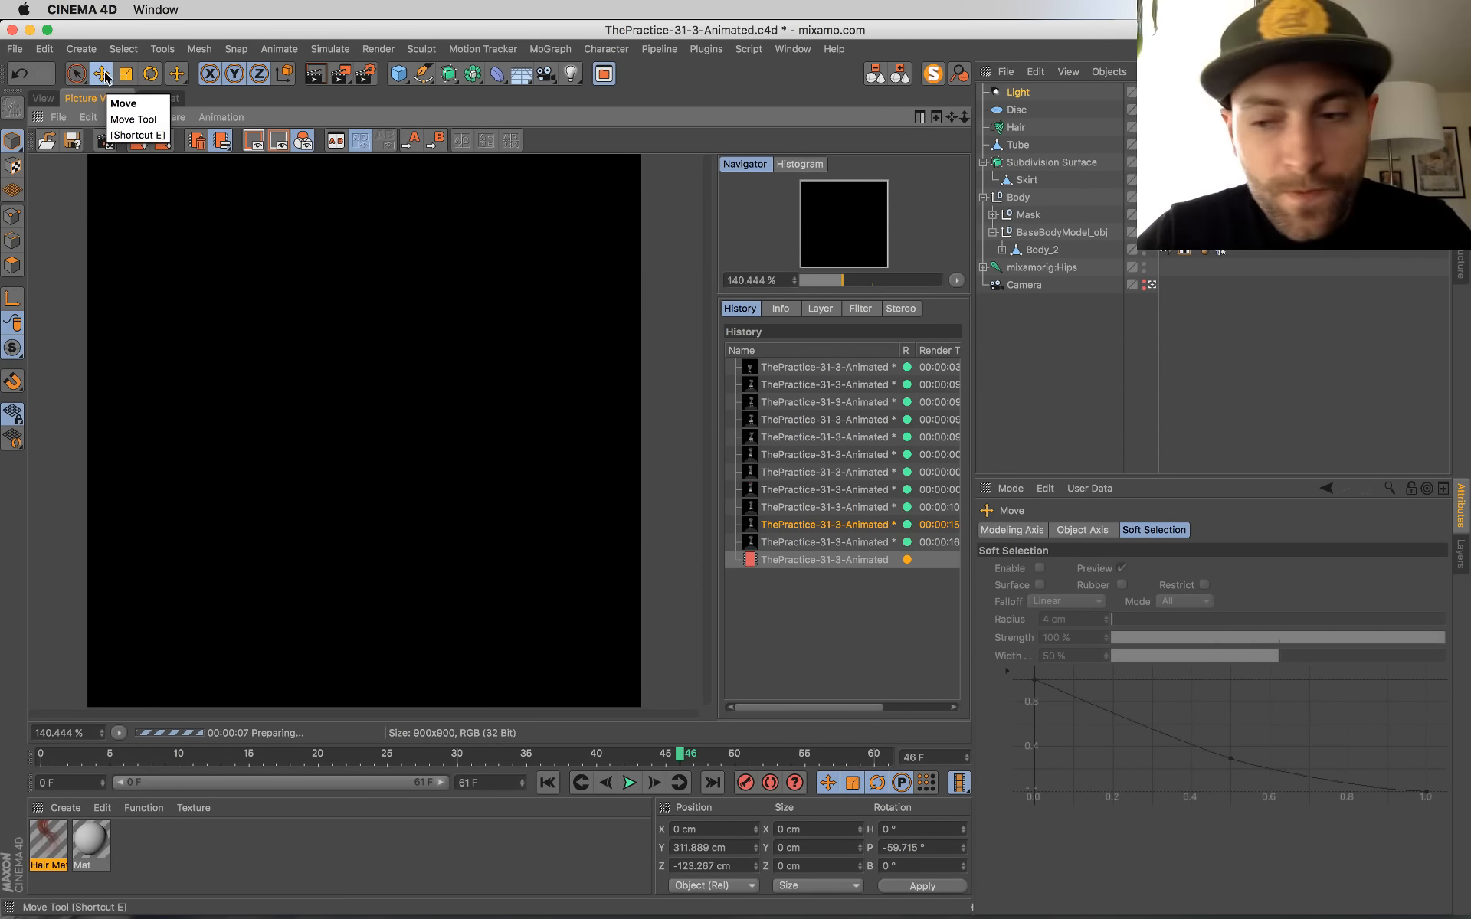
Step: Browse the earlier renders in the history and examine the one with the new hair specular color
{"action": "left_click", "coordinate": [780, 543]}
{"action": "key", "text": "Up"}
{"action": "key", "text": "Up"}
{"action": "key", "text": "Up"}
{"action": "key", "text": "Up"}
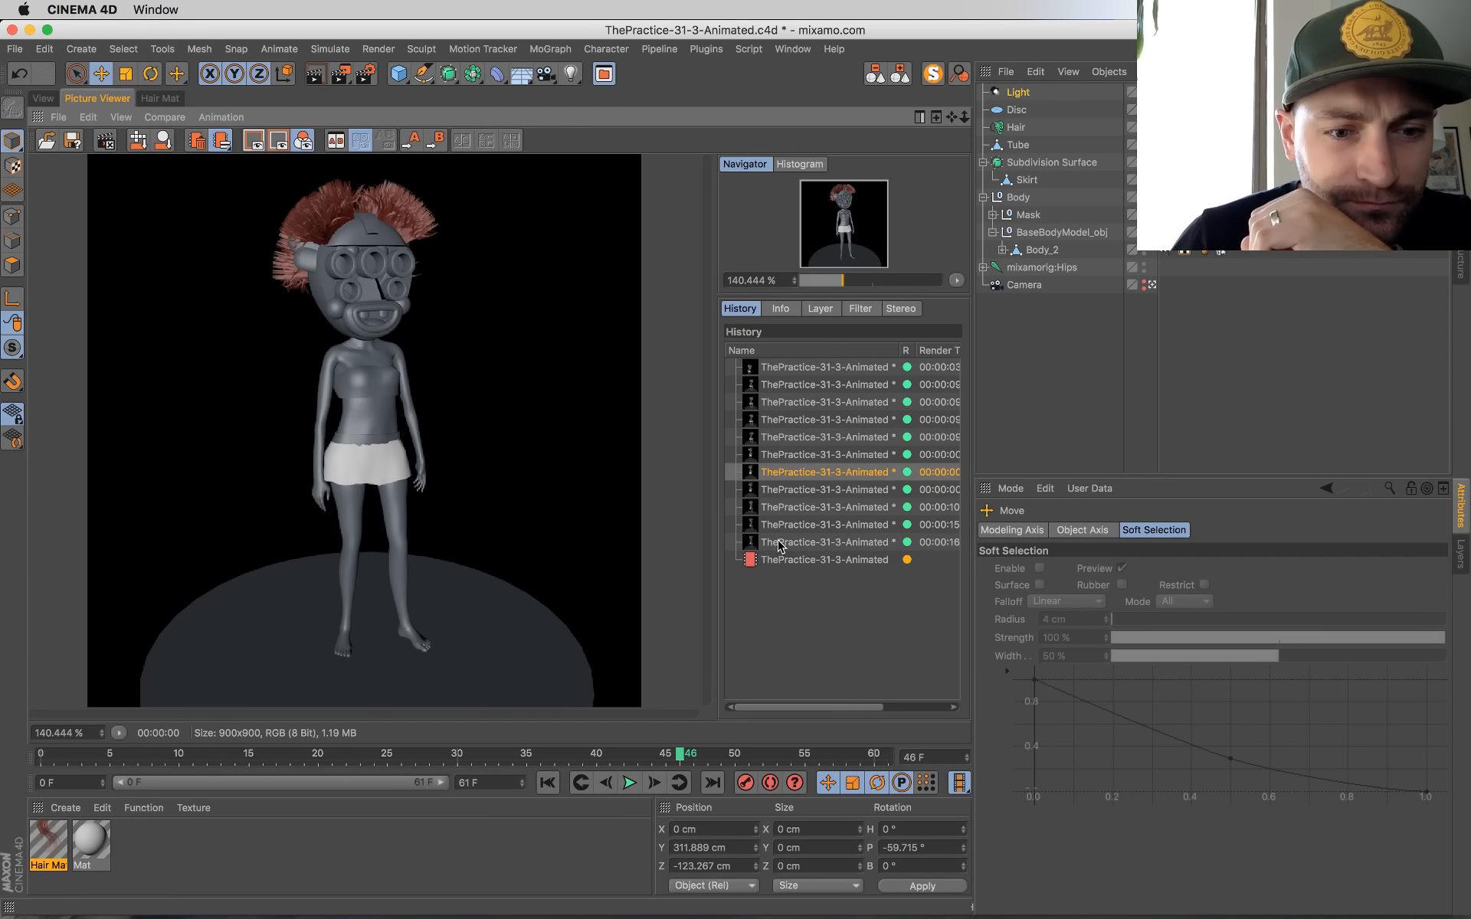
{"action": "key", "text": "Down"}
{"action": "key", "text": "Down"}
{"action": "key", "text": "Down"}
{"action": "key", "text": "Down"}
{"action": "key", "text": "Down"}
{"action": "left_click", "coordinate": [780, 543]}
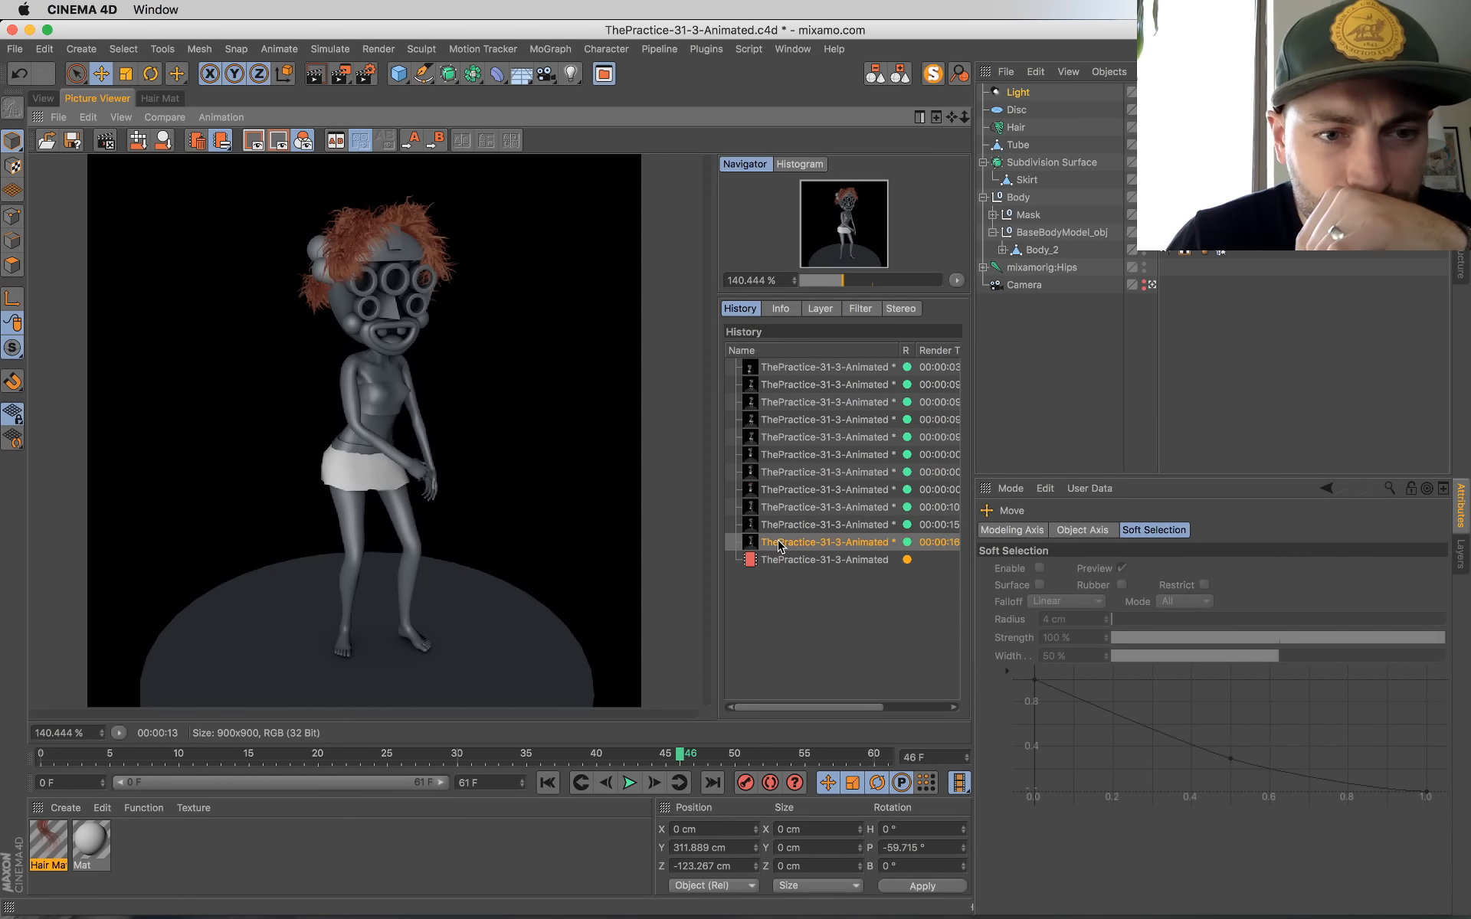
{"action": "key", "text": "Down"}
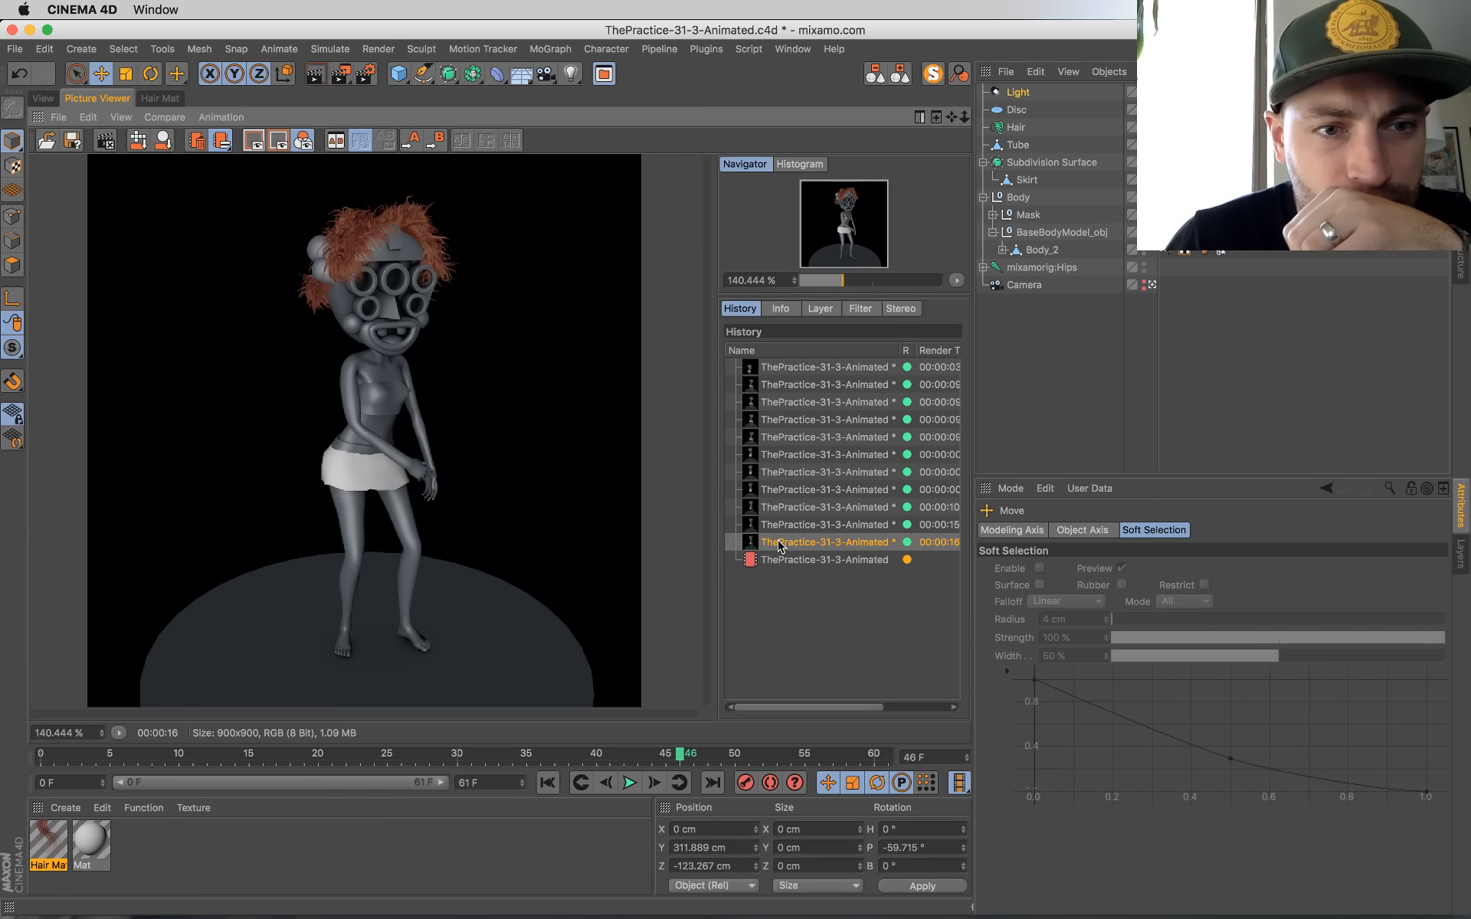
Step: Compare the spot-lit render of frame 46 with the previous render in the history
{"action": "left_click", "coordinate": [780, 543]}
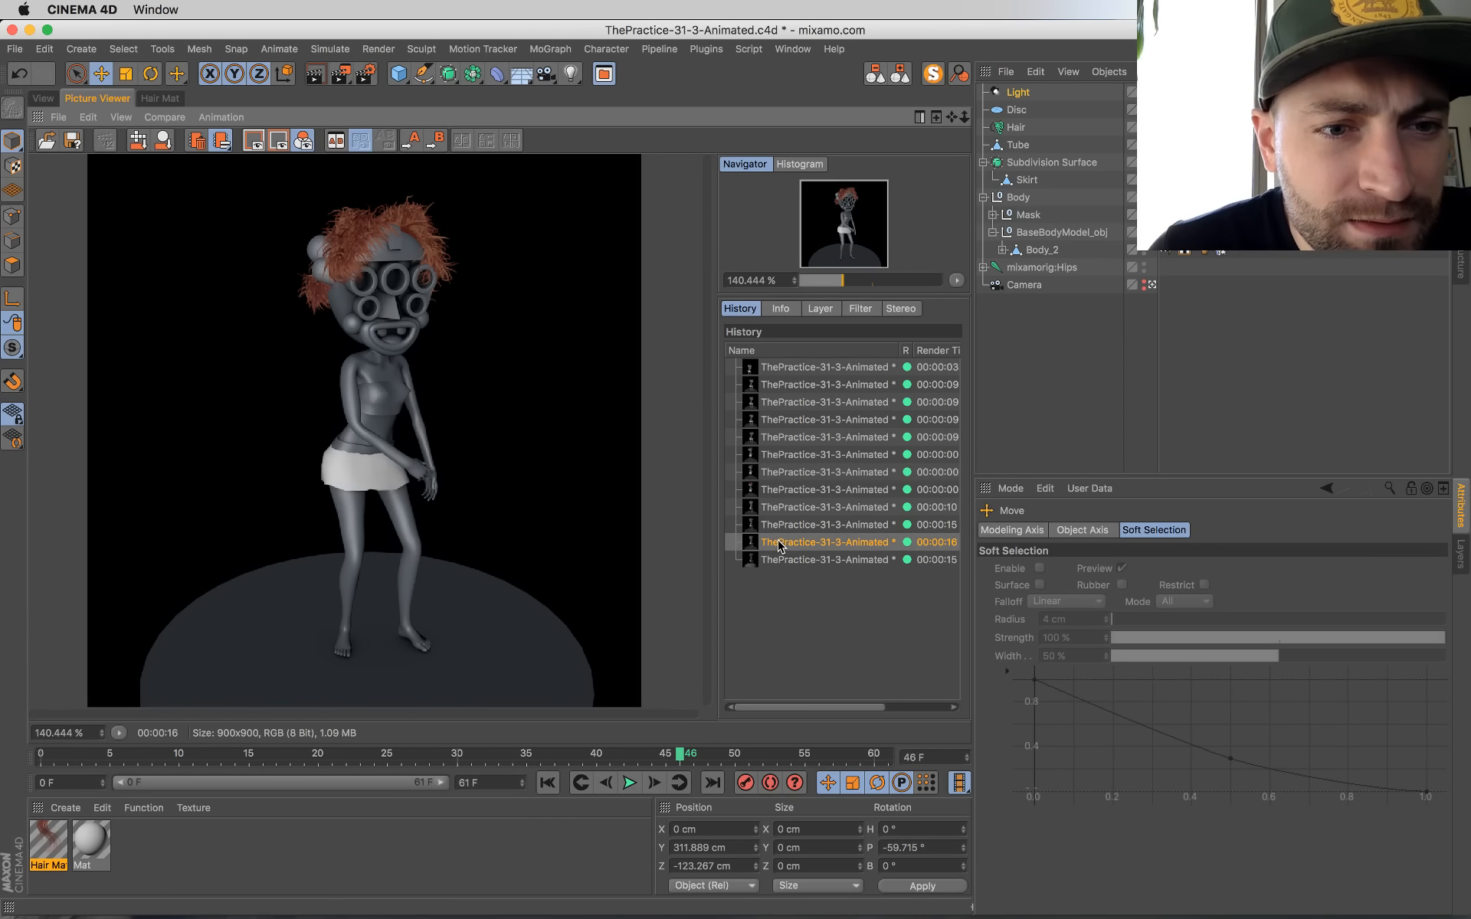
{"action": "key", "text": "Down"}
{"action": "key", "text": "Up"}
{"action": "key", "text": "Down"}
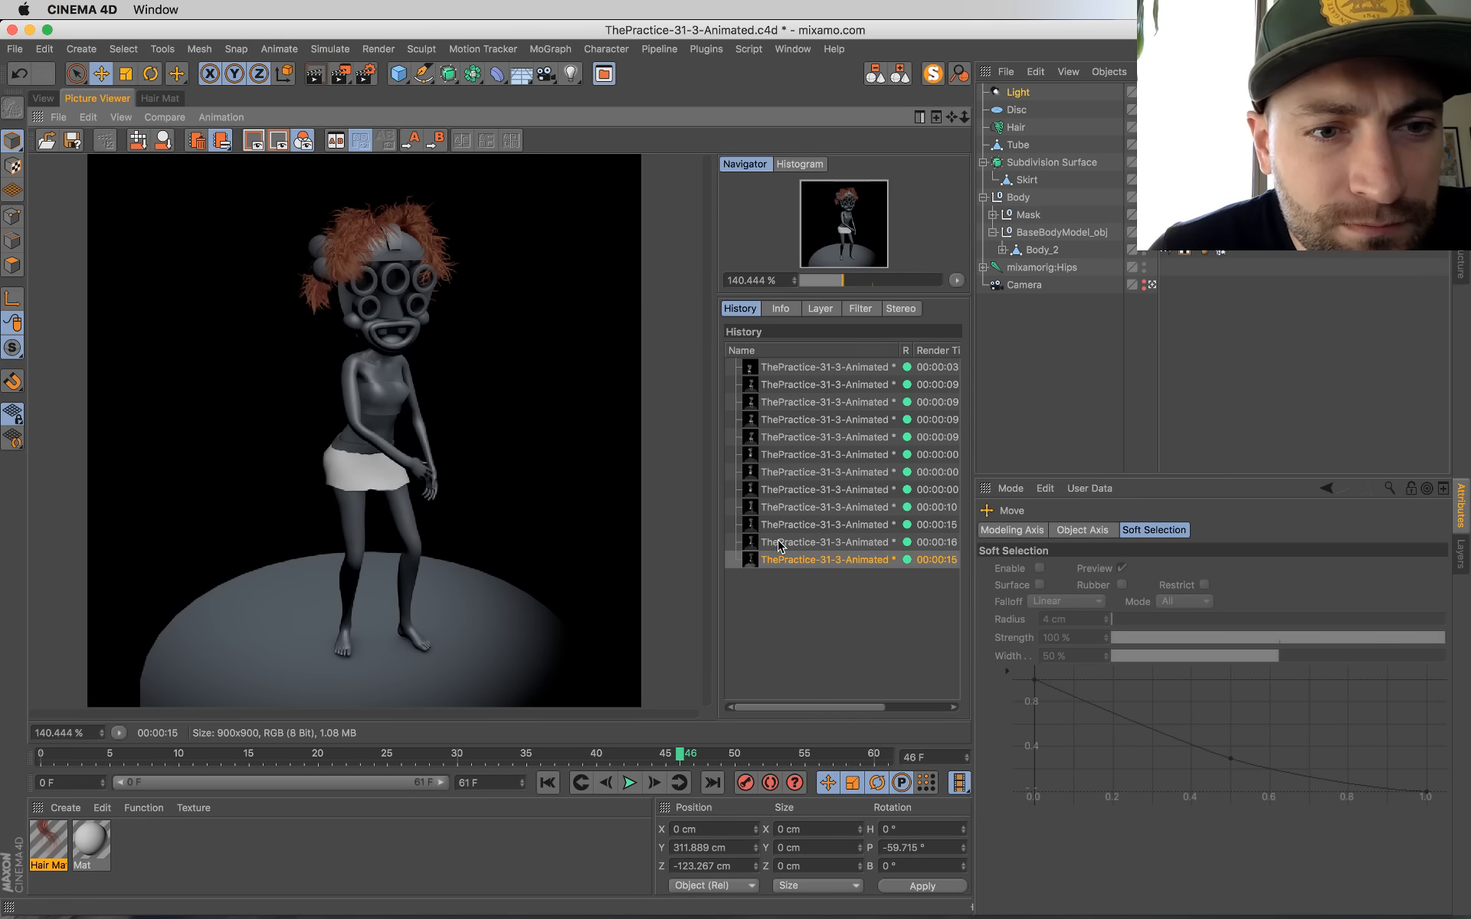
{"action": "key", "text": "Up"}
{"action": "key", "text": "Down"}
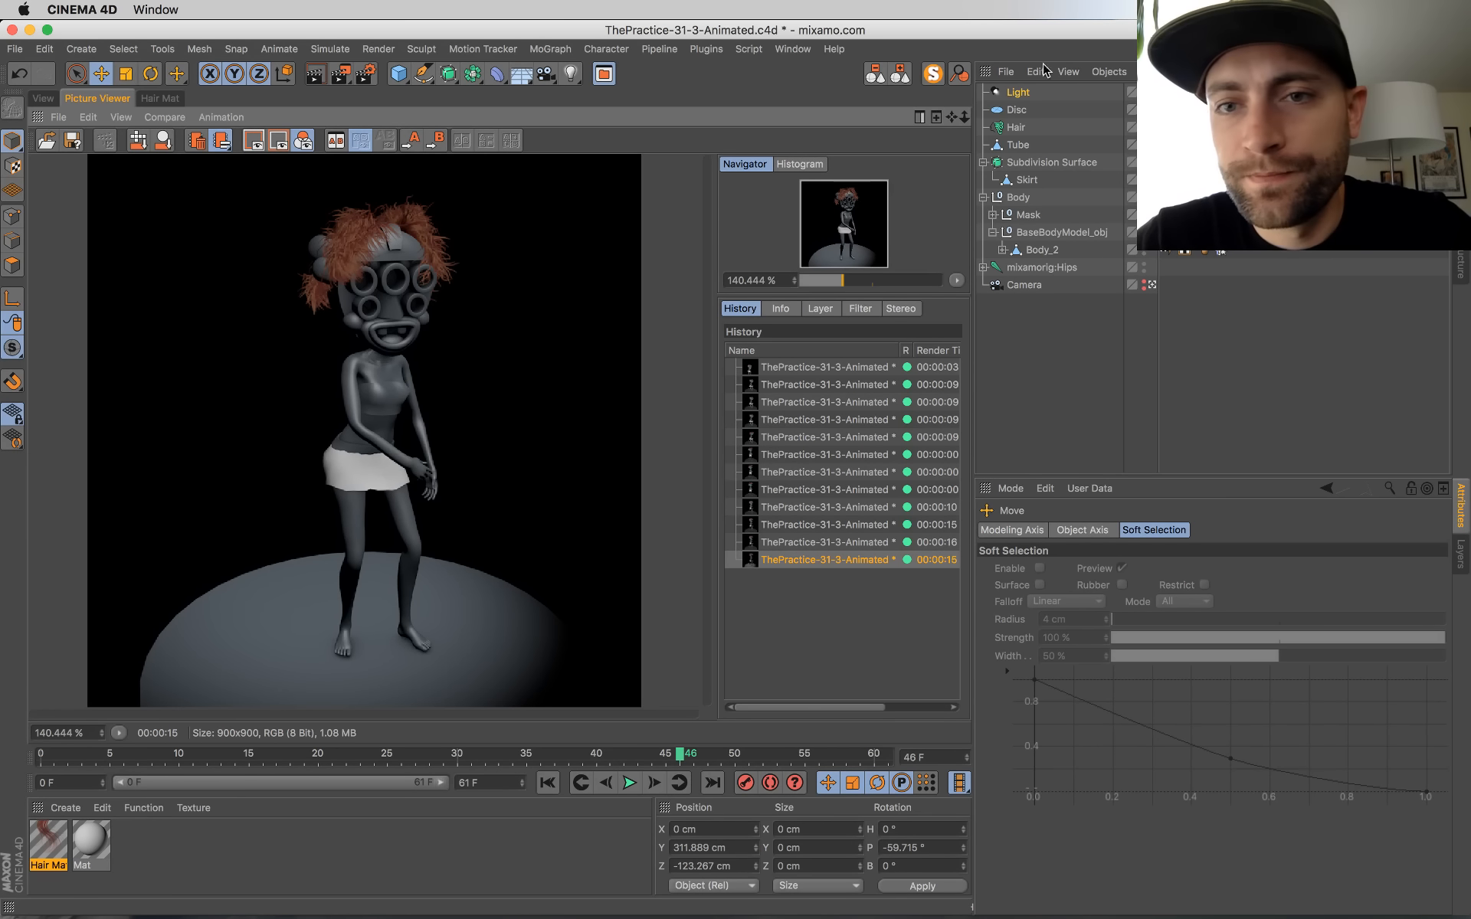
Step: Move the light below the camera in the object hierarchy and make its general parameters editable
{"action": "left_click_drag", "start_coordinate": [1012, 98], "coordinate": [1065, 326]}
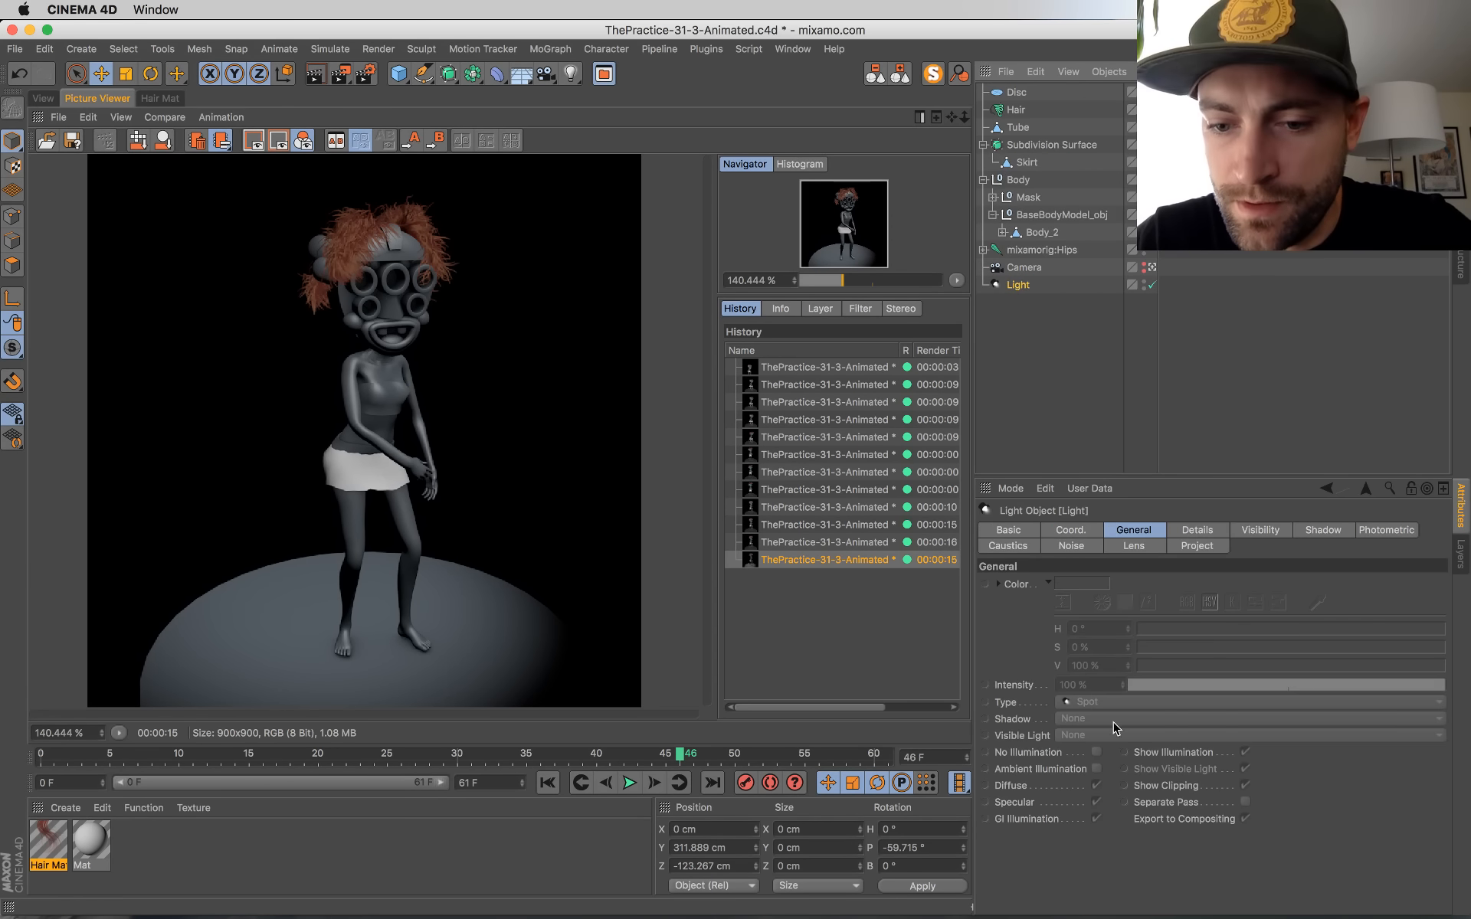
{"action": "right_click", "coordinate": [1026, 813]}
{"action": "left_click", "coordinate": [1056, 794]}
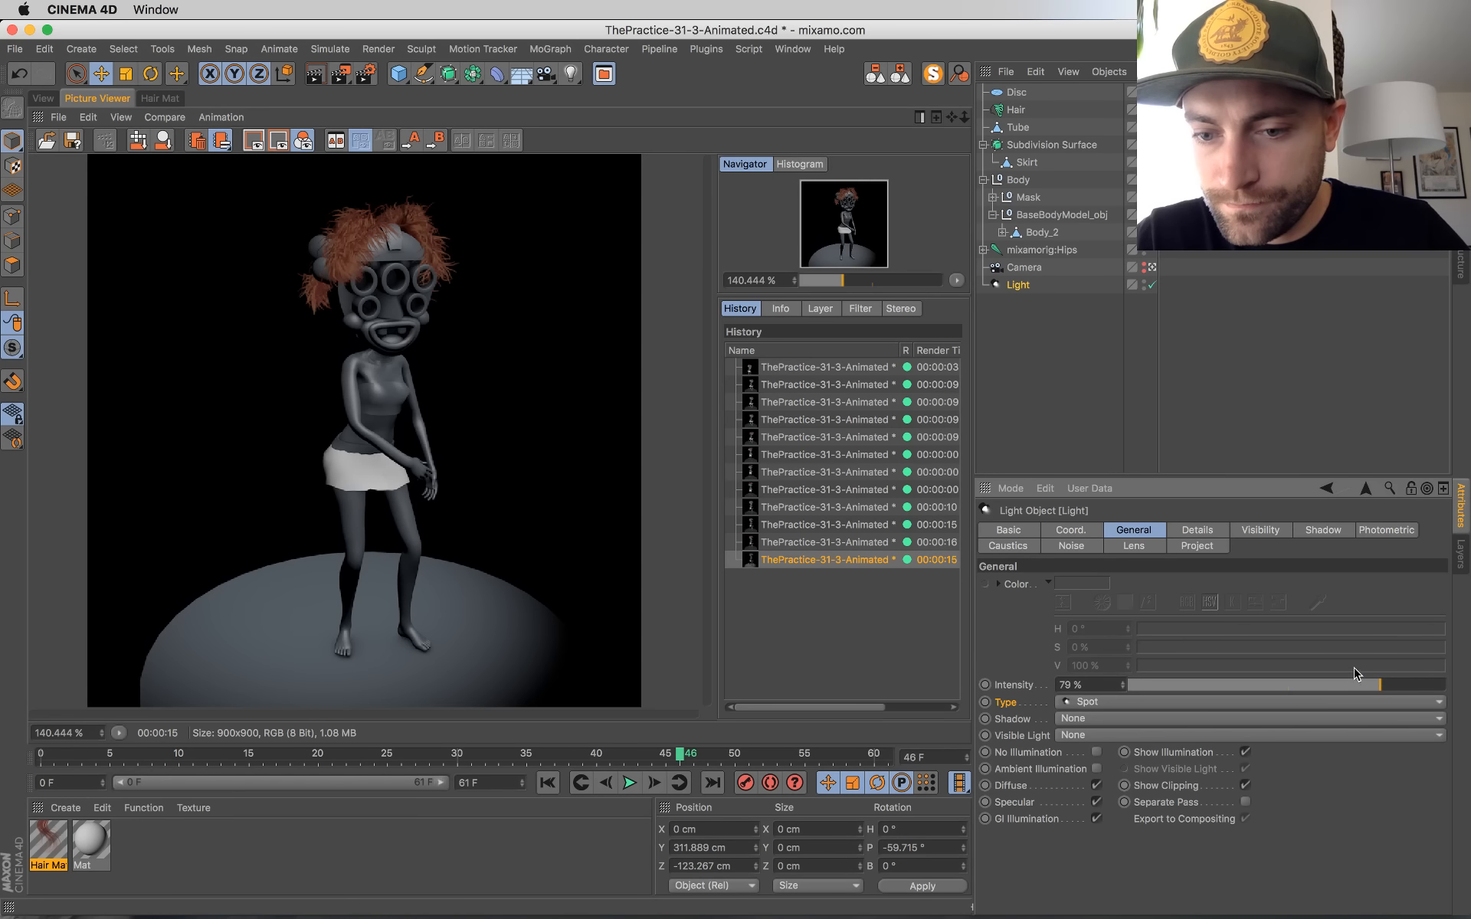
Step: Set the spot light's intensity to 100% and its shadow type to Area, and save the project
{"action": "left_click_drag", "start_coordinate": [1379, 685], "coordinate": [1469, 697]}
{"action": "left_click", "coordinate": [1062, 721]}
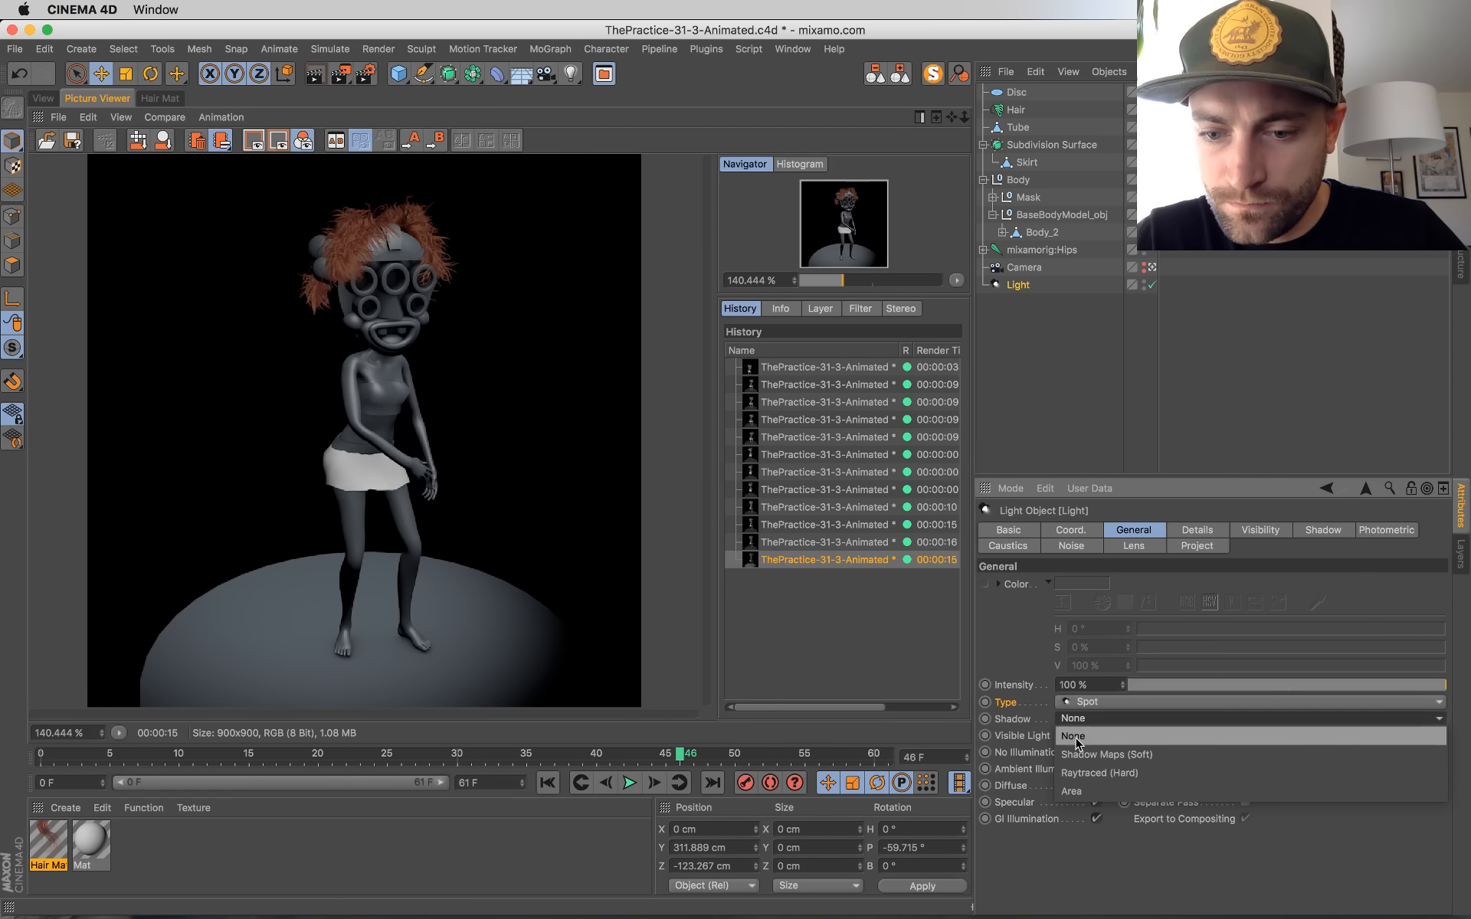
{"action": "left_click", "coordinate": [1087, 795]}
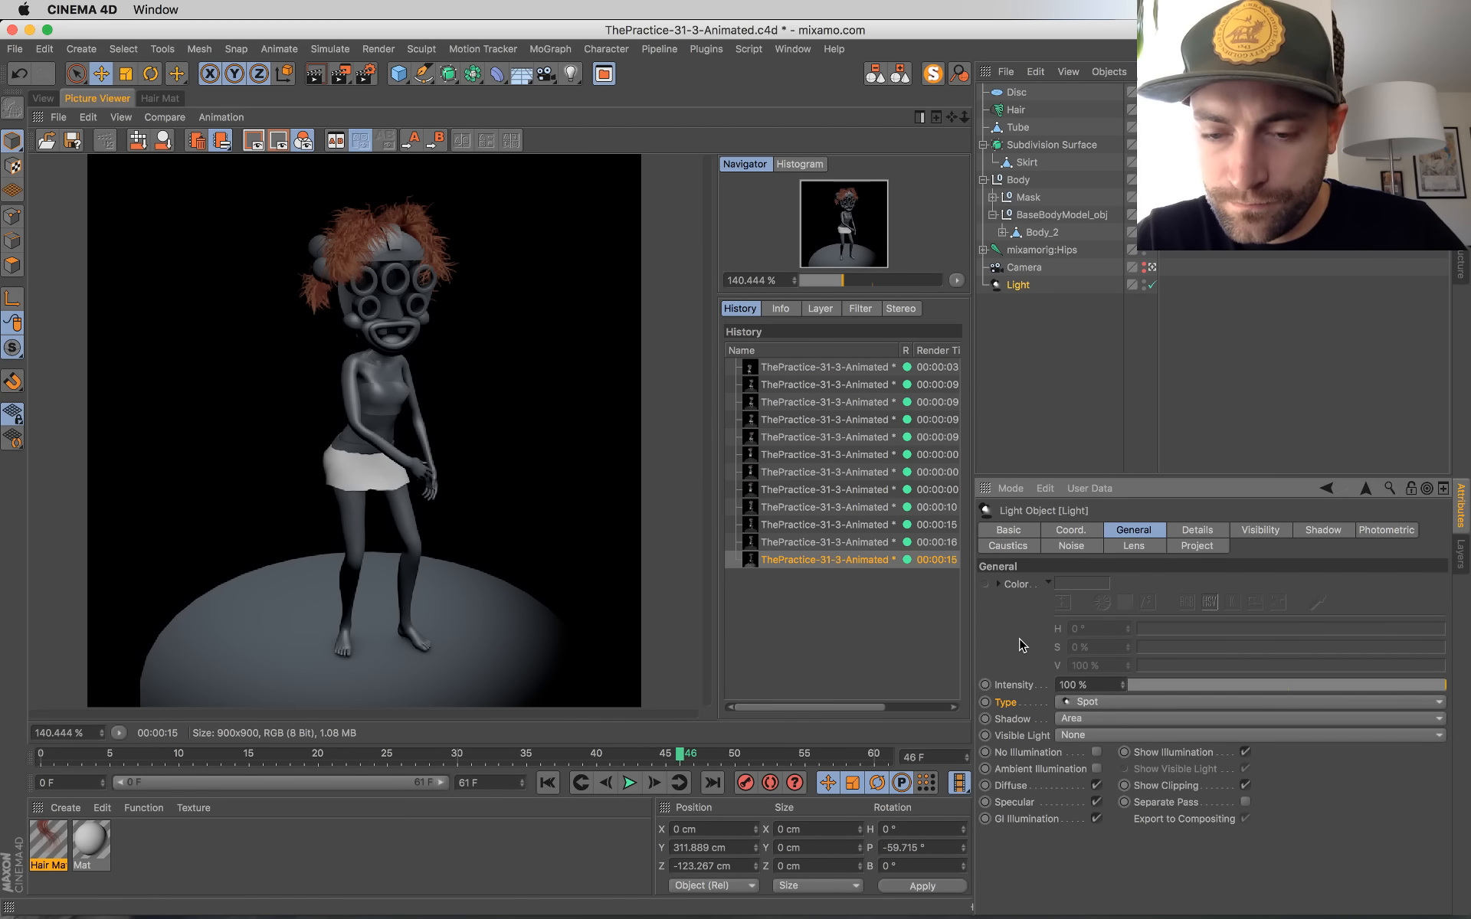
{"action": "key", "text": "super+s"}
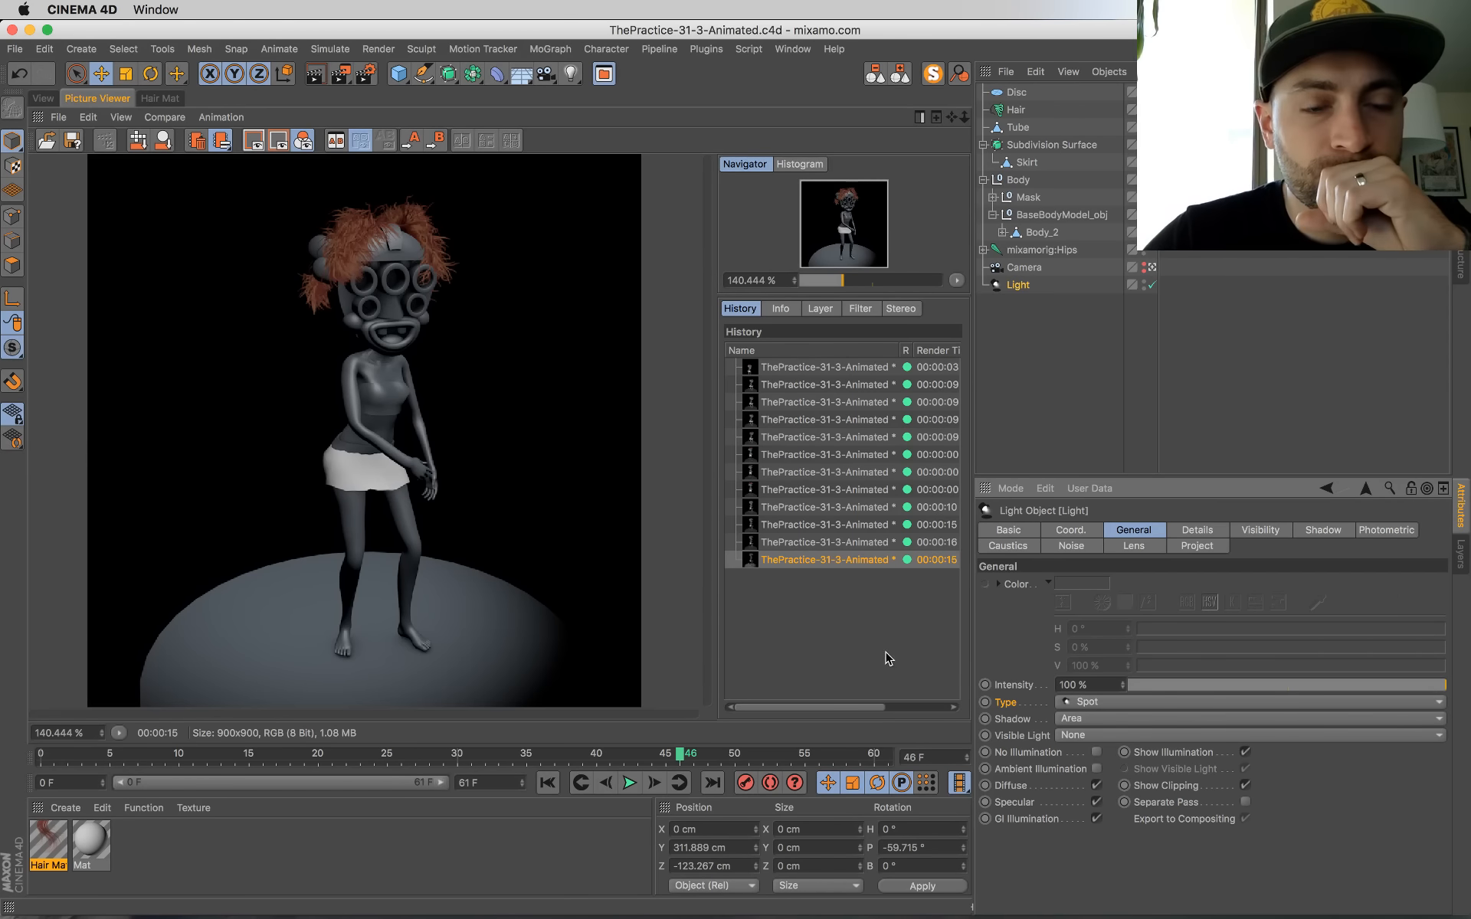
Step: Play the animation from the start to frame 15 and render that frame to the Picture Viewer
{"action": "left_click", "coordinate": [549, 781]}
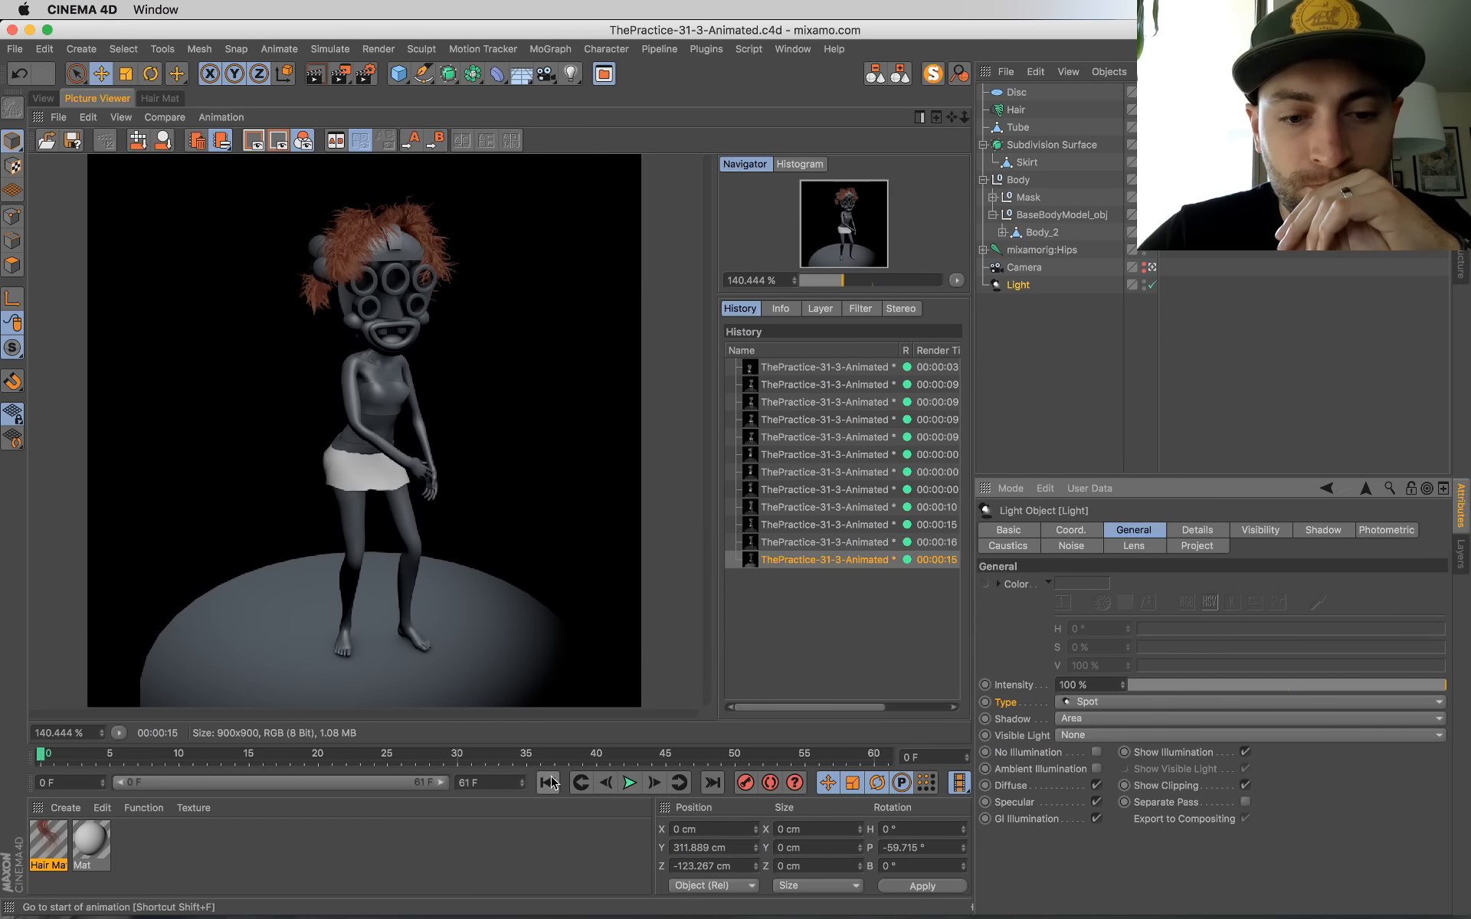
{"action": "left_click", "coordinate": [629, 783]}
{"action": "key", "text": "shift+r"}
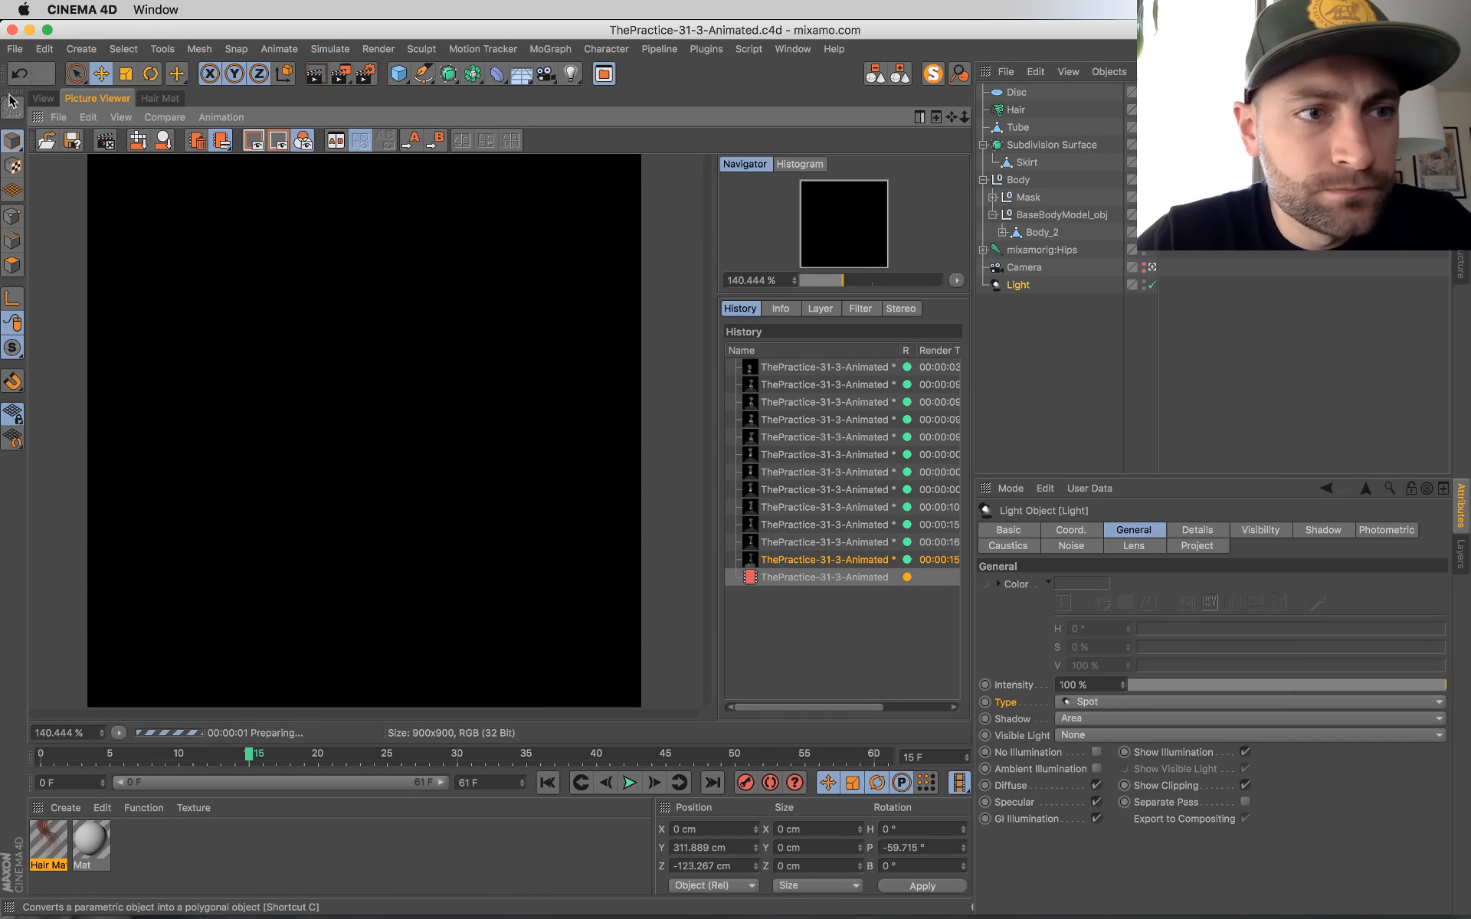
Step: Play the animation briefly in the viewport, rewind it to frame 0 and go back to the running render
{"action": "left_click", "coordinate": [43, 99]}
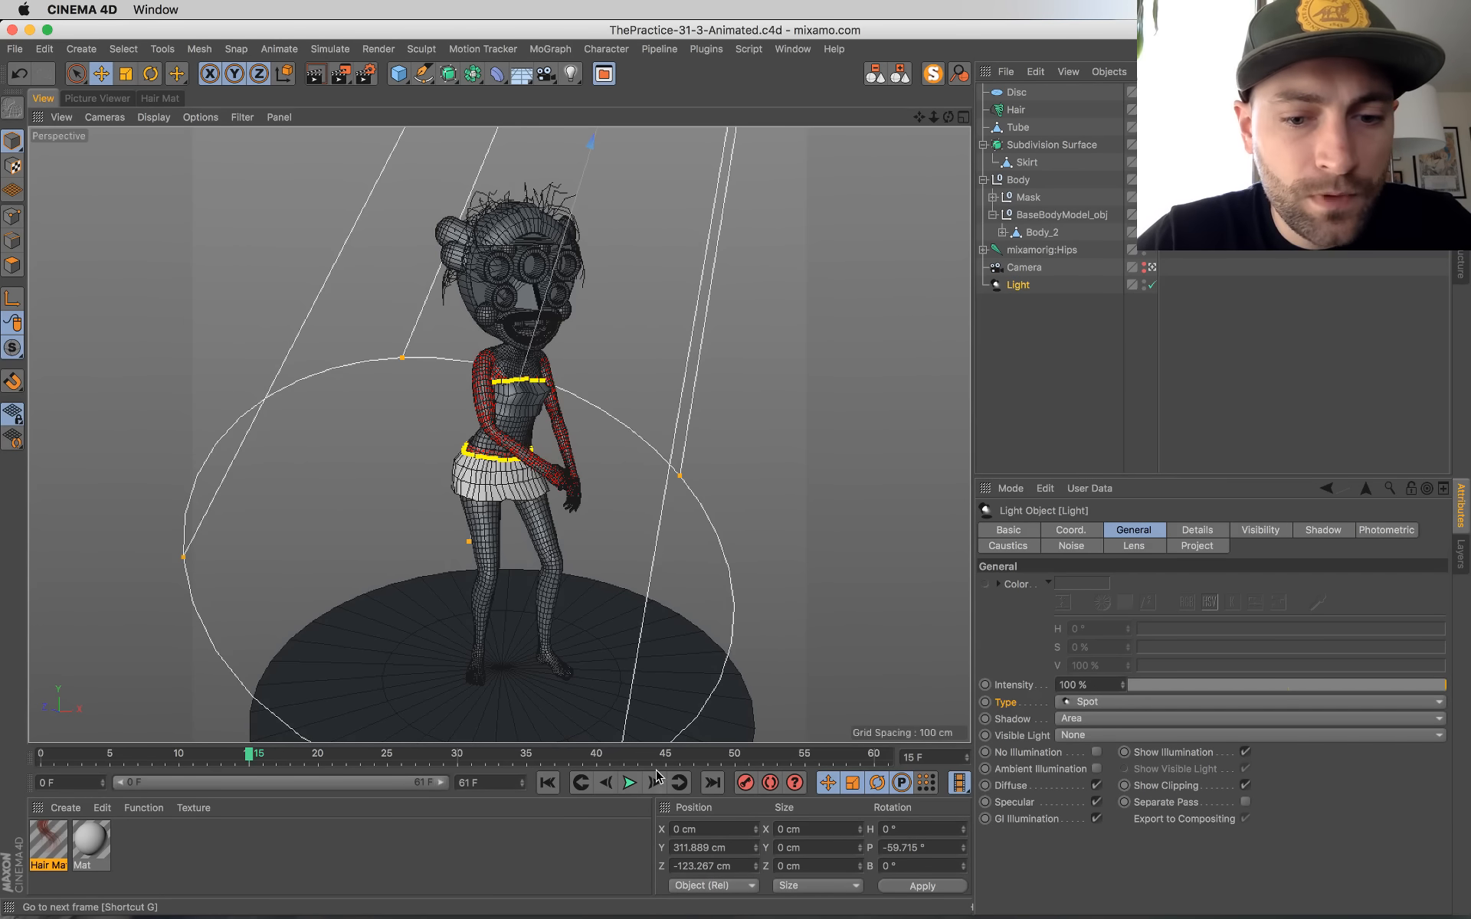
{"action": "left_click", "coordinate": [630, 783]}
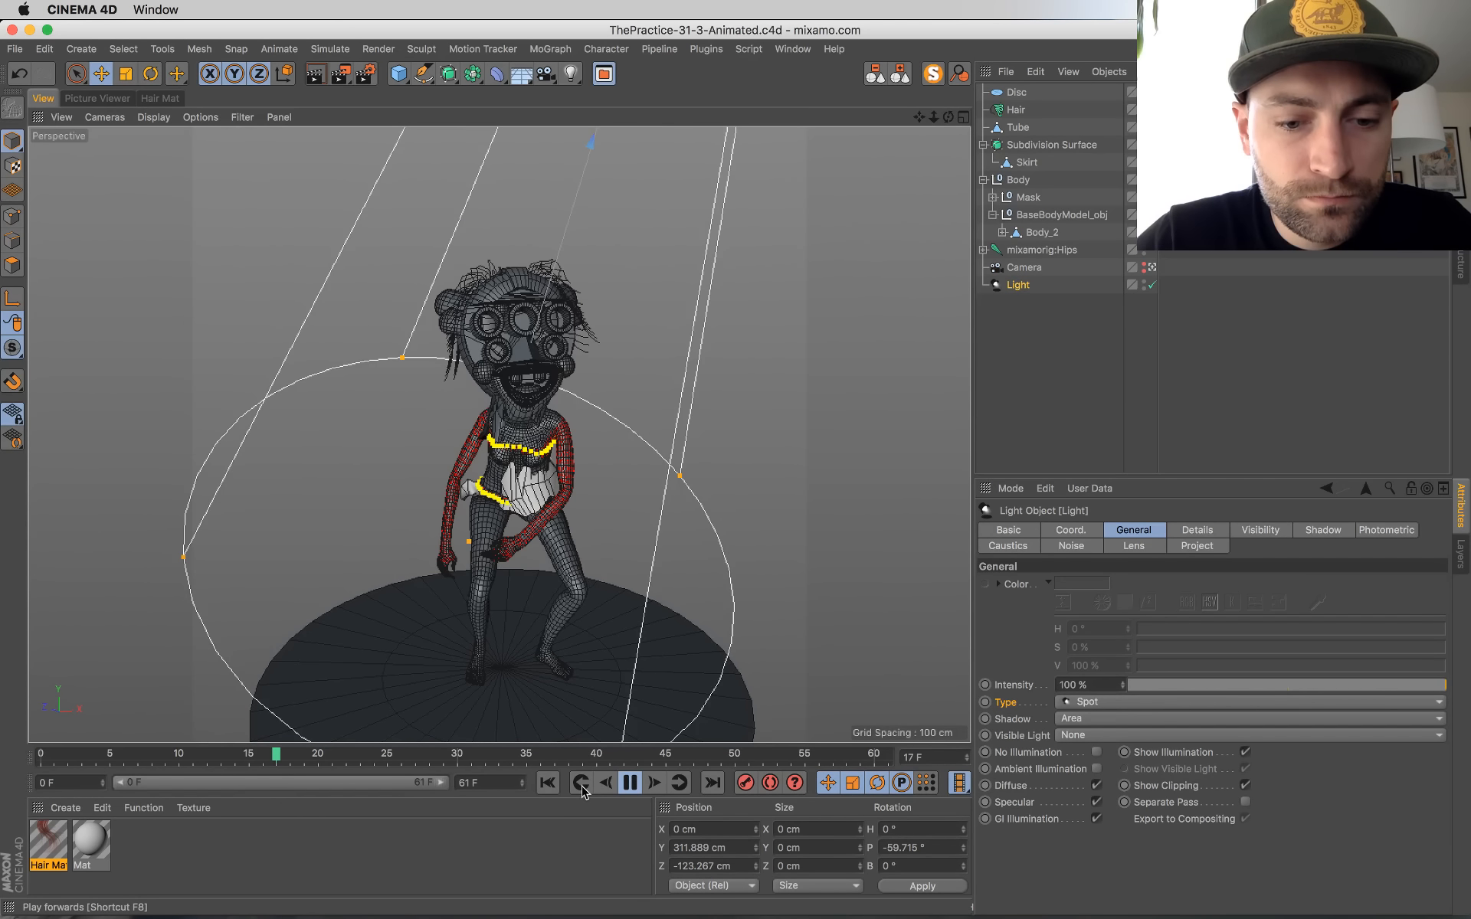
{"action": "left_click", "coordinate": [630, 783]}
{"action": "left_click", "coordinate": [548, 783]}
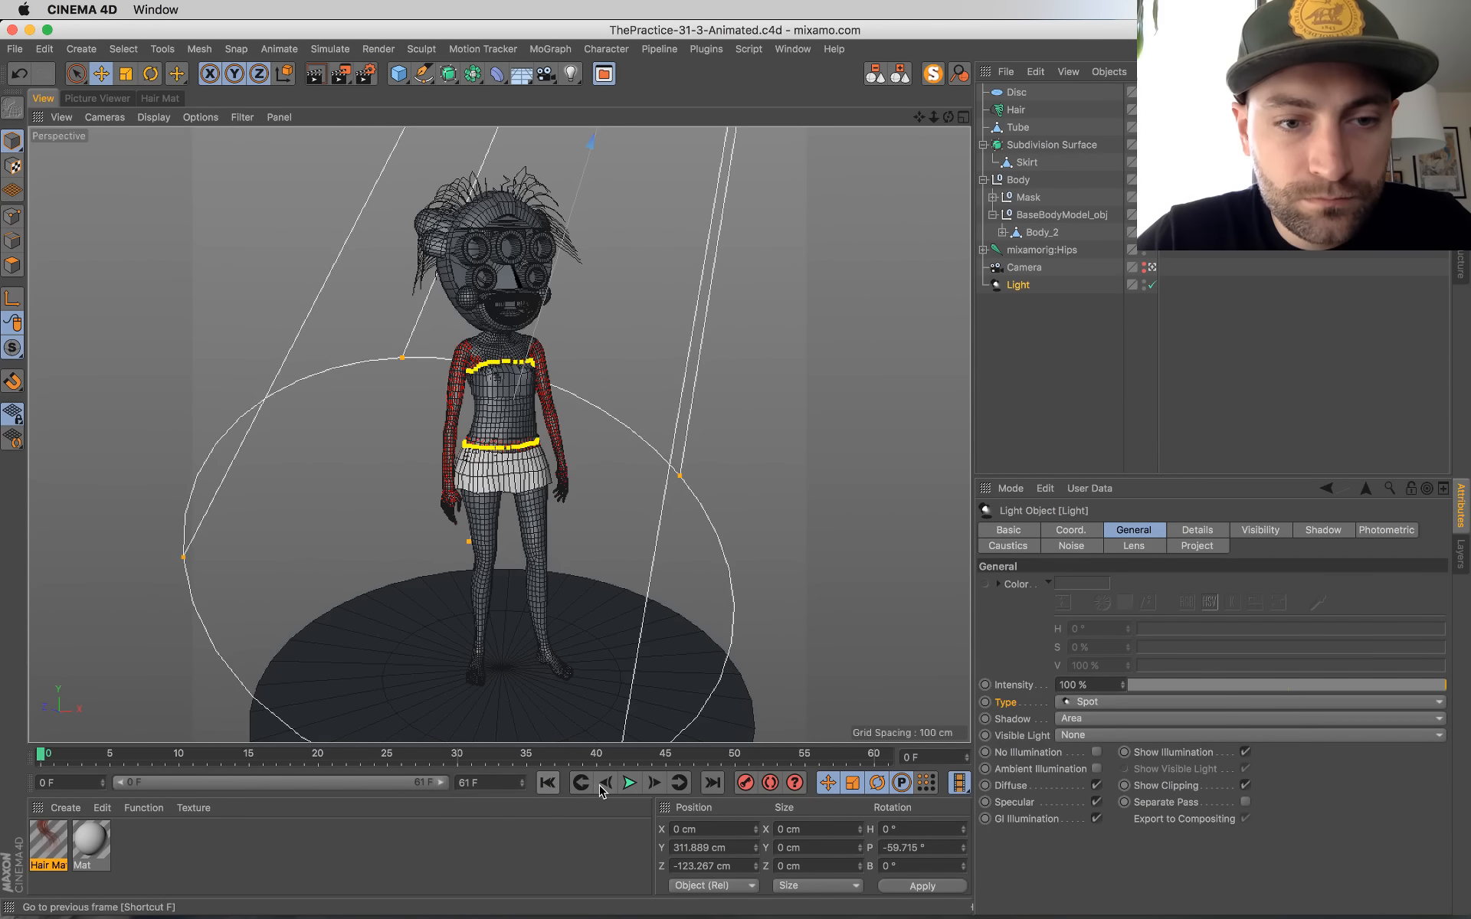
{"action": "left_click", "coordinate": [114, 100]}
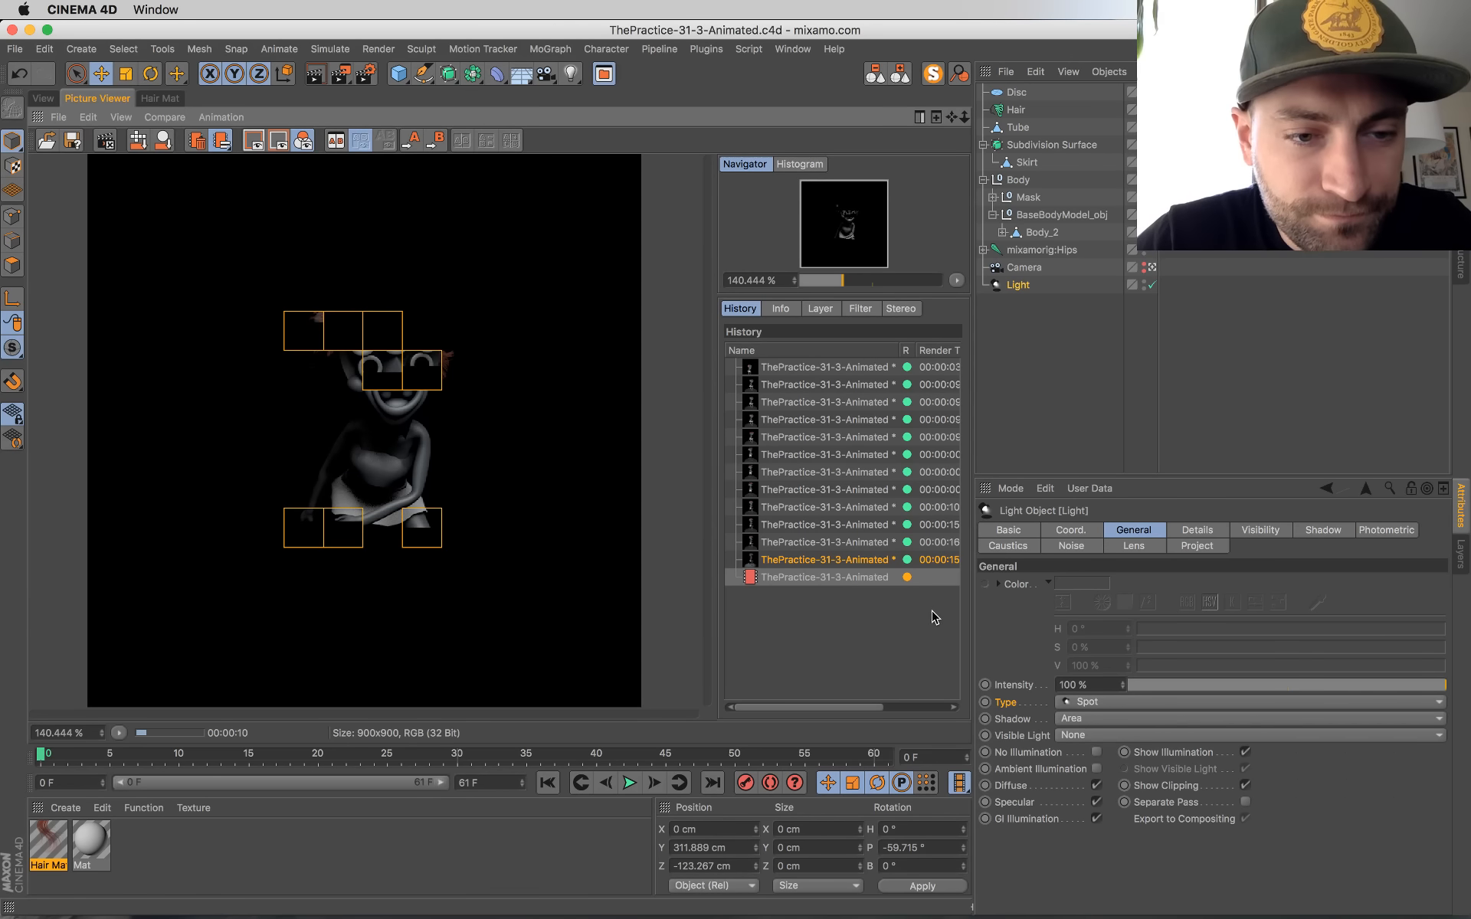
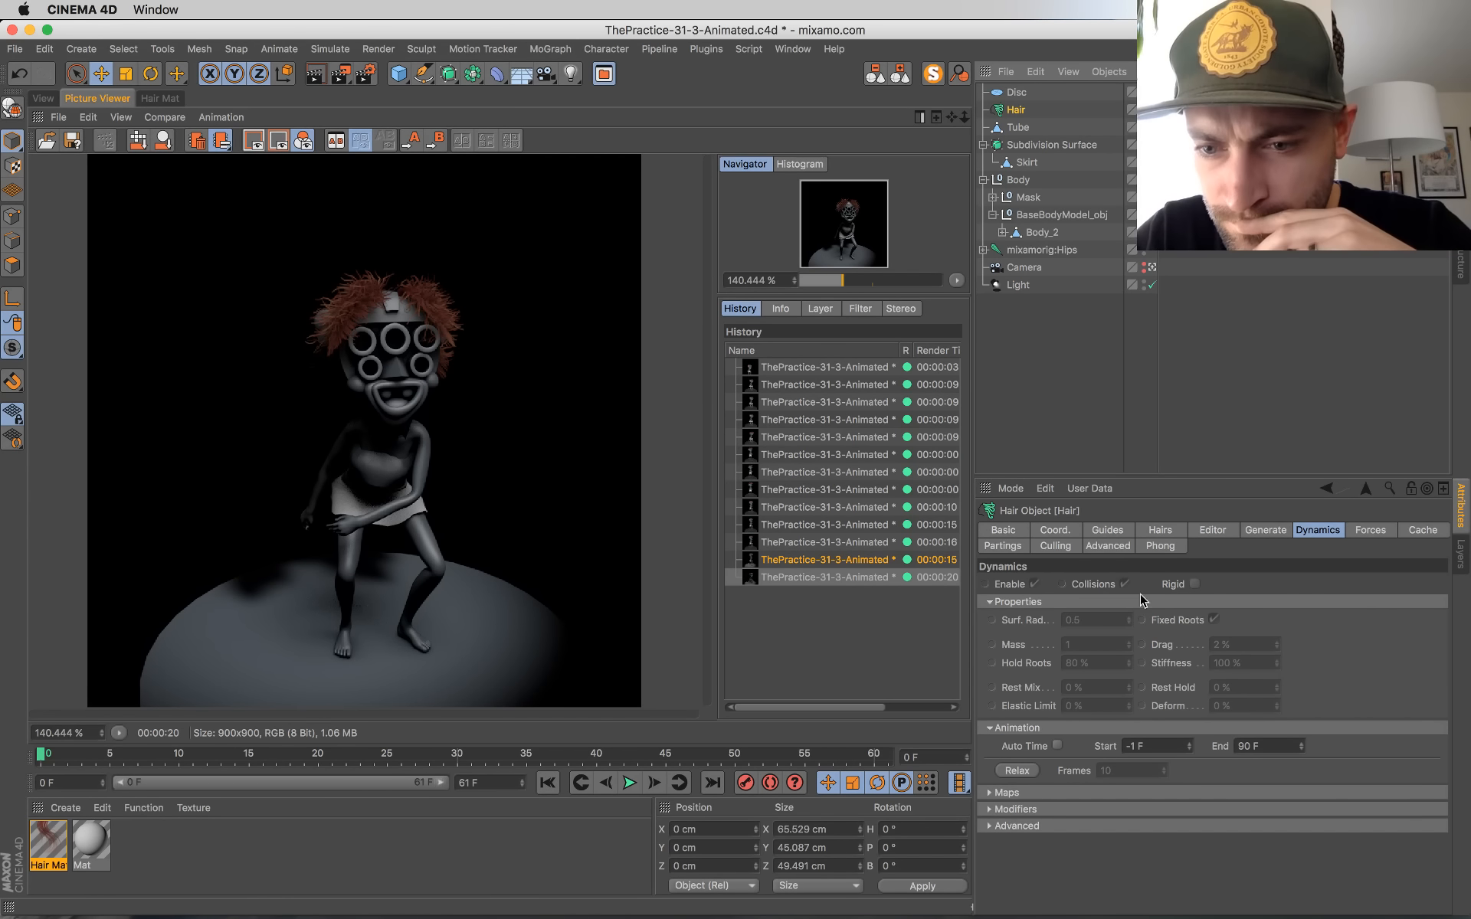
Step: Set the root length of the Hair object's guides to 19 cm
{"action": "left_click", "coordinate": [1108, 532]}
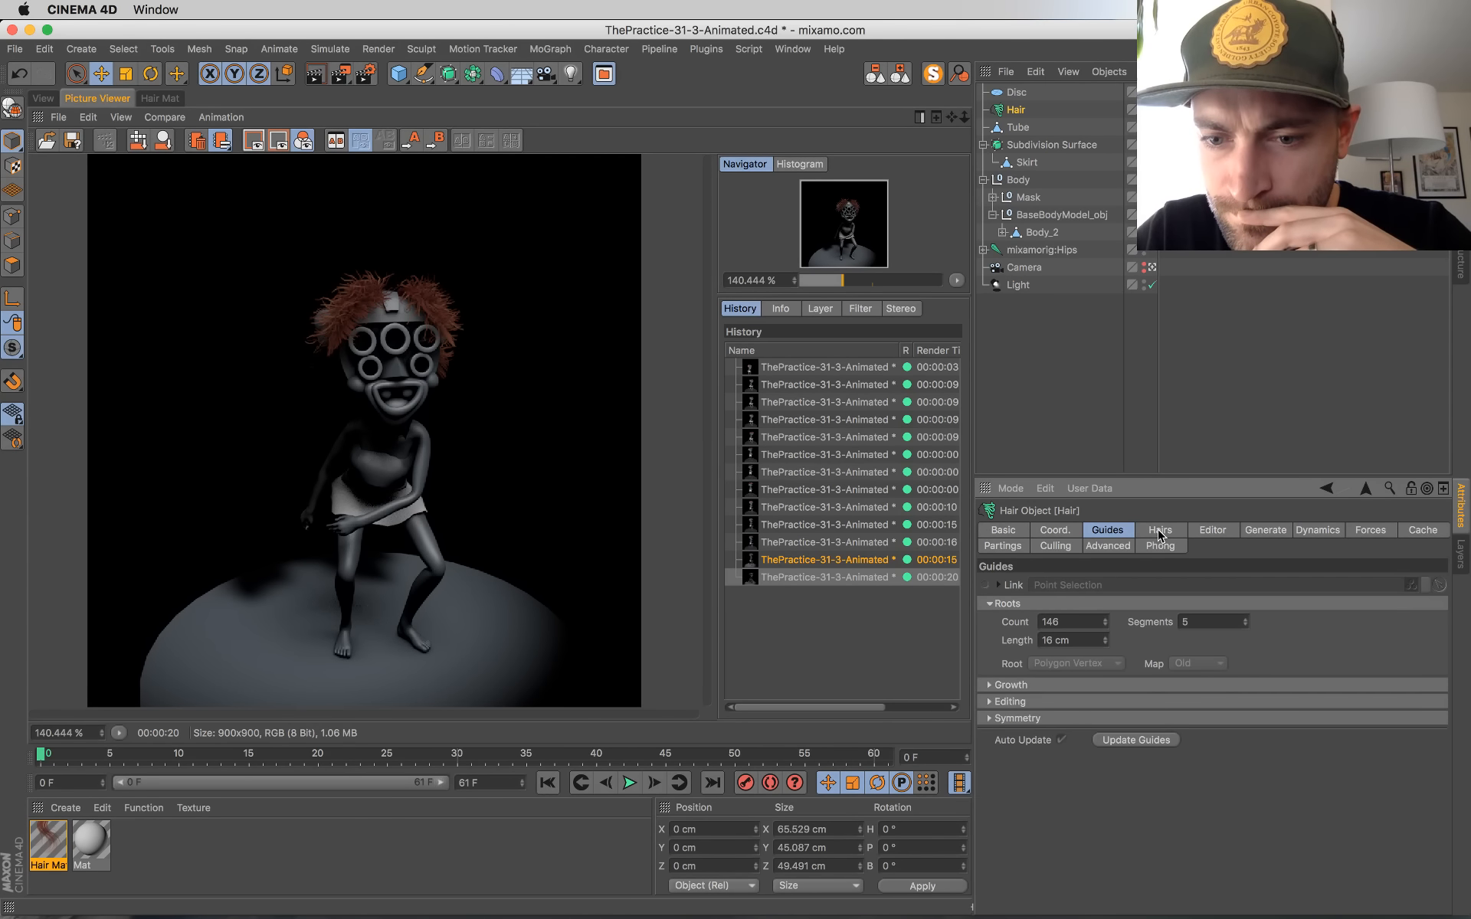
{"action": "left_click", "coordinate": [1162, 532]}
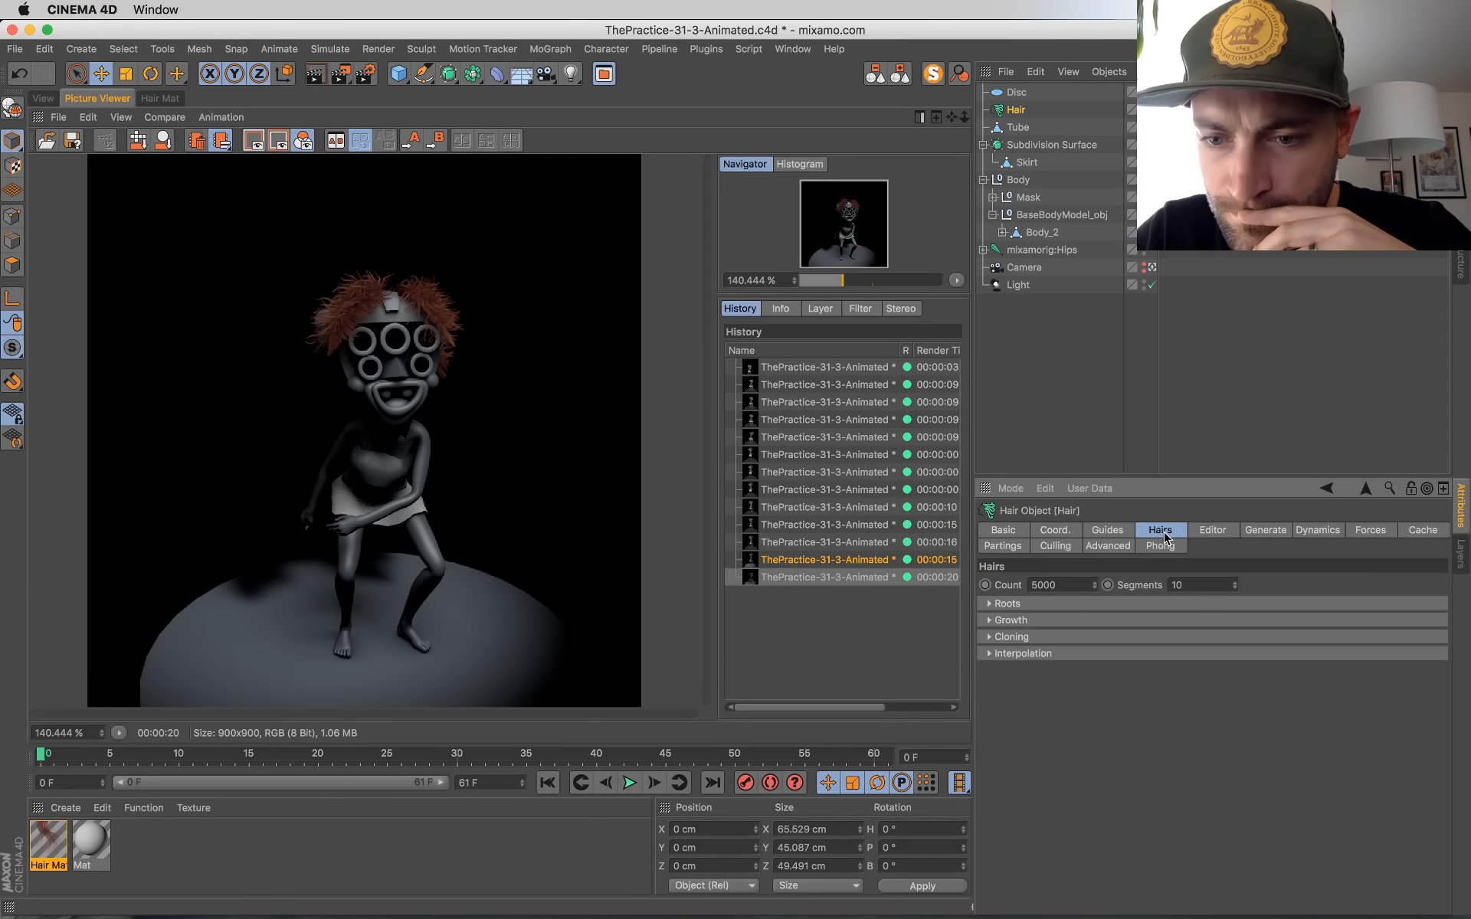
{"action": "left_click", "coordinate": [1122, 528]}
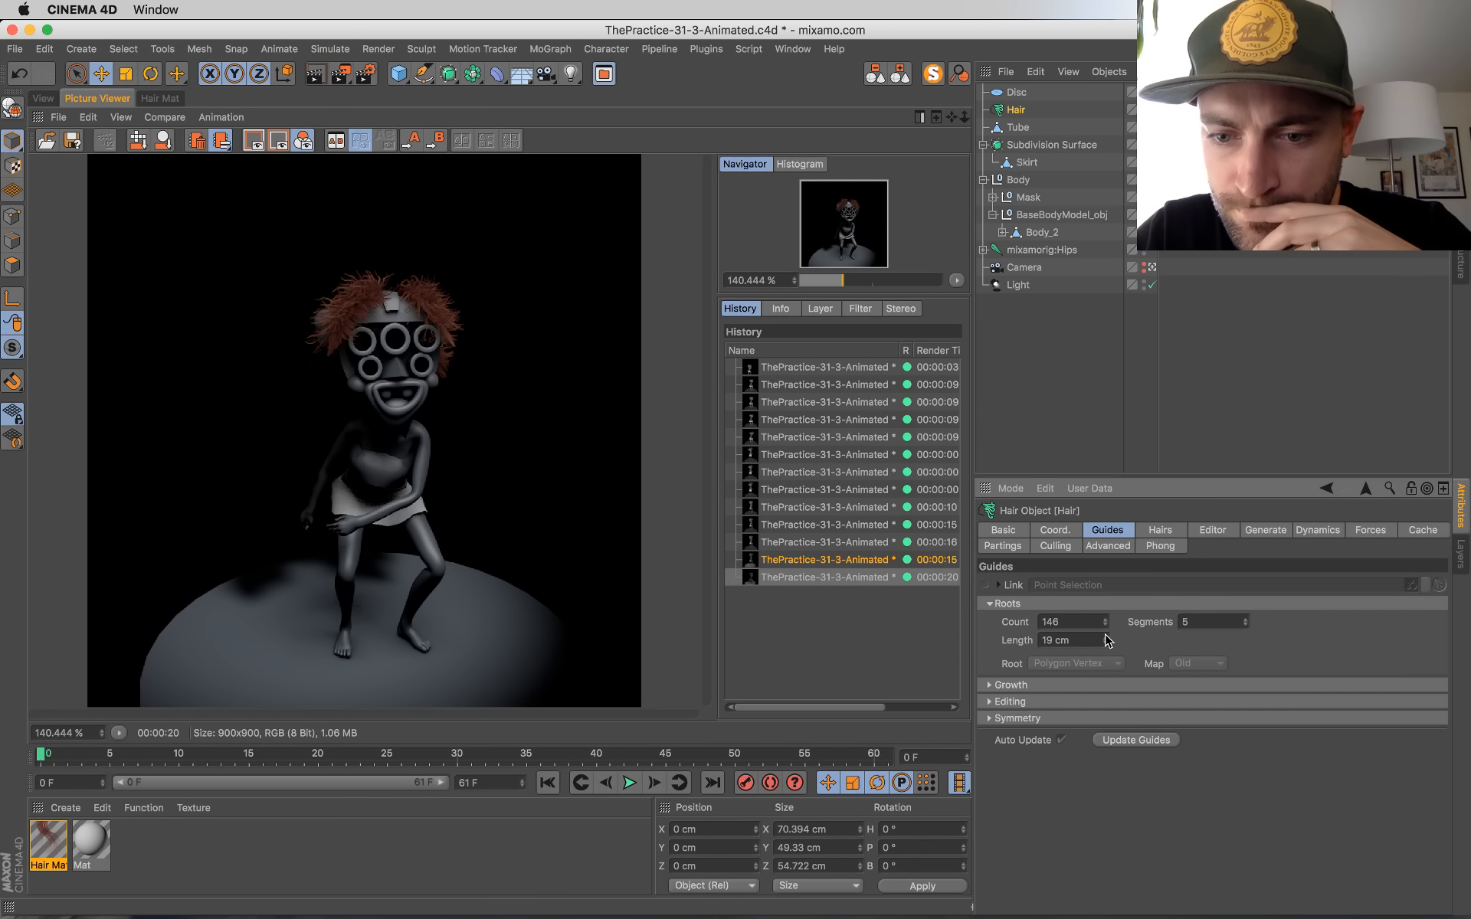
Step: Open the Hair Mat material, review its frizz settings and lower the Kink amount to 36%
{"action": "double_click", "coordinate": [48, 842]}
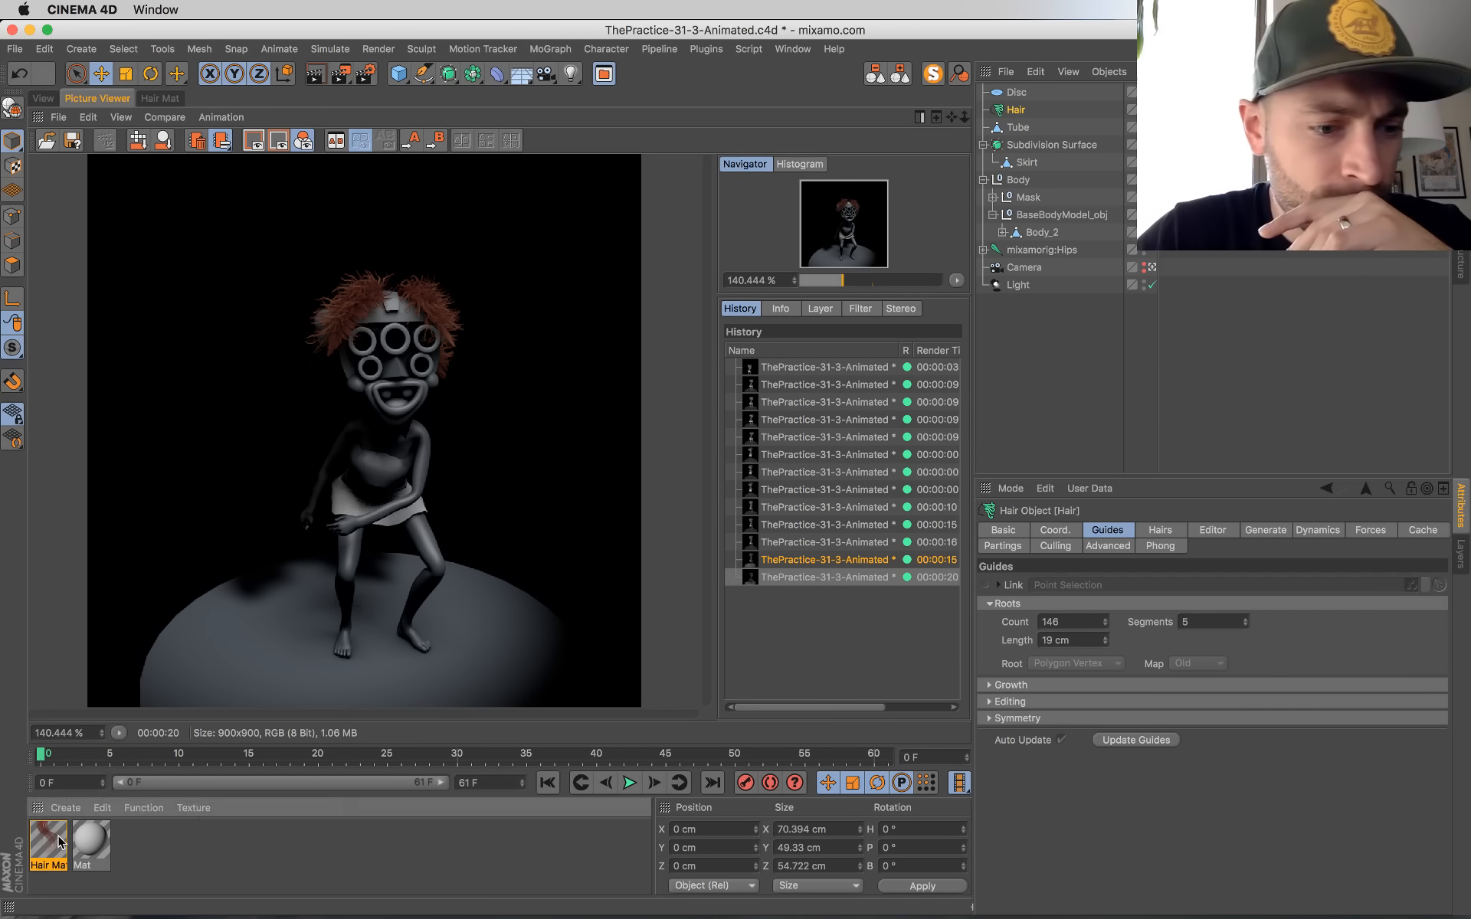
{"action": "left_click_drag", "start_coordinate": [577, 126], "coordinate": [970, 205]}
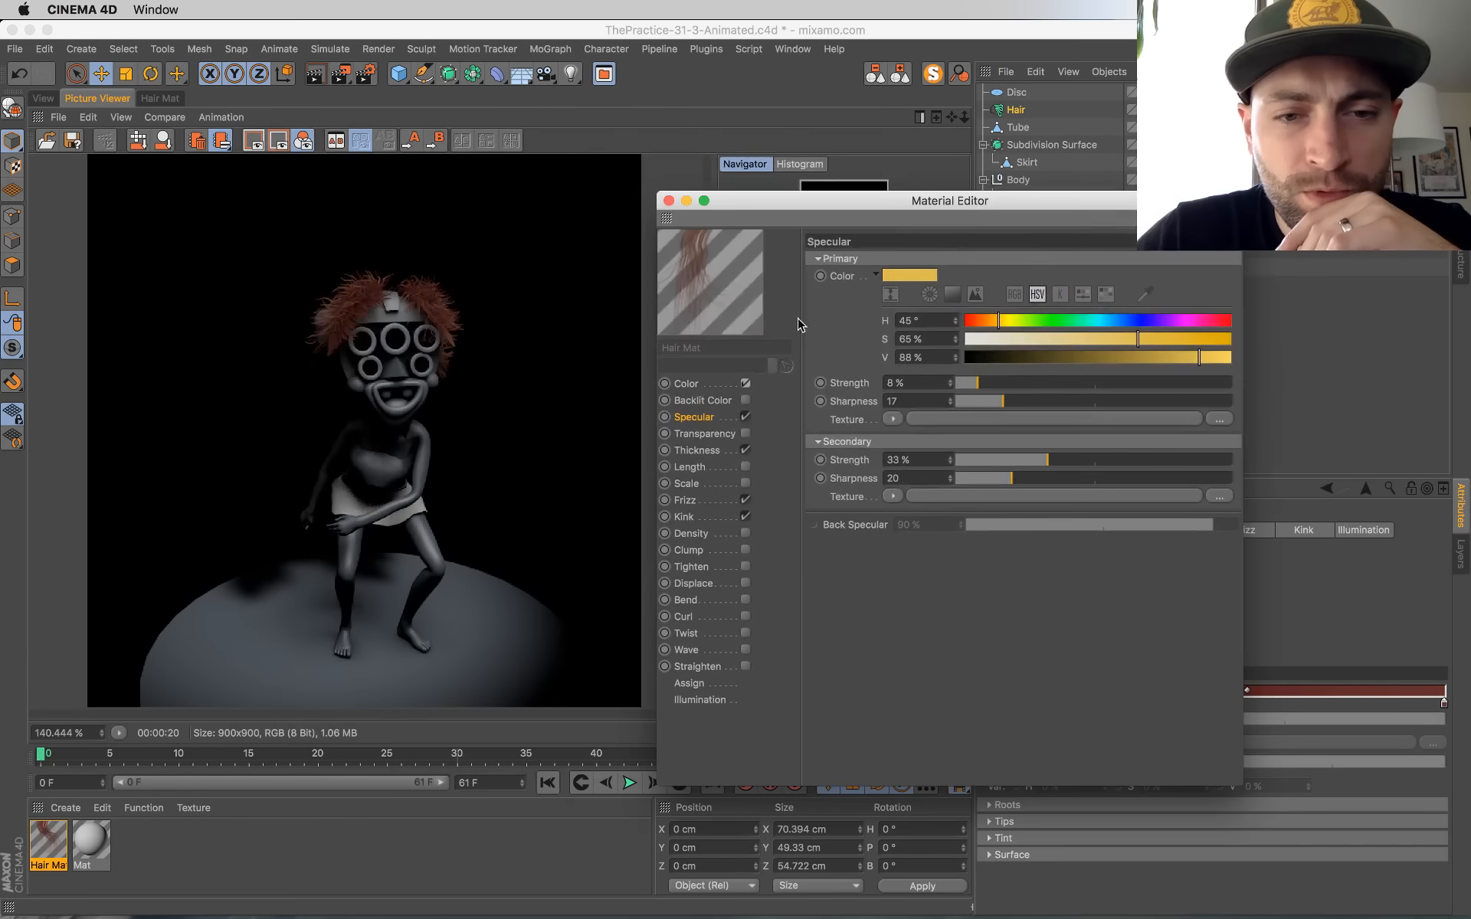
{"action": "left_click", "coordinate": [715, 384]}
{"action": "left_click", "coordinate": [707, 499]}
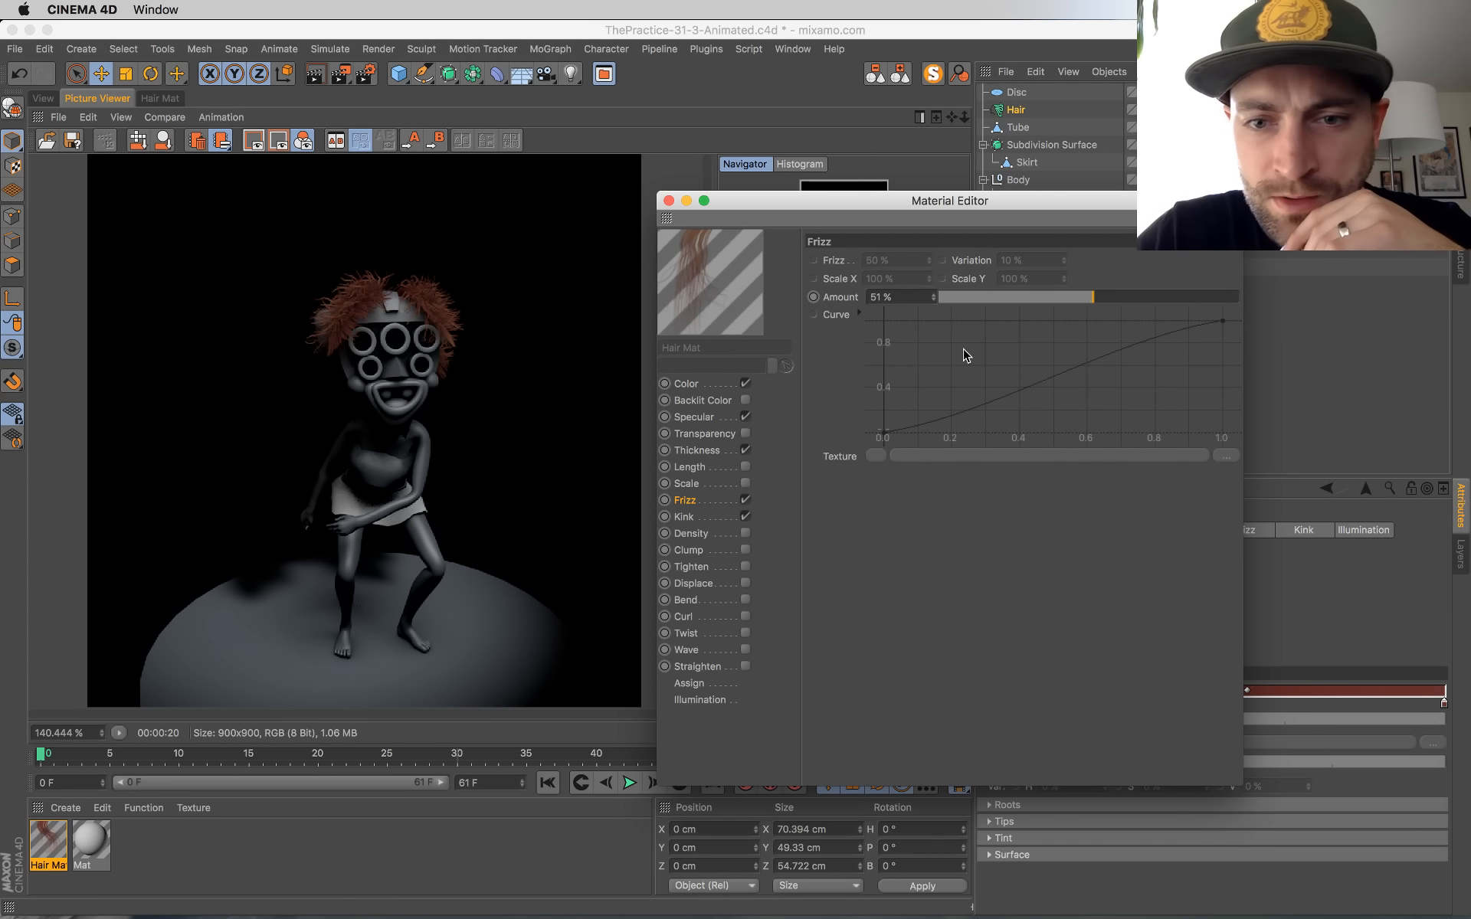
{"action": "left_click", "coordinate": [685, 517]}
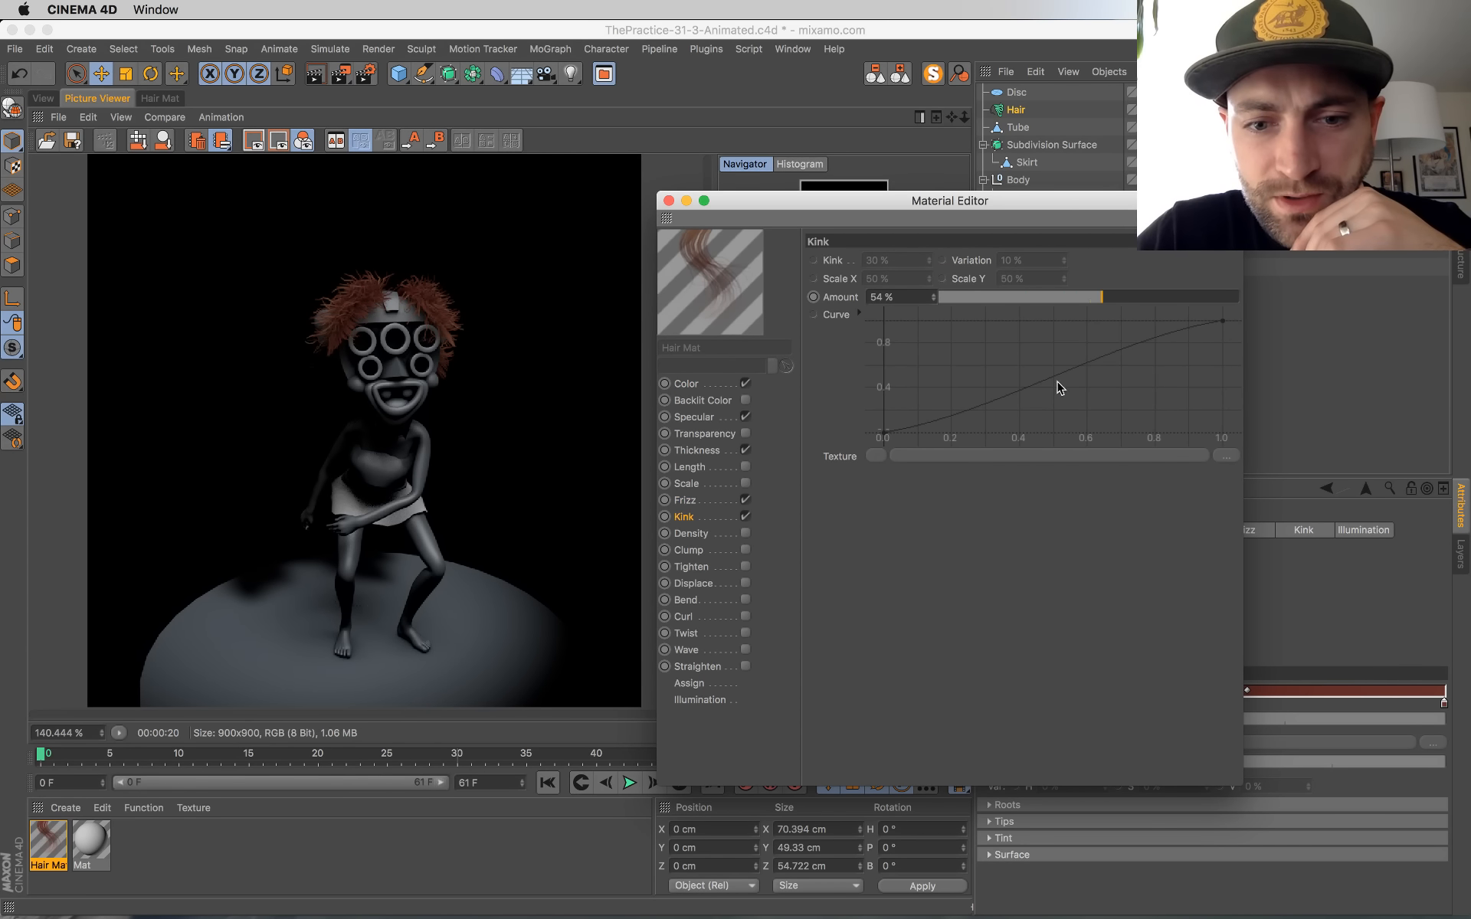
{"action": "left_click_drag", "start_coordinate": [1101, 297], "coordinate": [1049, 299]}
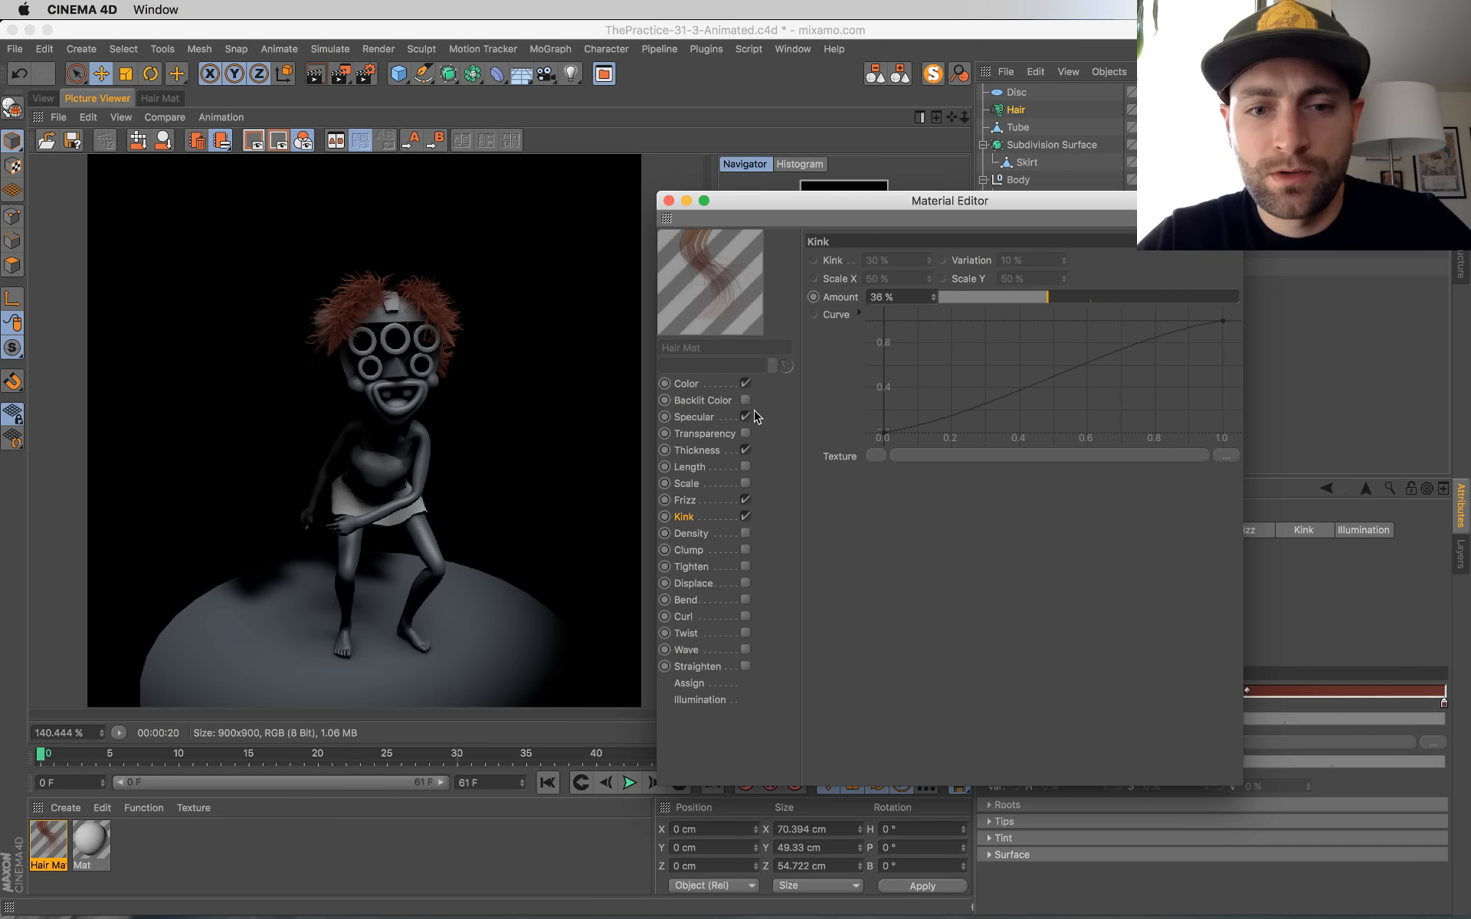
Step: Enable Length in the hair material, make its parameters editable and set the length Amount to 55%
{"action": "left_click", "coordinate": [714, 466]}
{"action": "left_click", "coordinate": [746, 467]}
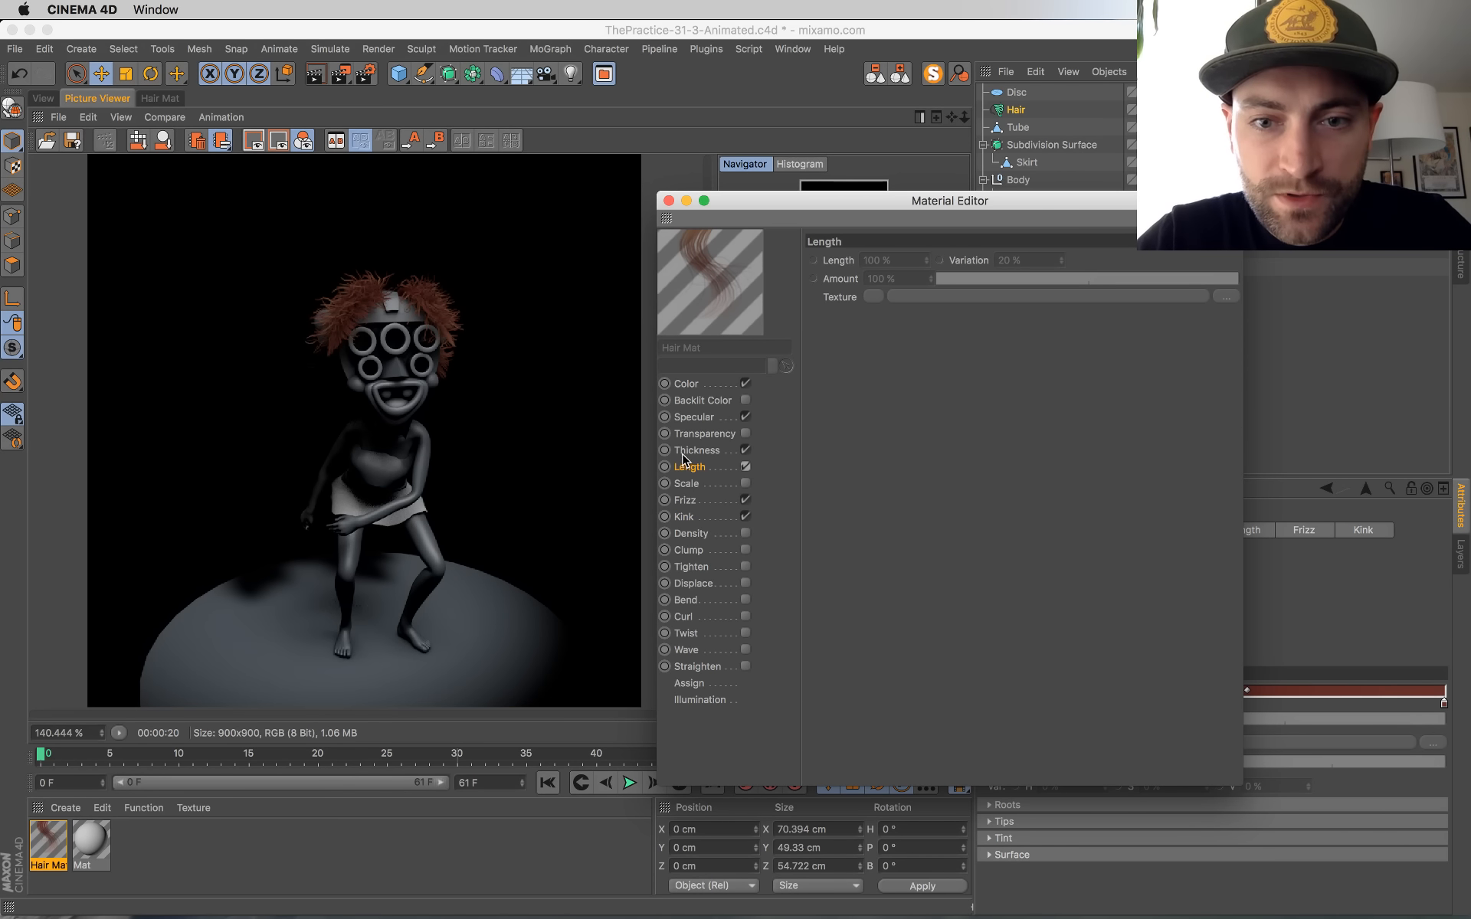
{"action": "left_click_drag", "start_coordinate": [836, 268], "coordinate": [840, 297]}
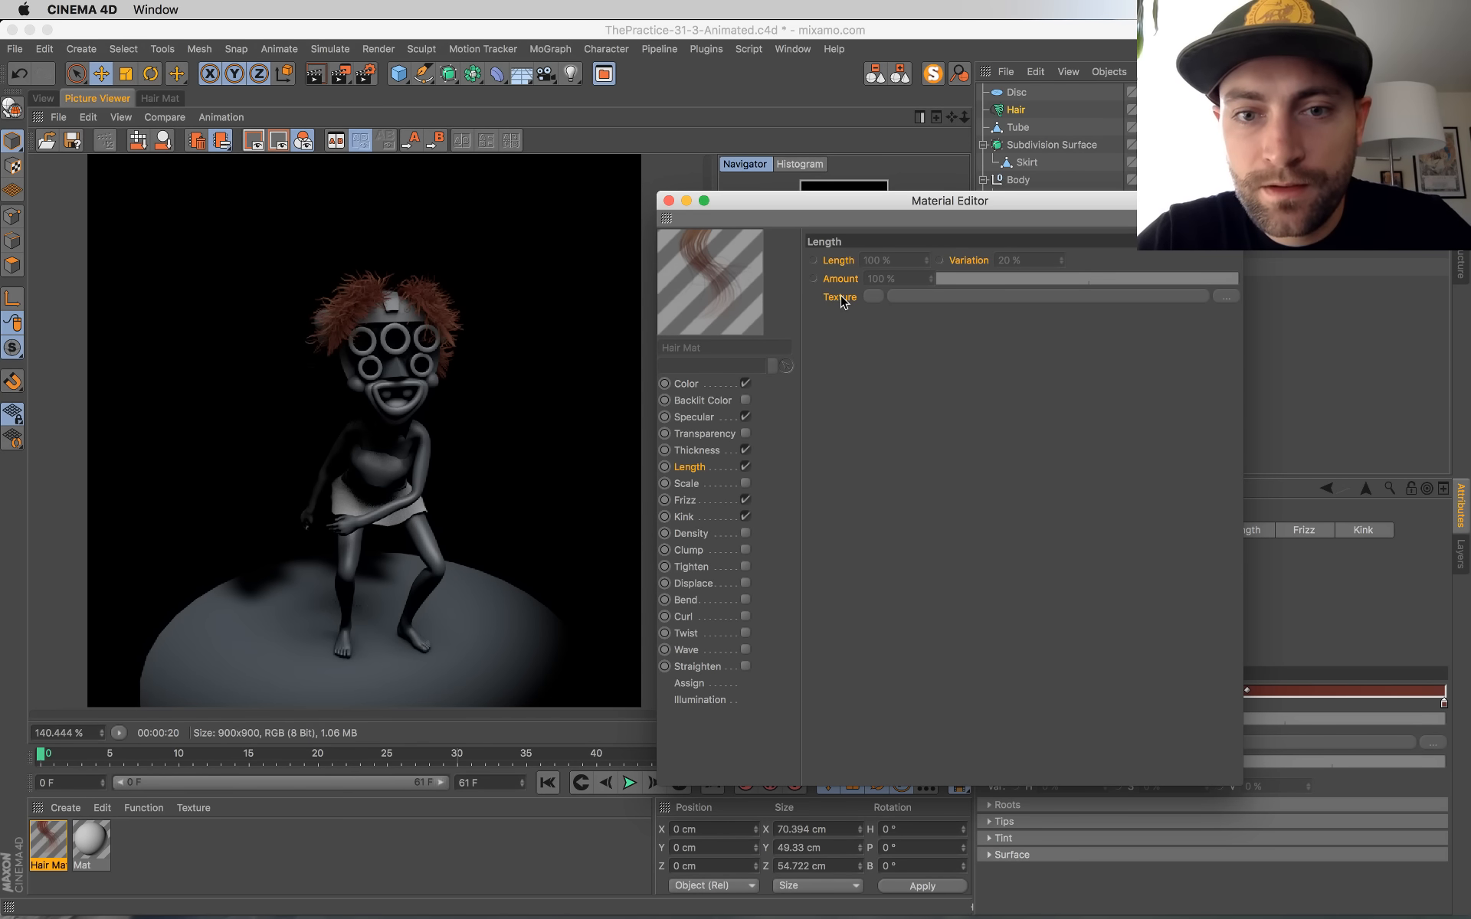
{"action": "right_click", "coordinate": [841, 298]}
{"action": "left_click", "coordinate": [877, 513]}
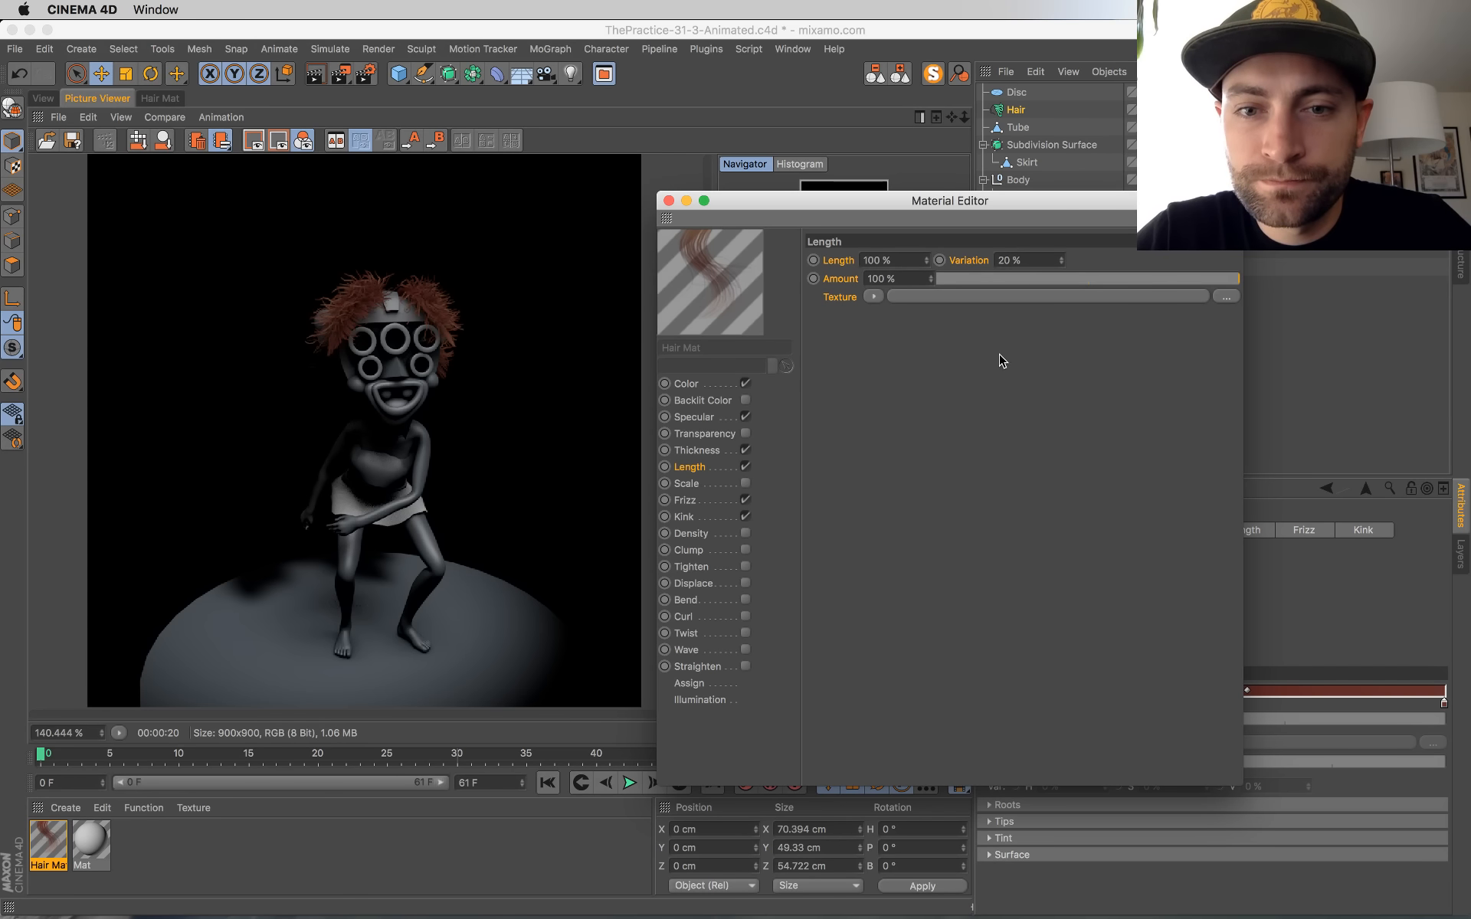
{"action": "left_click", "coordinate": [1042, 279]}
{"action": "left_click_drag", "start_coordinate": [1042, 282], "coordinate": [1286, 293]}
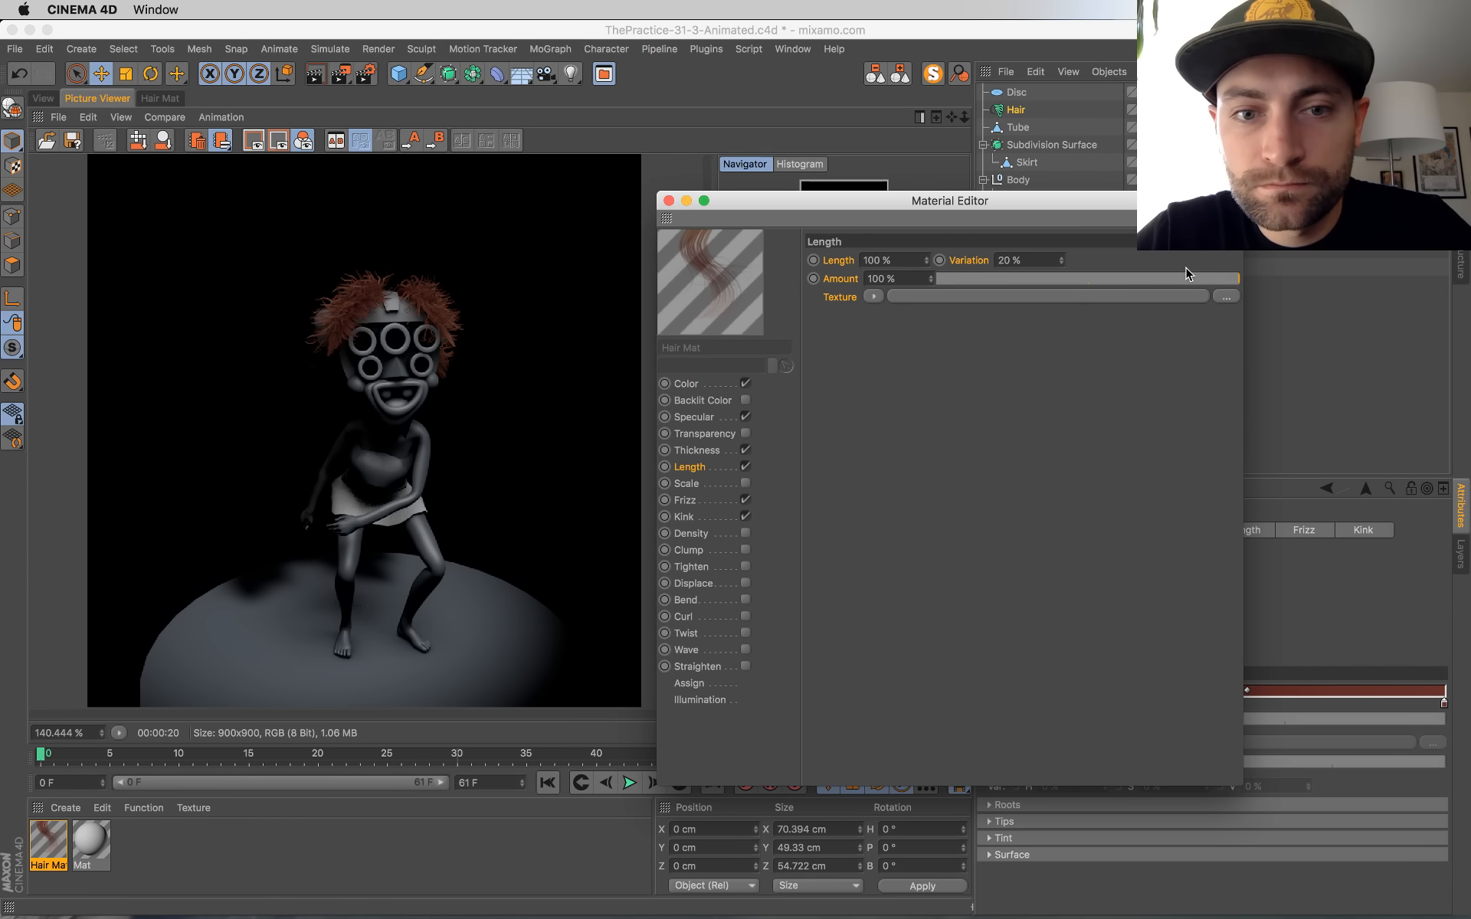
{"action": "left_click_drag", "start_coordinate": [1165, 278], "coordinate": [1103, 280]}
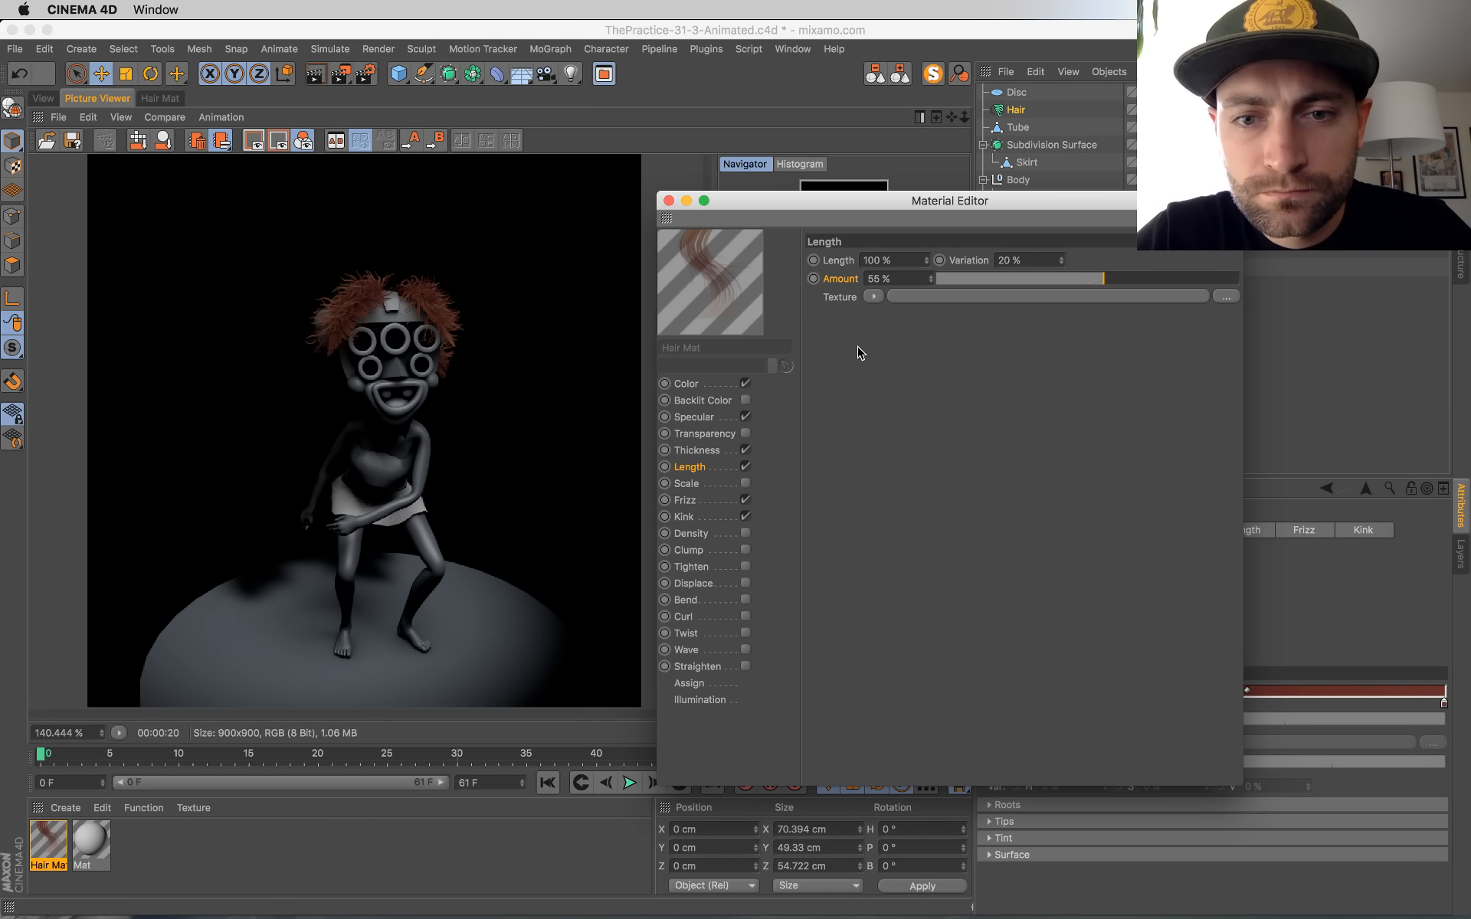
Step: Save the project, render frame 0 to the Picture Viewer and compare it with the previous render
{"action": "key", "text": "super+s"}
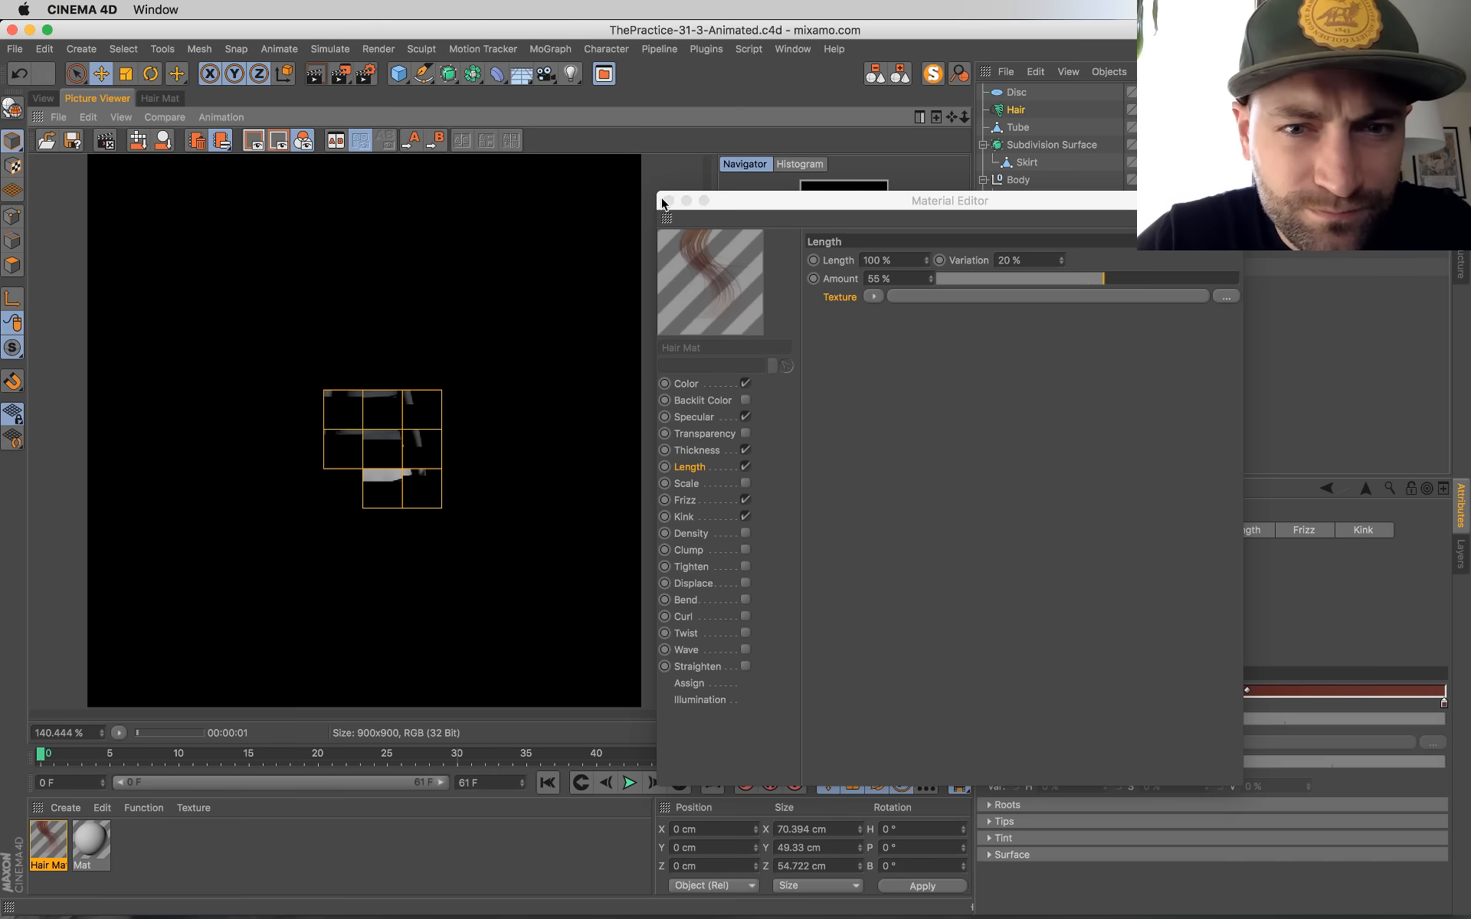
{"action": "left_click", "coordinate": [668, 200]}
{"action": "left_click", "coordinate": [815, 581]}
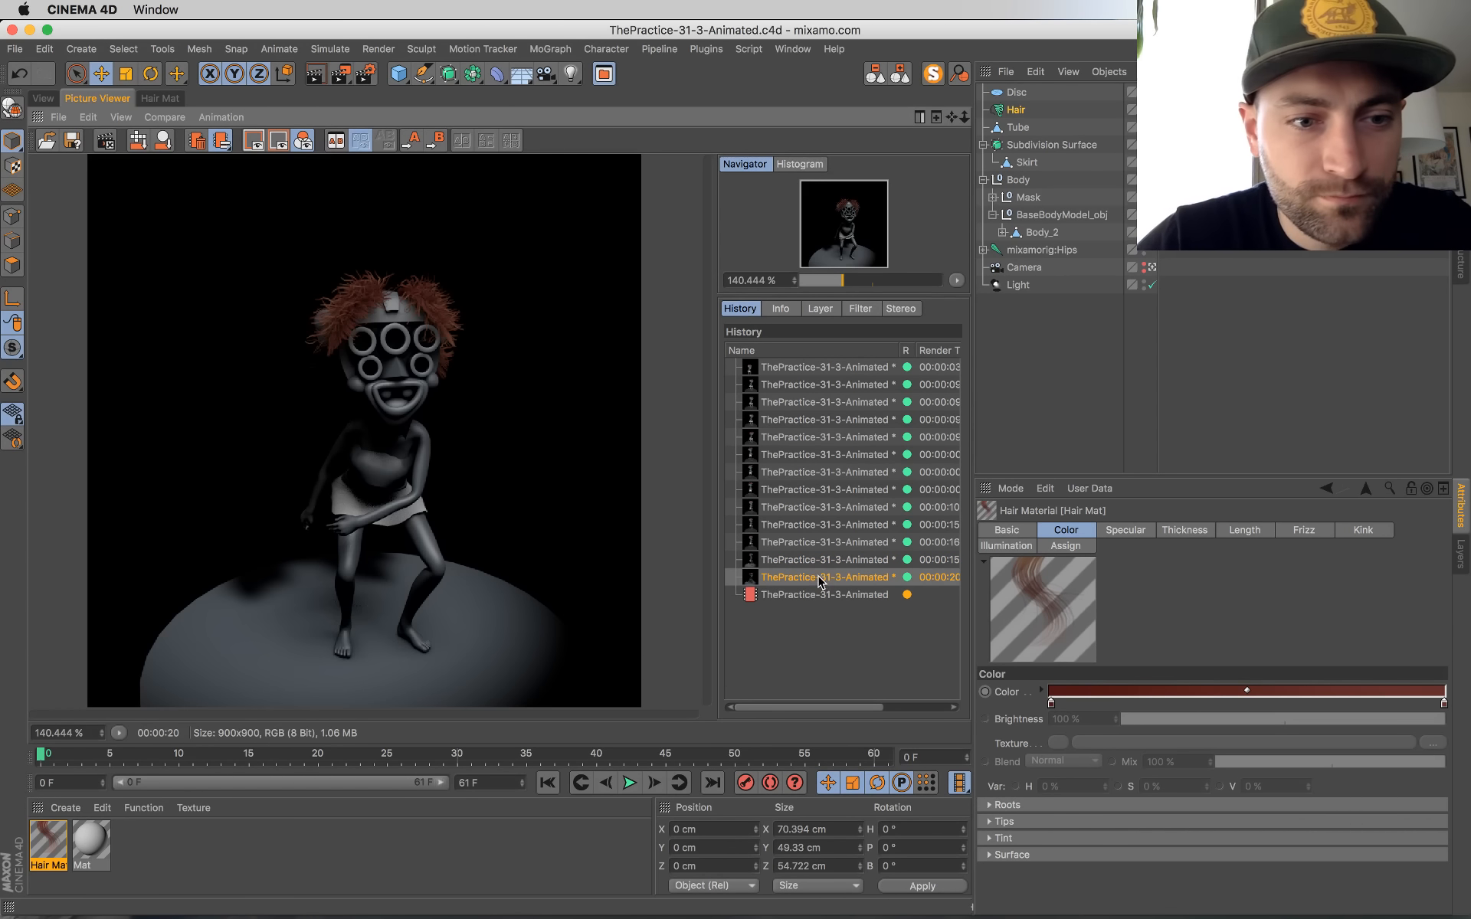
{"action": "left_click", "coordinate": [796, 595]}
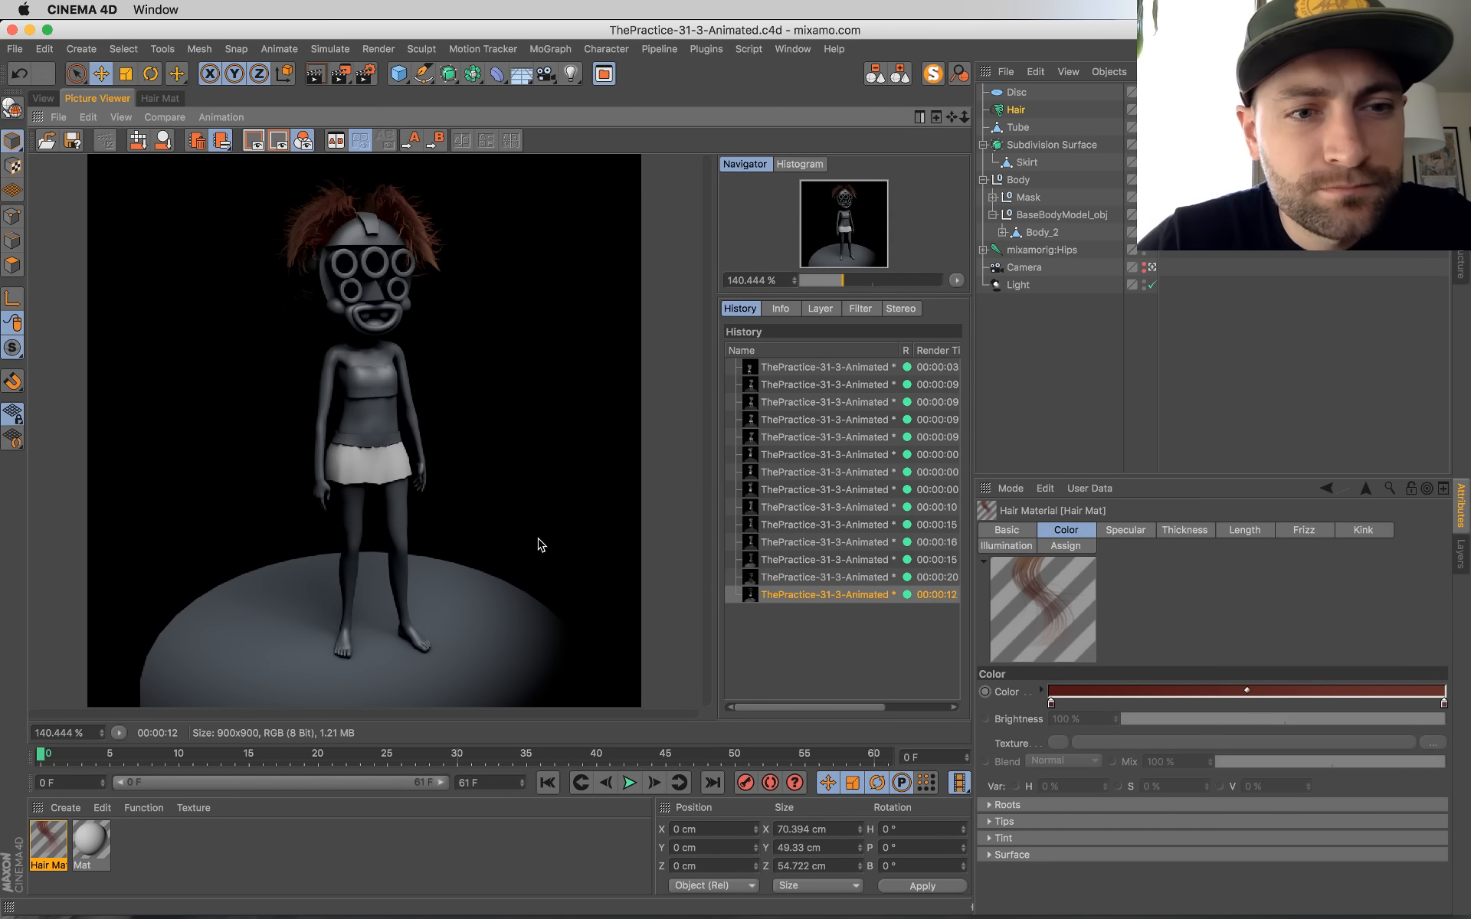
Step: Play the animation in the viewport to frame 32, render that frame to the Picture Viewer and return to the viewport
{"action": "left_click", "coordinate": [48, 98]}
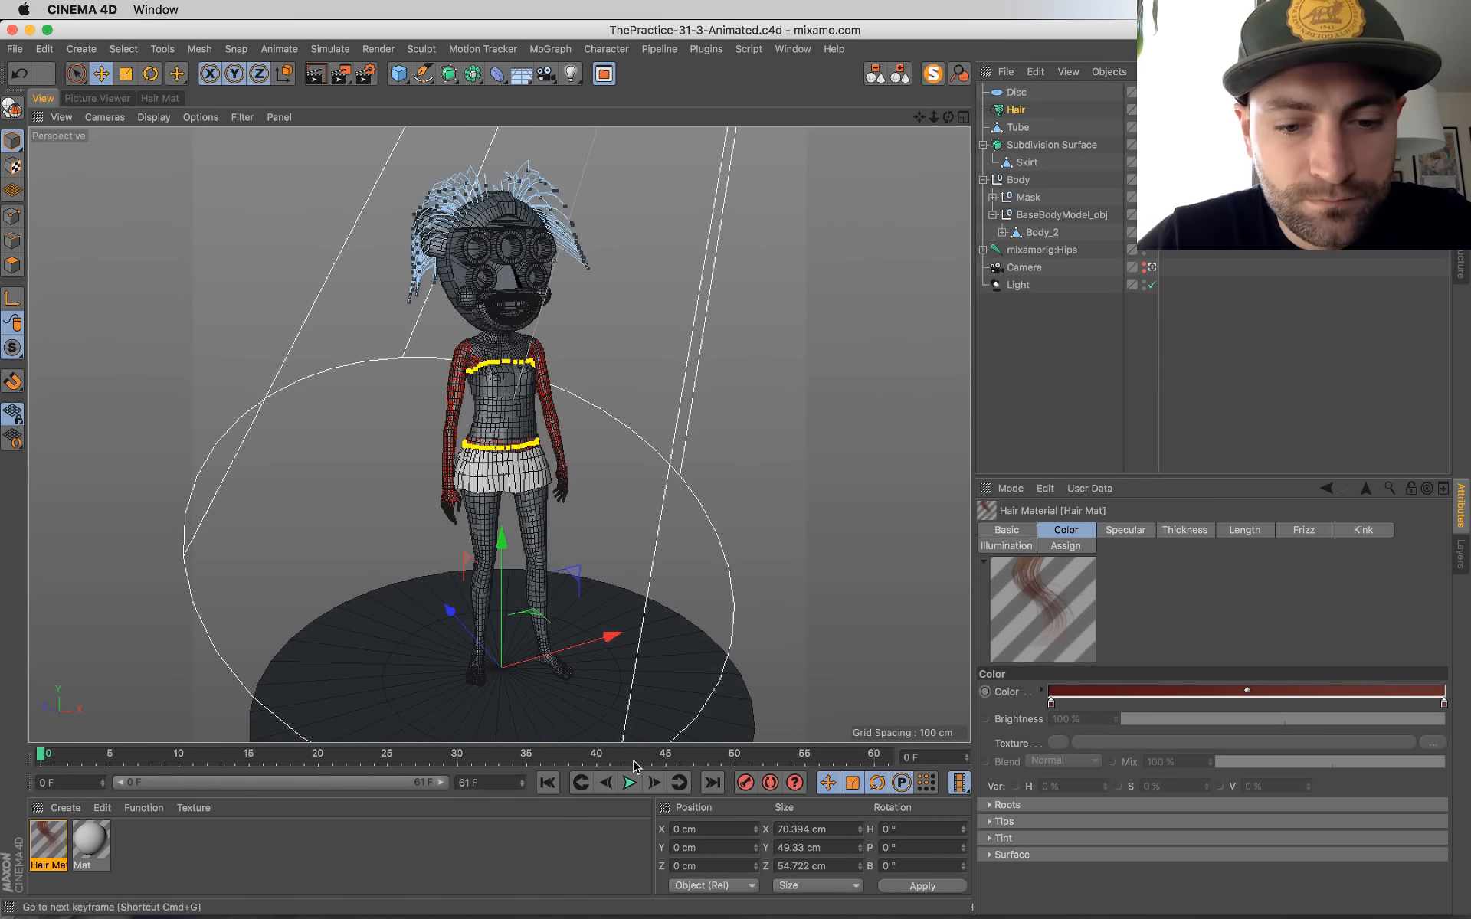
{"action": "left_click", "coordinate": [628, 782]}
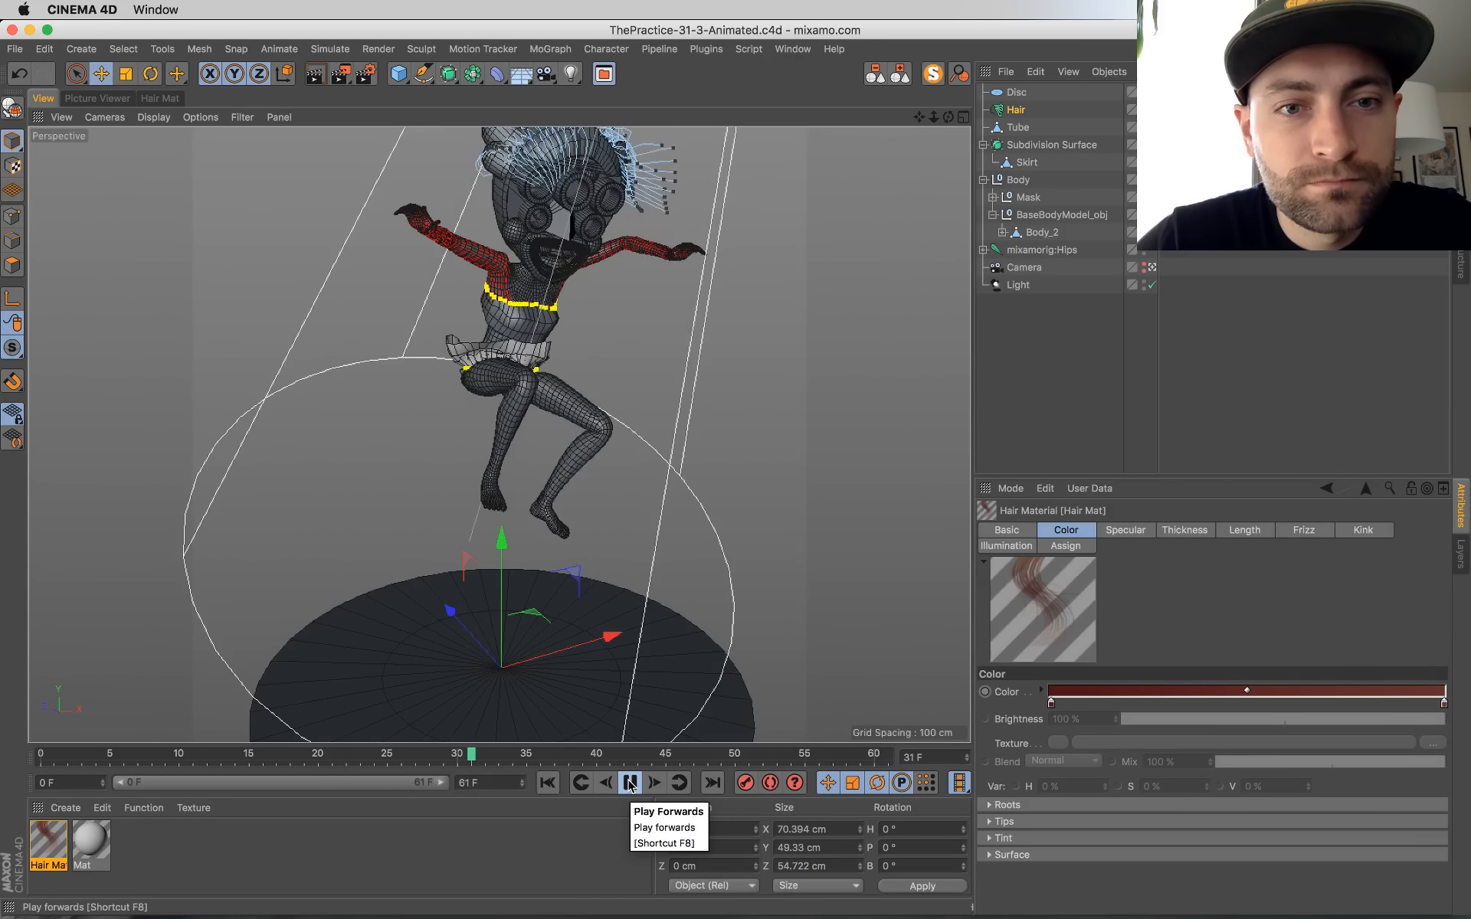
{"action": "key", "text": "shift+r"}
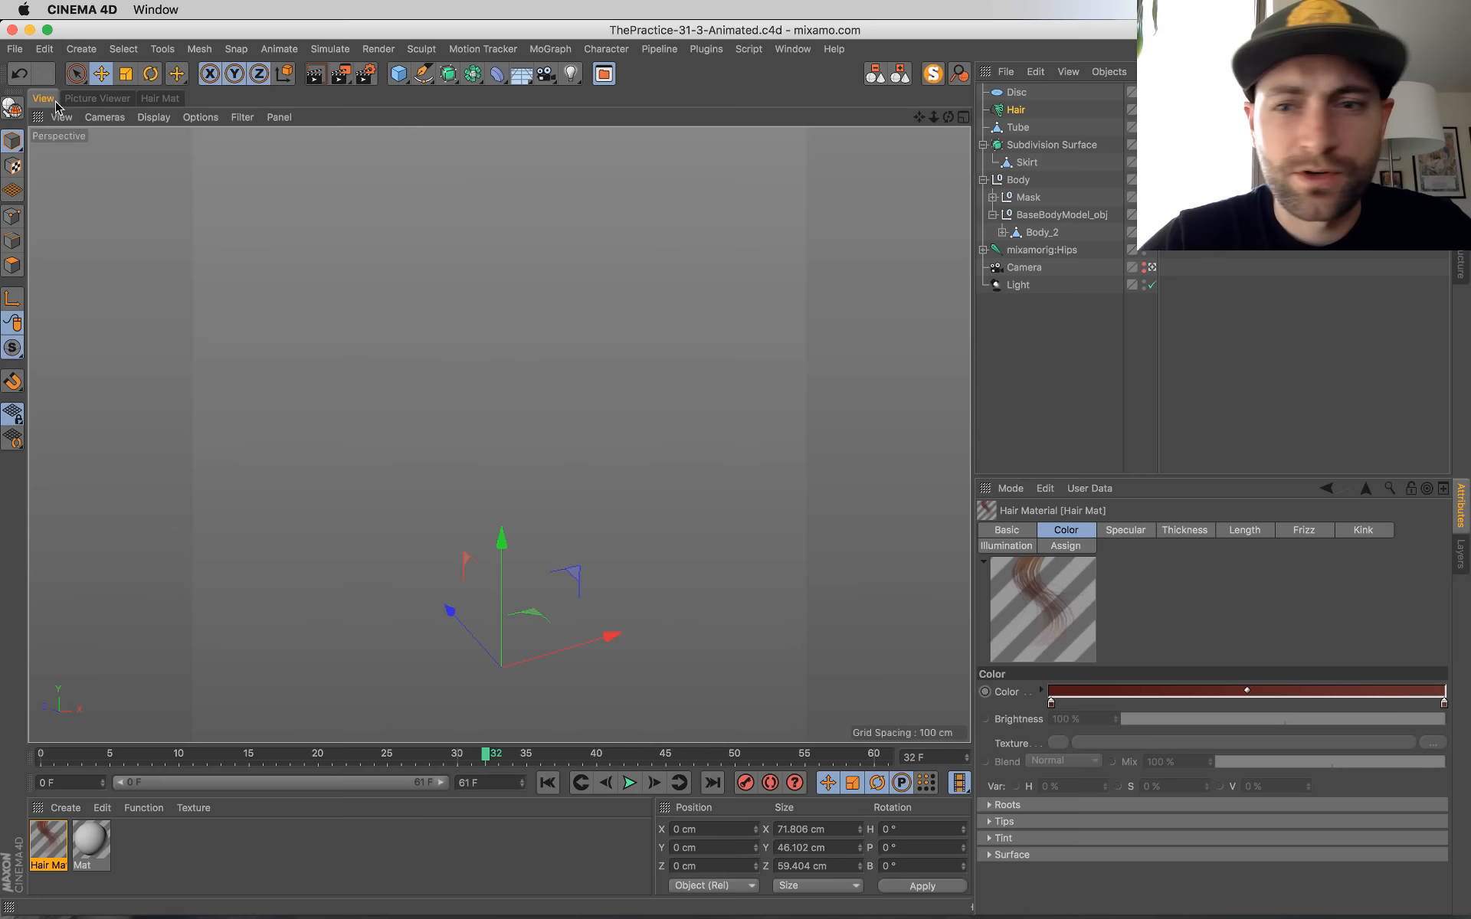
{"action": "left_click", "coordinate": [42, 98]}
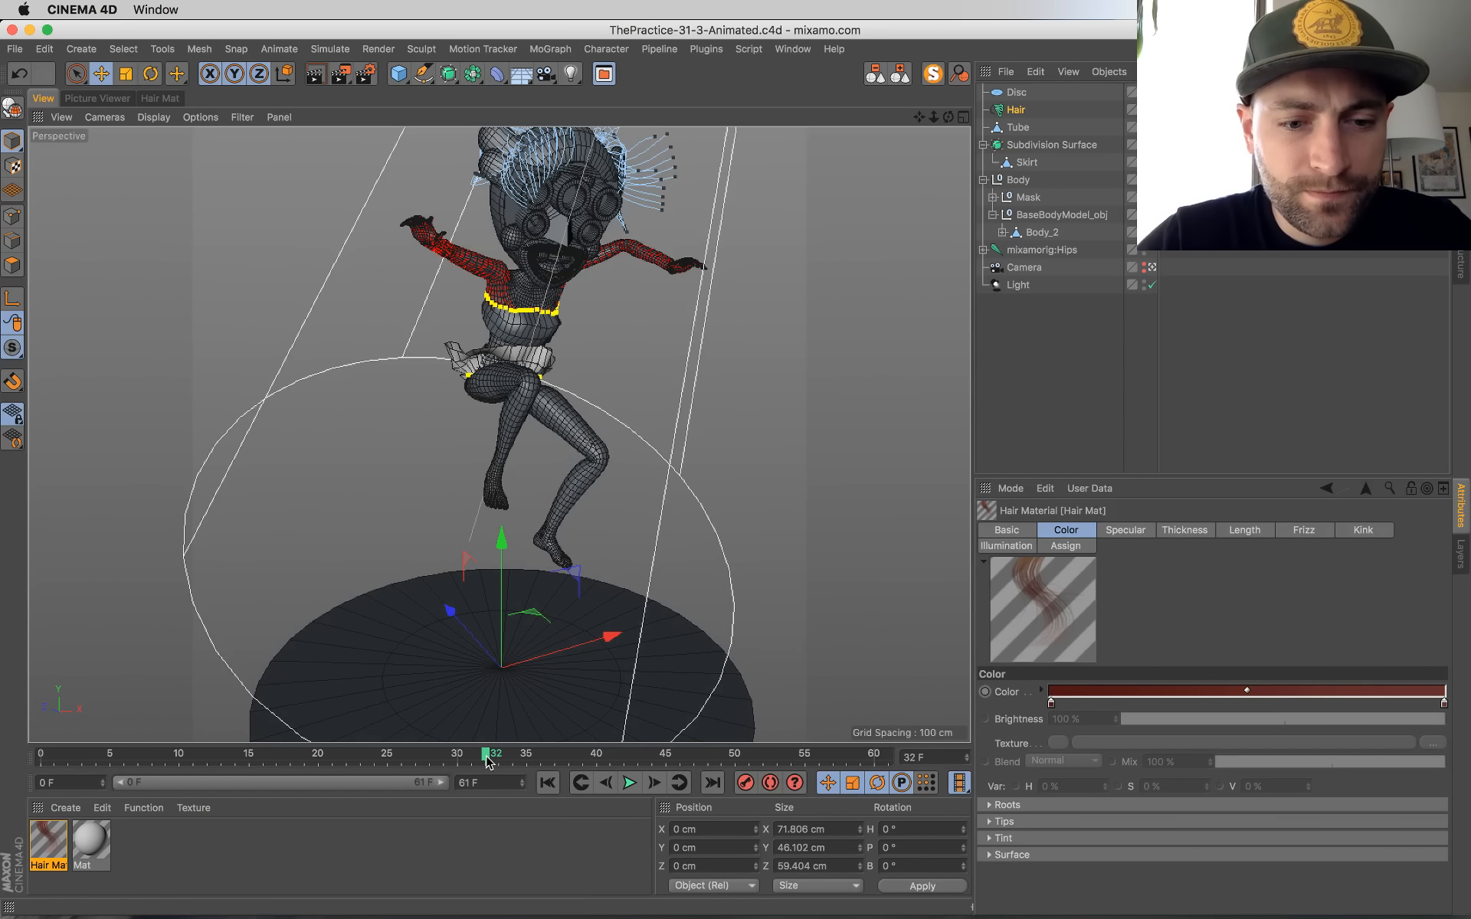
Step: Scrub back and play the jump again, rewind to frame 0 and replay the animation up to frame 28
{"action": "left_click_drag", "start_coordinate": [487, 757], "coordinate": [366, 761]}
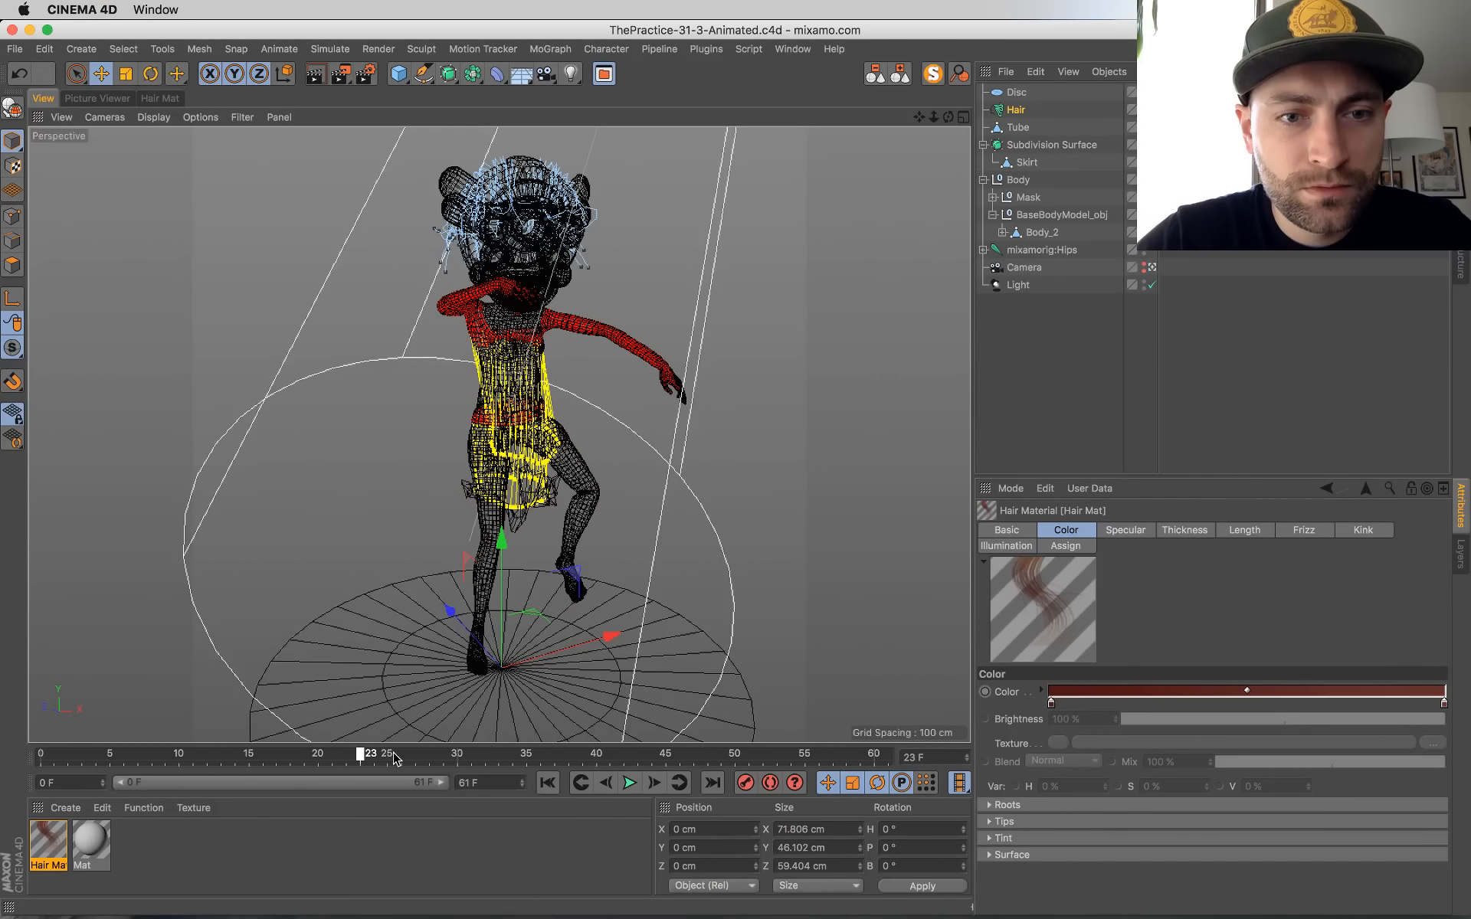
{"action": "left_click", "coordinate": [631, 783]}
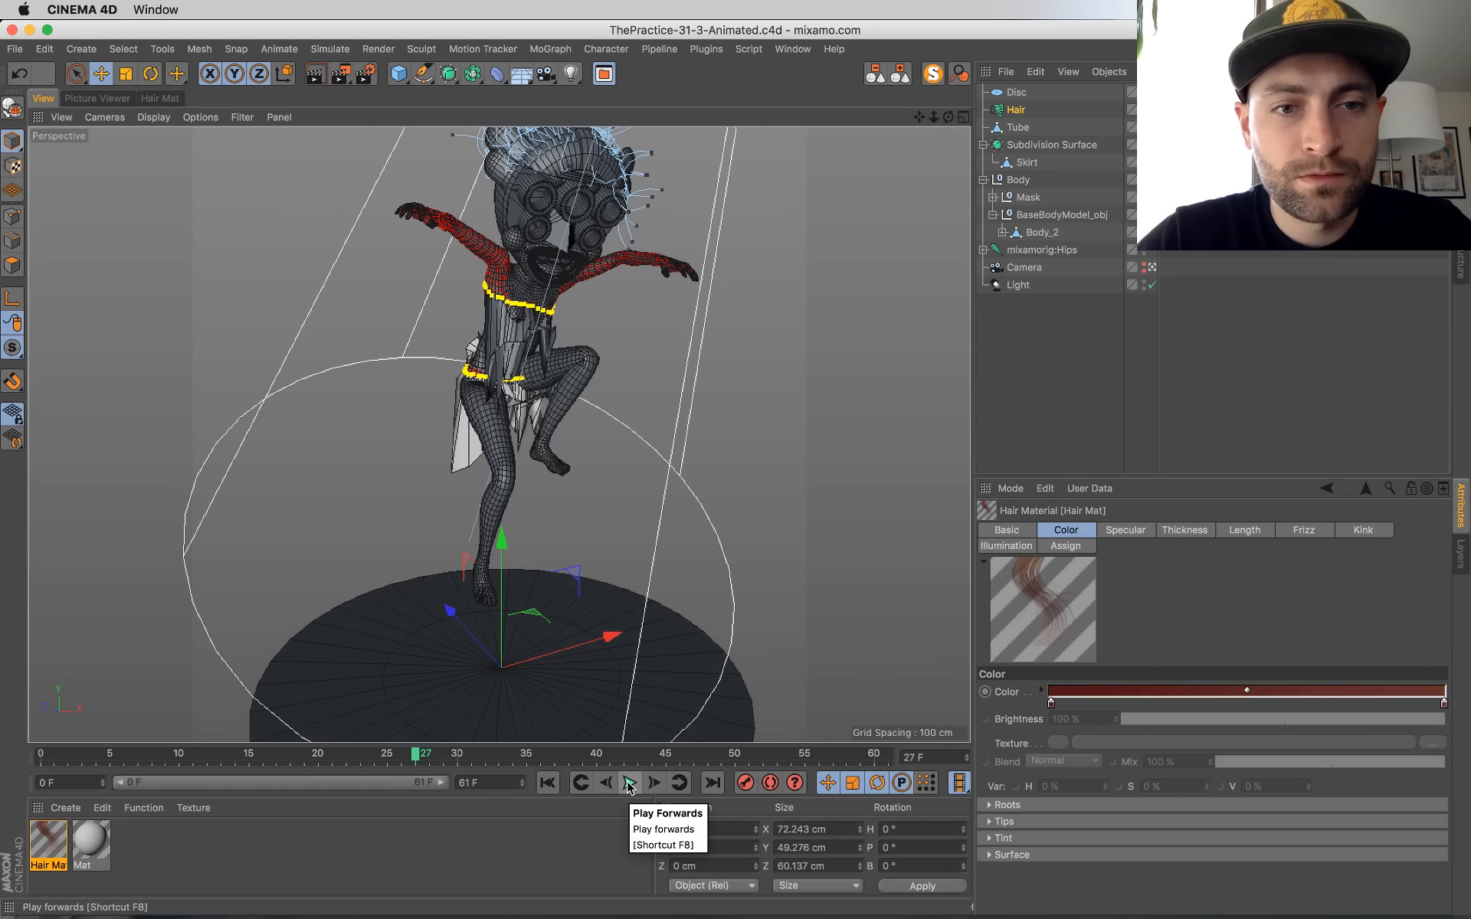
{"action": "left_click", "coordinate": [547, 782]}
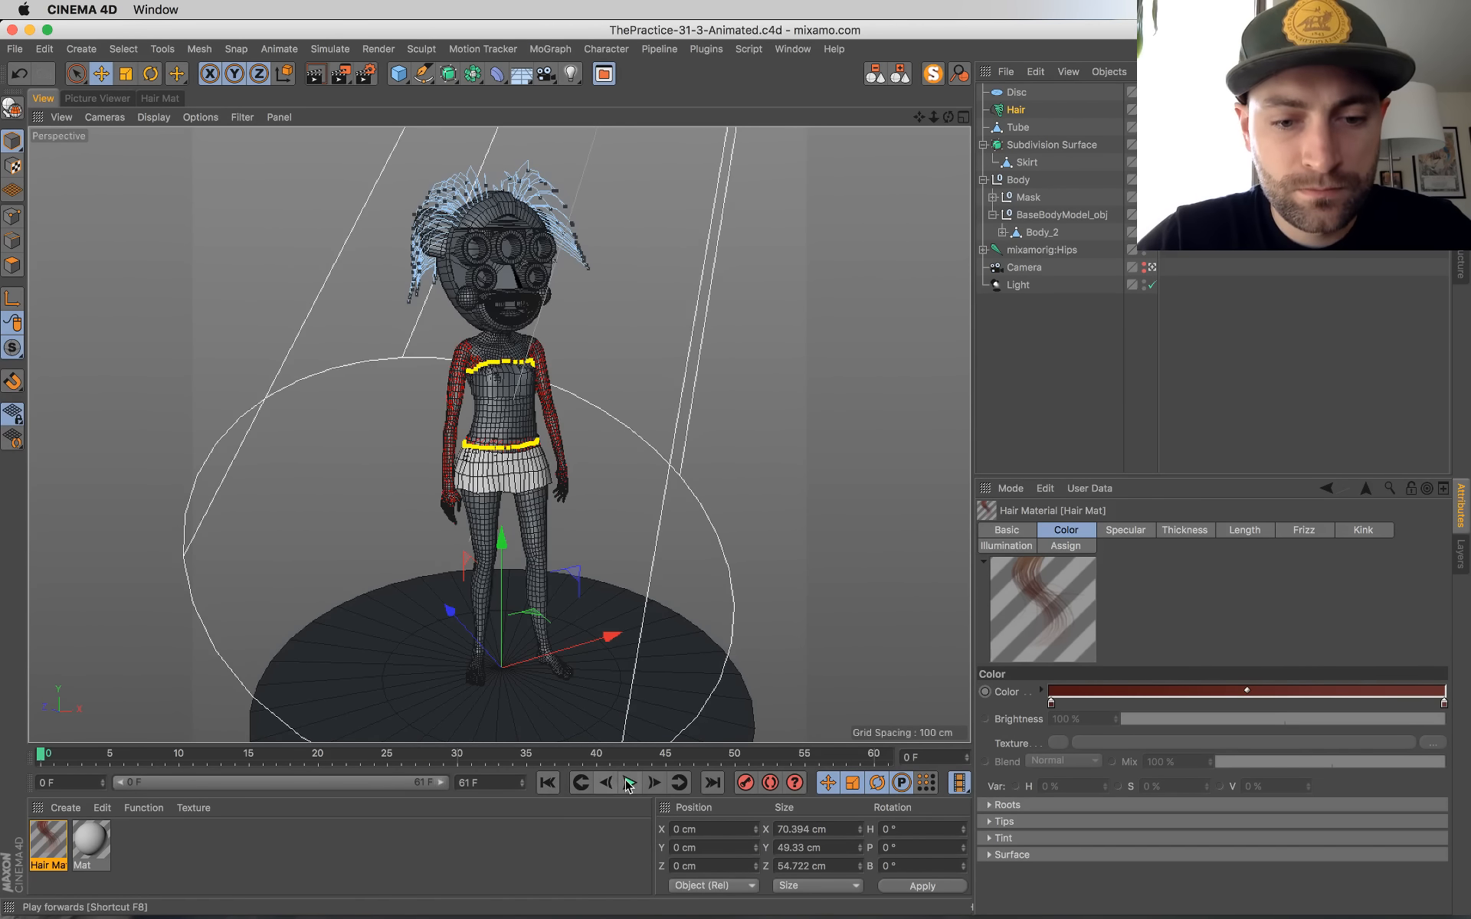
{"action": "left_click", "coordinate": [631, 783]}
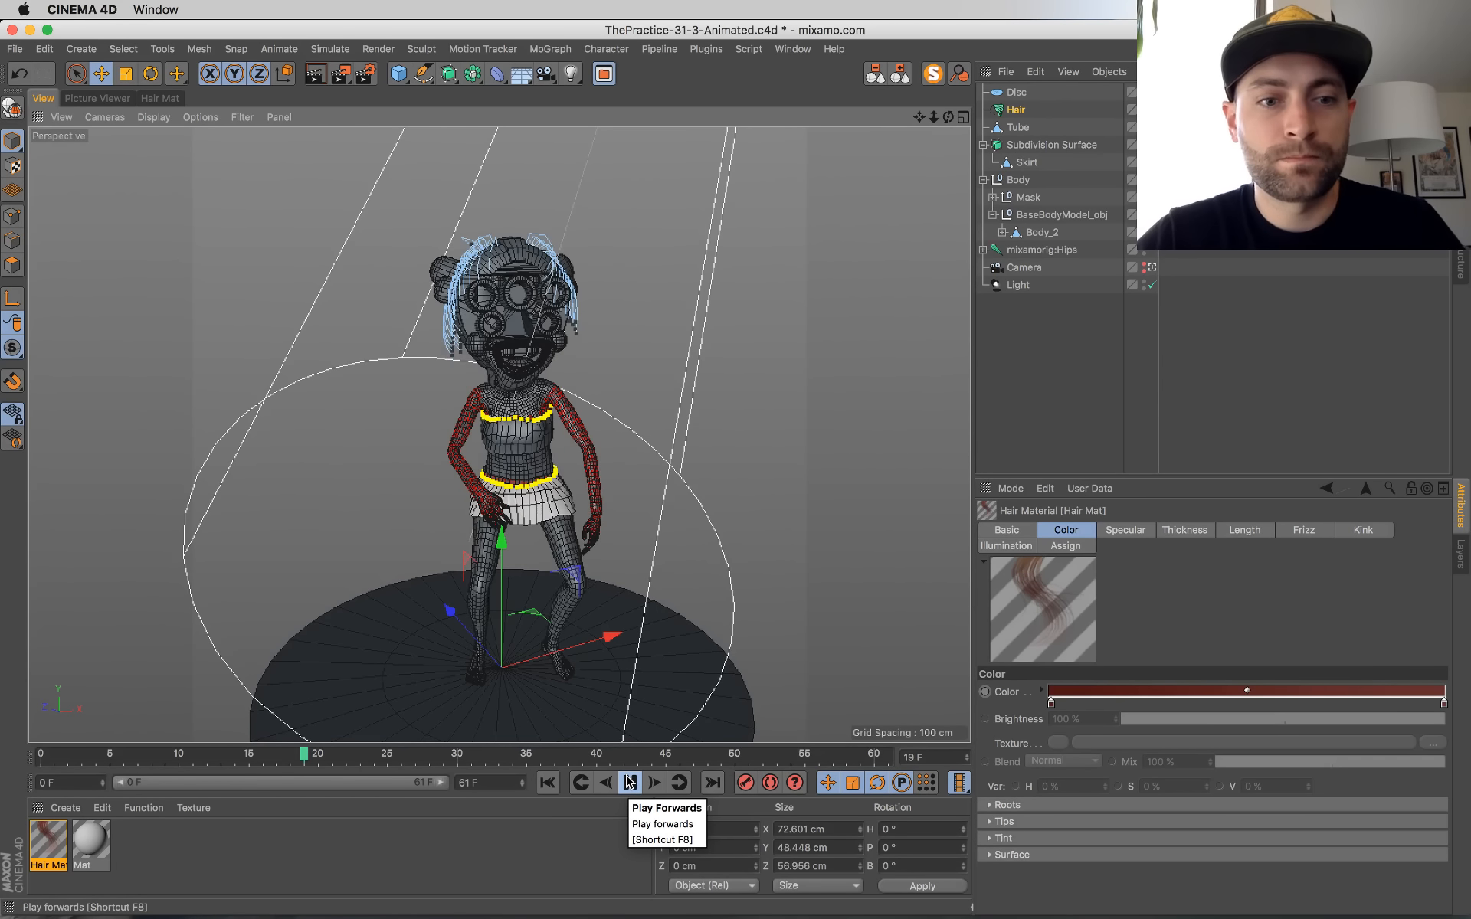
{"action": "left_click", "coordinate": [627, 781]}
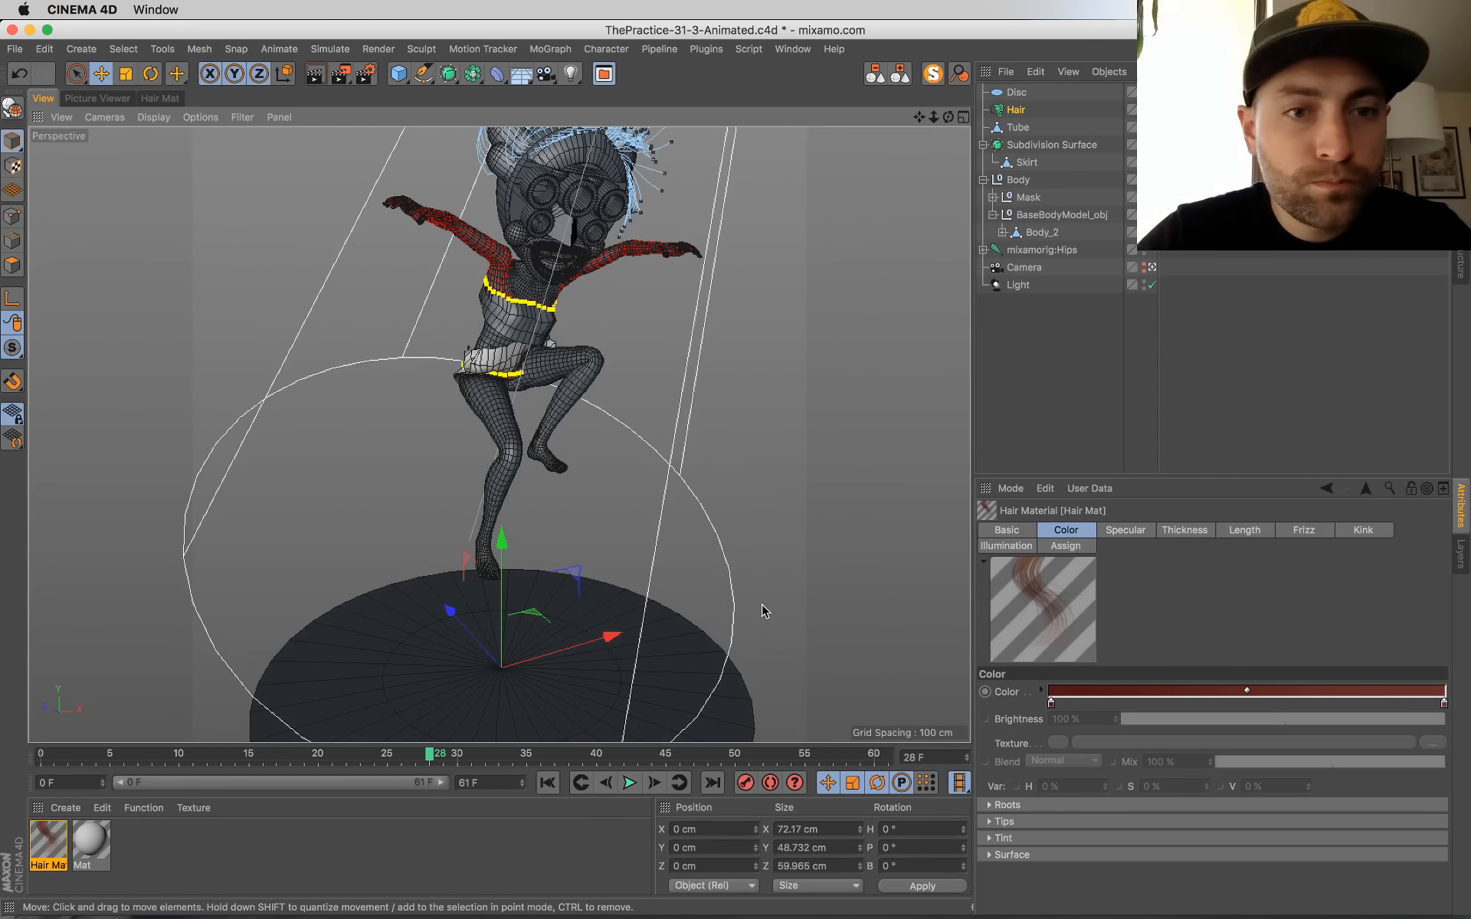
Step: Using the four-view layout, move the camera back and up to about X -115, Y 161, Z -223 cm
{"action": "middle_click", "coordinate": [760, 547]}
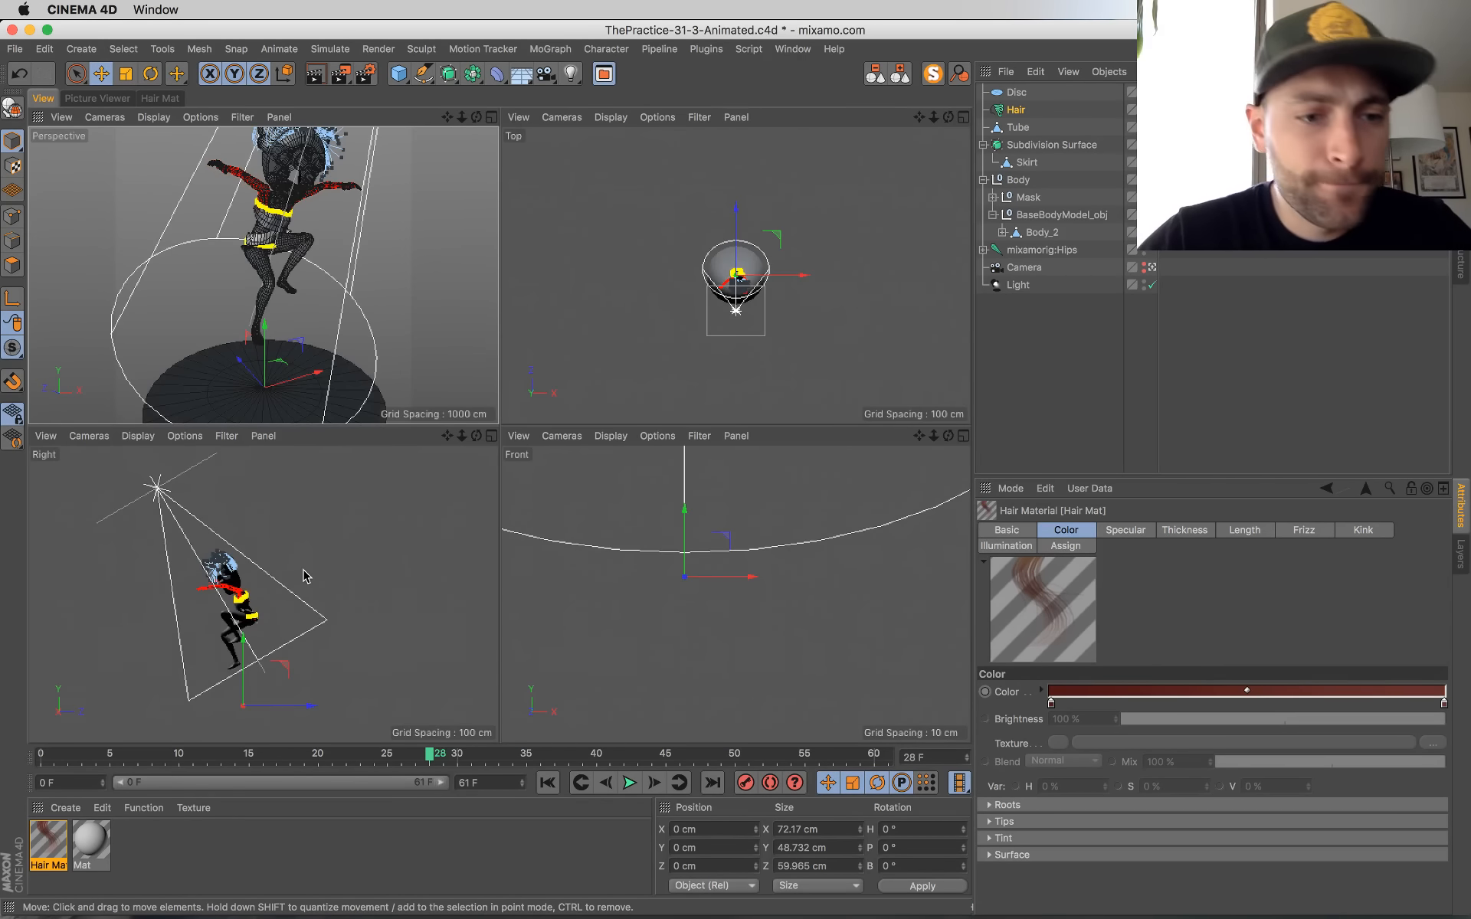
{"action": "left_click", "coordinate": [1024, 268]}
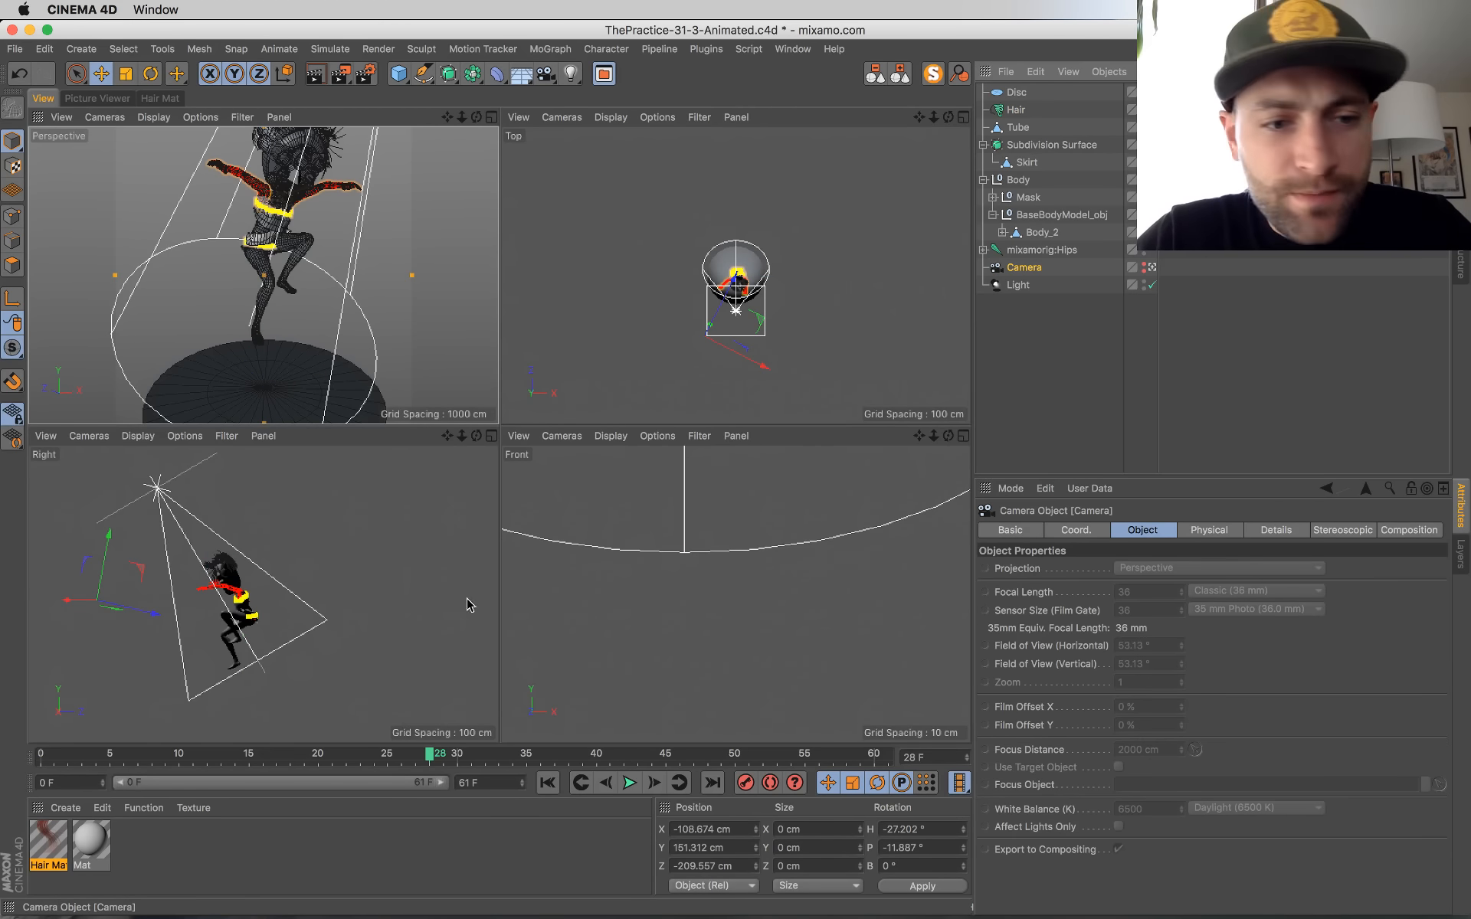
{"action": "left_click_drag", "start_coordinate": [148, 608], "coordinate": [139, 610]}
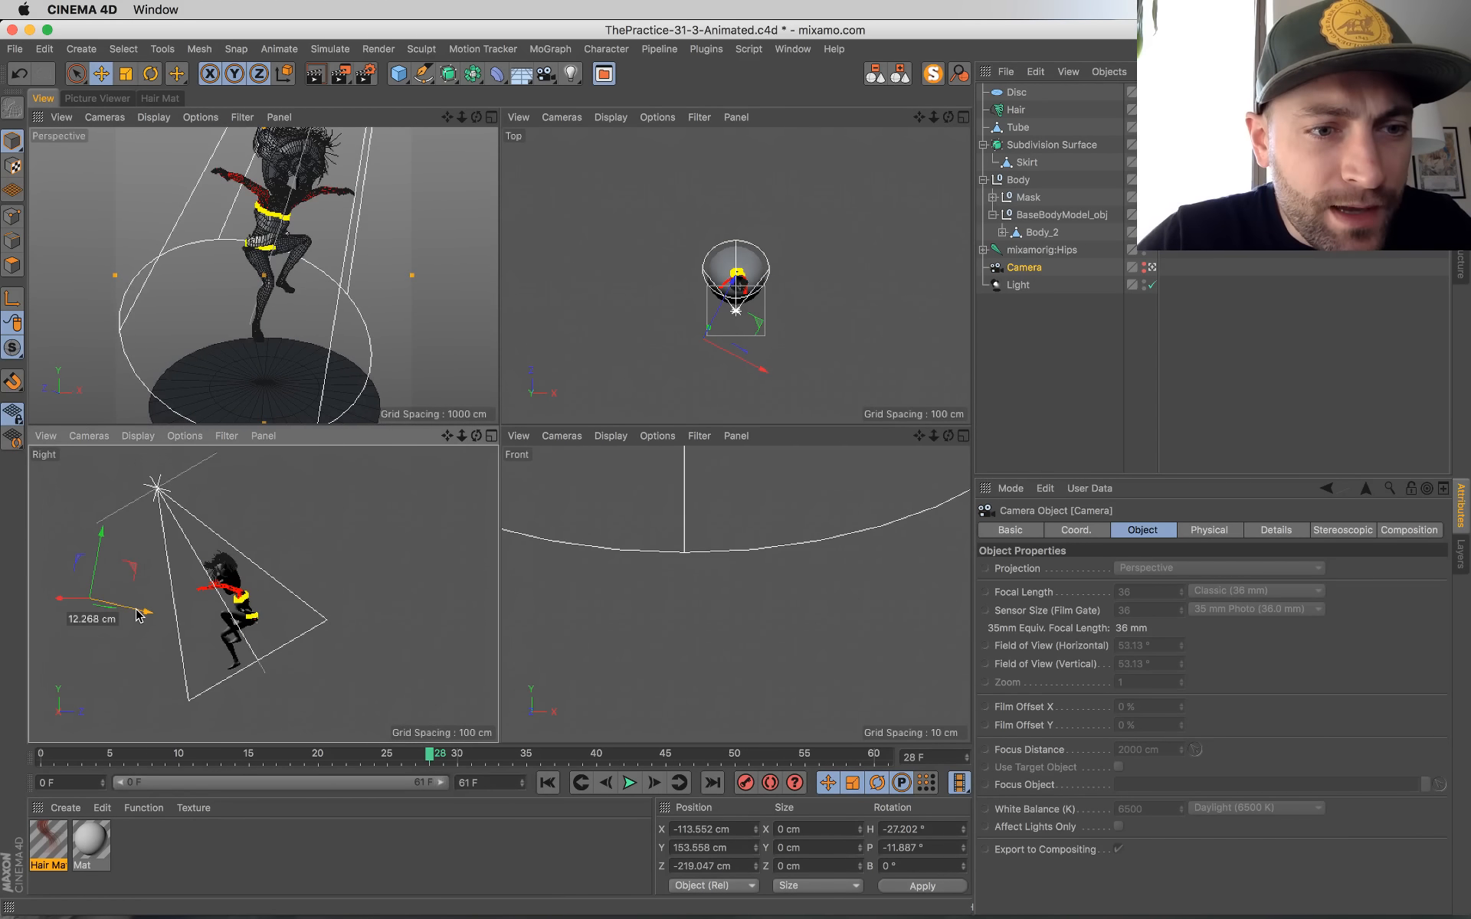
{"action": "left_click_drag", "start_coordinate": [100, 530], "coordinate": [99, 527]}
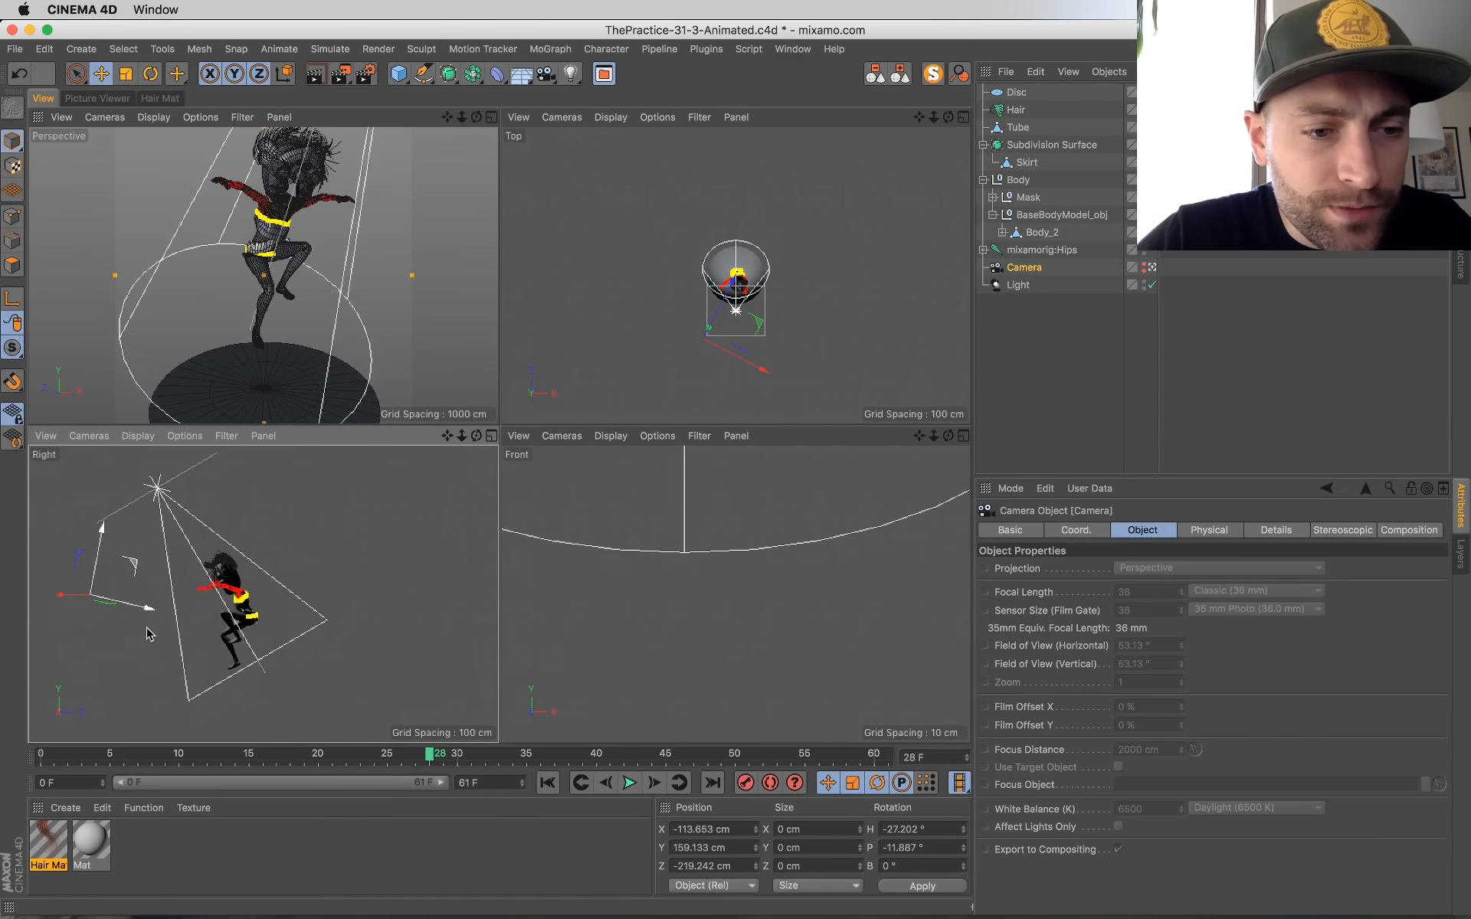
{"action": "left_click_drag", "start_coordinate": [148, 609], "coordinate": [146, 611]}
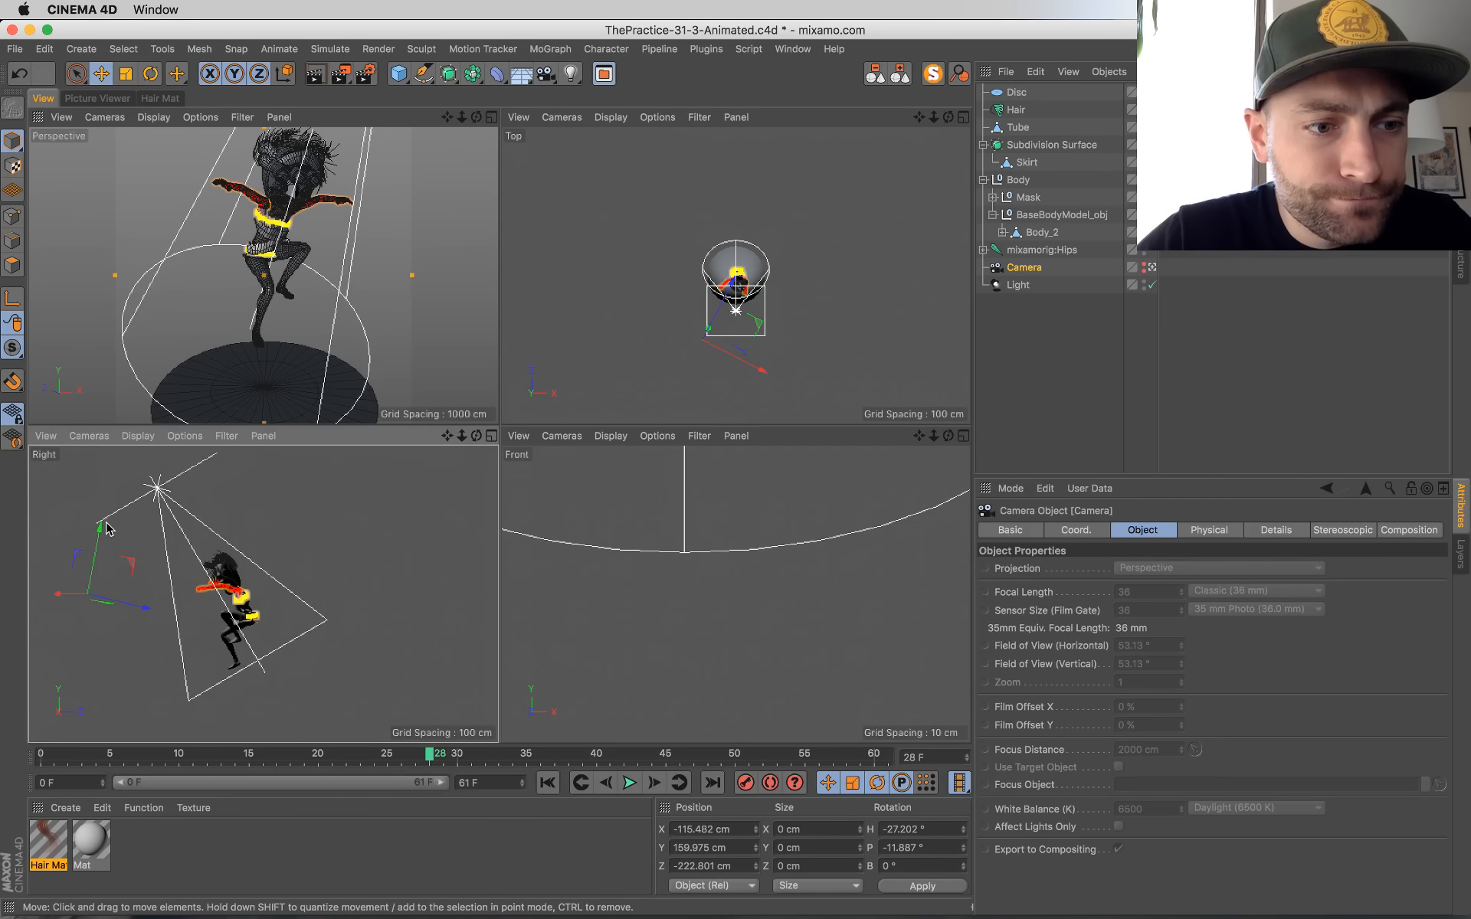
{"action": "left_click_drag", "start_coordinate": [101, 528], "coordinate": [100, 526]}
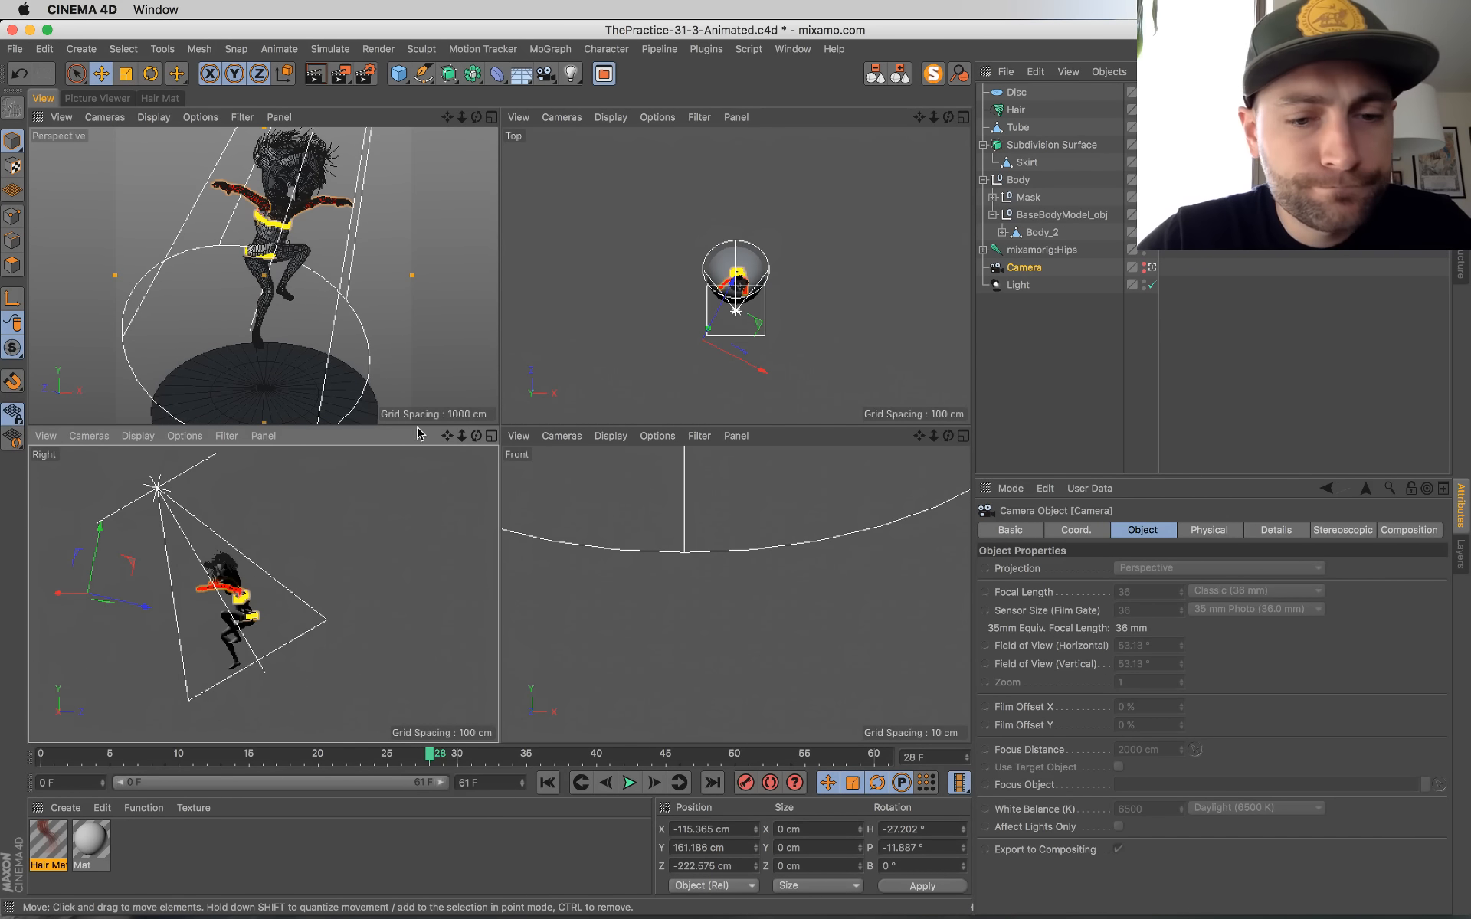
Step: Play the animation in the perspective view to check the new camera framing, stopping at frame 43
{"action": "left_click", "coordinate": [630, 782]}
{"action": "left_click", "coordinate": [628, 782]}
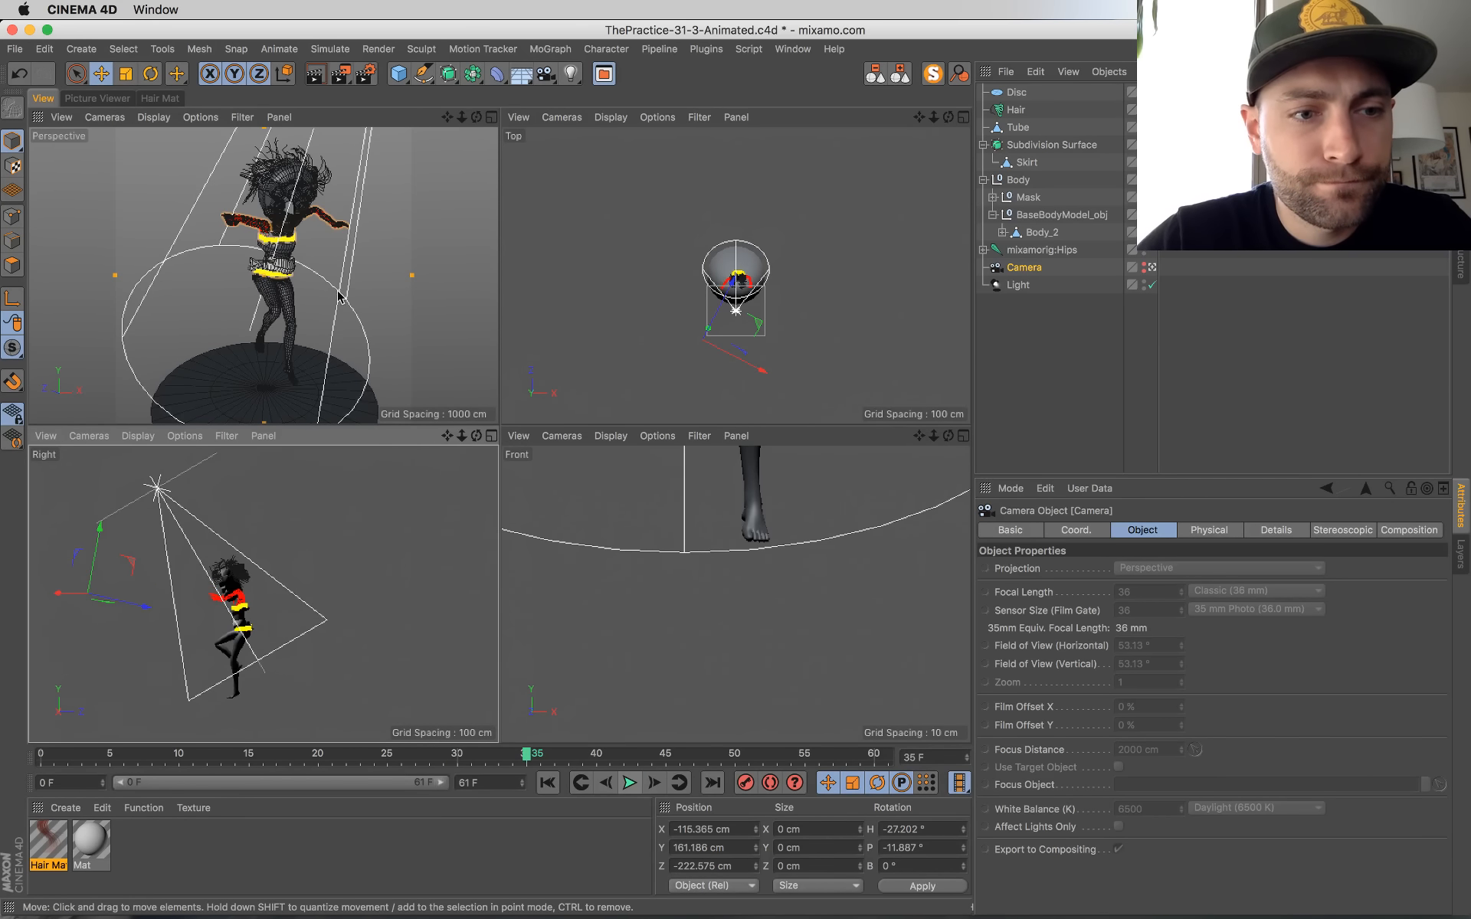
{"action": "left_click", "coordinate": [325, 270]}
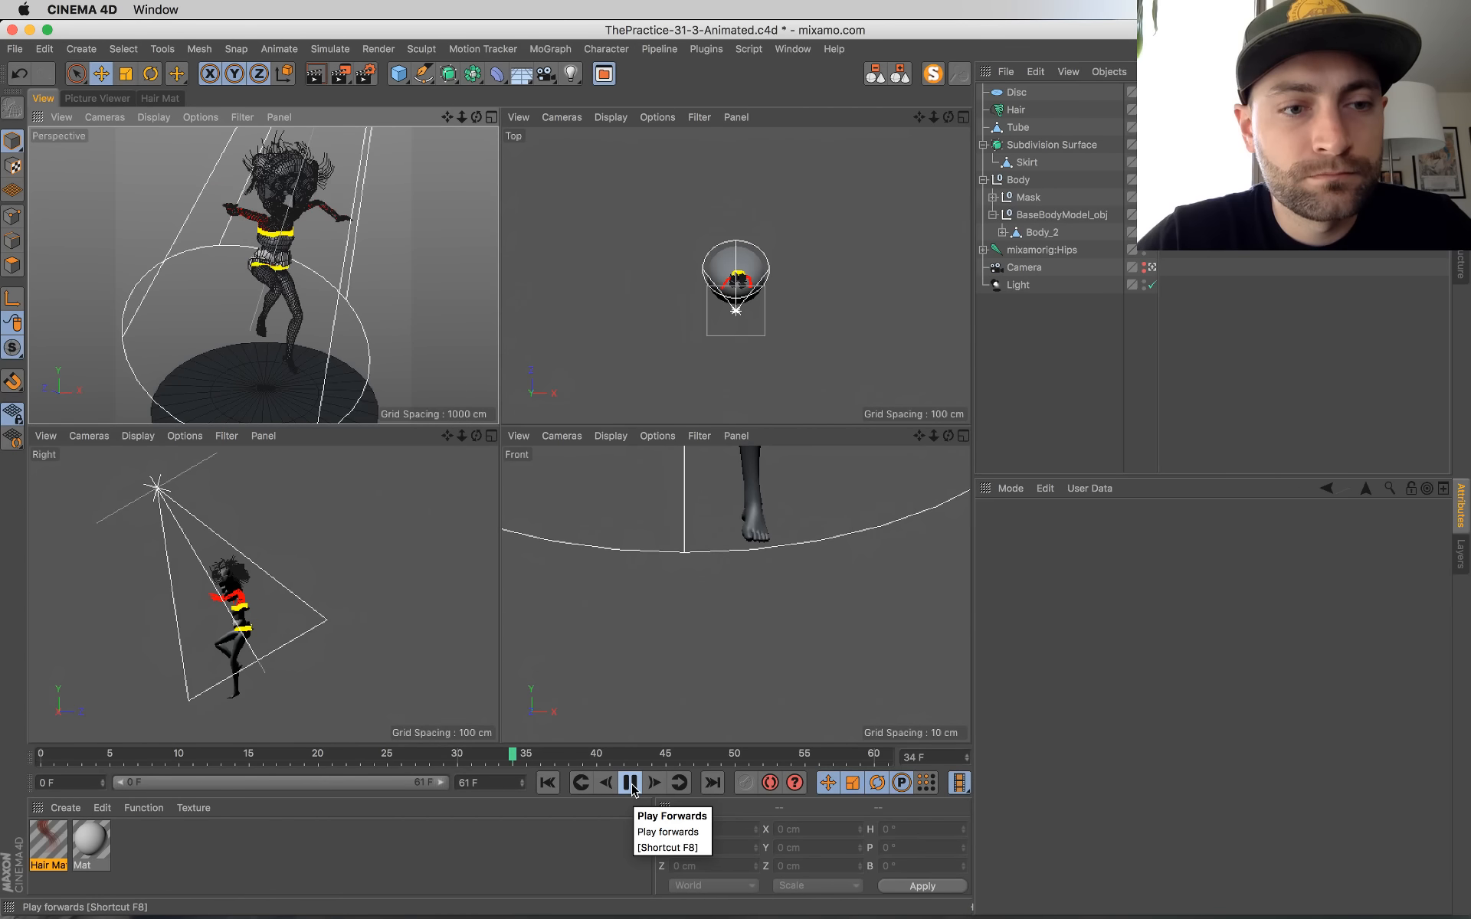
{"action": "left_click", "coordinate": [630, 782]}
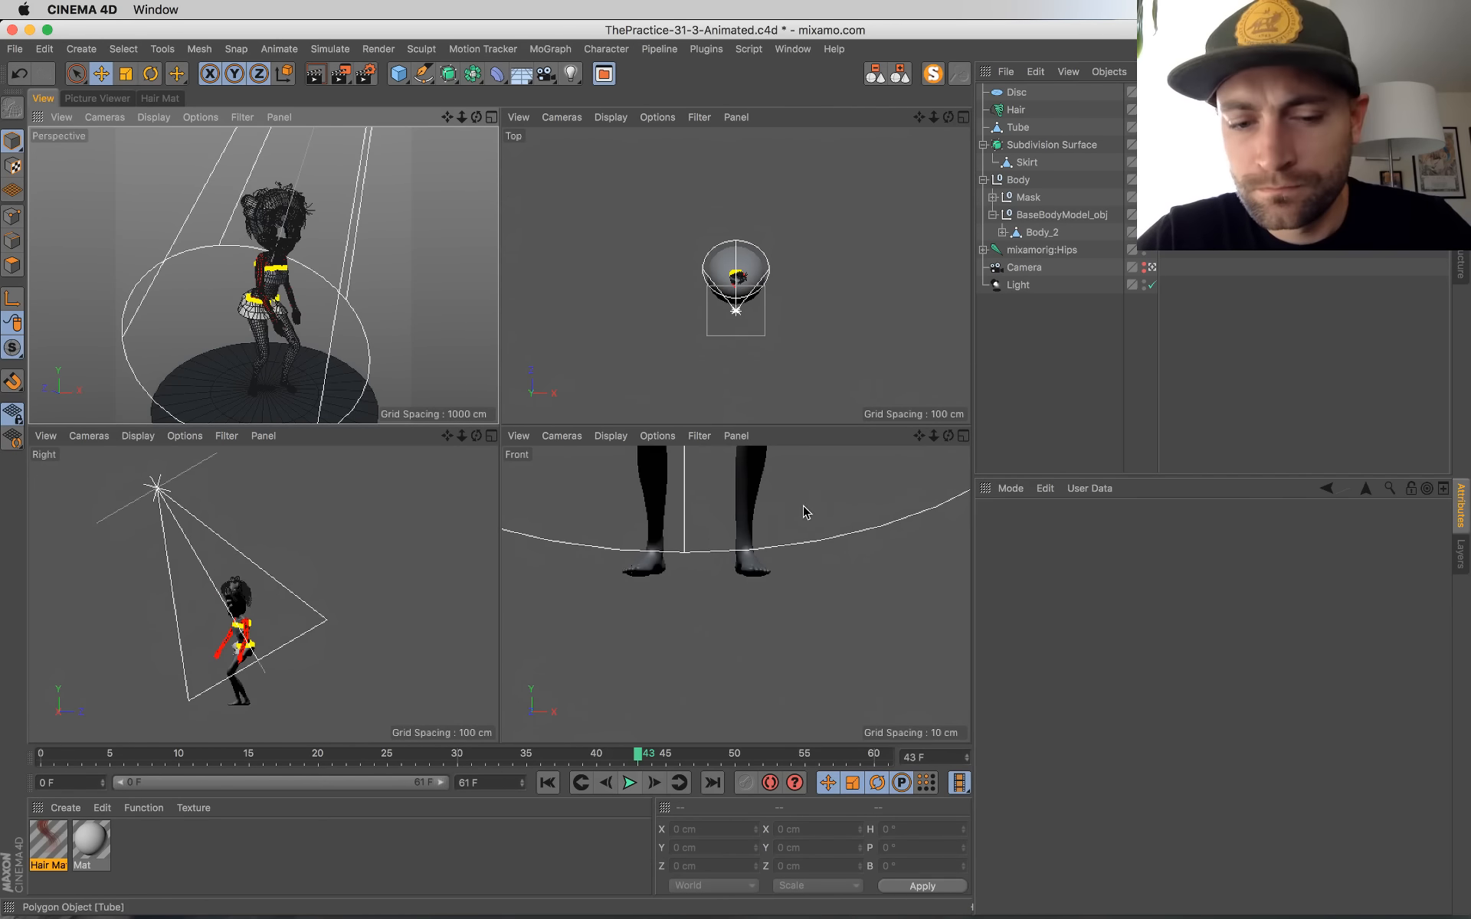
Step: Return to frame 0 and relax the hair guides in the Hair object's dynamics settings
{"action": "left_click", "coordinate": [548, 783]}
{"action": "left_click", "coordinate": [1015, 110]}
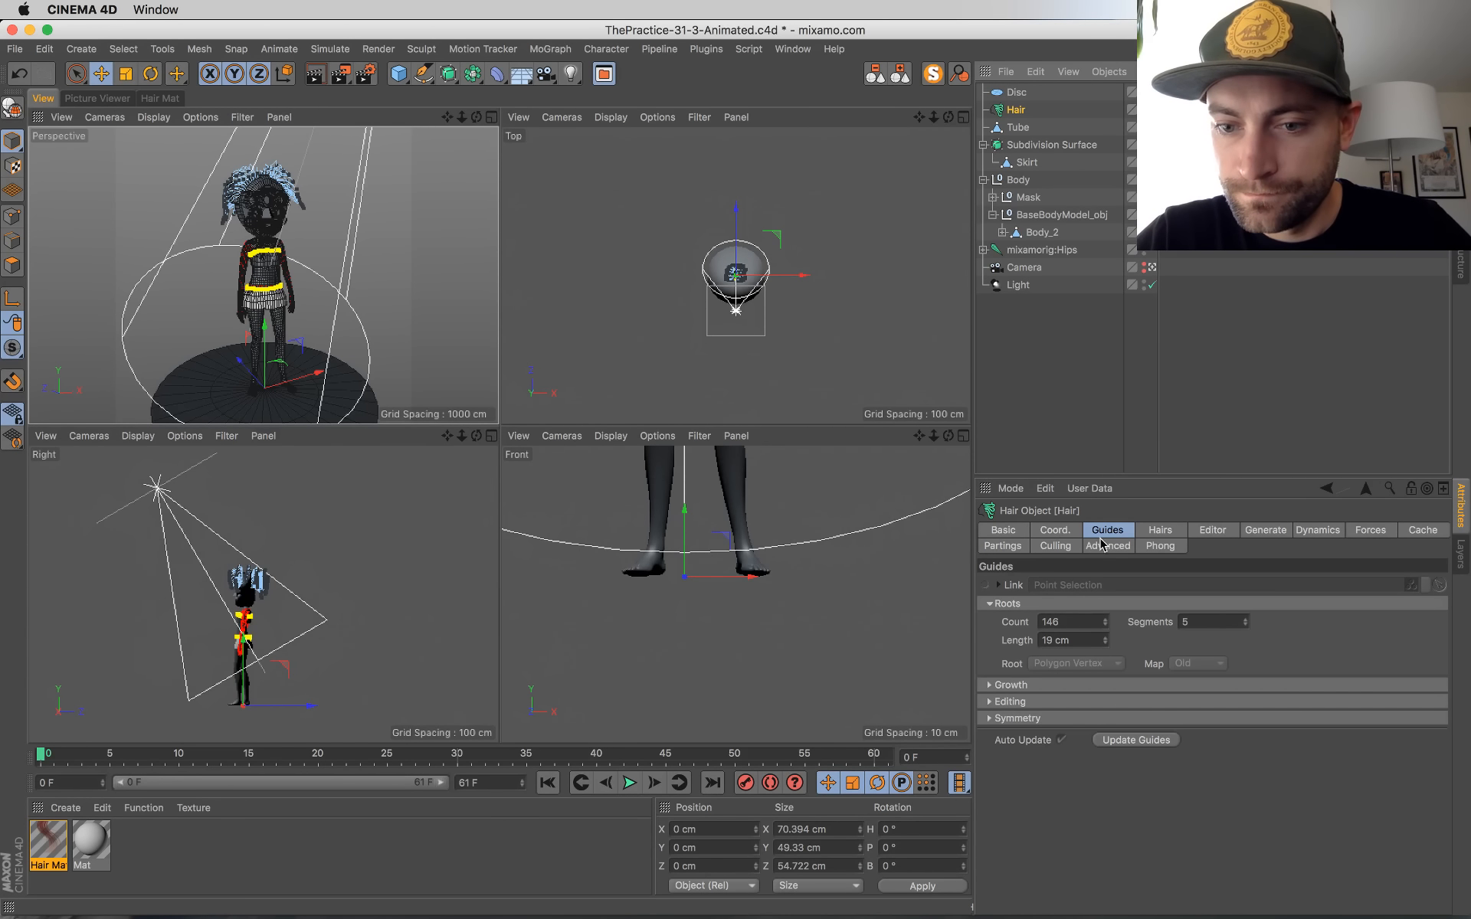
{"action": "left_click", "coordinate": [1184, 530]}
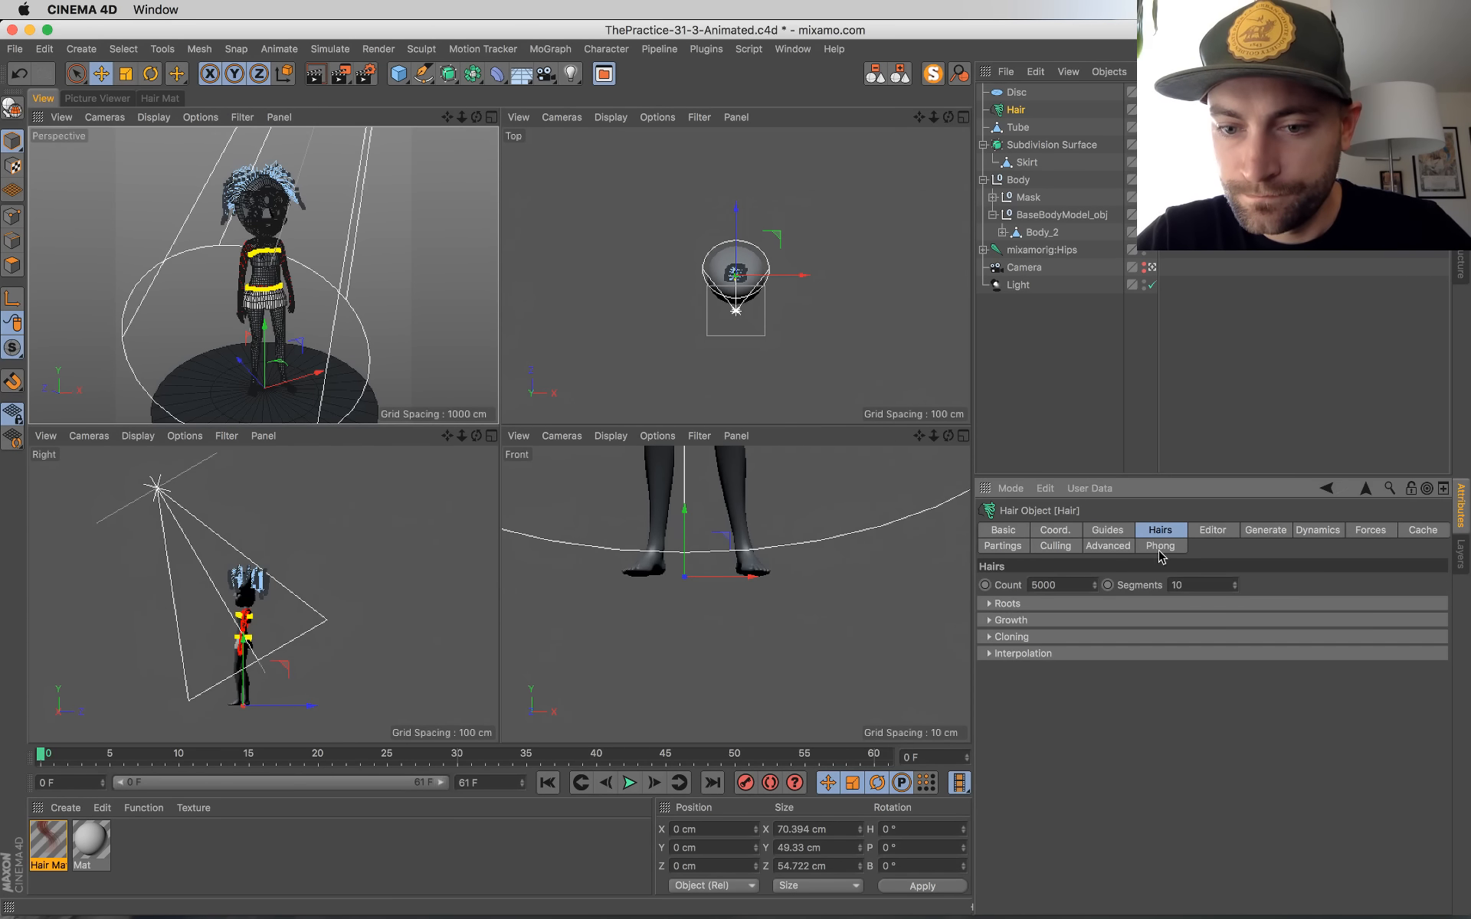
{"action": "left_click", "coordinate": [1206, 538]}
{"action": "left_click", "coordinate": [1255, 534]}
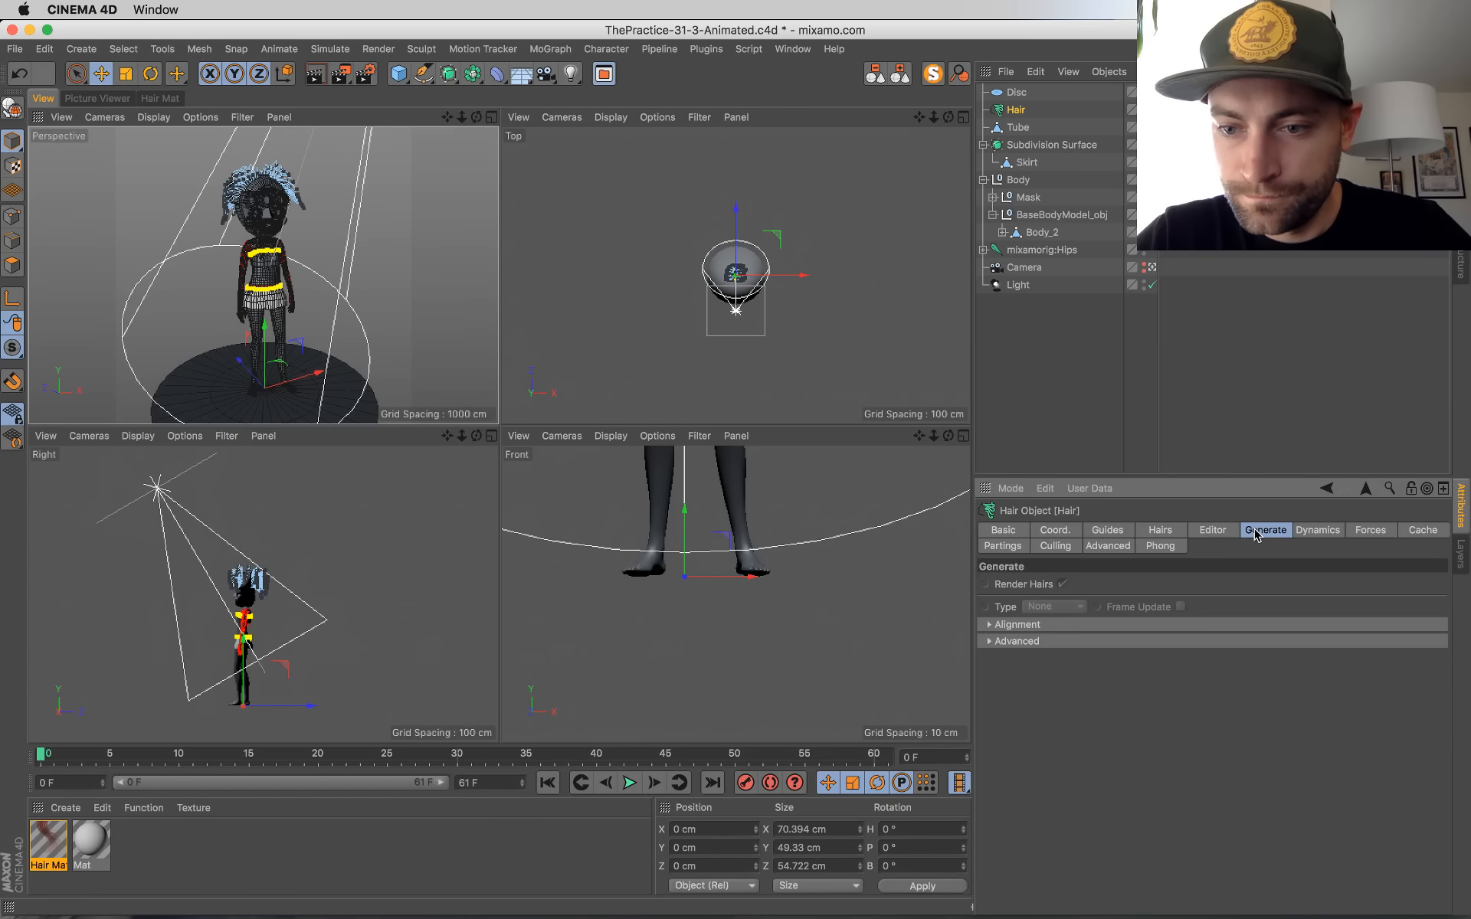
{"action": "left_click", "coordinate": [1301, 533]}
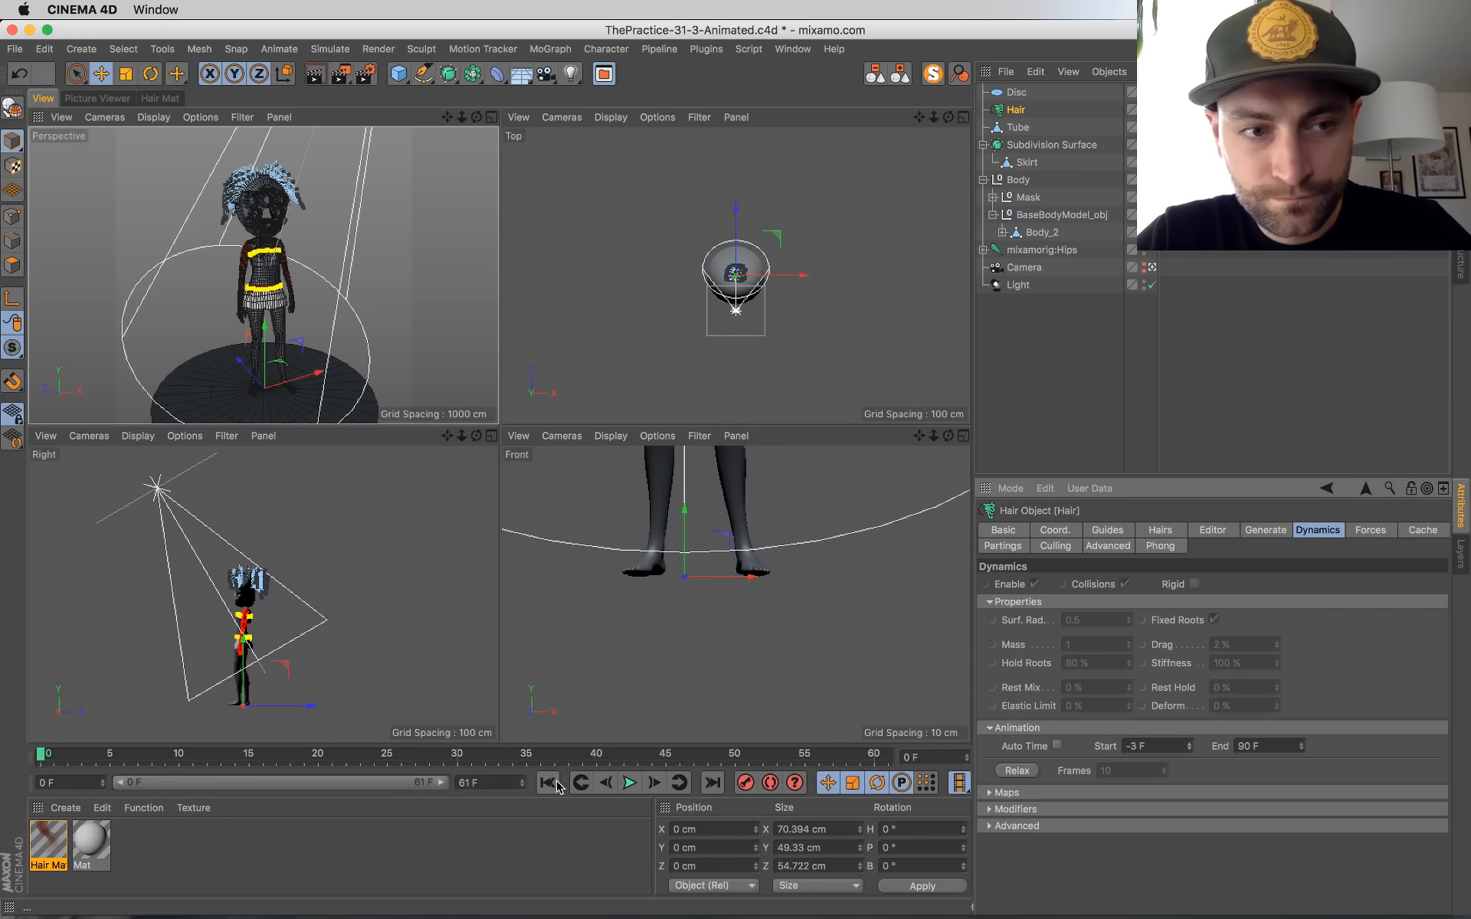
{"action": "left_click", "coordinate": [1016, 771]}
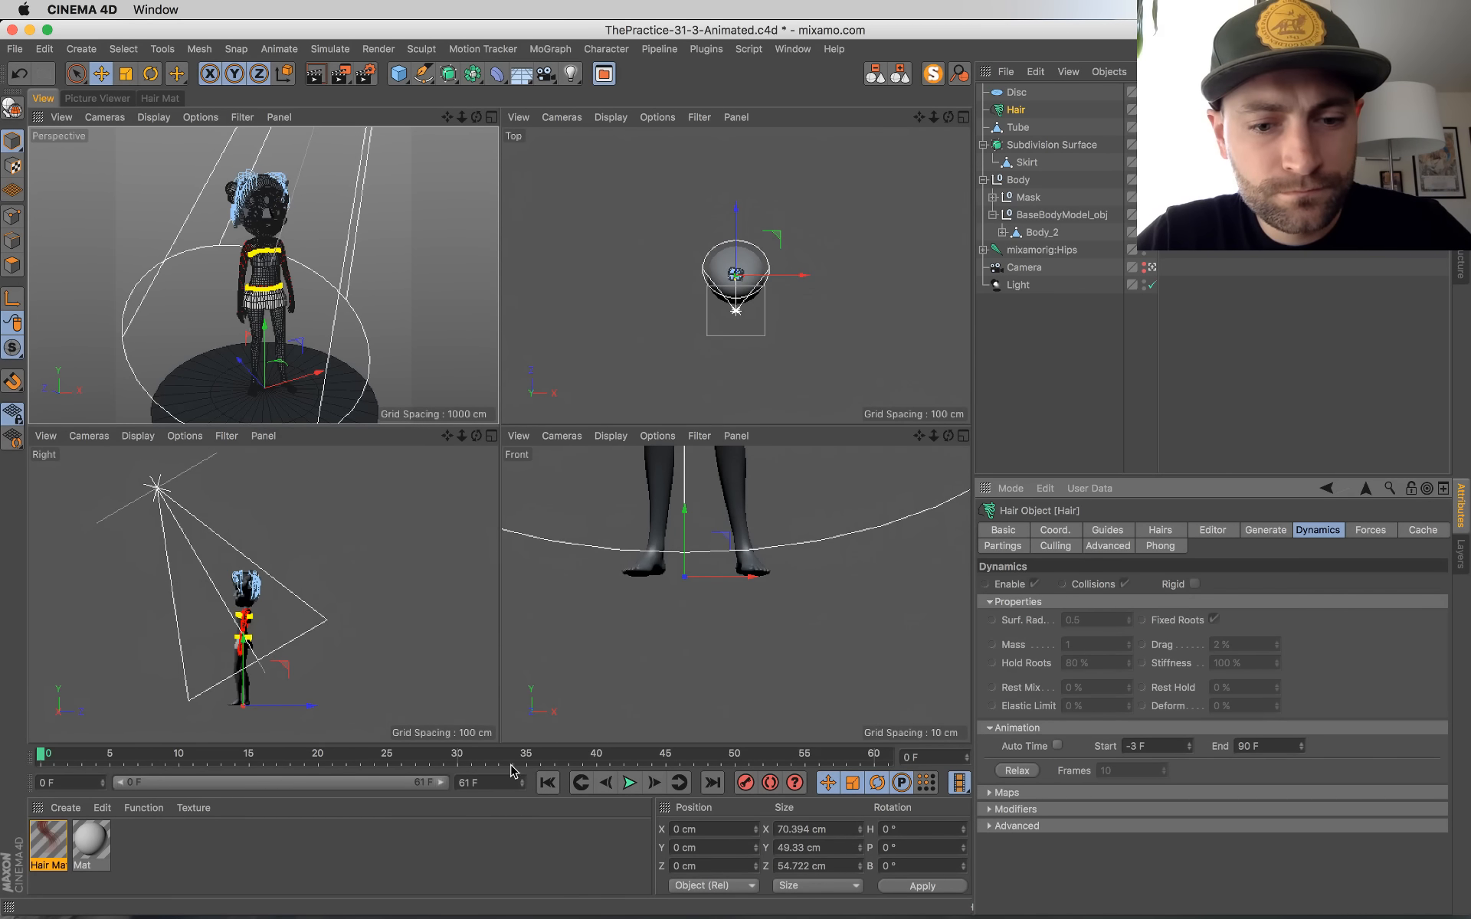
Step: Play the animation in the full perspective view to check the relaxed hair, and rewind to frame 0
{"action": "middle_click", "coordinate": [226, 233]}
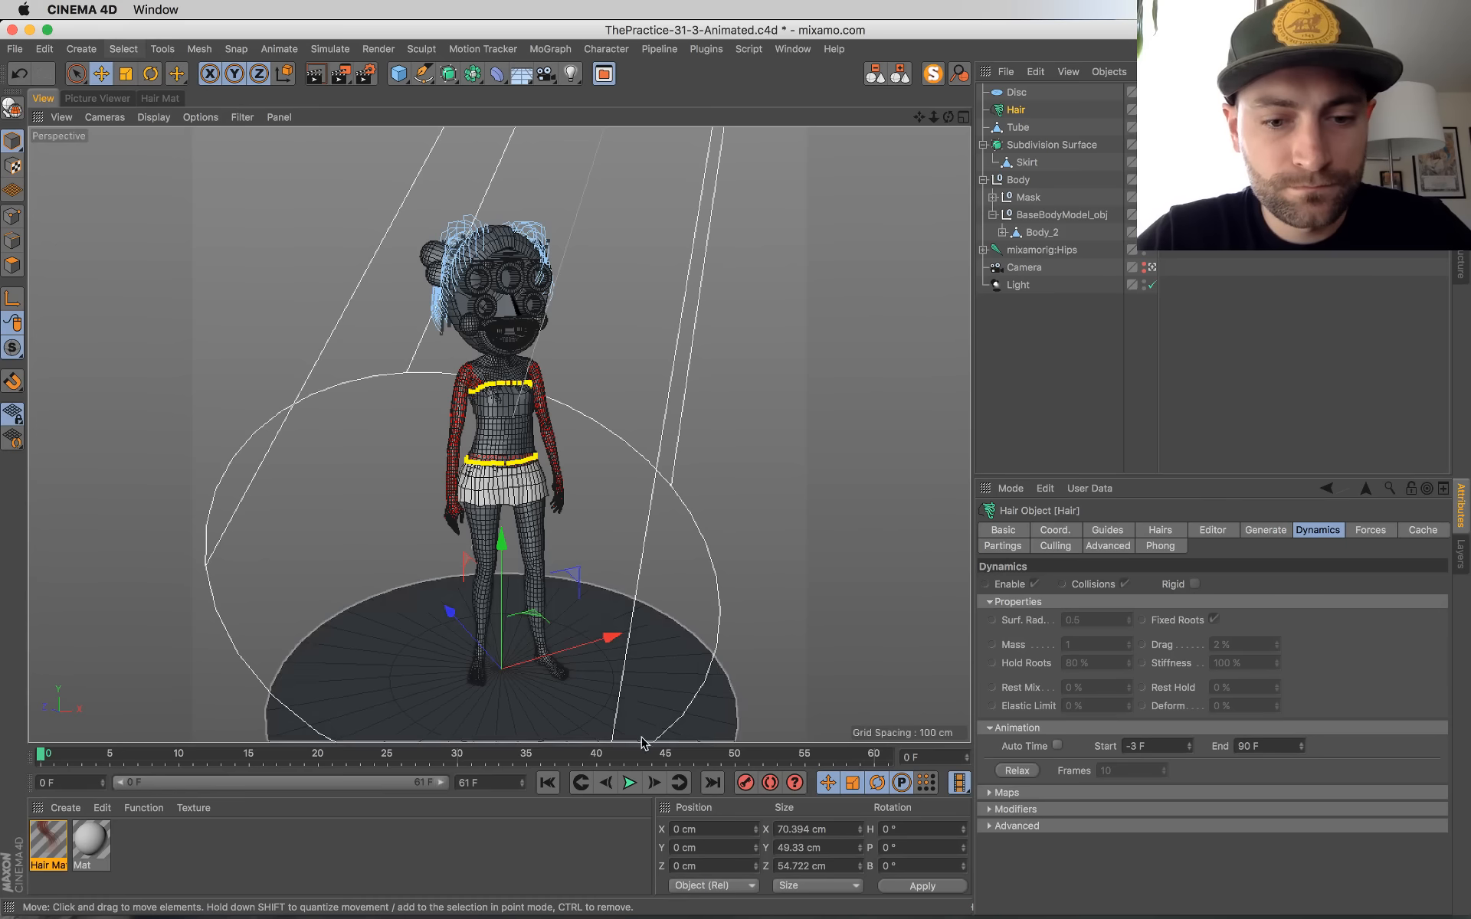
{"action": "left_click", "coordinate": [629, 782]}
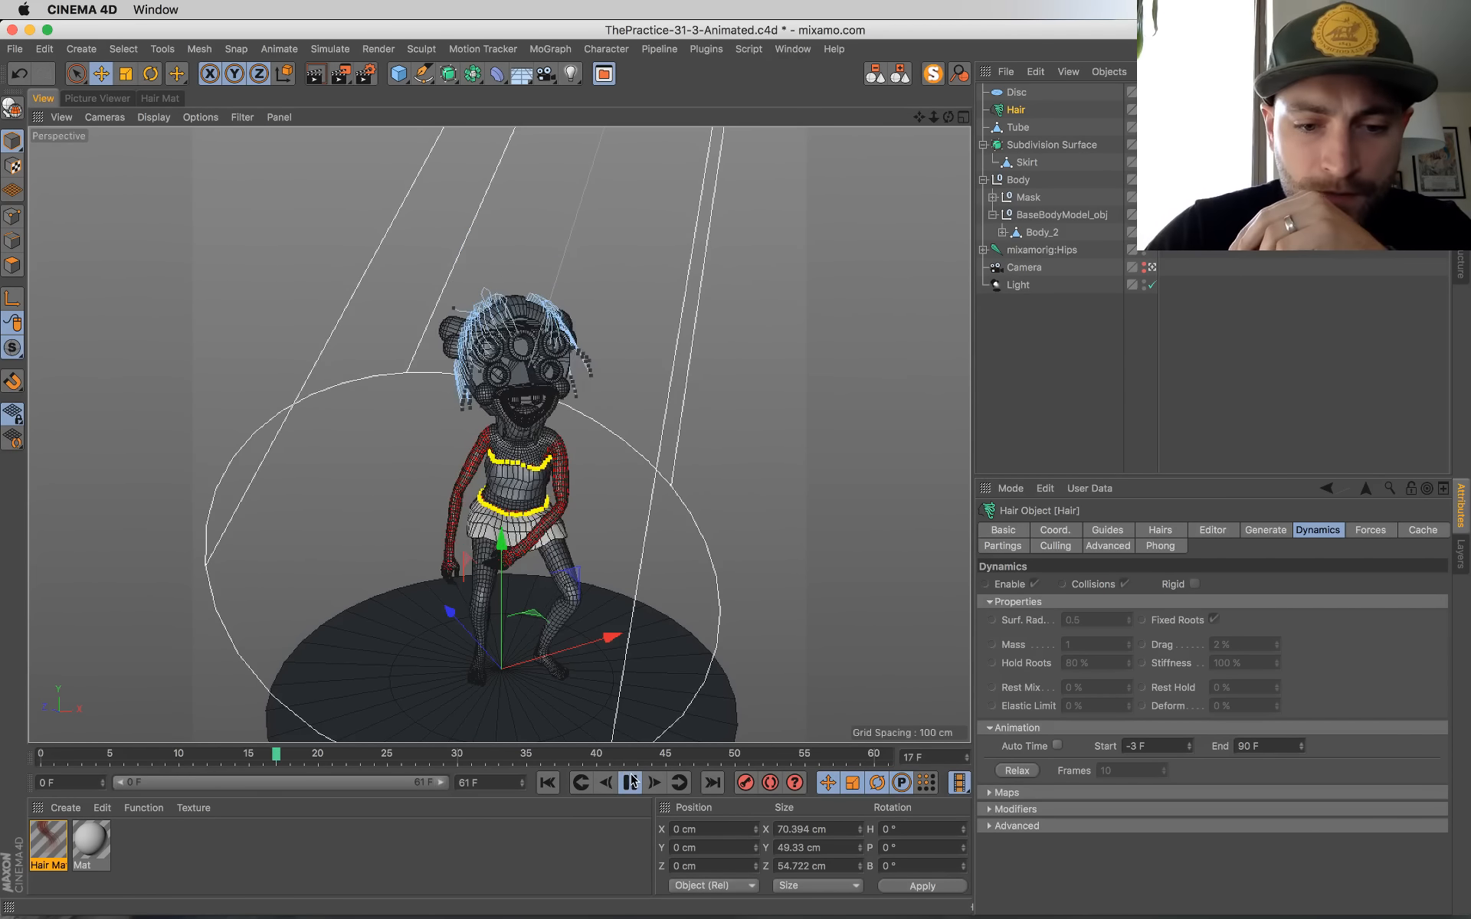
{"action": "left_click", "coordinate": [631, 782]}
{"action": "left_click", "coordinate": [547, 782]}
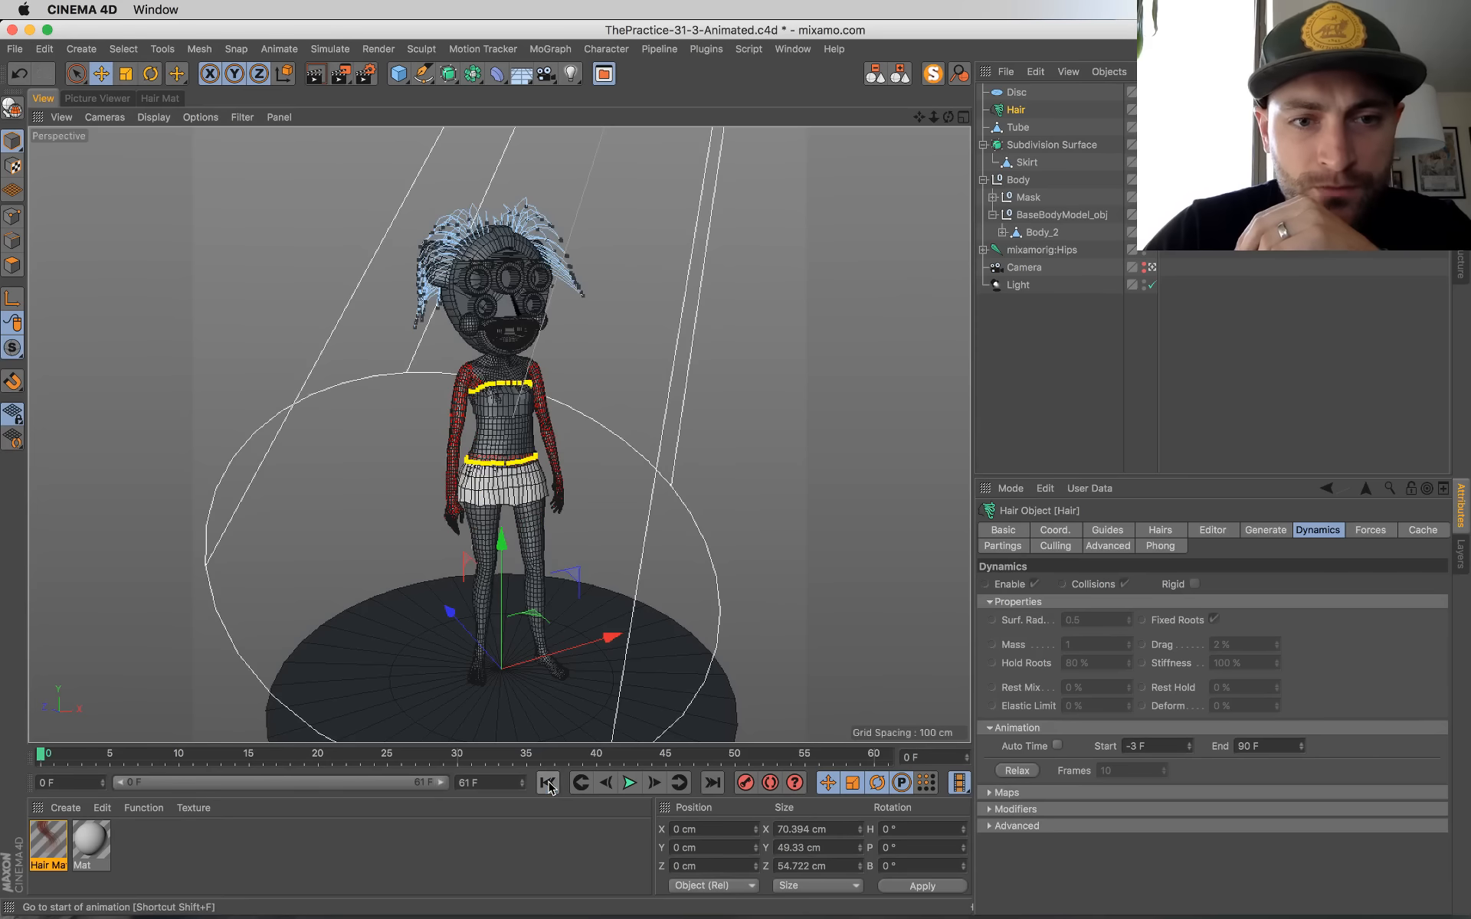
Step: Set the hair dynamics animation start to -5 F, check it with playback from frame 0, and save the project
{"action": "left_click", "coordinate": [1192, 750]}
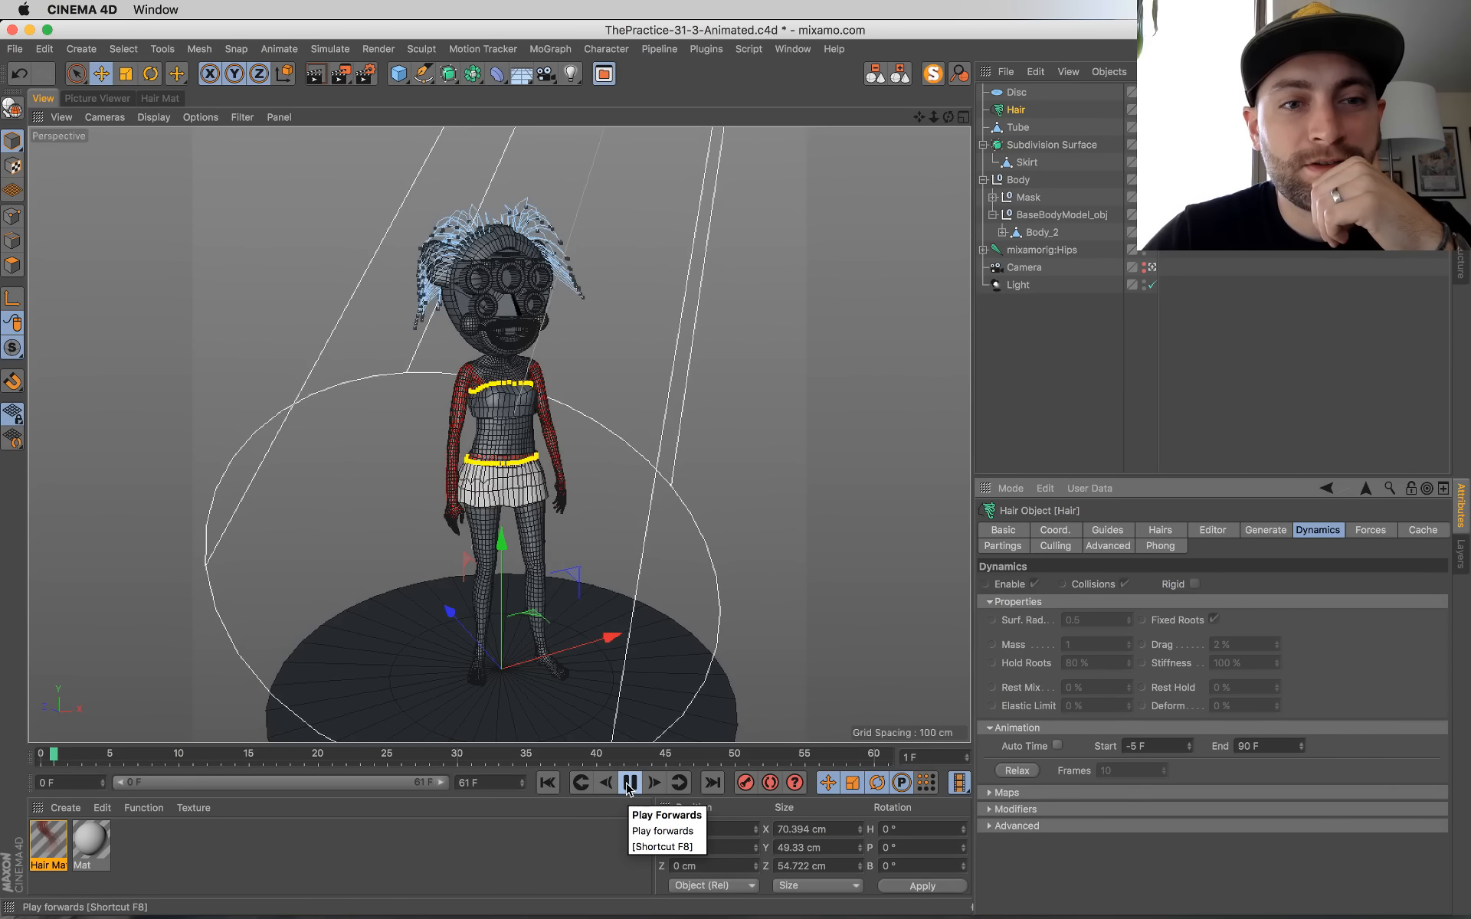
{"action": "left_click", "coordinate": [629, 782]}
{"action": "left_click", "coordinate": [547, 782]}
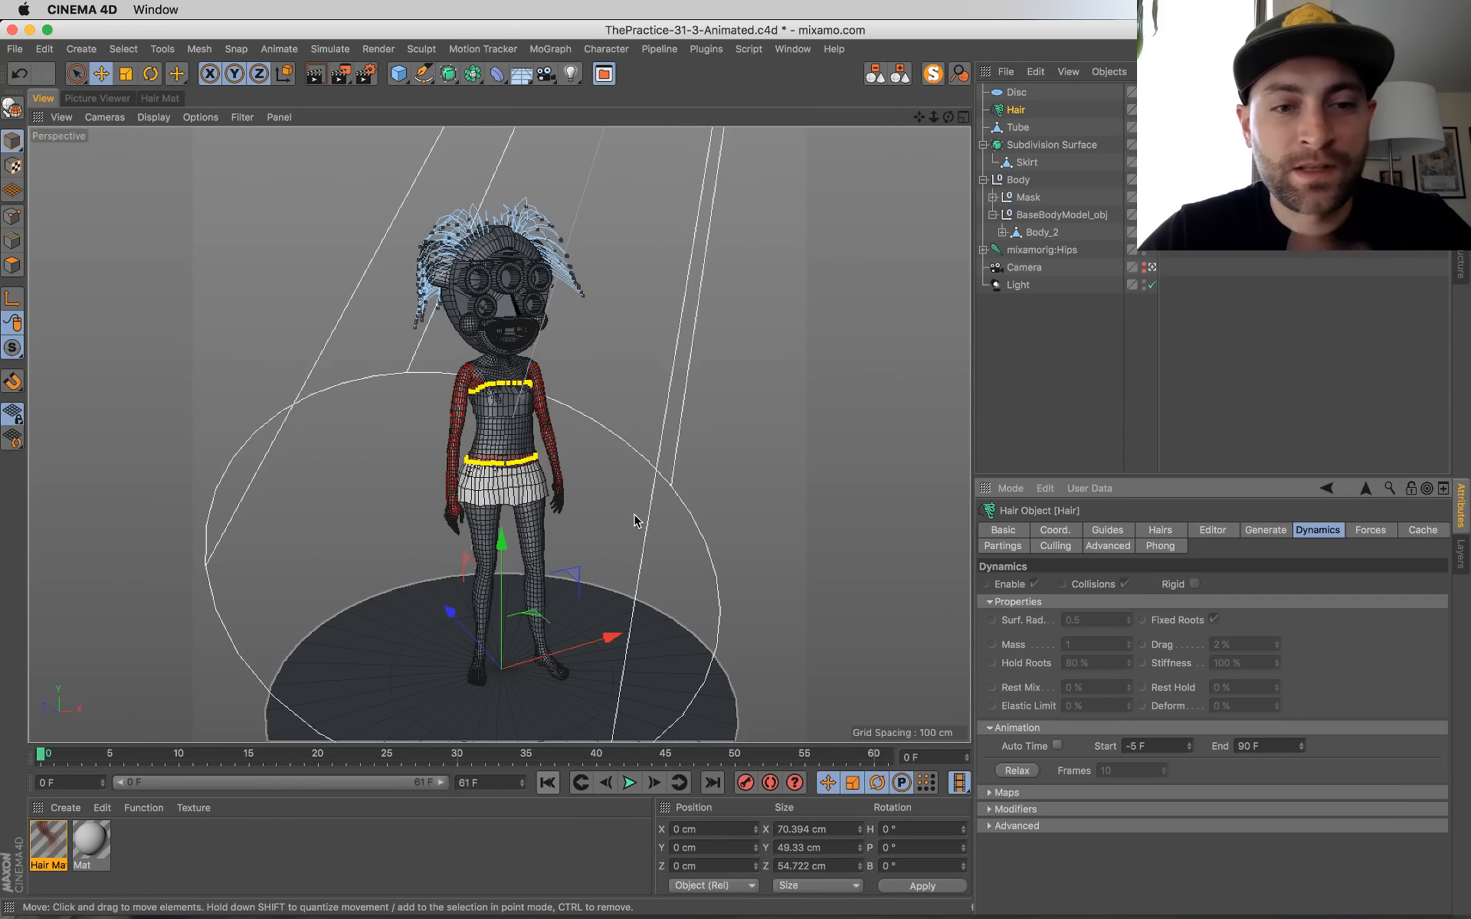
{"action": "left_click", "coordinate": [594, 361]}
{"action": "key", "text": "super+s"}
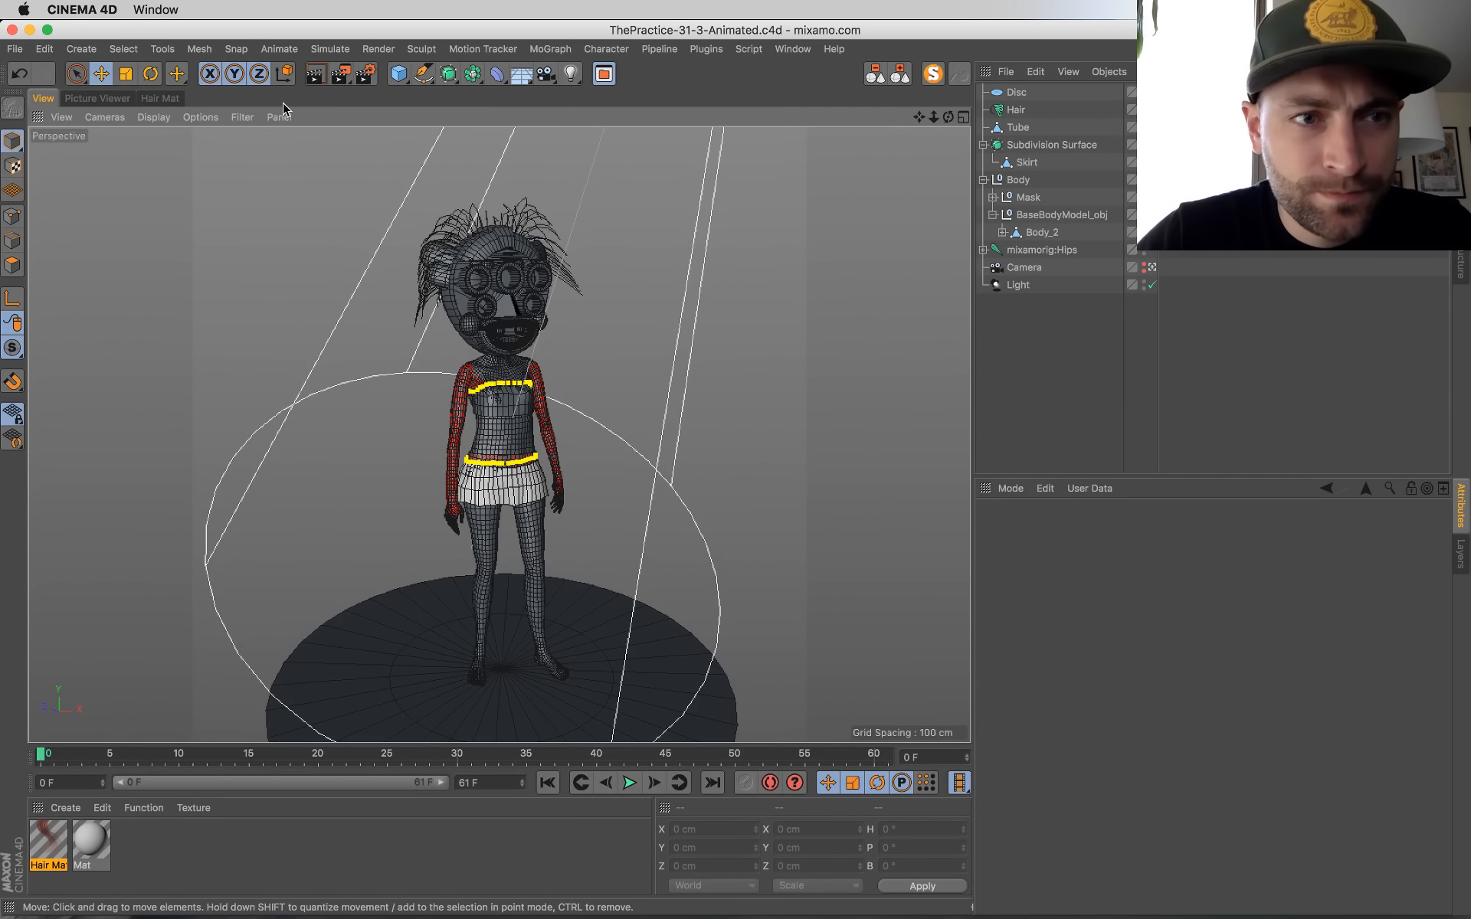
Step: Review the output size and frame range in the render settings and close them
{"action": "left_click", "coordinate": [360, 83]}
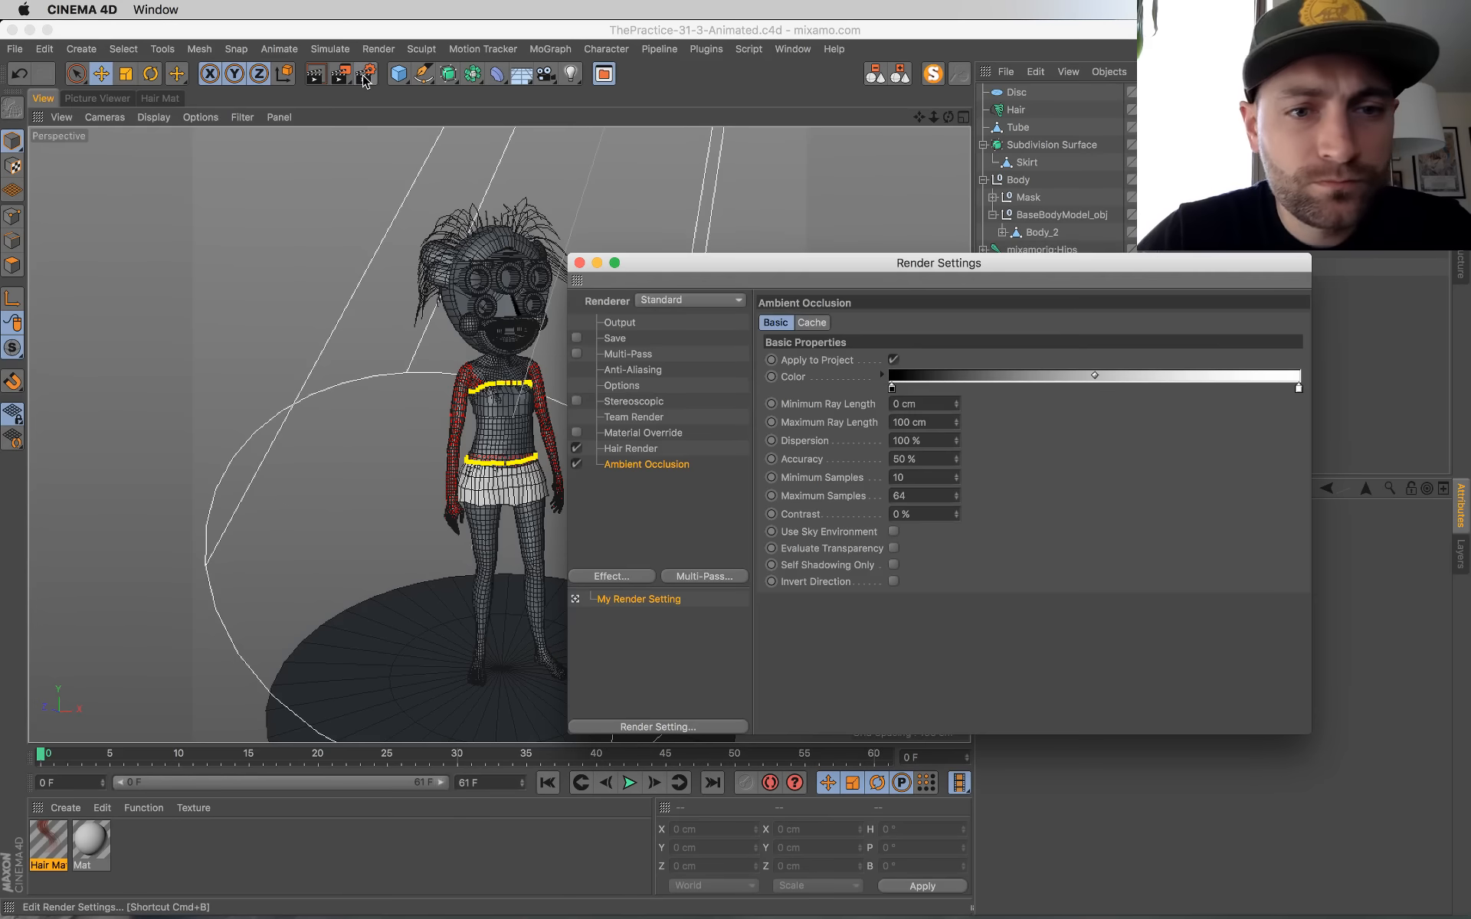
{"action": "left_click", "coordinate": [613, 338]}
{"action": "left_click", "coordinate": [620, 323]}
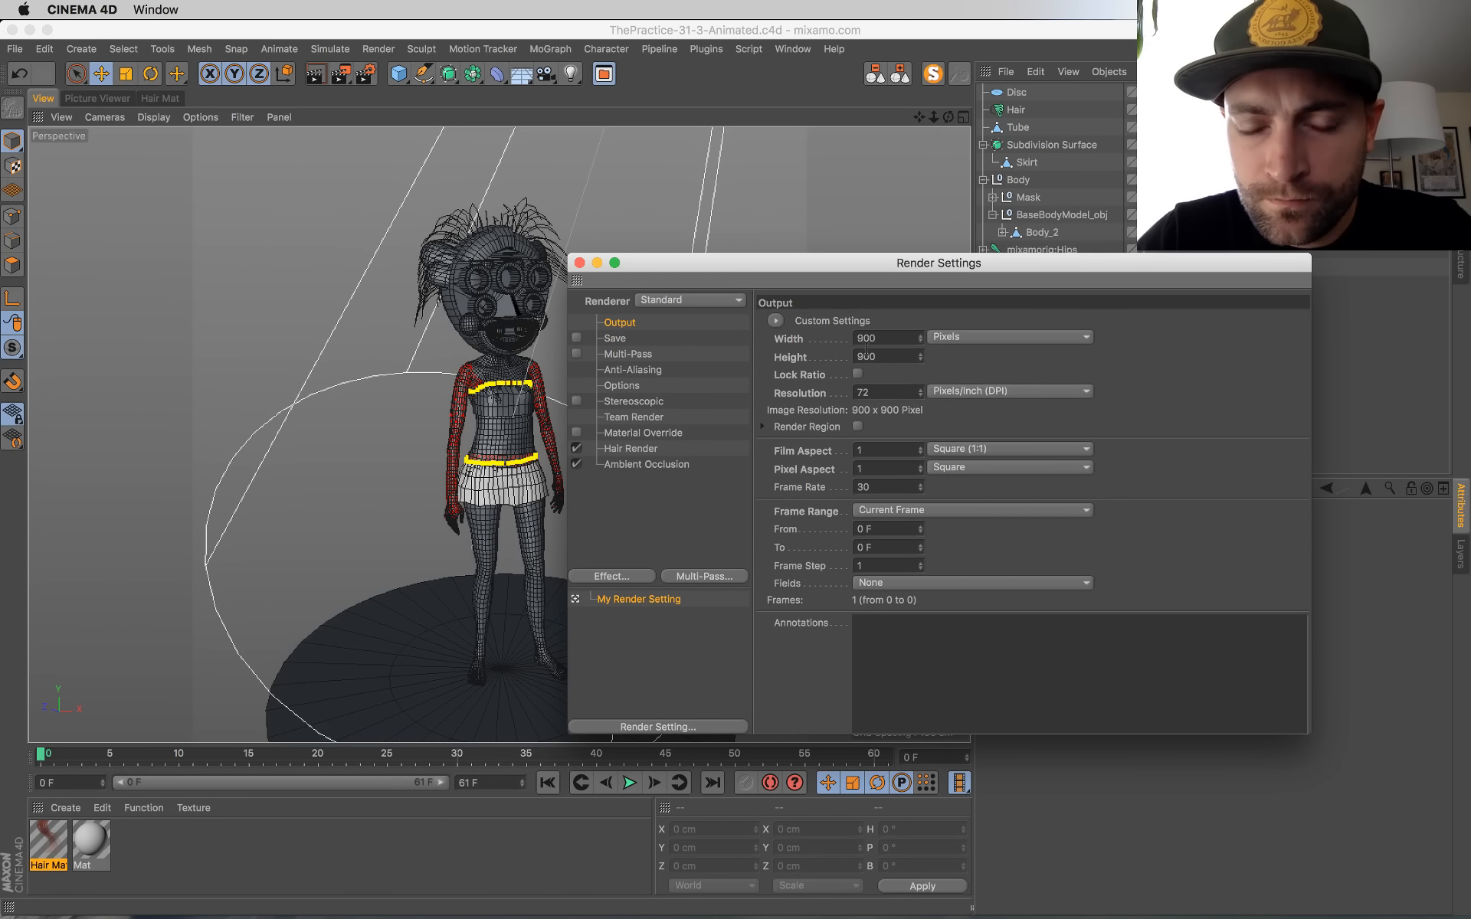
{"action": "left_click", "coordinate": [580, 263]}
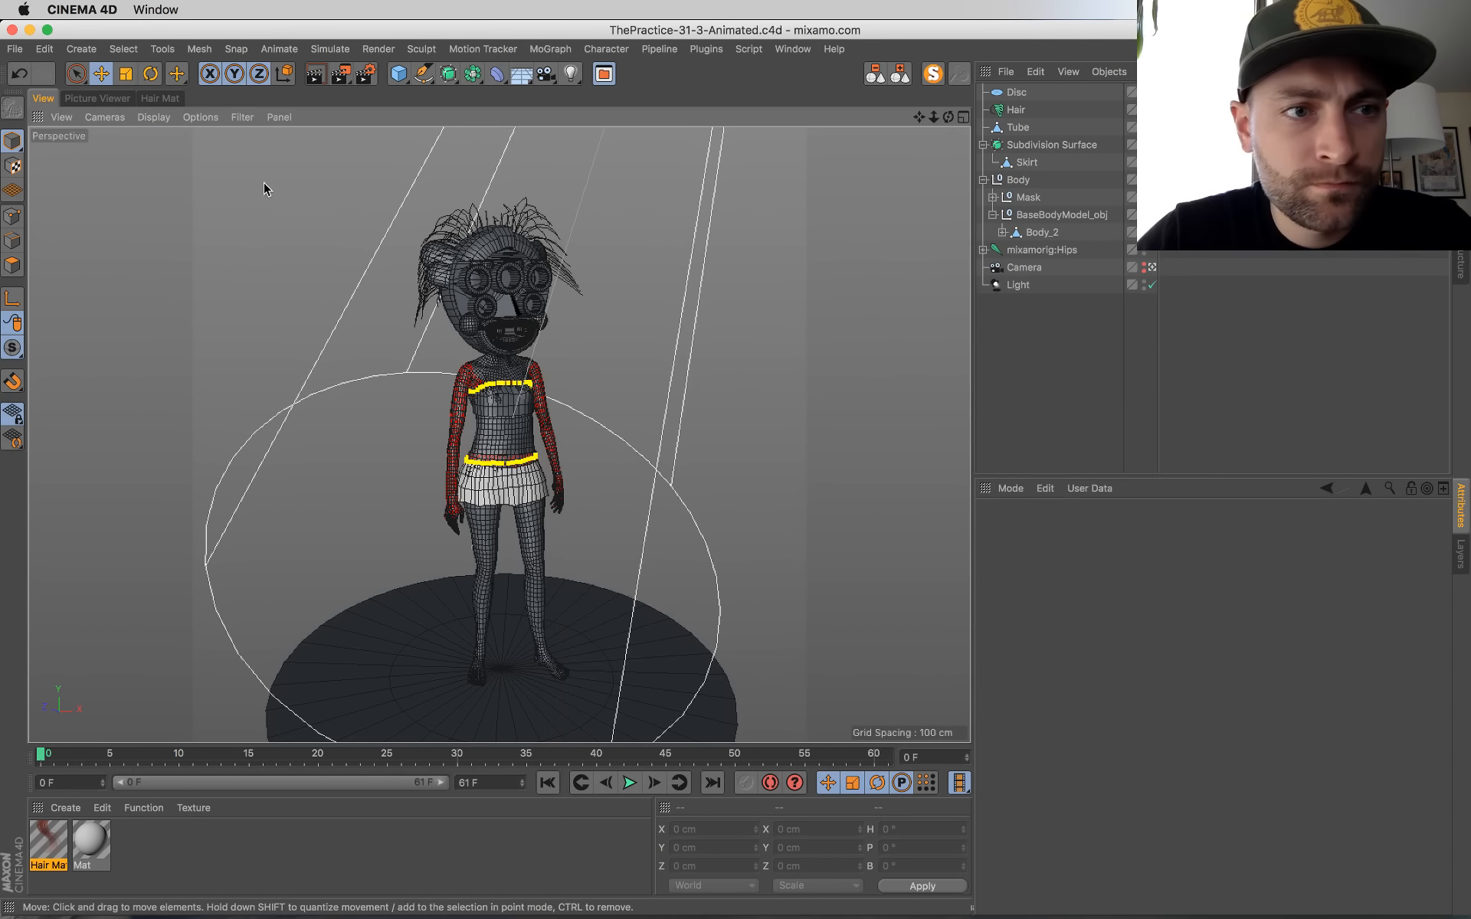
Step: Compare the last two test renders in the Picture Viewer history and return to the viewport
{"action": "left_click", "coordinate": [100, 98]}
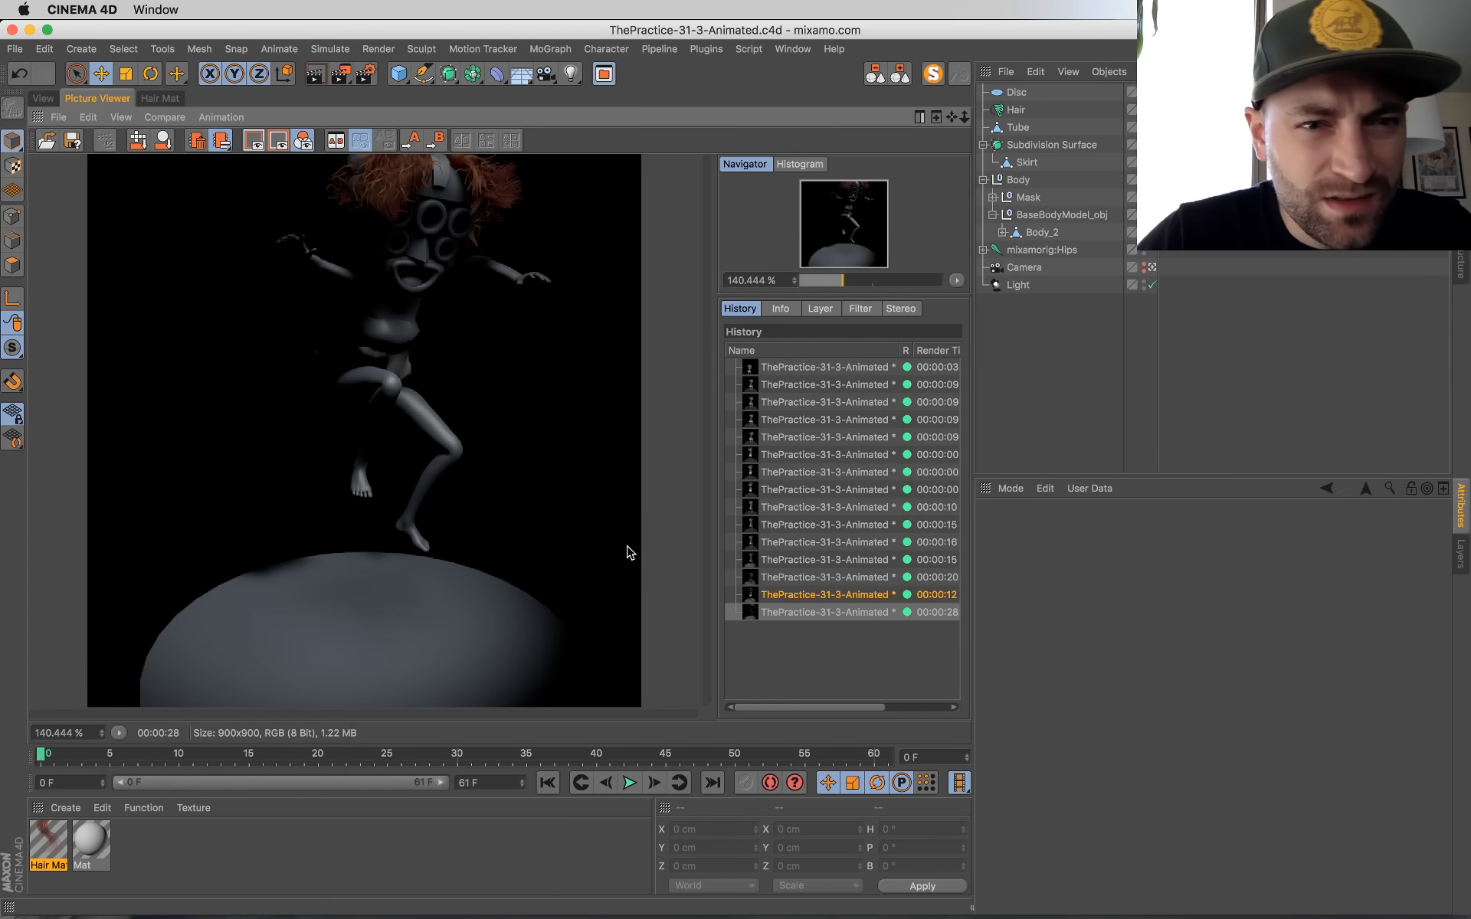
{"action": "left_click", "coordinate": [832, 598]}
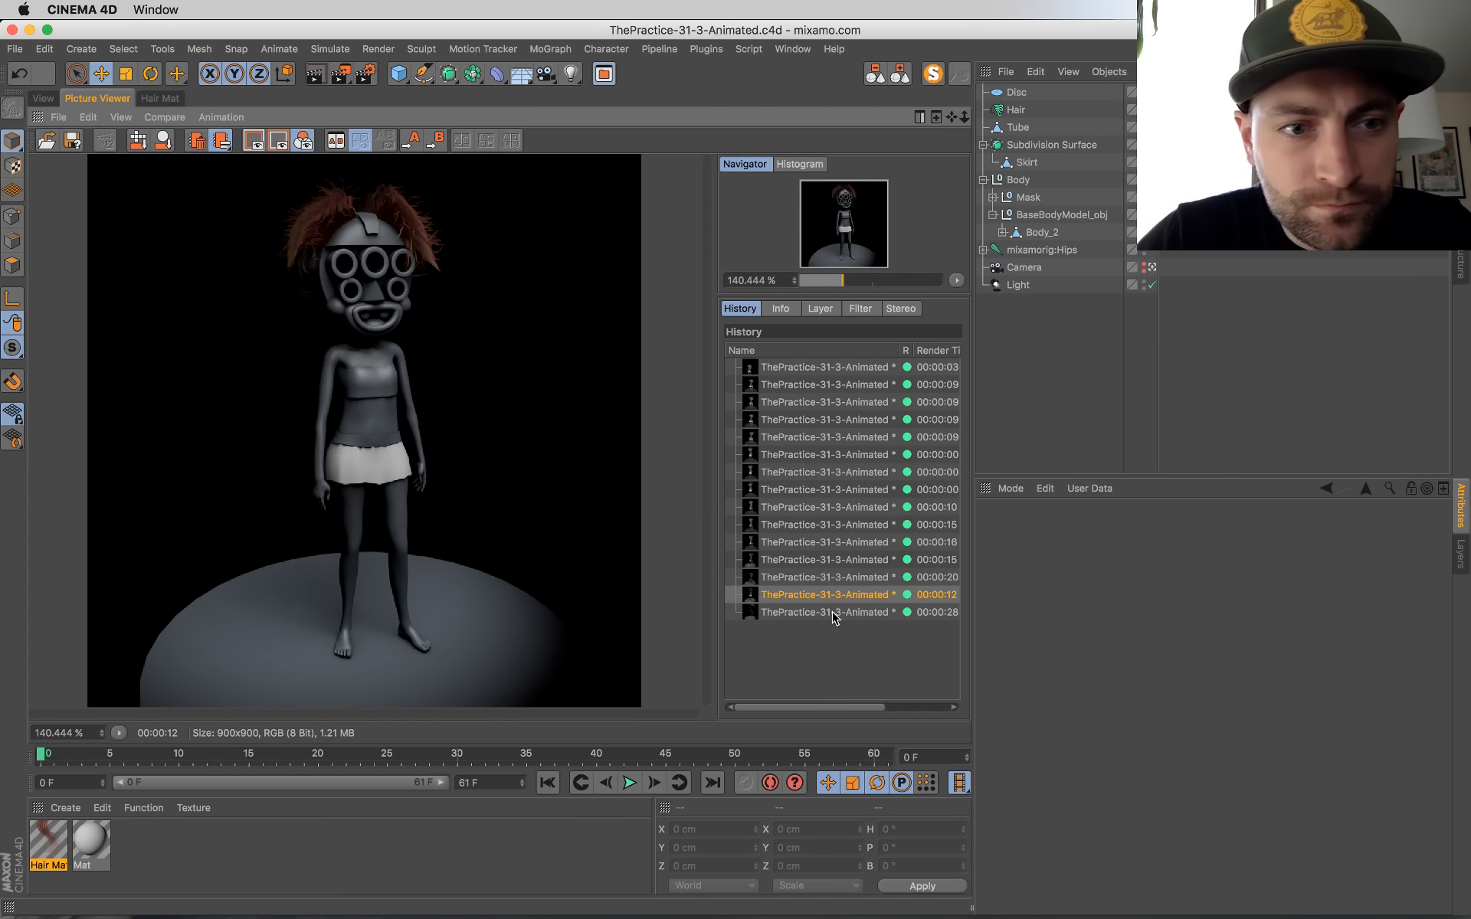
{"action": "left_click", "coordinate": [833, 612]}
{"action": "left_click", "coordinate": [829, 599]}
{"action": "key", "text": "Down"}
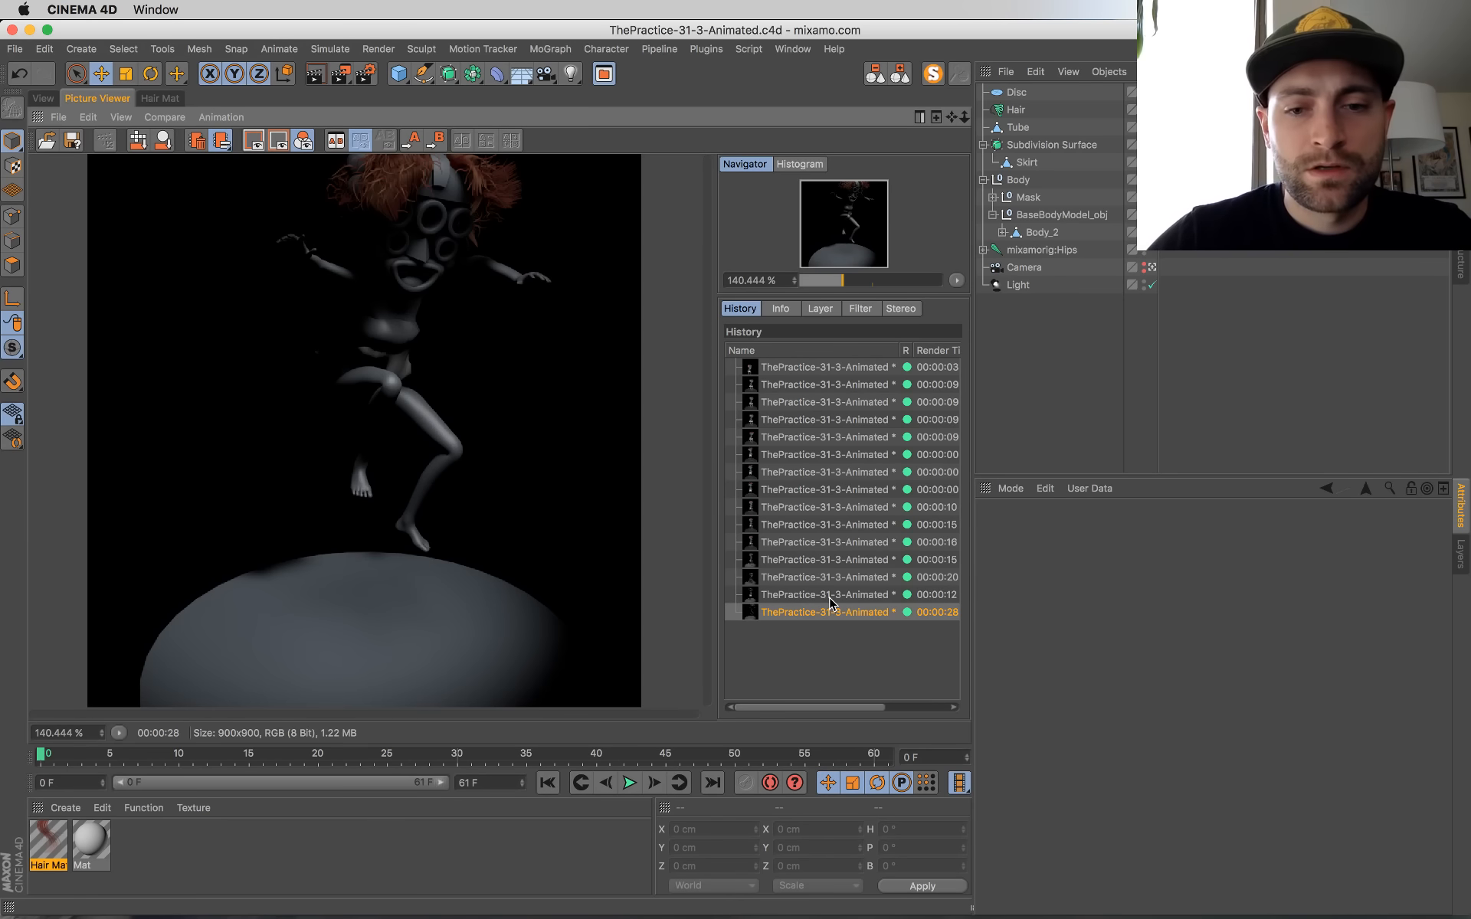
{"action": "left_click", "coordinate": [44, 98]}
Step: Check the live chat in Chrome and play the animation in the Cinema 4D viewport, stopping at frame 42
{"action": "key", "text": "super+Tab"}
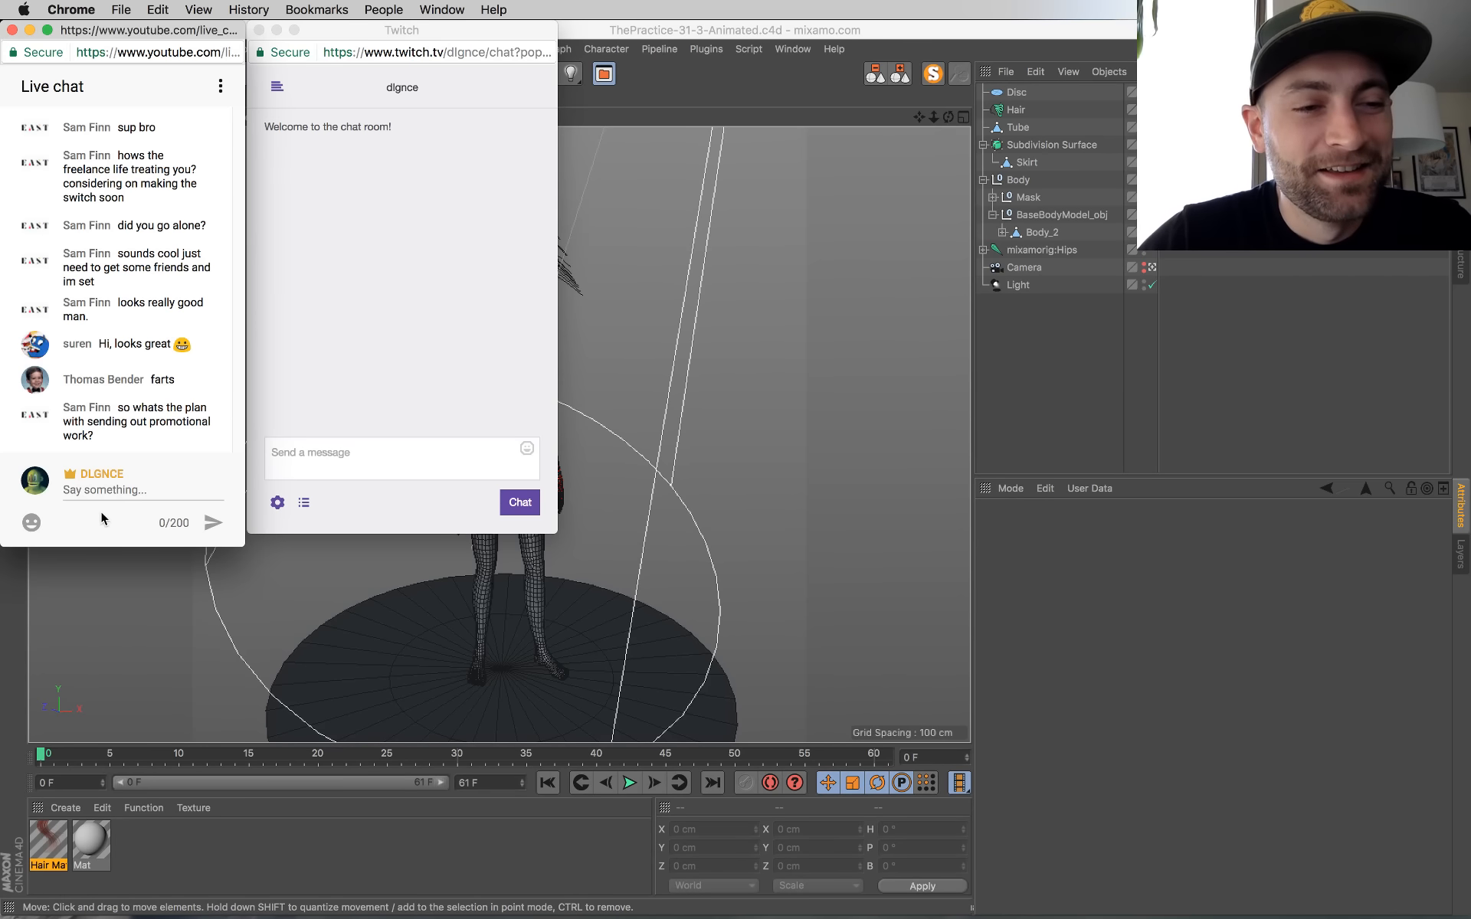
{"action": "key", "text": "super+Tab"}
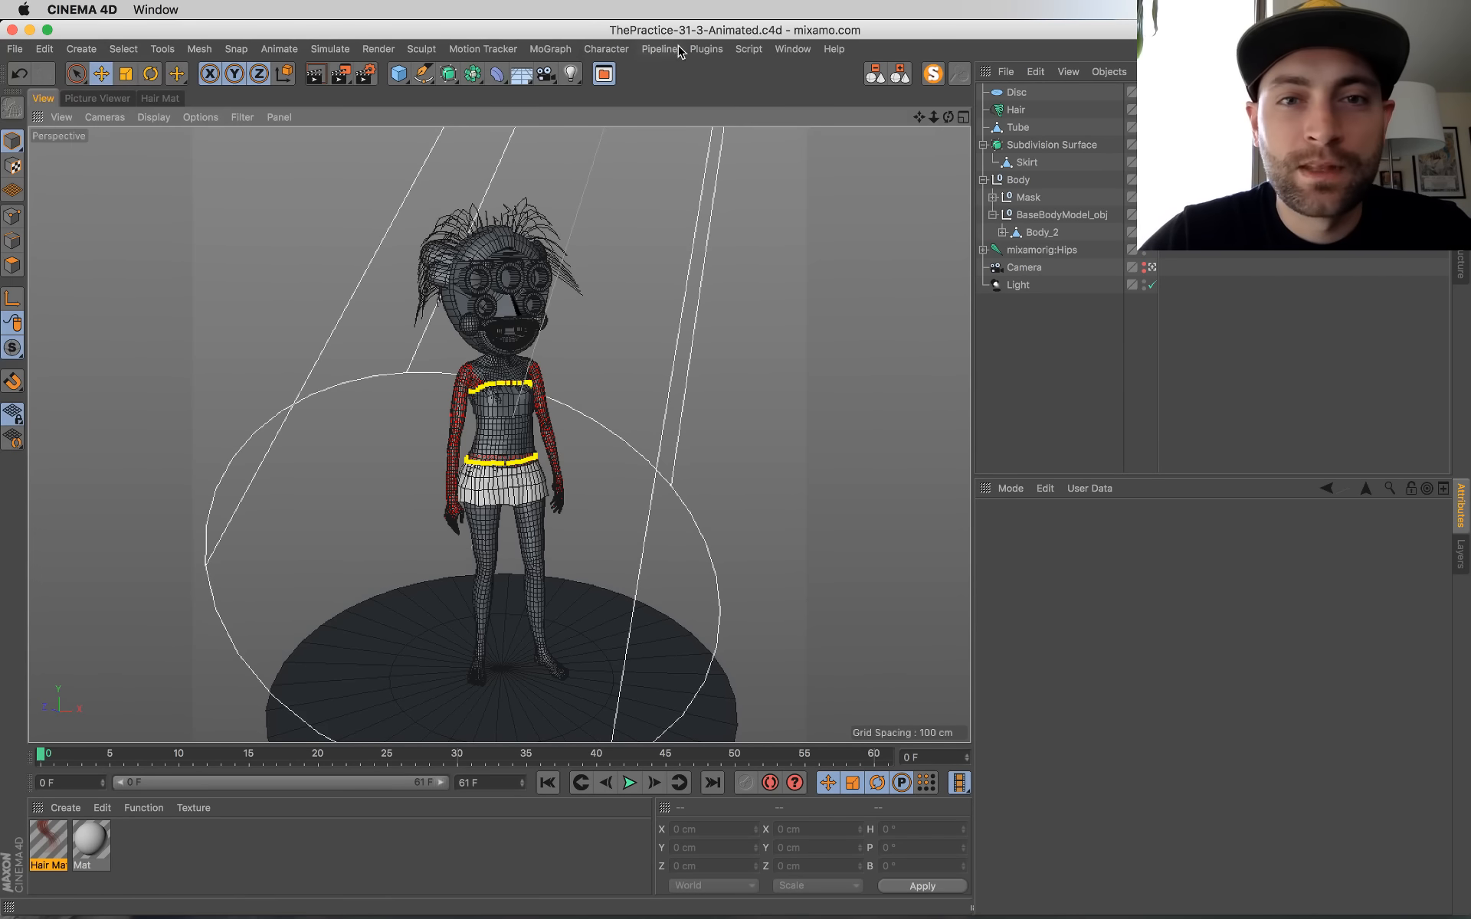
{"action": "left_click_drag", "start_coordinate": [642, 766], "coordinate": [3, 695]}
{"action": "left_click", "coordinate": [627, 782]}
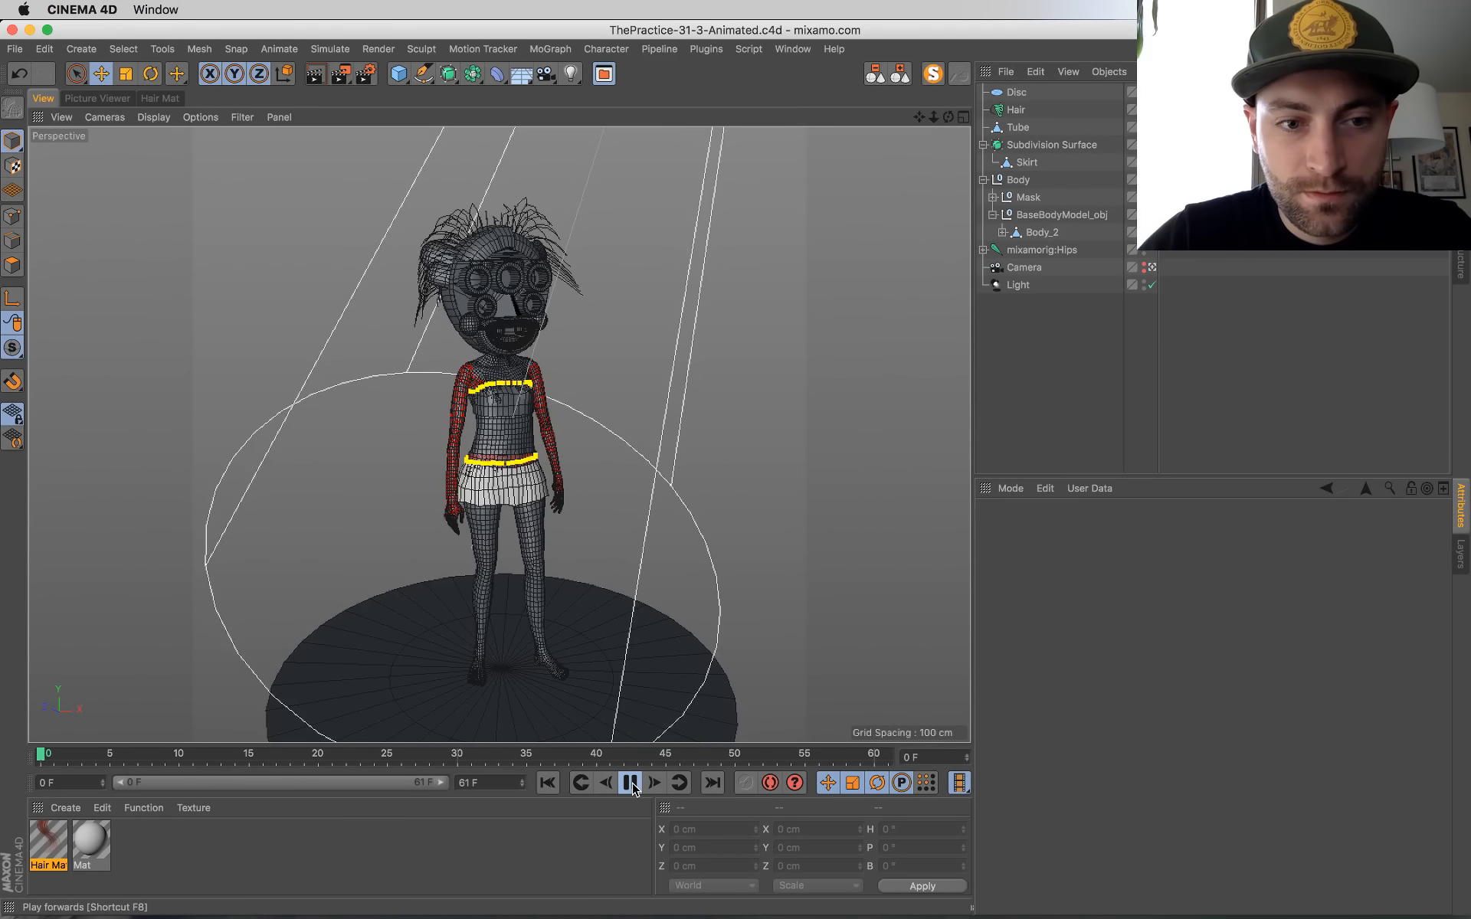
{"action": "key", "text": "super+Tab"}
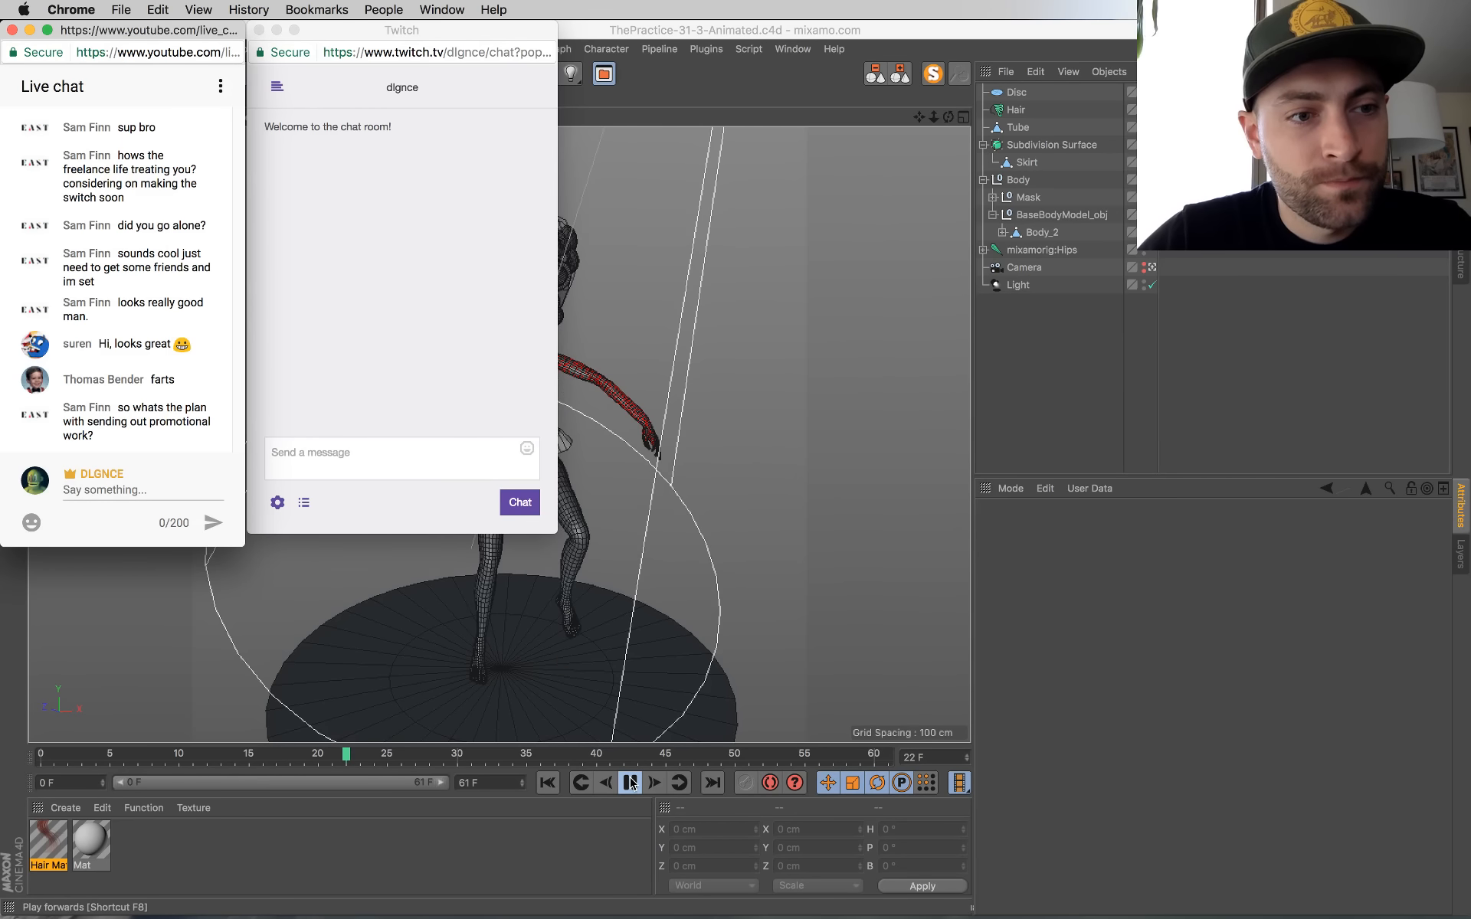
{"action": "left_click", "coordinate": [623, 761]}
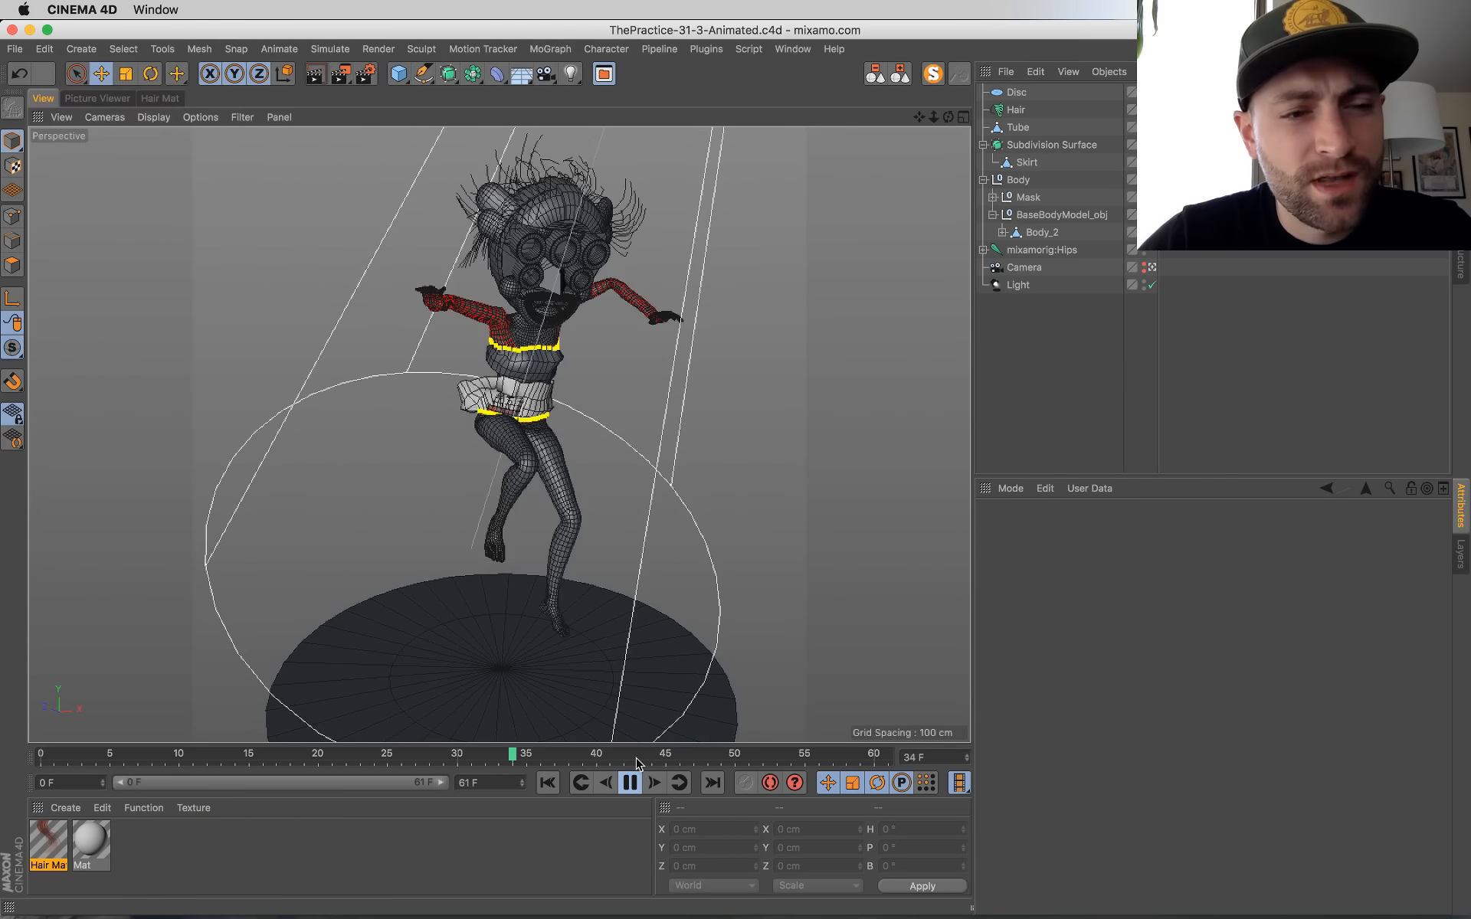
{"action": "left_click", "coordinate": [626, 783]}
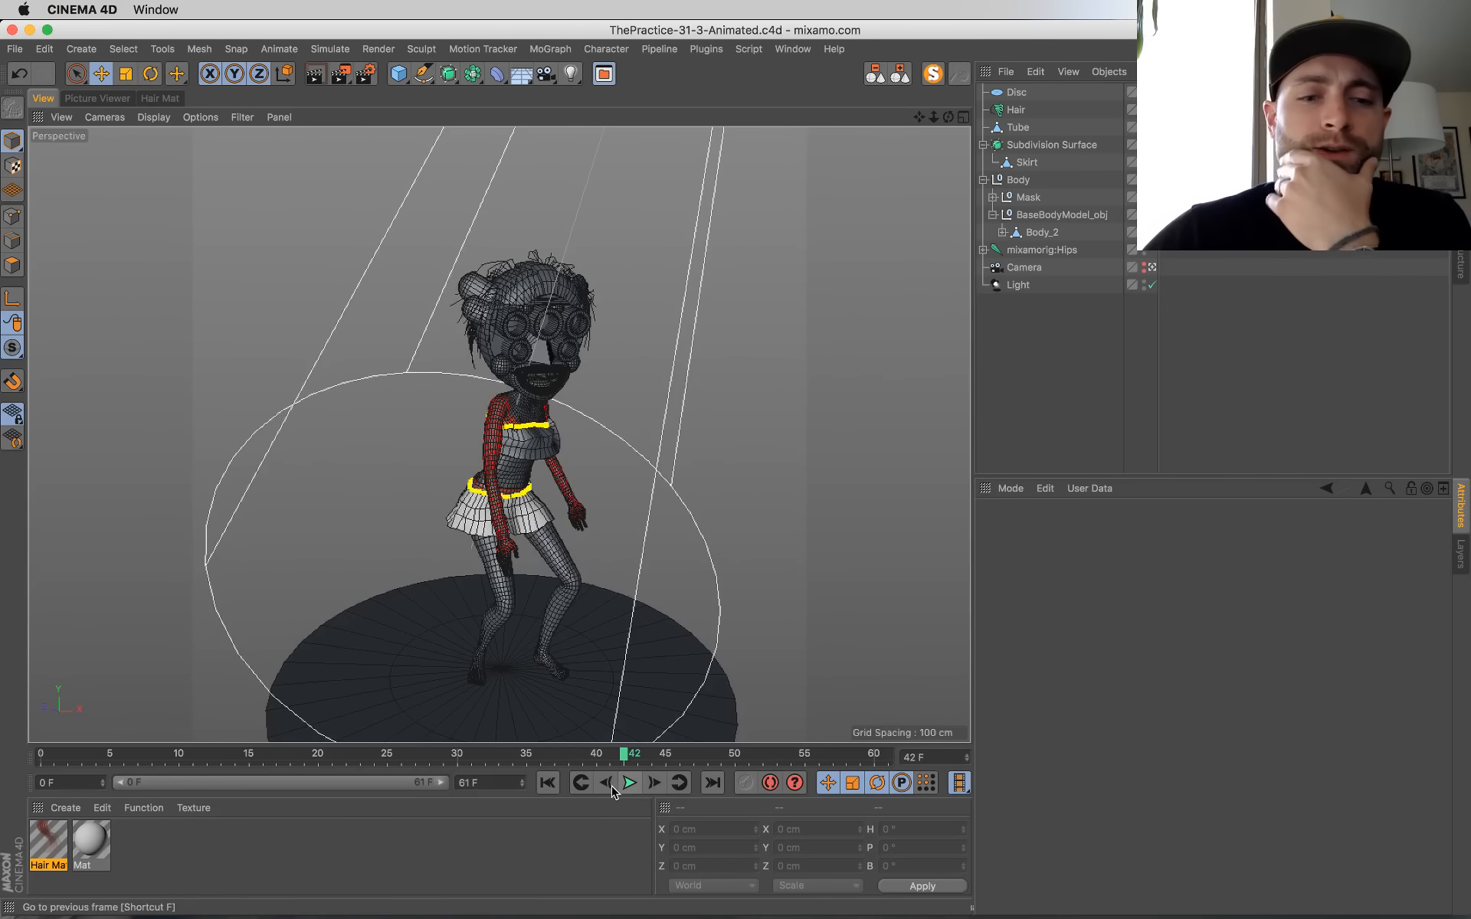
Step: Rewind to frame 0, replay the animation to inspect the hair motion, and rewind again
{"action": "left_click", "coordinate": [549, 783]}
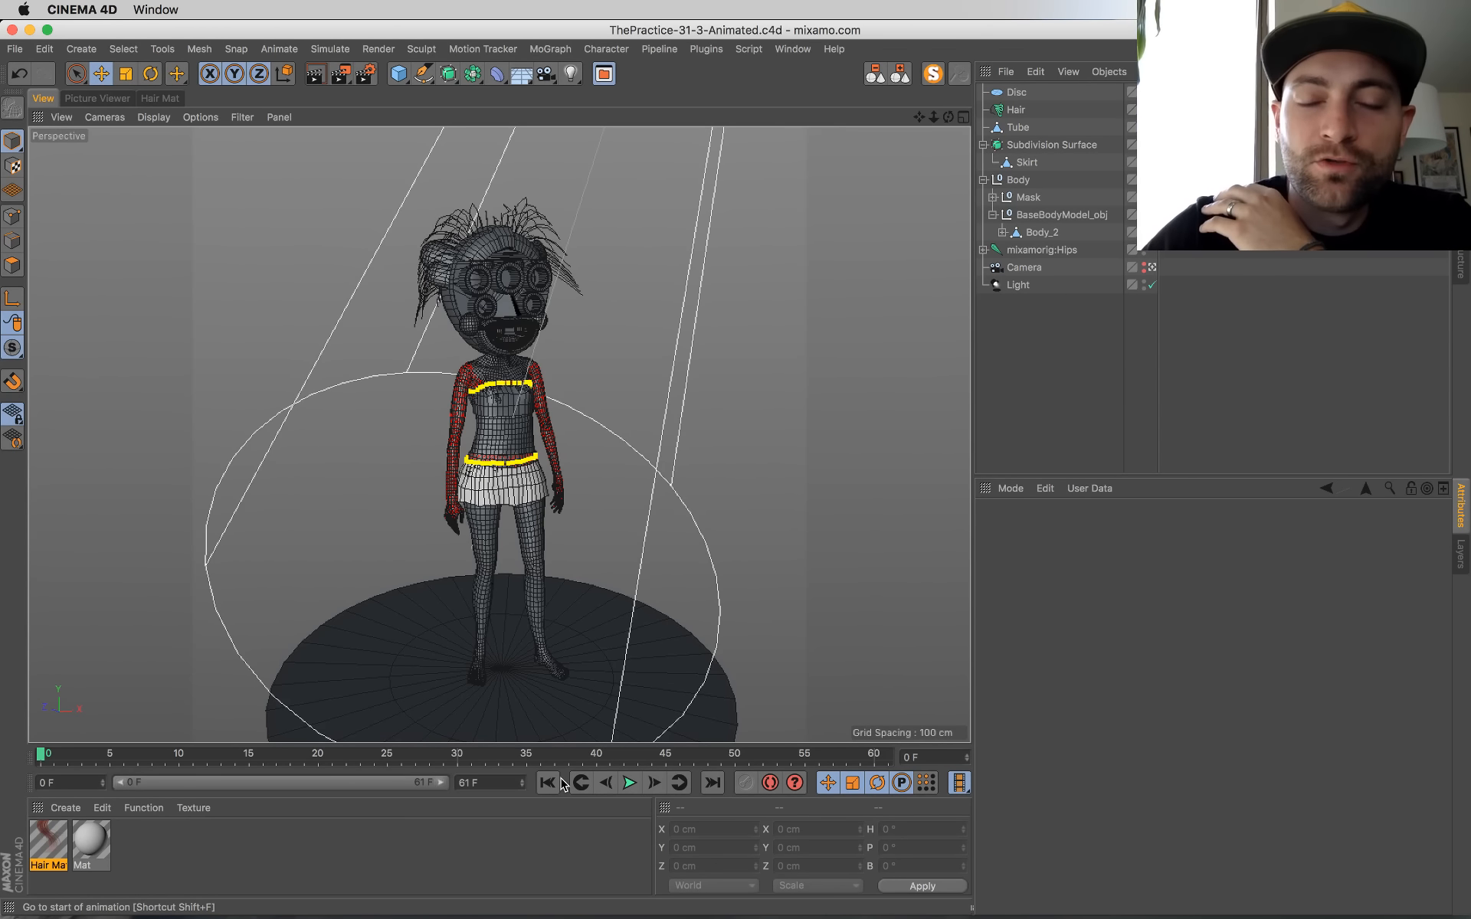
{"action": "left_click", "coordinate": [628, 783]}
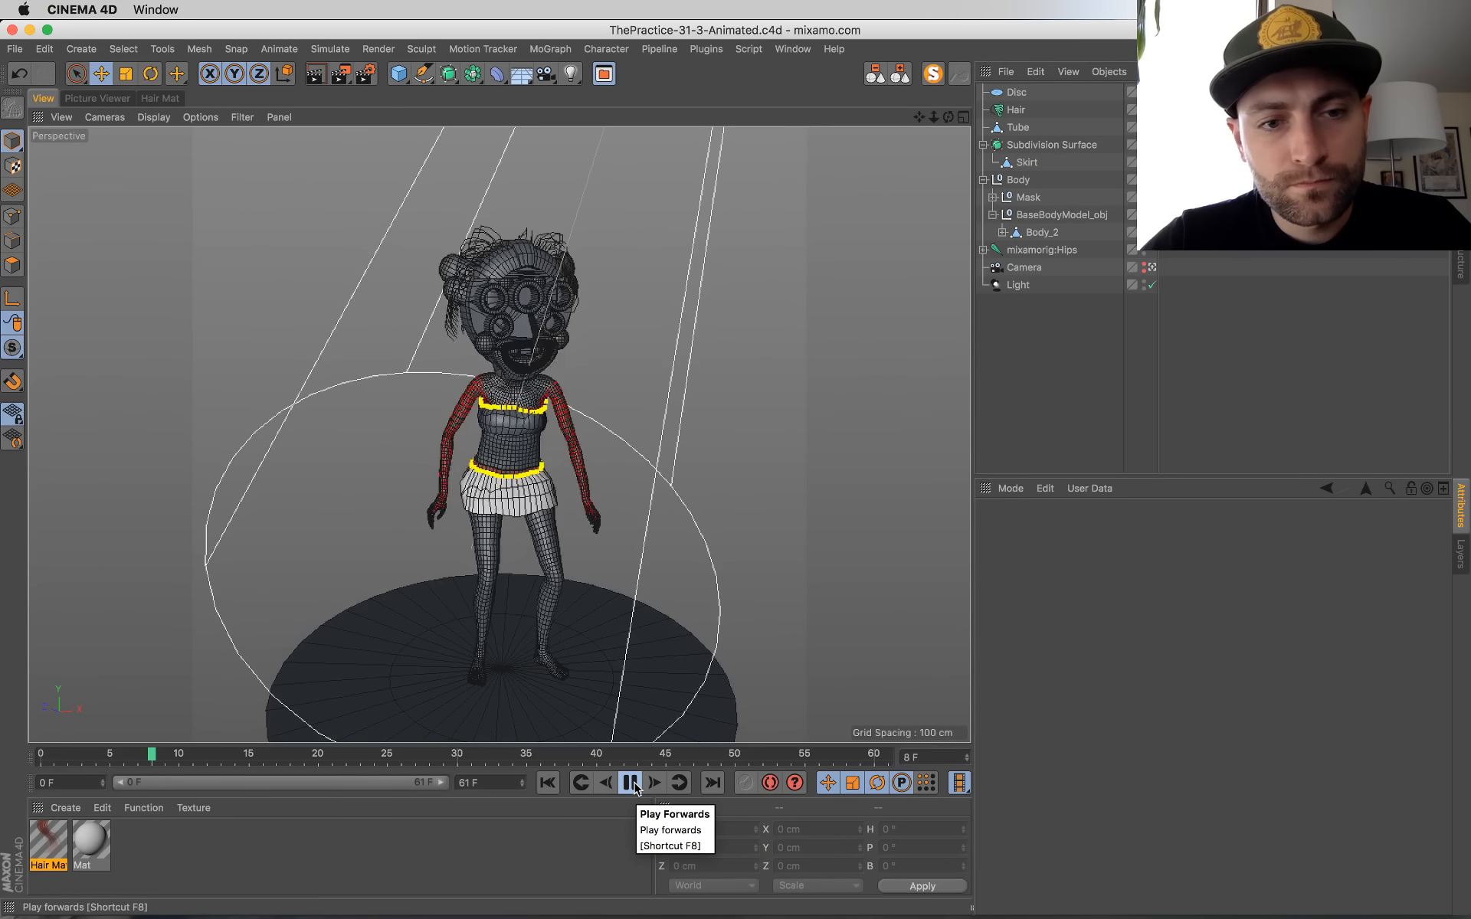
{"action": "left_click", "coordinate": [630, 782]}
{"action": "left_click", "coordinate": [556, 783]}
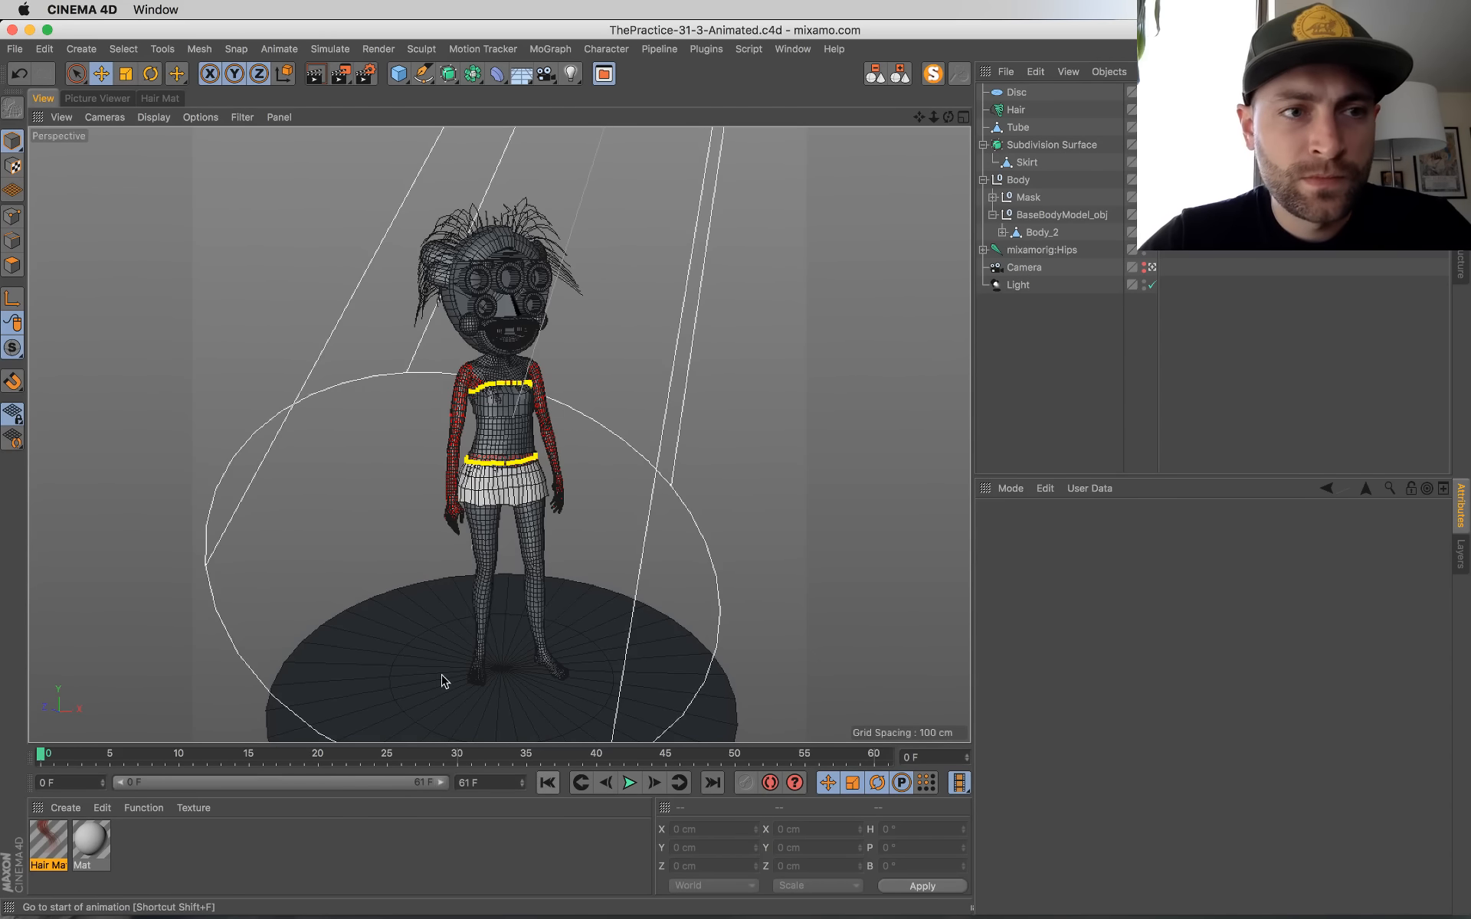
Step: Add a second light of type Omni, move it along X to about 393 cm, and show the four-view layout
{"action": "left_click", "coordinate": [1028, 285]}
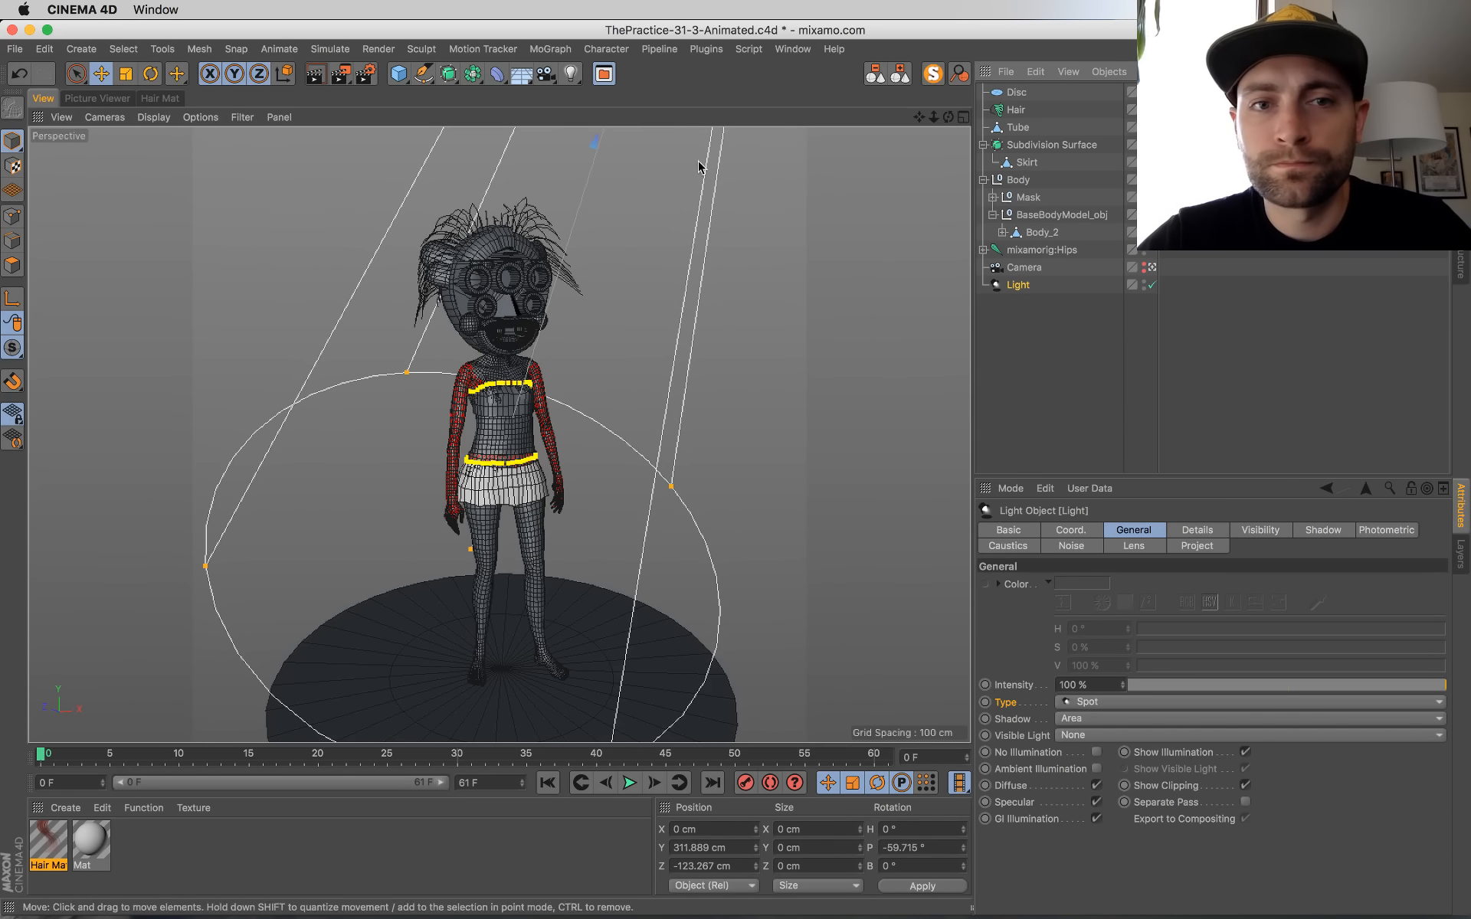
{"action": "left_click", "coordinate": [571, 73]}
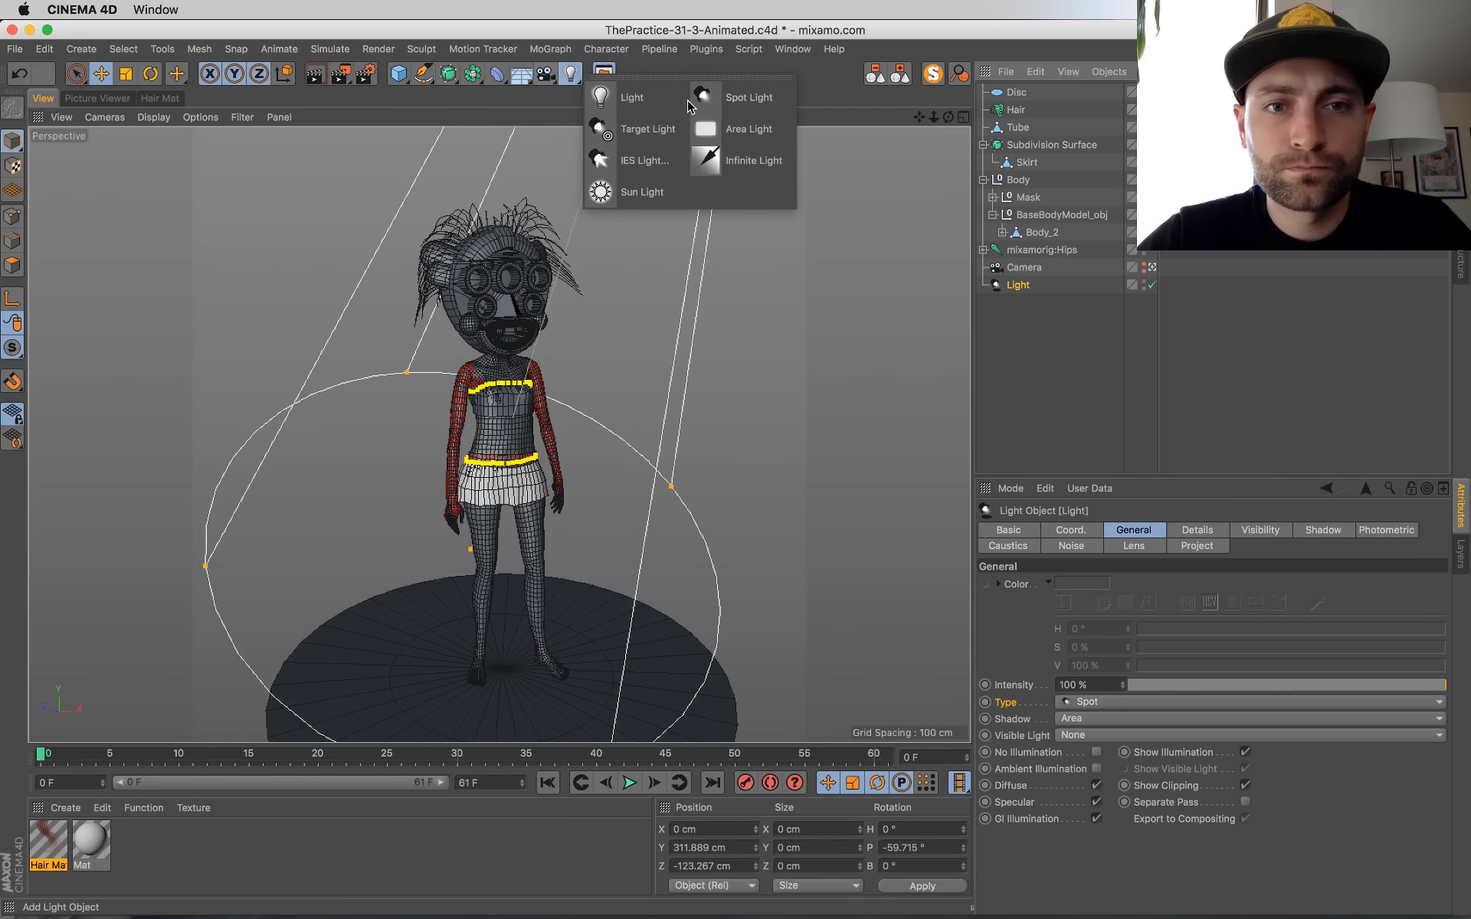
{"action": "left_click", "coordinate": [630, 97]}
{"action": "left_click_drag", "start_coordinate": [556, 650], "coordinate": [838, 502]}
{"action": "key", "text": "F5"}
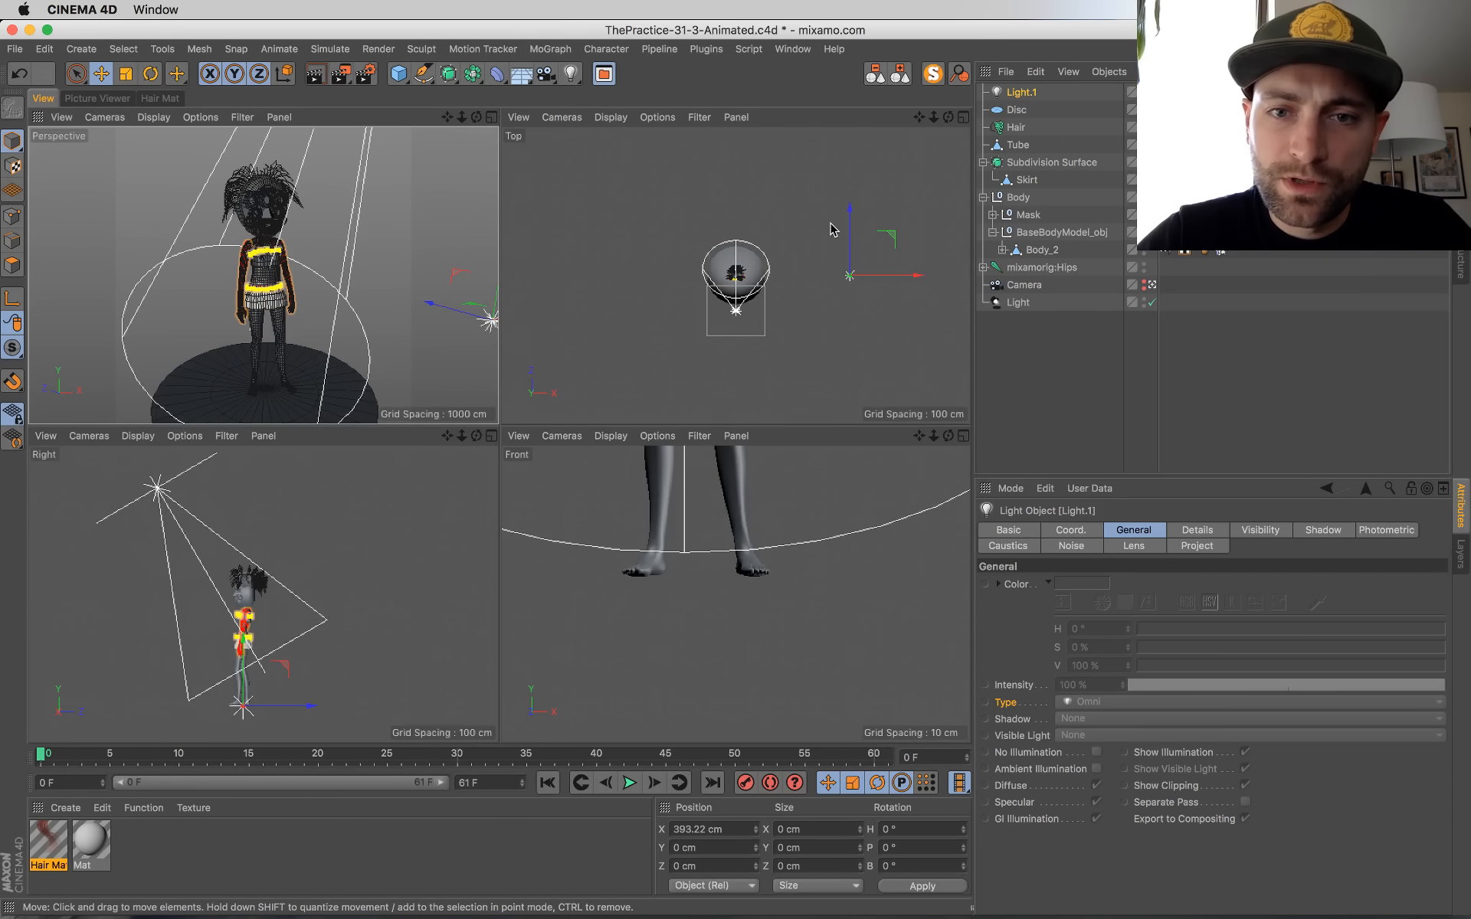
Step: Move the new omni light in front of and beside the character, to about X 375, Y 105, Z -358 cm
{"action": "left_click_drag", "start_coordinate": [852, 222], "coordinate": [856, 296]}
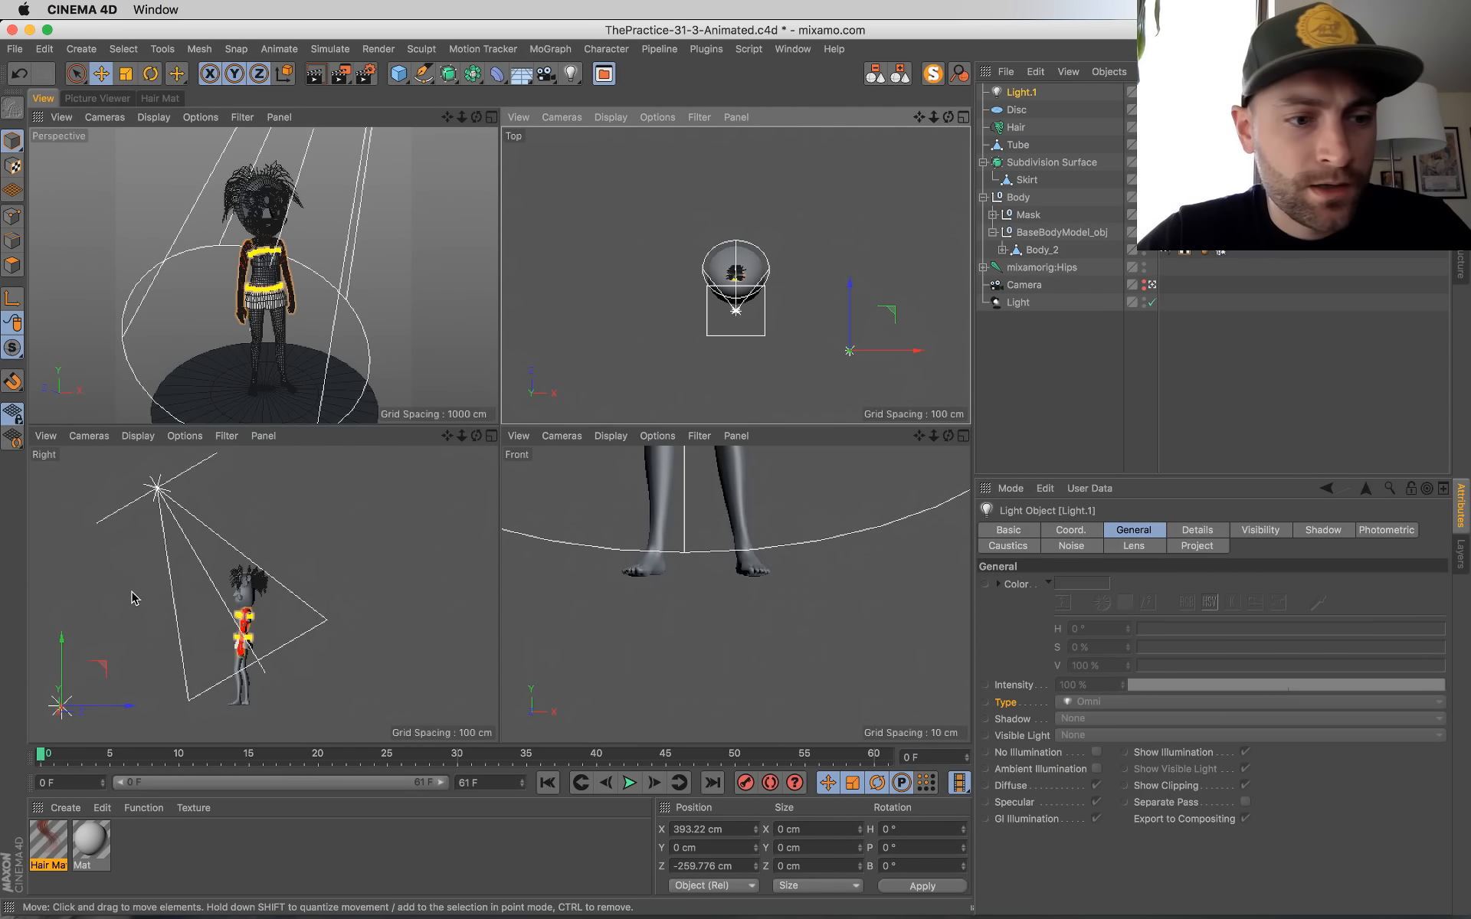
{"action": "left_click_drag", "start_coordinate": [62, 662], "coordinate": [63, 596]}
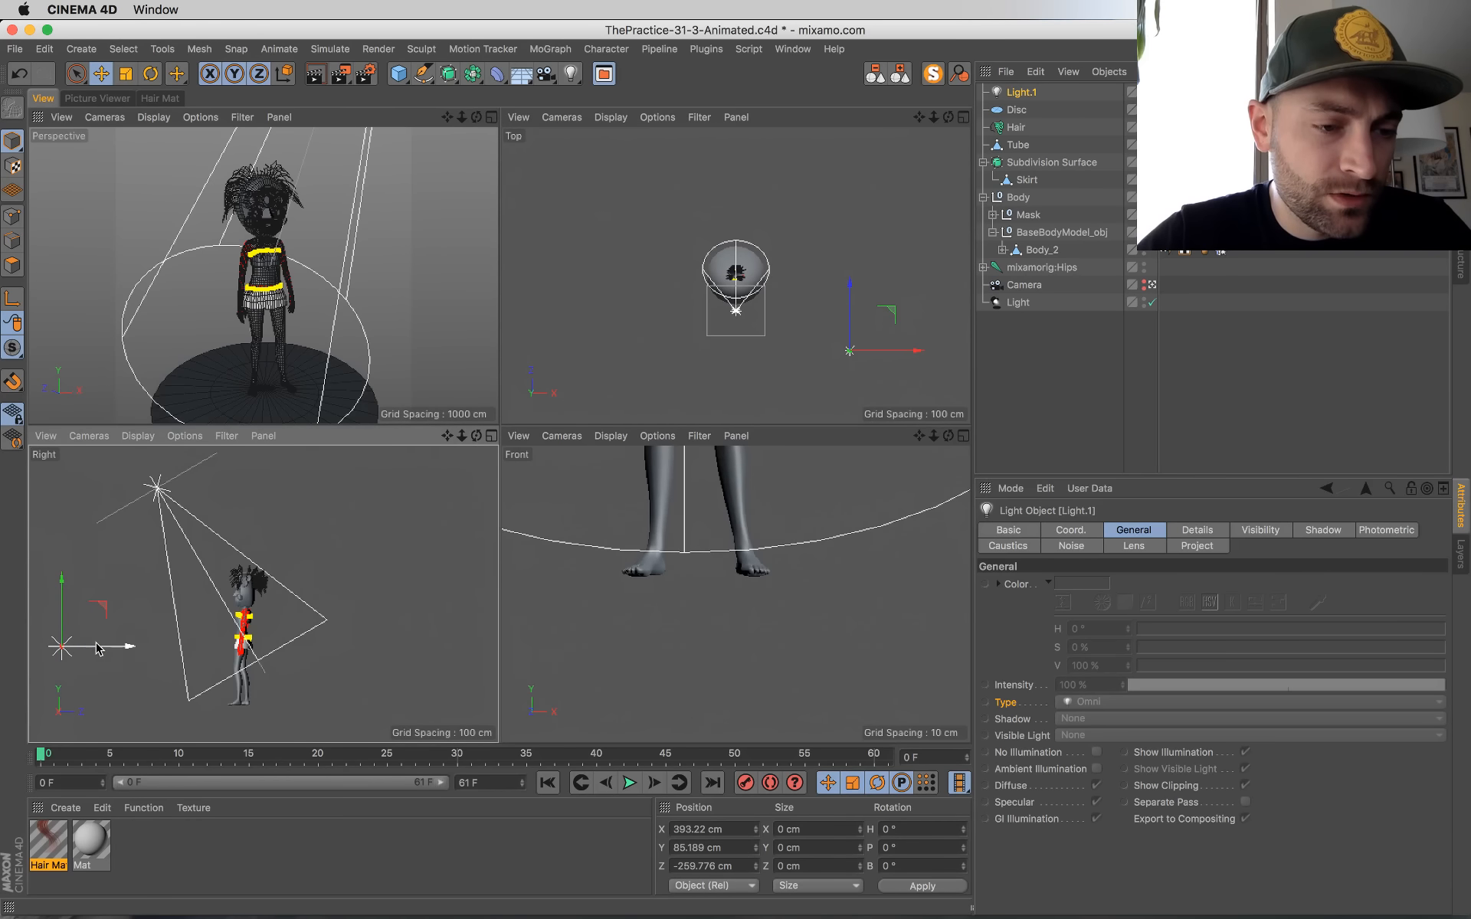
{"action": "left_click_drag", "start_coordinate": [123, 648], "coordinate": [108, 648]}
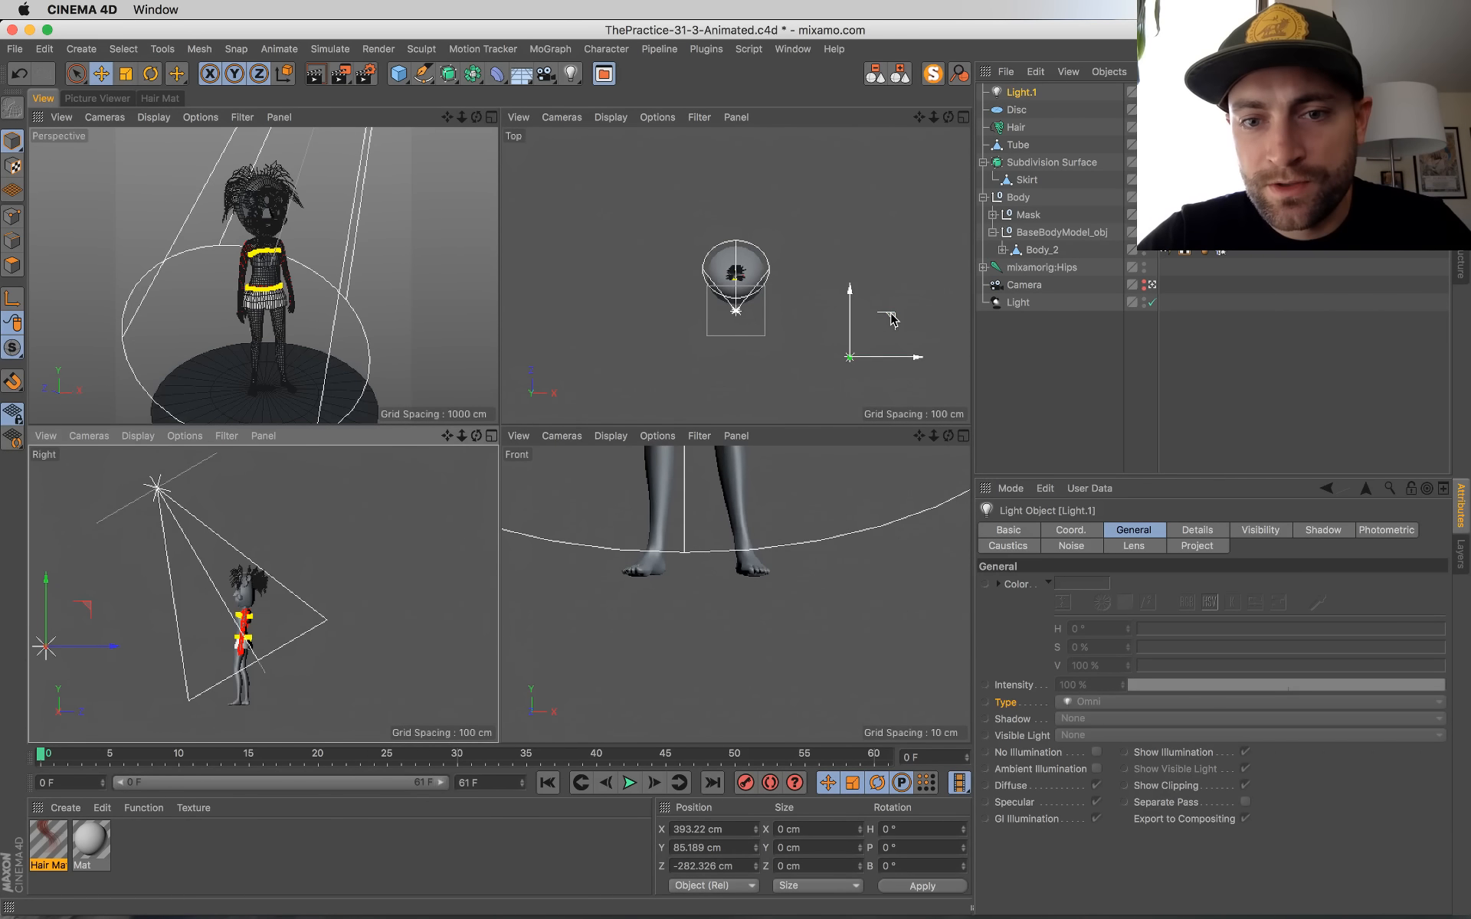
{"action": "left_click_drag", "start_coordinate": [850, 317], "coordinate": [845, 338]}
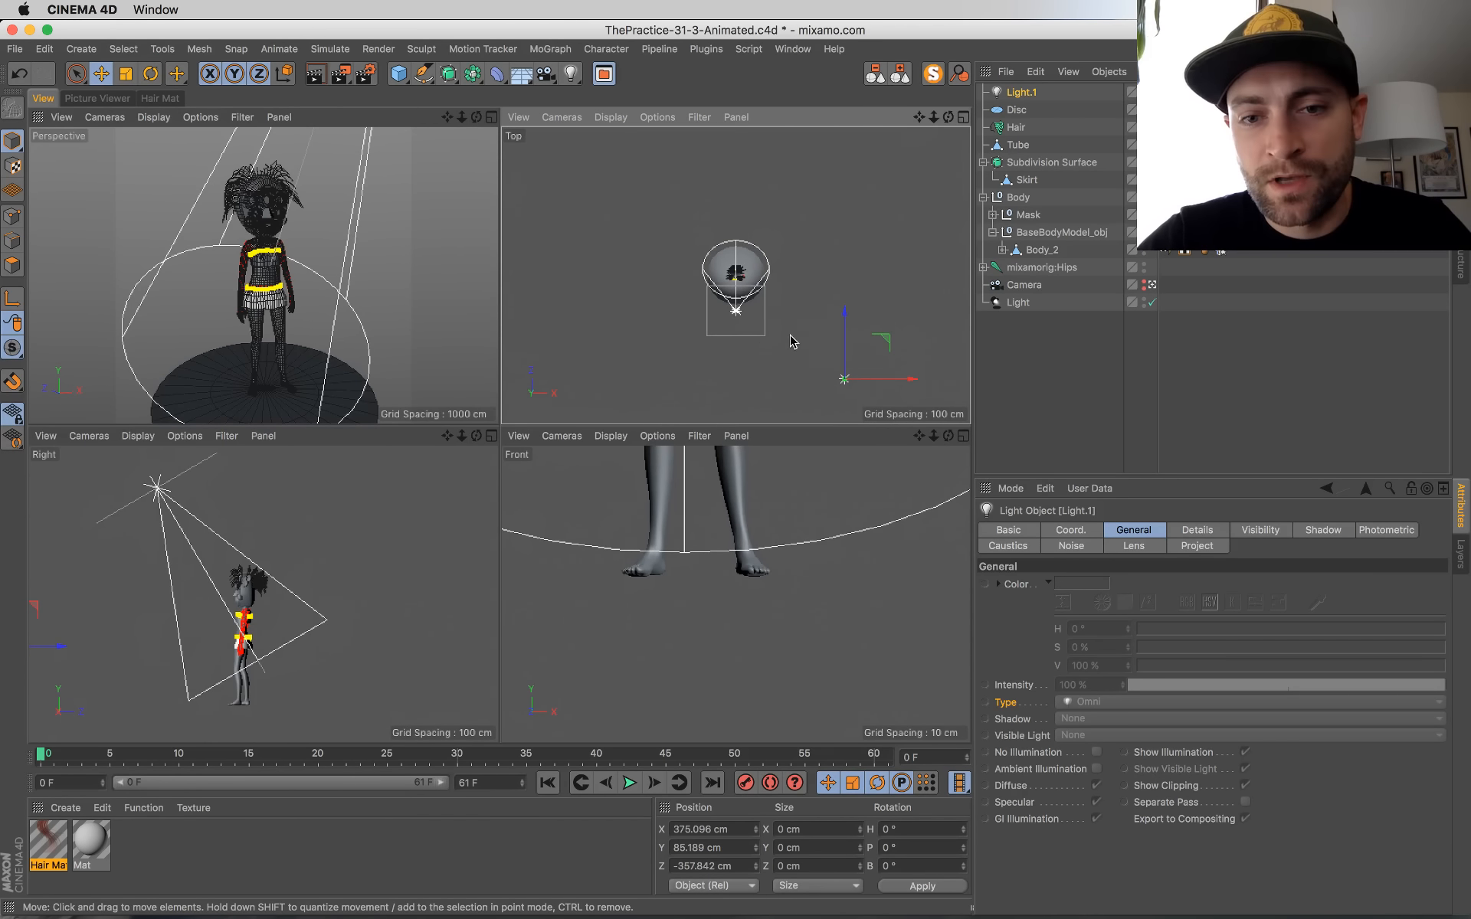
{"action": "middle_click_drag", "start_coordinate": [138, 625], "coordinate": [236, 609], "text": "alt"}
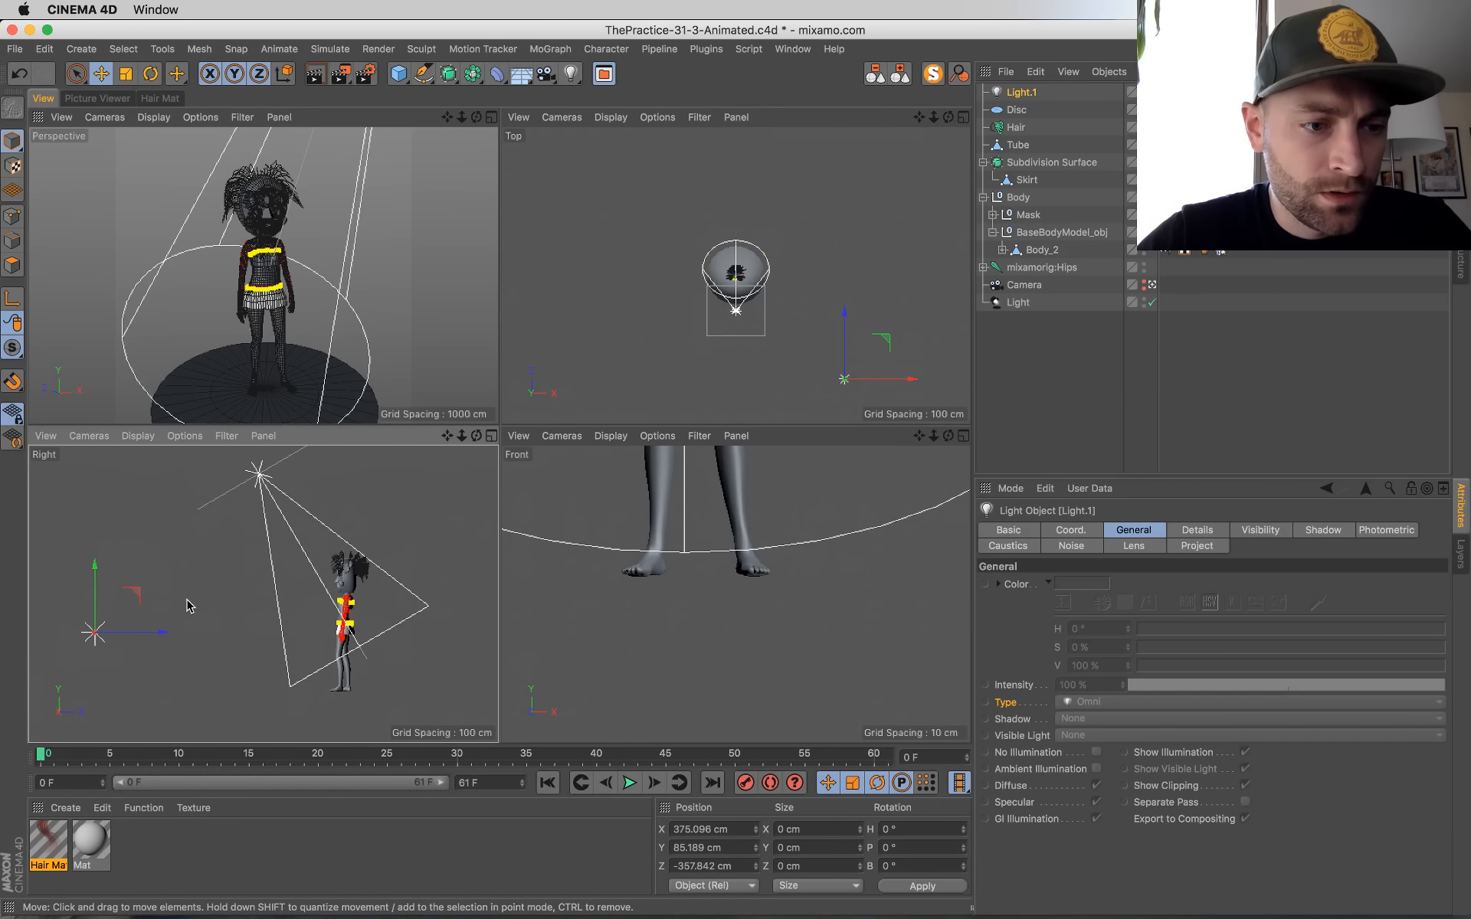
{"action": "left_click_drag", "start_coordinate": [92, 574], "coordinate": [93, 560]}
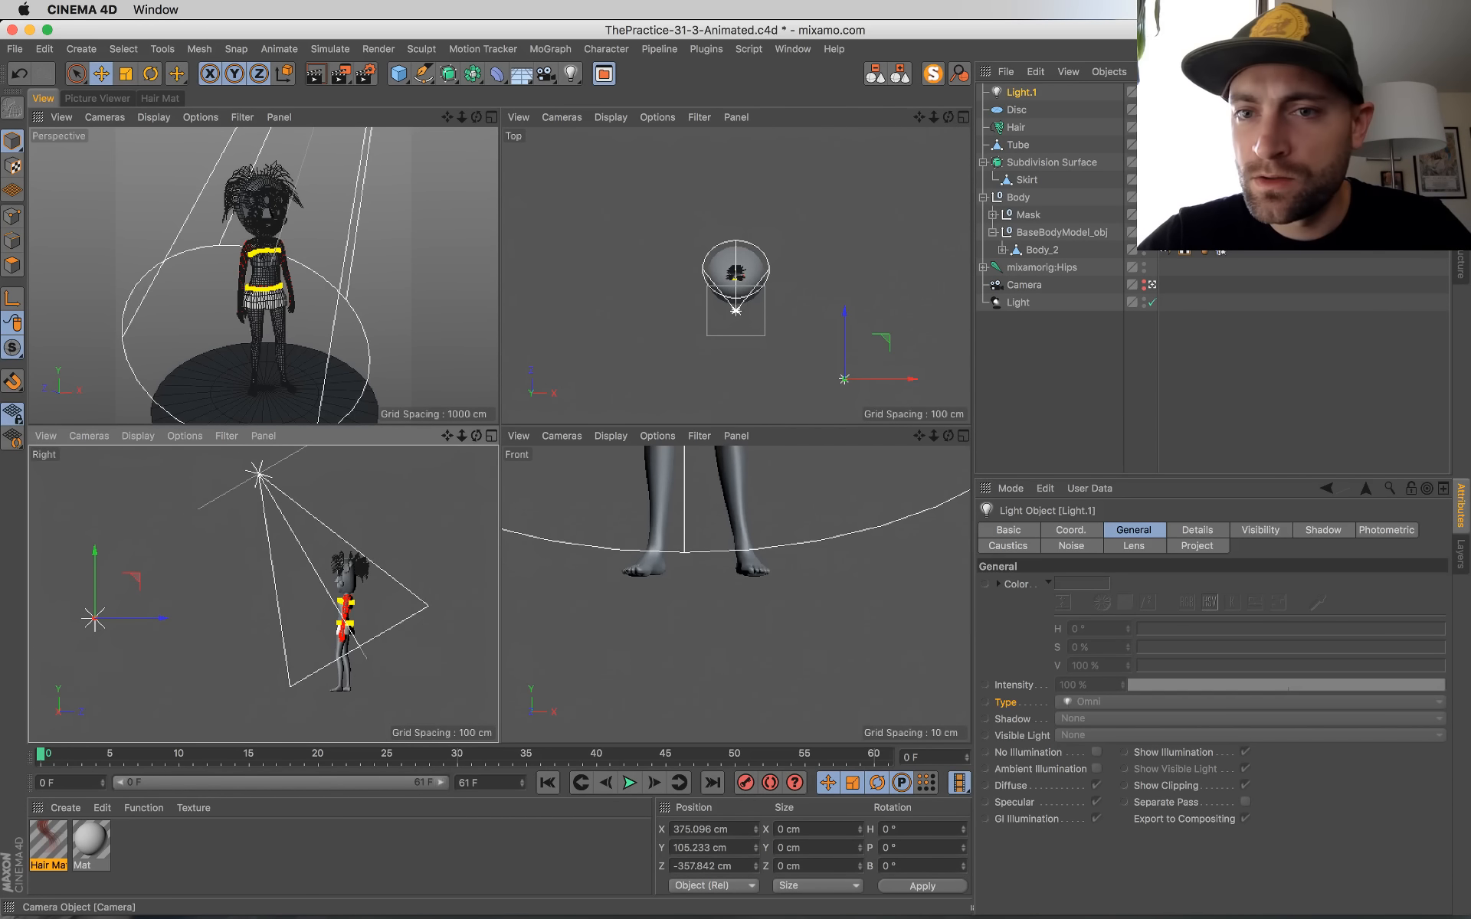
Step: Move Light.1 below Light in the object list and override its type, shadow, visible light and illumination parameters
{"action": "left_click_drag", "start_coordinate": [1027, 91], "coordinate": [1022, 318]}
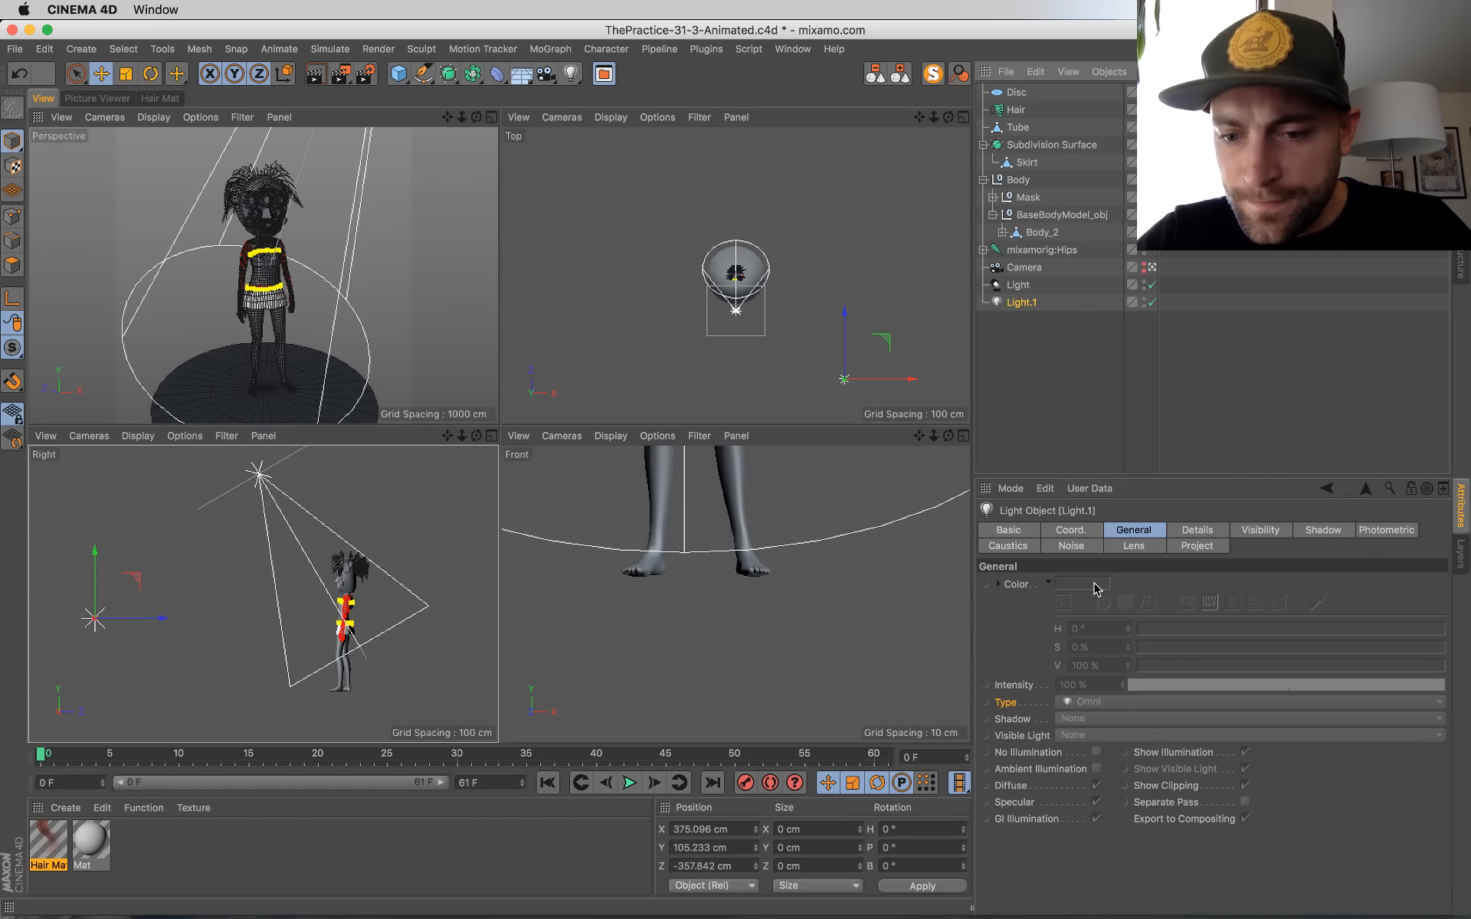
{"action": "right_click", "coordinate": [1027, 774]}
{"action": "left_click", "coordinate": [1072, 794]}
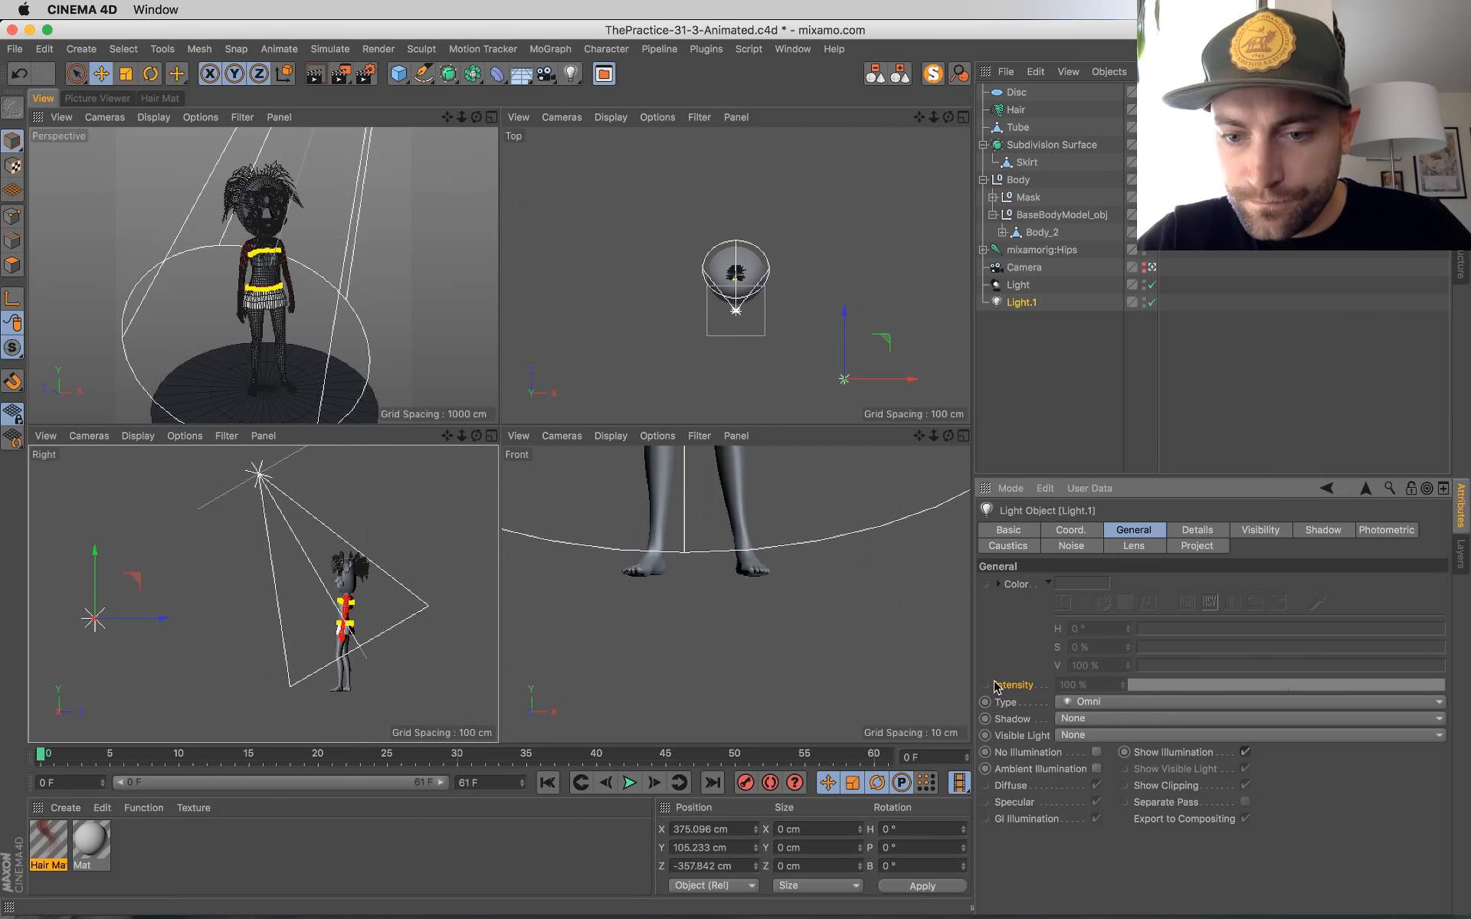
Step: Override the omni light's intensity, set it to 52 %, and choose Area as its shadow type
{"action": "right_click", "coordinate": [1020, 685]}
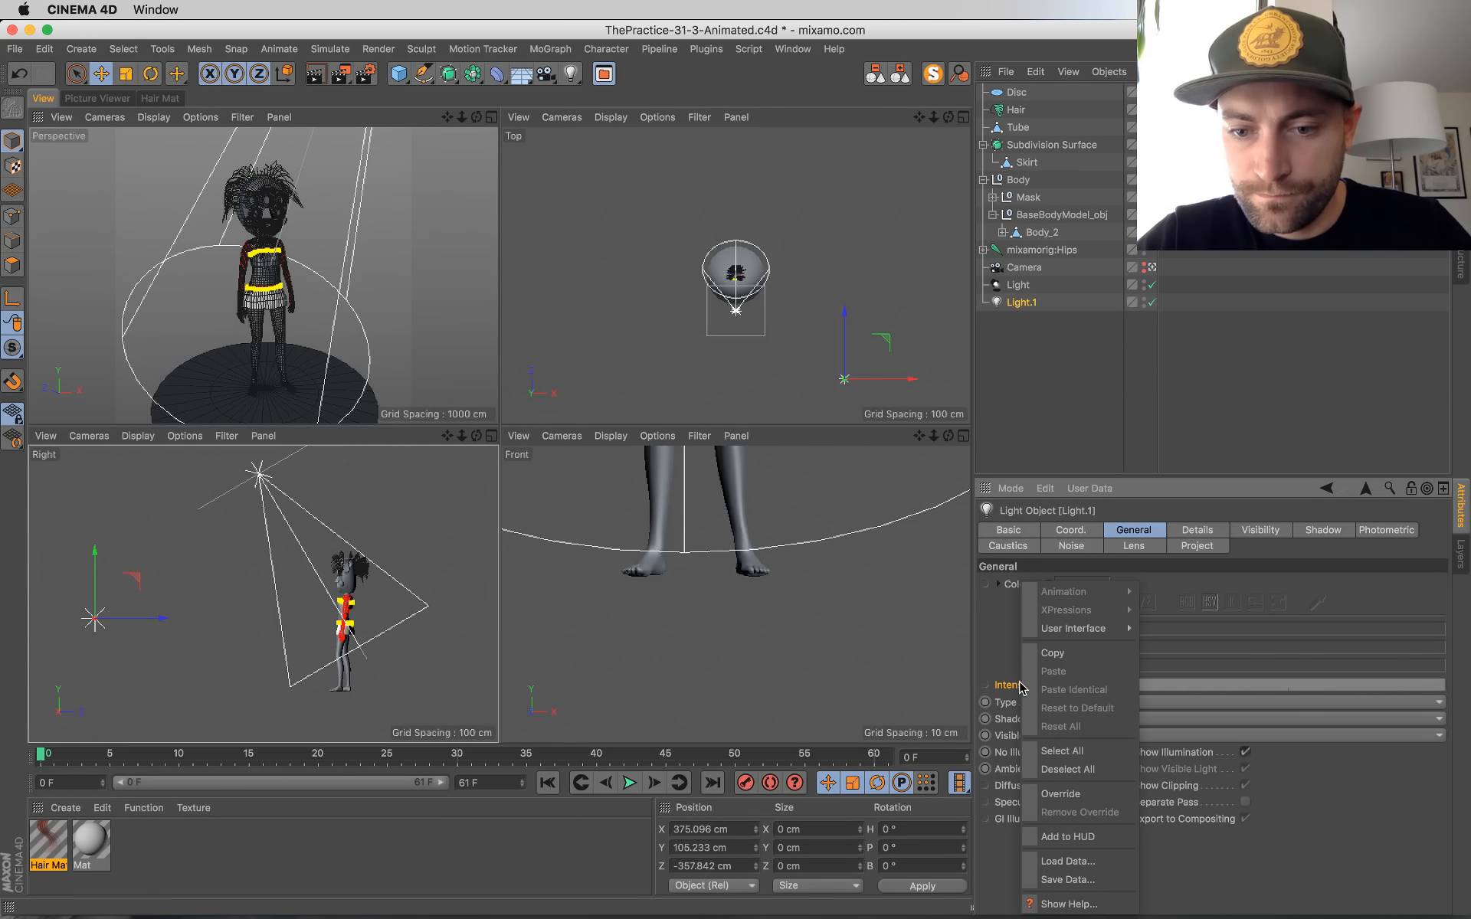
{"action": "left_click", "coordinate": [1057, 794]}
{"action": "left_click", "coordinate": [1293, 685]}
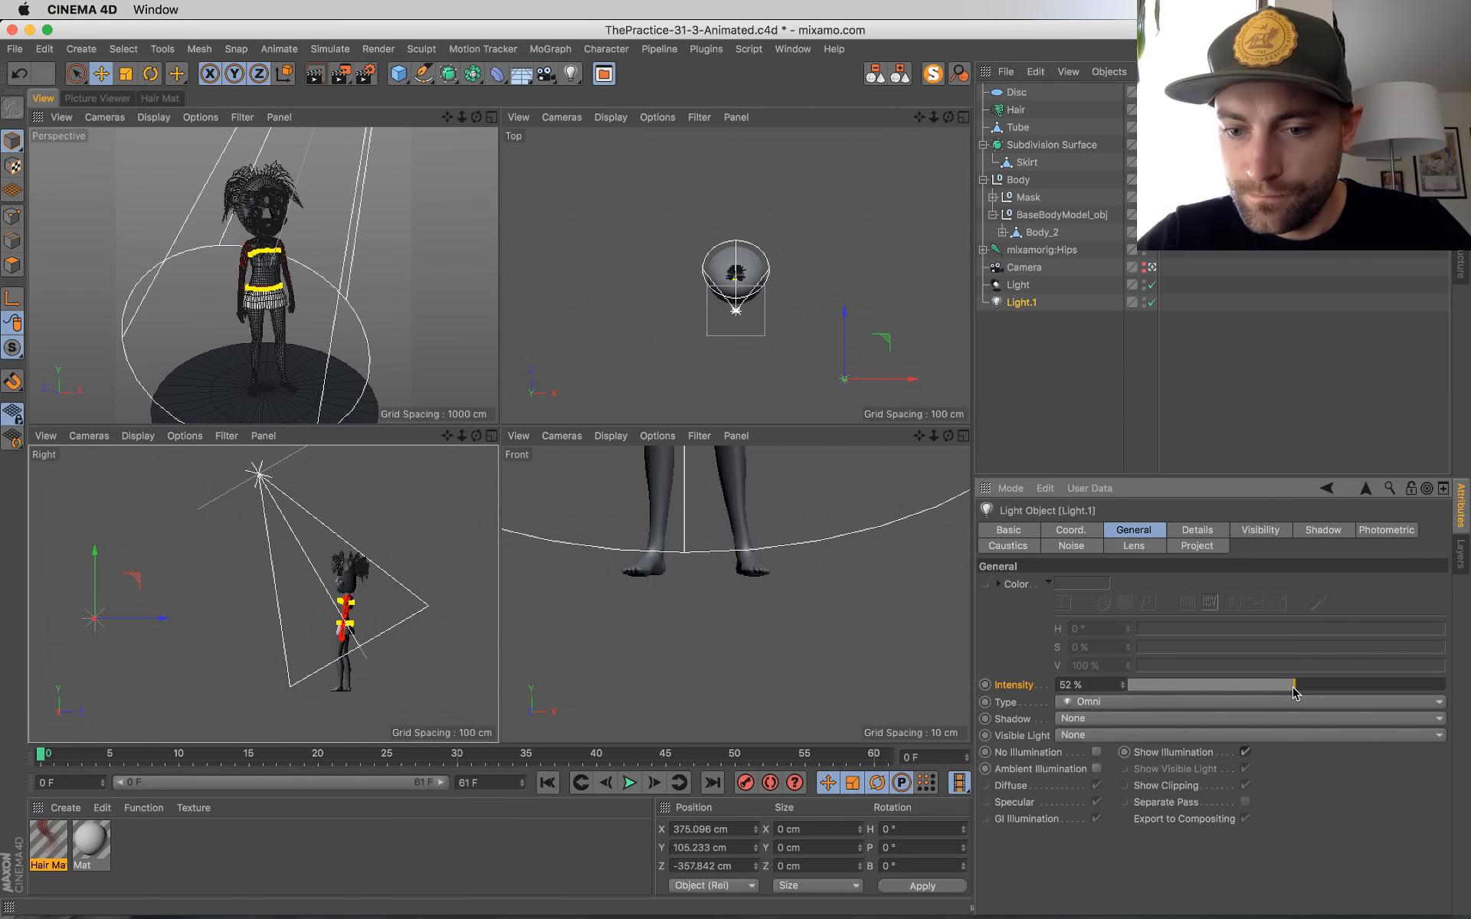
{"action": "left_click", "coordinate": [1122, 718]}
{"action": "left_click", "coordinate": [1096, 791]}
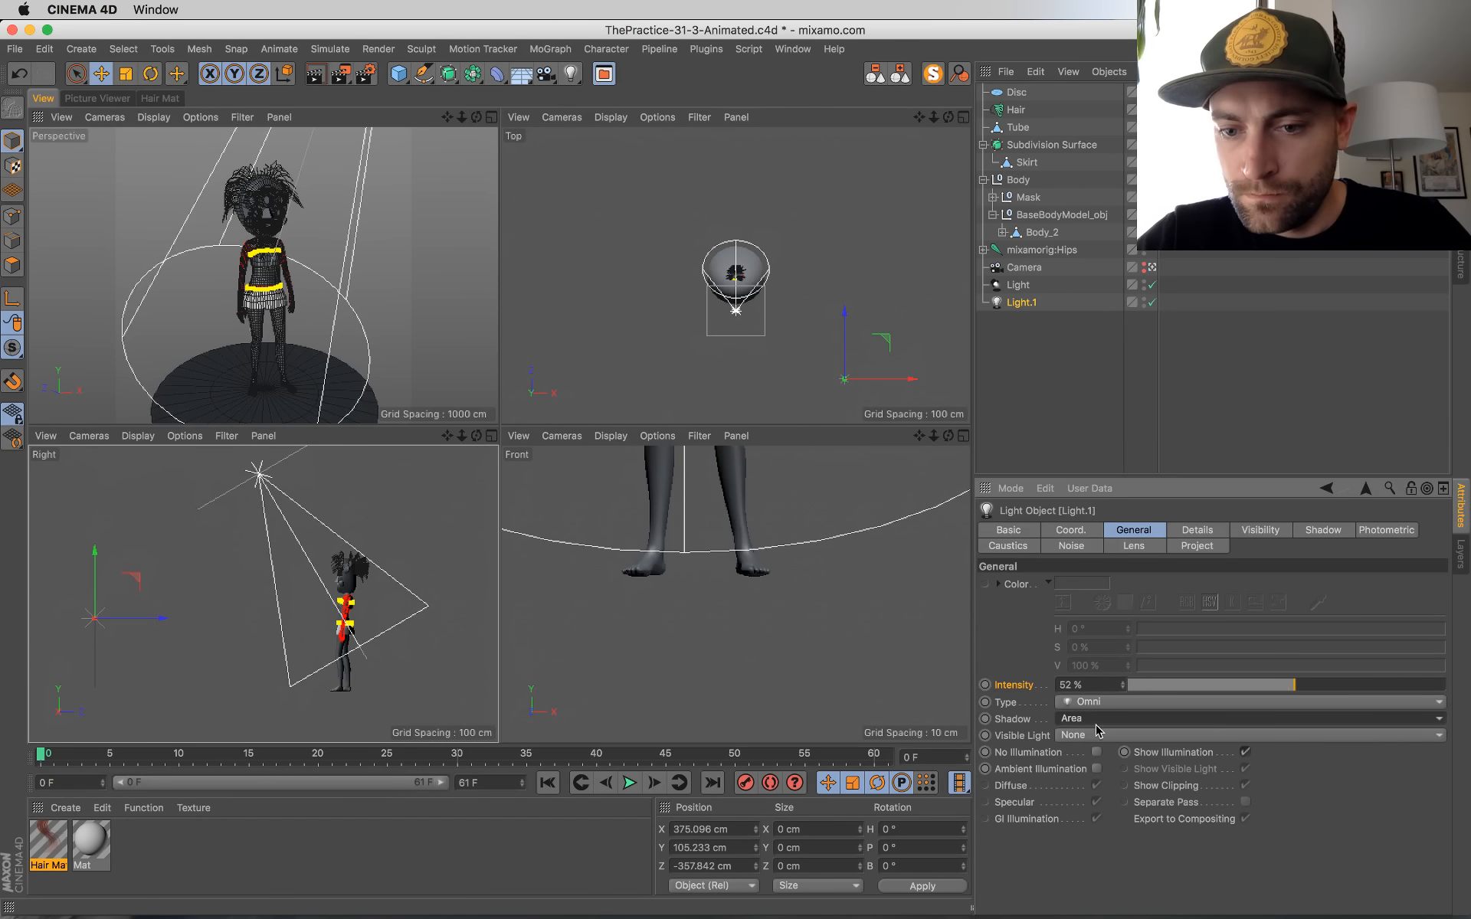
Step: Override the omni light's color and set it to a pale blue of H 202°, S 29 %, V 86 %
{"action": "right_click", "coordinate": [1013, 581]}
{"action": "left_click", "coordinate": [1072, 766]}
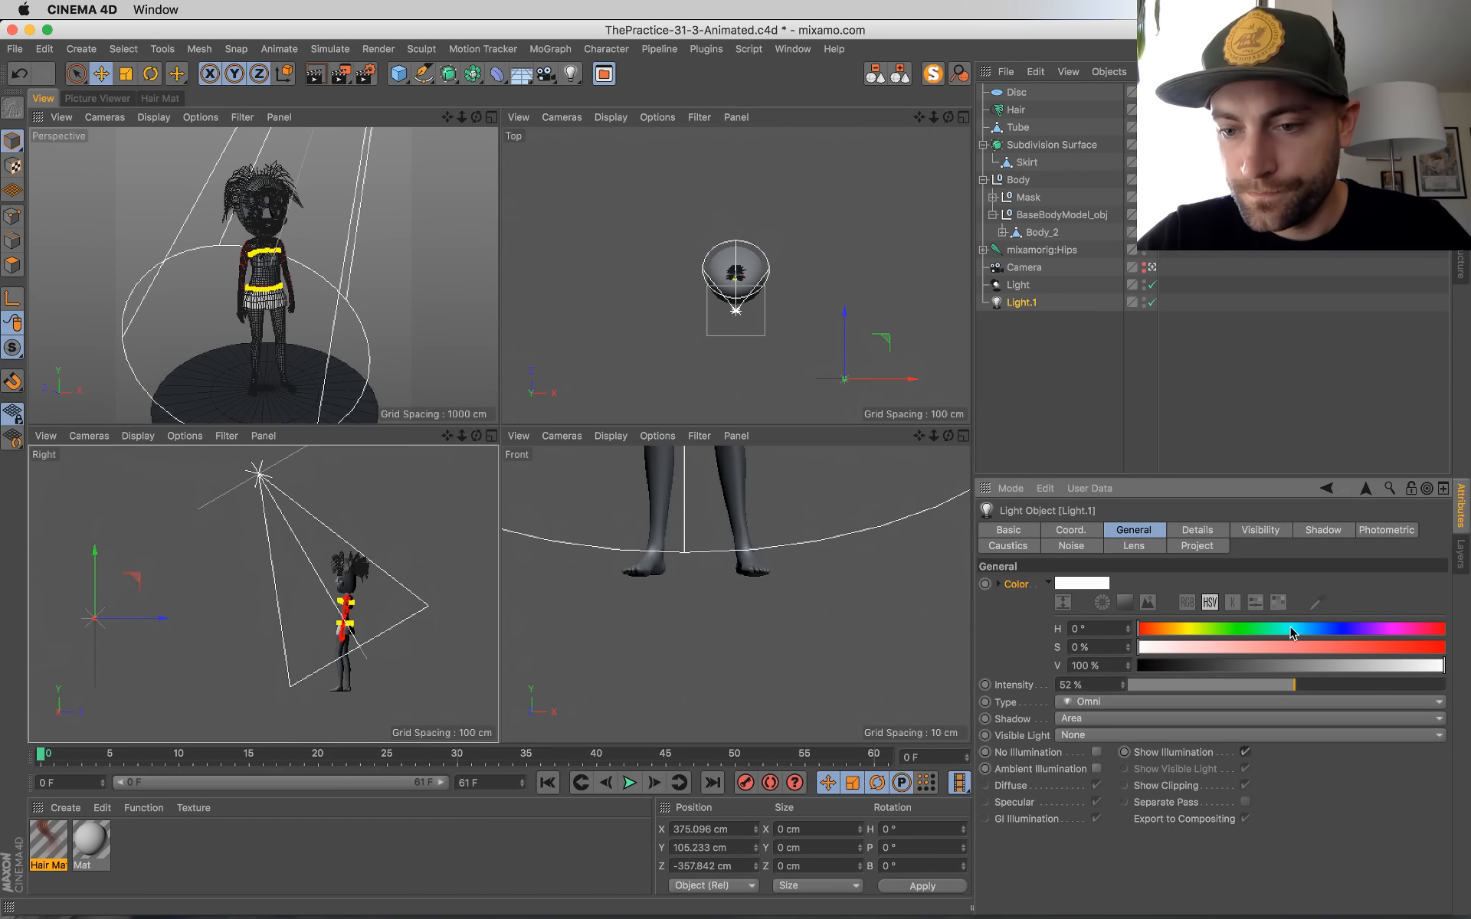
{"action": "left_click_drag", "start_coordinate": [1293, 632], "coordinate": [1304, 634]}
{"action": "left_click", "coordinate": [1201, 648]}
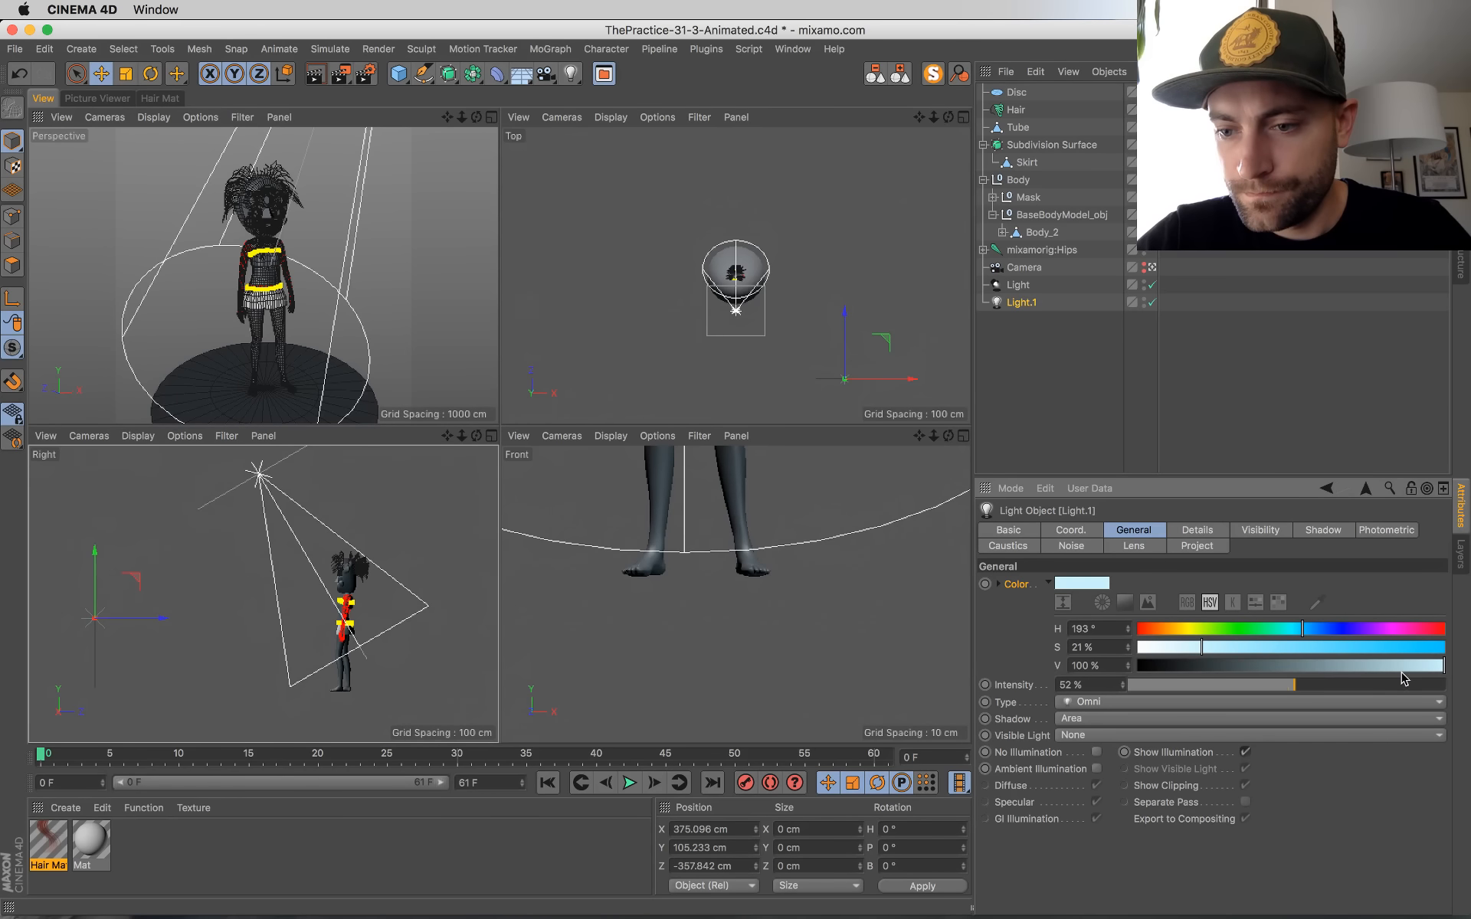
{"action": "left_click", "coordinate": [1401, 666]}
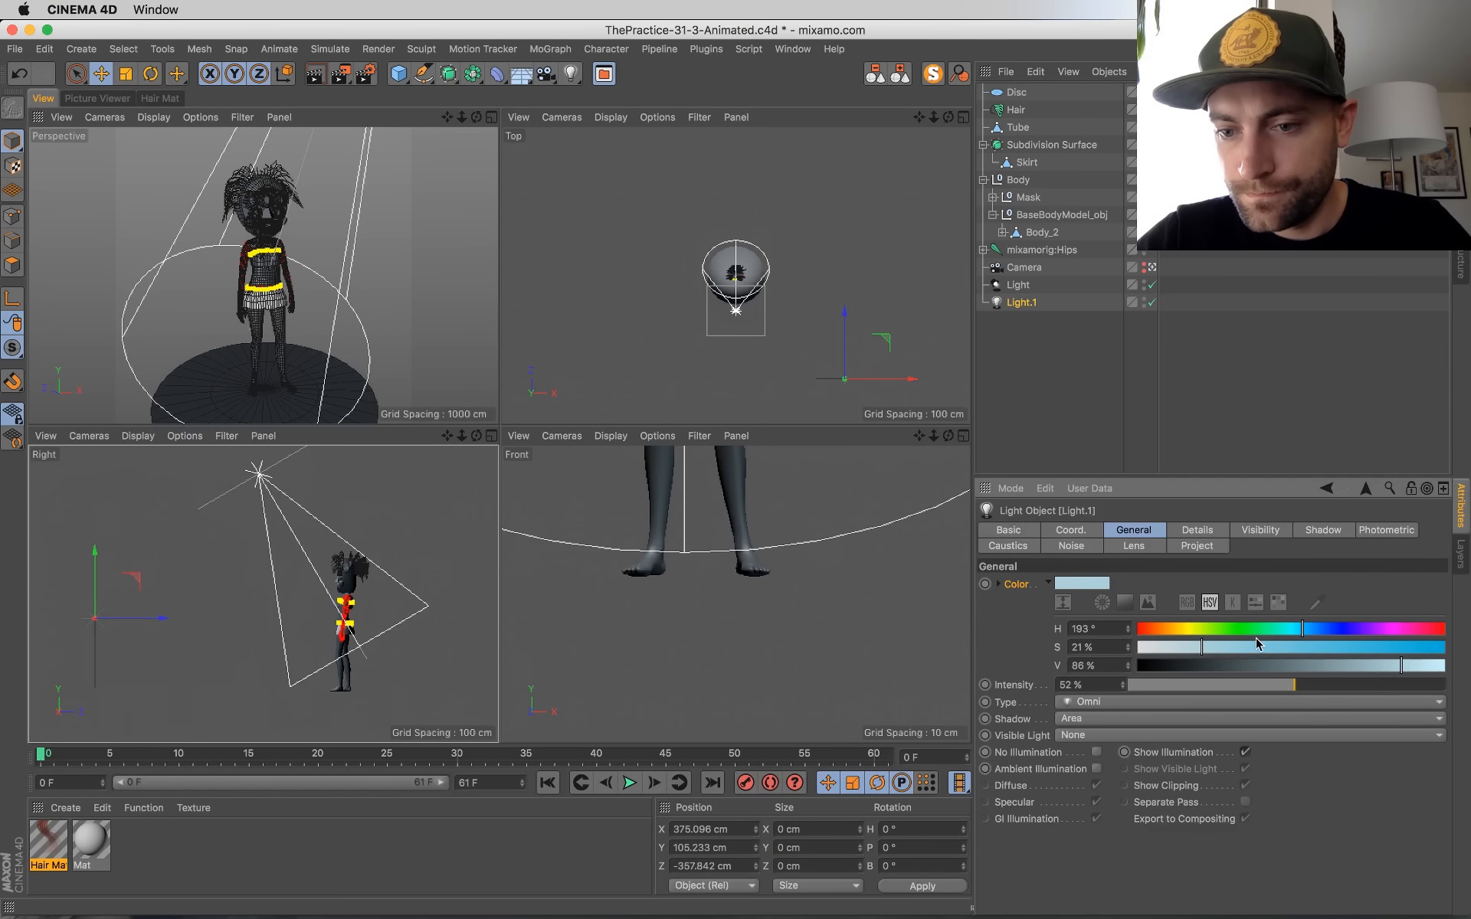
{"action": "left_click", "coordinate": [1308, 630]}
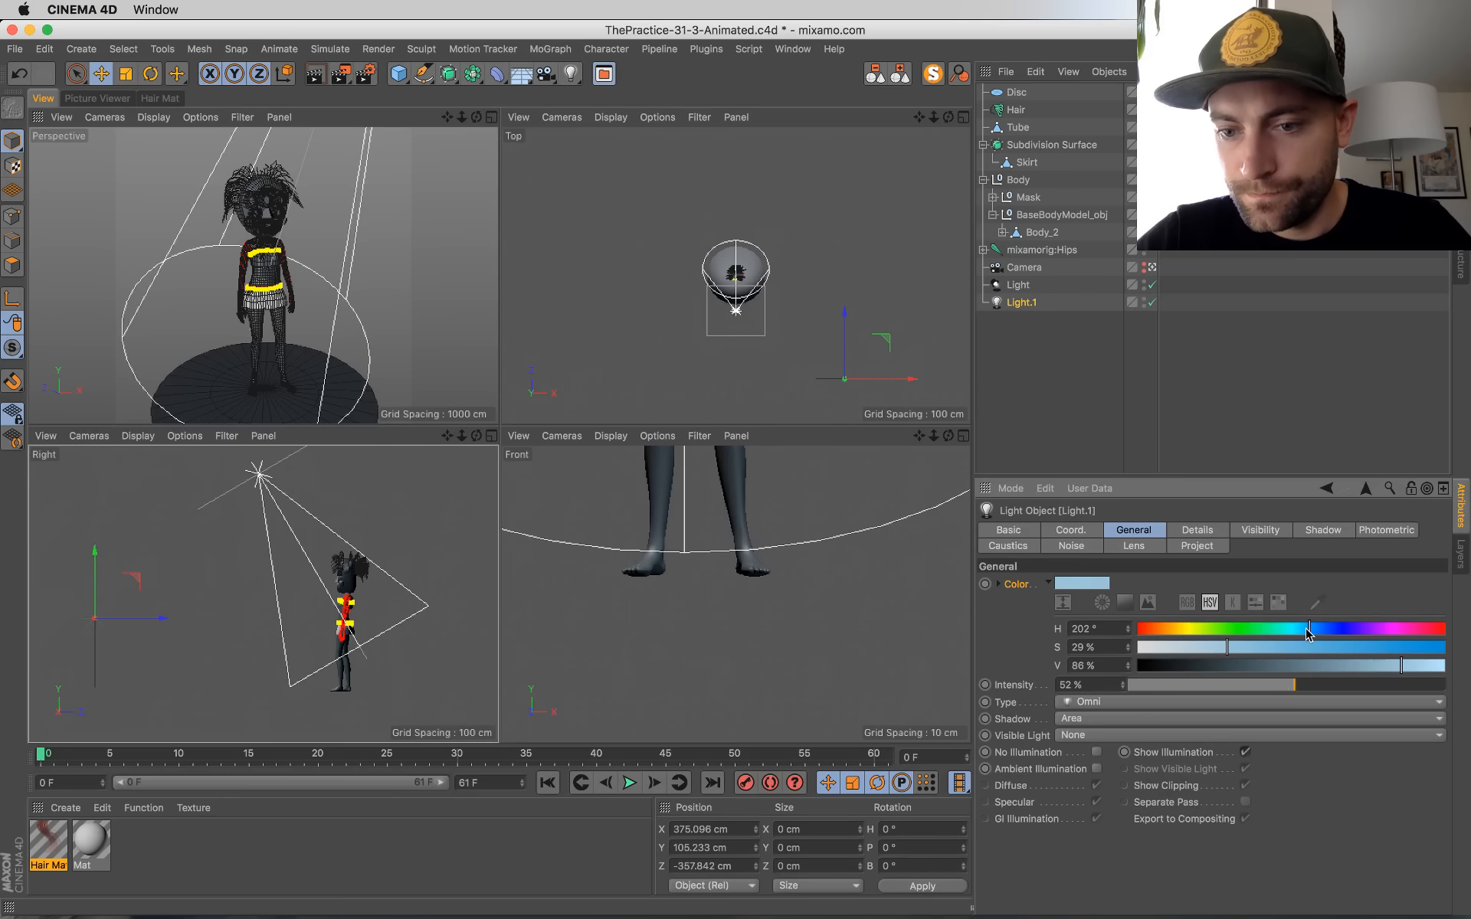
Step: Override the spot light's color and give it a warm tint of H 32°, S 26 %, V 100 %
{"action": "left_click", "coordinate": [1025, 287]}
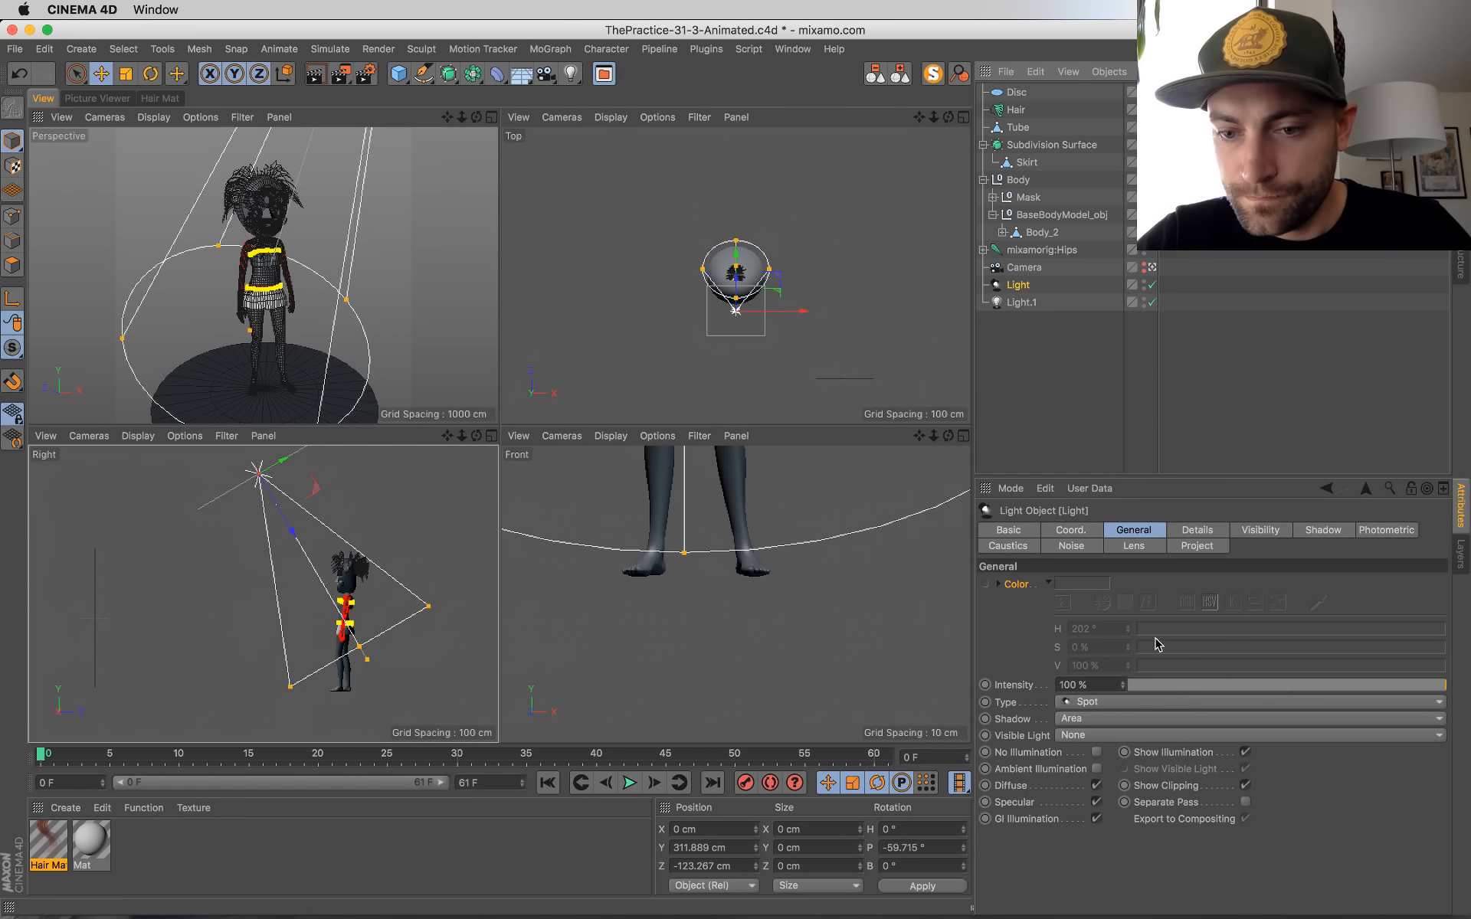
{"action": "right_click", "coordinate": [1018, 585]}
{"action": "left_click", "coordinate": [1052, 793]}
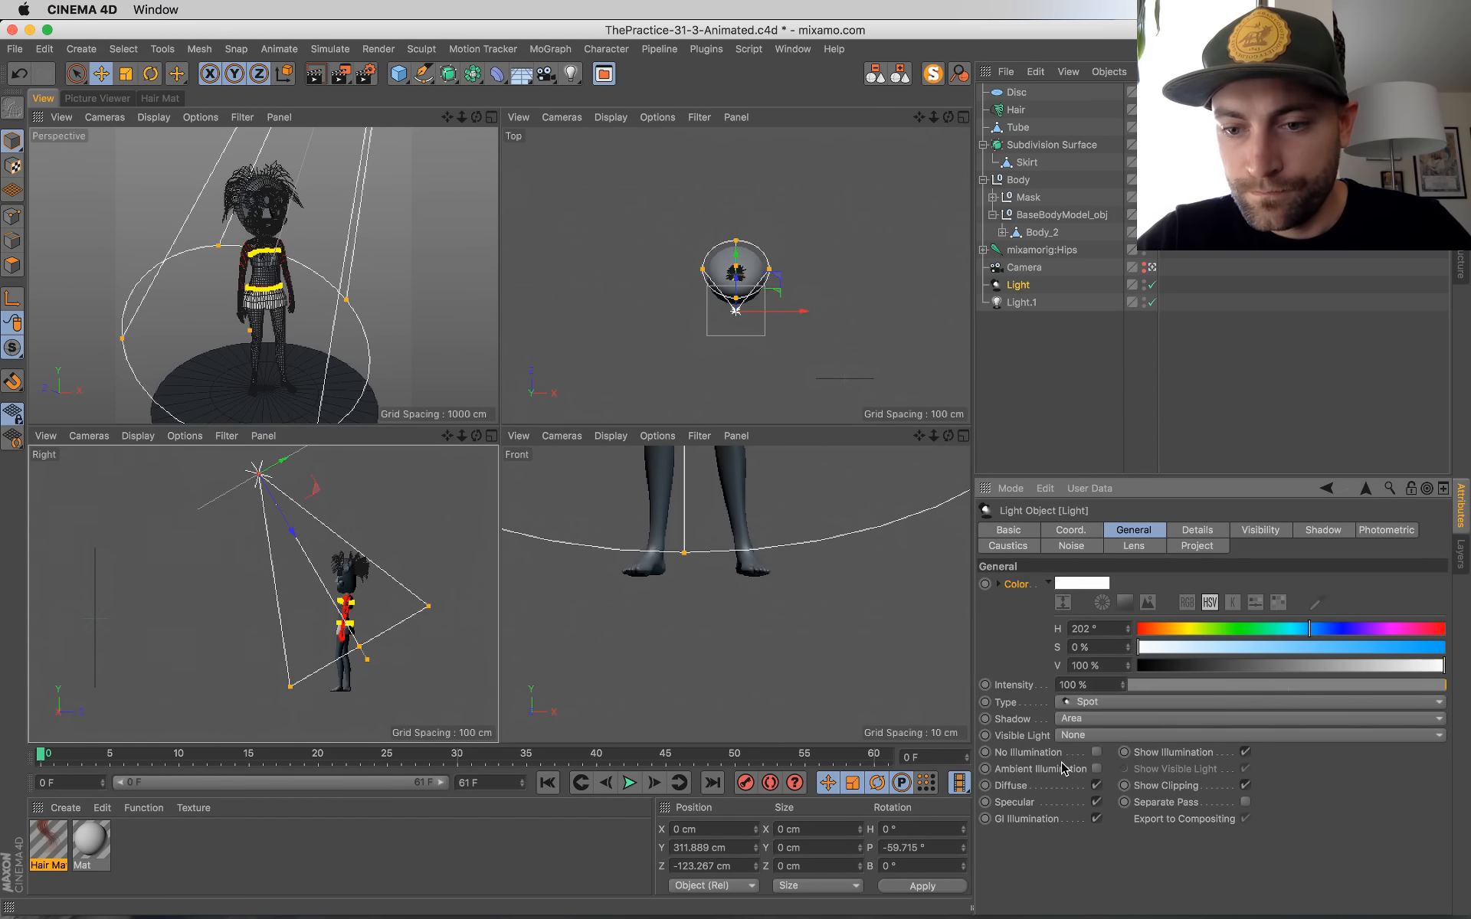
{"action": "left_click", "coordinate": [1164, 629]}
{"action": "left_click", "coordinate": [1235, 651]}
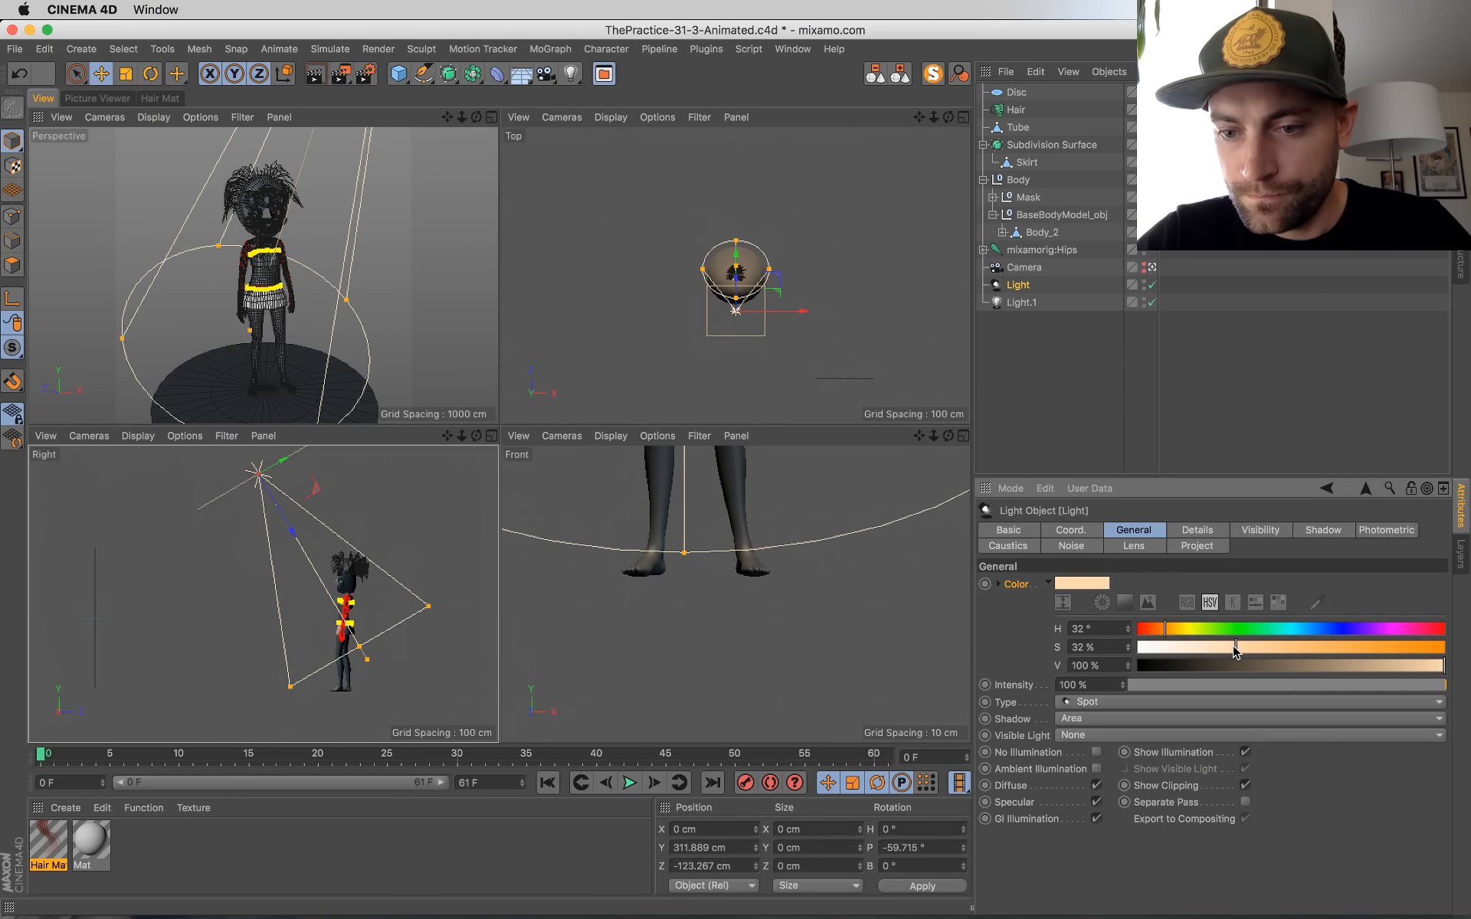
Step: Set the render output to 600 x 600 pixels and the frame range to All Frames
{"action": "left_click", "coordinate": [365, 74]}
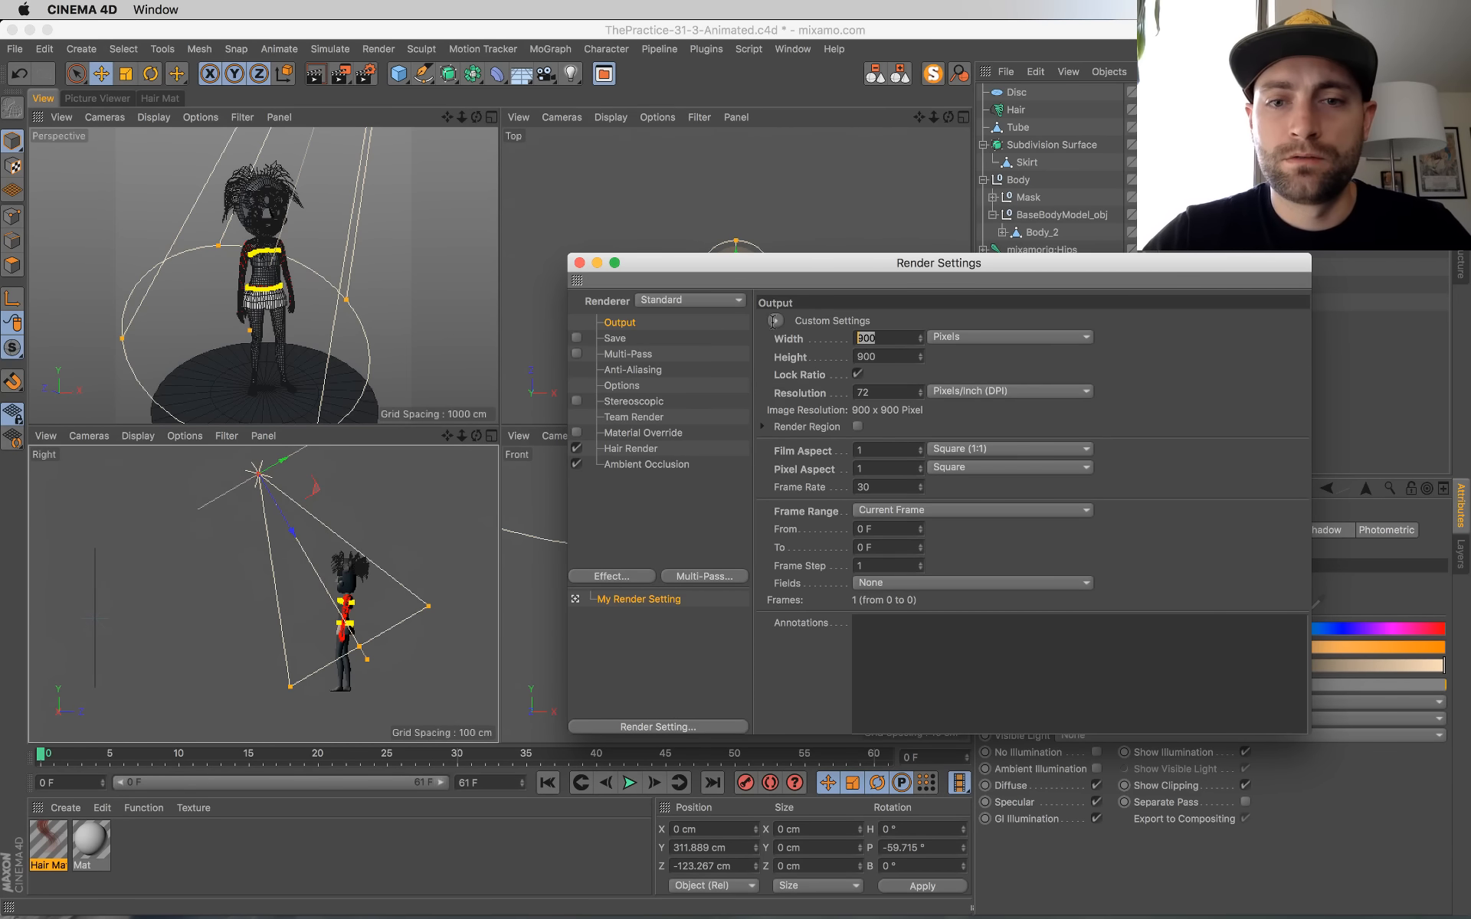
{"action": "type", "text": "600"}
{"action": "key", "text": "Return"}
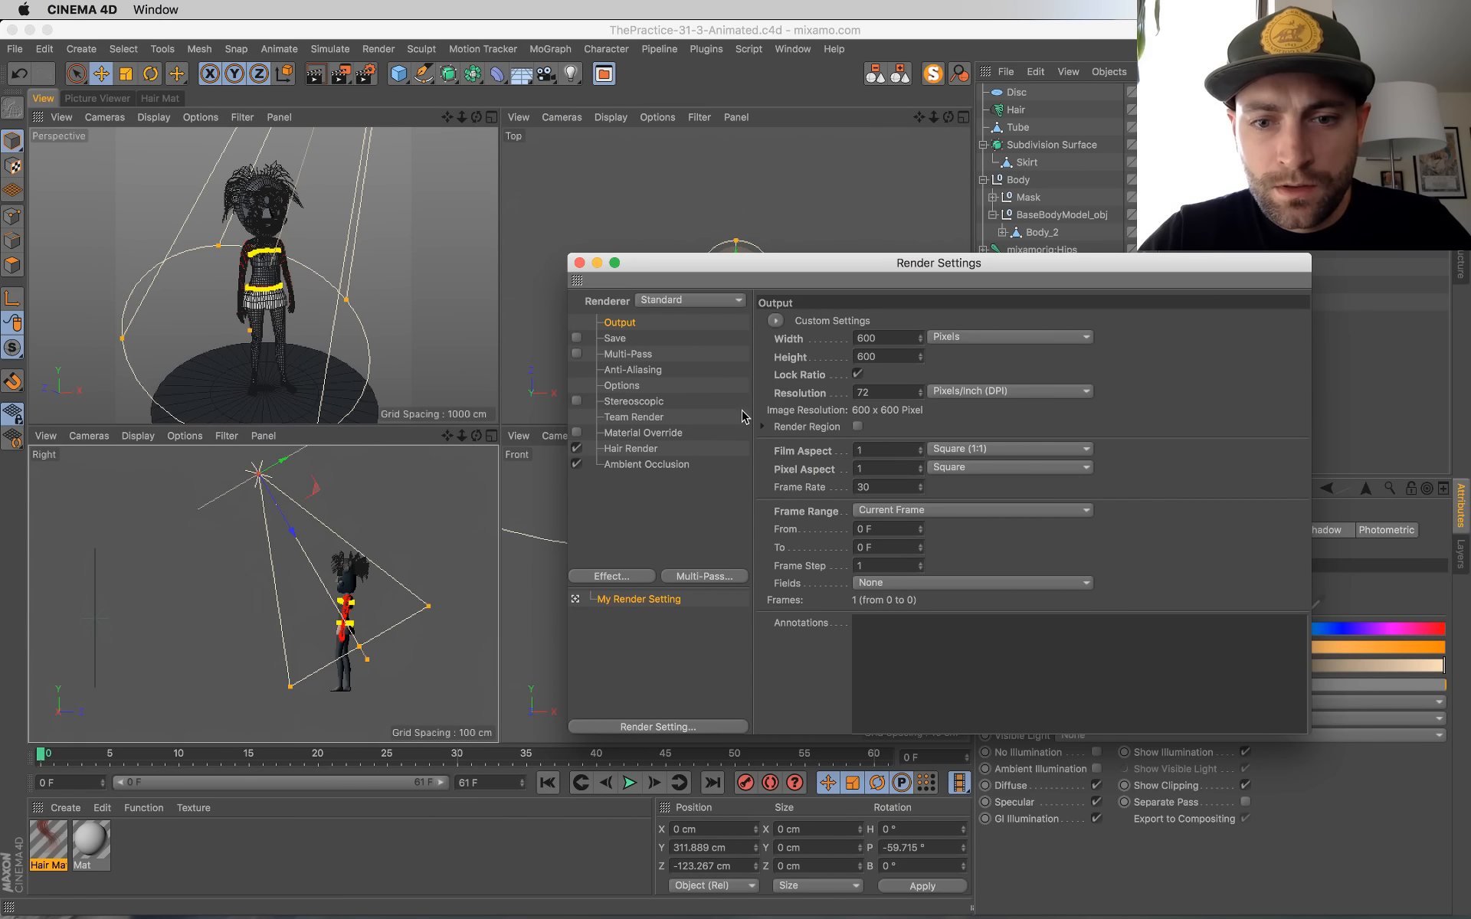
{"action": "left_click", "coordinate": [950, 511]}
{"action": "left_click", "coordinate": [944, 563]}
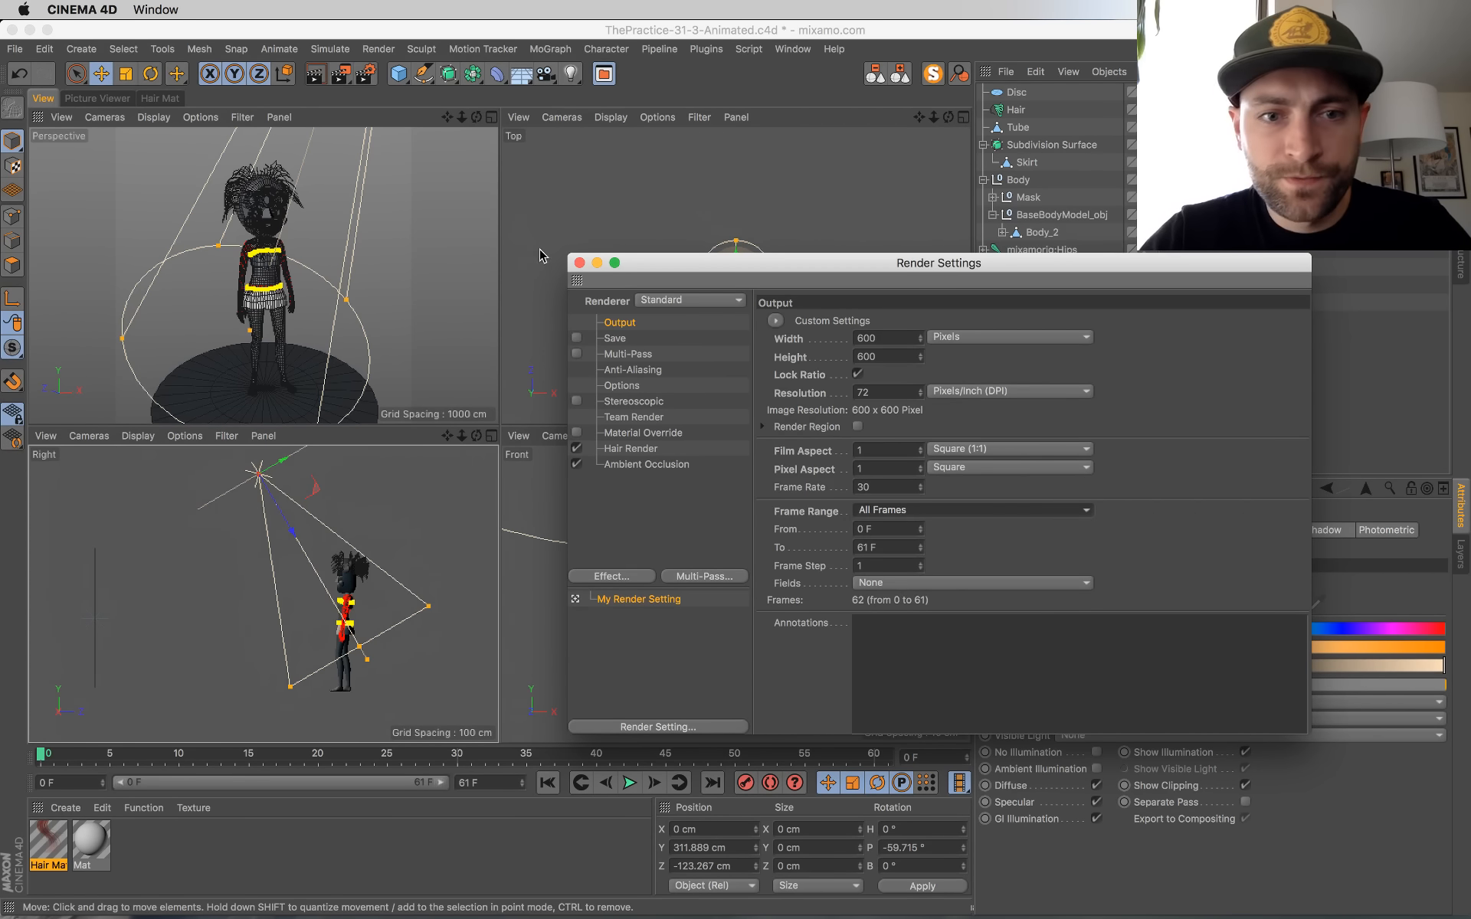
{"action": "left_click", "coordinate": [580, 262]}
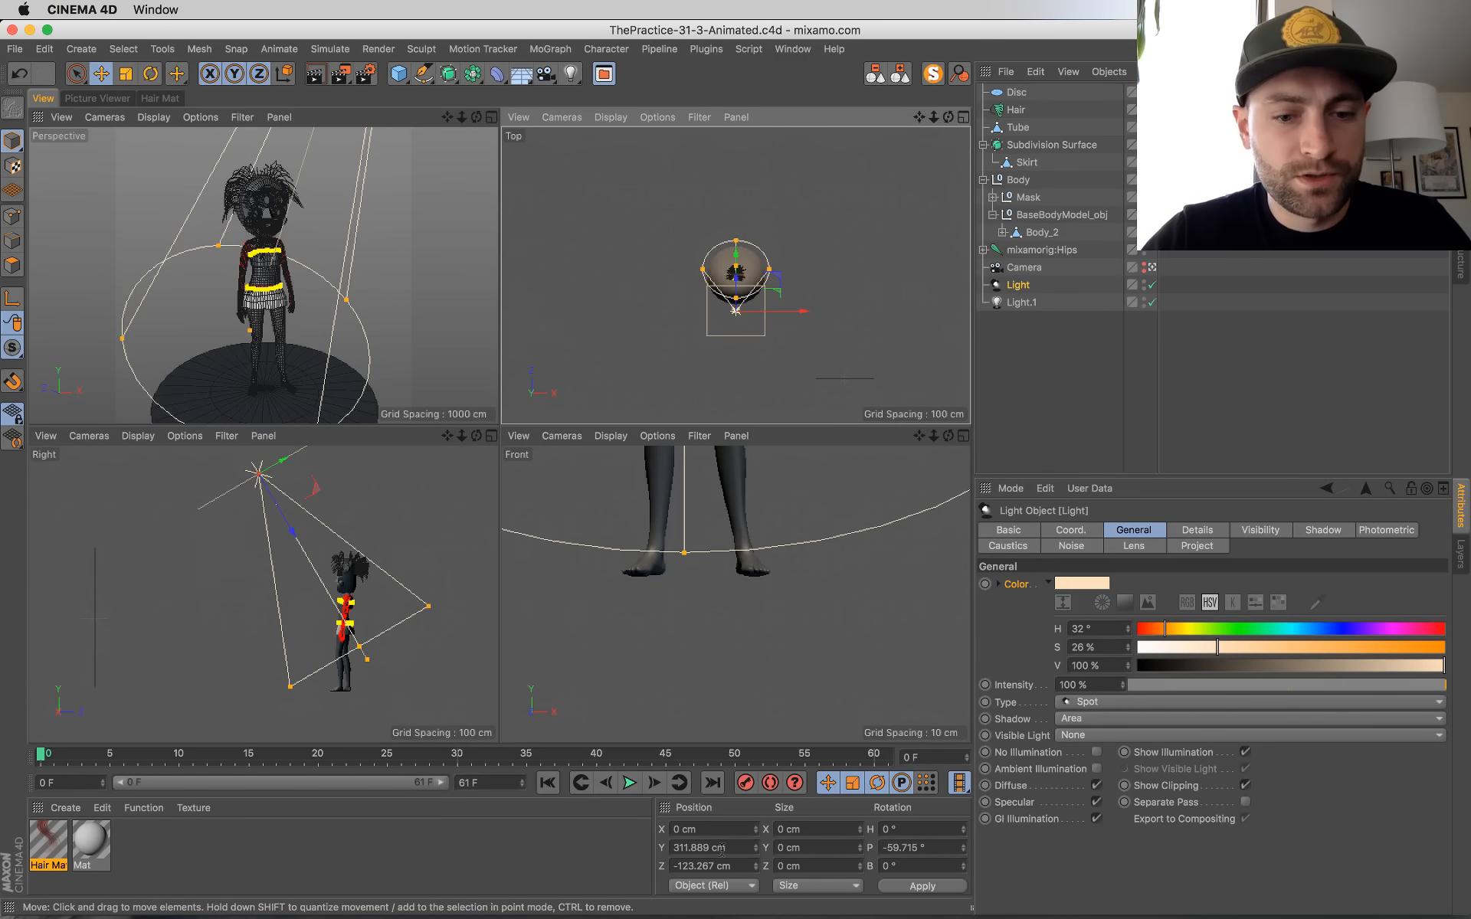
Step: Render the animation to the Picture Viewer without saving, check the live chat in Chrome, and return to the Cinema 4D viewport
{"action": "key", "text": "shift+r"}
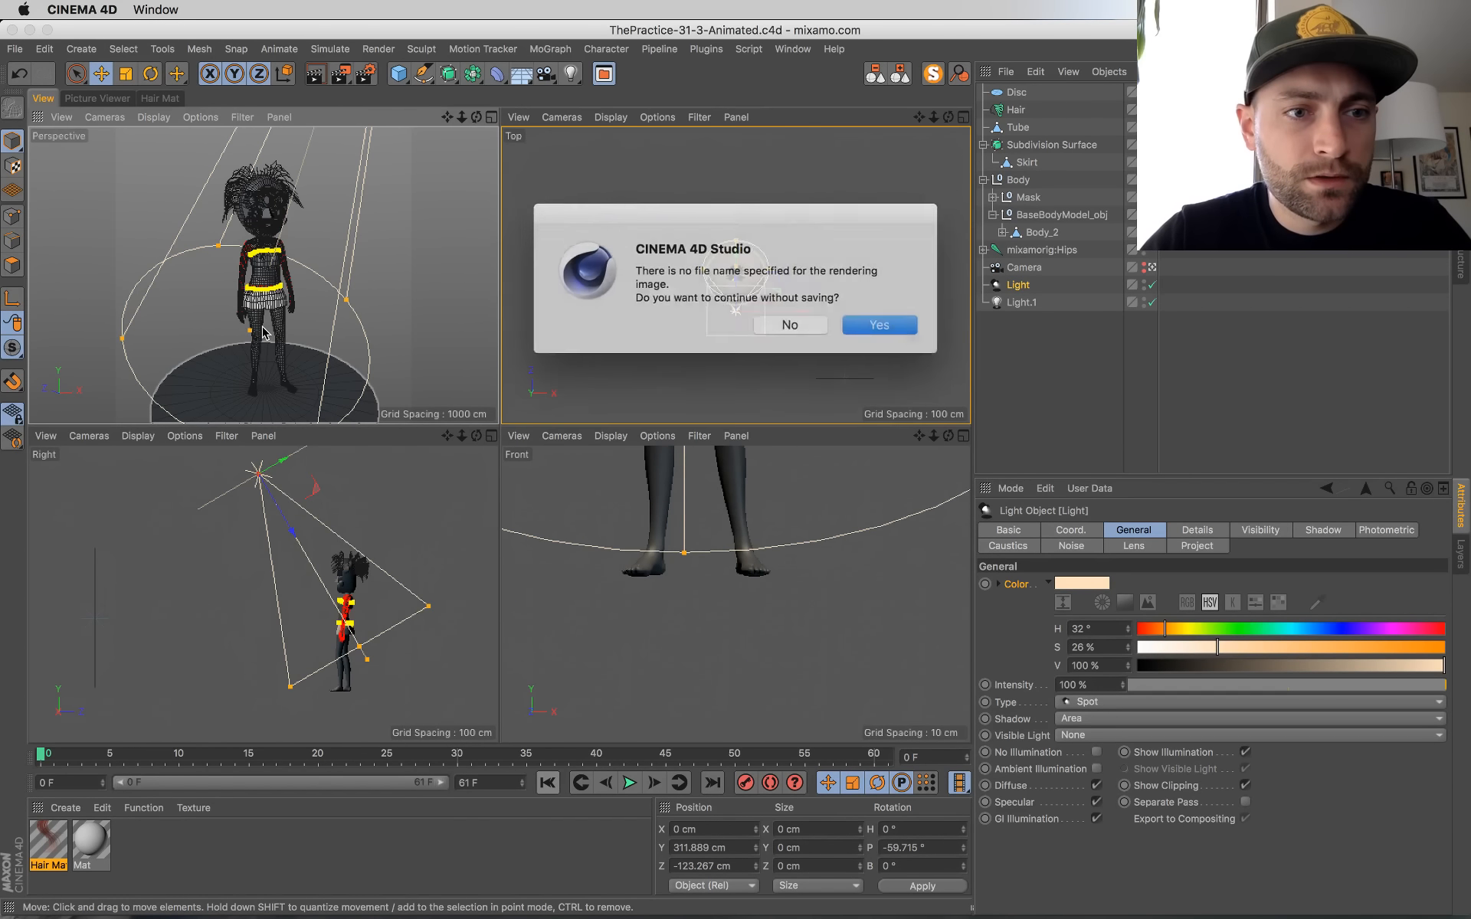
{"action": "left_click", "coordinate": [875, 324]}
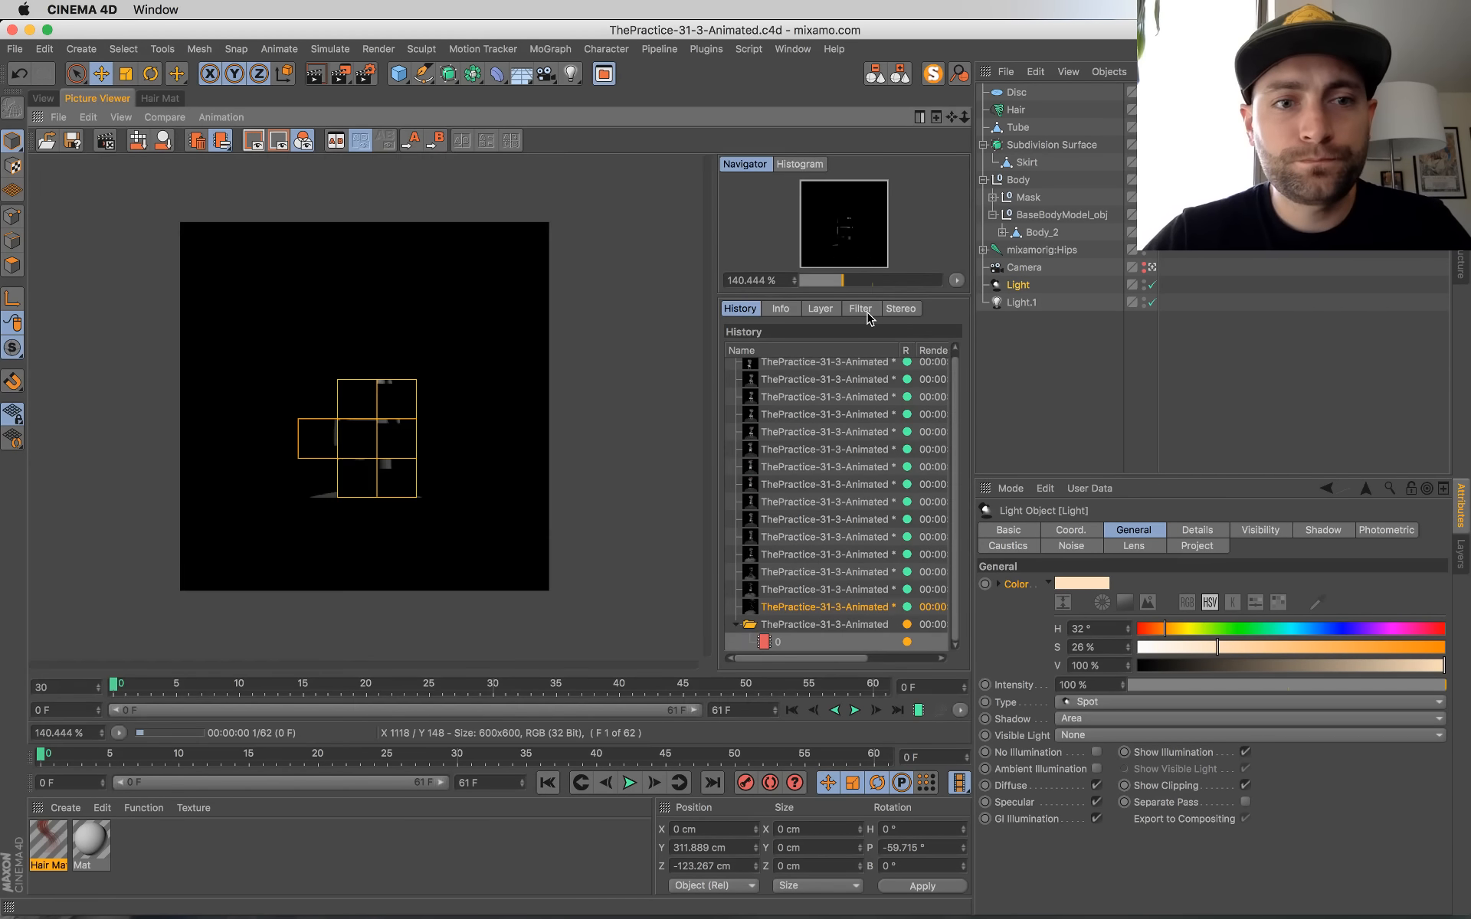
{"action": "key", "text": "super+Tab"}
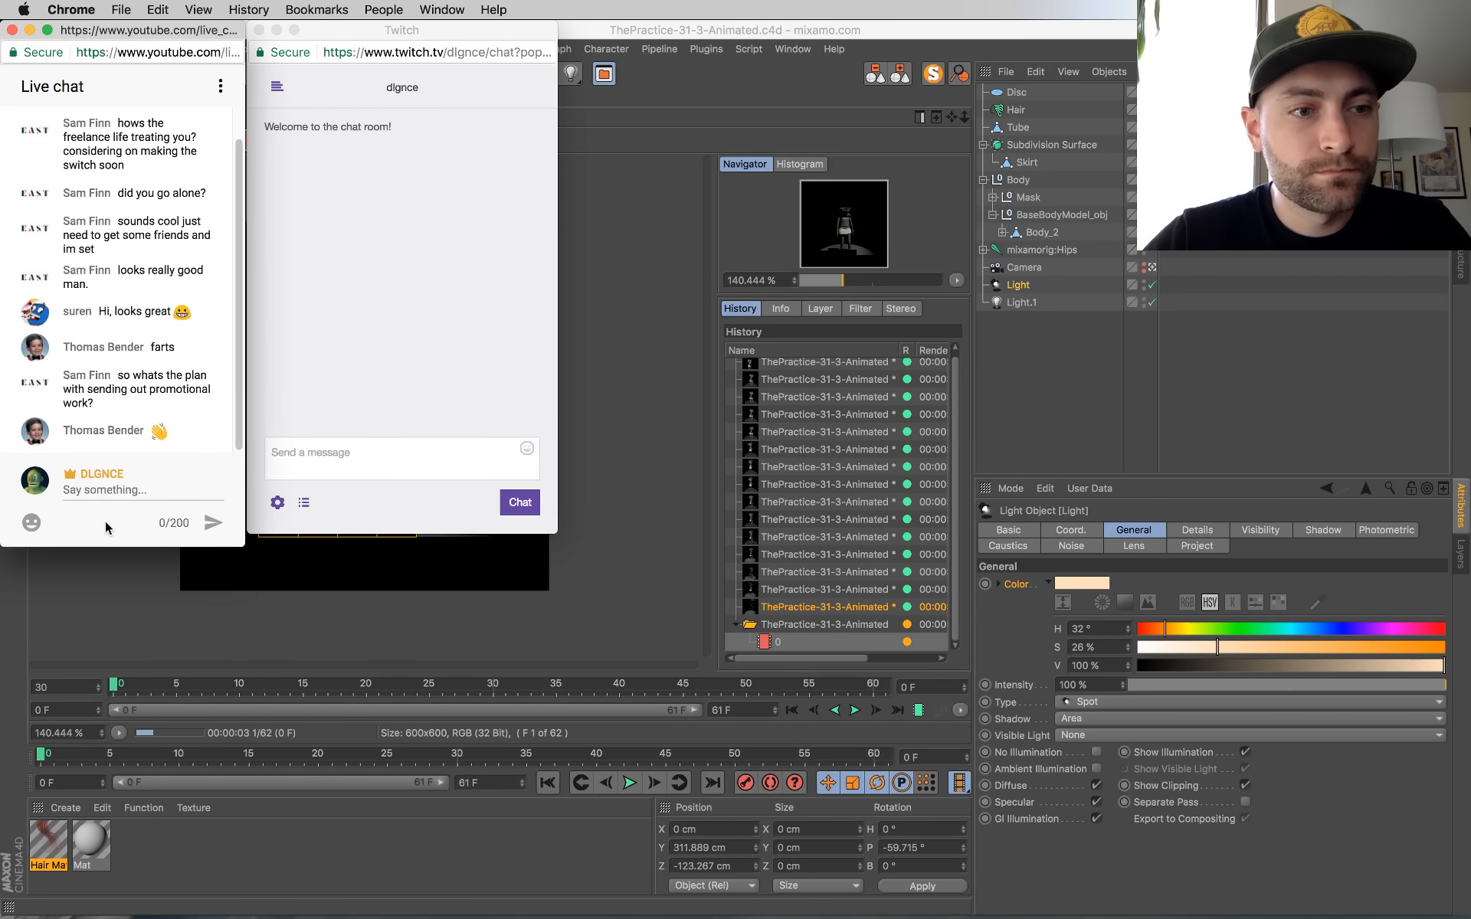
{"action": "left_click", "coordinate": [660, 171]}
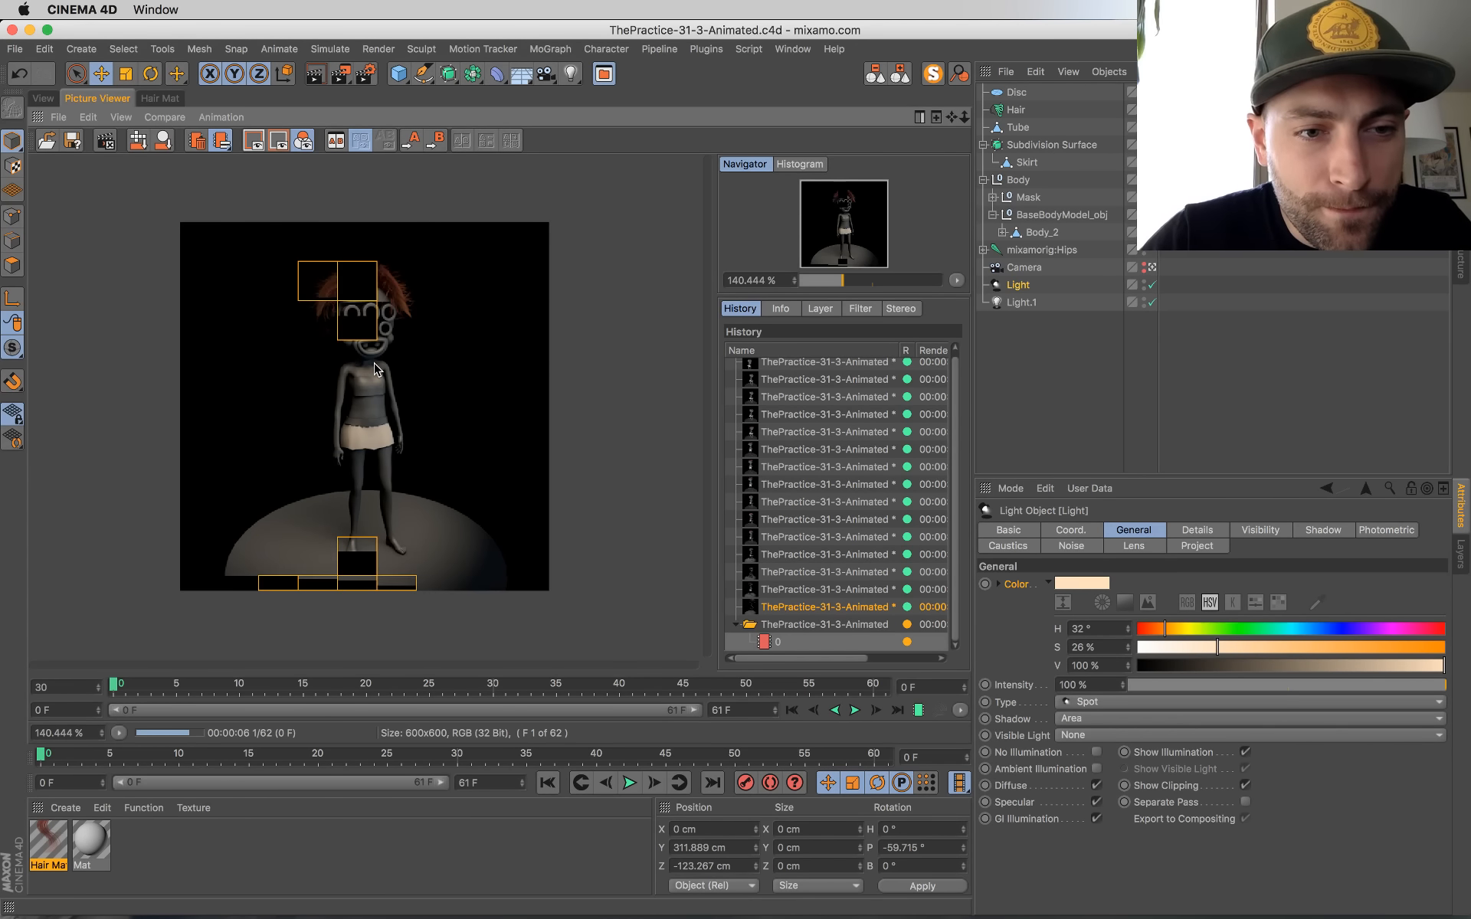
{"action": "left_click", "coordinate": [44, 99]}
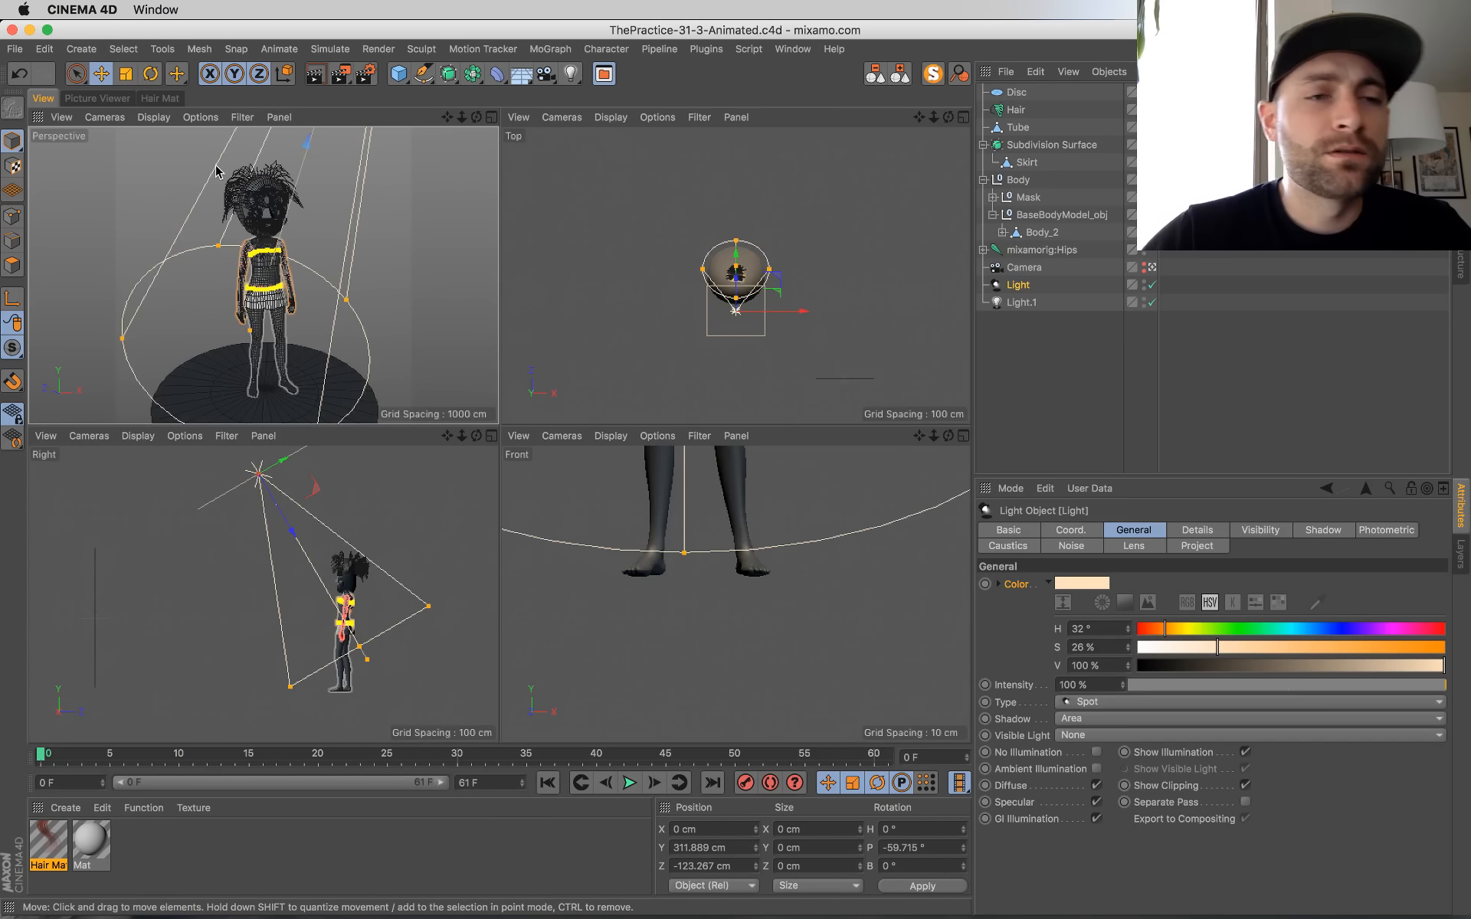
Step: Maximize the perspective view, duplicate the grey Mat material, and open the copy in the Material Editor clear of the character
{"action": "middle_click", "coordinate": [337, 365]}
{"action": "left_click", "coordinate": [135, 872]}
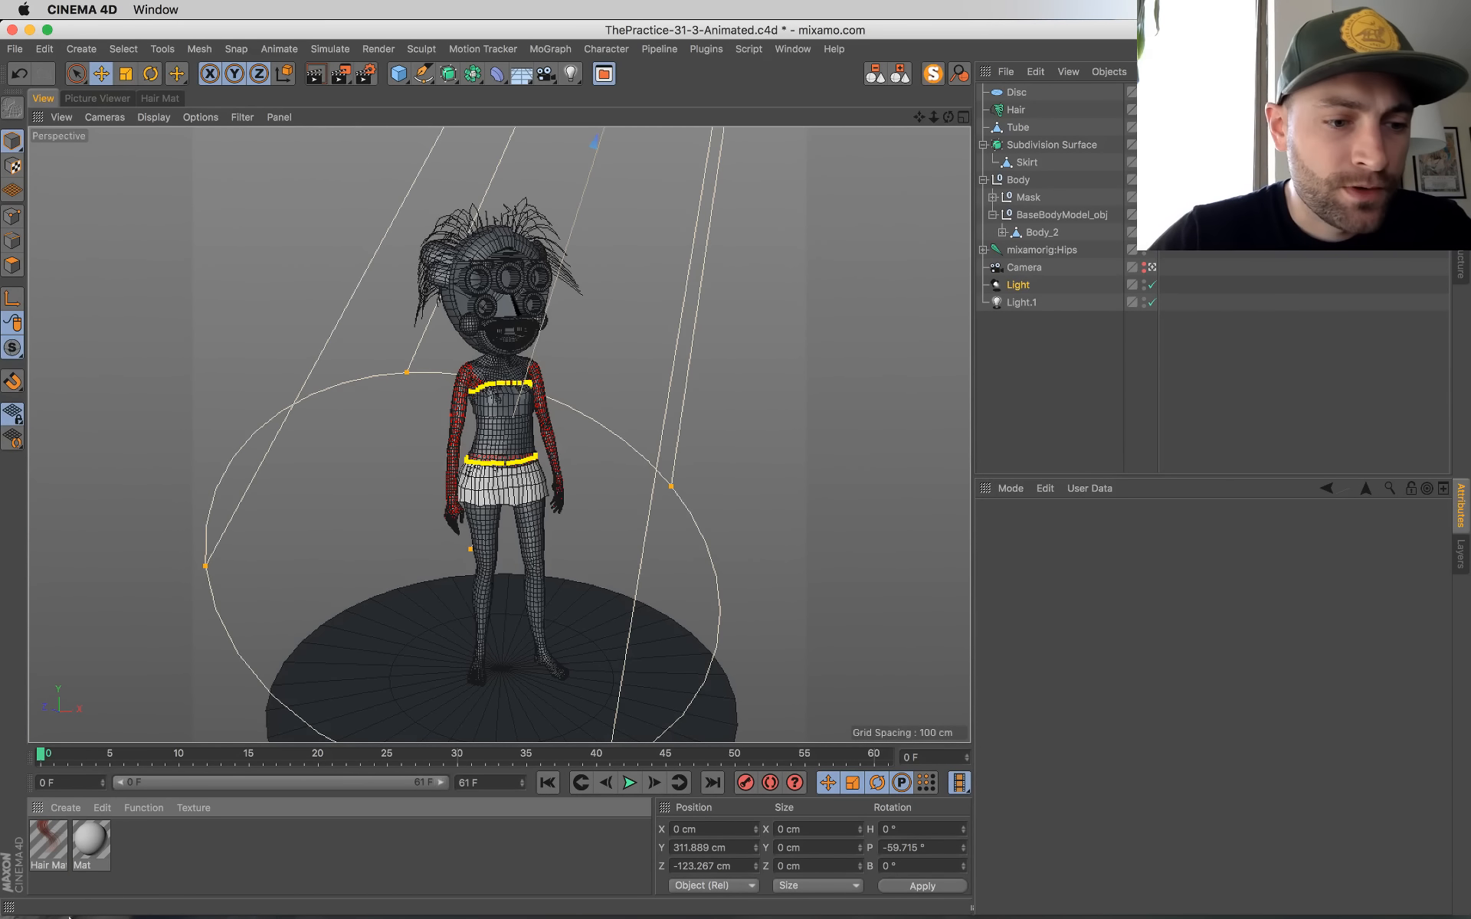
{"action": "left_click_drag", "start_coordinate": [87, 836], "coordinate": [137, 843], "text": "ctrl"}
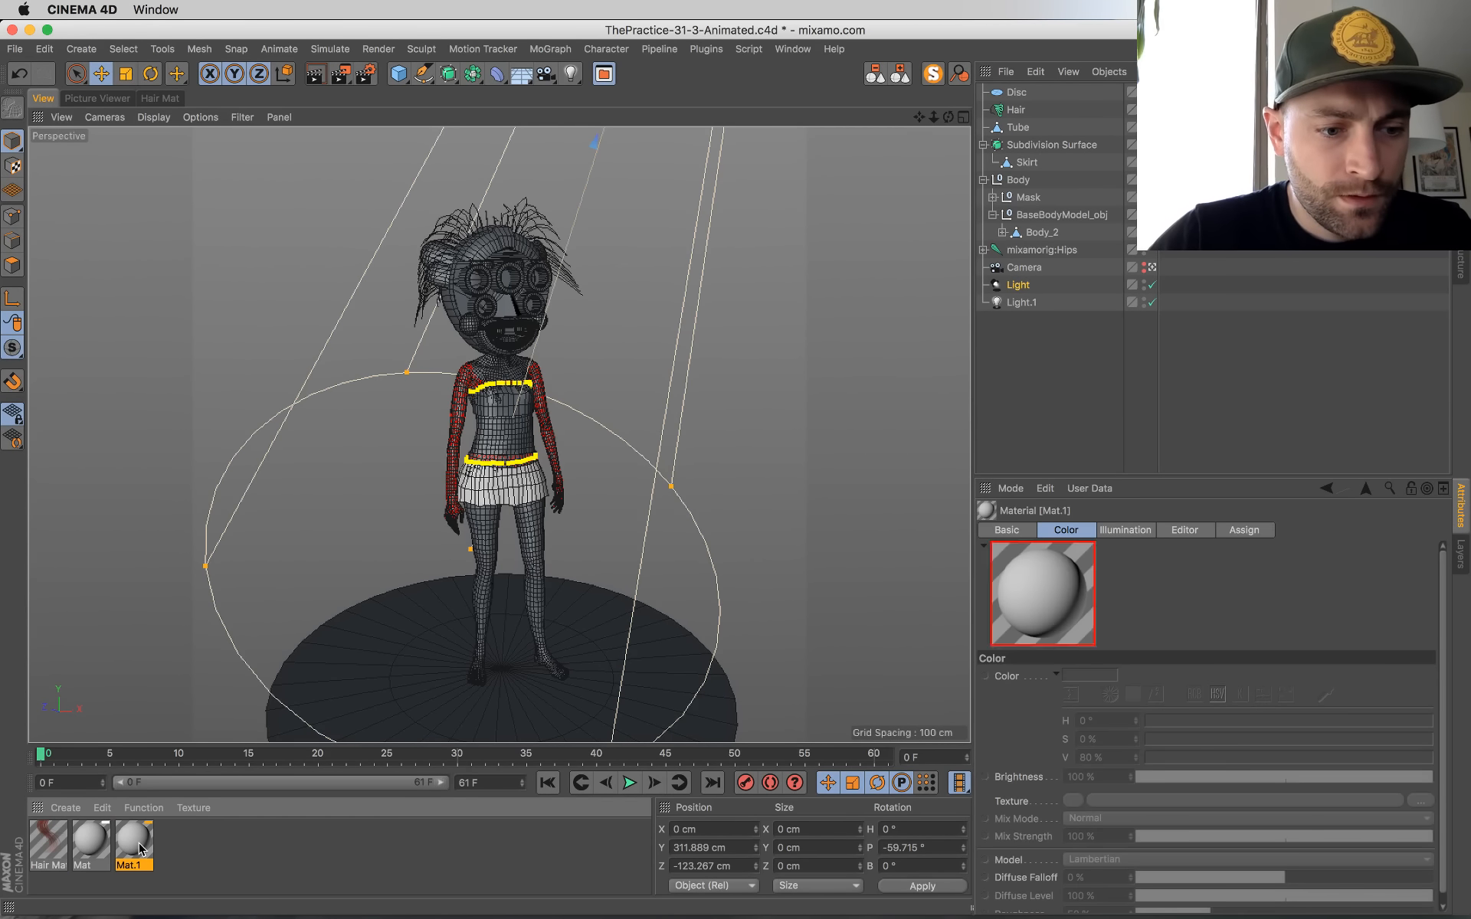
{"action": "double_click", "coordinate": [137, 844]}
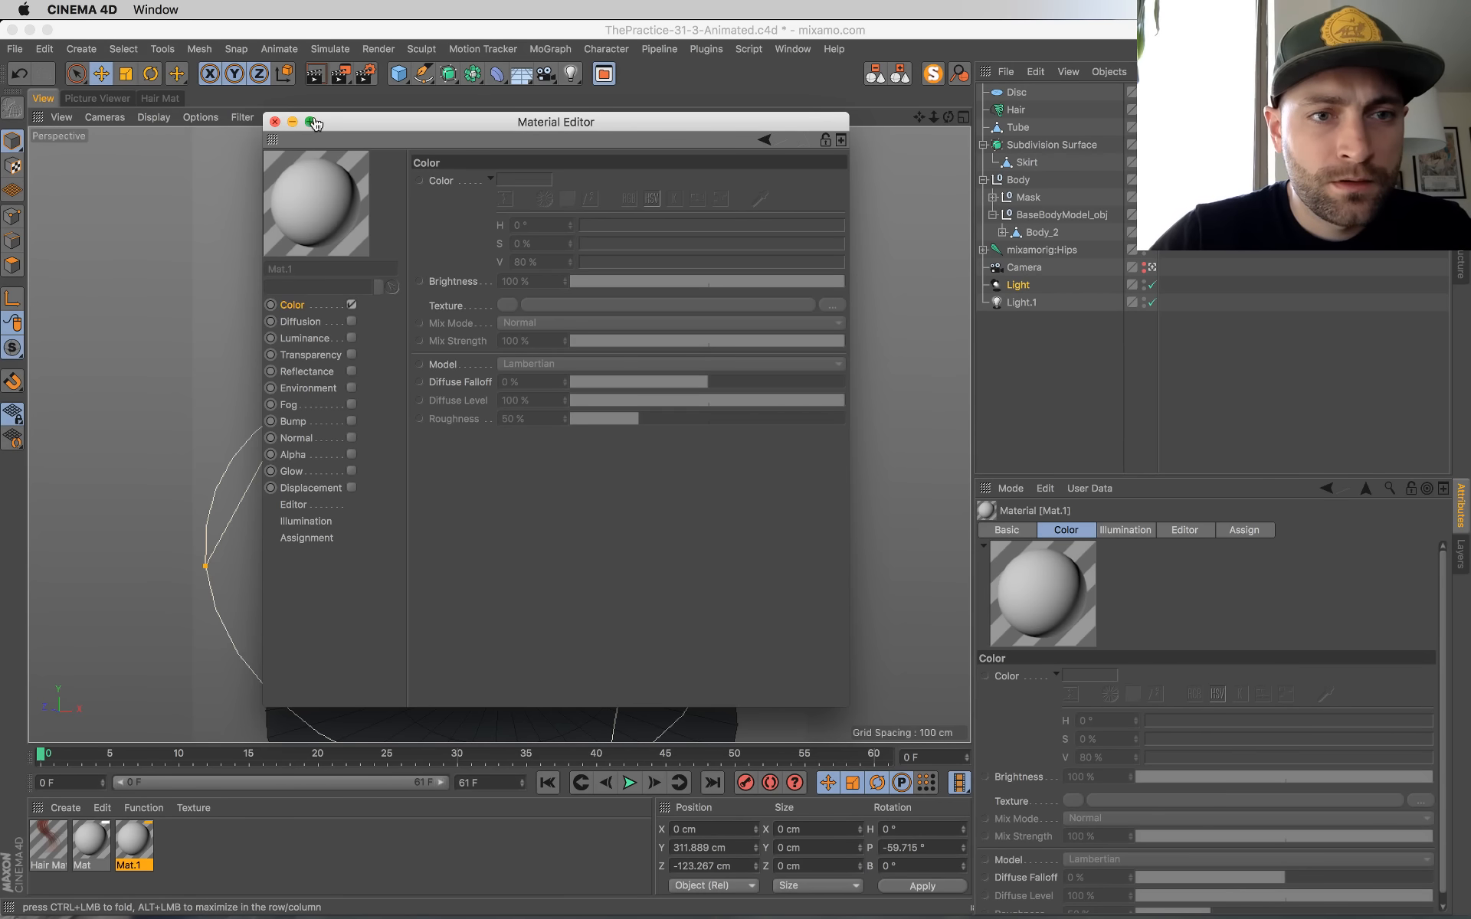
{"action": "left_click_drag", "start_coordinate": [324, 122], "coordinate": [823, 290]}
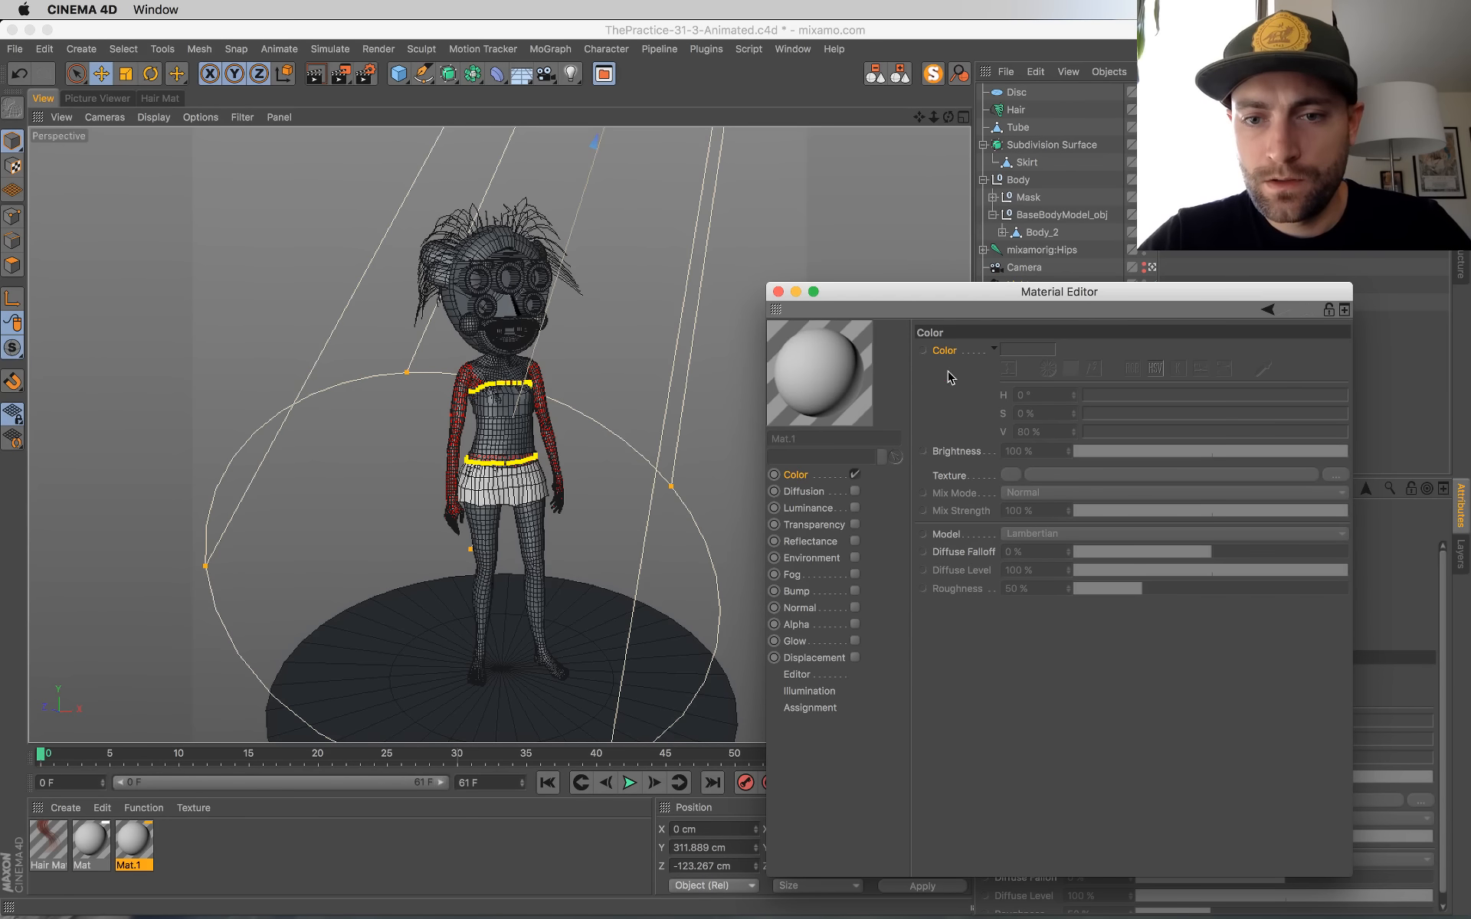
Step: Override the new material's color settings, set a tan of H 41°, S 32 %, V 71 %, and apply the material to the body
{"action": "right_click", "coordinate": [948, 554]}
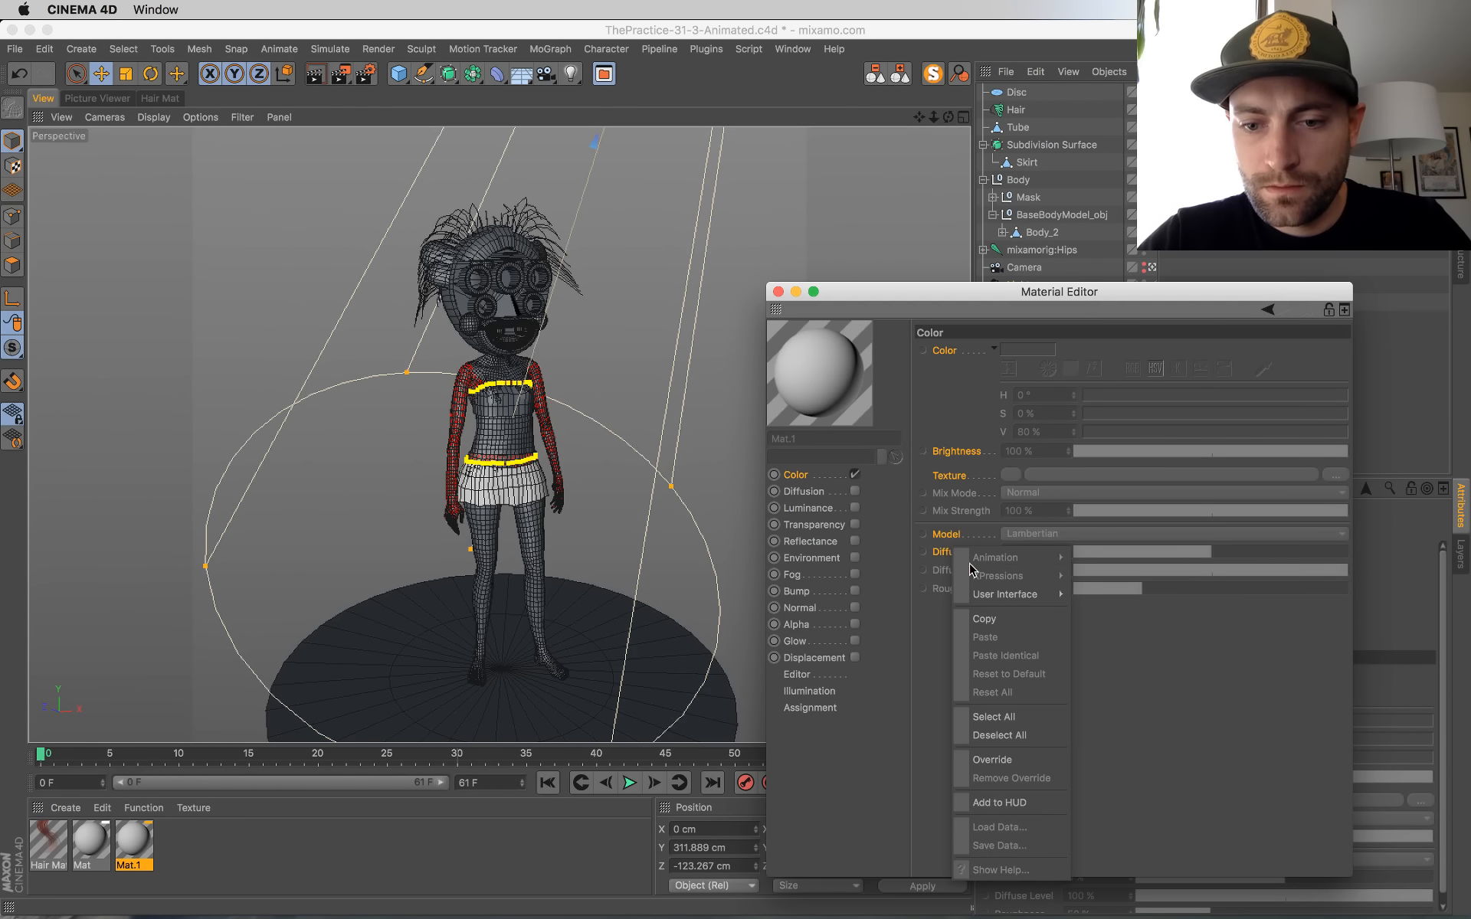
{"action": "left_click", "coordinate": [1007, 761]}
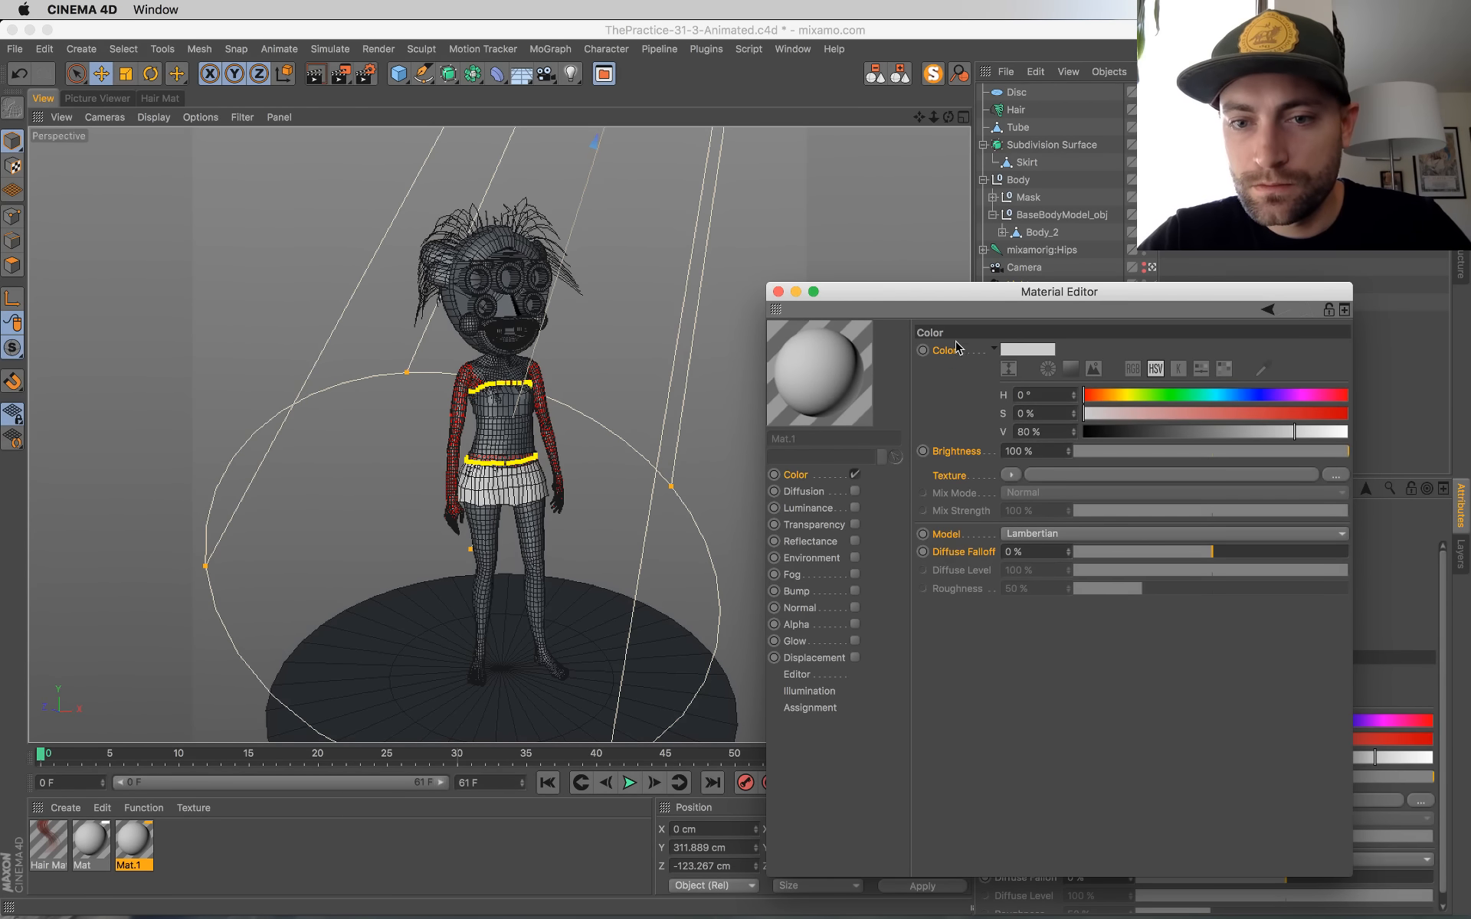
{"action": "left_click", "coordinate": [1005, 350]}
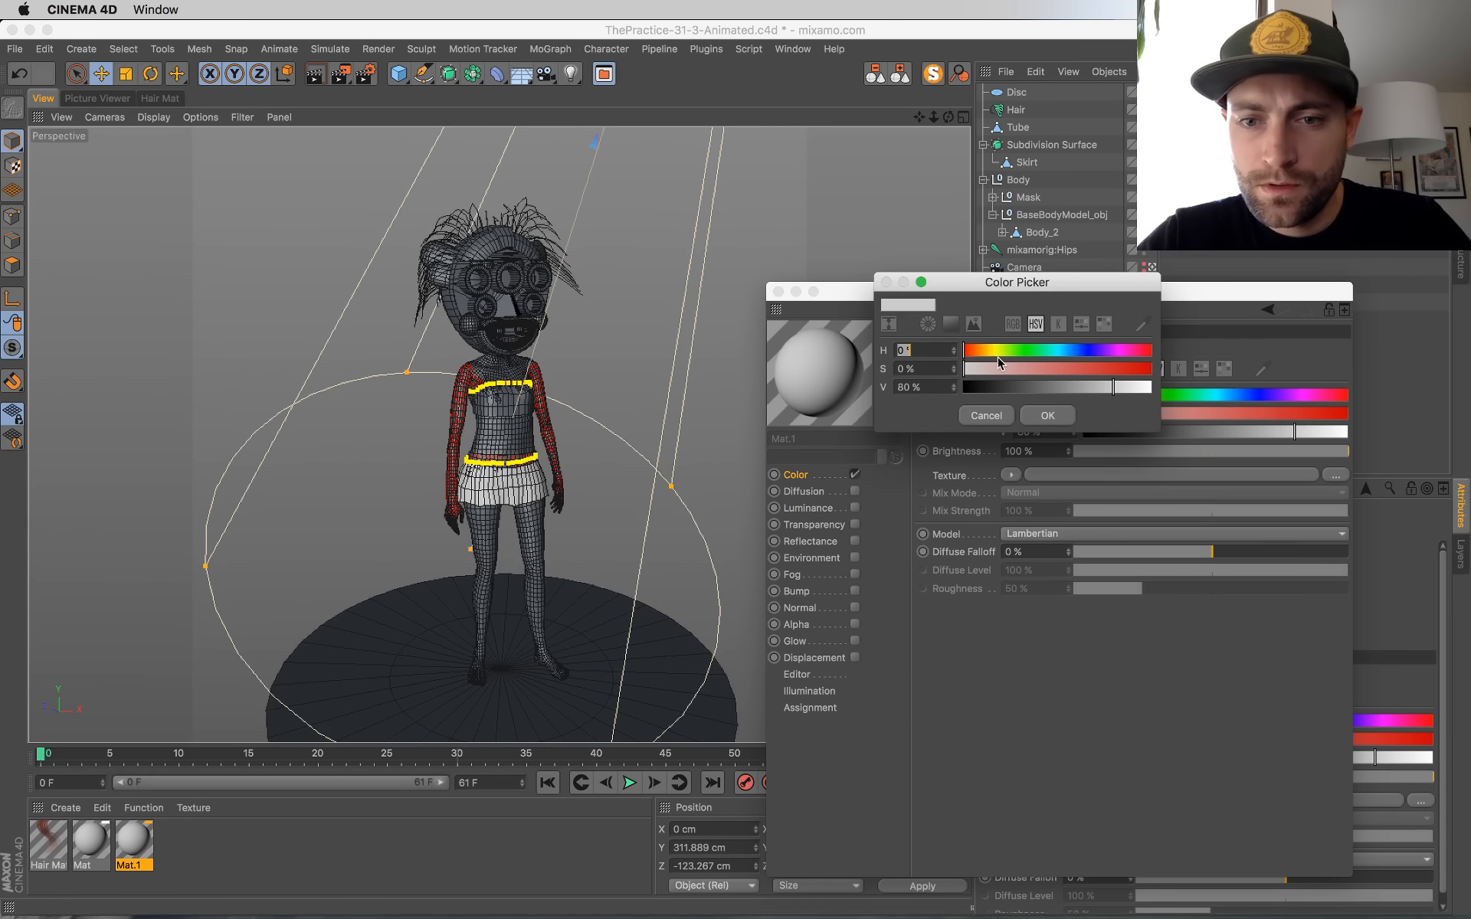
{"action": "left_click", "coordinate": [987, 351]}
{"action": "left_click", "coordinate": [1014, 369]}
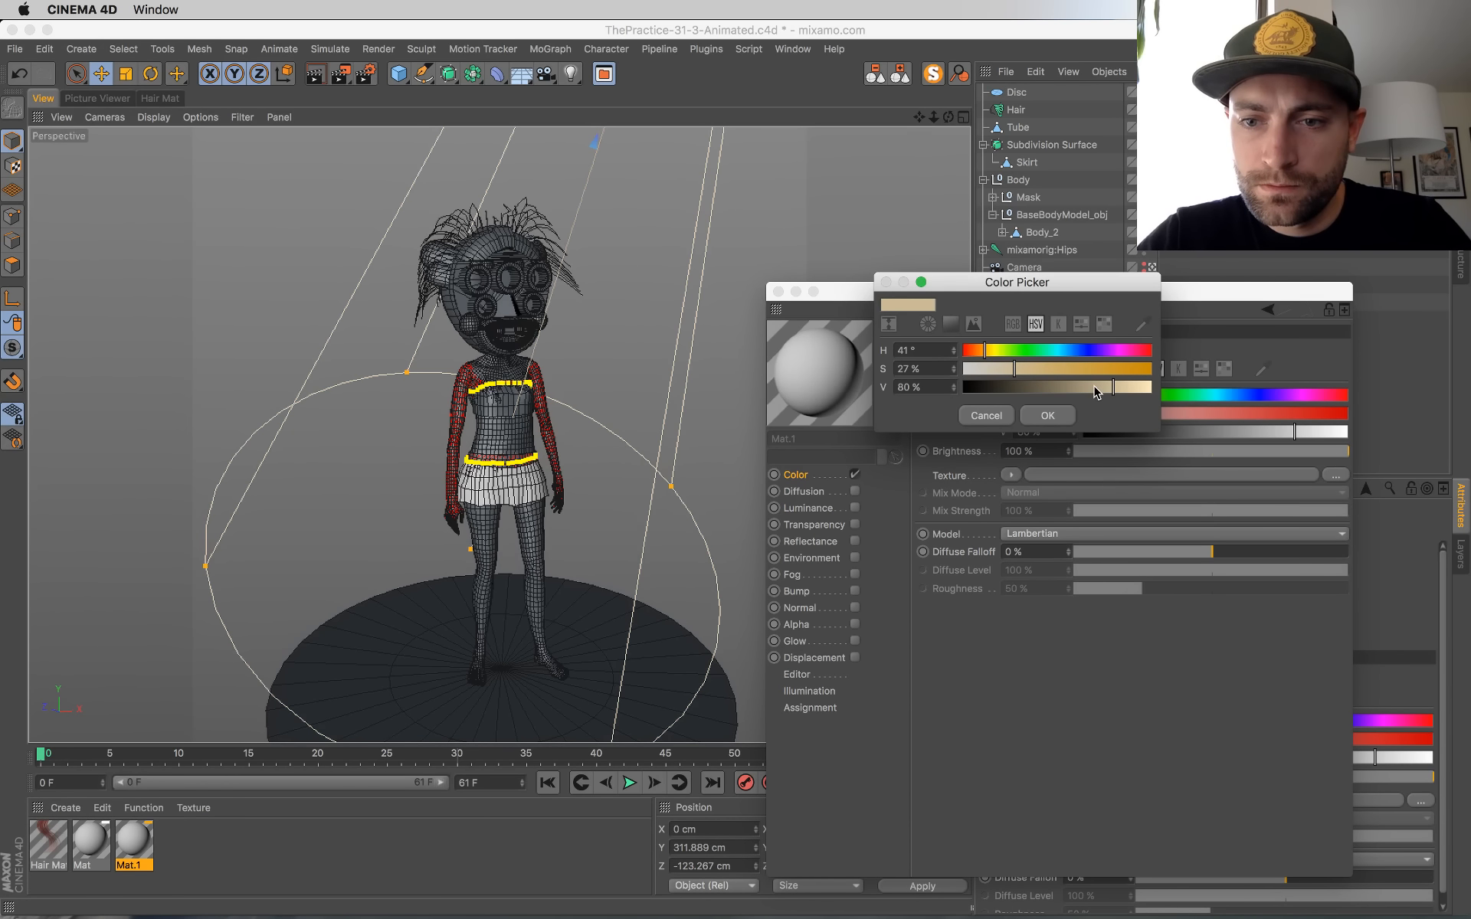
{"action": "left_click_drag", "start_coordinate": [1095, 389], "coordinate": [1091, 389]}
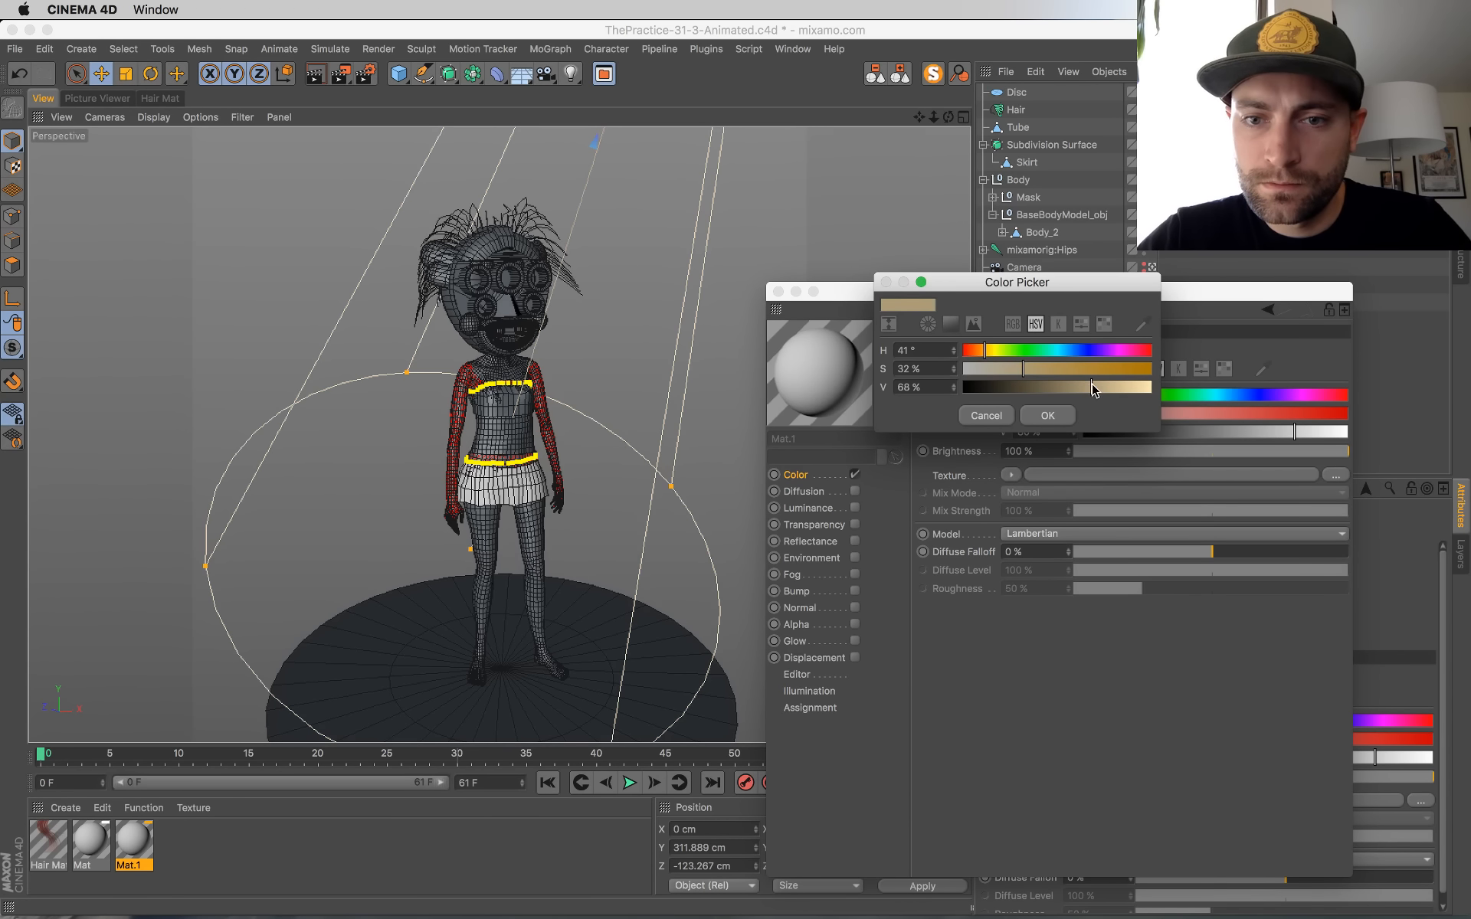
{"action": "left_click", "coordinate": [1048, 416]}
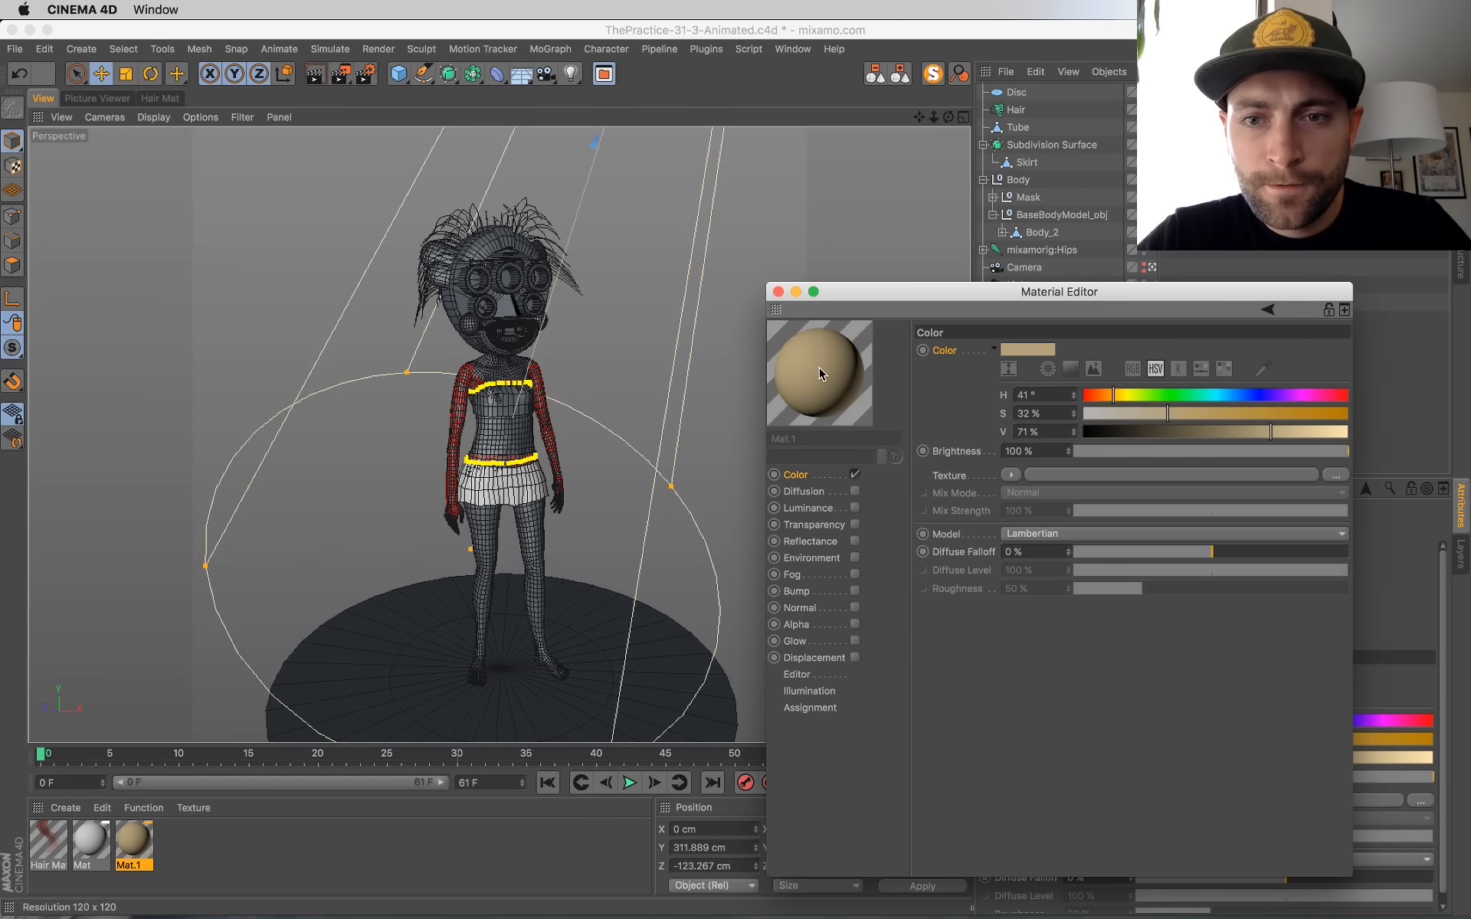
{"action": "left_click_drag", "start_coordinate": [515, 417], "coordinate": [512, 430]}
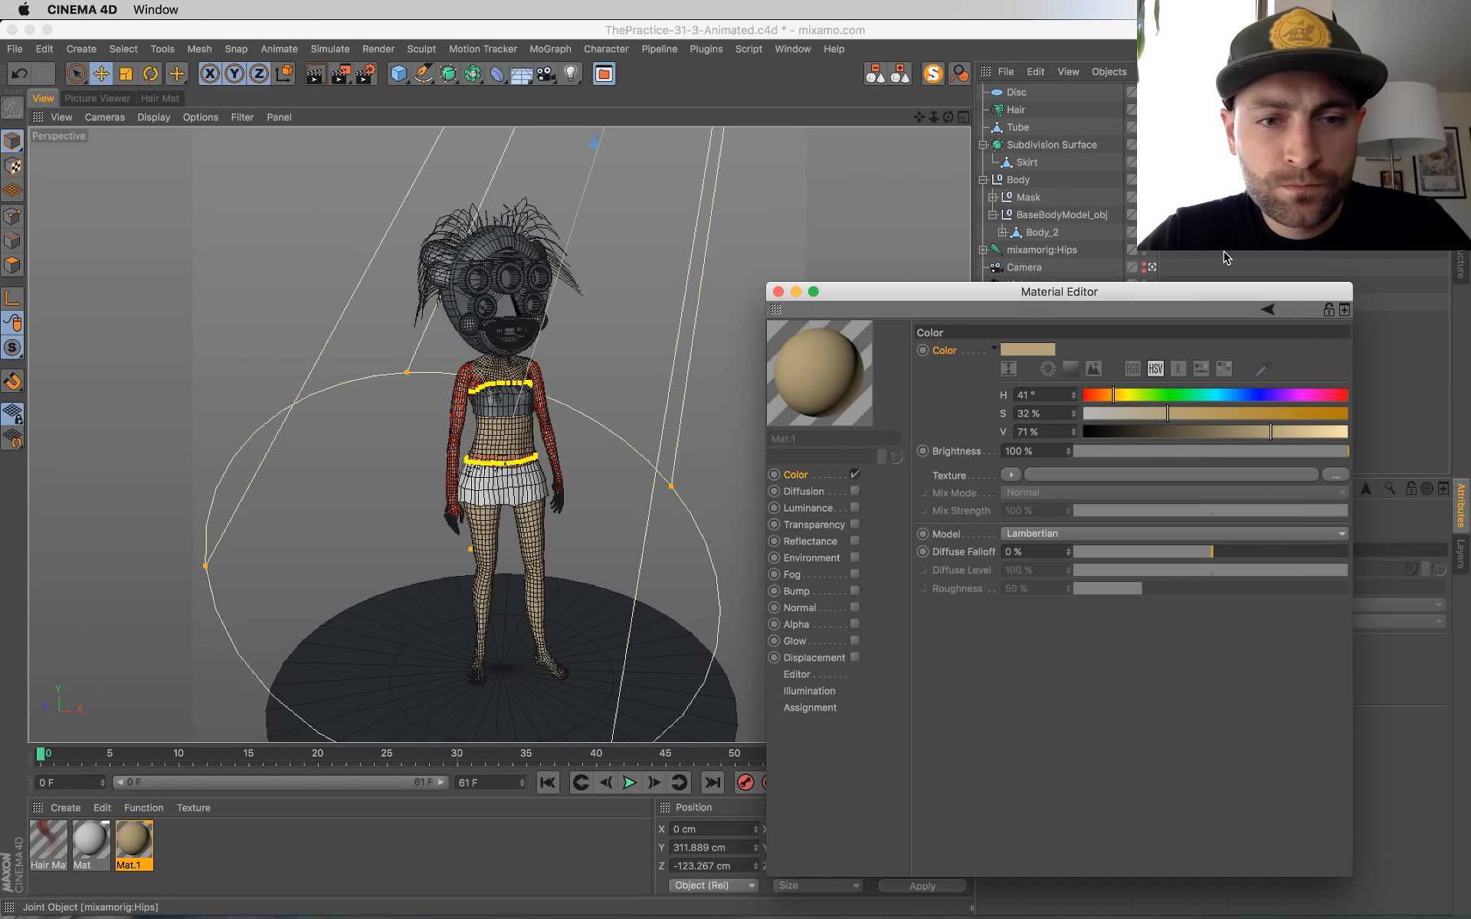
{"action": "left_click", "coordinate": [200, 117]}
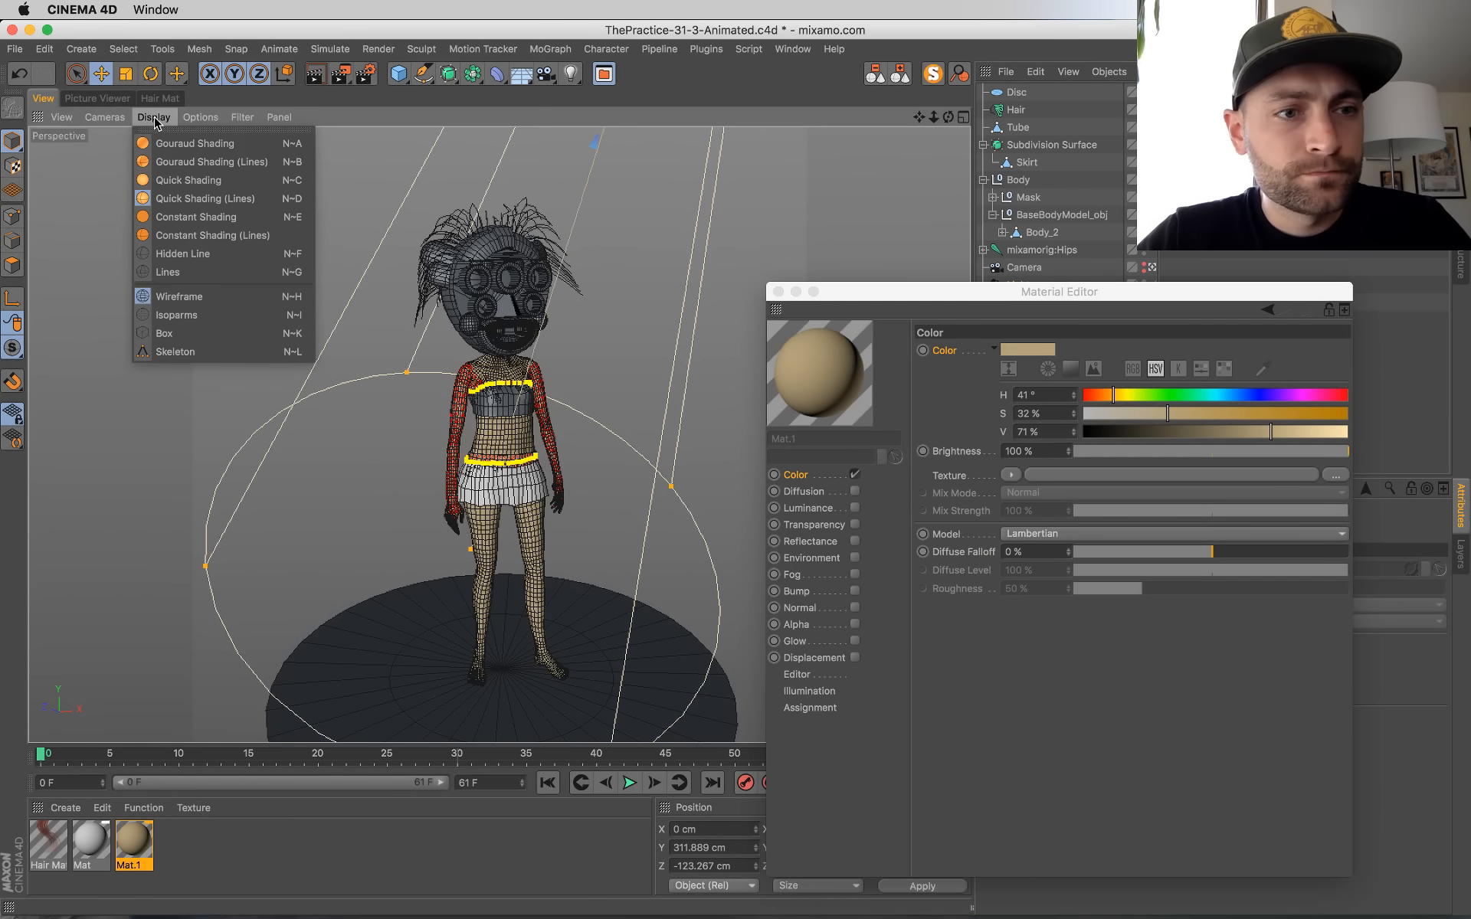
{"action": "left_click", "coordinate": [203, 116]}
Step: Enable luminance on the tan body material, override its luminance settings, and load a Subsurface Scattering shader as the texture
{"action": "left_click", "coordinate": [1005, 774]}
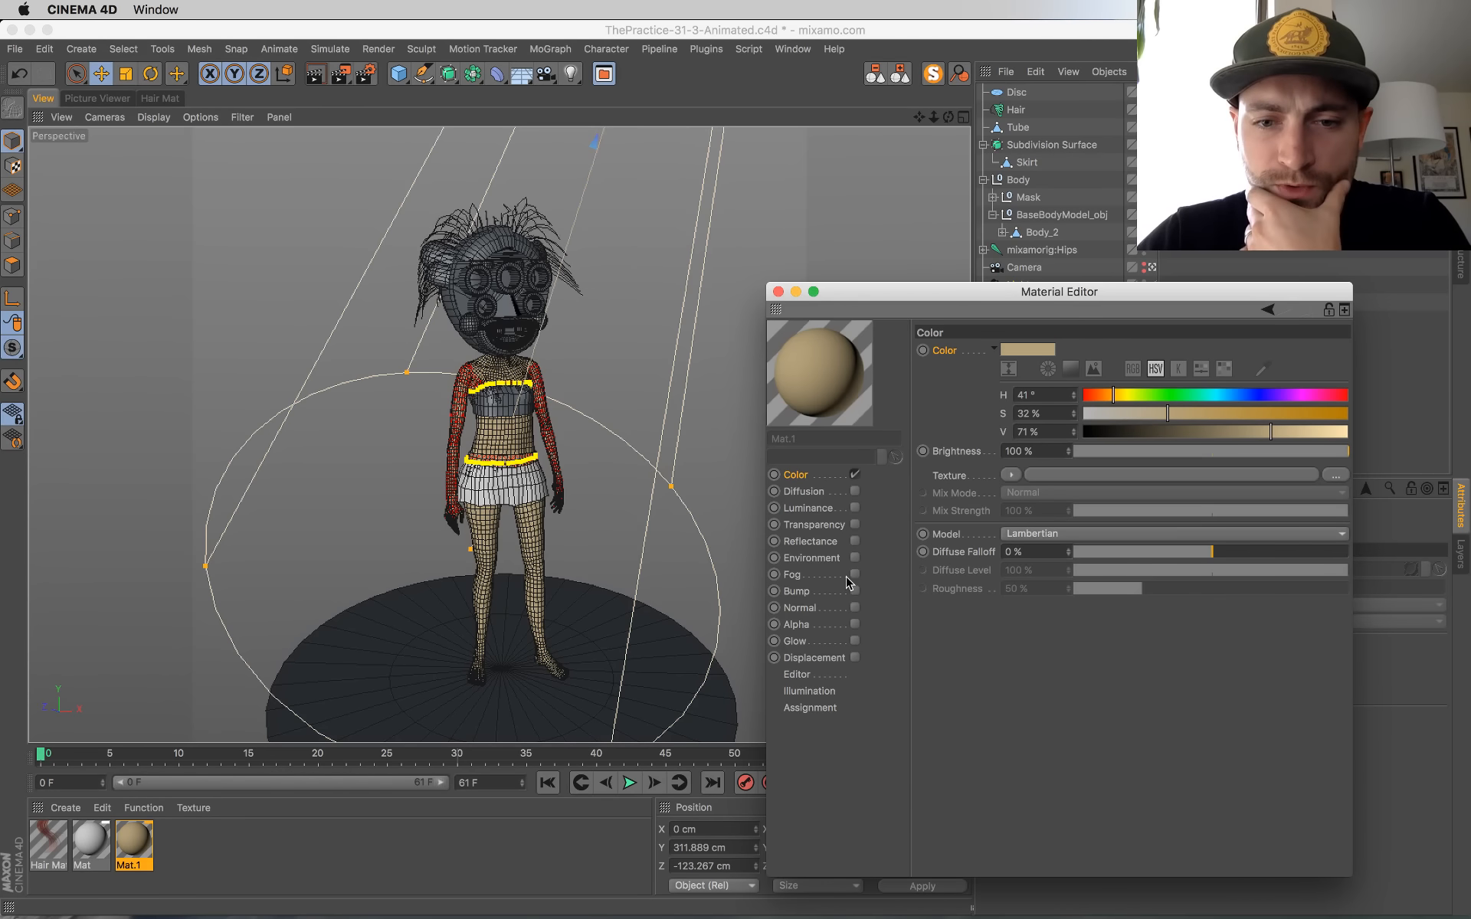
{"action": "left_click", "coordinate": [832, 509]}
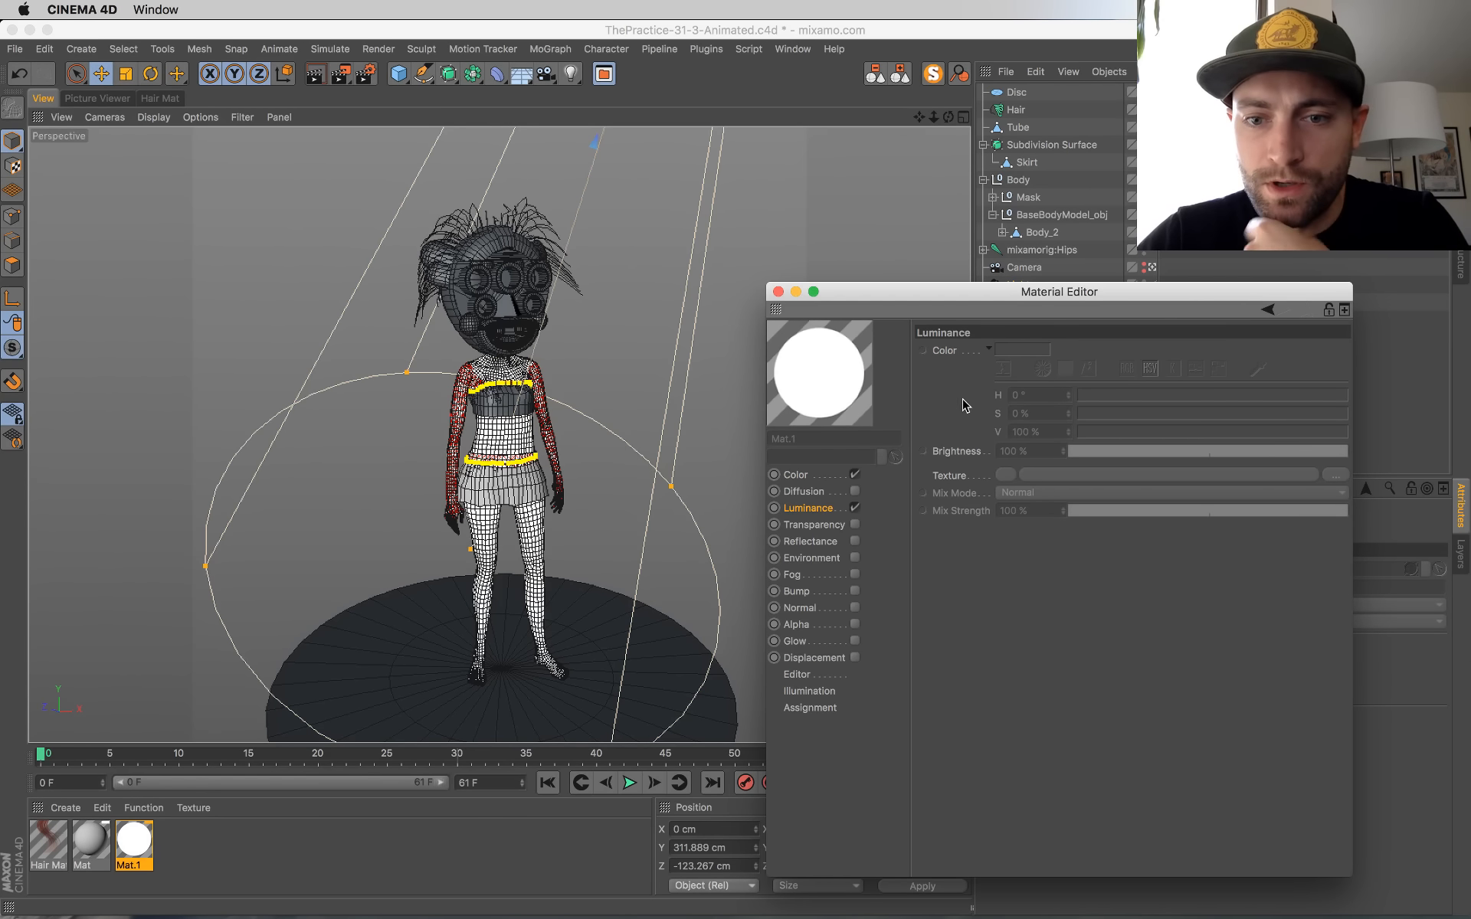
{"action": "left_click", "coordinate": [950, 354]}
{"action": "right_click", "coordinate": [956, 469]}
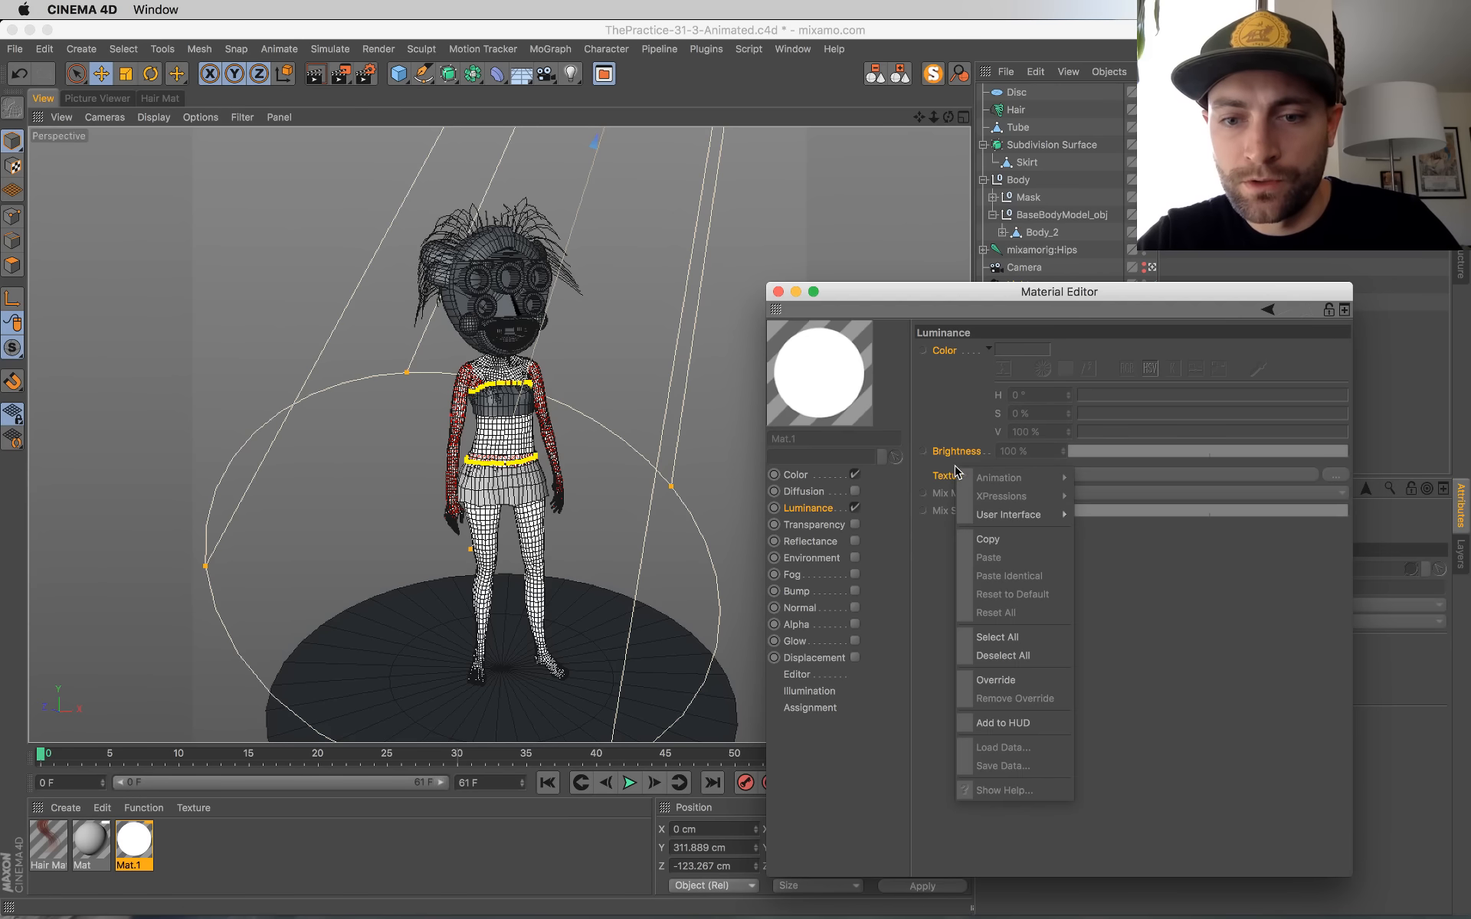
{"action": "left_click", "coordinate": [969, 683]}
{"action": "left_click", "coordinate": [1006, 475]}
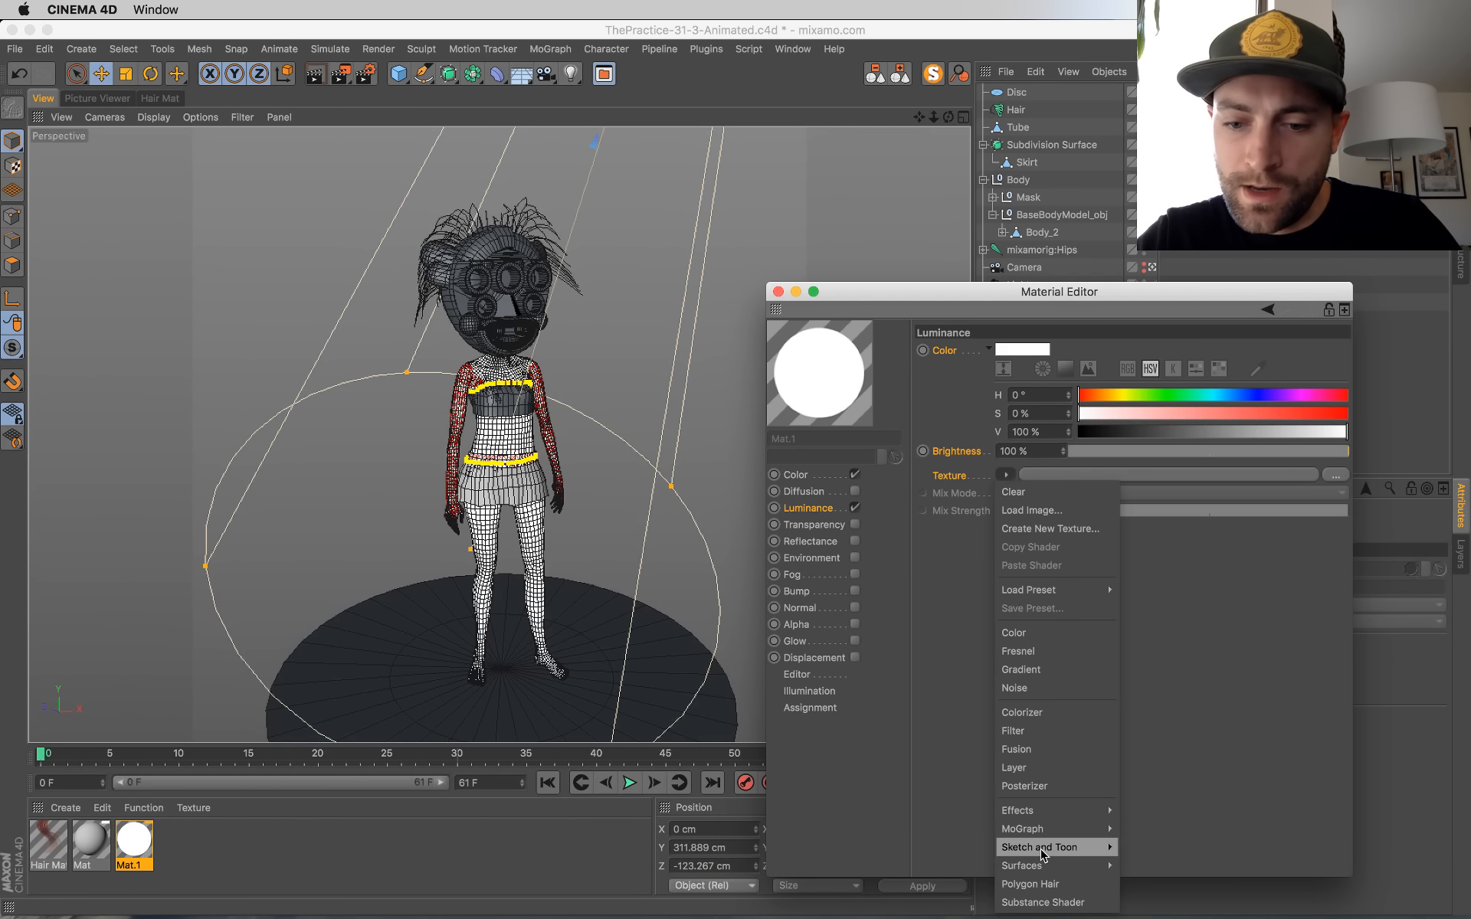
{"action": "mouse_move", "coordinate": [1042, 866]}
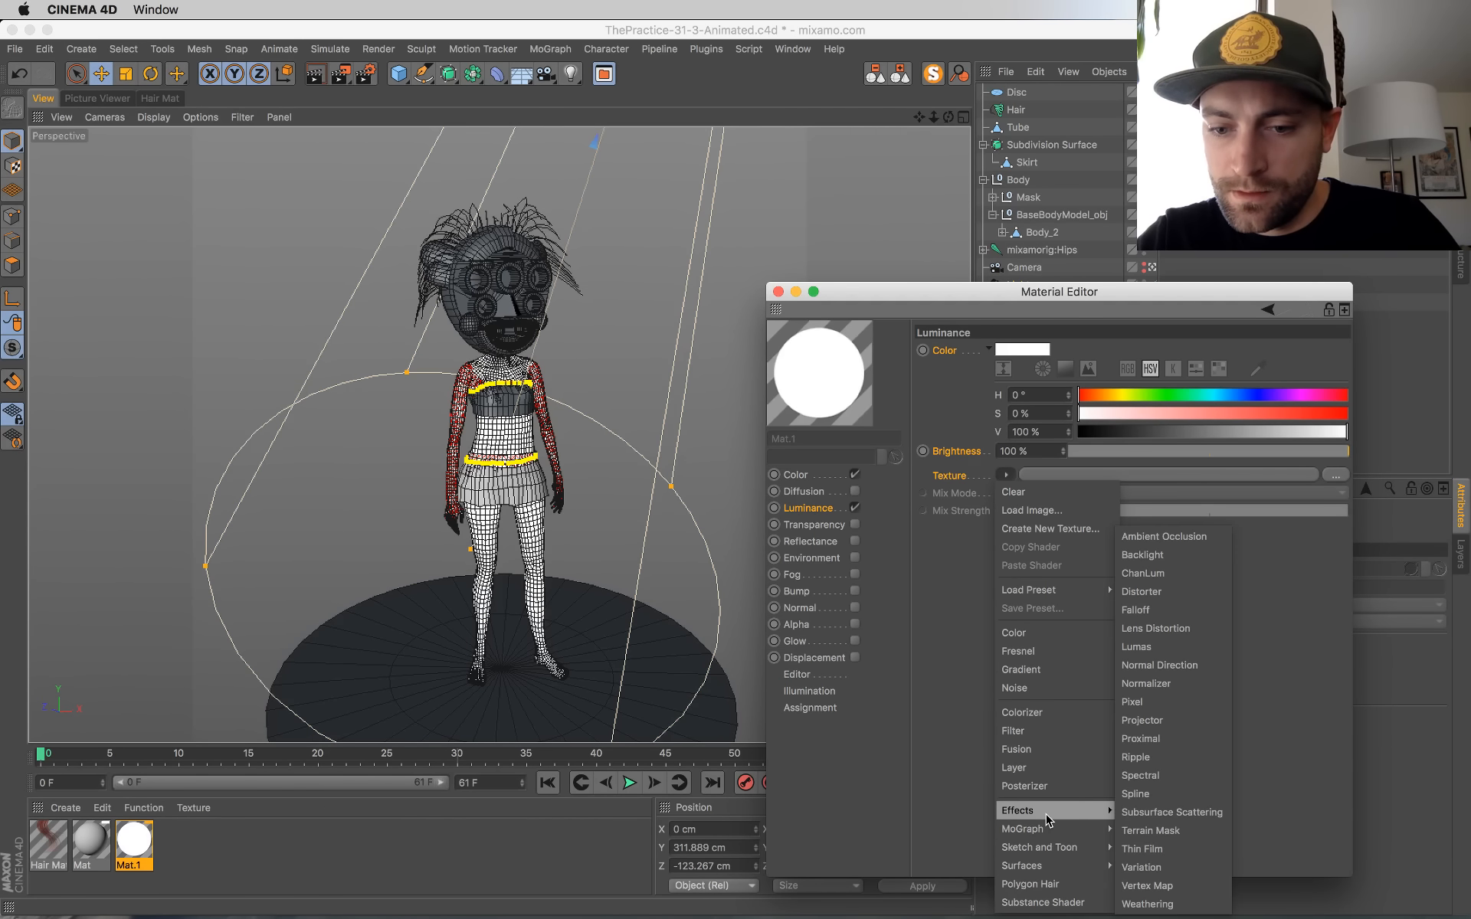
{"action": "left_click", "coordinate": [1182, 810]}
Step: Override the luminance channel's mix strength and set it to 27 %
{"action": "left_click", "coordinate": [1018, 512]}
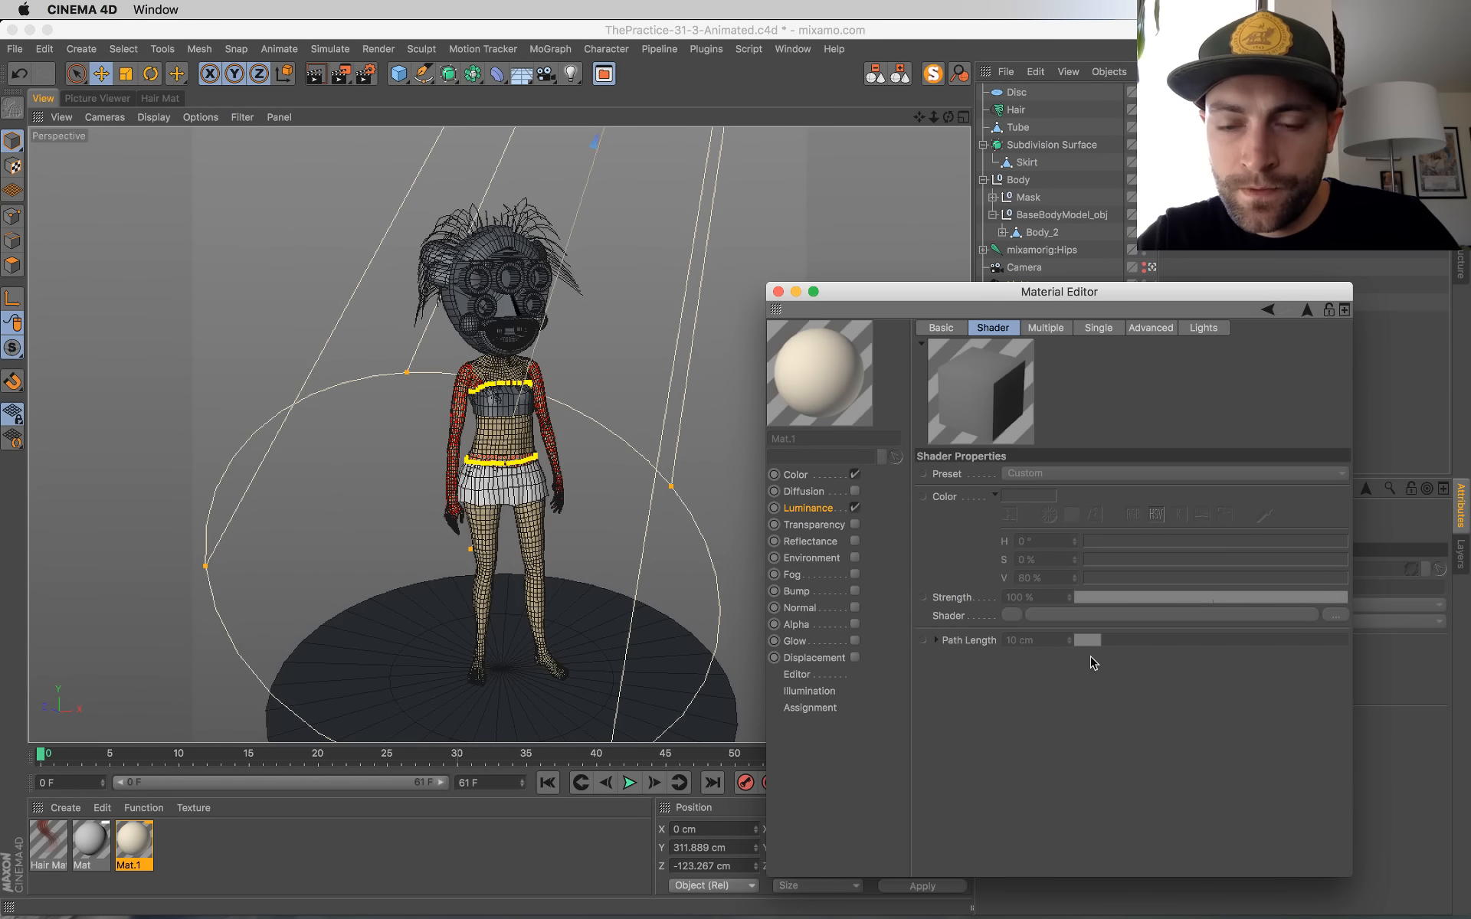
{"action": "left_click", "coordinate": [809, 508]}
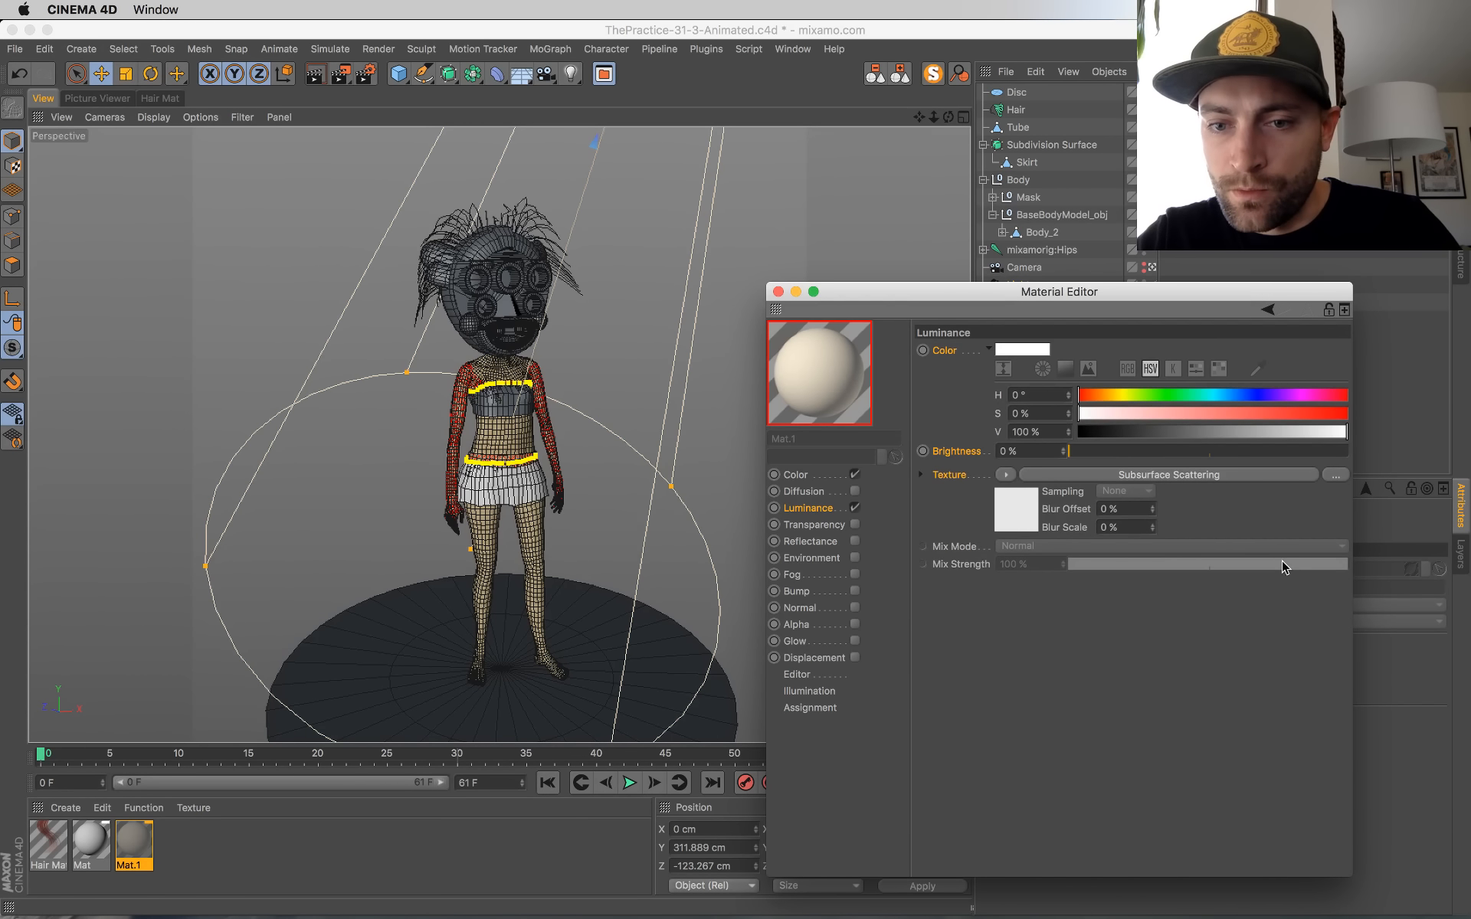
{"action": "right_click", "coordinate": [955, 566]}
{"action": "left_click", "coordinate": [999, 776]}
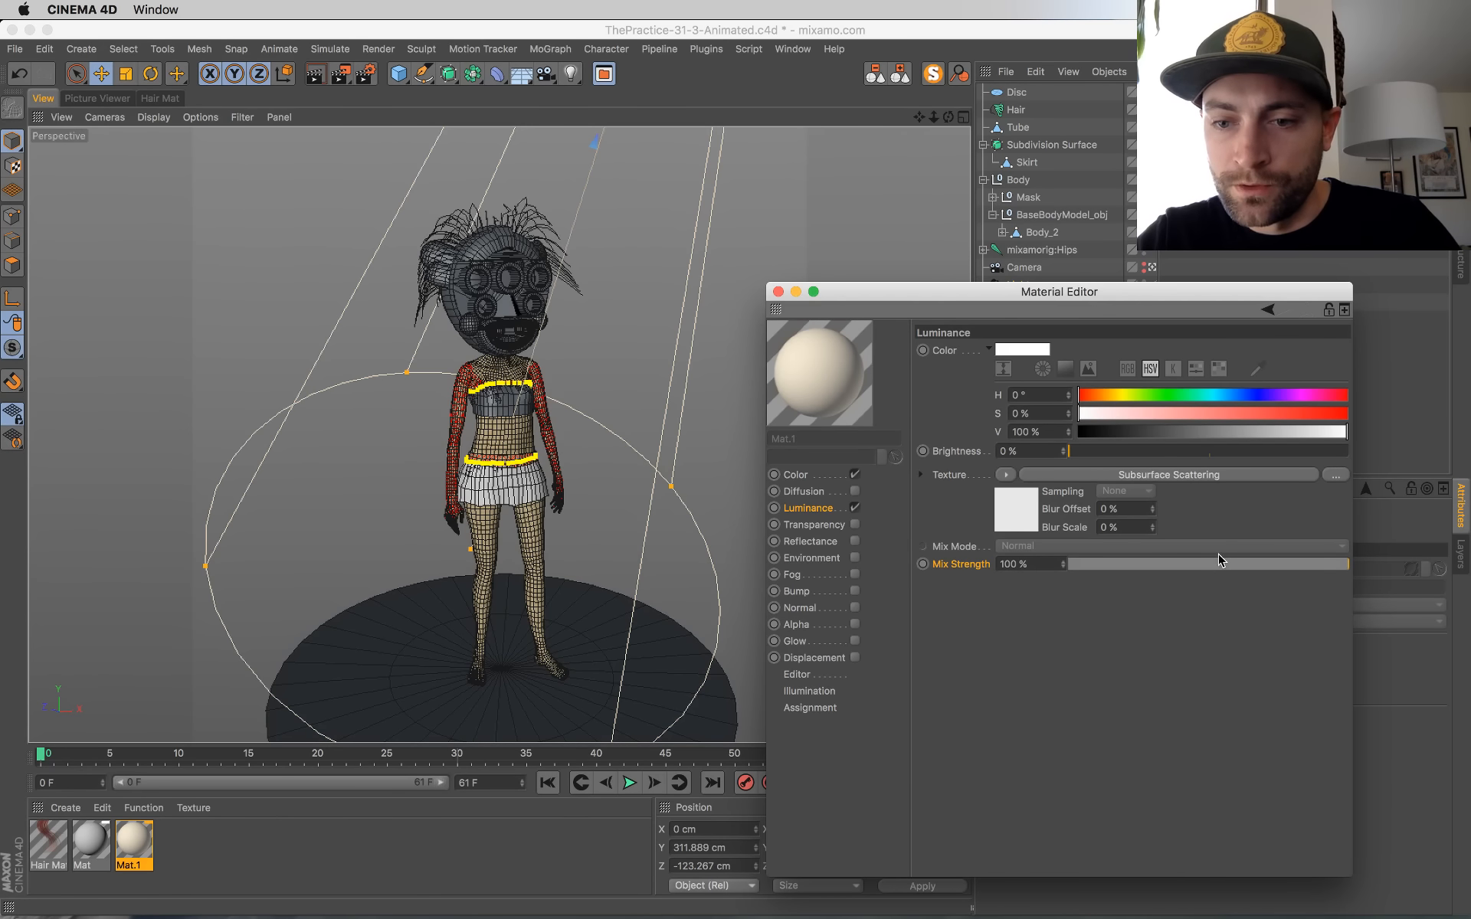
{"action": "left_click_drag", "start_coordinate": [1218, 565], "coordinate": [1203, 568]}
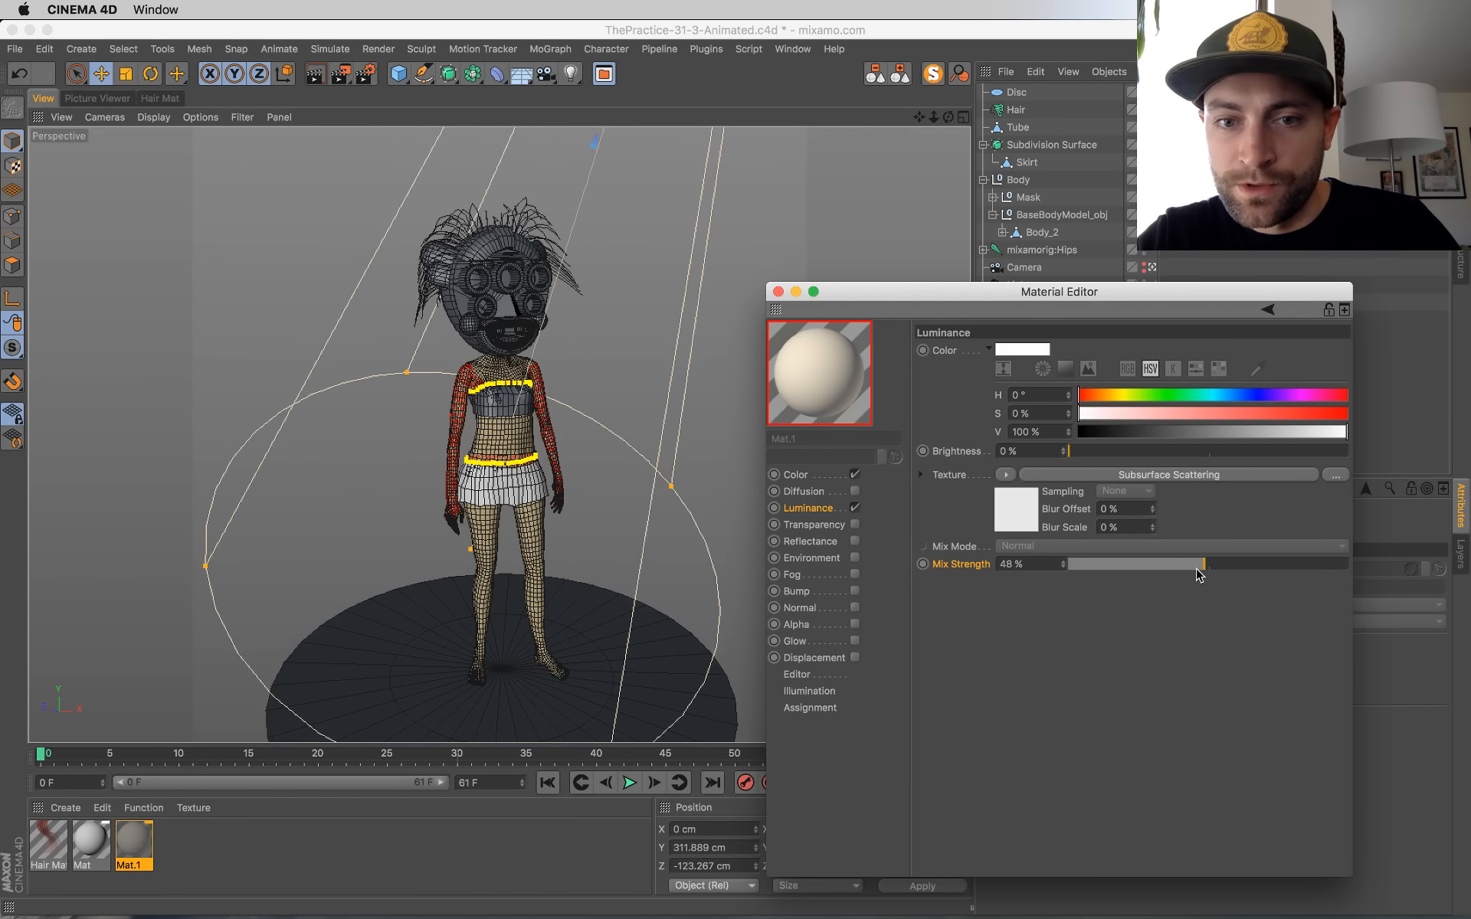
{"action": "left_click", "coordinate": [1145, 567]}
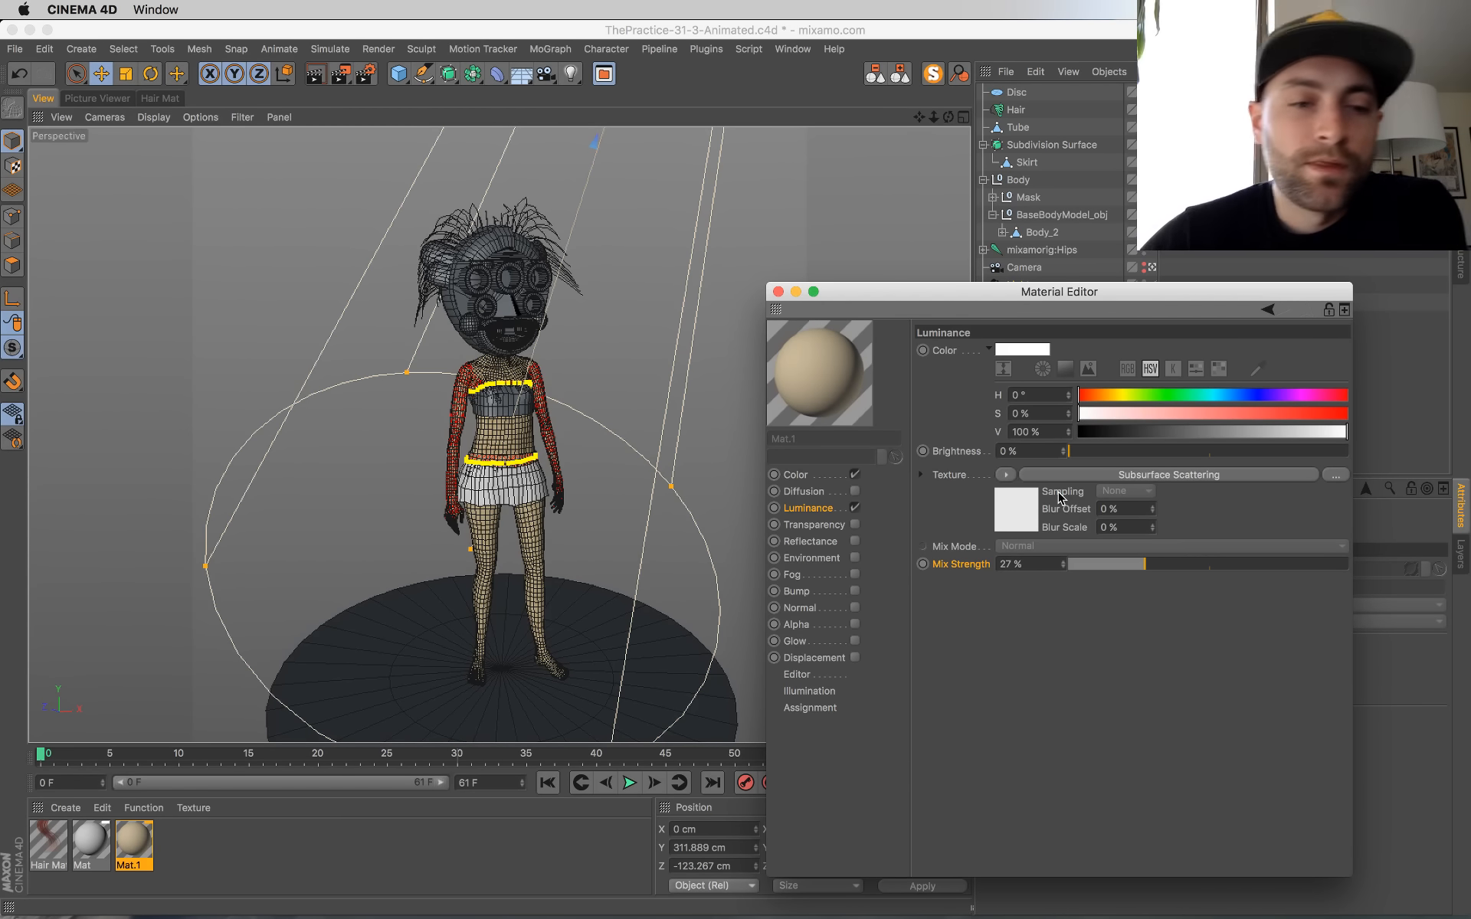
Step: Override all Subsurface Scattering shader properties, from preset through path length, and deselect the scene objects
{"action": "left_click", "coordinate": [1018, 509]}
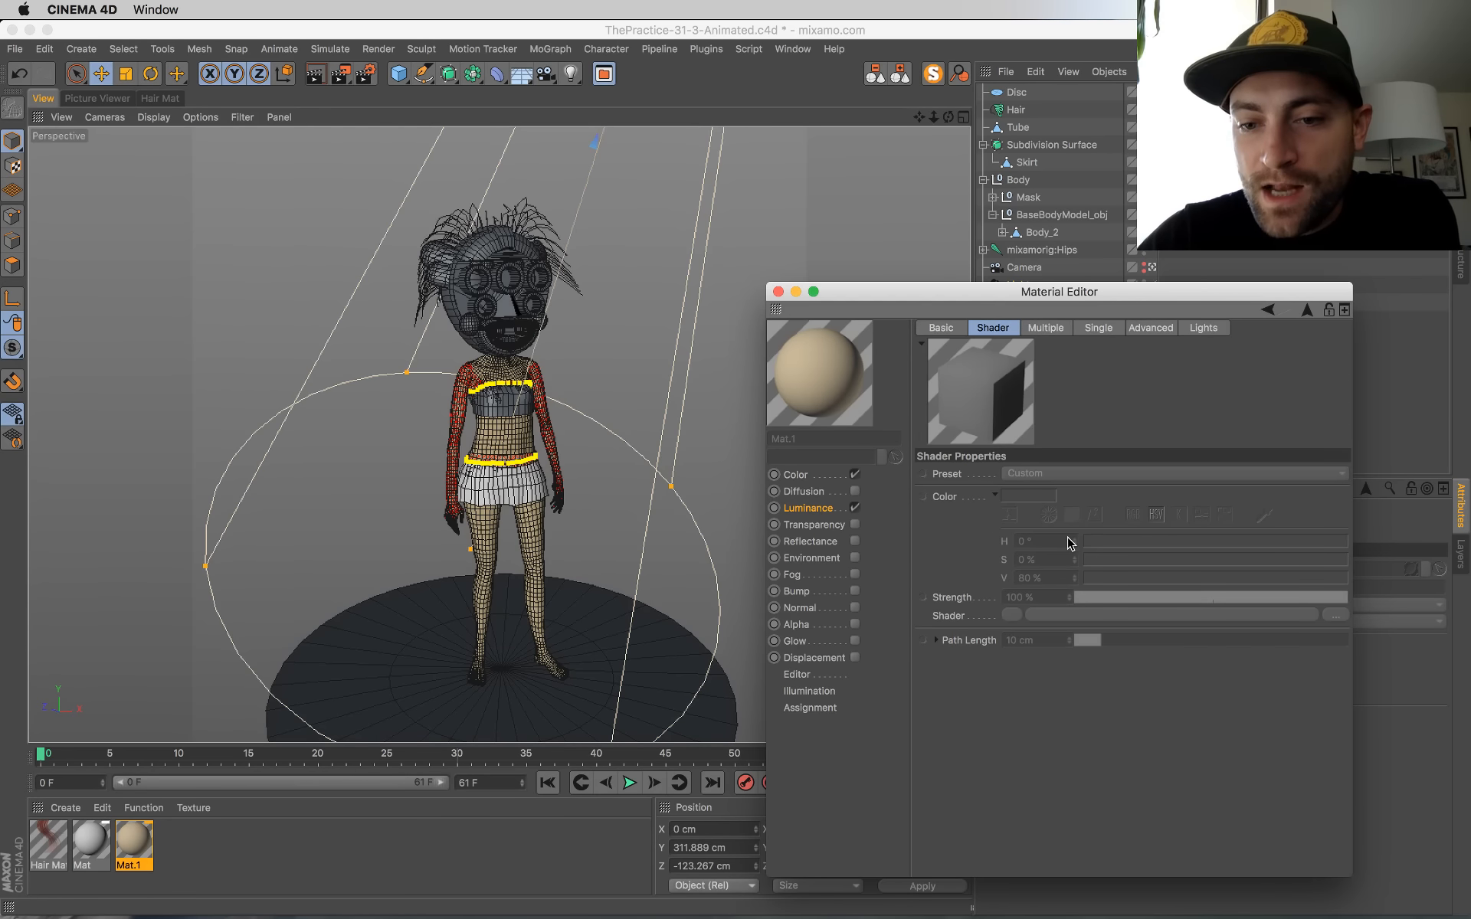
{"action": "left_click", "coordinate": [952, 469]}
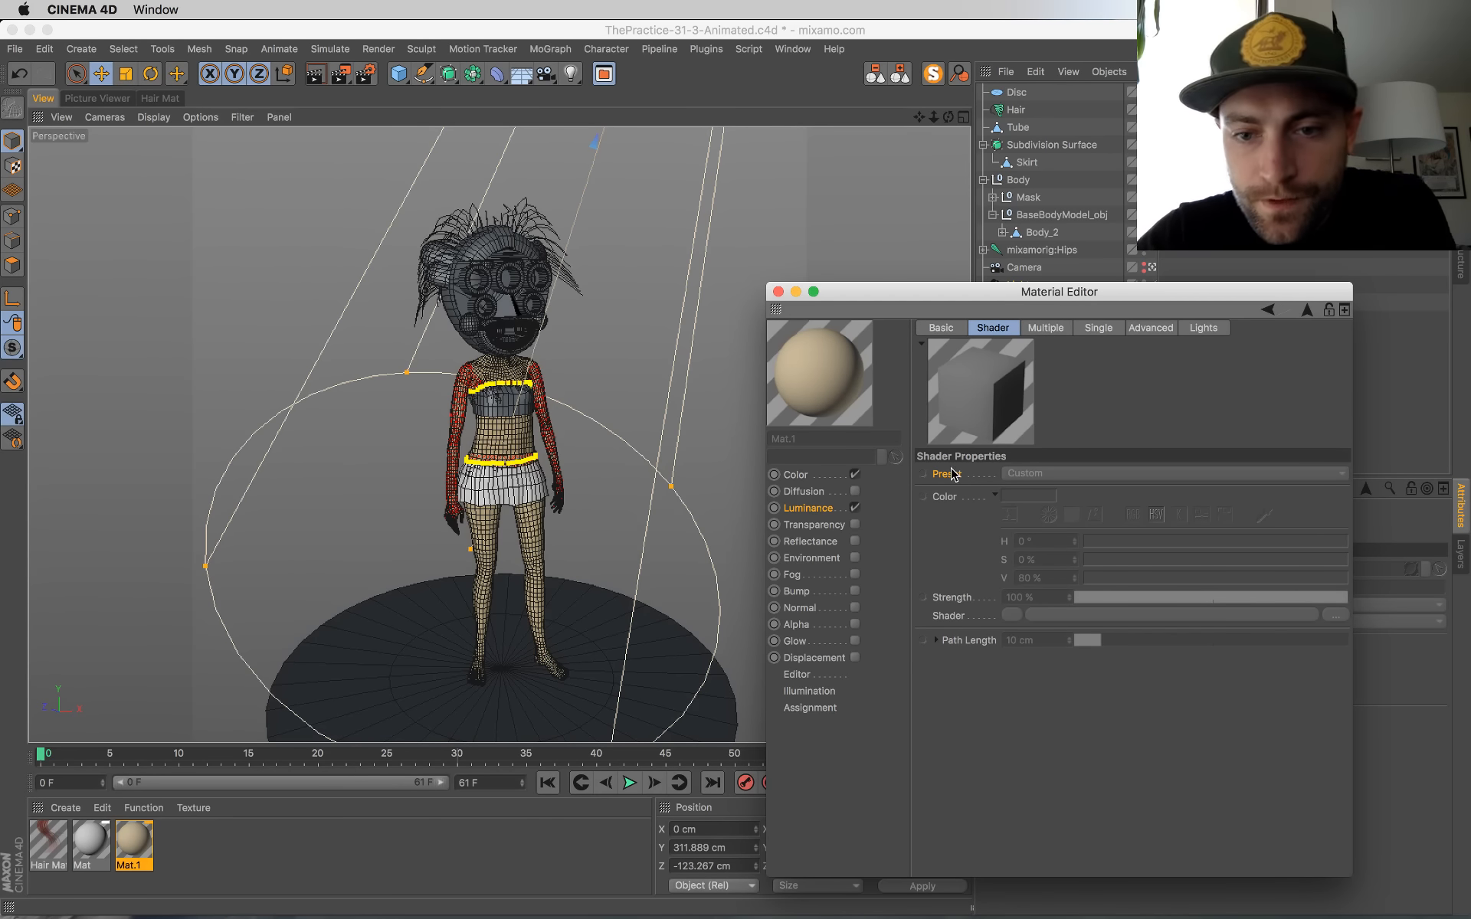
{"action": "right_click", "coordinate": [968, 635]}
{"action": "left_click", "coordinate": [964, 706]}
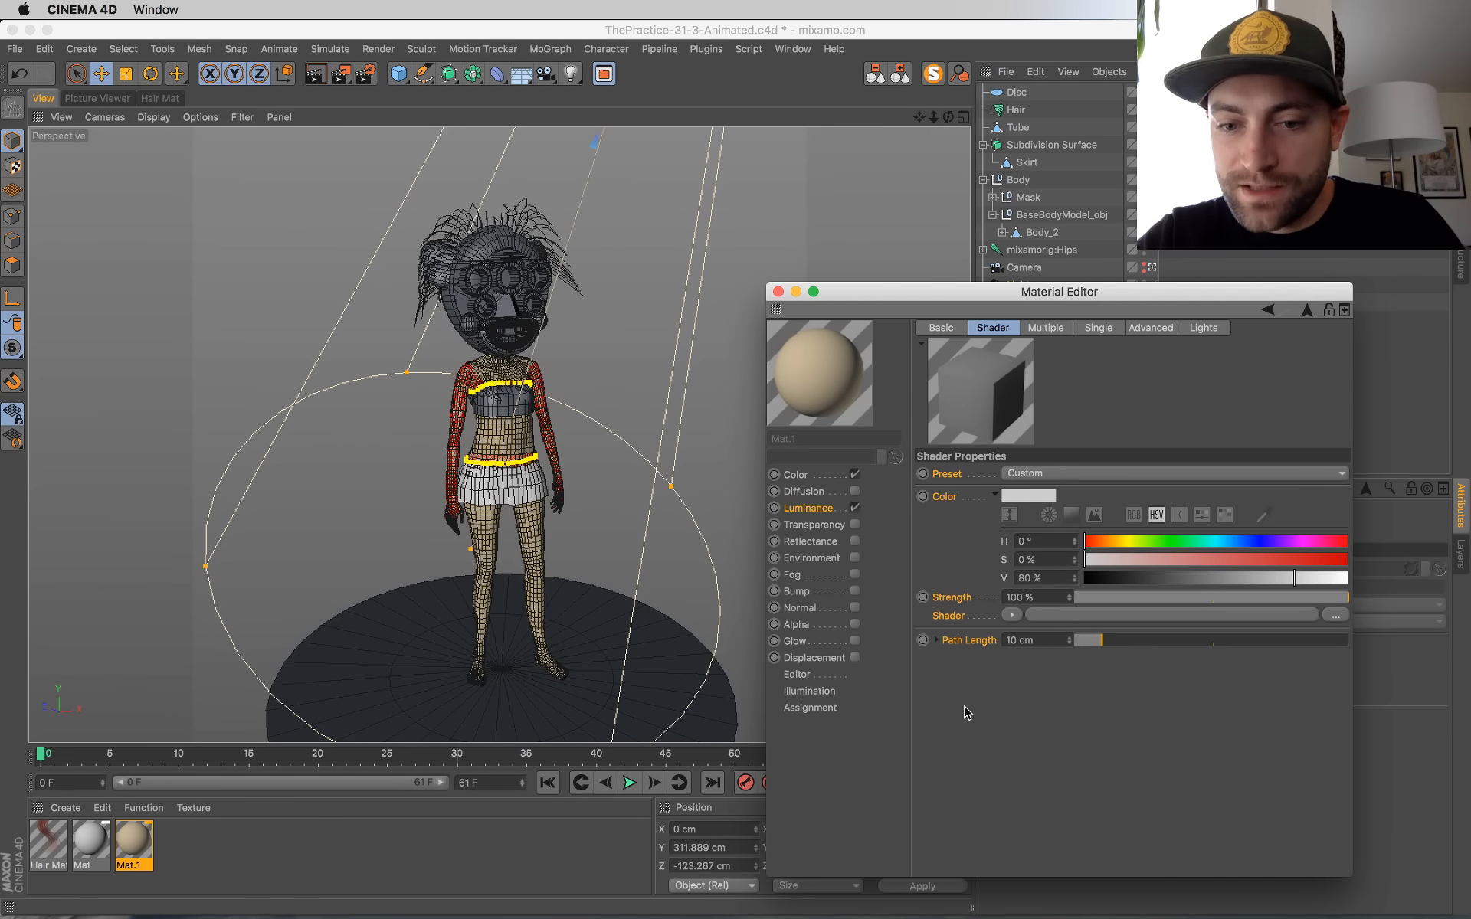
{"action": "key", "text": "super+shift+a"}
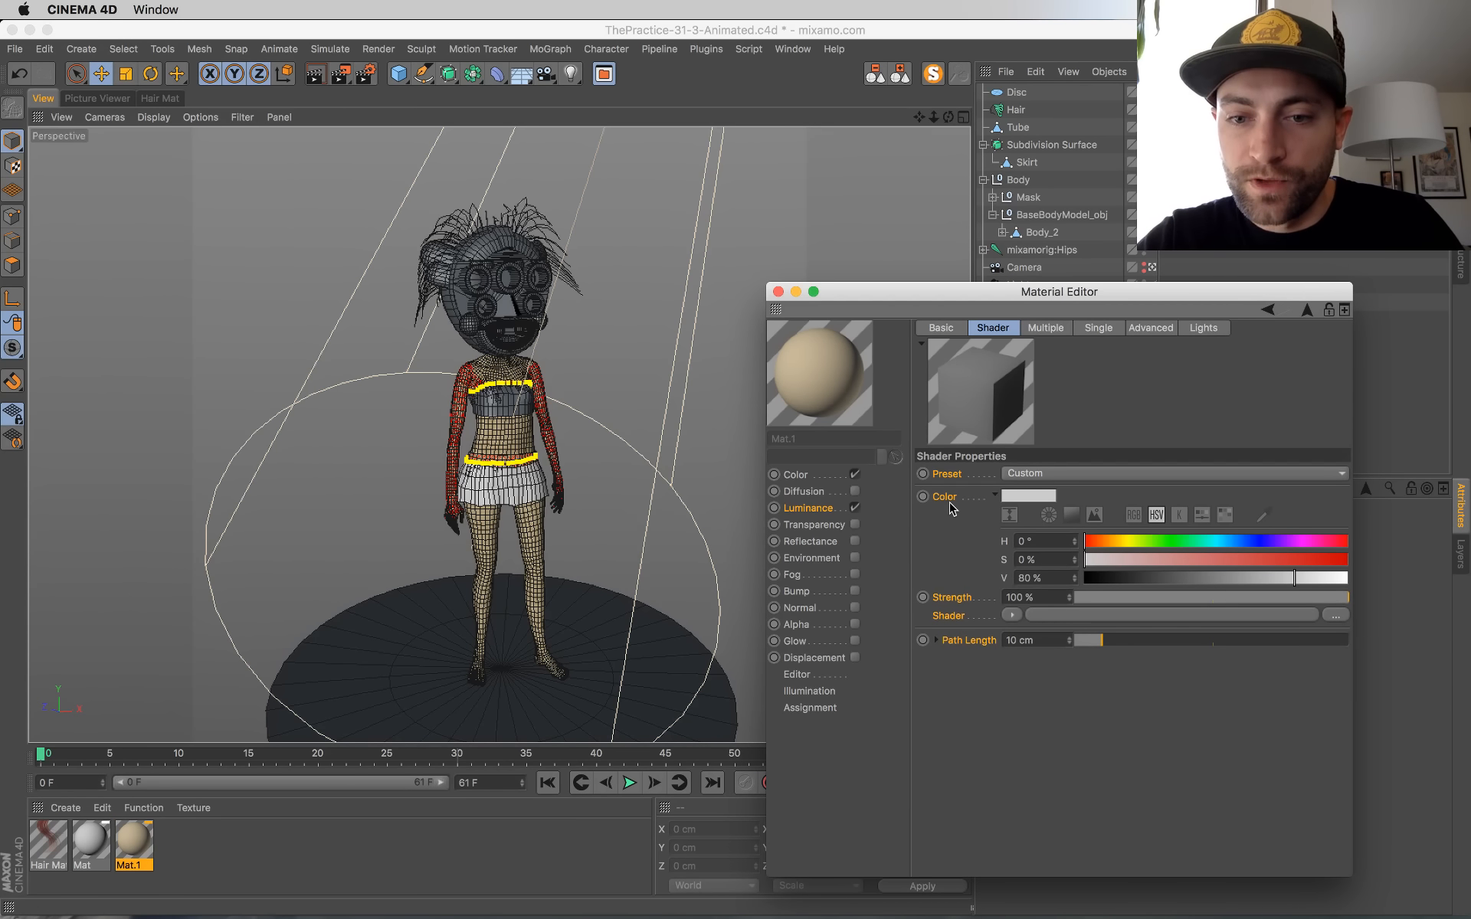
Step: Set the Subsurface Scattering color to a warm tan of H 34°, S 26 %, V 74 %
{"action": "left_click", "coordinate": [1030, 499]}
{"action": "mouse_move", "coordinate": [1014, 496]}
{"action": "left_mouse_down"}
{"action": "mouse_move", "coordinate": [998, 496]}
{"action": "mouse_move", "coordinate": [1019, 518]}
{"action": "left_mouse_up"}
{"action": "left_click", "coordinate": [1013, 514]}
{"action": "left_click_drag", "start_coordinate": [1128, 534], "coordinate": [1116, 534]}
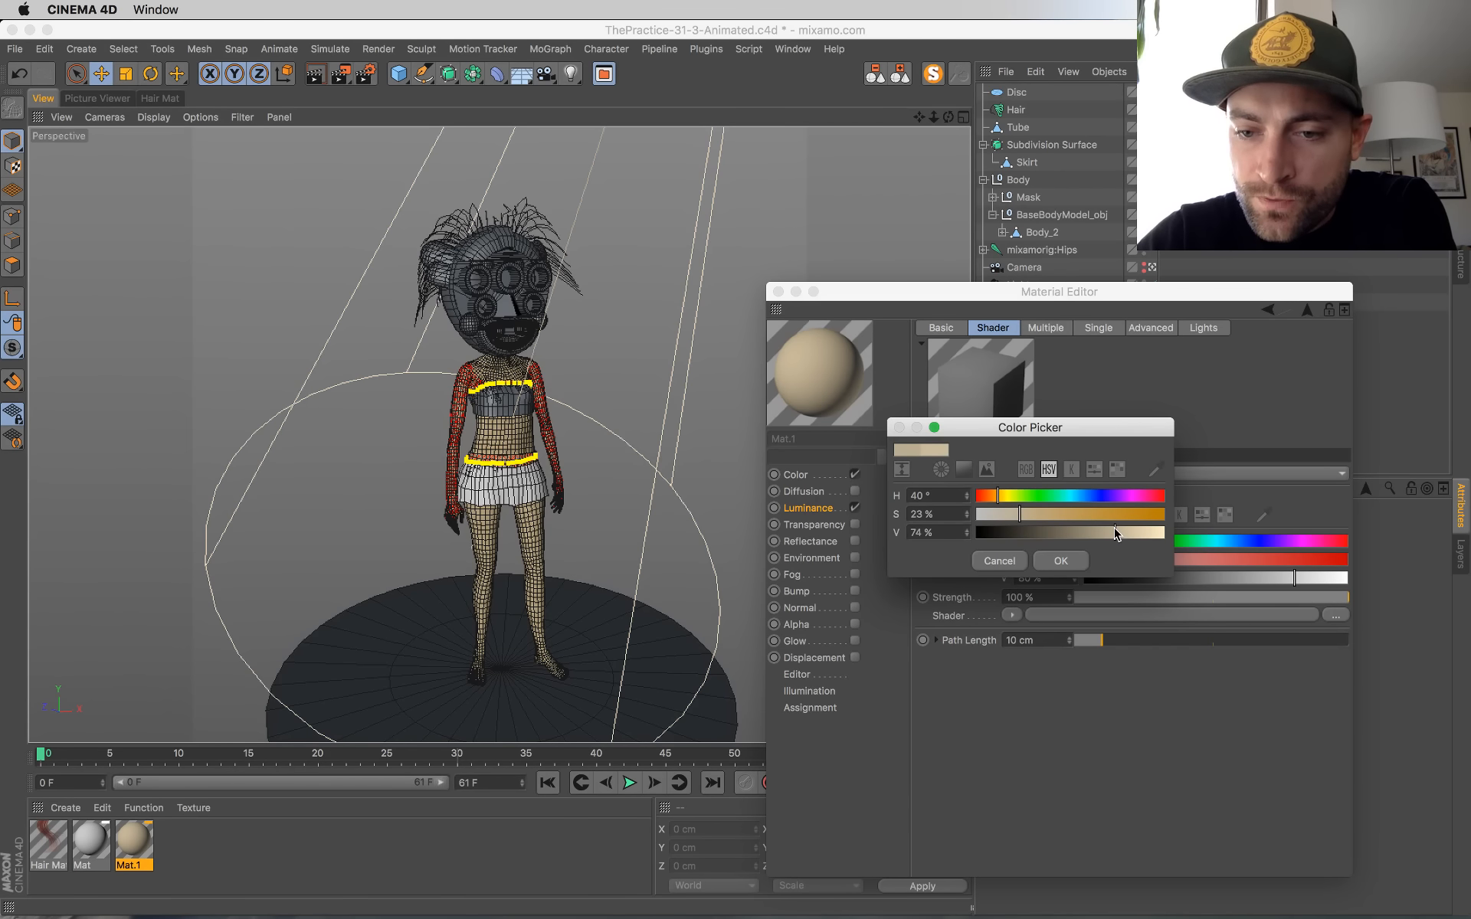
{"action": "left_click", "coordinate": [1062, 561]}
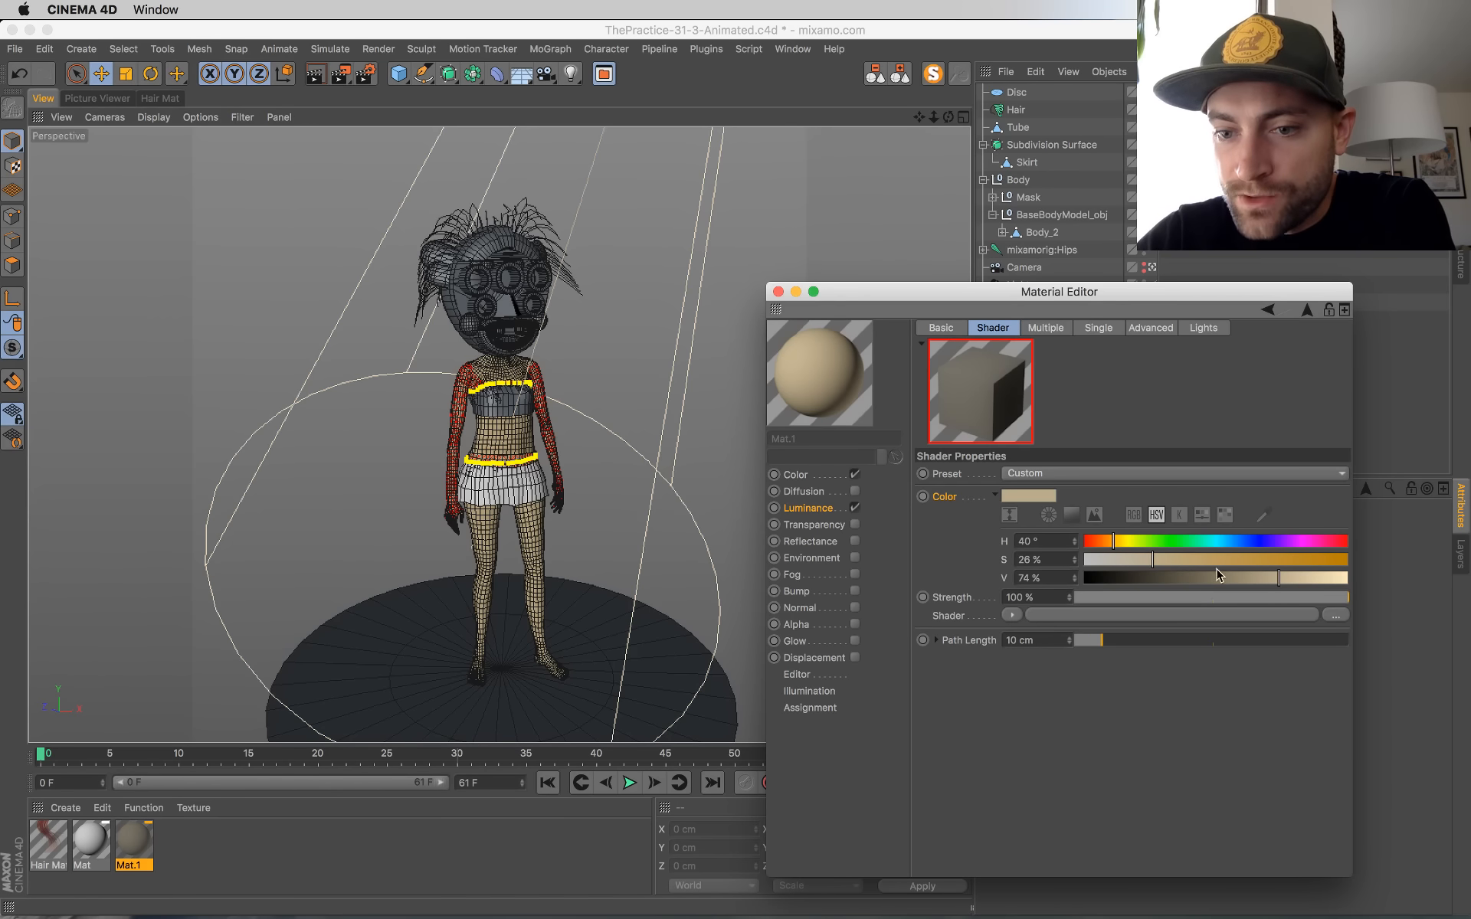
{"action": "left_click_drag", "start_coordinate": [1100, 542], "coordinate": [1114, 544]}
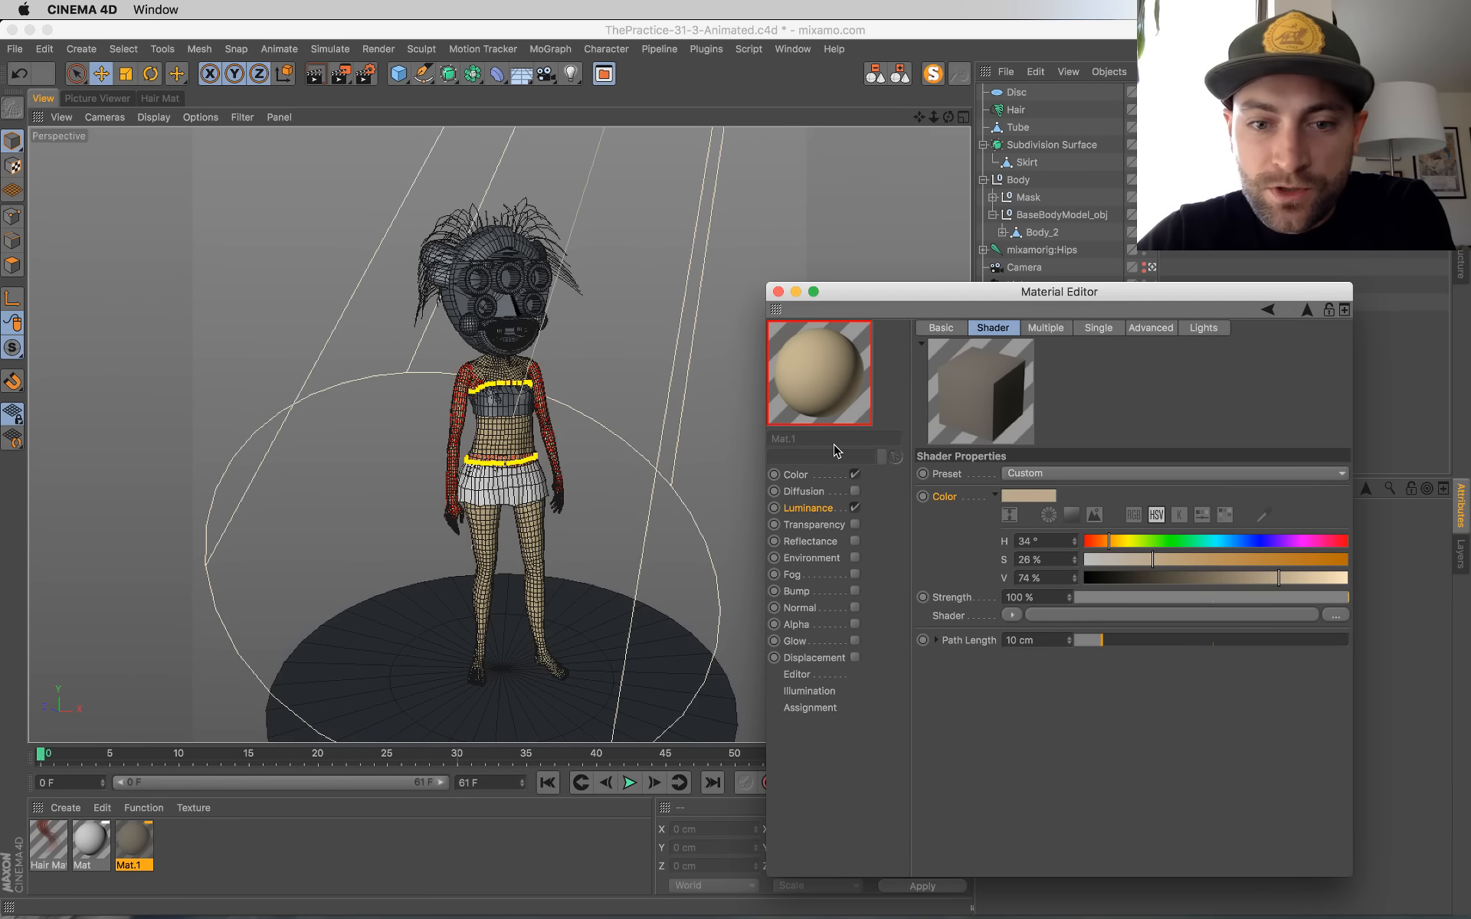
Step: Return to the material's luminance channel, close the Material Editor, and save the project
{"action": "left_click", "coordinate": [863, 501]}
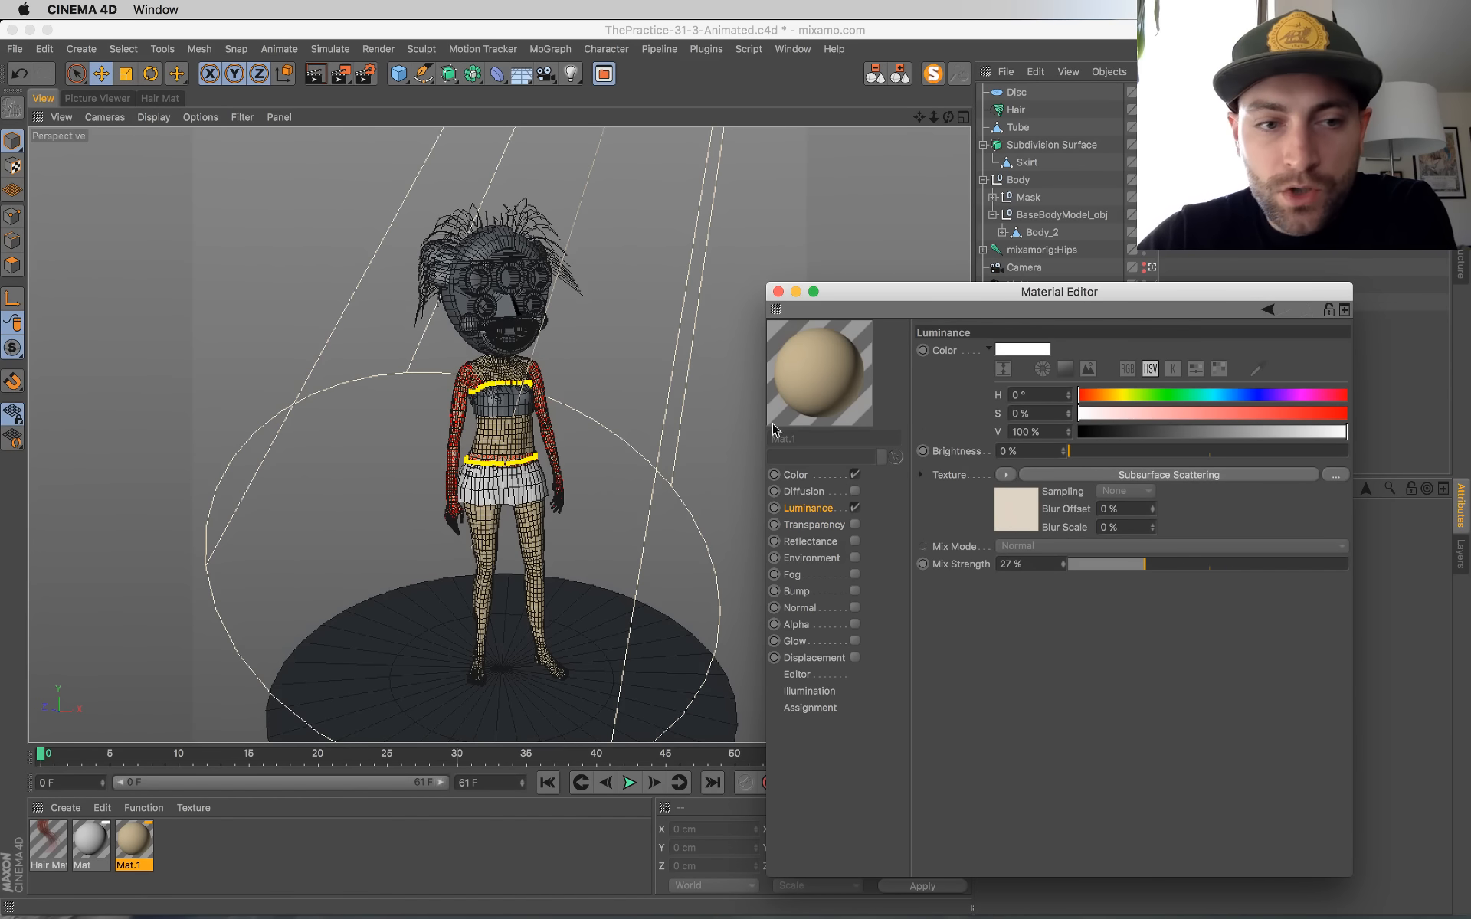
{"action": "left_click", "coordinate": [777, 292]}
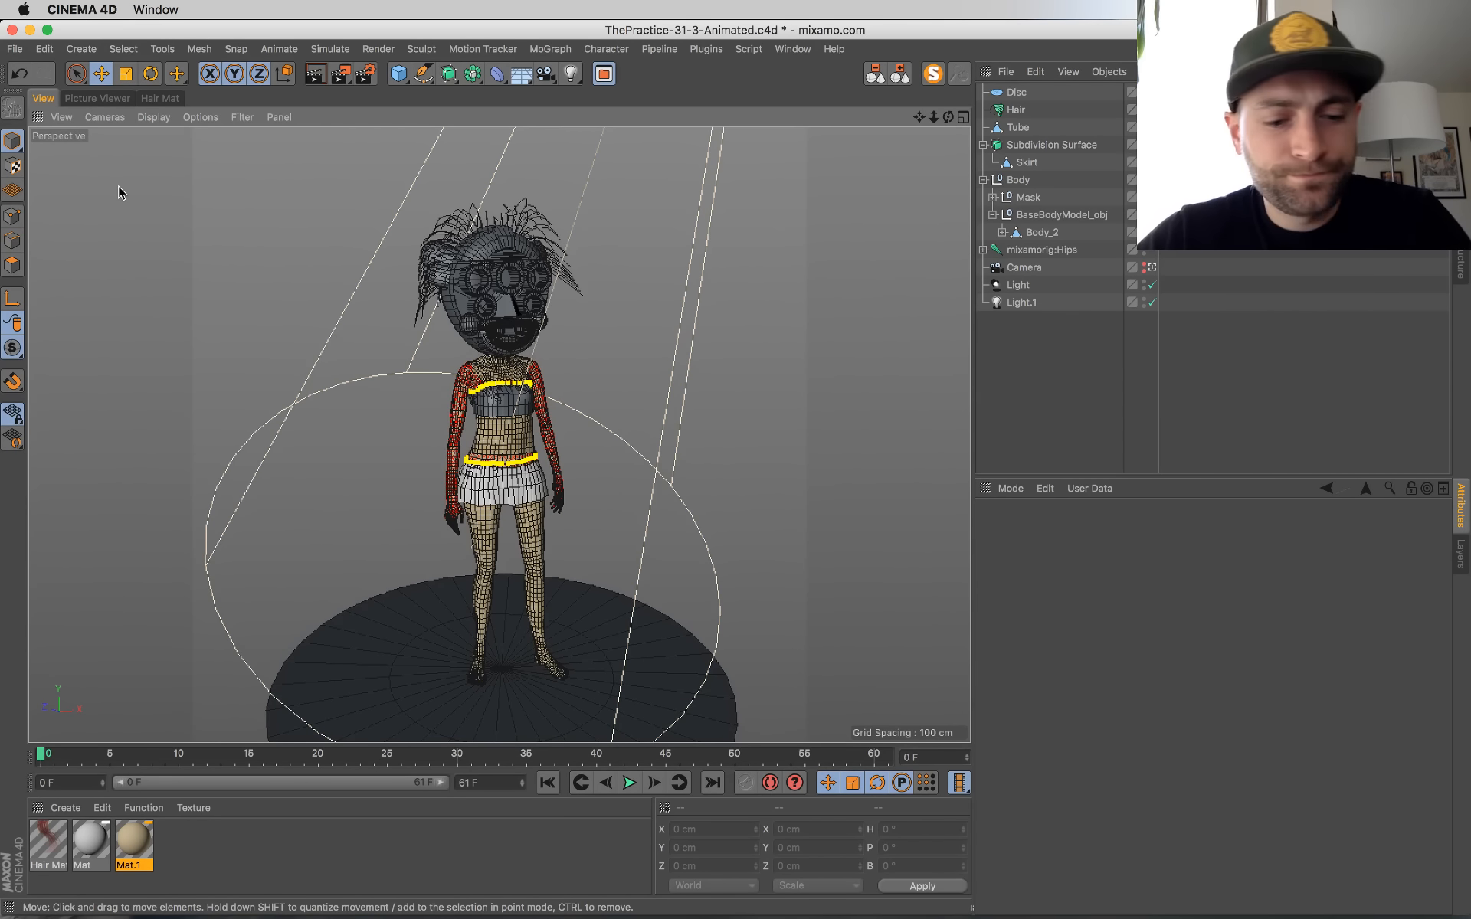
{"action": "key", "text": "super+s"}
Step: Play back the rendered frames in the Picture Viewer, rewind to the first frame, and check the live chat in Chrome
{"action": "left_click", "coordinate": [110, 99]}
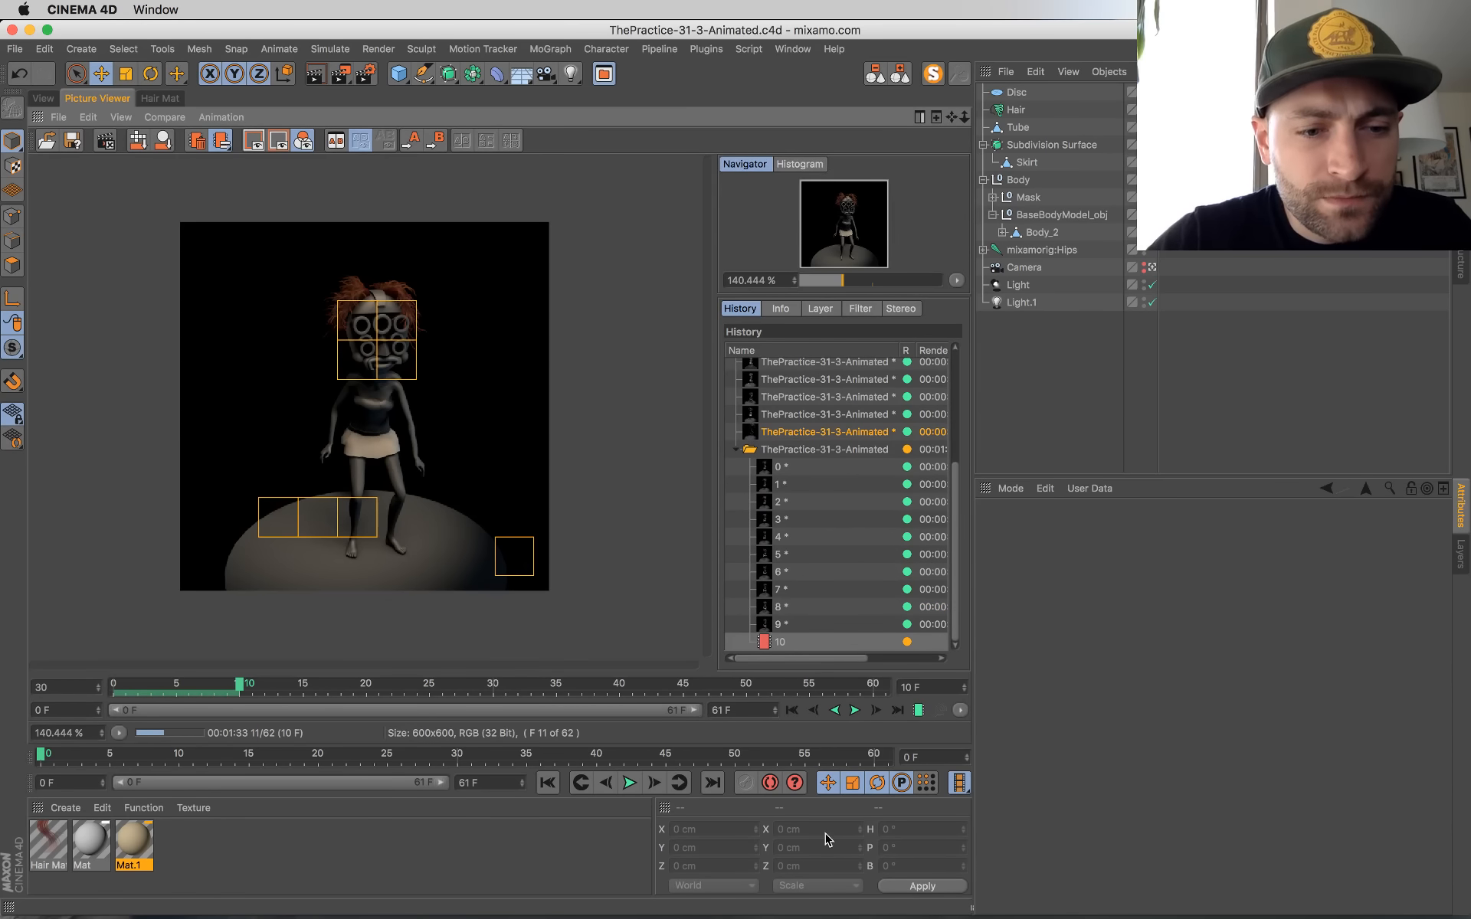
{"action": "left_click", "coordinate": [855, 711]}
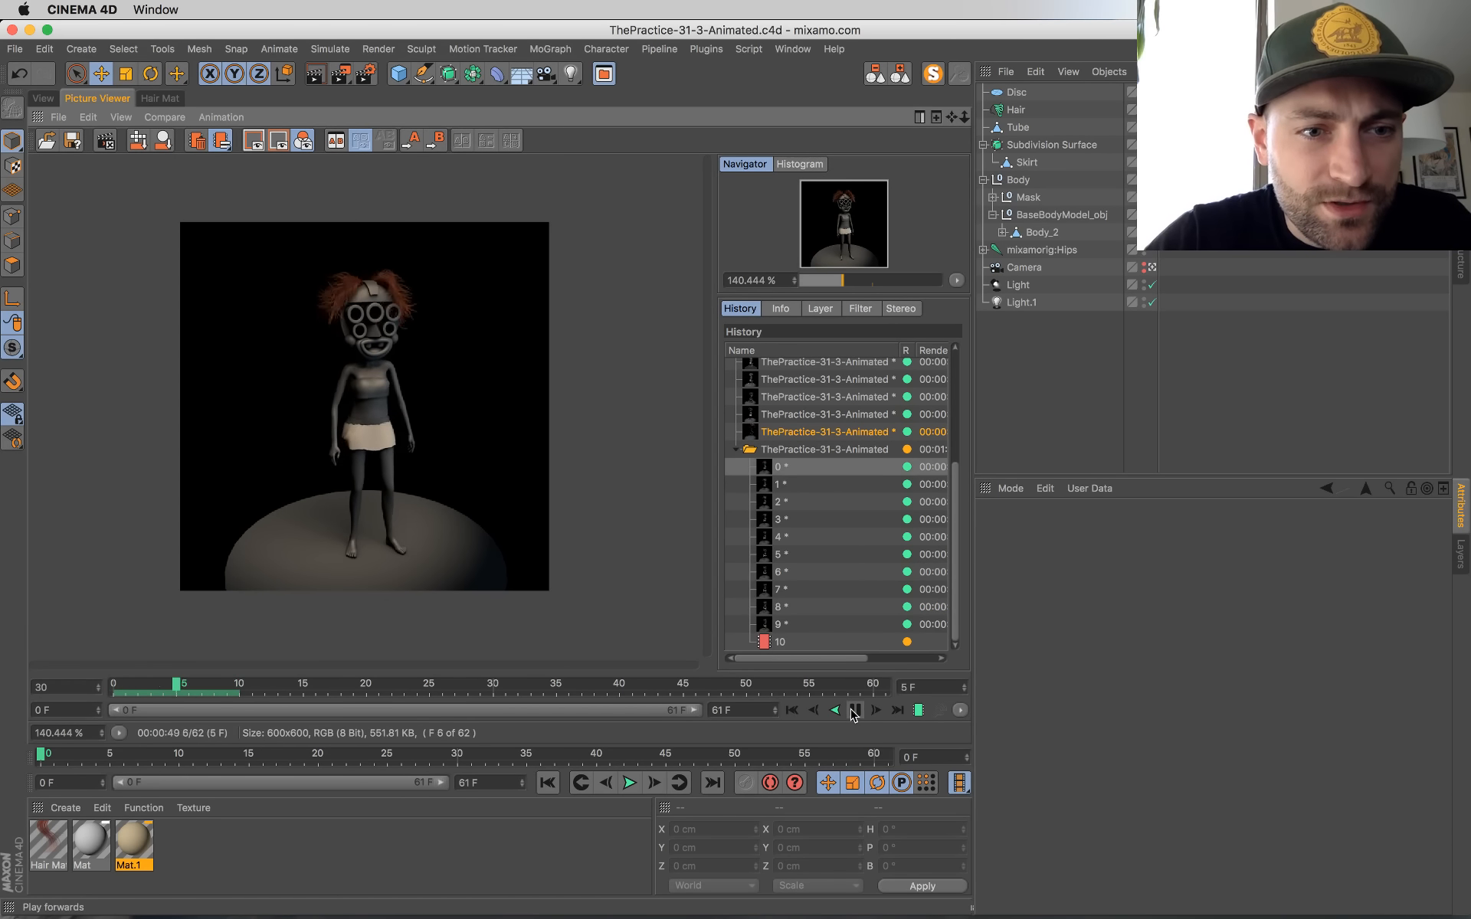
{"action": "left_click", "coordinate": [854, 710]}
{"action": "scroll", "coordinate": [398, 413], "scroll_direction": "up", "scroll_amount": 1}
{"action": "left_click", "coordinate": [855, 710]}
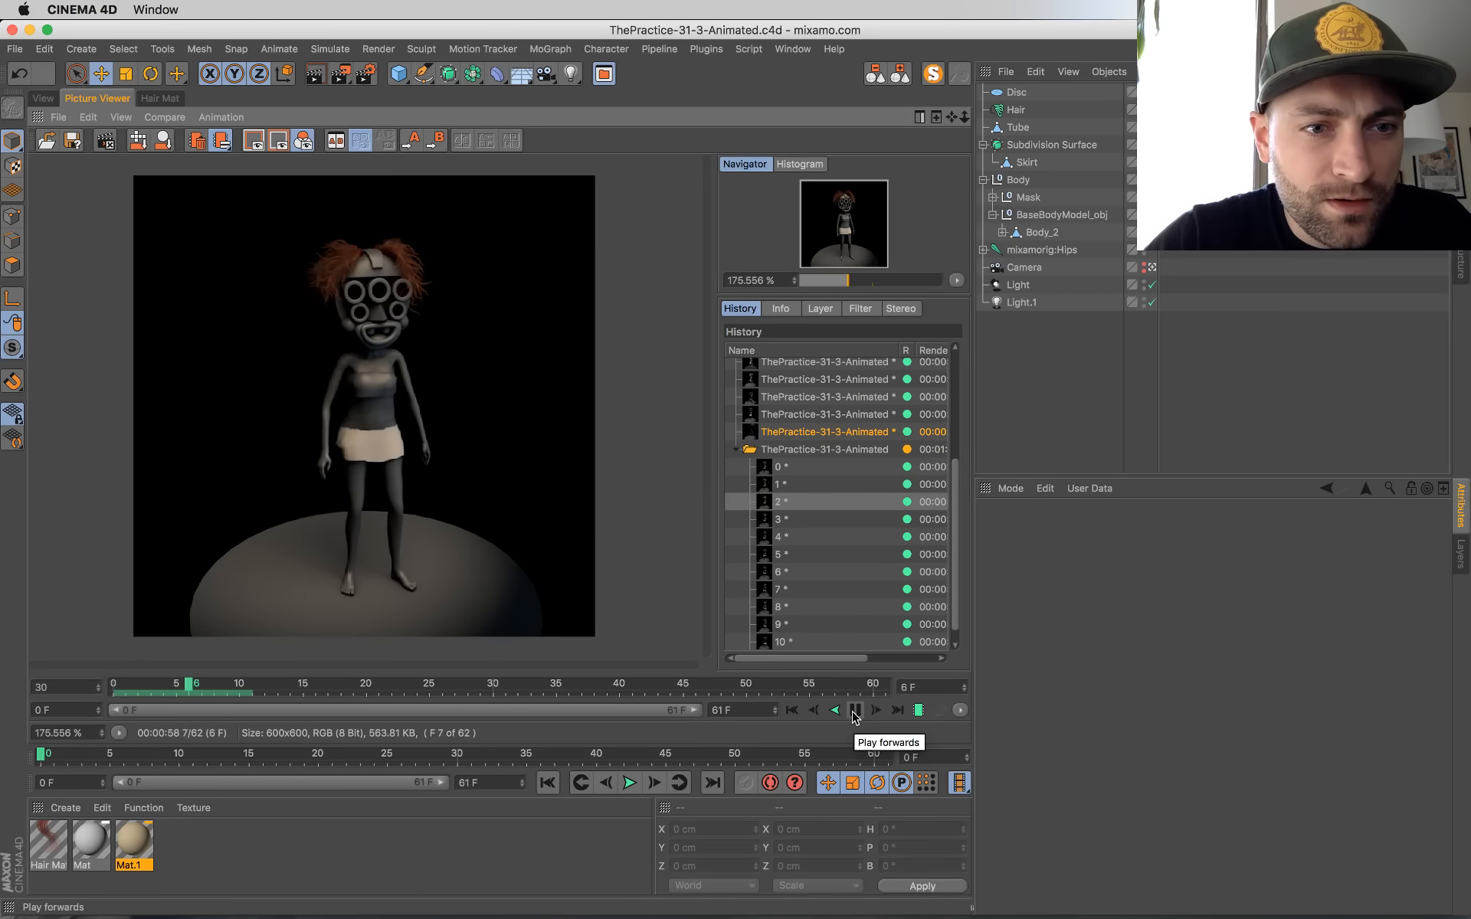
{"action": "left_click", "coordinate": [854, 717]}
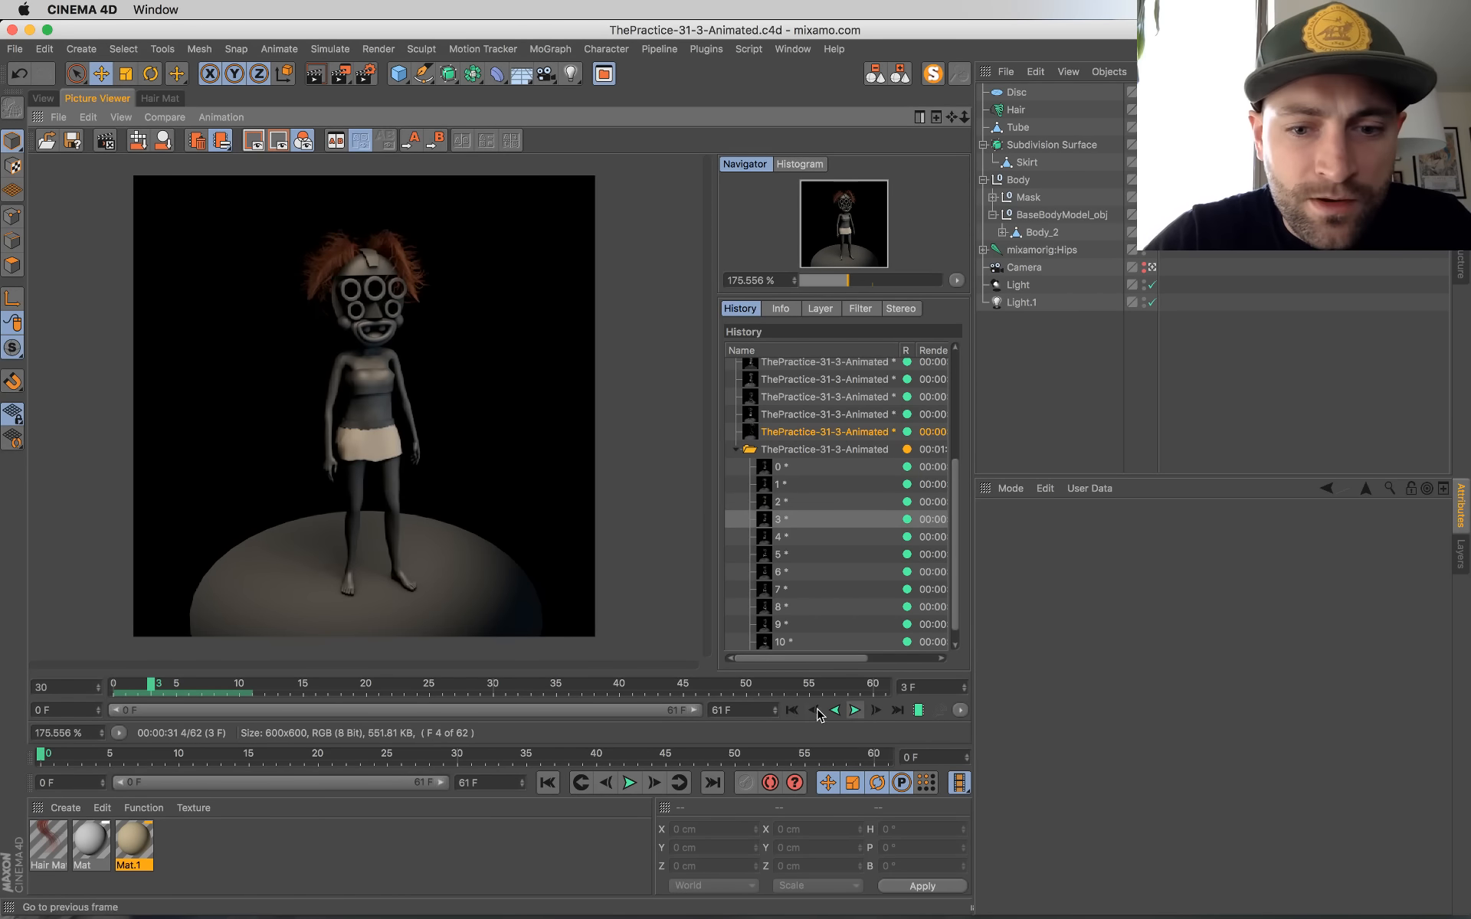
{"action": "left_click", "coordinate": [792, 710]}
{"action": "key", "text": "super+Tab"}
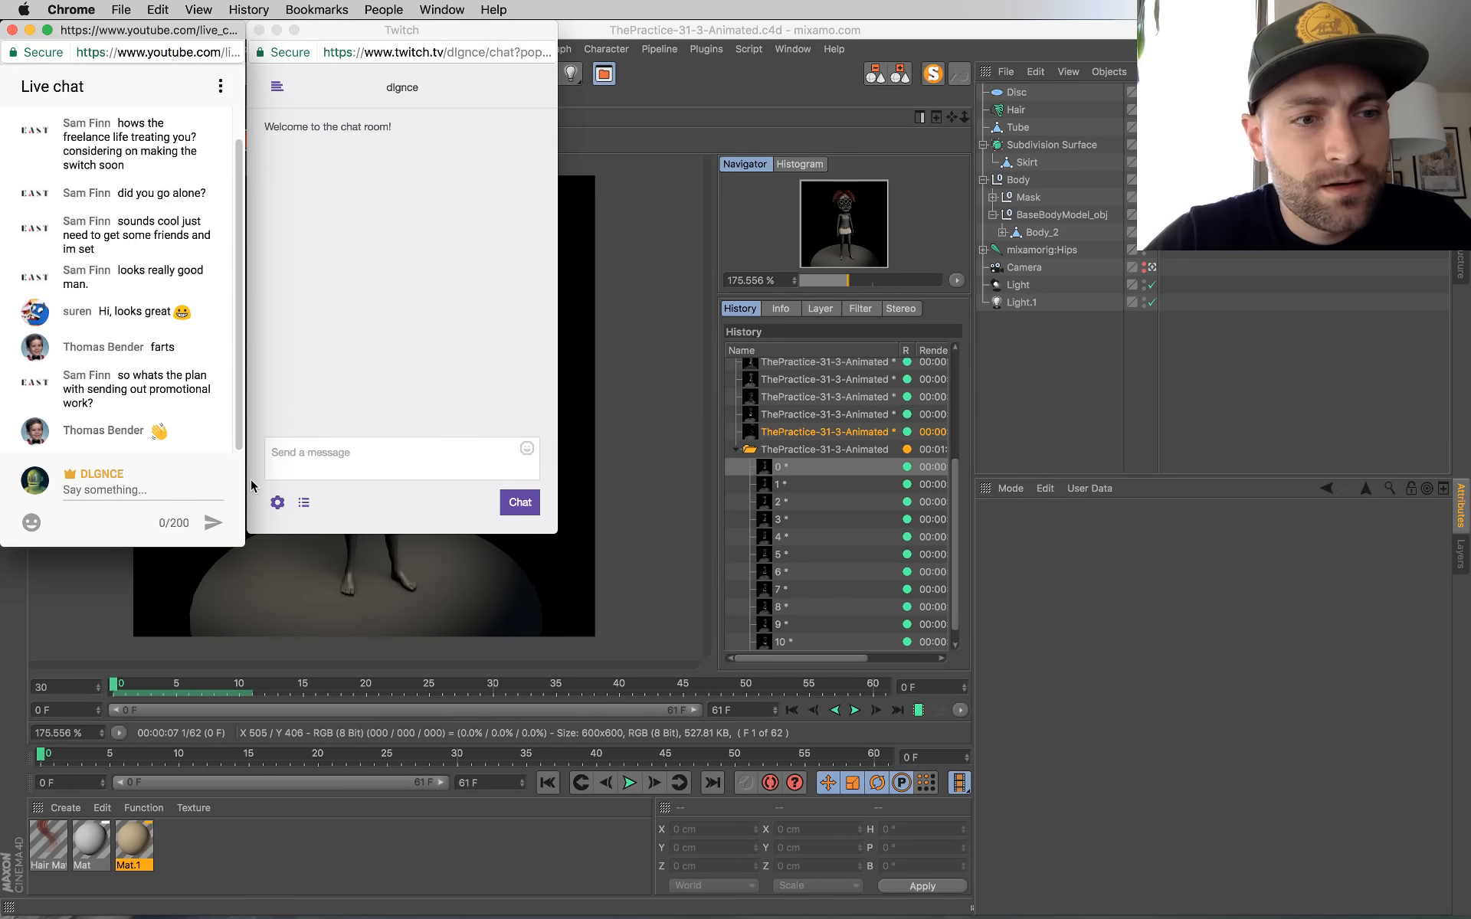
{"action": "left_click", "coordinate": [627, 577]}
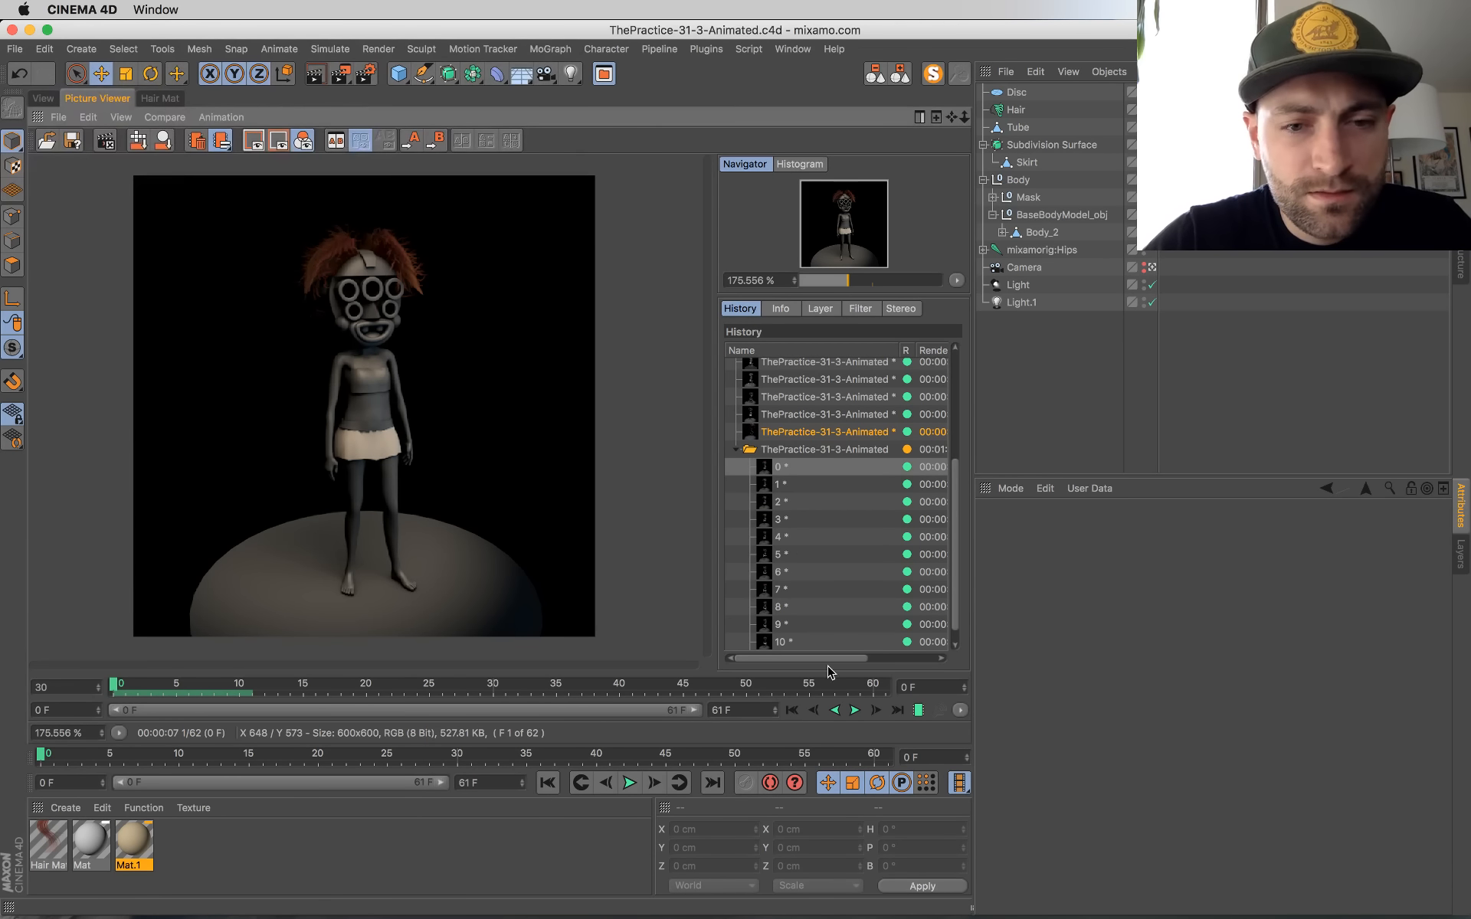
Step: Replay the rendered frames in the Picture Viewer and return to the perspective viewport
{"action": "left_click", "coordinate": [857, 710]}
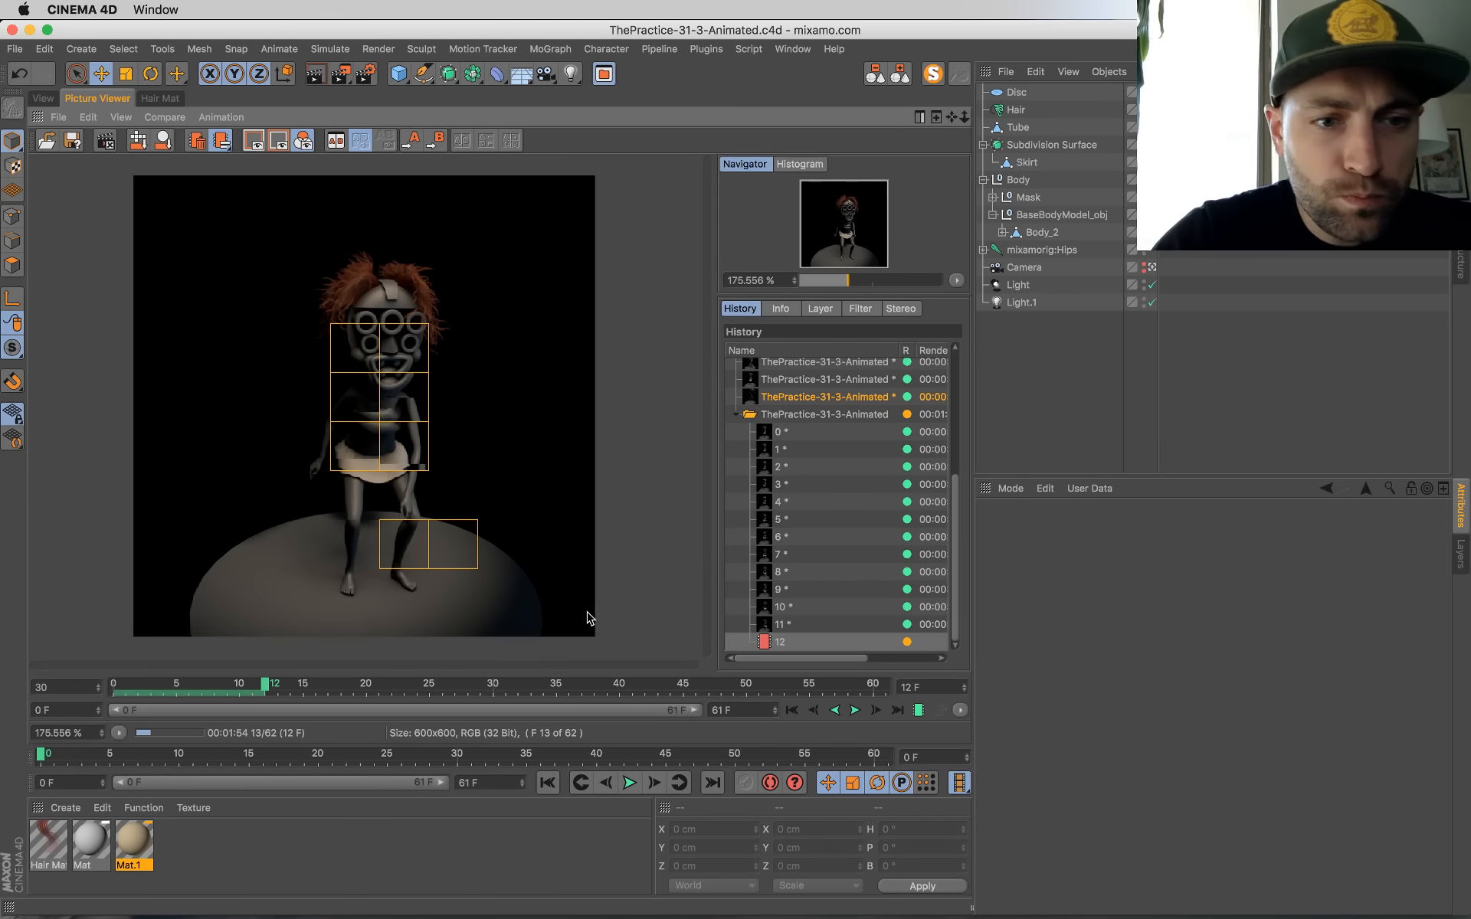
{"action": "left_click", "coordinate": [856, 714]}
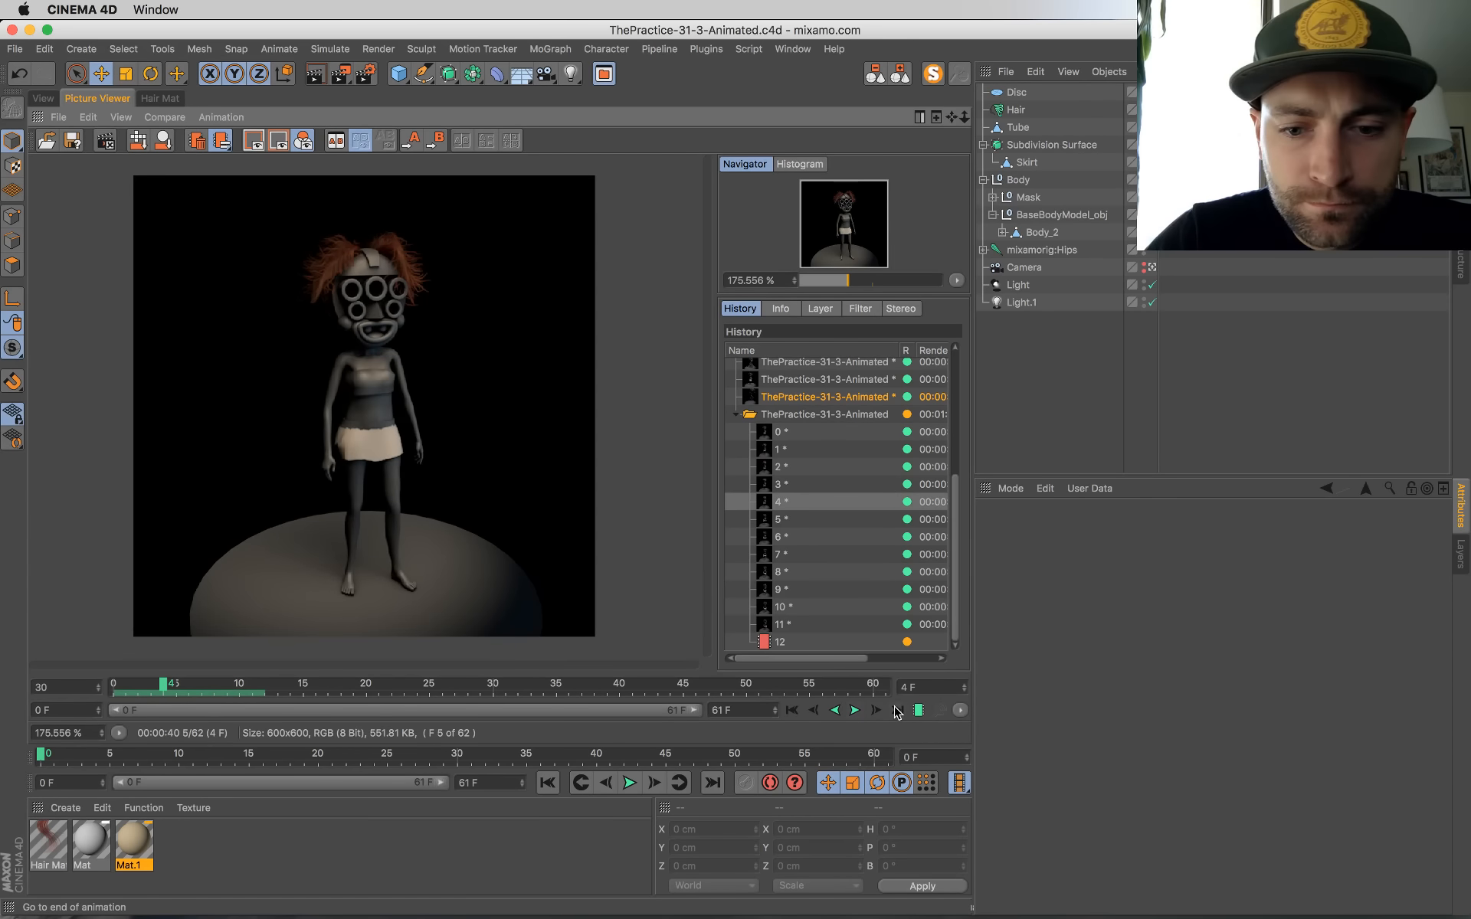
{"action": "left_click", "coordinate": [898, 712]}
{"action": "left_click", "coordinate": [58, 98]}
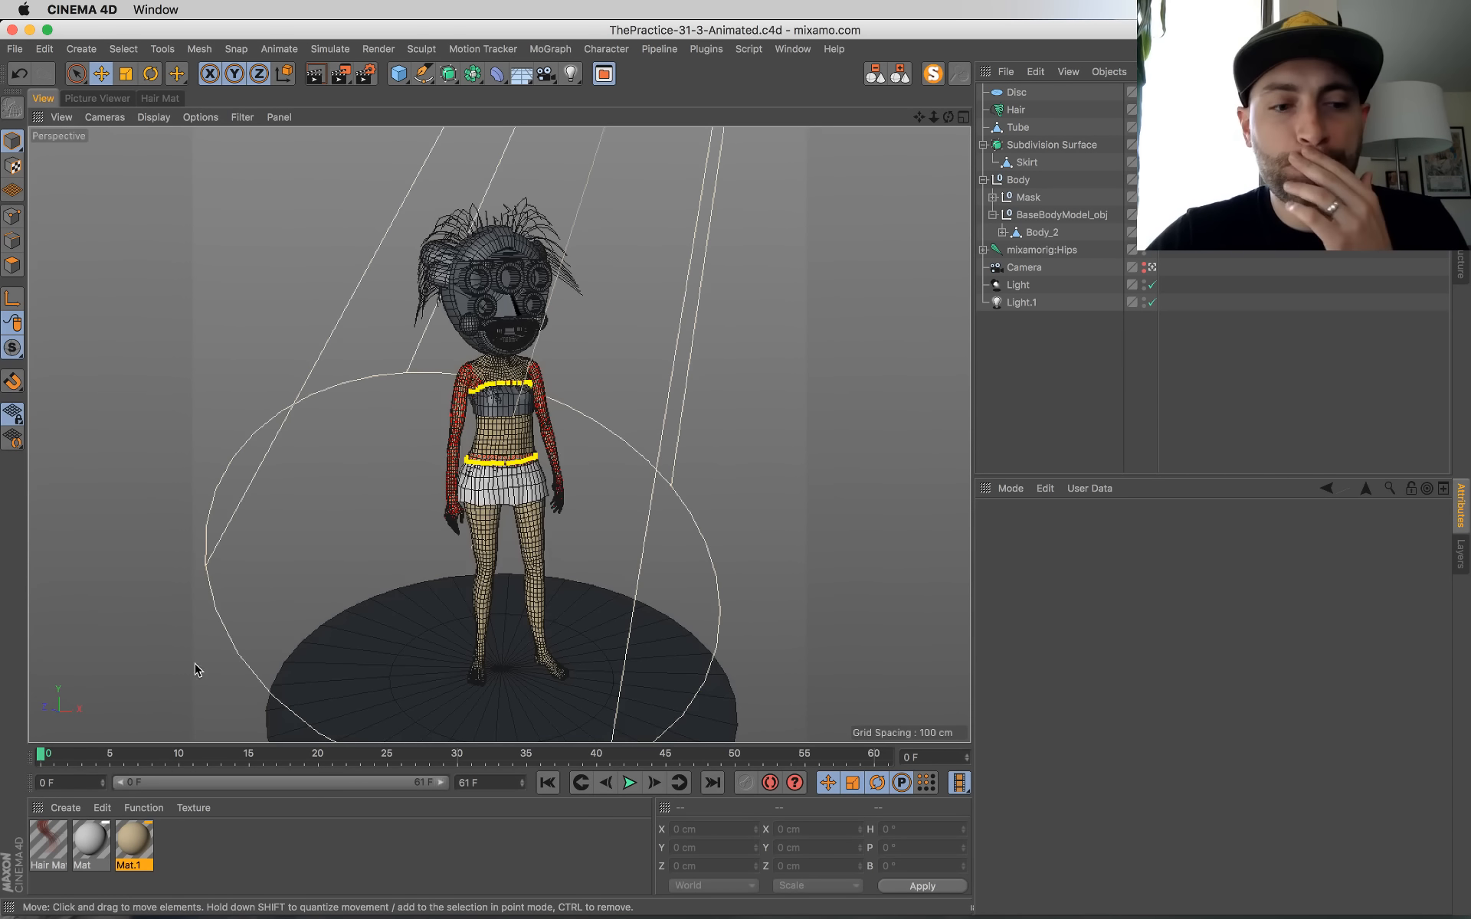
Step: Open the grey Mat material's color channel in the Material Editor, placed clear of the character
{"action": "left_click", "coordinate": [191, 841]}
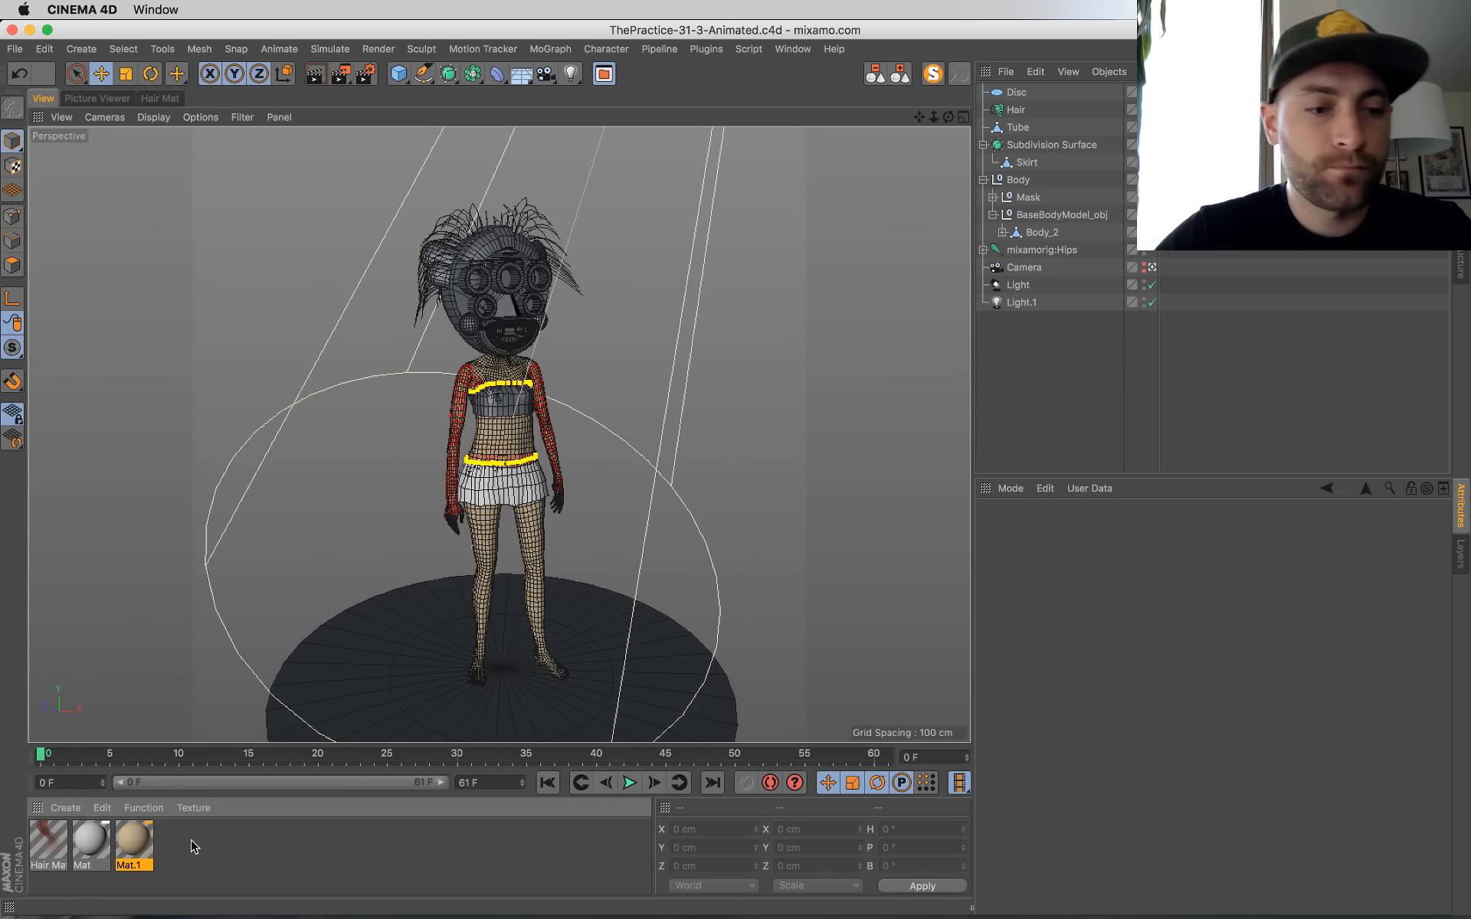
{"action": "double_click", "coordinate": [88, 838]}
{"action": "left_click_drag", "start_coordinate": [486, 115], "coordinate": [976, 230]}
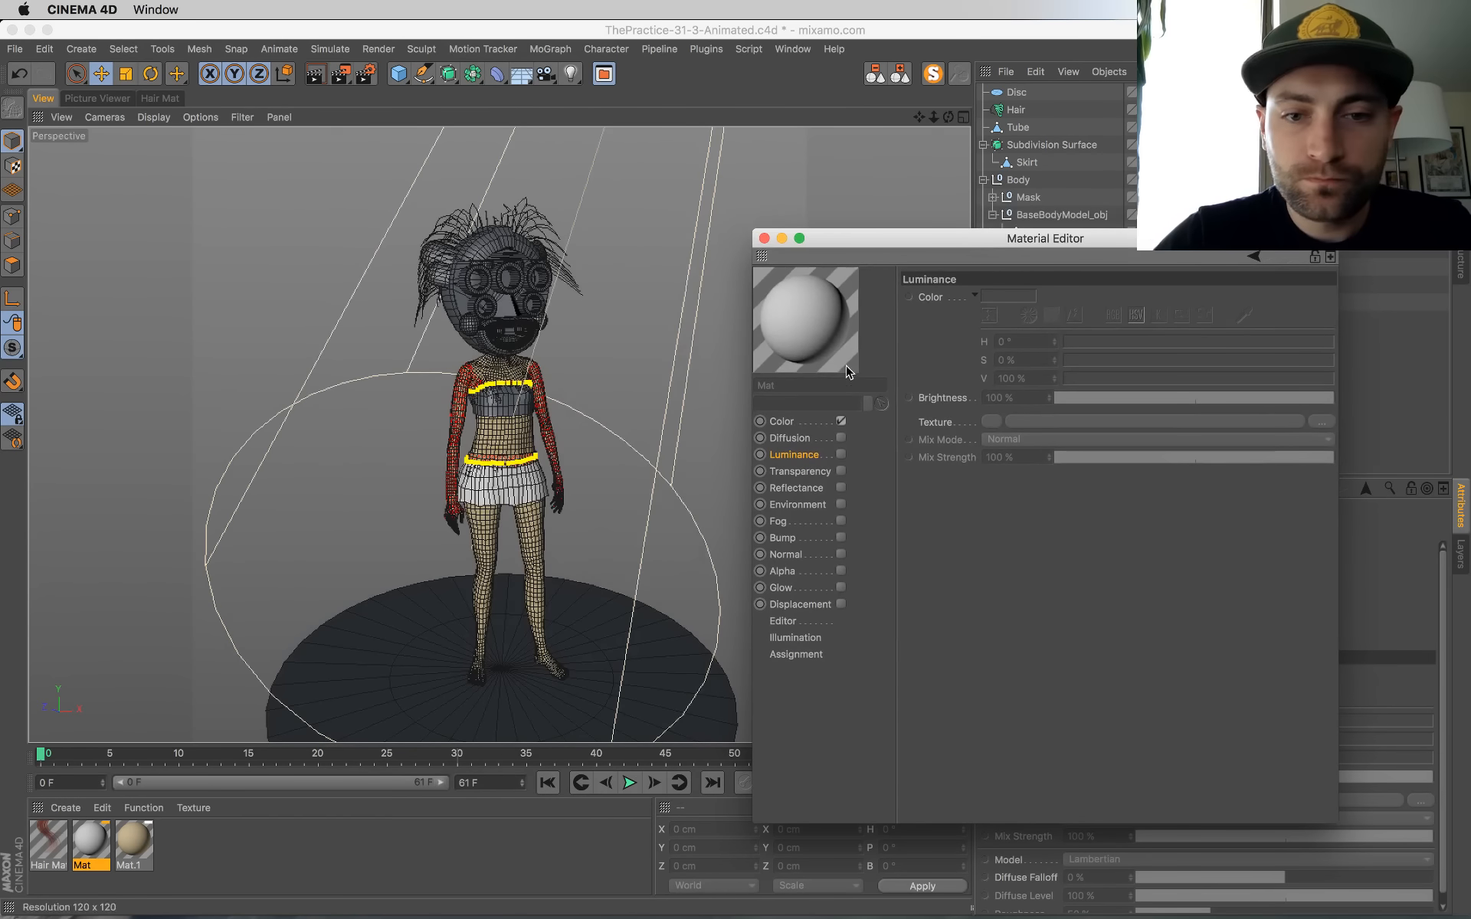
{"action": "left_click", "coordinate": [797, 421]}
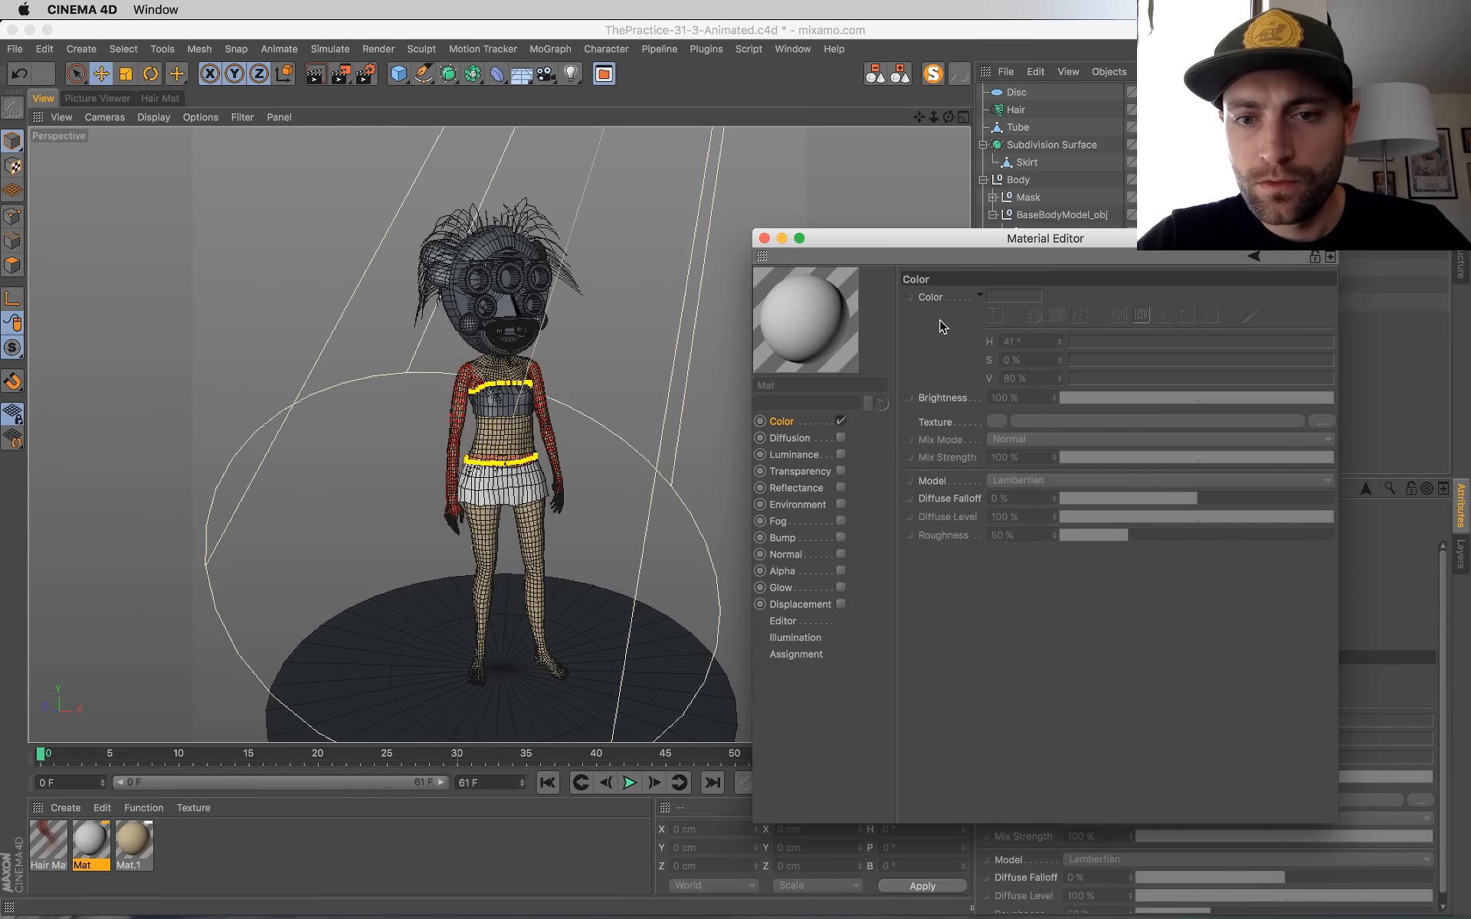
Step: Override the grey Mat material's color settings and load a Gradient shader as its color texture
{"action": "right_click", "coordinate": [950, 505]}
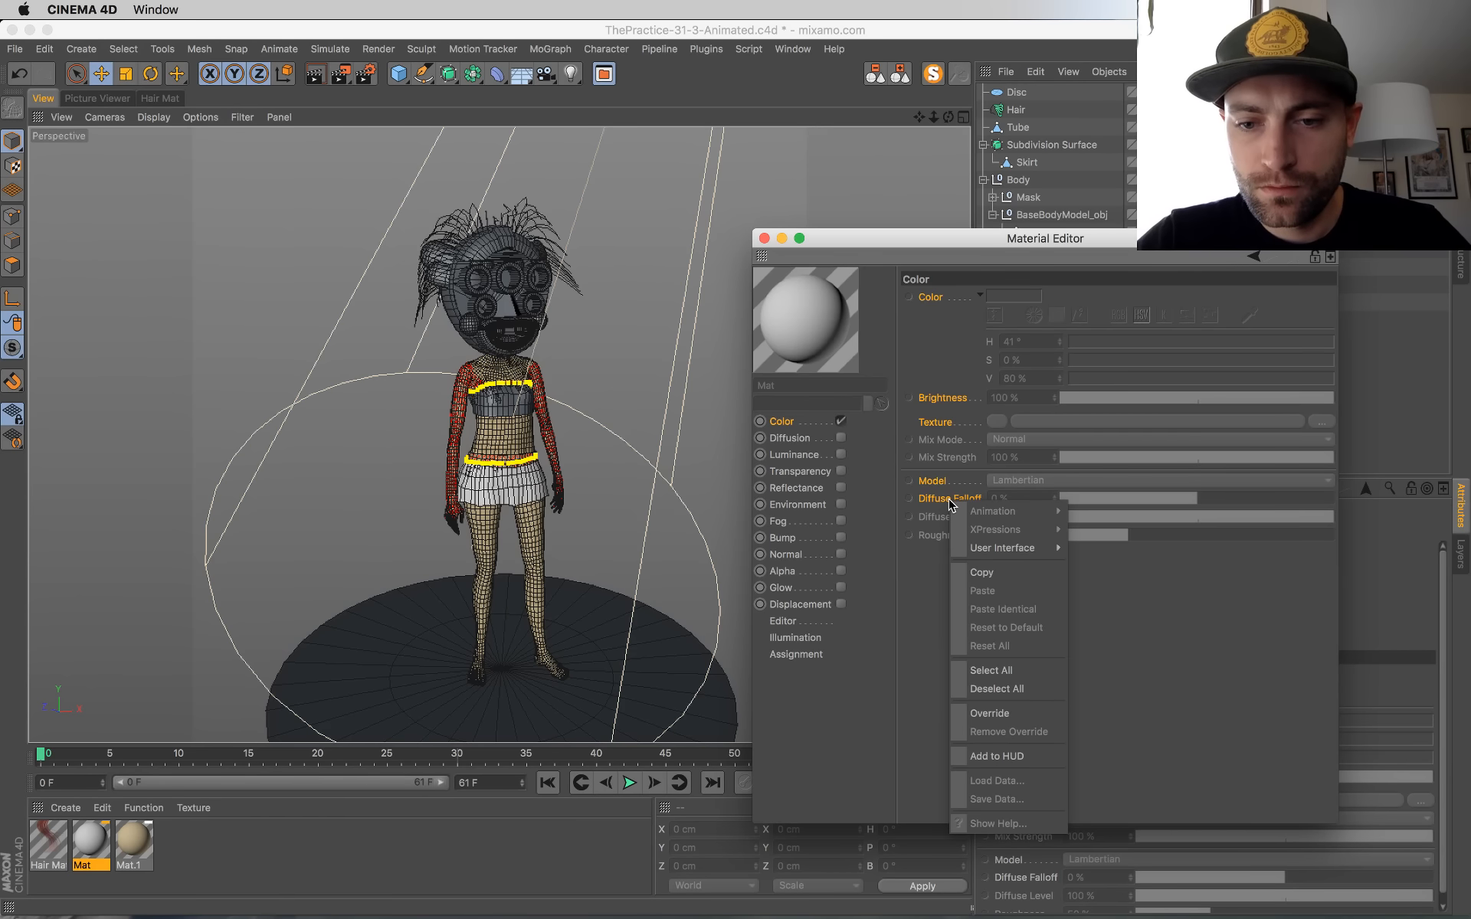
{"action": "left_click", "coordinate": [1006, 711]}
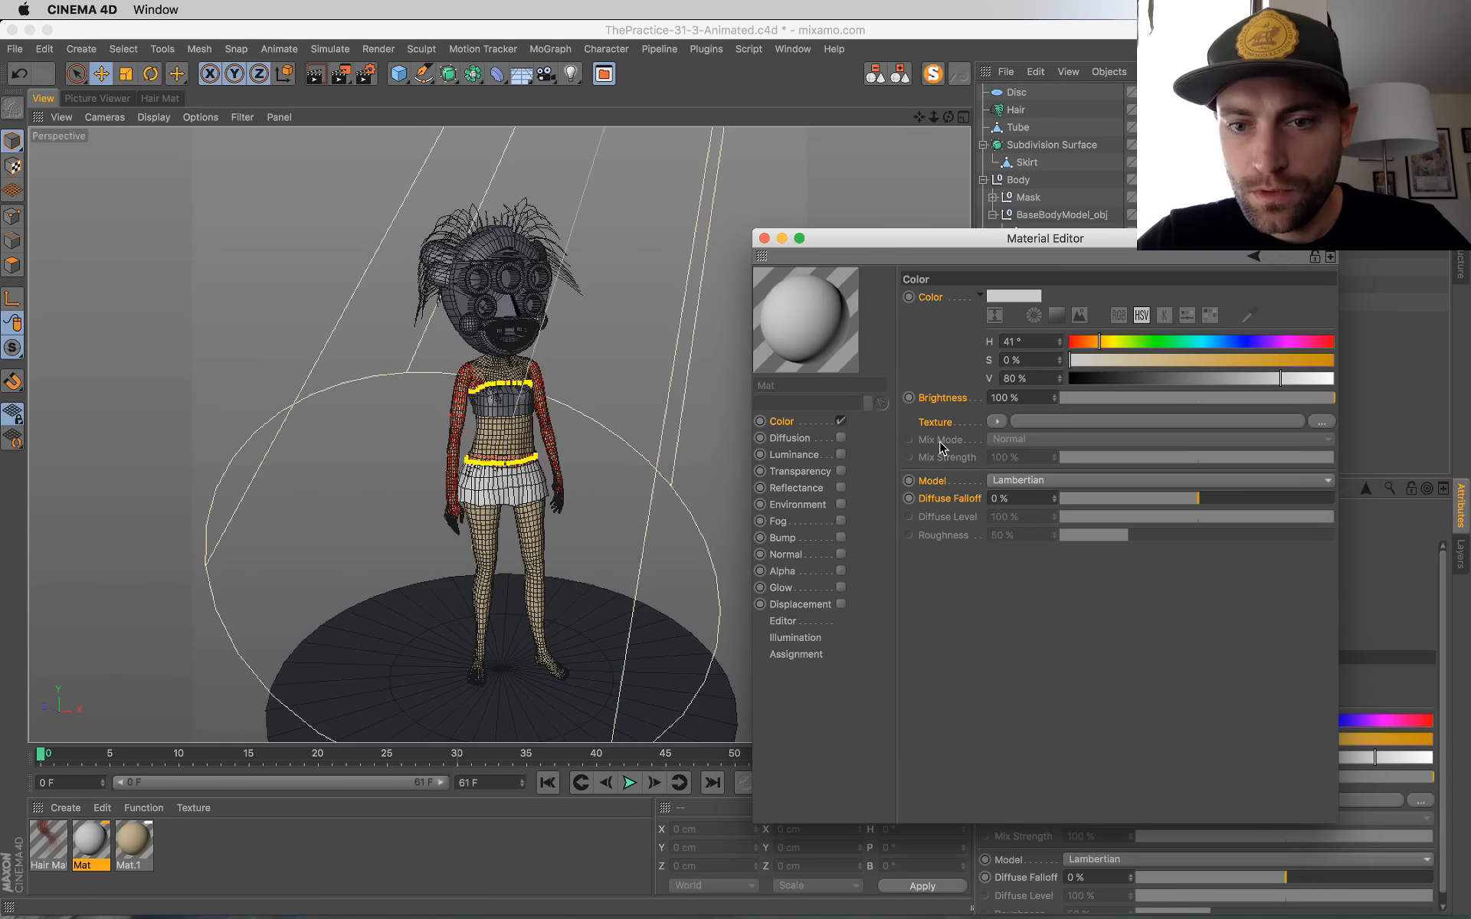
{"action": "left_click", "coordinate": [996, 423]}
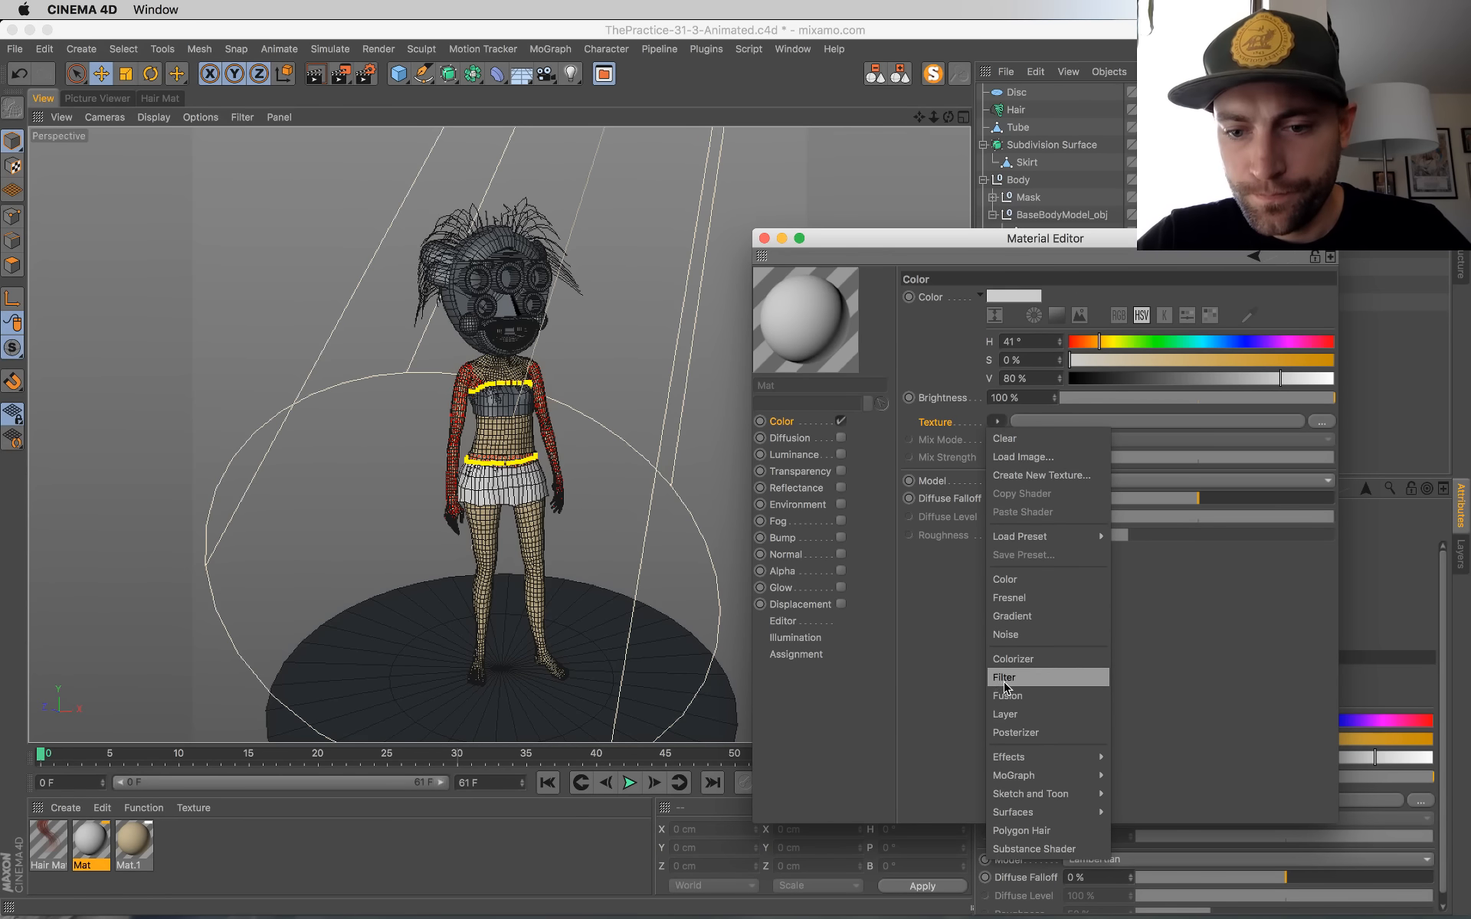
{"action": "left_click", "coordinate": [1028, 617]}
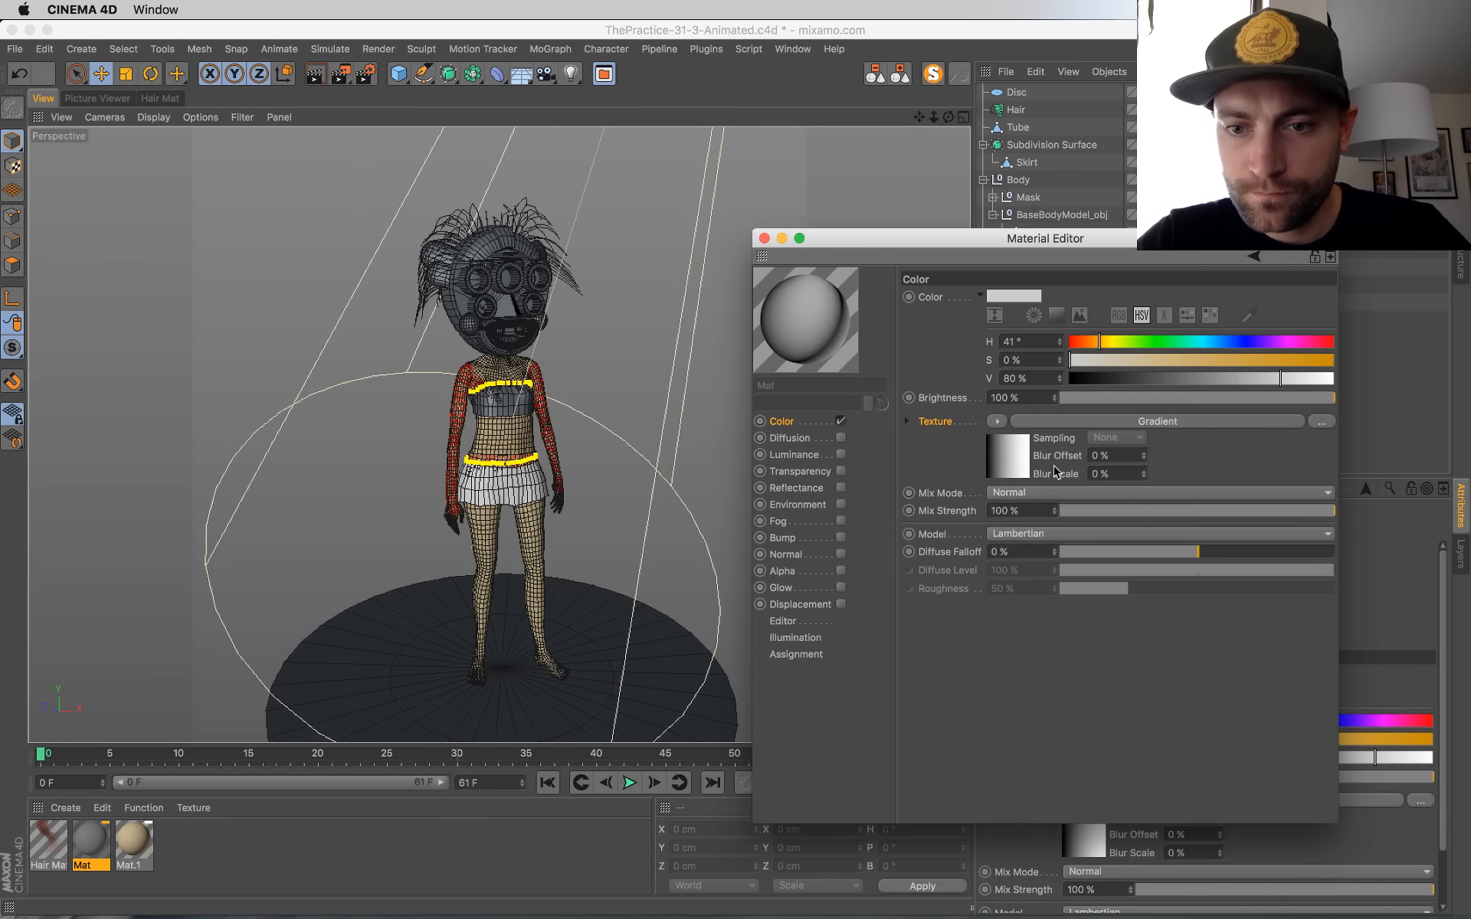
Step: Open the Gradient shader of the Mat material's color texture, override its properties and set the gradient type to 2D - V
{"action": "left_click", "coordinate": [1013, 454]}
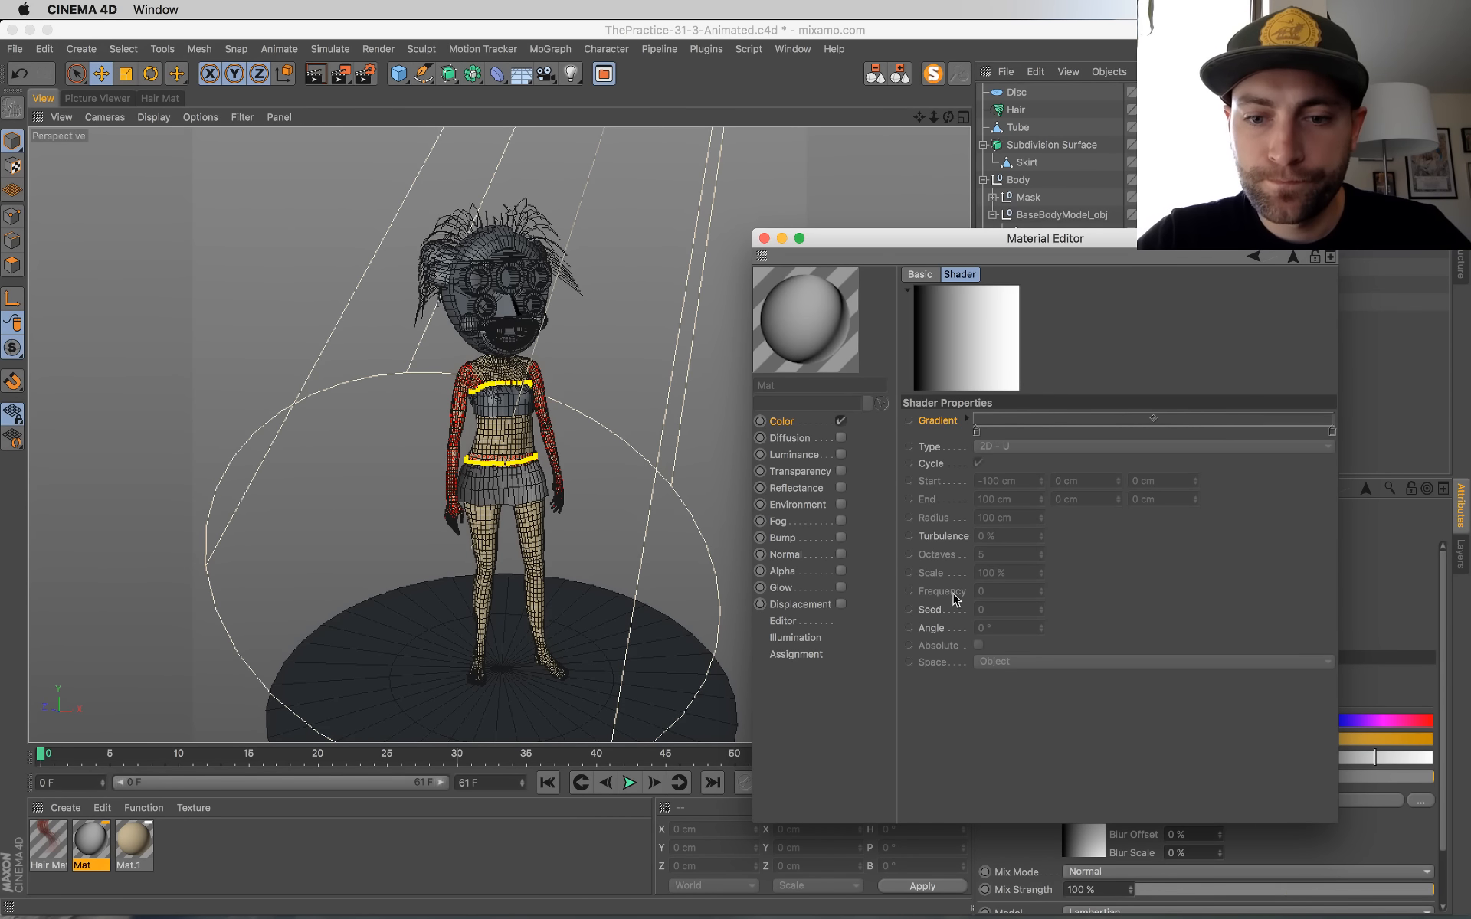
{"action": "right_click", "coordinate": [929, 632]}
{"action": "left_click", "coordinate": [958, 795]}
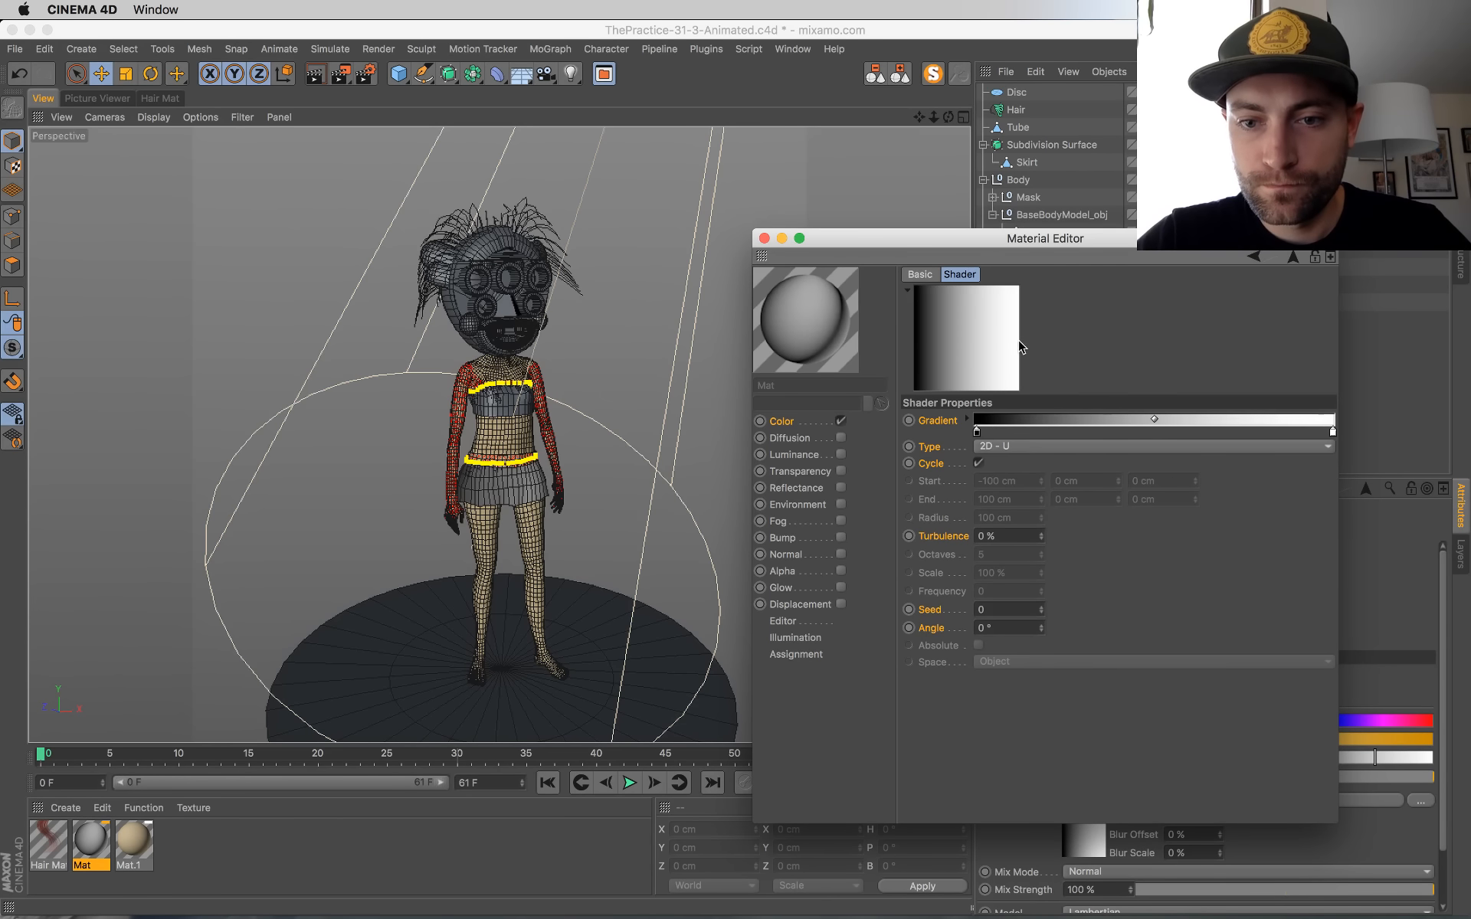
{"action": "left_click", "coordinate": [1005, 449]}
{"action": "left_click", "coordinate": [1010, 482]}
Step: Recolor the gradient's black knot to a bright saturated orange and its white knot to a fully saturated yellow-orange with hue 40°
{"action": "double_click", "coordinate": [977, 434]}
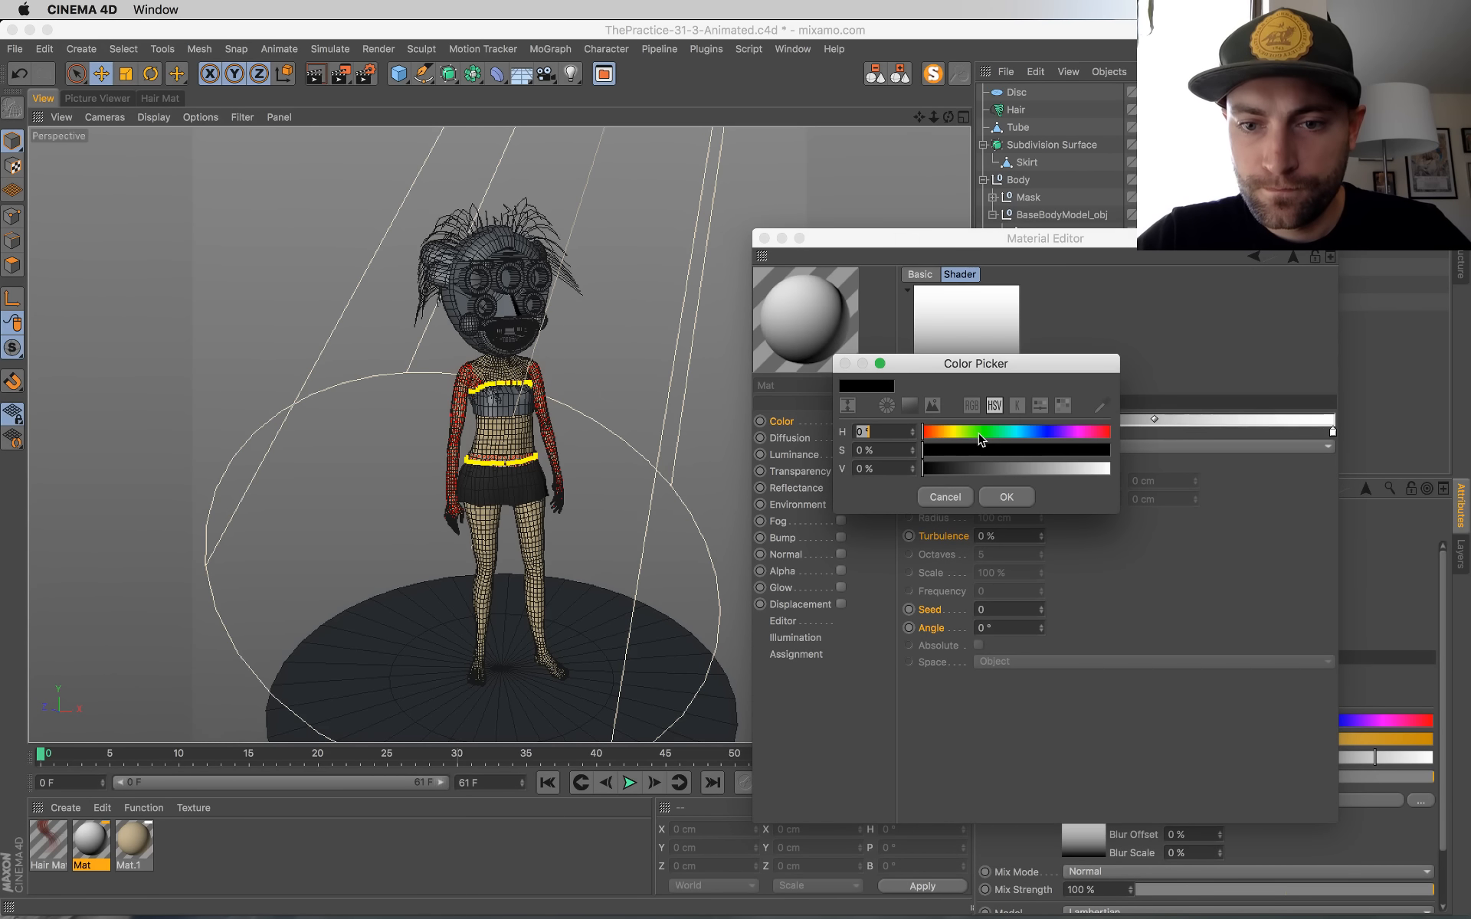
{"action": "left_click", "coordinate": [934, 433]}
{"action": "left_click_drag", "start_coordinate": [946, 449], "coordinate": [1124, 479]}
{"action": "left_click", "coordinate": [1010, 497]}
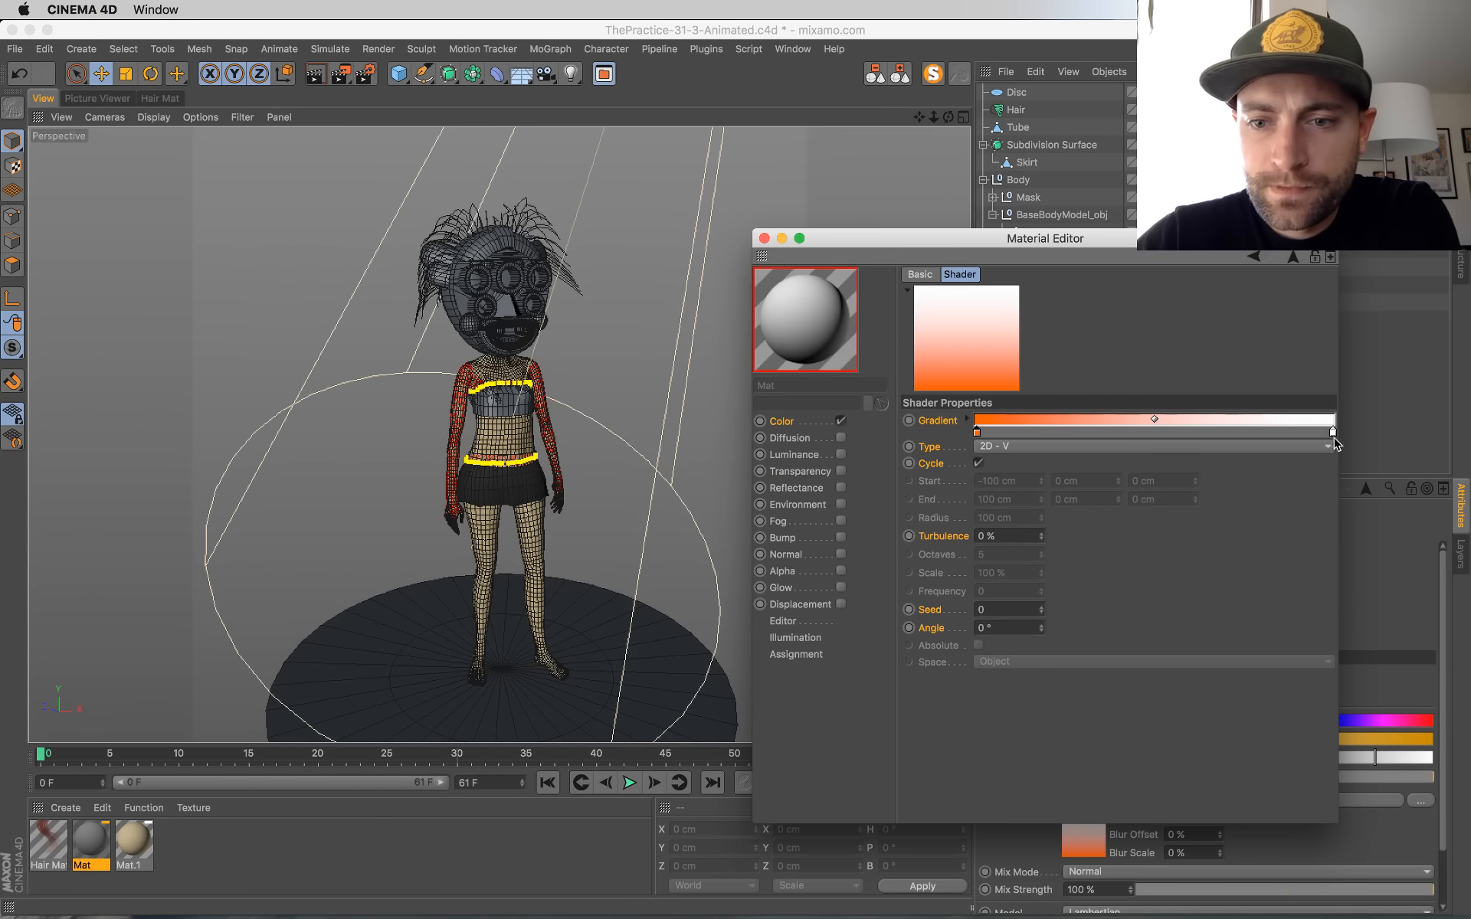
{"action": "double_click", "coordinate": [1331, 434]}
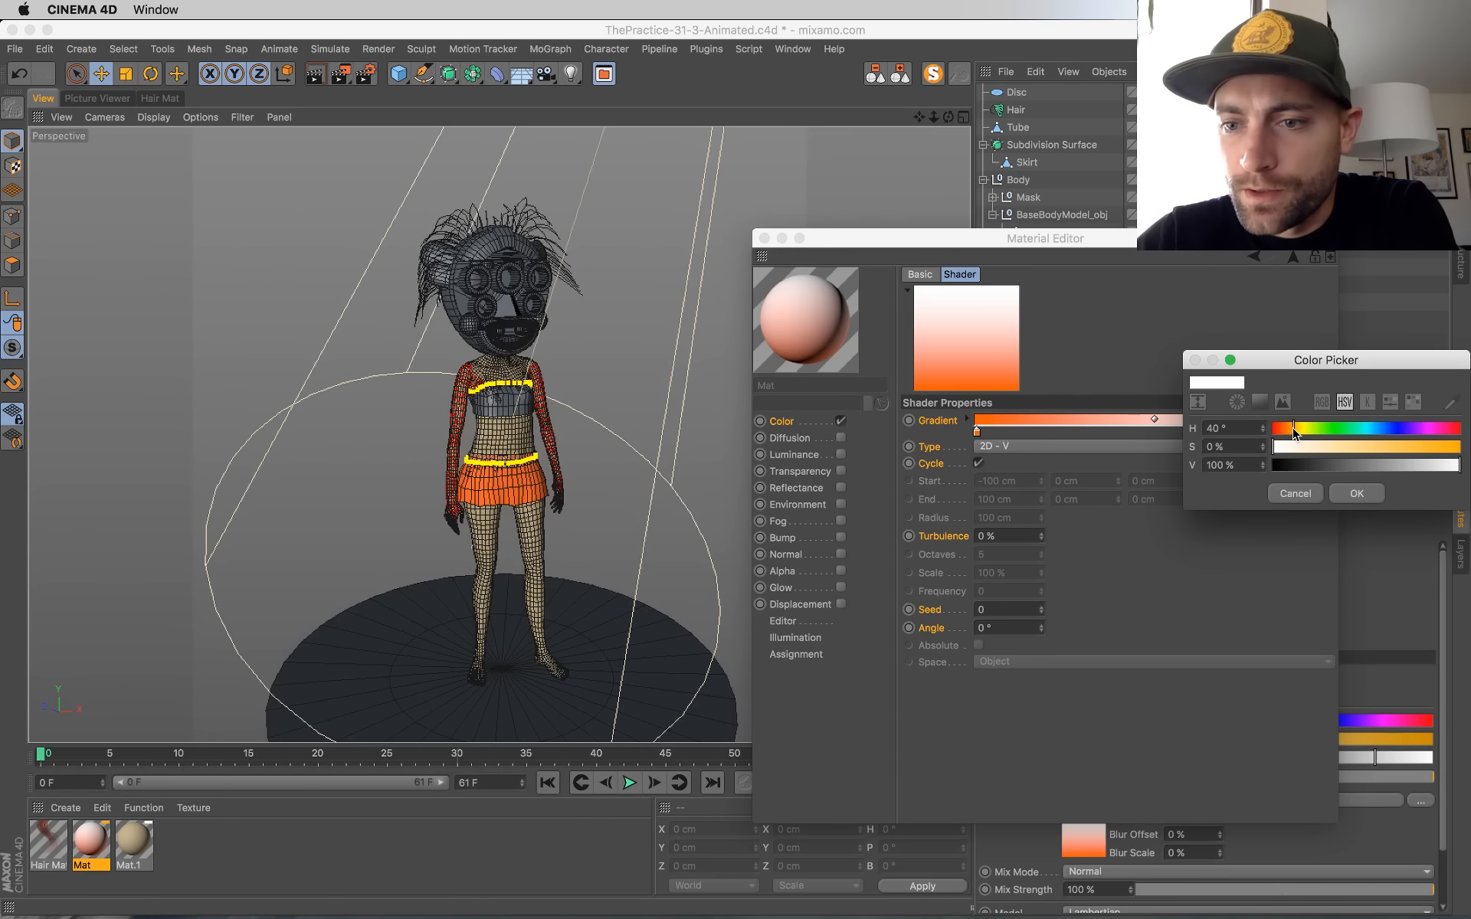
{"action": "left_click_drag", "start_coordinate": [1374, 451], "coordinate": [1464, 452]}
{"action": "left_click", "coordinate": [1360, 495]}
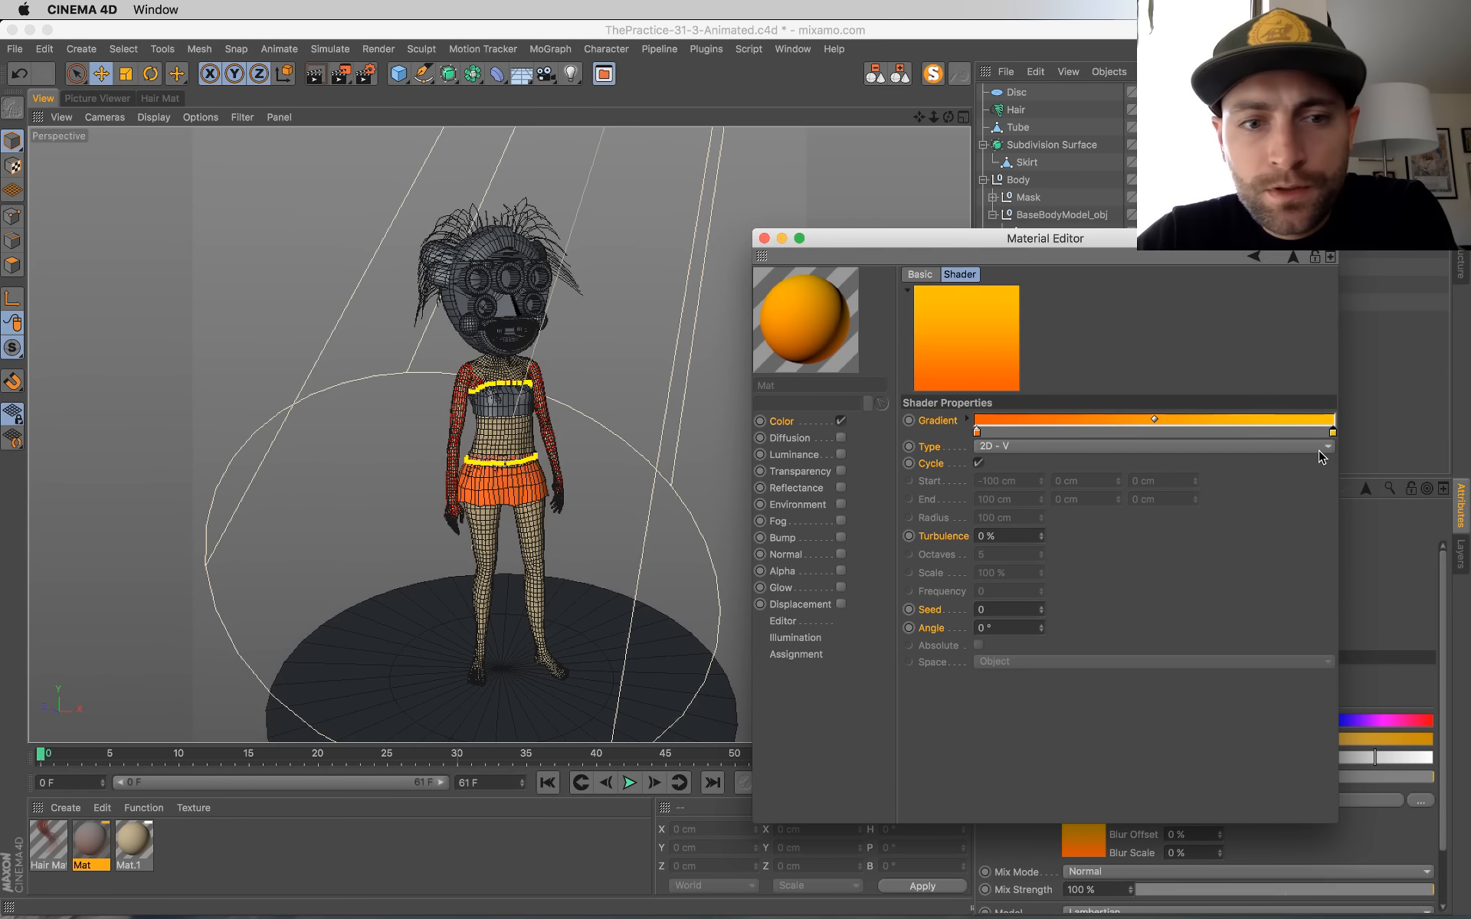
Step: Apply the orange gradient Mat material to the character's chest band and close the Material Editor
{"action": "left_click_drag", "start_coordinate": [91, 832], "coordinate": [502, 410]}
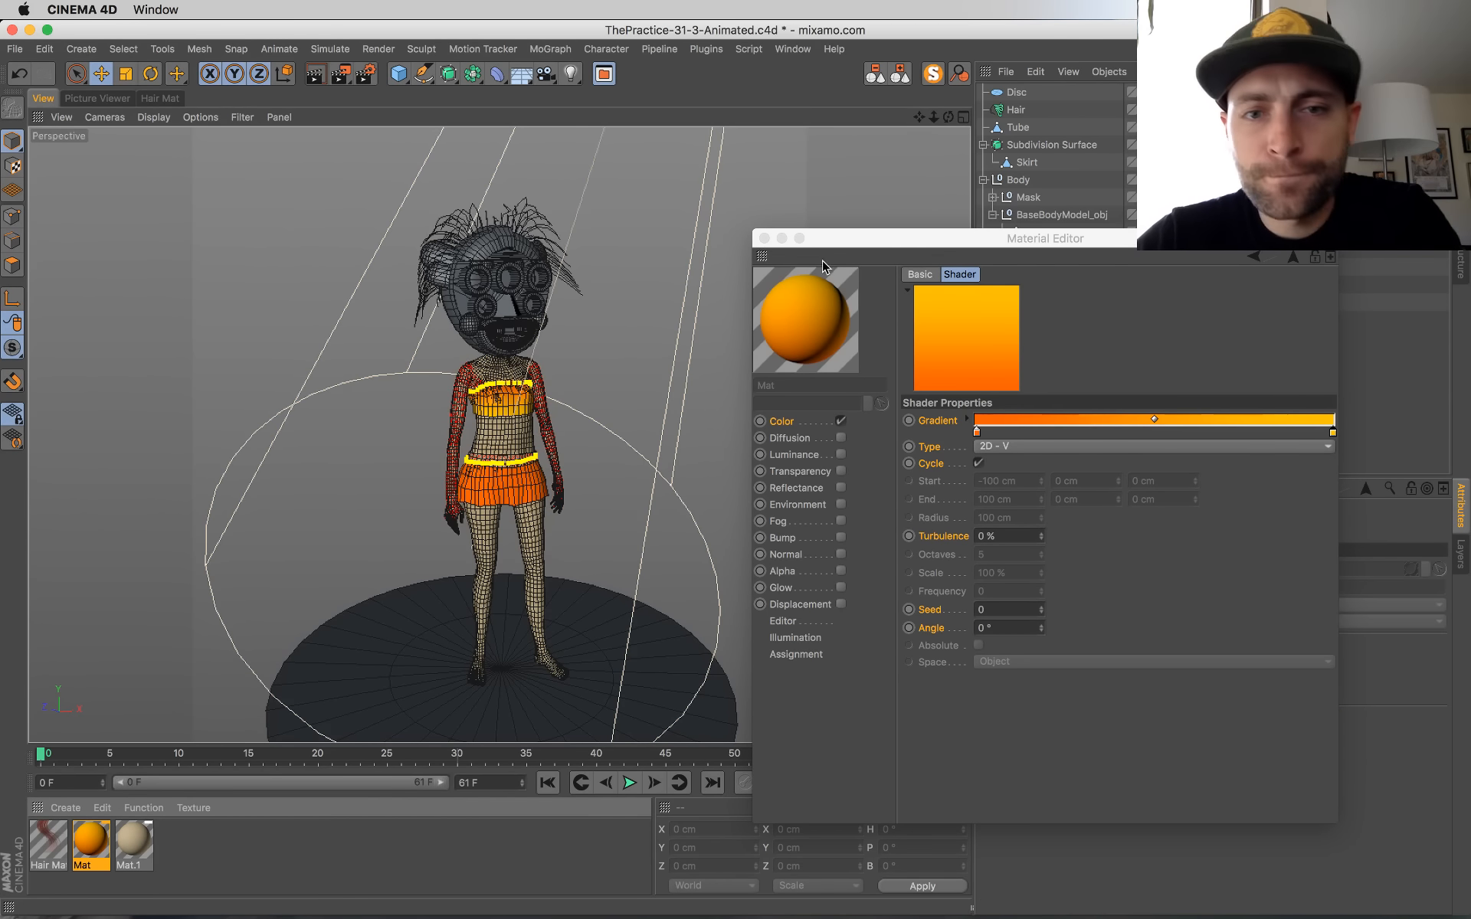
{"action": "left_click", "coordinate": [764, 239]}
{"action": "left_click", "coordinate": [1019, 144]}
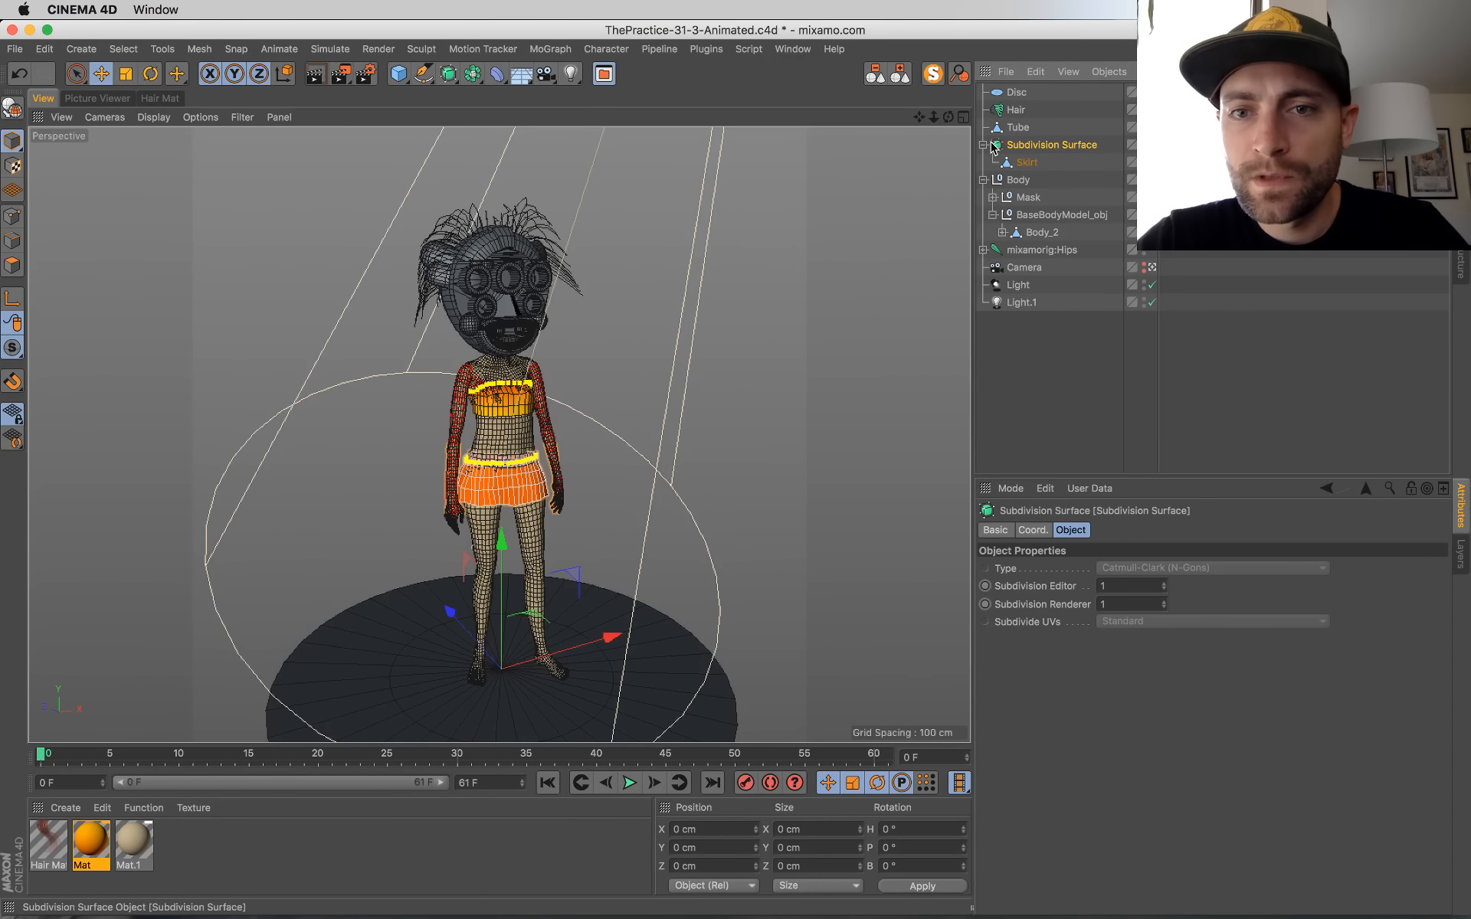
{"action": "left_click", "coordinate": [1017, 129]}
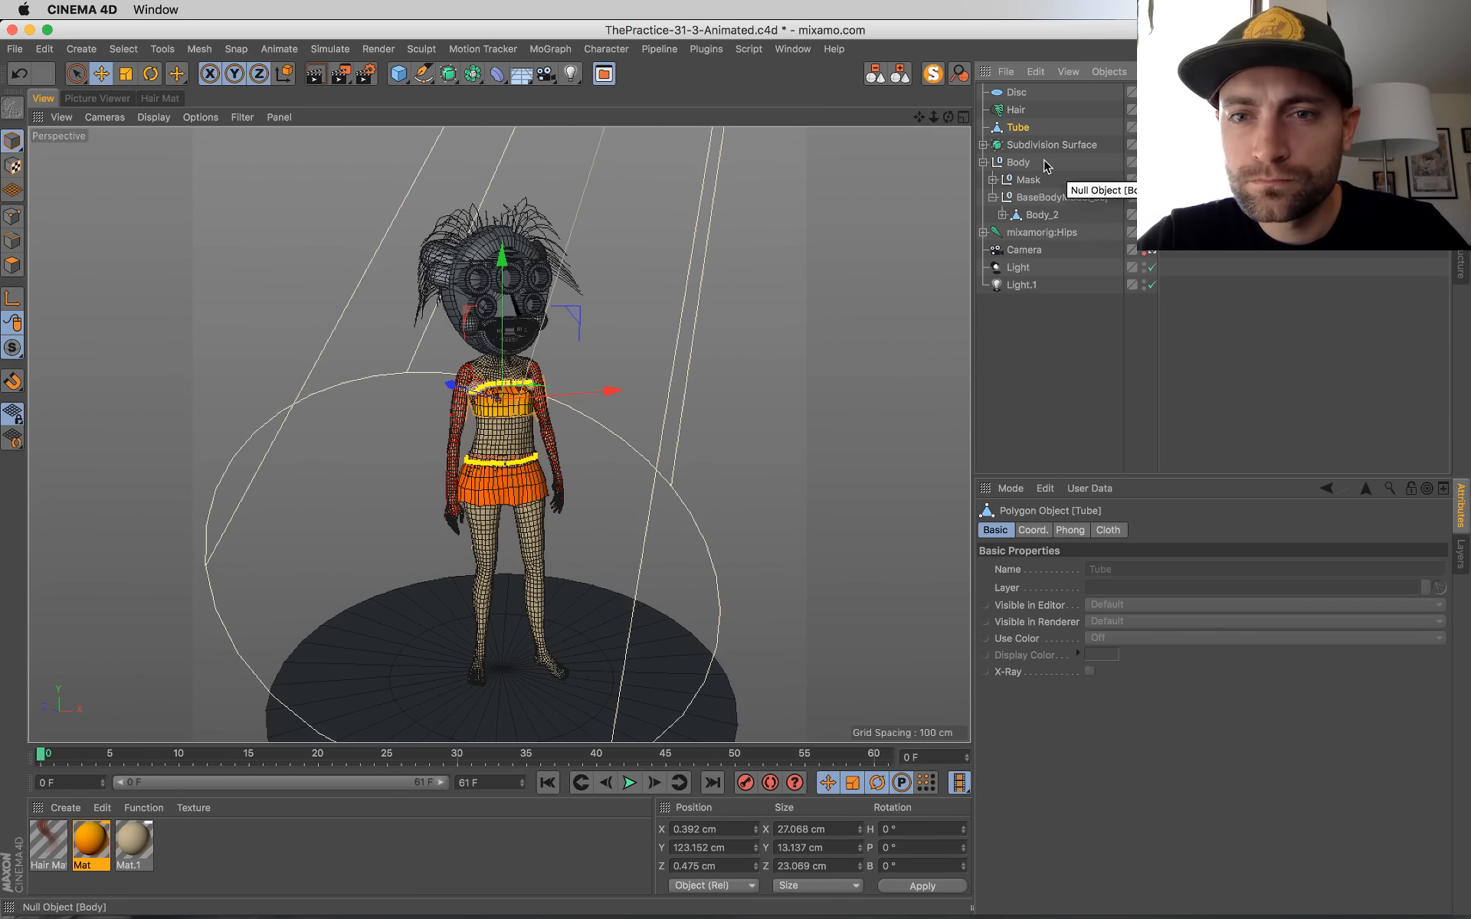
{"action": "left_click", "coordinate": [983, 145]}
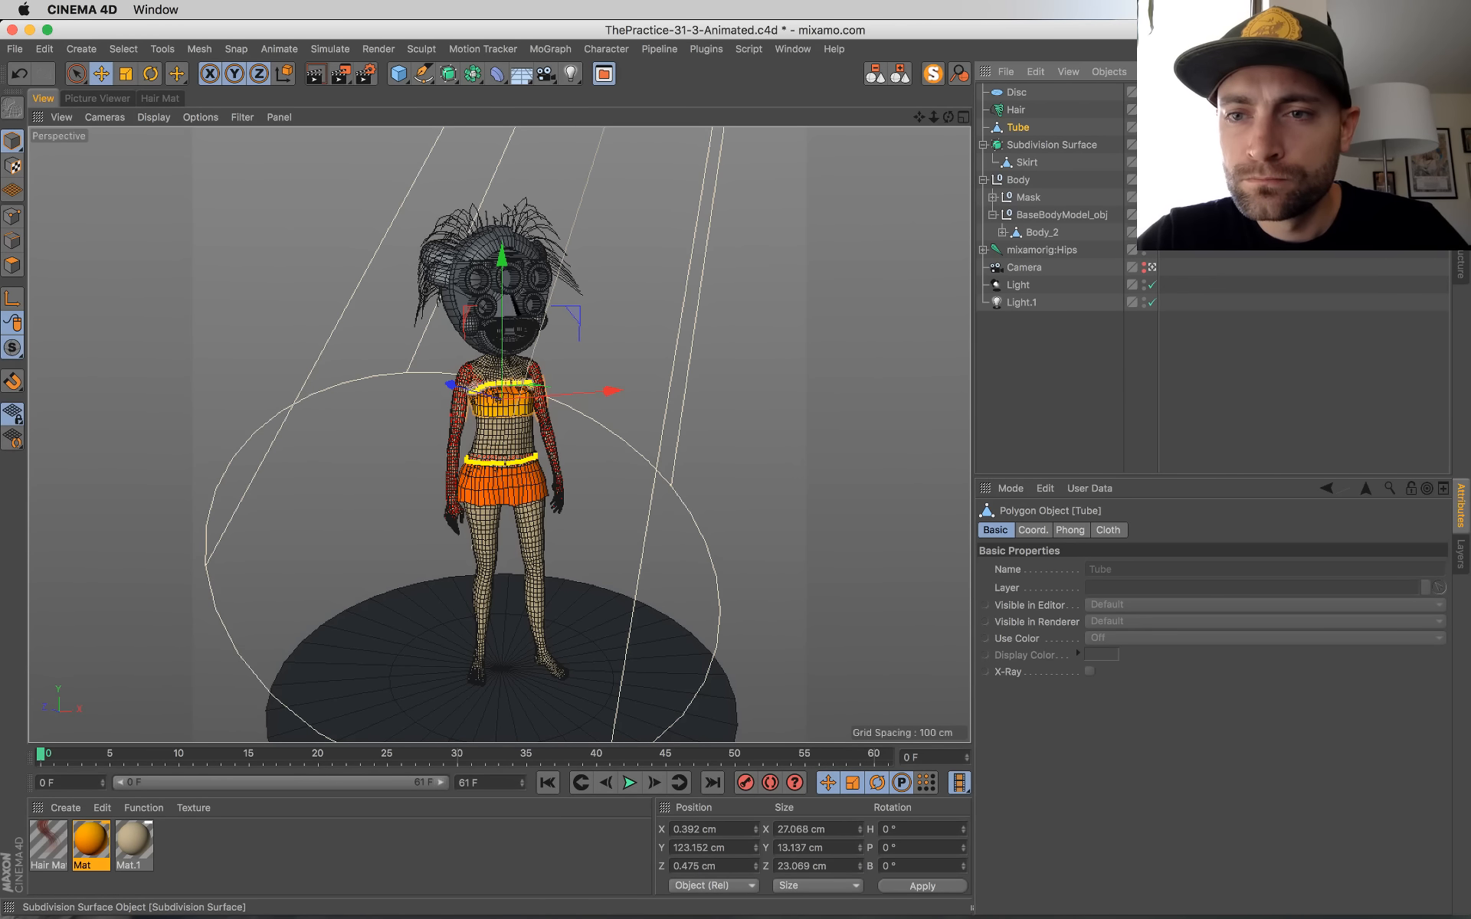
{"action": "key", "text": "super+z"}
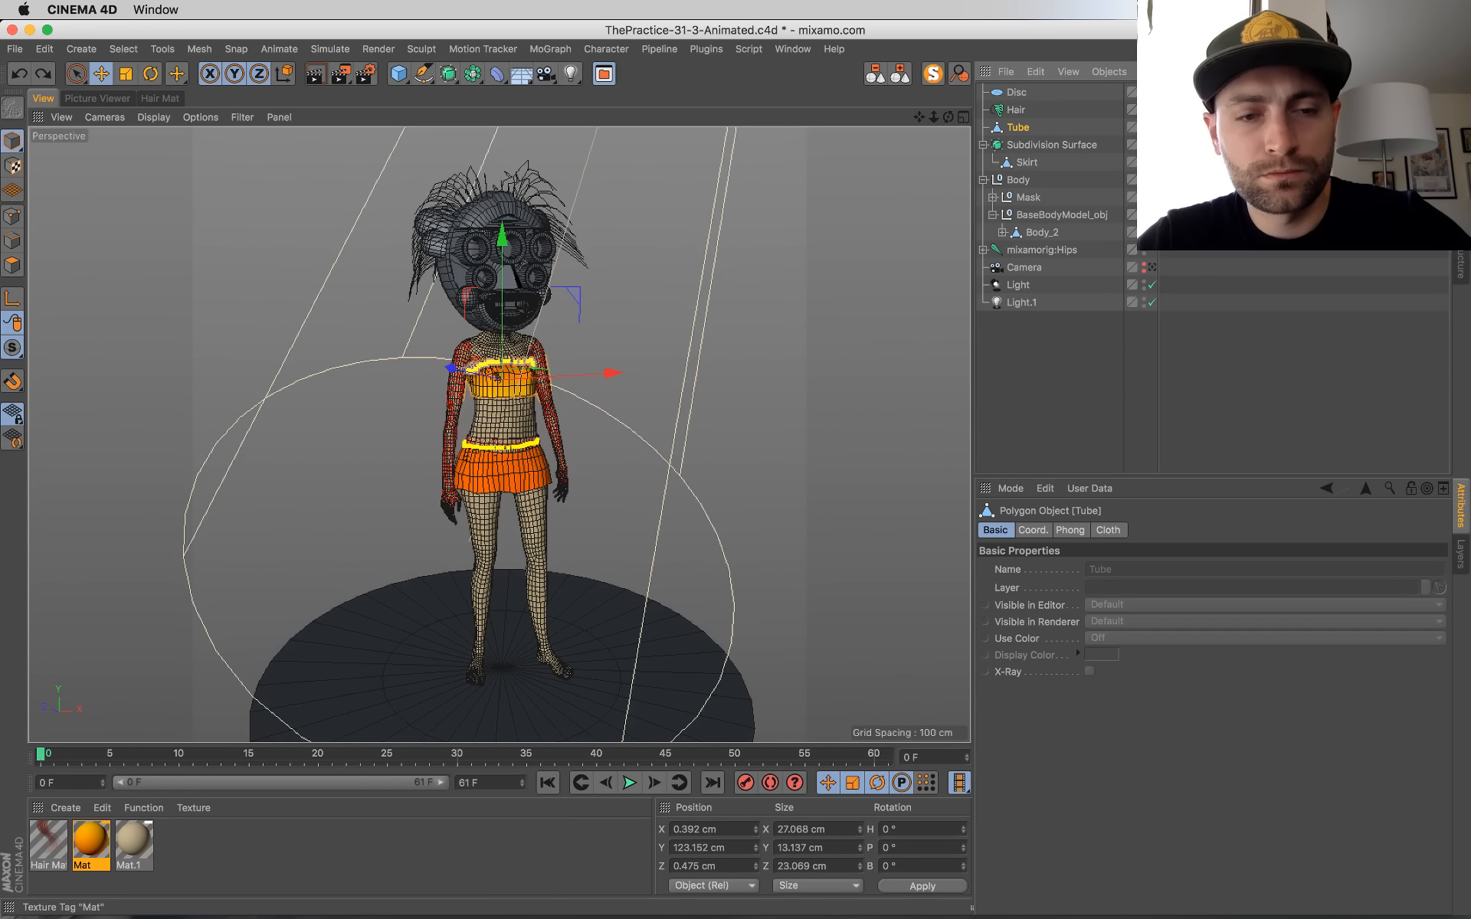
{"action": "key", "text": "super+y"}
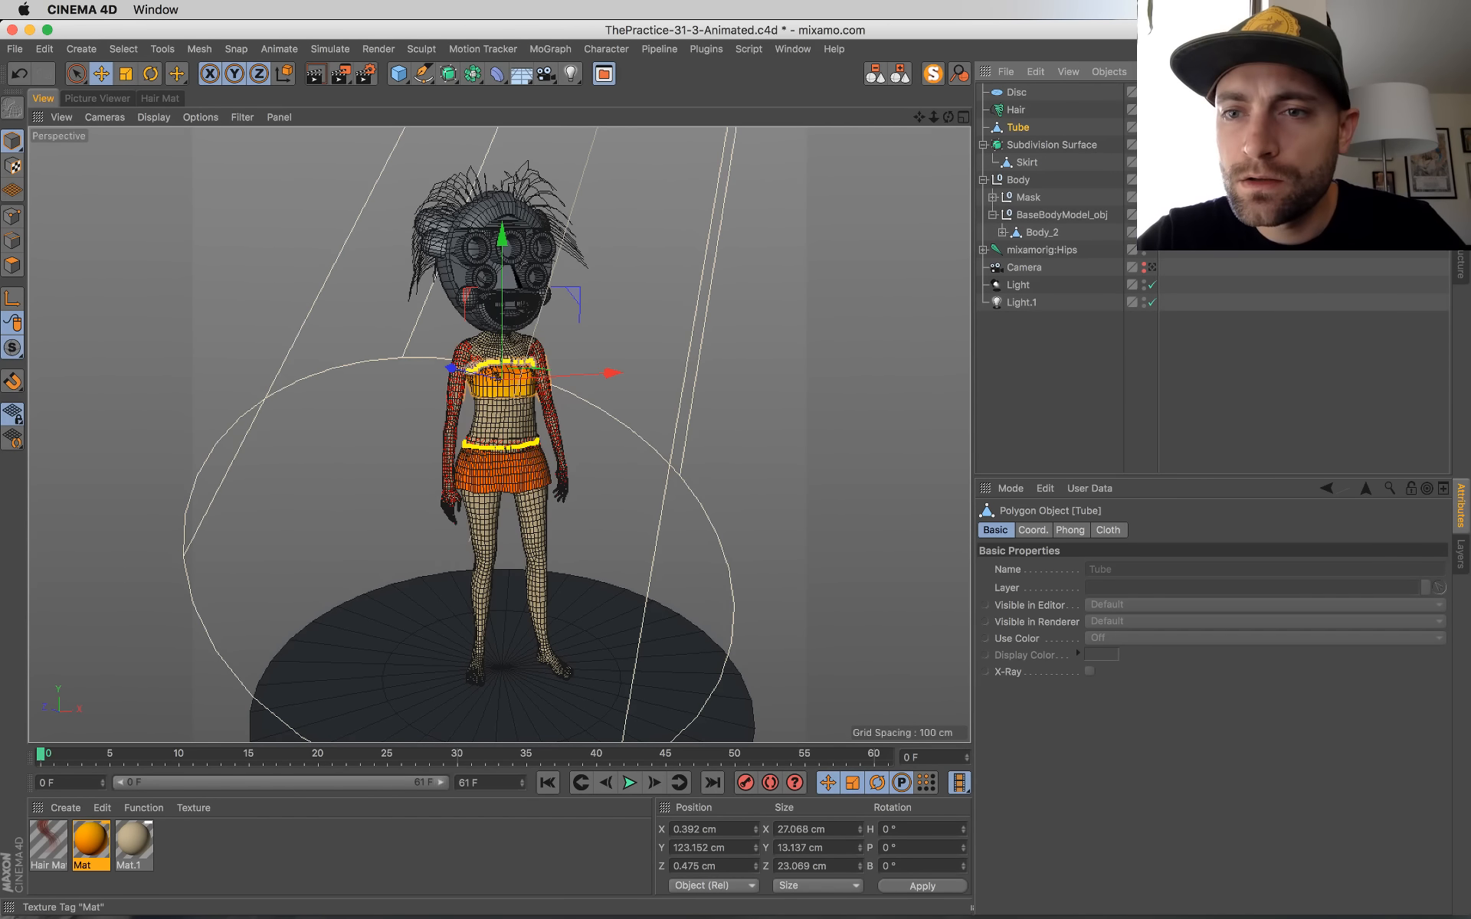
Step: Move the Skirt out of the Subdivision Surface and delete the Subdivision Surface
{"action": "left_click", "coordinate": [1186, 127]}
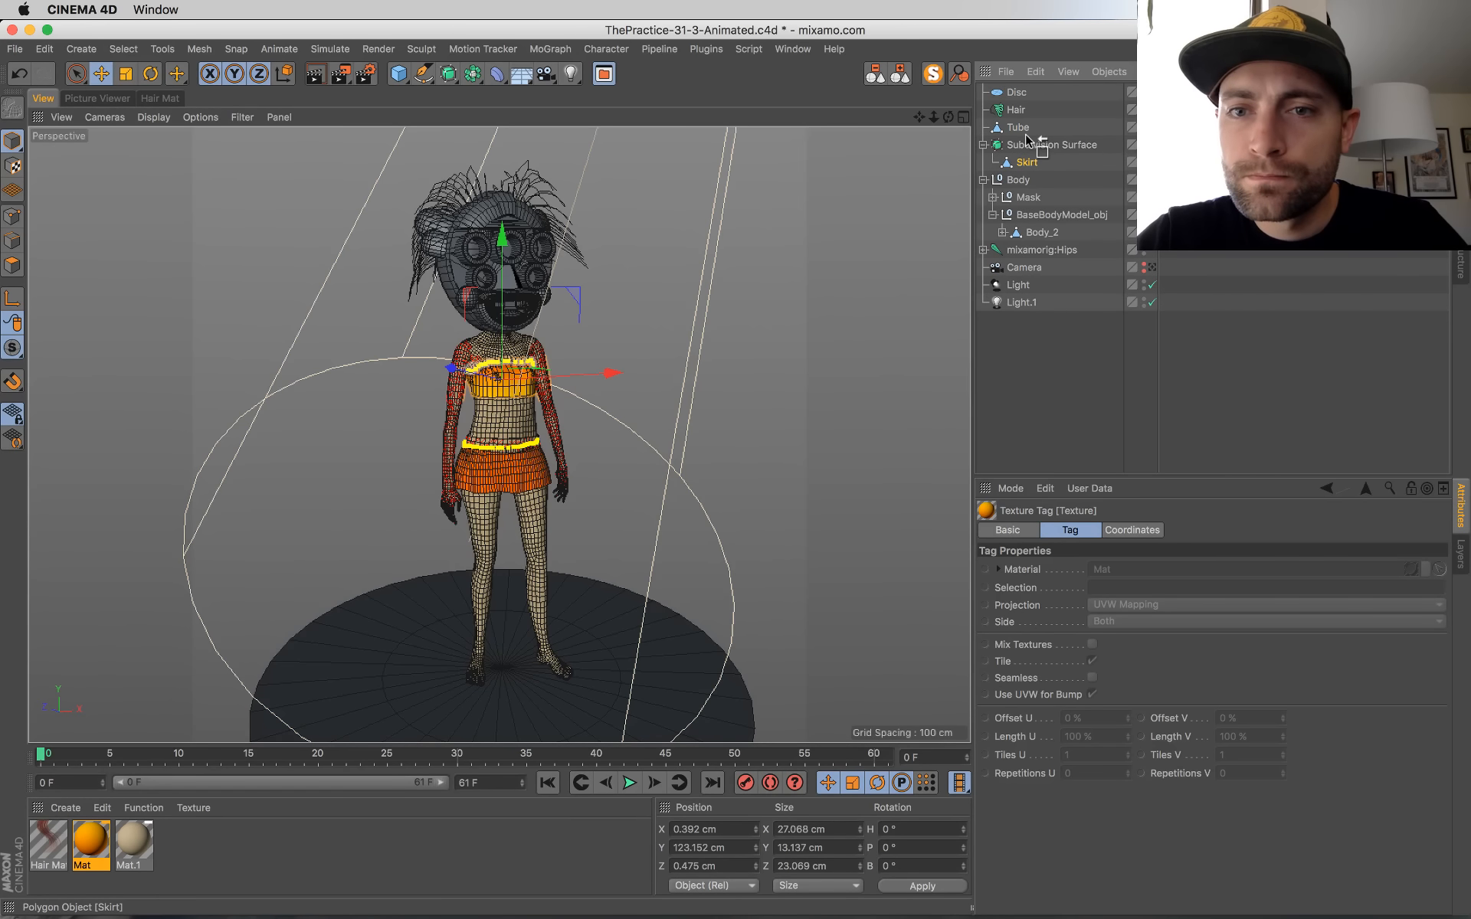
{"action": "left_click_drag", "start_coordinate": [1027, 138], "coordinate": [1027, 137]}
{"action": "left_click", "coordinate": [1028, 163]}
{"action": "key", "text": "Delete"}
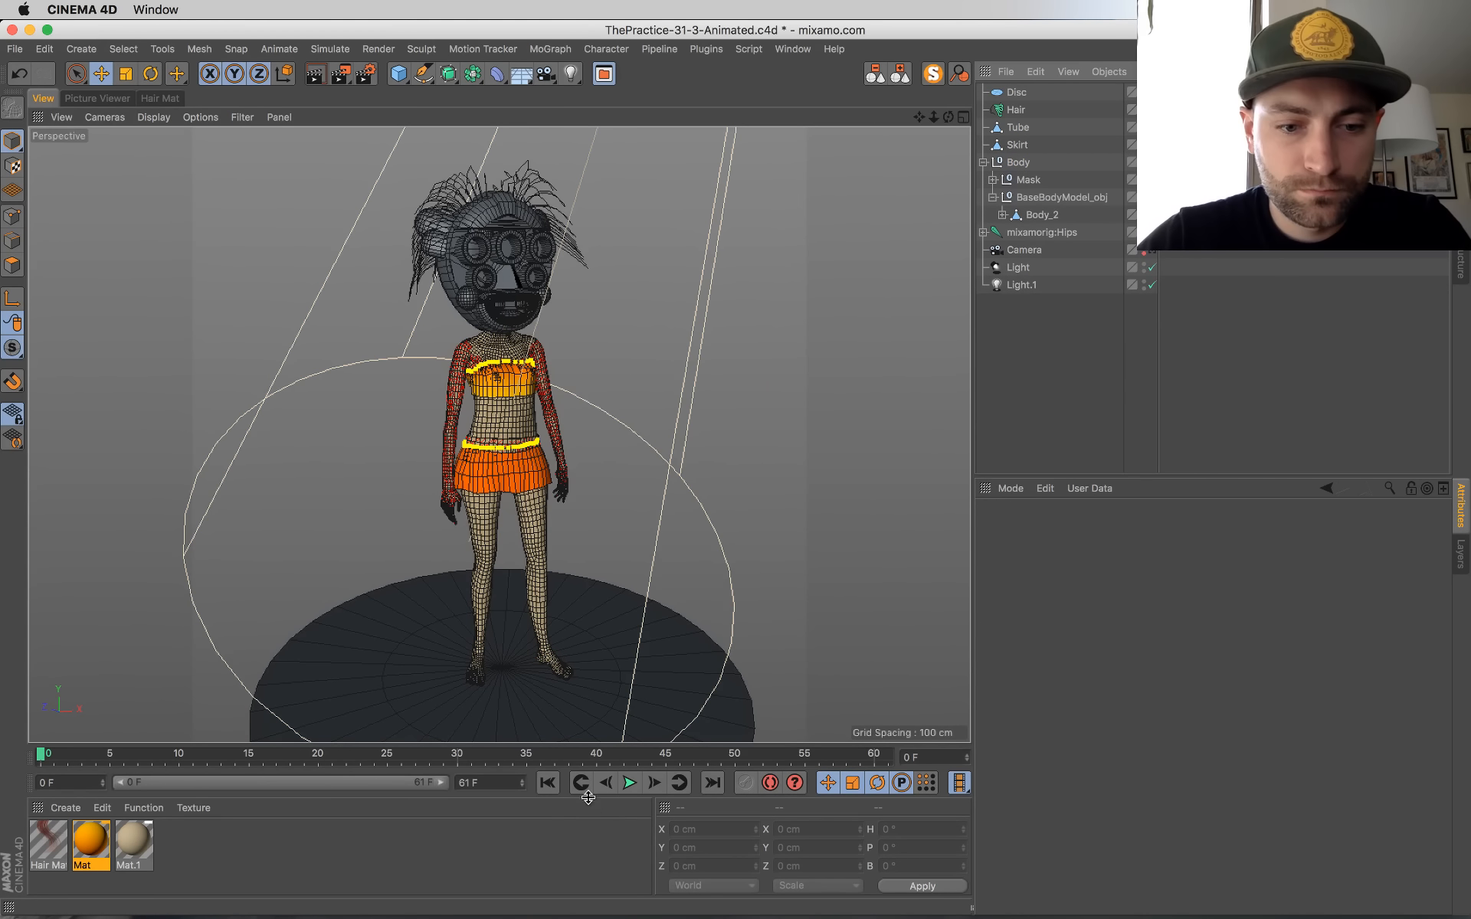
Step: Play back the character's animation from the first frame and save the scene
{"action": "left_click", "coordinate": [625, 784]}
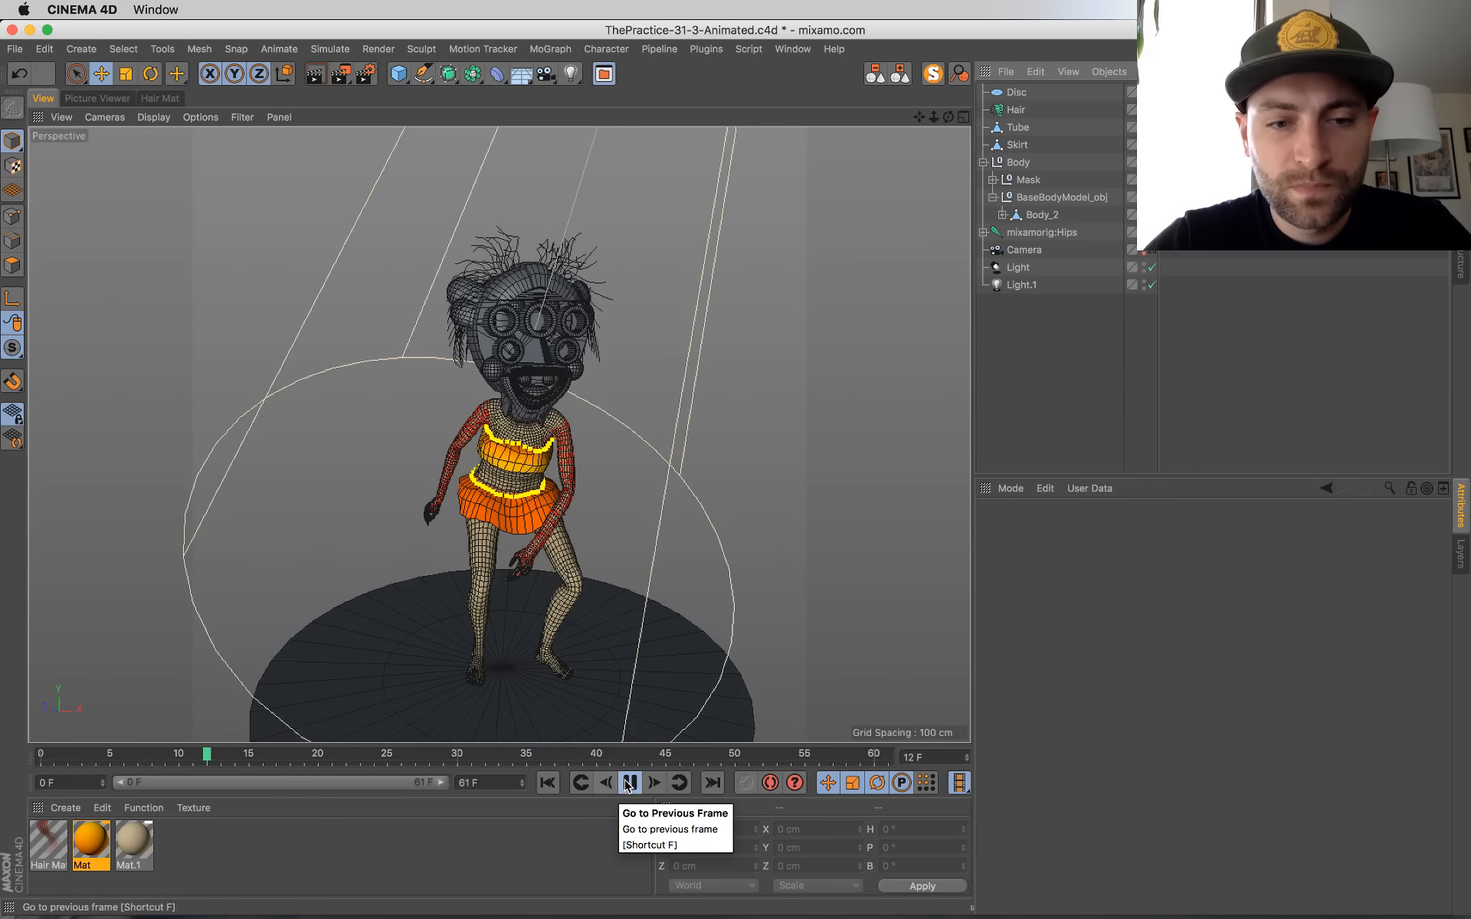
{"action": "left_click", "coordinate": [550, 783]}
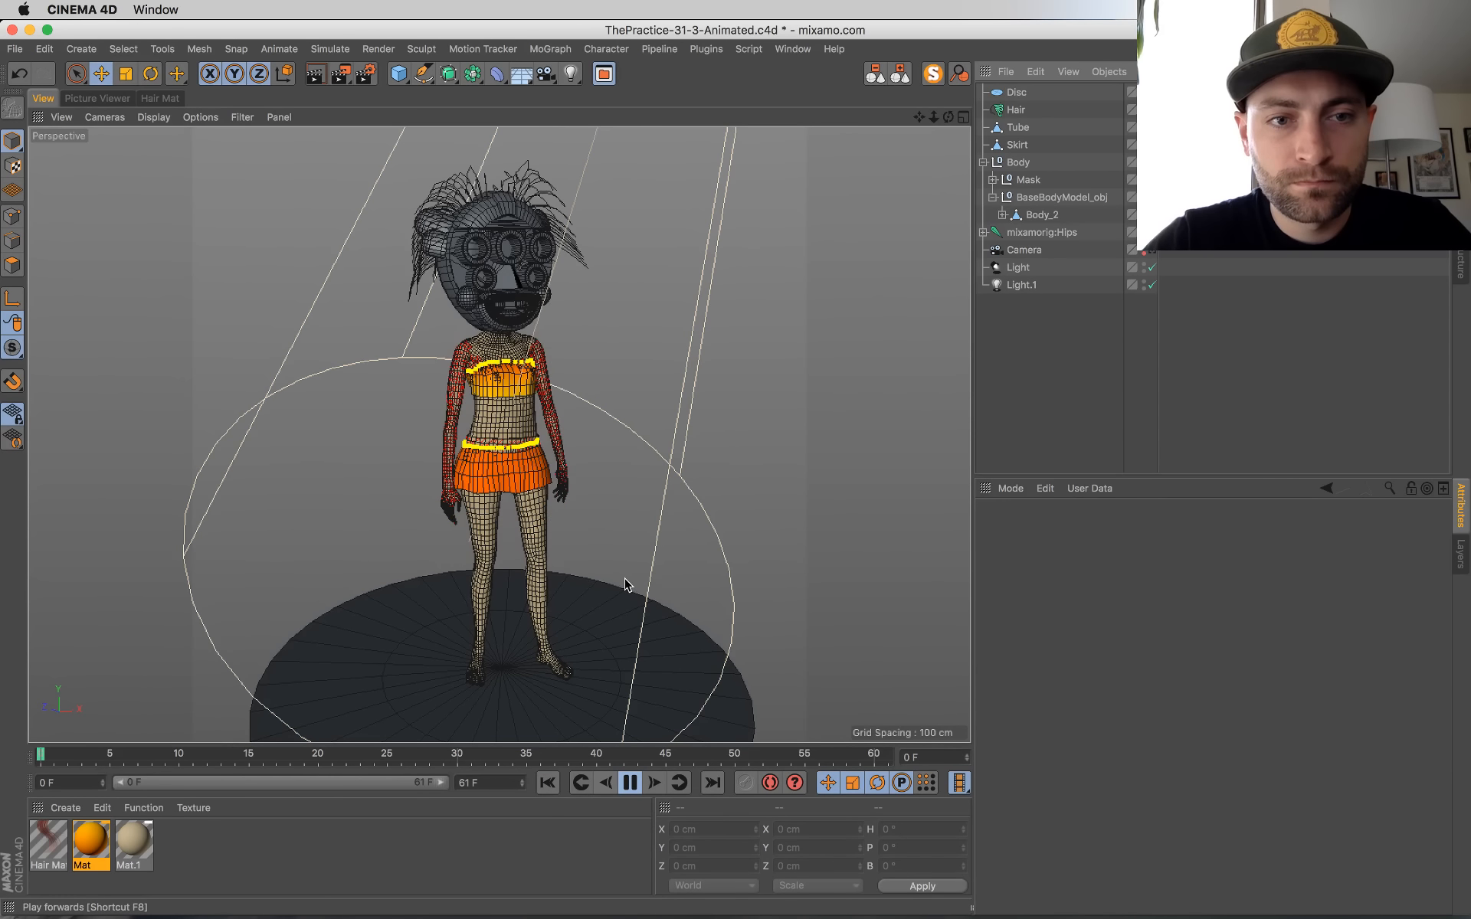
{"action": "key", "text": "super+s"}
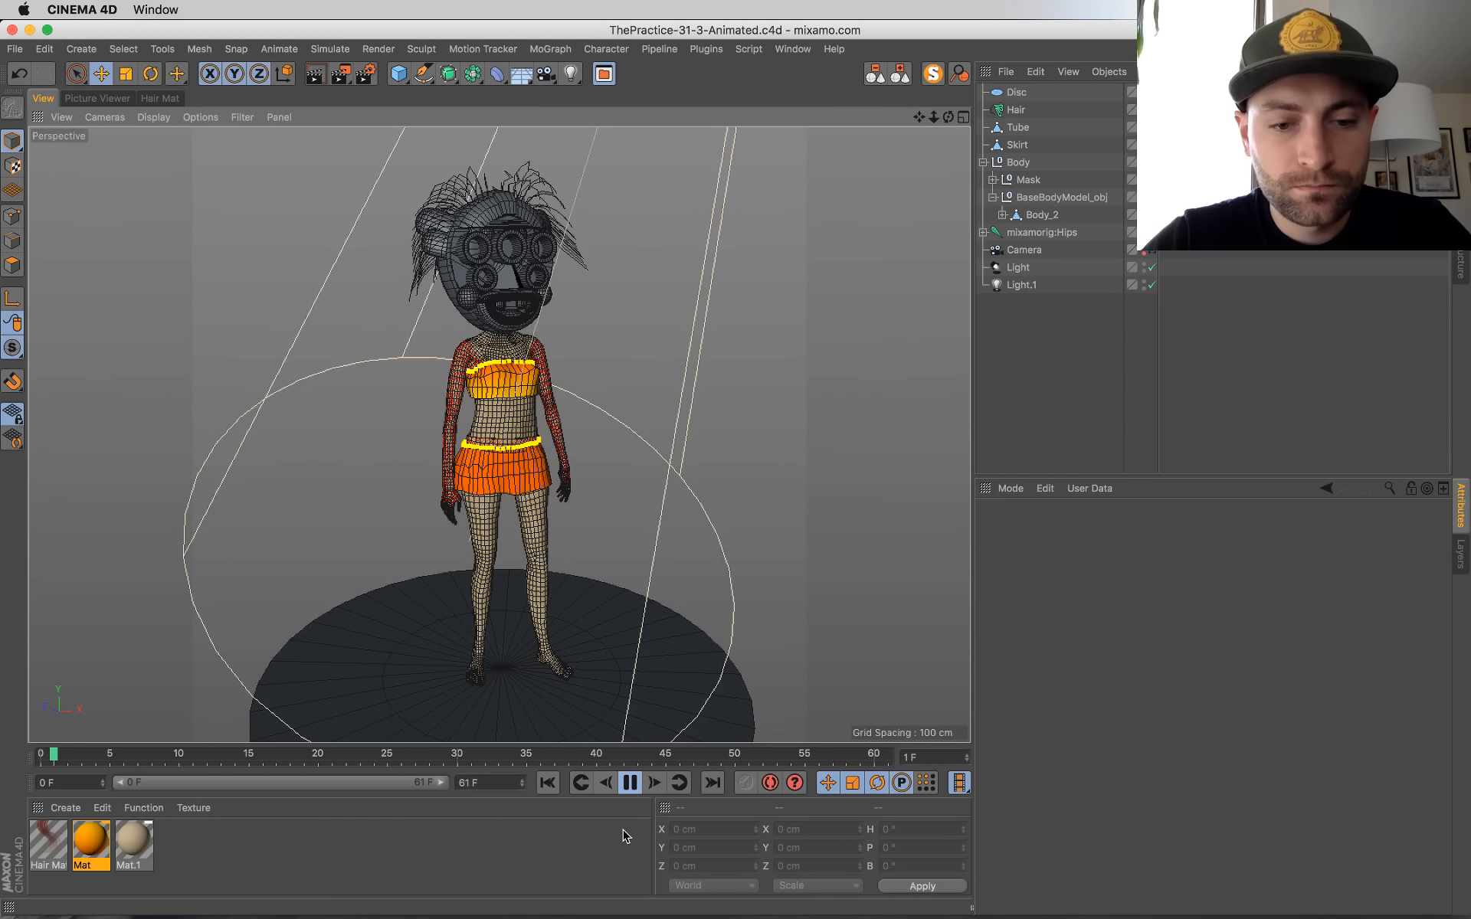
{"action": "left_click", "coordinate": [635, 784]}
{"action": "left_click", "coordinate": [547, 783]}
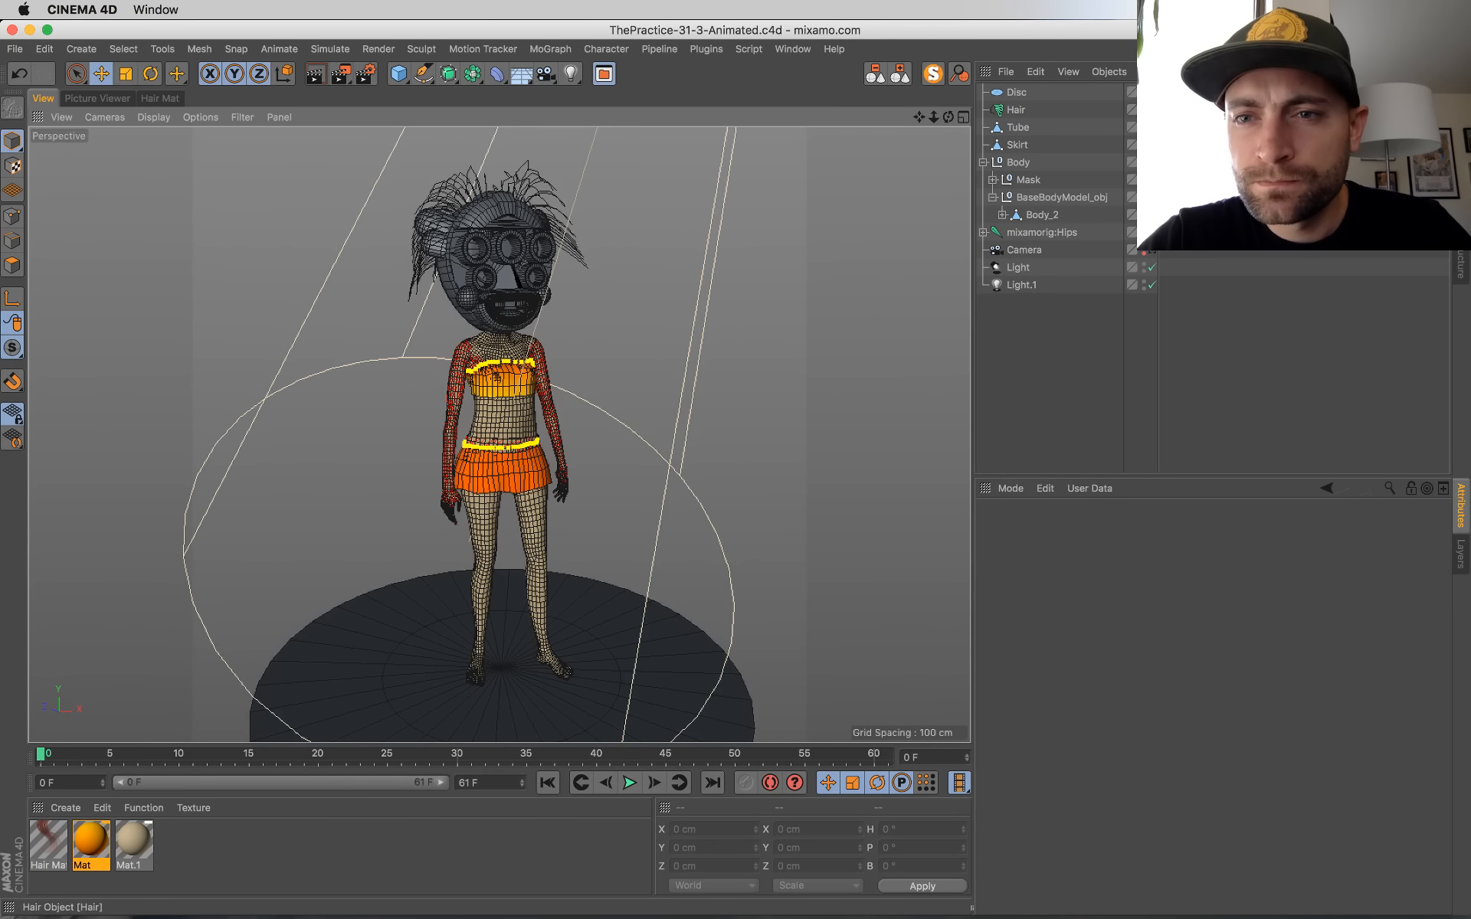
Step: Select the Mat texture tags of the Tube and Skirt together, override their projection and set it to Cylindrical
{"action": "left_click_drag", "start_coordinate": [1230, 113], "coordinate": [1190, 148]}
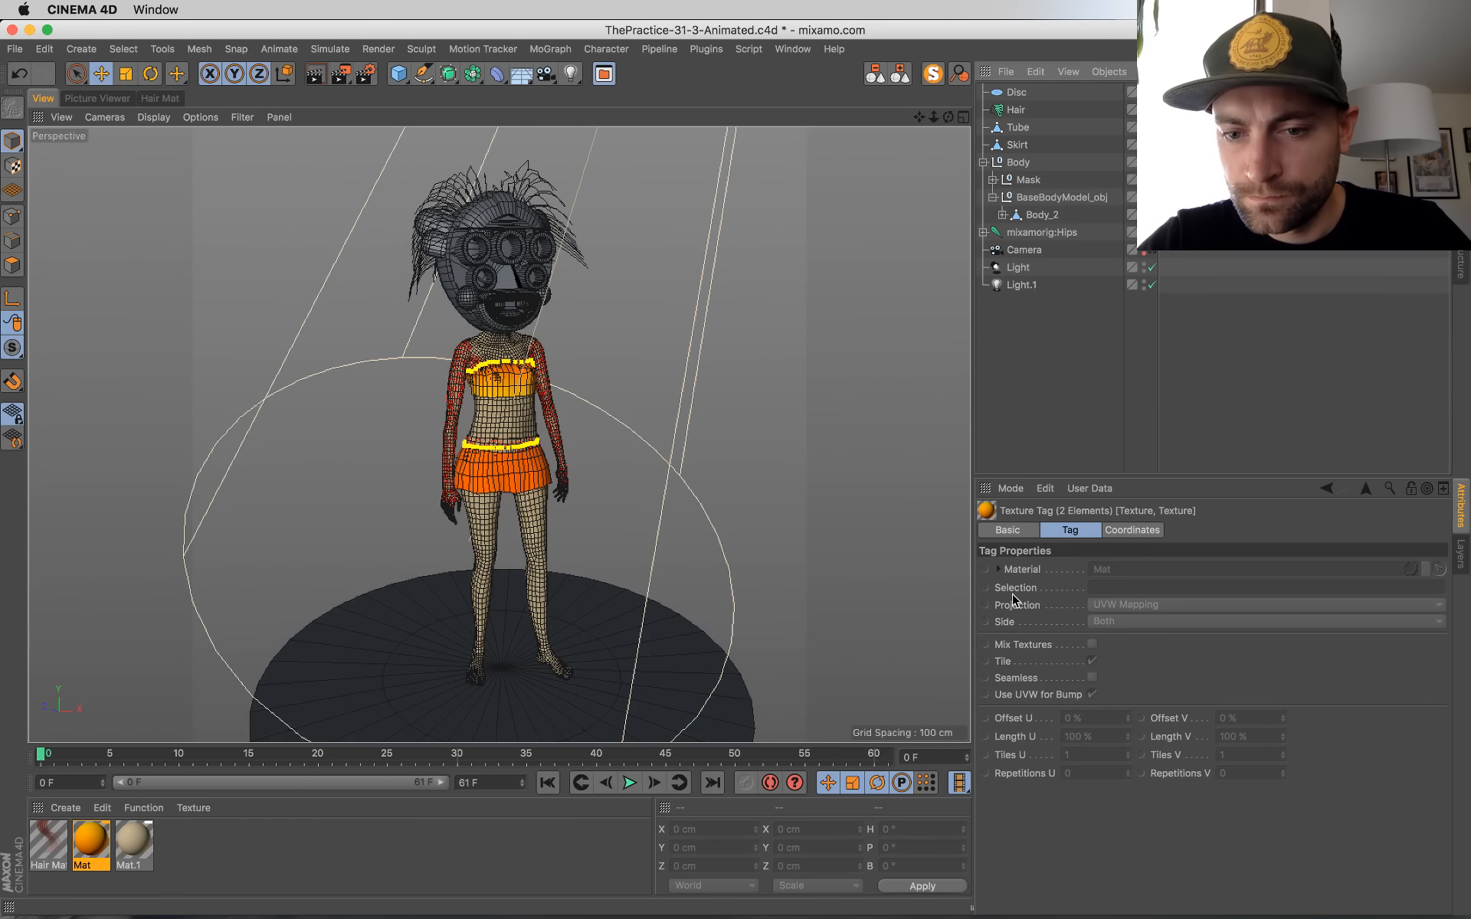
{"action": "left_click", "coordinate": [1013, 593]}
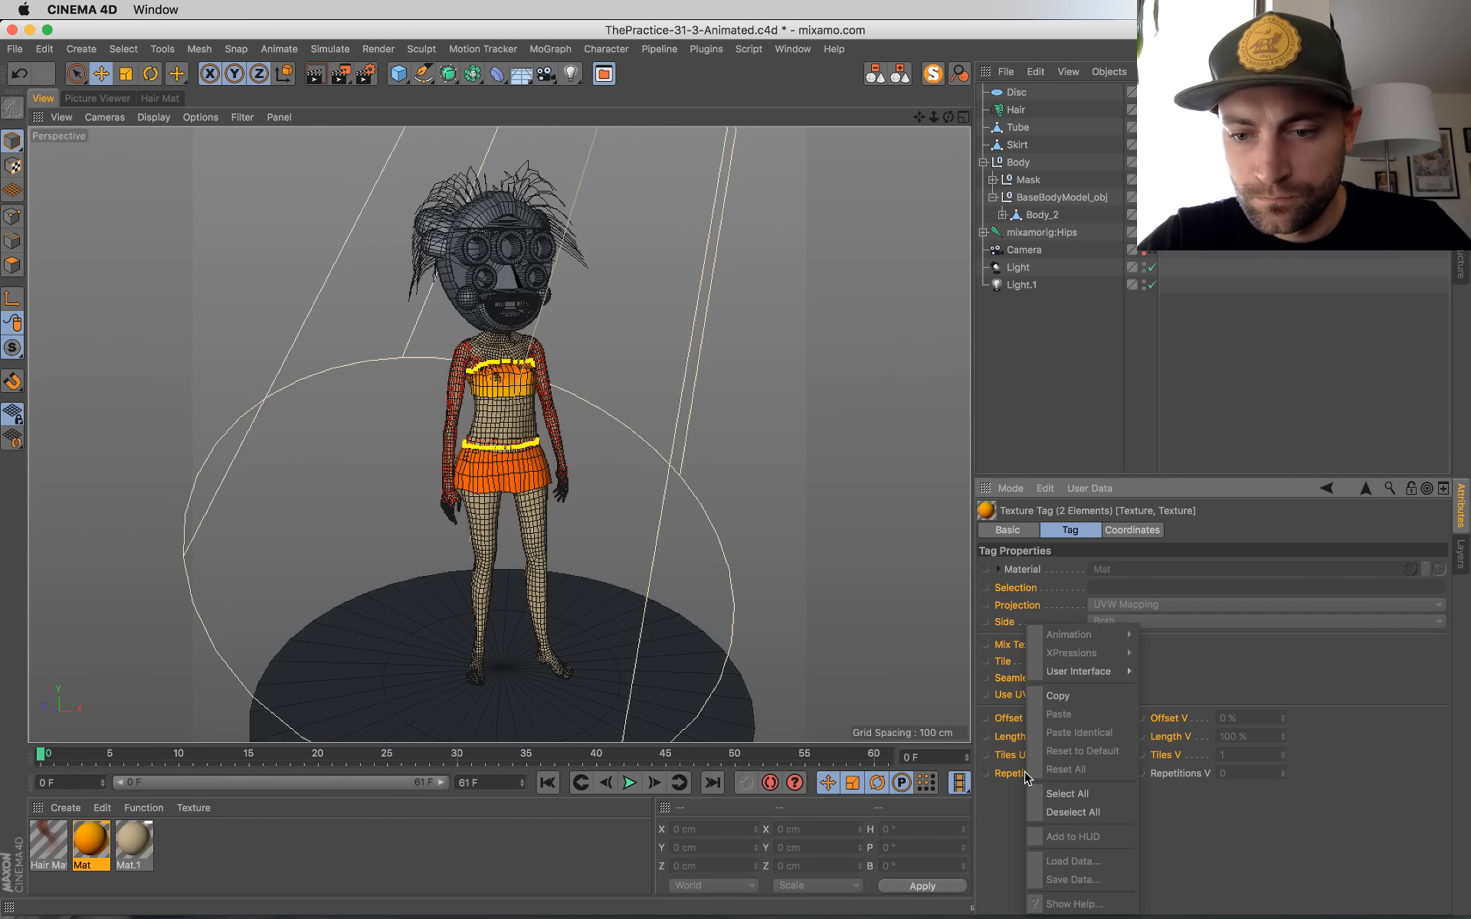
{"action": "right_click", "coordinate": [1019, 606]}
{"action": "left_click", "coordinate": [1062, 793]}
{"action": "left_click", "coordinate": [1135, 607]}
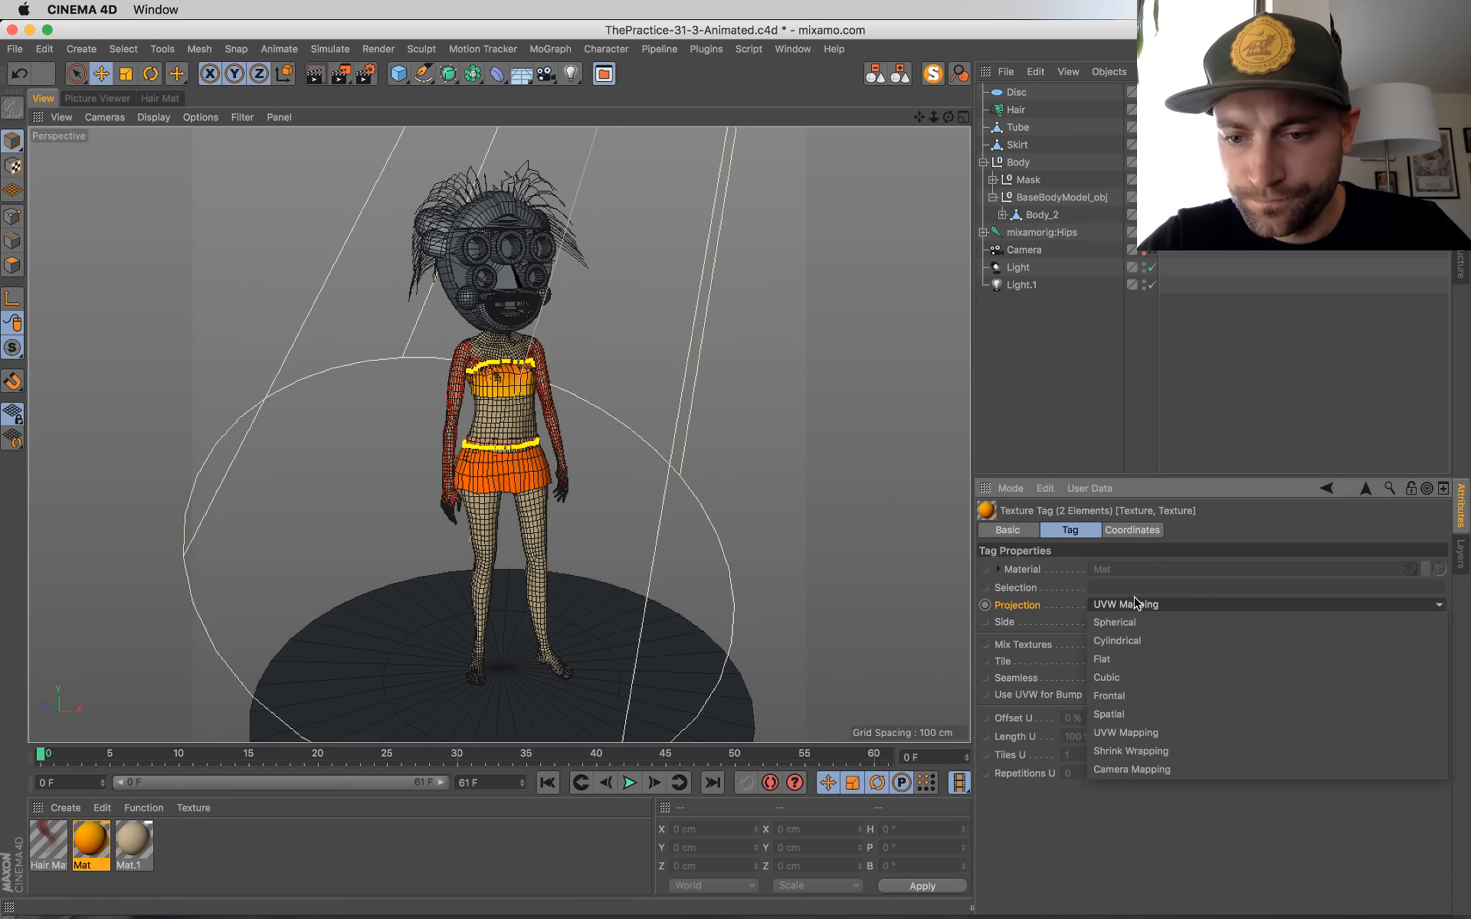
{"action": "left_click", "coordinate": [1117, 640]}
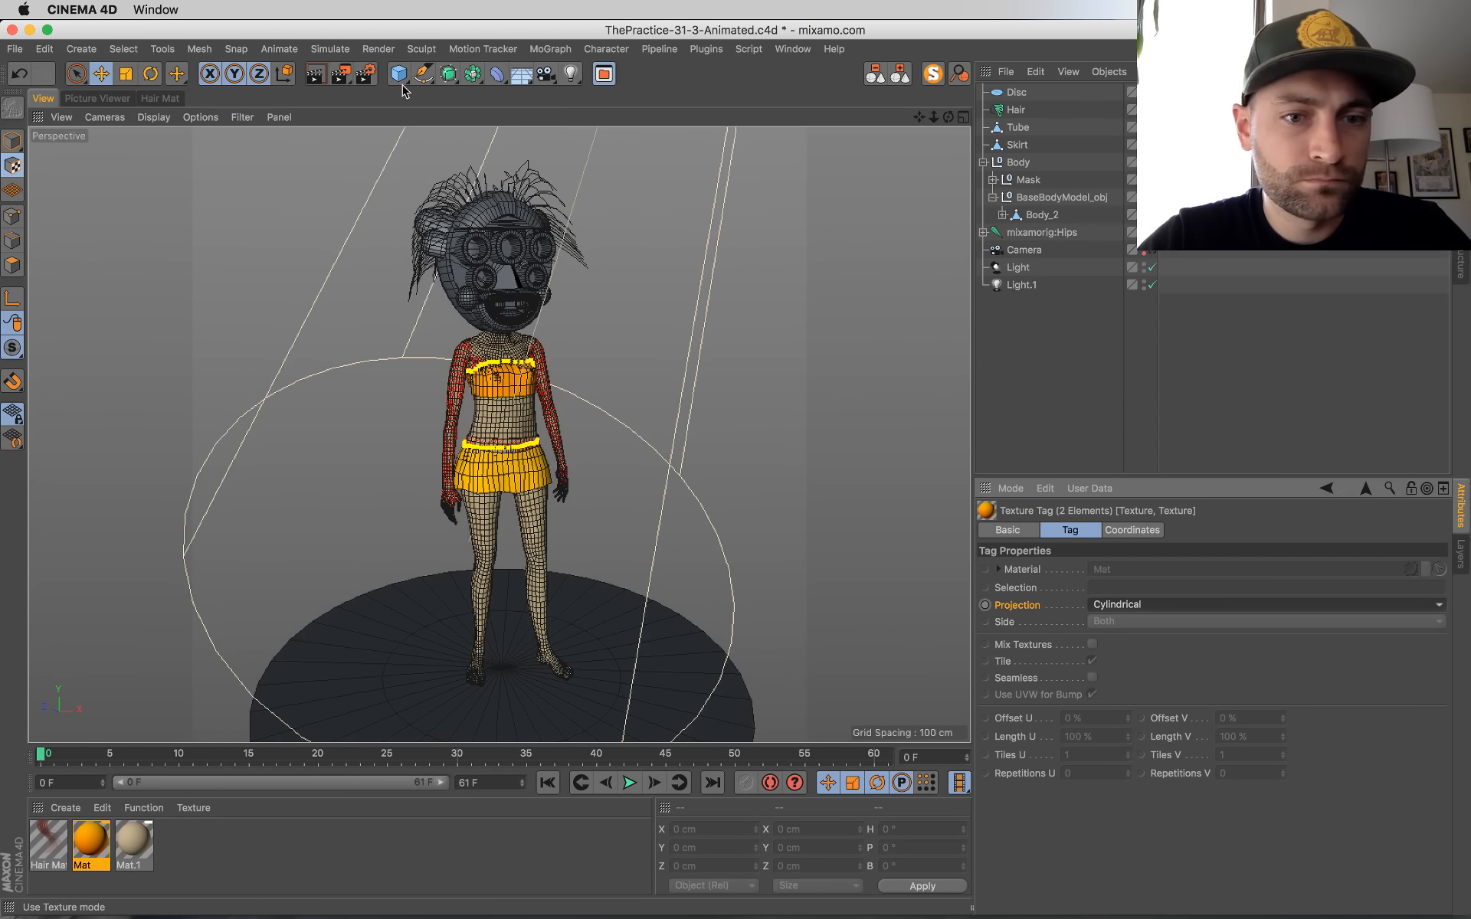
Step: Fit the Skirt's cylindrical texture projection around the skirt at about -17.6% Y offset and 29.4% Y scale, and save the scene
{"action": "left_click", "coordinate": [1226, 127]}
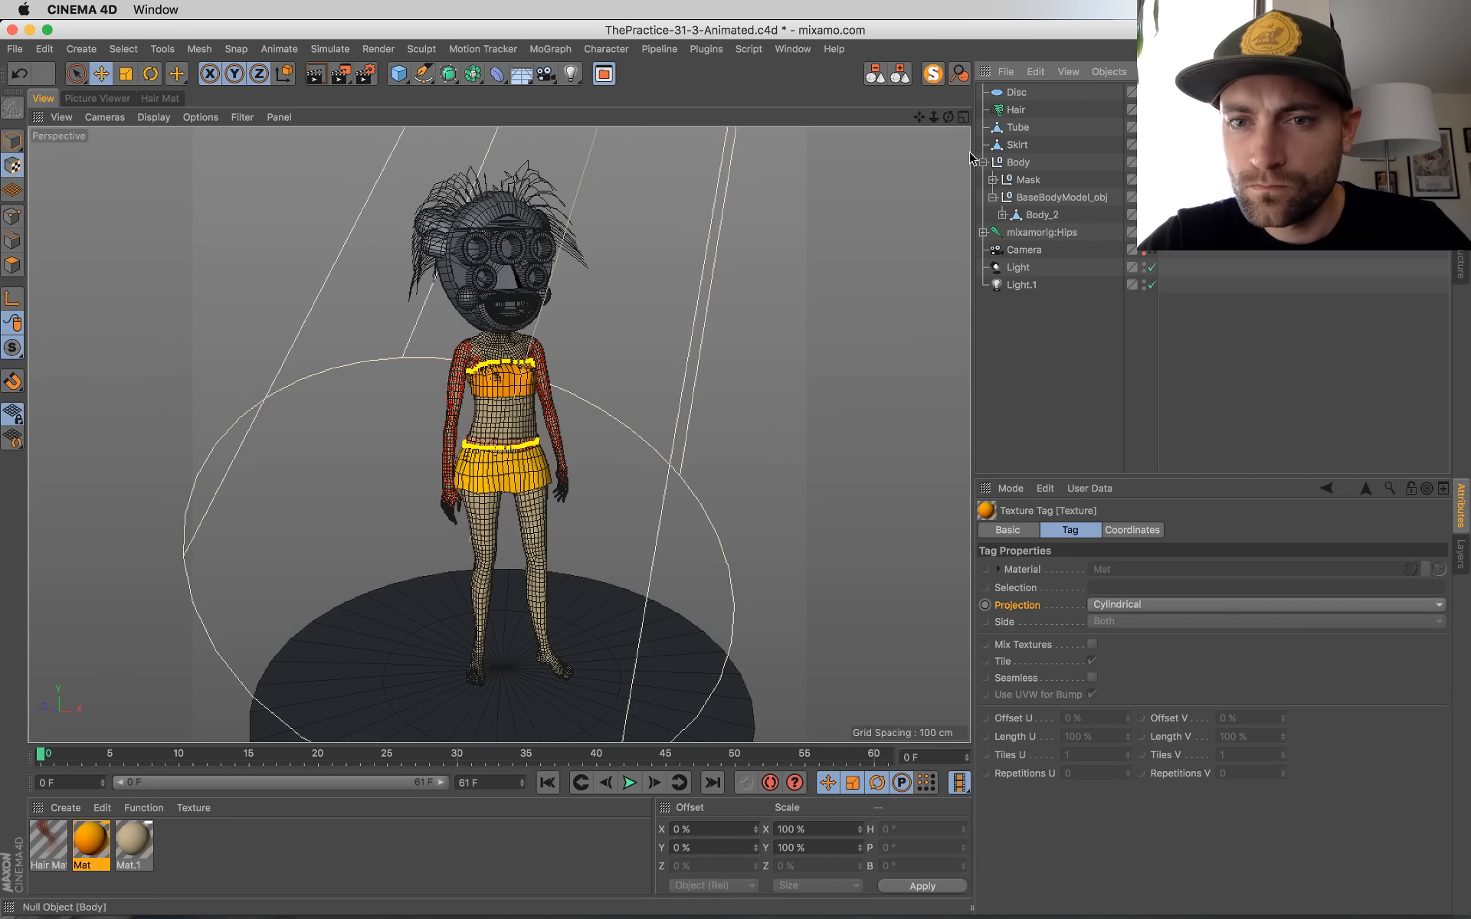
{"action": "left_click", "coordinate": [1017, 145]}
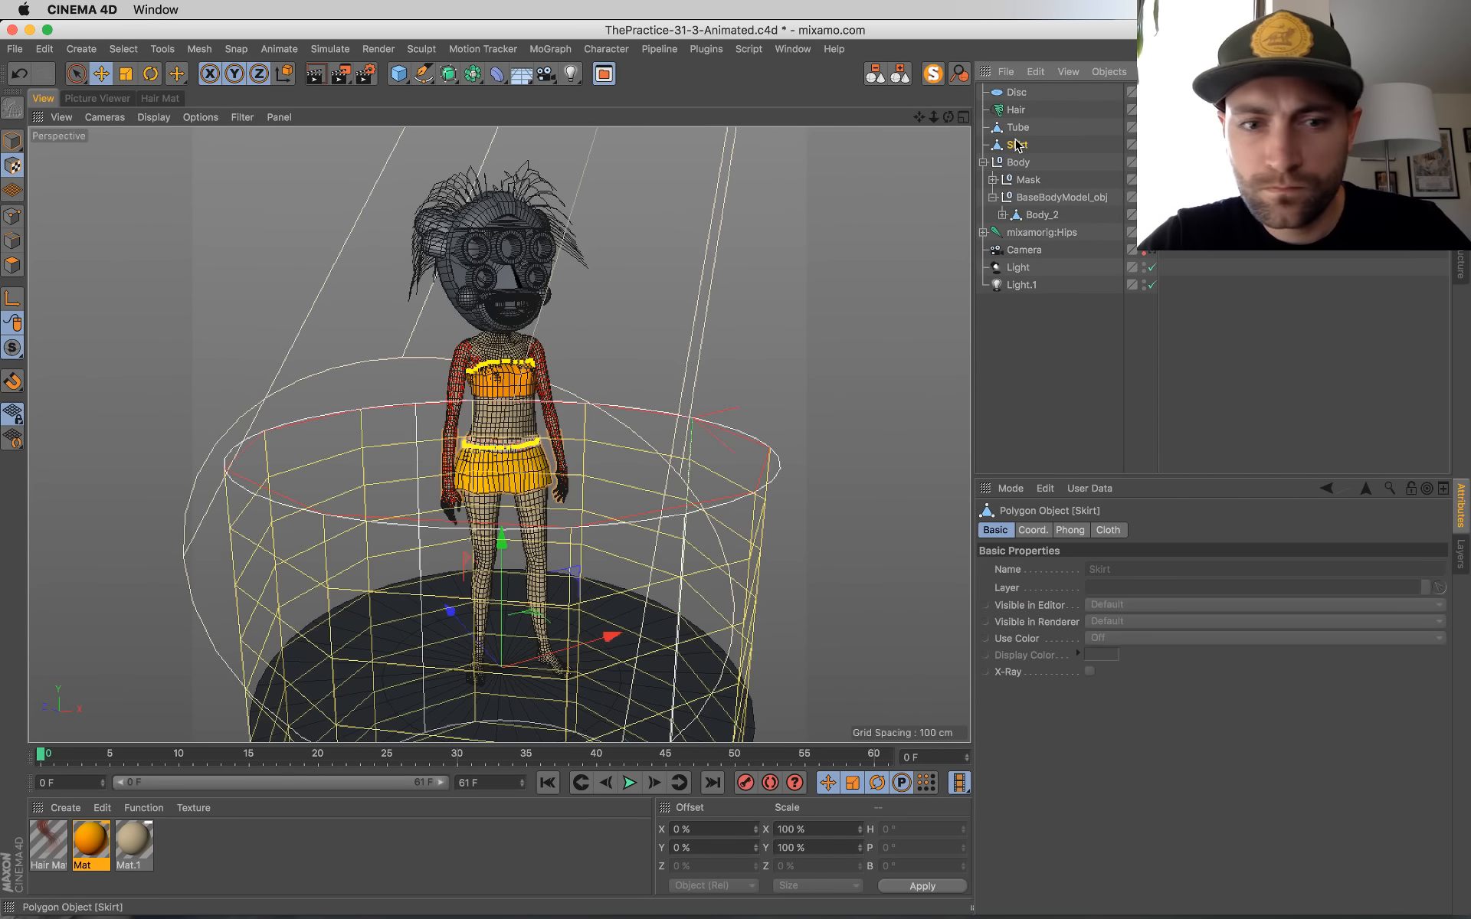
{"action": "middle_click", "coordinate": [573, 518]}
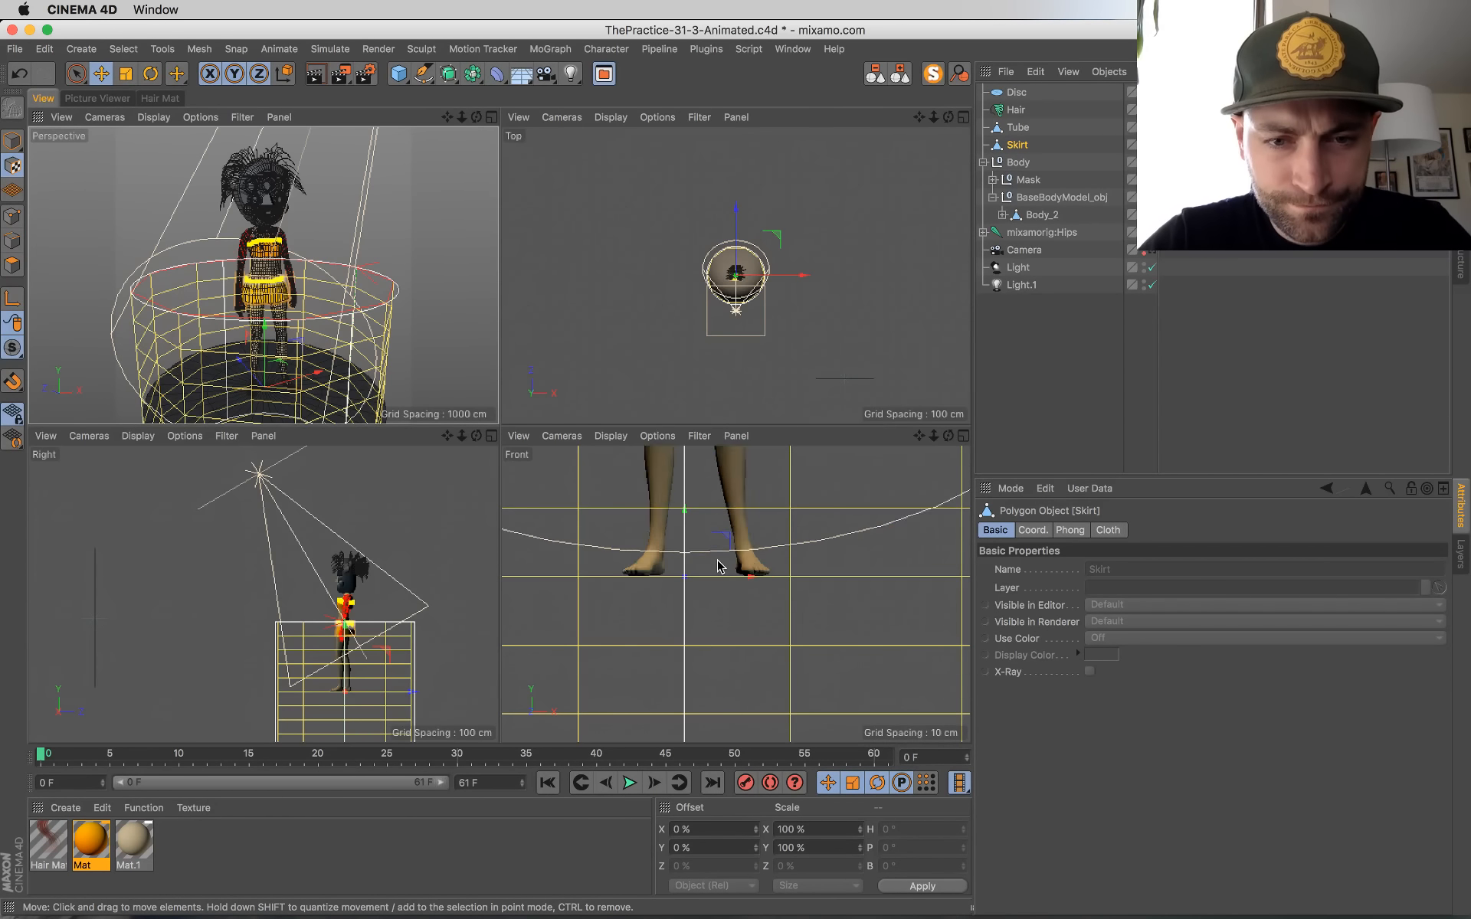
{"action": "scroll", "coordinate": [726, 588], "scroll_direction": "down", "scroll_amount": 10}
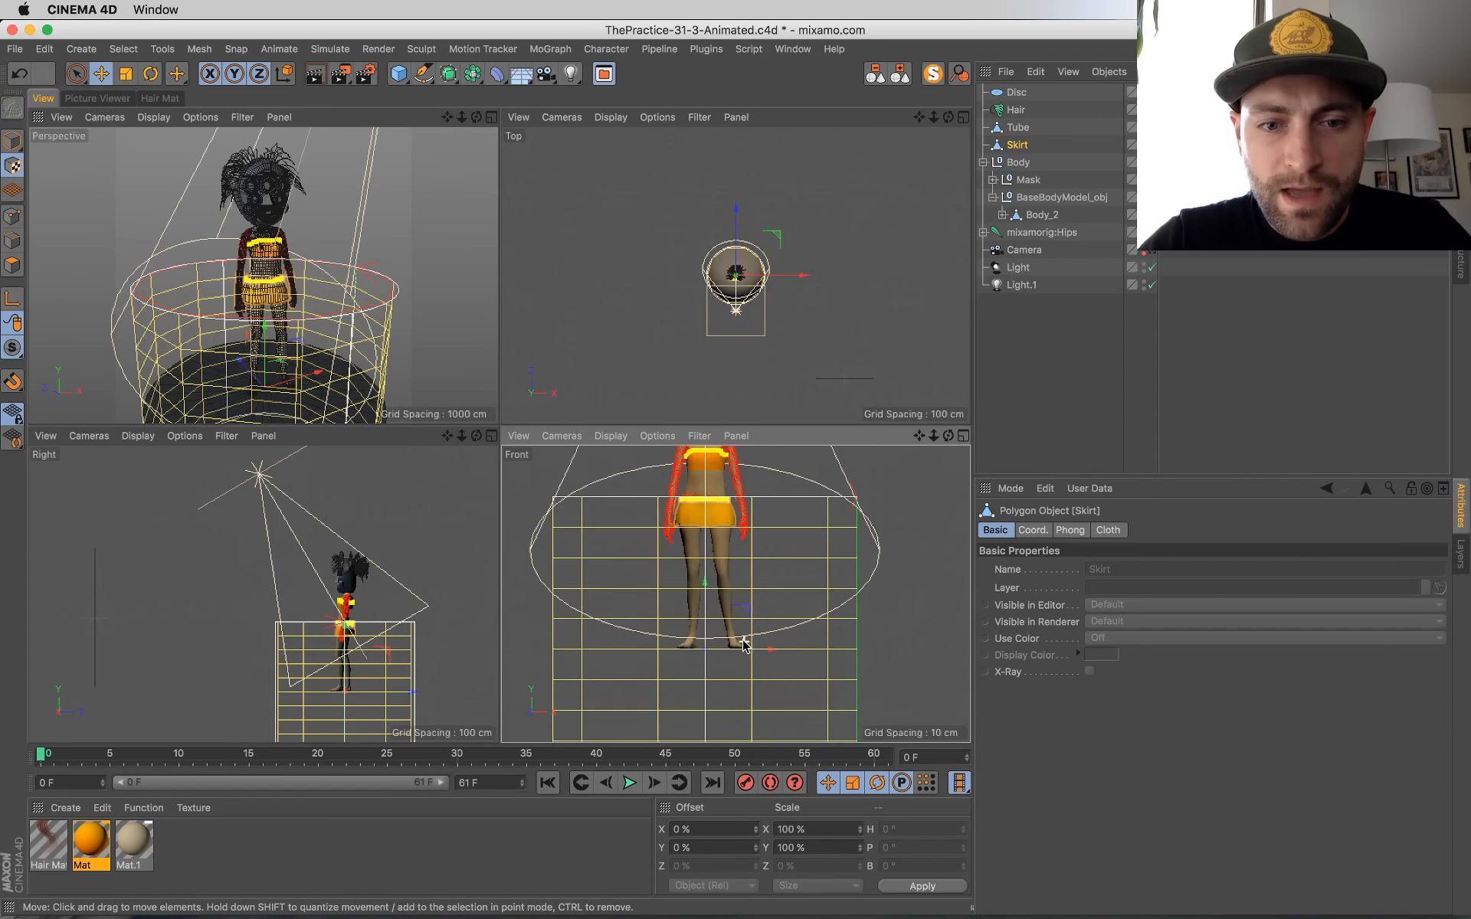
{"action": "left_click_drag", "start_coordinate": [709, 602], "coordinate": [721, 494]}
{"action": "key", "text": "t"}
{"action": "mouse_move", "coordinate": [714, 590]}
{"action": "left_mouse_down"}
{"action": "mouse_move", "coordinate": [711, 700]}
{"action": "mouse_move", "coordinate": [713, 582]}
{"action": "mouse_move", "coordinate": [711, 635]}
{"action": "mouse_move", "coordinate": [711, 601]}
{"action": "left_mouse_up"}
{"action": "key", "text": "e"}
{"action": "key", "text": "t"}
{"action": "key", "text": "e"}
{"action": "key", "text": "t"}
{"action": "key", "text": "e"}
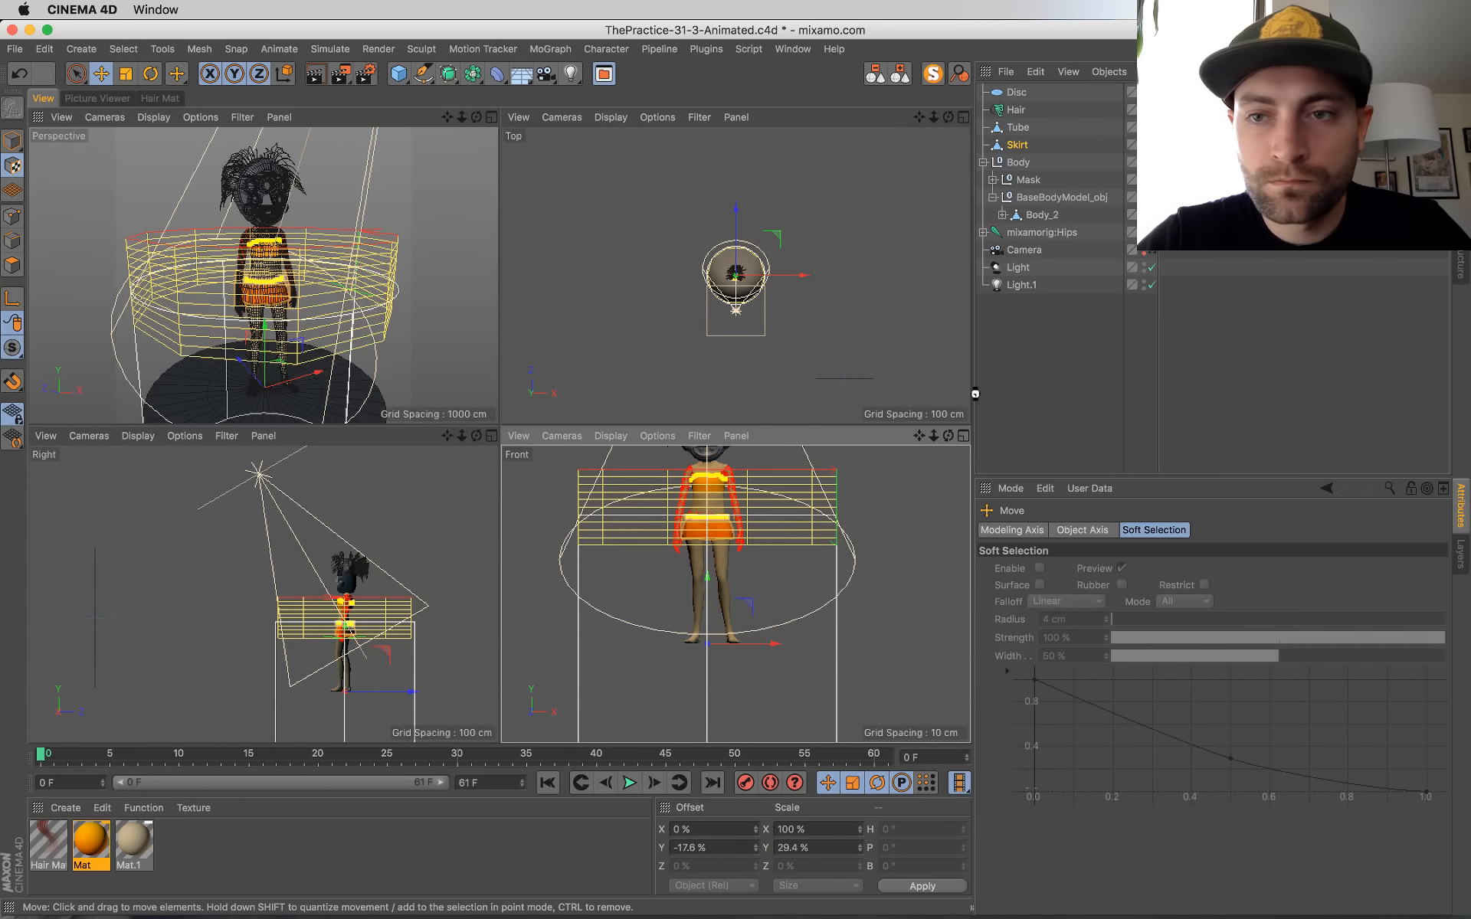
{"action": "key", "text": "super+s"}
Step: Fit the Tube's cylindrical texture projection around the chest band at about 44.6% Y offset and 27% Y scale, using the front view
{"action": "left_click", "coordinate": [1196, 127]}
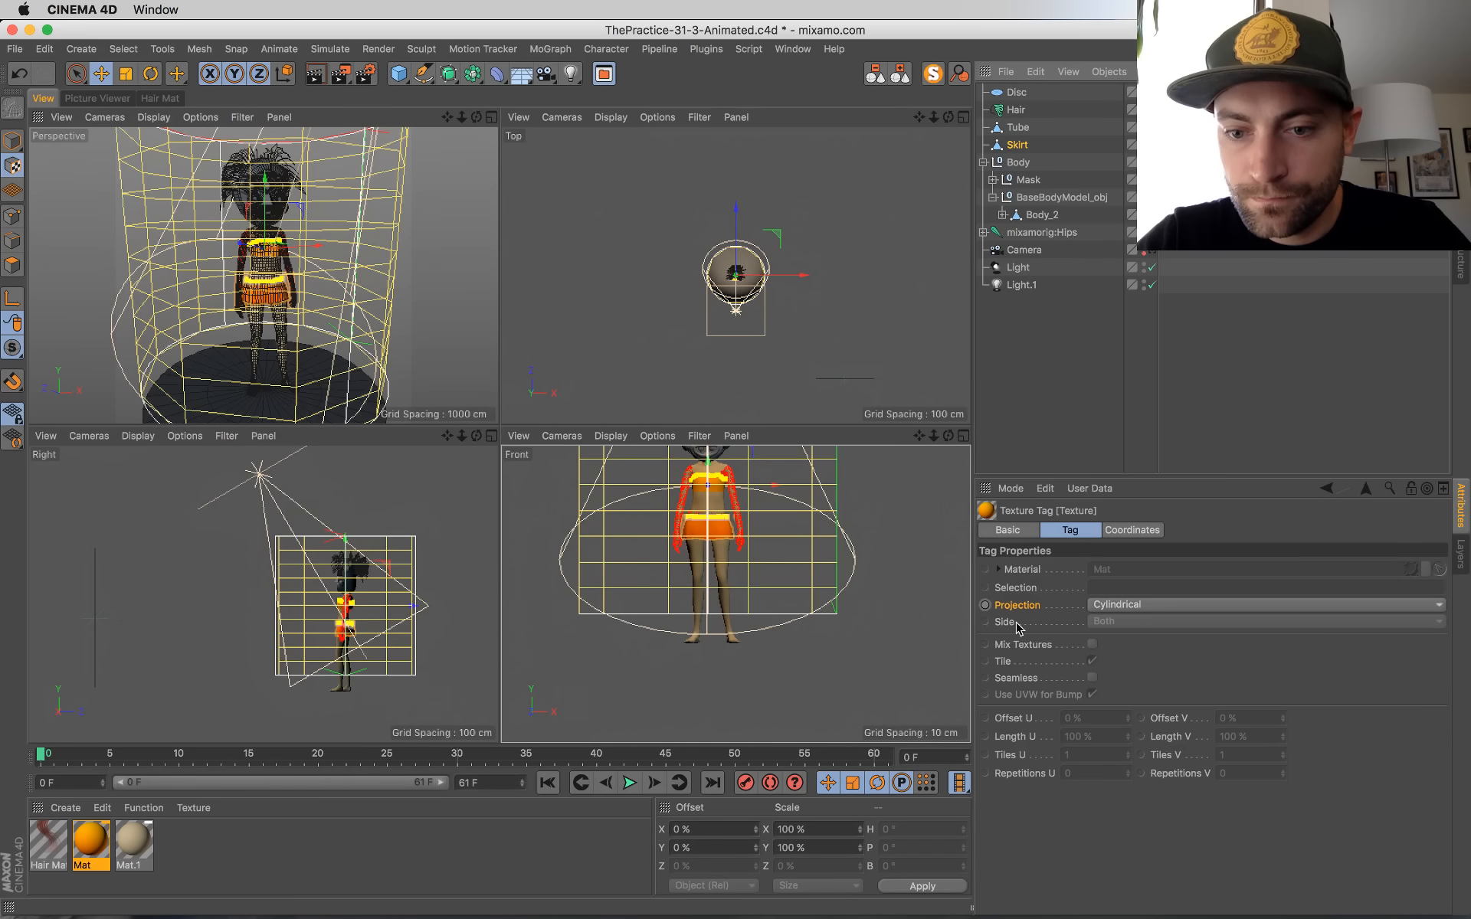
{"action": "key", "text": "t"}
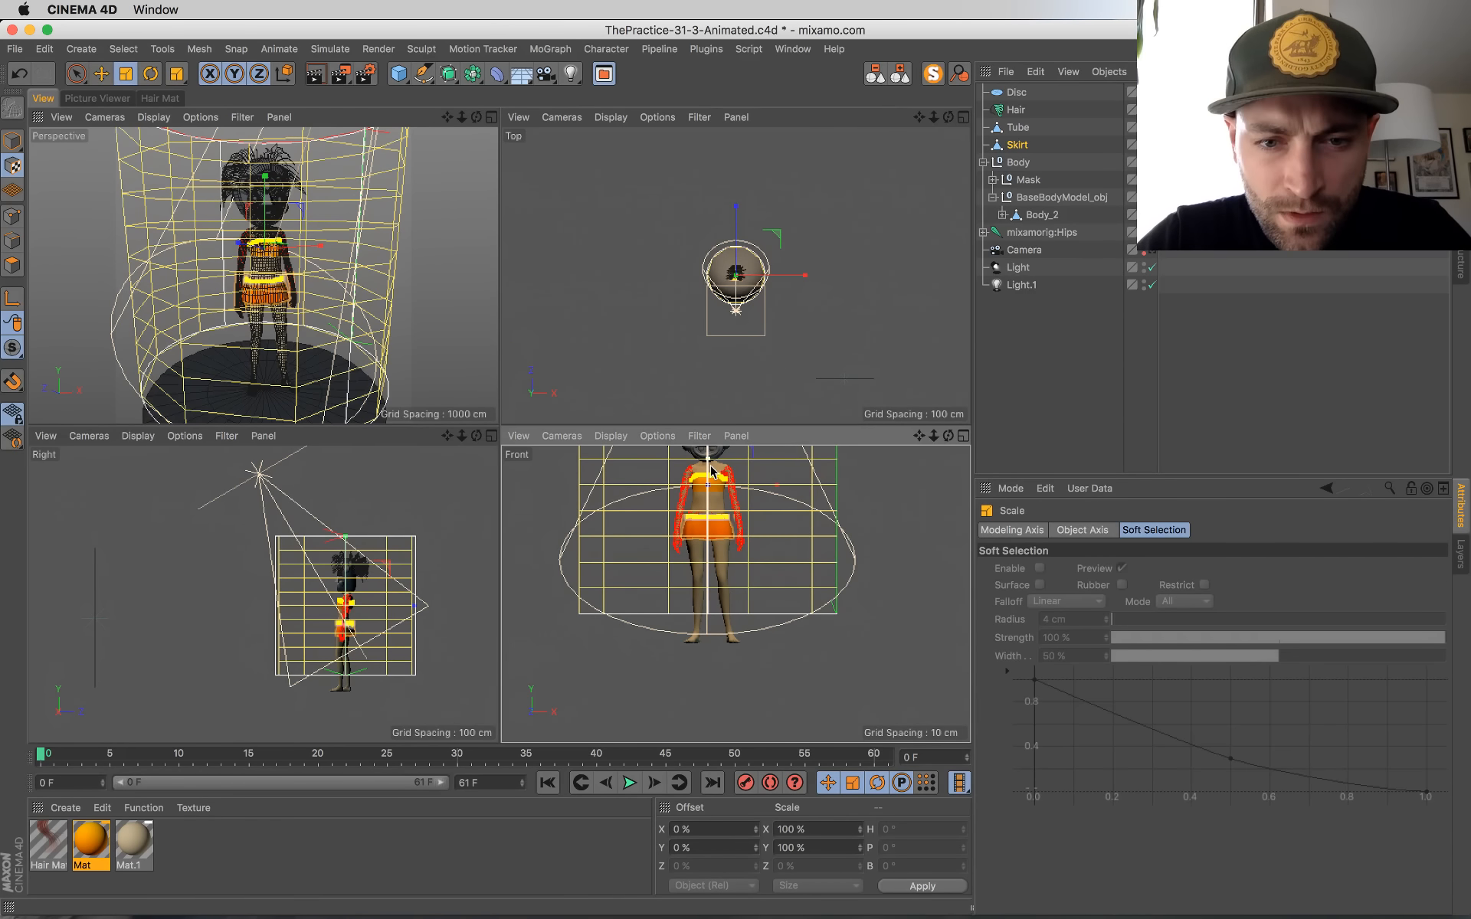
{"action": "left_click_drag", "start_coordinate": [708, 485], "coordinate": [761, 625]}
{"action": "middle_click_drag", "start_coordinate": [761, 625], "coordinate": [768, 657], "text": "alt"}
{"action": "left_click_drag", "start_coordinate": [717, 529], "coordinate": [719, 609]}
{"action": "key", "text": "e"}
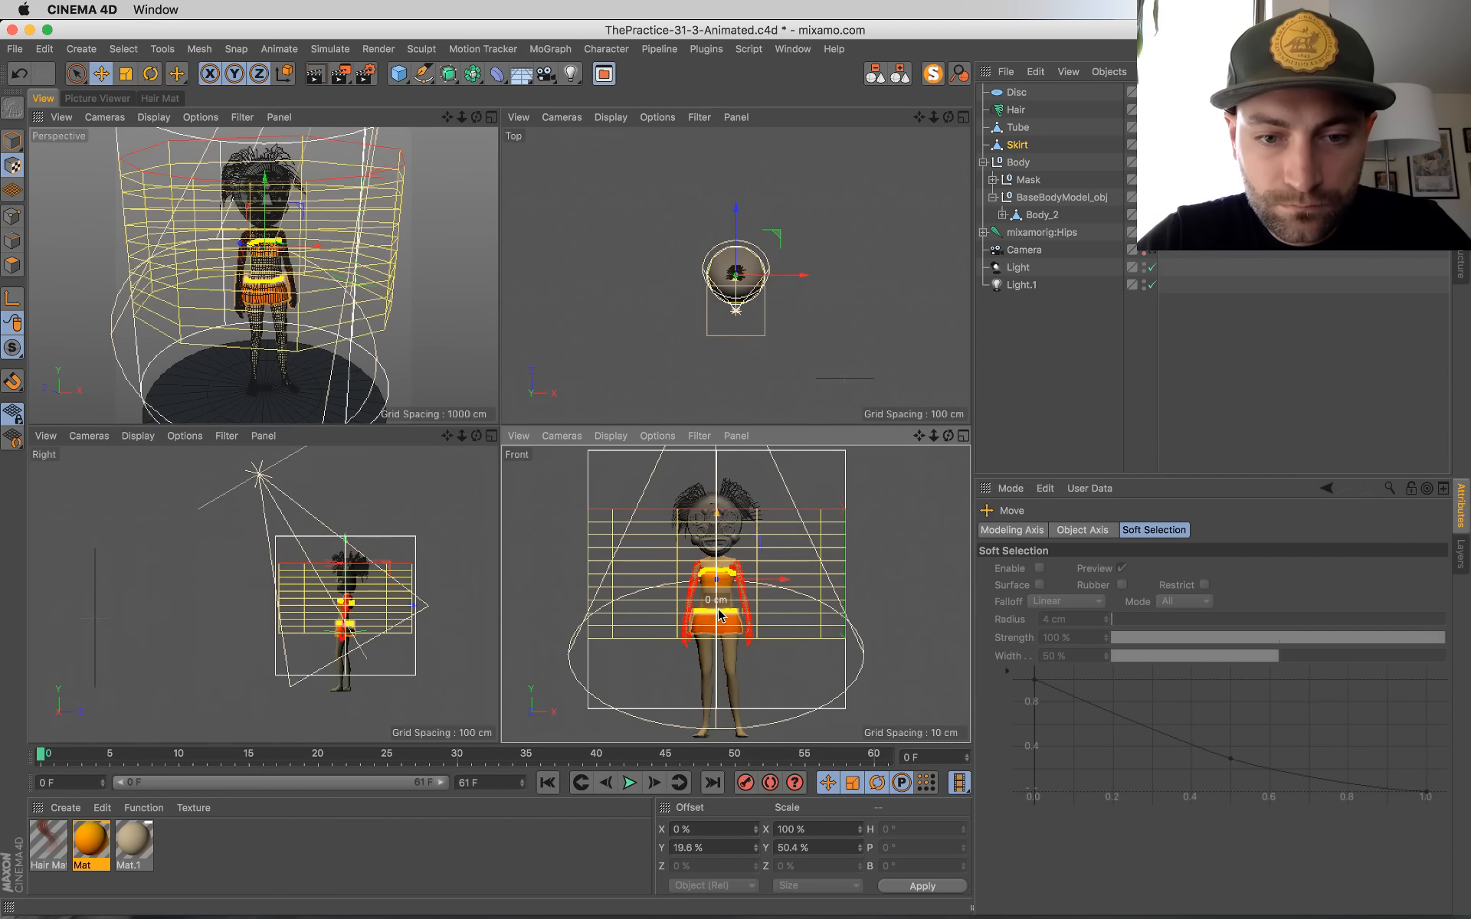
{"action": "key", "text": "t"}
{"action": "left_click_drag", "start_coordinate": [717, 515], "coordinate": [718, 619]}
{"action": "key", "text": "e"}
{"action": "key", "text": "t"}
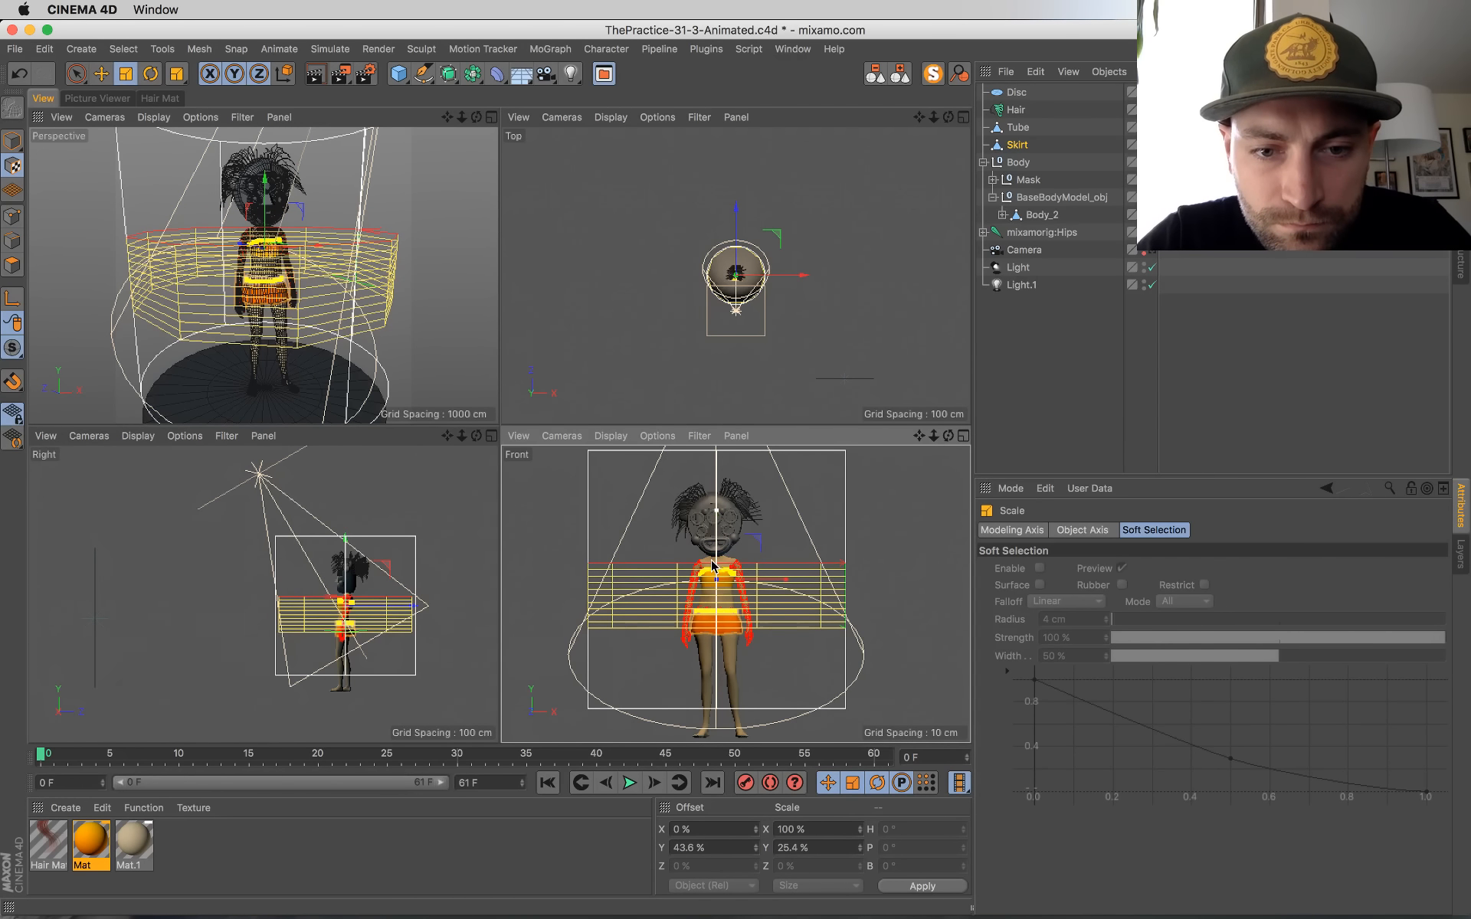
{"action": "mouse_move", "coordinate": [718, 547]}
{"action": "left_mouse_down"}
{"action": "mouse_move", "coordinate": [719, 573]}
{"action": "mouse_move", "coordinate": [717, 528]}
{"action": "left_mouse_up"}
{"action": "key", "text": "e"}
{"action": "middle_click", "coordinate": [285, 269]}
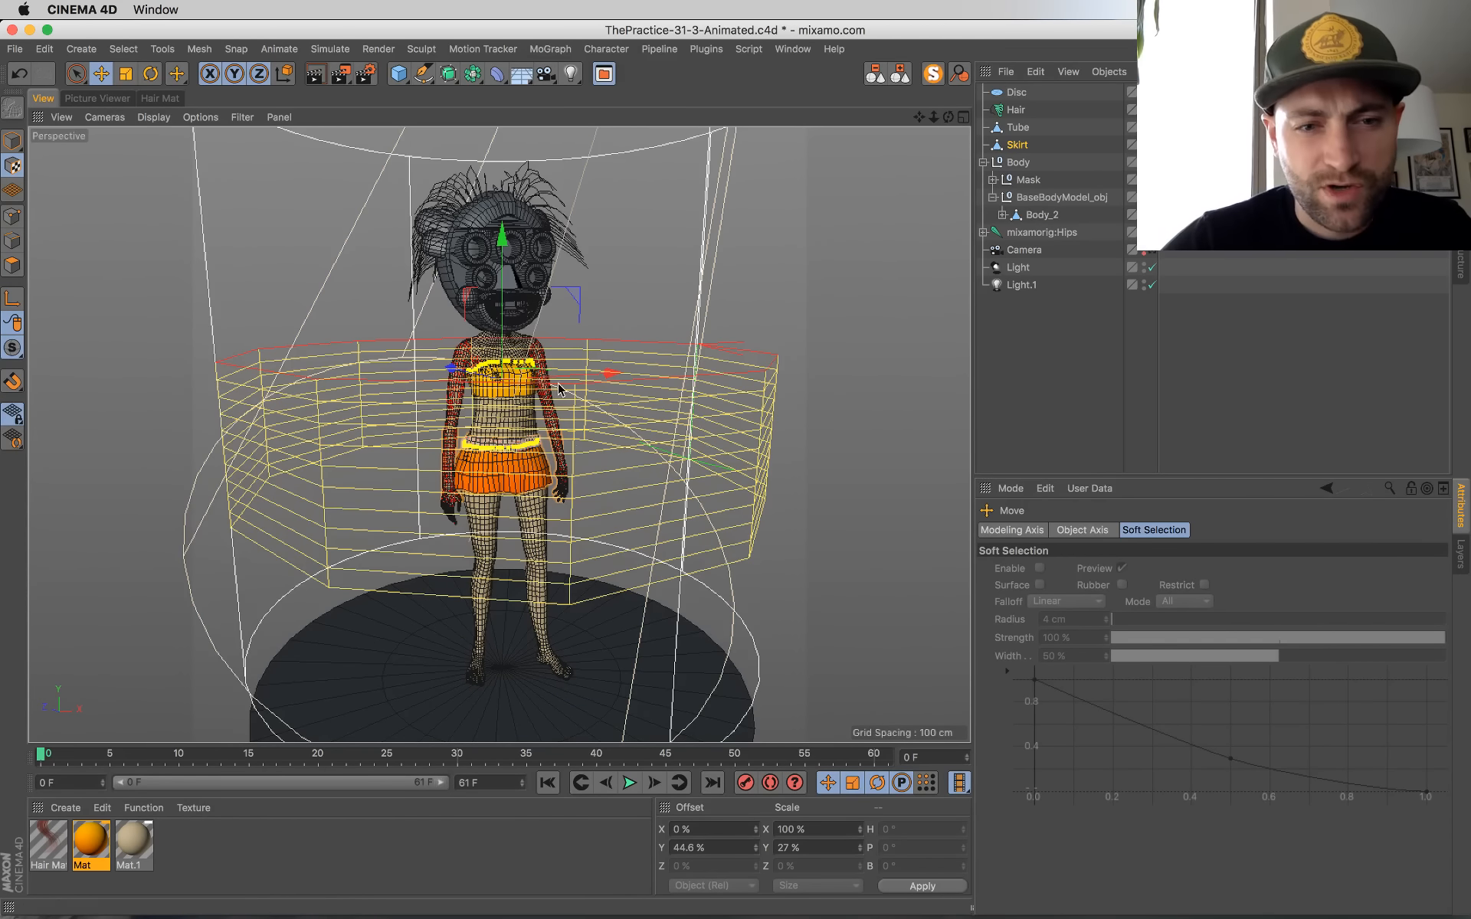
Step: Switch back to Model mode, deselect everything and save the scene
{"action": "left_click", "coordinate": [12, 140]}
{"action": "left_click", "coordinate": [288, 377]}
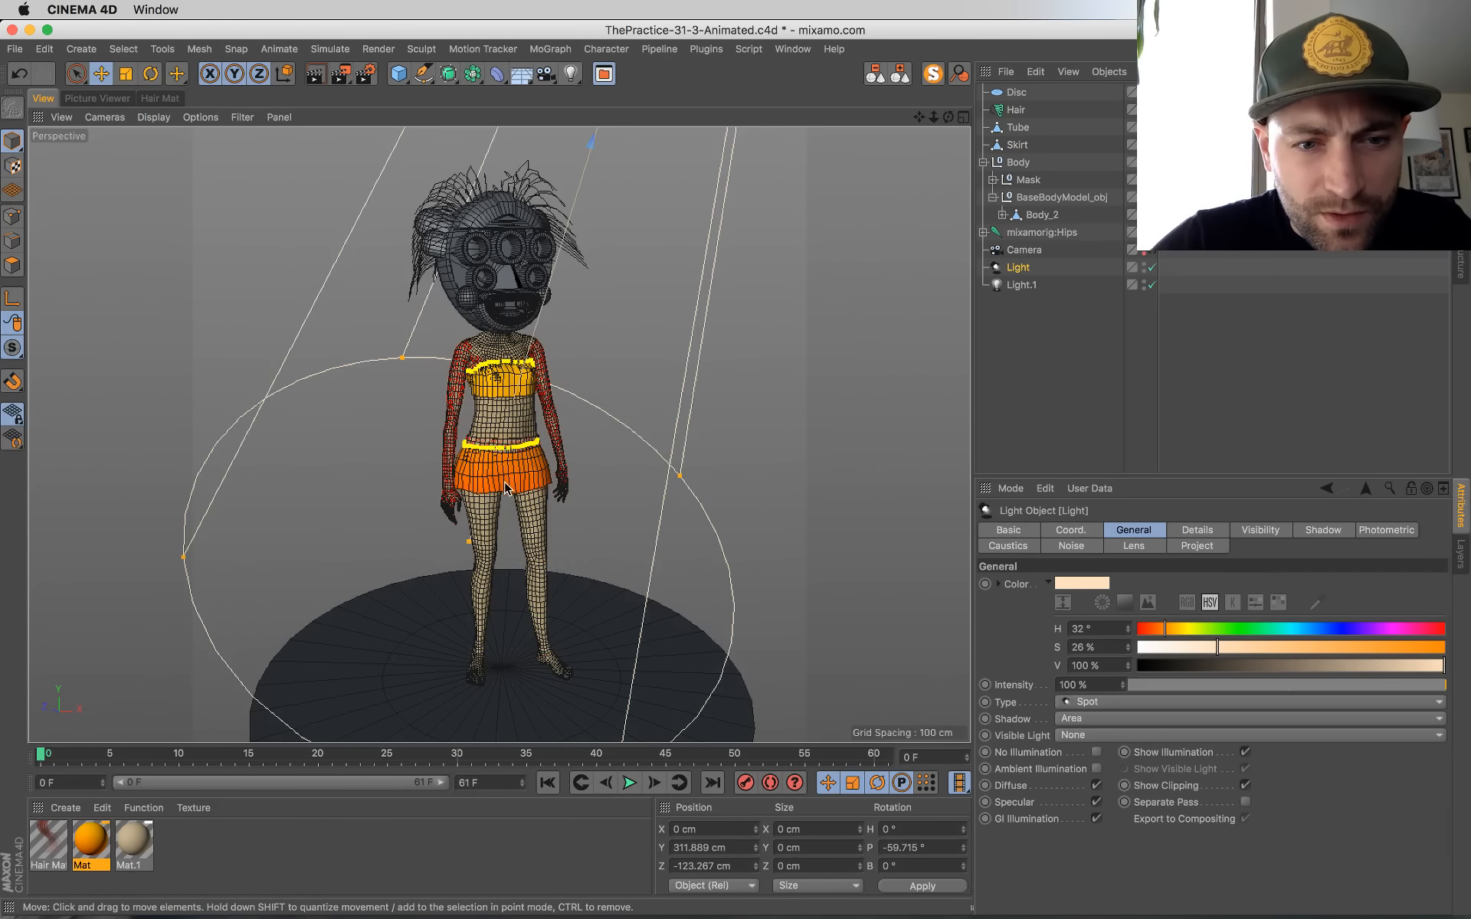
{"action": "left_click", "coordinate": [864, 269]}
{"action": "key", "text": "super+s"}
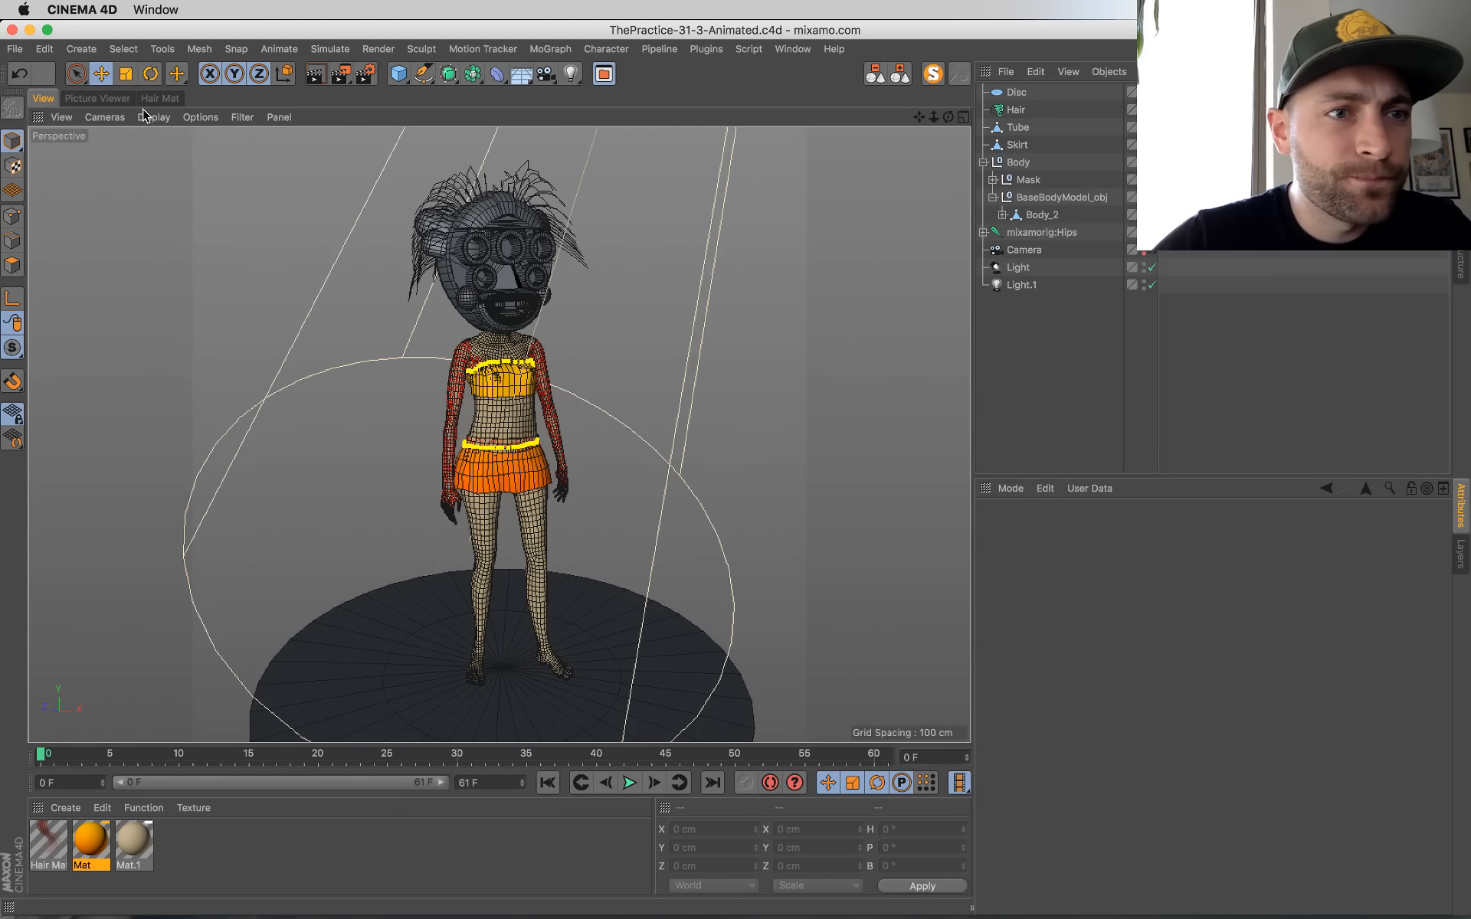
Step: Play back the frames rendered so far in the Picture Viewer and return to the 3D viewport
{"action": "left_click", "coordinate": [118, 100]}
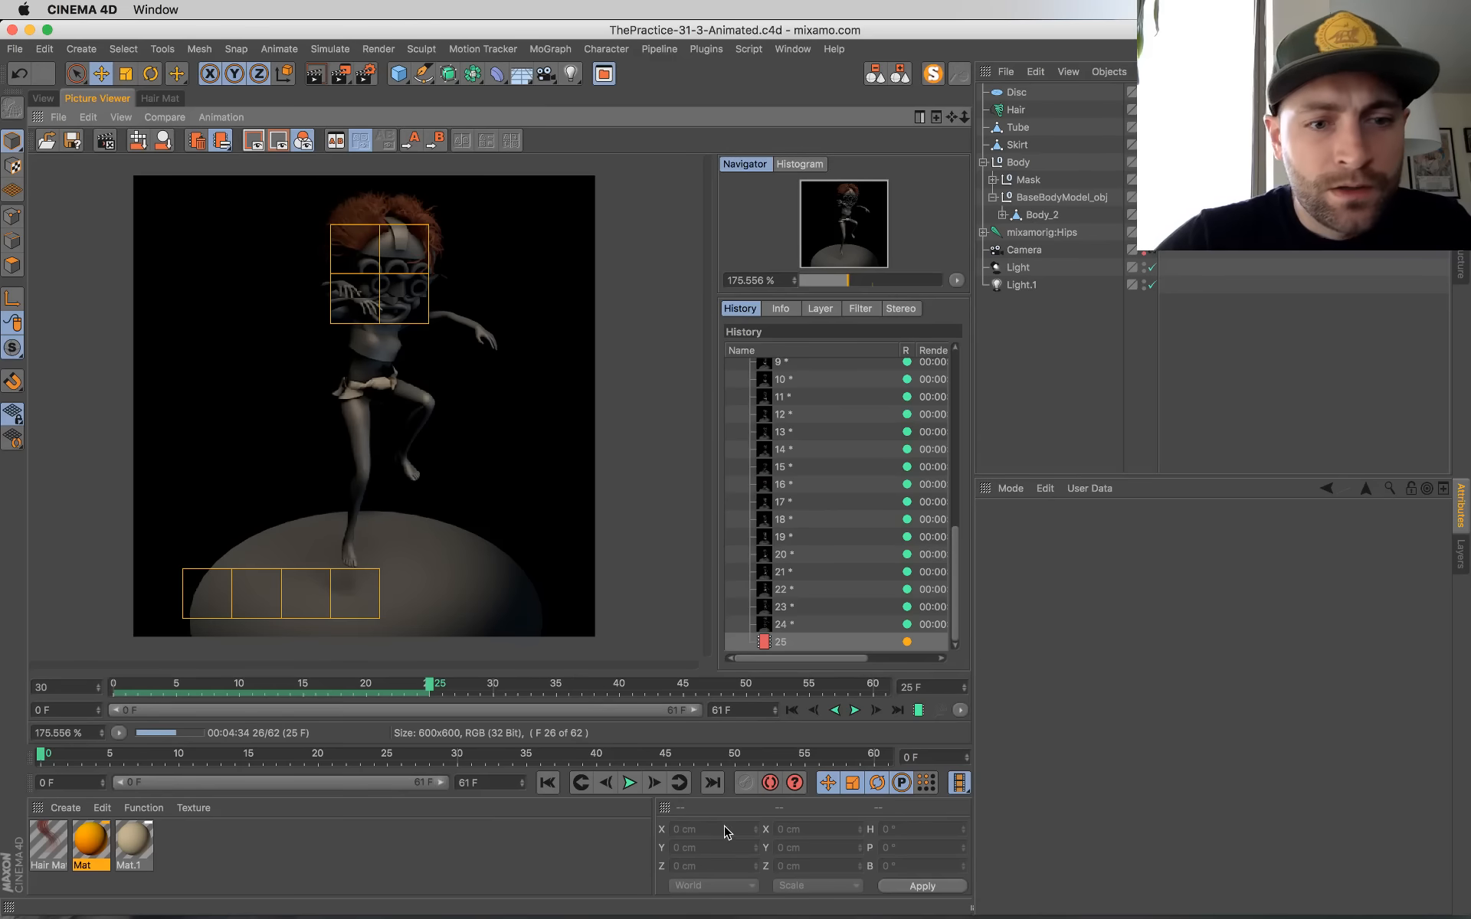
{"action": "key", "text": "super+Tab"}
{"action": "left_click", "coordinate": [834, 724]}
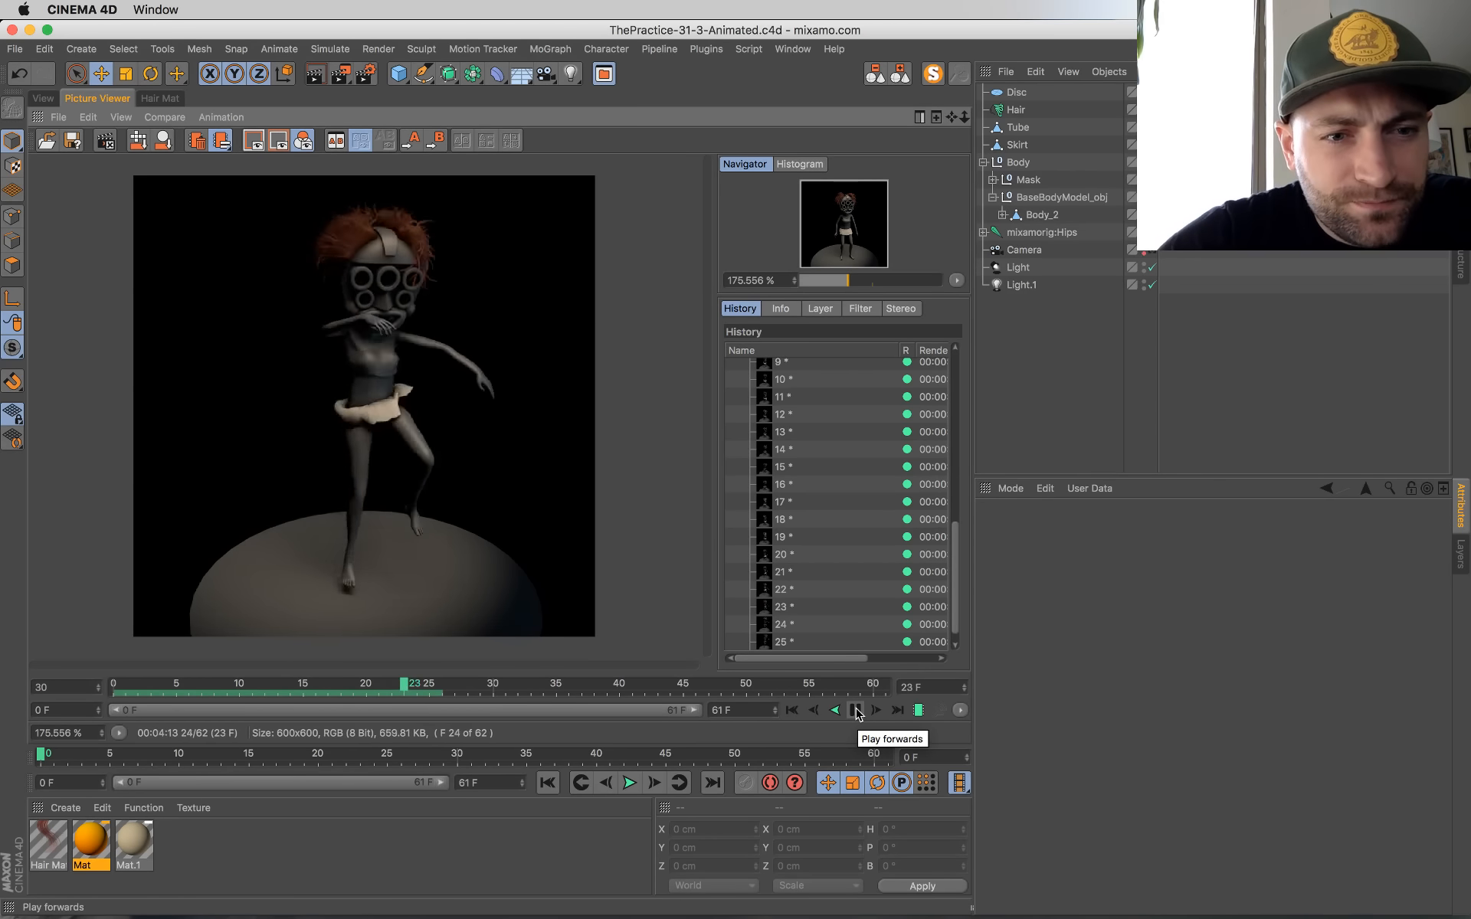
{"action": "left_click", "coordinate": [856, 710]}
{"action": "left_click", "coordinate": [902, 712]}
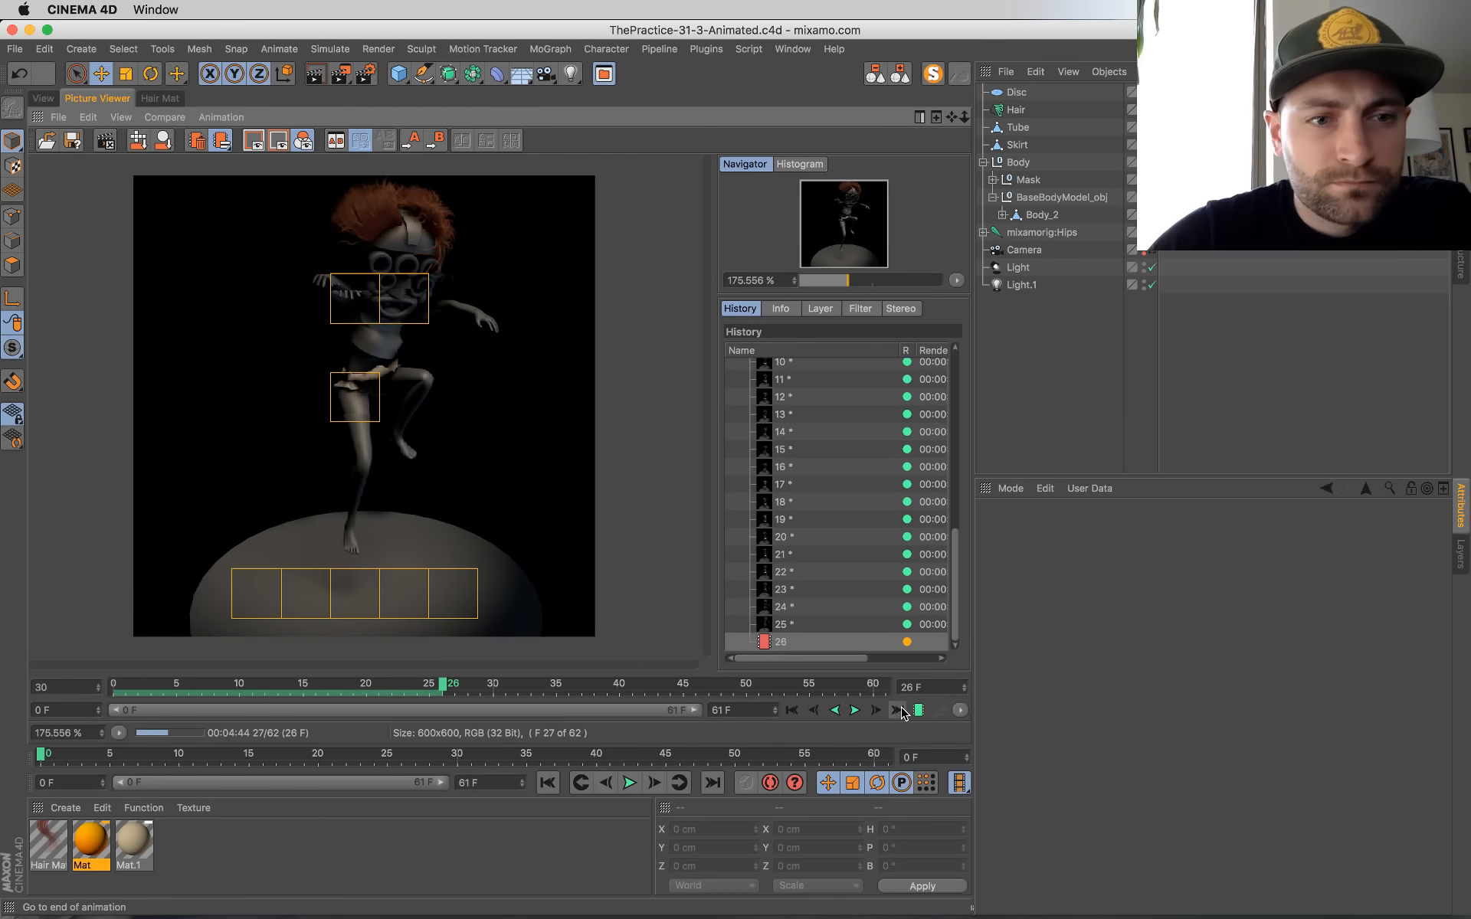
{"action": "left_click", "coordinate": [856, 711]}
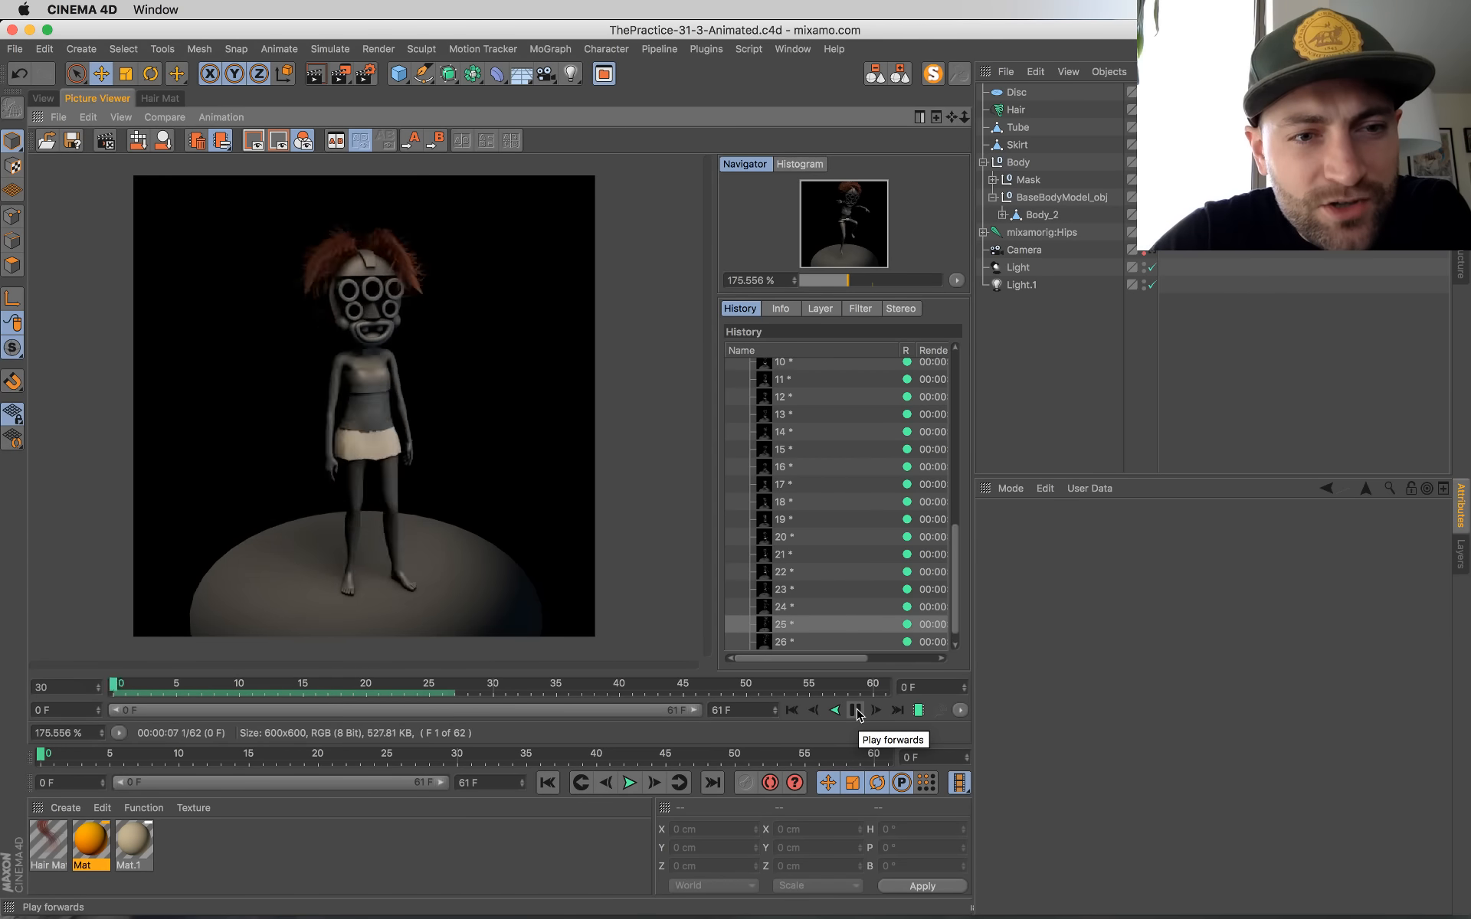
{"action": "left_click", "coordinate": [856, 711]}
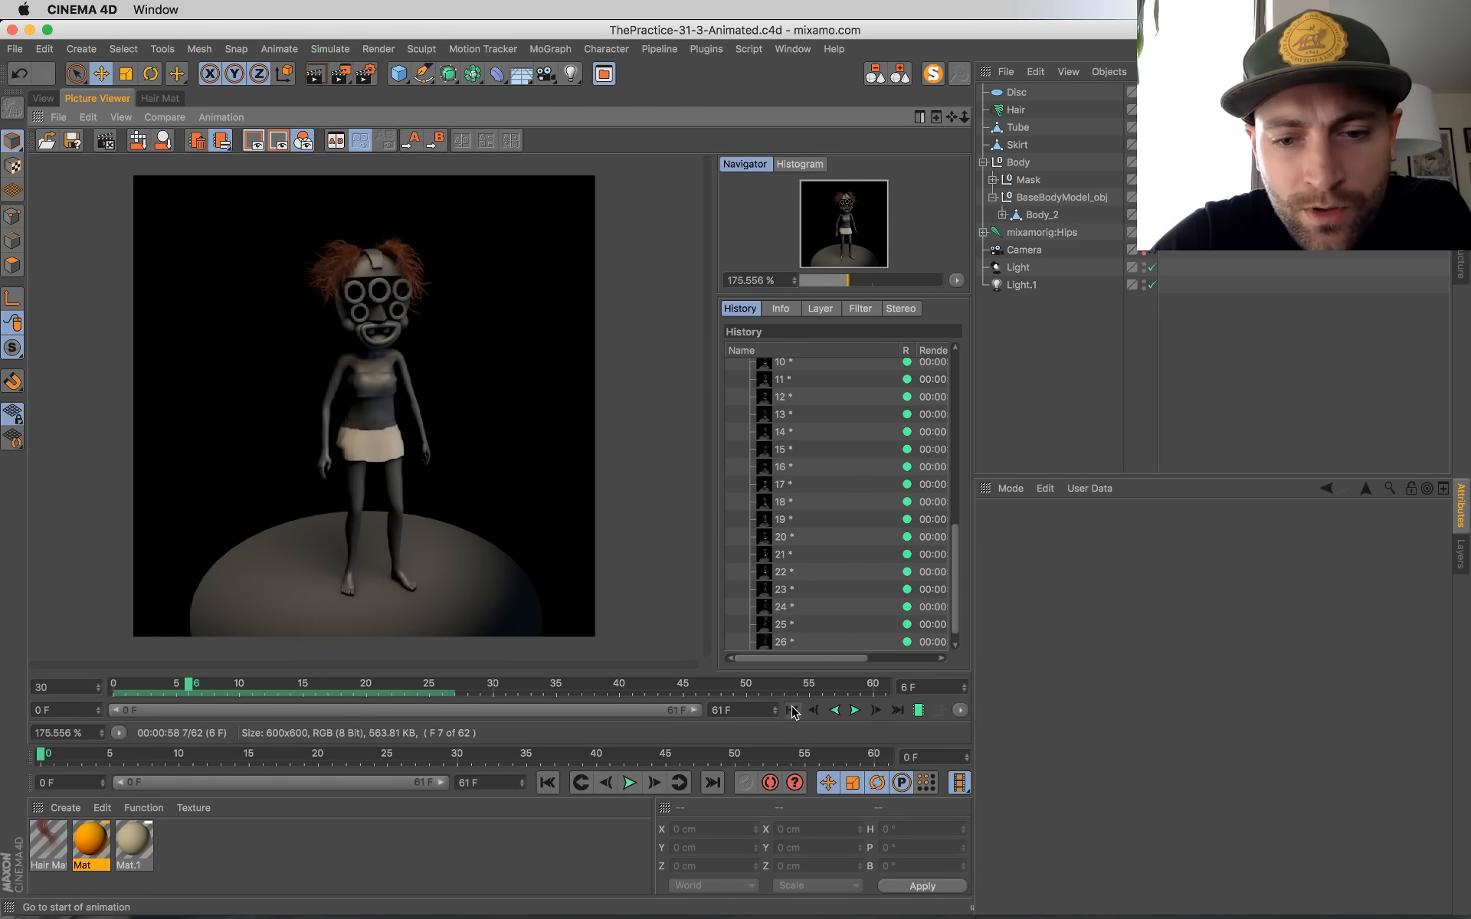
{"action": "left_click", "coordinate": [40, 99]}
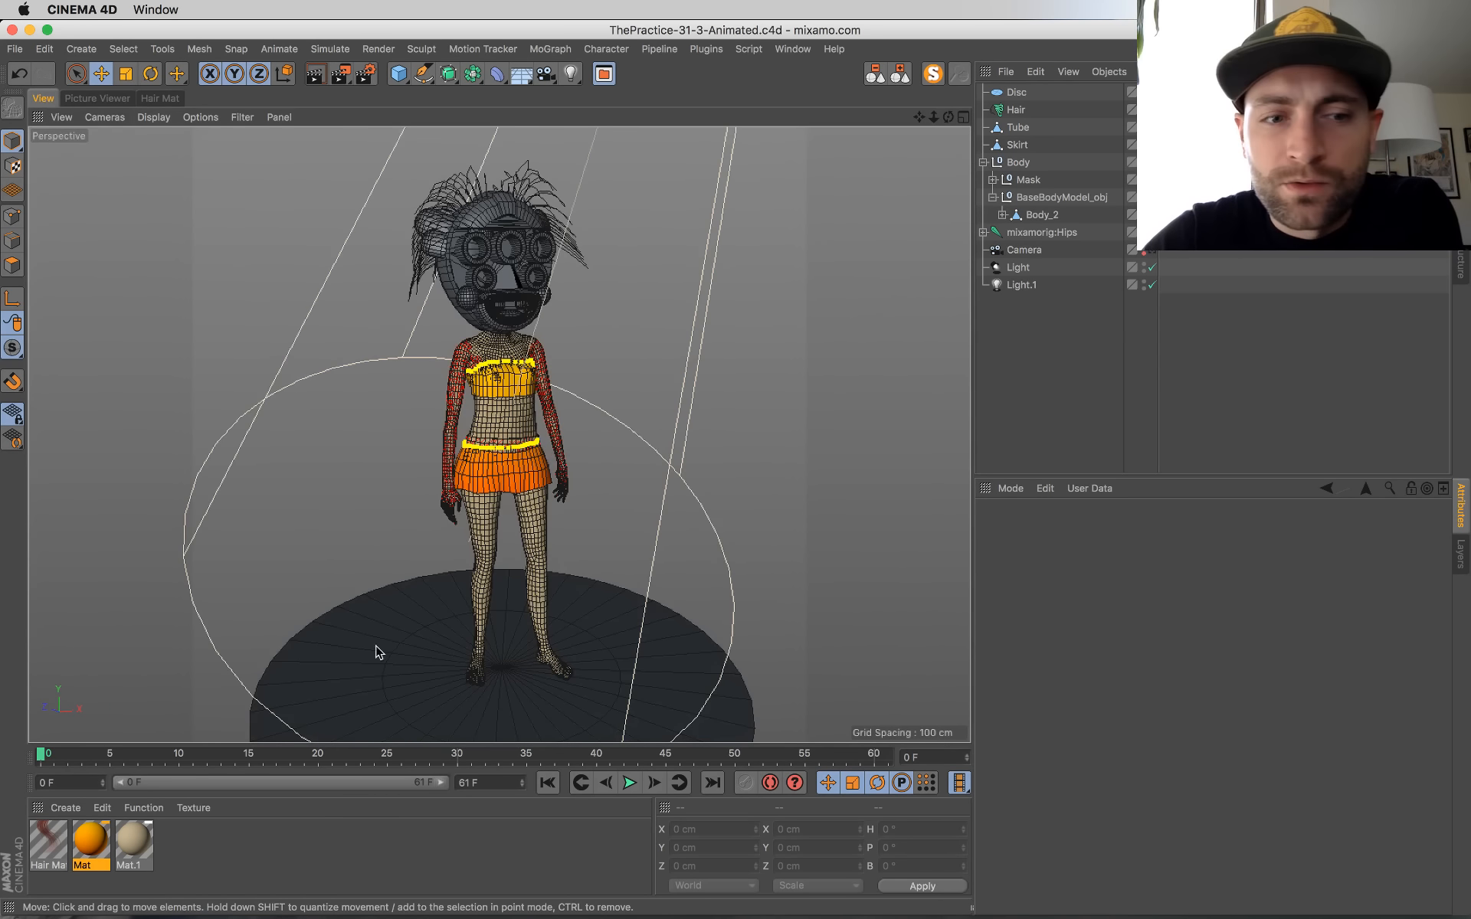
Step: Reorder the Disc to sit just above the Camera, collapse the Body hierarchy and rename the Disc as Ground
{"action": "left_click", "coordinate": [1017, 110]}
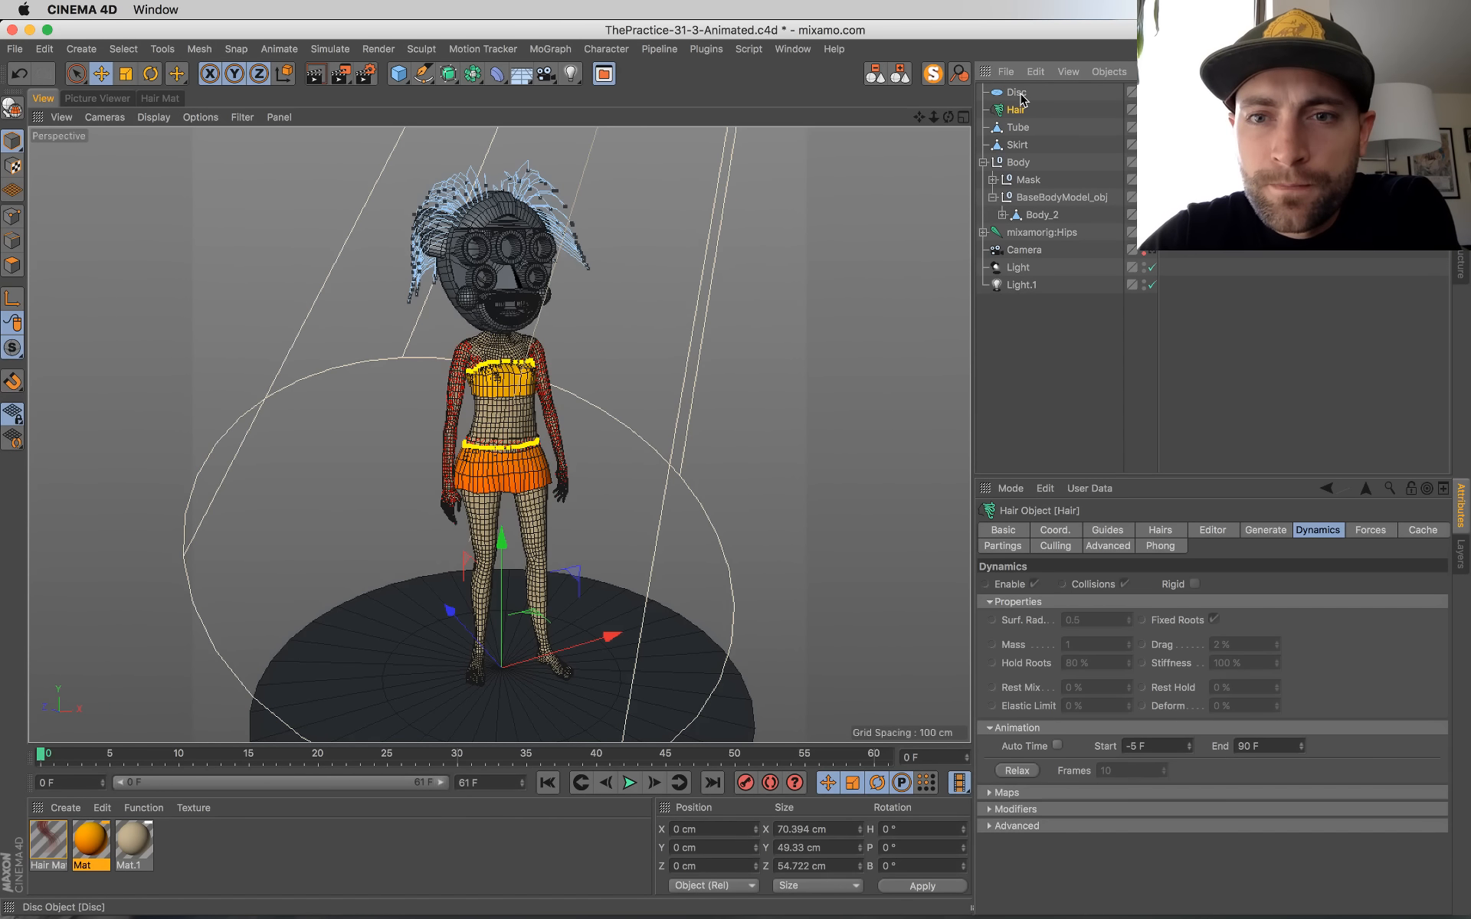
{"action": "left_click_drag", "start_coordinate": [1021, 253], "coordinate": [1015, 233]}
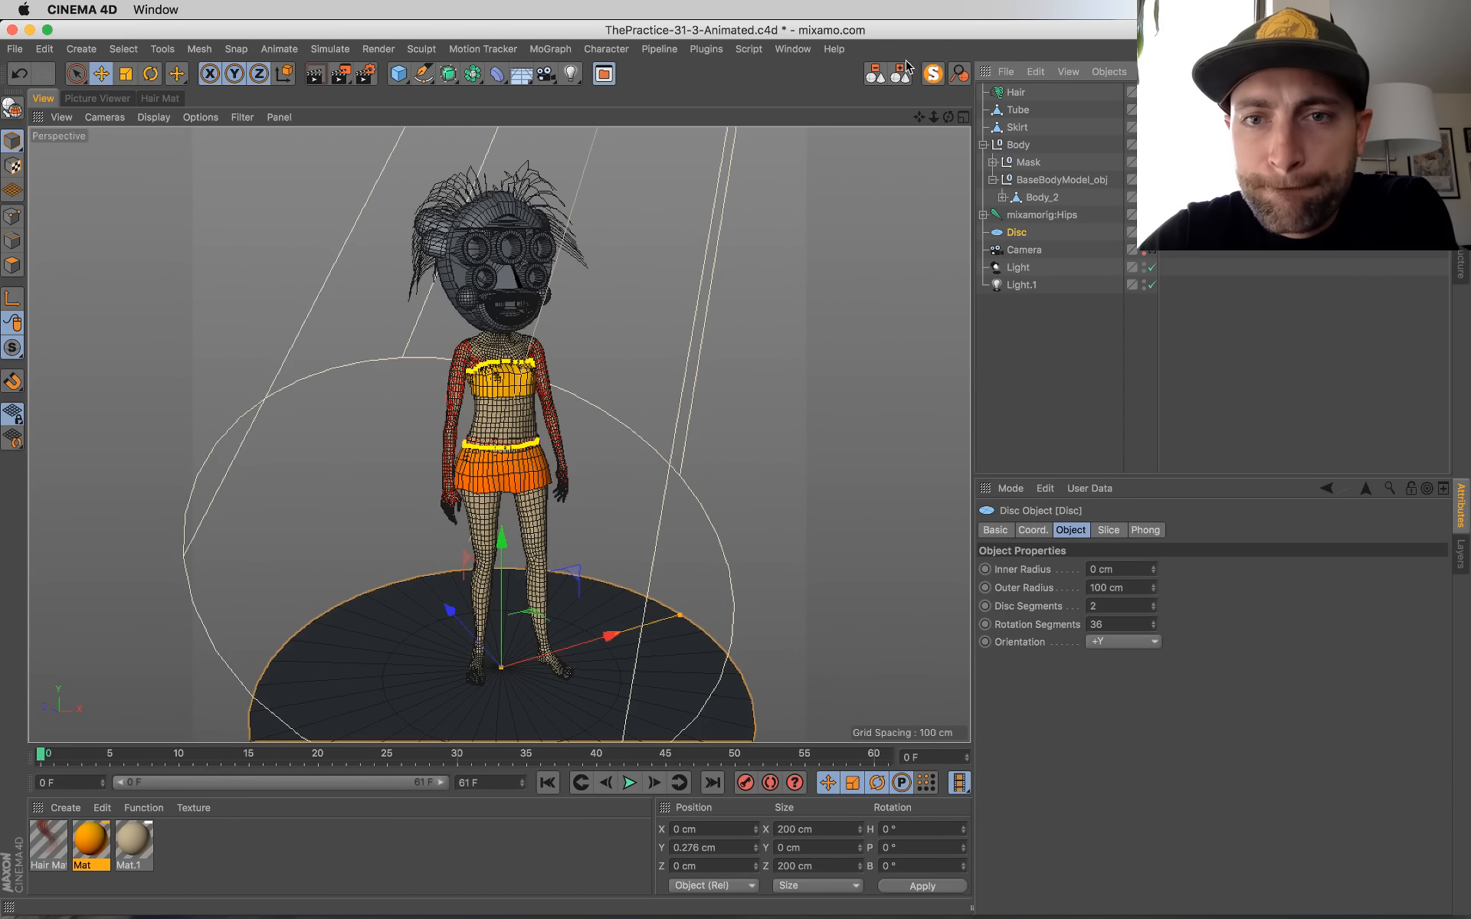
{"action": "left_click", "coordinate": [983, 144]}
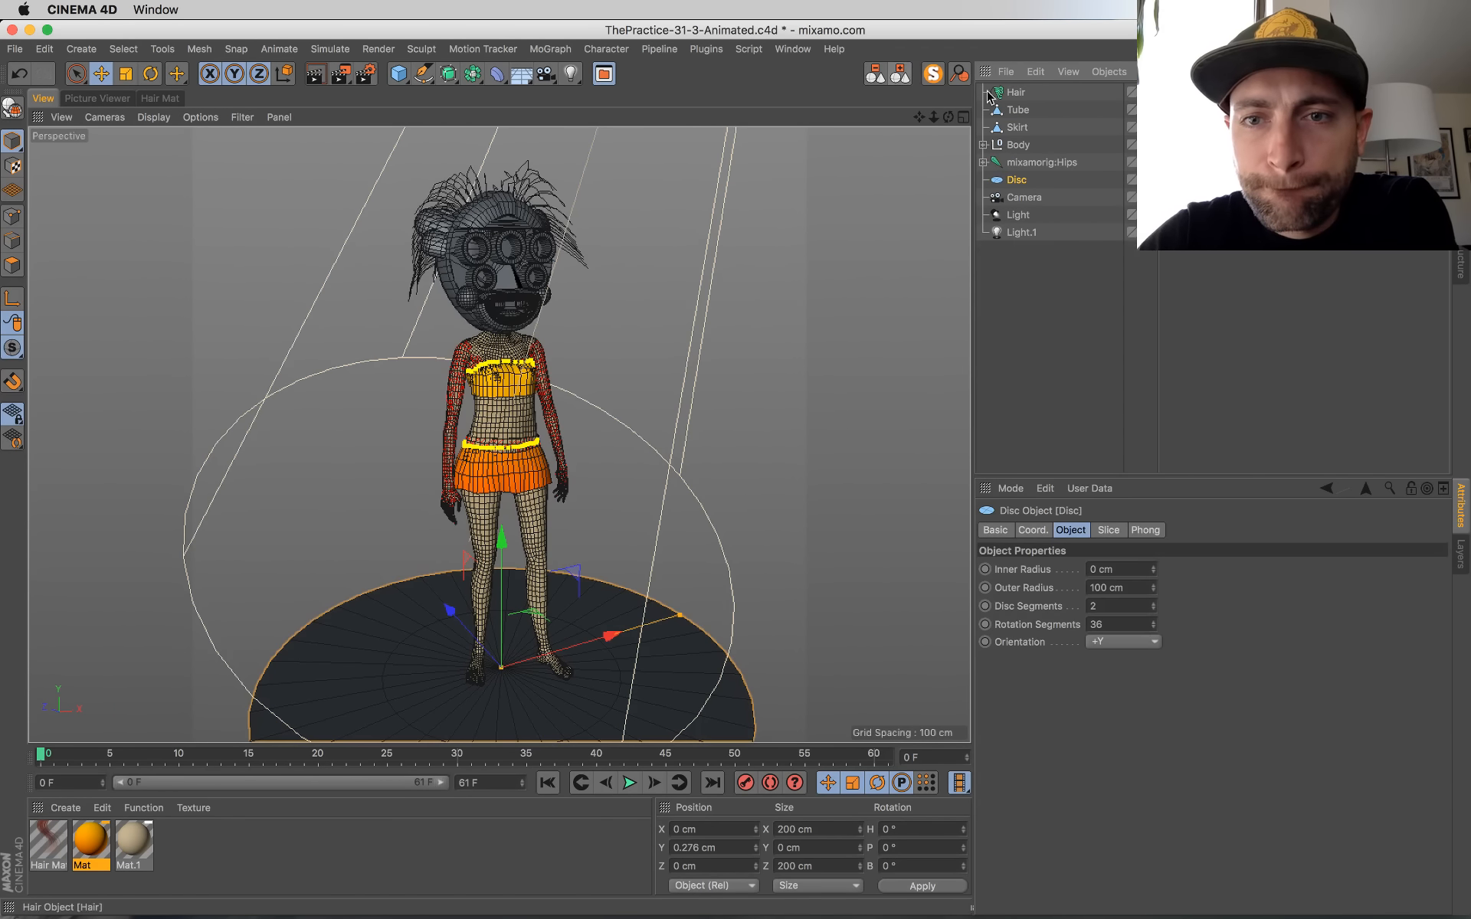
{"action": "double_click", "coordinate": [1021, 181]}
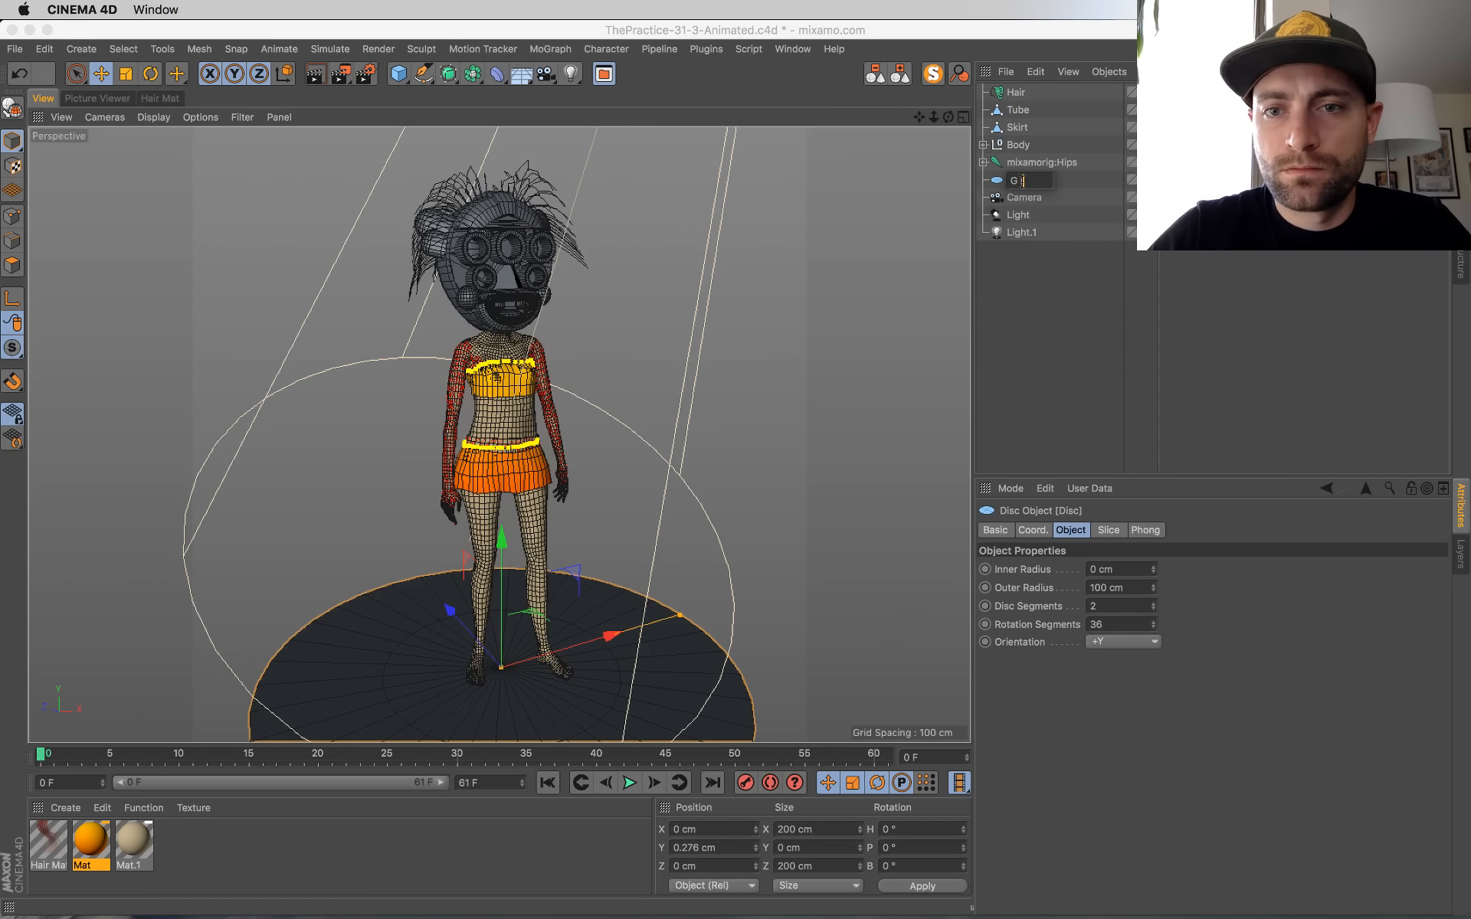
{"action": "key", "text": "Return"}
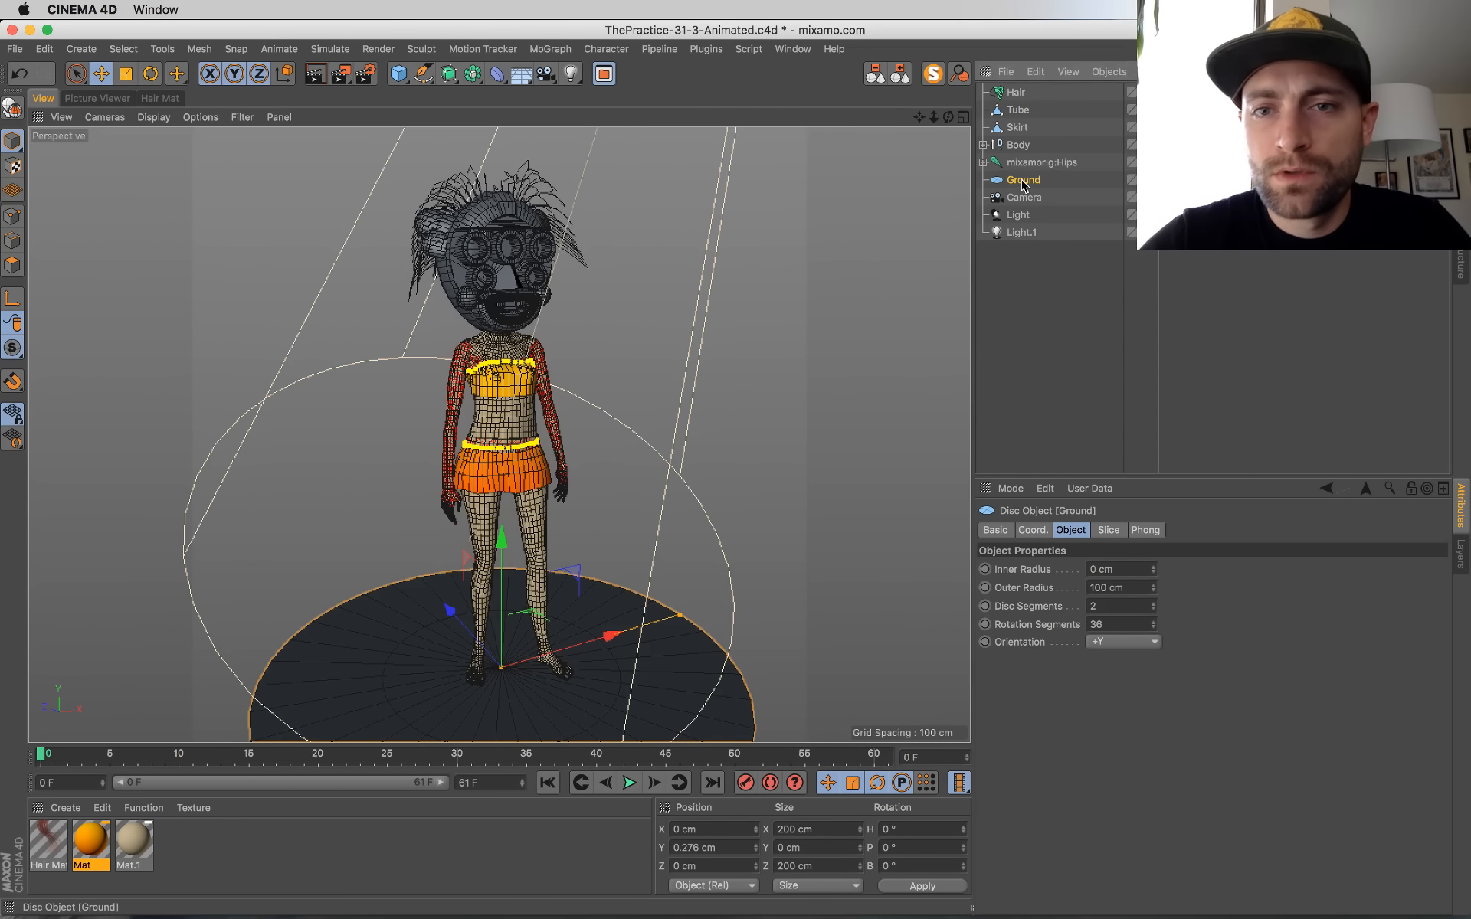
Step: Relax the Hair object's dynamics, test-play the animation and return to the first frame
{"action": "left_click", "coordinate": [1013, 93]}
{"action": "left_click", "coordinate": [1107, 531]}
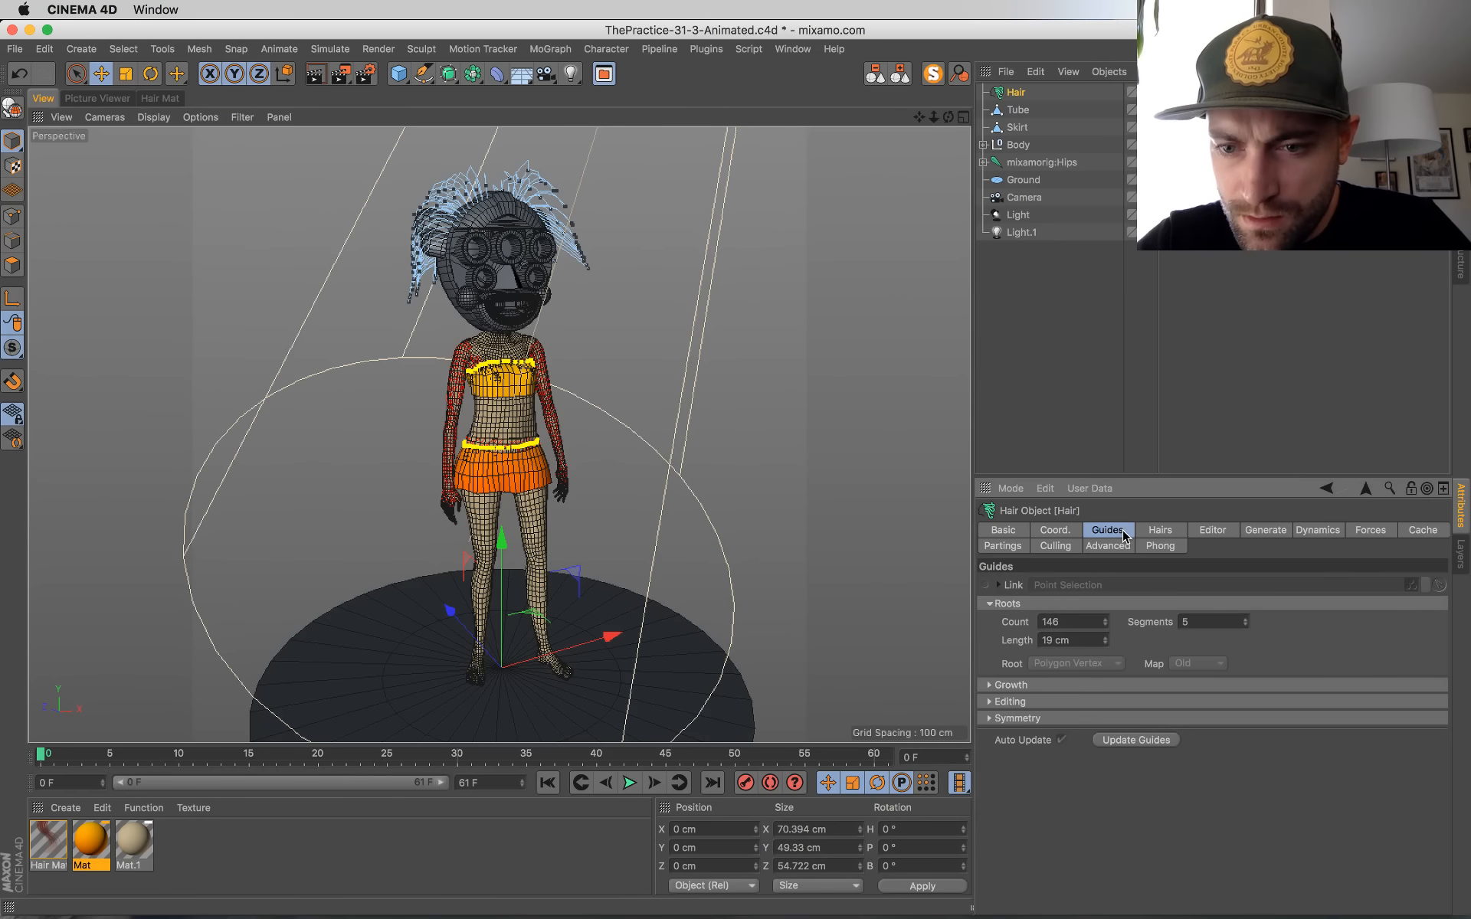
{"action": "left_click", "coordinate": [1212, 530]}
{"action": "left_click", "coordinate": [1257, 530]}
{"action": "left_click", "coordinate": [1299, 531]}
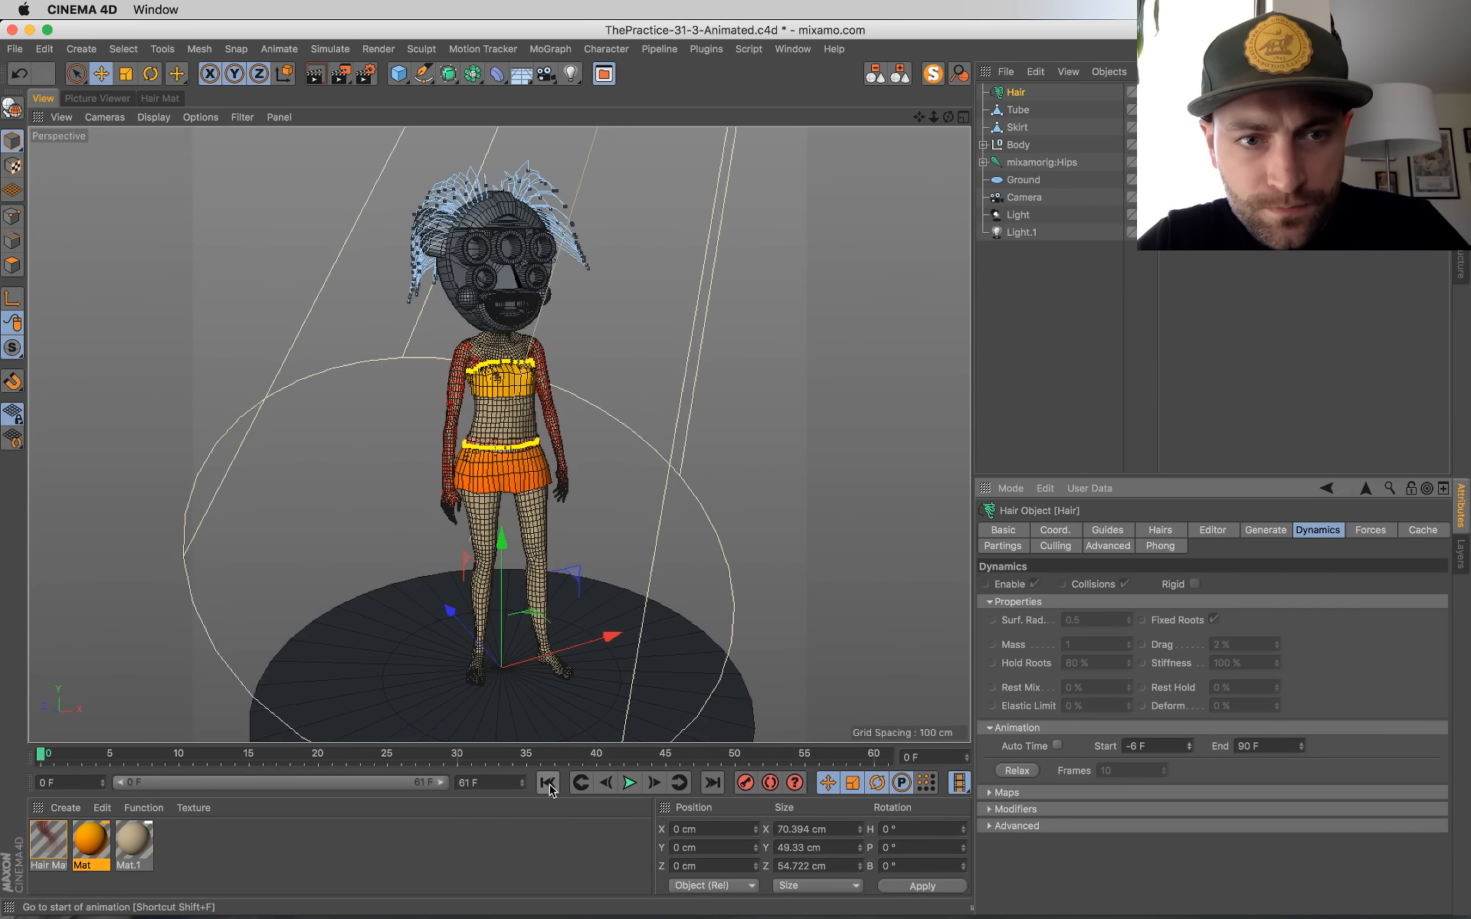
{"action": "left_click", "coordinate": [1018, 771]}
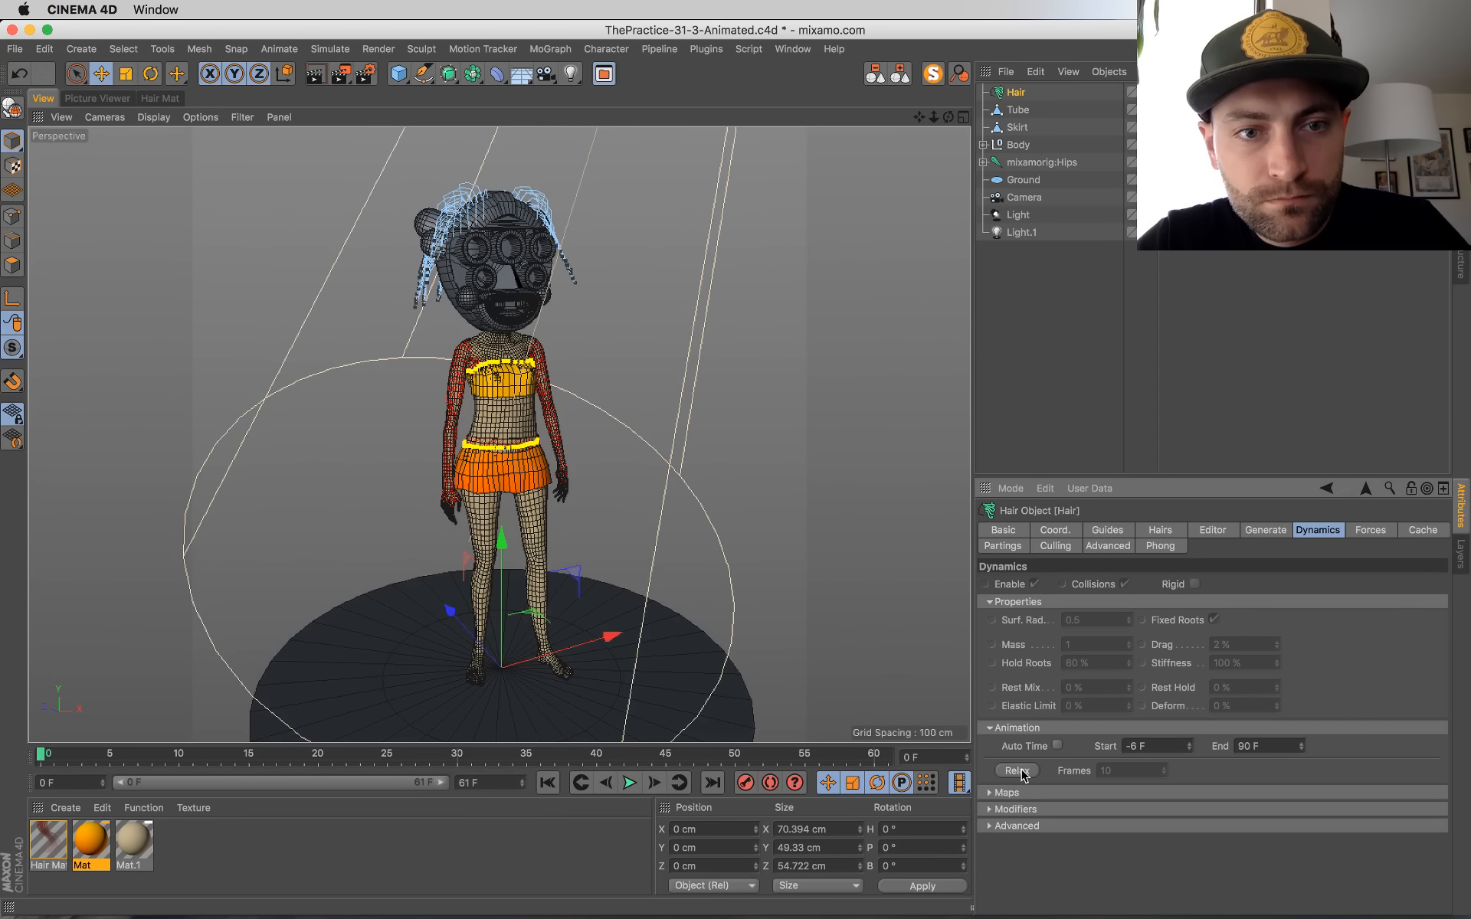
{"action": "left_click", "coordinate": [628, 783]}
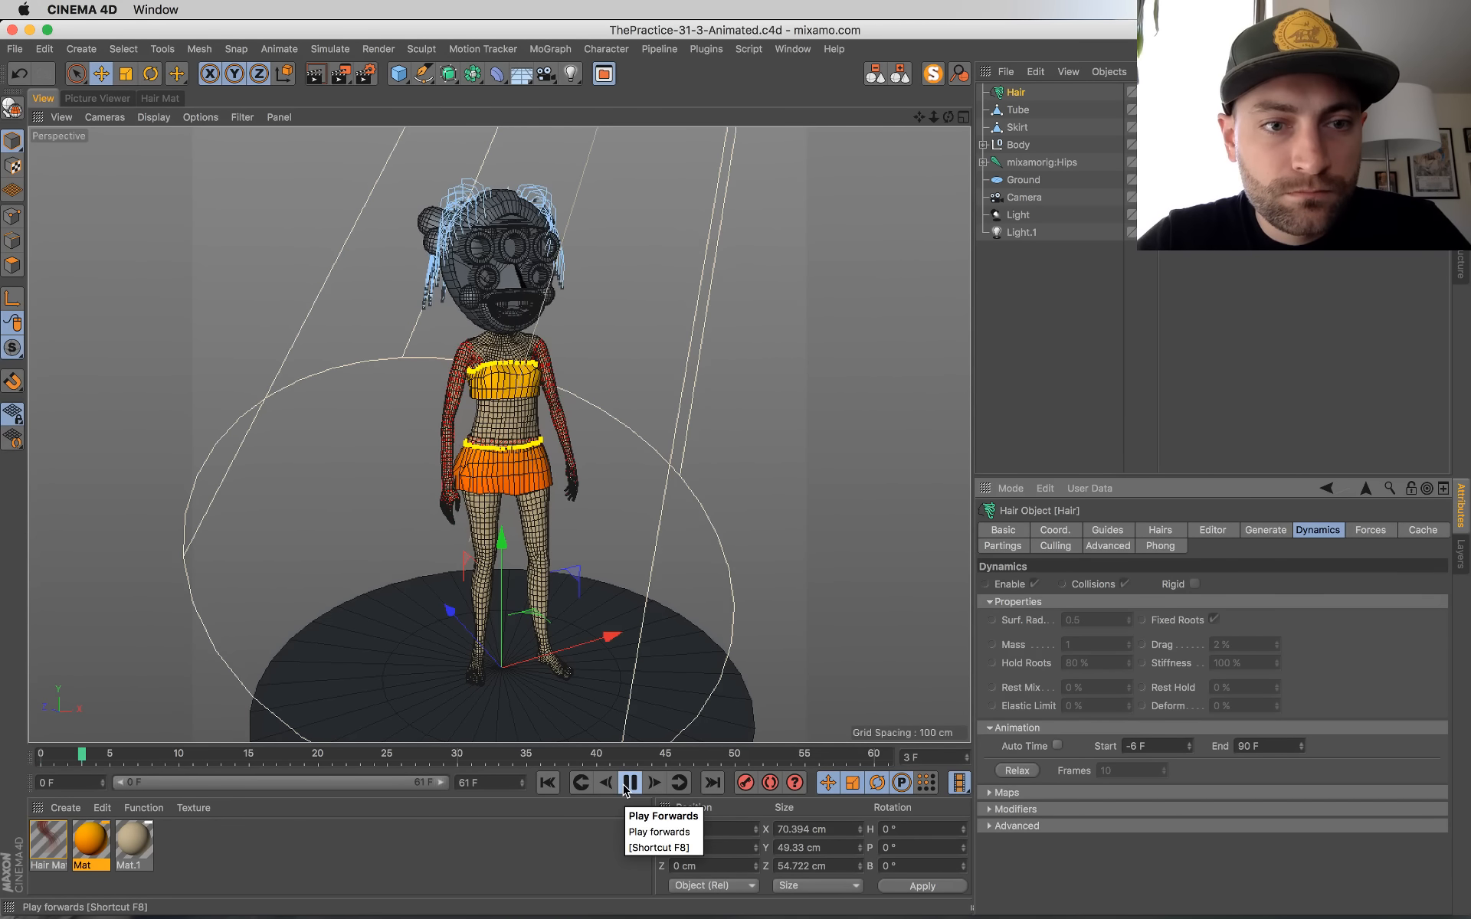
{"action": "left_click", "coordinate": [547, 783]}
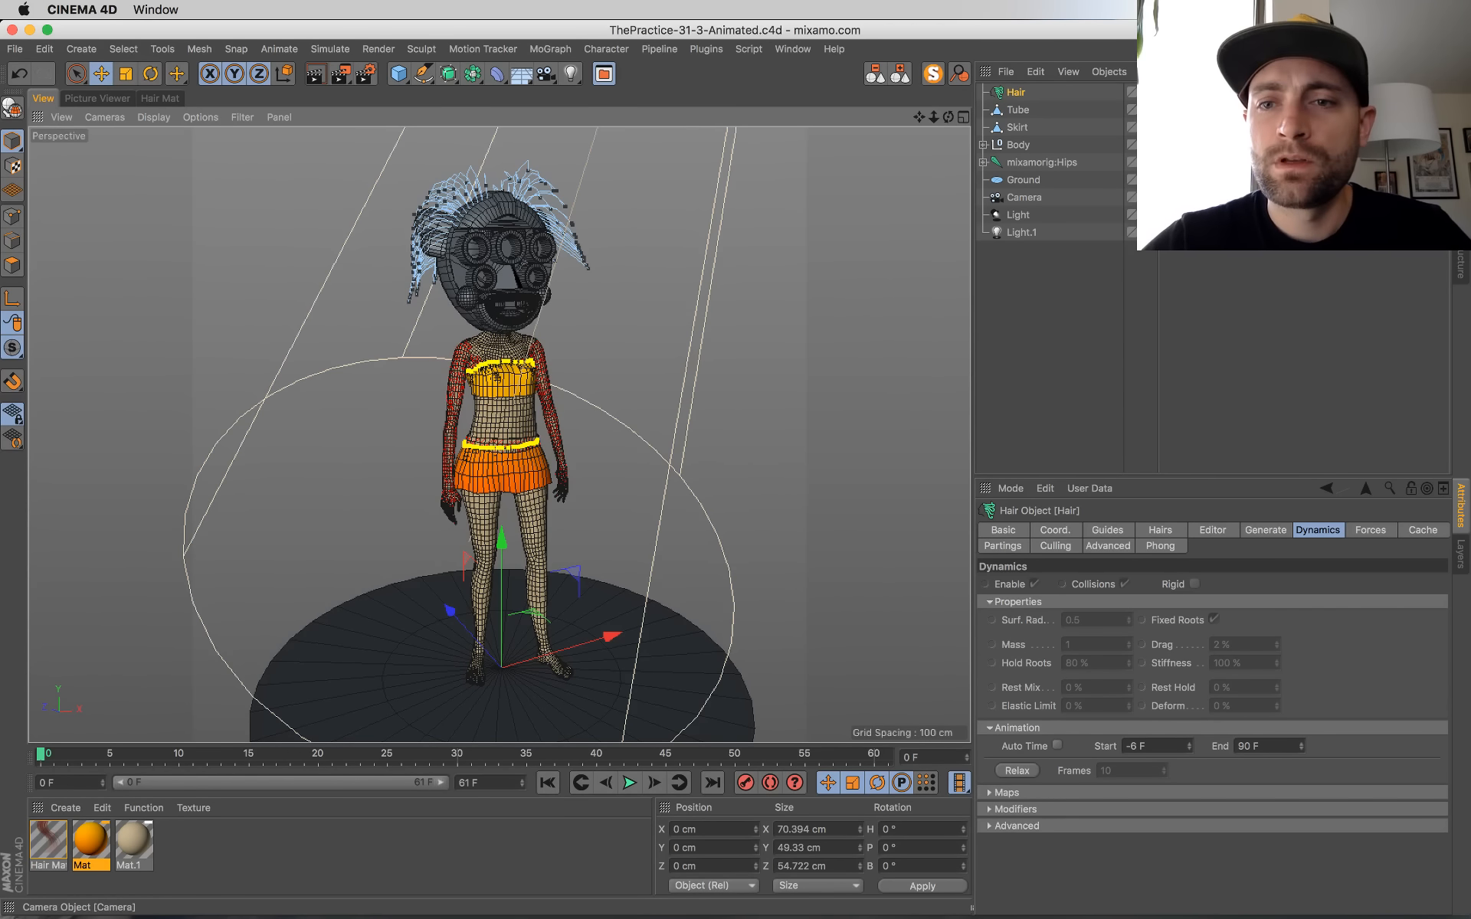
Step: Inspect the character's pose at frames 28 and 48 and return to the first frame
{"action": "scroll", "coordinate": [500, 434], "scroll_direction": "down", "scroll_amount": 2}
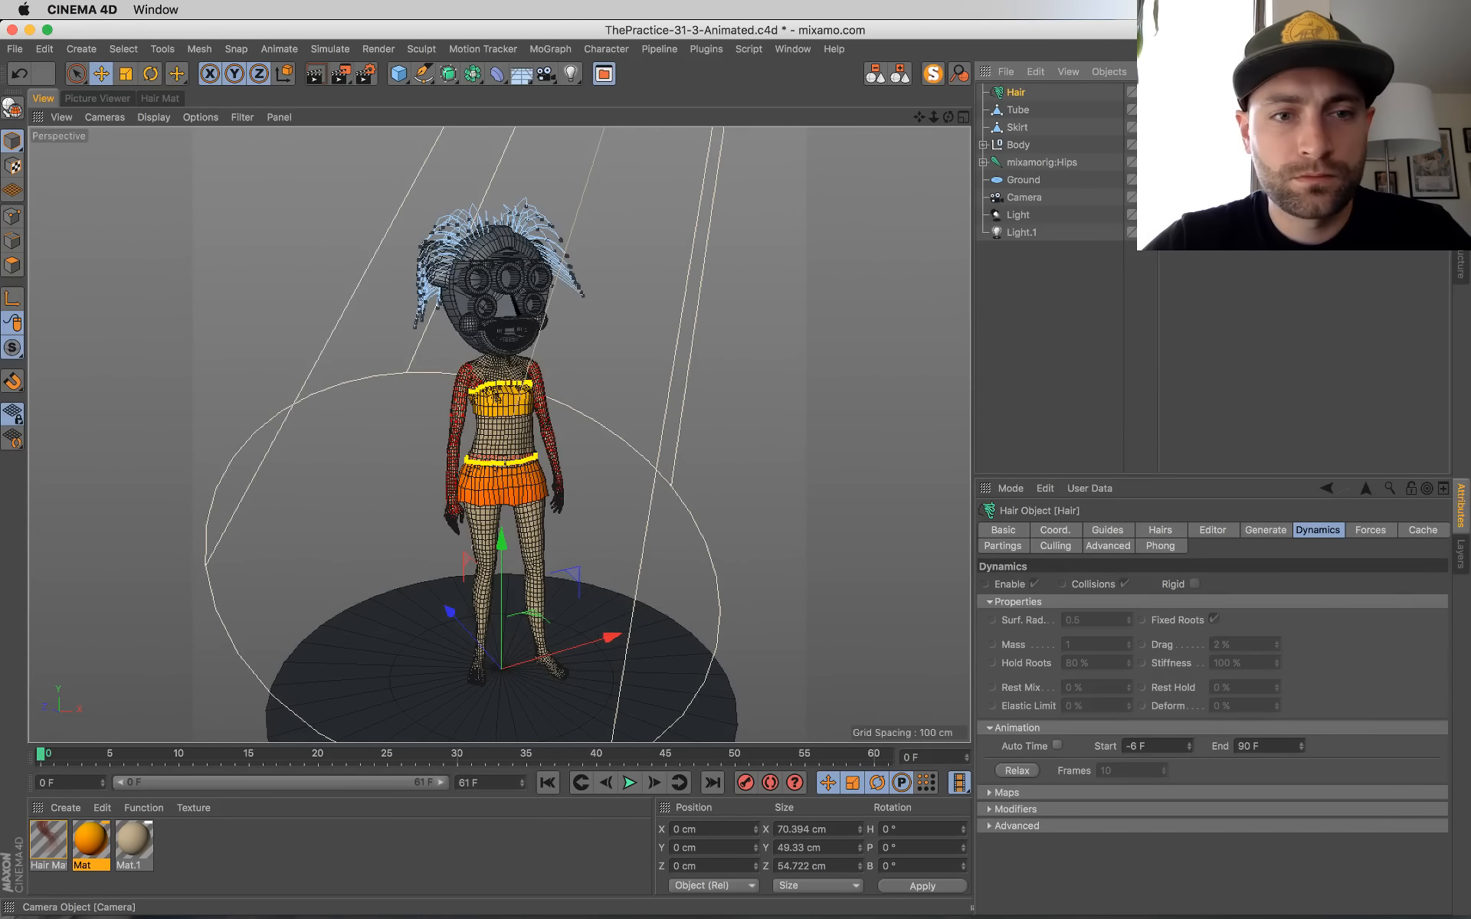
{"action": "left_click", "coordinate": [427, 757]}
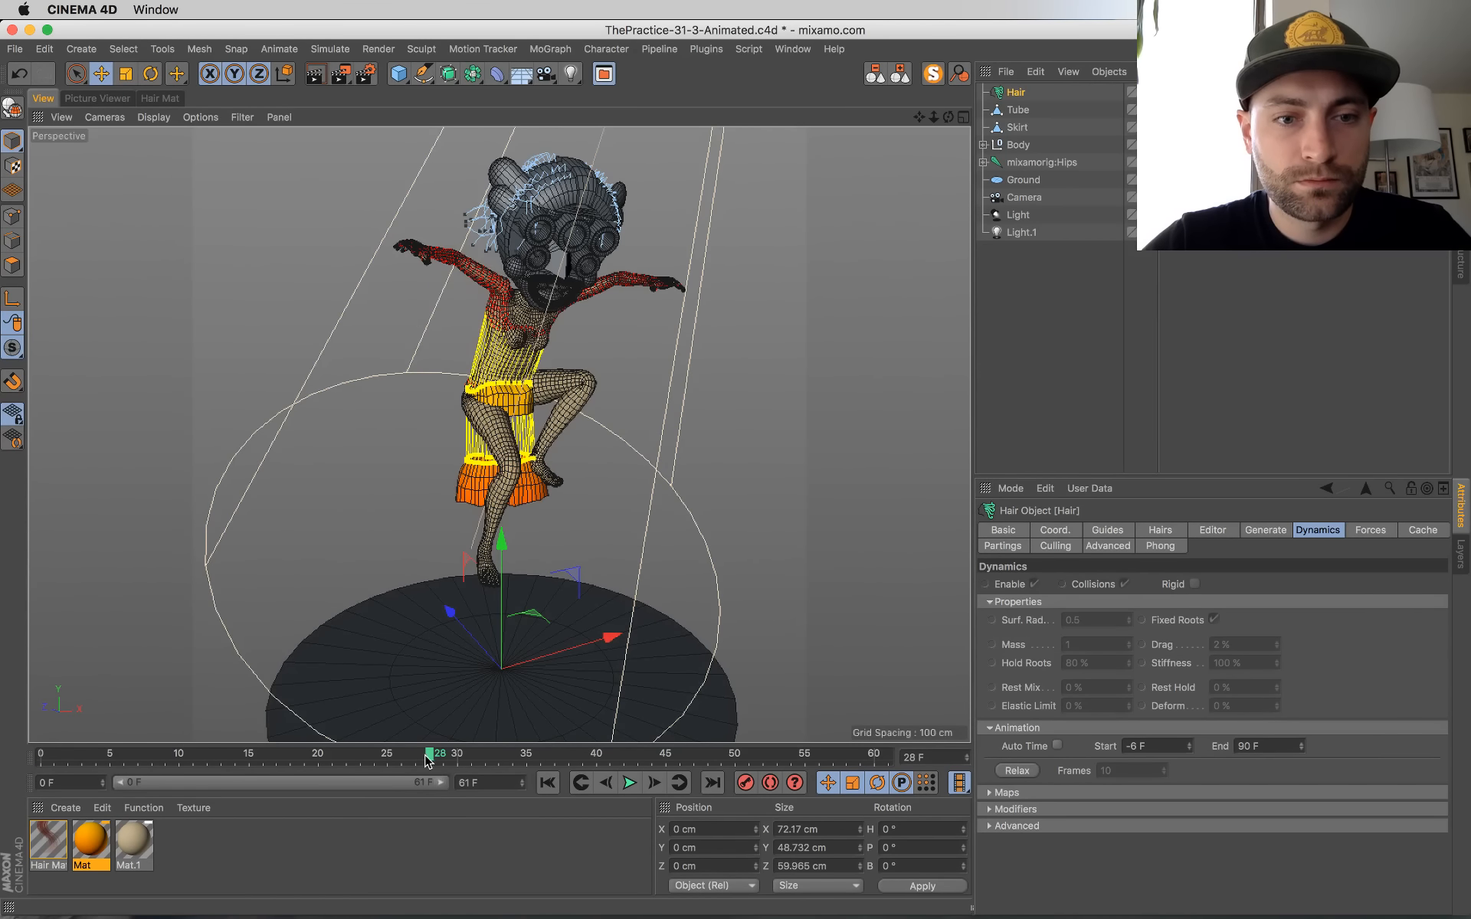
{"action": "left_click_drag", "start_coordinate": [674, 759], "coordinate": [708, 766]}
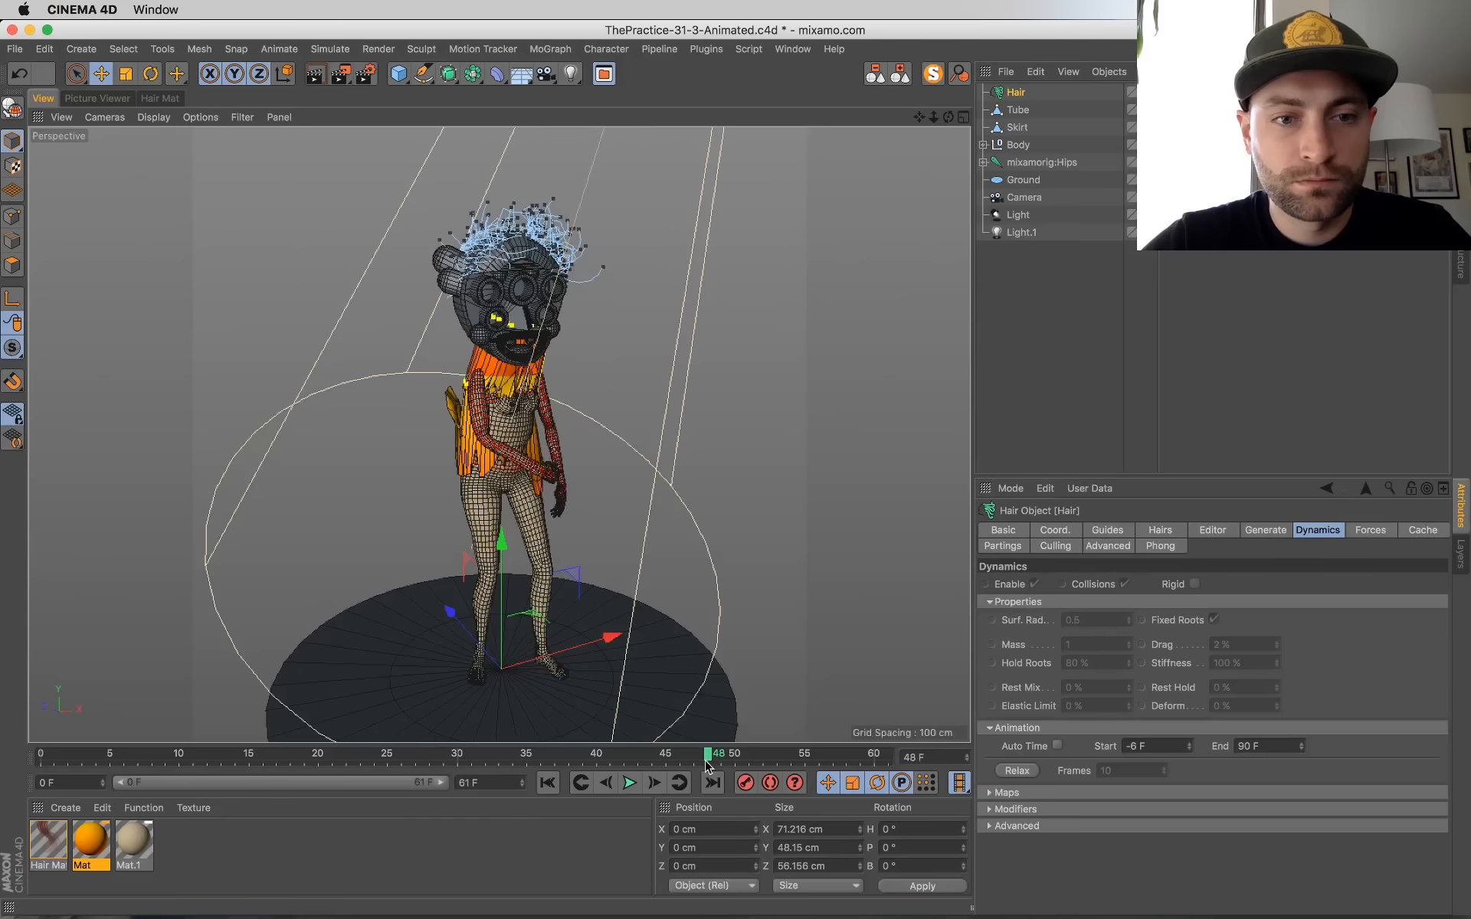
{"action": "left_click", "coordinate": [551, 784]}
Step: Check the live chat windows in Chrome and switch back to Cinema 4D
{"action": "key", "text": "super+Tab"}
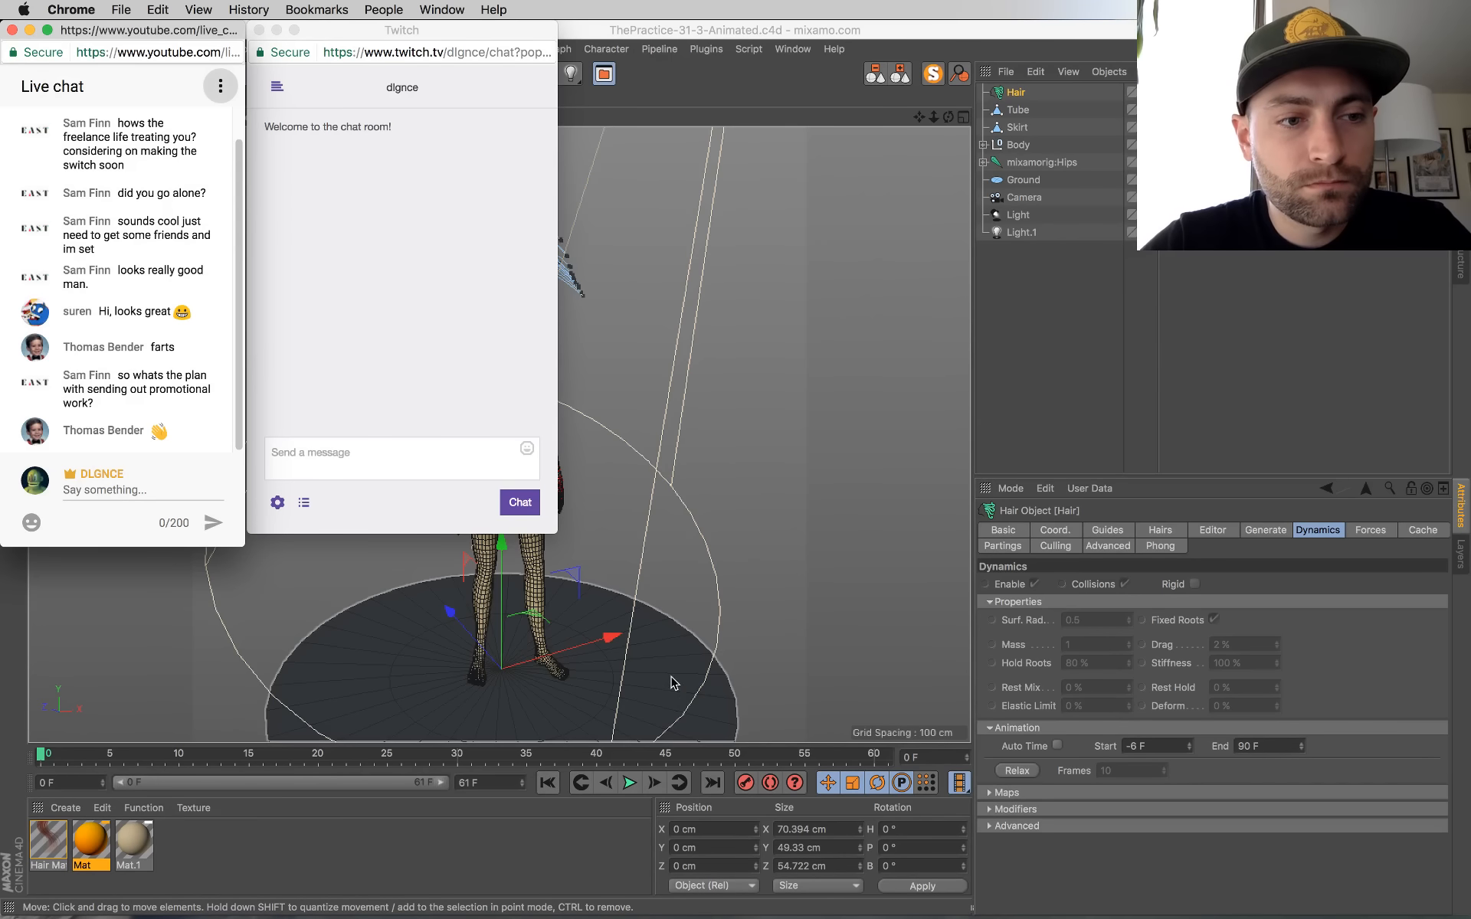
{"action": "key", "text": "super+Tab"}
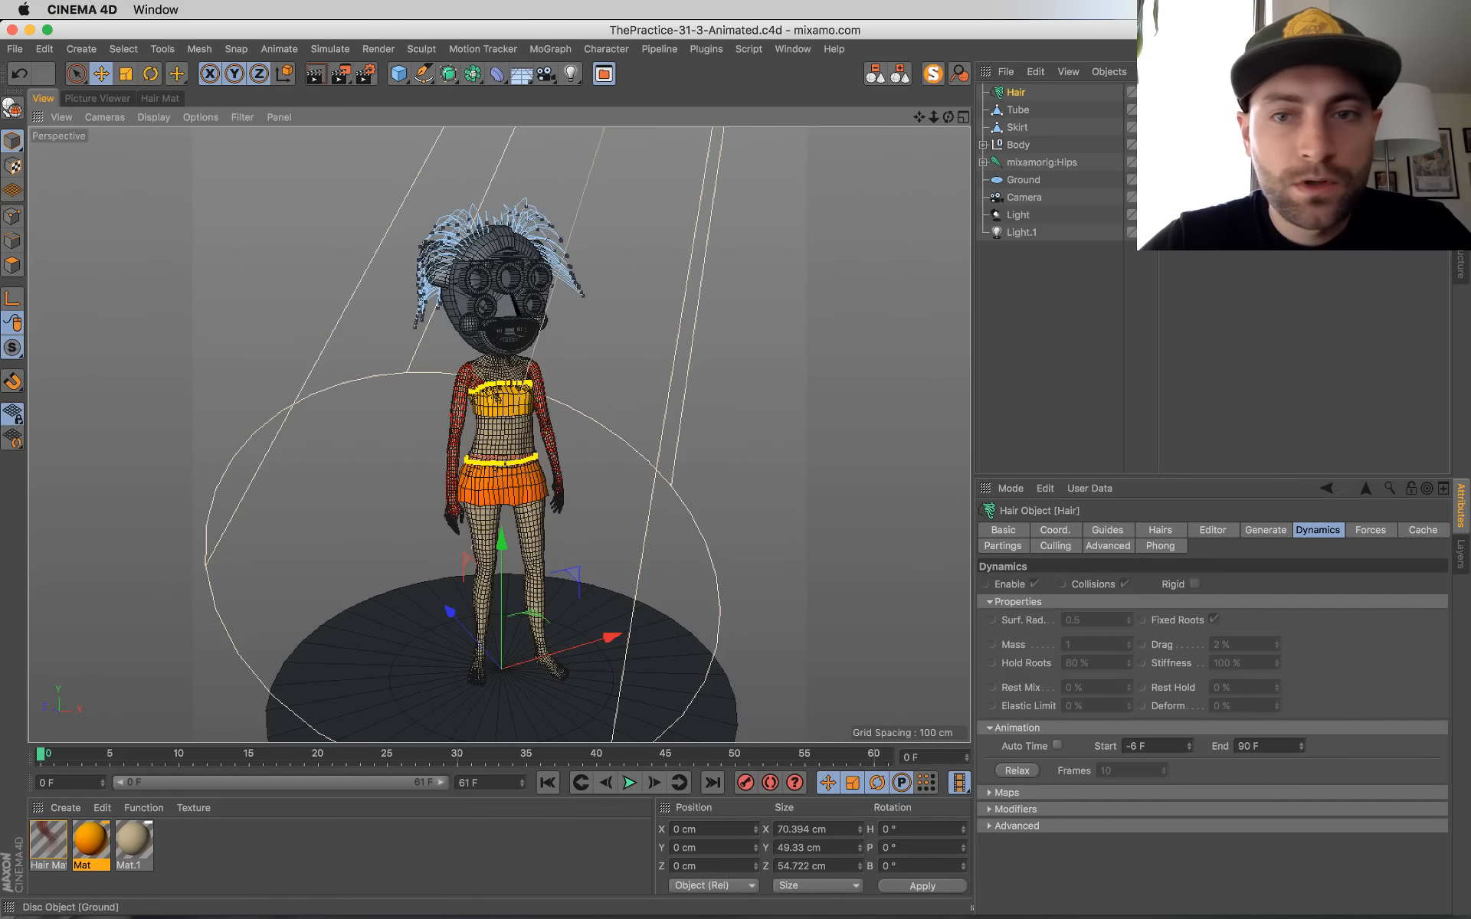
{"action": "left_click", "coordinate": [1019, 92]}
{"action": "mouse_move", "coordinate": [1, 4]}
{"action": "left_click", "coordinate": [628, 157]}
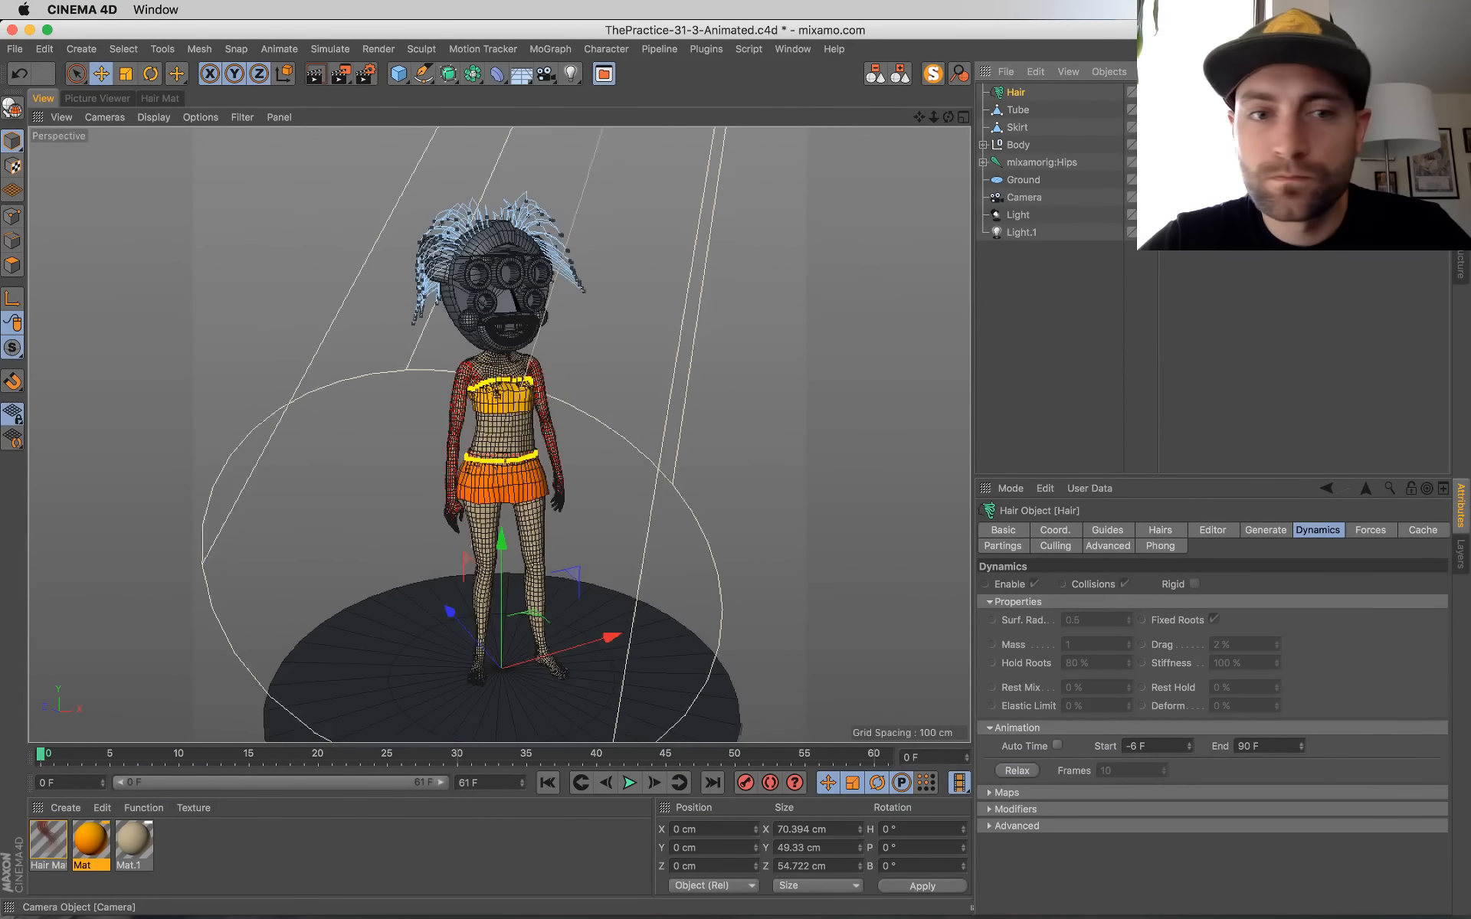
Step: Duplicate the orange gradient material Mat as a base for the mask's material
{"action": "left_click", "coordinate": [492, 290]}
{"action": "scroll", "coordinate": [502, 284], "scroll_direction": "up", "scroll_amount": 10}
{"action": "left_click_drag", "start_coordinate": [623, 411], "coordinate": [716, 452], "text": "alt"}
{"action": "scroll", "coordinate": [466, 391], "scroll_direction": "down", "scroll_amount": 8}
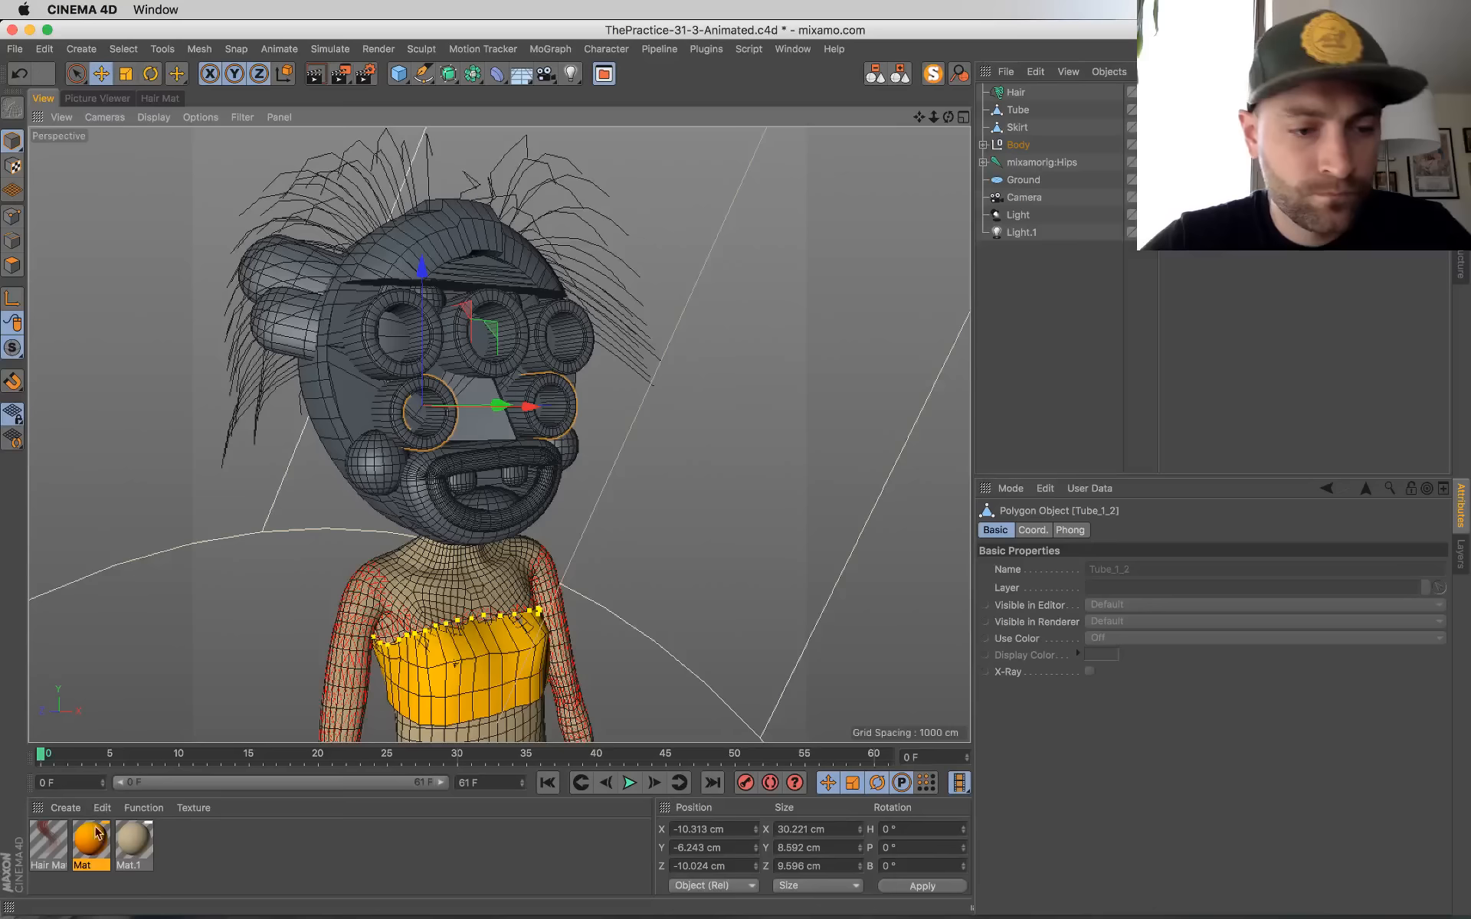
{"action": "left_click", "coordinate": [134, 847]}
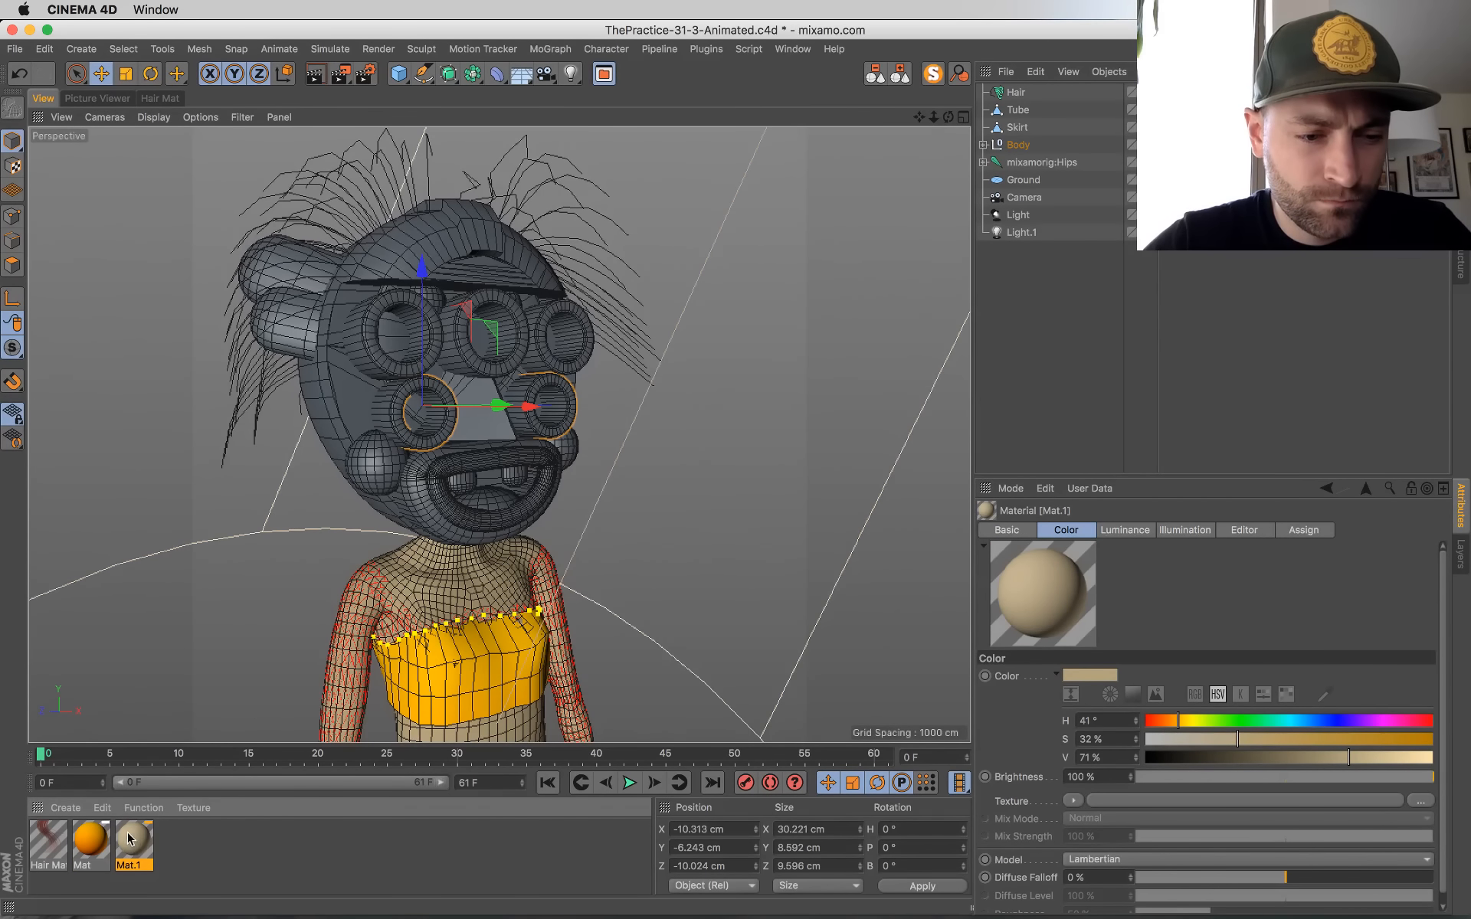
{"action": "left_click", "coordinate": [91, 842]}
{"action": "left_click_drag", "start_coordinate": [100, 843], "coordinate": [188, 851], "text": "ctrl"}
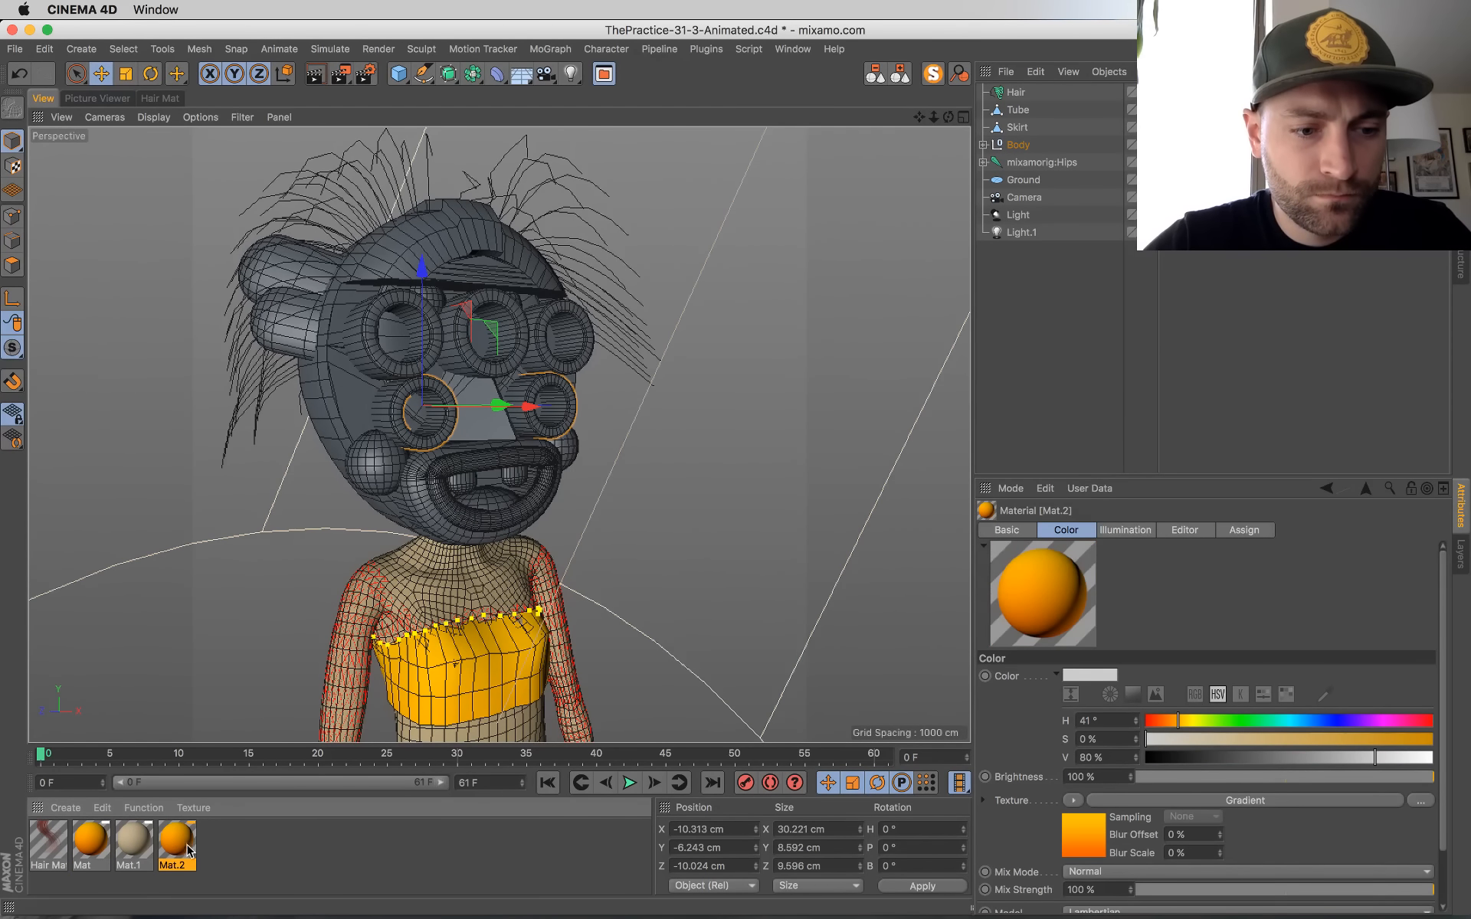
Step: Clear the gradient texture from the Mat.2 material and set its color to near-white with V at 92%
{"action": "double_click", "coordinate": [177, 842]}
{"action": "left_click_drag", "start_coordinate": [443, 131], "coordinate": [928, 244]}
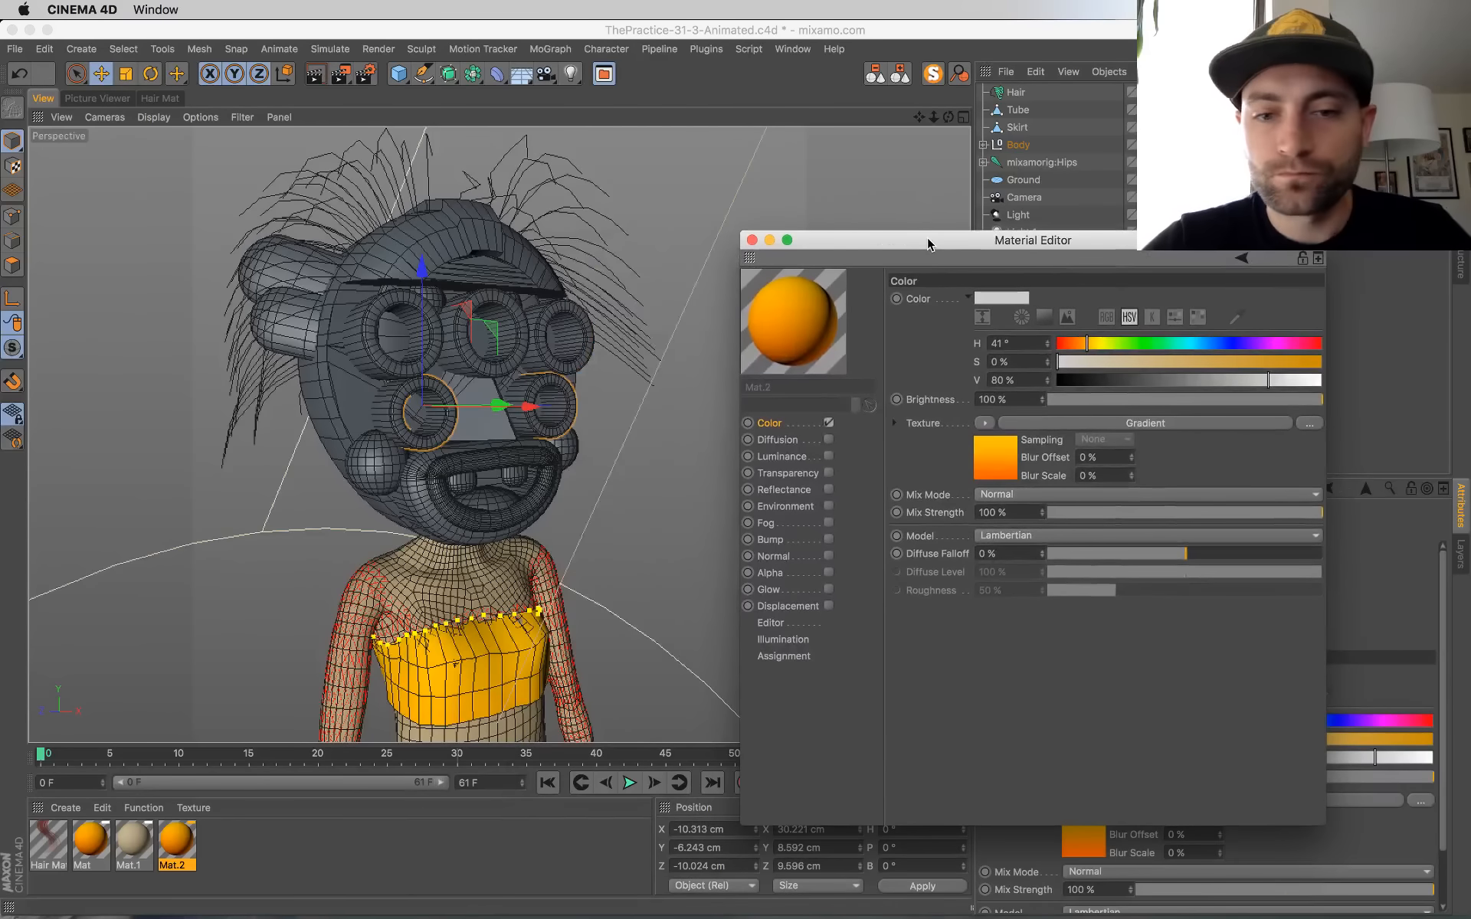
{"action": "left_click", "coordinate": [989, 424]}
{"action": "left_click", "coordinate": [1007, 450]}
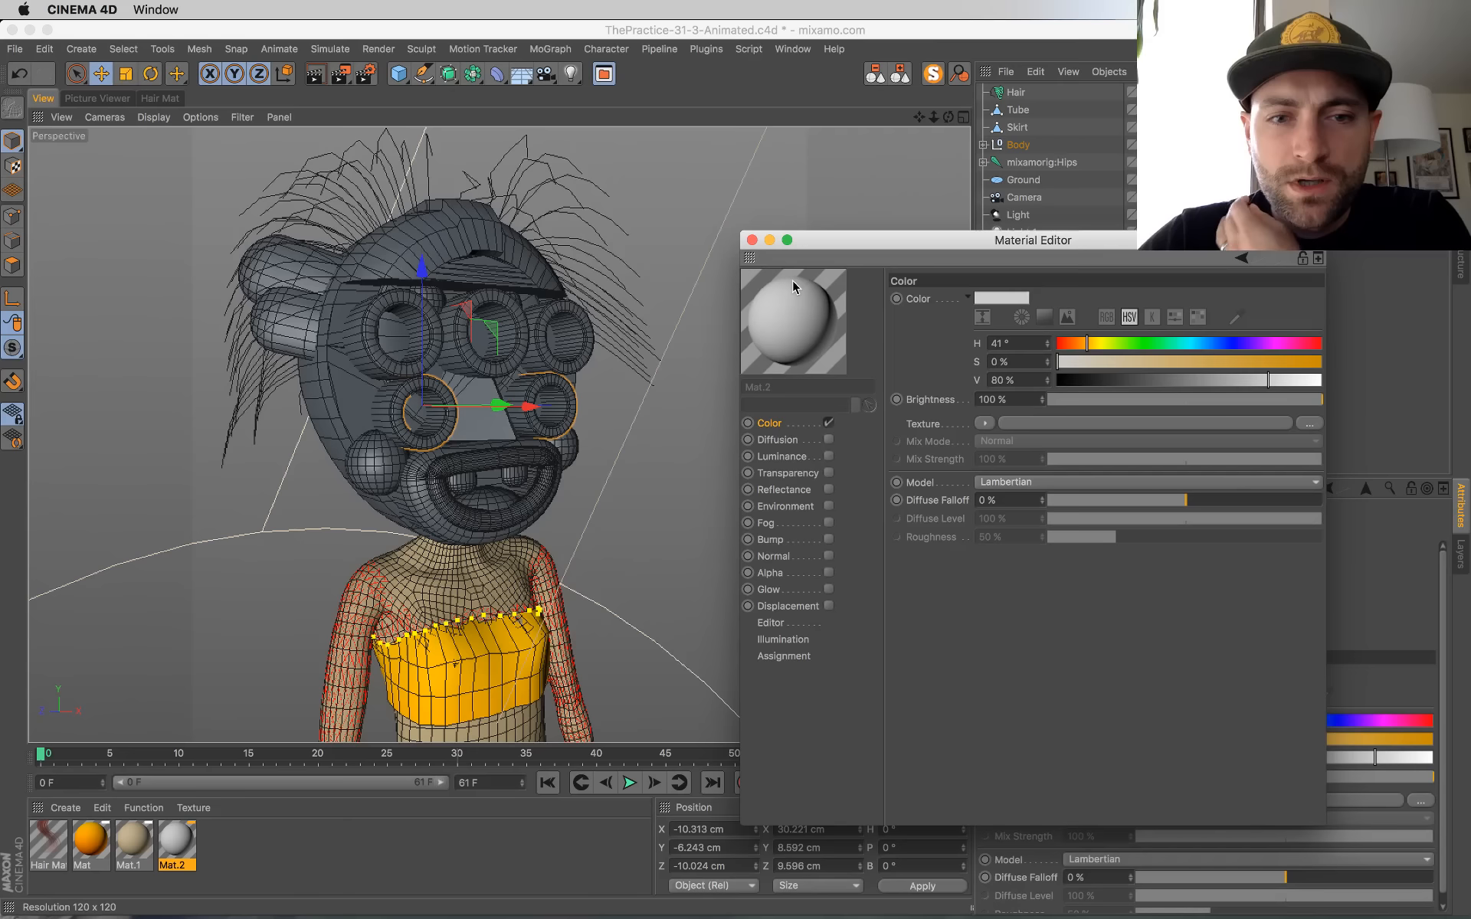
{"action": "left_click_drag", "start_coordinate": [1288, 383], "coordinate": [1300, 381]}
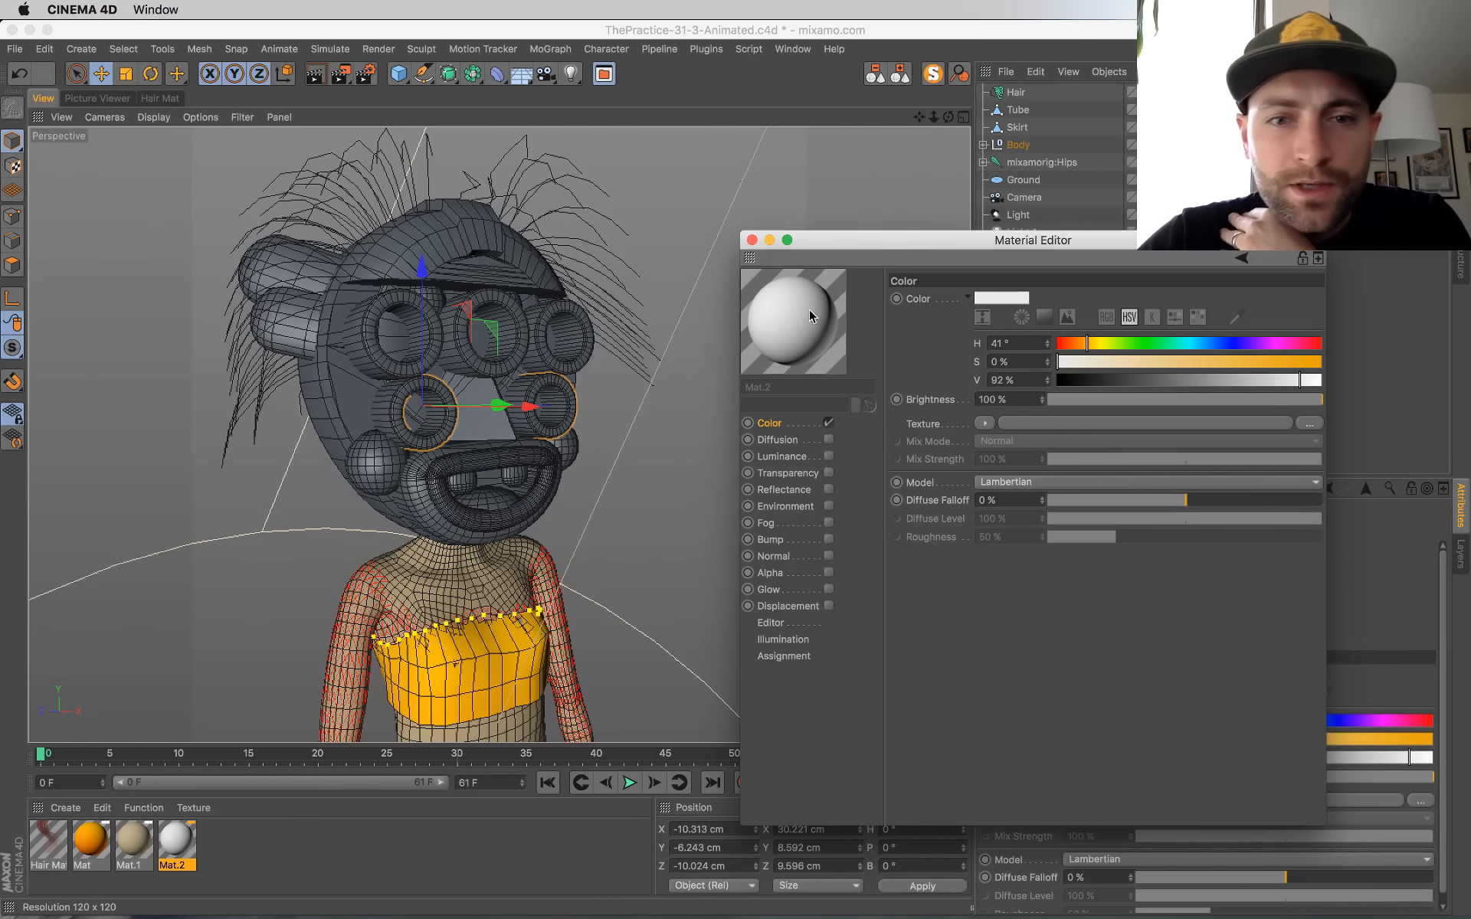
Step: Apply the near-white Mat.2 material to the Mask group inside Body and close the Material Editor
{"action": "left_click_drag", "start_coordinate": [485, 379], "coordinate": [353, 399]}
{"action": "left_click_drag", "start_coordinate": [883, 237], "coordinate": [991, 365]}
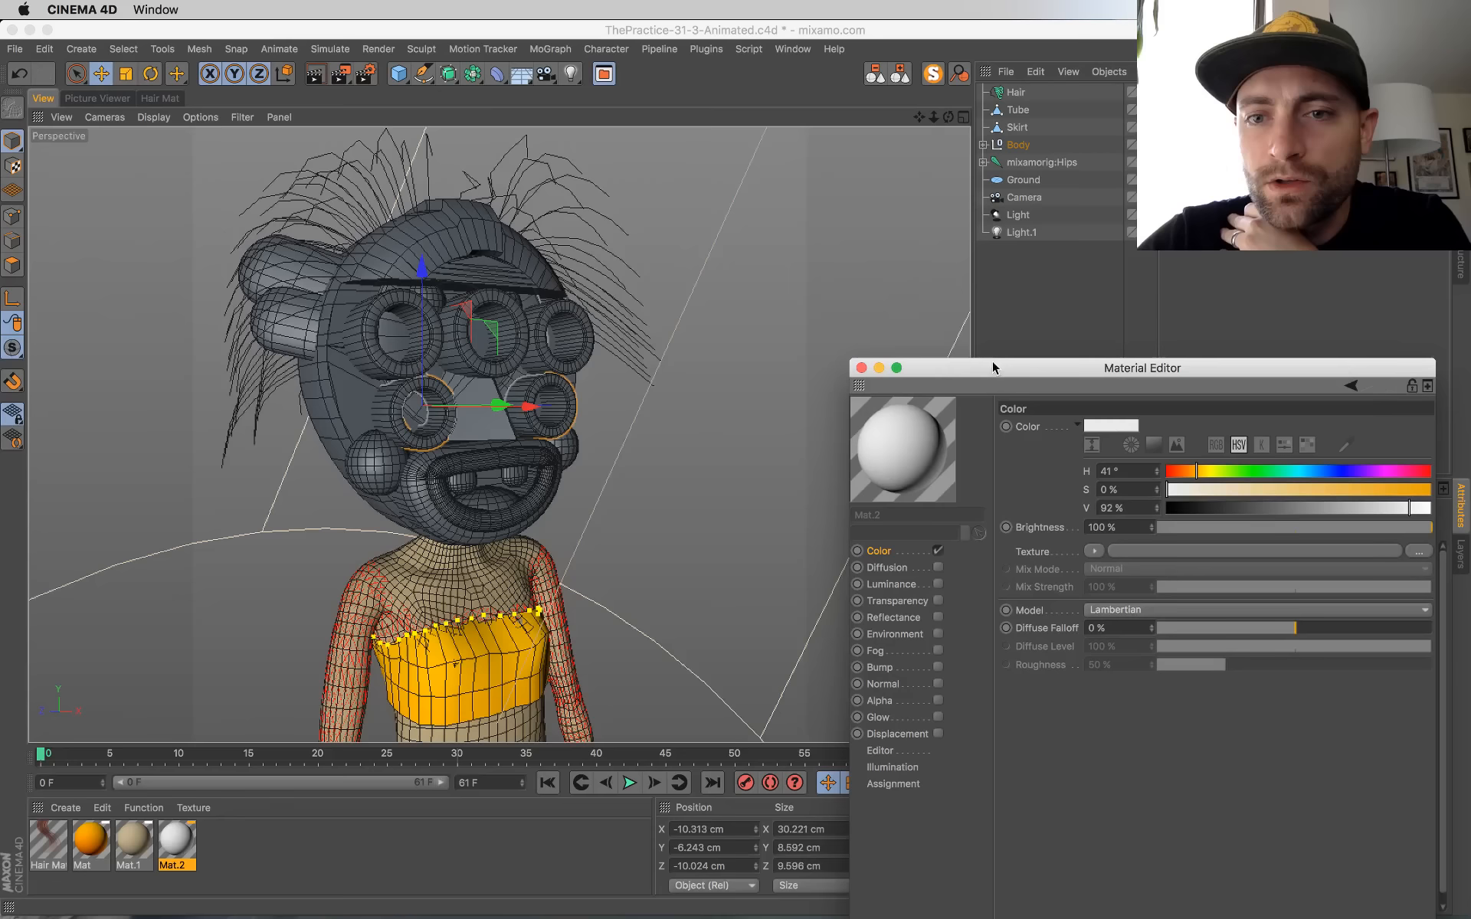
{"action": "left_click", "coordinate": [468, 306]}
{"action": "left_click", "coordinate": [983, 145]}
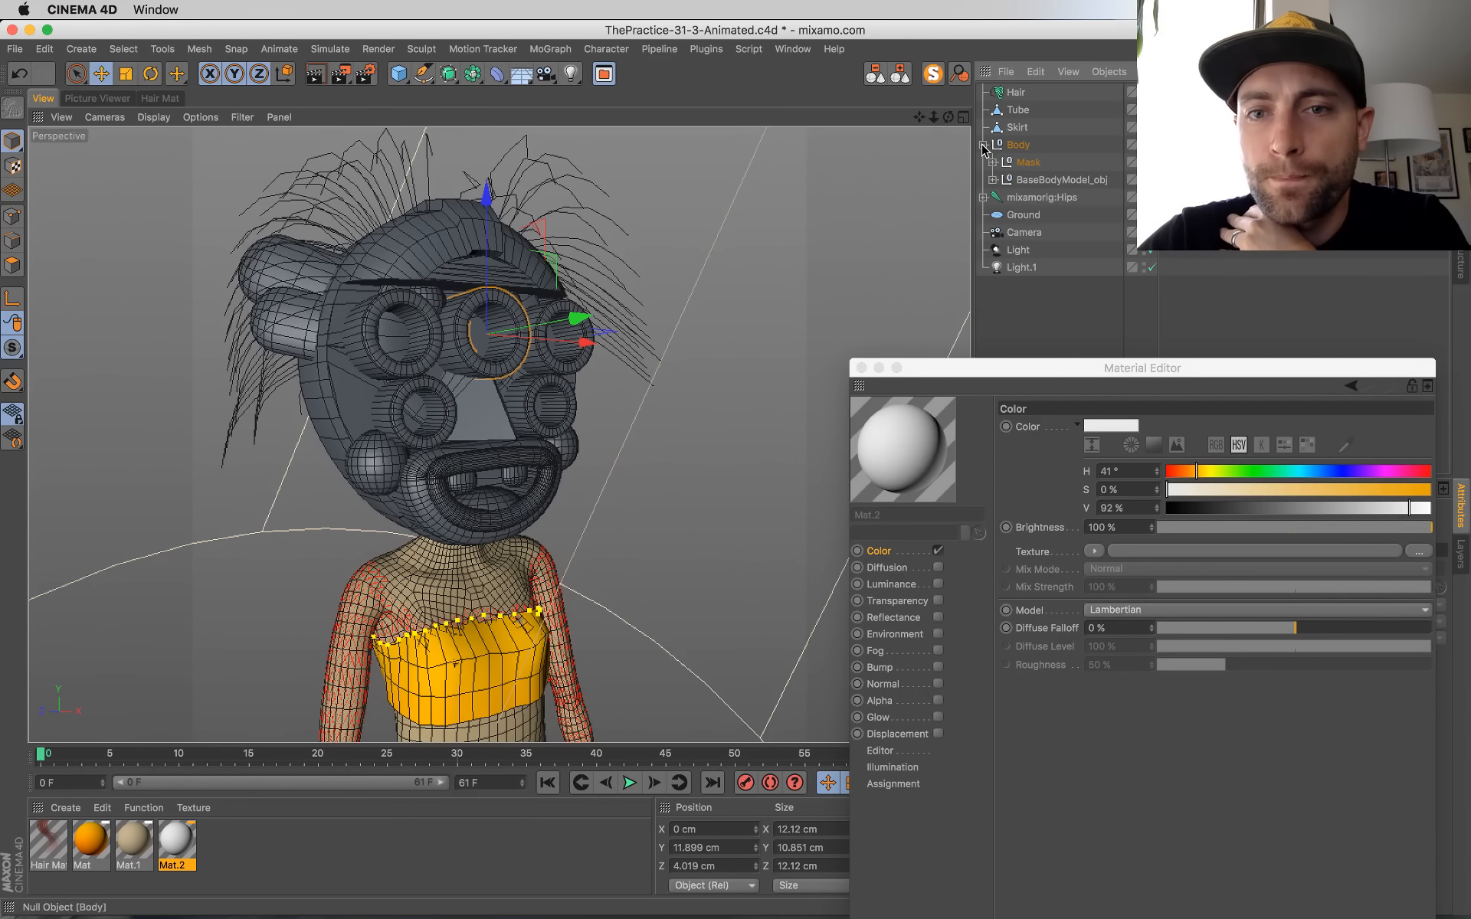
{"action": "mouse_move", "coordinate": [1019, 164]}
{"action": "left_mouse_down"}
{"action": "mouse_move", "coordinate": [1039, 201]}
{"action": "mouse_move", "coordinate": [1030, 168]}
{"action": "left_mouse_up"}
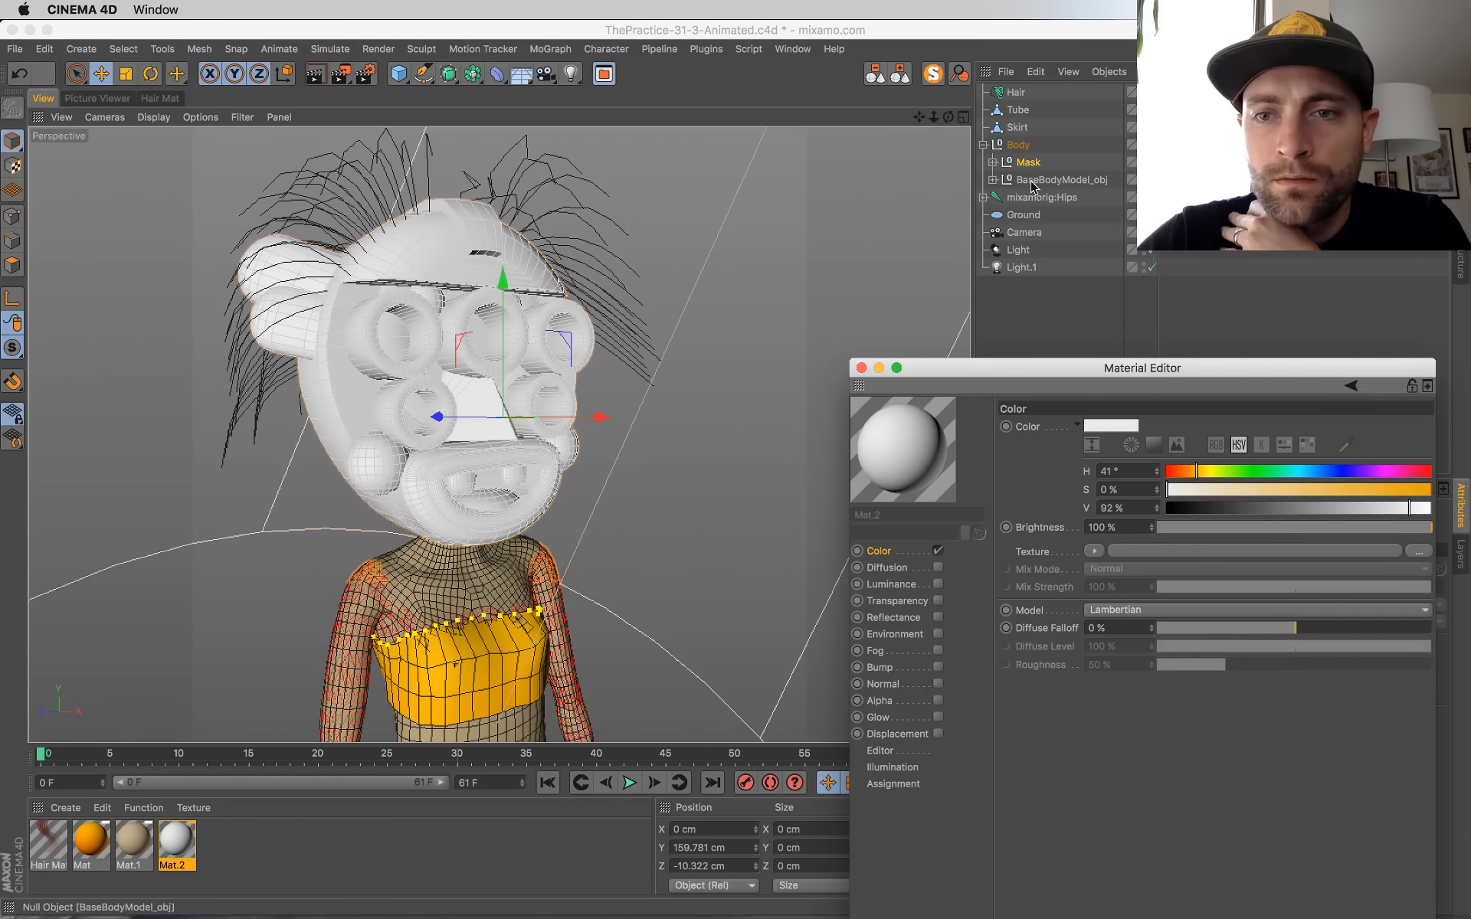
{"action": "left_click", "coordinate": [860, 369]}
Step: Duplicate the near-white Mat.2 material and open the copy in the Material Editor
{"action": "left_click", "coordinate": [262, 843]}
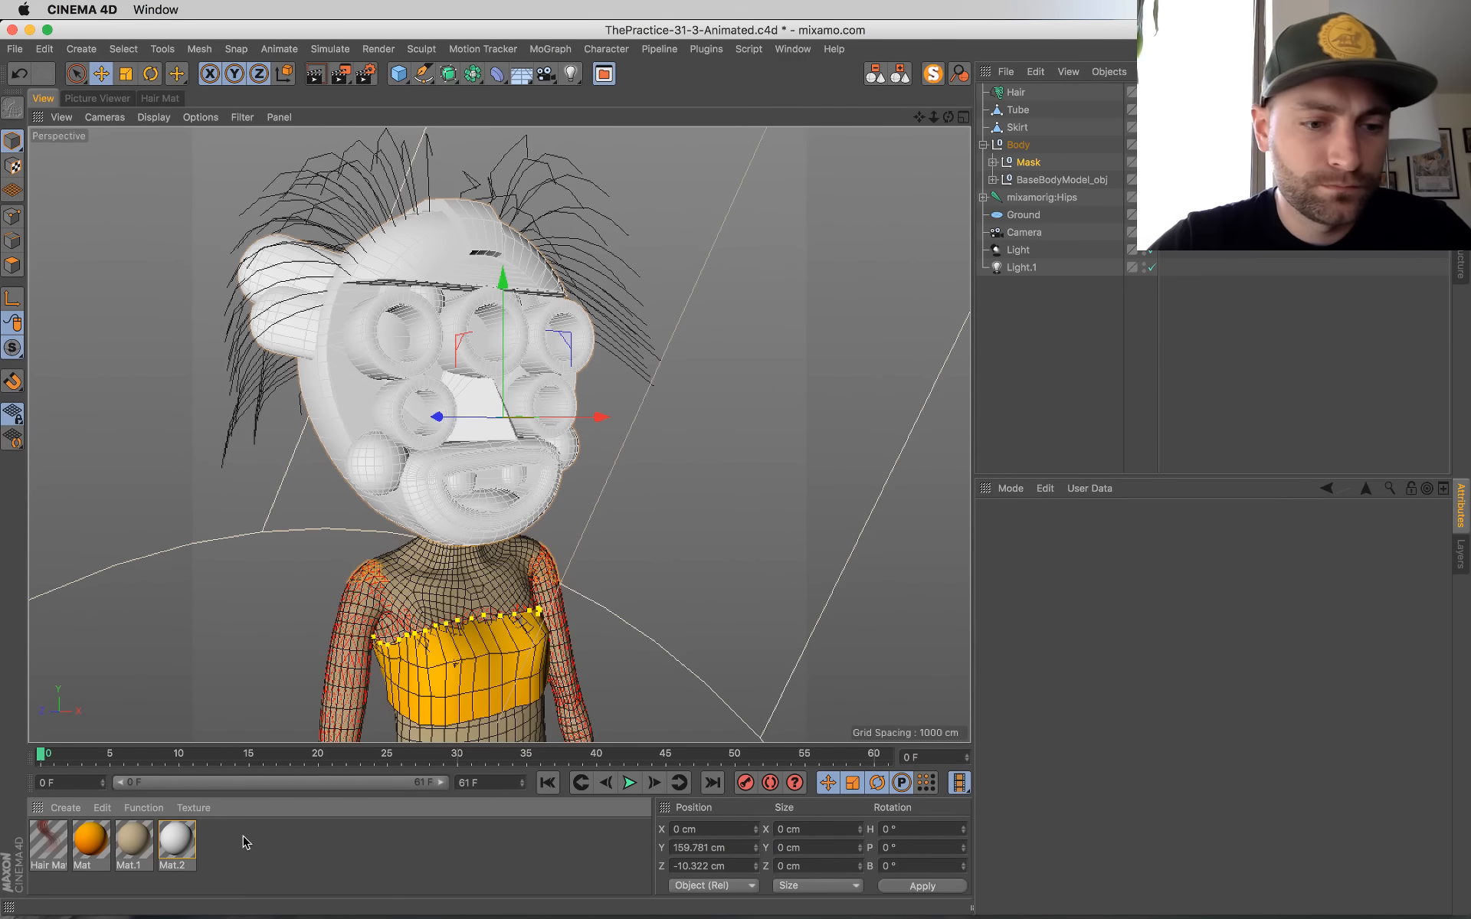
{"action": "double_click", "coordinate": [220, 842]}
{"action": "double_click", "coordinate": [220, 842]}
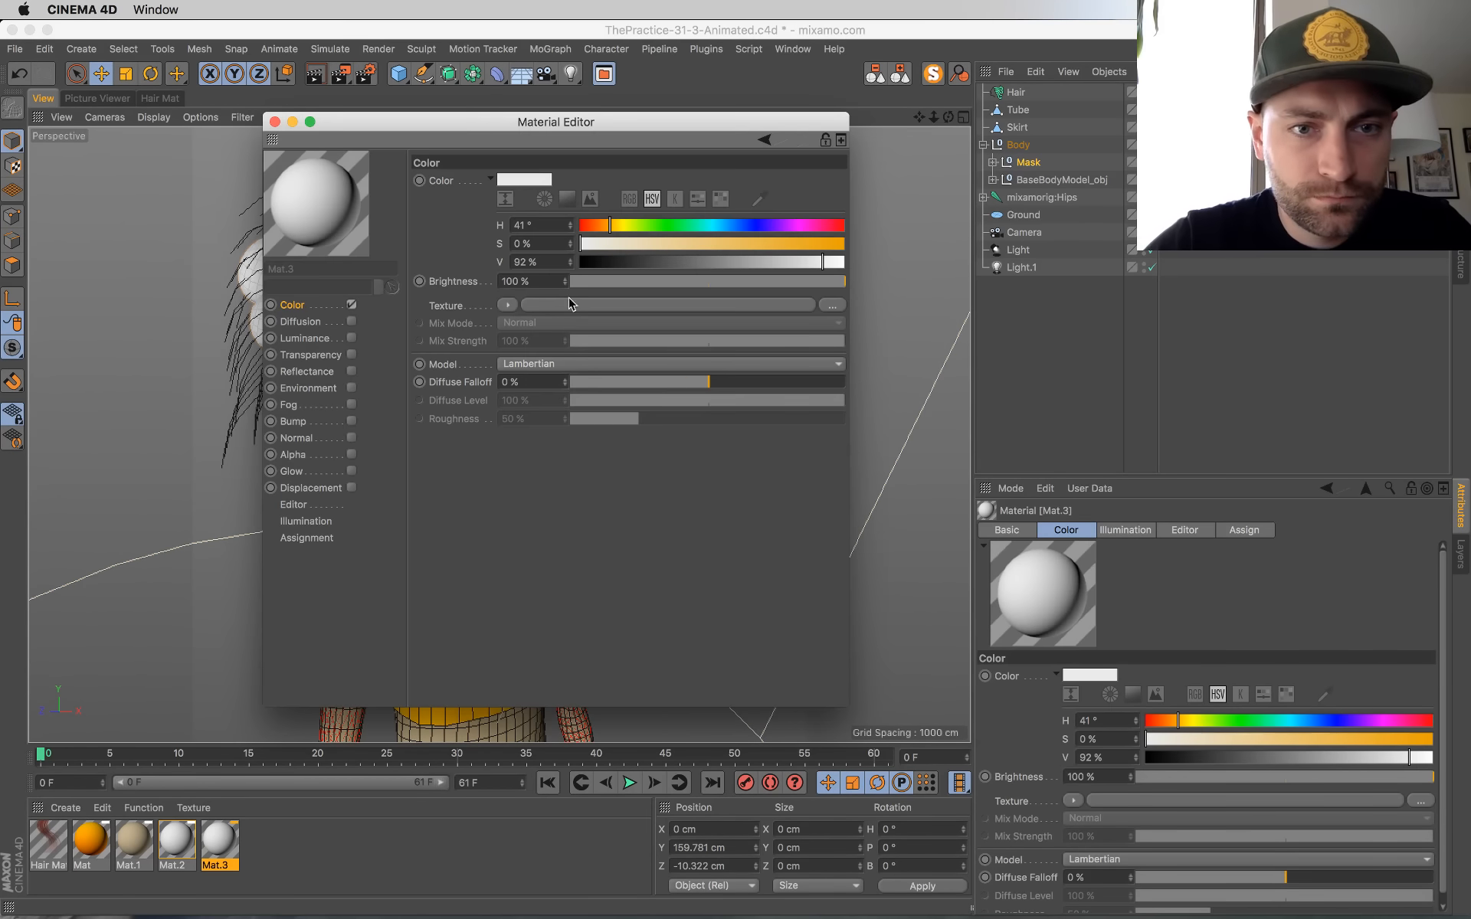
{"action": "left_click_drag", "start_coordinate": [591, 121], "coordinate": [828, 306]}
Step: Set the new material's color to a muted red with H 0°, S 59% and V 86%
{"action": "left_click", "coordinate": [958, 411]}
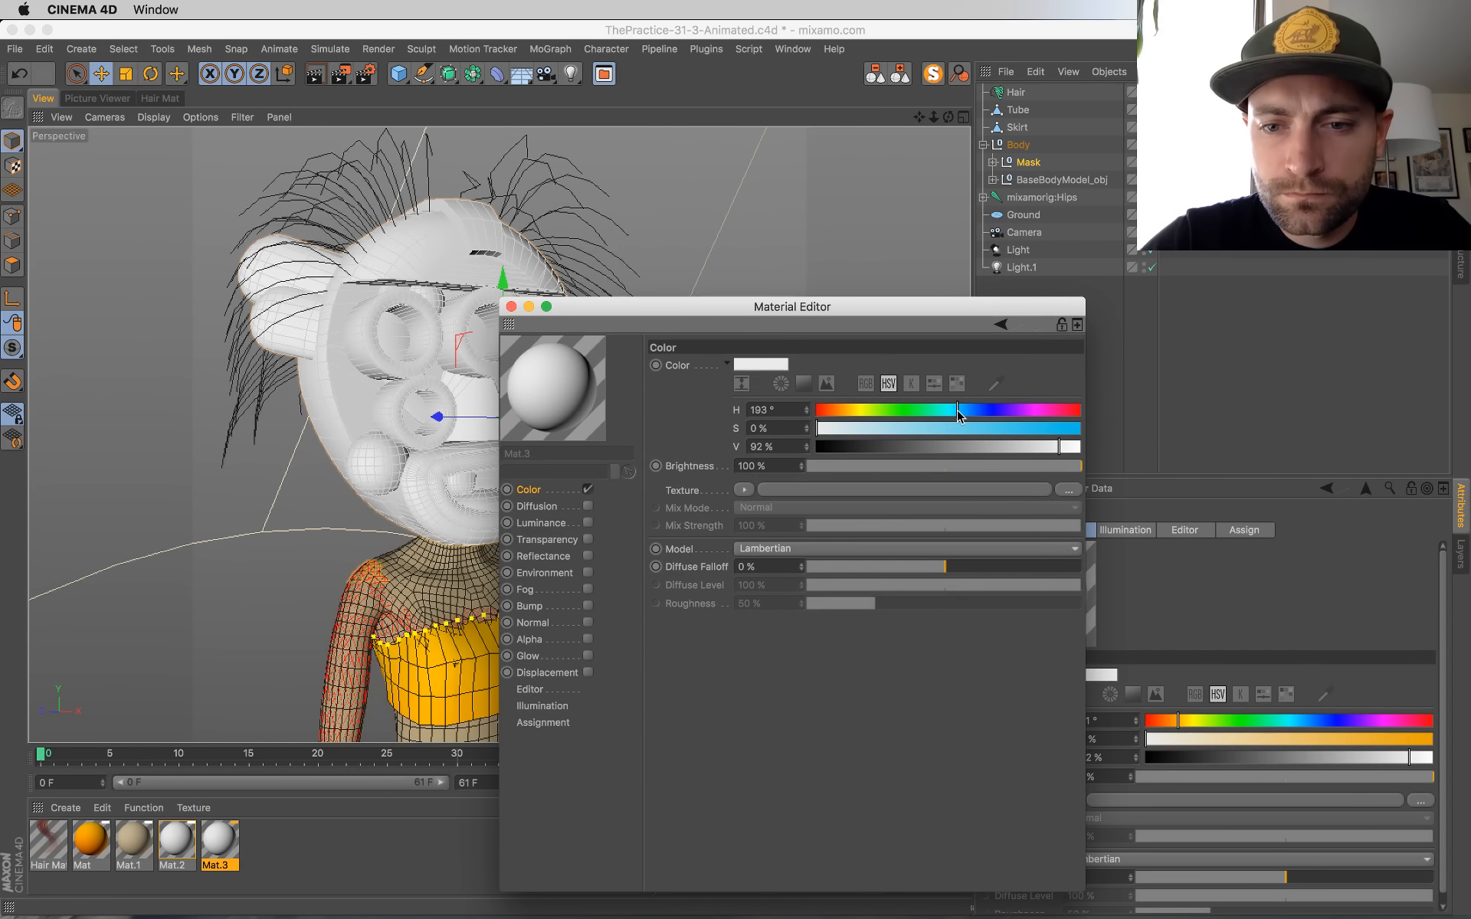
{"action": "left_click_drag", "start_coordinate": [889, 434], "coordinate": [769, 410]}
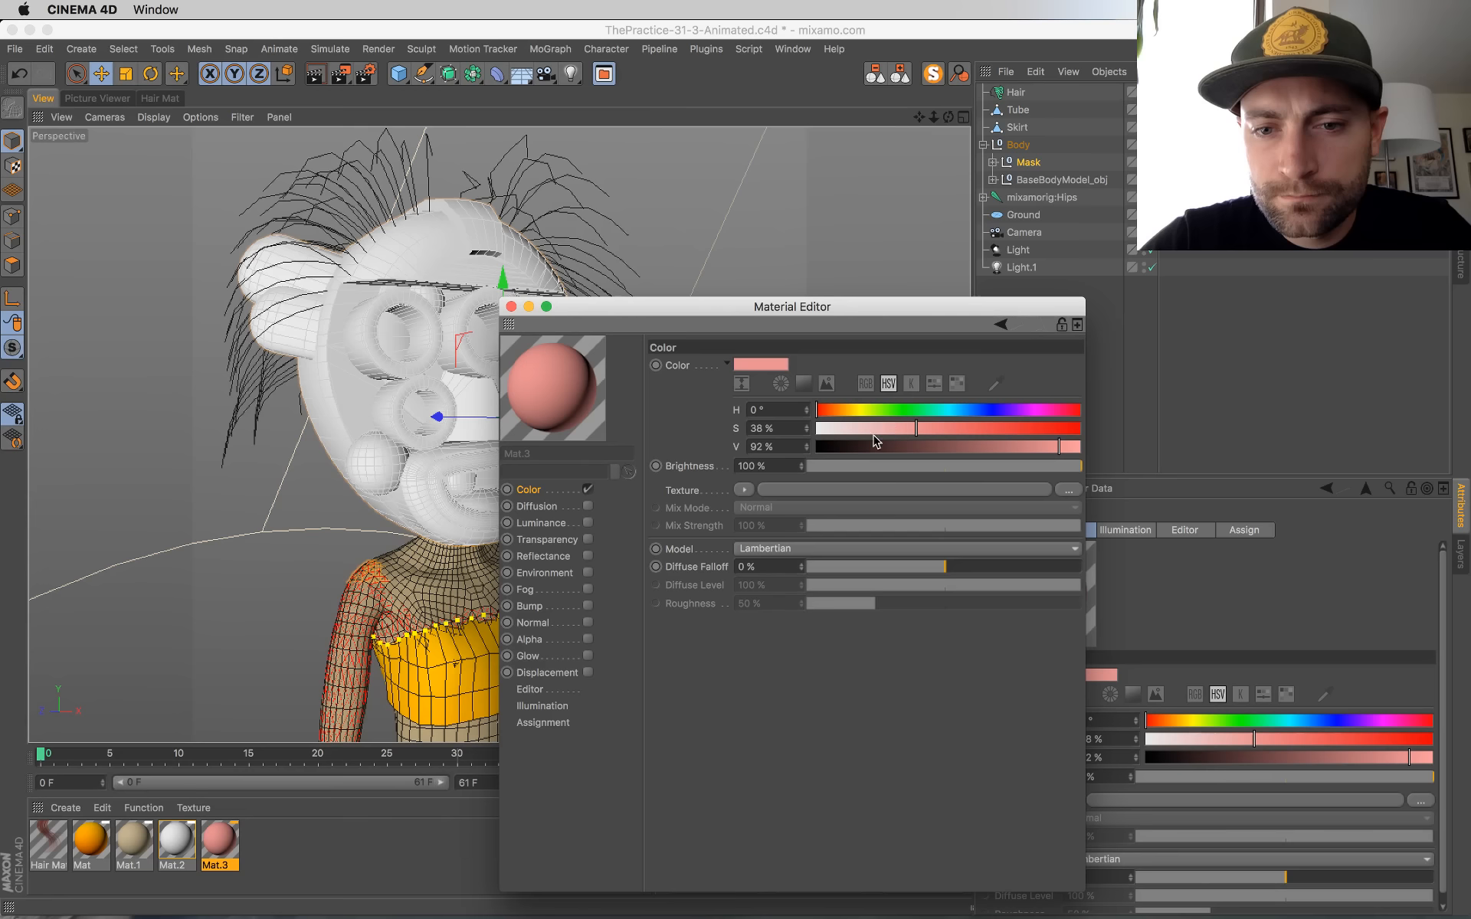
{"action": "left_click", "coordinate": [948, 430]}
{"action": "left_click_drag", "start_coordinate": [1057, 446], "coordinate": [1043, 447]}
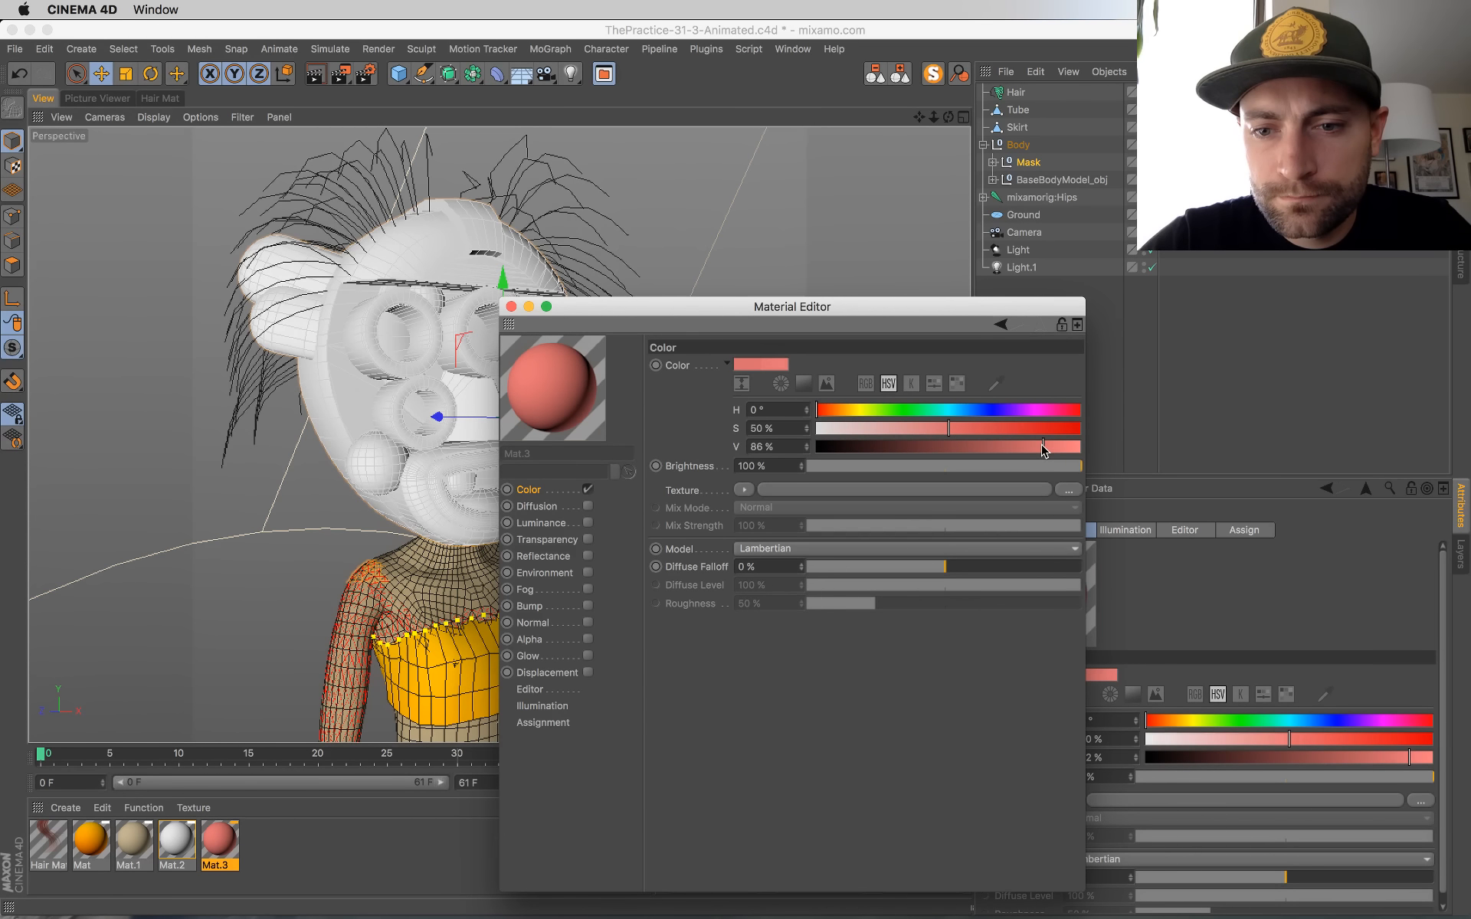
{"action": "left_click", "coordinate": [972, 428]}
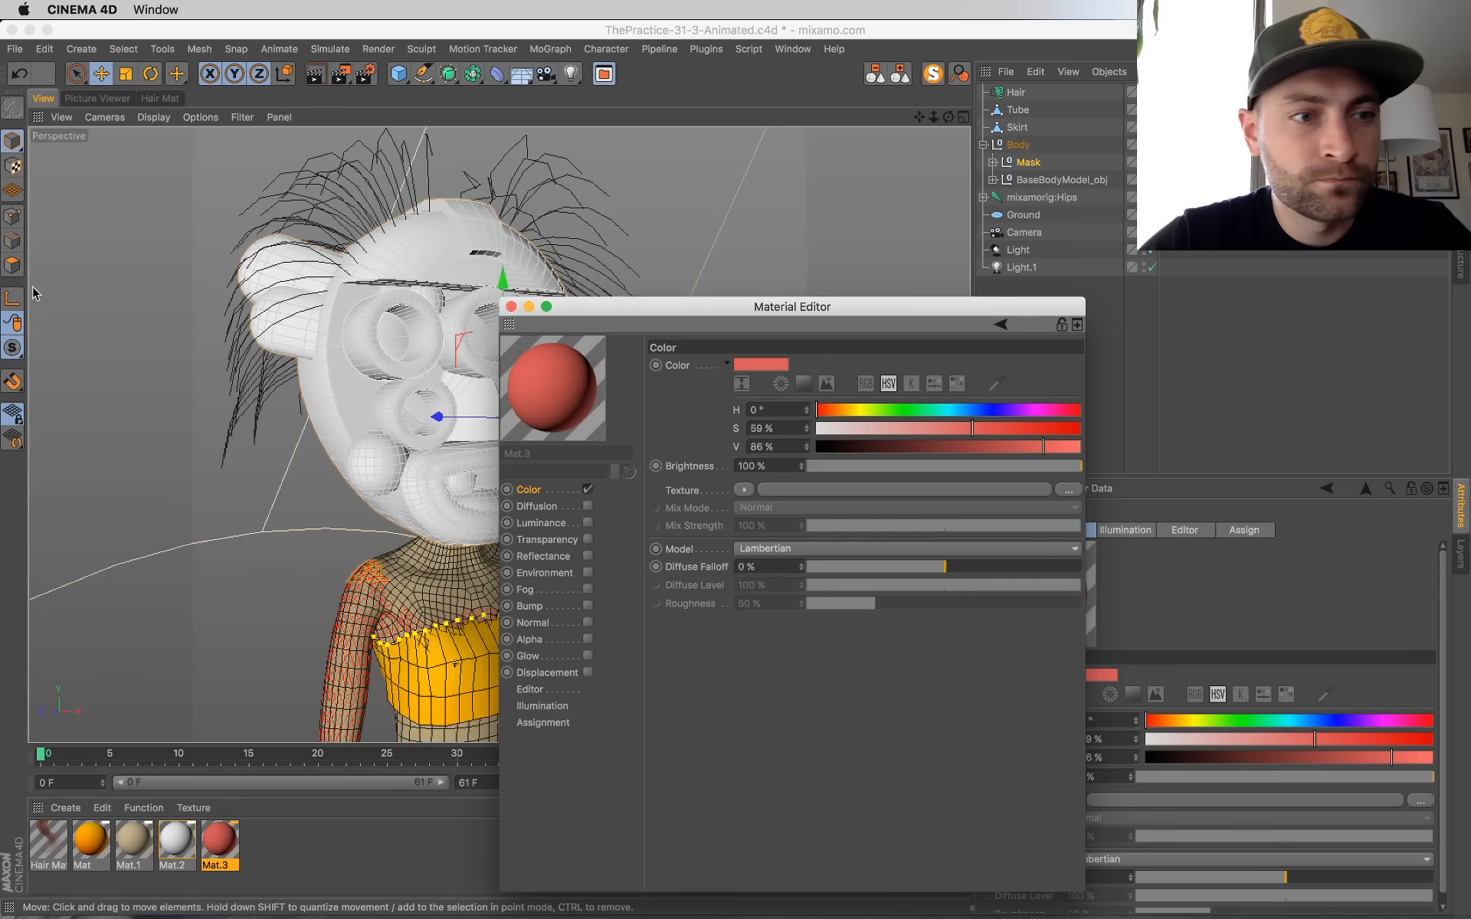
Step: Switch to polygon editing and expand the Mask group down to the parts in the Null inside Symmetry
{"action": "left_click", "coordinate": [14, 266]}
{"action": "left_click_drag", "start_coordinate": [689, 307], "coordinate": [924, 456]}
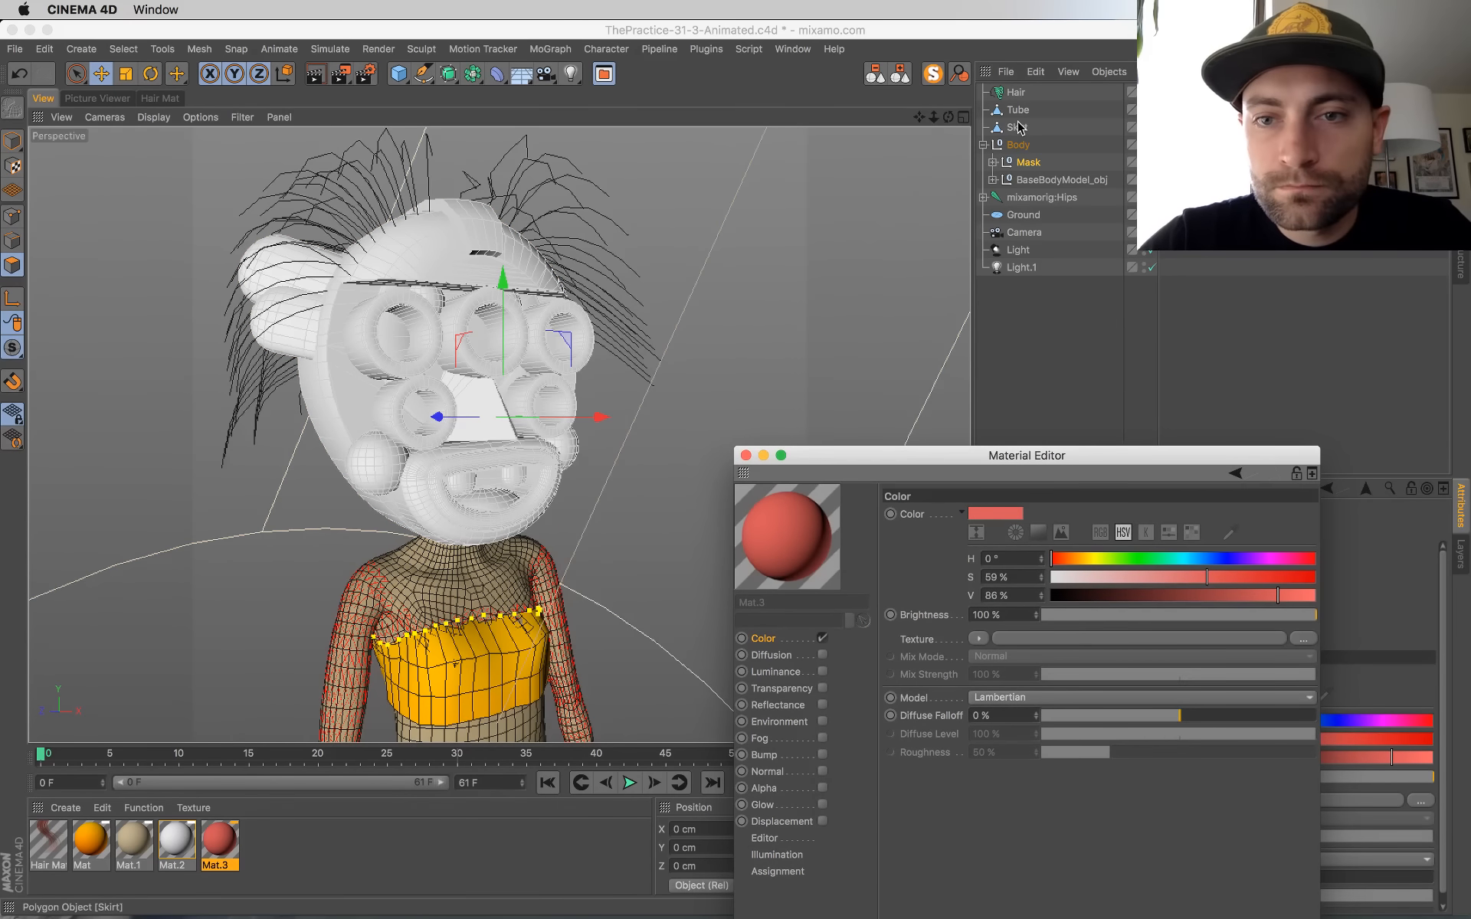
{"action": "left_click", "coordinate": [994, 164]}
{"action": "left_click", "coordinate": [1044, 181]}
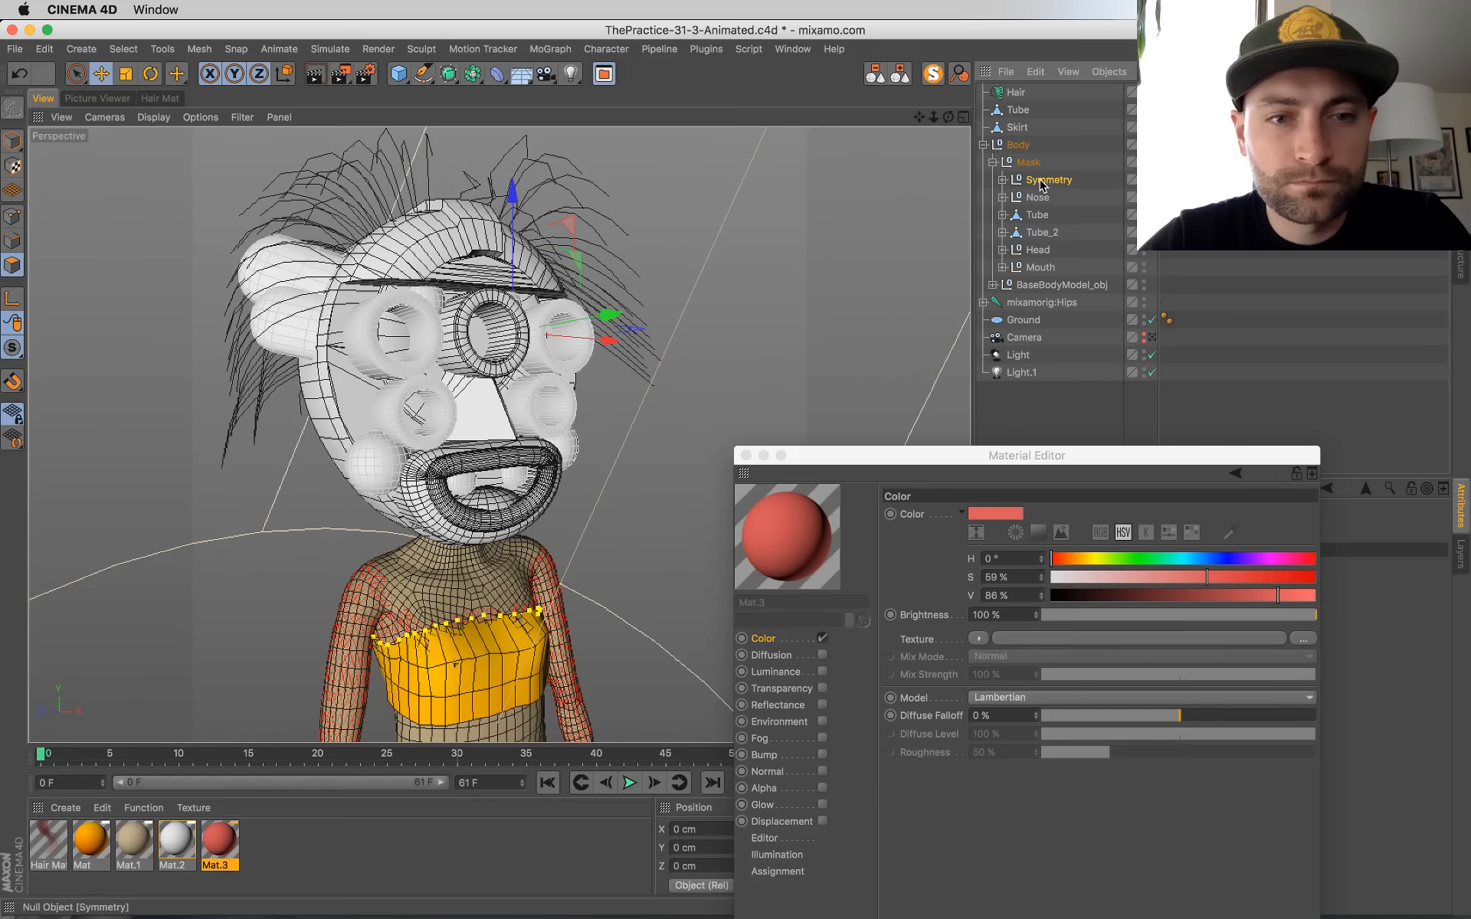
{"action": "left_click", "coordinate": [1038, 197]}
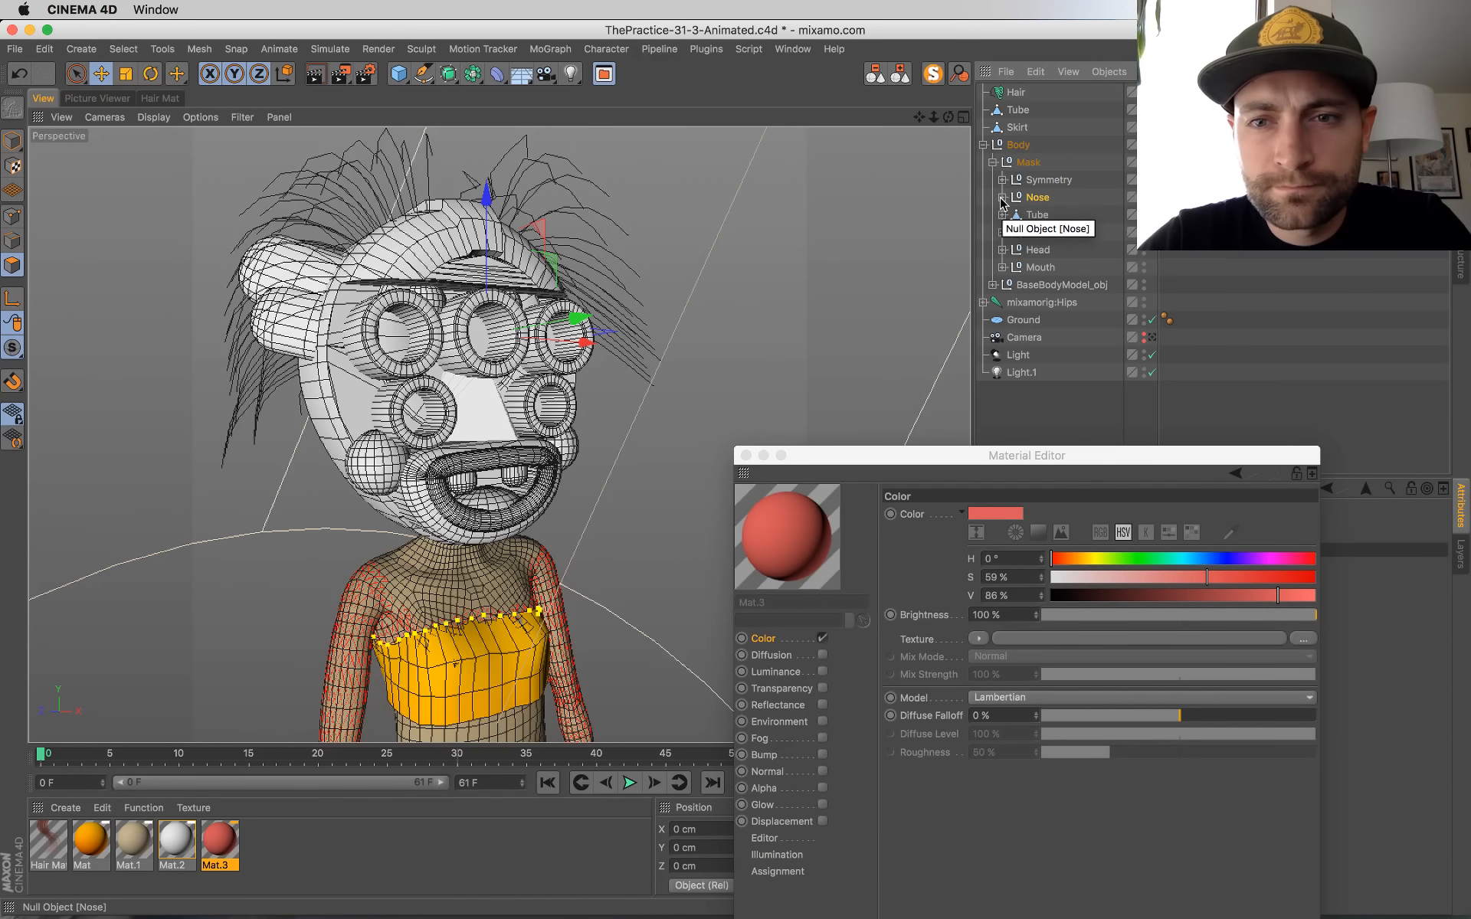
{"action": "left_click", "coordinate": [1002, 197]}
{"action": "left_click", "coordinate": [1002, 180]}
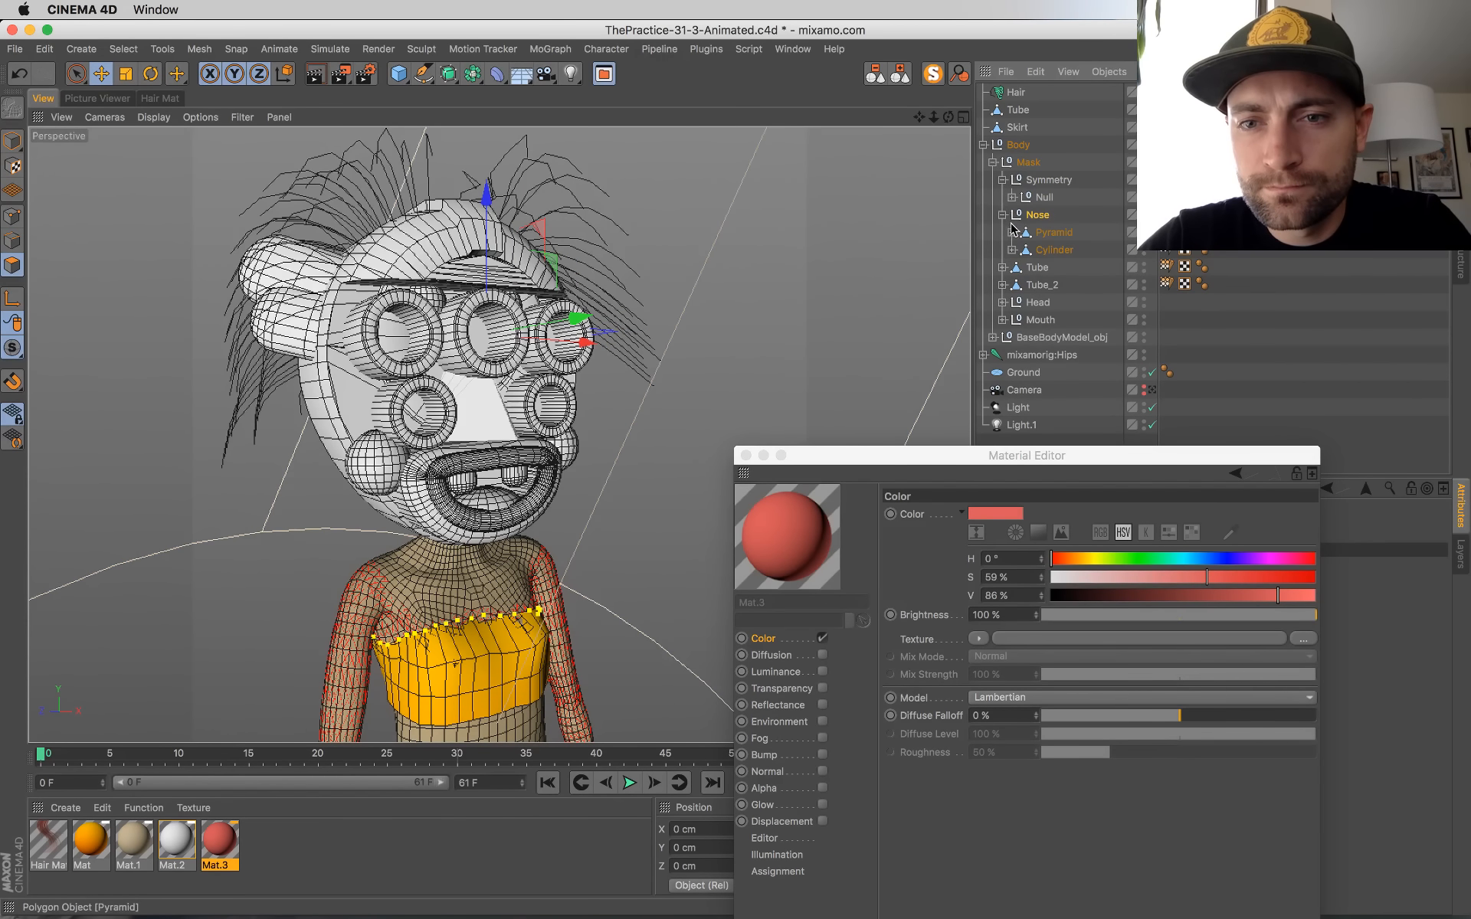
{"action": "left_click", "coordinate": [1002, 216]}
{"action": "left_click", "coordinate": [1036, 198]}
{"action": "left_click", "coordinate": [1011, 197]}
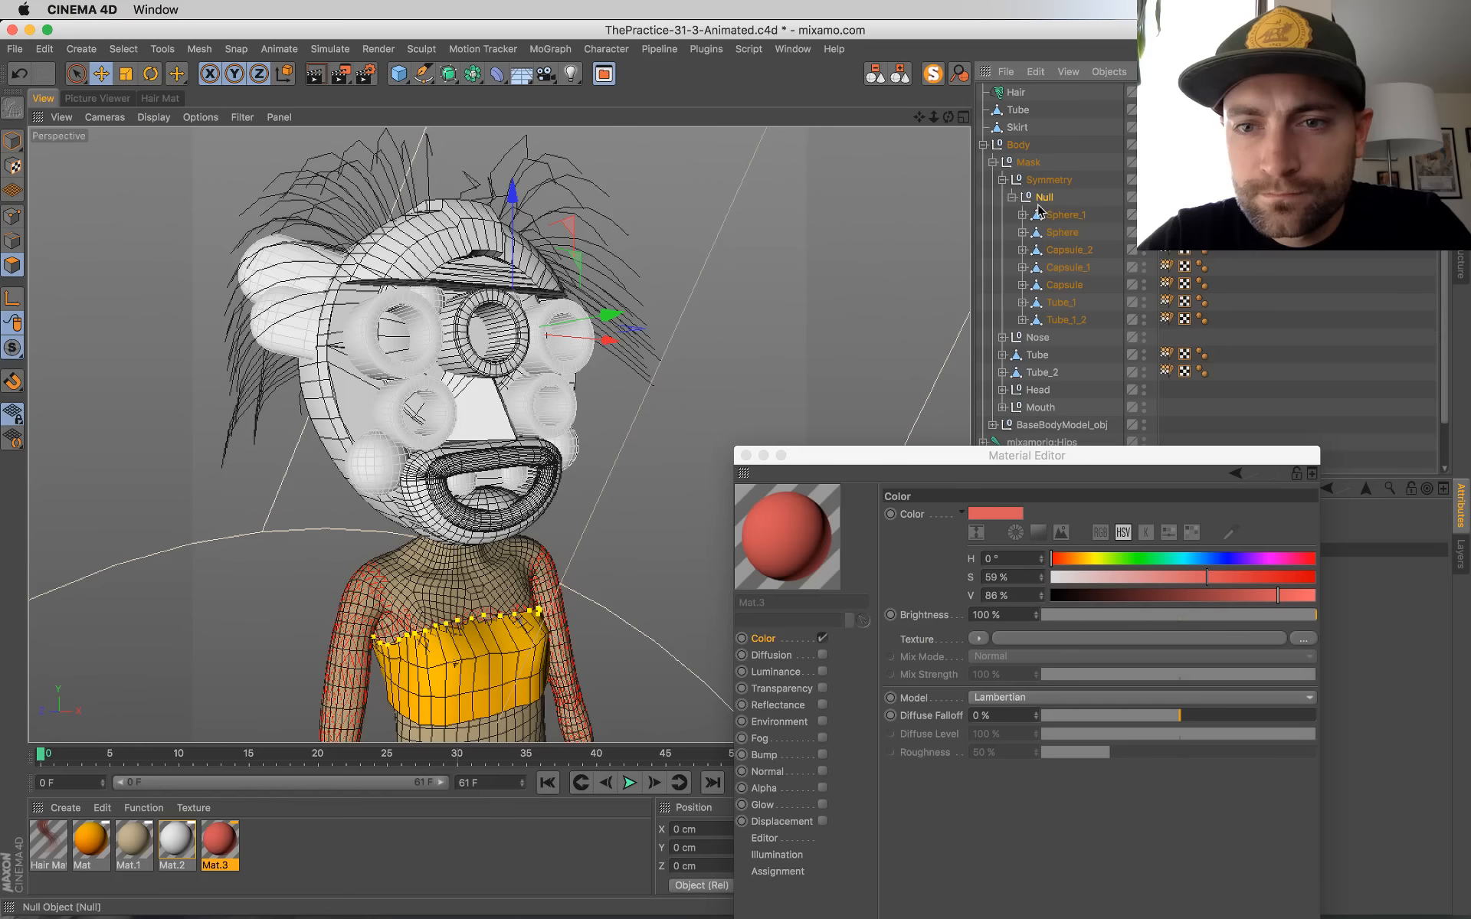
Step: Go through the mirrored parts inside the Symmetry Null and select Tube_1, the outer upper eye tubes
{"action": "left_click", "coordinate": [1069, 215]}
{"action": "left_click", "coordinate": [1077, 233]}
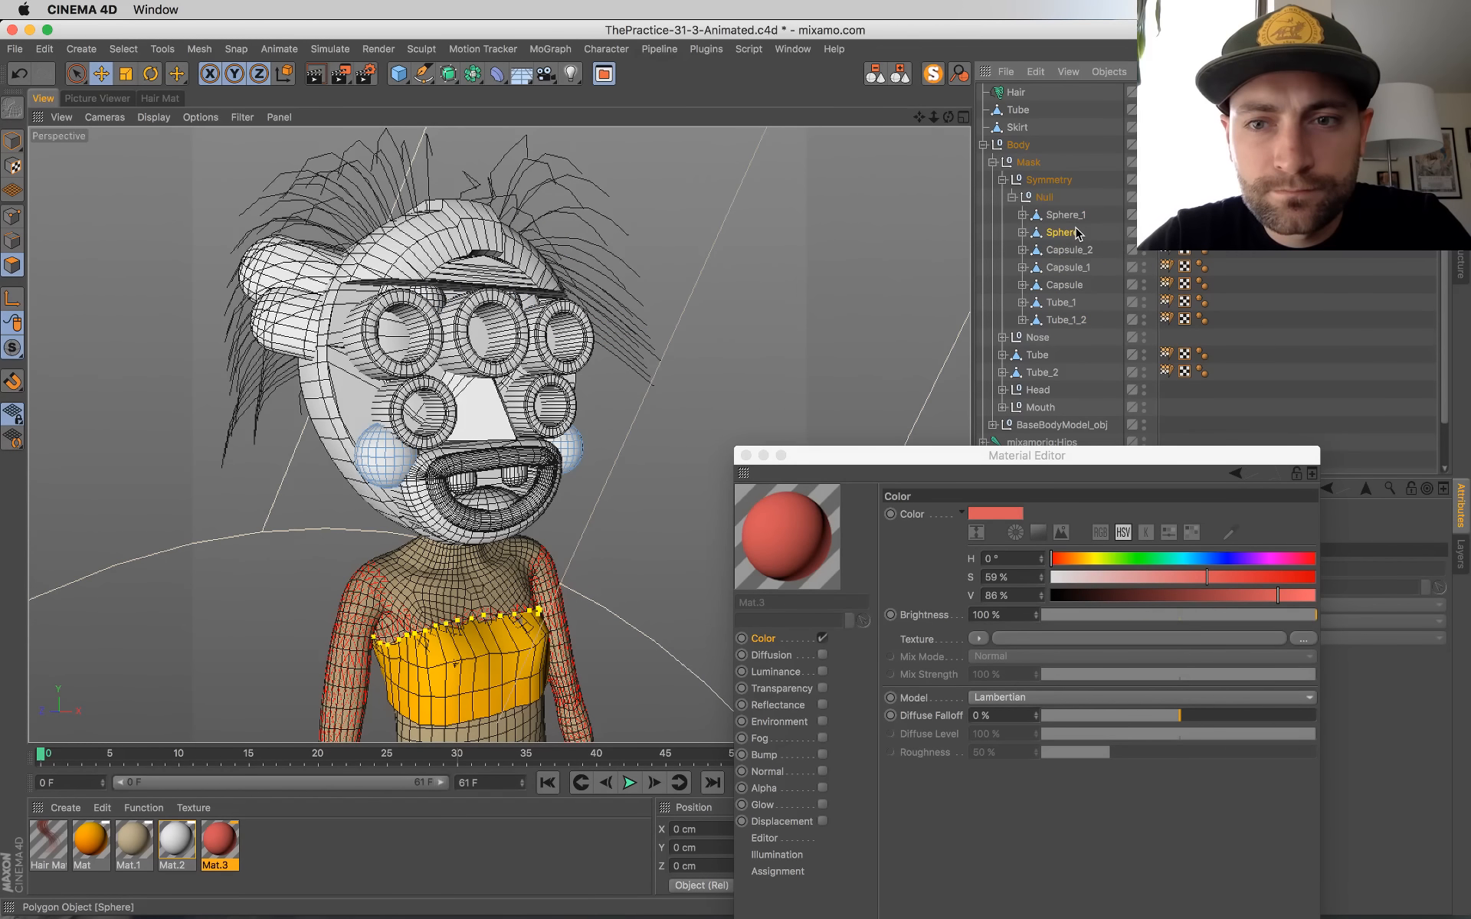
{"action": "key", "text": "Down"}
{"action": "key", "text": "Down"}
{"action": "key", "text": "Down"}
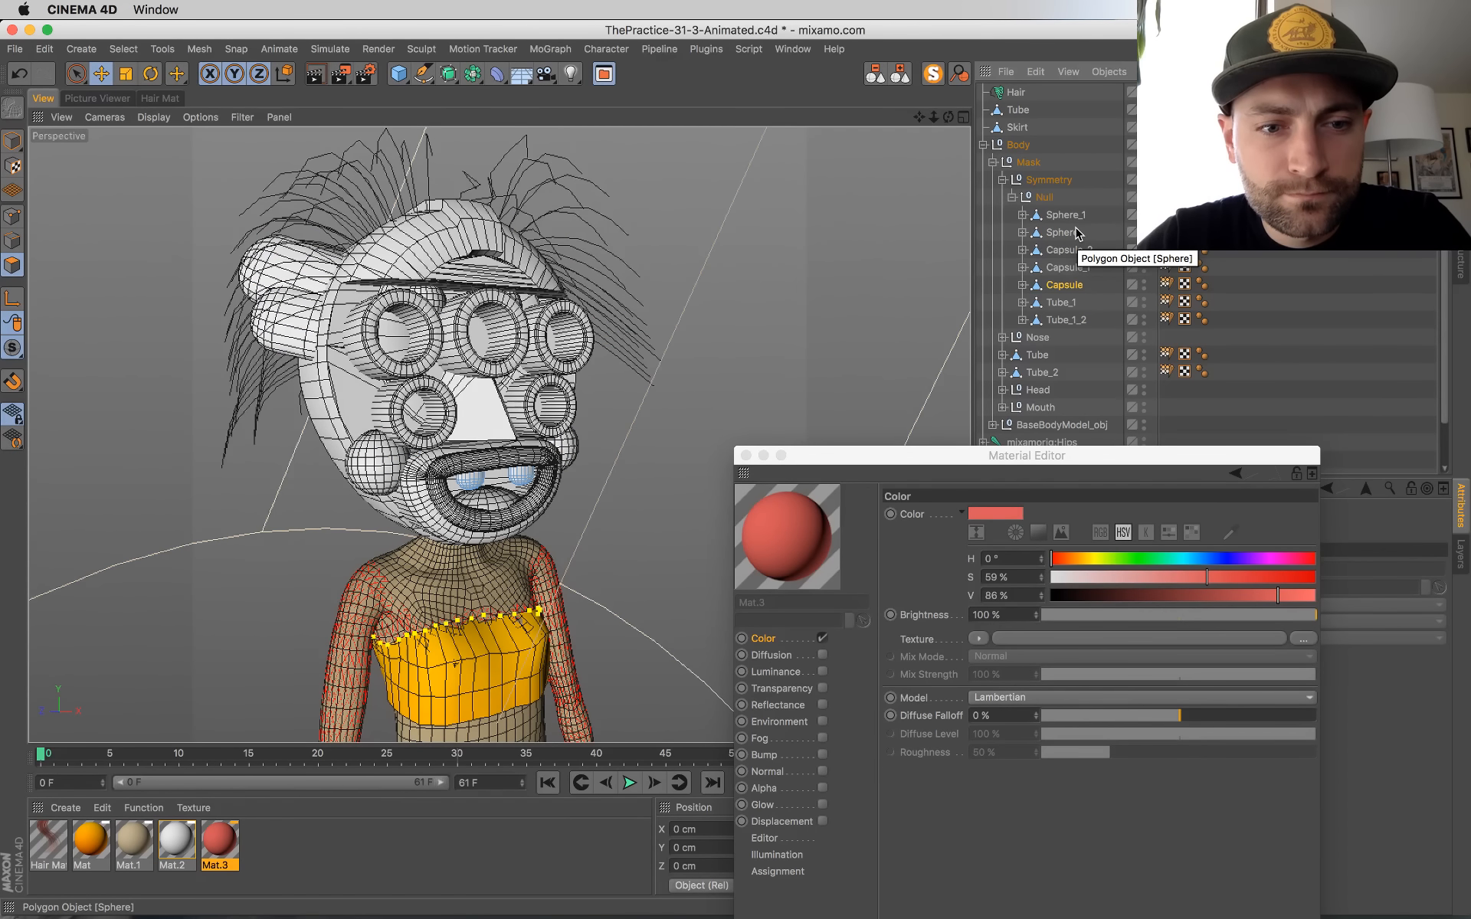
{"action": "key", "text": "Down"}
{"action": "left_click", "coordinate": [1022, 302]}
{"action": "left_click", "coordinate": [1064, 321]}
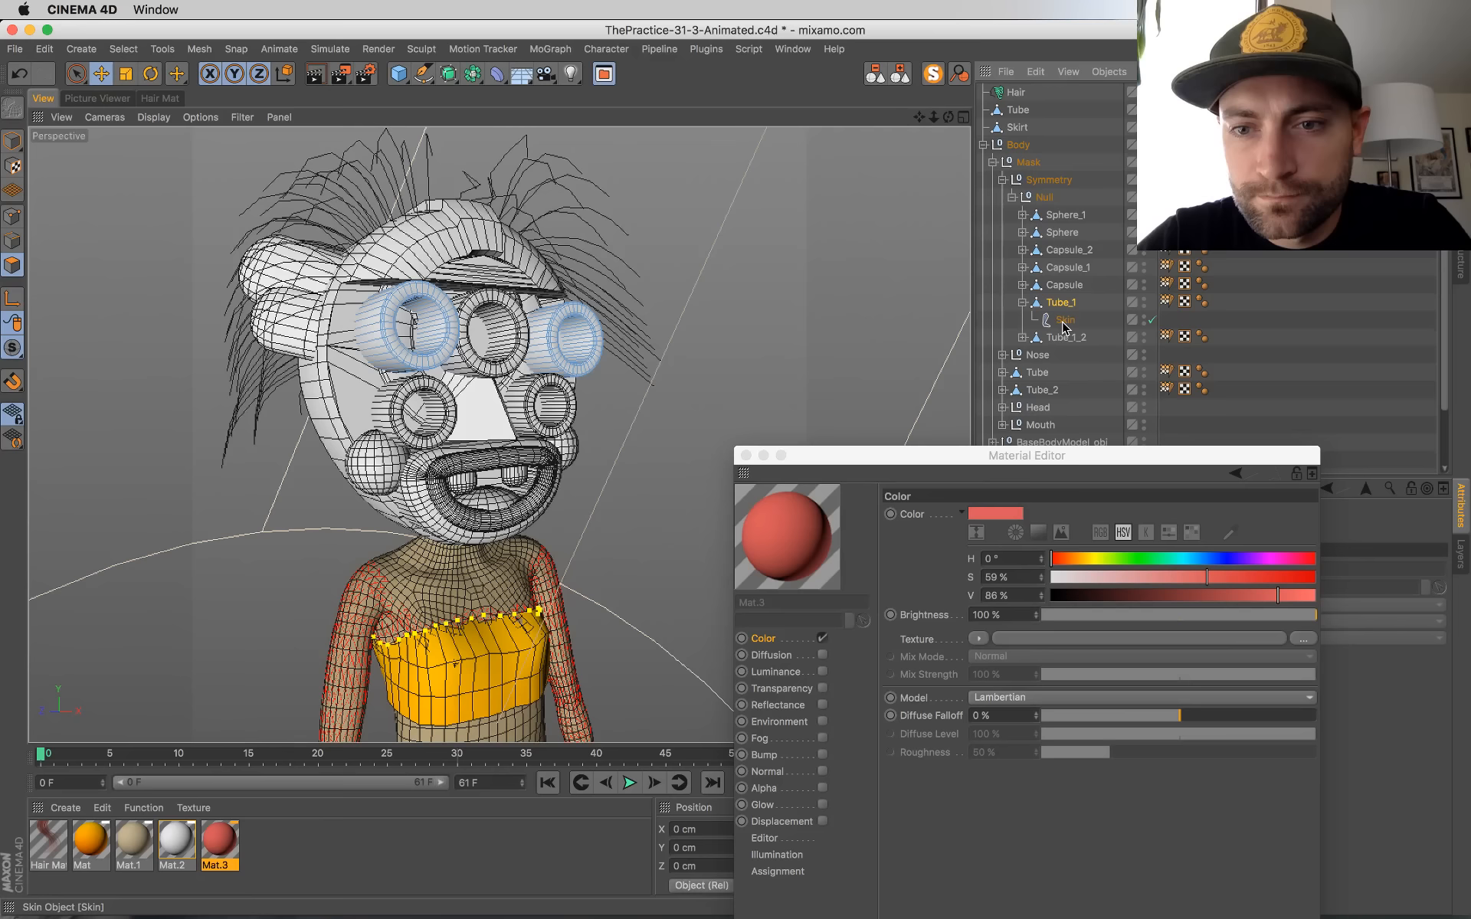
{"action": "left_click", "coordinate": [1023, 303]}
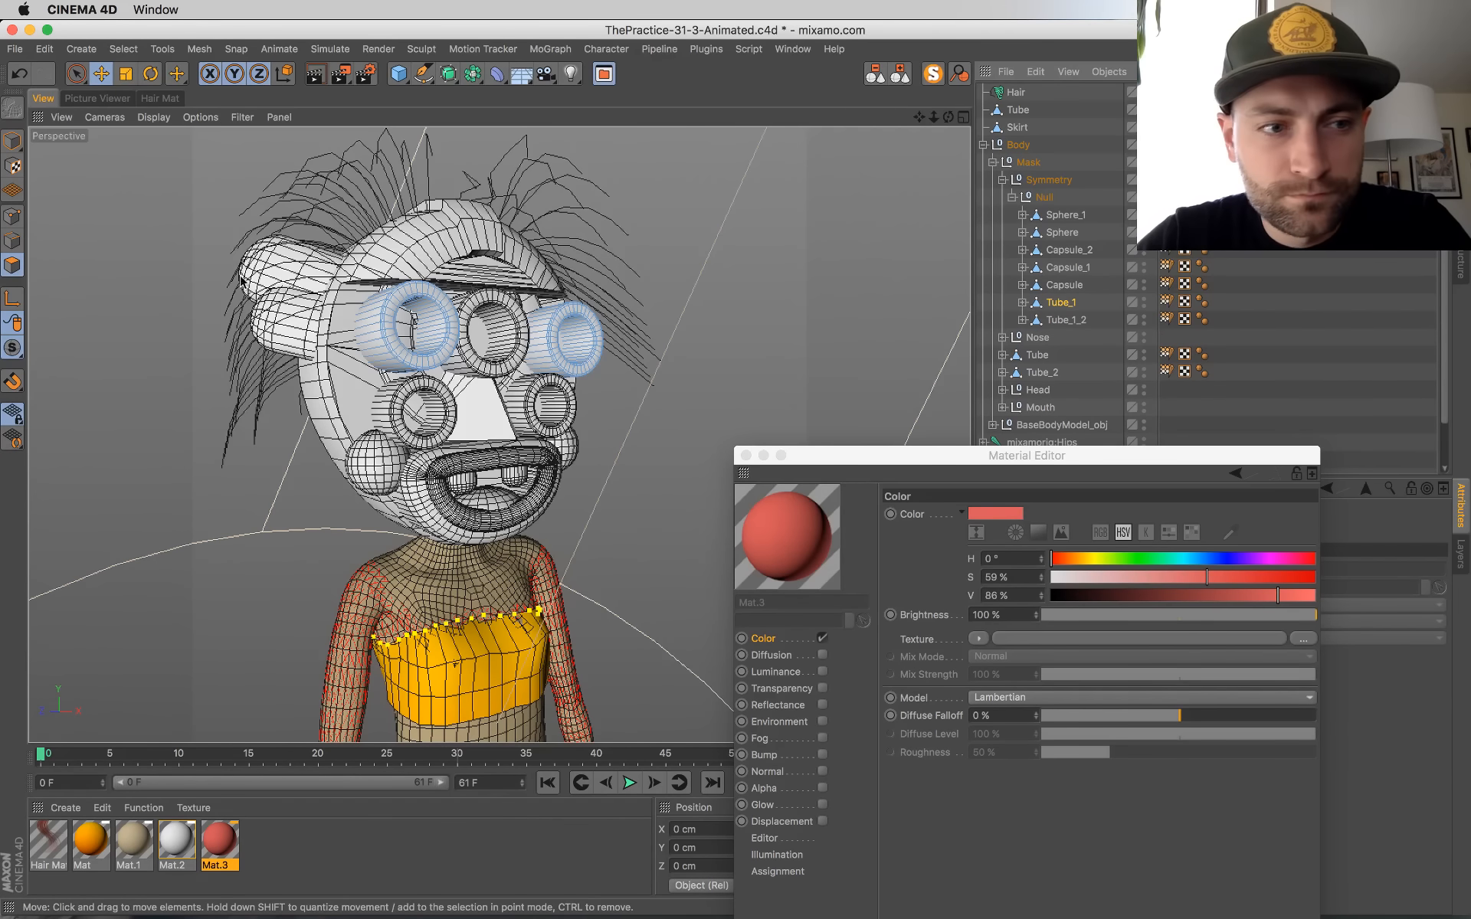
Step: Loop-select the front ring of polygons on one of the upper eye tubes of Tube_1
{"action": "scroll", "coordinate": [431, 327], "scroll_direction": "up", "scroll_amount": 5}
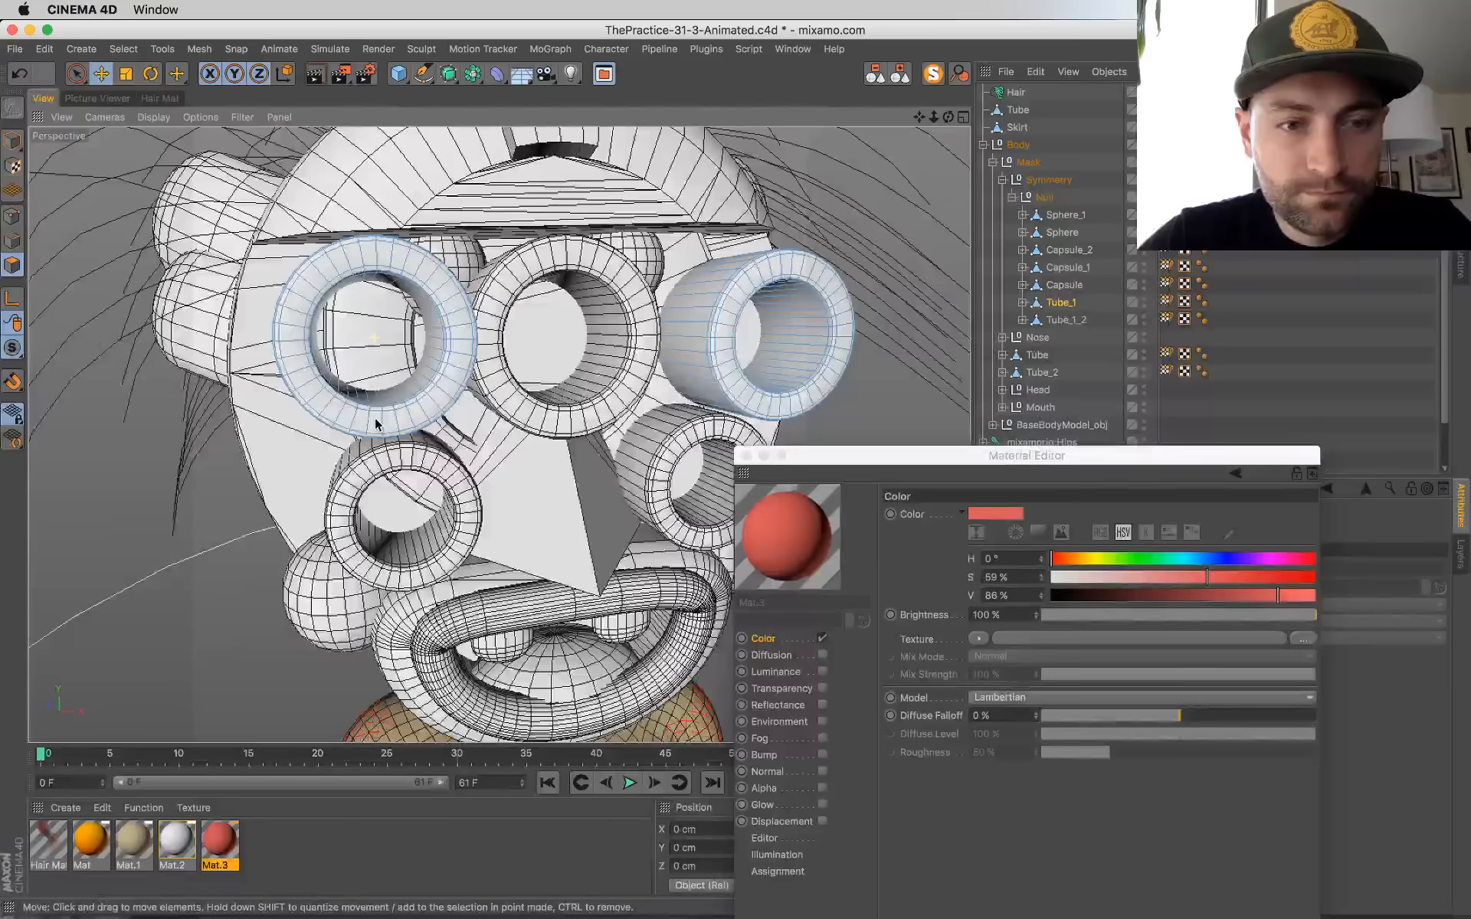
{"action": "key", "text": "v"}
{"action": "mouse_move", "coordinate": [469, 406]}
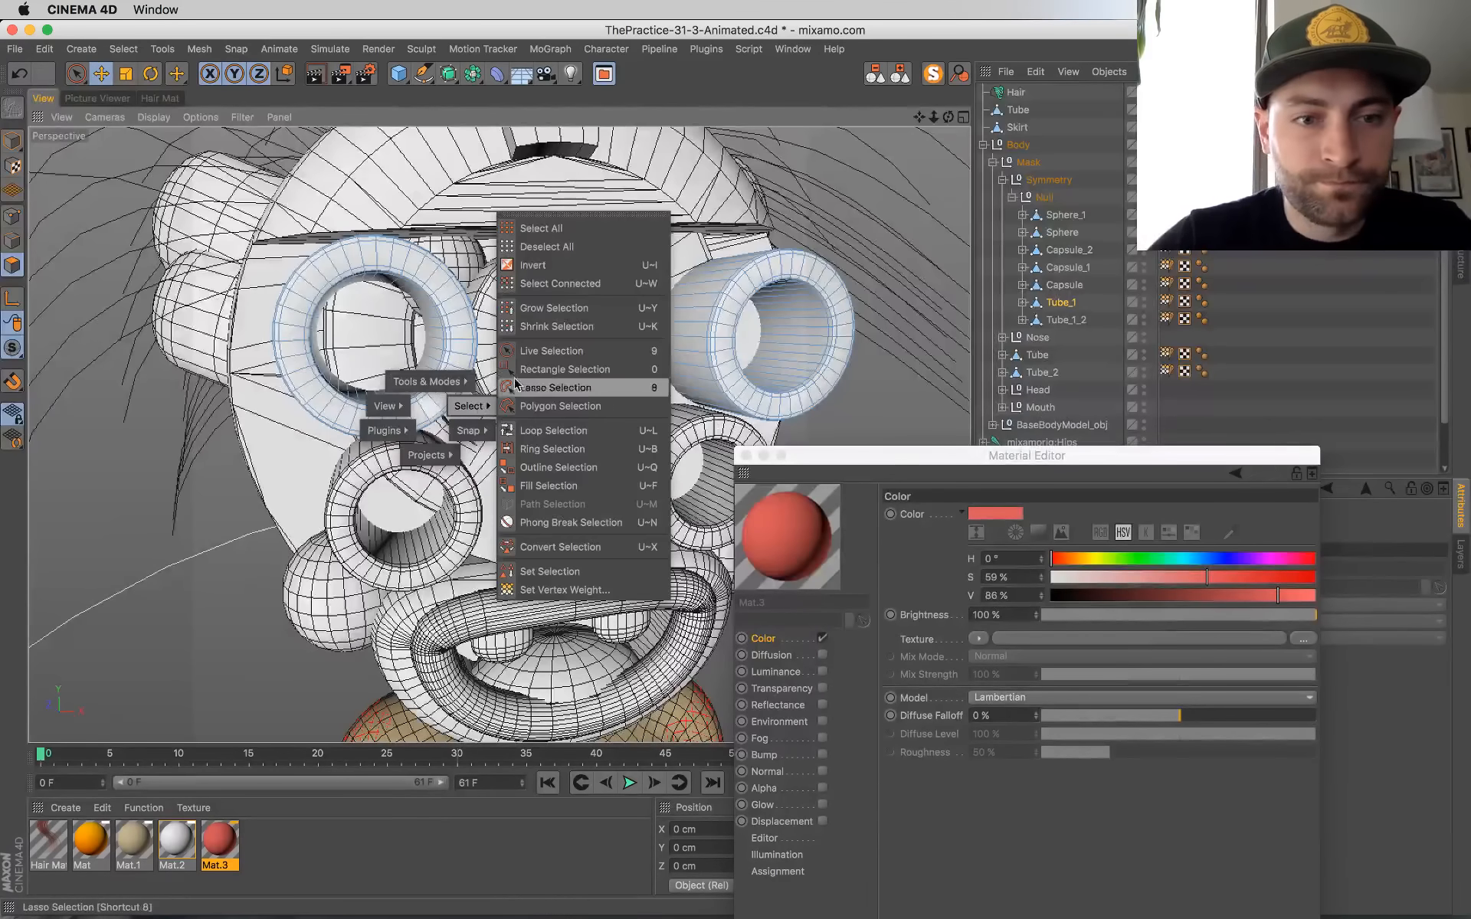
{"action": "left_click", "coordinate": [545, 431]}
{"action": "left_click", "coordinate": [459, 360]}
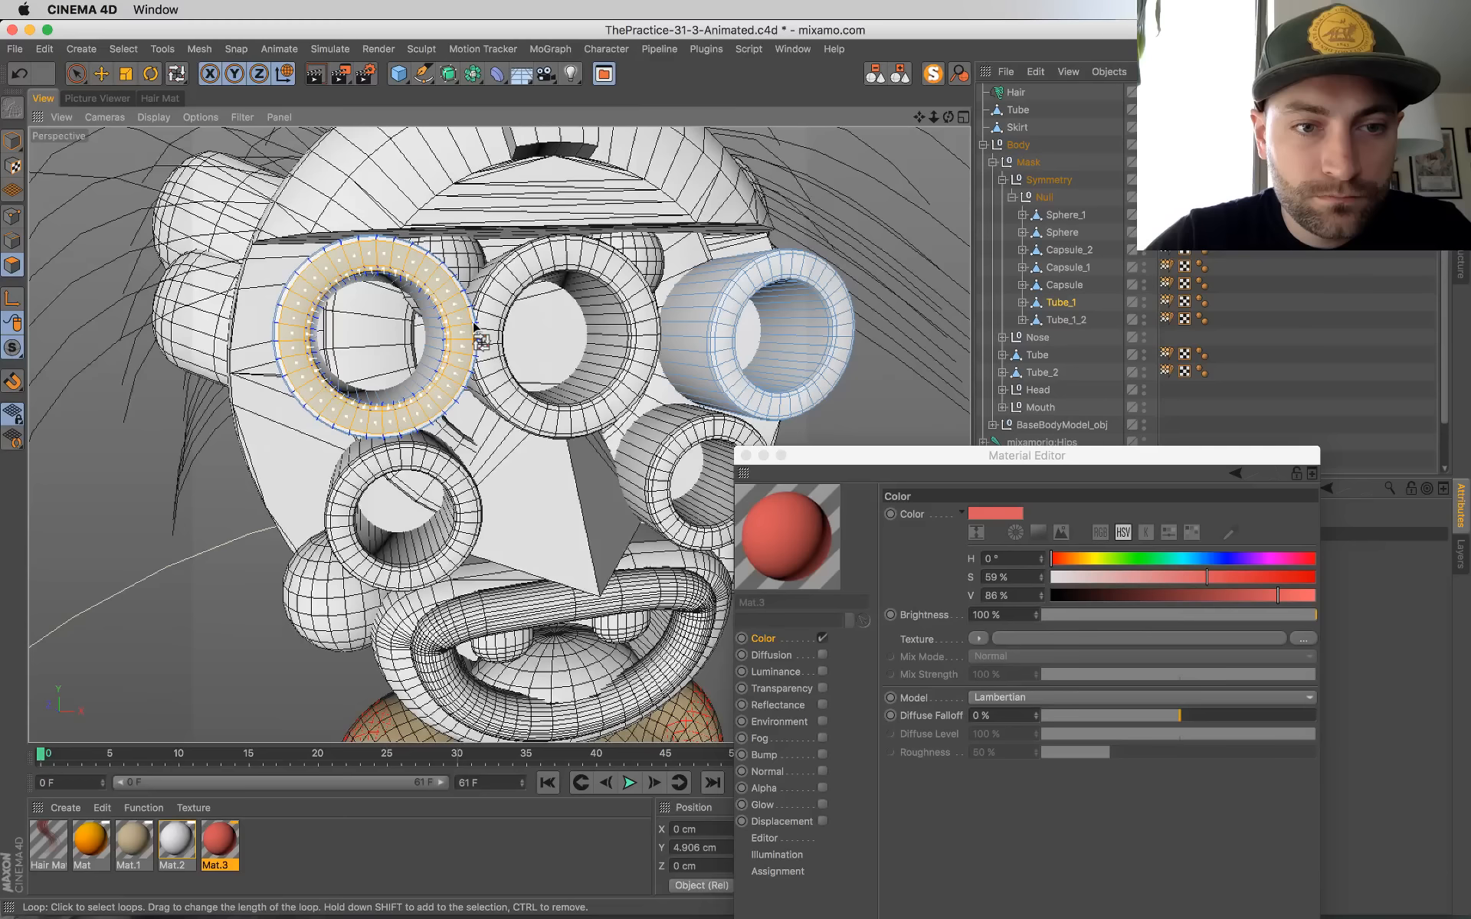
Step: Try applying the red Mat.3 material to the single selected ring, inspect the tubes and undo the assignment
{"action": "left_click", "coordinate": [799, 555]}
{"action": "left_click_drag", "start_coordinate": [443, 414], "coordinate": [443, 415]}
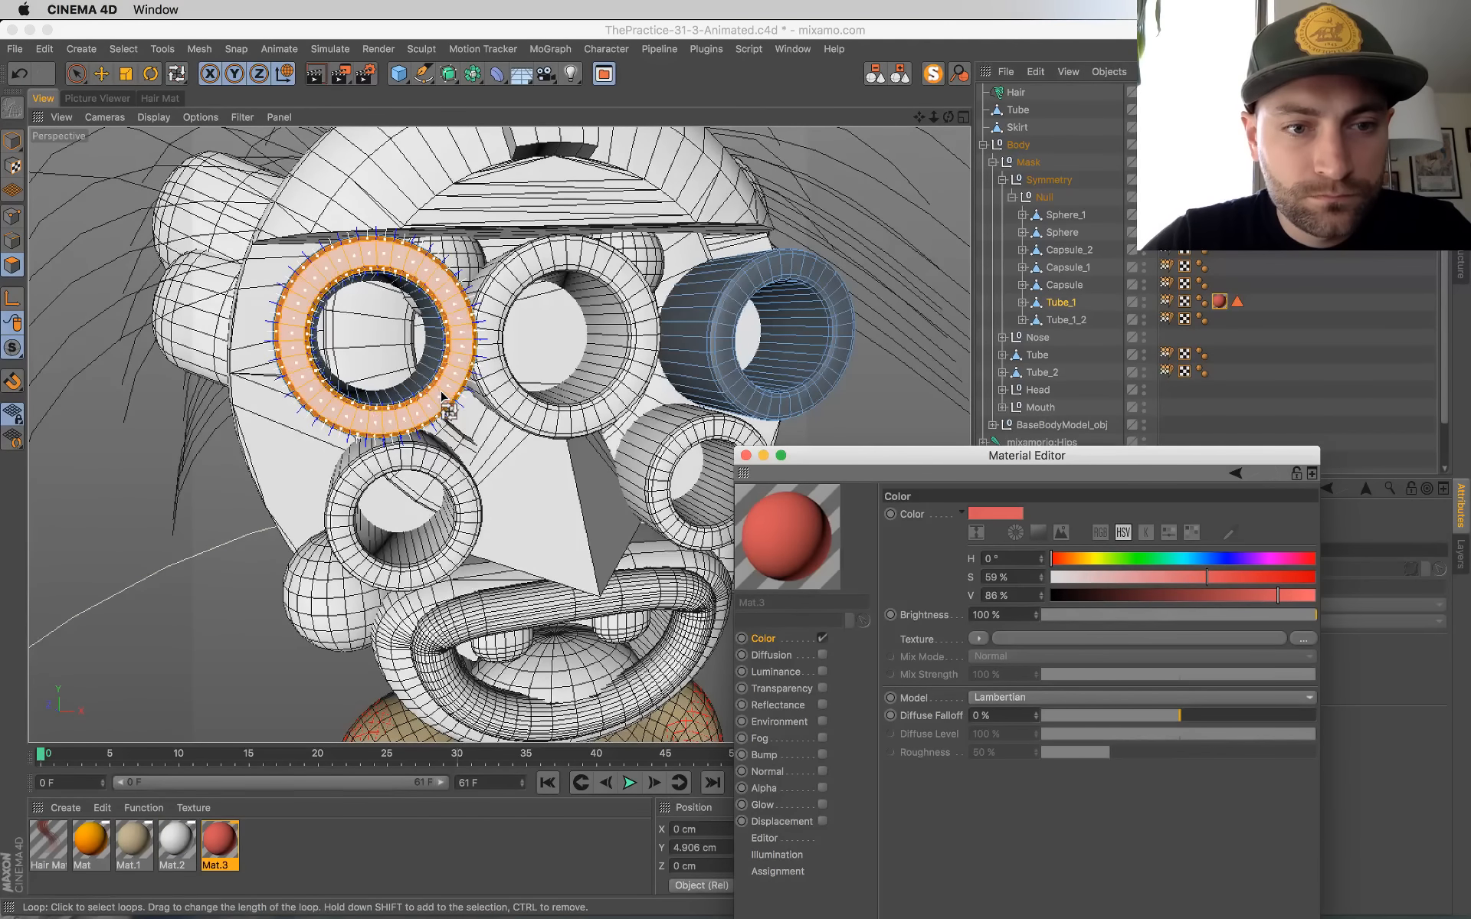
{"action": "left_click", "coordinate": [12, 139]}
{"action": "left_click_drag", "start_coordinate": [745, 416], "coordinate": [558, 289], "text": "alt"}
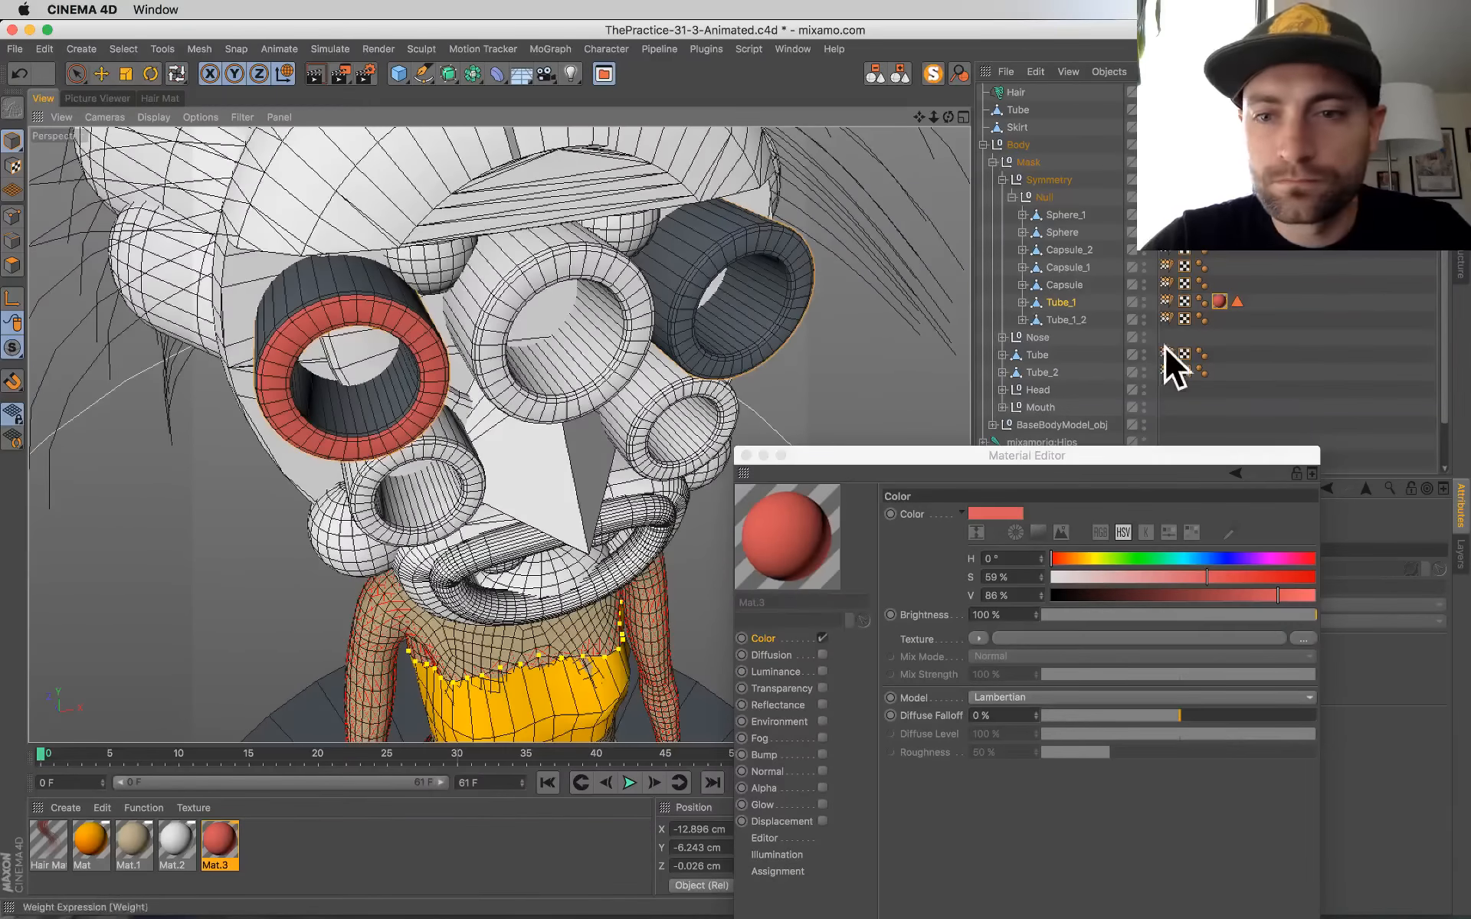
{"action": "left_click", "coordinate": [11, 265]}
{"action": "key", "text": "super+z"}
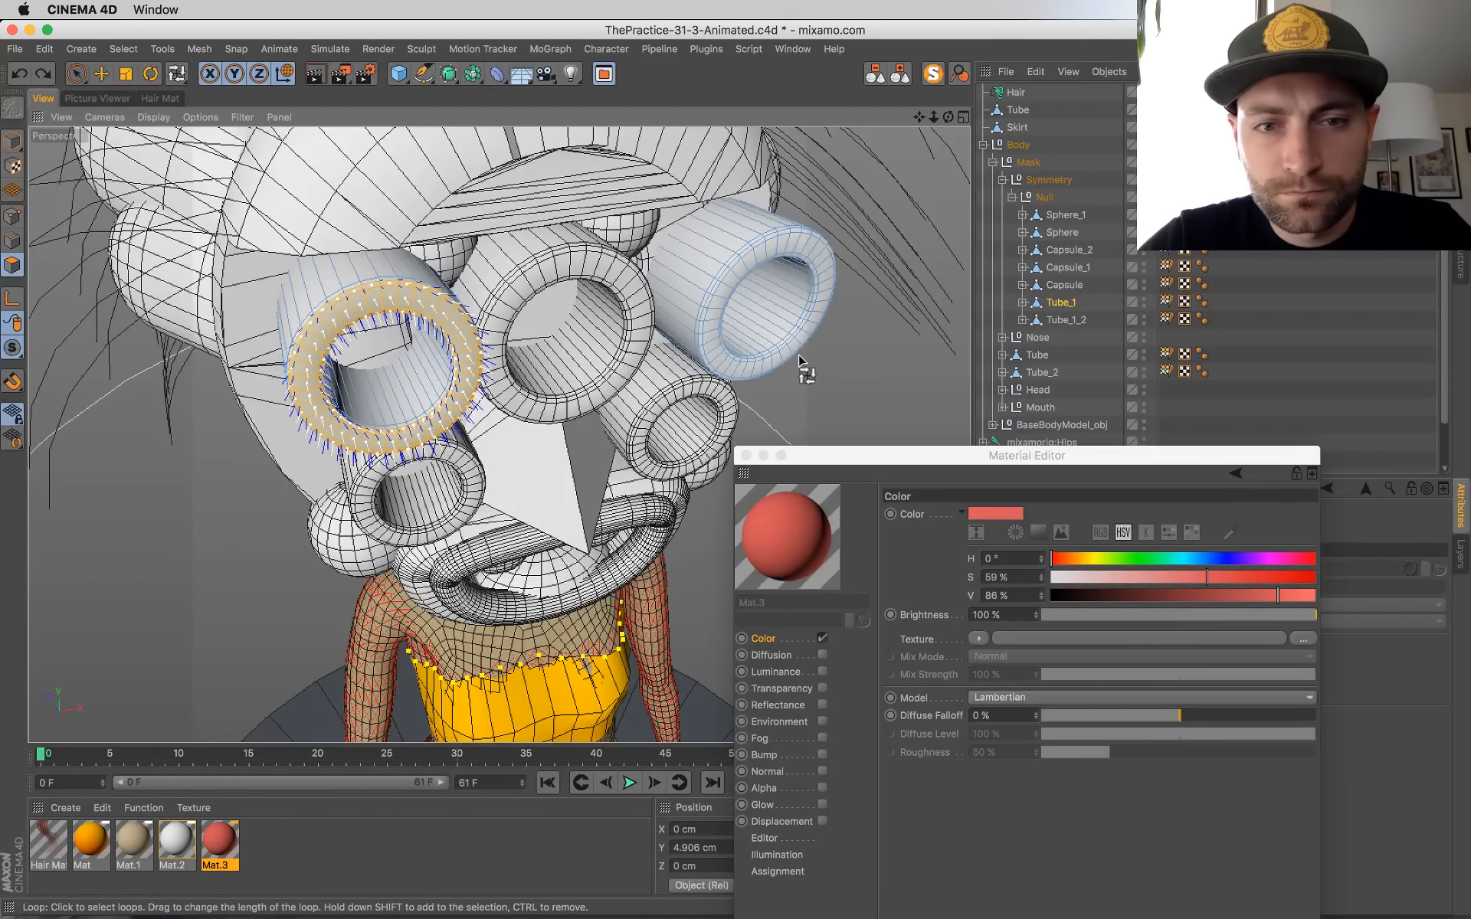
Step: Add the opposite tube's front ring to the loop selection and apply the red Mat.3 material to both rings
{"action": "left_click", "coordinate": [747, 263]}
{"action": "key", "text": "super+z"}
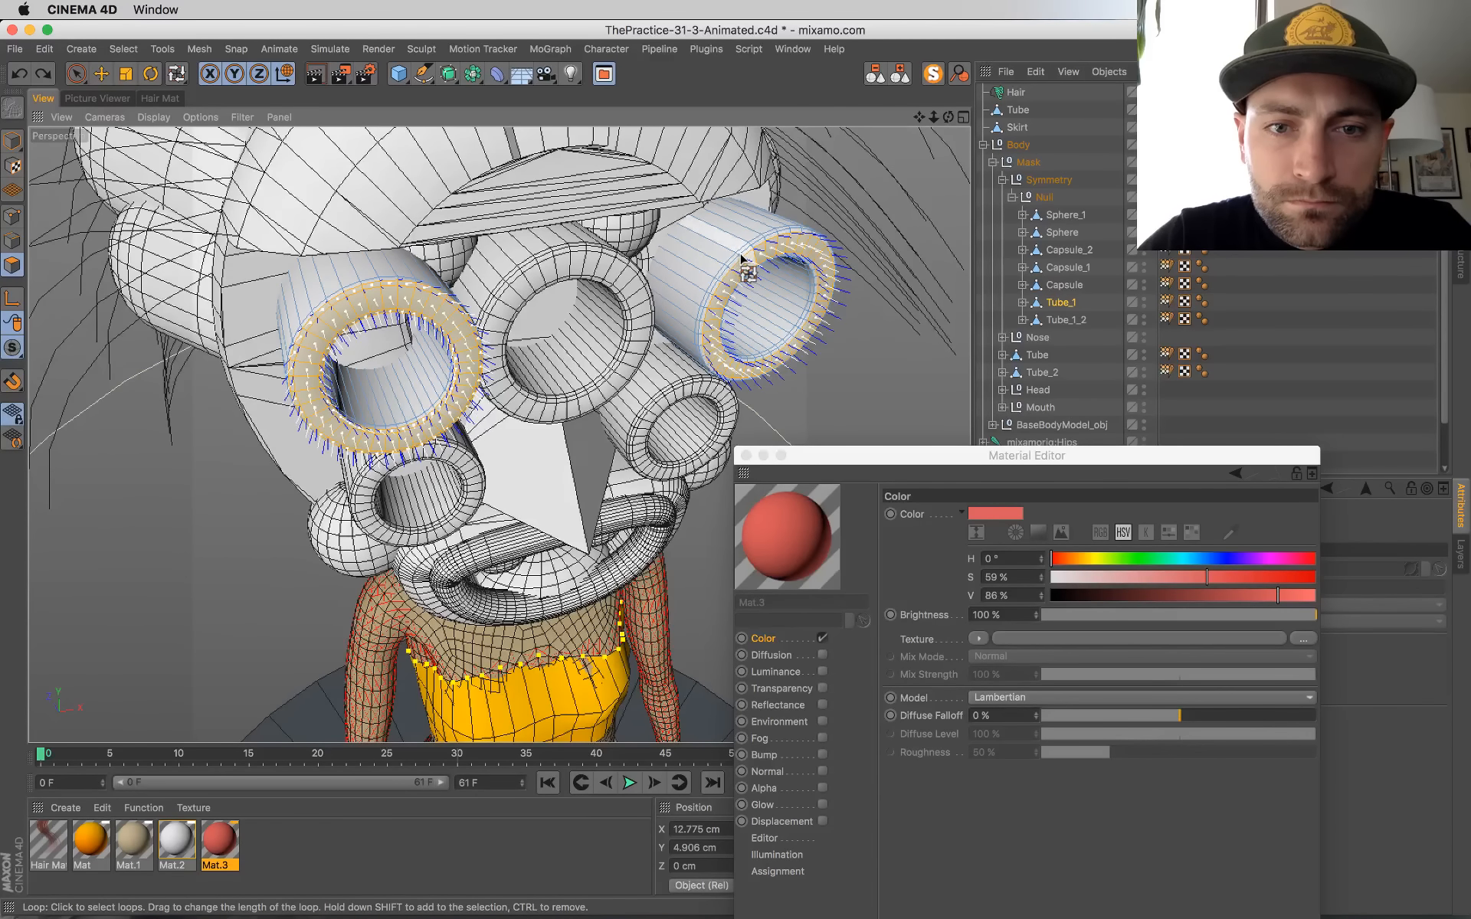
{"action": "left_click", "coordinate": [740, 254], "text": "shift"}
{"action": "mouse_move", "coordinate": [741, 330]}
{"action": "left_mouse_down", "text": "alt"}
{"action": "mouse_move", "coordinate": [795, 367]}
{"action": "mouse_move", "coordinate": [739, 314]}
{"action": "mouse_move", "coordinate": [726, 276]}
{"action": "left_mouse_up", "text": "alt"}
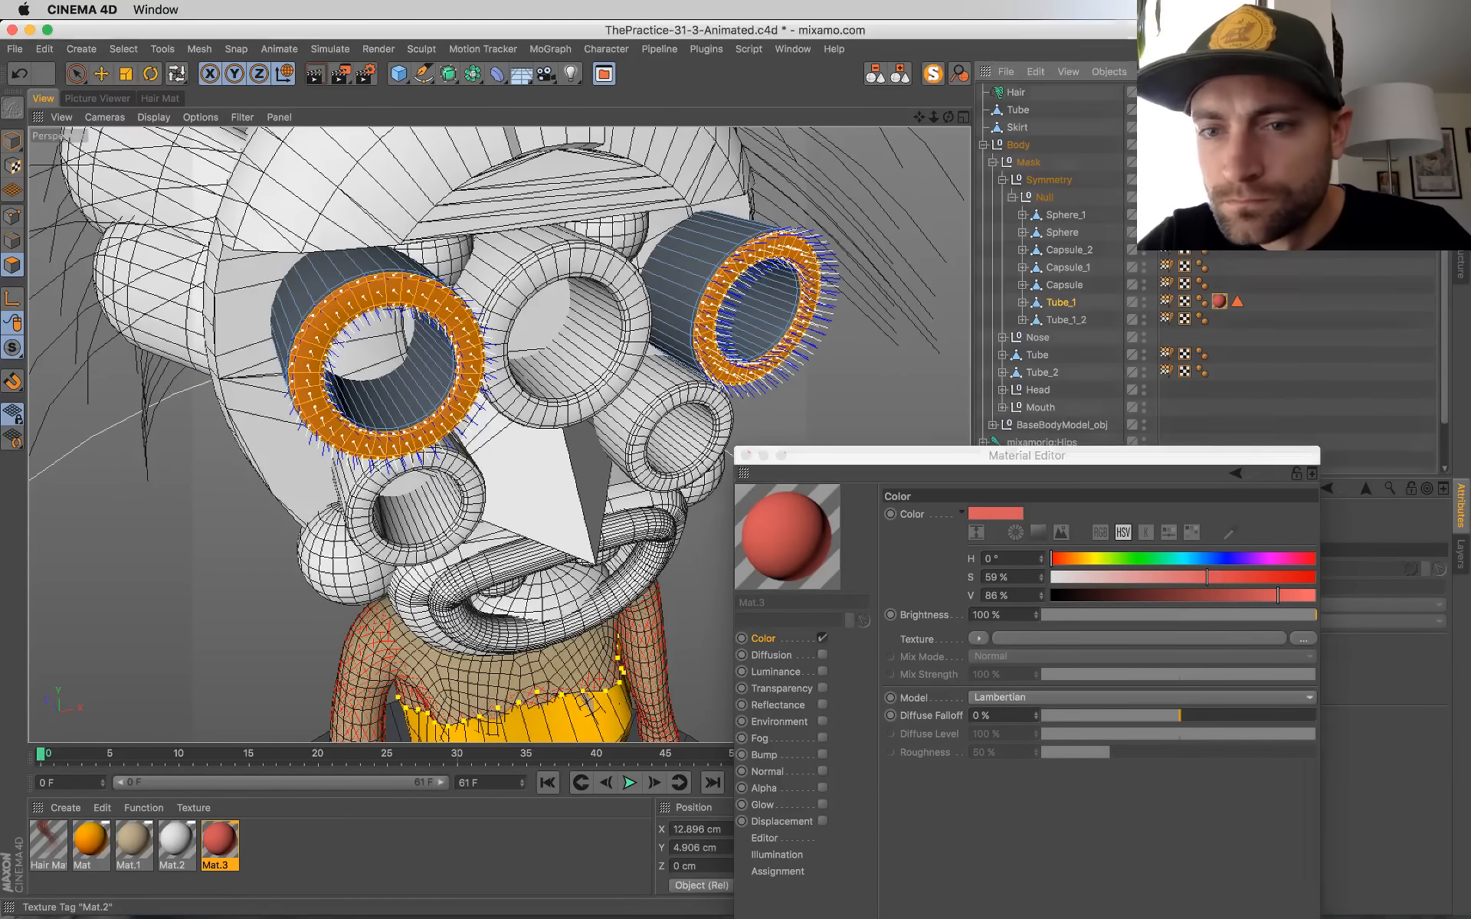
Step: Assign the white Mat.2 material to Tube_1 before its red tag and return to model mode
{"action": "left_click_drag", "start_coordinate": [1040, 320], "coordinate": [1058, 303]}
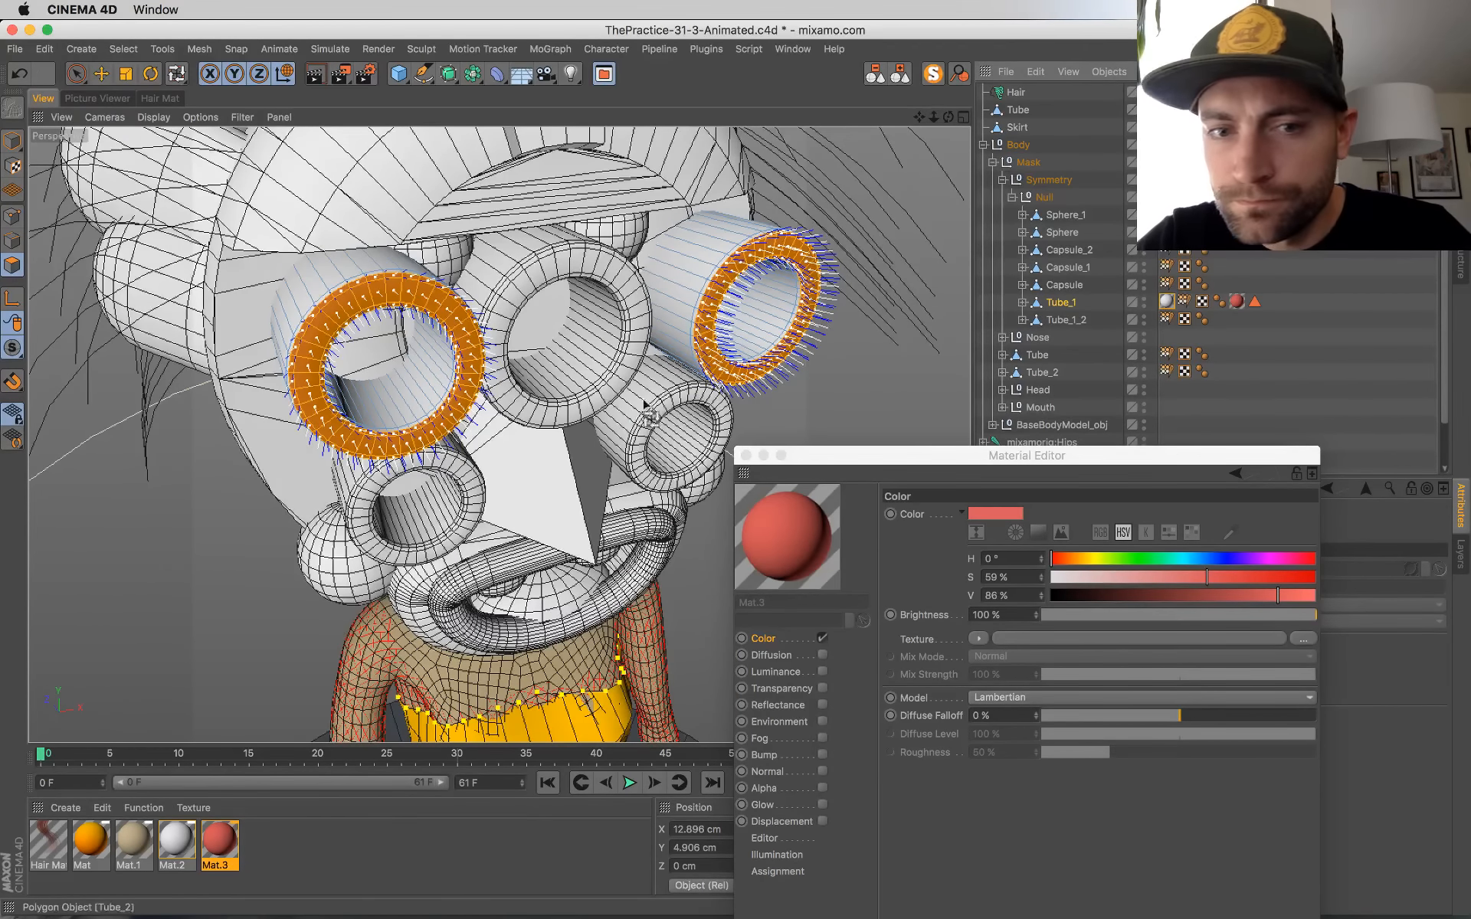
{"action": "left_click_drag", "start_coordinate": [507, 435], "coordinate": [448, 310], "text": "alt"}
{"action": "left_click", "coordinate": [13, 141]}
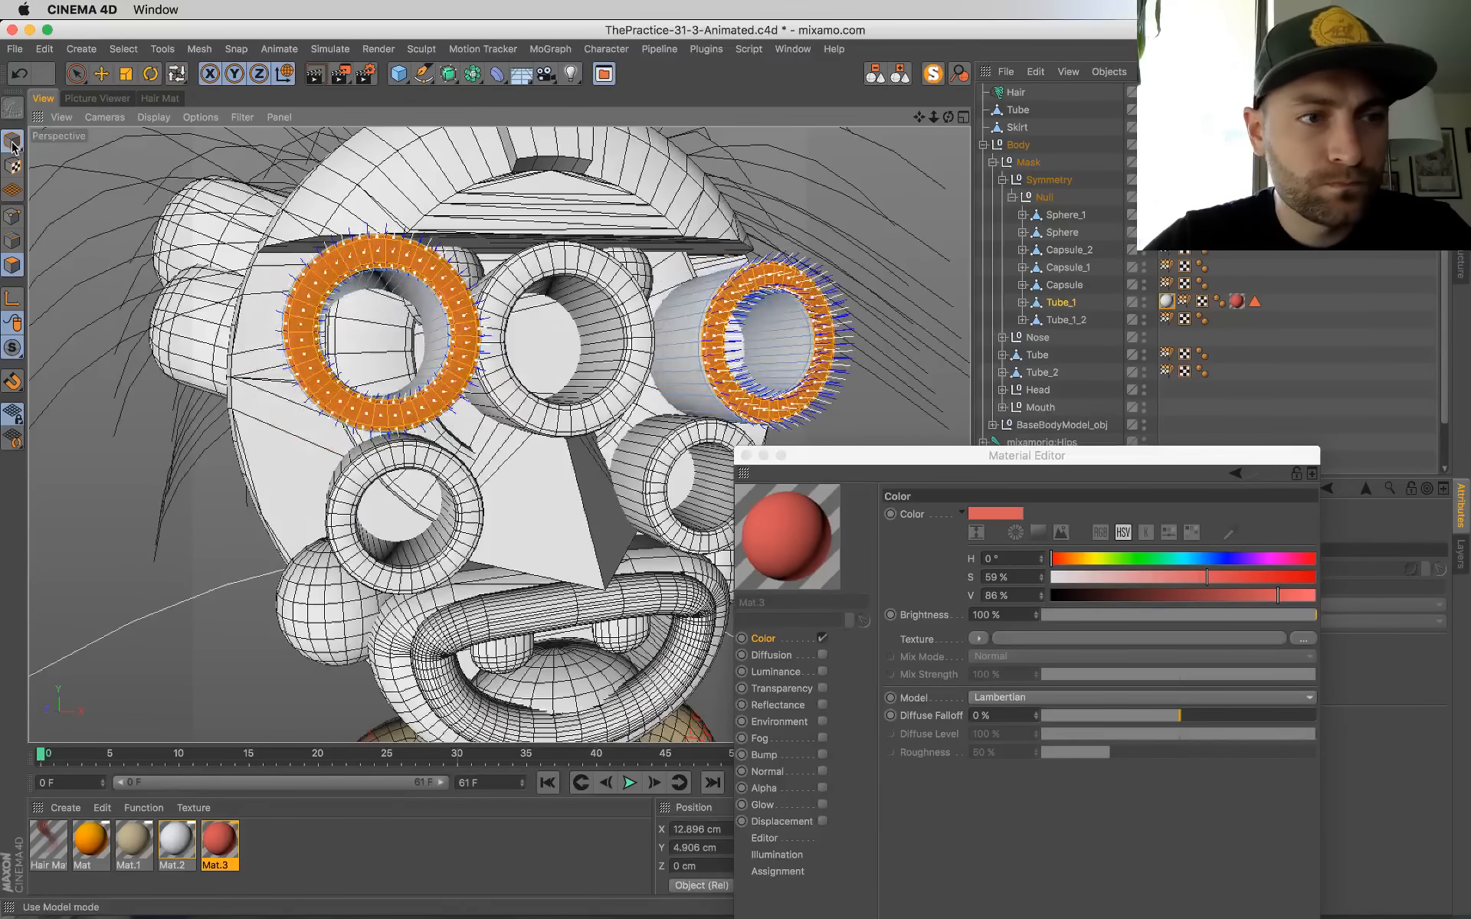
Step: Select Tube_1_2 and loop-select the front polygon rings of both lower eye tubes
{"action": "left_click", "coordinate": [1065, 320]}
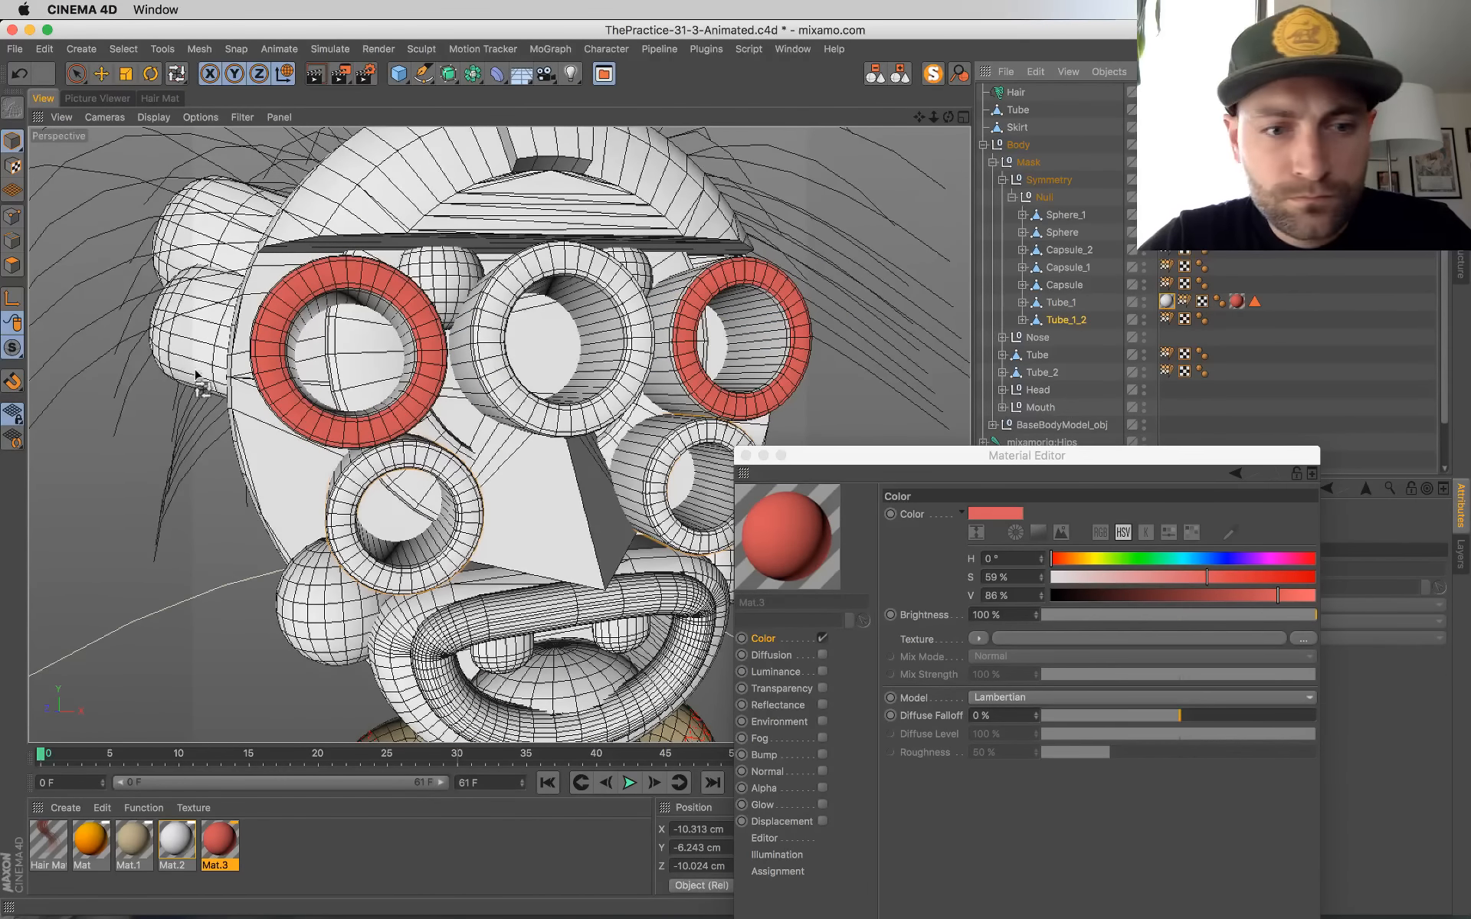
{"action": "left_click", "coordinate": [12, 265]}
{"action": "key", "text": "u"}
{"action": "key", "text": "l"}
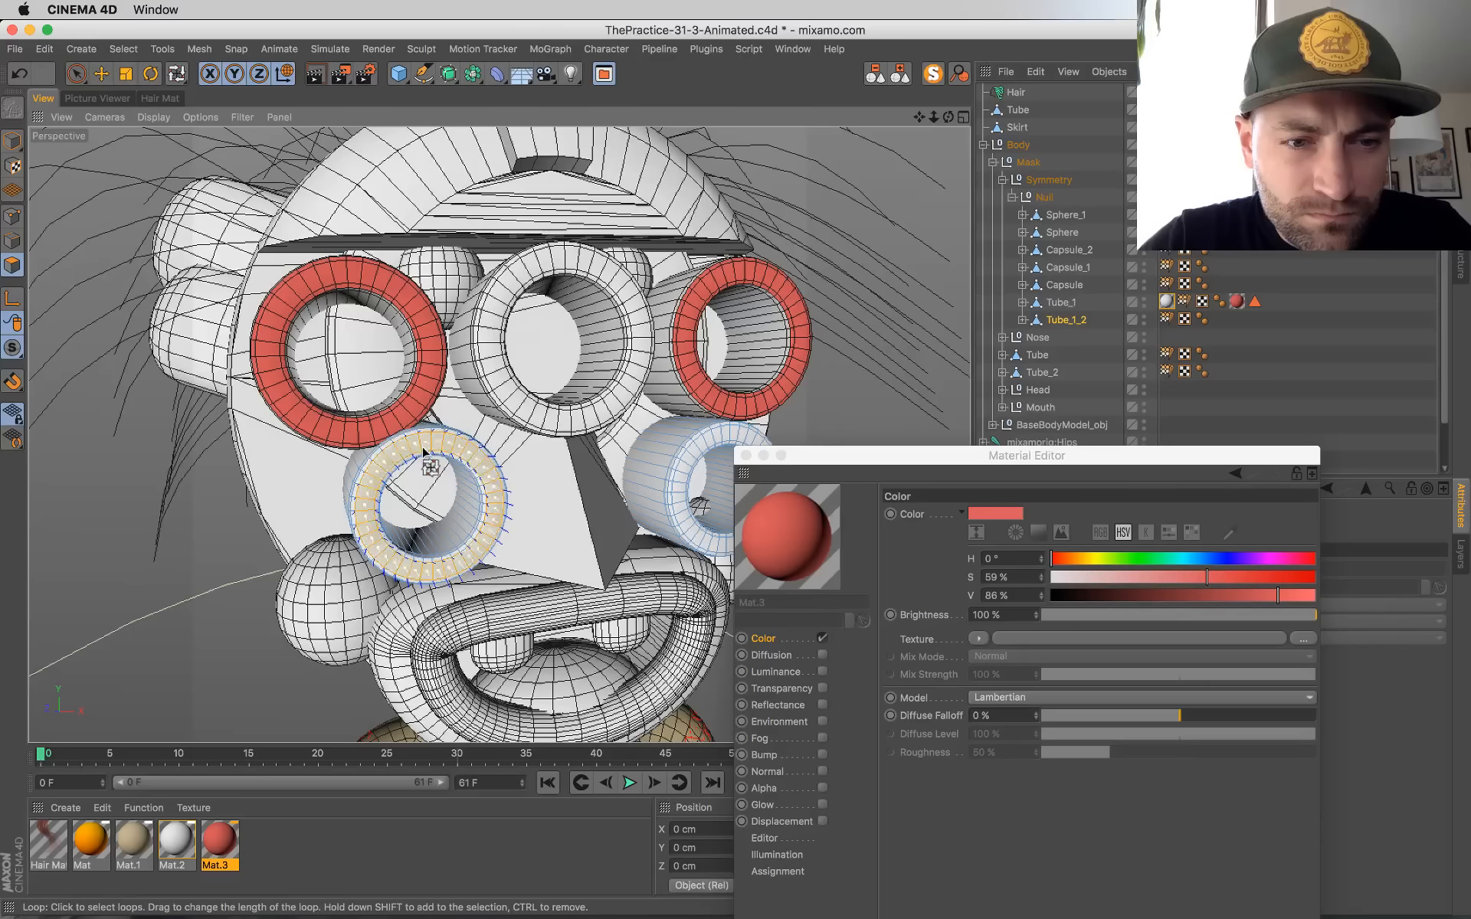
{"action": "left_click", "coordinate": [419, 457], "text": "shift"}
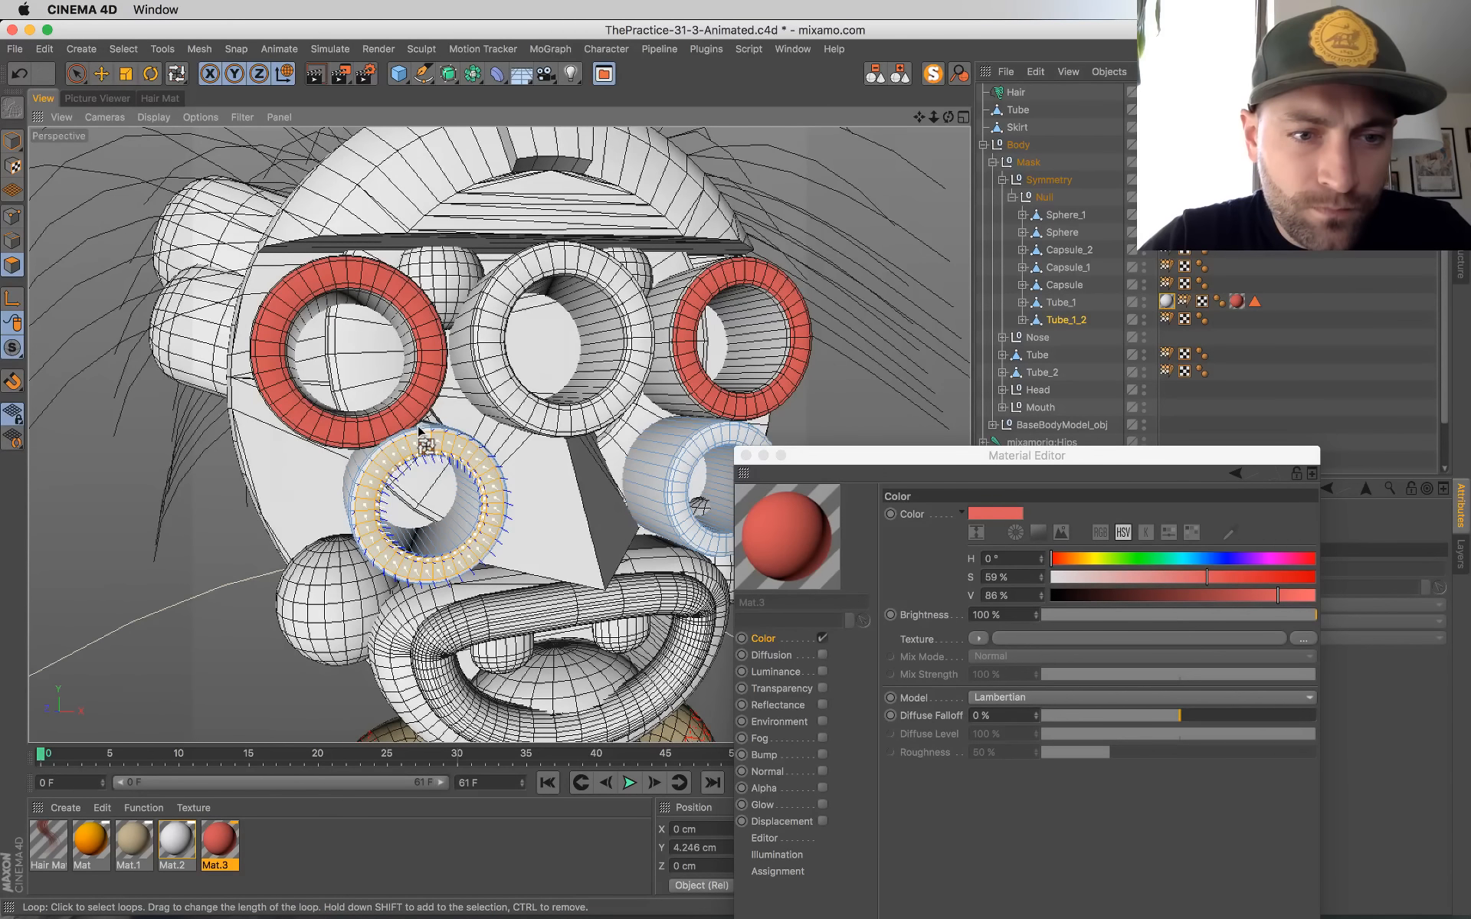
{"action": "left_click", "coordinate": [695, 452], "text": "shift"}
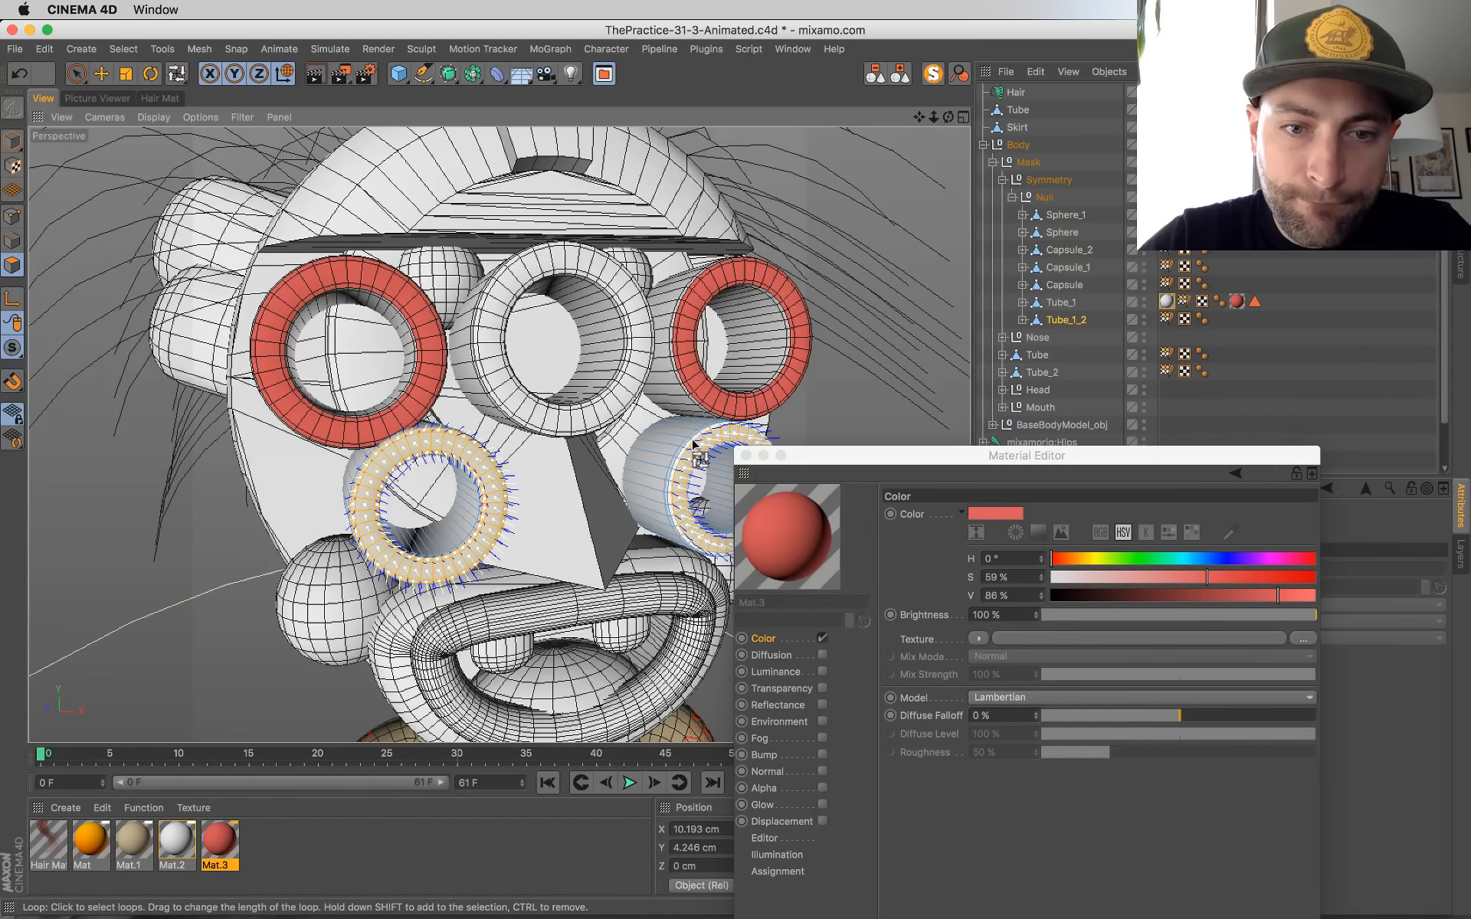
{"action": "left_click", "coordinate": [697, 485], "text": "shift"}
Step: Apply the red Mat.3 material to the selected rings and copy the white Mat.2 tag from Tube_1 onto Tube_1_2
{"action": "left_click_drag", "start_coordinate": [699, 487], "coordinate": [534, 429], "text": "alt"}
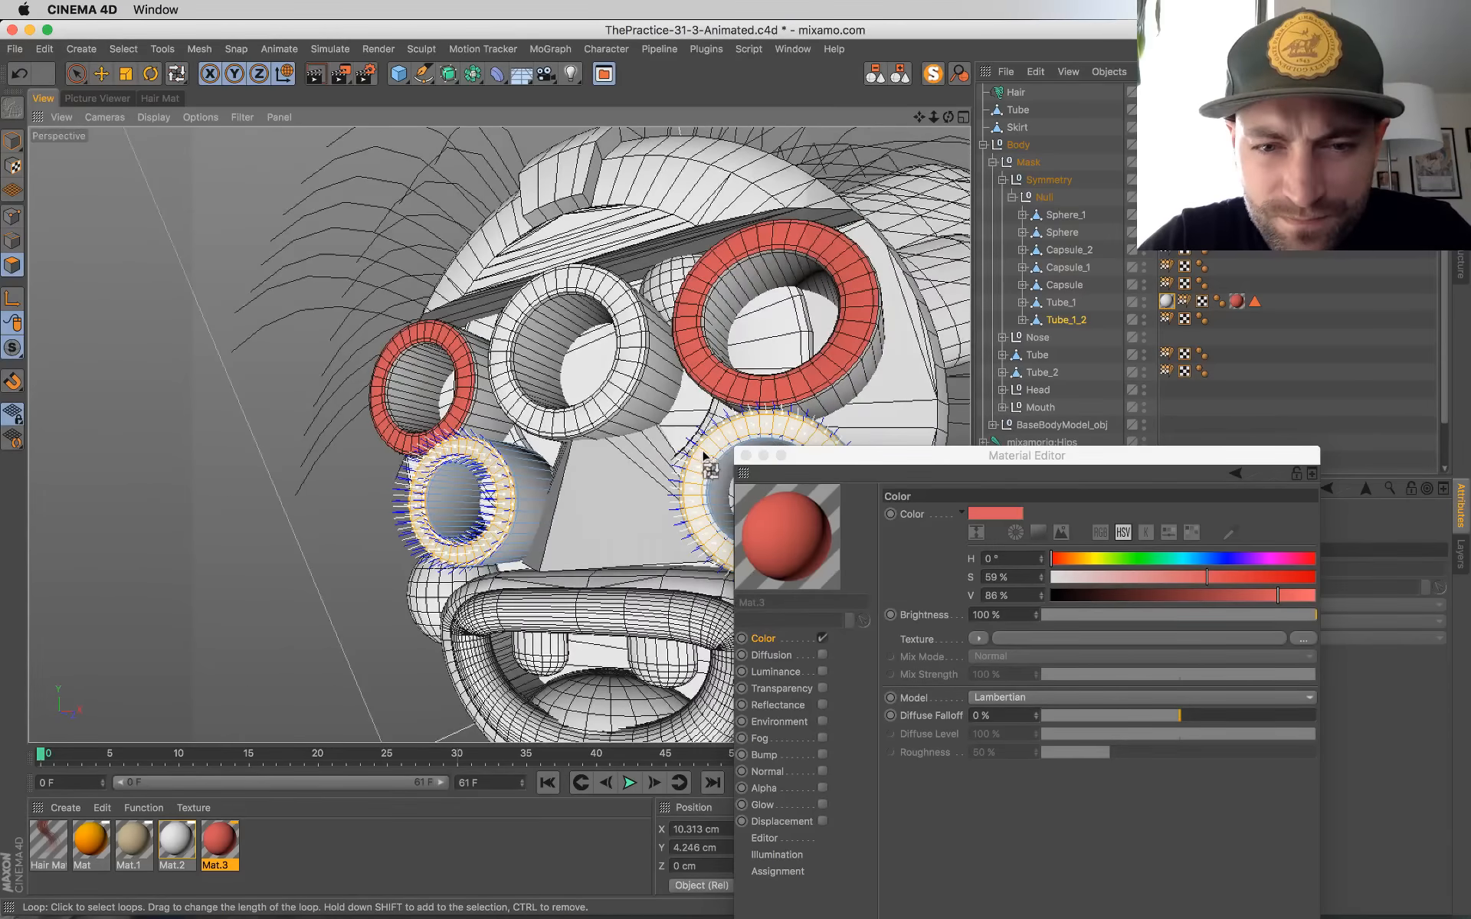
{"action": "left_click_drag", "start_coordinate": [605, 555], "coordinate": [699, 588], "text": "alt"}
{"action": "left_click_drag", "start_coordinate": [783, 529], "coordinate": [693, 479]}
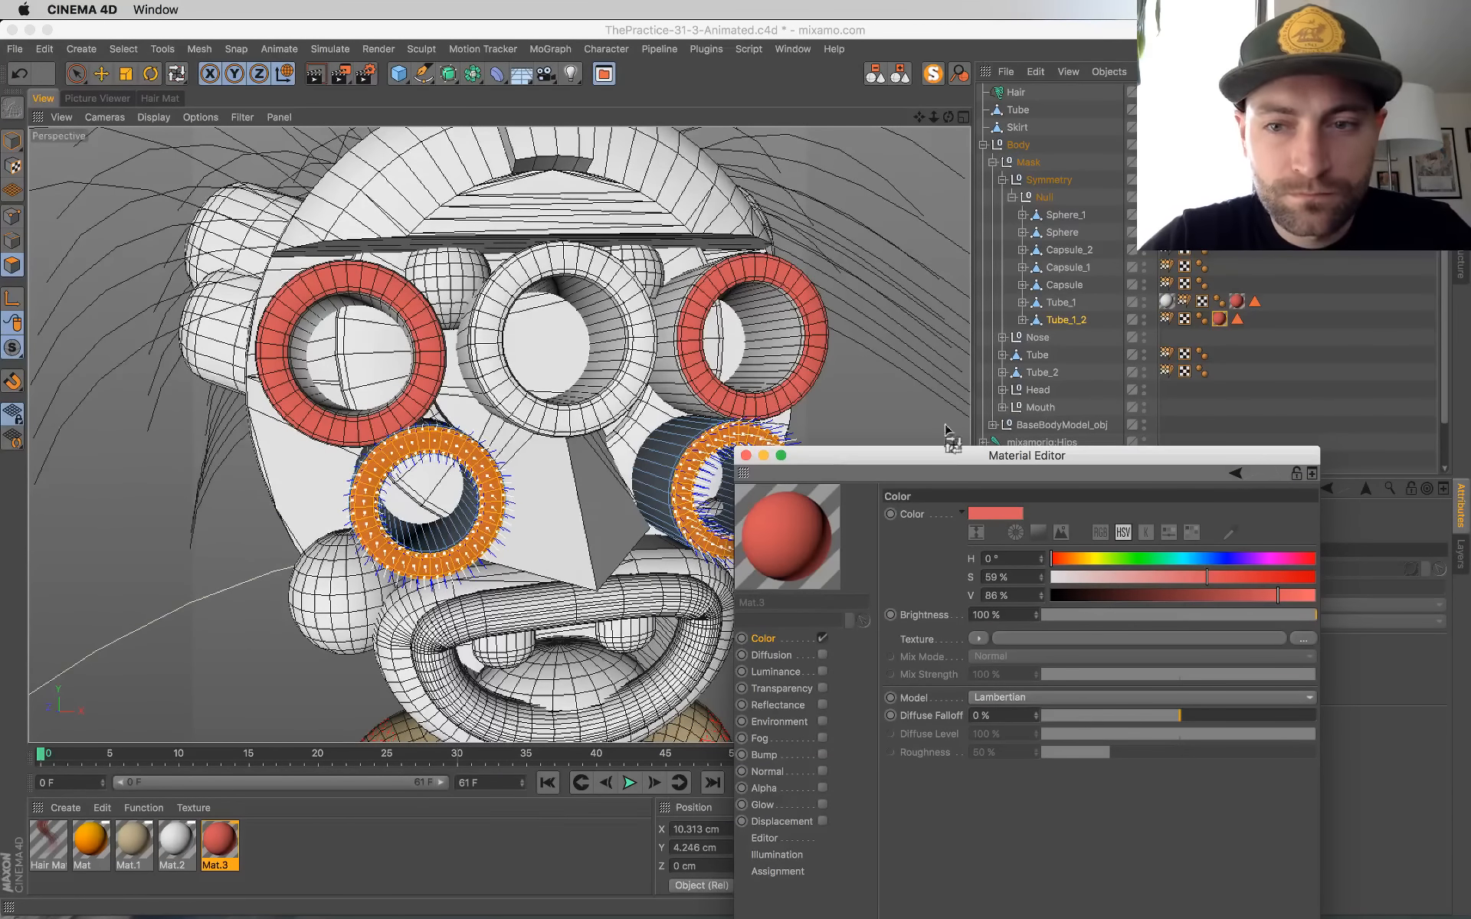
{"action": "left_click_drag", "start_coordinate": [1166, 302], "coordinate": [1171, 325], "text": "ctrl"}
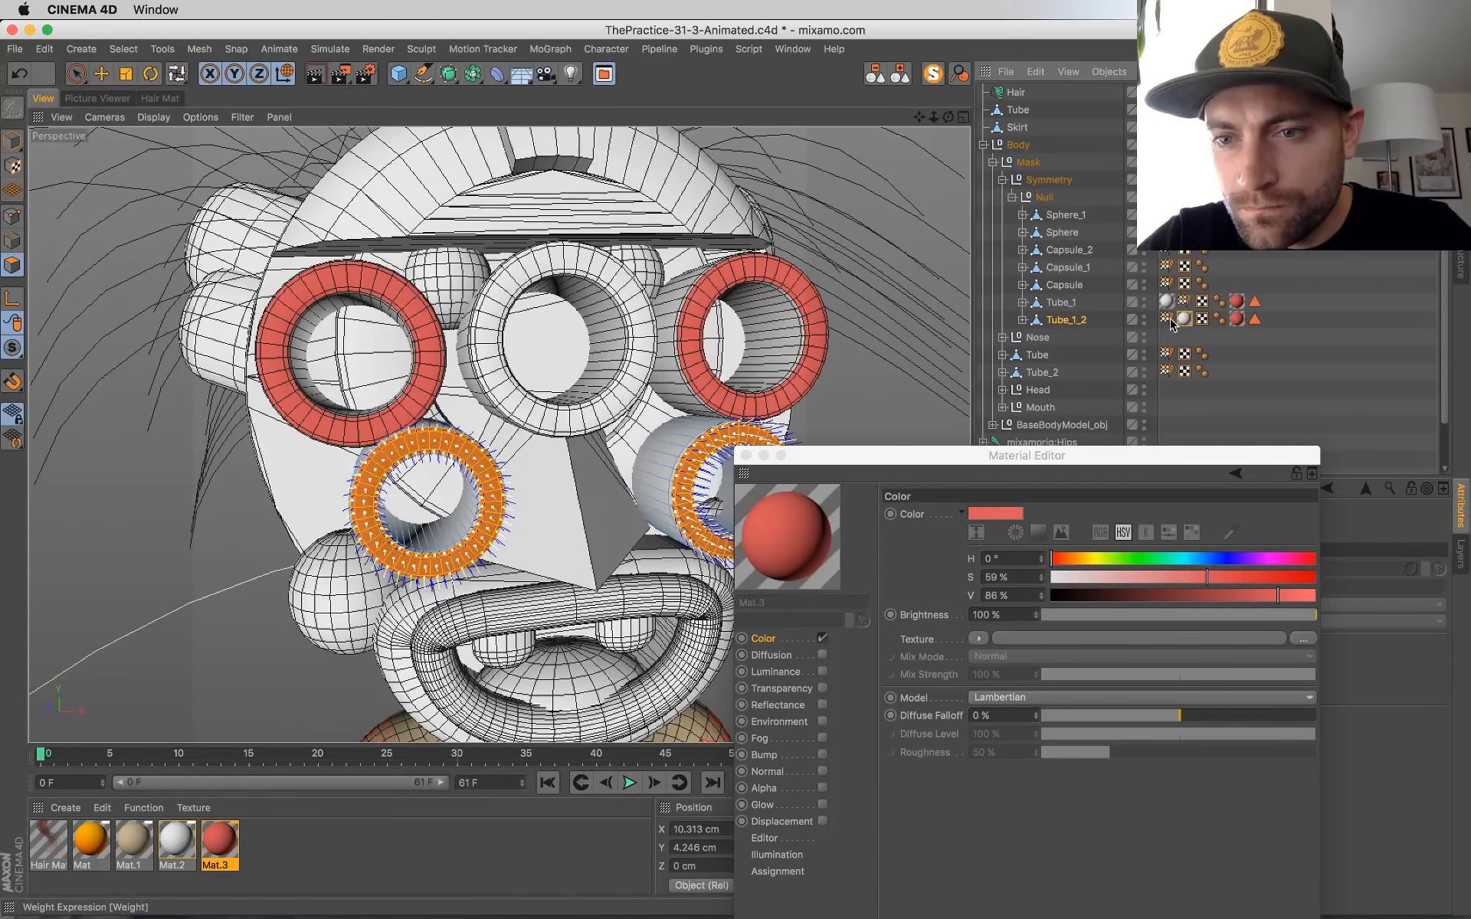
Step: Save the scene and reorder the tags on Tube_1 and Tube_1_2 so the white material precedes the red one
{"action": "key", "text": "super+s"}
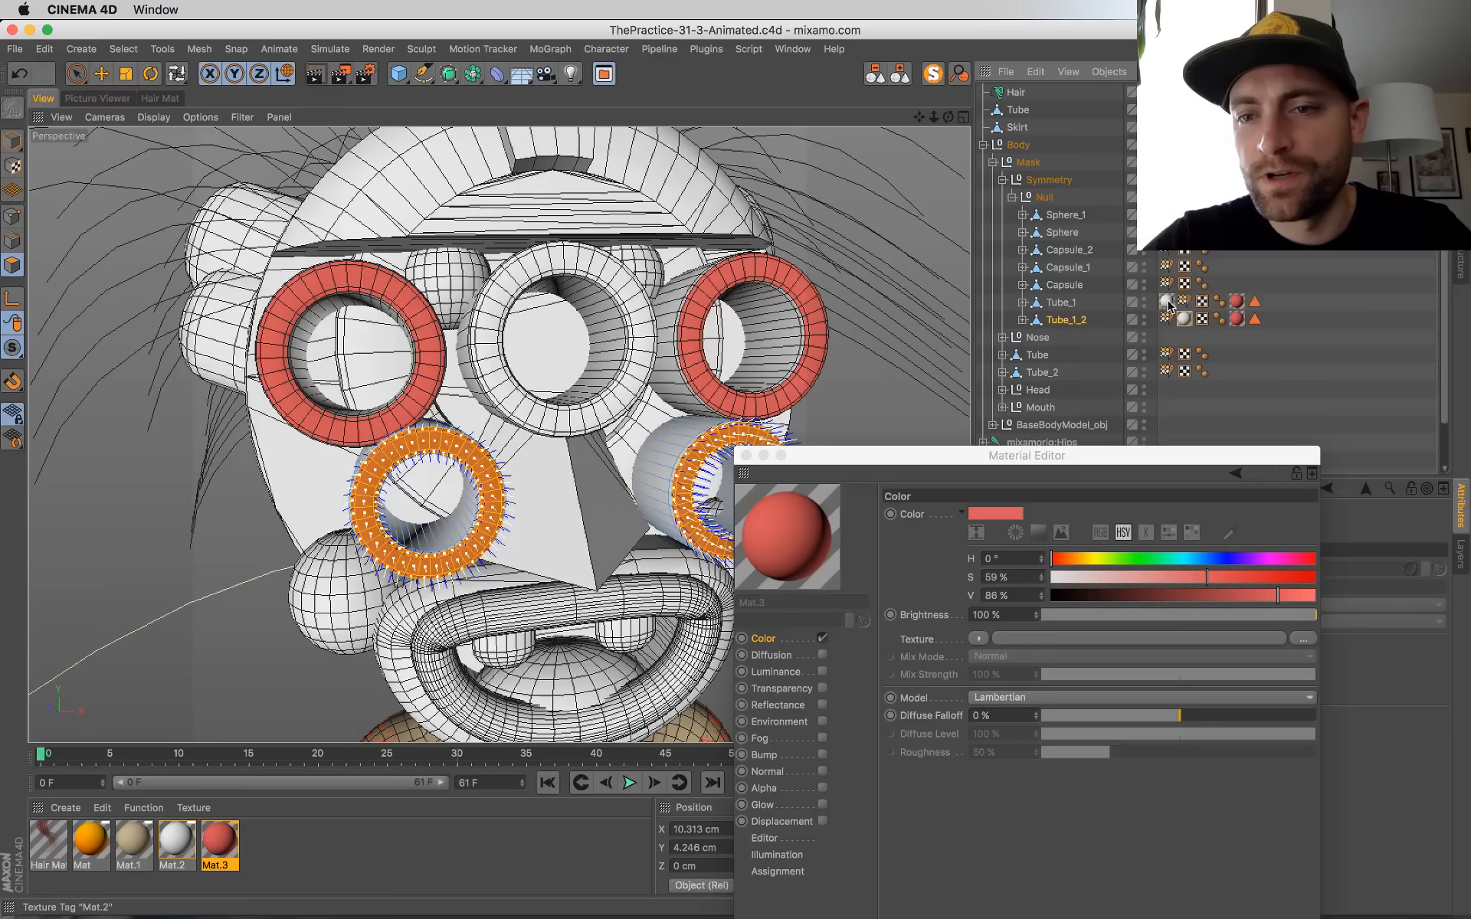
{"action": "left_click_drag", "start_coordinate": [1168, 303], "coordinate": [1314, 320]}
{"action": "left_click_drag", "start_coordinate": [1220, 301], "coordinate": [1307, 305]}
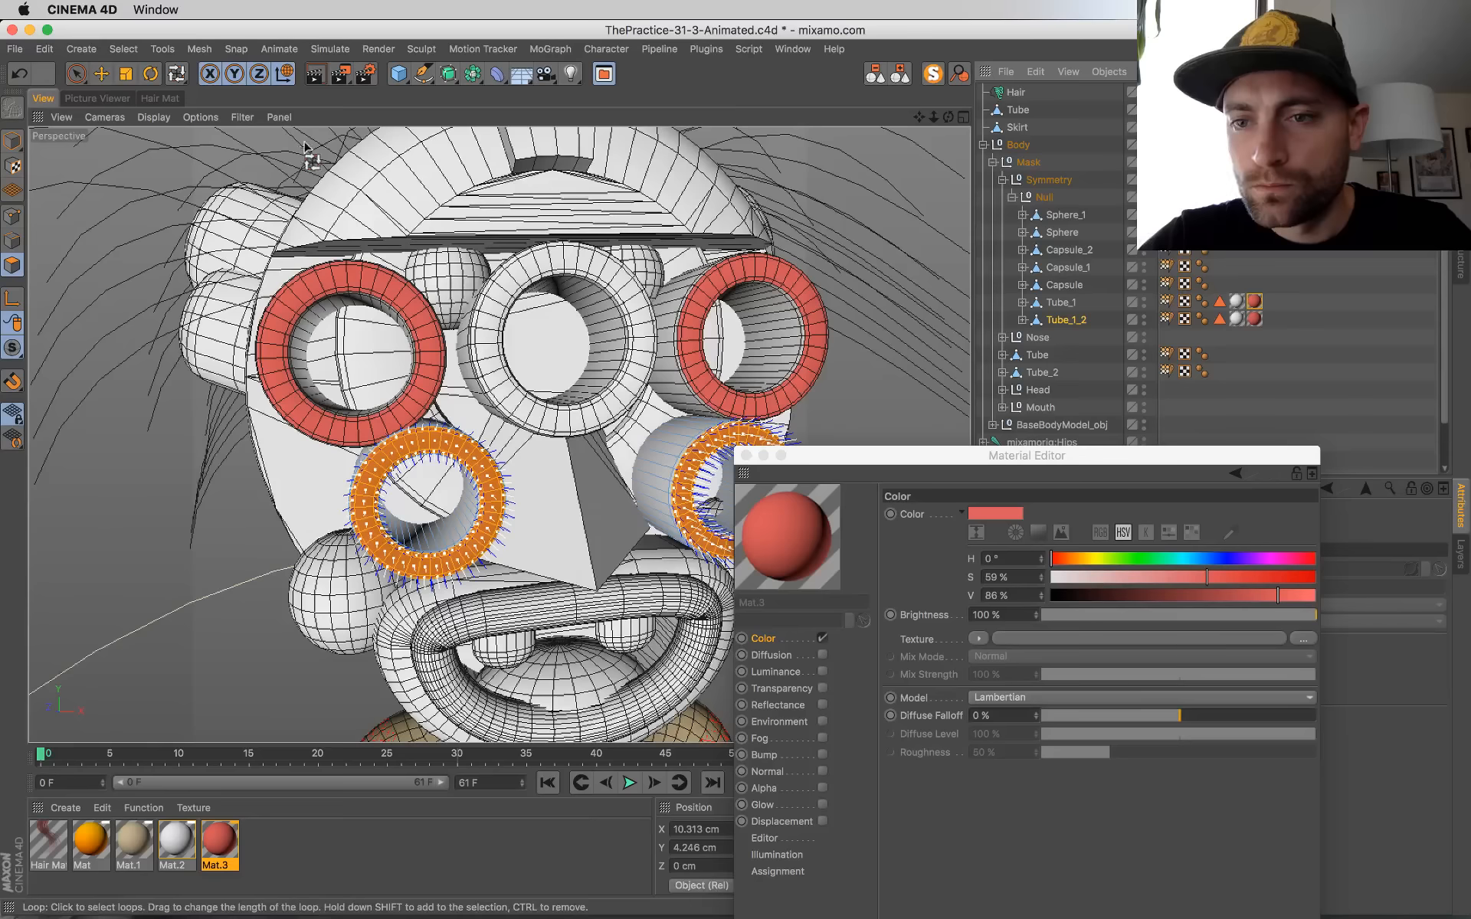
{"action": "left_click", "coordinate": [12, 141]}
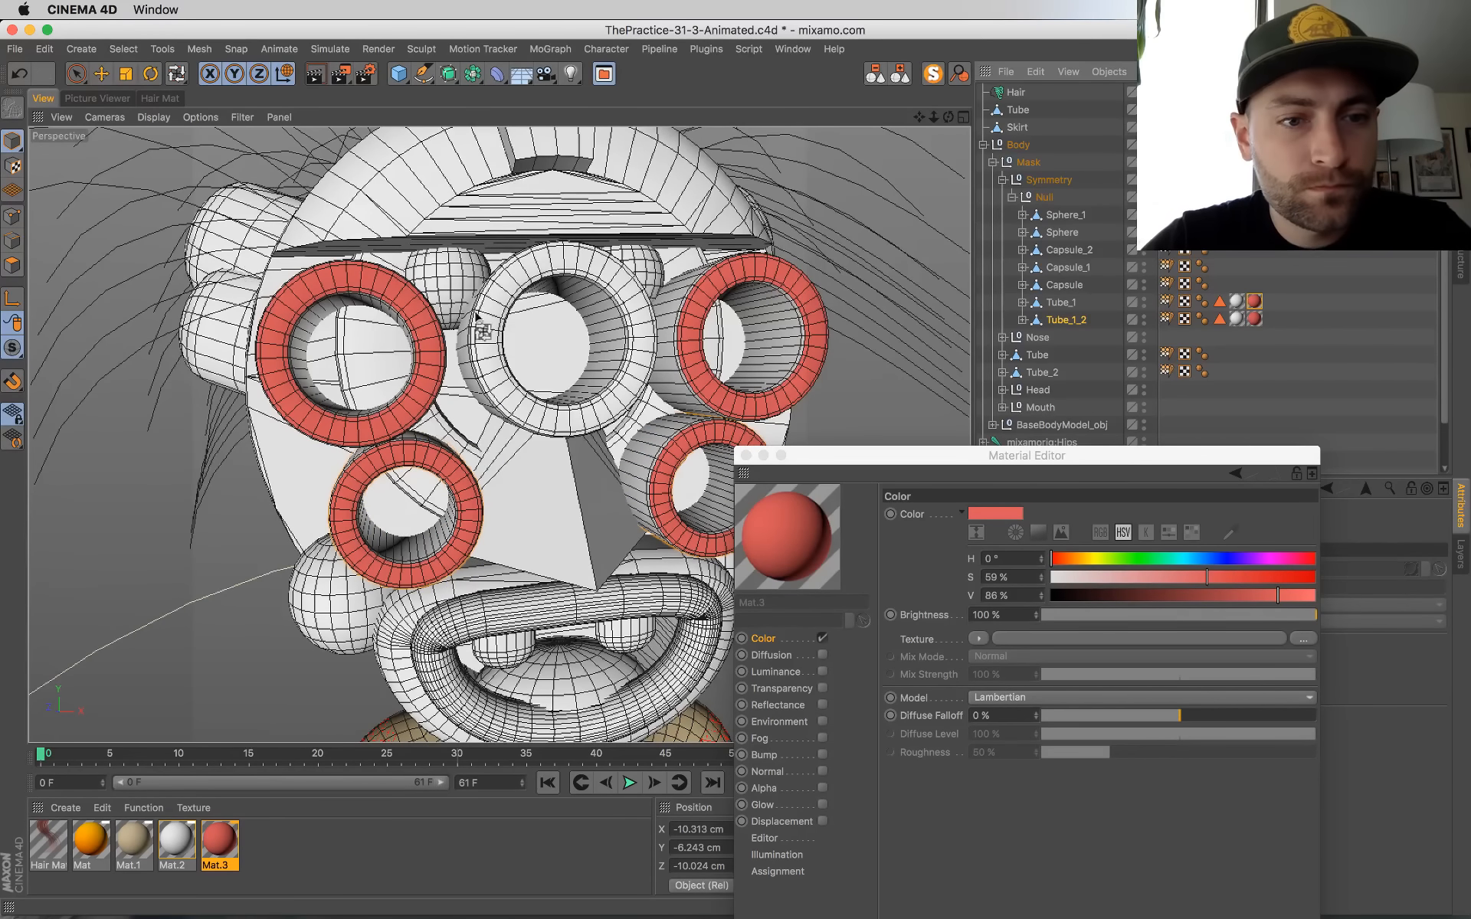
Step: Select the upper middle eye tube and loop-select its front polygon ring in polygon mode
{"action": "left_click", "coordinate": [491, 328]}
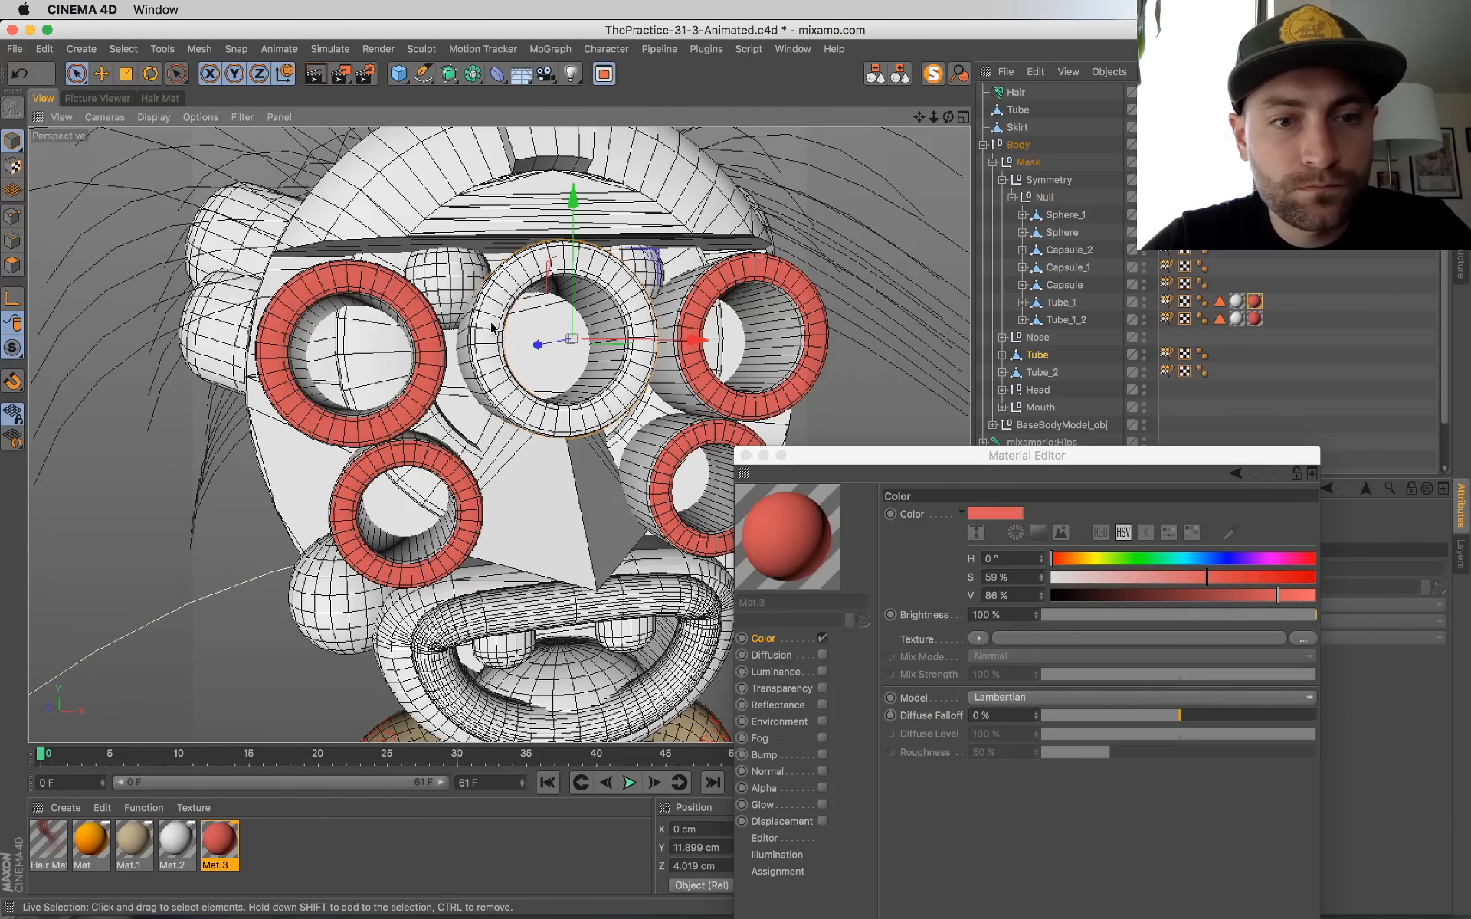
{"action": "left_click", "coordinate": [12, 265]}
{"action": "key", "text": "u"}
{"action": "key", "text": "l"}
{"action": "left_click", "coordinate": [553, 270]}
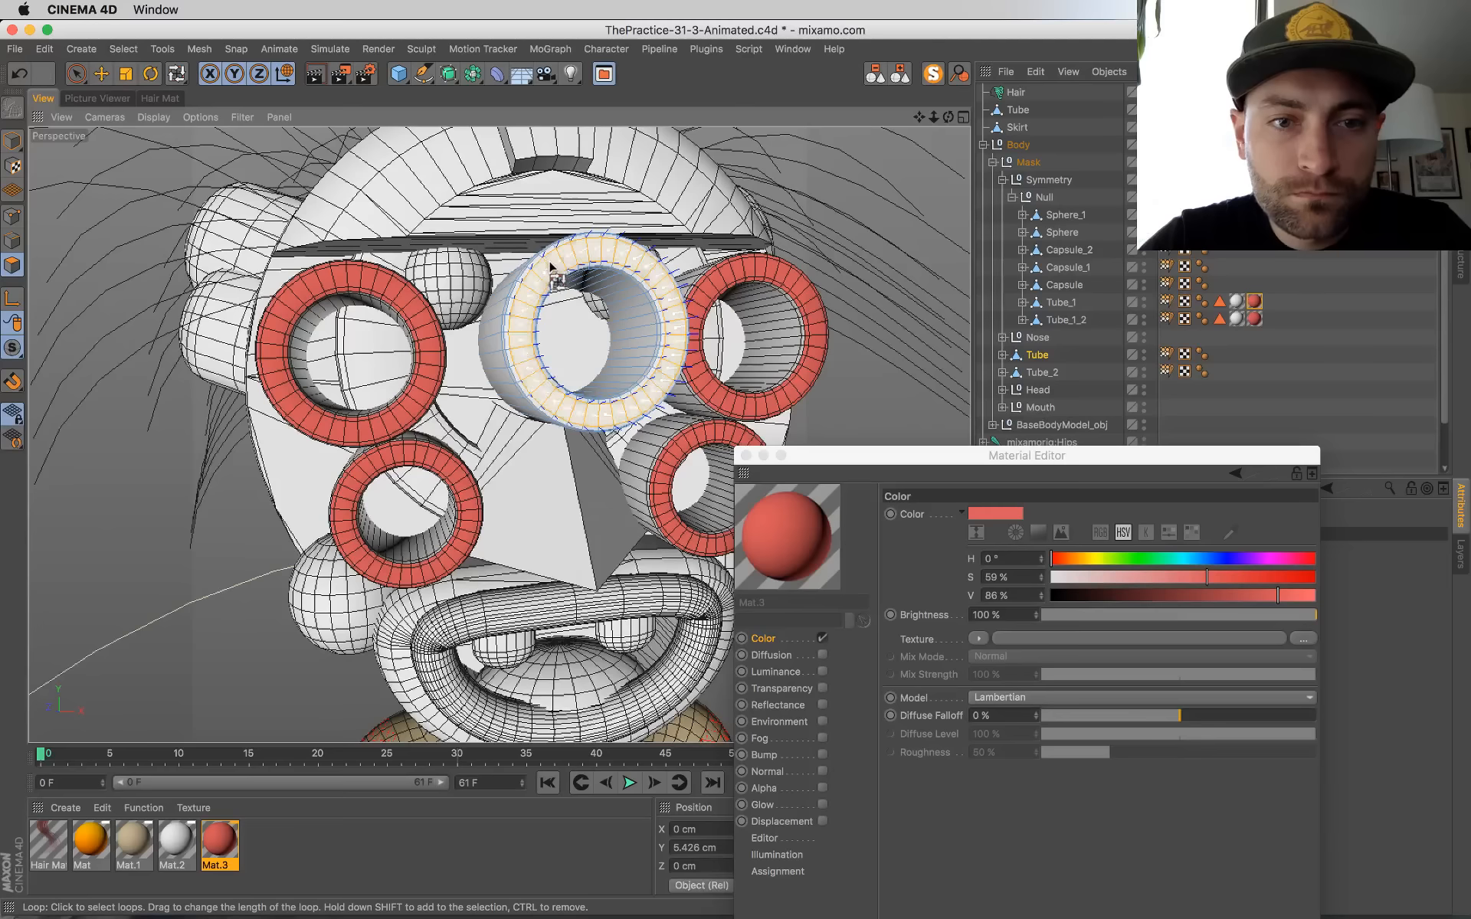
{"action": "left_click", "coordinate": [539, 255], "text": "shift"}
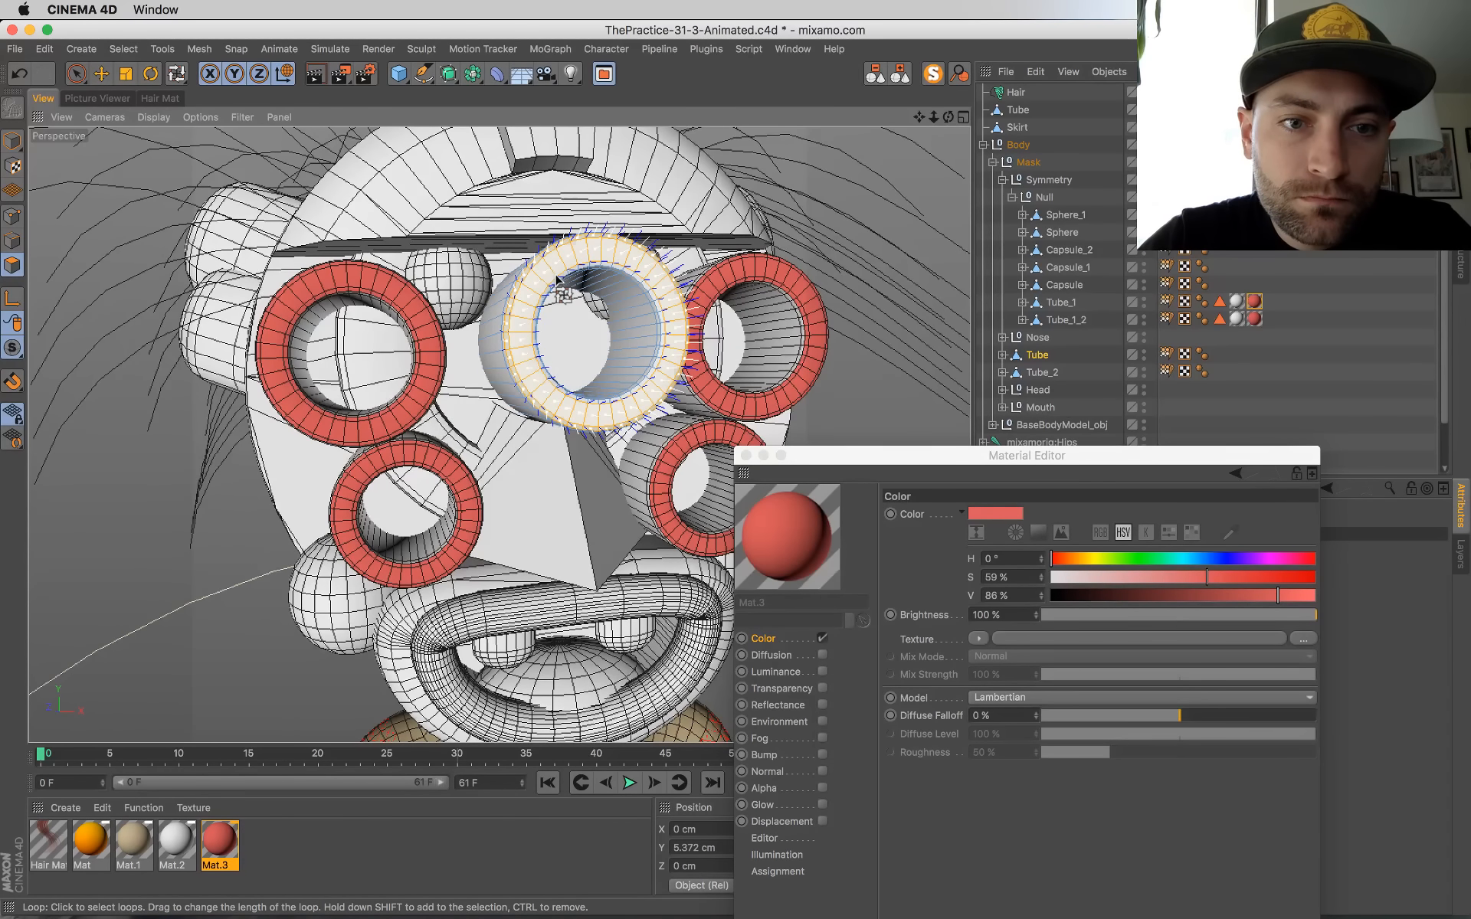
Step: Apply Mat.3 to the selected ring, copy the white Mat.2 tag onto Tube, and return to model mode
{"action": "left_click_drag", "start_coordinate": [789, 540], "coordinate": [545, 397]}
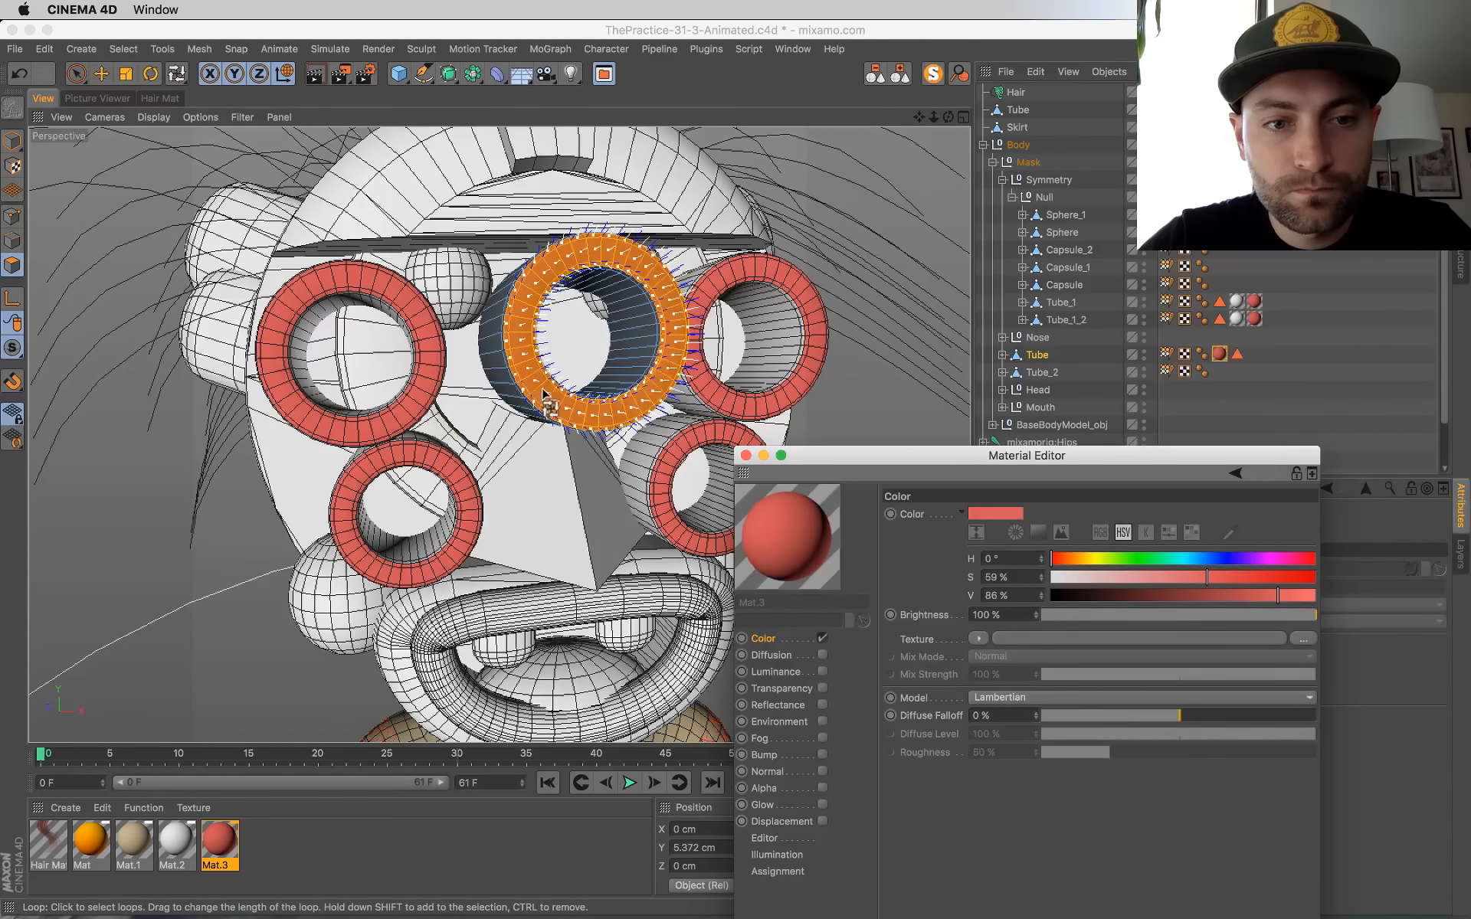
{"action": "left_click_drag", "start_coordinate": [1237, 301], "coordinate": [1206, 353]}
{"action": "left_click", "coordinate": [13, 142]}
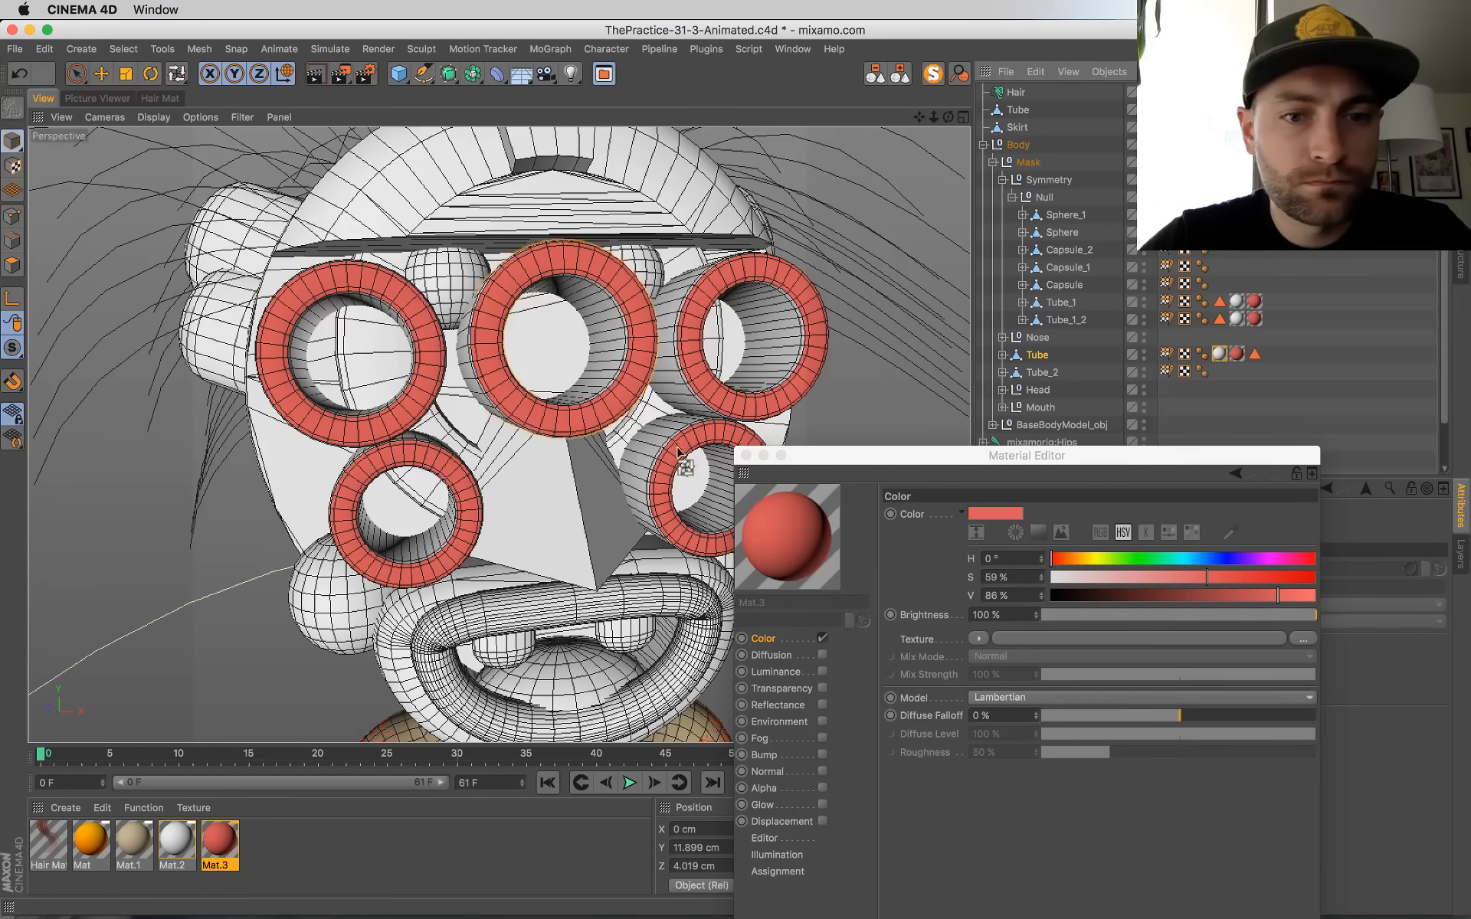
{"action": "left_click", "coordinate": [747, 455]}
{"action": "left_click_drag", "start_coordinate": [651, 597], "coordinate": [596, 586], "text": "alt"}
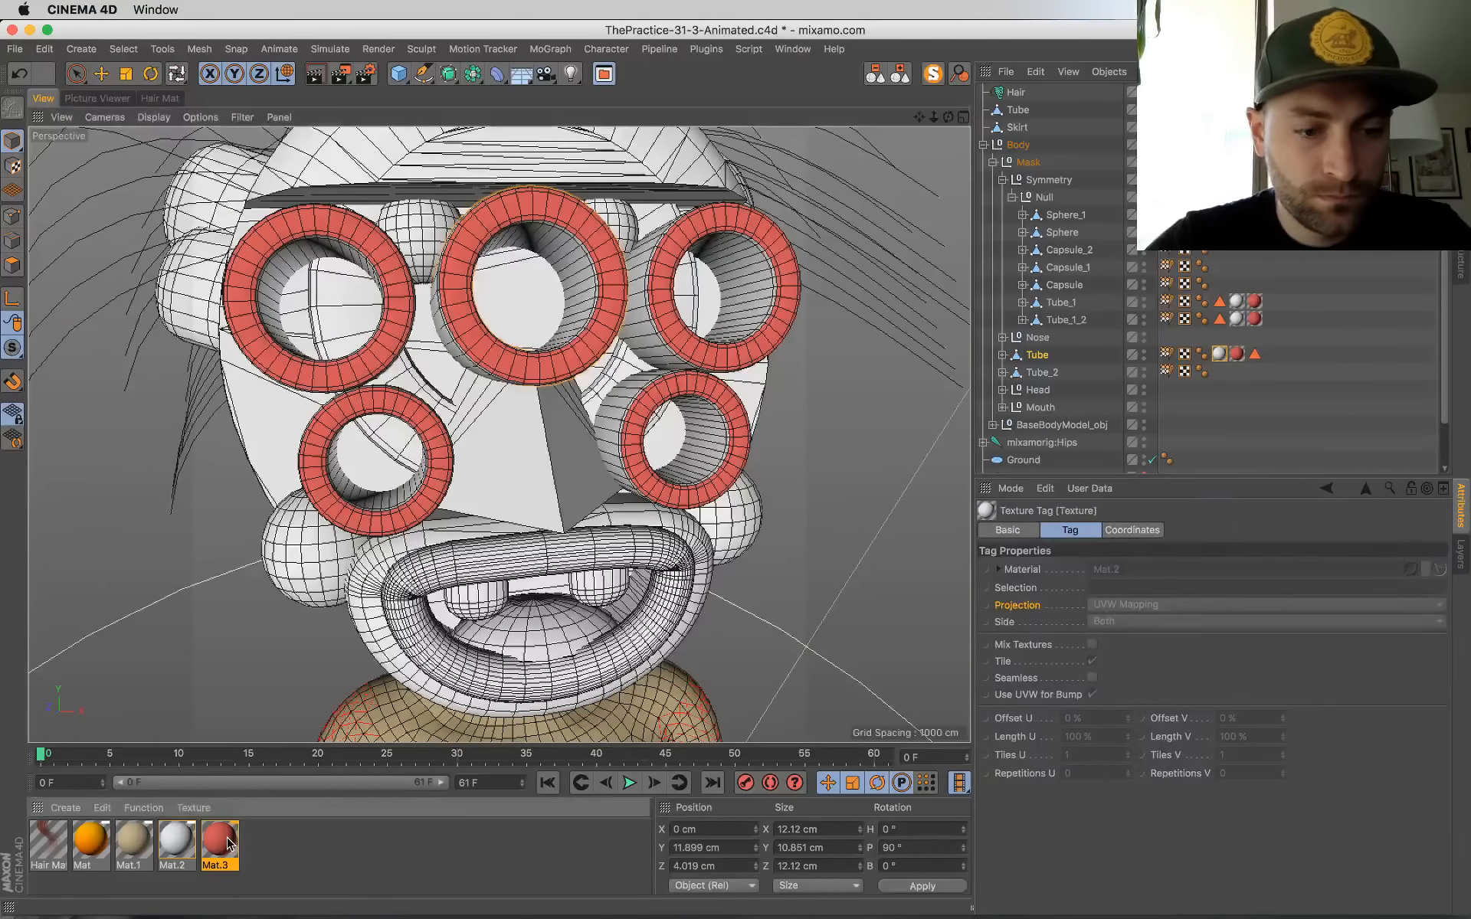
Step: Select the lips and duplicate the red Mat.3 material as Mat.4
{"action": "left_click", "coordinate": [228, 843]}
{"action": "left_click", "coordinate": [421, 642]}
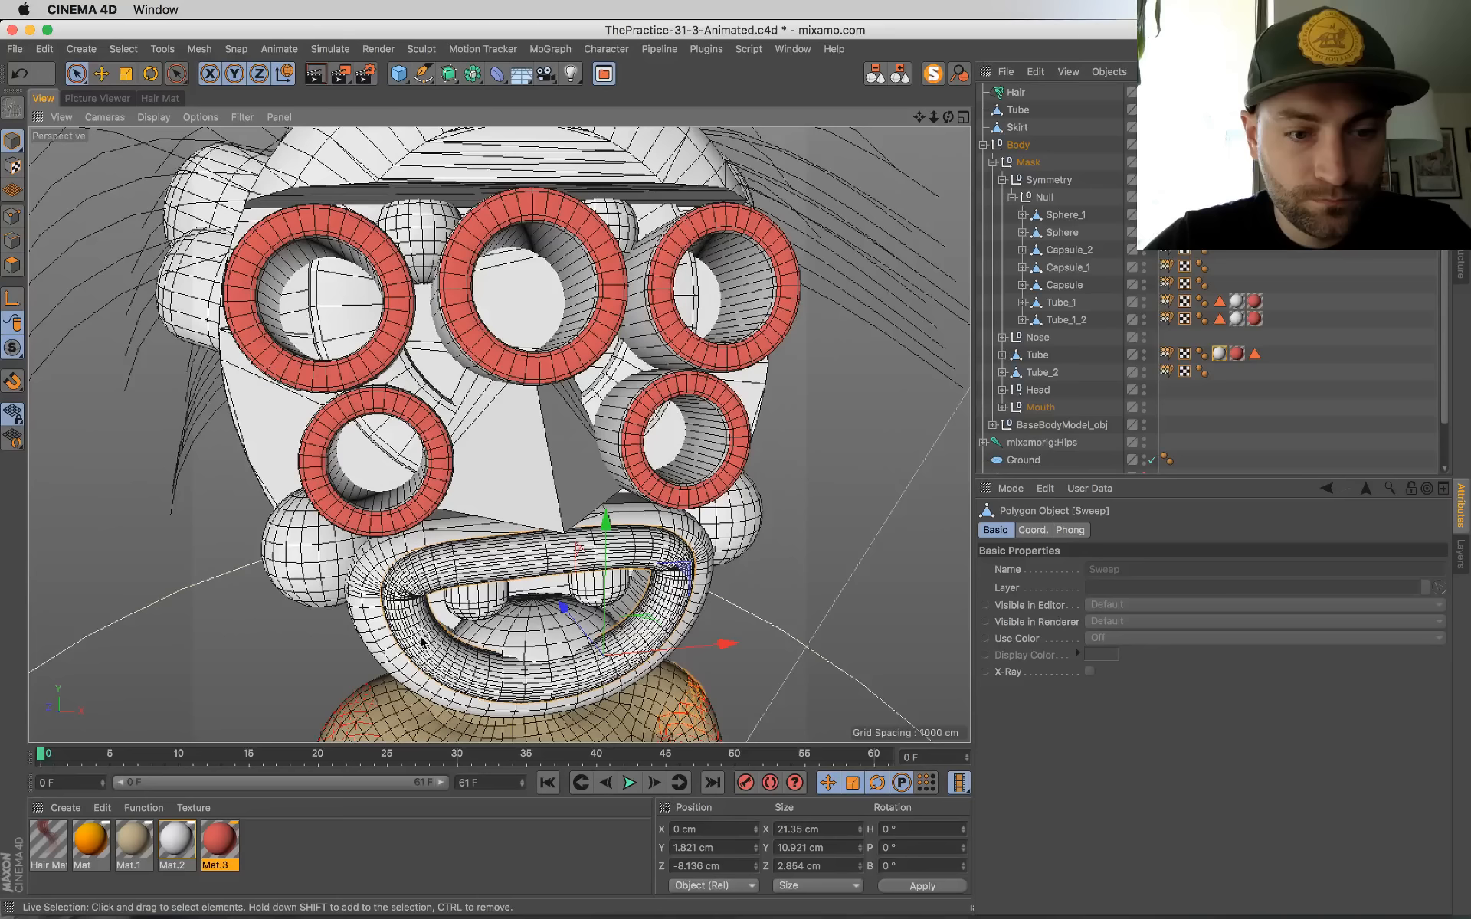
{"action": "left_click", "coordinate": [222, 840]}
{"action": "left_click_drag", "start_coordinate": [228, 839], "coordinate": [254, 839], "text": "ctrl"}
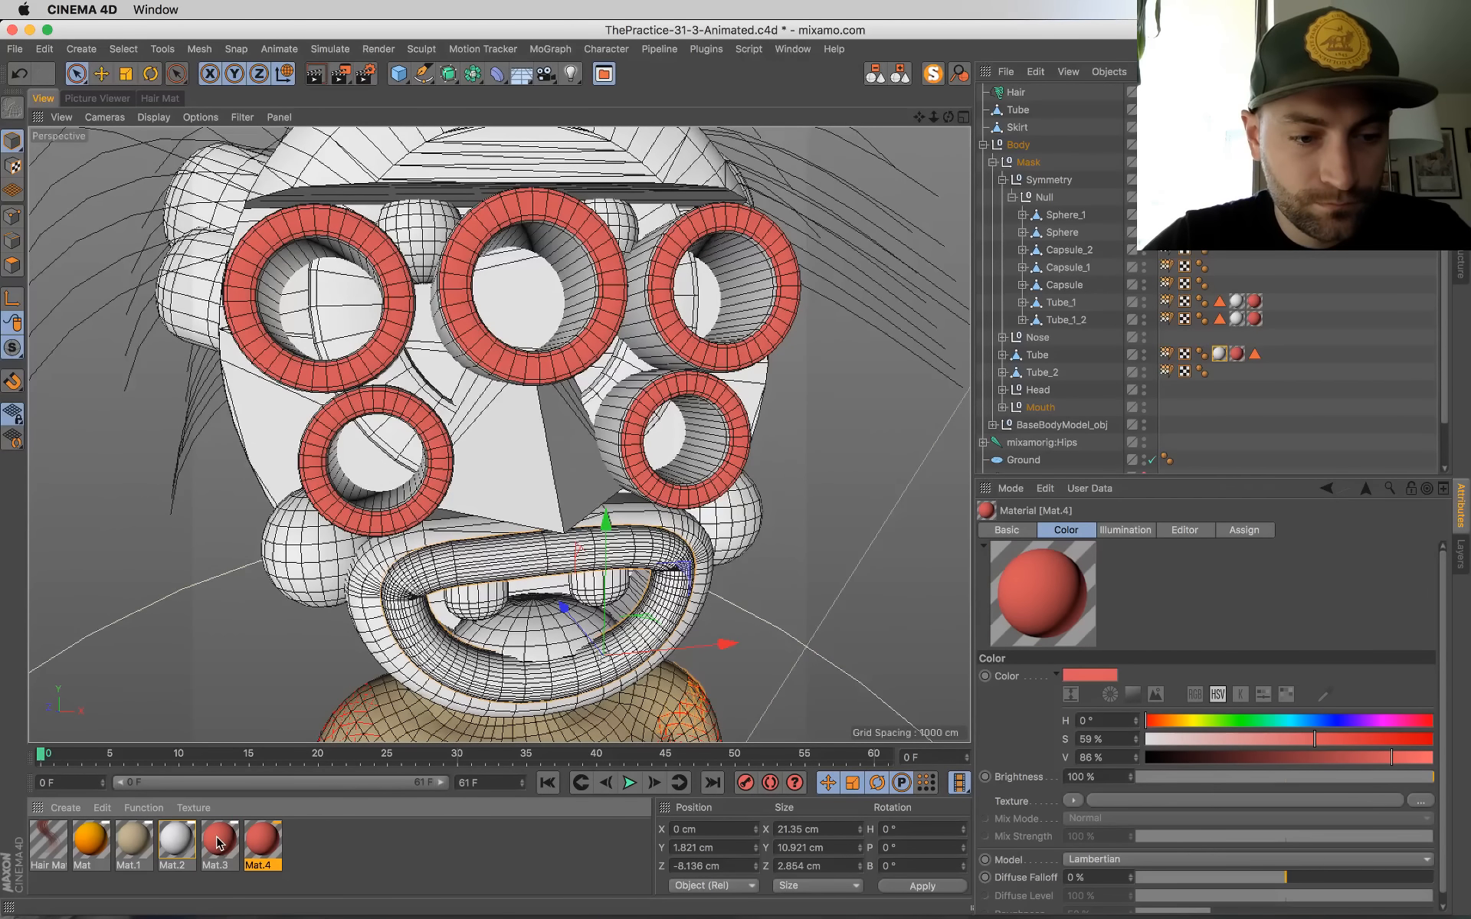
Step: Recolor Mat.3 to yellow with hue 53°, saturation 100% and value 100%
{"action": "double_click", "coordinate": [220, 843]}
{"action": "left_click_drag", "start_coordinate": [581, 226], "coordinate": [619, 226]}
{"action": "left_click_drag", "start_coordinate": [797, 247], "coordinate": [844, 262]}
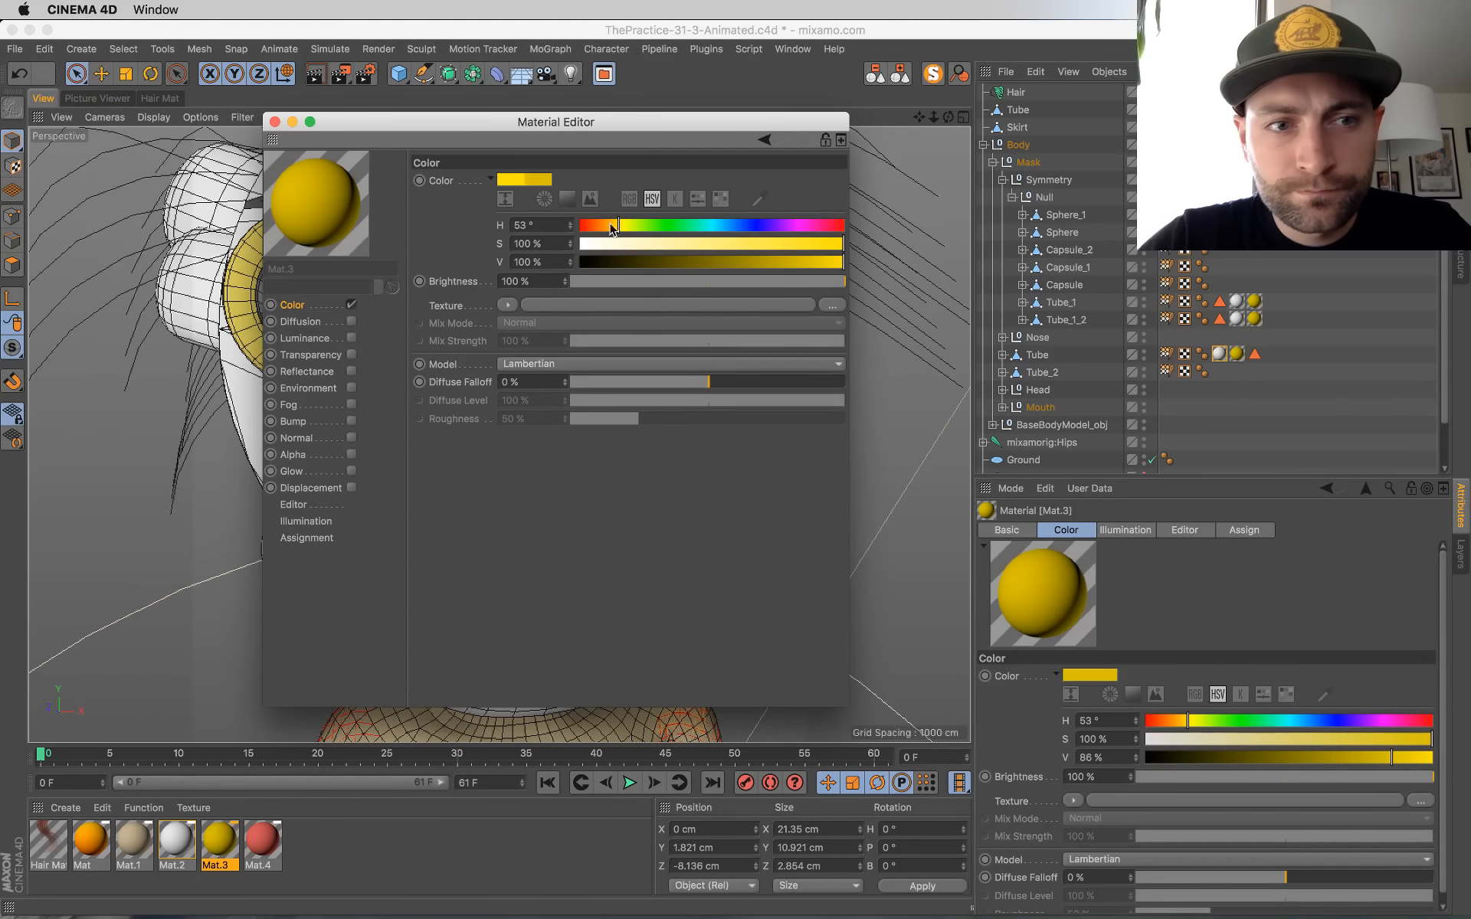
{"action": "left_click", "coordinate": [275, 121]}
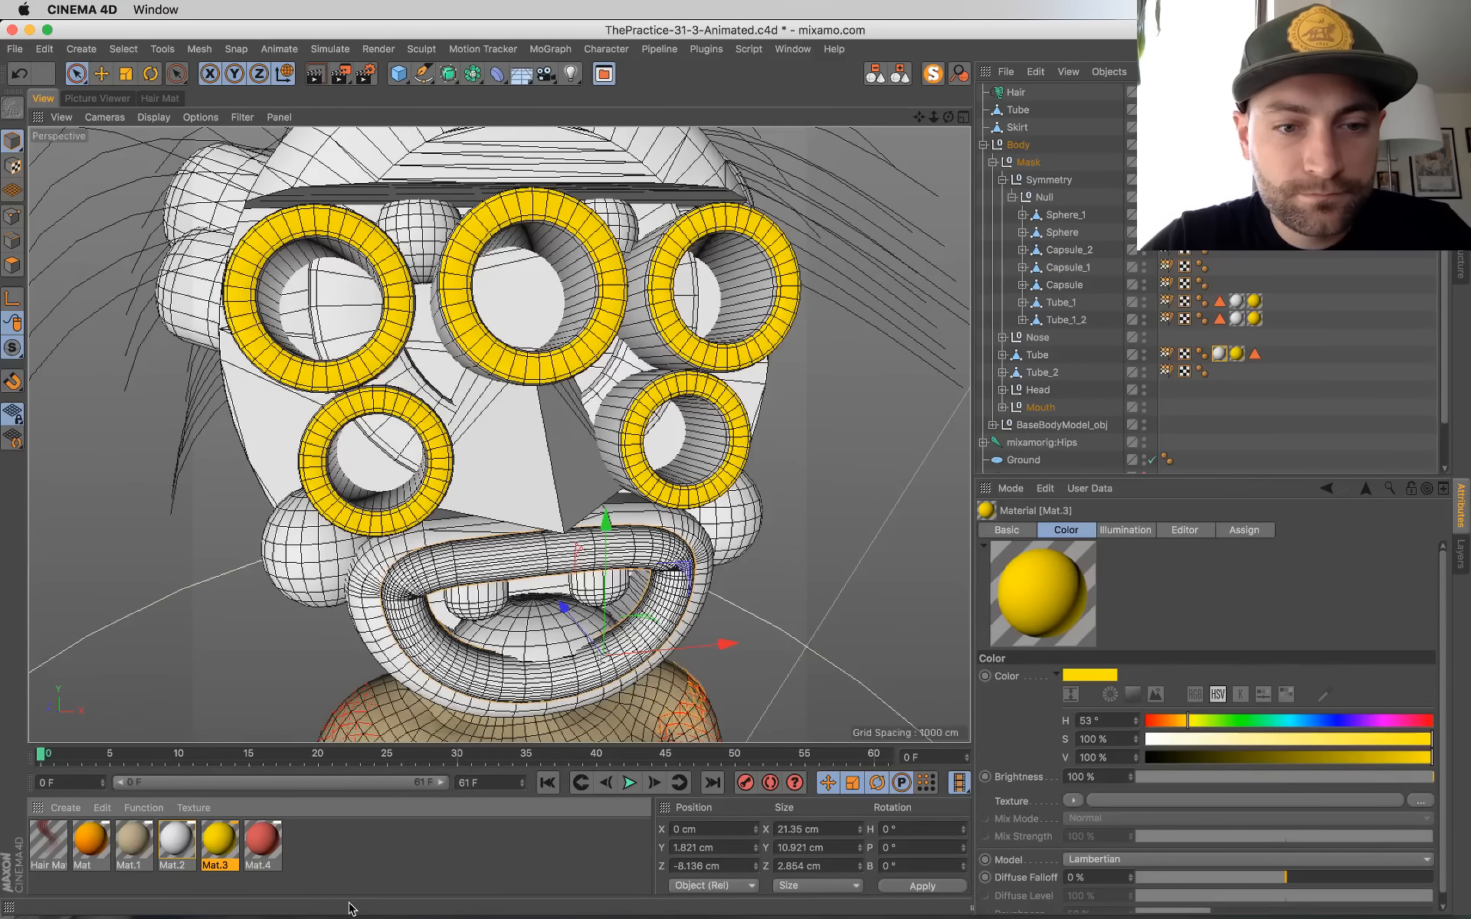
Step: Apply the red Mat.4 material to the mask's lips and tongue
{"action": "left_click_drag", "start_coordinate": [263, 843], "coordinate": [490, 659]}
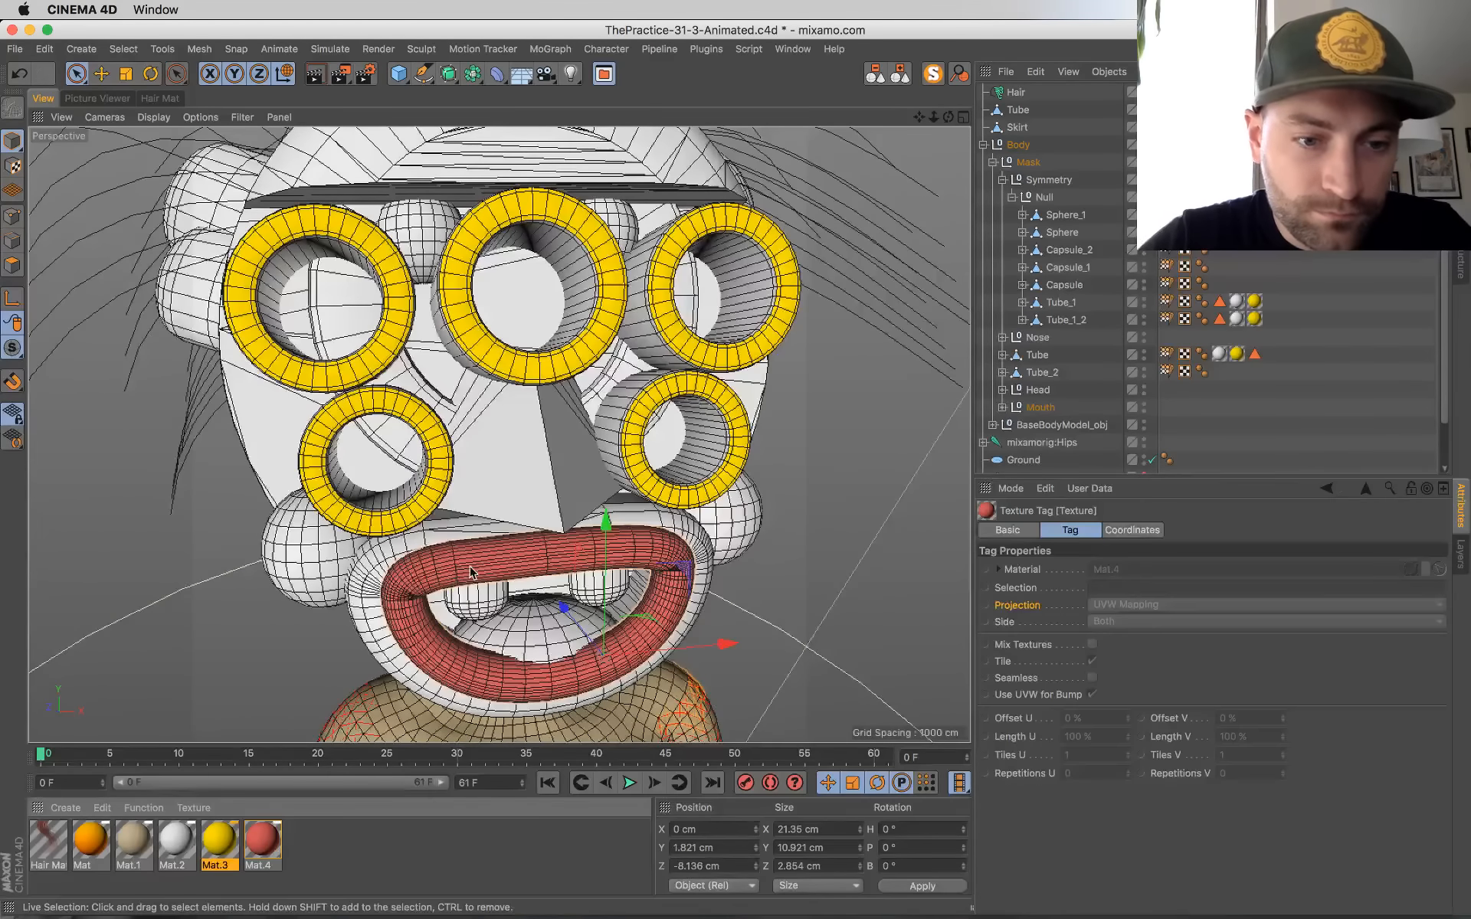
{"action": "scroll", "coordinate": [513, 527], "scroll_direction": "up", "scroll_amount": 3}
{"action": "middle_click_drag", "start_coordinate": [494, 479], "coordinate": [451, 370], "text": "alt"}
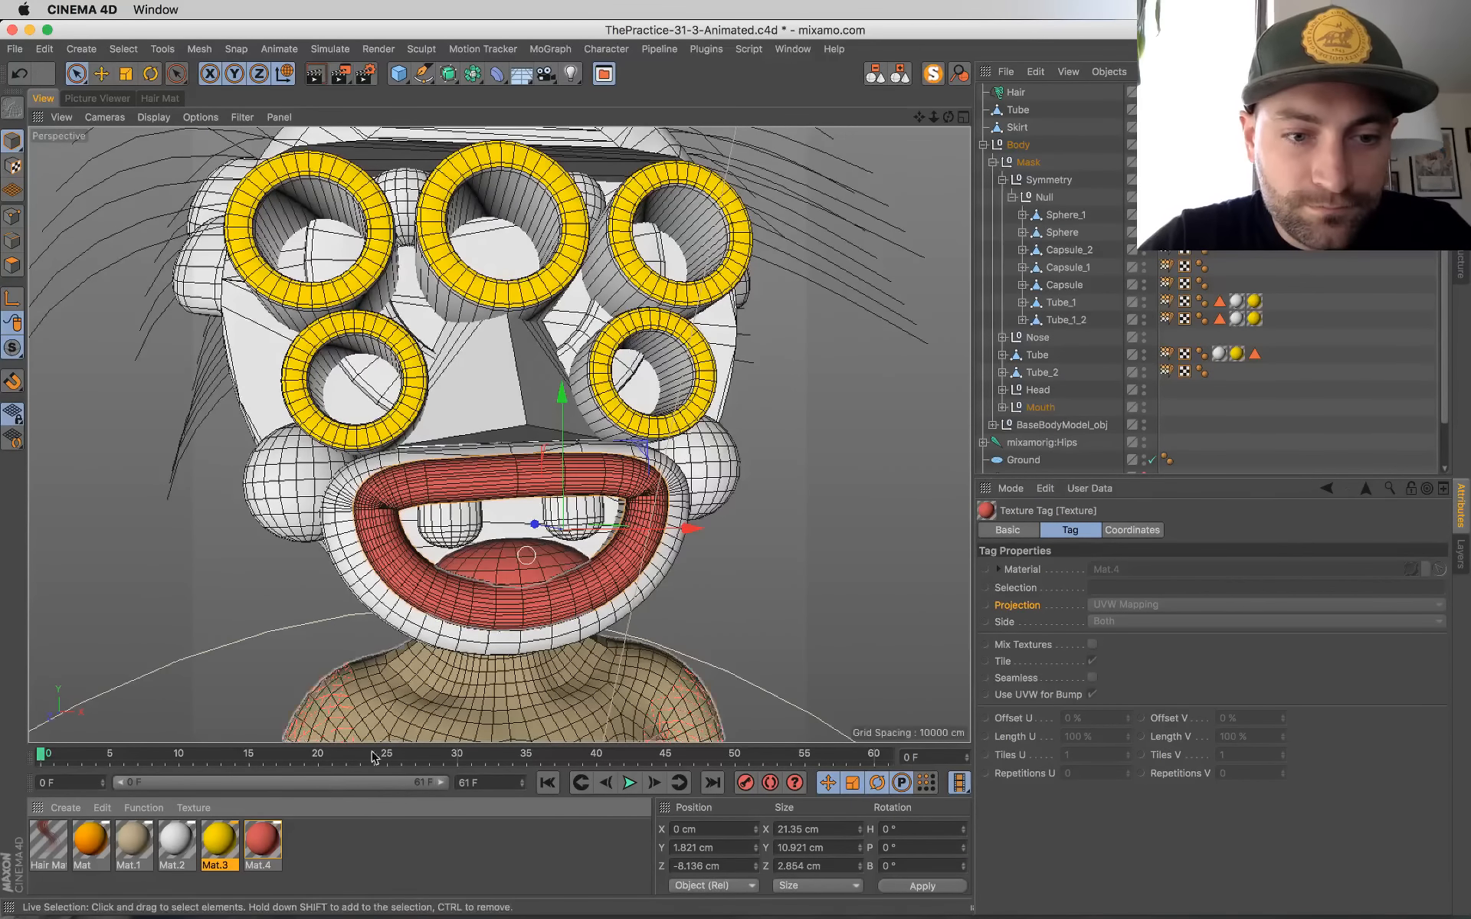
Step: Try applying the red Mat.4 material to the head surface behind the mouth, and undo it
{"action": "left_click_drag", "start_coordinate": [263, 841], "coordinate": [509, 538]}
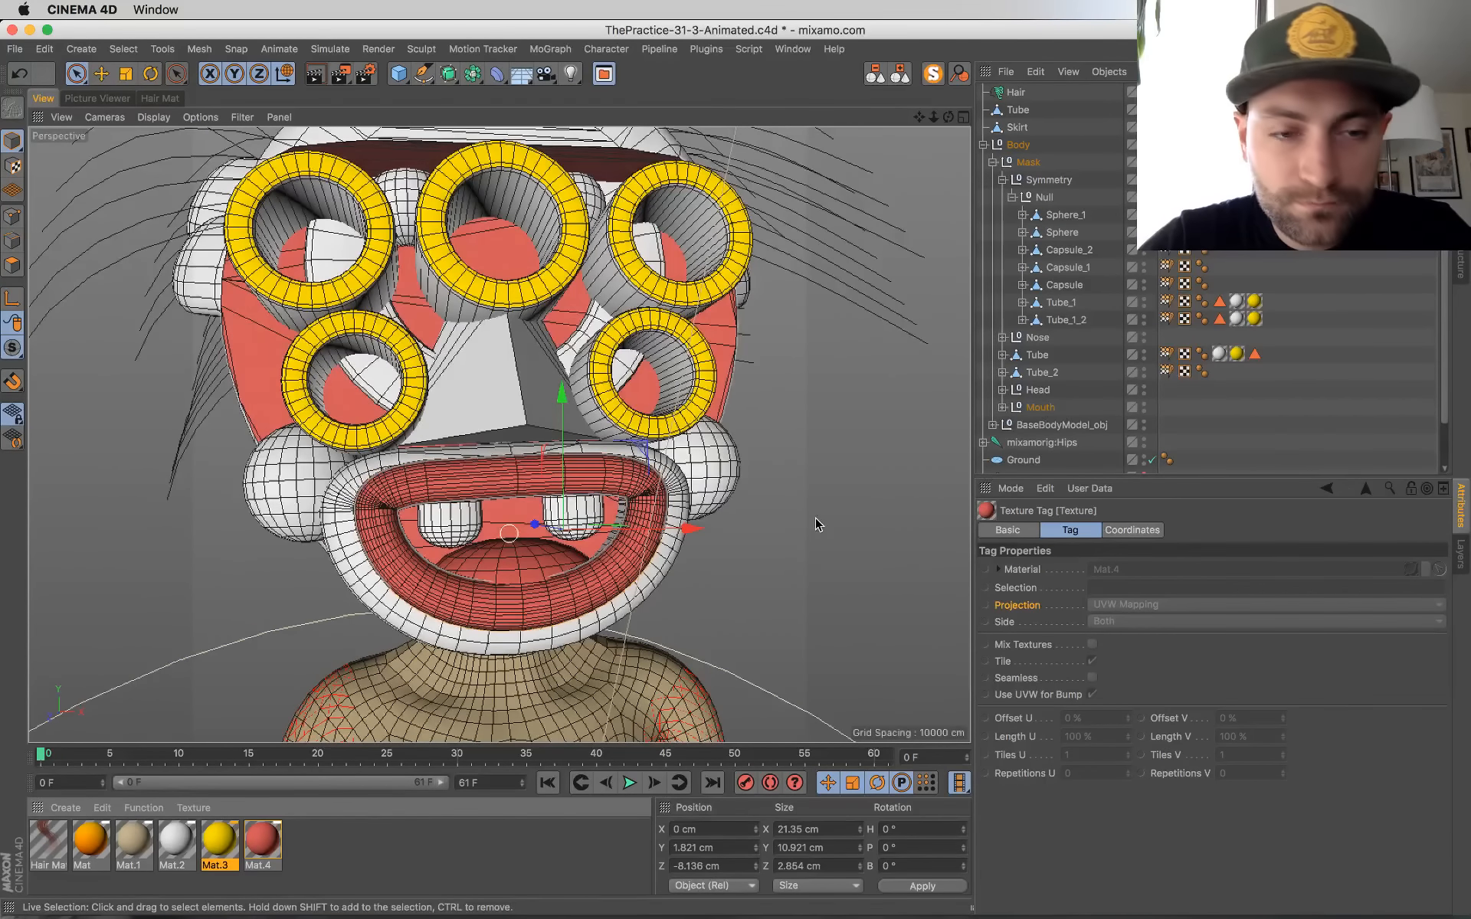
{"action": "left_click_drag", "start_coordinate": [650, 537], "coordinate": [697, 552], "text": "alt"}
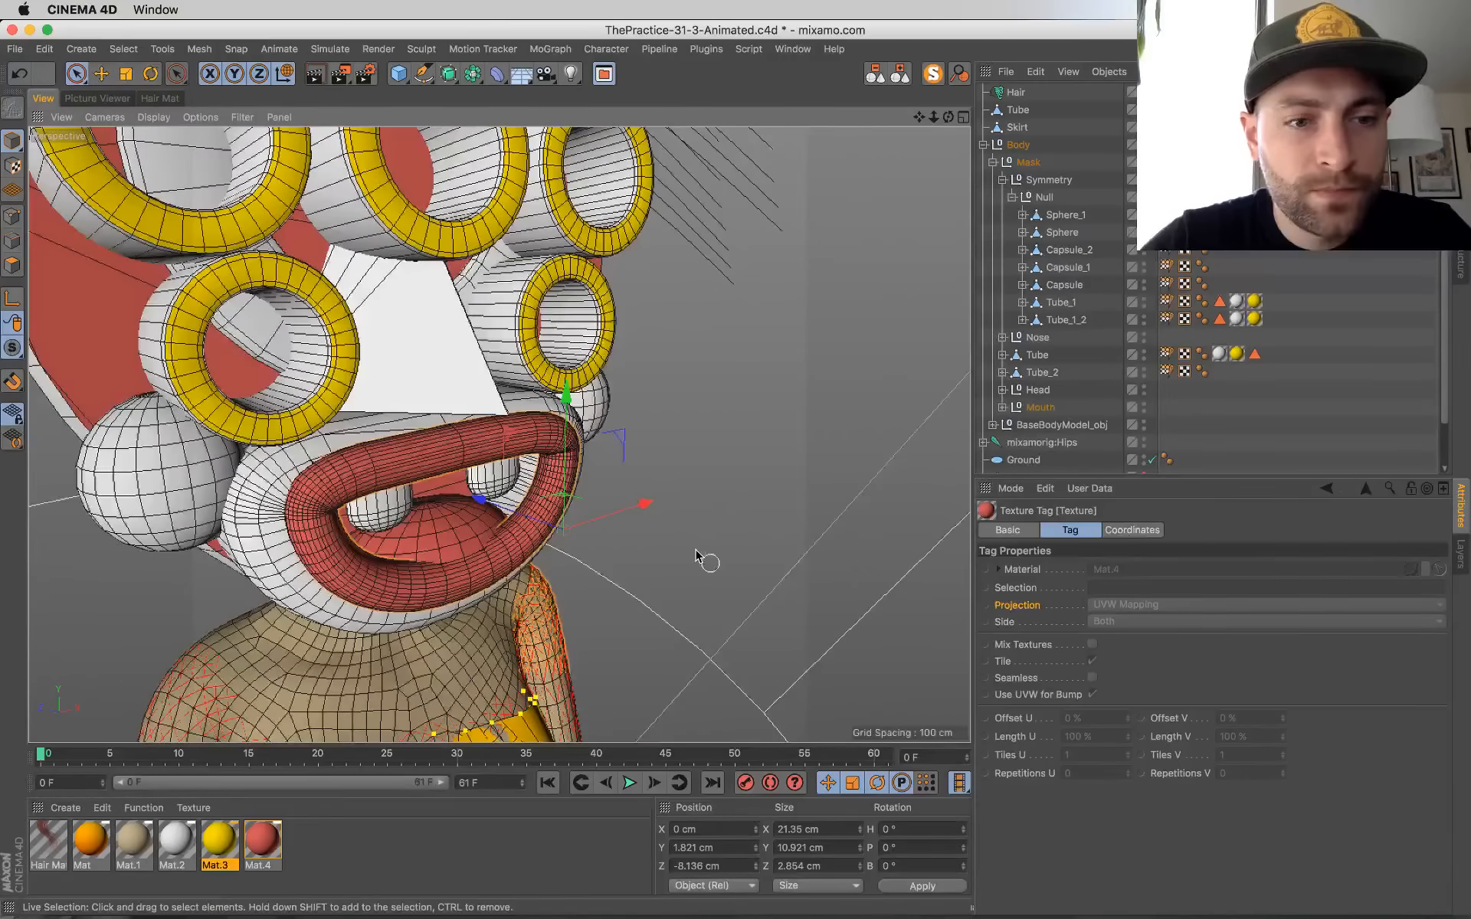
{"action": "key", "text": "super+z"}
Step: Expand the Head and Mouth groups and examine which objects make up the inside of the mouth
{"action": "left_click", "coordinate": [449, 484]}
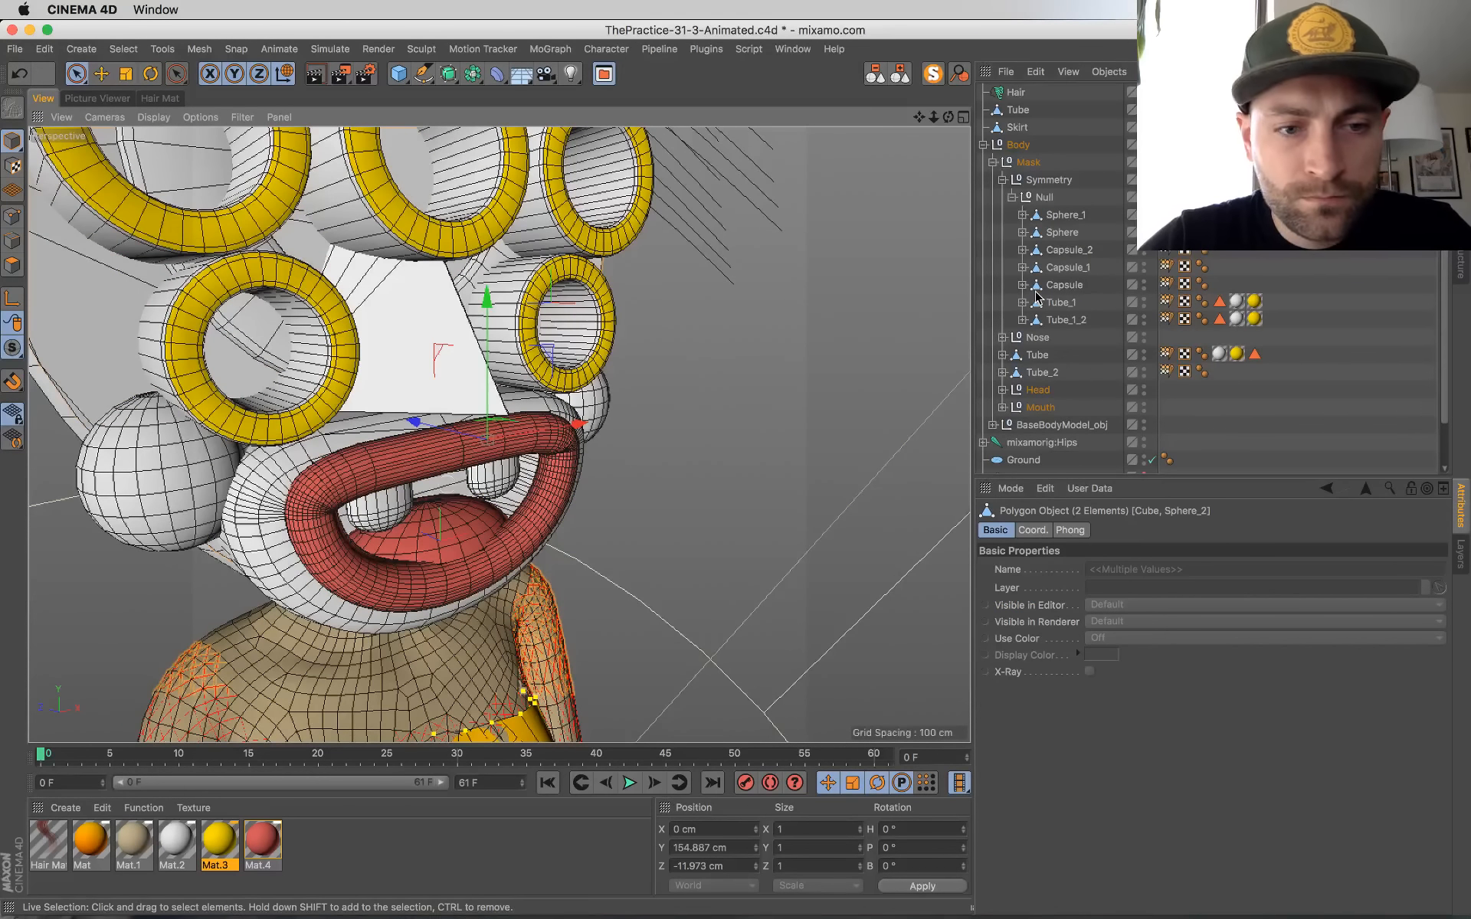
{"action": "left_click", "coordinate": [1002, 390]}
{"action": "scroll", "coordinate": [1071, 426], "scroll_direction": "down", "scroll_amount": 1}
{"action": "left_click", "coordinate": [1040, 433]}
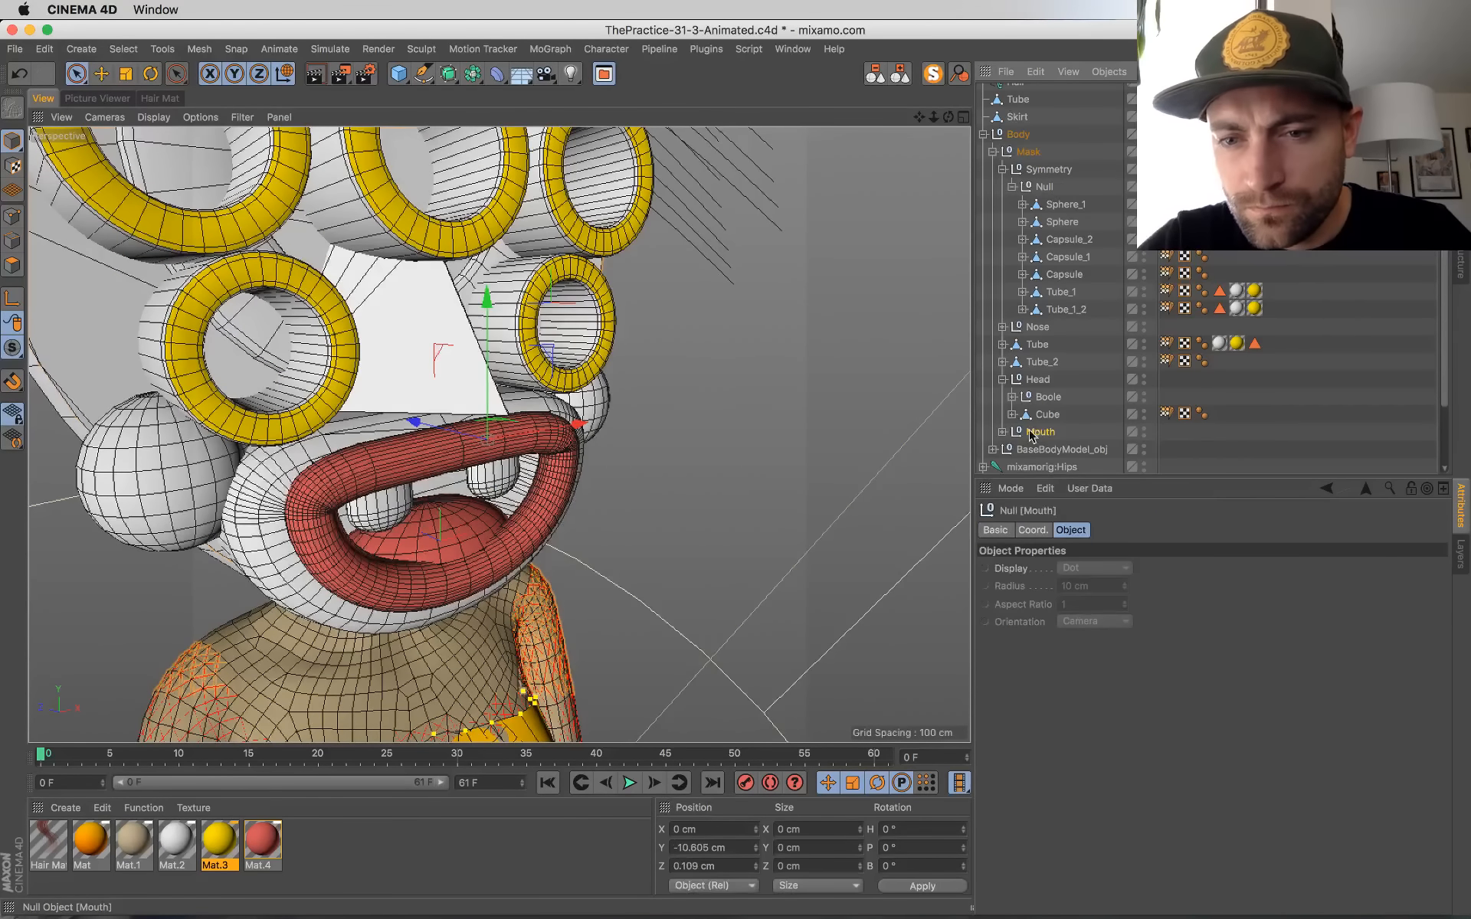
{"action": "left_click", "coordinate": [1002, 433]}
{"action": "scroll", "coordinate": [1070, 434], "scroll_direction": "down", "scroll_amount": 1}
{"action": "left_click", "coordinate": [1055, 458]}
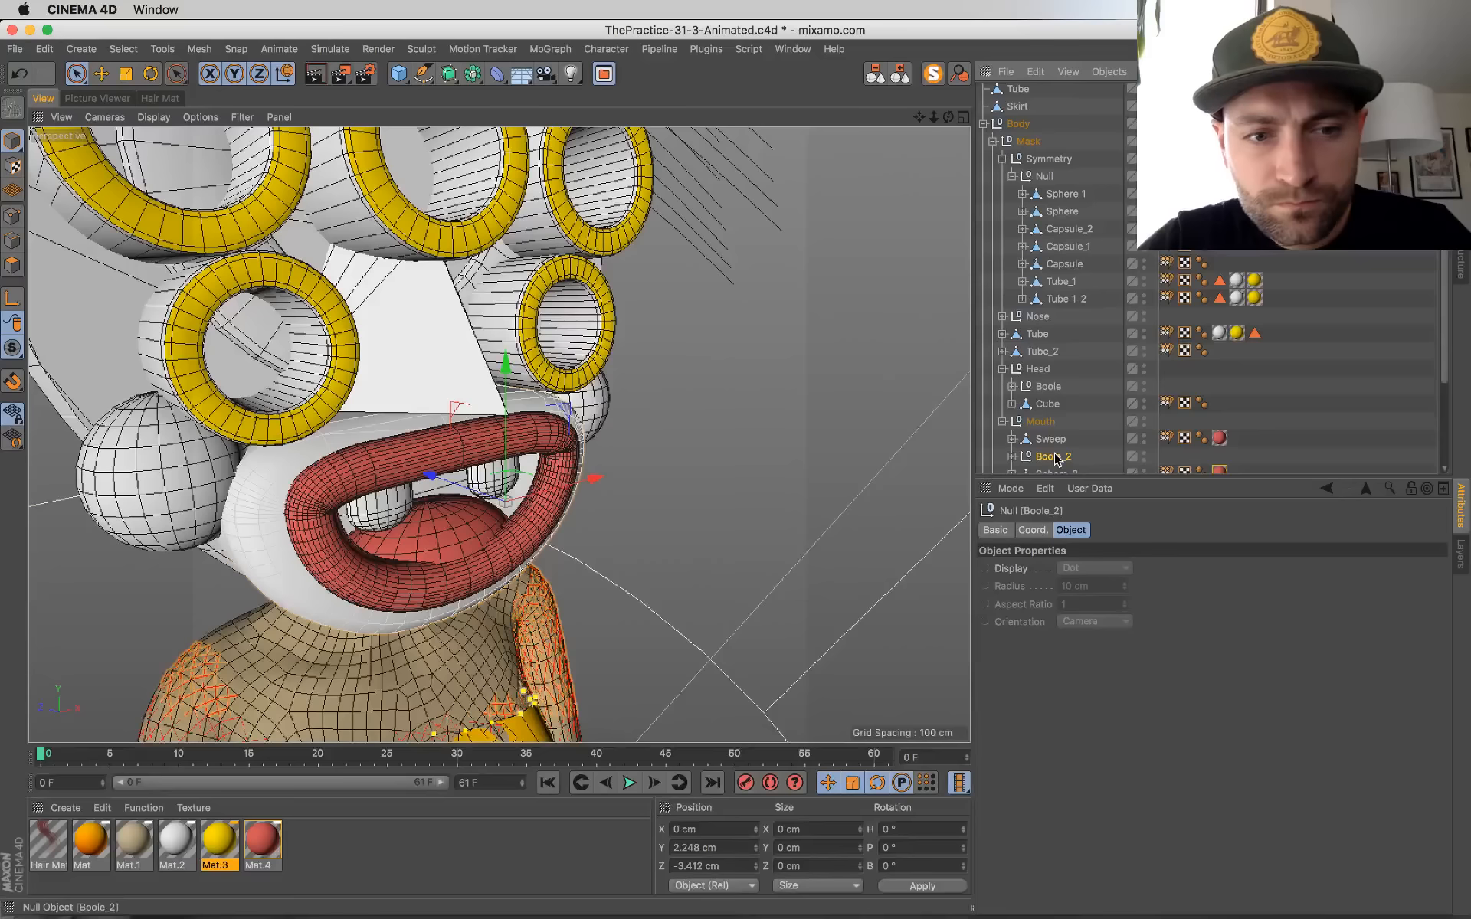
{"action": "scroll", "coordinate": [1053, 452], "scroll_direction": "down", "scroll_amount": 3}
{"action": "left_click", "coordinate": [1055, 361]}
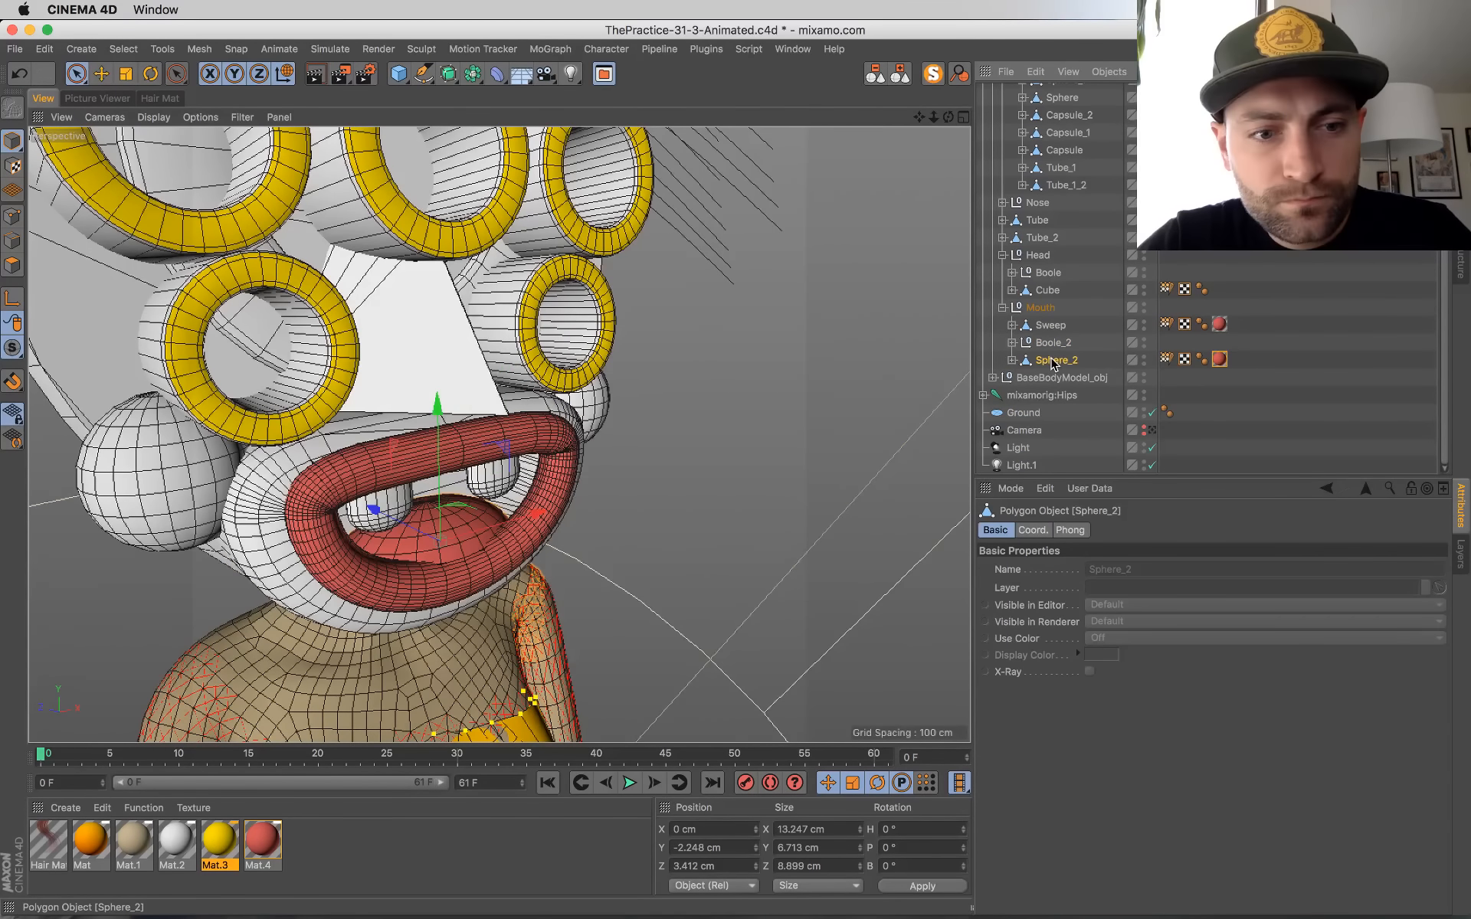
Step: Apply the red Mat.4 material to the inner mouth's Extrude_1_2 in Boole_2 and to its Rounding child
{"action": "left_click_drag", "start_coordinate": [563, 467], "coordinate": [338, 508], "text": "alt"}
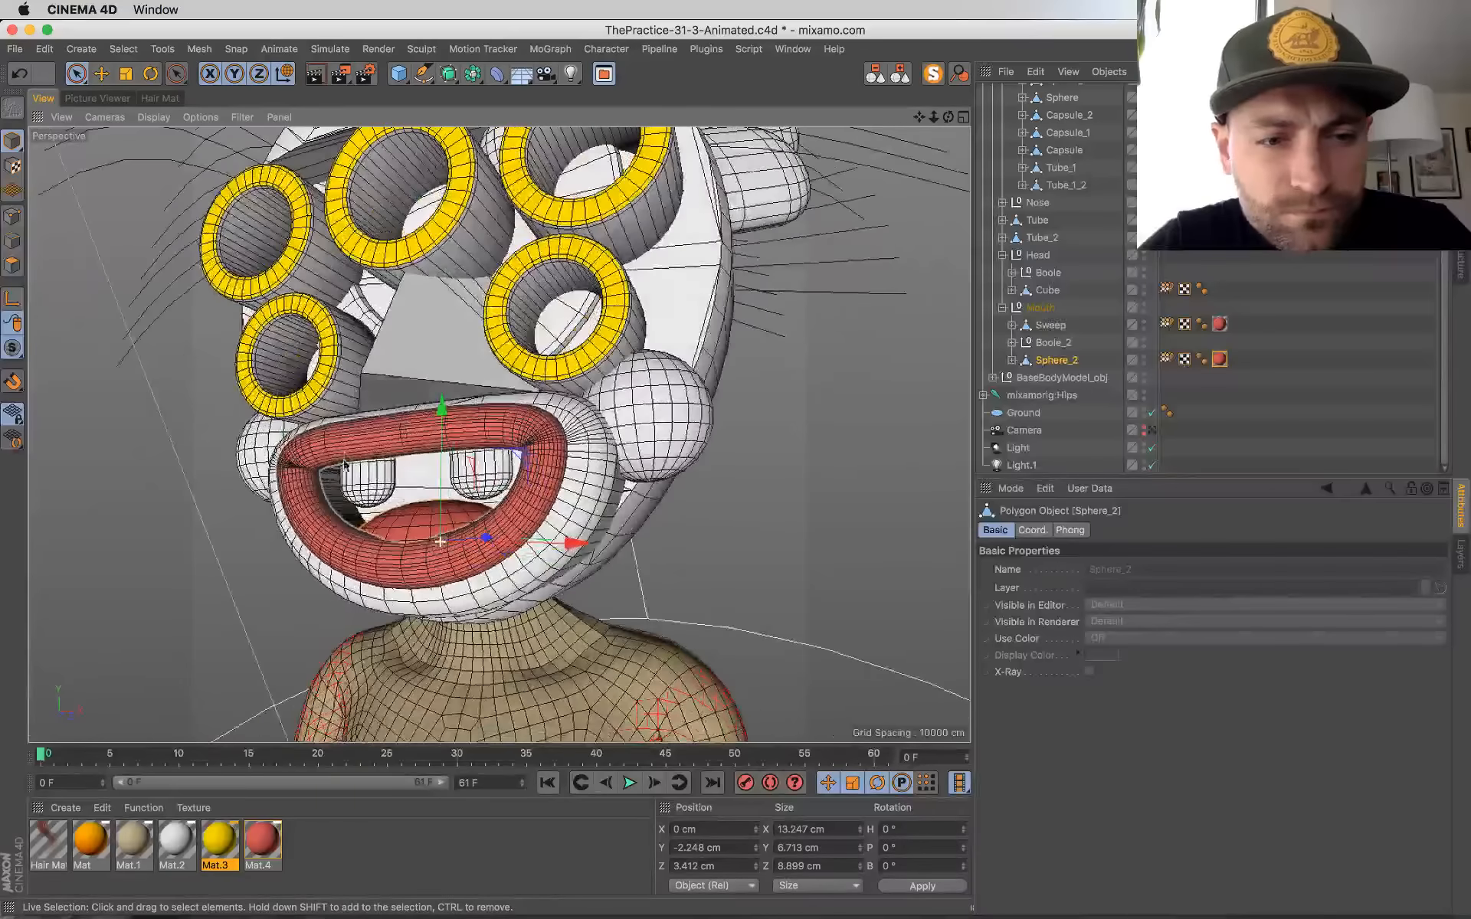
{"action": "left_click", "coordinate": [350, 517]}
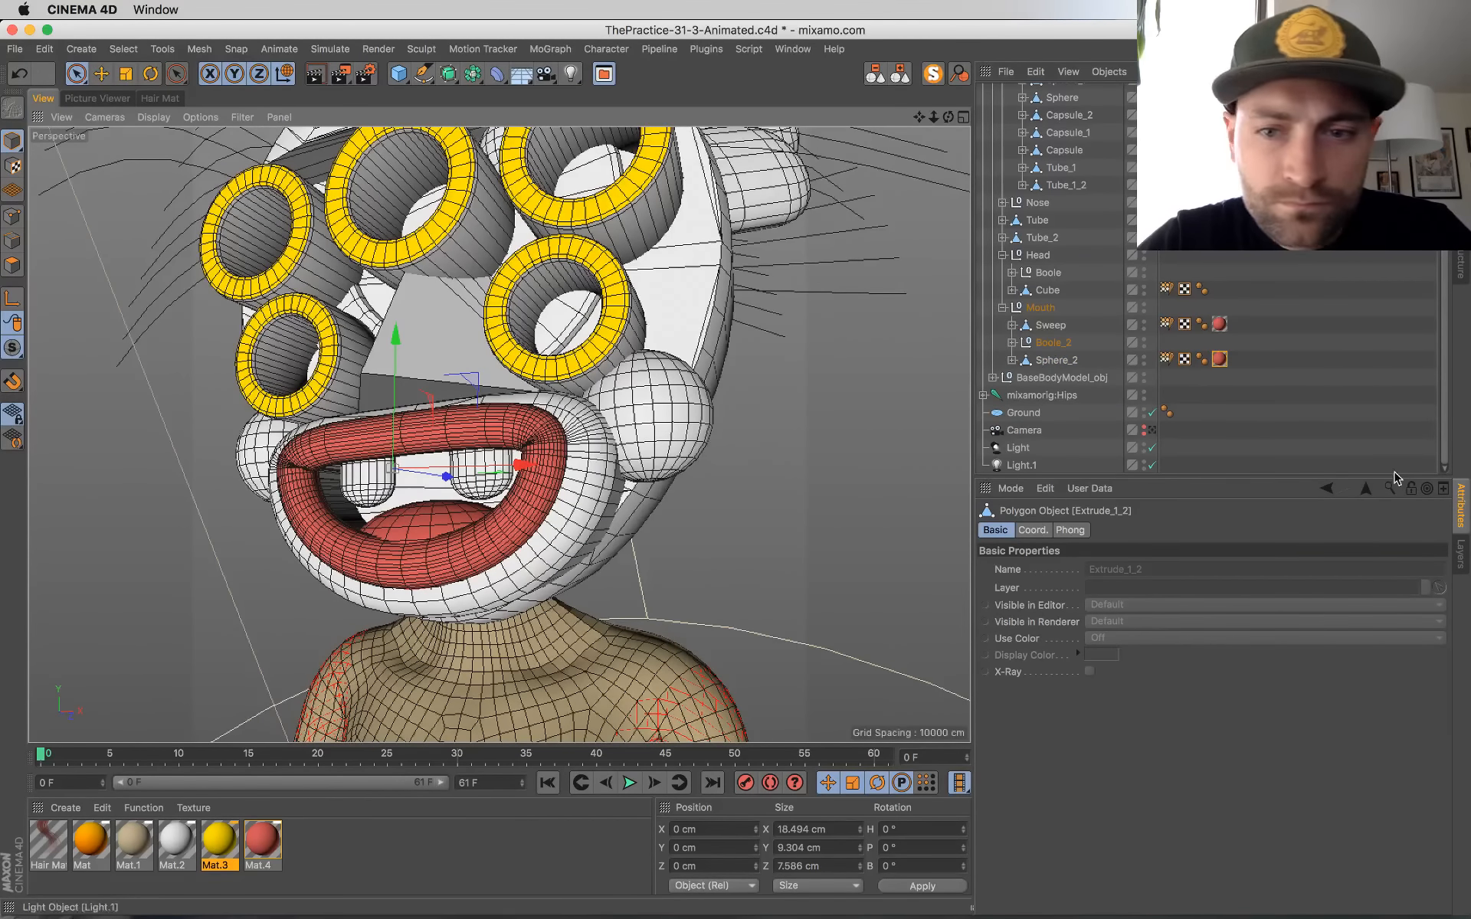
{"action": "left_click", "coordinate": [1013, 342]}
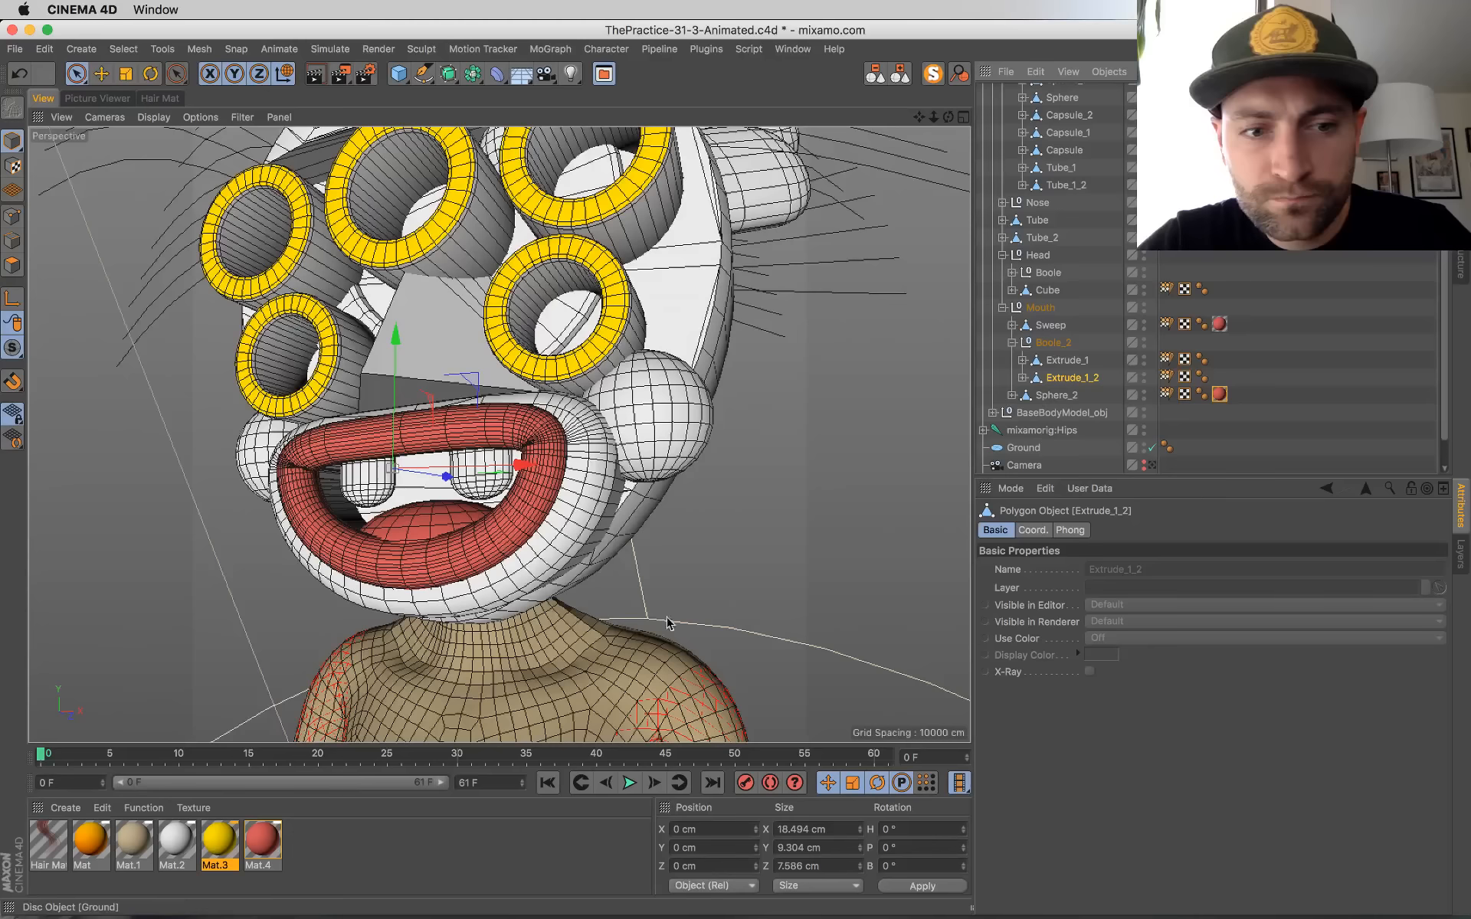
{"action": "left_click_drag", "start_coordinate": [268, 843], "coordinate": [1072, 378]}
{"action": "left_click", "coordinate": [1024, 379]}
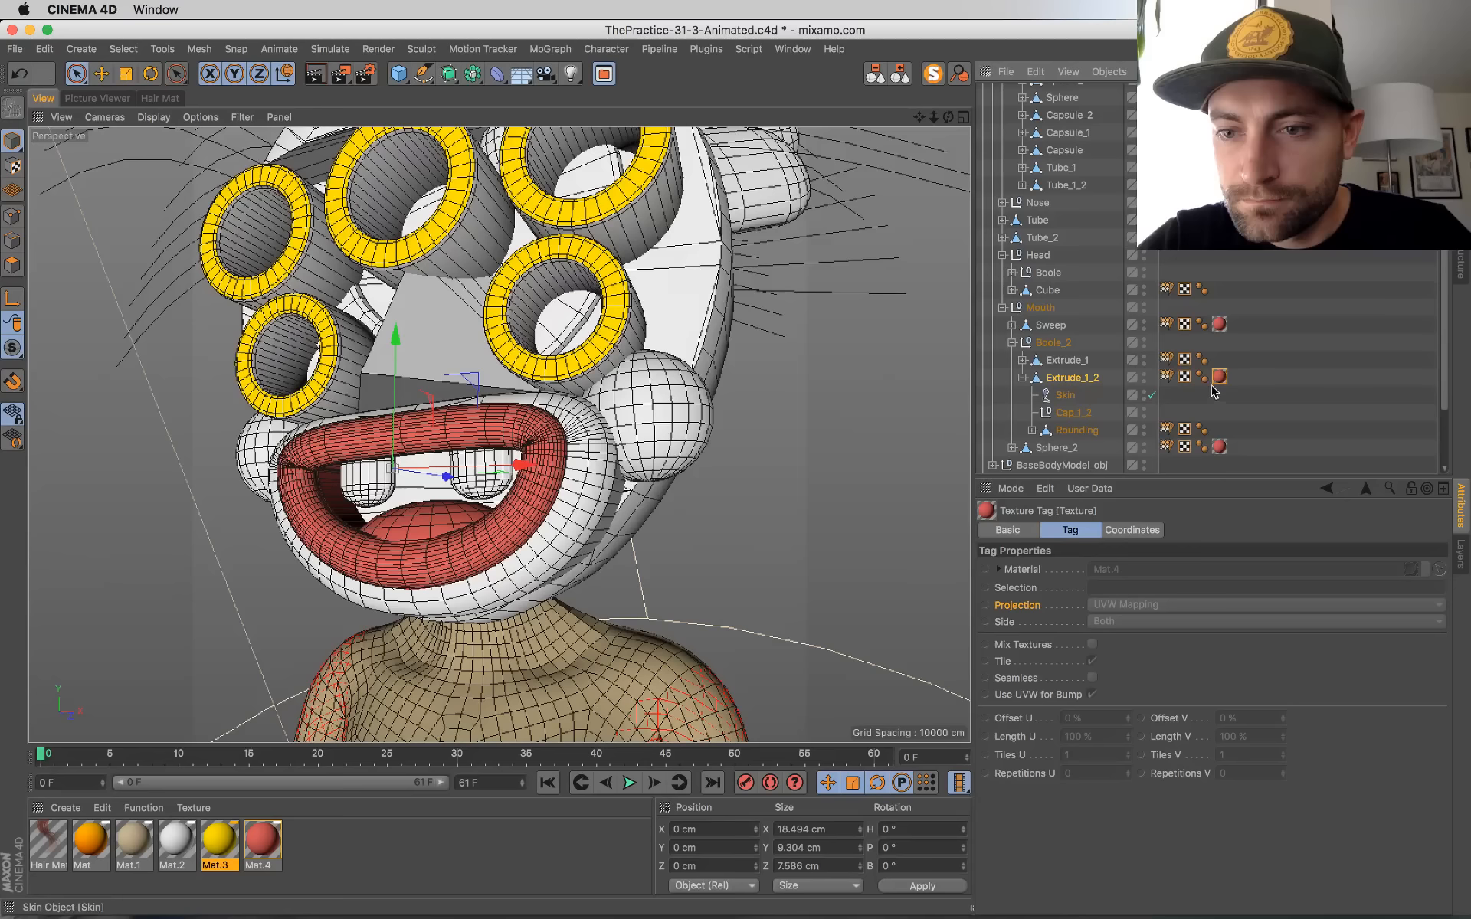
{"action": "left_click_drag", "start_coordinate": [1221, 433], "coordinate": [1220, 430], "text": "ctrl"}
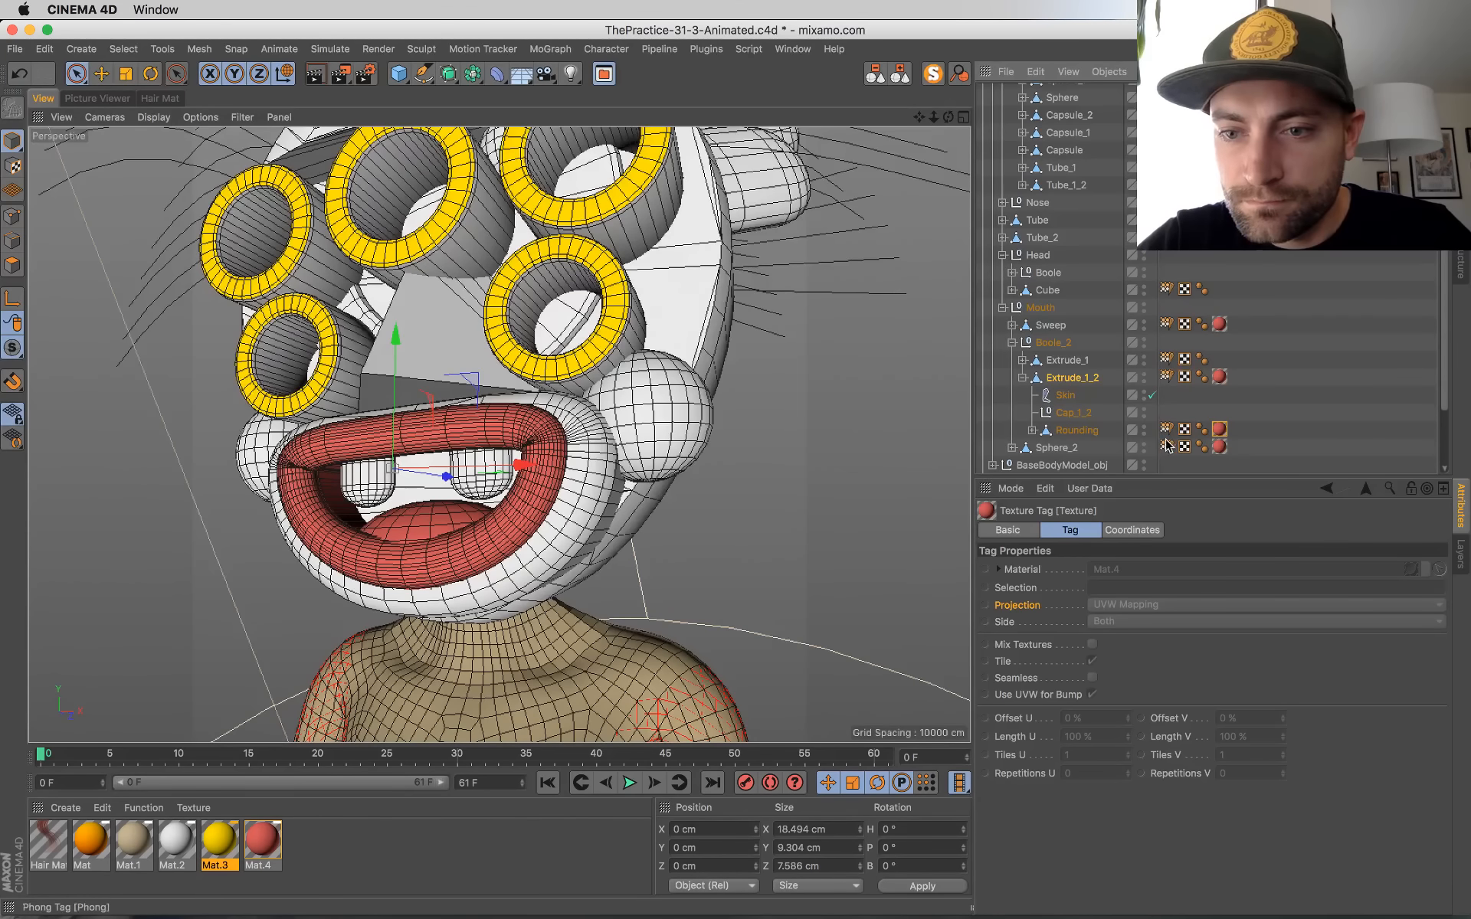
Step: Expand the Rounding object, inspect the mouth, and select the head's Cube behind it with Live Selection active
{"action": "left_click", "coordinate": [1032, 430]}
{"action": "scroll", "coordinate": [1046, 434], "scroll_direction": "down", "scroll_amount": 3}
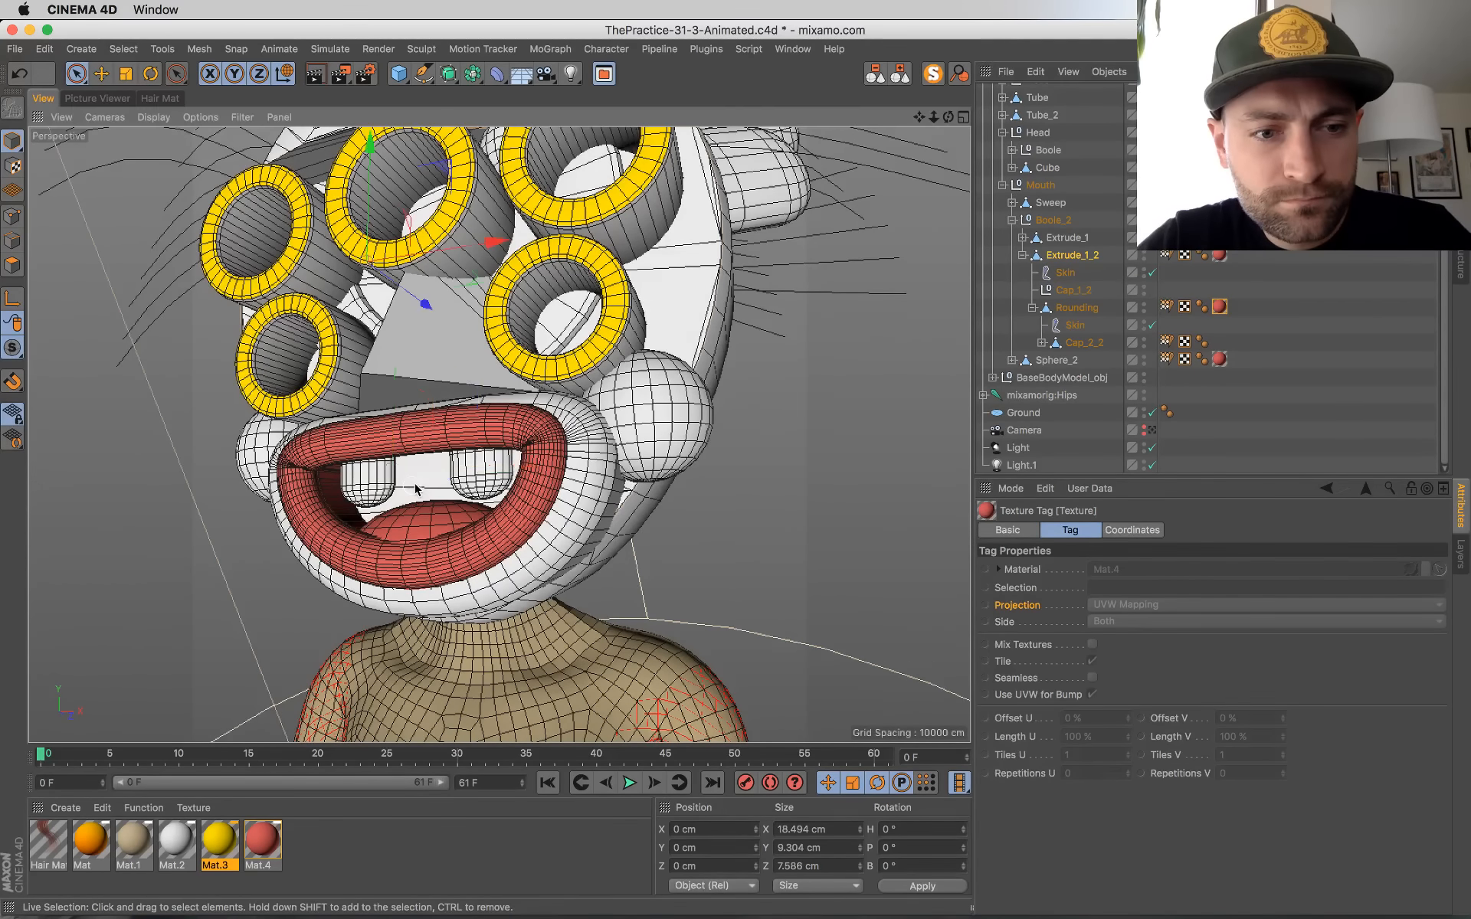
{"action": "left_click_drag", "start_coordinate": [415, 489], "coordinate": [439, 388], "text": "alt"}
{"action": "left_click", "coordinate": [344, 288]}
{"action": "key", "text": "super+z"}
{"action": "scroll", "coordinate": [439, 389], "scroll_direction": "down", "scroll_amount": 5}
{"action": "scroll", "coordinate": [273, 424], "scroll_direction": "up", "scroll_amount": 5}
{"action": "left_click_drag", "start_coordinate": [487, 476], "coordinate": [383, 457], "text": "alt"}
{"action": "key", "text": "u"}
{"action": "key", "text": "l"}
{"action": "key", "text": "space"}
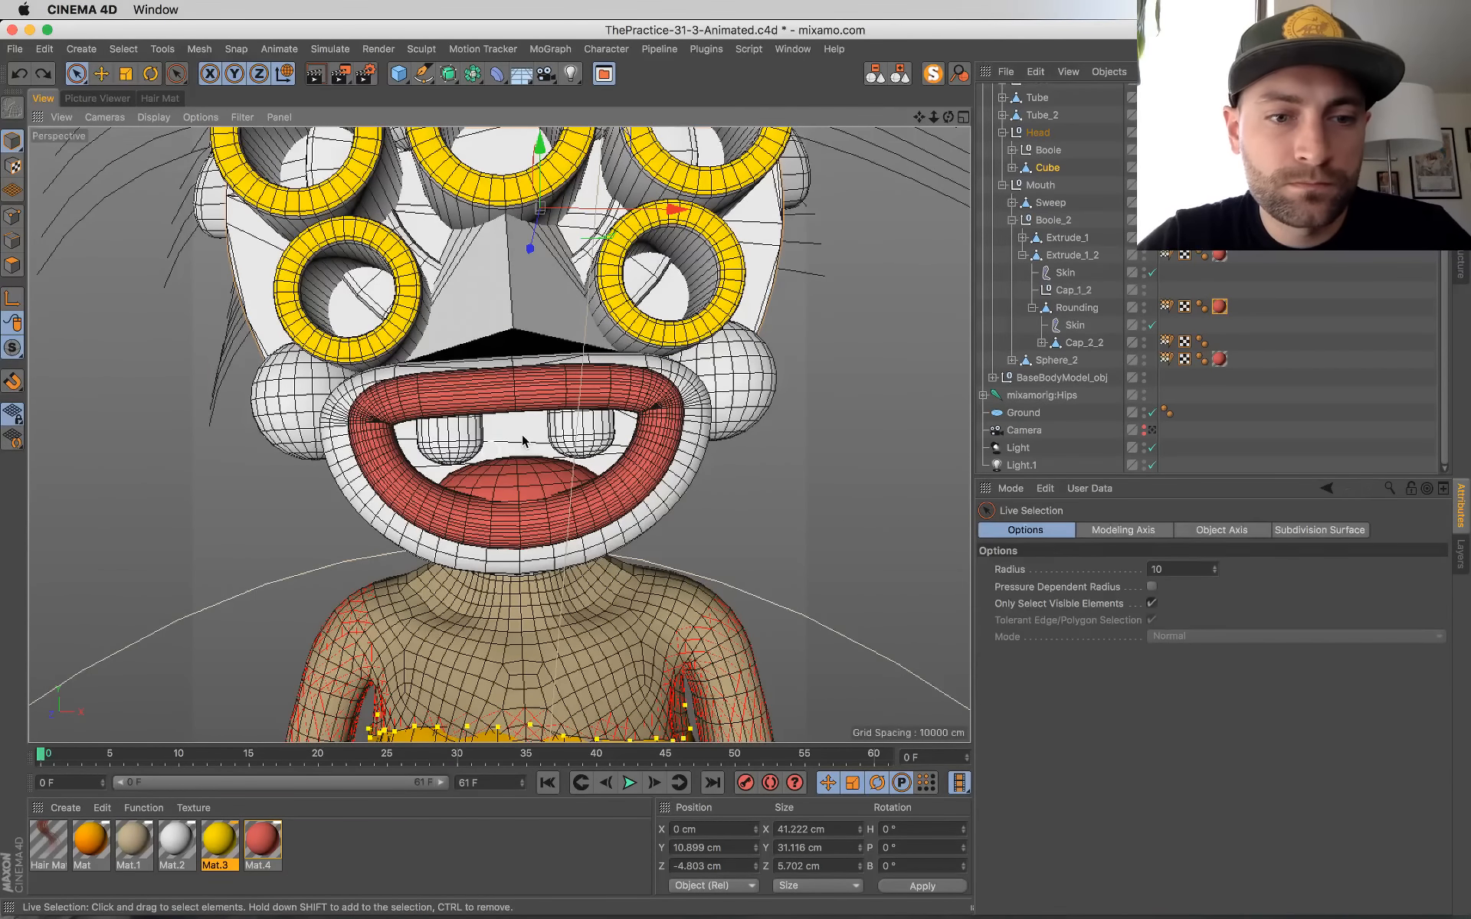
Step: Isolate the Cube with MagicSolo in polygon mode, select its lower front polygon, and restore the full scene
{"action": "left_click", "coordinate": [12, 265]}
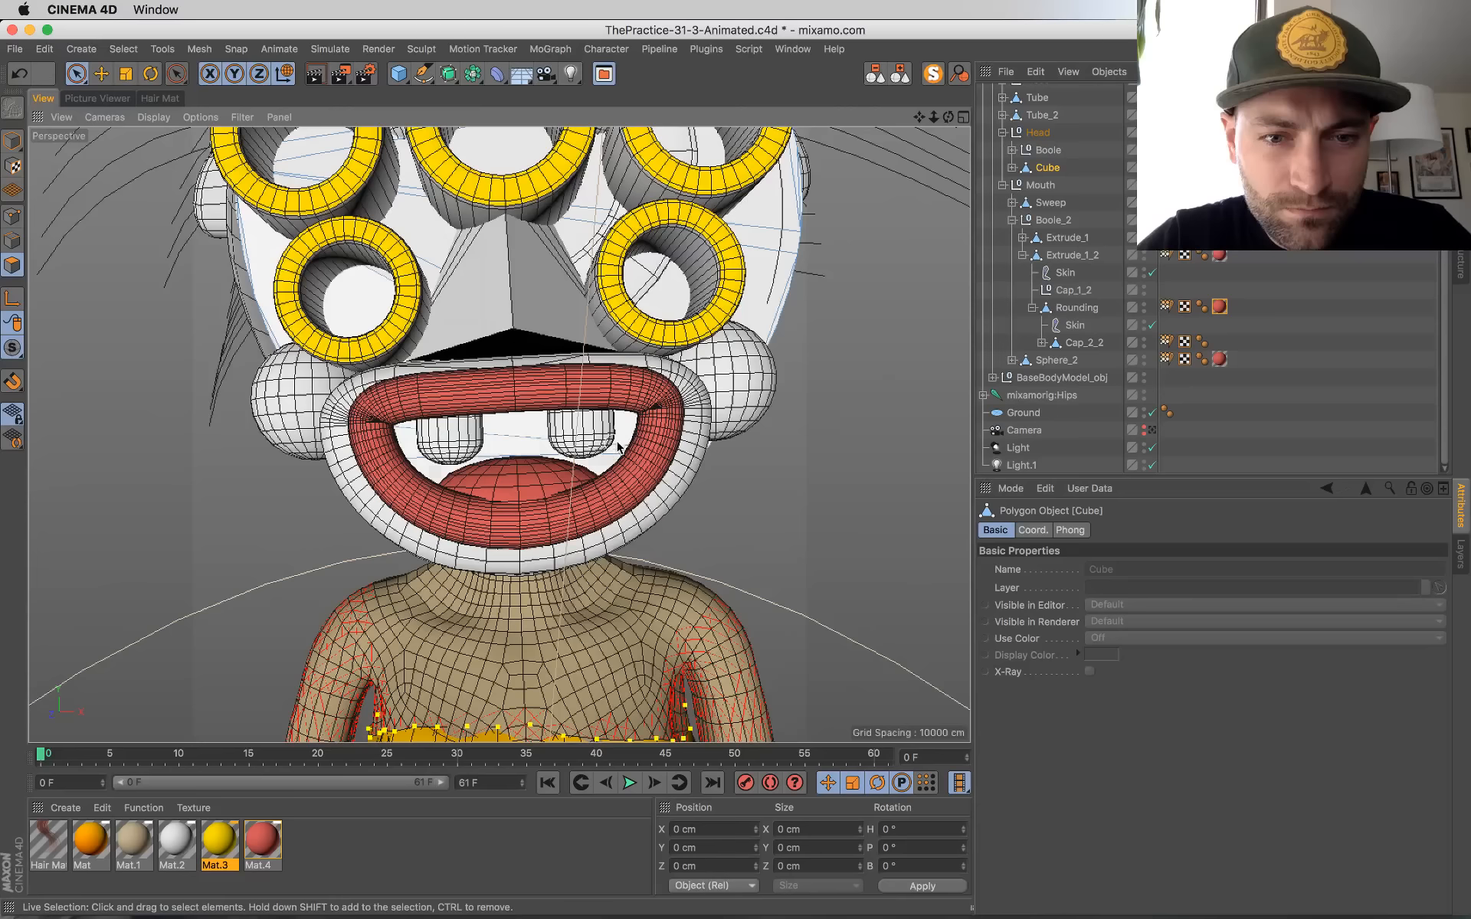
{"action": "left_click", "coordinate": [933, 74]}
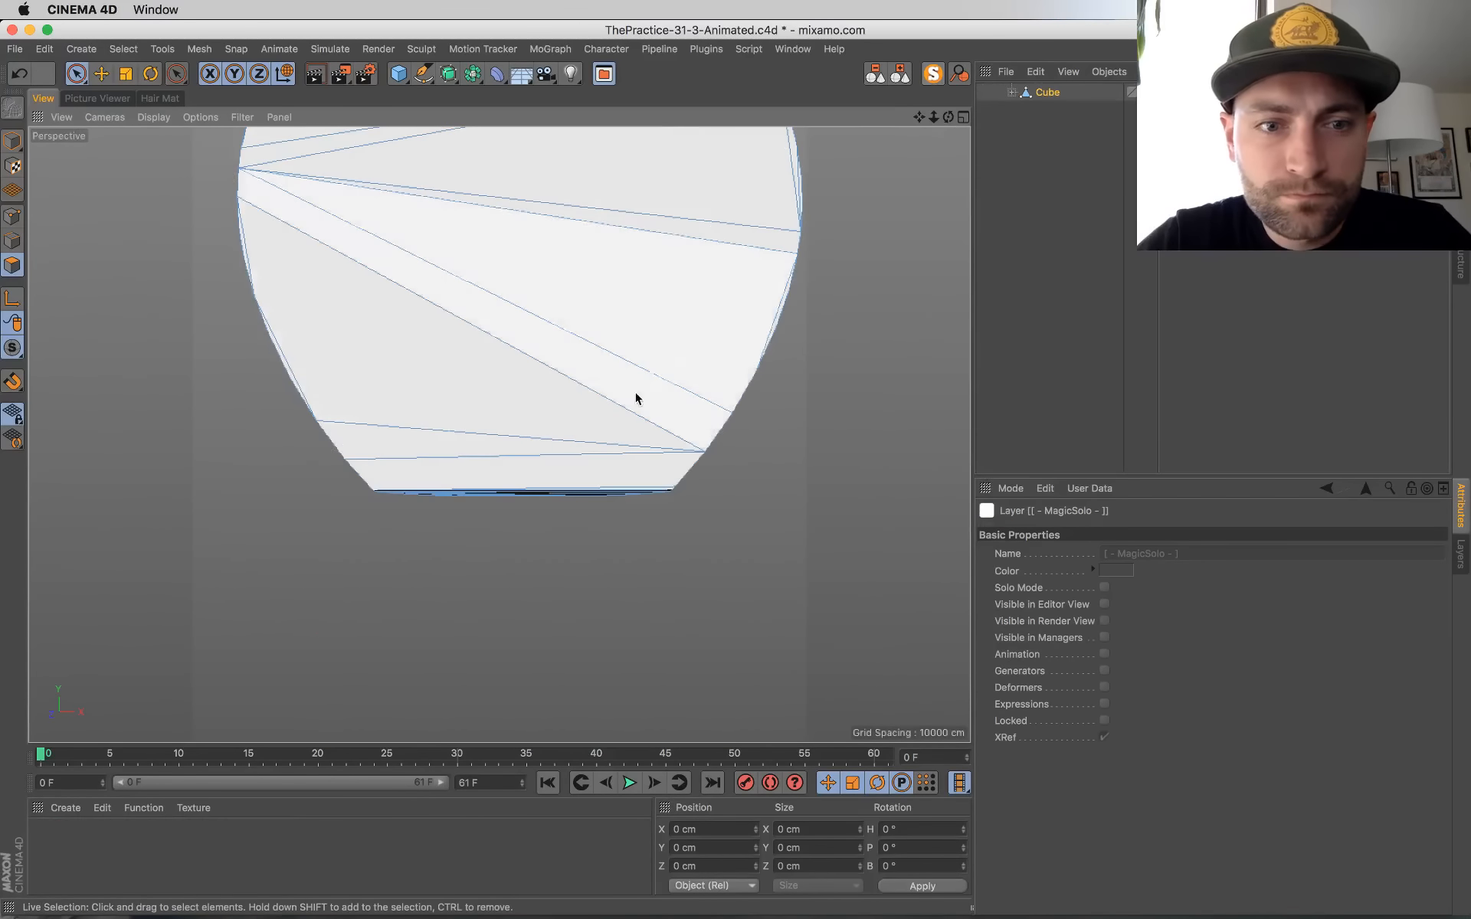
{"action": "left_click", "coordinate": [512, 477]}
{"action": "left_click", "coordinate": [933, 74]}
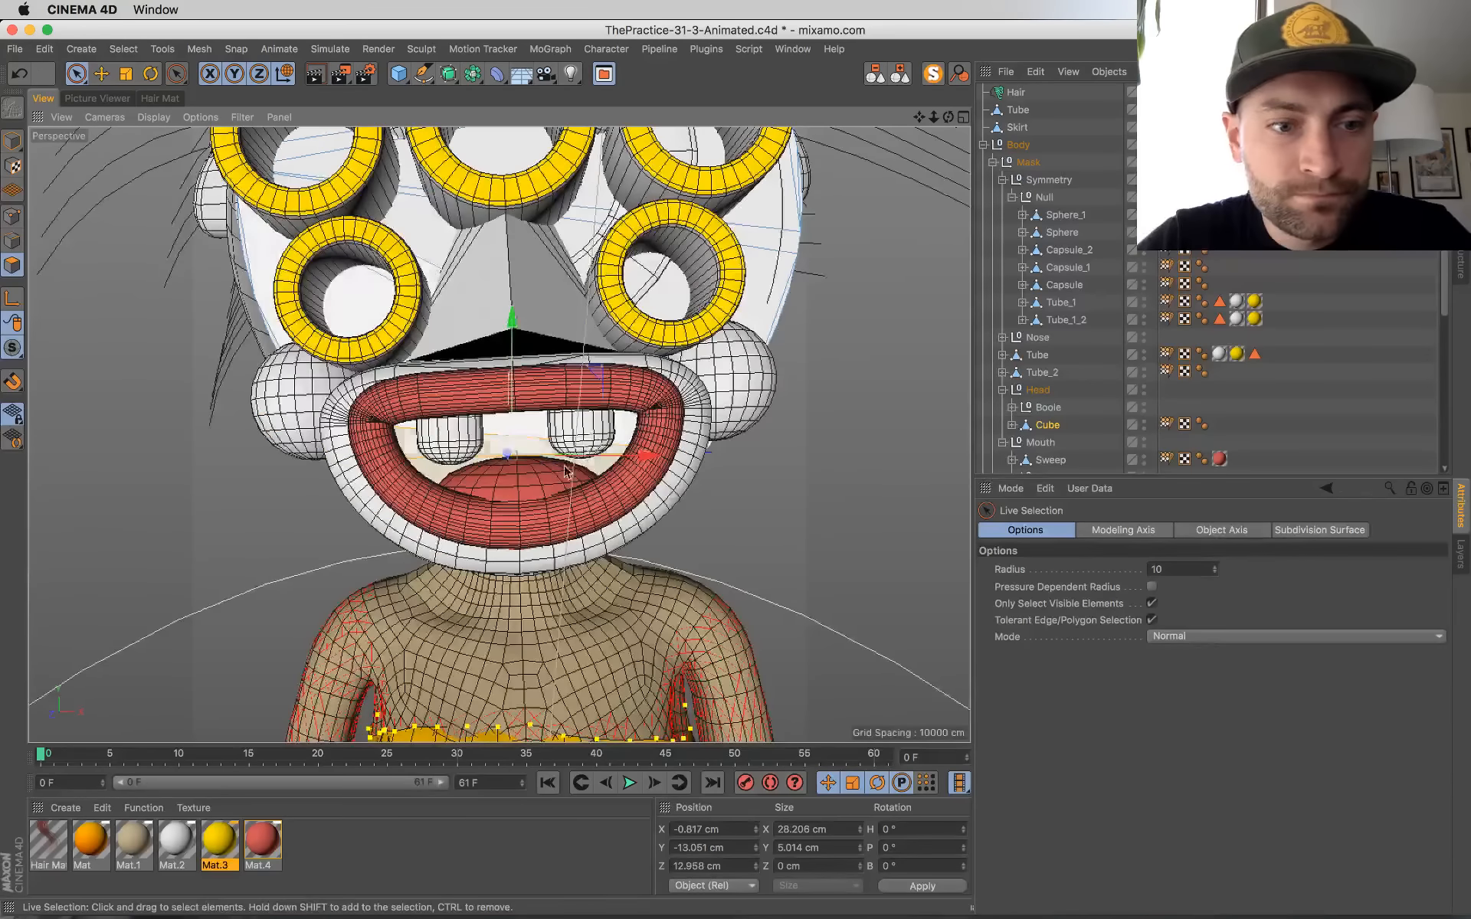
Step: Check the mouth from several angles, return to model mode, and save the scene
{"action": "left_click_drag", "start_coordinate": [566, 470], "coordinate": [491, 367], "text": "alt"}
{"action": "left_click", "coordinate": [511, 428], "text": "shift"}
{"action": "left_click_drag", "start_coordinate": [512, 429], "coordinate": [685, 534], "text": "alt"}
{"action": "left_click", "coordinate": [13, 141]}
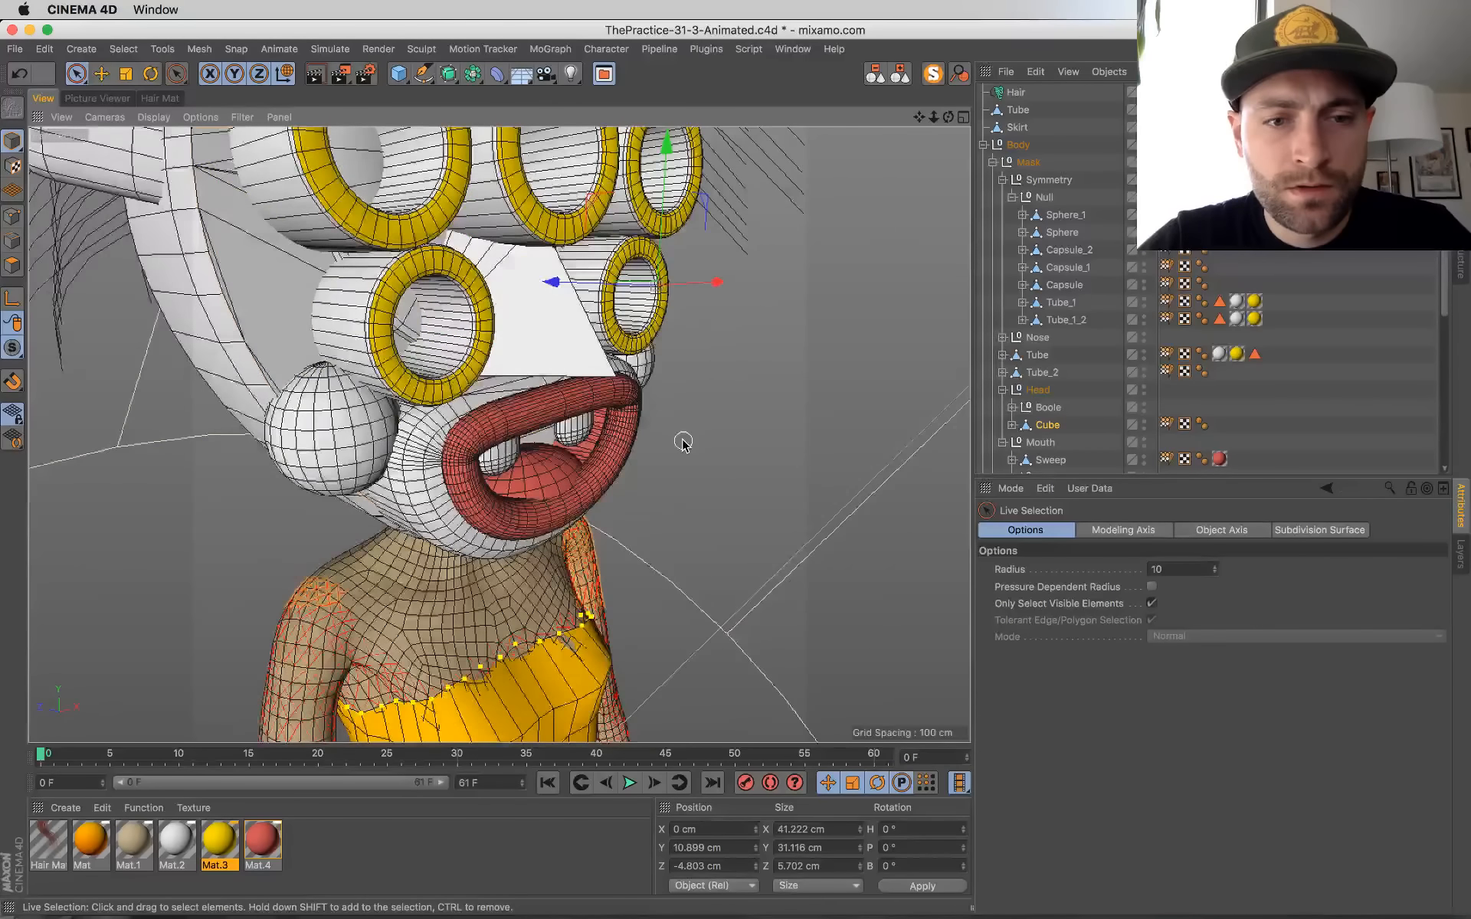
{"action": "scroll", "coordinate": [683, 443], "scroll_direction": "down", "scroll_amount": 6}
{"action": "key", "text": "super+s"}
Step: Switch to Chrome to check the live chat windows and return to Cinema 4D
{"action": "key", "text": "super+Tab"}
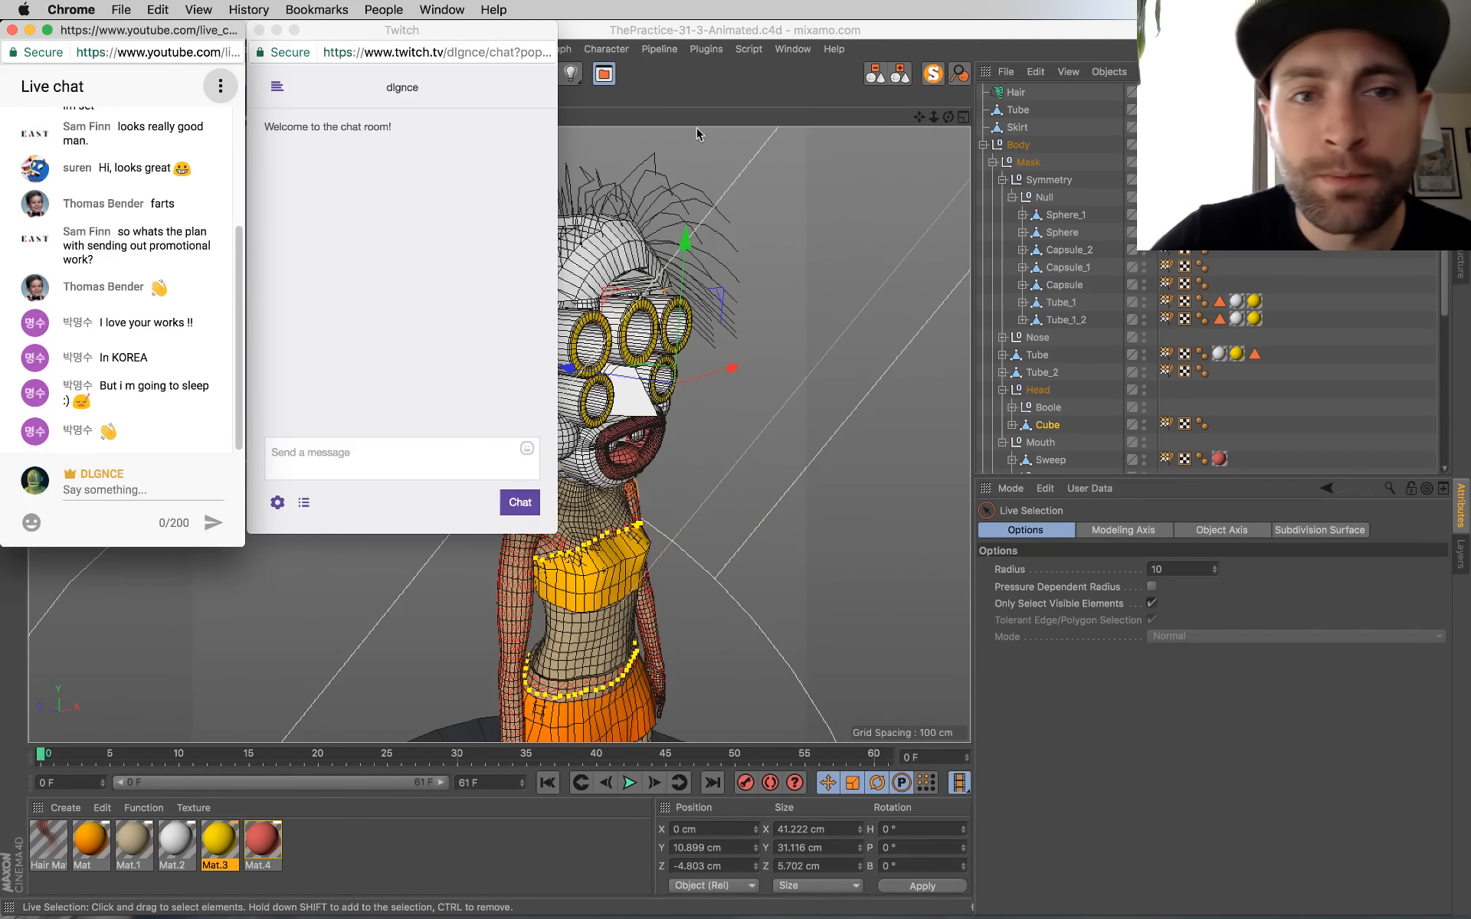
{"action": "left_click", "coordinate": [738, 89]}
Step: Inspect the recolored mask up close and open the Picture Viewer to review the earlier animation render
{"action": "left_click_drag", "start_coordinate": [421, 509], "coordinate": [495, 475], "text": "alt"}
{"action": "right_click_drag", "start_coordinate": [494, 475], "coordinate": [693, 489], "text": "alt"}
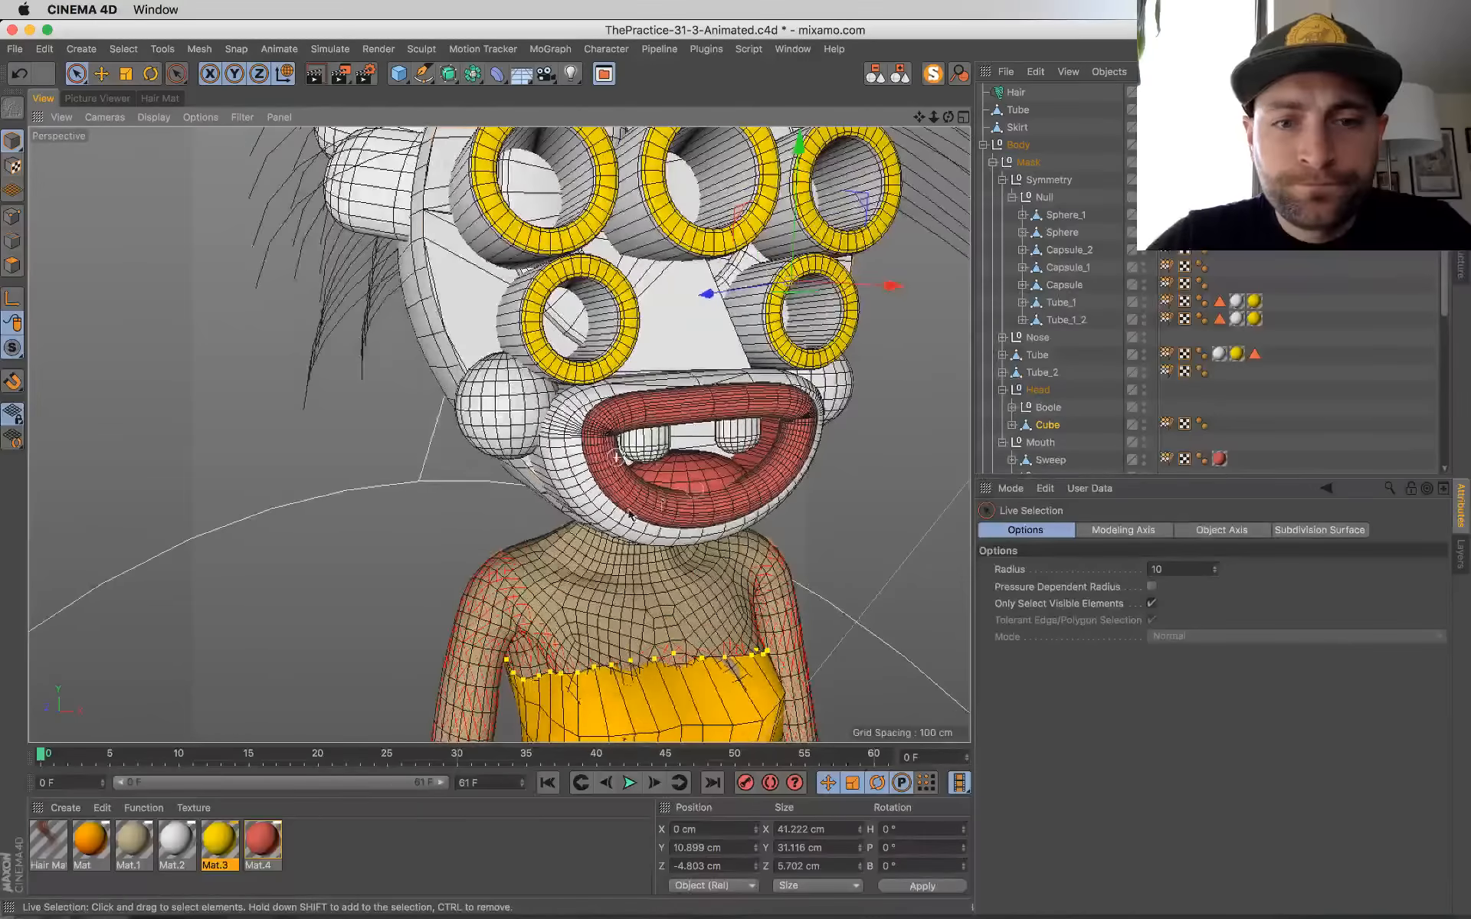
{"action": "middle_click_drag", "start_coordinate": [629, 515], "coordinate": [507, 593], "text": "alt"}
{"action": "left_click_drag", "start_coordinate": [508, 593], "coordinate": [494, 510], "text": "alt"}
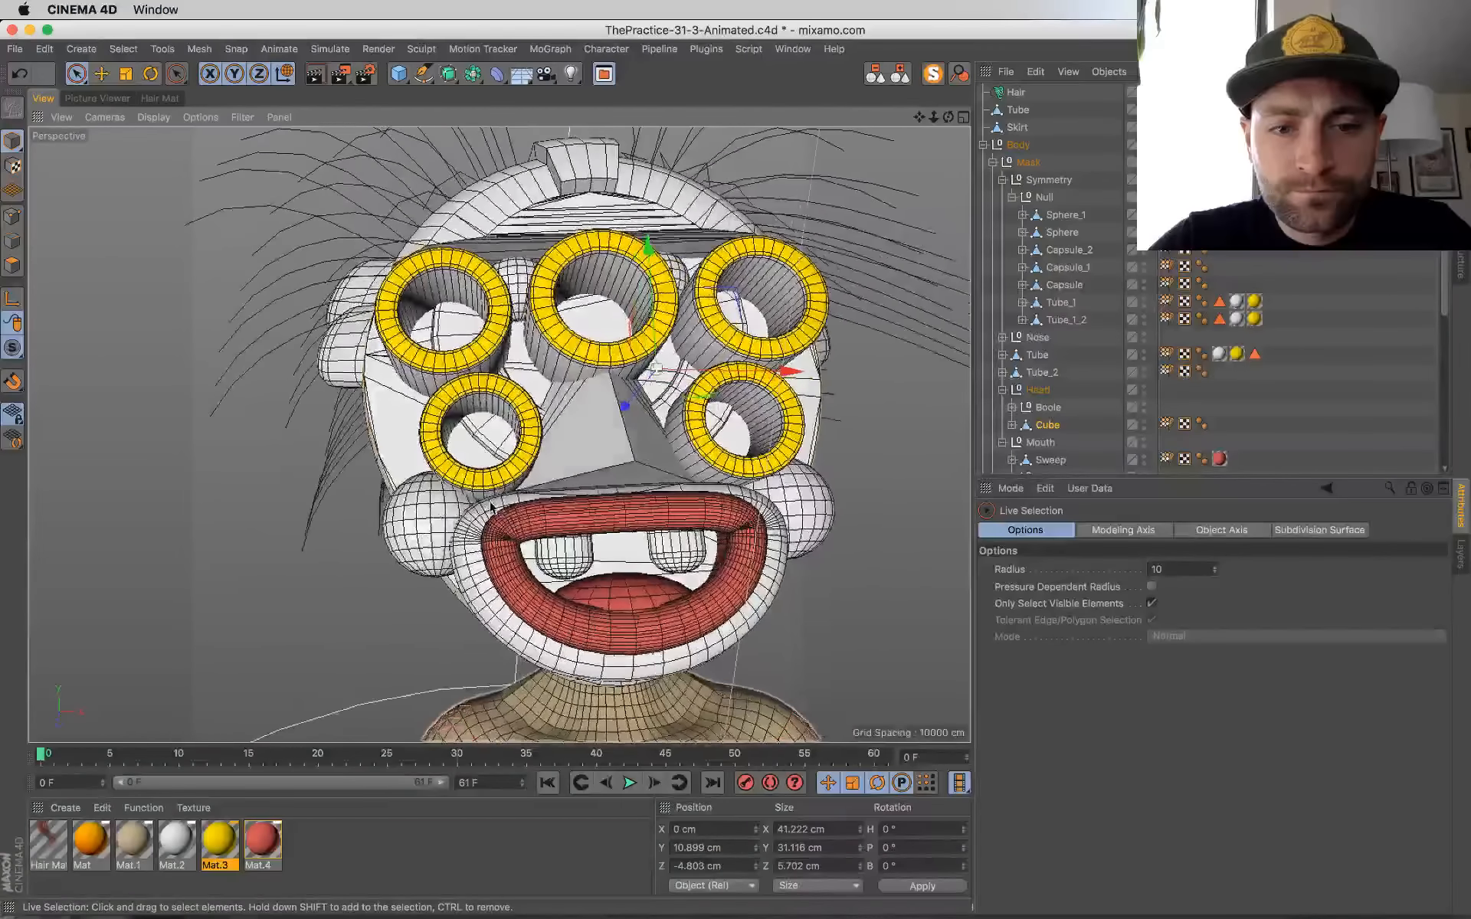
{"action": "left_click", "coordinate": [96, 99]}
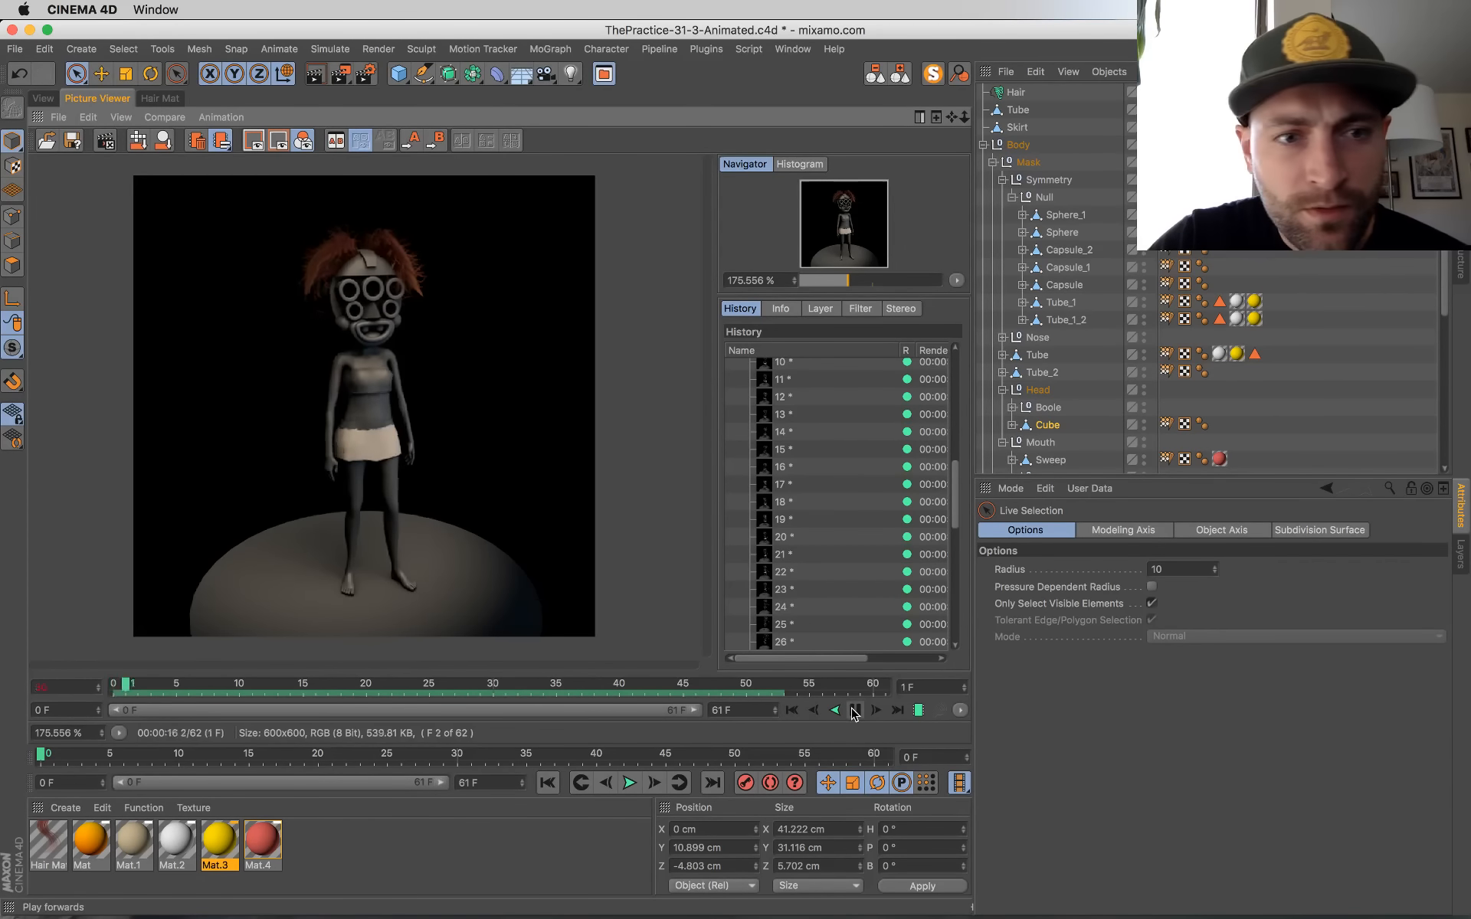
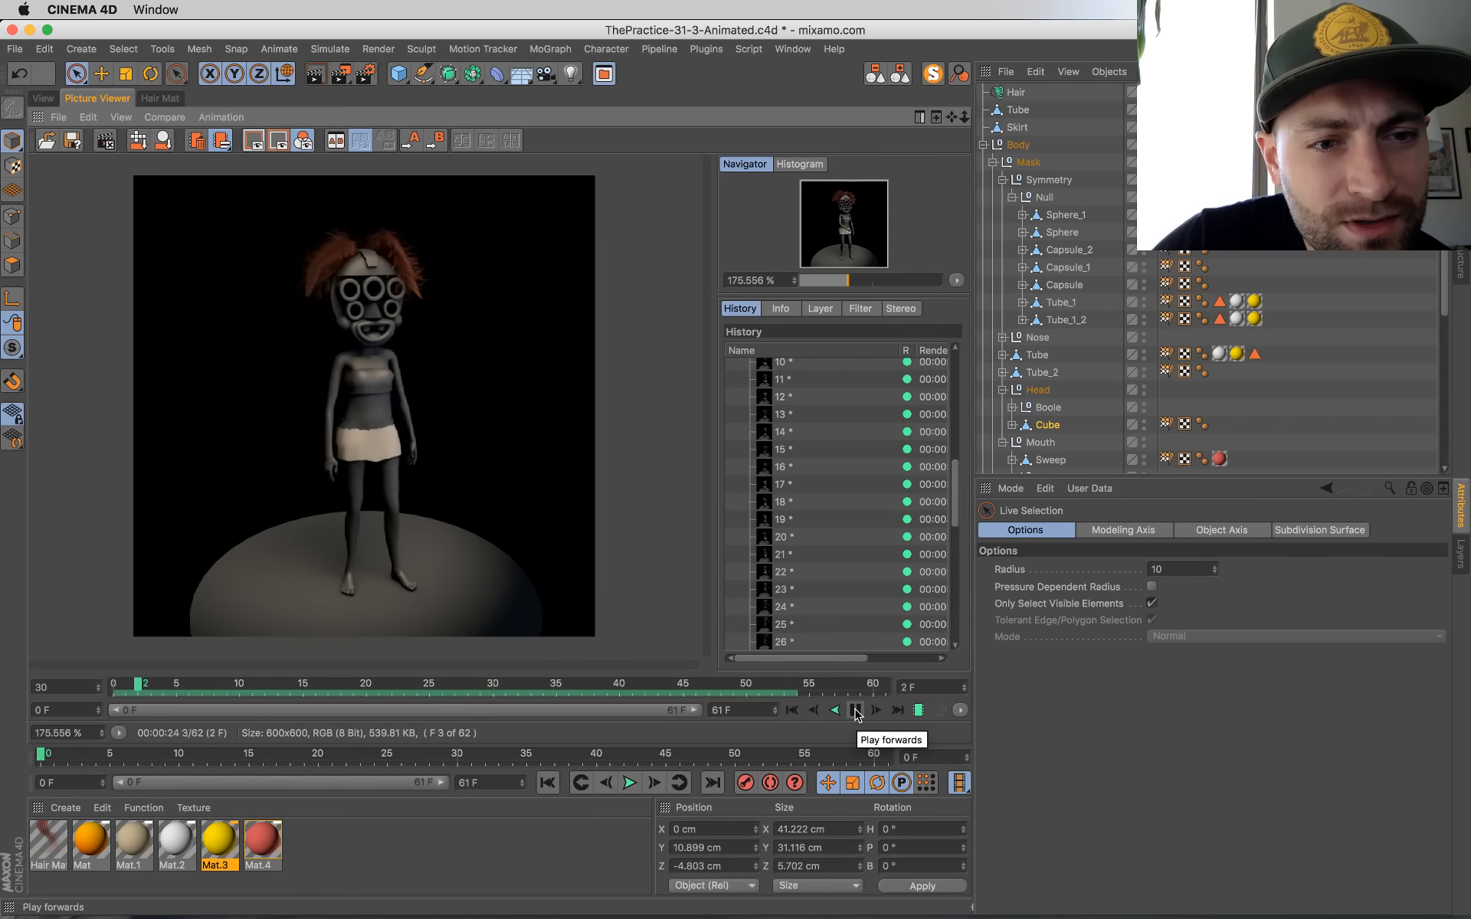
Step: Play back the rendered frames of the animation and return to the first frame
{"action": "left_click", "coordinate": [857, 711]}
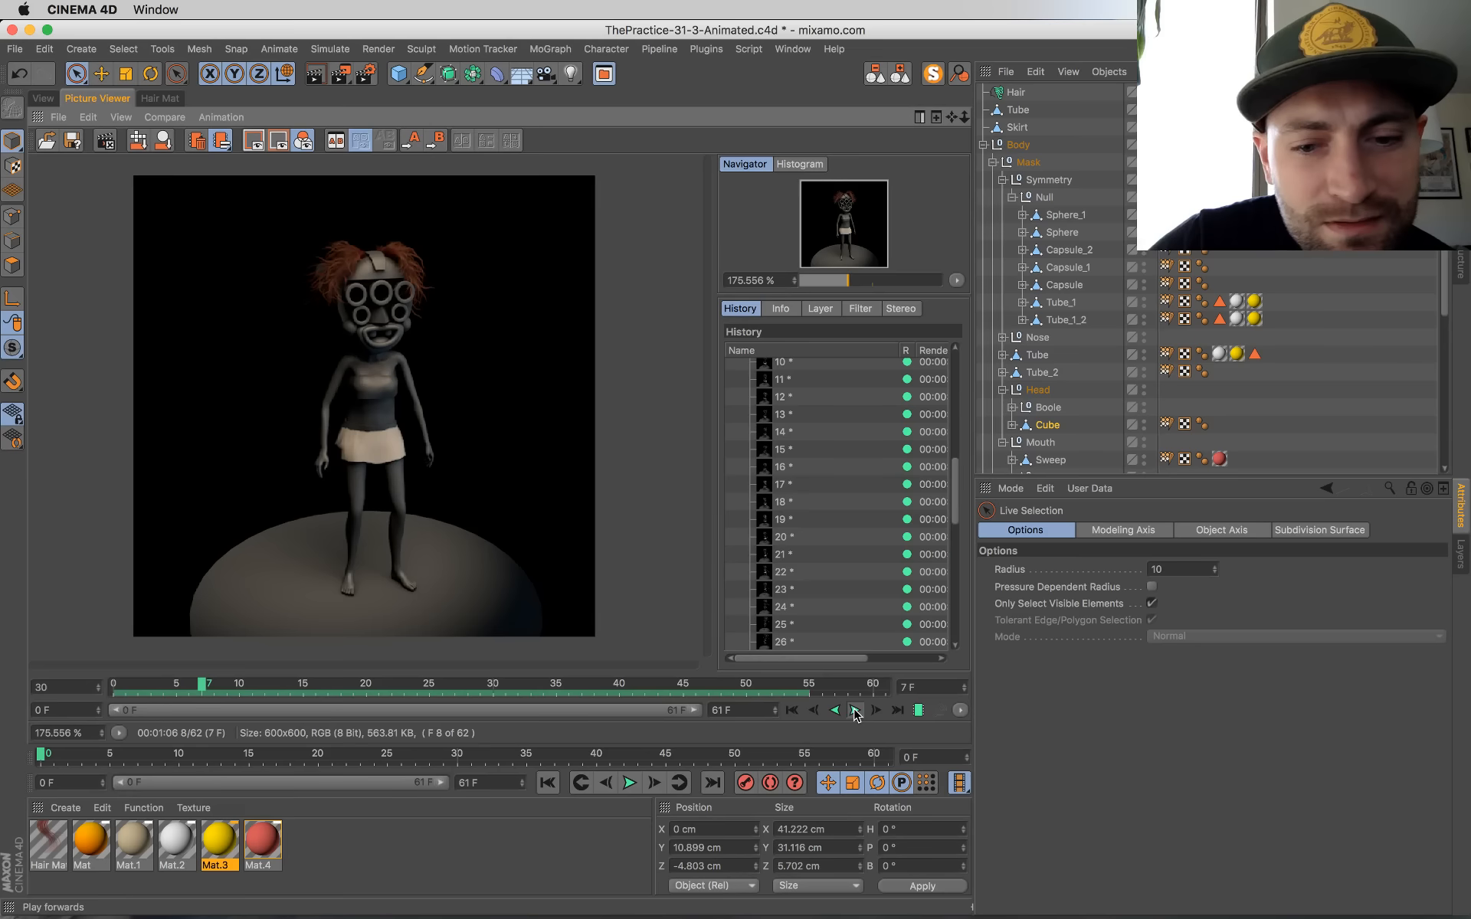
{"action": "left_click", "coordinate": [792, 711]}
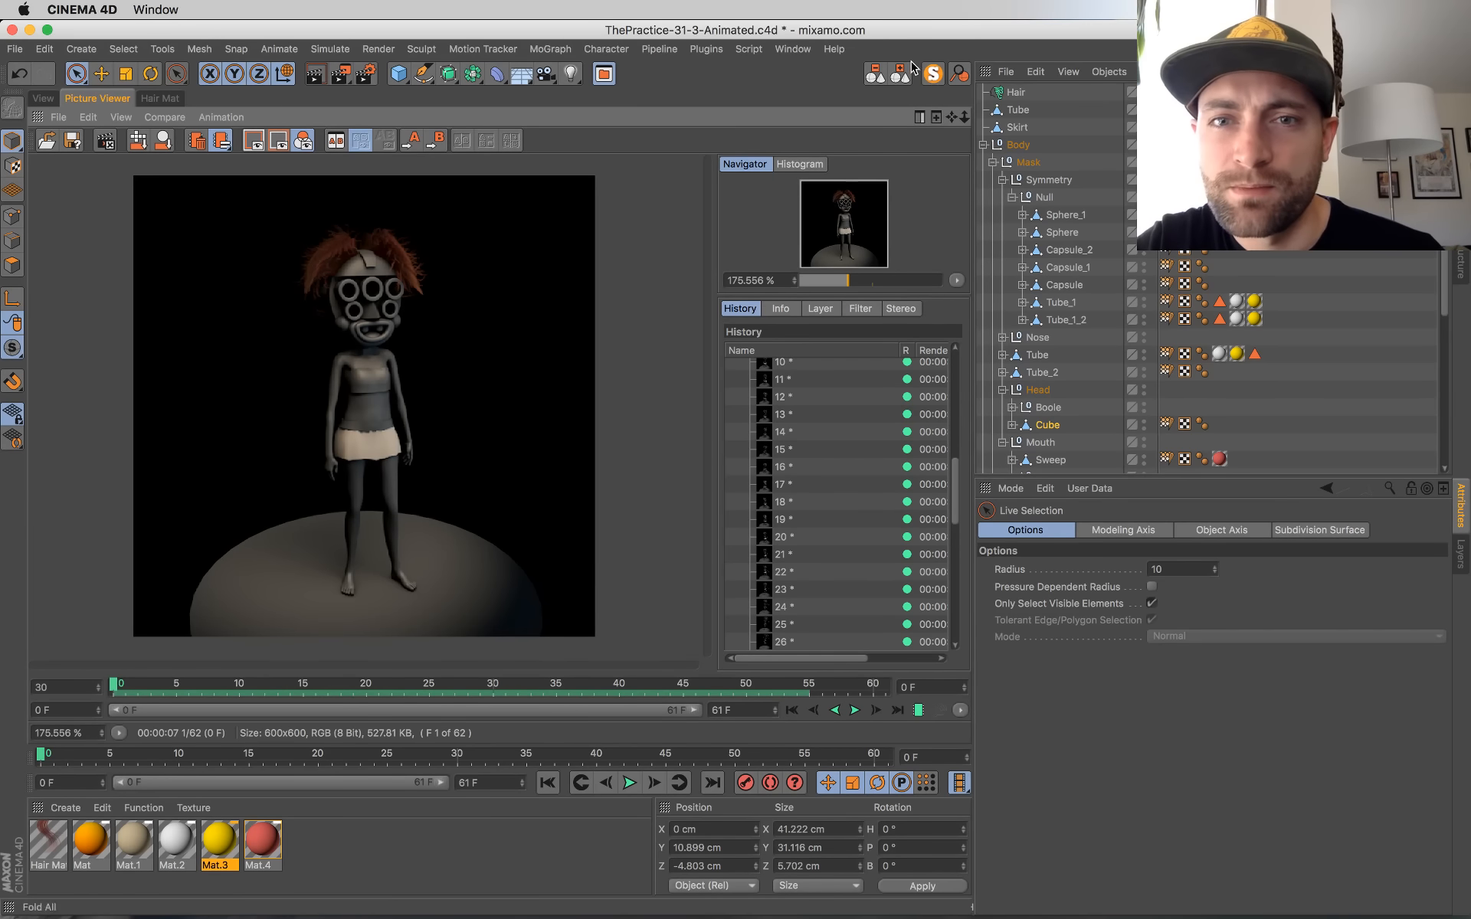
Step: Examine the Hair object's Dynamics settings, including its Properties, Animation, Maps and Modifiers sections
{"action": "left_click", "coordinate": [1011, 93]}
{"action": "left_click", "coordinate": [1162, 531]}
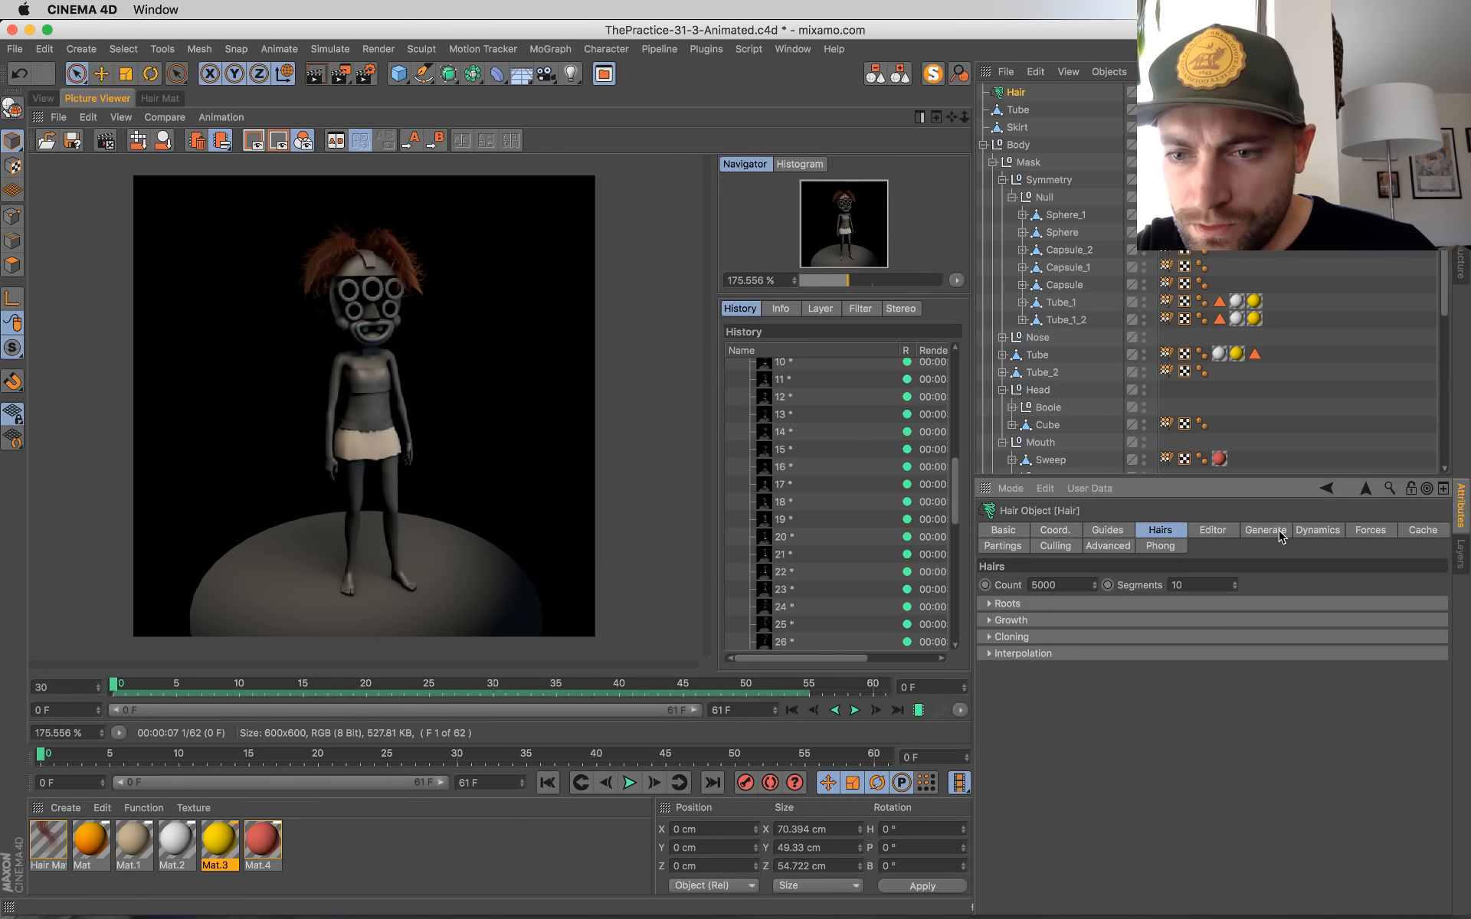
{"action": "left_click", "coordinate": [1311, 530]}
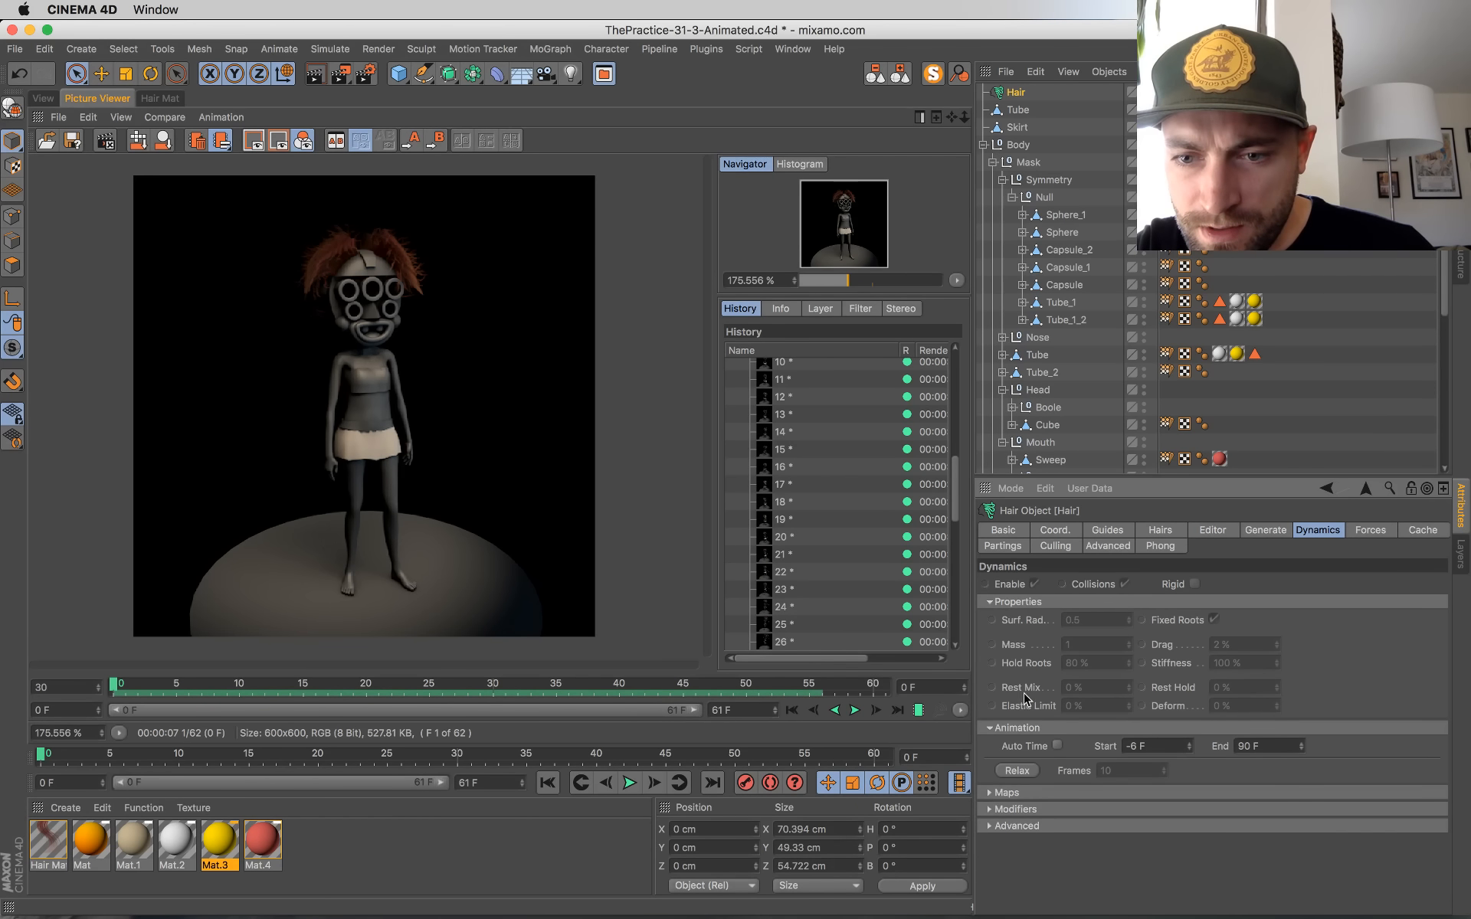
{"action": "left_click", "coordinate": [990, 794]}
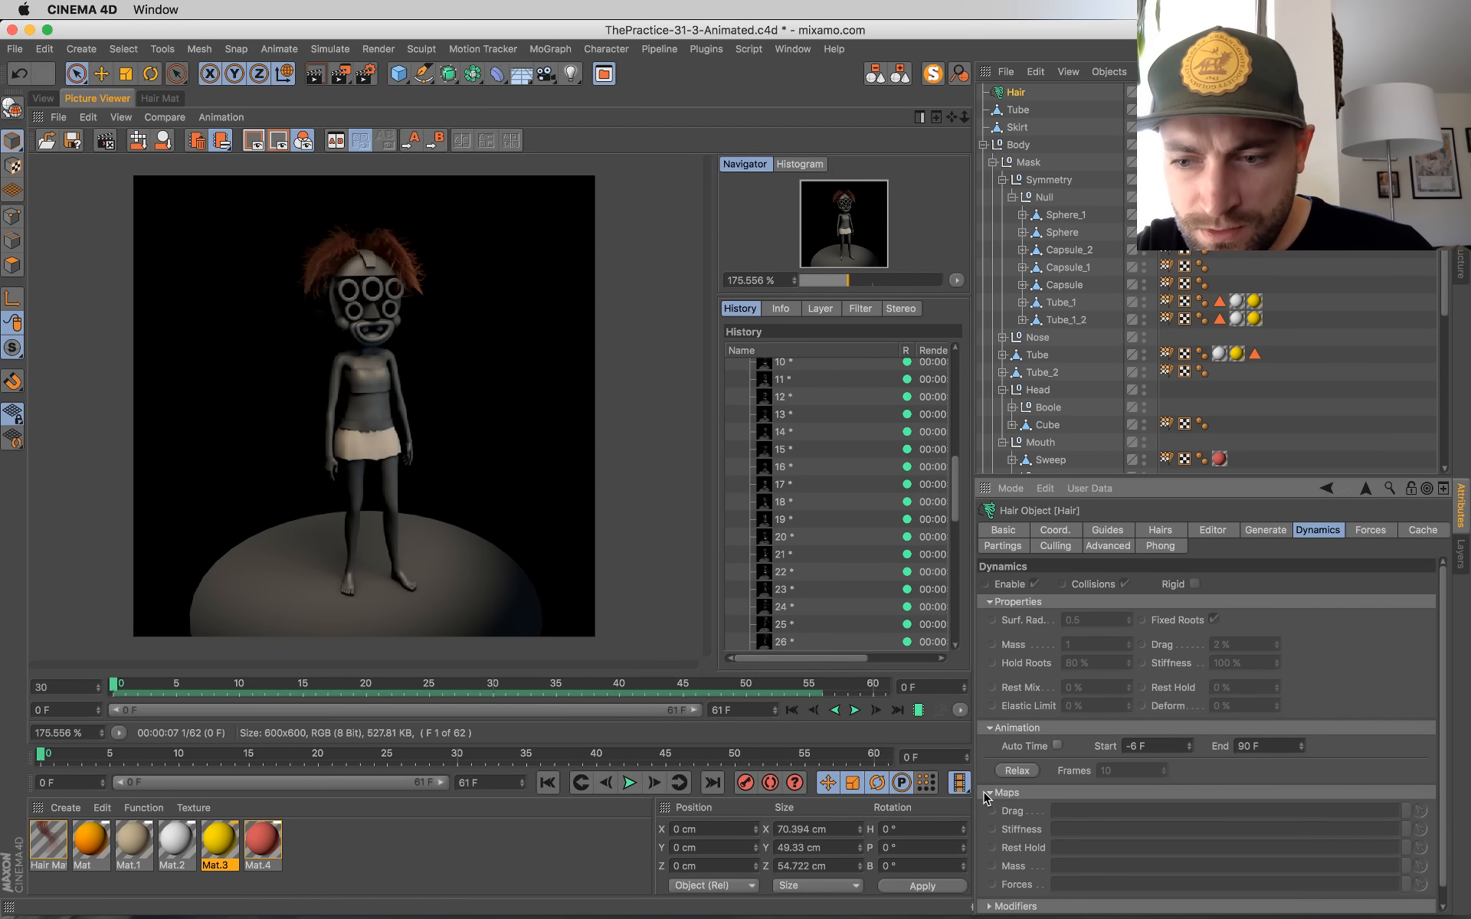
{"action": "left_click", "coordinate": [988, 793]}
{"action": "left_click", "coordinate": [988, 809]}
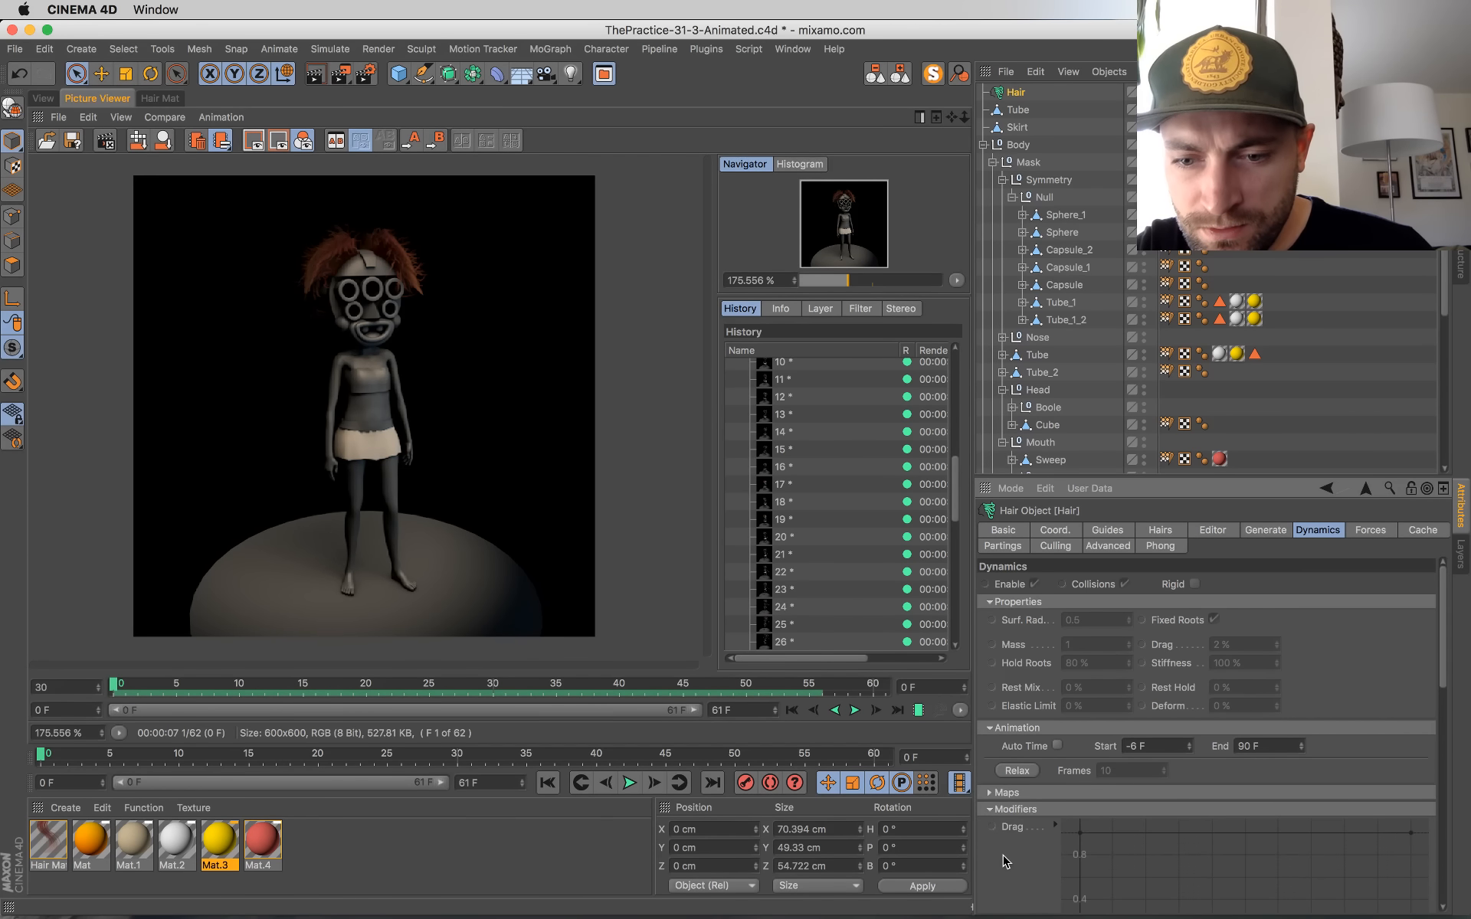
{"action": "scroll", "coordinate": [1006, 862], "scroll_direction": "down", "scroll_amount": 5}
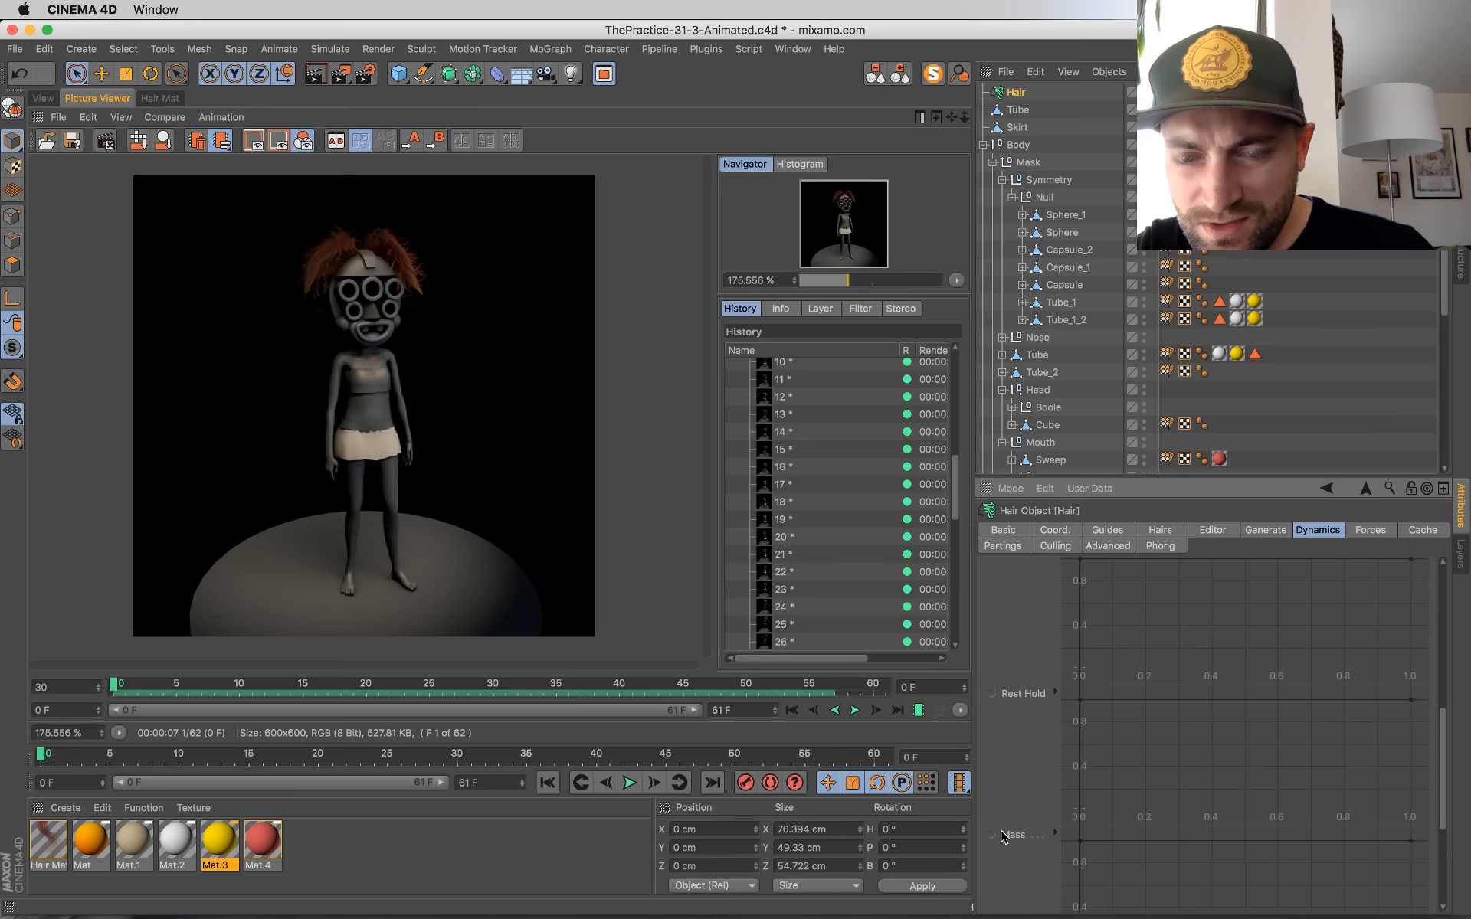
{"action": "scroll", "coordinate": [1031, 699], "scroll_direction": "up", "scroll_amount": 3}
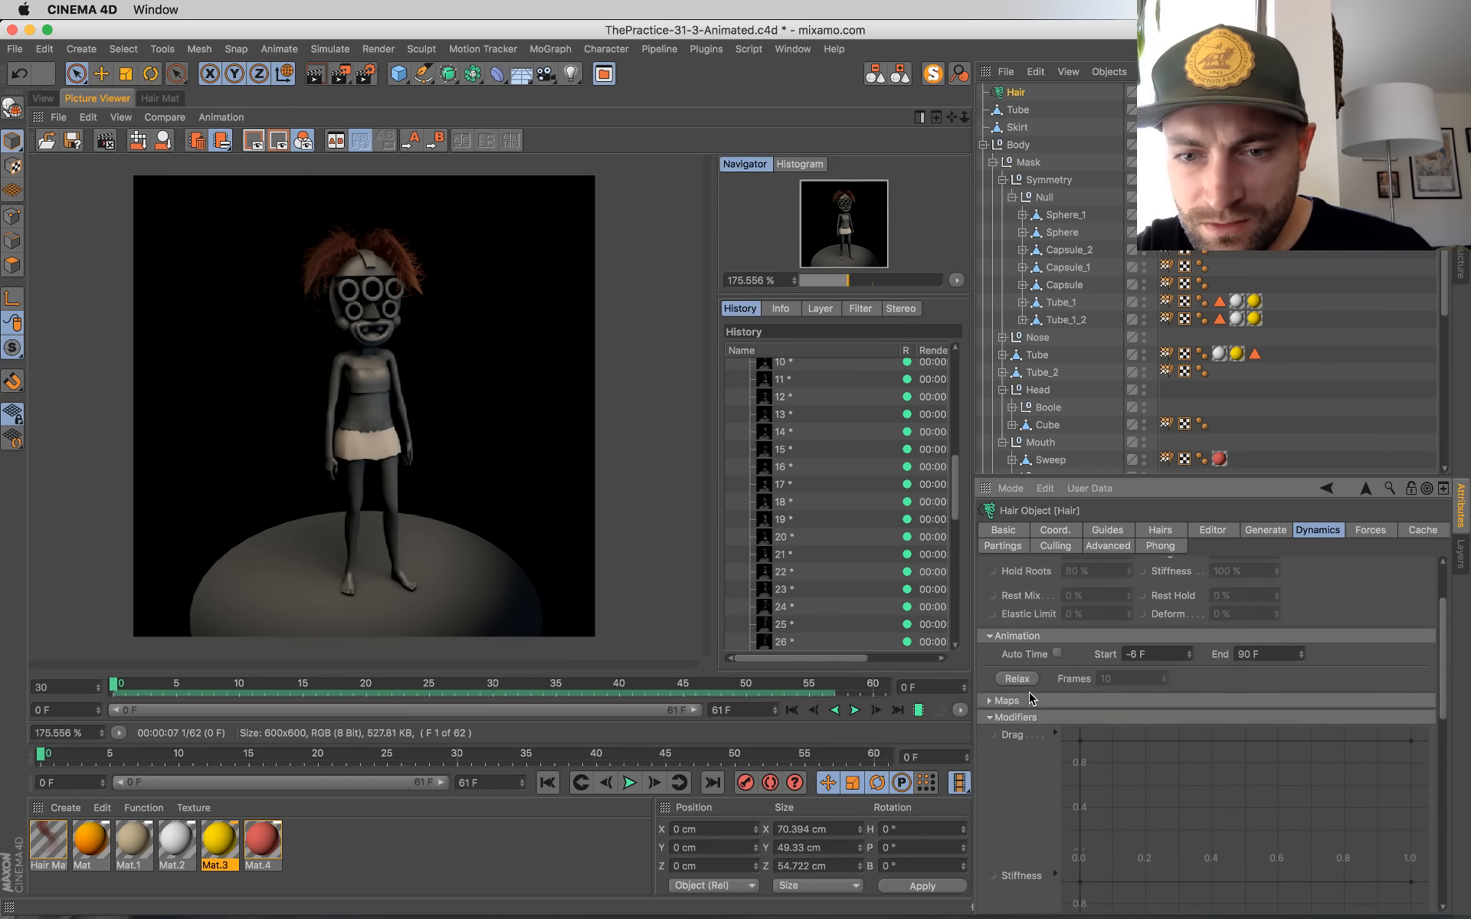
{"action": "scroll", "coordinate": [1005, 782], "scroll_direction": "down", "scroll_amount": 5}
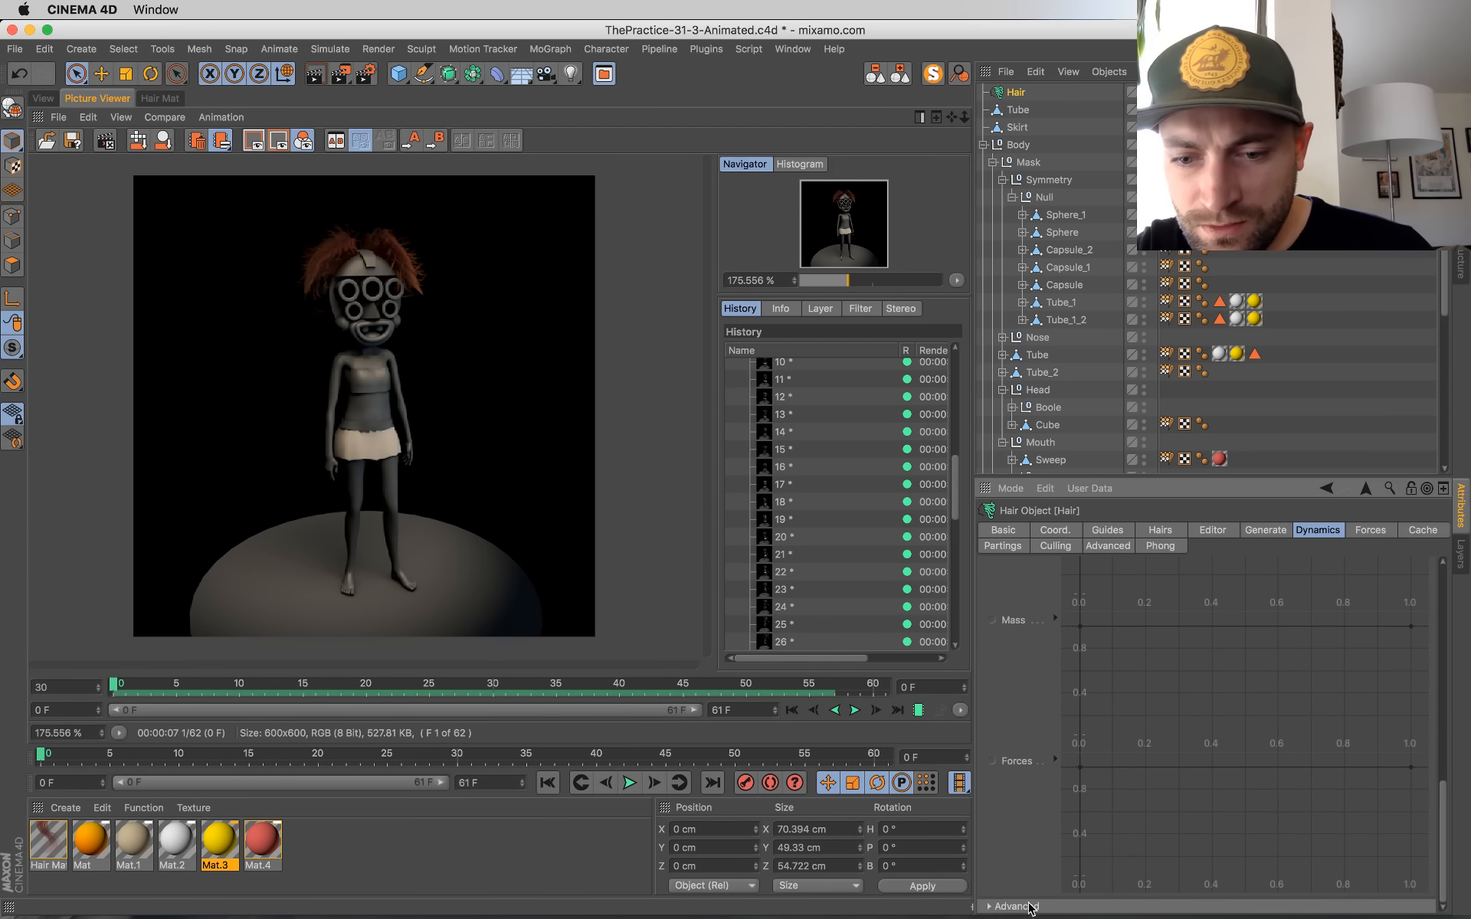
{"action": "scroll", "coordinate": [1028, 879], "scroll_direction": "down", "scroll_amount": 2}
{"action": "left_click", "coordinate": [1019, 842]}
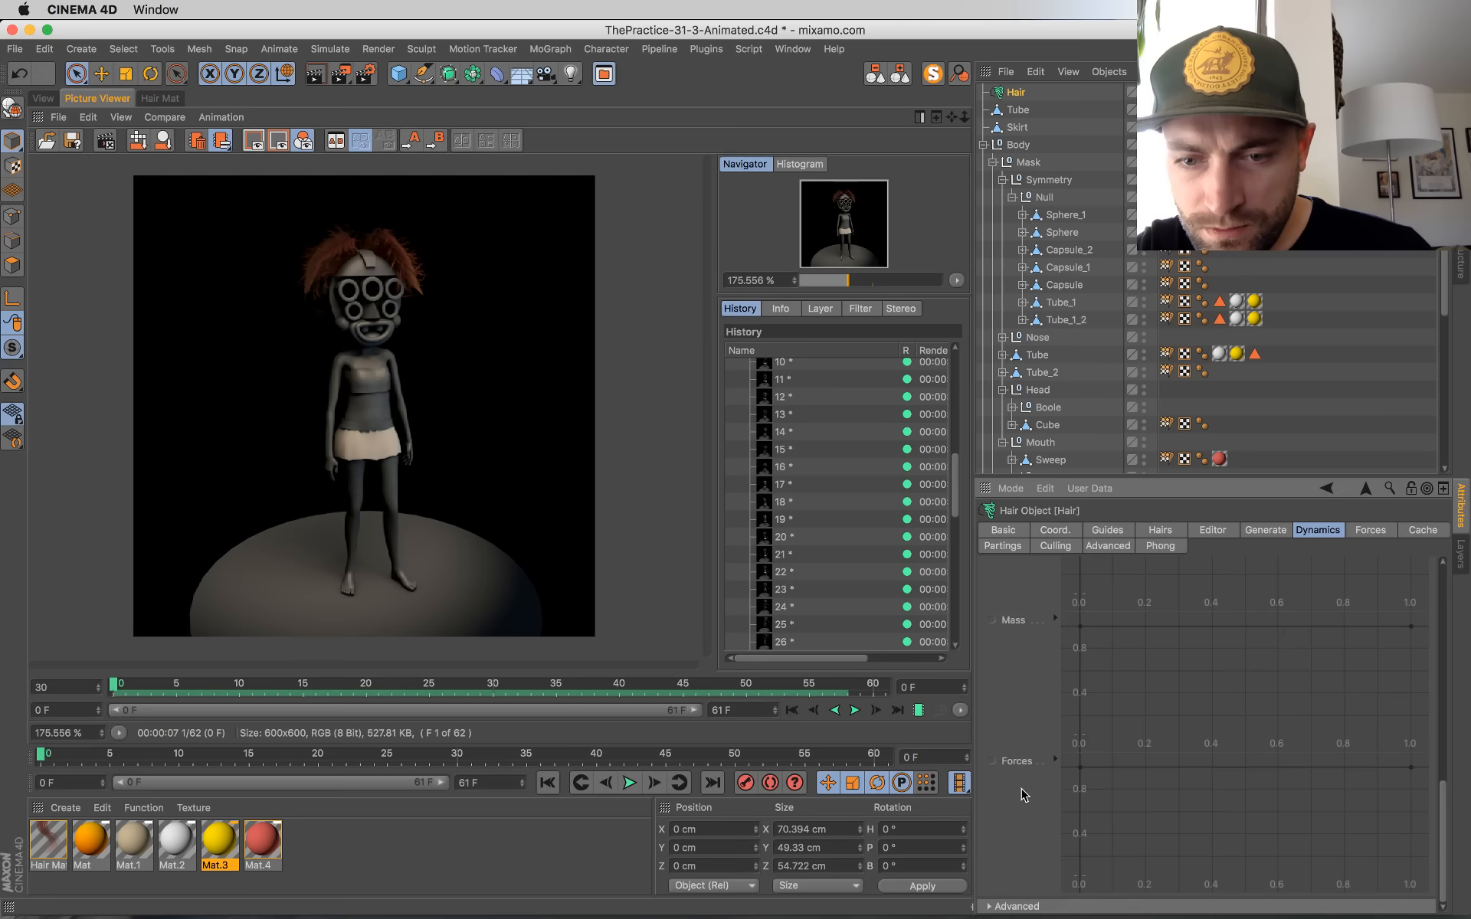
{"action": "scroll", "coordinate": [1025, 793], "scroll_direction": "up", "scroll_amount": 5}
{"action": "scroll", "coordinate": [1034, 738], "scroll_direction": "up", "scroll_amount": 5}
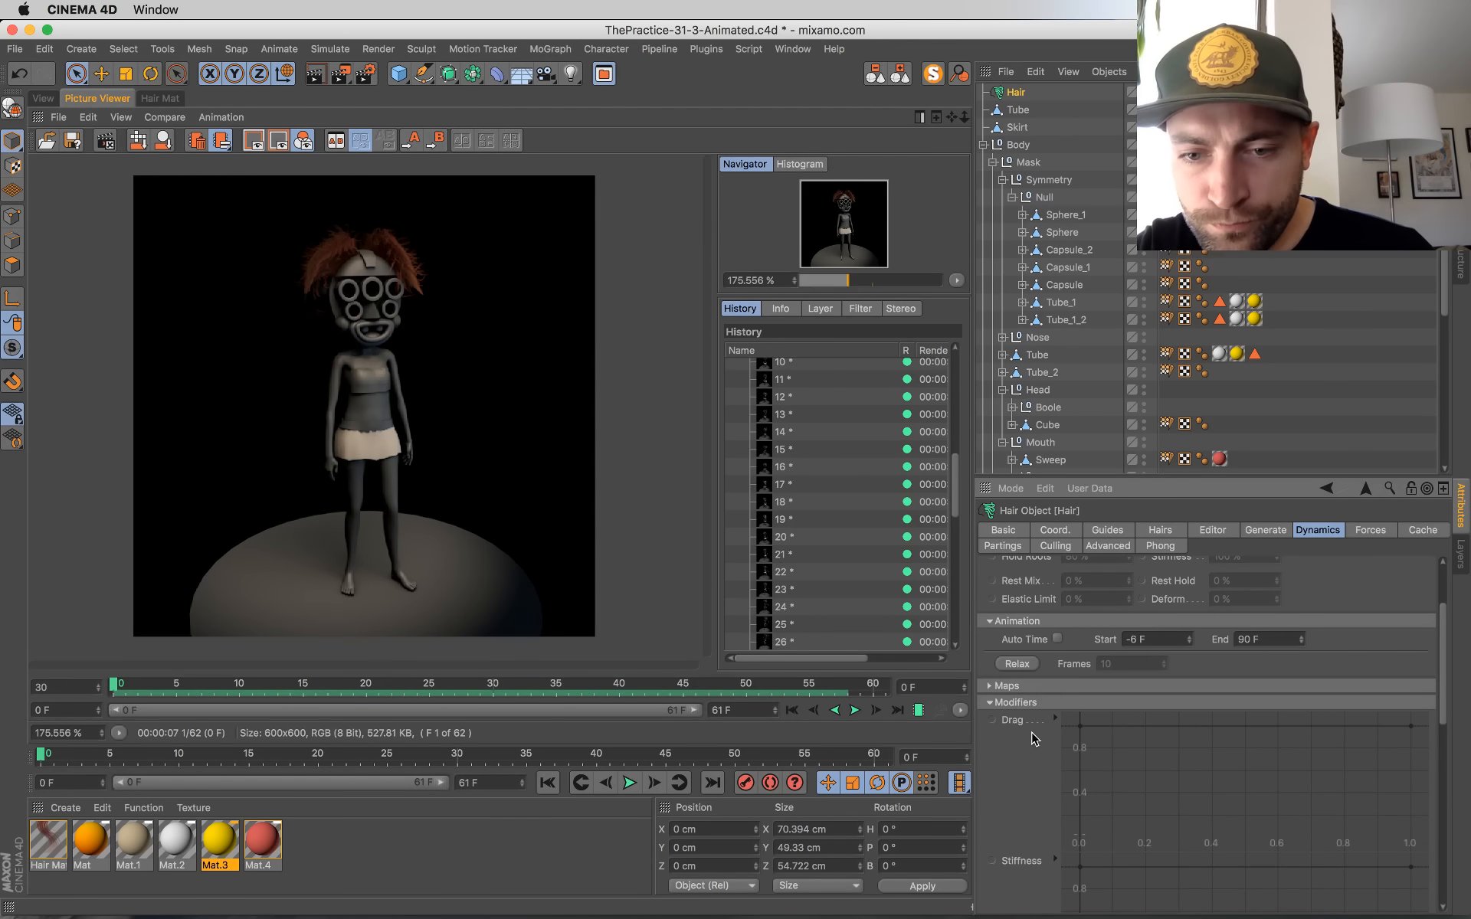
{"action": "left_click", "coordinate": [993, 703]}
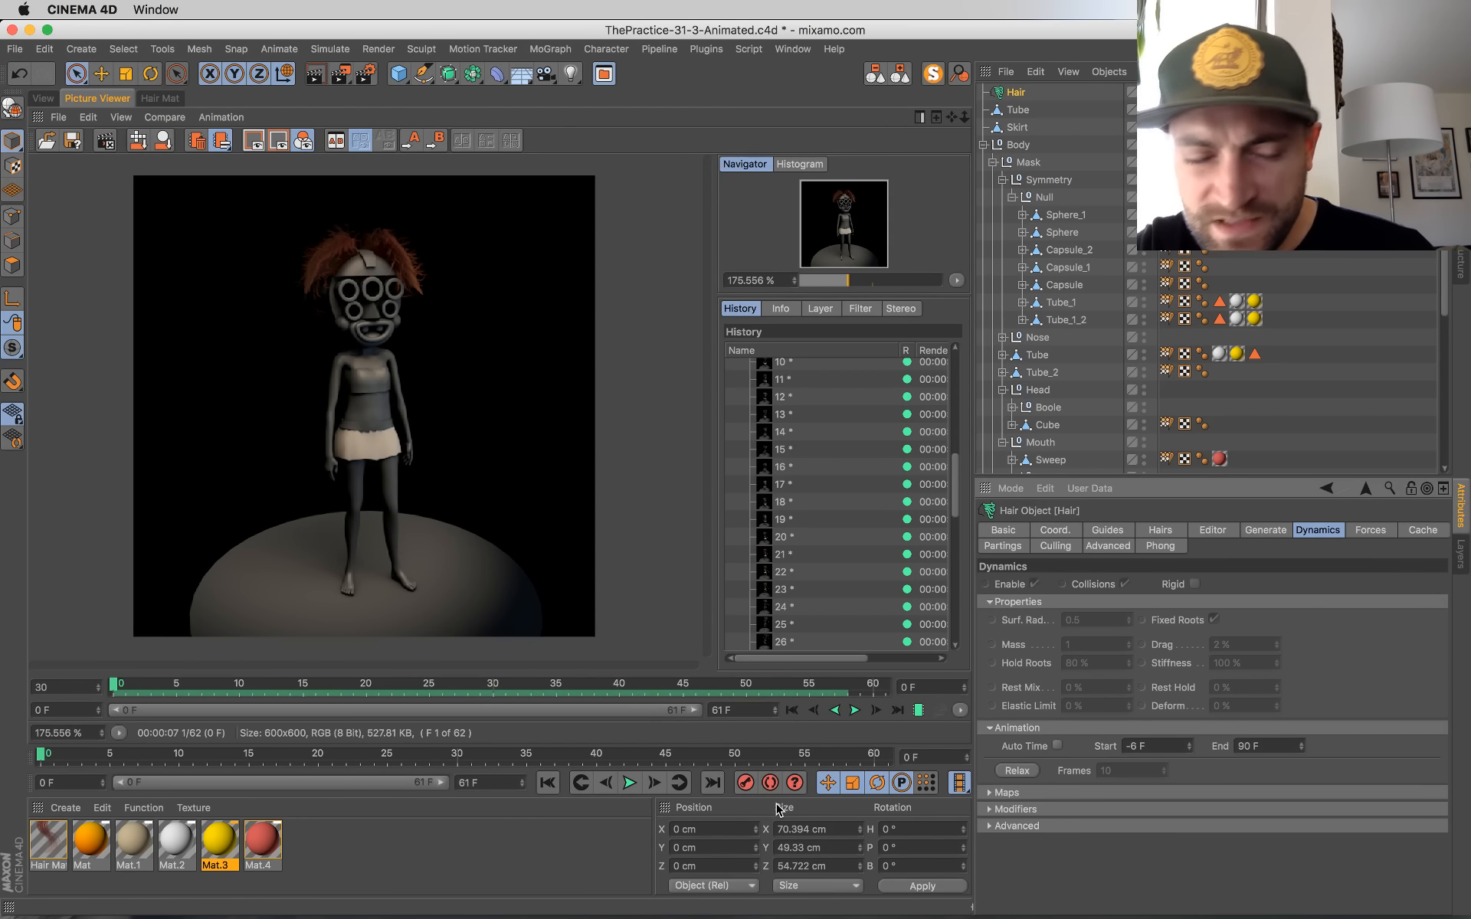
Step: Replay the rendered animation and return to the perspective scene view
{"action": "left_click", "coordinate": [854, 710]}
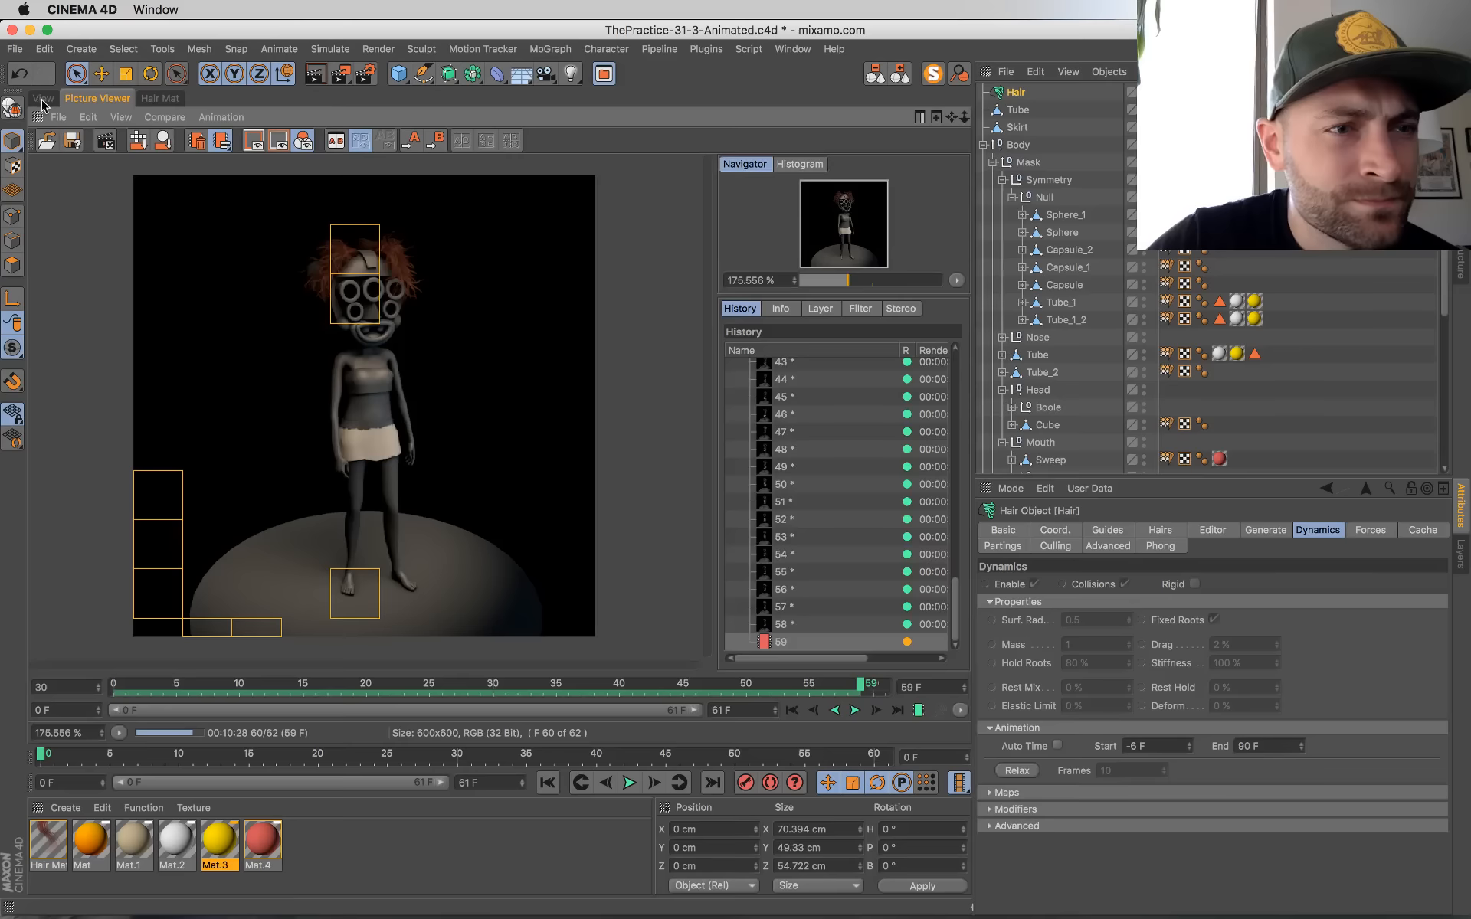
{"action": "left_click", "coordinate": [43, 100]}
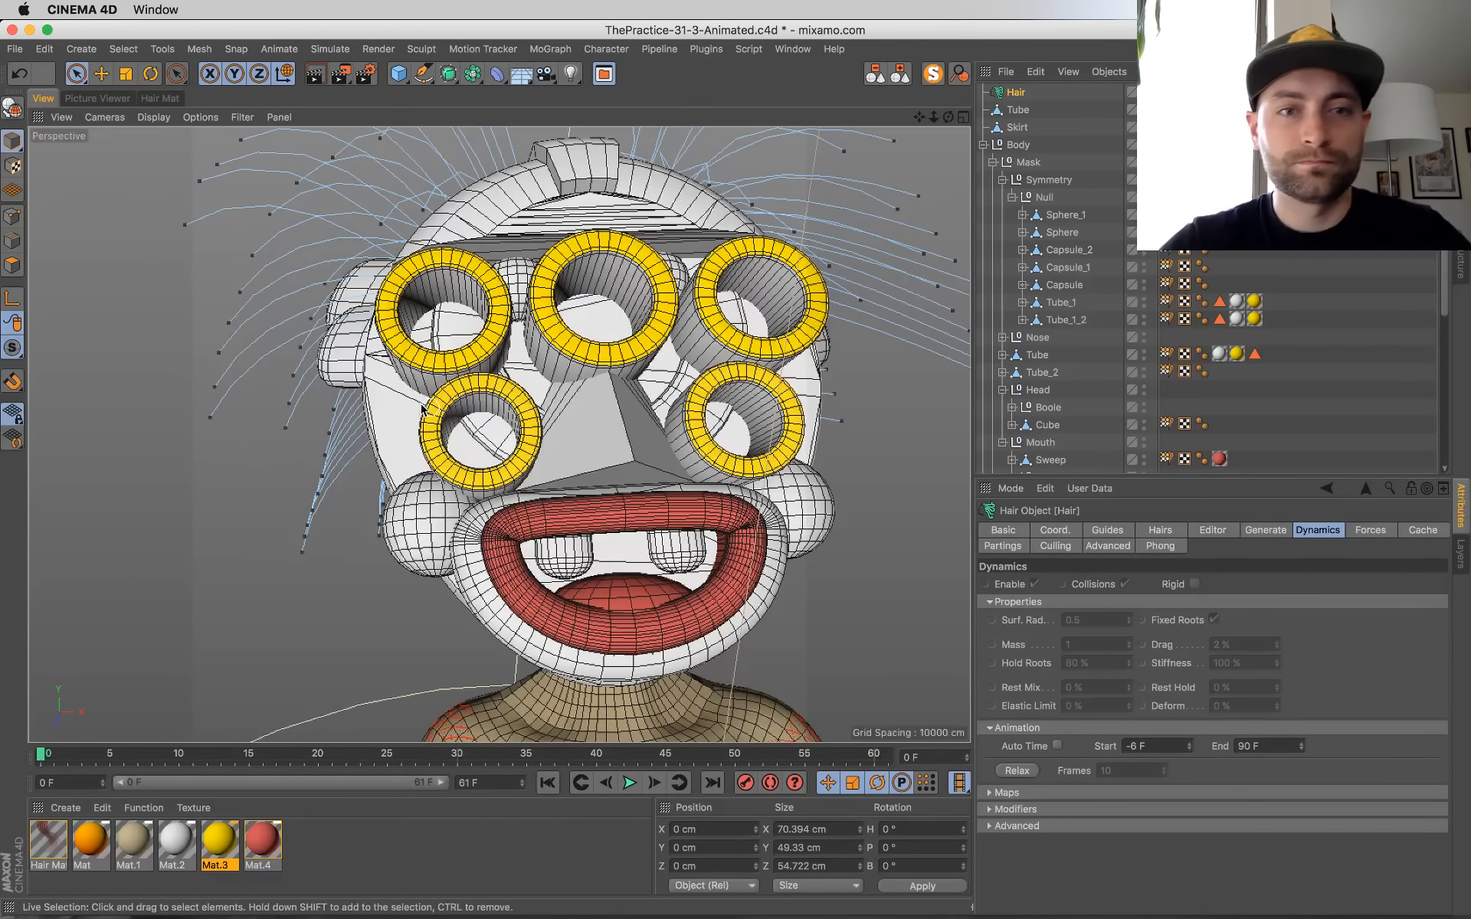
Step: Switch to Chrome to read the live chat windows and return to Cinema 4D
{"action": "key", "text": "super+Tab"}
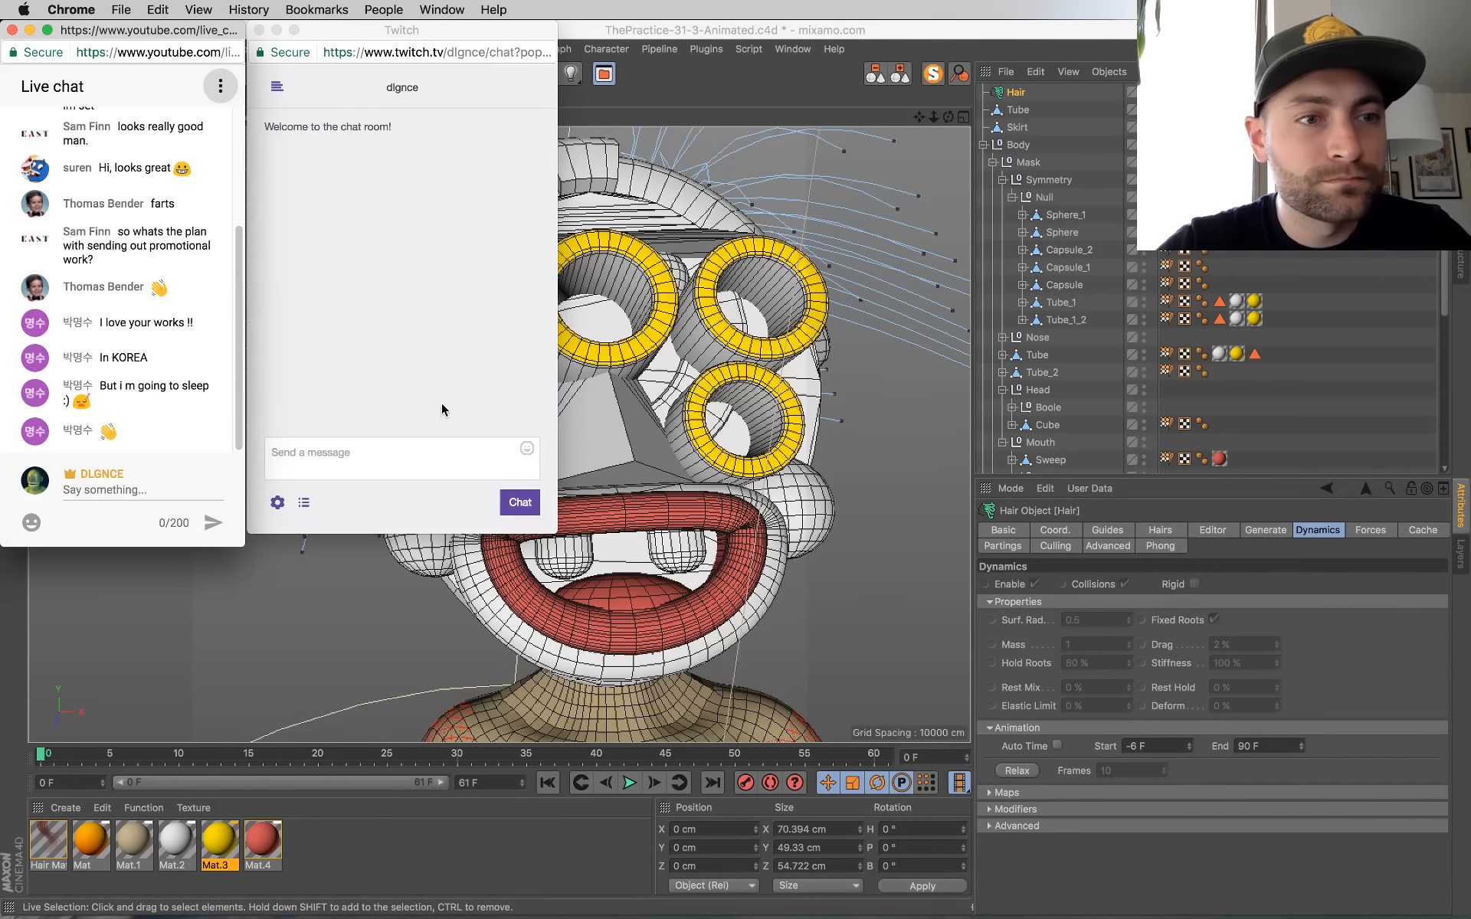
{"action": "key", "text": "super+Tab"}
Step: Examine the mask, hair and upper body from several angles and check the tan skin material Mat.1
{"action": "scroll", "coordinate": [601, 476], "scroll_direction": "down", "scroll_amount": 8}
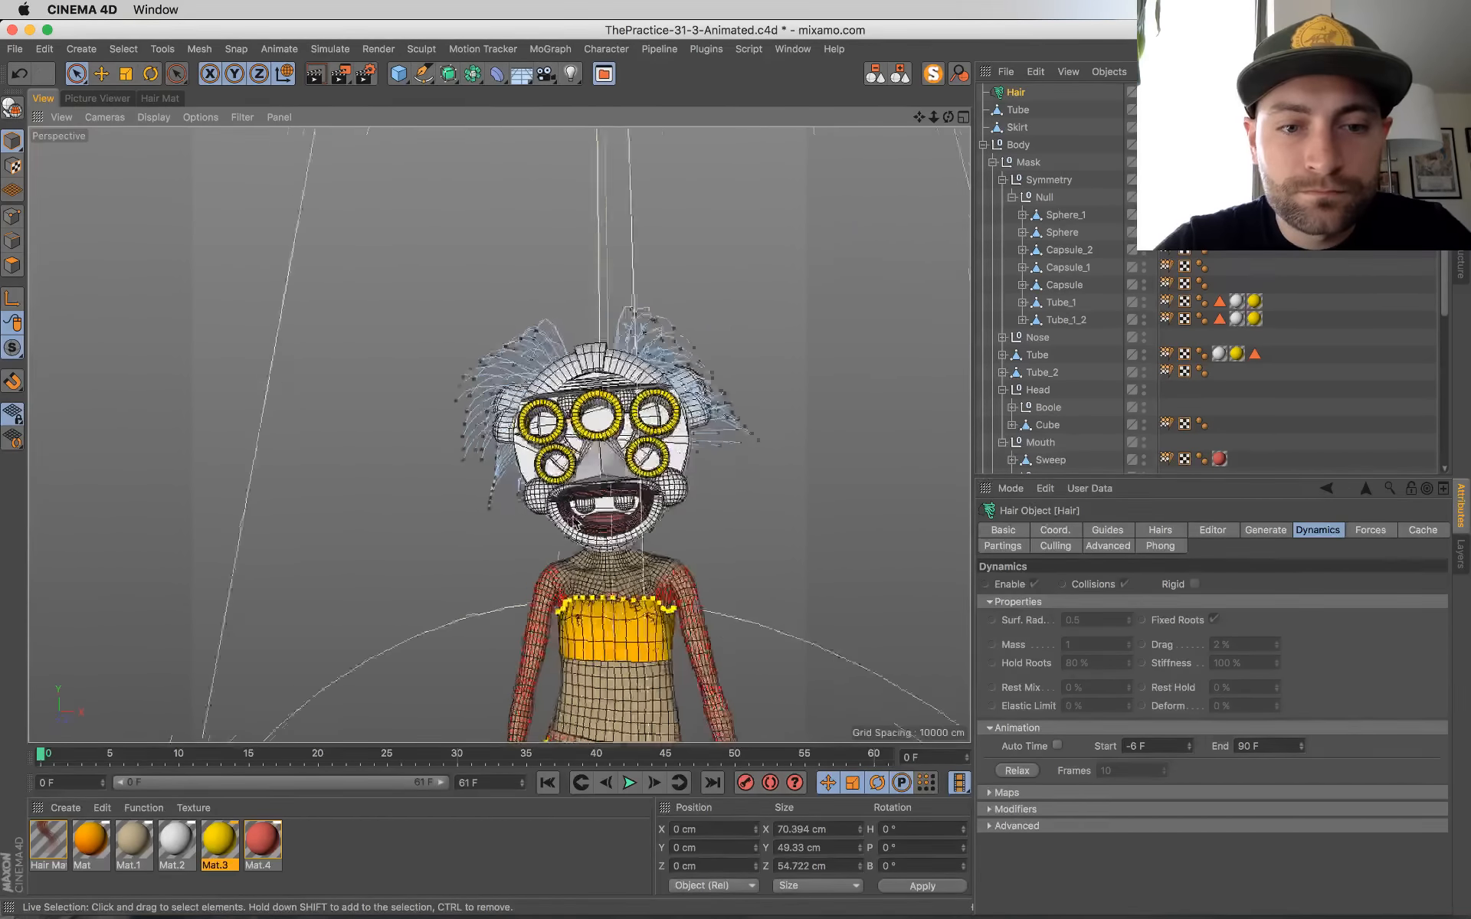
{"action": "left_click_drag", "start_coordinate": [600, 476], "coordinate": [633, 510], "text": "alt"}
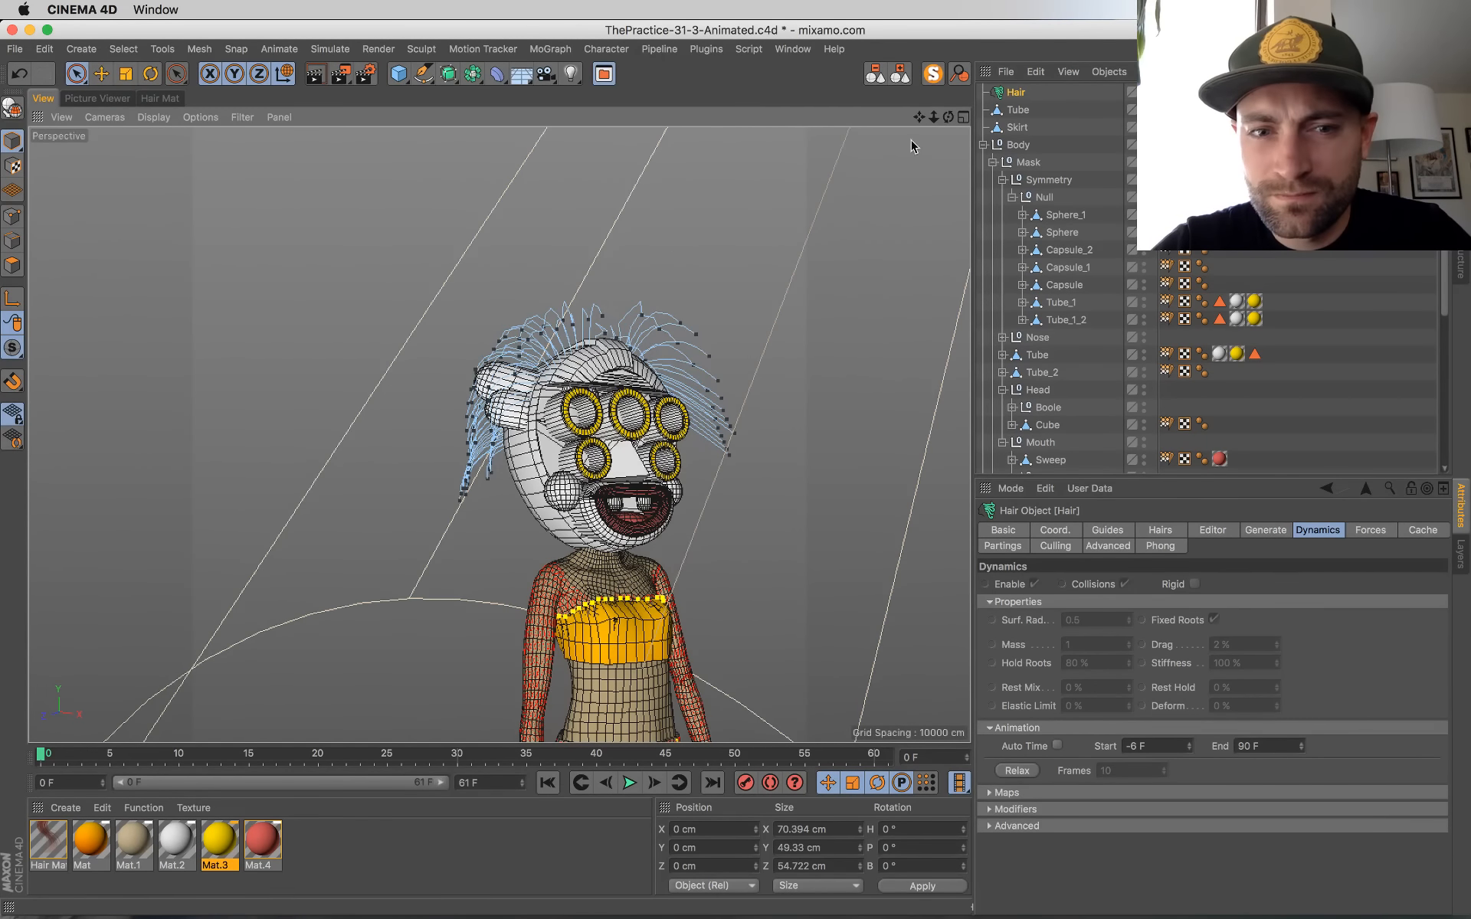
{"action": "left_click_drag", "start_coordinate": [735, 429], "coordinate": [726, 499], "text": "alt"}
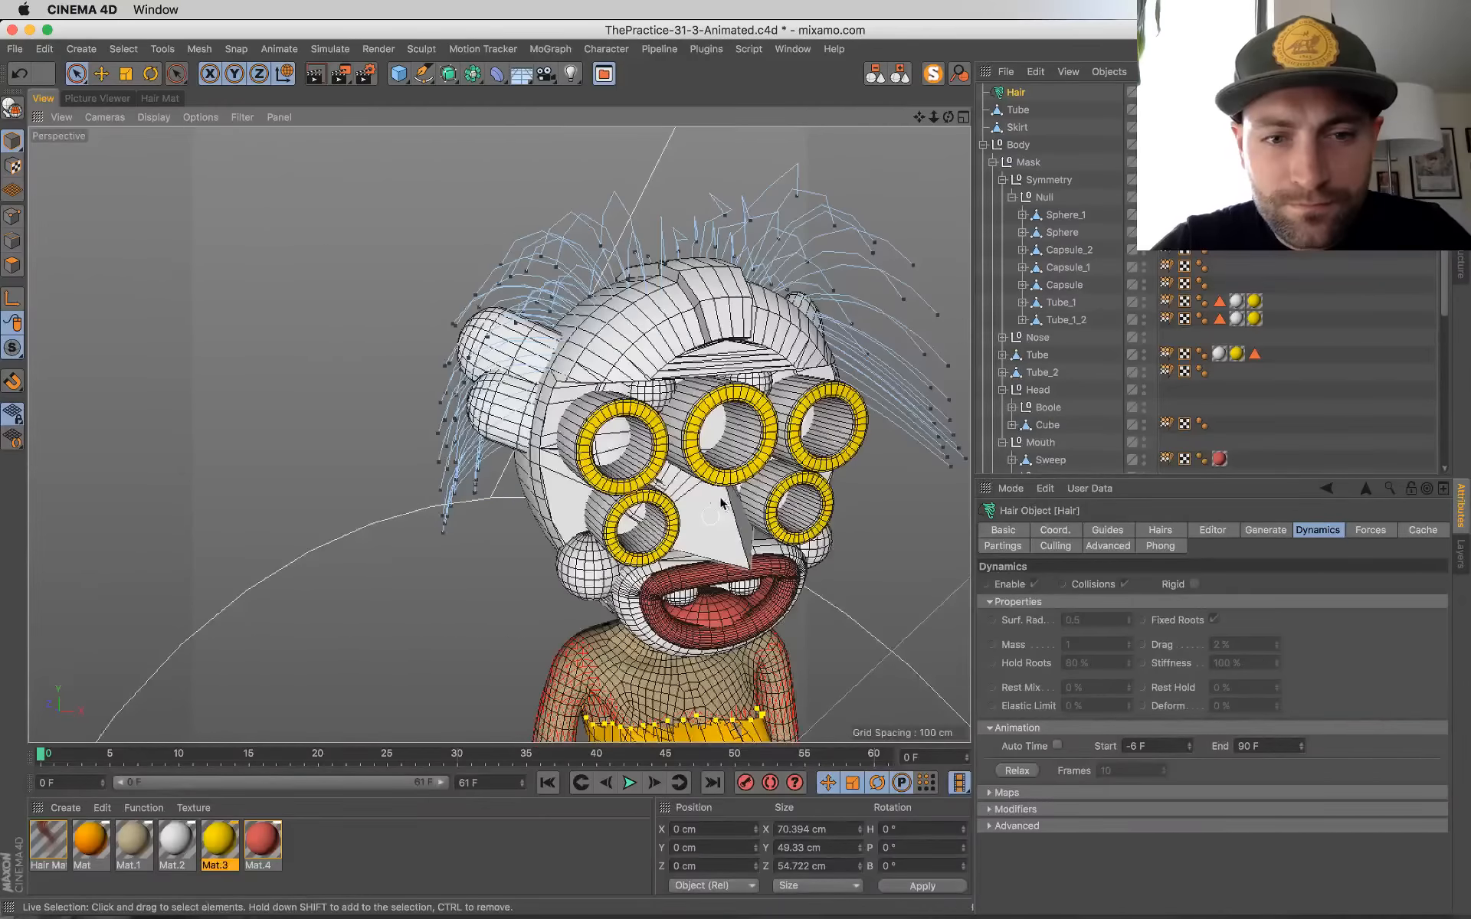
{"action": "middle_click_drag", "start_coordinate": [726, 499], "coordinate": [509, 505], "text": "alt"}
{"action": "scroll", "coordinate": [509, 506], "scroll_direction": "down", "scroll_amount": 2}
{"action": "left_click_drag", "start_coordinate": [657, 502], "coordinate": [666, 496], "text": "alt"}
{"action": "scroll", "coordinate": [421, 535], "scroll_direction": "up", "scroll_amount": 10}
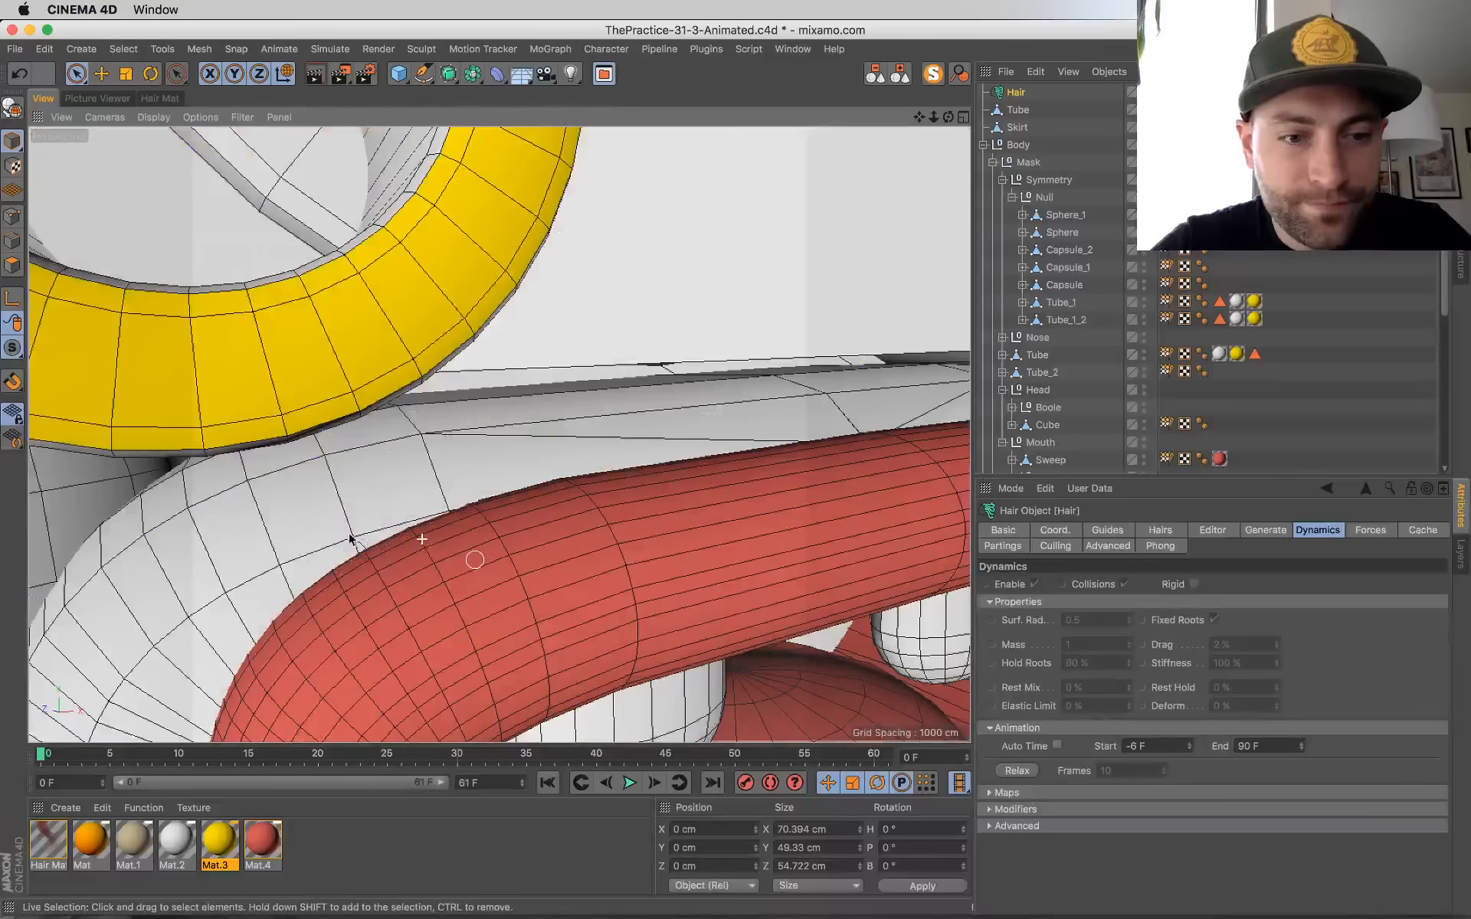
{"action": "scroll", "coordinate": [400, 531], "scroll_direction": "down", "scroll_amount": 10}
{"action": "left_click", "coordinate": [136, 839]}
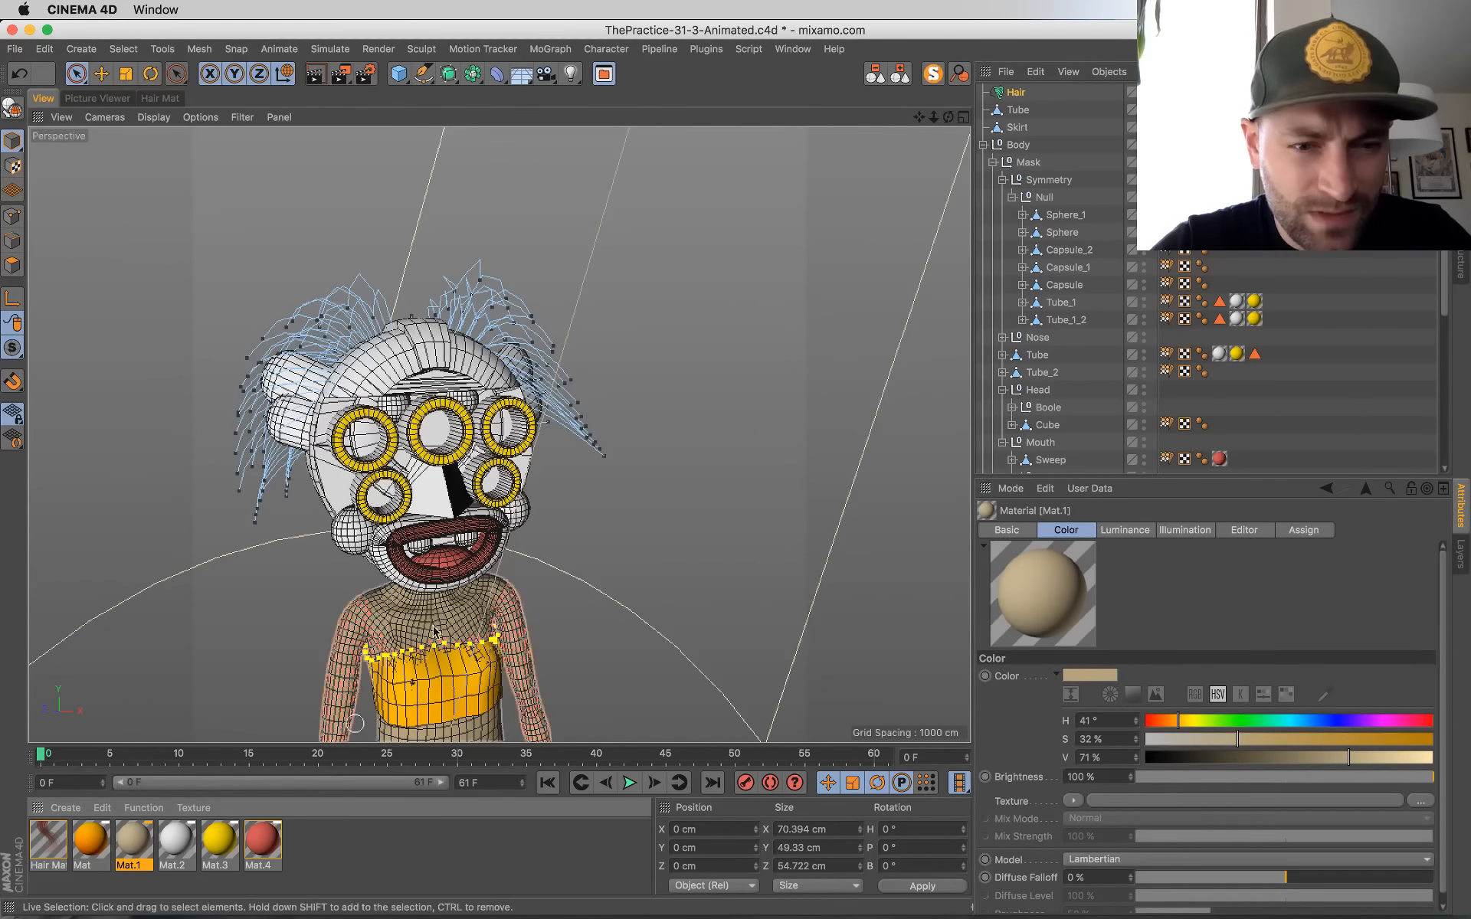
{"action": "left_click_drag", "start_coordinate": [399, 615], "coordinate": [420, 638], "text": "alt"}
{"action": "scroll", "coordinate": [402, 624], "scroll_direction": "up", "scroll_amount": 10}
{"action": "scroll", "coordinate": [403, 623], "scroll_direction": "down", "scroll_amount": 10}
Step: Duplicate the red material Mat.4 and recolor the copy brown with H 24°, S 59% and V 45%
{"action": "left_click_drag", "start_coordinate": [258, 854], "coordinate": [303, 851], "text": "ctrl"}
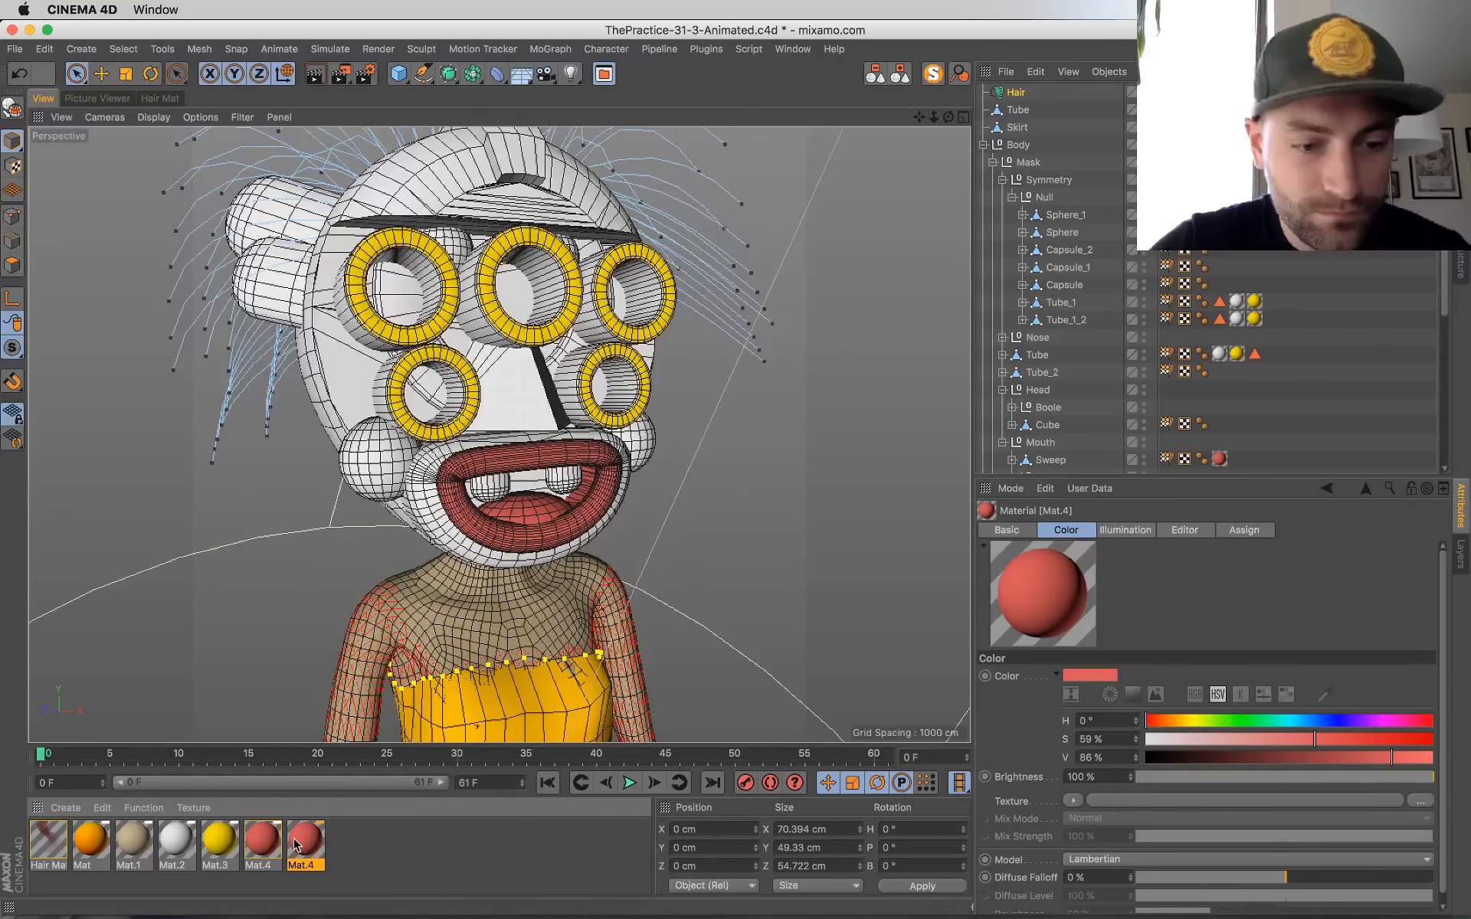
{"action": "double_click", "coordinate": [306, 850]}
{"action": "left_click", "coordinate": [718, 260]}
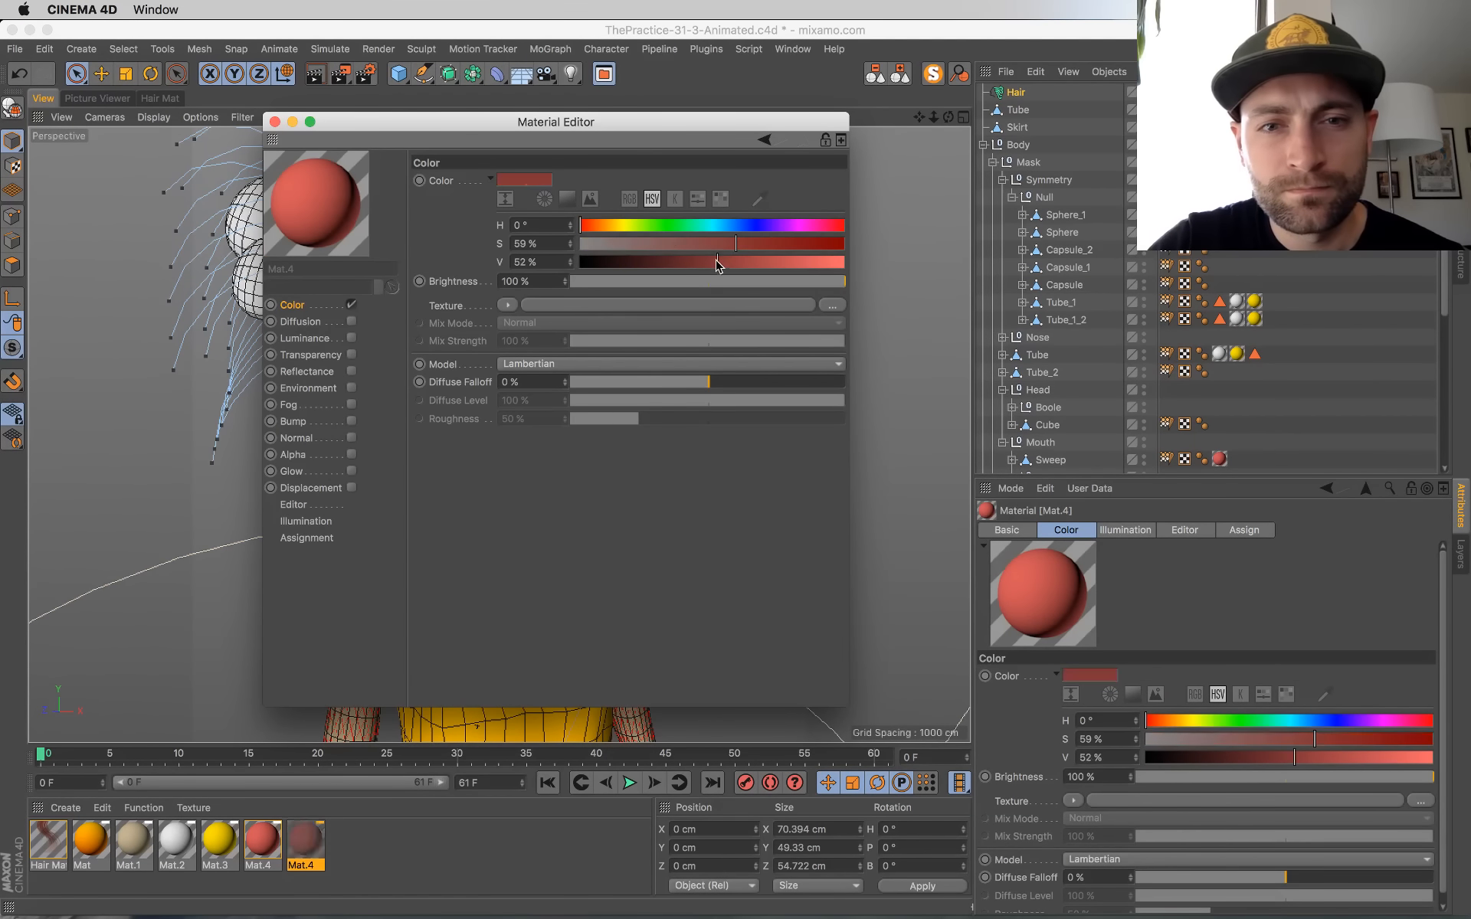
{"action": "left_click", "coordinate": [599, 226]}
{"action": "left_click", "coordinate": [698, 262]}
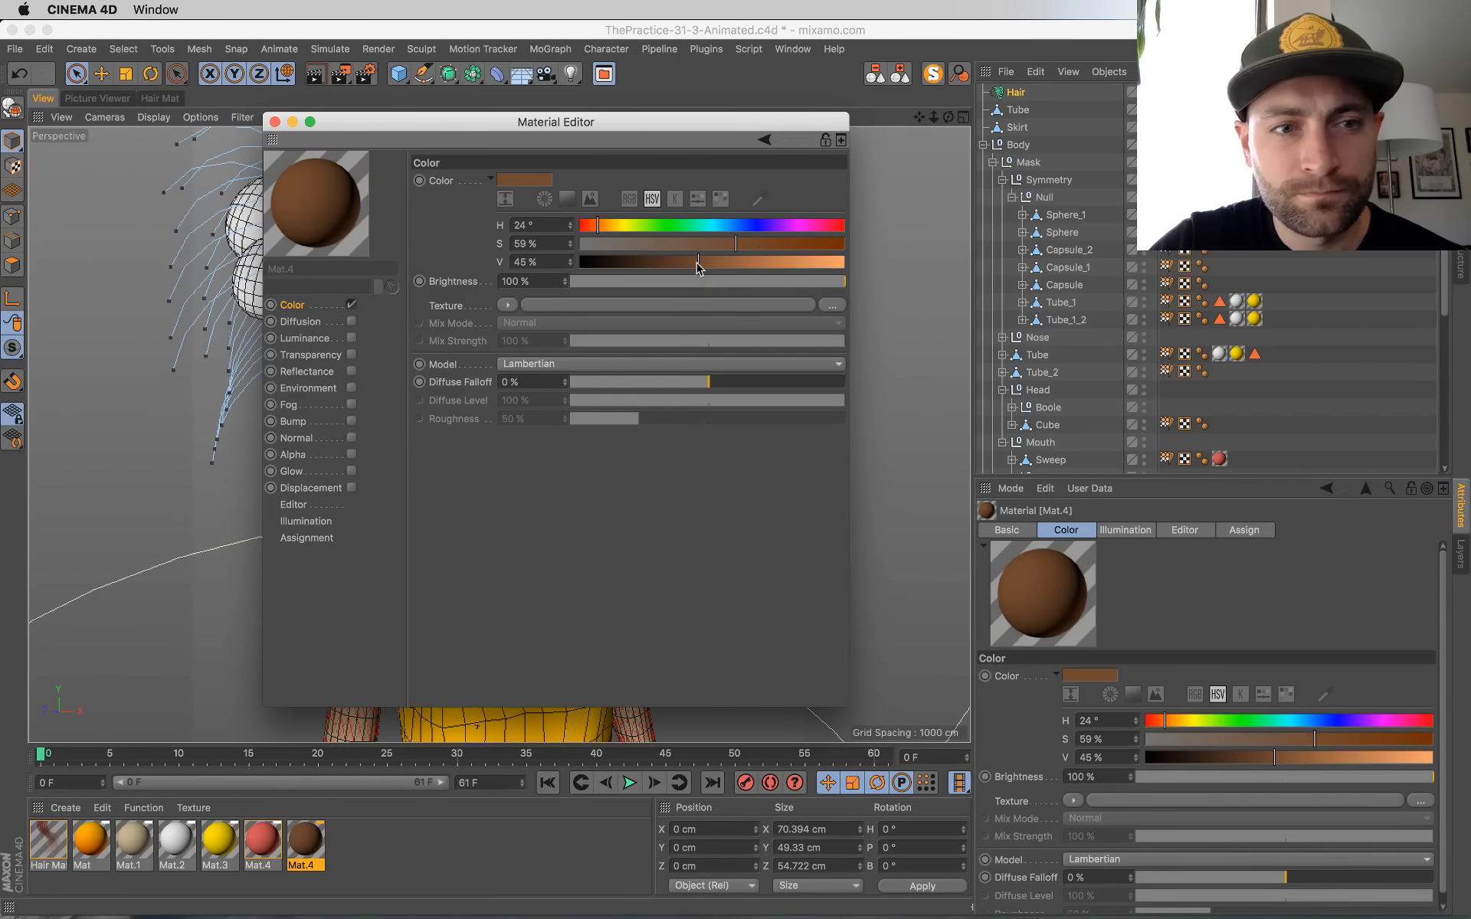
Step: Apply the brown material to the mask's nose and adjust its color to H 9°, S 73% and V 51%
{"action": "left_click_drag", "start_coordinate": [627, 132], "coordinate": [1104, 397]}
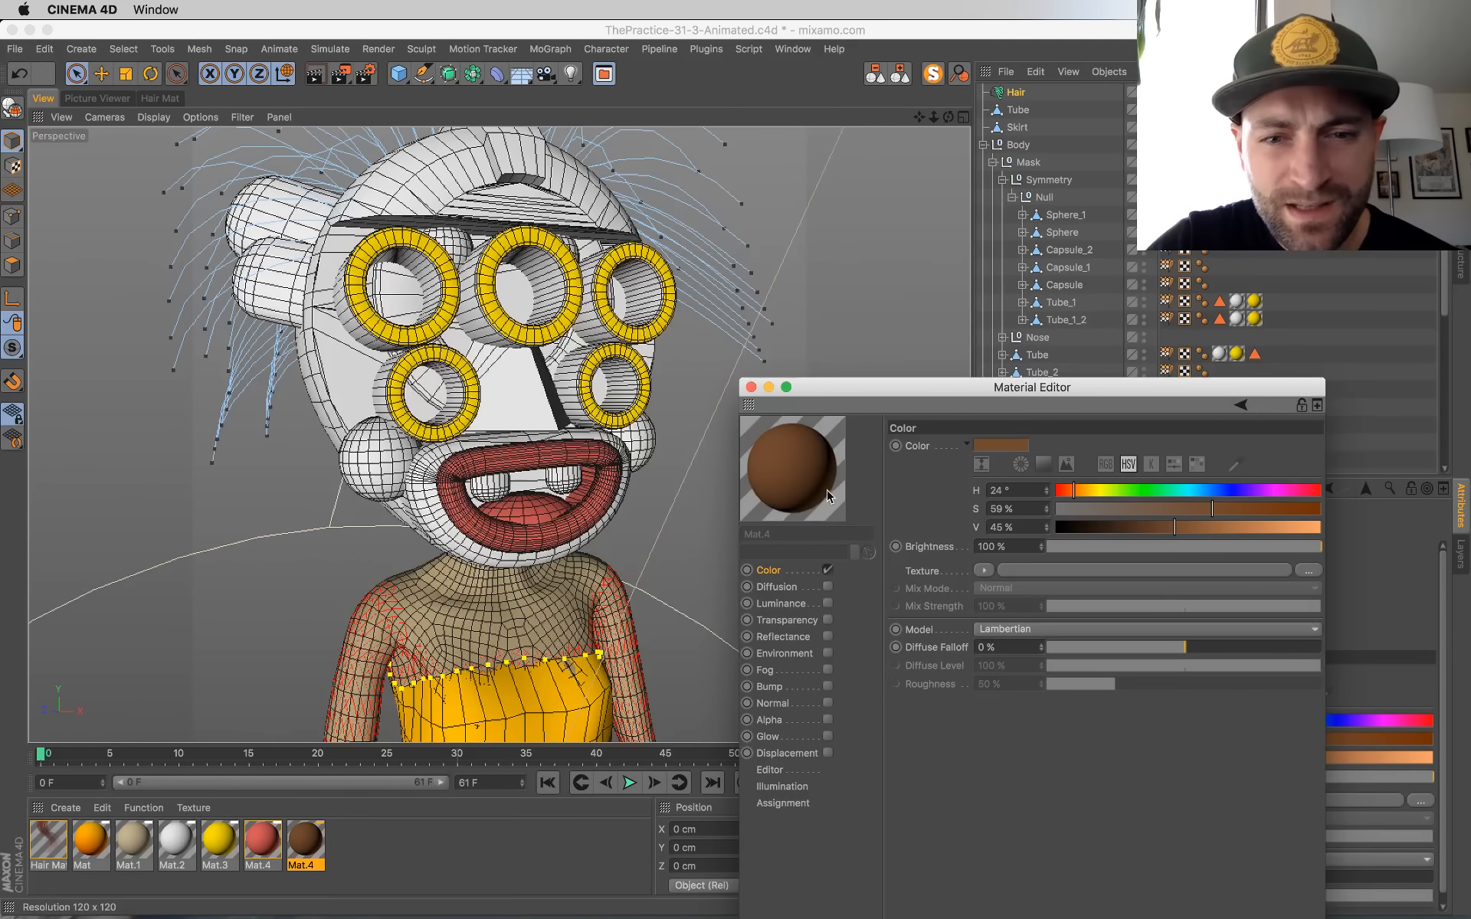
{"action": "left_click_drag", "start_coordinate": [527, 397], "coordinate": [529, 399]}
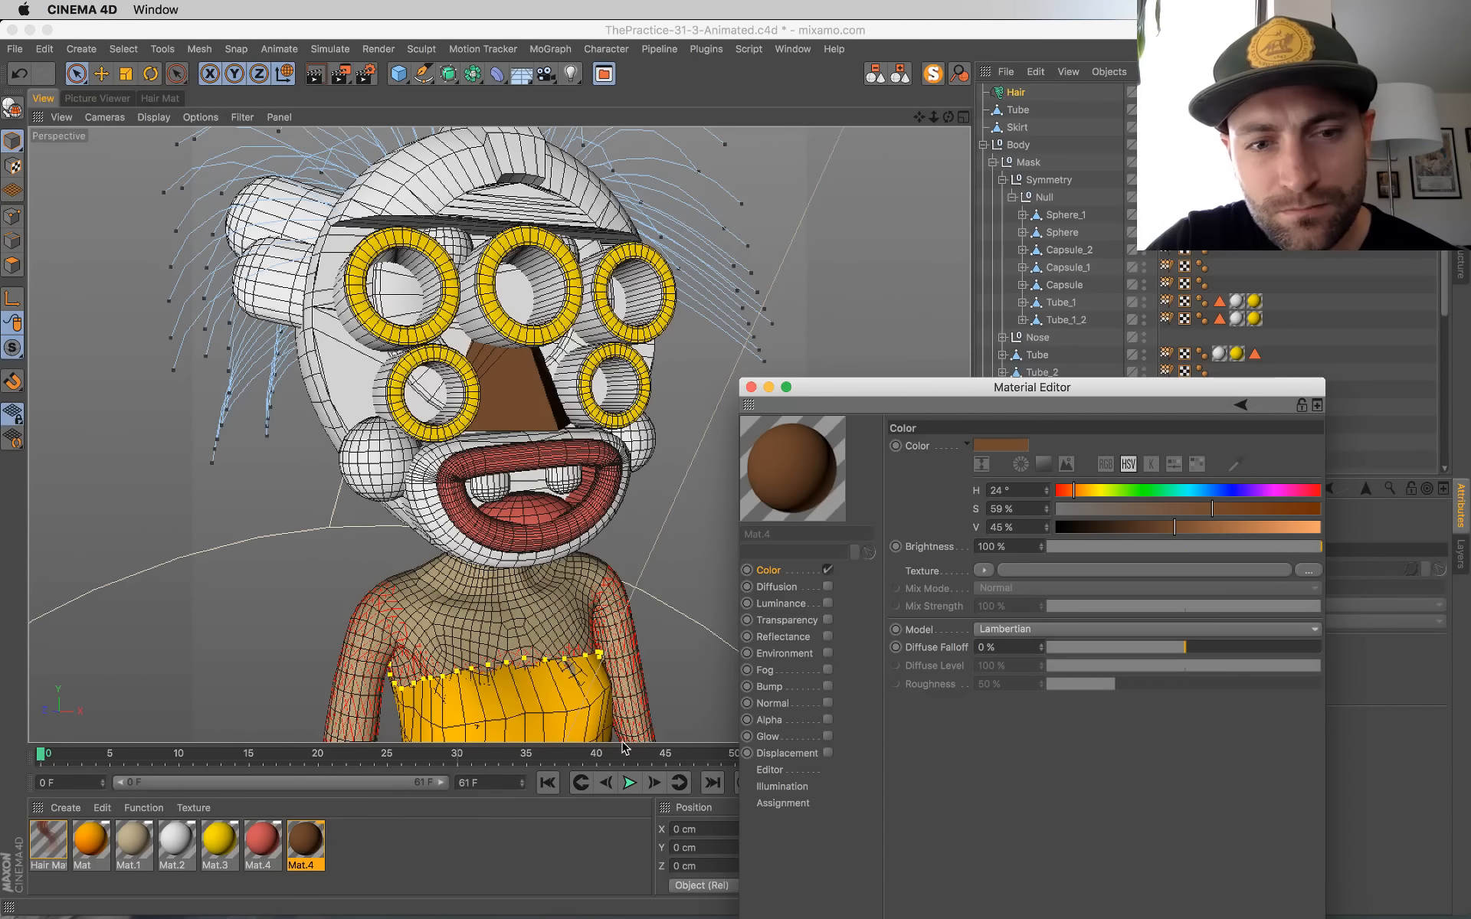
{"action": "left_click_drag", "start_coordinate": [1069, 493], "coordinate": [1065, 494]}
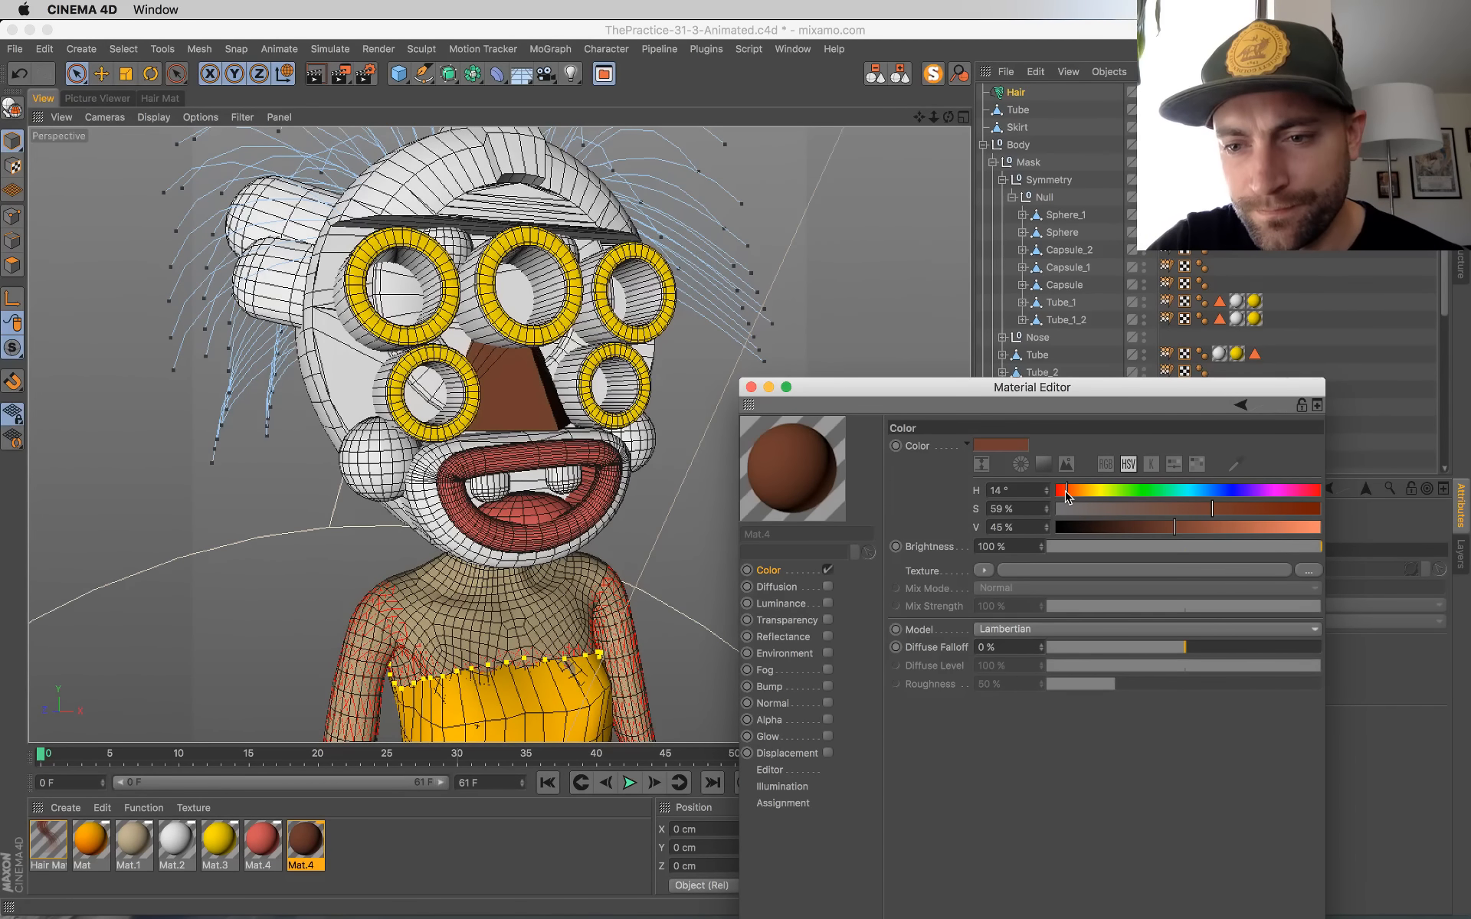
{"action": "left_click_drag", "start_coordinate": [1229, 511], "coordinate": [1191, 528]}
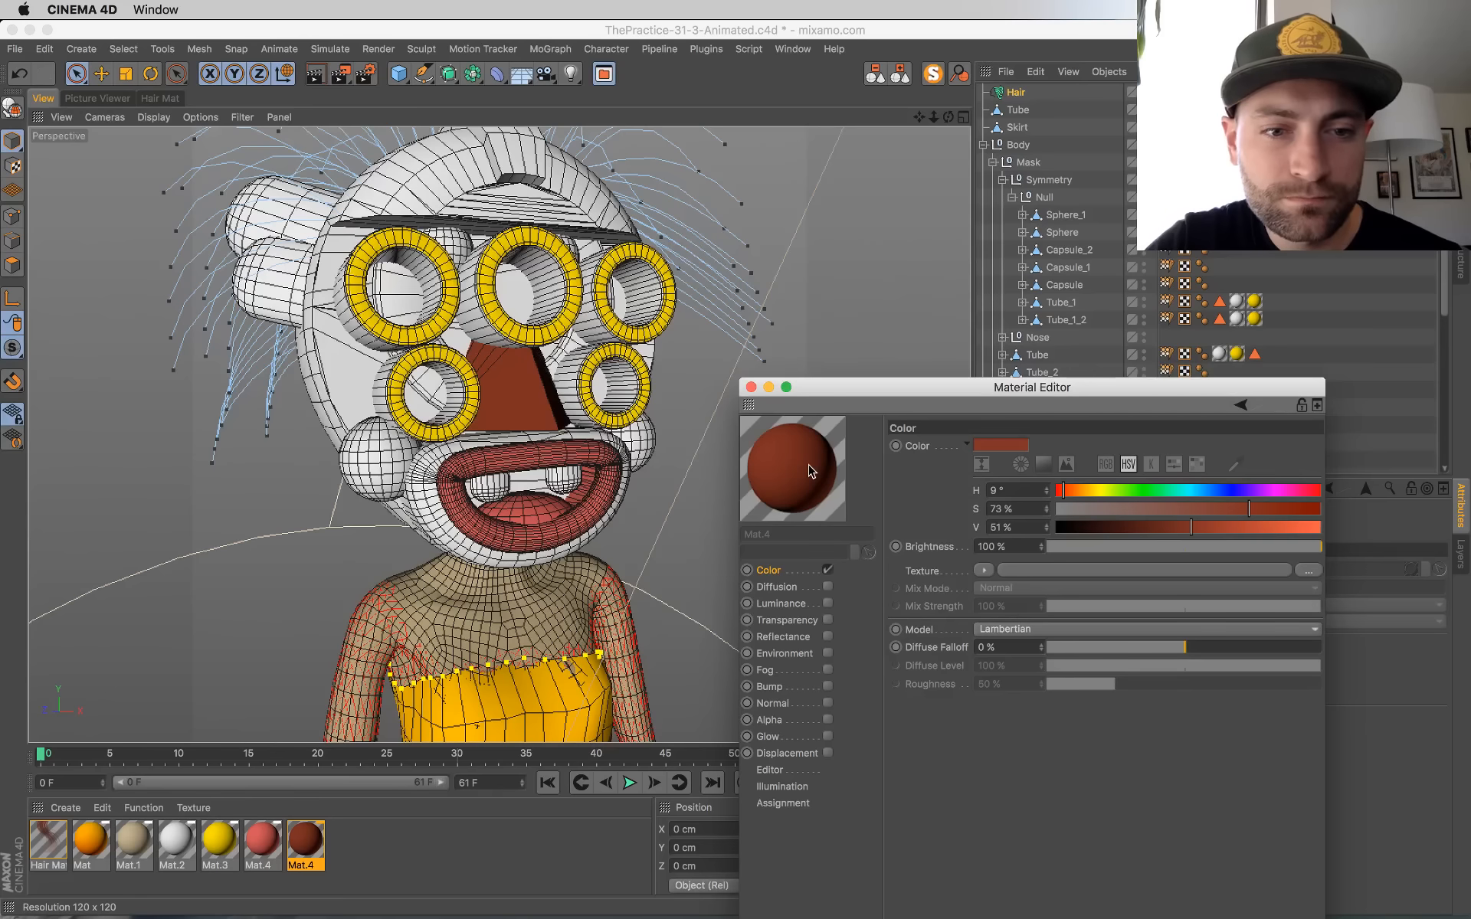
Step: Apply the dark red-brown material to the lower capsule on the side of the mask
{"action": "left_click_drag", "start_coordinate": [306, 840], "coordinate": [280, 300]}
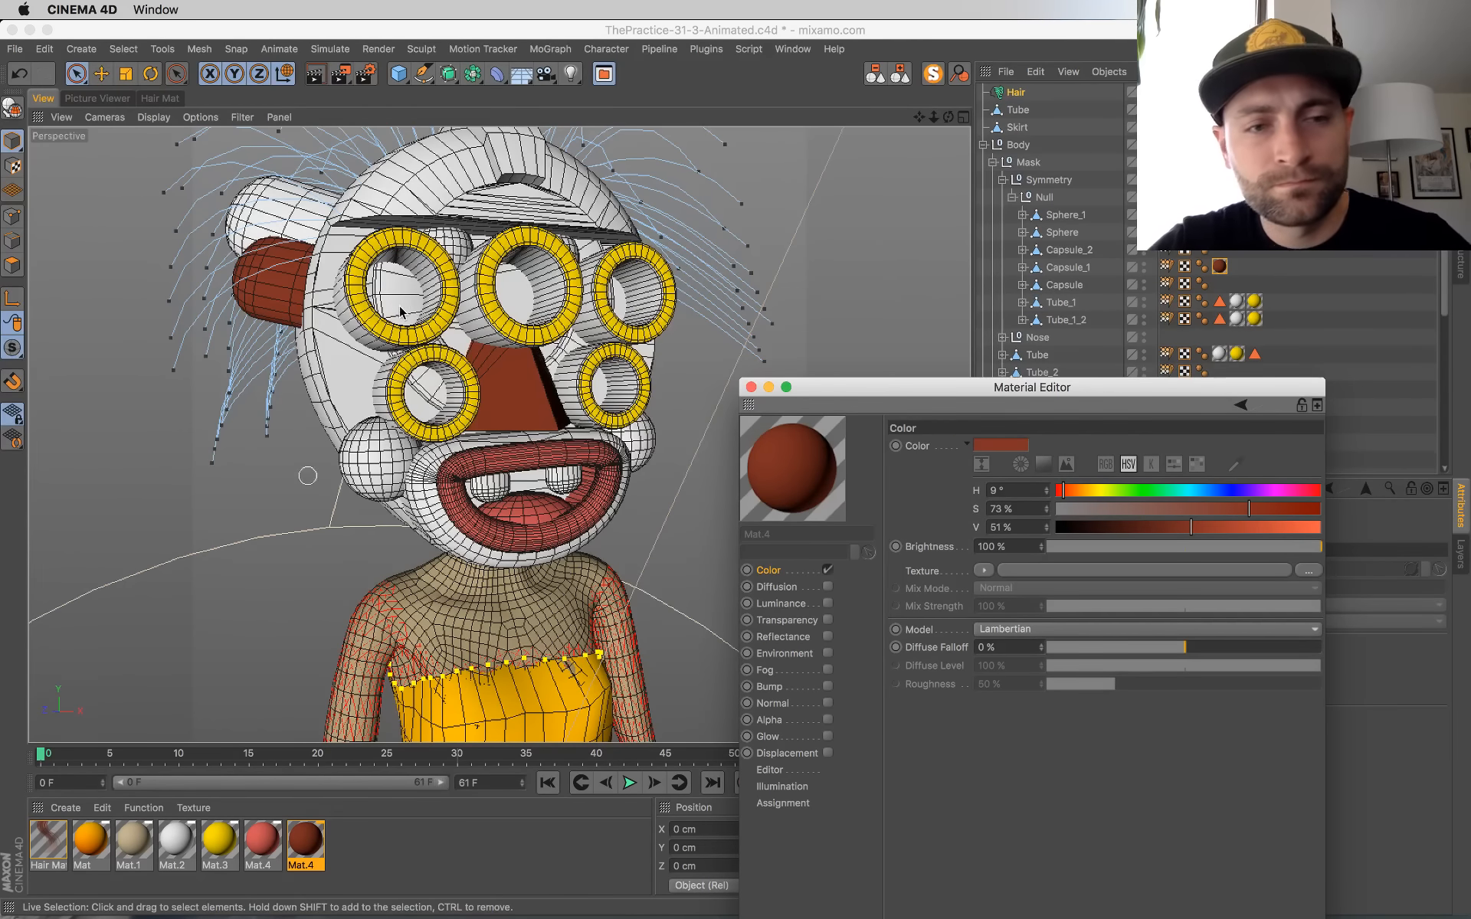
{"action": "mouse_move", "coordinate": [567, 429]}
{"action": "right_mouse_down", "text": "alt"}
{"action": "mouse_move", "coordinate": [490, 431]}
{"action": "mouse_move", "coordinate": [540, 433]}
{"action": "right_mouse_up", "text": "alt"}
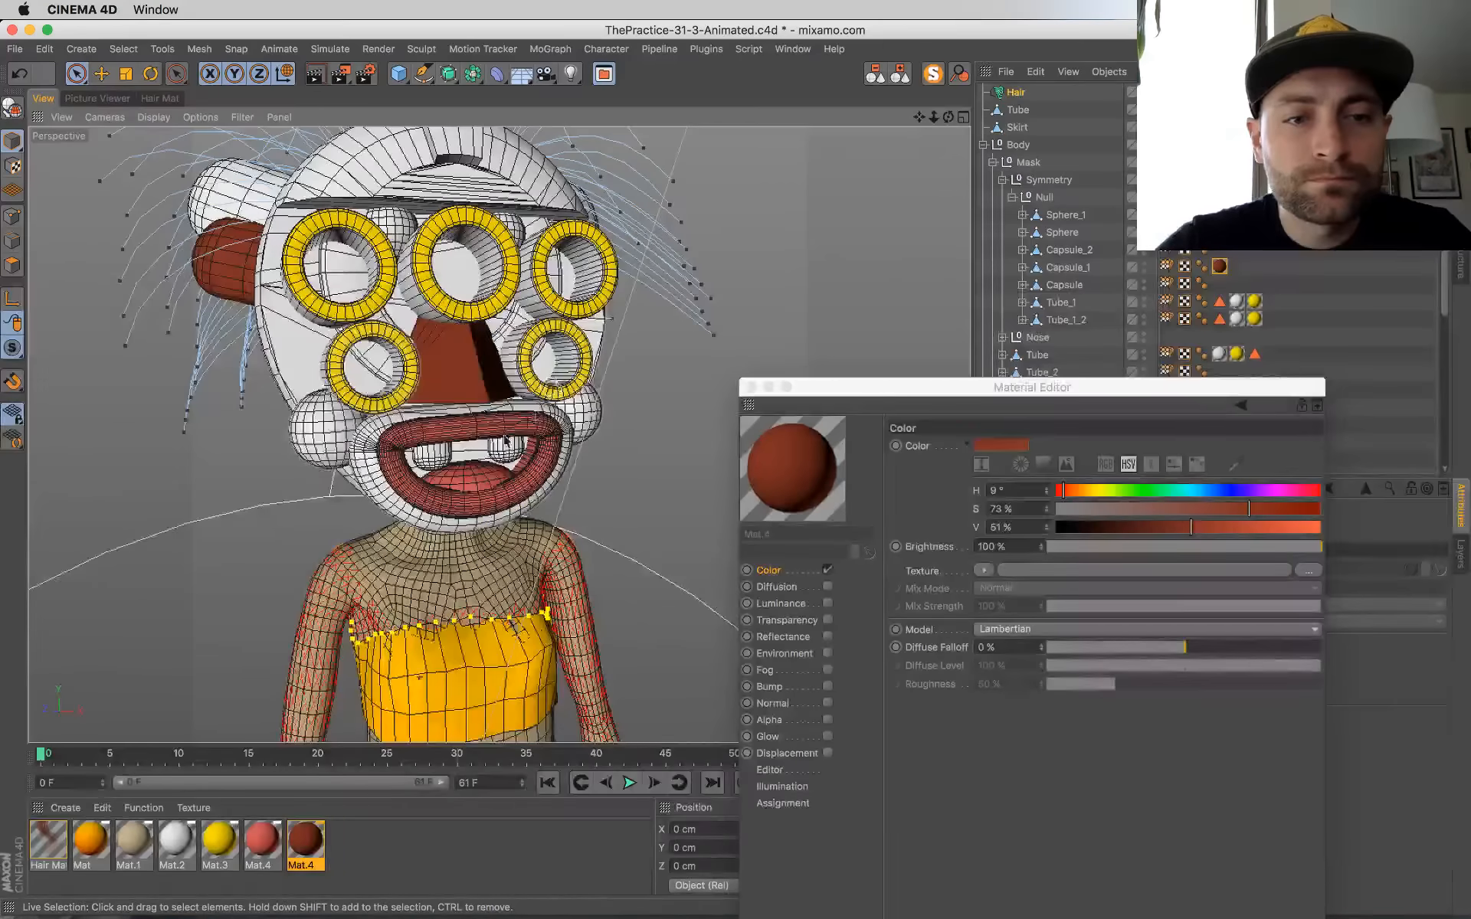
{"action": "left_click_drag", "start_coordinate": [522, 448], "coordinate": [521, 490], "text": "alt"}
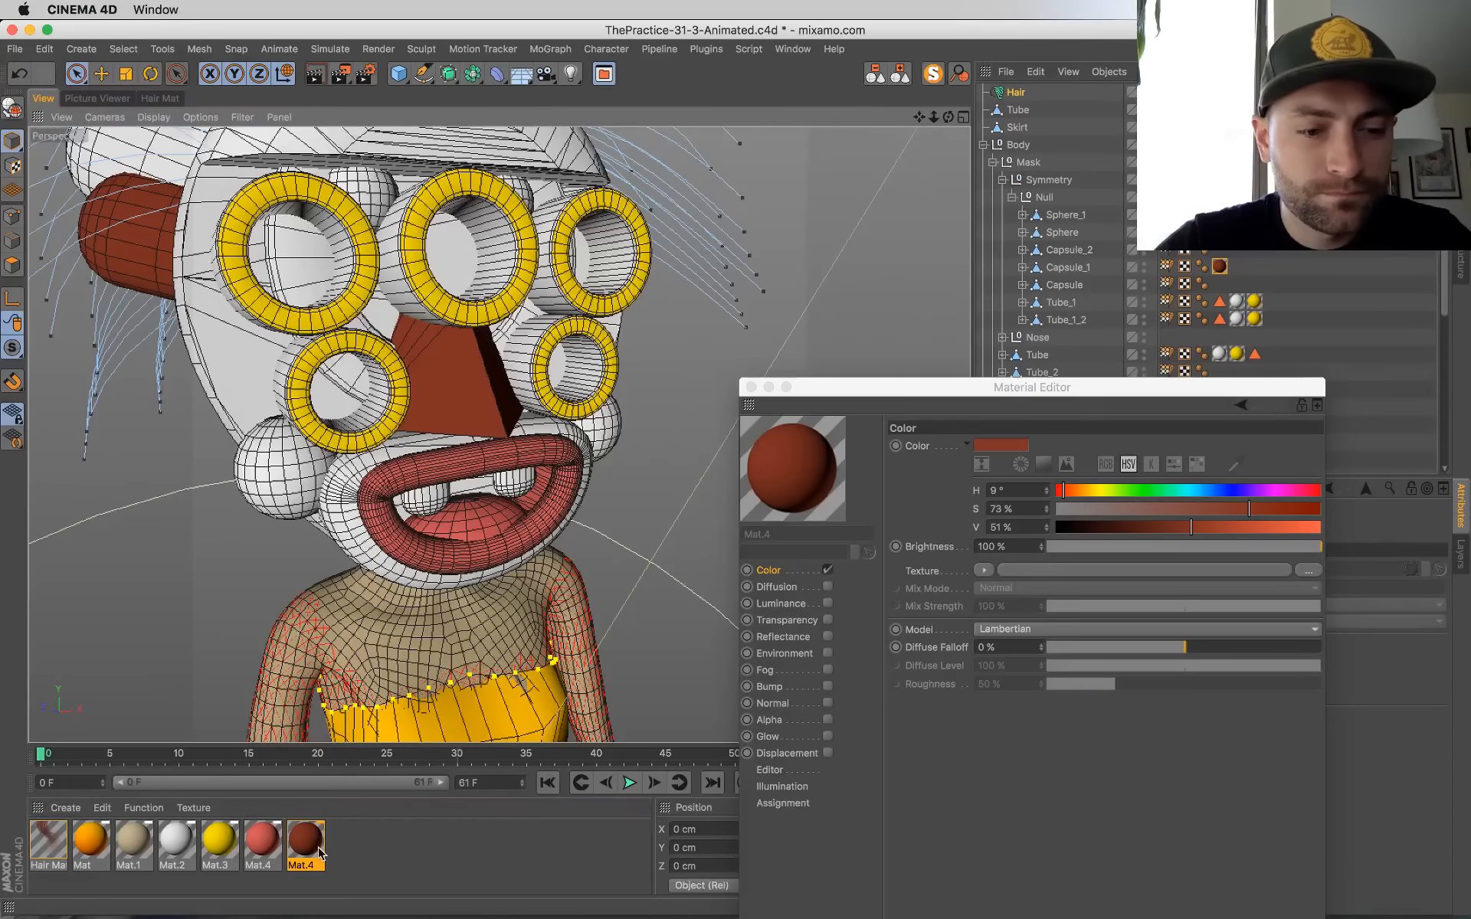
Step: Duplicate the dark red-brown material and recolor the copy beige with H 27°, S 27% and V 68%
{"action": "left_click_drag", "start_coordinate": [318, 853], "coordinate": [349, 852], "text": "ctrl"}
{"action": "double_click", "coordinate": [350, 851]}
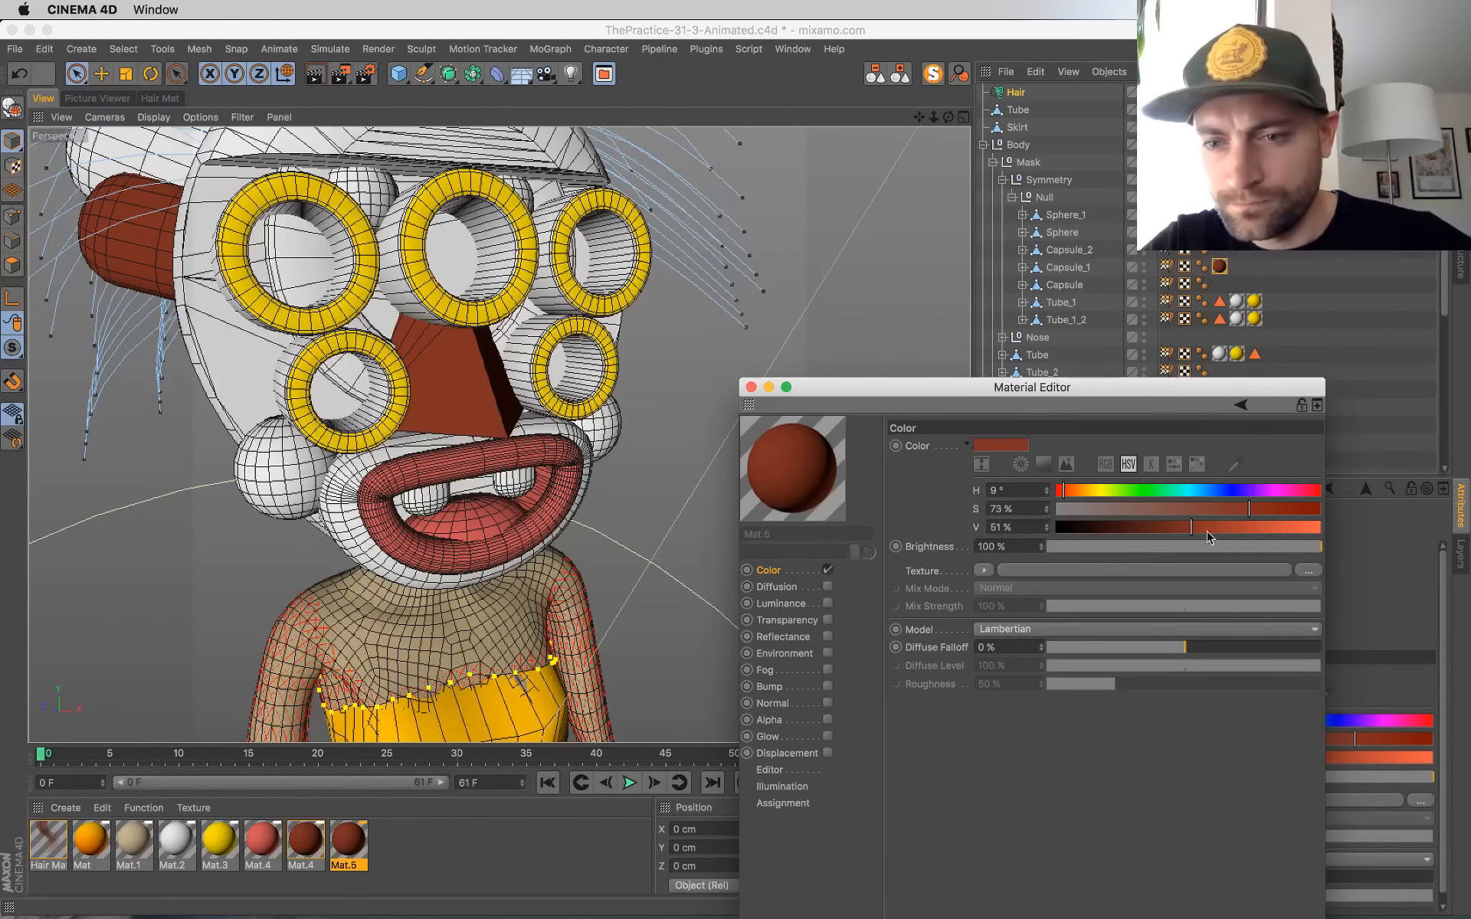
{"action": "left_click", "coordinate": [1127, 511]}
{"action": "left_click", "coordinate": [1236, 528]}
{"action": "left_click", "coordinate": [1076, 494]}
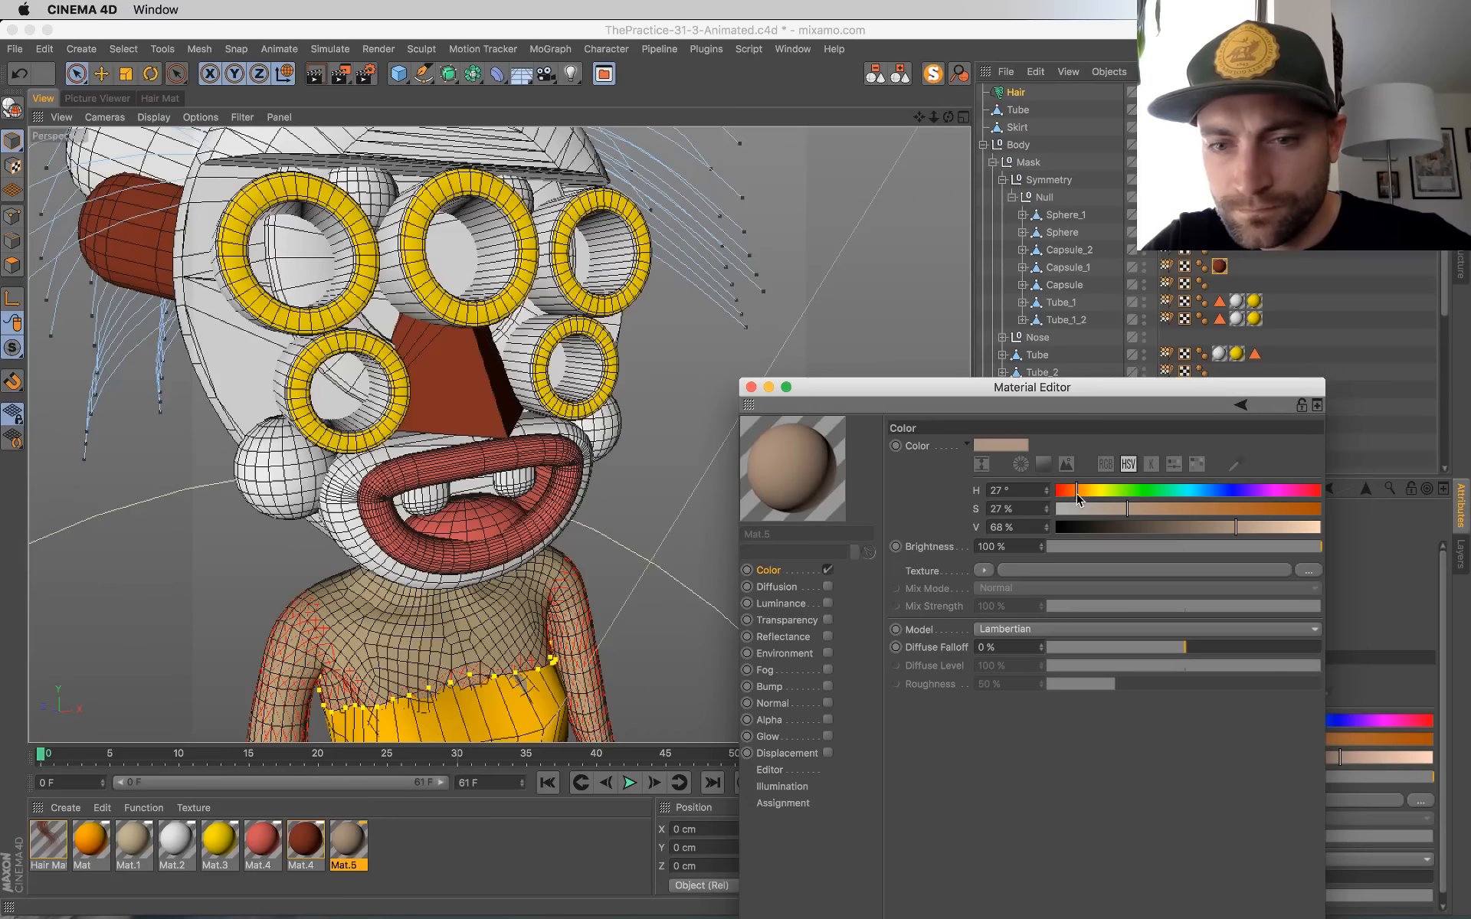
Step: Apply the beige material to the mask's face surface and the cheek spheres beside the mouth
{"action": "left_click_drag", "start_coordinate": [348, 847], "coordinate": [250, 359]}
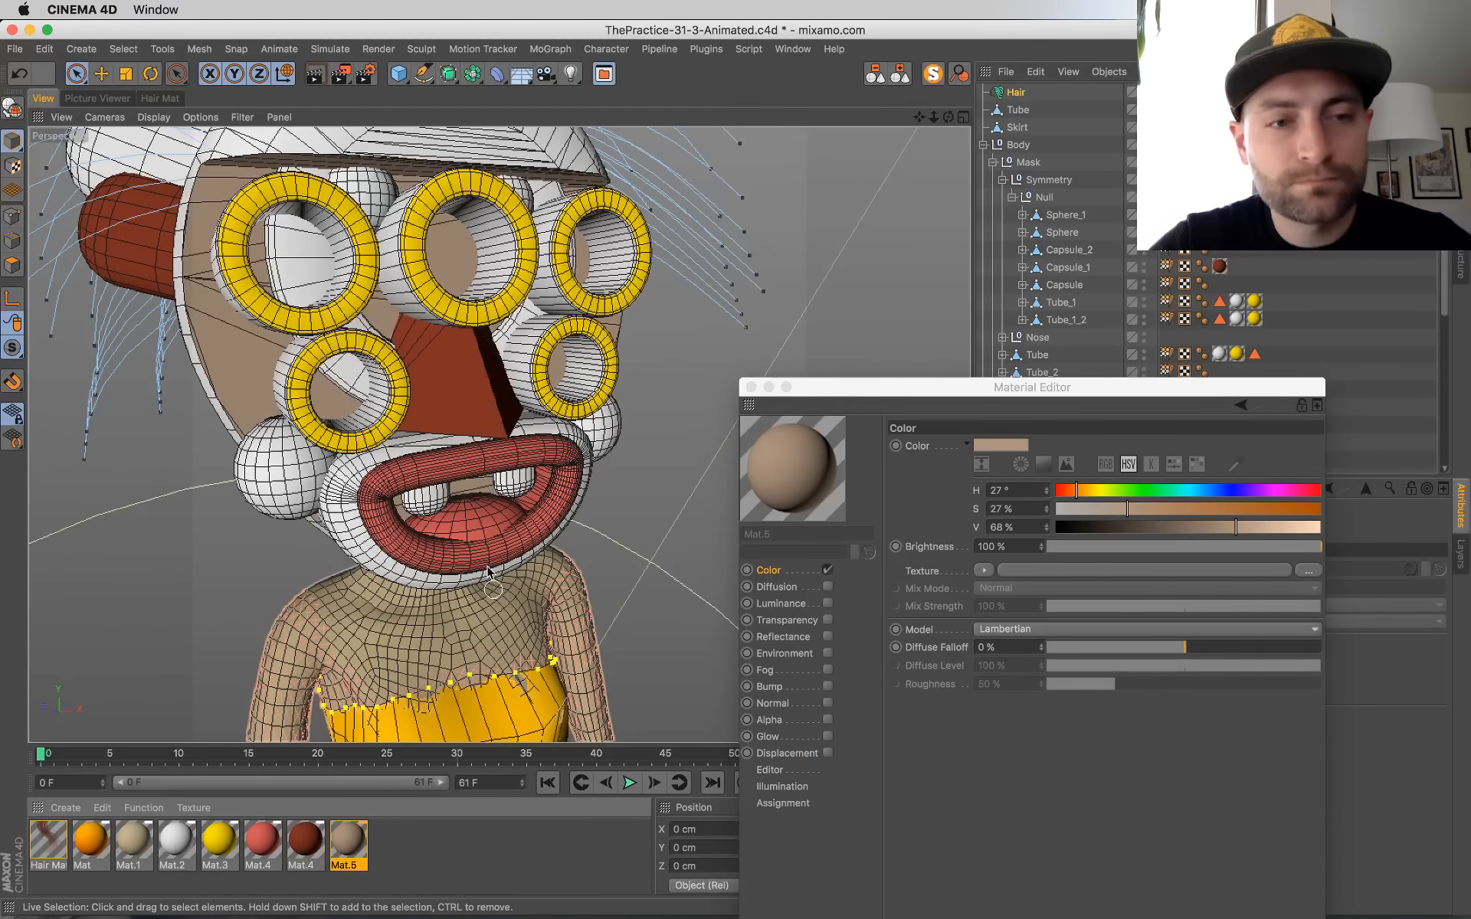
{"action": "left_click_drag", "start_coordinate": [487, 571], "coordinate": [499, 511], "text": "alt"}
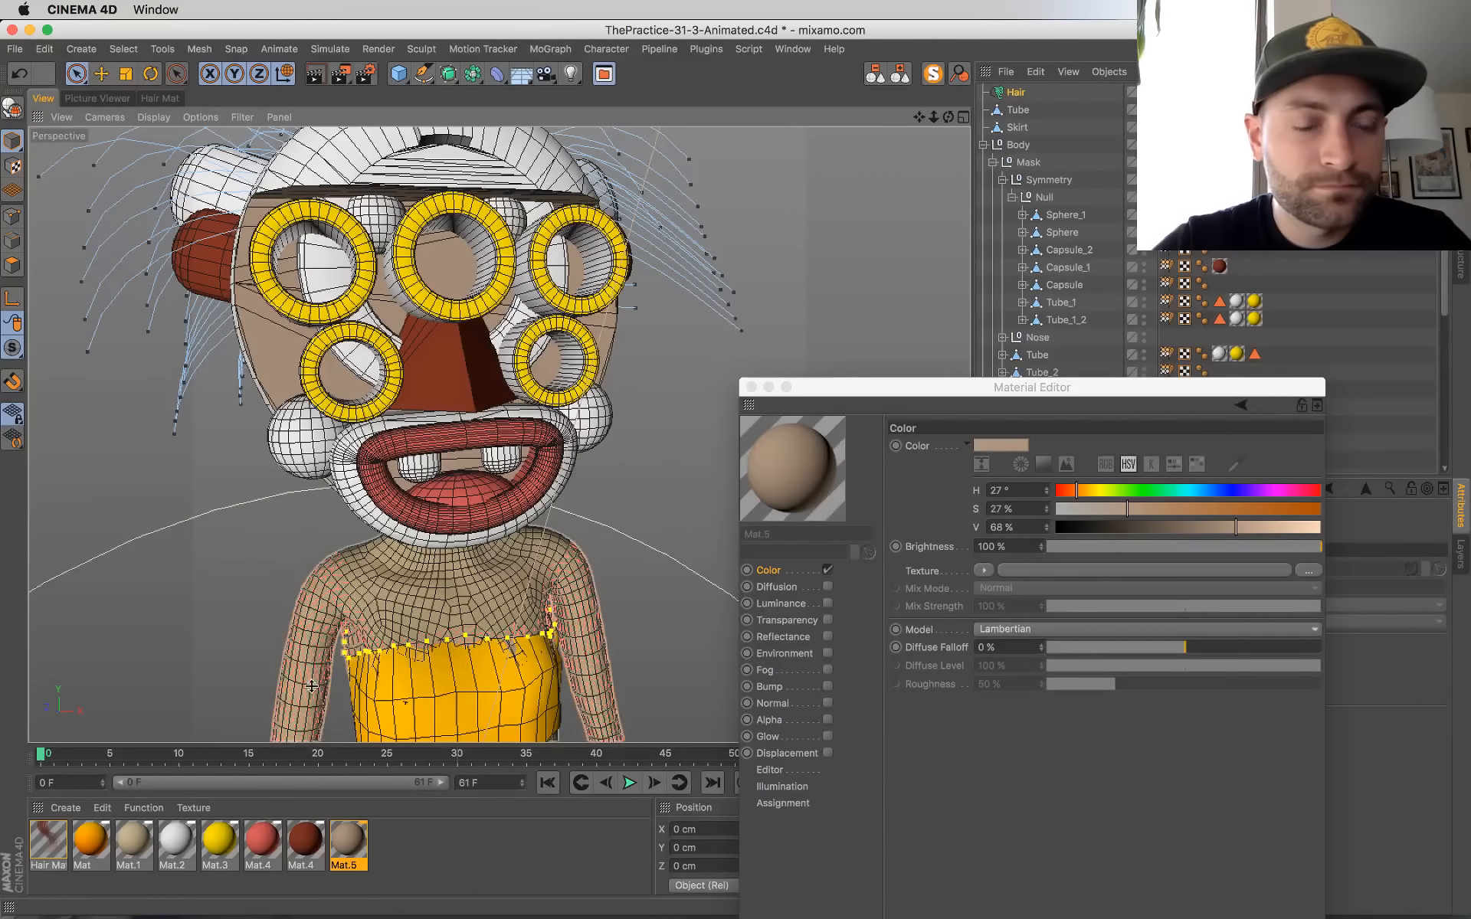
{"action": "mouse_move", "coordinate": [443, 462]}
{"action": "left_mouse_down", "text": "alt"}
{"action": "mouse_move", "coordinate": [420, 454]}
{"action": "mouse_move", "coordinate": [395, 509]}
{"action": "mouse_move", "coordinate": [450, 474]}
{"action": "left_mouse_up", "text": "alt"}
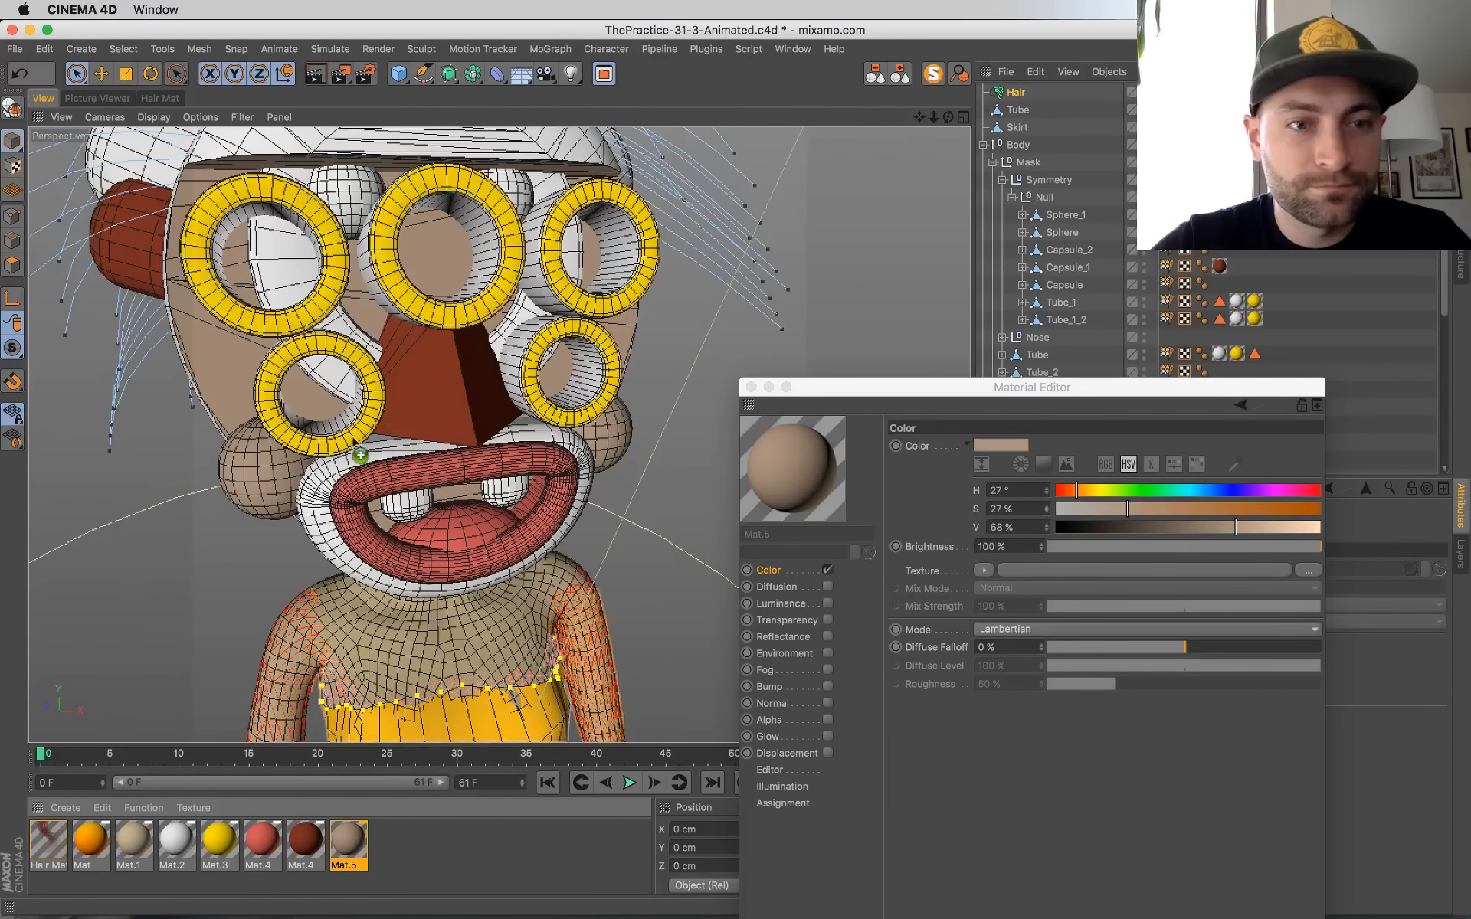
Step: Apply the beige Mat.5 material to the mask surface surrounding the mouth
{"action": "left_click_drag", "start_coordinate": [359, 179], "coordinate": [357, 182]}
{"action": "scroll", "coordinate": [399, 368], "scroll_direction": "down", "scroll_amount": 10}
{"action": "left_click_drag", "start_coordinate": [475, 498], "coordinate": [426, 511], "text": "alt"}
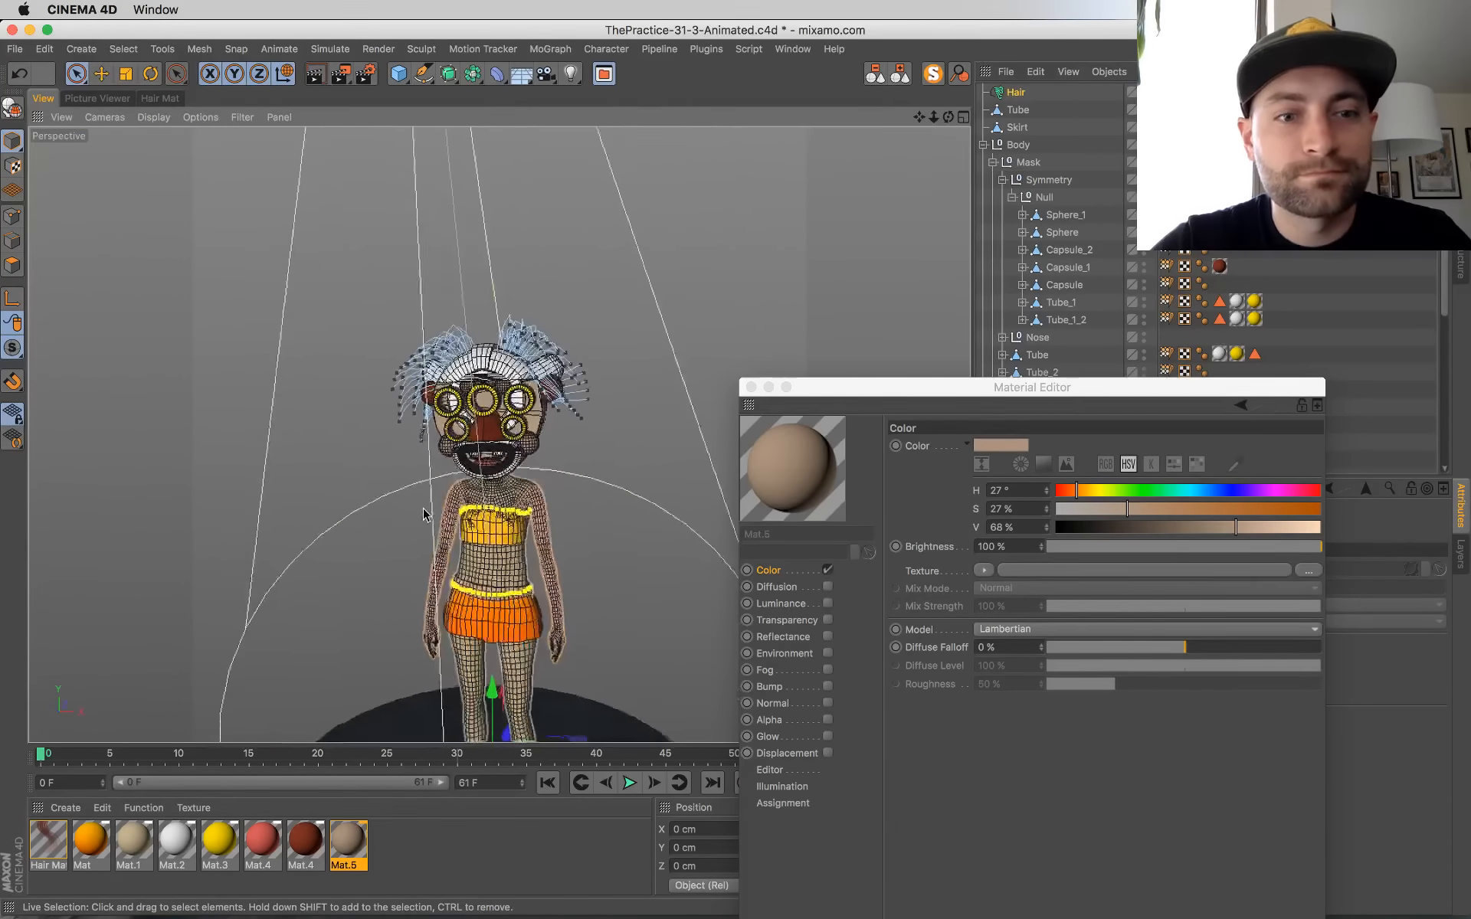
{"action": "scroll", "coordinate": [520, 418], "scroll_direction": "up", "scroll_amount": 5}
{"action": "scroll", "coordinate": [519, 417], "scroll_direction": "up", "scroll_amount": 3}
{"action": "left_click_drag", "start_coordinate": [529, 421], "coordinate": [653, 450], "text": "alt"}
{"action": "scroll", "coordinate": [673, 480], "scroll_direction": "up", "scroll_amount": 5}
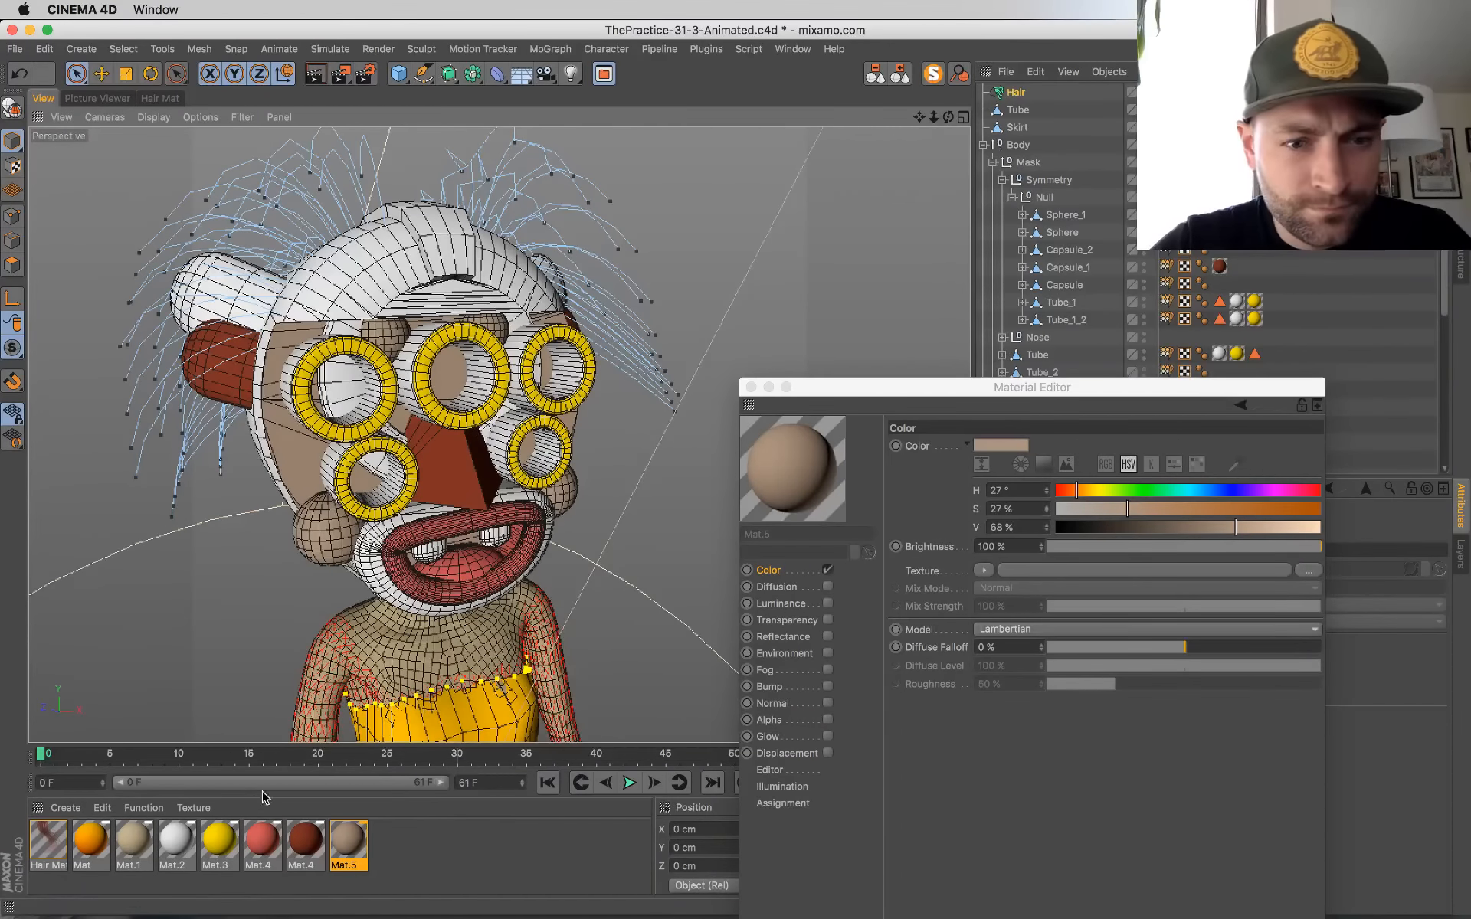
{"action": "scroll", "coordinate": [564, 489], "scroll_direction": "down", "scroll_amount": 6}
{"action": "mouse_move", "coordinate": [564, 489]}
{"action": "left_mouse_down", "text": "alt"}
{"action": "mouse_move", "coordinate": [498, 483]}
{"action": "mouse_move", "coordinate": [550, 469]}
{"action": "left_mouse_up", "text": "alt"}
{"action": "scroll", "coordinate": [547, 501], "scroll_direction": "up", "scroll_amount": 6}
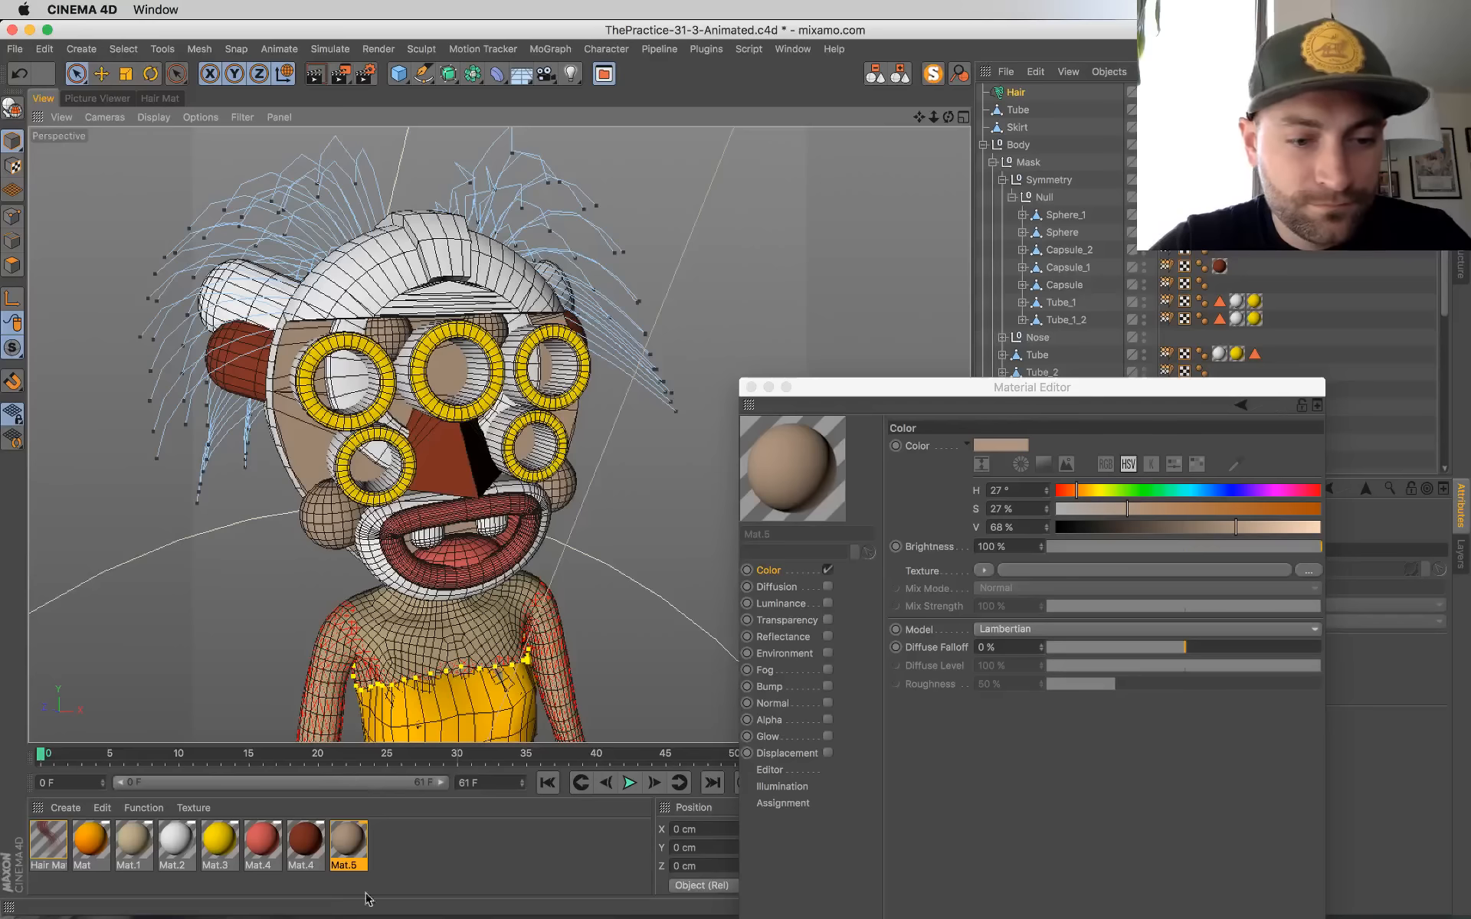
{"action": "left_click_drag", "start_coordinate": [353, 849], "coordinate": [373, 559]}
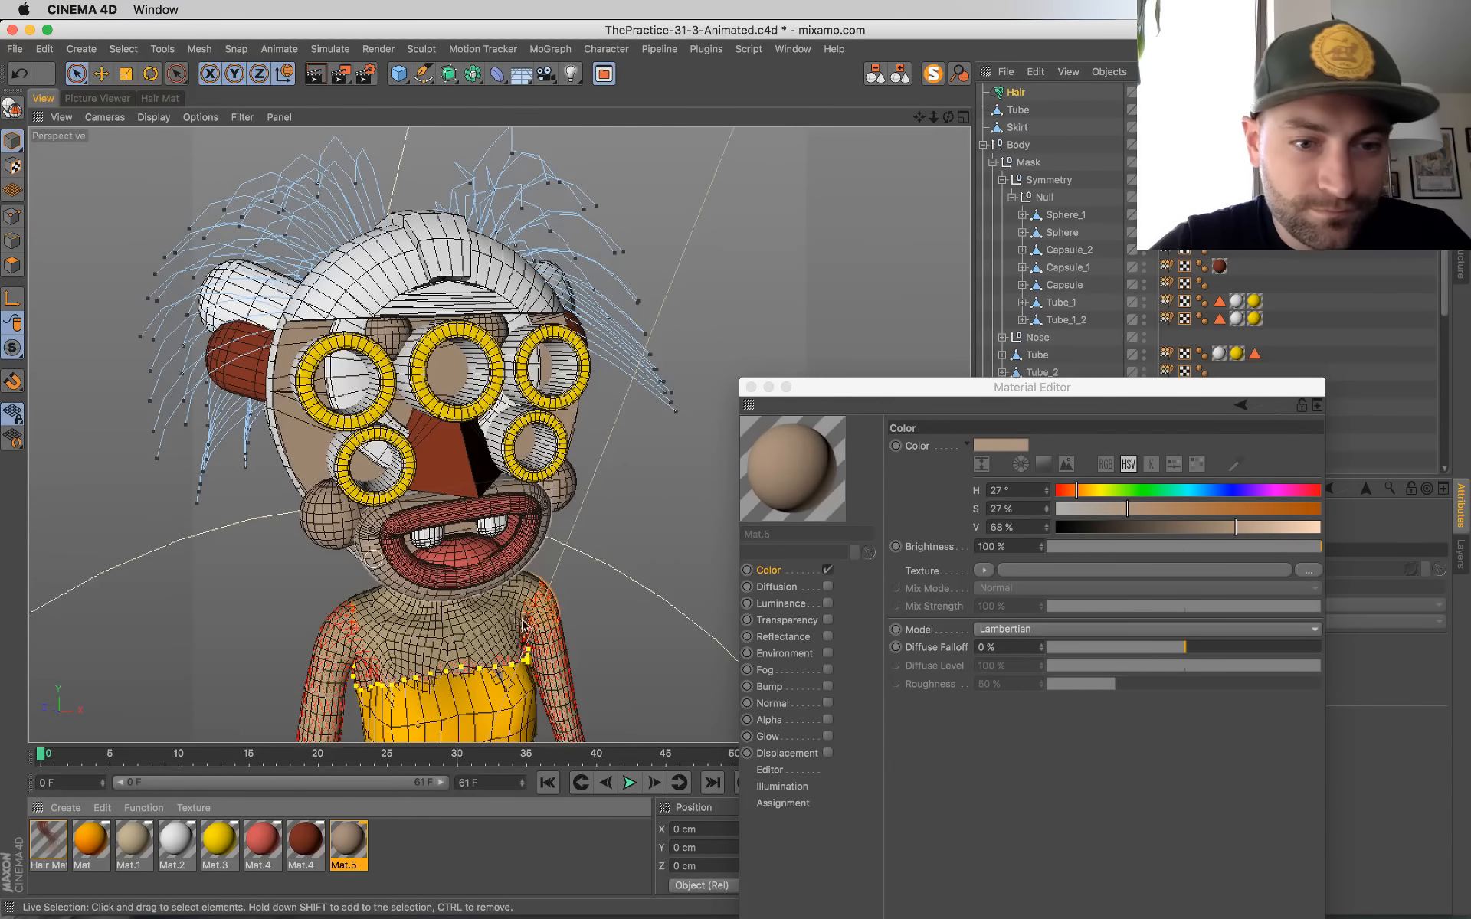
Step: Duplicate the beige material and recolor the copy olive-beige with H 46°, S 29% and V 68%
{"action": "scroll", "coordinate": [524, 626], "scroll_direction": "down", "scroll_amount": 6}
{"action": "left_click_drag", "start_coordinate": [523, 626], "coordinate": [503, 652], "text": "alt"}
{"action": "scroll", "coordinate": [508, 625], "scroll_direction": "up", "scroll_amount": 6}
{"action": "left_click_drag", "start_coordinate": [356, 844], "coordinate": [385, 849], "text": "ctrl"}
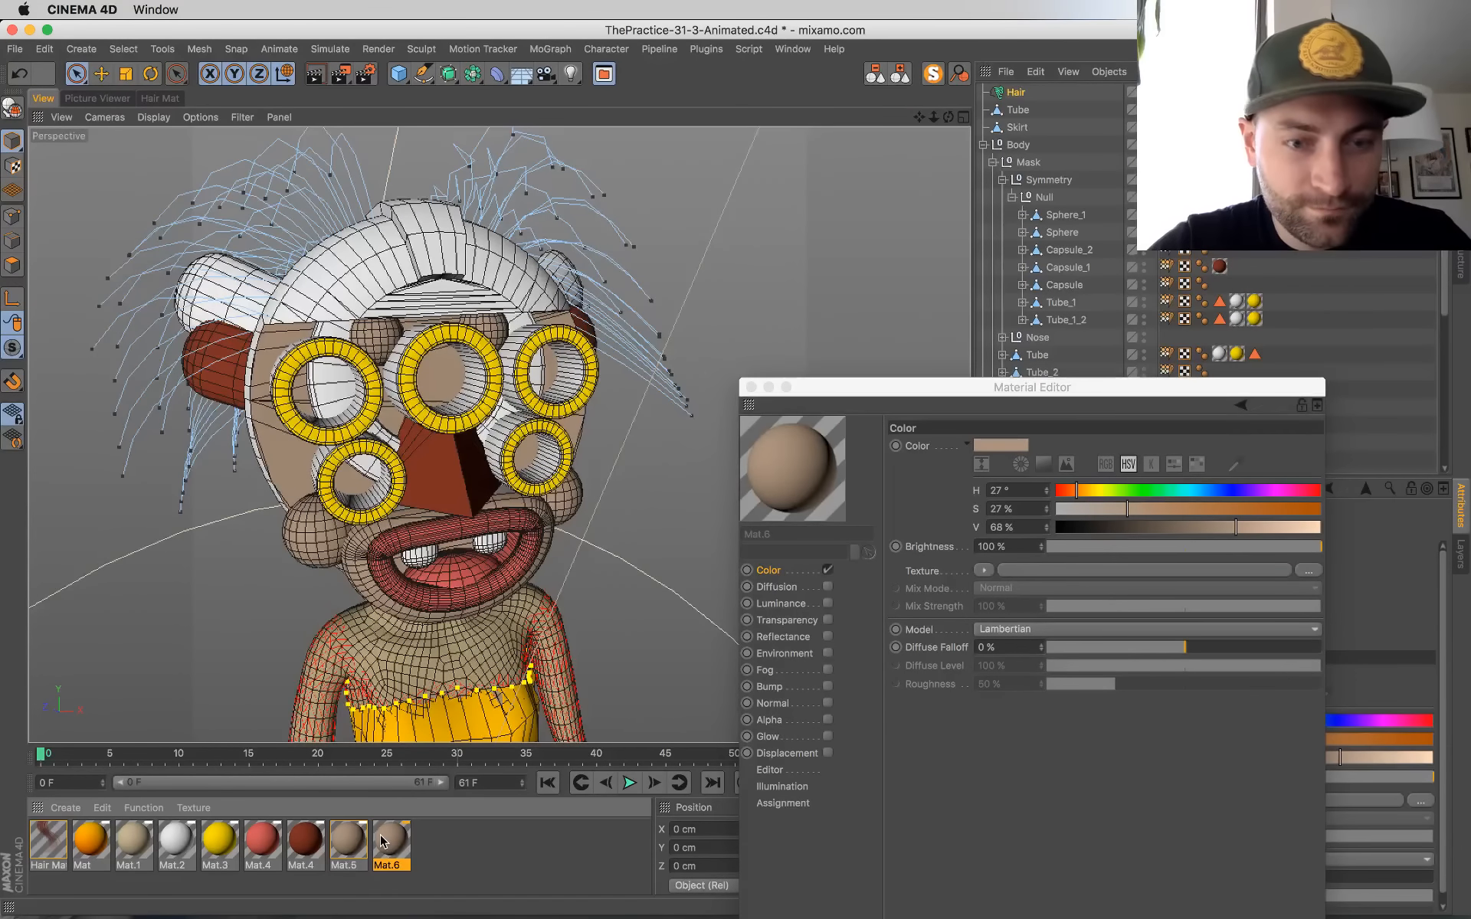
{"action": "double_click", "coordinate": [381, 836]}
{"action": "left_click_drag", "start_coordinate": [1048, 494], "coordinate": [1052, 464]}
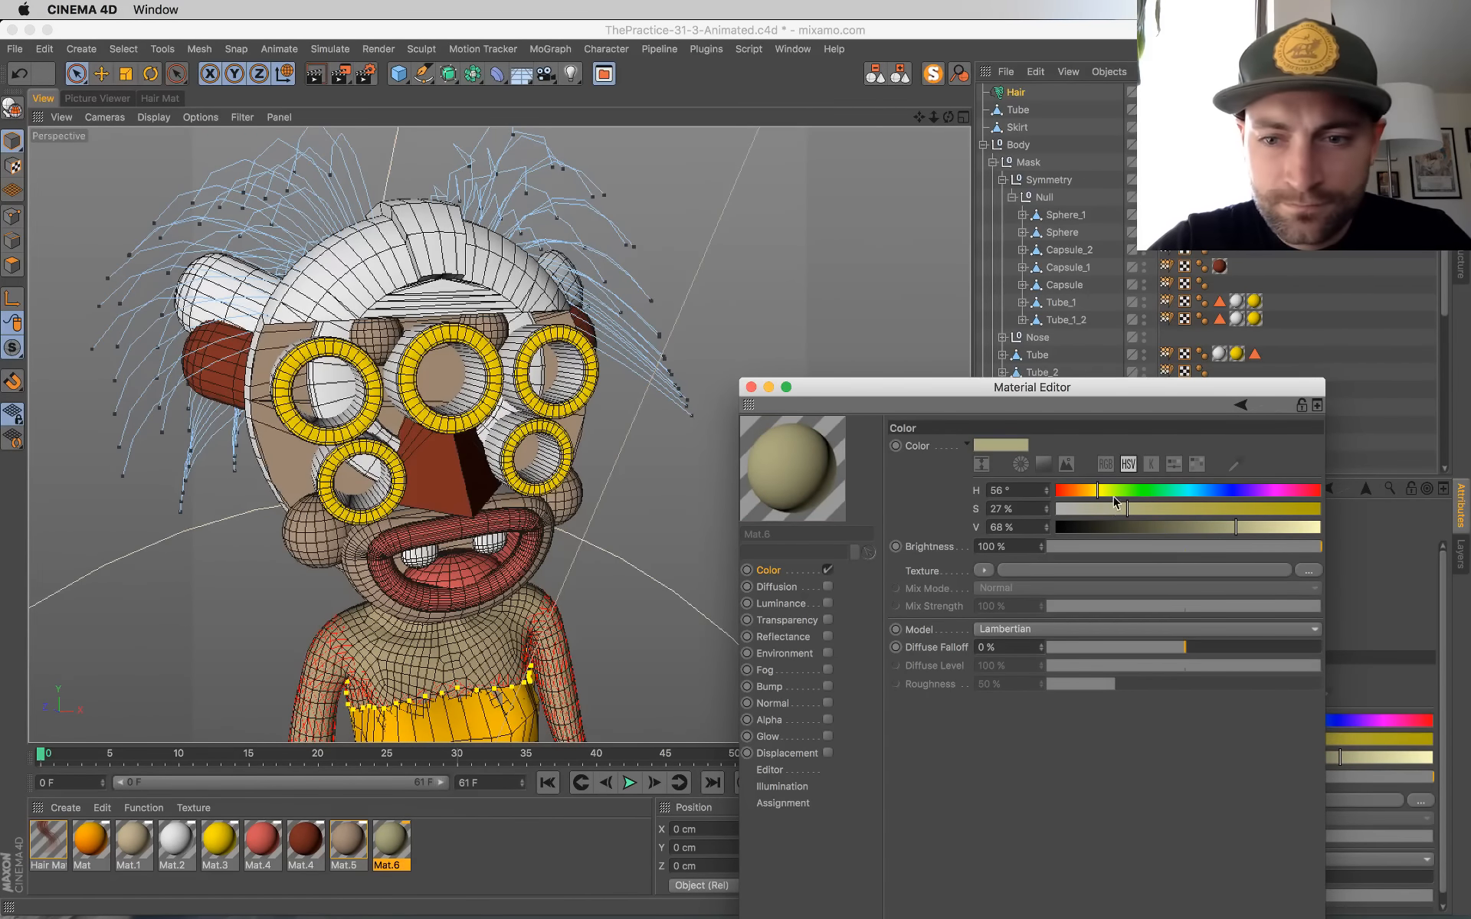
{"action": "left_click_drag", "start_coordinate": [1120, 514], "coordinate": [1136, 514]}
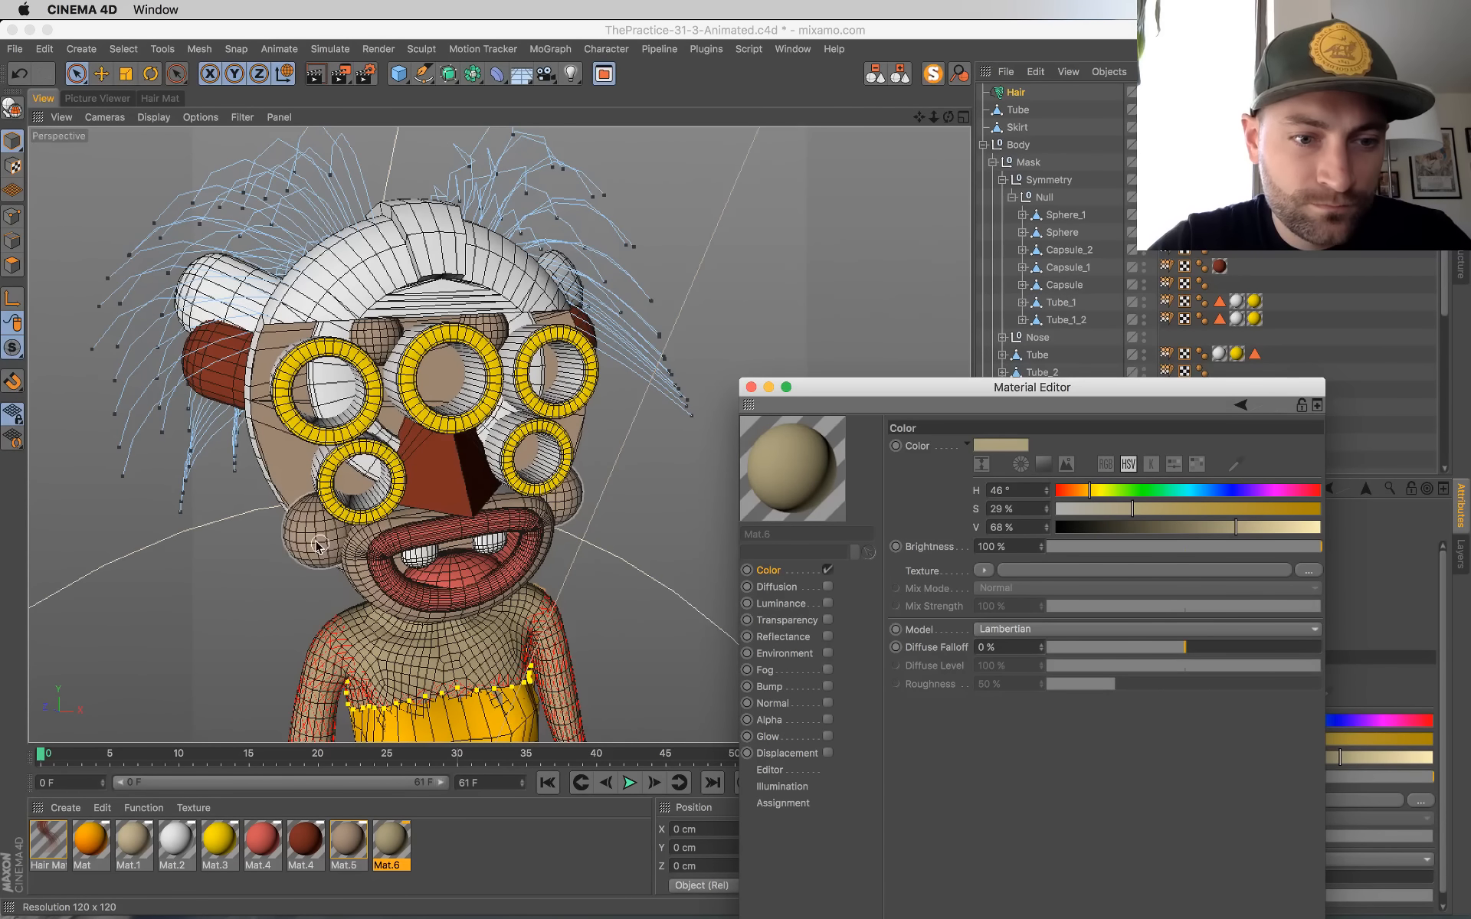
Step: Replace the beige material on the cheek spheres and the small spheres above the eyes with the olive-beige Mat.6, and save the project
{"action": "left_click_drag", "start_coordinate": [771, 482], "coordinate": [317, 528]}
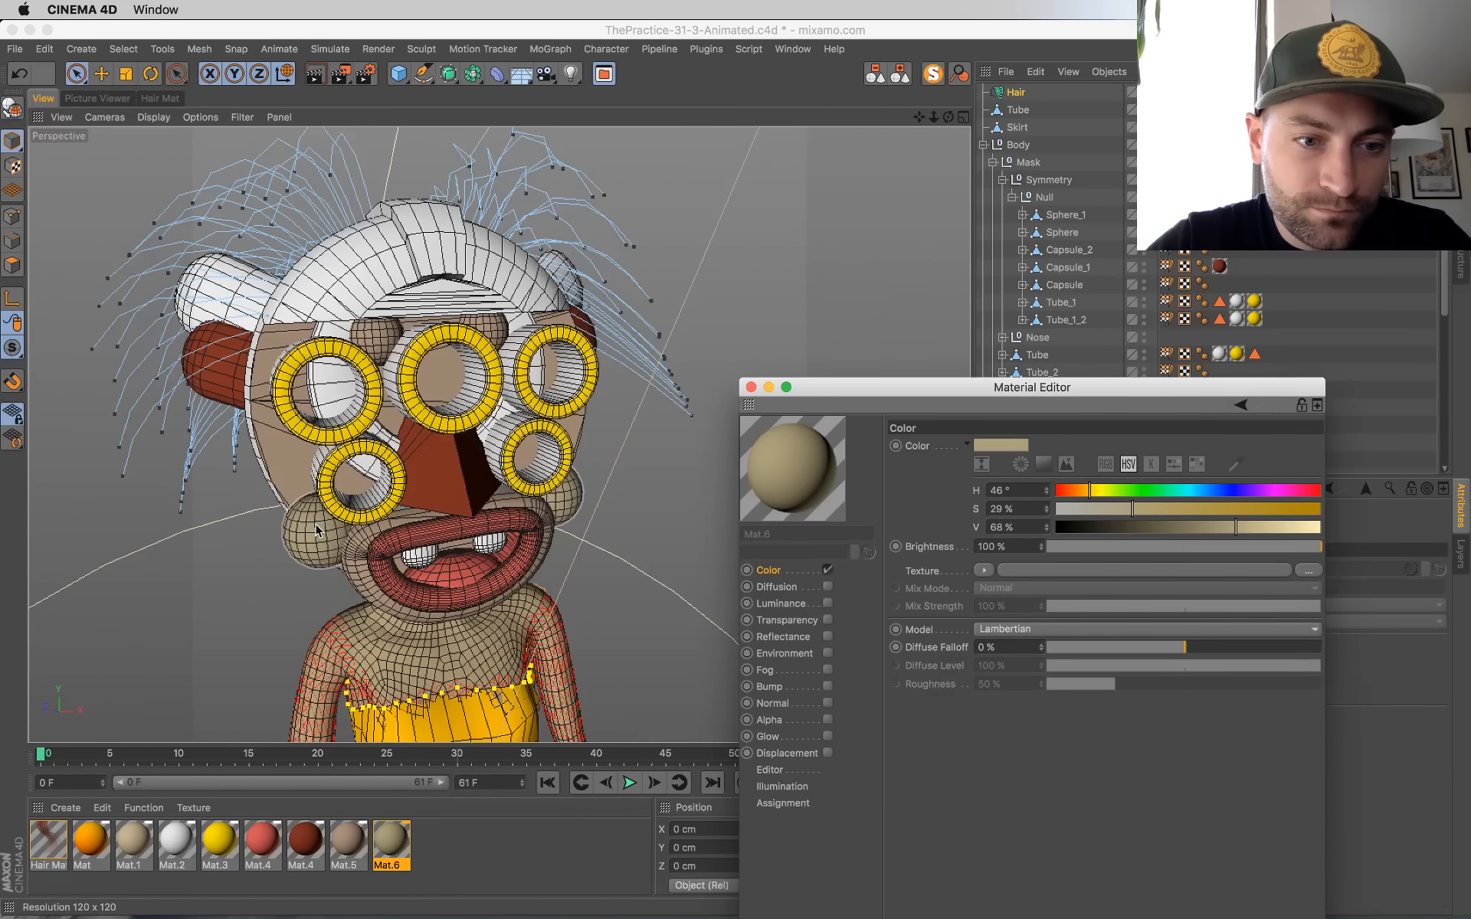
{"action": "left_click", "coordinate": [317, 528]}
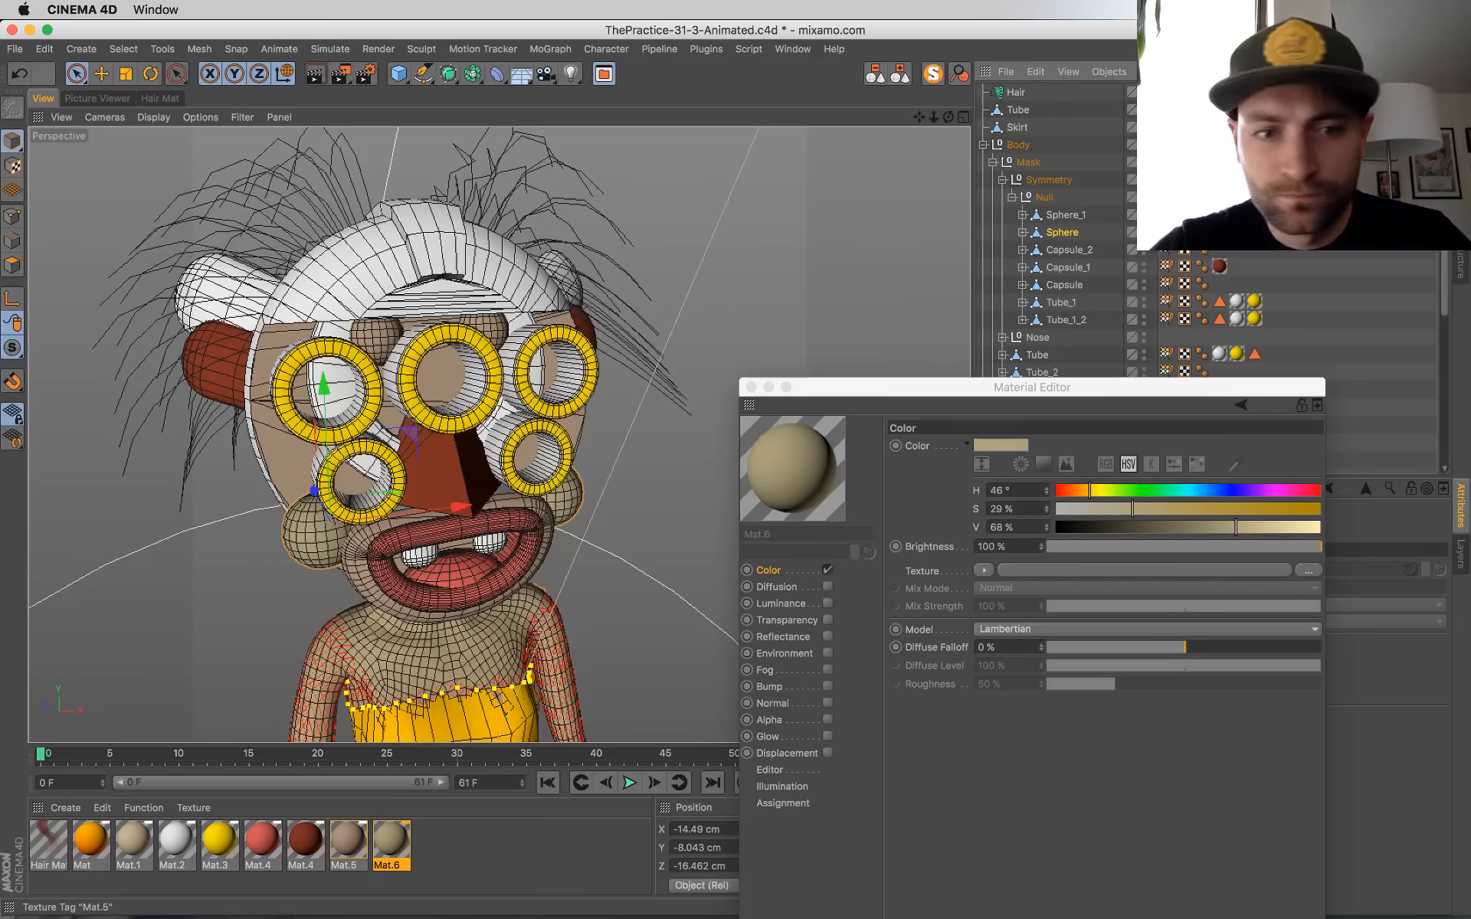
{"action": "key", "text": "super+s"}
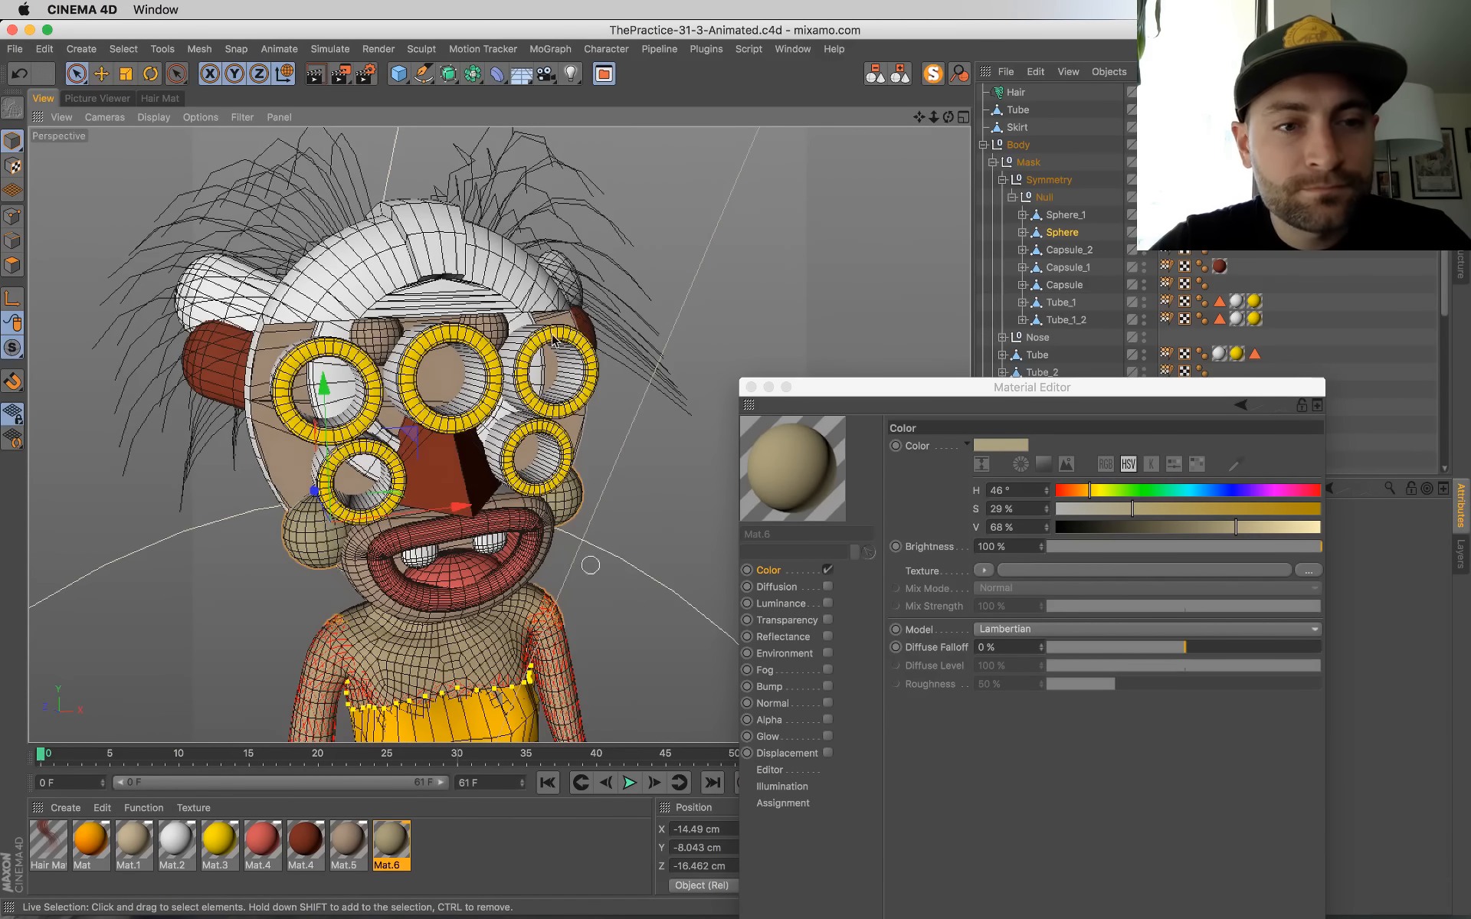
{"action": "left_click", "coordinate": [381, 336]}
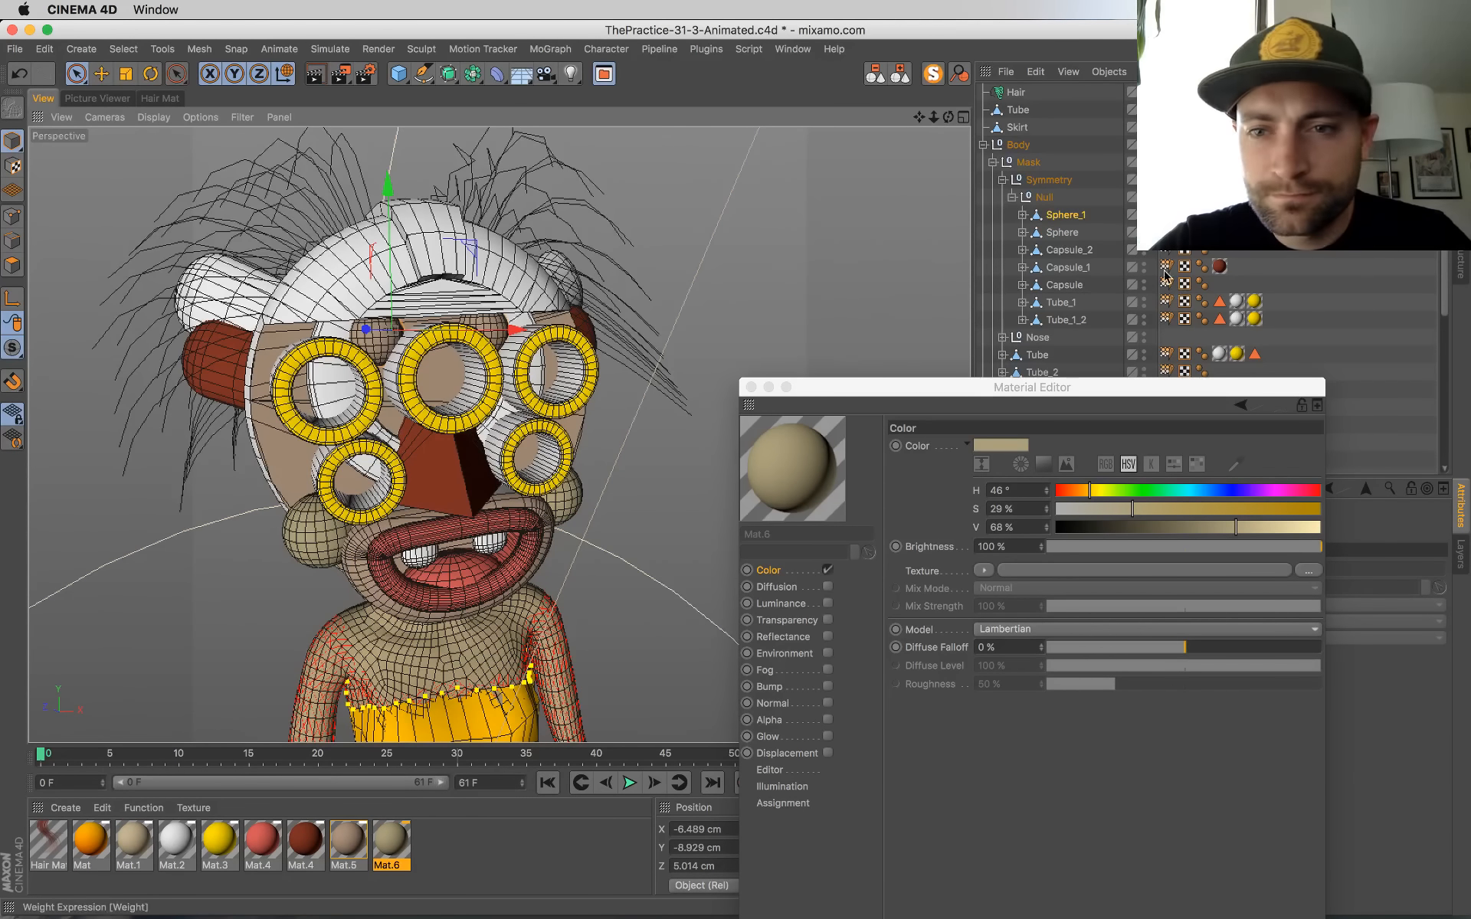
{"action": "left_click", "coordinate": [800, 467]}
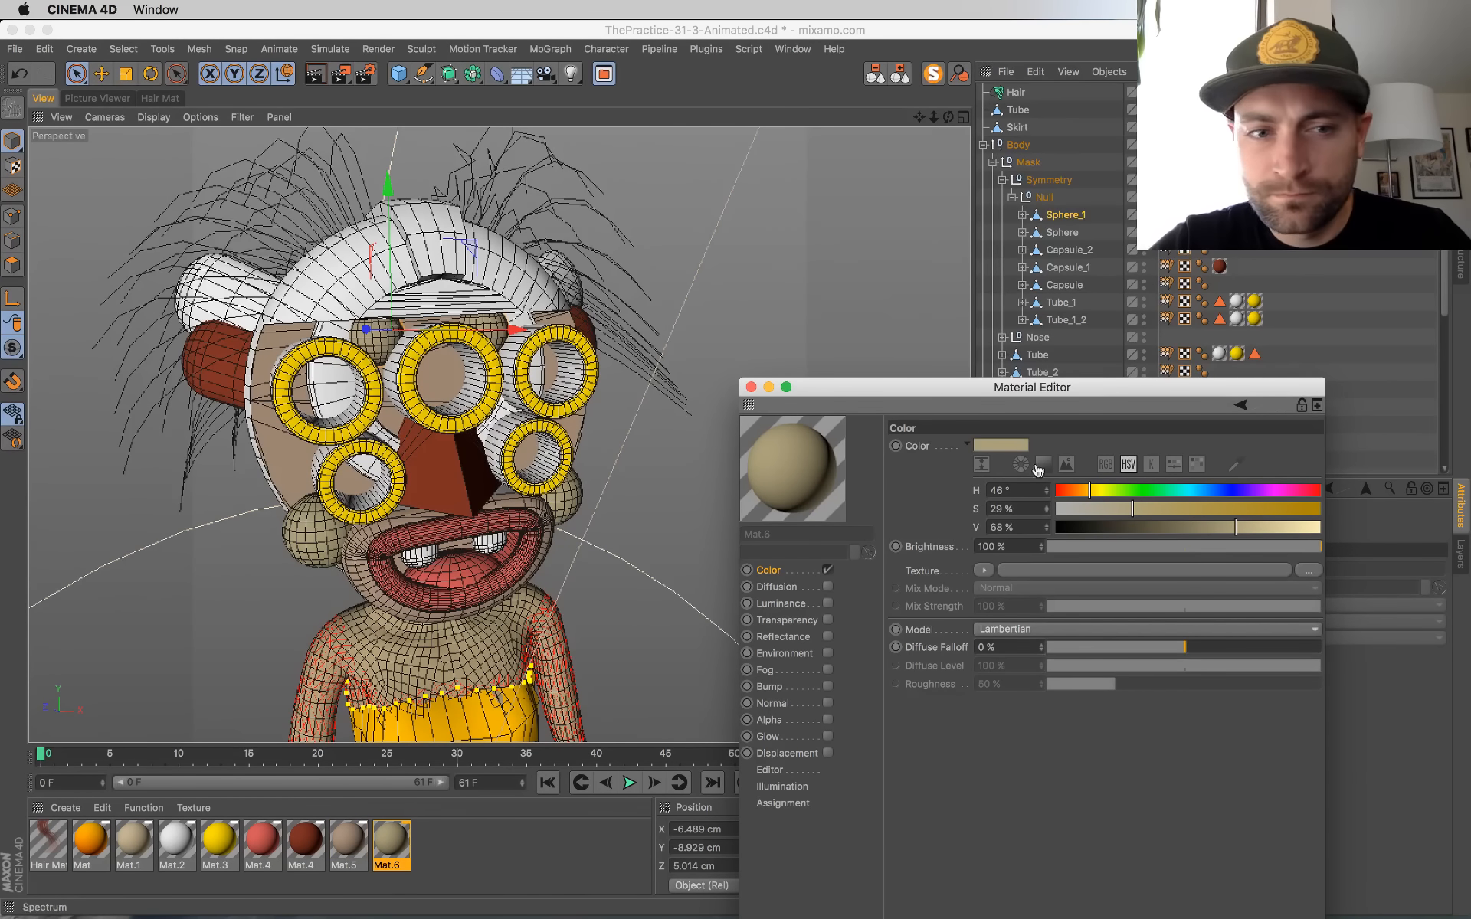
{"action": "key", "text": "super+s"}
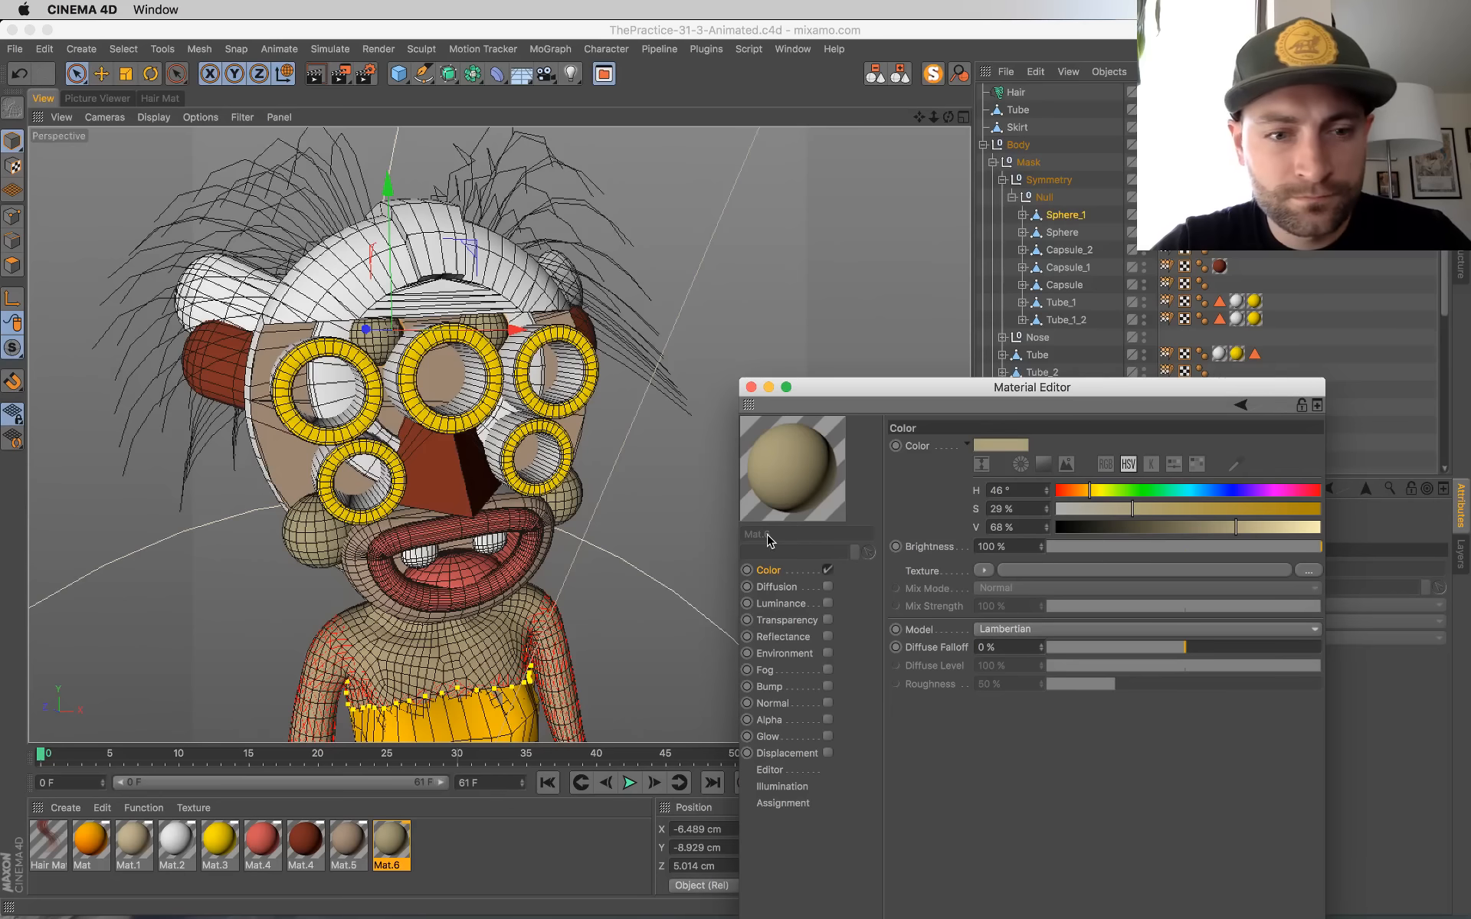
Step: Add a Noise shader to the color texture of the beige Mat.5 and set its mix mode to Multiply
{"action": "left_click", "coordinate": [175, 842]}
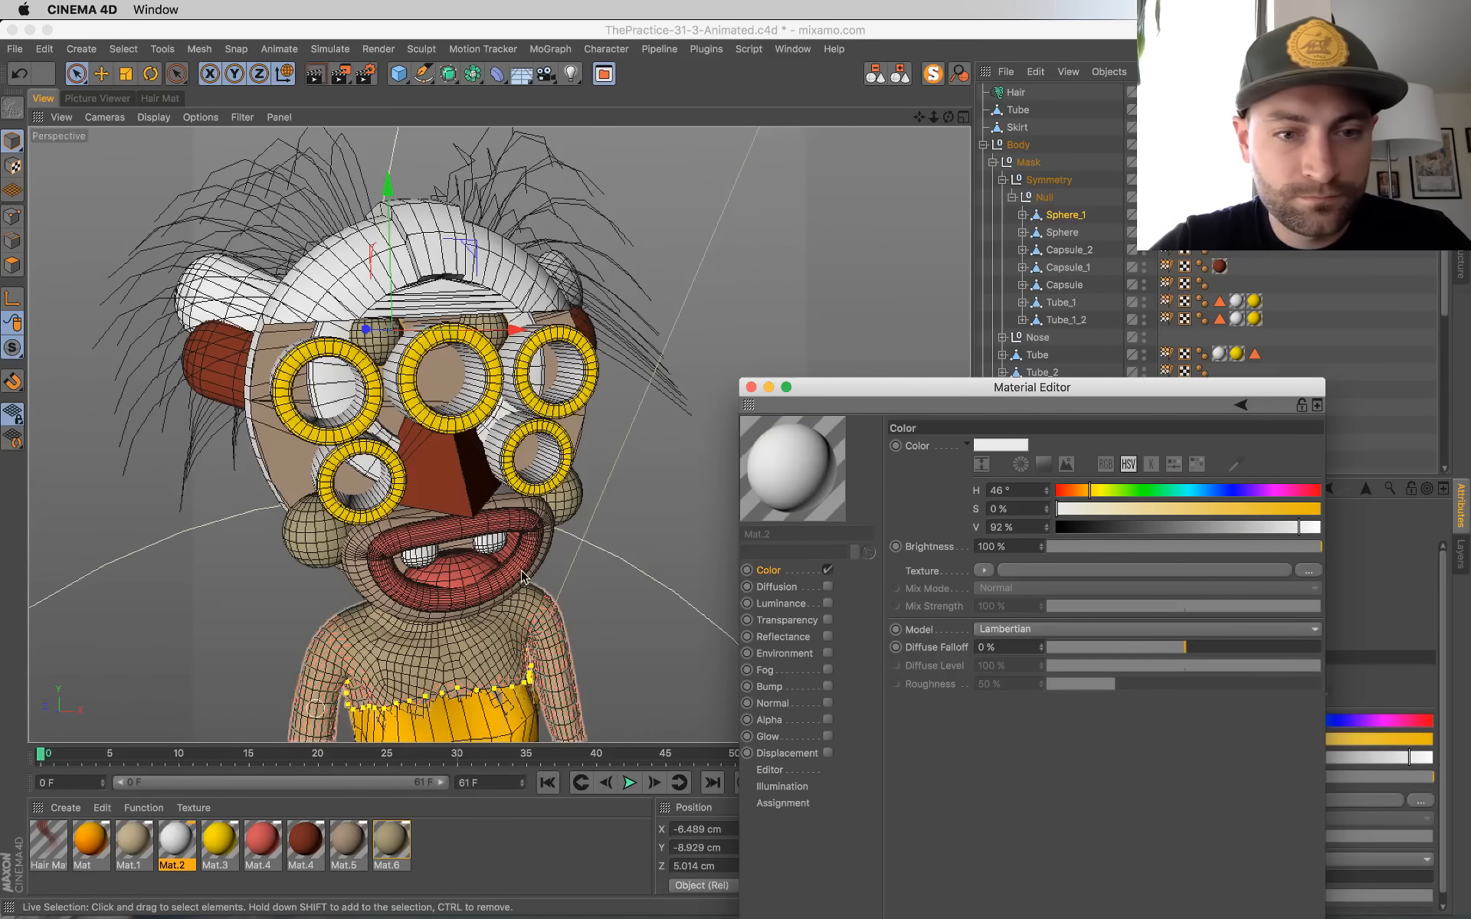
{"action": "left_click", "coordinate": [347, 843]}
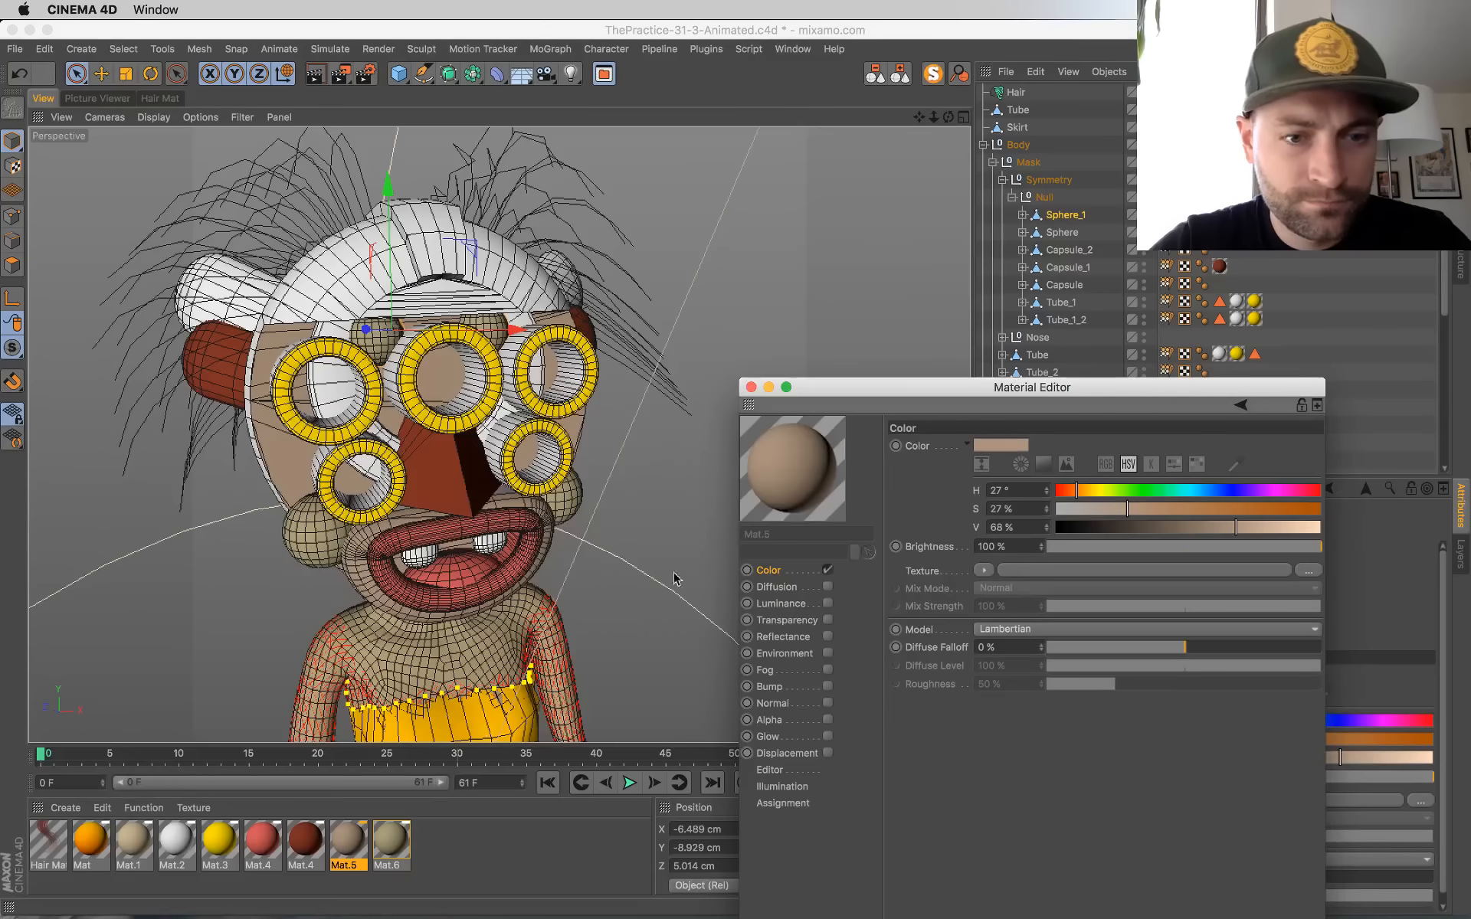
{"action": "left_click", "coordinate": [986, 573]}
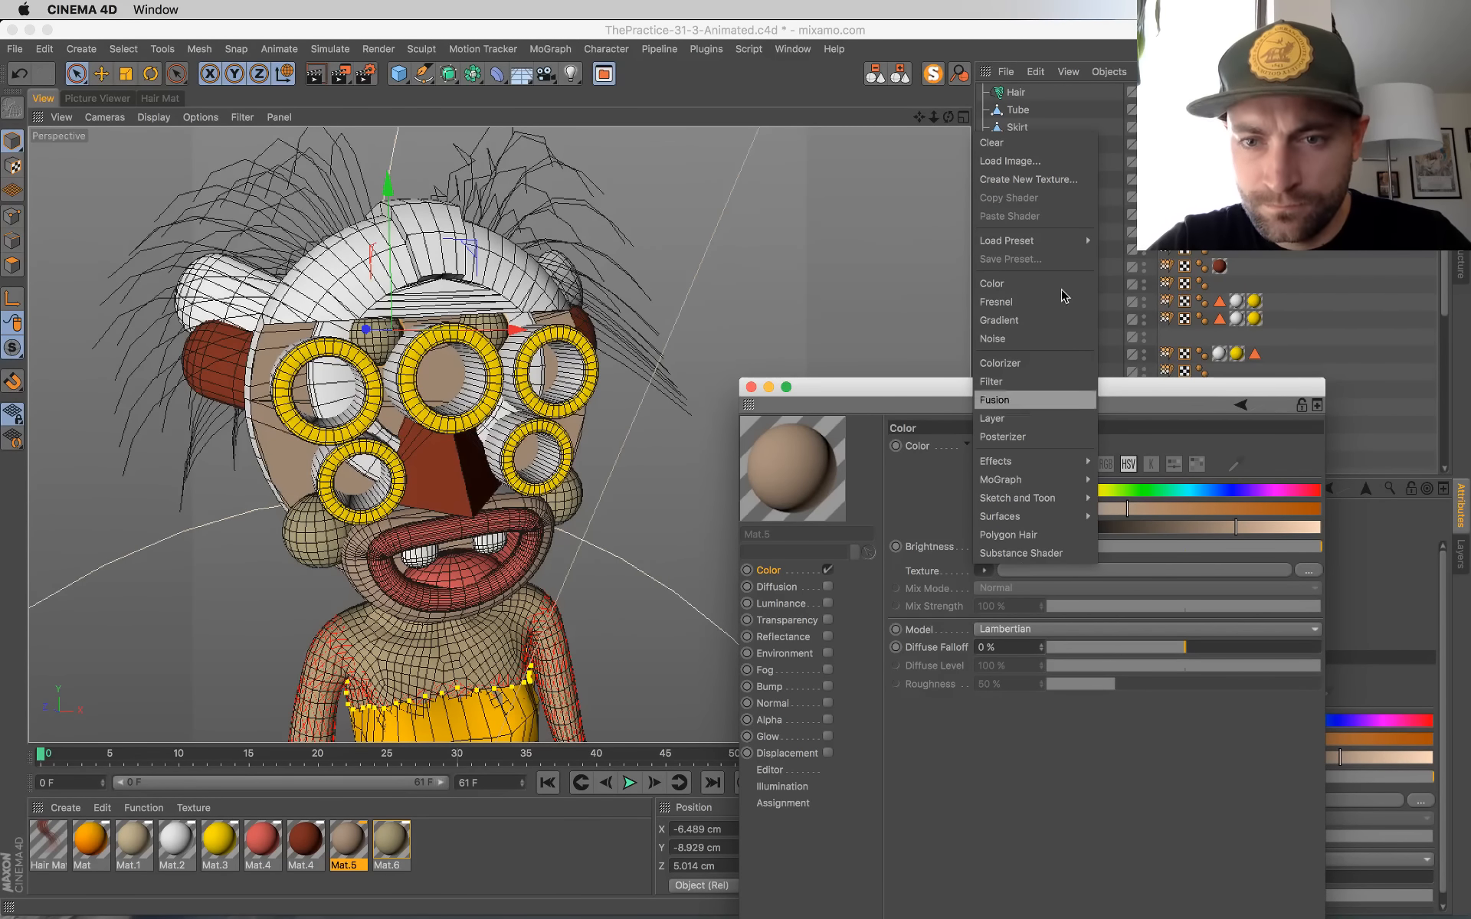
{"action": "left_click", "coordinate": [1023, 336]}
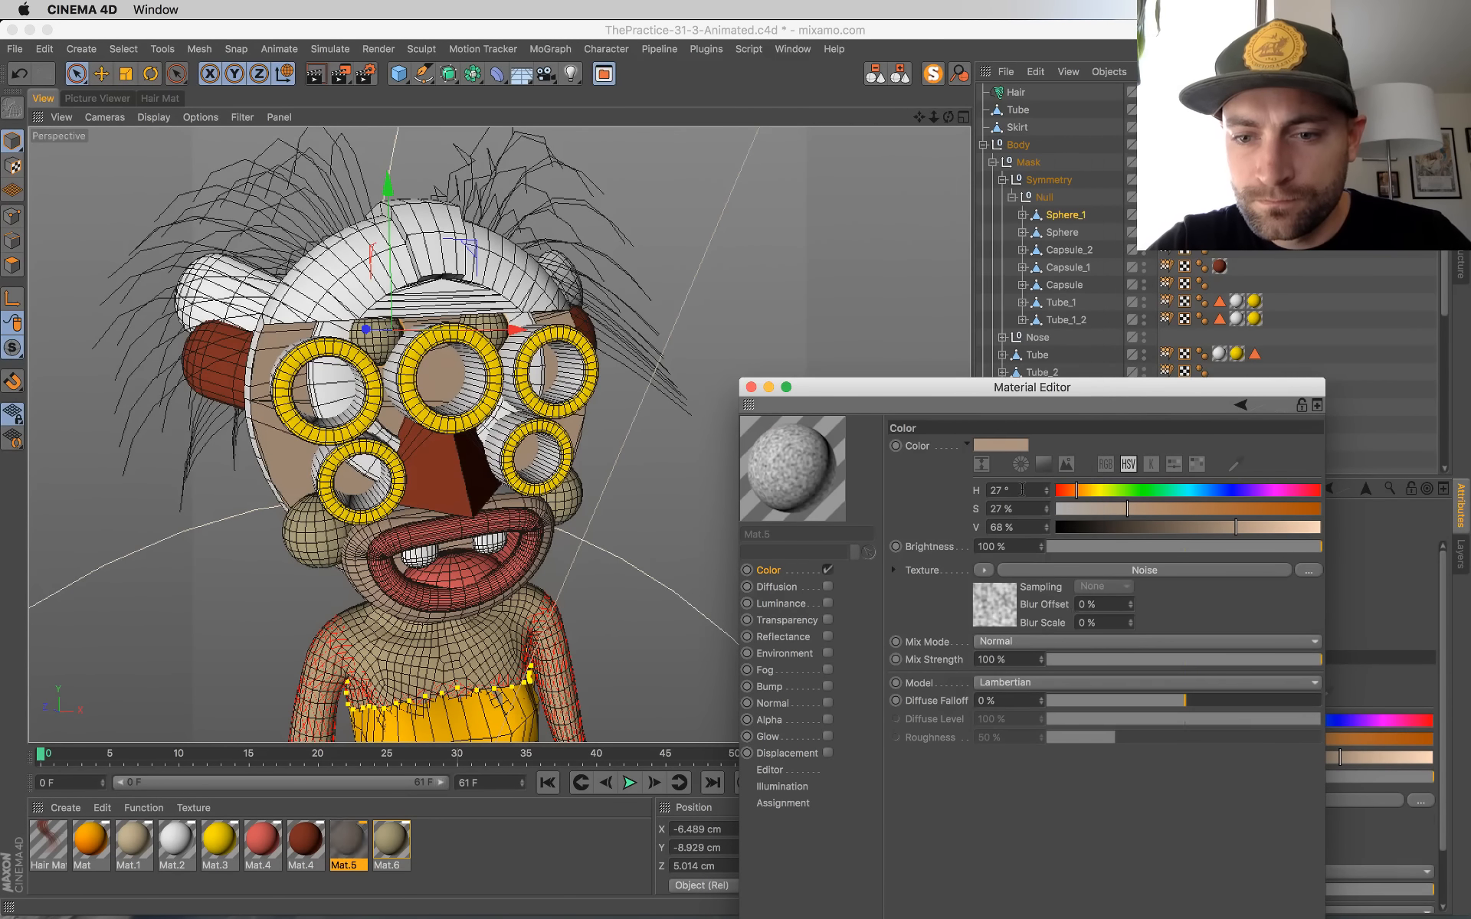
{"action": "left_click", "coordinate": [1018, 646]}
{"action": "left_click", "coordinate": [1032, 715]}
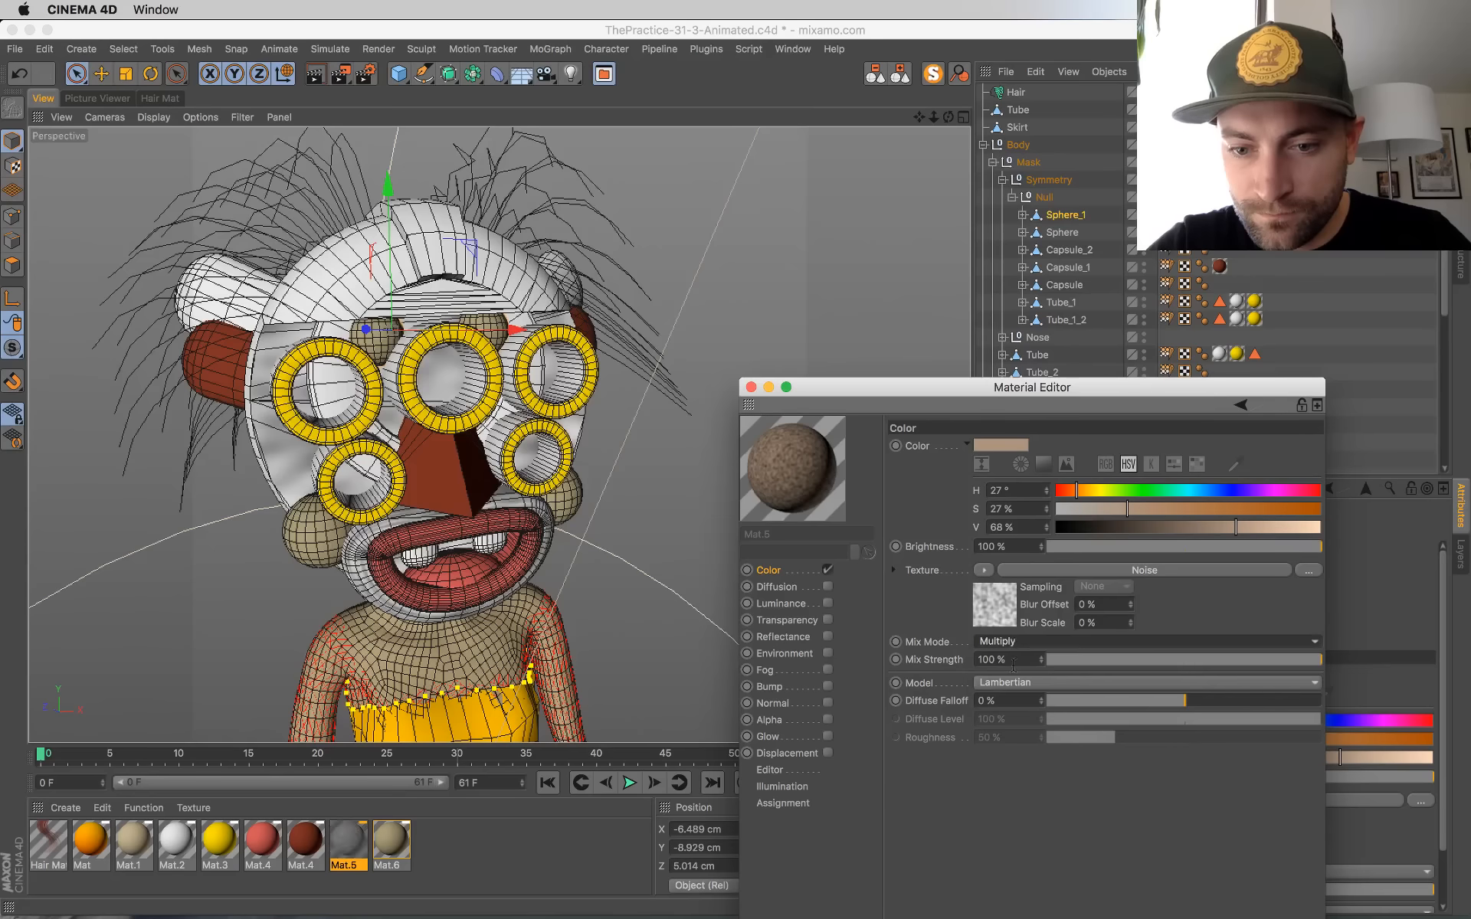
Step: Override the noise shader's Color 1 and Color 2 and set Color 1 to a neutral gray with V 47%
{"action": "left_click", "coordinate": [997, 604]}
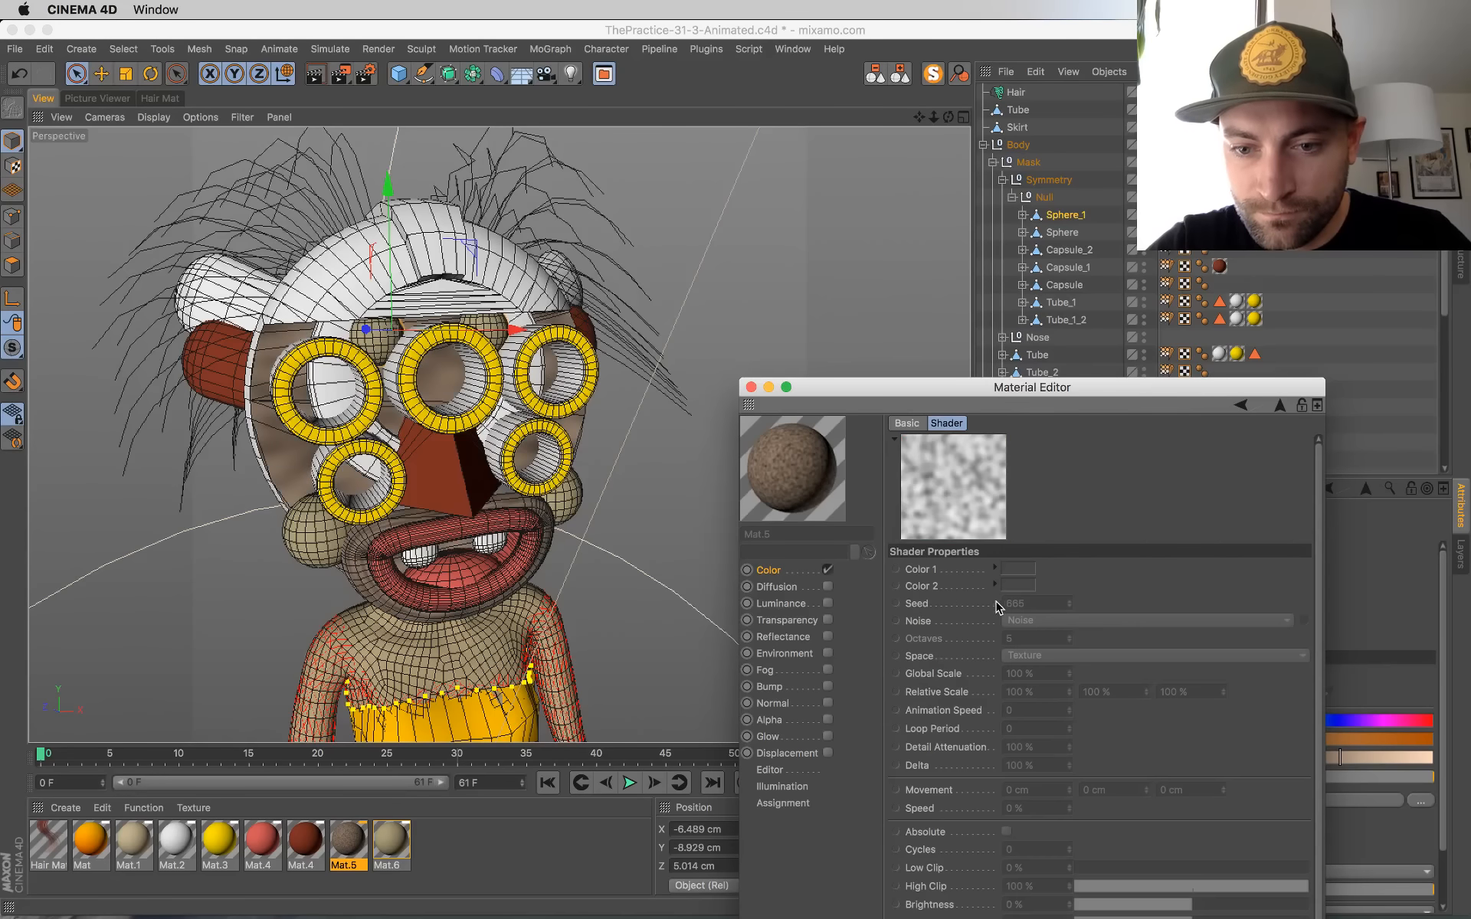
{"action": "right_click", "coordinate": [929, 589]}
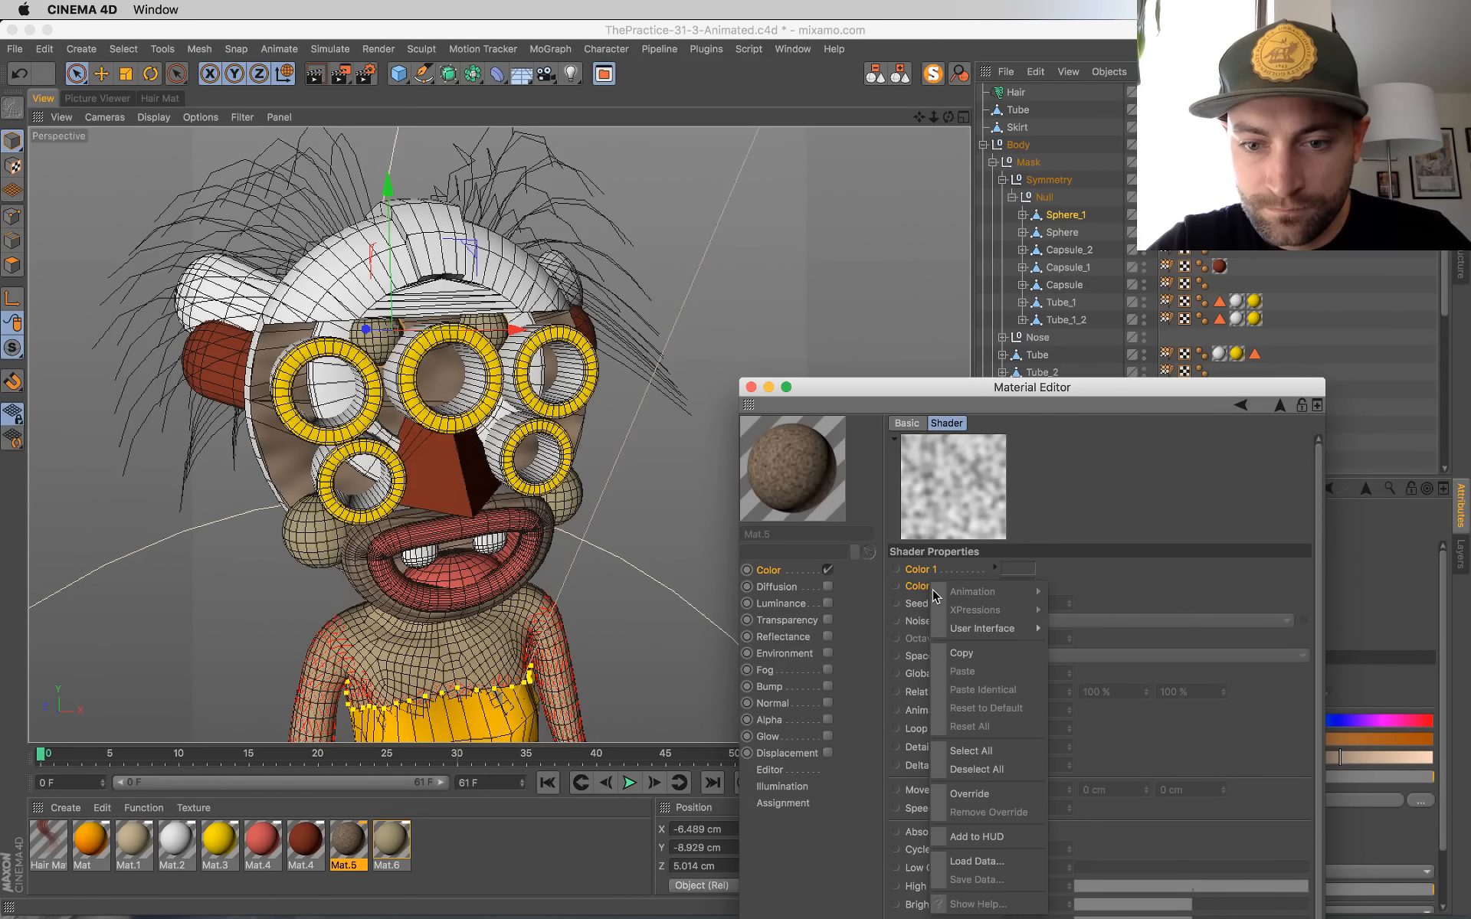
{"action": "left_click", "coordinate": [967, 794]}
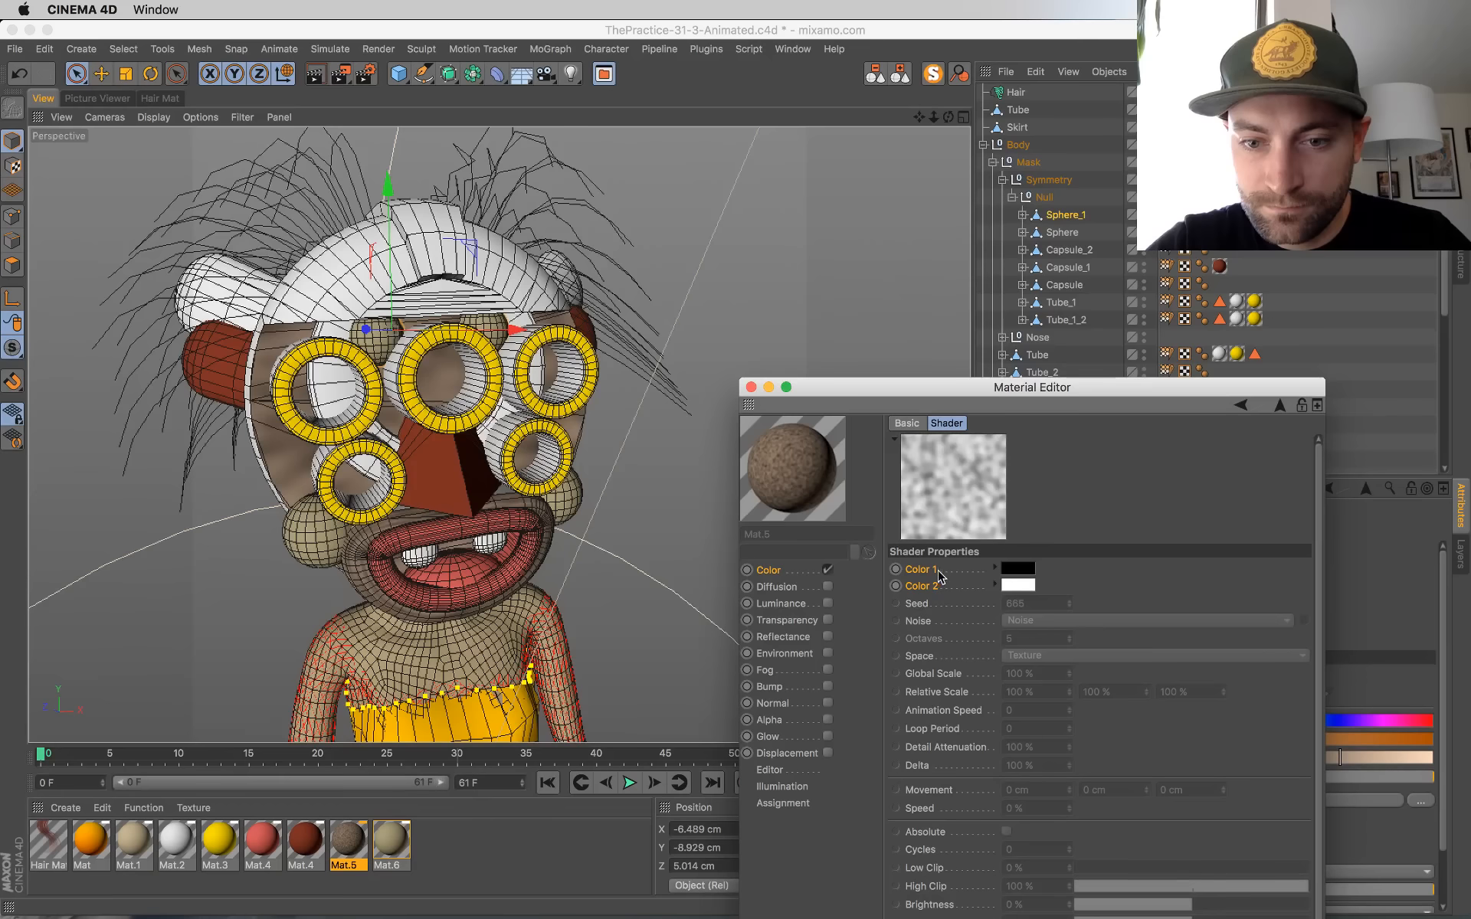
{"action": "left_click", "coordinate": [1026, 570]}
{"action": "left_click", "coordinate": [1080, 602]}
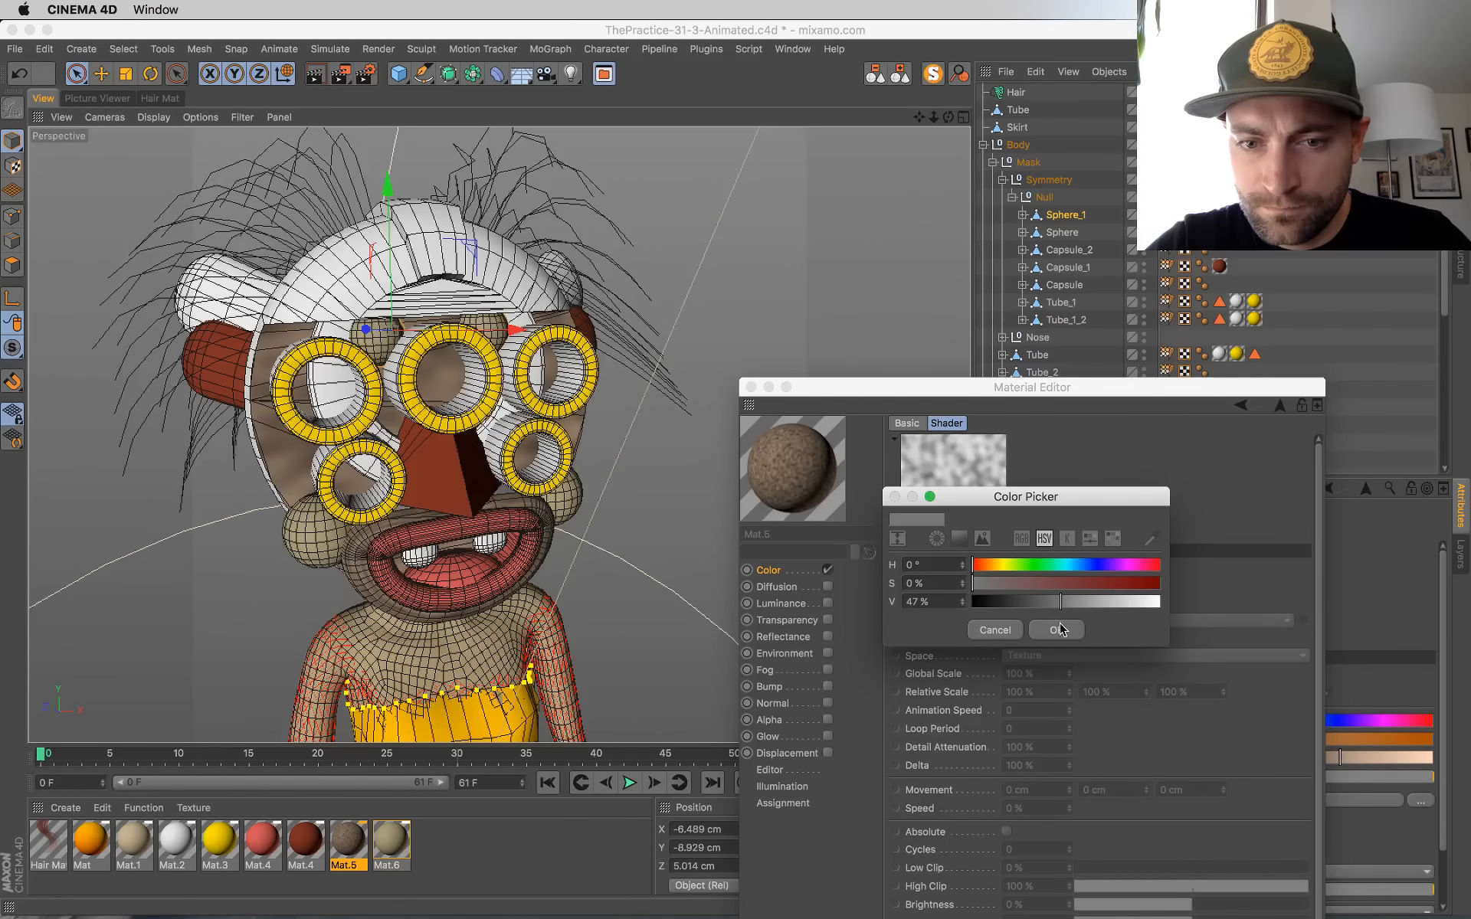
{"action": "left_click", "coordinate": [1056, 630]}
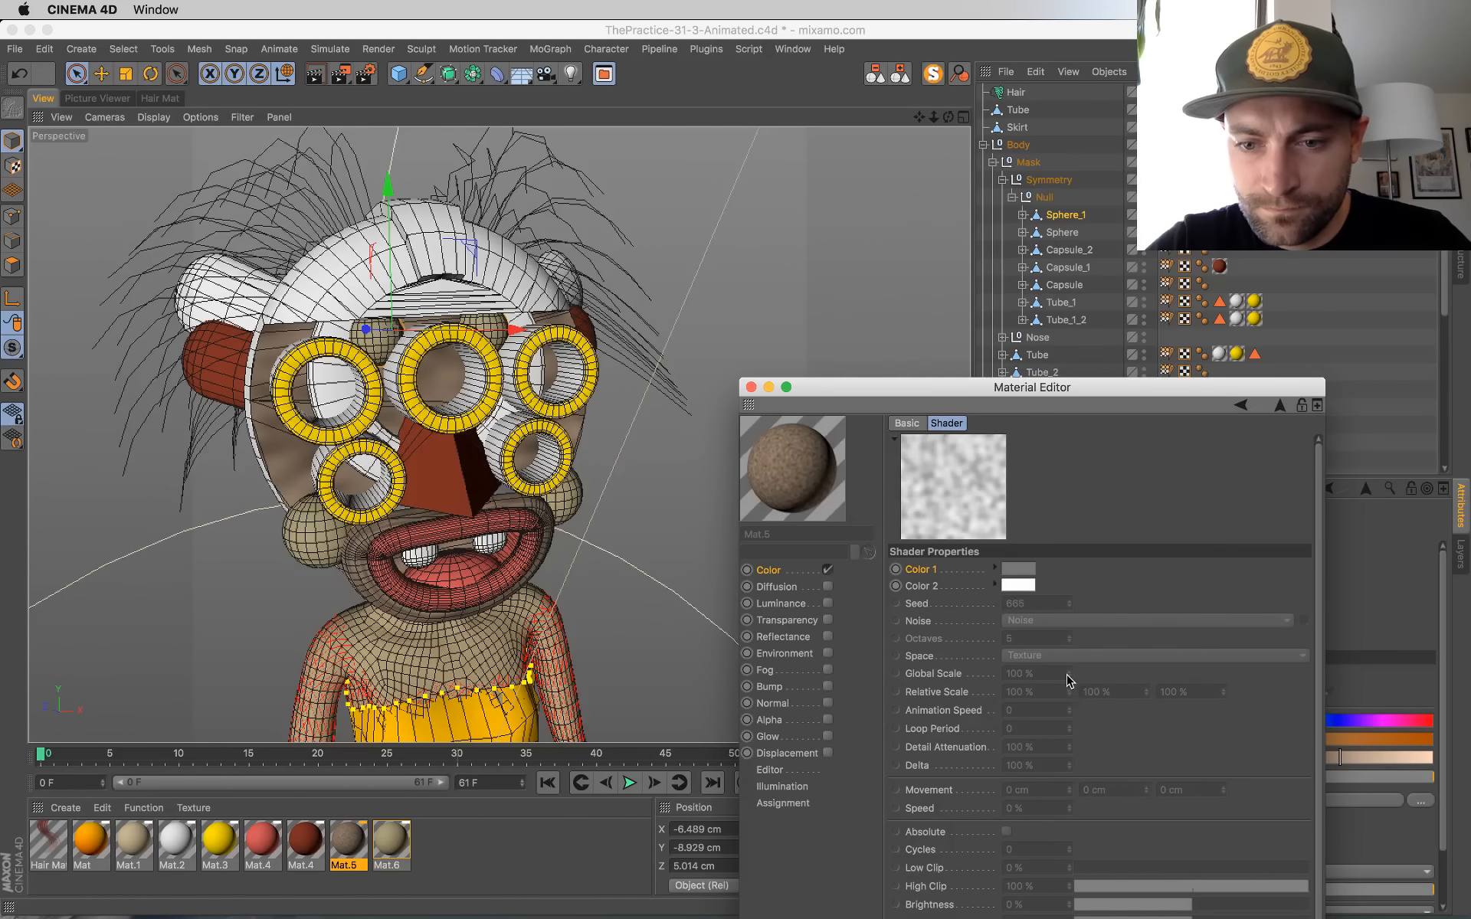
Step: Override the noise shader's scale, animation speed and loop period parameters and set Global Scale to 14%
{"action": "right_click", "coordinate": [941, 734]}
{"action": "left_click", "coordinate": [973, 801]}
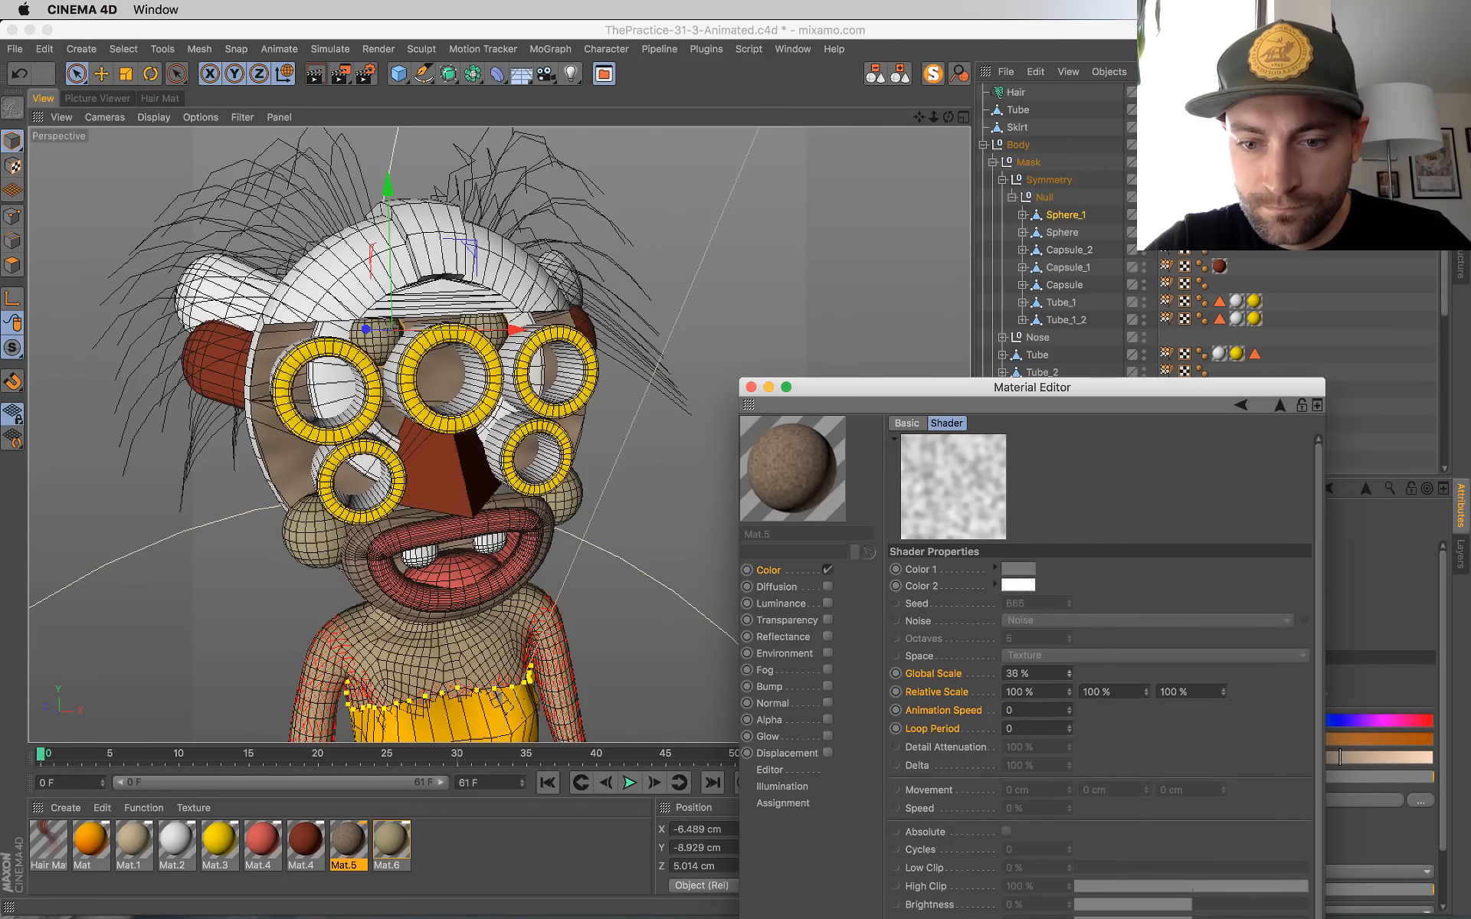
{"action": "left_click_drag", "start_coordinate": [1070, 673], "coordinate": [1069, 687]}
{"action": "left_click_drag", "start_coordinate": [1019, 387], "coordinate": [1043, 137]}
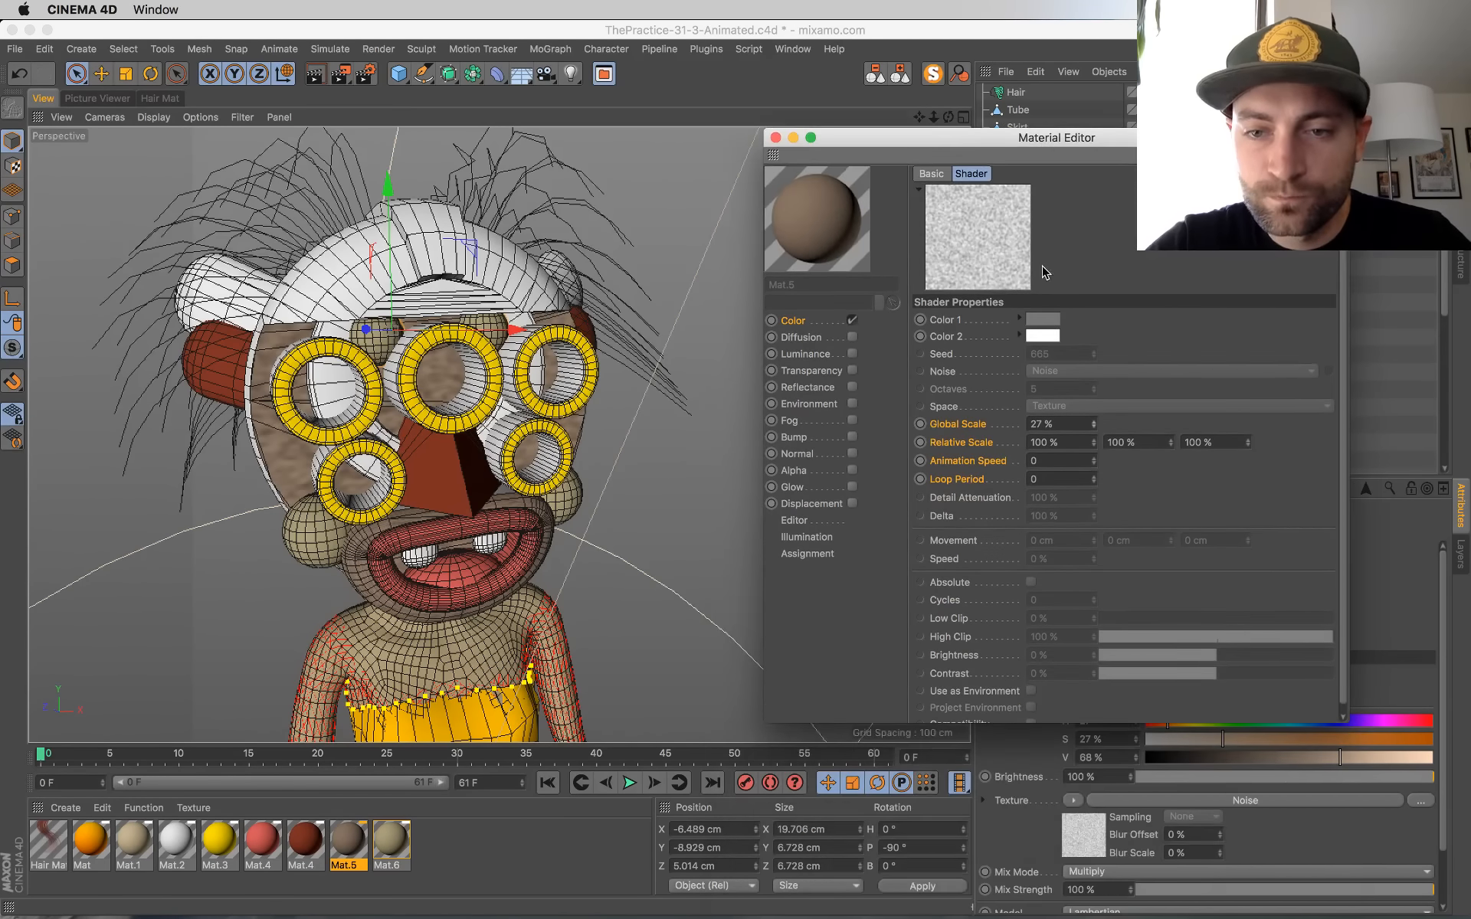
Step: Override the noise's clip, brightness and contrast parameters, and set Low Clip to 6%, High Clip to 35% and Global Scale to 10%
{"action": "right_click", "coordinate": [954, 673]}
{"action": "left_click", "coordinate": [988, 801]}
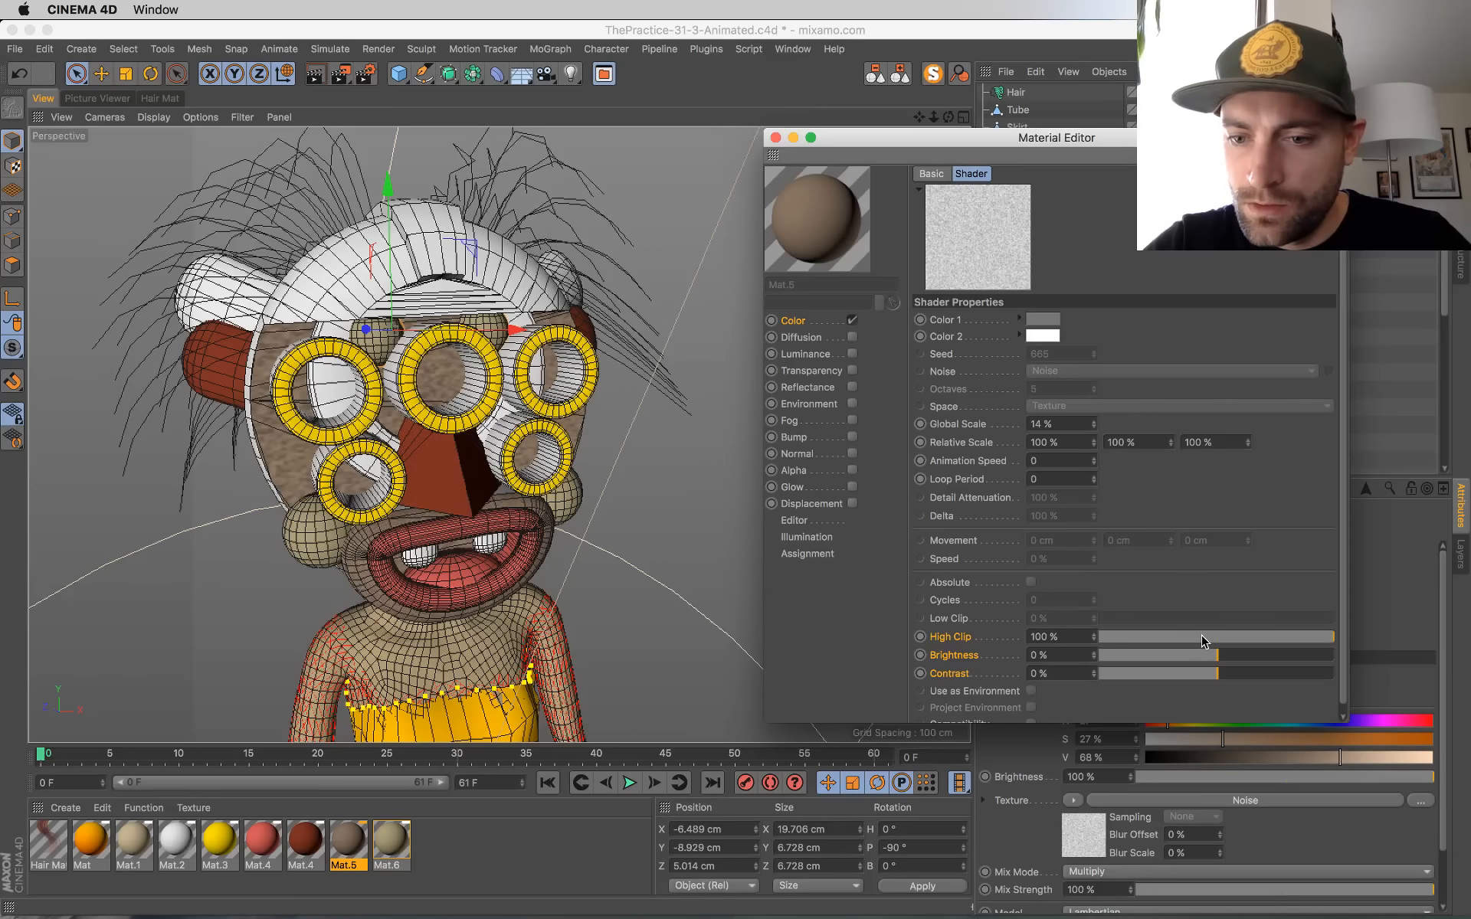
{"action": "left_click", "coordinate": [1205, 638]}
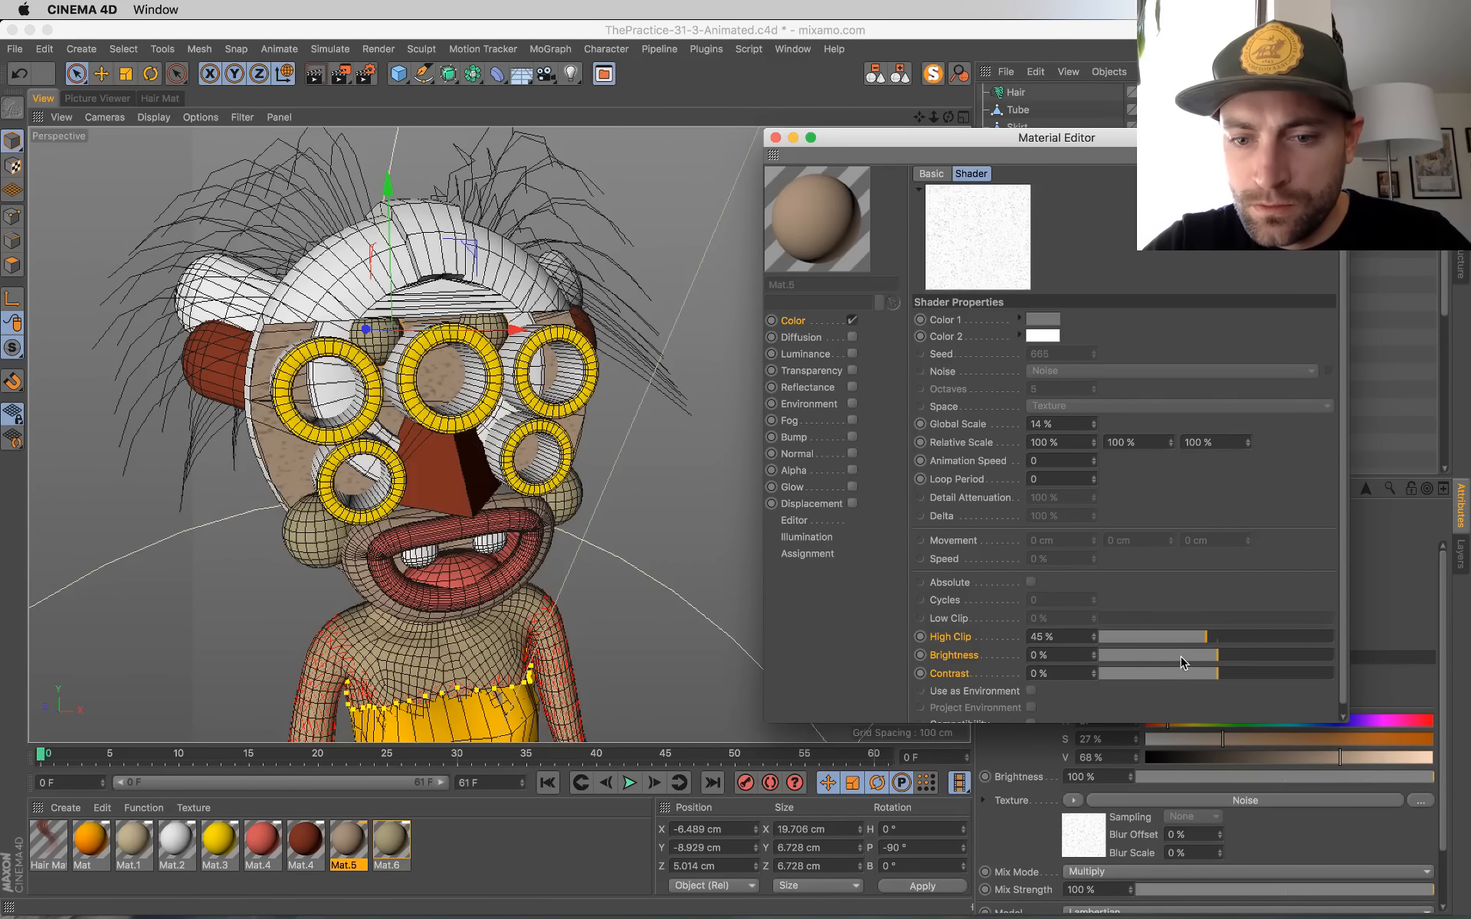
{"action": "right_click", "coordinate": [957, 619]}
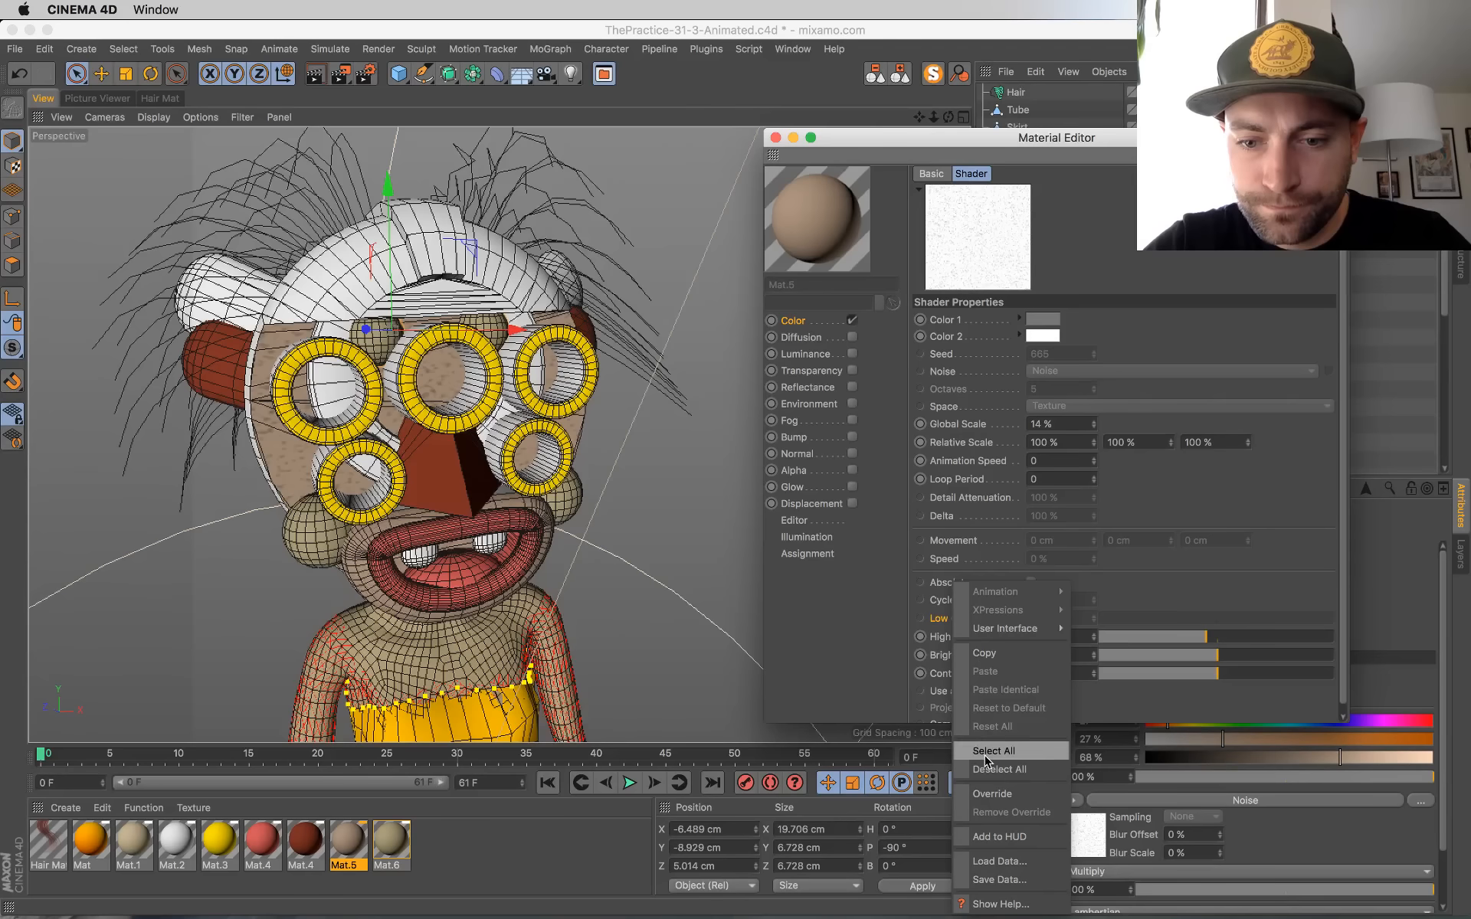
{"action": "left_click", "coordinate": [988, 796]}
{"action": "left_click", "coordinate": [1143, 619]}
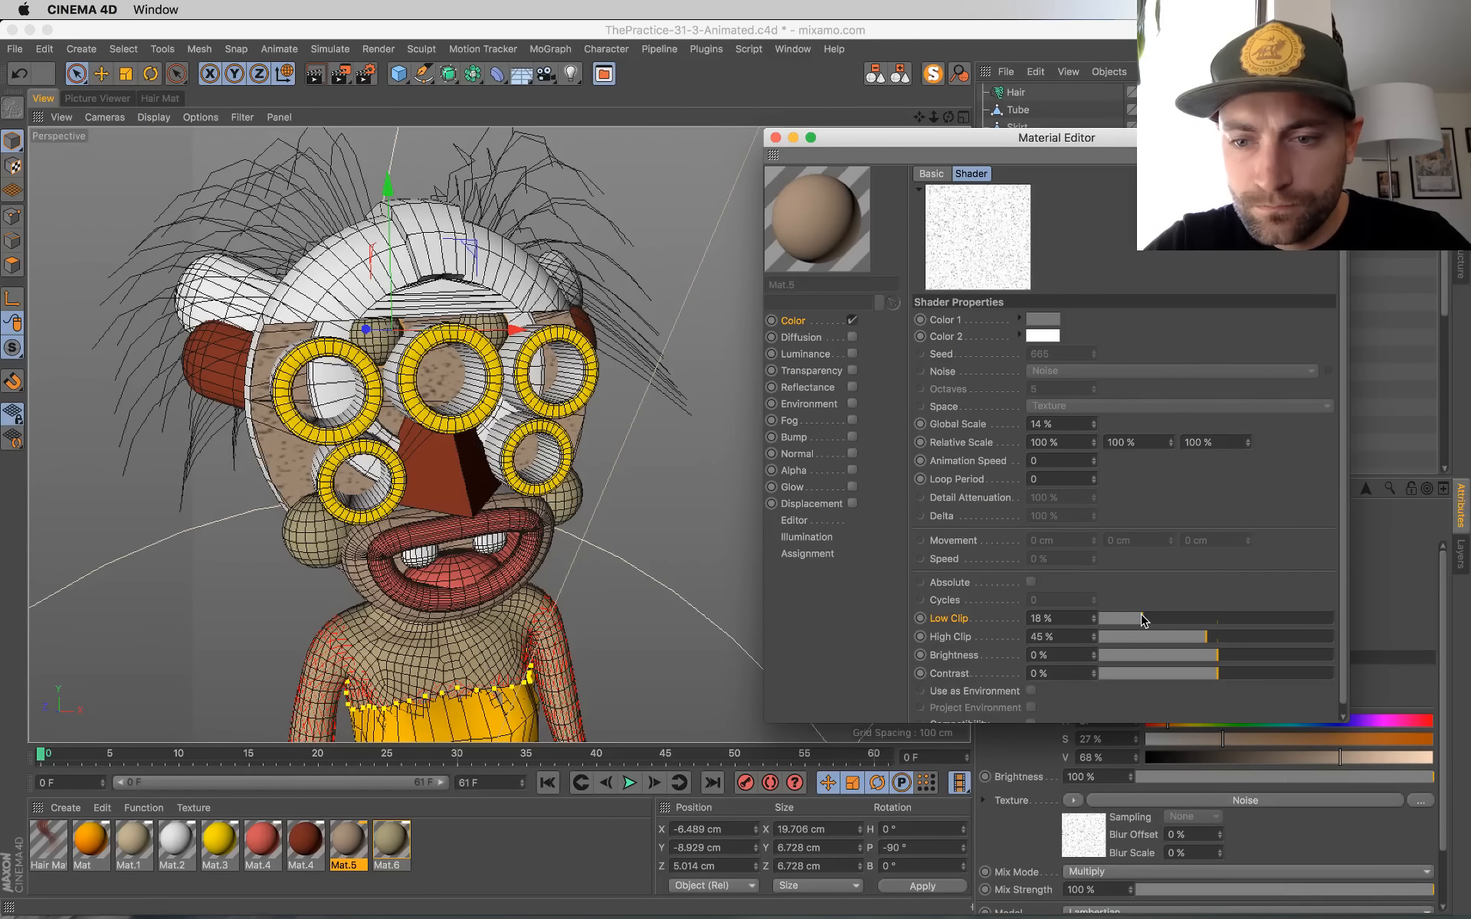
{"action": "left_click", "coordinate": [1170, 636]}
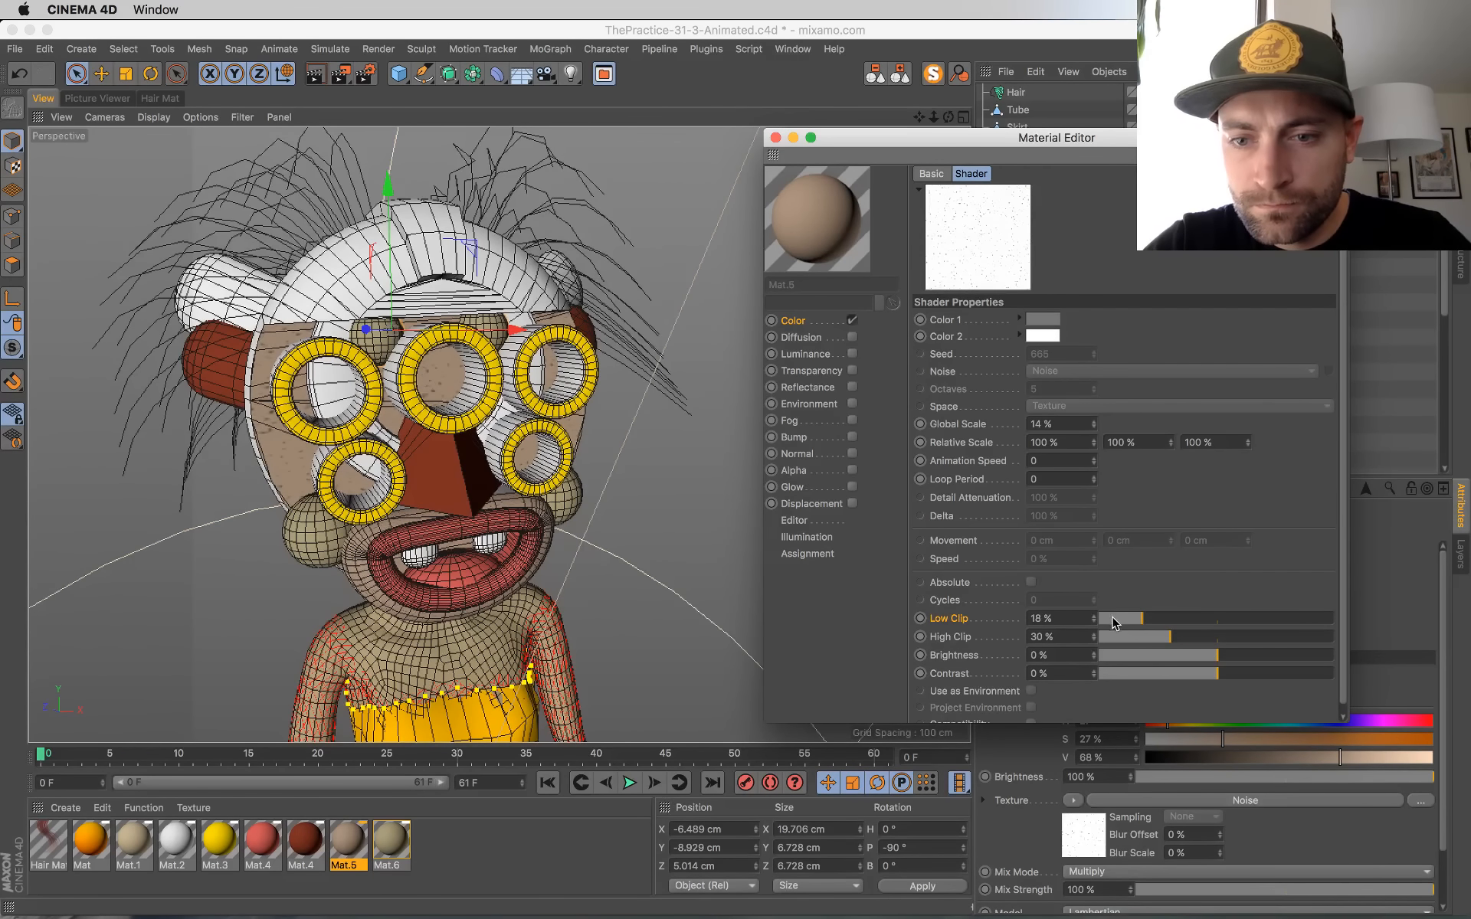
{"action": "left_click", "coordinate": [1113, 620]}
{"action": "left_click", "coordinate": [1184, 637]}
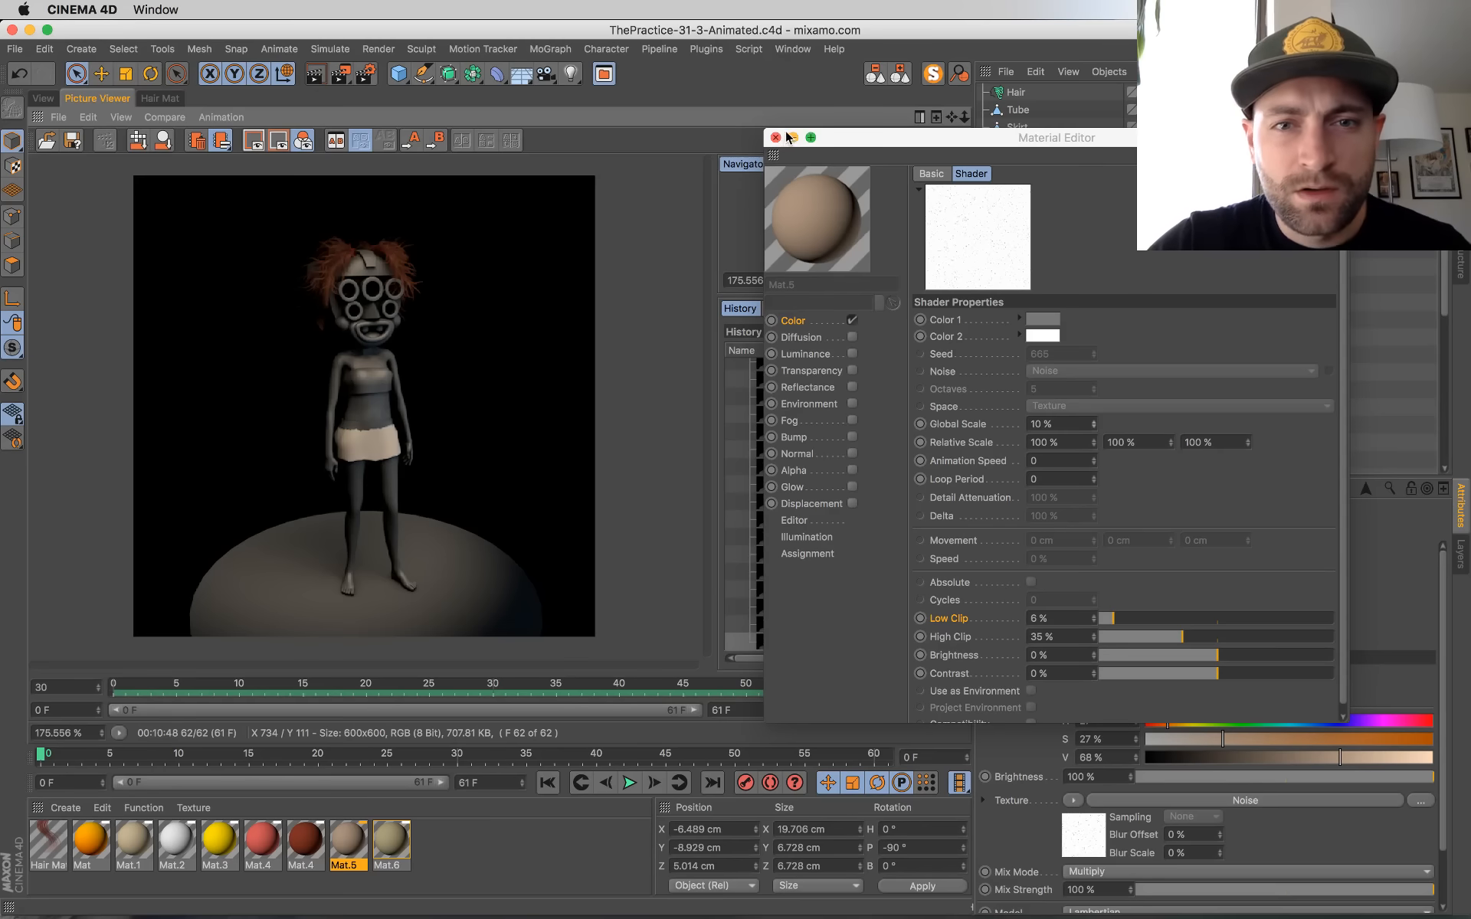
Step: Close the material settings, play the rendered animation, rewind it to the first frame and return to the 3D viewport
{"action": "left_click", "coordinate": [776, 137]}
{"action": "left_click", "coordinate": [849, 712]}
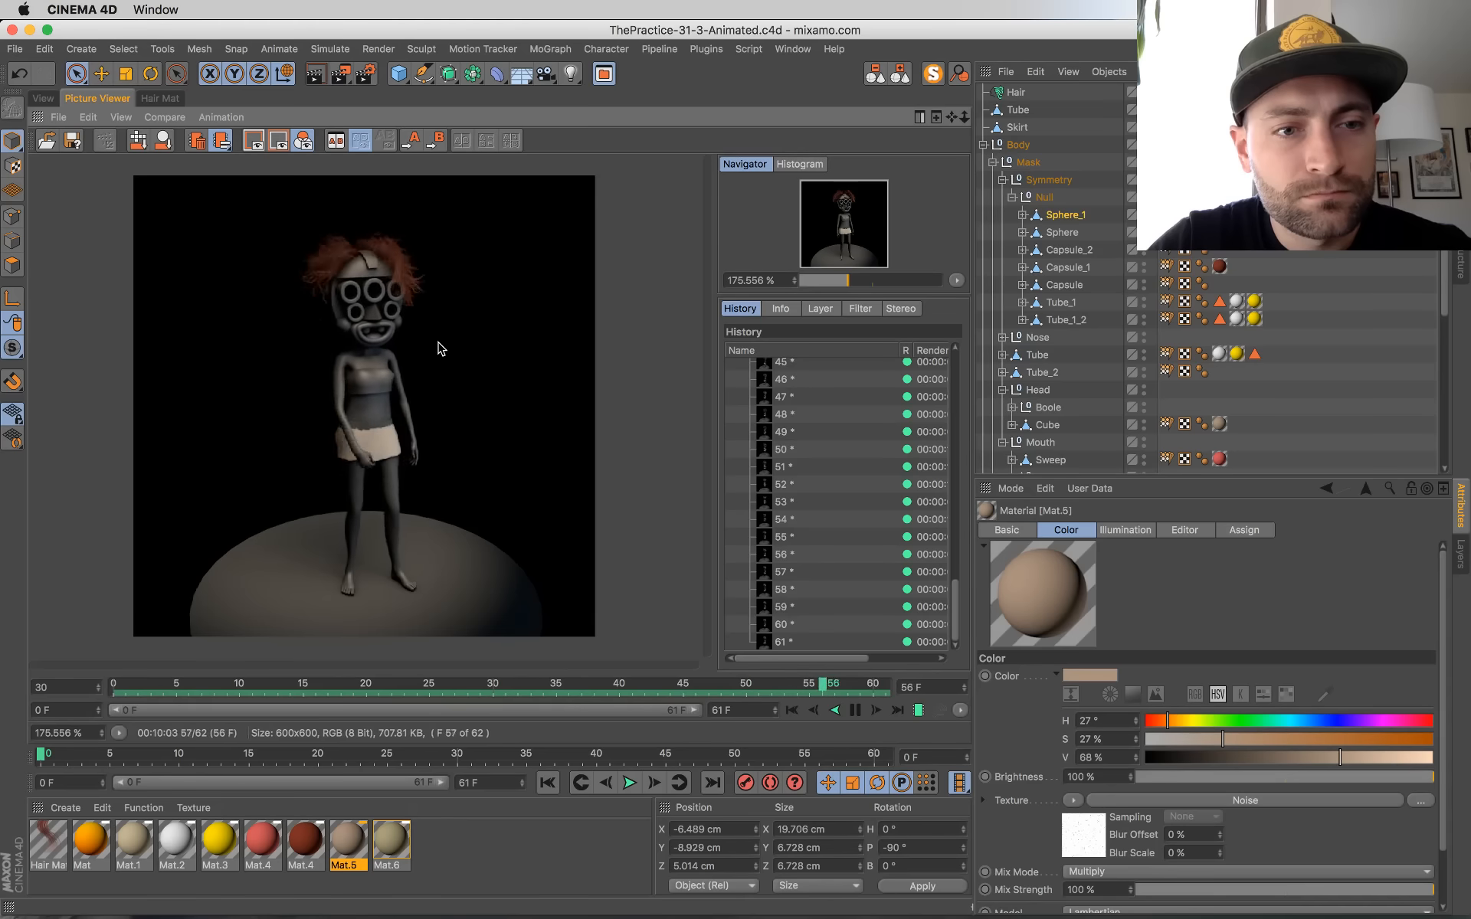
{"action": "left_click", "coordinate": [855, 710]}
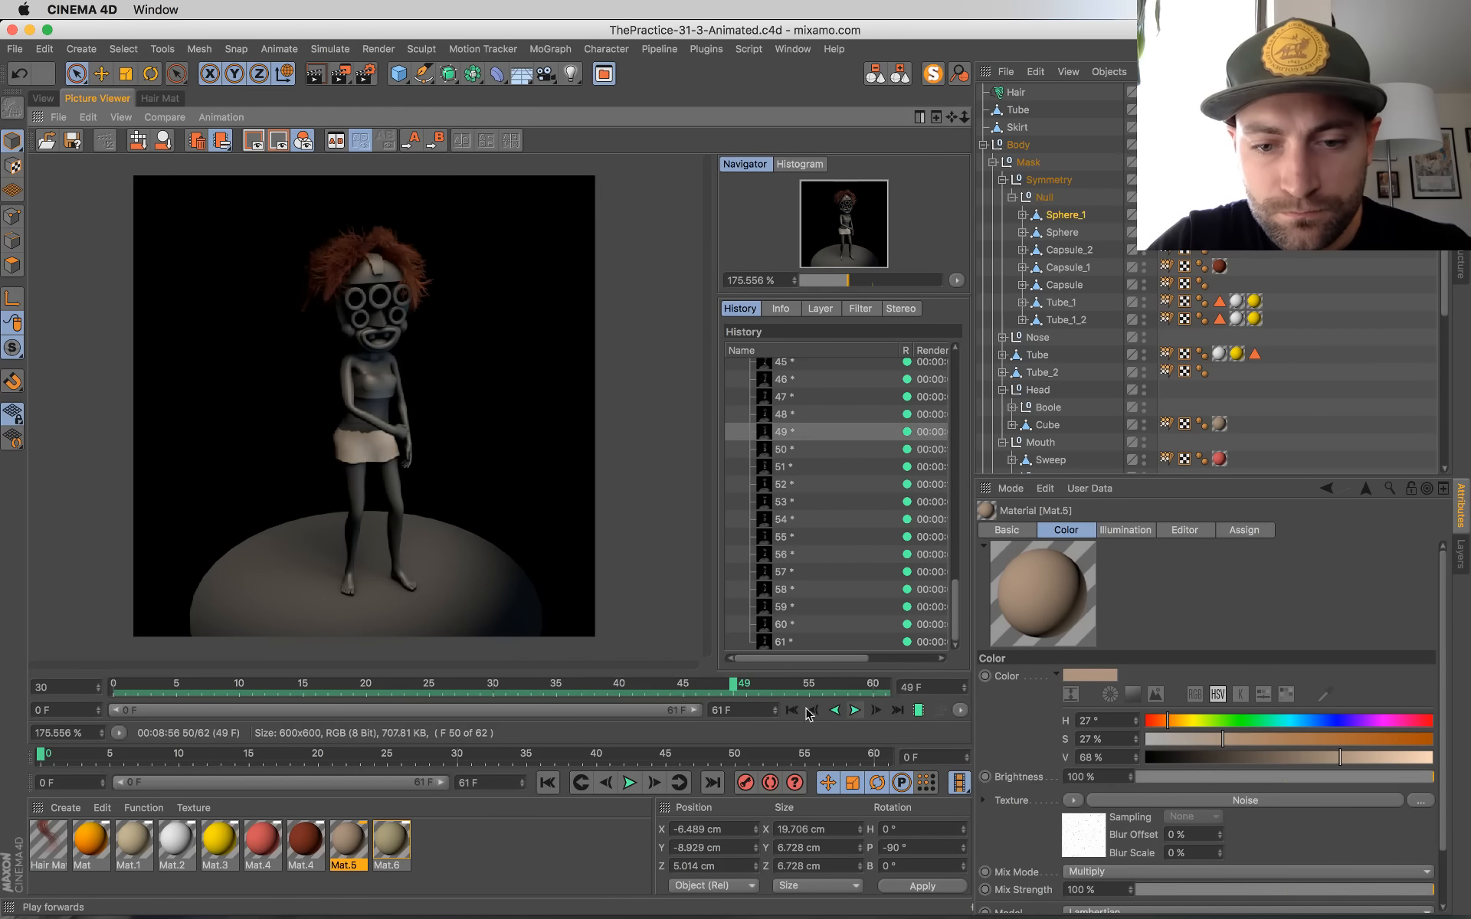
{"action": "left_click", "coordinate": [791, 711]}
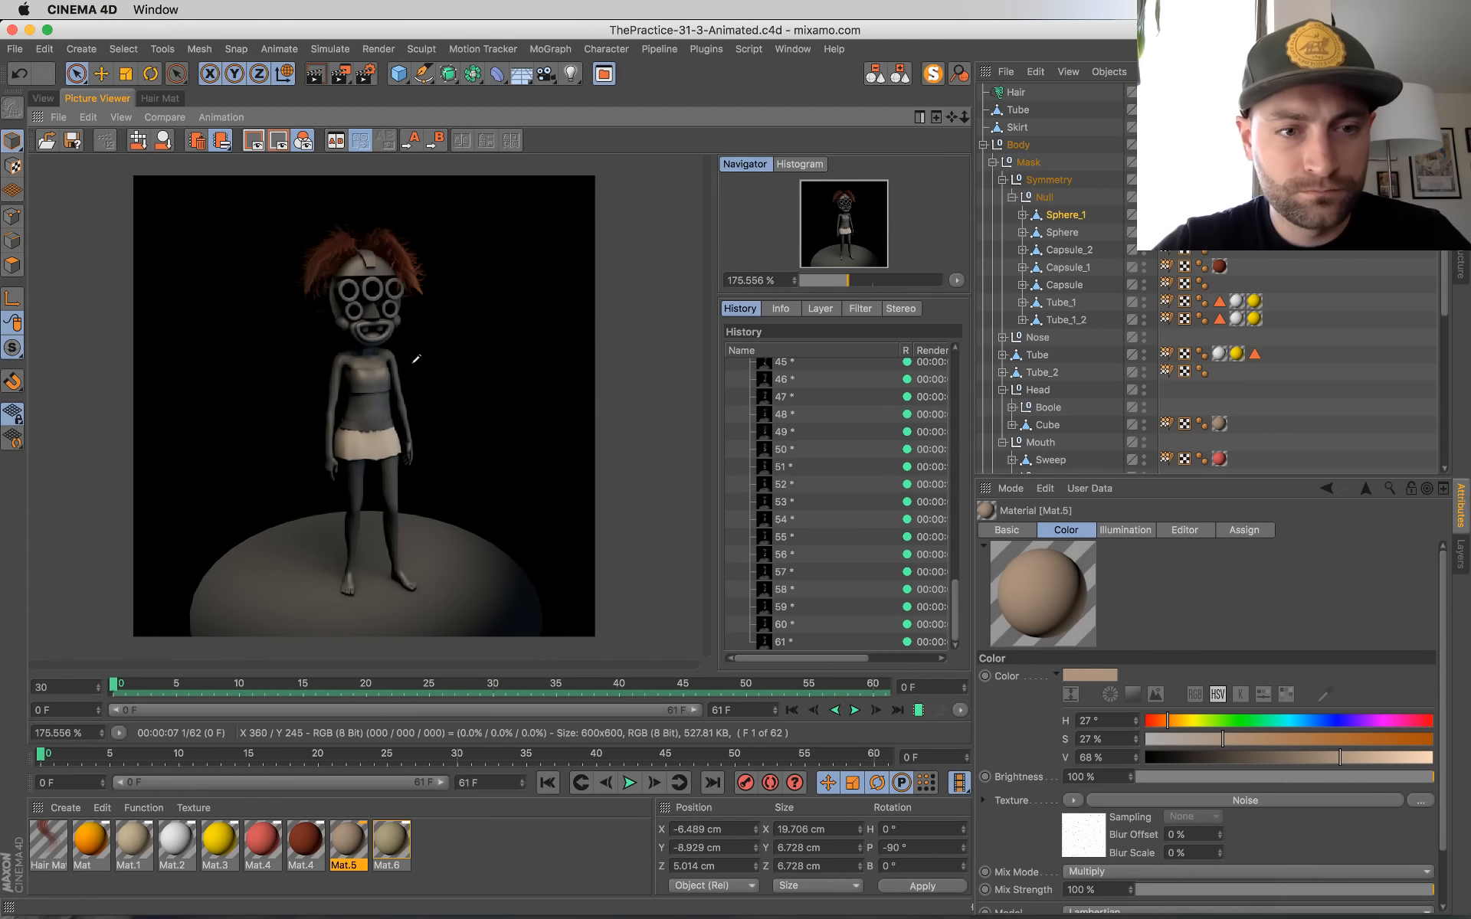
{"action": "left_click", "coordinate": [44, 98]}
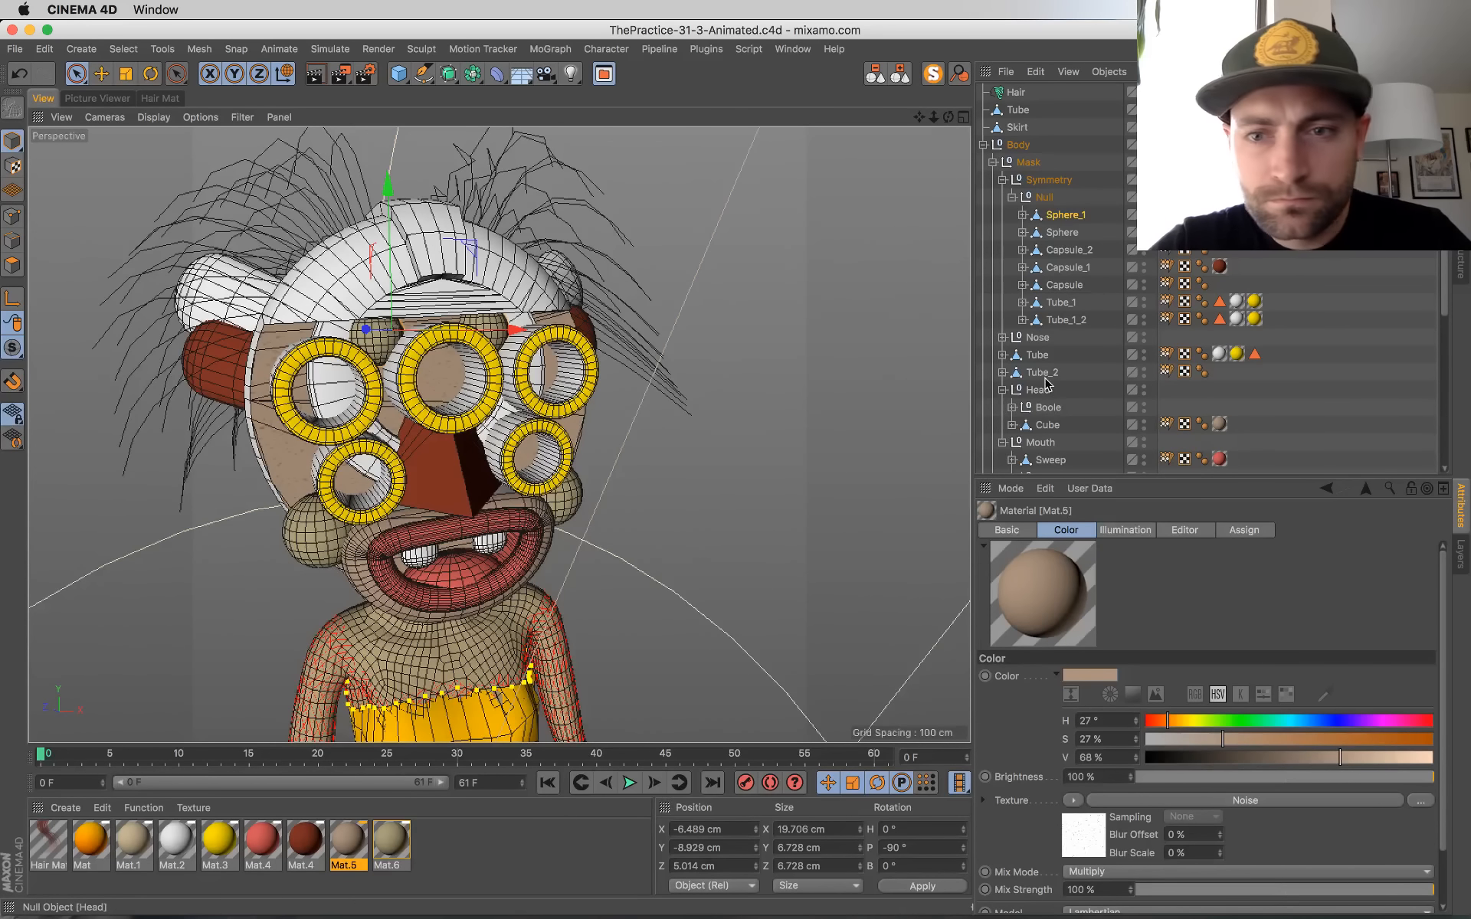
Step: Extend the animation's end frame and the preview range to frame 62
{"action": "left_click", "coordinate": [899, 80]}
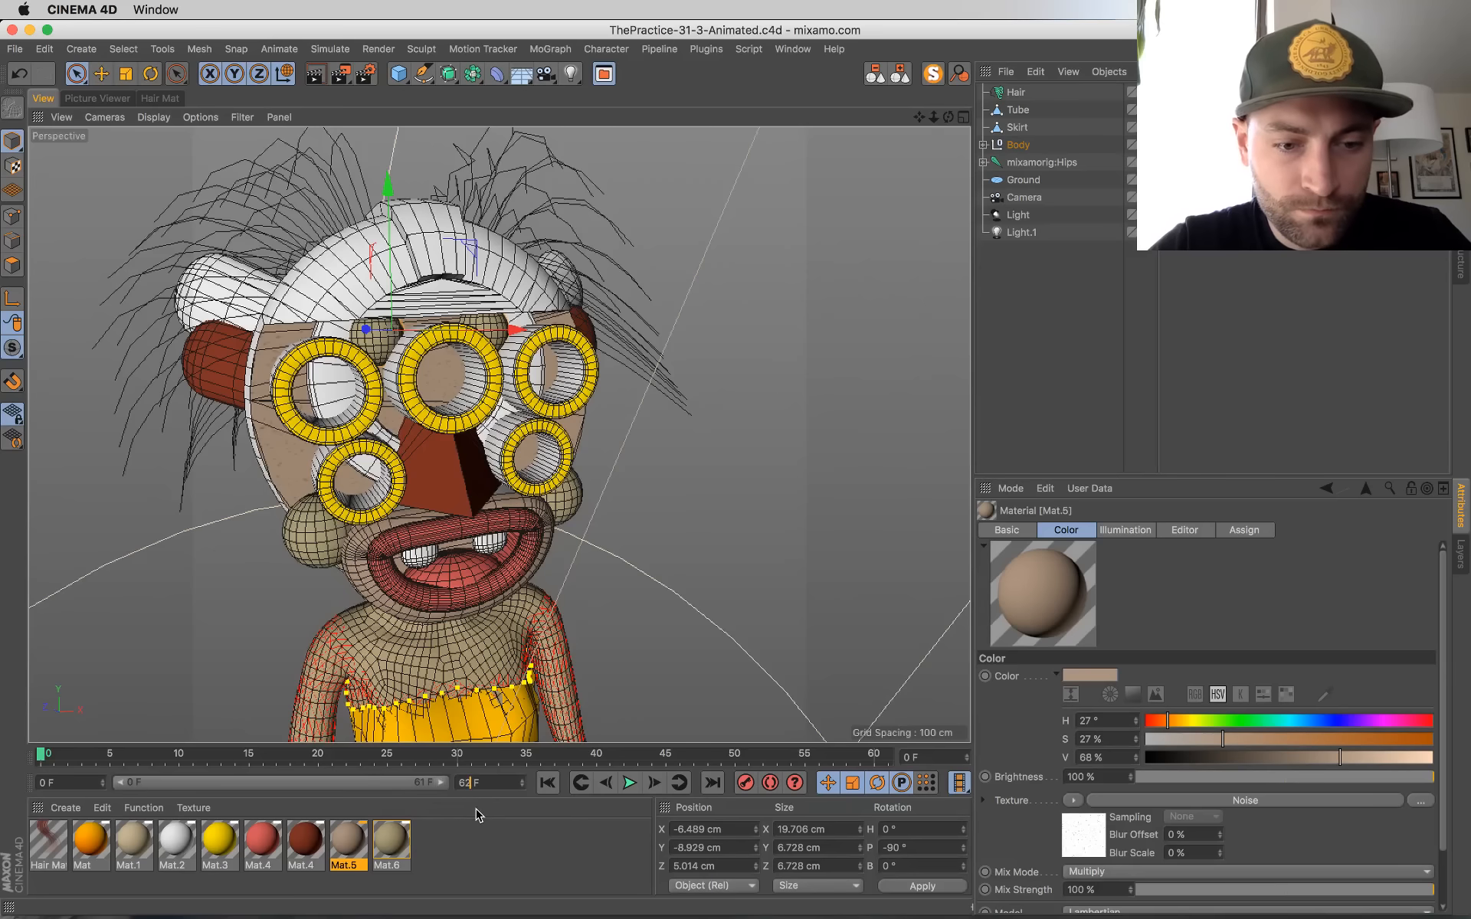
{"action": "key", "text": "Return"}
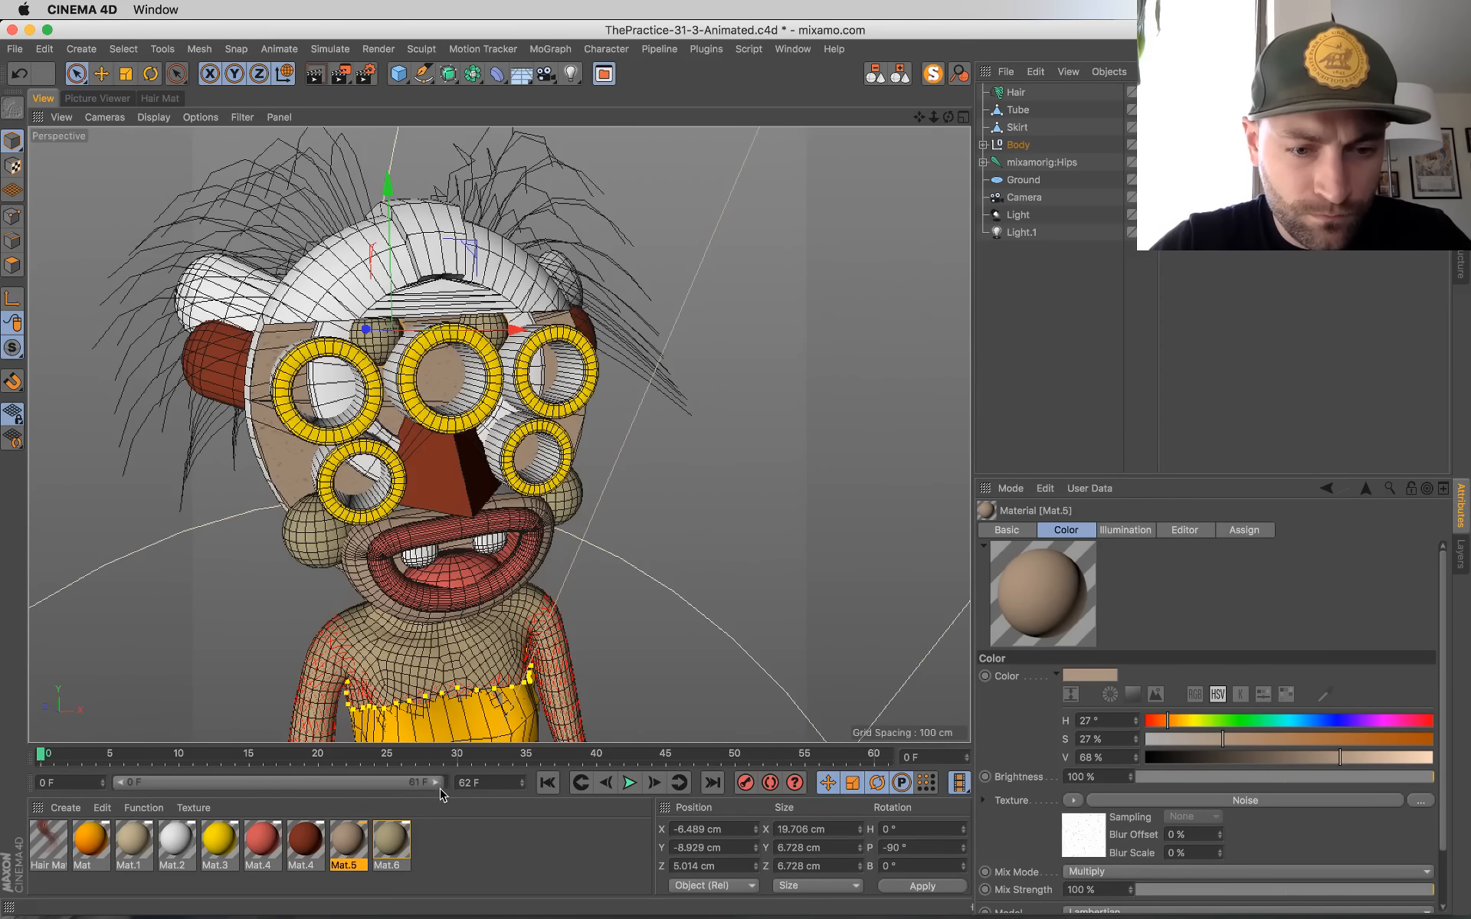
{"action": "left_click_drag", "start_coordinate": [439, 788], "coordinate": [442, 784]}
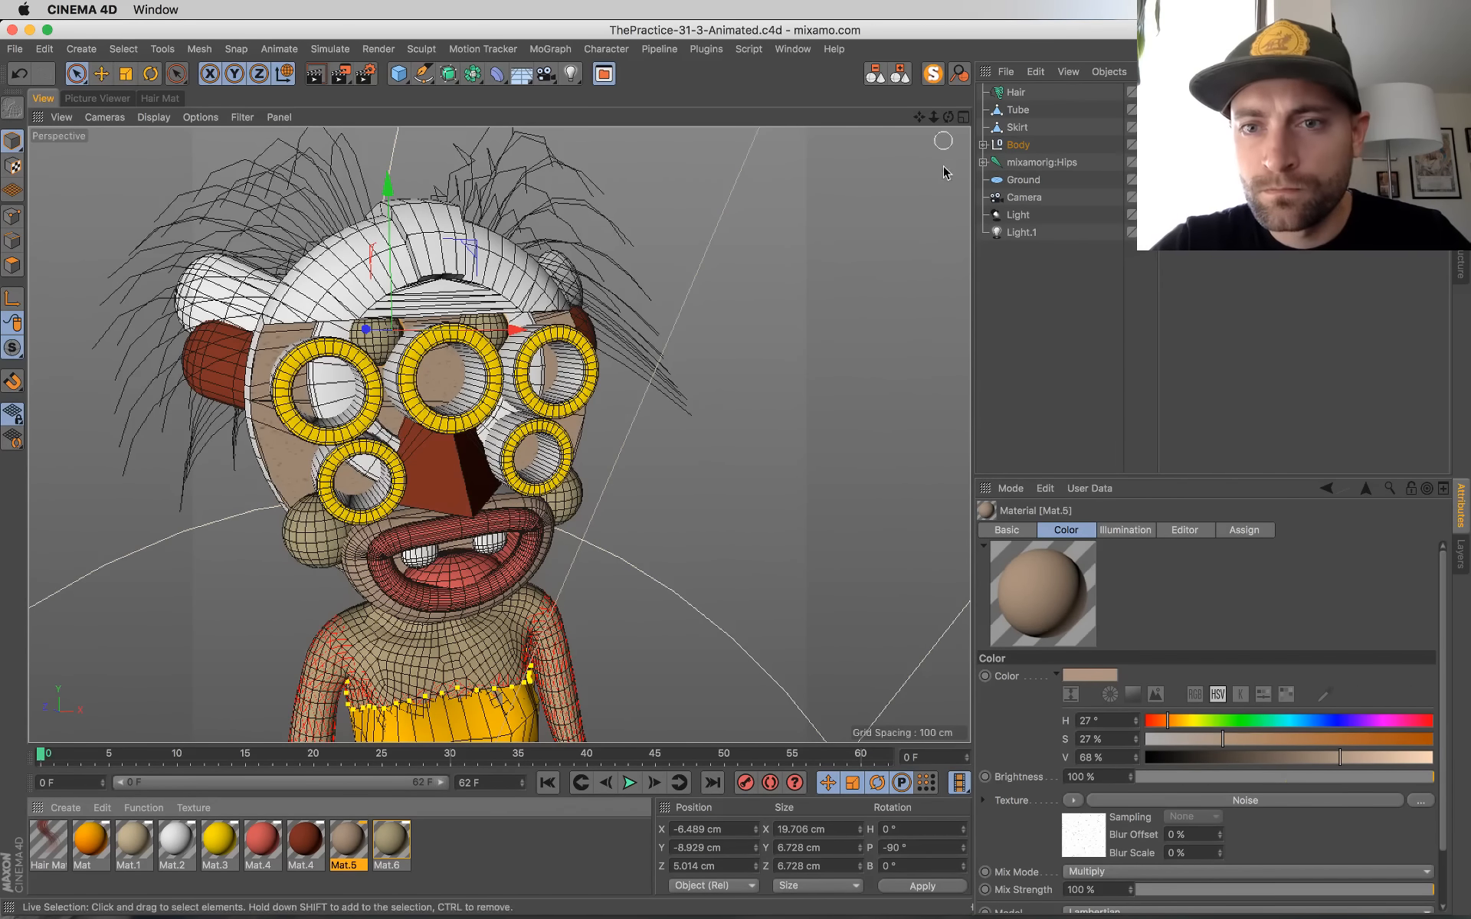
Step: Select all objects and their keyframes, extend the animation and preview range to frame 63, and save the scene
{"action": "left_click", "coordinate": [1015, 161]}
{"action": "key", "text": "super+a"}
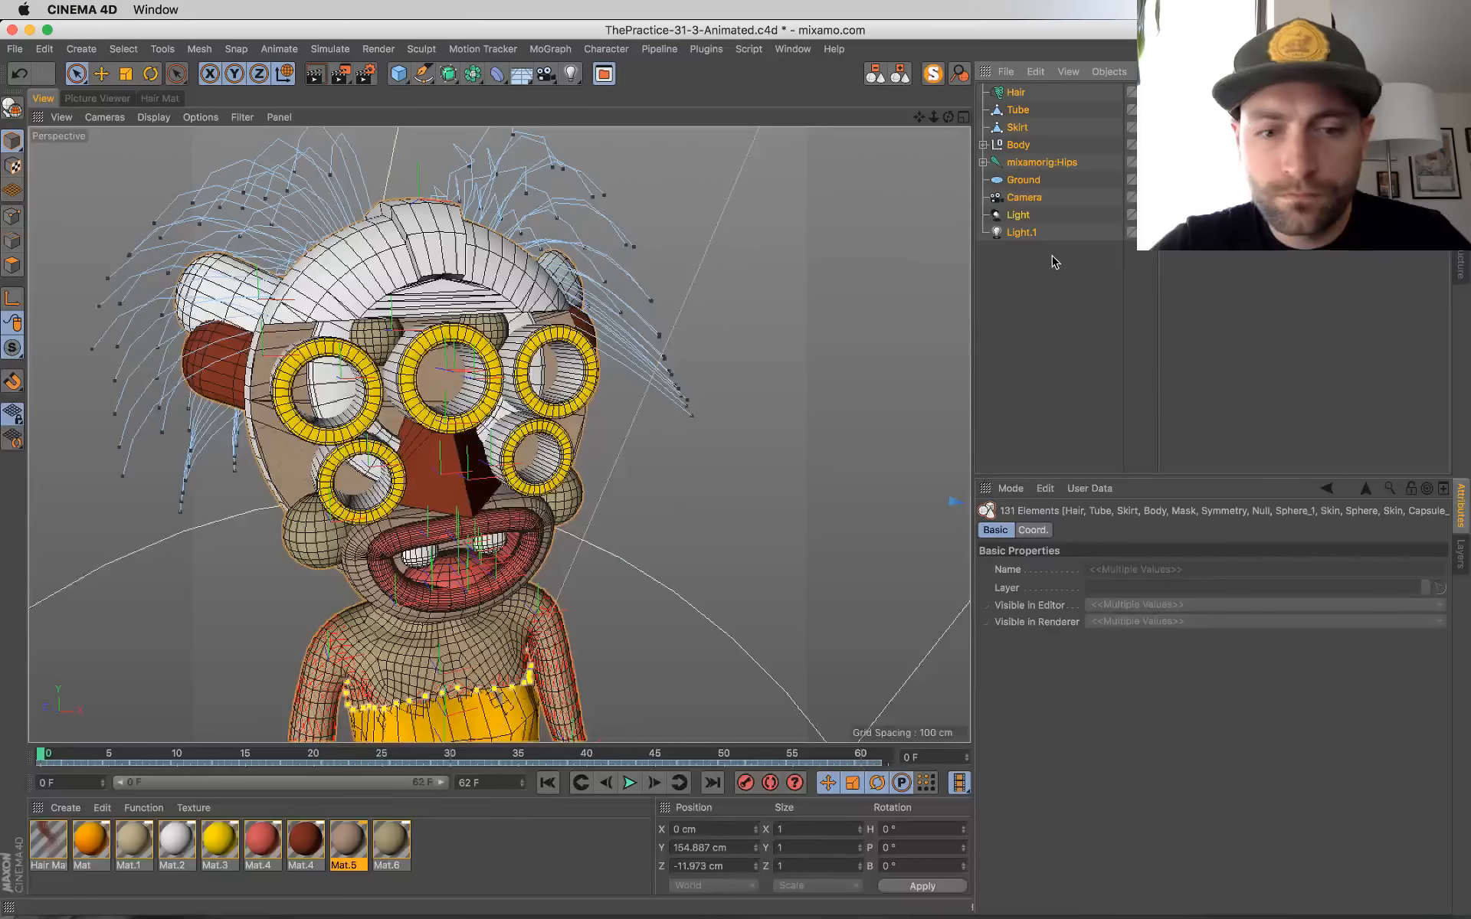
{"action": "key", "text": "super+a"}
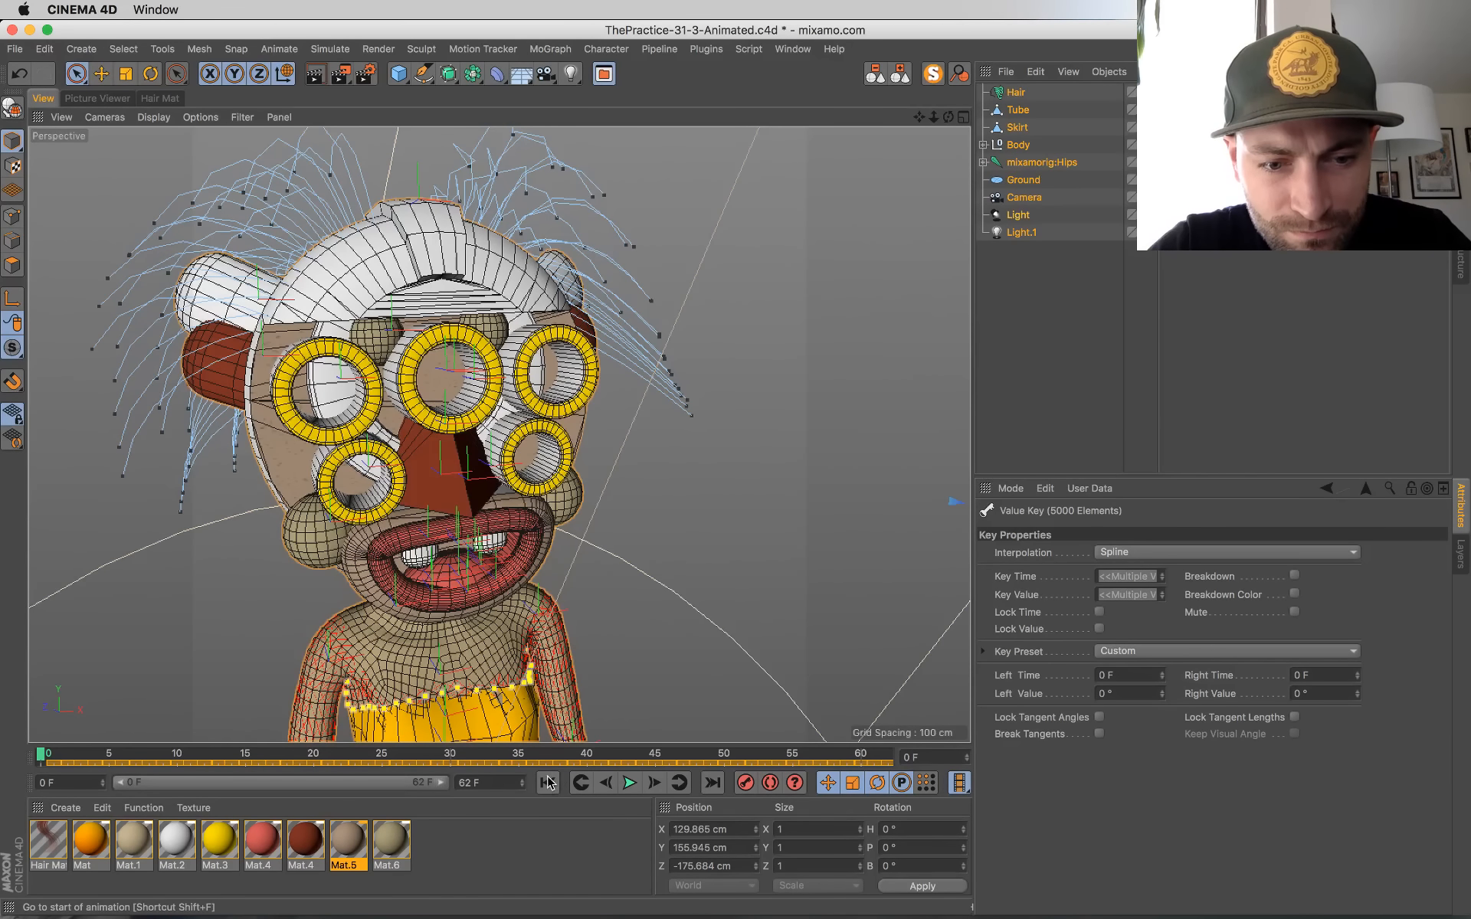
{"action": "left_click_drag", "start_coordinate": [434, 787], "coordinate": [457, 789]}
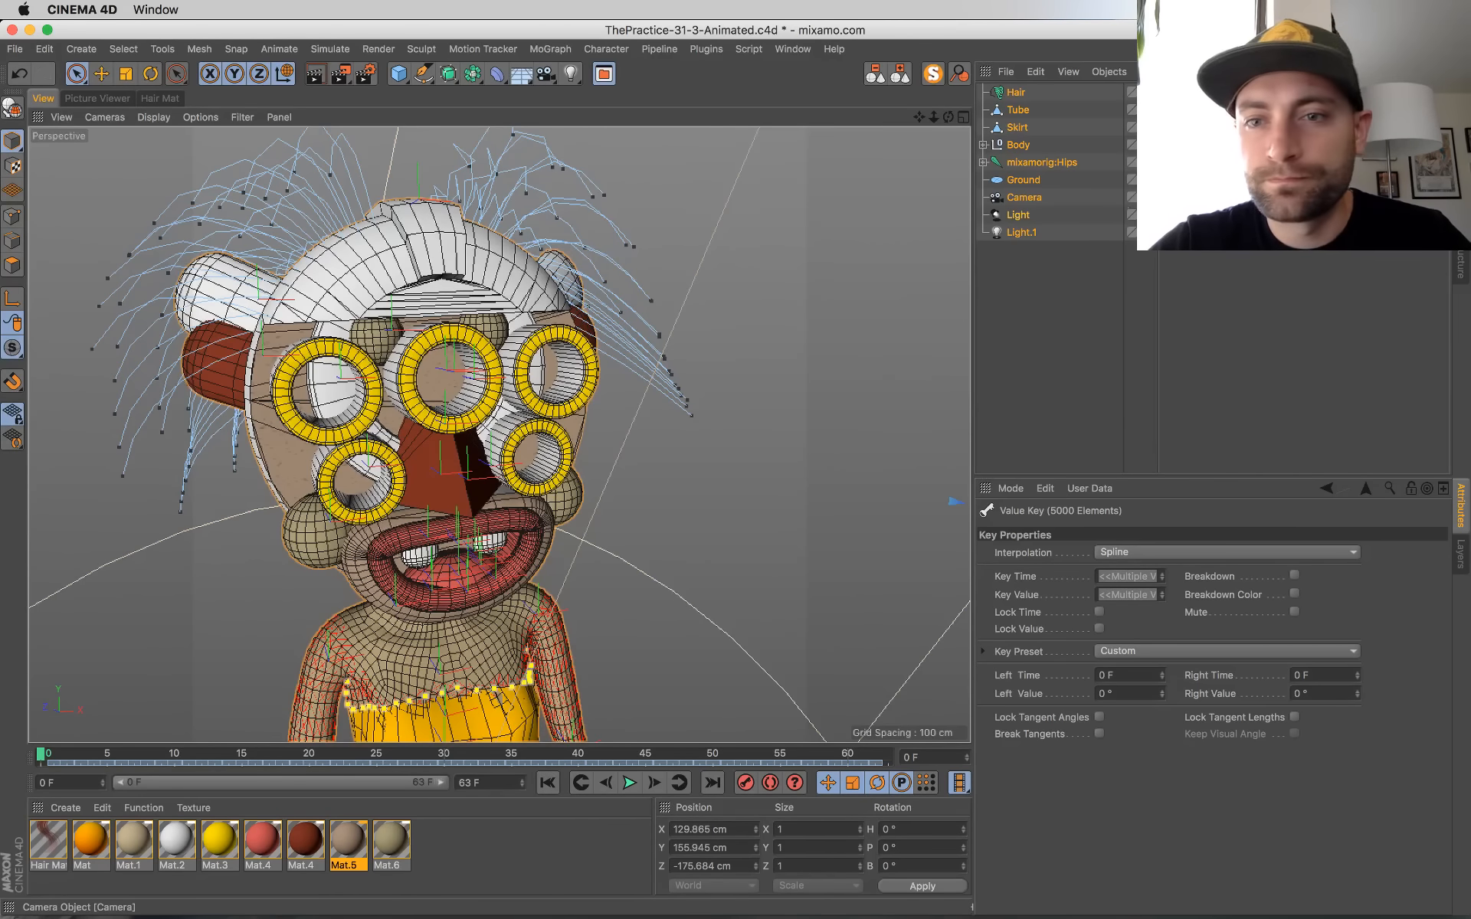
{"action": "scroll", "coordinate": [535, 245], "scroll_direction": "down", "scroll_amount": 10}
{"action": "key", "text": "super+s"}
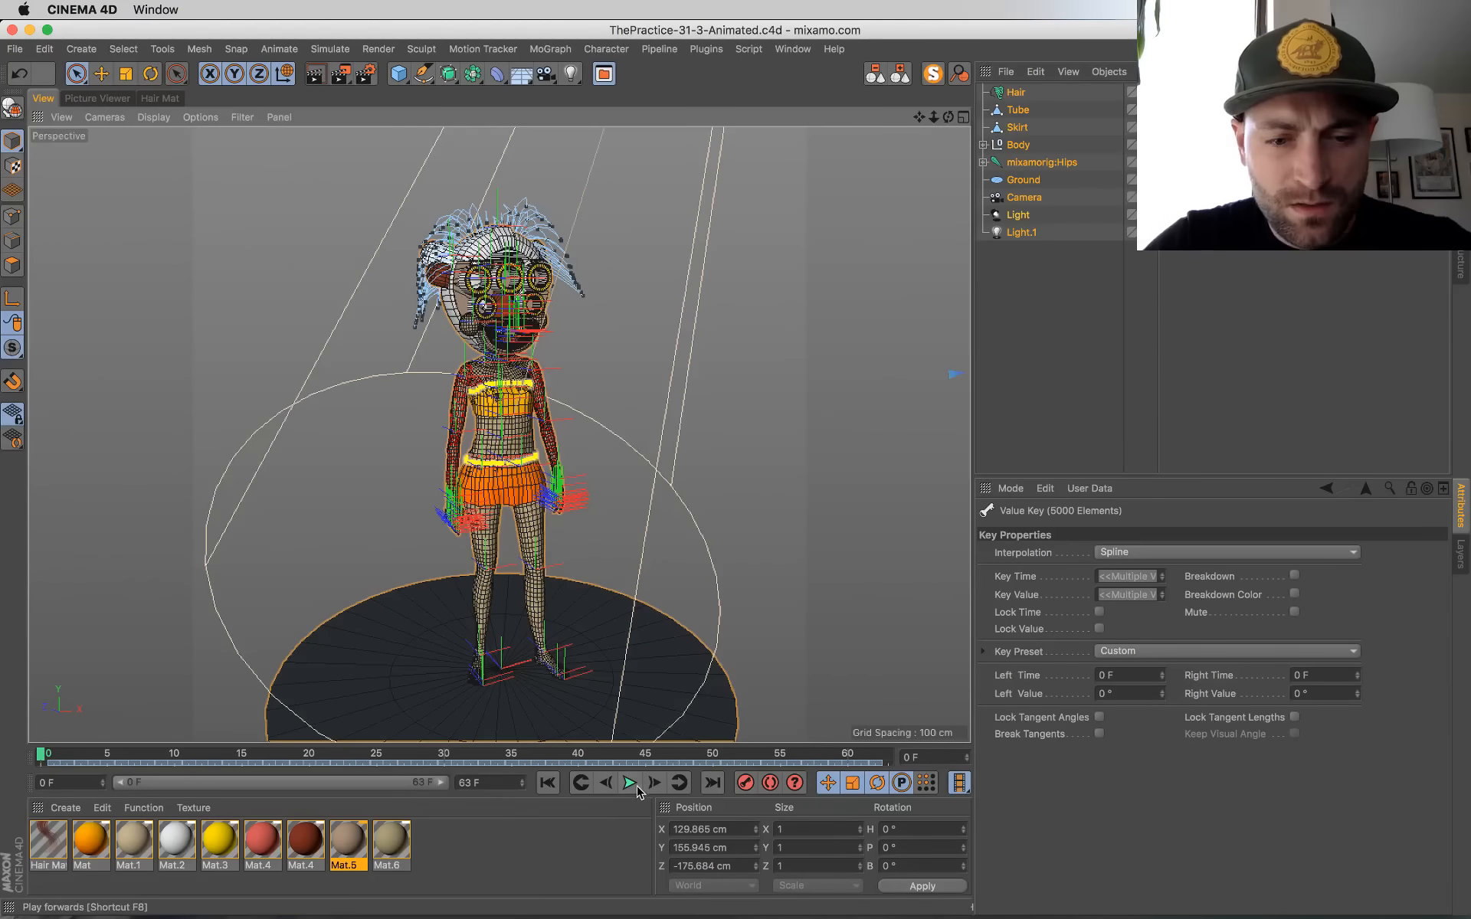
Step: Play the animation in the viewport, clear the selection and stop playback at frame 32 with the character in mid-jump
{"action": "left_click", "coordinate": [631, 786]}
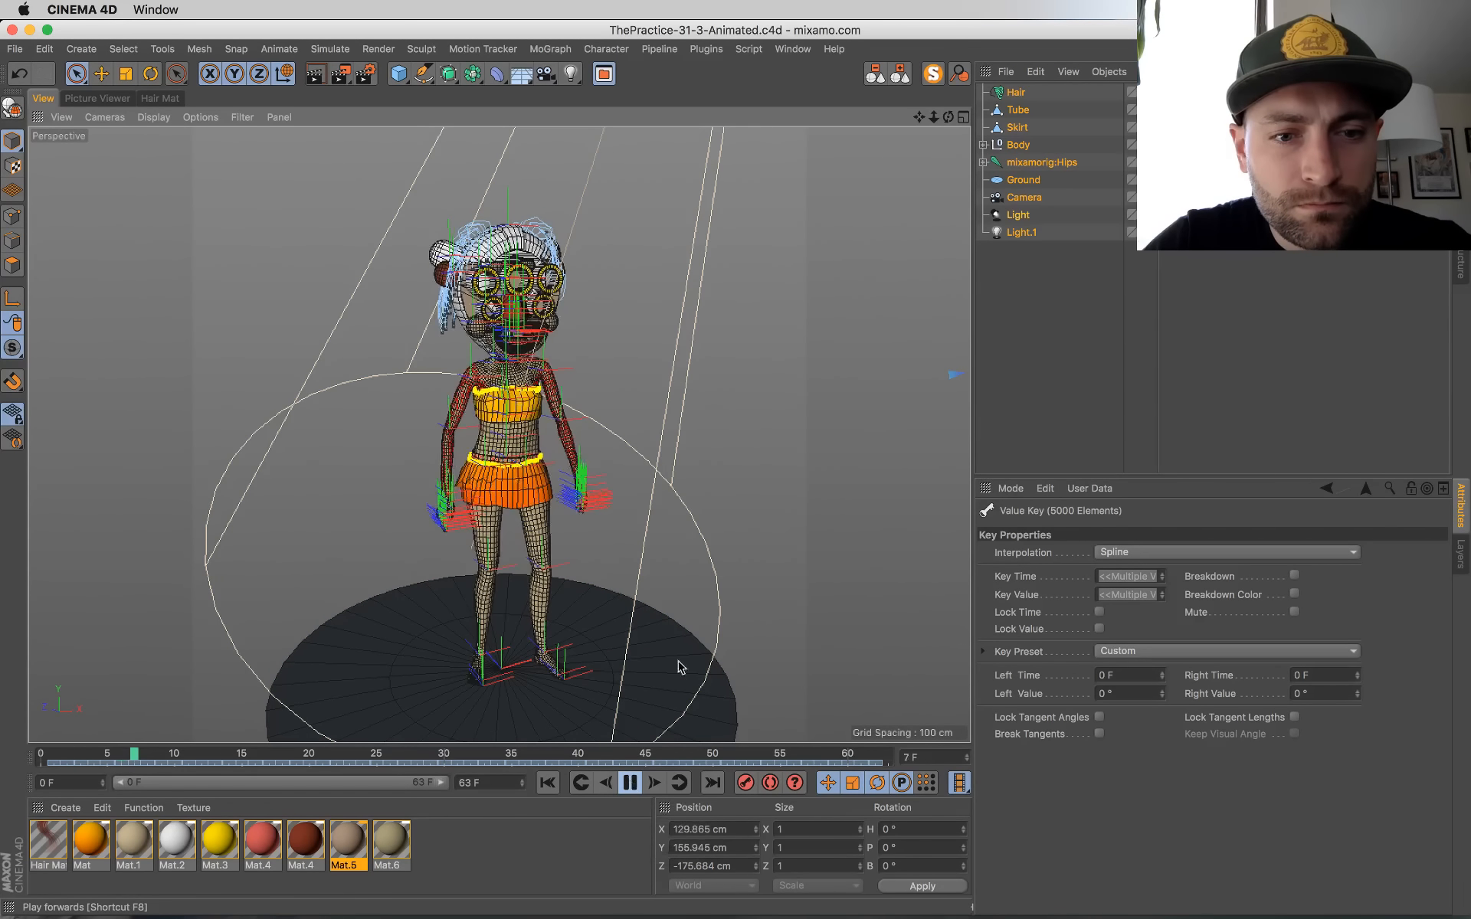
{"action": "left_click", "coordinate": [186, 243]}
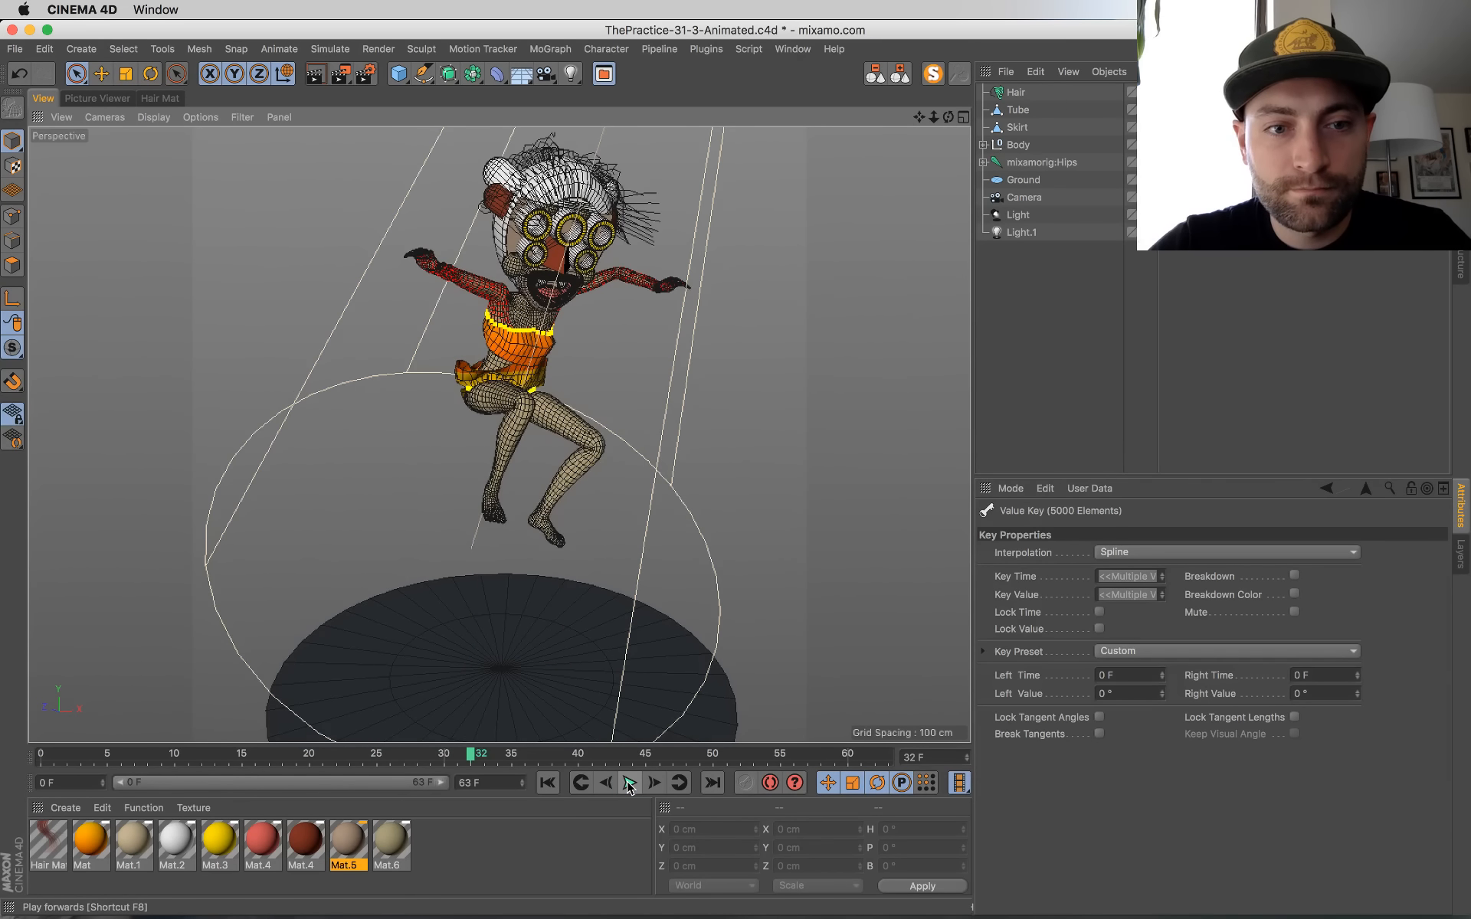
{"action": "left_click", "coordinate": [628, 783]}
Step: In the render settings, set the frame range to Current Frame and the output size to 900 x 900 pixels
{"action": "left_click", "coordinate": [364, 75]}
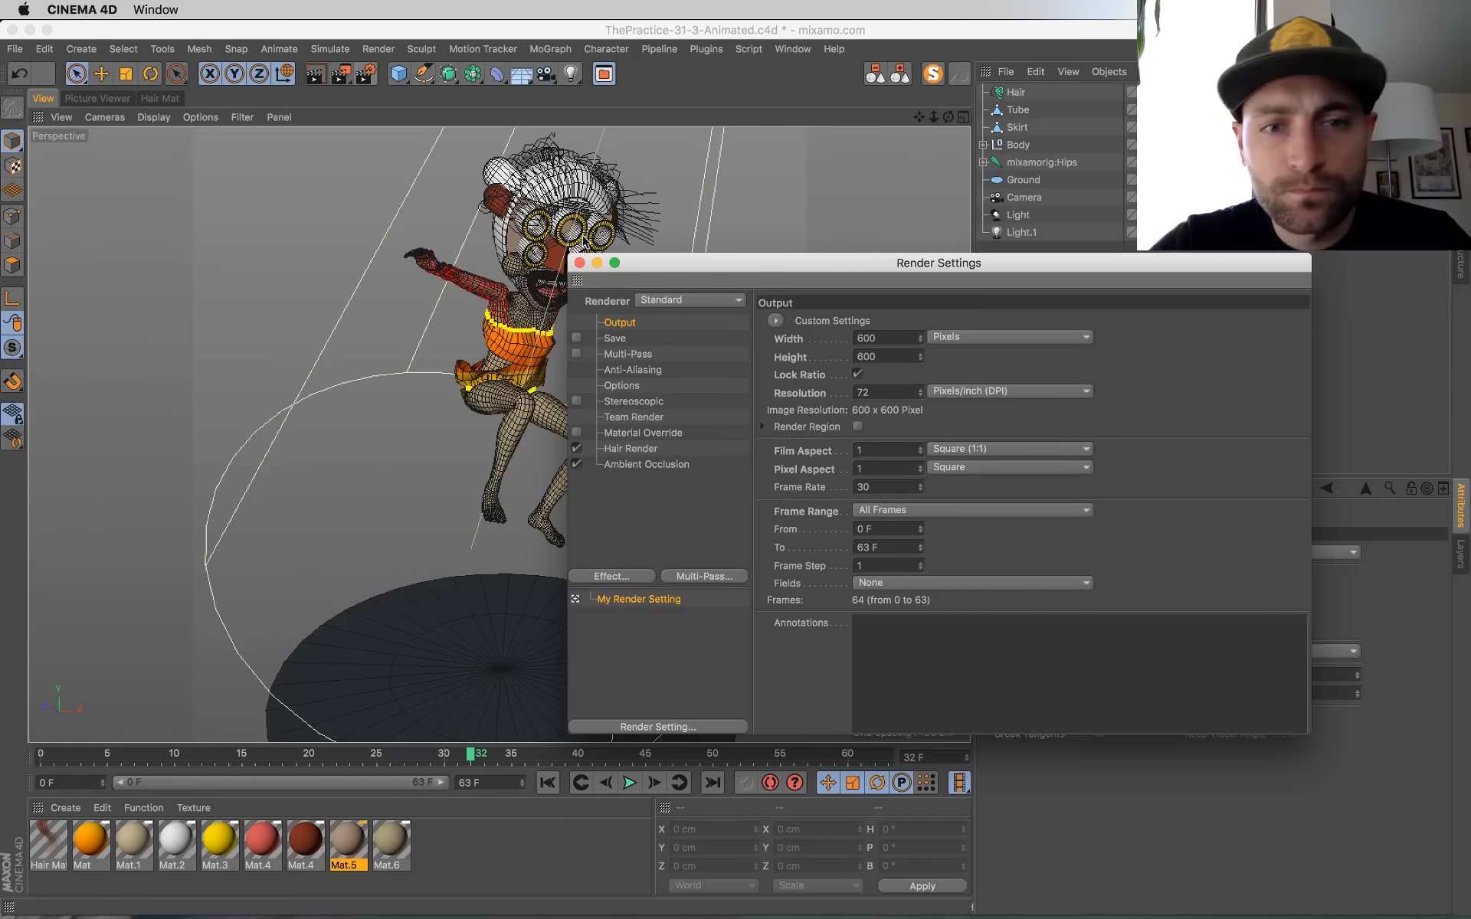
{"action": "left_click_drag", "start_coordinate": [642, 267], "coordinate": [513, 311]}
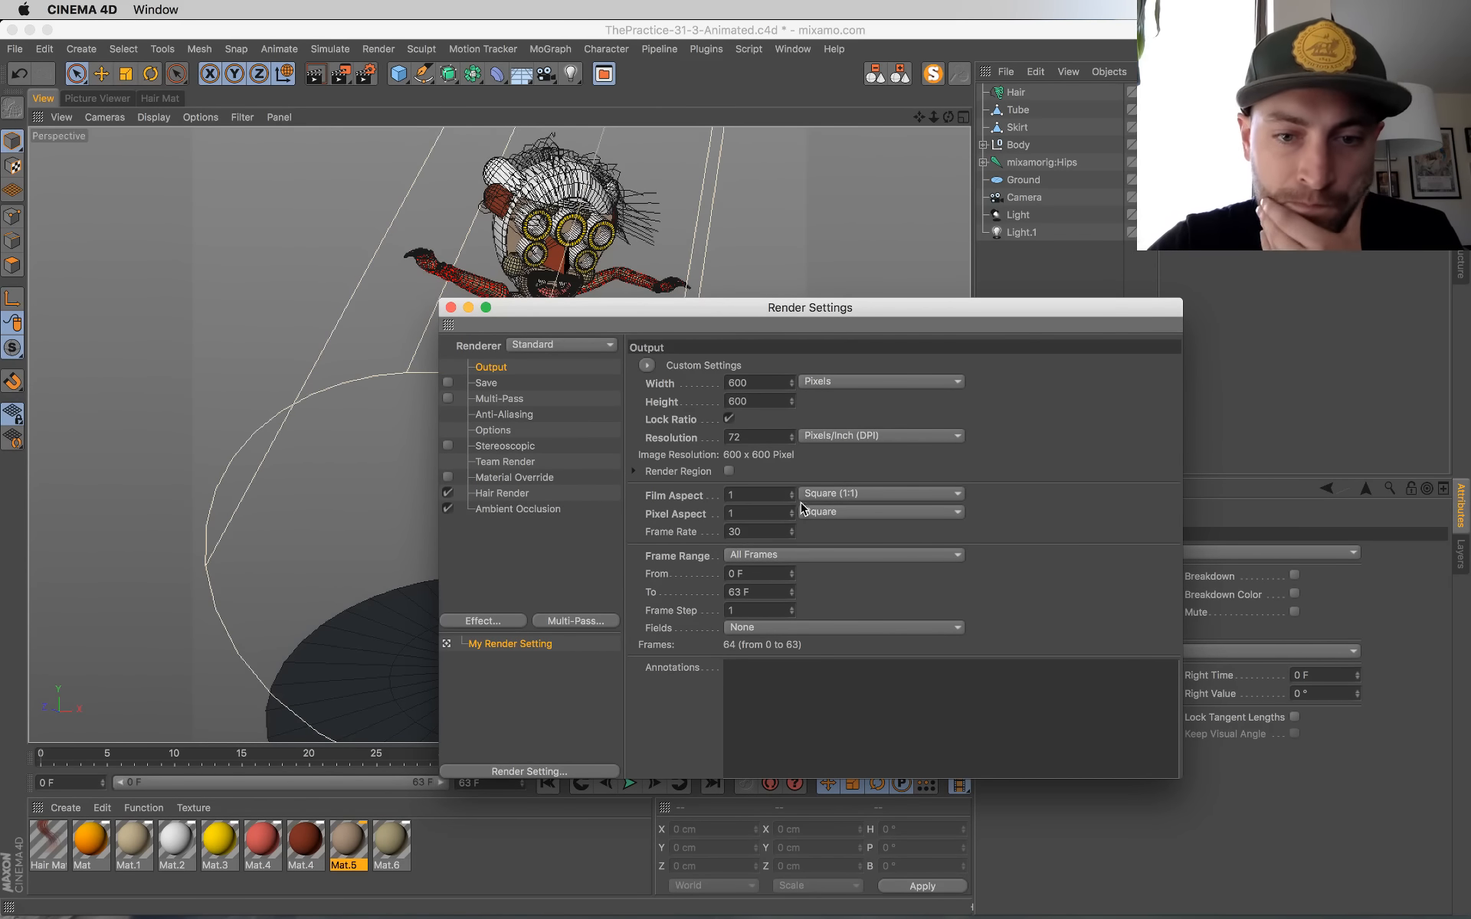
{"action": "left_click", "coordinate": [791, 552]}
{"action": "left_click", "coordinate": [783, 595]}
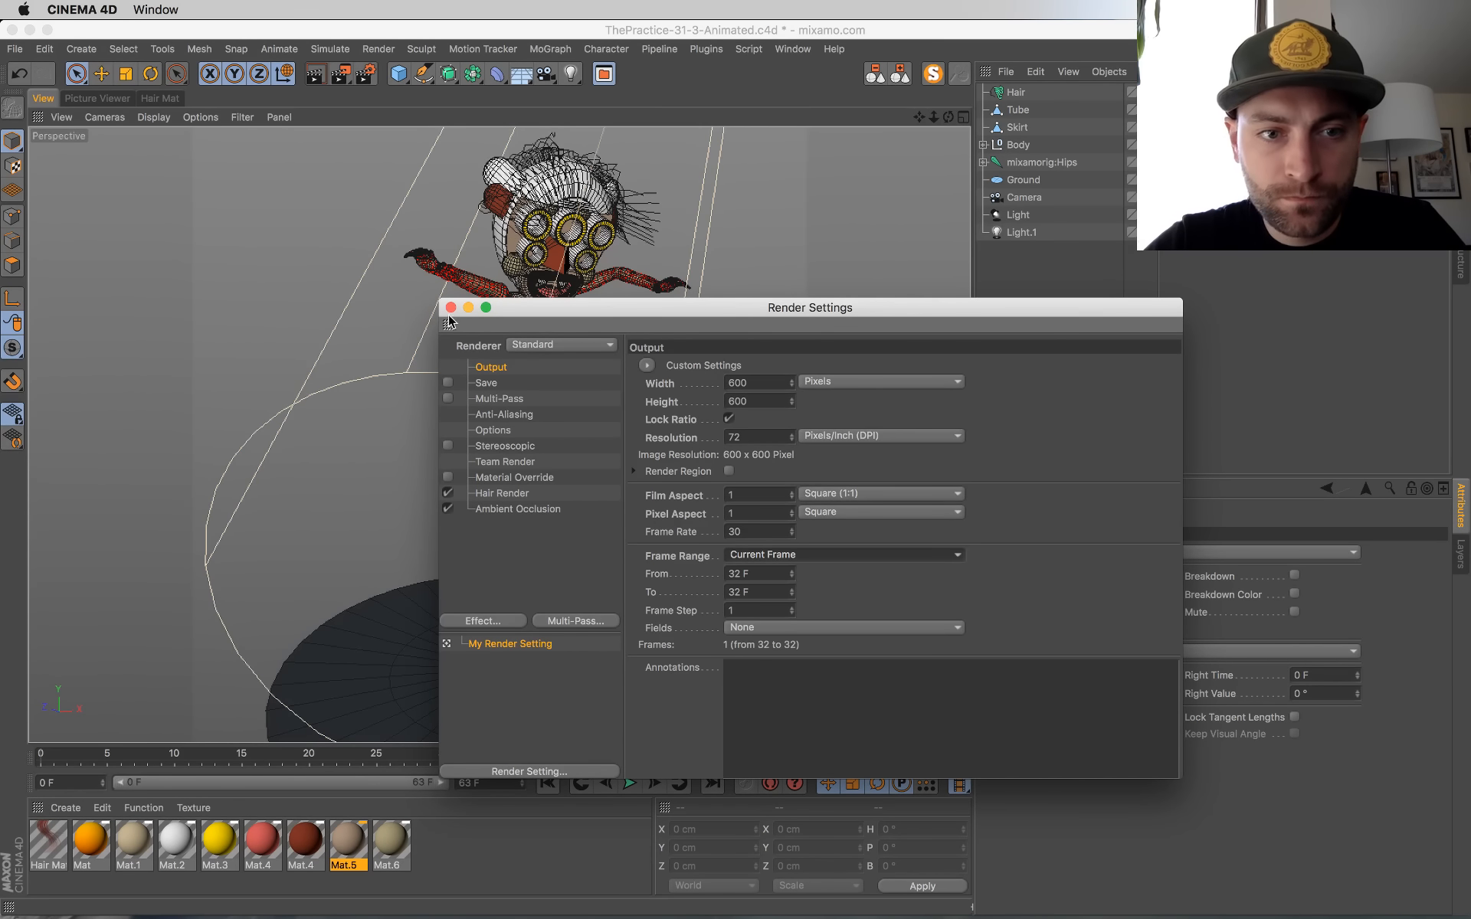
{"action": "left_click", "coordinate": [762, 384]}
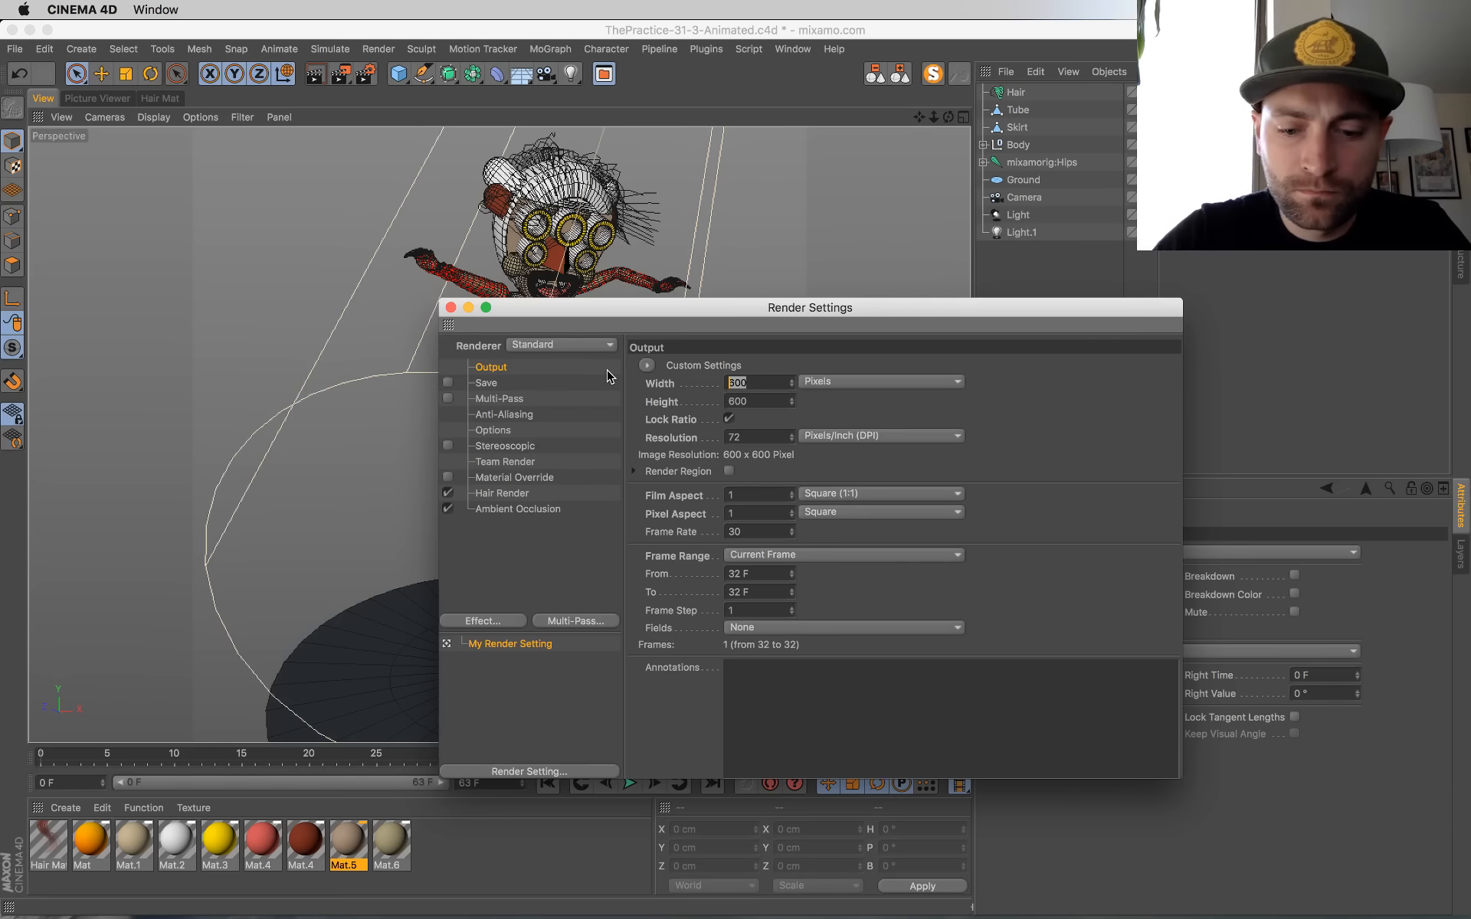
{"action": "type", "text": "900"}
{"action": "key", "text": "Return"}
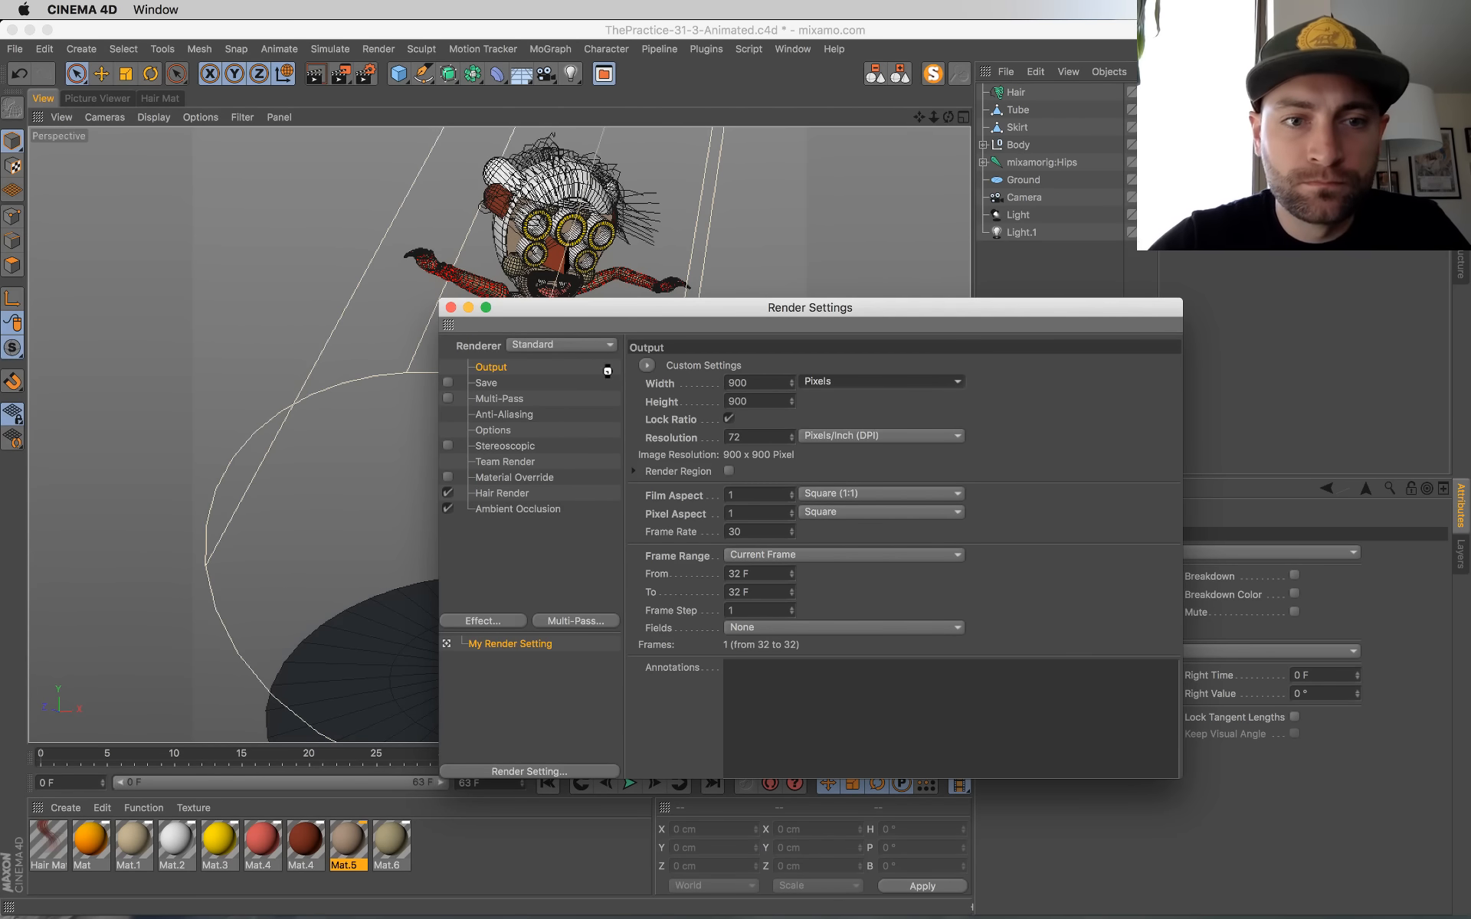
Step: Save the scene, close the render settings and render frame 32 to the Picture Viewer
{"action": "key", "text": "super+s"}
{"action": "left_click", "coordinate": [450, 307]}
{"action": "key", "text": "shift+r"}
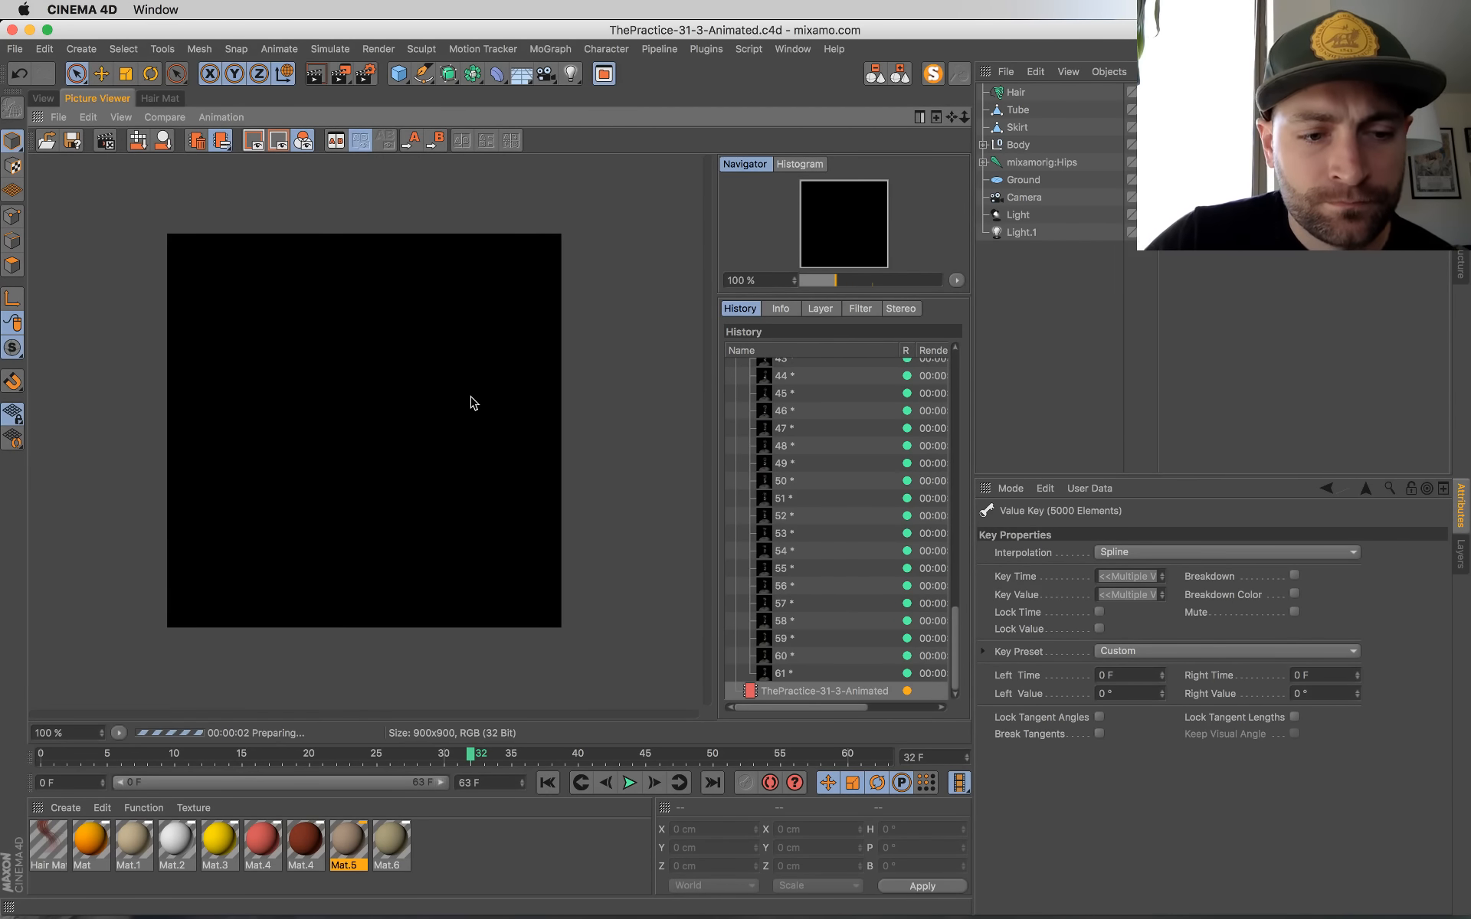
Step: Compare frame 61 of the earlier render with the frame being rendered, and return to the 3D viewport
{"action": "mouse_move", "coordinate": [0, 0]}
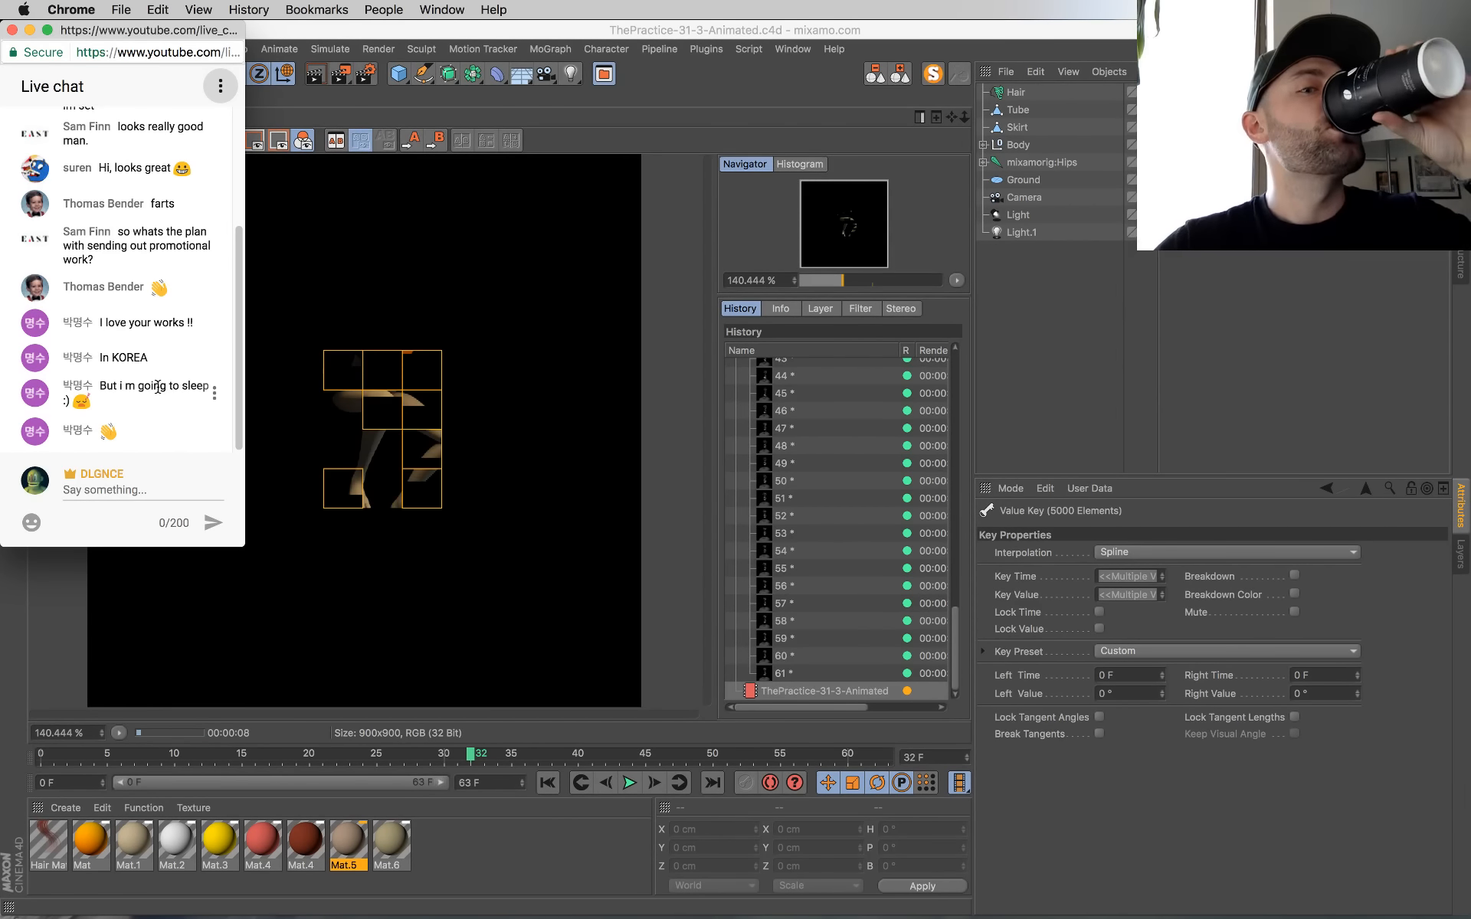
{"action": "mouse_move", "coordinate": [0, 0]}
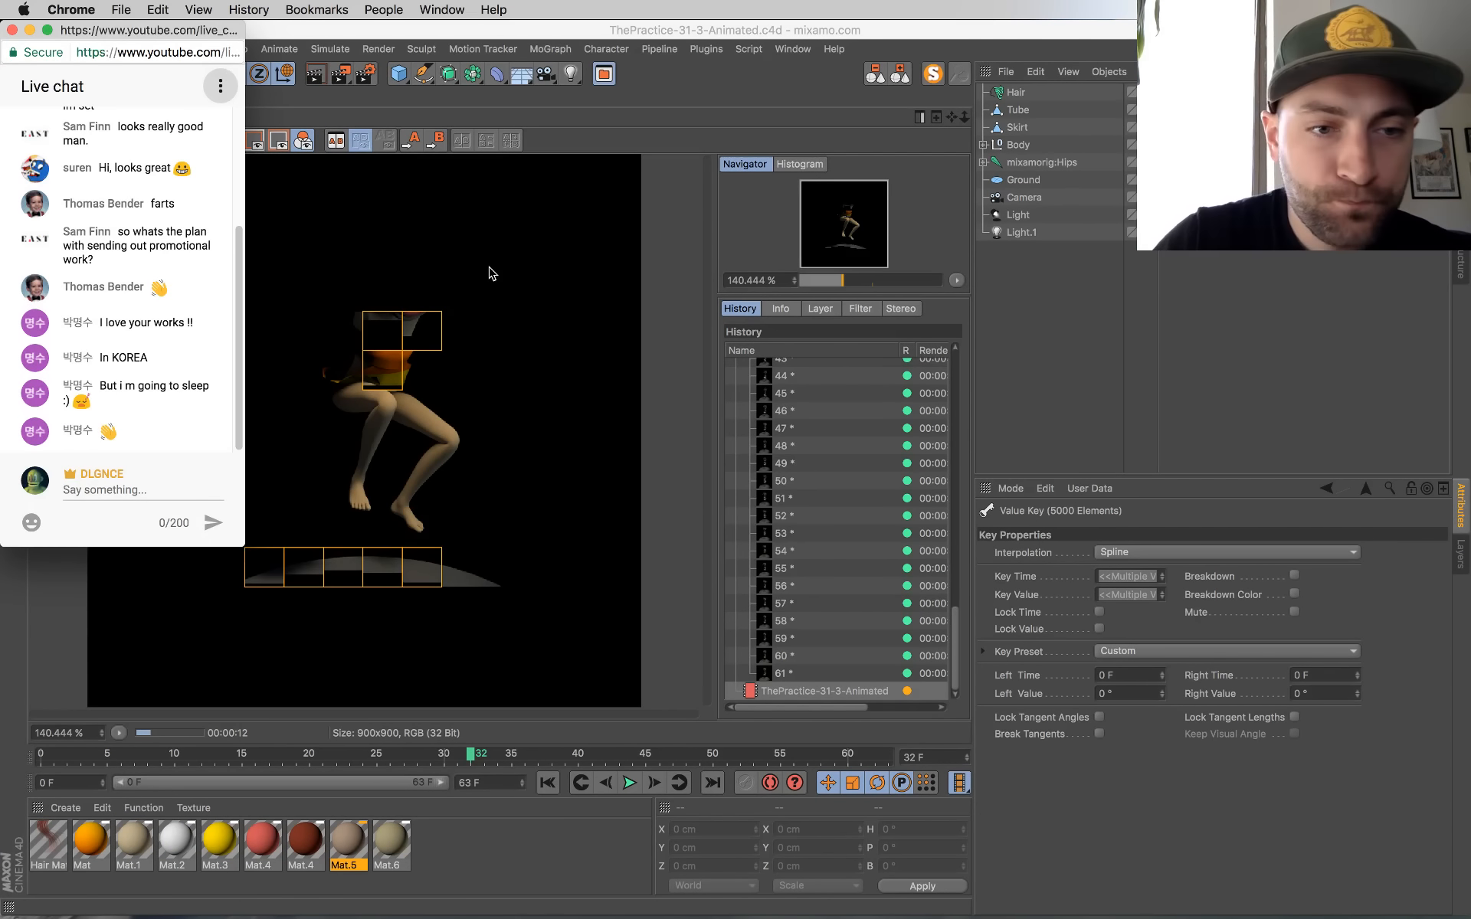
{"action": "left_click", "coordinate": [775, 674]}
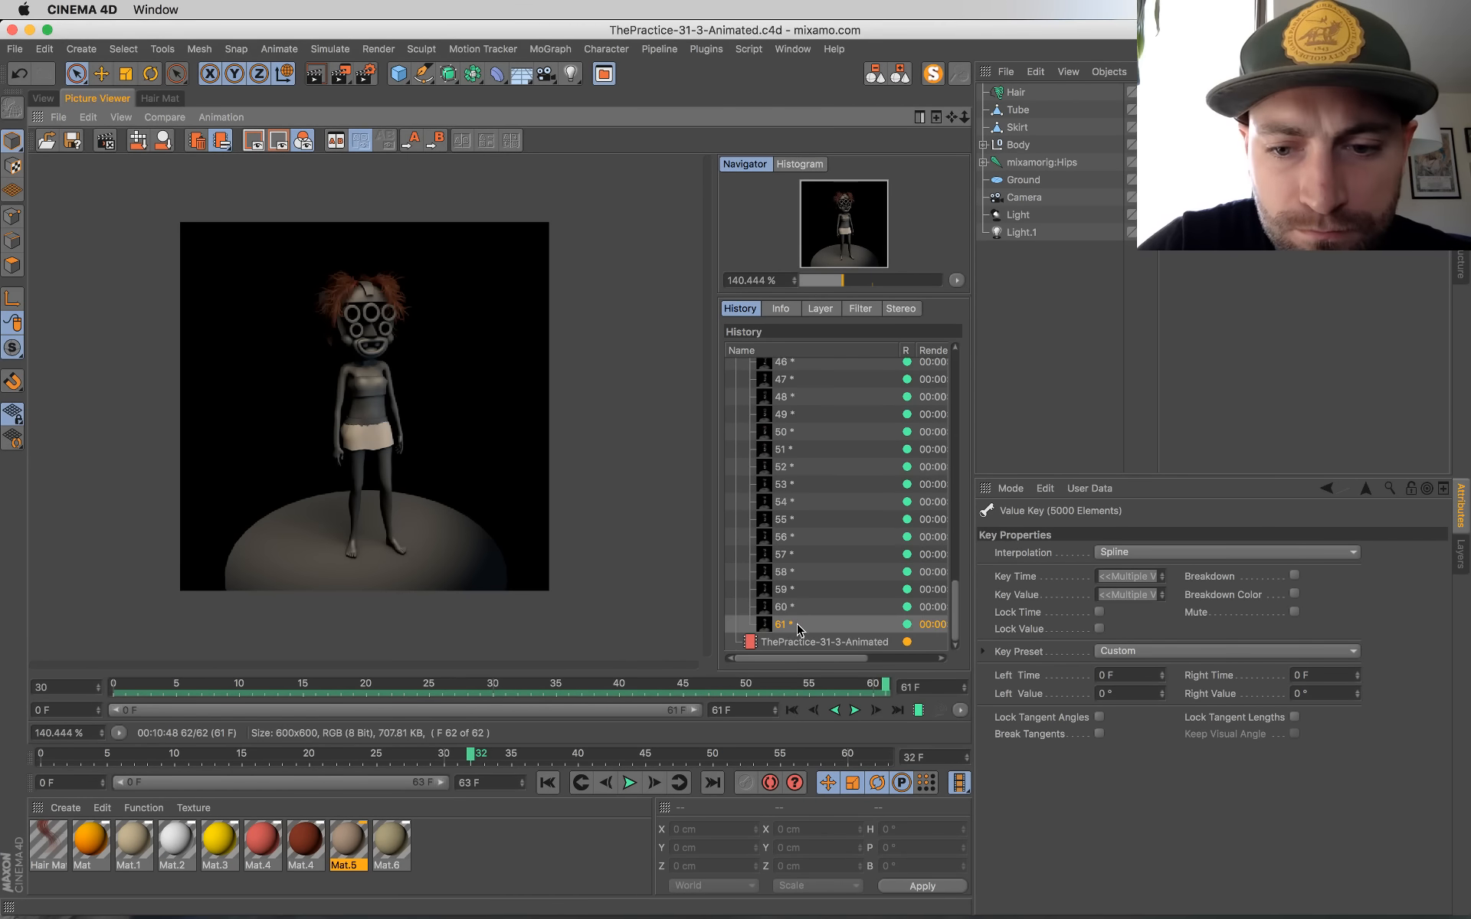
{"action": "left_click", "coordinate": [795, 644]}
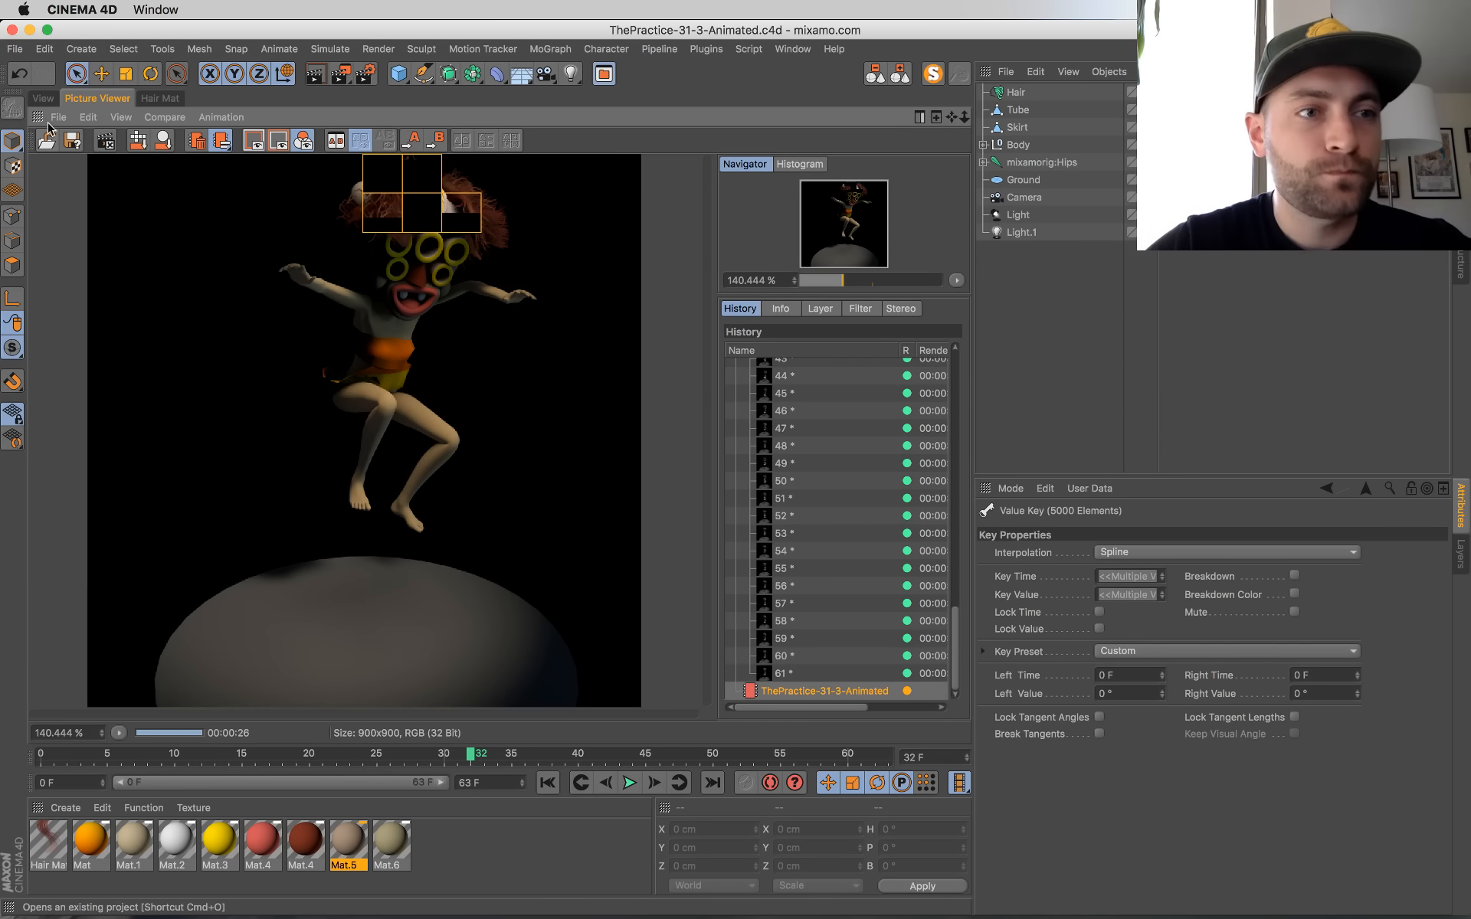
{"action": "left_click", "coordinate": [43, 98]}
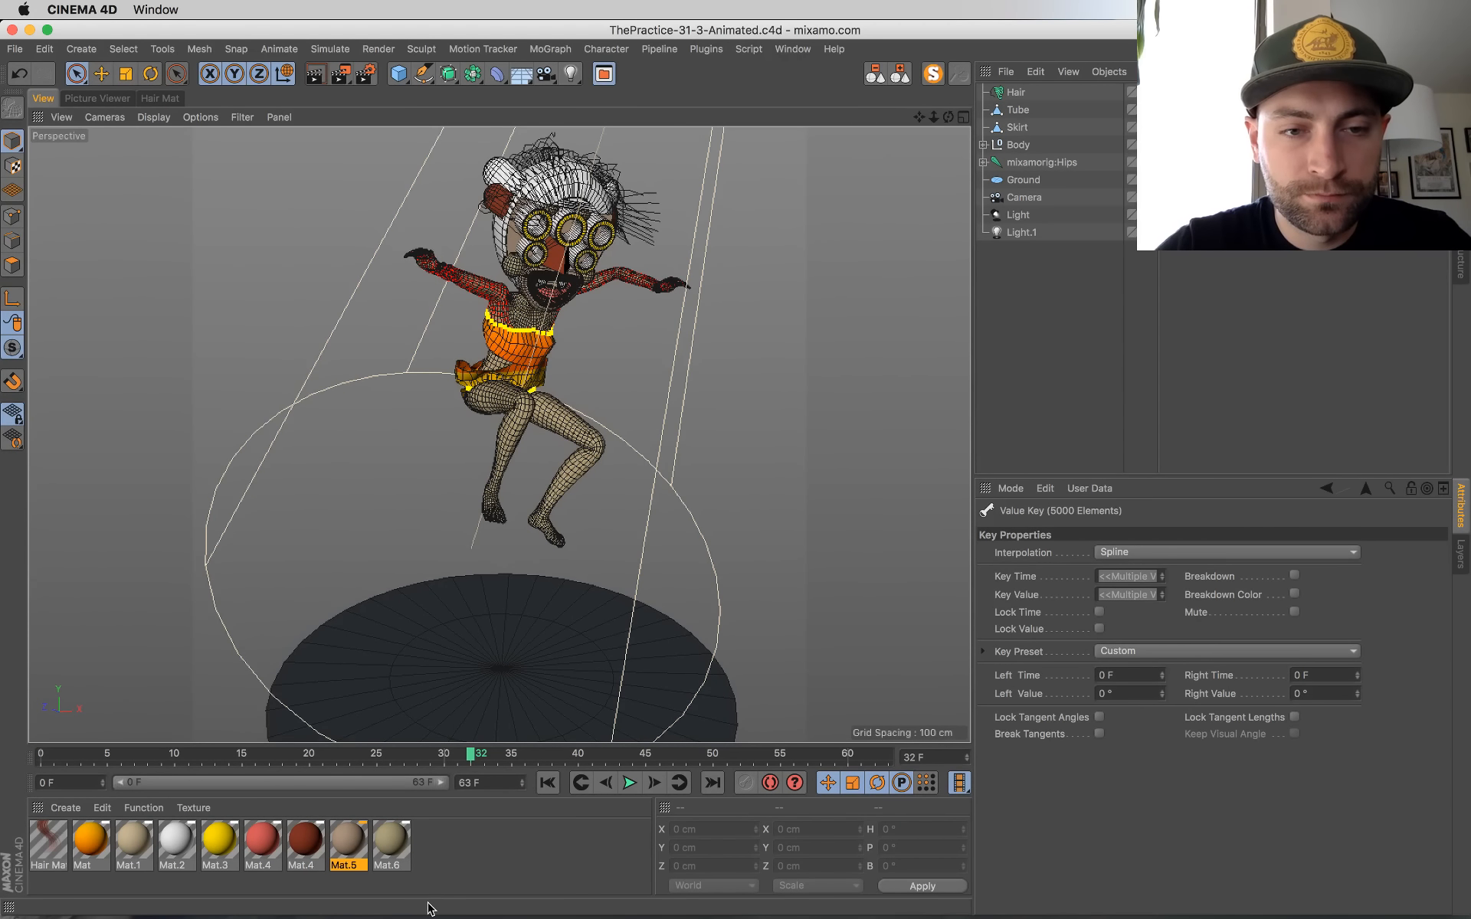
Step: Create a new material and open it in the Material Editor
{"action": "left_click", "coordinate": [449, 830]}
{"action": "double_click", "coordinate": [449, 830]}
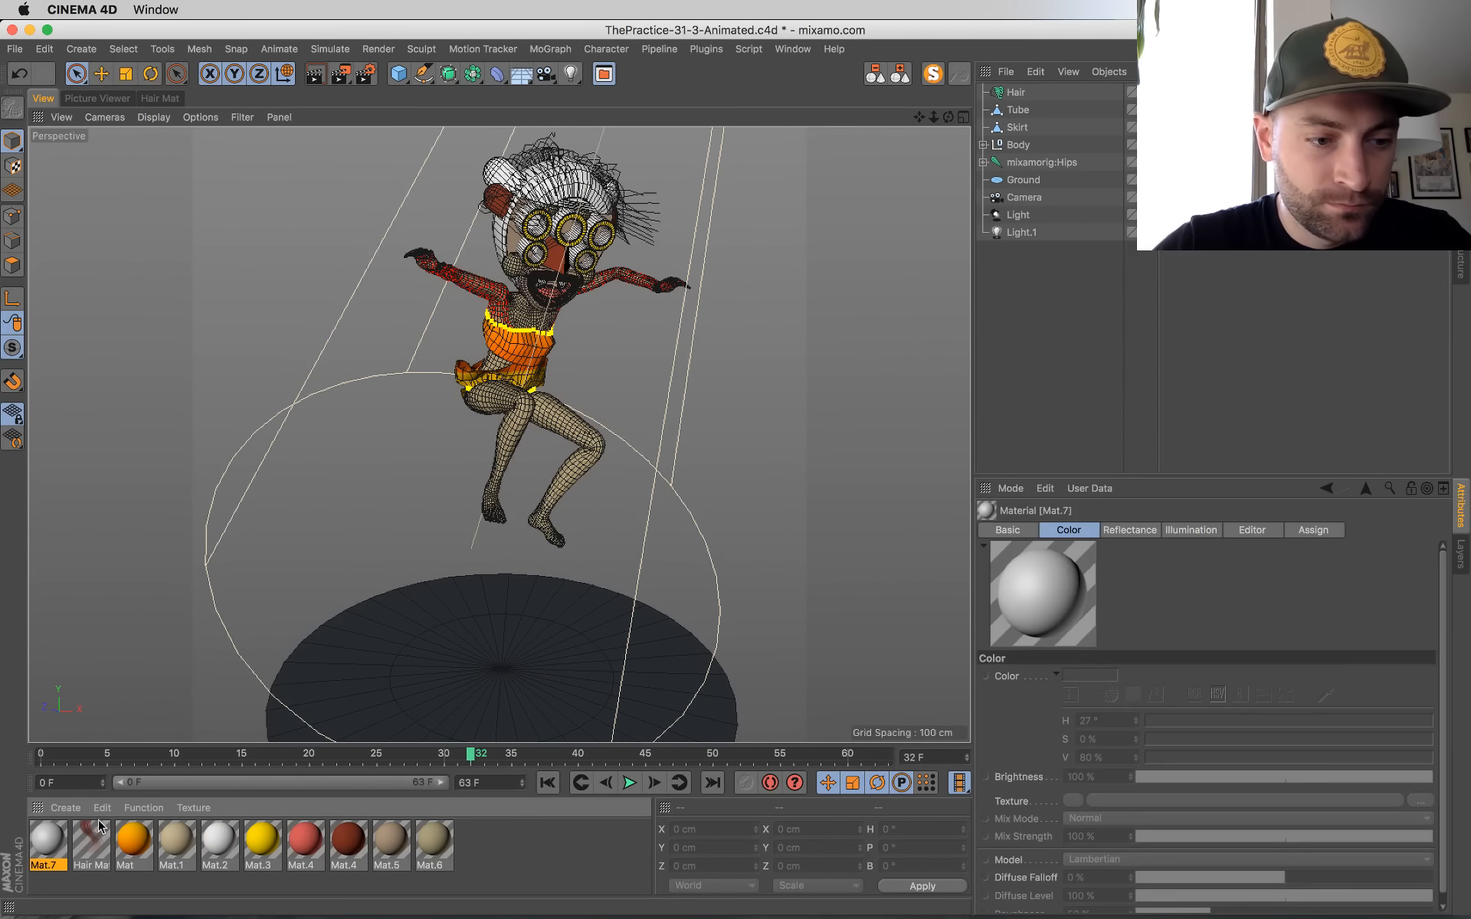
{"action": "double_click", "coordinate": [46, 843]}
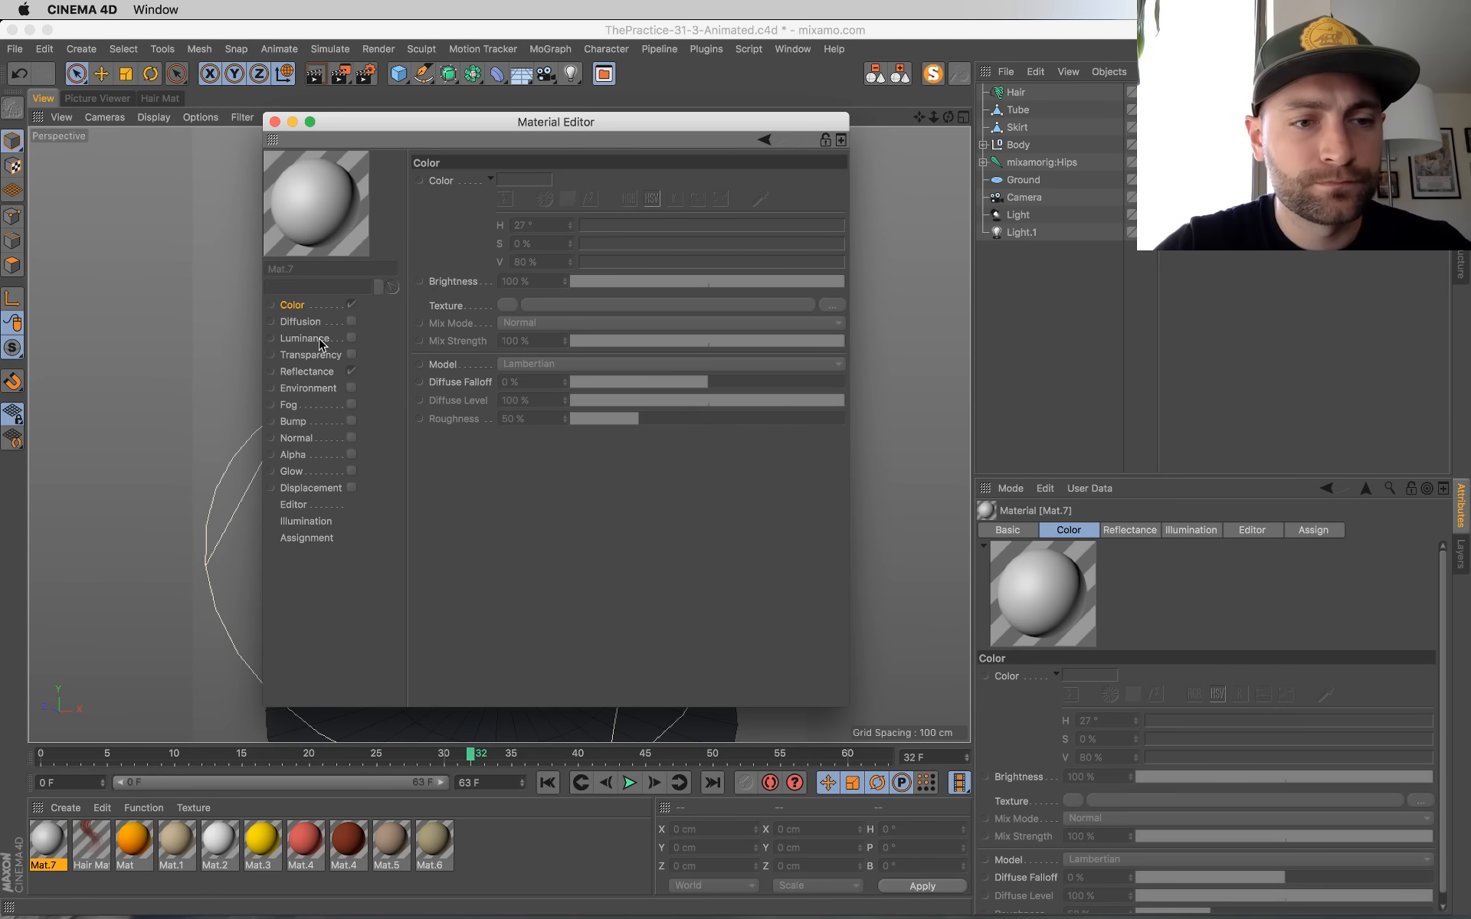
Step: Override all channel switches of the new material, from Color through Displacement
{"action": "right_click", "coordinate": [307, 487]}
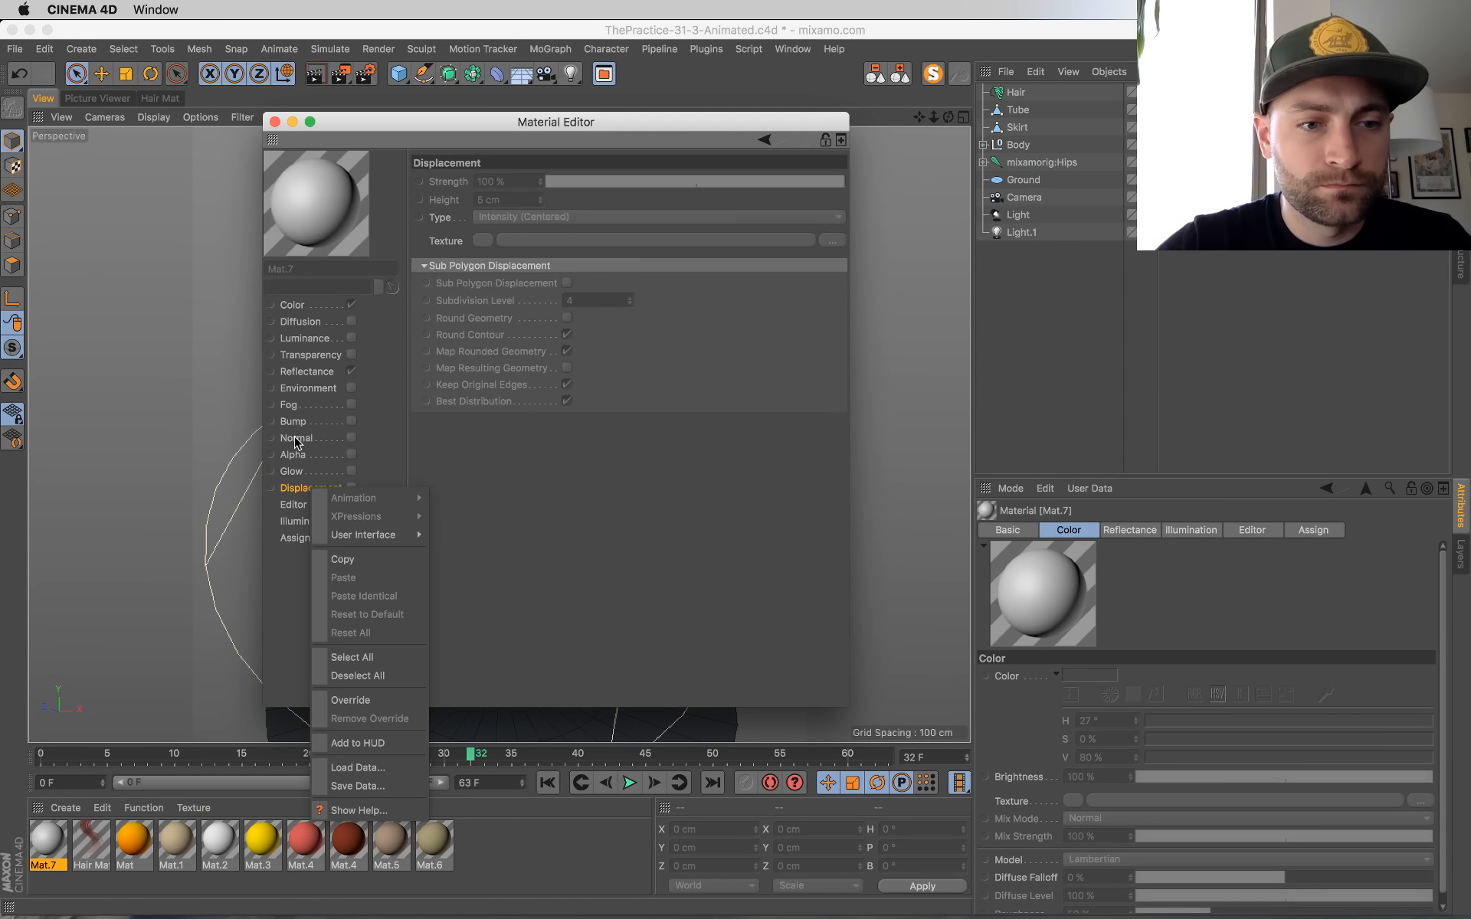
{"action": "left_click", "coordinate": [298, 300]}
{"action": "right_click", "coordinate": [308, 315]}
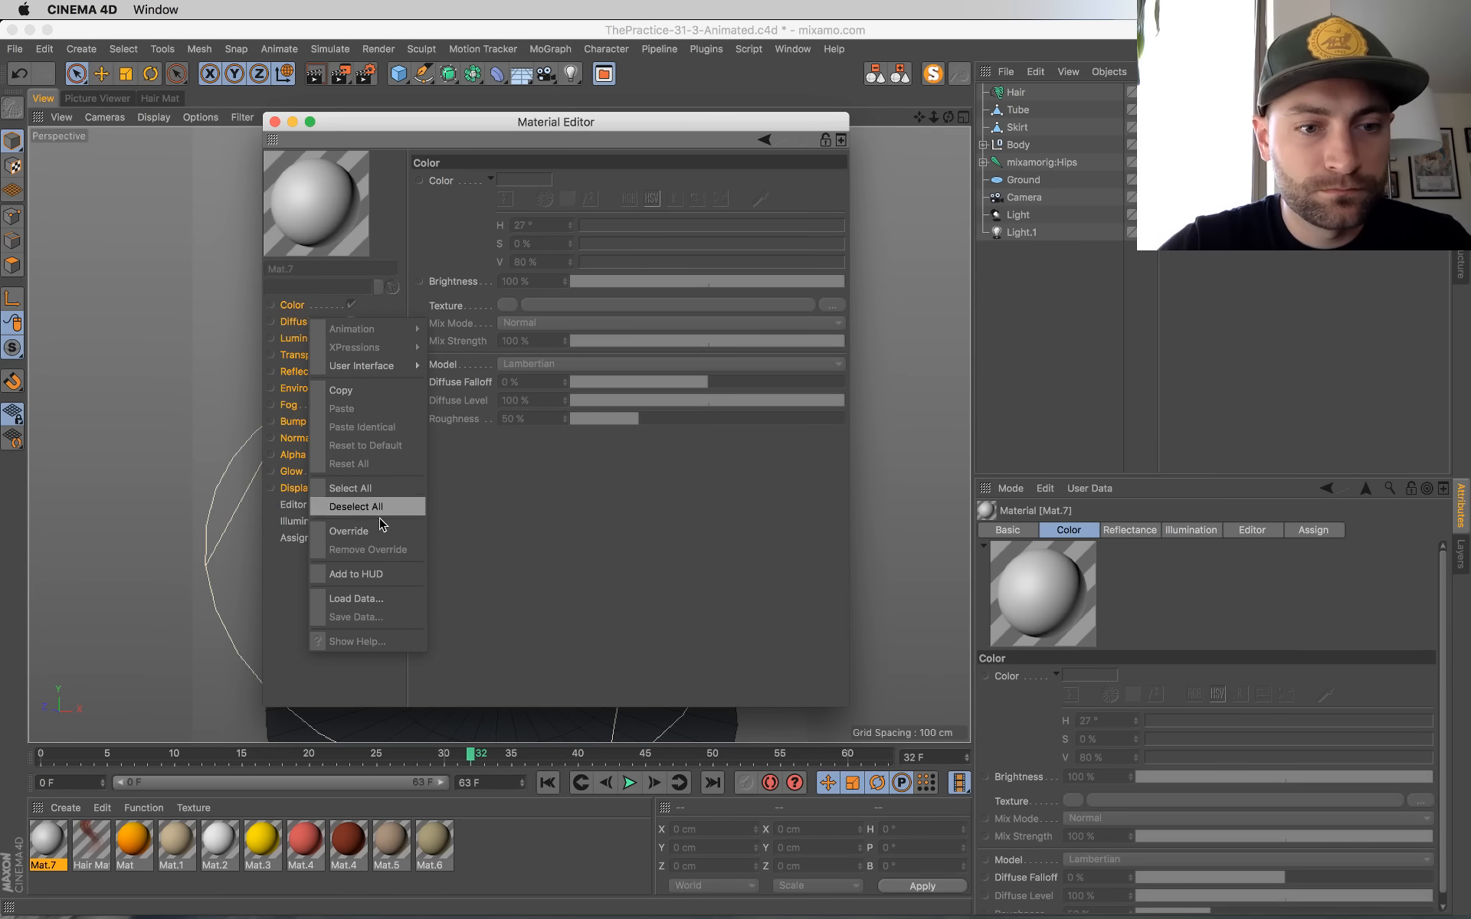
{"action": "left_click", "coordinate": [360, 531]}
{"action": "left_click", "coordinate": [271, 305], "text": "ctrl"}
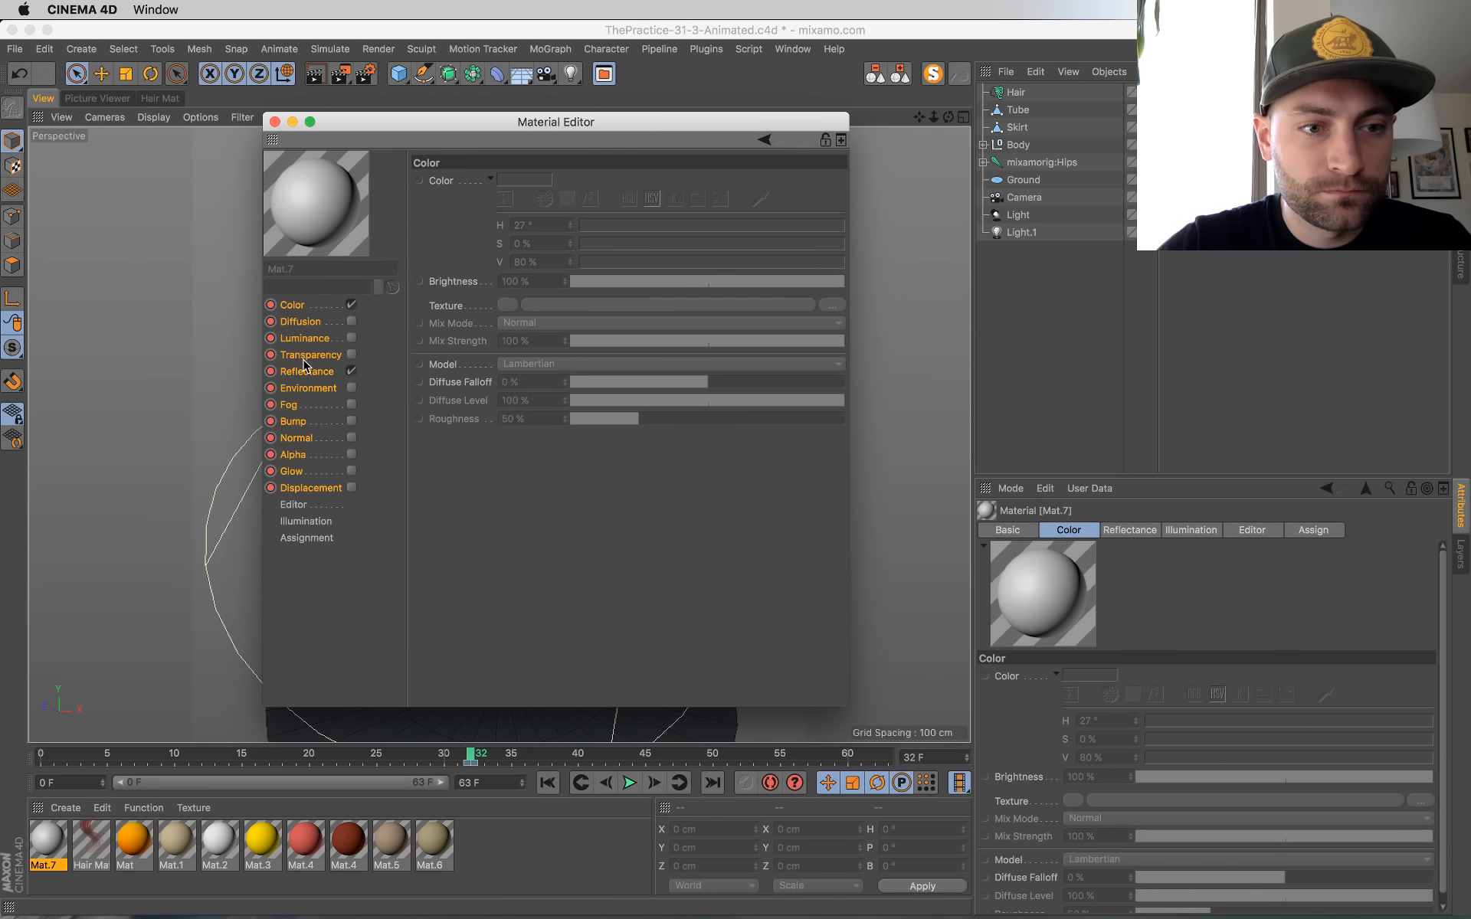
{"action": "left_click", "coordinate": [271, 338]}
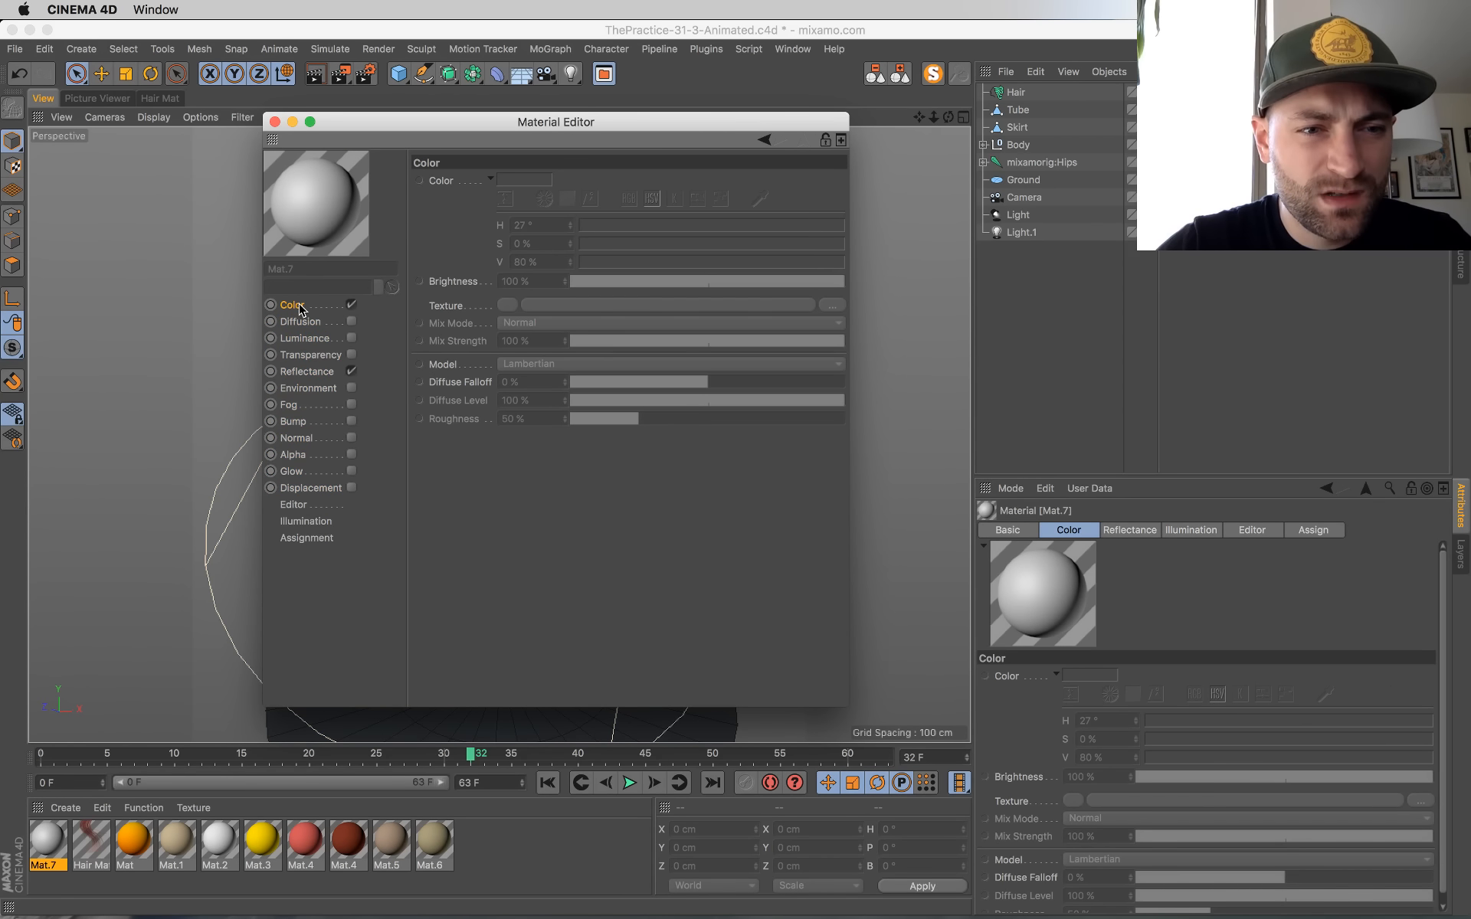
Step: Override the material's color, set it to slate blue with H 216°, S 28% and V 43%, and disable Reflectance
{"action": "right_click", "coordinate": [446, 187]}
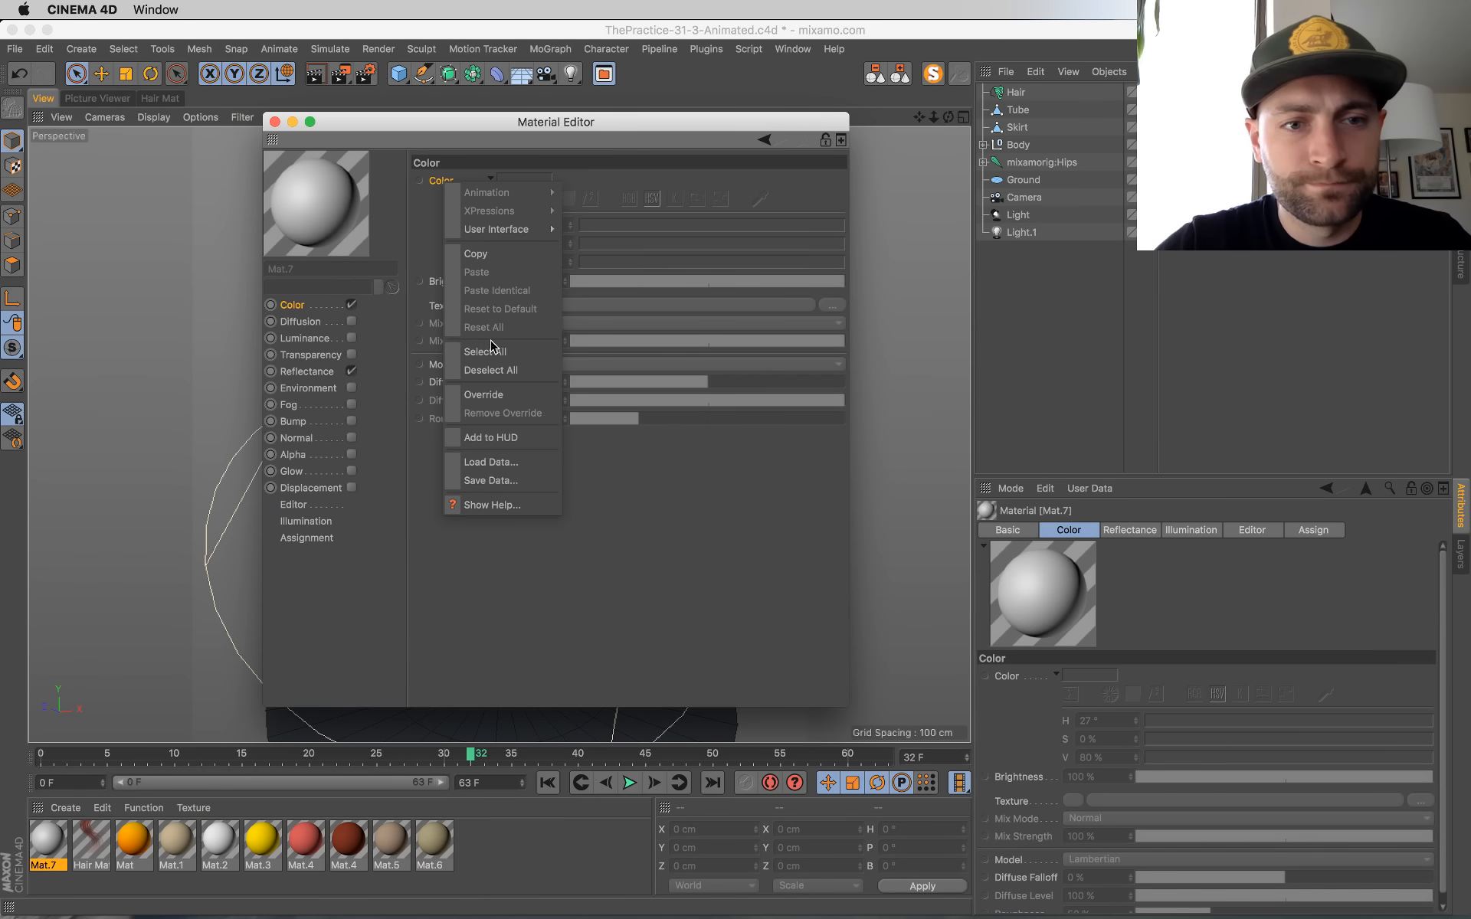
{"action": "left_click", "coordinate": [484, 393]}
{"action": "left_click_drag", "start_coordinate": [761, 264], "coordinate": [710, 263]}
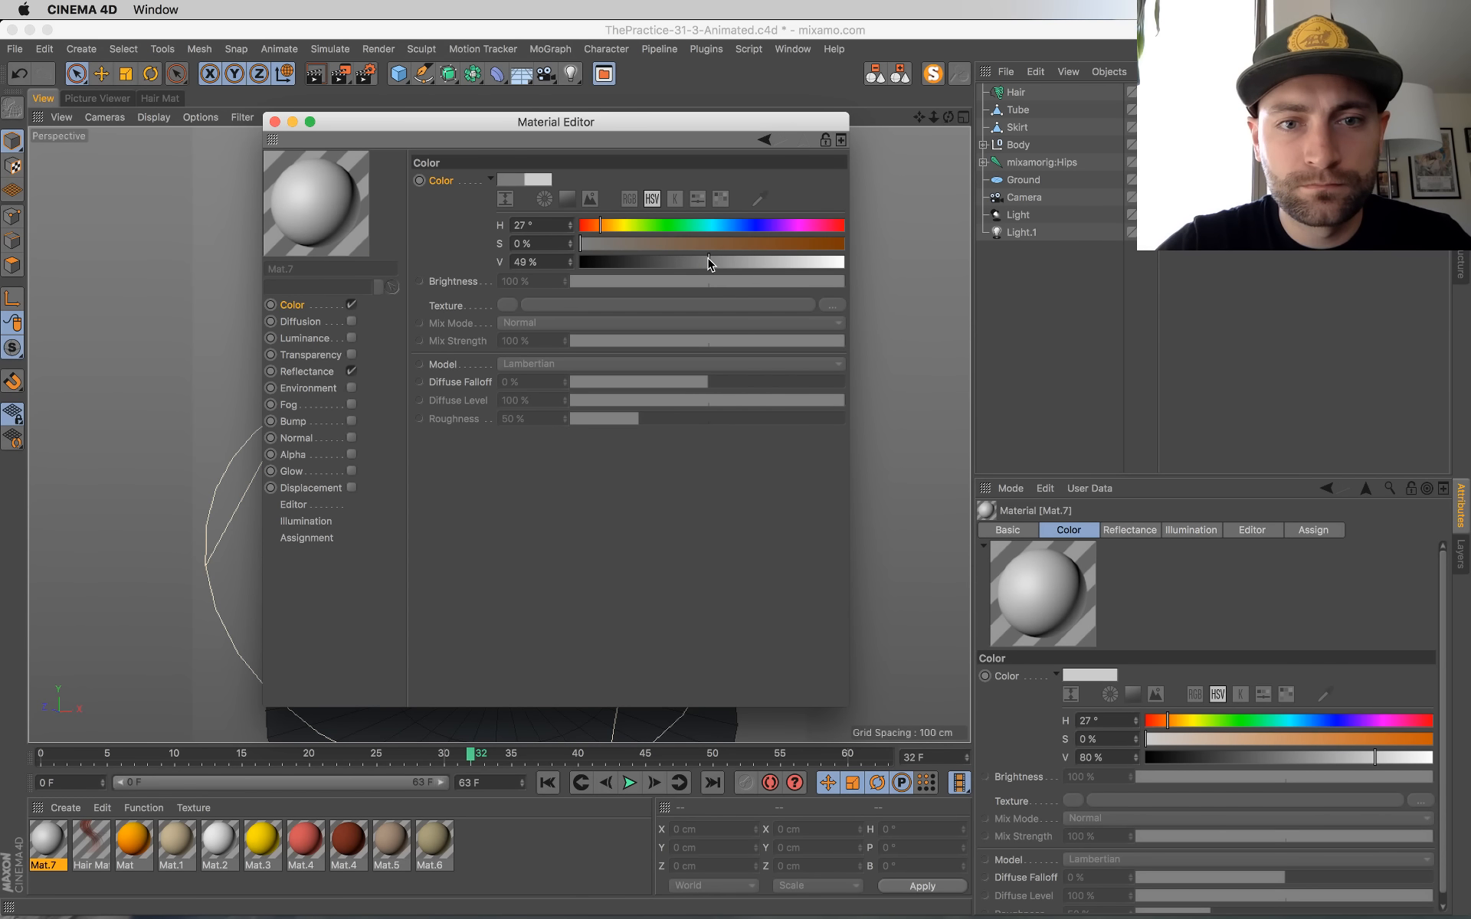
{"action": "left_click", "coordinate": [740, 228]}
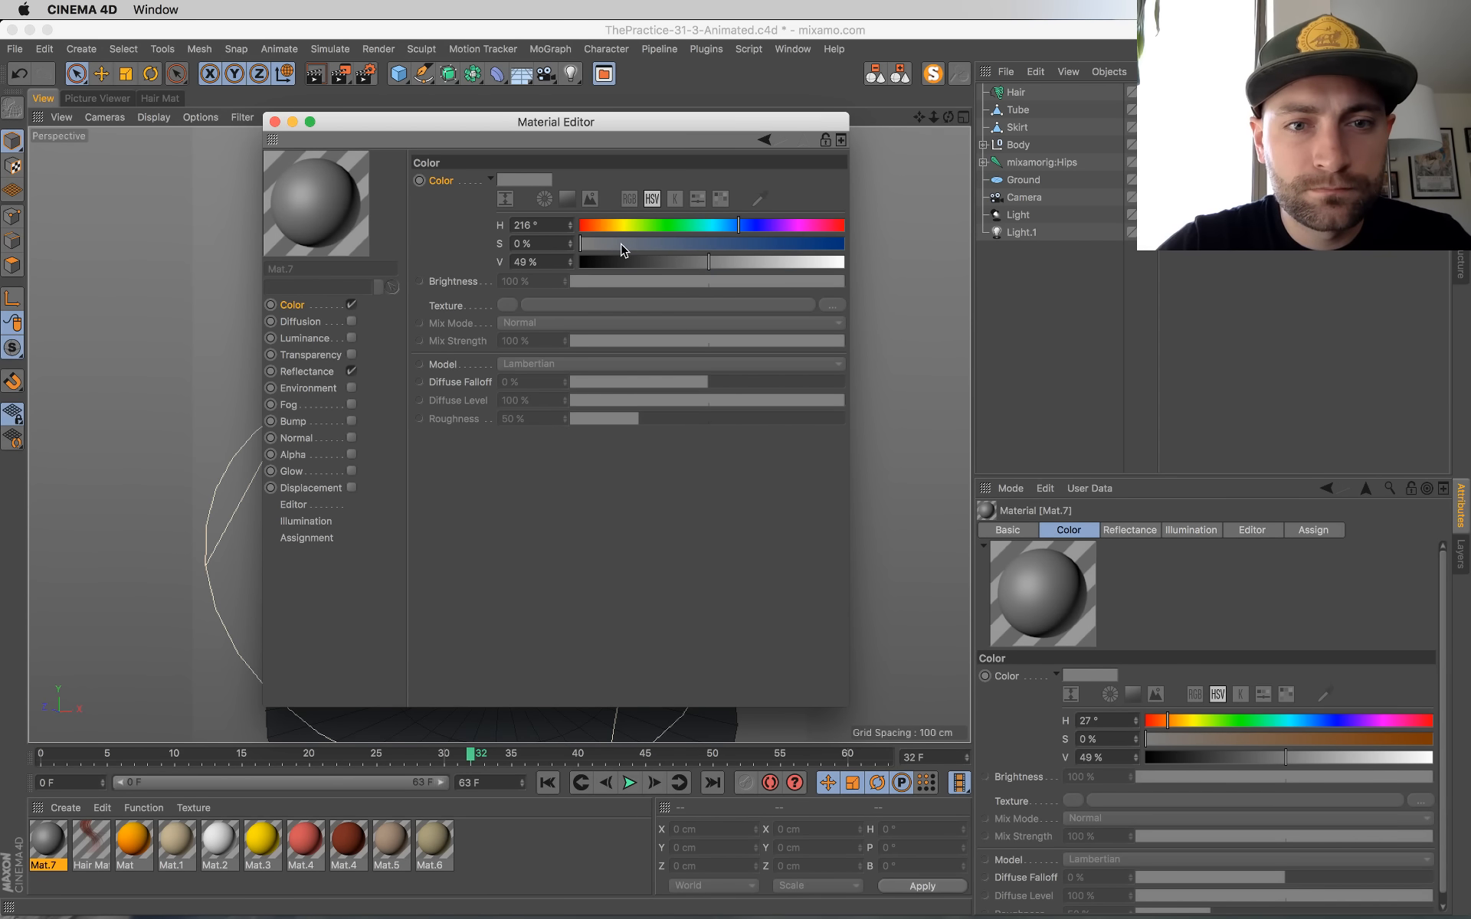
{"action": "left_click_drag", "start_coordinate": [624, 244], "coordinate": [636, 244]}
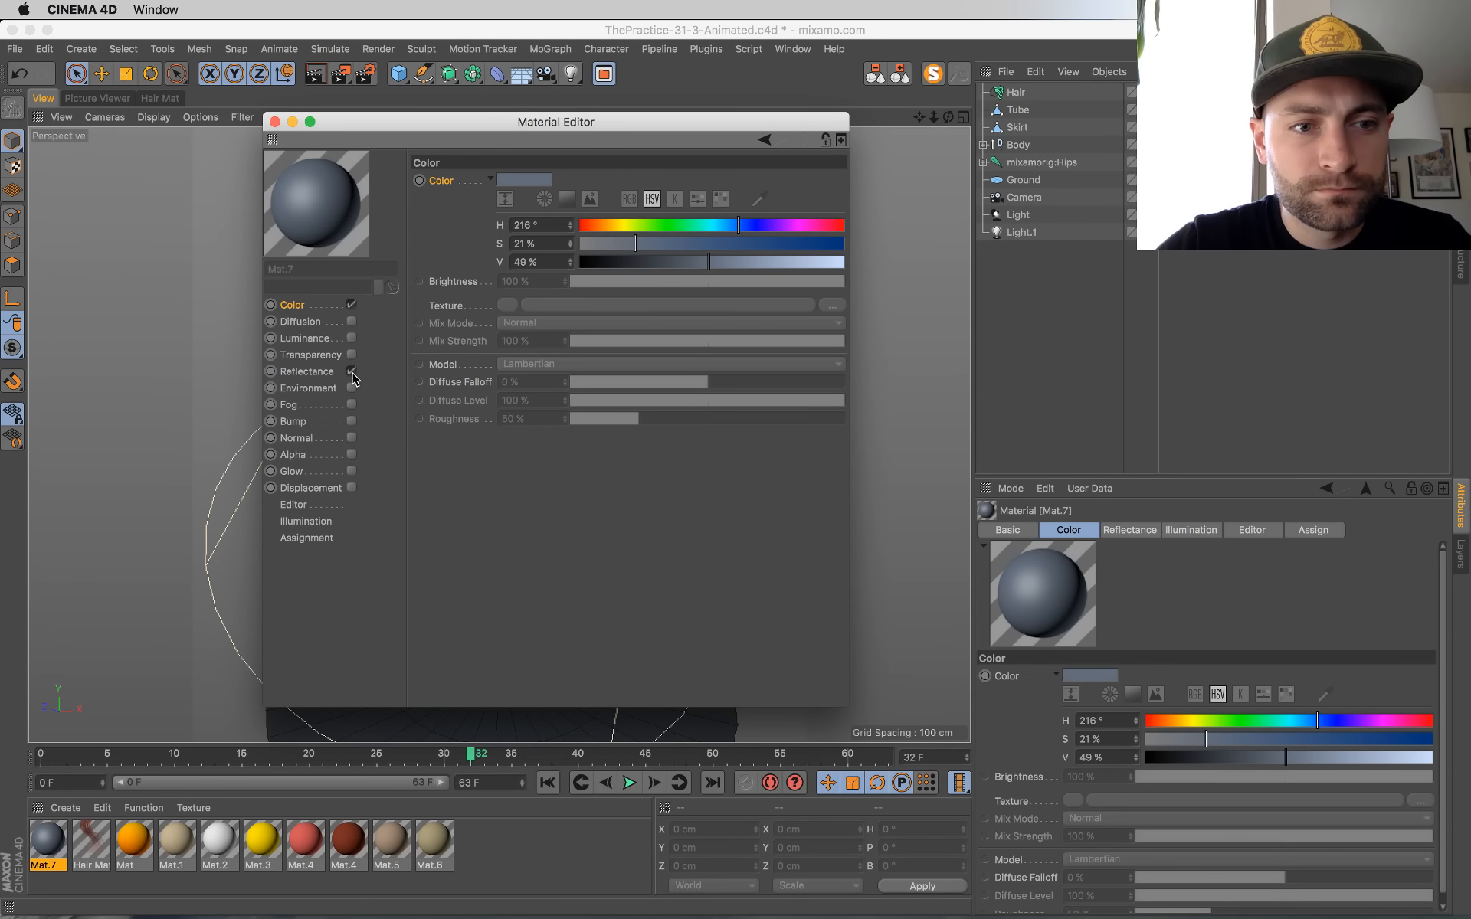
{"action": "left_click", "coordinate": [352, 373]}
{"action": "left_click", "coordinate": [692, 262]}
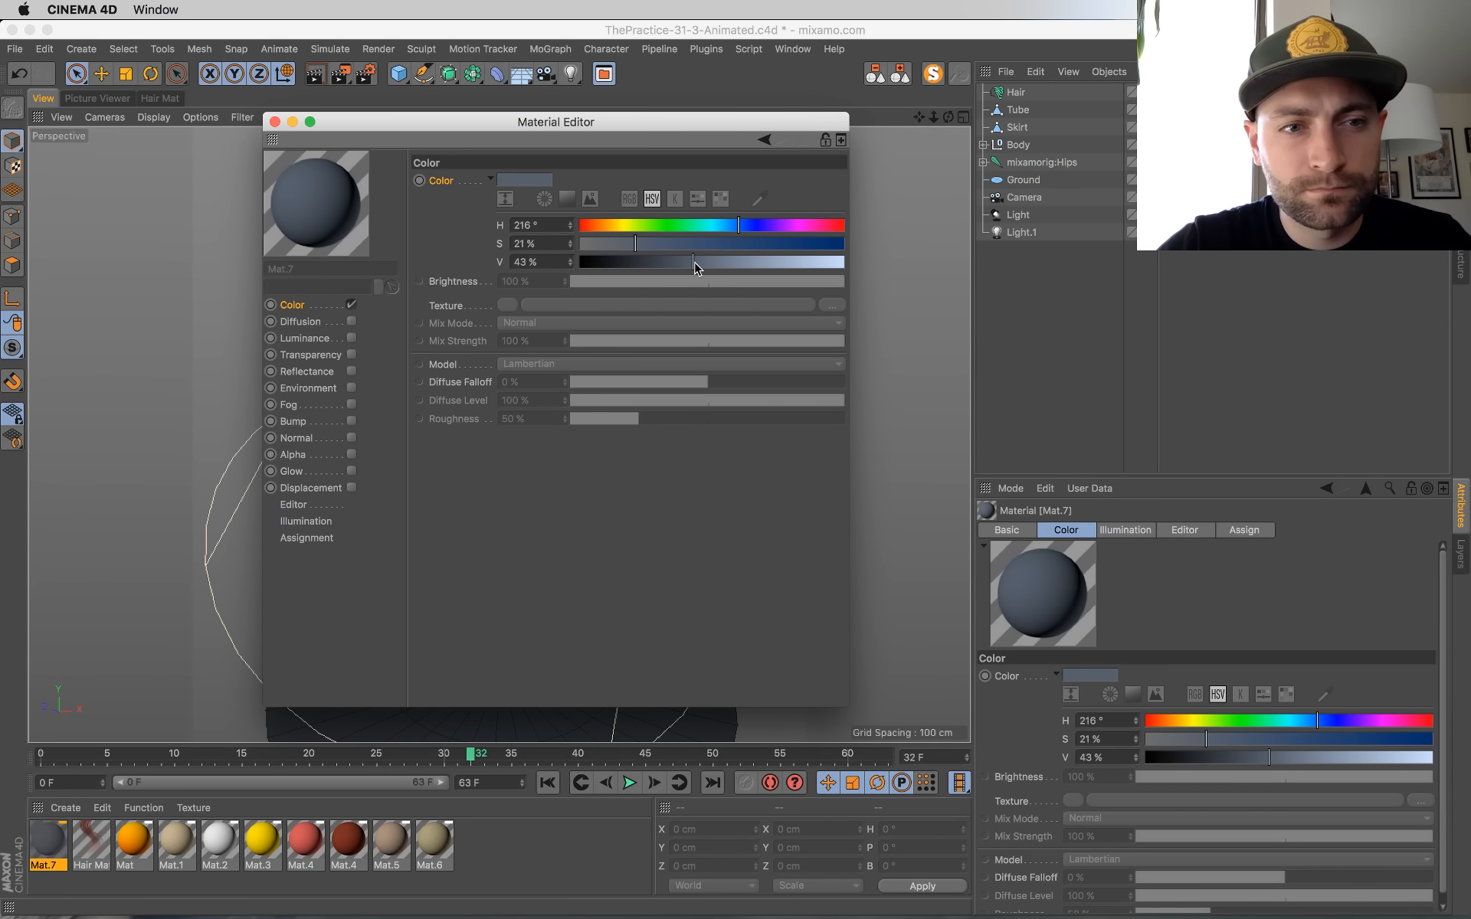
{"action": "left_click", "coordinate": [654, 244]}
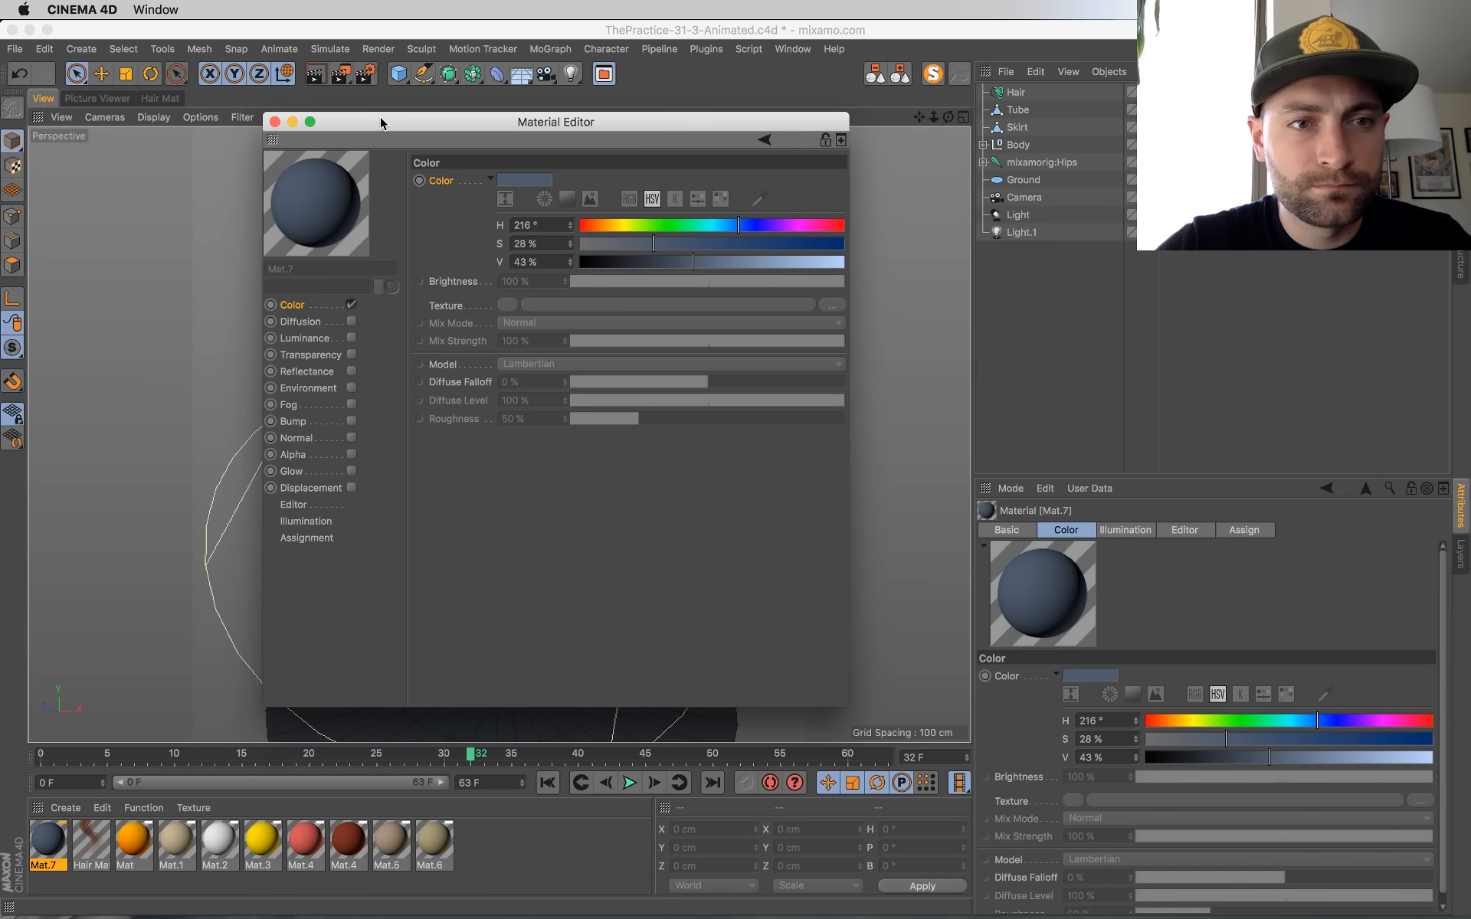
Step: Apply the slate-blue material to the ground disc, move the Material Editor clear of it and select the disc
{"action": "left_click_drag", "start_coordinate": [380, 118], "coordinate": [817, 184]}
{"action": "left_click_drag", "start_coordinate": [748, 264], "coordinate": [465, 629]}
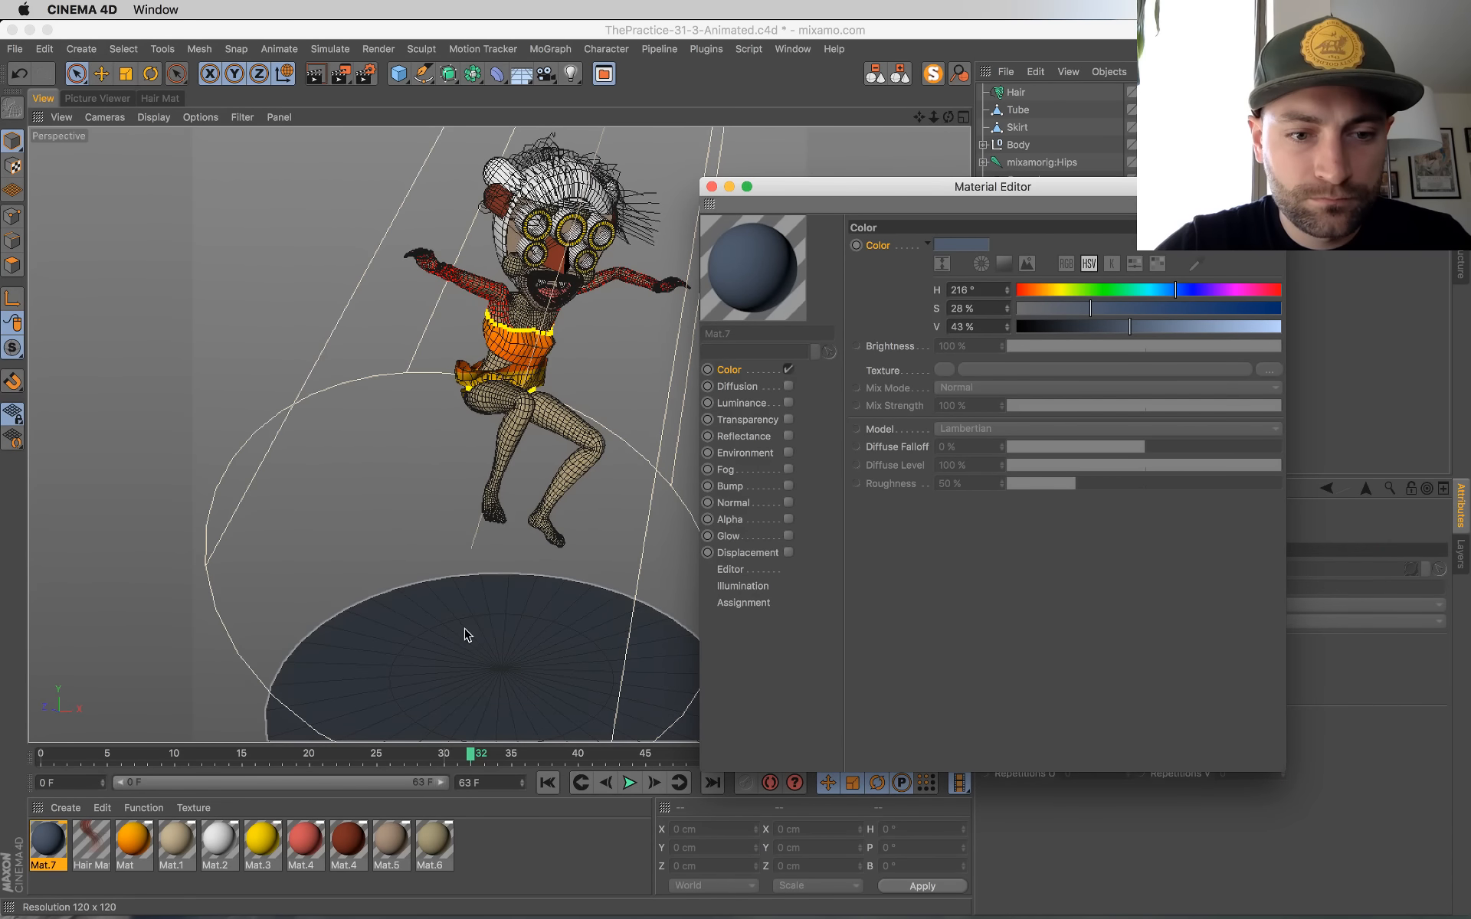
{"action": "left_click_drag", "start_coordinate": [848, 194], "coordinate": [945, 442]}
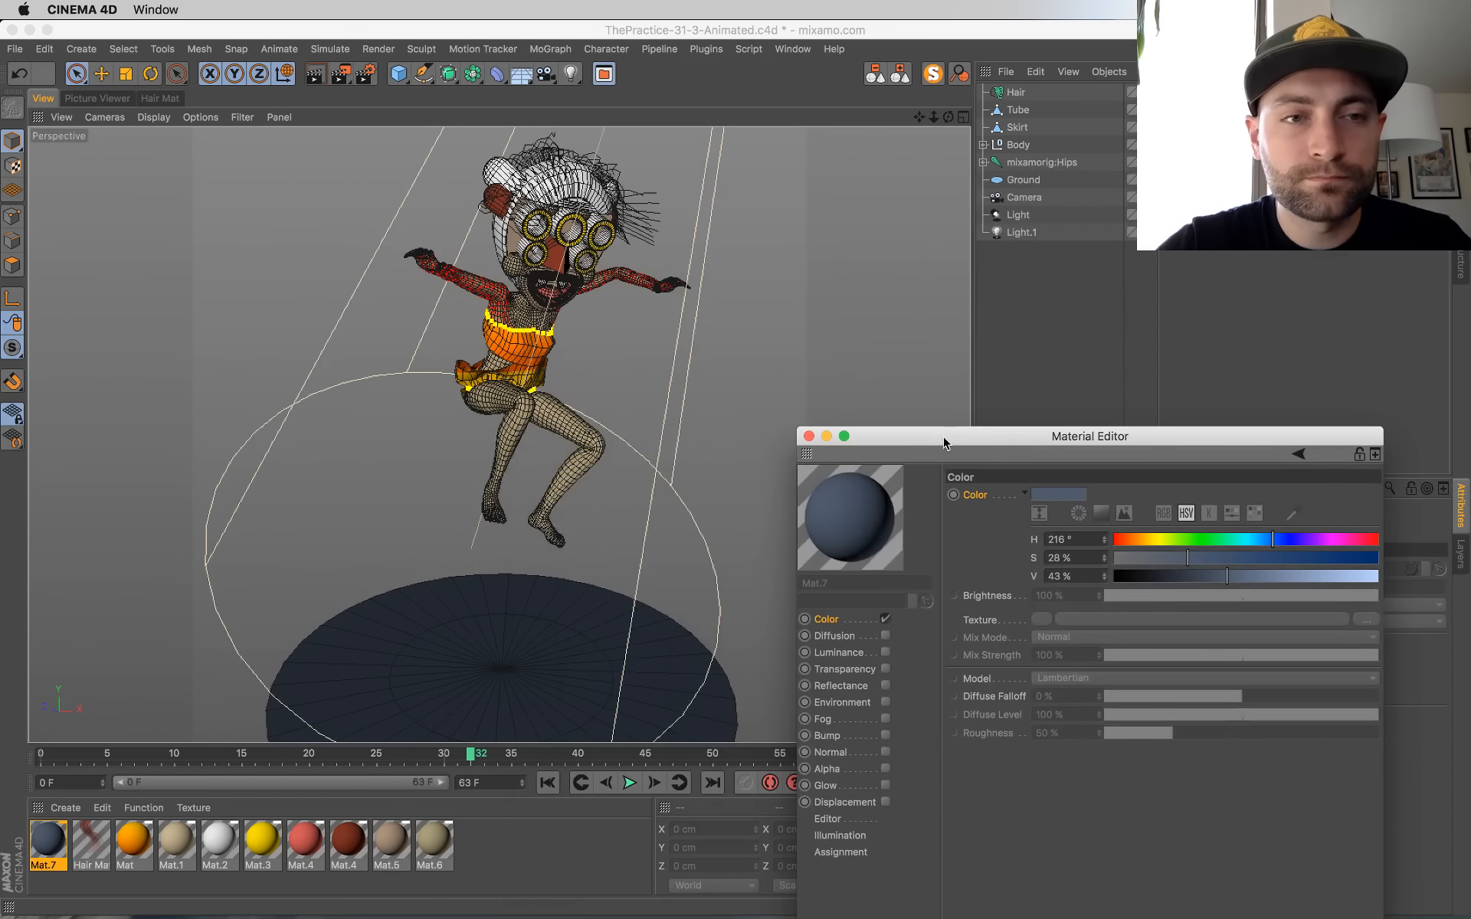
{"action": "left_click", "coordinate": [506, 644]}
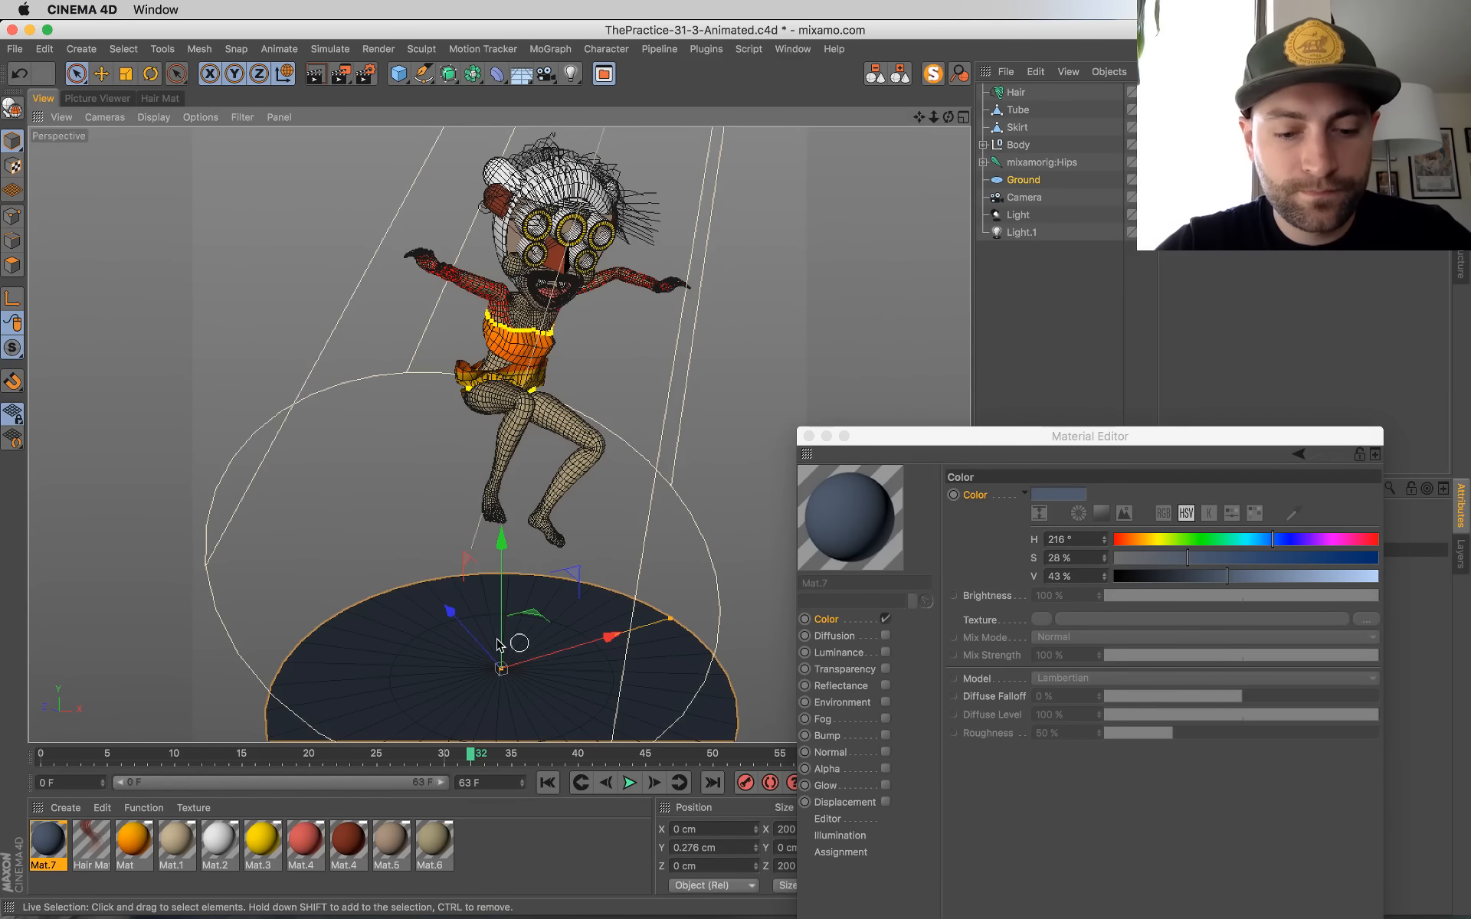
Step: Scale the ground disc up to 378 cm in X and Z, and reposition the Material Editor so all its channels are accessible
{"action": "key", "text": "t"}
{"action": "left_click_drag", "start_coordinate": [402, 721], "coordinate": [950, 594]}
{"action": "left_click_drag", "start_coordinate": [897, 443], "coordinate": [889, 292]}
Step: Enable the slate-blue material's Alpha channel and load a Gradient shader as its texture
{"action": "left_click", "coordinate": [878, 617]}
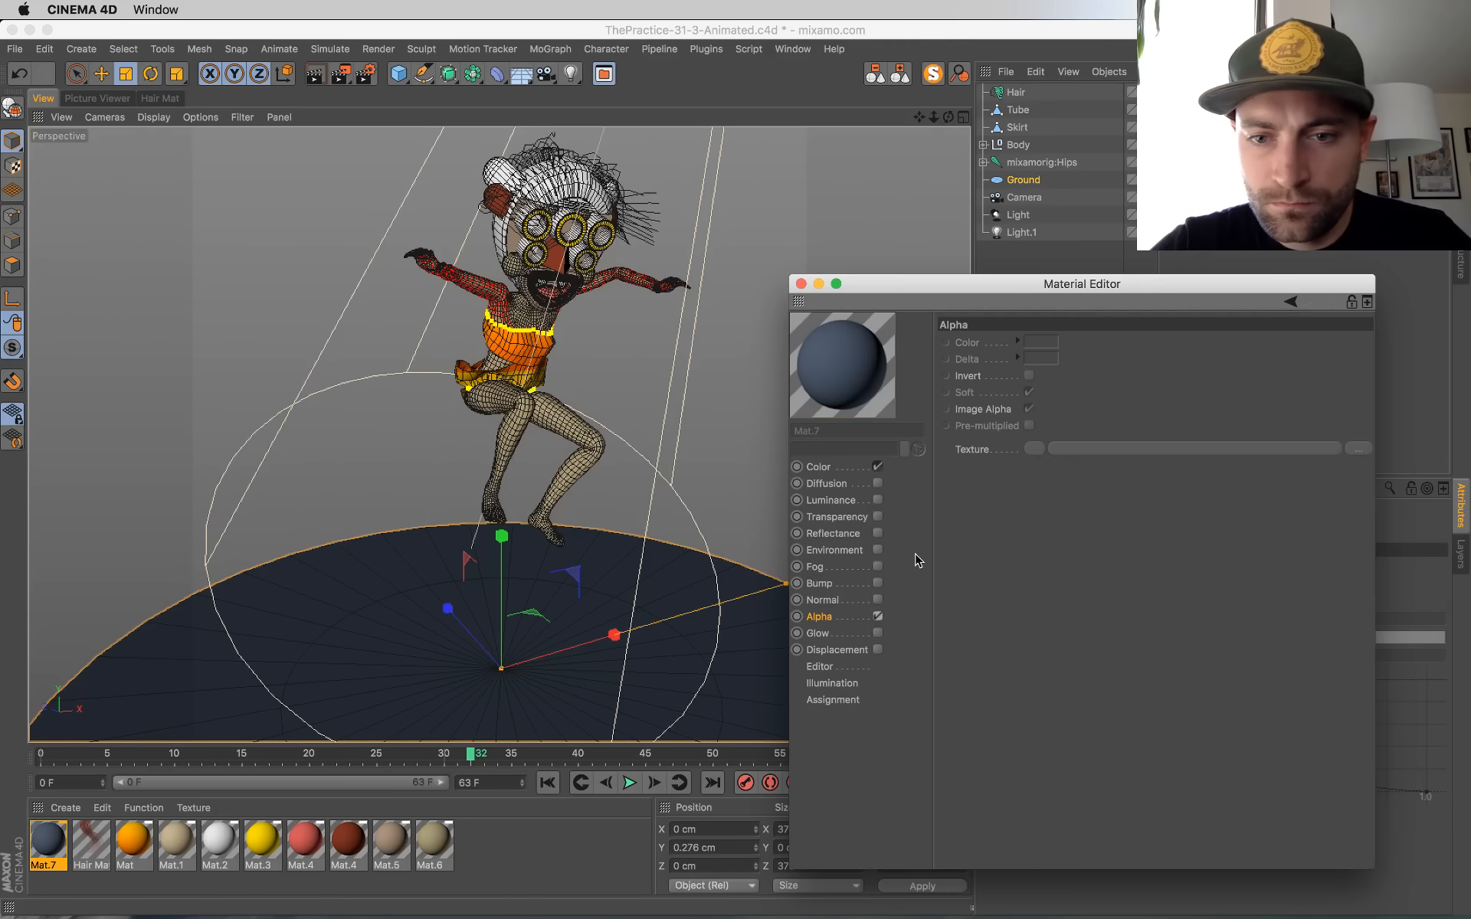
{"action": "right_click", "coordinate": [976, 452]}
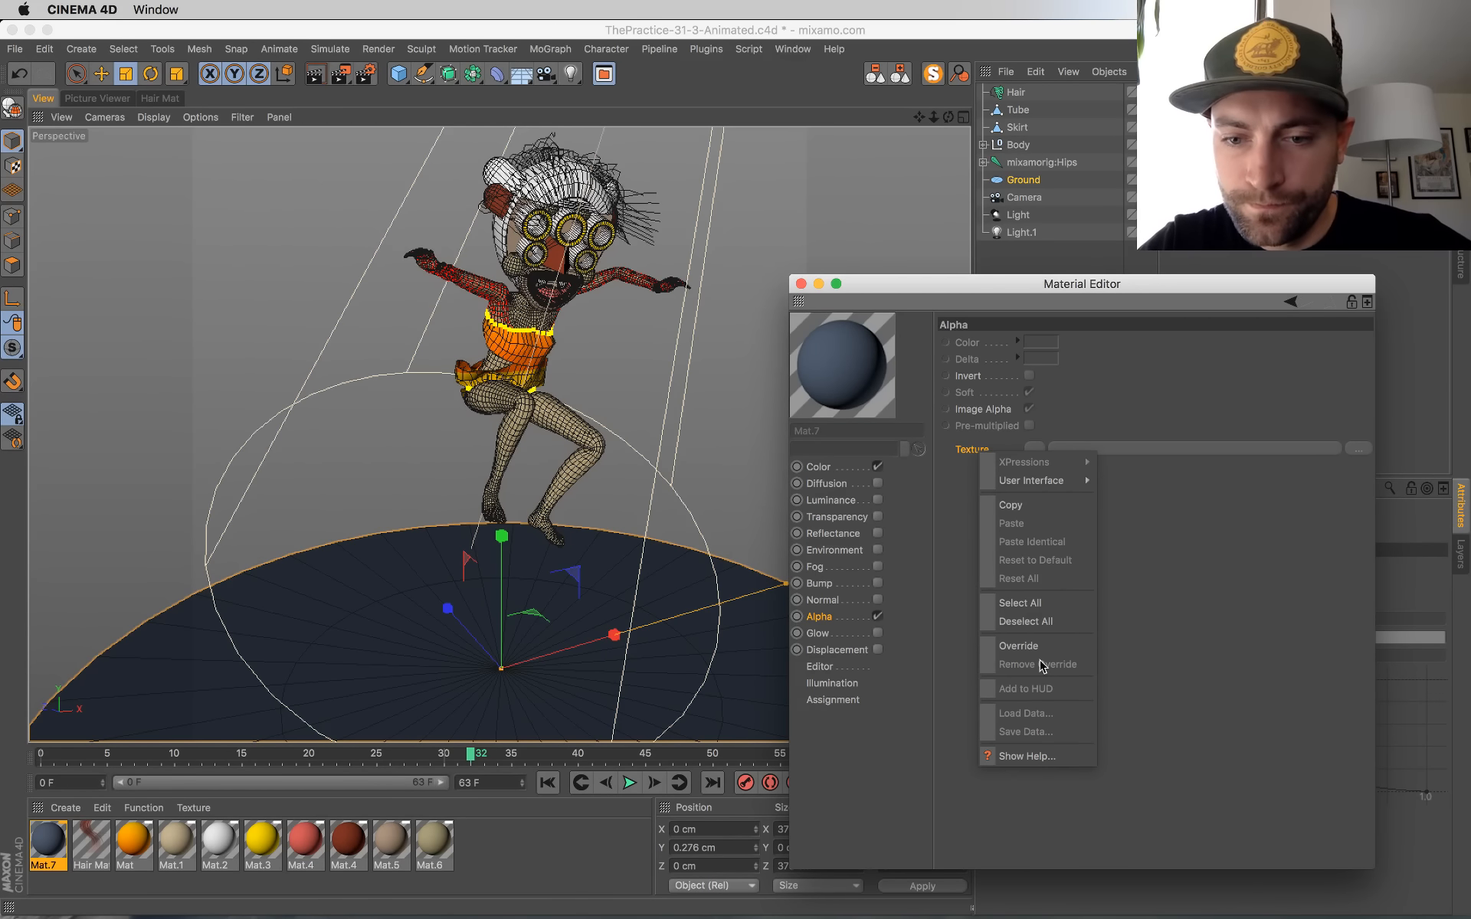
{"action": "left_click", "coordinate": [1031, 450]}
{"action": "left_click", "coordinate": [1035, 448]}
{"action": "left_click", "coordinate": [1050, 644]}
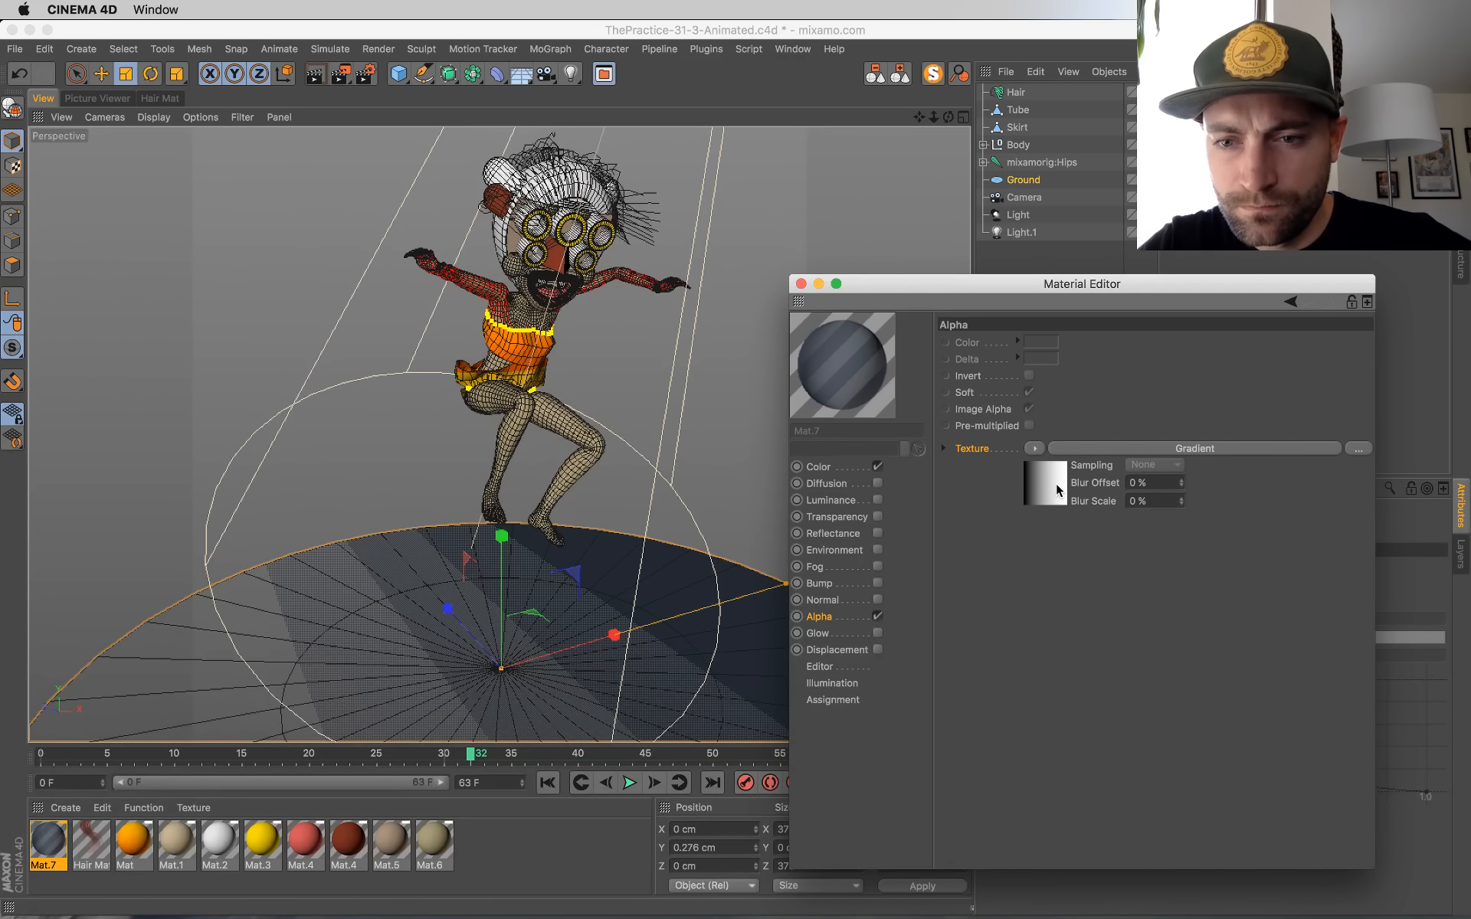
Step: Open the alpha gradient, override its type and set it to 2D - Circular
{"action": "left_click", "coordinate": [1056, 485]}
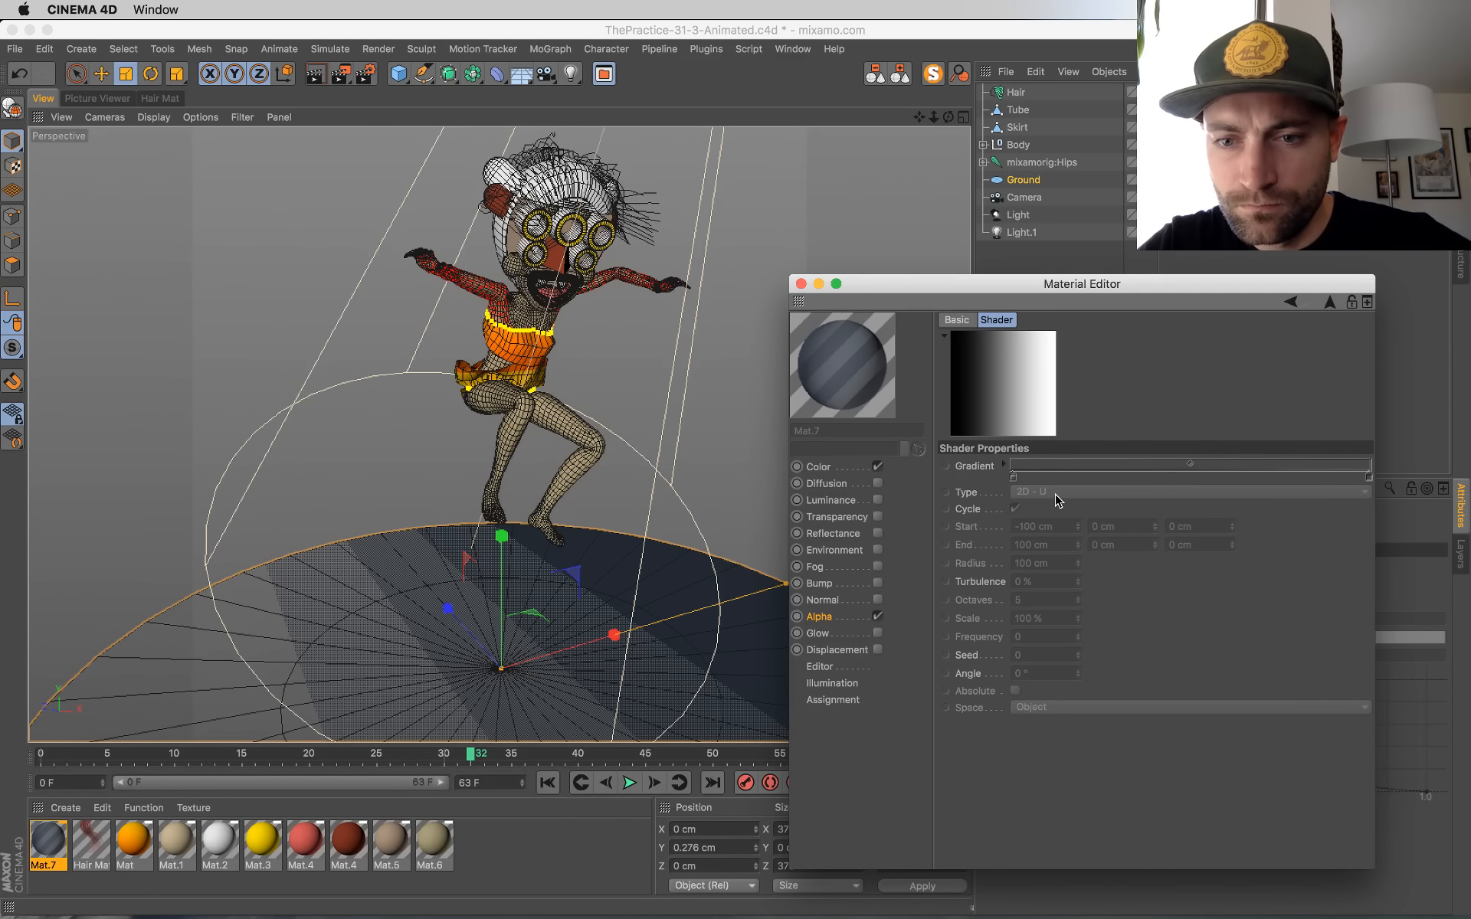
{"action": "right_click", "coordinate": [966, 496]}
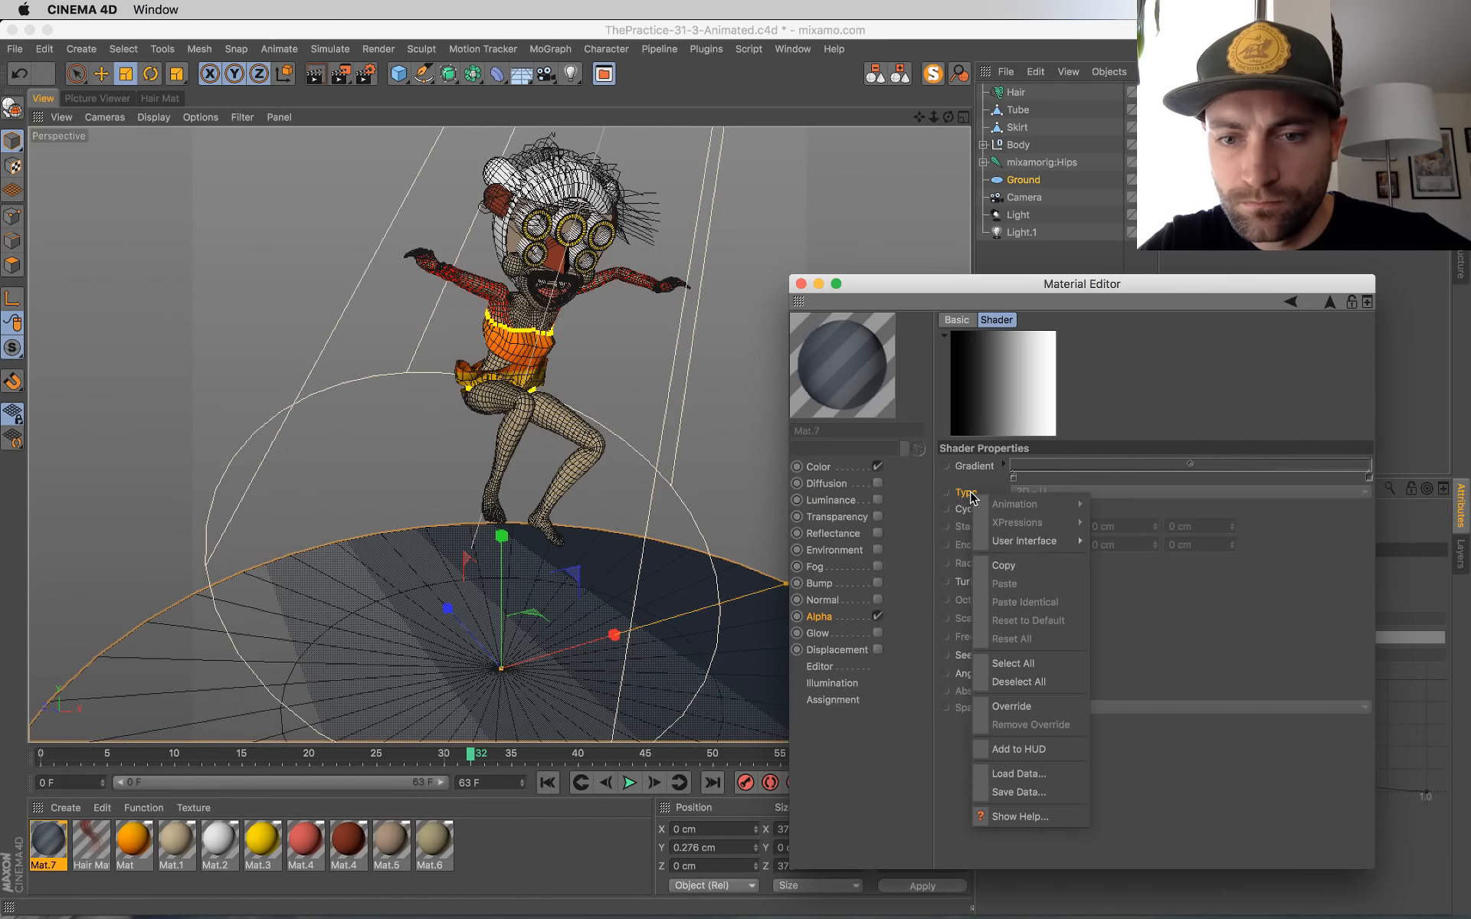
{"action": "left_click", "coordinate": [1017, 687]}
{"action": "left_click", "coordinate": [1023, 495]}
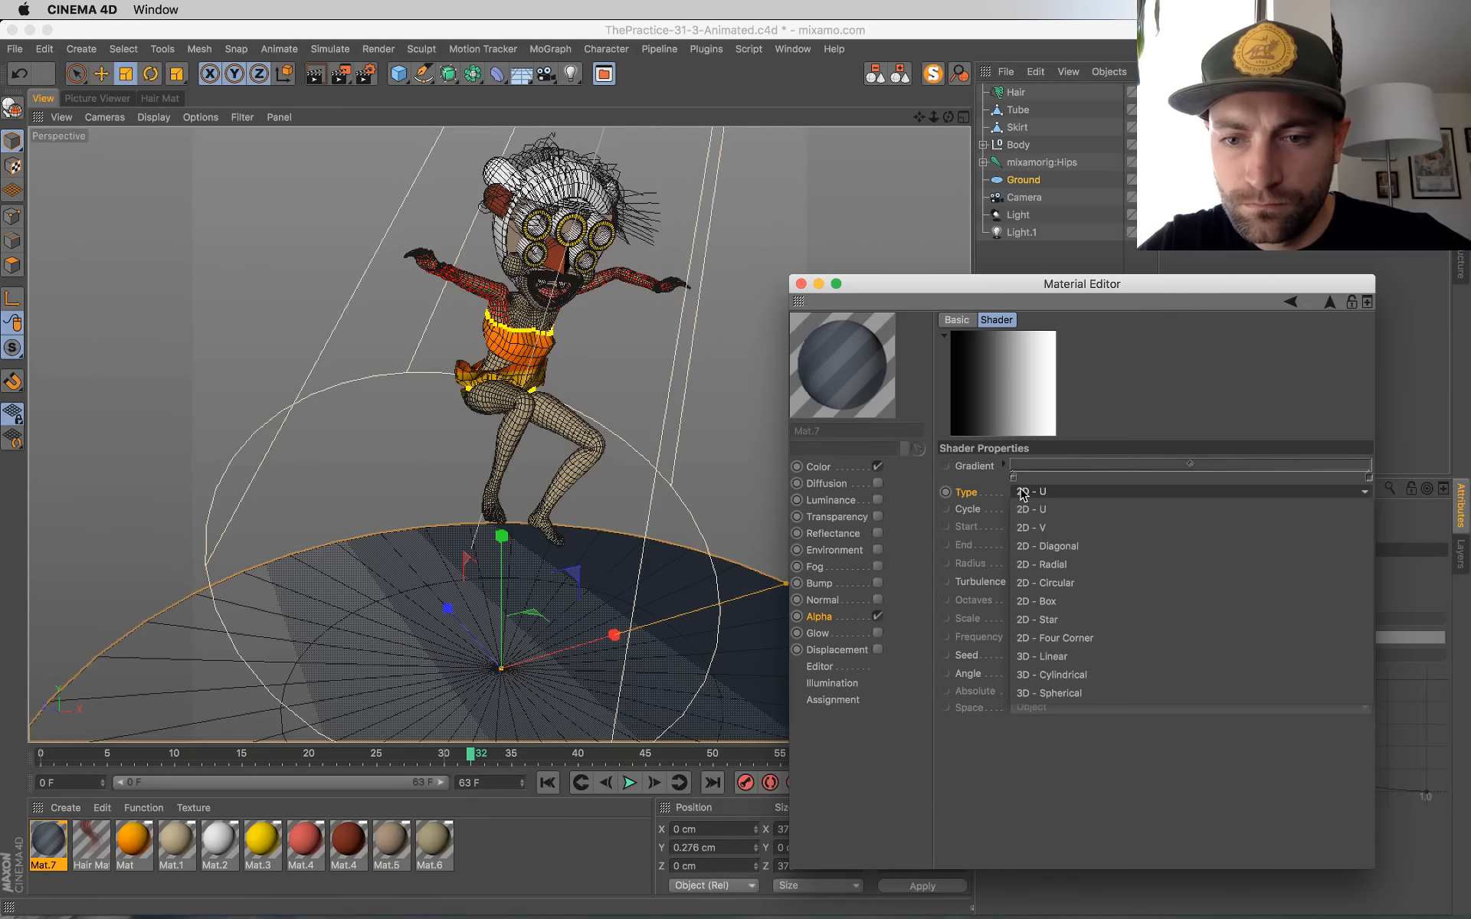
{"action": "left_click", "coordinate": [1049, 582]}
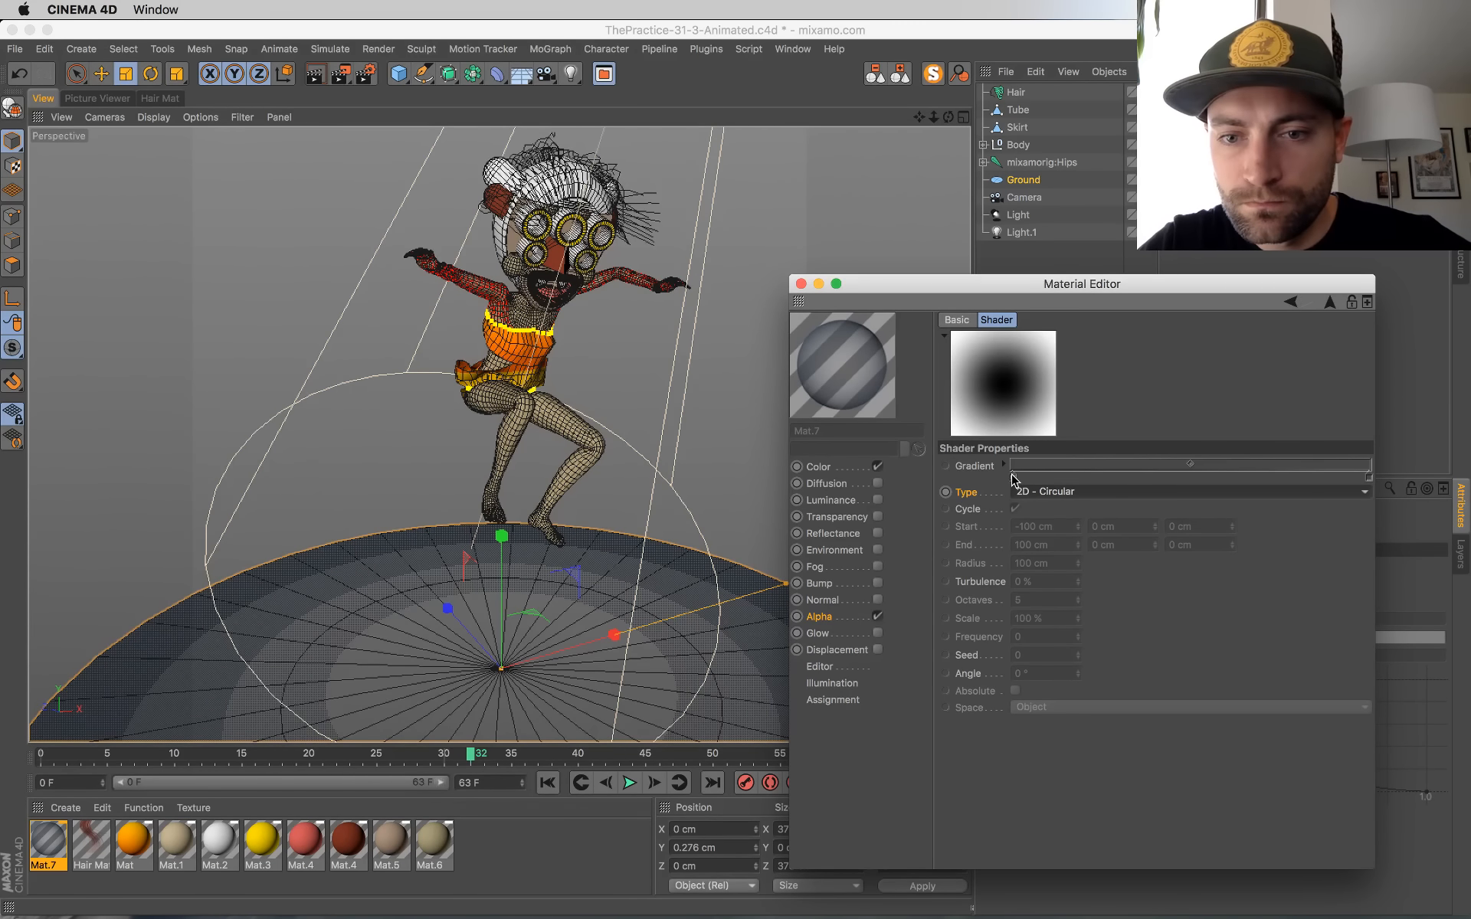
Step: Override the alpha gradient and rearrange its knots, white about a fifth along and black at the end, then close the Material Editor
{"action": "left_click", "coordinate": [1001, 465]}
{"action": "left_click", "coordinate": [1000, 465]}
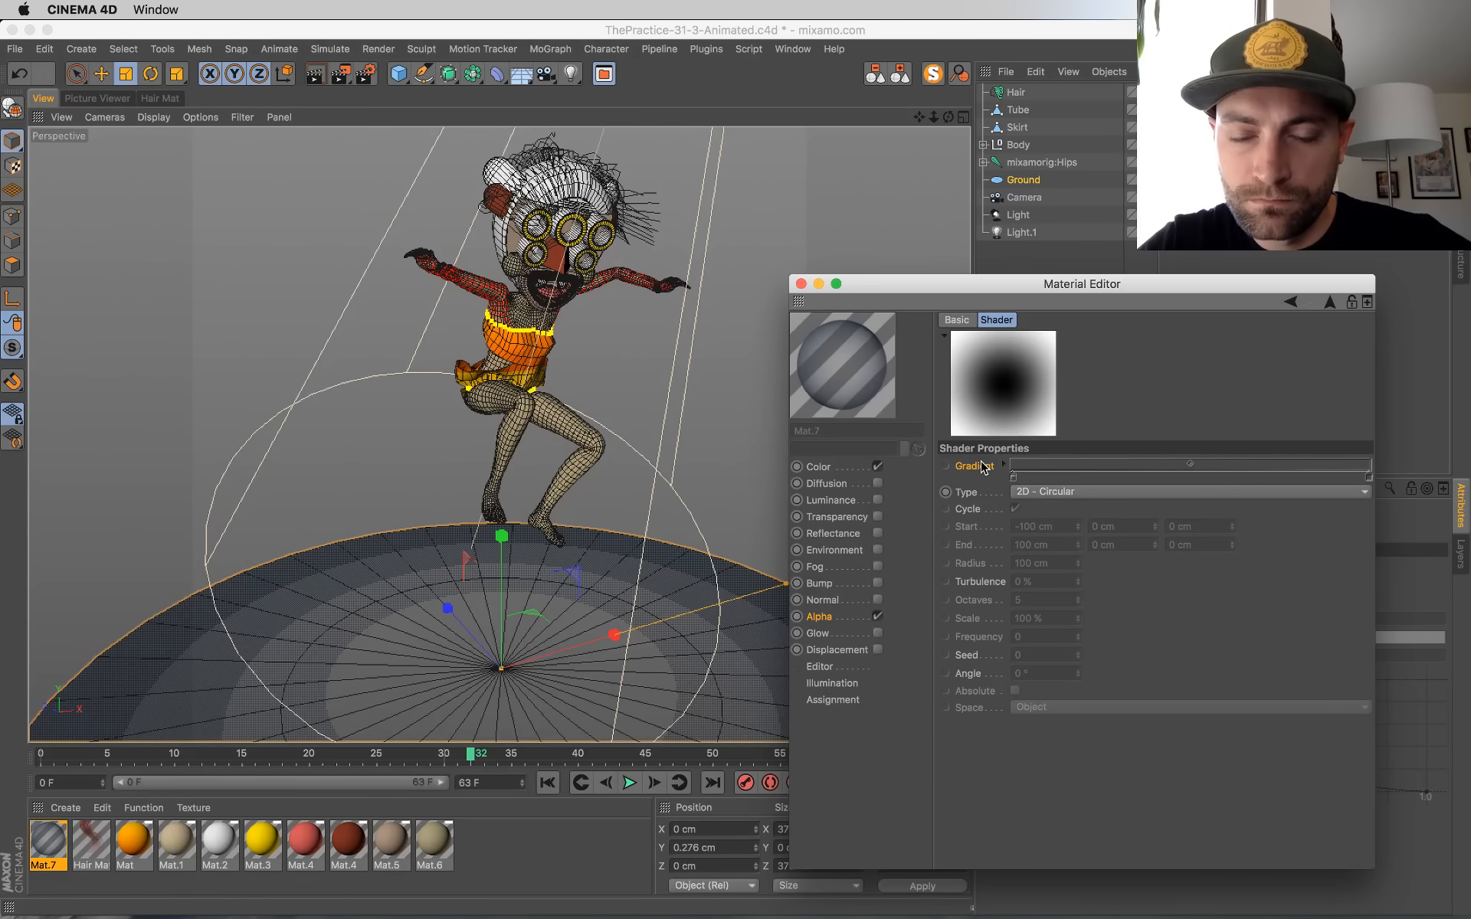
{"action": "right_click", "coordinate": [981, 469]}
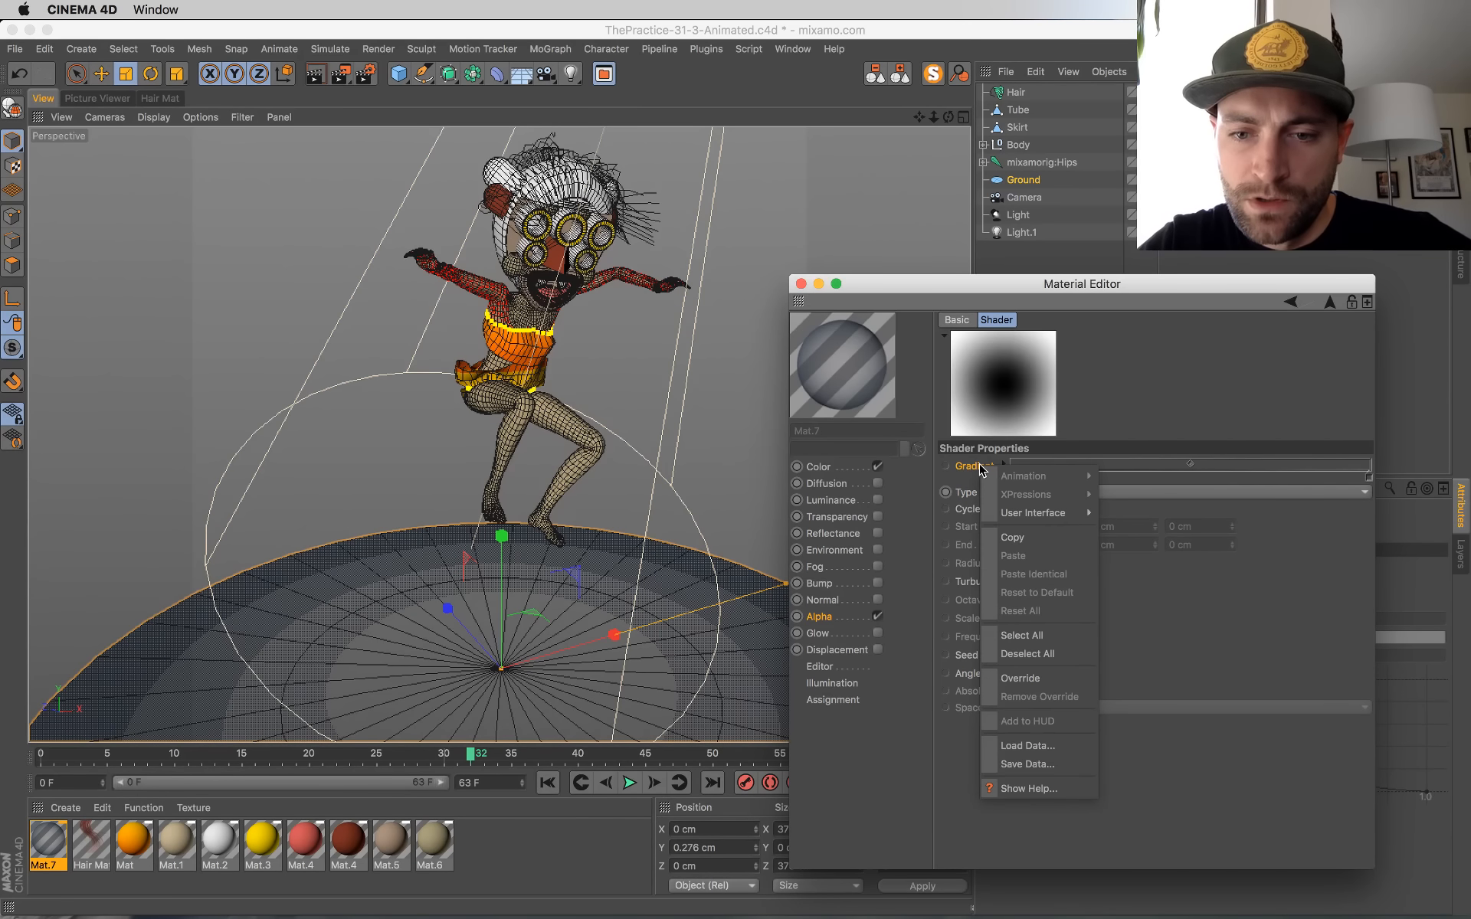
{"action": "left_click", "coordinate": [1019, 680]}
{"action": "left_click_drag", "start_coordinate": [1014, 477], "coordinate": [1370, 477]}
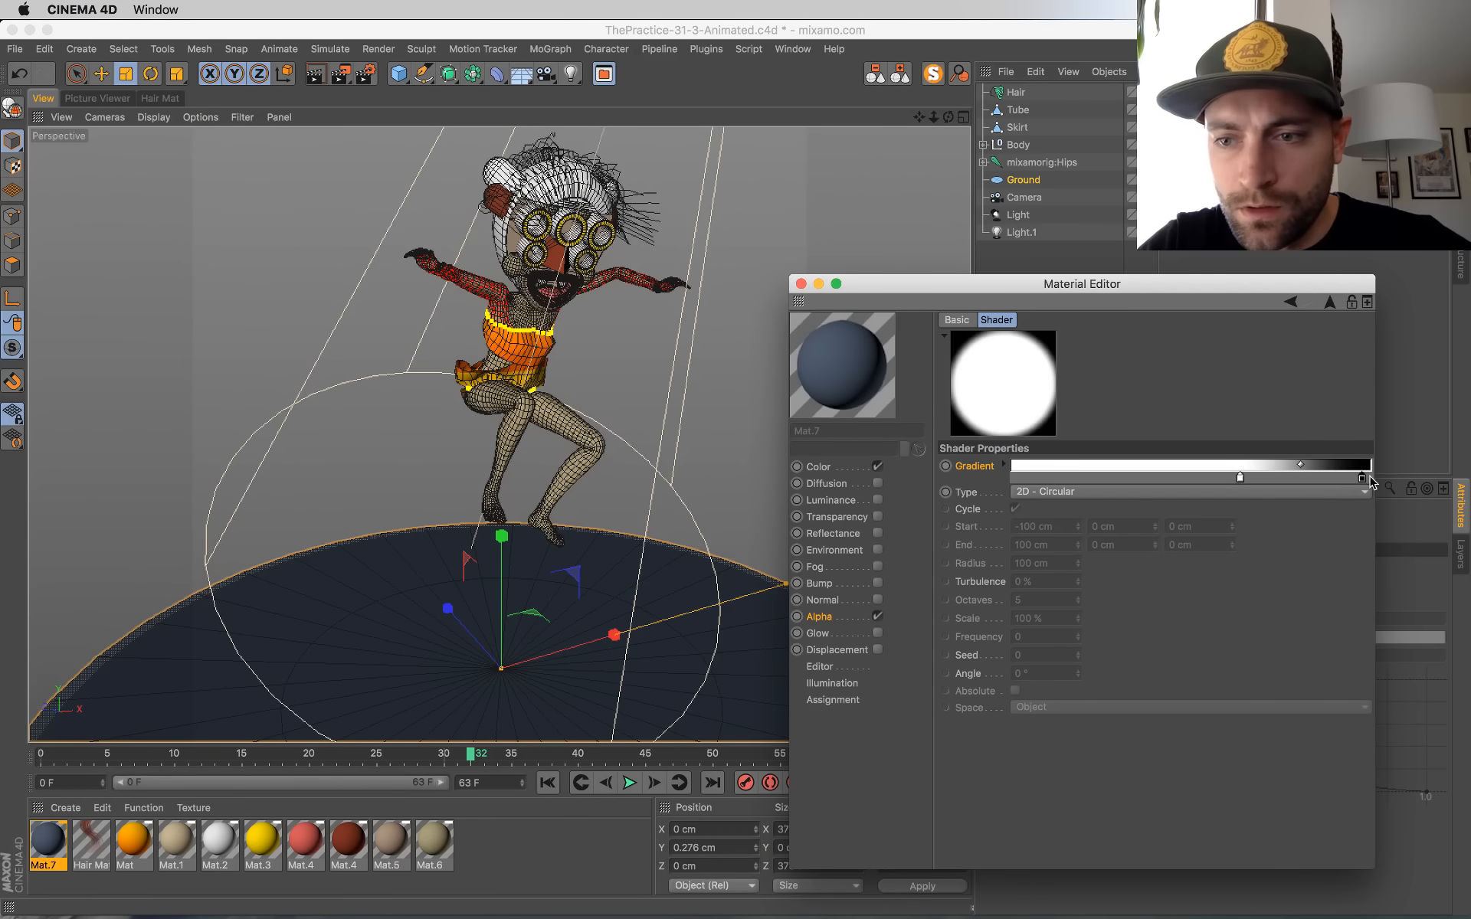
{"action": "left_click_drag", "start_coordinate": [1241, 477], "coordinate": [1091, 479]}
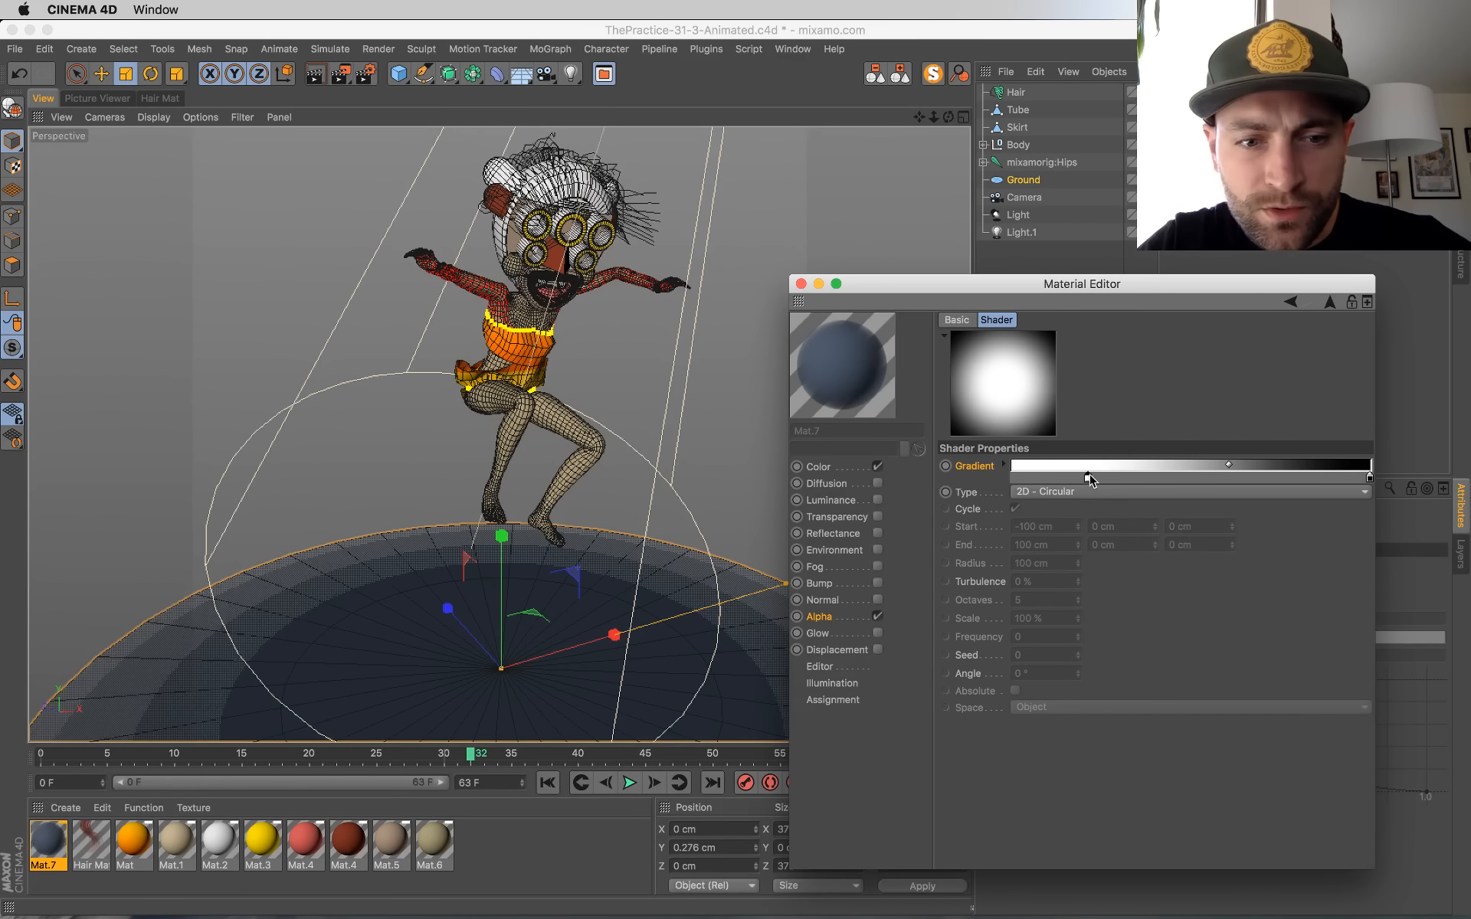
{"action": "left_click", "coordinate": [801, 283]}
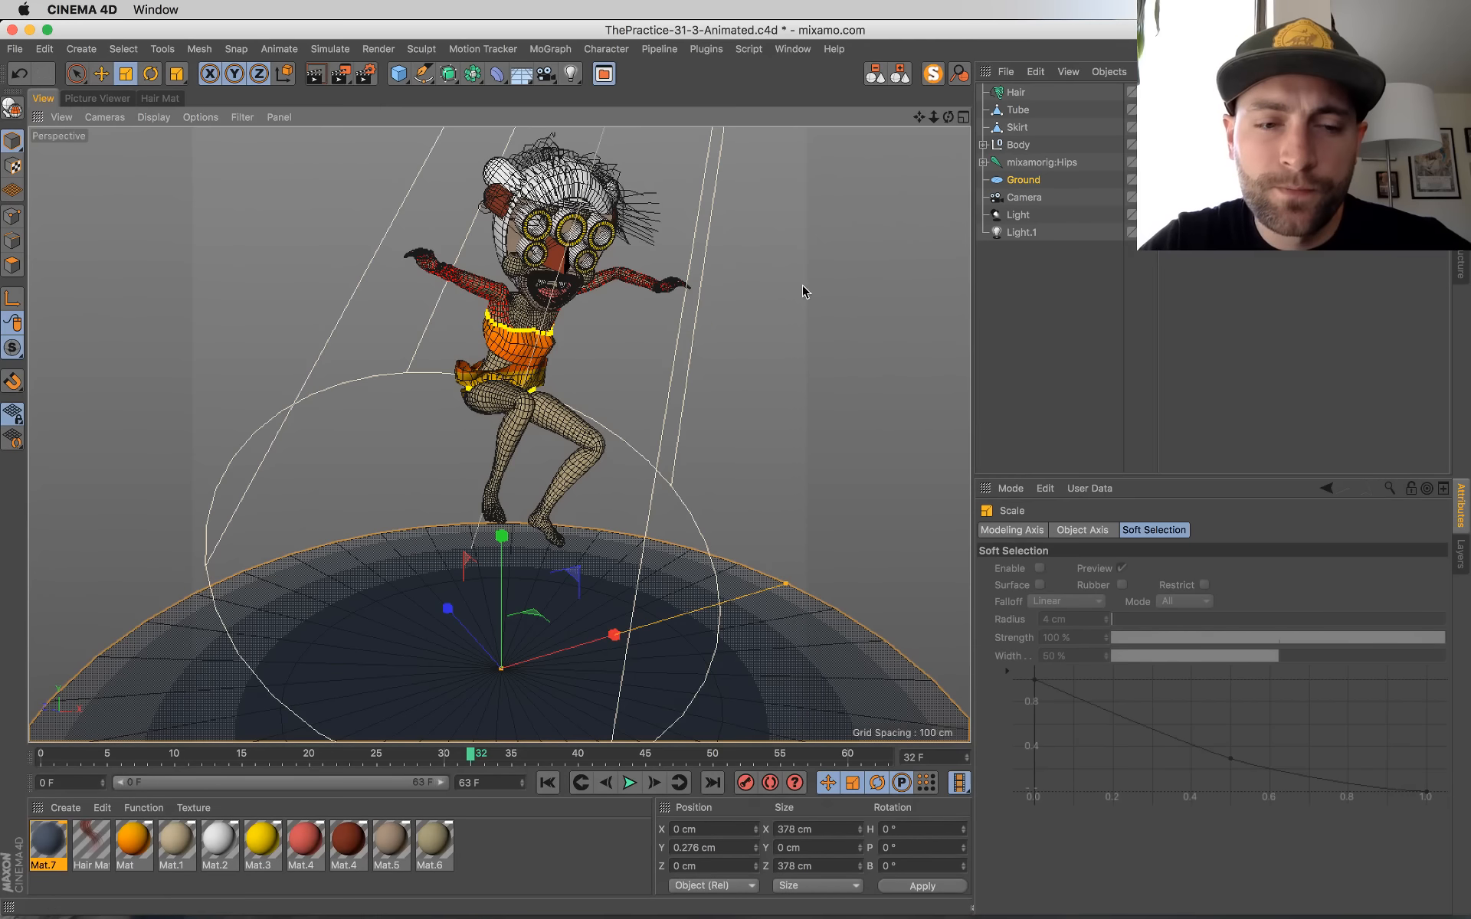
Step: Save the project, test-render frame 32 to the Picture Viewer and return to the perspective view
{"action": "key", "text": "super+s"}
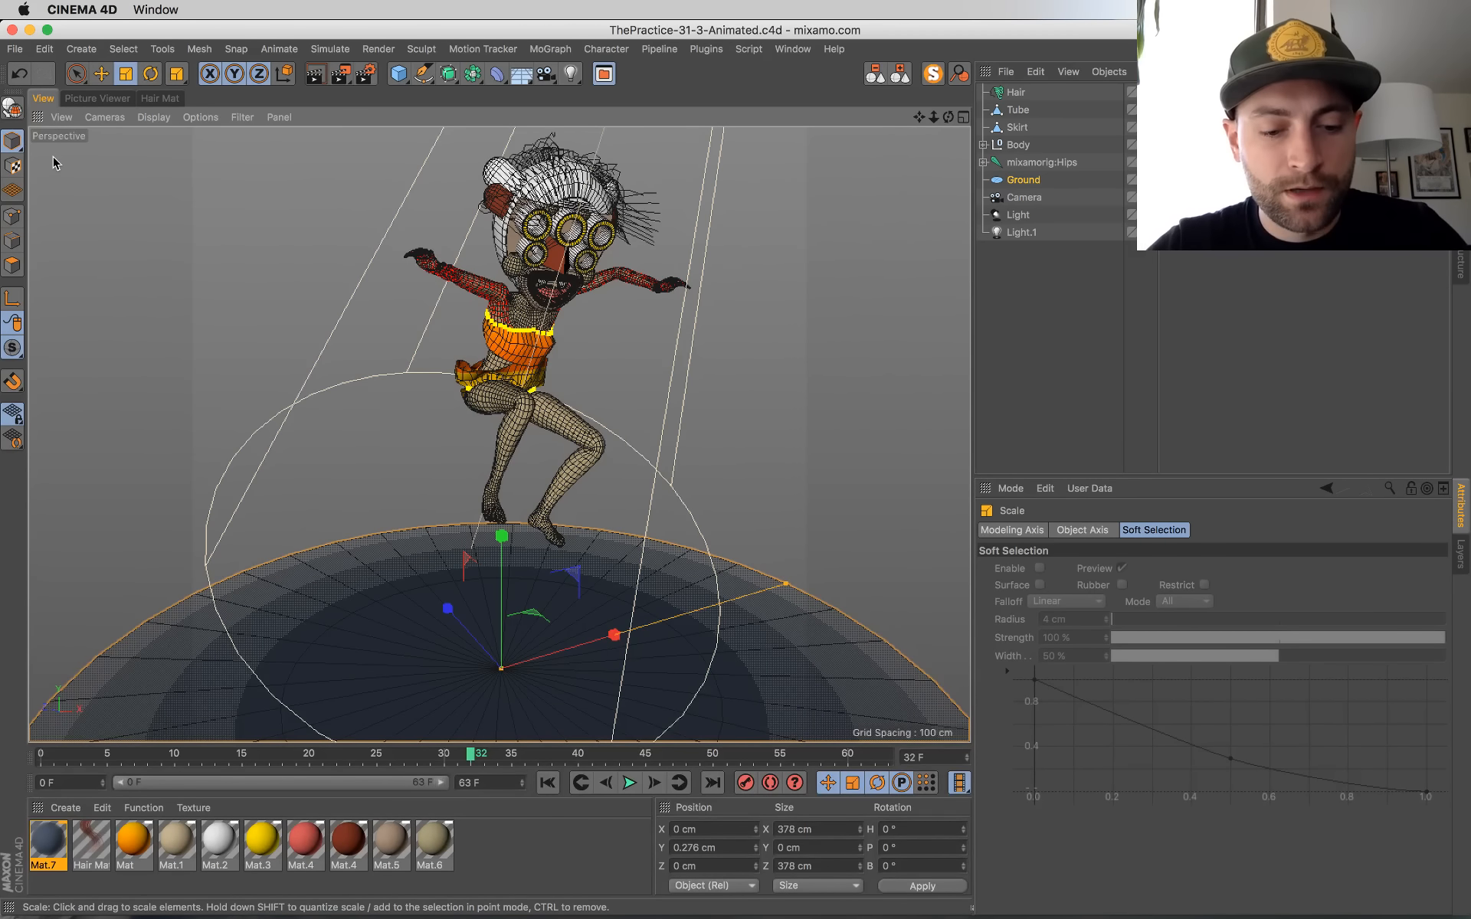
{"action": "key", "text": "shift+r"}
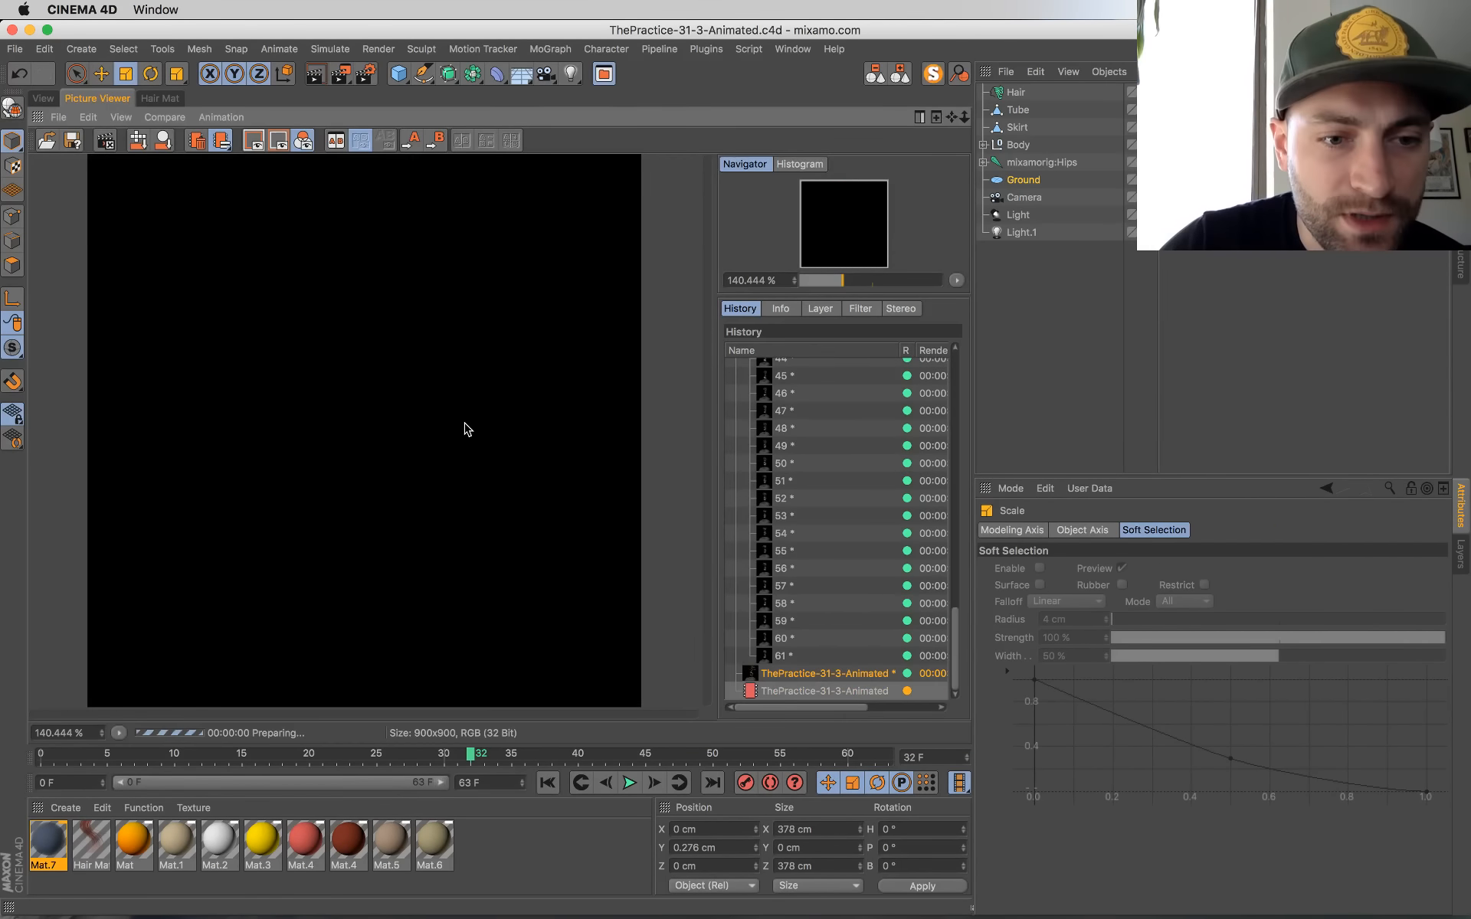
{"action": "key", "text": "ctrl+Up"}
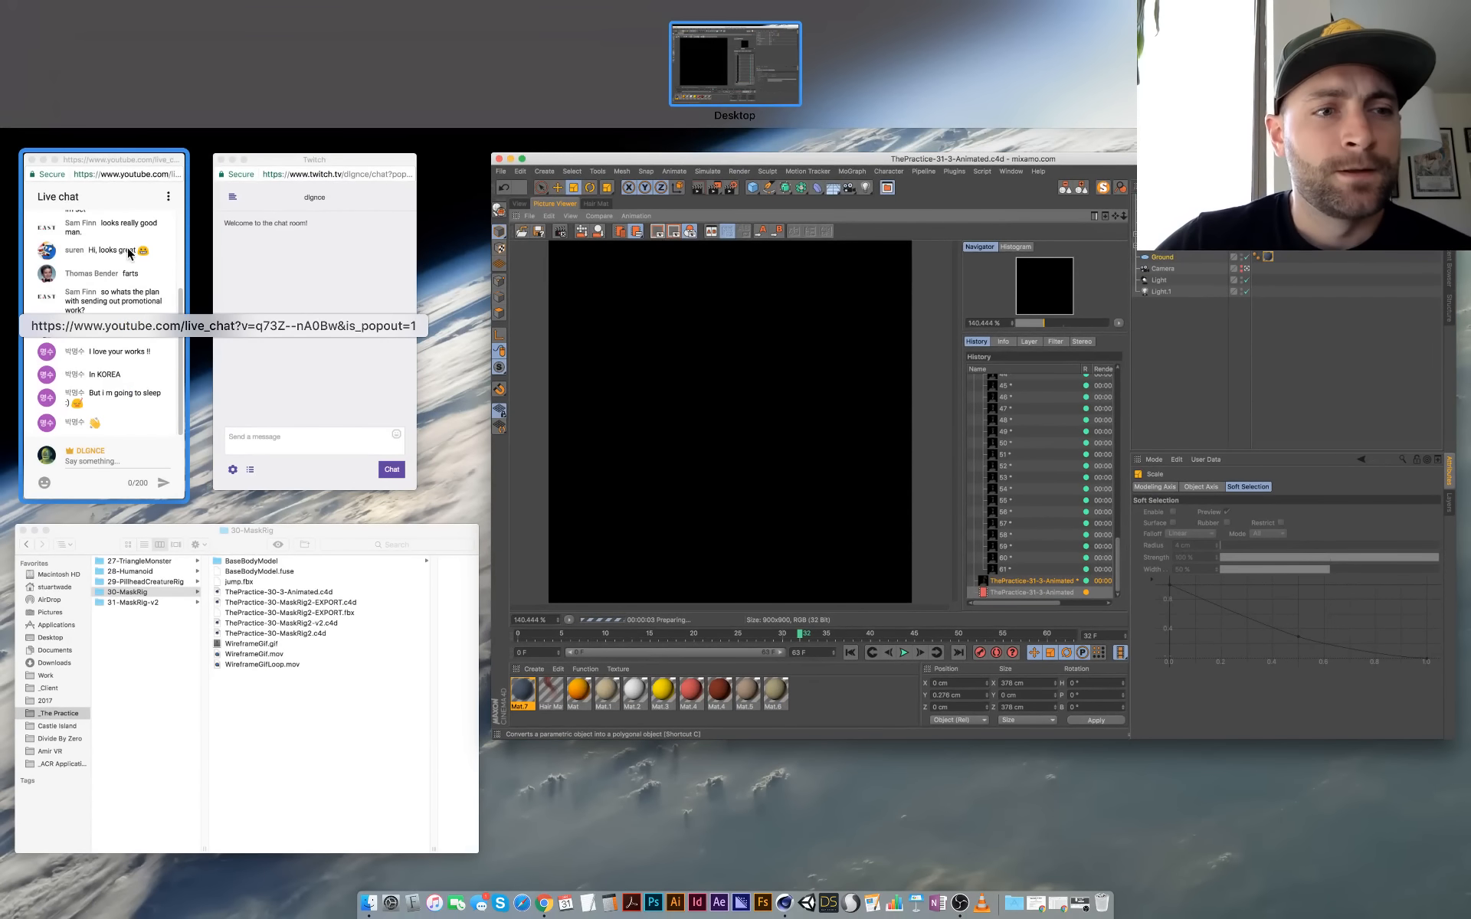
{"action": "left_click", "coordinate": [659, 397]}
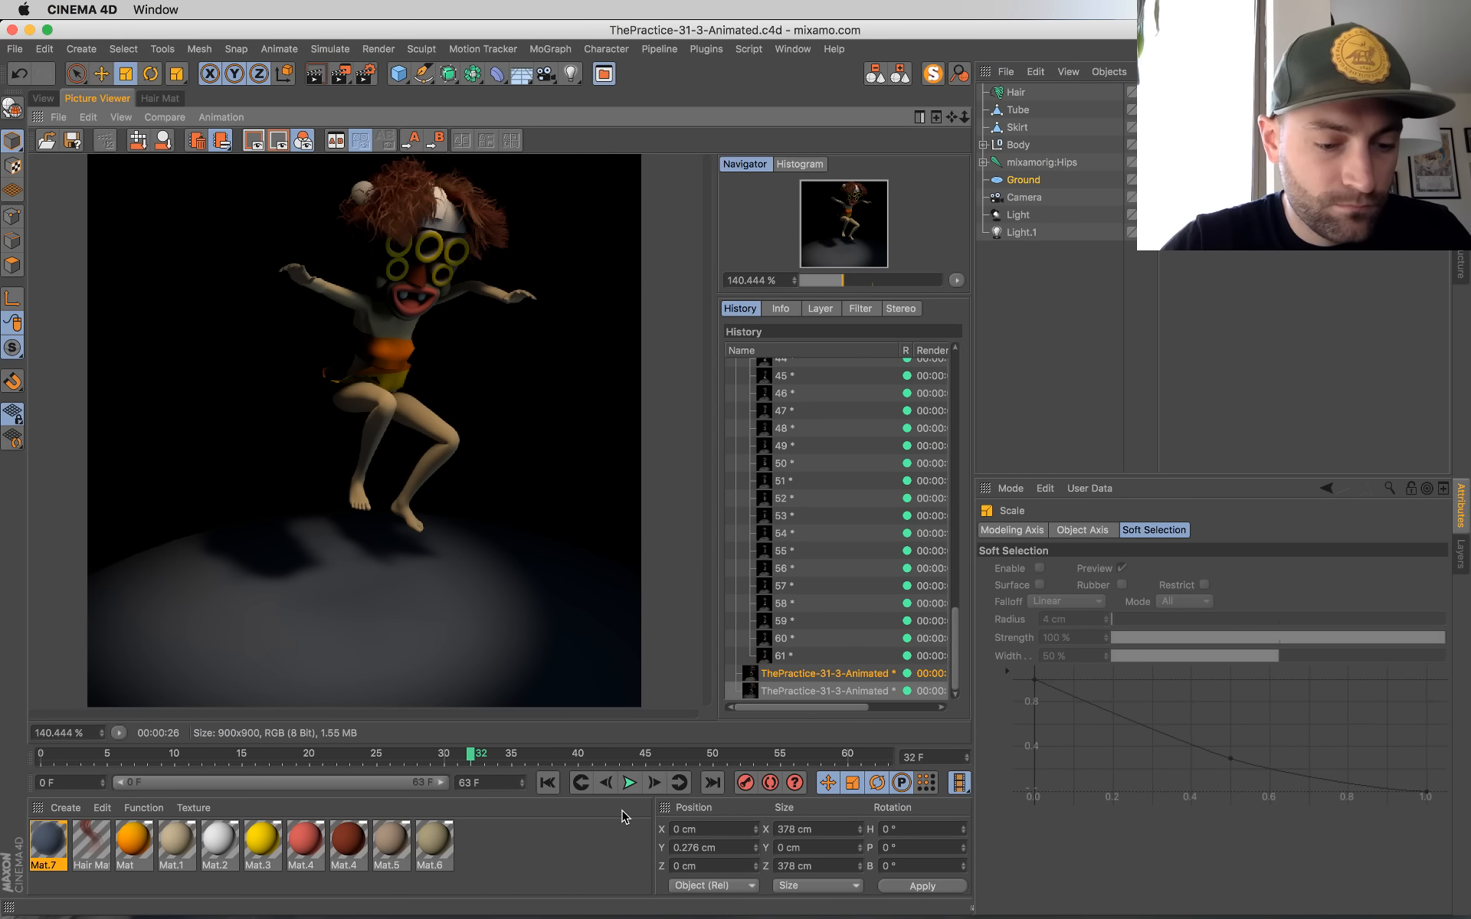
{"action": "left_click", "coordinate": [46, 99]}
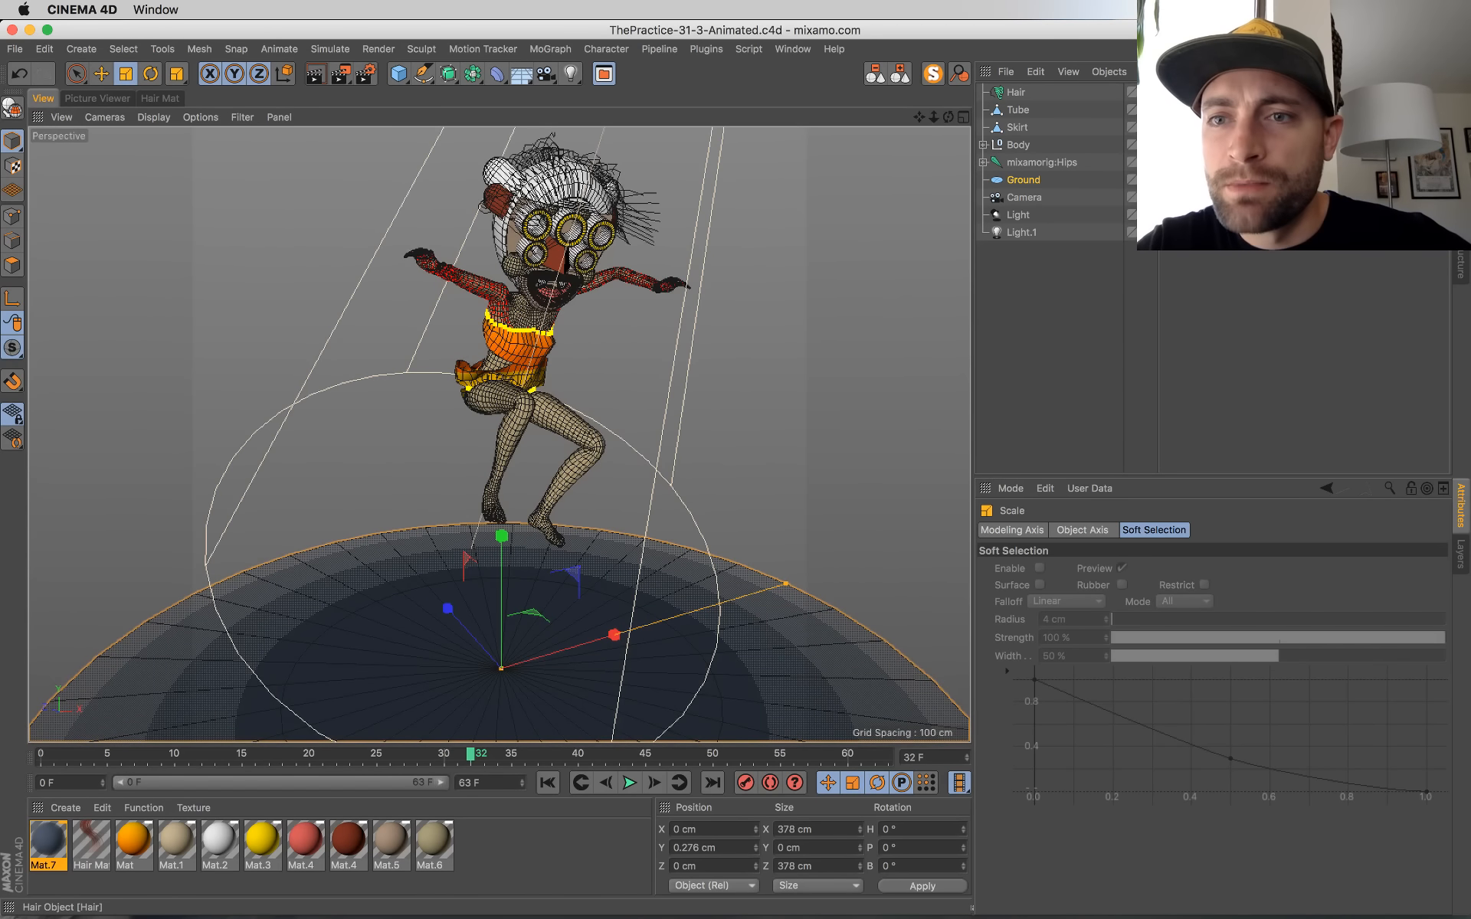
Step: Select the orange texture tags of the tube and skirt together and set their projection to UVW Mapping
{"action": "left_click_drag", "start_coordinate": [1249, 96], "coordinate": [1202, 153]}
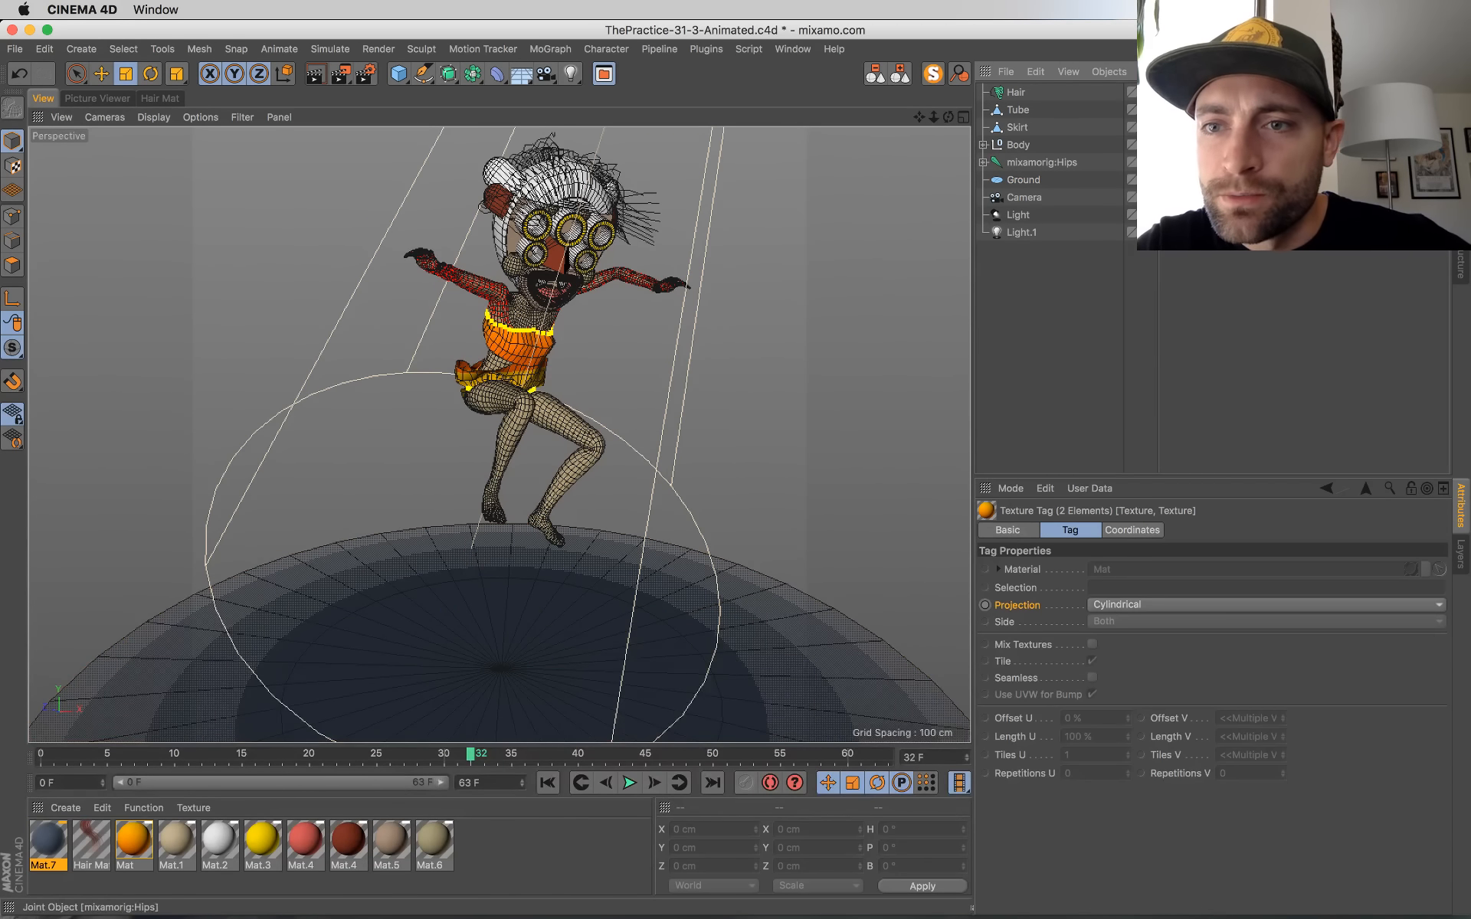
{"action": "left_click", "coordinate": [1100, 613]}
{"action": "left_click", "coordinate": [1120, 733]}
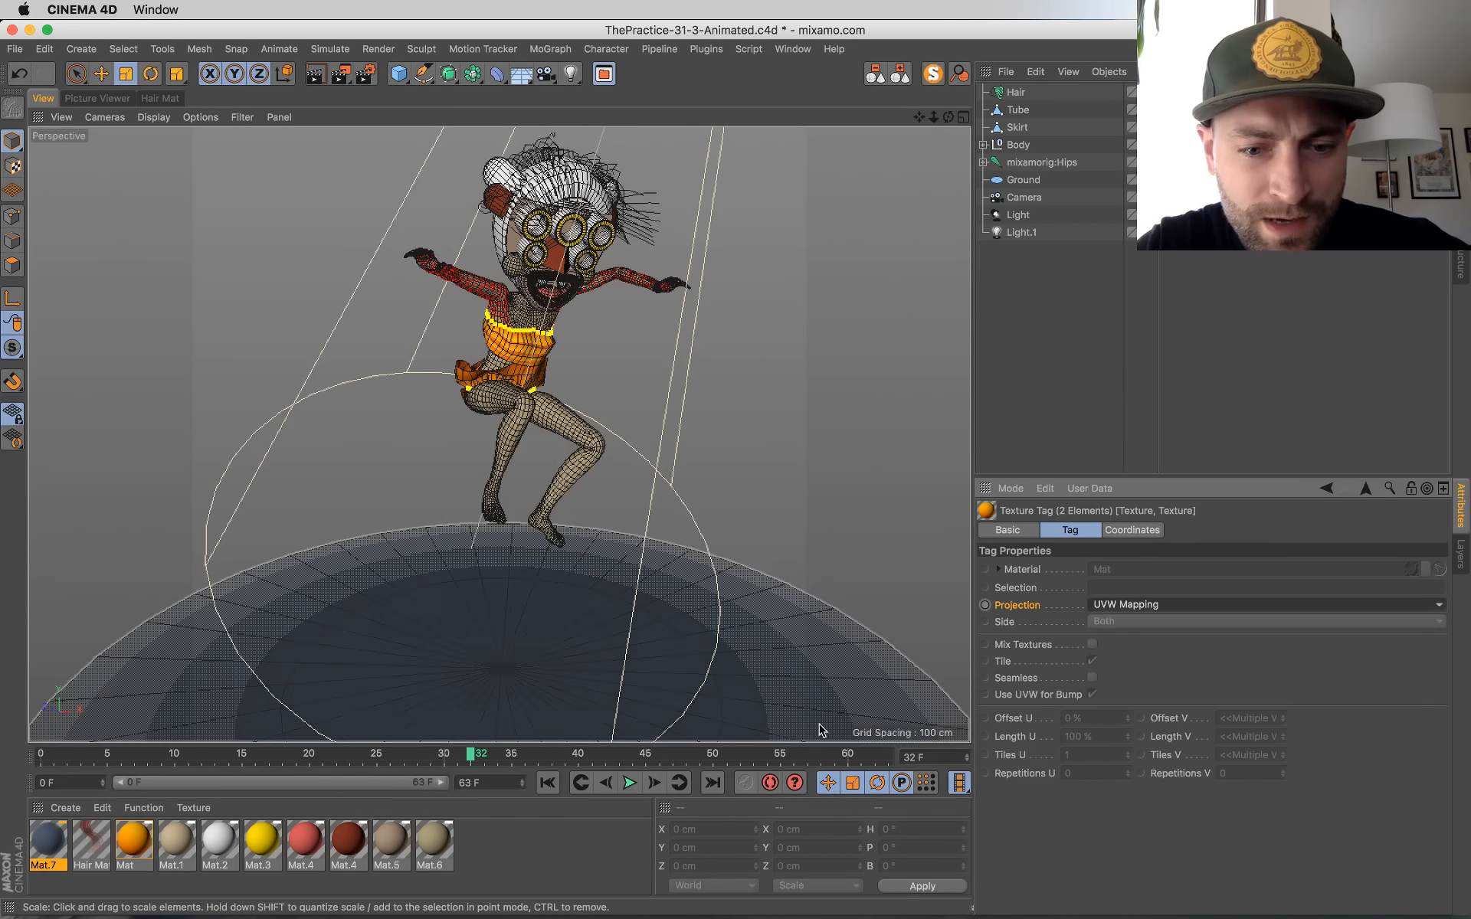
Step: Return to frame 0 and override the offset, length, tiles and repetitions values of the skirt's orange texture tag in Texture mode
{"action": "left_click", "coordinate": [548, 783]}
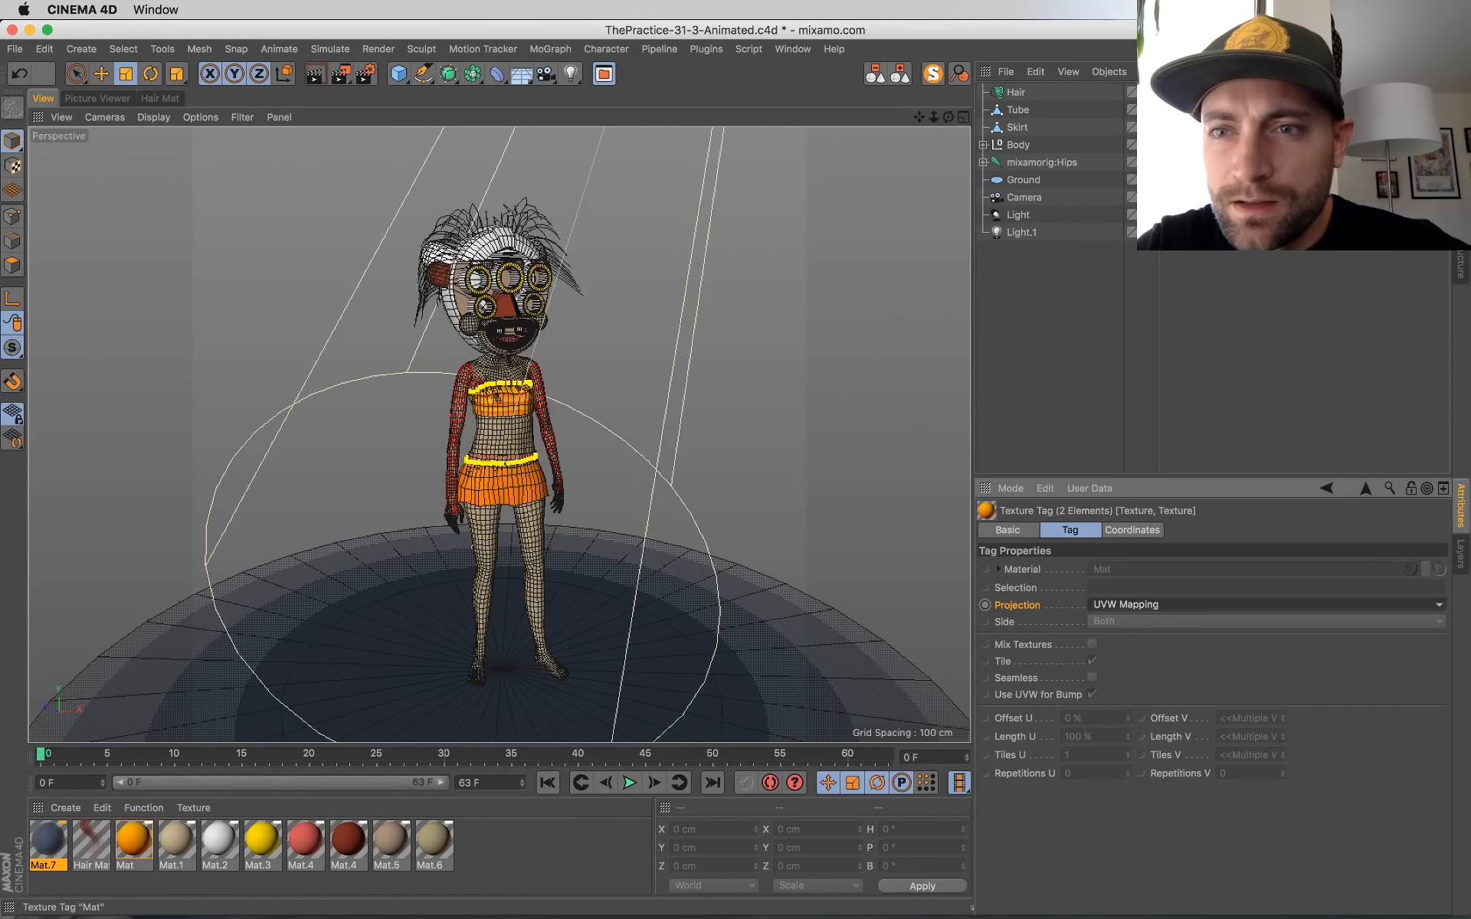
{"action": "left_click", "coordinate": [1180, 110]}
{"action": "left_click", "coordinate": [12, 165]}
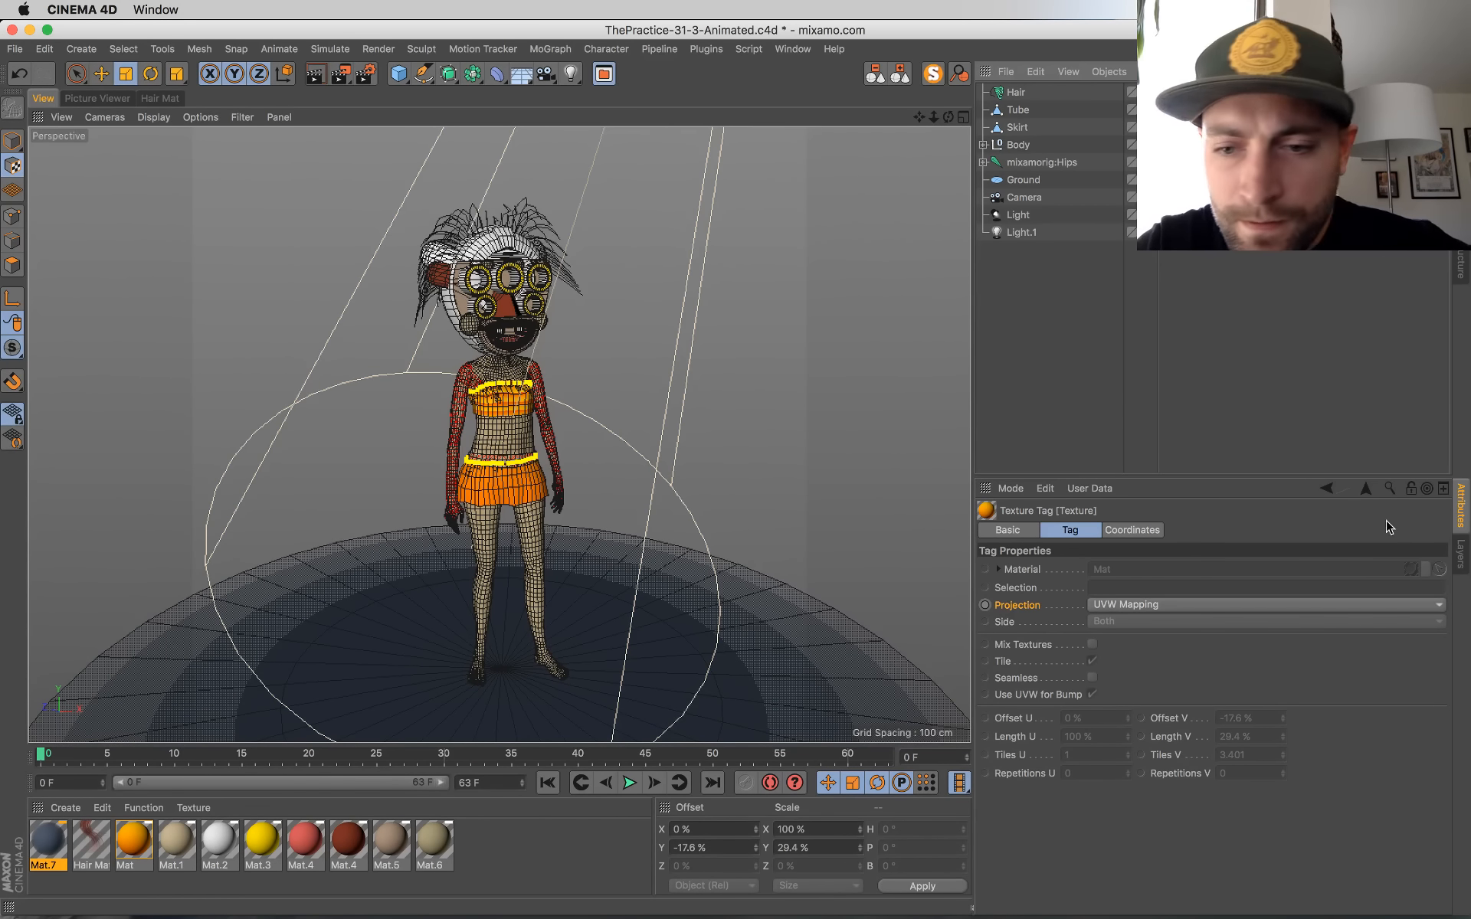
{"action": "right_click", "coordinate": [1171, 774]}
{"action": "left_click", "coordinate": [1111, 845]}
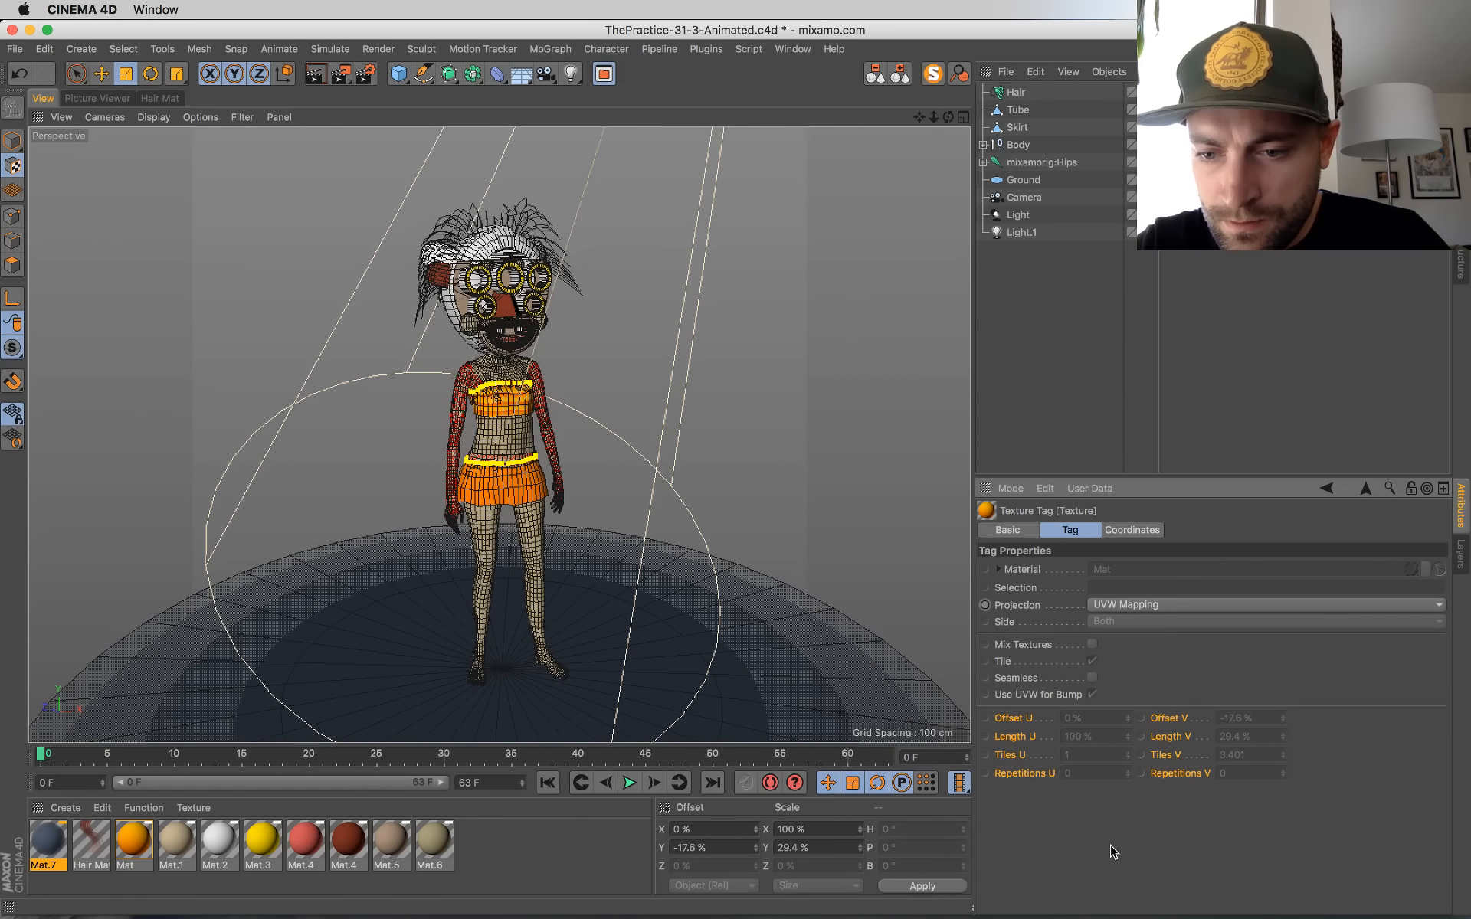
{"action": "right_click", "coordinate": [1176, 743]}
{"action": "left_click", "coordinate": [1218, 793]}
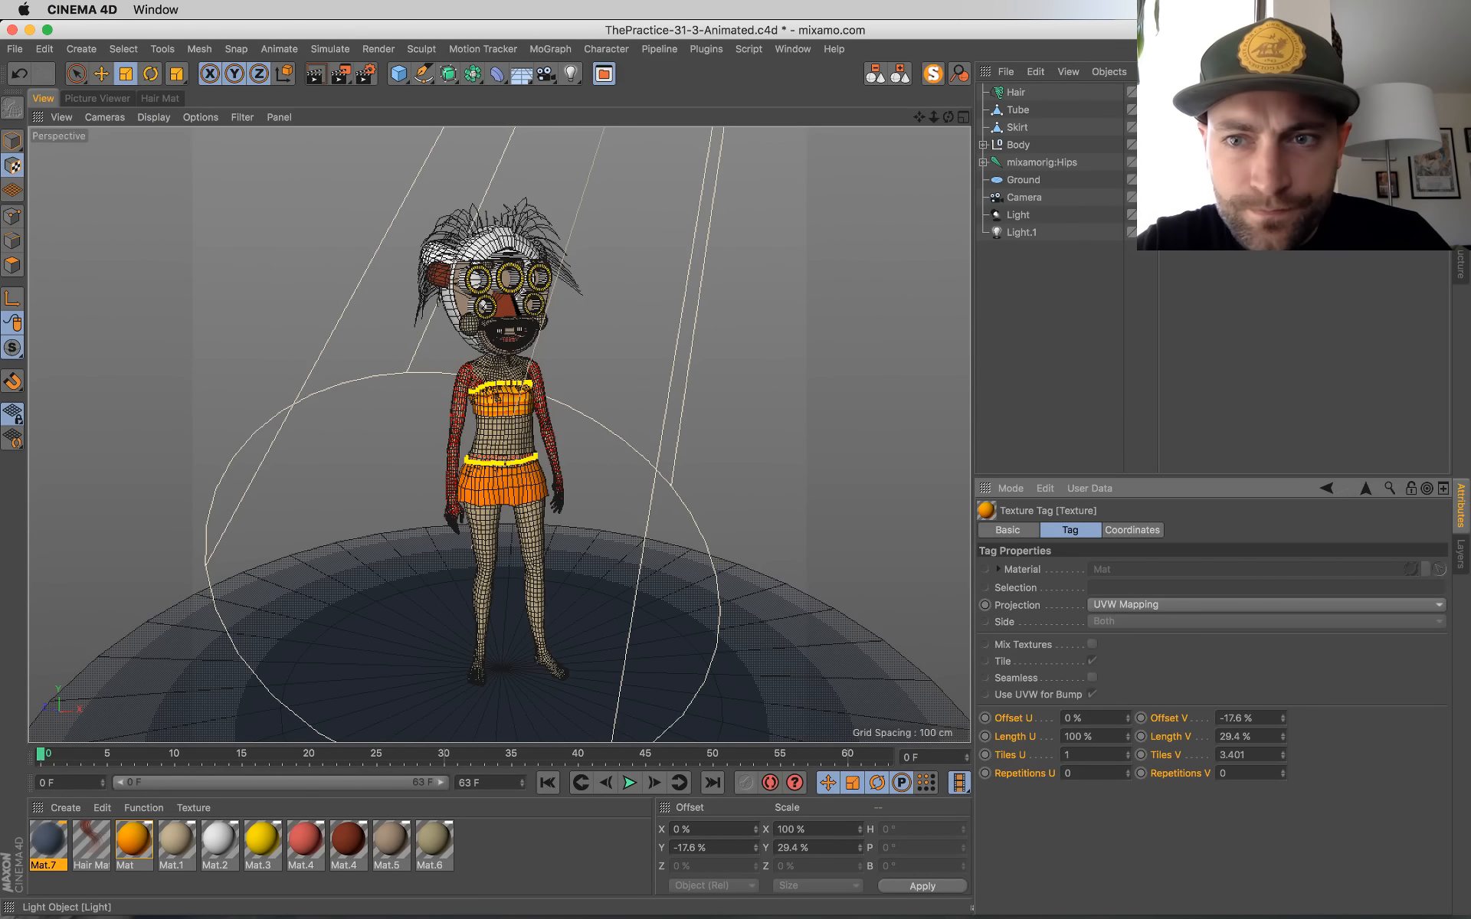
Step: Try a Length U of 267 % on the skirt's texture tag and undo it
{"action": "left_click", "coordinate": [1099, 792]}
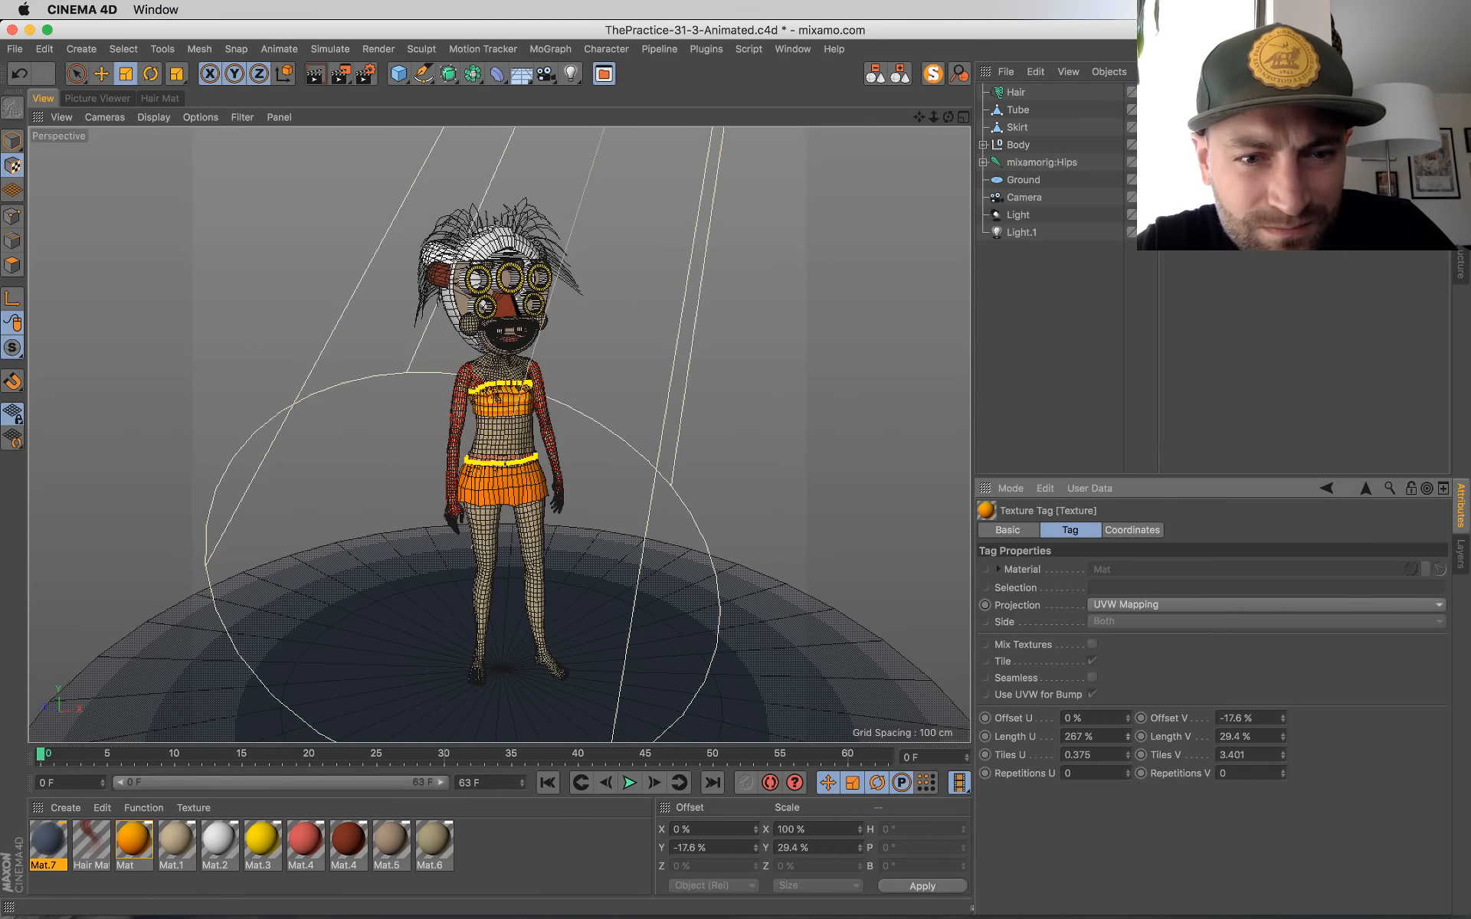
{"action": "key", "text": "super+z"}
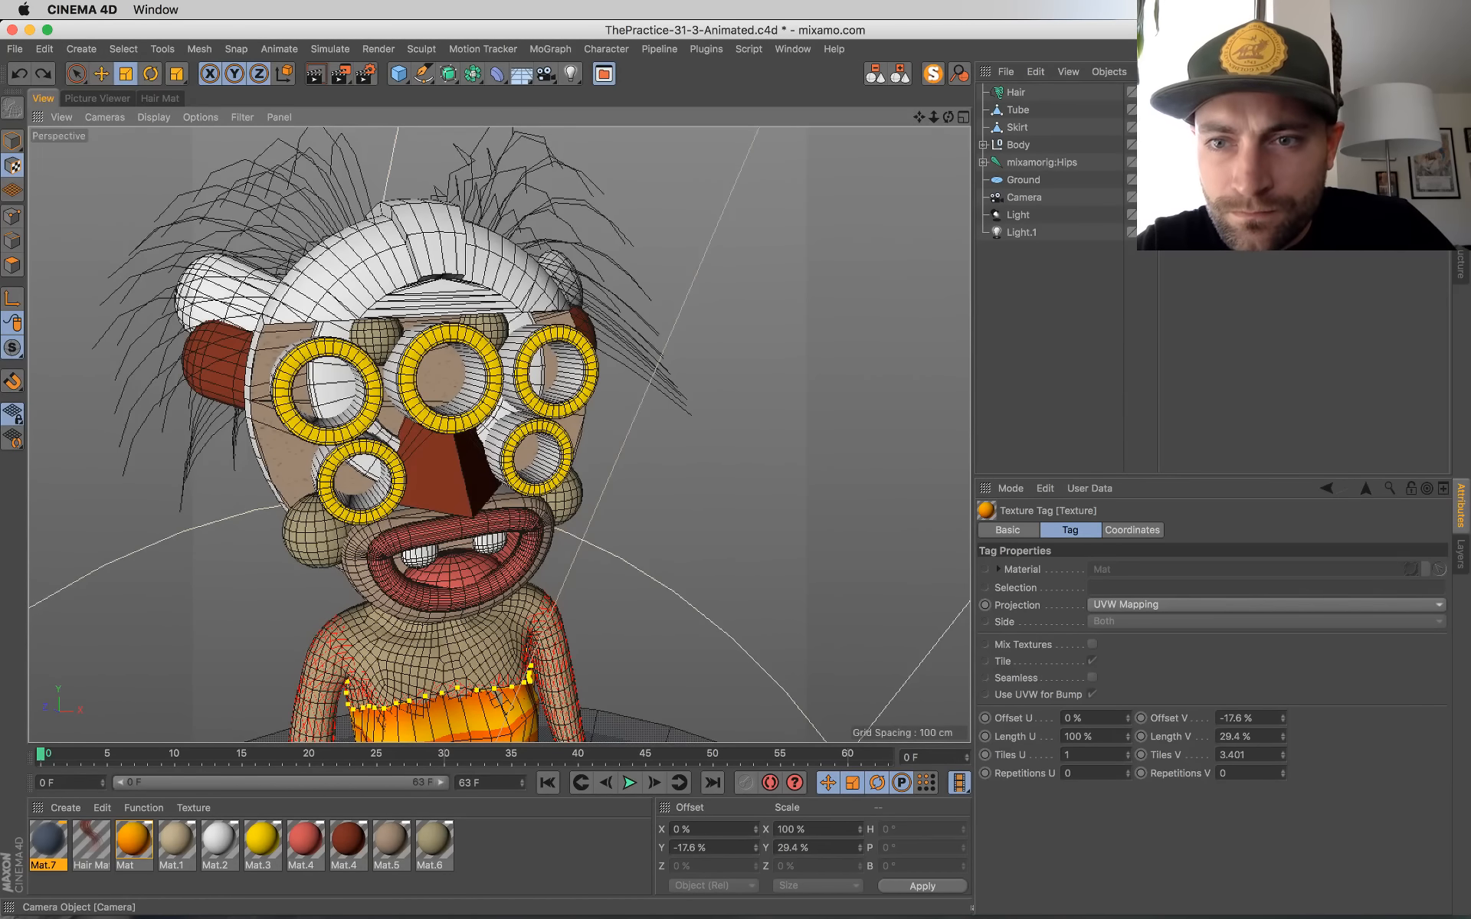
{"action": "key", "text": "super+y"}
{"action": "key", "text": "super+y"}
{"action": "key", "text": "super+y"}
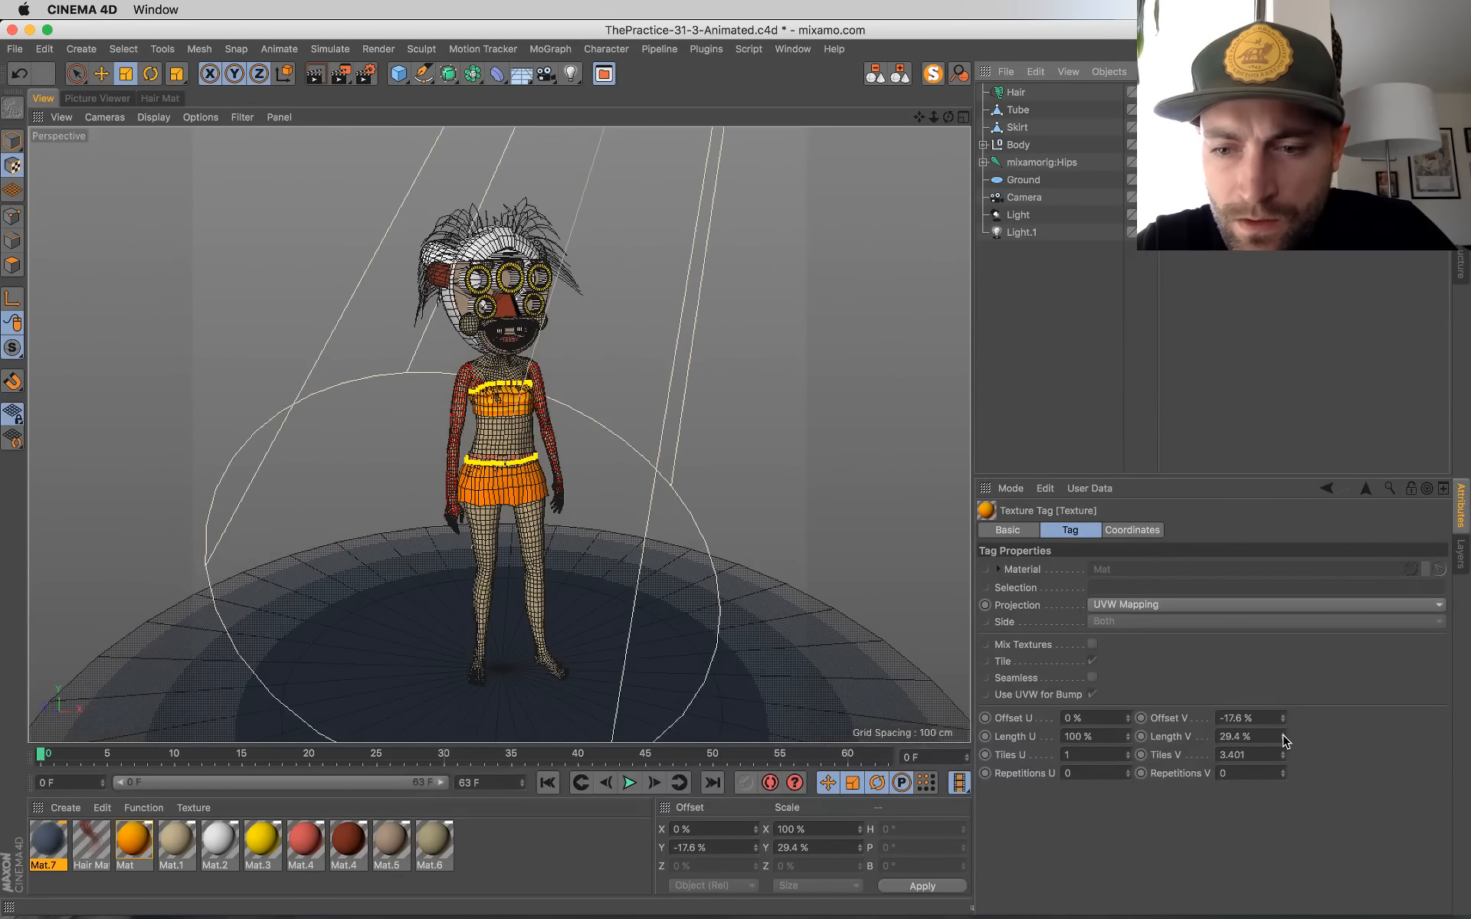
Step: Set the skirt texture's Length V to -54.6 % and its Offset V to 16.4 %
{"action": "left_click_drag", "start_coordinate": [1283, 739], "coordinate": [1284, 801]}
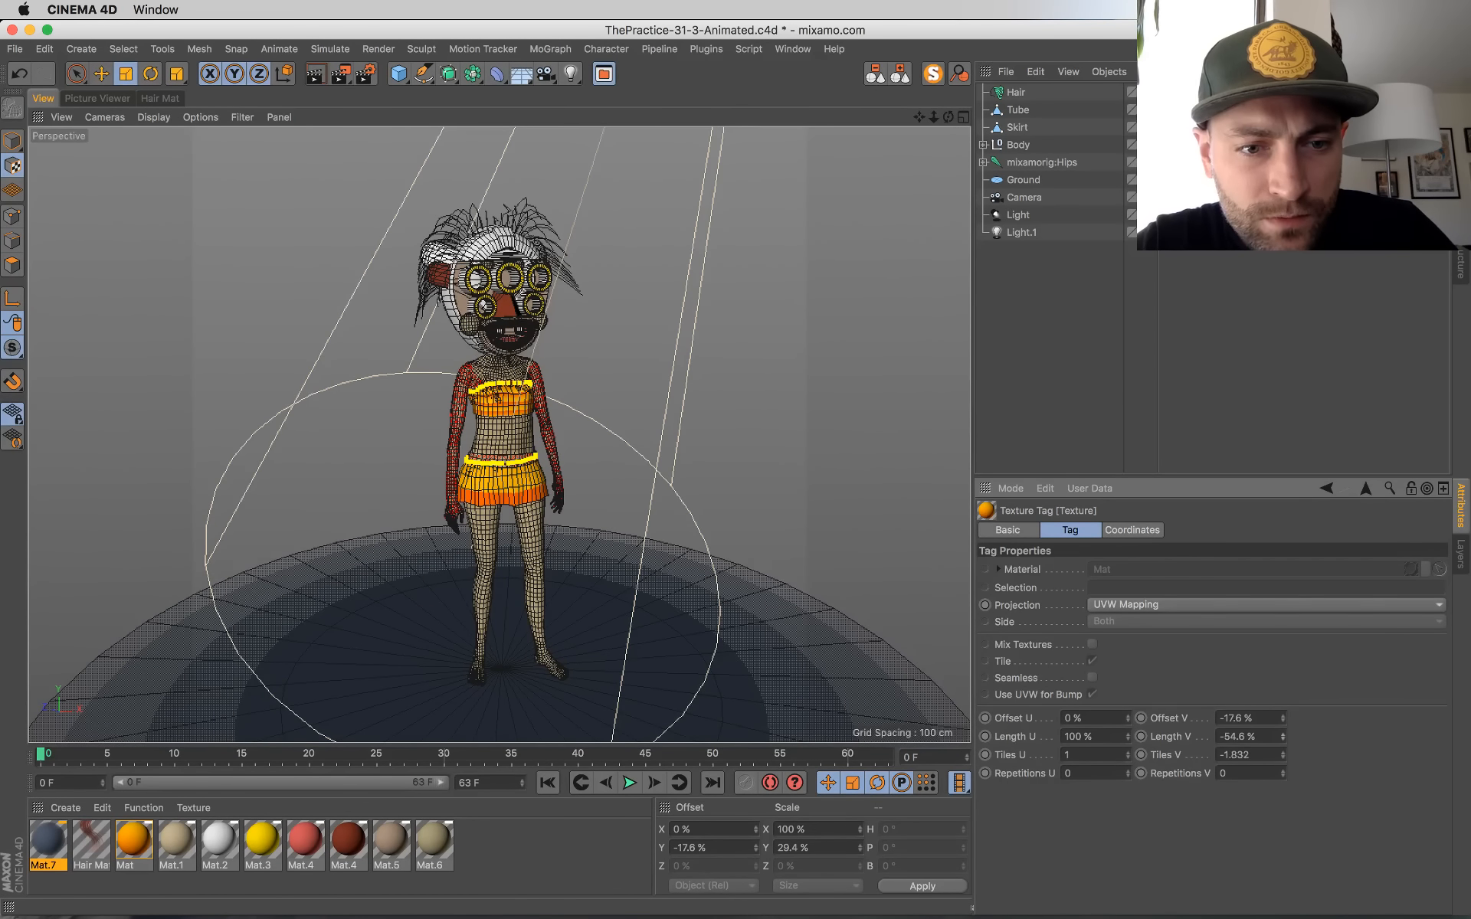
{"action": "mouse_move", "coordinate": [1283, 719]}
{"action": "left_mouse_down"}
{"action": "mouse_move", "coordinate": [1283, 667]}
{"action": "mouse_move", "coordinate": [1284, 694]}
{"action": "left_mouse_up"}
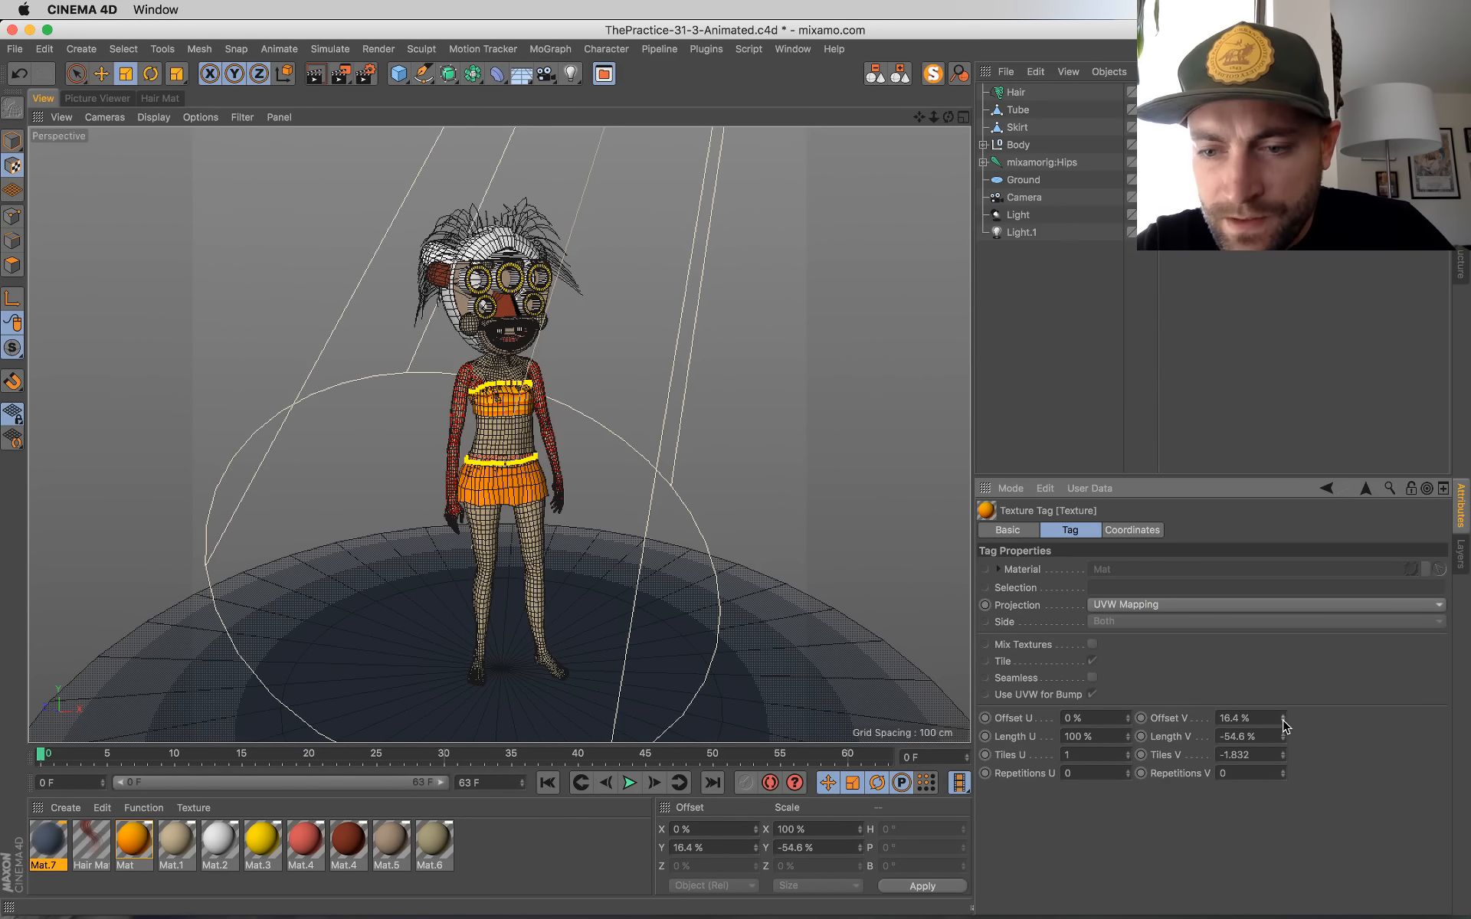
Step: Override the mapping values of the tube's orange texture tag and set Length V to 235 % and Offset V to 215.6 %
{"action": "left_click", "coordinate": [1203, 110]}
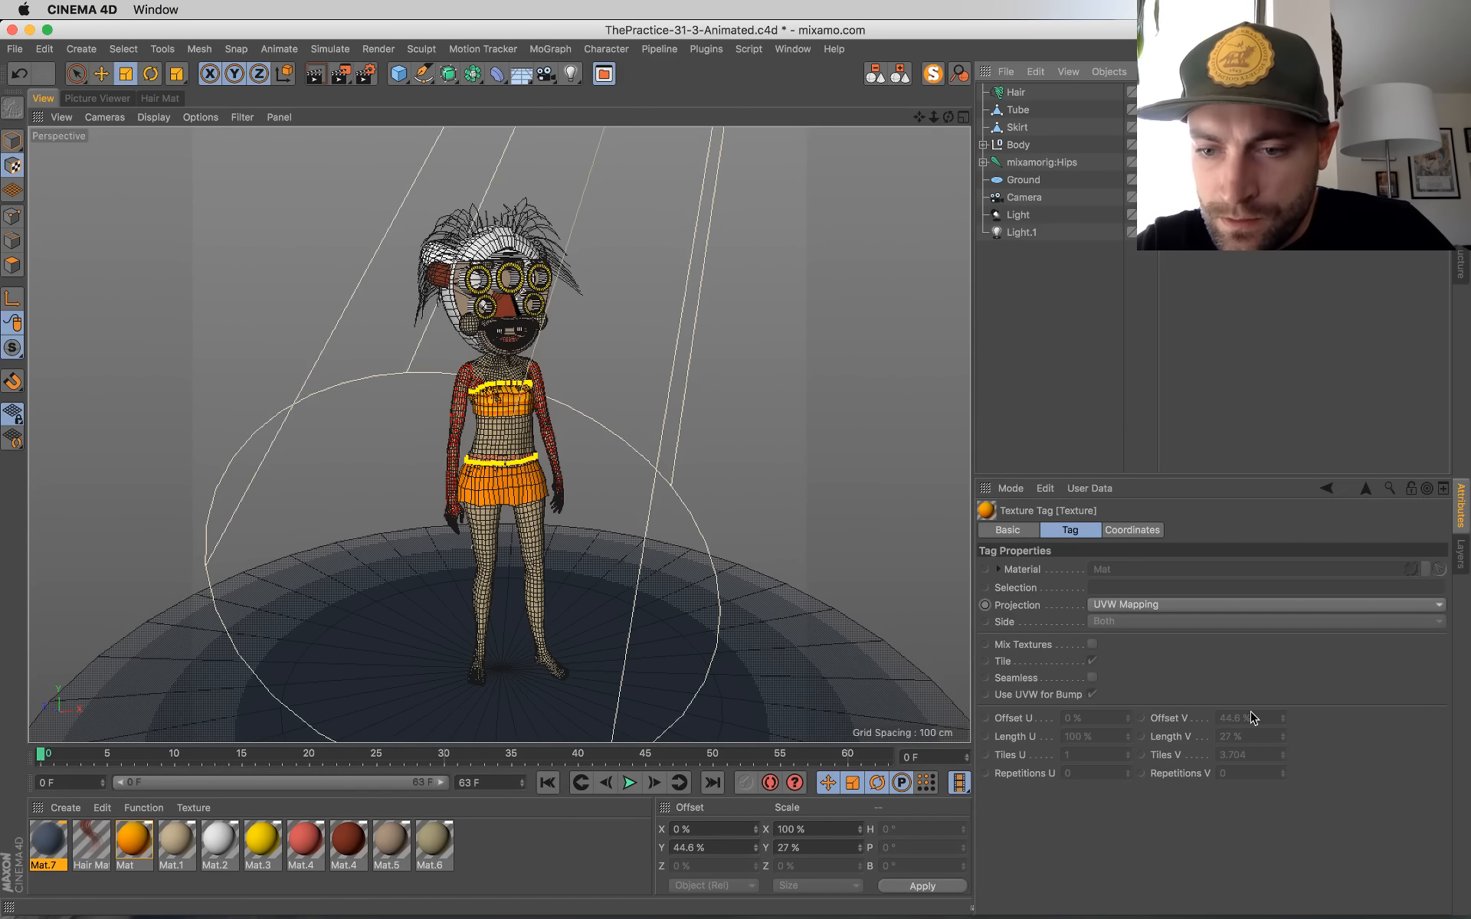
{"action": "left_click", "coordinate": [1022, 716]}
{"action": "left_click", "coordinate": [1186, 776], "text": "shift"}
{"action": "right_click", "coordinate": [1186, 777]}
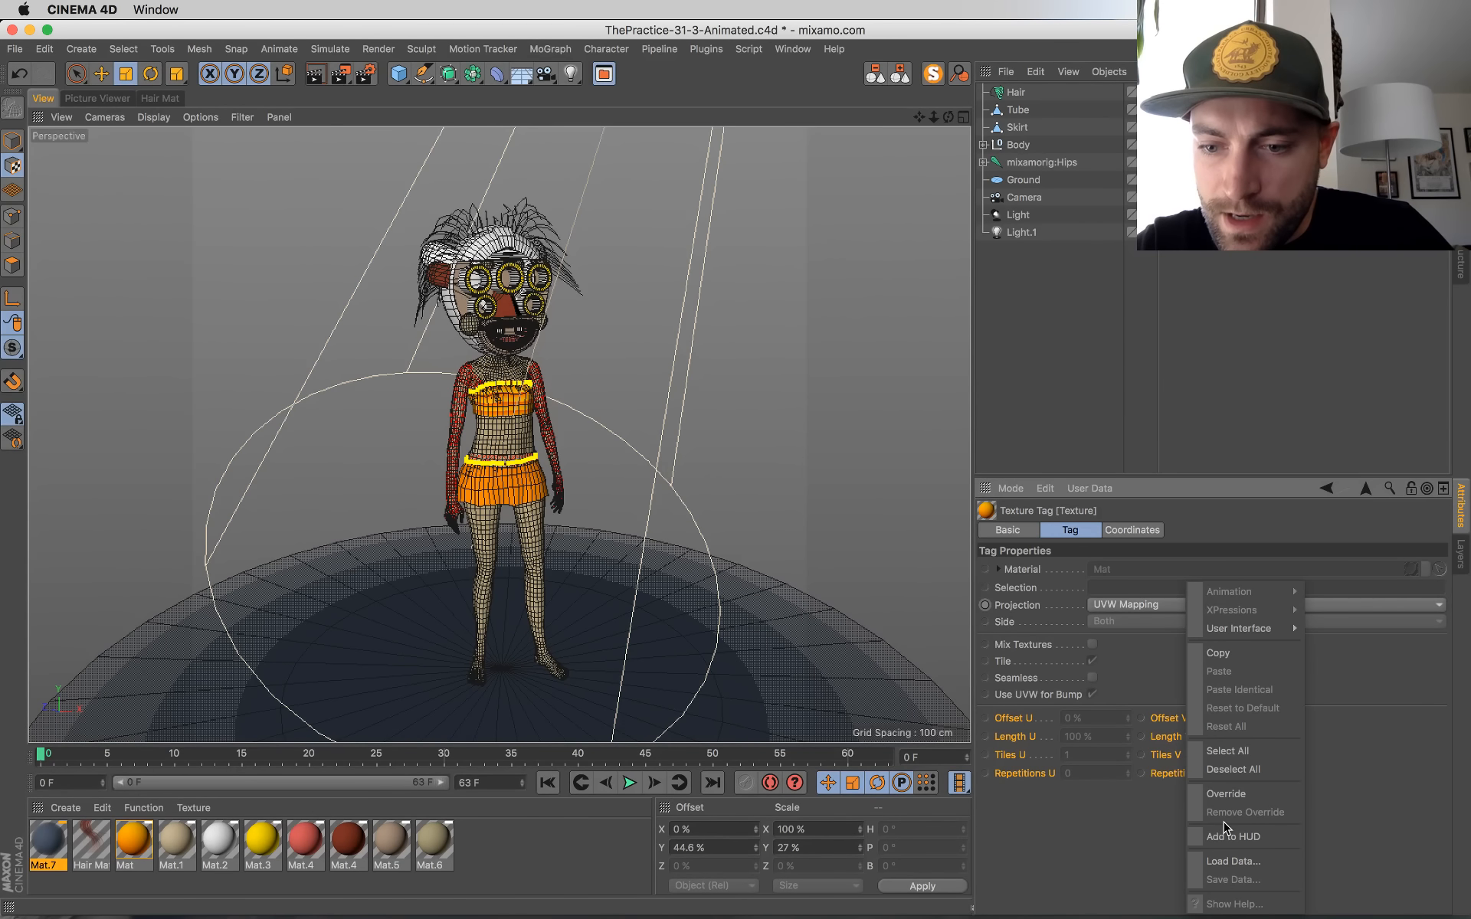
{"action": "left_click", "coordinate": [1226, 793]}
{"action": "left_click_drag", "start_coordinate": [1284, 739], "coordinate": [1284, 659]}
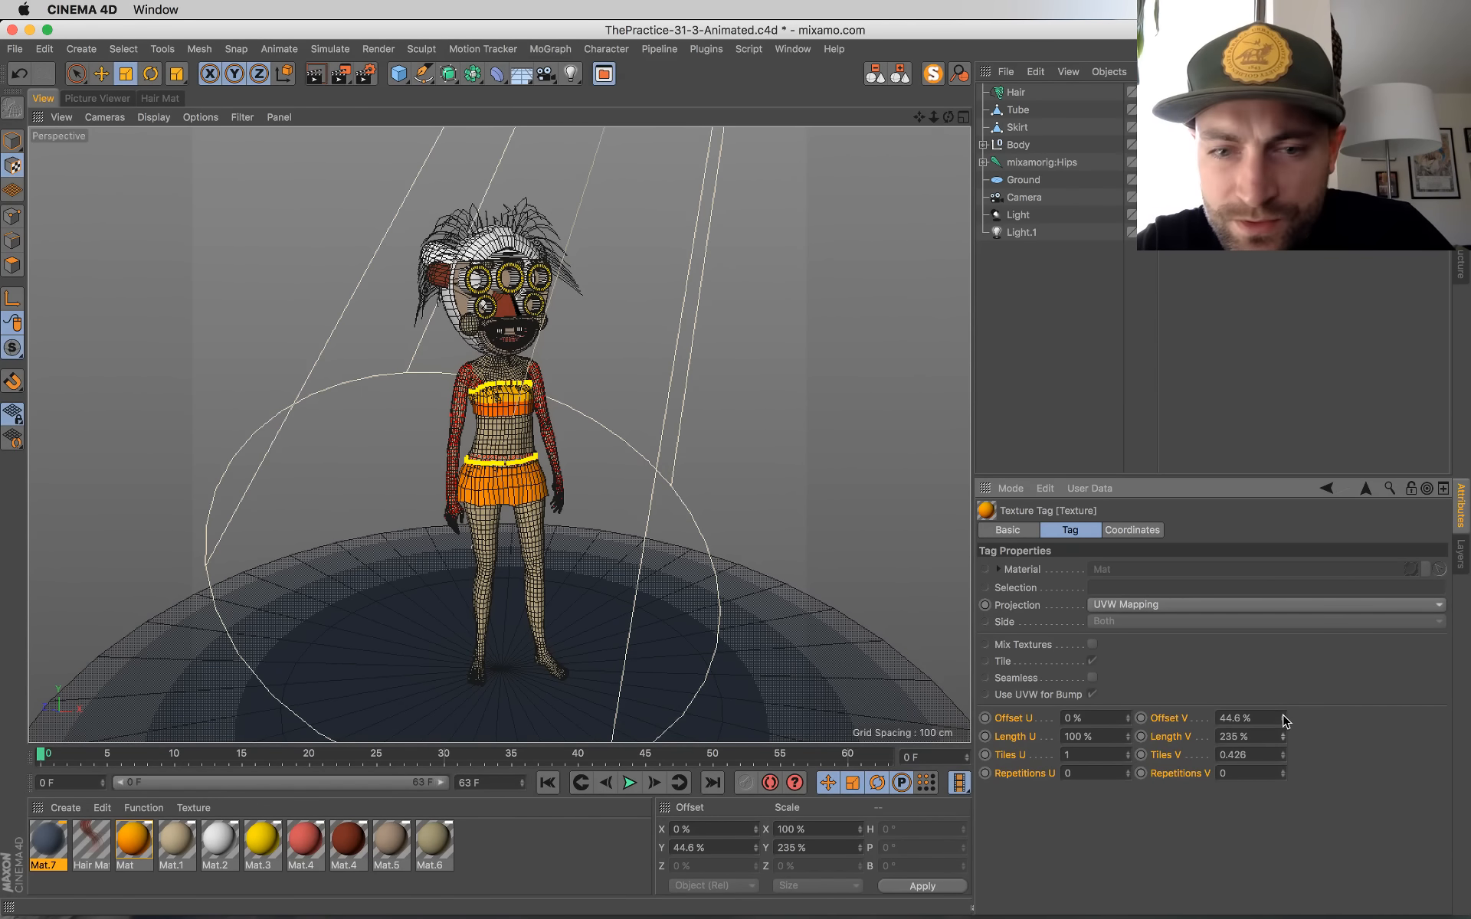
{"action": "left_click_drag", "start_coordinate": [1284, 718], "coordinate": [1284, 667]}
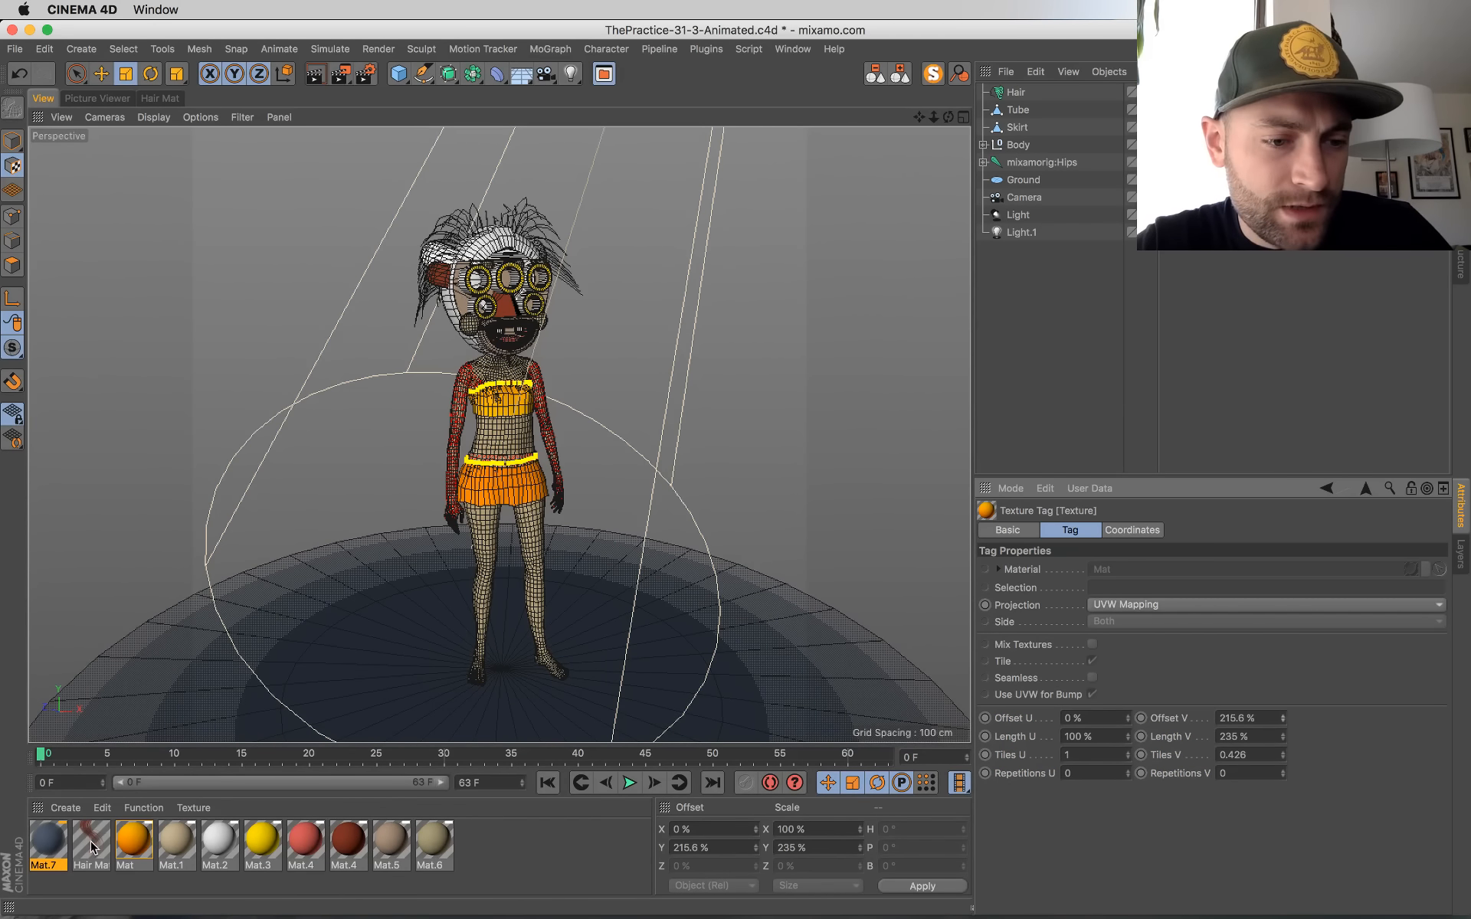
Step: Open the orange material's color gradient and reverse its knots, with yellow at the start and red-orange about 90 % along
{"action": "double_click", "coordinate": [133, 840]}
{"action": "left_click", "coordinate": [319, 303]}
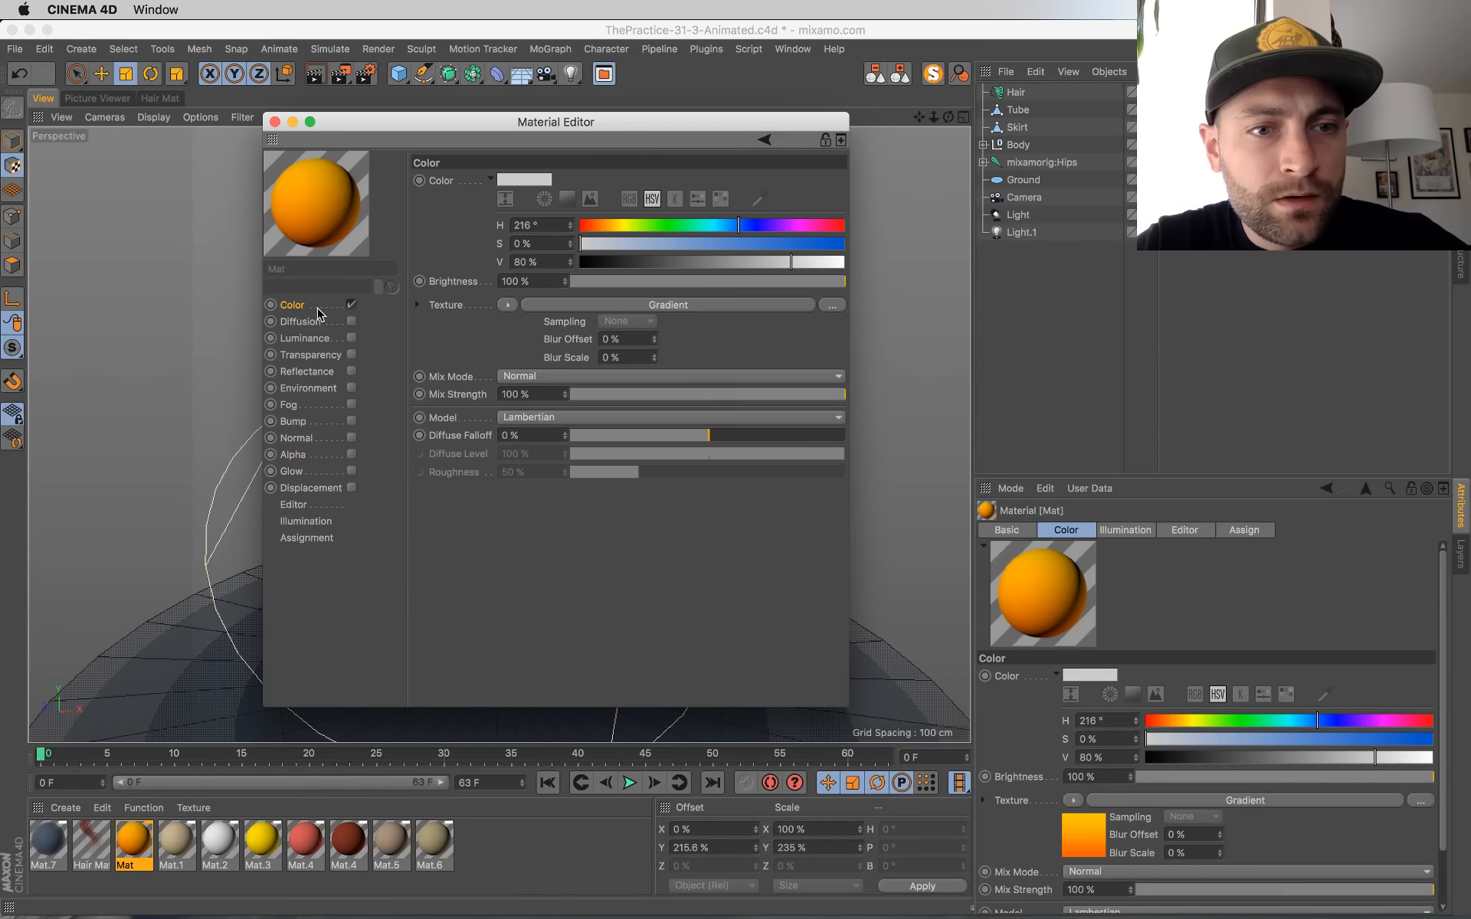
{"action": "left_click", "coordinate": [536, 341]}
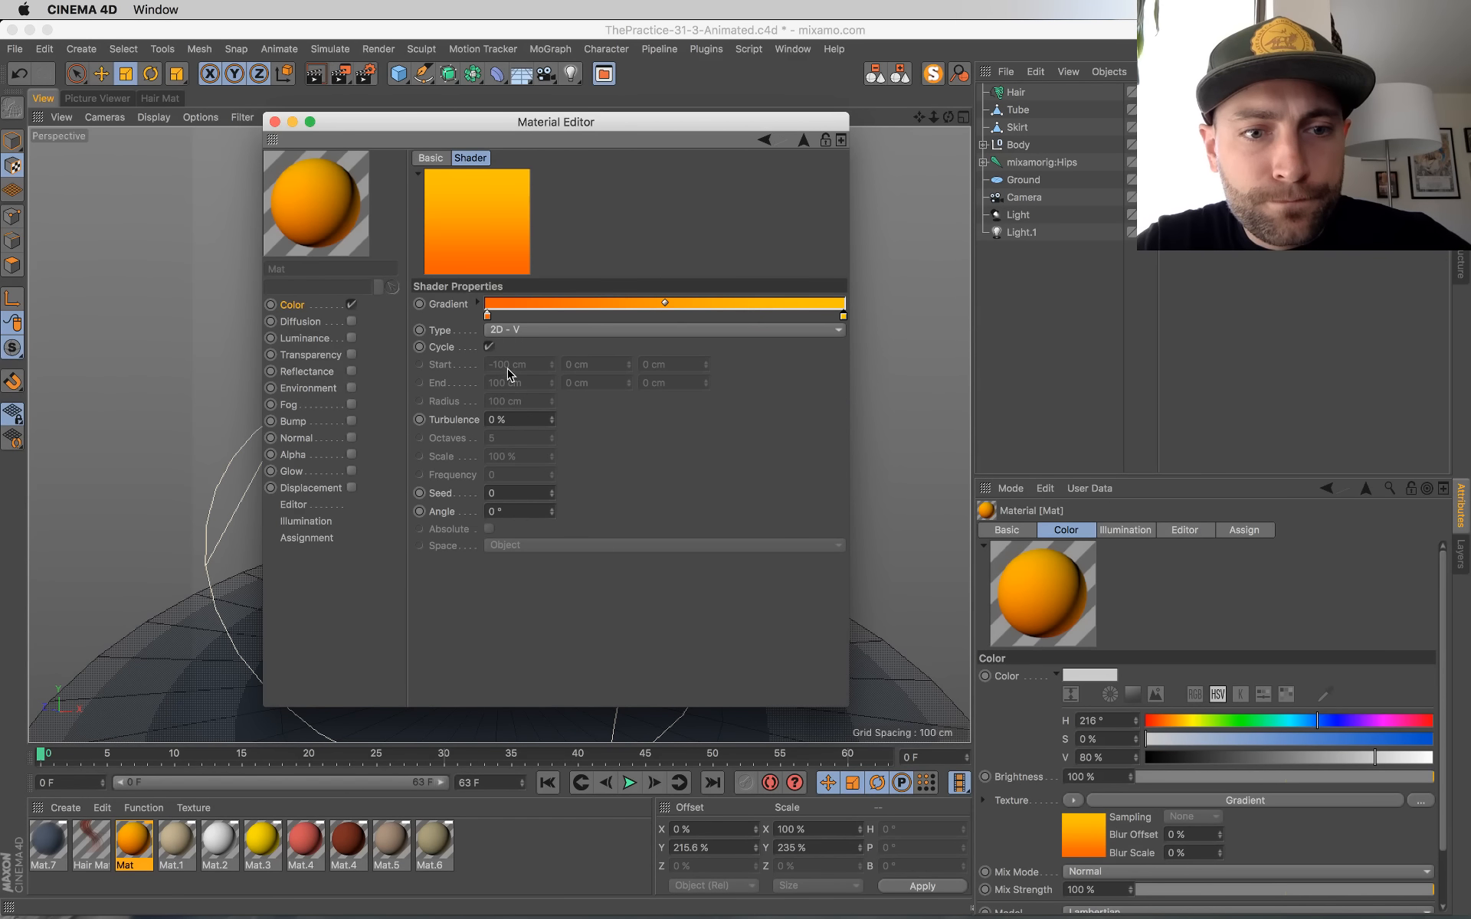
{"action": "mouse_move", "coordinate": [488, 315]}
{"action": "left_mouse_down"}
{"action": "mouse_move", "coordinate": [802, 315]}
{"action": "mouse_move", "coordinate": [481, 310]}
{"action": "left_mouse_up"}
{"action": "left_click_drag", "start_coordinate": [803, 316], "coordinate": [812, 317]}
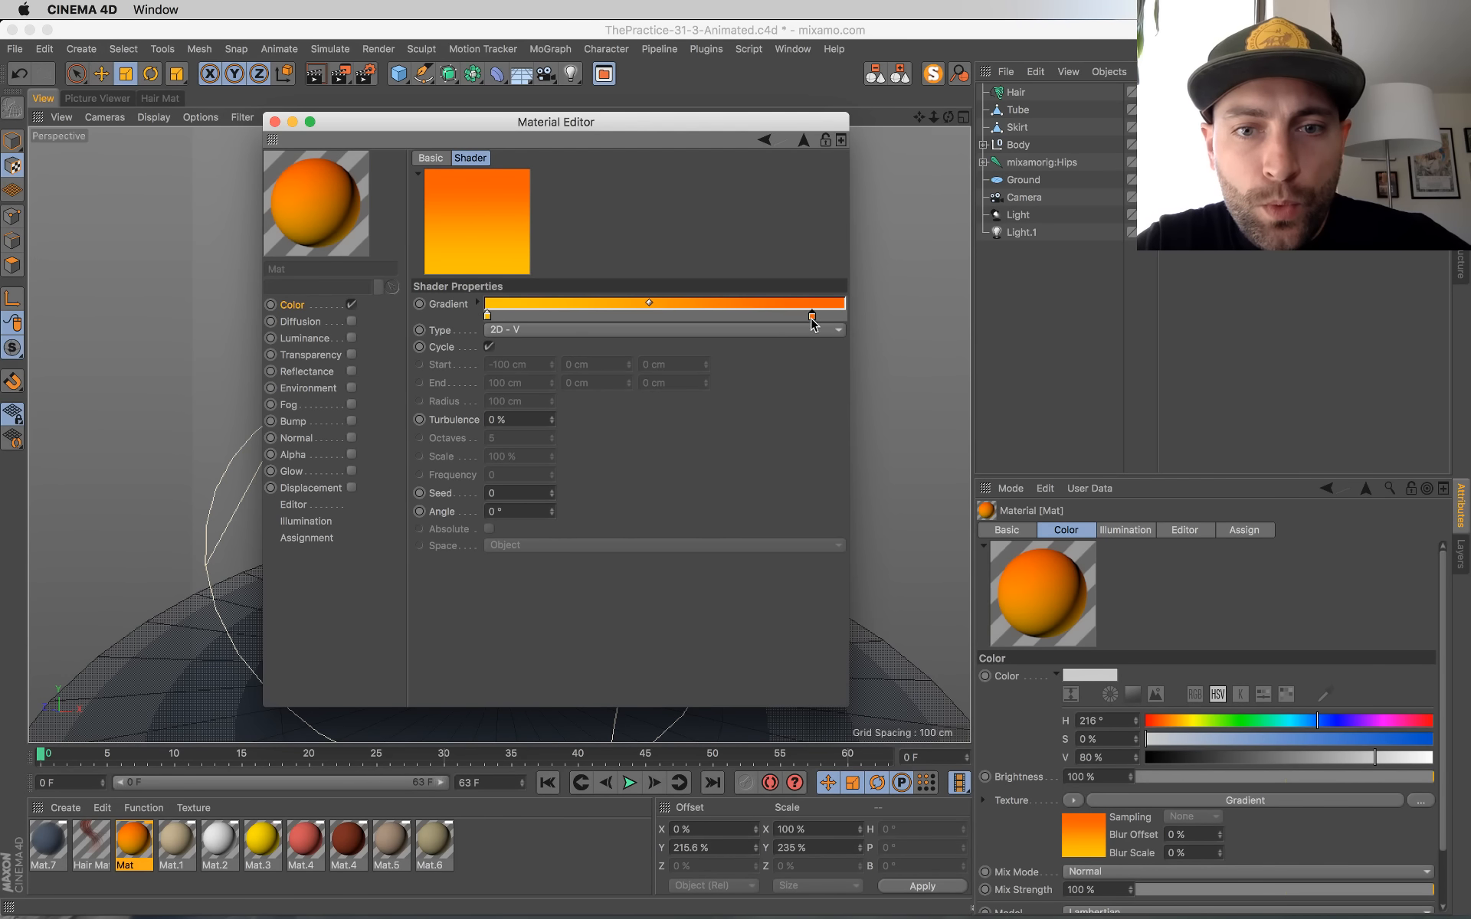
Step: Move the yellow knot of the orange material's gradient to about 8 % along and close the material
{"action": "left_click_drag", "start_coordinate": [489, 316], "coordinate": [515, 315]}
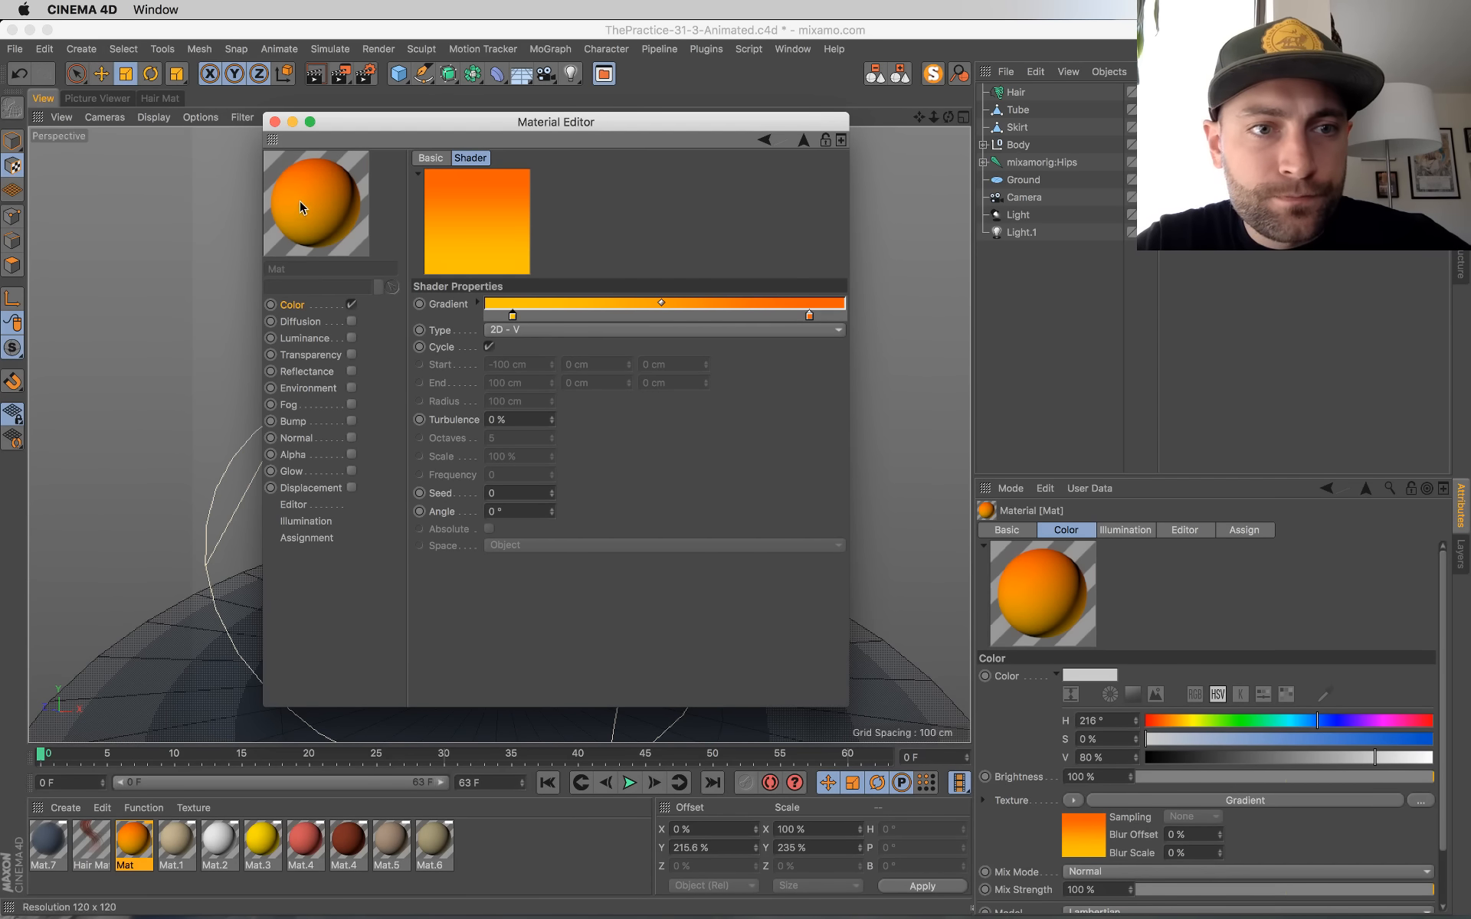
{"action": "left_click", "coordinate": [274, 121]}
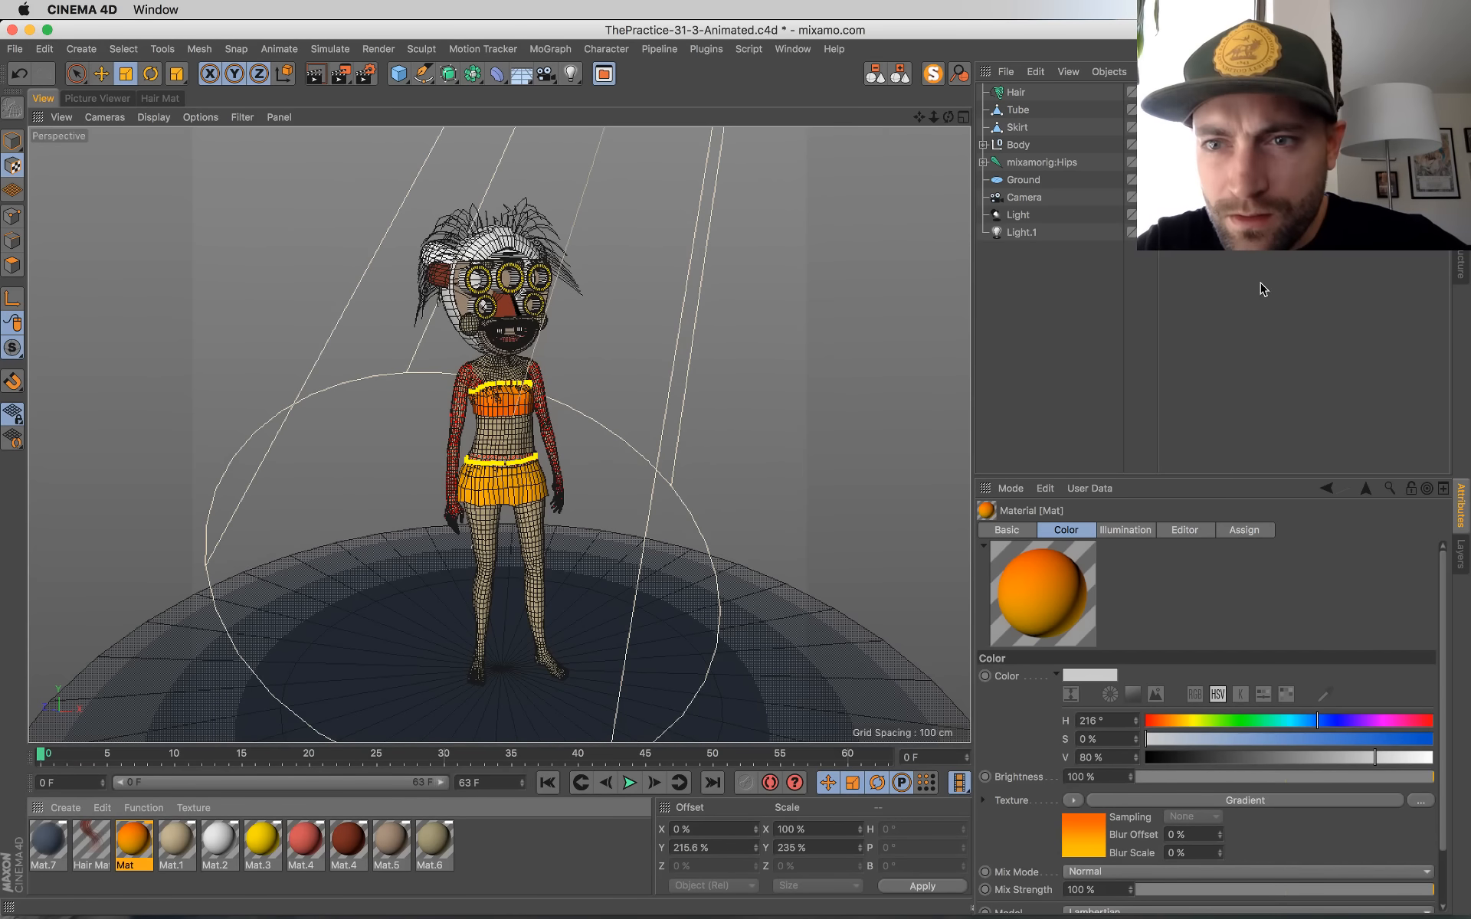
Step: Set the Offset V of the tube's orange texture tag to 329.6 % and its Length V to about 199 %
{"action": "left_click", "coordinate": [1210, 128]}
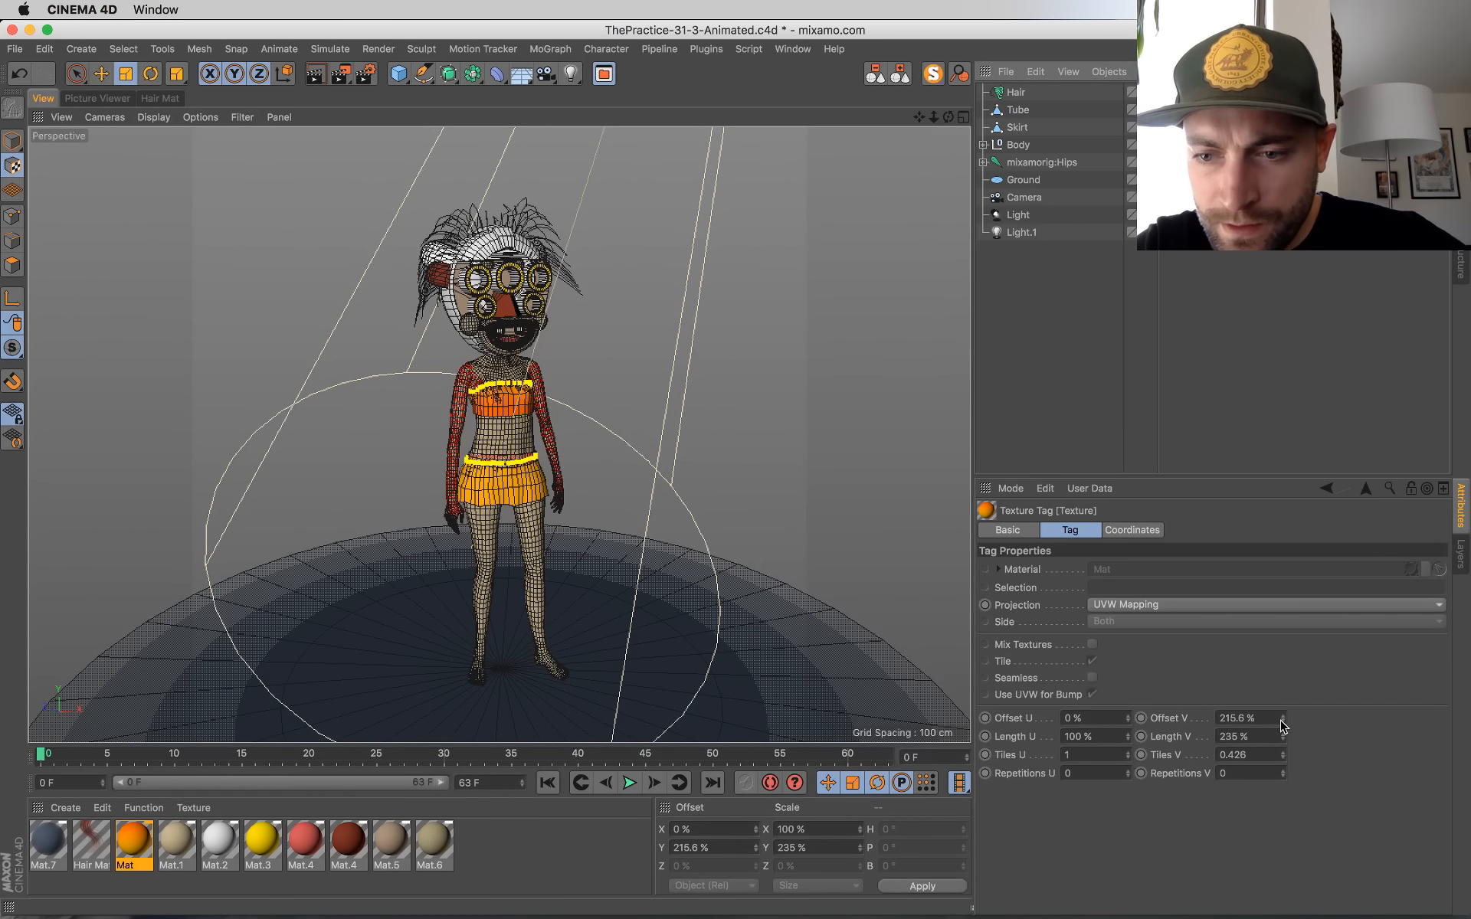
{"action": "left_click_drag", "start_coordinate": [1284, 725], "coordinate": [1284, 689]}
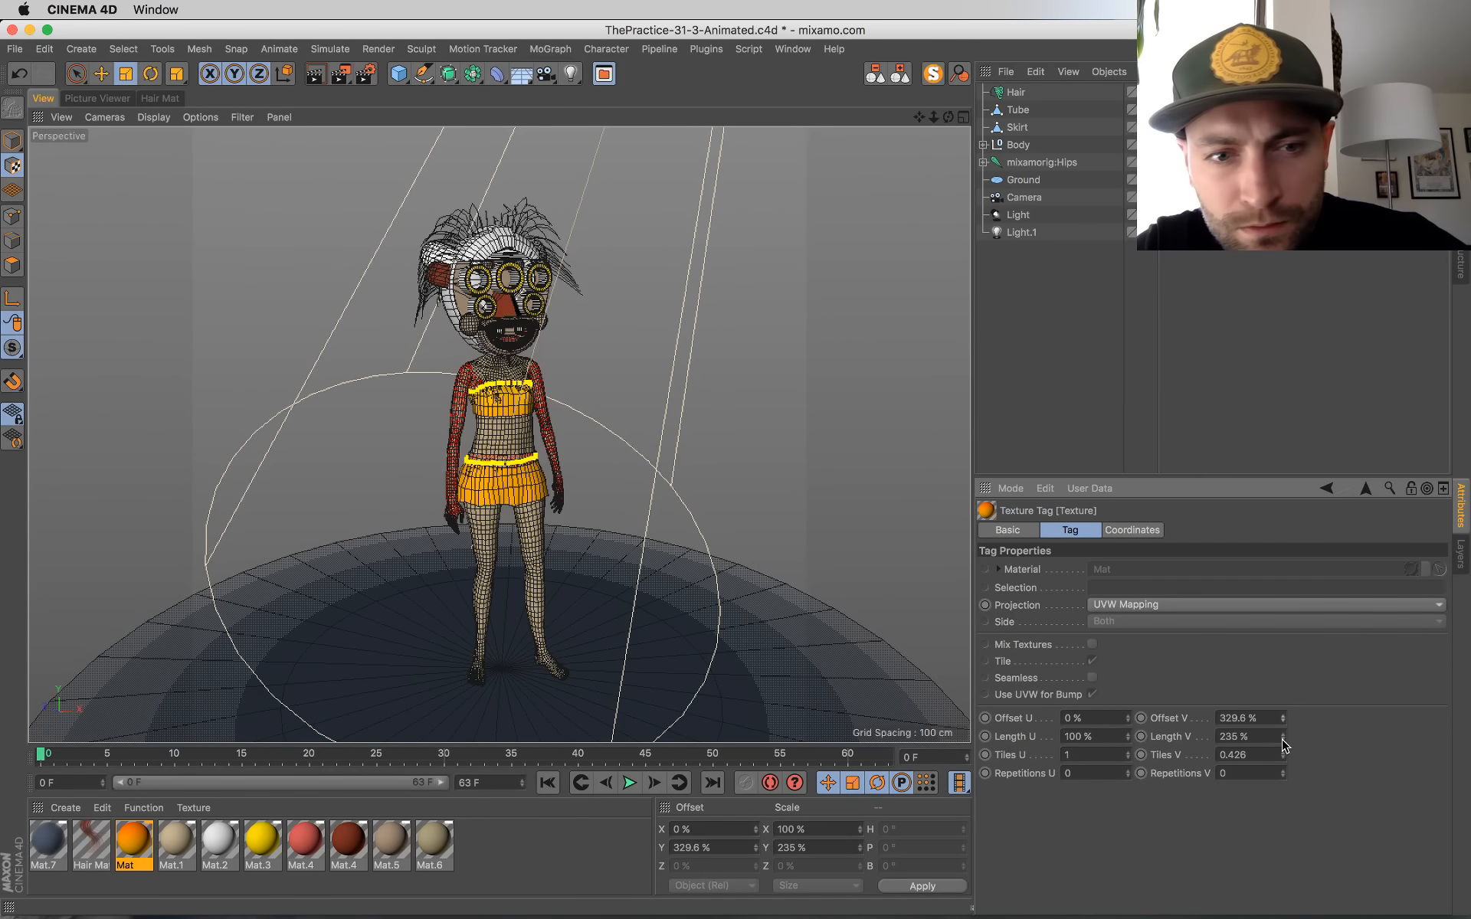
{"action": "mouse_move", "coordinate": [1283, 736]}
{"action": "left_mouse_down"}
{"action": "mouse_move", "coordinate": [1283, 722]}
{"action": "mouse_move", "coordinate": [1283, 759]}
{"action": "left_mouse_up"}
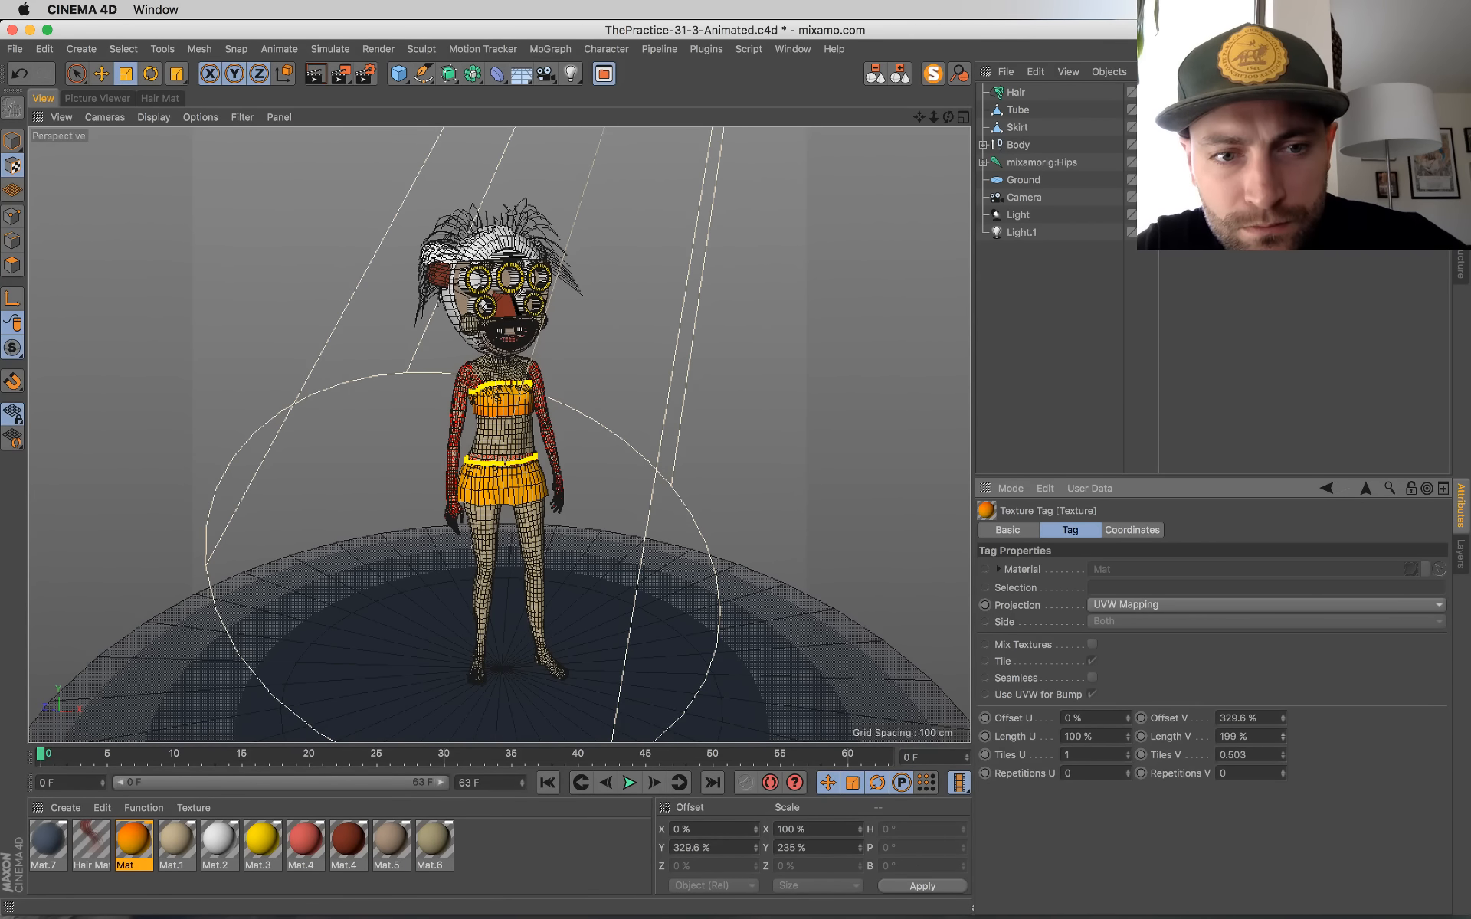
Step: Set the skirt texture's Offset V to -53.6 % and Length V to -74.6 %, and play the animation to check it
{"action": "left_click", "coordinate": [1205, 128]}
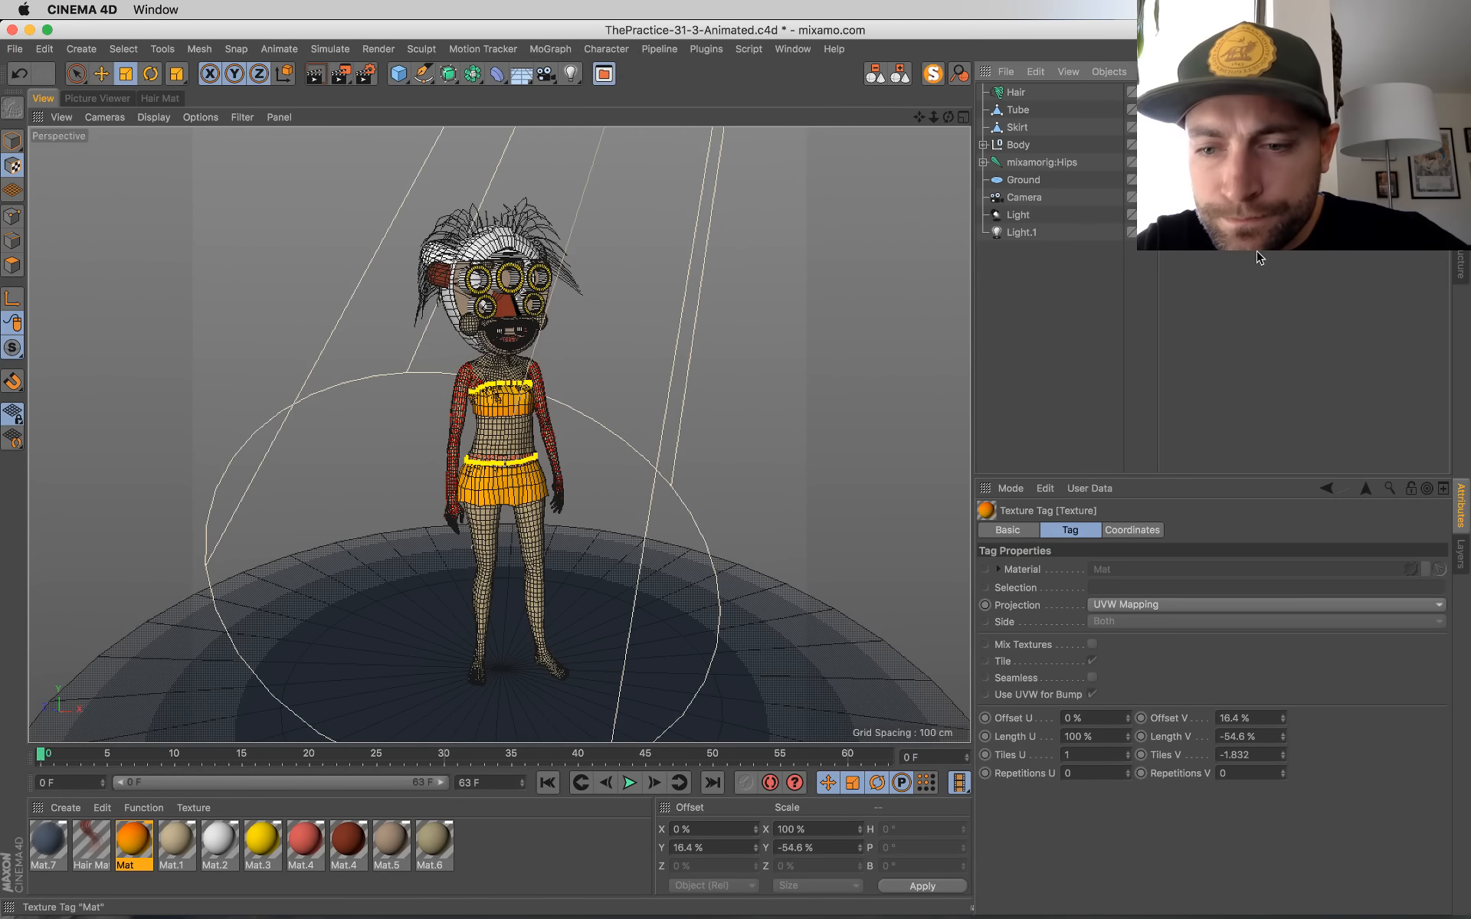
{"action": "mouse_move", "coordinate": [1284, 719]}
{"action": "left_mouse_down"}
{"action": "mouse_move", "coordinate": [1283, 755]}
{"action": "mouse_move", "coordinate": [1285, 732]}
{"action": "left_mouse_up"}
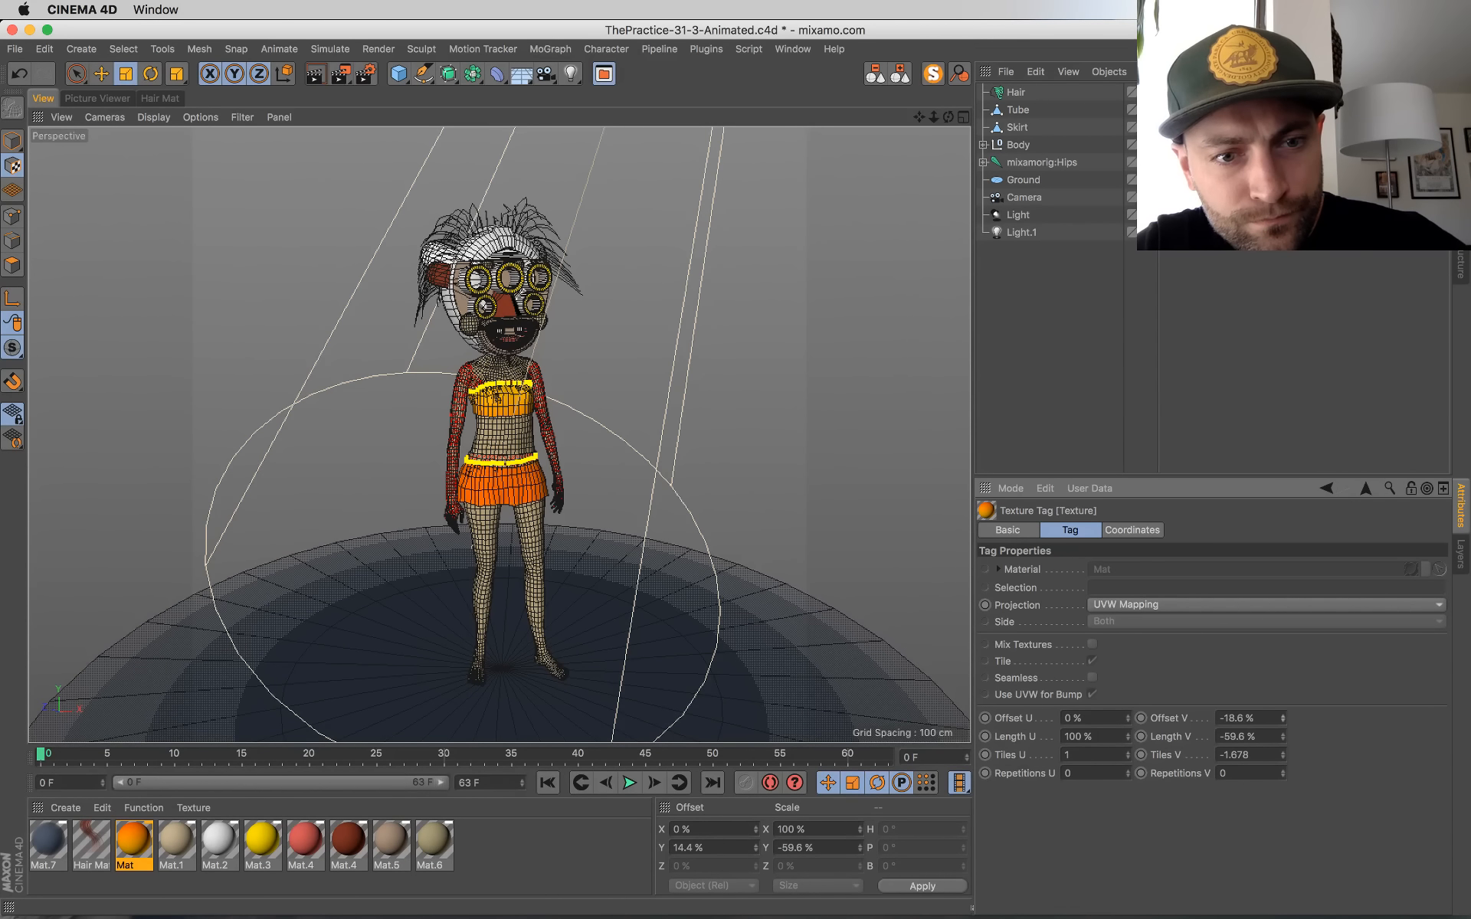
{"action": "mouse_move", "coordinate": [1283, 719]}
{"action": "left_mouse_down"}
{"action": "mouse_move", "coordinate": [1283, 741]}
{"action": "mouse_move", "coordinate": [1283, 723]}
{"action": "left_mouse_up"}
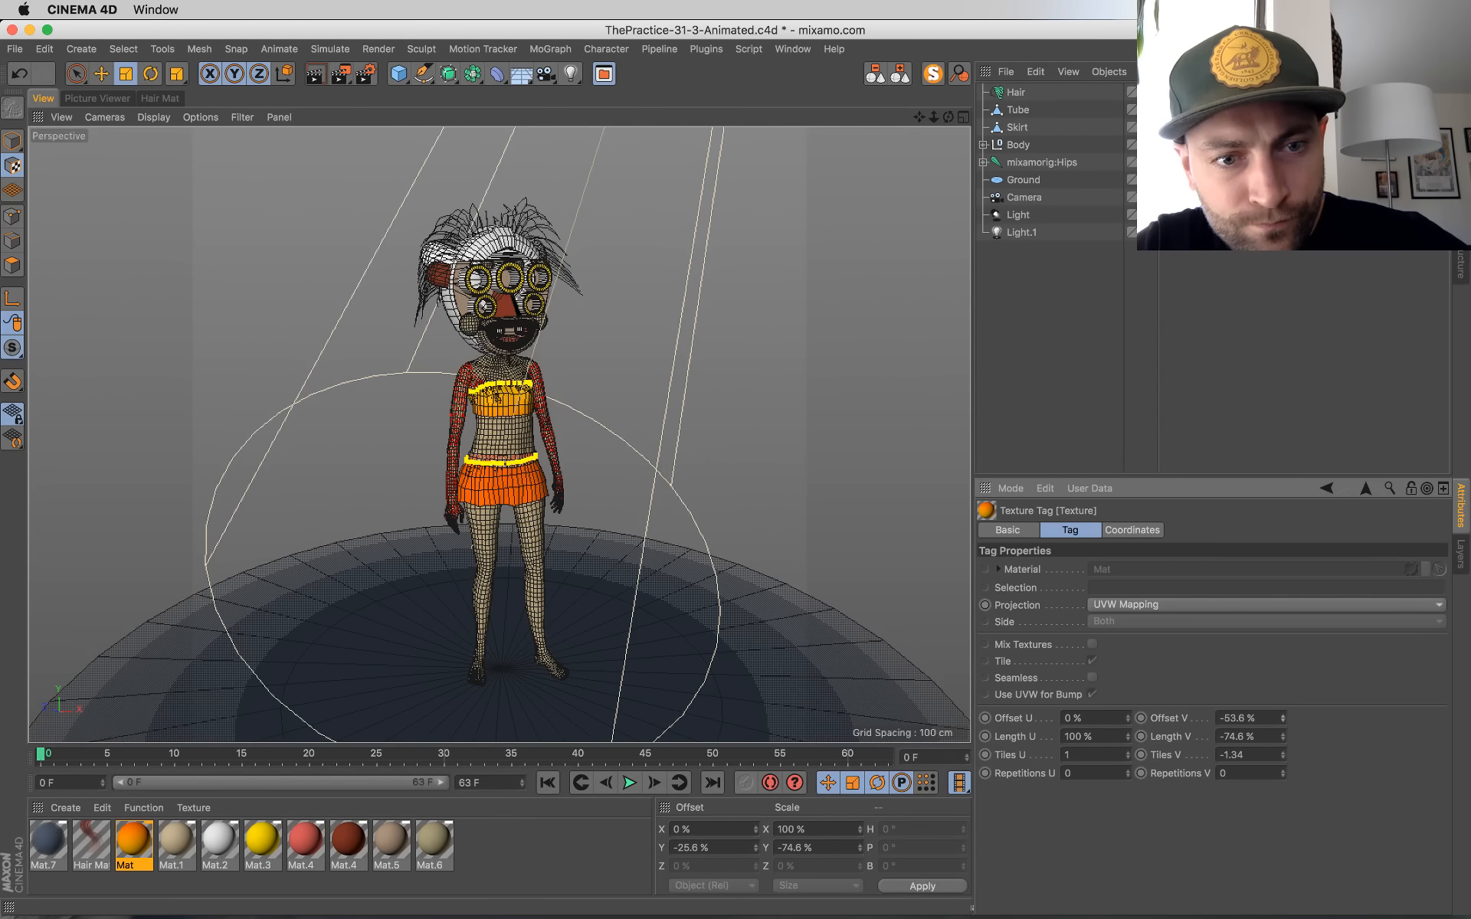
{"action": "left_click", "coordinate": [630, 782]}
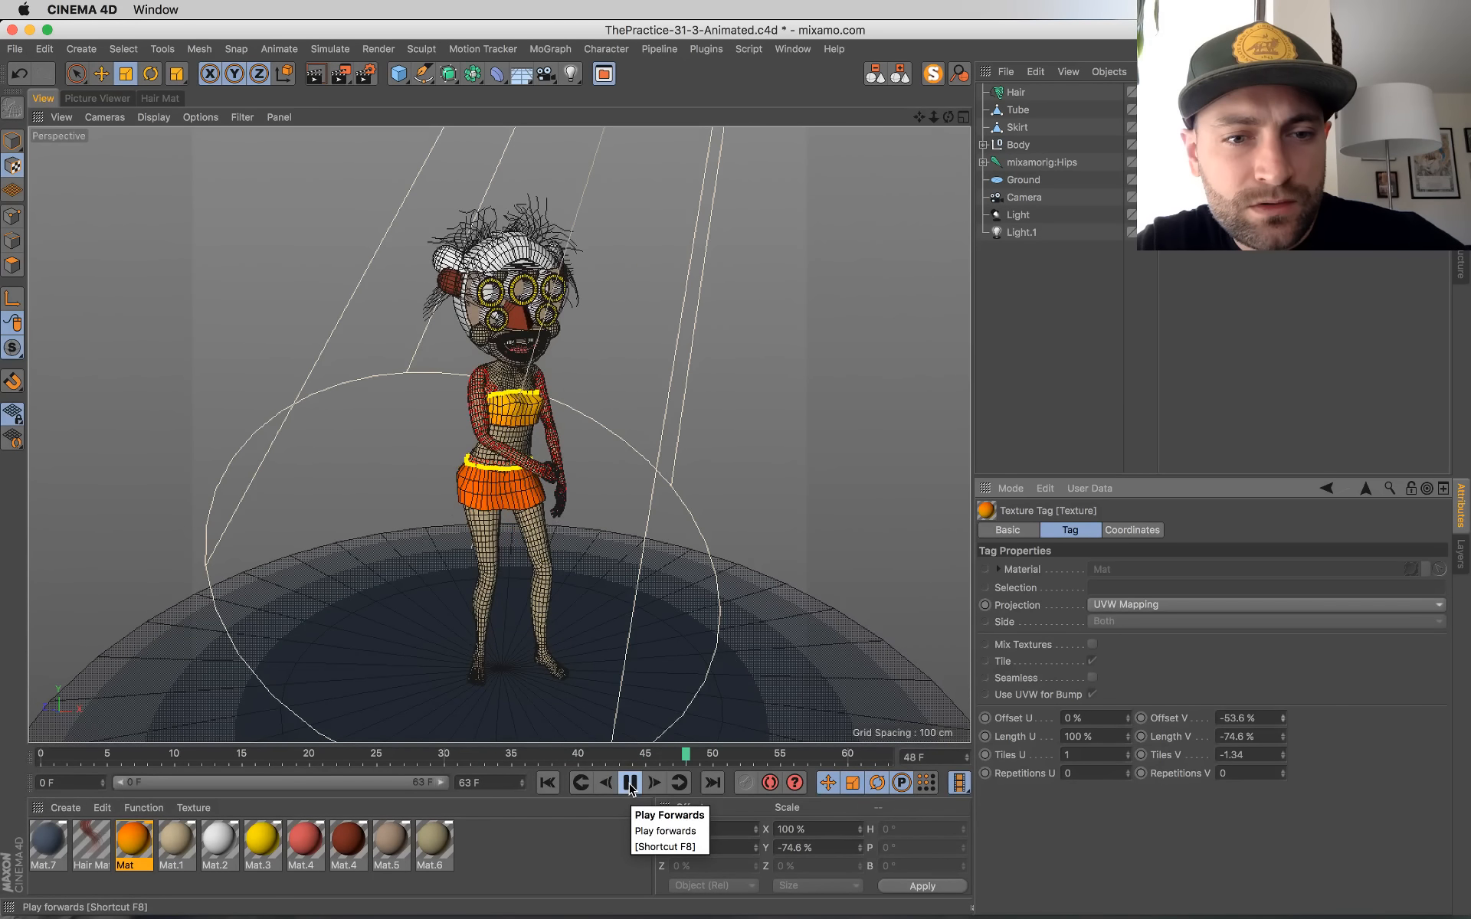
{"action": "left_click", "coordinate": [629, 783]}
Step: Reopen the orange material's color gradient and add a red knot at its far end
{"action": "double_click", "coordinate": [133, 840]}
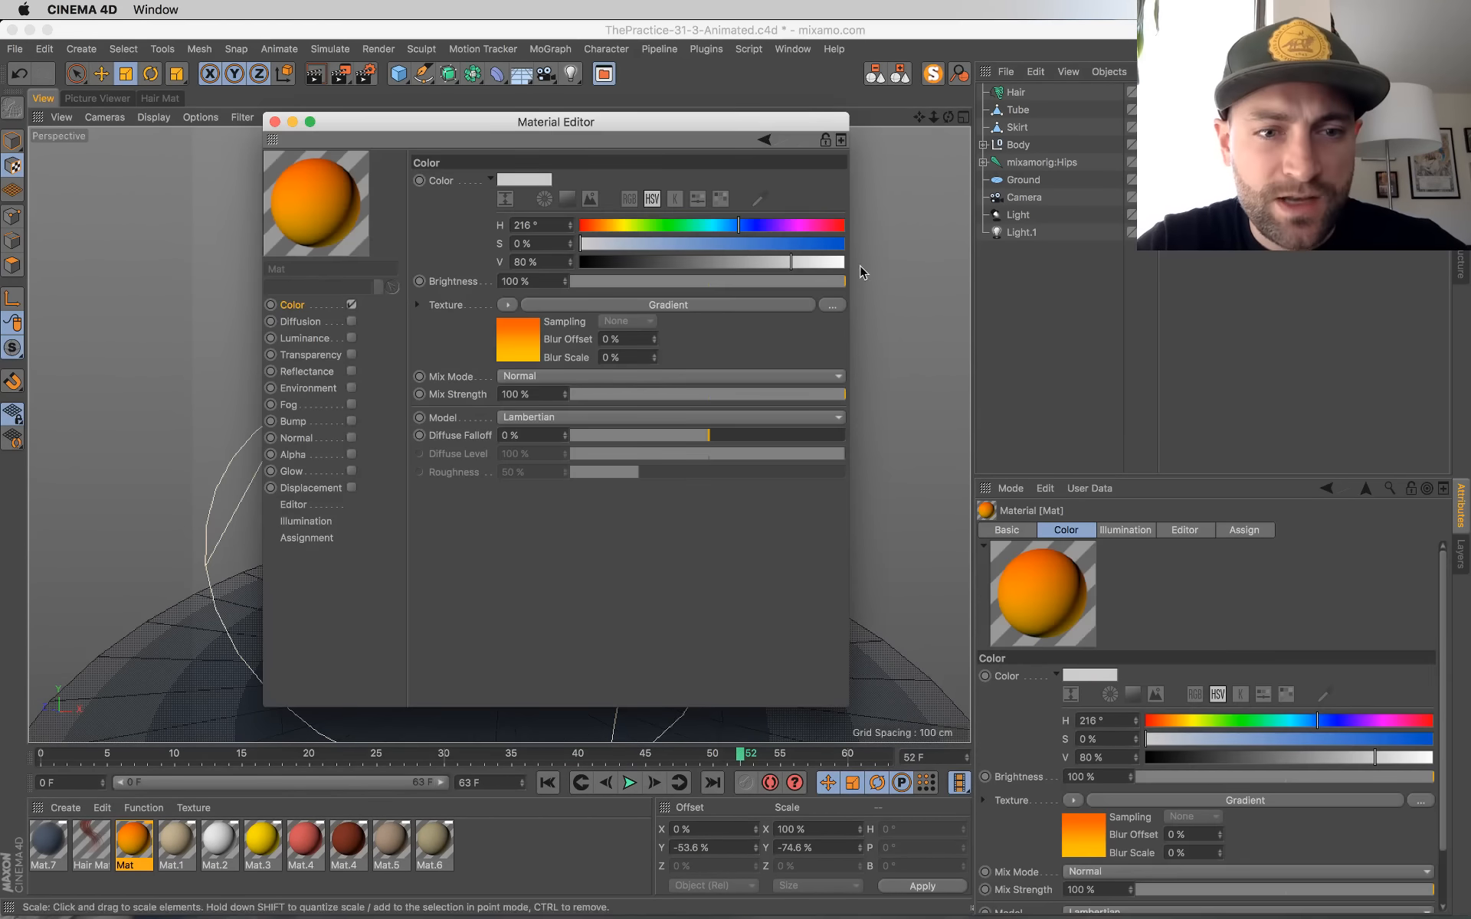
{"action": "left_click", "coordinate": [515, 346]}
{"action": "left_click_drag", "start_coordinate": [583, 121], "coordinate": [975, 195]}
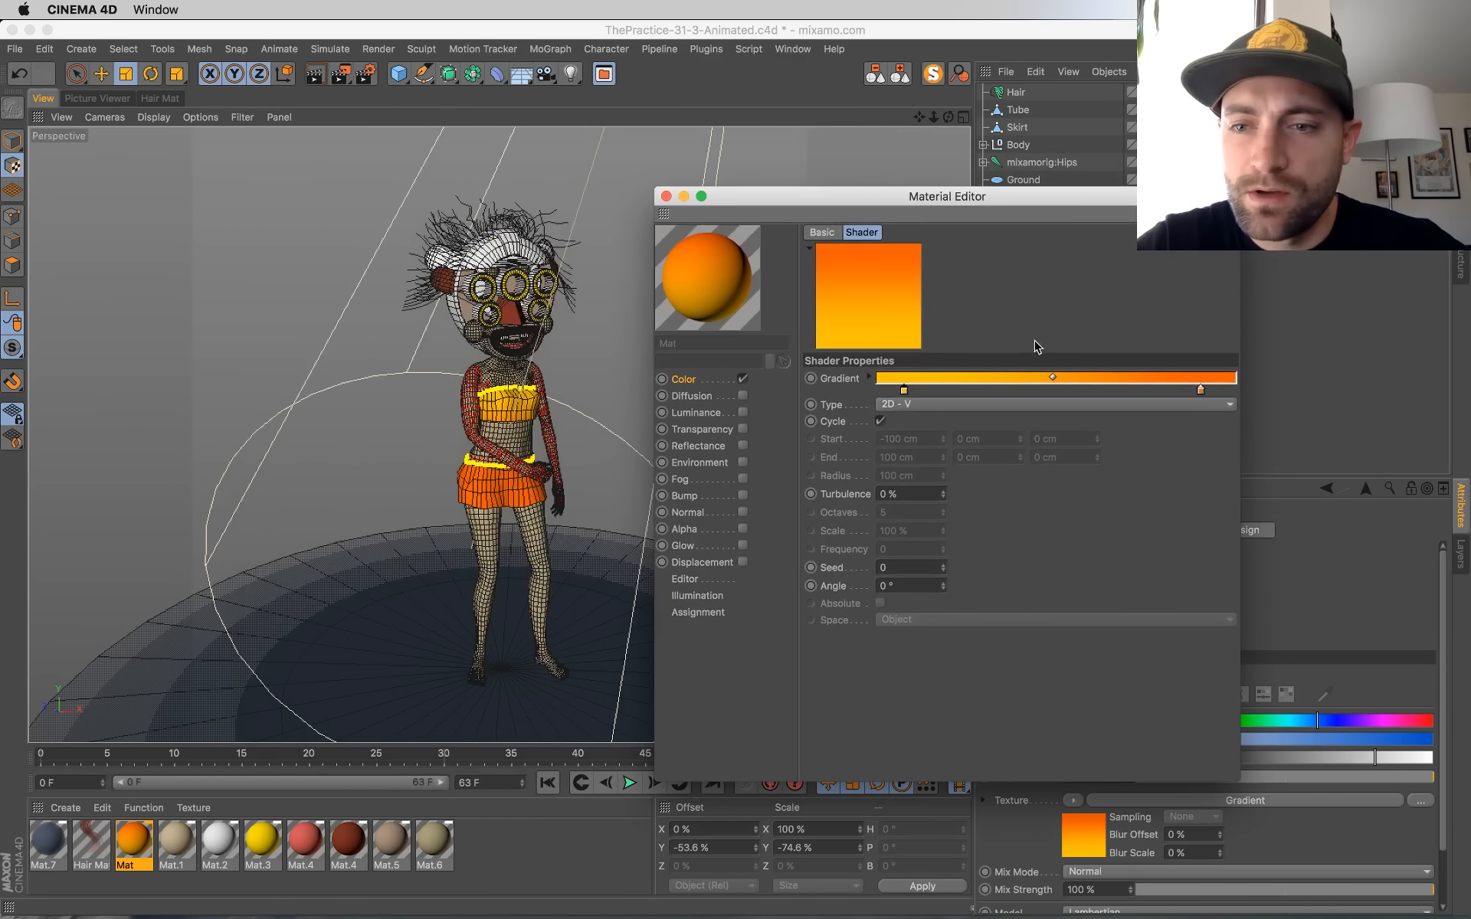
{"action": "mouse_move", "coordinate": [1192, 392]}
{"action": "left_mouse_down"}
{"action": "mouse_move", "coordinate": [1141, 395]}
{"action": "mouse_move", "coordinate": [1277, 401]}
{"action": "mouse_move", "coordinate": [1160, 392]}
{"action": "mouse_move", "coordinate": [1213, 391]}
{"action": "mouse_move", "coordinate": [1191, 394]}
{"action": "left_mouse_up"}
{"action": "double_click", "coordinate": [1236, 392]}
{"action": "left_click", "coordinate": [1266, 459]}
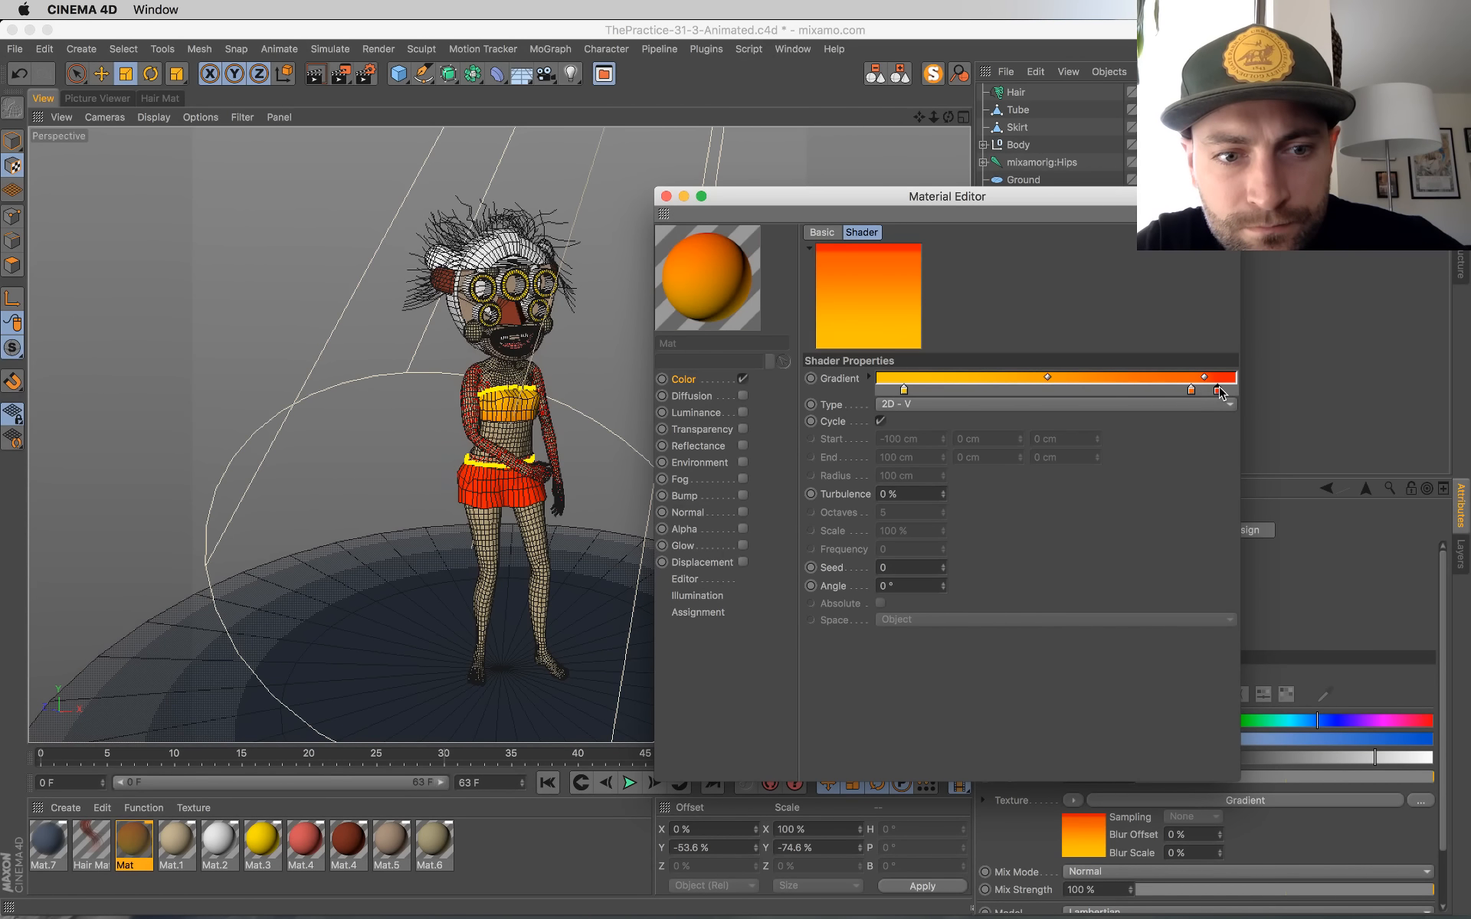
{"action": "left_click_drag", "start_coordinate": [1221, 393], "coordinate": [1248, 399]}
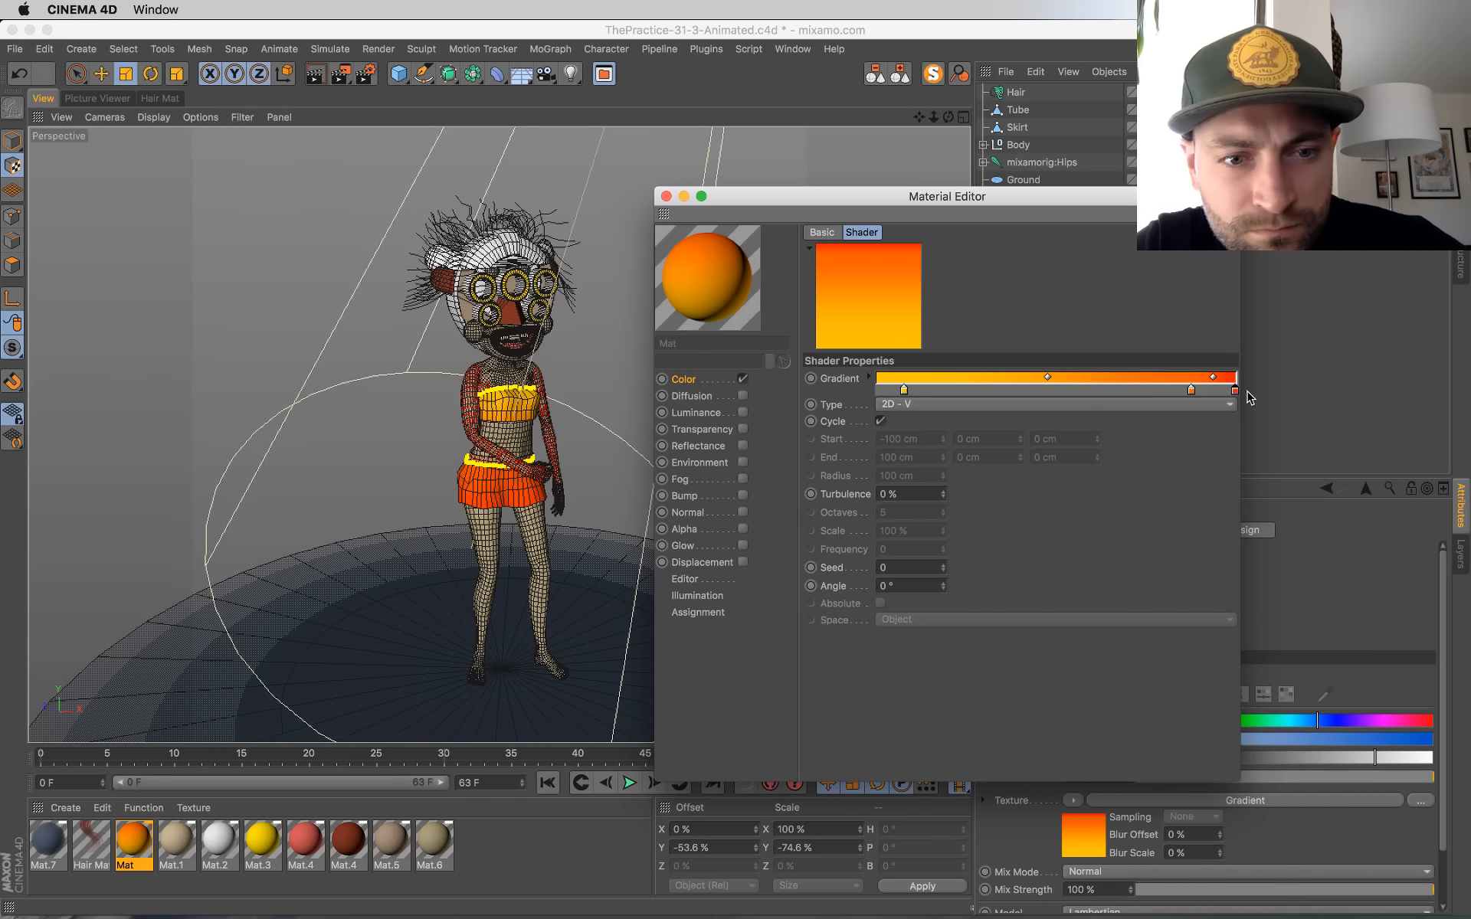
Step: Add a knot at the gradient's start and set the neighbouring yellow knot's hue to about 41°
{"action": "left_click", "coordinate": [879, 392]}
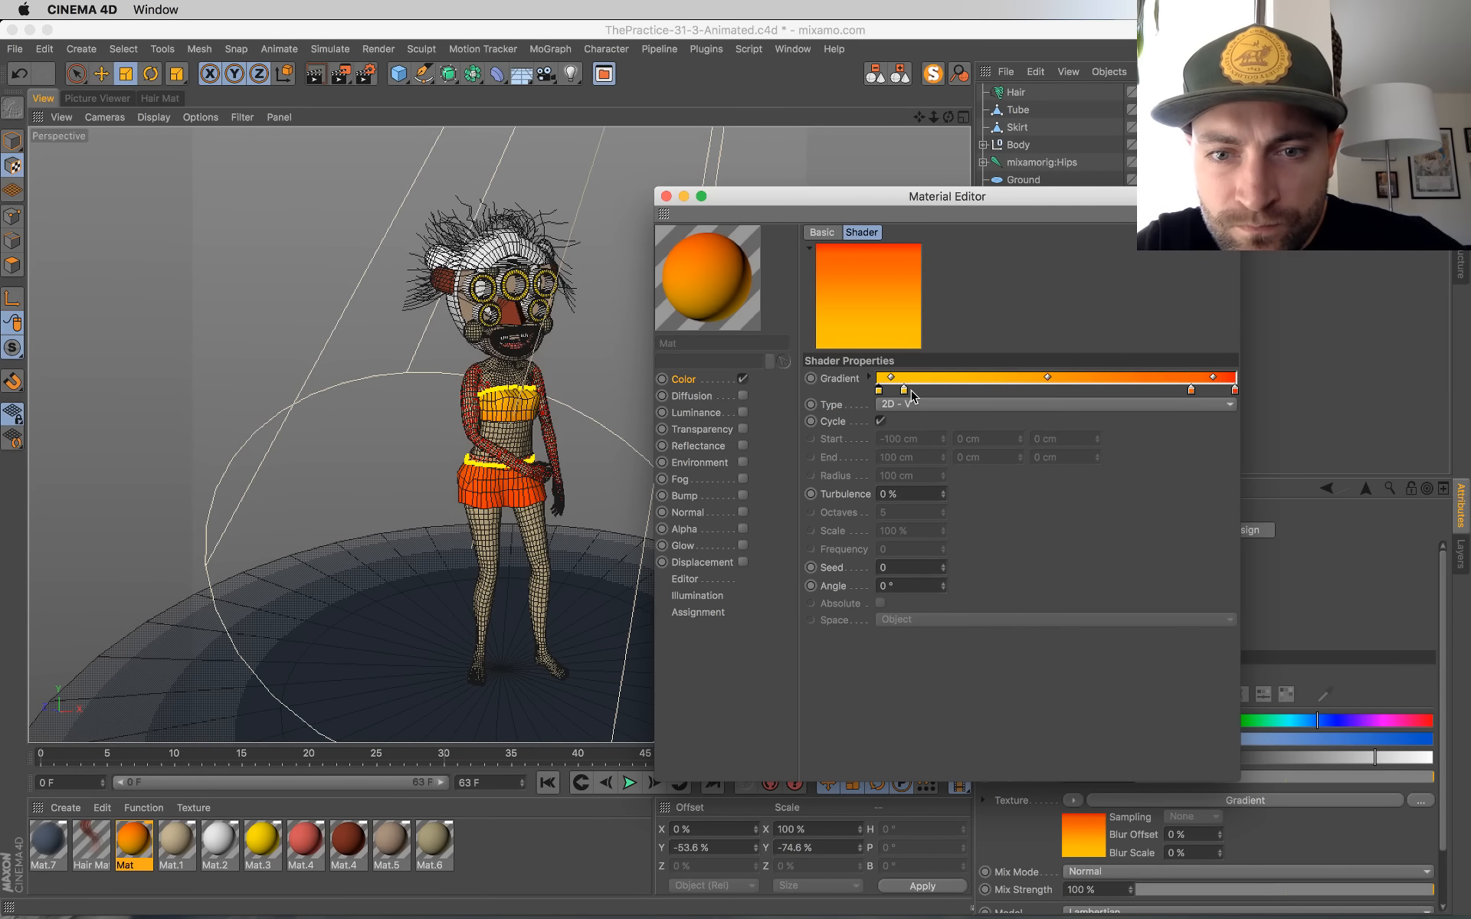
{"action": "left_click_drag", "start_coordinate": [905, 394], "coordinate": [922, 394]}
{"action": "double_click", "coordinate": [923, 395]}
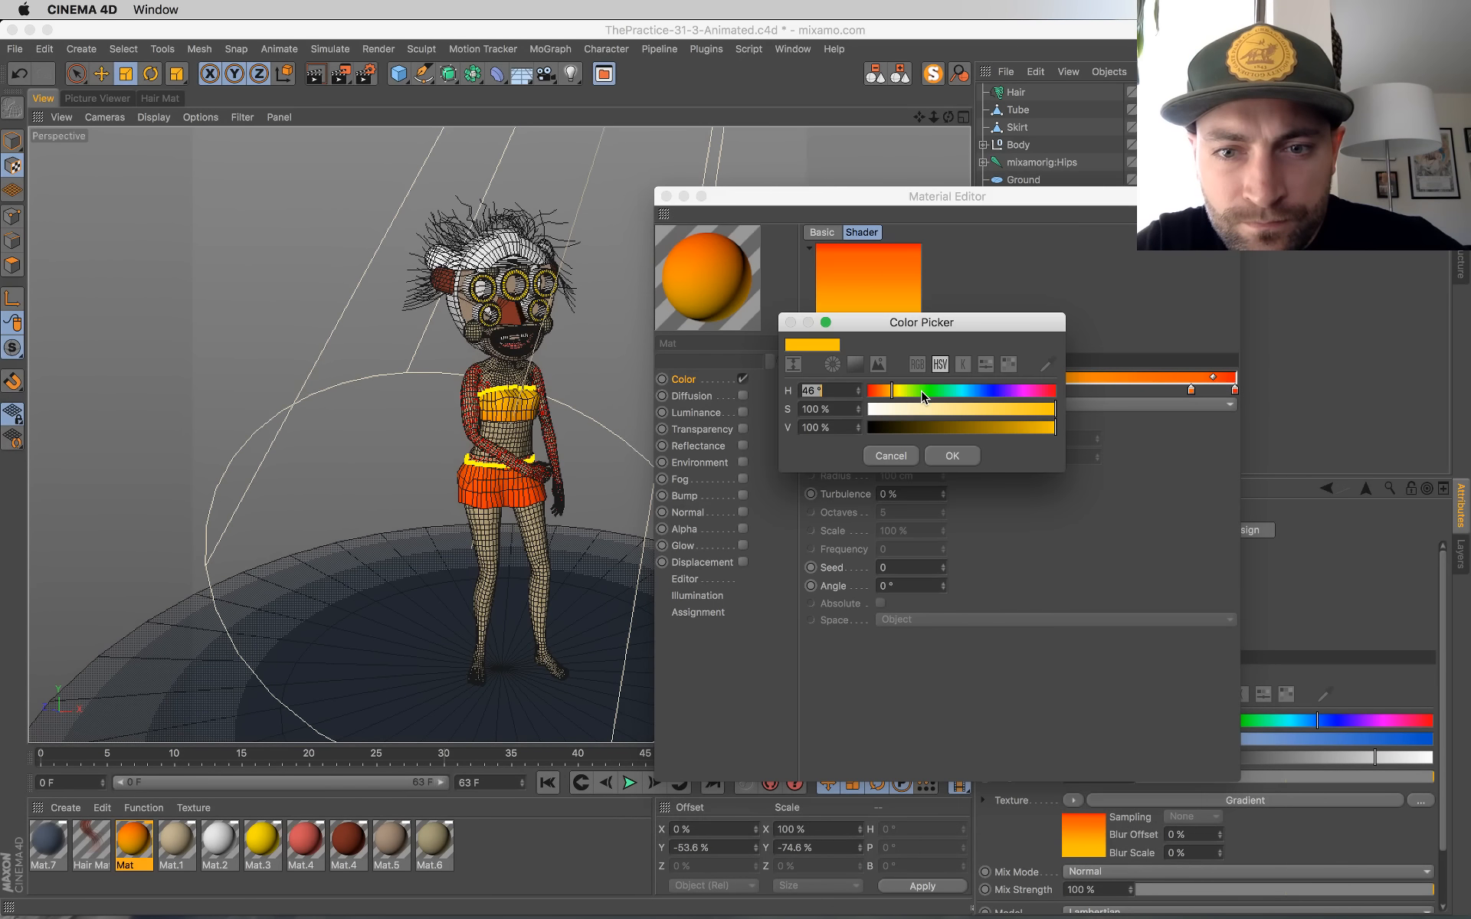
{"action": "left_click", "coordinate": [893, 394]}
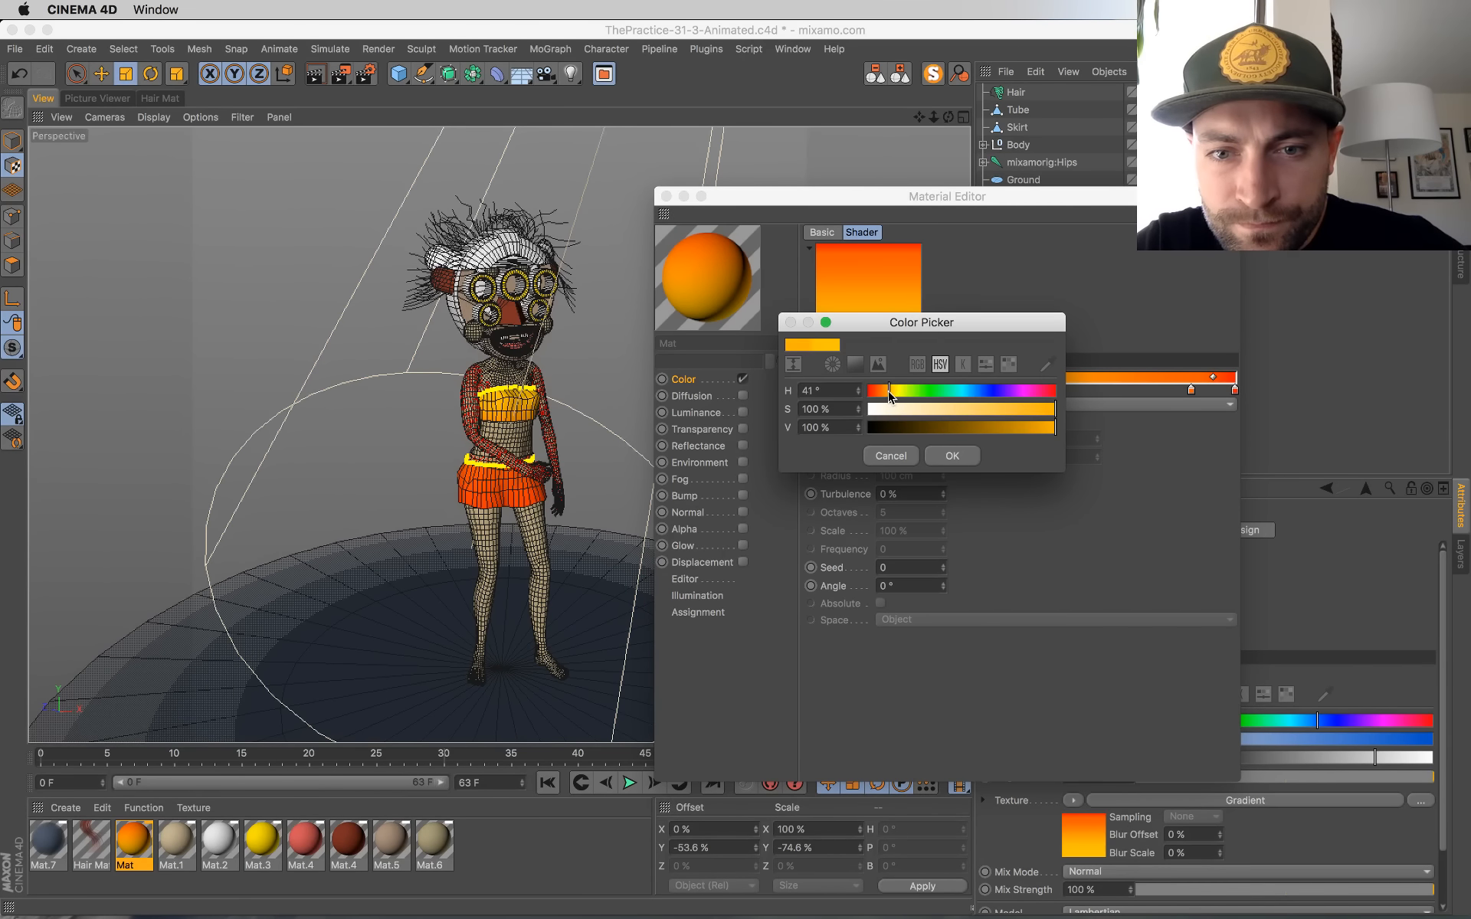
{"action": "left_click", "coordinate": [953, 456]}
Step: Give the gradient's first knot a brighter yellow and place the first two knots at about 15 % and 38 % along
{"action": "double_click", "coordinate": [882, 394]}
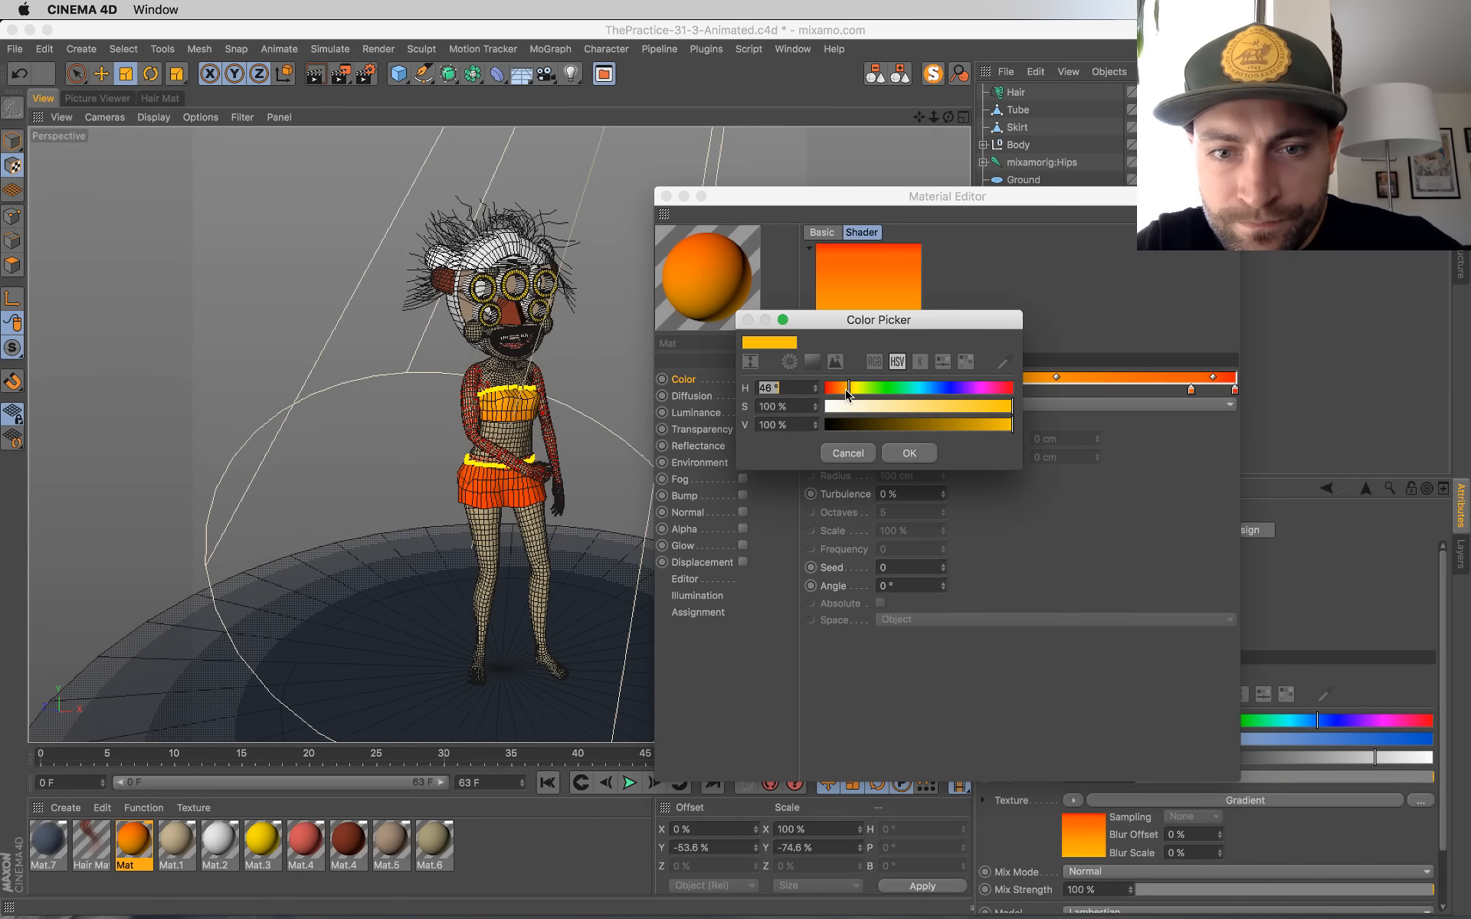
{"action": "left_click_drag", "start_coordinate": [850, 393], "coordinate": [988, 394]}
{"action": "left_click", "coordinate": [909, 454]}
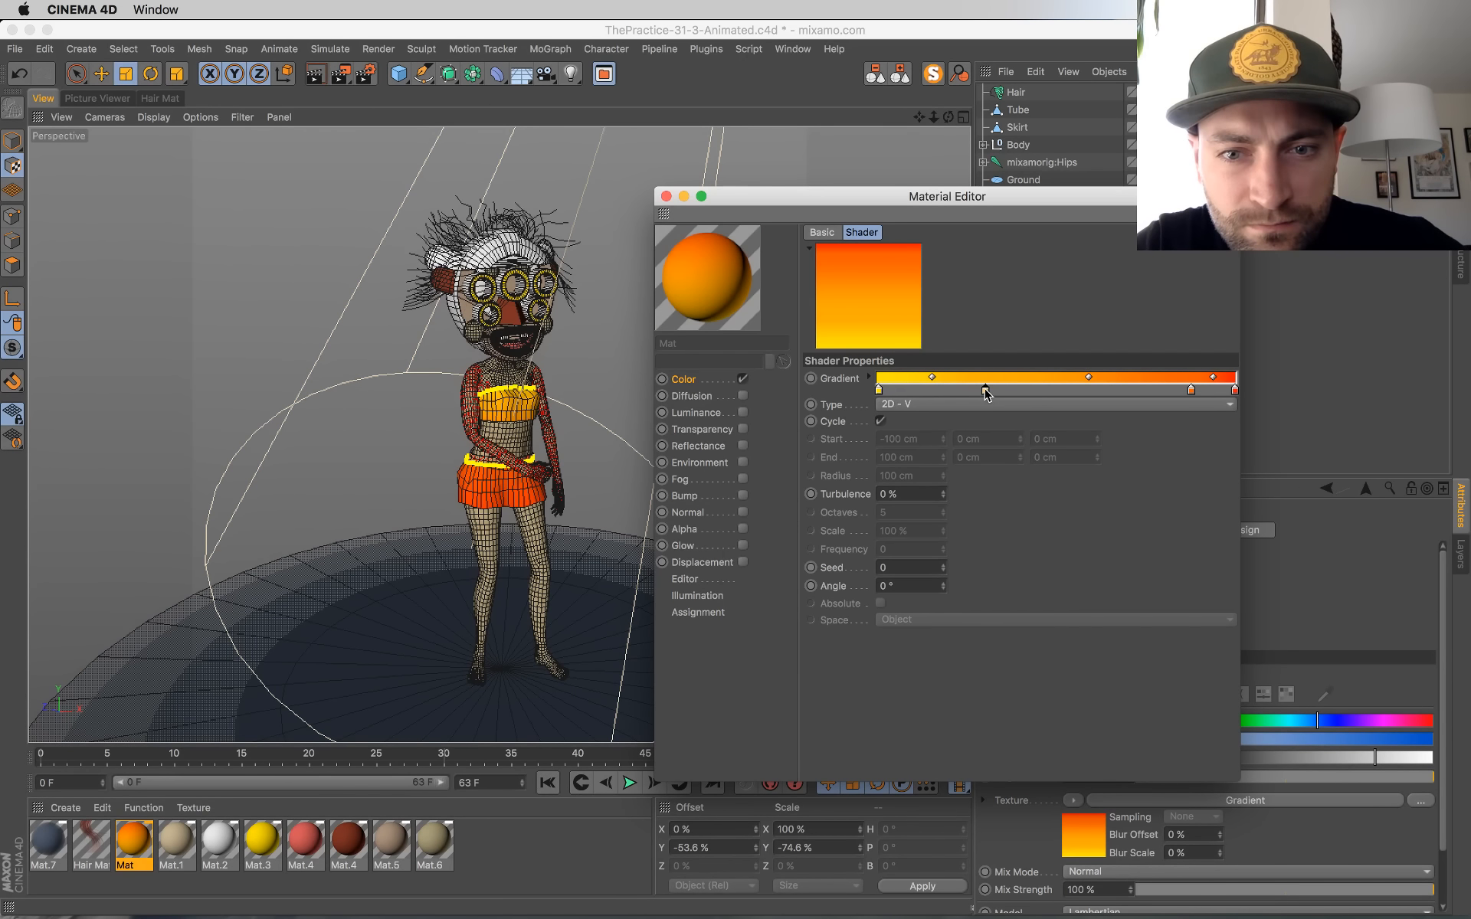
{"action": "left_click_drag", "start_coordinate": [879, 392], "coordinate": [1013, 393]}
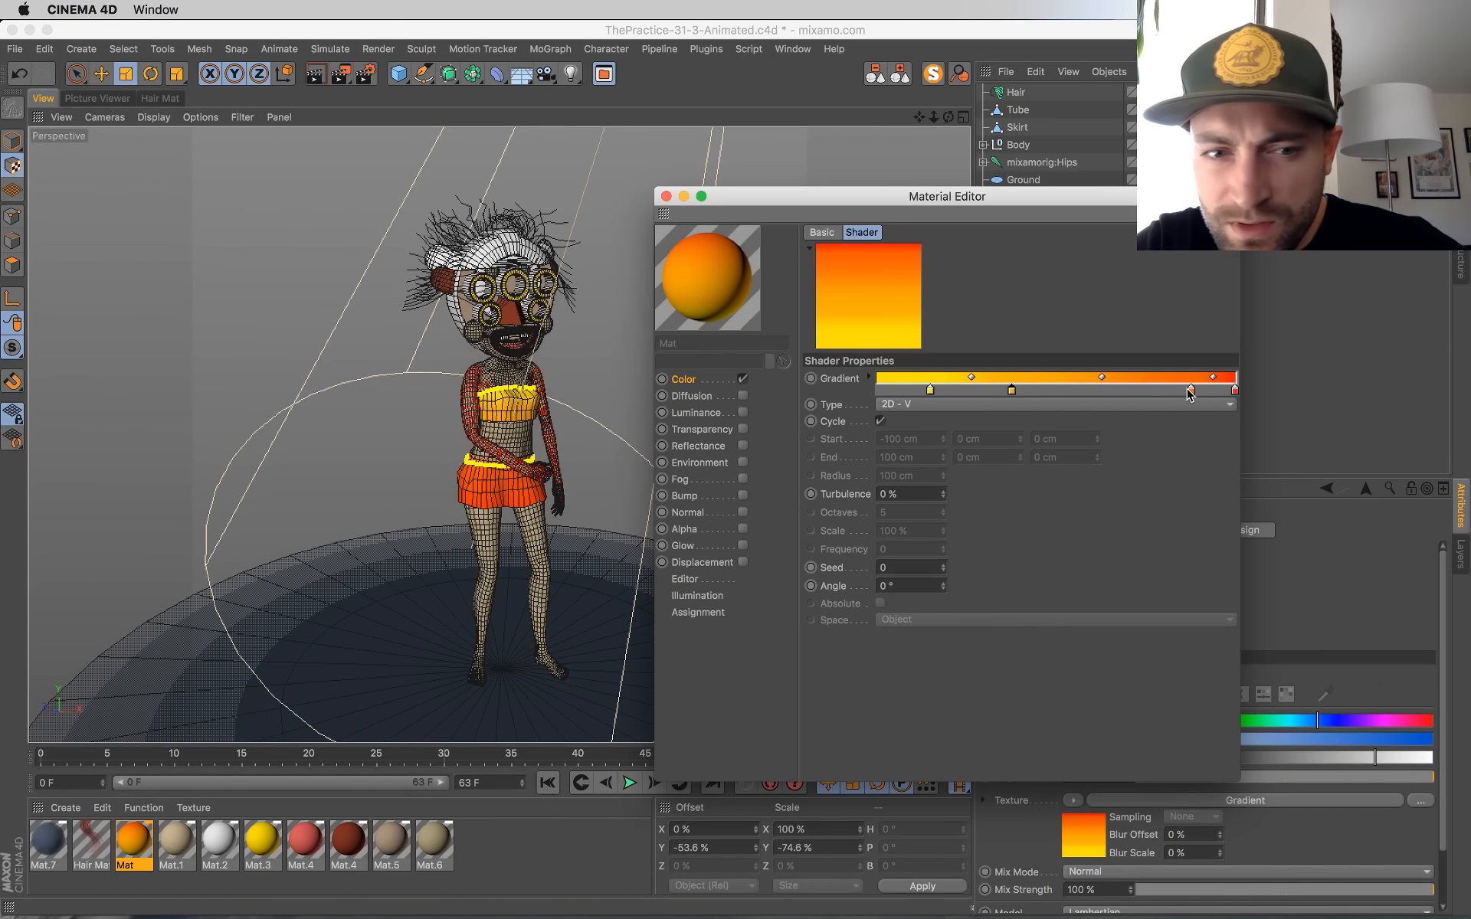
Step: Move the gradient's orange knot to about 92 % and the red knot to about 98 %, and save the scene
{"action": "left_click_drag", "start_coordinate": [1191, 392], "coordinate": [1224, 393]}
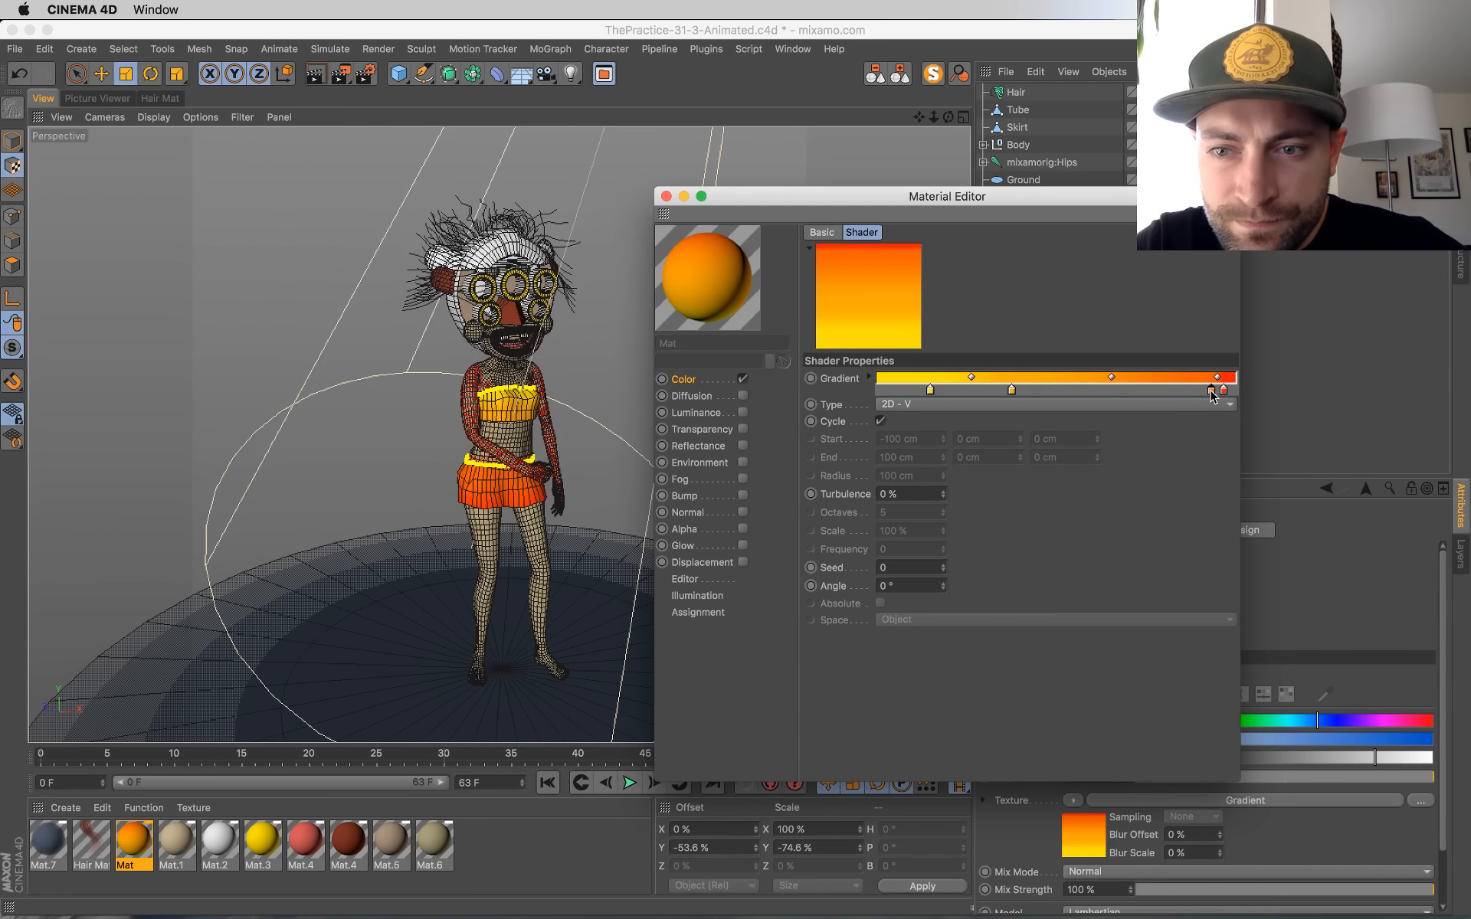
{"action": "left_click_drag", "start_coordinate": [1211, 391], "coordinate": [1207, 391]}
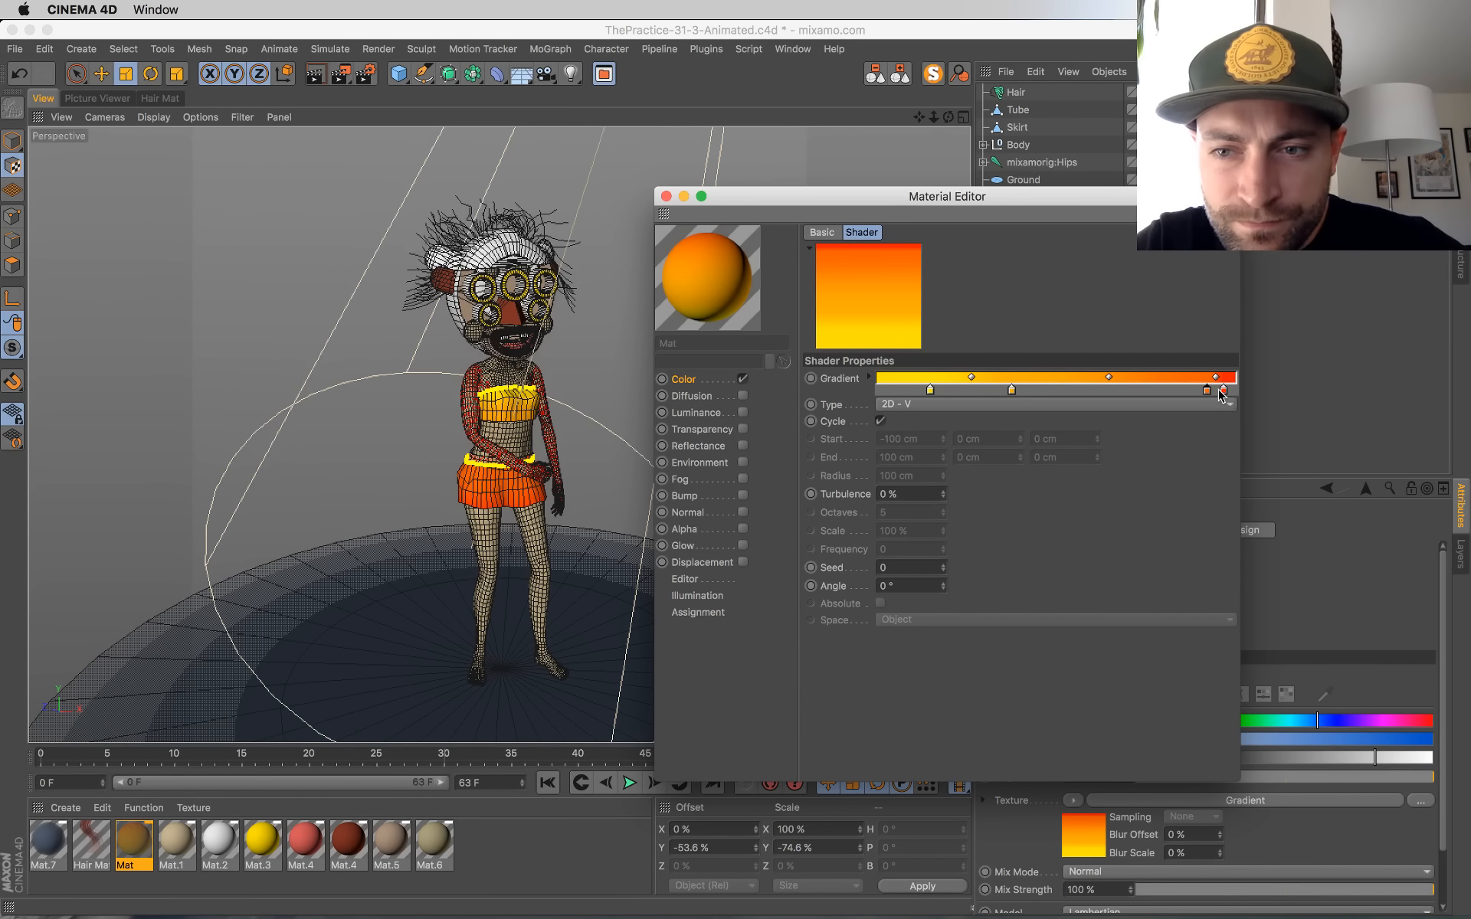
{"action": "left_click", "coordinate": [666, 196]}
{"action": "key", "text": "super+s"}
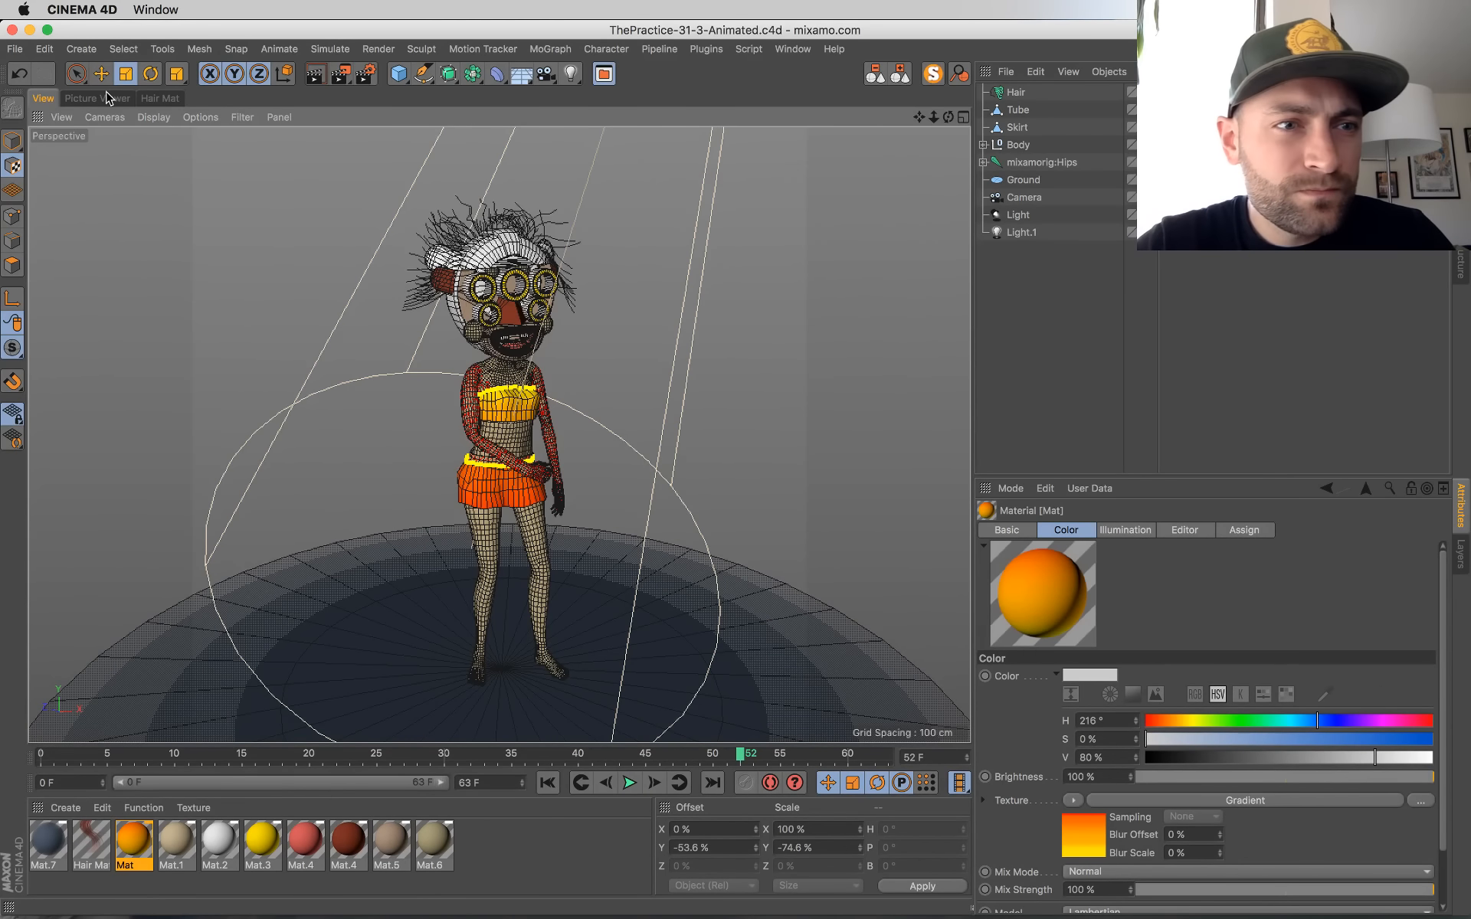
Step: Review the last render, set the intensity of the blue omni light Light.1 to 72 %, and save the scene
{"action": "left_click", "coordinate": [105, 96]}
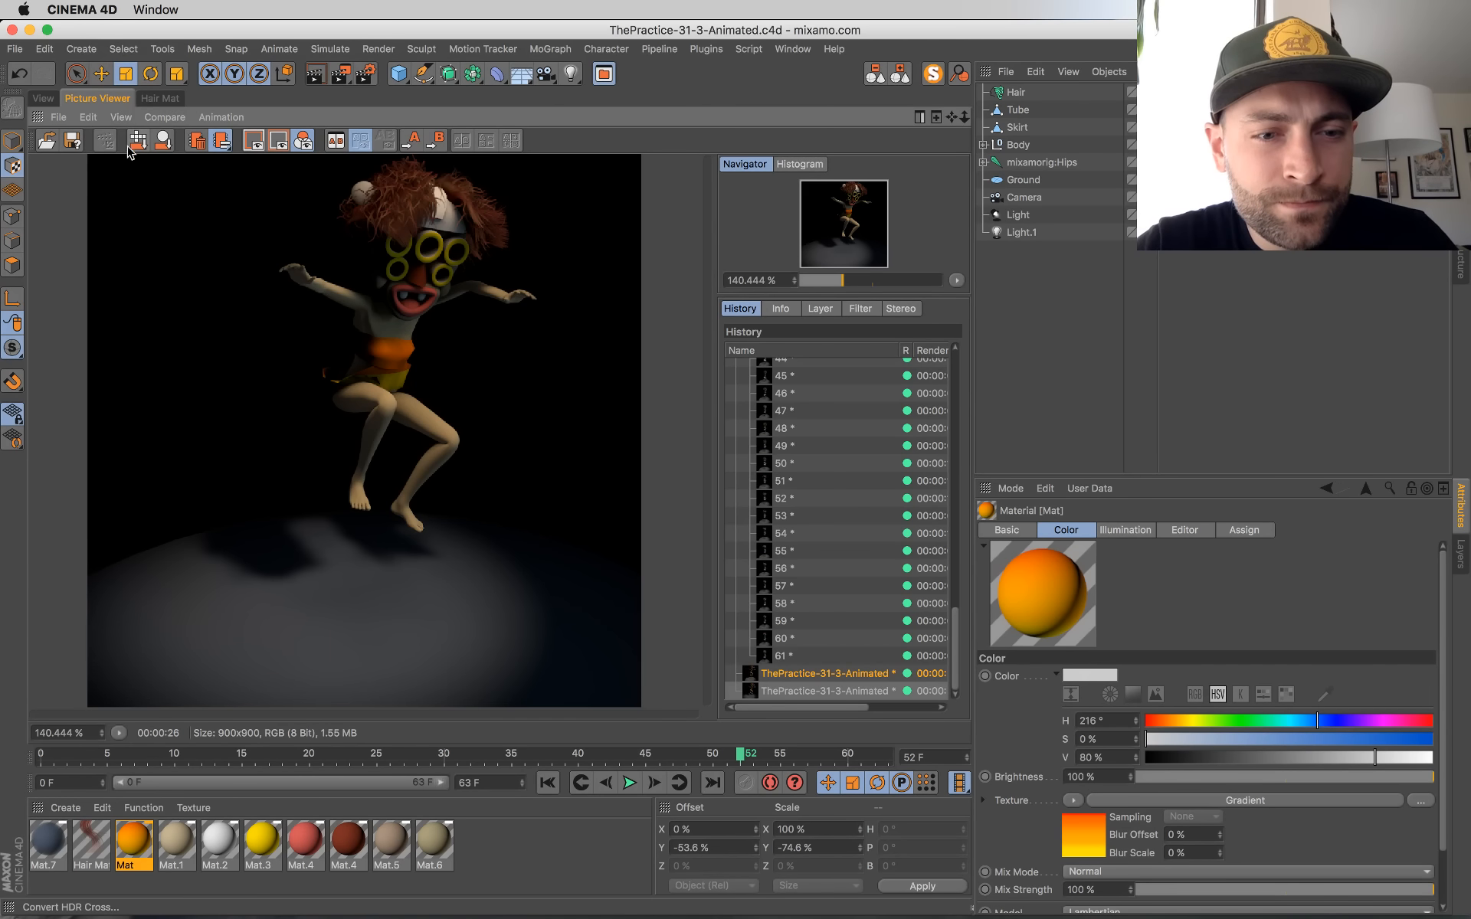
{"action": "left_click", "coordinate": [1026, 215]}
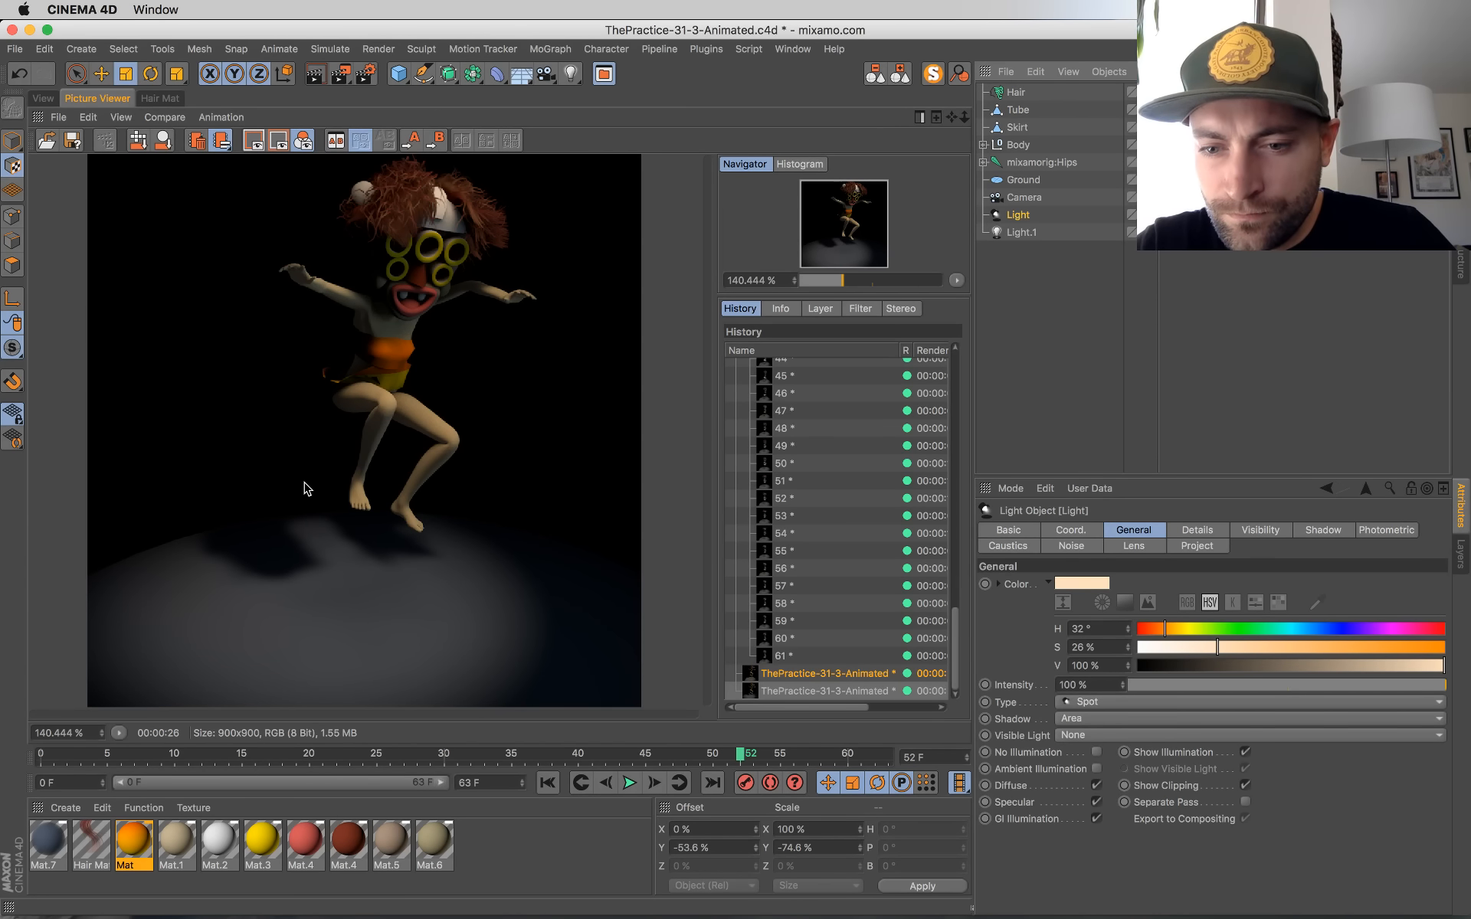
{"action": "left_click", "coordinate": [1024, 232]}
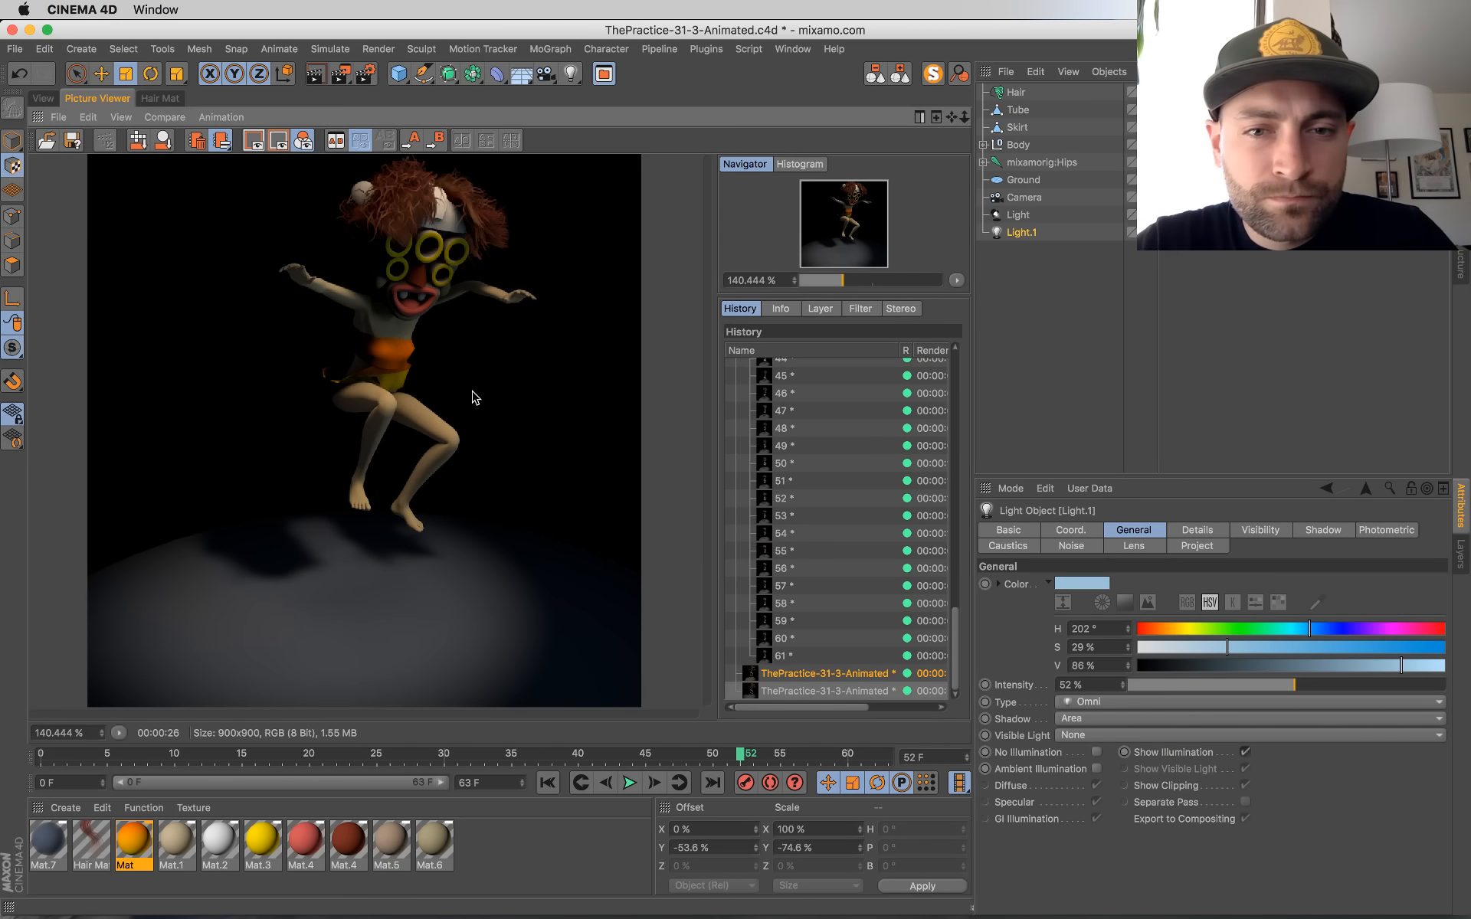
{"action": "left_click", "coordinate": [1358, 688]}
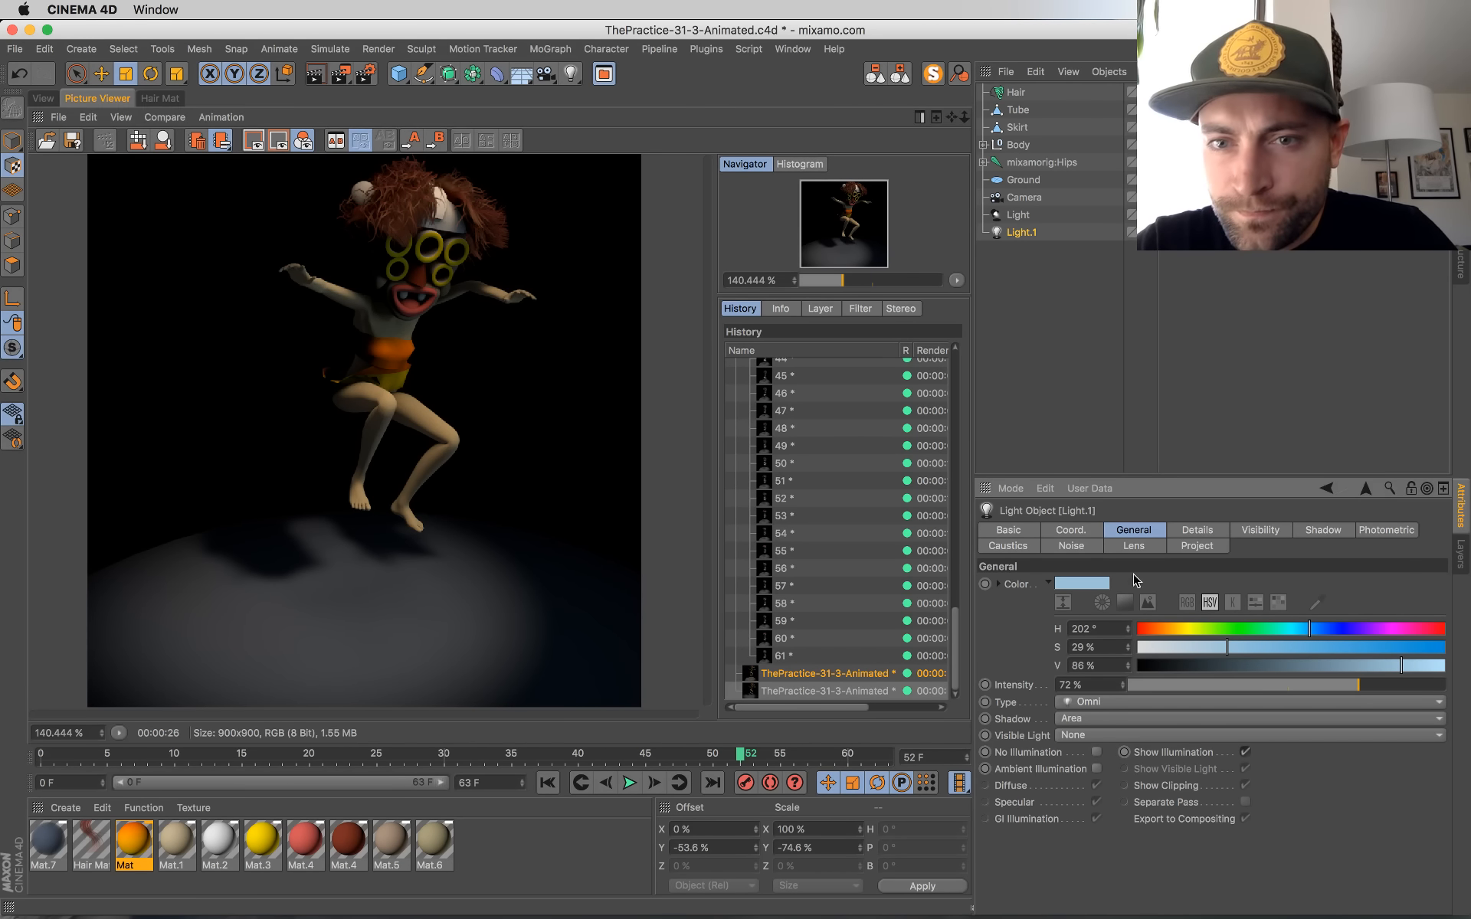
{"action": "left_click", "coordinate": [43, 99]}
{"action": "key", "text": "super+s"}
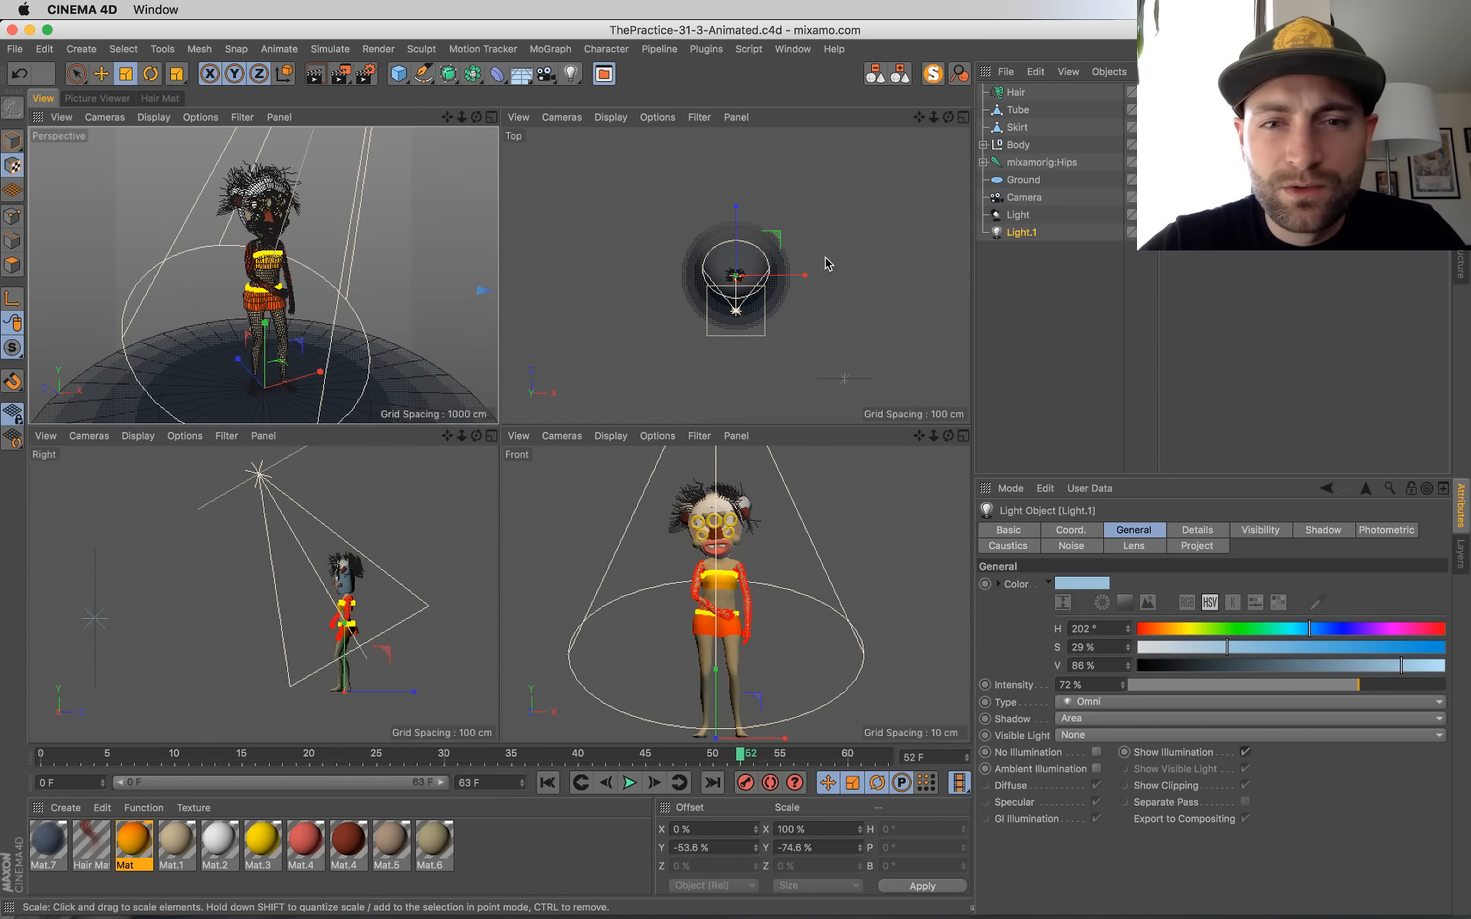
Step: Rotate Light.1 in the top view to a heading of about 34° and save the scene
{"action": "left_click", "coordinate": [846, 383]}
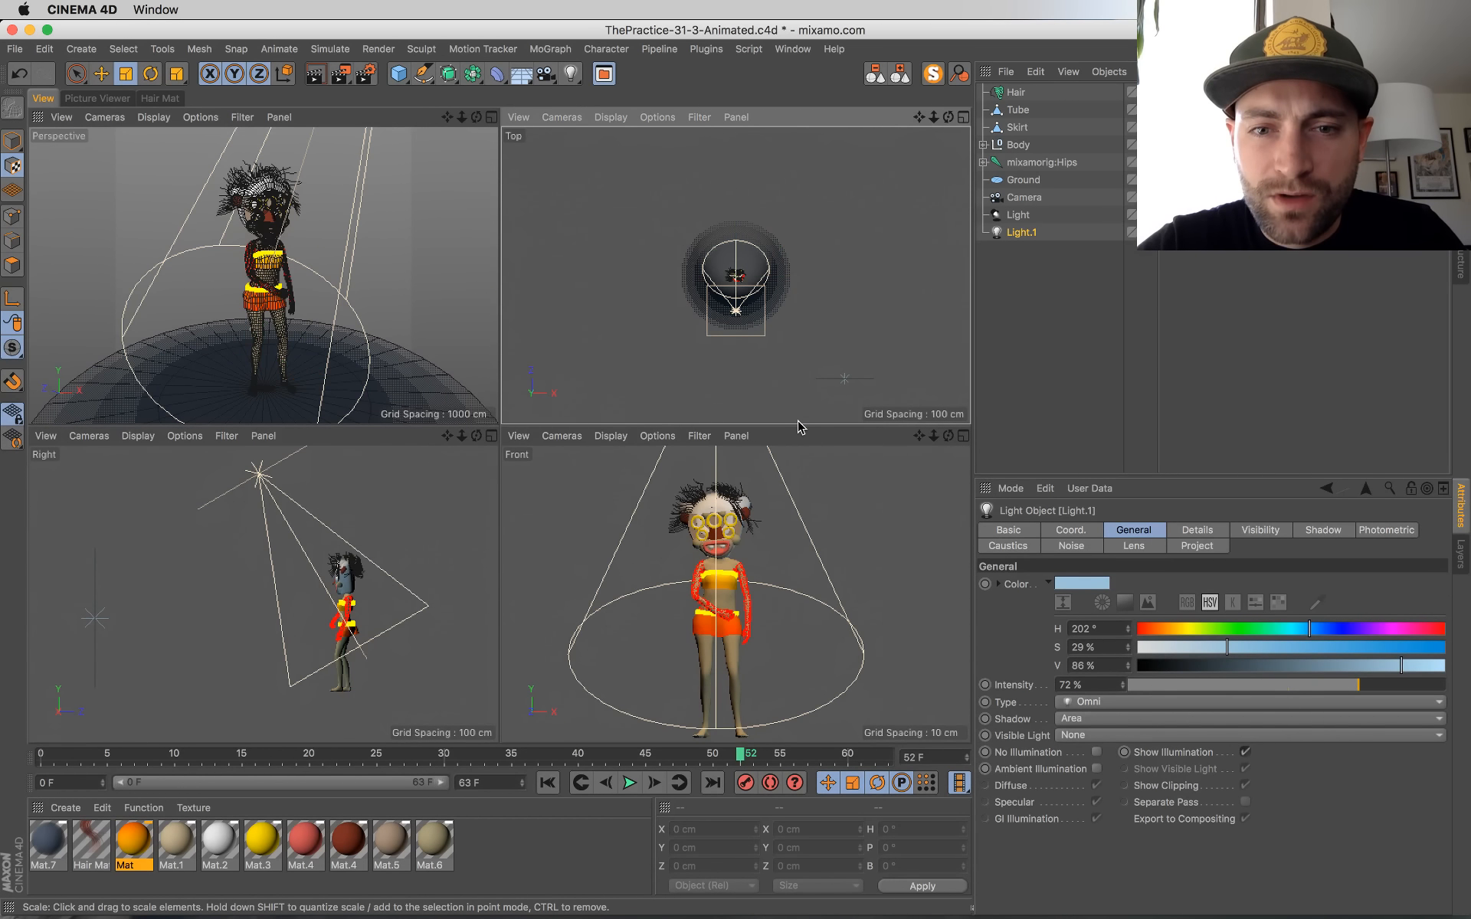
{"action": "left_click", "coordinate": [1016, 217]}
{"action": "left_click", "coordinate": [1023, 234]}
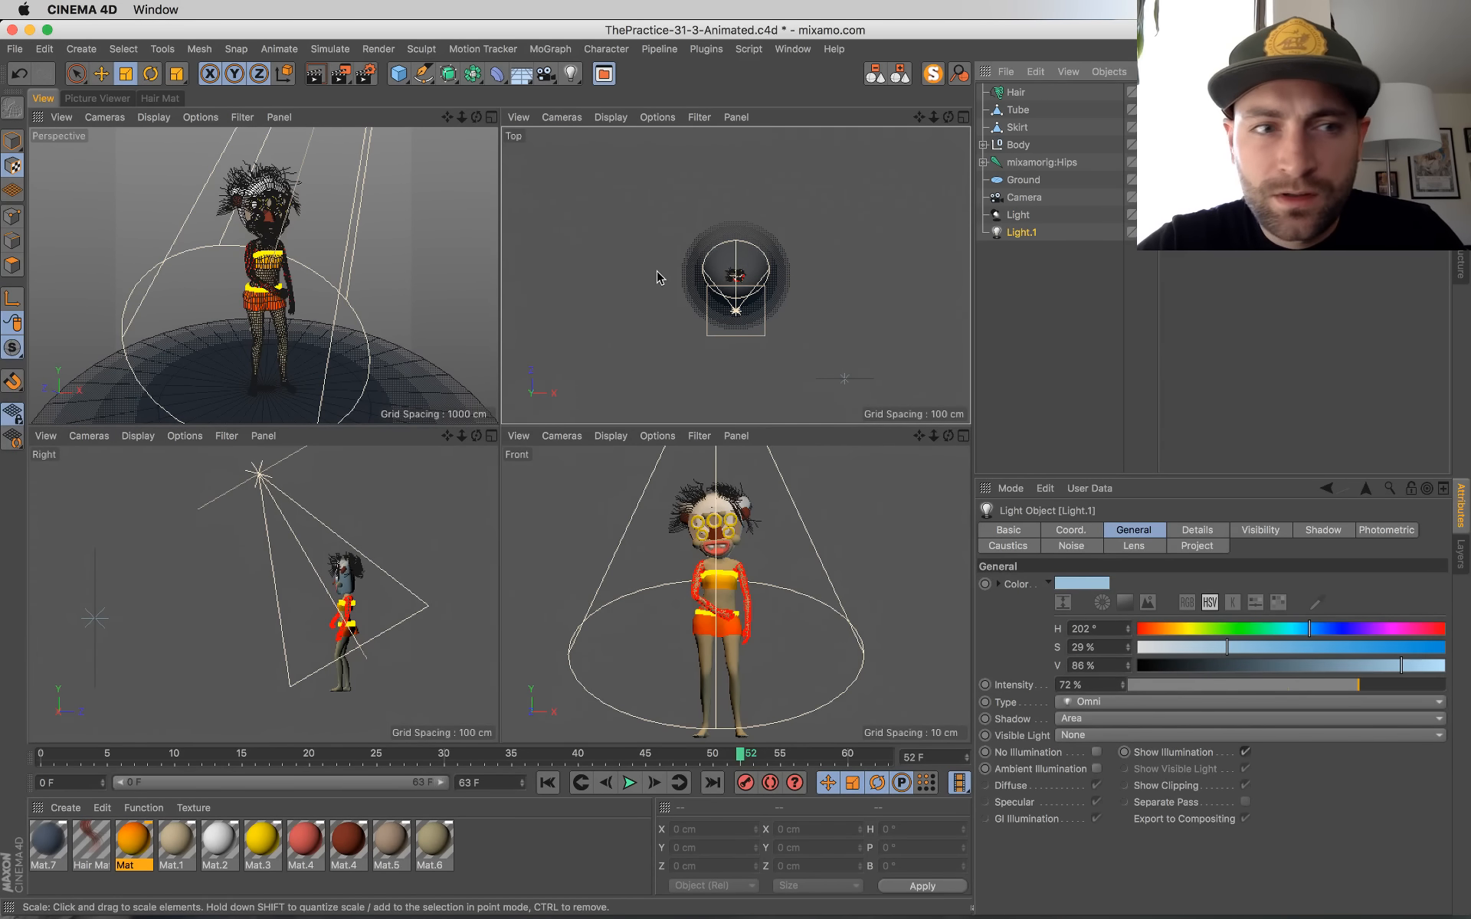
{"action": "key", "text": "r"}
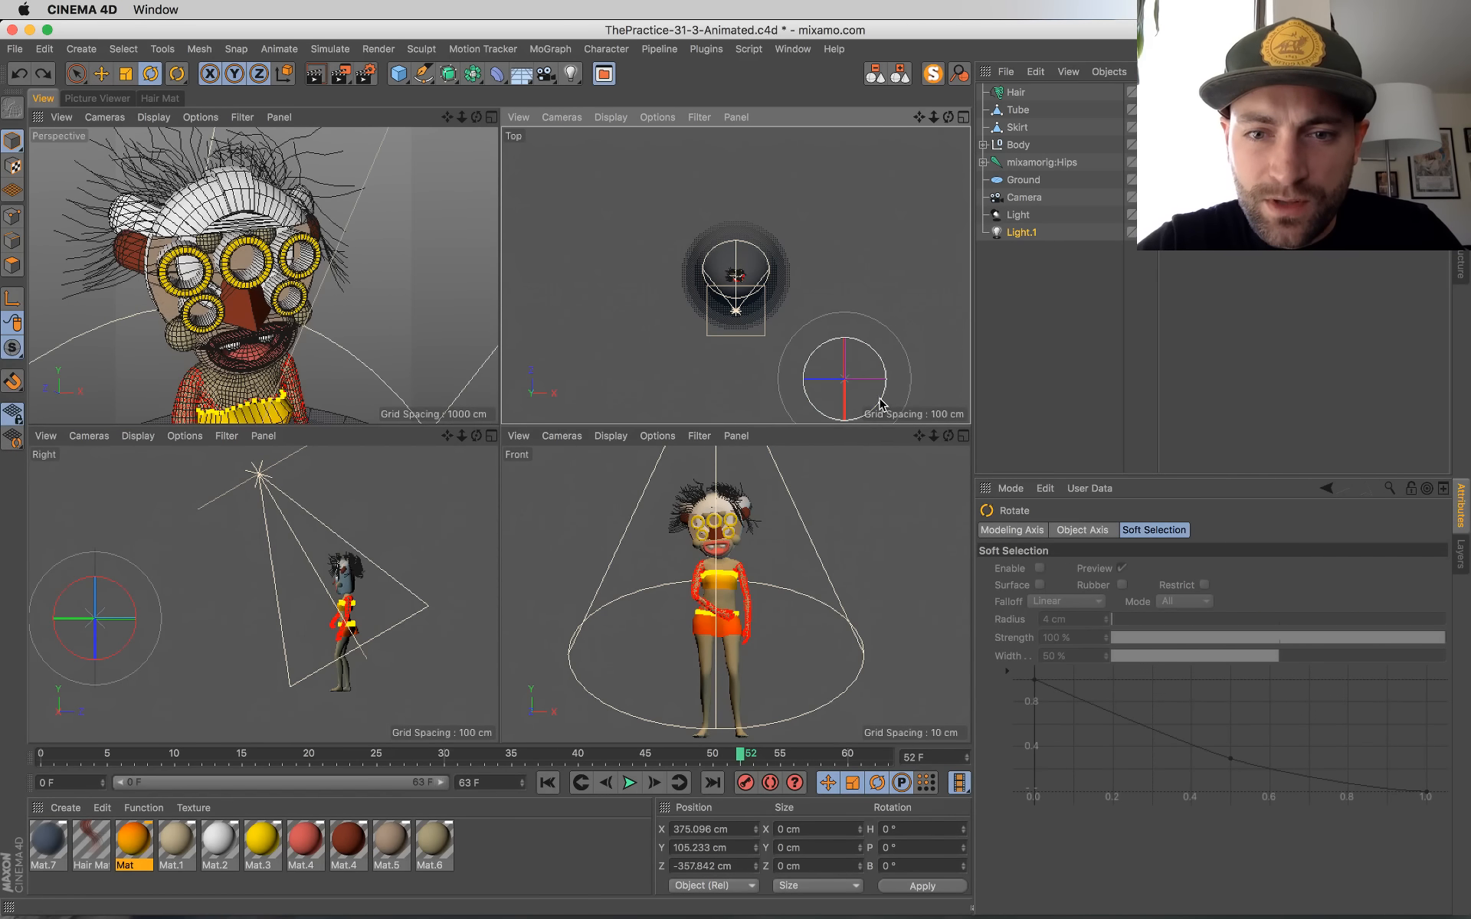
{"action": "left_click_drag", "start_coordinate": [879, 400], "coordinate": [882, 376]}
{"action": "key", "text": "super+s"}
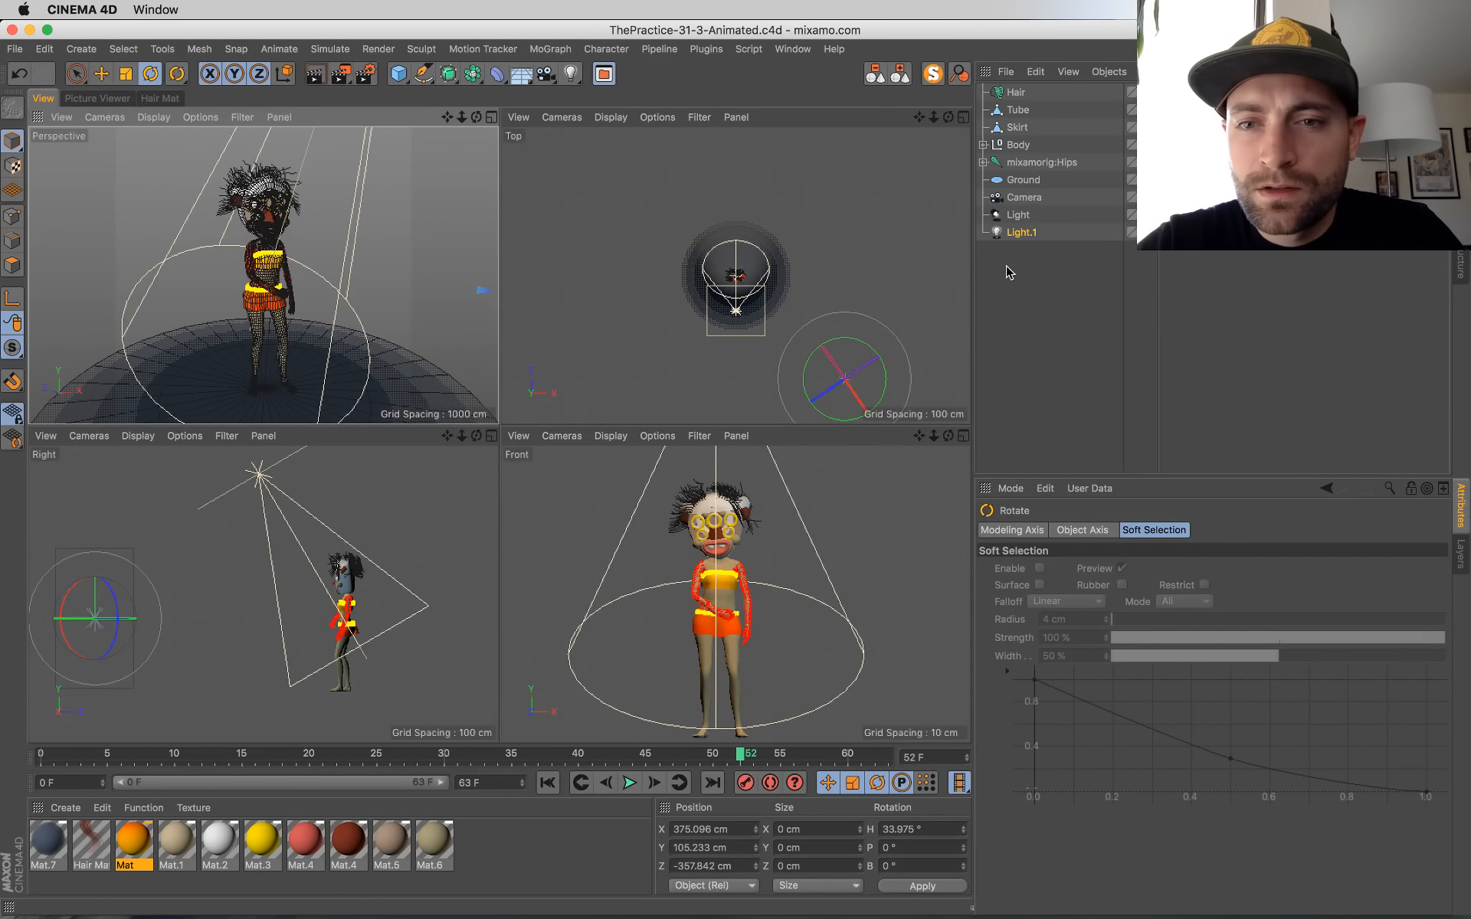
Step: Move Light.1 in the top view and place a duplicate across from it at about X -413 cm, Z -222 cm
{"action": "key", "text": "e"}
{"action": "left_click_drag", "start_coordinate": [887, 371], "coordinate": [859, 305]}
{"action": "left_click_drag", "start_coordinate": [1017, 236], "coordinate": [1020, 251], "text": "ctrl"}
{"action": "left_click_drag", "start_coordinate": [858, 297], "coordinate": [635, 288]}
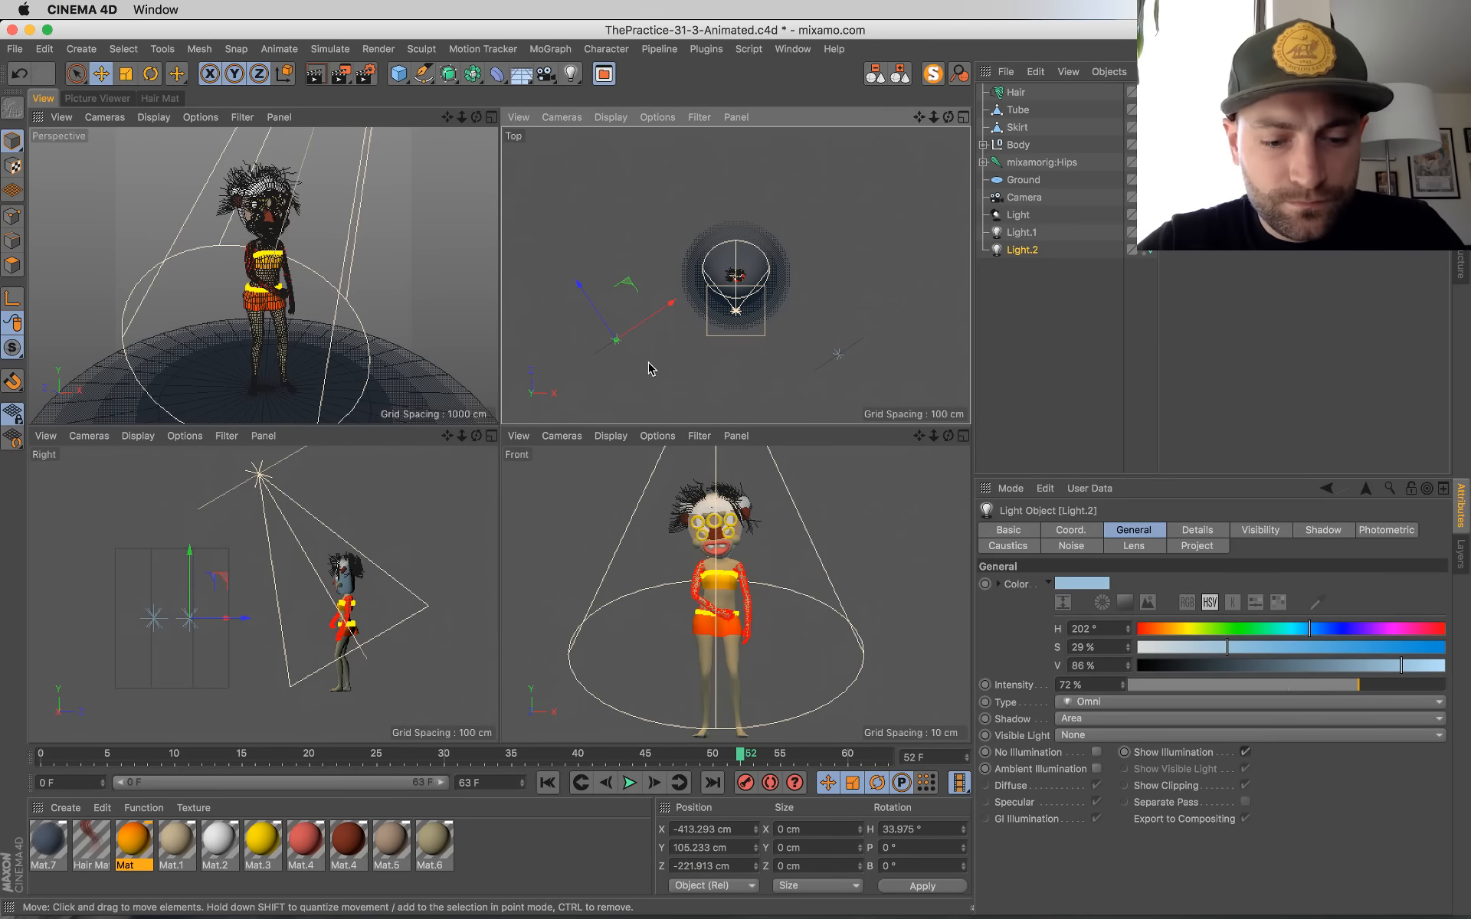
Step: Rotate the duplicated light to a heading of -67.25° and raise it to about Y 228 cm
{"action": "key", "text": "r"}
{"action": "left_click_drag", "start_coordinate": [671, 357], "coordinate": [596, 406]}
{"action": "key", "text": "e"}
{"action": "left_click_drag", "start_coordinate": [197, 550], "coordinate": [209, 478]}
{"action": "key", "text": "super+Tab"}
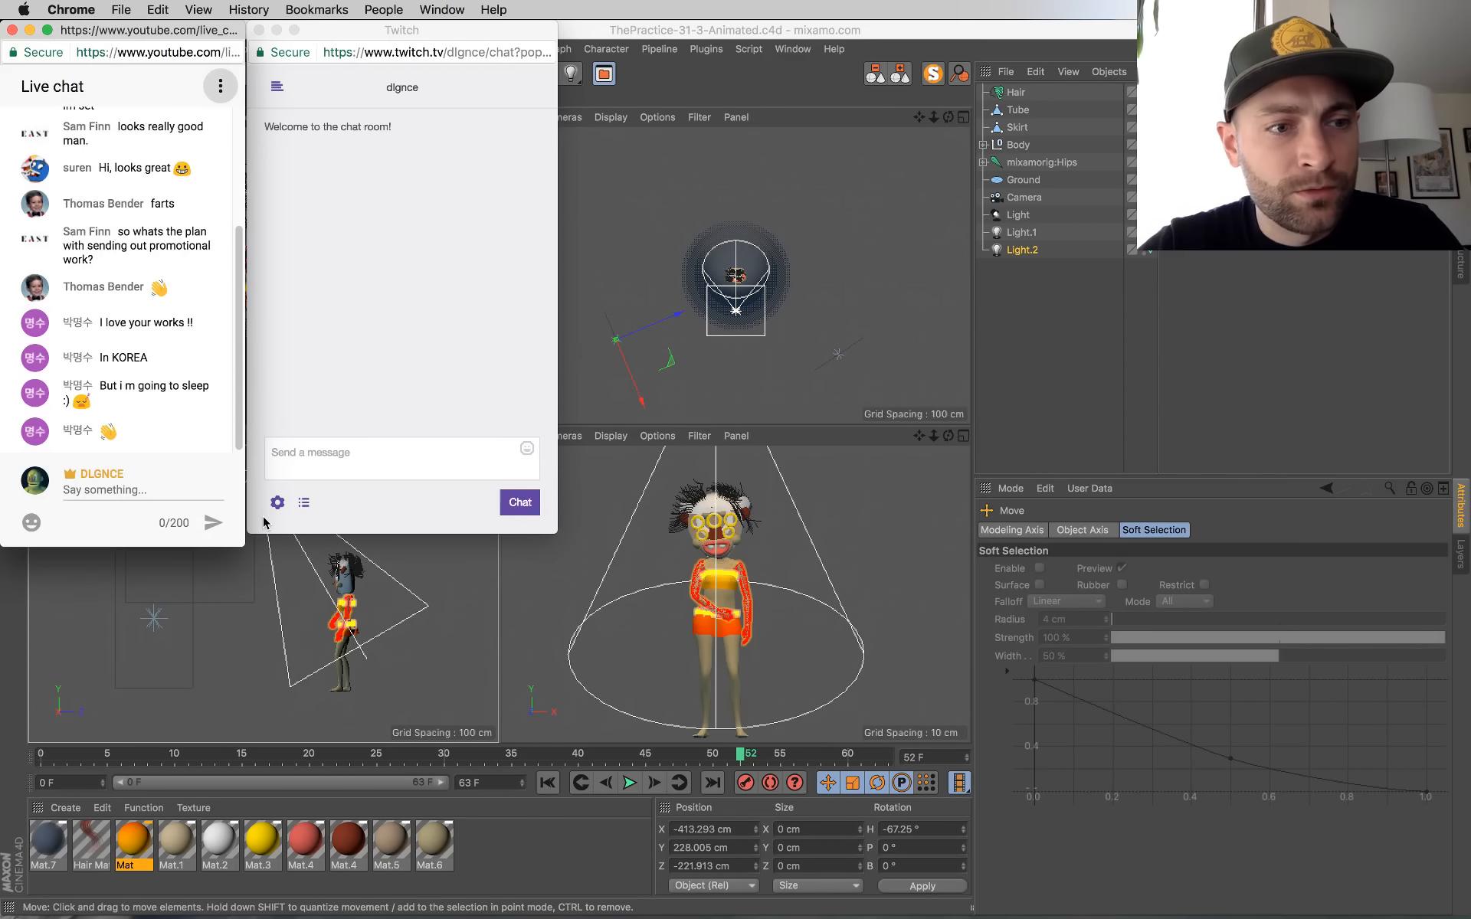
{"action": "key", "text": "super+Tab"}
Step: Maximize the perspective view and render frame 52 to the Picture Viewer
{"action": "middle_click", "coordinate": [307, 257]}
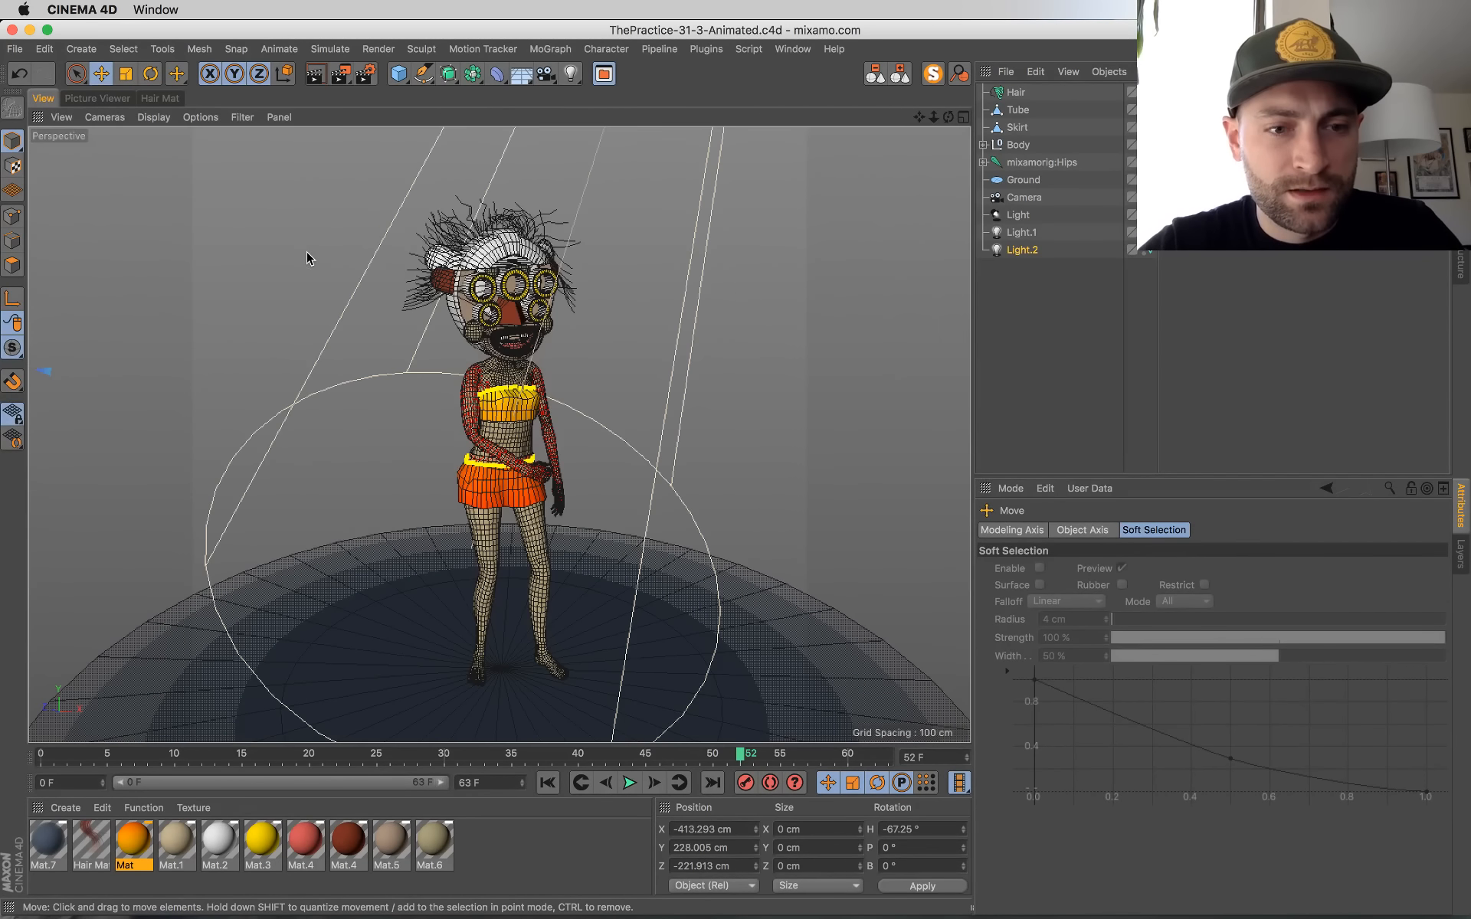
{"action": "key", "text": "shift+r"}
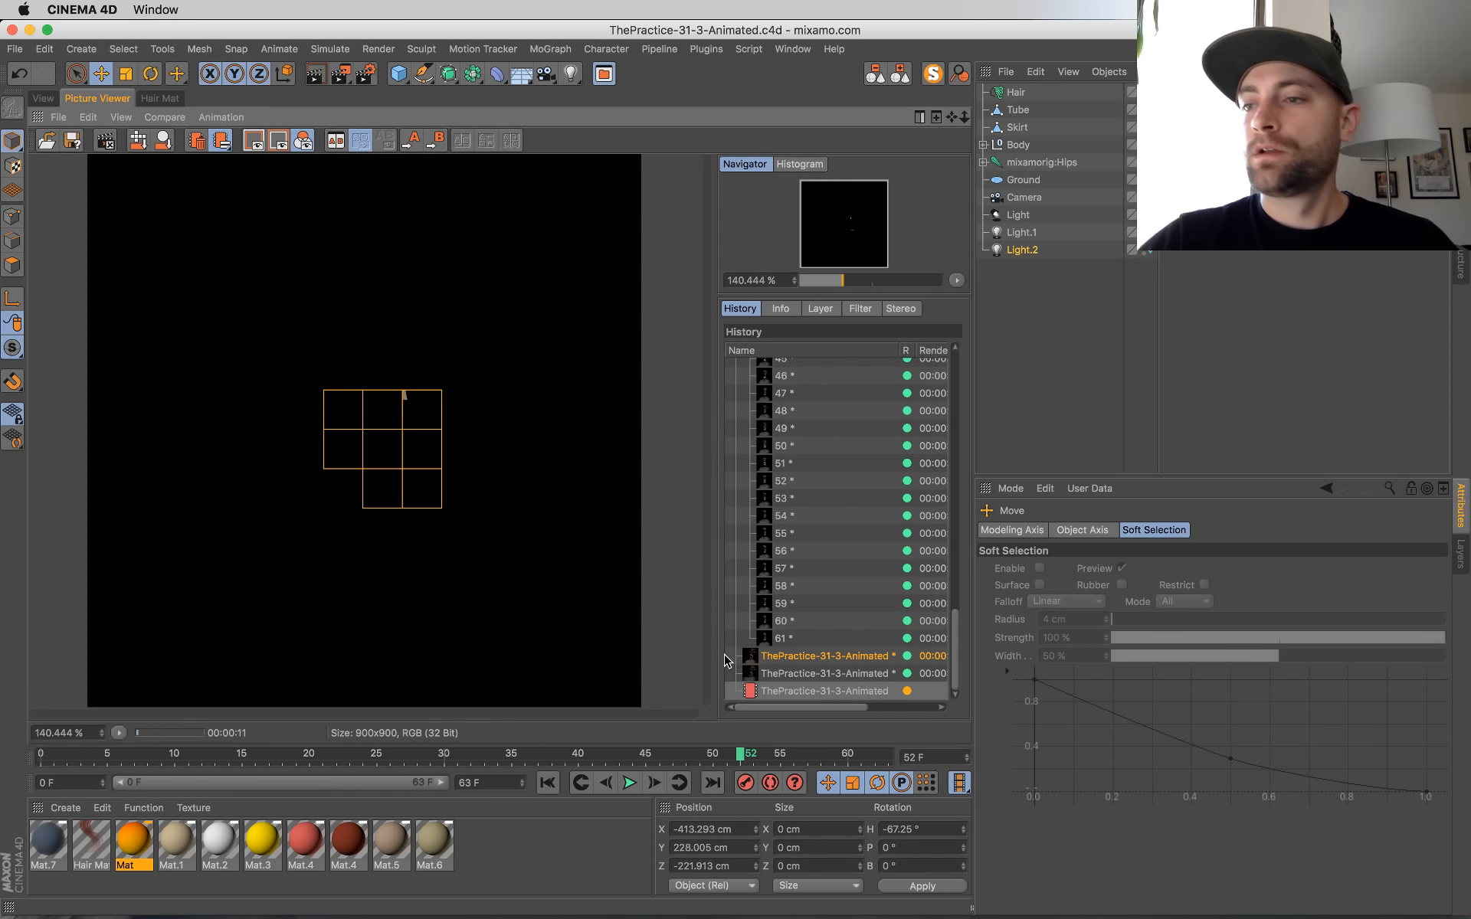
Step: Compare the latest test renders, and set Light.2's colour saturation to 22% and intensity to 41%
{"action": "left_click", "coordinate": [817, 674]}
{"action": "key", "text": "Down"}
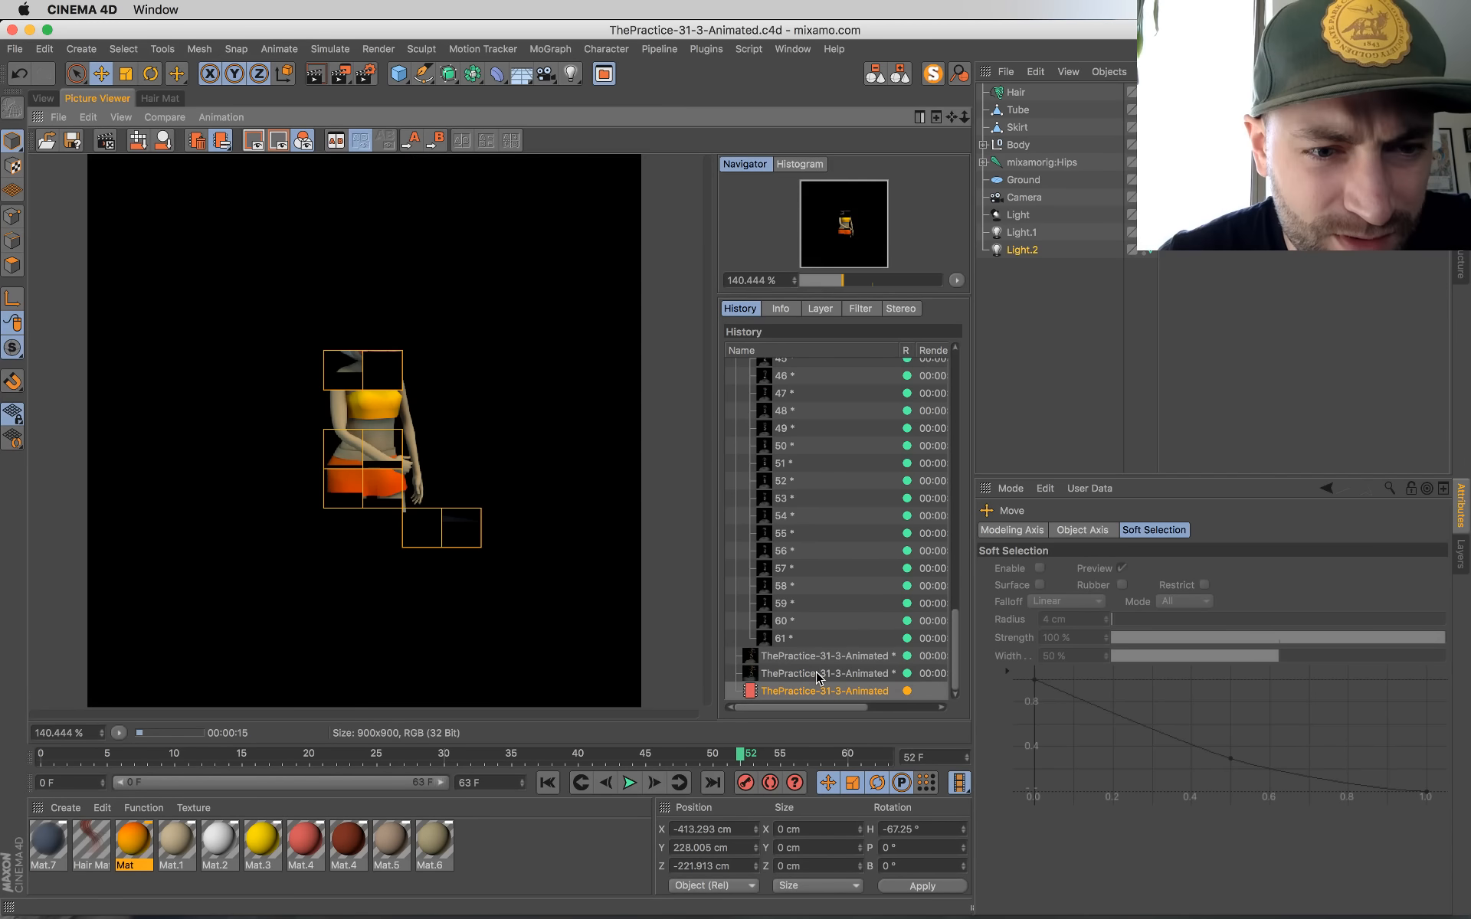
{"action": "key", "text": "Up"}
{"action": "key", "text": "Down"}
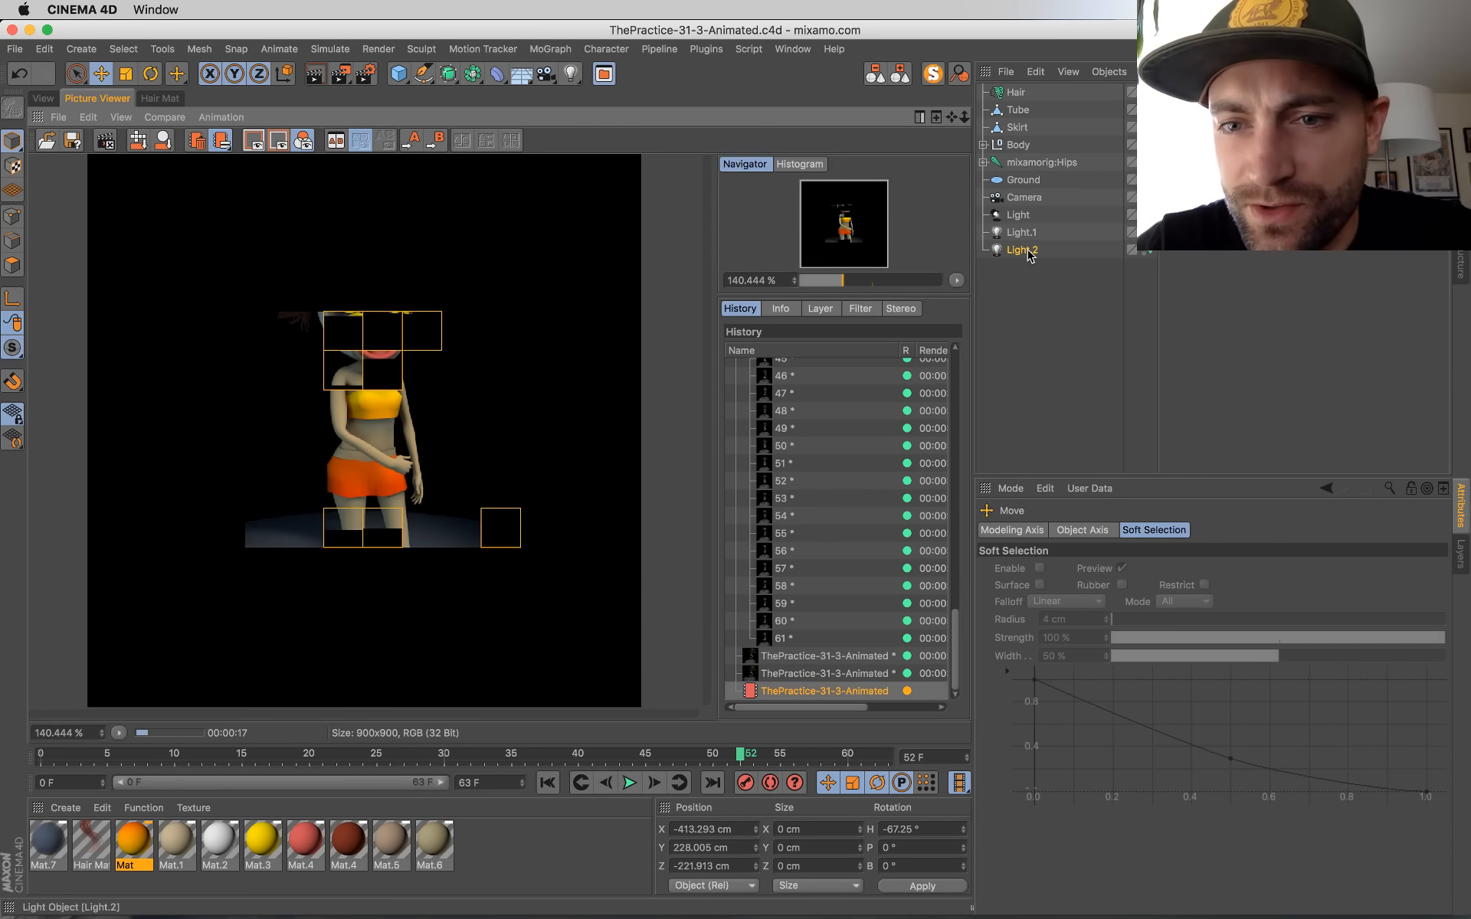
{"action": "left_click", "coordinate": [1022, 250]}
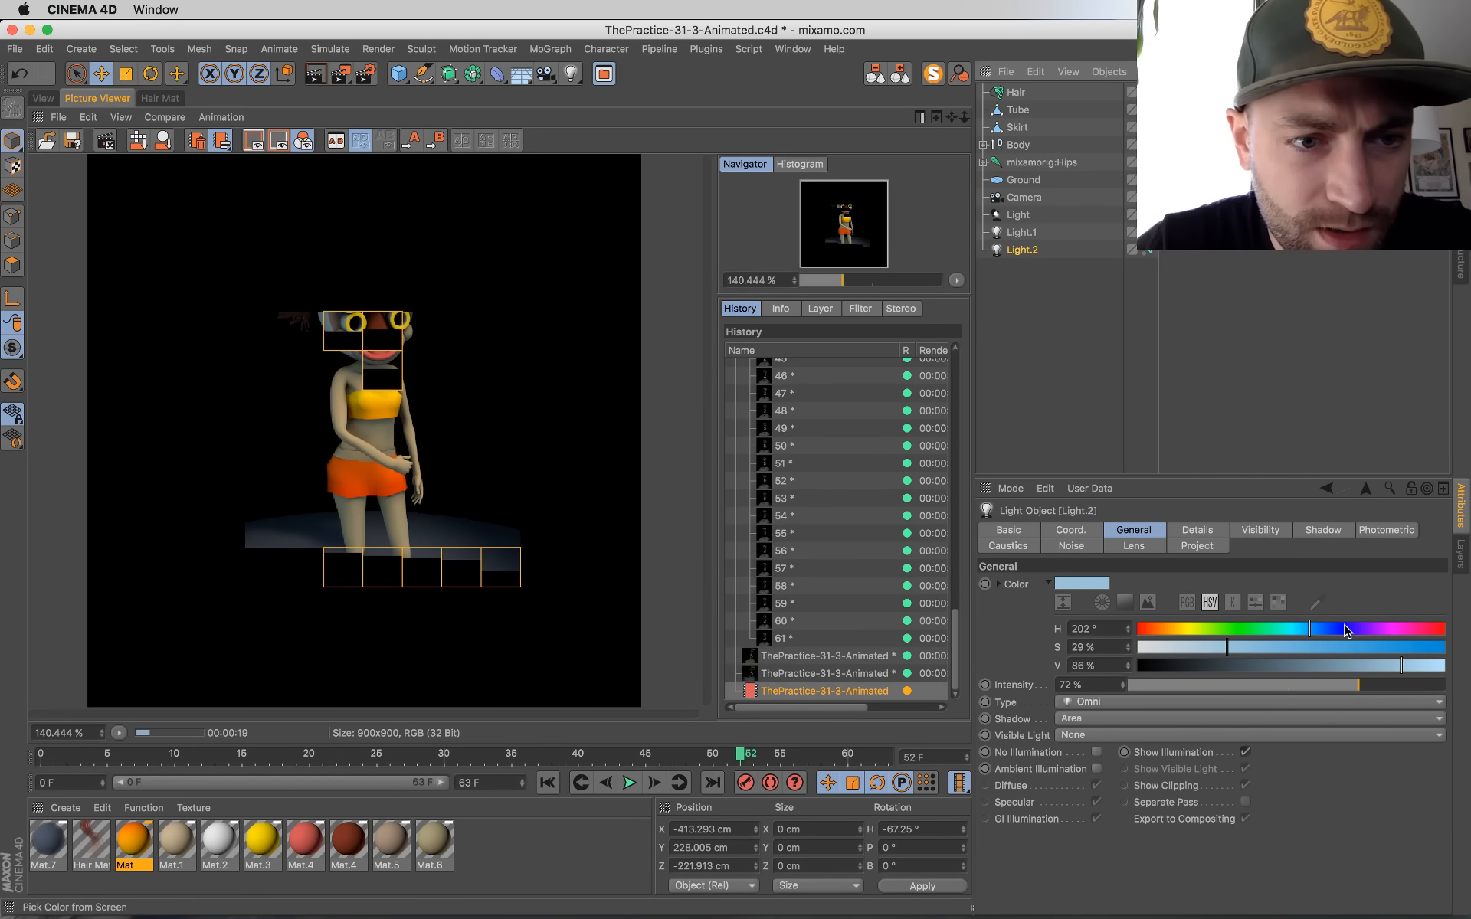
{"action": "left_click", "coordinate": [1206, 649]}
{"action": "left_click", "coordinate": [1259, 684]}
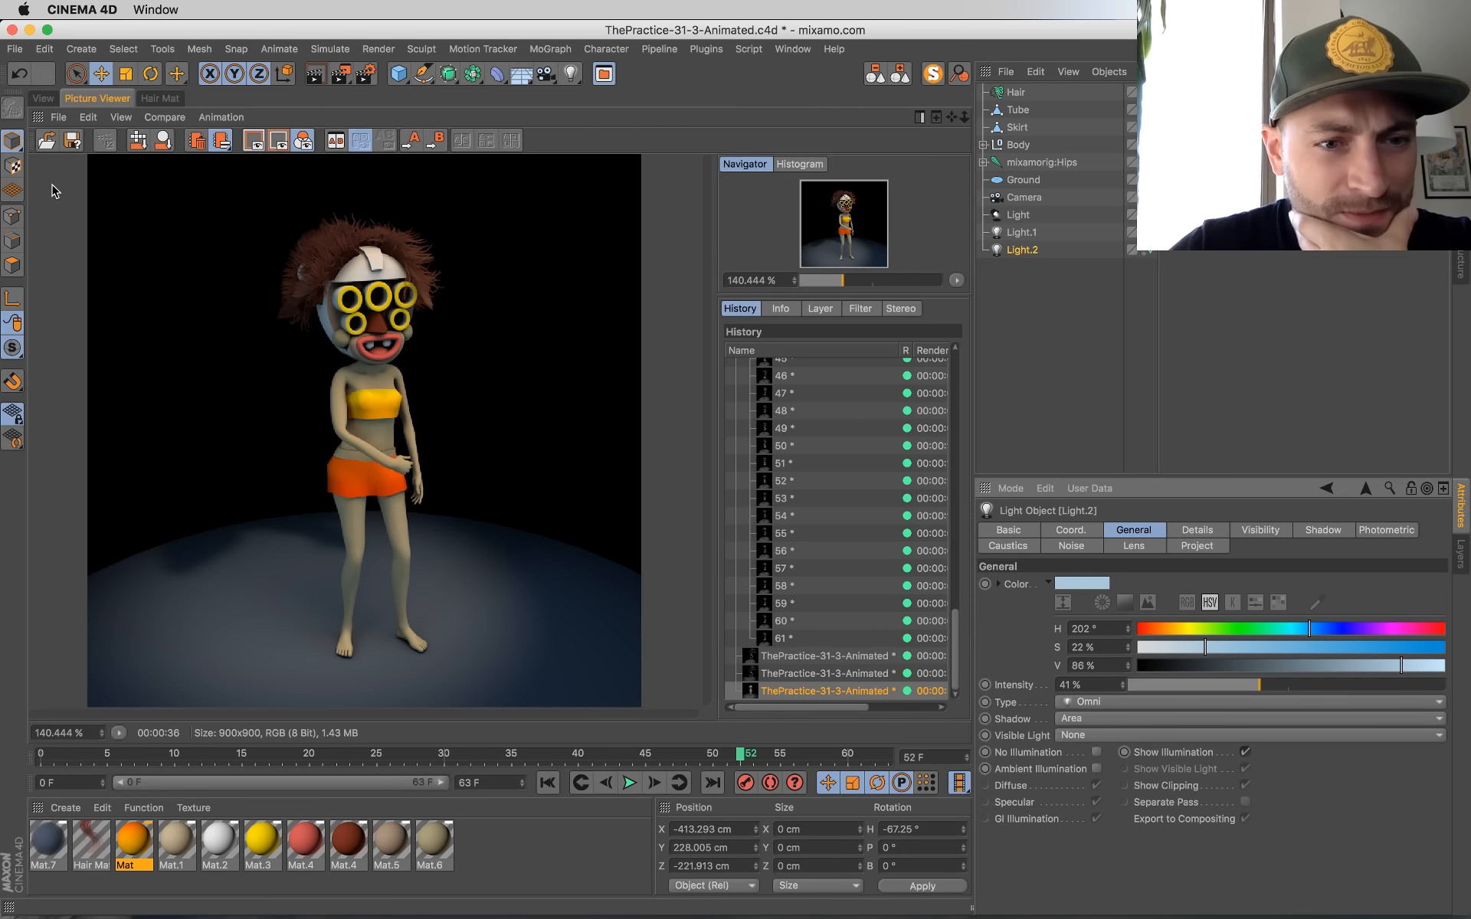
Step: Set the Mat.1 skin material's colour to hue 38°, saturation 41% and value 67%
{"action": "left_click", "coordinate": [42, 98]}
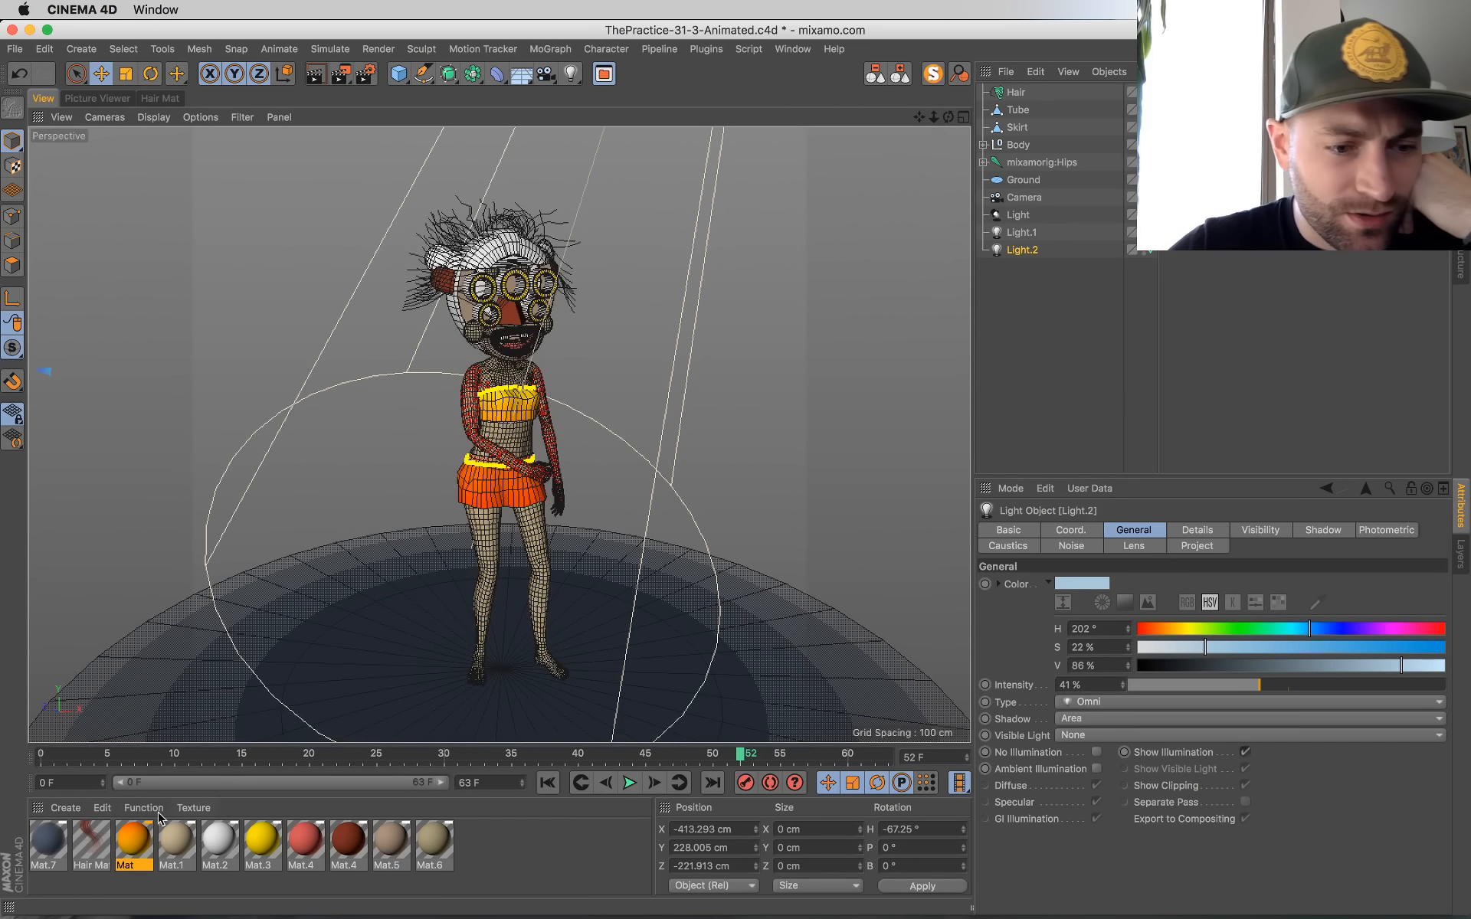
{"action": "double_click", "coordinate": [176, 843]}
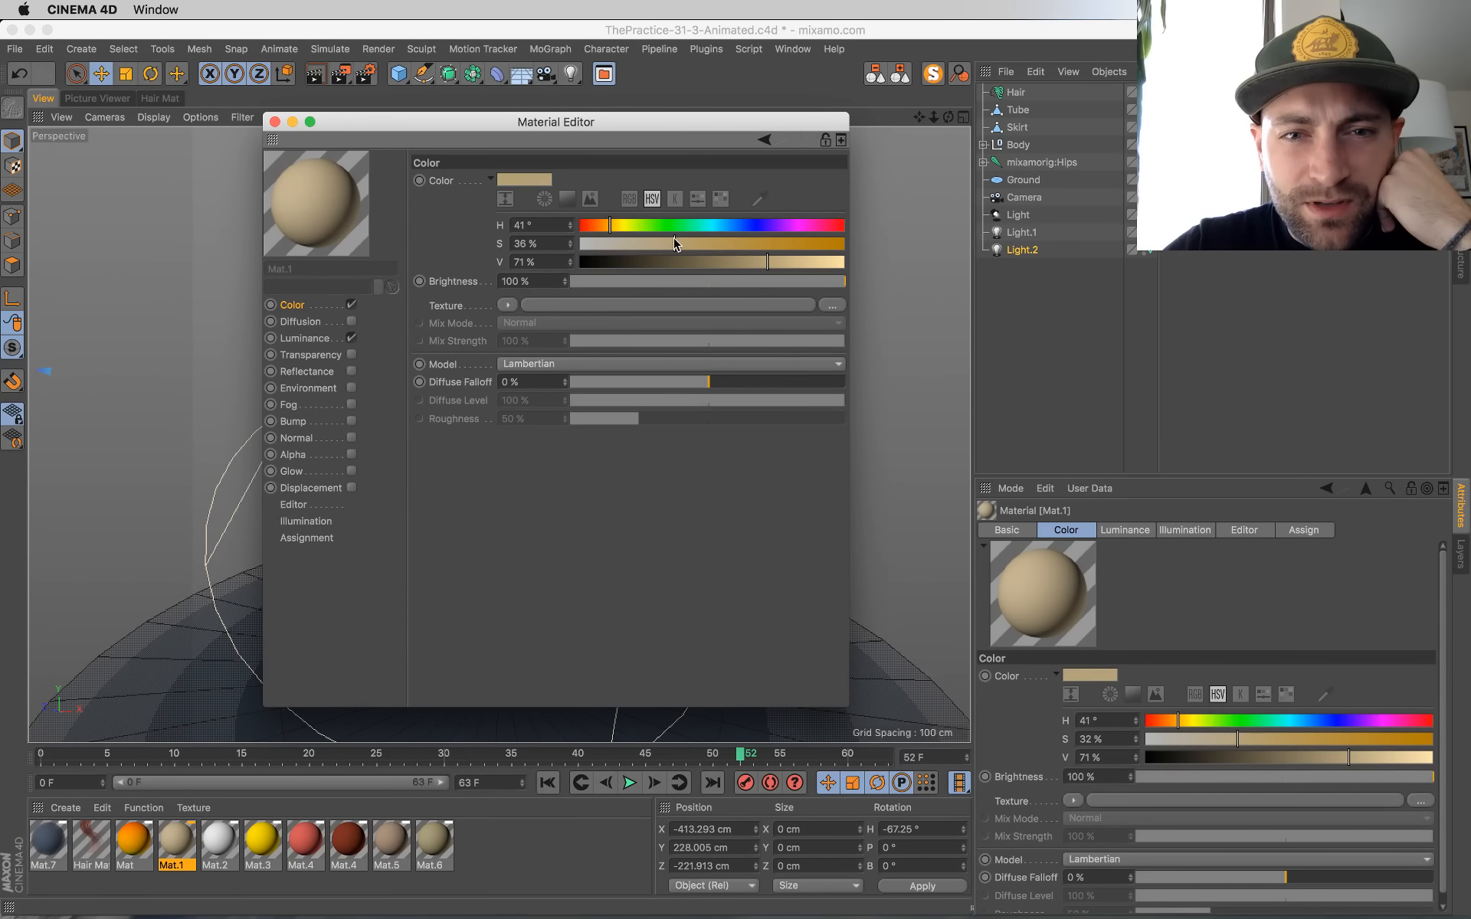
{"action": "left_click_drag", "start_coordinate": [675, 244], "coordinate": [680, 244]}
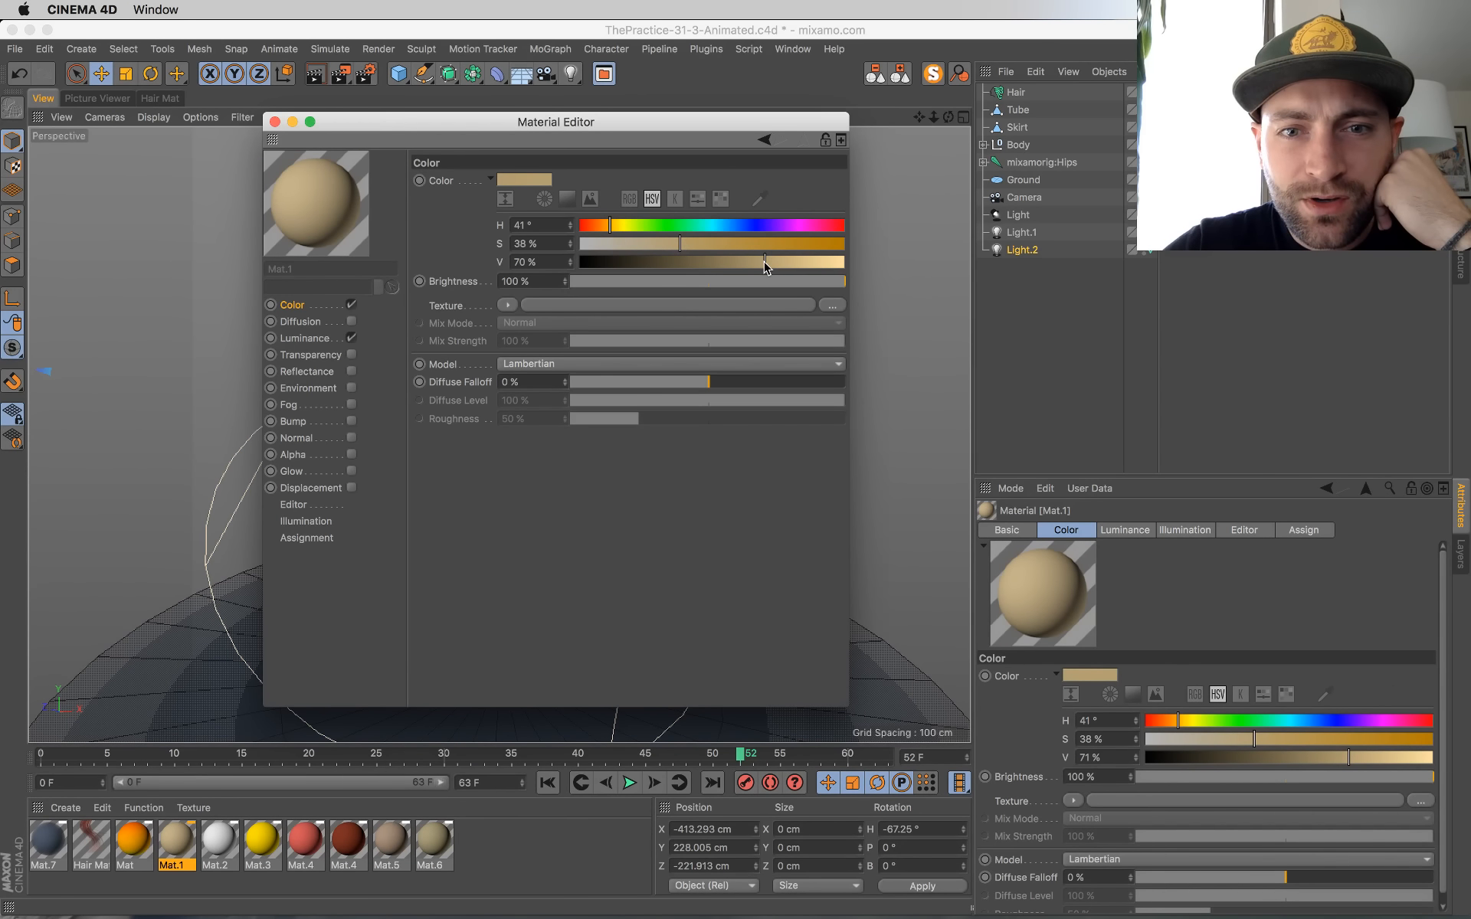
{"action": "left_click_drag", "start_coordinate": [766, 267], "coordinate": [757, 263]}
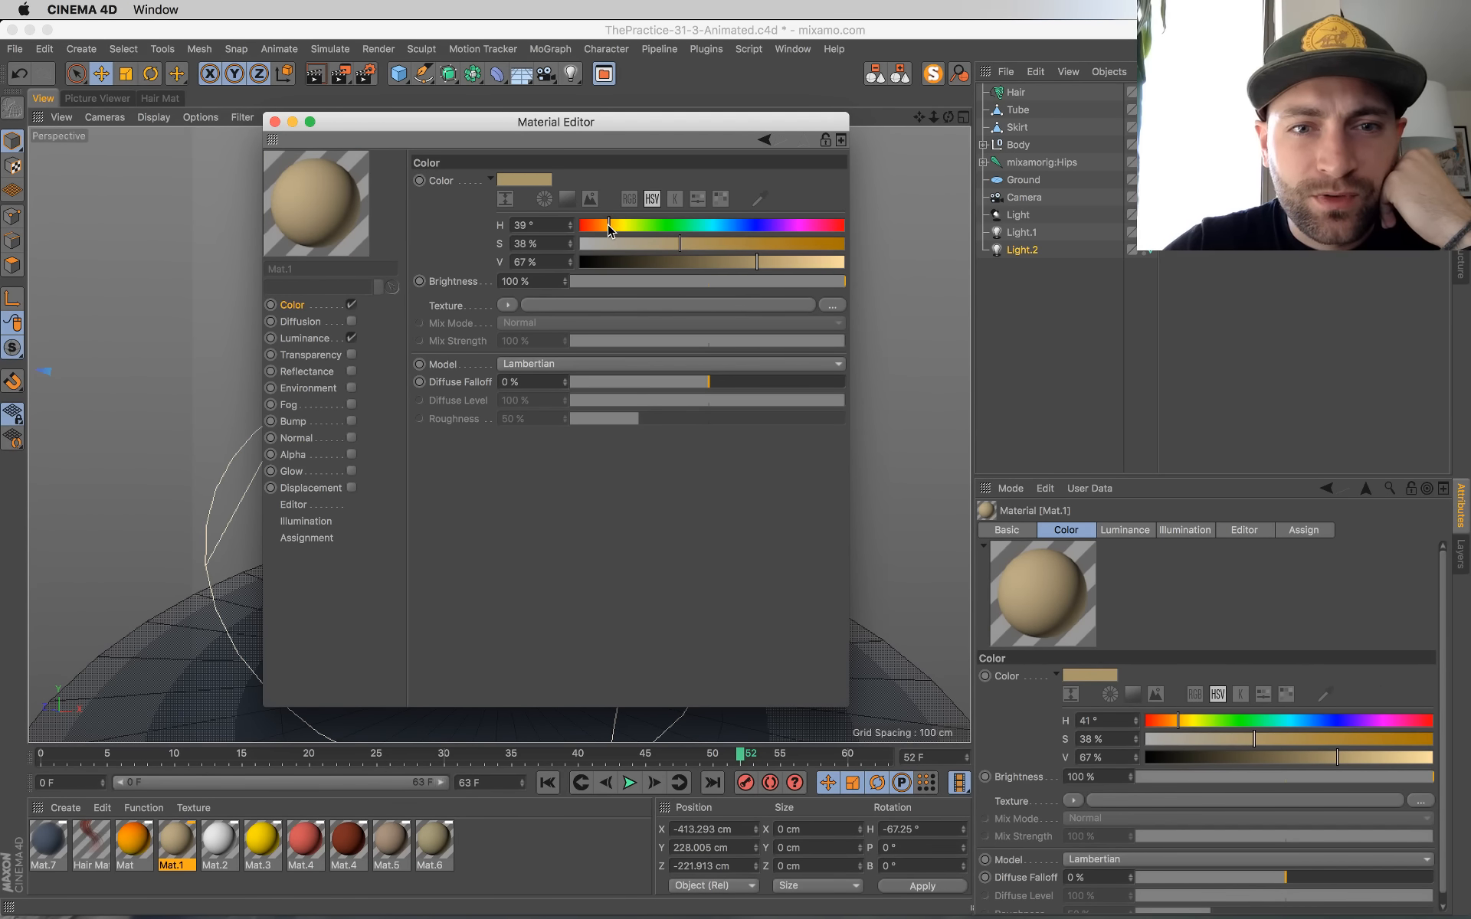
{"action": "left_click_drag", "start_coordinate": [610, 231], "coordinate": [609, 231]}
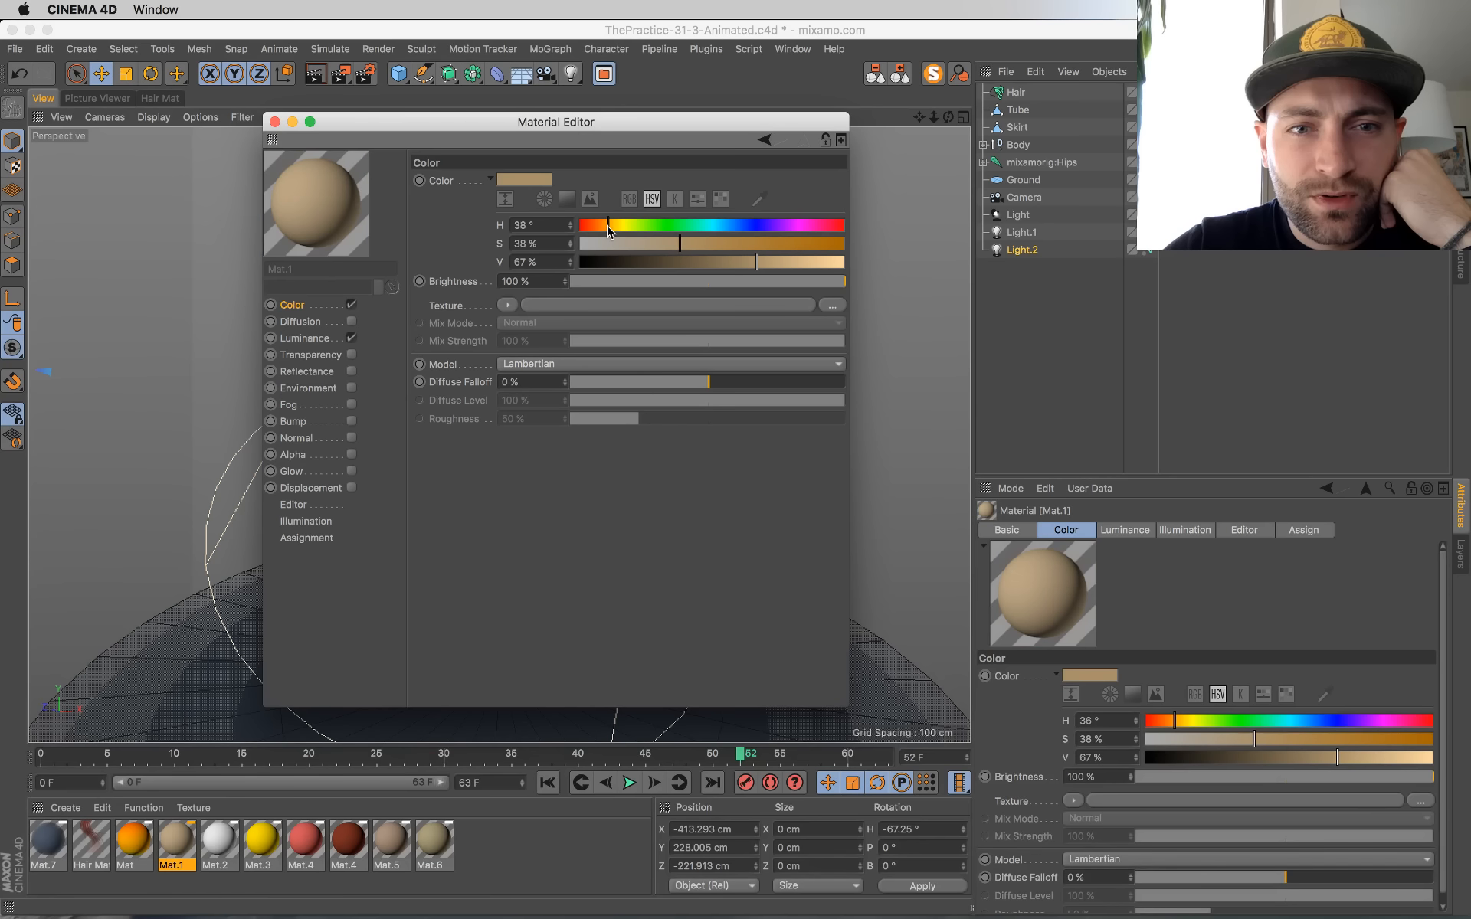
{"action": "left_click", "coordinate": [688, 244]}
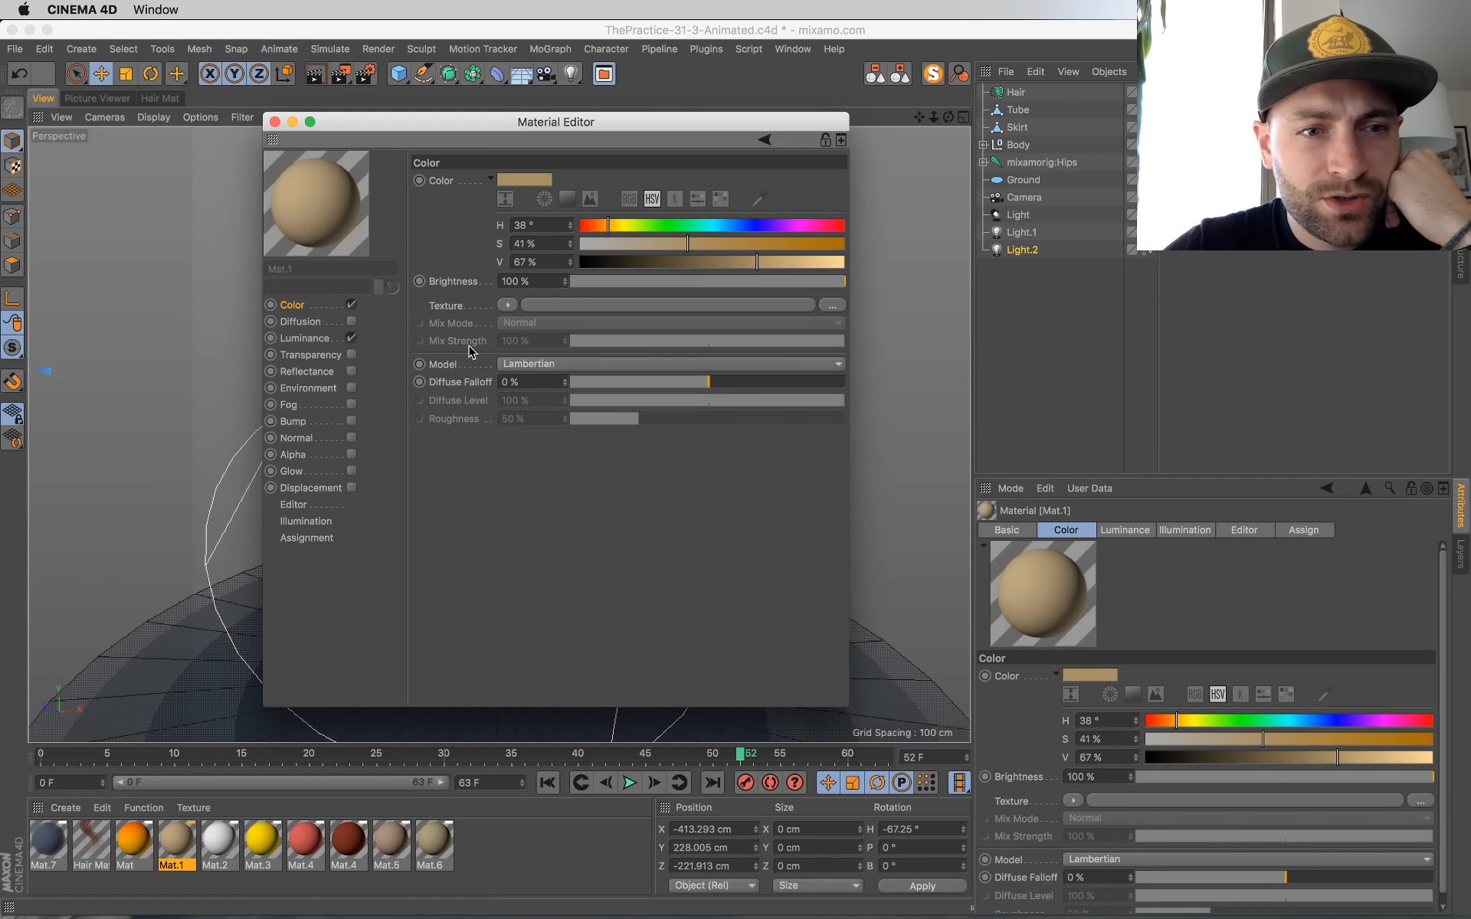
Step: Adjust the hue and saturation of the Subsurface Scattering shader colour in Mat.1's luminance channel
{"action": "left_click", "coordinate": [314, 342]}
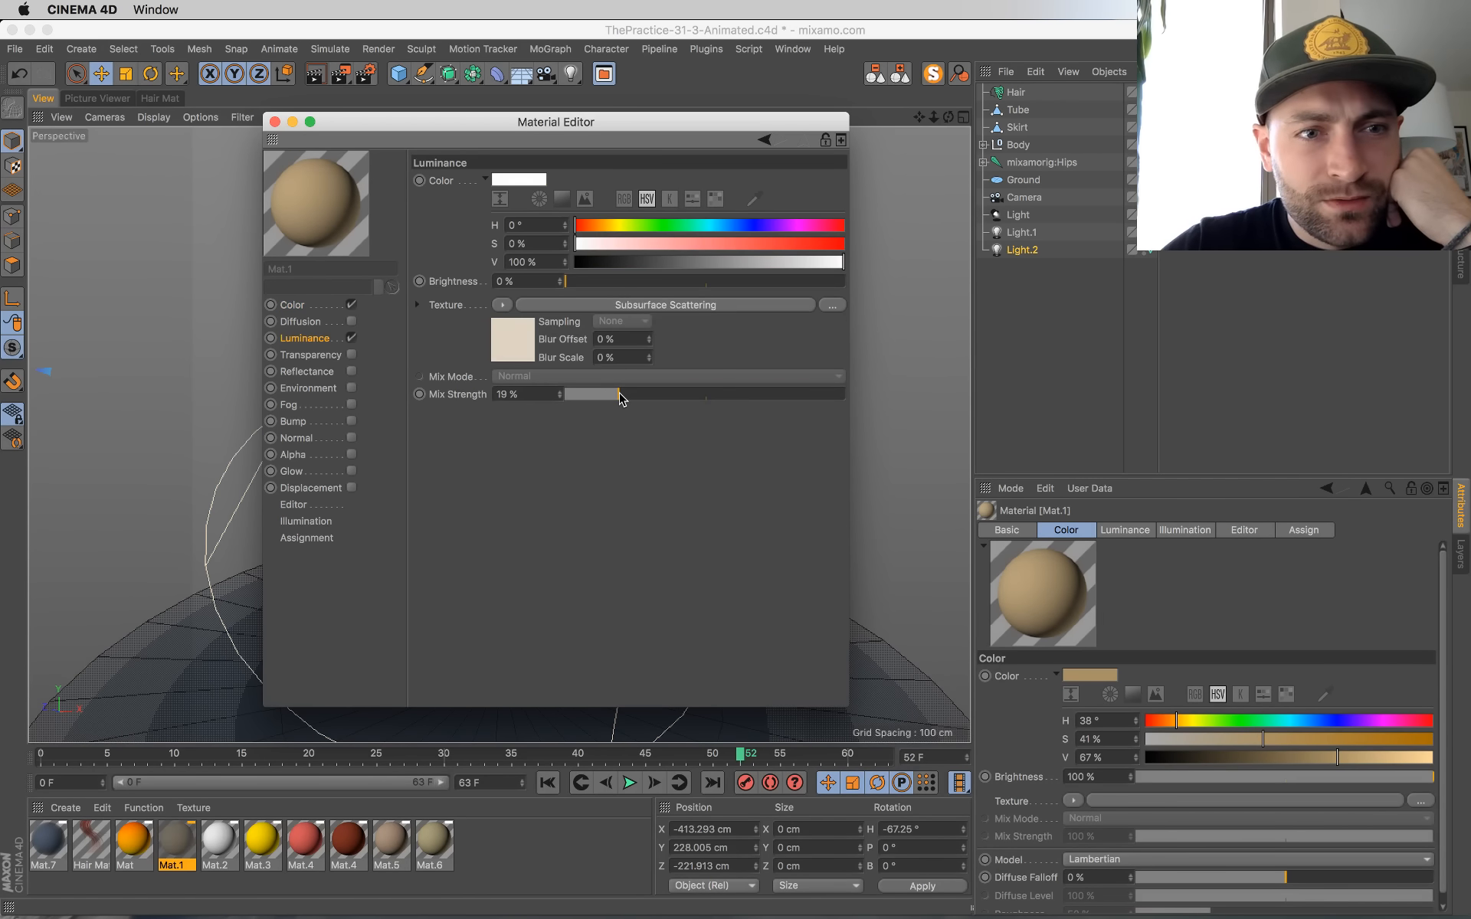
{"action": "left_click", "coordinate": [545, 306]}
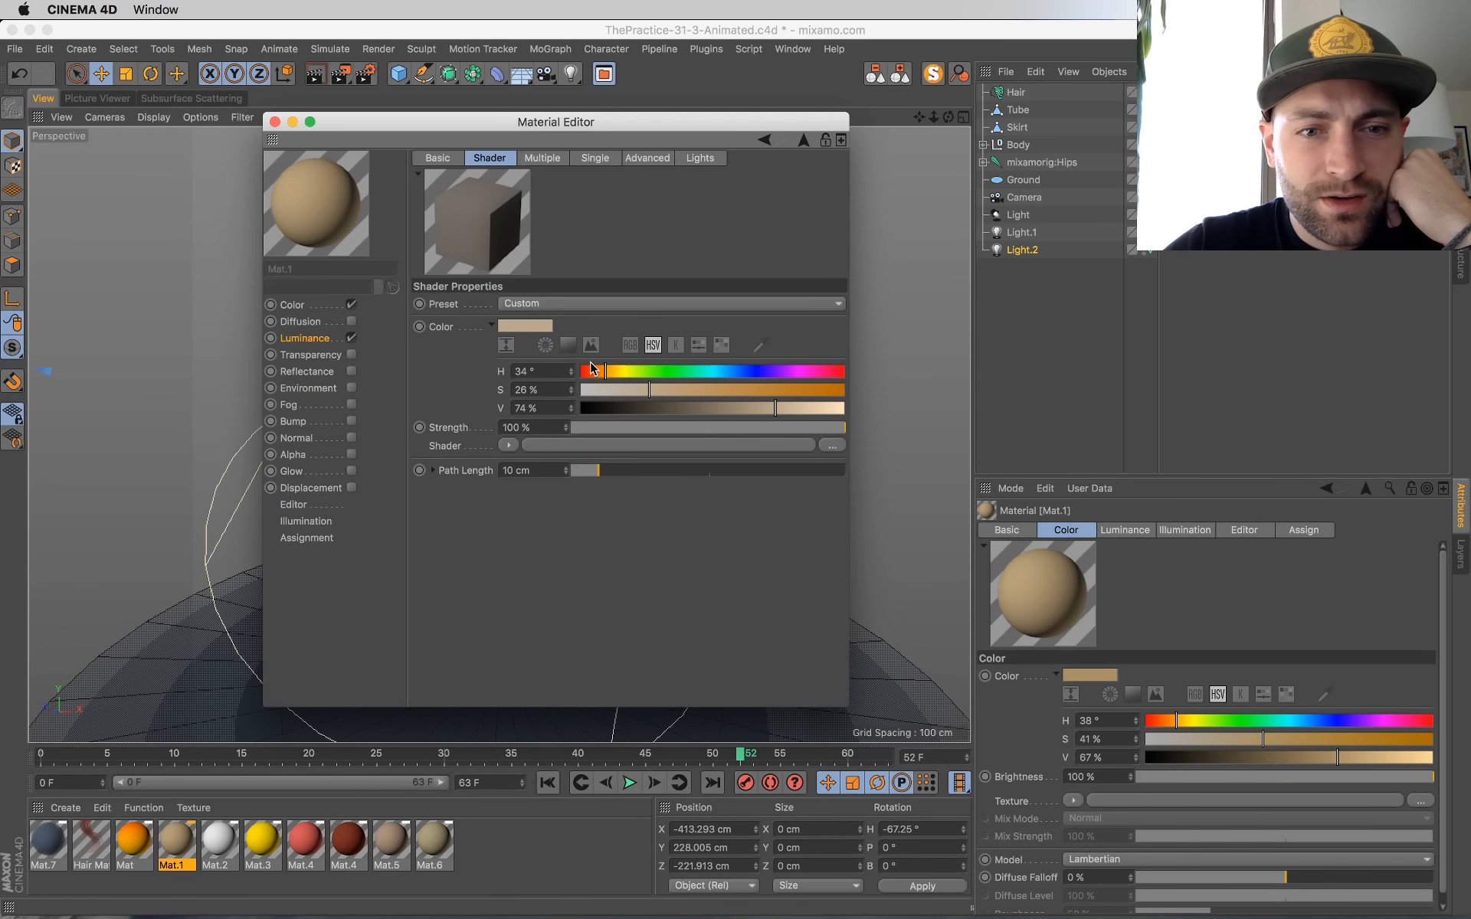
{"action": "left_click_drag", "start_coordinate": [603, 376], "coordinate": [678, 390]}
{"action": "left_click", "coordinate": [275, 122]}
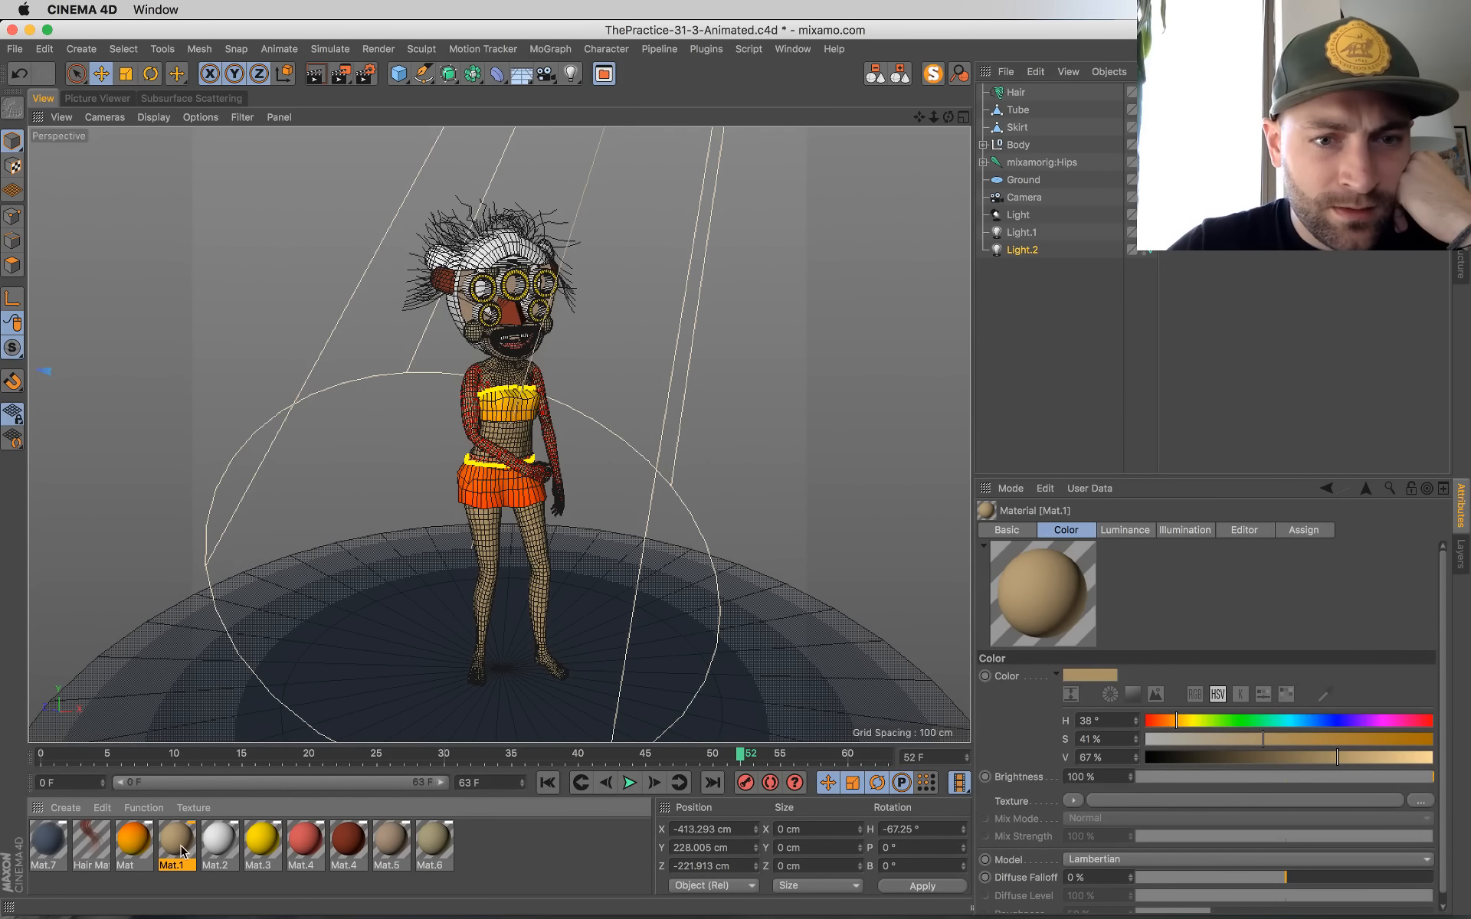
Step: Recolour the root end of the Hair Mat gradient to a pale cream with hue 51°, saturation 15% and value 88%
{"action": "double_click", "coordinate": [92, 849]}
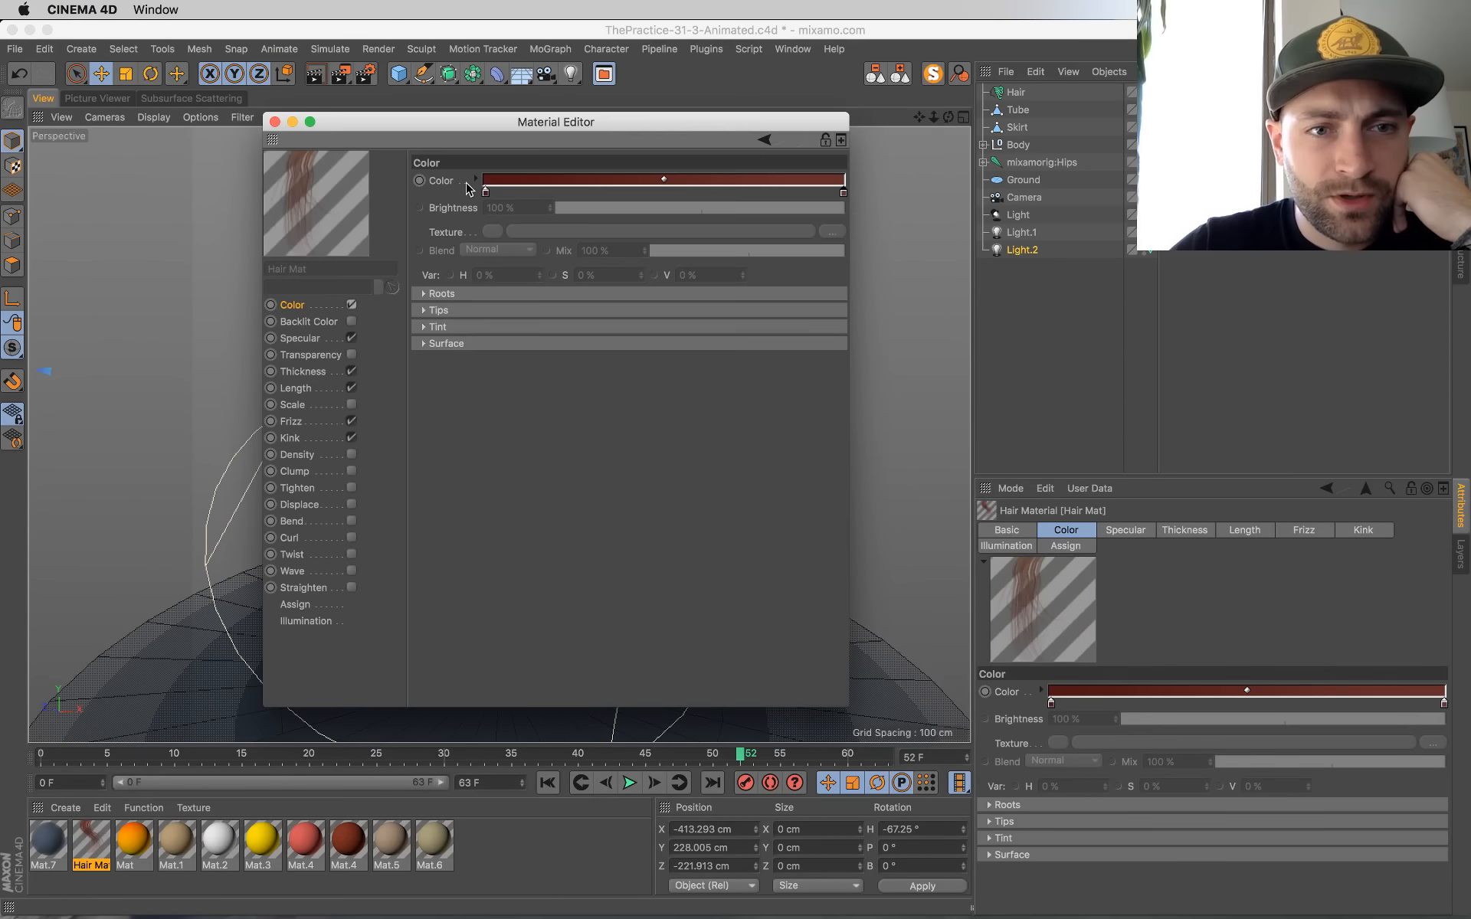
{"action": "left_click_drag", "start_coordinate": [472, 120], "coordinate": [874, 311]}
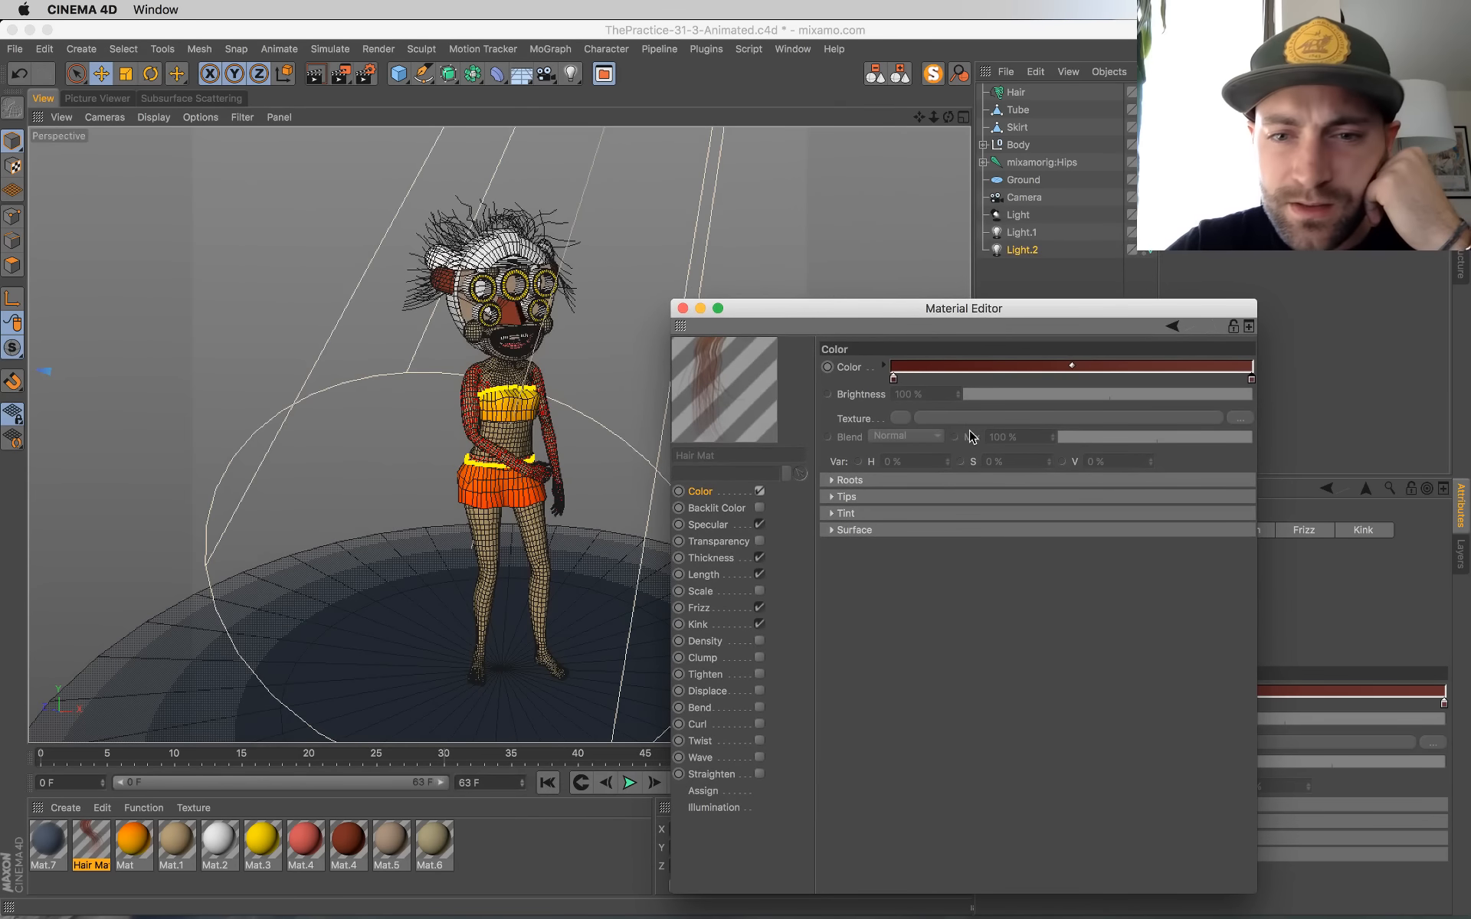
{"action": "double_click", "coordinate": [894, 379]}
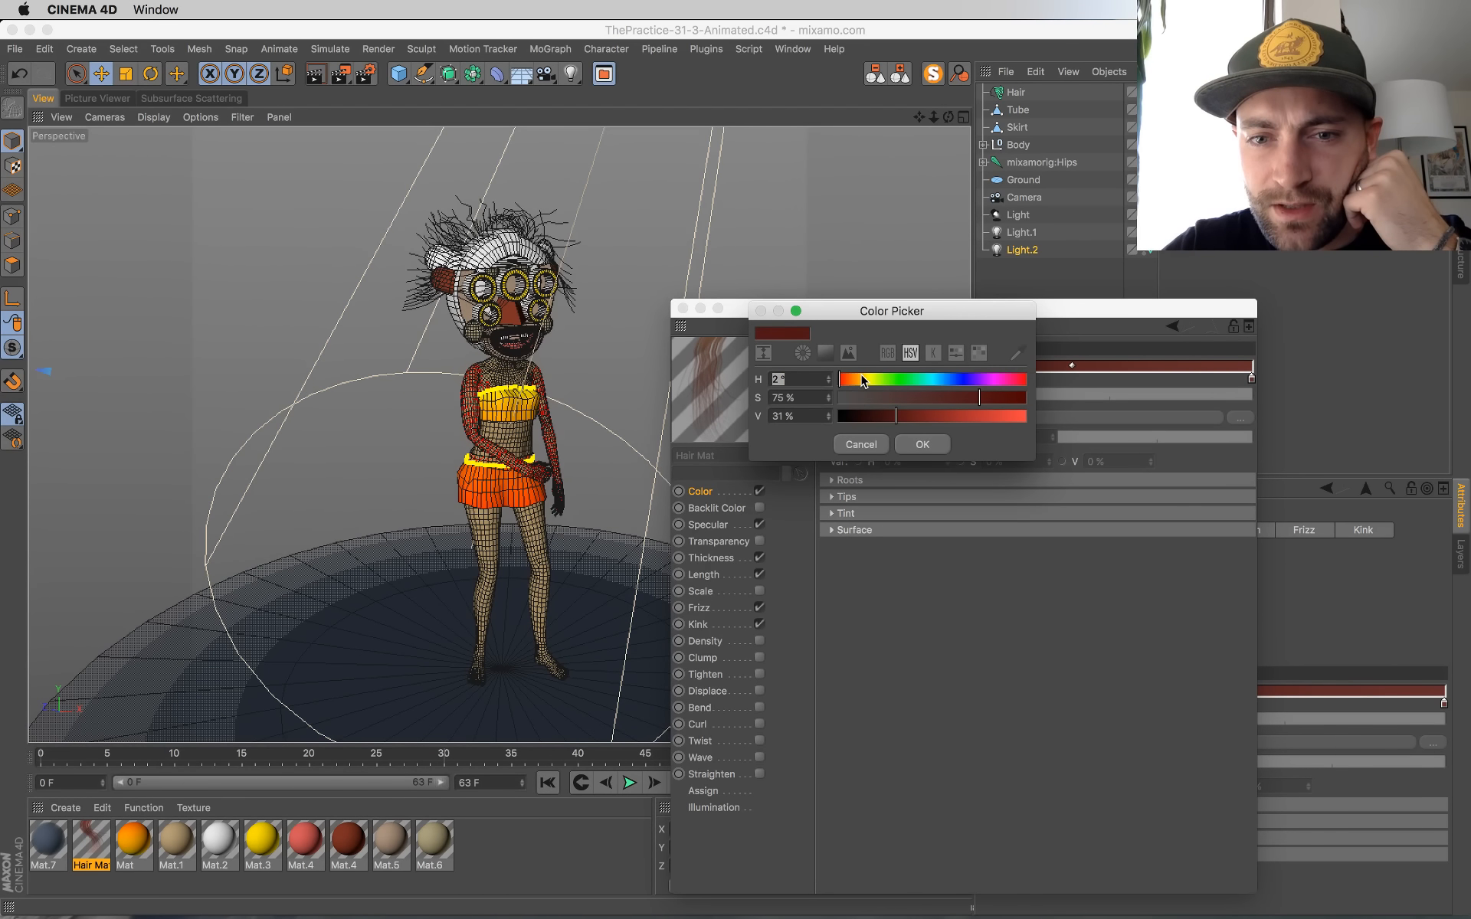
{"action": "left_click", "coordinate": [868, 379]}
{"action": "left_click", "coordinate": [863, 397]}
{"action": "left_click_drag", "start_coordinate": [947, 421], "coordinate": [1003, 421]}
{"action": "left_click", "coordinate": [922, 444]}
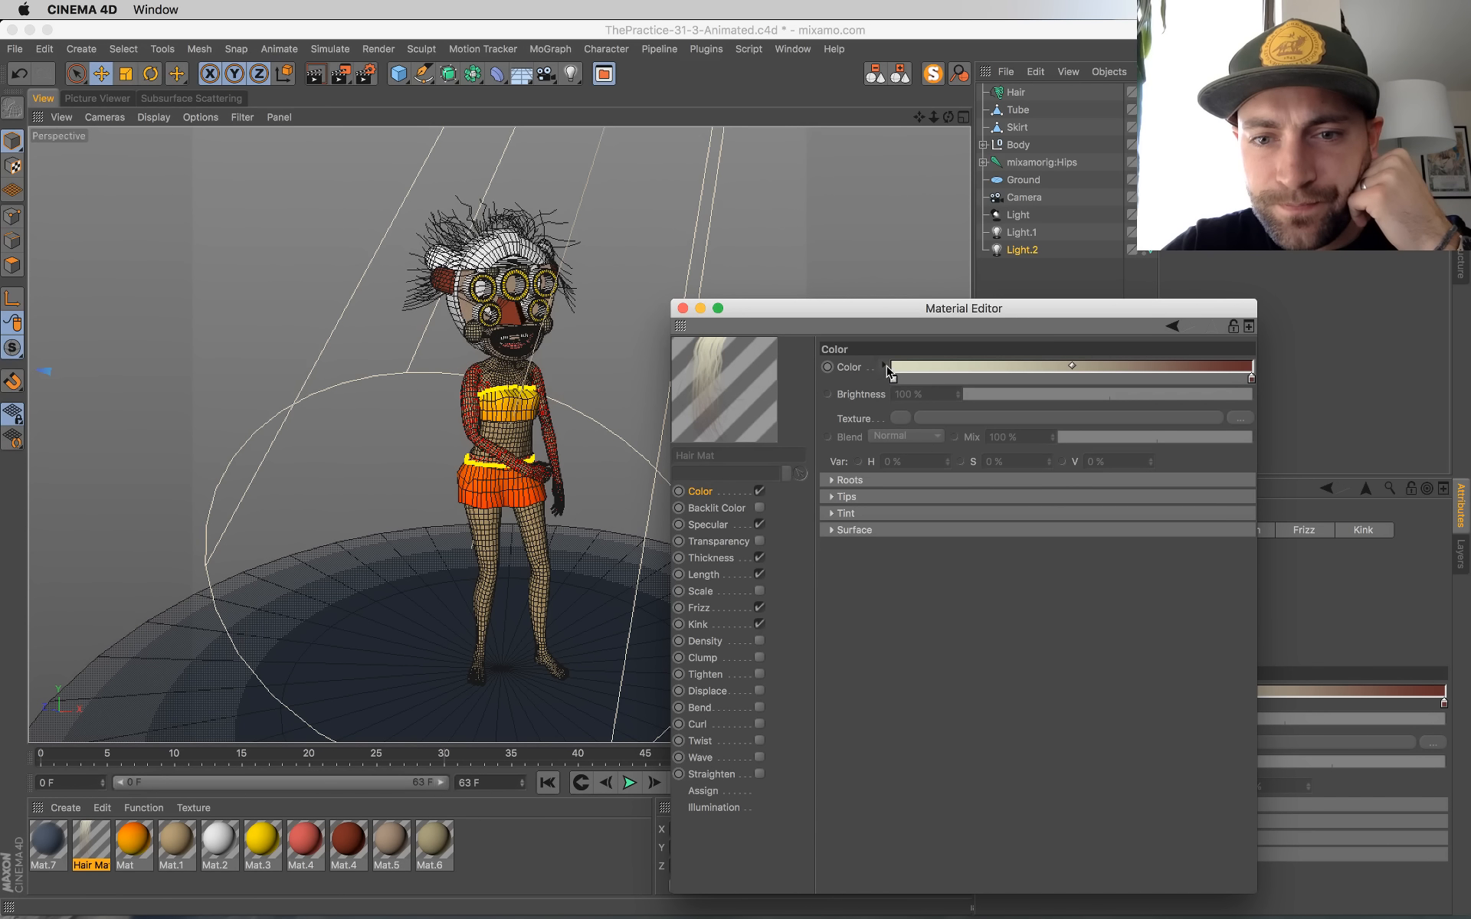
{"action": "double_click", "coordinate": [894, 378]}
{"action": "left_click", "coordinate": [861, 377]}
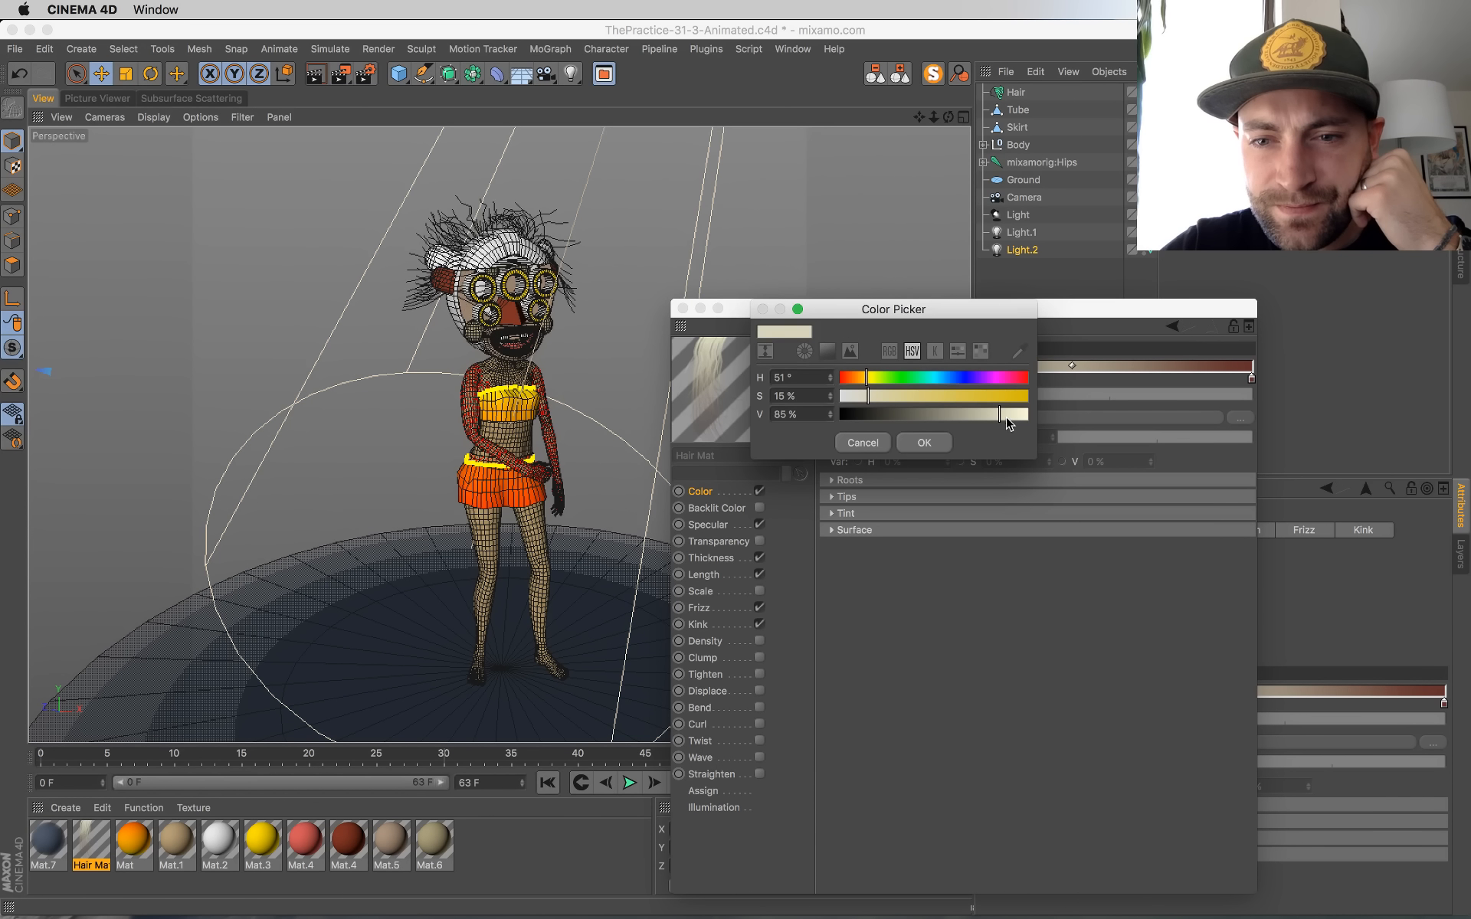
{"action": "left_click", "coordinate": [924, 443]}
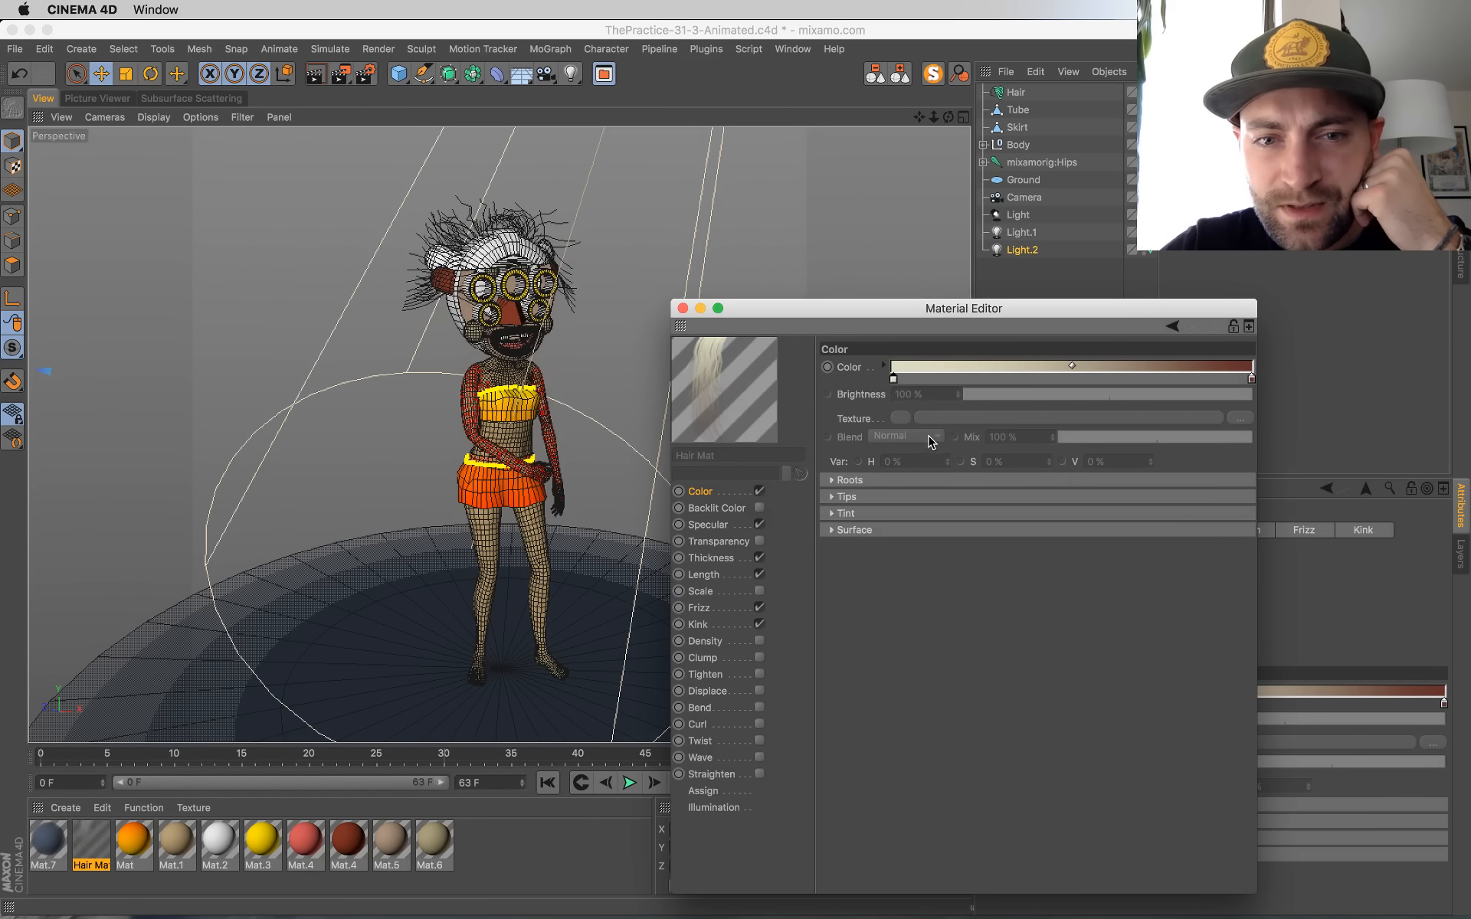
Step: Recolour the tip end of the Hair Mat gradient to white, with saturation 0% and value 100%
{"action": "double_click", "coordinate": [1252, 378]}
{"action": "left_click_drag", "start_coordinate": [1294, 399], "coordinate": [1430, 416]}
{"action": "left_click_drag", "start_coordinate": [1227, 398], "coordinate": [1173, 391]}
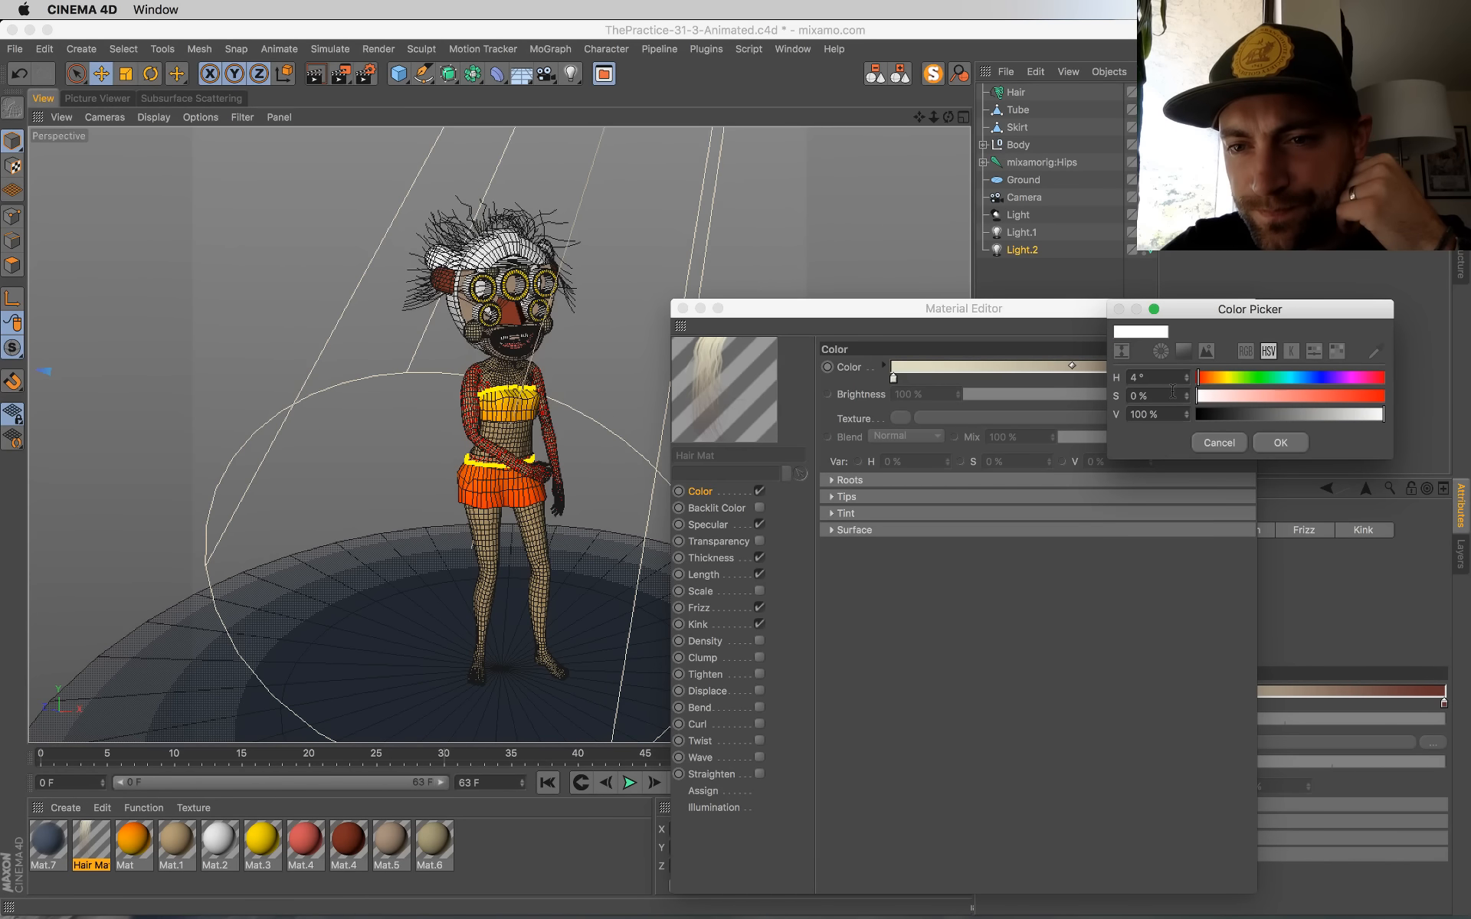
{"action": "left_click", "coordinate": [1280, 442]}
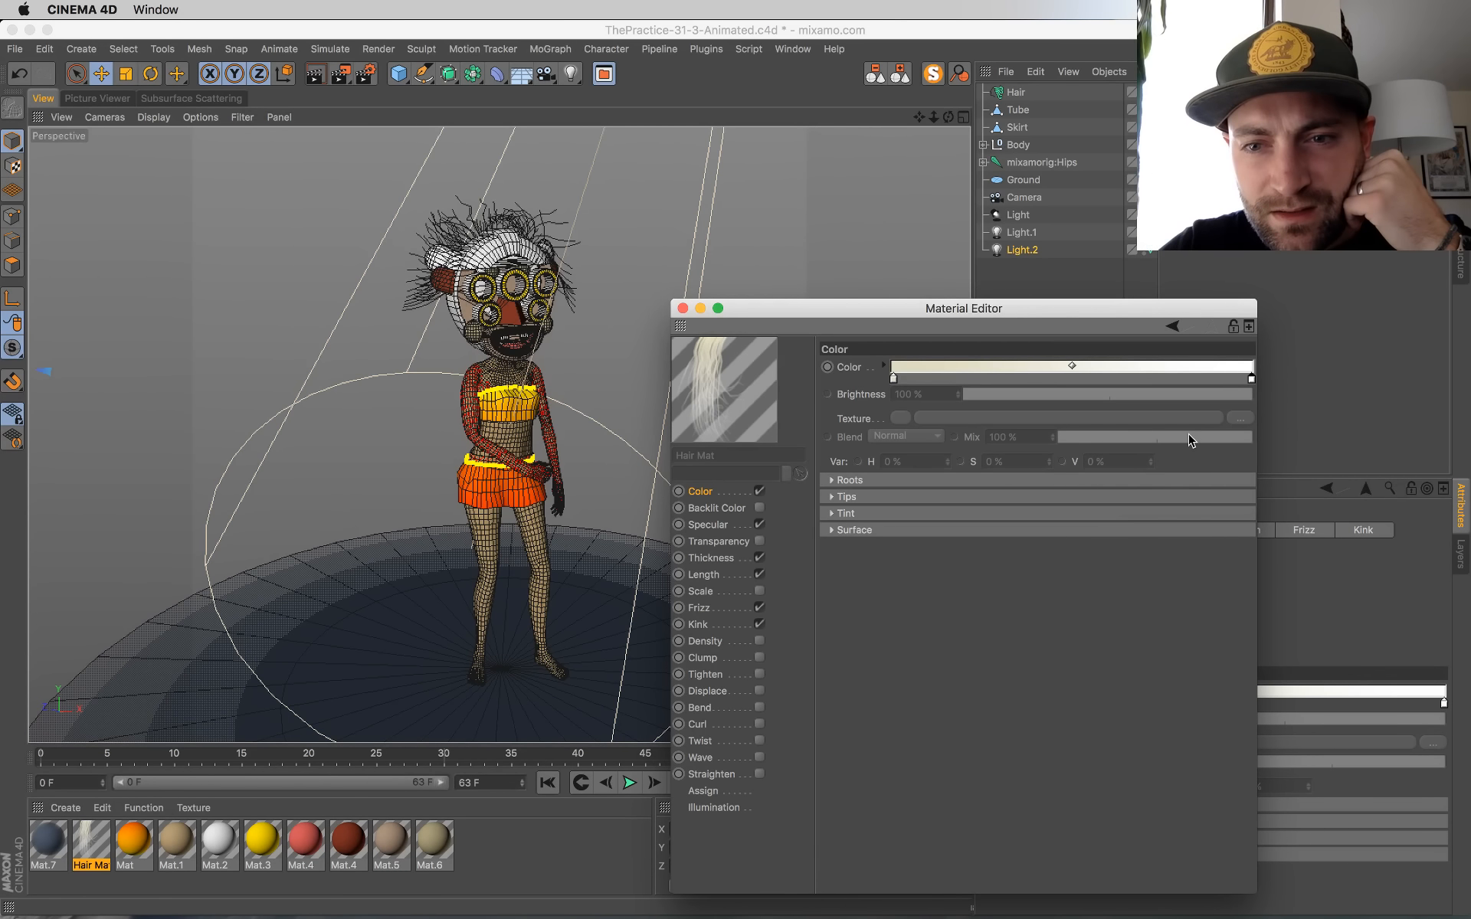
Step: Raise the saturation of the Hair Mat gradient's root colour to 29% and close the material
{"action": "double_click", "coordinate": [893, 378]}
{"action": "left_click_drag", "start_coordinate": [883, 396], "coordinate": [898, 402]}
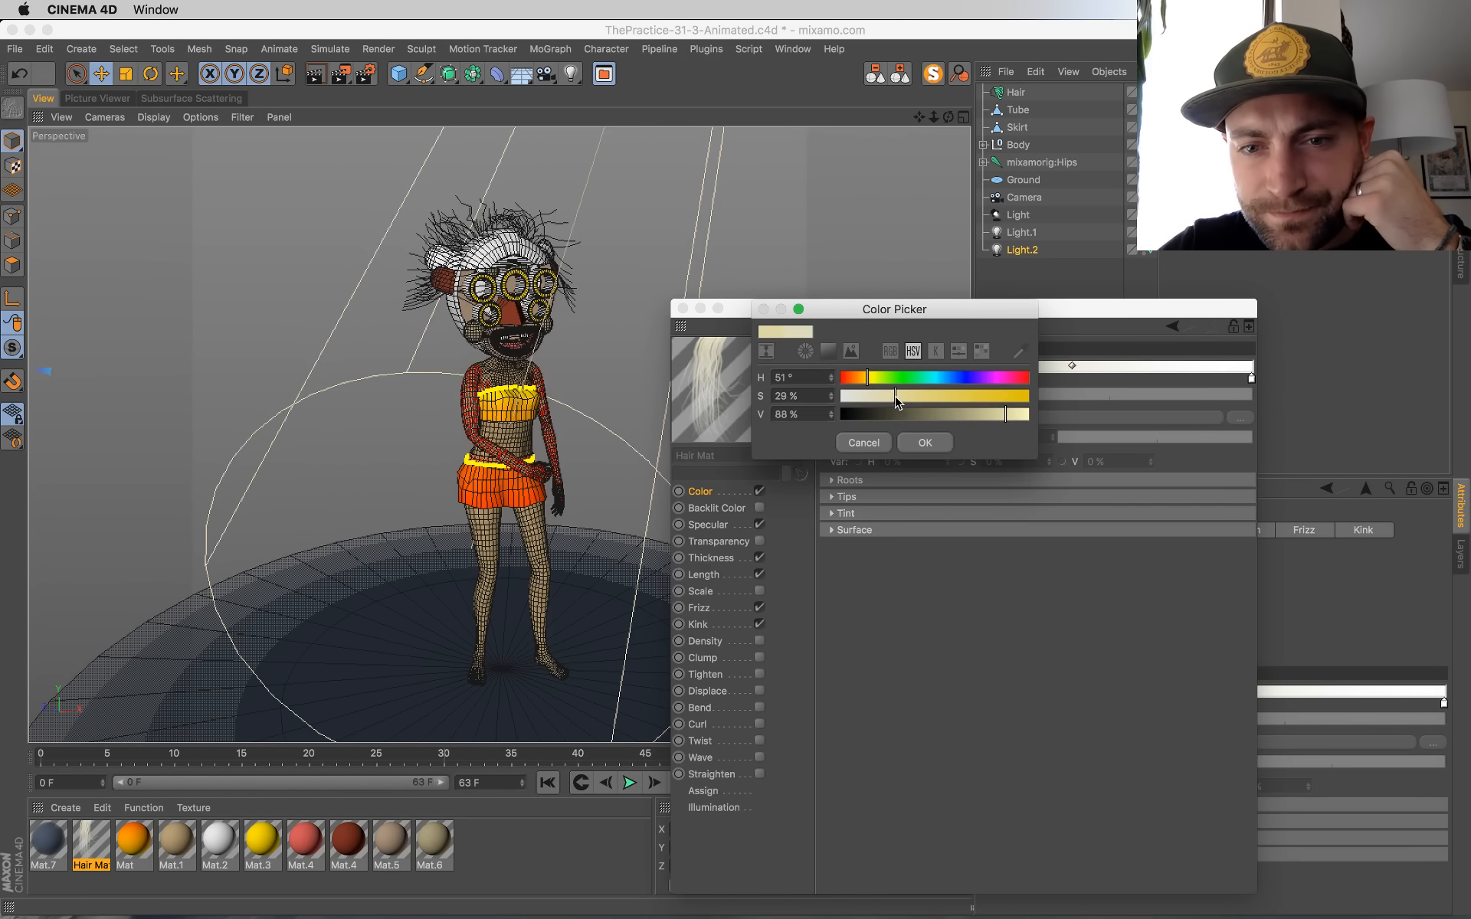
{"action": "left_click", "coordinate": [912, 440]}
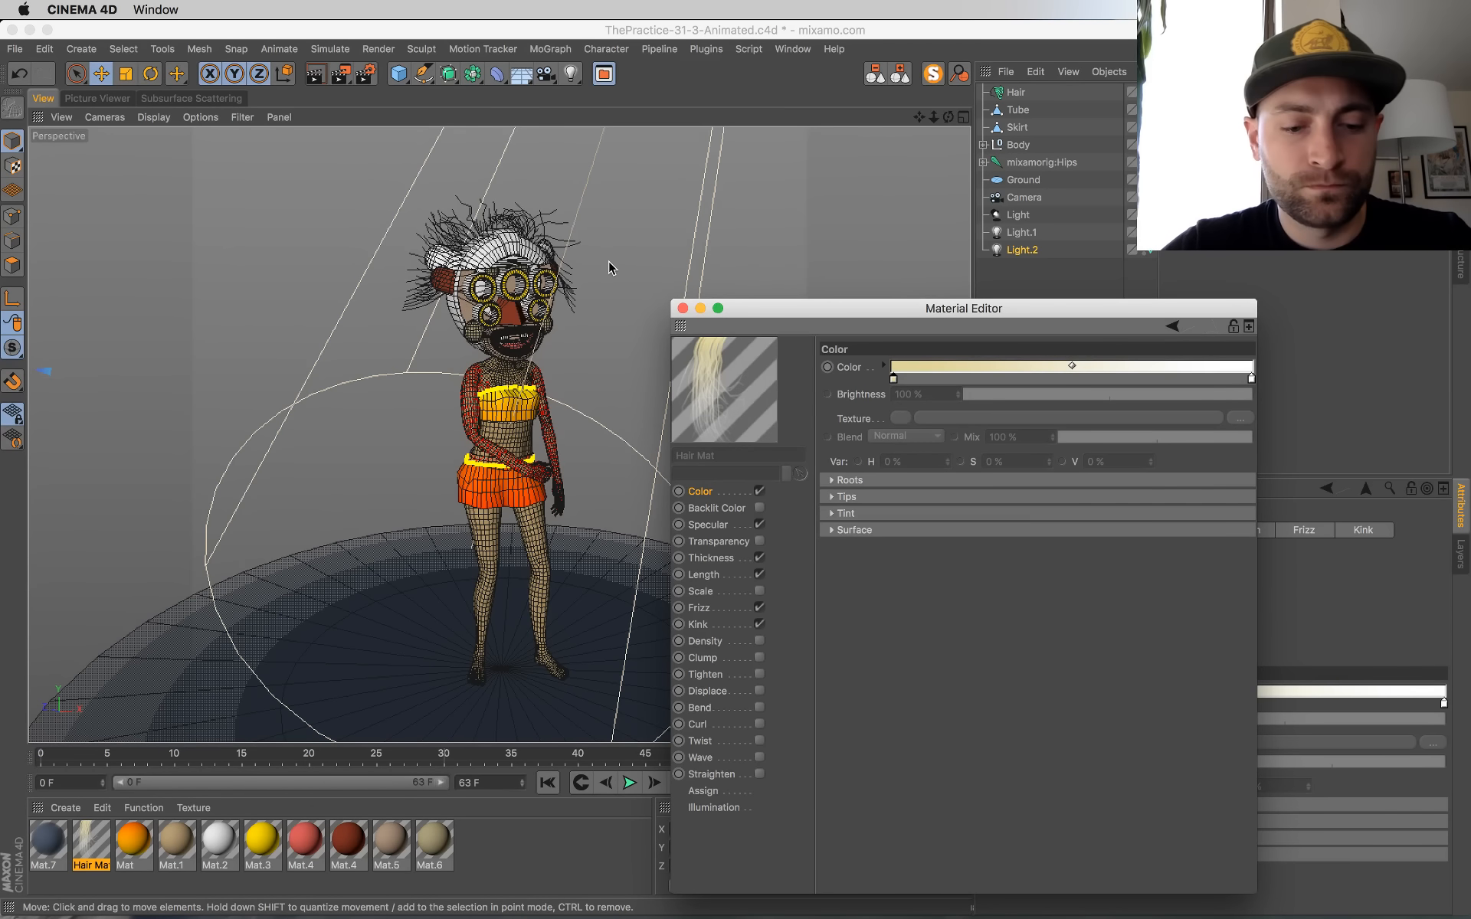
{"action": "left_click", "coordinate": [682, 308]}
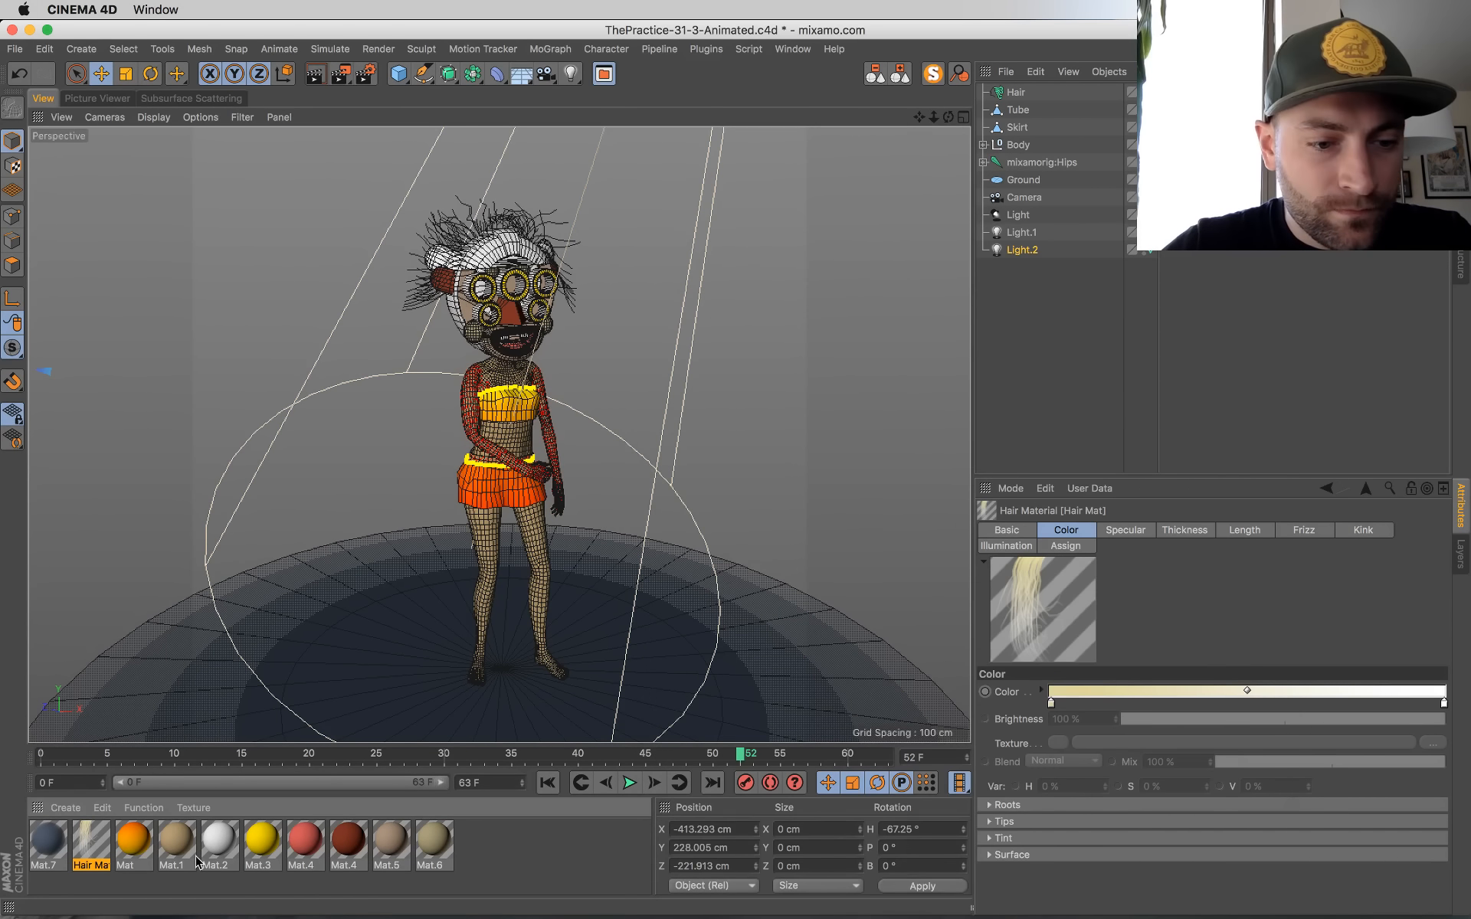
Step: Render frame 52 to the Picture Viewer and return to the perspective view
{"action": "key", "text": "shift+r"}
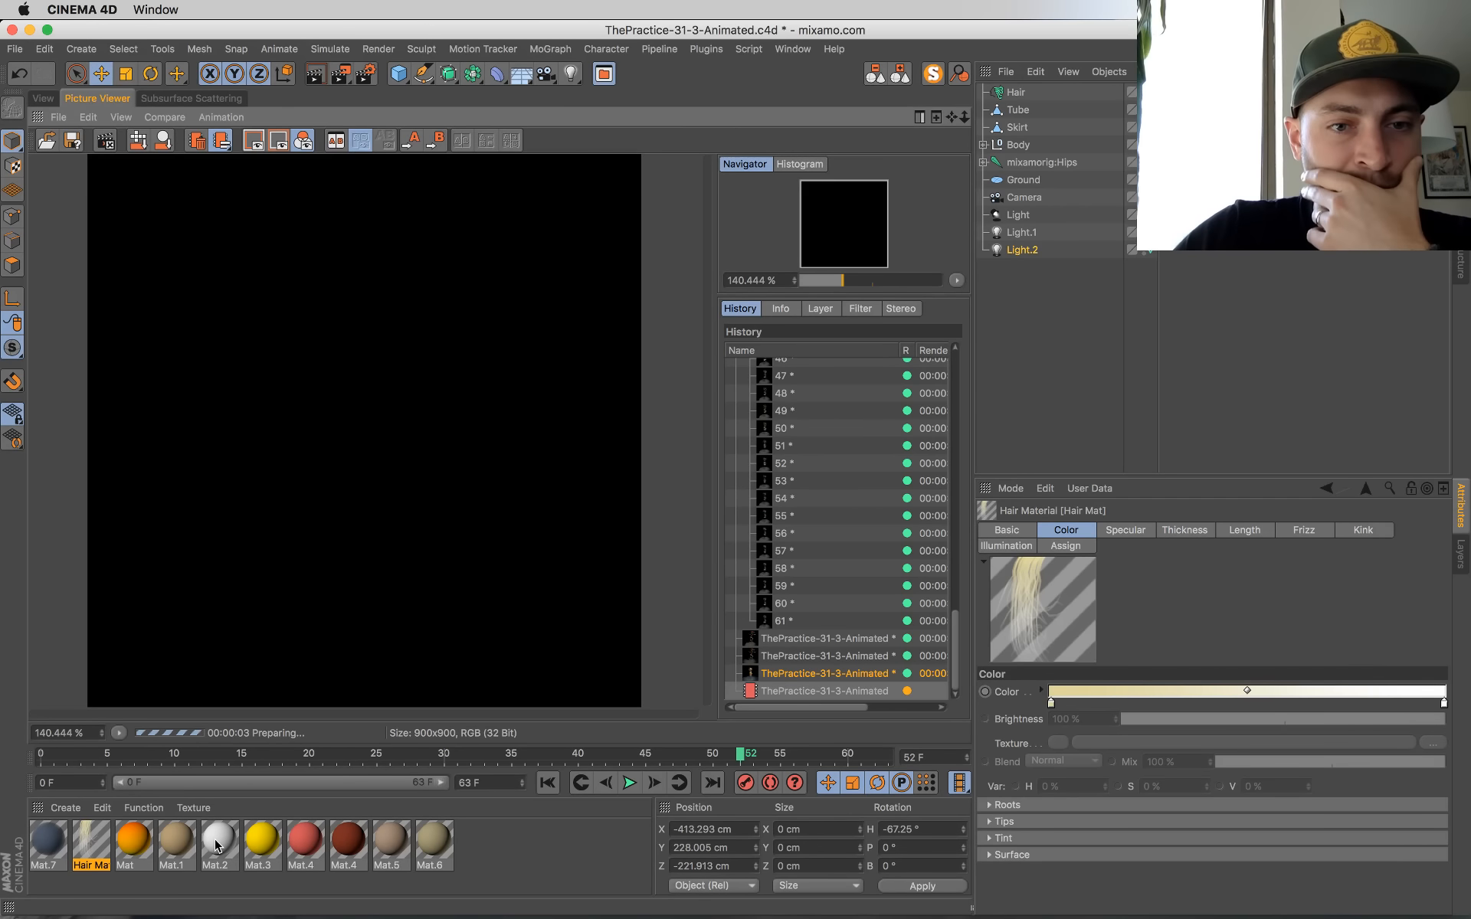
{"action": "left_click", "coordinate": [44, 98]}
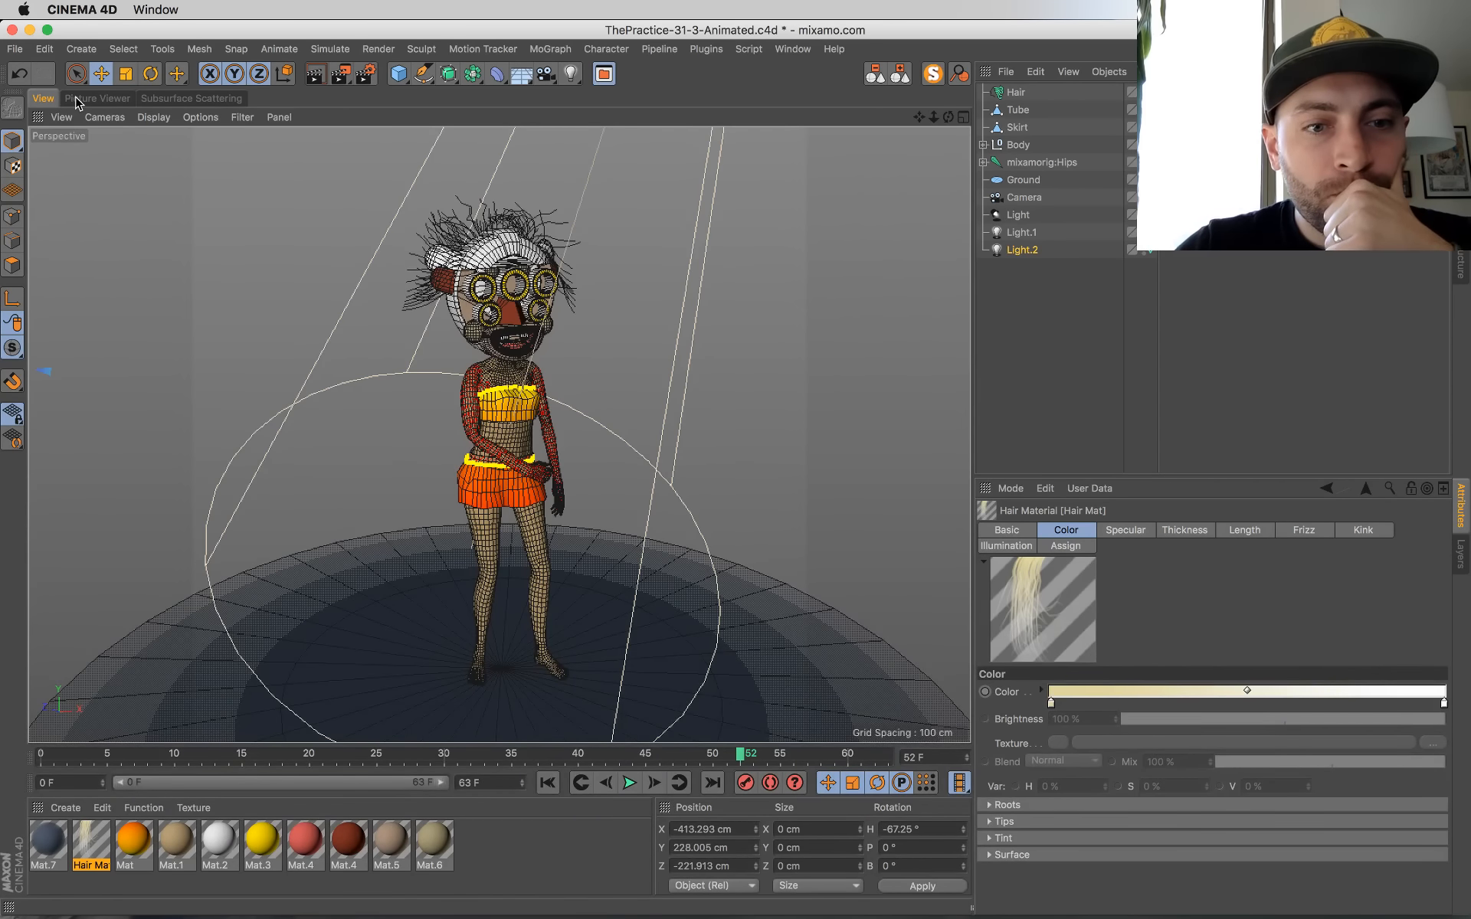
{"action": "left_click", "coordinate": [84, 98]}
{"action": "left_click", "coordinate": [44, 98]}
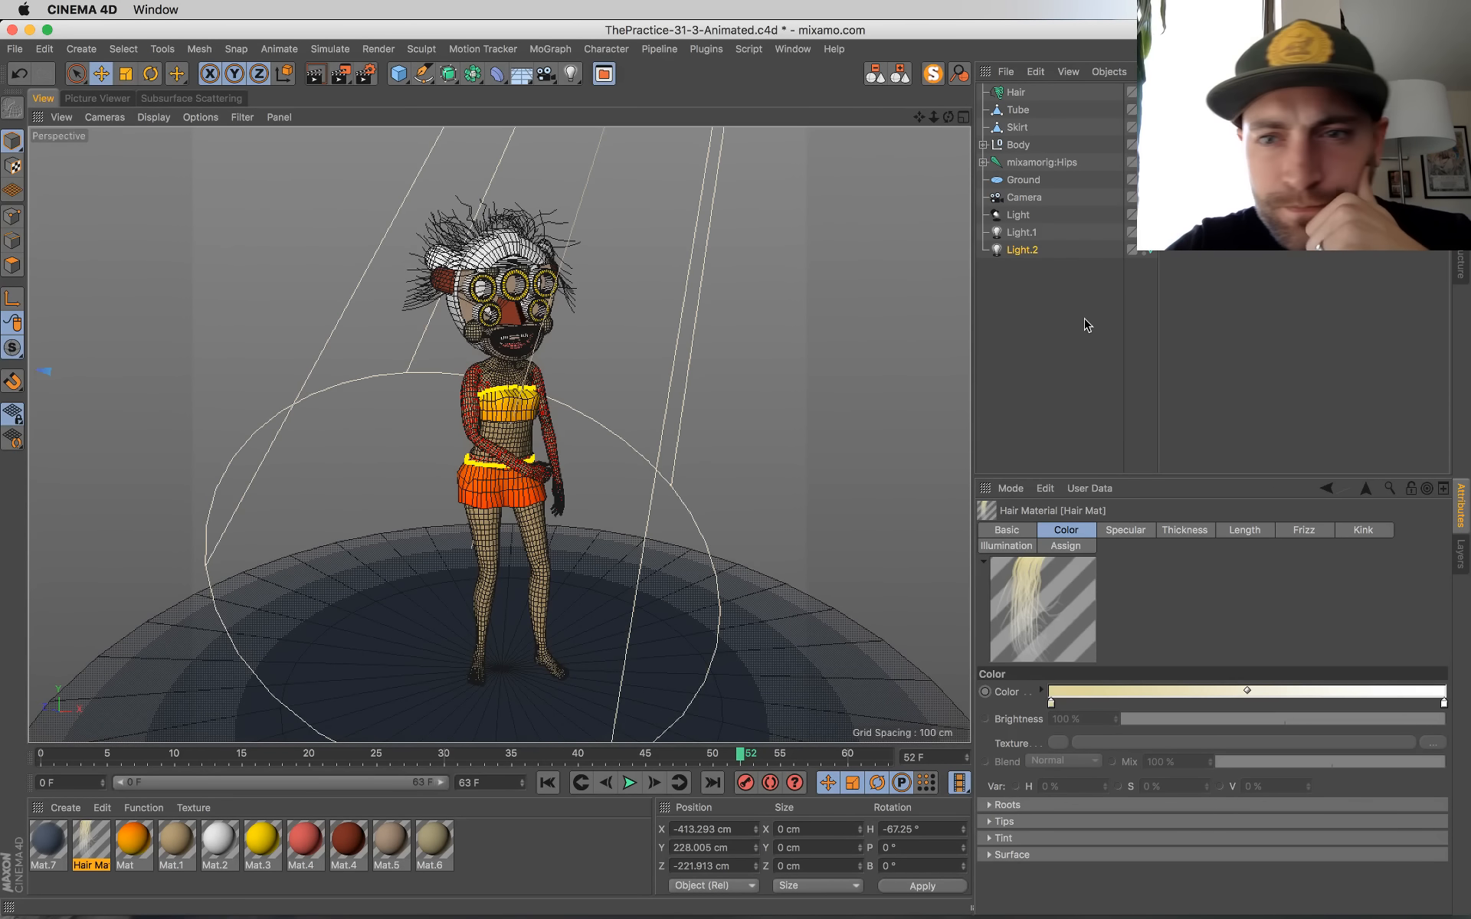
Step: Try an Offset V of -122.6% and a Length V of -21.6% on the clothing's orange texture tag
{"action": "left_click", "coordinate": [1200, 127]}
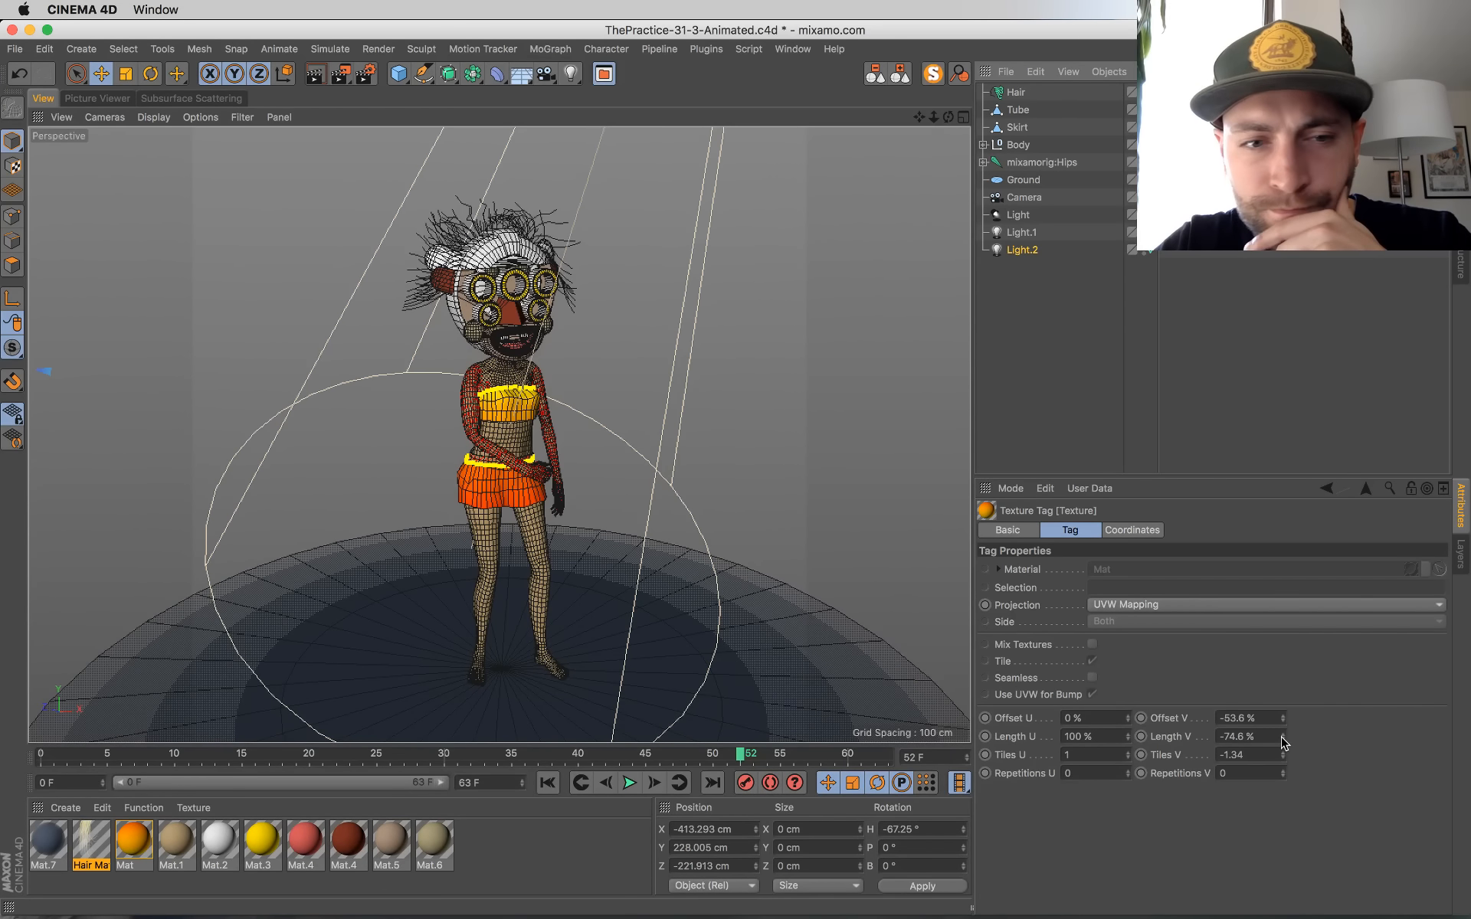
{"action": "mouse_move", "coordinate": [1283, 735]}
{"action": "left_mouse_down"}
{"action": "mouse_move", "coordinate": [1283, 713]}
{"action": "mouse_move", "coordinate": [1284, 737]}
{"action": "left_mouse_up"}
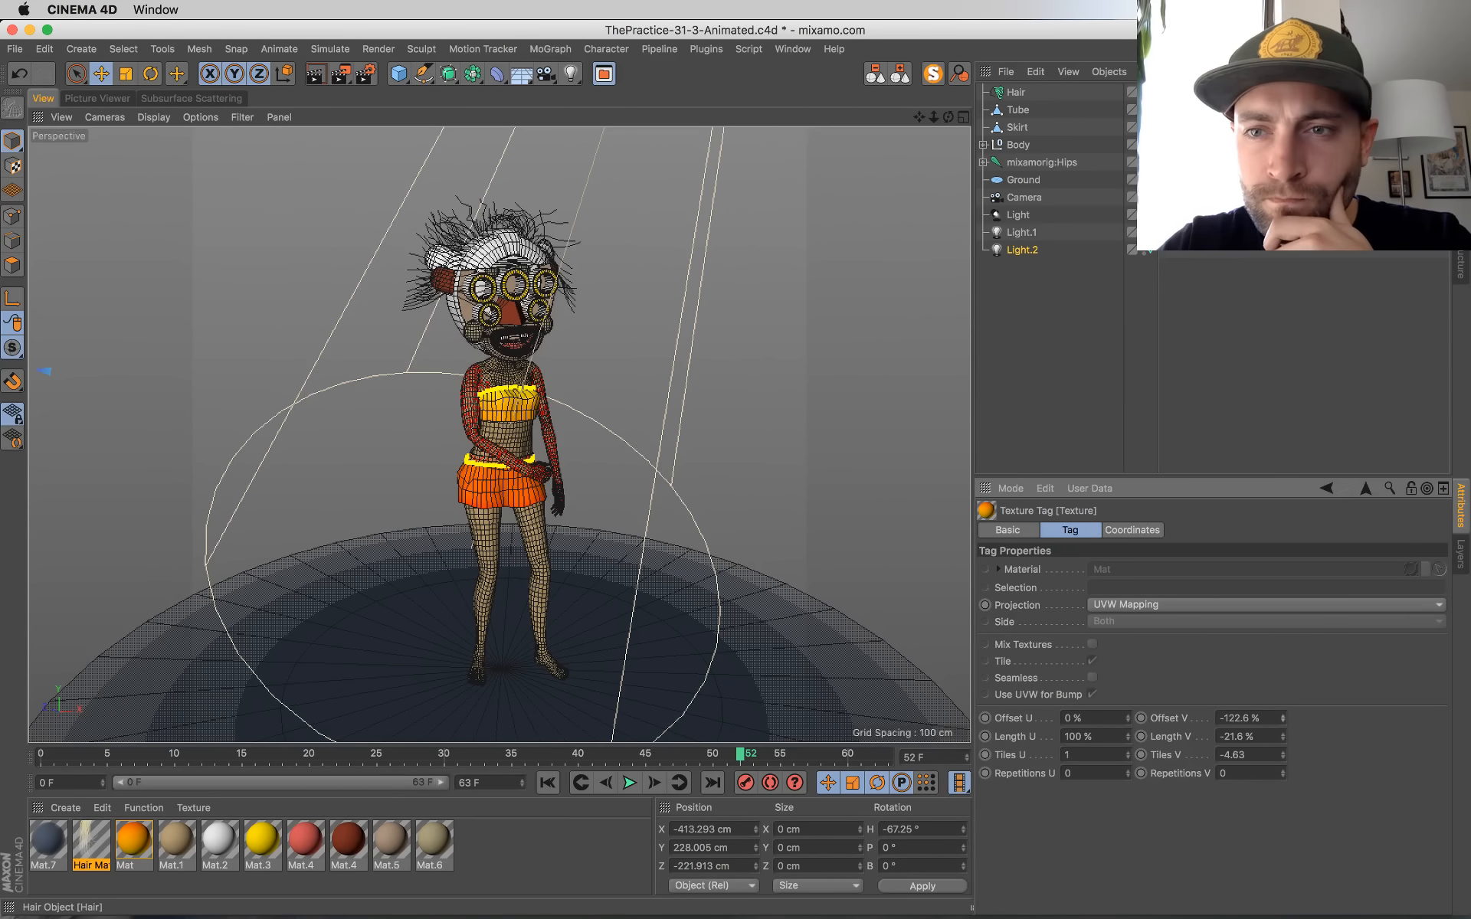
{"action": "key", "text": "super+z"}
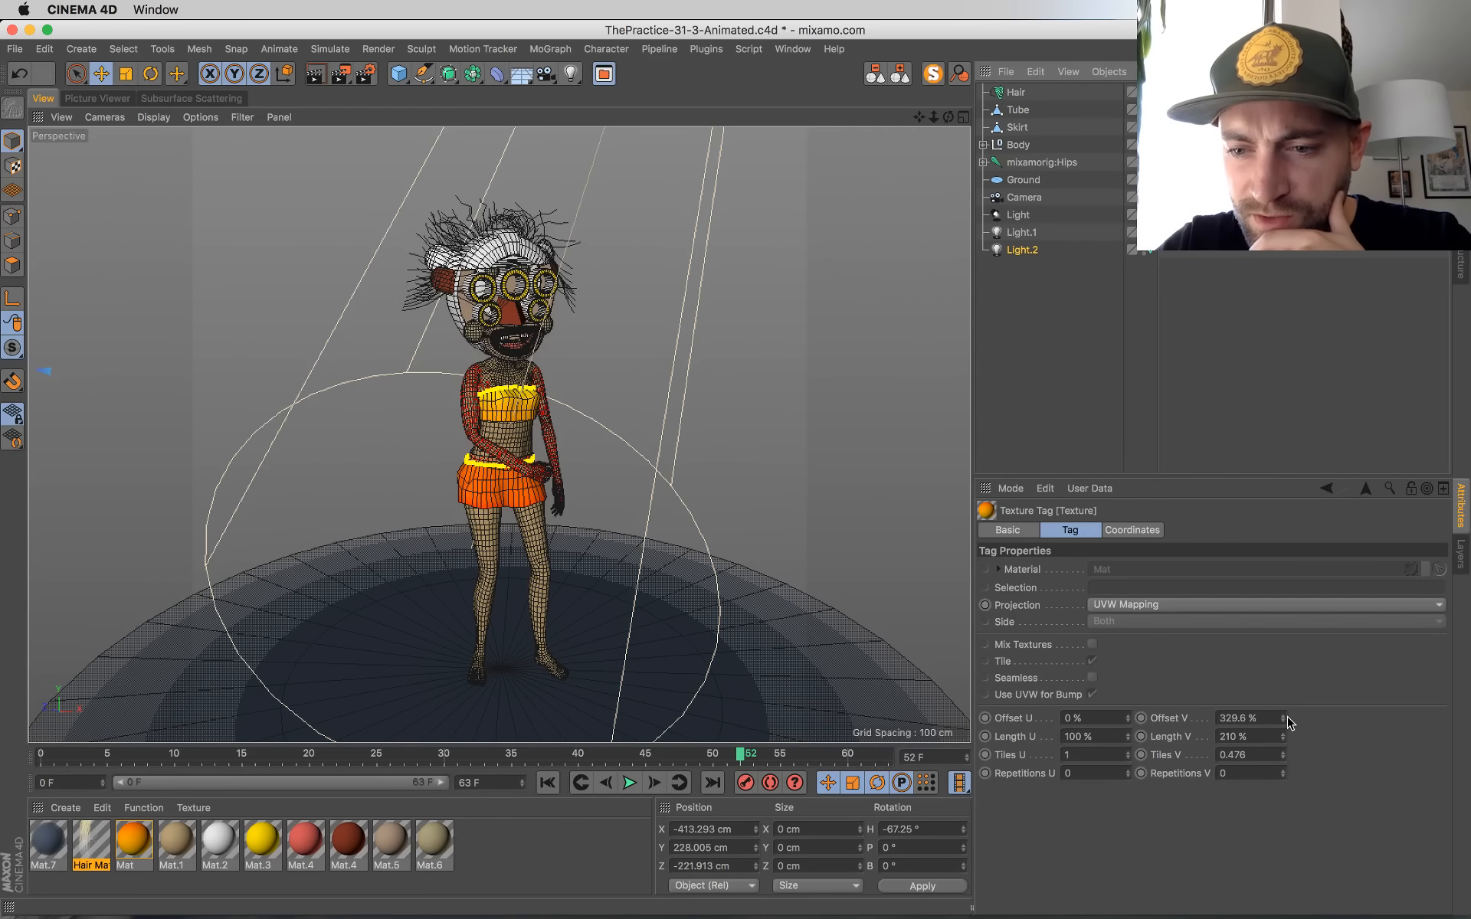
Step: Set the Tube's orange texture tag to Offset V 276.6% and Length V 166%, and save the scene
{"action": "left_click_drag", "start_coordinate": [1282, 736], "coordinate": [1282, 728]}
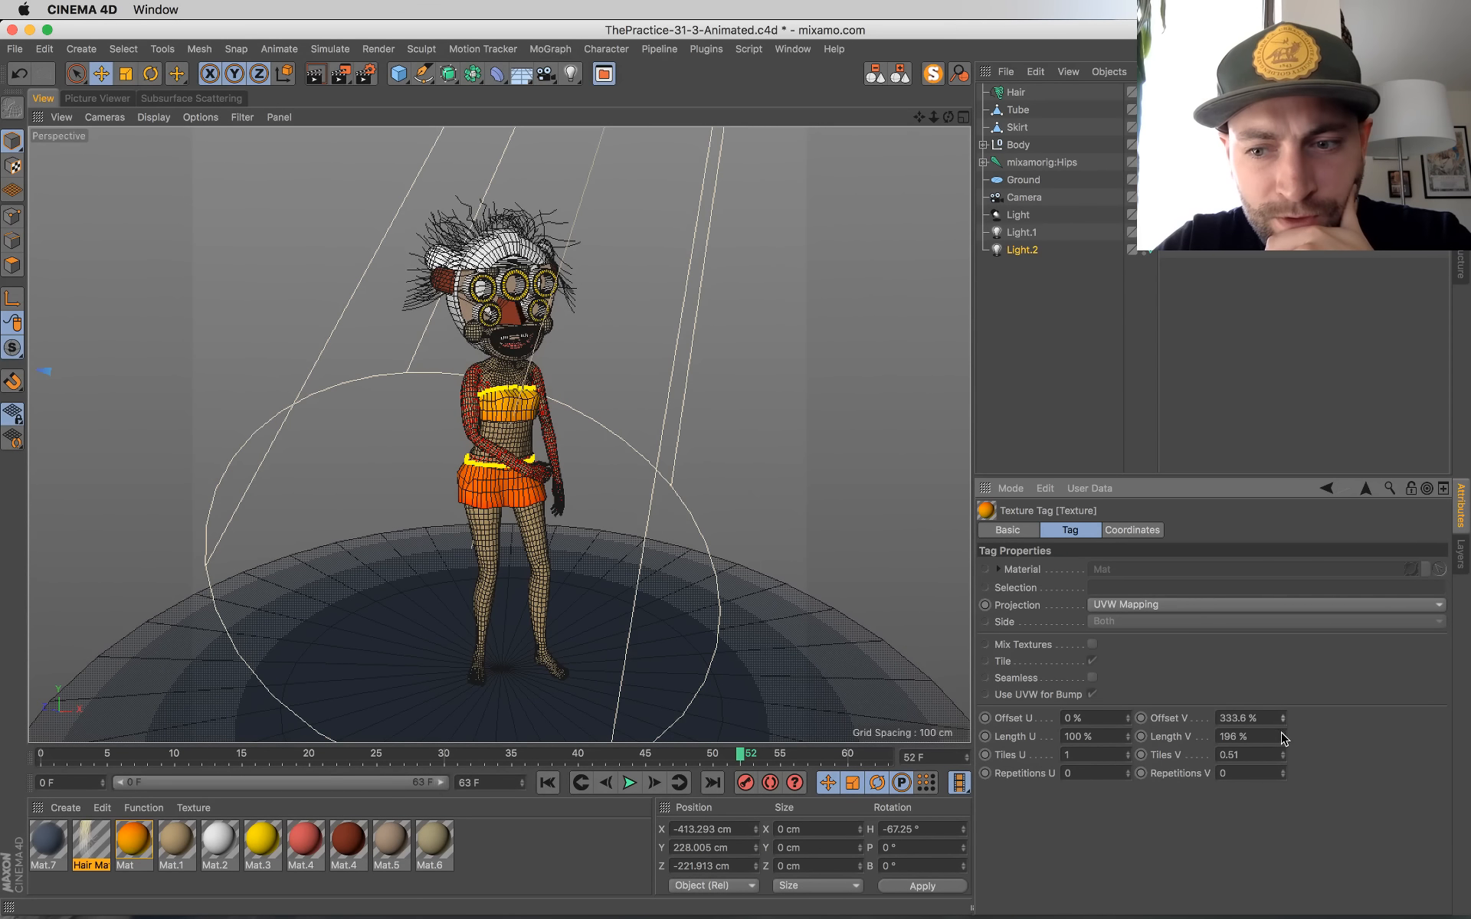
{"action": "left_click_drag", "start_coordinate": [1283, 737], "coordinate": [1283, 743]}
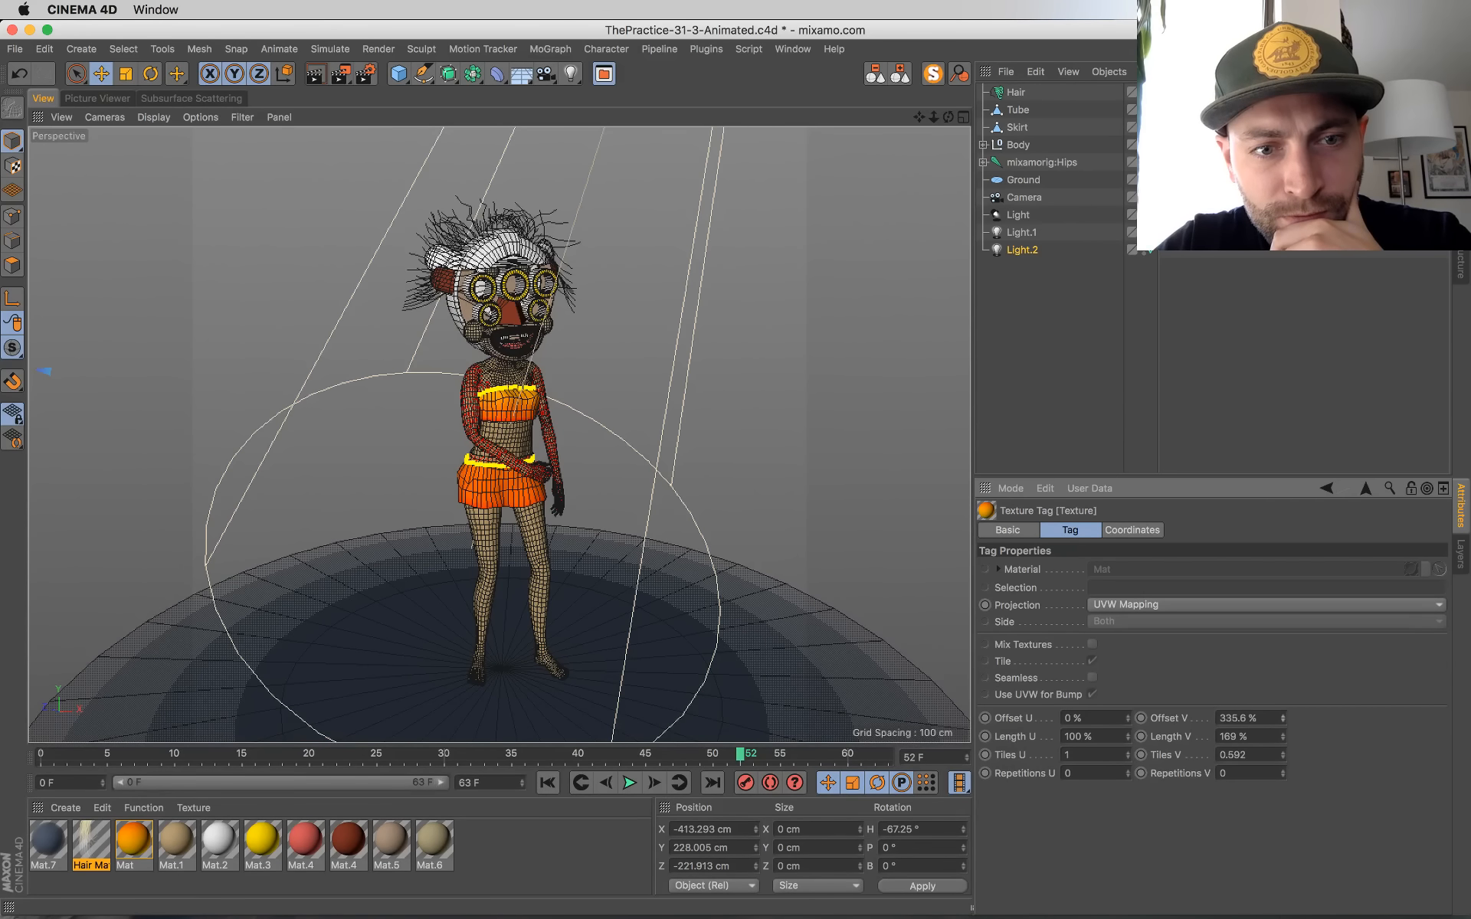
{"action": "left_click_drag", "start_coordinate": [1283, 719], "coordinate": [1283, 717]}
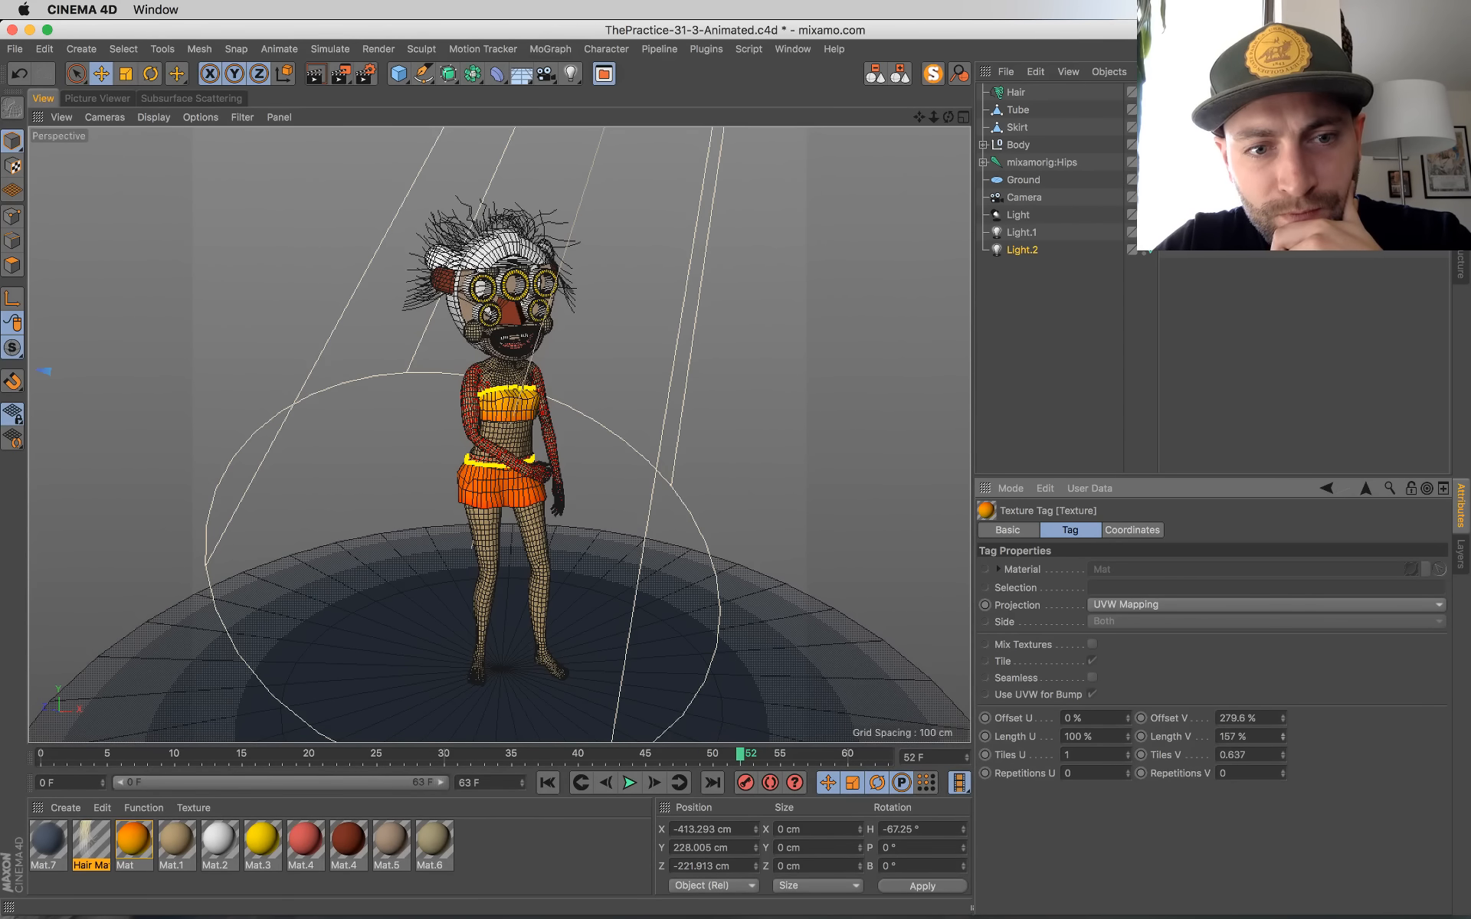
{"action": "left_click_drag", "start_coordinate": [1283, 736], "coordinate": [1284, 716]}
{"action": "key", "text": "super+s"}
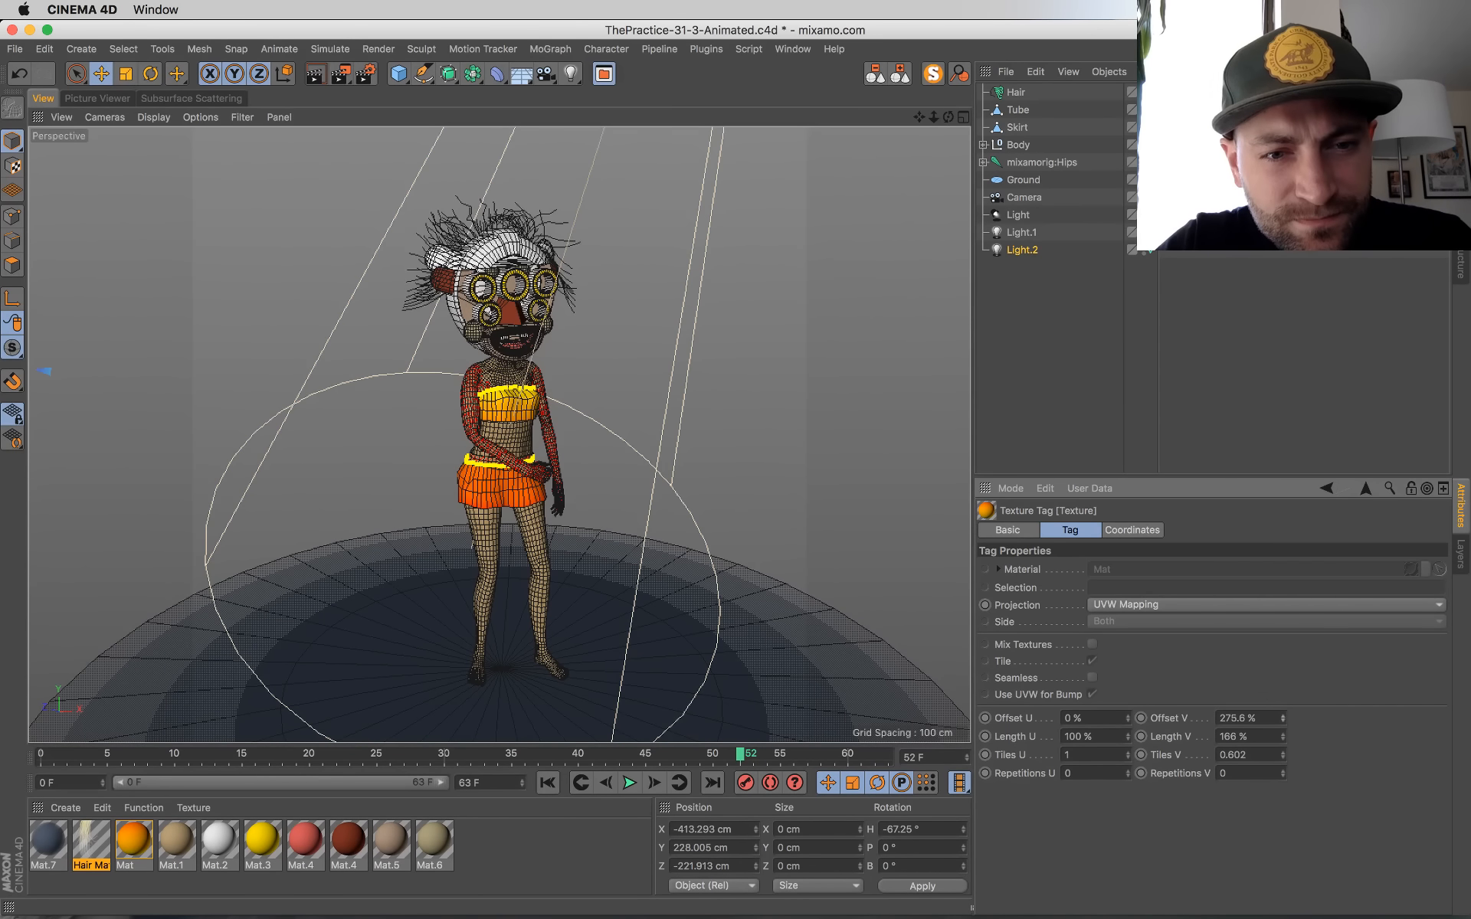
{"action": "key", "text": "super+s"}
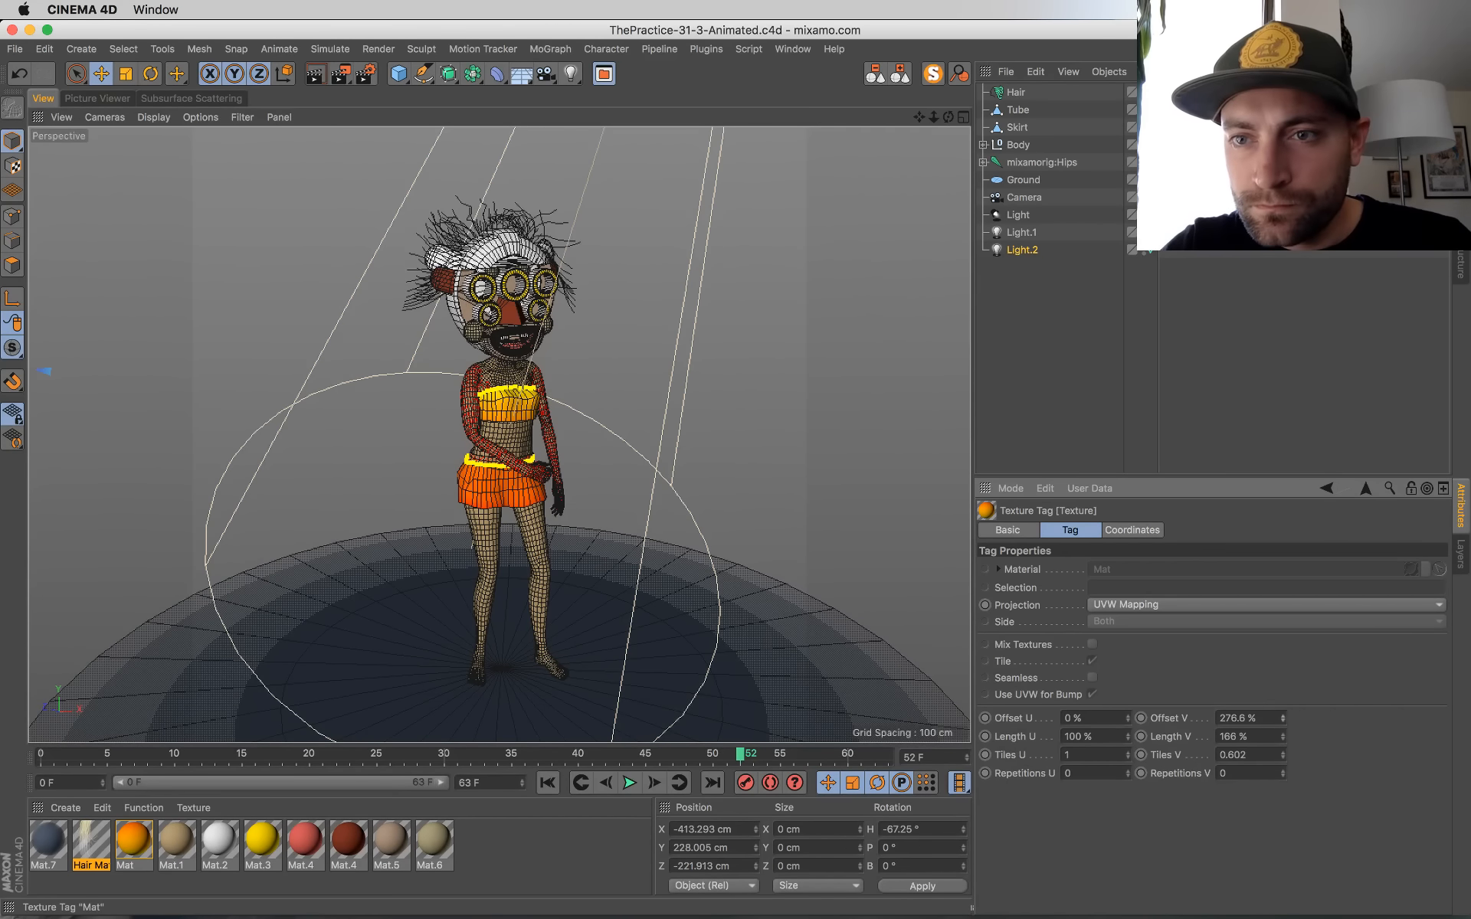
Step: In the Mat material's gradient, shift the orange knot toward the yellow side and the red knot to the far red end
{"action": "left_click", "coordinate": [1203, 127]}
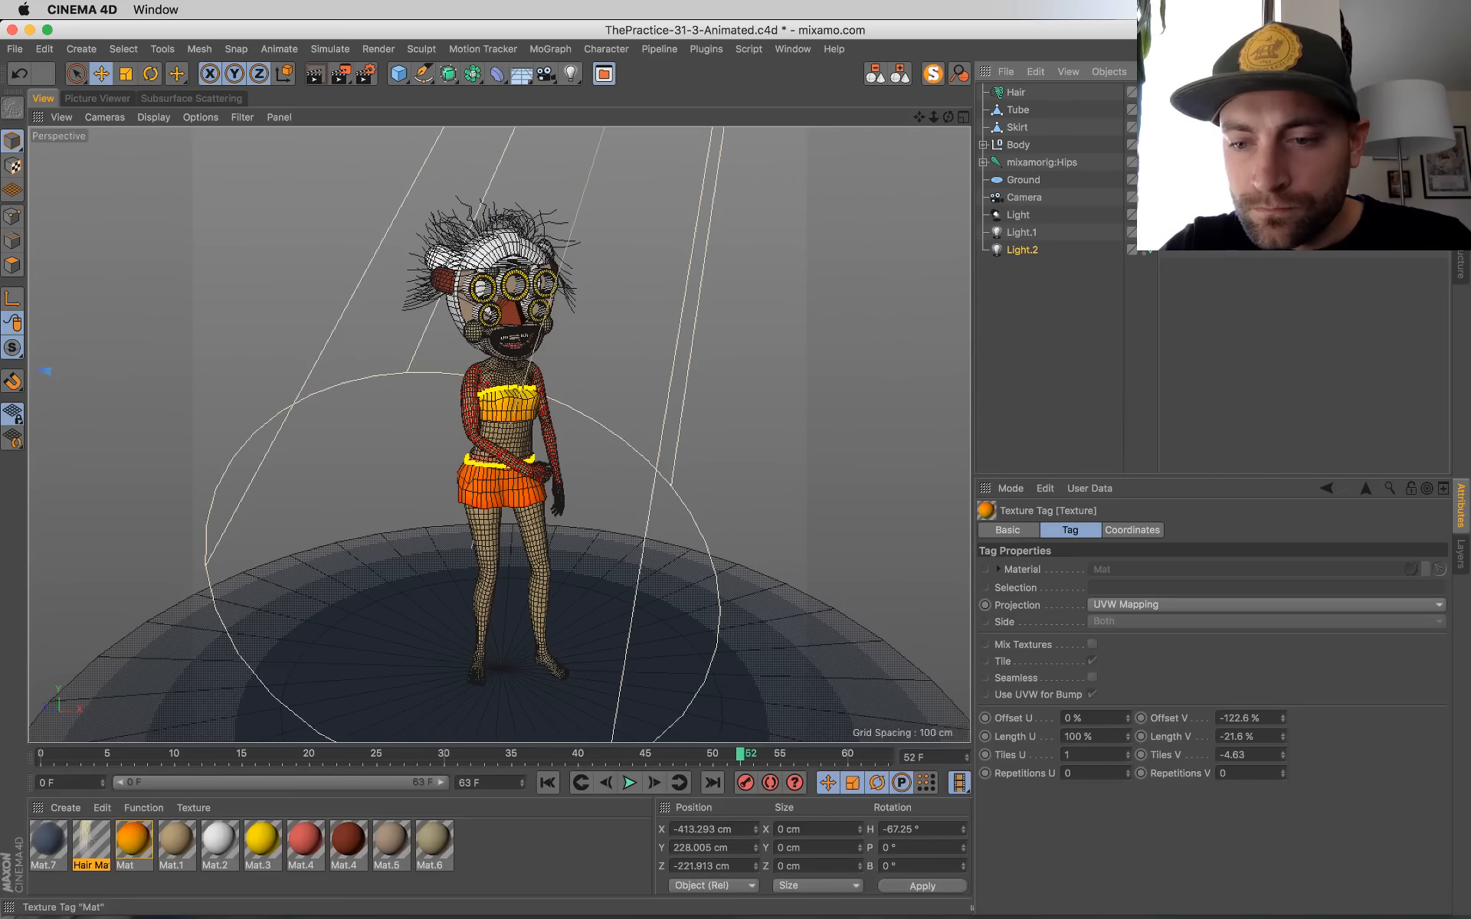
{"action": "left_click", "coordinate": [1282, 722]}
{"action": "left_click", "coordinate": [1284, 715]}
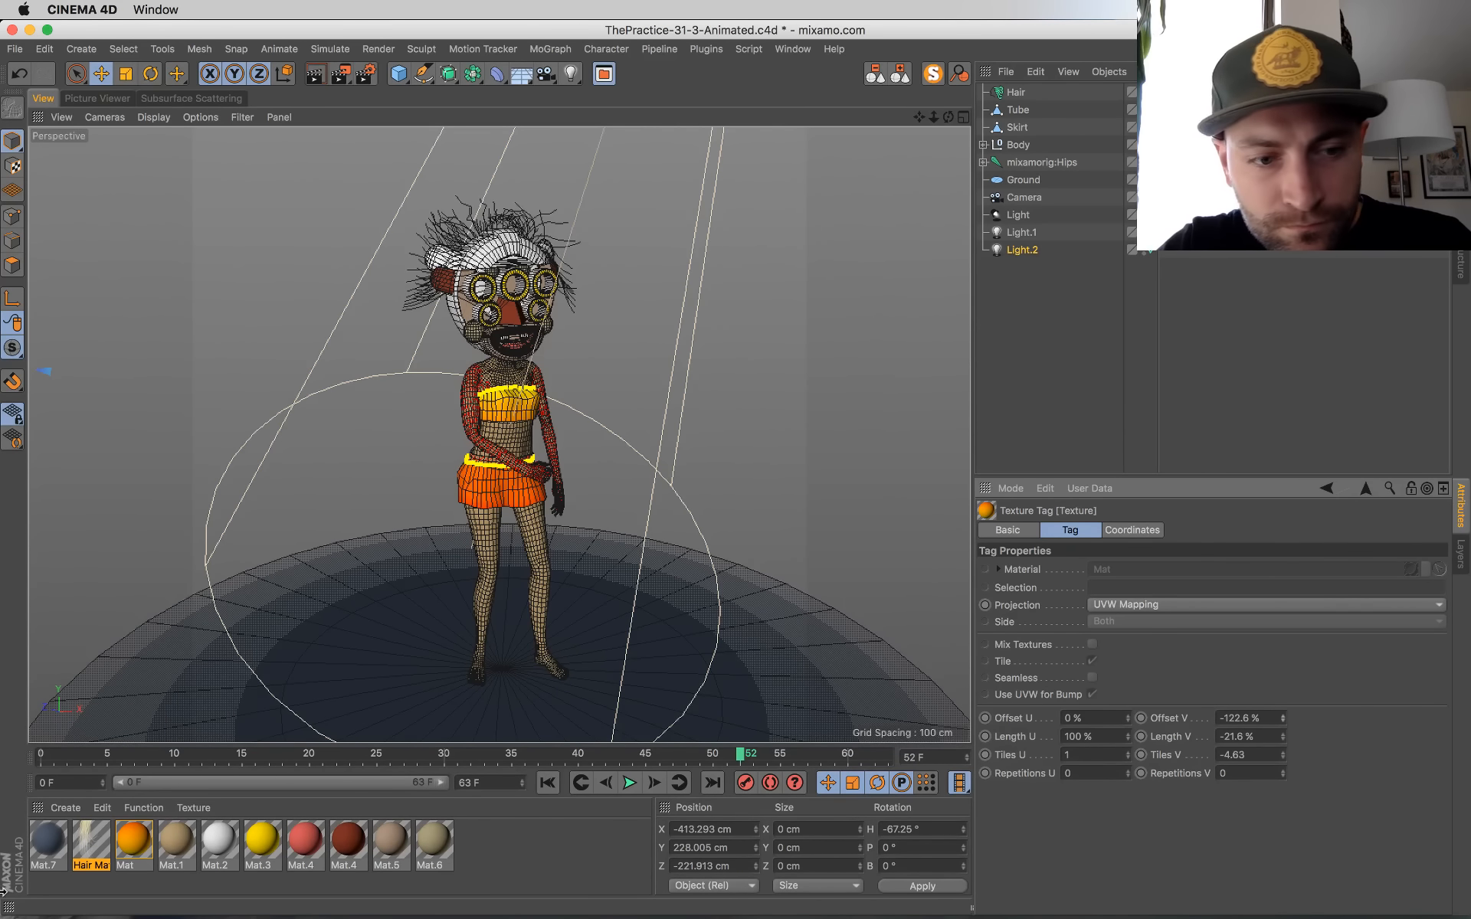
{"action": "double_click", "coordinate": [125, 857]}
{"action": "left_click", "coordinate": [535, 336]}
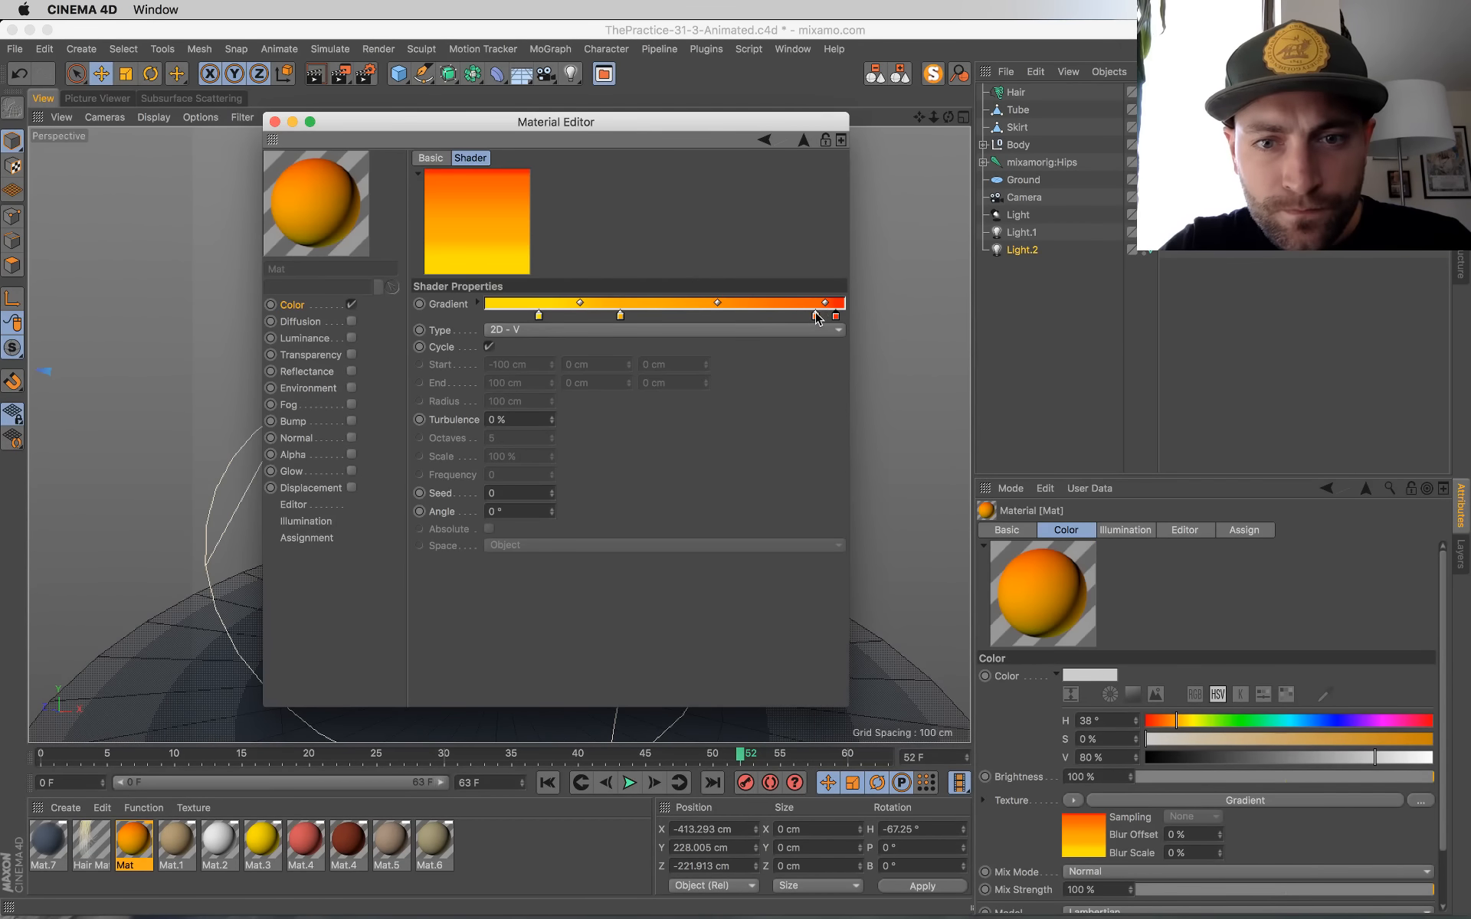
{"action": "left_click_drag", "start_coordinate": [818, 318], "coordinate": [789, 318]}
{"action": "left_click_drag", "start_coordinate": [751, 121], "coordinate": [1223, 217]}
{"action": "left_click_drag", "start_coordinate": [1306, 409], "coordinate": [1338, 407]}
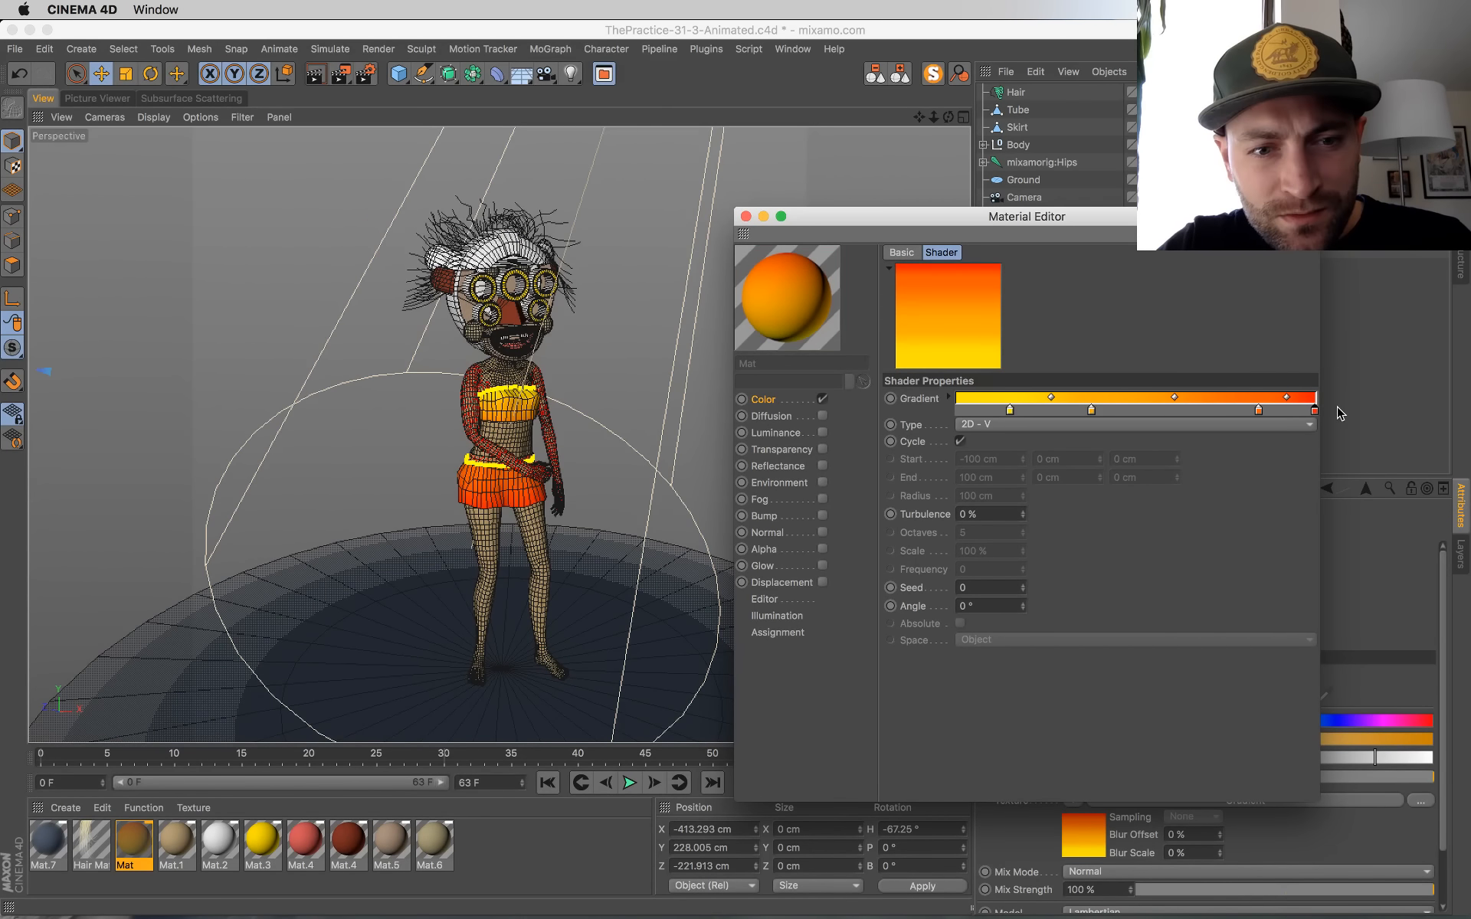
{"action": "left_click", "coordinate": [746, 216]}
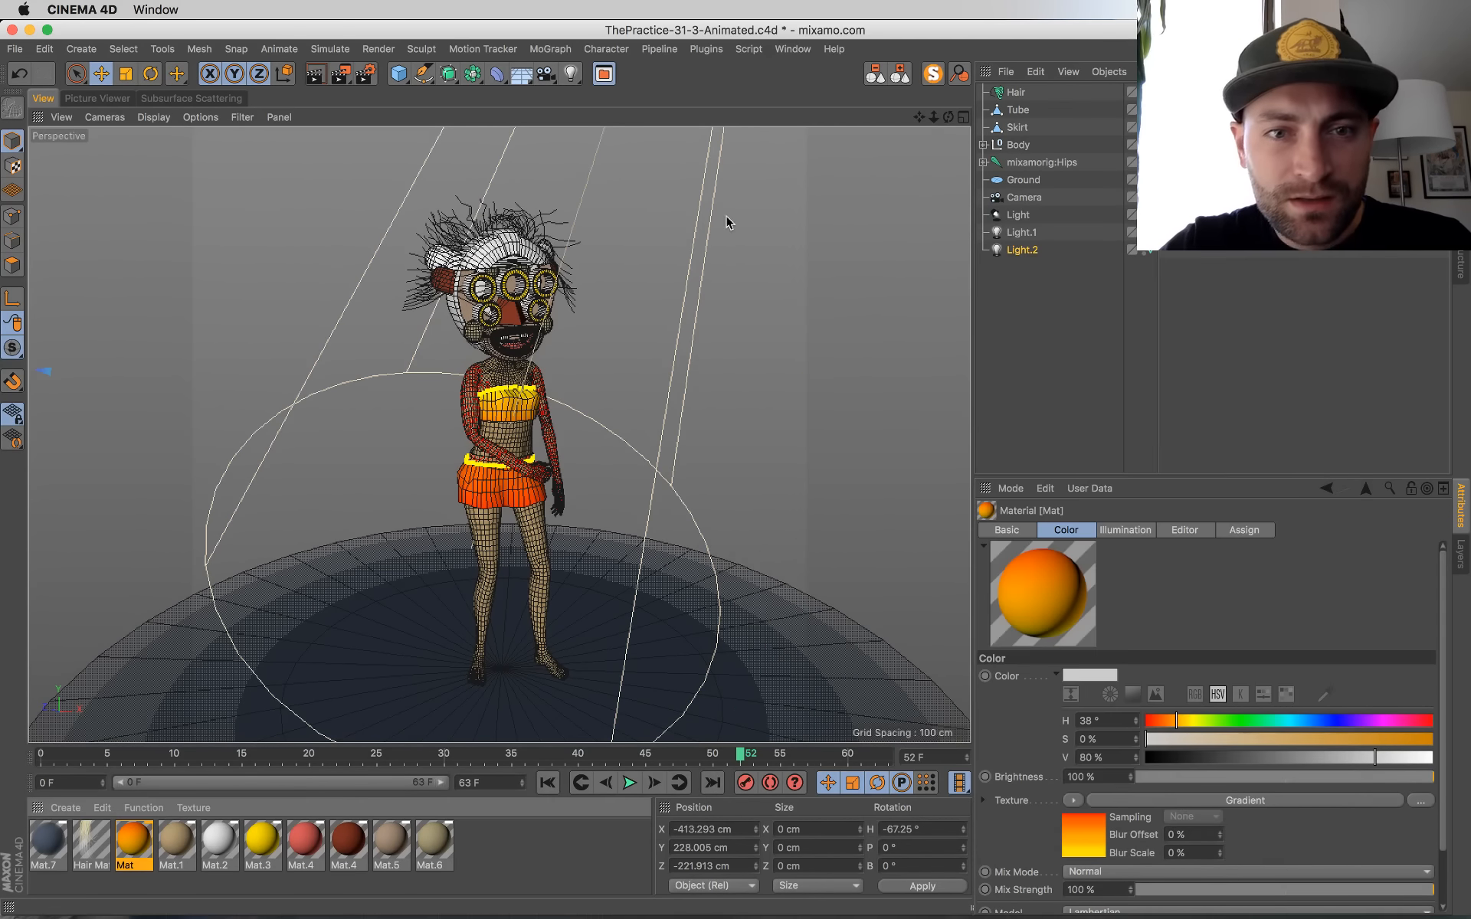
Step: Raise the saturation of the Hair Mat gradient's root colour to 49%
{"action": "left_click", "coordinate": [90, 99]}
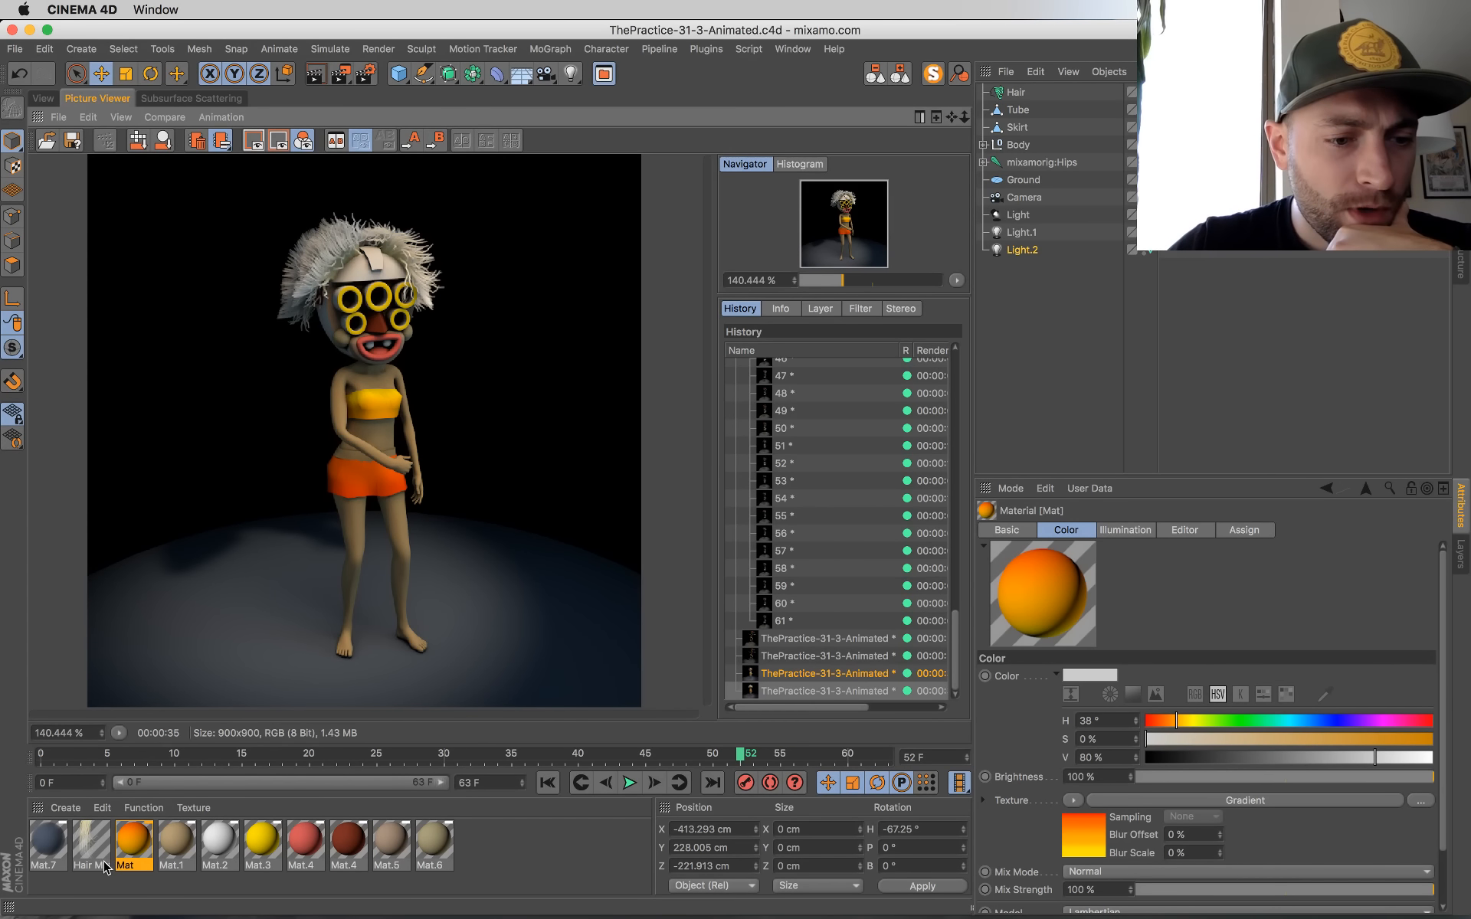
{"action": "double_click", "coordinate": [91, 841]}
{"action": "left_click", "coordinate": [351, 338]}
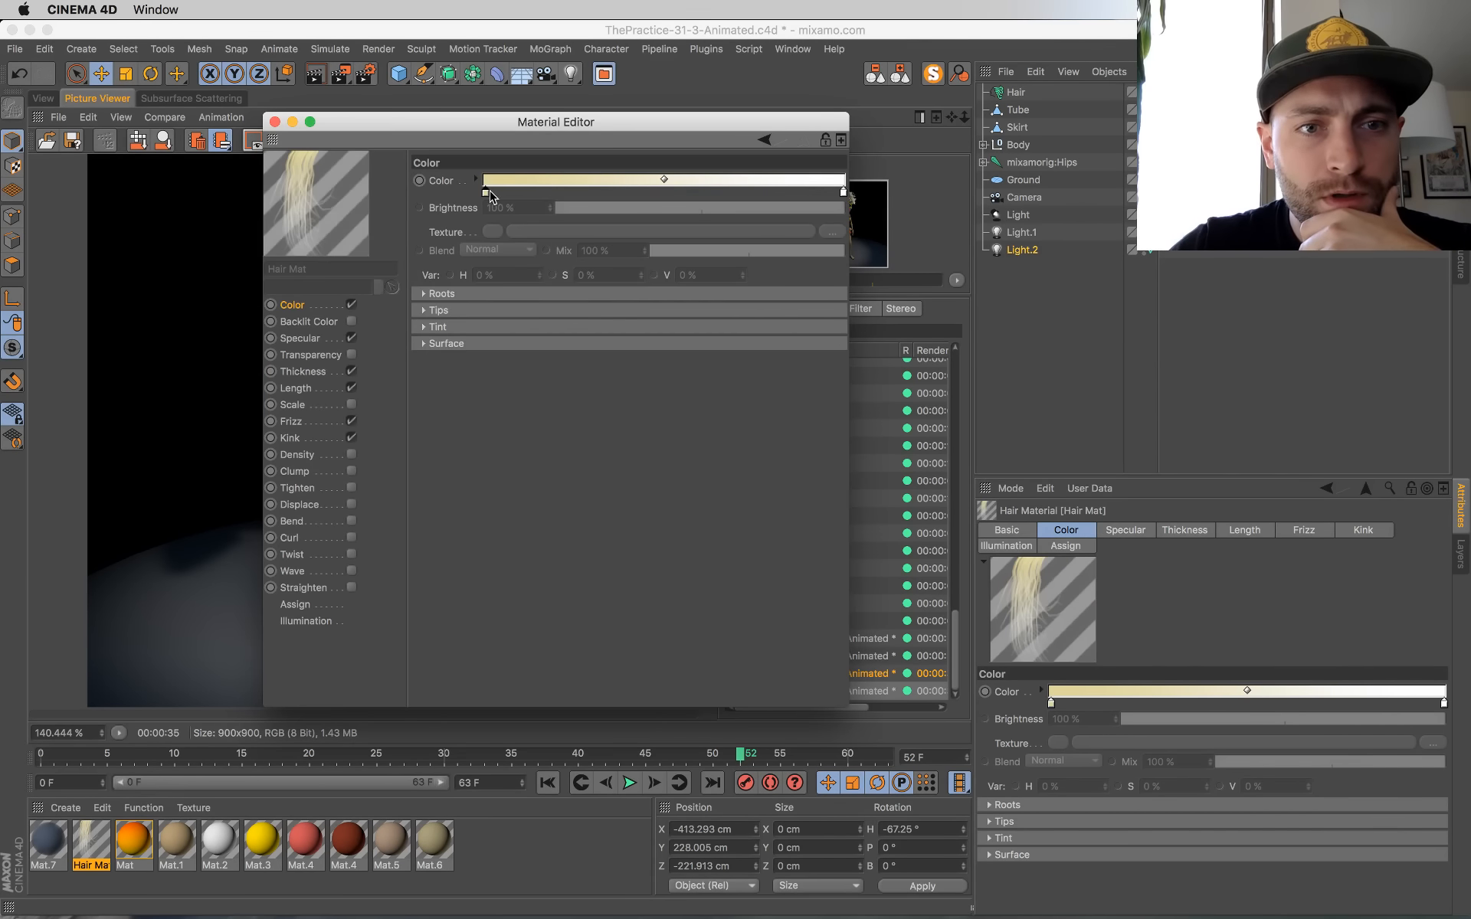
{"action": "double_click", "coordinate": [487, 193]}
{"action": "left_click", "coordinate": [515, 212]}
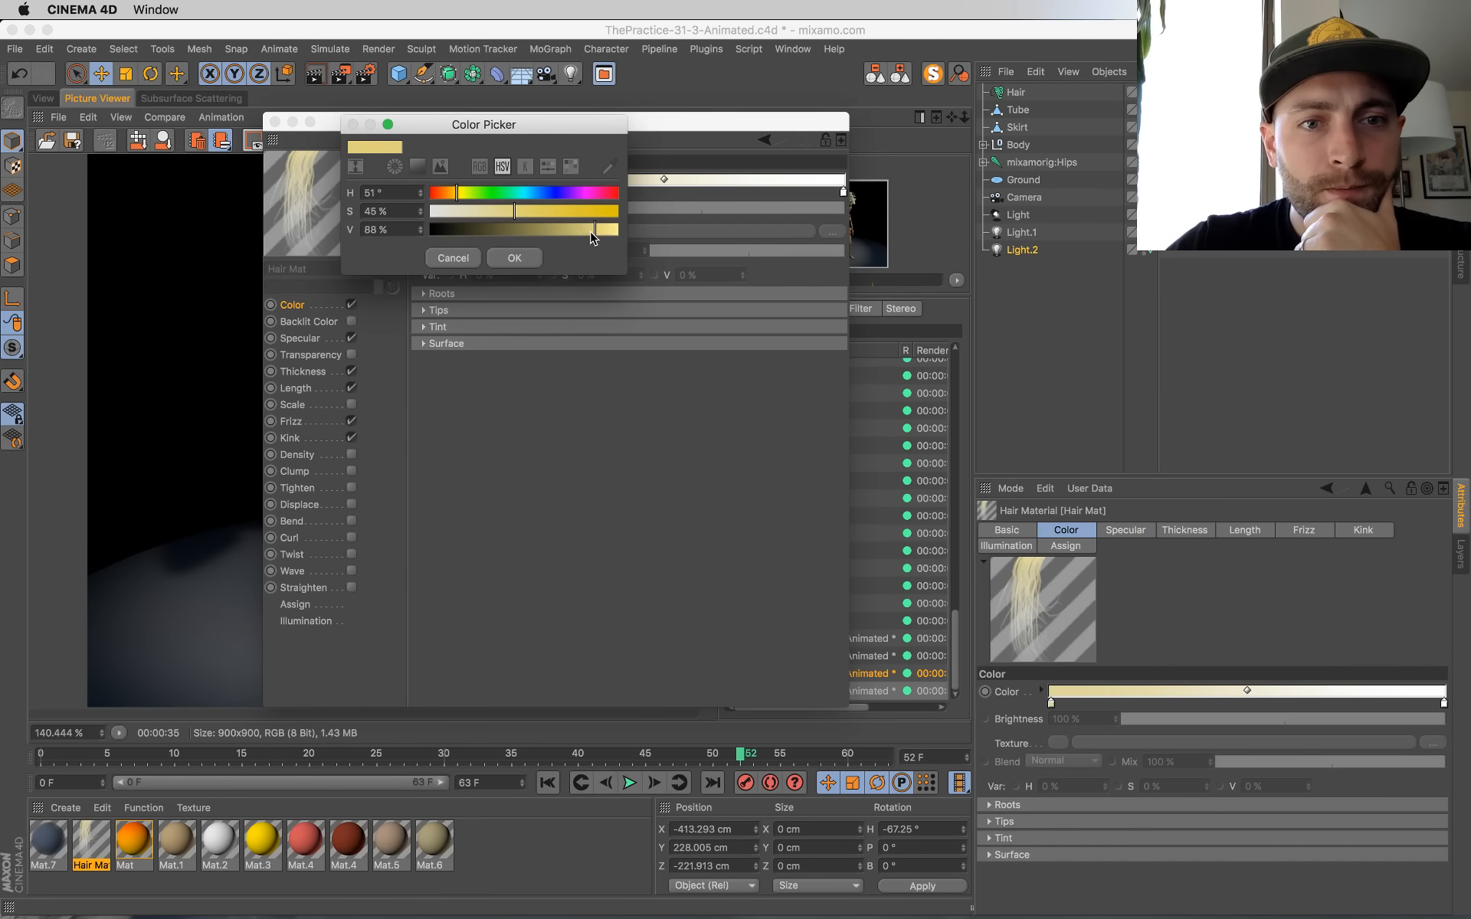
{"action": "left_click", "coordinate": [512, 258]}
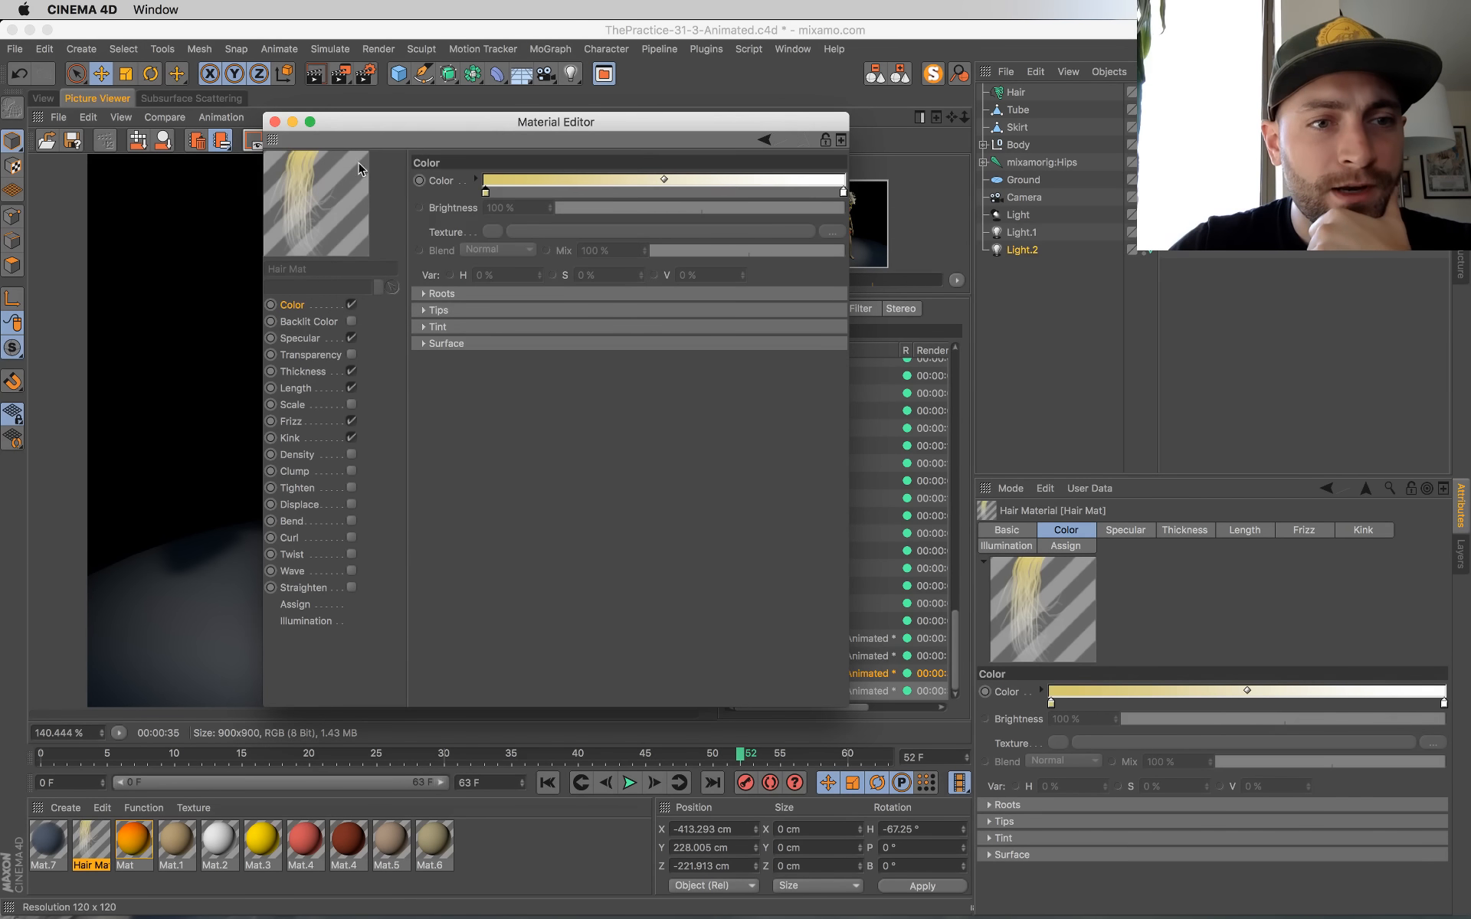
{"action": "left_click", "coordinate": [275, 122]}
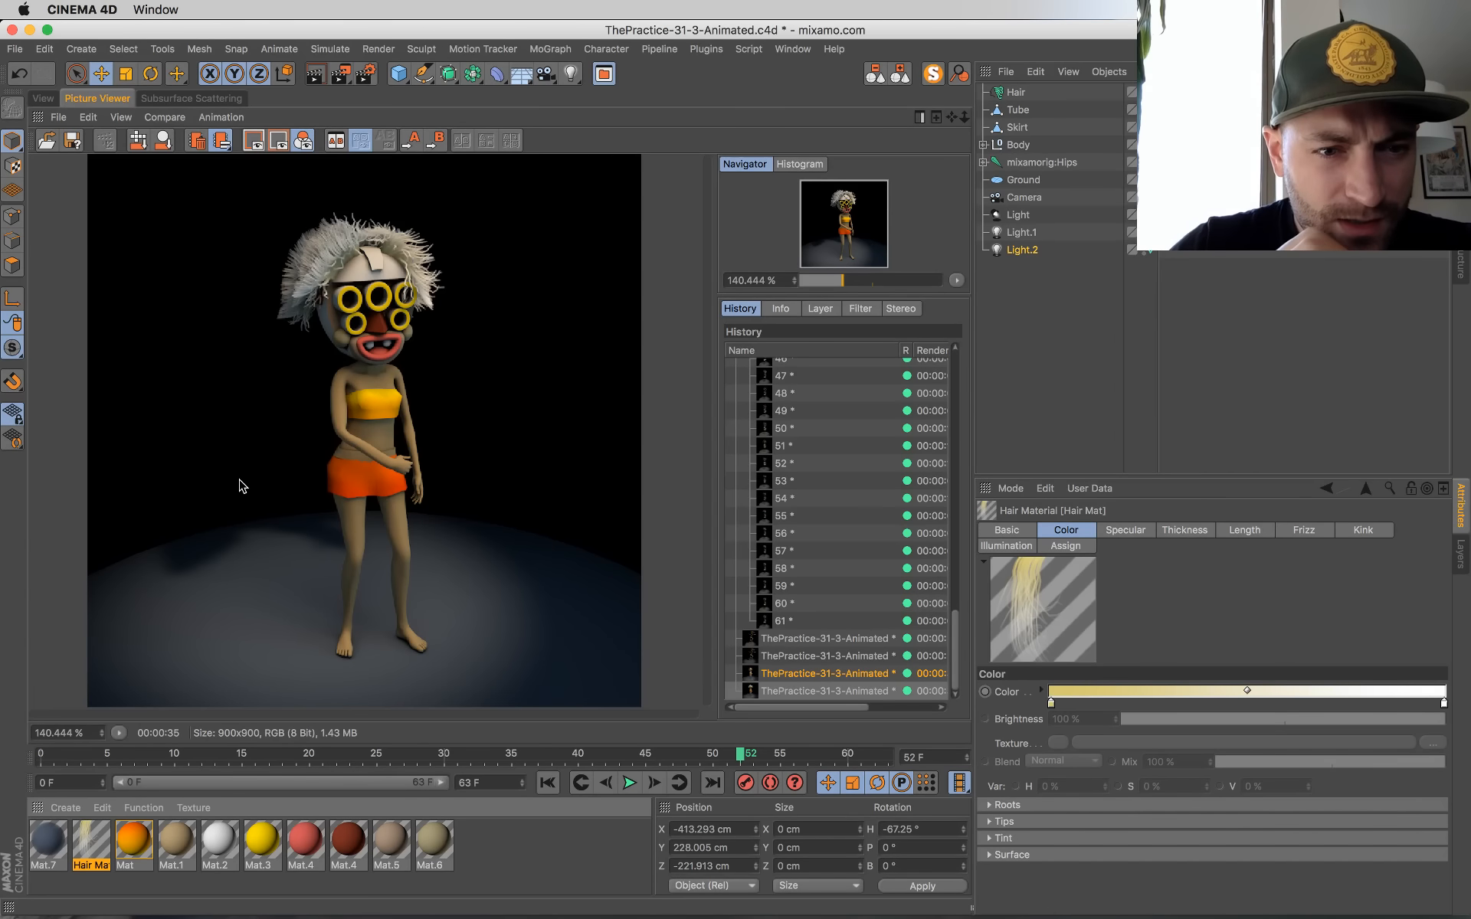
Step: Loop-select the band of polygons around the waist of the Body_2 mesh above the skirt
{"action": "left_click", "coordinate": [40, 100]}
{"action": "left_click", "coordinate": [529, 434]}
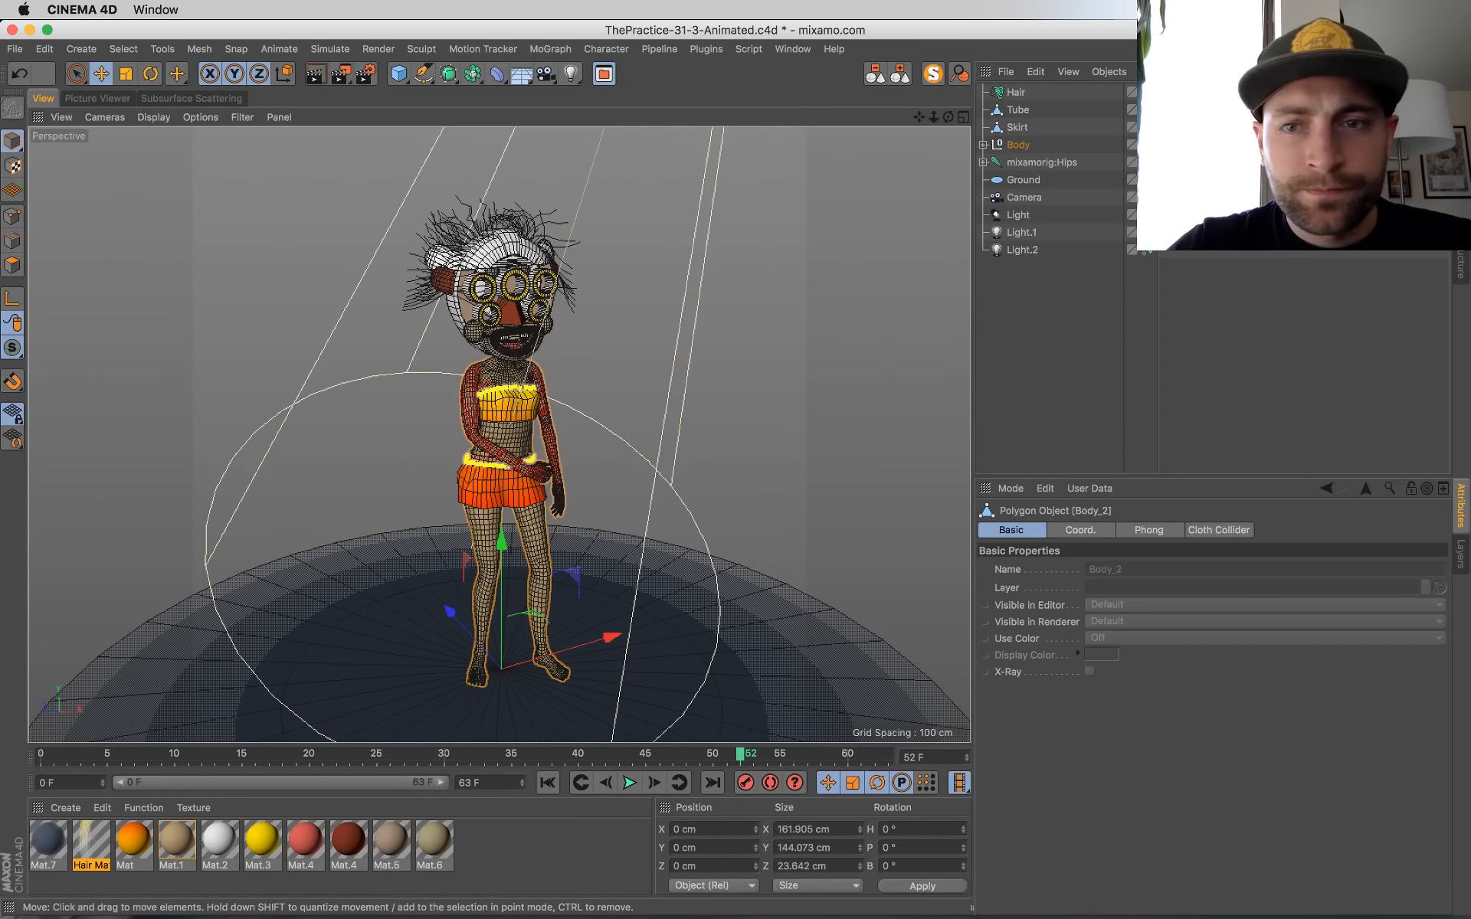
{"action": "scroll", "coordinate": [603, 349], "scroll_direction": "up", "scroll_amount": 5}
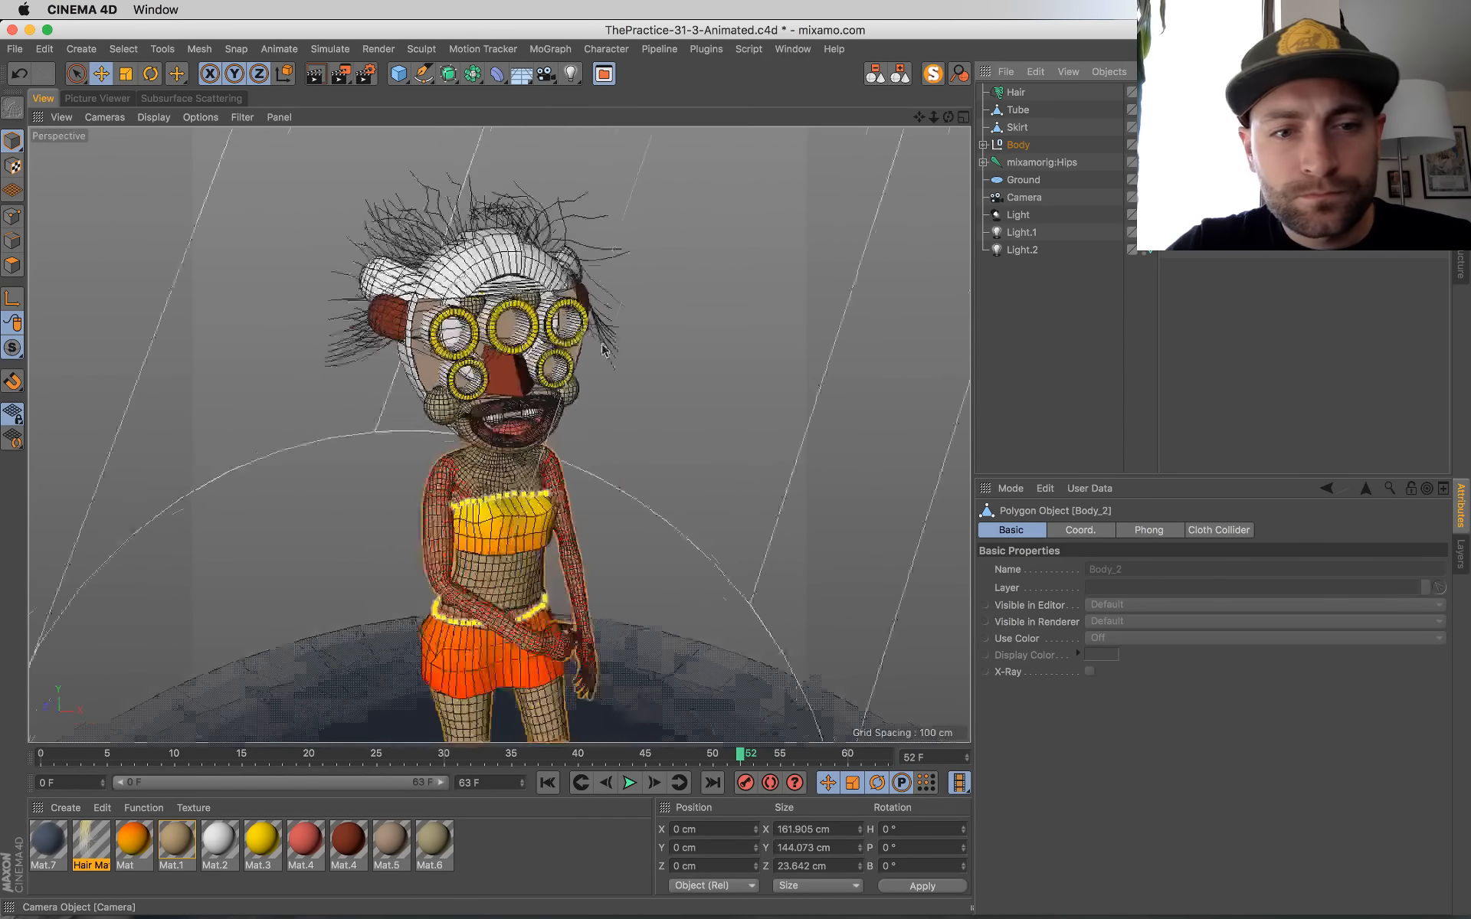
{"action": "scroll", "coordinate": [603, 350], "scroll_direction": "up", "scroll_amount": 5}
{"action": "middle_click_drag", "start_coordinate": [674, 460], "coordinate": [772, 46], "text": "alt"}
{"action": "left_click_drag", "start_coordinate": [762, 678], "coordinate": [866, 717], "text": "alt"}
{"action": "left_click", "coordinate": [12, 265]}
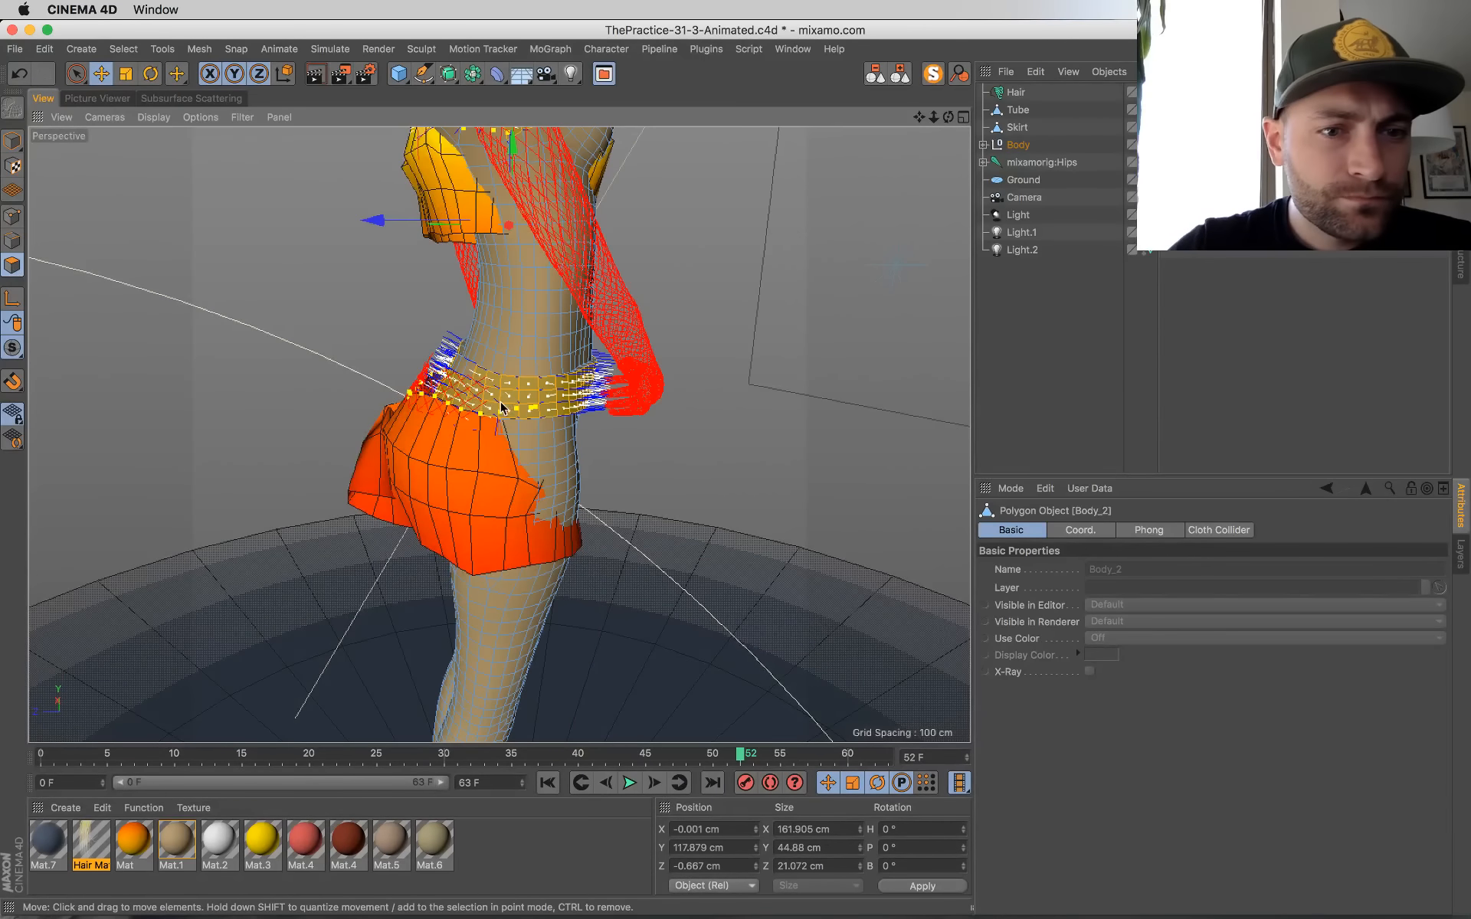
{"action": "scroll", "coordinate": [558, 484], "scroll_direction": "up", "scroll_amount": 4}
{"action": "left_click_drag", "start_coordinate": [728, 531], "coordinate": [509, 388], "text": "alt"}
{"action": "scroll", "coordinate": [460, 424], "scroll_direction": "up", "scroll_amount": 3}
{"action": "key", "text": "v"}
{"action": "mouse_move", "coordinate": [546, 378]}
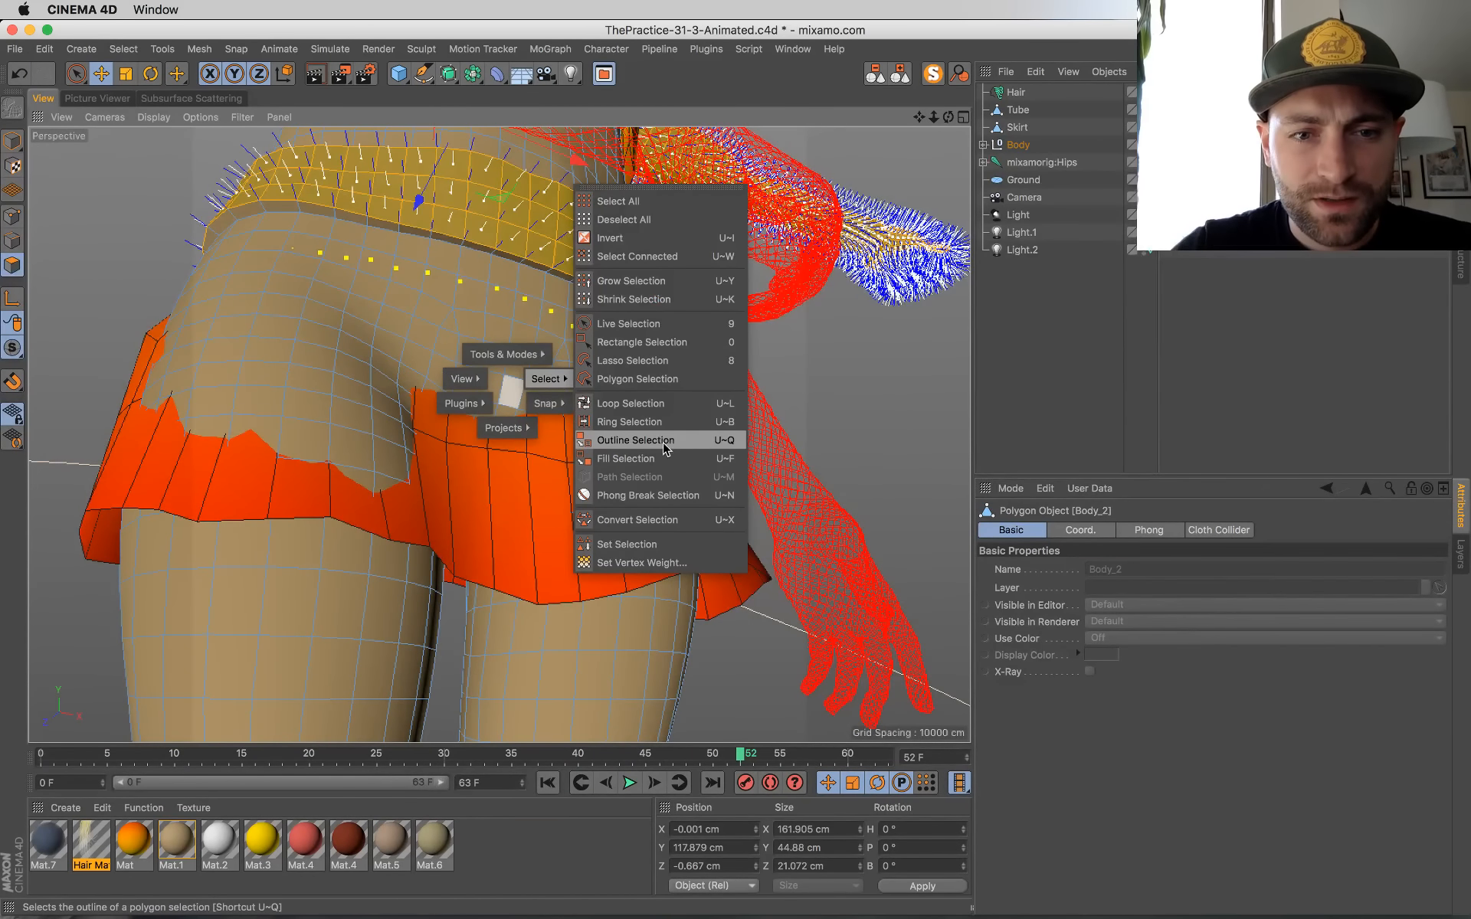
{"action": "left_click", "coordinate": [636, 403]}
{"action": "scroll", "coordinate": [552, 368], "scroll_direction": "down", "scroll_amount": 4}
{"action": "left_click_drag", "start_coordinate": [552, 367], "coordinate": [593, 598], "text": "alt"}
{"action": "scroll", "coordinate": [665, 228], "scroll_direction": "up", "scroll_amount": 3}
{"action": "left_click_drag", "start_coordinate": [665, 228], "coordinate": [404, 331], "text": "alt"}
{"action": "scroll", "coordinate": [656, 269], "scroll_direction": "up", "scroll_amount": 5}
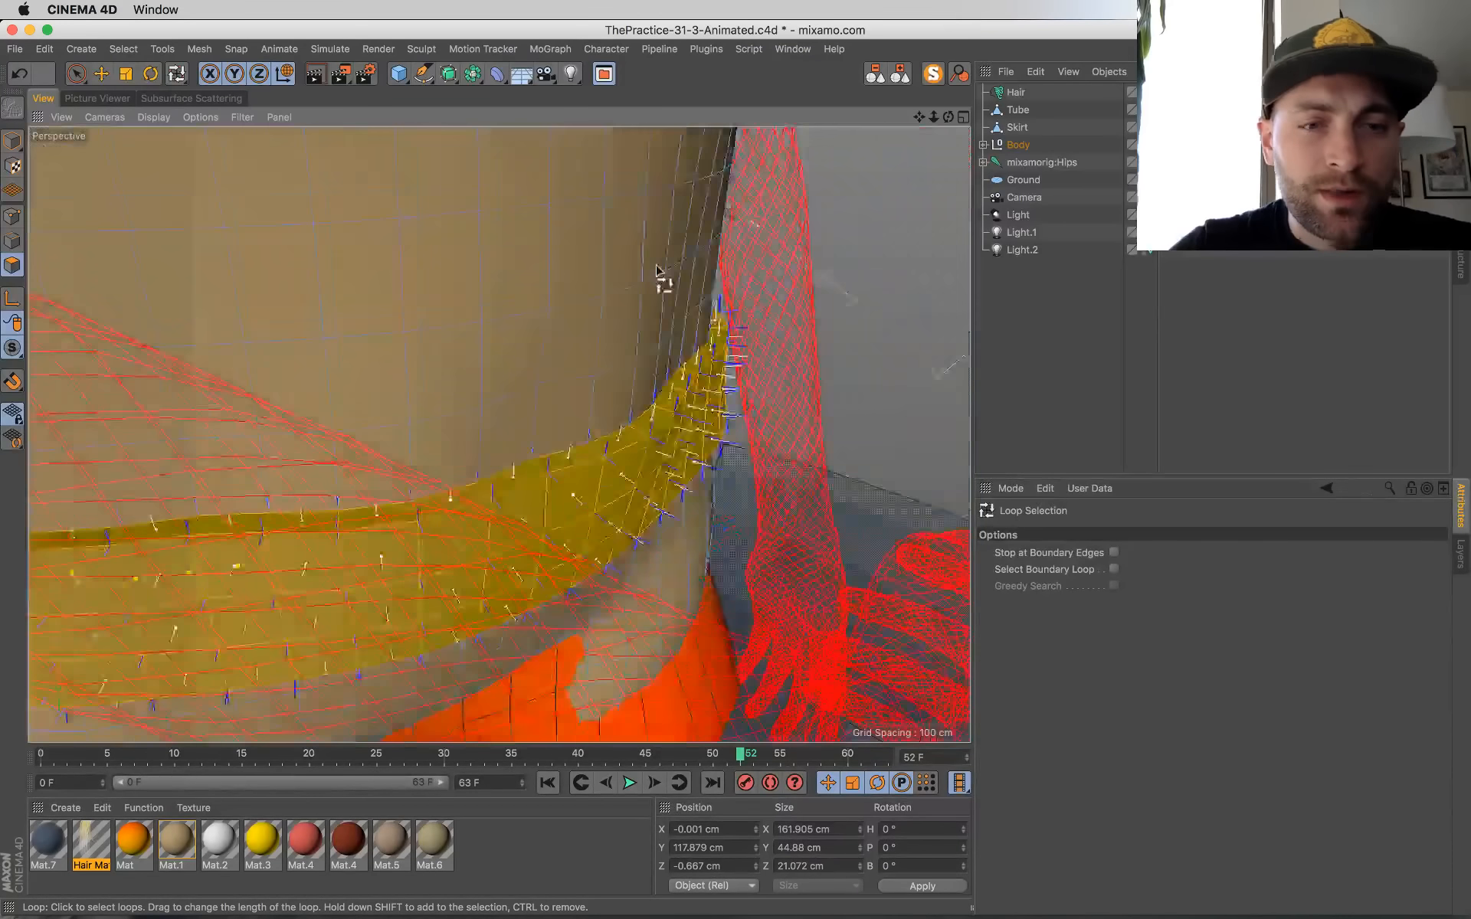
{"action": "scroll", "coordinate": [657, 269], "scroll_direction": "down", "scroll_amount": 4}
{"action": "scroll", "coordinate": [634, 306], "scroll_direction": "down", "scroll_amount": 3}
{"action": "left_click_drag", "start_coordinate": [716, 476], "coordinate": [466, 524], "text": "alt"}
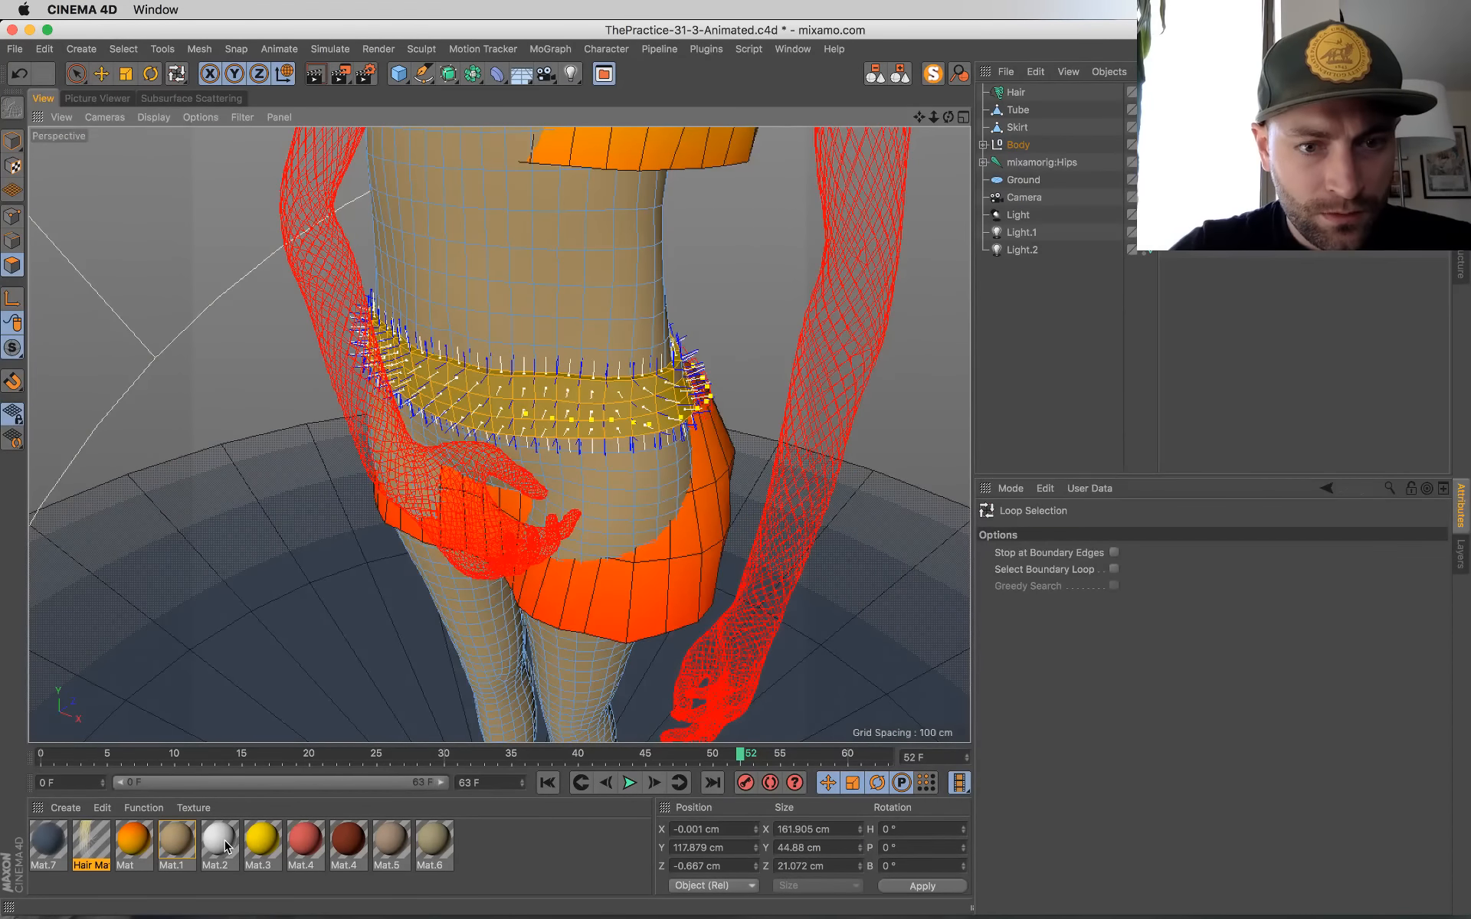
Step: Try applying the white Mat.2 material to the polygon selection that includes the waist band and arms
{"action": "left_click_drag", "start_coordinate": [229, 843], "coordinate": [629, 409]}
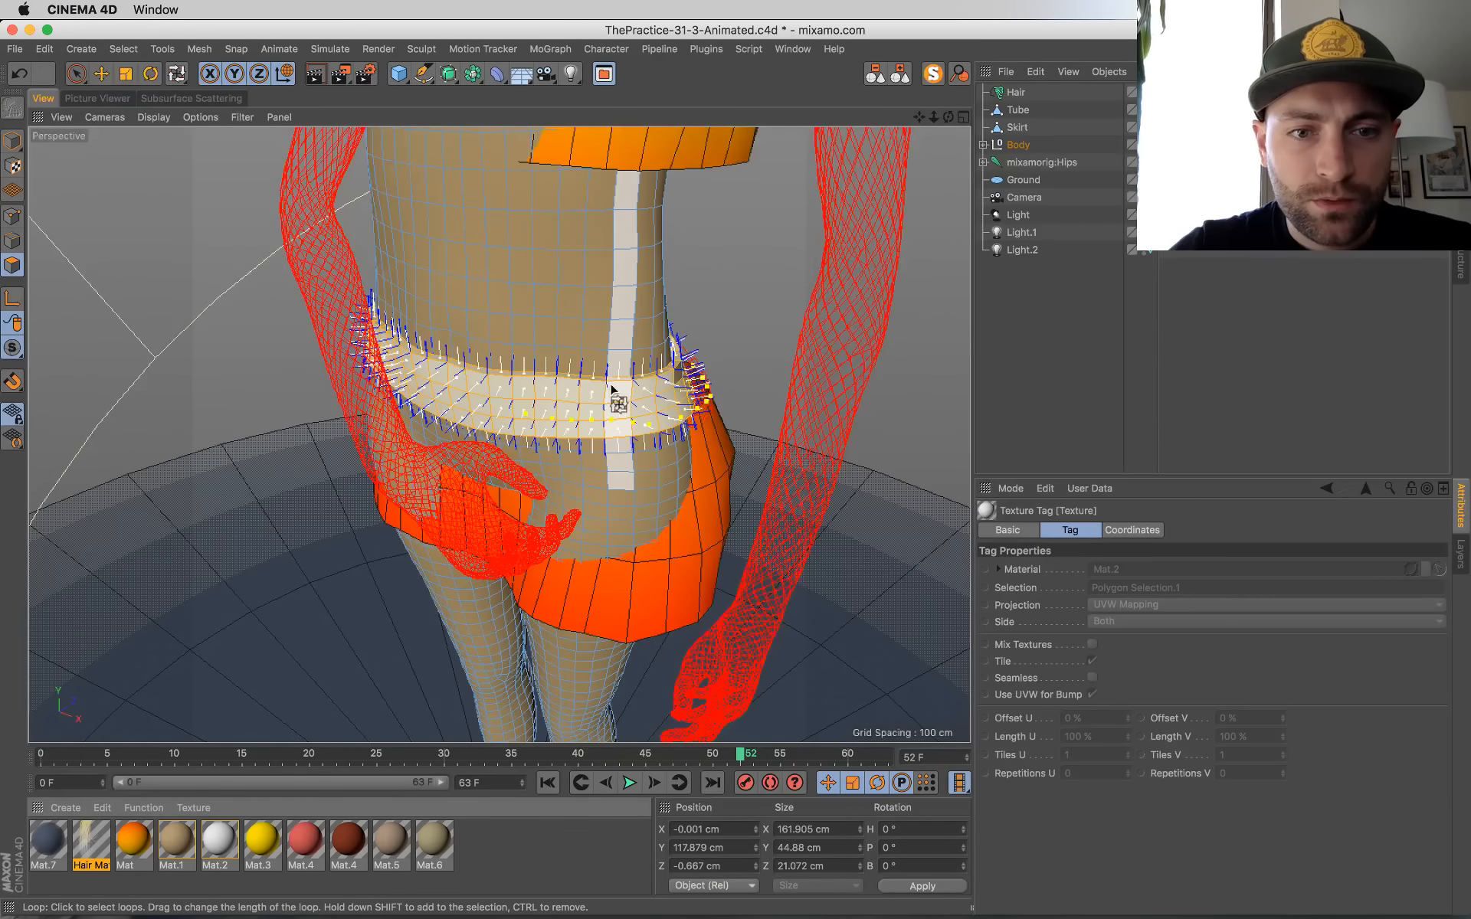
{"action": "left_click", "coordinate": [13, 141]}
{"action": "key", "text": "space"}
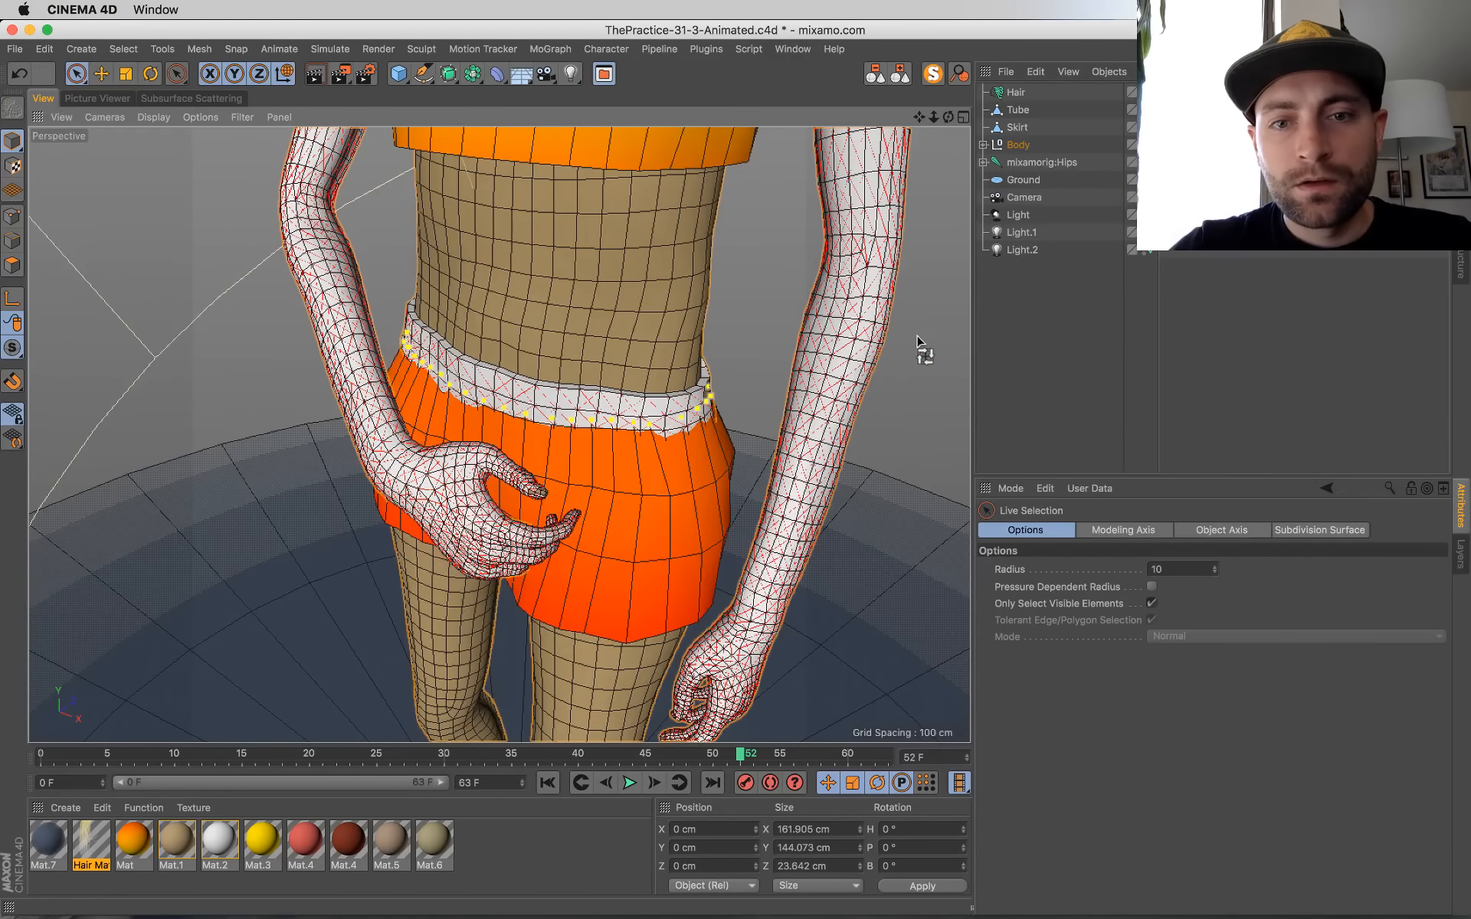
{"action": "scroll", "coordinate": [622, 416], "scroll_direction": "down", "scroll_amount": 10}
{"action": "scroll", "coordinate": [637, 407], "scroll_direction": "up", "scroll_amount": 6}
{"action": "left_click_drag", "start_coordinate": [640, 406], "coordinate": [743, 416], "text": "alt"}
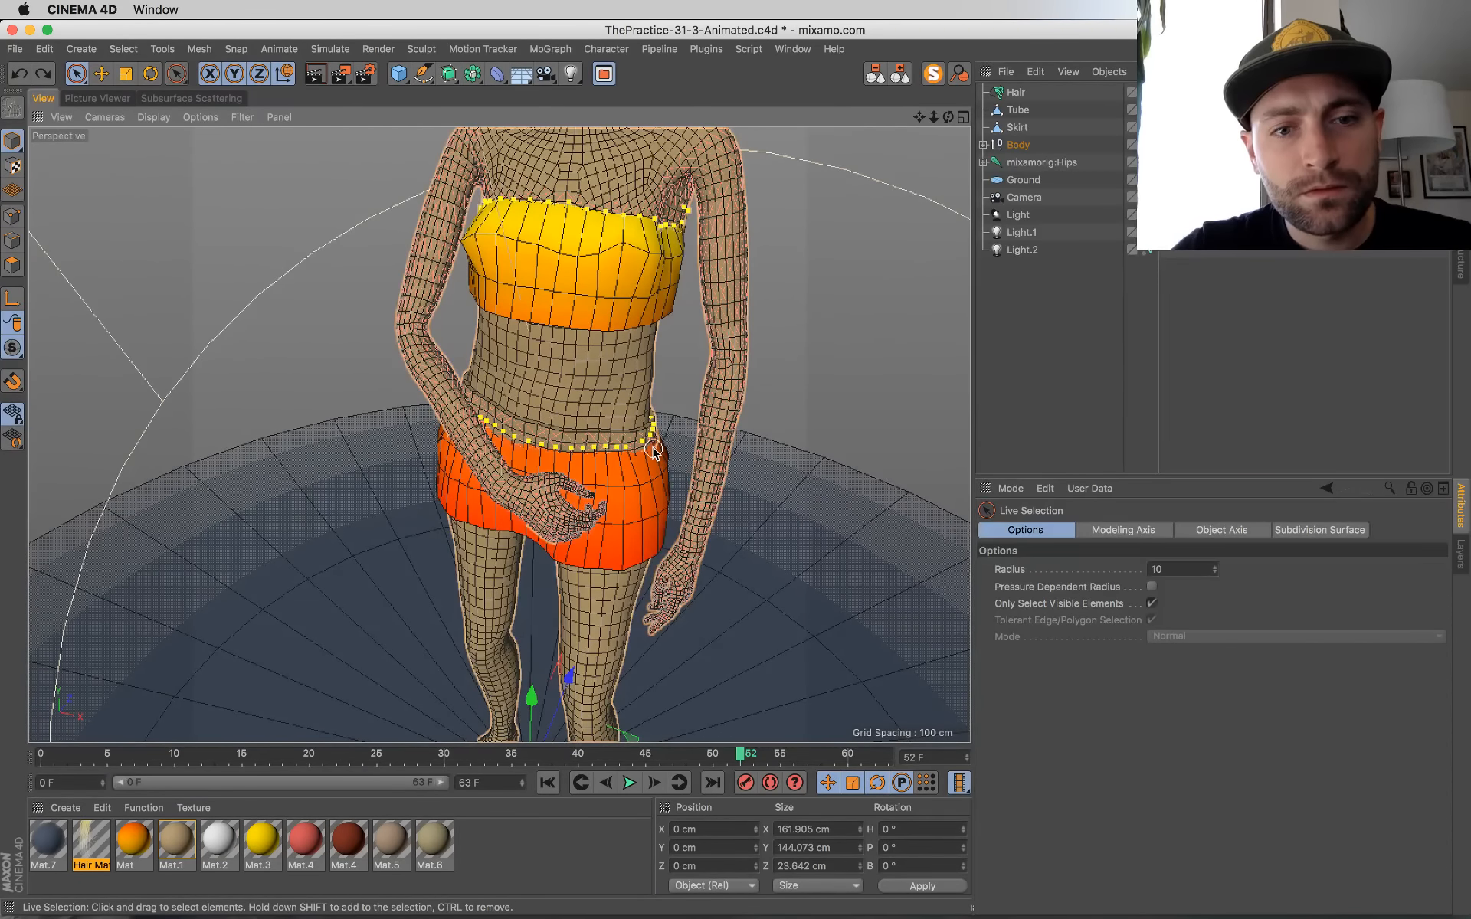
{"action": "key", "text": "super+y"}
{"action": "key", "text": "super+z"}
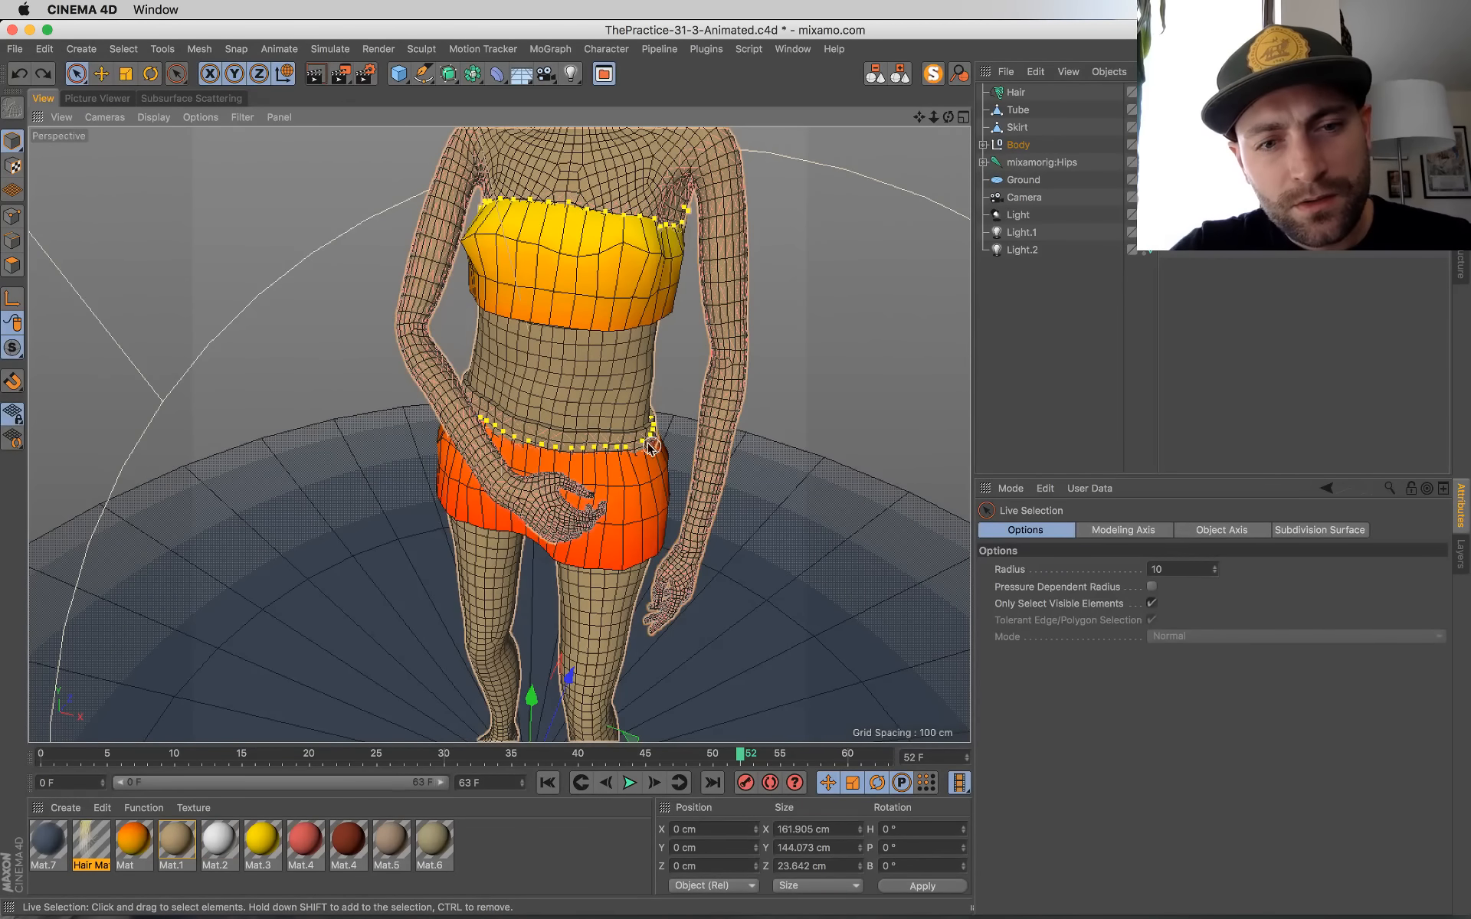
Step: Loop-select only the adjacent polygon rings around the waist of the Body_2 mesh at the skirt's upper edge
{"action": "left_click", "coordinate": [13, 264]}
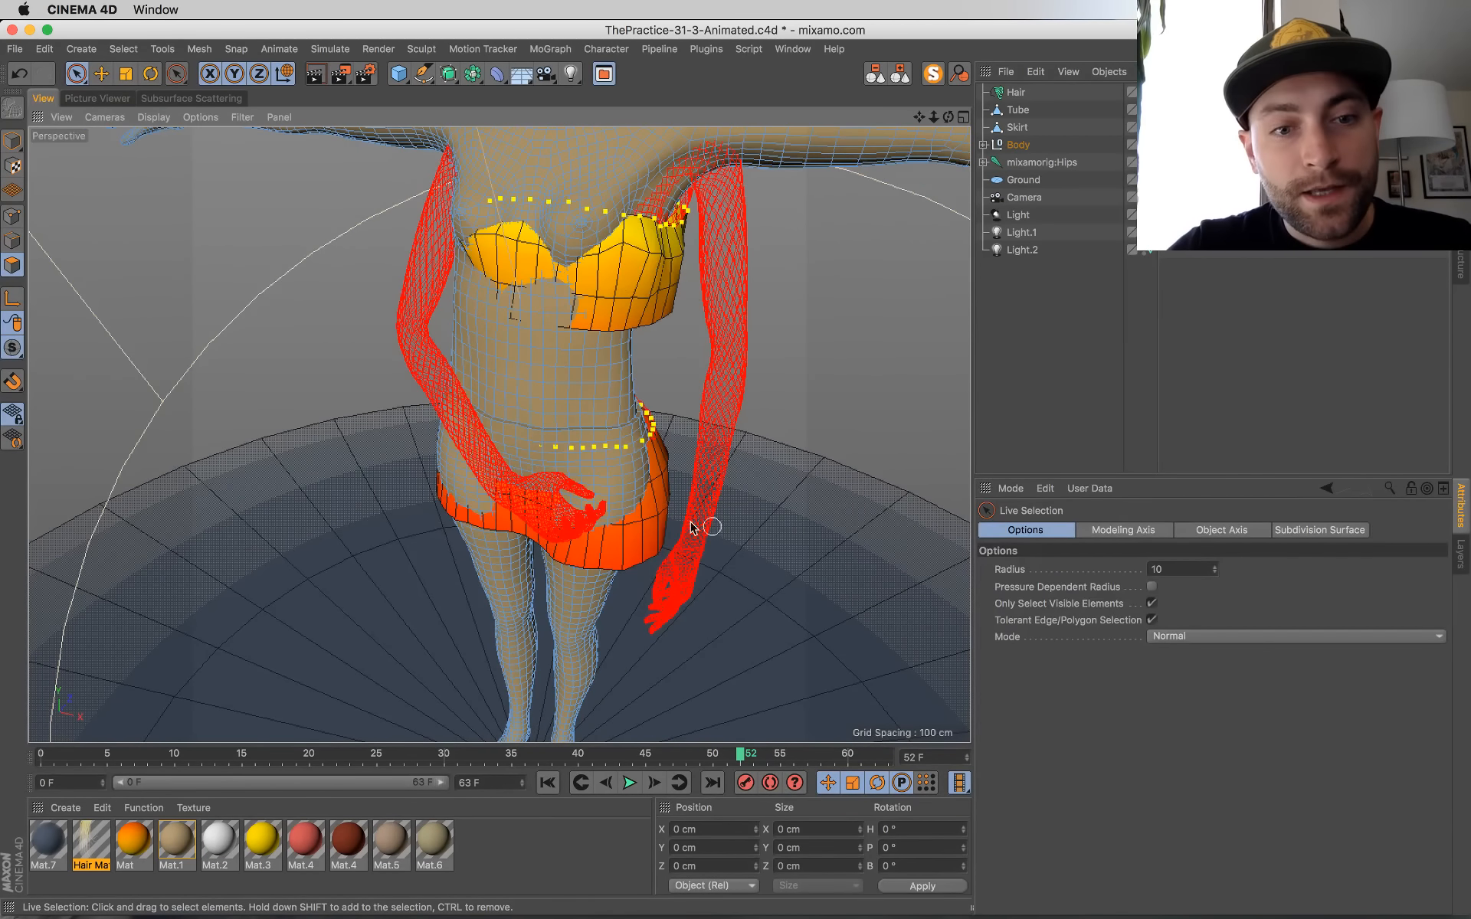
{"action": "scroll", "coordinate": [601, 476], "scroll_direction": "up", "scroll_amount": 6}
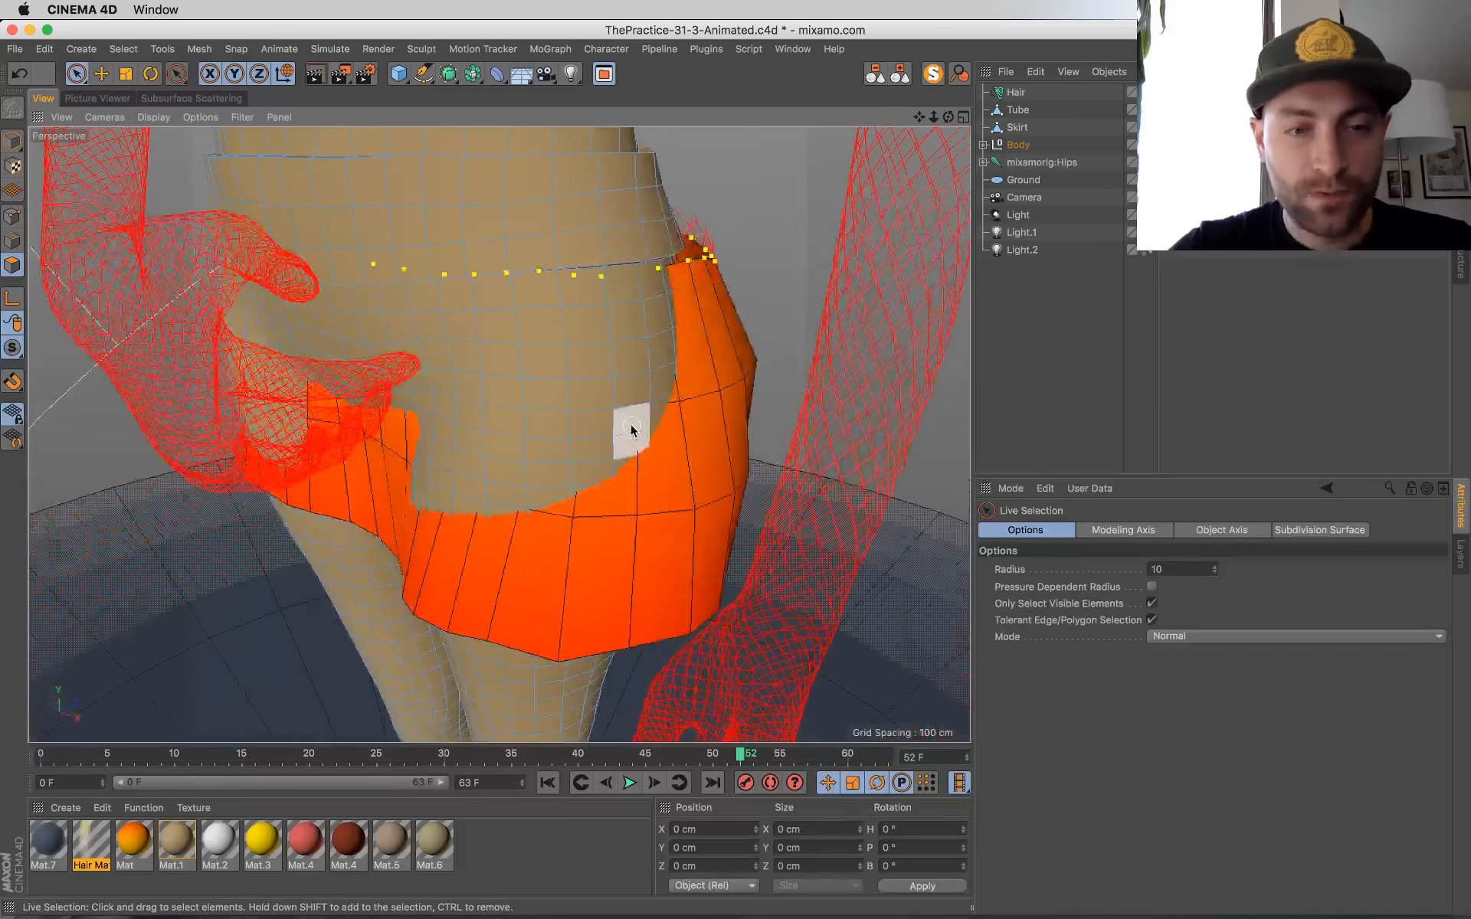
{"action": "key", "text": "v"}
{"action": "mouse_move", "coordinate": [671, 415]}
{"action": "left_click", "coordinate": [743, 439]}
{"action": "left_click", "coordinate": [602, 255]}
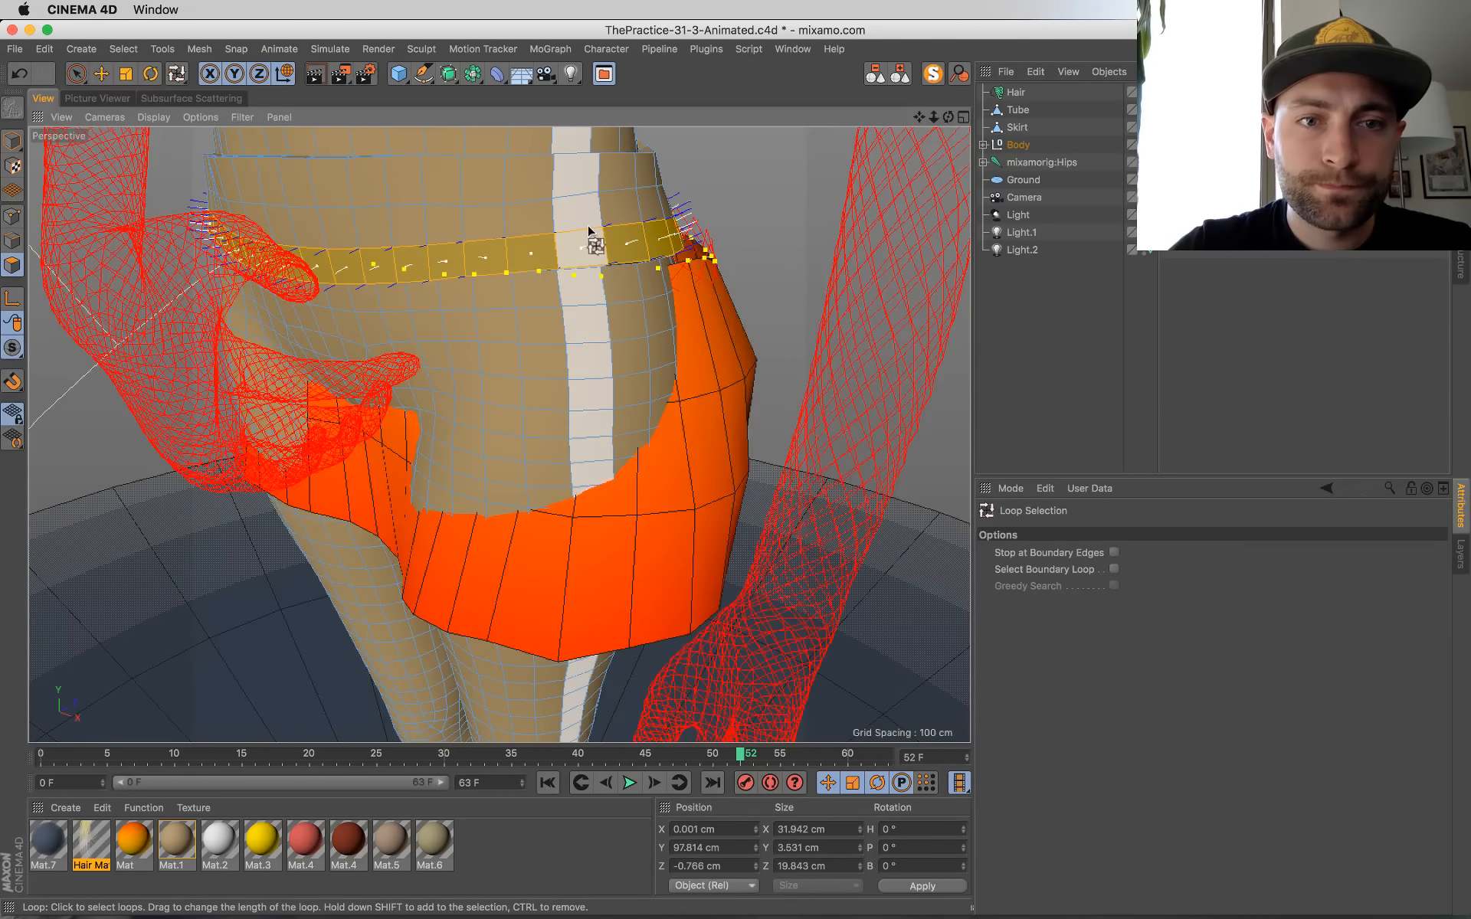
{"action": "mouse_move", "coordinate": [552, 204]}
{"action": "left_mouse_down", "text": "alt"}
{"action": "mouse_move", "coordinate": [541, 246]}
{"action": "mouse_move", "coordinate": [559, 335]}
{"action": "mouse_move", "coordinate": [547, 324]}
{"action": "mouse_move", "coordinate": [581, 209]}
{"action": "mouse_move", "coordinate": [536, 176]}
{"action": "left_mouse_up", "text": "alt"}
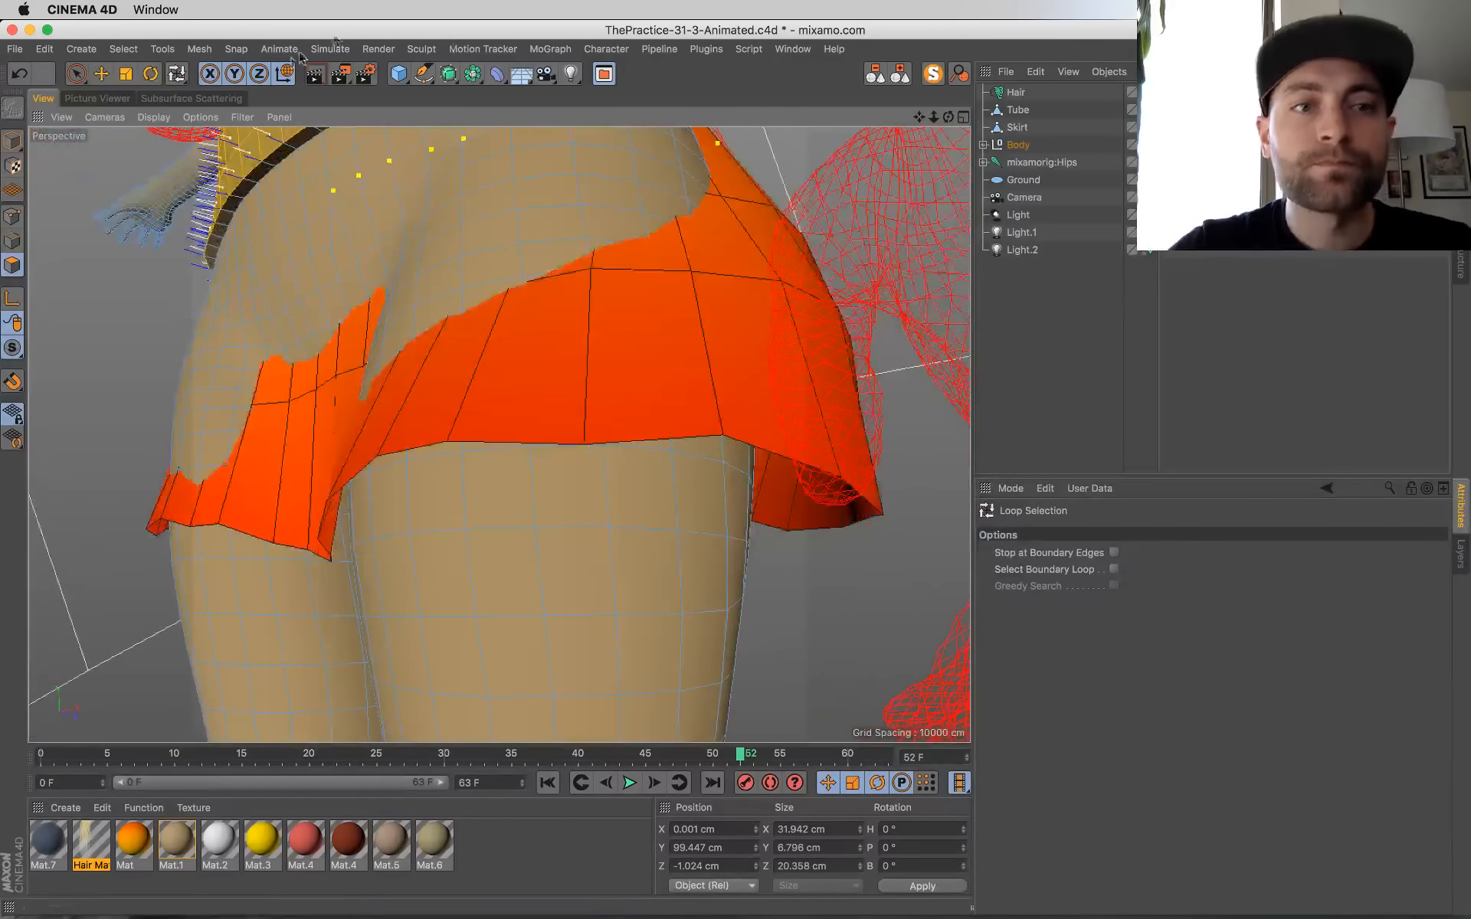
{"action": "left_click", "coordinate": [287, 152], "text": "shift"}
{"action": "scroll", "coordinate": [417, 281], "scroll_direction": "down", "scroll_amount": 10}
{"action": "left_click_drag", "start_coordinate": [529, 333], "coordinate": [528, 467], "text": "alt"}
Step: Try applying the white Mat.2 material to the body in Model mode
{"action": "left_click", "coordinate": [9, 144]}
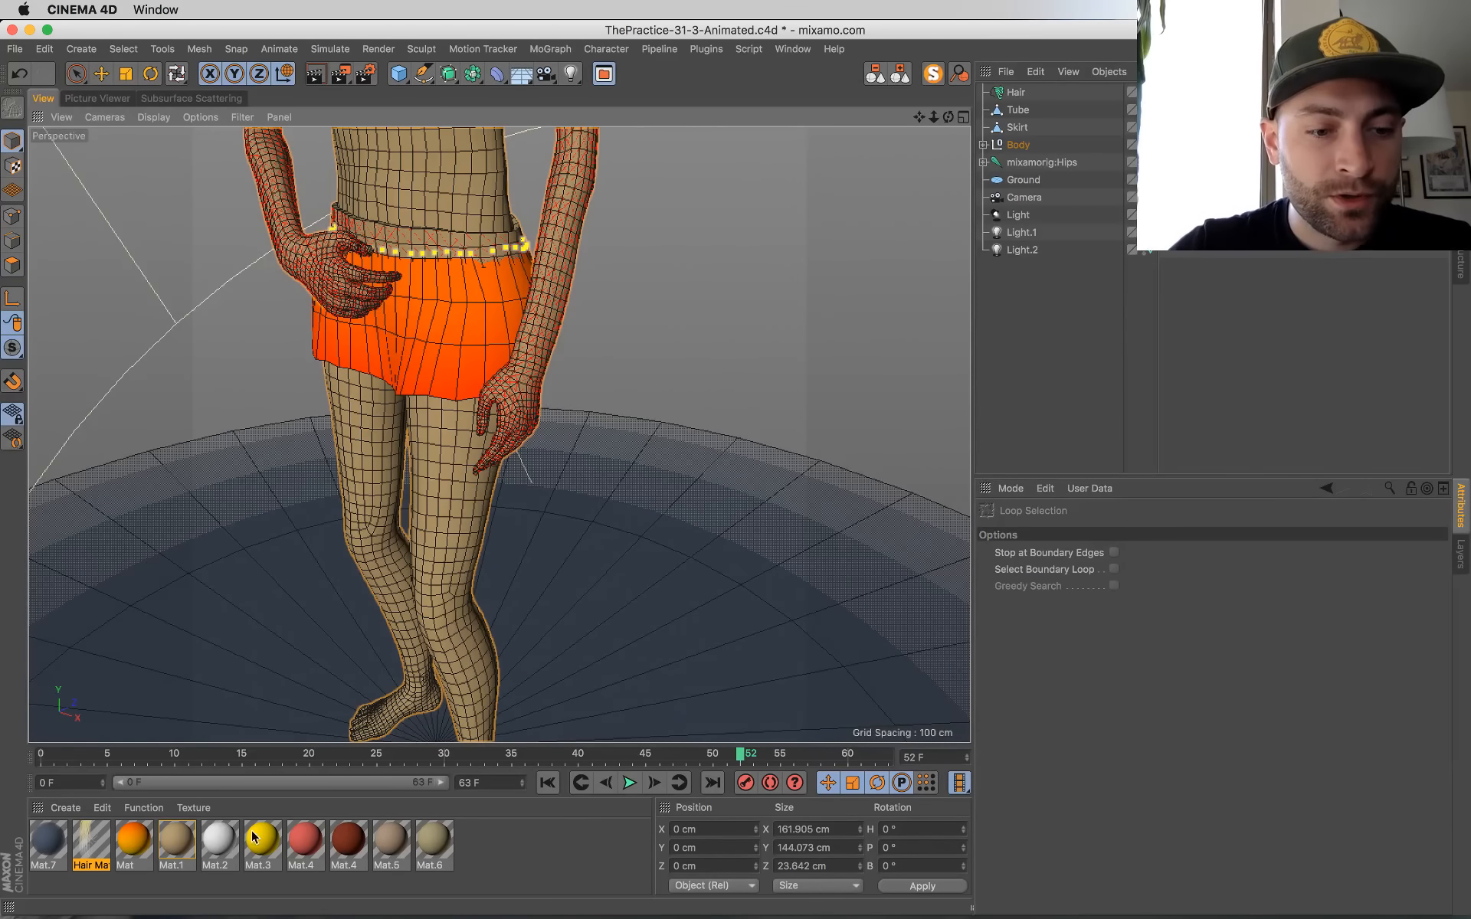
{"action": "left_click_drag", "start_coordinate": [214, 843], "coordinate": [330, 300]}
{"action": "left_click_drag", "start_coordinate": [406, 234], "coordinate": [478, 237]}
{"action": "key", "text": "super+z"}
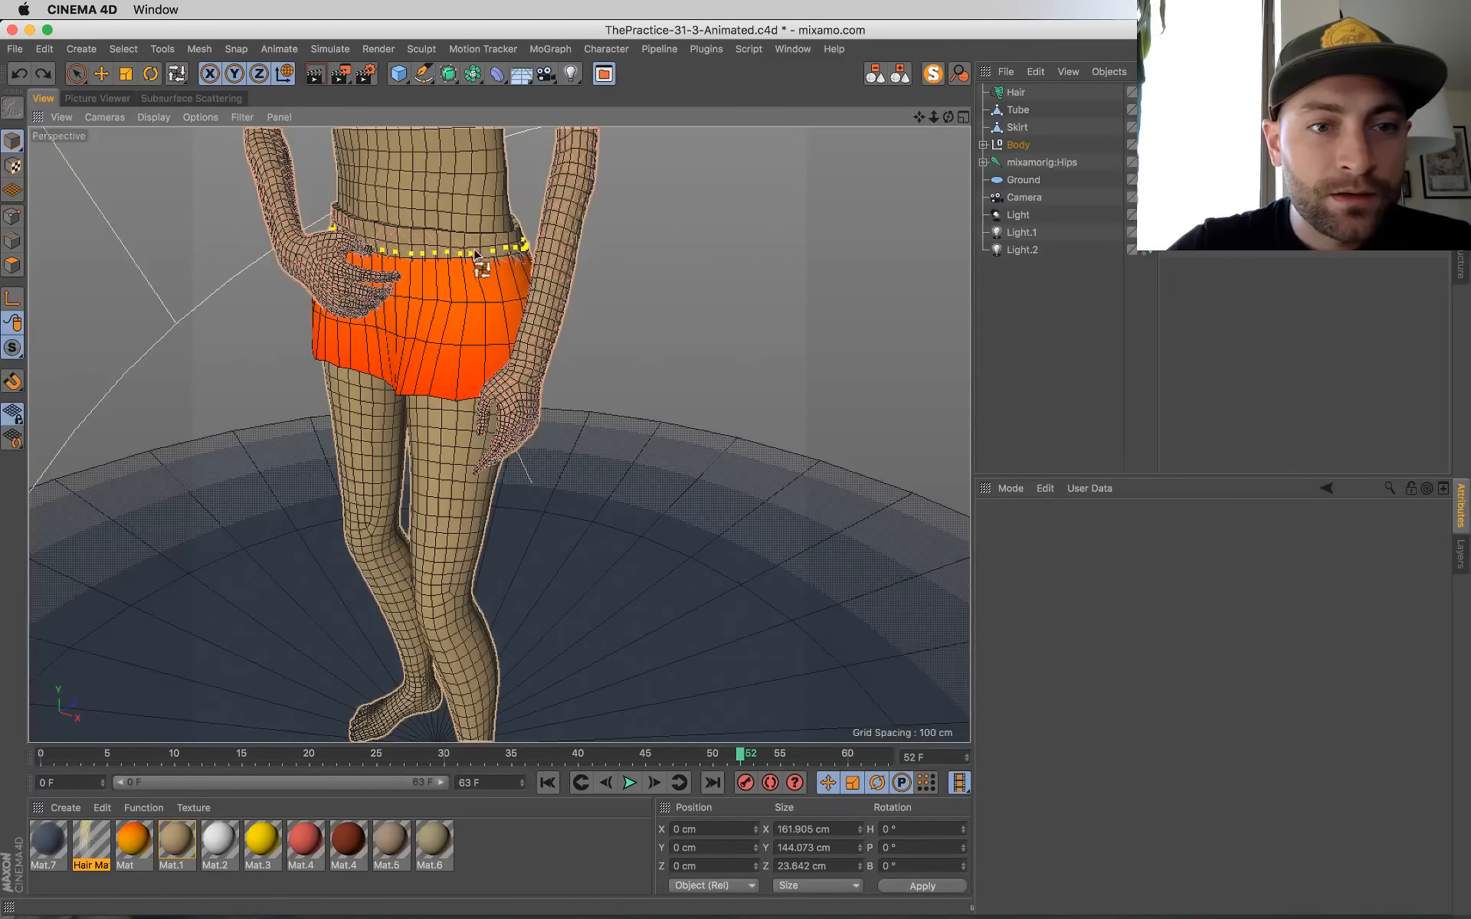
Step: Apply the white Mat.2 material to the selected waist polygons and save the scene
{"action": "left_click", "coordinate": [13, 265]}
{"action": "left_click_drag", "start_coordinate": [213, 844], "coordinate": [460, 221]}
{"action": "left_click", "coordinate": [11, 139]}
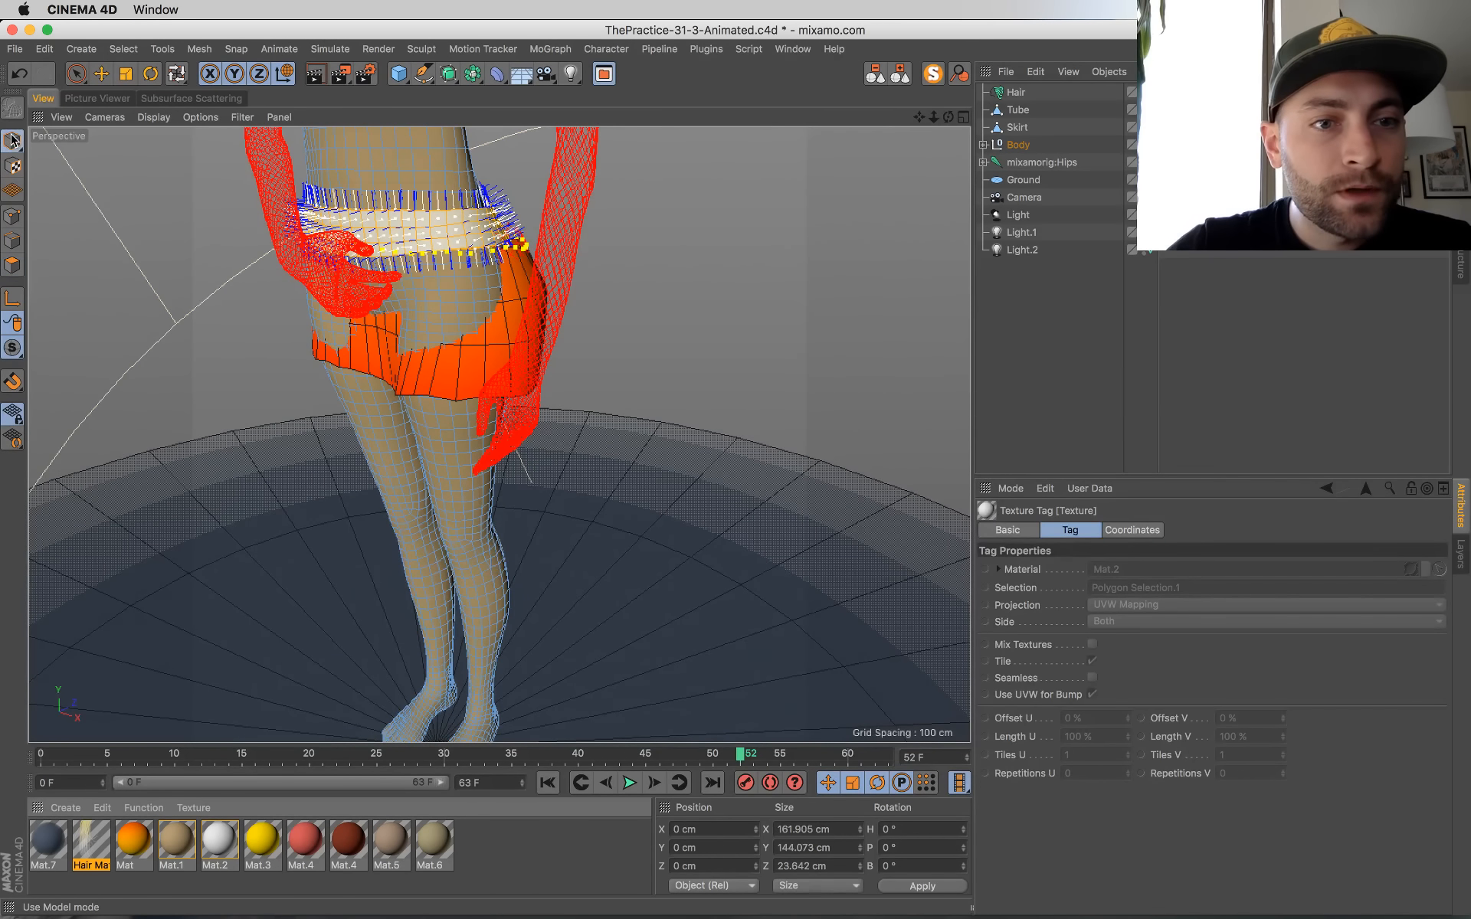
{"action": "left_click", "coordinate": [574, 355]}
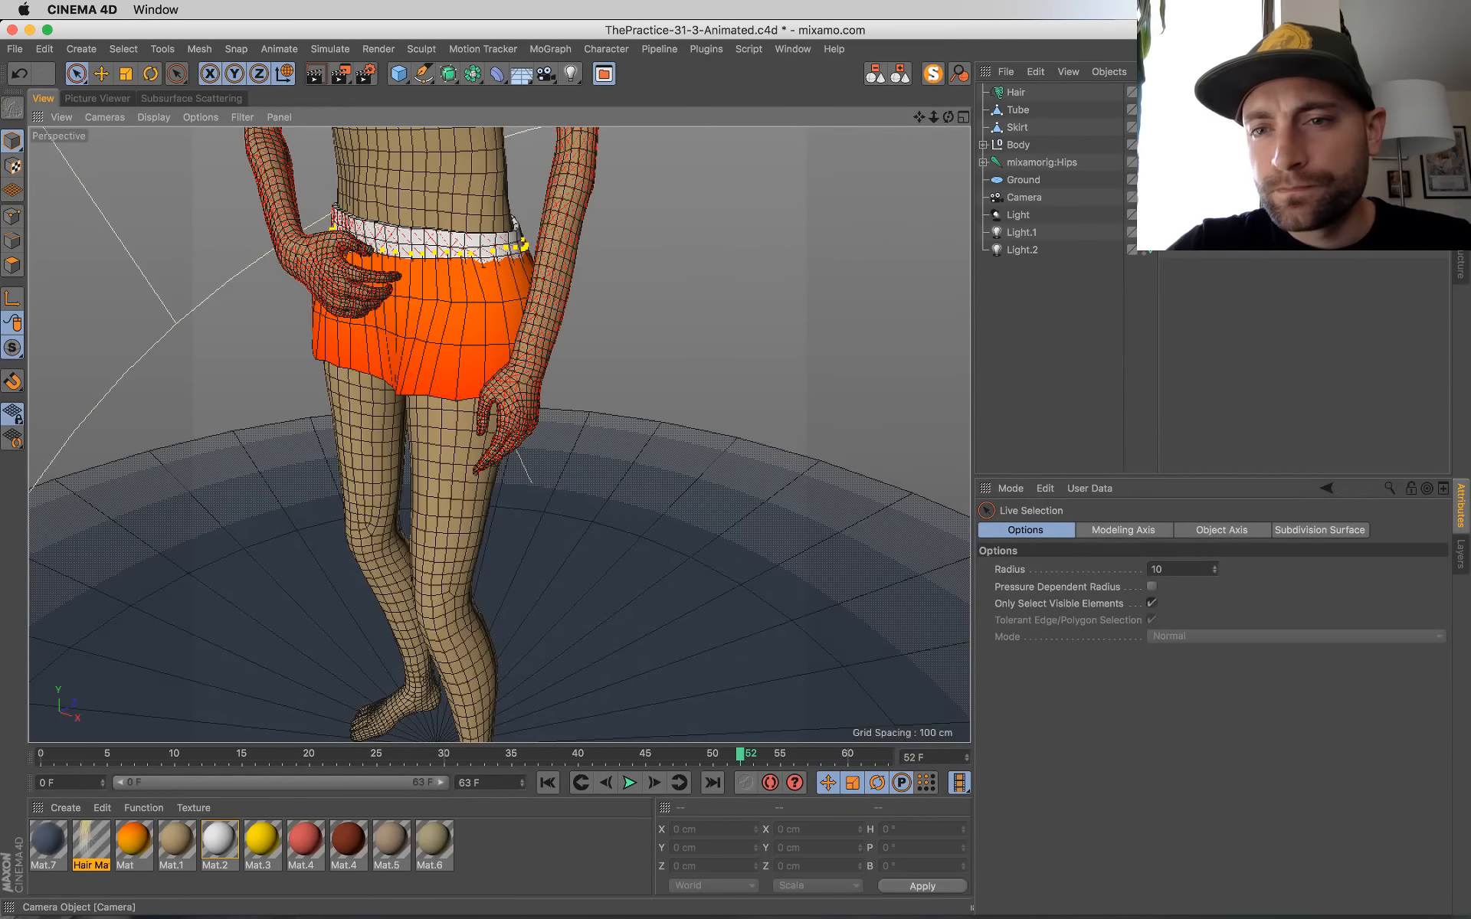
{"action": "key", "text": "super+shift+z"}
{"action": "key", "text": "super+shift+z"}
{"action": "key", "text": "super+shift+z"}
{"action": "key", "text": "super+s"}
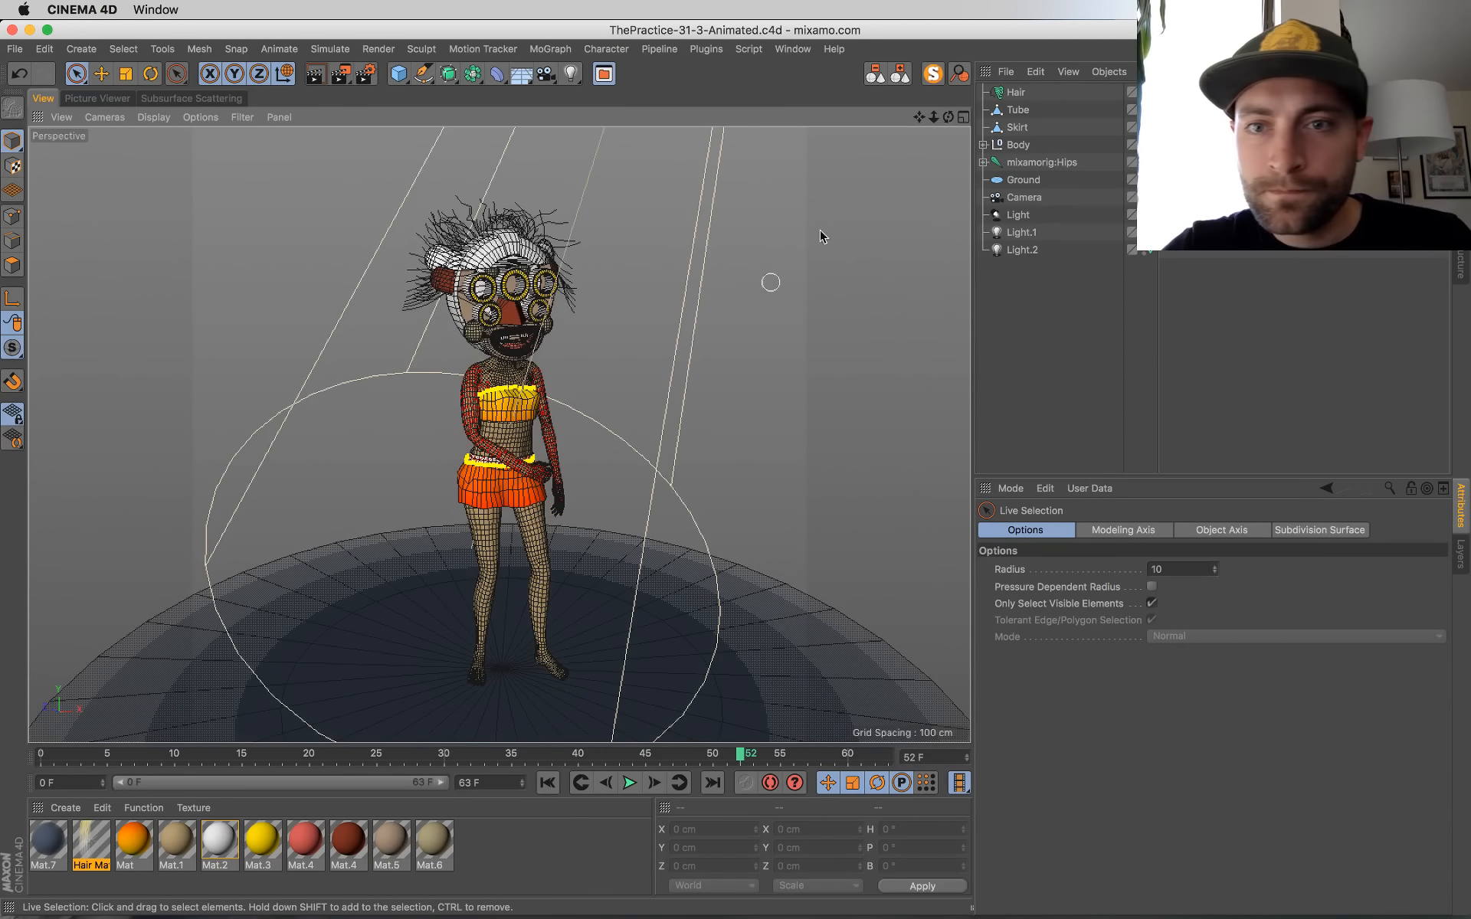
Step: Expand the Body group and replace the Mask's white material with the brown Mat.5
{"action": "left_click", "coordinate": [1018, 145]}
{"action": "left_click", "coordinate": [983, 145]}
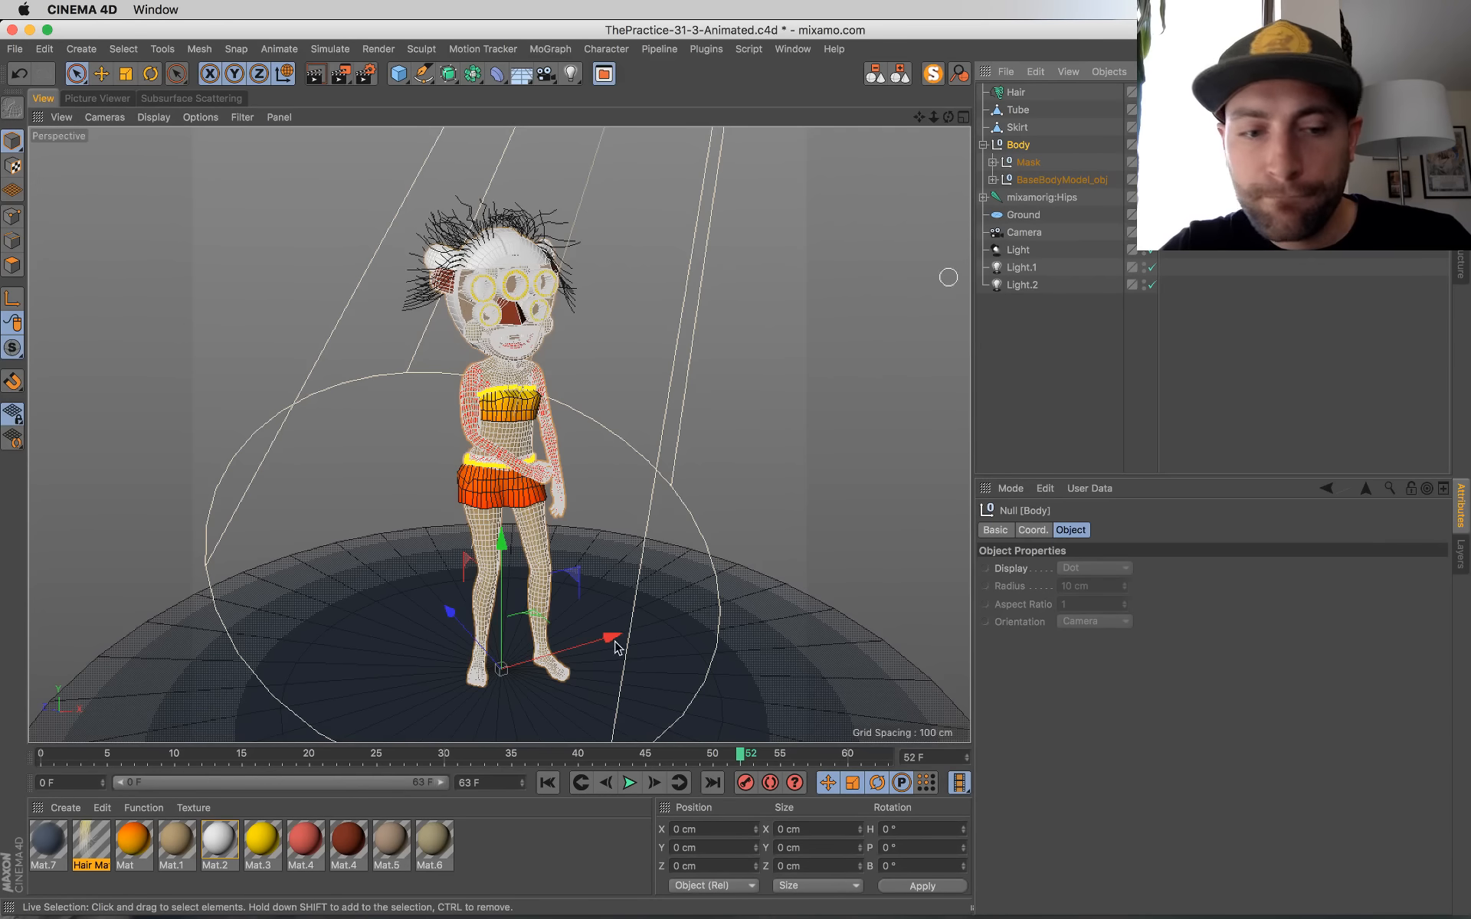
{"action": "left_click", "coordinate": [395, 846]}
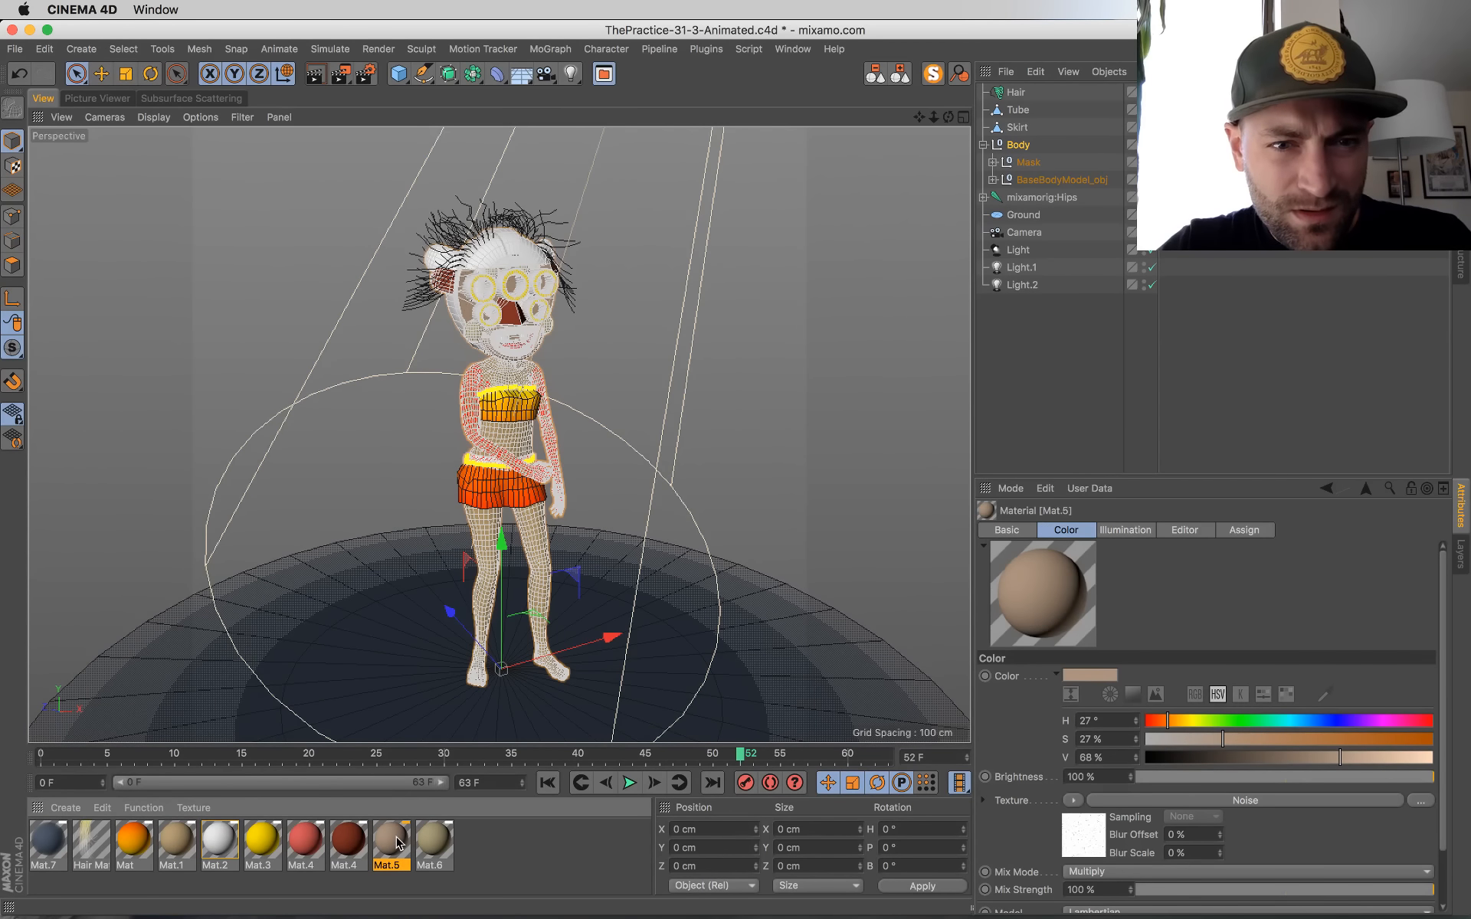
{"action": "left_click_drag", "start_coordinate": [397, 843], "coordinate": [1174, 163]}
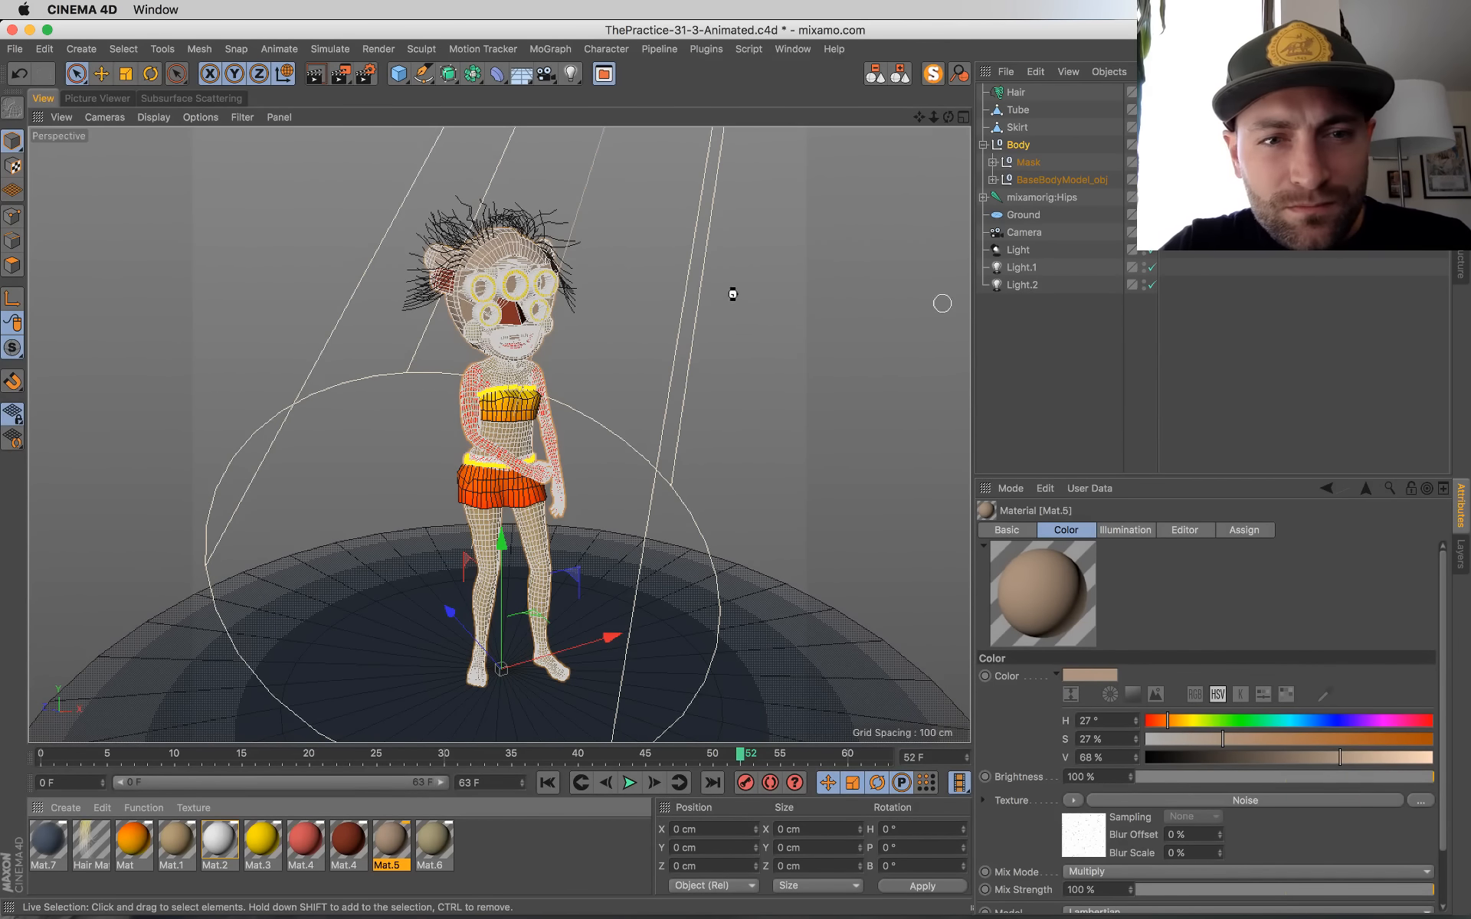
{"action": "left_click", "coordinate": [732, 294]}
Step: Render frame 52 to the Picture Viewer
{"action": "key", "text": "shift+r"}
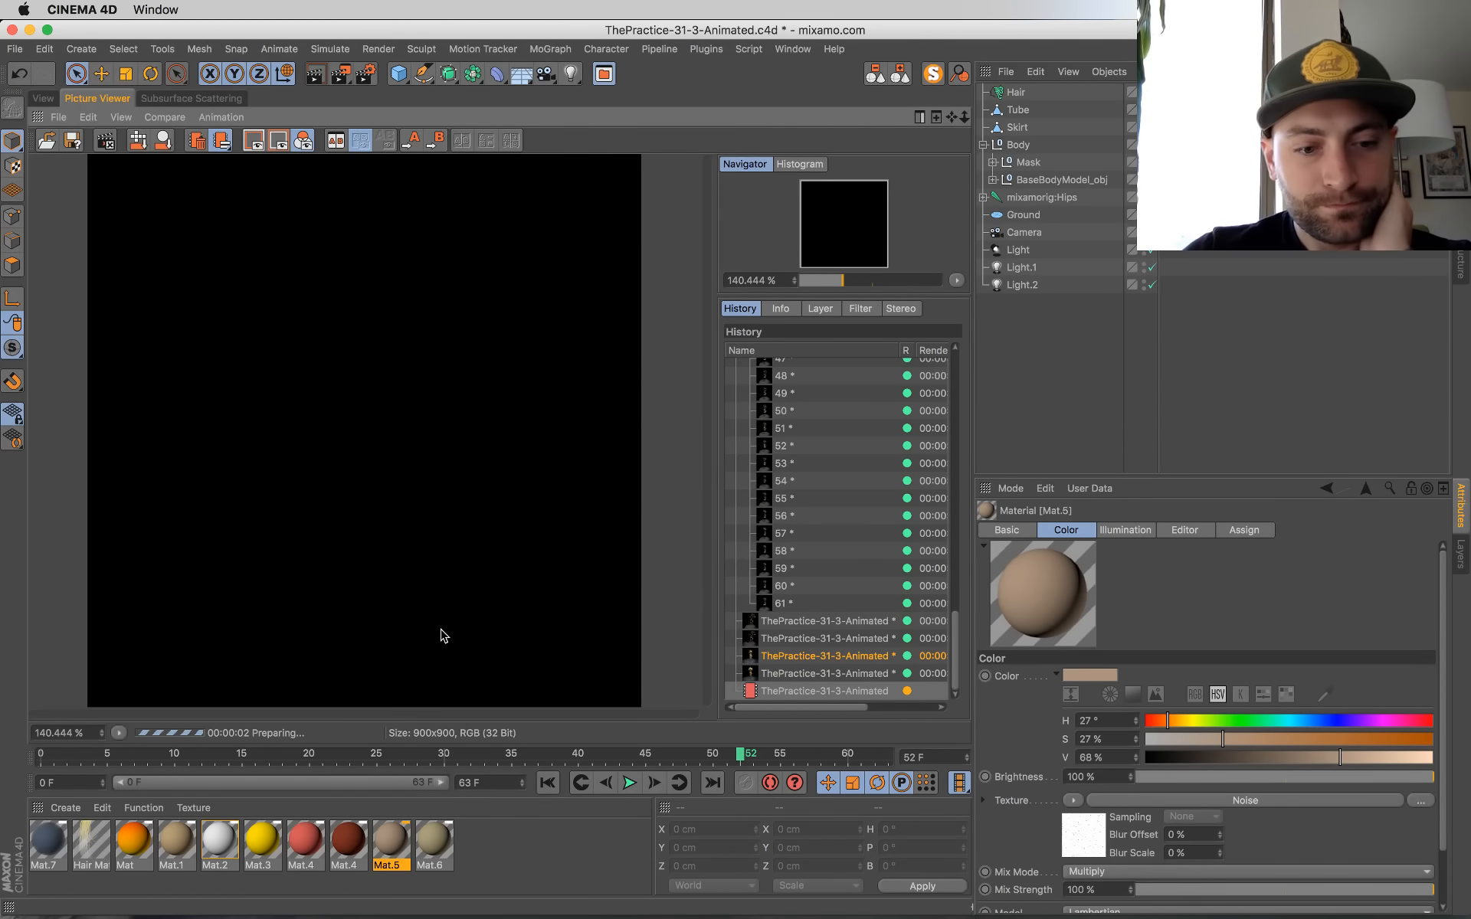
{"action": "left_click", "coordinate": [42, 98]}
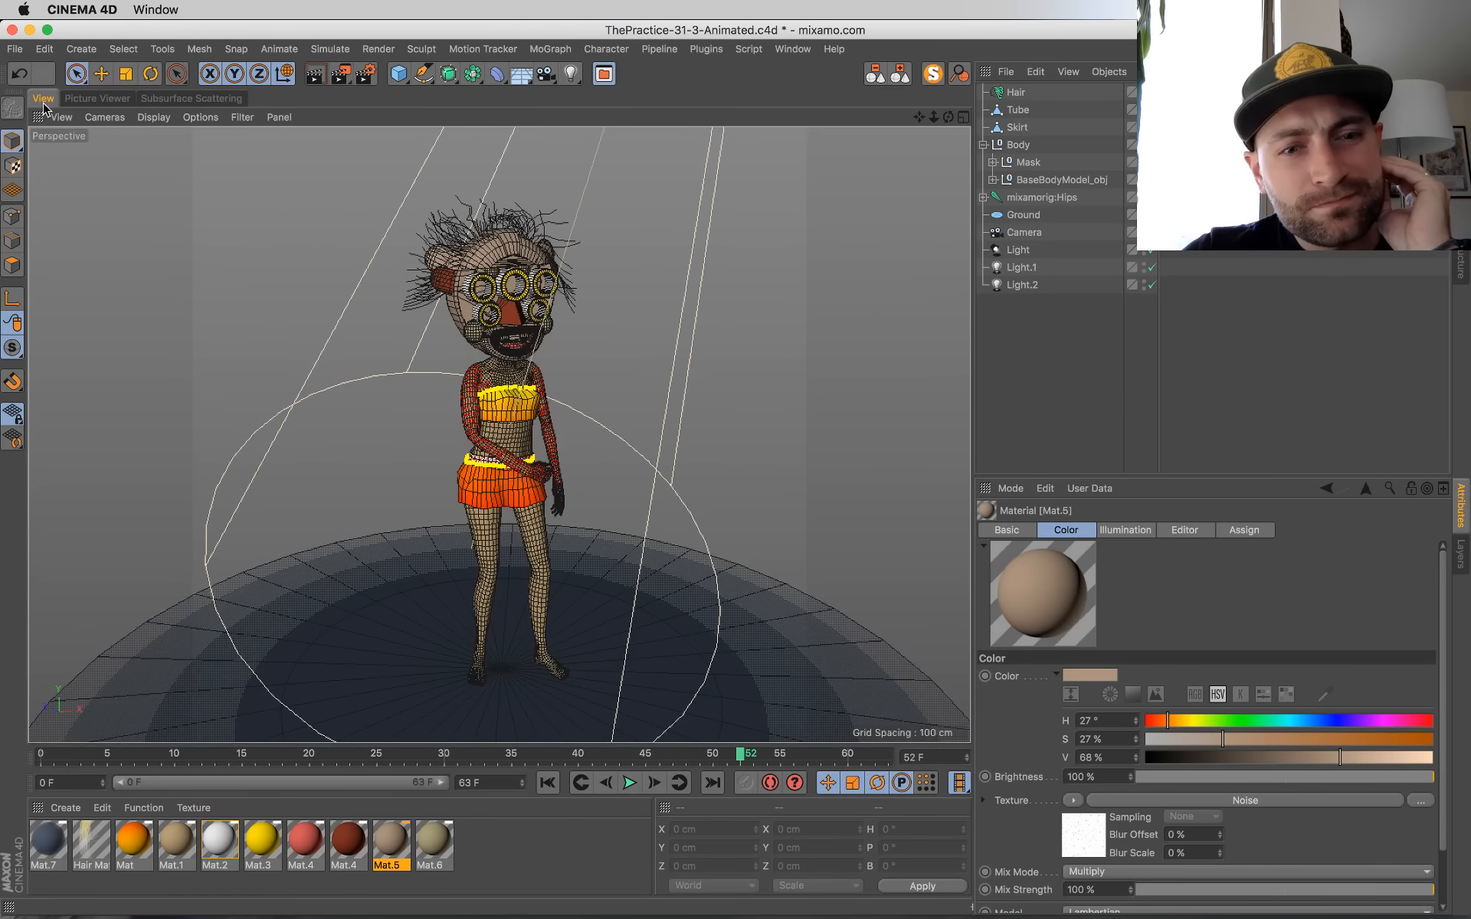
{"action": "left_click", "coordinate": [123, 100]}
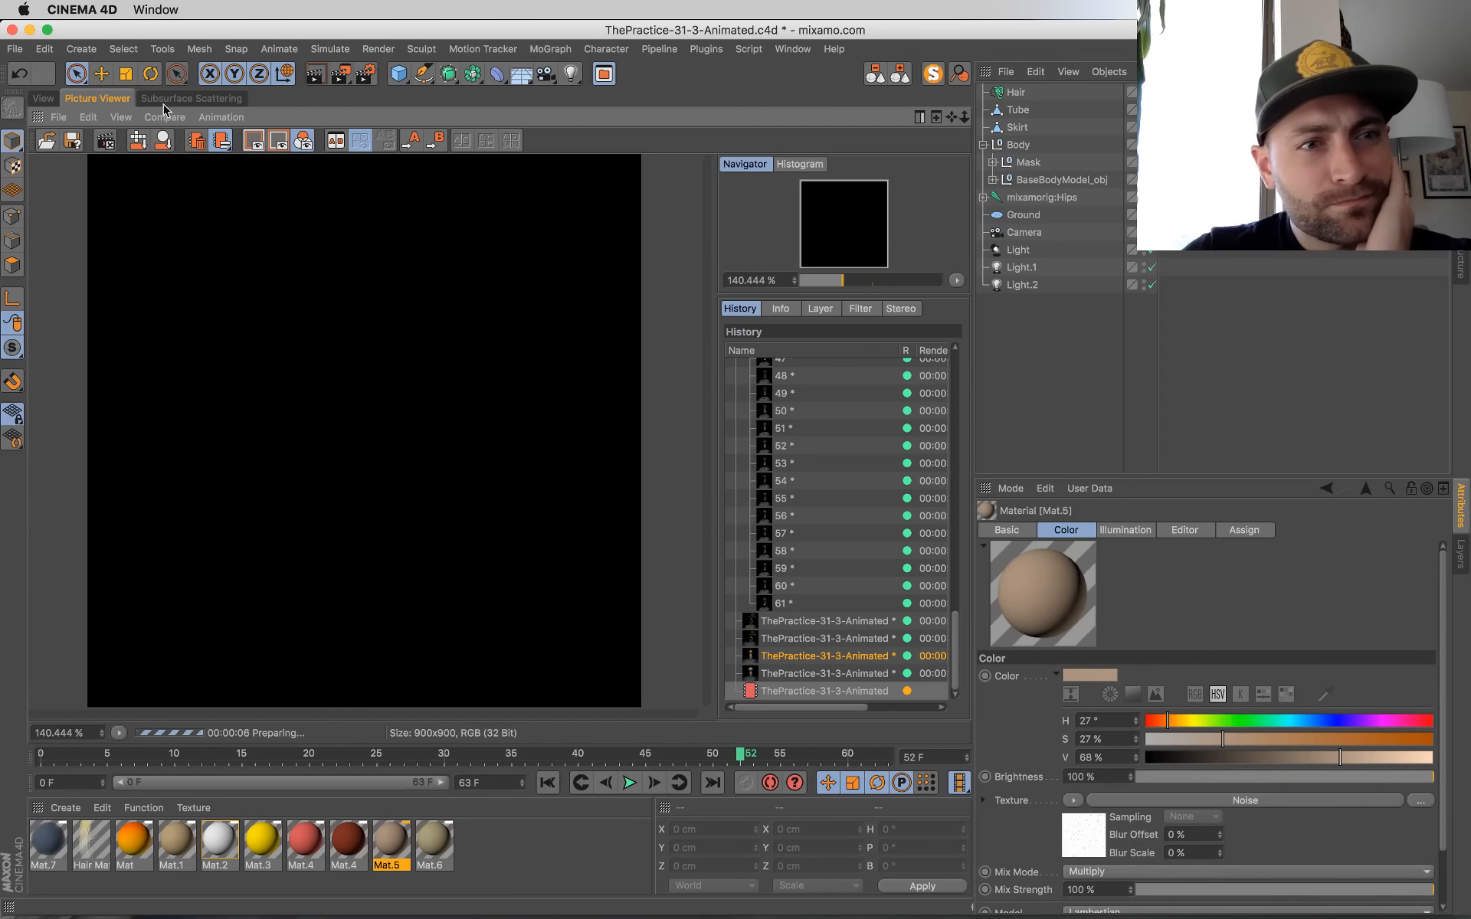
{"action": "left_click", "coordinate": [214, 103]}
{"action": "left_click", "coordinate": [100, 98]}
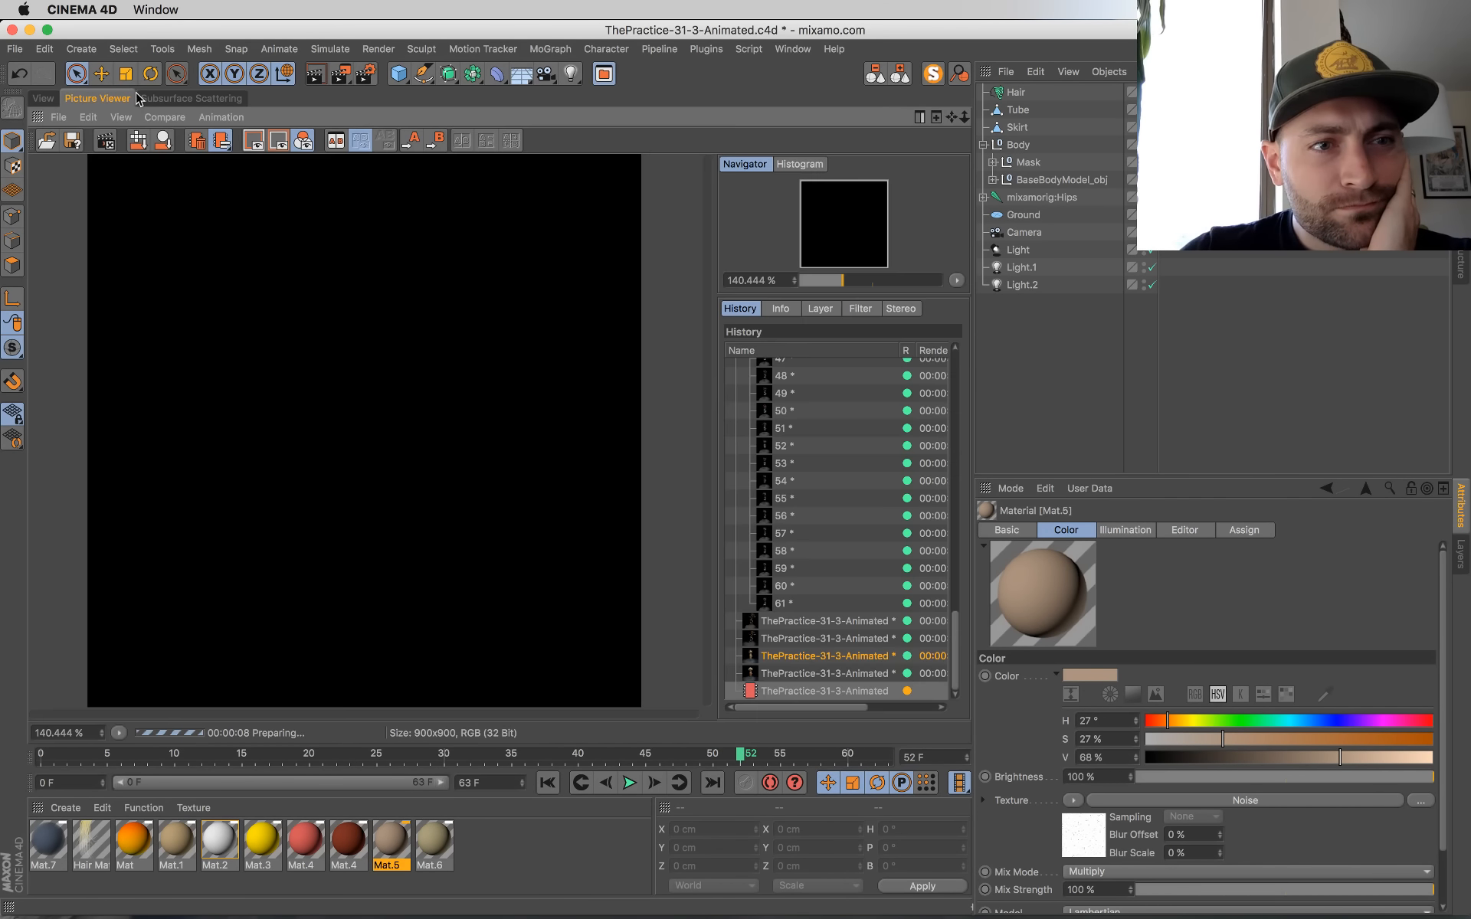
Step: Switch to the YouTube live chat window in Chrome while the render runs
{"action": "key", "text": "ctrl+Up"}
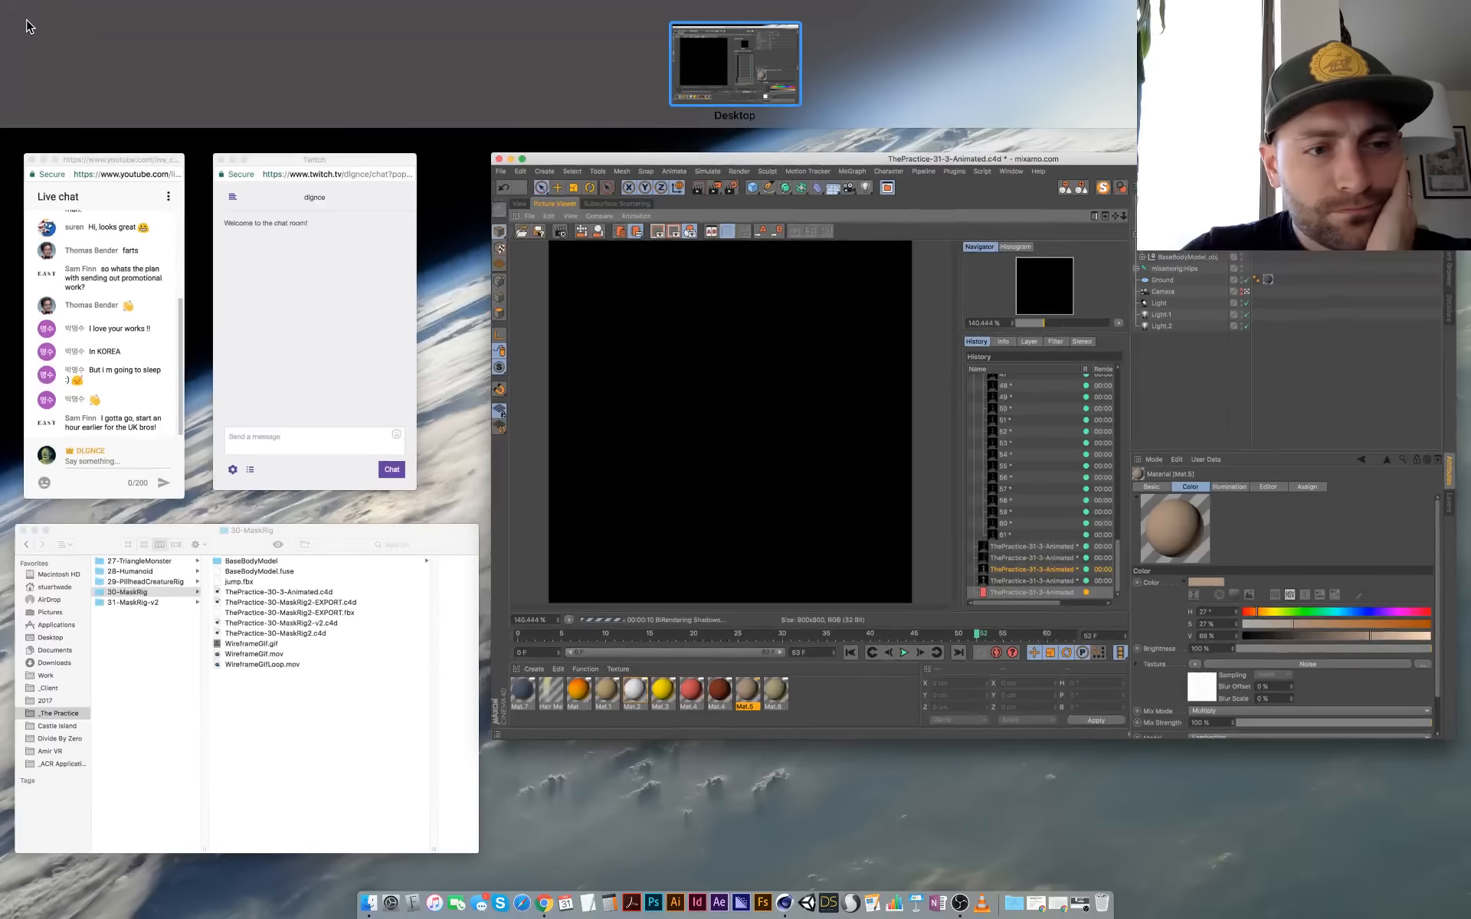
{"action": "left_click", "coordinate": [112, 275]}
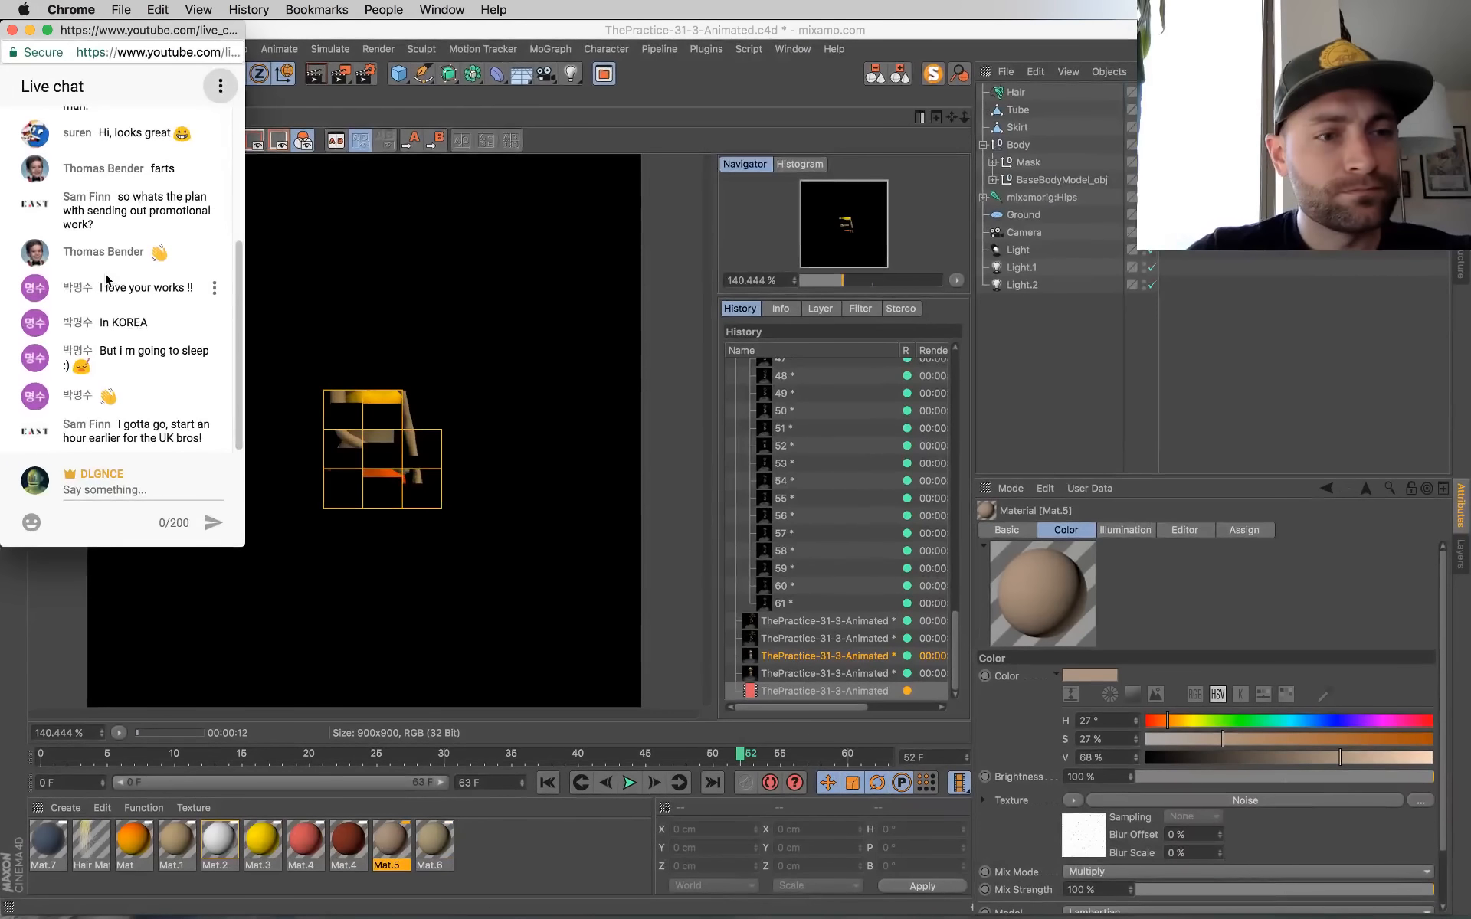
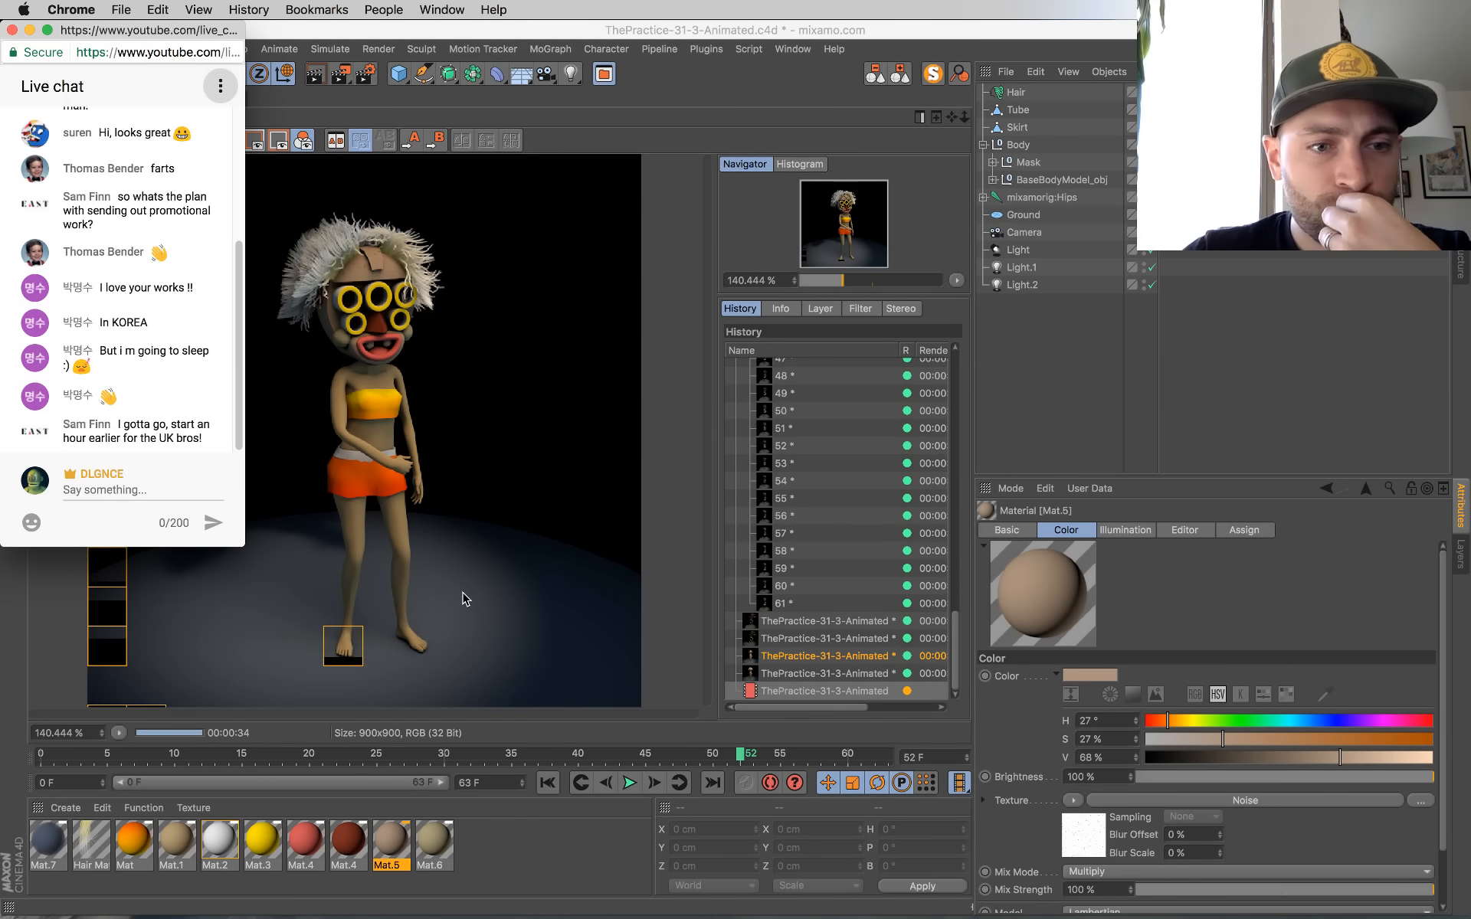
Step: Switch back to Cinema 4D and replace the Mask's brown material with the white Mat.2
{"action": "left_click", "coordinate": [534, 862]}
{"action": "key", "text": "super+z"}
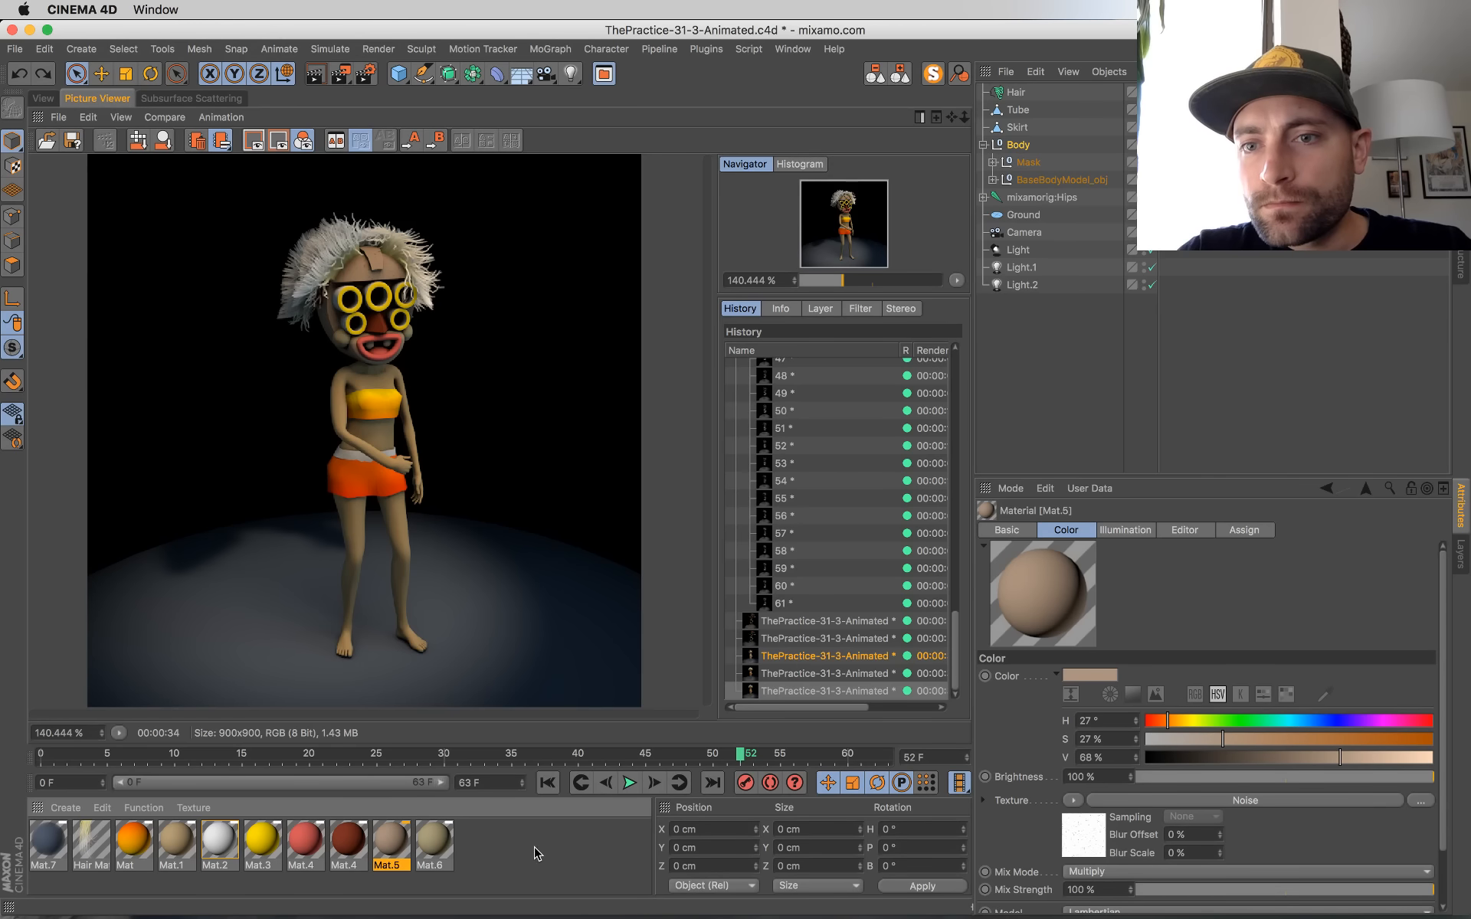
{"action": "left_click", "coordinate": [43, 99]}
{"action": "left_click", "coordinate": [1166, 233]}
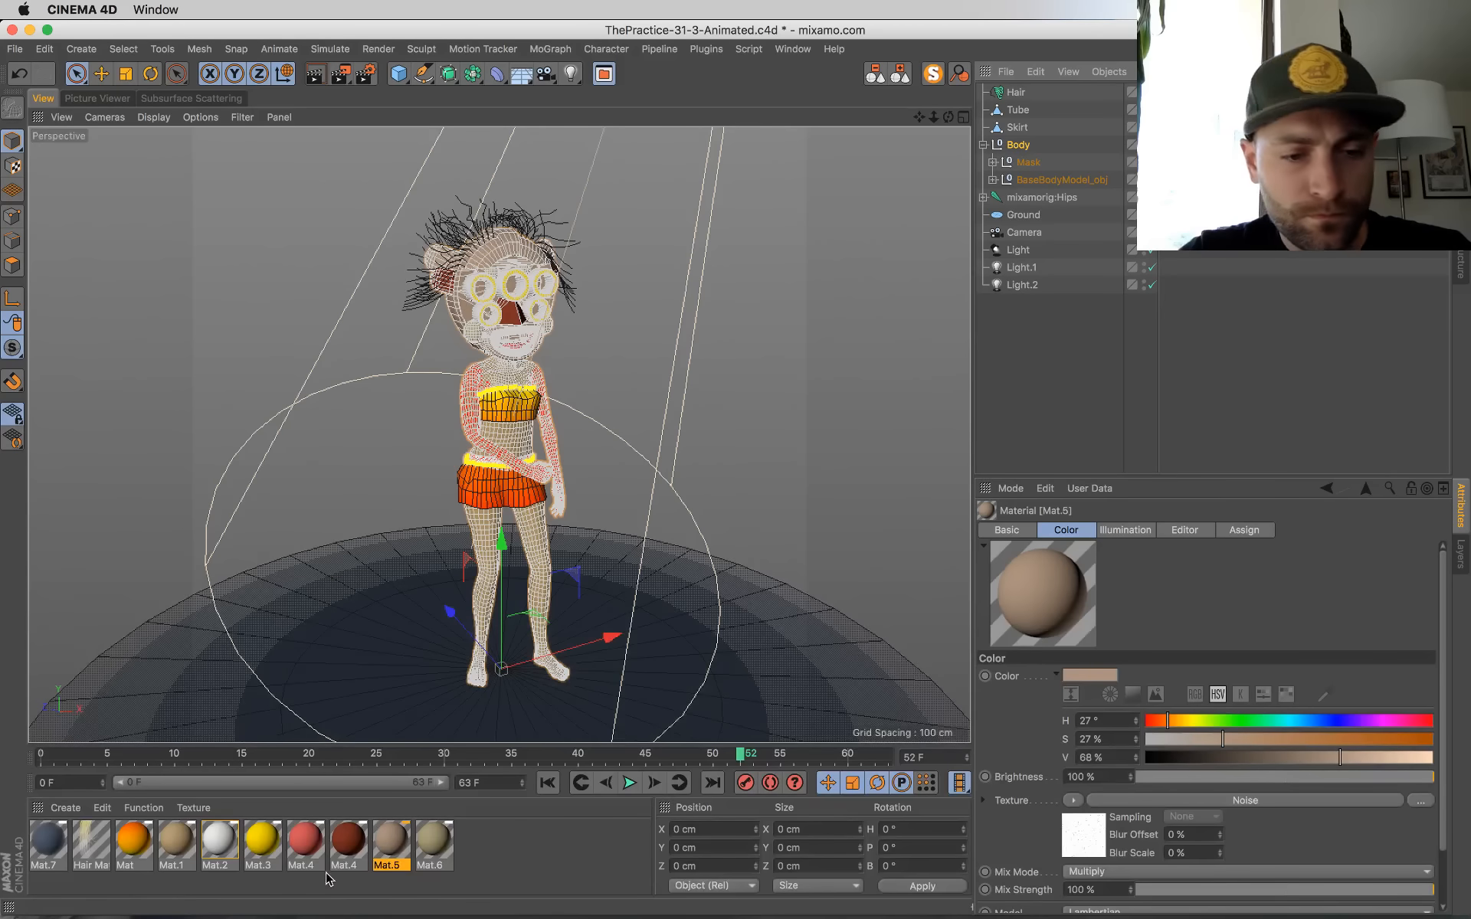
{"action": "left_click_drag", "start_coordinate": [234, 852], "coordinate": [1099, 236]}
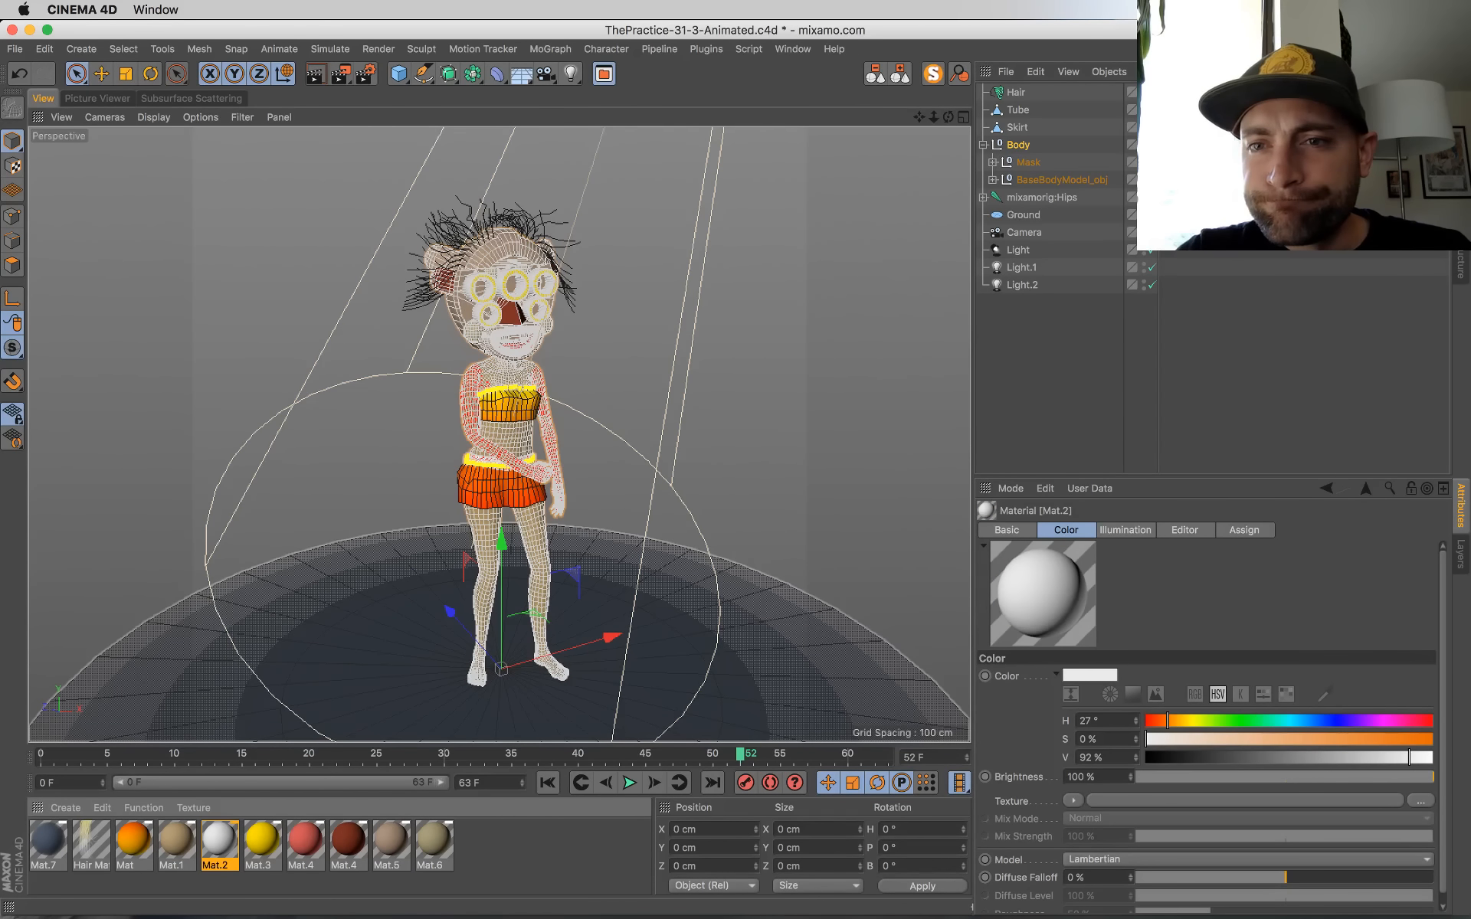
{"action": "left_click_drag", "start_coordinate": [1180, 180], "coordinate": [1195, 163]}
Step: Open the Hair Mat colour gradient and push its root colour to a fully saturated golden yellow
{"action": "double_click", "coordinate": [79, 854]}
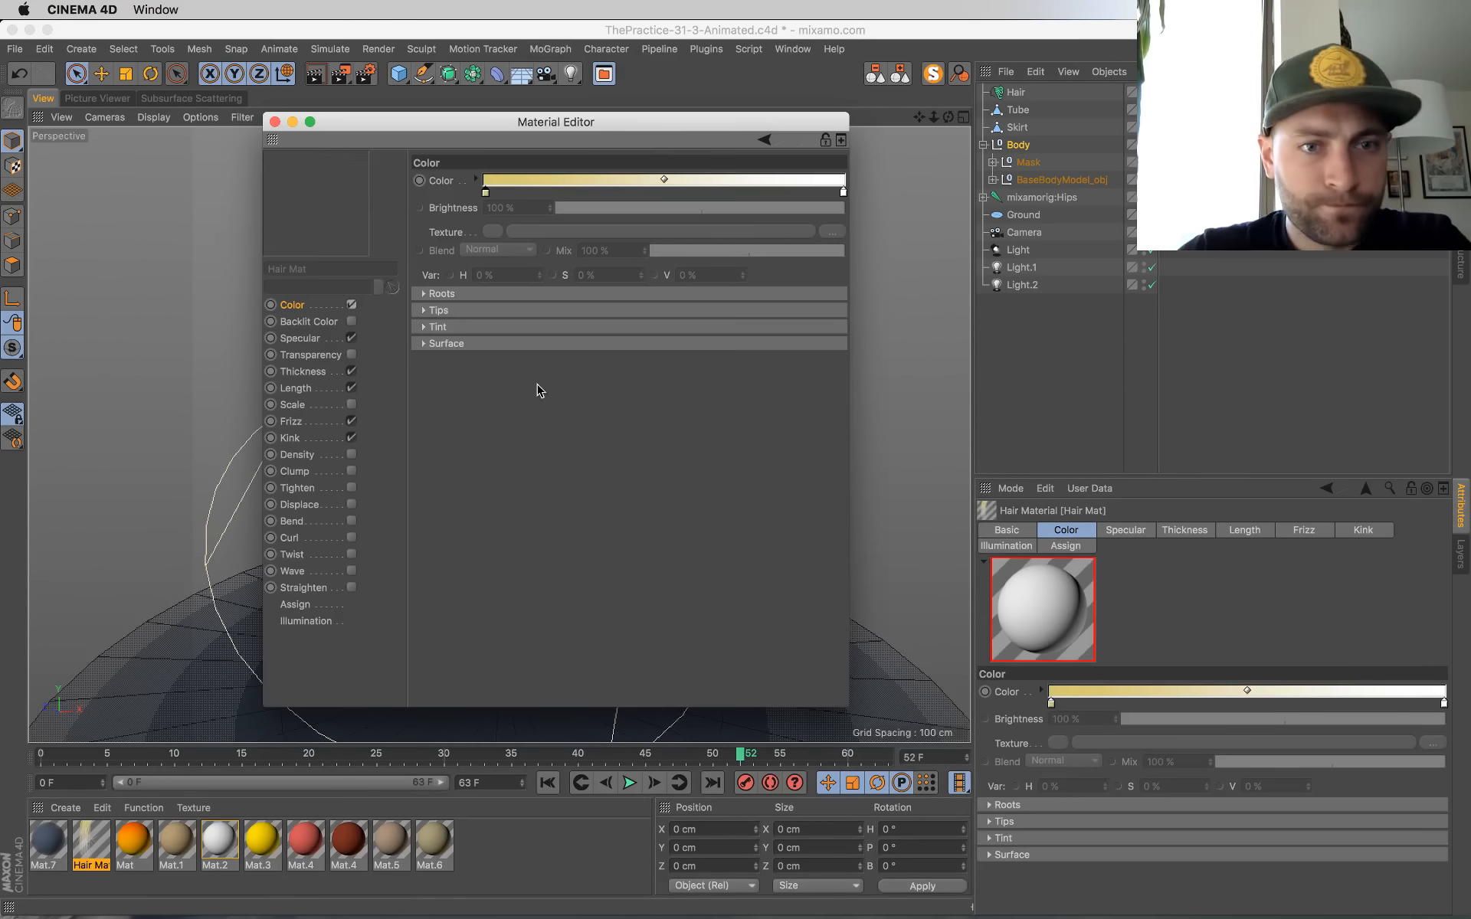
{"action": "double_click", "coordinate": [485, 192]}
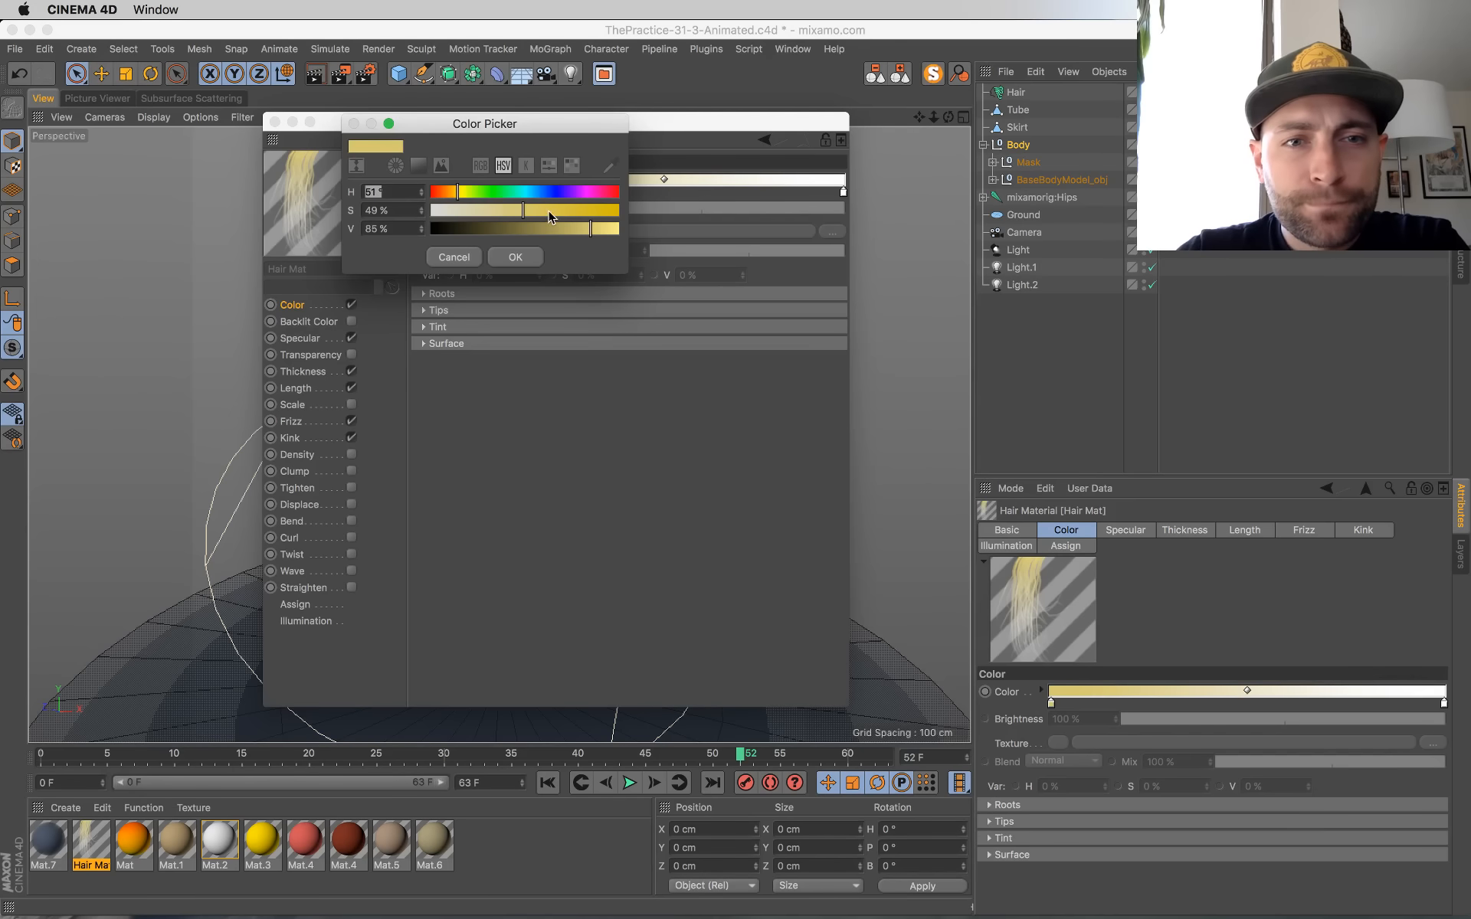
{"action": "left_click_drag", "start_coordinate": [550, 217], "coordinate": [619, 217]}
{"action": "left_click", "coordinate": [511, 259]}
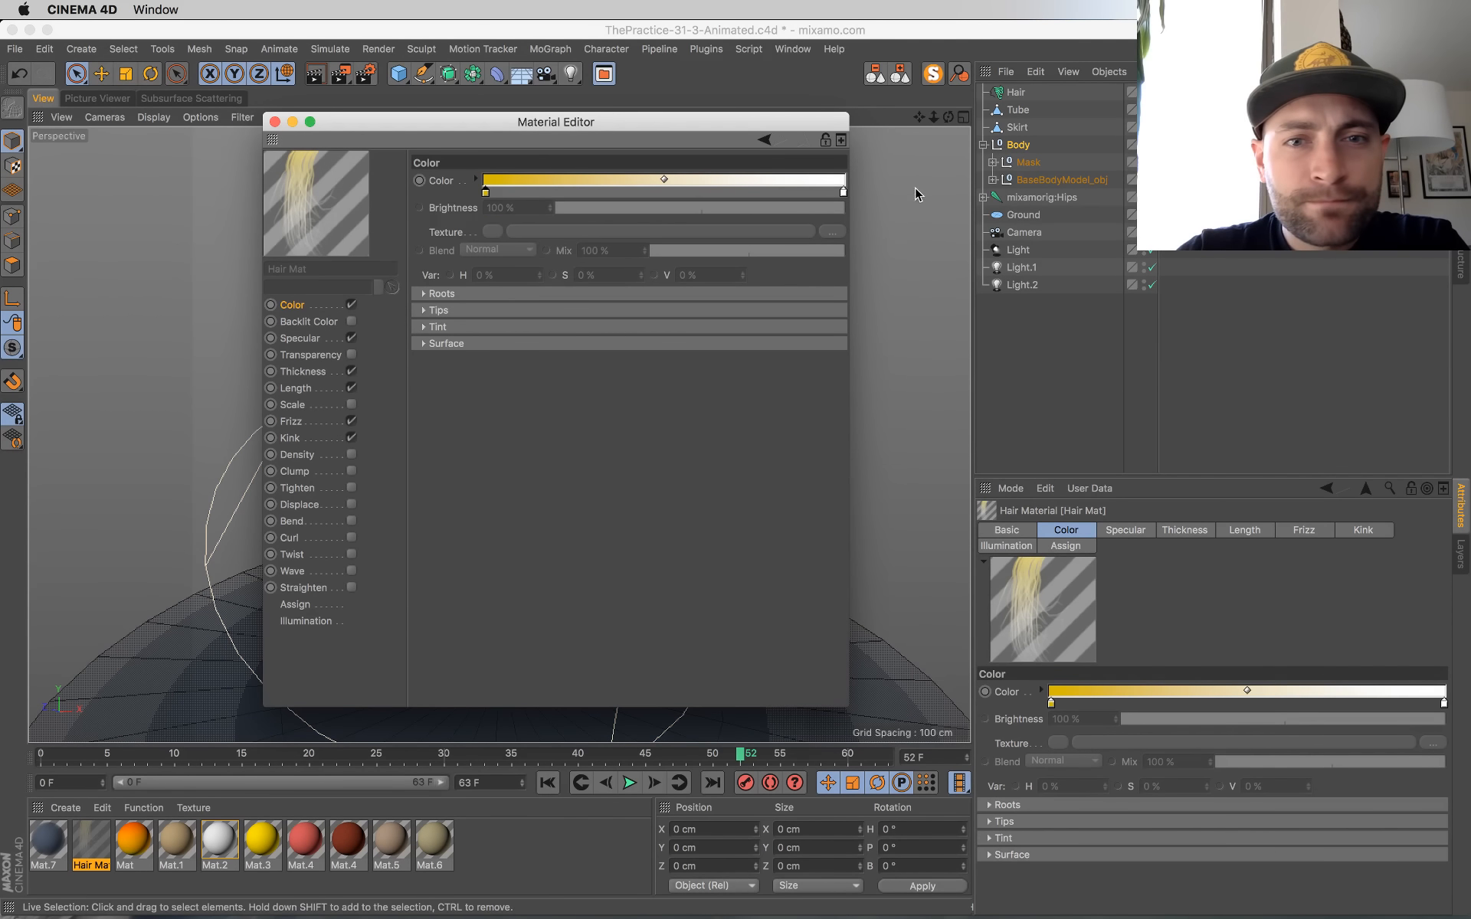
Step: Change the Hair Mat gradient's tip colour to a light yellow with hue 55° and close the Material Editor
{"action": "double_click", "coordinate": [843, 194]}
{"action": "left_click", "coordinate": [819, 193]}
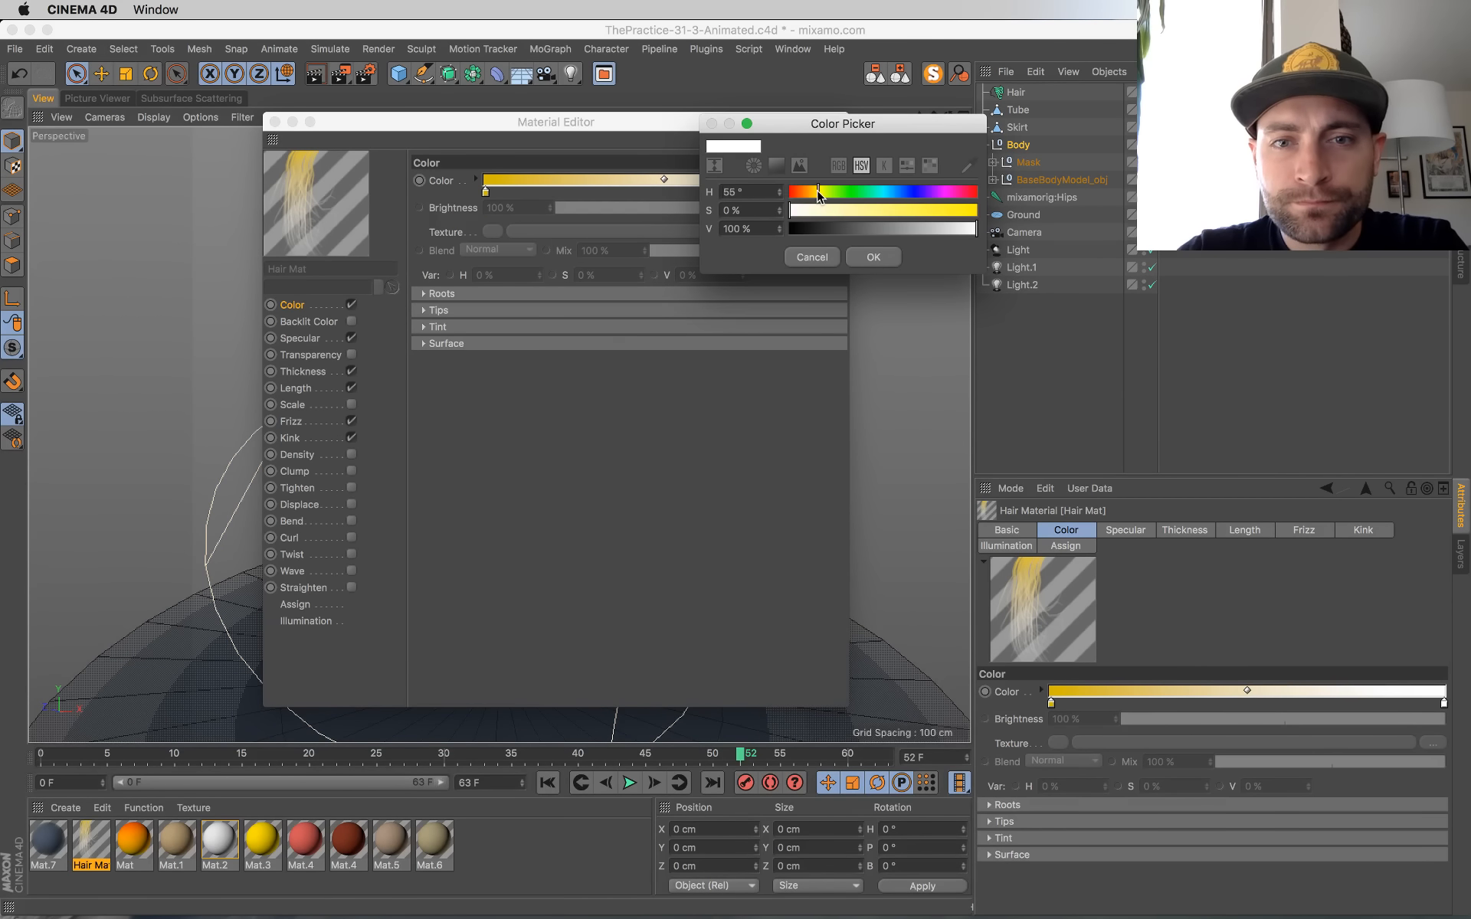
{"action": "left_click", "coordinate": [873, 210]}
{"action": "left_click", "coordinate": [878, 260]}
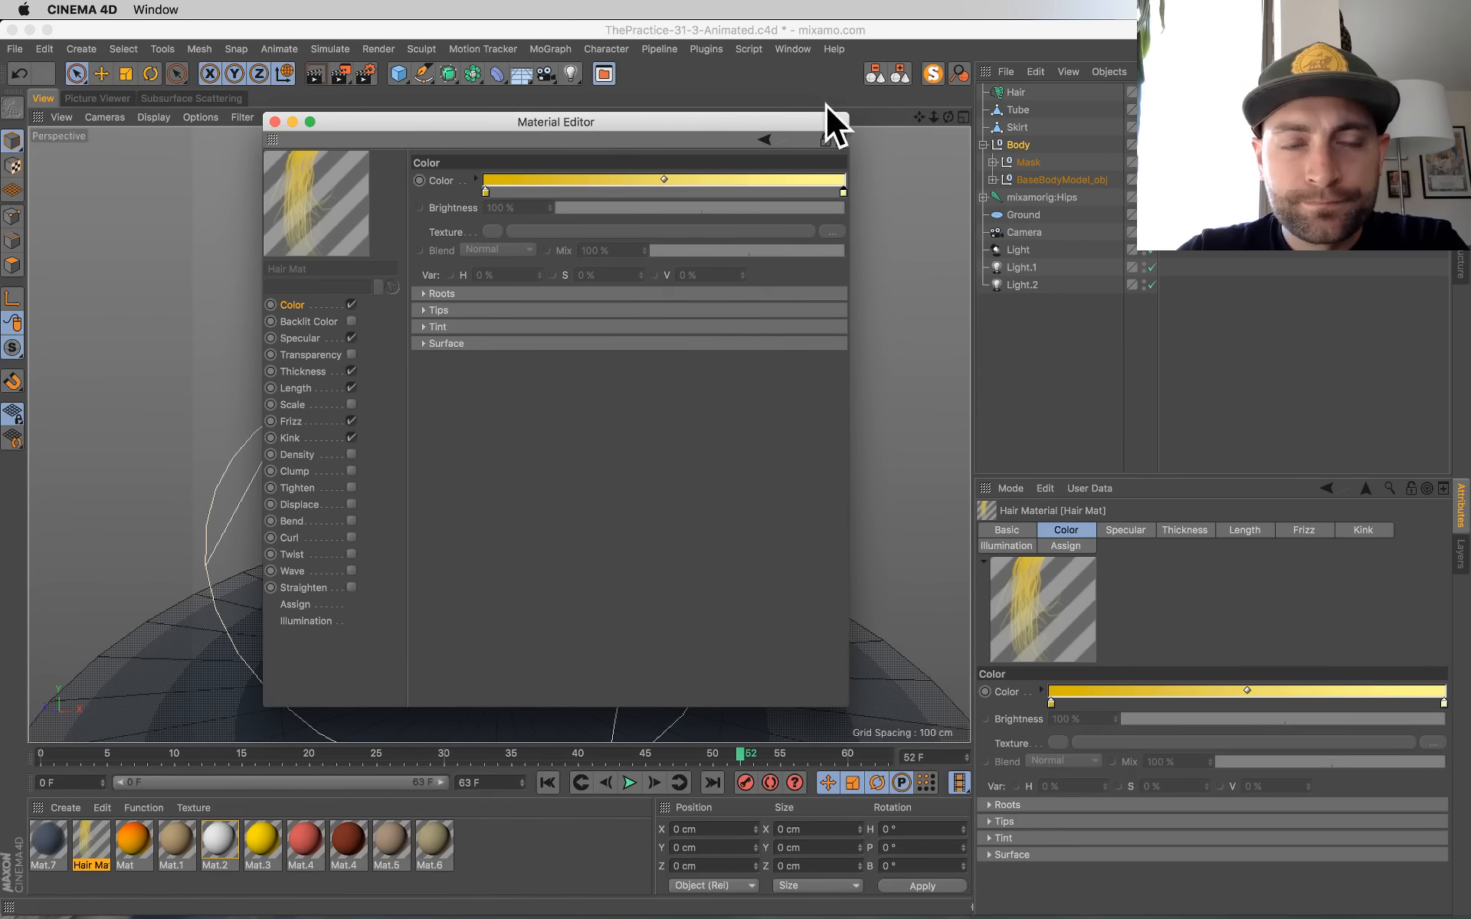
{"action": "left_click", "coordinate": [274, 122]}
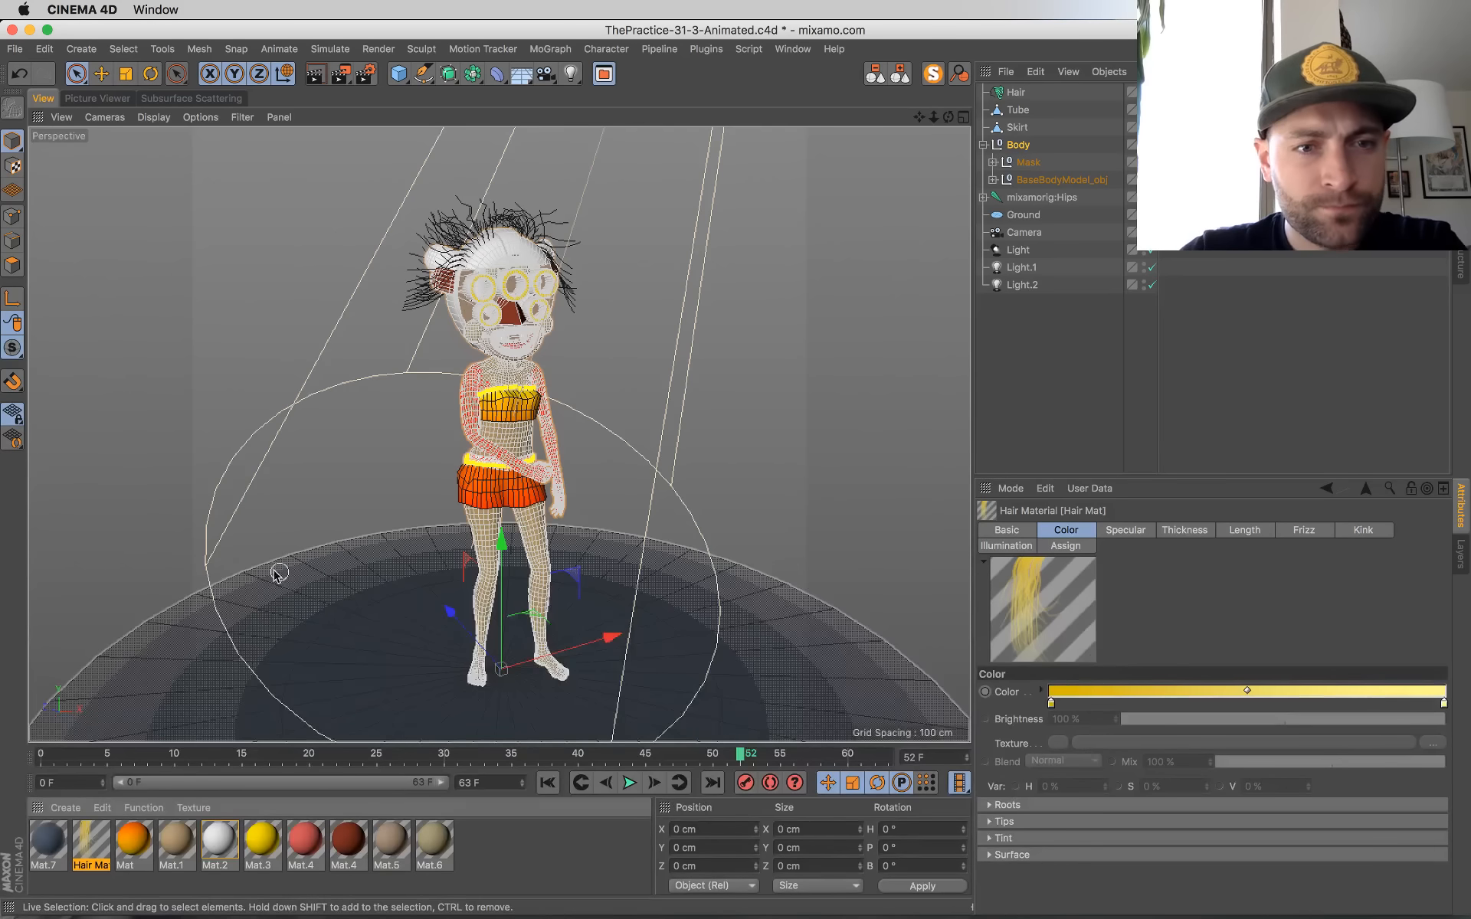
Step: Glance at the live chat in Chrome, return to Cinema 4D, save the scene and render frame 52 to the Picture Viewer
{"action": "key", "text": "super+Tab"}
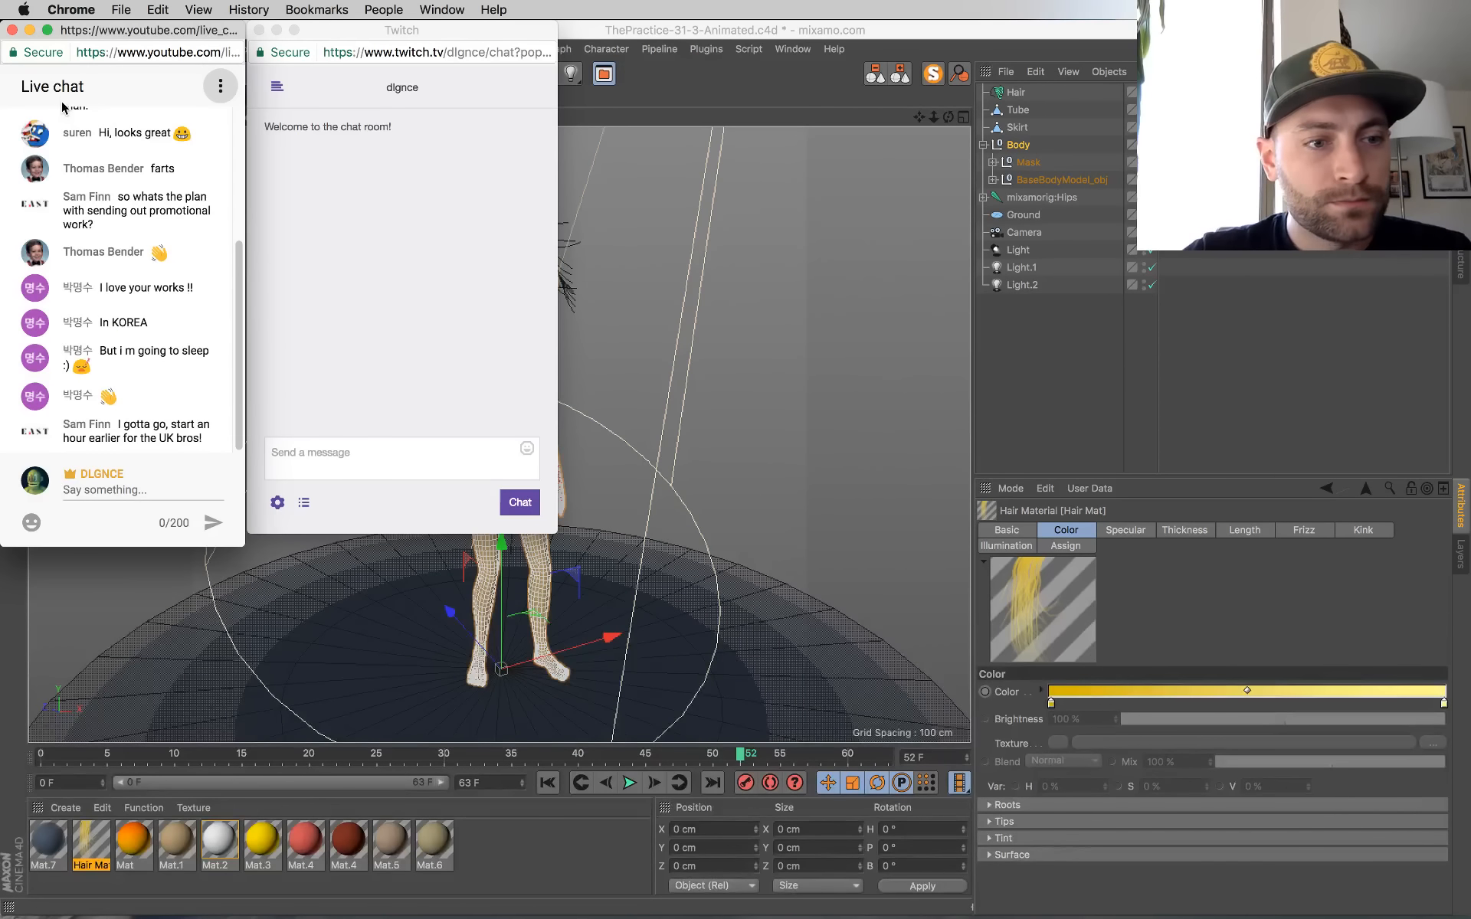
{"action": "key", "text": "super+Tab"}
{"action": "key", "text": "super+s"}
{"action": "key", "text": "shift+r"}
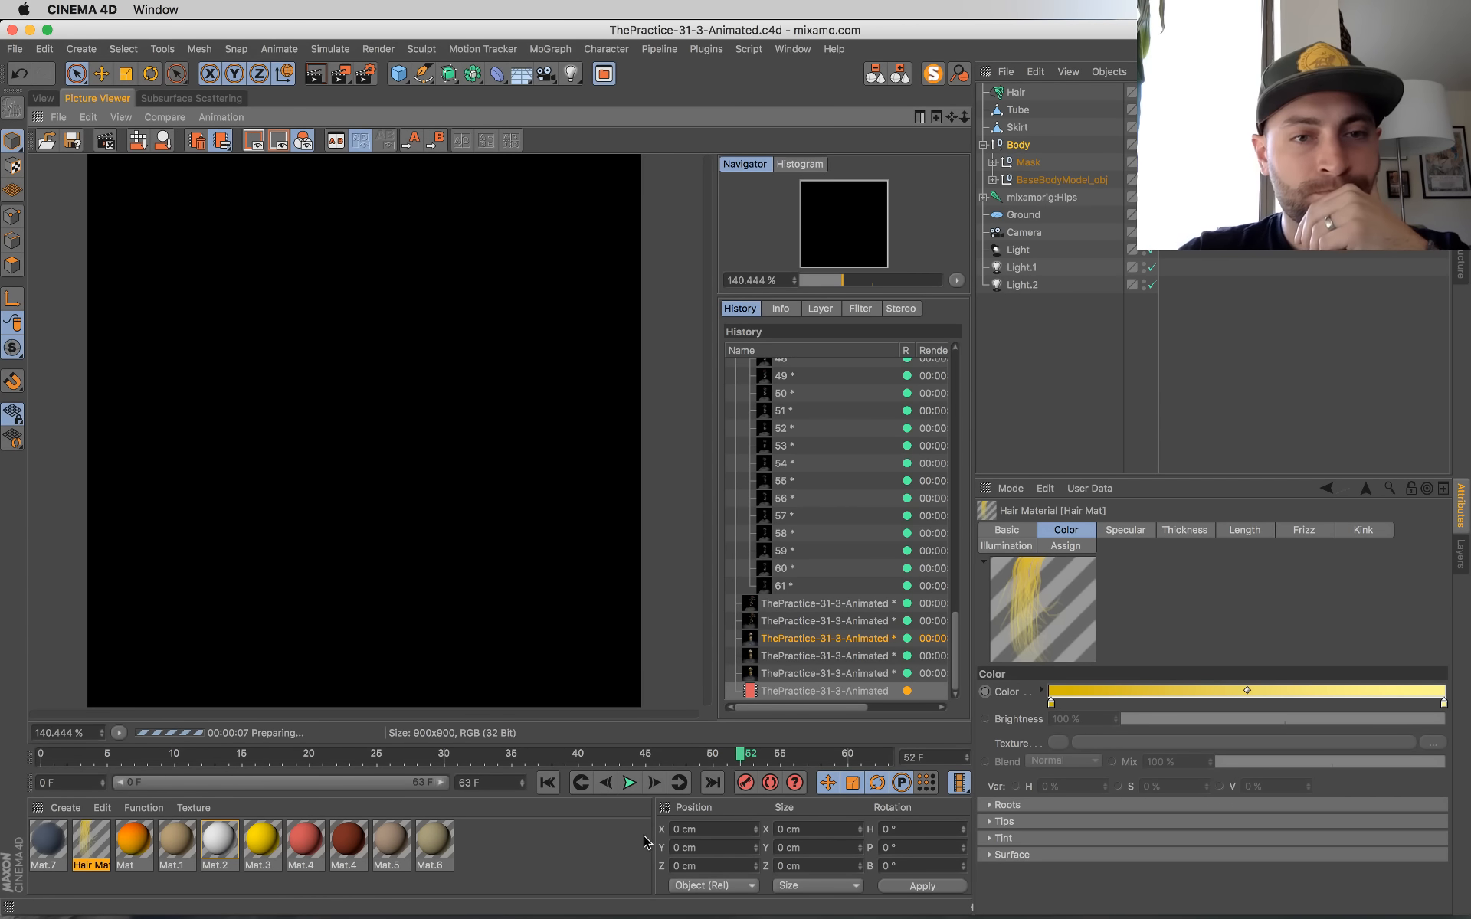
Step: Deselect everything in the perspective view and play the dance animation, stopping it at frame 33
{"action": "left_click", "coordinate": [44, 99]}
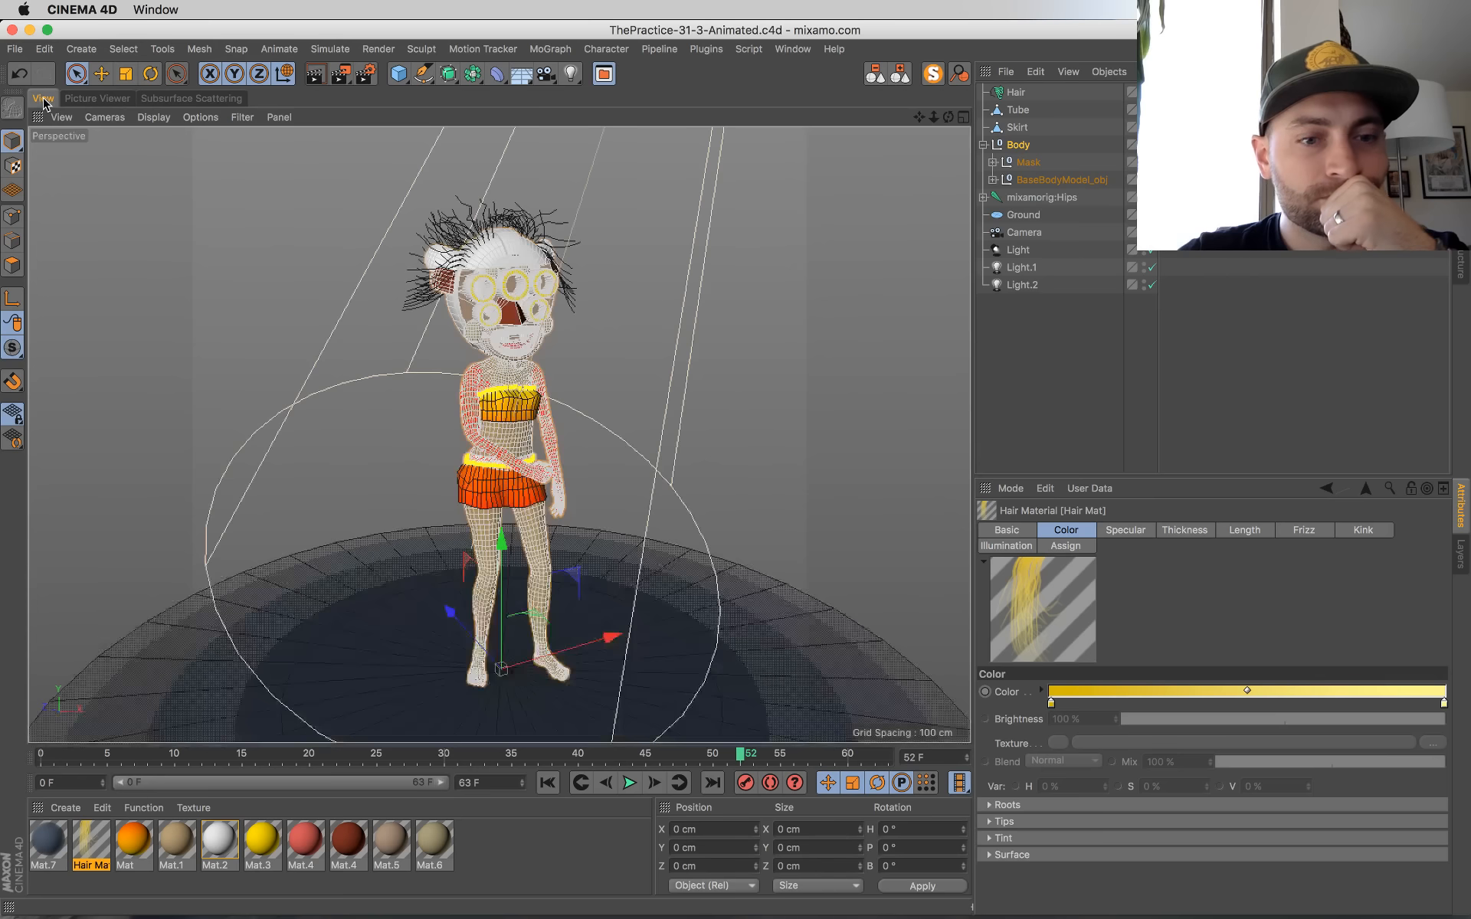
{"action": "left_click", "coordinate": [741, 317]}
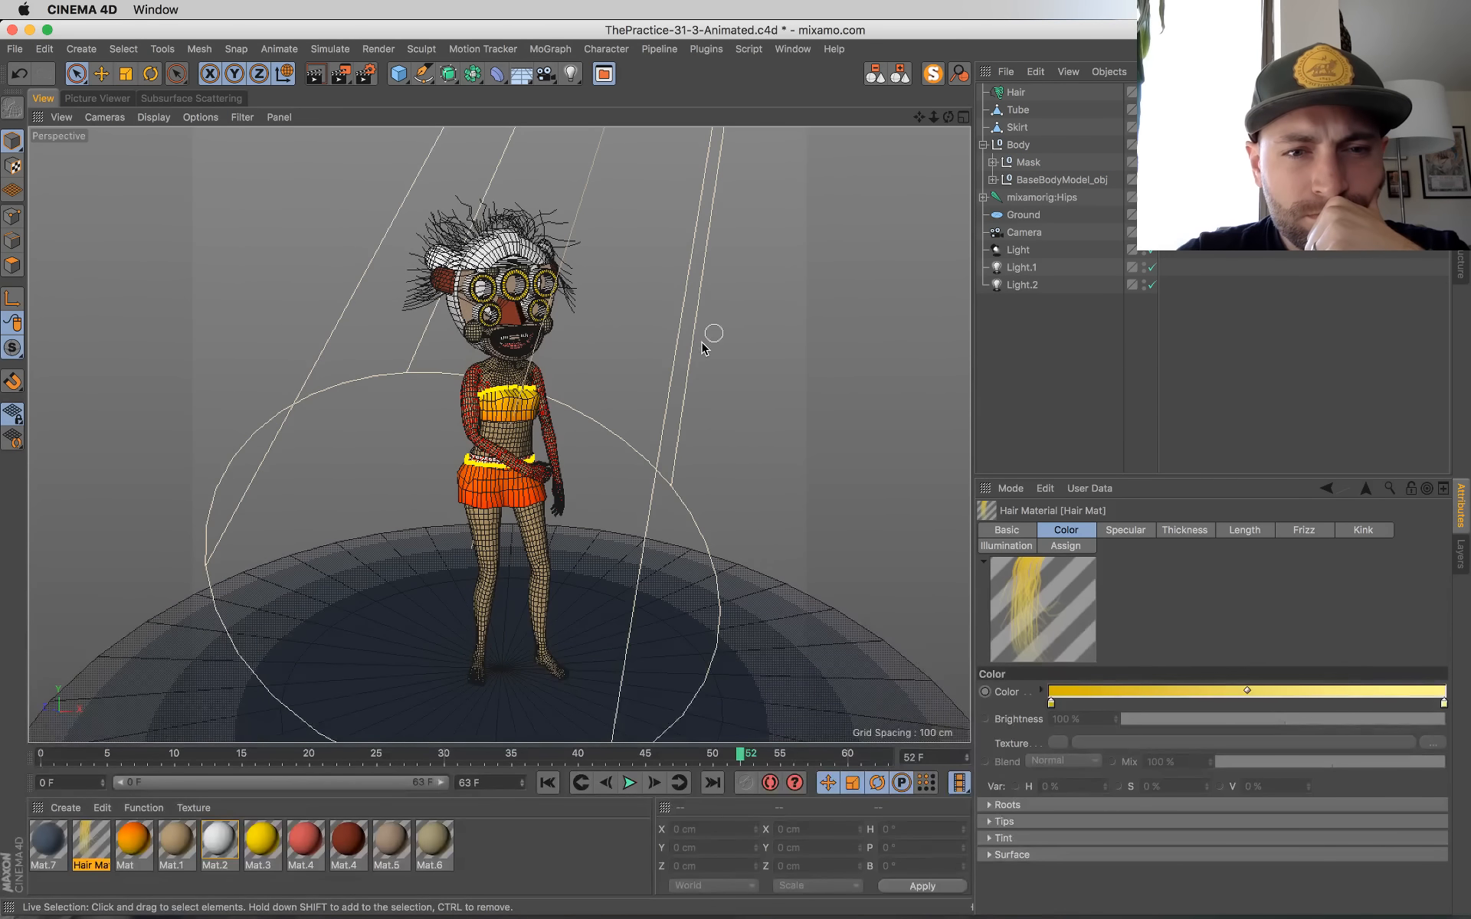
{"action": "left_click", "coordinate": [630, 783]}
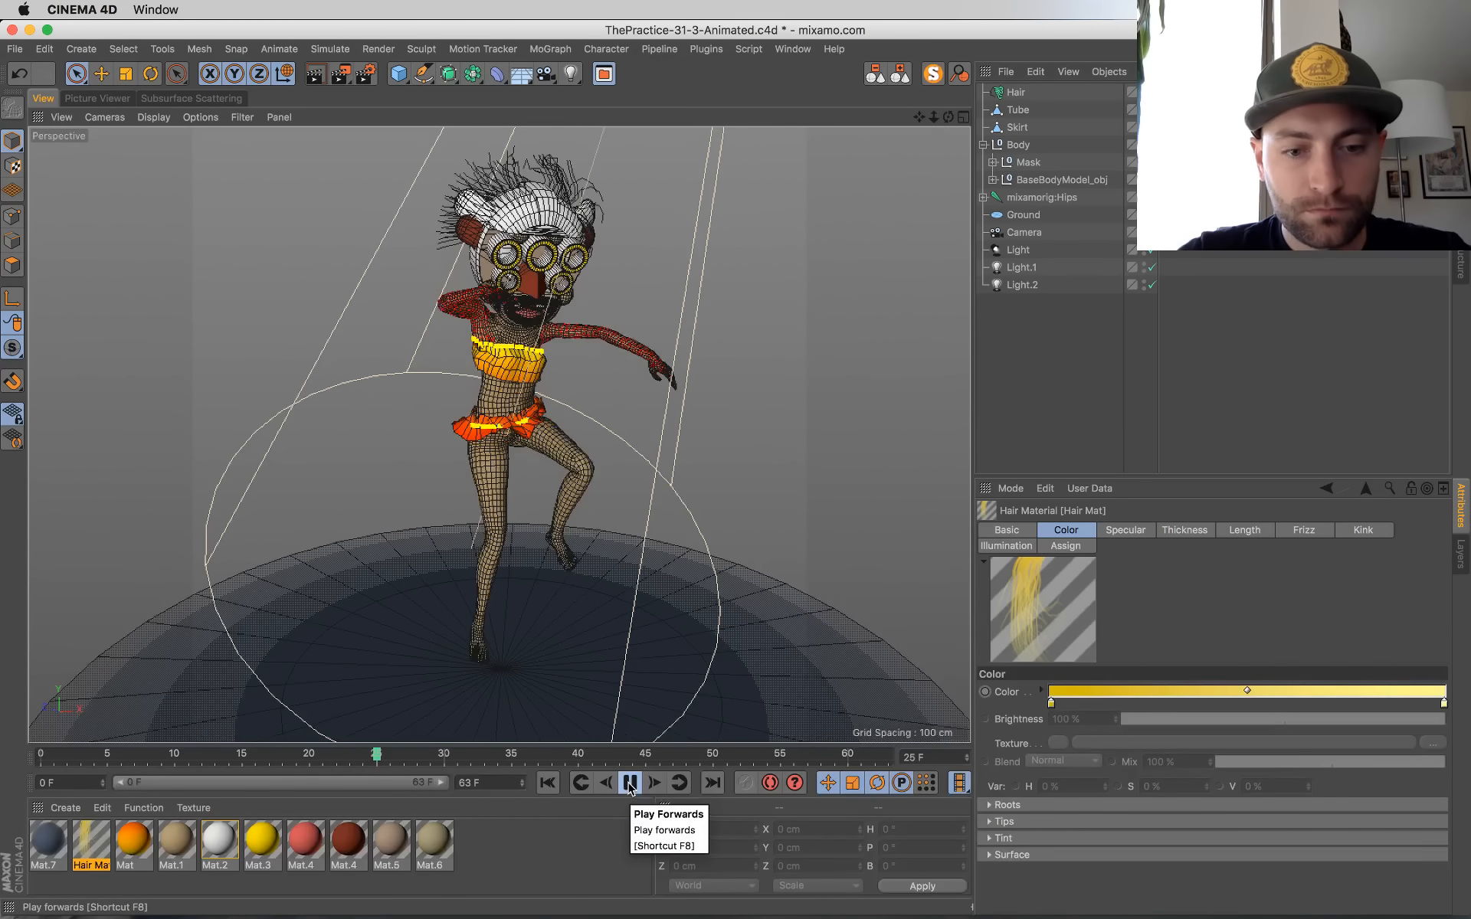
{"action": "key", "text": "super+Tab"}
{"action": "key", "text": "super+Tab"}
{"action": "left_click", "coordinate": [630, 785]}
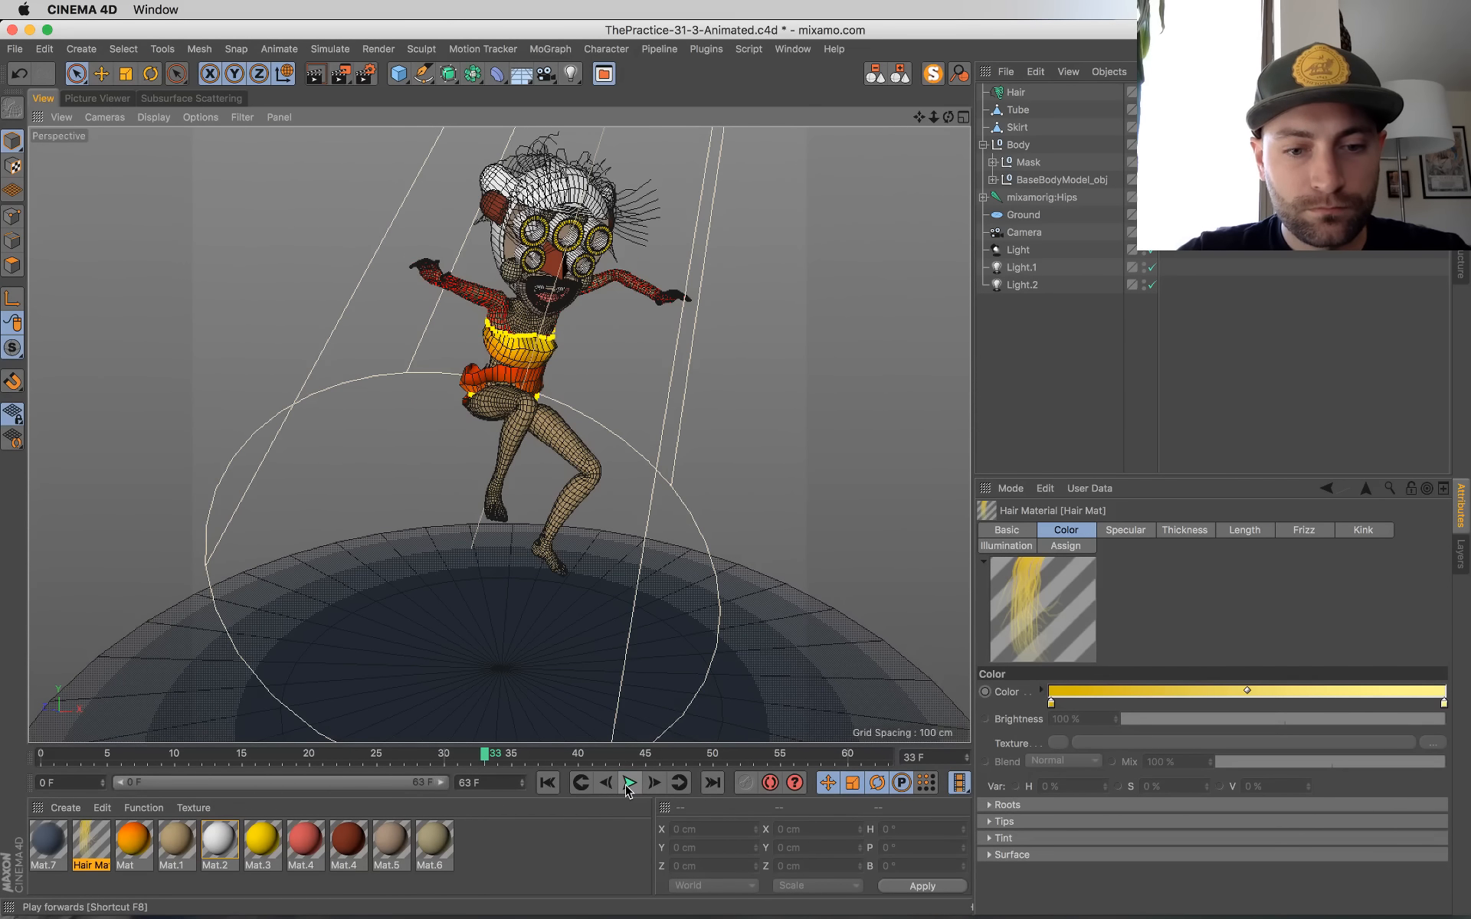
Step: Compare the yellow-haired render with the earlier test renders in the Picture Viewer history and save the scene
{"action": "left_click", "coordinate": [203, 100]}
{"action": "left_click", "coordinate": [104, 98]}
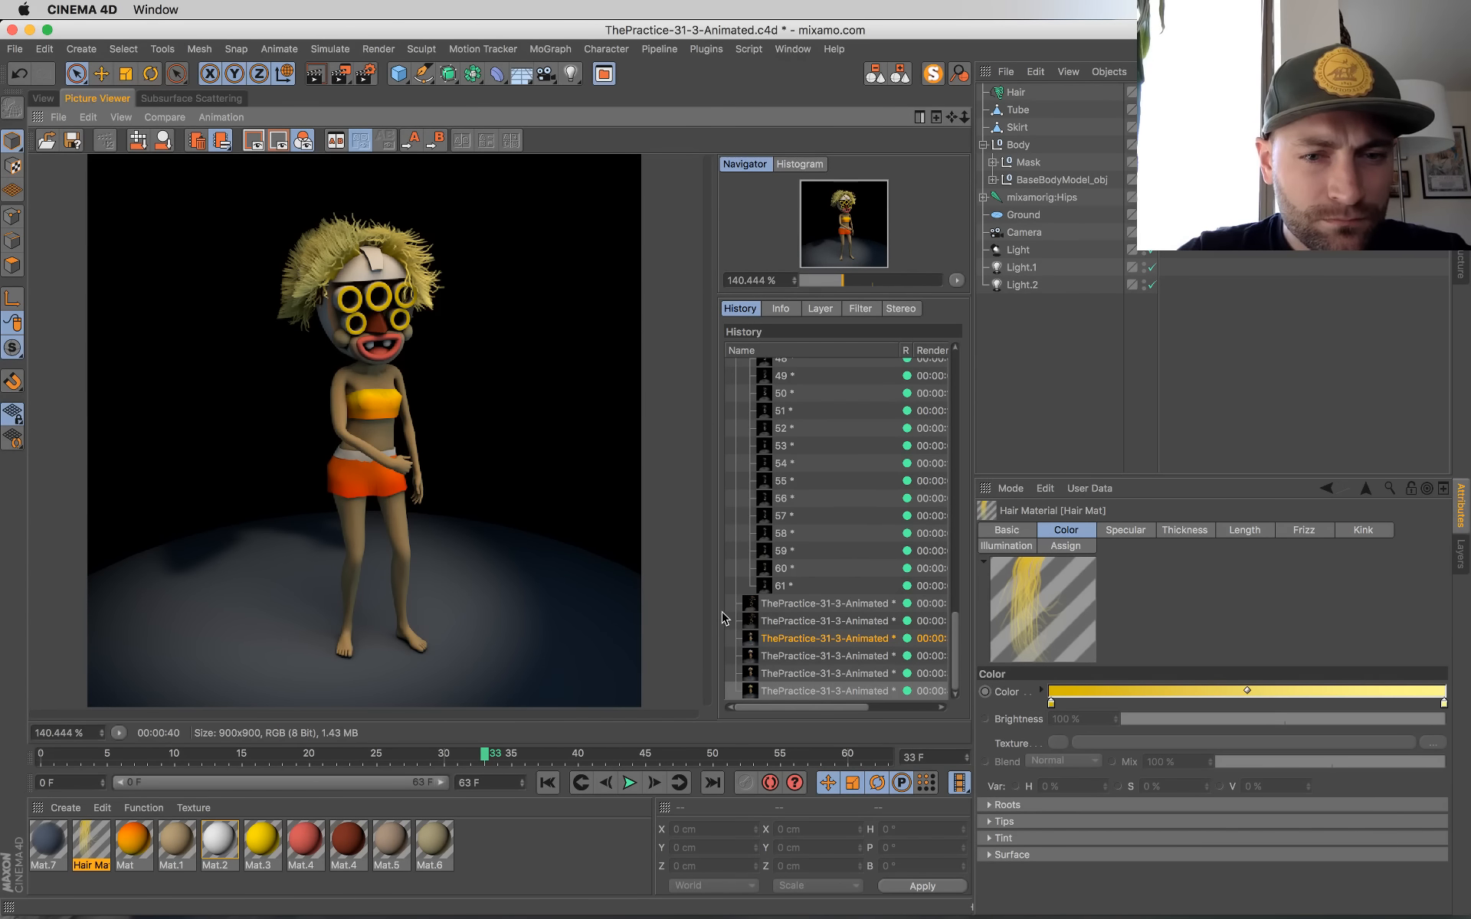
{"action": "left_click", "coordinate": [827, 674]}
{"action": "key", "text": "Down"}
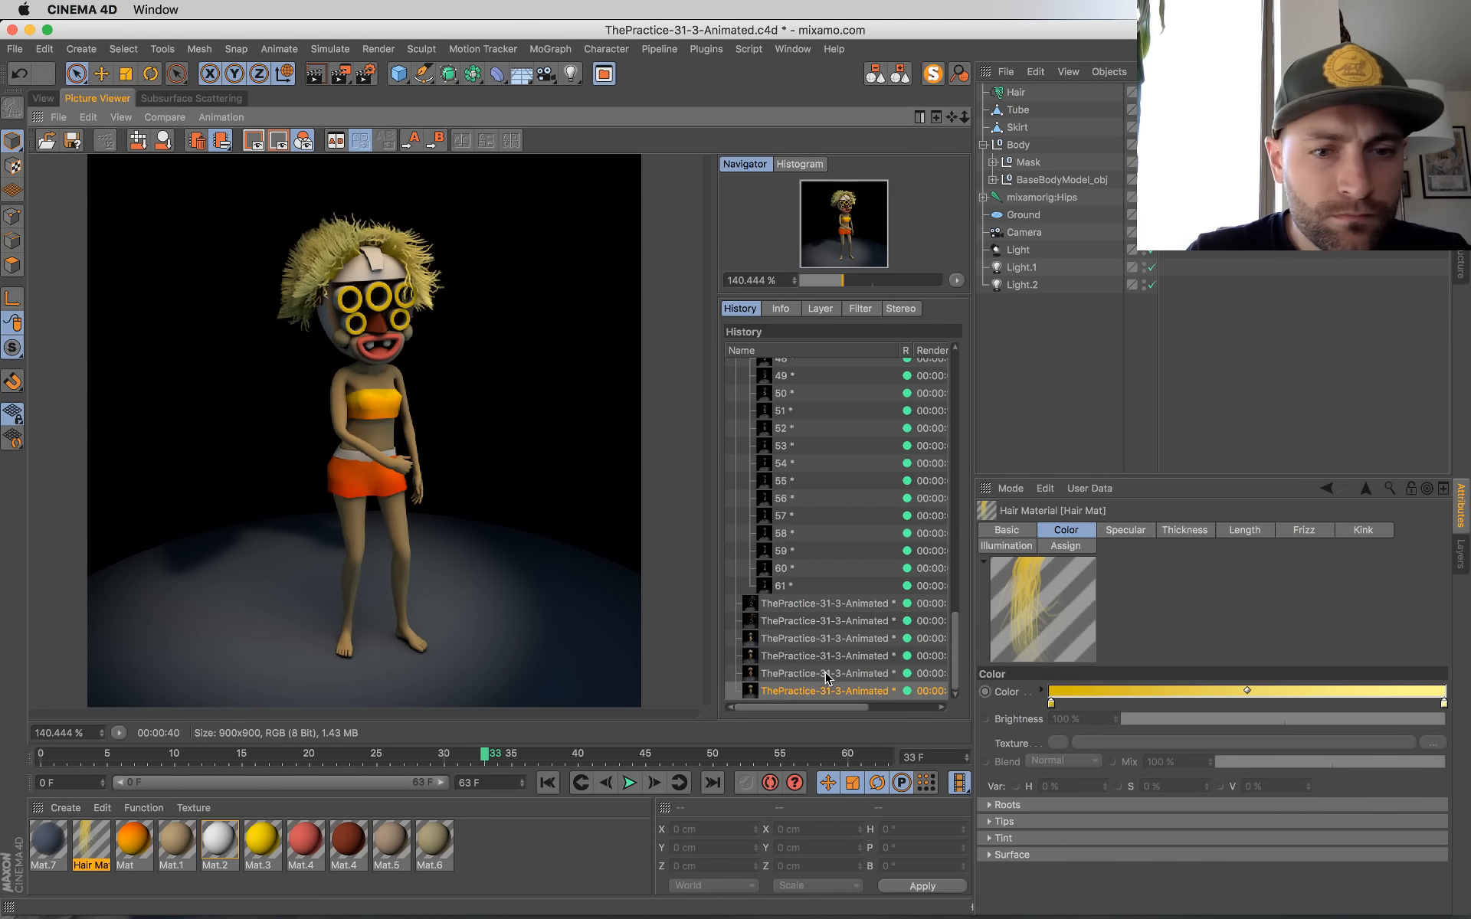
{"action": "key", "text": "Up"}
{"action": "key", "text": "Up"}
{"action": "key", "text": "Down"}
{"action": "key", "text": "Down"}
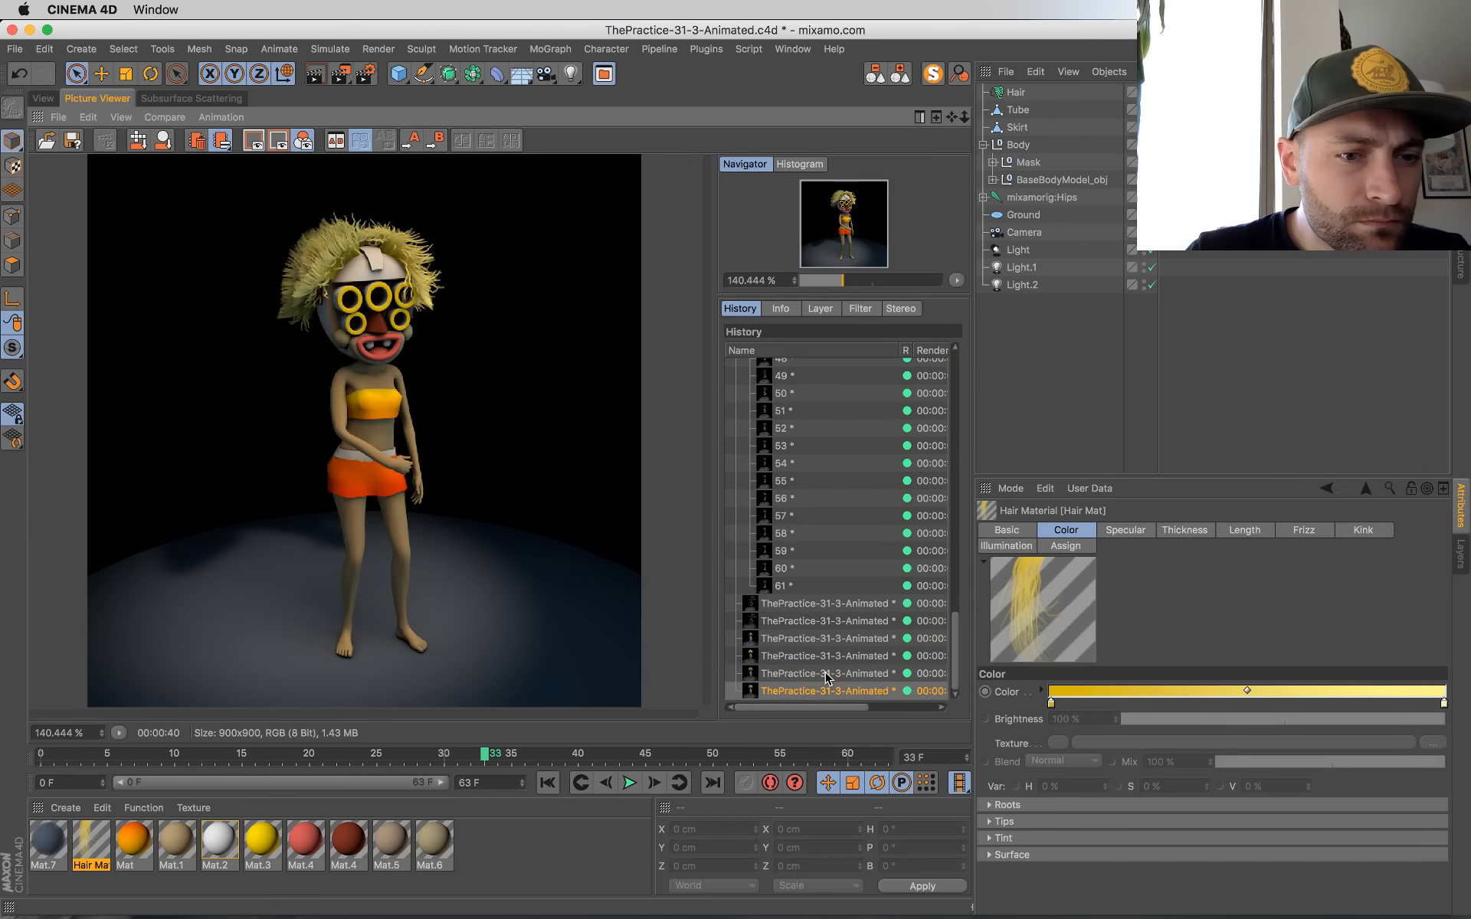
{"action": "key", "text": "super+s"}
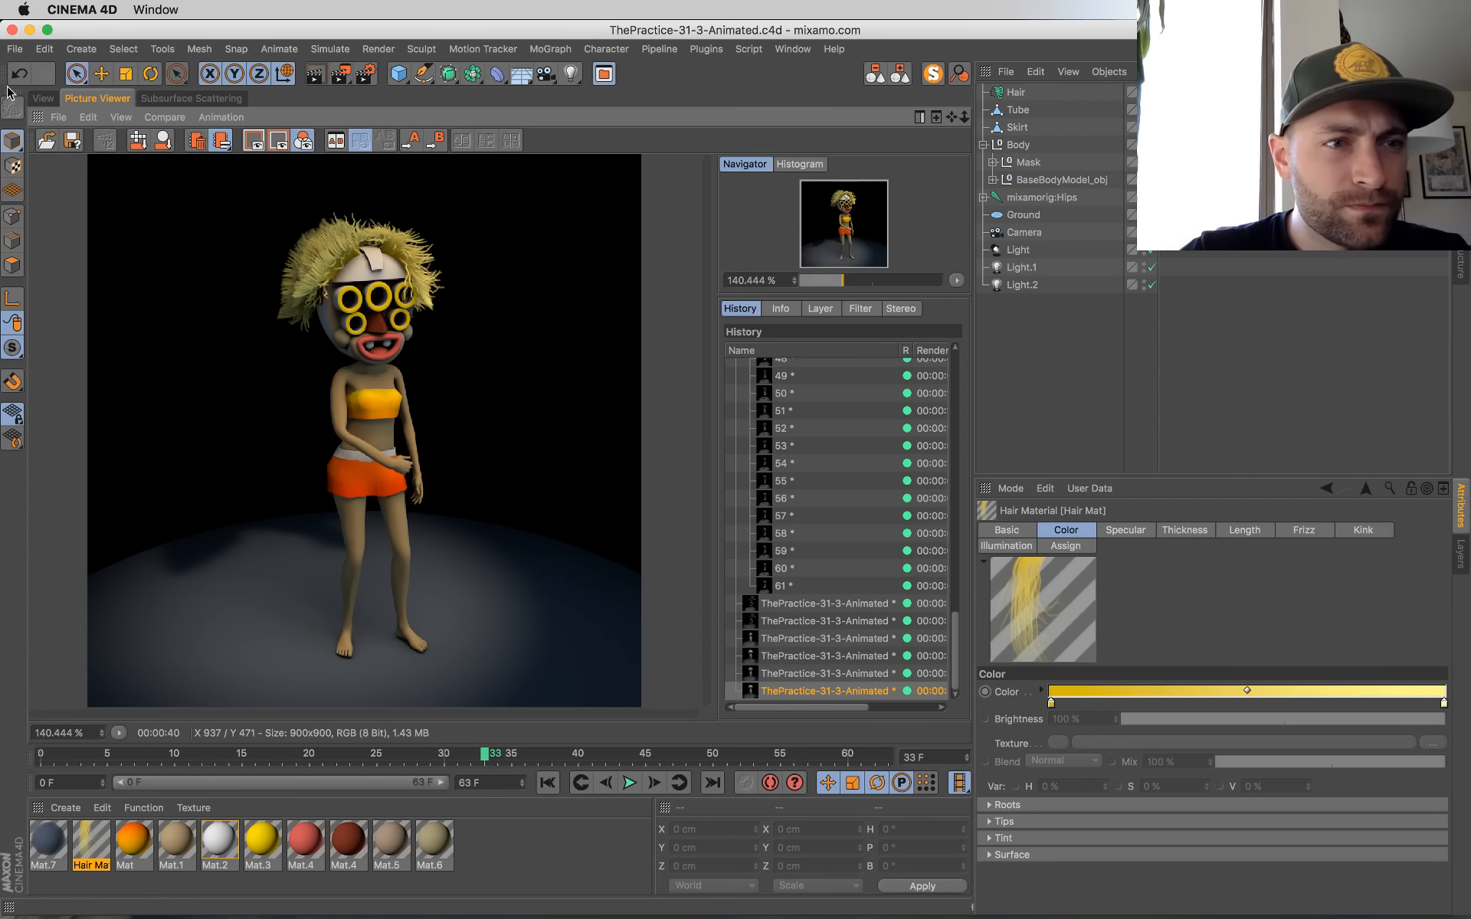
Step: Open the Ground material's alpha gradient, move the white knot to the start, the black knot to about 85% and the midpoint toward black
{"action": "left_click", "coordinate": [43, 98]}
{"action": "left_click", "coordinate": [411, 647]}
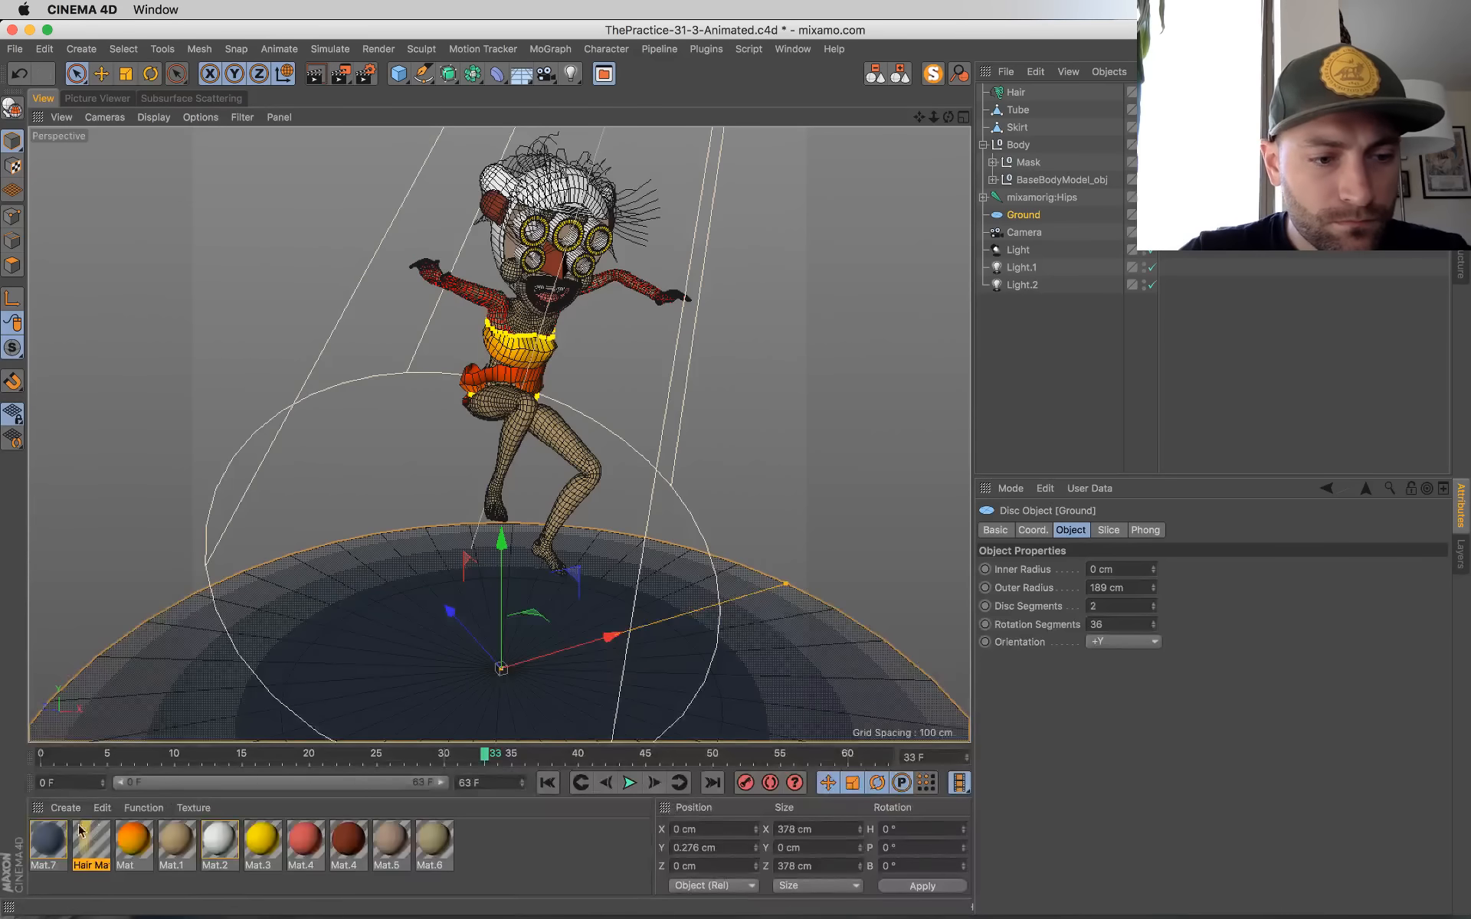
{"action": "double_click", "coordinate": [47, 843]}
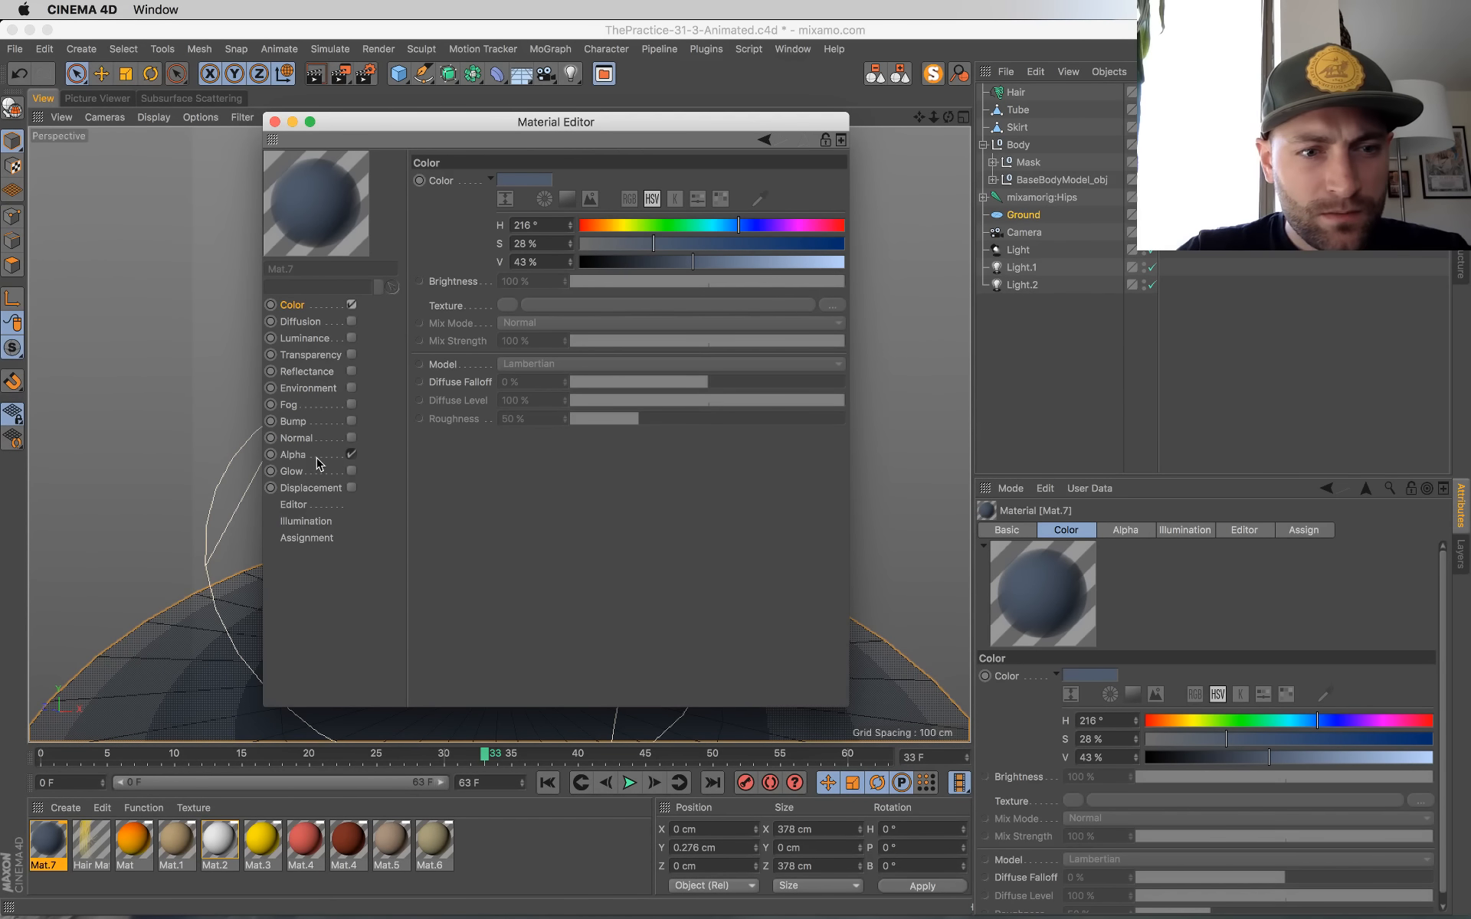
{"action": "left_click", "coordinate": [318, 458]}
{"action": "left_click", "coordinate": [508, 319]}
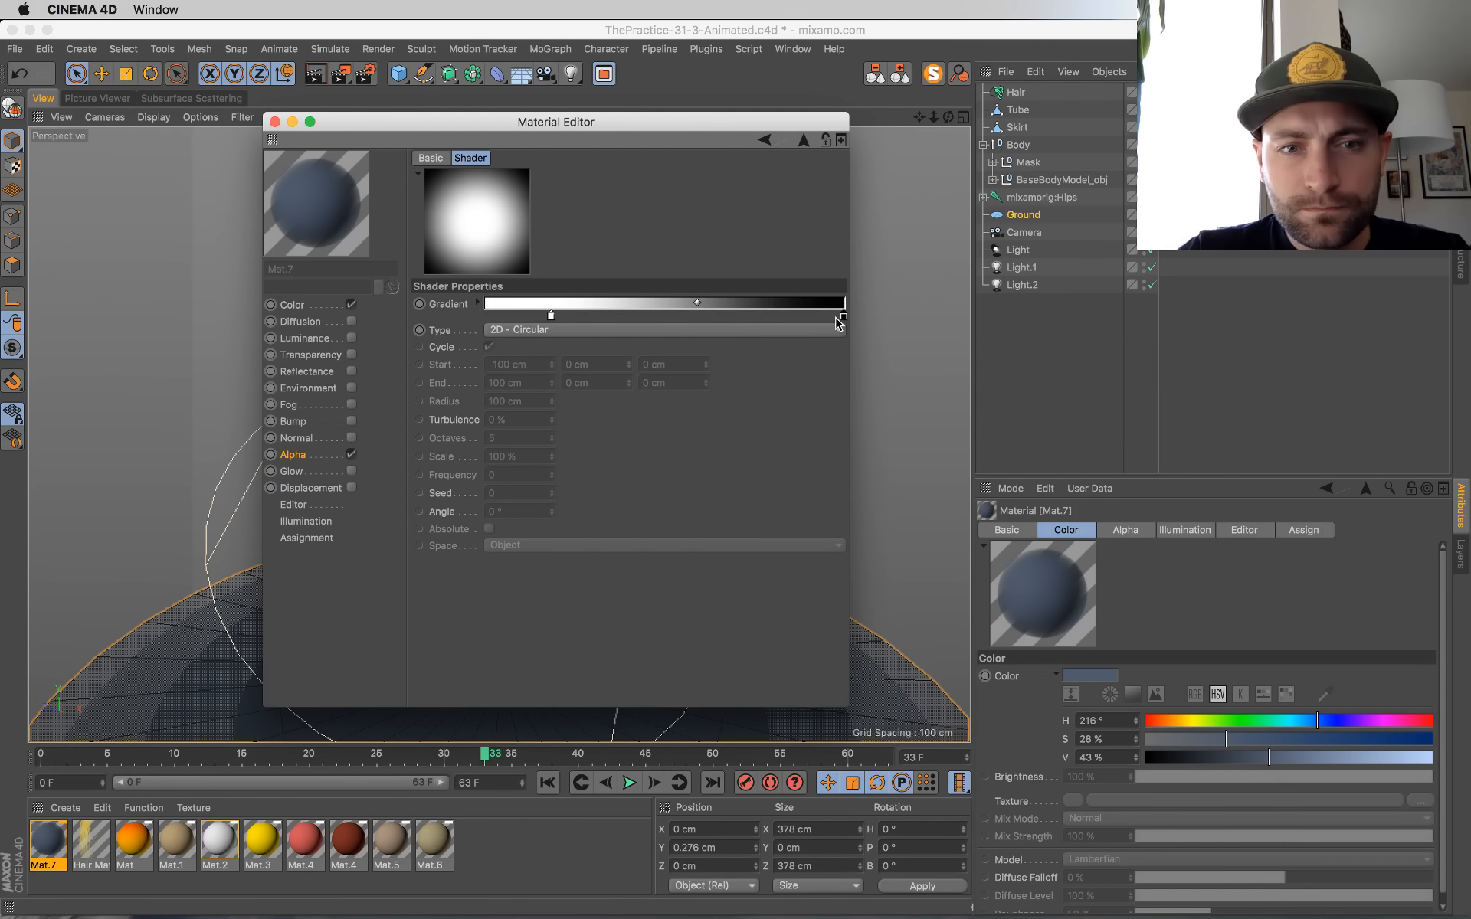
{"action": "left_click_drag", "start_coordinate": [551, 316], "coordinate": [487, 315]}
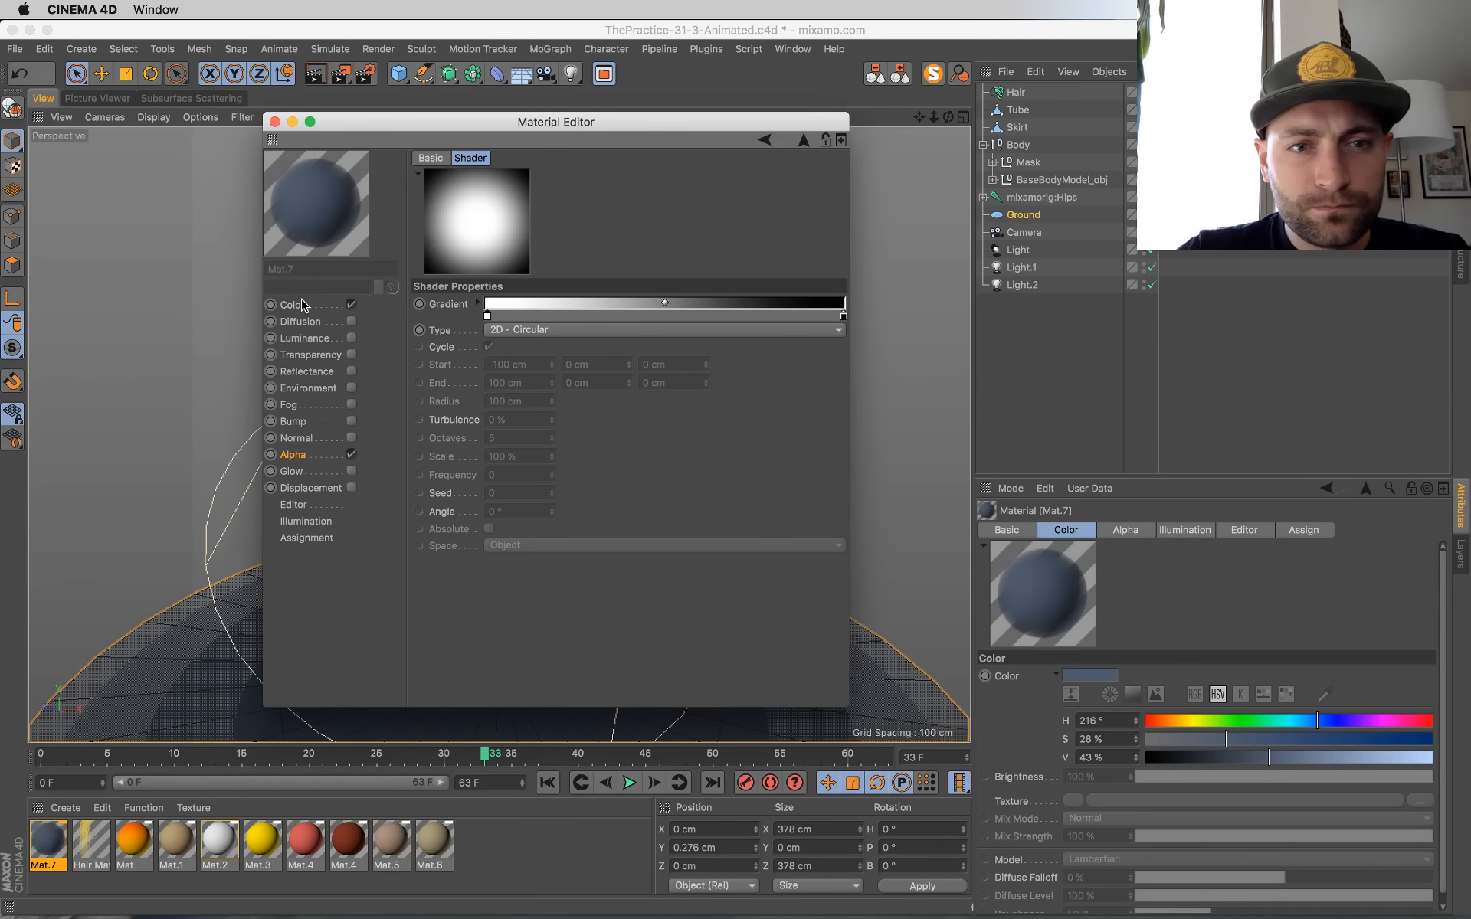
{"action": "left_click_drag", "start_coordinate": [843, 316], "coordinate": [793, 317]}
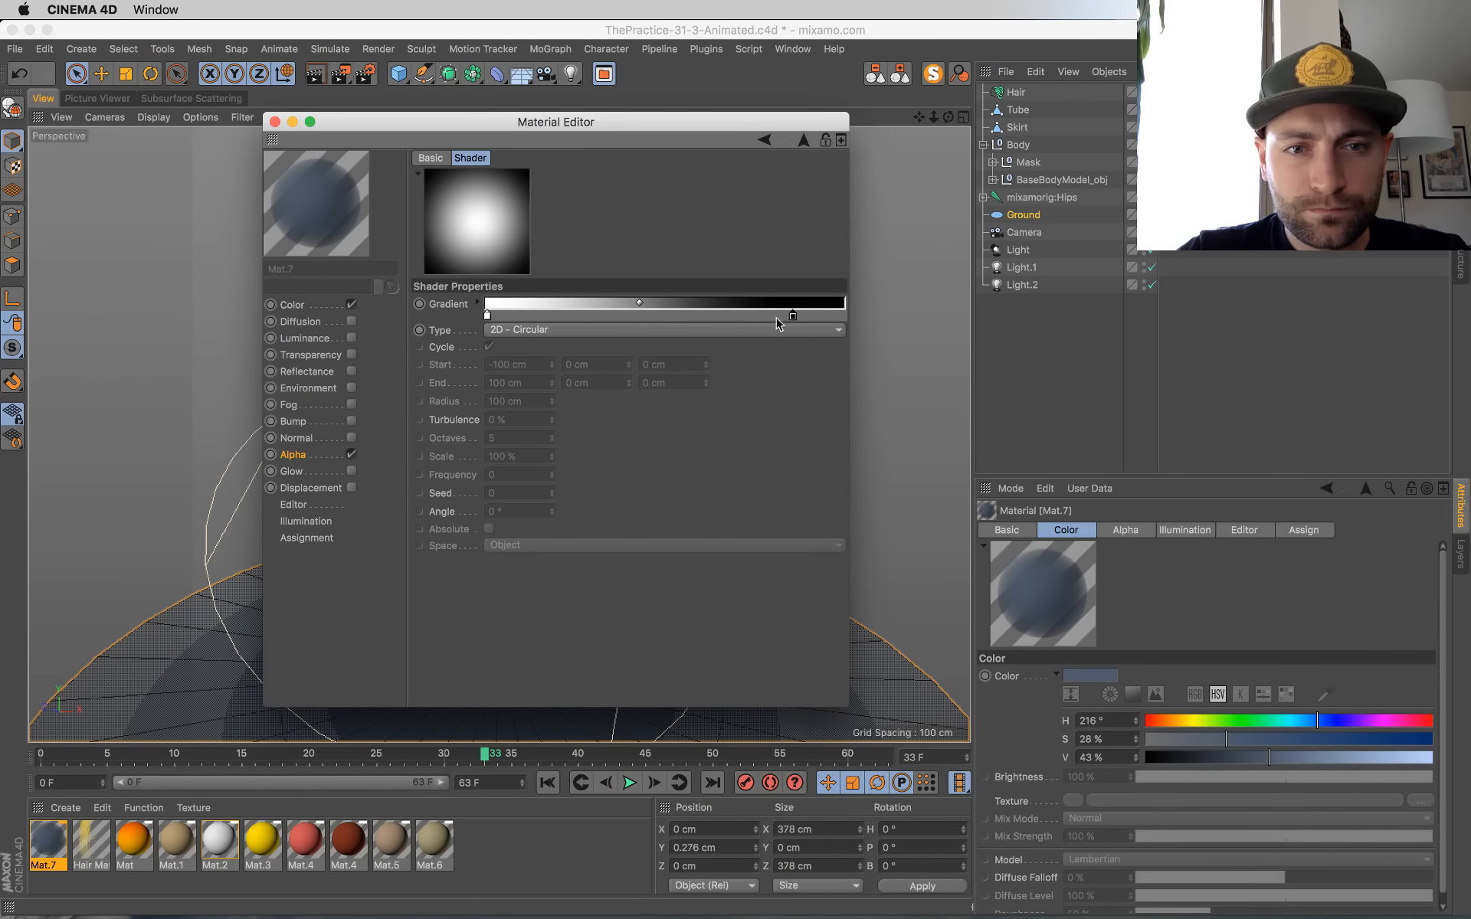
{"action": "left_click_drag", "start_coordinate": [638, 305], "coordinate": [704, 303]}
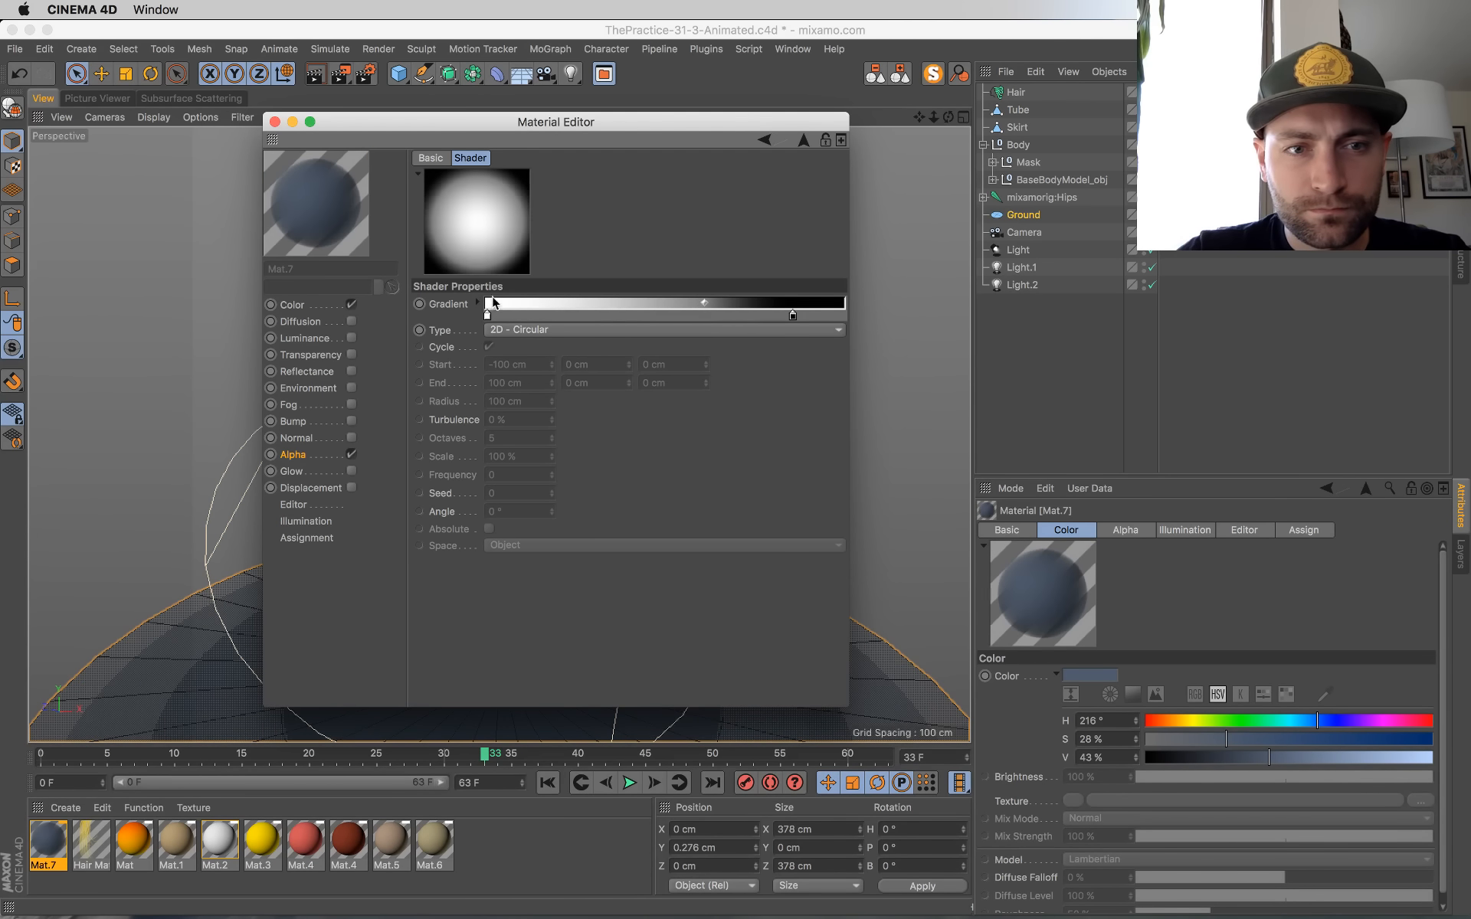
Step: Rearrange the alpha gradient's knots so white ends at about one third and black starts at about three quarters, closing the Material Editor
{"action": "left_click_drag", "start_coordinate": [552, 317], "coordinate": [693, 317]}
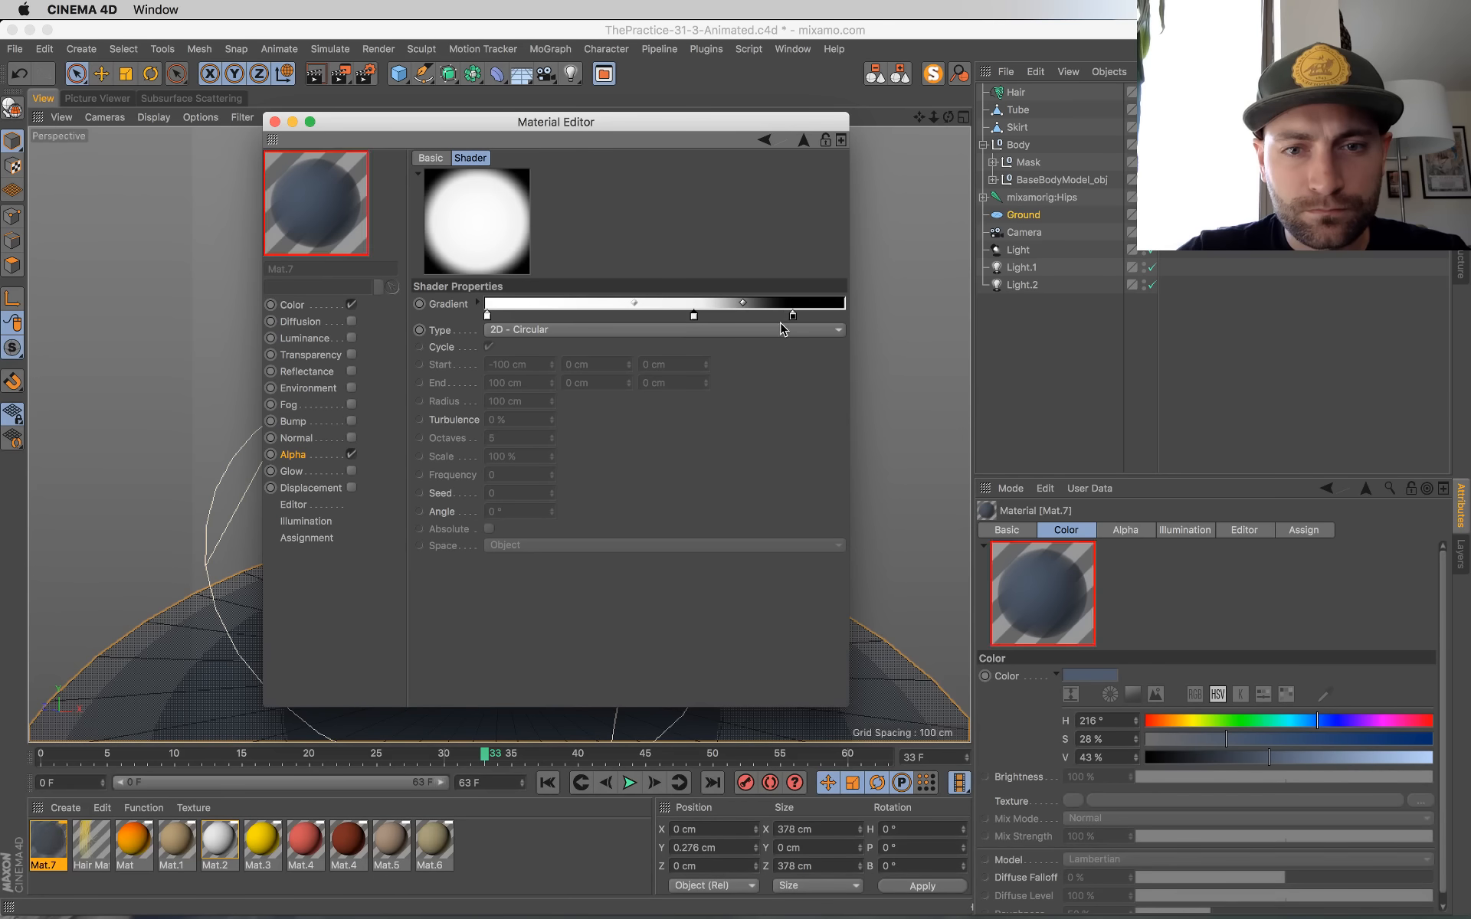
{"action": "left_click_drag", "start_coordinate": [789, 317], "coordinate": [656, 388]}
{"action": "left_click_drag", "start_coordinate": [487, 316], "coordinate": [593, 317]}
{"action": "left_click_drag", "start_coordinate": [696, 314], "coordinate": [602, 317]}
{"action": "left_click_drag", "start_coordinate": [739, 317], "coordinate": [753, 320]}
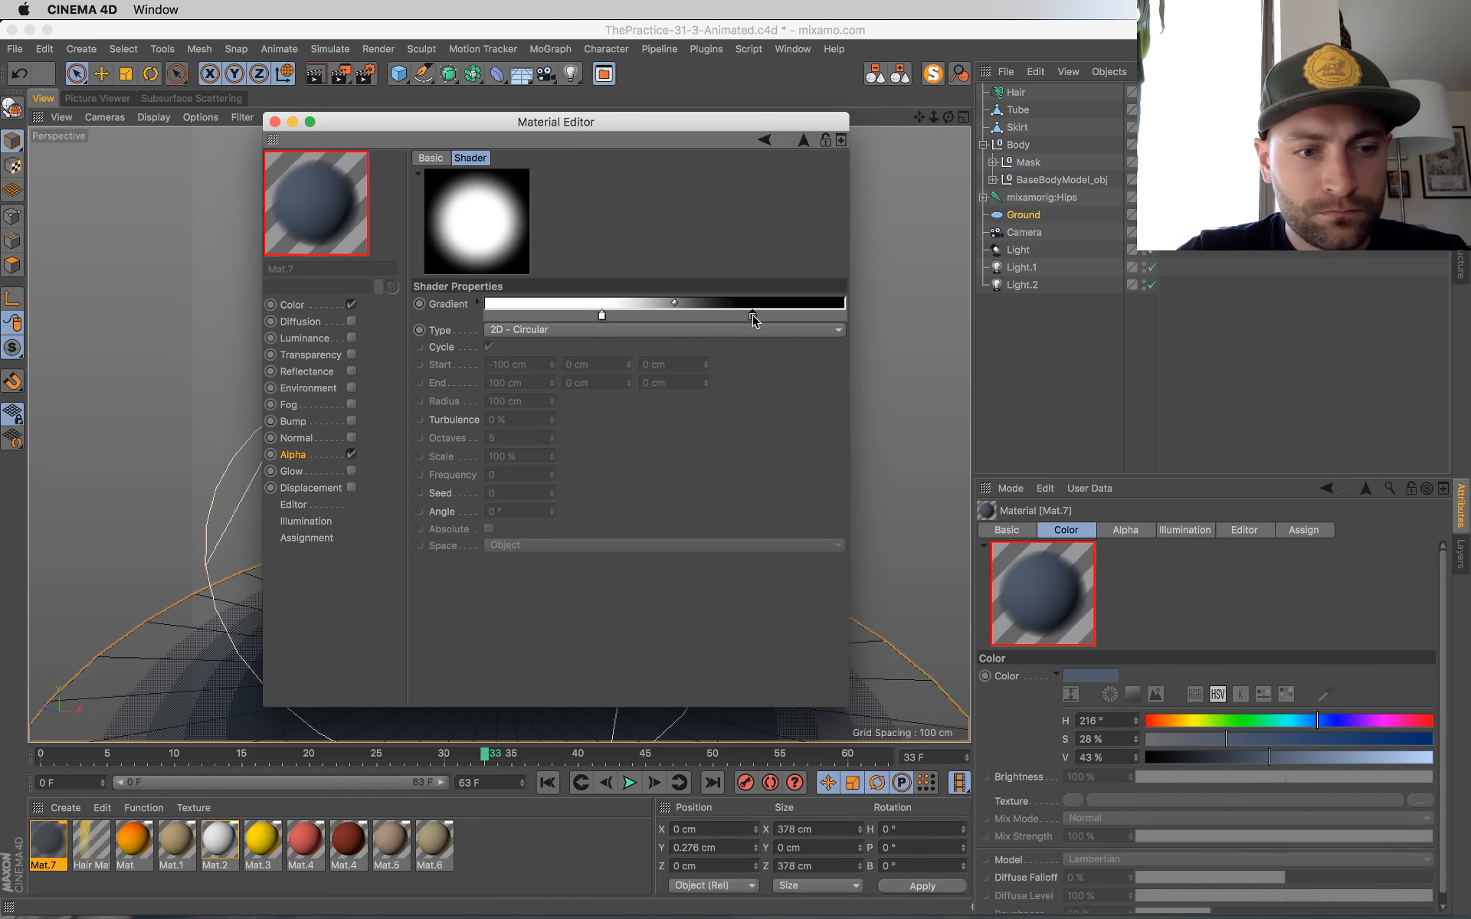
{"action": "left_click", "coordinate": [275, 122]}
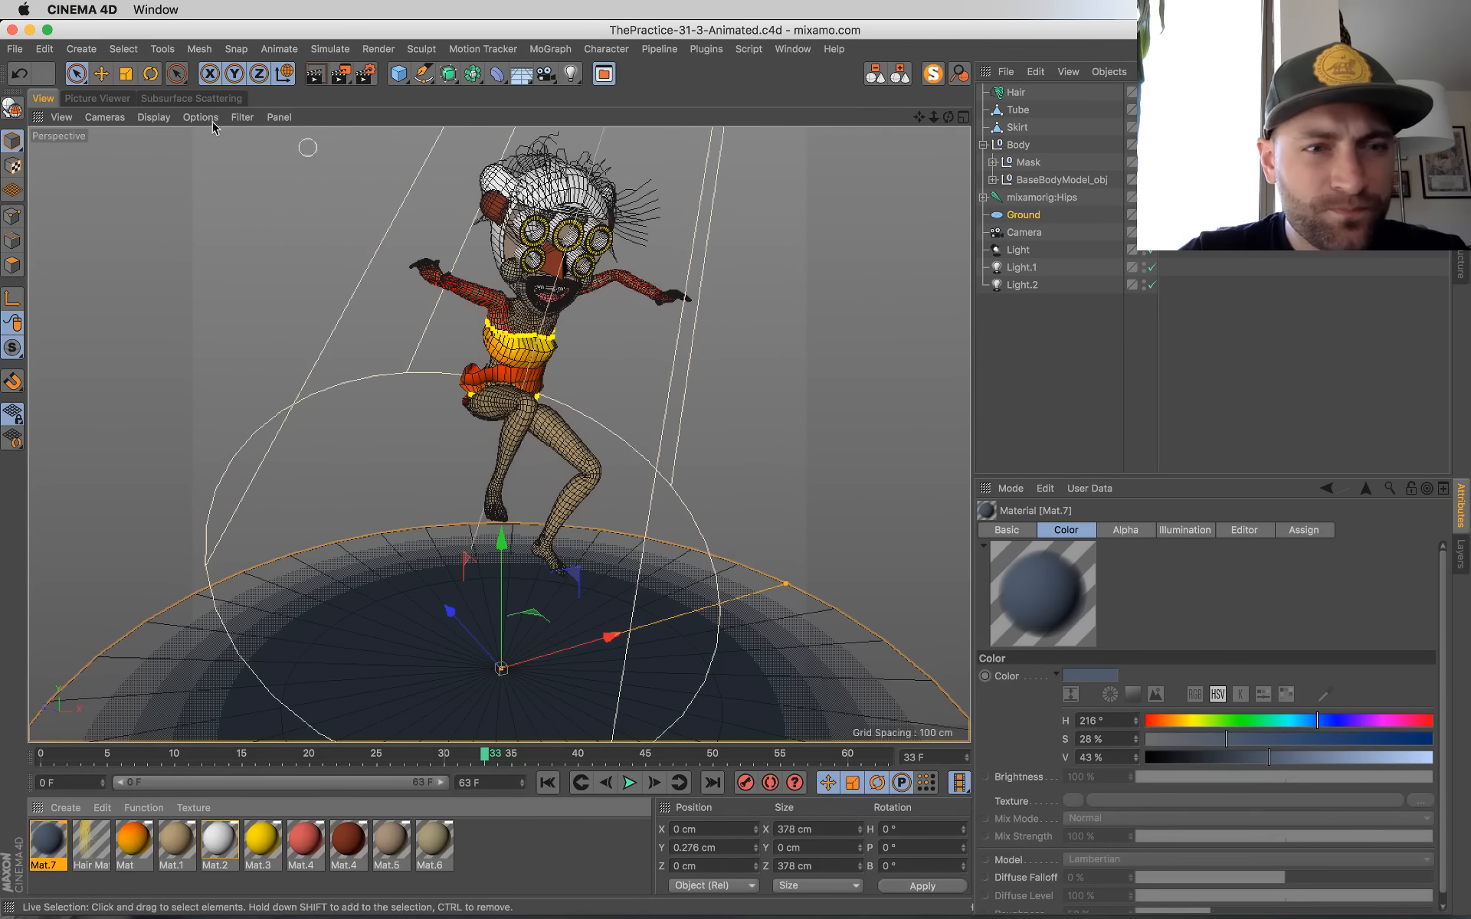
Step: Flip back and forth through the recent test renders to compare hair colour, mask colour and ground lighting
{"action": "left_click", "coordinate": [83, 99]}
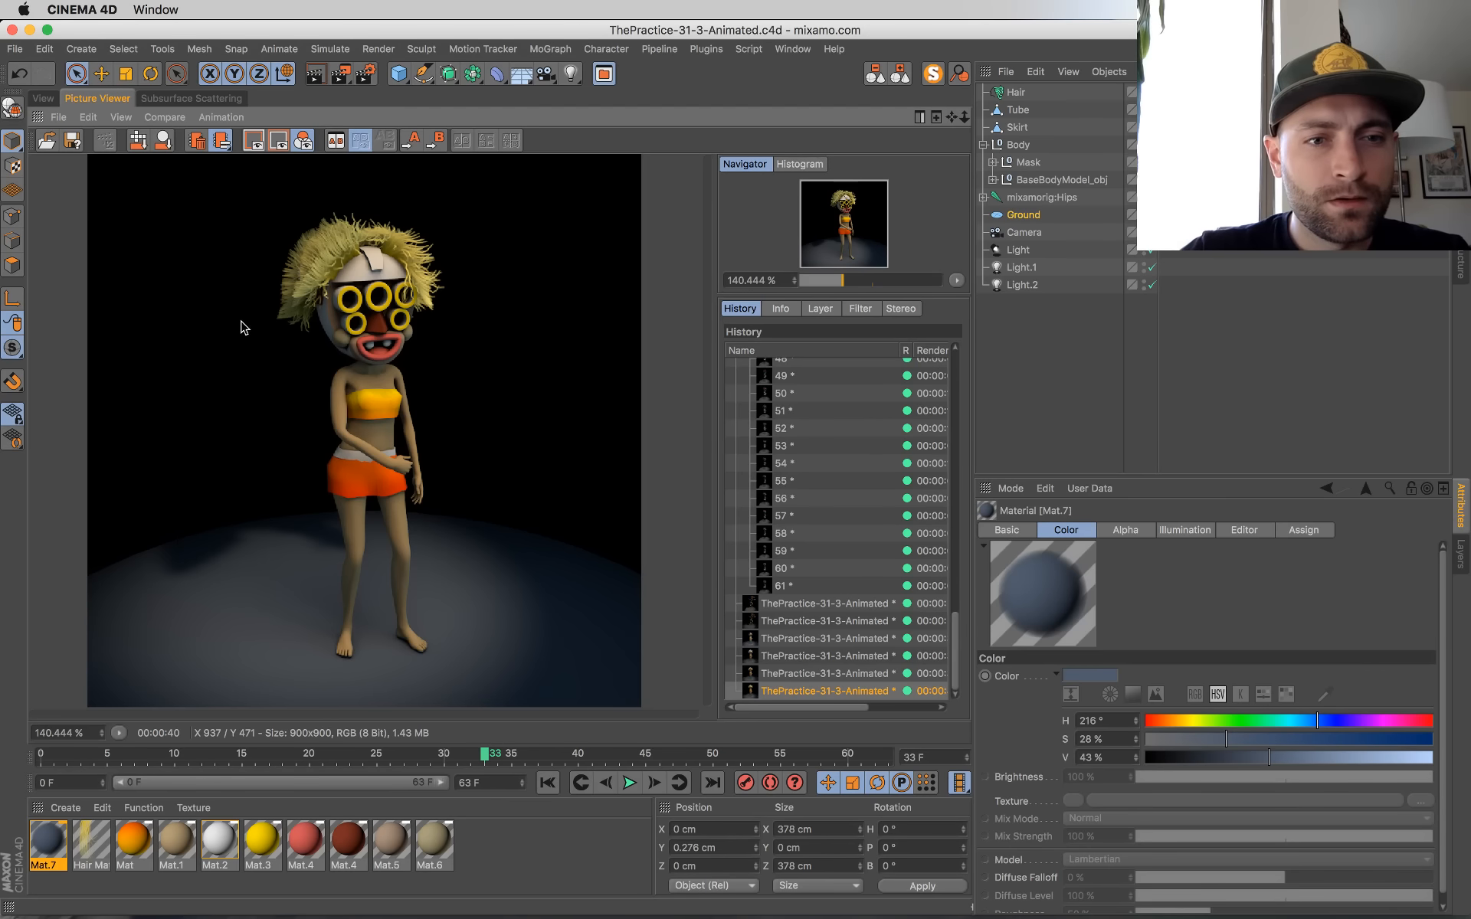
{"action": "left_click", "coordinate": [795, 673]}
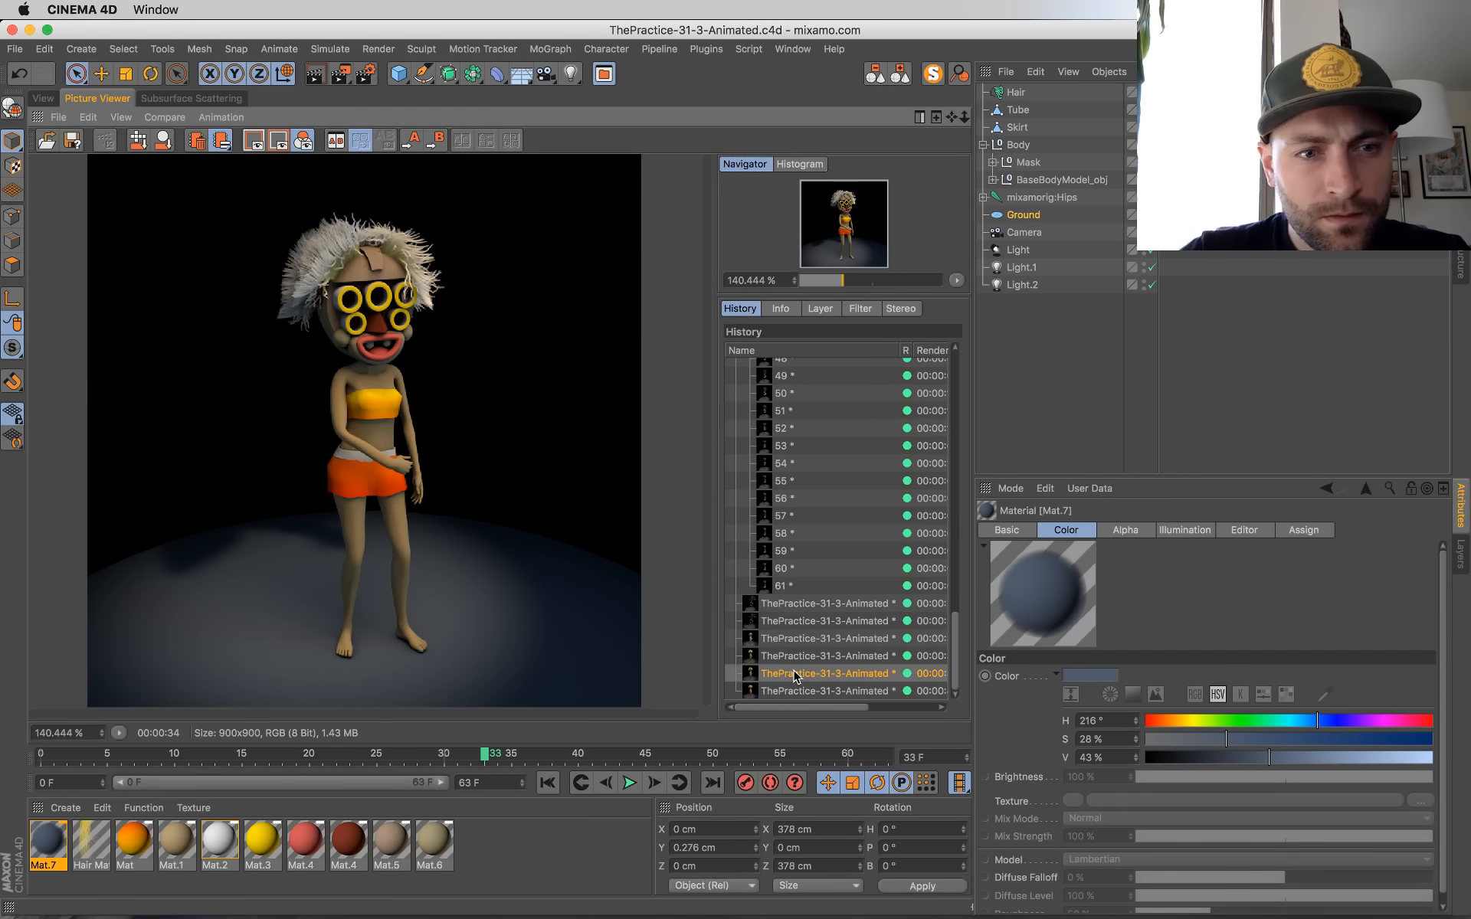
{"action": "key", "text": "Down"}
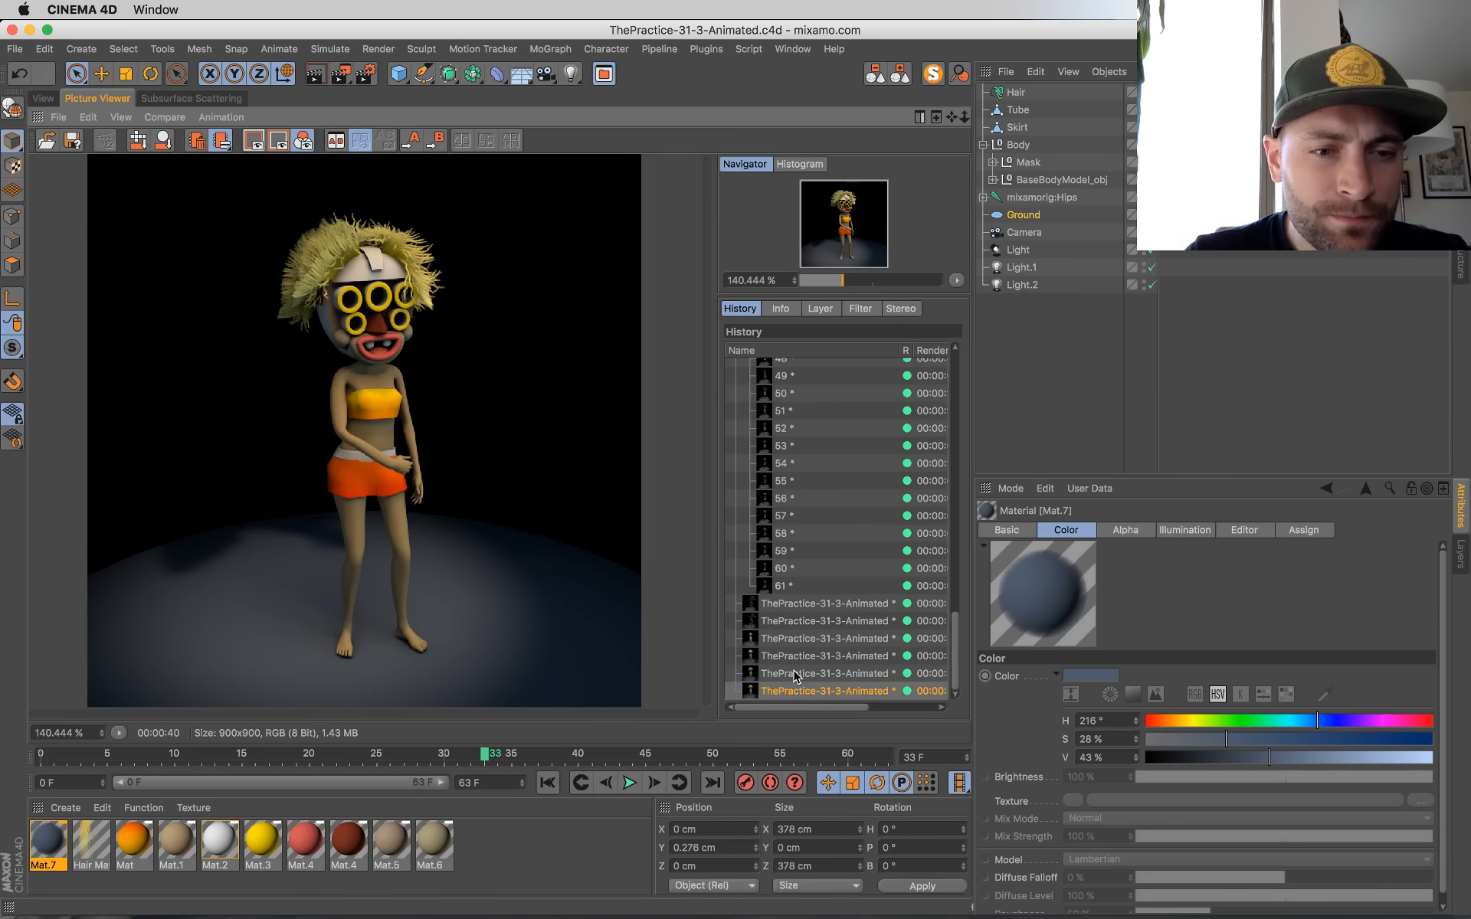
{"action": "key", "text": "Up"}
{"action": "key", "text": "Down"}
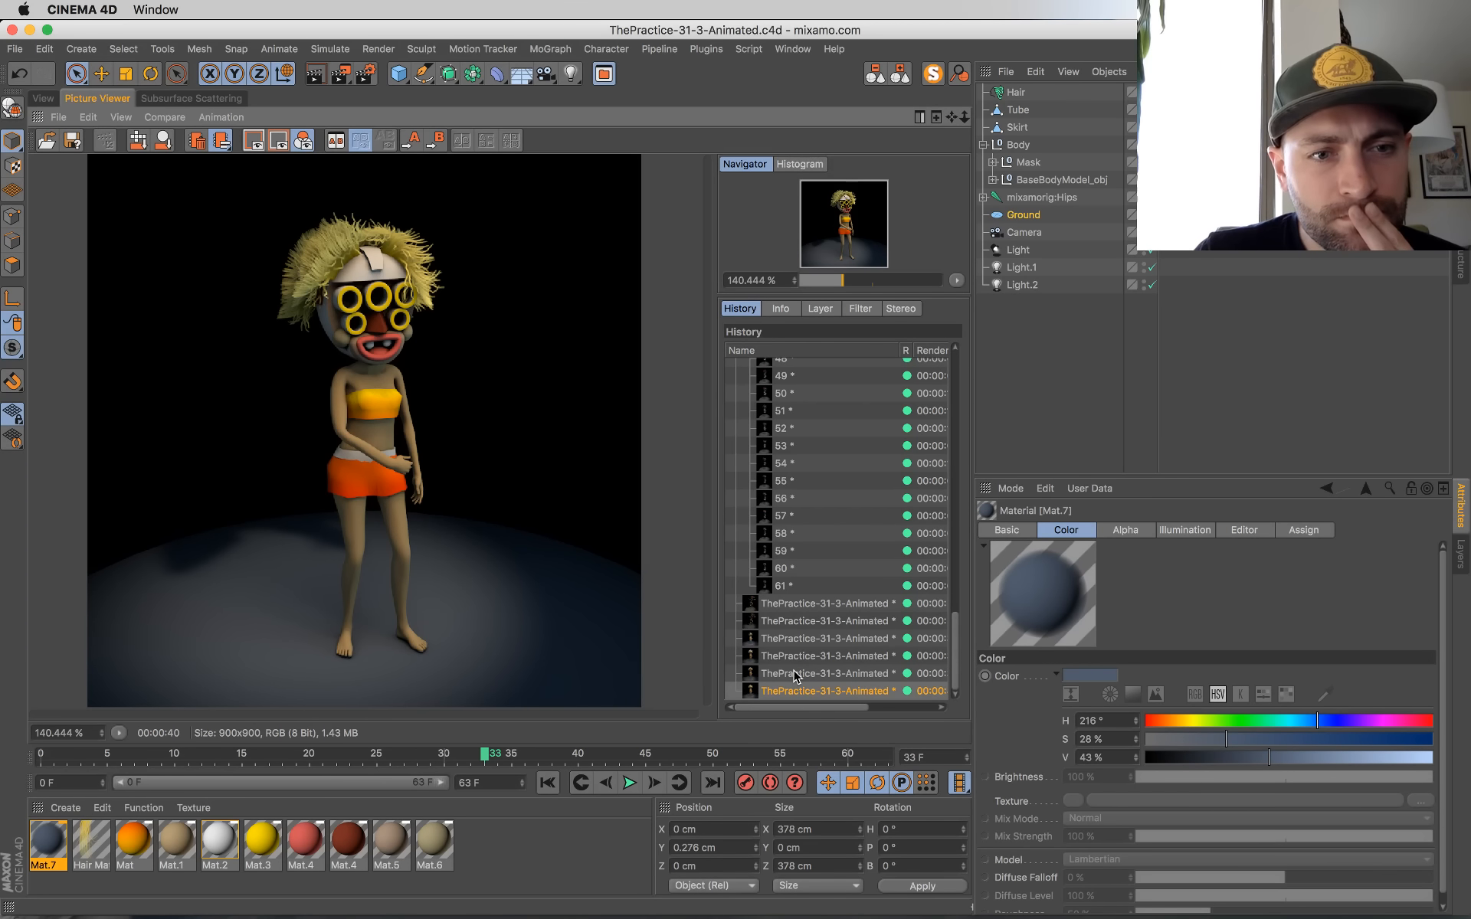
{"action": "key", "text": "Up"}
{"action": "key", "text": "Up"}
{"action": "key", "text": "Up"}
{"action": "key", "text": "Up"}
{"action": "key", "text": "Down"}
{"action": "key", "text": "Down"}
{"action": "key", "text": "Down"}
{"action": "key", "text": "Down"}
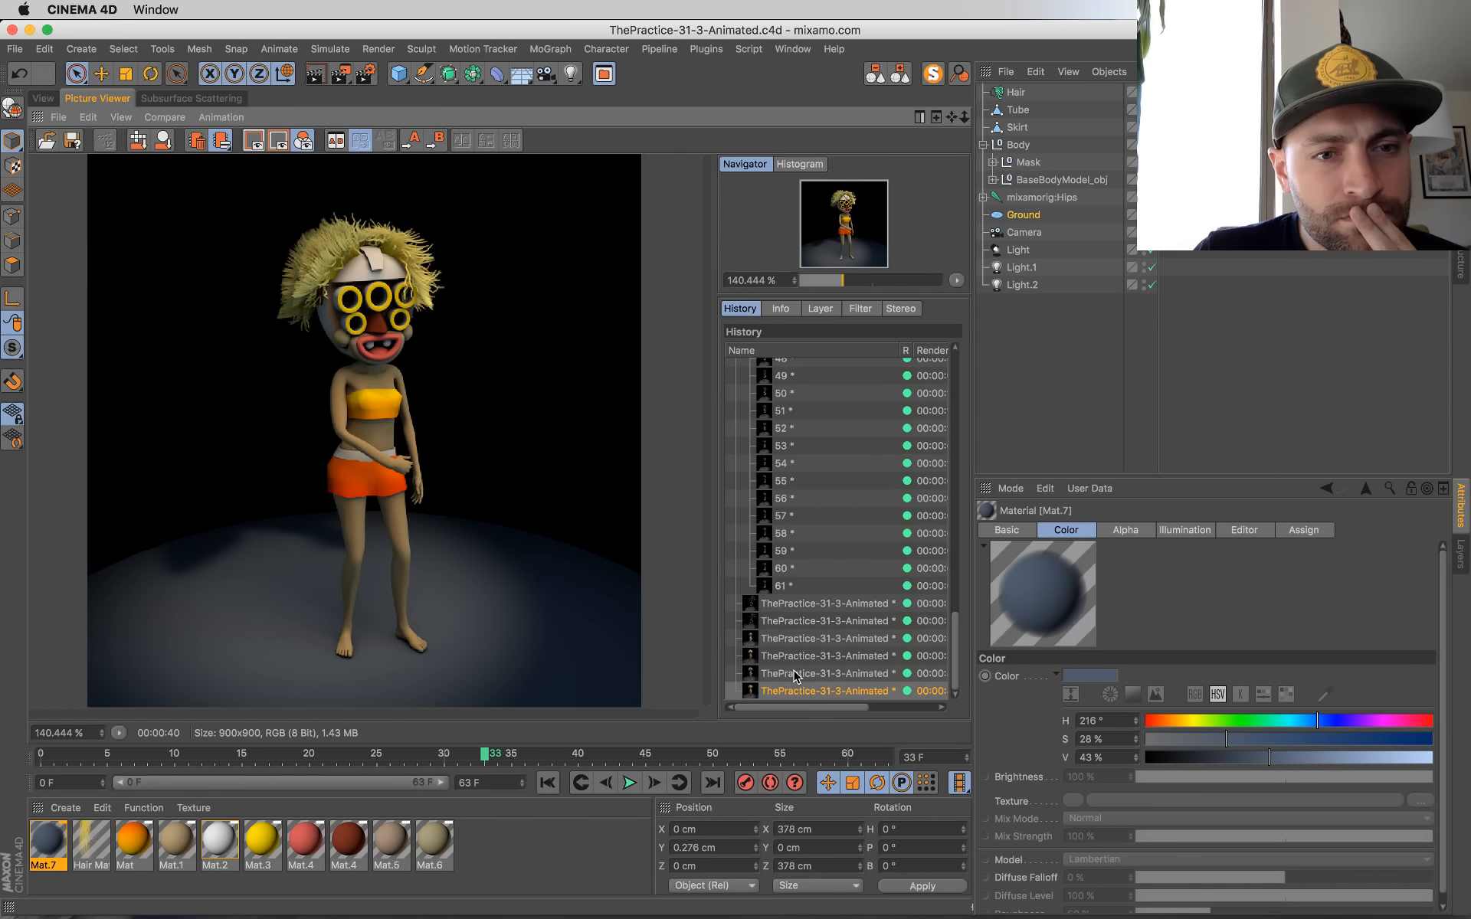
{"action": "key", "text": "Up"}
{"action": "key", "text": "Up"}
{"action": "key", "text": "Up"}
{"action": "key", "text": "Up"}
{"action": "key", "text": "Up"}
{"action": "key", "text": "Up"}
{"action": "key", "text": "Down"}
{"action": "key", "text": "Down"}
{"action": "key", "text": "Down"}
{"action": "key", "text": "Down"}
{"action": "key", "text": "Down"}
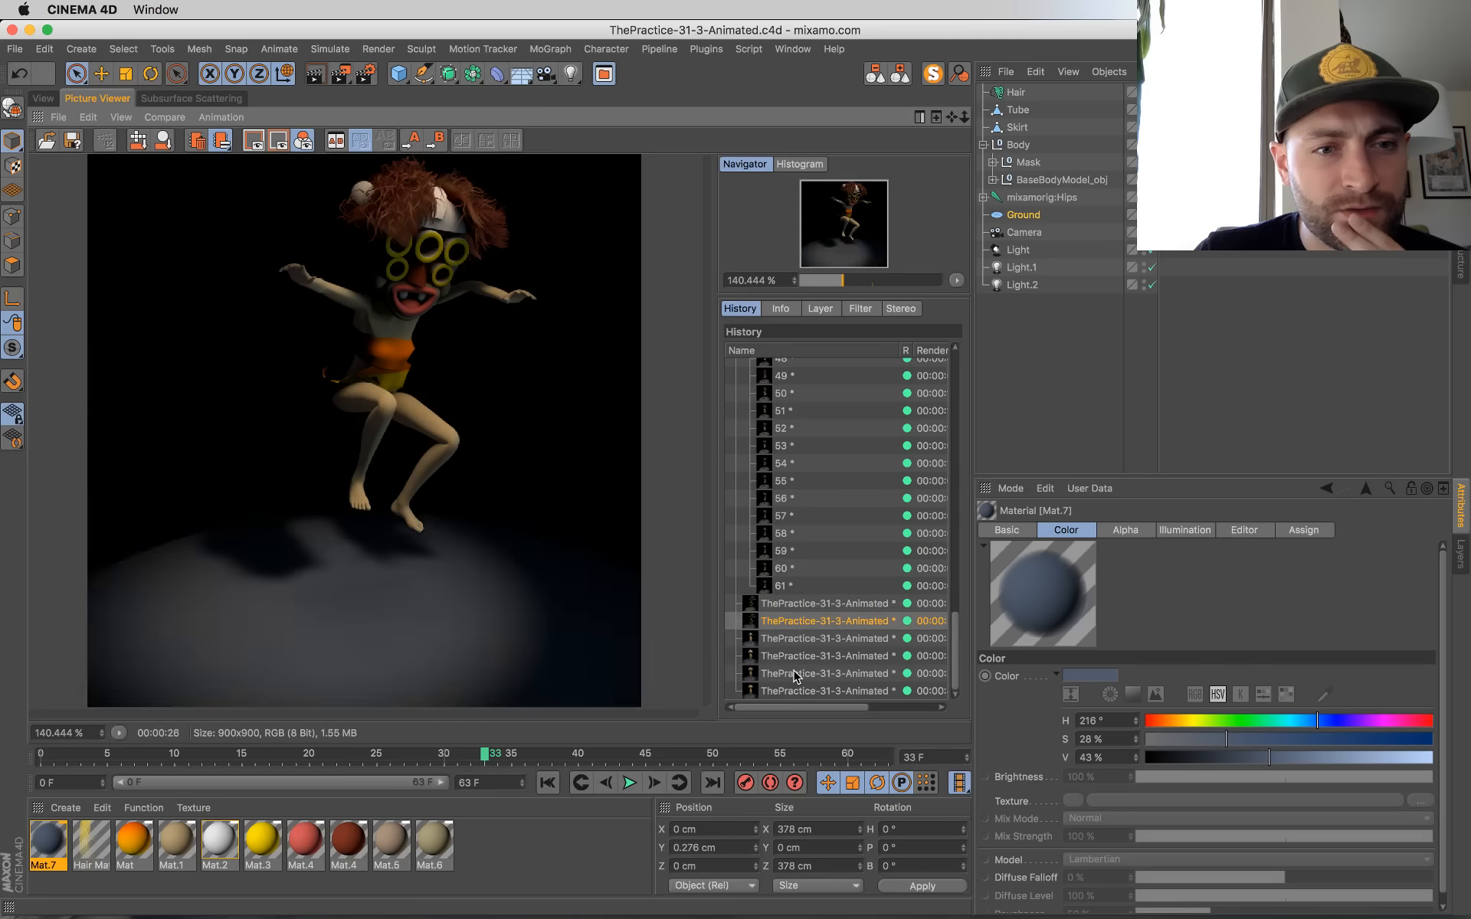
{"action": "key", "text": "Down"}
{"action": "key", "text": "Up"}
{"action": "key", "text": "Up"}
{"action": "key", "text": "Up"}
{"action": "key", "text": "Down"}
{"action": "key", "text": "Down"}
{"action": "key", "text": "Down"}
{"action": "key", "text": "Up"}
{"action": "key", "text": "Down"}
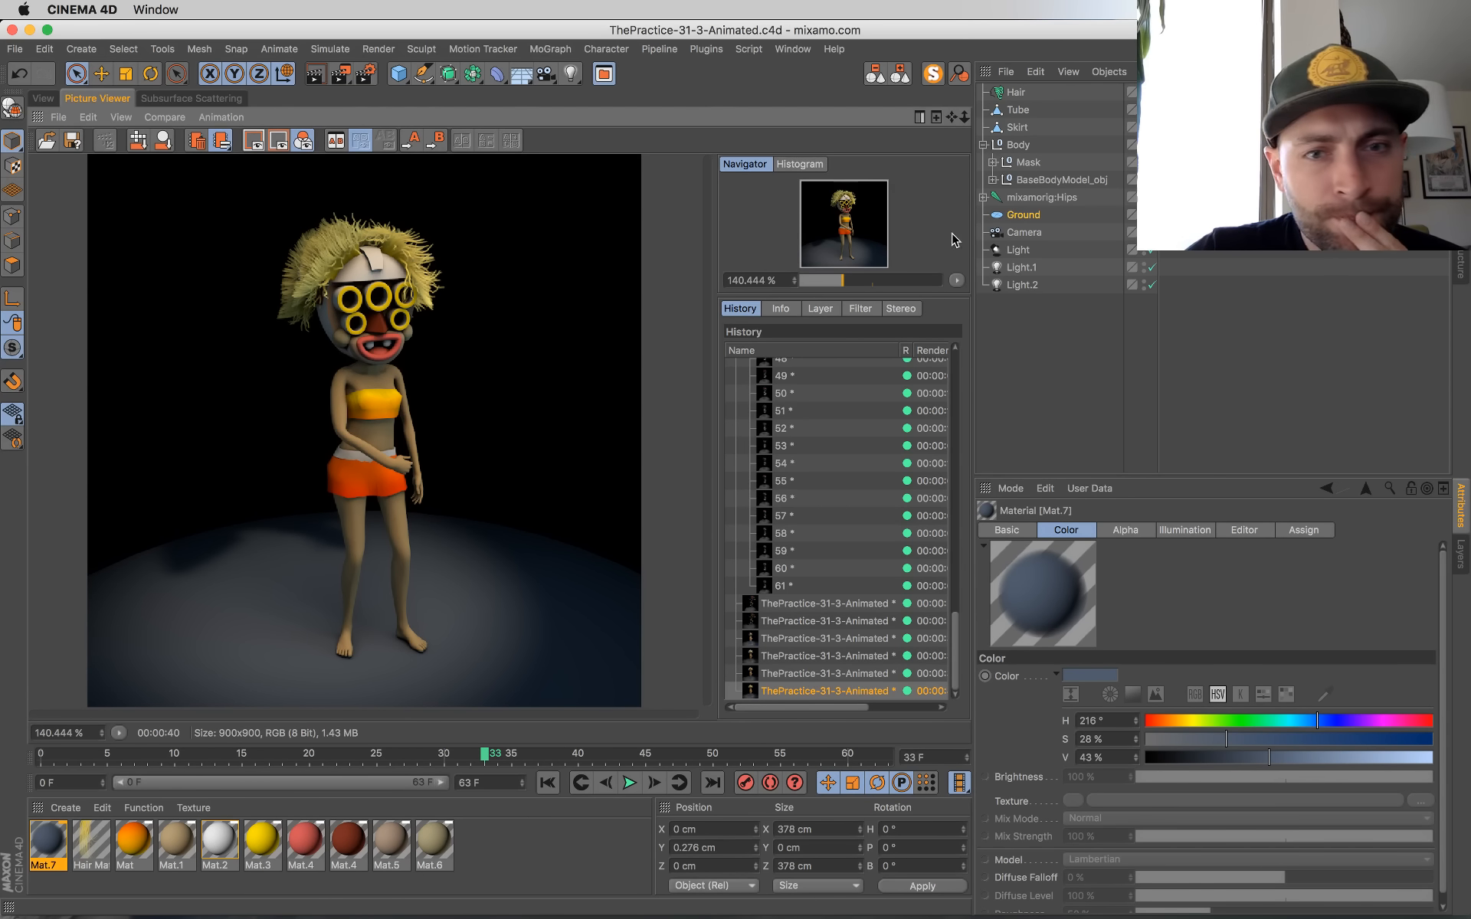
Step: Add Global Illumination to the render settings, with Quasi-Monte Carlo (QMC) as primary method and Low samples
{"action": "left_click", "coordinate": [368, 74]}
{"action": "left_click", "coordinate": [493, 622]}
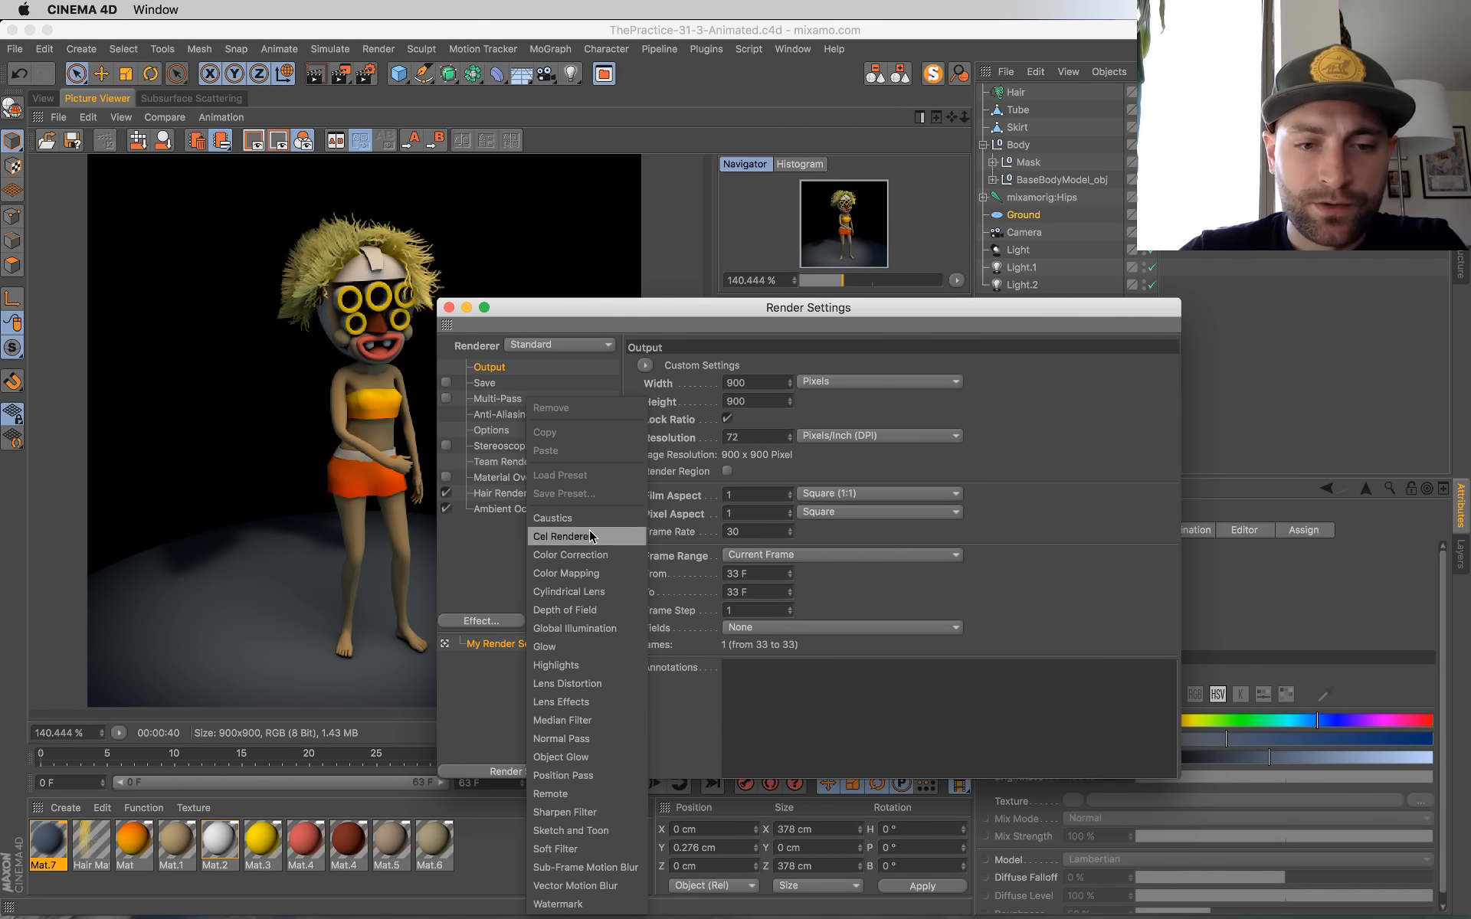
{"action": "left_click", "coordinate": [599, 629]}
{"action": "left_click", "coordinate": [807, 430]}
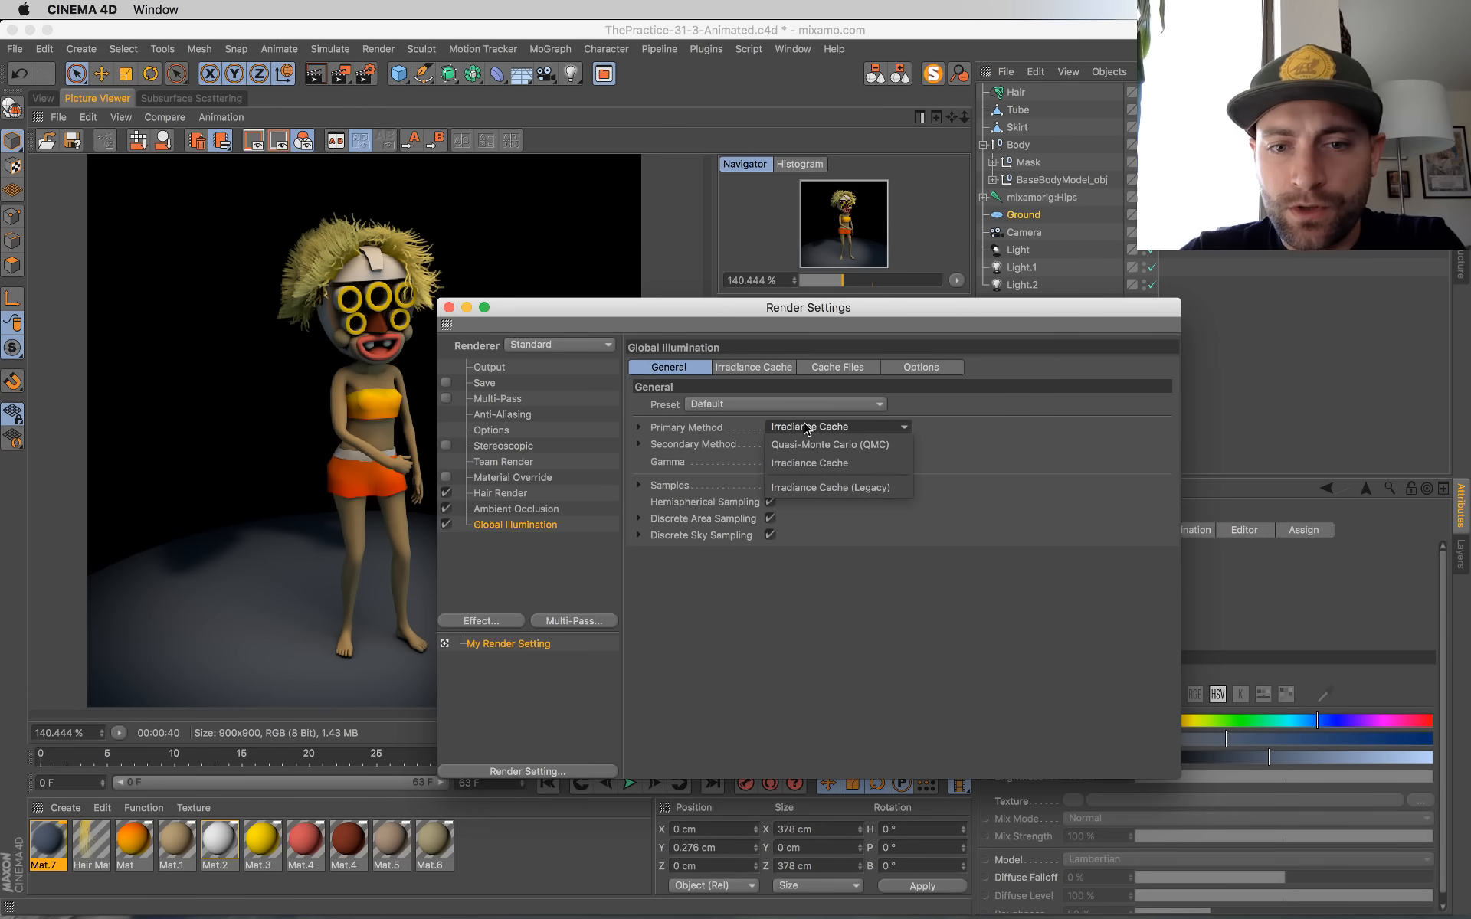
{"action": "left_click", "coordinate": [840, 446]}
{"action": "left_click", "coordinate": [797, 485]}
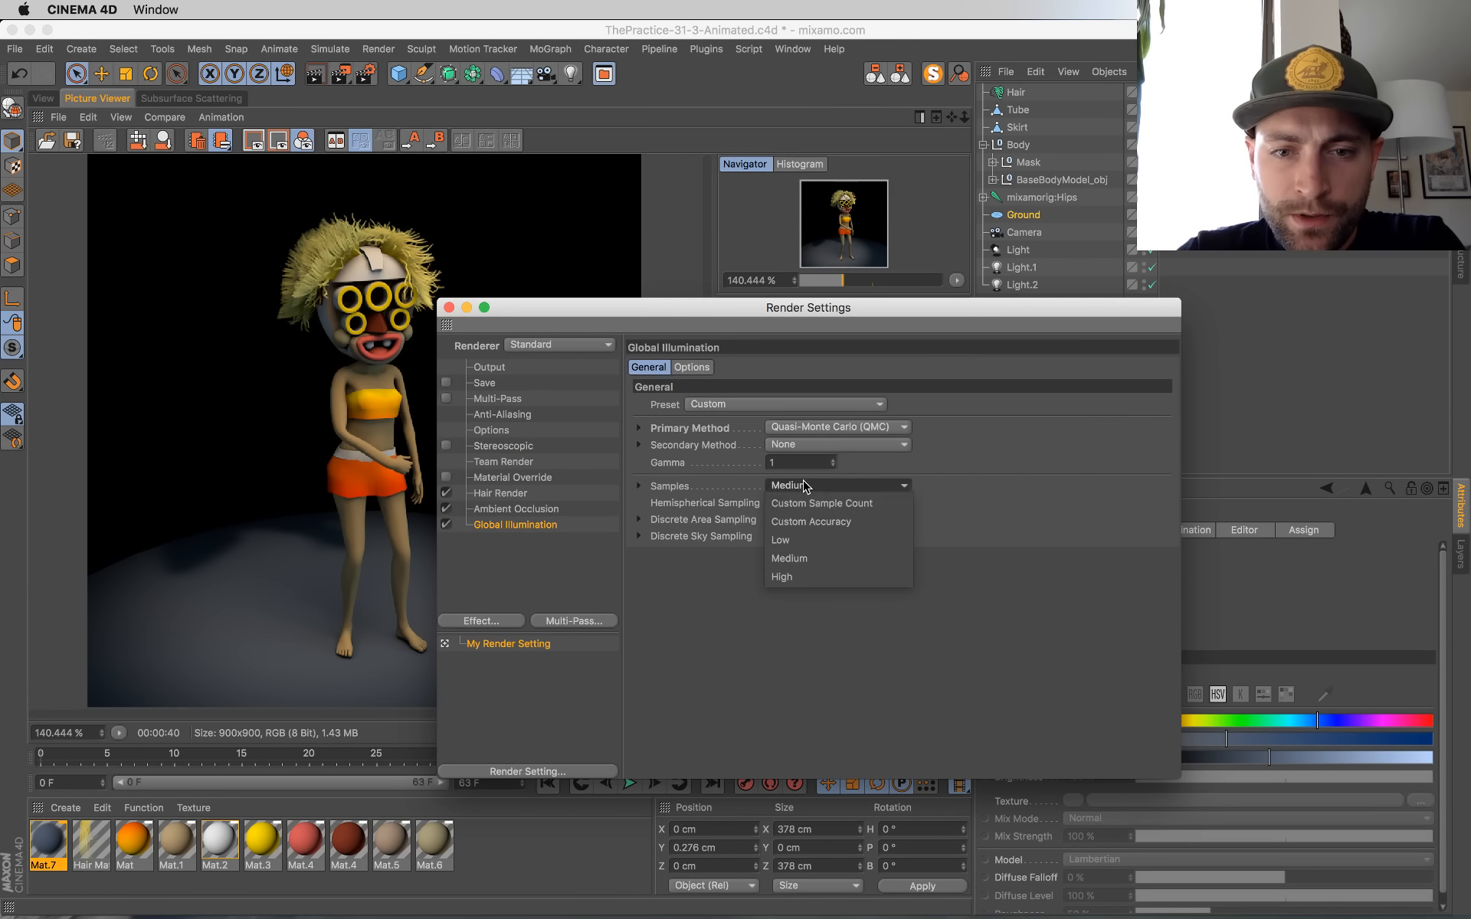
{"action": "left_click", "coordinate": [783, 524]}
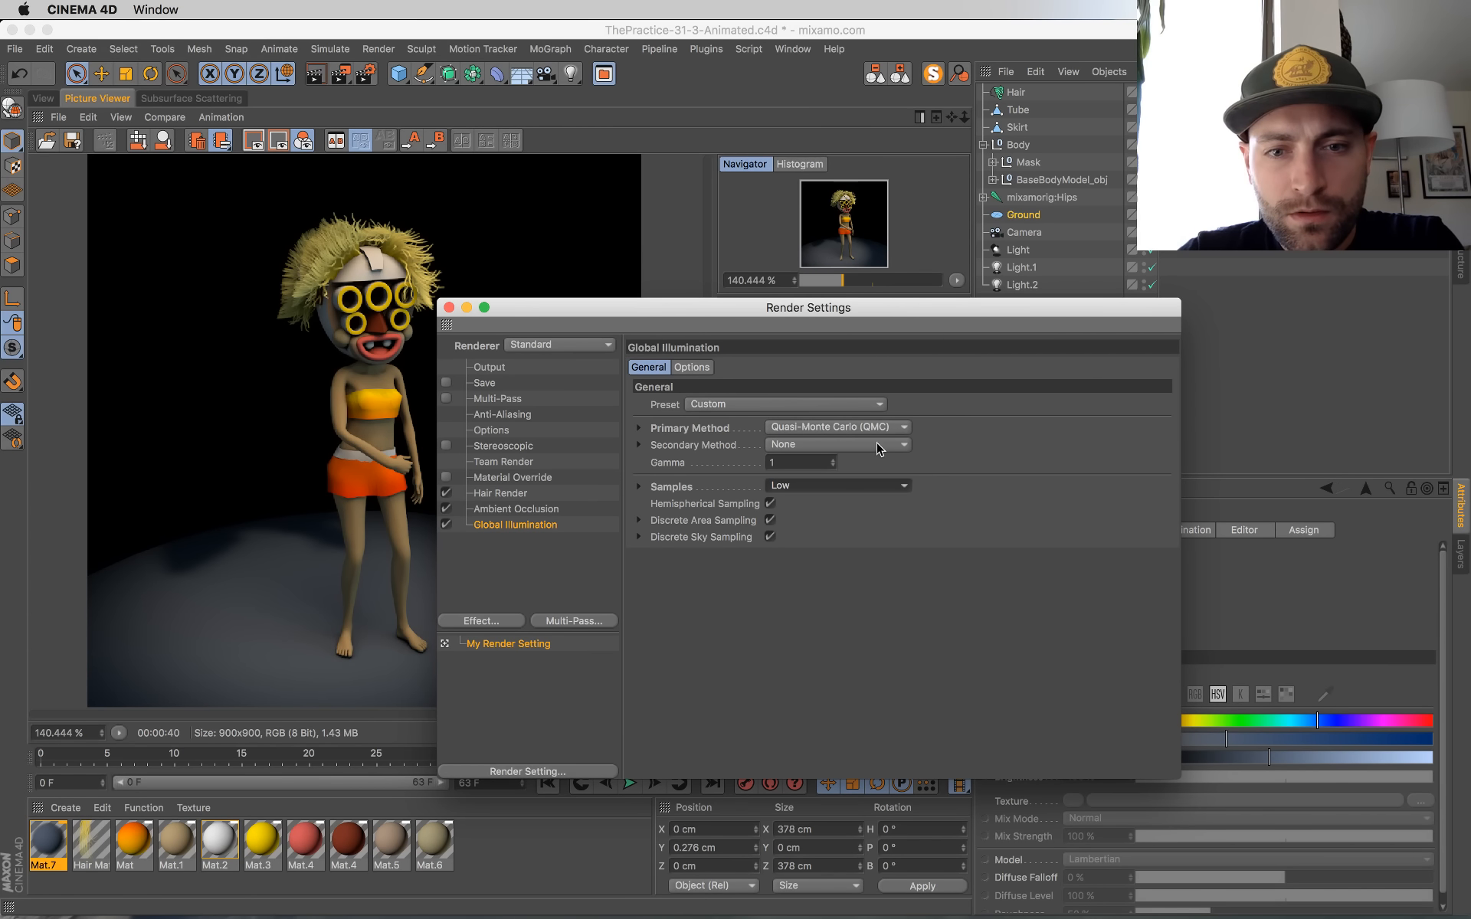
Step: Change the Global Illumination primary method to Irradiance Cache and the secondary method to Quasi-Monte Carlo (QMC)
{"action": "left_click", "coordinate": [692, 368]}
{"action": "left_click", "coordinate": [649, 368]}
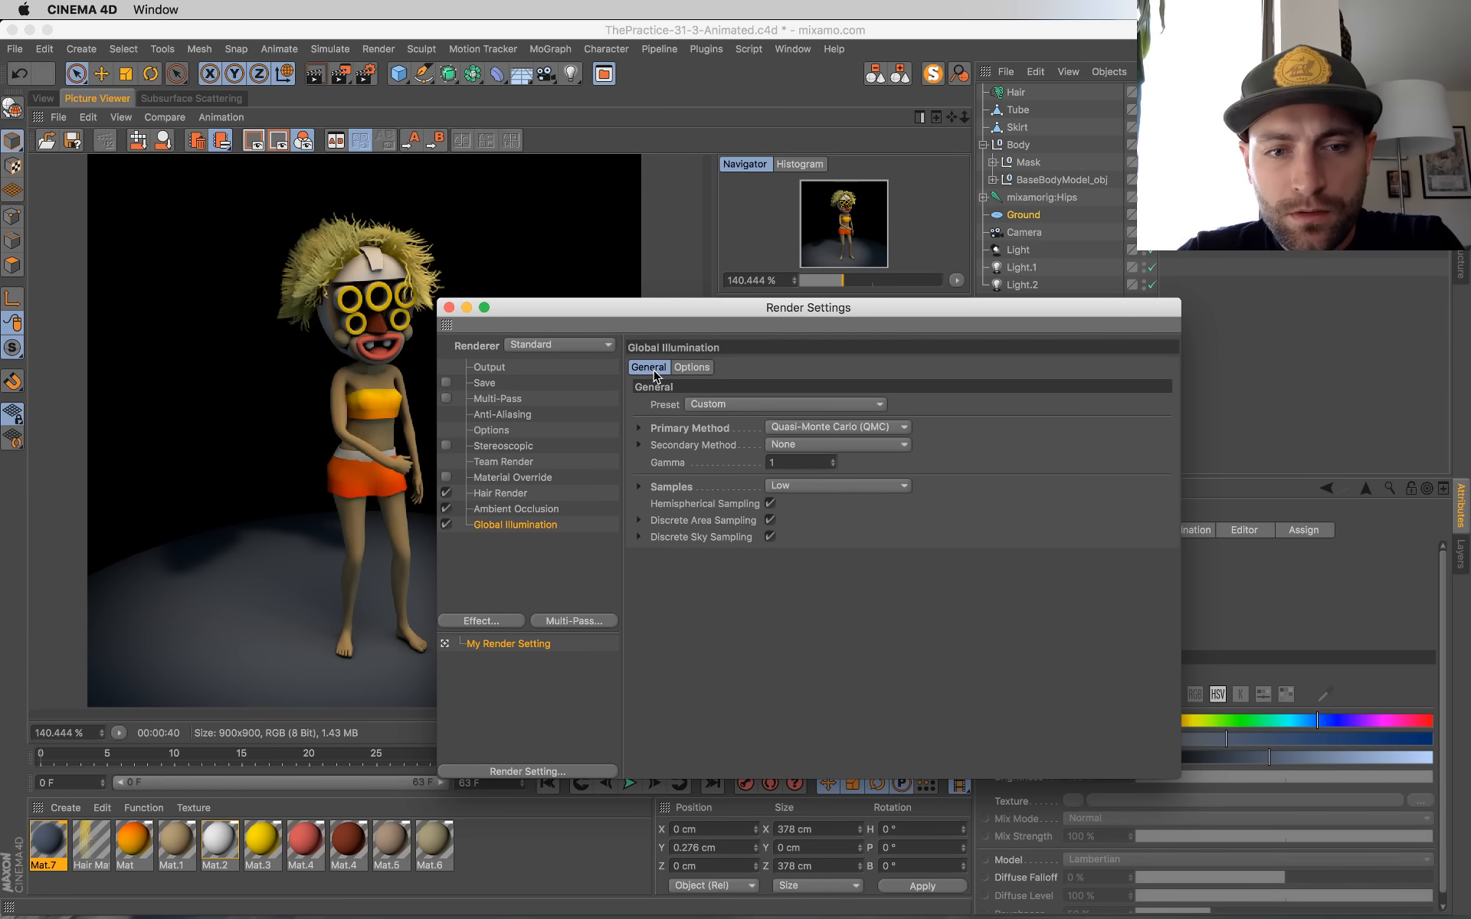
{"action": "left_click", "coordinate": [840, 433]}
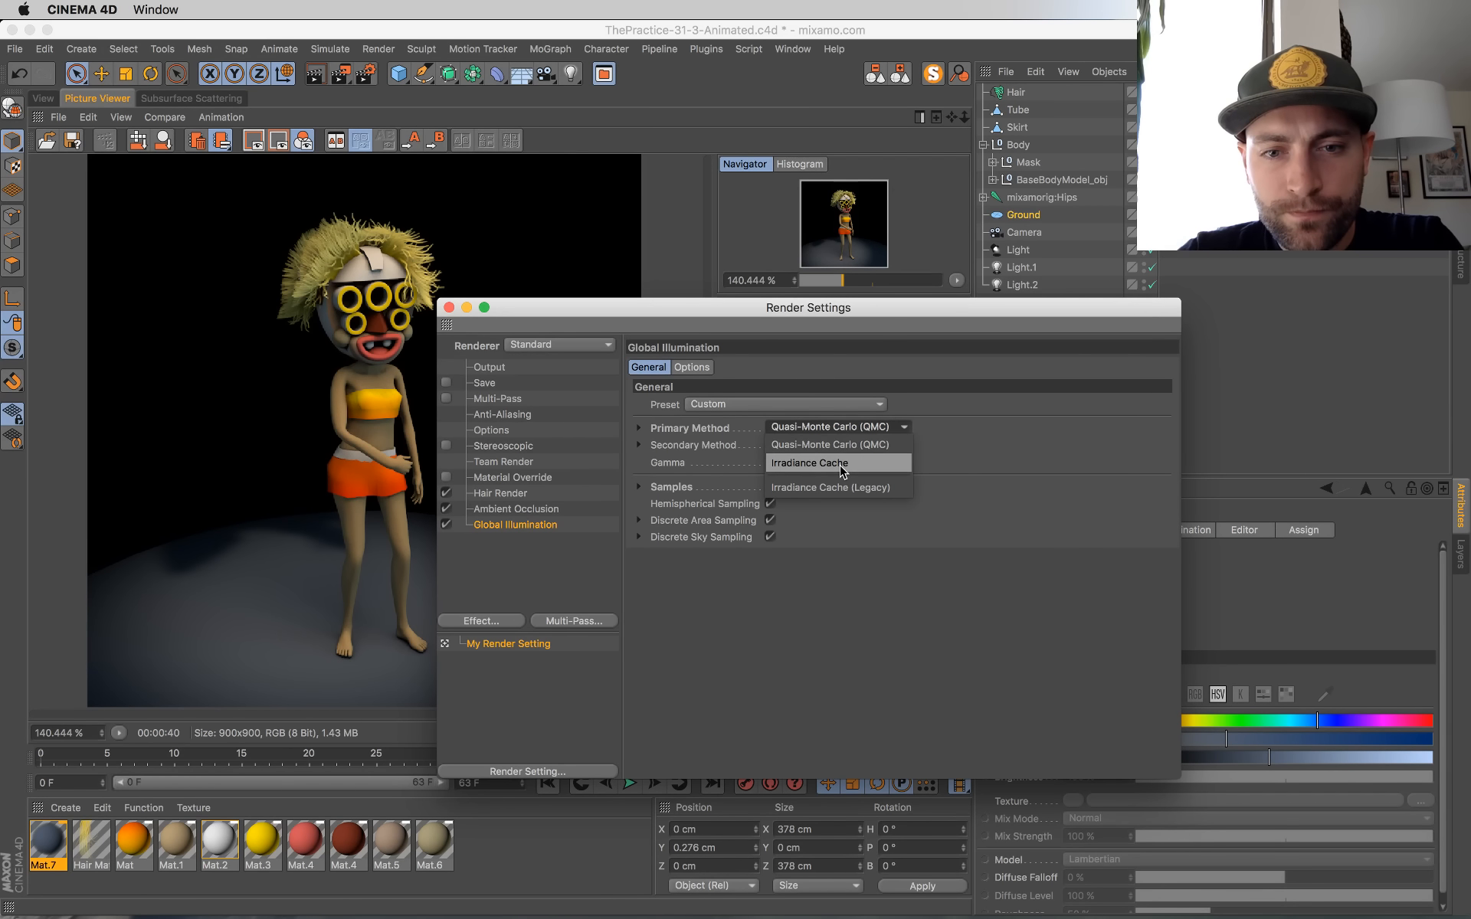
{"action": "left_click", "coordinate": [839, 463]}
{"action": "left_click", "coordinate": [839, 444]}
{"action": "left_click", "coordinate": [828, 462]}
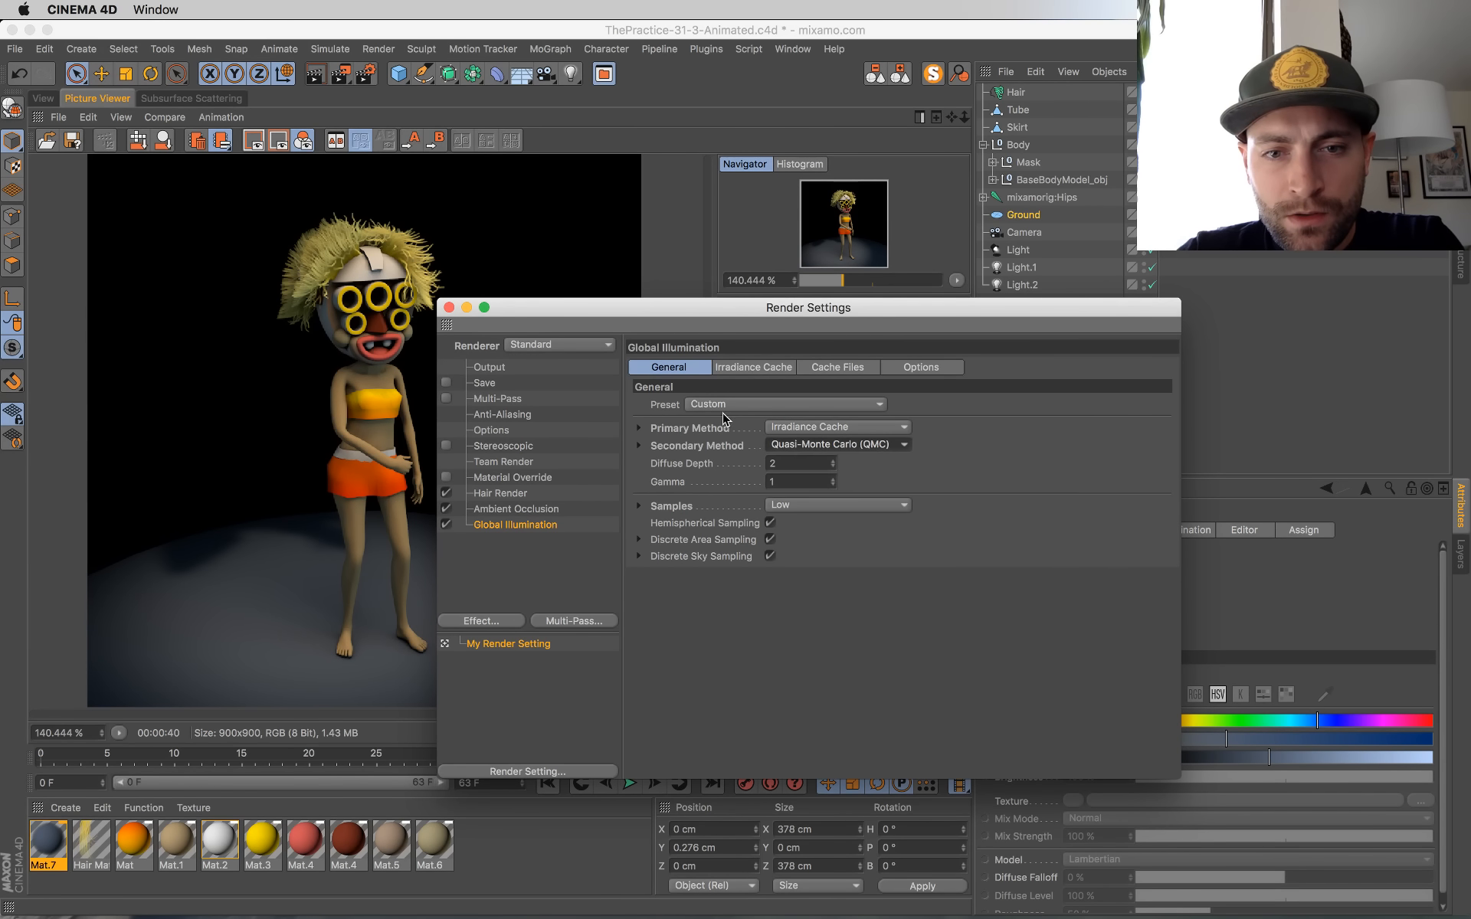
Step: Set the irradiance cache record density to Preview, recheck the general options and close the render settings
{"action": "left_click", "coordinate": [754, 368]}
{"action": "left_click", "coordinate": [781, 404]}
{"action": "left_click", "coordinate": [768, 437]}
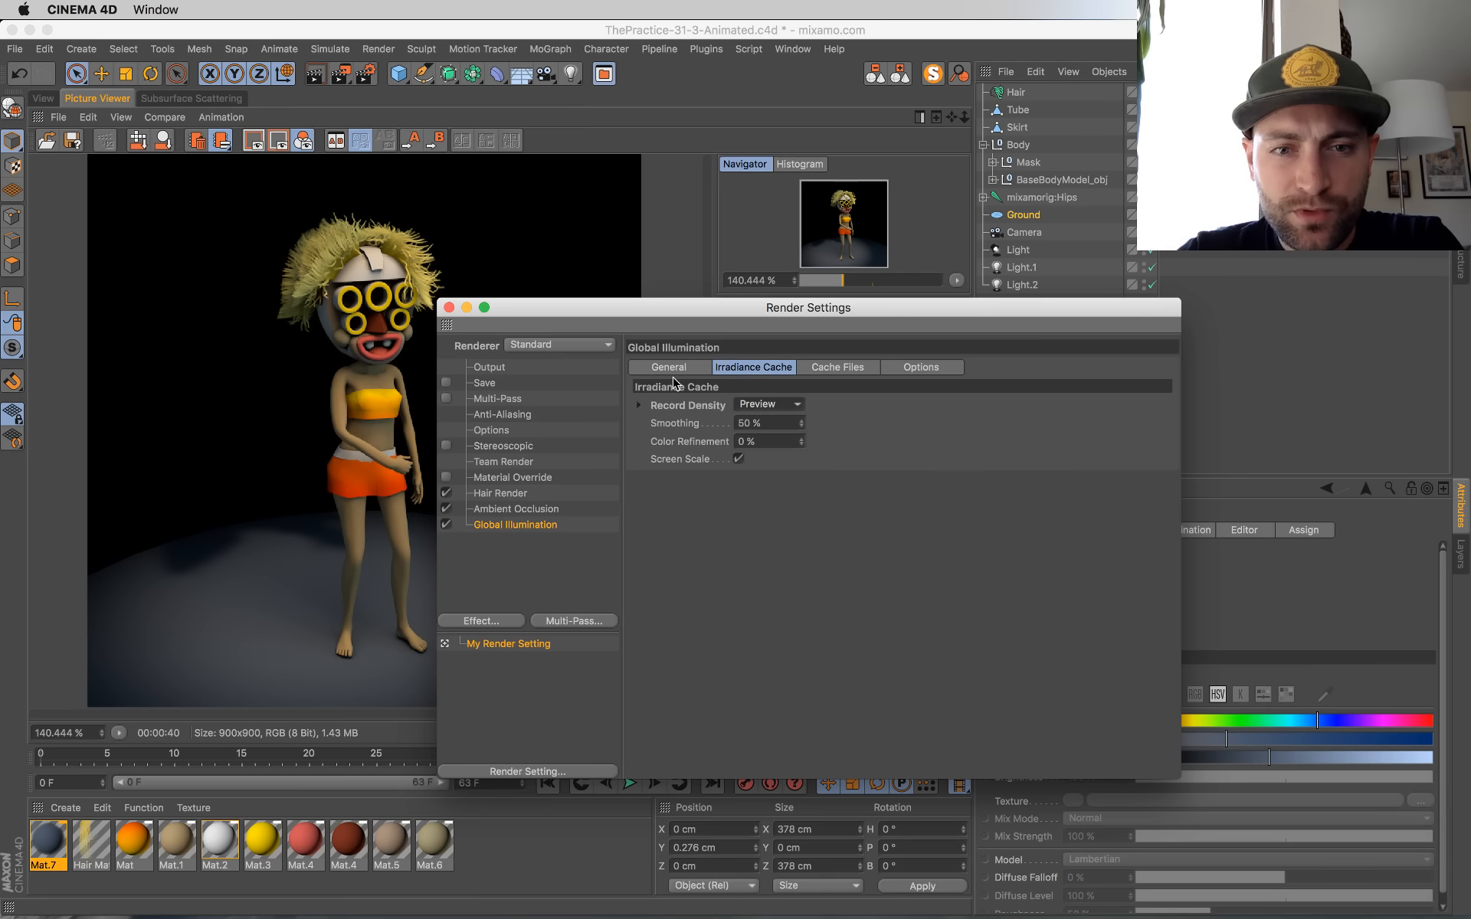
{"action": "left_click", "coordinate": [669, 369]}
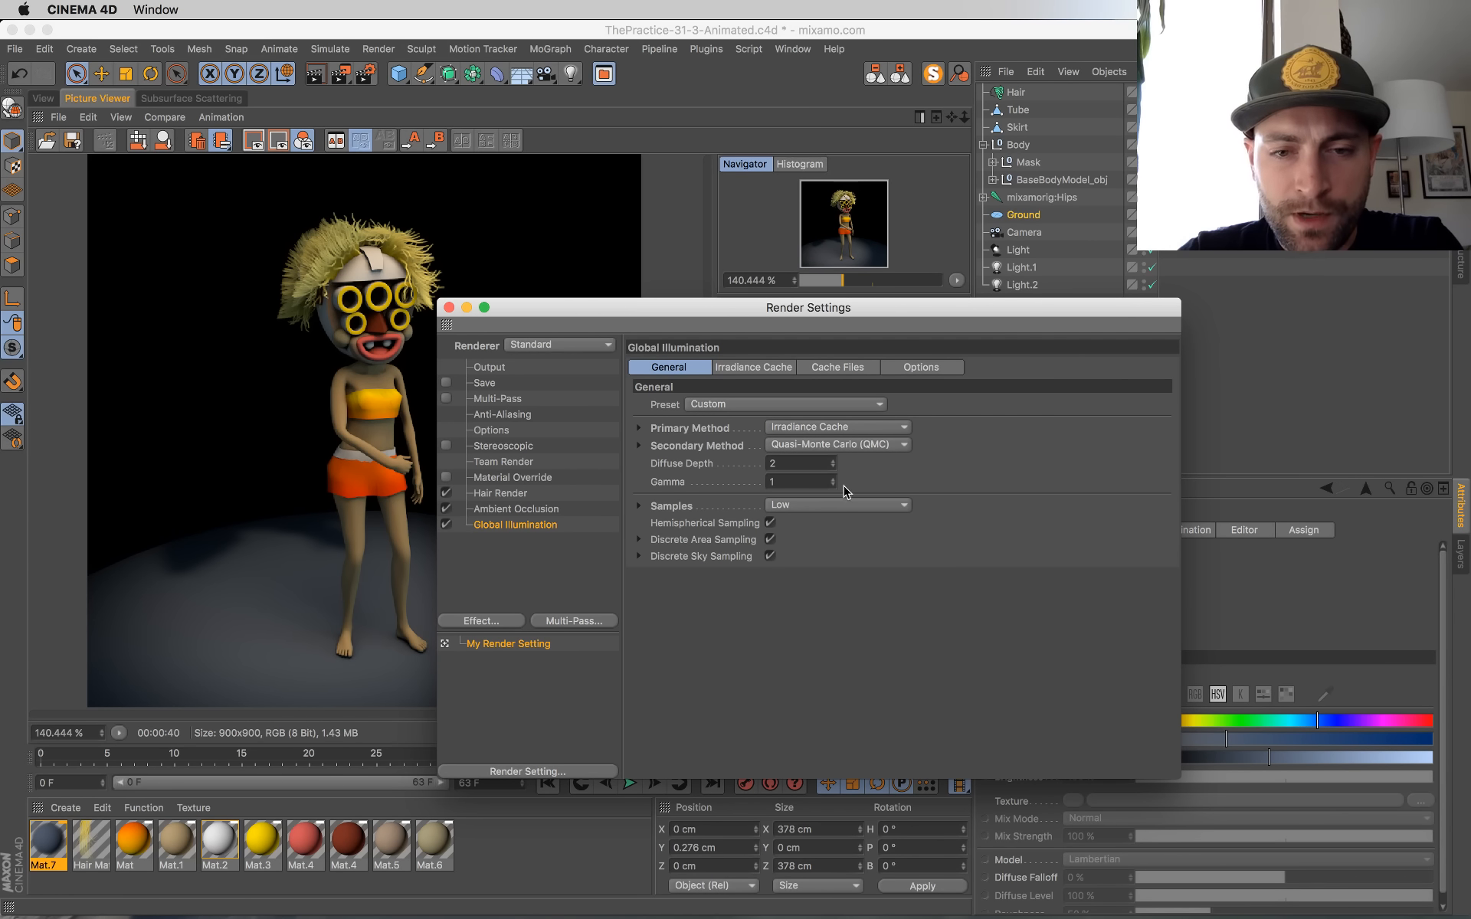
{"action": "left_click", "coordinate": [449, 307]}
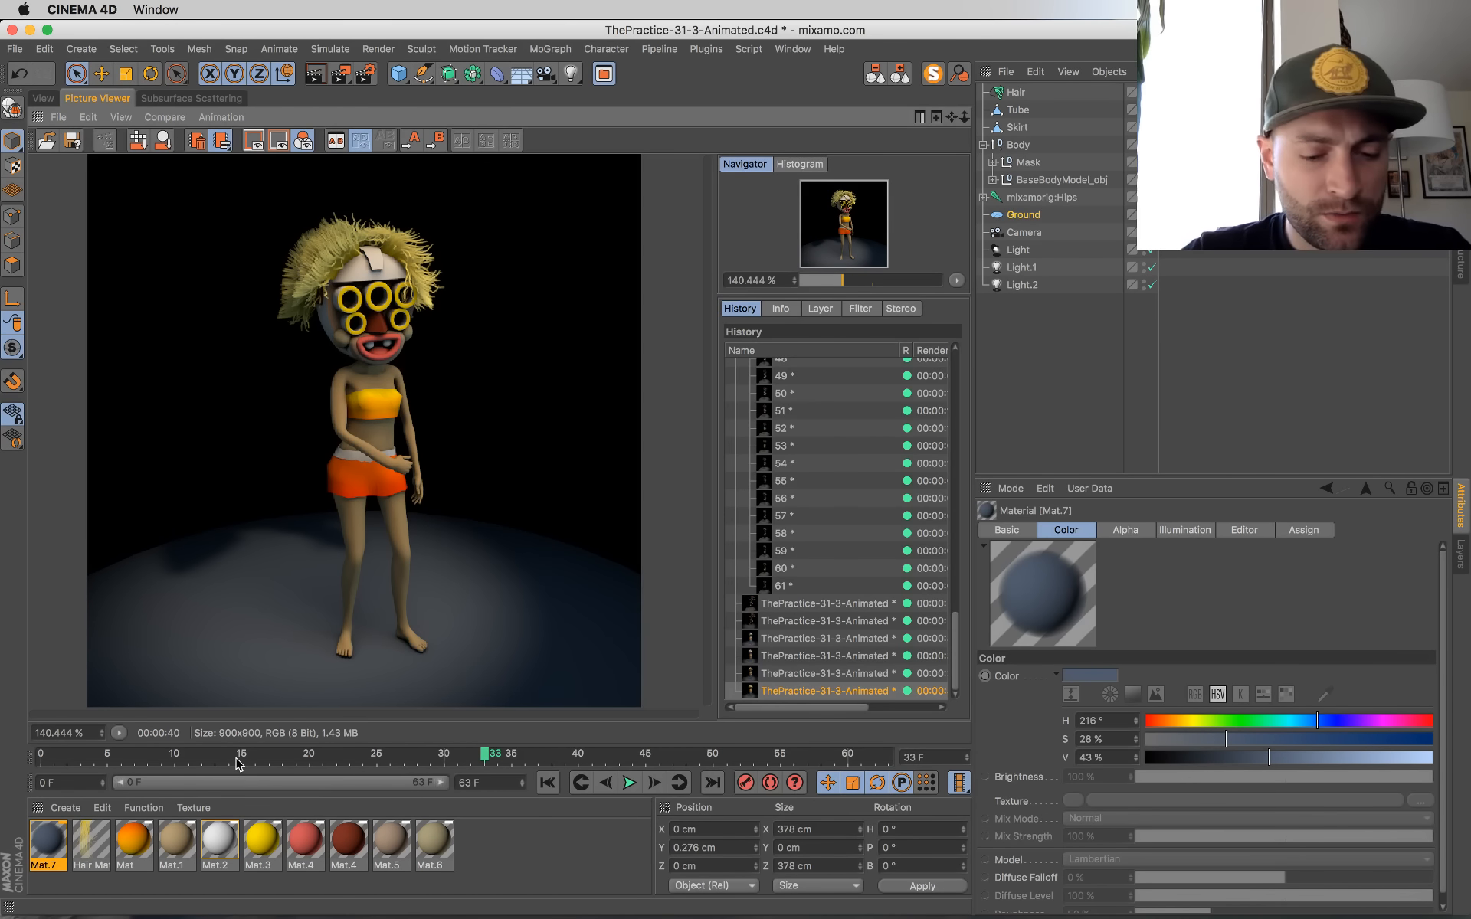
Step: Save the scene and render the current frame to the Picture Viewer, checking the live chat in Chrome meanwhile
{"action": "key", "text": "super+s"}
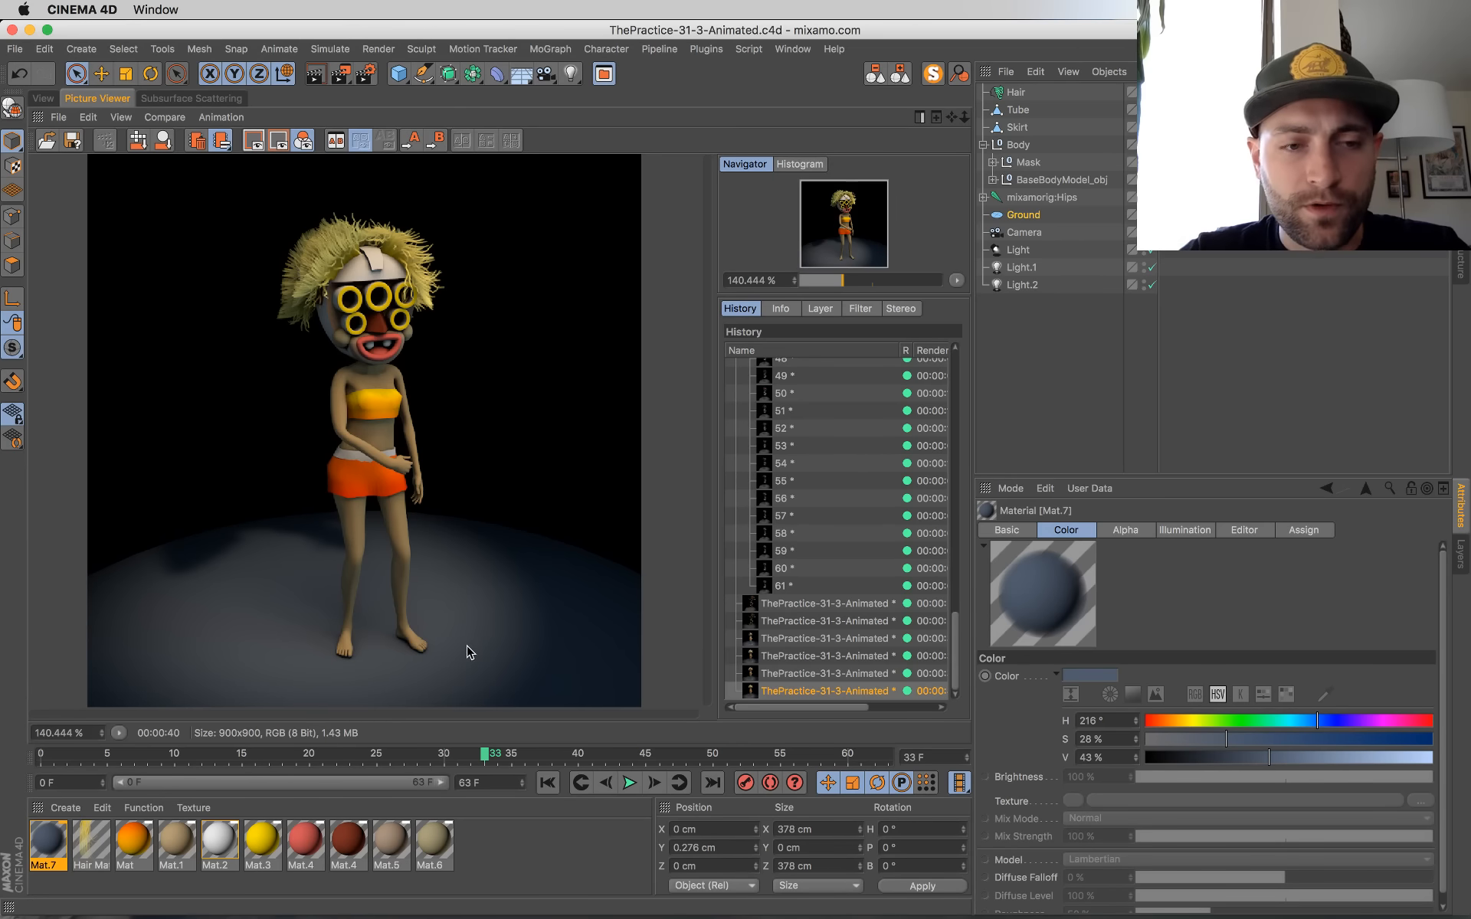
{"action": "key", "text": "shift+r"}
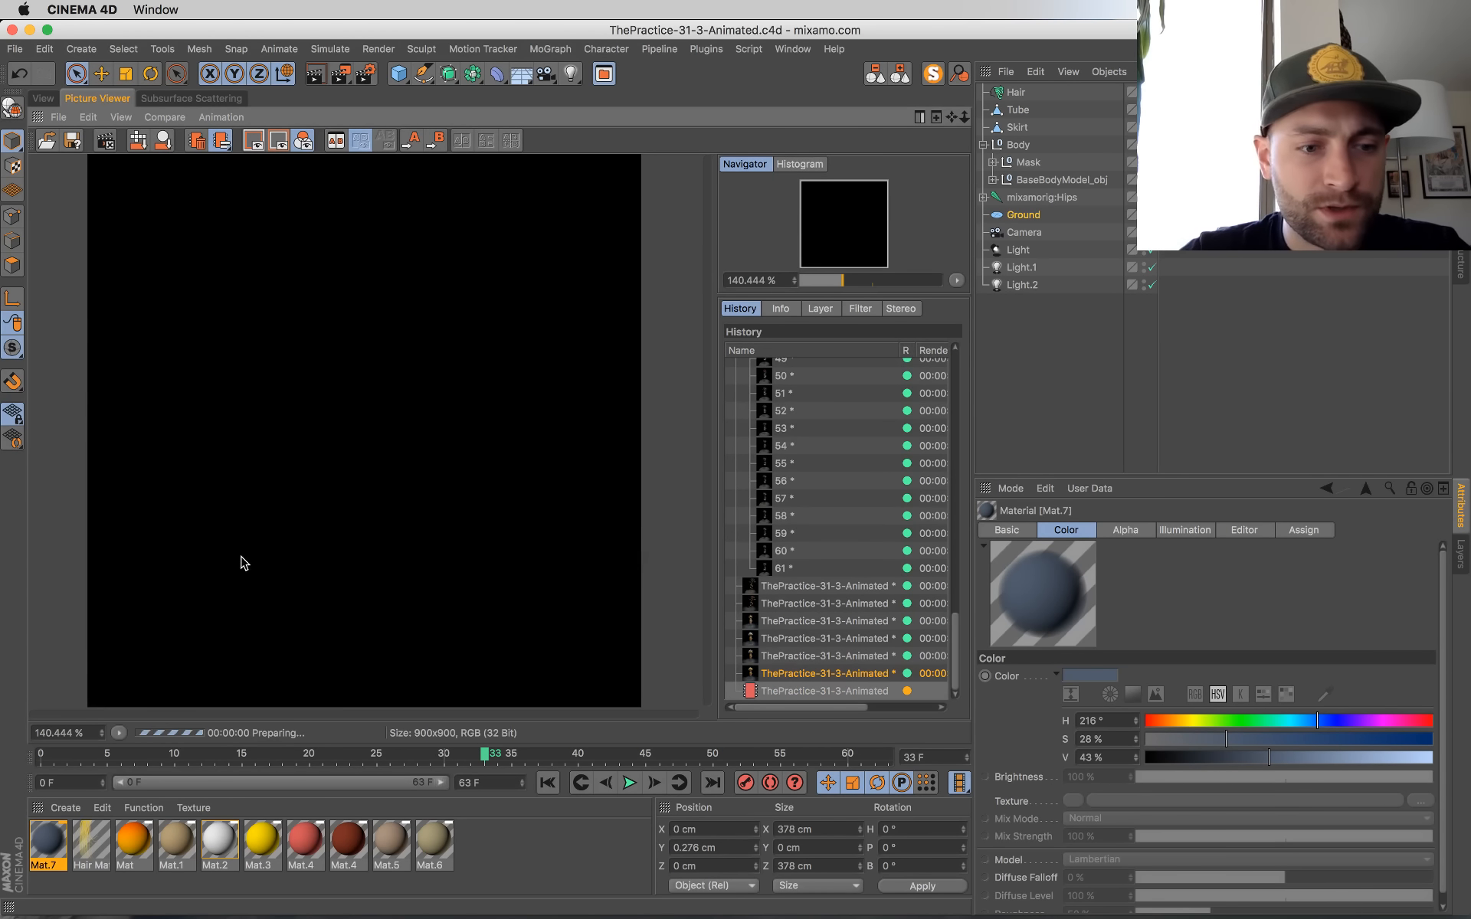
{"action": "key", "text": "super+Tab"}
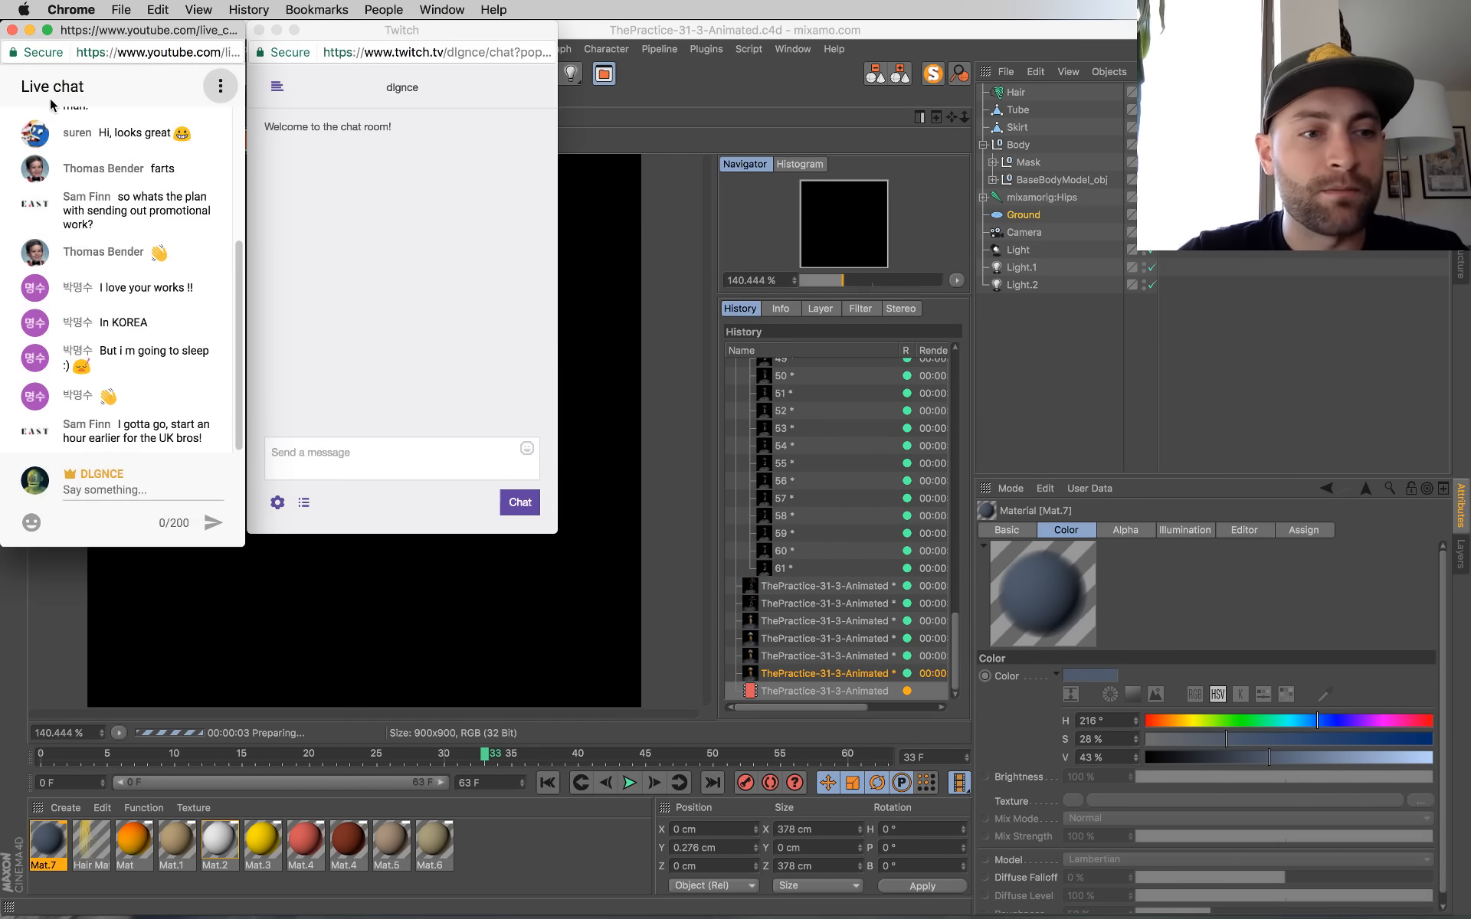
{"action": "key", "text": "super+Tab"}
Step: Select the main spot light in the perspective view and return to the render in progress
{"action": "left_click", "coordinate": [50, 99]}
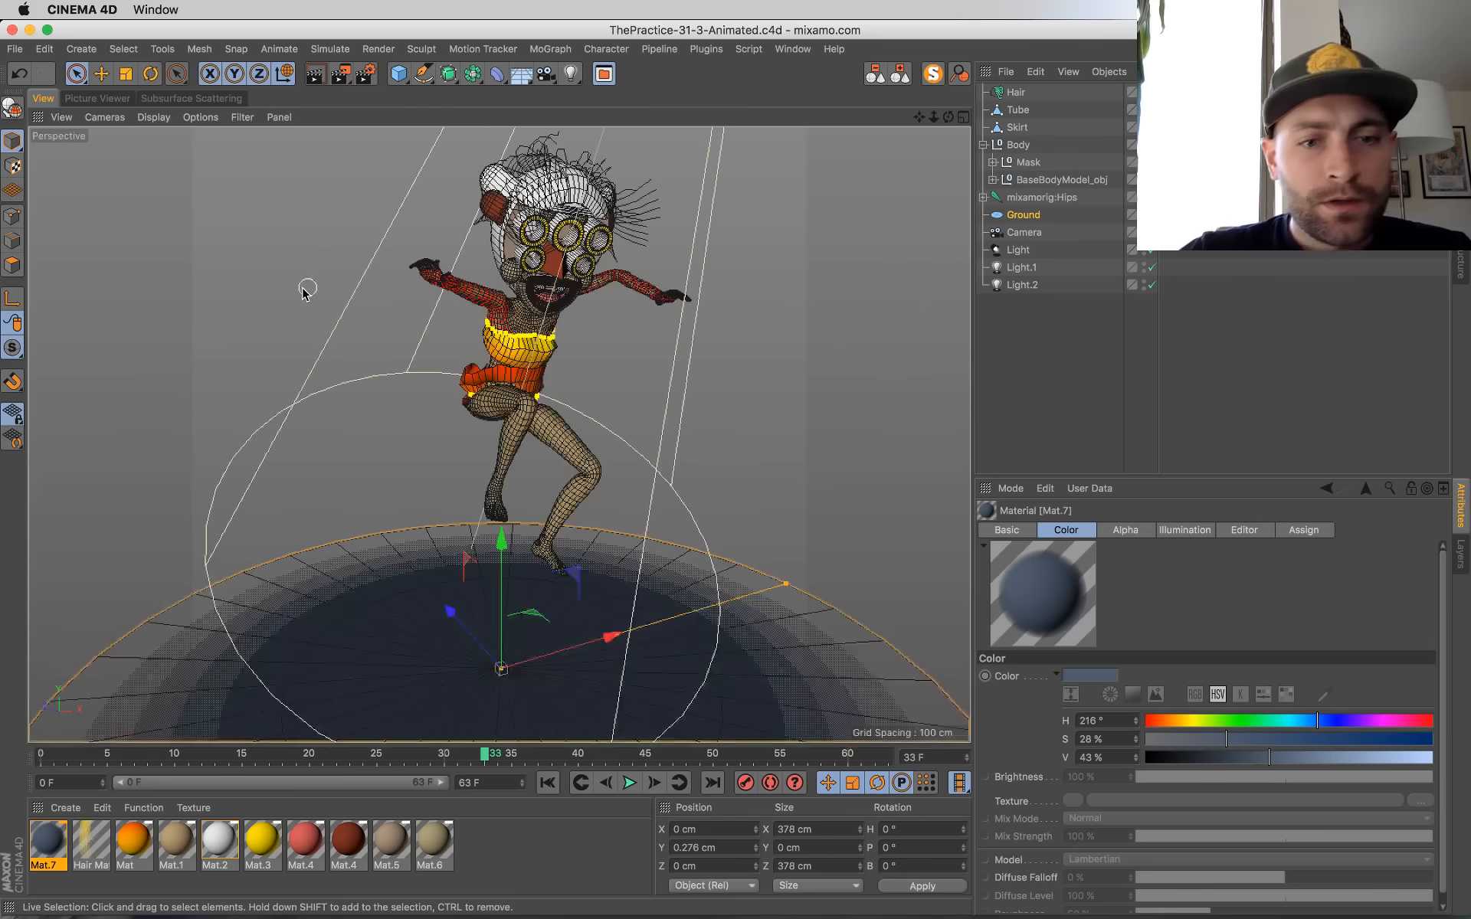
{"action": "left_click", "coordinate": [665, 392]}
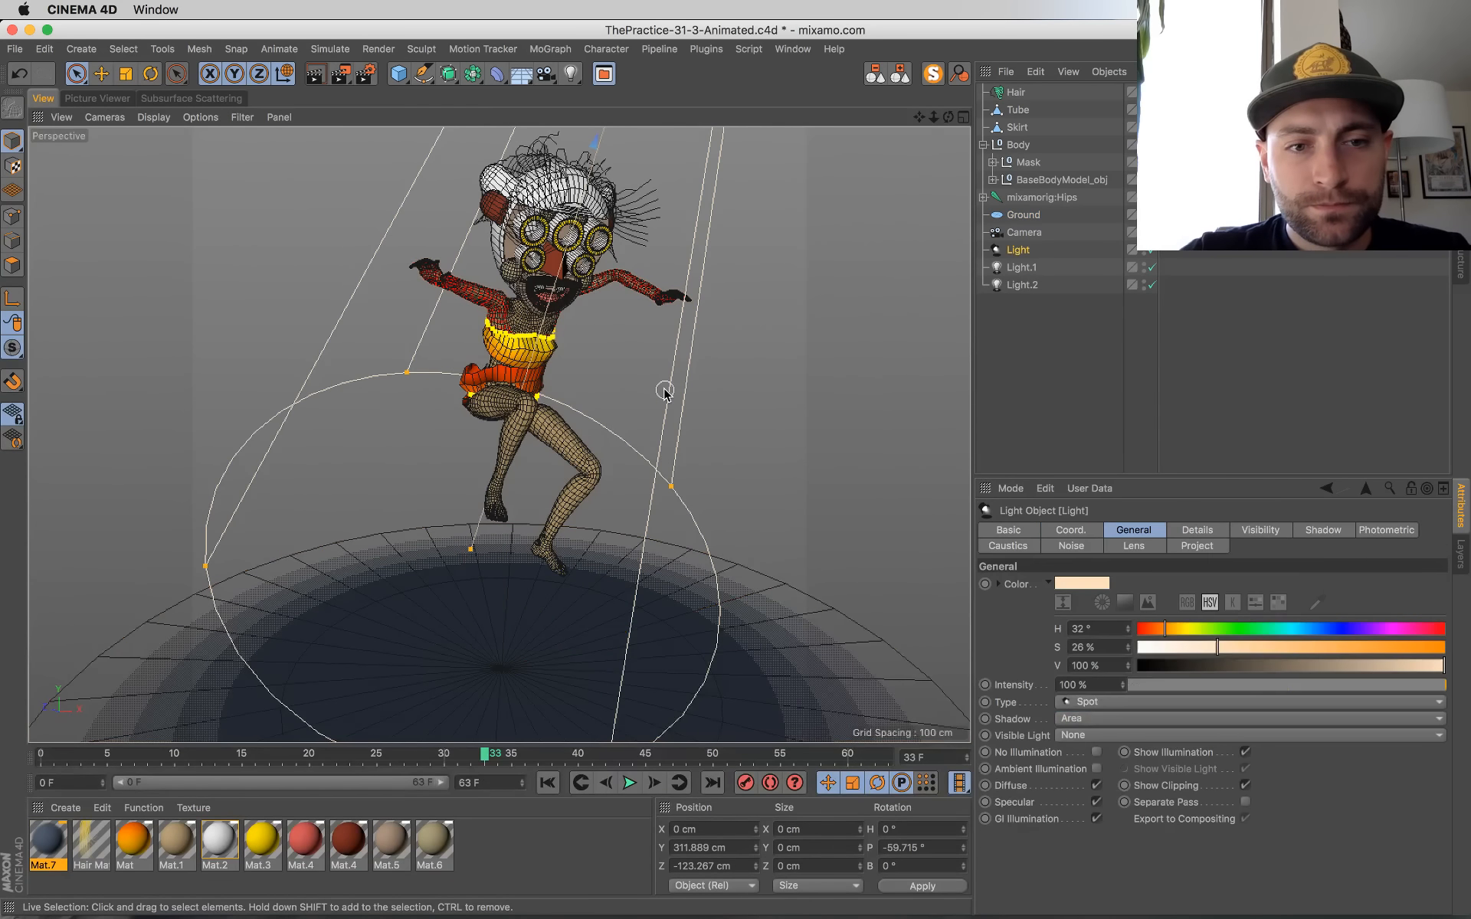
{"action": "left_click", "coordinate": [105, 98]}
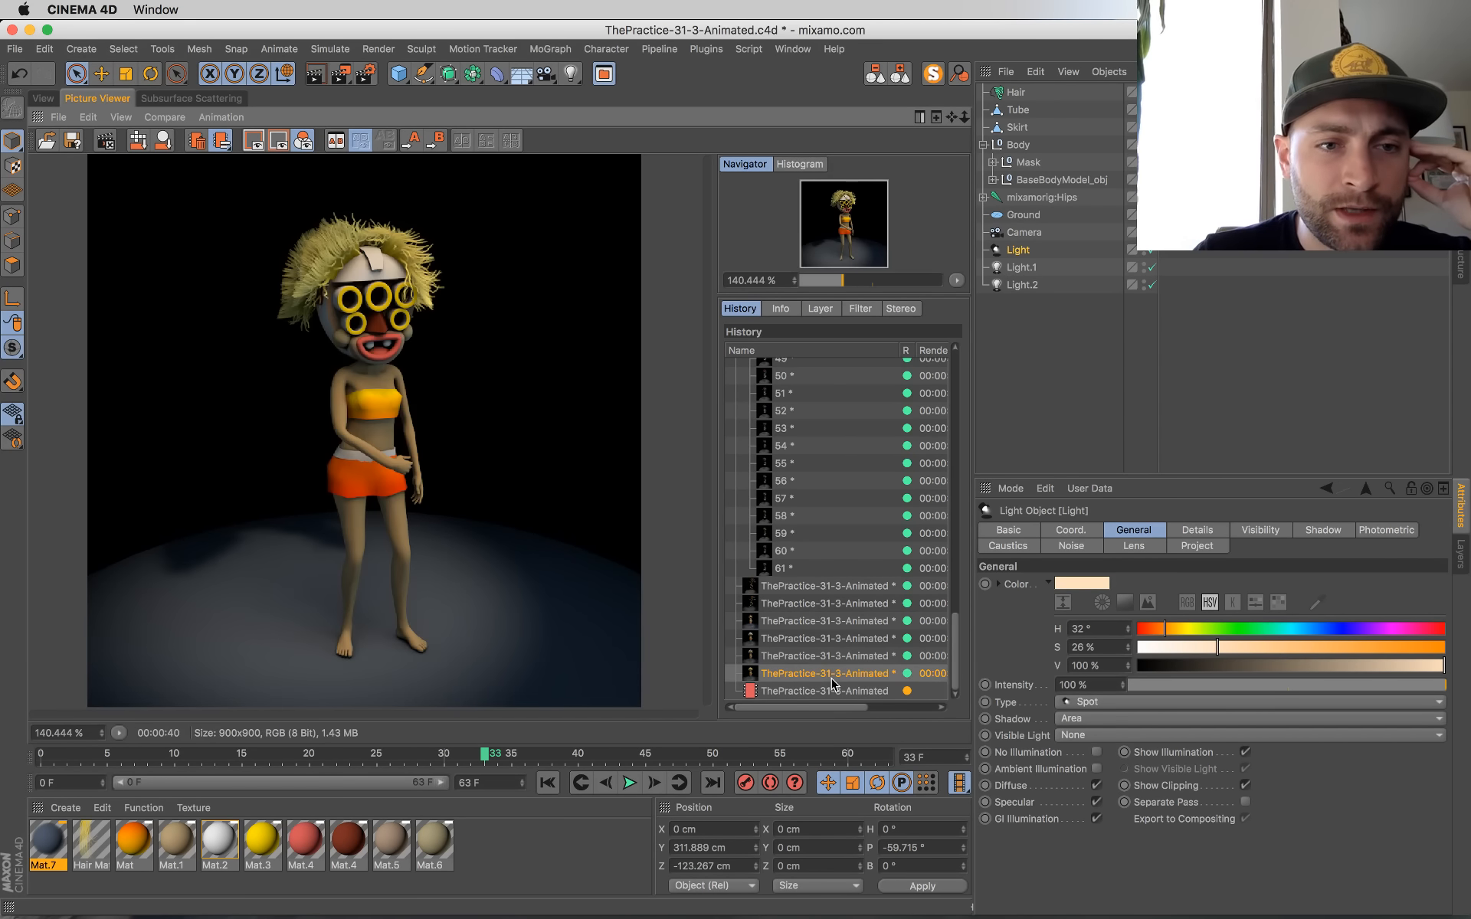
Step: Flip between the in-progress render and the earlier ones in the history, and review the Global Illumination settings
{"action": "key", "text": "Down"}
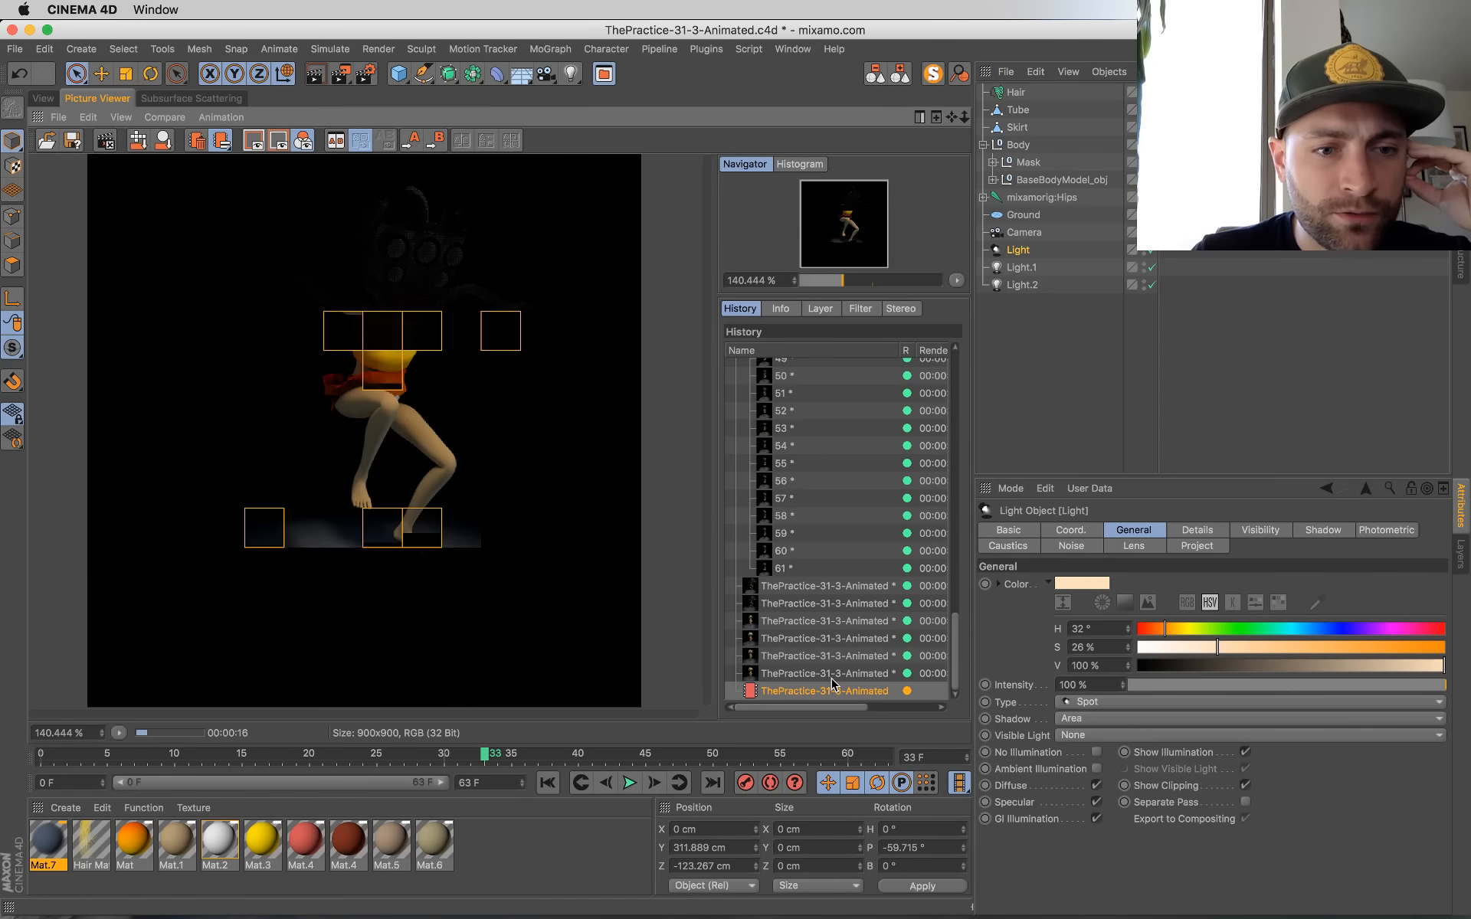
{"action": "key", "text": "Up"}
{"action": "key", "text": "Up"}
{"action": "key", "text": "Down"}
{"action": "key", "text": "Down"}
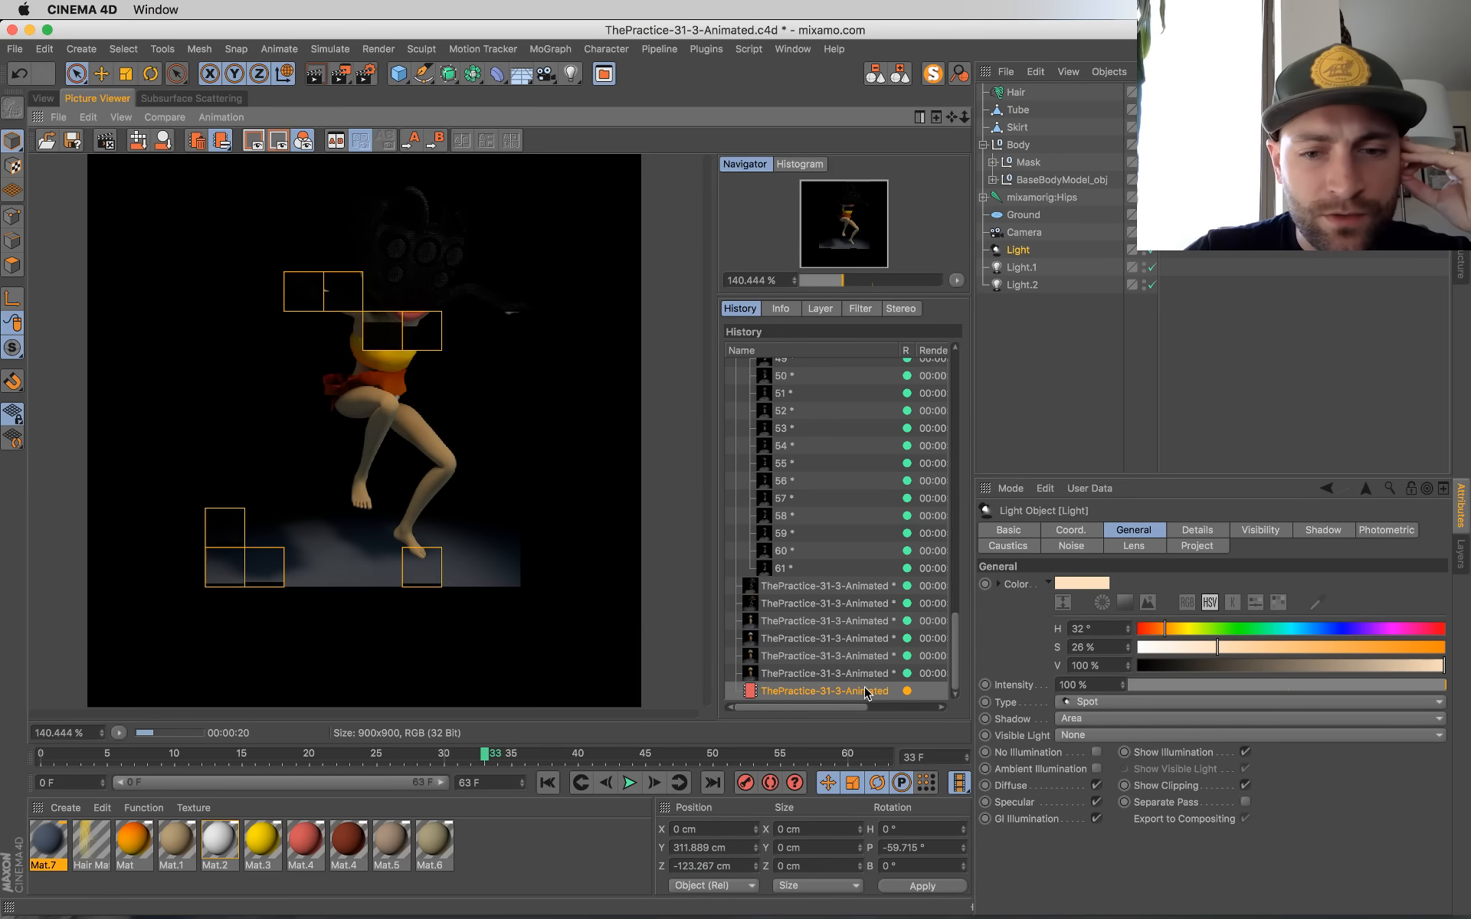
{"action": "left_click", "coordinate": [860, 676]}
{"action": "left_click", "coordinate": [858, 683]}
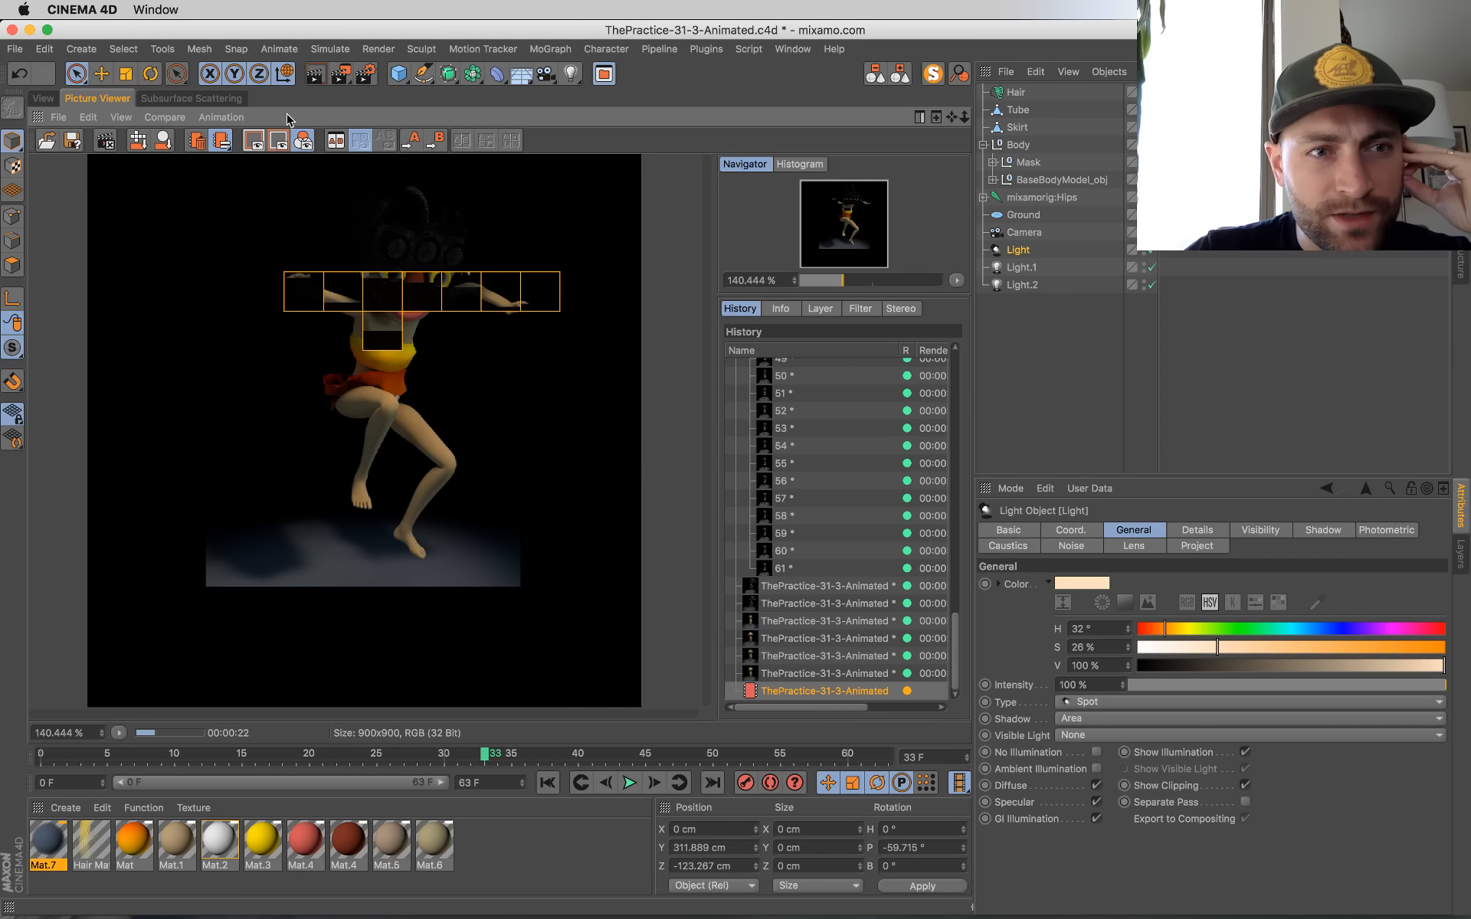
{"action": "left_click", "coordinate": [367, 73]}
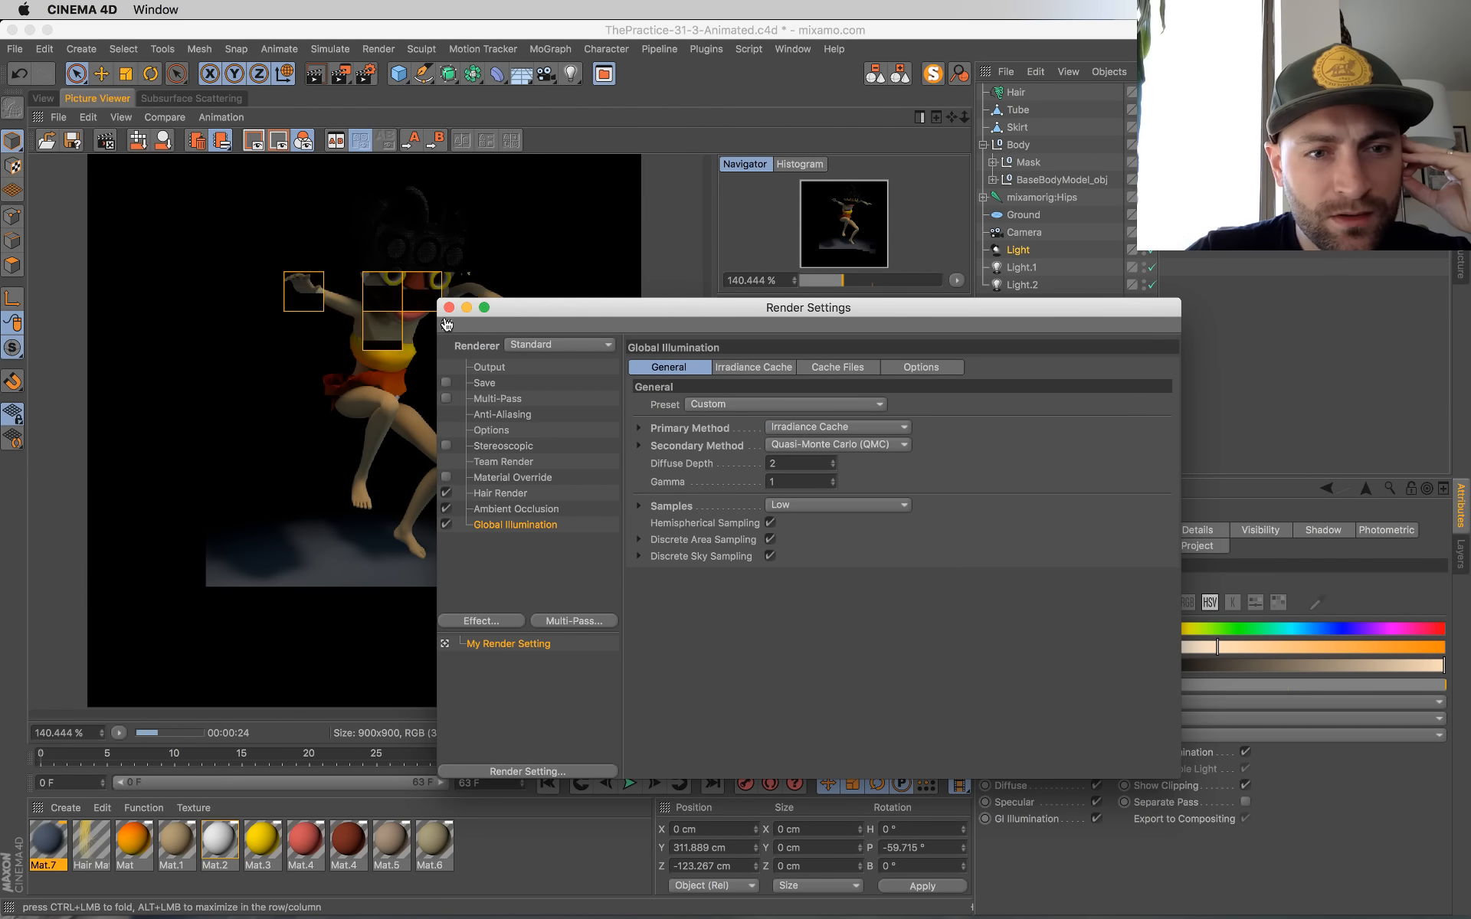
{"action": "left_click", "coordinate": [449, 307]}
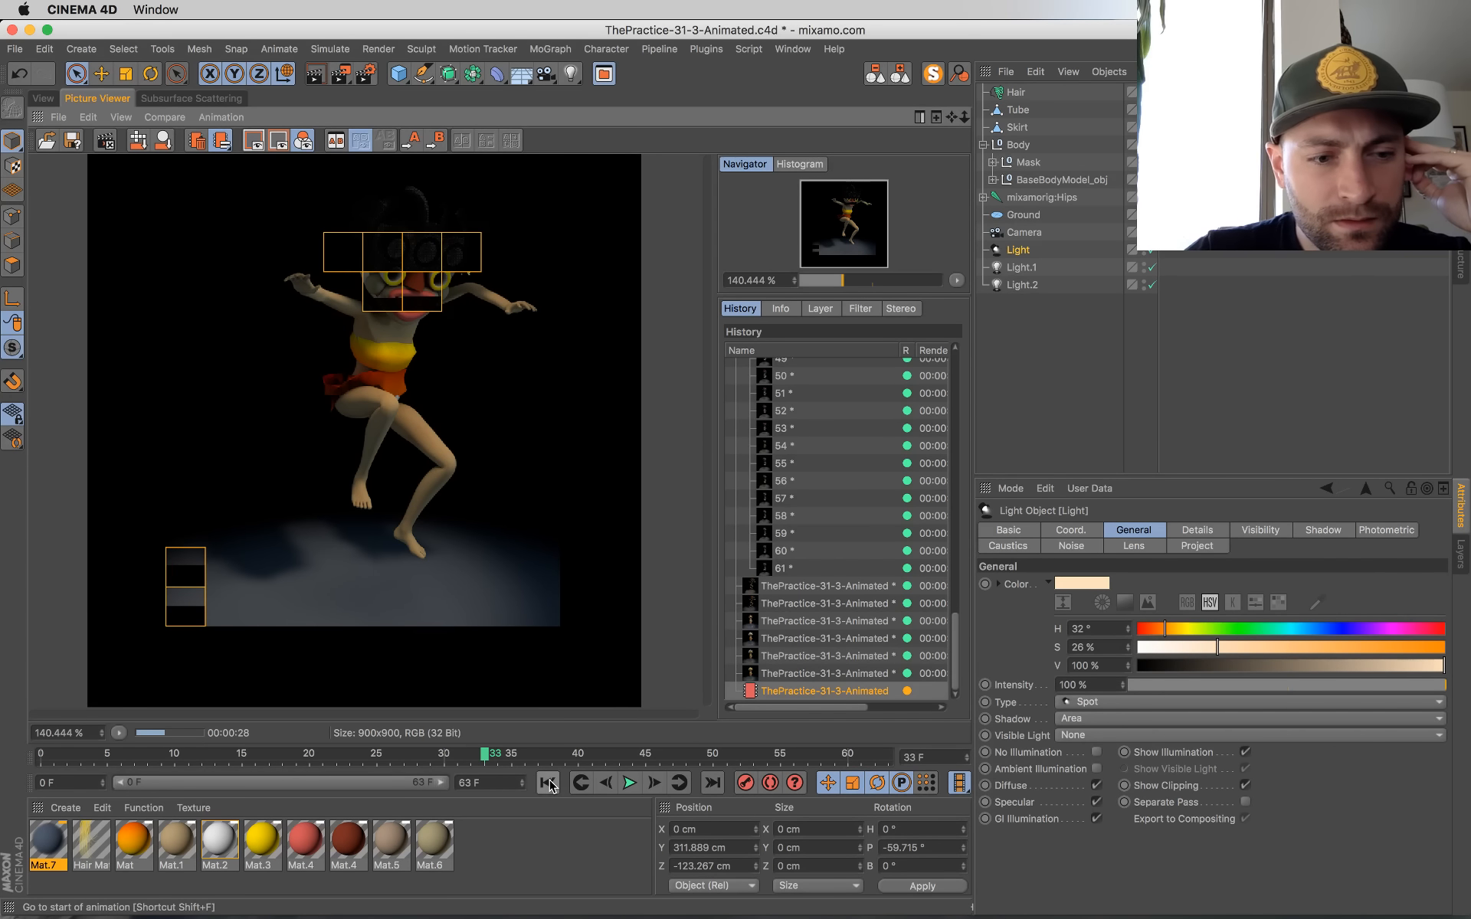
Step: Alternate between the previous render and the new Global Illumination render until it finishes, comparing lighting and ground
{"action": "left_click", "coordinate": [776, 677]}
{"action": "left_click", "coordinate": [781, 690]}
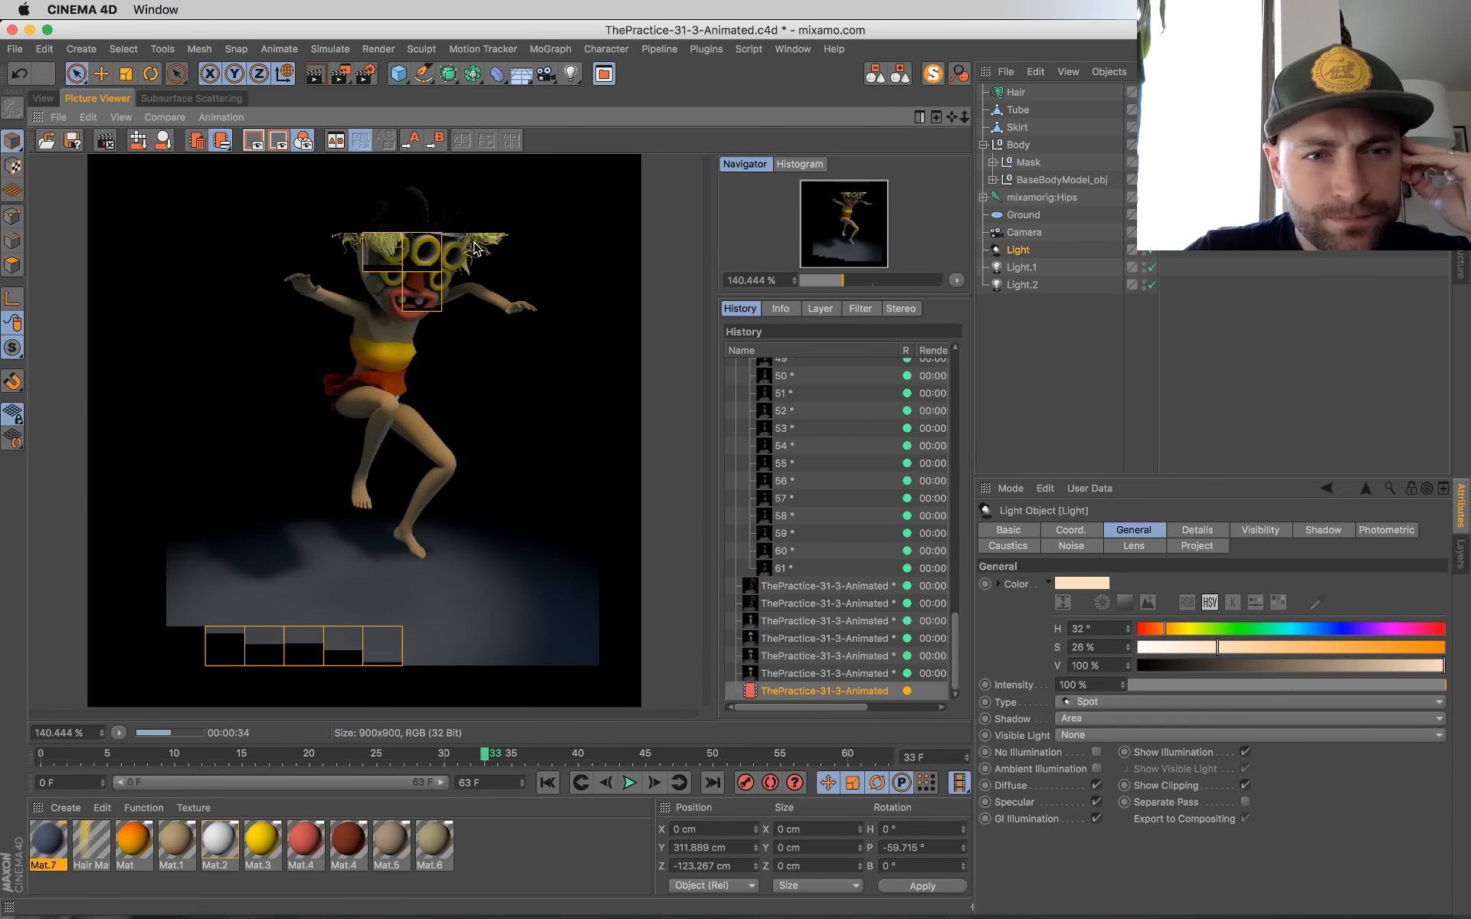
{"action": "left_click", "coordinate": [808, 678]}
{"action": "left_click", "coordinate": [812, 691]}
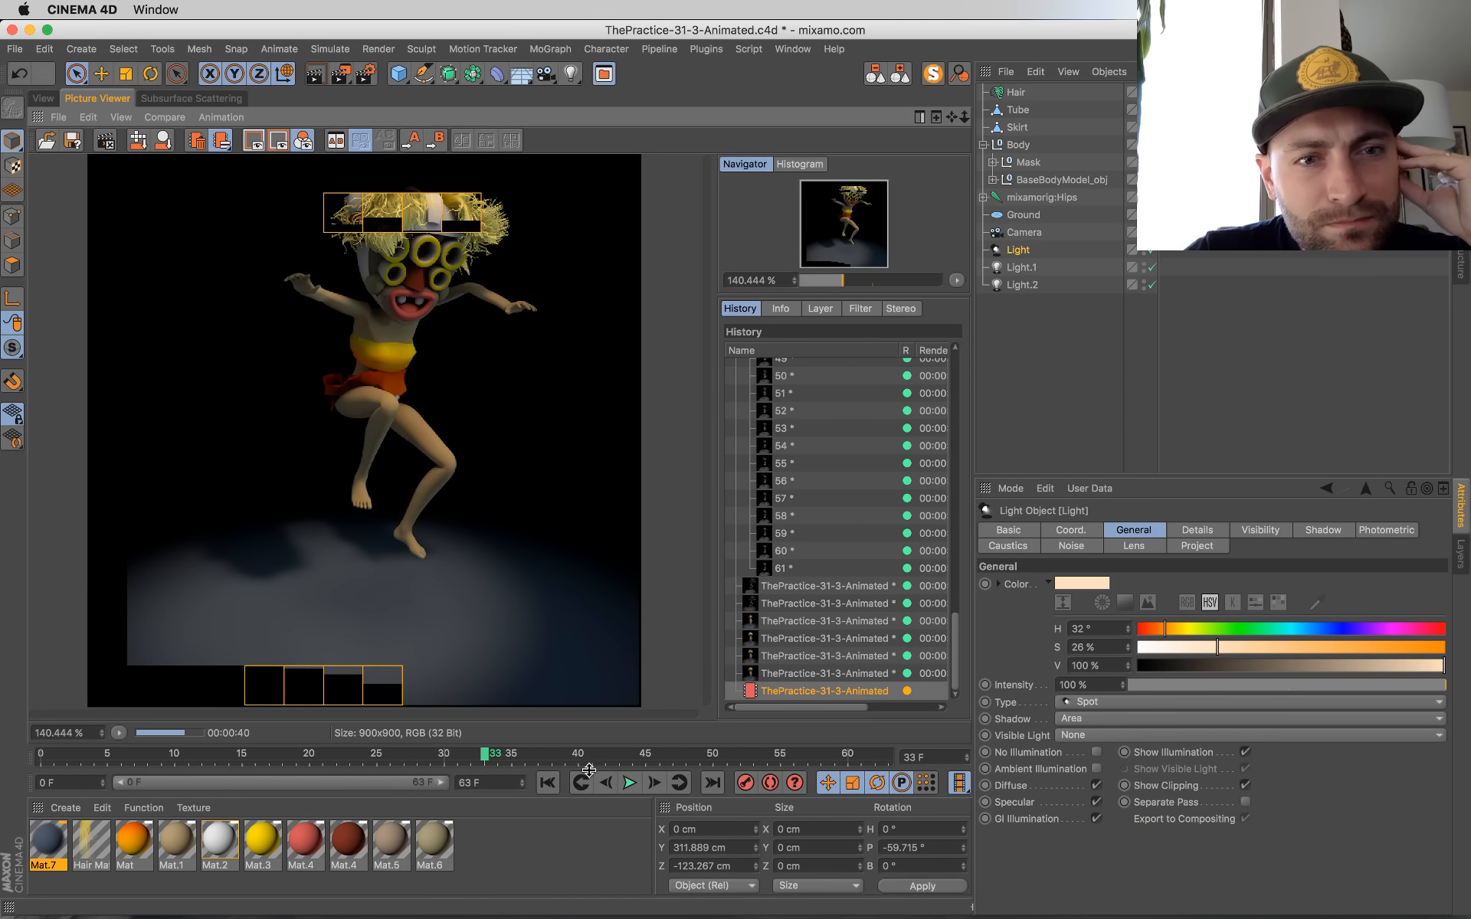
{"action": "left_click", "coordinate": [834, 674]}
{"action": "left_click", "coordinate": [834, 688]}
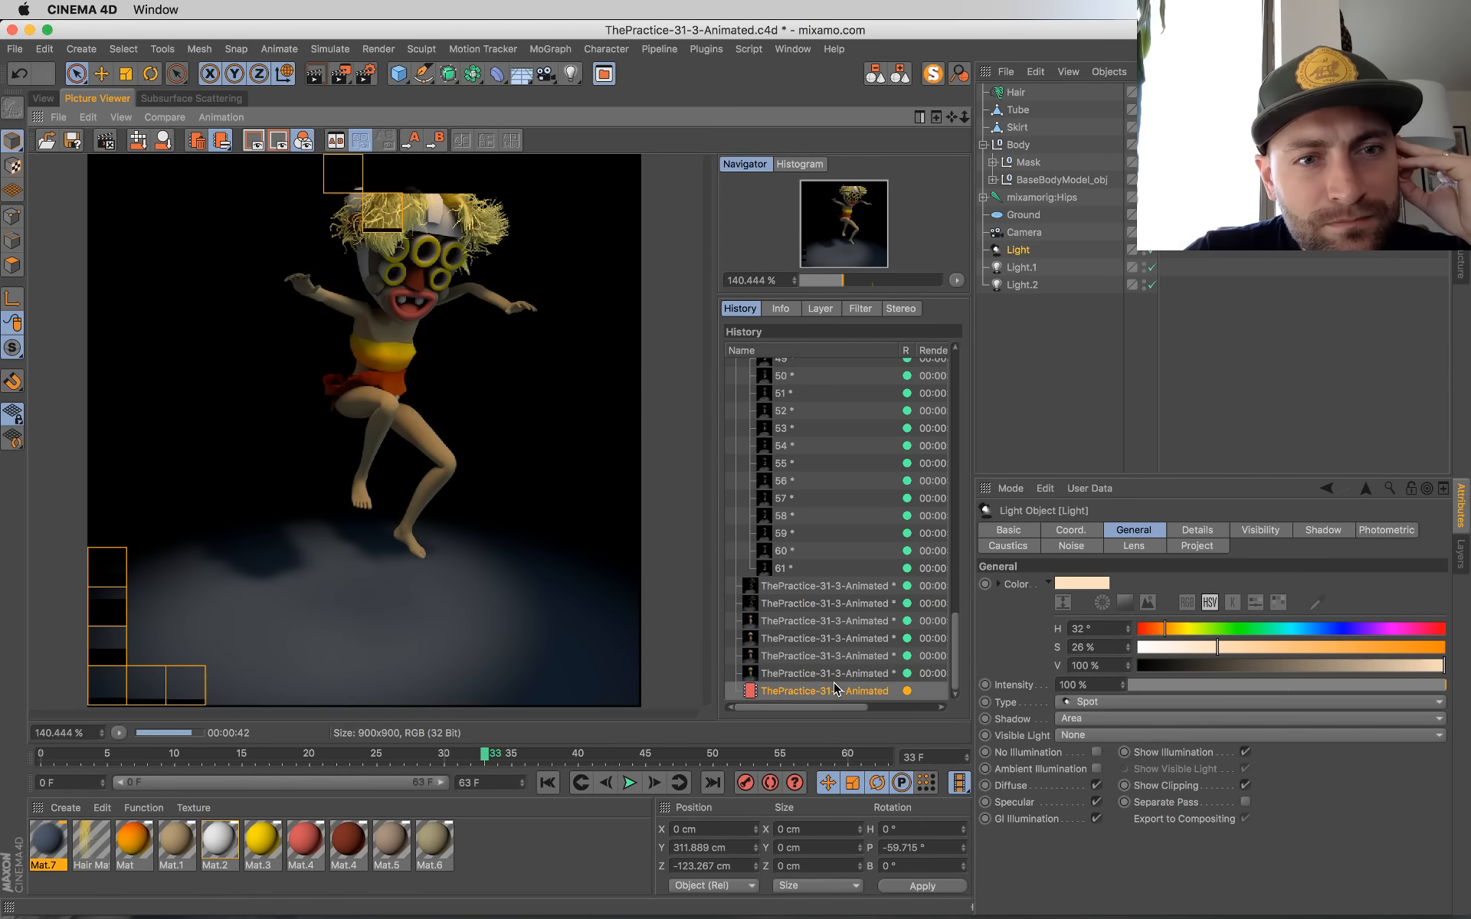
{"action": "left_click", "coordinate": [833, 674]}
{"action": "left_click", "coordinate": [835, 692]}
{"action": "left_click", "coordinate": [835, 678]}
{"action": "left_click", "coordinate": [837, 692]}
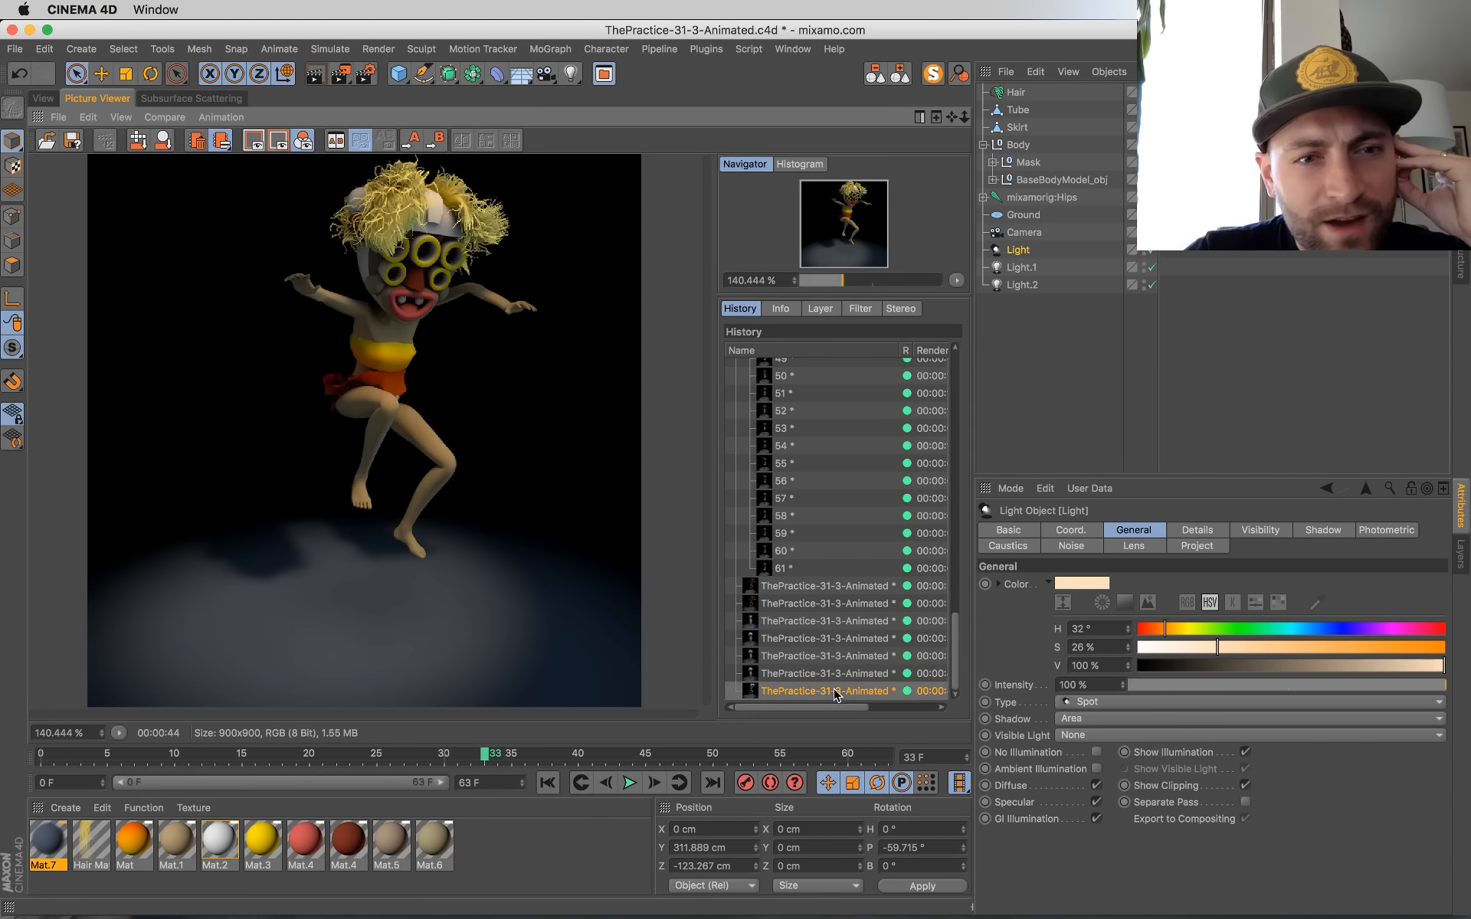
Step: Go to the first frame of the animation, save the scene and render that frame to the Picture Viewer
{"action": "left_click", "coordinate": [547, 783]}
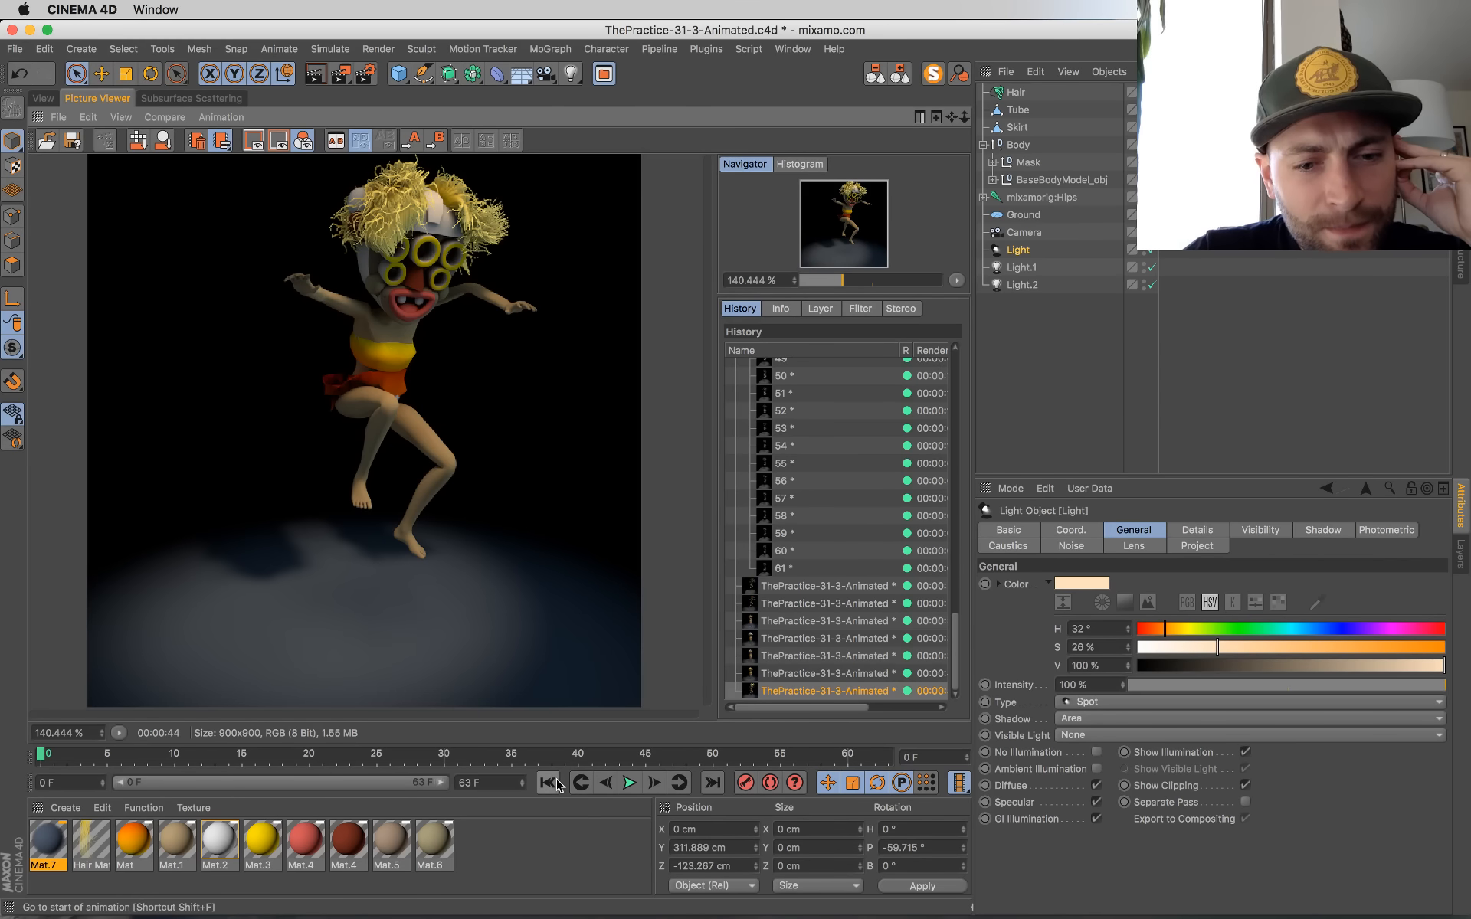
{"action": "left_click", "coordinate": [796, 674]}
{"action": "key", "text": "Down"}
{"action": "key", "text": "super+s"}
{"action": "key", "text": "shift+r"}
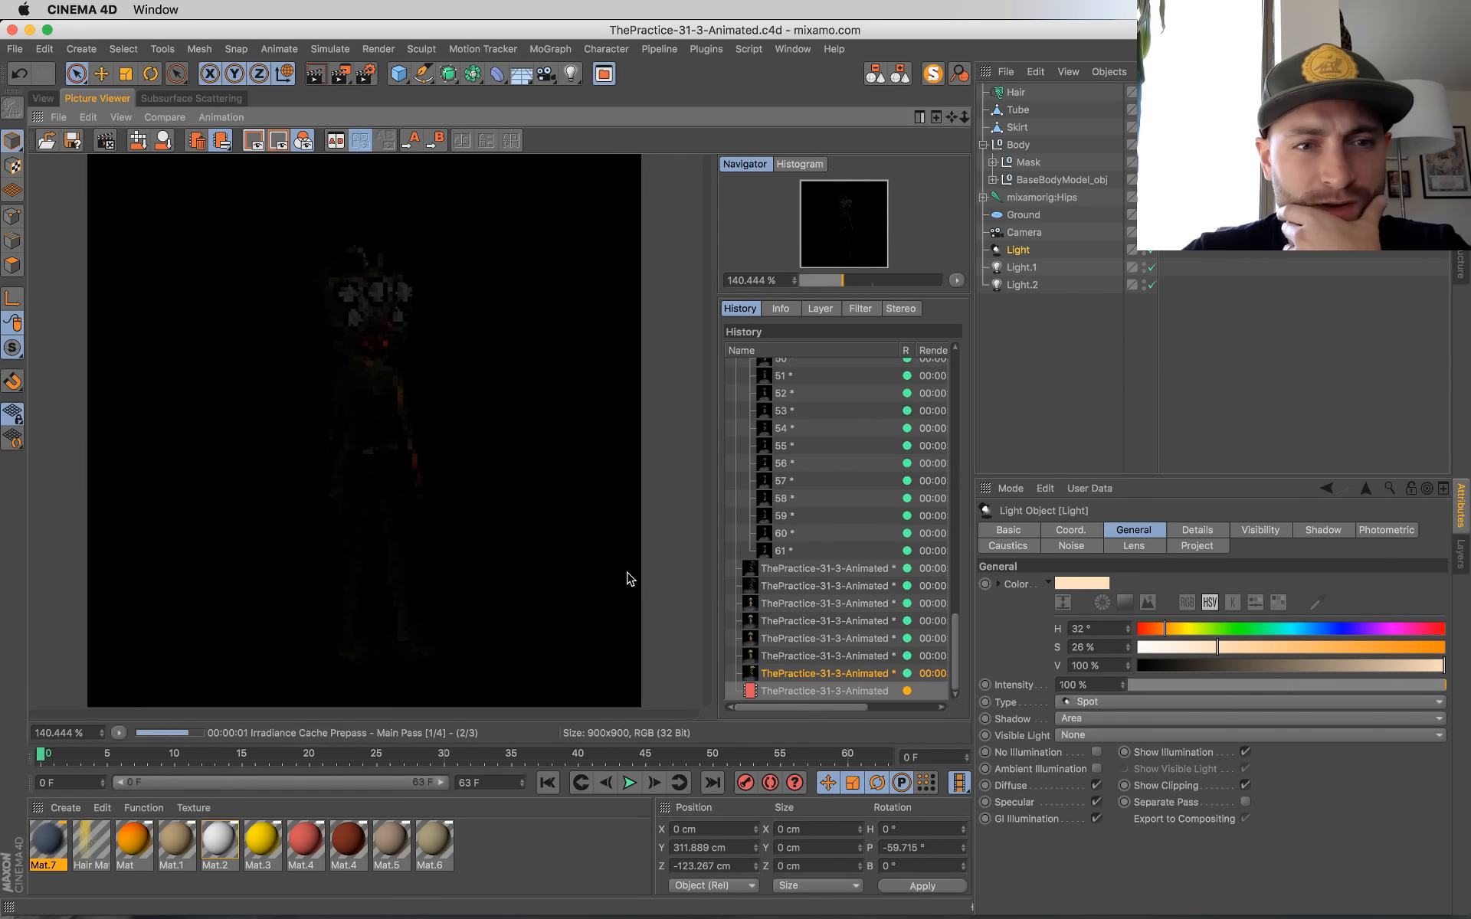
{"action": "left_click", "coordinate": [365, 70]}
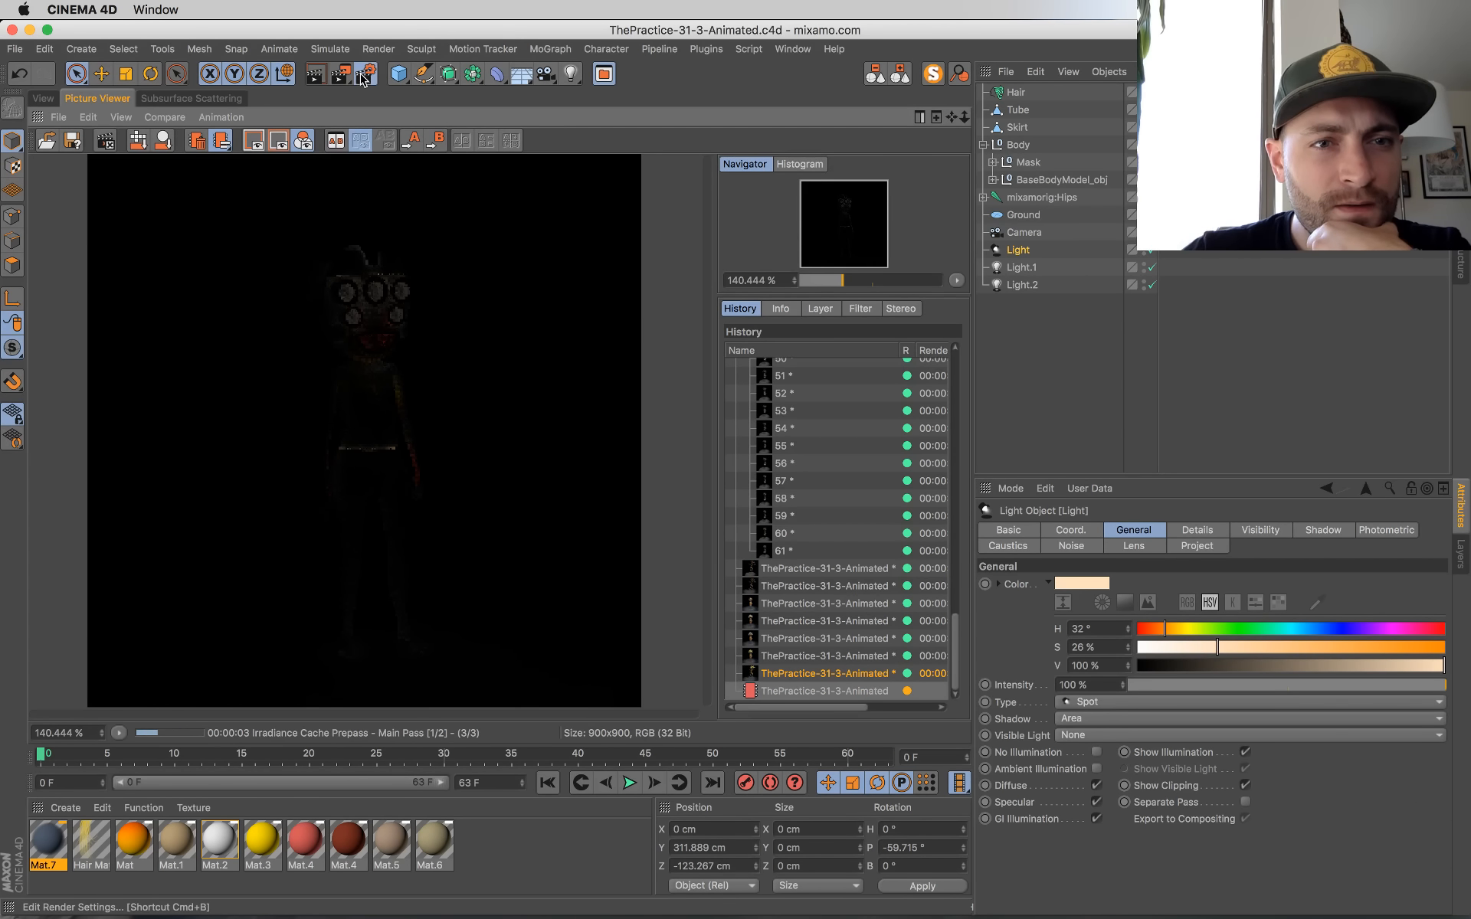
{"action": "left_click", "coordinate": [448, 307]}
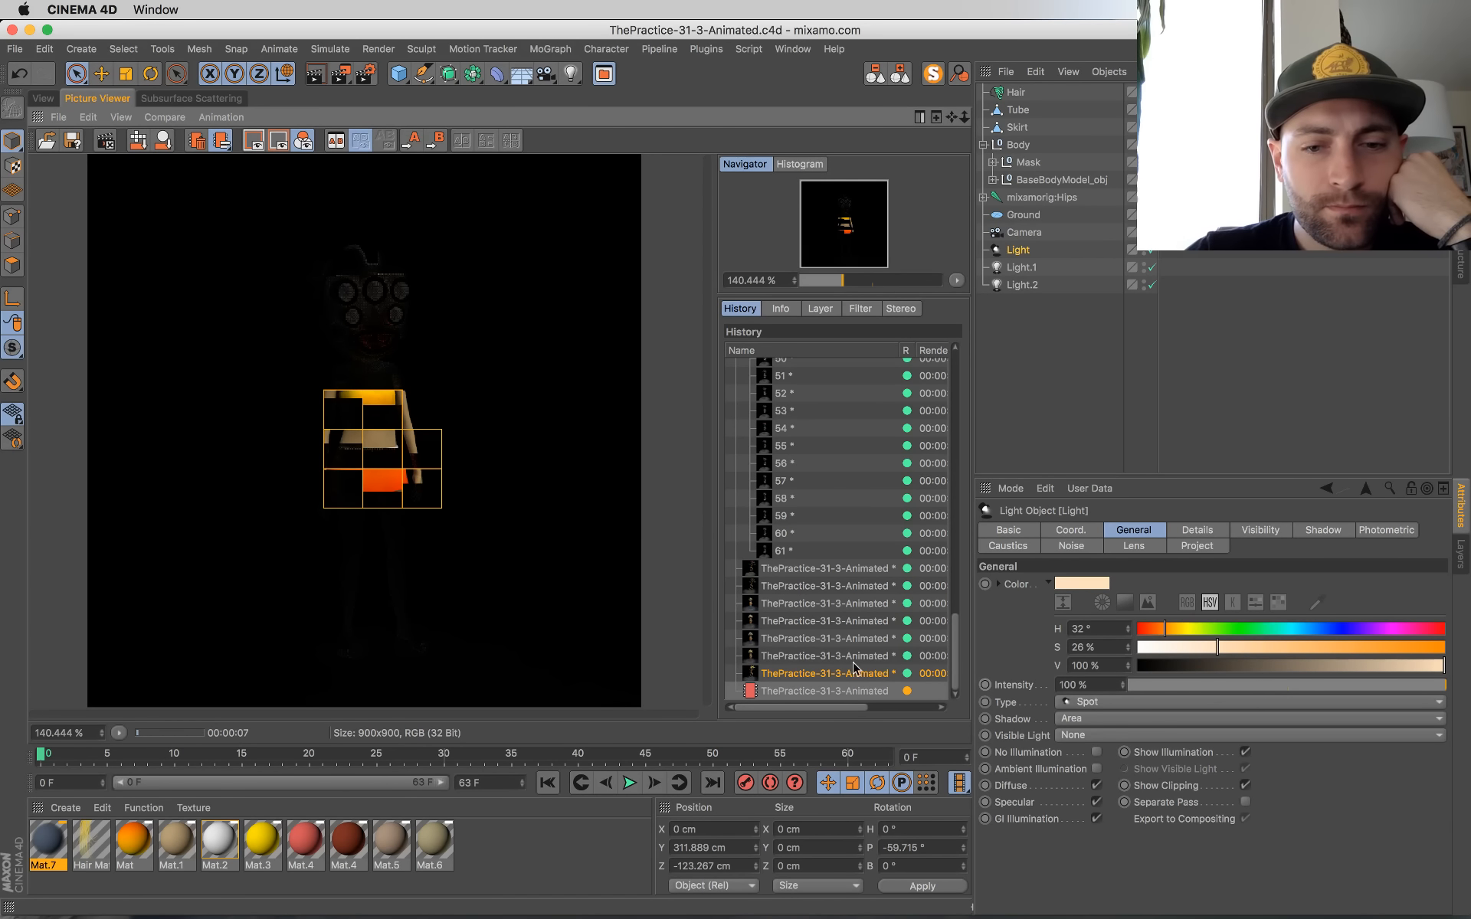
Step: Compare the first-frame Global Illumination render with the preceding renders in the history while it progresses
{"action": "left_click", "coordinate": [810, 676]}
{"action": "key", "text": "Down"}
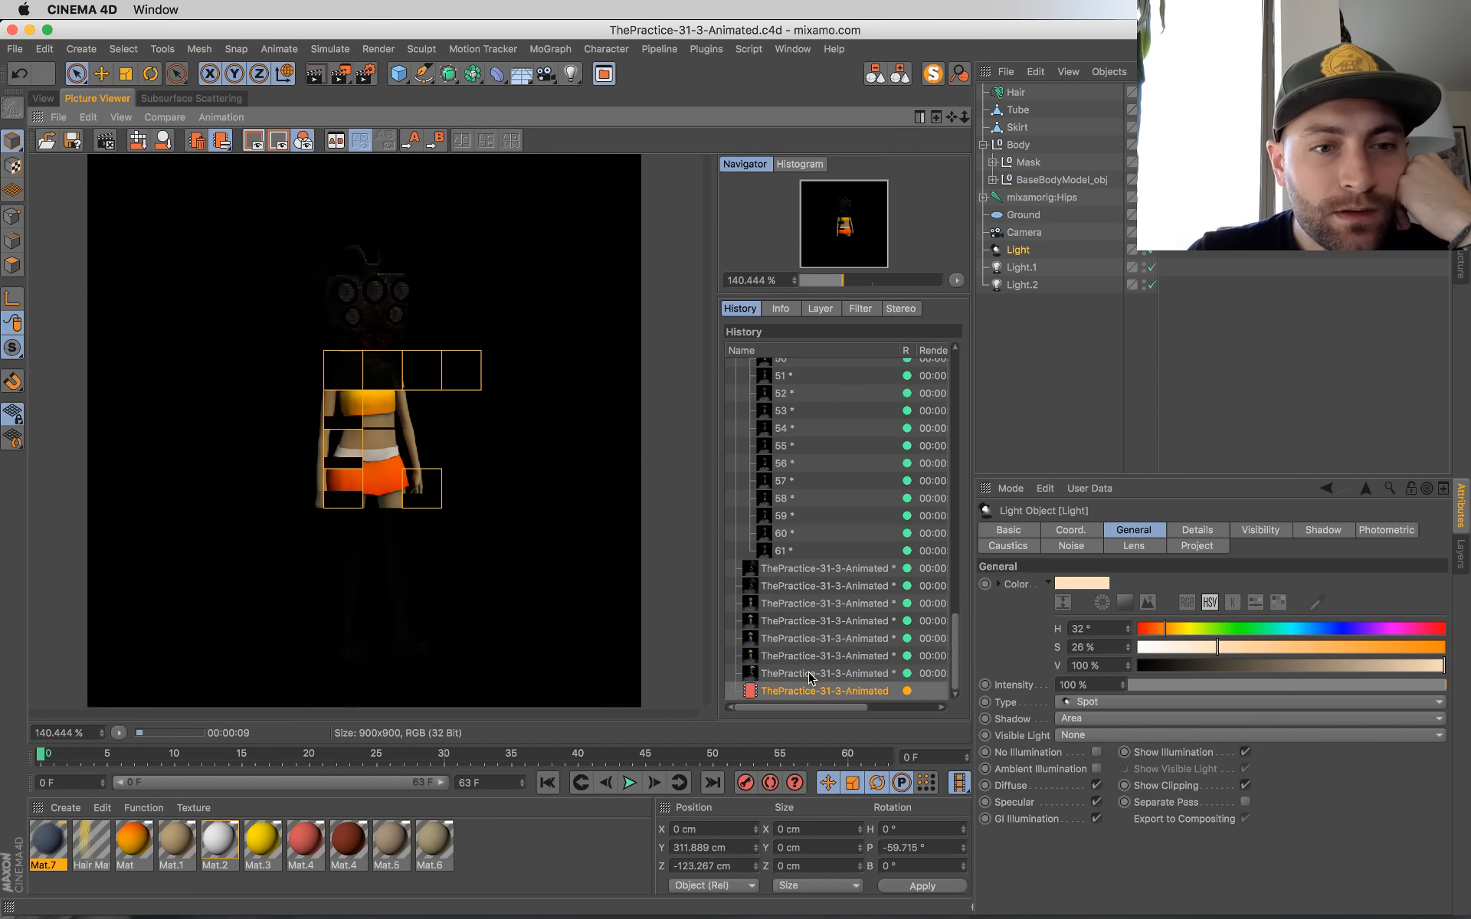
{"action": "key", "text": "Up"}
{"action": "key", "text": "Up"}
{"action": "key", "text": "Down"}
{"action": "key", "text": "Up"}
{"action": "key", "text": "Up"}
{"action": "key", "text": "Down"}
{"action": "key", "text": "Down"}
{"action": "key", "text": "Down"}
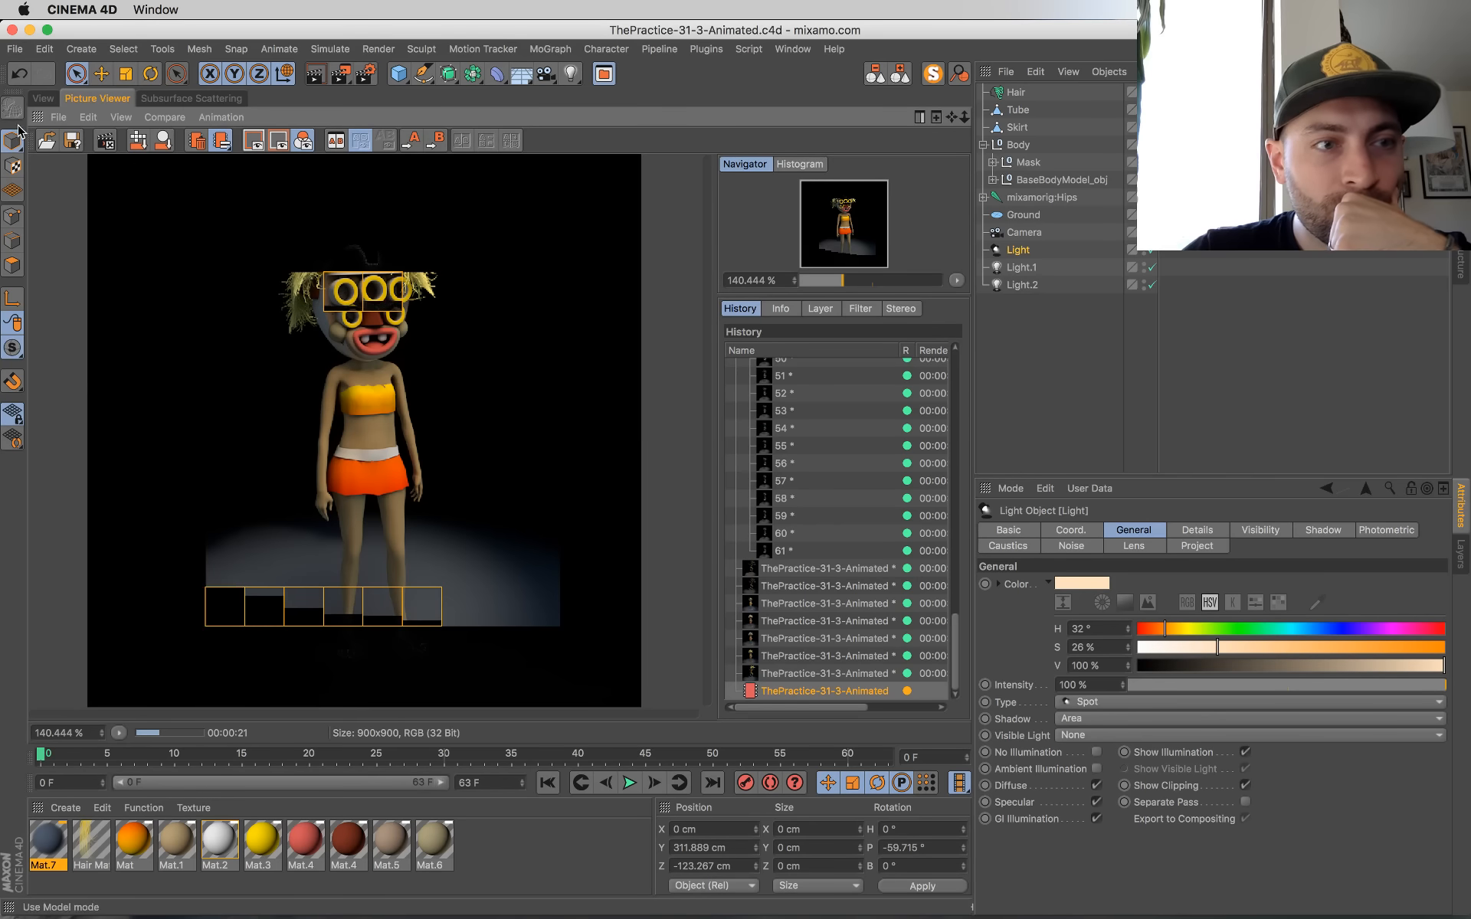
Step: Return to the modelling view at the first frame, select the mask head's Cube and find its assigned material tag in the hierarchy
{"action": "left_click", "coordinate": [43, 98]}
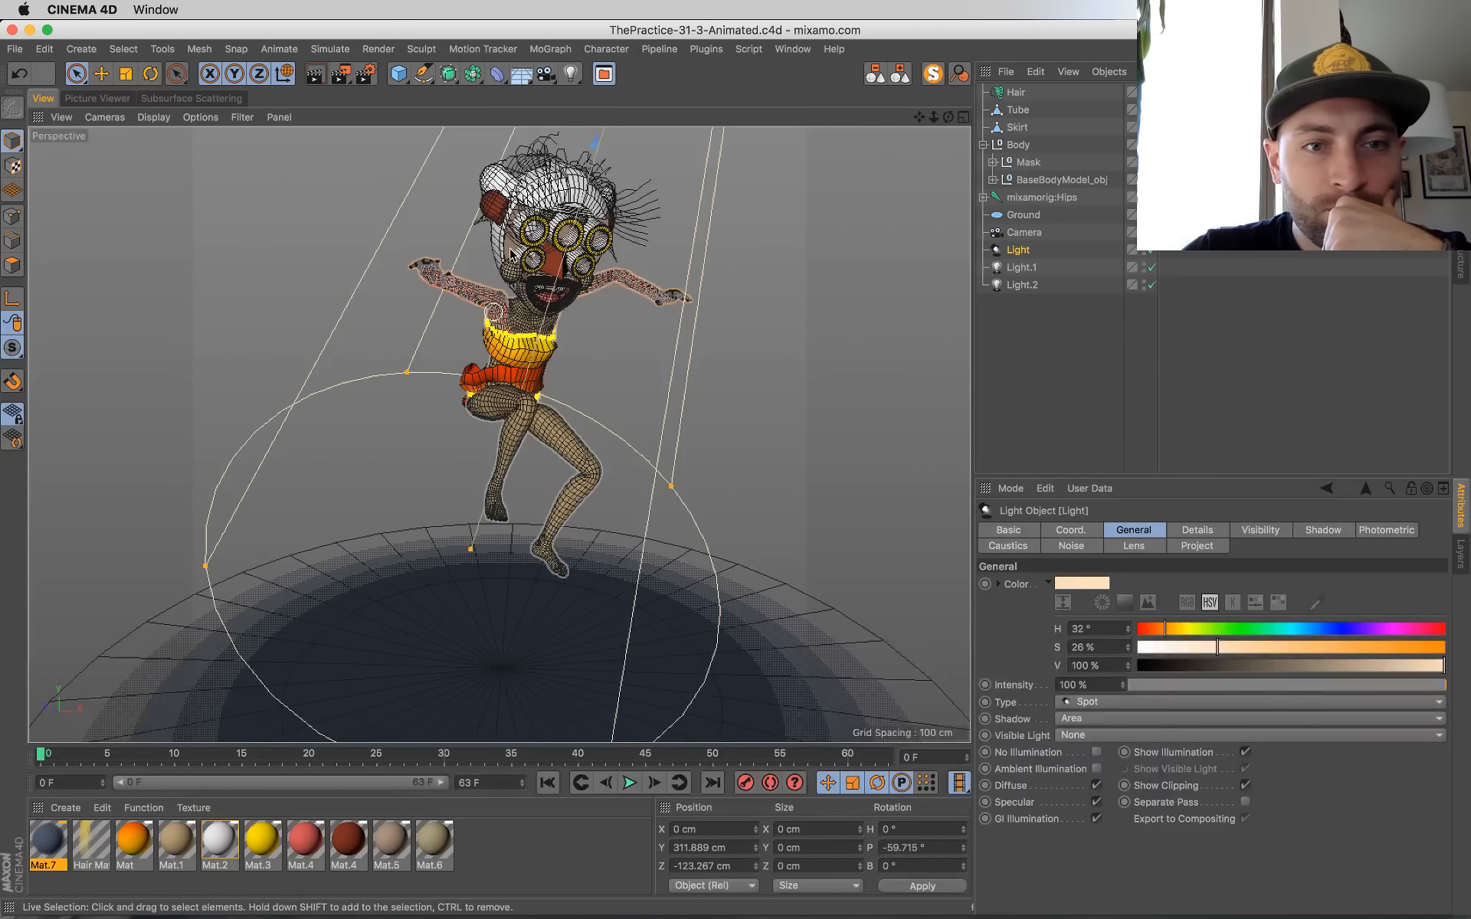
{"action": "left_click", "coordinate": [513, 256]}
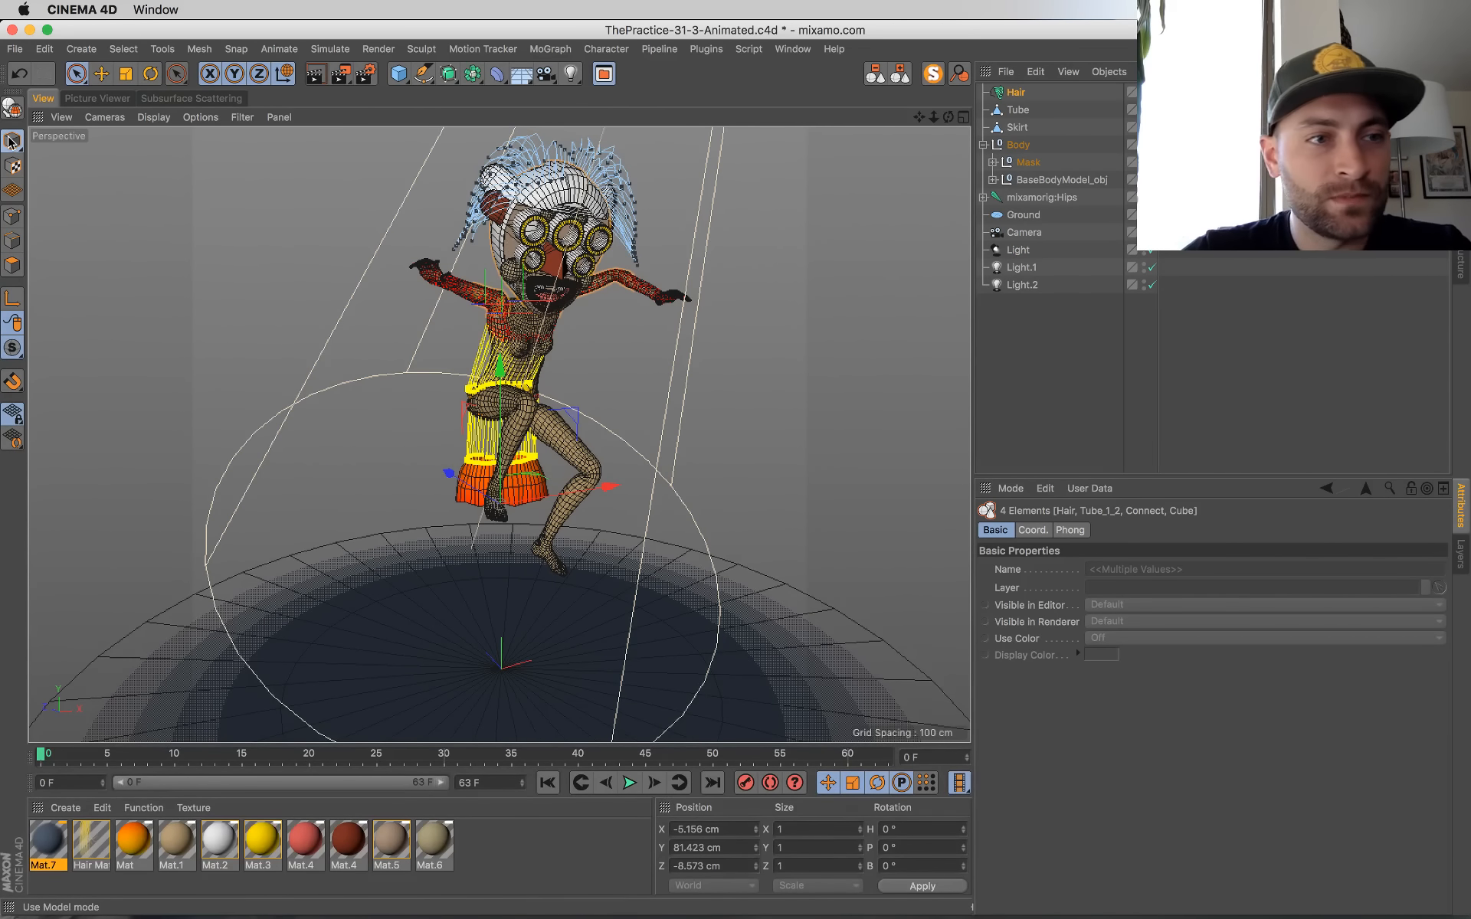
{"action": "left_click", "coordinate": [547, 782]}
{"action": "left_click", "coordinate": [319, 372]}
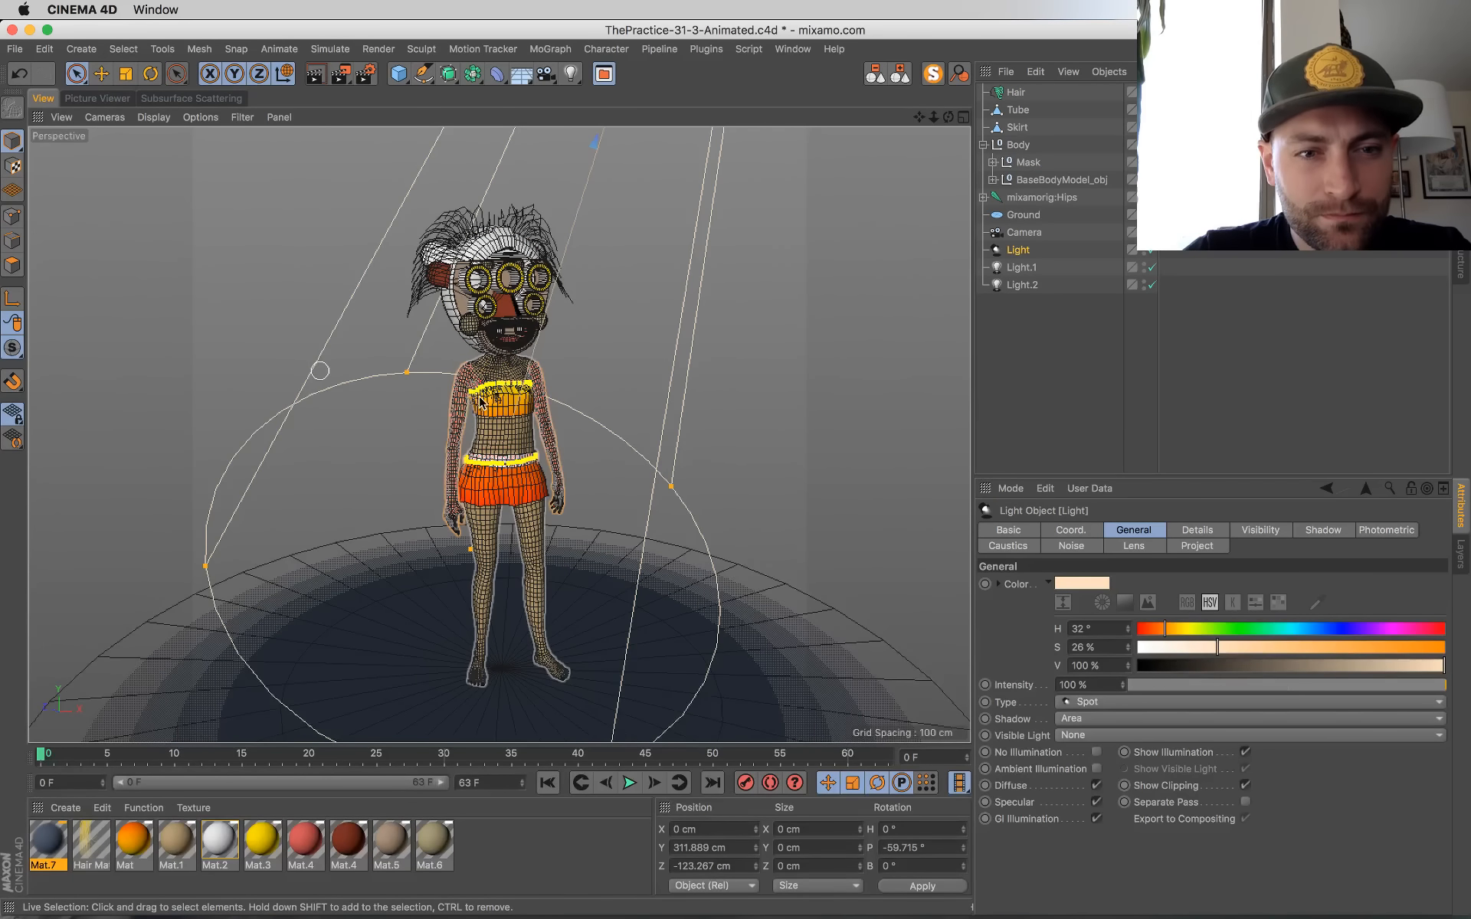
{"action": "key", "text": "e"}
{"action": "left_click", "coordinate": [462, 307]}
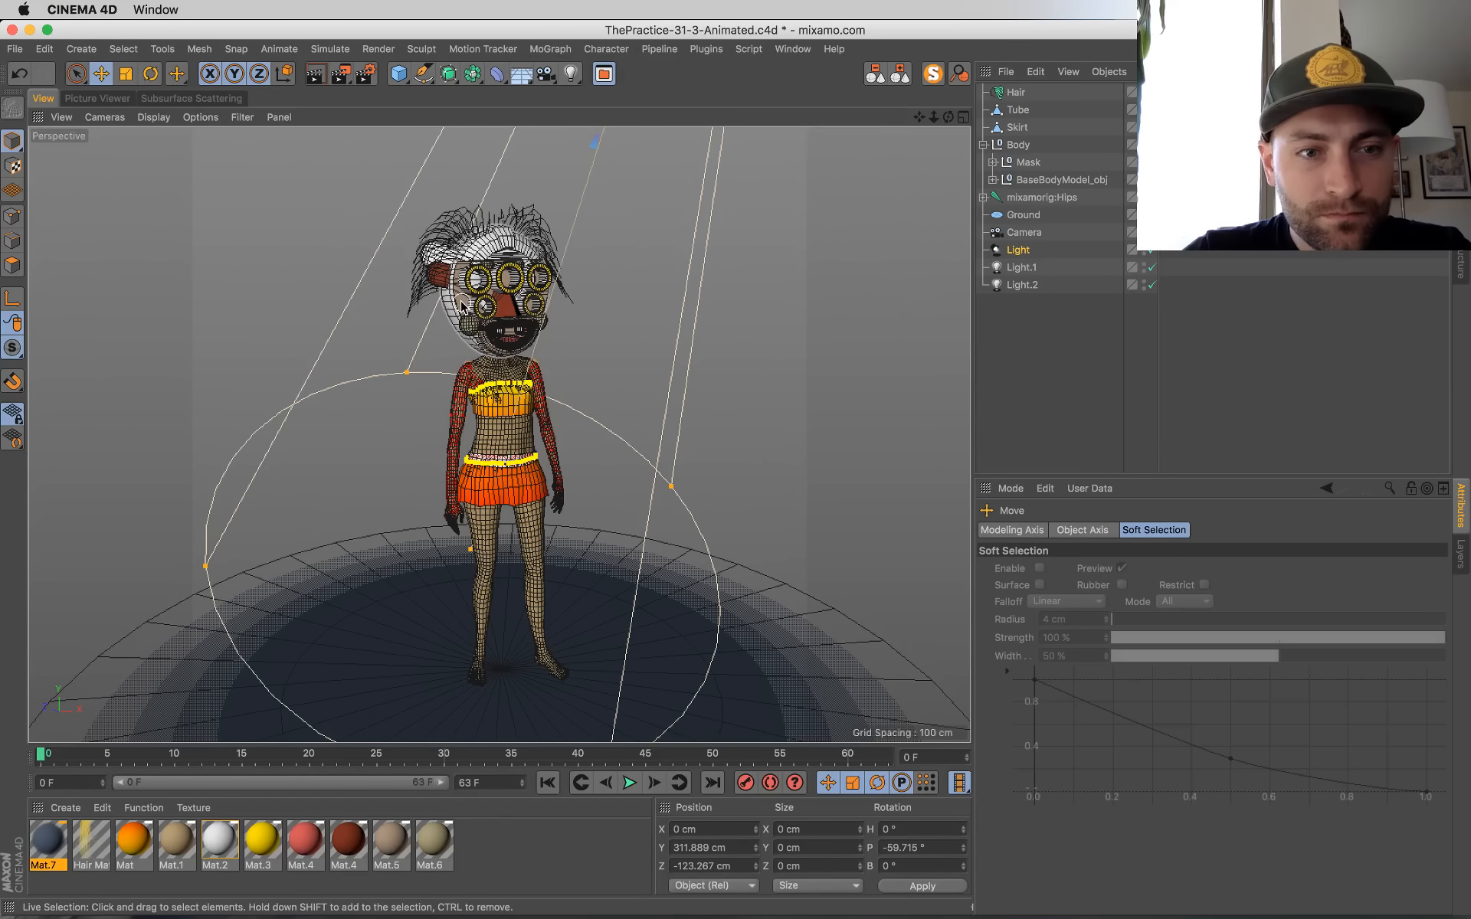
{"action": "left_click", "coordinate": [960, 75]}
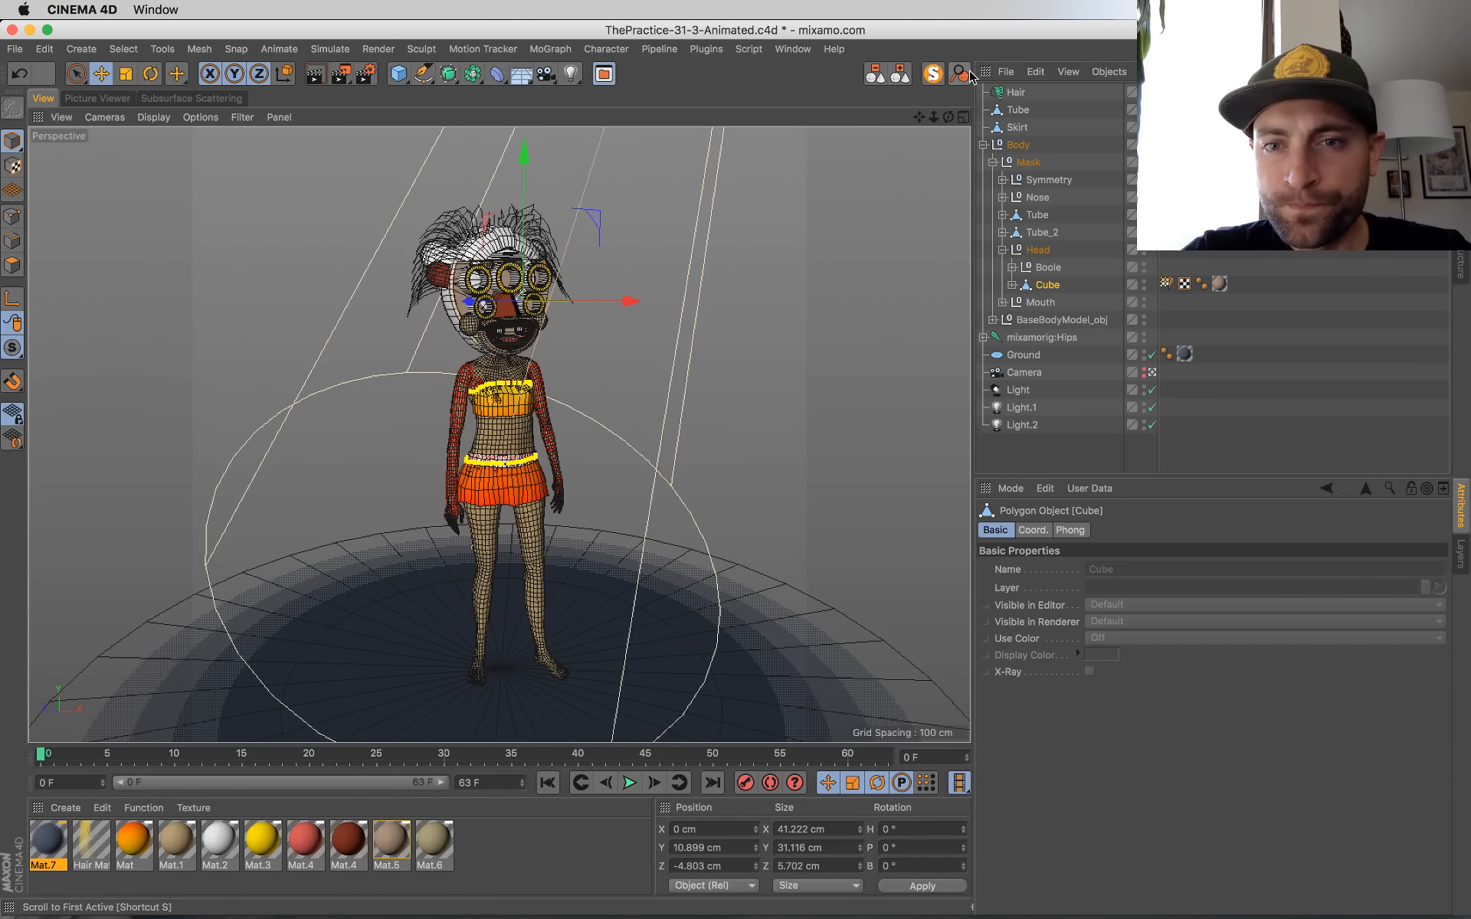
{"action": "left_click", "coordinate": [1219, 287]}
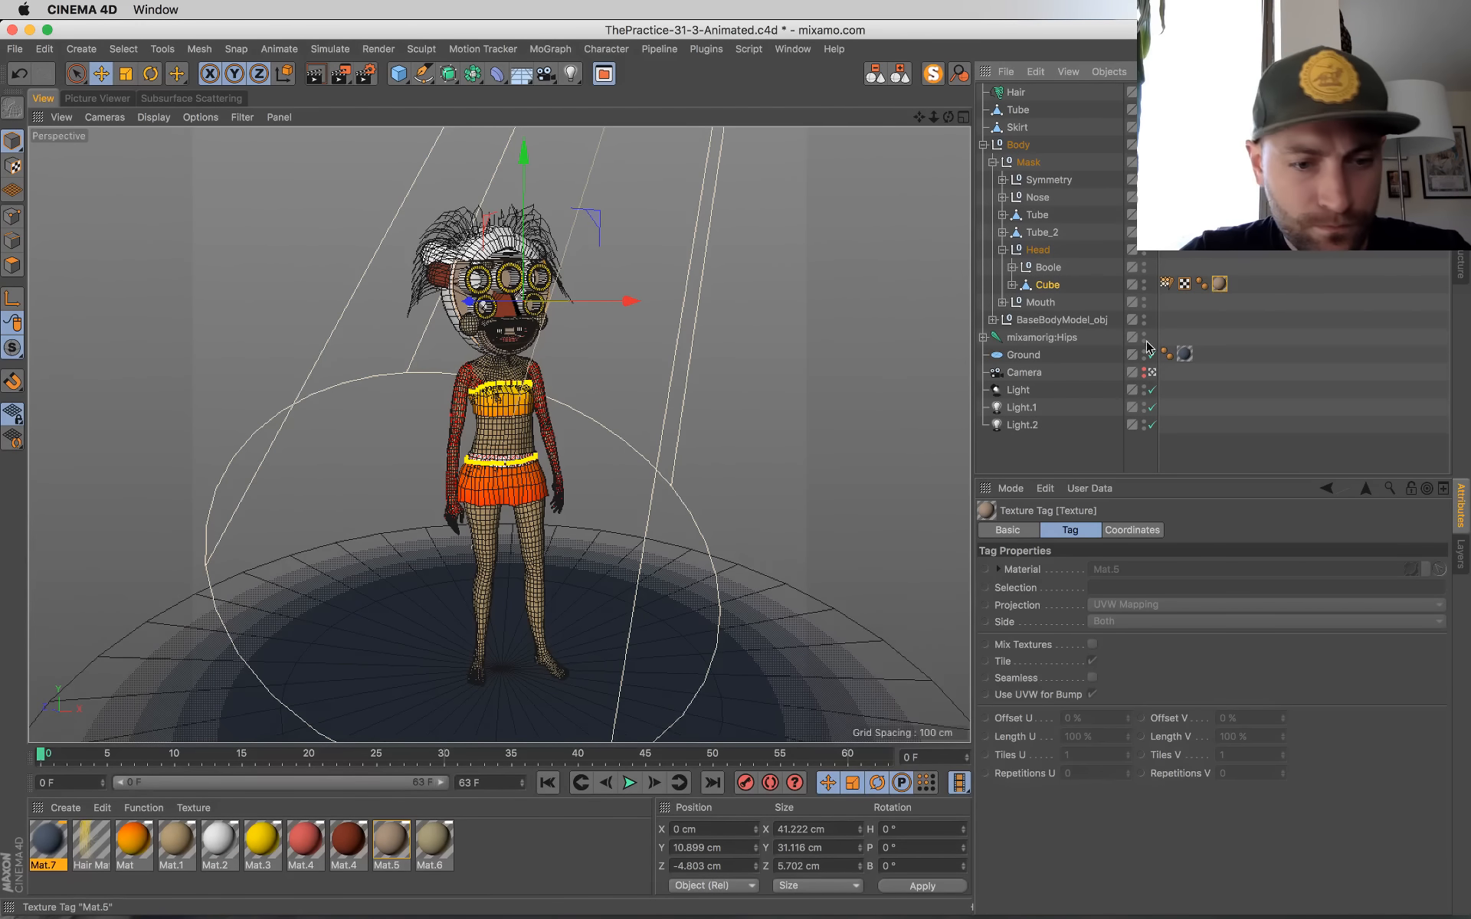
Step: Brighten the colour of material Mat.5 on the mask's head by setting its value (V) to 89%
{"action": "double_click", "coordinate": [390, 843]}
{"action": "left_click_drag", "start_coordinate": [536, 121], "coordinate": [1004, 265]}
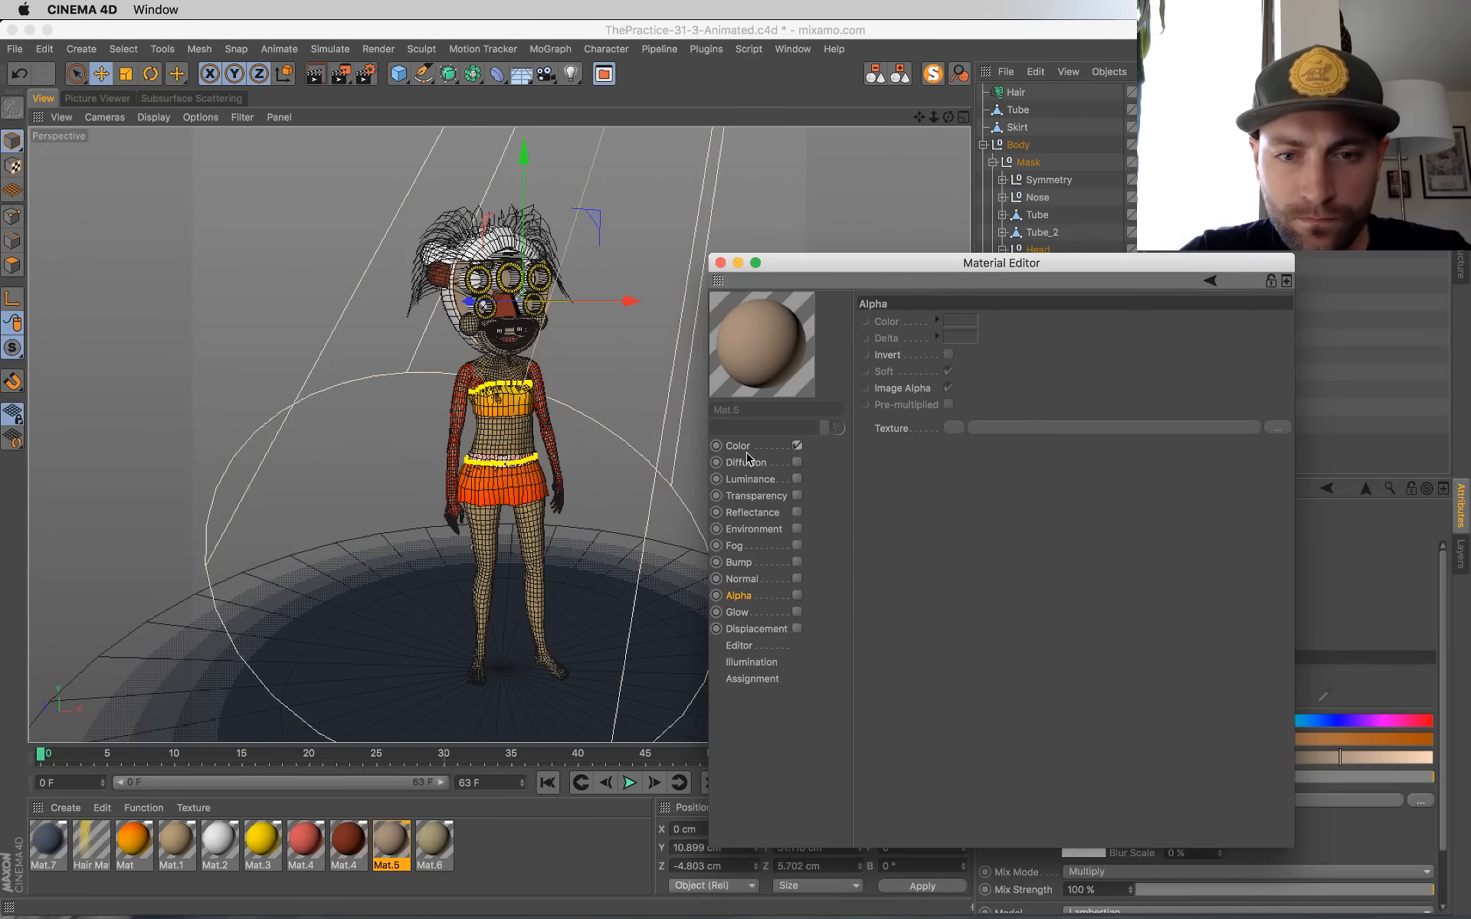
{"action": "left_click", "coordinate": [775, 443]}
{"action": "left_click", "coordinate": [1071, 385]}
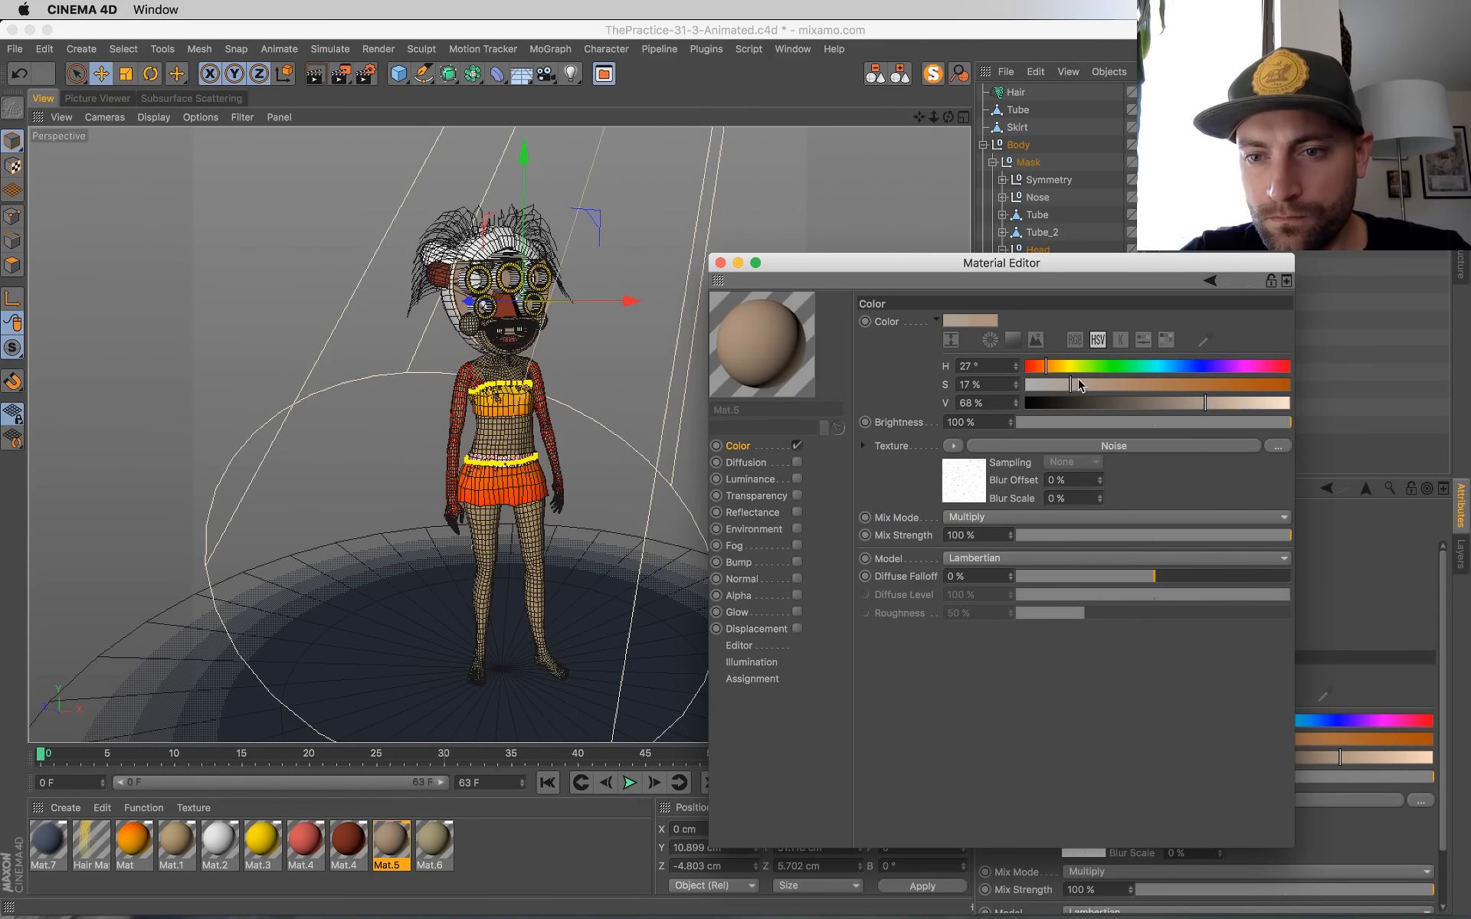
{"action": "left_click", "coordinate": [1247, 403]}
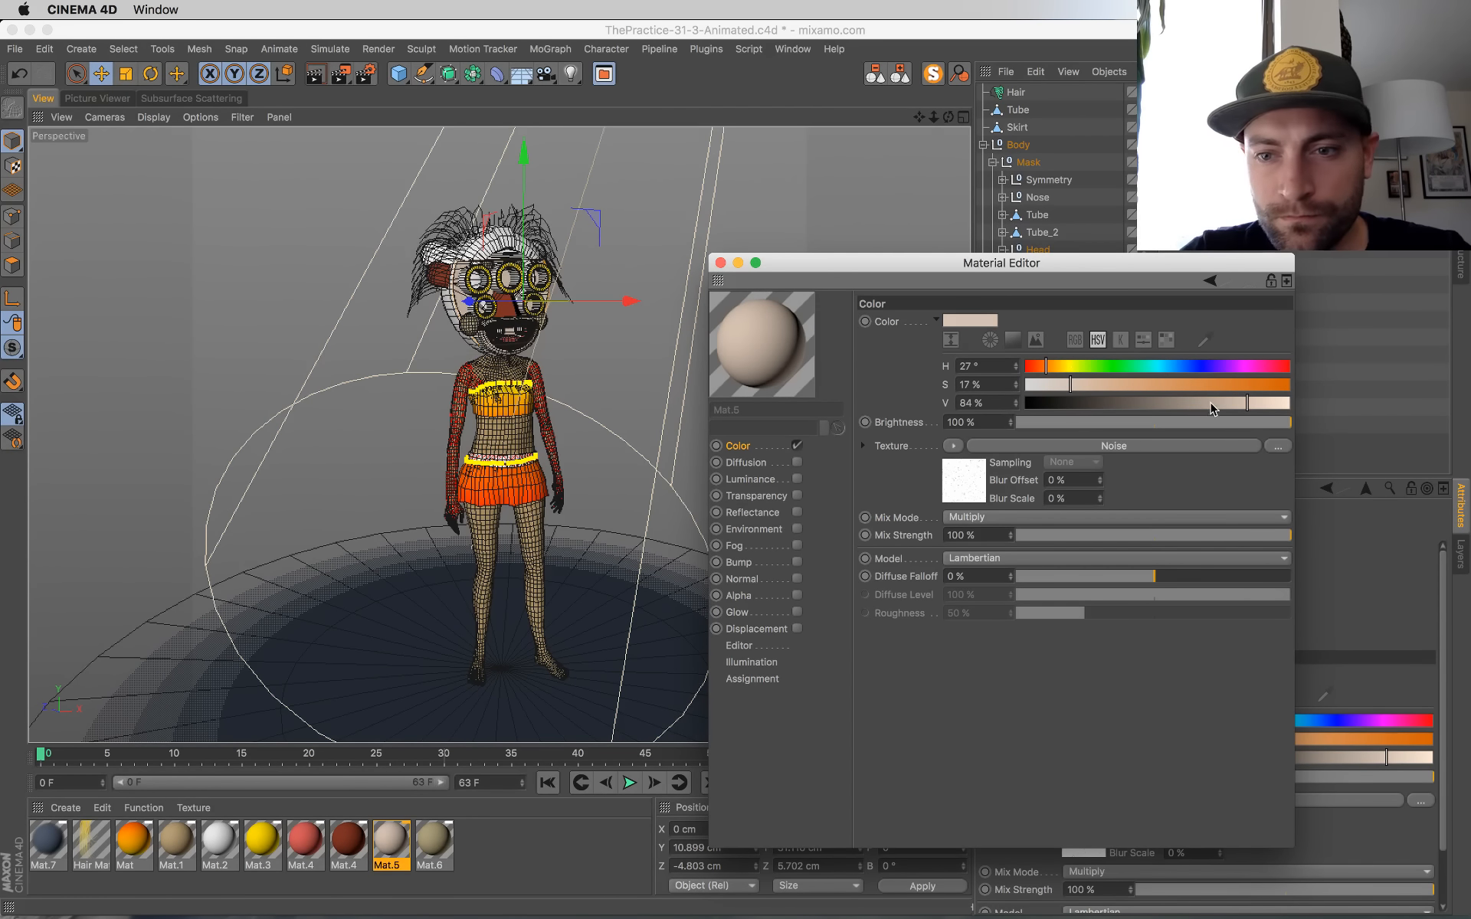
{"action": "left_click", "coordinate": [1261, 403]}
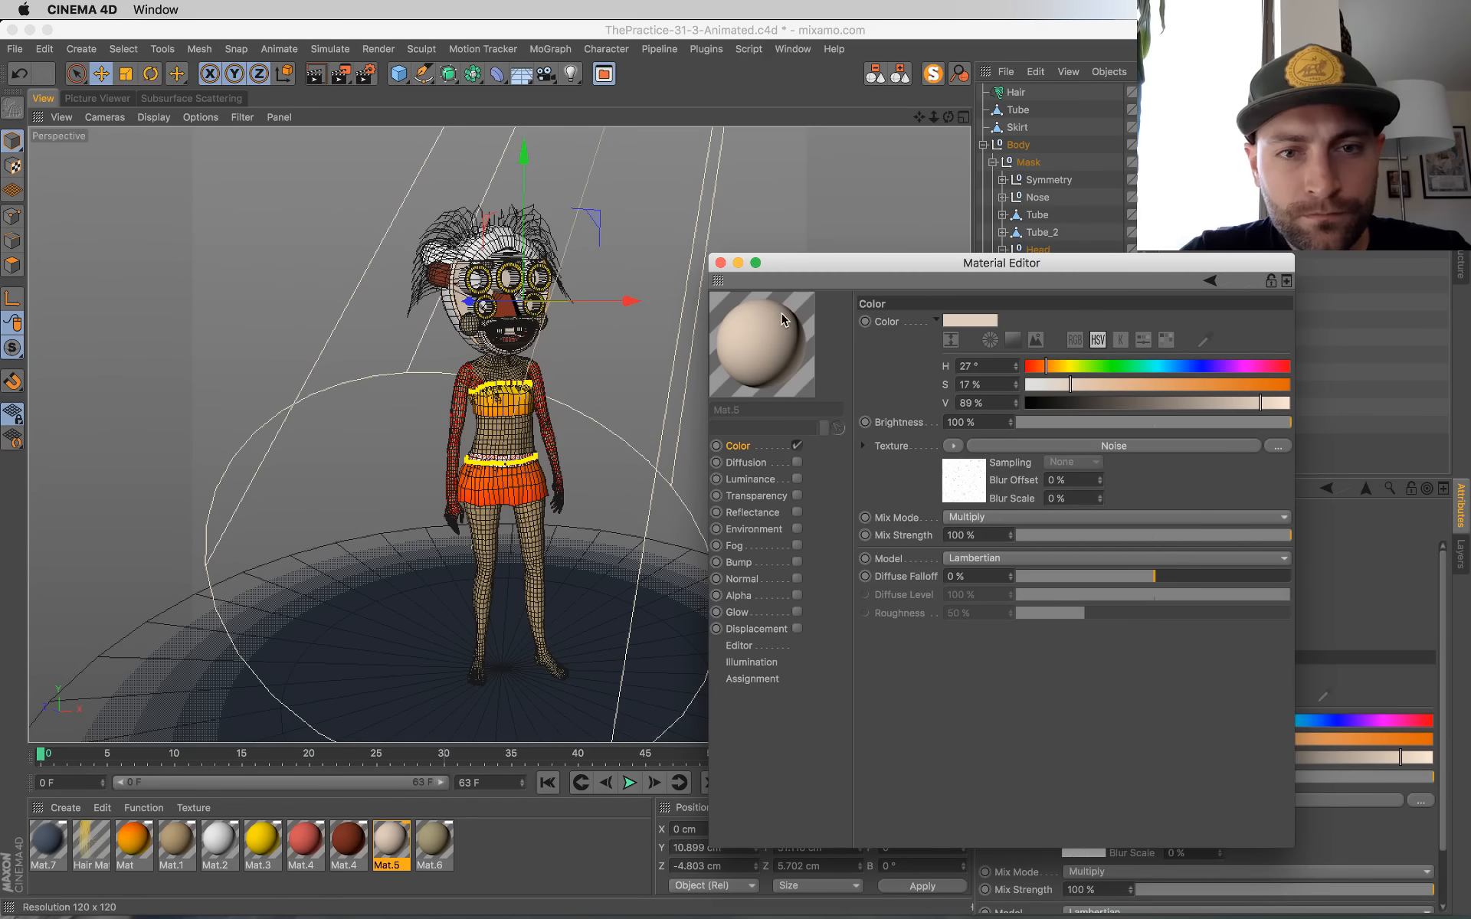
{"action": "left_click", "coordinate": [721, 263]}
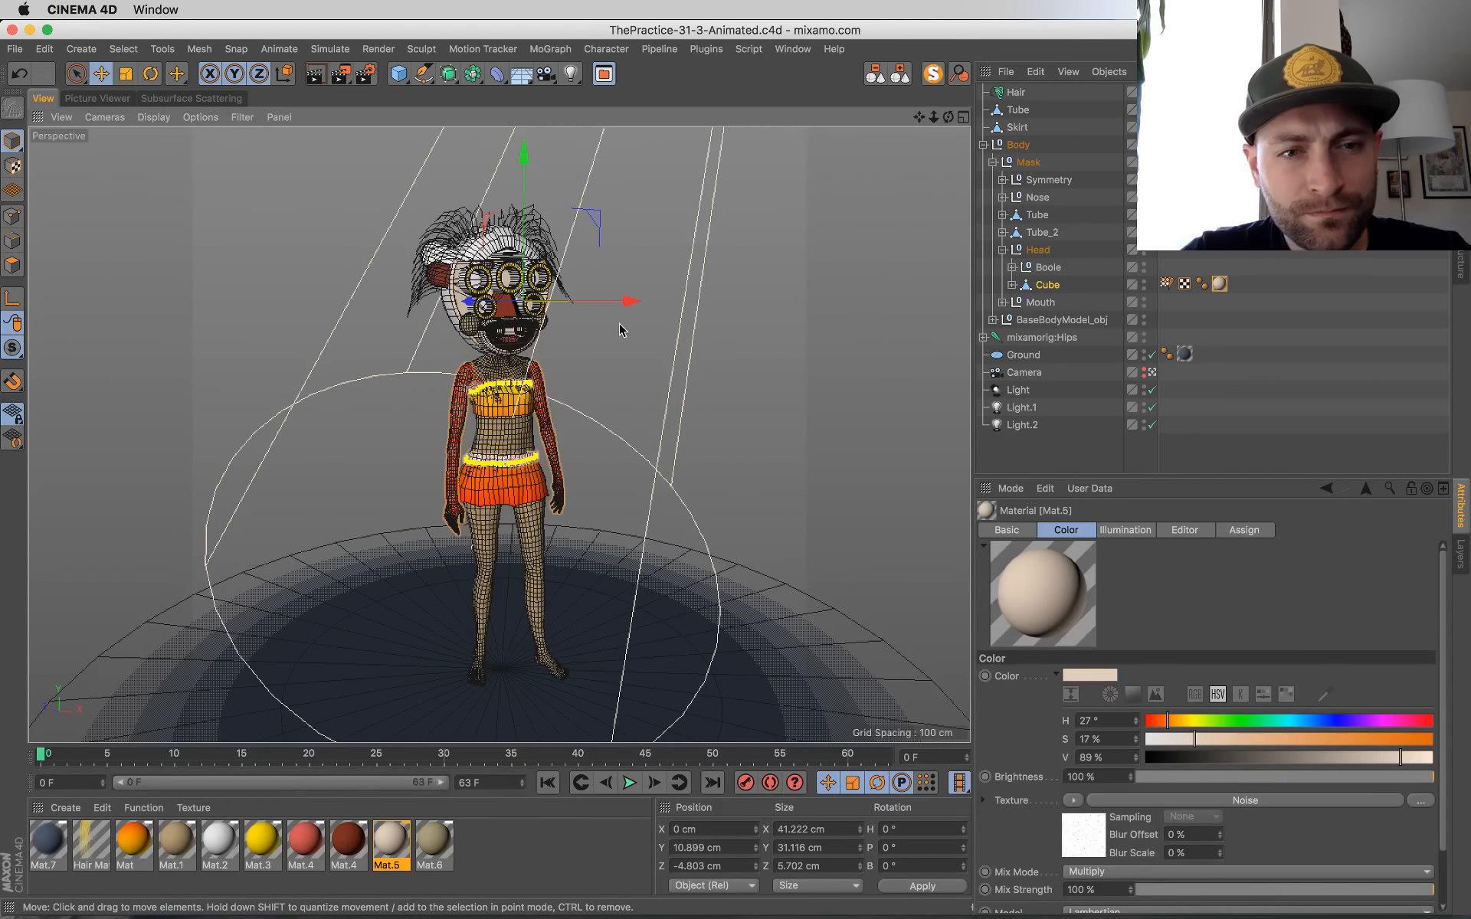
Step: Recolour the dark red Mat.4 material to a soft orange with H 17°, S 53% and V 81%, saving the scene
{"action": "left_click", "coordinate": [354, 843]}
{"action": "double_click", "coordinate": [358, 845]}
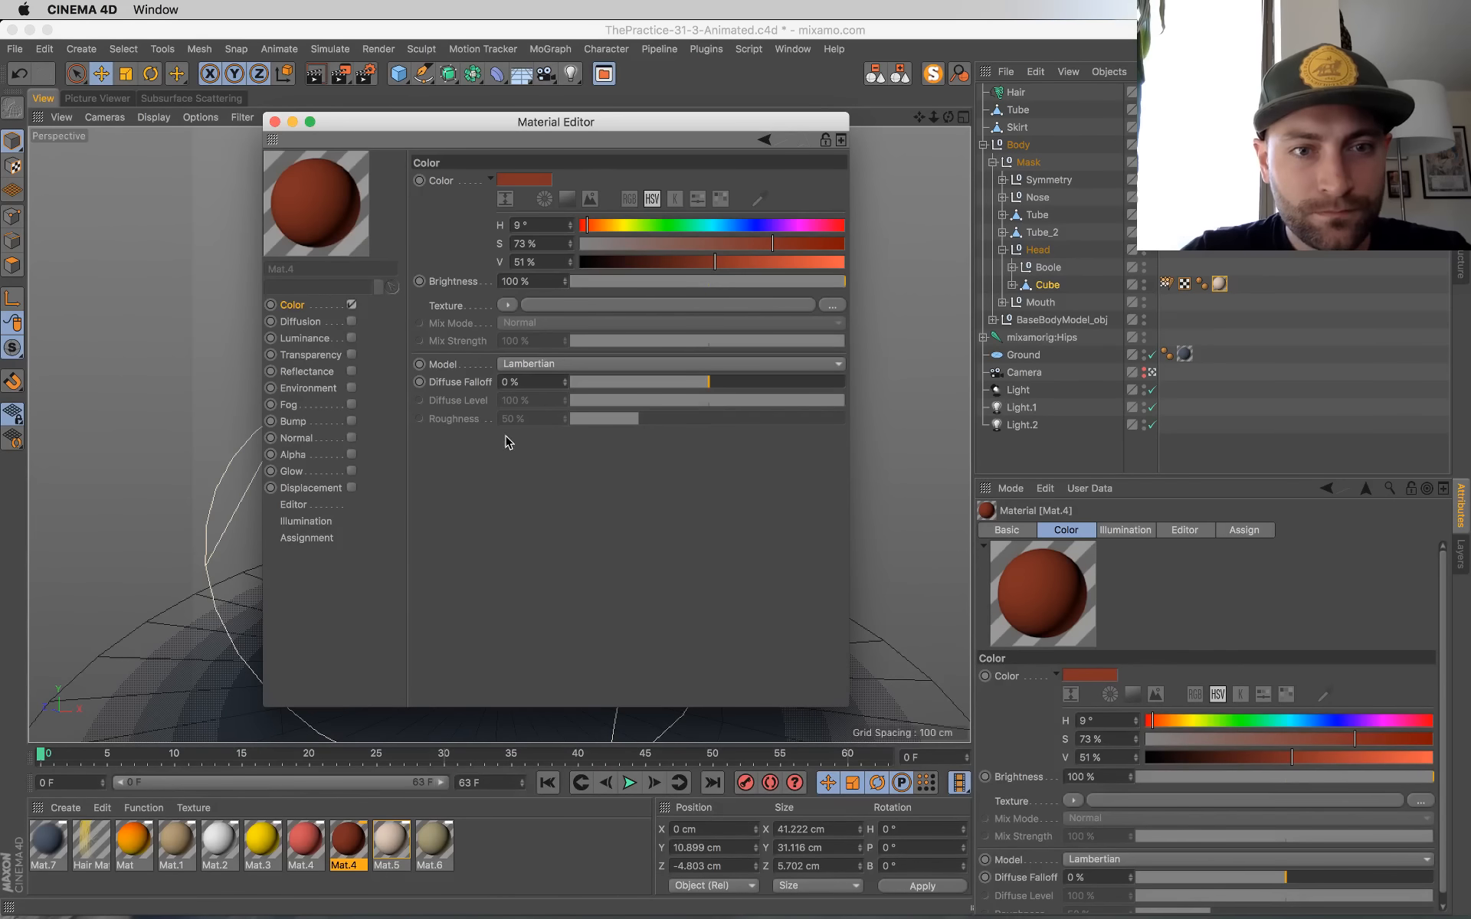
{"action": "left_click_drag", "start_coordinate": [587, 127], "coordinate": [973, 275]}
{"action": "left_click_drag", "start_coordinate": [965, 376], "coordinate": [937, 375]}
{"action": "left_click", "coordinate": [1194, 394]}
{"action": "left_click", "coordinate": [1141, 411]}
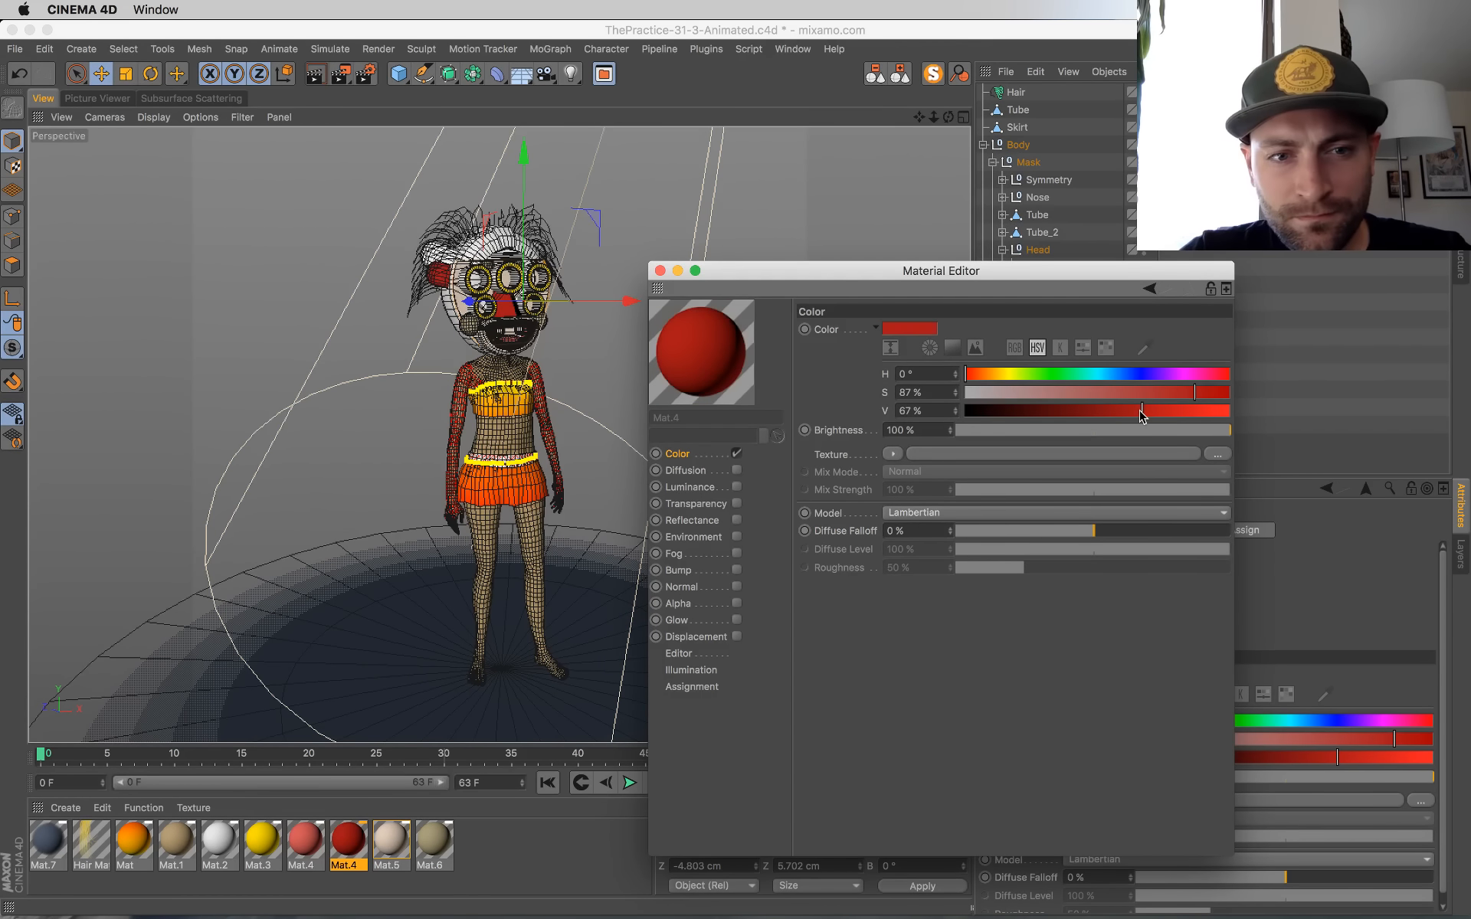
{"action": "left_click_drag", "start_coordinate": [1142, 414], "coordinate": [1194, 418]}
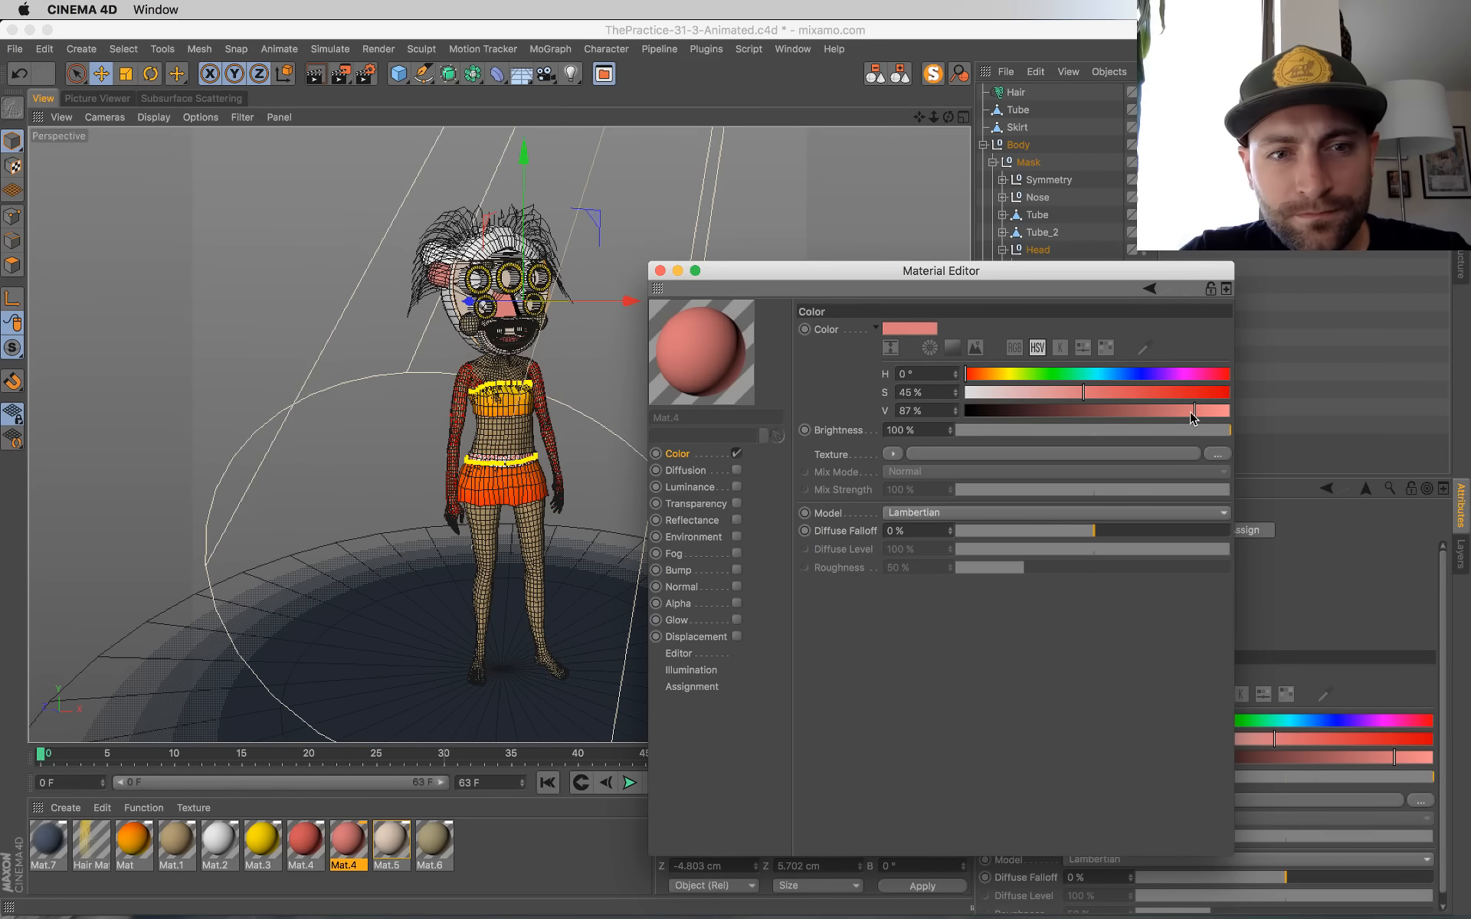
{"action": "left_click", "coordinate": [1105, 390]}
{"action": "left_click", "coordinate": [1178, 409]}
{"action": "key", "text": "super+s"}
{"action": "left_click", "coordinate": [978, 374]}
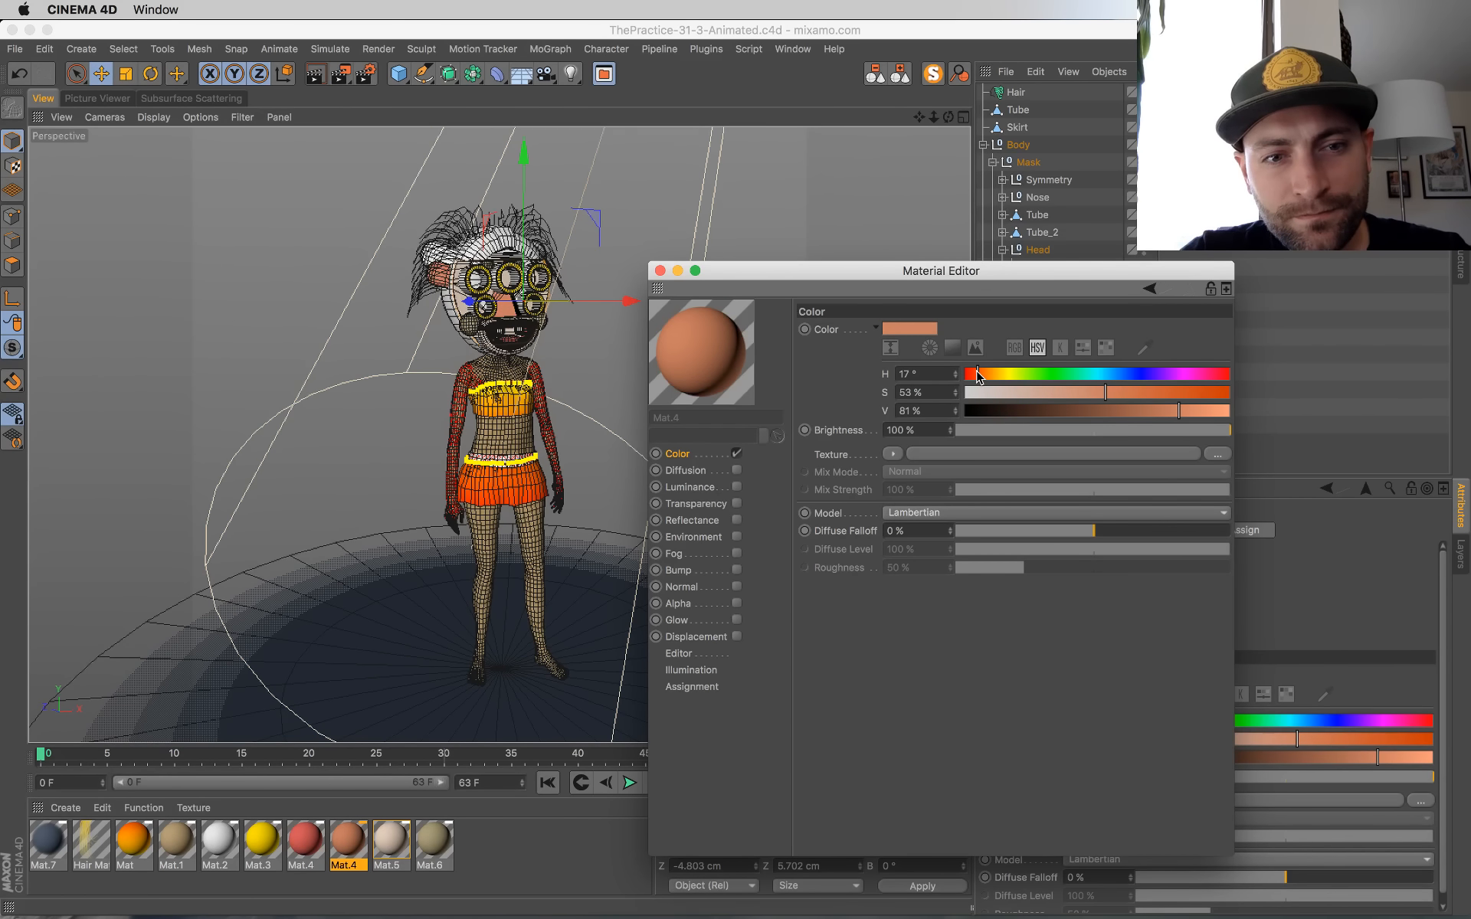
Step: Render the first frame to the Picture Viewer and compare it with the two preceding renders in the history
{"action": "key", "text": "shift+r"}
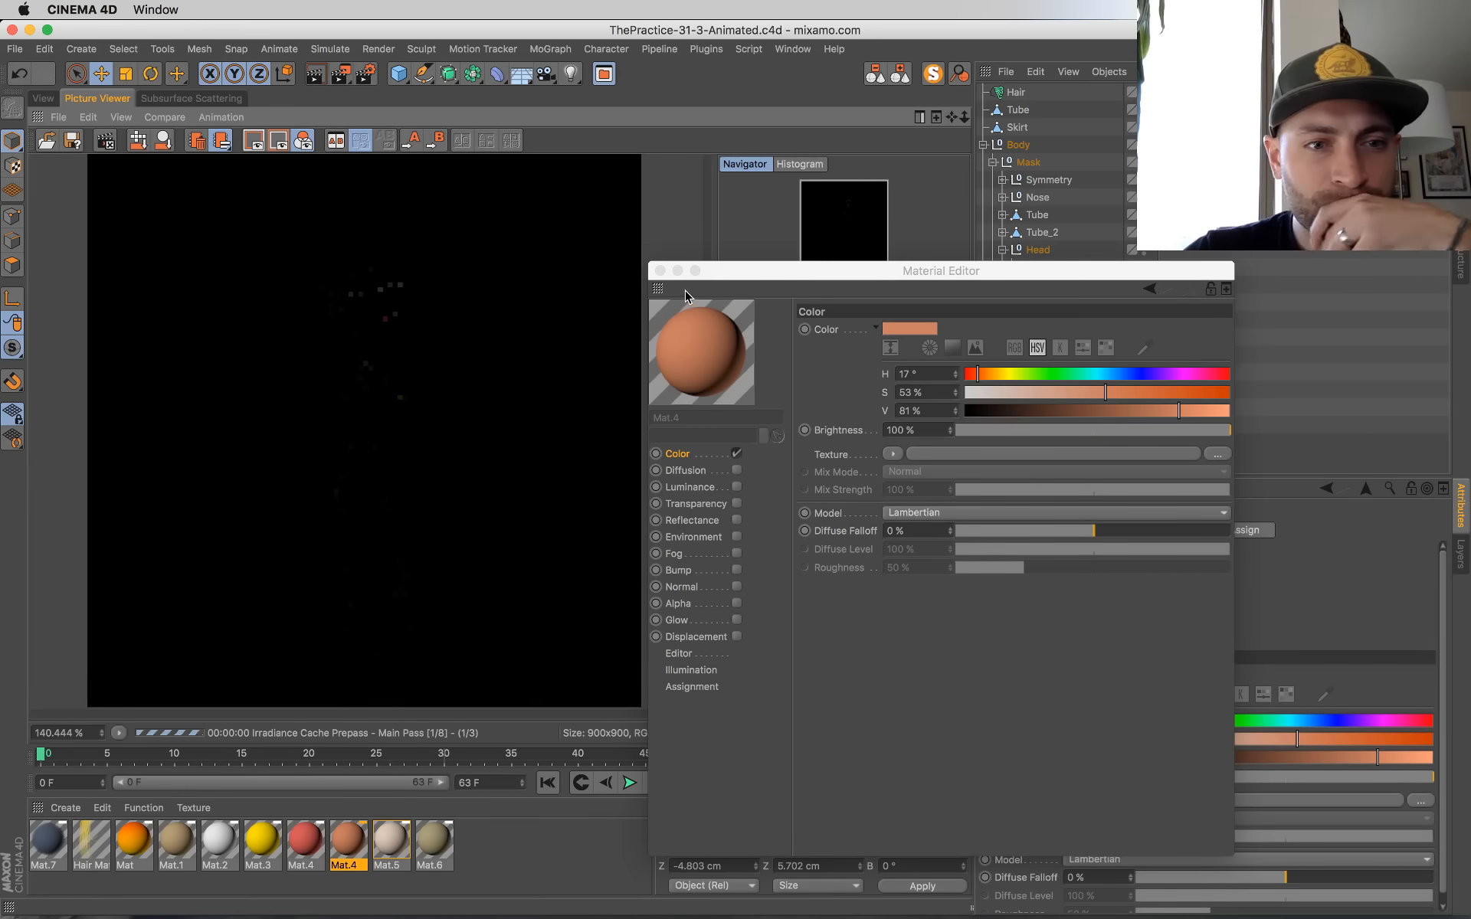
{"action": "left_click", "coordinate": [660, 271]}
{"action": "left_click", "coordinate": [819, 657]}
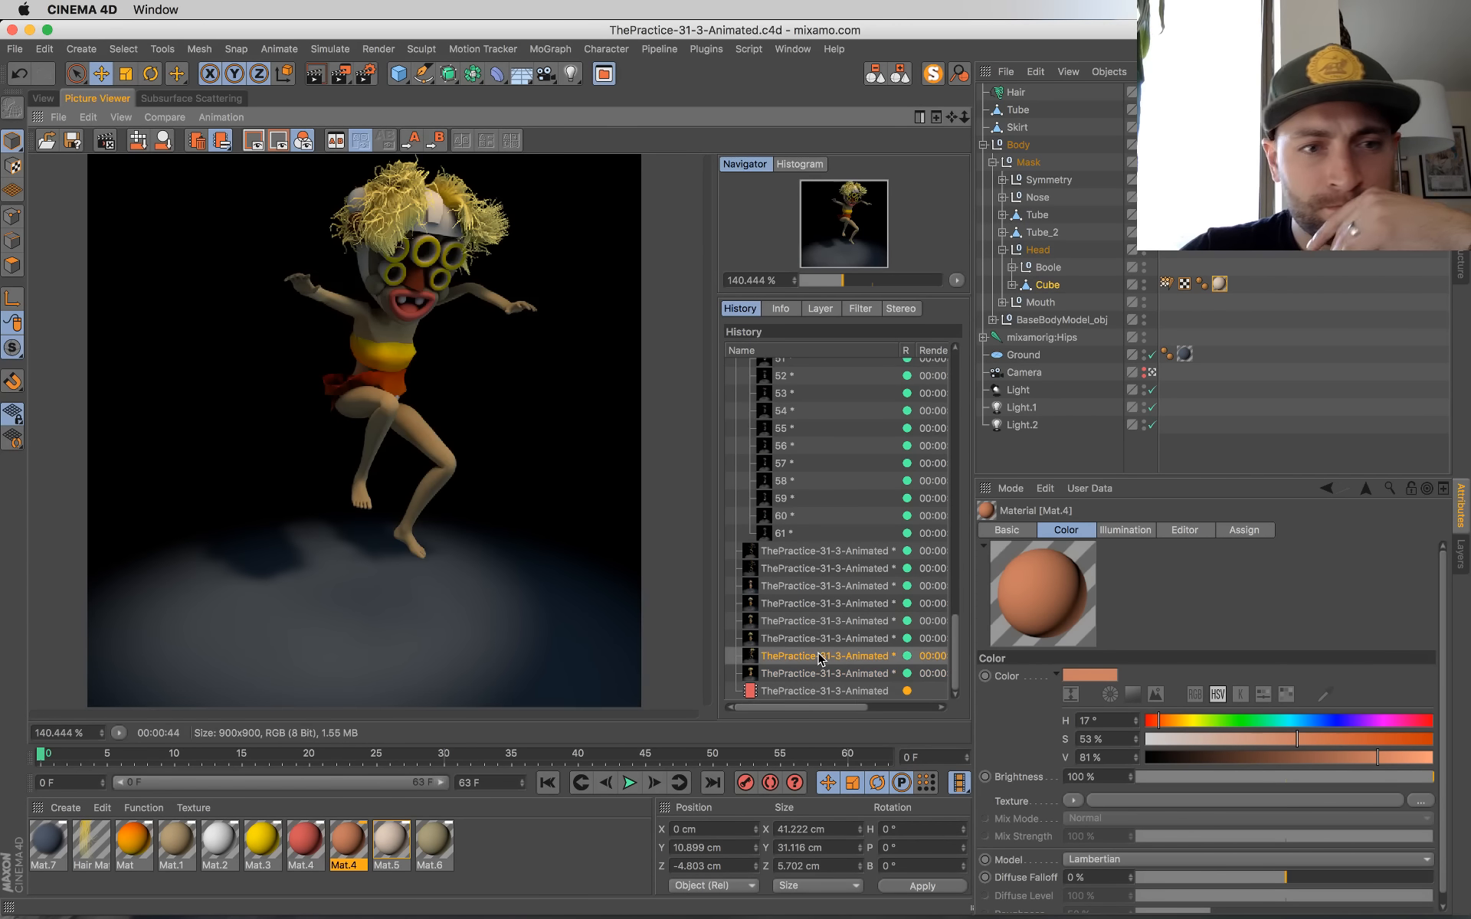
{"action": "key", "text": "Down"}
{"action": "key", "text": "Down"}
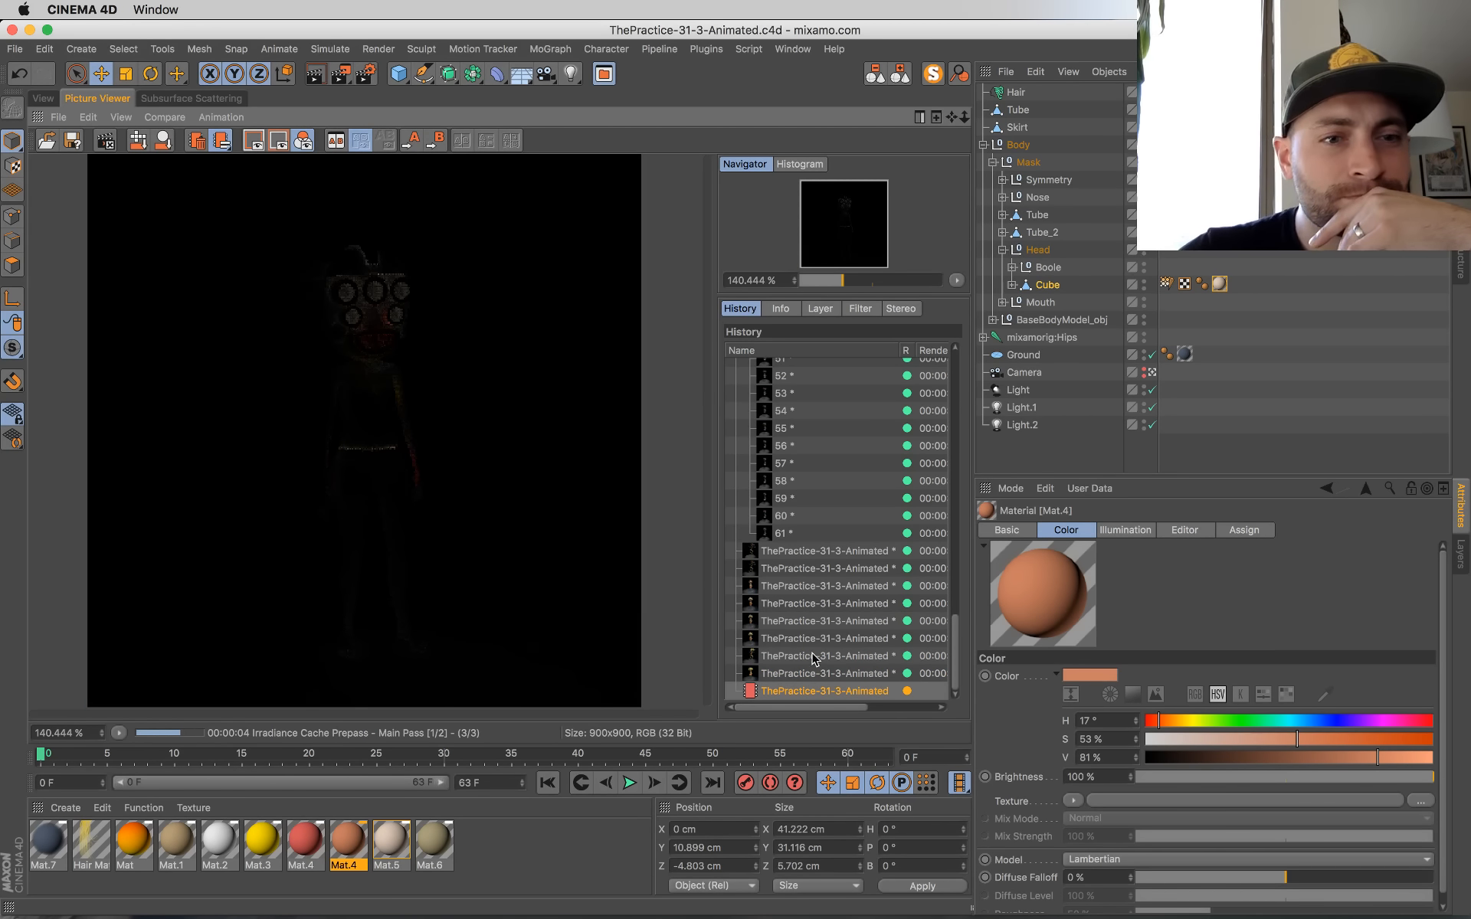
Step: Leave the scene camera in the modelling view and update the guides of the Hair object on the mask
{"action": "left_click", "coordinate": [42, 99]}
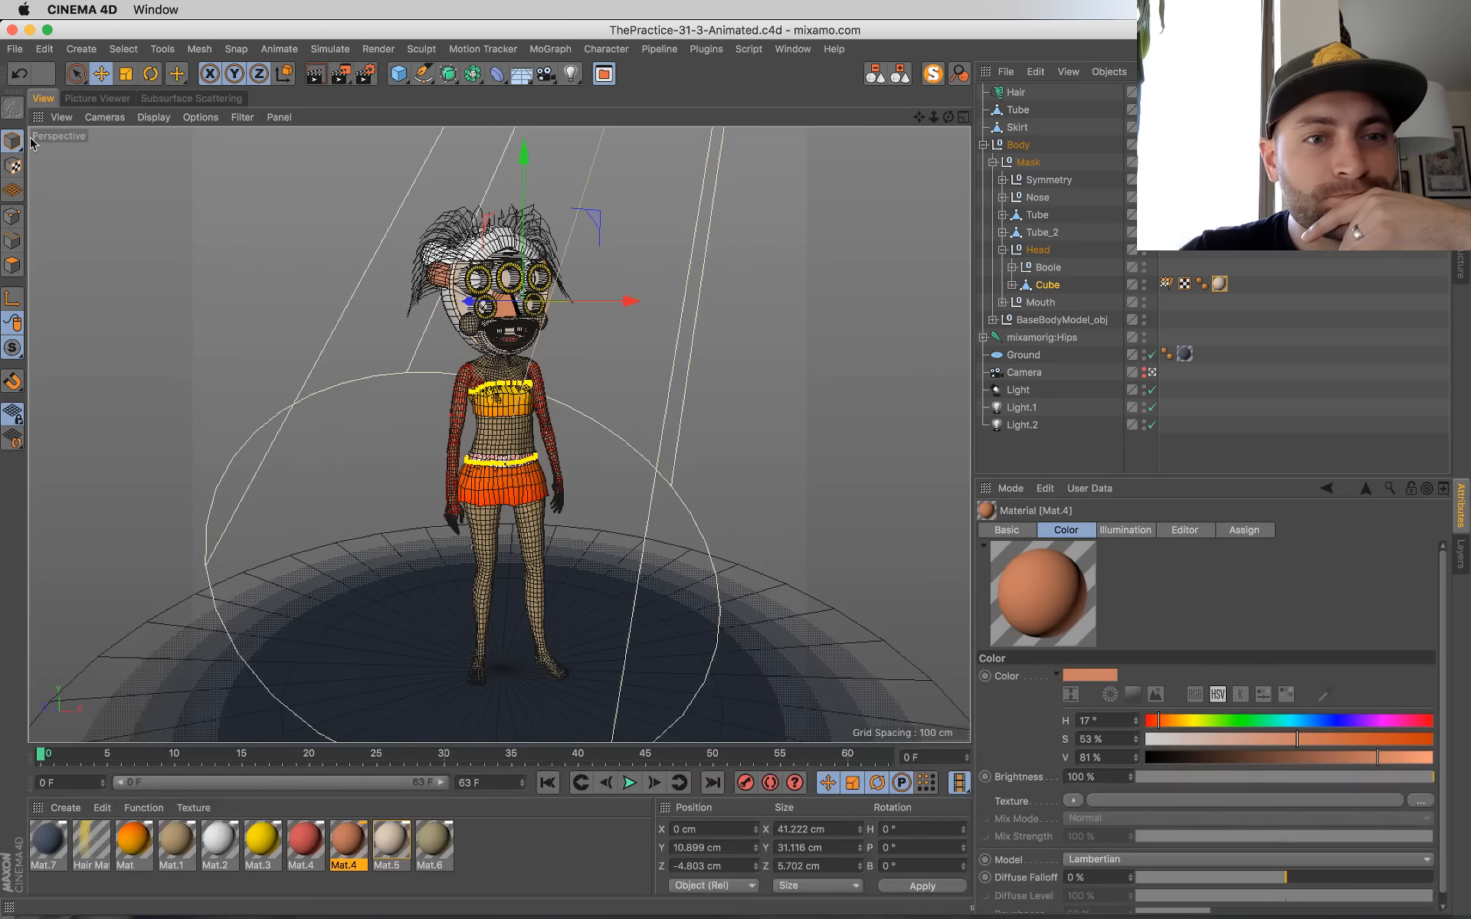
{"action": "left_click", "coordinate": [1152, 373]}
{"action": "mouse_move", "coordinate": [773, 429]}
{"action": "left_mouse_down", "text": "alt"}
{"action": "mouse_move", "coordinate": [657, 440]}
{"action": "mouse_move", "coordinate": [466, 358]}
{"action": "mouse_move", "coordinate": [567, 337]}
{"action": "left_mouse_up", "text": "alt"}
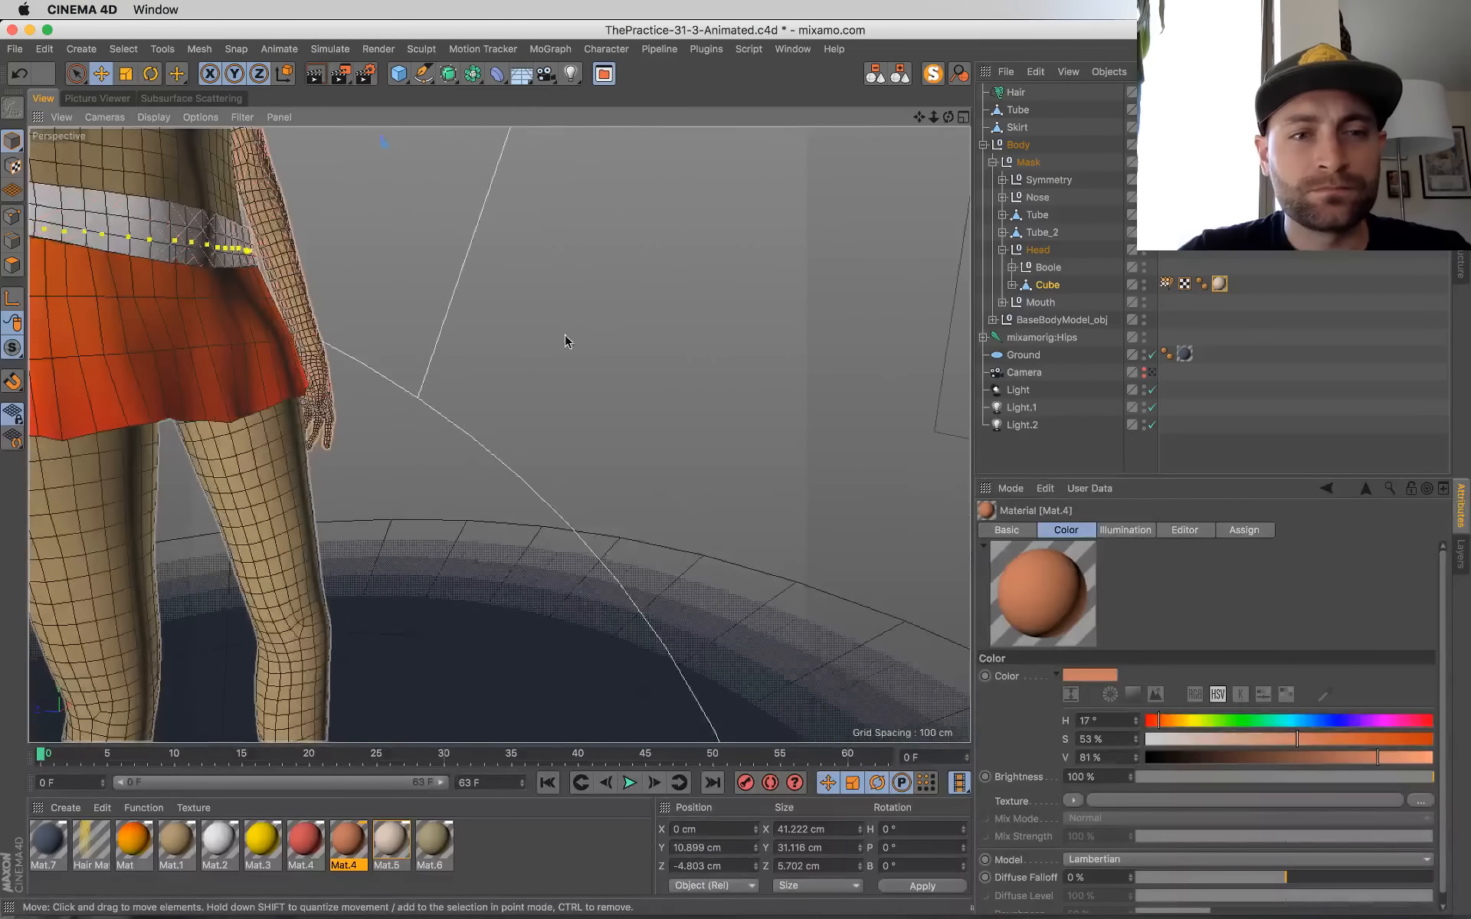
{"action": "right_click_drag", "start_coordinate": [566, 337], "coordinate": [566, 351], "text": "alt"}
{"action": "middle_click_drag", "start_coordinate": [576, 324], "coordinate": [739, 572], "text": "alt"}
{"action": "left_click_drag", "start_coordinate": [500, 434], "coordinate": [581, 428], "text": "alt"}
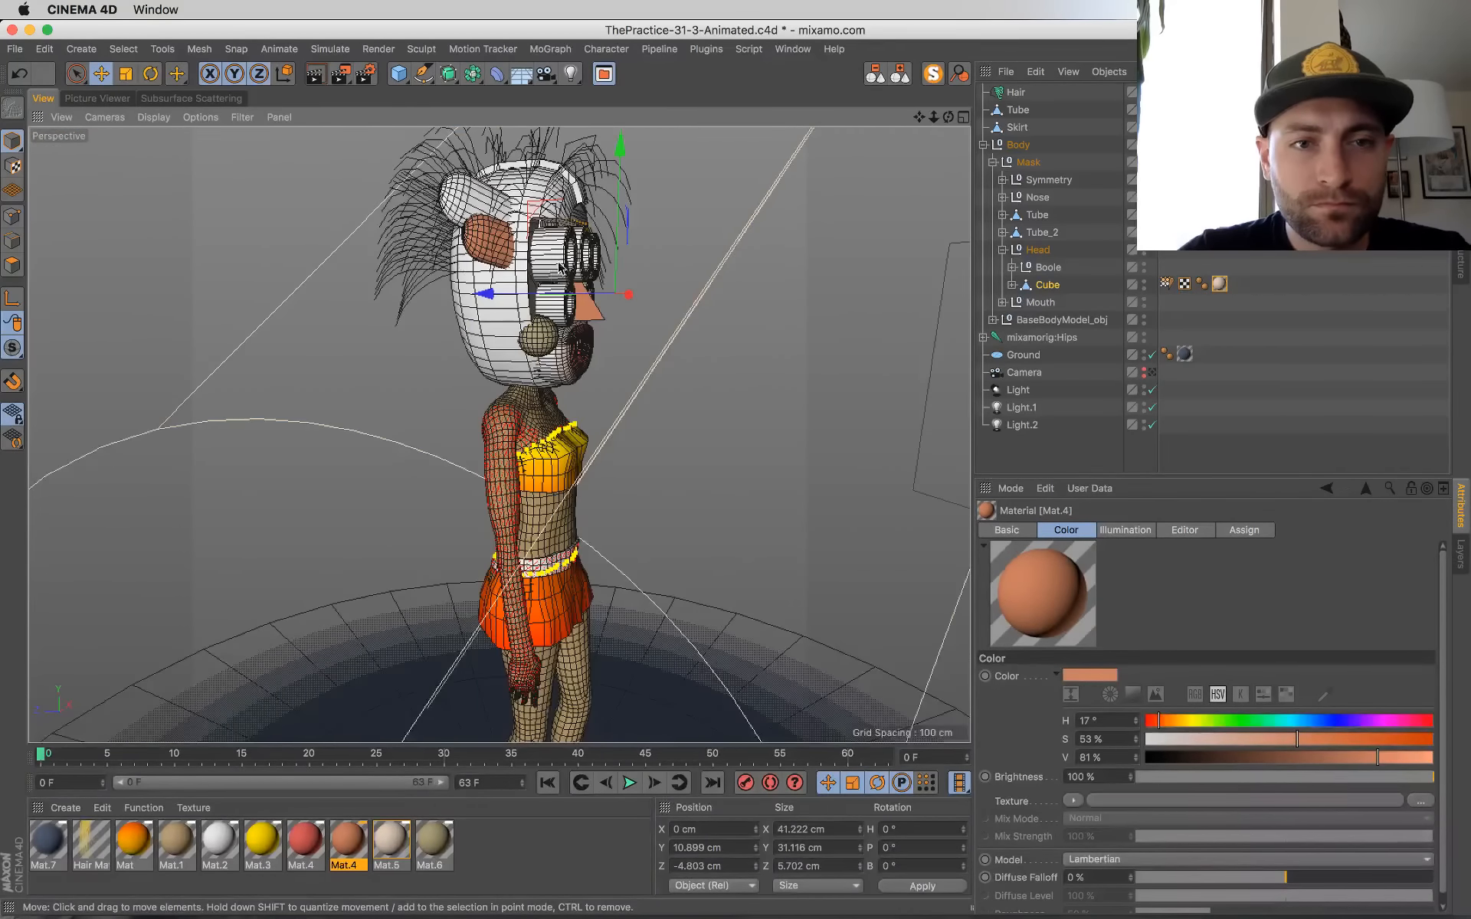
{"action": "right_click_drag", "start_coordinate": [554, 277], "coordinate": [600, 274], "text": "alt"}
{"action": "middle_click_drag", "start_coordinate": [600, 274], "coordinate": [627, 478], "text": "alt"}
{"action": "left_click_drag", "start_coordinate": [645, 436], "coordinate": [698, 460], "text": "alt"}
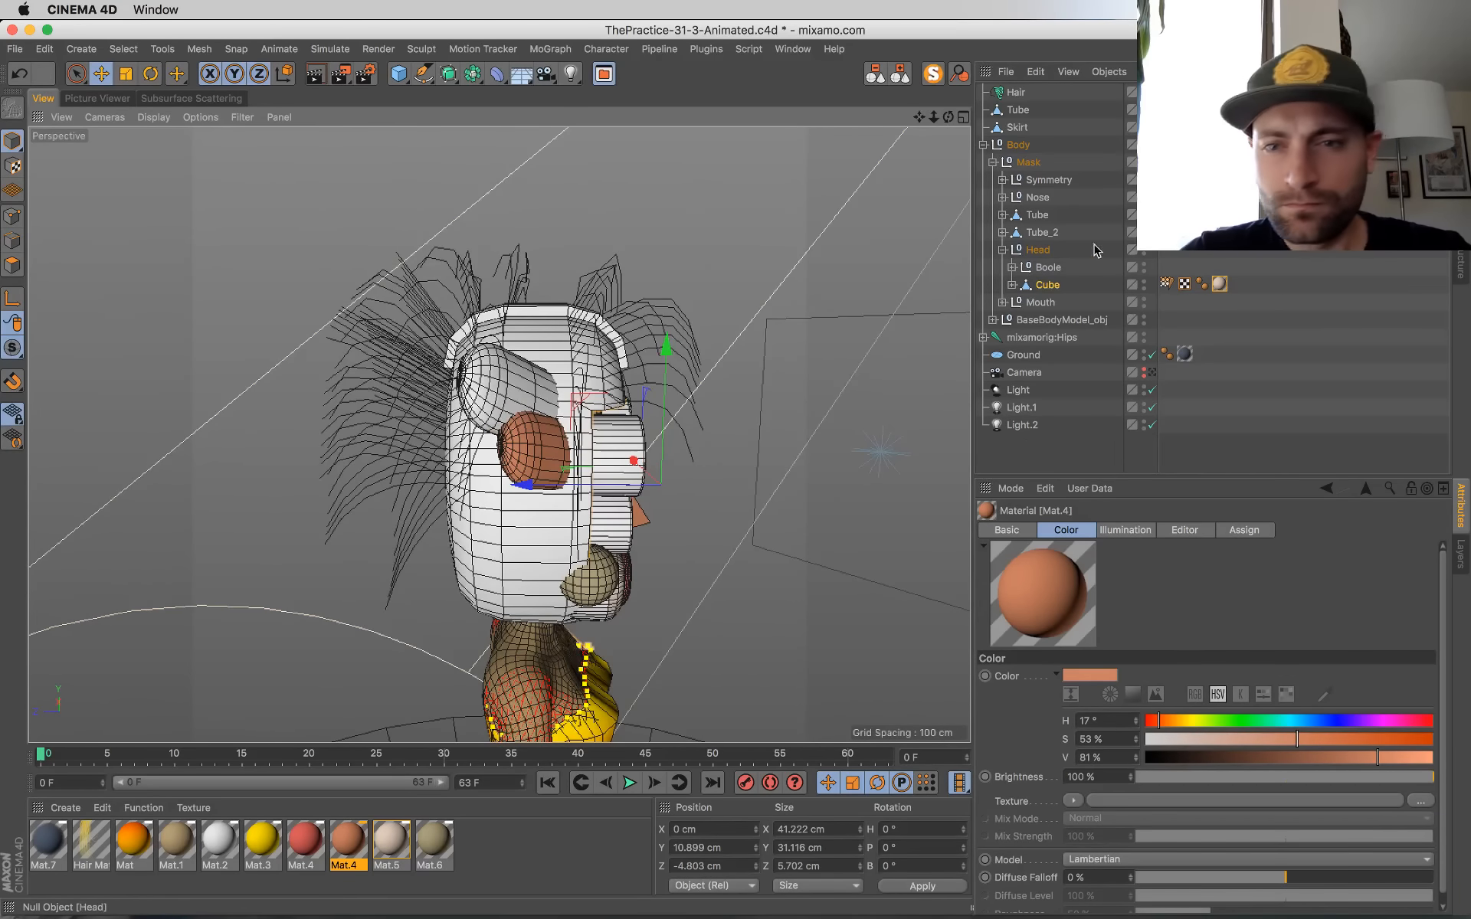
{"action": "left_click", "coordinate": [1015, 92]}
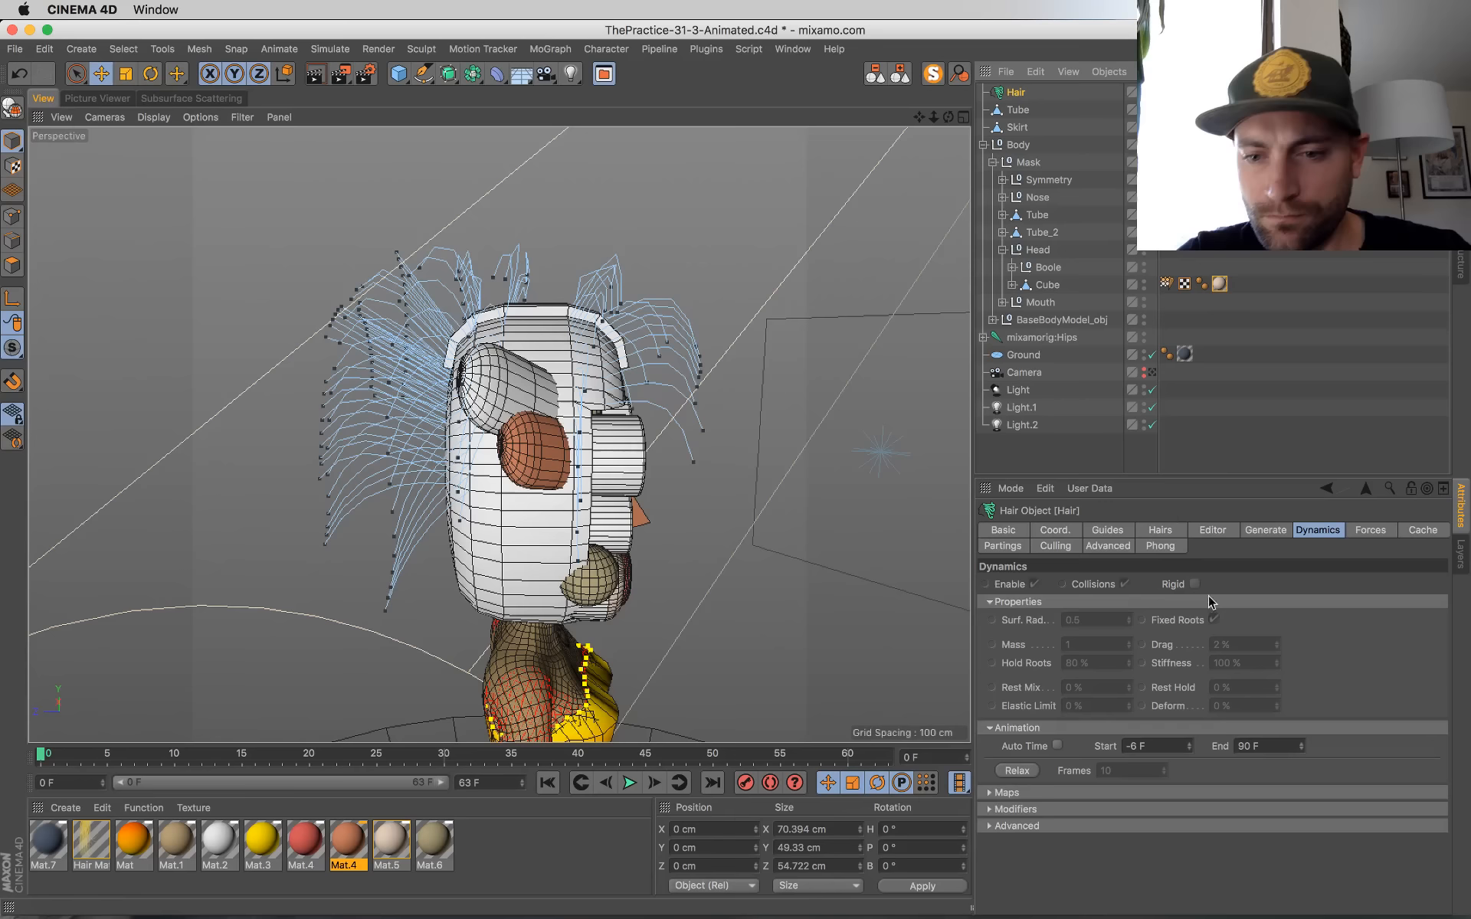
{"action": "left_click", "coordinate": [1104, 529]}
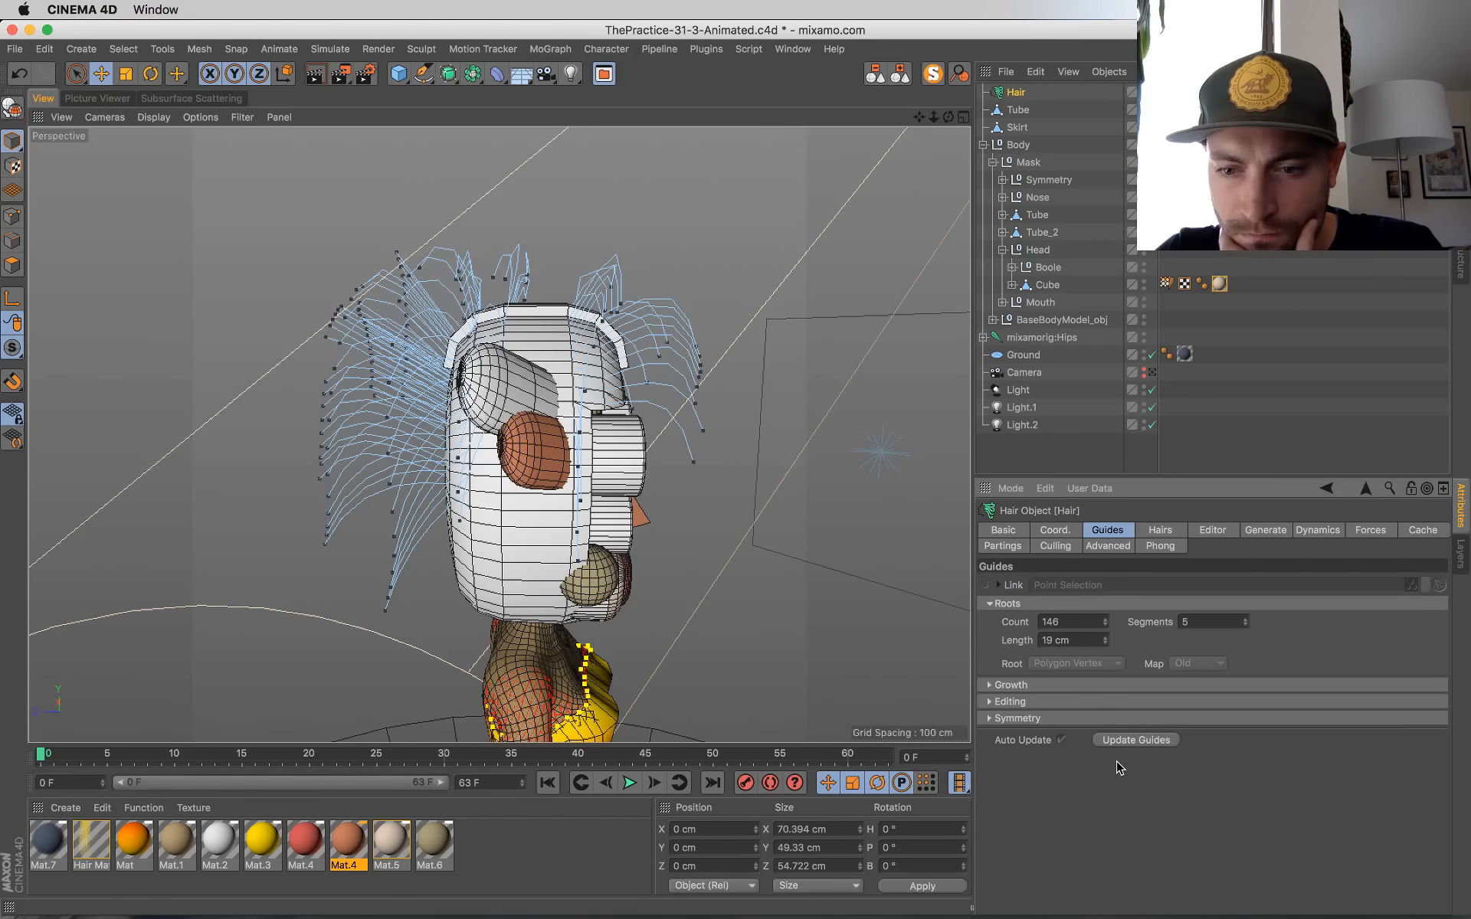
{"action": "left_click", "coordinate": [1131, 742]}
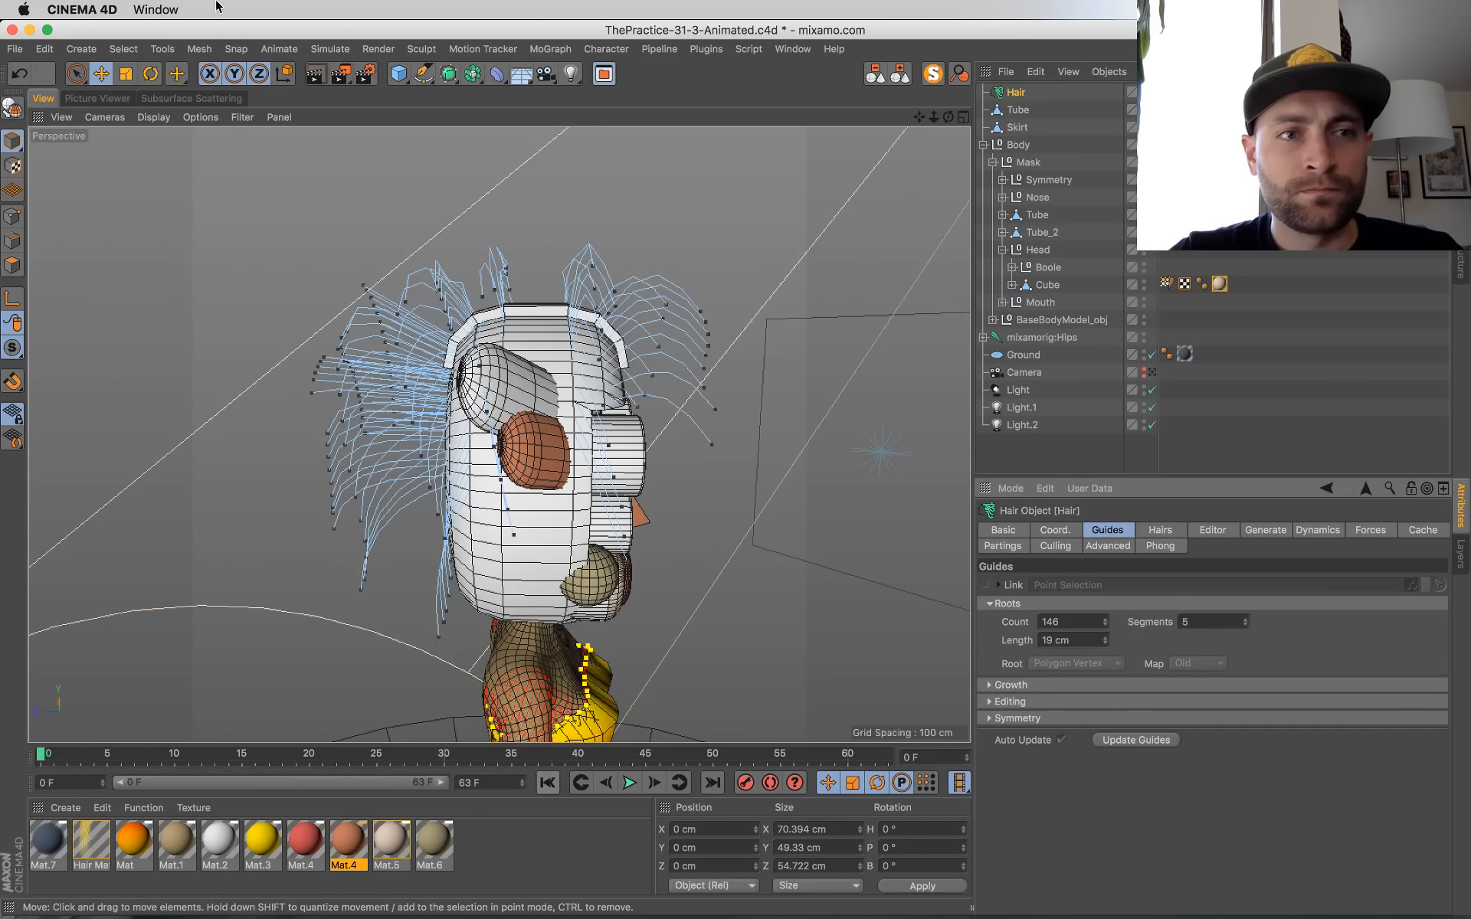
Step: Brush the hair guides at the front of the mask upwards and back with the hair Brush tool
{"action": "left_click", "coordinate": [296, 51]}
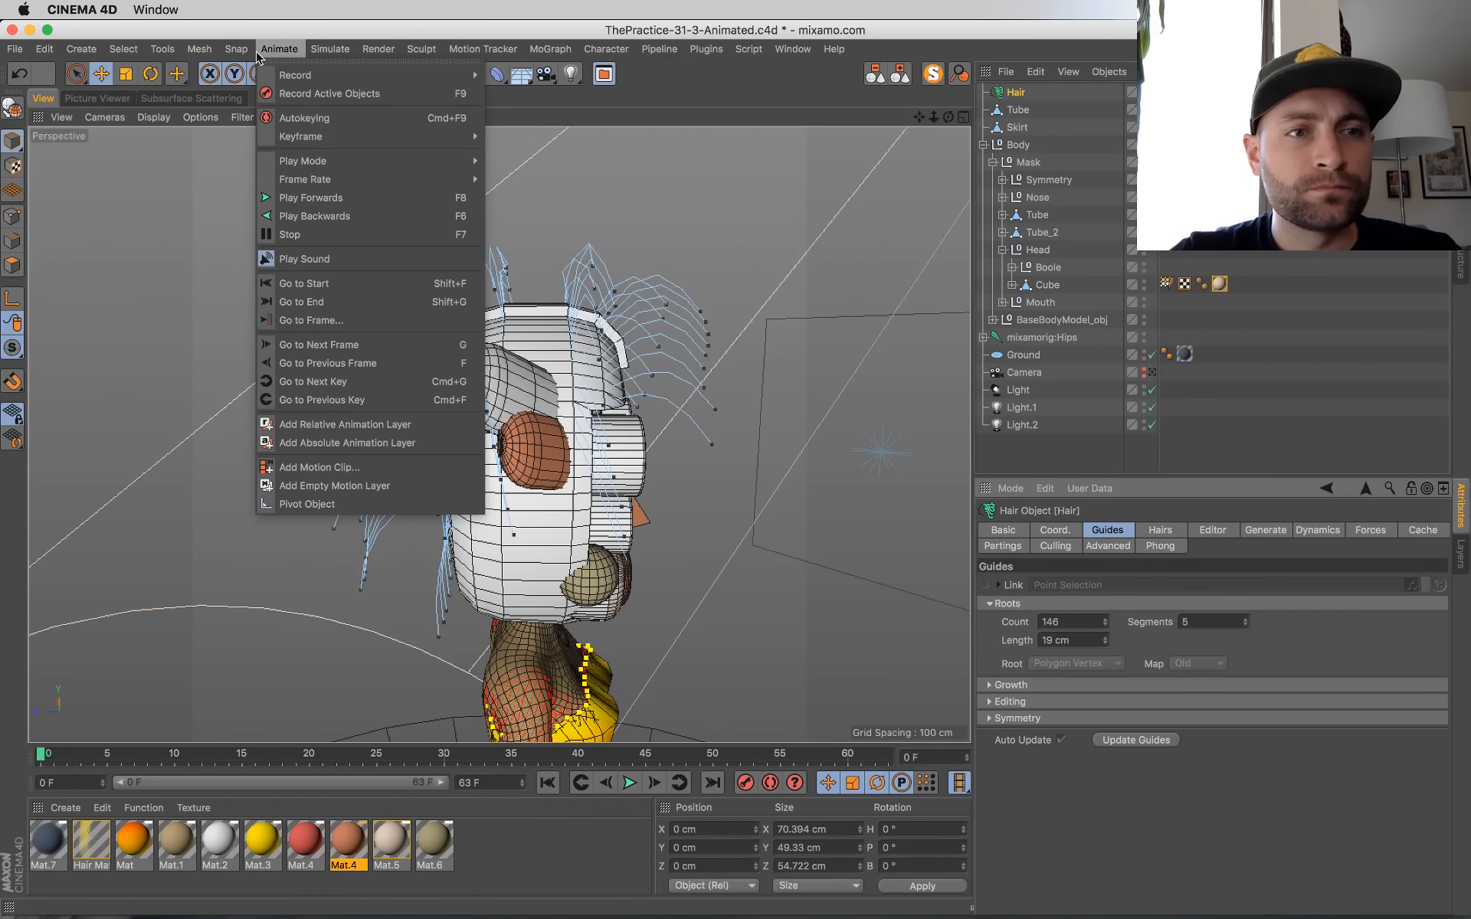
{"action": "mouse_move", "coordinate": [313, 50]}
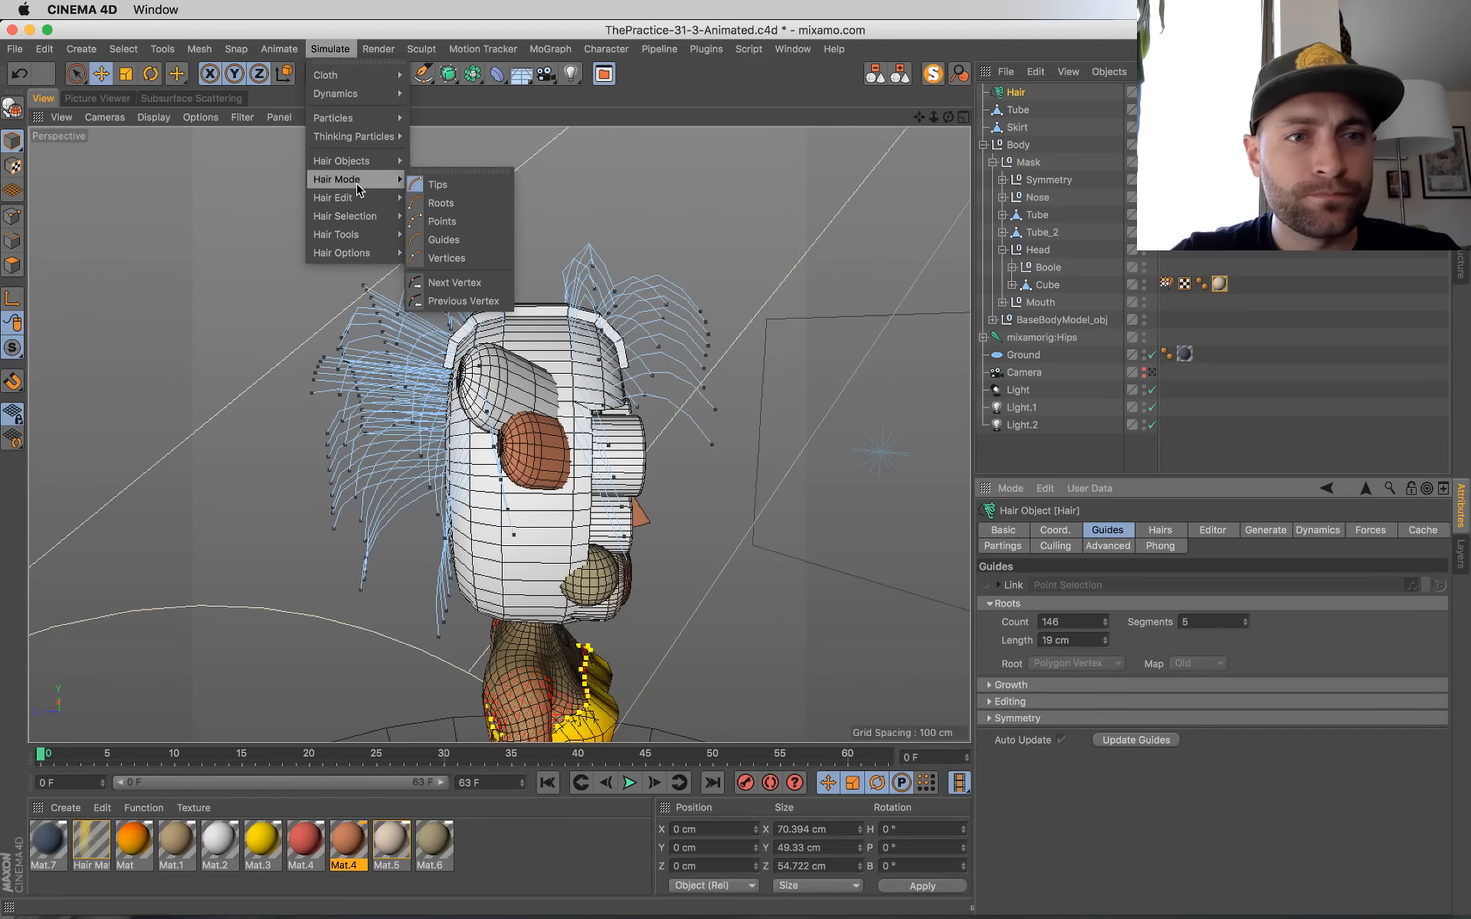
{"action": "left_click", "coordinate": [184, 115]}
{"action": "left_click_drag", "start_coordinate": [183, 83], "coordinate": [229, 224]}
{"action": "mouse_move", "coordinate": [706, 444]}
{"action": "left_mouse_down"}
{"action": "mouse_move", "coordinate": [655, 264]}
{"action": "mouse_move", "coordinate": [343, 129]}
{"action": "left_mouse_up"}
Step: Straighten all guides of the Hair object along their normals with the hair Straighten tool
{"action": "left_click", "coordinate": [208, 49]}
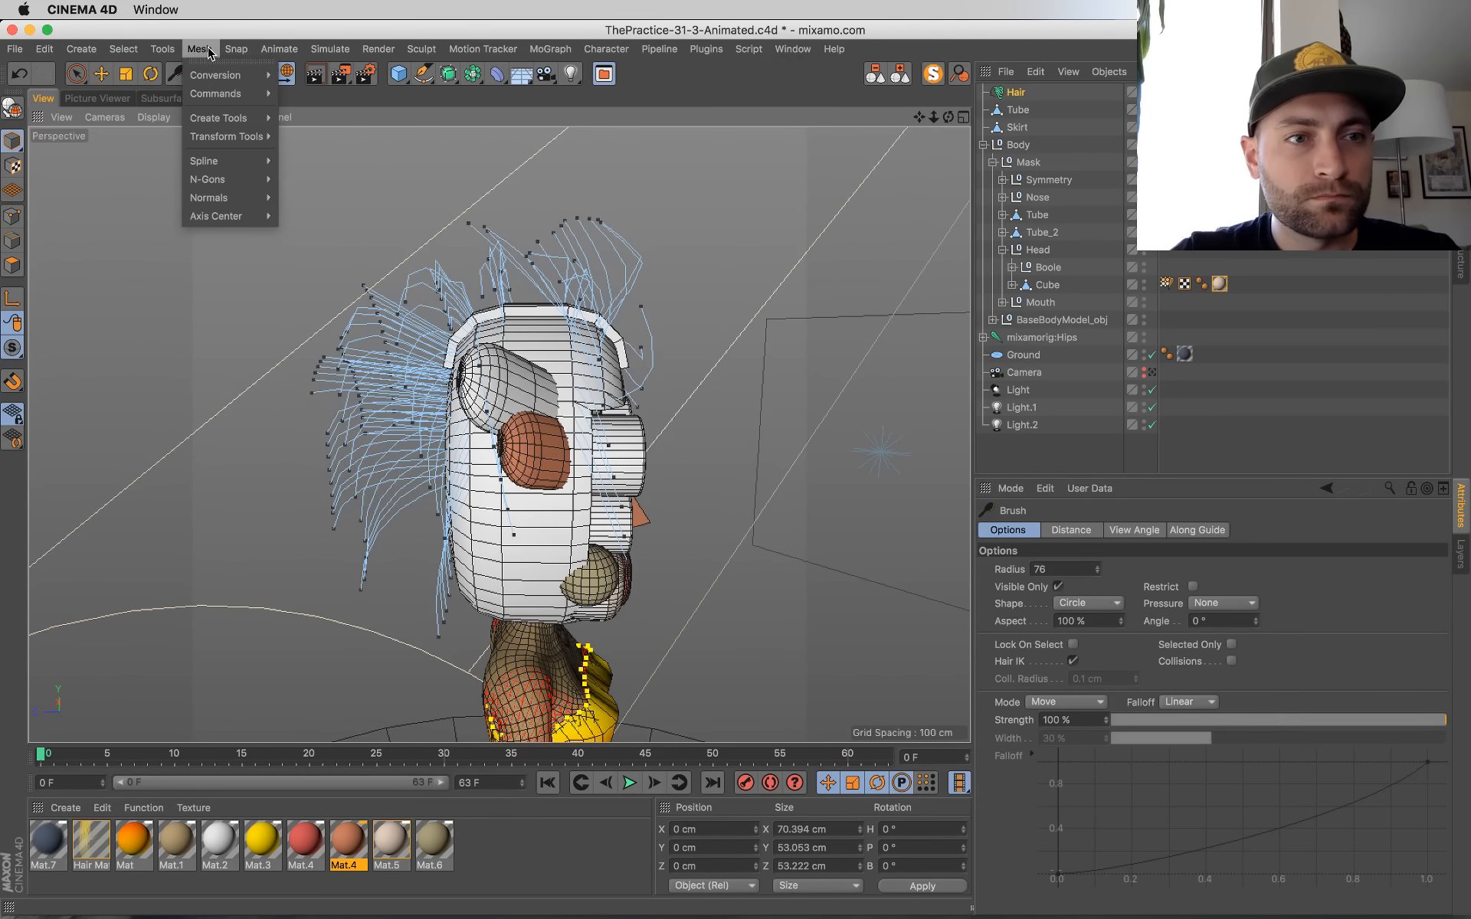
{"action": "mouse_move", "coordinate": [323, 47]}
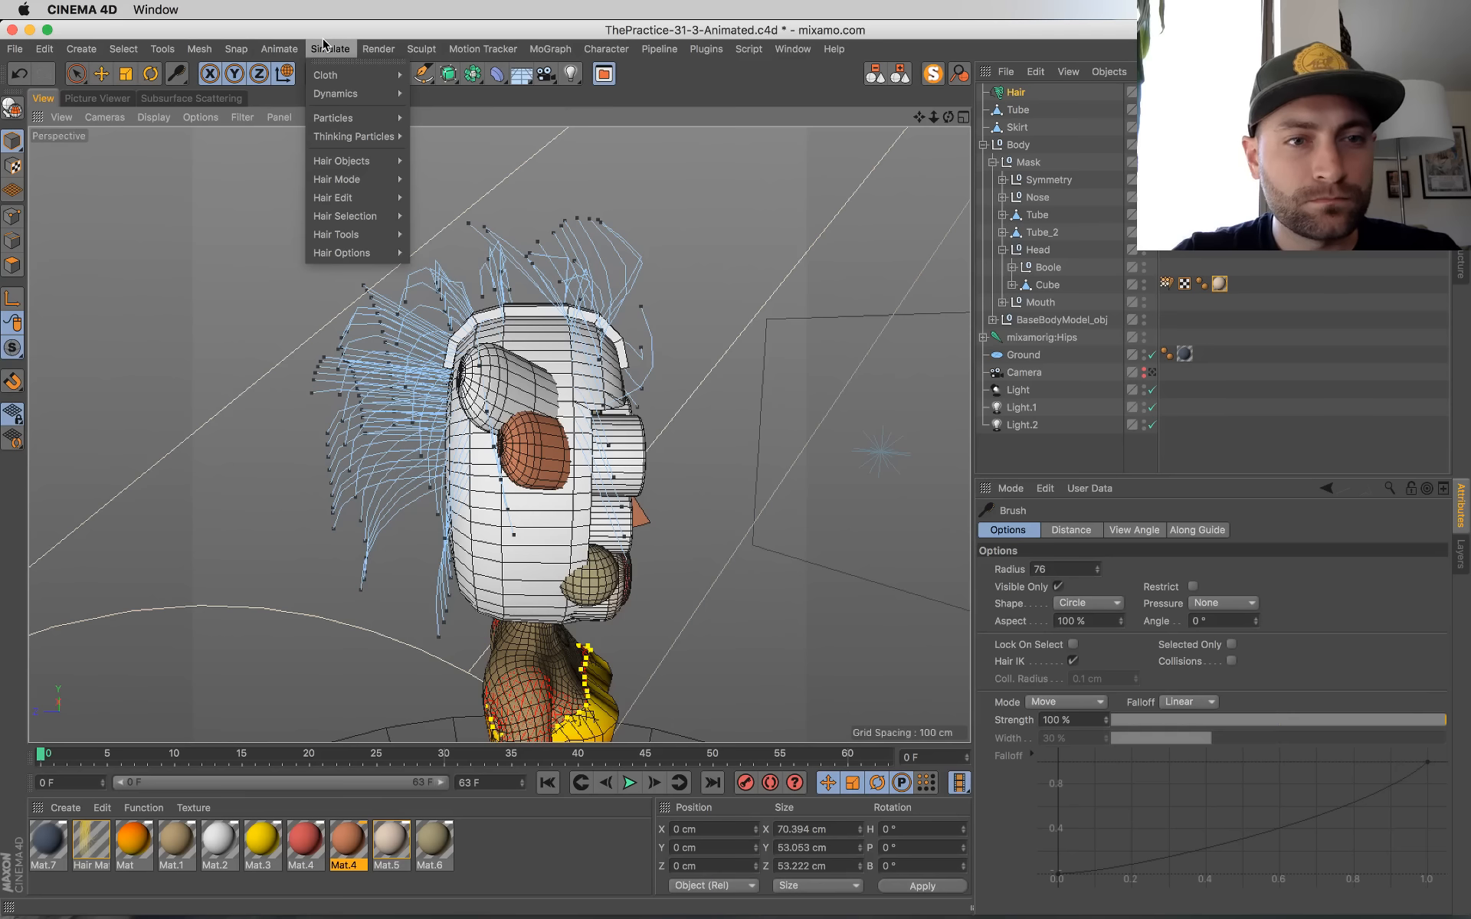
{"action": "mouse_move", "coordinate": [368, 196]}
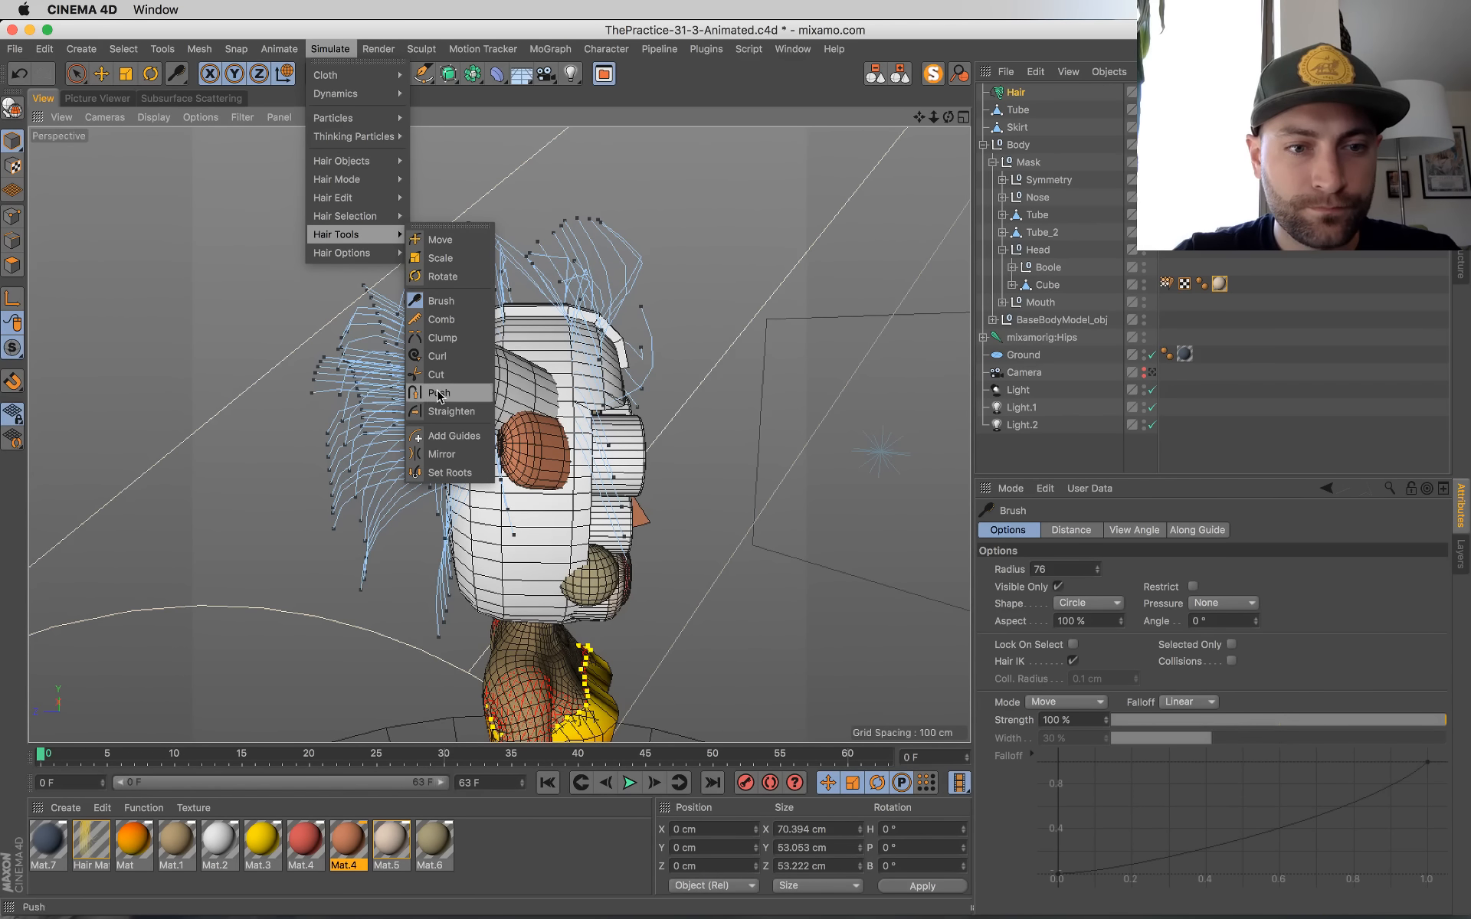
{"action": "left_click", "coordinate": [449, 412]}
{"action": "left_click_drag", "start_coordinate": [606, 304], "coordinate": [606, 304]}
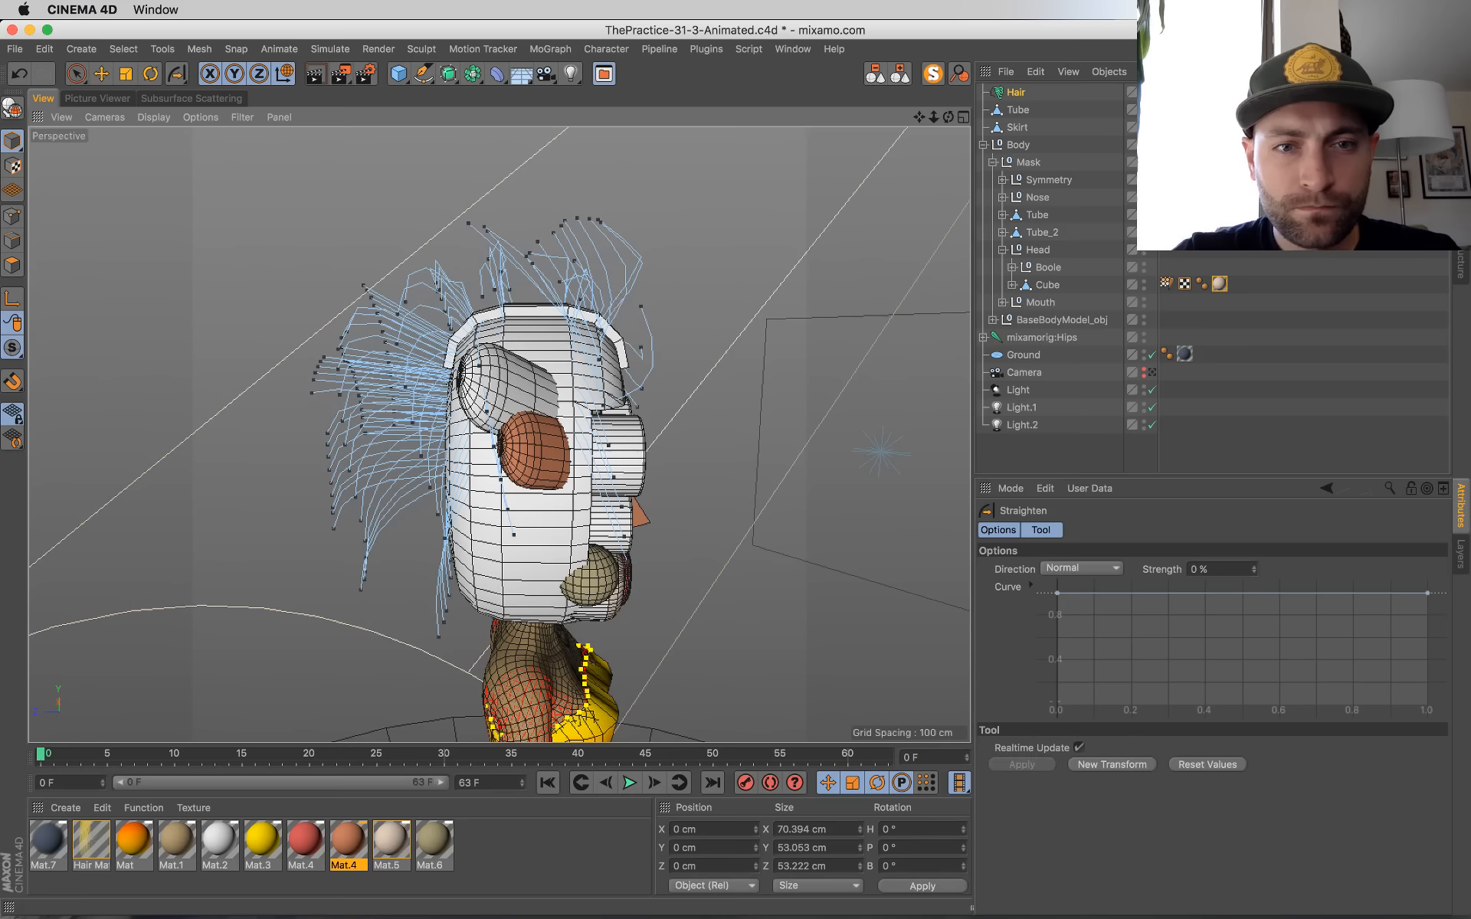
{"action": "left_click", "coordinate": [1010, 94]}
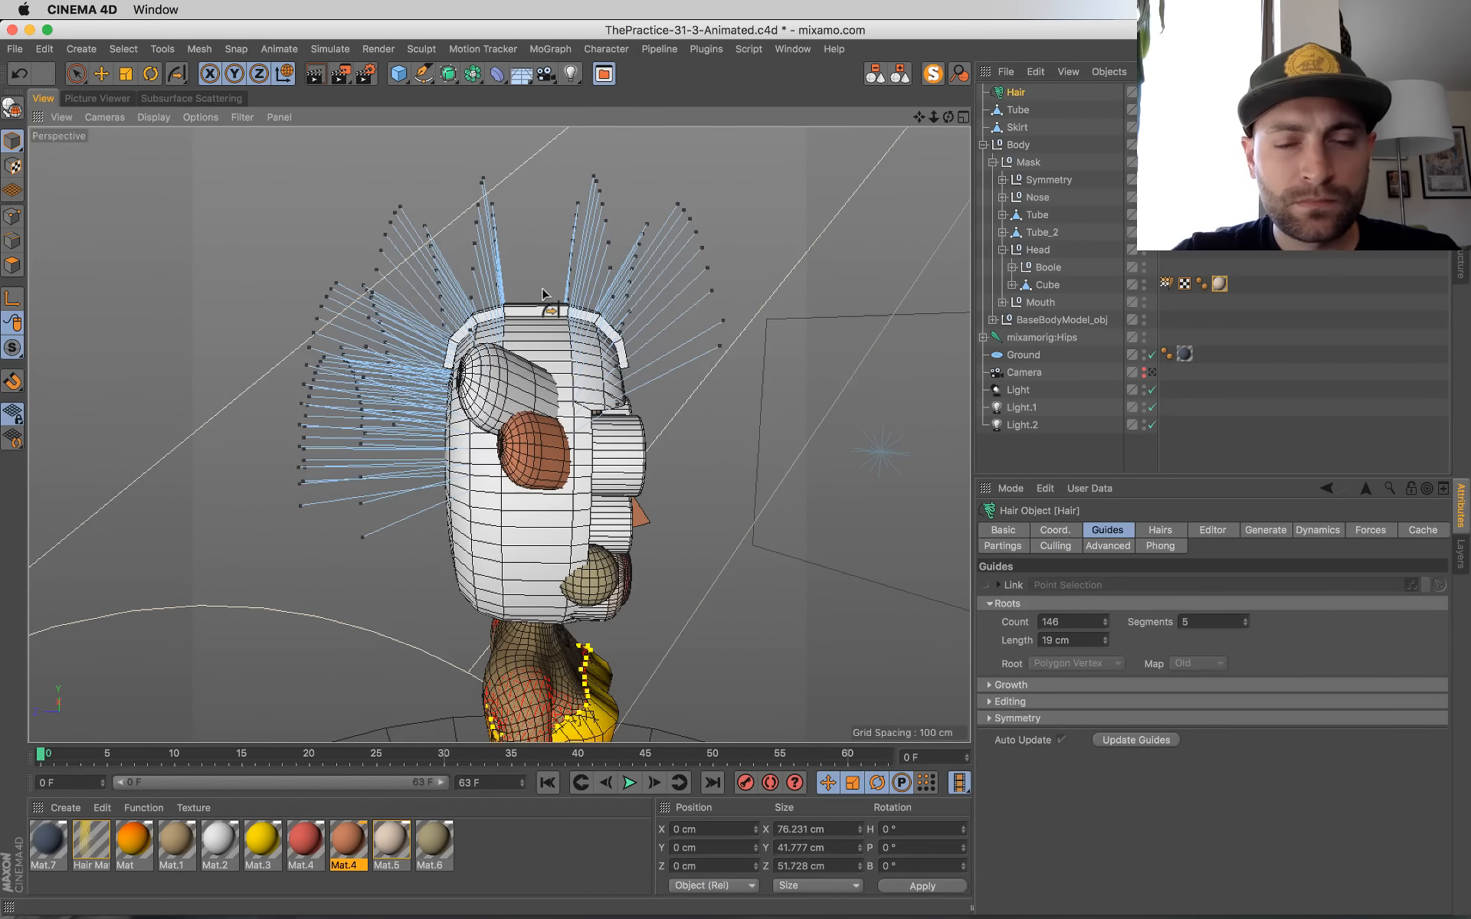
Step: Brush the mask's hair guides backwards from the front in side view with the hair Brush tool at radius 76
{"action": "left_click_drag", "start_coordinate": [774, 484], "coordinate": [617, 510], "text": "alt"}
{"action": "left_click_drag", "start_coordinate": [690, 429], "coordinate": [739, 490], "text": "alt"}
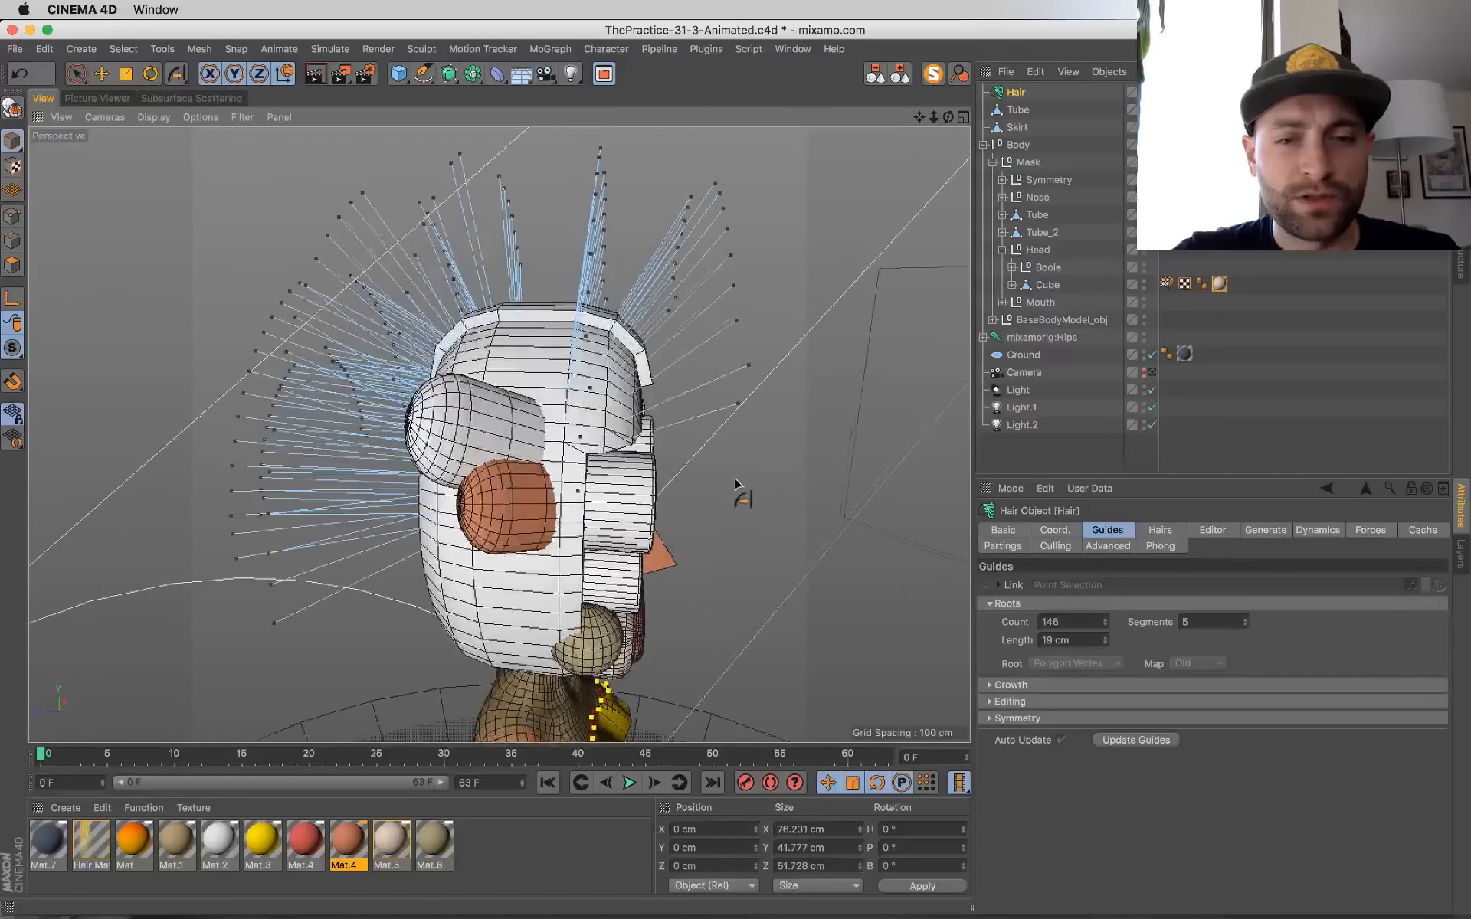
{"action": "key", "text": "space"}
{"action": "left_click", "coordinate": [185, 76]}
{"action": "left_click", "coordinate": [228, 160]}
{"action": "scroll", "coordinate": [594, 400], "scroll_direction": "down", "scroll_amount": 10}
{"action": "left_click_drag", "start_coordinate": [593, 396], "coordinate": [626, 391], "text": "alt"}
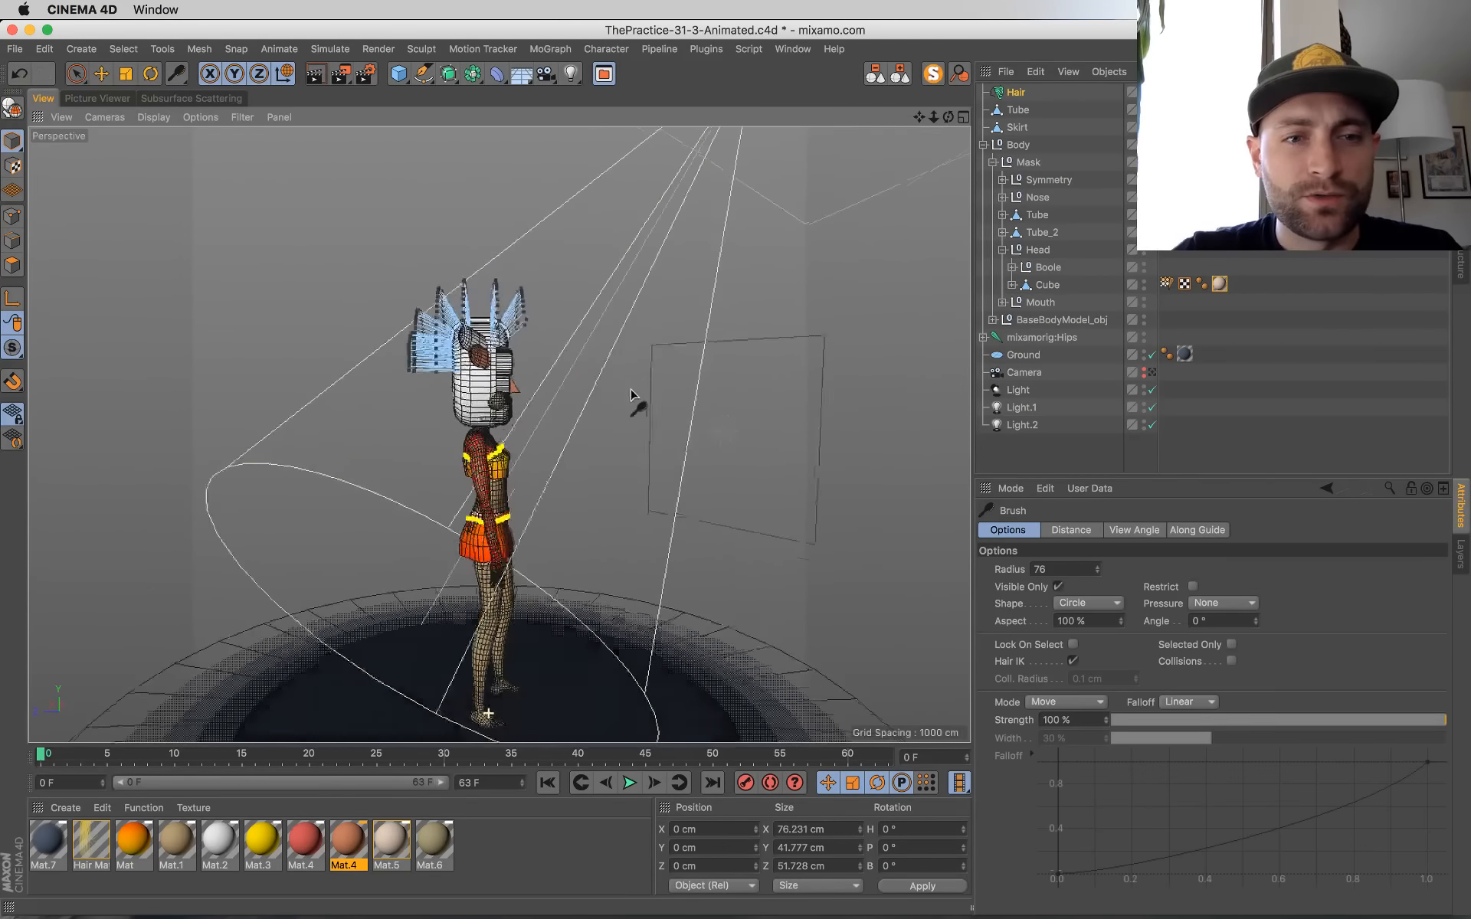
{"action": "scroll", "coordinate": [449, 318], "scroll_direction": "up", "scroll_amount": 8}
{"action": "mouse_move", "coordinate": [618, 301]}
{"action": "left_mouse_down"}
{"action": "mouse_move", "coordinate": [525, 246]}
{"action": "mouse_move", "coordinate": [357, 236]}
{"action": "left_mouse_up"}
{"action": "mouse_move", "coordinate": [593, 325]}
{"action": "left_mouse_down"}
{"action": "mouse_move", "coordinate": [503, 314]}
{"action": "mouse_move", "coordinate": [319, 332]}
{"action": "left_mouse_up"}
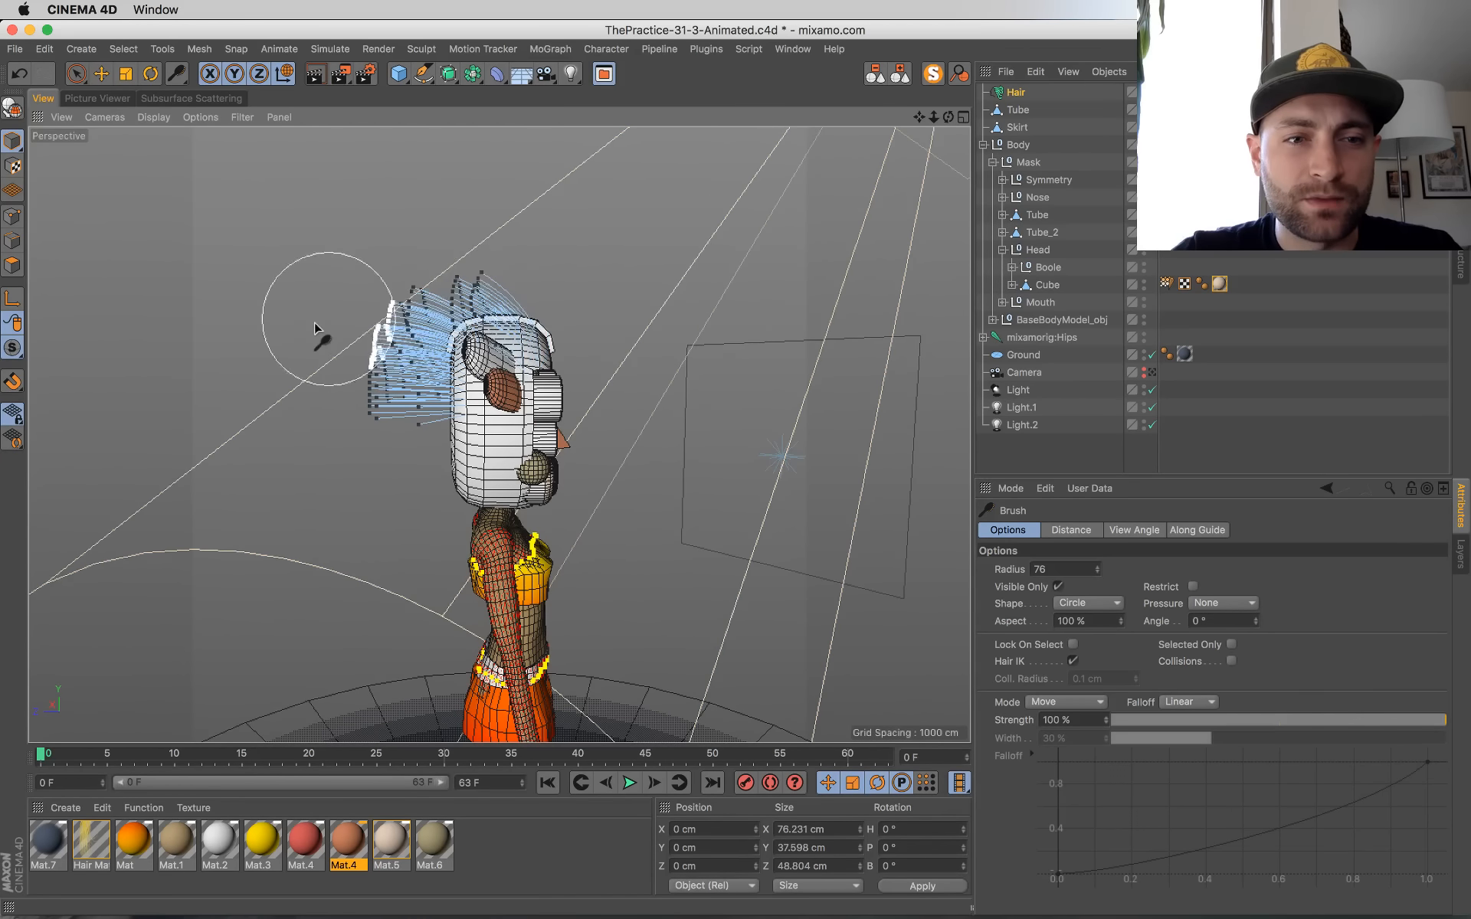
Step: Brush the hair guides back from the mask's opposite side and return to the scene camera view
{"action": "mouse_move", "coordinate": [746, 499]}
{"action": "left_mouse_down", "text": "alt"}
{"action": "mouse_move", "coordinate": [181, 452]}
{"action": "mouse_move", "coordinate": [322, 414]}
{"action": "mouse_move", "coordinate": [411, 467]}
{"action": "mouse_move", "coordinate": [469, 527]}
{"action": "mouse_move", "coordinate": [548, 510]}
{"action": "left_mouse_up", "text": "alt"}
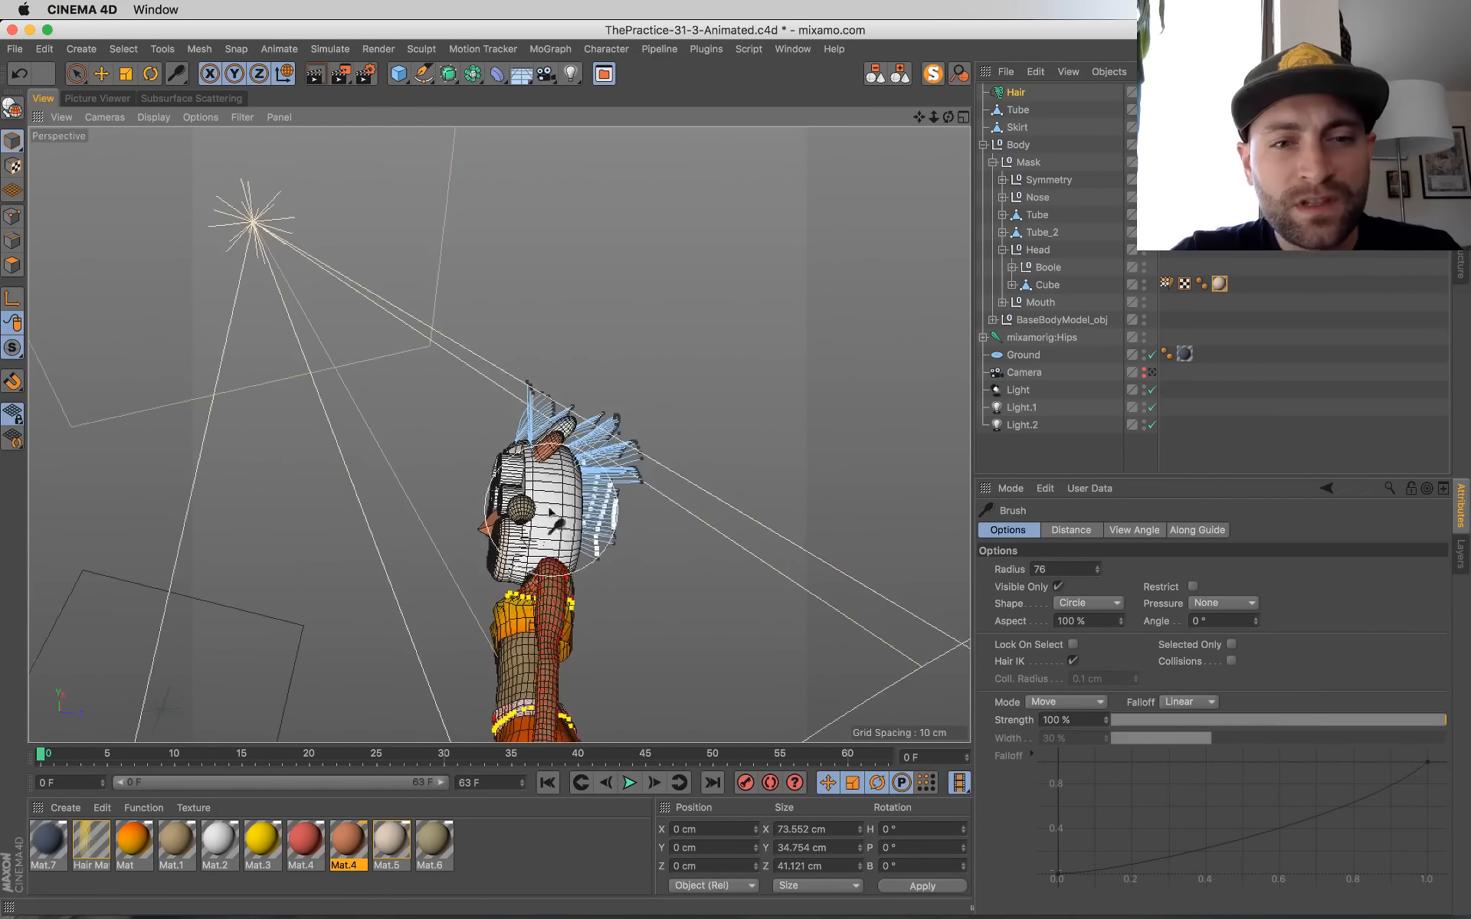
{"action": "mouse_move", "coordinate": [476, 435]}
{"action": "left_mouse_down"}
{"action": "mouse_move", "coordinate": [568, 404]}
{"action": "mouse_move", "coordinate": [634, 406]}
{"action": "mouse_move", "coordinate": [709, 521]}
{"action": "mouse_move", "coordinate": [861, 653]}
{"action": "mouse_move", "coordinate": [926, 627]}
{"action": "mouse_move", "coordinate": [641, 506]}
{"action": "mouse_move", "coordinate": [674, 537]}
{"action": "mouse_move", "coordinate": [706, 549]}
{"action": "mouse_move", "coordinate": [763, 513]}
{"action": "mouse_move", "coordinate": [660, 398]}
{"action": "mouse_move", "coordinate": [656, 476]}
{"action": "mouse_move", "coordinate": [673, 459]}
{"action": "mouse_move", "coordinate": [604, 483]}
{"action": "mouse_move", "coordinate": [478, 451]}
{"action": "left_mouse_up"}
{"action": "left_click_drag", "start_coordinate": [351, 637], "coordinate": [794, 692], "text": "alt"}
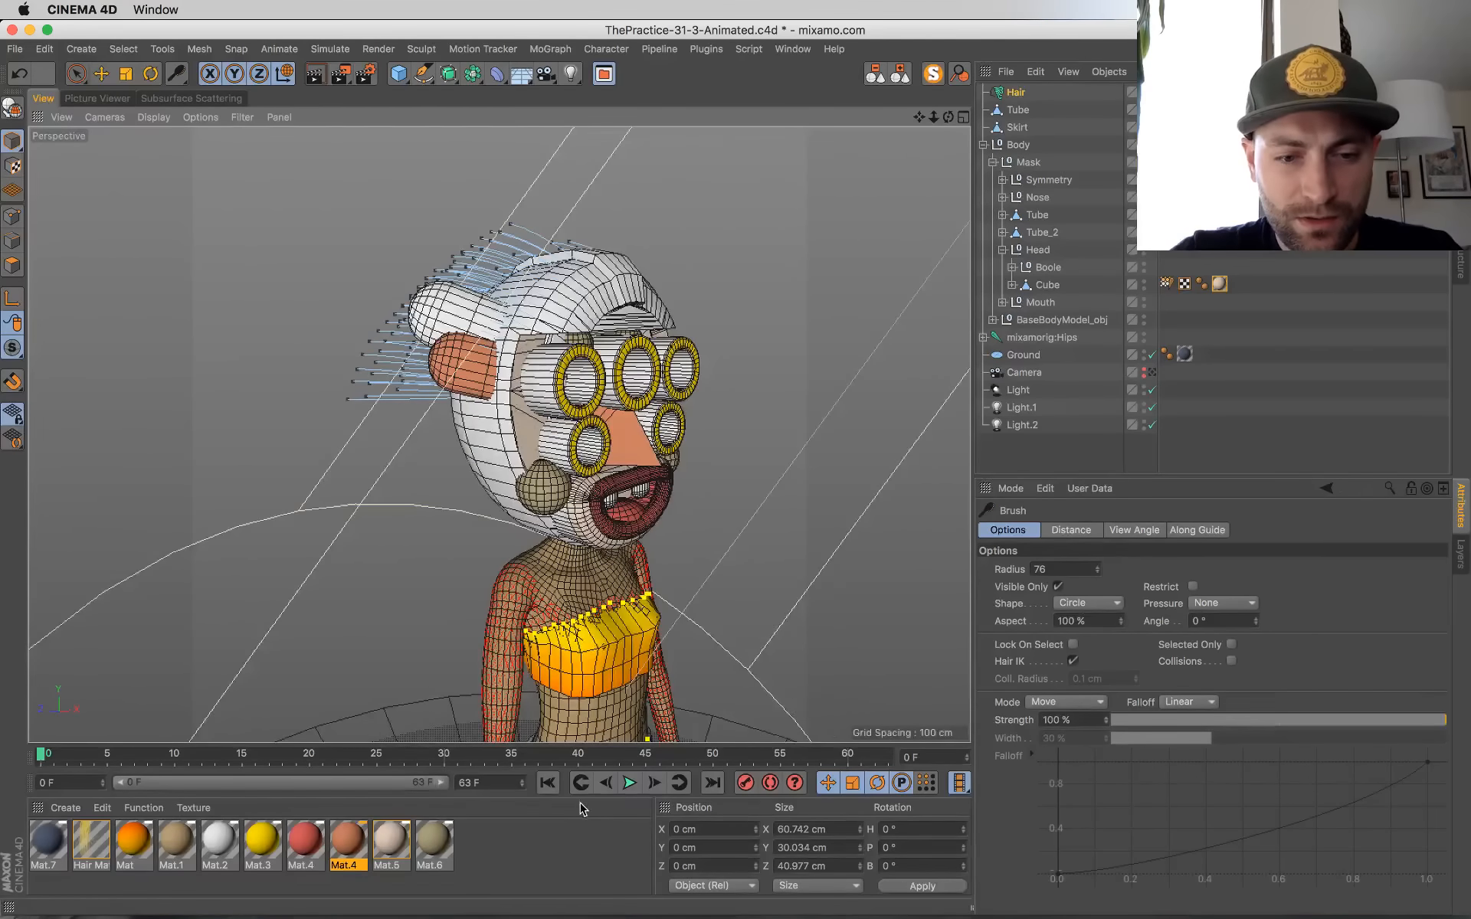
{"action": "left_click", "coordinate": [1150, 372]}
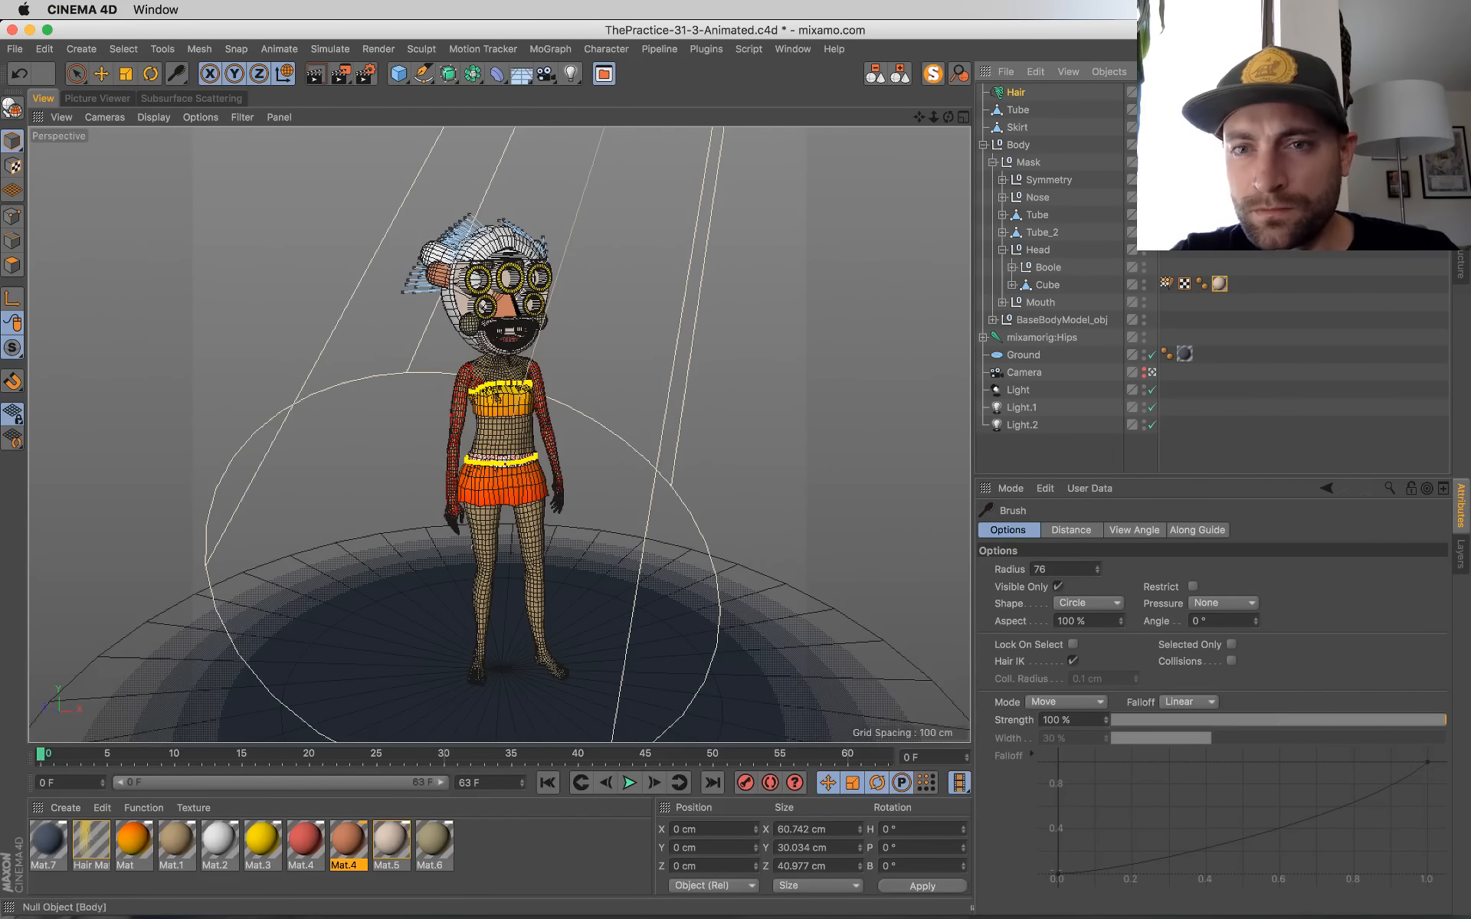
Step: Review the Hair object's Dynamics settings and play the animation to check the hair motion, stopping at frame 52
{"action": "left_click", "coordinate": [1038, 93]}
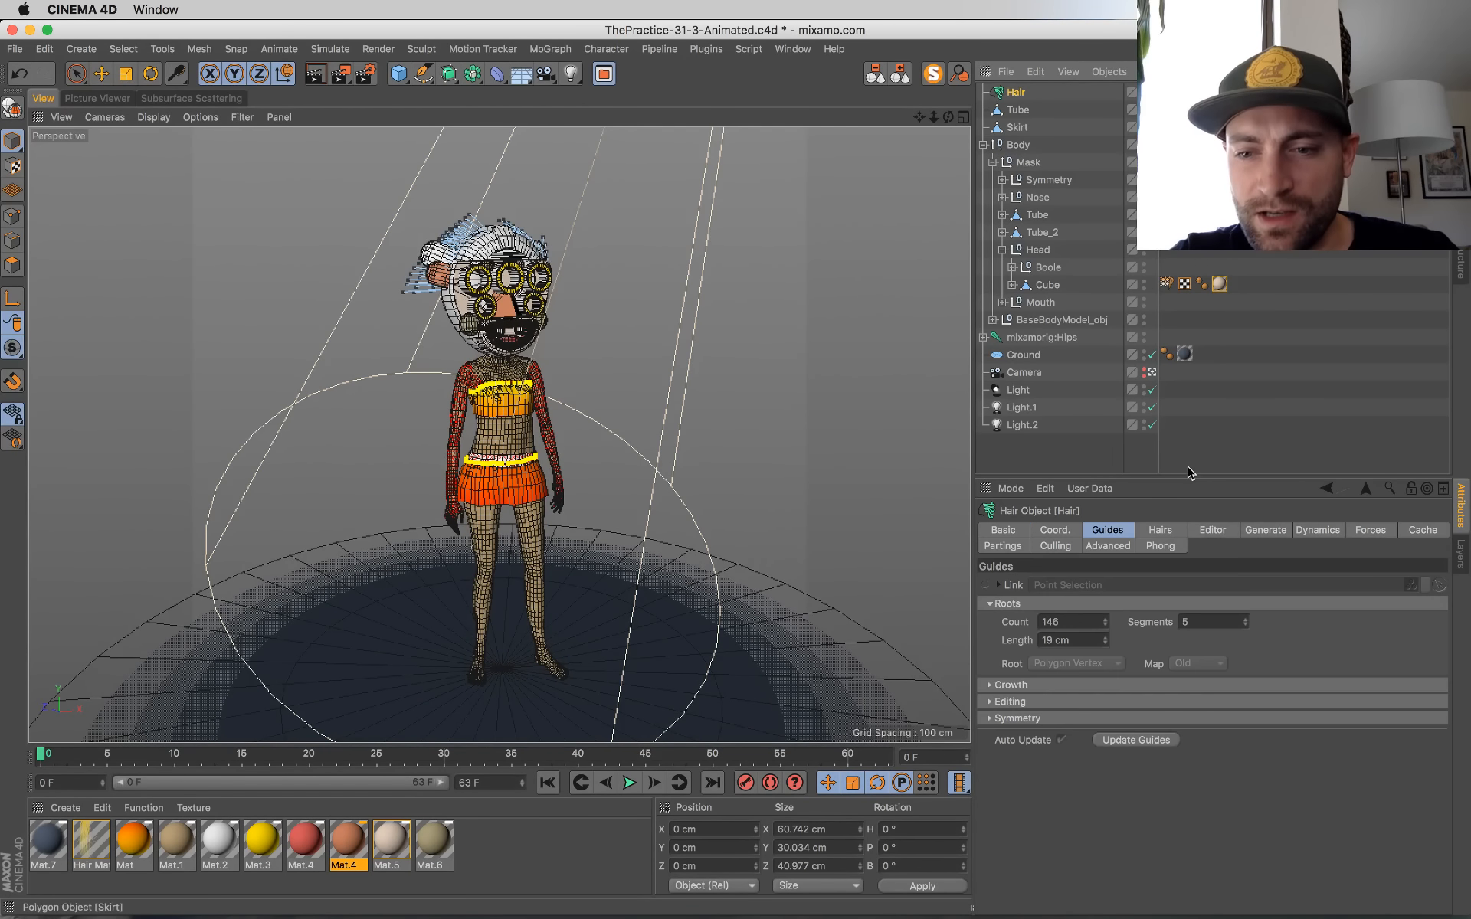
{"action": "left_click", "coordinate": [1170, 534]}
{"action": "left_click", "coordinate": [1264, 534]}
{"action": "left_click", "coordinate": [1312, 534]}
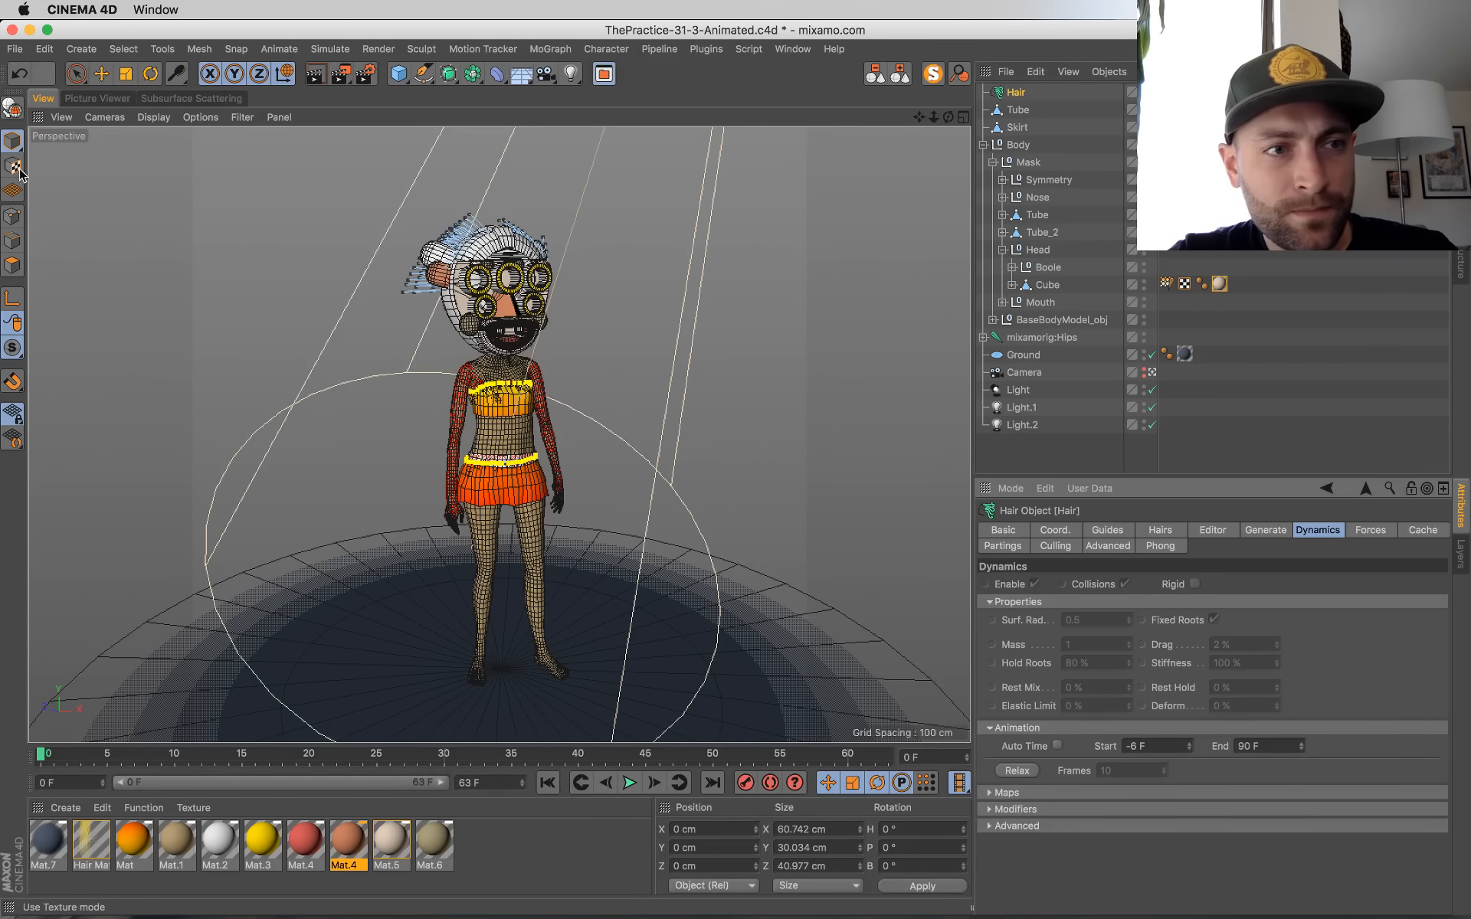
{"action": "key", "text": "space"}
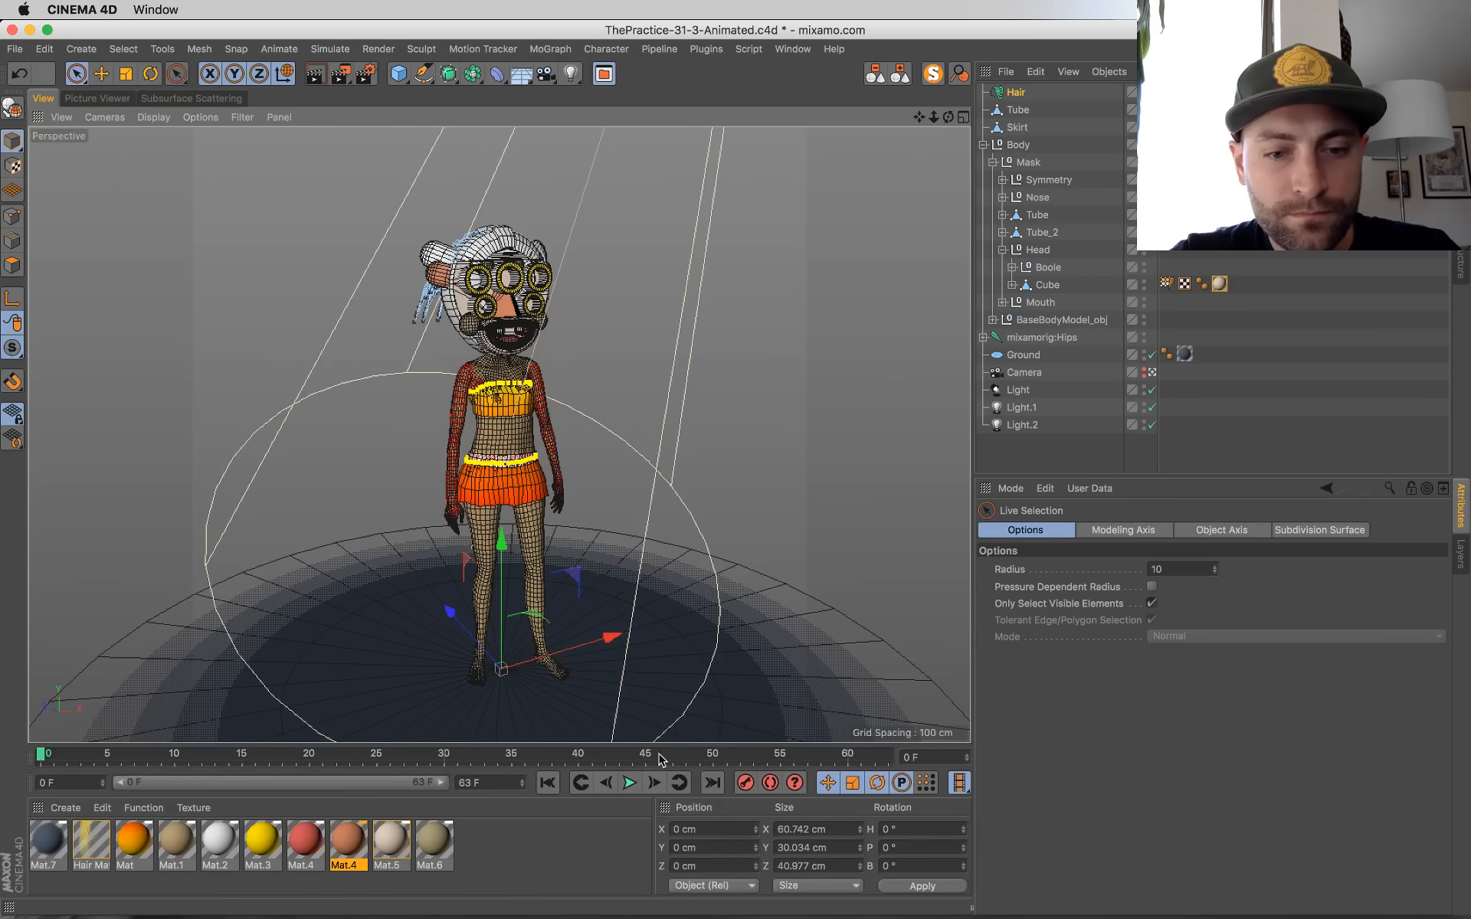
{"action": "left_click", "coordinate": [629, 782]}
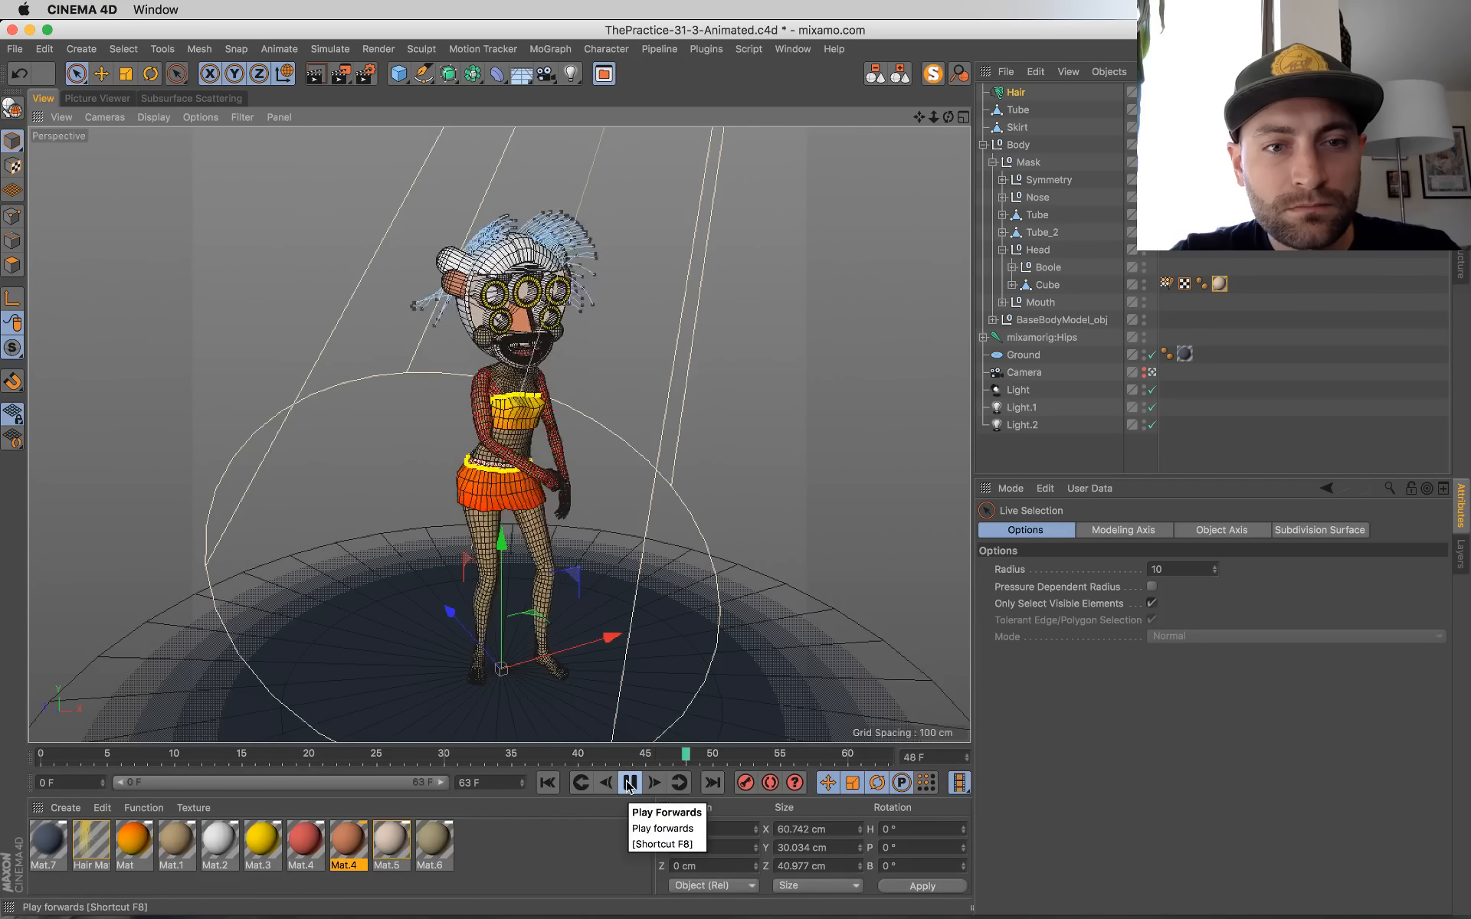
{"action": "left_click", "coordinate": [628, 783]}
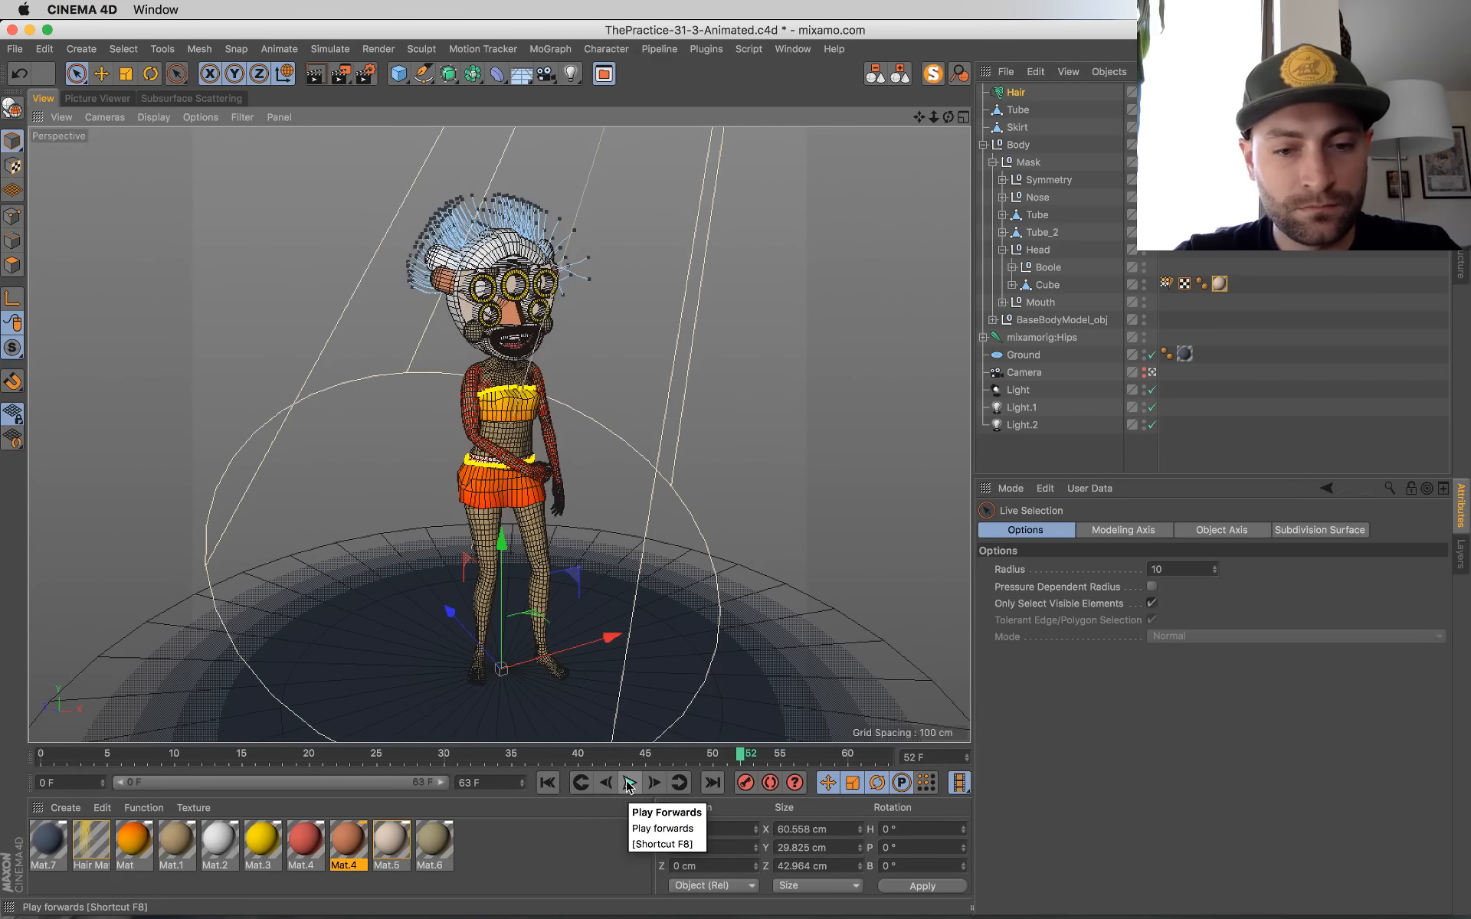
Step: Render frame 52 to the Picture Viewer and compare the two preceding renders in the history while it processes
{"action": "key", "text": "shift+r"}
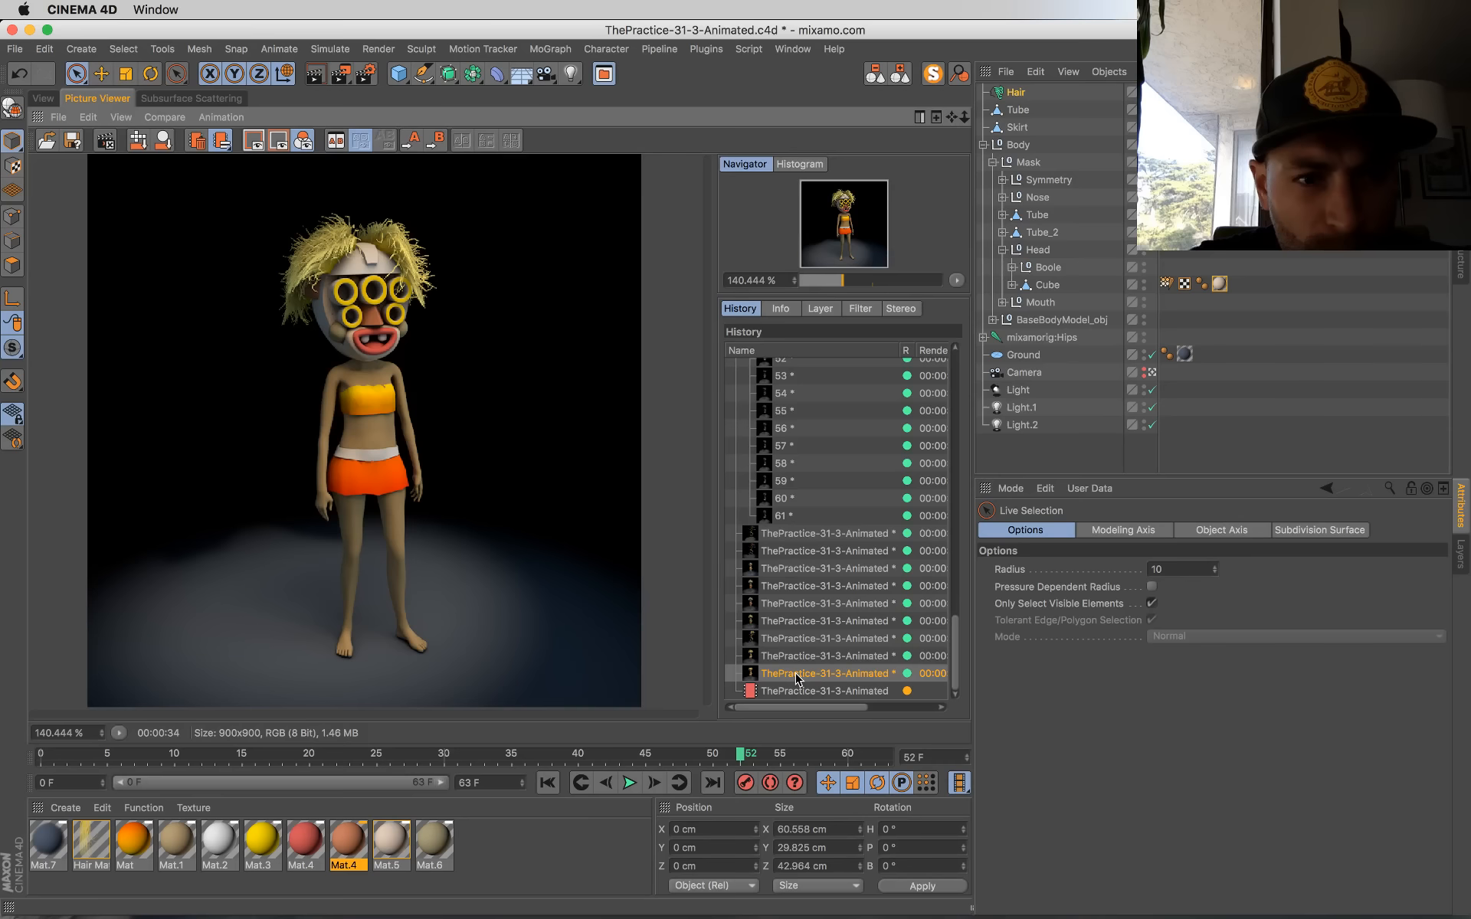
{"action": "key", "text": "Up"}
{"action": "key", "text": "Down"}
{"action": "key", "text": "Up"}
{"action": "key", "text": "Down"}
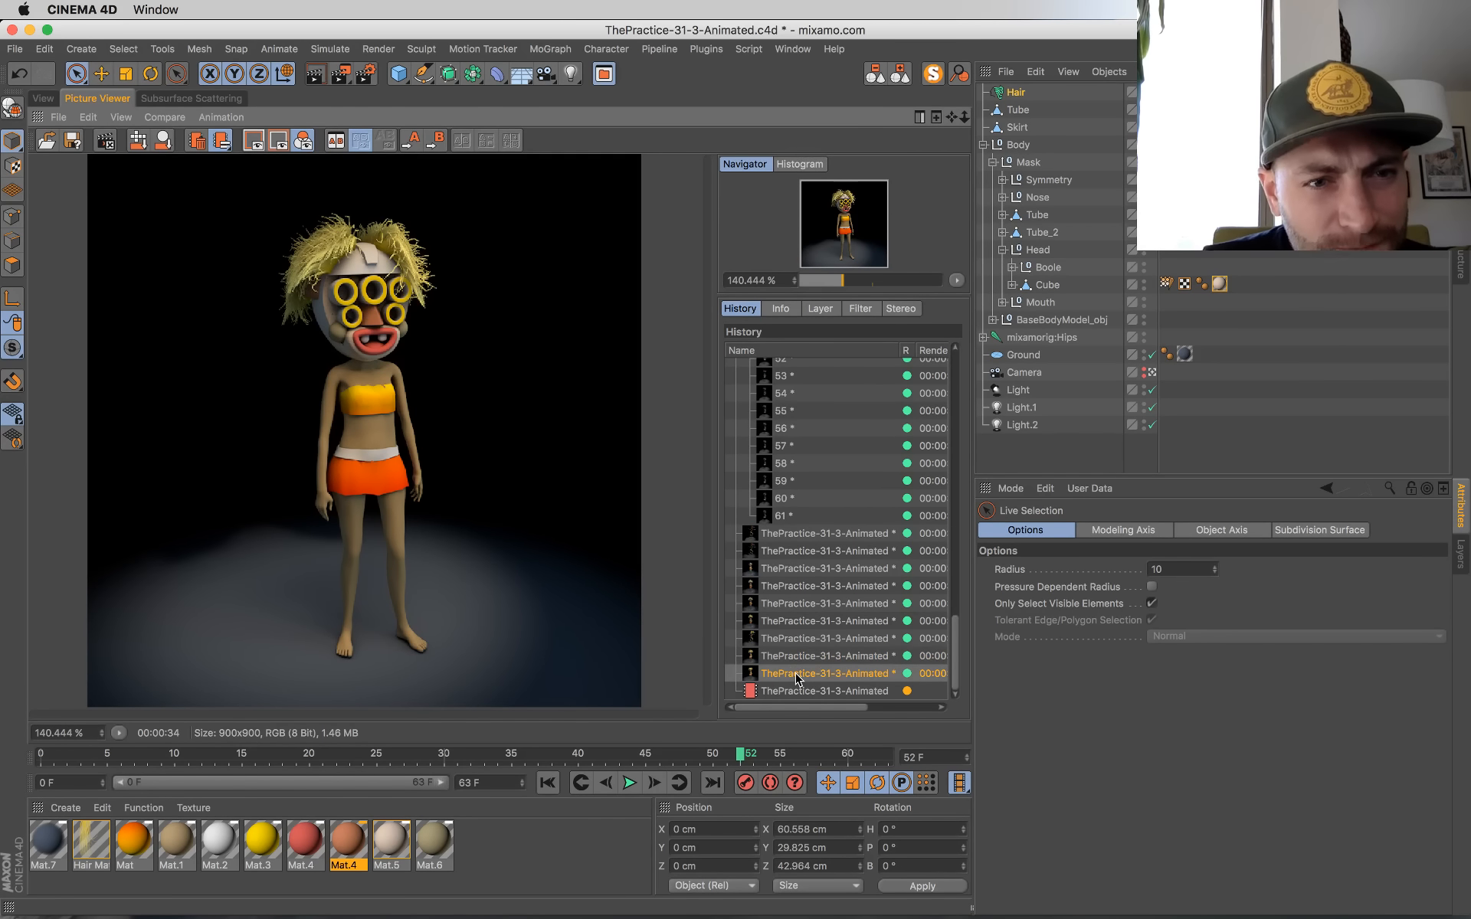
{"action": "key", "text": "Up"}
{"action": "key", "text": "Down"}
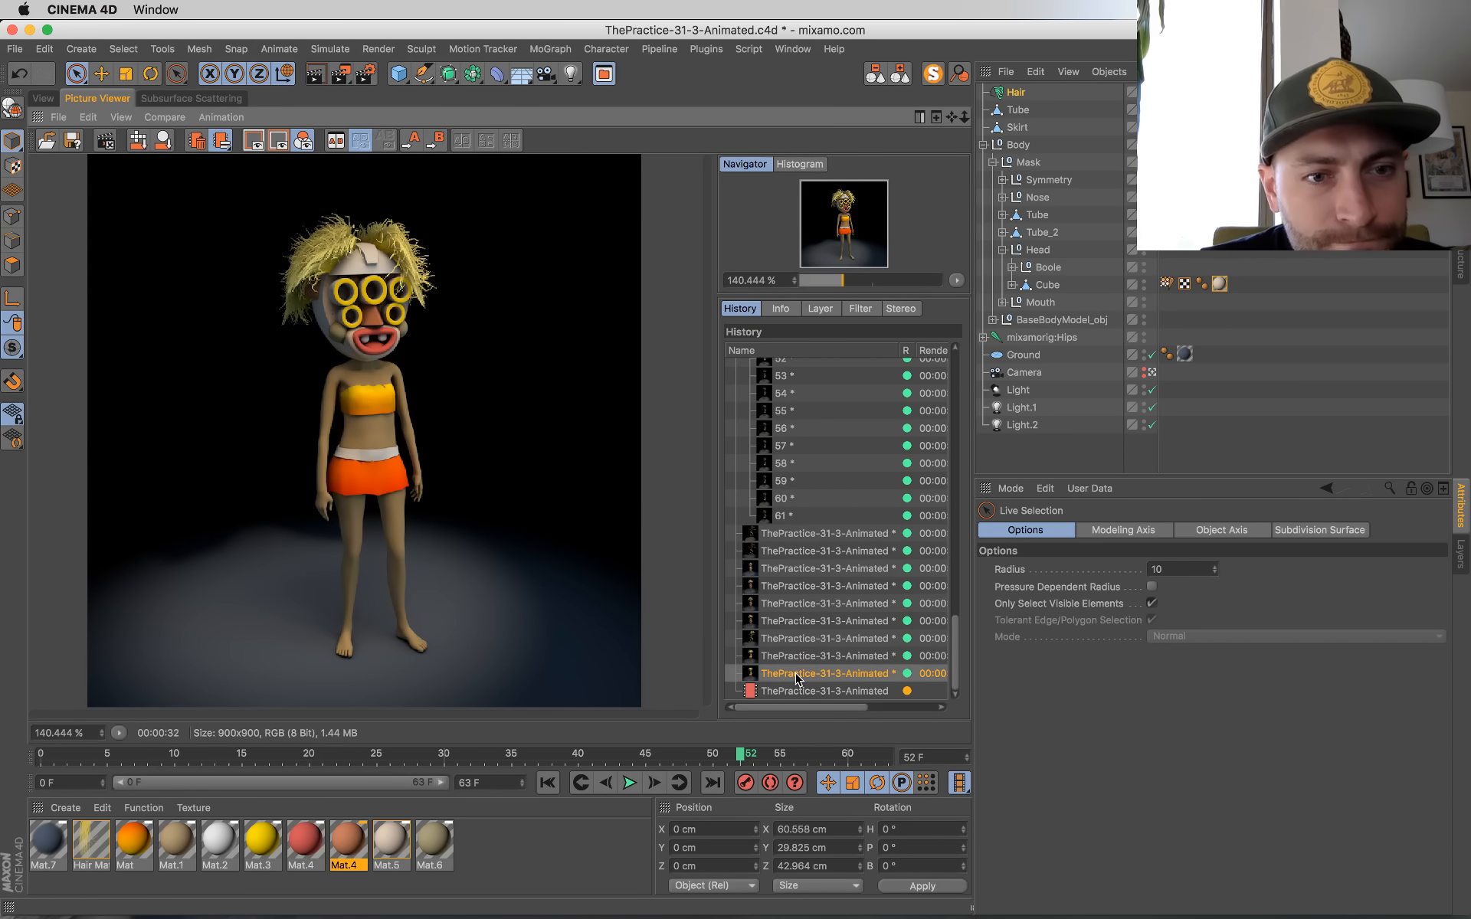
{"action": "key", "text": "Up"}
{"action": "key", "text": "Down"}
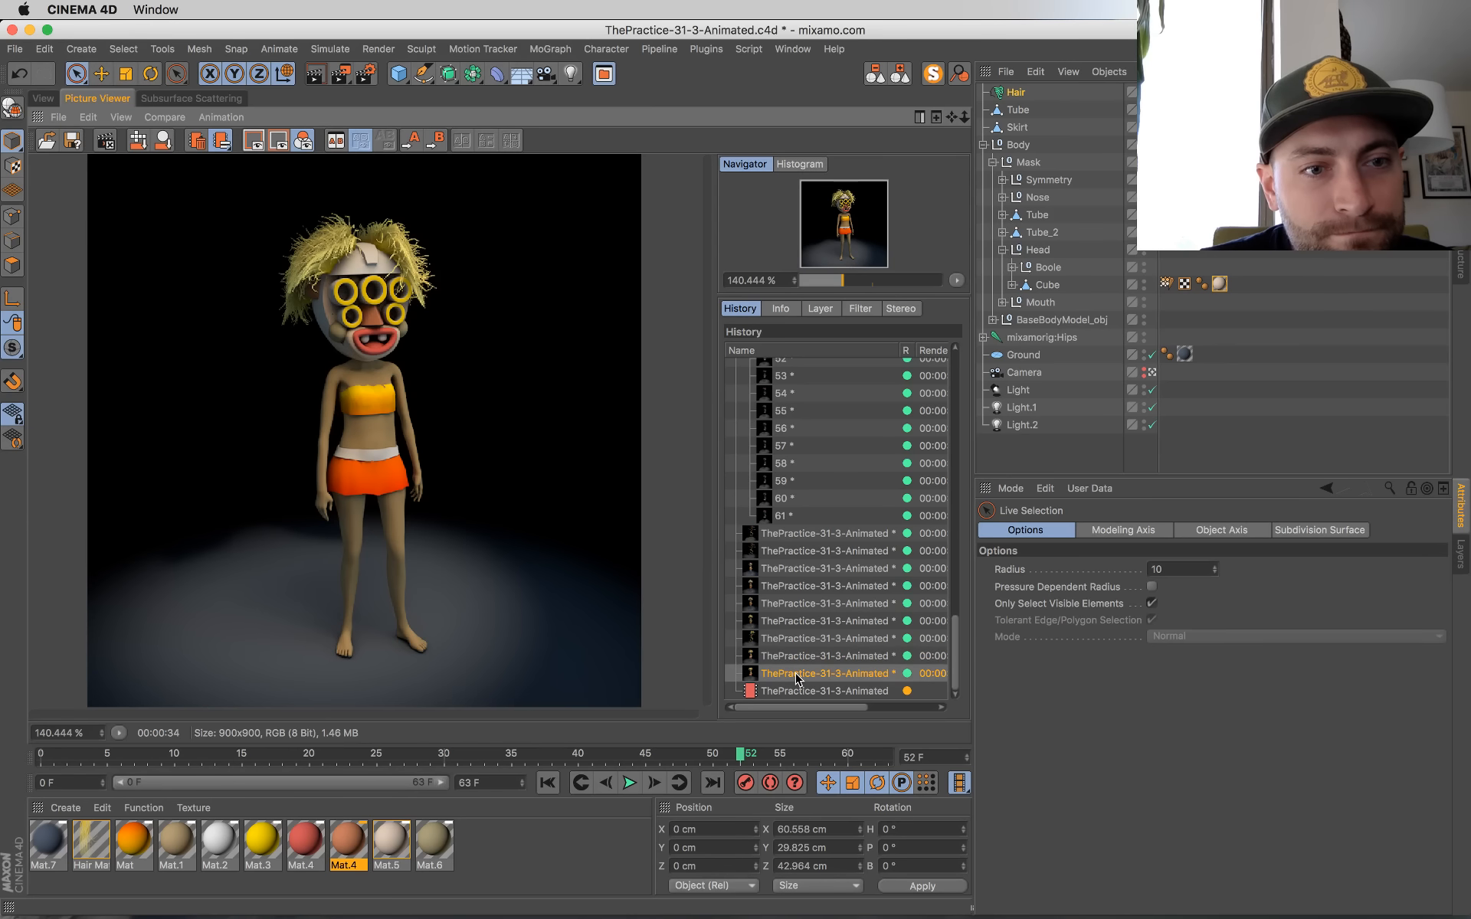
{"action": "key", "text": "Up"}
{"action": "key", "text": "Down"}
{"action": "key", "text": "Up"}
{"action": "key", "text": "Down"}
{"action": "key", "text": "Up"}
{"action": "key", "text": "Down"}
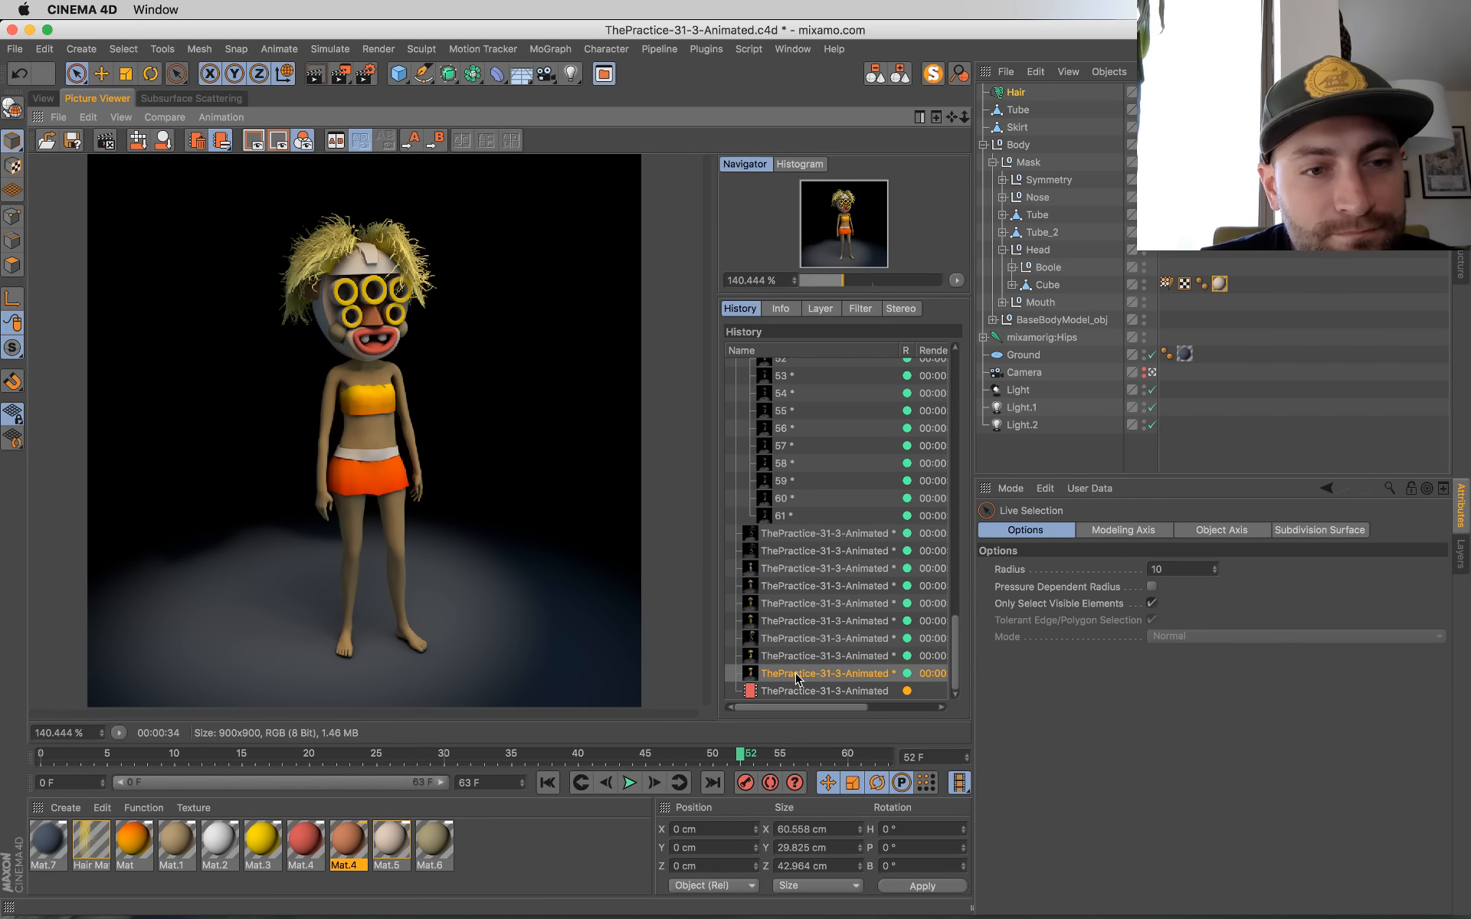
{"action": "key", "text": "Up"}
{"action": "key", "text": "Down"}
{"action": "key", "text": "Up"}
{"action": "key", "text": "Down"}
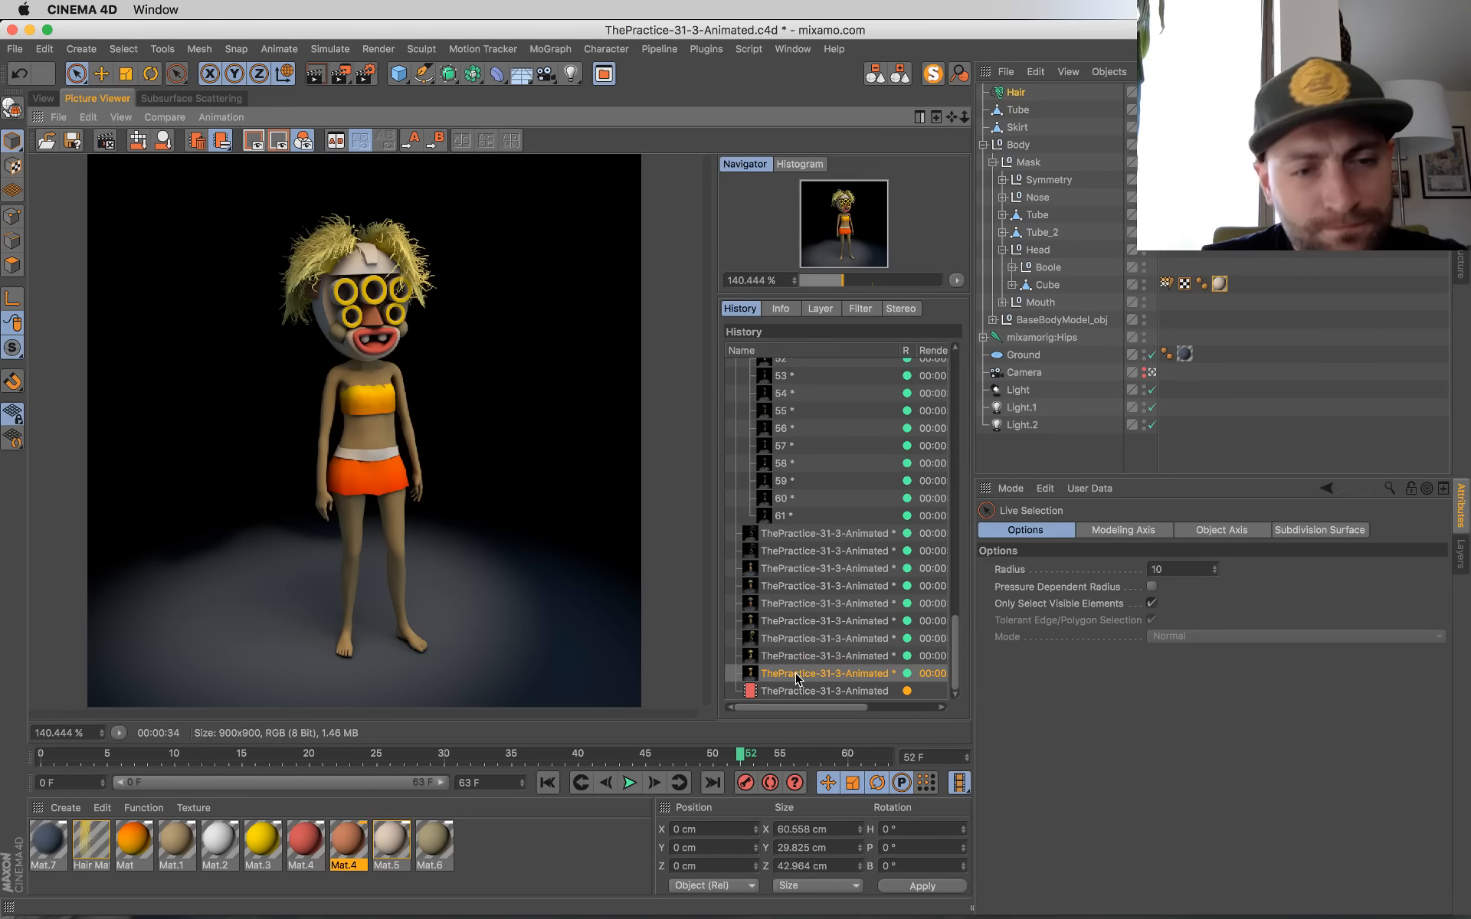
Step: Save the project and place the orange gradient in the colour channel of material Mat inside a Layer shader
{"action": "key", "text": "super+s"}
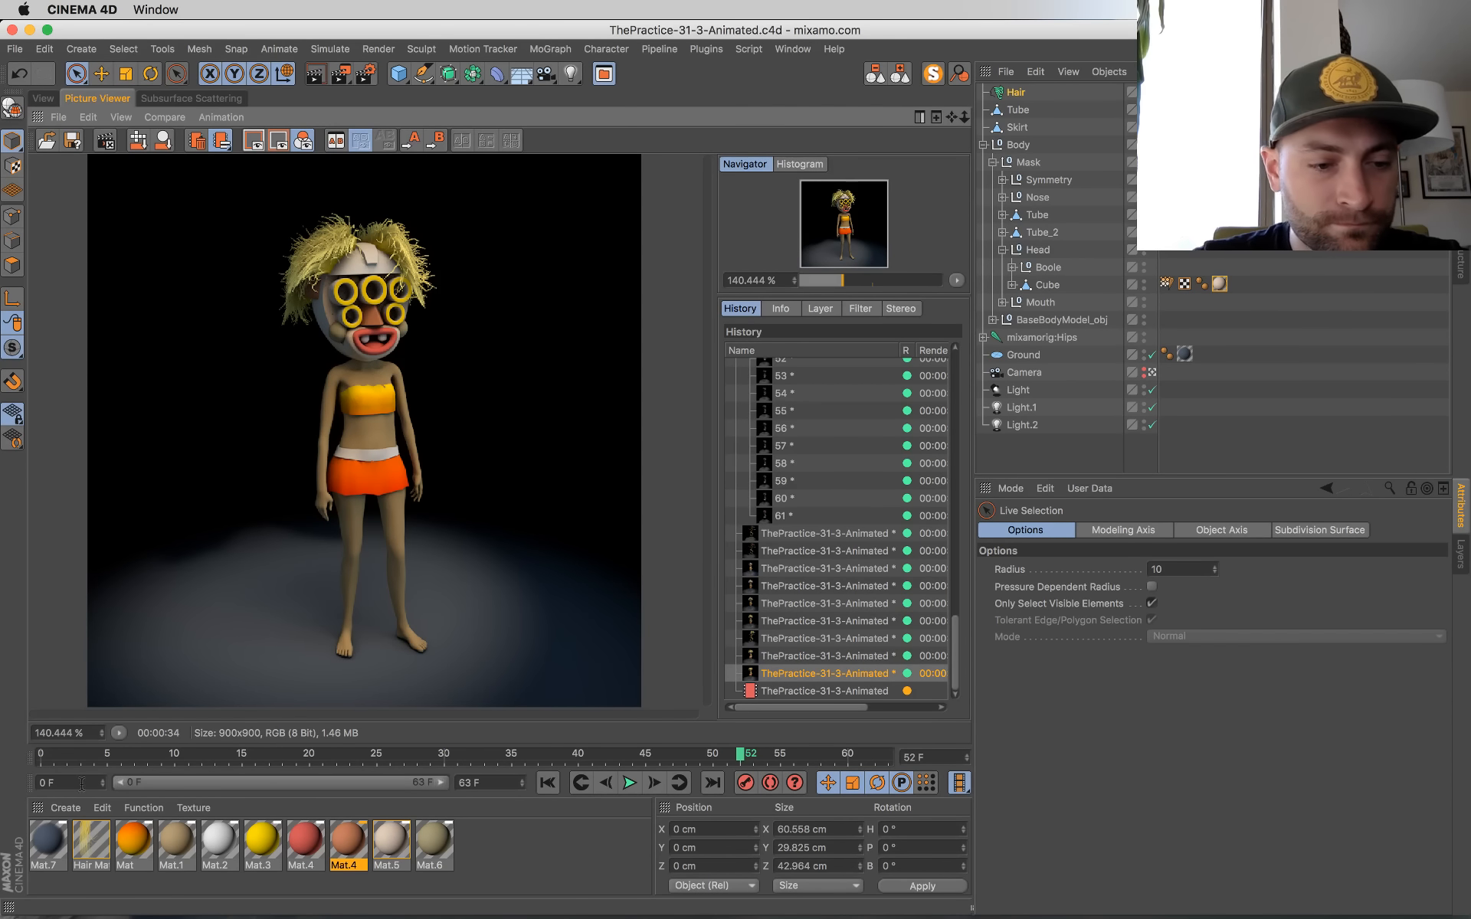
{"action": "double_click", "coordinate": [127, 840]}
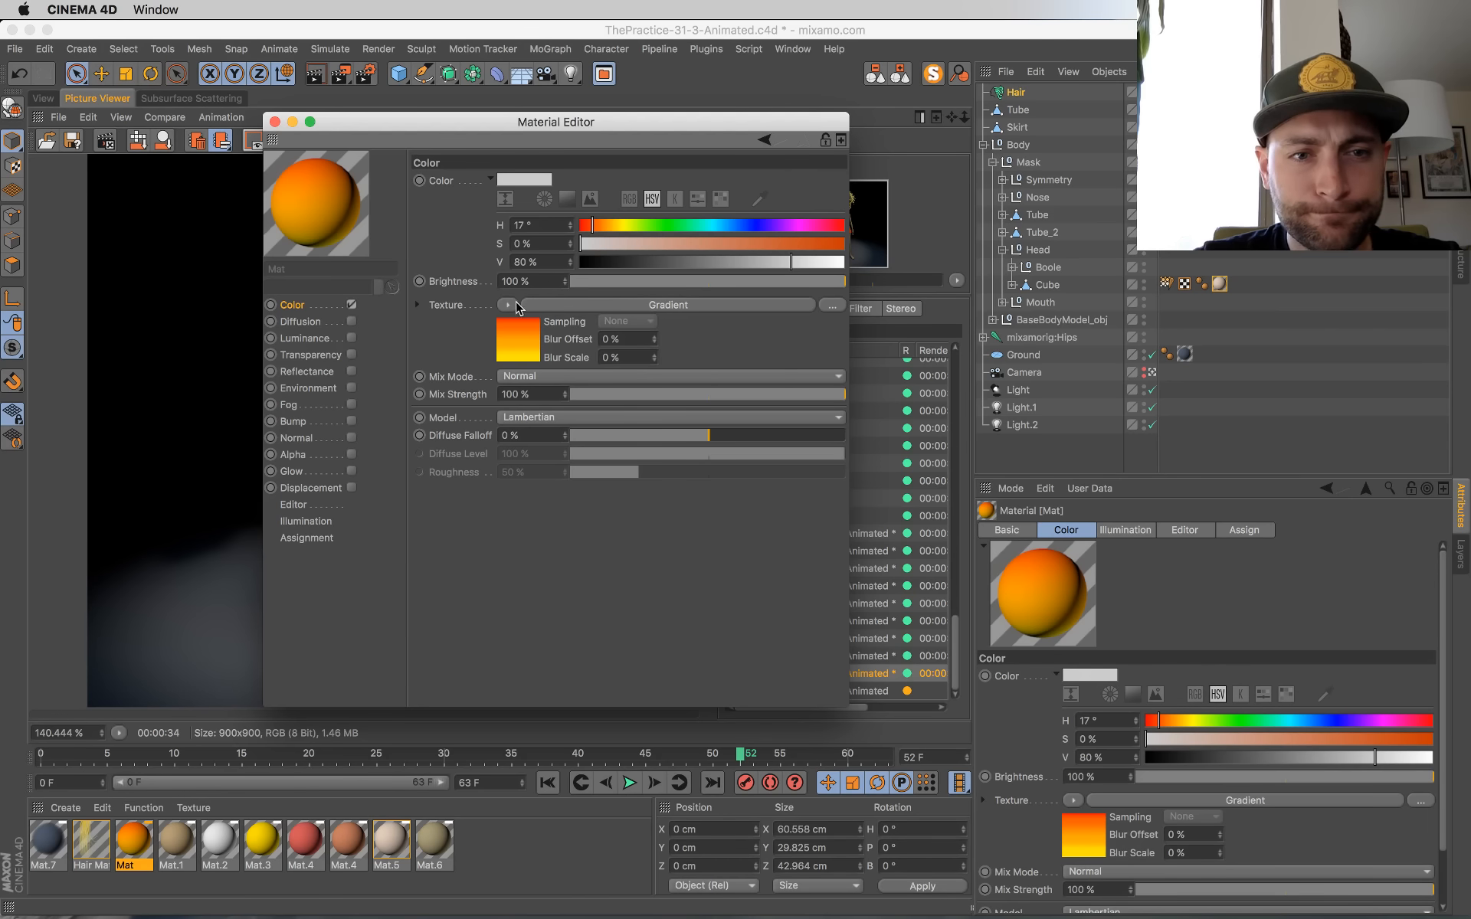
{"action": "left_click", "coordinate": [512, 305]}
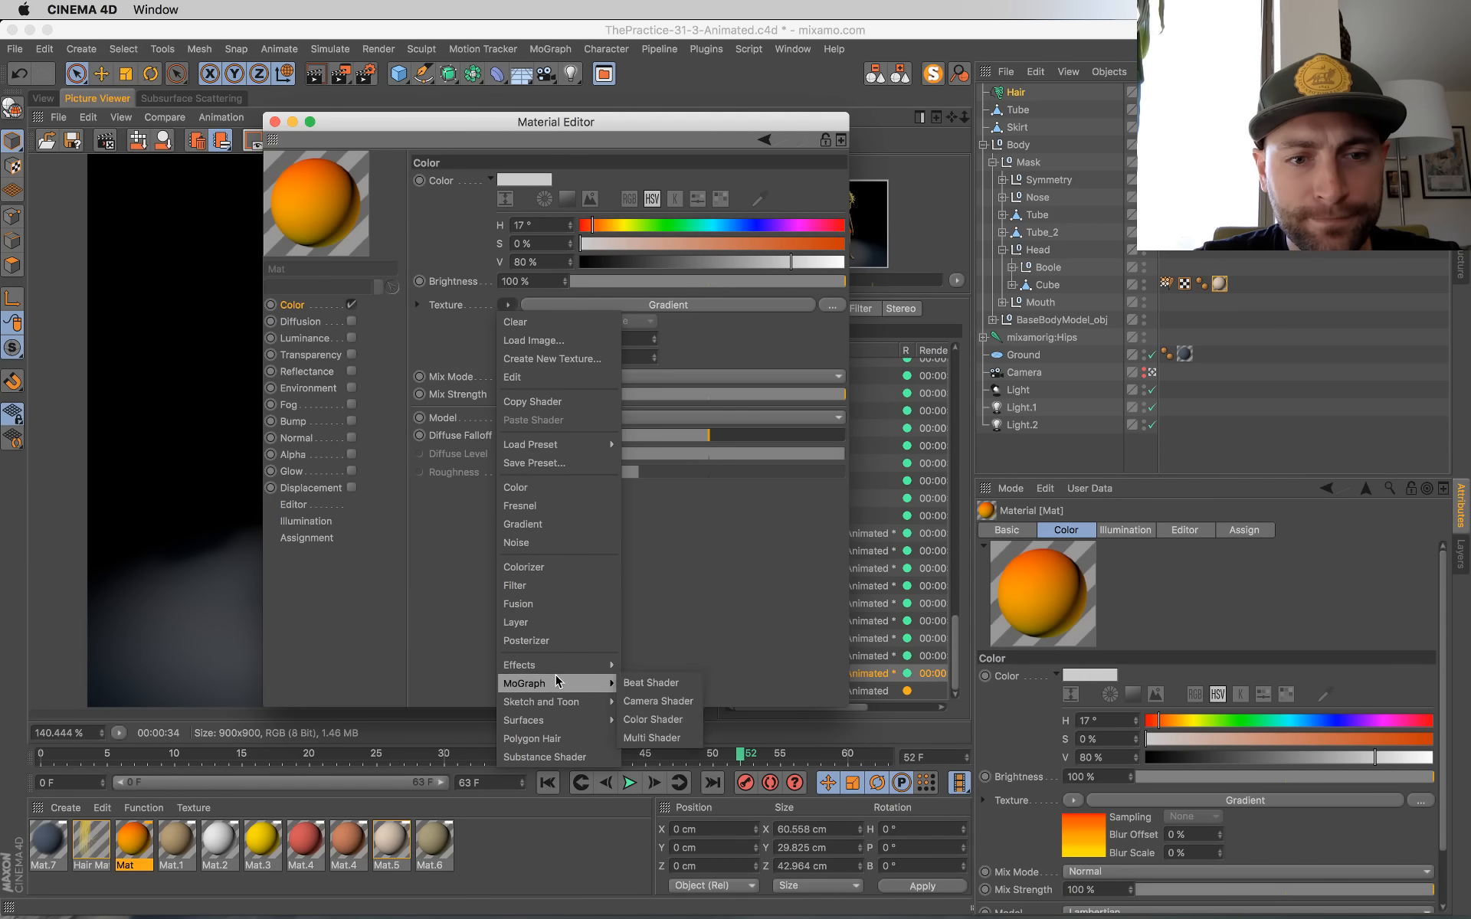
{"action": "left_click", "coordinate": [548, 625]}
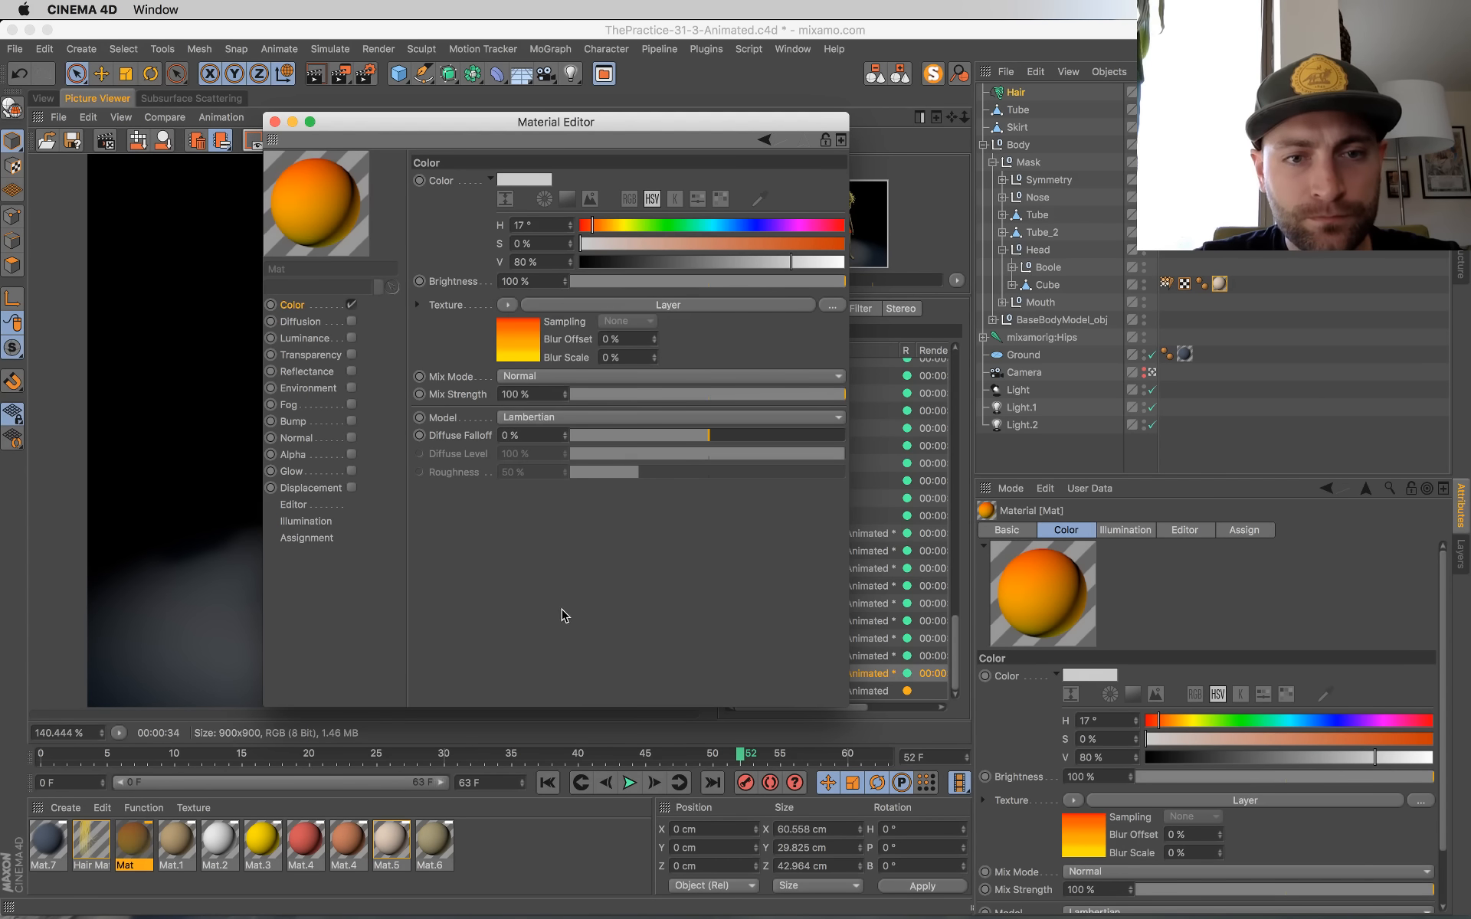
Step: Override the Layers property of material Mat's Layer shader so its layers can be edited
{"action": "left_click", "coordinate": [526, 328]}
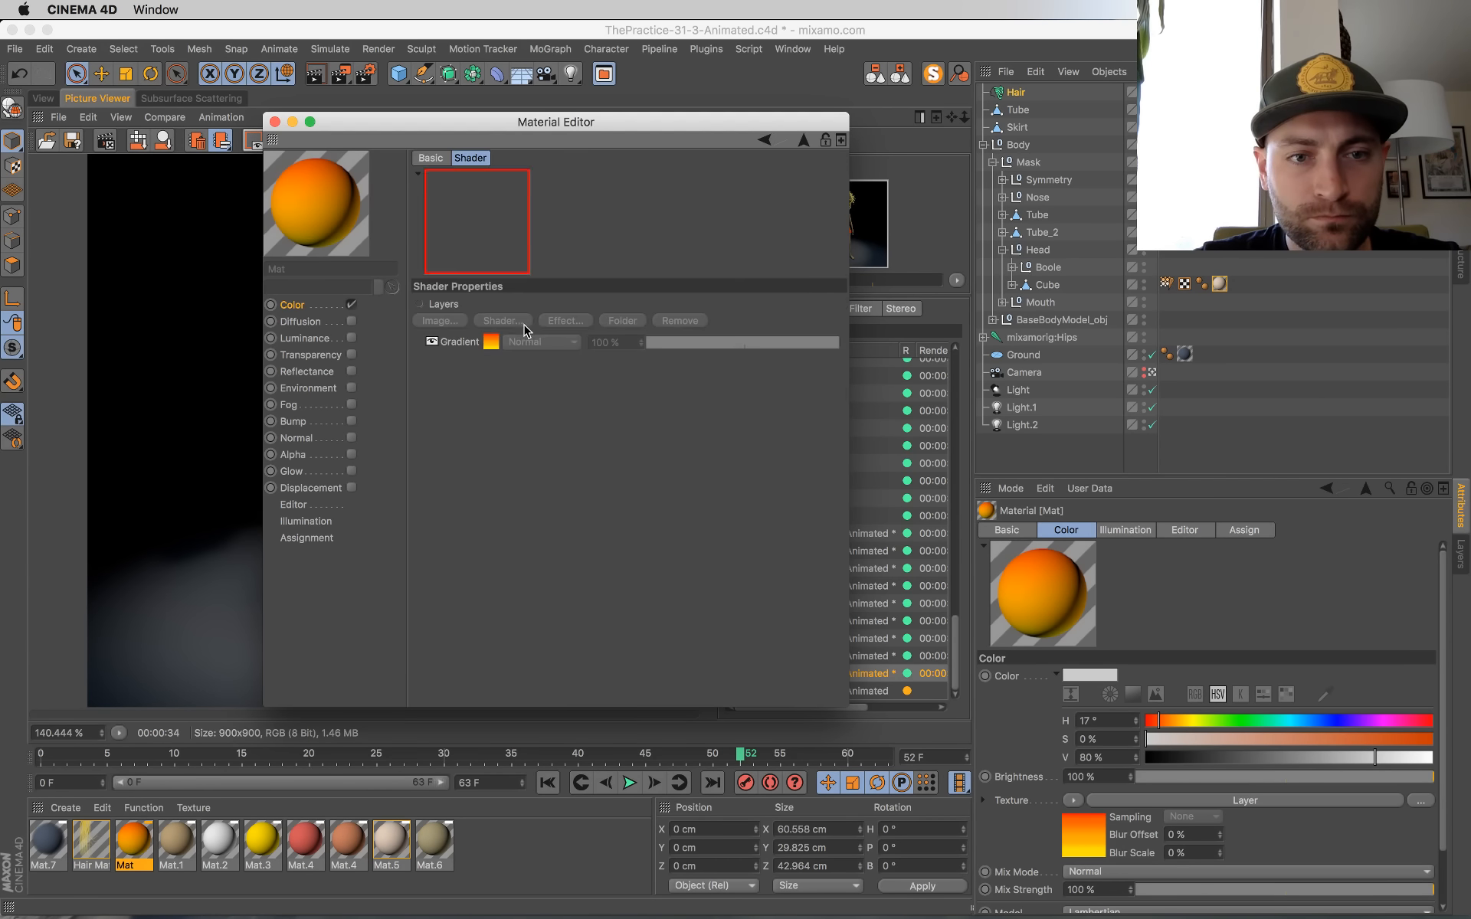
{"action": "right_click", "coordinate": [442, 328]}
{"action": "left_click", "coordinate": [400, 415]}
{"action": "right_click", "coordinate": [433, 307]}
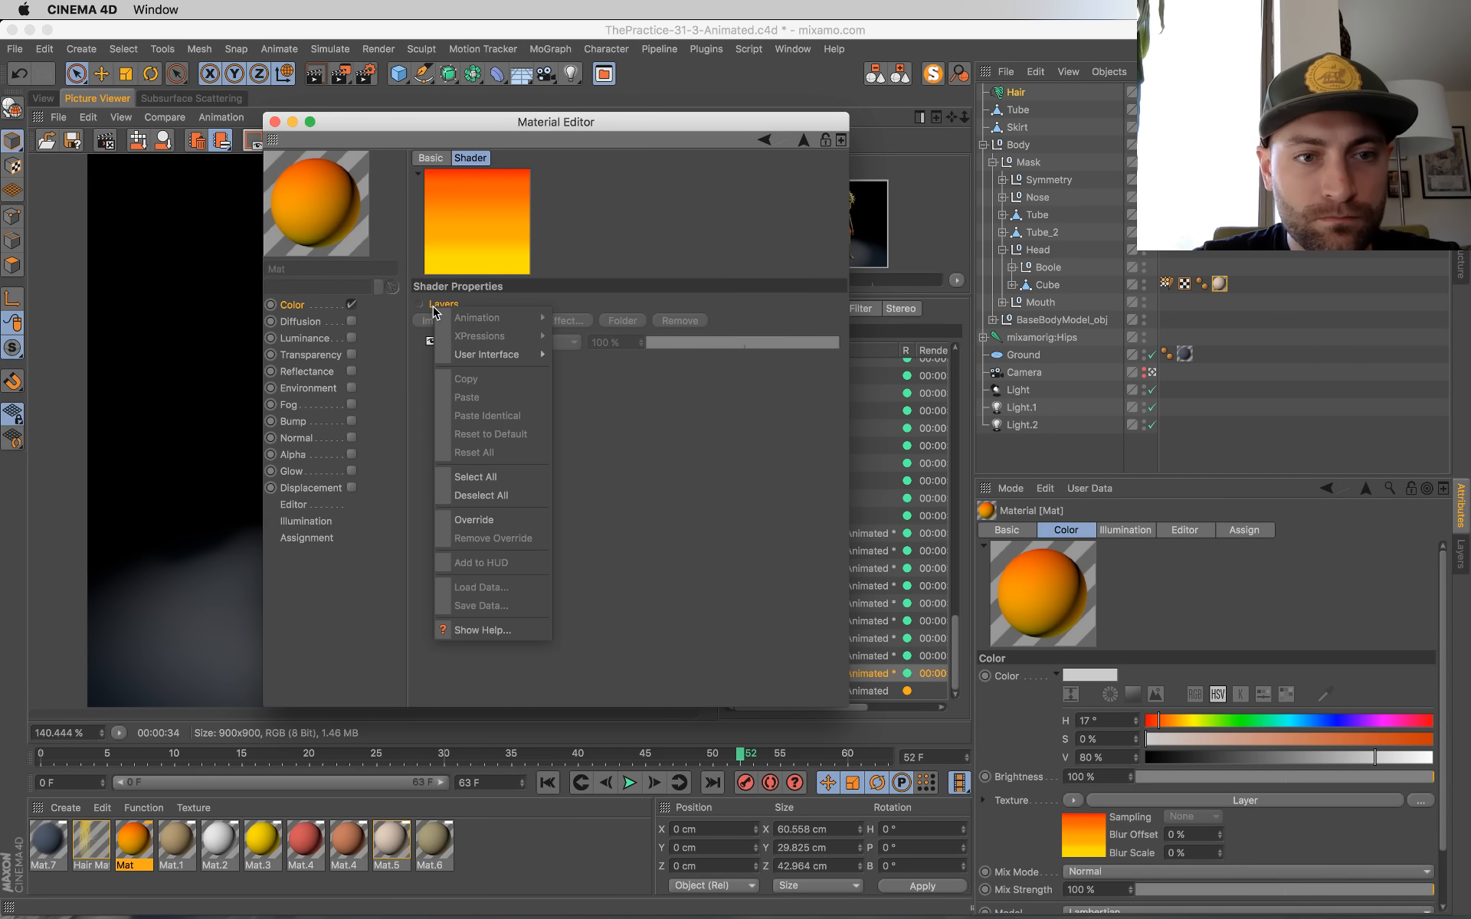
{"action": "left_click", "coordinate": [490, 522]}
Step: Search for "pattern" and load PATTERNS-02.png as an image layer above the gradient in the Layer shader
{"action": "left_click", "coordinate": [444, 321]}
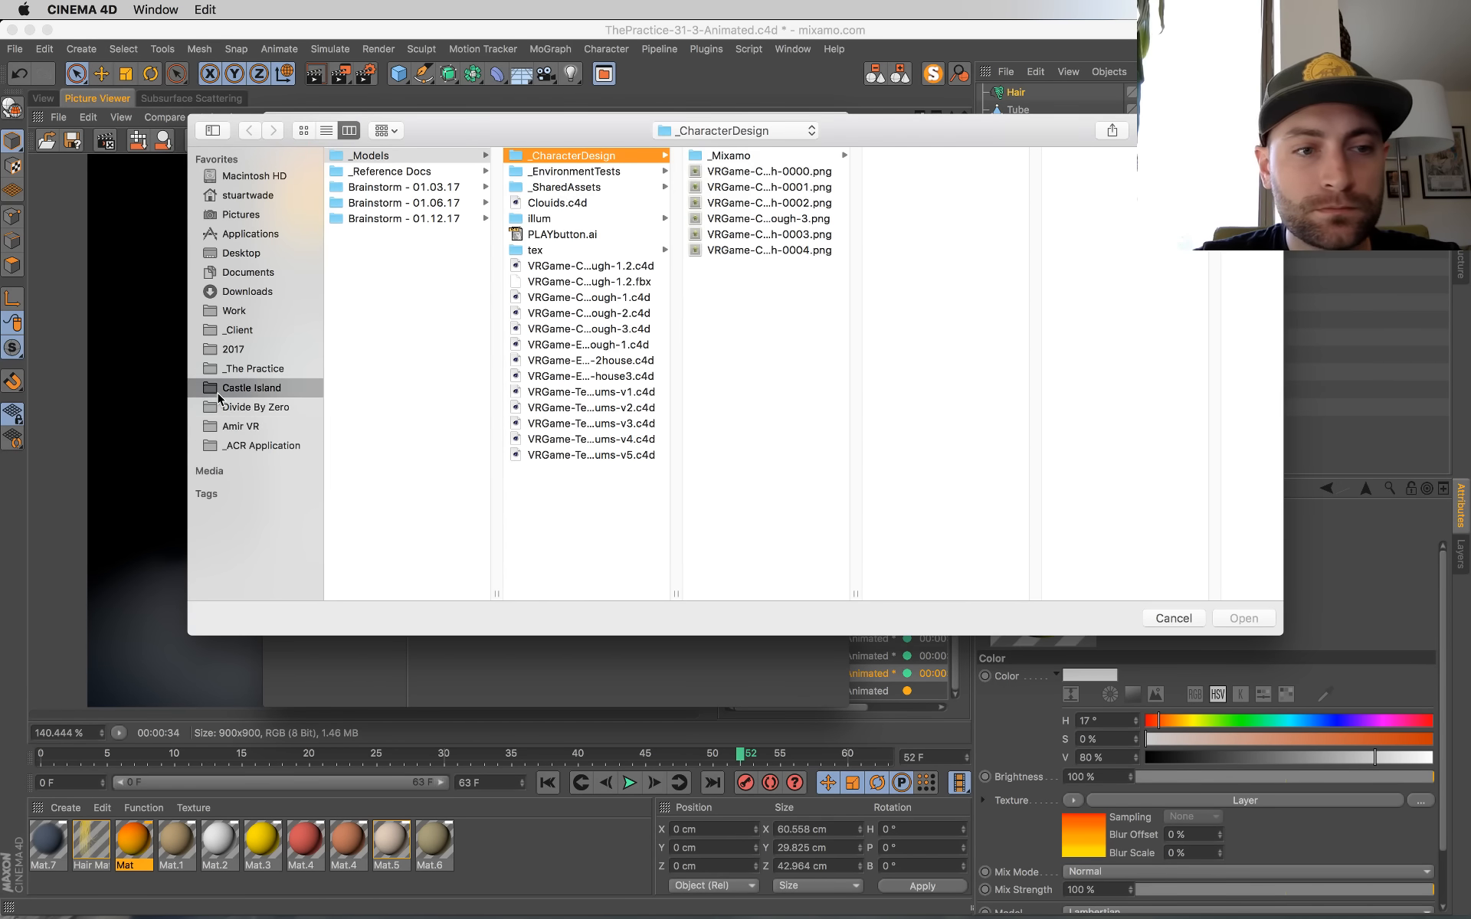
{"action": "left_click", "coordinate": [219, 392]}
{"action": "left_click", "coordinate": [261, 420]}
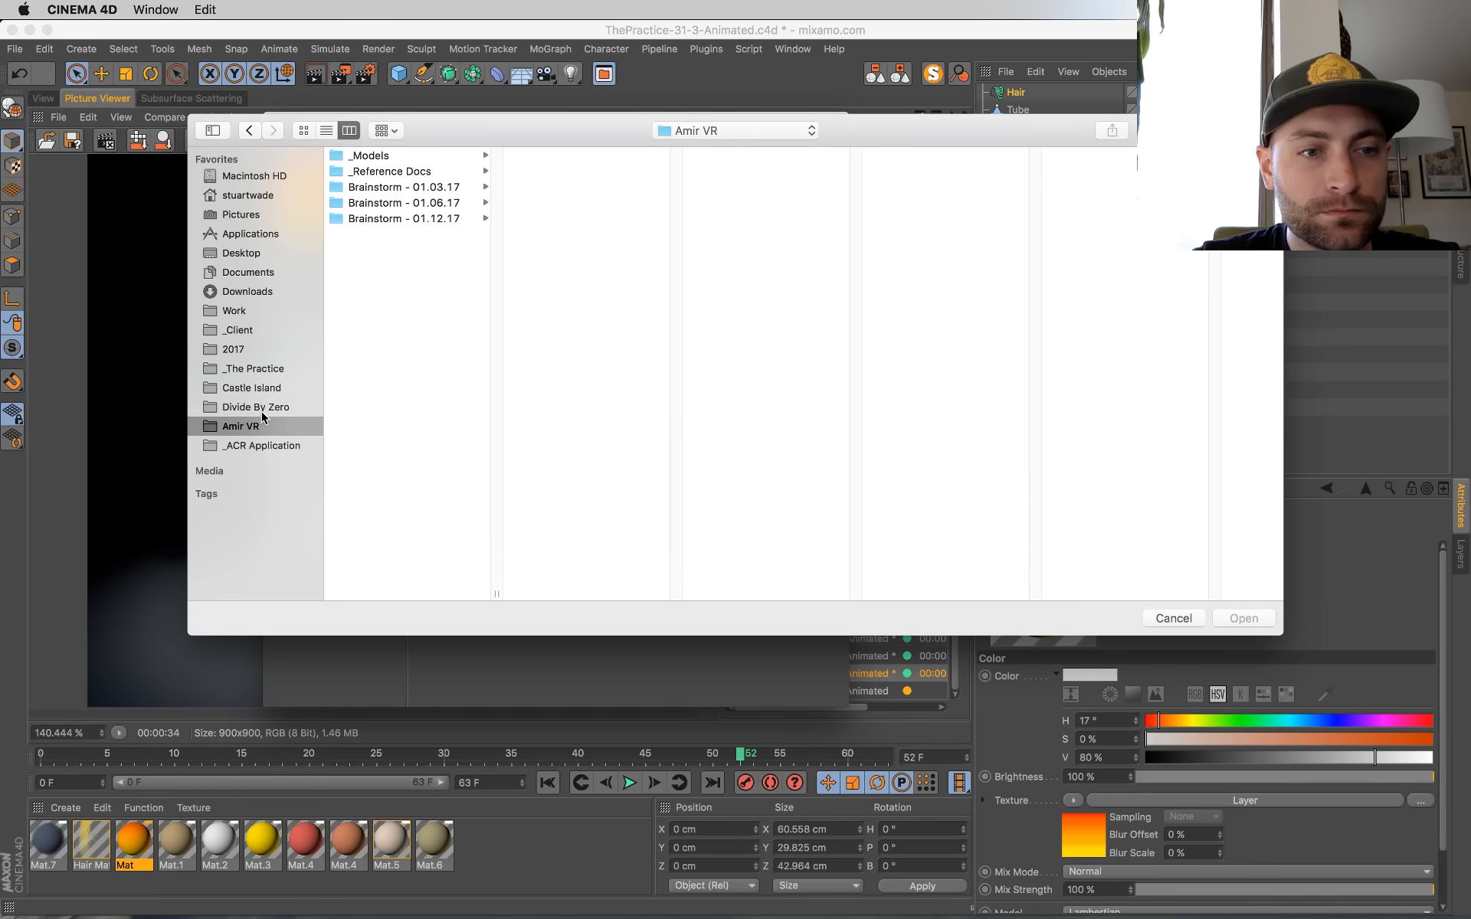
{"action": "left_click", "coordinate": [241, 330]}
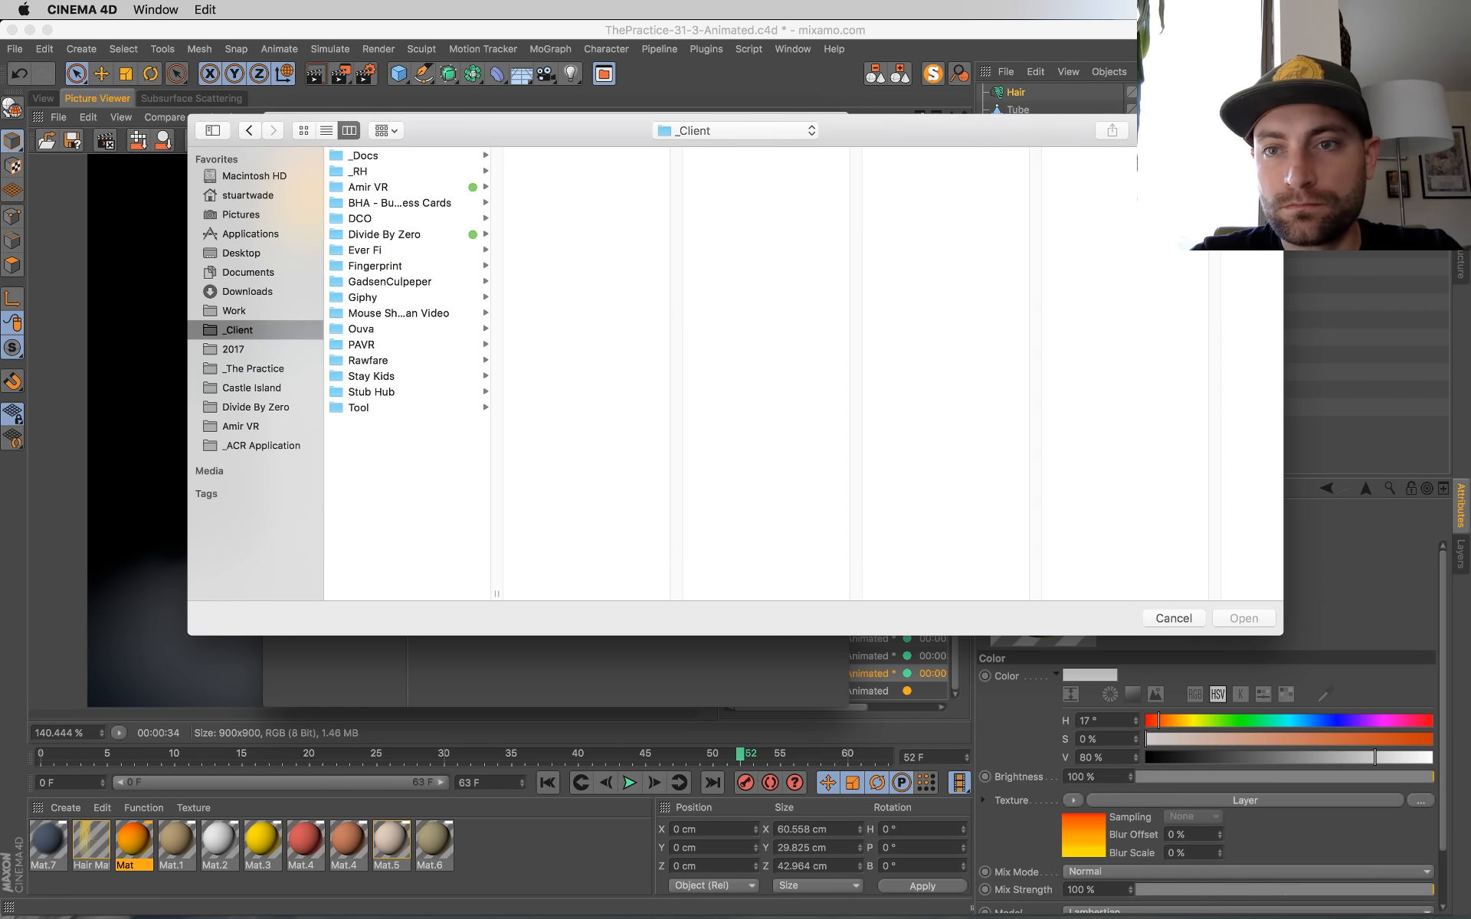
{"action": "type", "text": "pattern"}
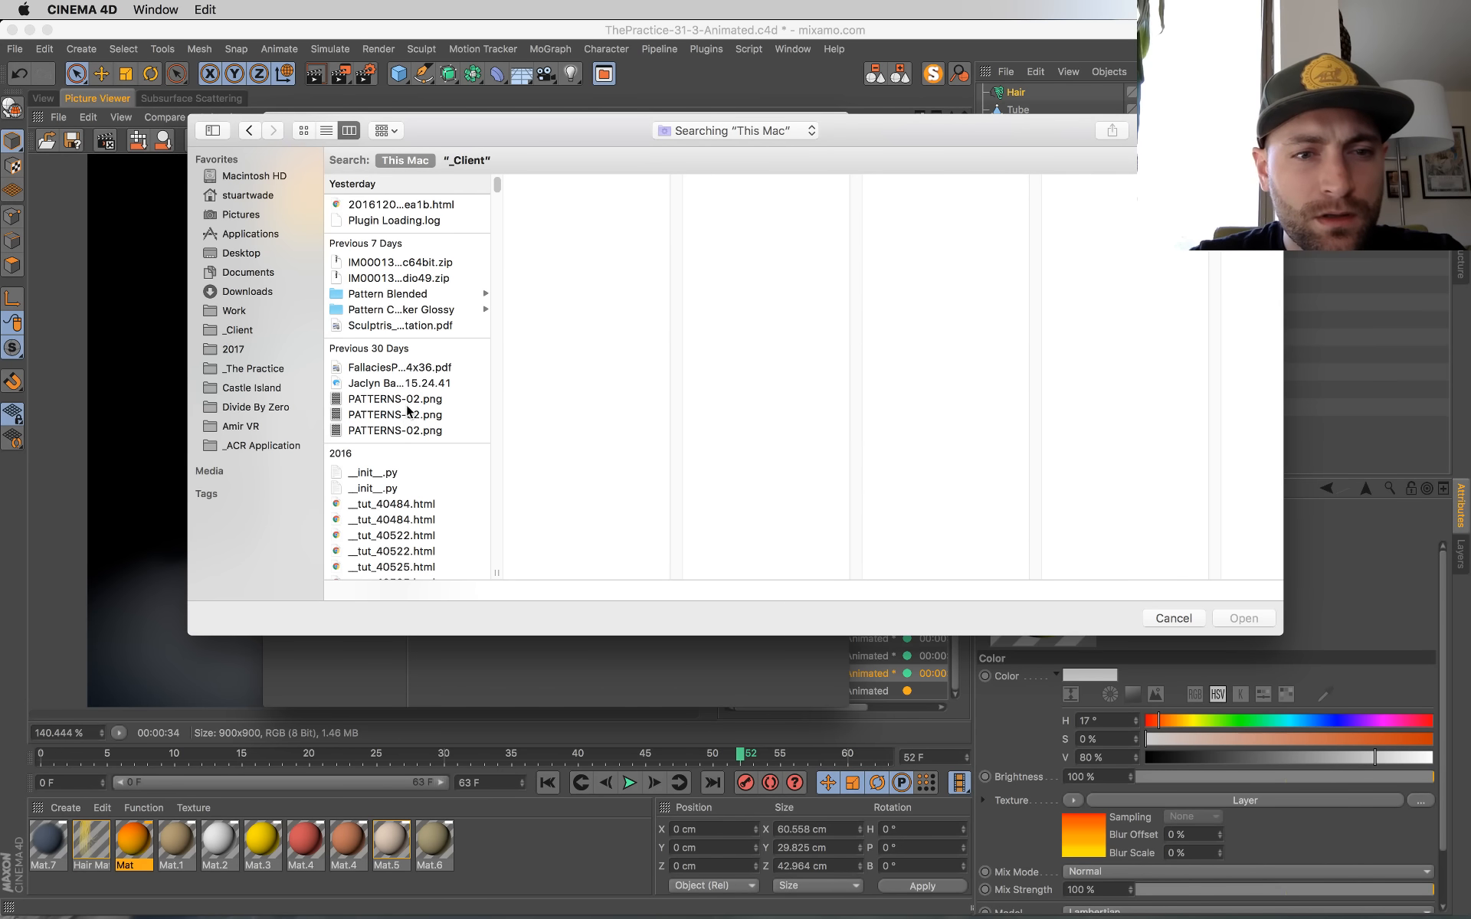
{"action": "left_click", "coordinate": [412, 398]}
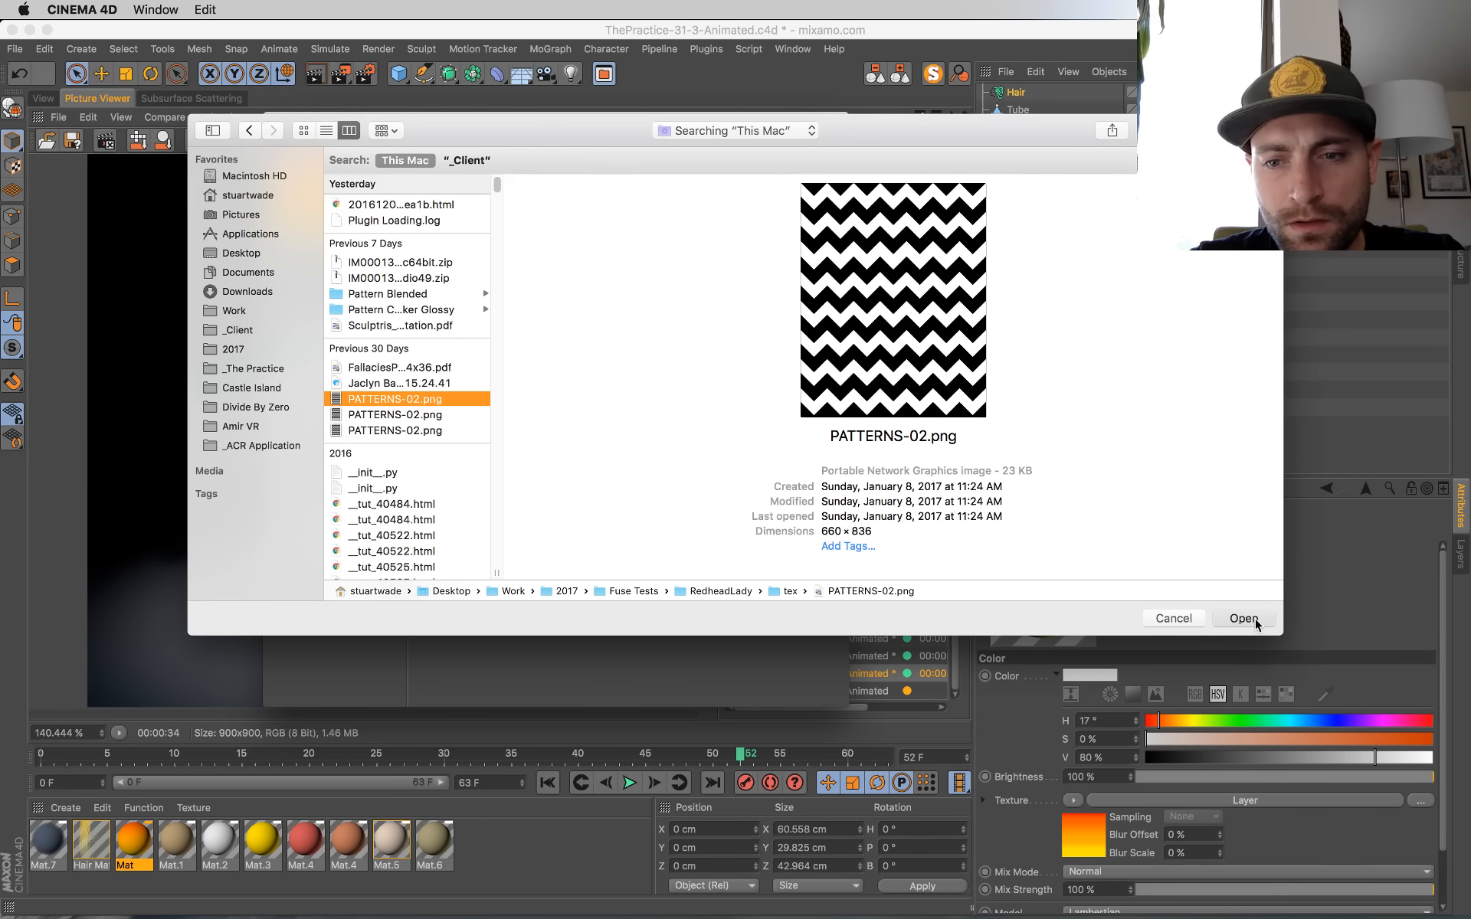
{"action": "left_click", "coordinate": [1243, 618]}
{"action": "left_click", "coordinate": [874, 322]}
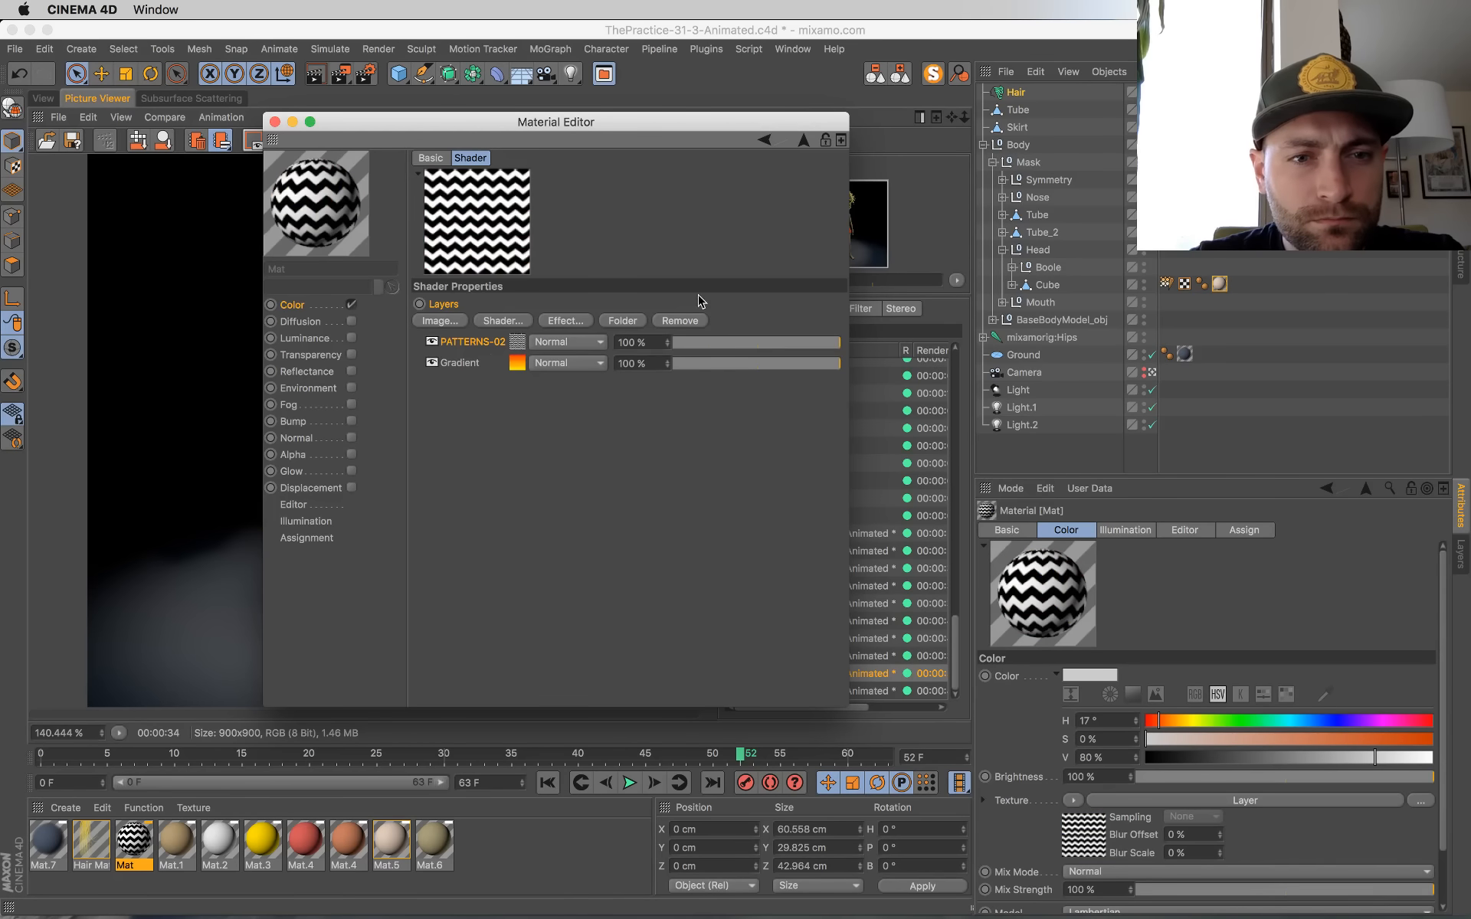
Step: Set the PATTERNS-02 layer's opacity to 19 % and return to the modelling view with the Material Editor closed
{"action": "left_click_drag", "start_coordinate": [719, 347], "coordinate": [705, 342]}
{"action": "left_click_drag", "start_coordinate": [536, 126], "coordinate": [953, 338]}
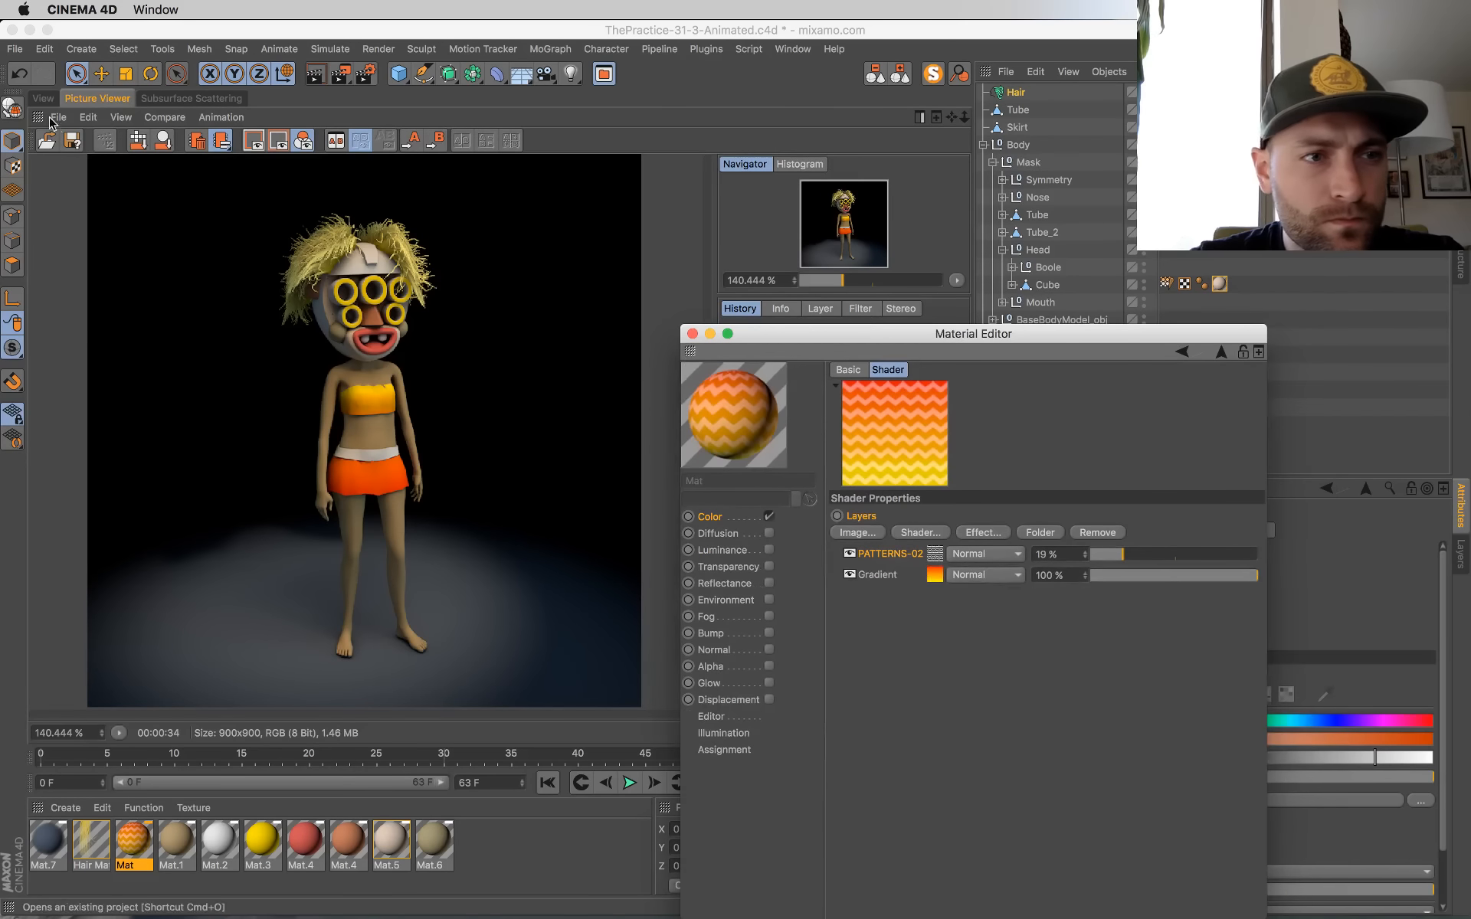
{"action": "left_click", "coordinate": [43, 98]}
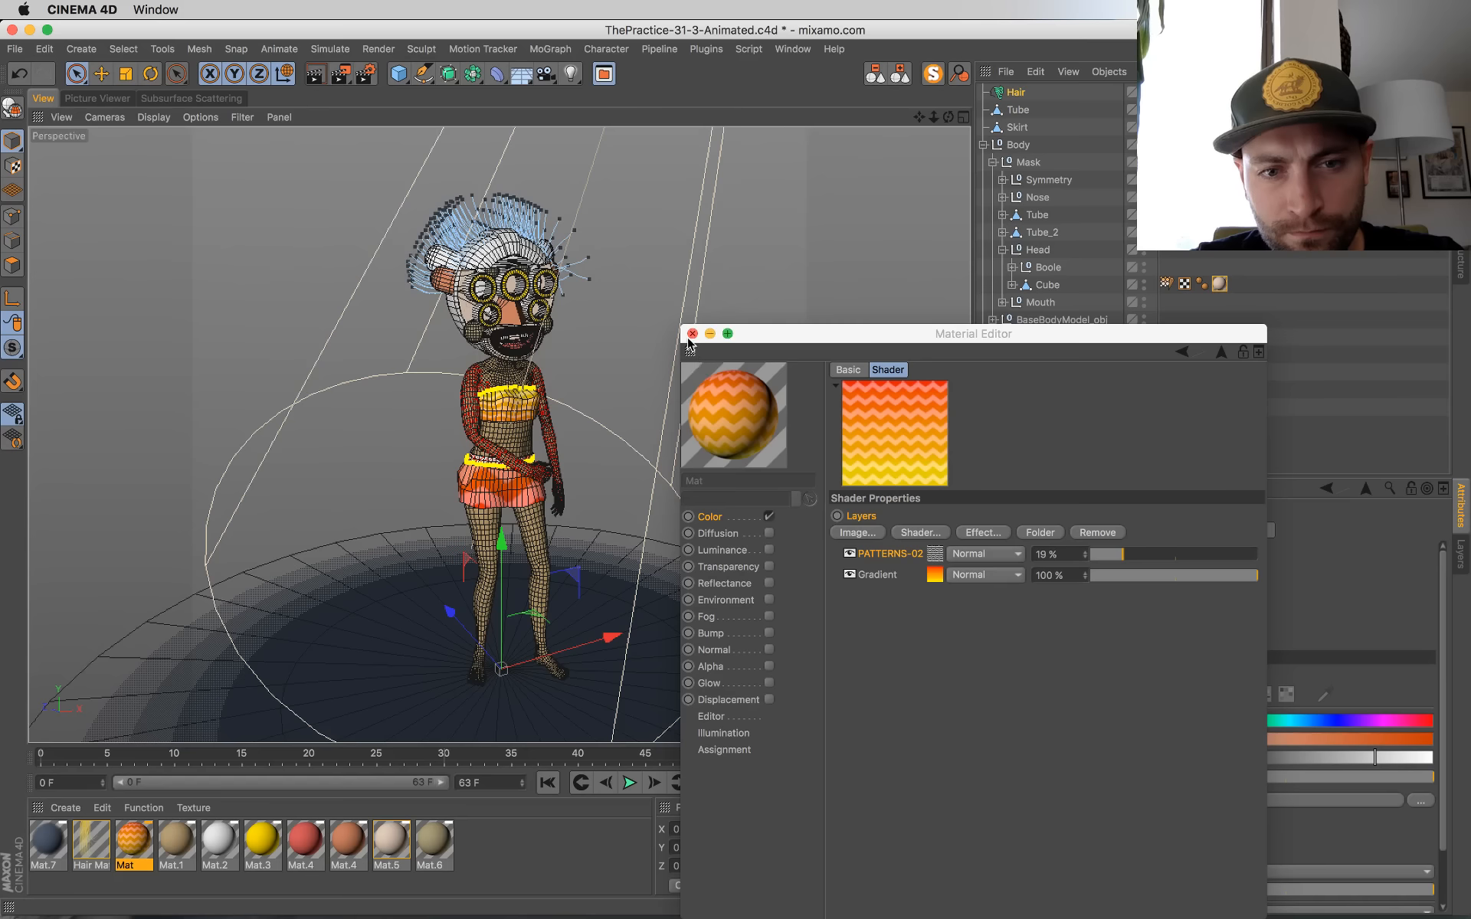
{"action": "left_click", "coordinate": [692, 333]}
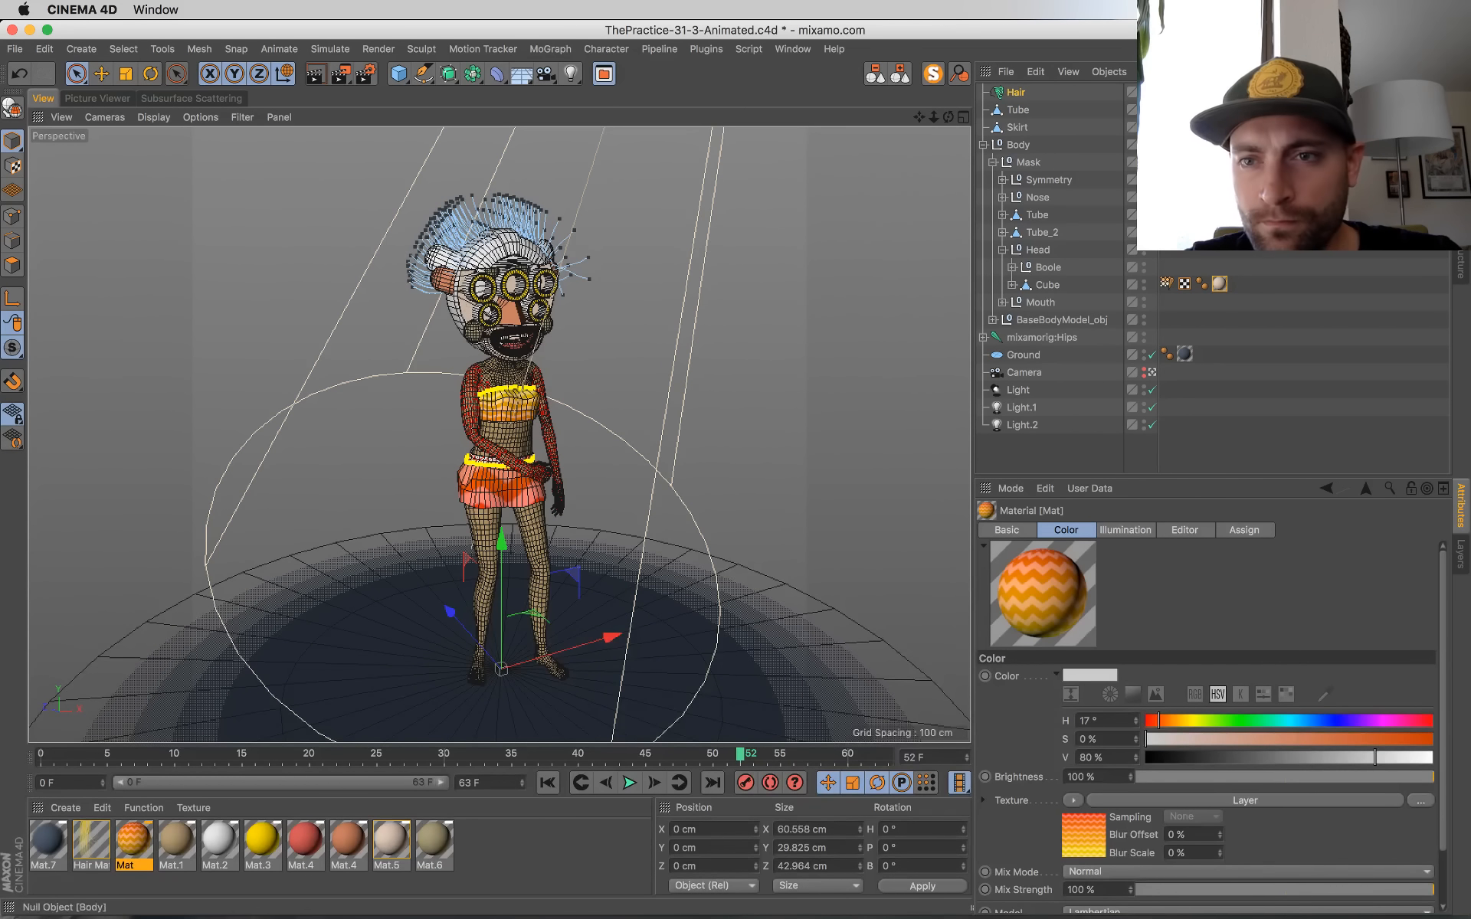
Step: Set Length V of the Skirt's texture tag to -21.6 %
{"action": "left_click", "coordinate": [1220, 127]}
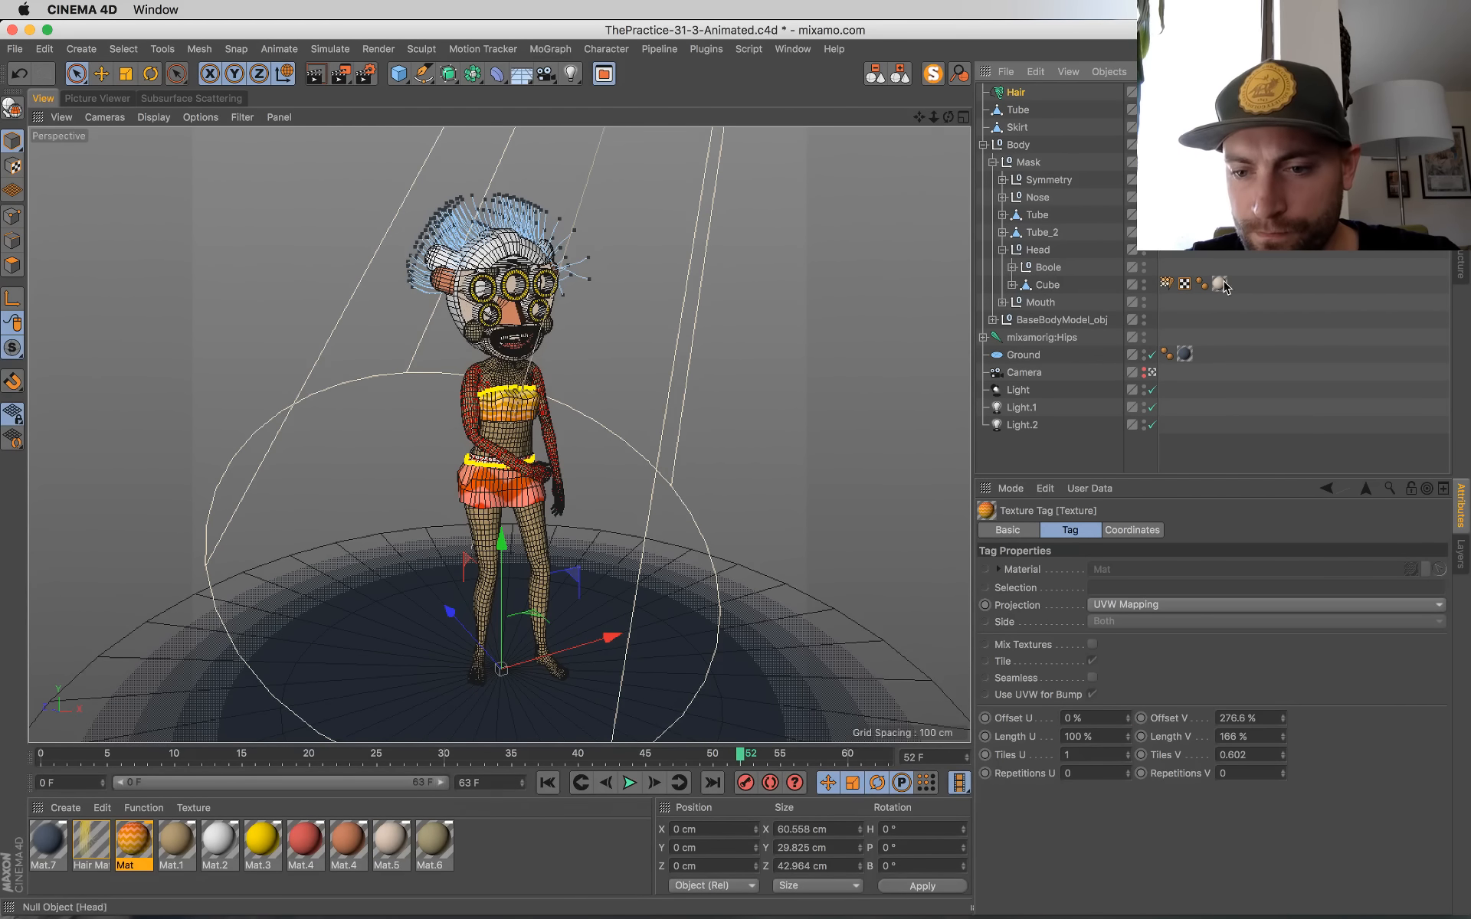
{"action": "left_click", "coordinate": [1257, 736]}
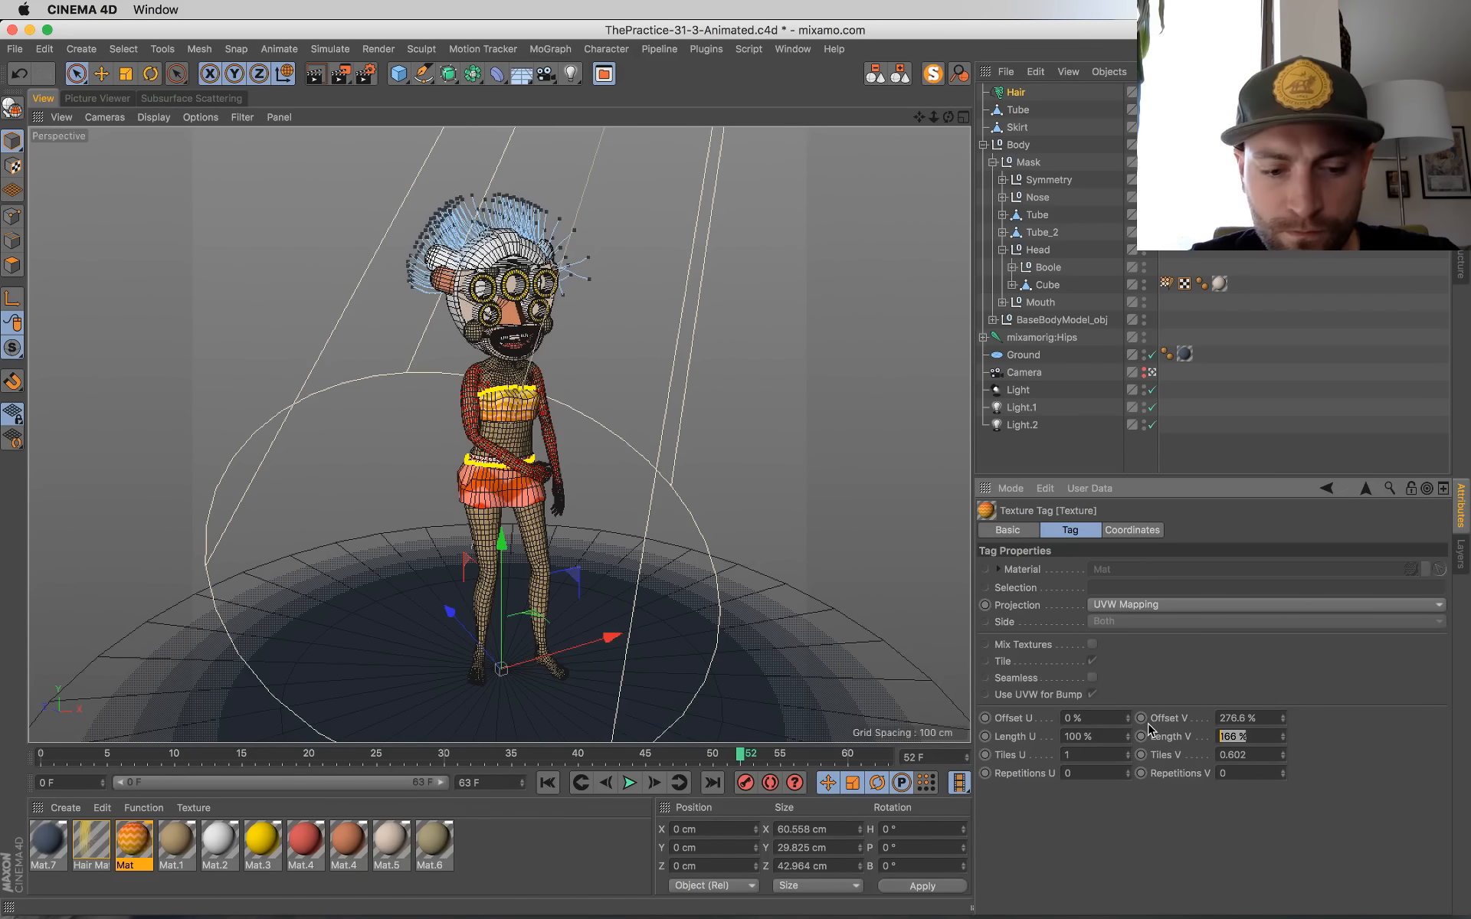
{"action": "type", "text": "-21.6"}
{"action": "key", "text": "Return"}
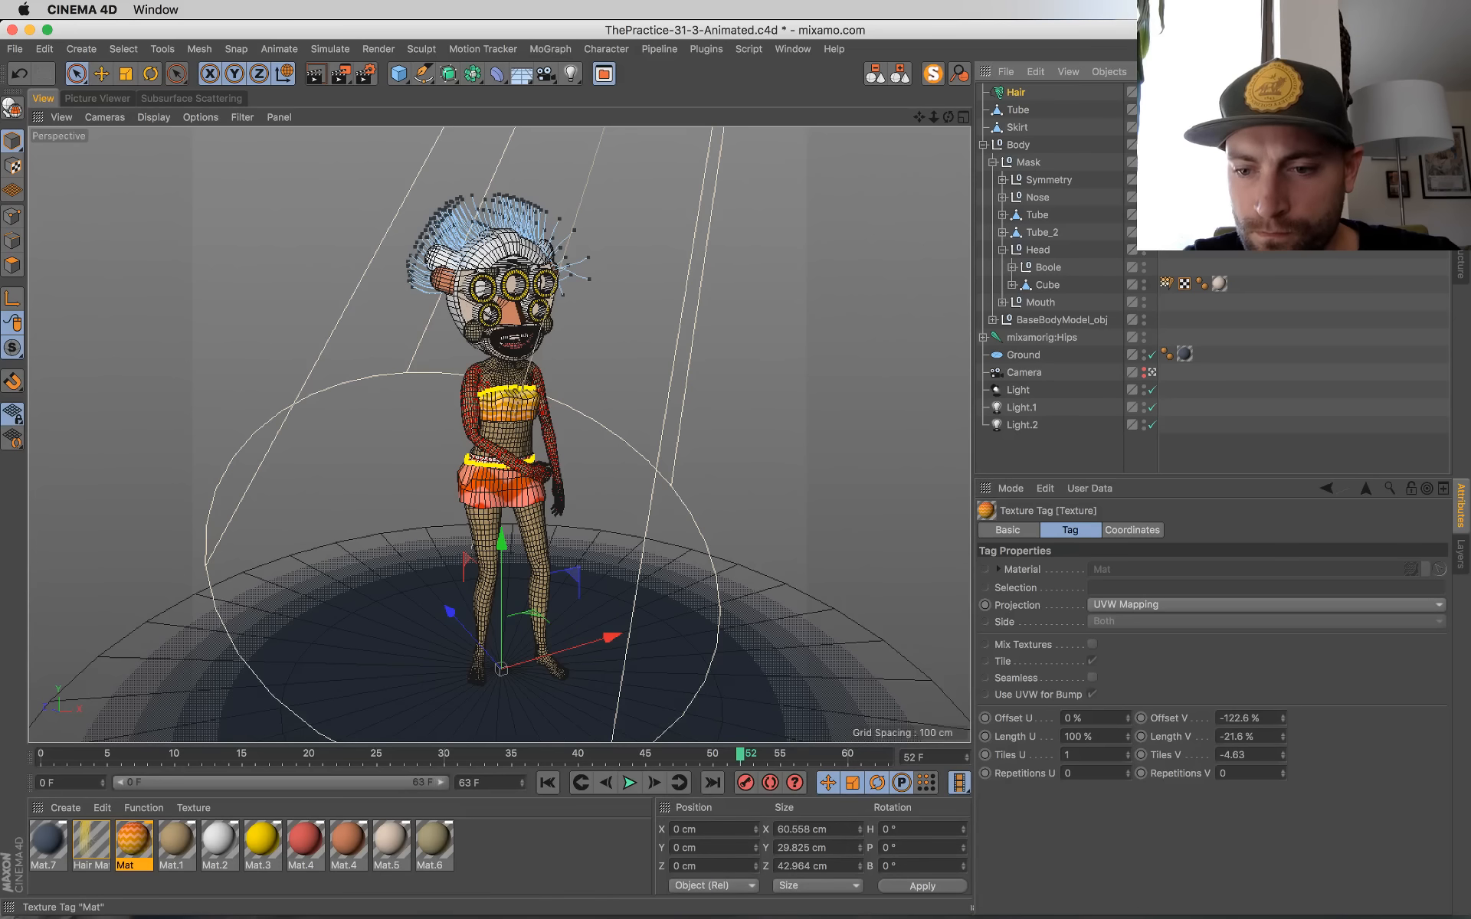
Step: Try a Length V of 21 % on the Tube top's texture tag, undo it, and return to the scene camera's view
{"action": "key", "text": "super+z"}
{"action": "left_click_drag", "start_coordinate": [1261, 736], "coordinate": [1147, 730]}
{"action": "type", "text": "21"}
{"action": "key", "text": "Return"}
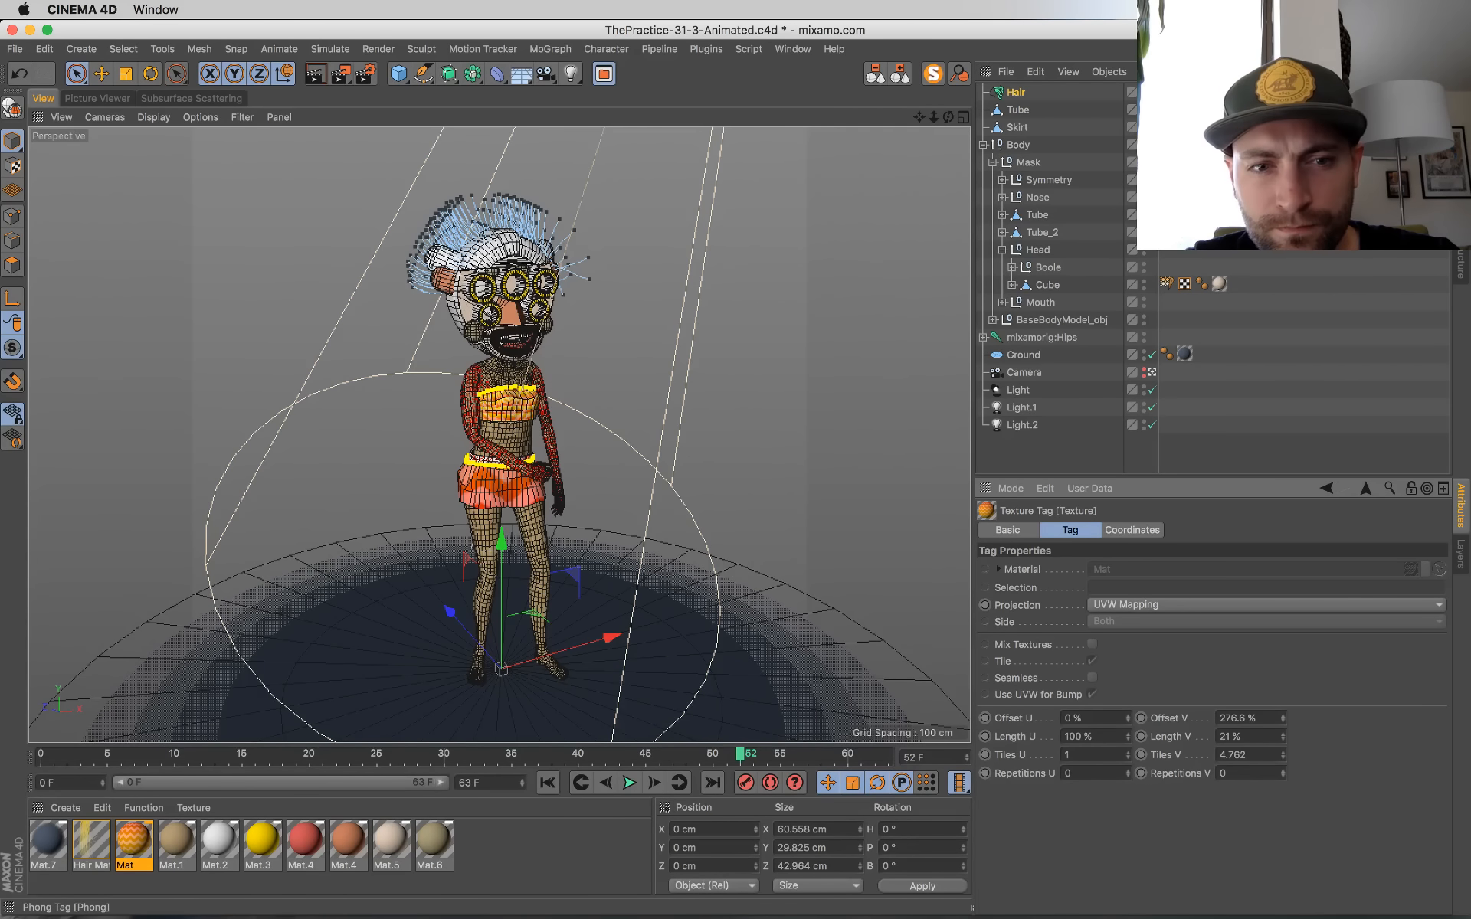
{"action": "key", "text": "super+z"}
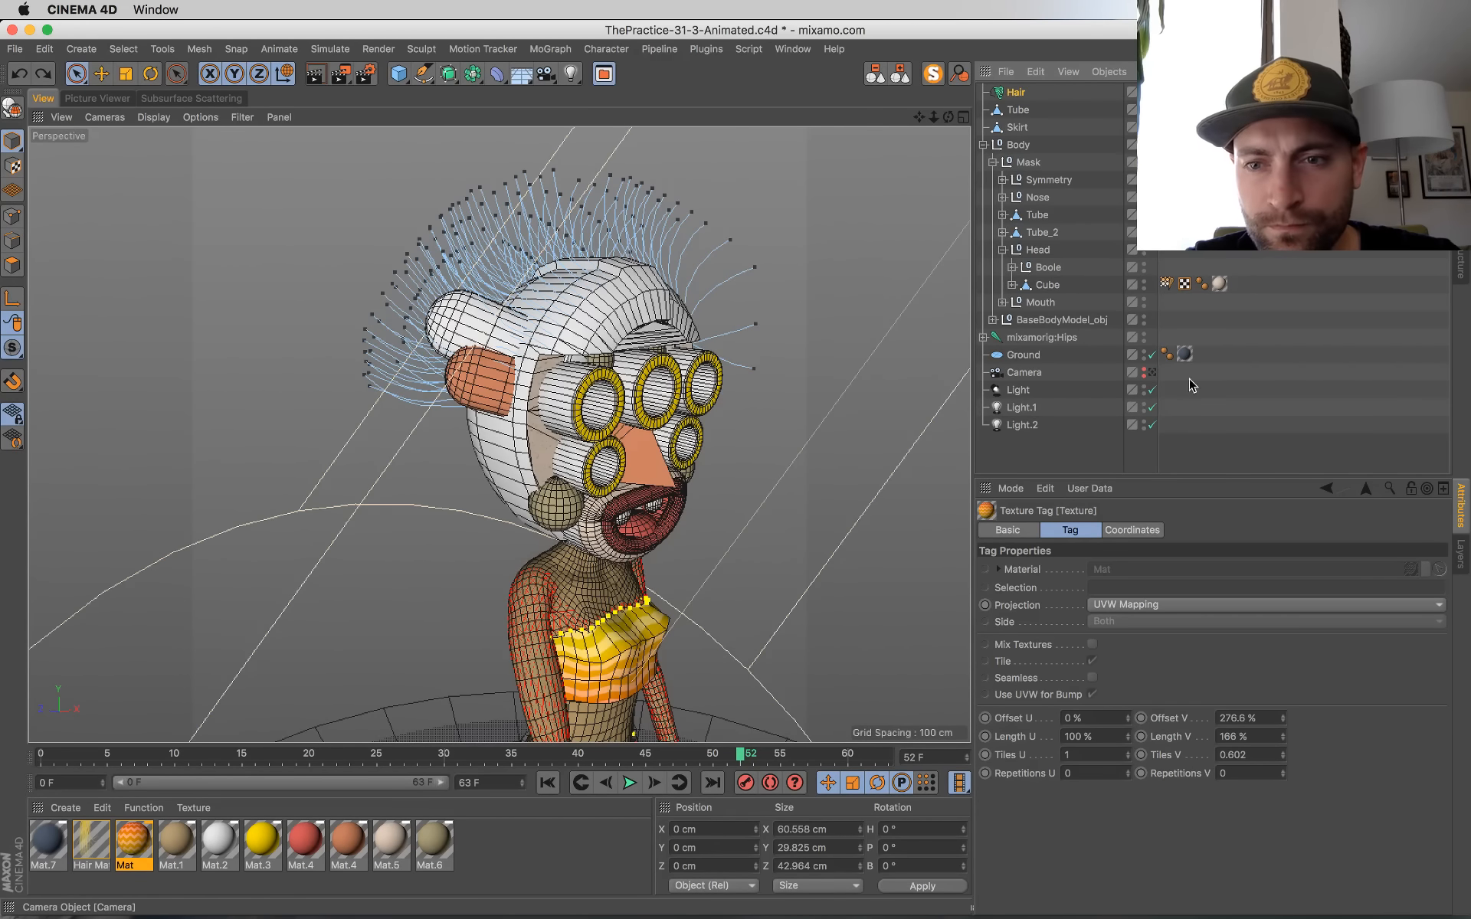
{"action": "left_click", "coordinate": [1153, 373]}
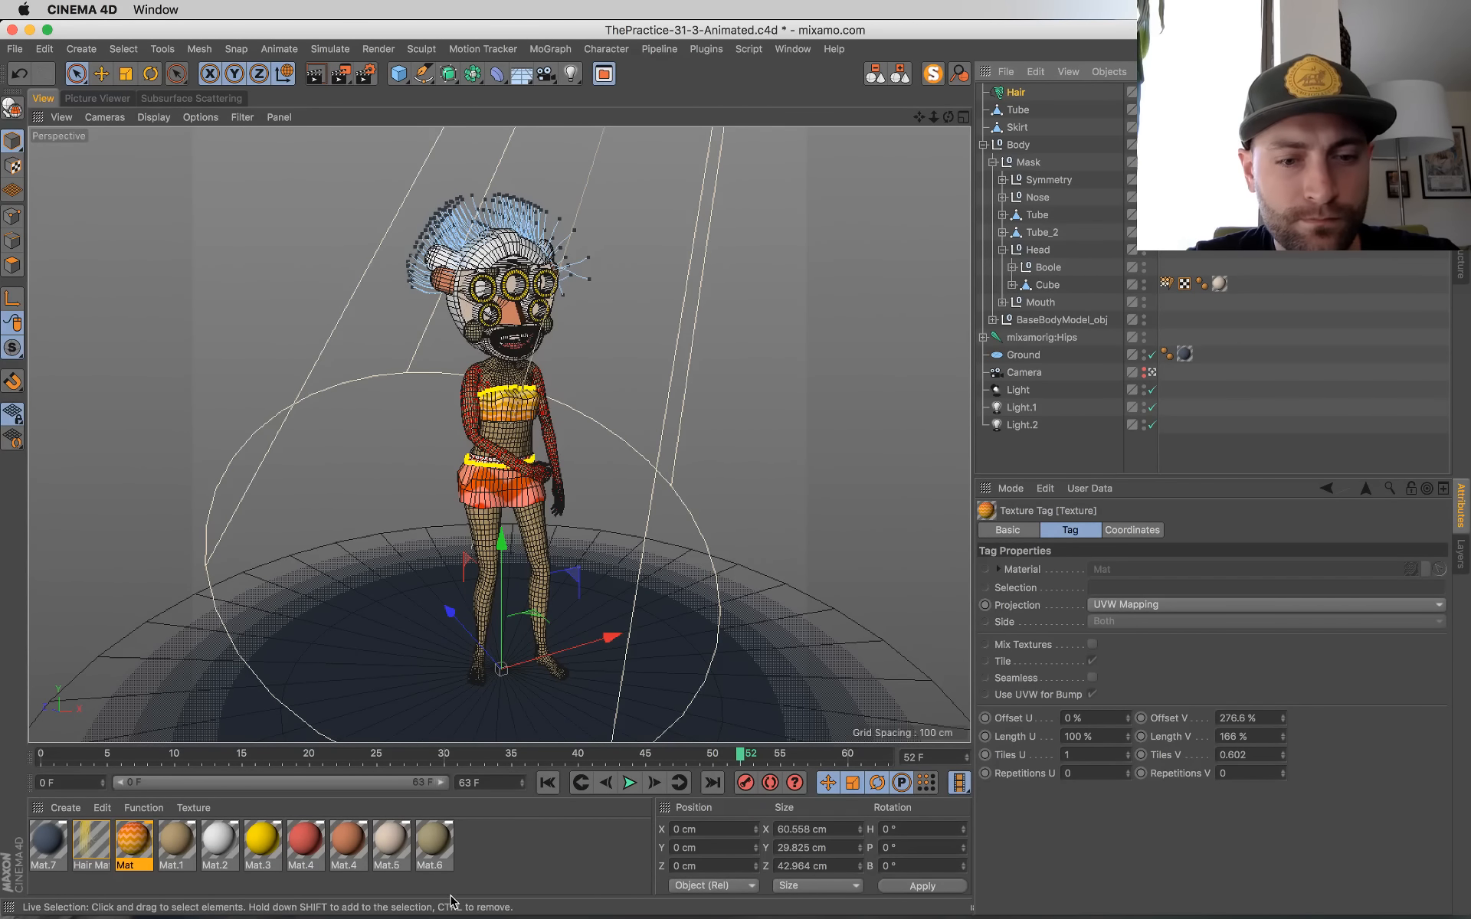
Step: Go to frame 0, check the latest stored render, and render the current frame to the Picture Viewer
{"action": "left_click", "coordinate": [547, 782]}
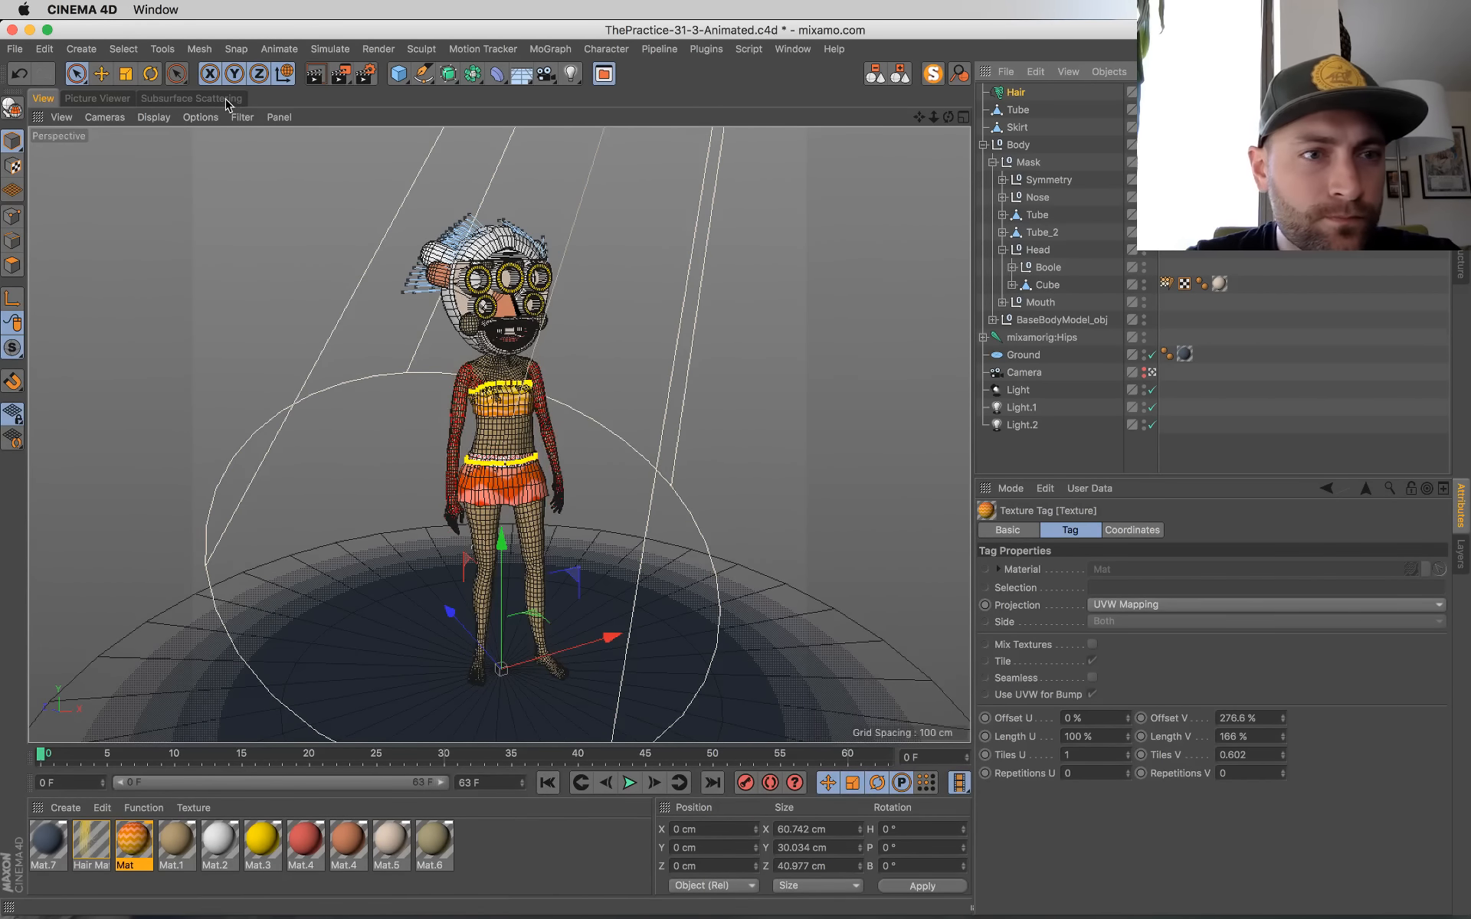
{"action": "left_click", "coordinate": [117, 98]}
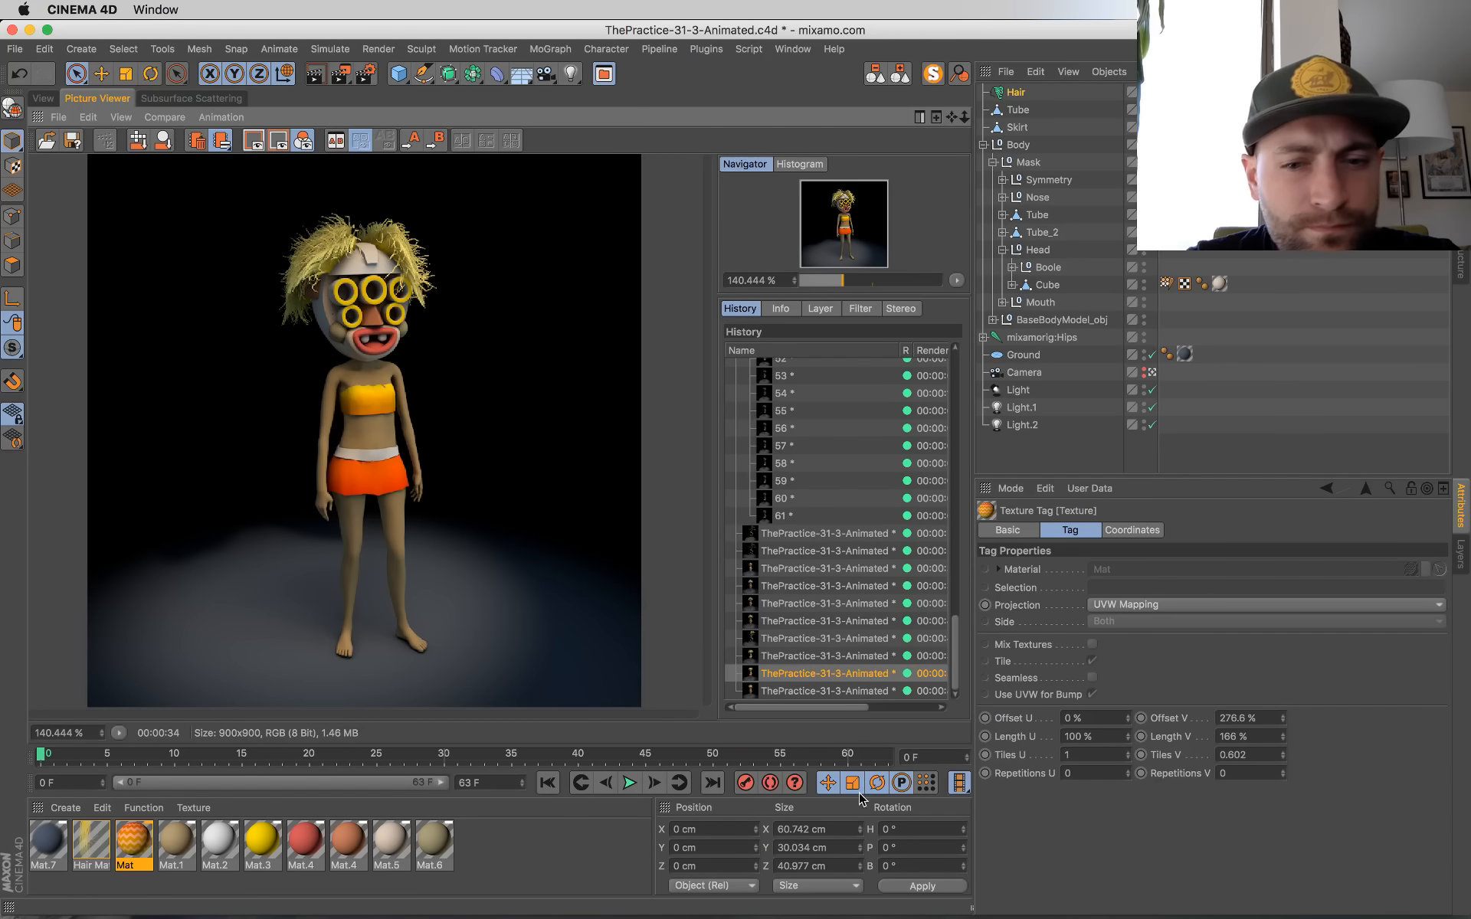
{"action": "left_click", "coordinate": [853, 692]}
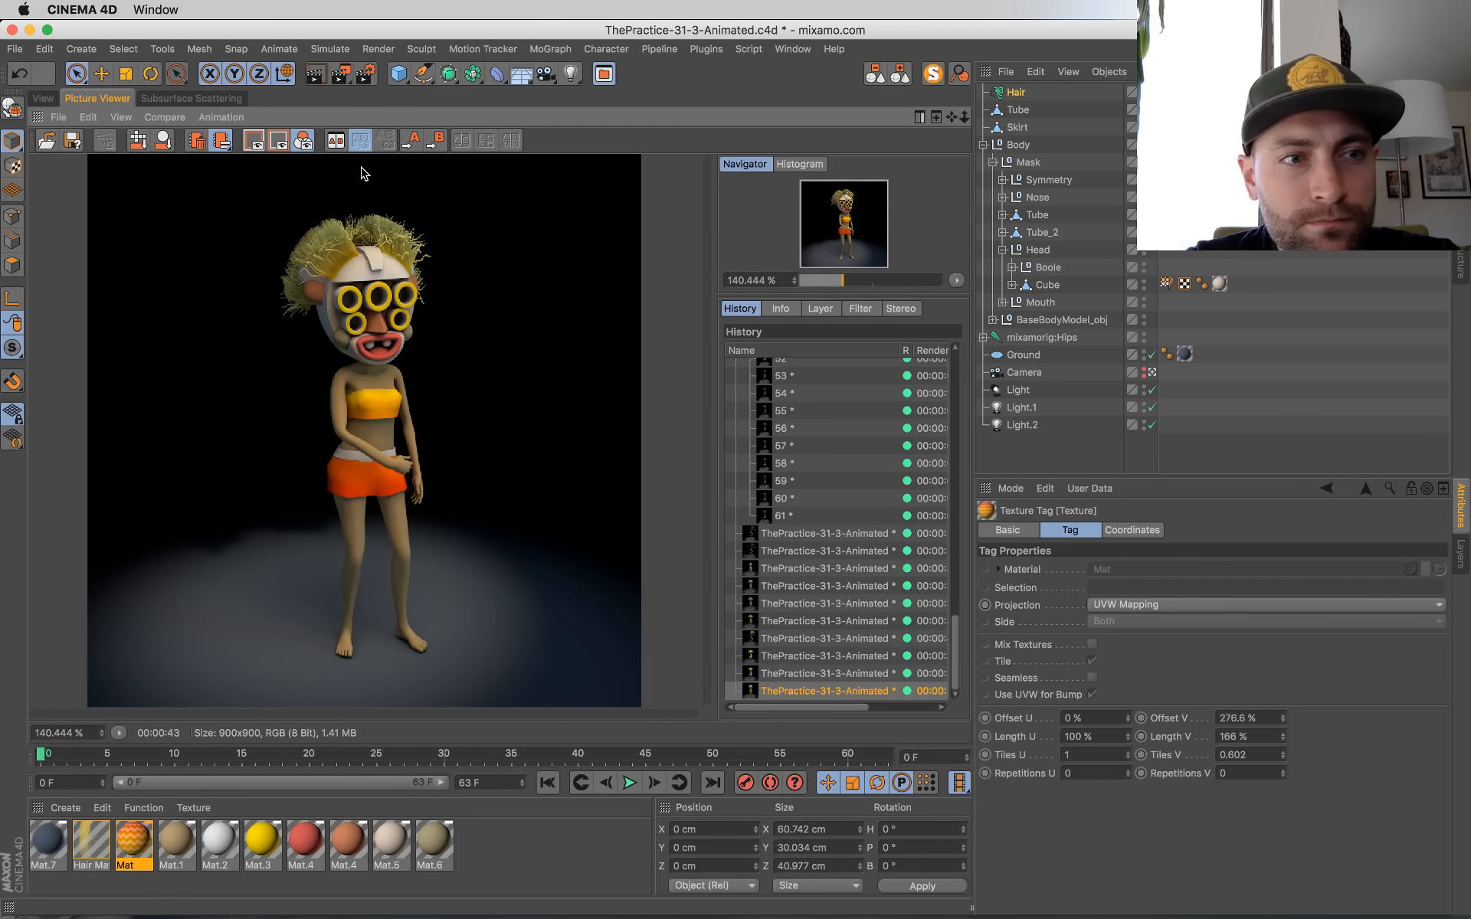
{"action": "left_click", "coordinate": [44, 99]}
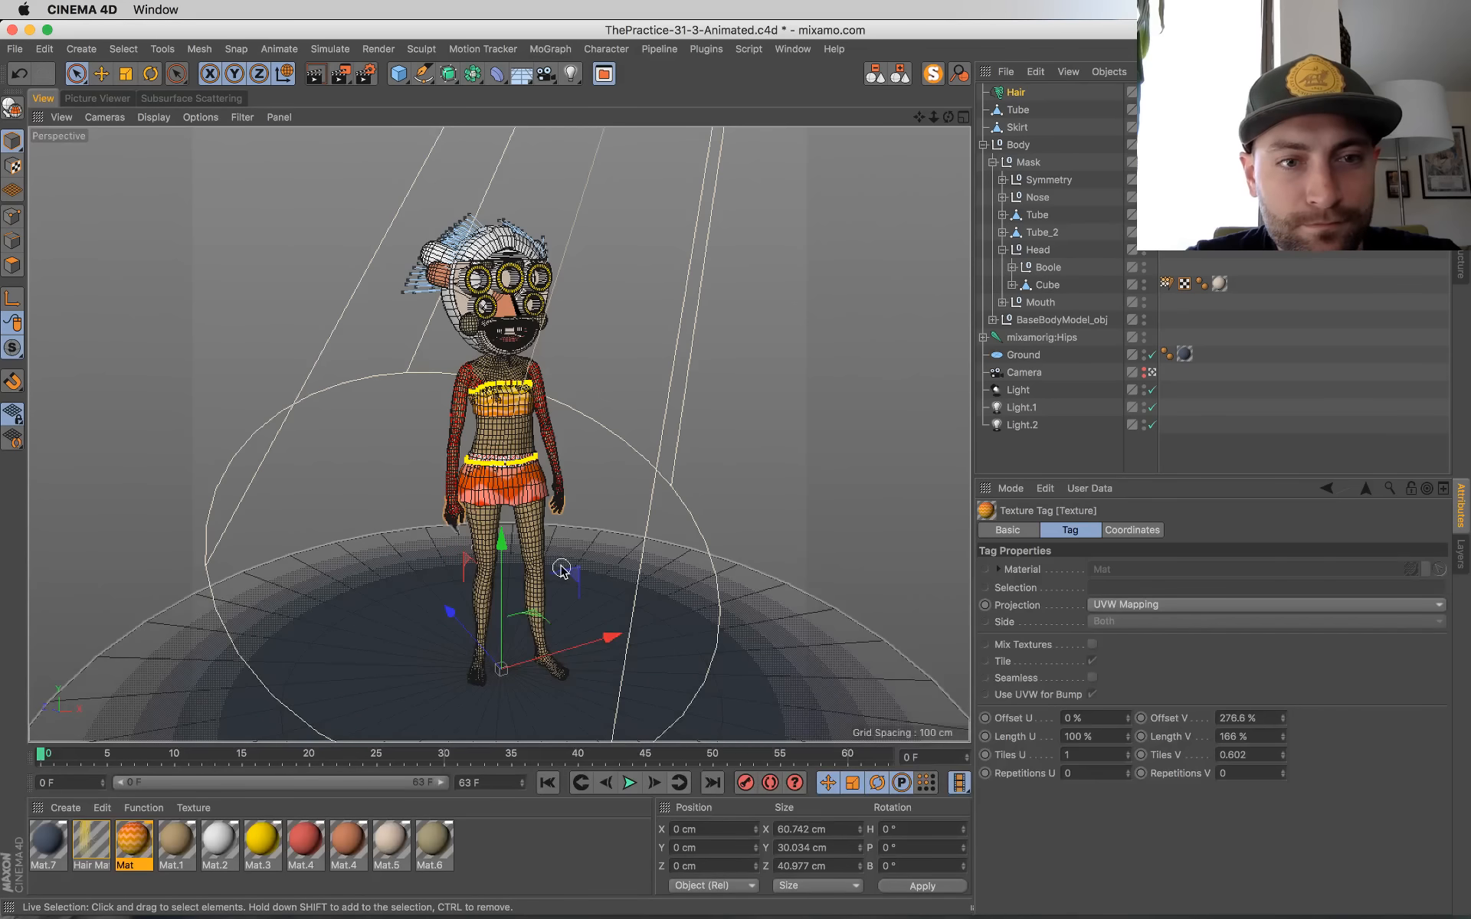
{"action": "key", "text": "shift+r"}
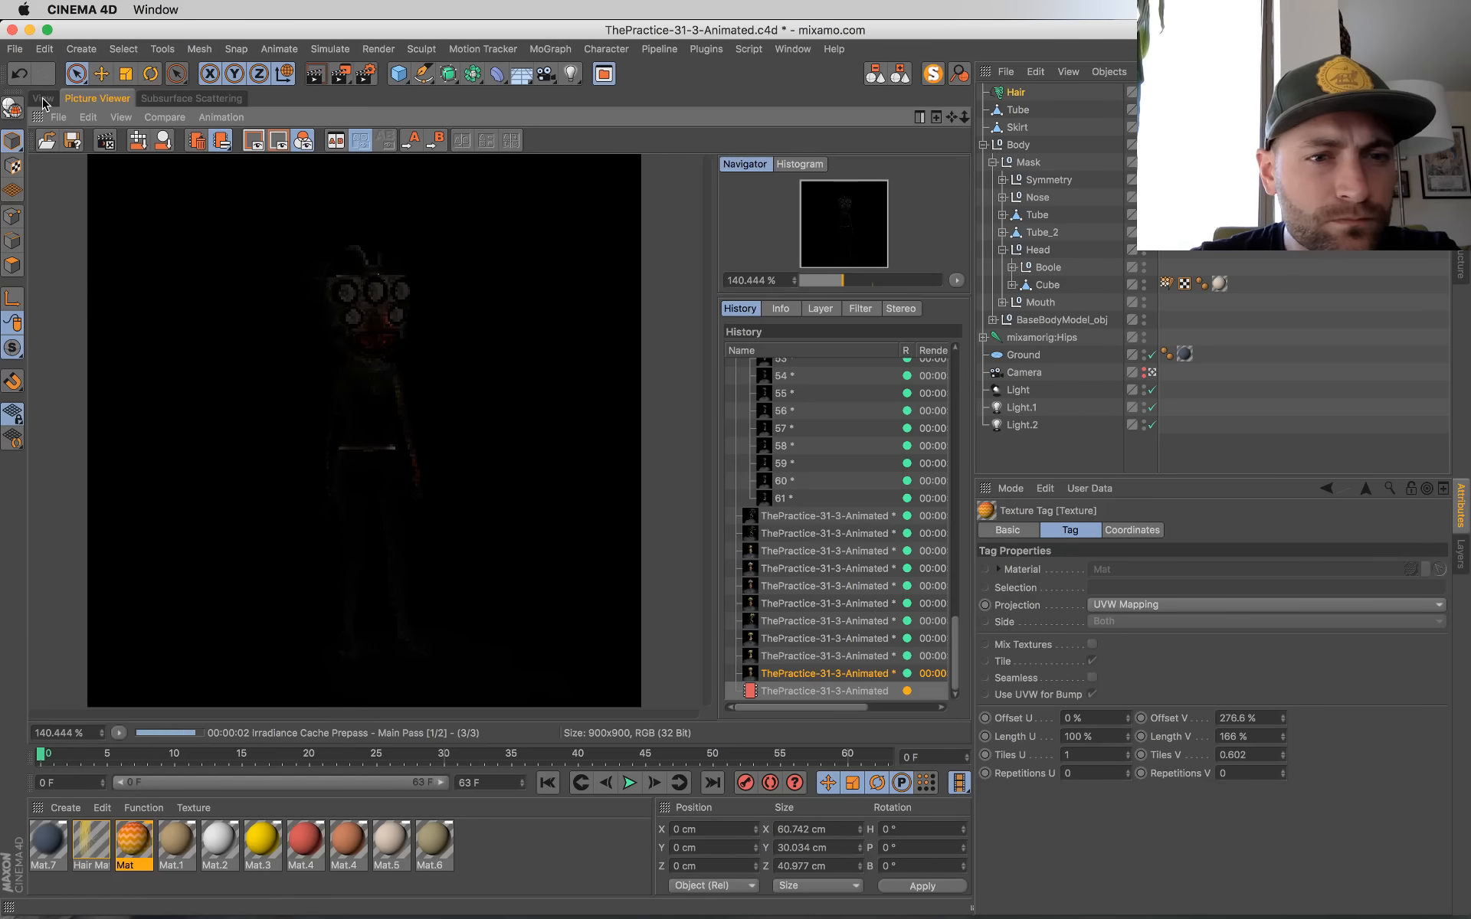
{"action": "left_click", "coordinate": [43, 99]}
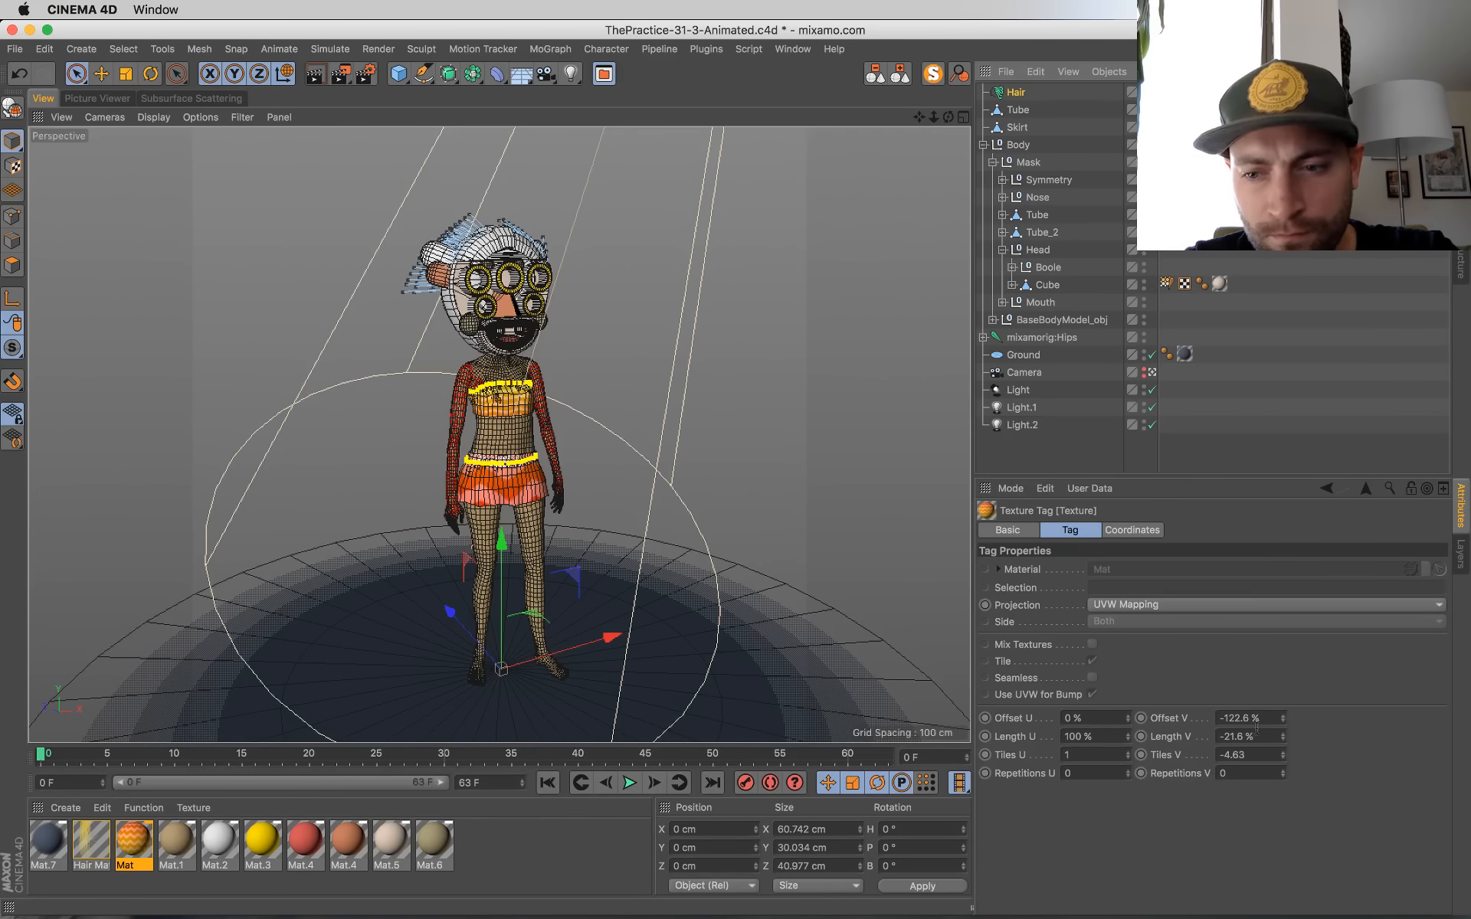
Step: Try a different Length V on the Skirt's texture tag, undo it, and save the scene in the camera view
{"action": "left_click_drag", "start_coordinate": [1285, 739], "coordinate": [1264, 746]}
{"action": "key", "text": "super+z"}
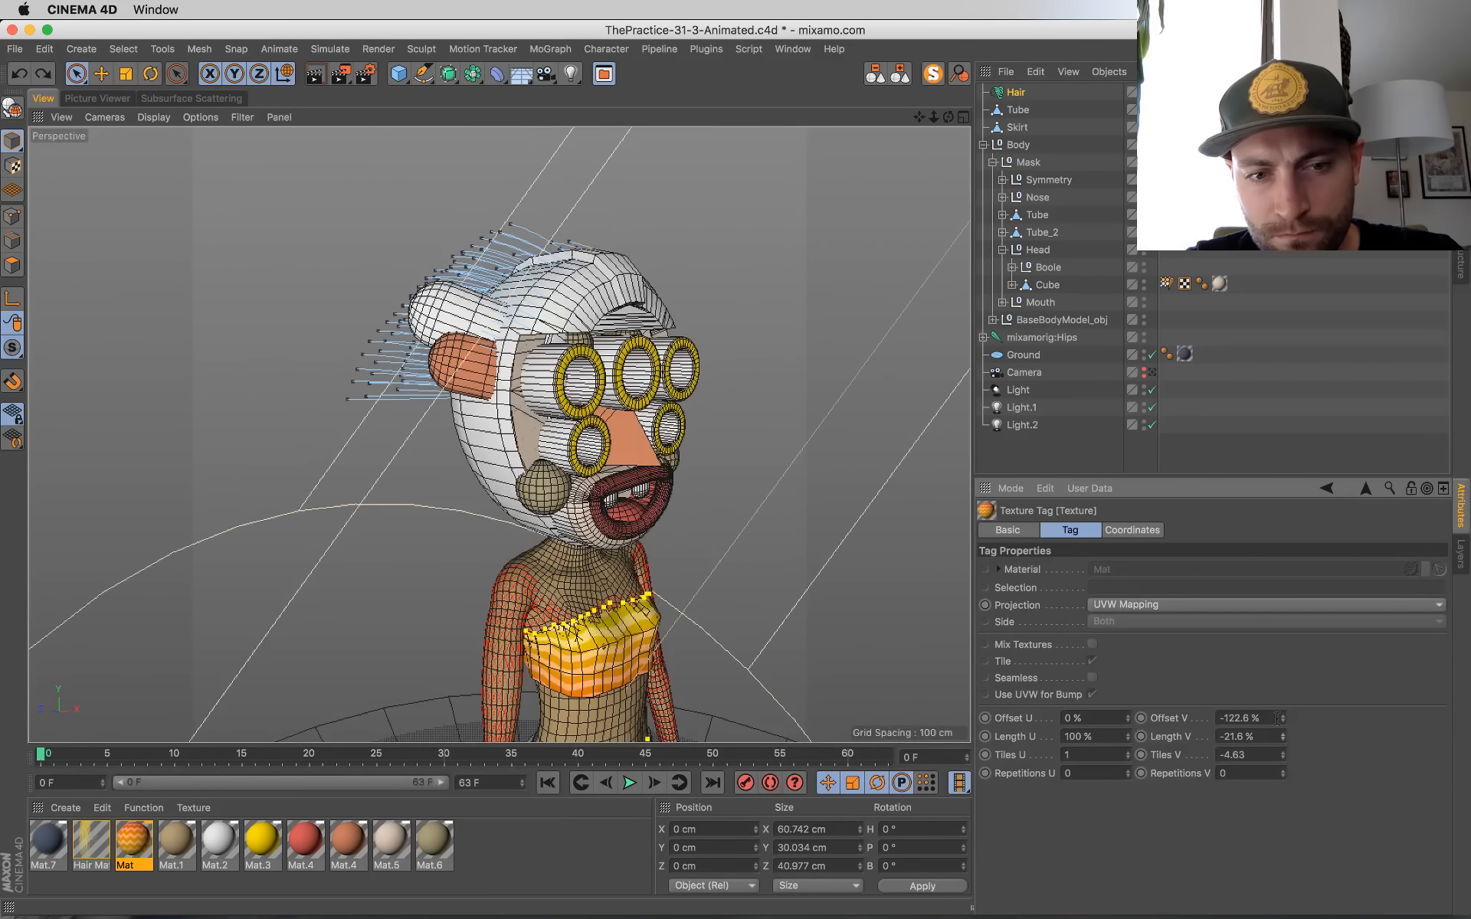
{"action": "left_click", "coordinate": [1152, 374]}
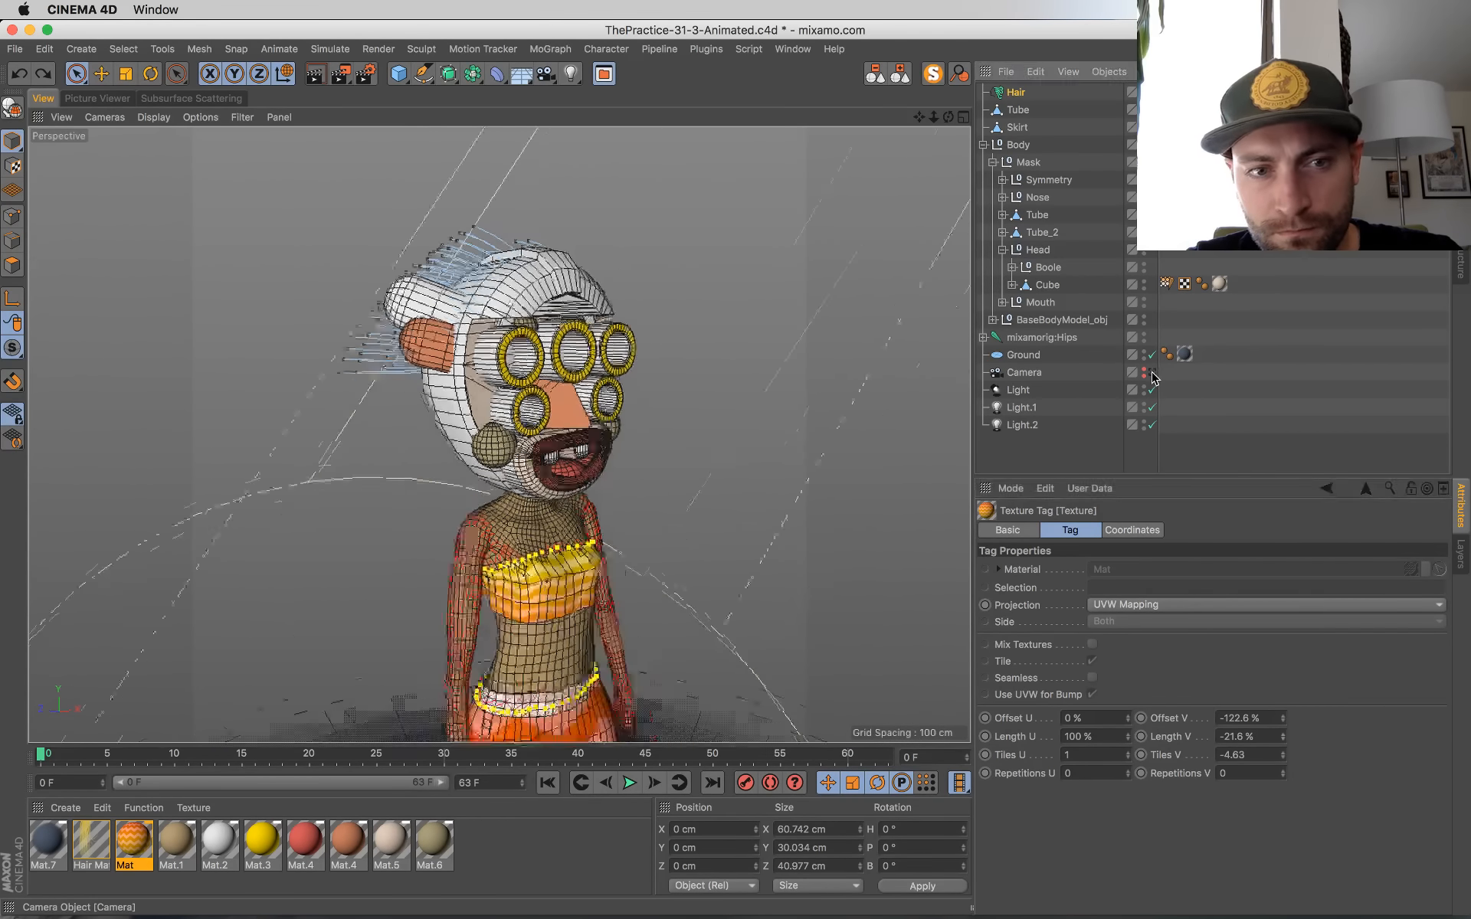
{"action": "left_click", "coordinate": [1152, 373]}
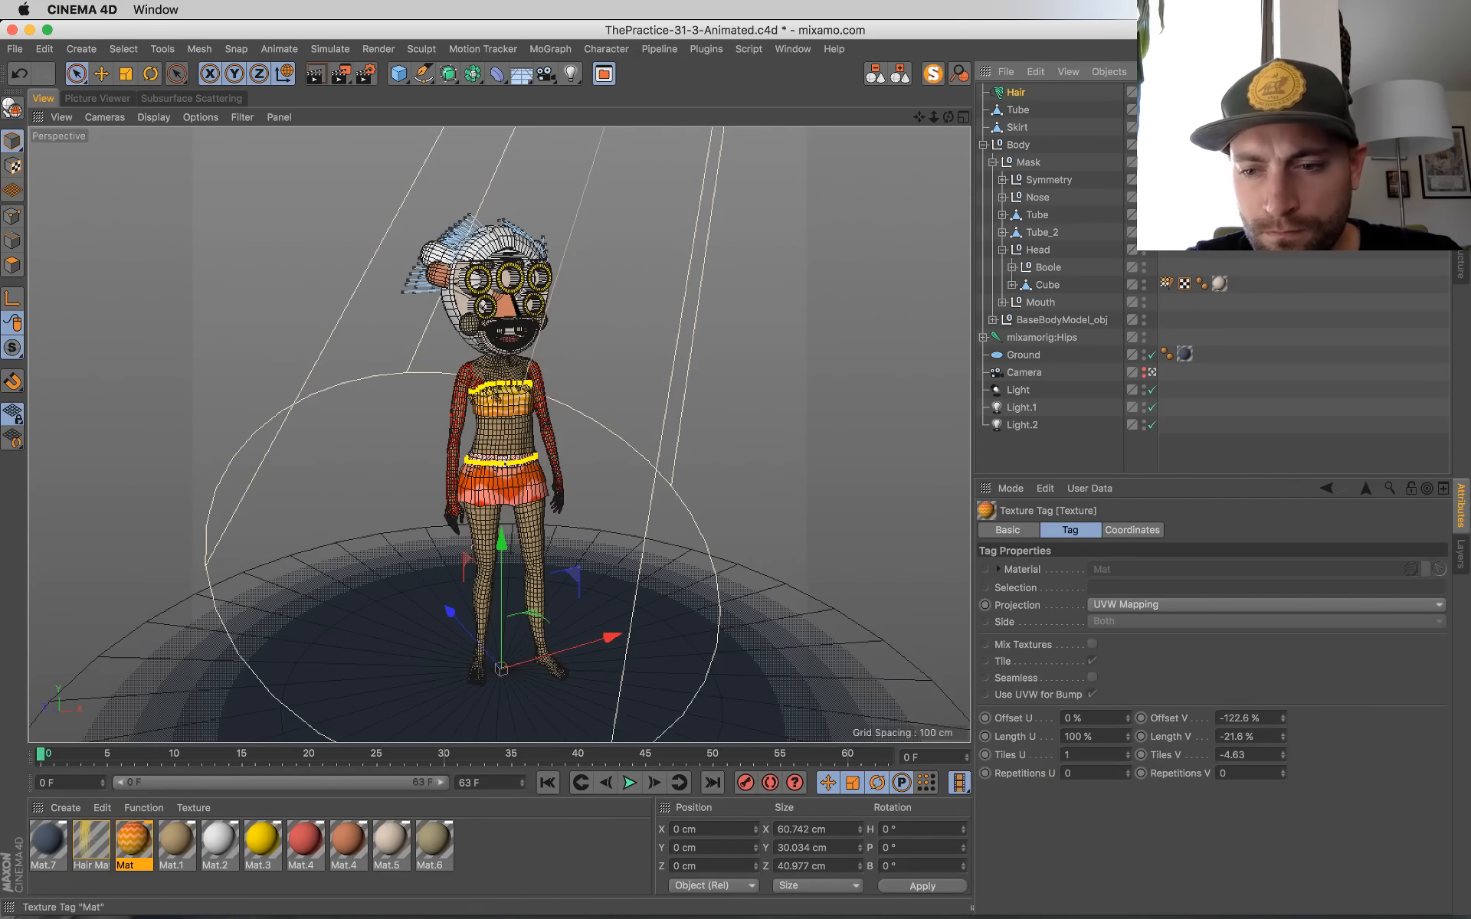
{"action": "key", "text": "super+s"}
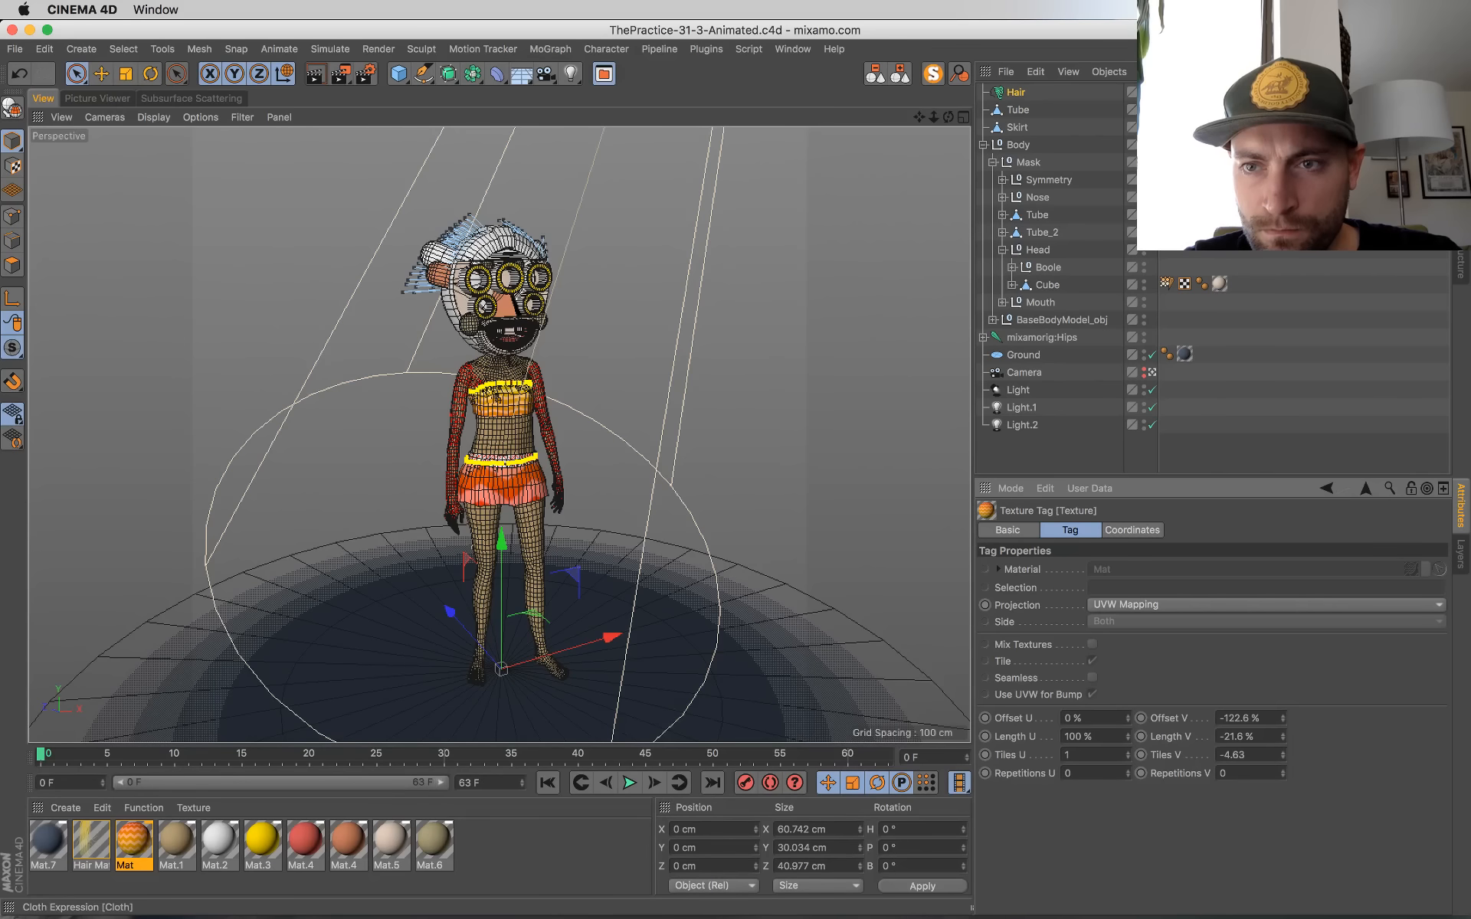
Step: Try reusing the Skirt's Tiles V value of -4.63 on the Tube top's texture tag, then undo it and return to the camera view
{"action": "left_click_drag", "start_coordinate": [1283, 740], "coordinate": [1284, 713]}
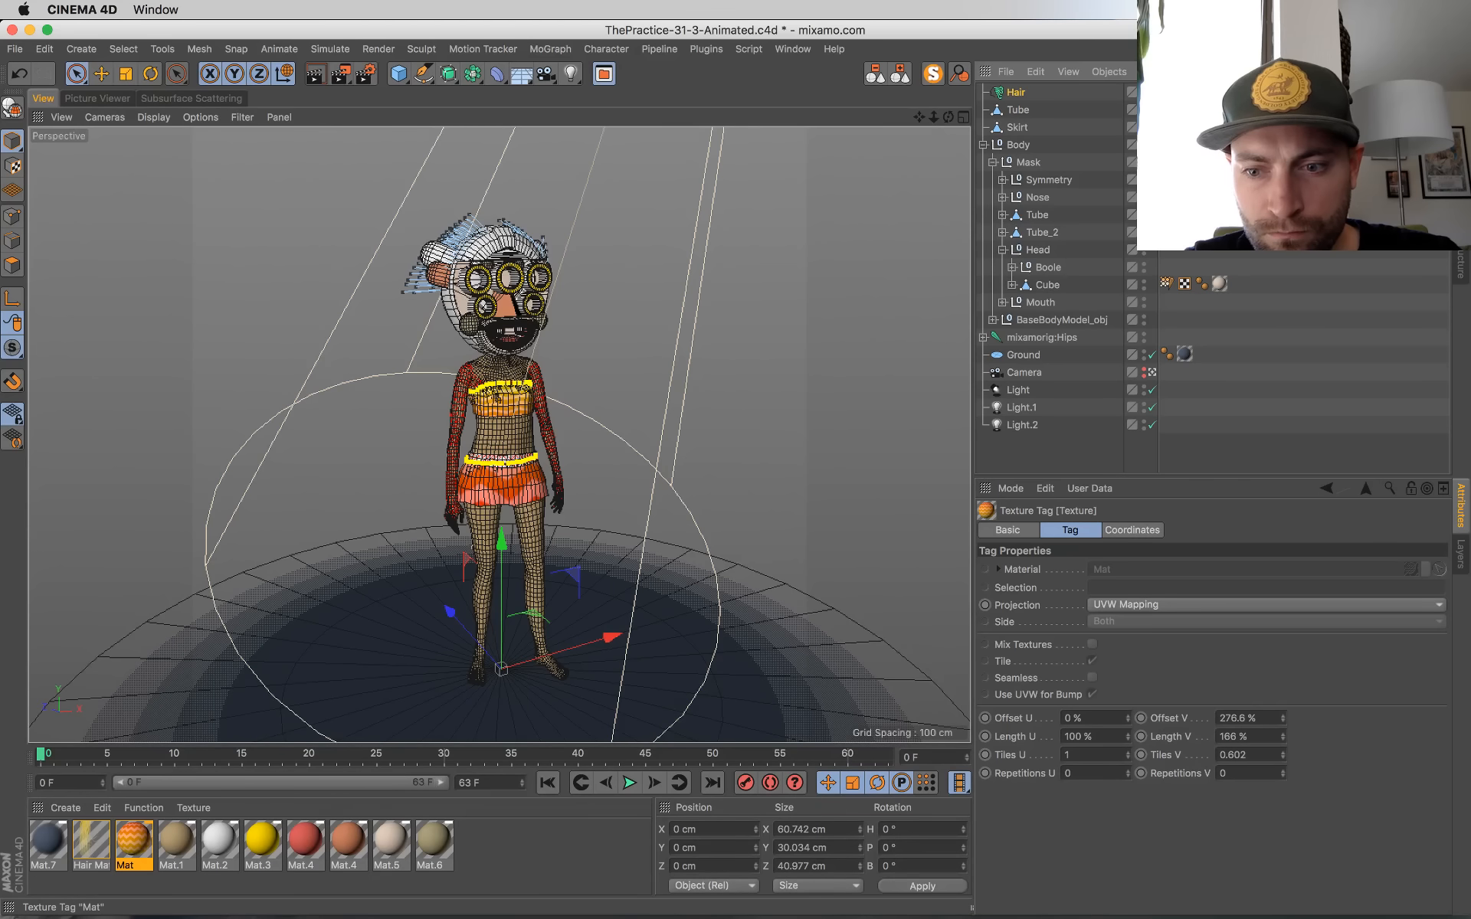
{"action": "left_click", "coordinate": [1248, 754]}
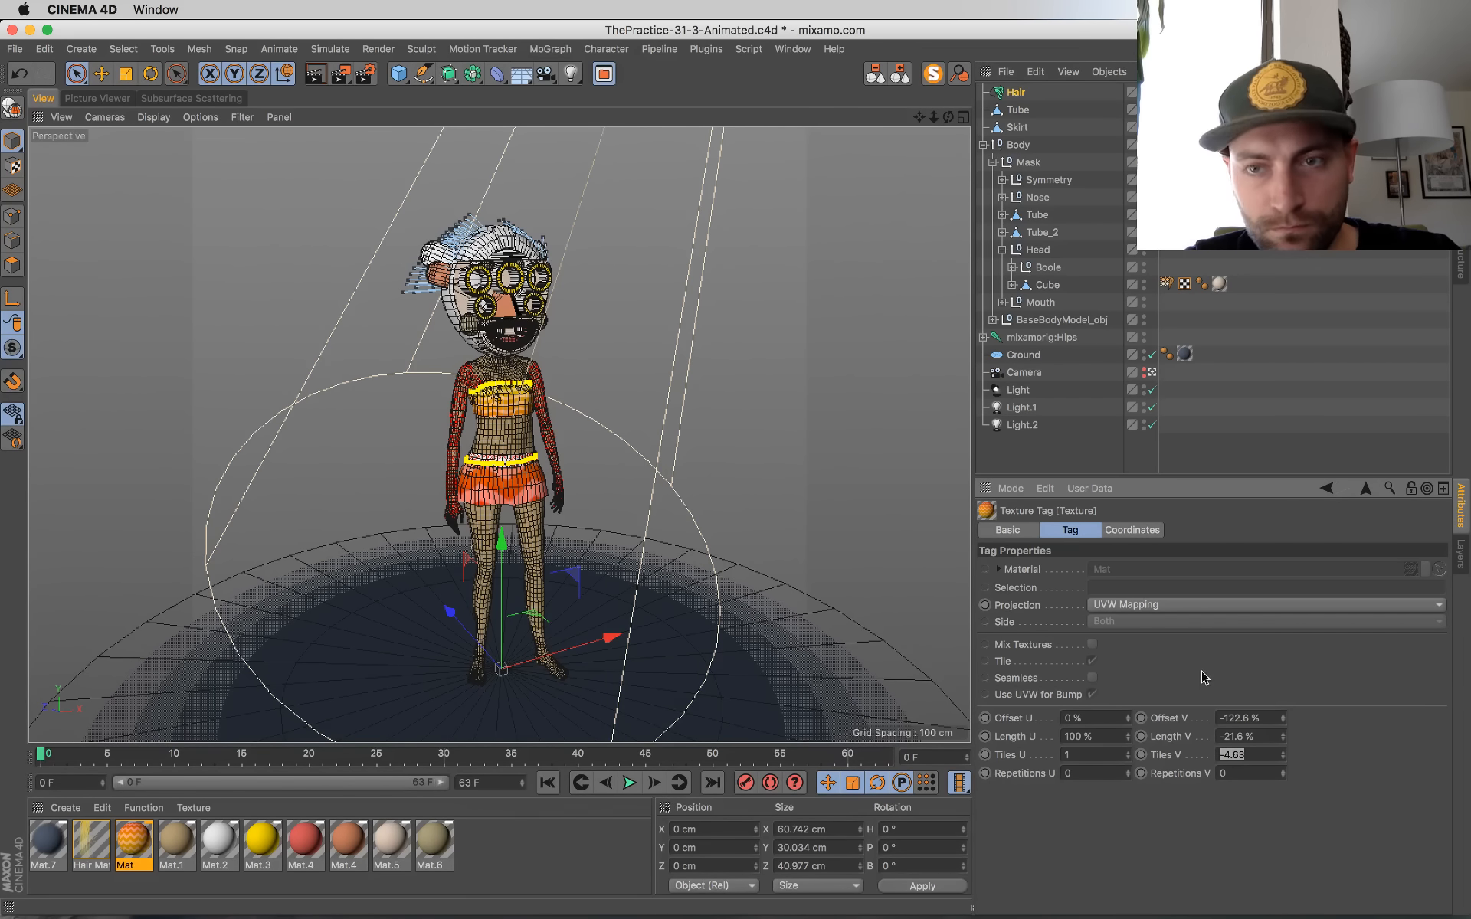
{"action": "left_click", "coordinate": [1219, 127]}
{"action": "left_click", "coordinate": [1226, 757]}
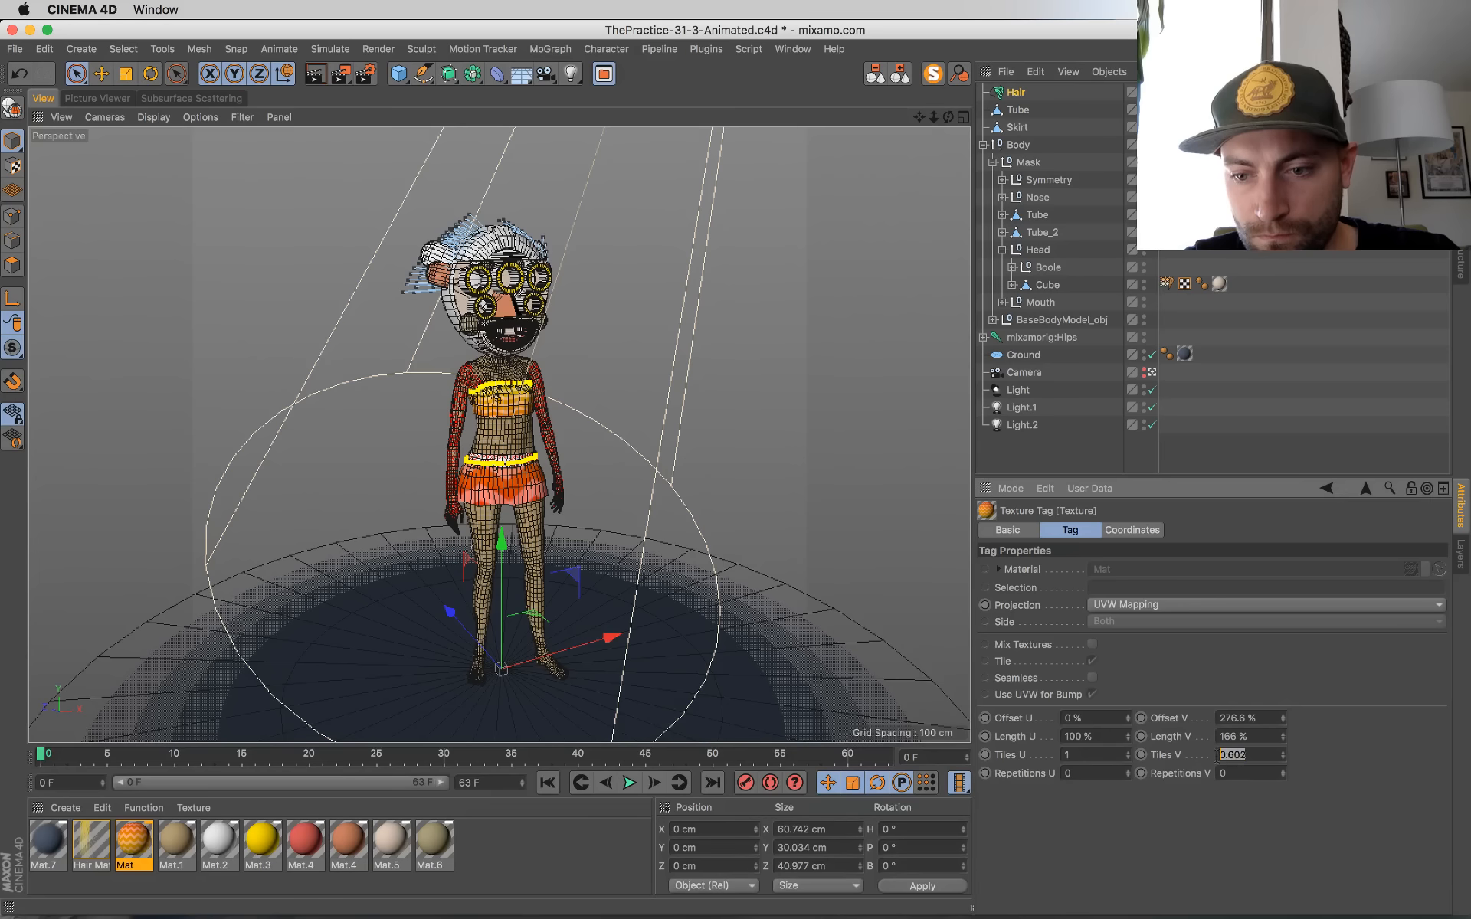
{"action": "type", "text": "-4.63"}
{"action": "key", "text": "Return"}
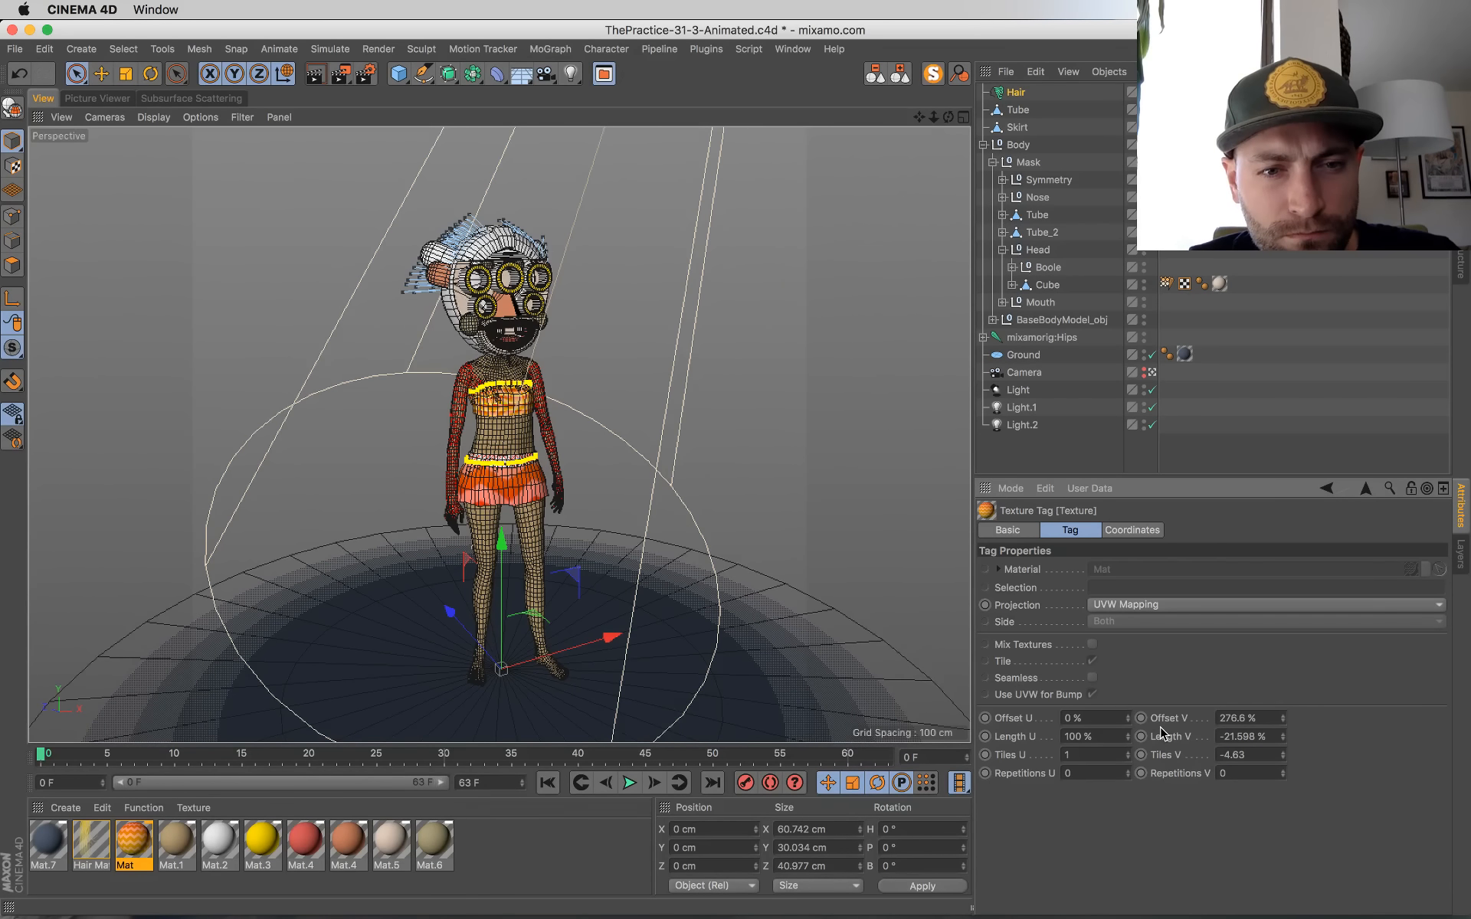
{"action": "key", "text": "super+z"}
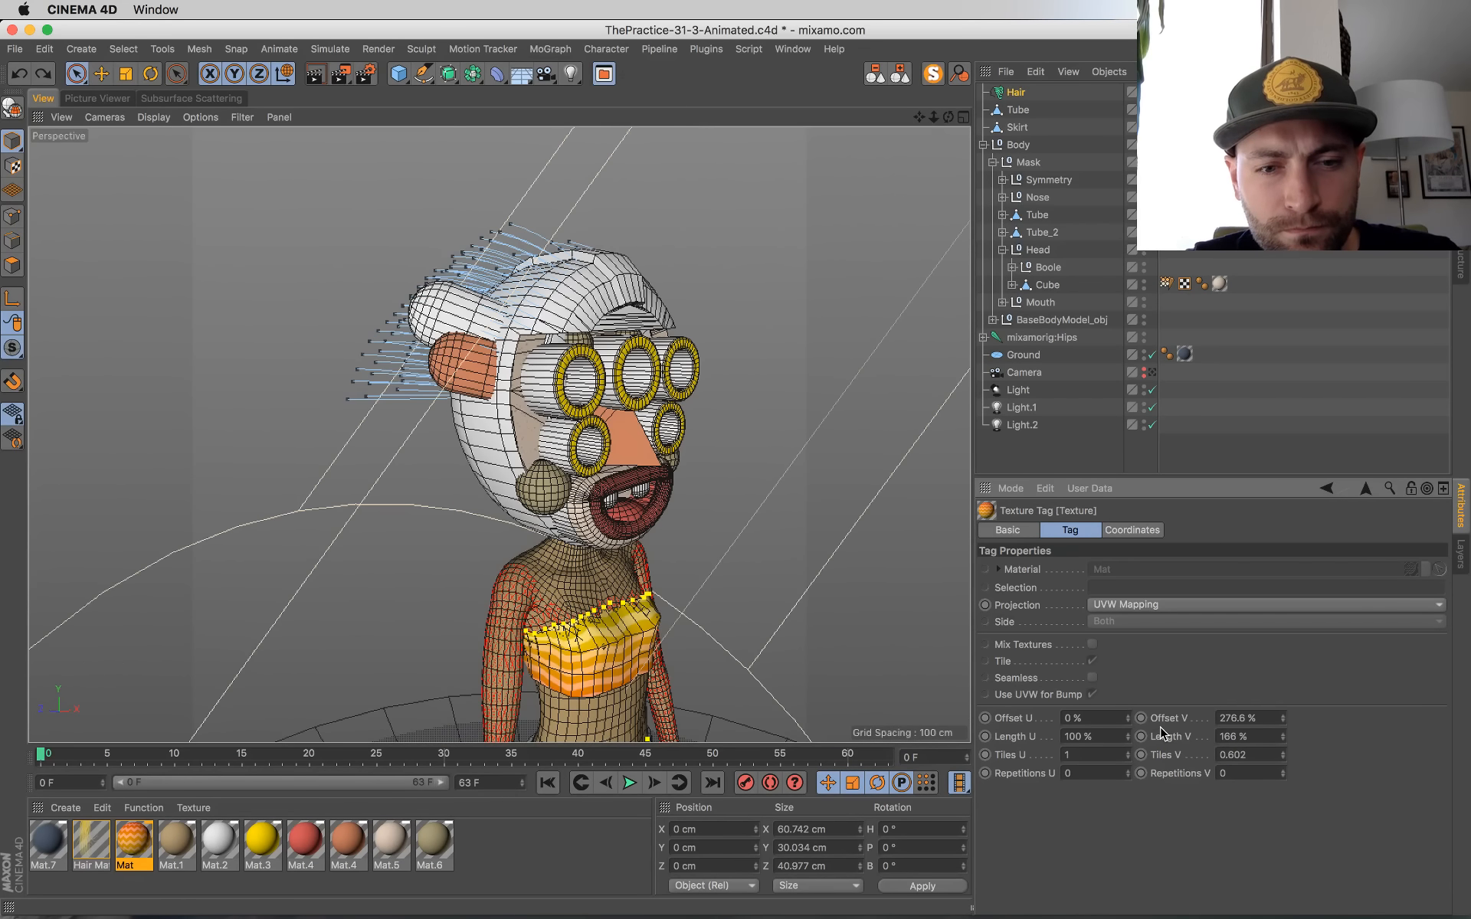
{"action": "left_click", "coordinate": [1152, 373]}
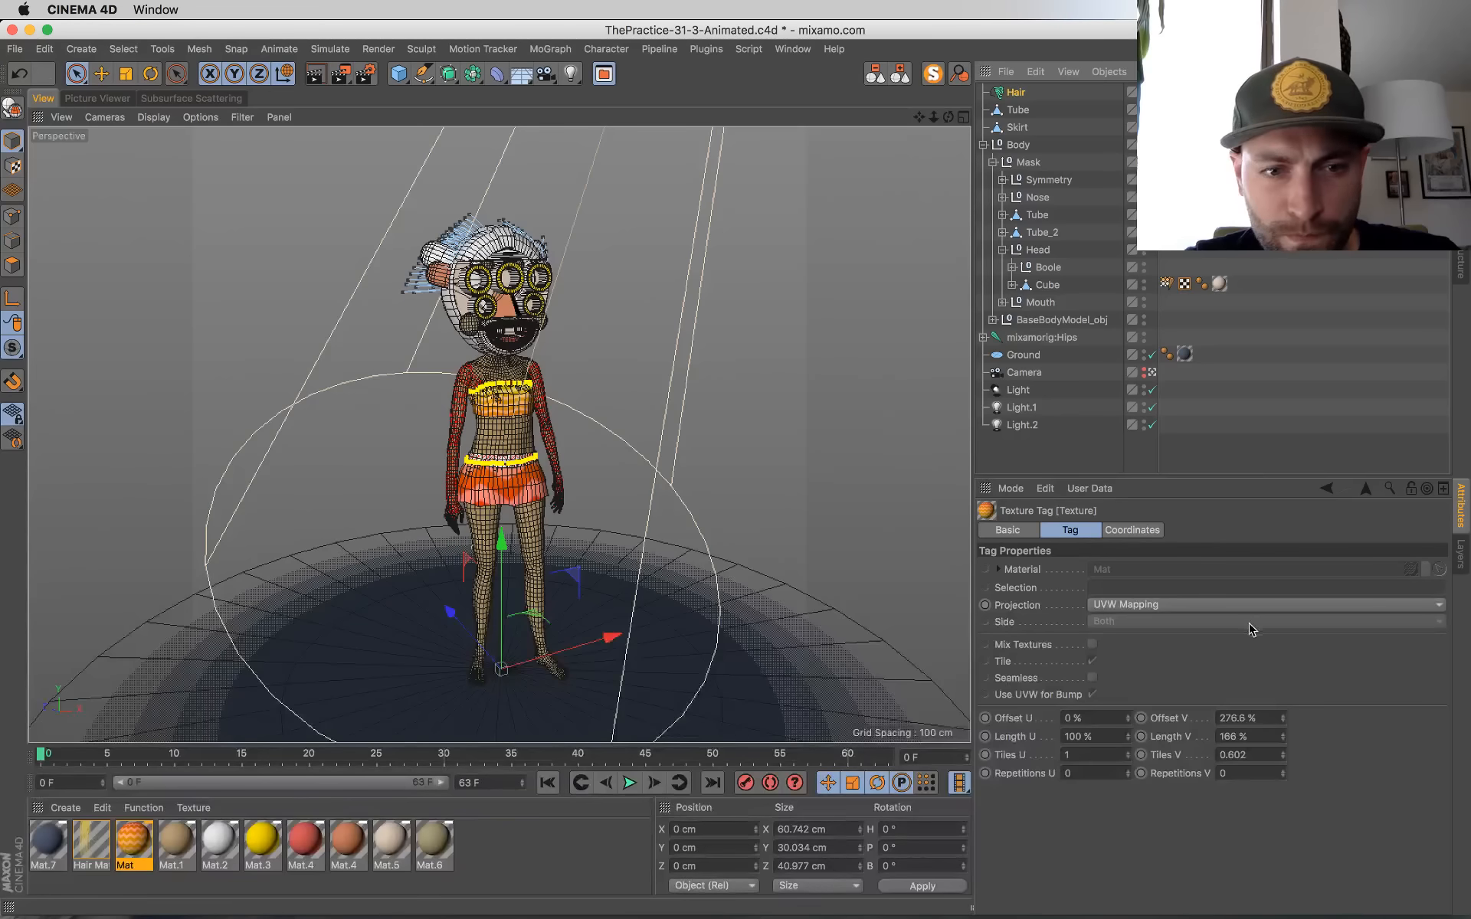
Step: Save the scene and set the Tube top's texture tag to Offset V 103.6 % and Length V 428 %
{"action": "key", "text": "super+s"}
{"action": "mouse_move", "coordinate": [1286, 743]}
{"action": "left_mouse_down"}
{"action": "mouse_move", "coordinate": [1285, 690]}
{"action": "mouse_move", "coordinate": [1283, 759]}
{"action": "left_mouse_up"}
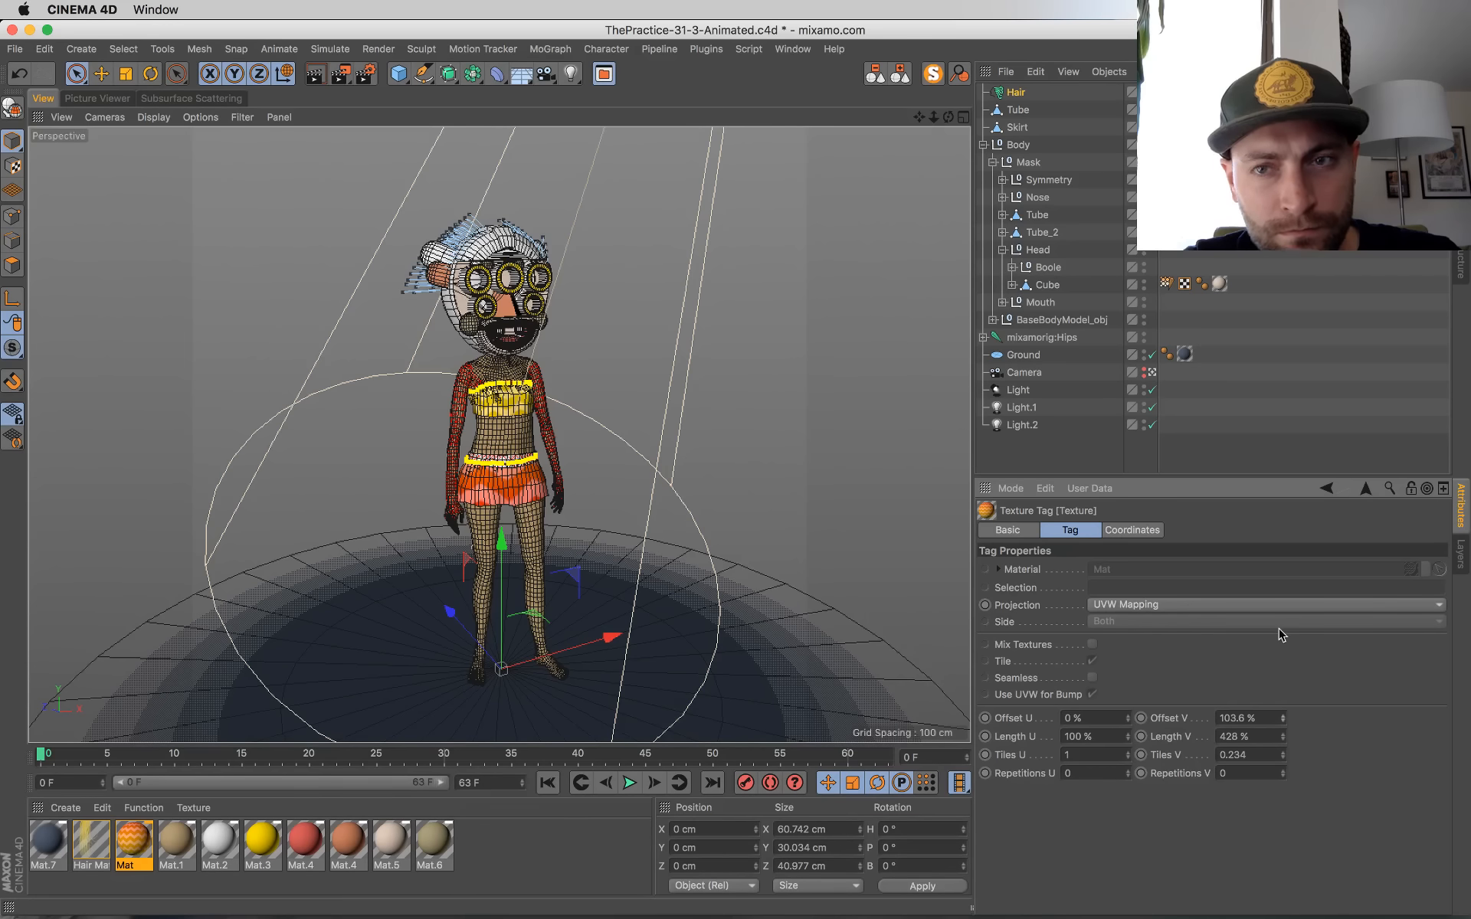
Step: Try a Length V of -31.6 % on the Skirt's texture tag, undo it, and save the scene in the camera view
{"action": "left_click", "coordinate": [1255, 128]}
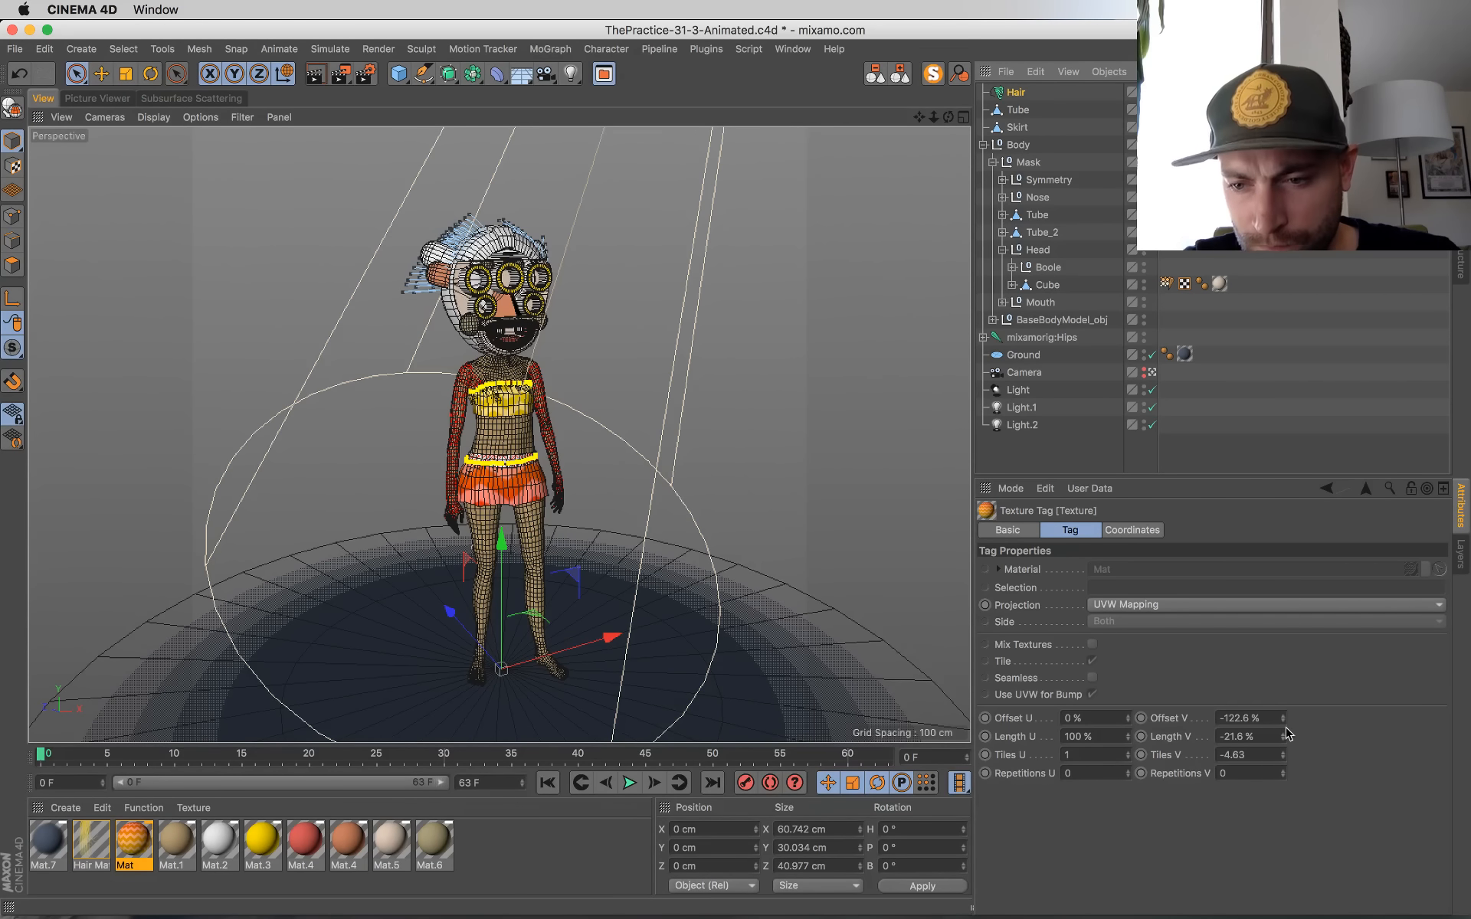
{"action": "left_click_drag", "start_coordinate": [1284, 738], "coordinate": [1283, 745]}
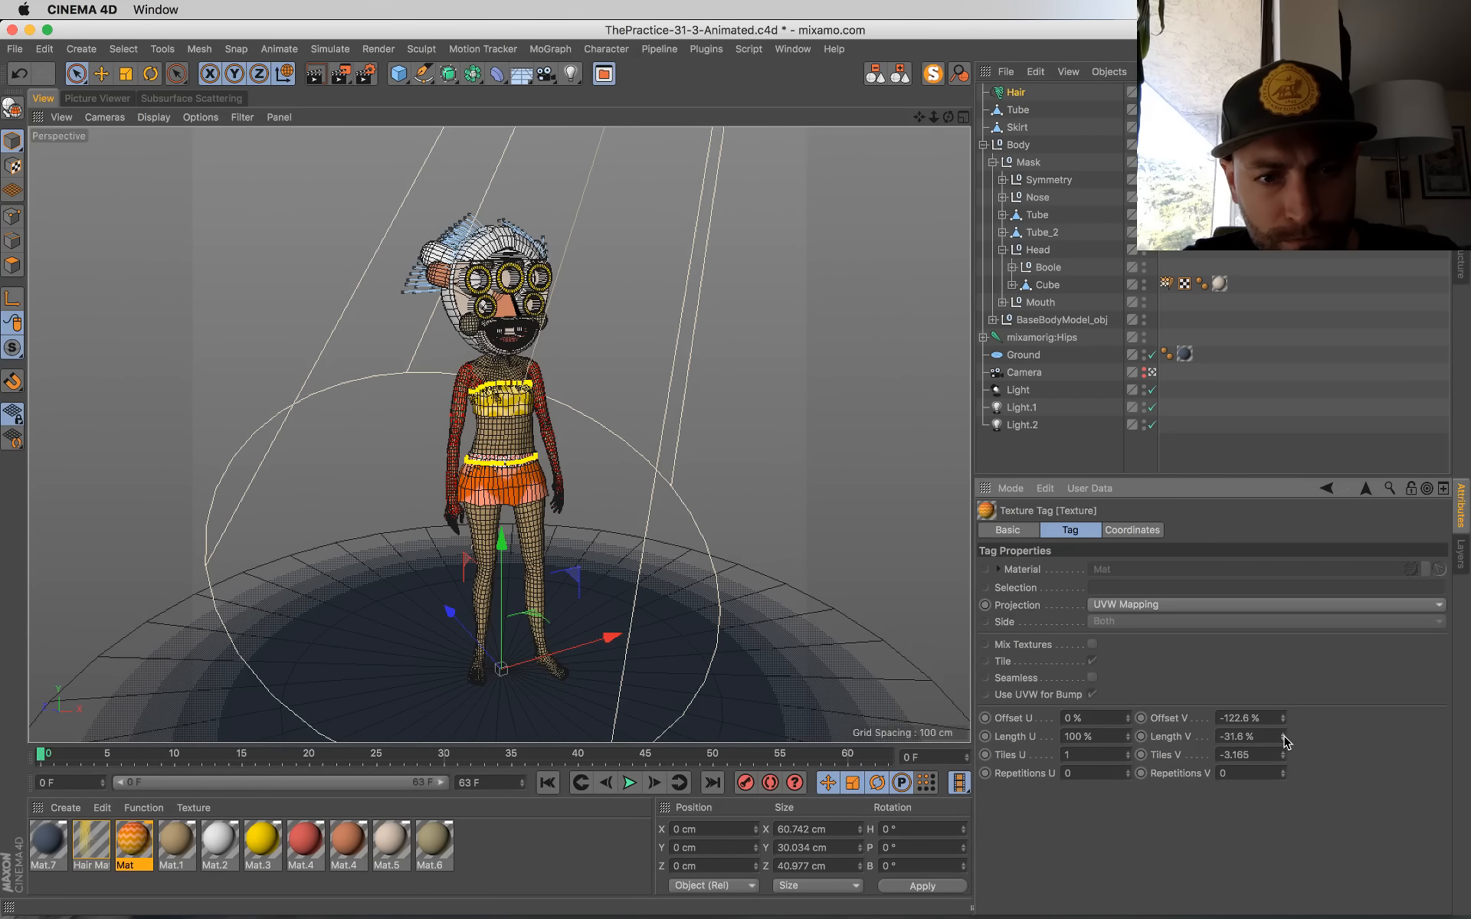
{"action": "key", "text": "super+z"}
{"action": "left_click", "coordinate": [1156, 374]}
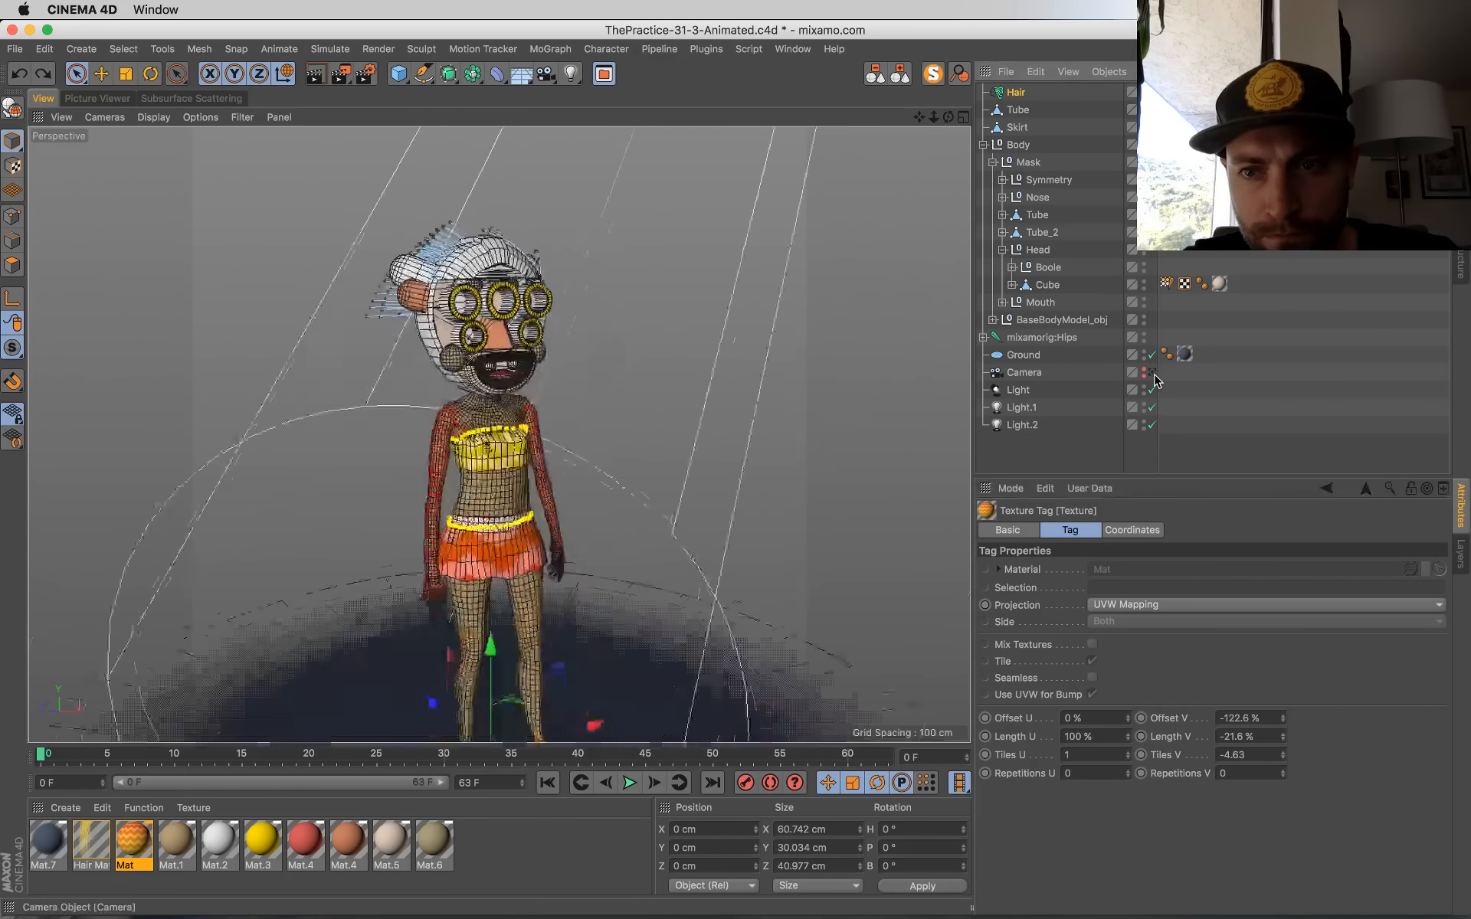
{"action": "key", "text": "super+s"}
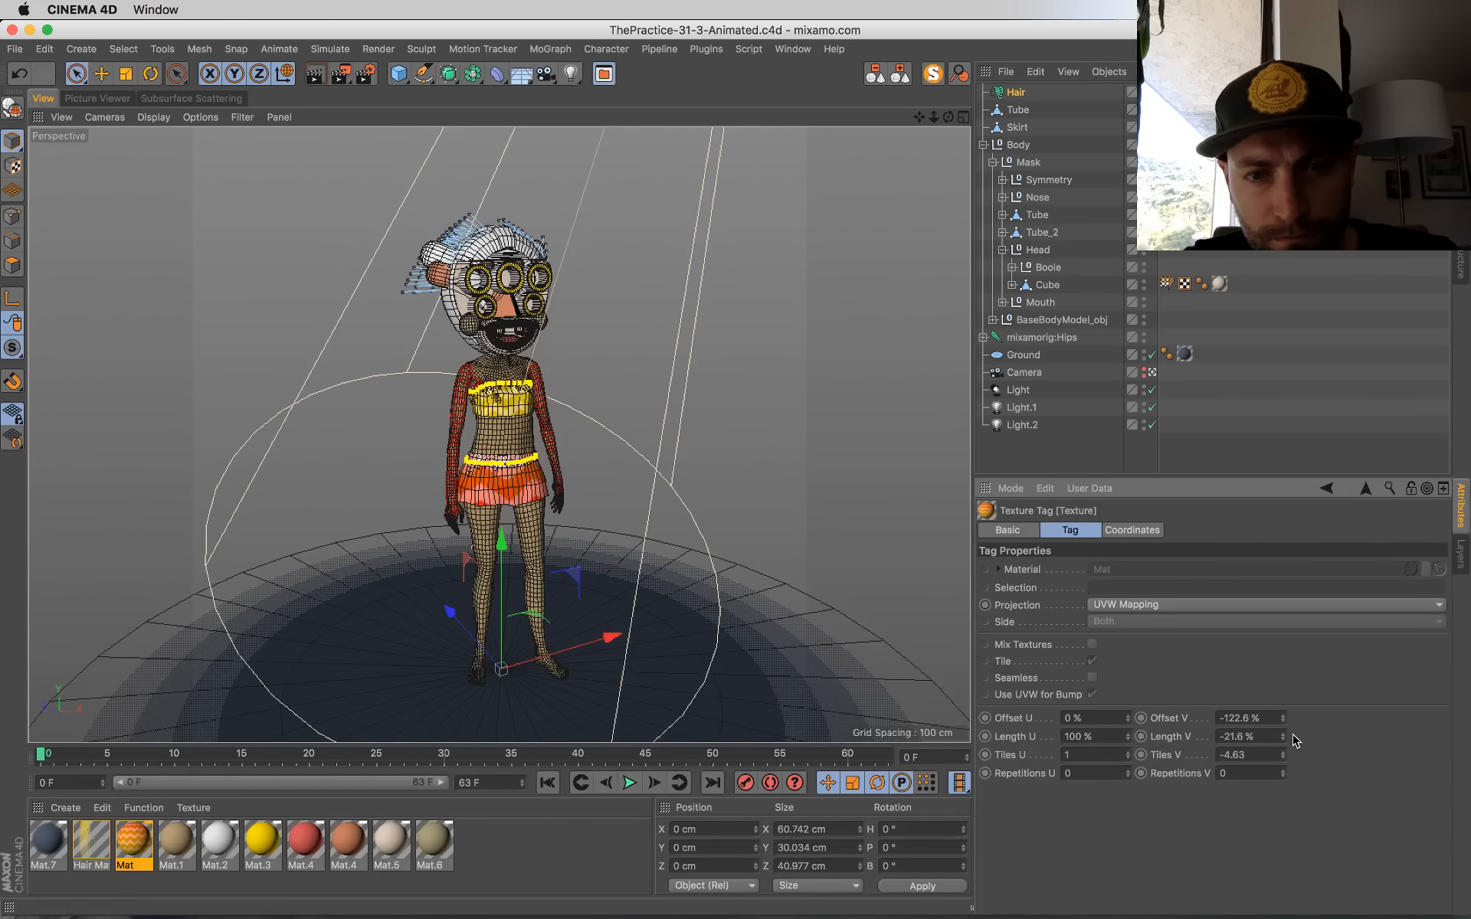
Step: Set Length V of the Tube top's texture tag to 261 %
{"action": "left_click", "coordinate": [1220, 128]}
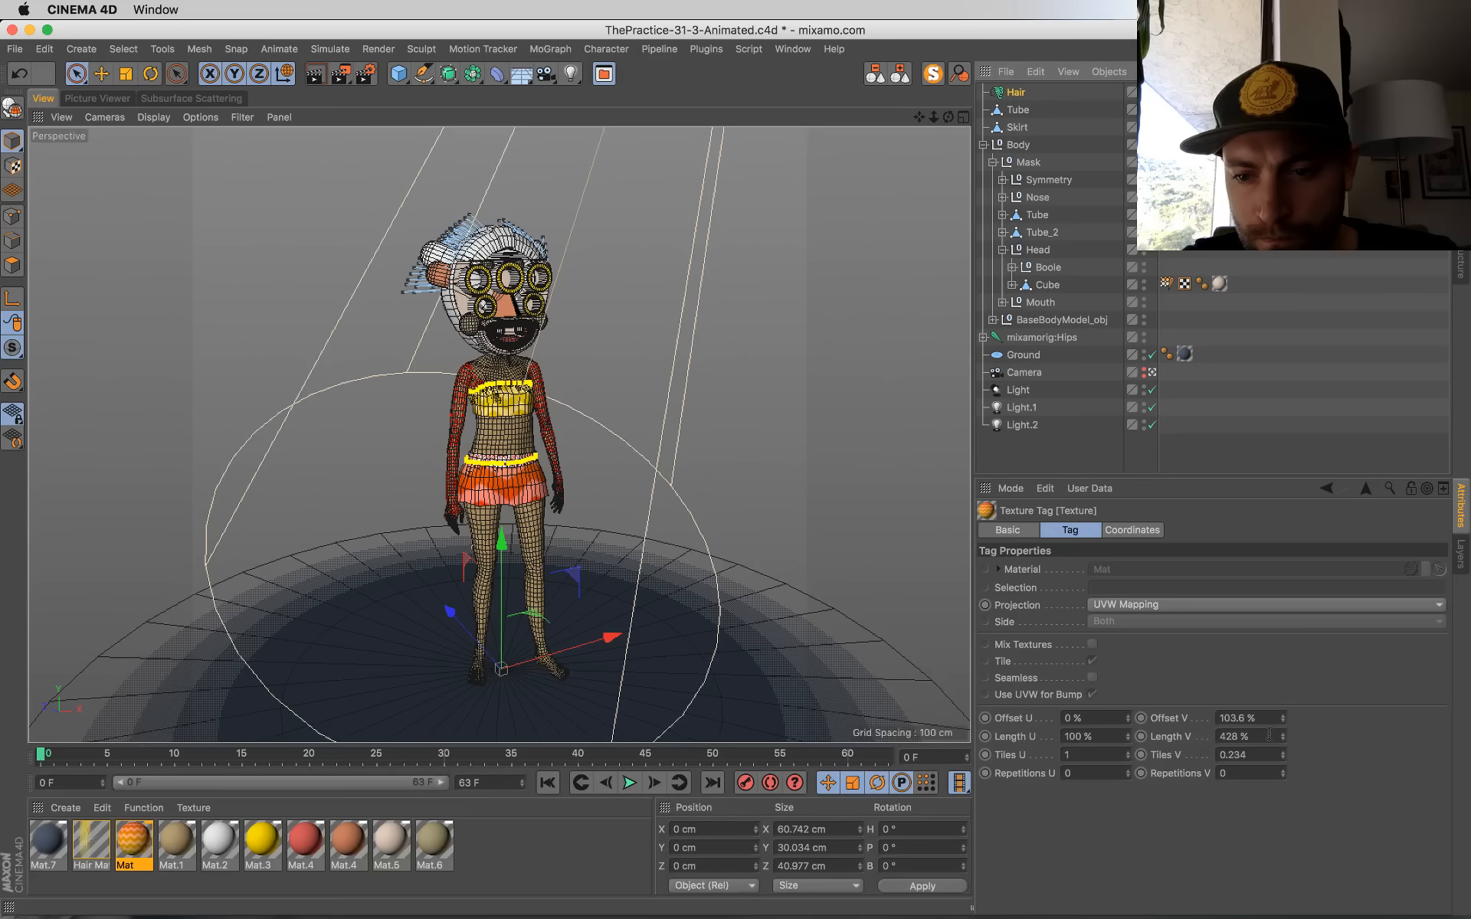
{"action": "left_click_drag", "start_coordinate": [1286, 742], "coordinate": [1284, 740]}
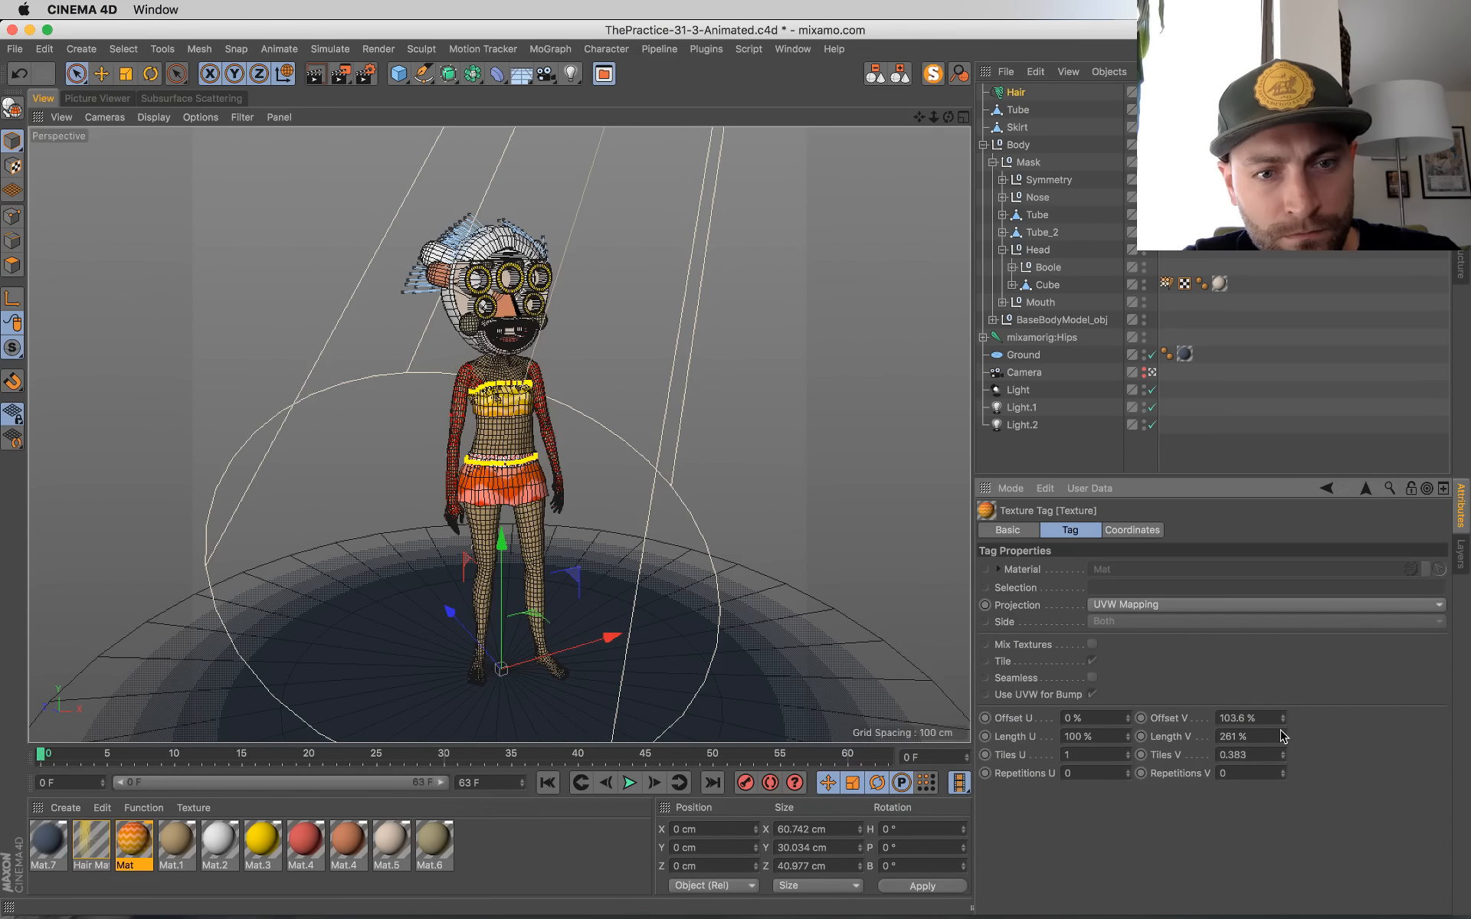
Step: Set the Skirt's texture tag to Length V -9.6 % and Length U 38 %, and the Tube top's Length U to 70 %
{"action": "left_click", "coordinate": [1220, 128]}
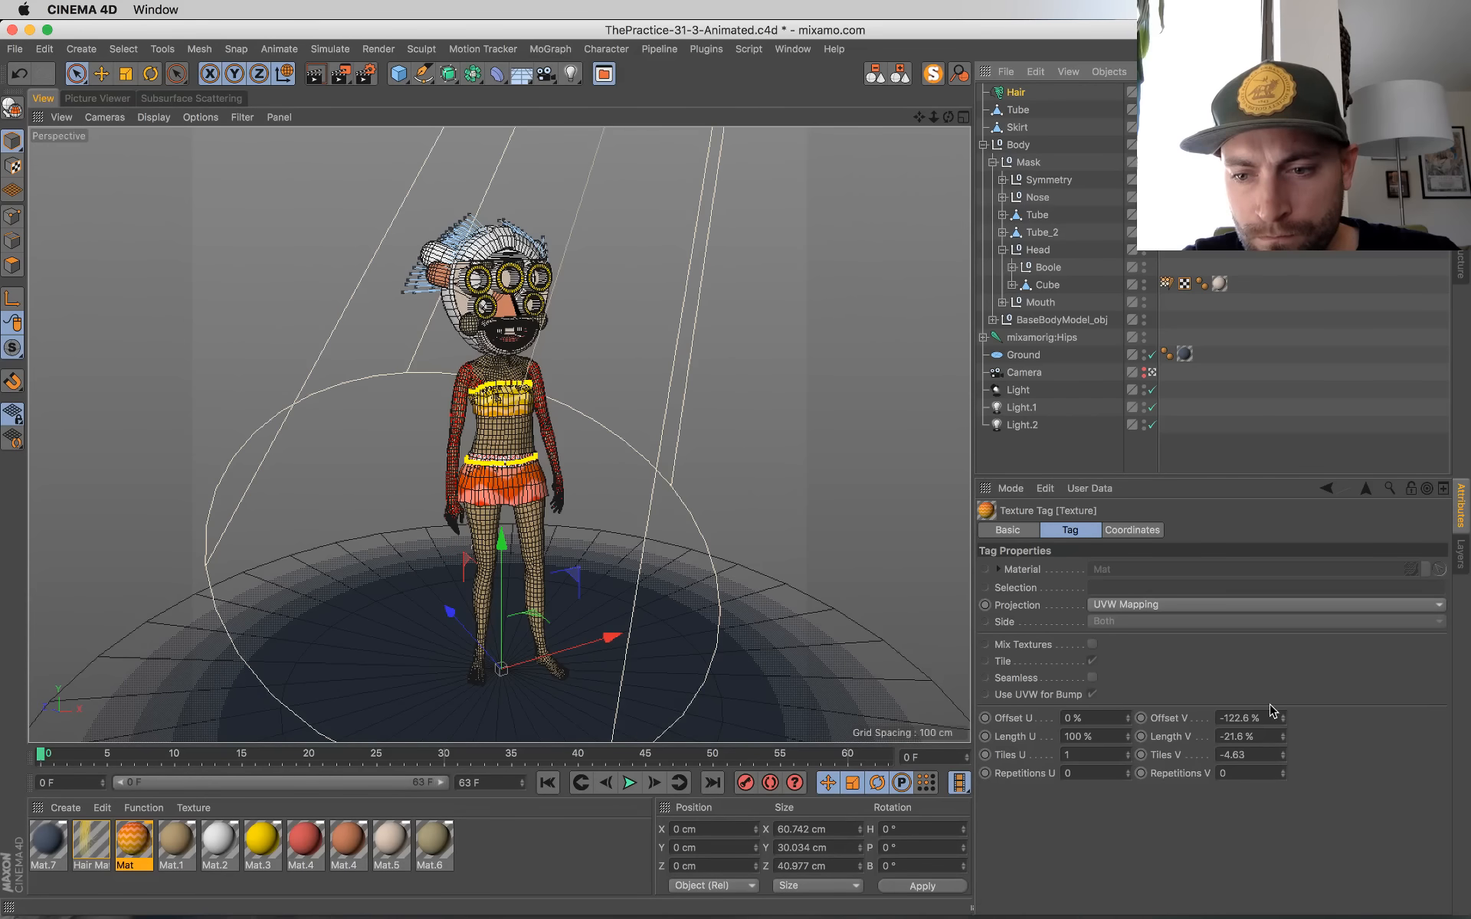
{"action": "left_click_drag", "start_coordinate": [1286, 739], "coordinate": [1286, 730]}
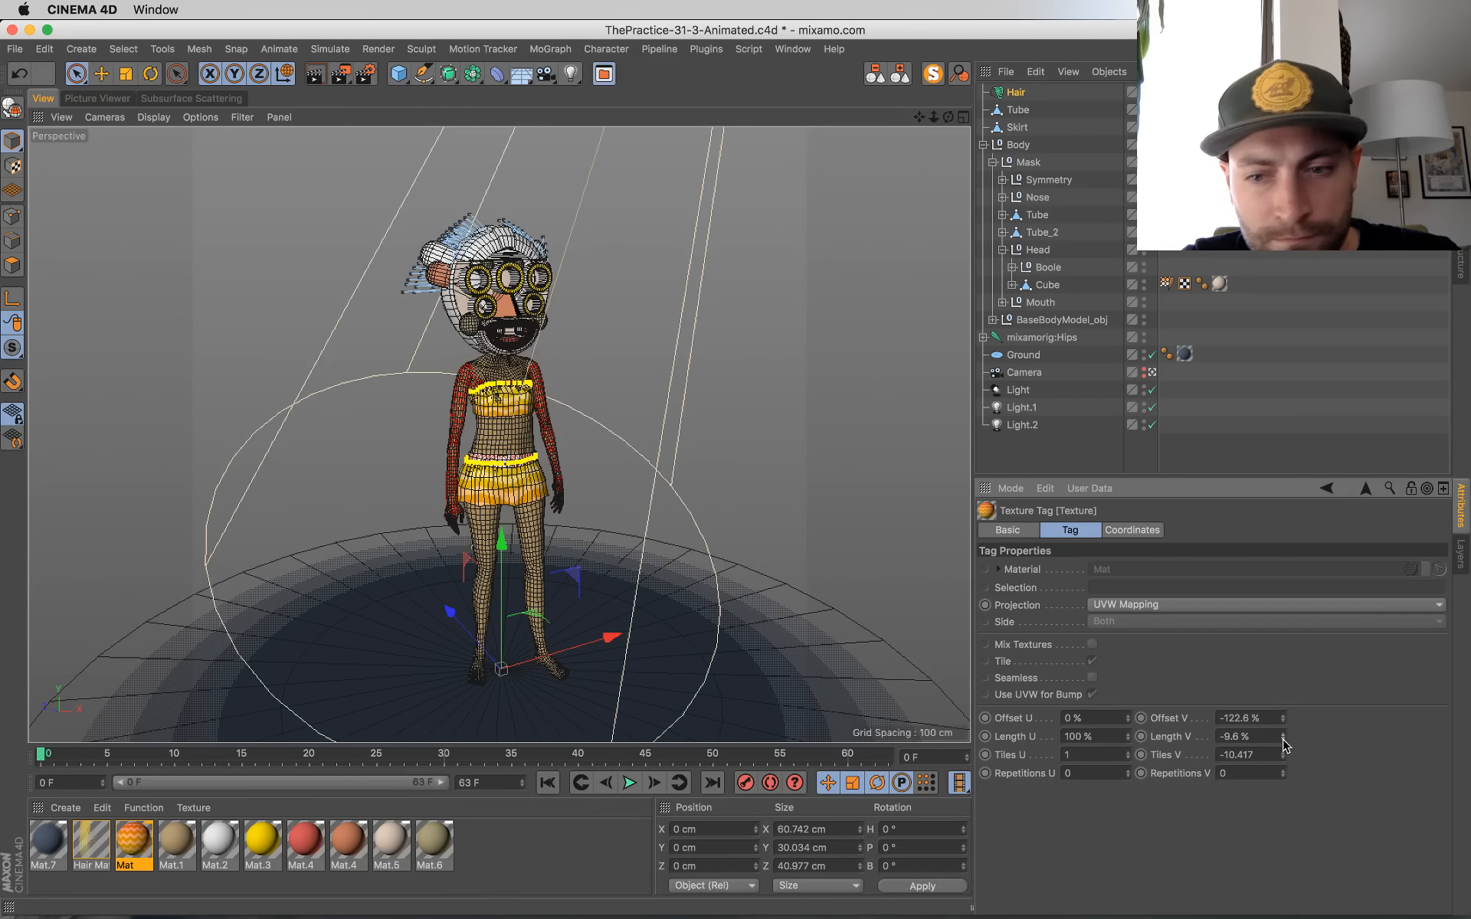
{"action": "left_click_drag", "start_coordinate": [1128, 738], "coordinate": [1128, 774]}
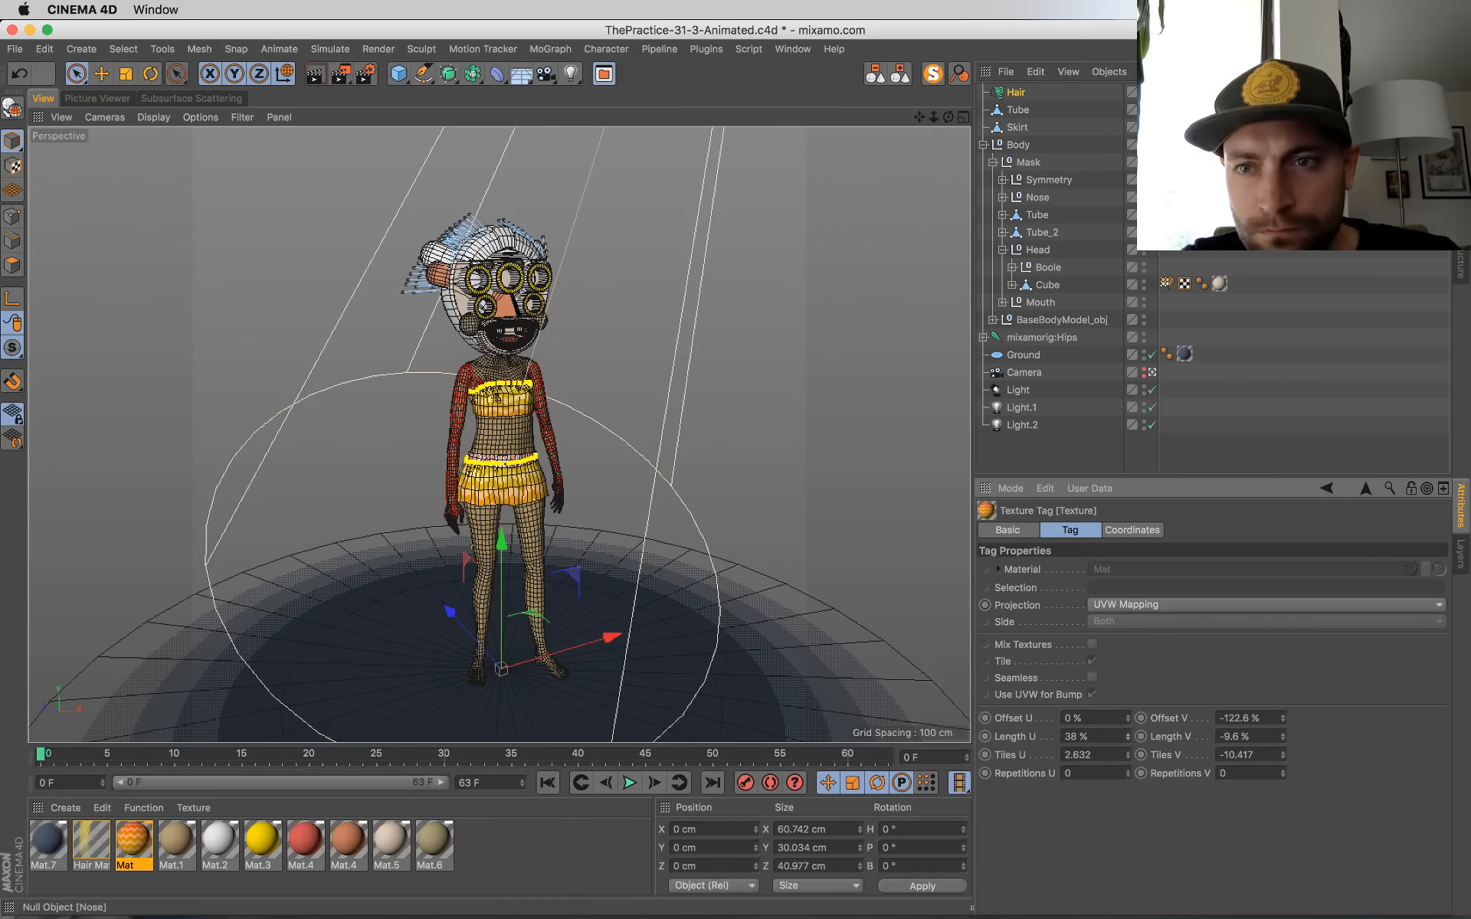
{"action": "left_click", "coordinate": [1219, 109]}
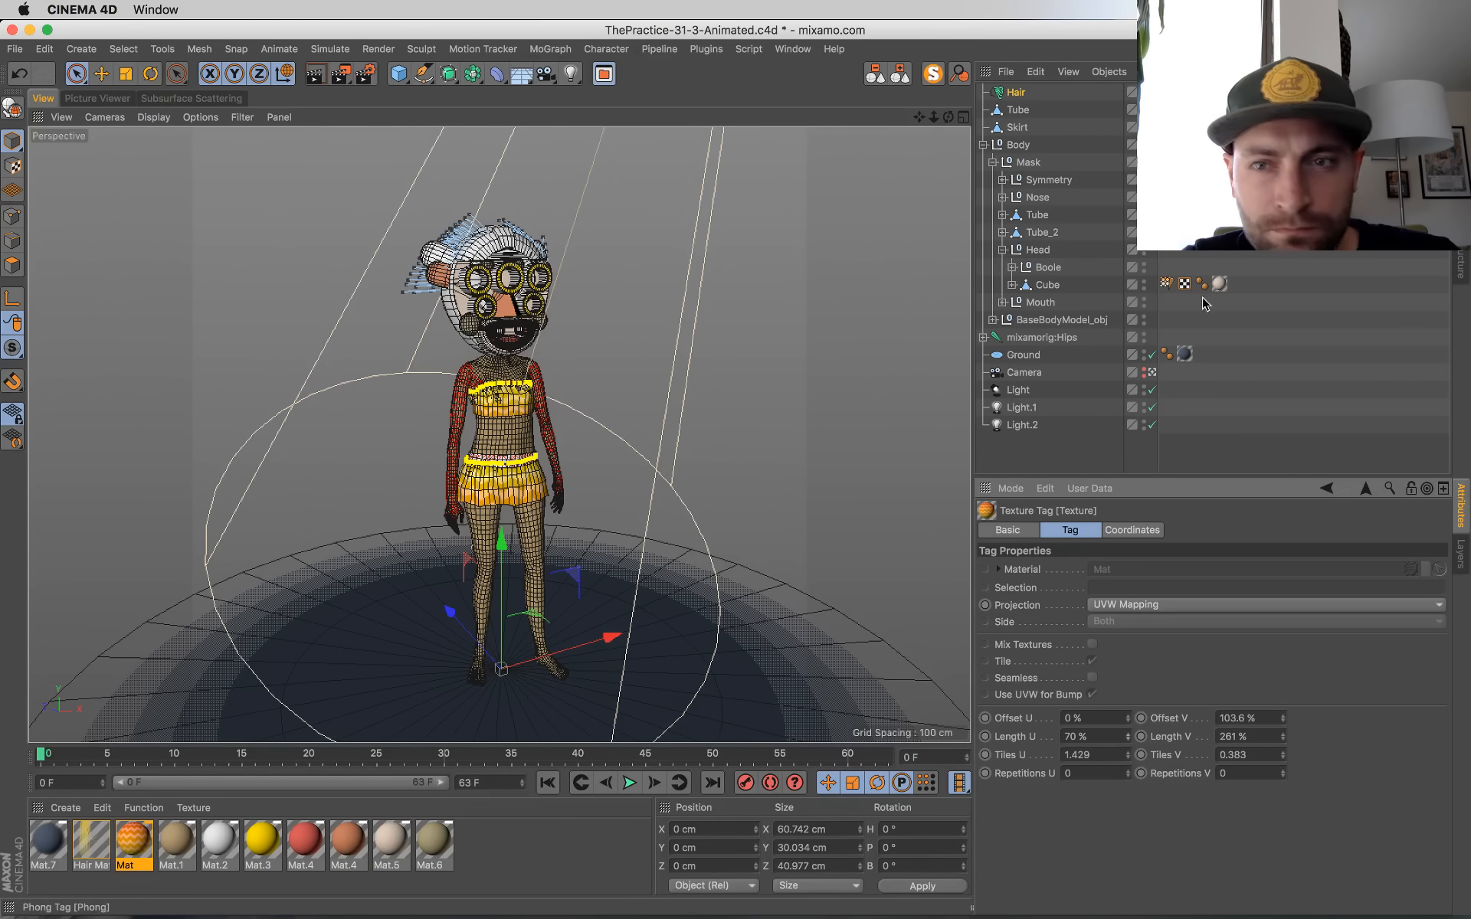
Step: Set Offset V of the Skirt's texture tag to -137.6 % and save the scene
{"action": "left_click", "coordinate": [1220, 127]}
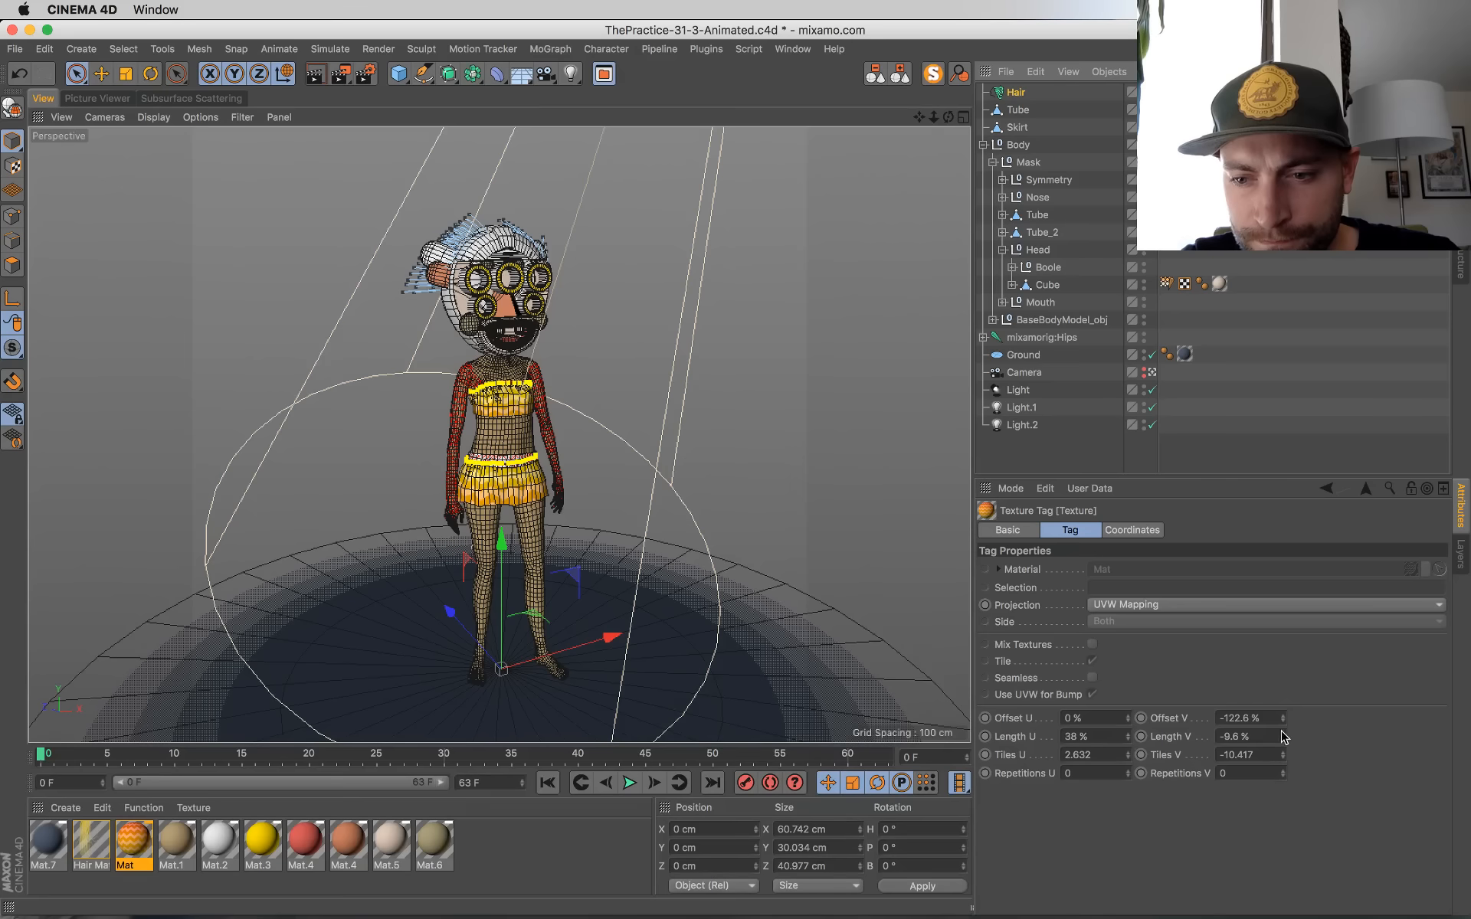
{"action": "left_click_drag", "start_coordinate": [1284, 722], "coordinate": [1284, 723]}
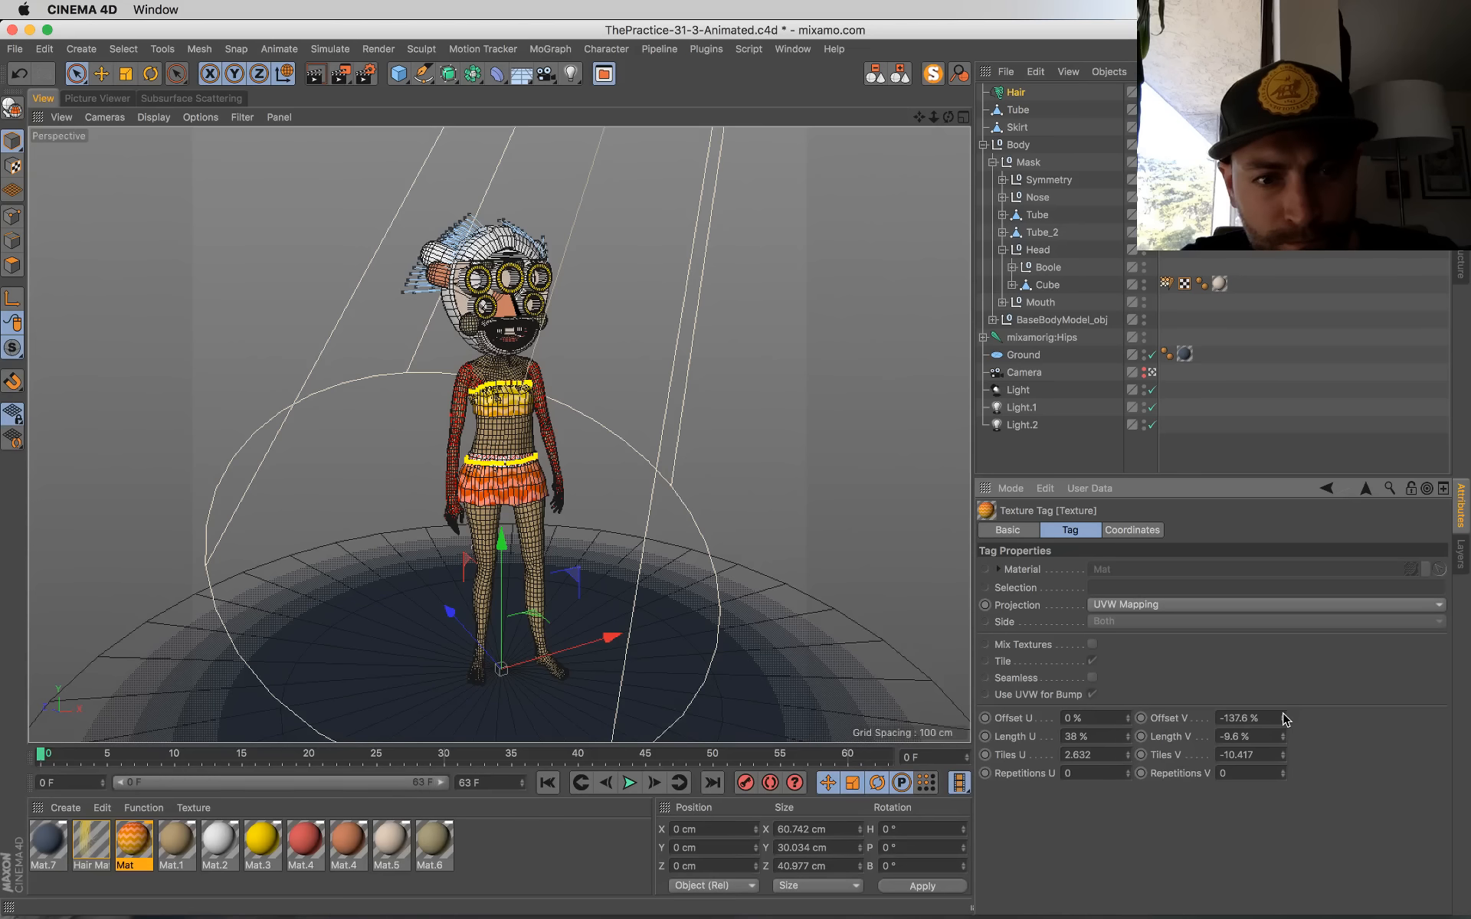
{"action": "key", "text": "super+s"}
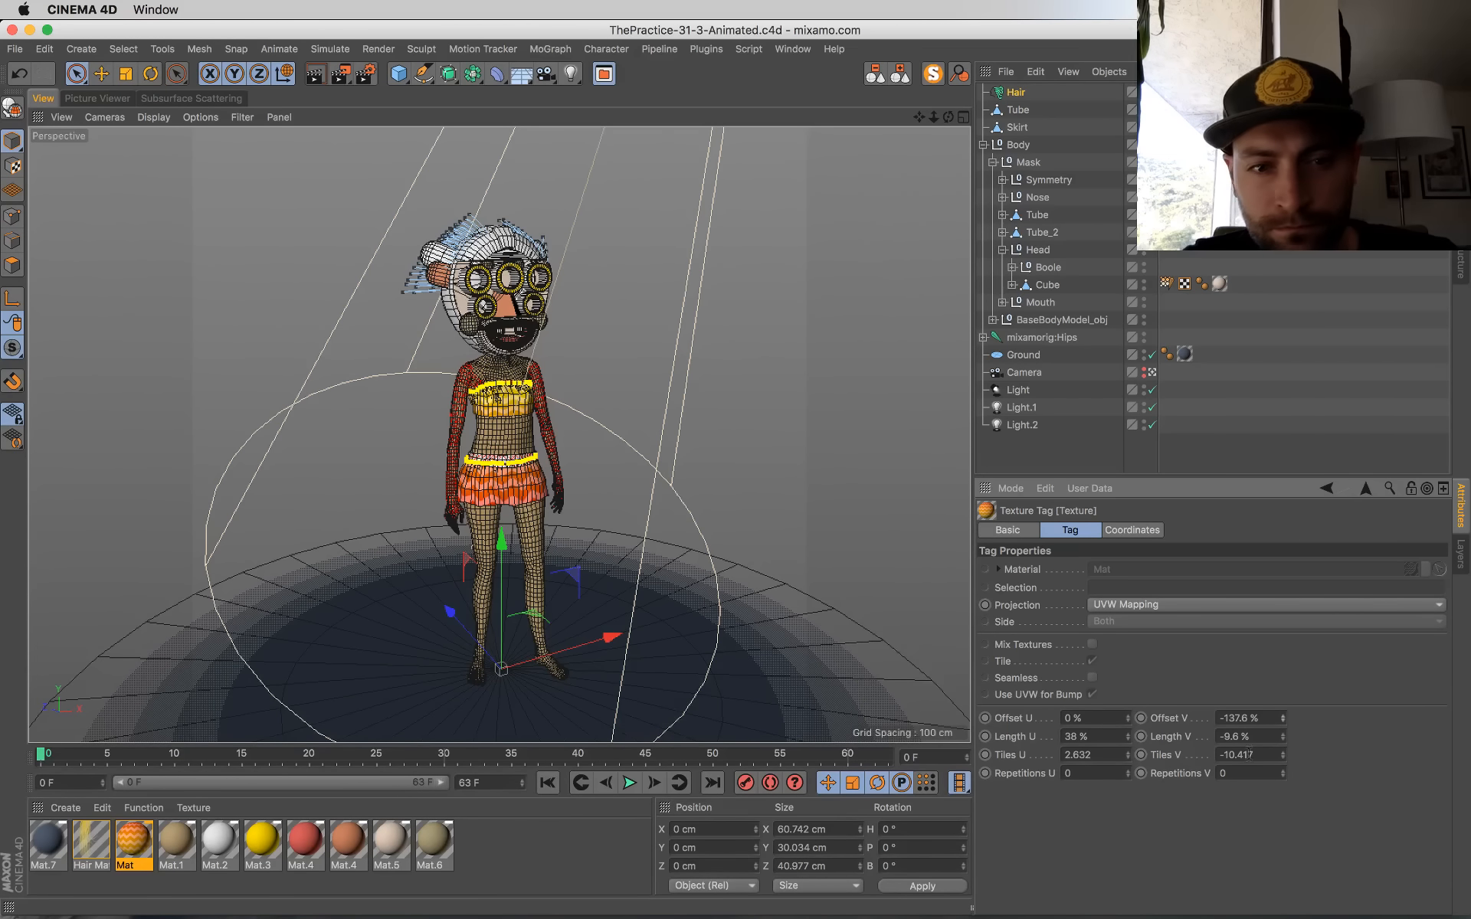
Step: Show the newest render from the Picture Viewer's history to check the clothing patterns
{"action": "left_click", "coordinate": [100, 98]}
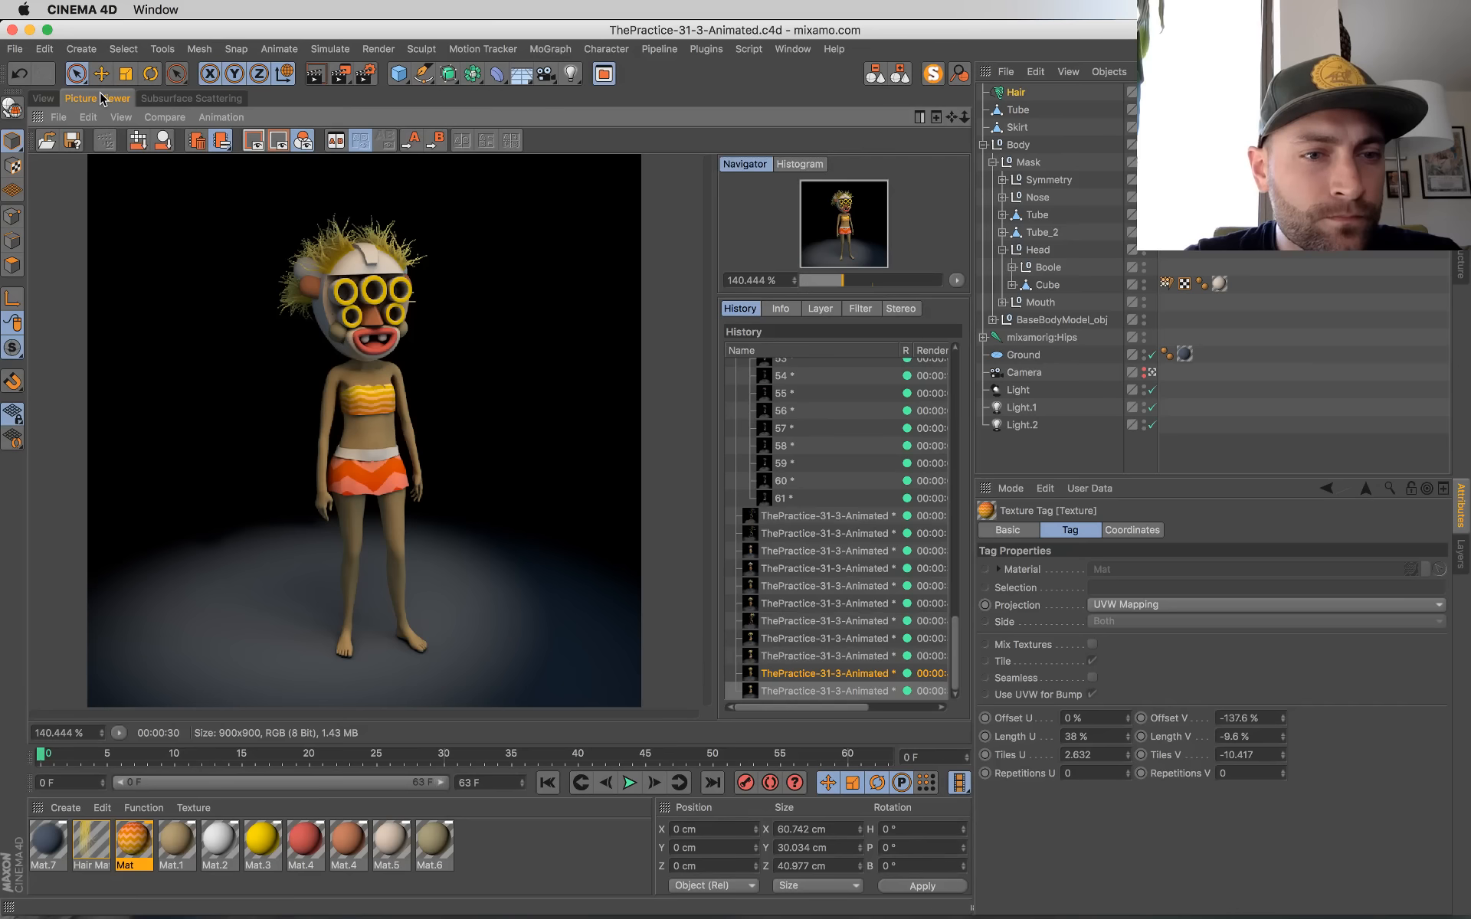
{"action": "left_click", "coordinate": [823, 691]}
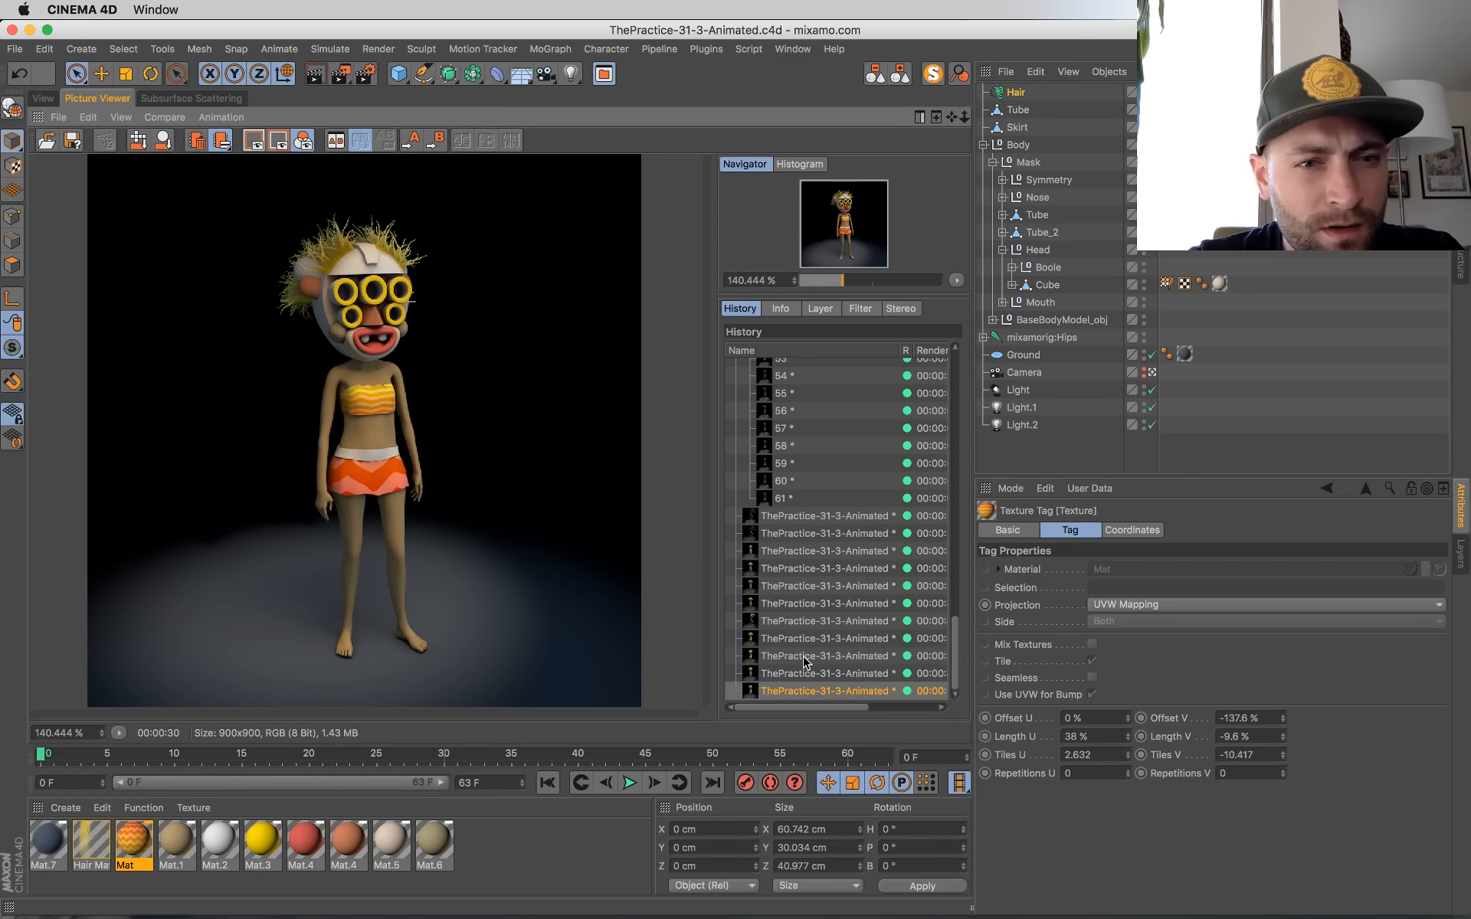
Step: Render the current frame to the Picture Viewer, collapse the object hierarchy and save the scene while it renders
{"action": "key", "text": "shift+r"}
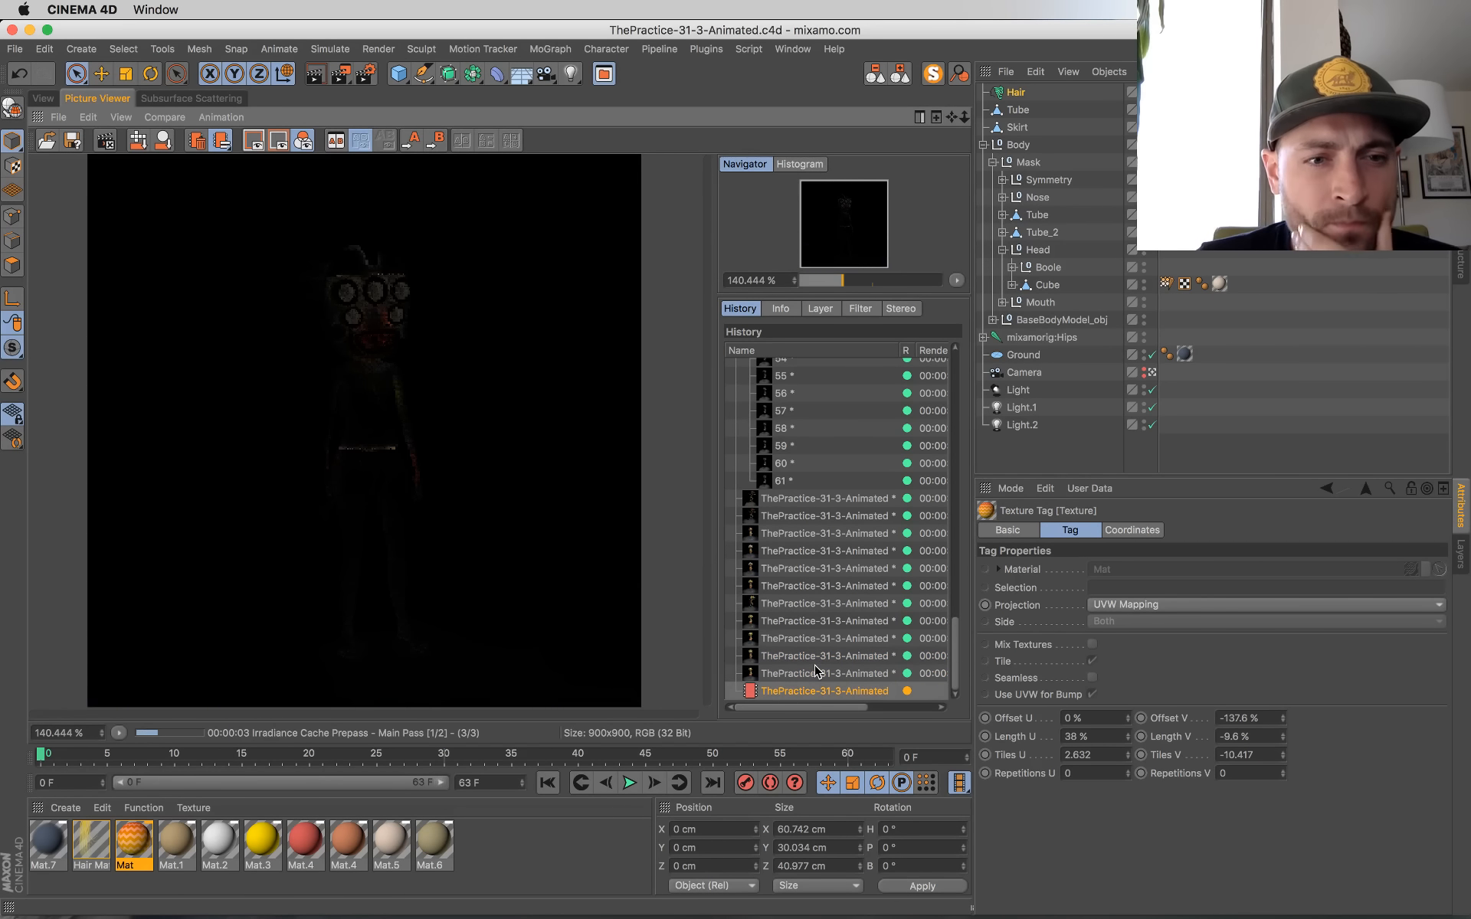
{"action": "left_click", "coordinate": [823, 691]}
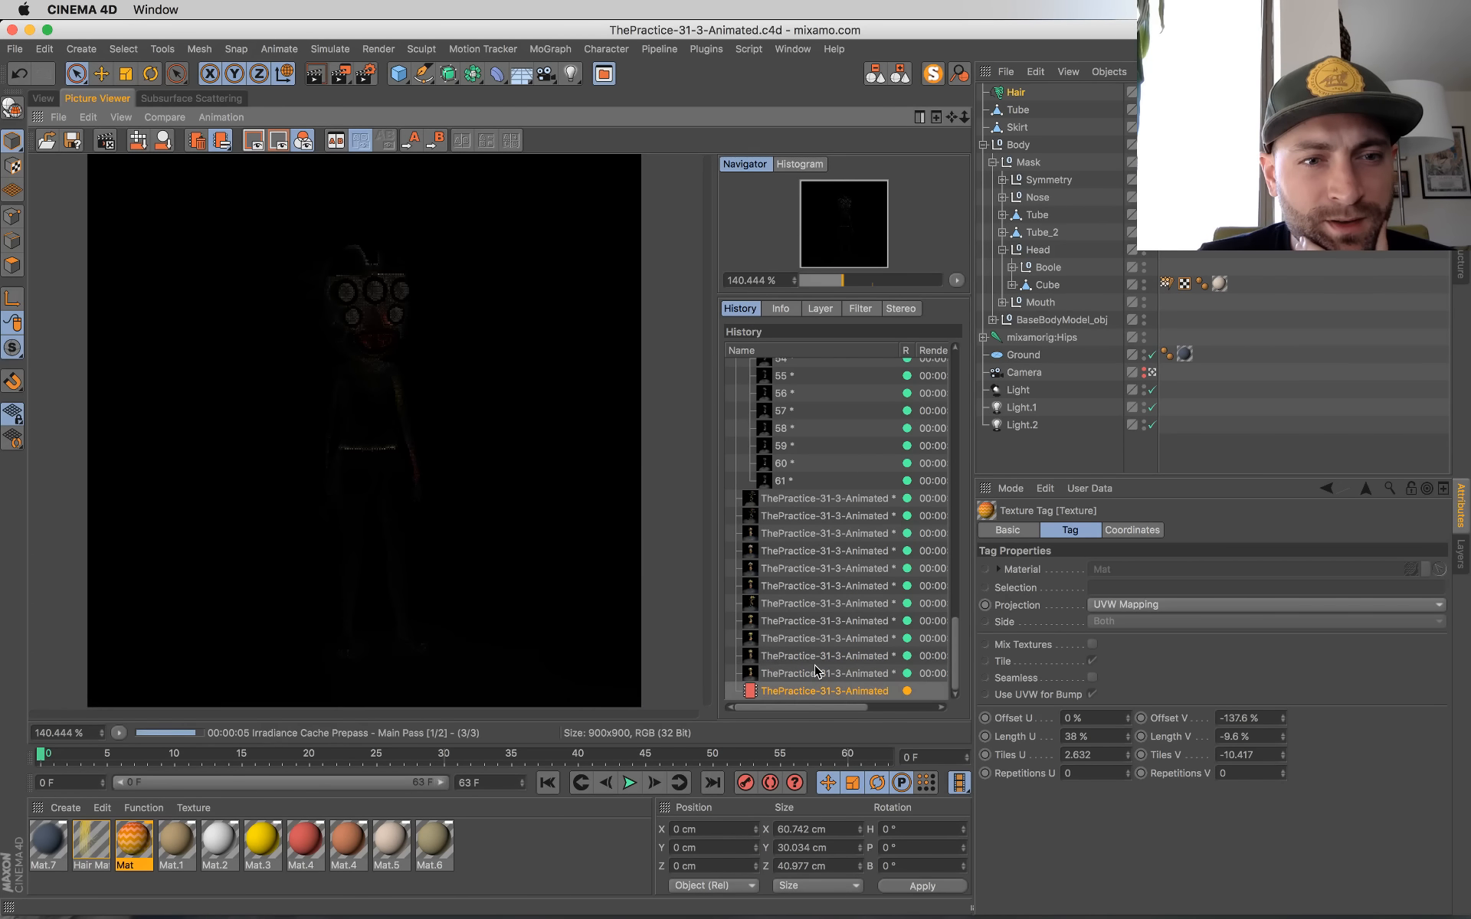
{"action": "left_click", "coordinate": [42, 98]}
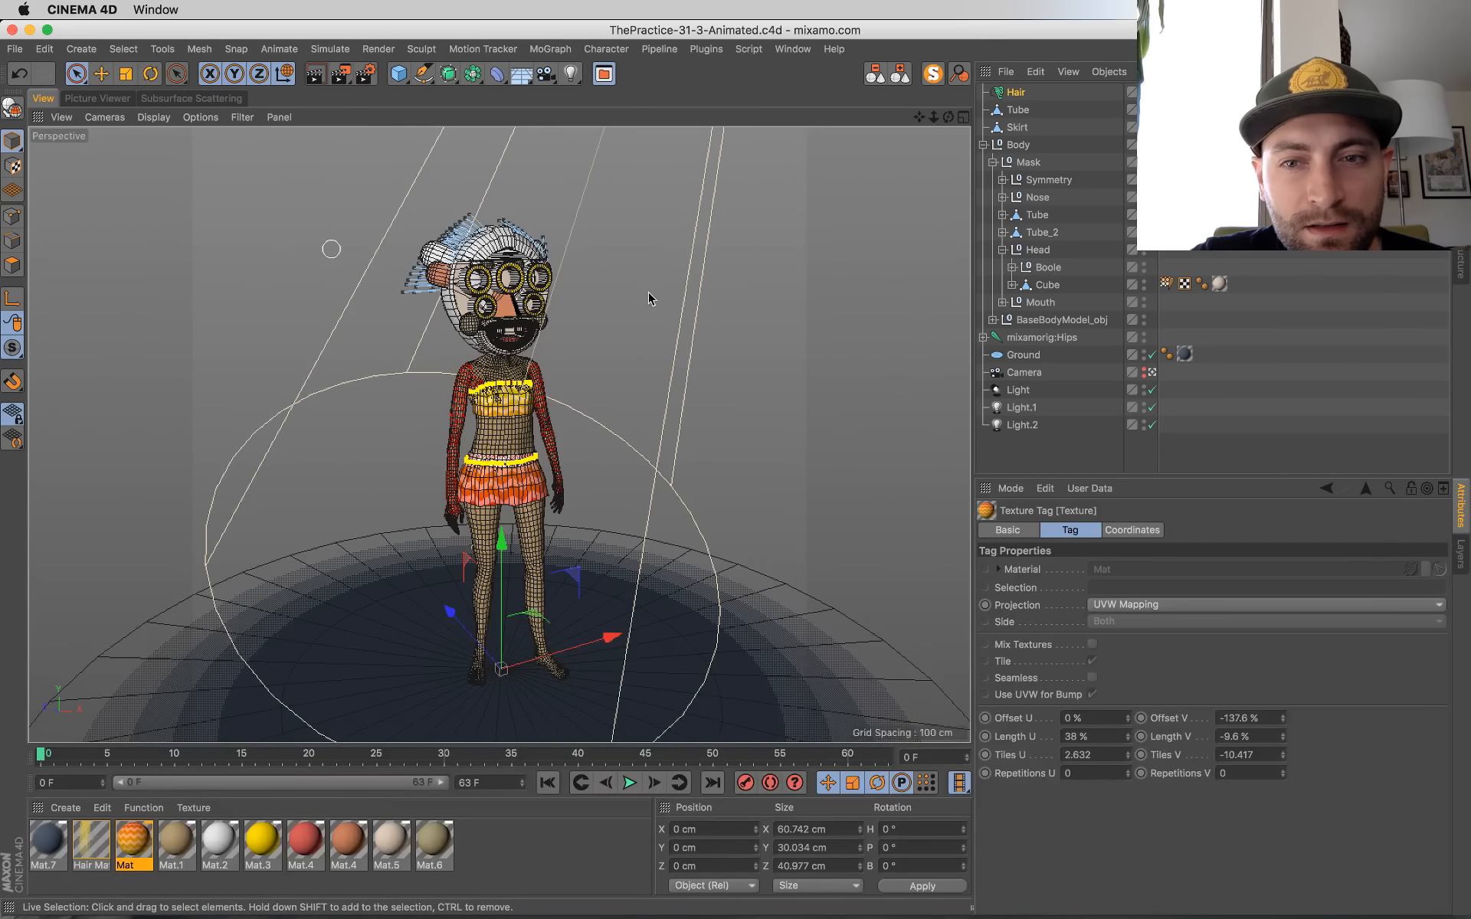
{"action": "left_click", "coordinate": [508, 253]}
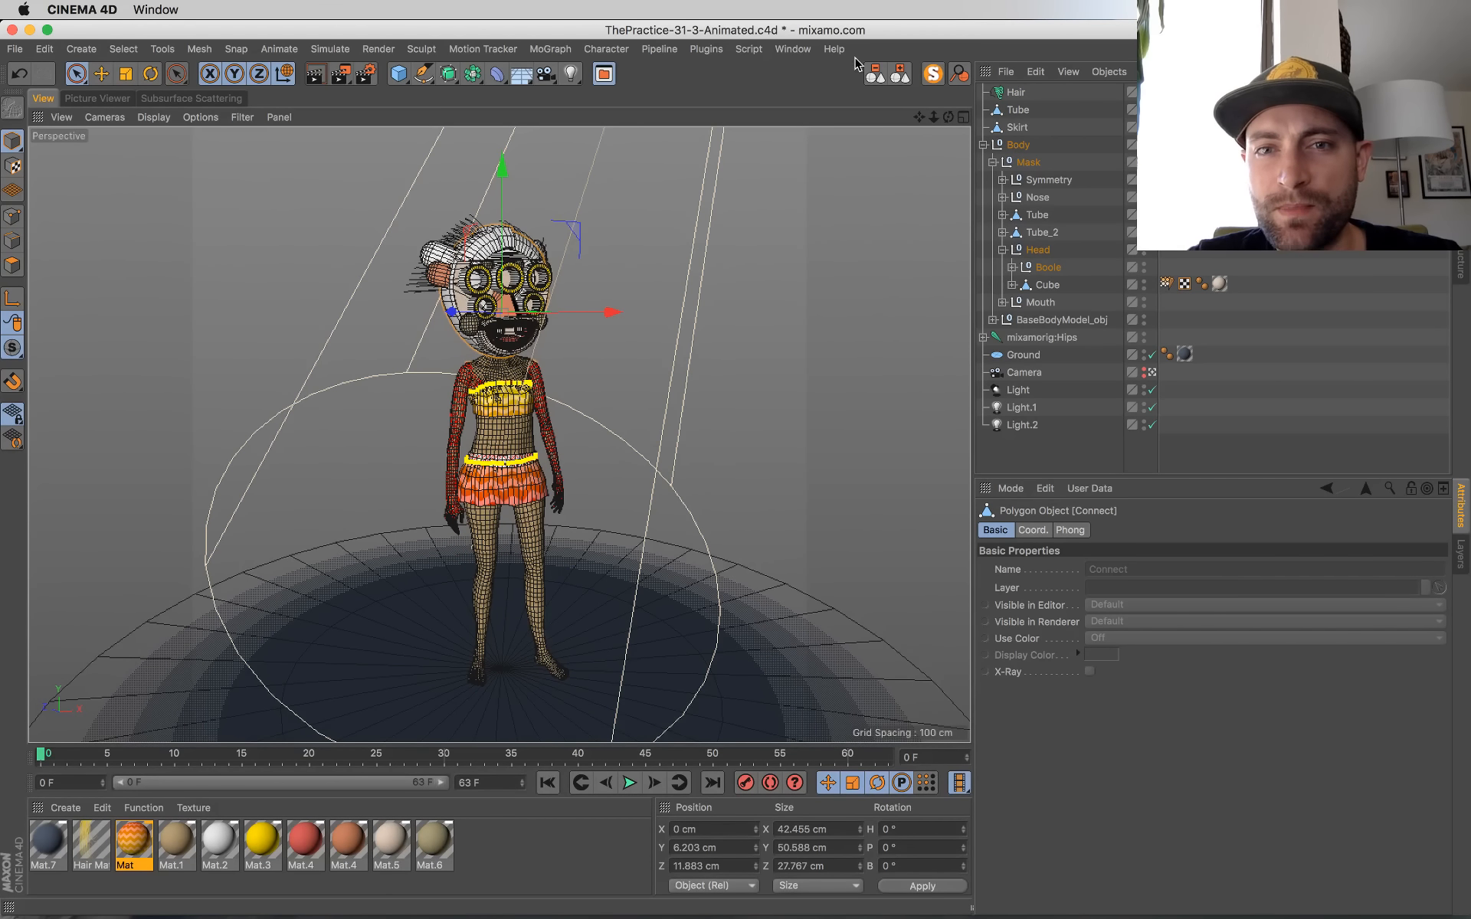
{"action": "left_click", "coordinate": [900, 74]}
{"action": "key", "text": "super+s"}
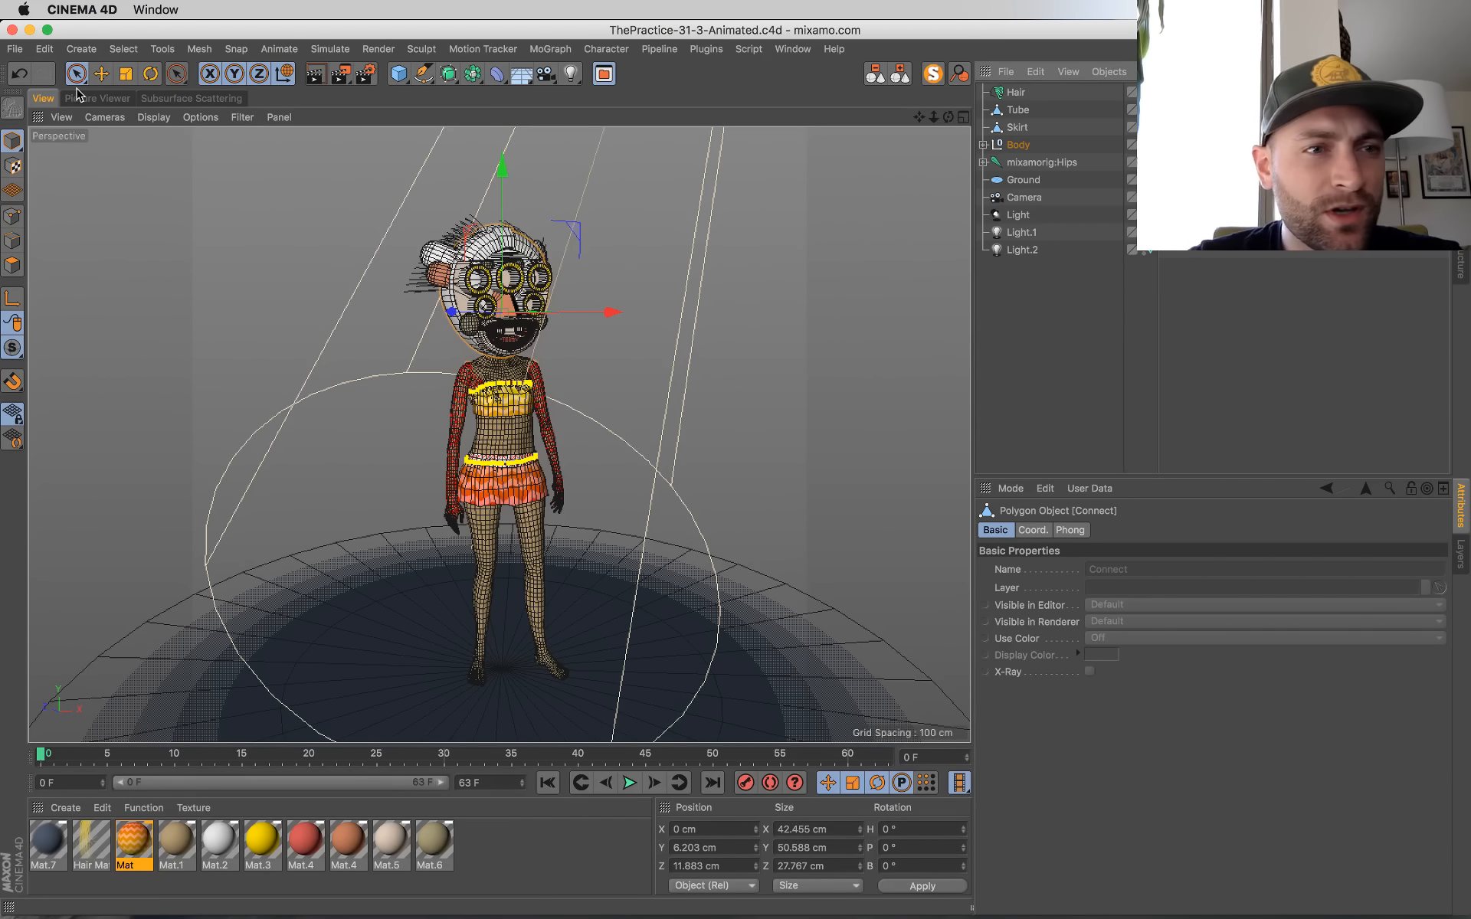
{"action": "left_click", "coordinate": [77, 95]}
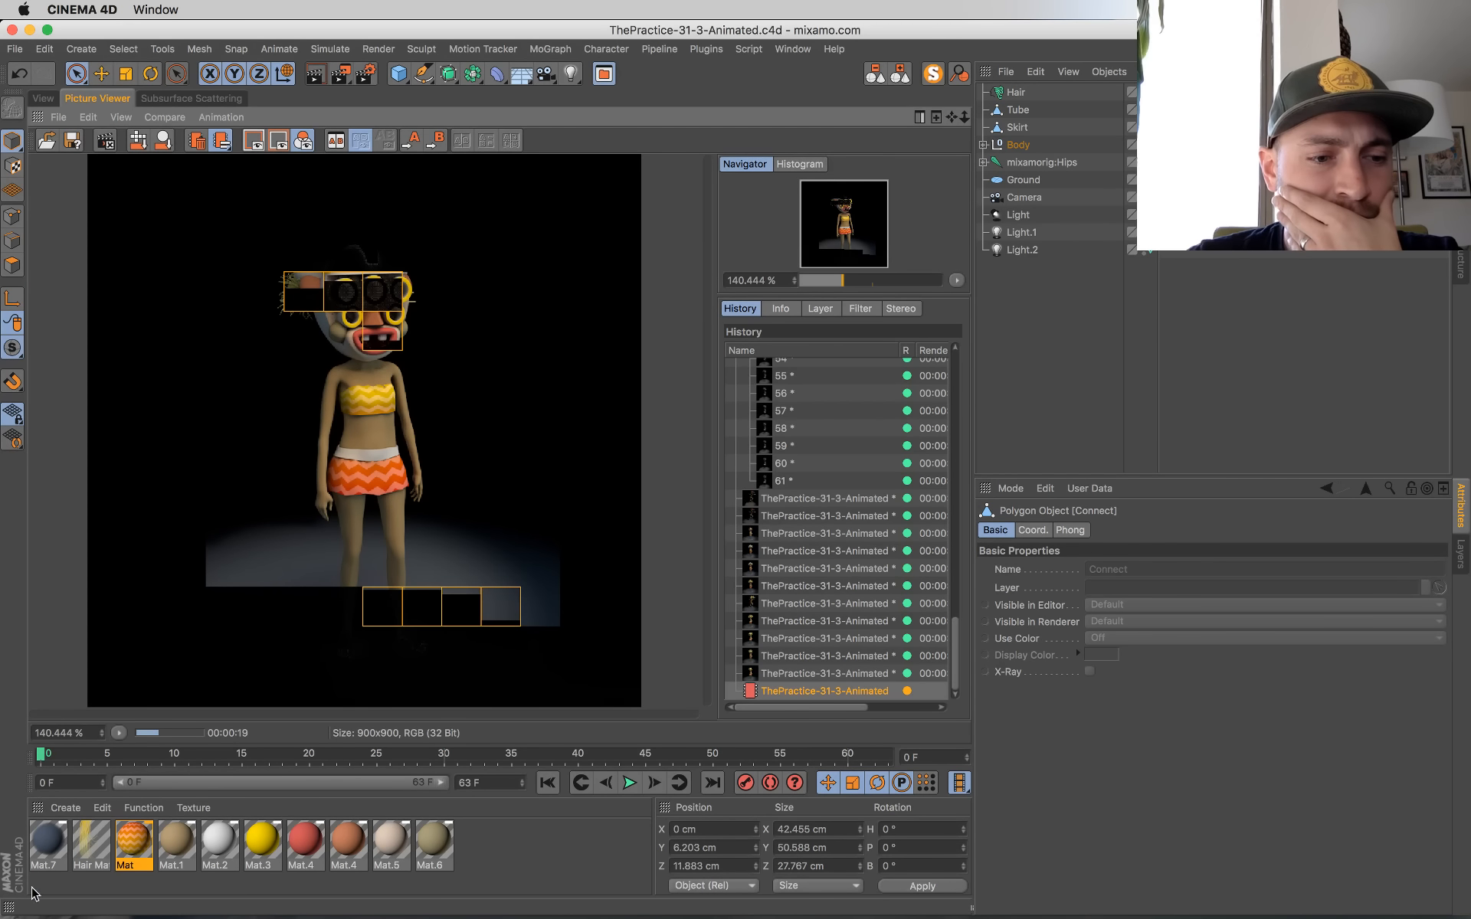
Step: Darken the ground material Mat.7 by setting its color to saturation 32 % and value 33 %
{"action": "double_click", "coordinate": [48, 842]}
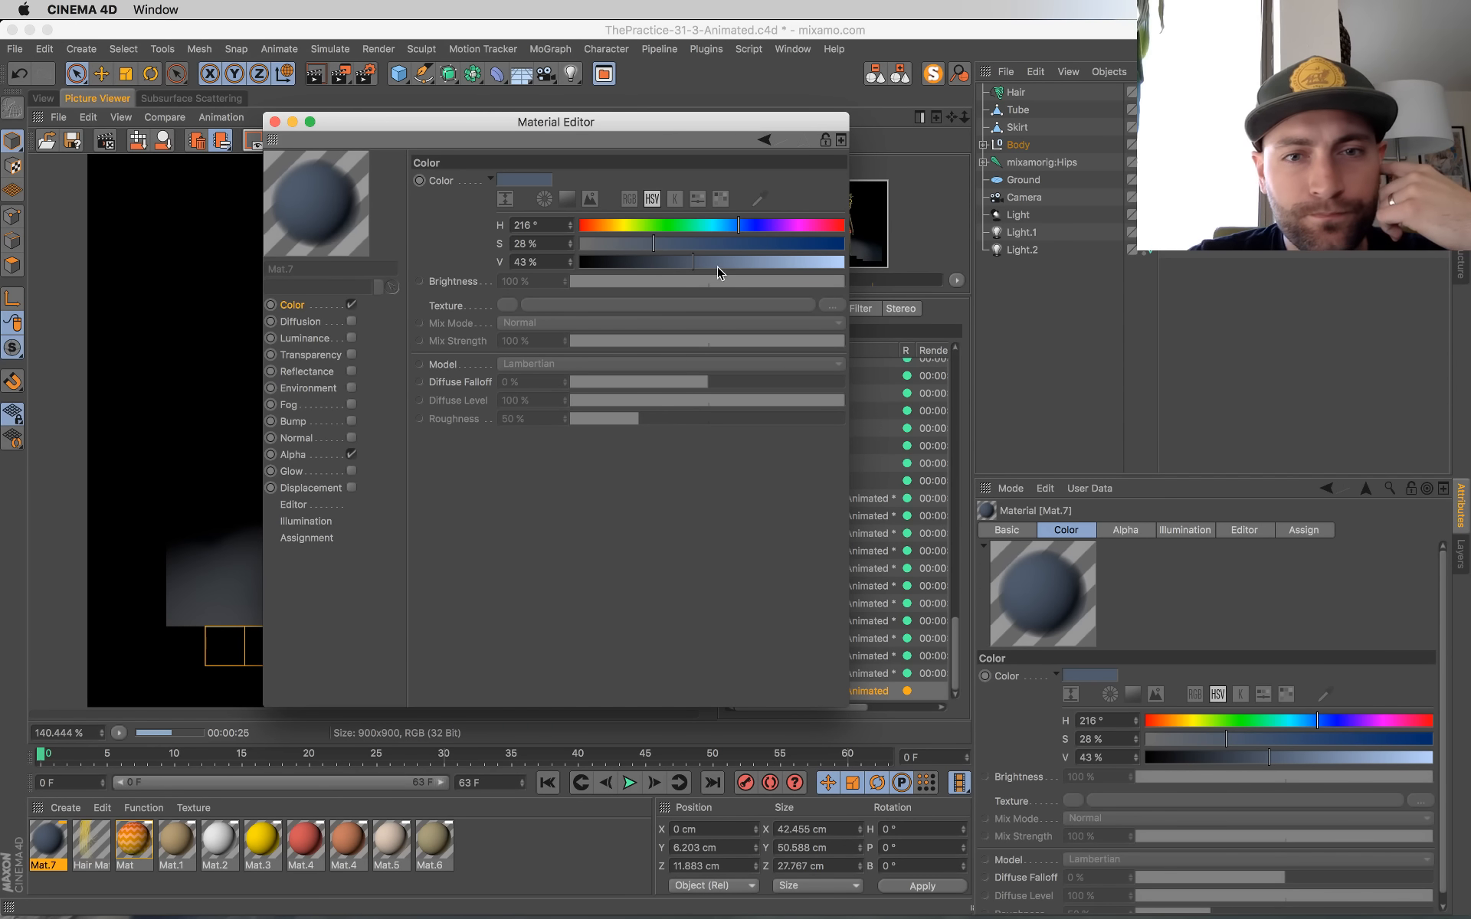
{"action": "left_click", "coordinate": [675, 263]}
{"action": "left_click", "coordinate": [664, 242]}
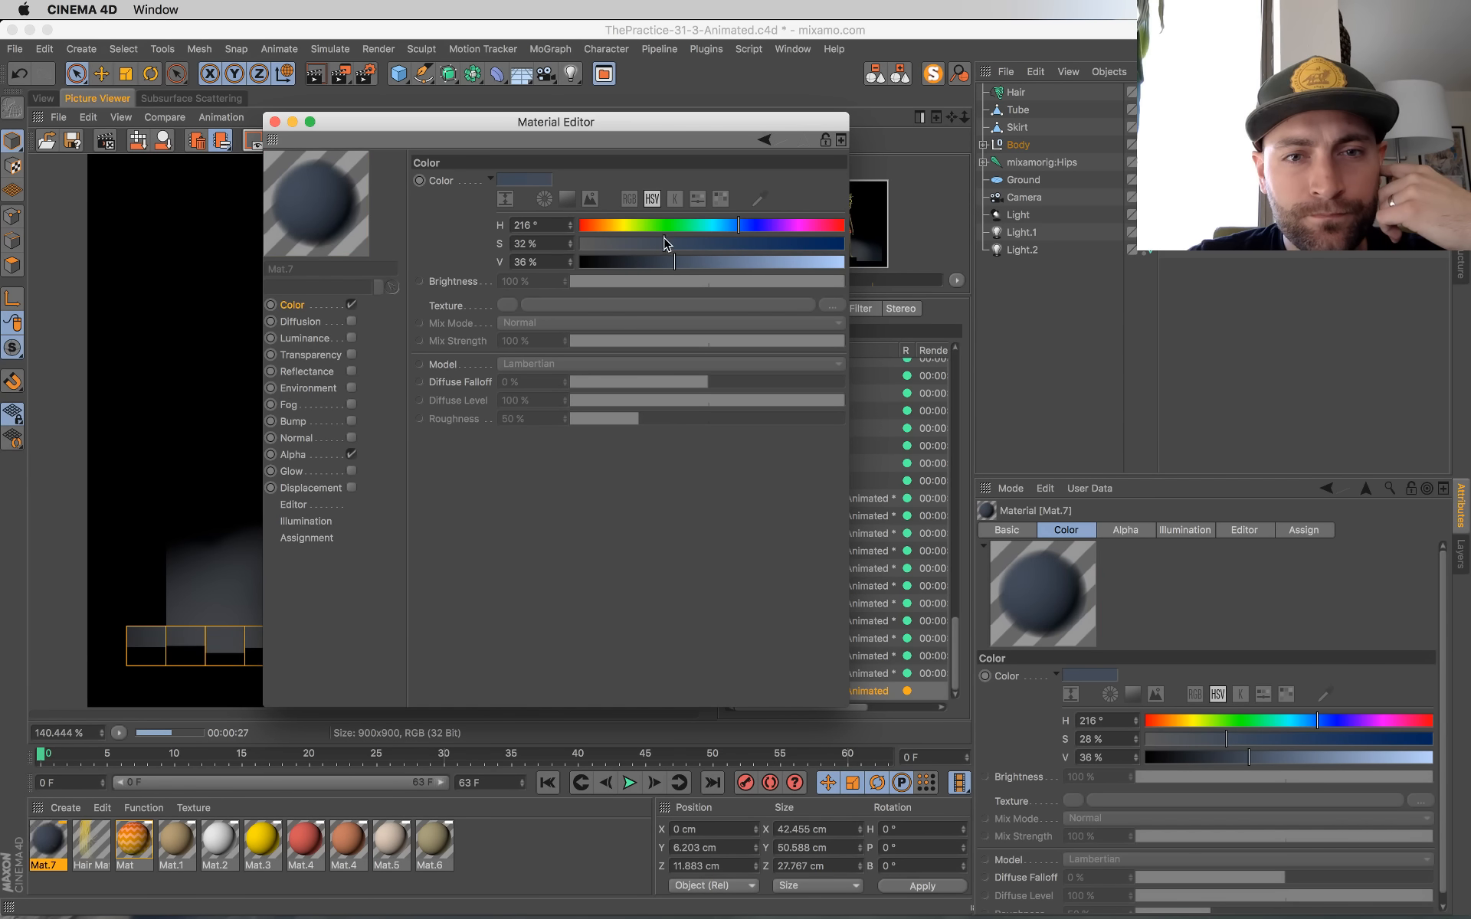
{"action": "left_click", "coordinate": [668, 262]}
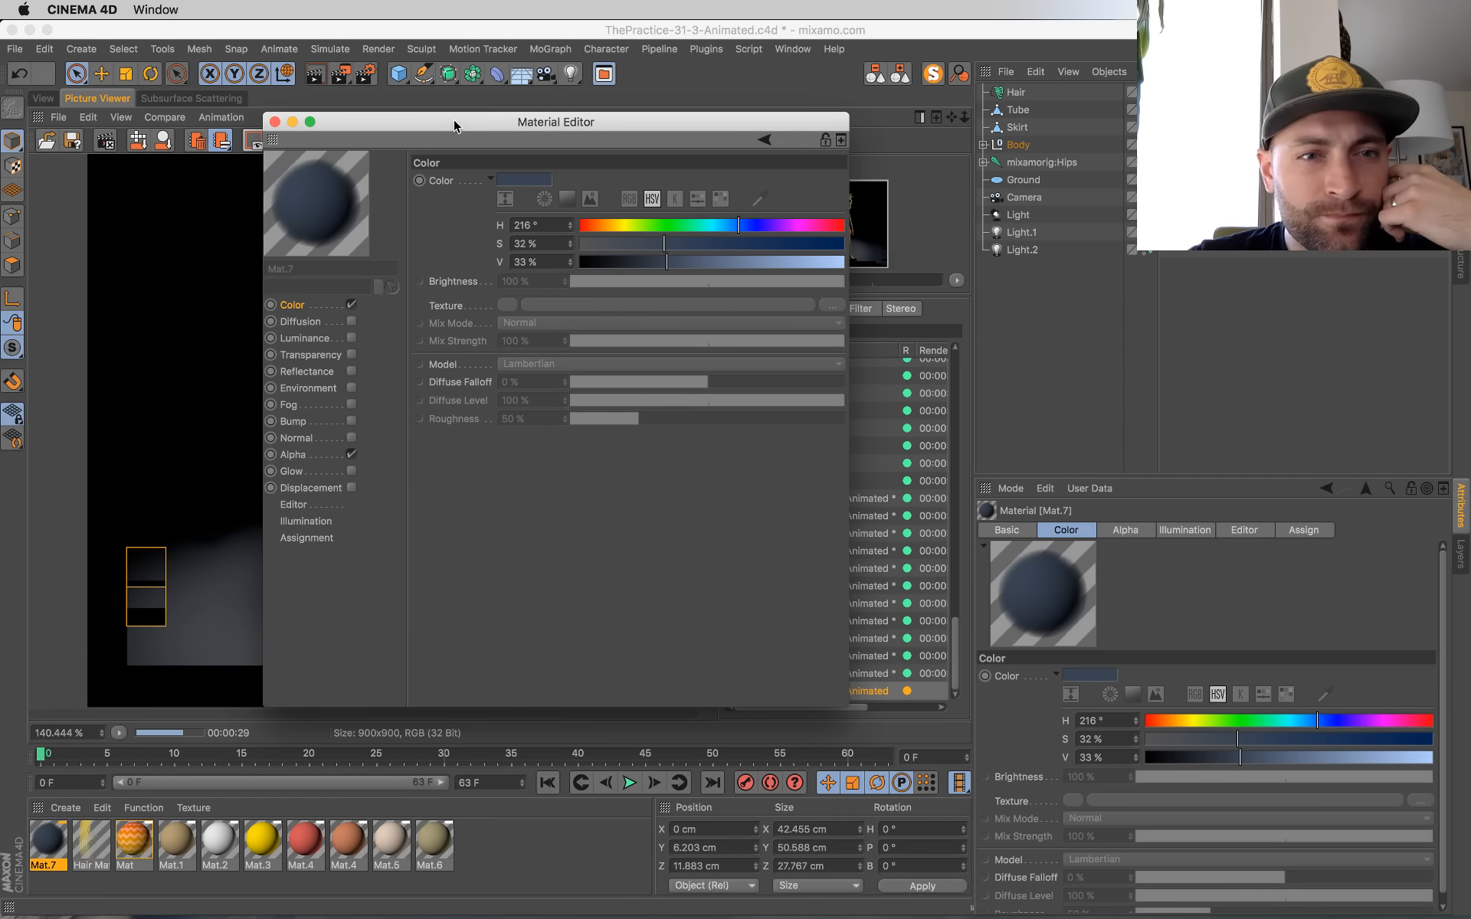
{"action": "left_click_drag", "start_coordinate": [440, 122], "coordinate": [600, 195]}
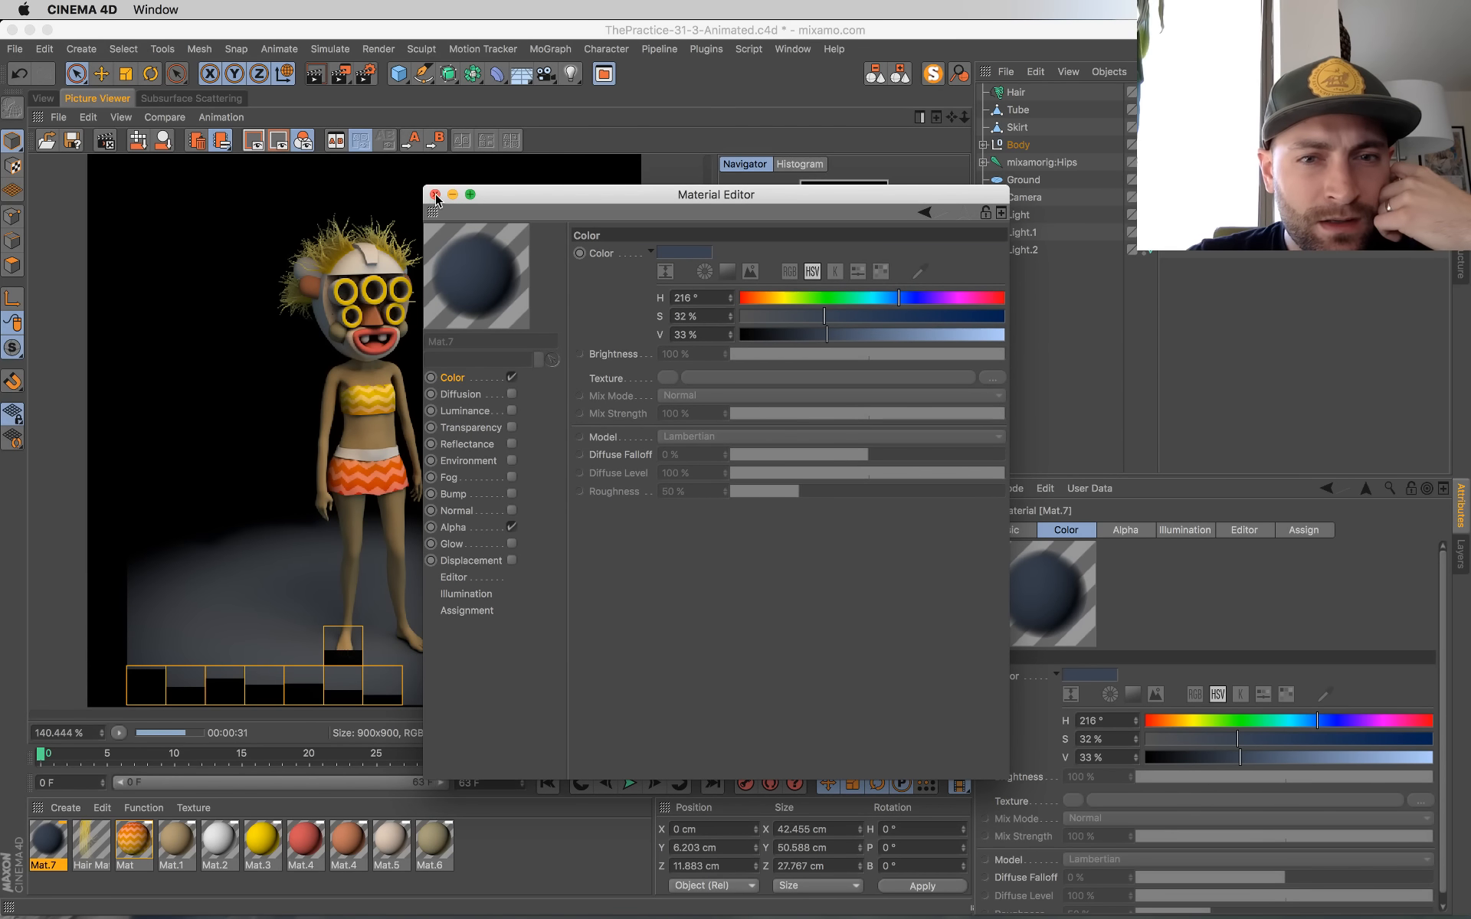
{"action": "left_click", "coordinate": [435, 194]}
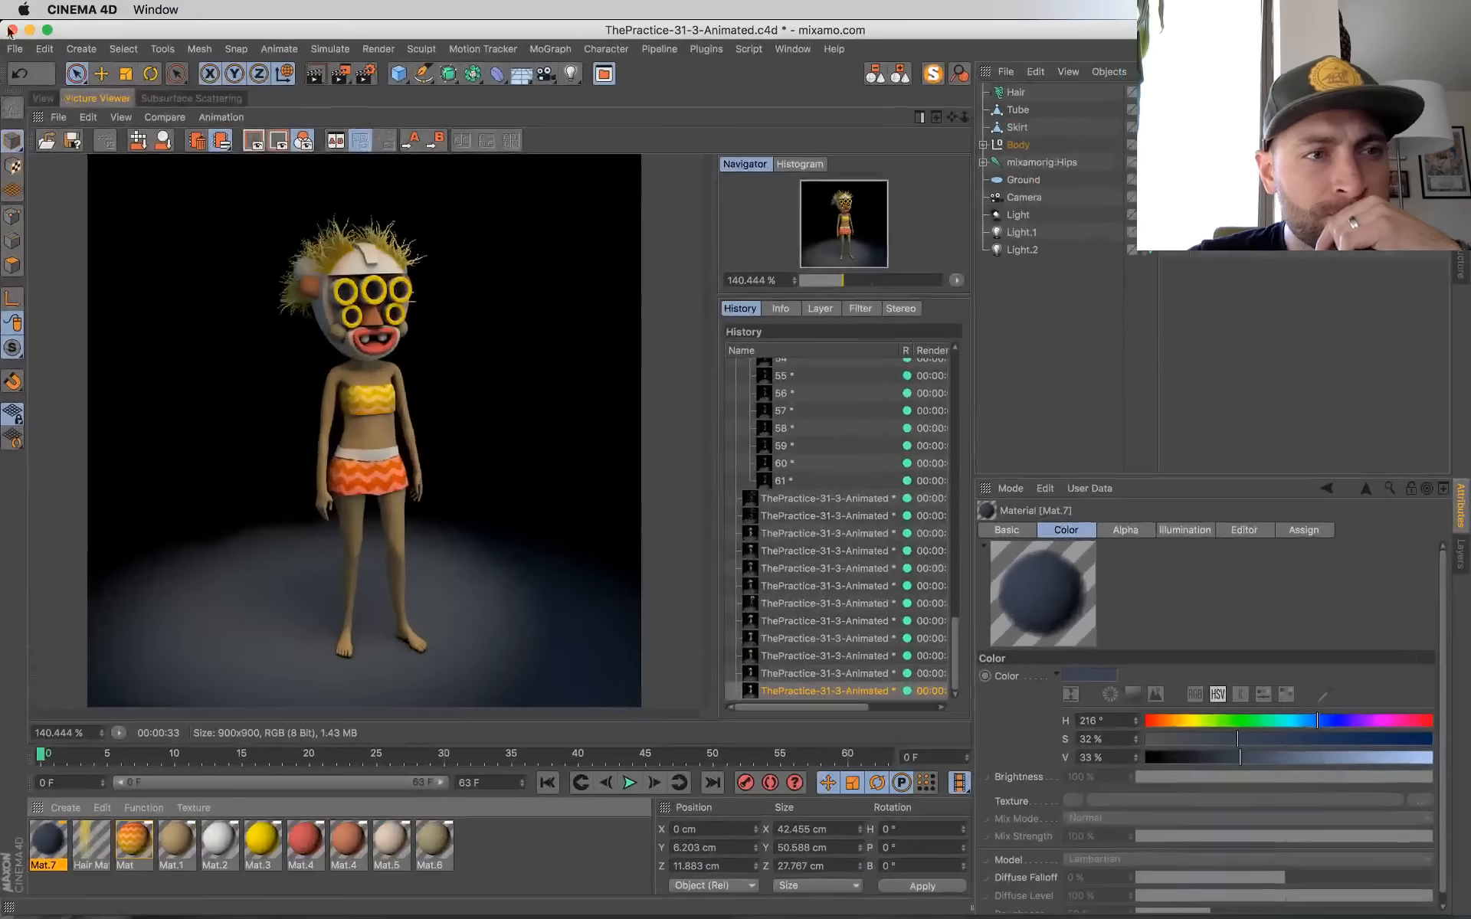
Step: Bring up the live chat window to read the messages, and return to Cinema 4D
{"action": "mouse_move", "coordinate": [3, 6]}
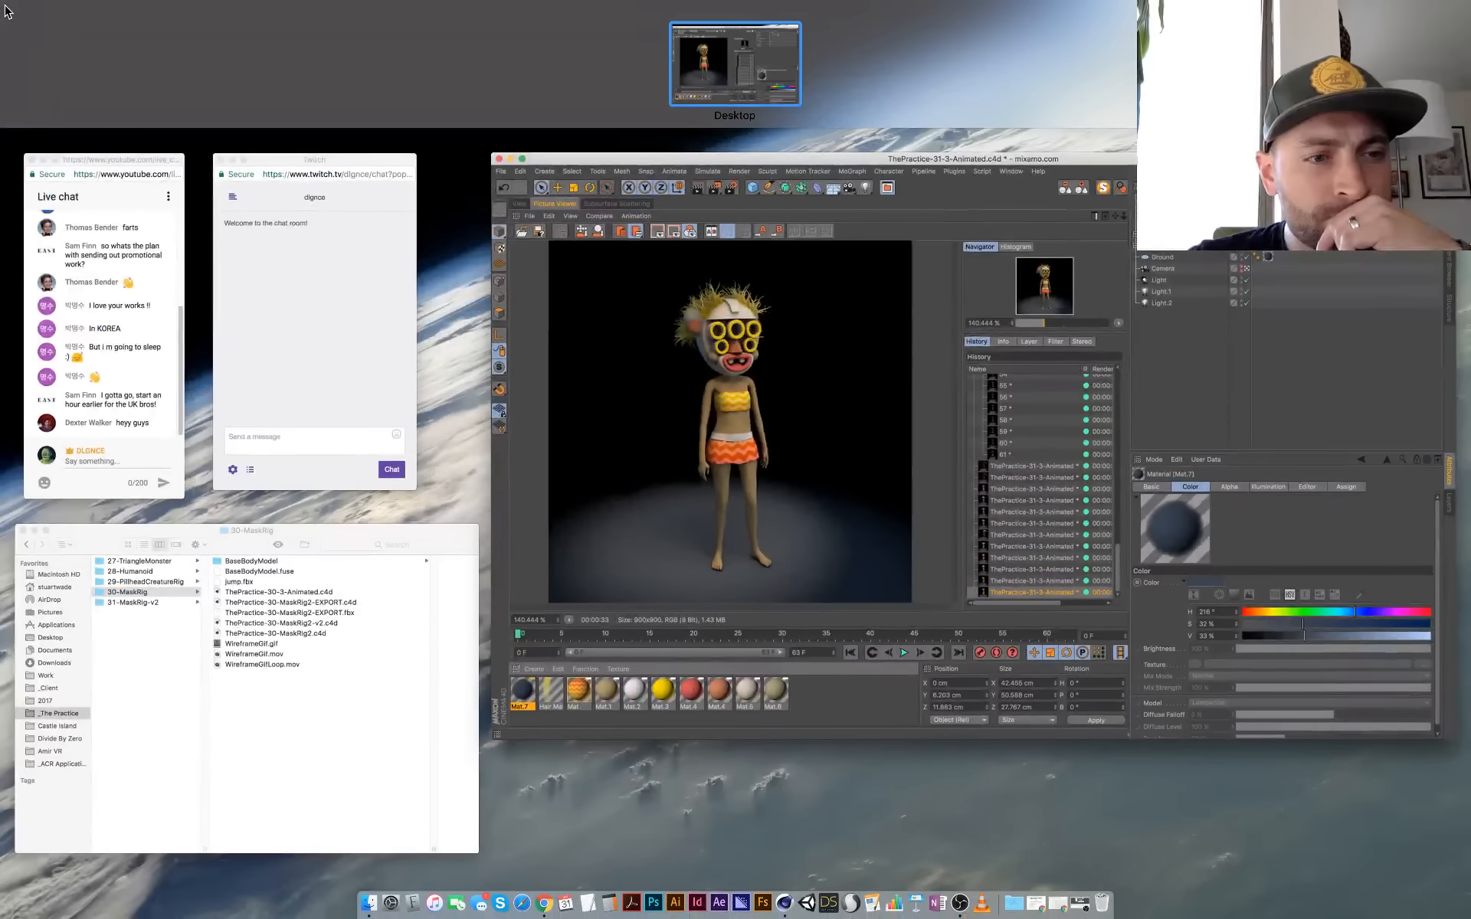
{"action": "left_click", "coordinate": [141, 321]}
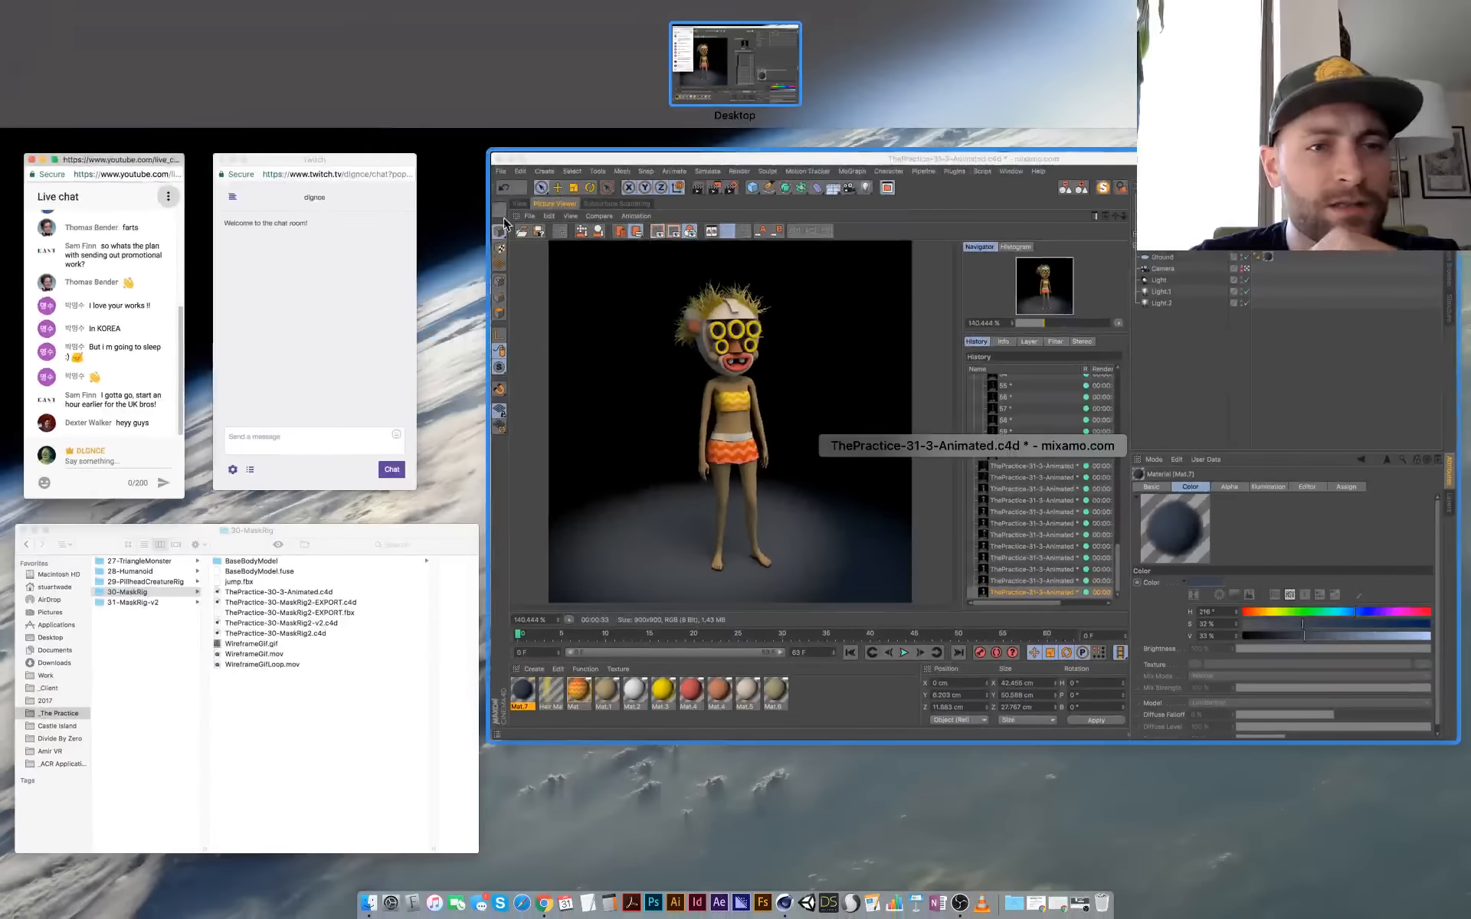
{"action": "left_click", "coordinate": [803, 362]}
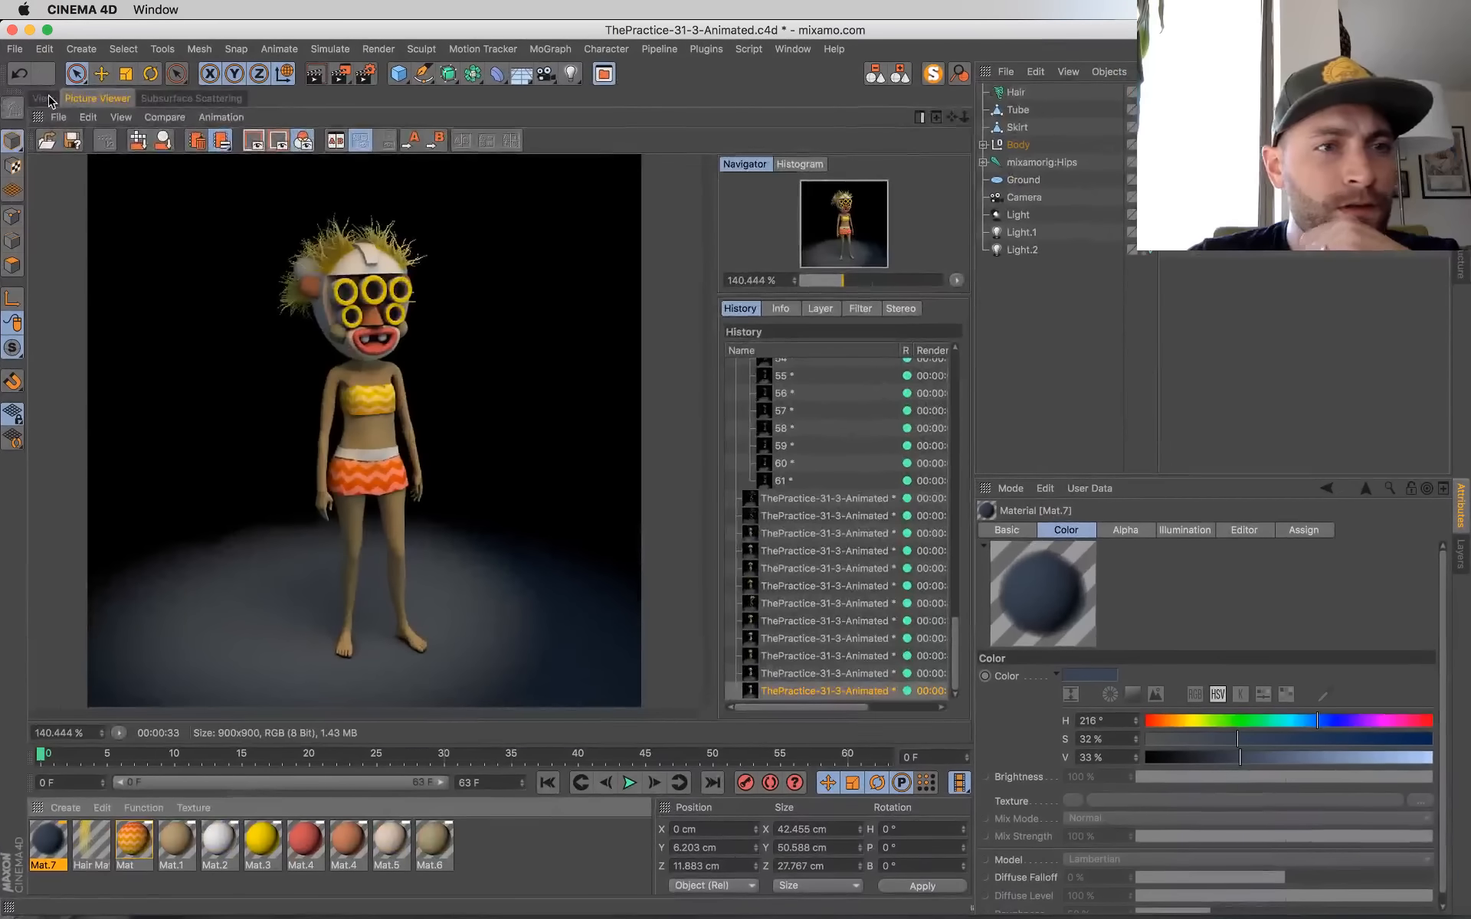
Step: Select the mask's middle eye tube, duplicate the yellow Mat.3 material and set the copy's color to H 192°, S 57 %, V 100 %
{"action": "left_click", "coordinate": [42, 98]}
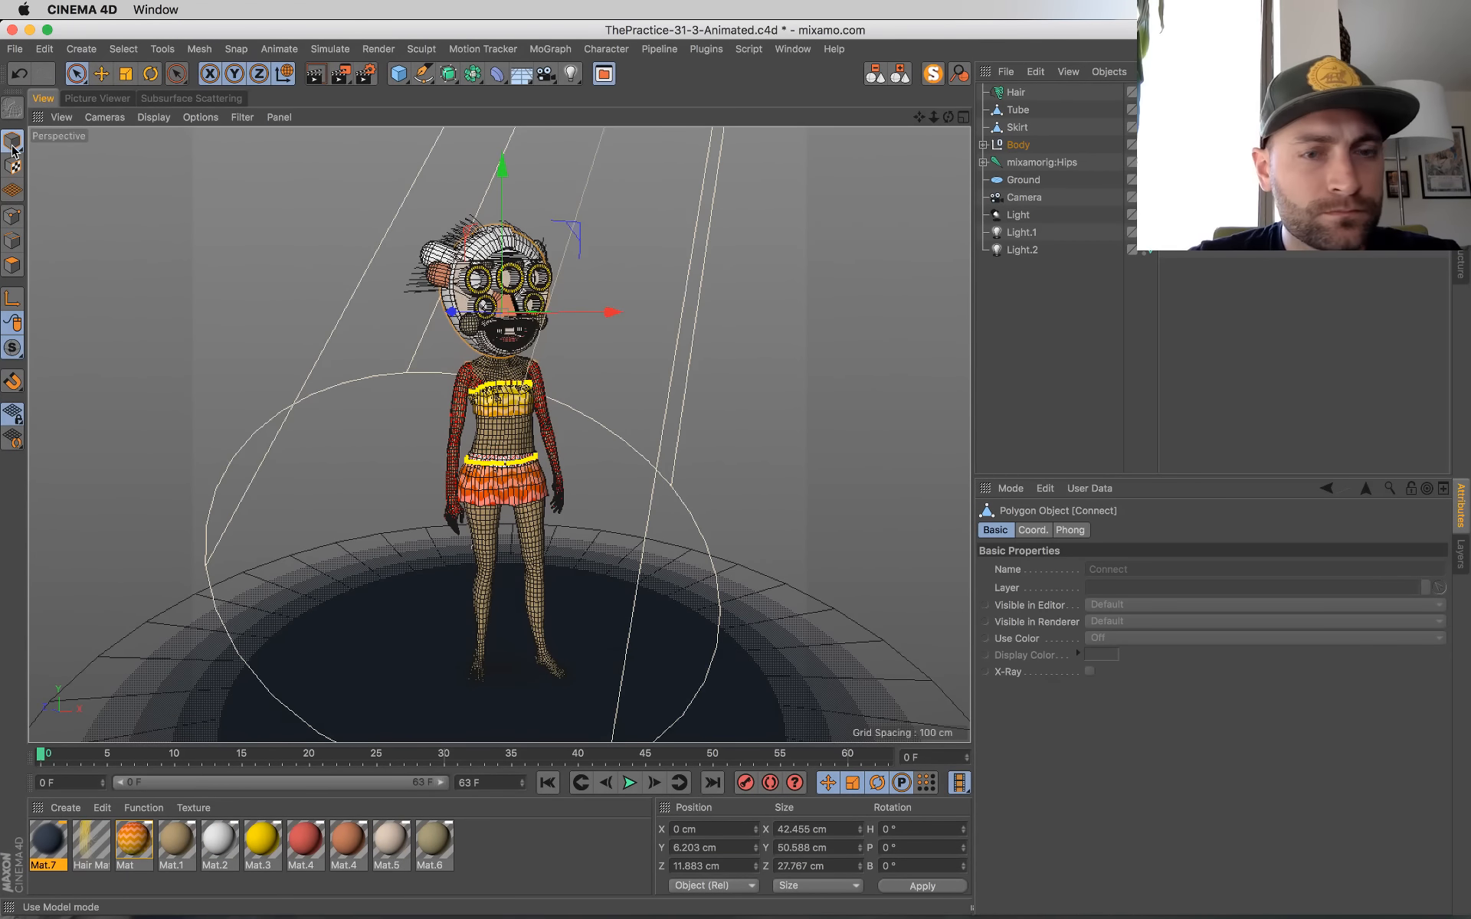
{"action": "scroll", "coordinate": [556, 370], "scroll_direction": "up", "scroll_amount": 10}
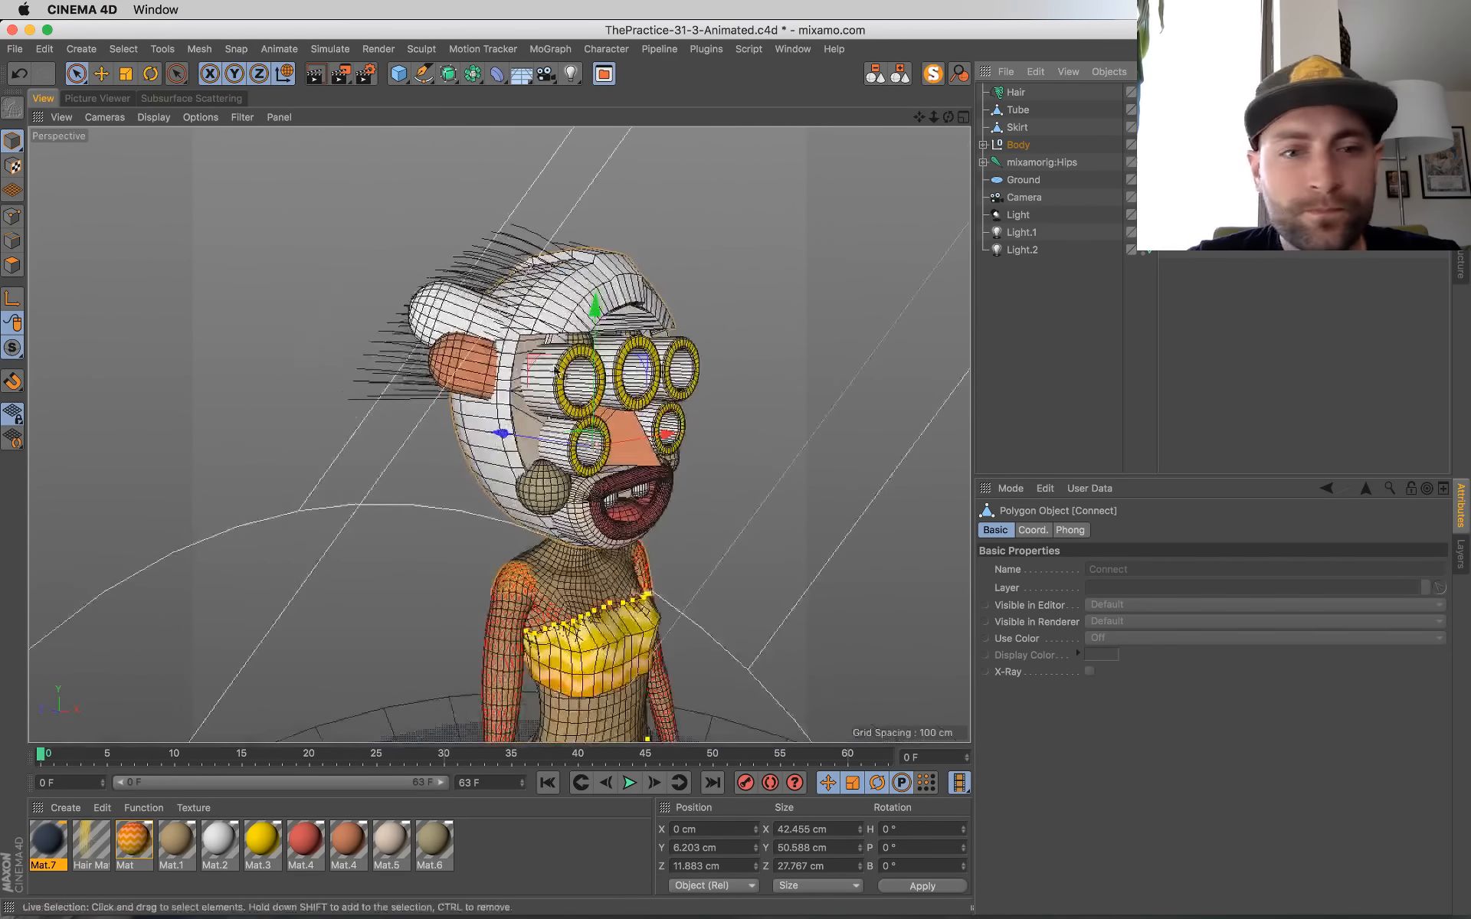
{"action": "left_click_drag", "start_coordinate": [556, 370], "coordinate": [416, 368], "text": "alt"}
{"action": "right_click_drag", "start_coordinate": [416, 368], "coordinate": [684, 489], "text": "alt"}
{"action": "mouse_move", "coordinate": [682, 466]}
{"action": "left_mouse_down", "text": "alt"}
{"action": "mouse_move", "coordinate": [726, 484]}
{"action": "mouse_move", "coordinate": [676, 476]}
{"action": "left_mouse_up", "text": "alt"}
{"action": "left_click", "coordinate": [649, 336]}
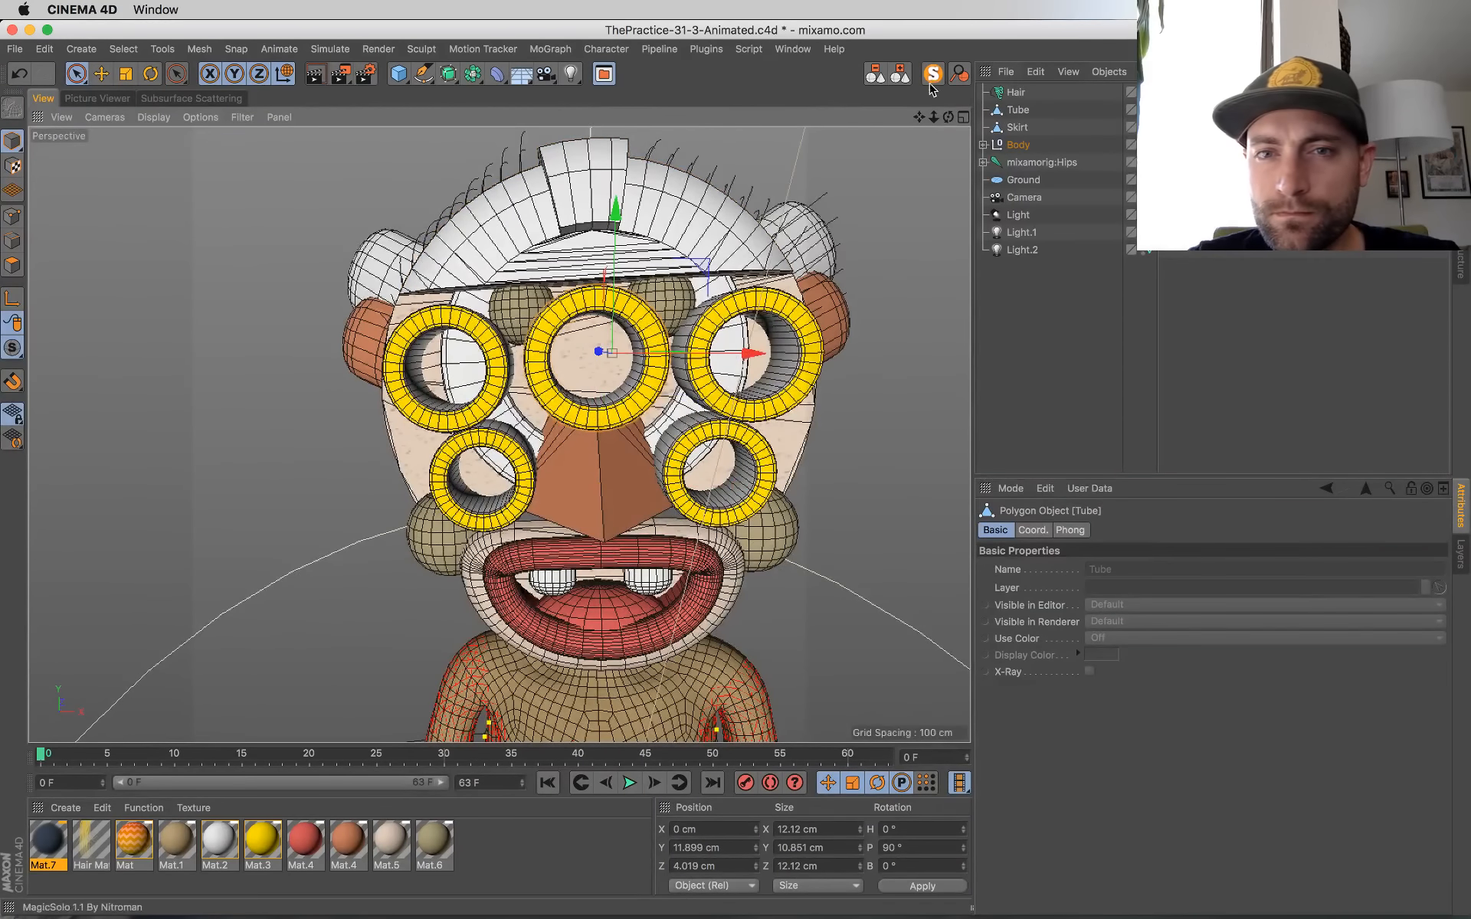
{"action": "left_click", "coordinate": [268, 861]}
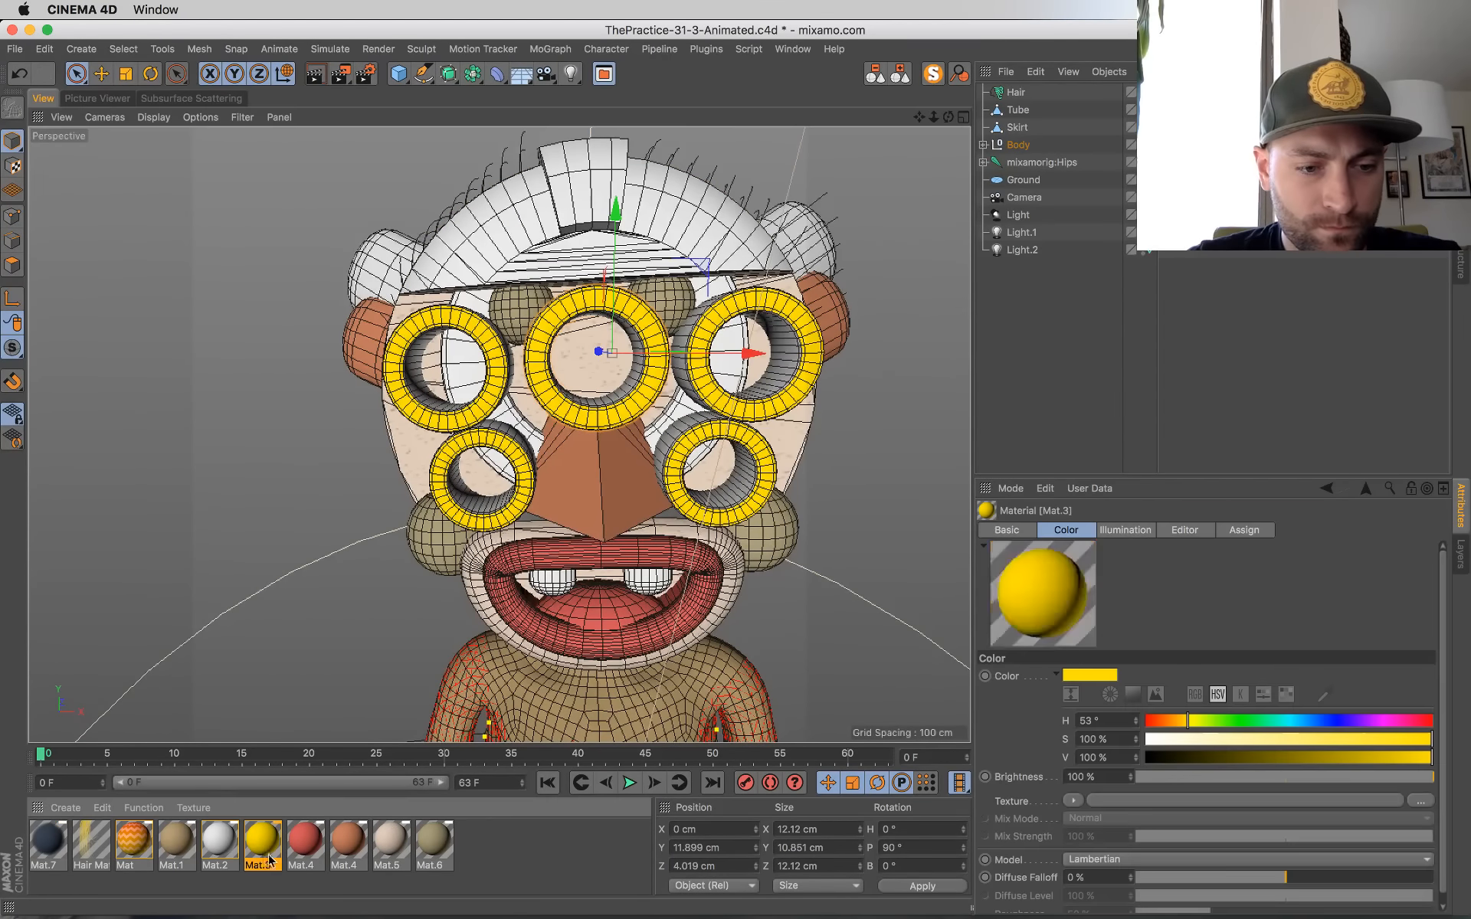
{"action": "left_click_drag", "start_coordinate": [282, 849], "coordinate": [285, 849], "text": "ctrl"}
{"action": "double_click", "coordinate": [305, 839]}
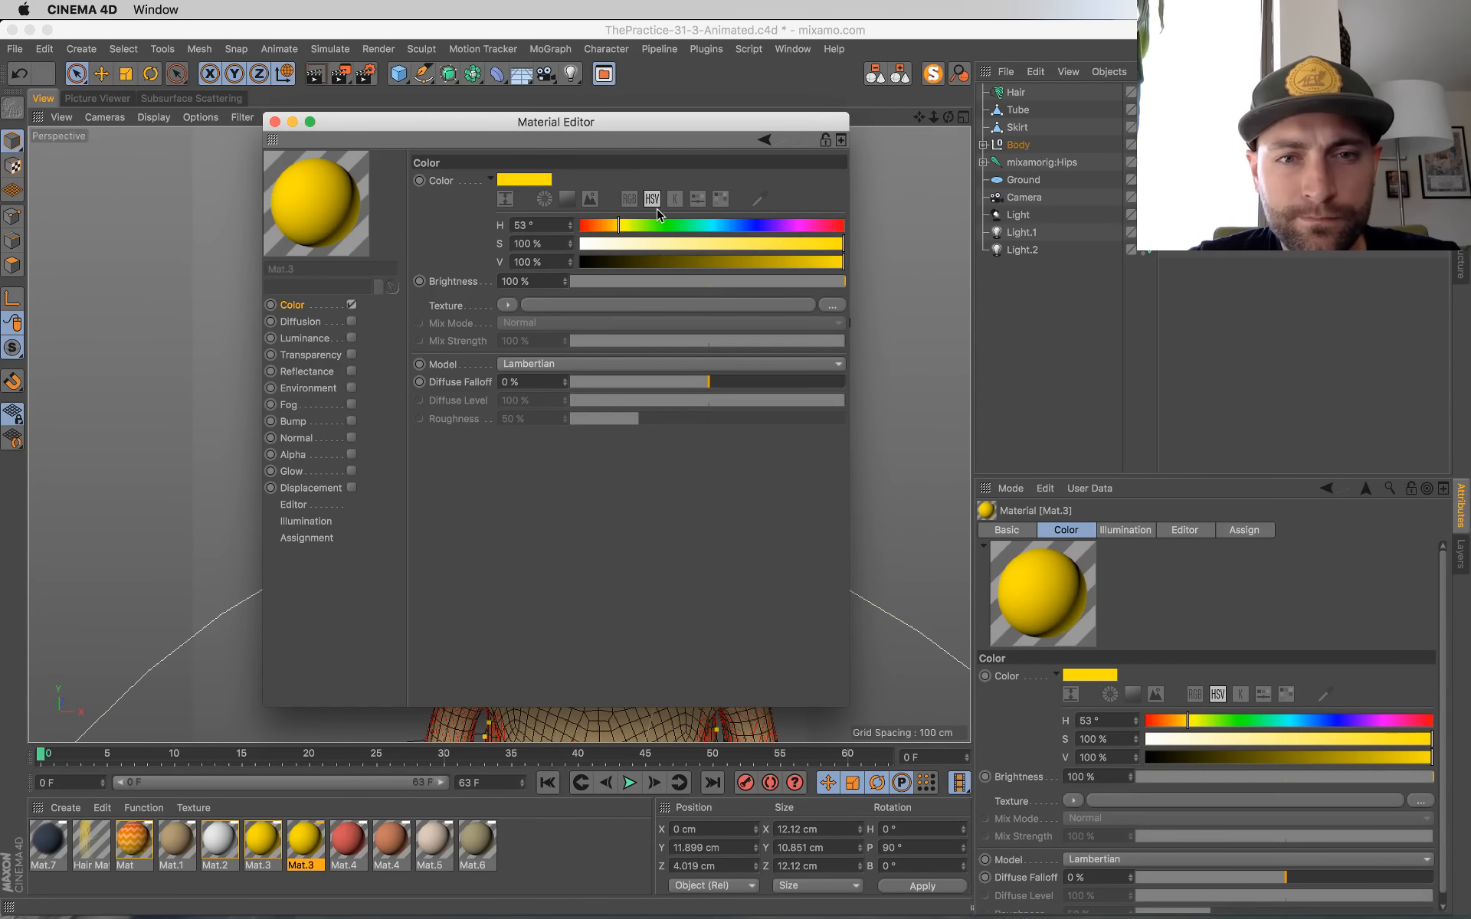
{"action": "mouse_move", "coordinate": [711, 225]}
{"action": "left_mouse_down"}
{"action": "mouse_move", "coordinate": [762, 243]}
{"action": "mouse_move", "coordinate": [733, 243]}
{"action": "left_mouse_up"}
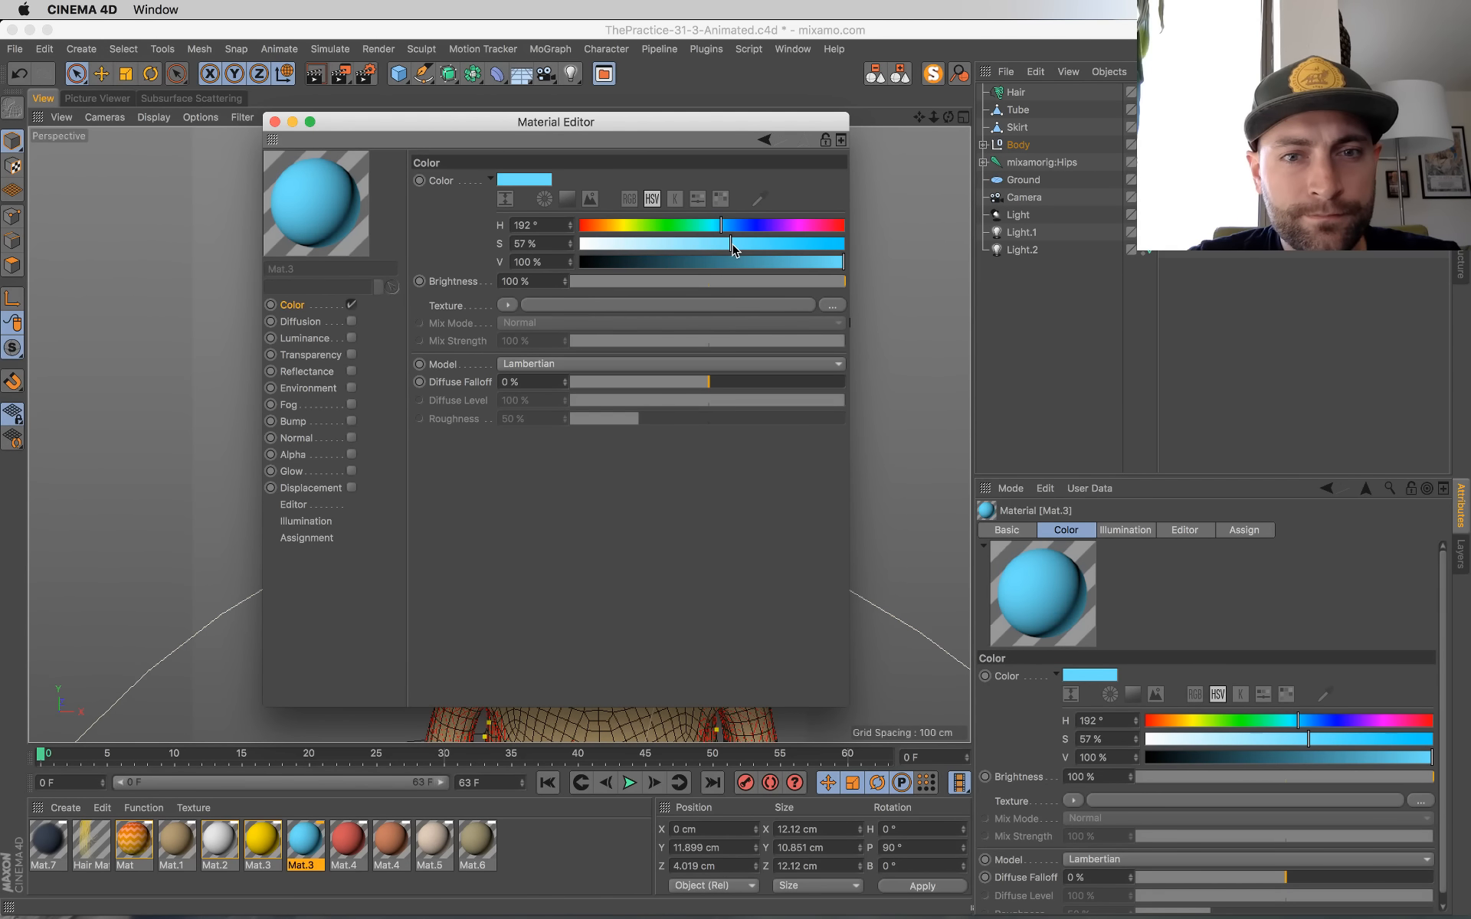
{"action": "left_click_drag", "start_coordinate": [578, 116], "coordinate": [968, 419]}
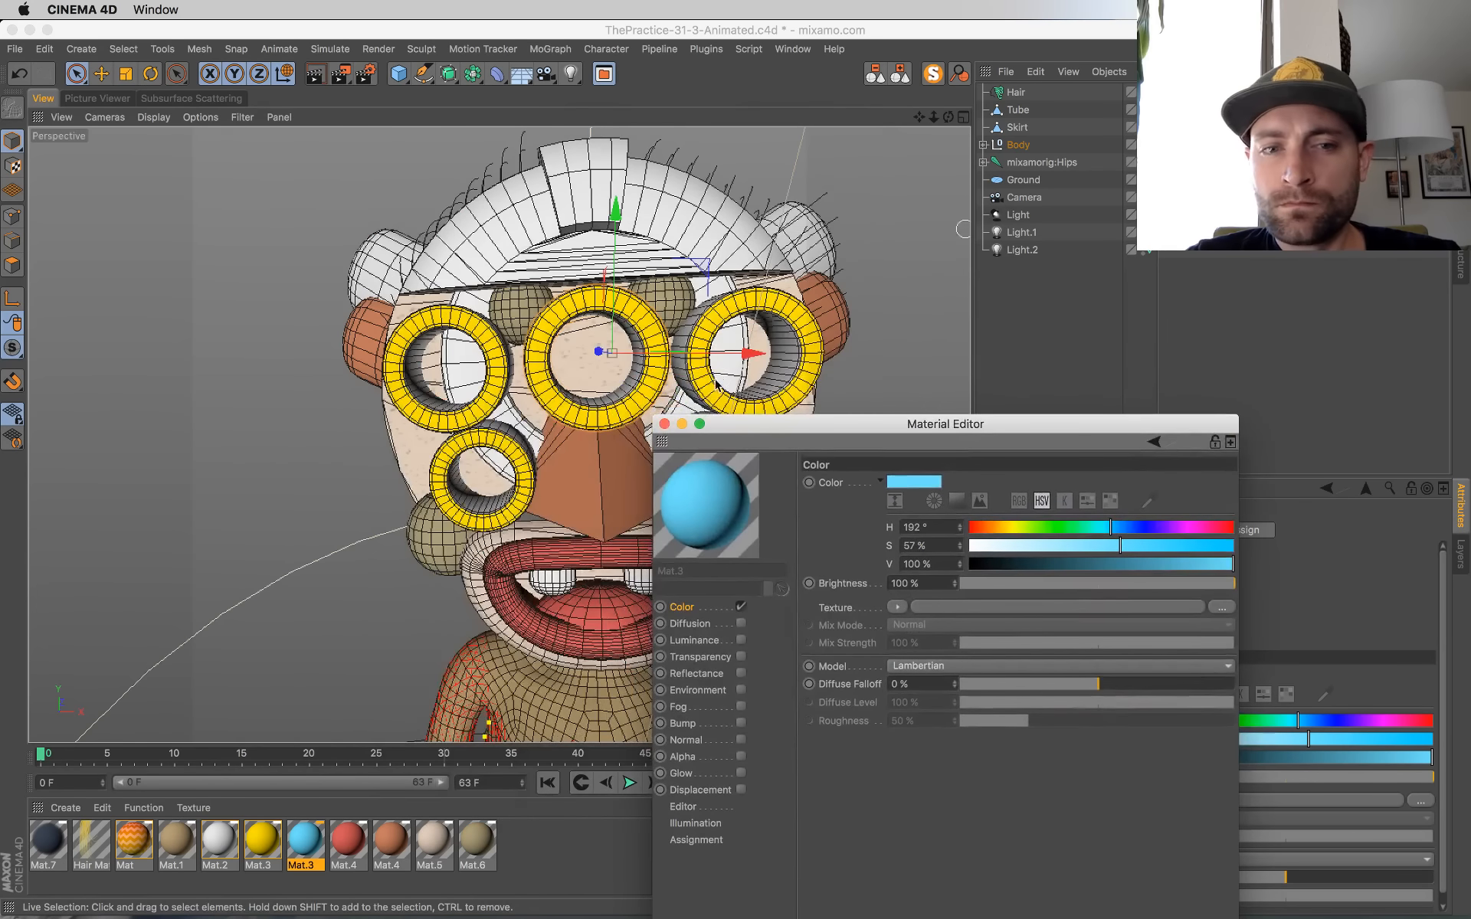
Step: Expand the Body and Mask groups and apply the blue material to the middle eye Tube
{"action": "left_click", "coordinate": [983, 146]}
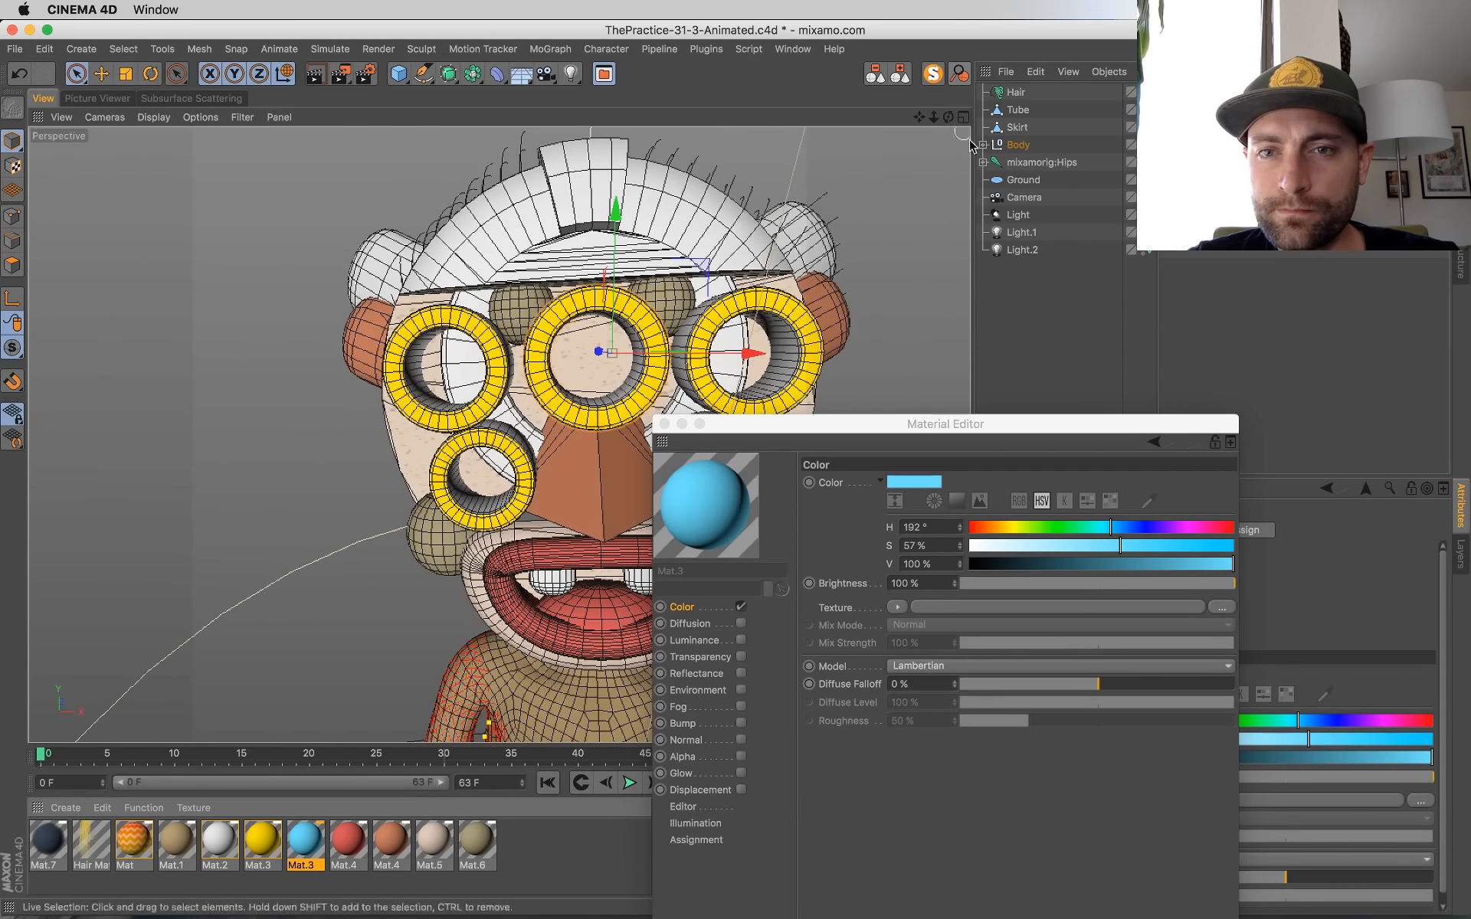
{"action": "left_click", "coordinate": [993, 164]}
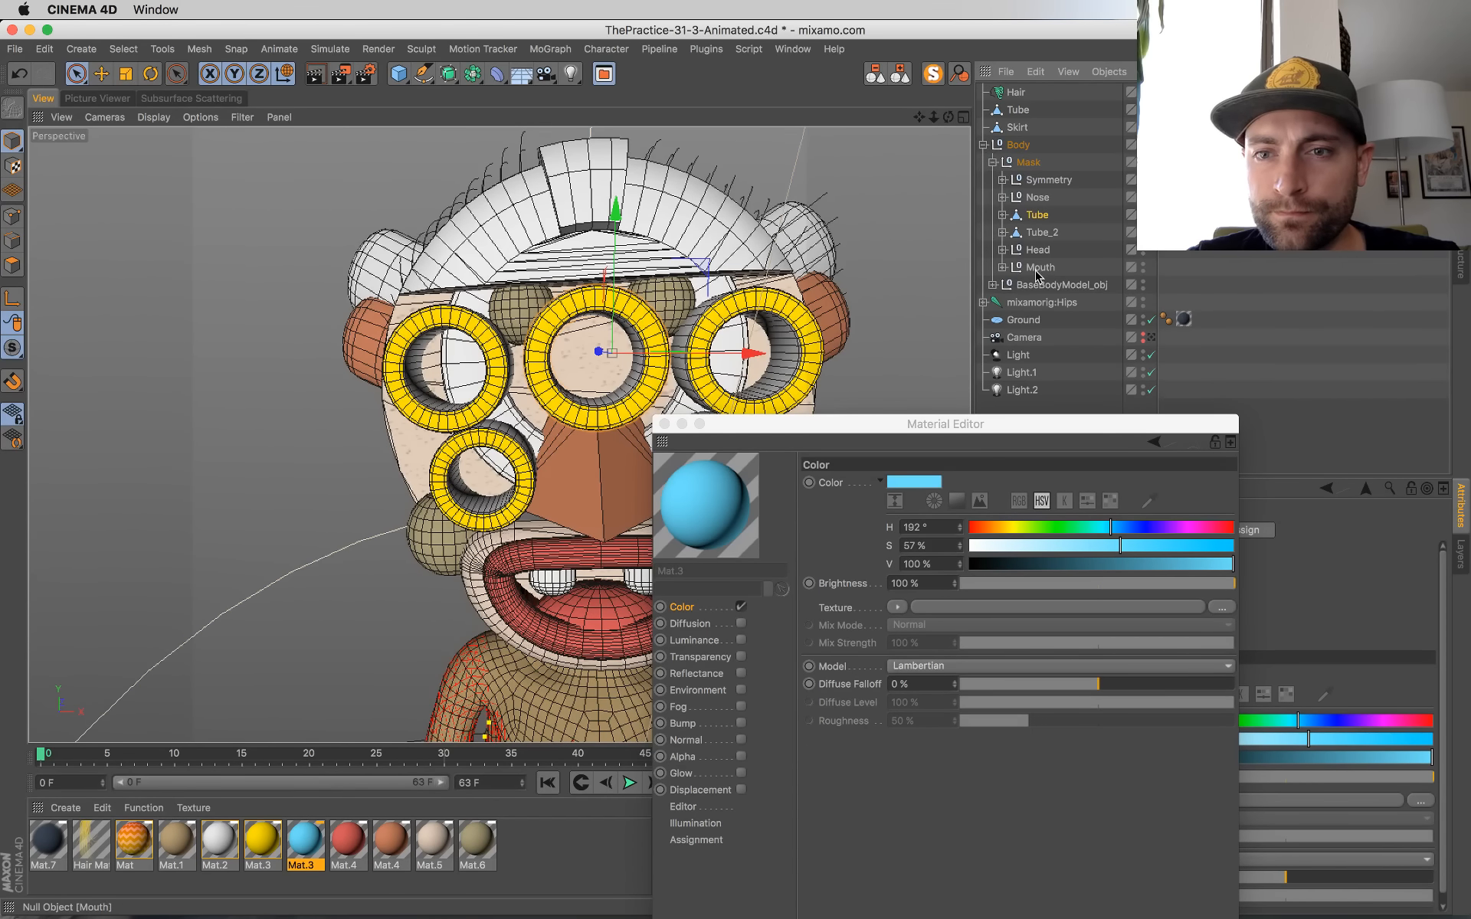
{"action": "left_click", "coordinate": [1039, 217]}
{"action": "left_click", "coordinate": [706, 506]}
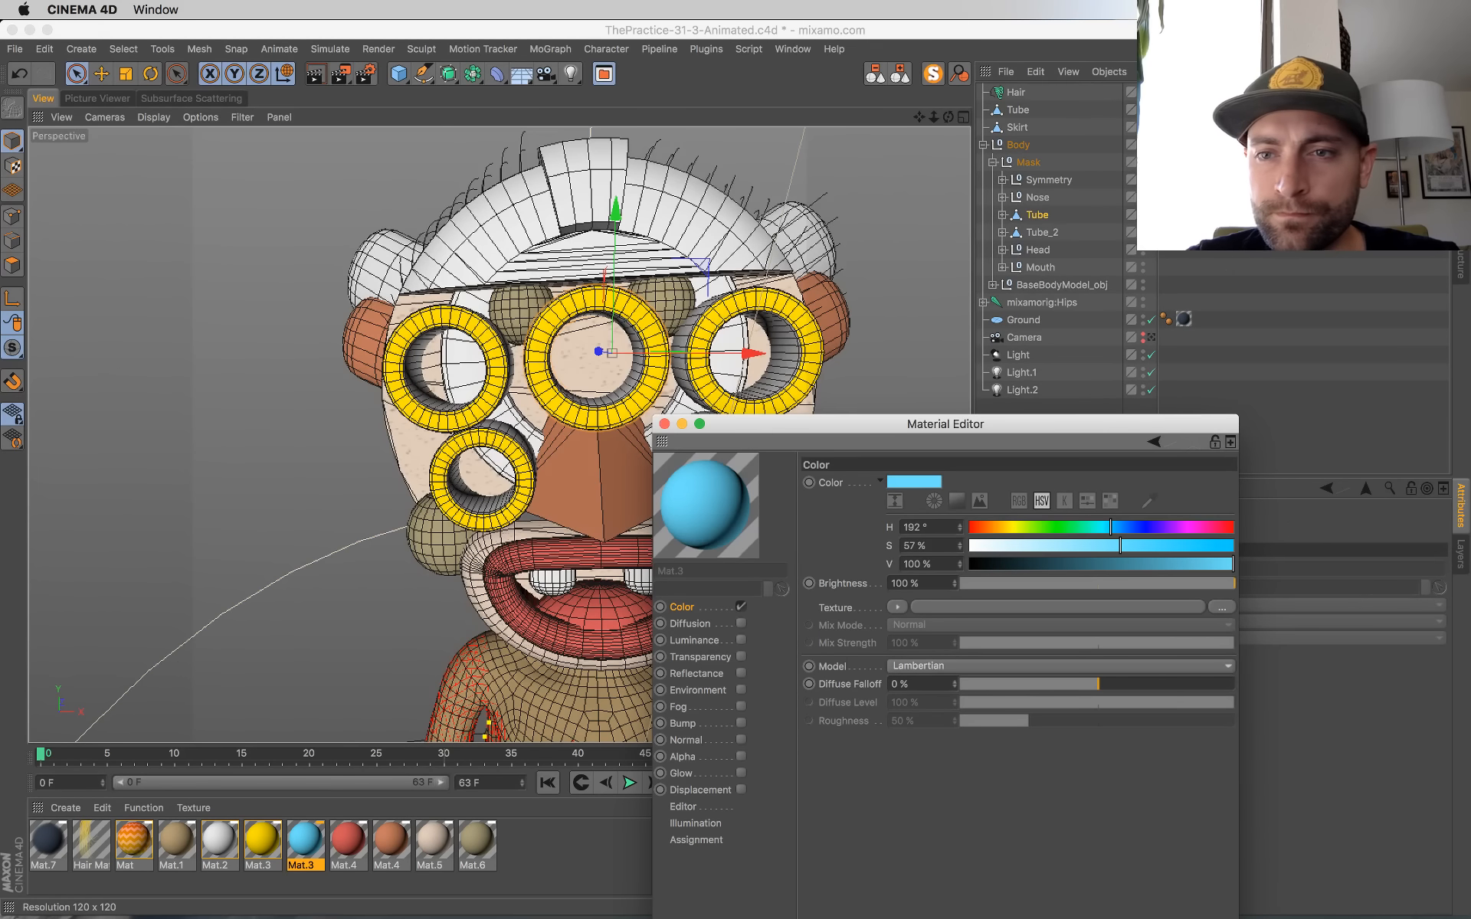
{"action": "left_click", "coordinate": [664, 424]}
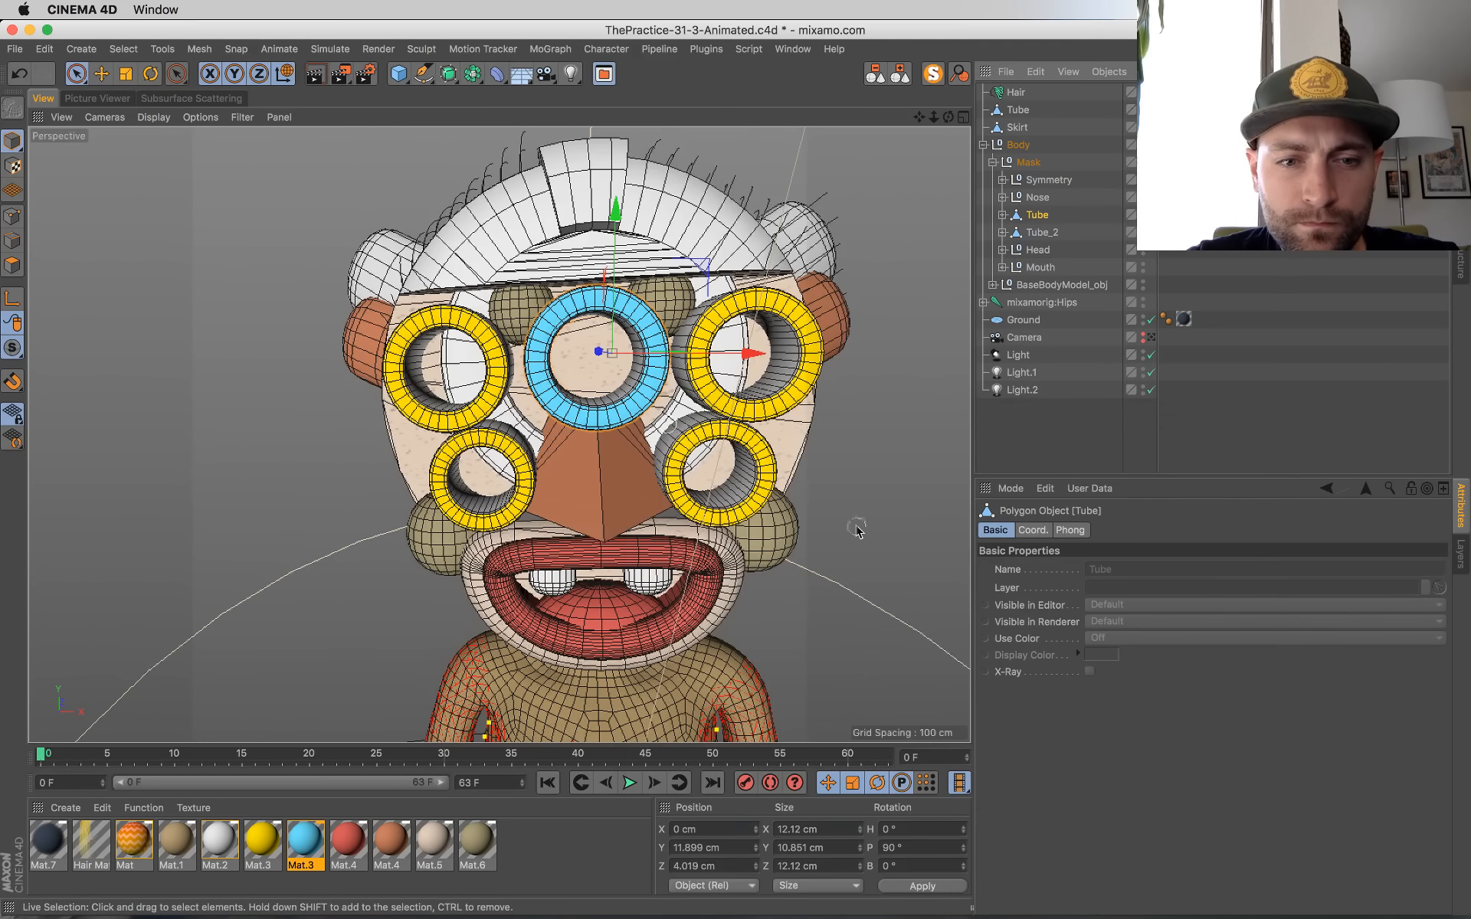
Step: Lighten the mask face material Mat.5 by setting its color to saturation 10 % and value 92 %
{"action": "double_click", "coordinate": [434, 843]}
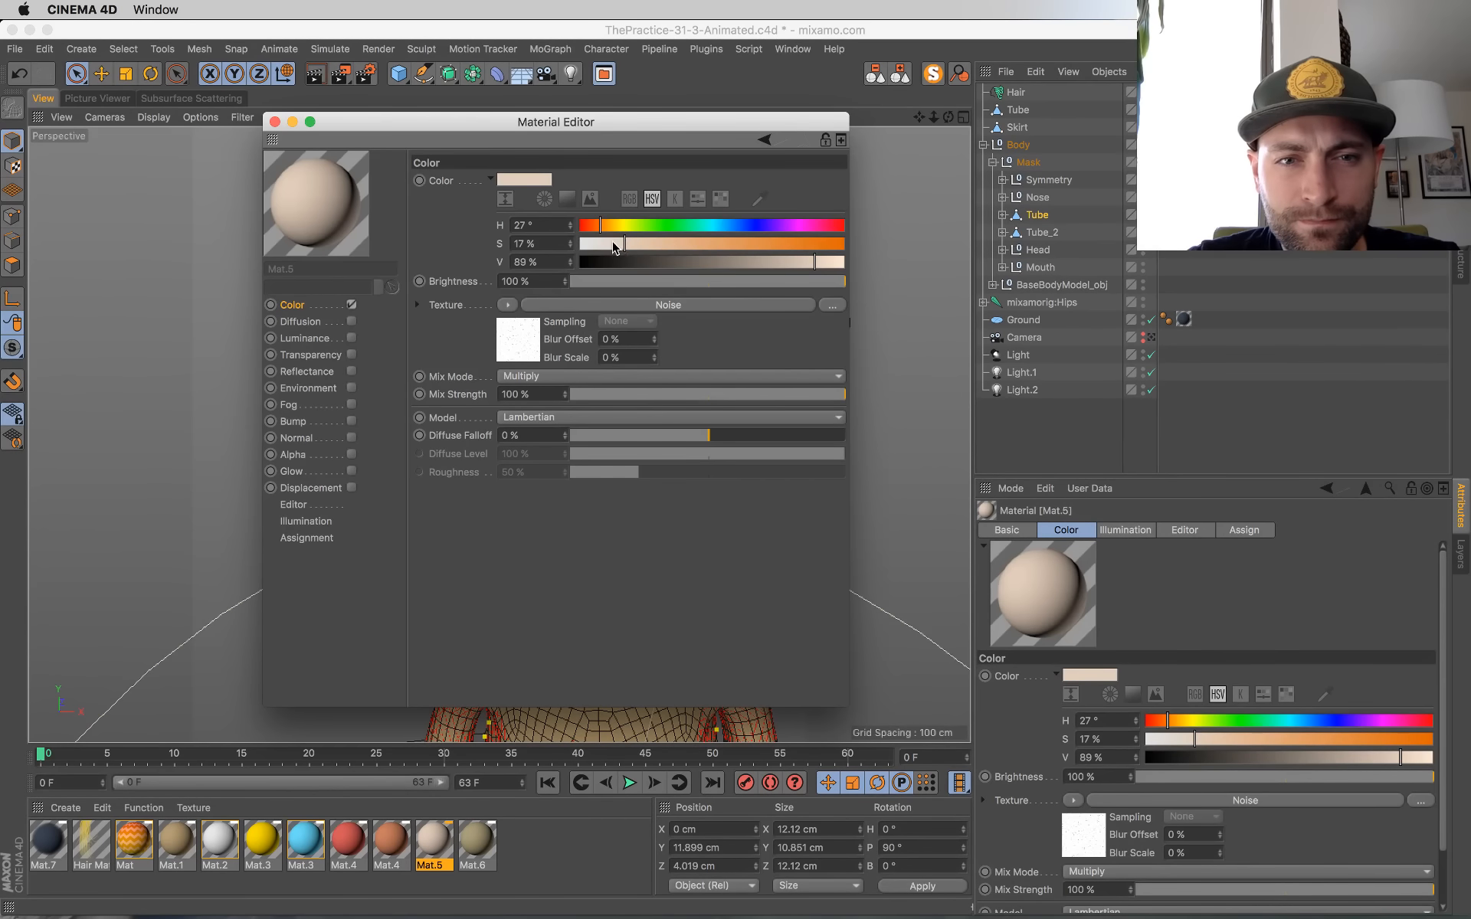
{"action": "left_click_drag", "start_coordinate": [821, 262], "coordinate": [826, 263]}
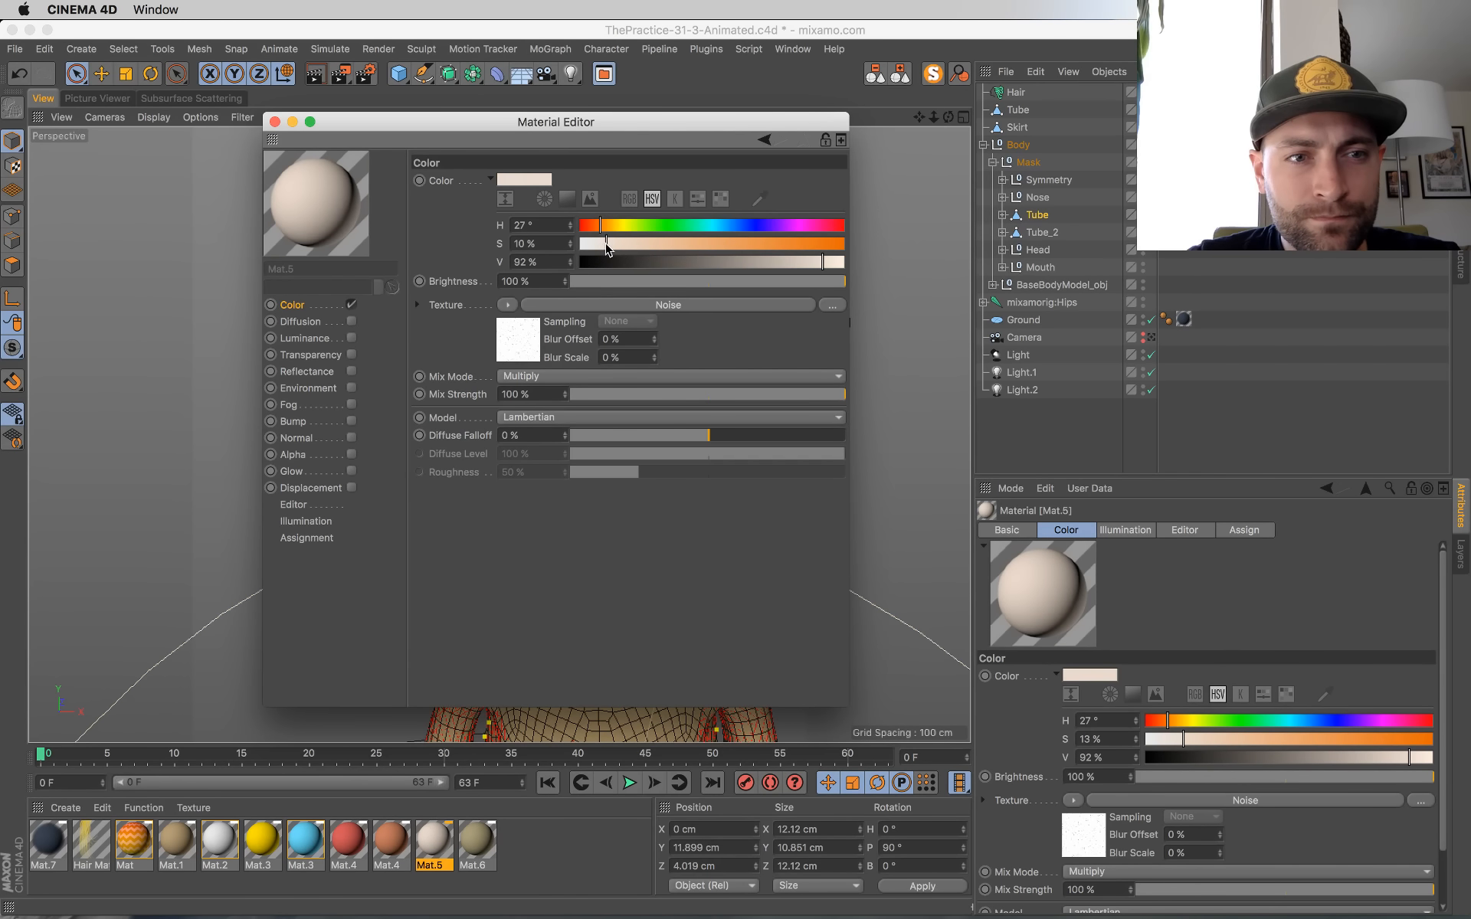
{"action": "left_click", "coordinate": [276, 122]}
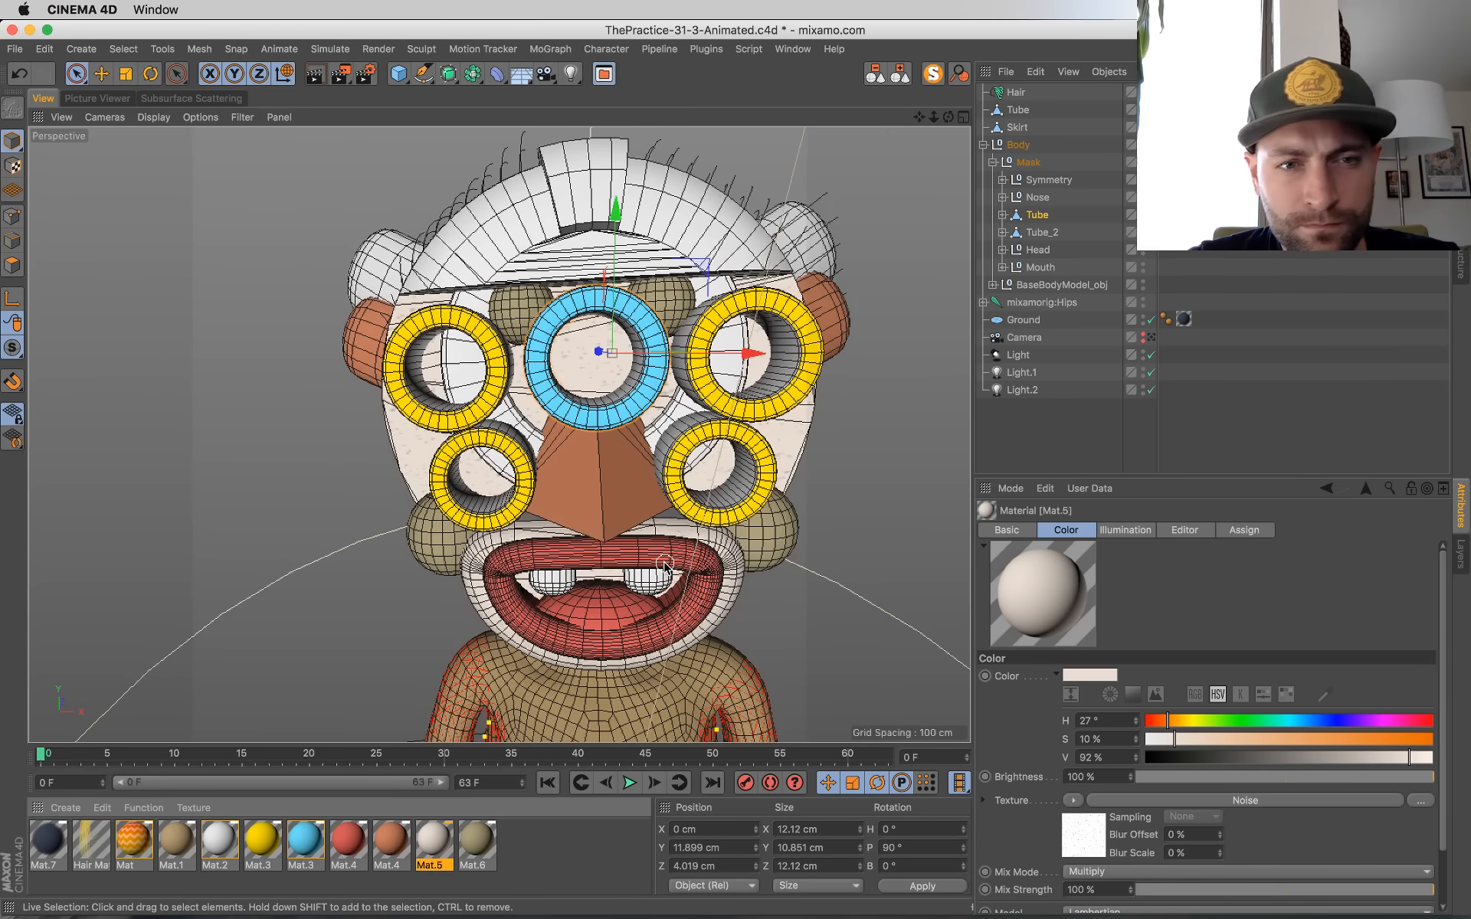
{"action": "left_click", "coordinate": [111, 98]}
{"action": "left_click", "coordinate": [184, 98]}
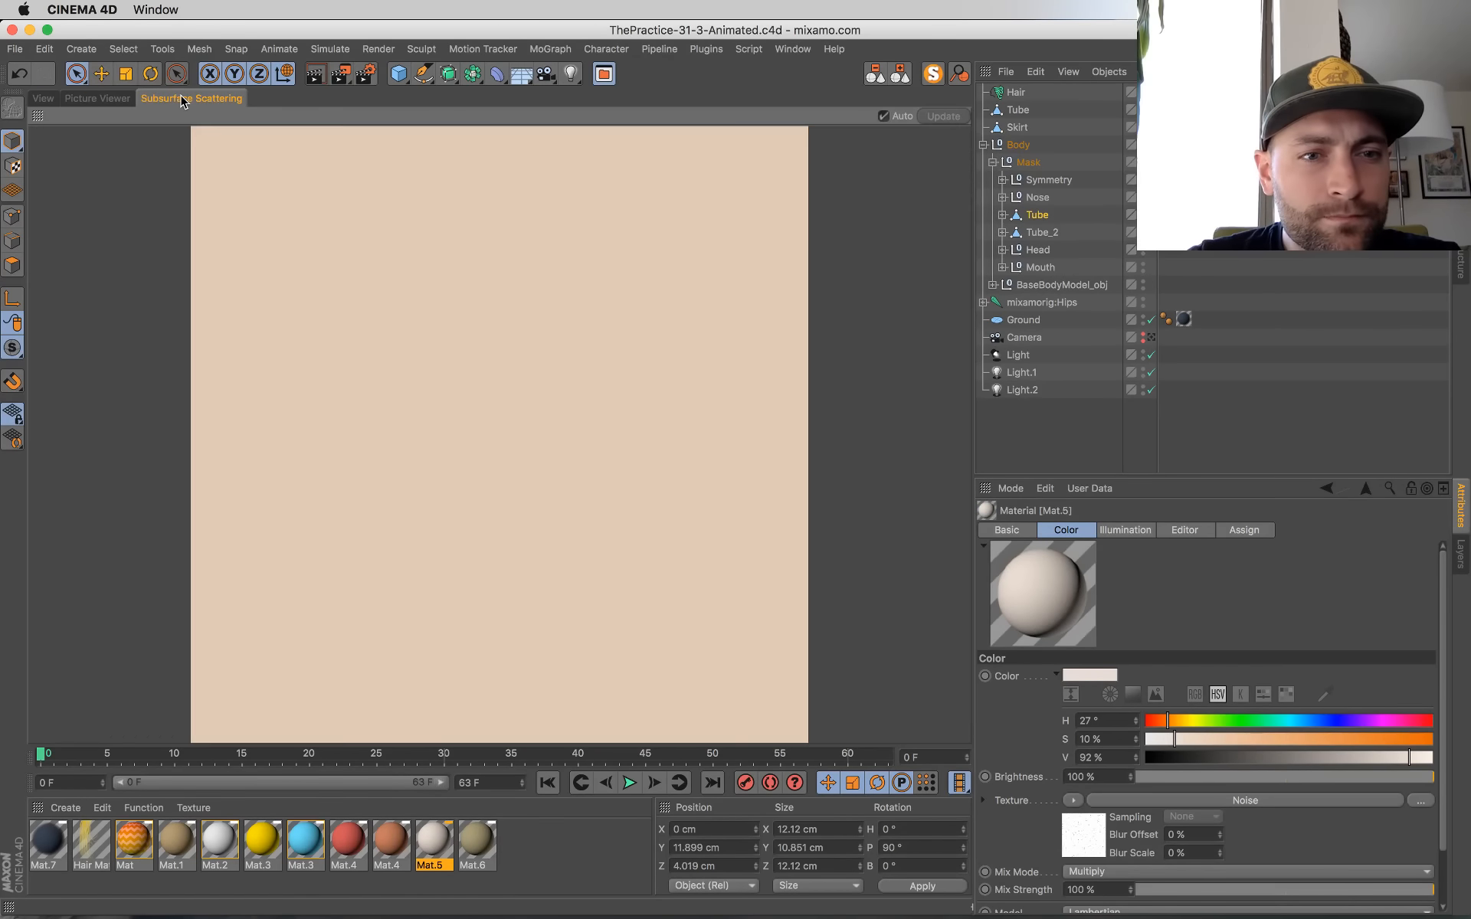
{"action": "left_click", "coordinate": [97, 98]}
{"action": "left_click", "coordinate": [43, 98]}
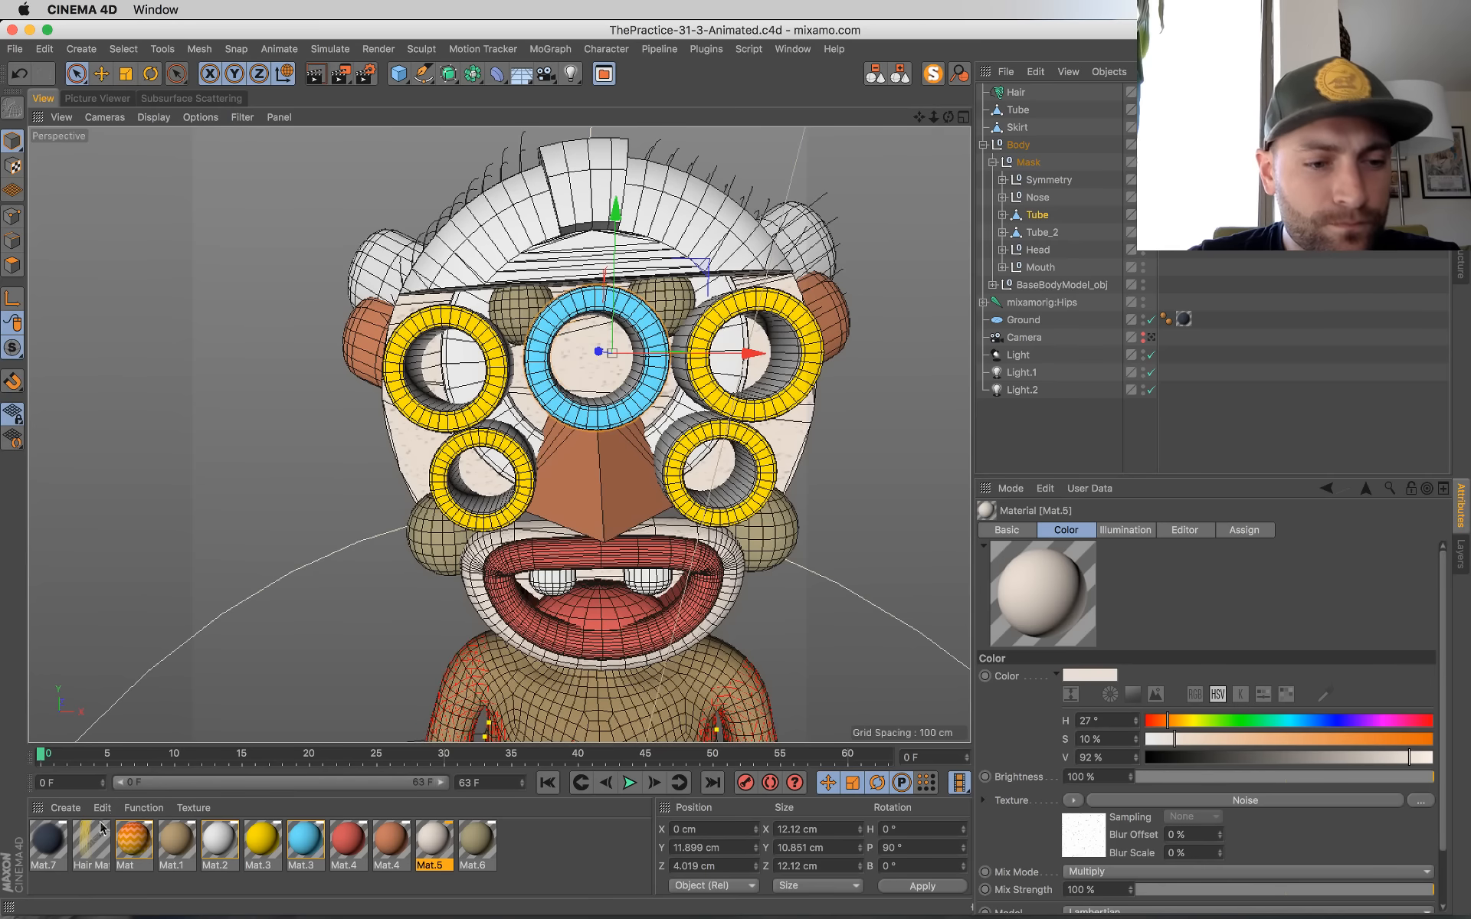
Step: Set the Hair Mat gradient's light end to H 56°, S 22 %, V 100 %, shift its midpoint toward the dark end, and save
{"action": "left_click", "coordinate": [90, 843]}
{"action": "double_click", "coordinate": [89, 845]}
{"action": "double_click", "coordinate": [845, 193]}
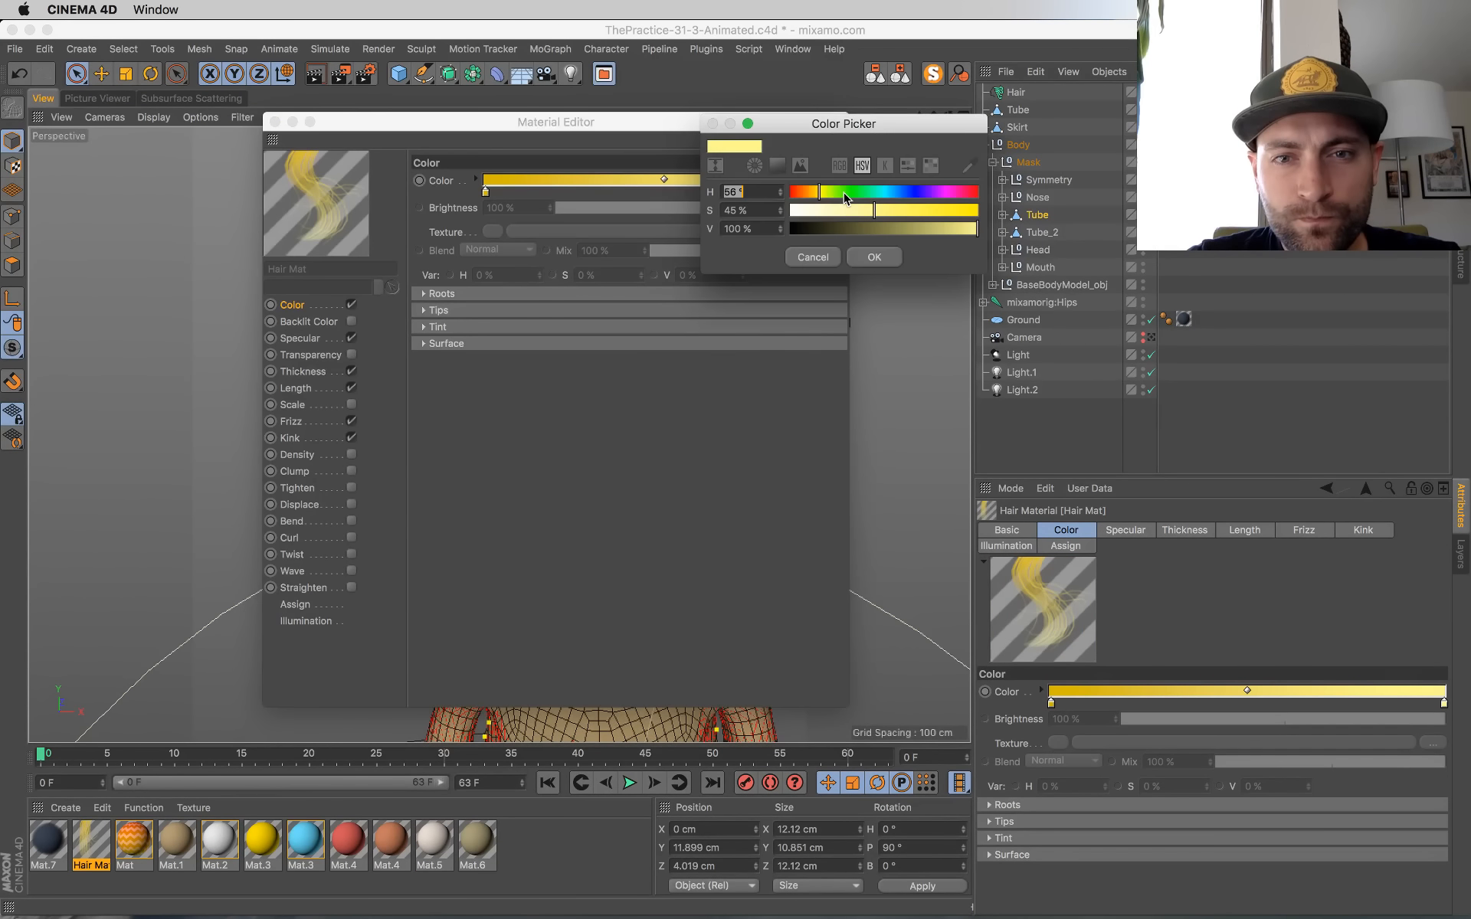
{"action": "left_click", "coordinate": [890, 266]}
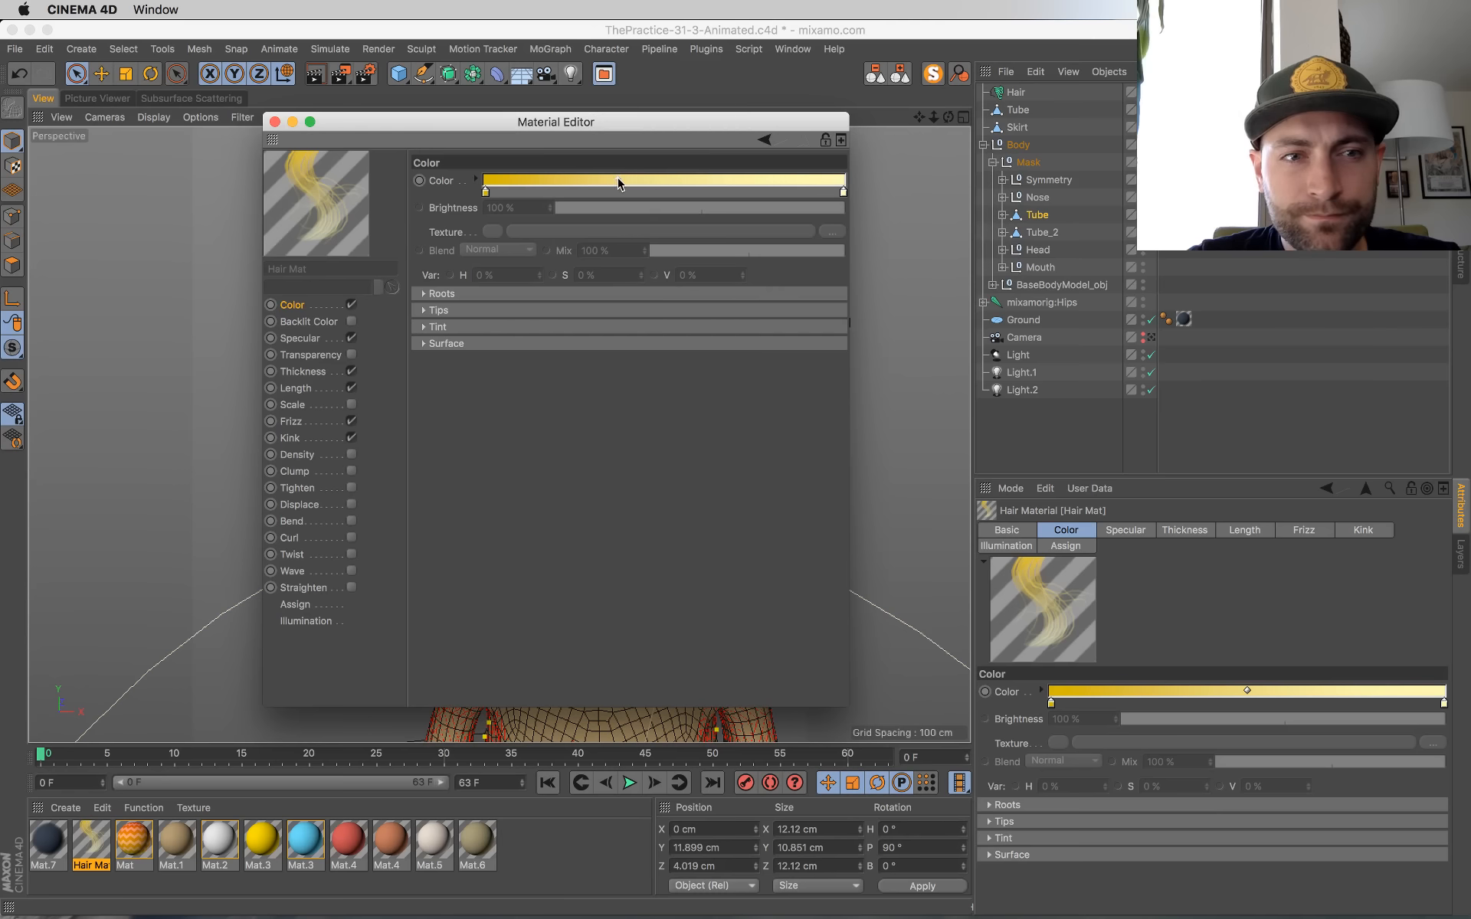
{"action": "left_click_drag", "start_coordinate": [618, 179], "coordinate": [621, 179]}
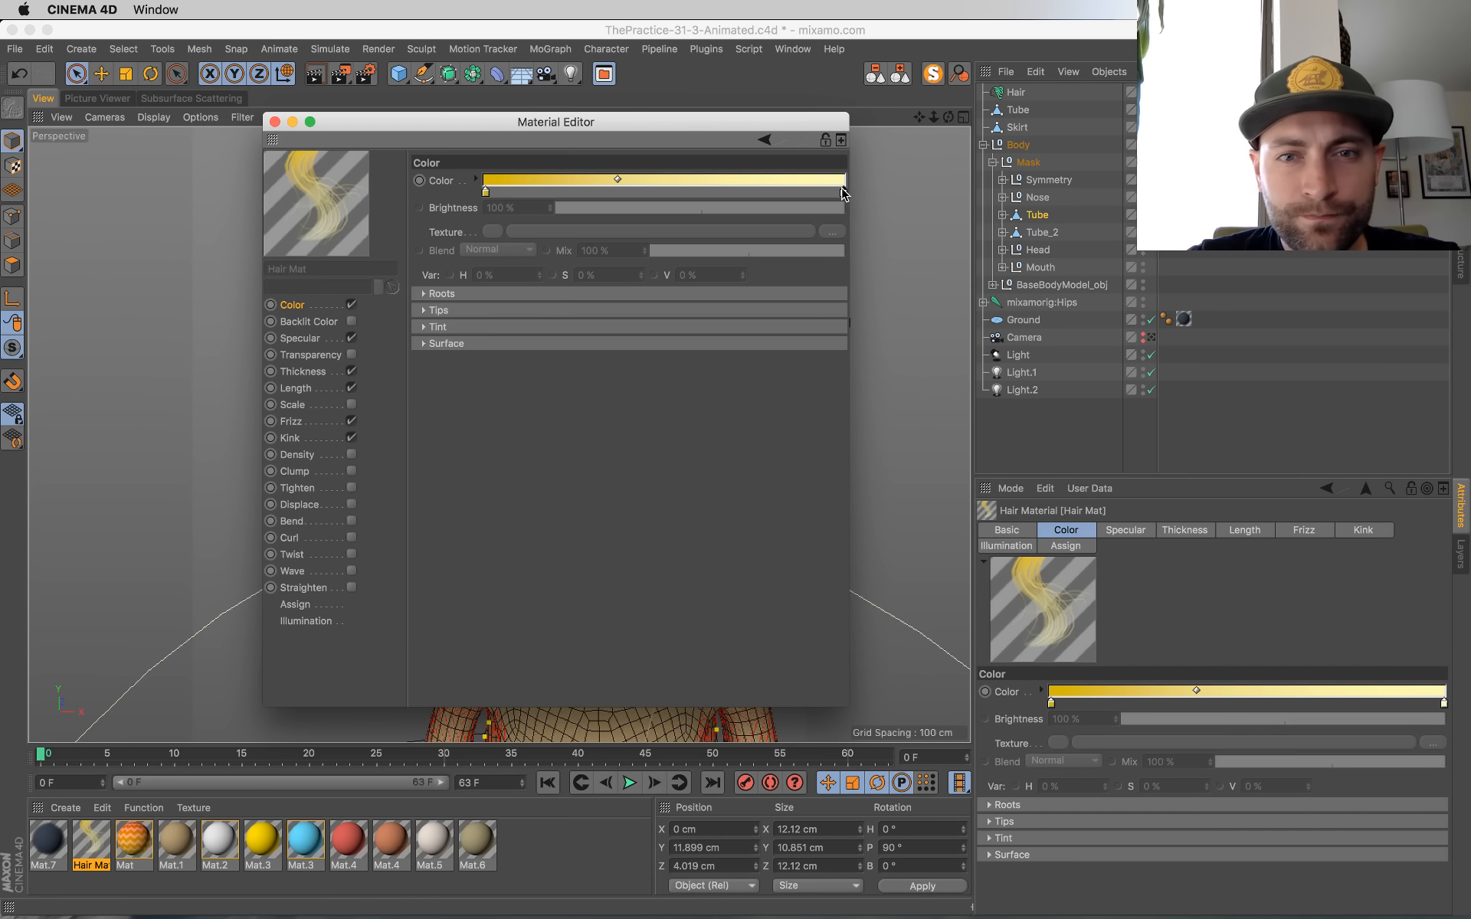
{"action": "double_click", "coordinate": [843, 193]}
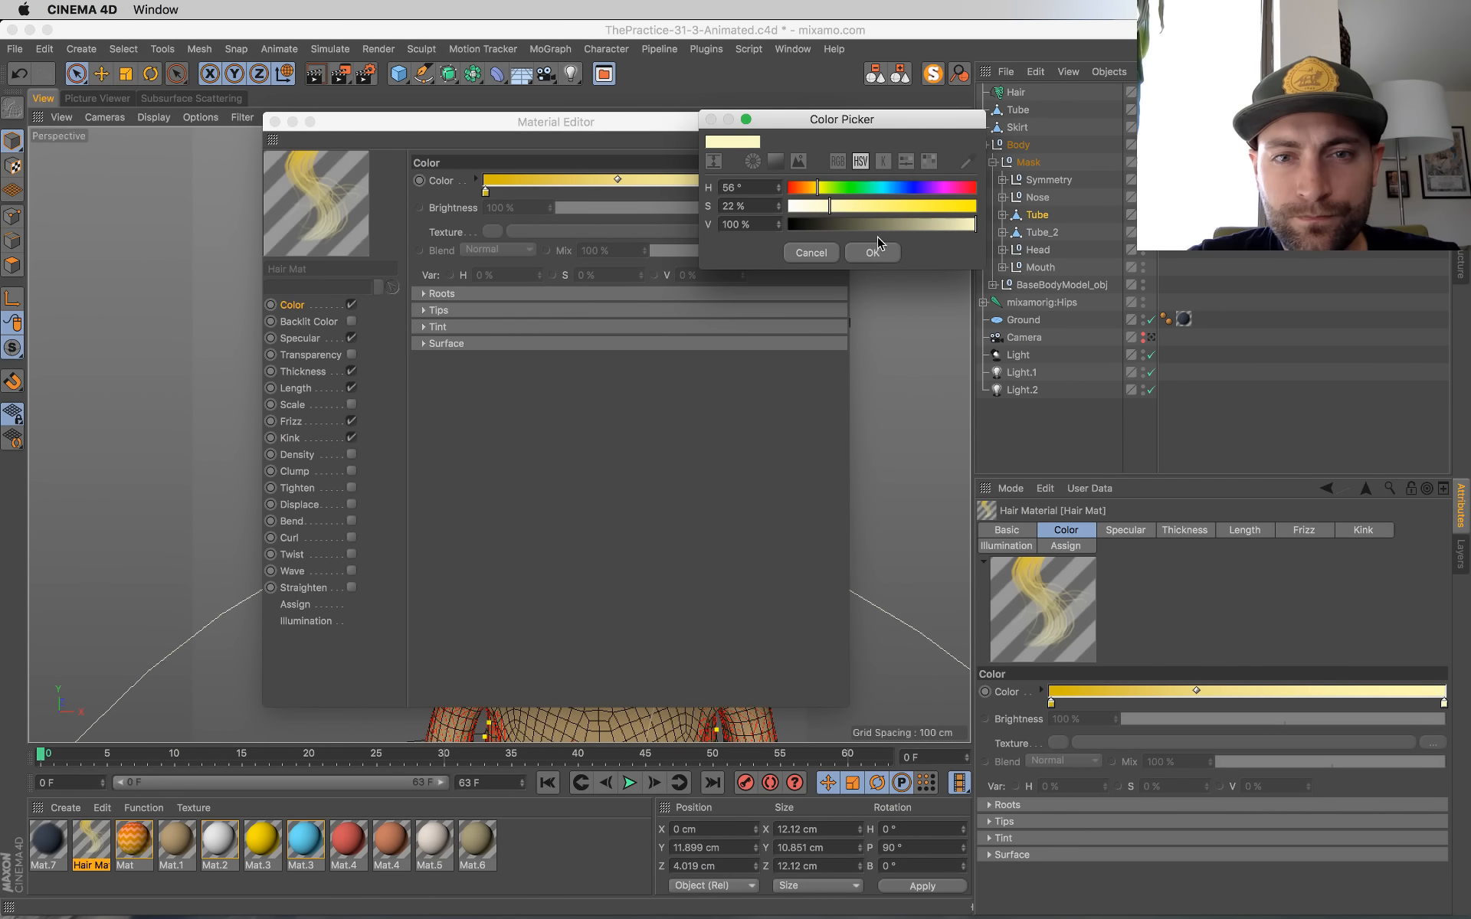
{"action": "left_click", "coordinate": [873, 252]}
{"action": "left_click", "coordinate": [275, 121]}
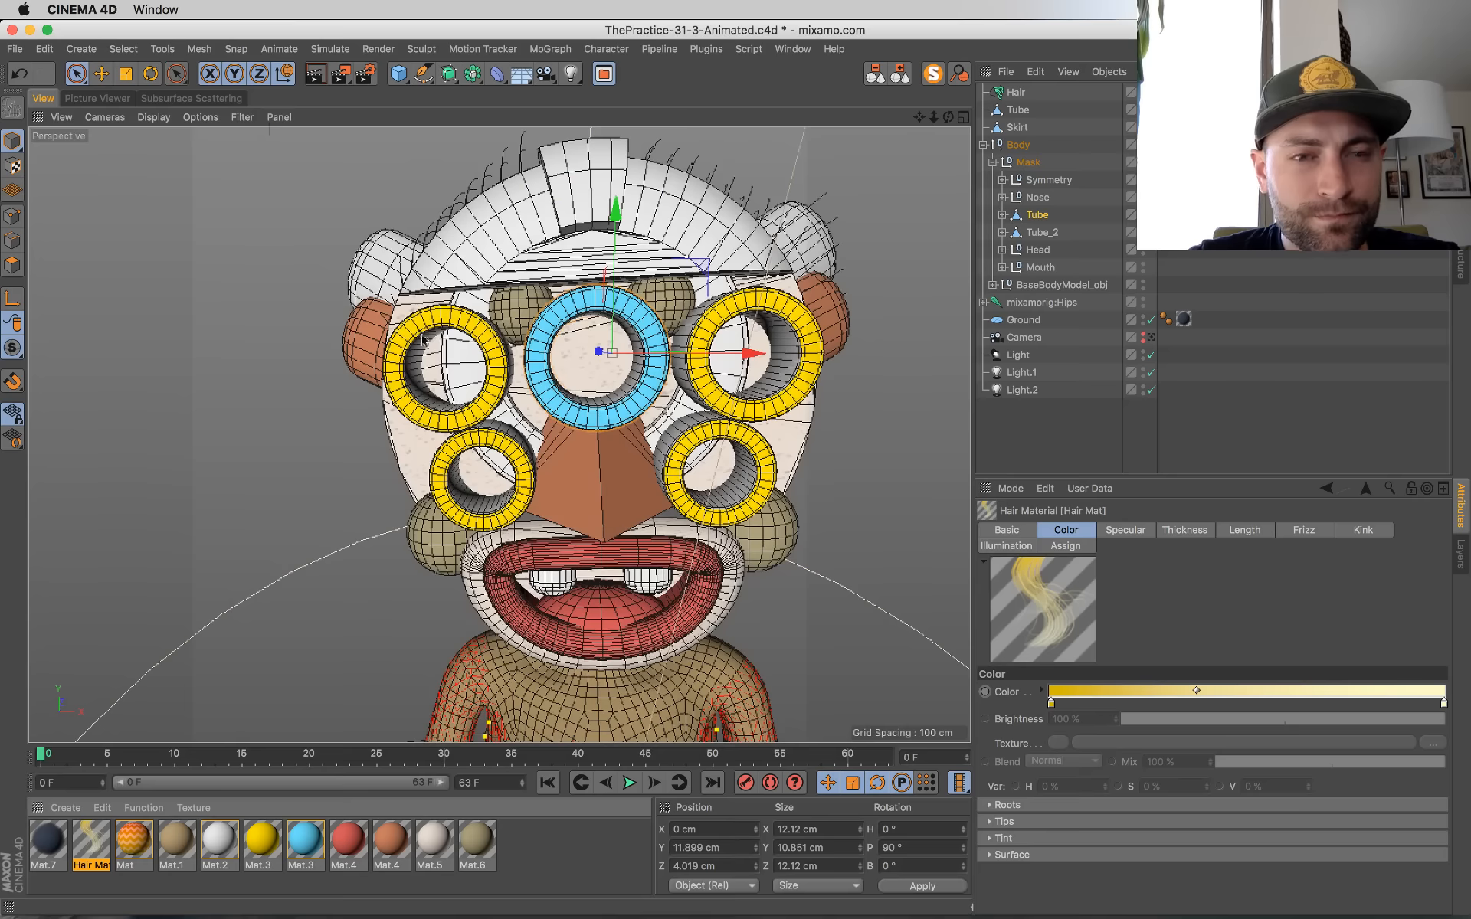
{"action": "key", "text": "super+s"}
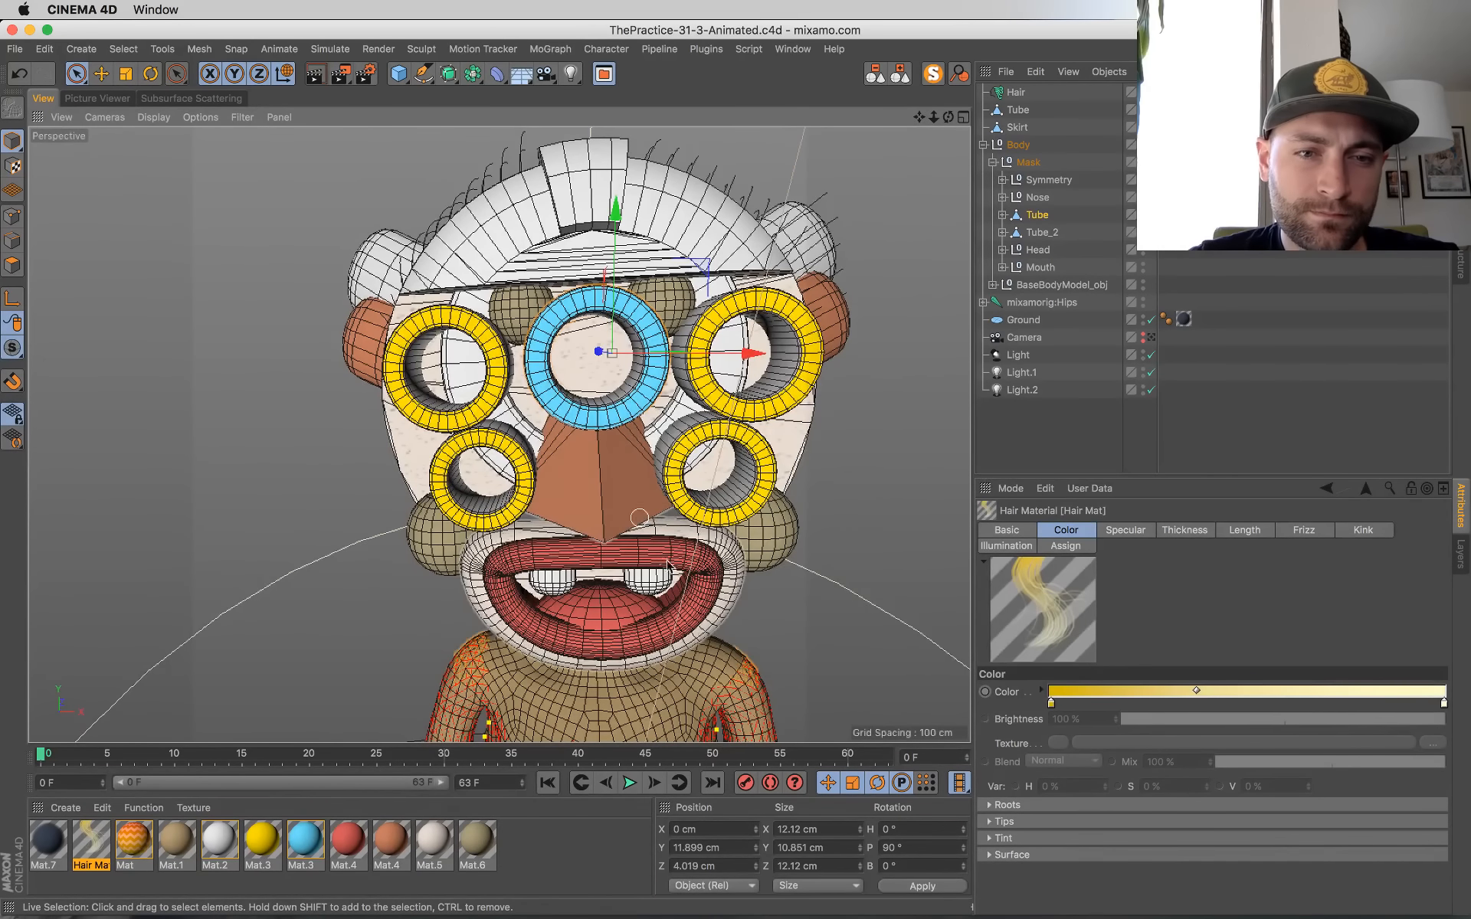
Step: Set the olive Mat.6 material's color to H 56°, S 17 %, V 77 %
{"action": "double_click", "coordinate": [474, 846]}
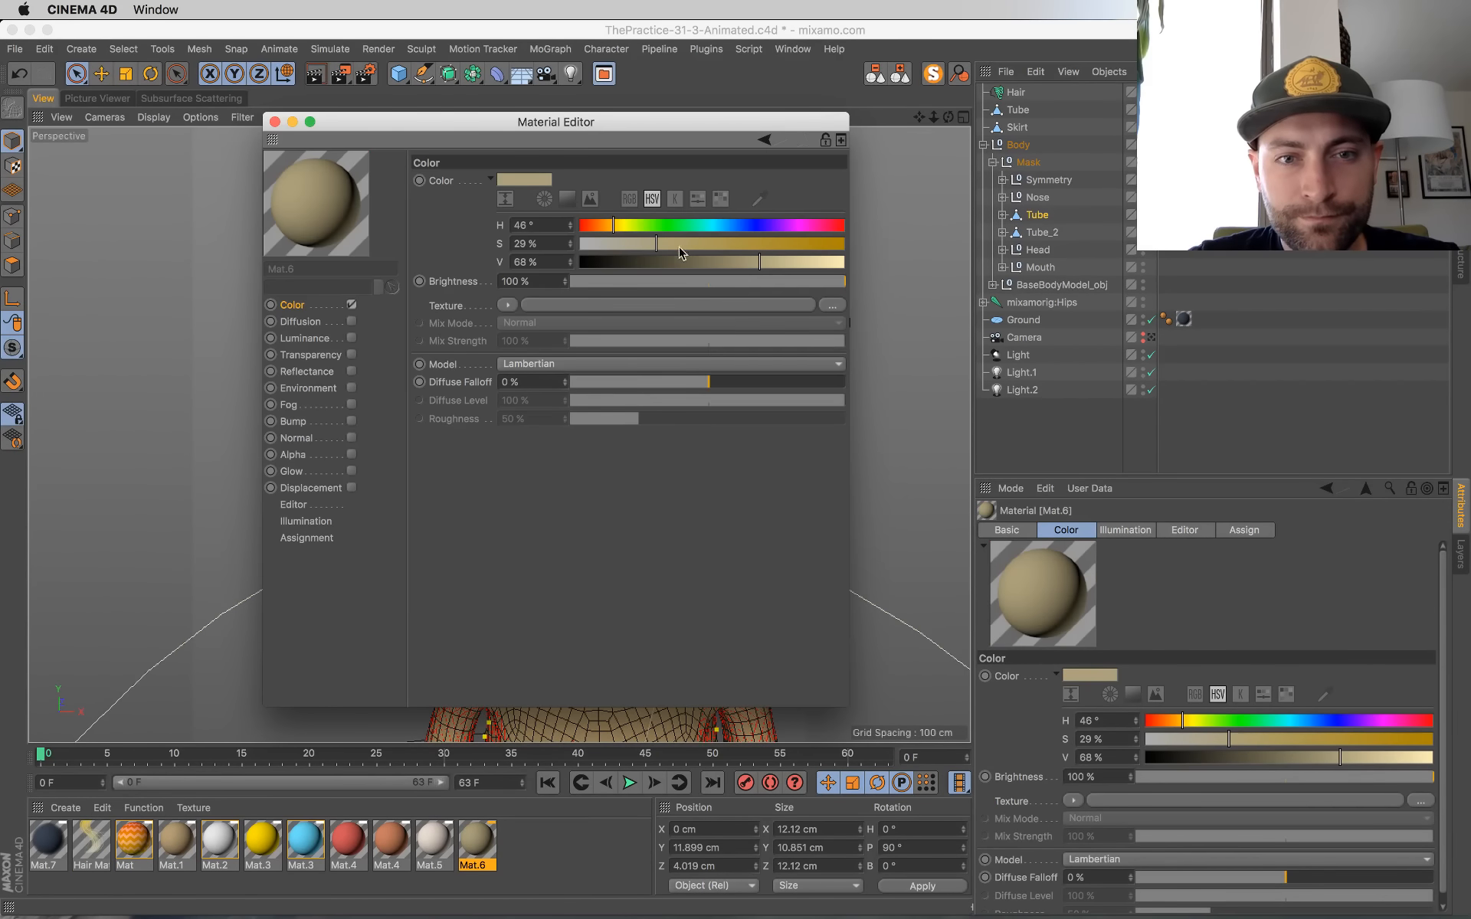
{"action": "left_click", "coordinate": [636, 244]}
{"action": "left_click_drag", "start_coordinate": [619, 223], "coordinate": [622, 225]}
{"action": "left_click", "coordinate": [624, 243]}
{"action": "left_click", "coordinate": [783, 263]}
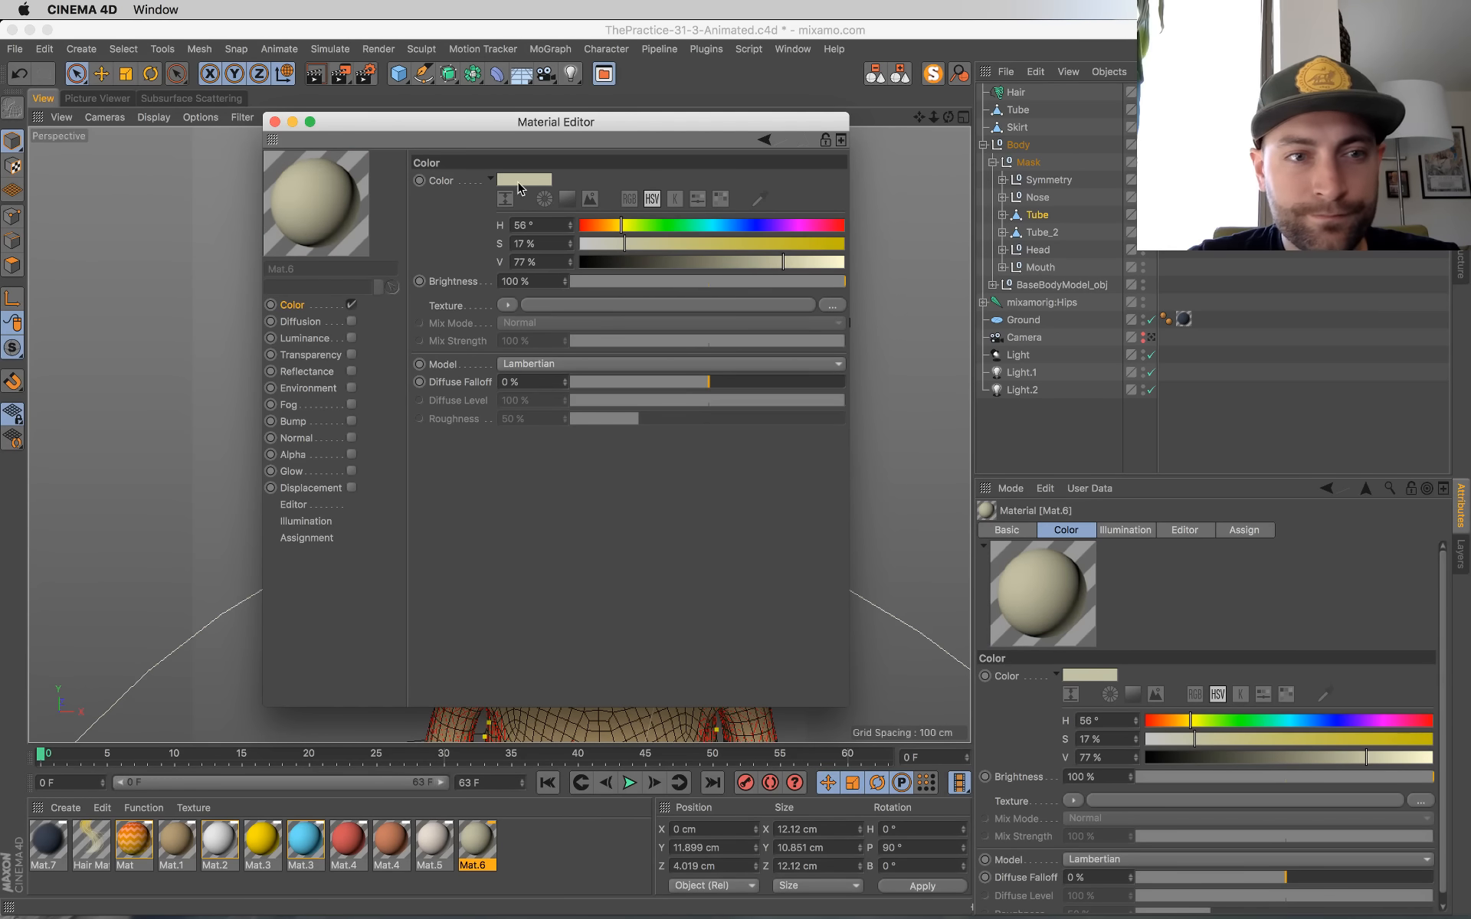
{"action": "left_click", "coordinate": [275, 122]}
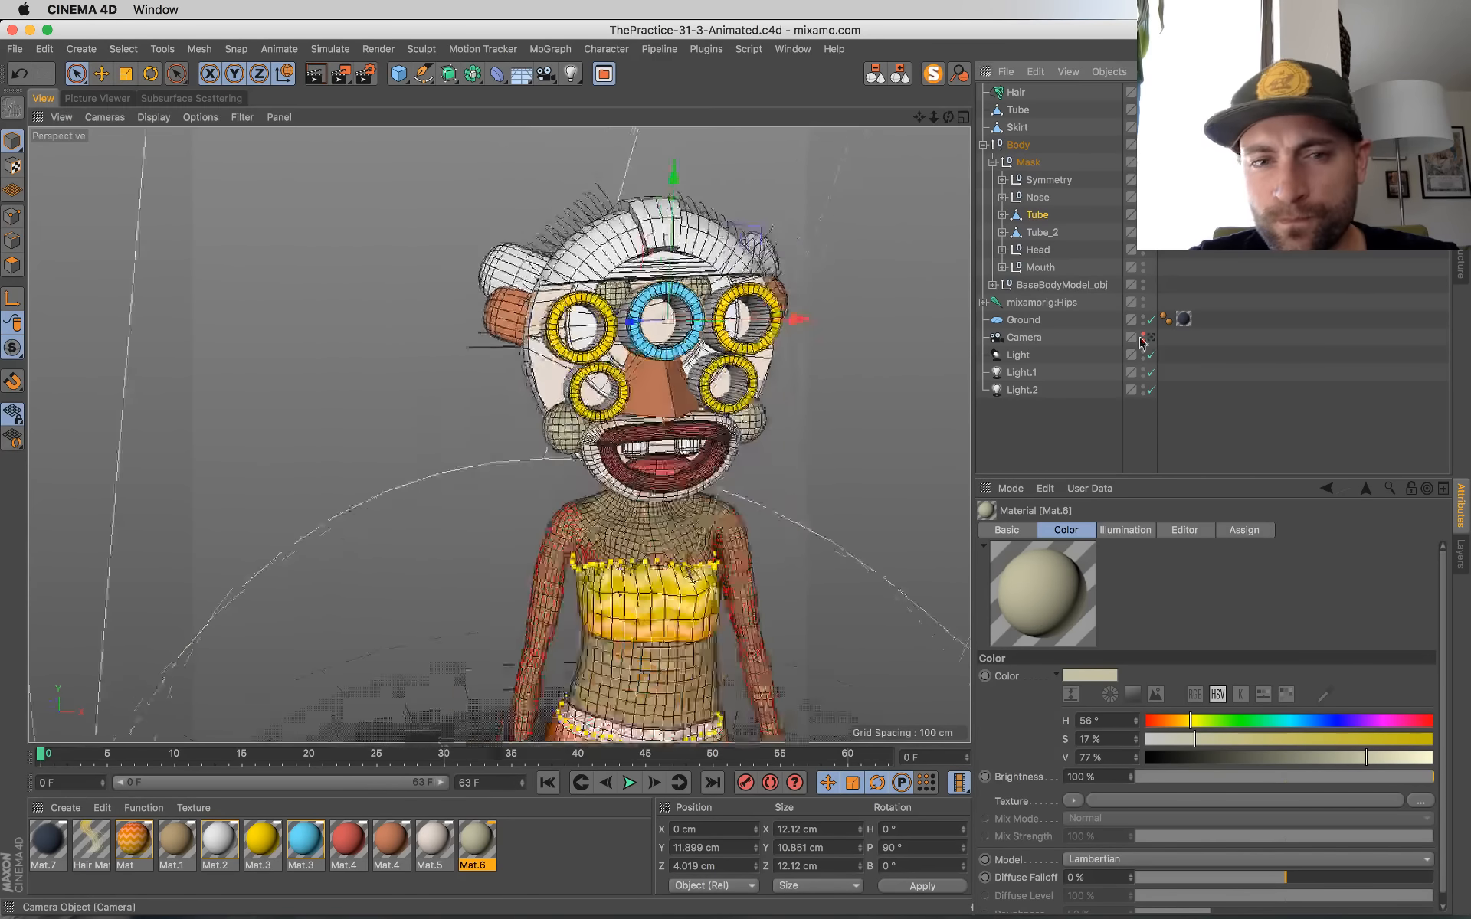
Step: Render a test frame through the scene camera and follow it in the Picture Viewer history
{"action": "left_click", "coordinate": [1151, 338]}
{"action": "key", "text": "shift+r"}
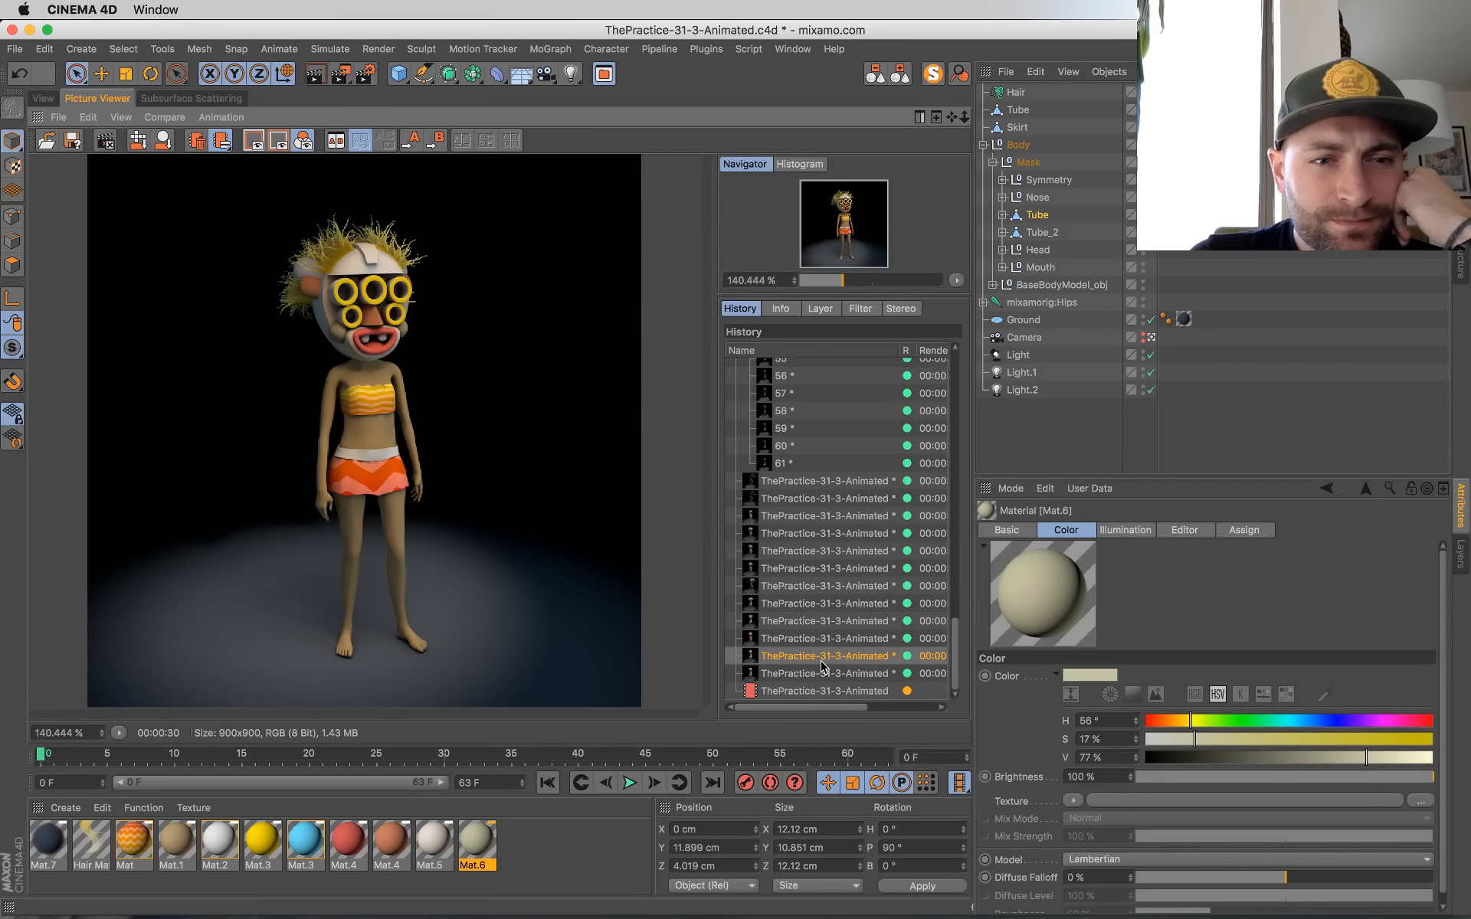
{"action": "left_click", "coordinate": [821, 668]}
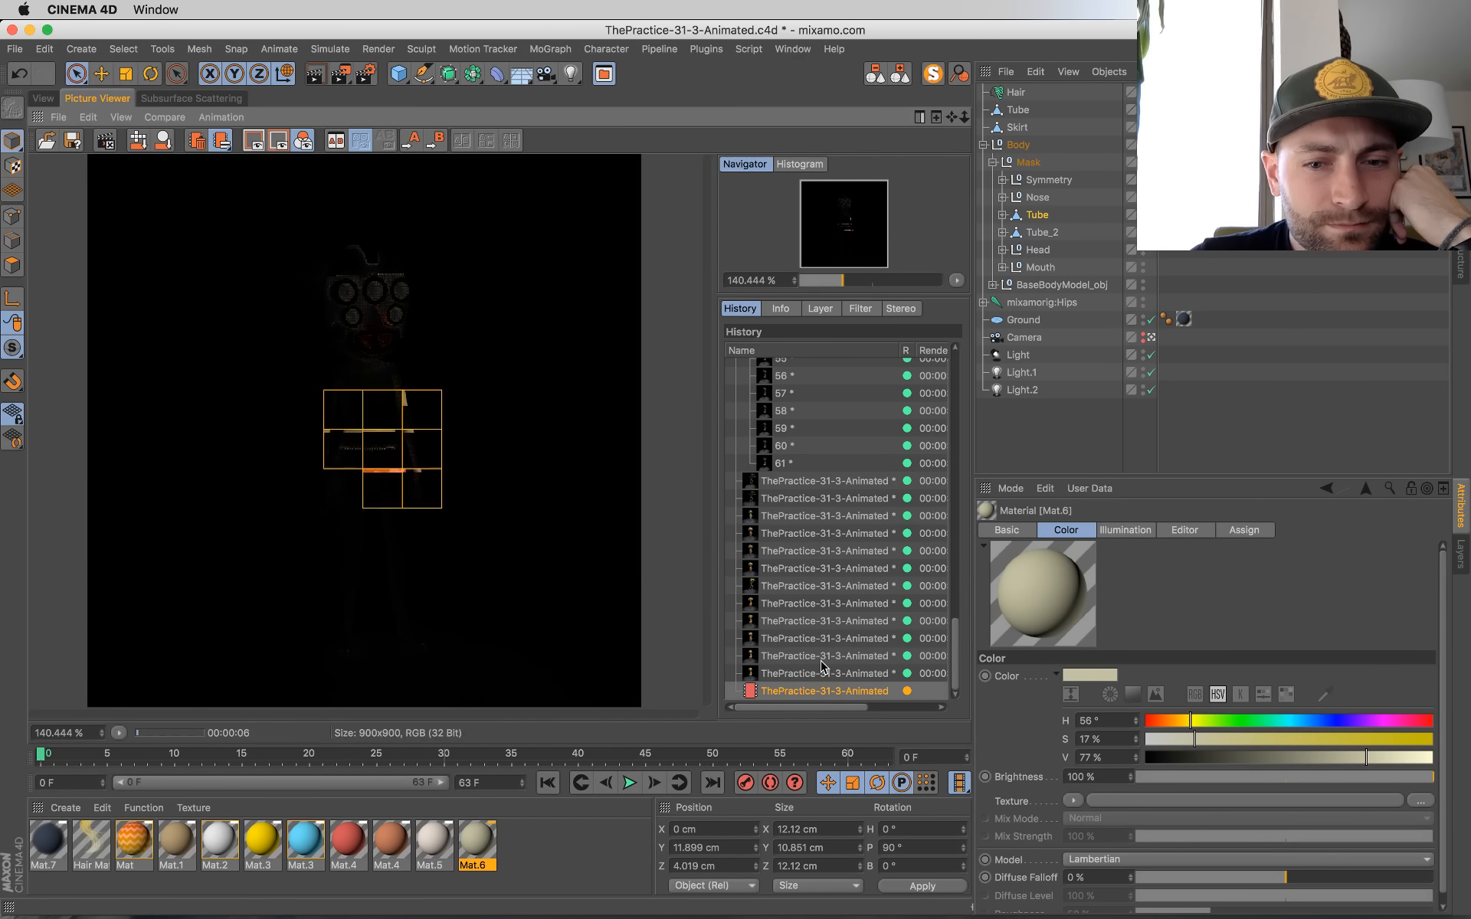
{"action": "left_click", "coordinate": [821, 668]}
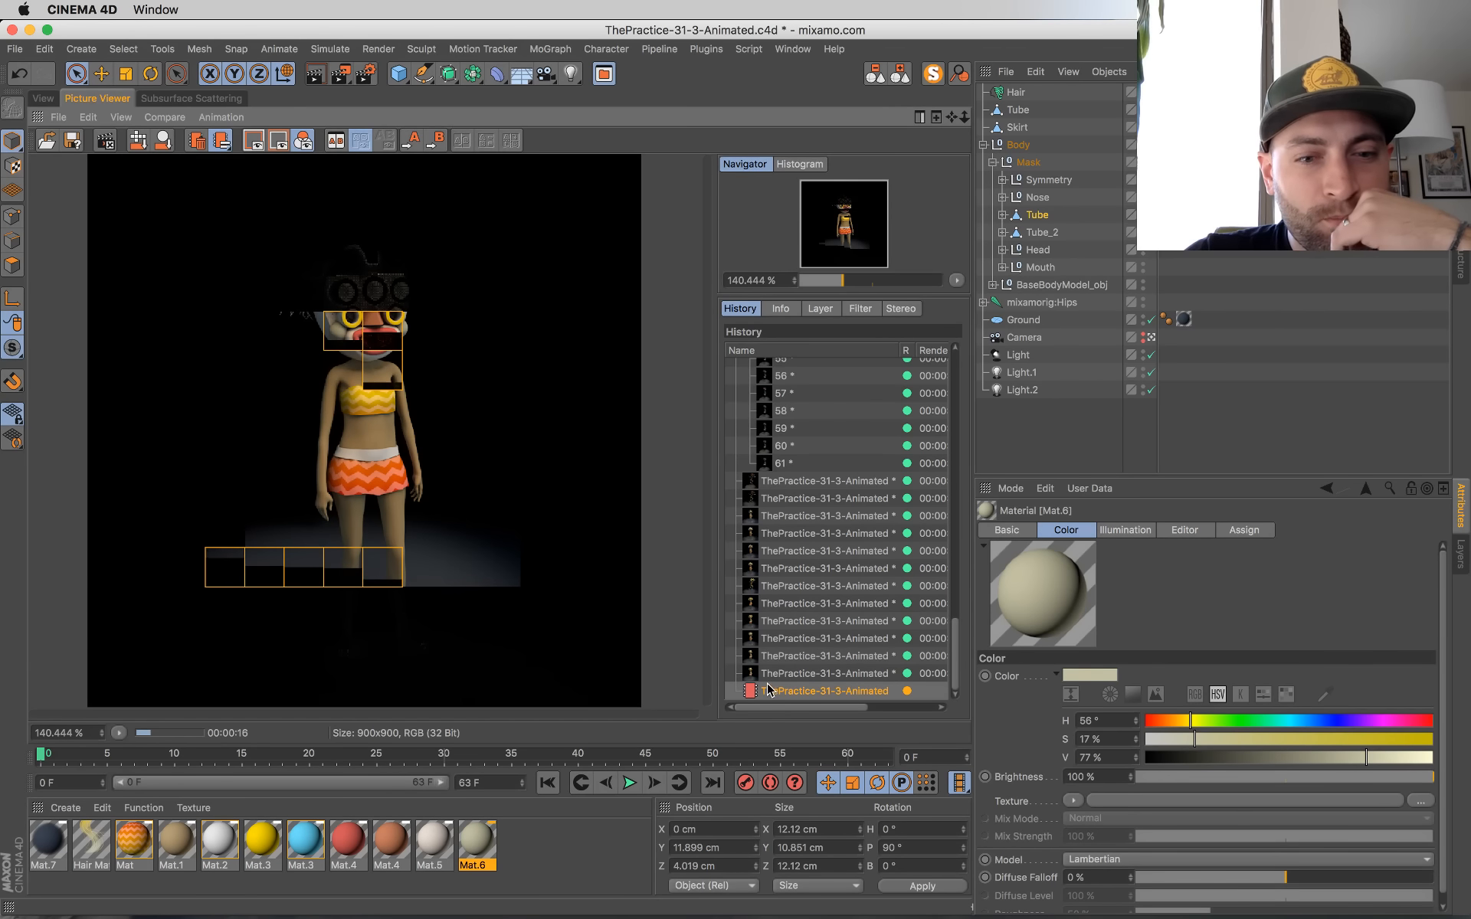
Step: Shift the Mat.1 skin material's color to H 26°, S 44 %, V 63 %
{"action": "double_click", "coordinate": [176, 843]}
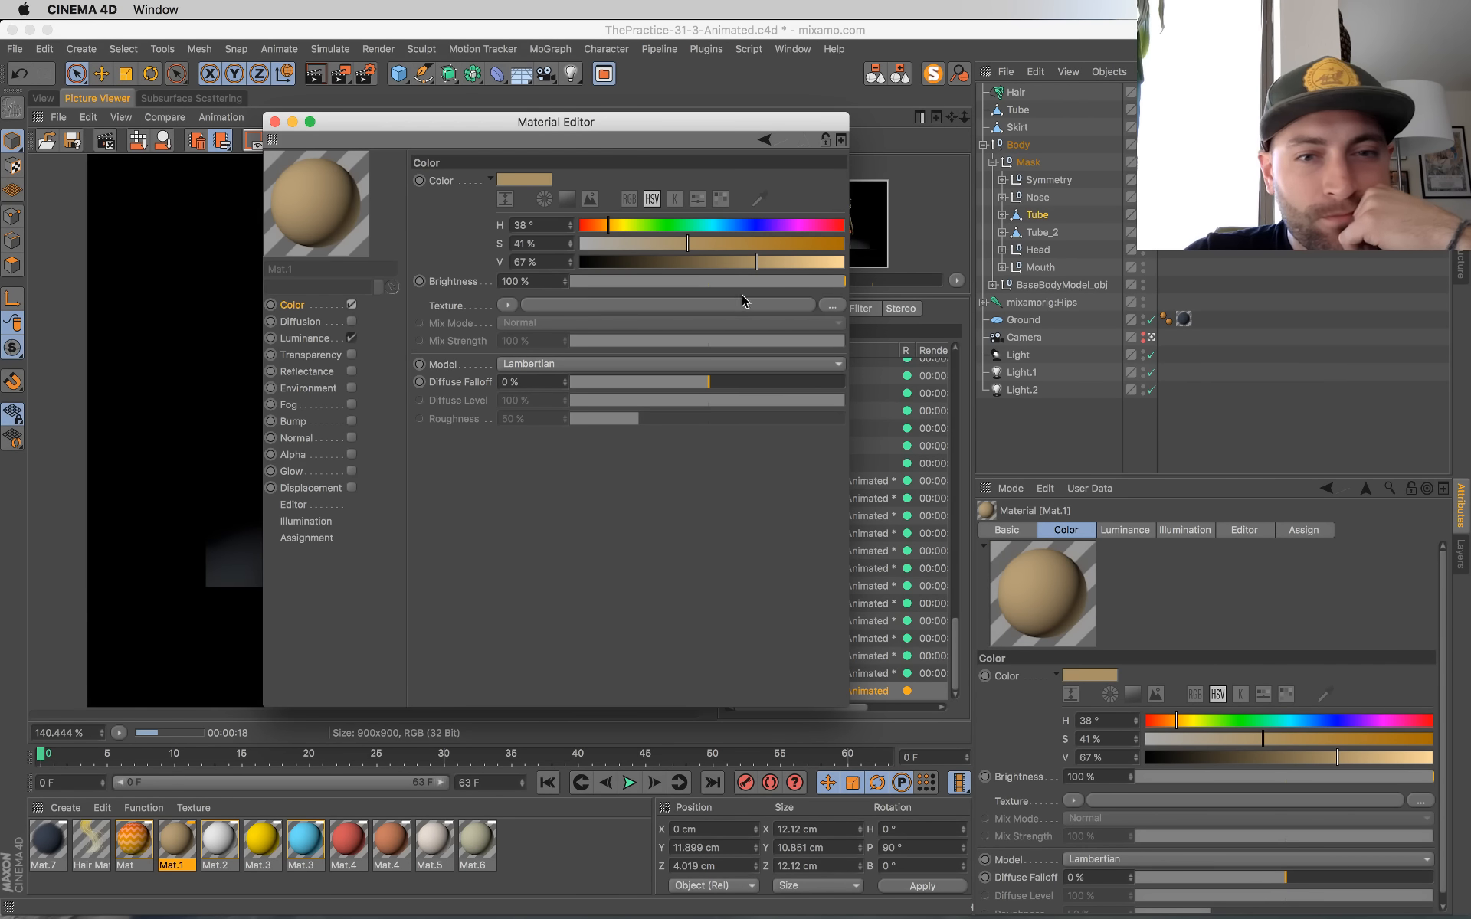
{"action": "left_click", "coordinate": [747, 263]}
{"action": "left_click", "coordinate": [696, 245]}
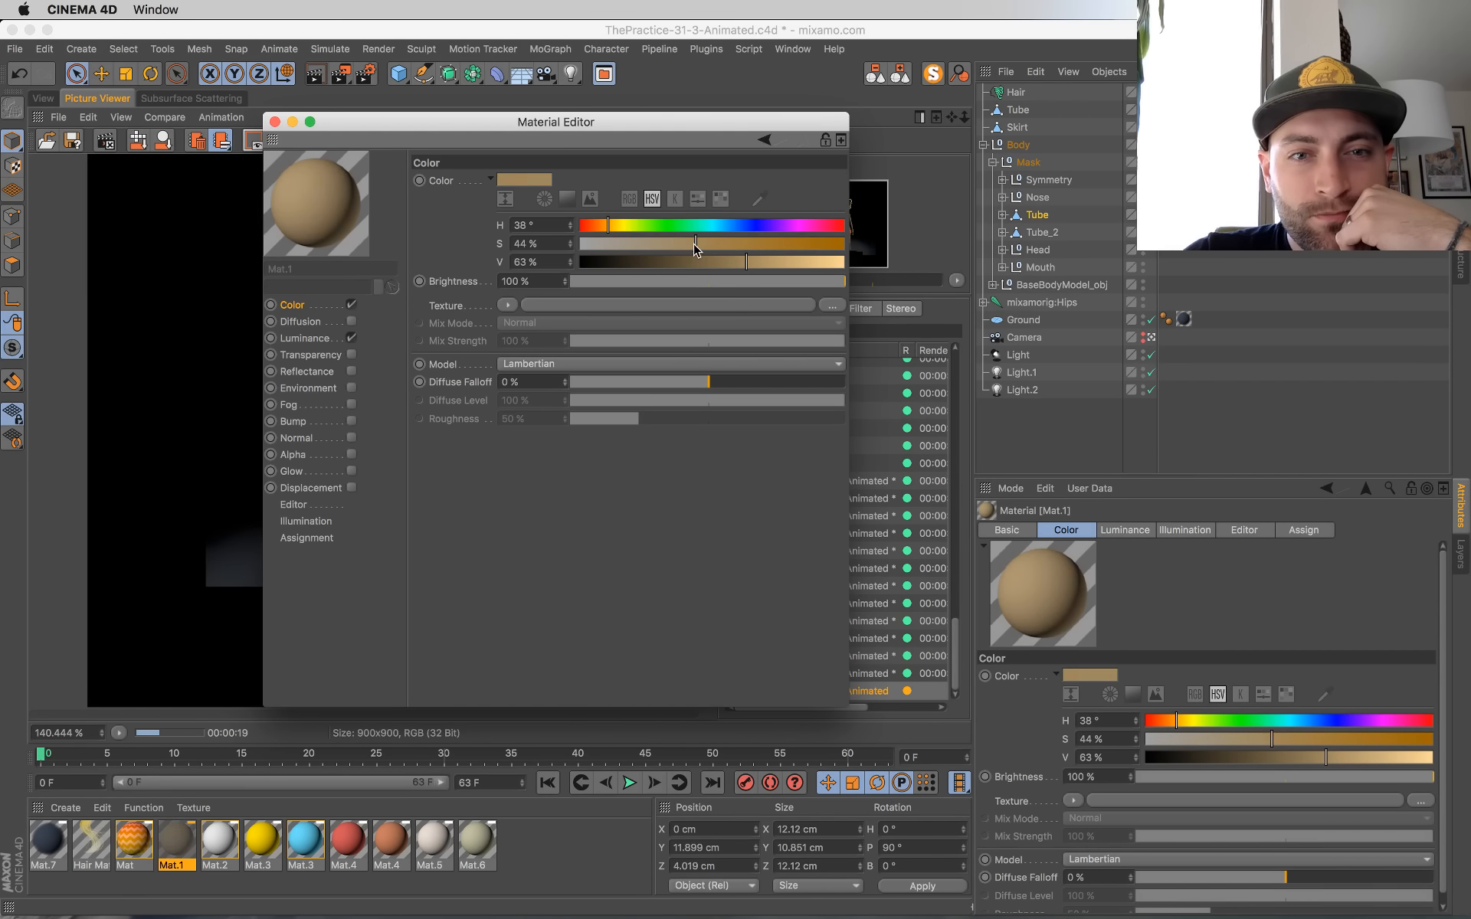
{"action": "left_click_drag", "start_coordinate": [602, 230], "coordinate": [599, 231]}
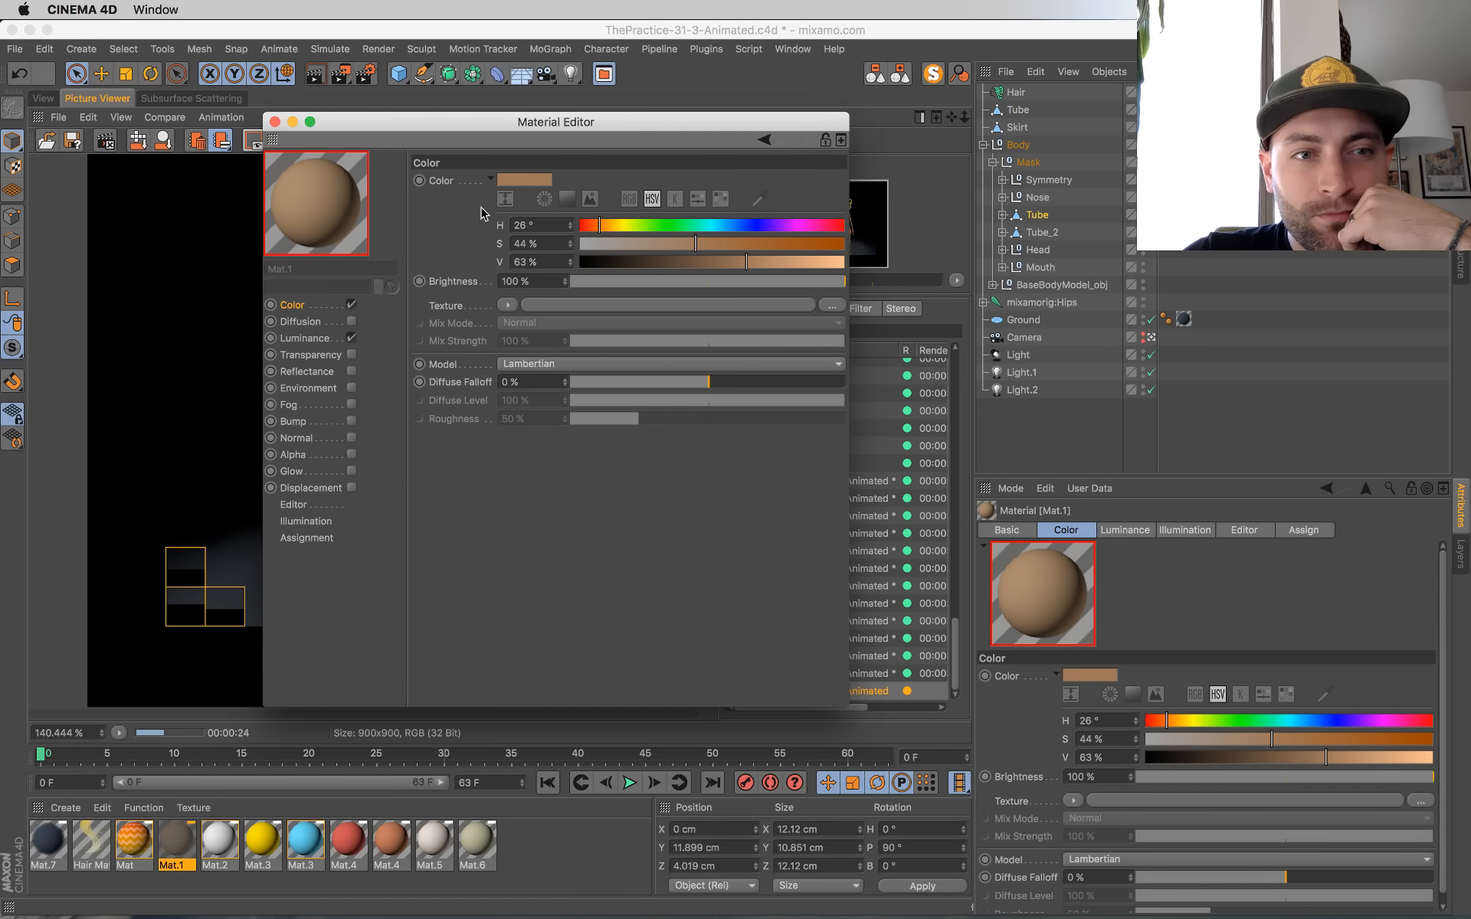
Step: Set the color of Mat.1's luminance Subsurface Scattering shader to H 24°, S 49 %, V 71 %
{"action": "left_click", "coordinate": [321, 338]}
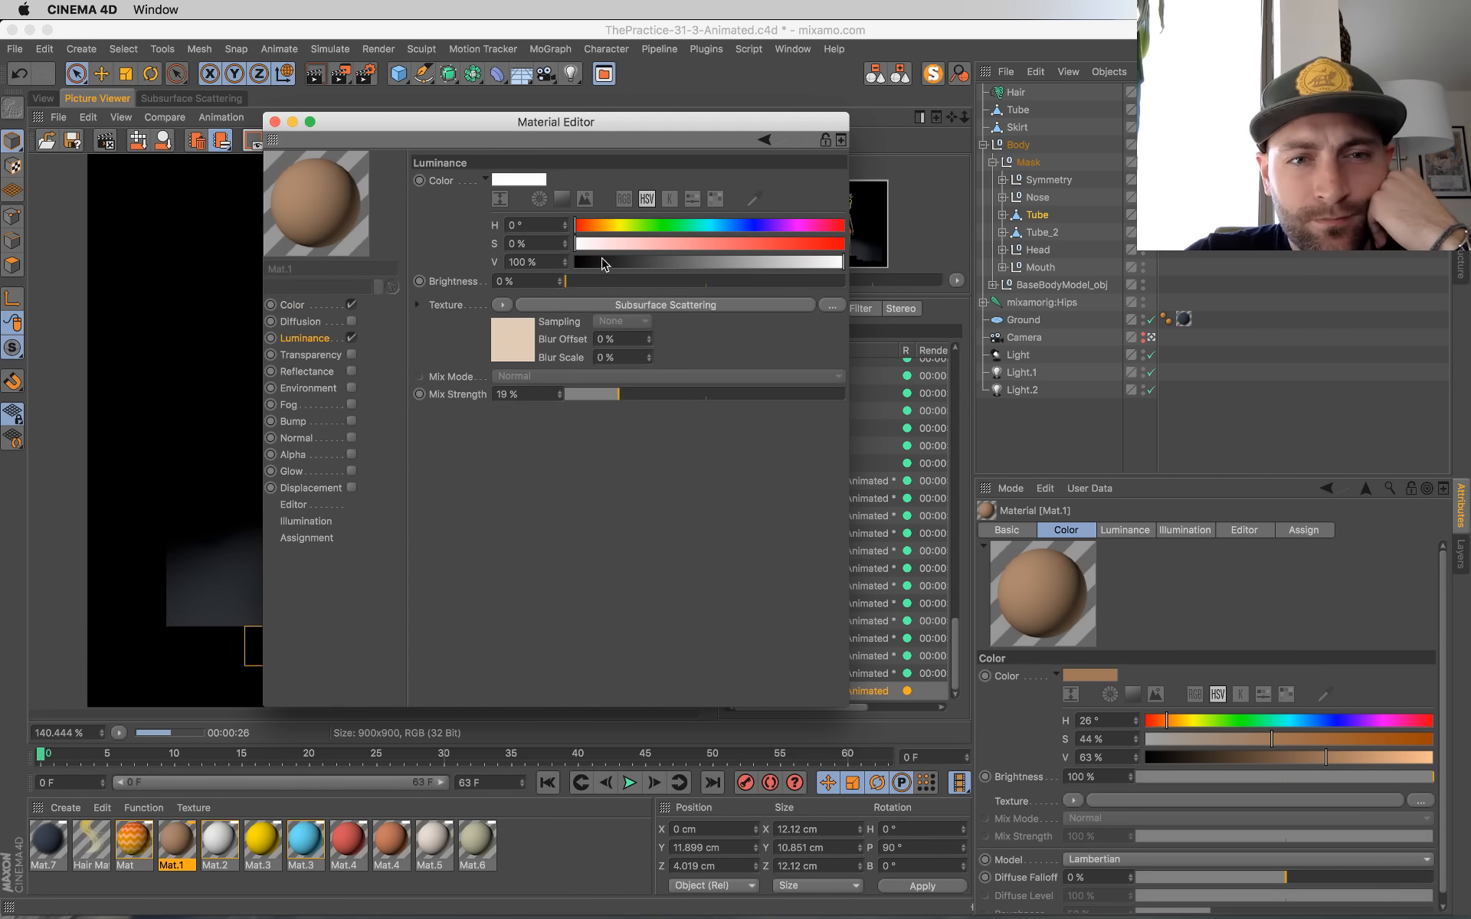
{"action": "left_click", "coordinate": [515, 354]}
{"action": "left_click_drag", "start_coordinate": [679, 390], "coordinate": [766, 406]}
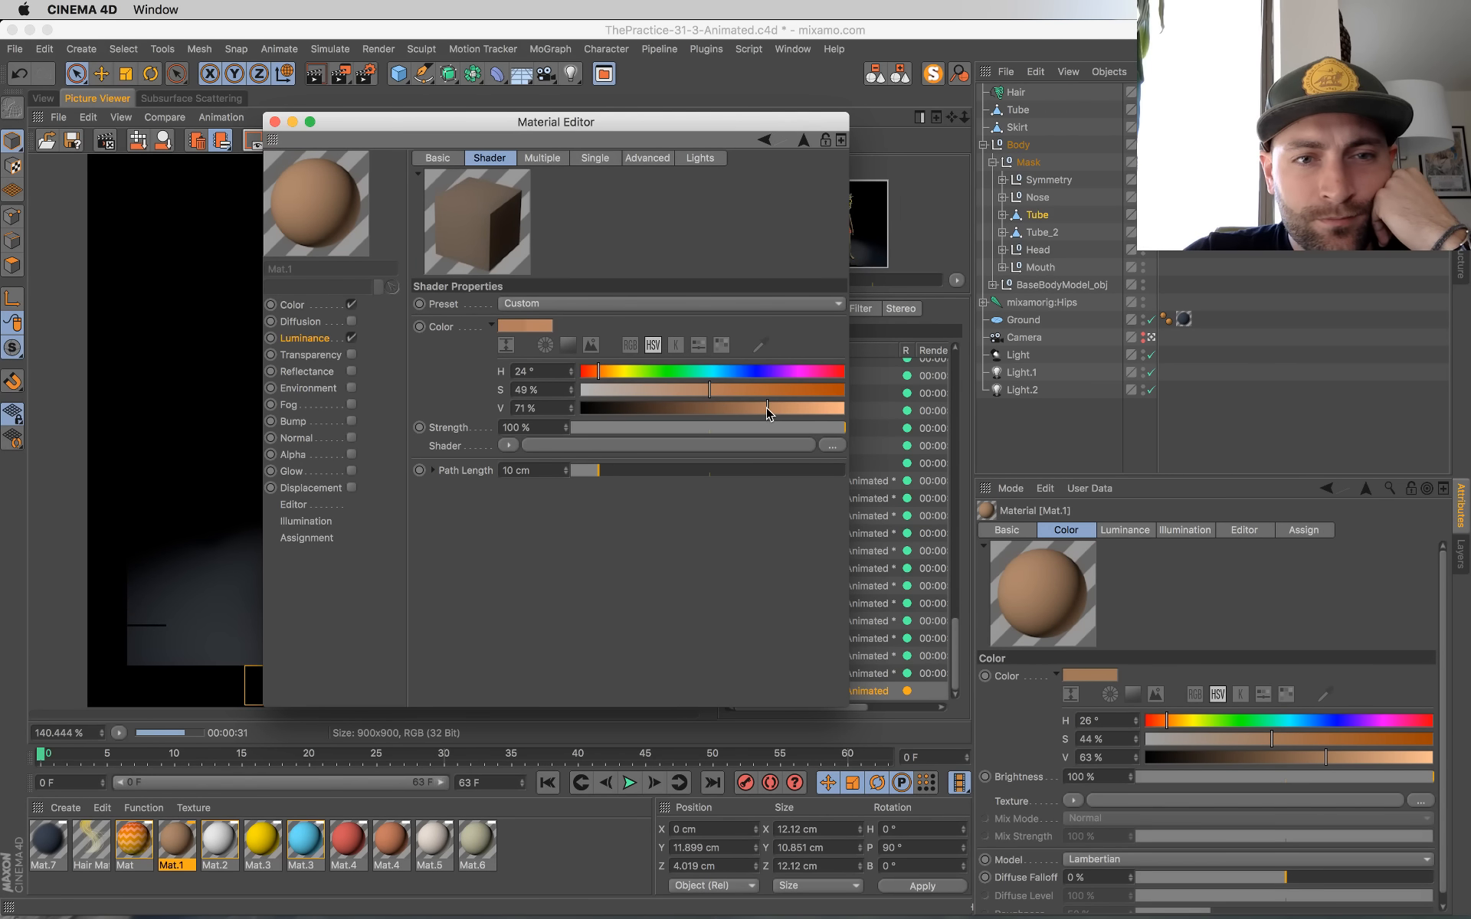
{"action": "left_click", "coordinate": [274, 121]}
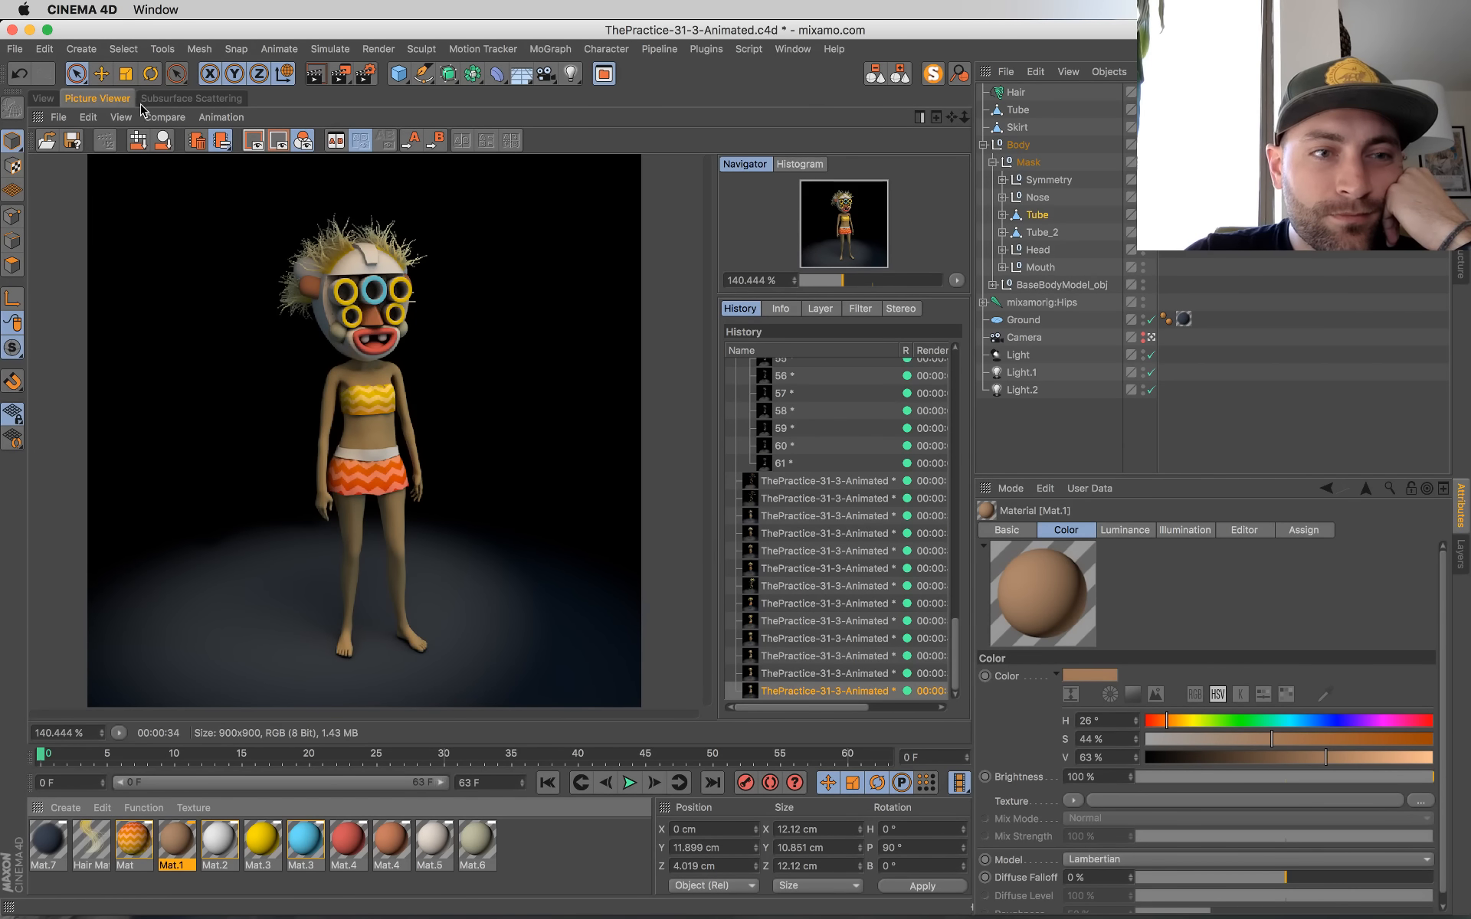
Step: Back in the viewport, frame the mask, duplicate the yellow Mat.3 material and set the copy's hue to 0° for a pure red
{"action": "left_click", "coordinate": [42, 98]}
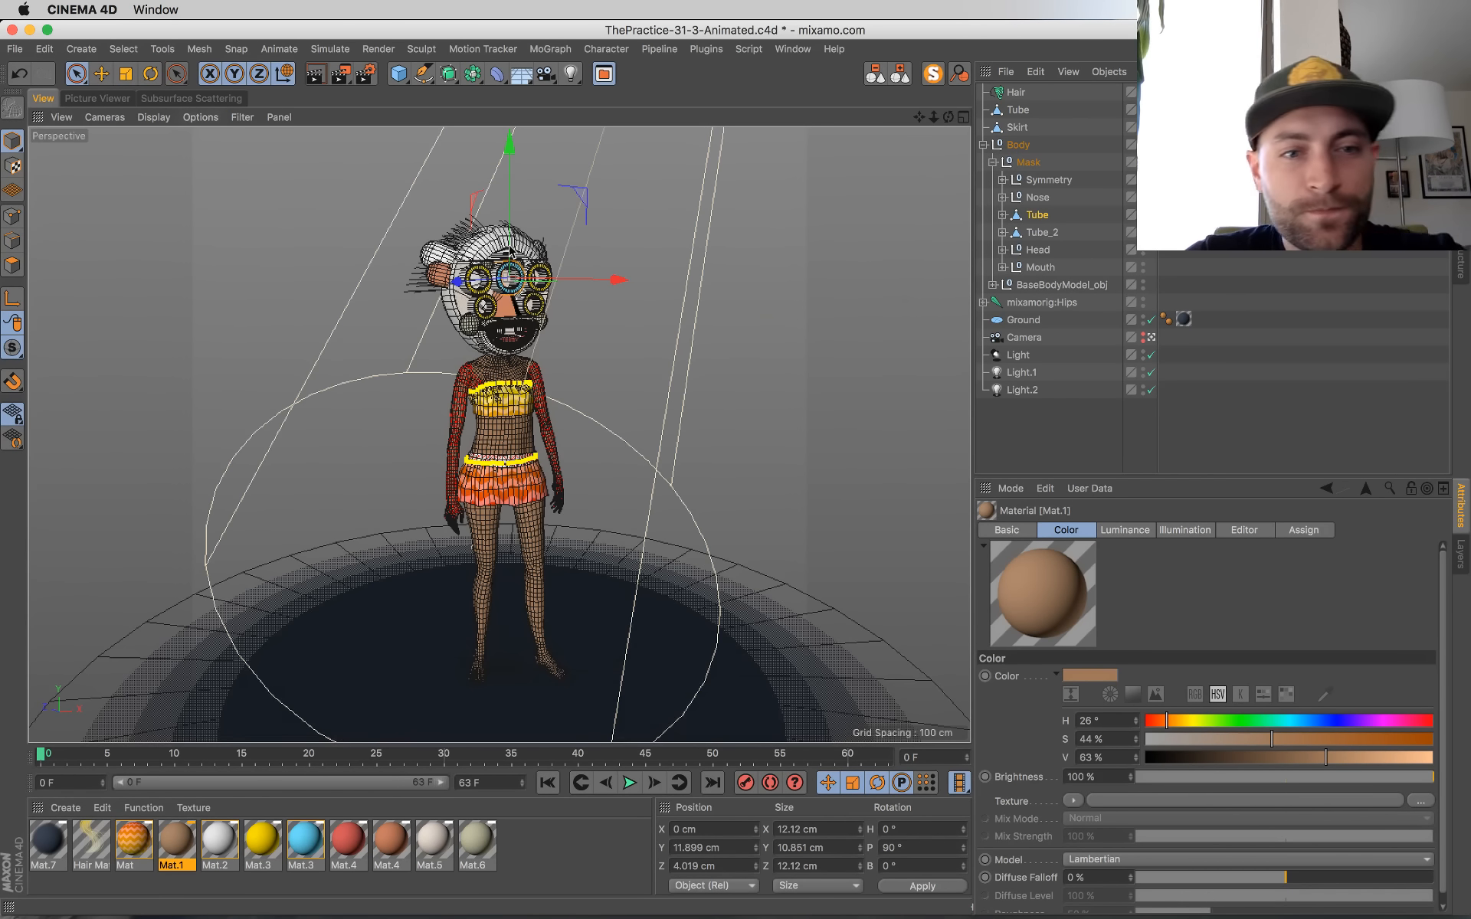
{"action": "left_click", "coordinate": [477, 306]}
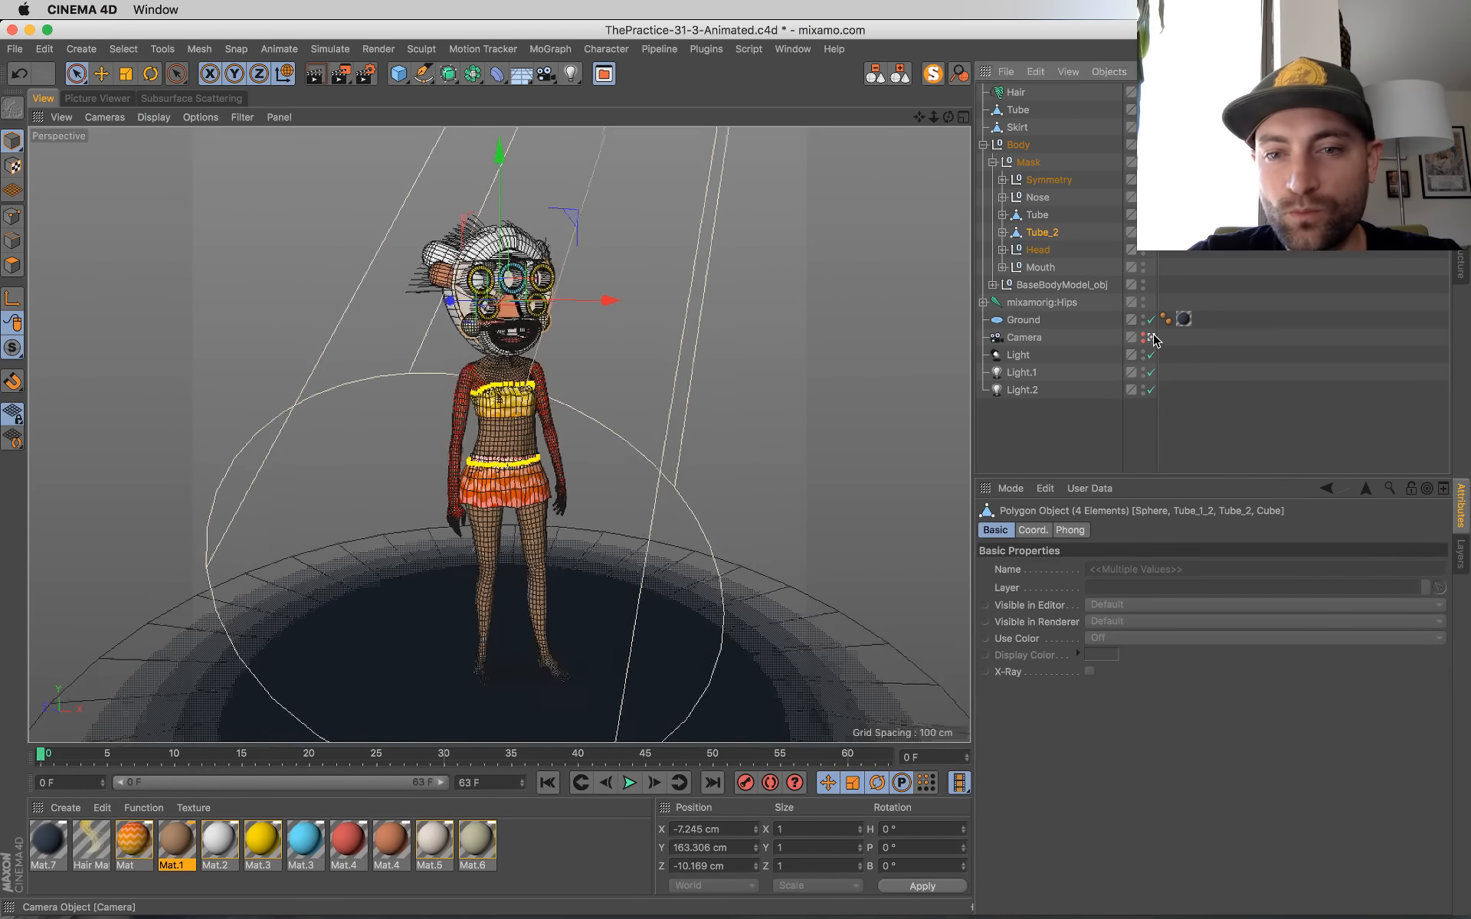
{"action": "key", "text": "o"}
{"action": "left_click", "coordinate": [350, 843]}
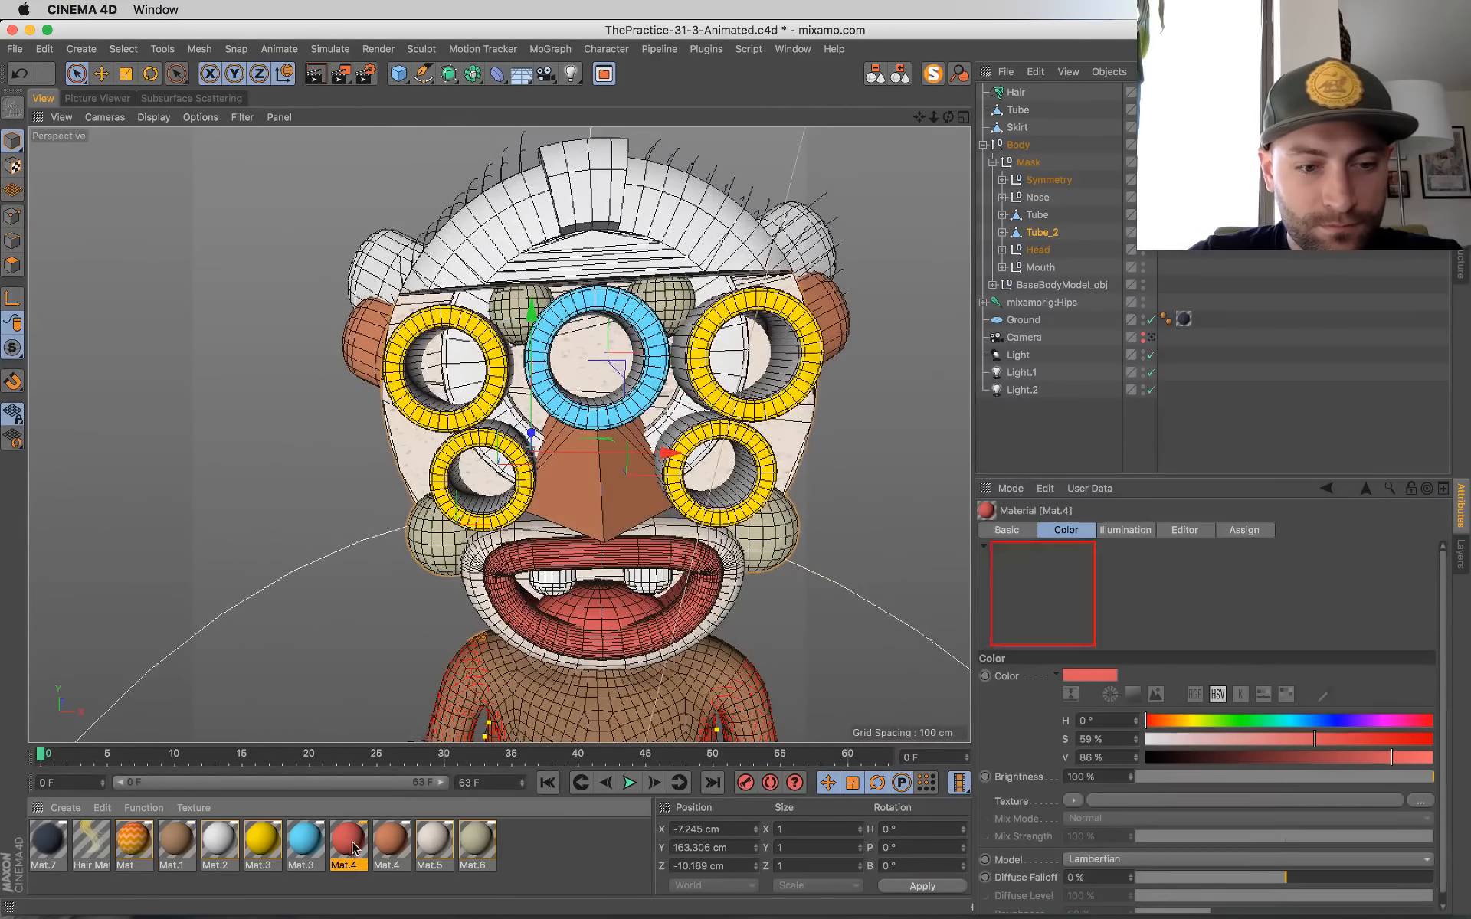
{"action": "left_click", "coordinate": [262, 843]}
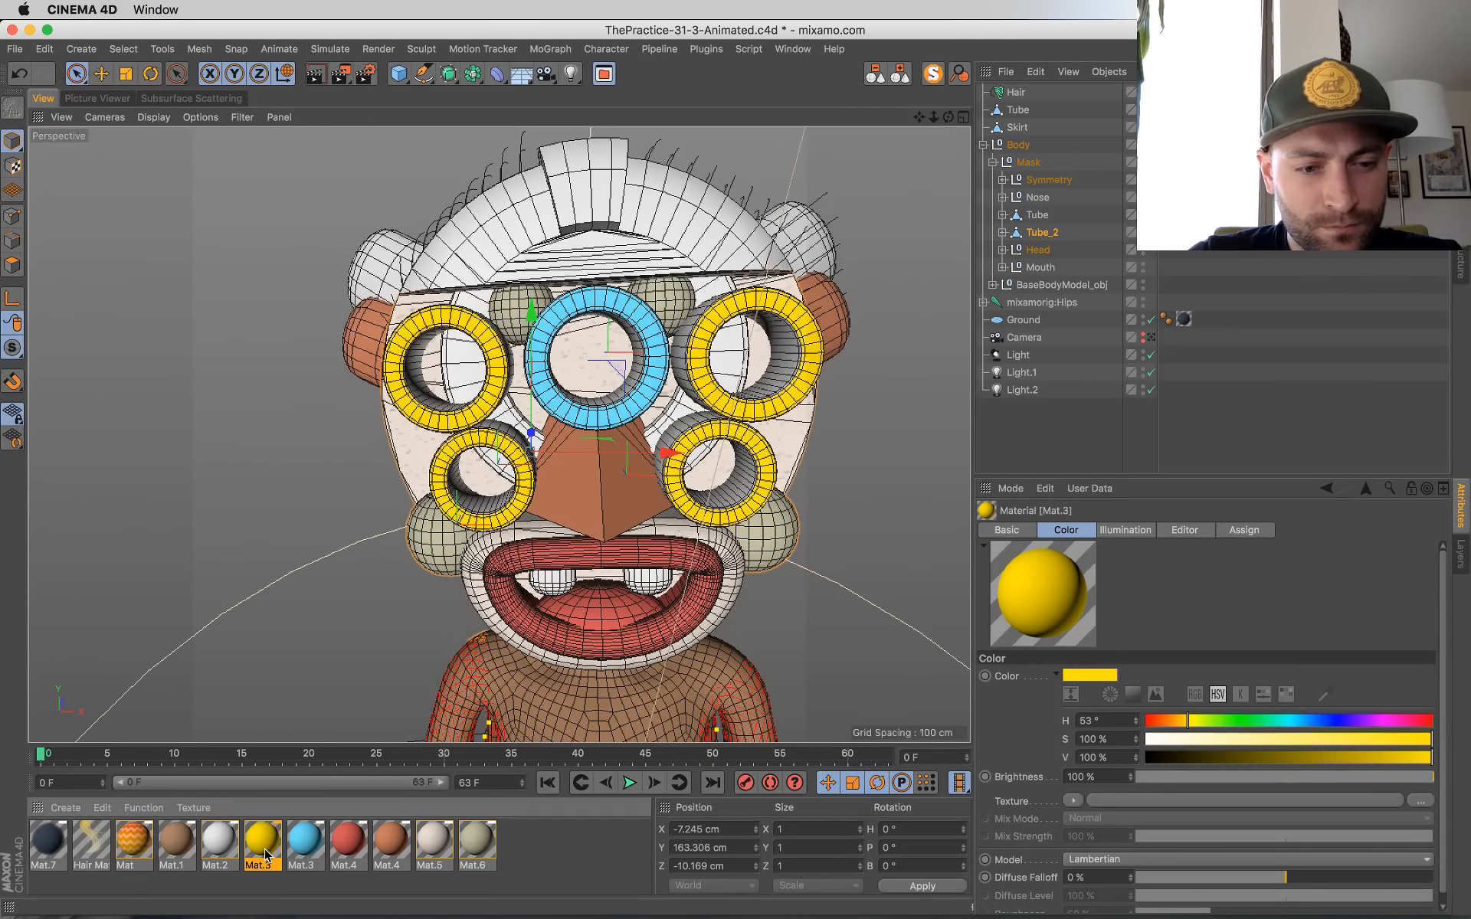
{"action": "left_click", "coordinate": [276, 887]}
{"action": "left_click_drag", "start_coordinate": [265, 839], "coordinate": [290, 842], "text": "ctrl"}
{"action": "double_click", "coordinate": [304, 844]}
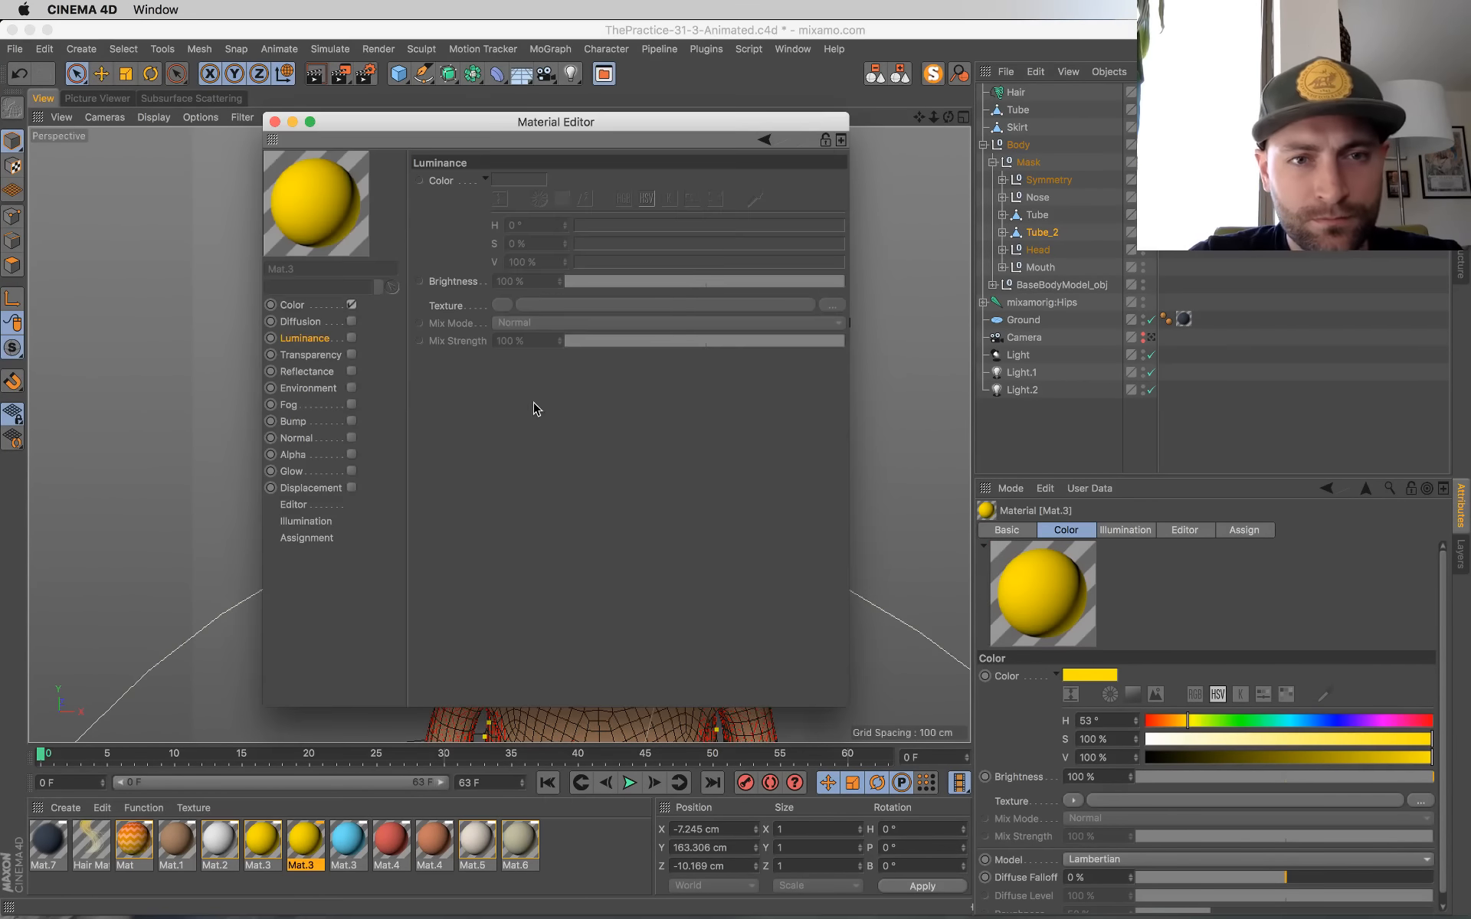
{"action": "left_click", "coordinate": [309, 307]}
{"action": "left_click_drag", "start_coordinate": [605, 226], "coordinate": [581, 225]}
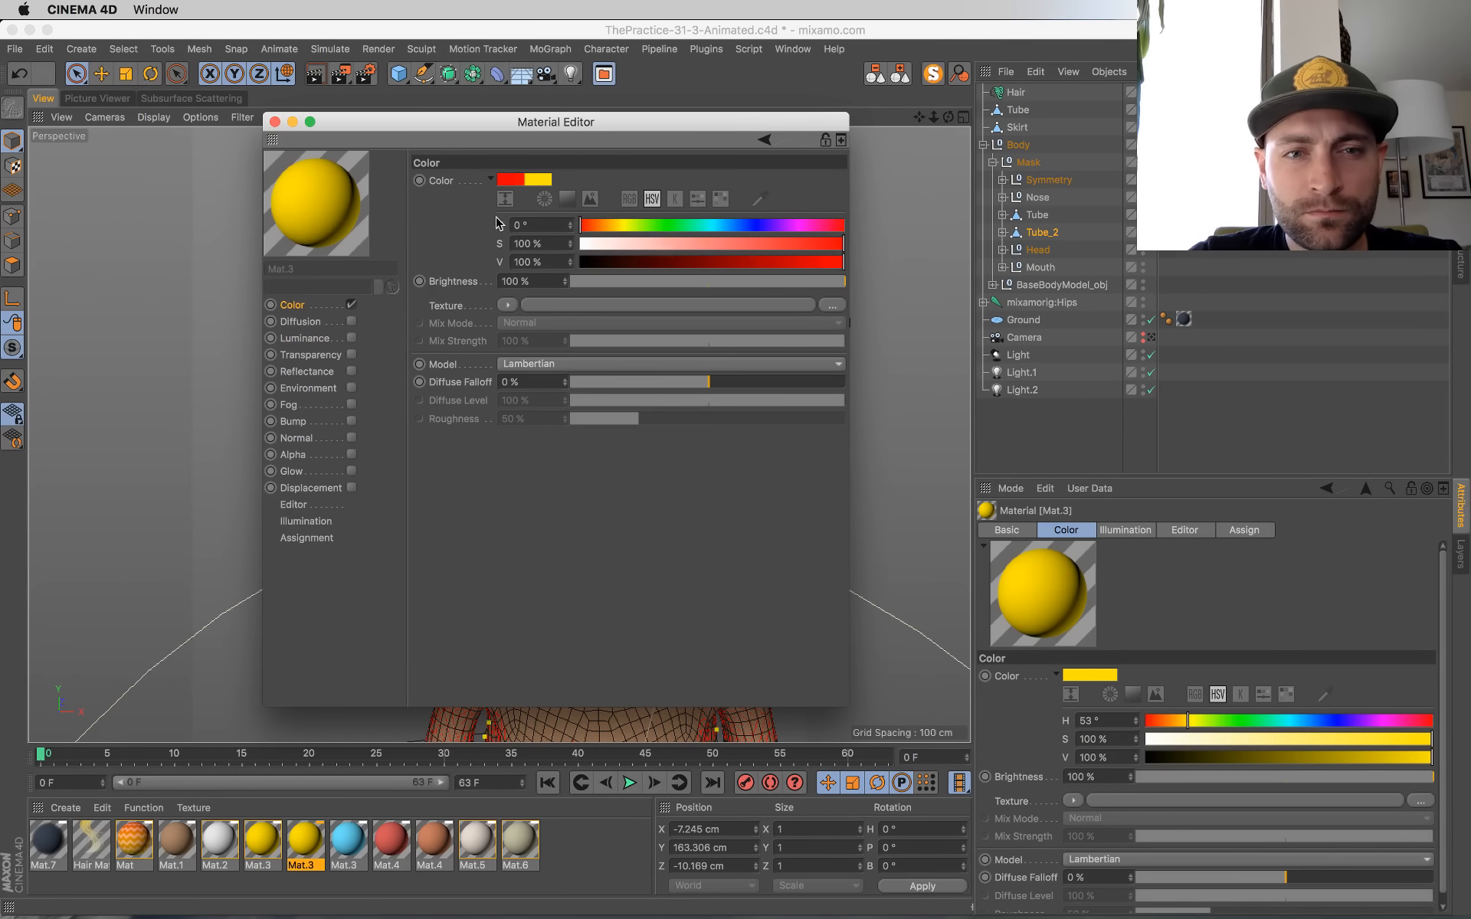
{"action": "left_click", "coordinate": [274, 123]}
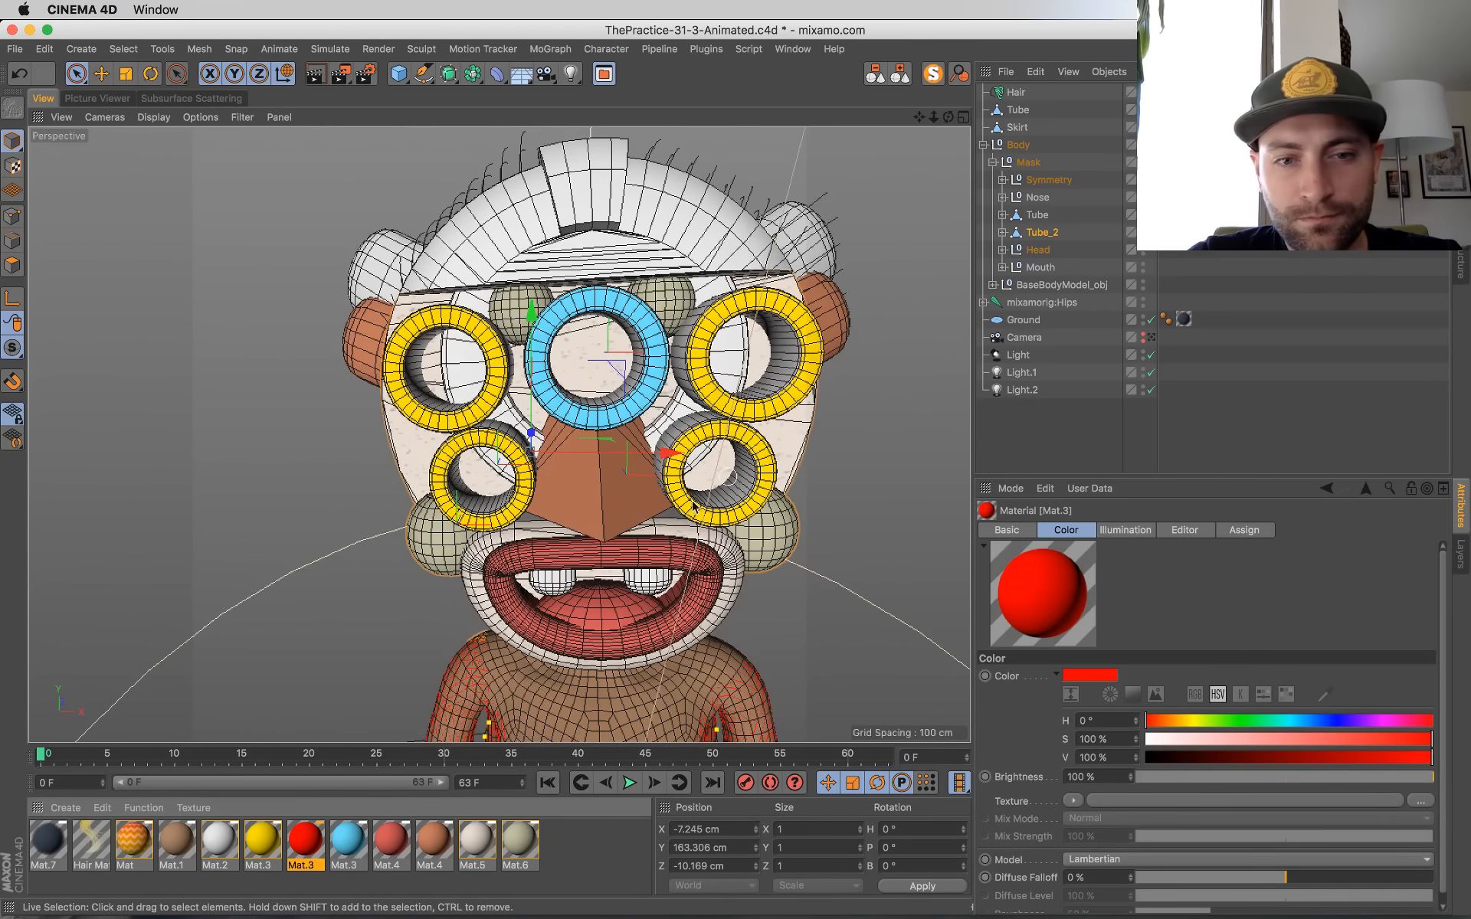
Step: Replace the yellow material on the lower eye tubes, Tube_1_2, with the red Mat.3 copy and save the scene
{"action": "left_click", "coordinate": [523, 490]}
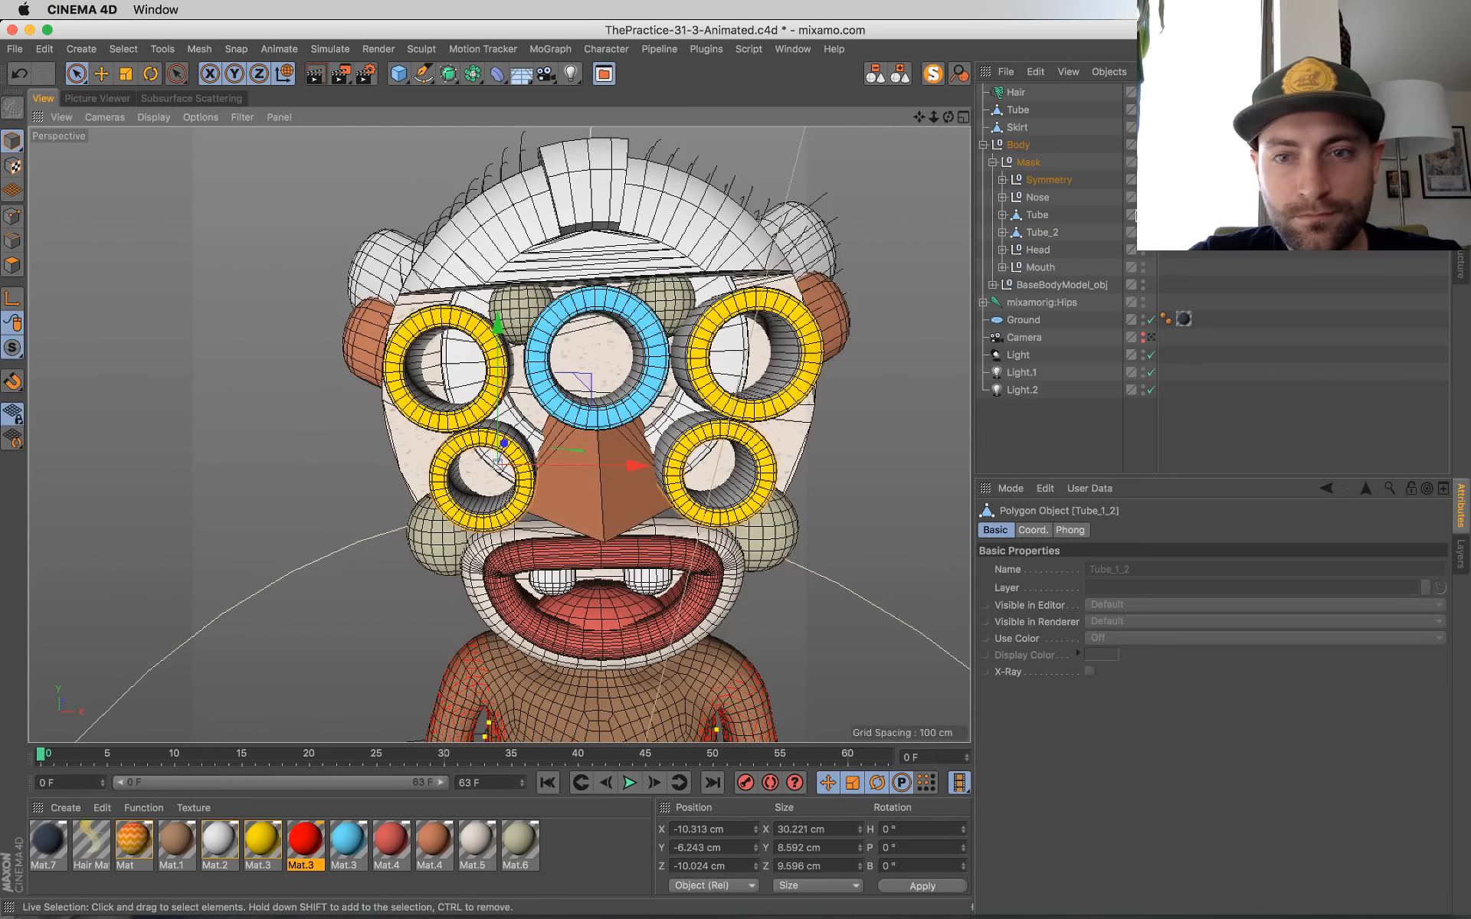
{"action": "left_click", "coordinate": [1003, 180]}
{"action": "left_click", "coordinate": [1012, 198]}
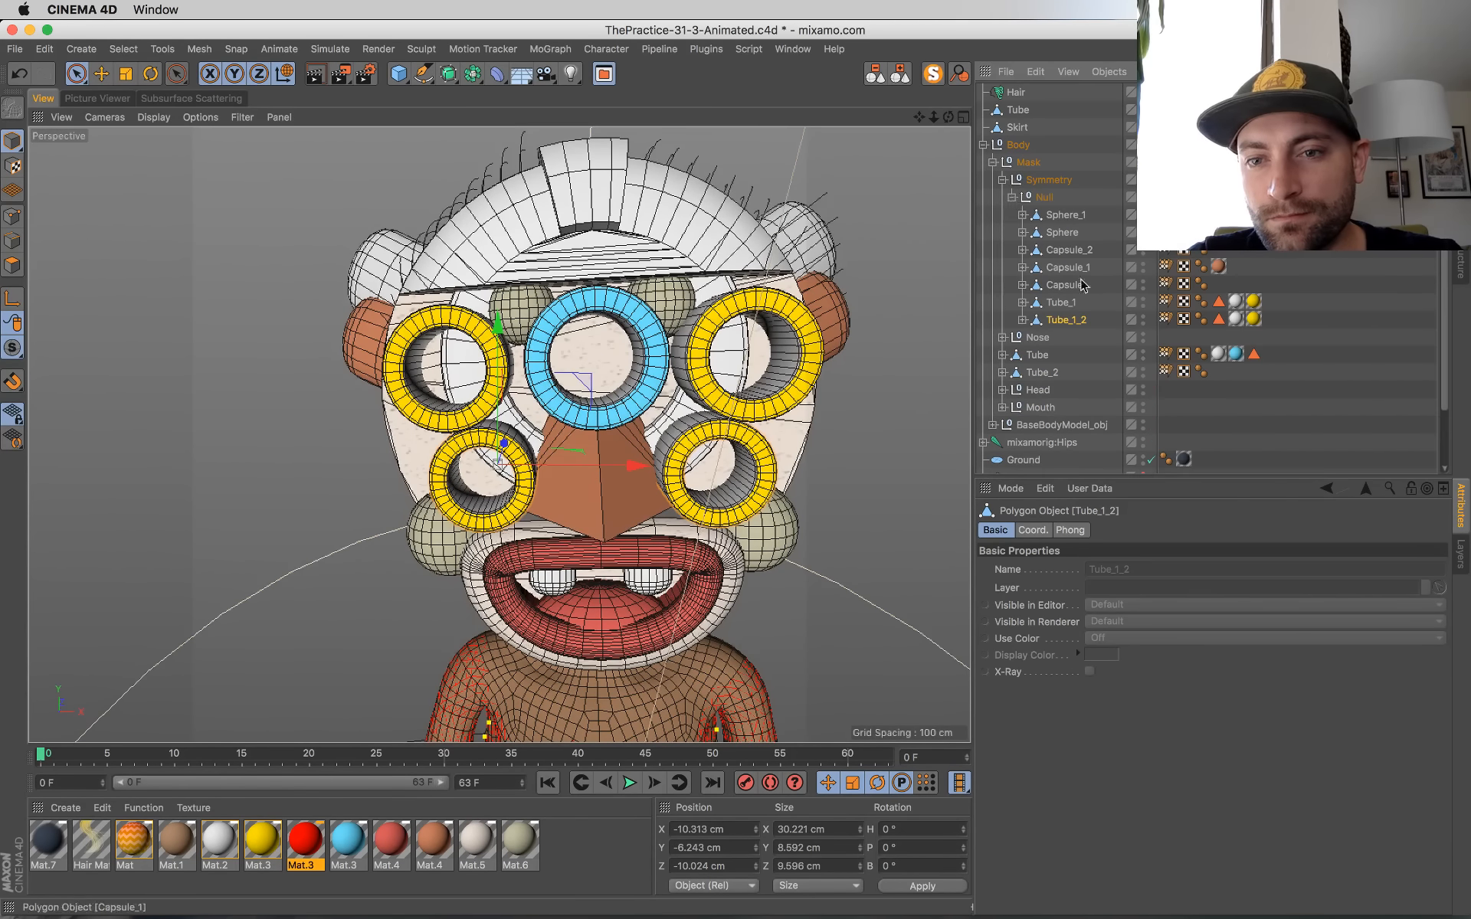
{"action": "left_click_drag", "start_coordinate": [303, 846], "coordinate": [1220, 418]}
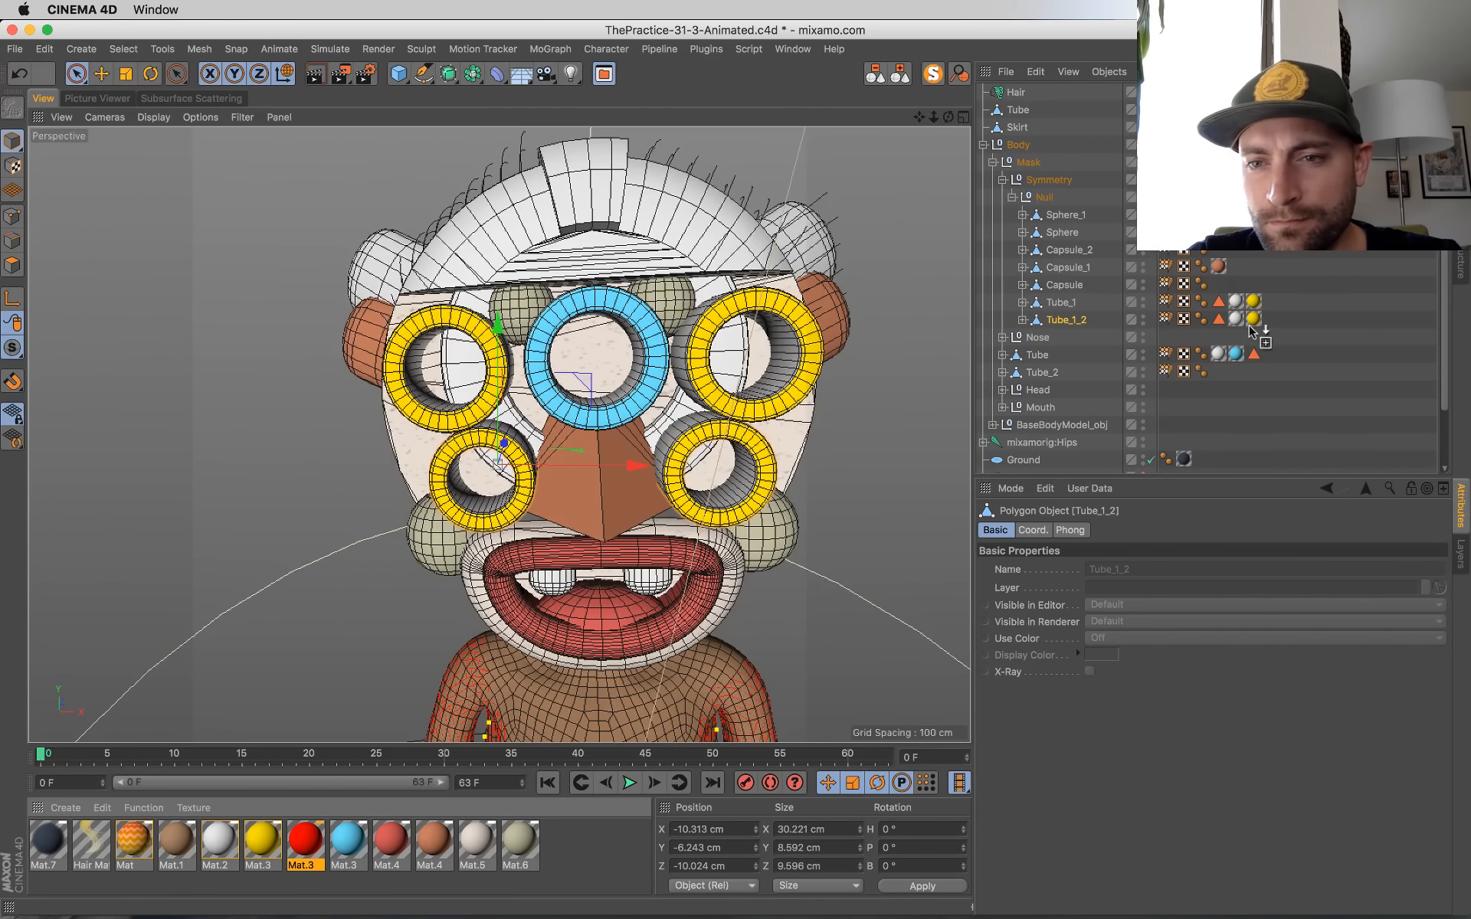
{"action": "left_click_drag", "start_coordinate": [1250, 330], "coordinate": [1255, 320]}
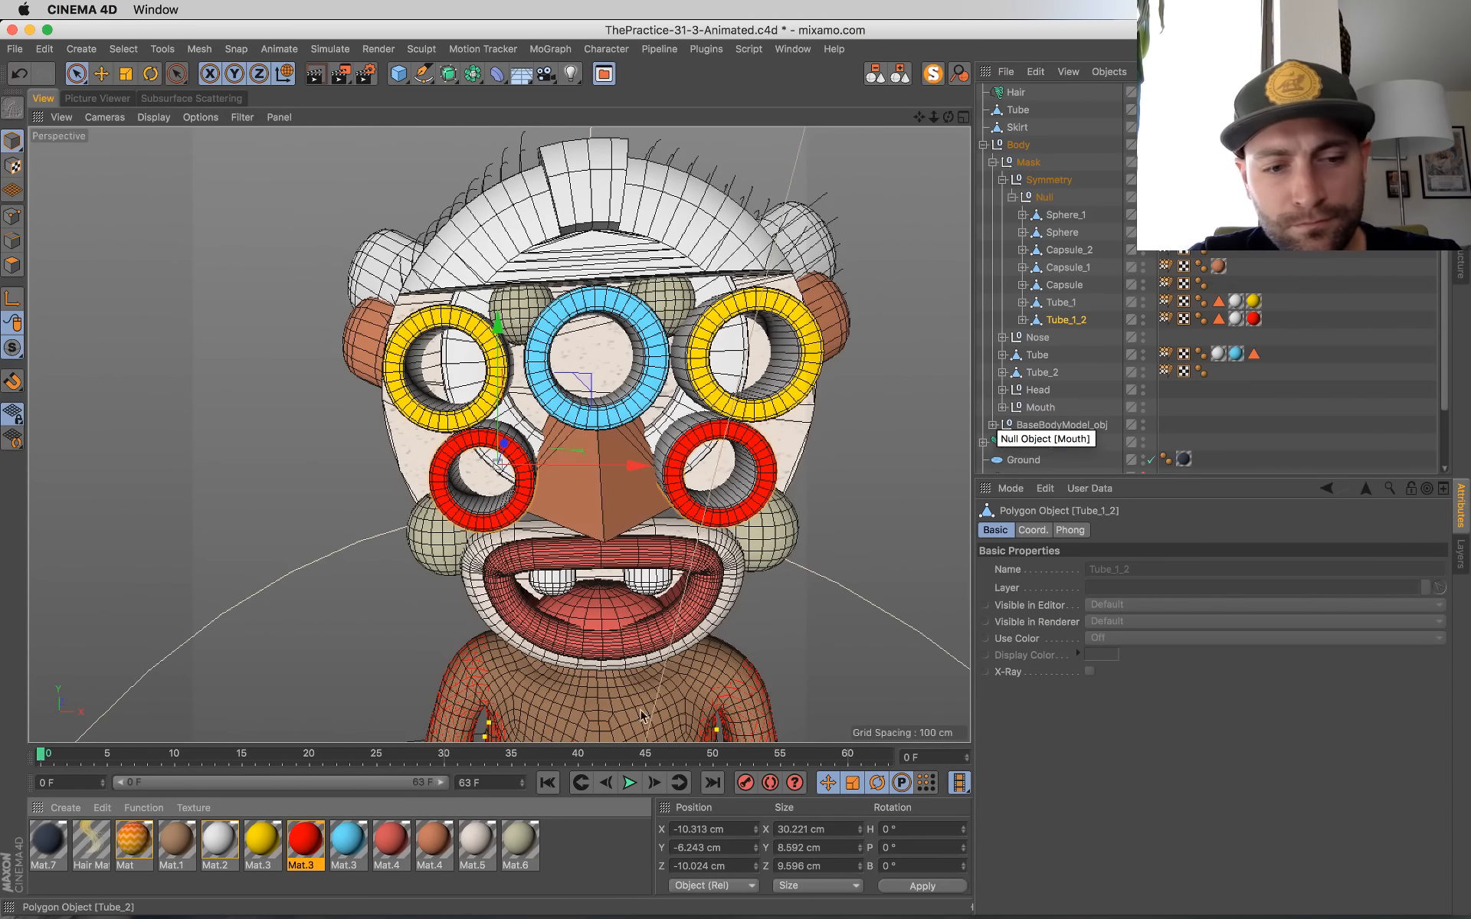
{"action": "key", "text": "super+s"}
Step: Reduce the red Mat.3 material's color saturation to 83 %
{"action": "left_click", "coordinate": [312, 845]}
{"action": "double_click", "coordinate": [308, 845]}
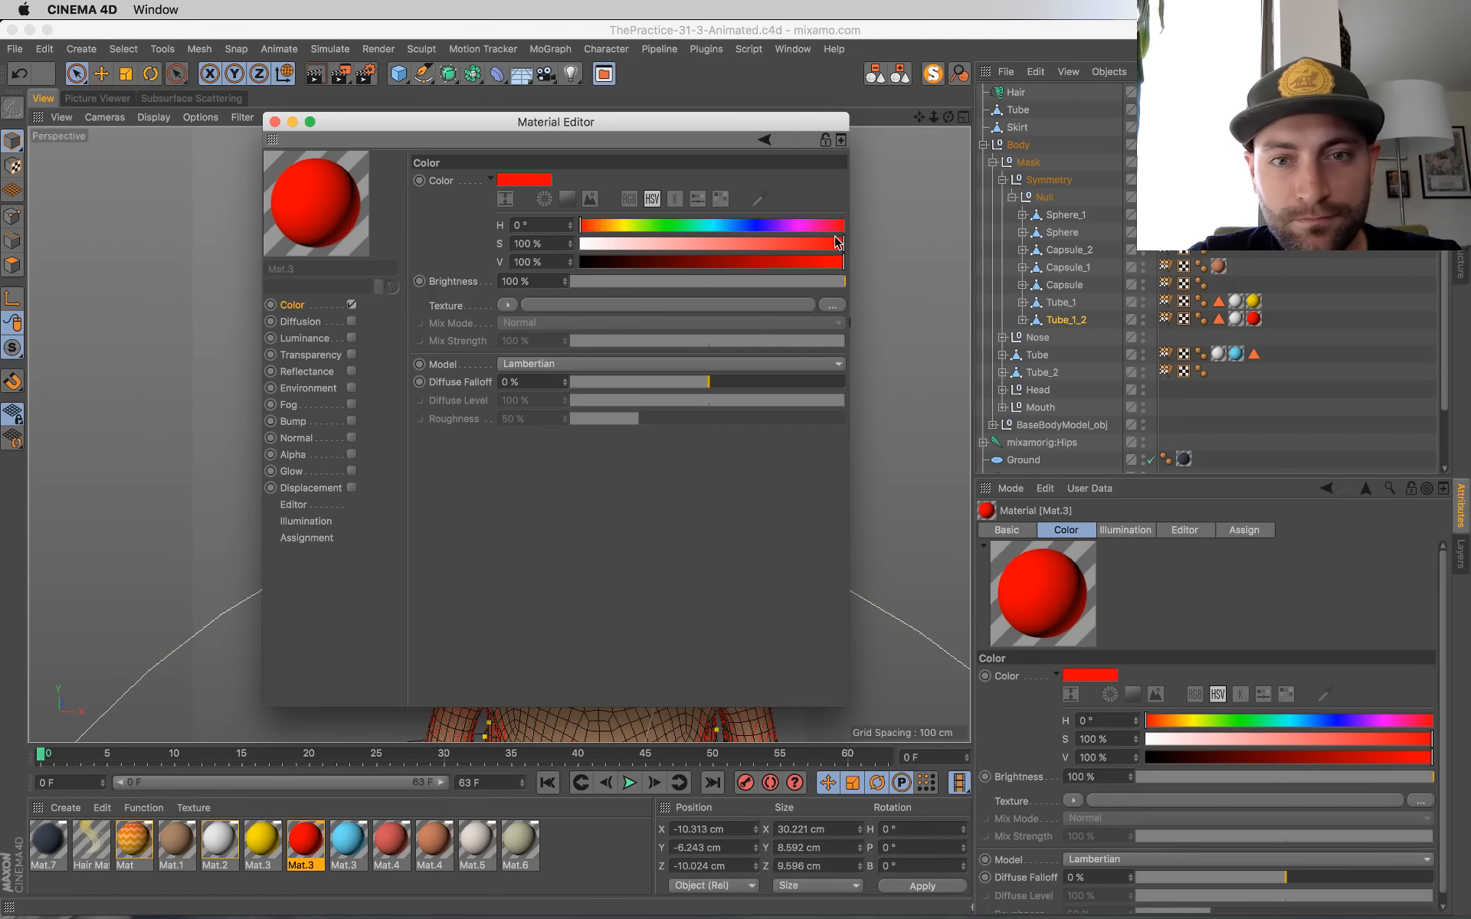
{"action": "left_click_drag", "start_coordinate": [838, 242], "coordinate": [799, 242]}
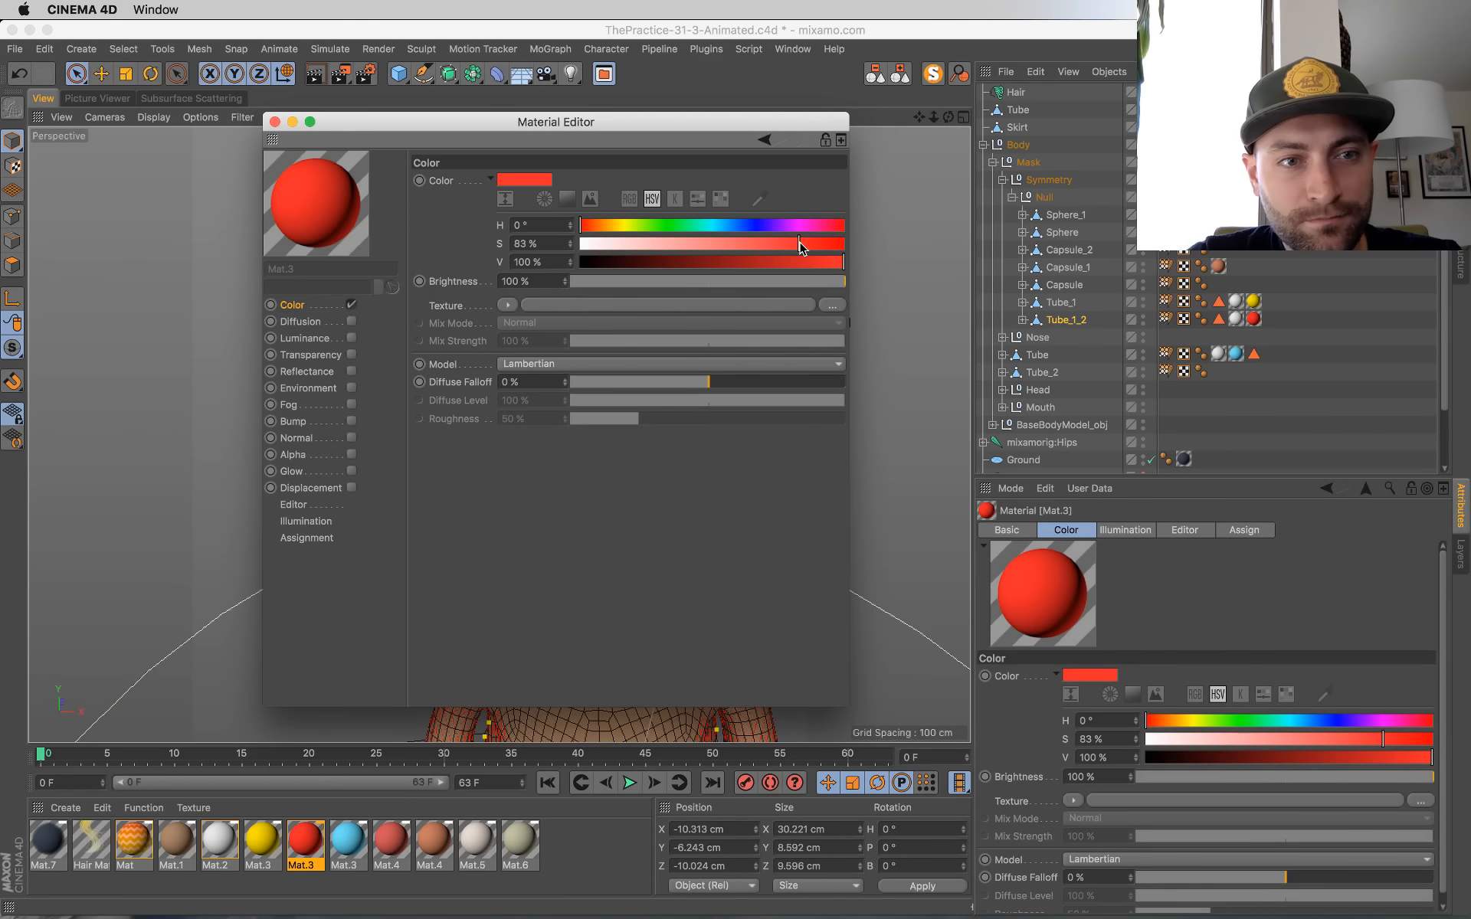
{"action": "left_click", "coordinate": [274, 122]}
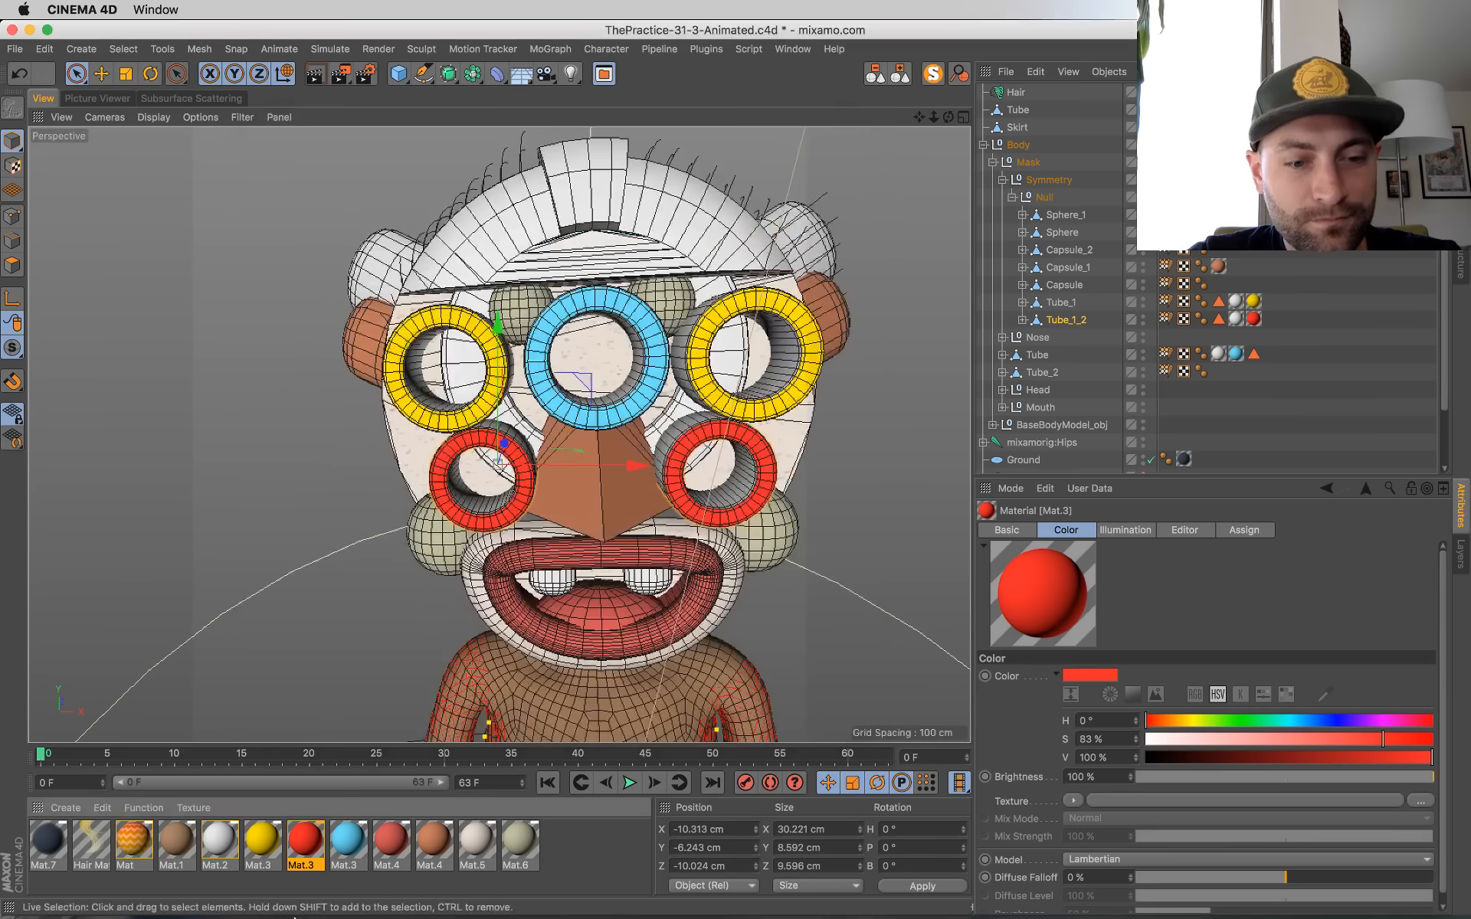
Step: Darken the mouth's red Mat.4 material by setting its color to H 7°, S 81 %, V 71 %
{"action": "double_click", "coordinate": [391, 843]}
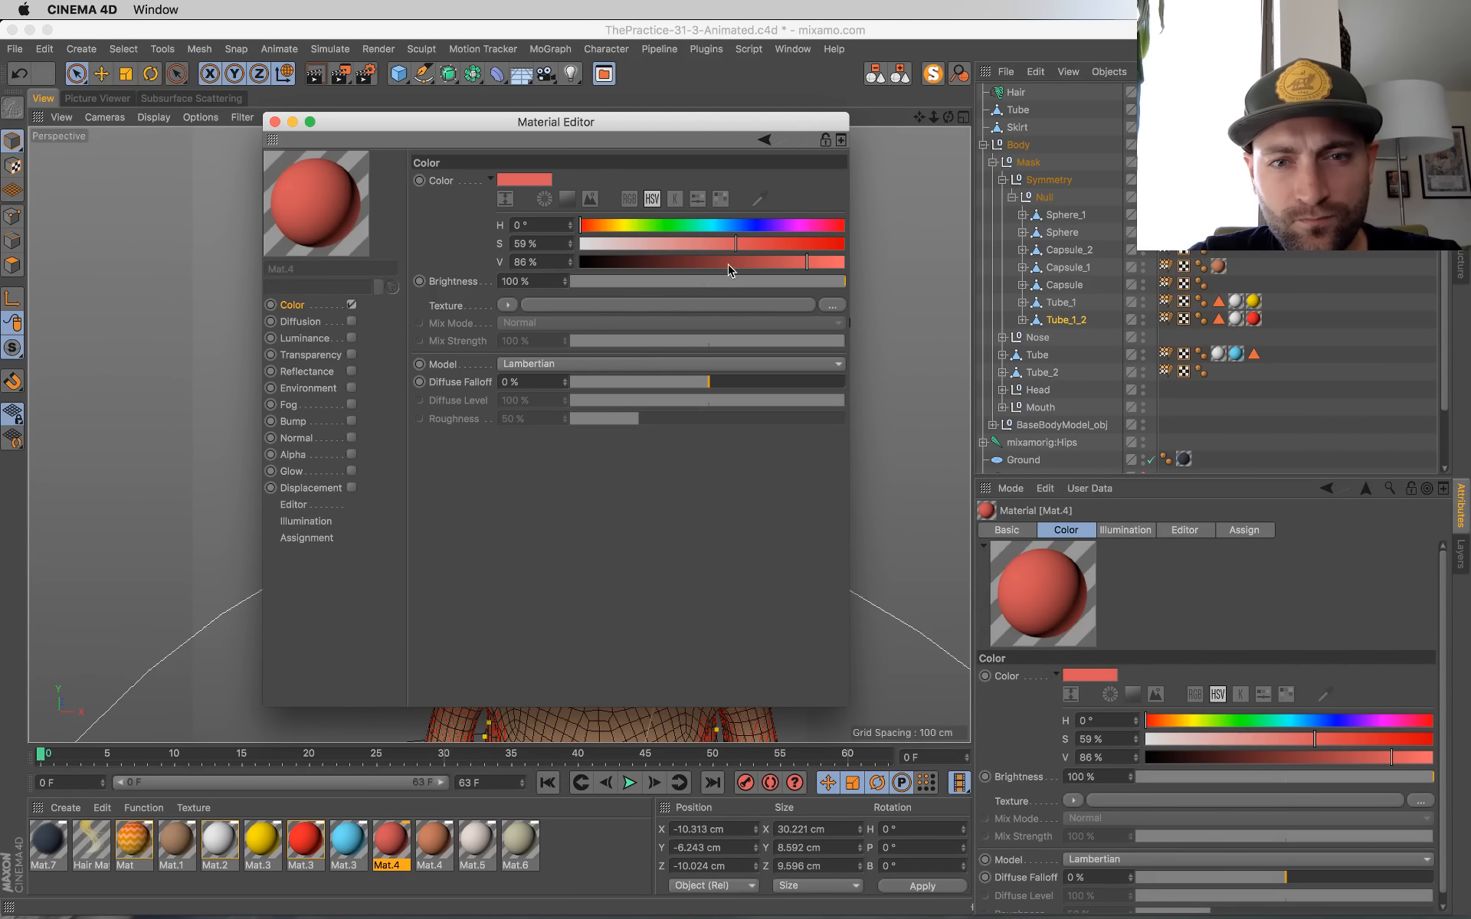
{"action": "left_click", "coordinate": [767, 263]}
{"action": "left_click", "coordinate": [587, 226]}
{"action": "left_click", "coordinate": [791, 245]}
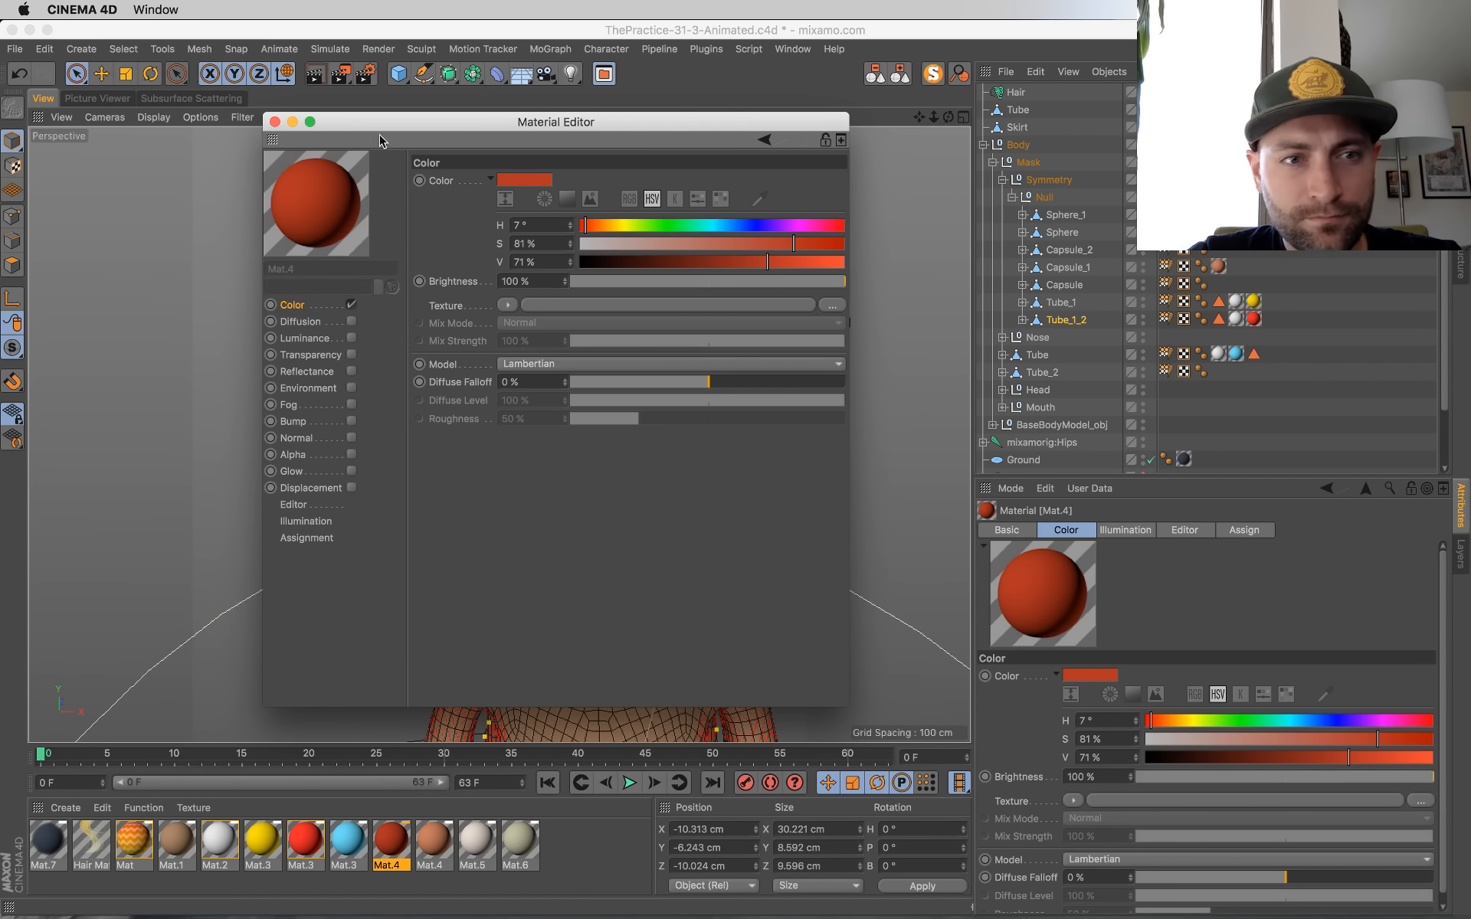
{"action": "left_click", "coordinate": [274, 121]}
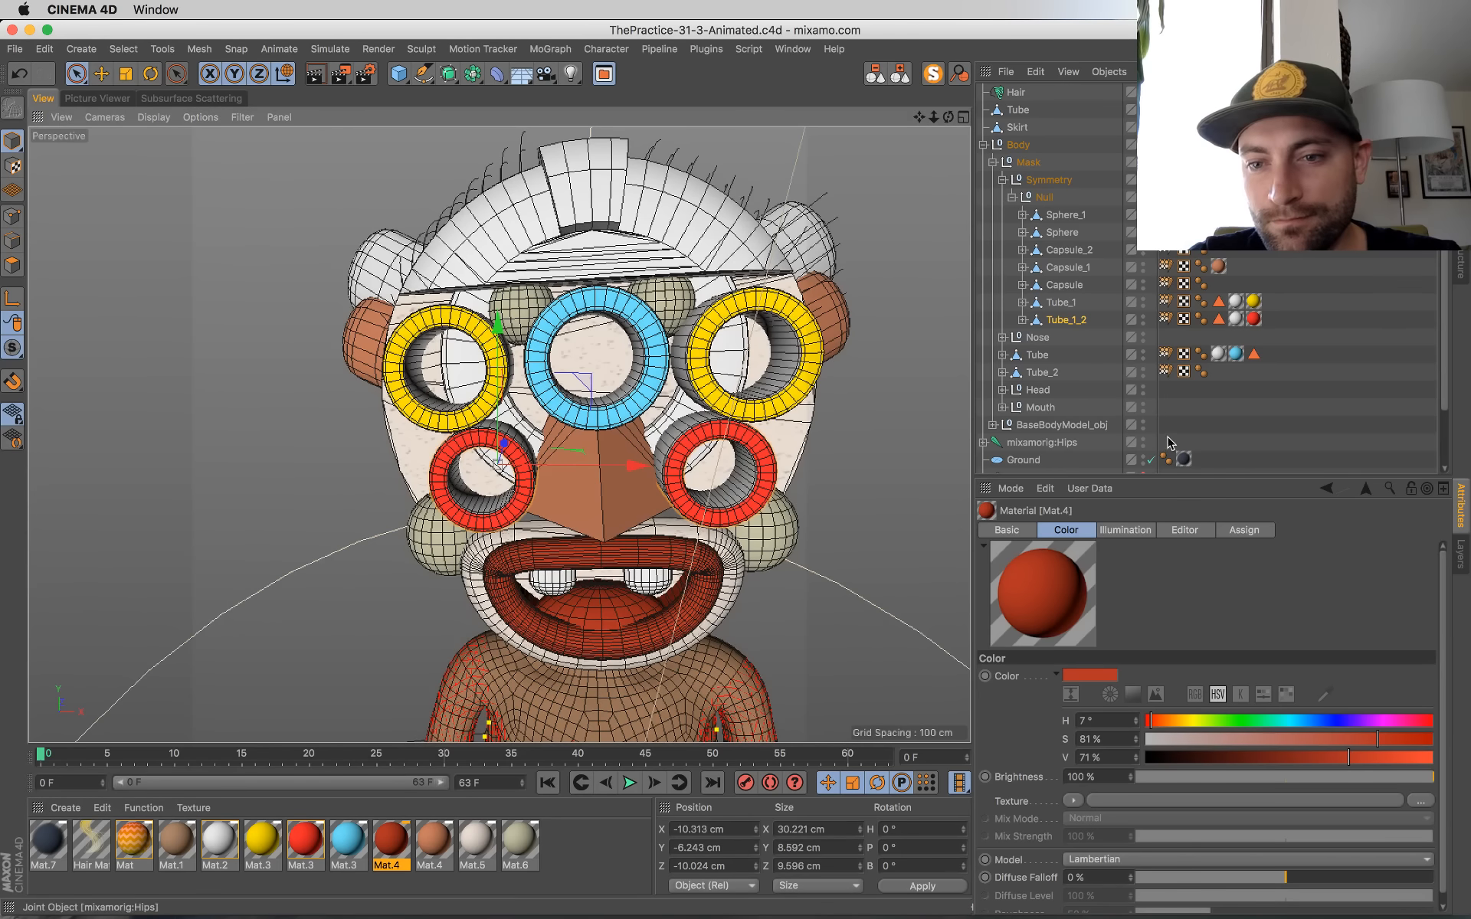
Step: Switch back to the scene camera, save the scene and render a new test frame to the Picture Viewer
{"action": "scroll", "coordinate": [1150, 429], "scroll_direction": "down", "scroll_amount": 3}
{"action": "left_click", "coordinate": [1151, 414]}
{"action": "key", "text": "super+s"}
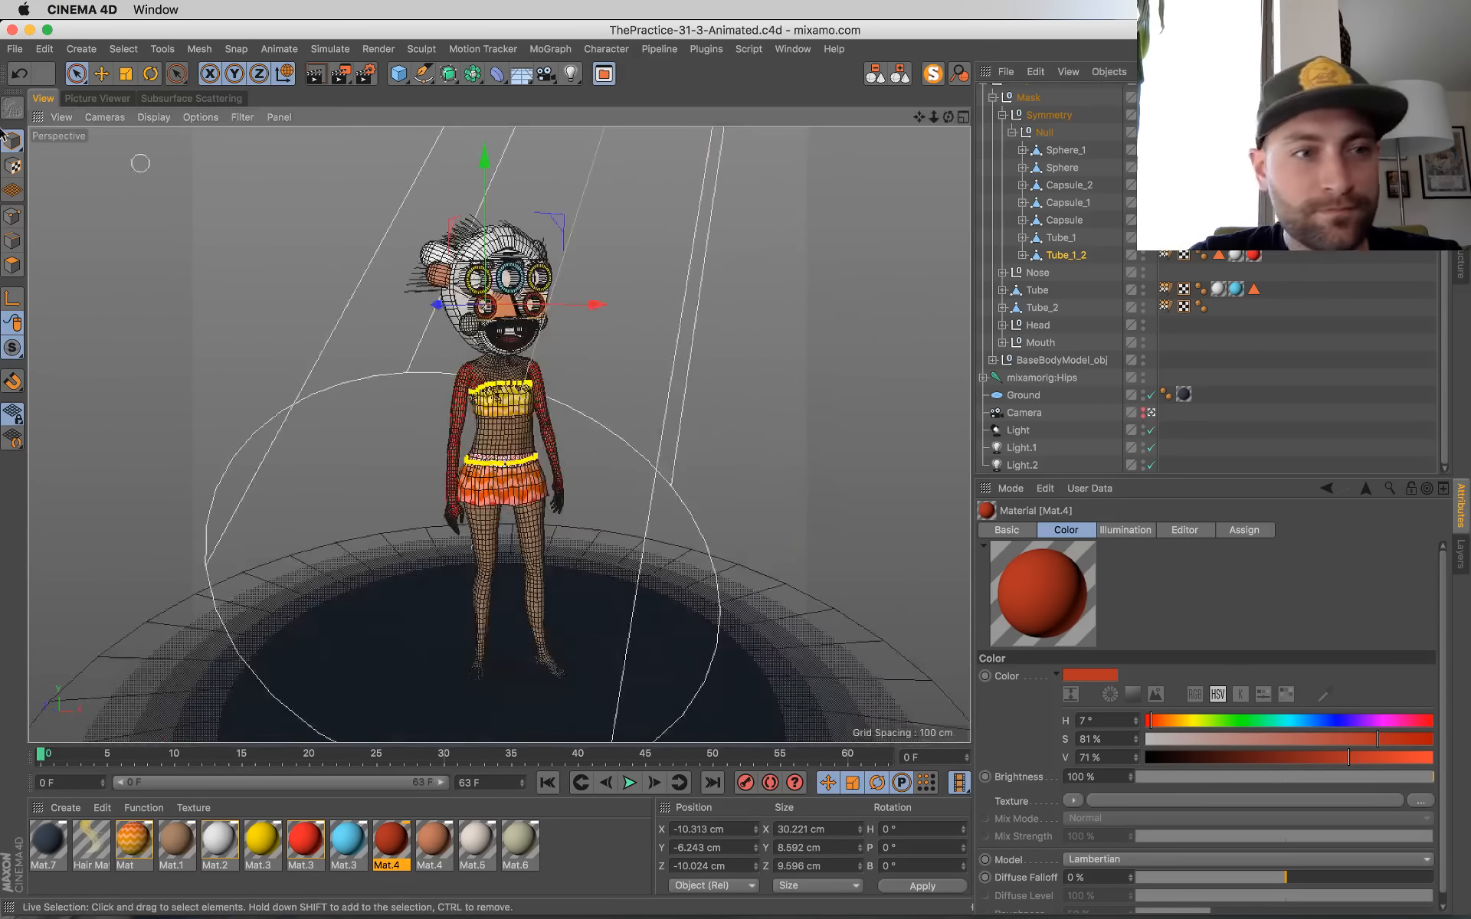
{"action": "left_click", "coordinate": [12, 148]}
{"action": "left_click", "coordinate": [223, 214]}
{"action": "key", "text": "shift+r"}
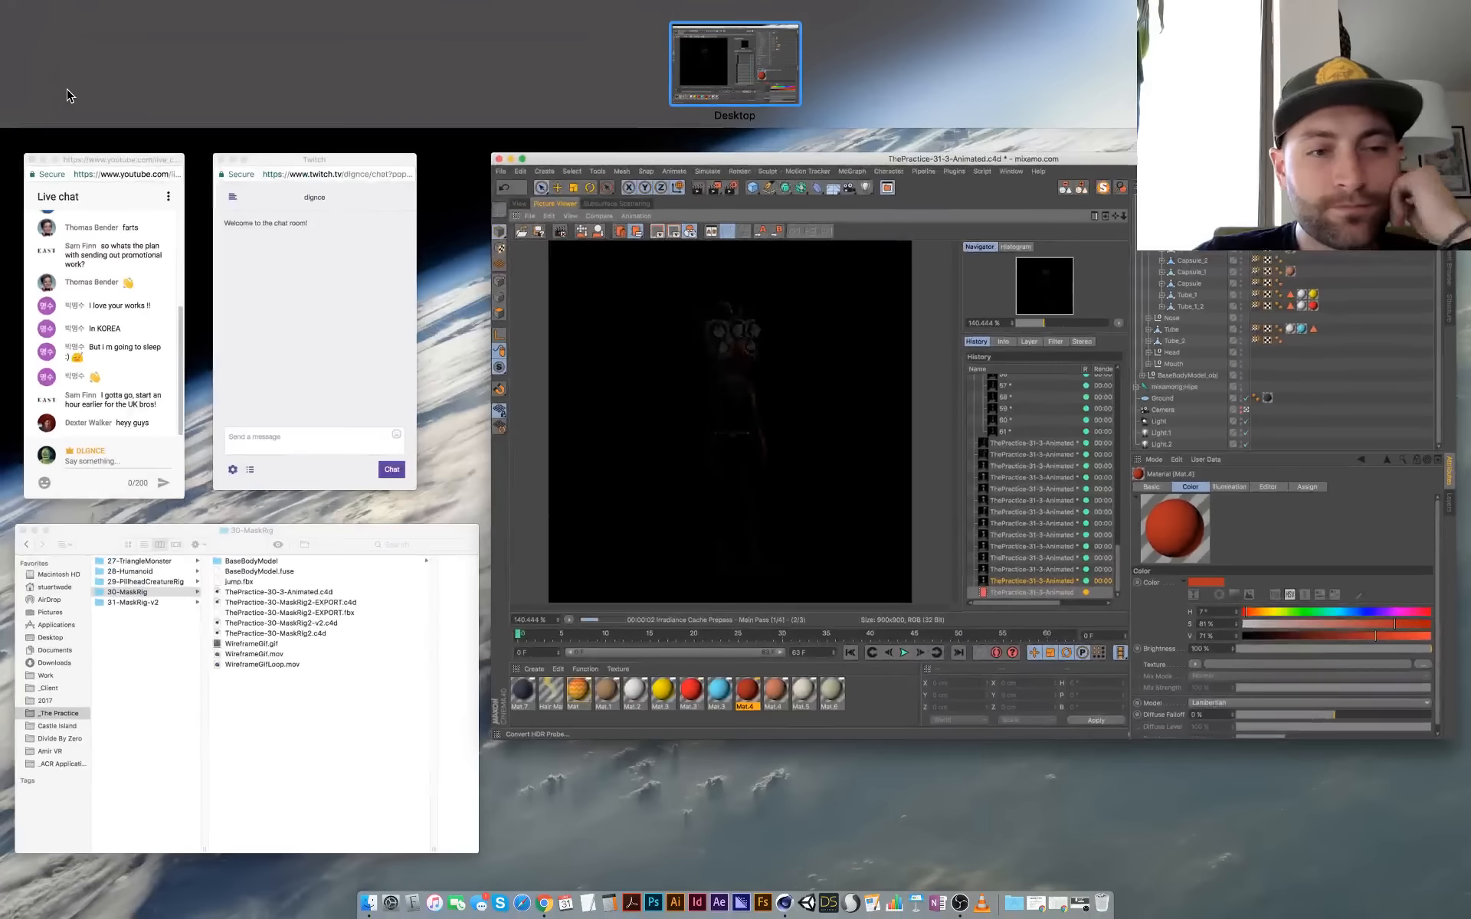
{"action": "left_click", "coordinate": [70, 97]}
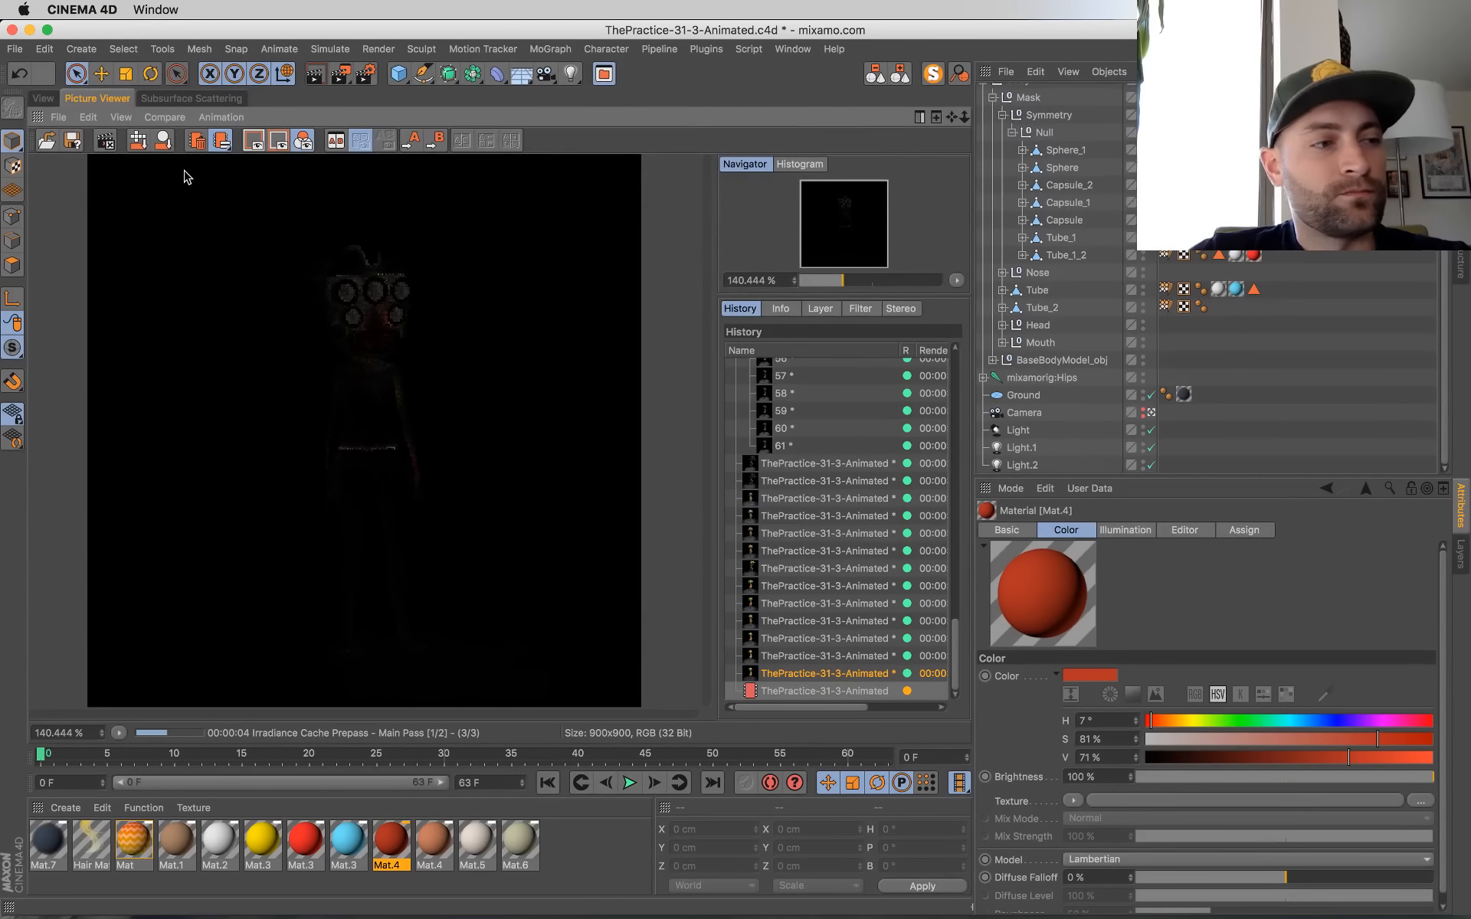
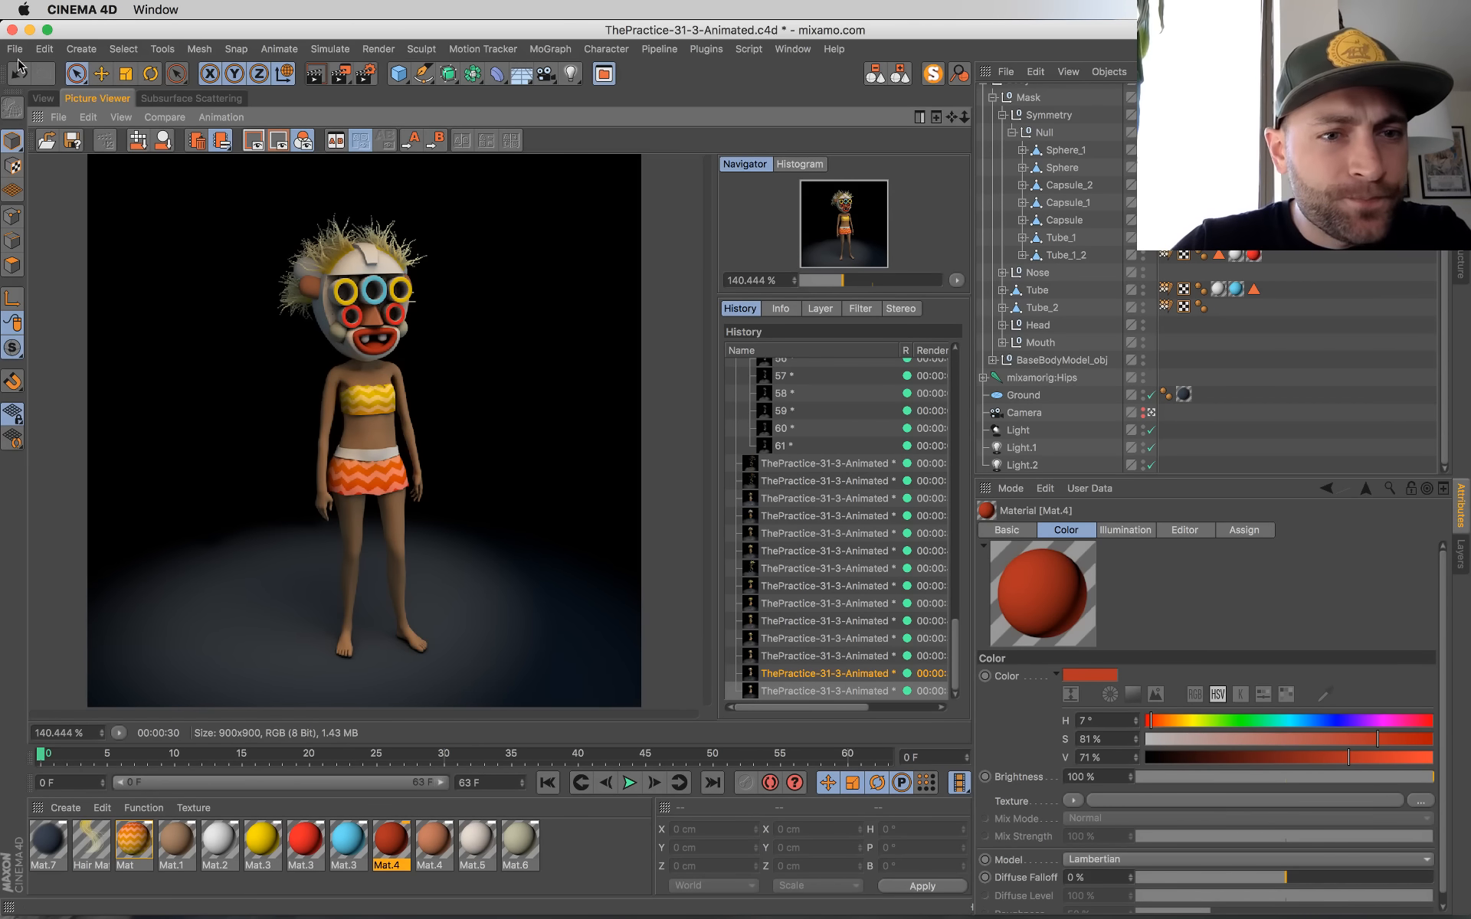
Step: Apply the yellow Mat.3 material to Capsule_2 and the red Mat.3 material to Capsule_1 on the mask's ears
{"action": "left_click", "coordinate": [43, 97]}
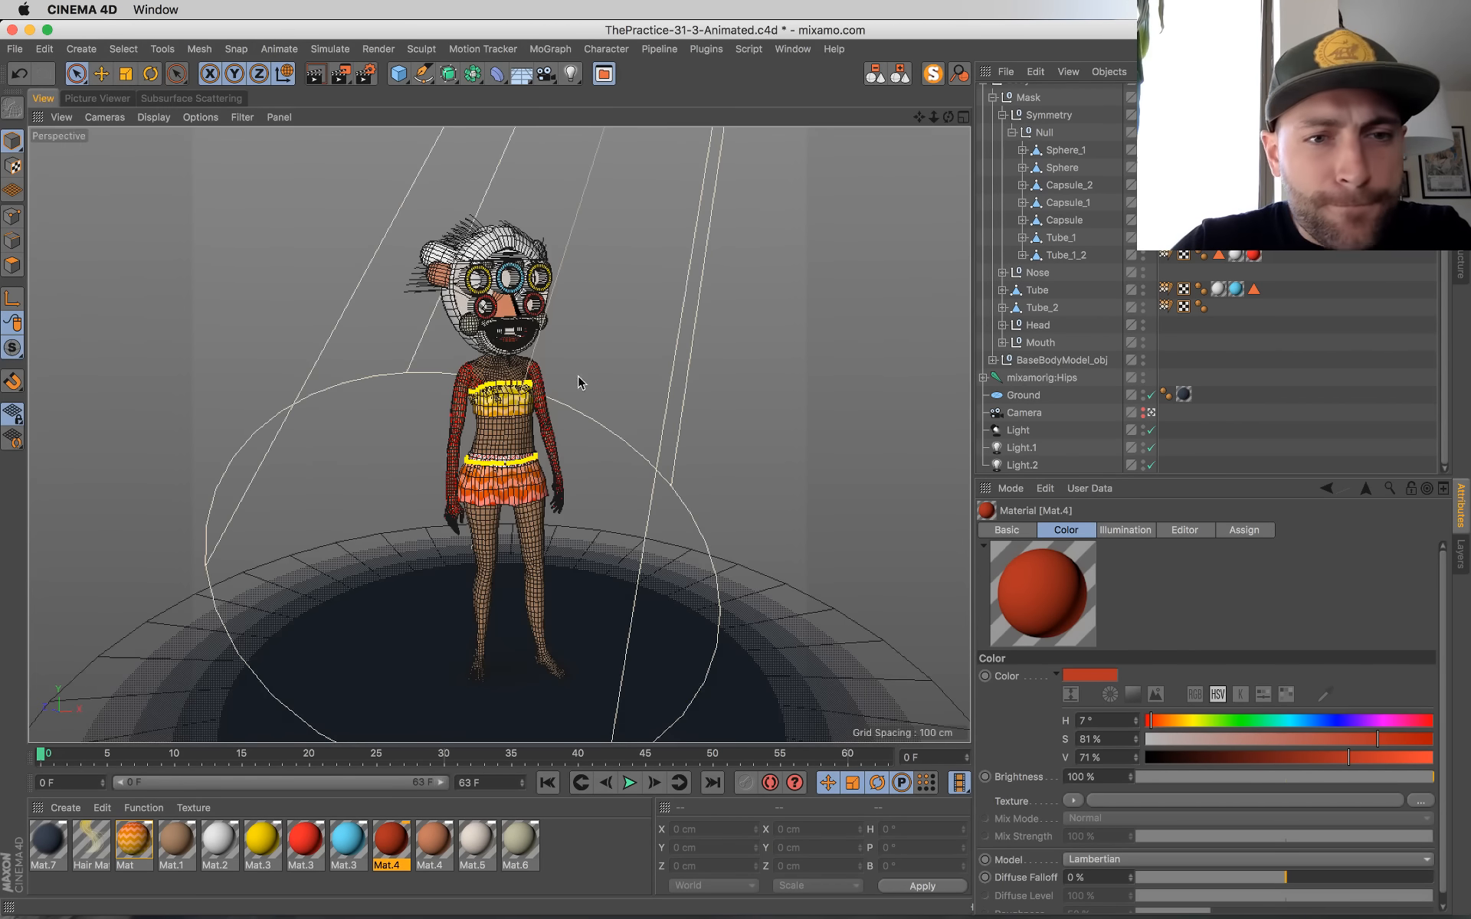
{"action": "left_click", "coordinate": [424, 251]}
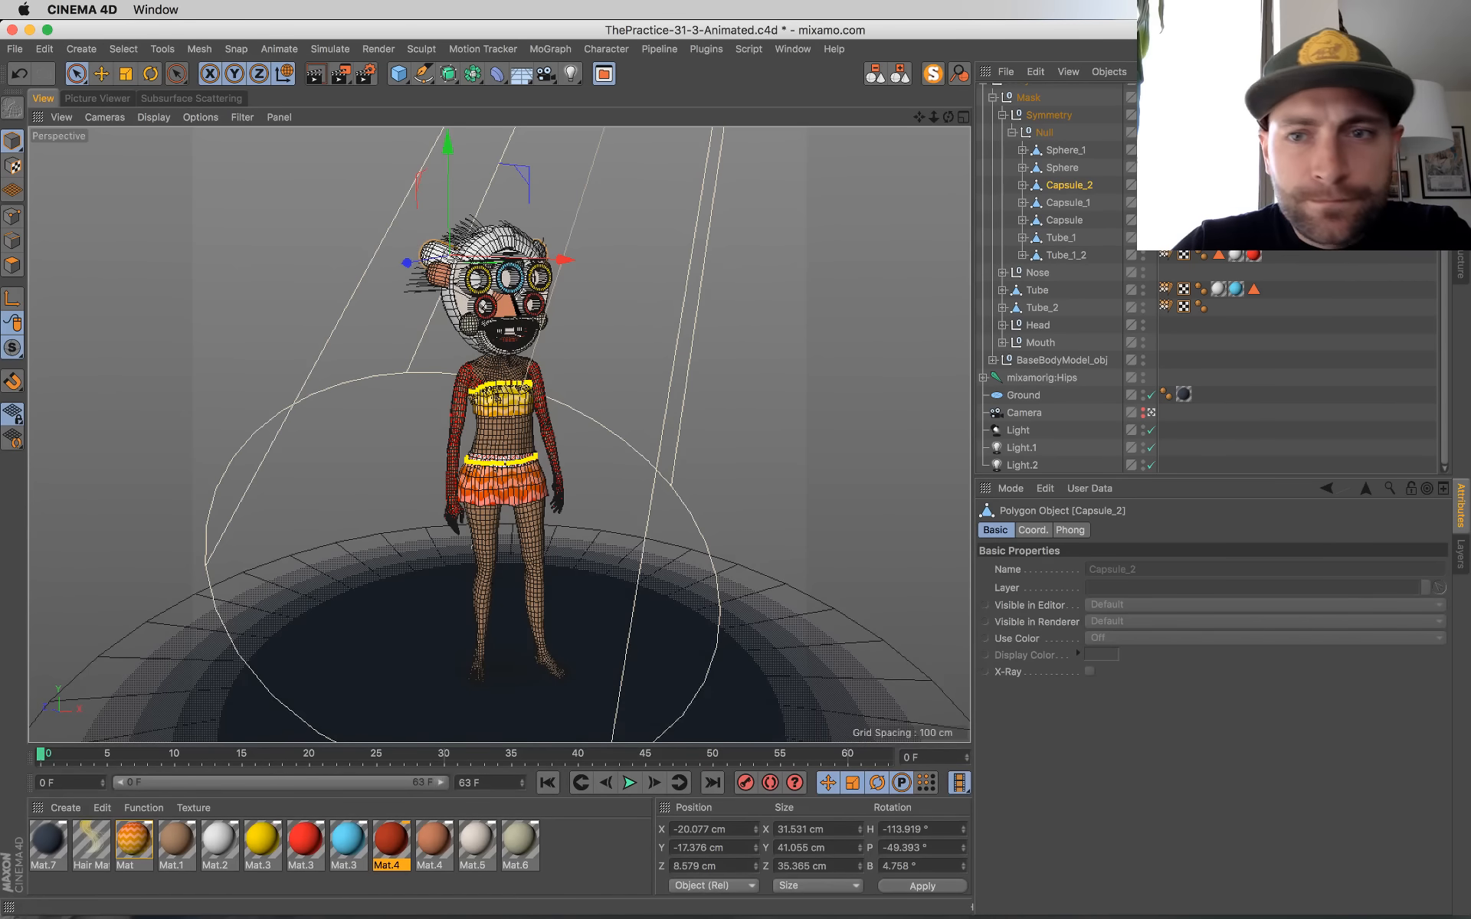
{"action": "left_click_drag", "start_coordinate": [269, 843], "coordinate": [1074, 186]}
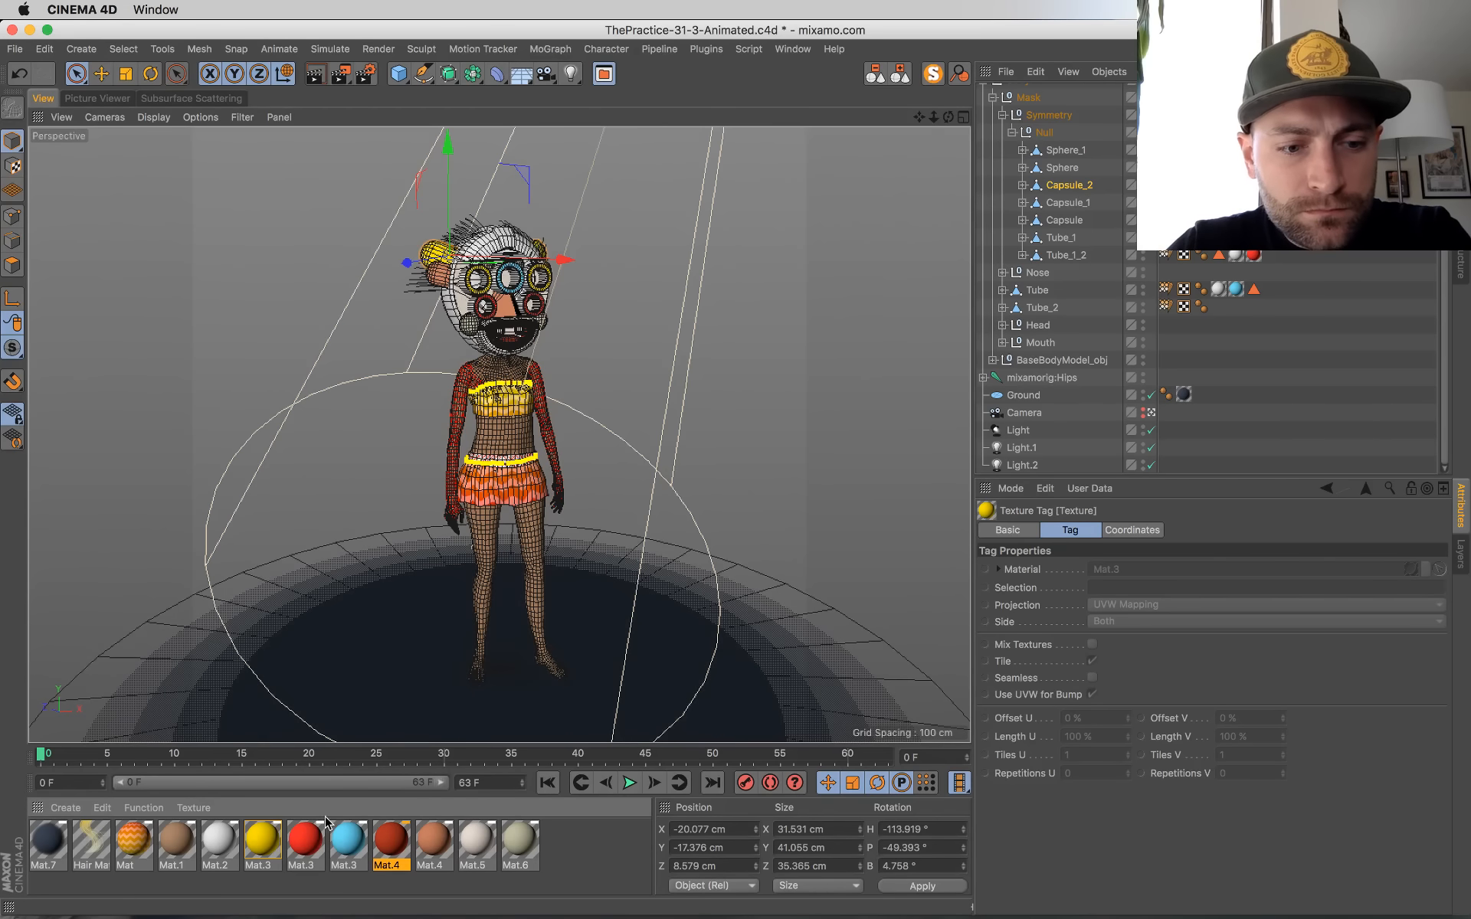
{"action": "left_click_drag", "start_coordinate": [302, 845], "coordinate": [1068, 206]}
{"action": "left_click_drag", "start_coordinate": [498, 421], "coordinate": [438, 274]}
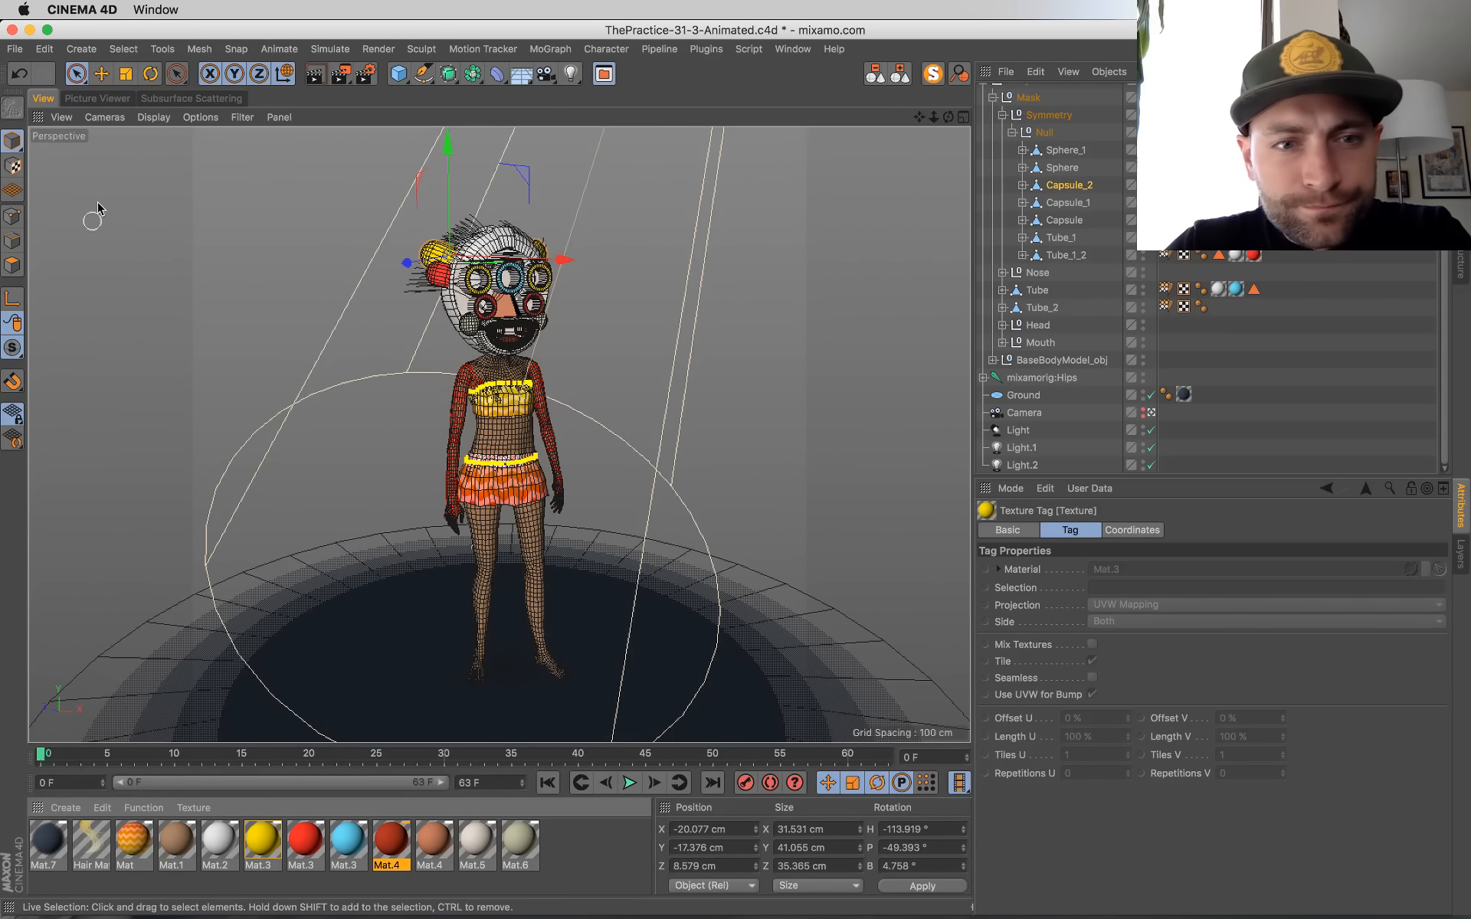
Step: In the Hair Mat color gradient, shift the yellow root knot slightly inward and brighten its color
{"action": "left_click", "coordinate": [117, 101]}
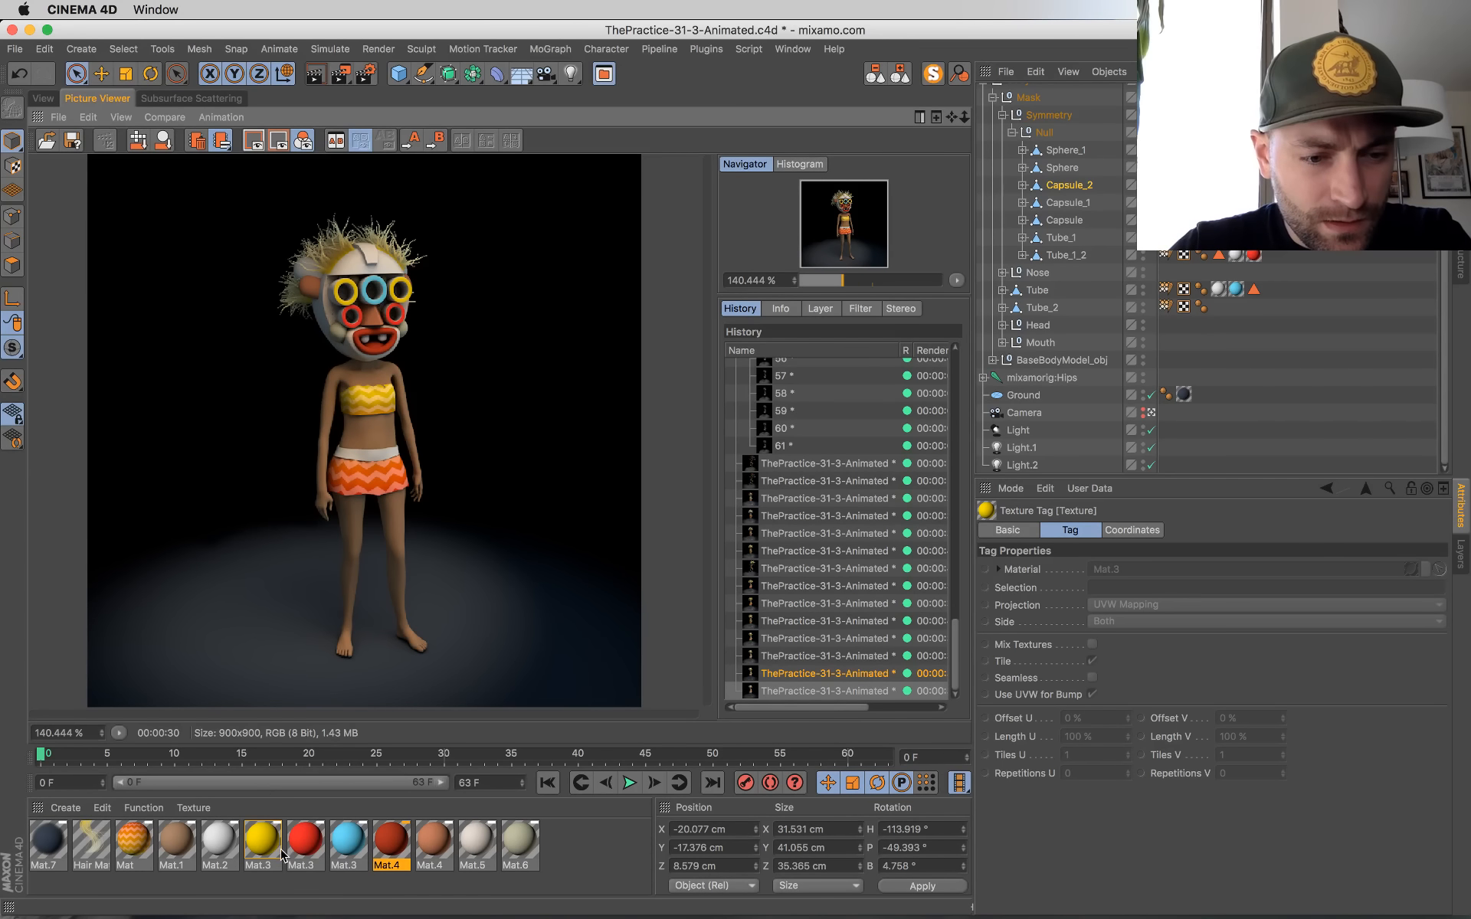
{"action": "double_click", "coordinate": [96, 841]}
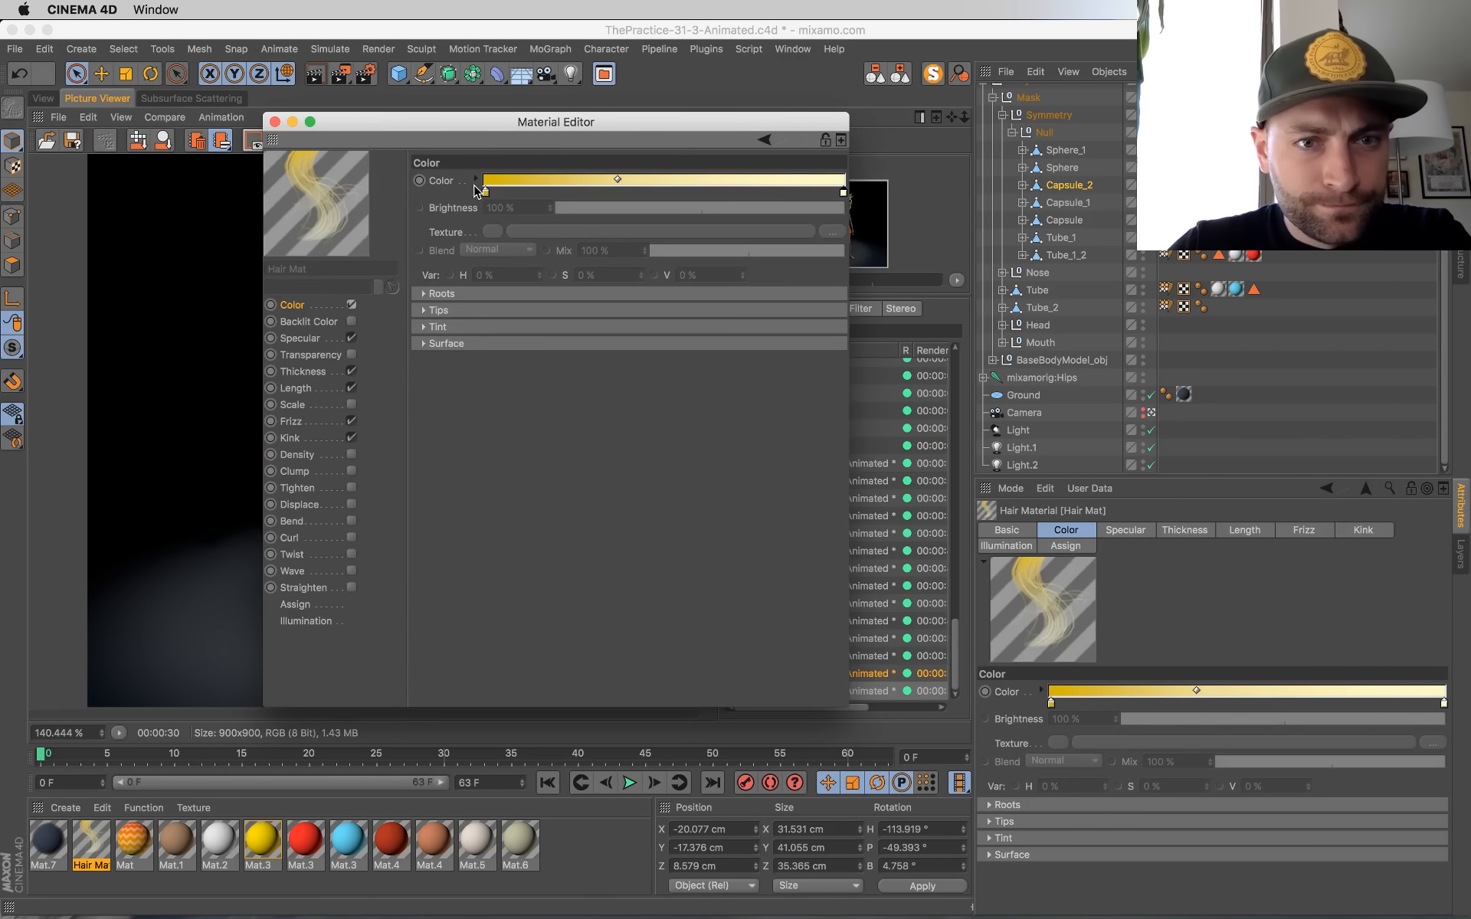
{"action": "left_click_drag", "start_coordinate": [488, 192], "coordinate": [540, 195]}
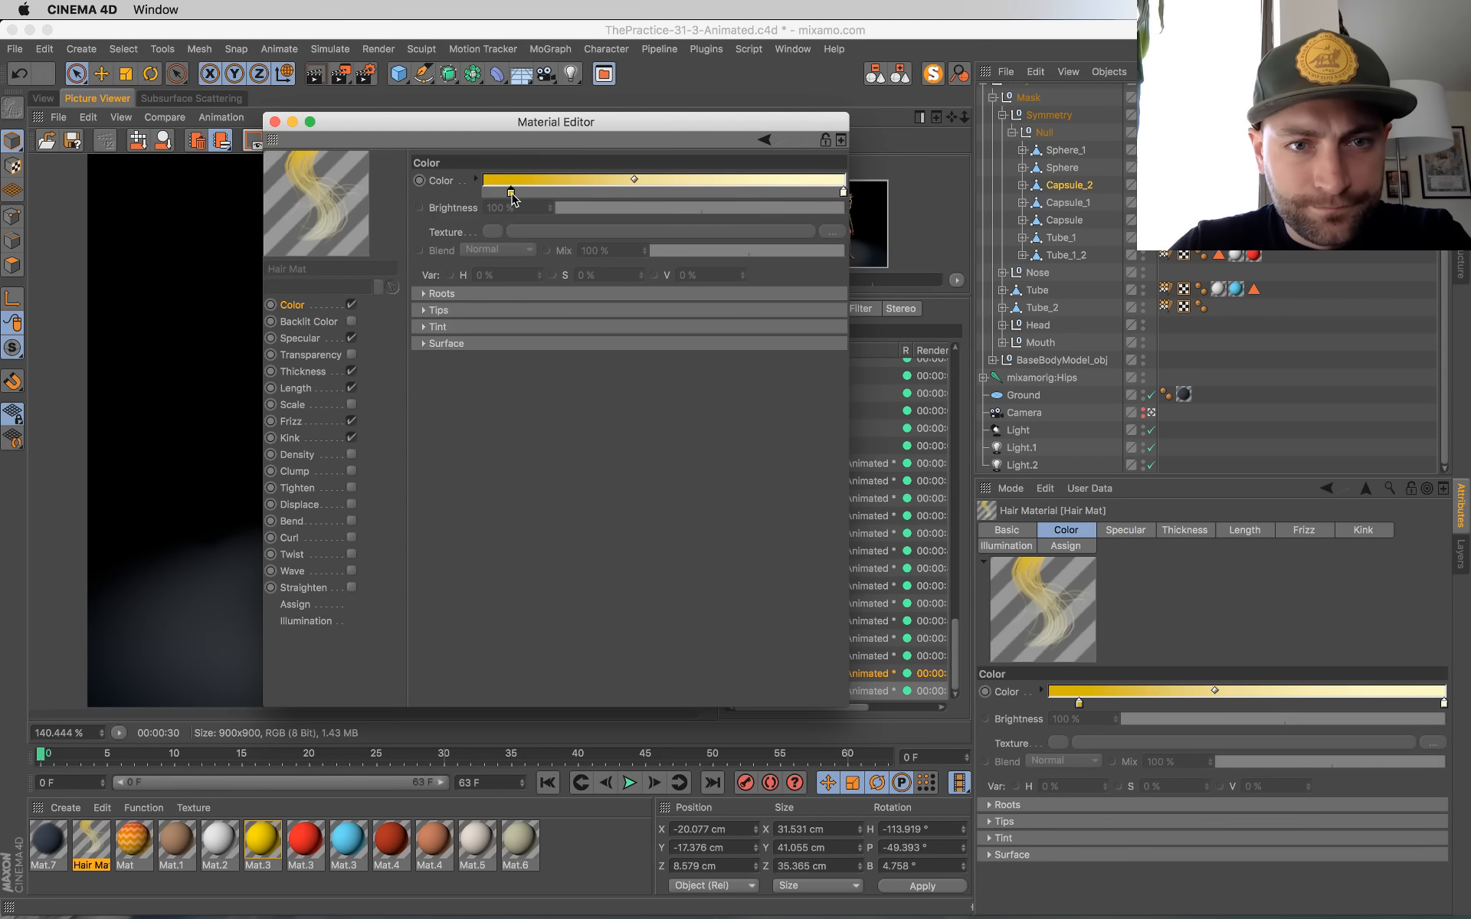
{"action": "double_click", "coordinate": [512, 194]}
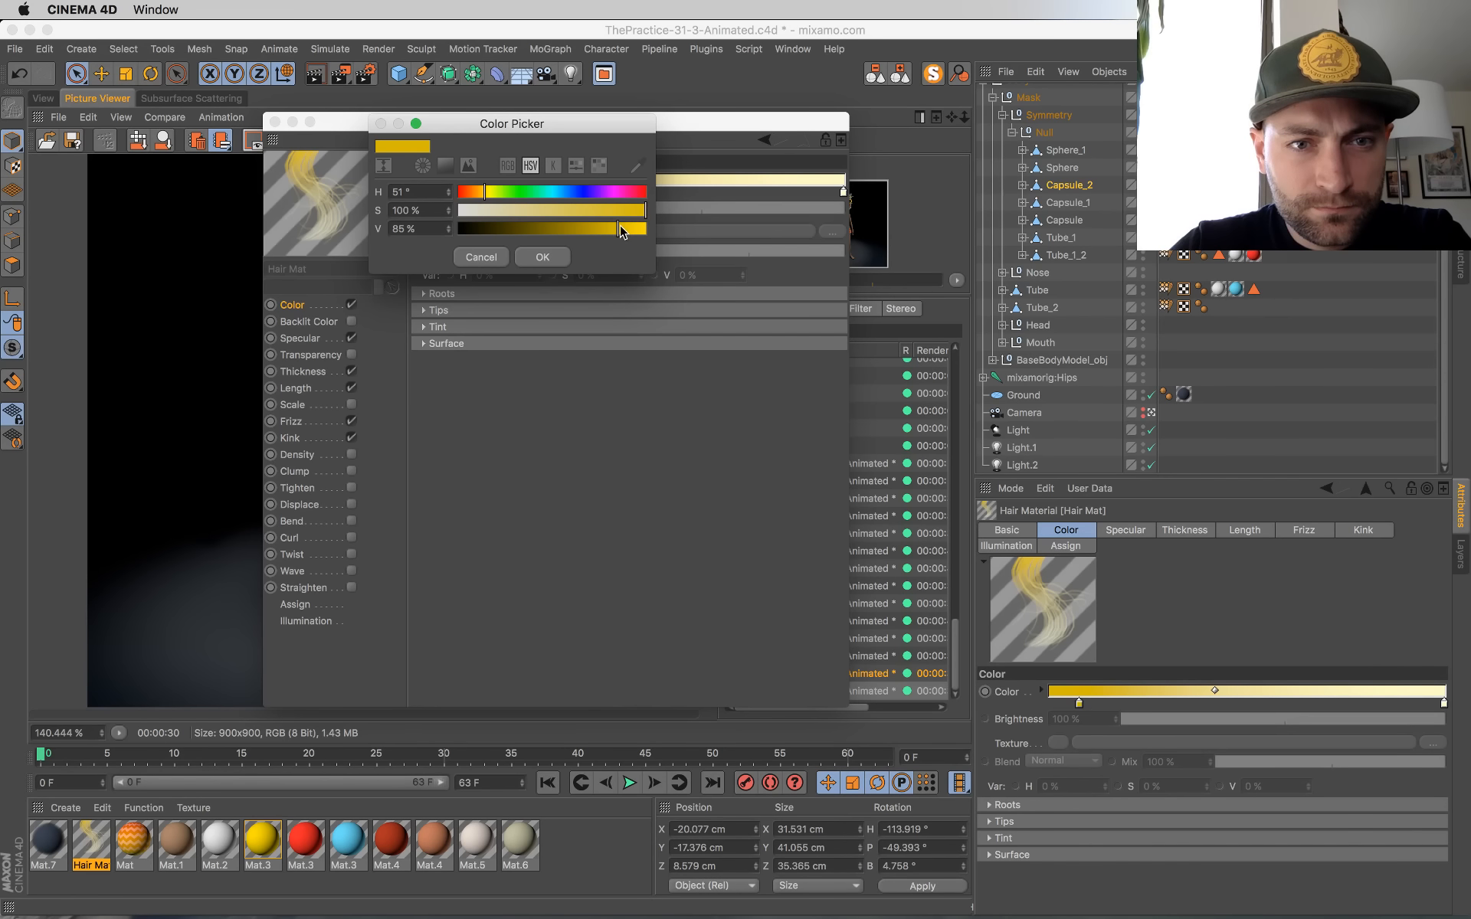
{"action": "left_click", "coordinate": [539, 256]}
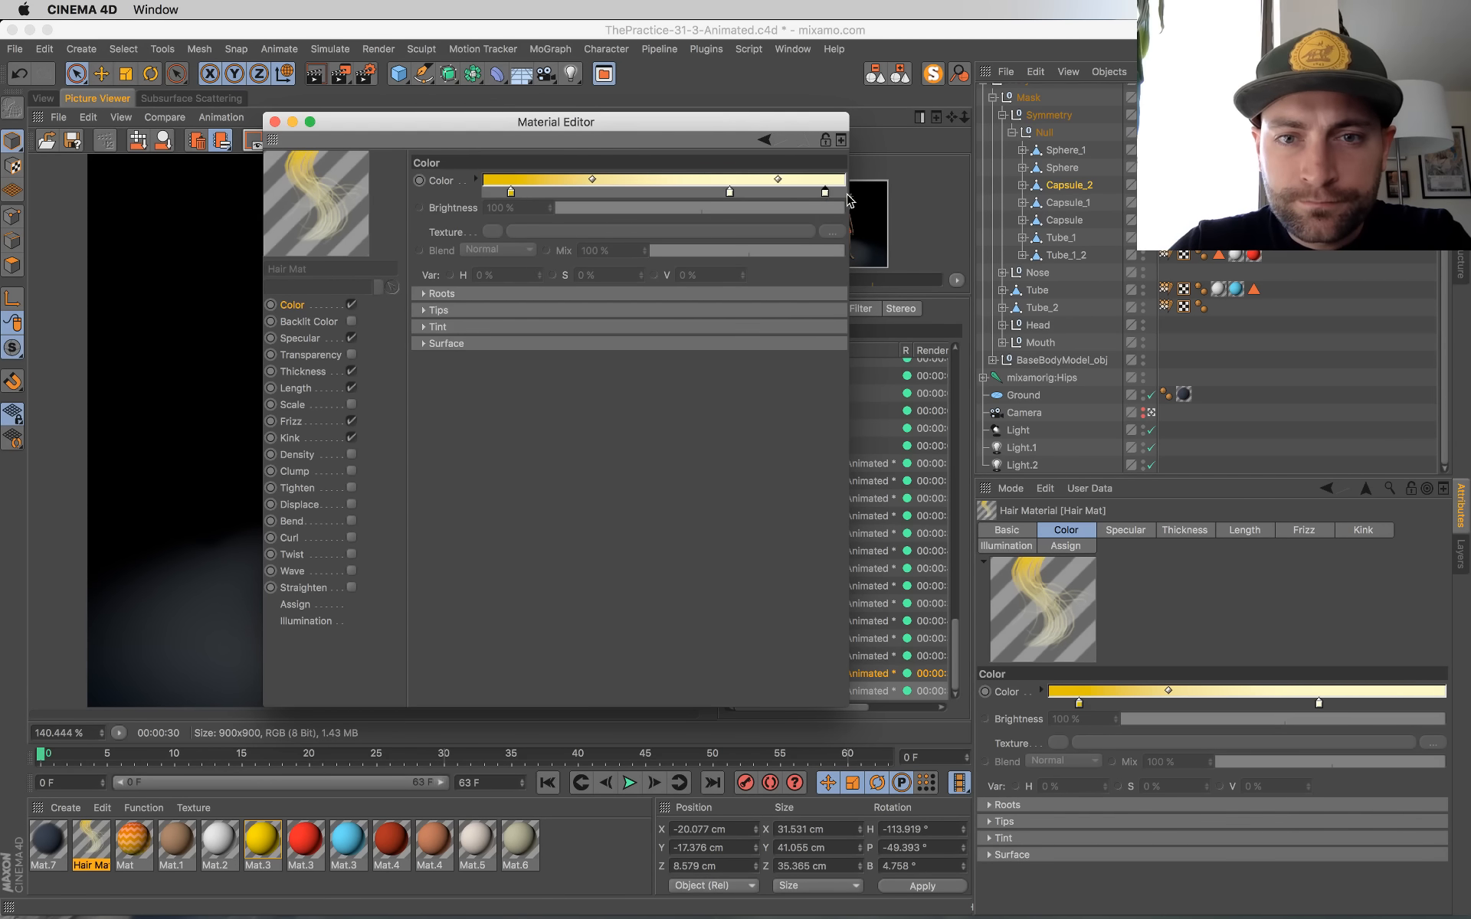
Step: Make the Hair Mat gradient's end knot white, move the pale middle knot to about the center, and adjust the blend before it
{"action": "double_click", "coordinate": [731, 193]}
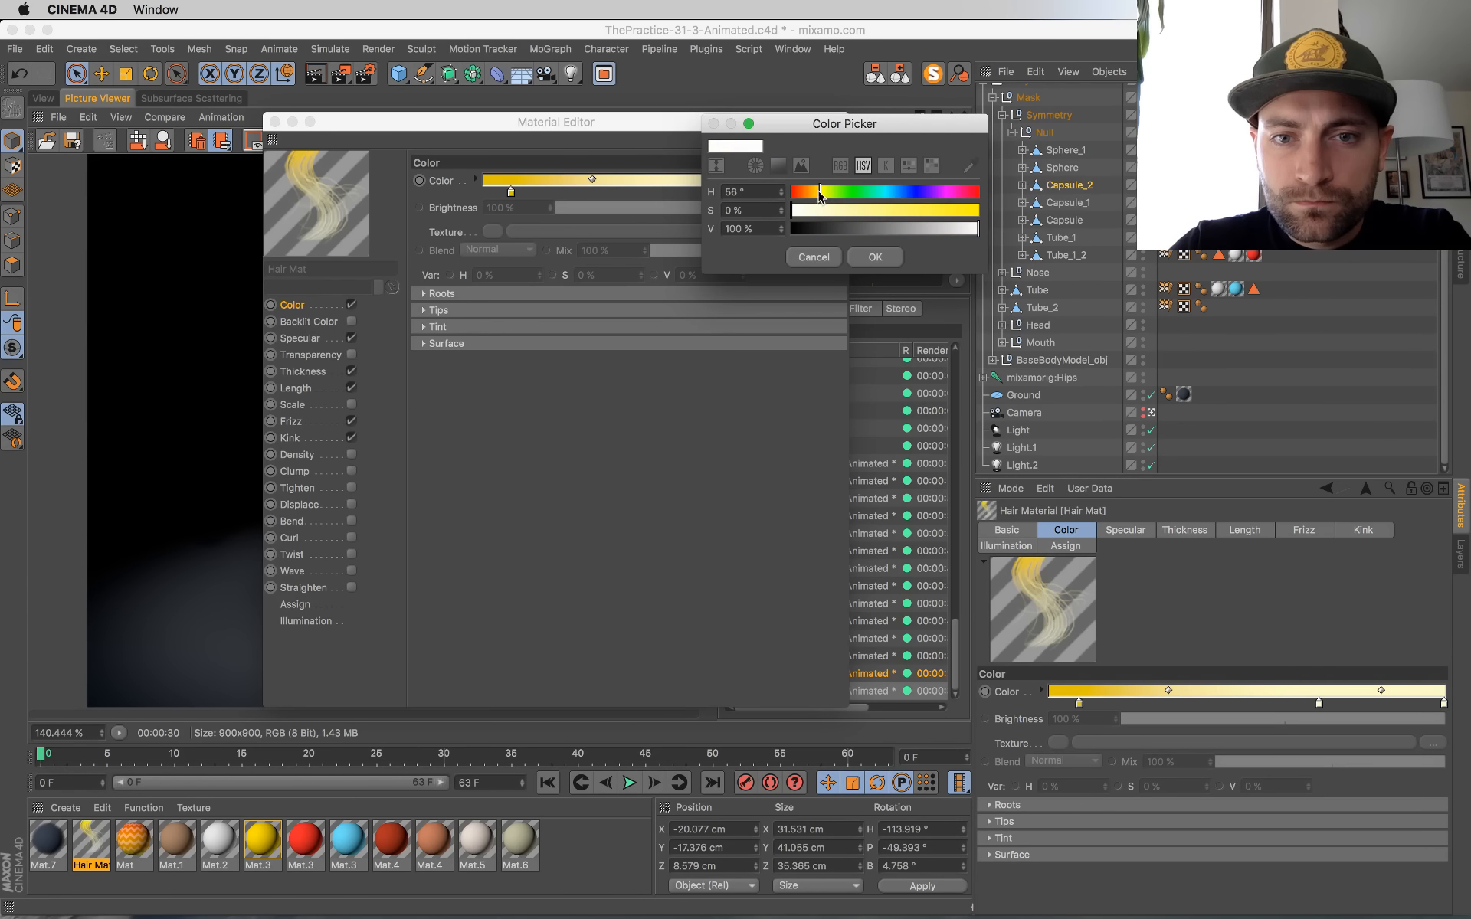
{"action": "left_click", "coordinate": [875, 258]}
{"action": "left_click_drag", "start_coordinate": [730, 193], "coordinate": [665, 196]}
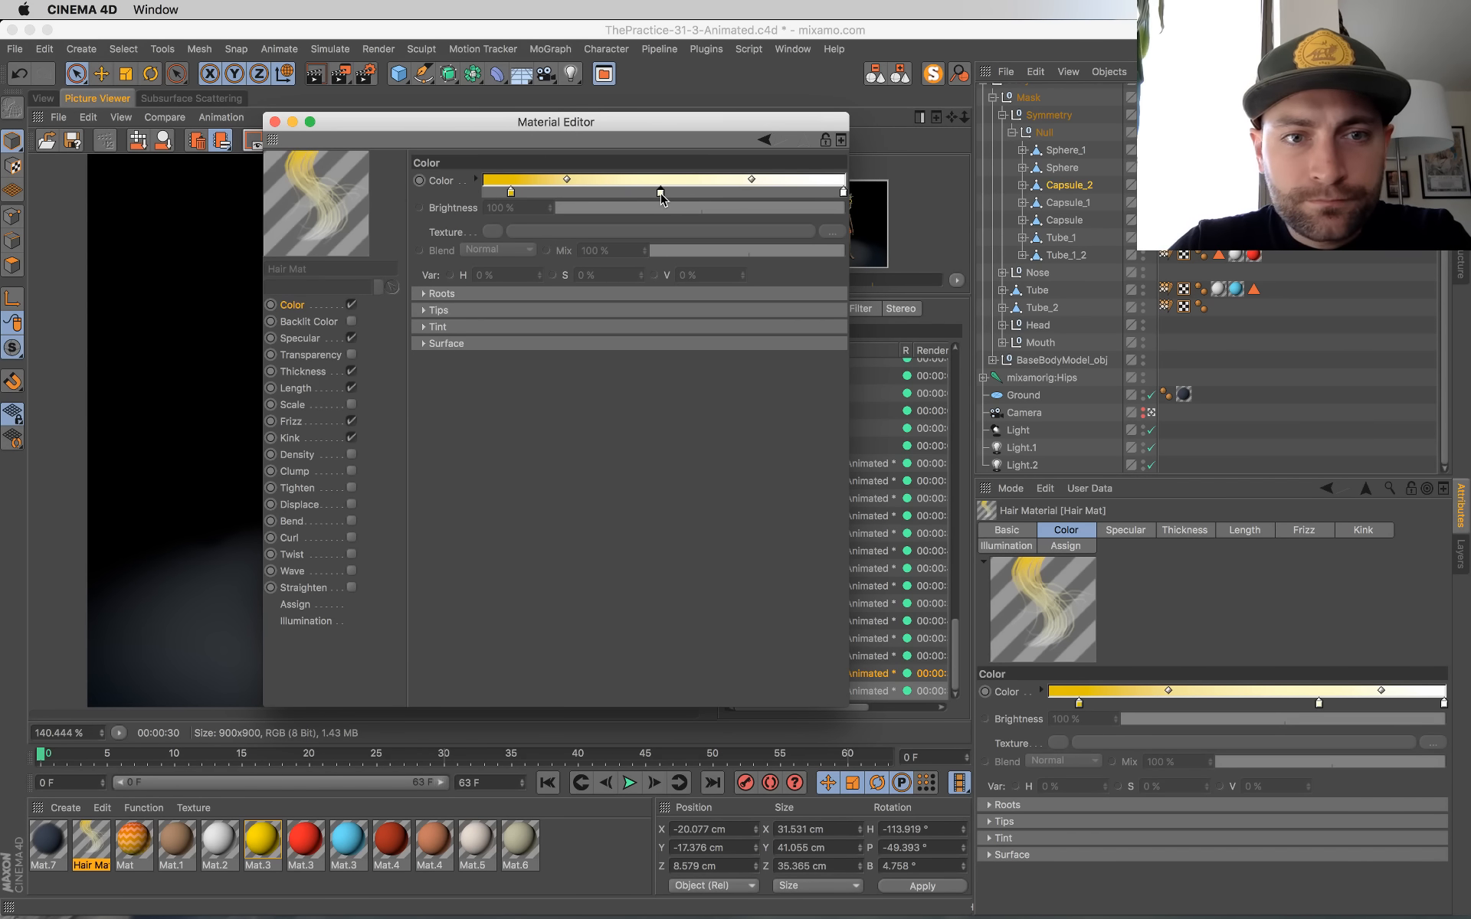
{"action": "left_click_drag", "start_coordinate": [578, 182], "coordinate": [587, 182]}
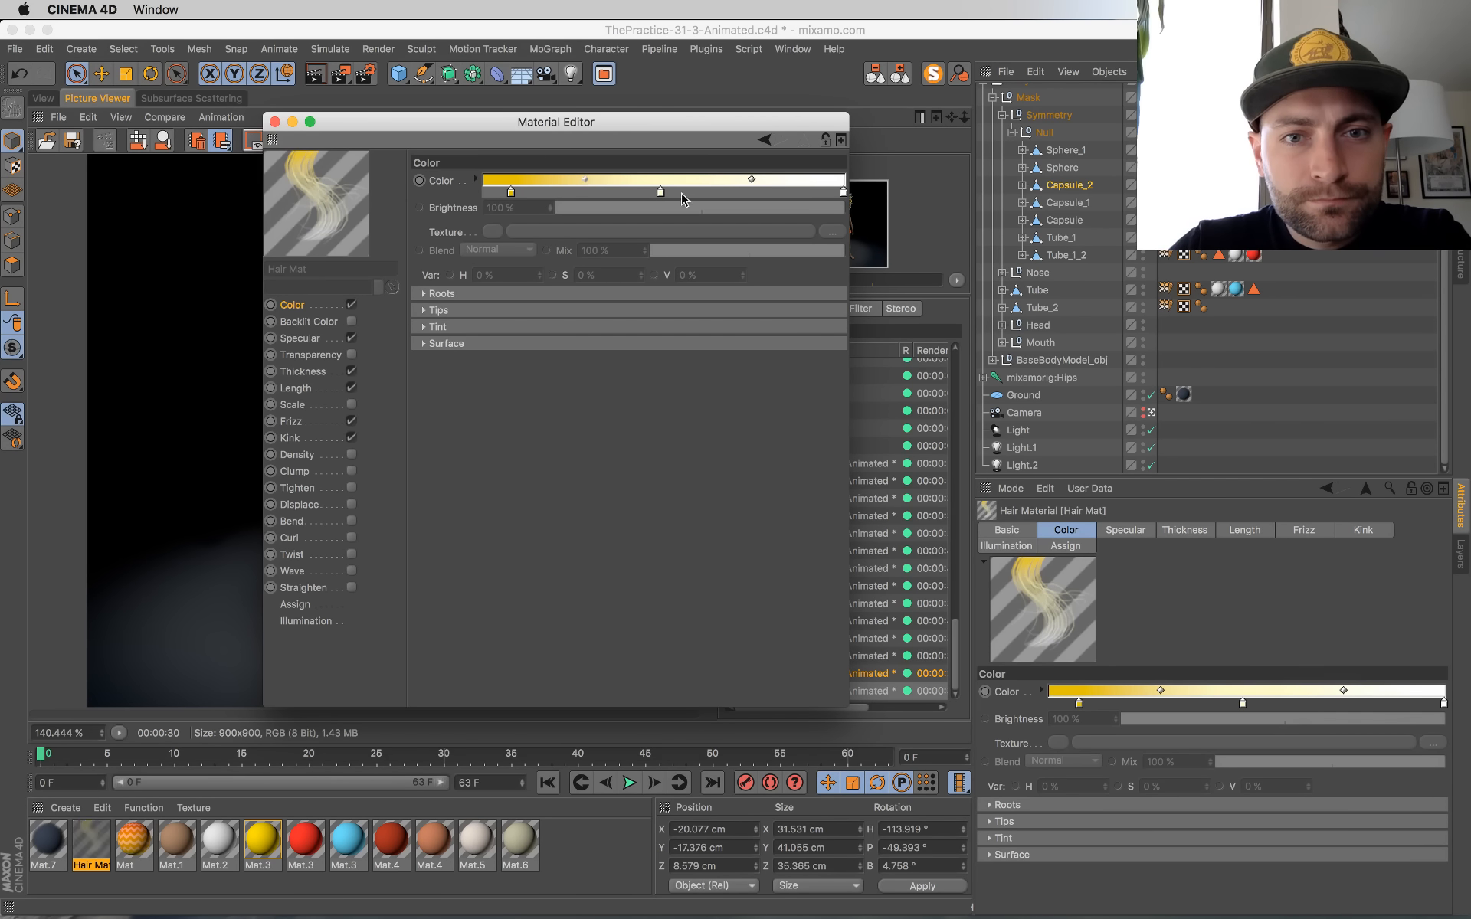
{"action": "left_click", "coordinate": [276, 123]}
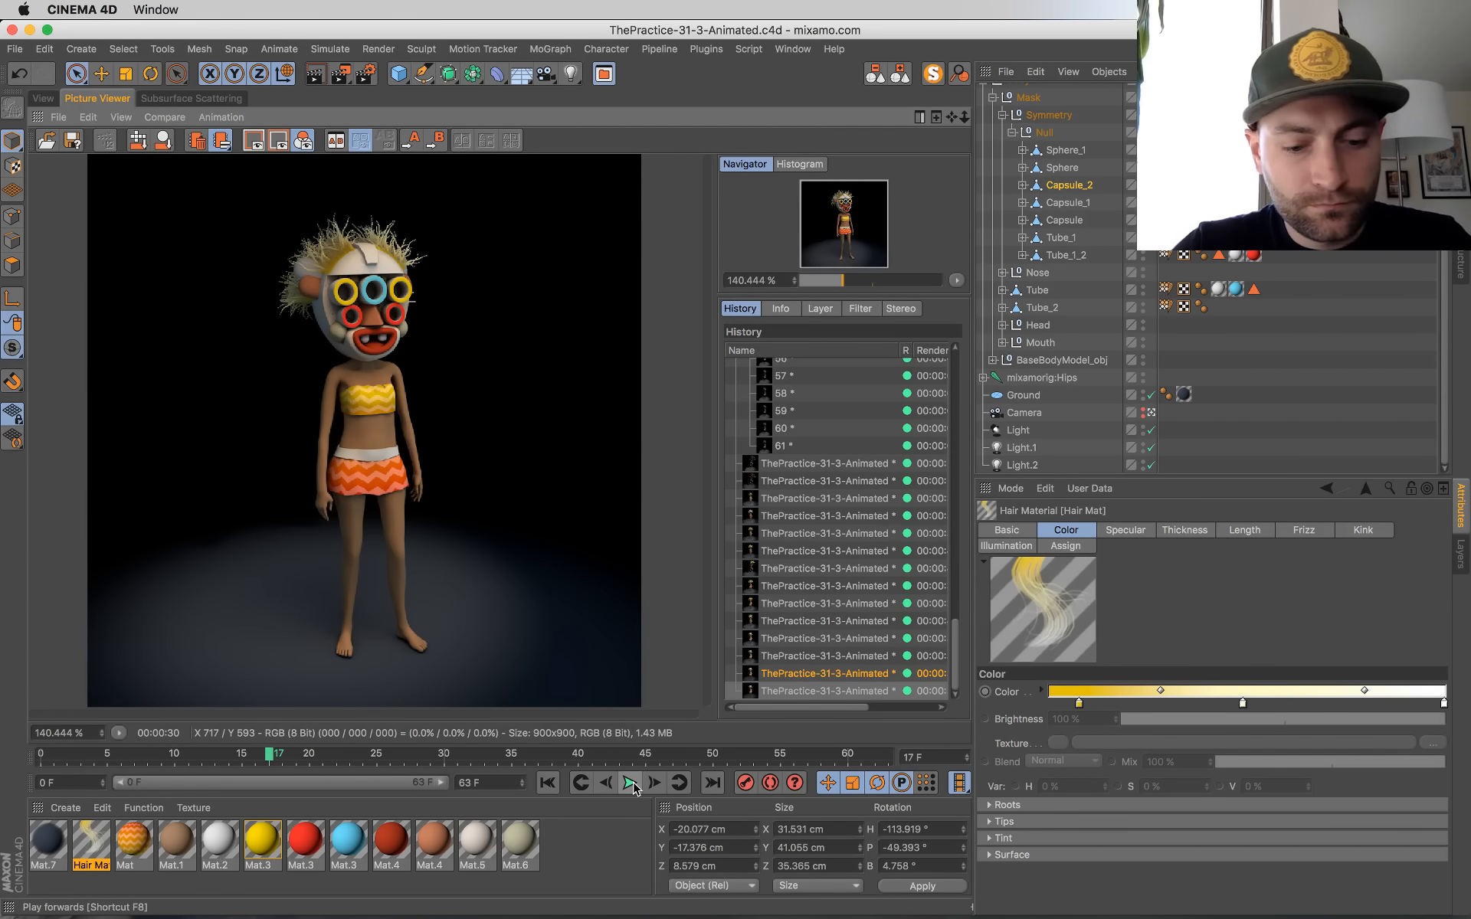
Step: Render frame 17 to the Picture Viewer and compare it with the earlier renders in the history
{"action": "key", "text": "shift+r"}
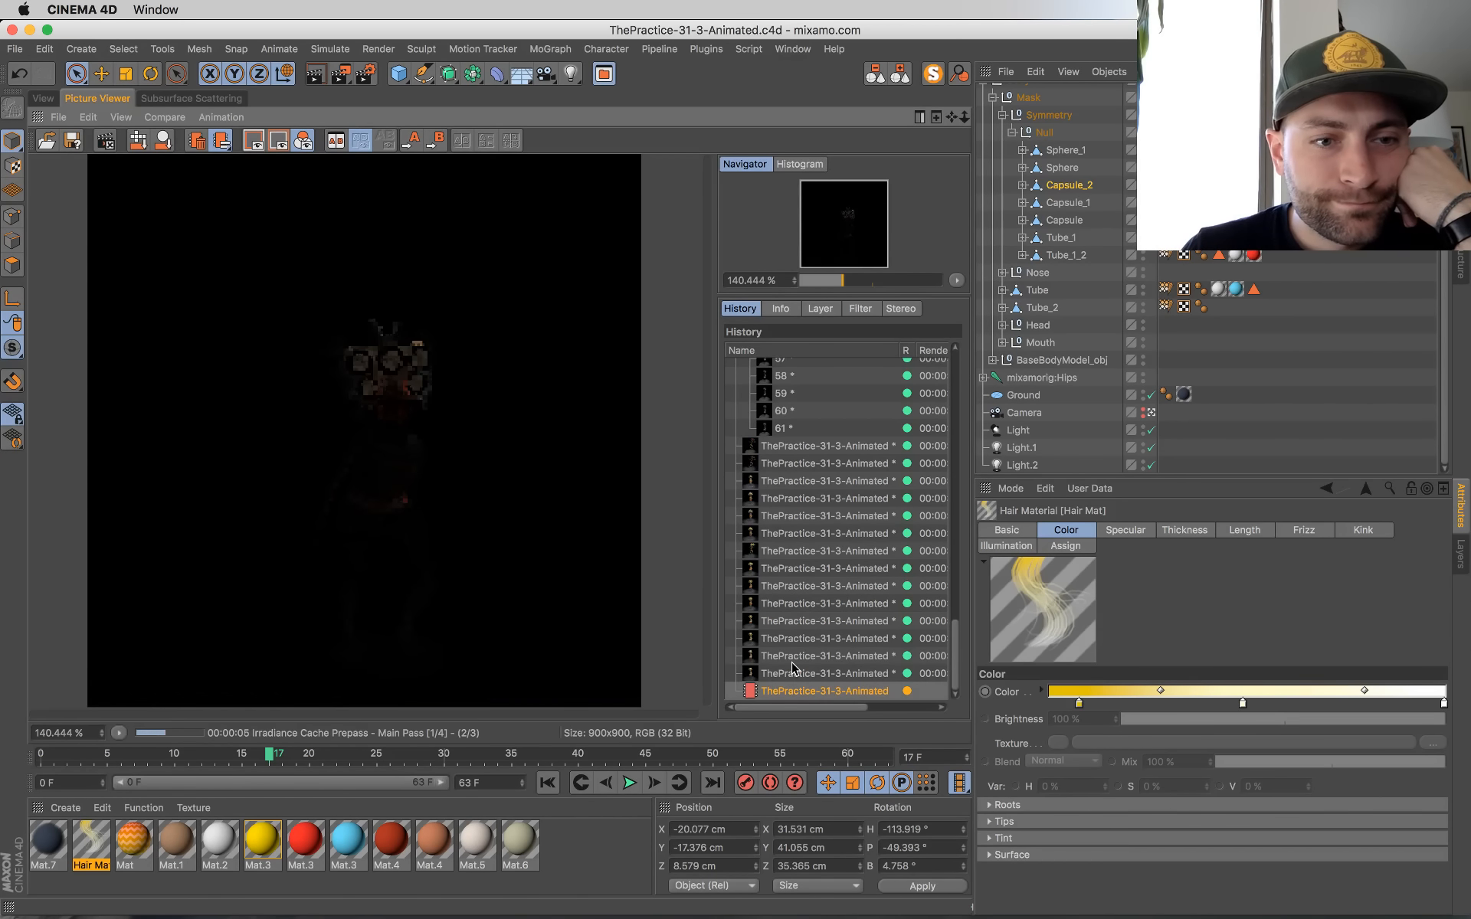
{"action": "key", "text": "Up"}
{"action": "key", "text": "Up"}
{"action": "key", "text": "Down"}
{"action": "key", "text": "Up"}
{"action": "key", "text": "Down"}
{"action": "key", "text": "Up"}
{"action": "key", "text": "Down"}
{"action": "key", "text": "Up"}
{"action": "key", "text": "Up"}
{"action": "key", "text": "Up"}
{"action": "key", "text": "Up"}
{"action": "key", "text": "Down"}
{"action": "key", "text": "Down"}
{"action": "key", "text": "Down"}
{"action": "key", "text": "Down"}
{"action": "key", "text": "Down"}
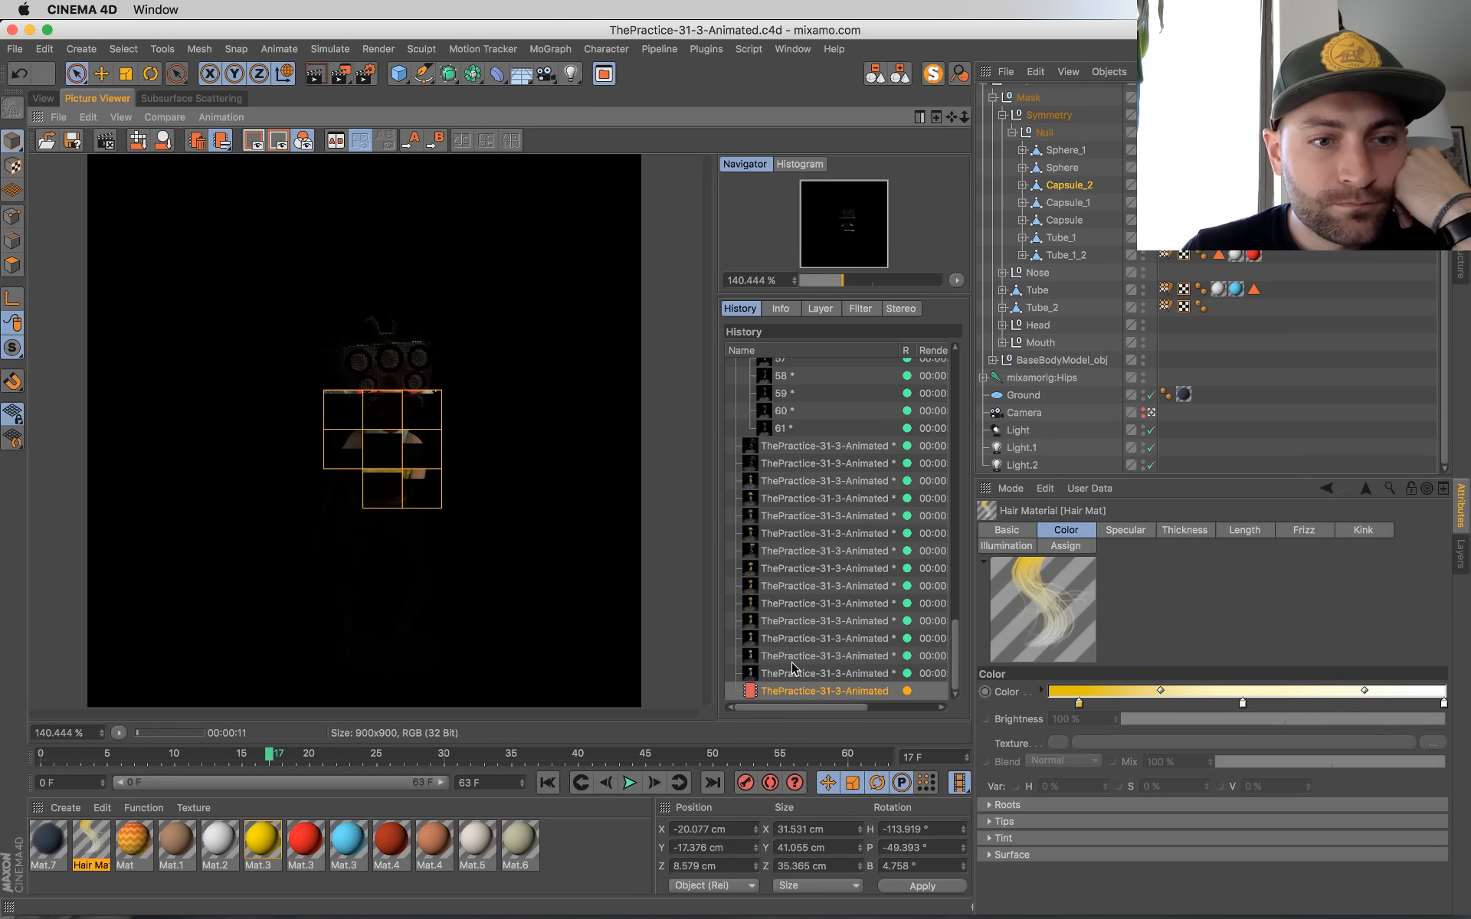
{"action": "key", "text": "Up"}
{"action": "key", "text": "Up"}
{"action": "key", "text": "Down"}
{"action": "key", "text": "Down"}
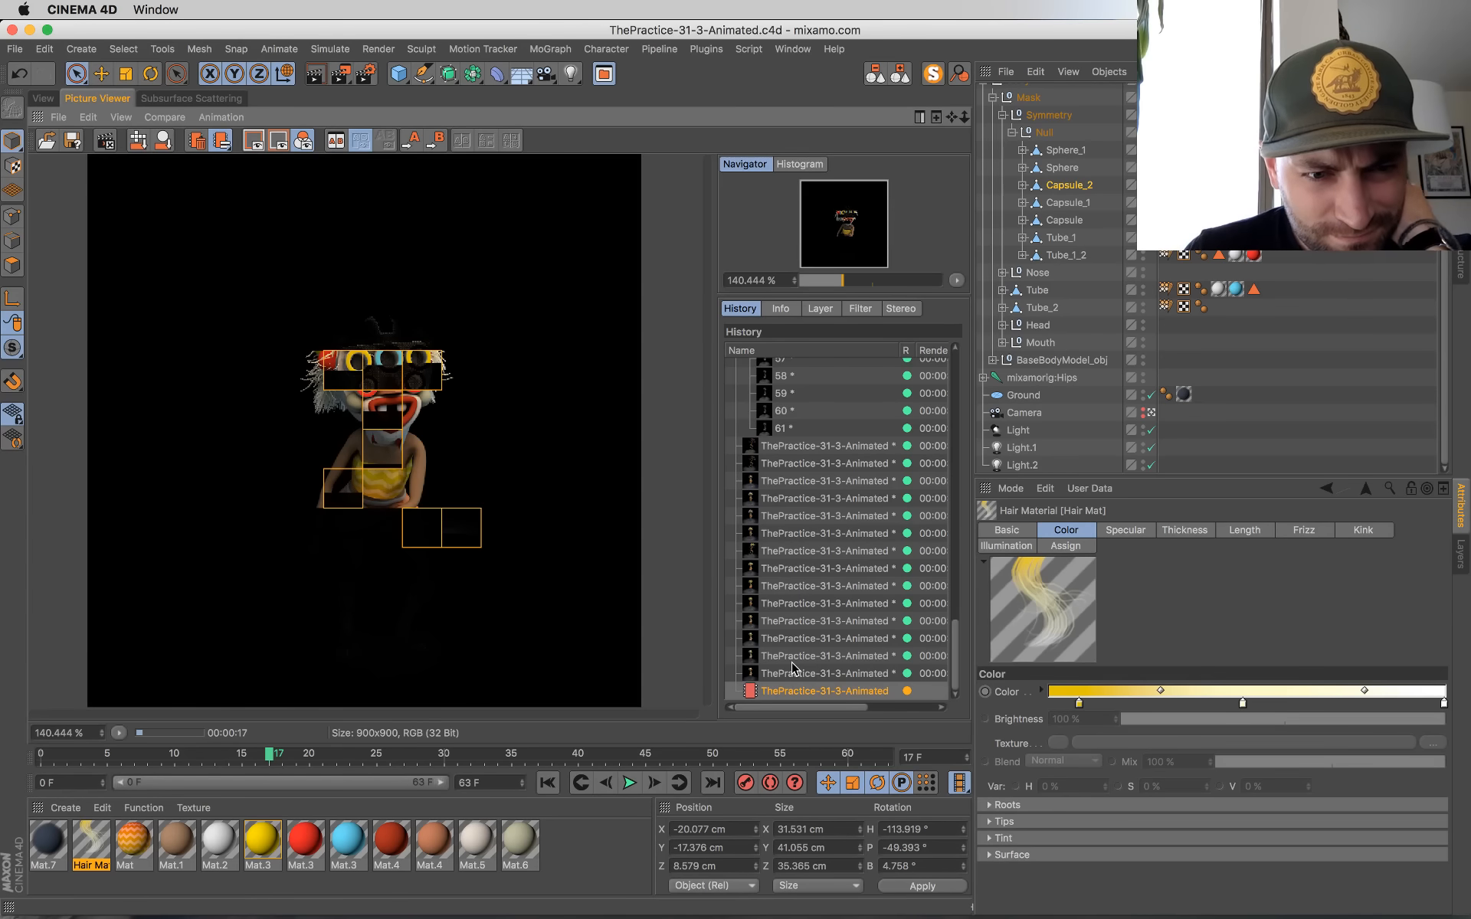
{"action": "key", "text": "Up"}
{"action": "key", "text": "Down"}
{"action": "key", "text": "Up"}
{"action": "key", "text": "Down"}
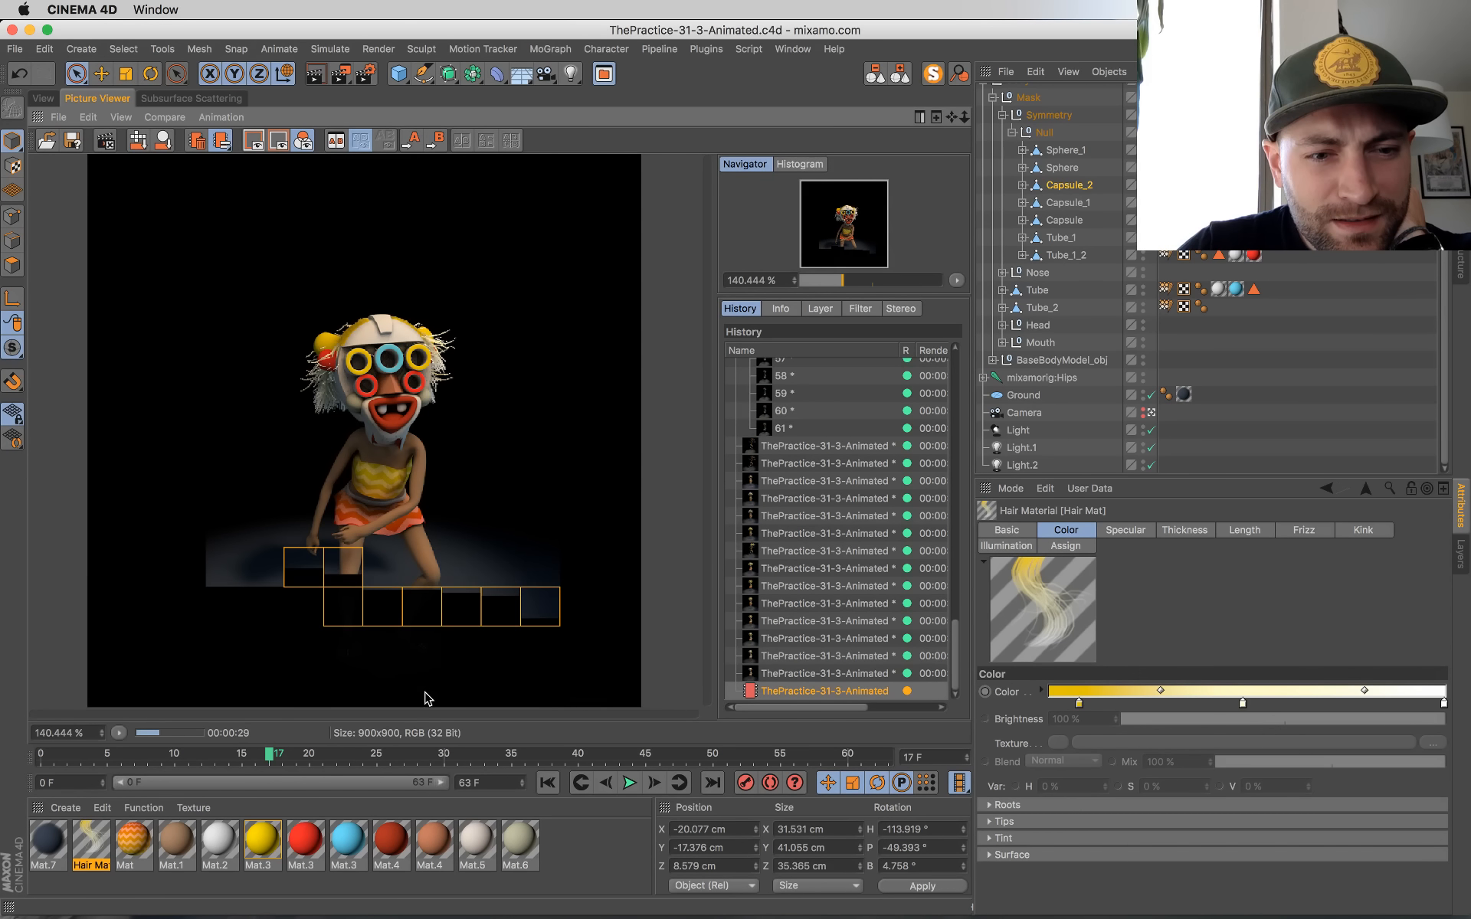
Step: Play the dance animation from the first frame in the viewport and stop it at frame 14
{"action": "left_click", "coordinate": [43, 100]}
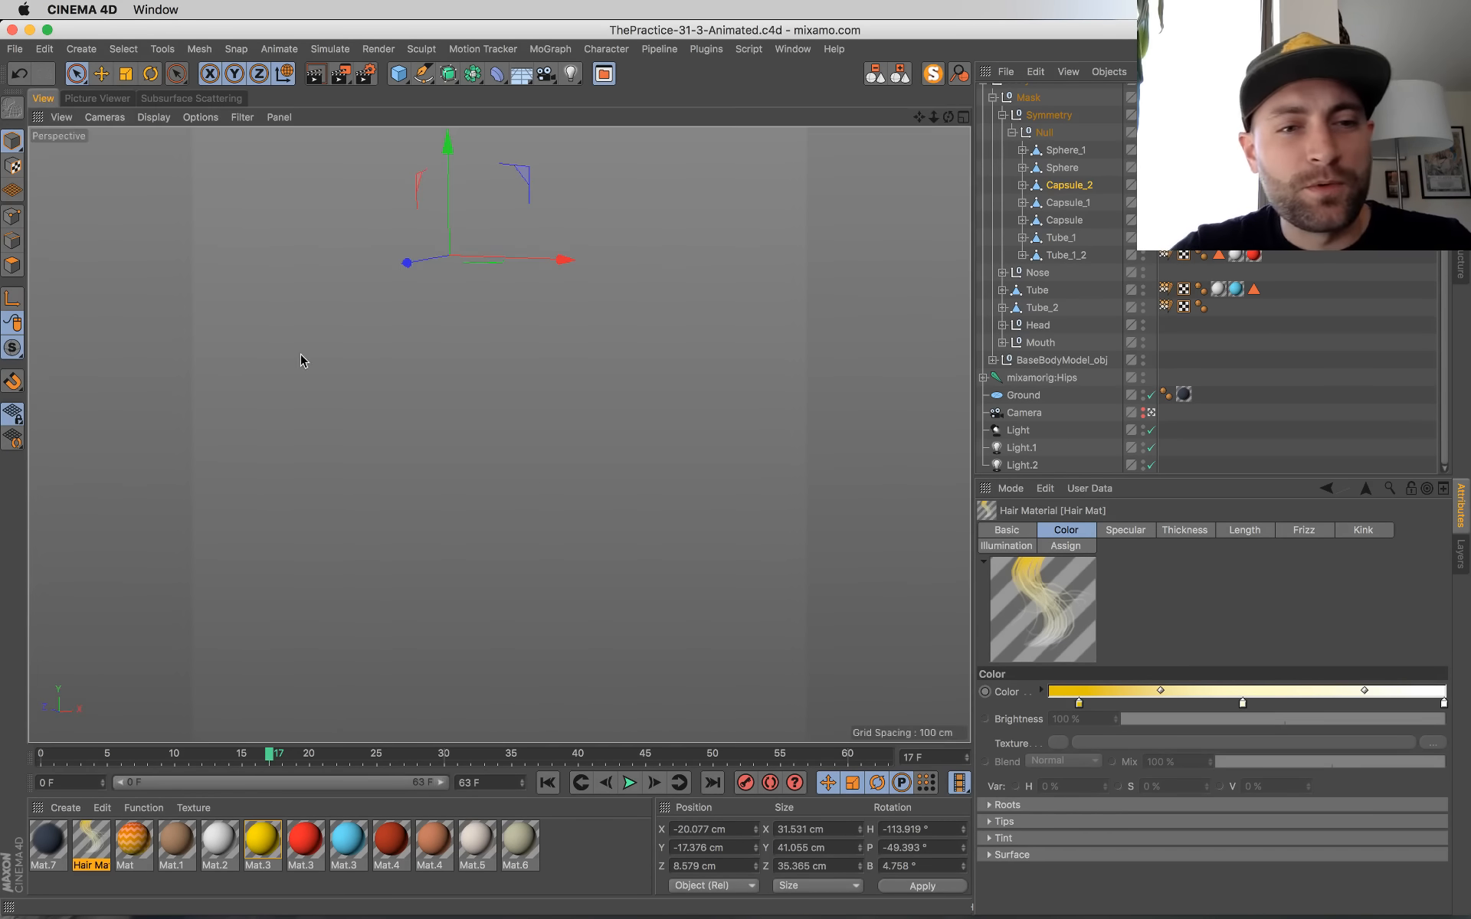
{"action": "key", "text": "shift+f"}
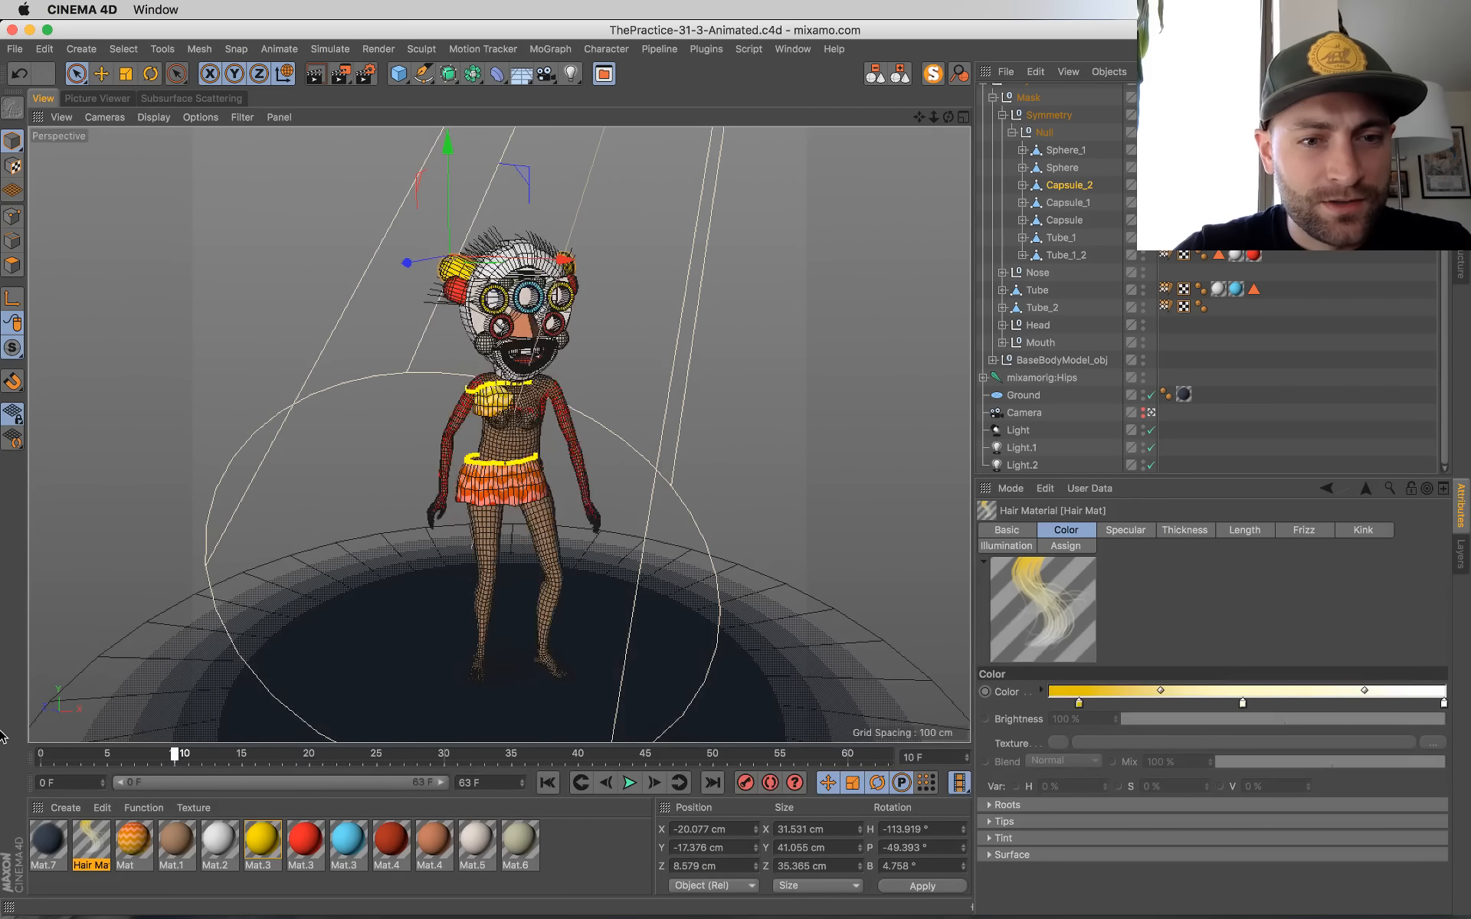
{"action": "left_click", "coordinate": [629, 783]}
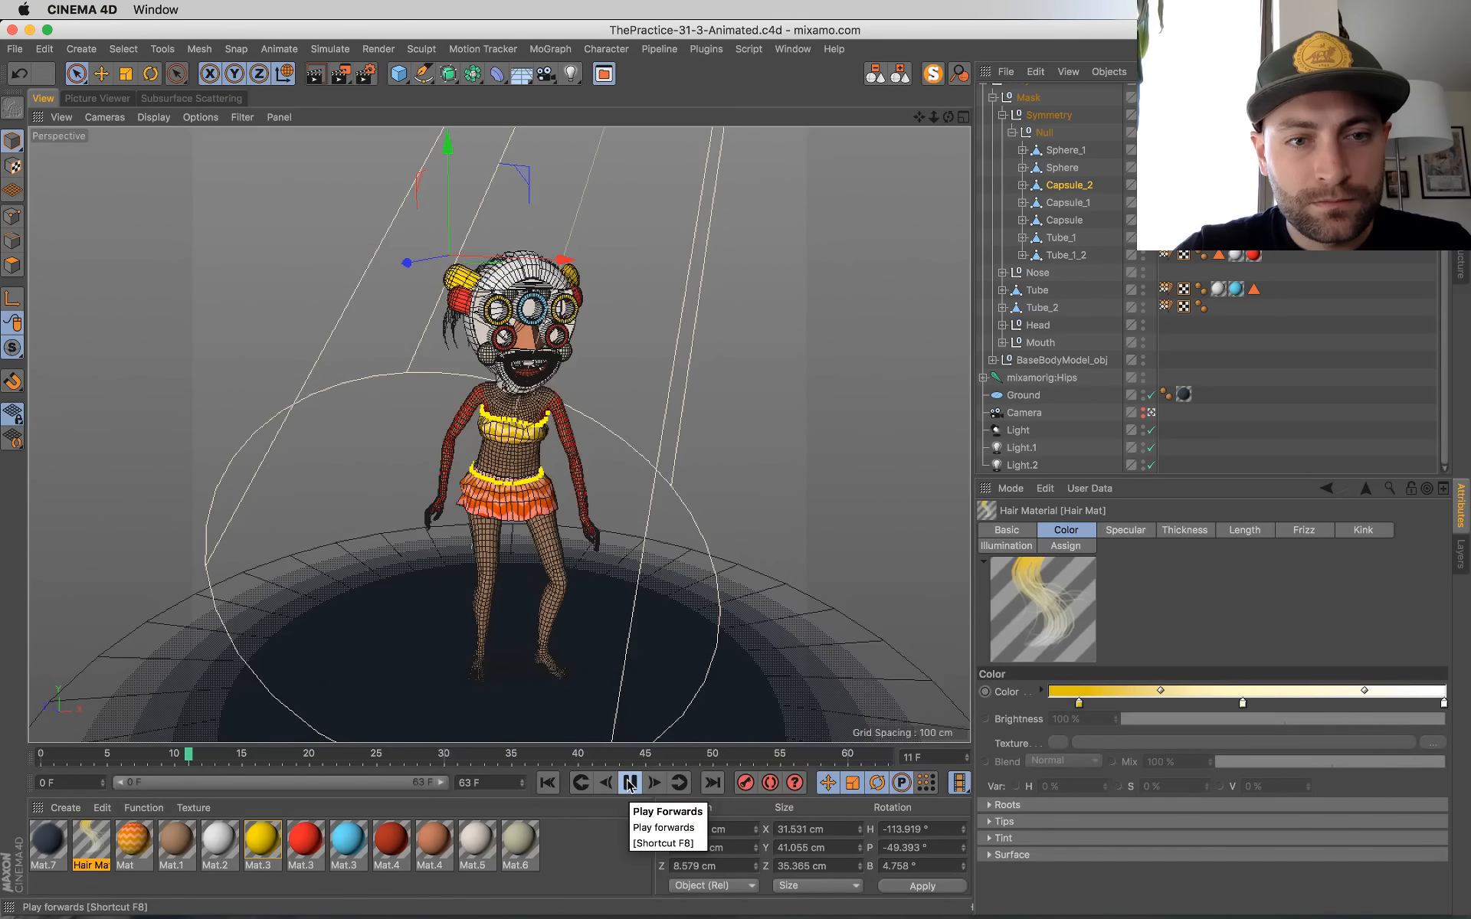
{"action": "left_click", "coordinate": [630, 782]}
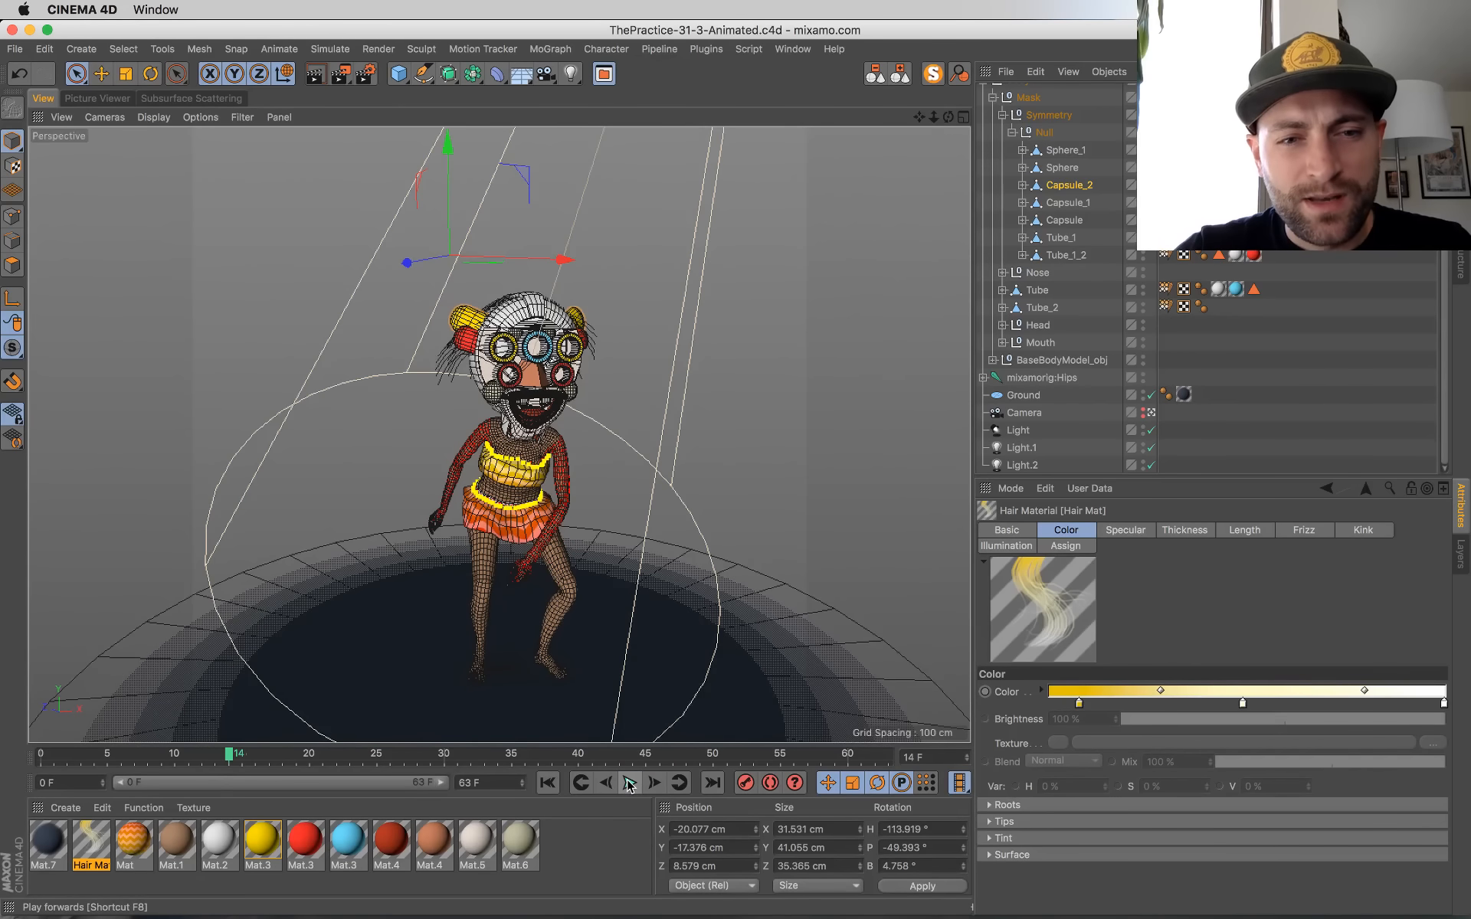
Step: Select the mixamorig:Spine joint inside the mixamorig:Hips hierarchy and activate the Weight Tool
{"action": "left_click", "coordinate": [1000, 116]}
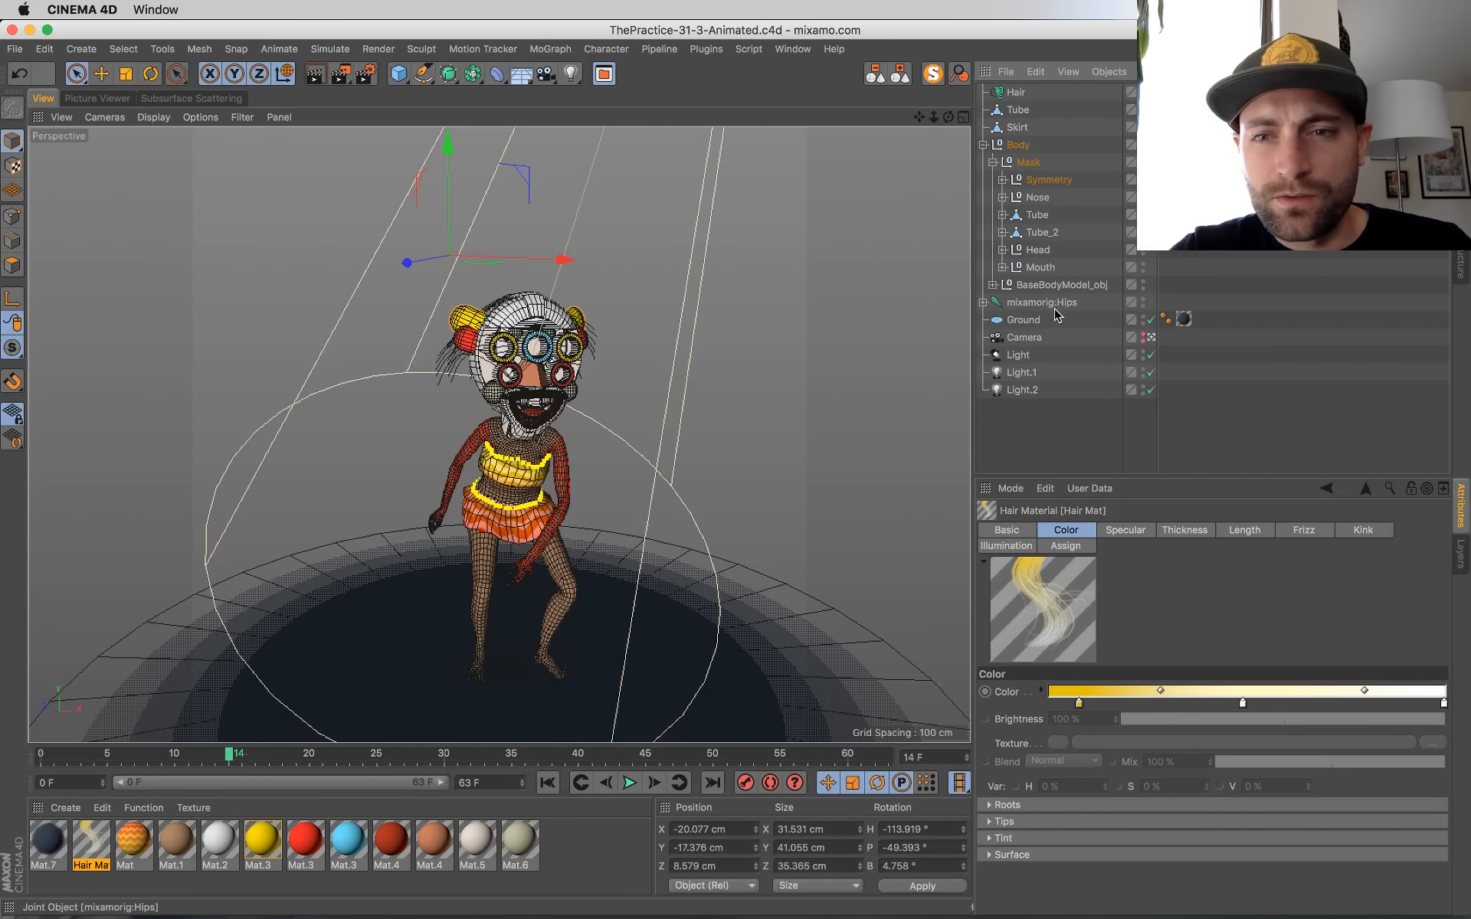
{"action": "left_click", "coordinate": [1015, 304]}
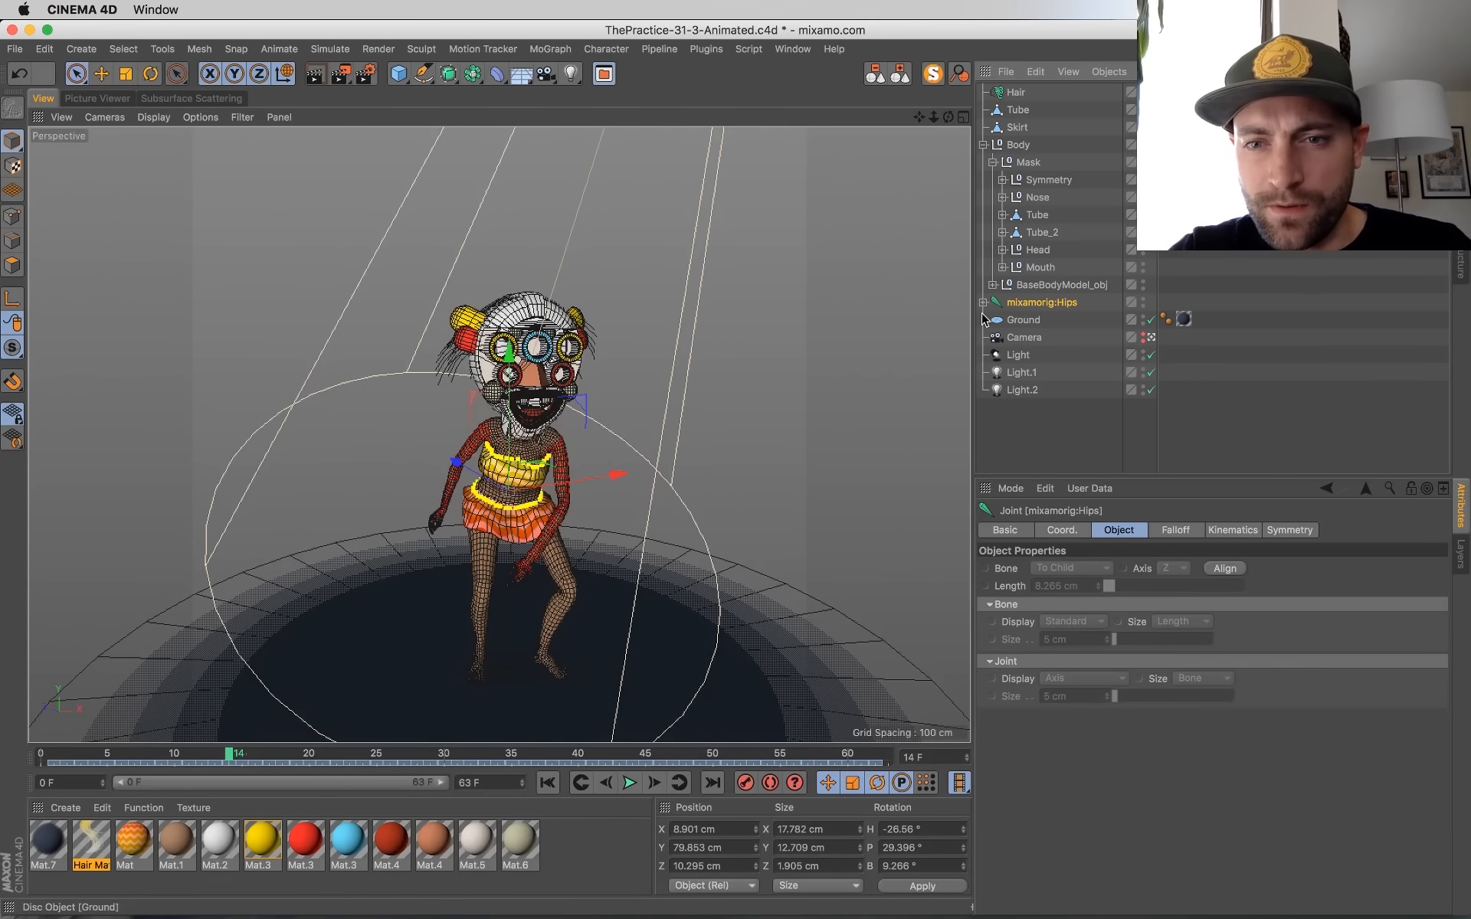
{"action": "left_click", "coordinate": [983, 303]}
{"action": "left_click", "coordinate": [1053, 320]}
{"action": "left_click", "coordinate": [706, 49]}
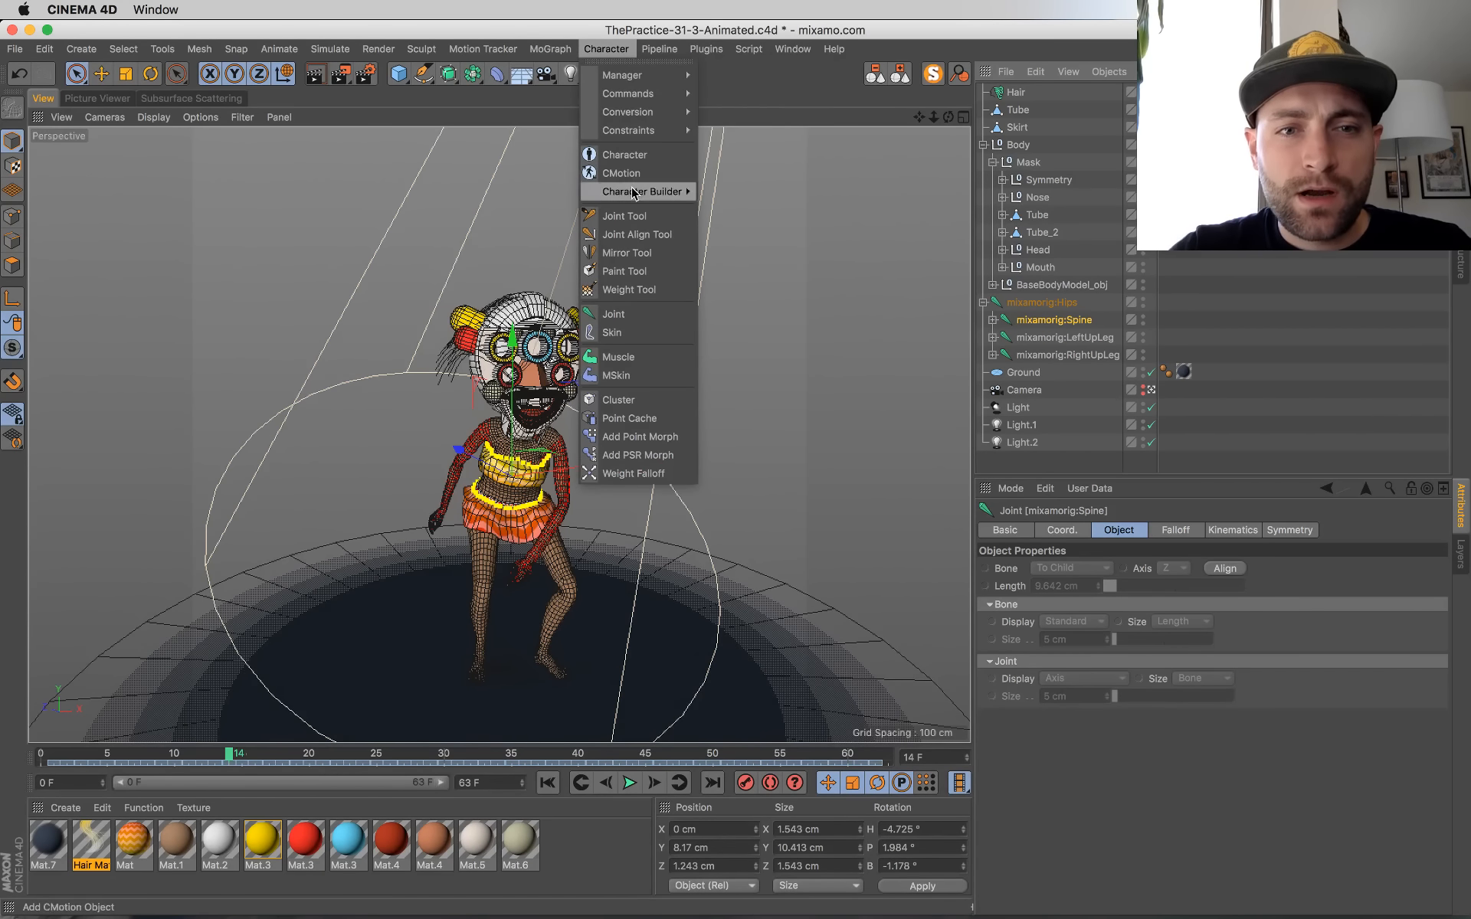
{"action": "left_click", "coordinate": [628, 289]}
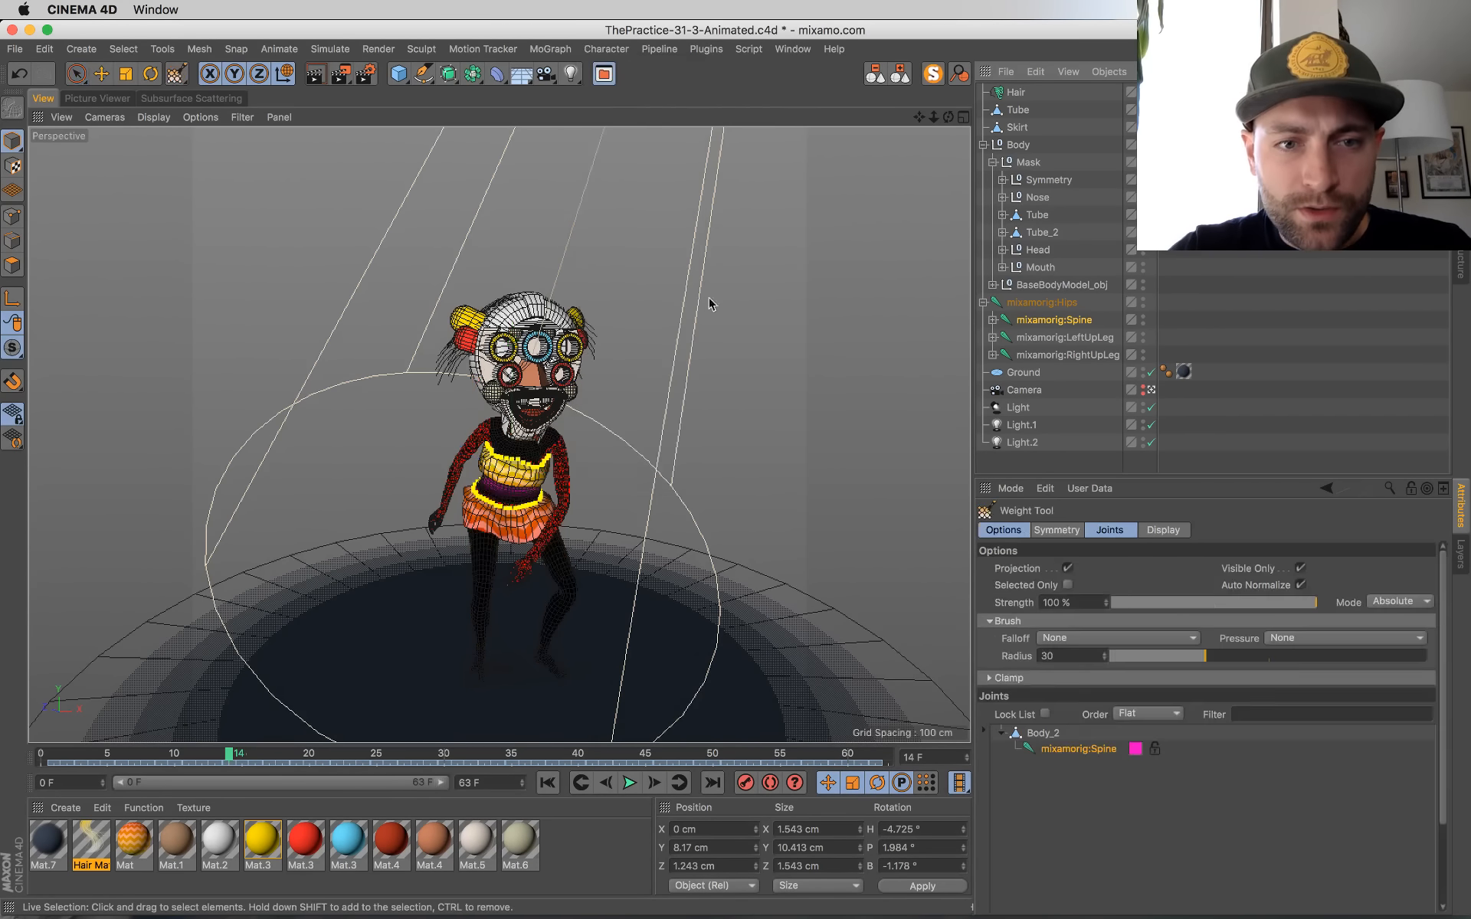
Step: Leave the scene camera view and examine the mixamorig:LeftUpLeg weights around the mask, chin and chest
{"action": "left_click", "coordinate": [1042, 338]}
{"action": "left_click", "coordinate": [1152, 390]}
{"action": "scroll", "coordinate": [814, 532], "scroll_direction": "up", "scroll_amount": 10}
{"action": "middle_click_drag", "start_coordinate": [814, 531], "coordinate": [663, 61], "text": "alt"}
{"action": "scroll", "coordinate": [770, 691], "scroll_direction": "down", "scroll_amount": 5}
{"action": "left_click_drag", "start_coordinate": [657, 623], "coordinate": [844, 572], "text": "alt"}
{"action": "middle_click_drag", "start_coordinate": [843, 572], "coordinate": [561, 601], "text": "alt"}
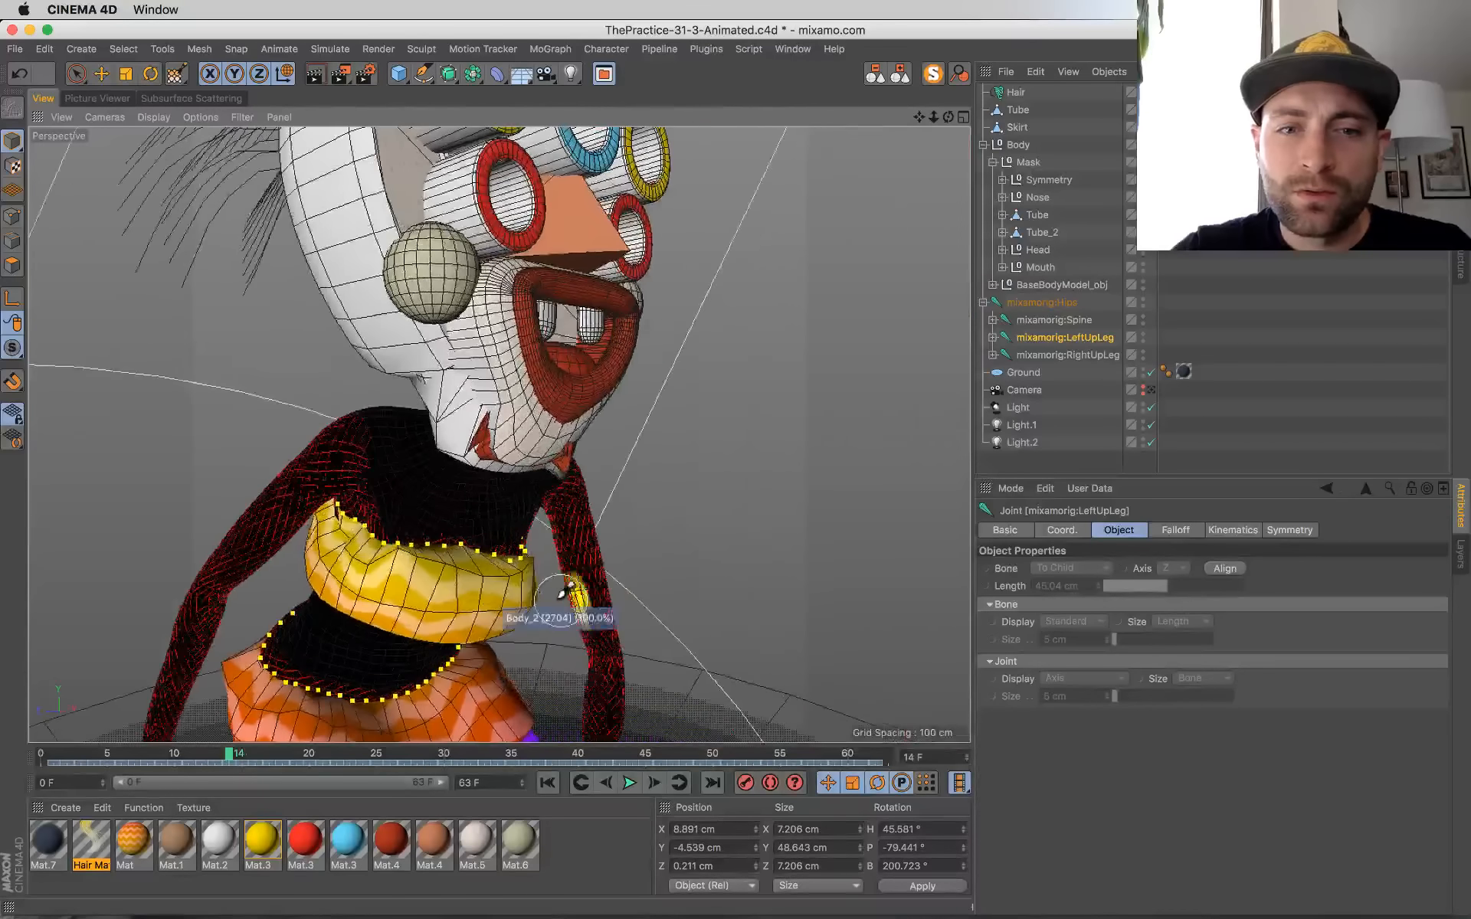
{"action": "left_click_drag", "start_coordinate": [561, 597], "coordinate": [495, 560], "text": "alt"}
Step: Expand the spine joint chain and examine the mixamorig:Spine2 and mixamorig:Neck weights around the chin and neck
{"action": "left_click", "coordinate": [994, 321]}
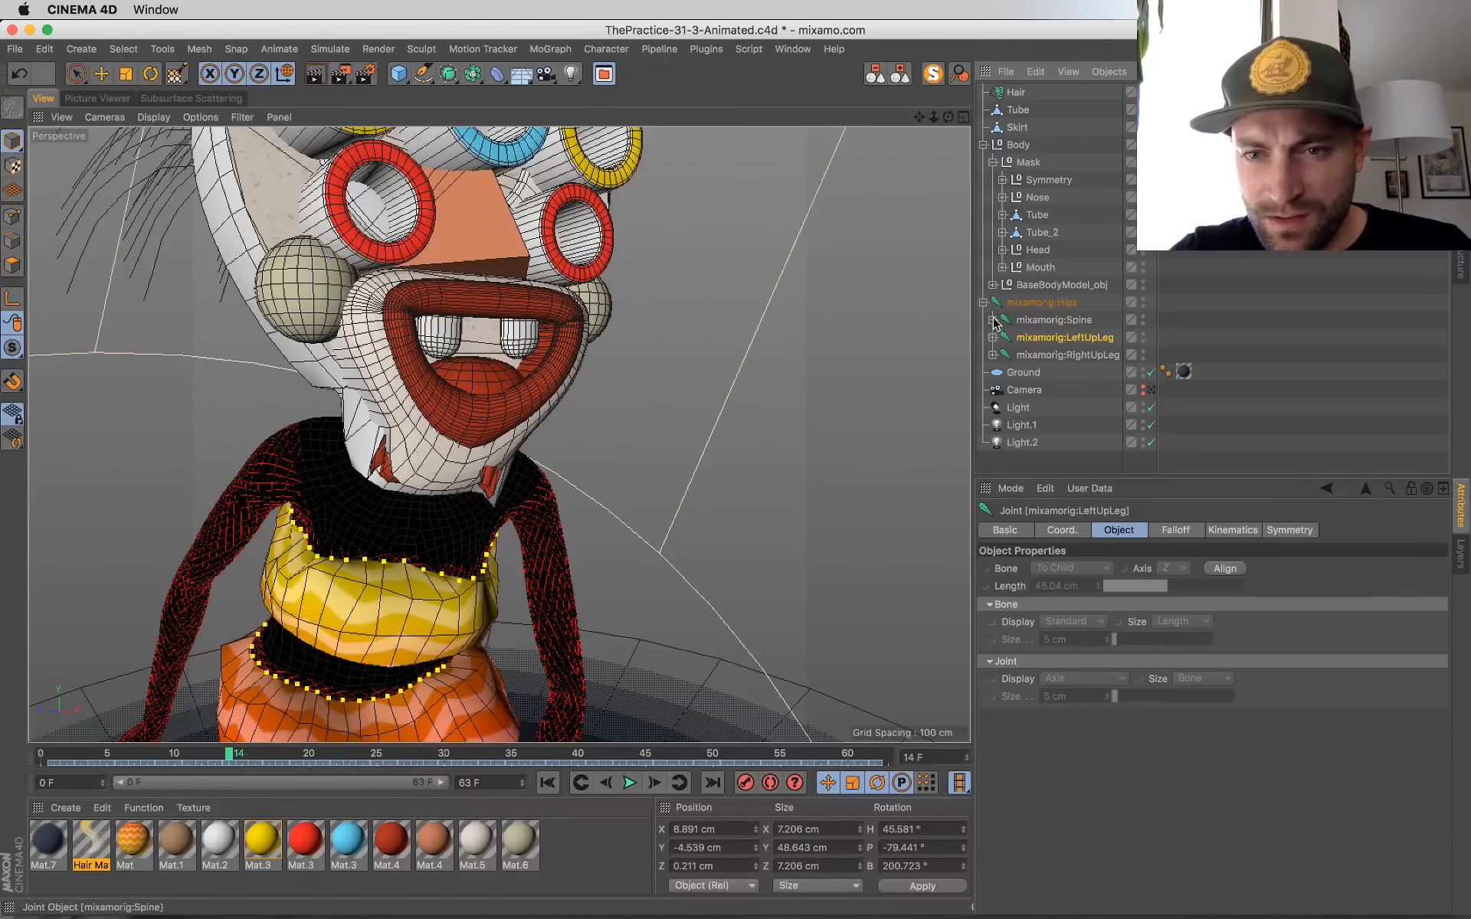
{"action": "left_click", "coordinate": [994, 321]}
{"action": "left_click", "coordinate": [1003, 337]}
{"action": "left_click", "coordinate": [1024, 357]}
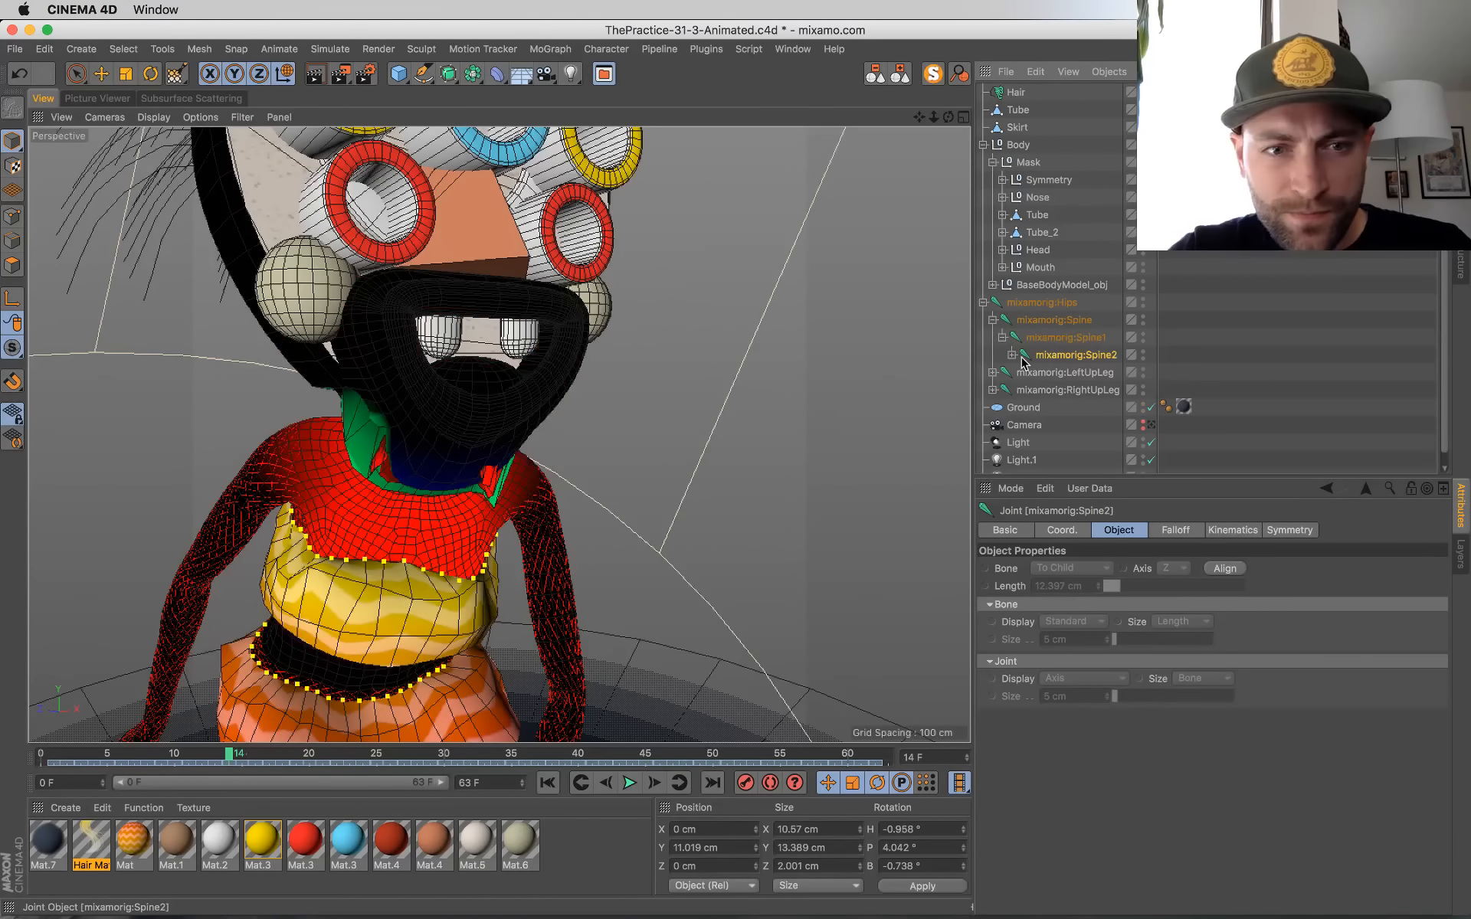
{"action": "left_click_drag", "start_coordinate": [646, 437], "coordinate": [766, 391], "text": "alt"}
{"action": "left_click", "coordinate": [1012, 356]}
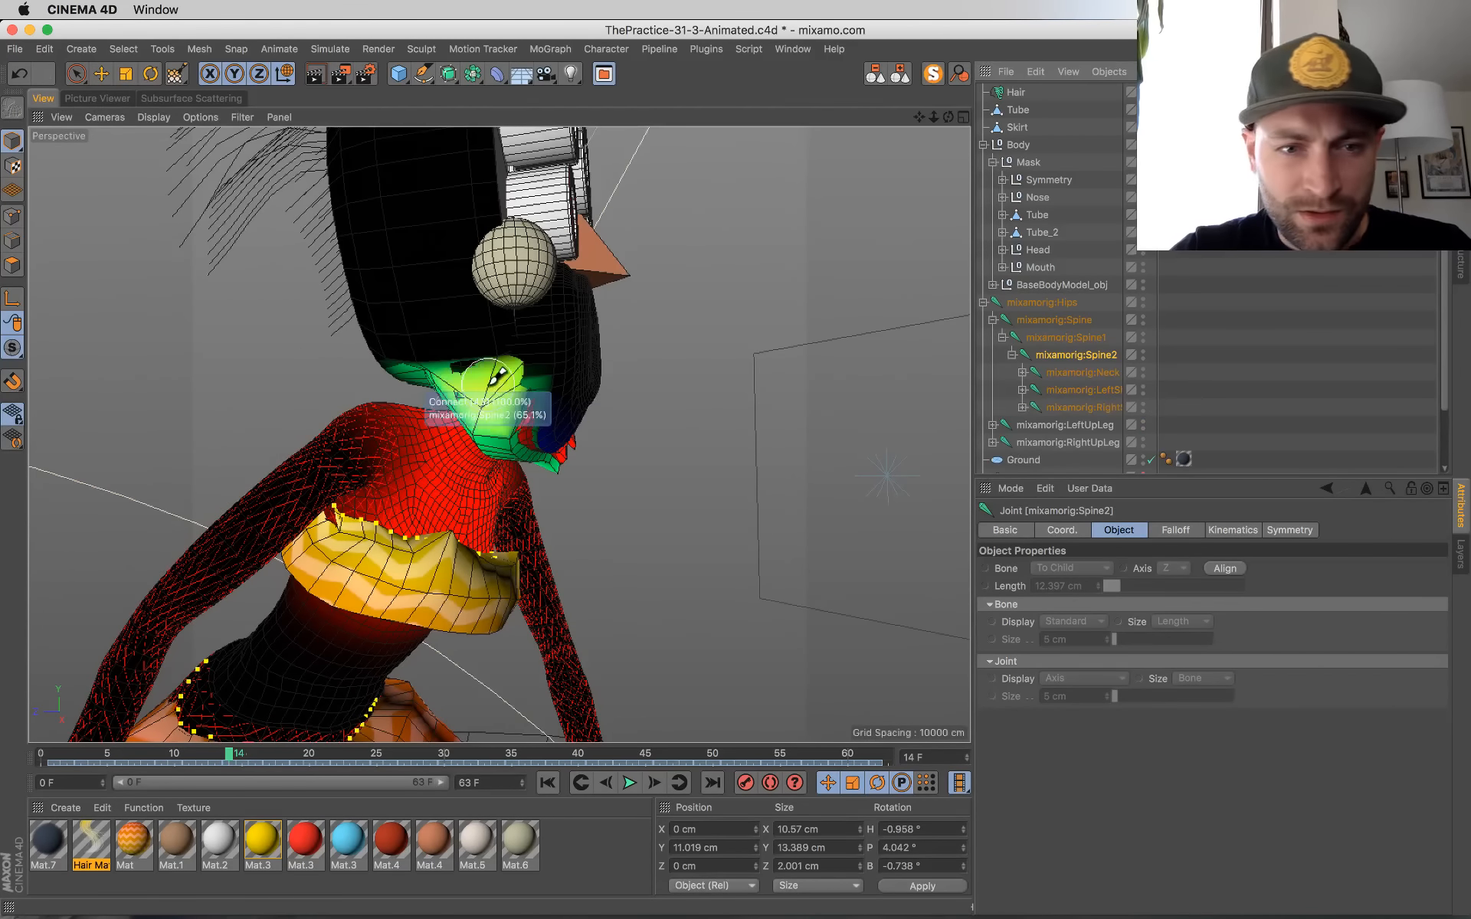
{"action": "left_click", "coordinate": [1091, 376]}
{"action": "left_click_drag", "start_coordinate": [601, 432], "coordinate": [418, 395], "text": "alt"}
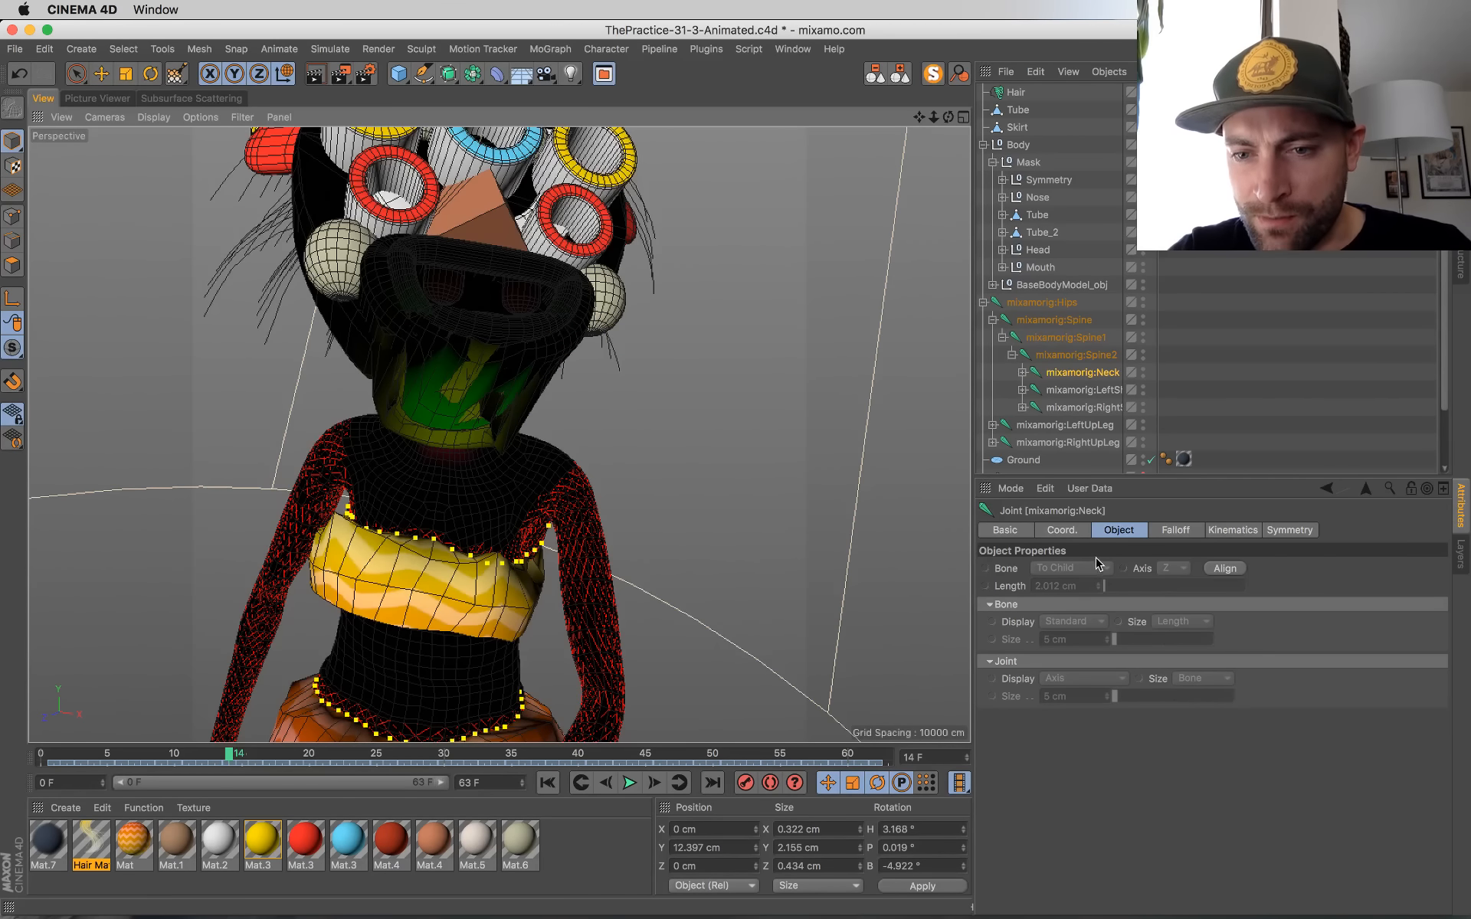
Step: Turn off Visible Only for the Weight Tool and check the mixamorig:Neck weights under the chin from several angles
{"action": "key", "text": "space"}
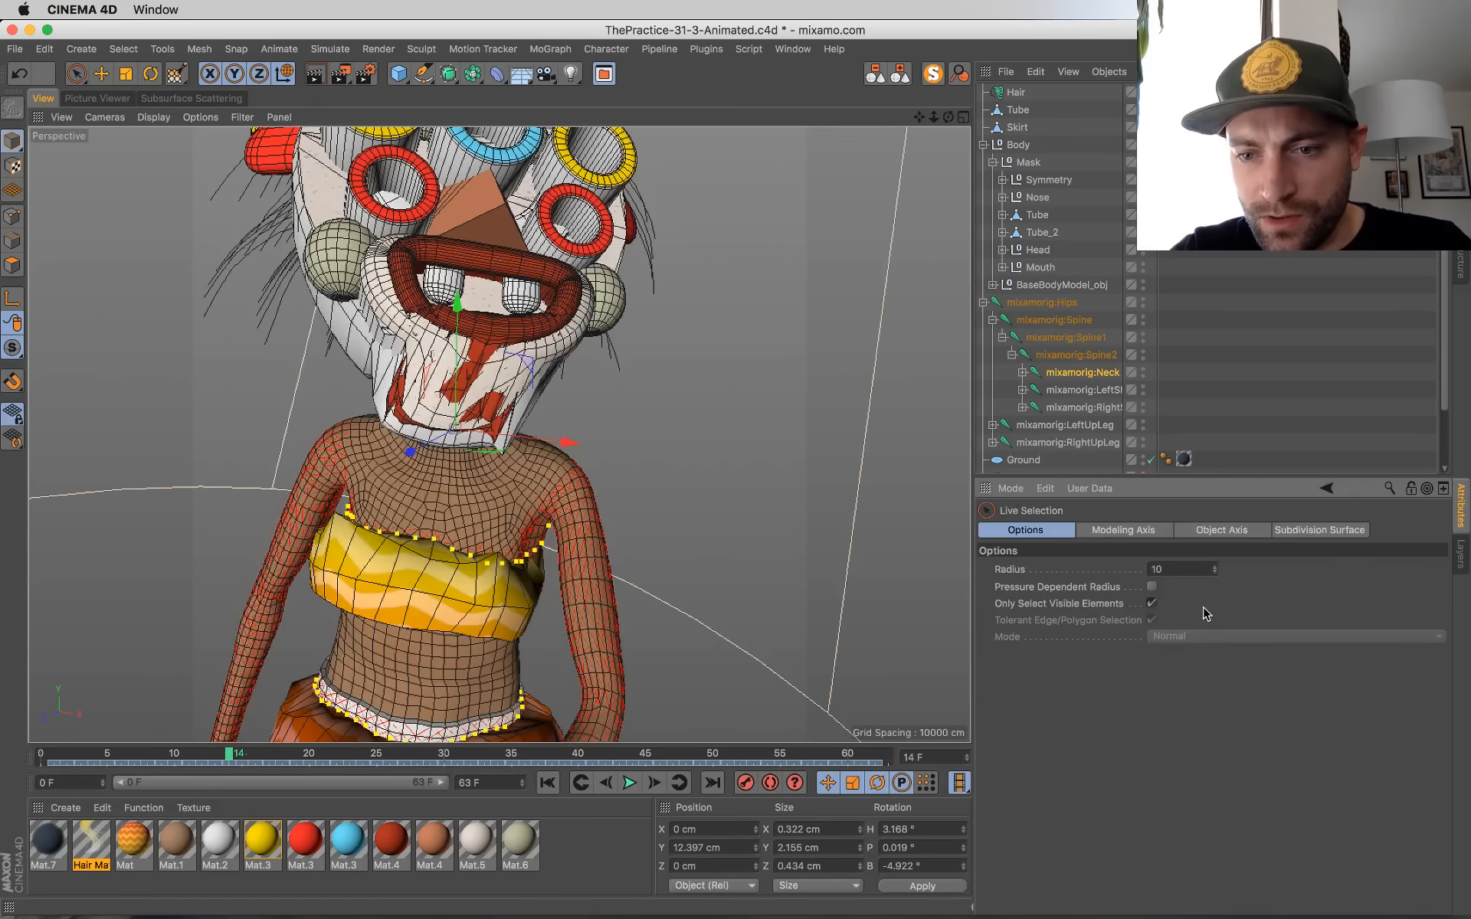
{"action": "key", "text": "space"}
{"action": "left_click", "coordinate": [1300, 569]}
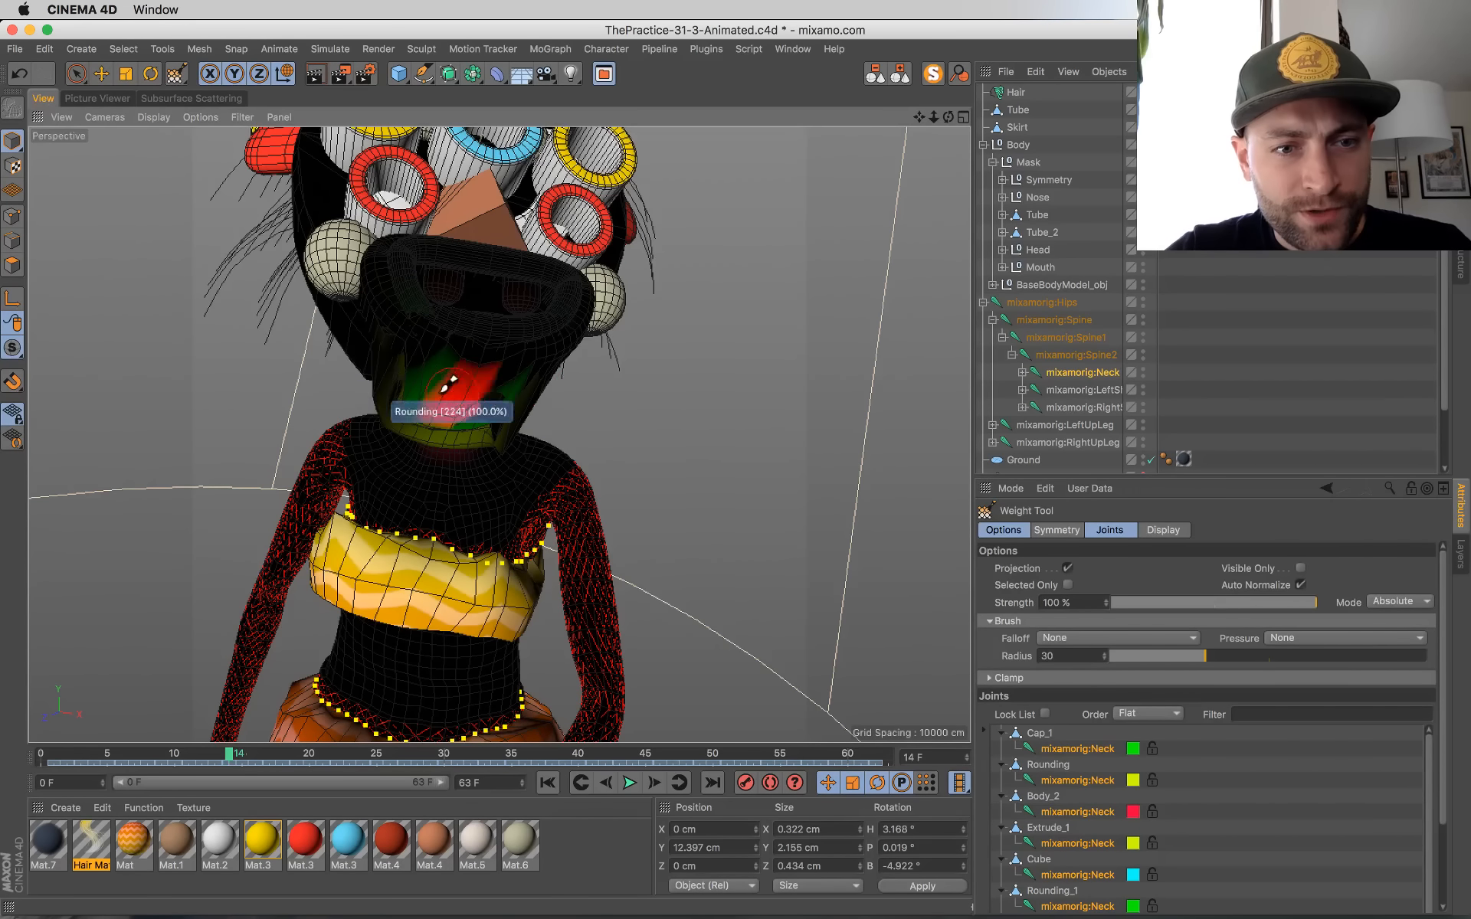
{"action": "scroll", "coordinate": [665, 459], "scroll_direction": "down", "scroll_amount": 3}
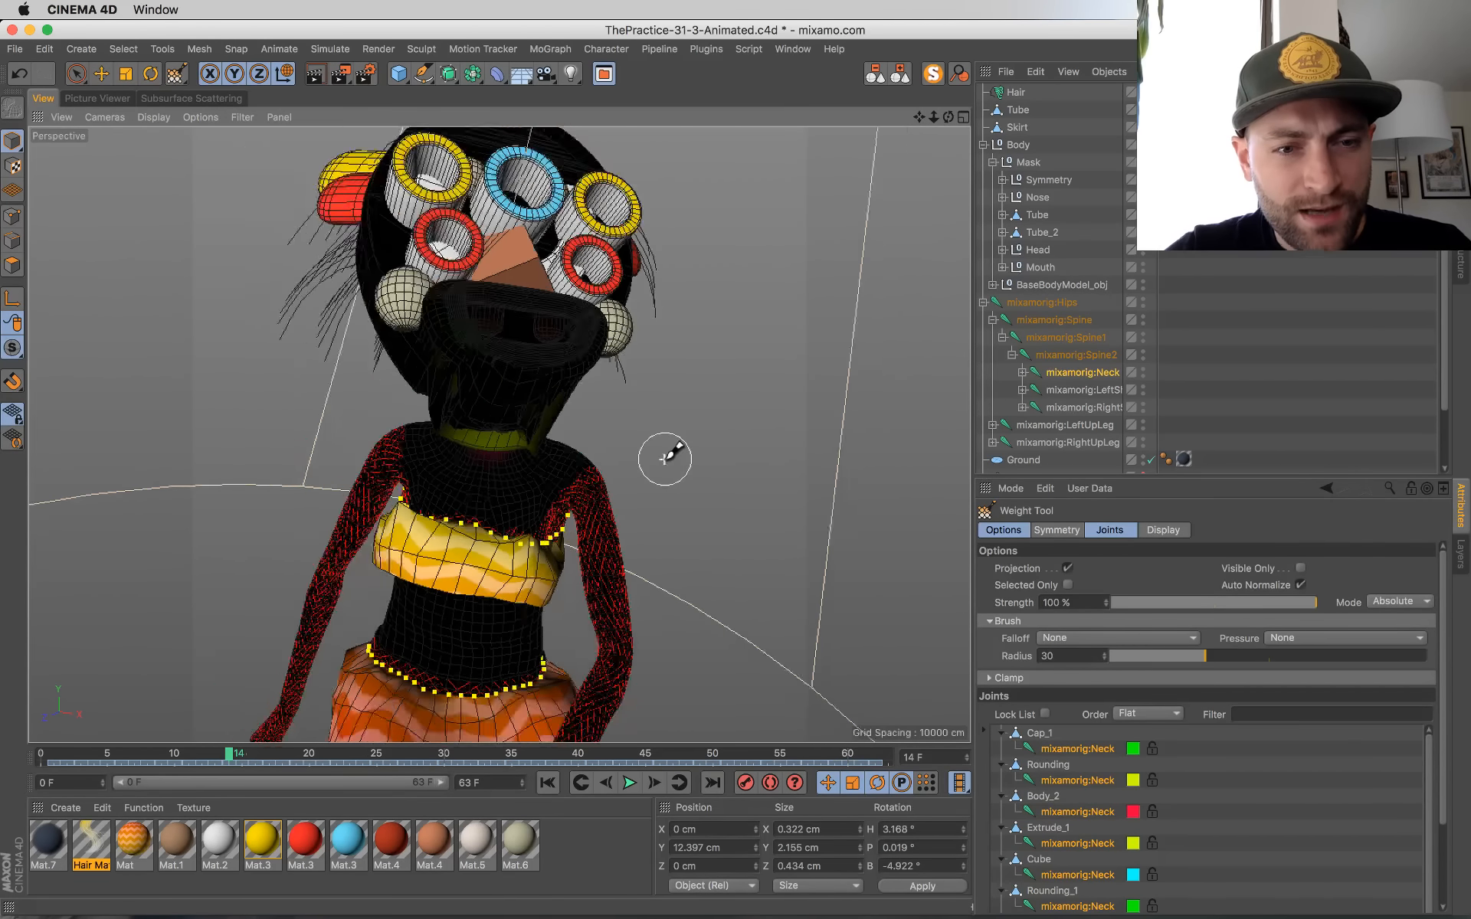
{"action": "left_click_drag", "start_coordinate": [634, 435], "coordinate": [689, 492], "text": "alt"}
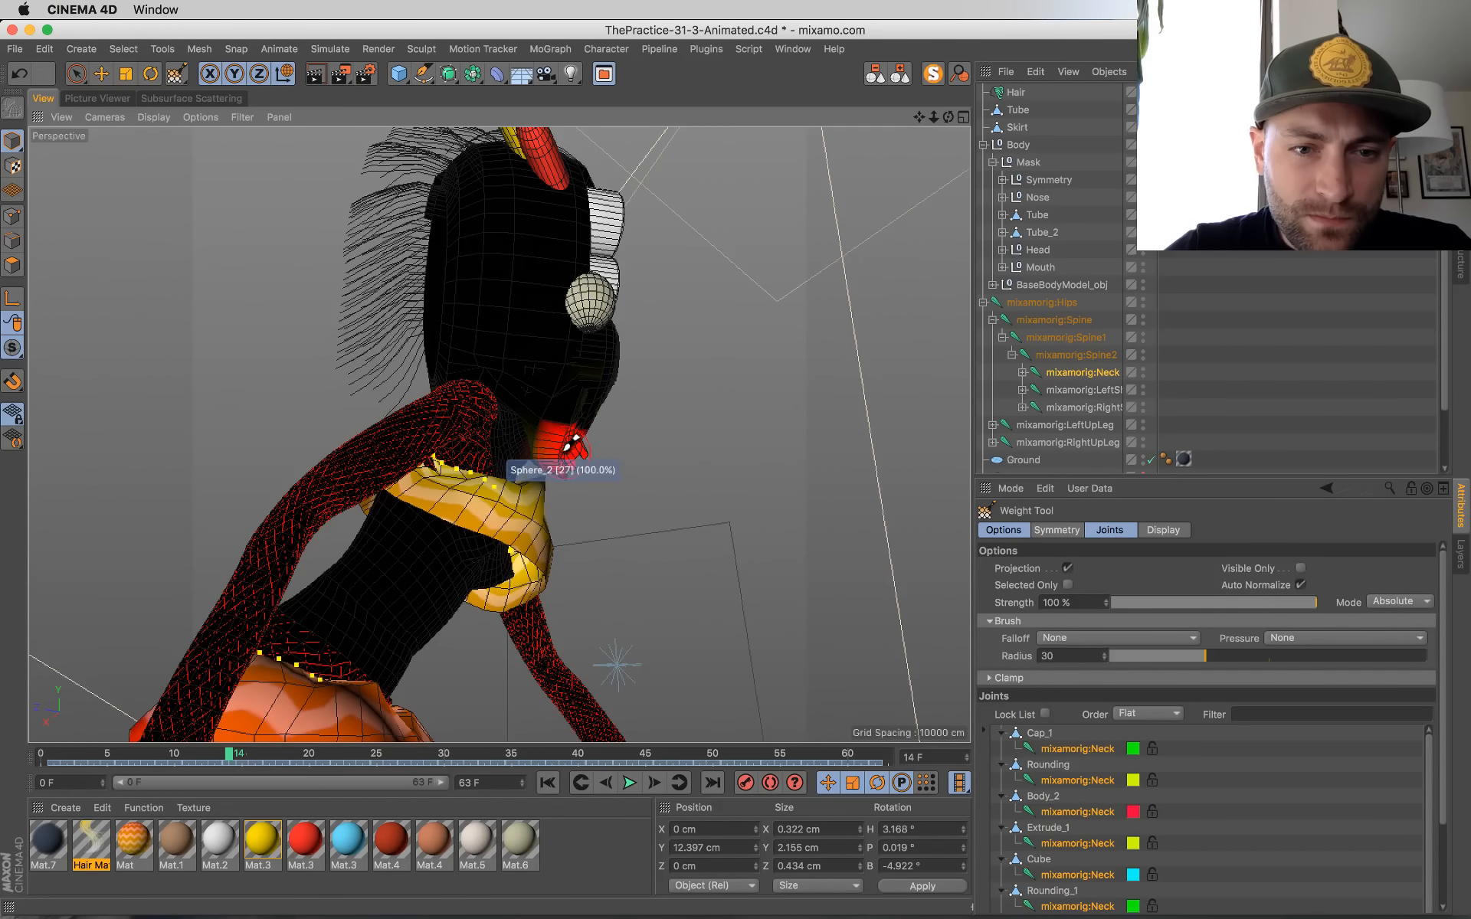
{"action": "mouse_move", "coordinate": [614, 476]}
{"action": "left_mouse_down", "text": "alt"}
{"action": "mouse_move", "coordinate": [292, 486]}
{"action": "mouse_move", "coordinate": [168, 466]}
{"action": "mouse_move", "coordinate": [255, 457]}
{"action": "mouse_move", "coordinate": [302, 414]}
{"action": "left_mouse_up", "text": "alt"}
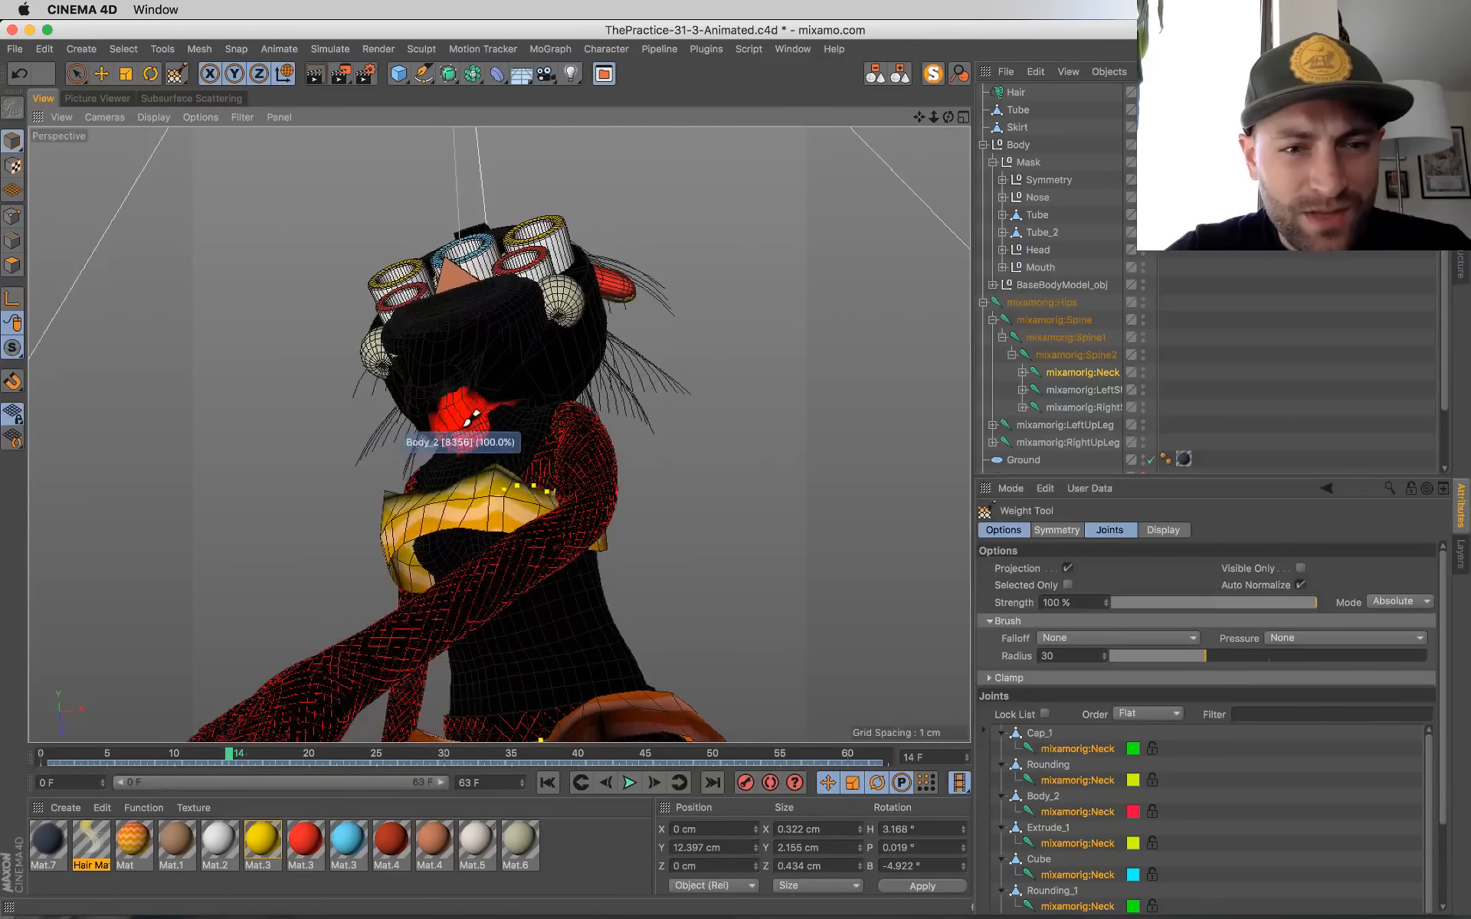
Step: Select the mixamorig:Spine2 joint and examine its weights on the chin, neck and inside the mask from several angles
{"action": "left_click_drag", "start_coordinate": [492, 434], "coordinate": [655, 541], "text": "alt"}
{"action": "left_click", "coordinate": [1076, 355]}
{"action": "left_click_drag", "start_coordinate": [715, 400], "coordinate": [897, 389], "text": "alt"}
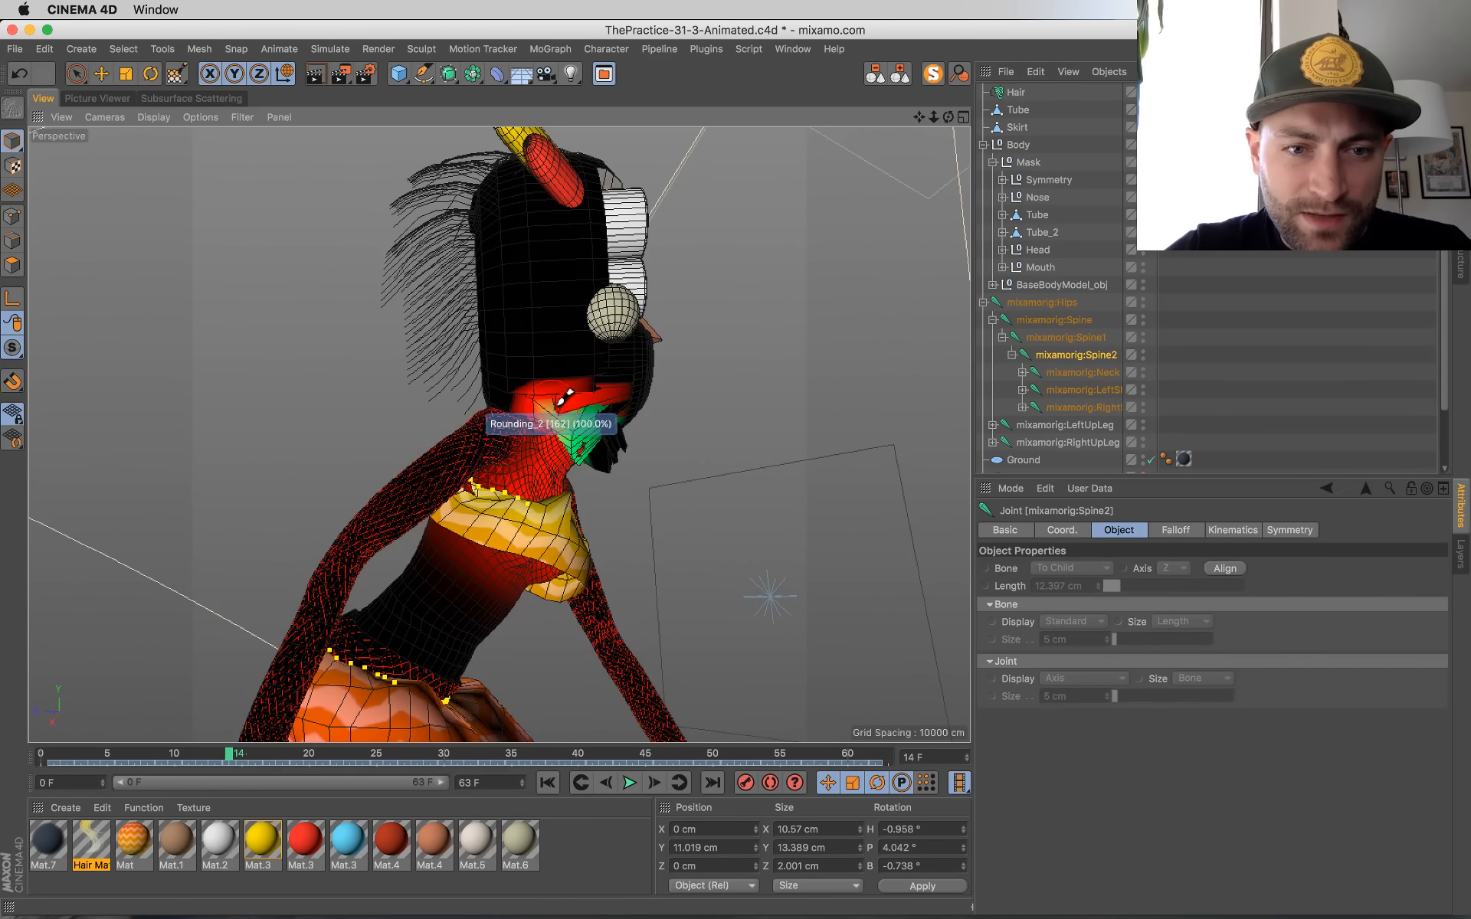
{"action": "left_click_drag", "start_coordinate": [602, 414], "coordinate": [201, 403], "text": "alt"}
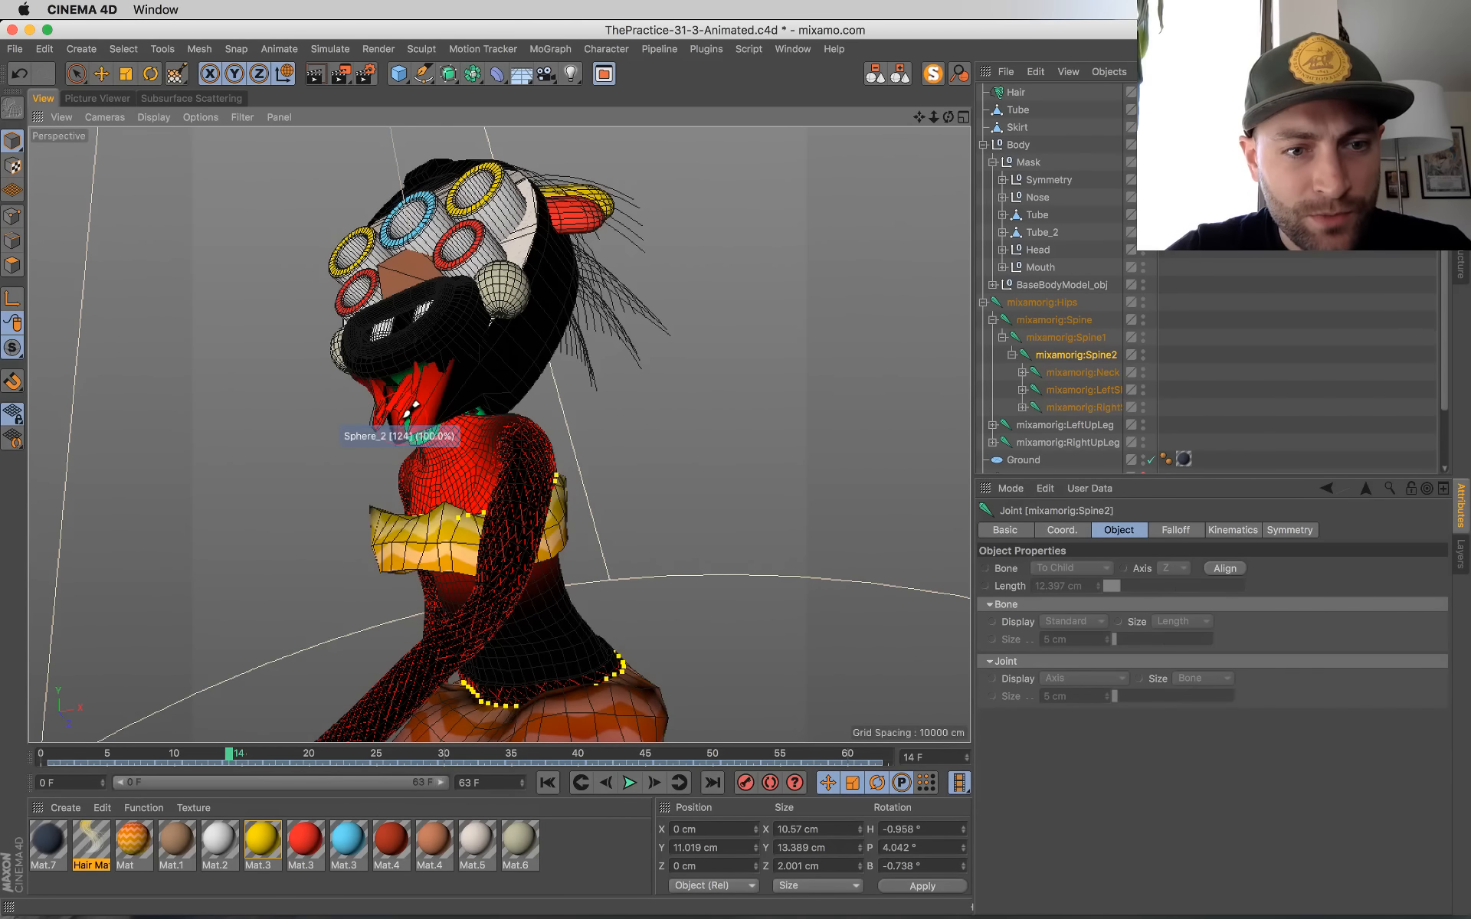
{"action": "mouse_move", "coordinate": [493, 388]}
{"action": "left_mouse_down", "text": "alt"}
{"action": "mouse_move", "coordinate": [348, 452]}
{"action": "mouse_move", "coordinate": [508, 417]}
{"action": "mouse_move", "coordinate": [919, 417]}
{"action": "mouse_move", "coordinate": [665, 477]}
{"action": "left_mouse_up", "text": "alt"}
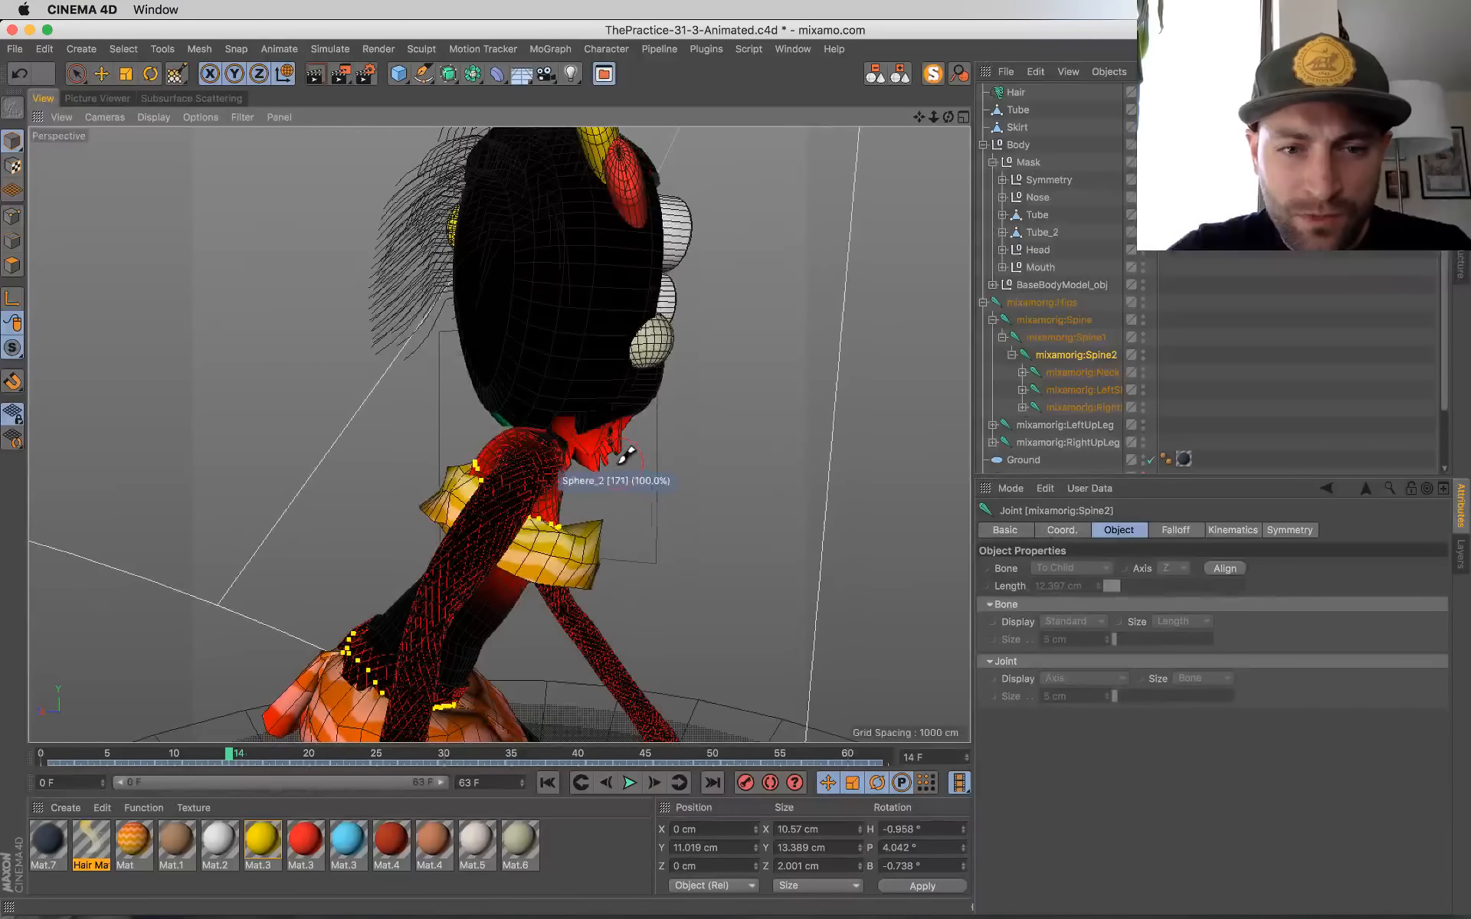
{"action": "scroll", "coordinate": [620, 465], "scroll_direction": "up", "scroll_amount": 3}
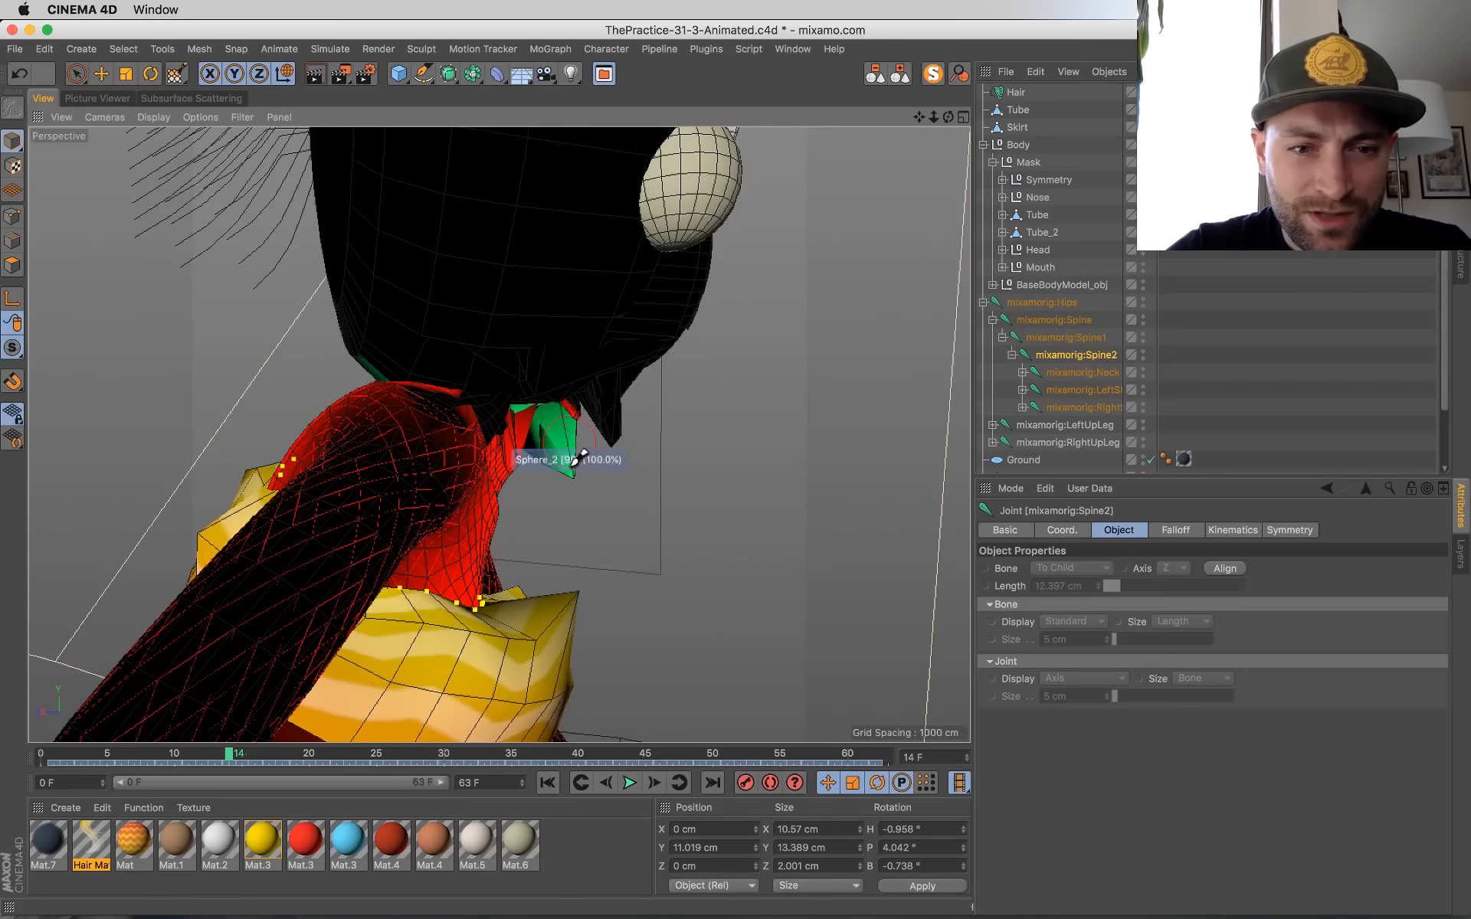
{"action": "mouse_move", "coordinate": [656, 459]}
{"action": "left_mouse_down", "text": "alt"}
{"action": "mouse_move", "coordinate": [814, 650]}
{"action": "mouse_move", "coordinate": [828, 579]}
{"action": "mouse_move", "coordinate": [801, 637]}
{"action": "left_mouse_up", "text": "alt"}
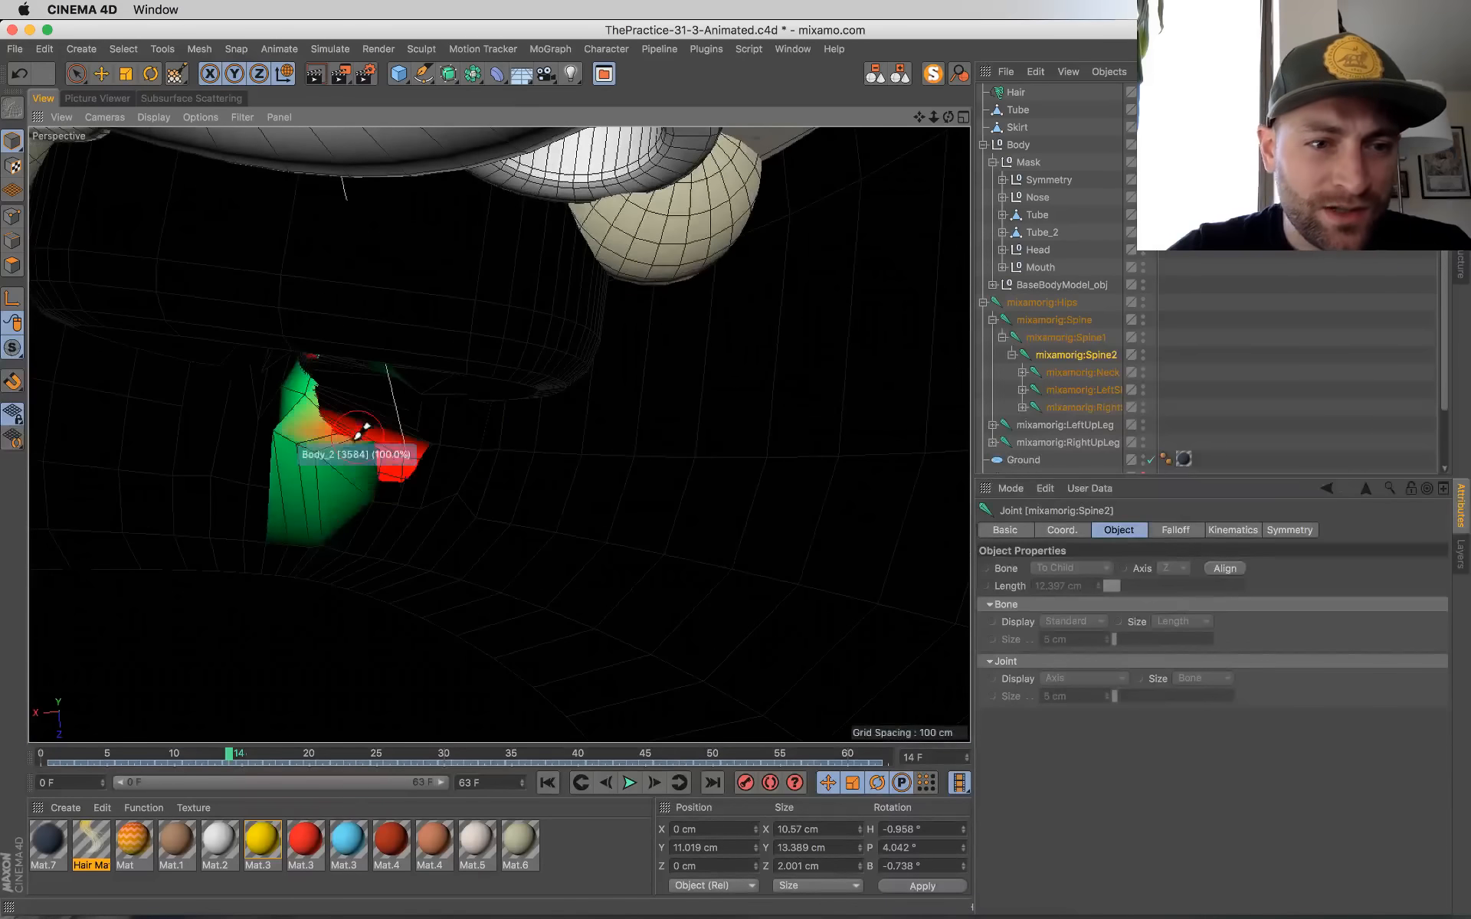
{"action": "mouse_move", "coordinate": [351, 416]}
{"action": "left_mouse_down", "text": "alt"}
{"action": "mouse_move", "coordinate": [436, 282]}
{"action": "mouse_move", "coordinate": [453, 342]}
{"action": "mouse_move", "coordinate": [622, 444]}
{"action": "mouse_move", "coordinate": [690, 516]}
{"action": "left_mouse_up", "text": "alt"}
{"action": "mouse_move", "coordinate": [600, 526]}
{"action": "left_mouse_down", "text": "alt"}
{"action": "mouse_move", "coordinate": [577, 503]}
{"action": "mouse_move", "coordinate": [318, 575]}
{"action": "mouse_move", "coordinate": [263, 450]}
{"action": "mouse_move", "coordinate": [298, 467]}
{"action": "mouse_move", "coordinate": [187, 394]}
{"action": "left_mouse_up", "text": "alt"}
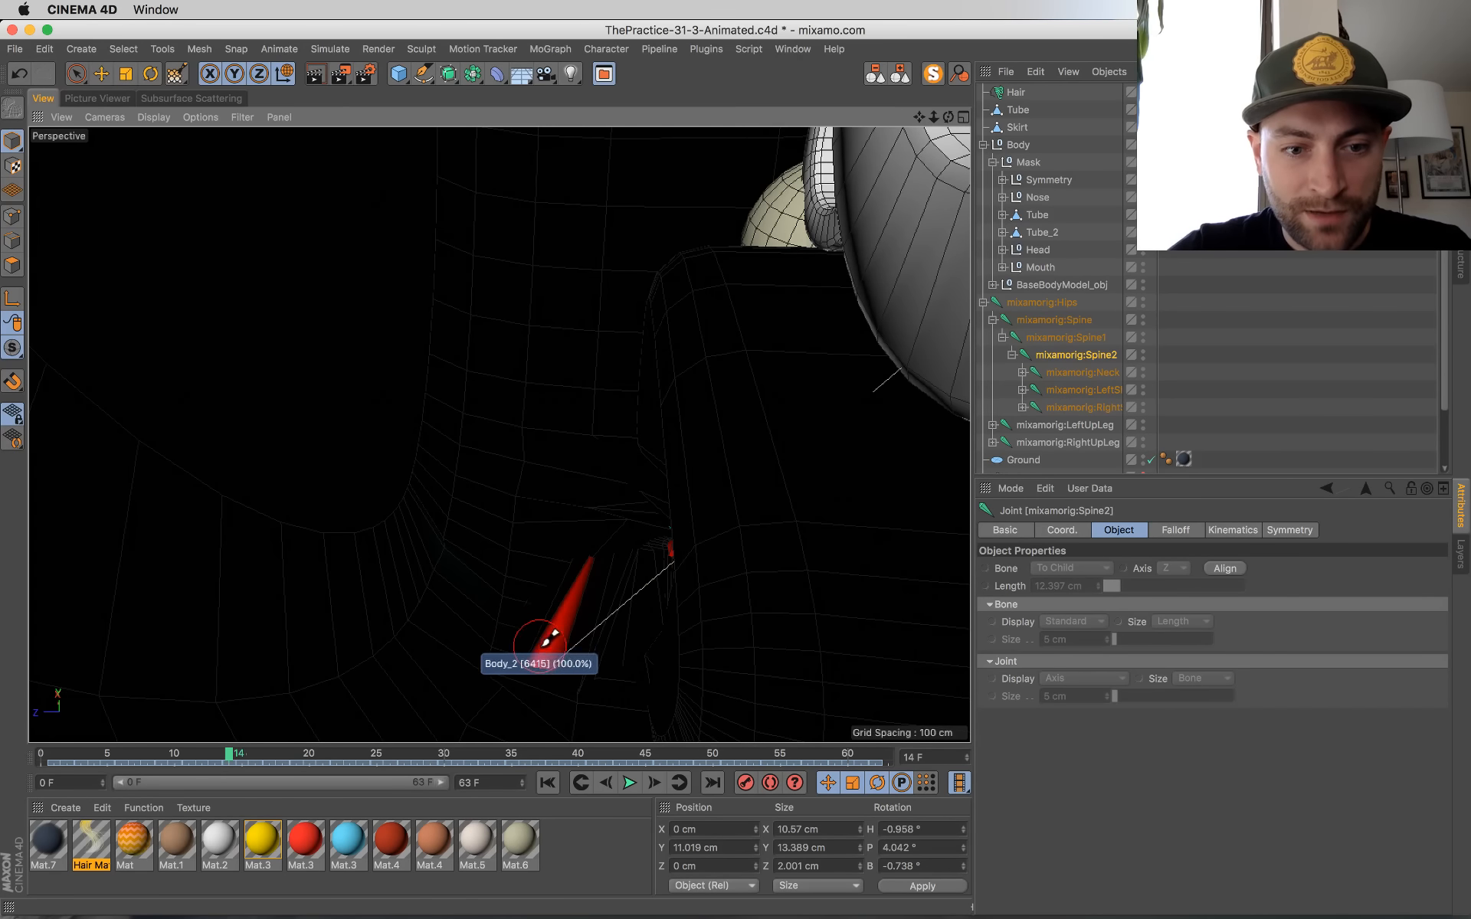
{"action": "left_click_drag", "start_coordinate": [671, 584], "coordinate": [162, 484], "text": "alt"}
{"action": "scroll", "coordinate": [344, 411], "scroll_direction": "down", "scroll_amount": 10}
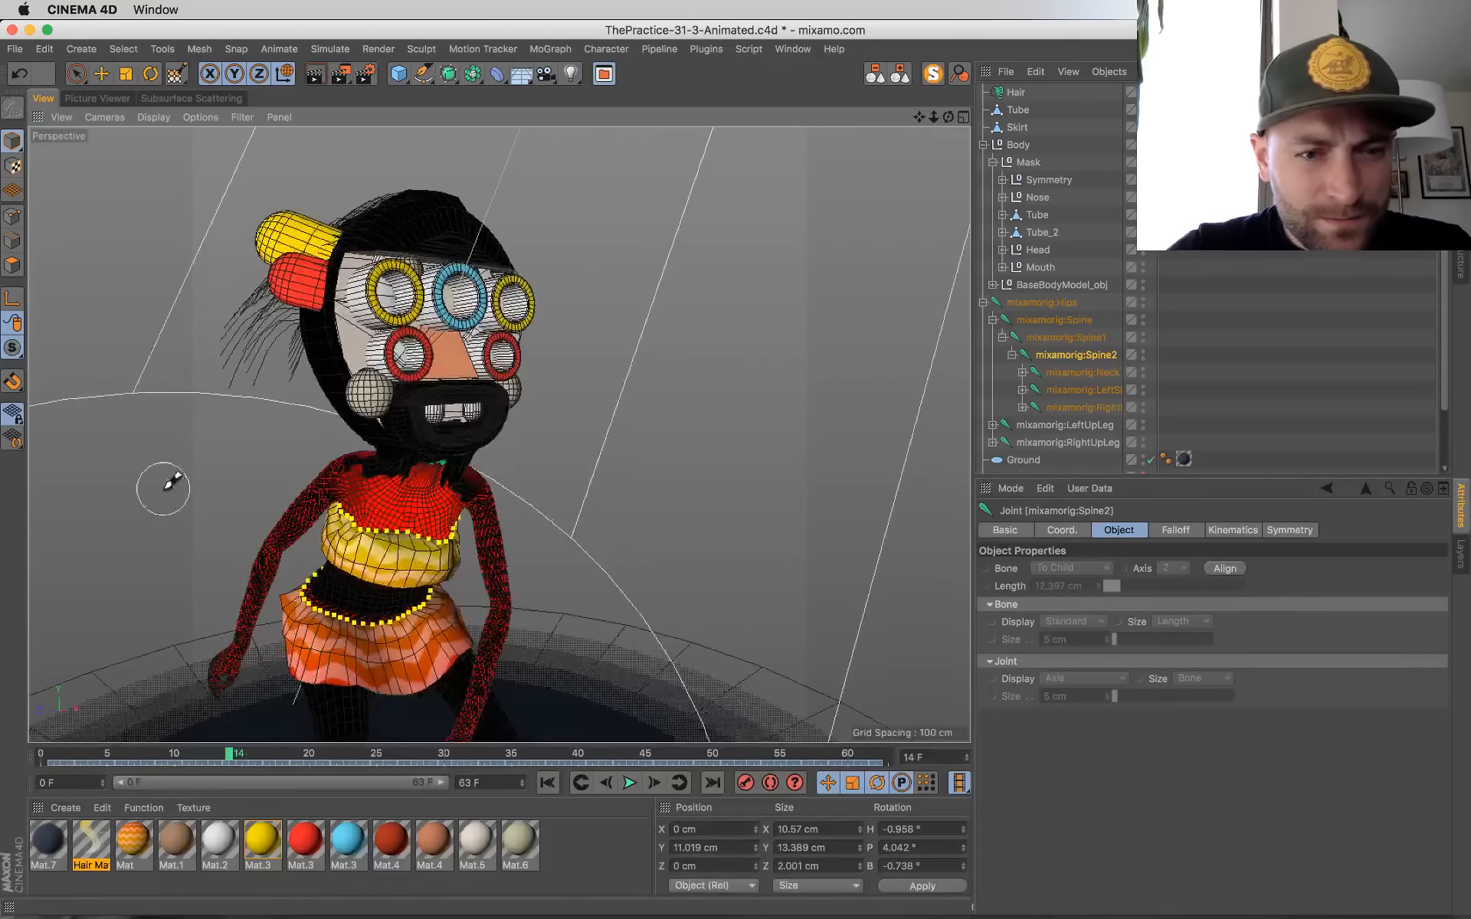
{"action": "right_click_drag", "start_coordinate": [162, 484], "coordinate": [245, 477], "text": "alt"}
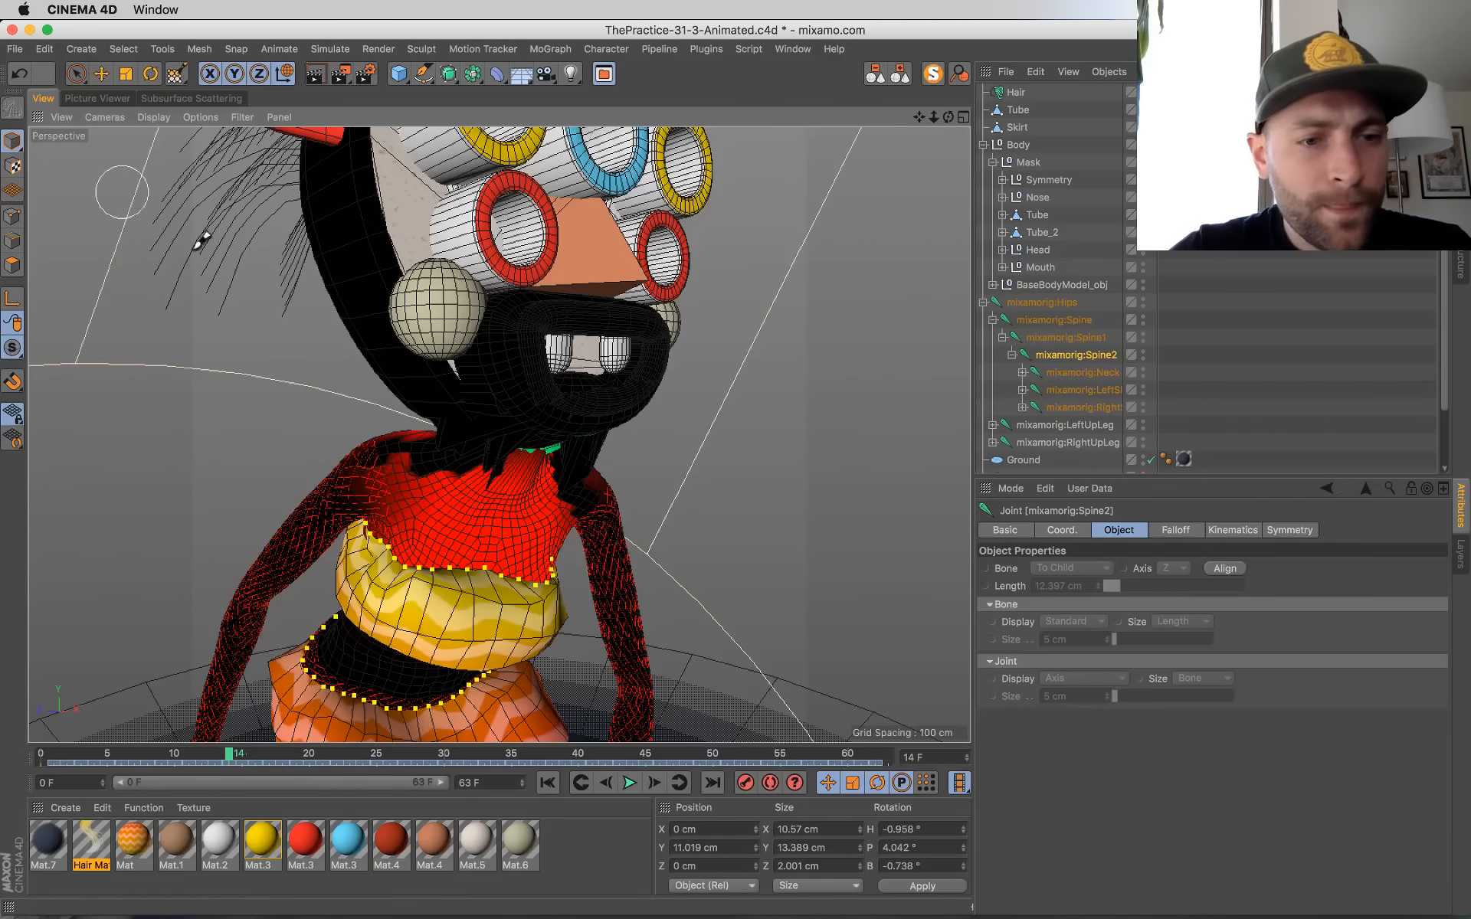
Step: Switch to Live Selection and scrub and play the animation to inspect how the chin deforms, returning to the first frame
{"action": "key", "text": "9"}
{"action": "left_click_drag", "start_coordinate": [580, 506], "coordinate": [539, 770], "text": "alt"}
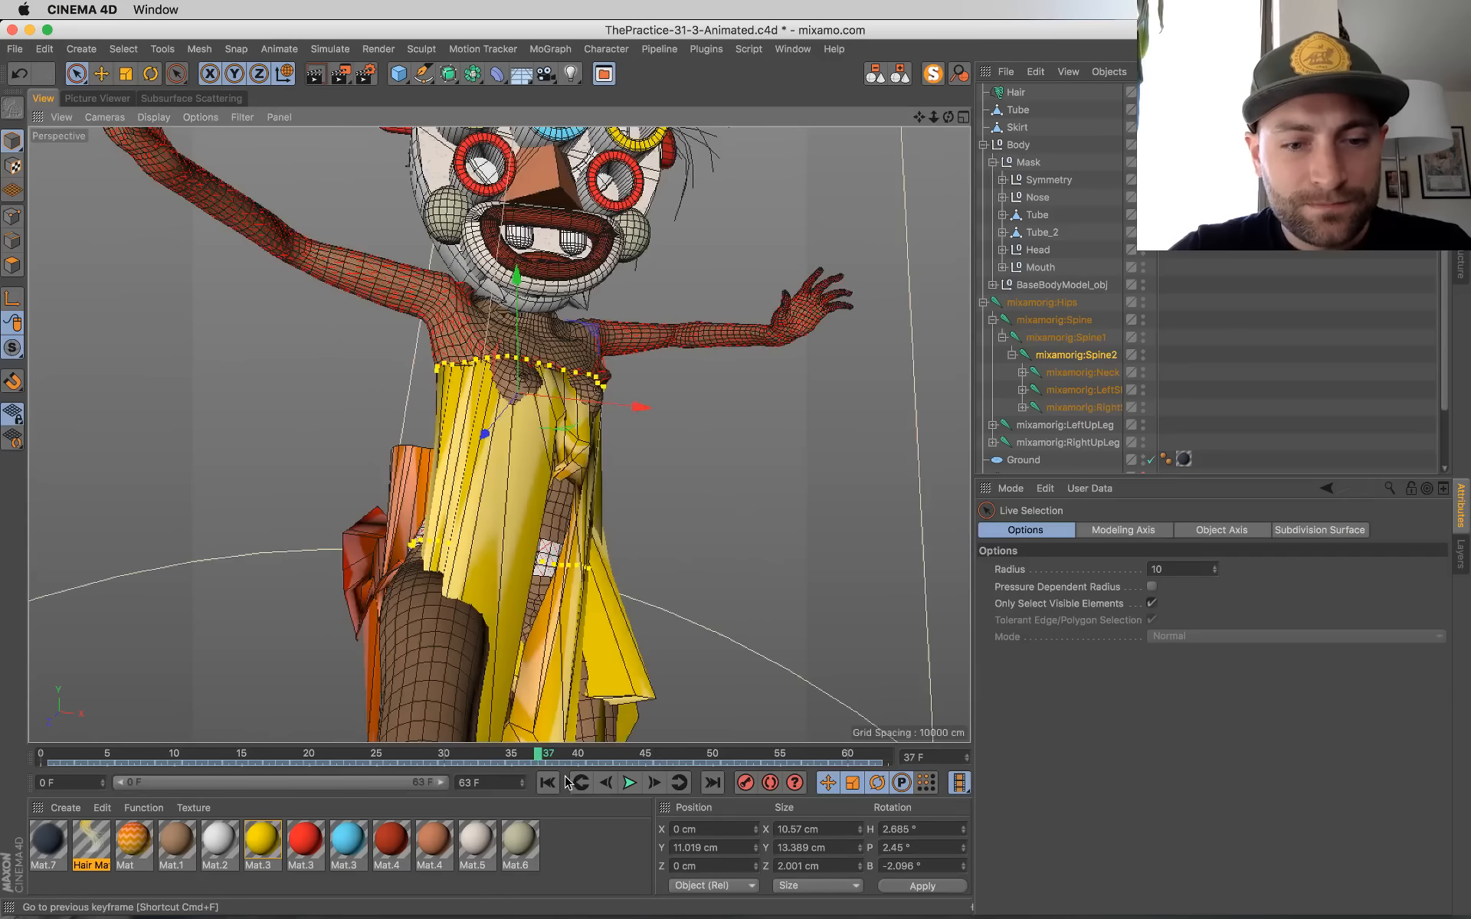
{"action": "left_click", "coordinate": [556, 782]}
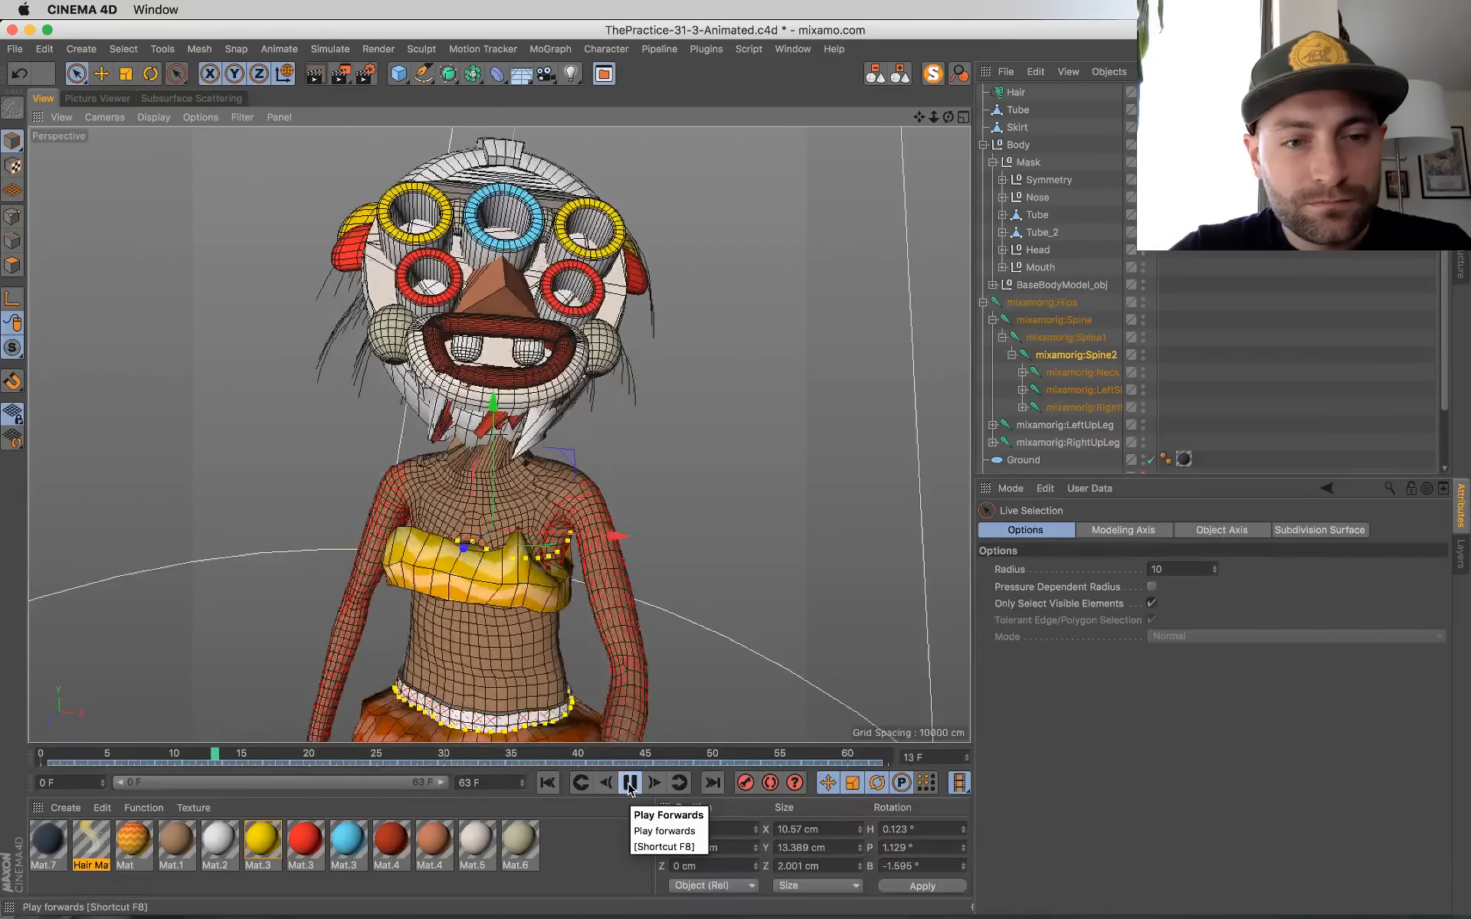
{"action": "left_click", "coordinate": [628, 783]}
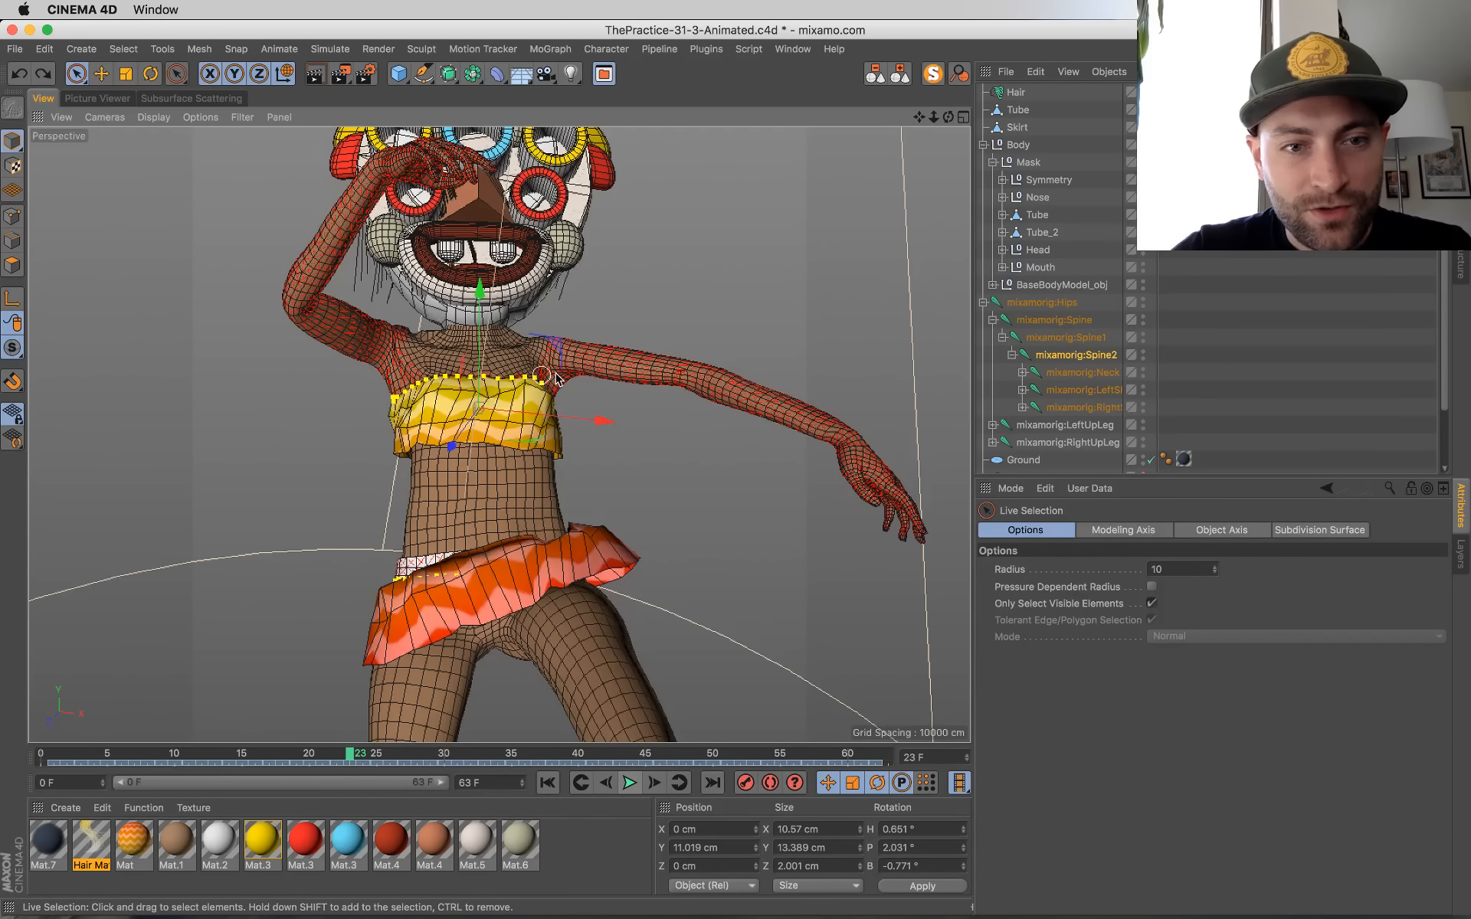
{"action": "left_click", "coordinate": [547, 782]}
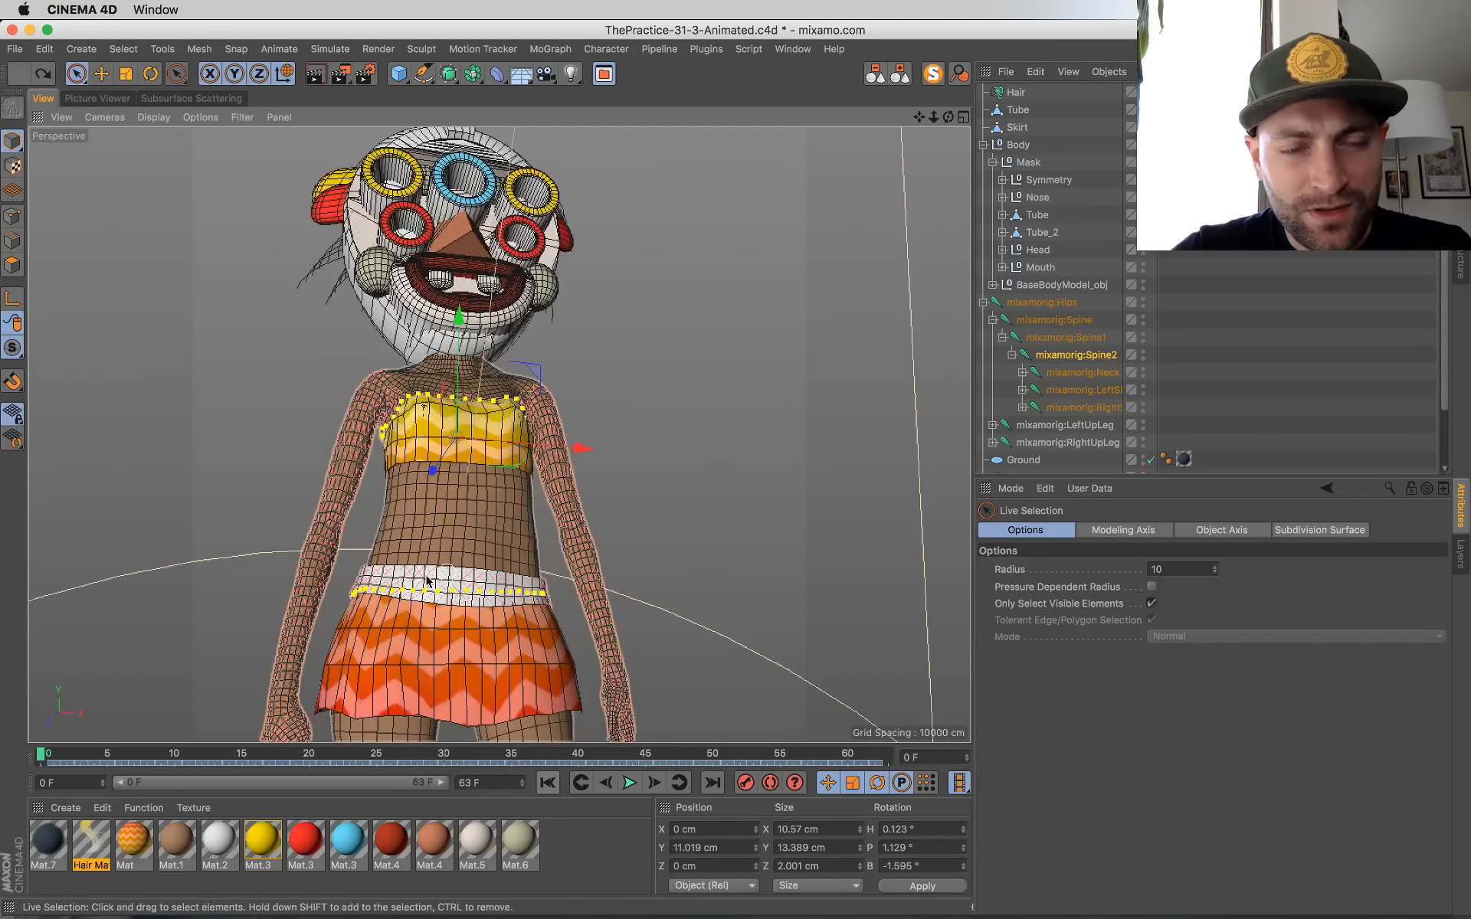
{"action": "left_click", "coordinate": [257, 756]}
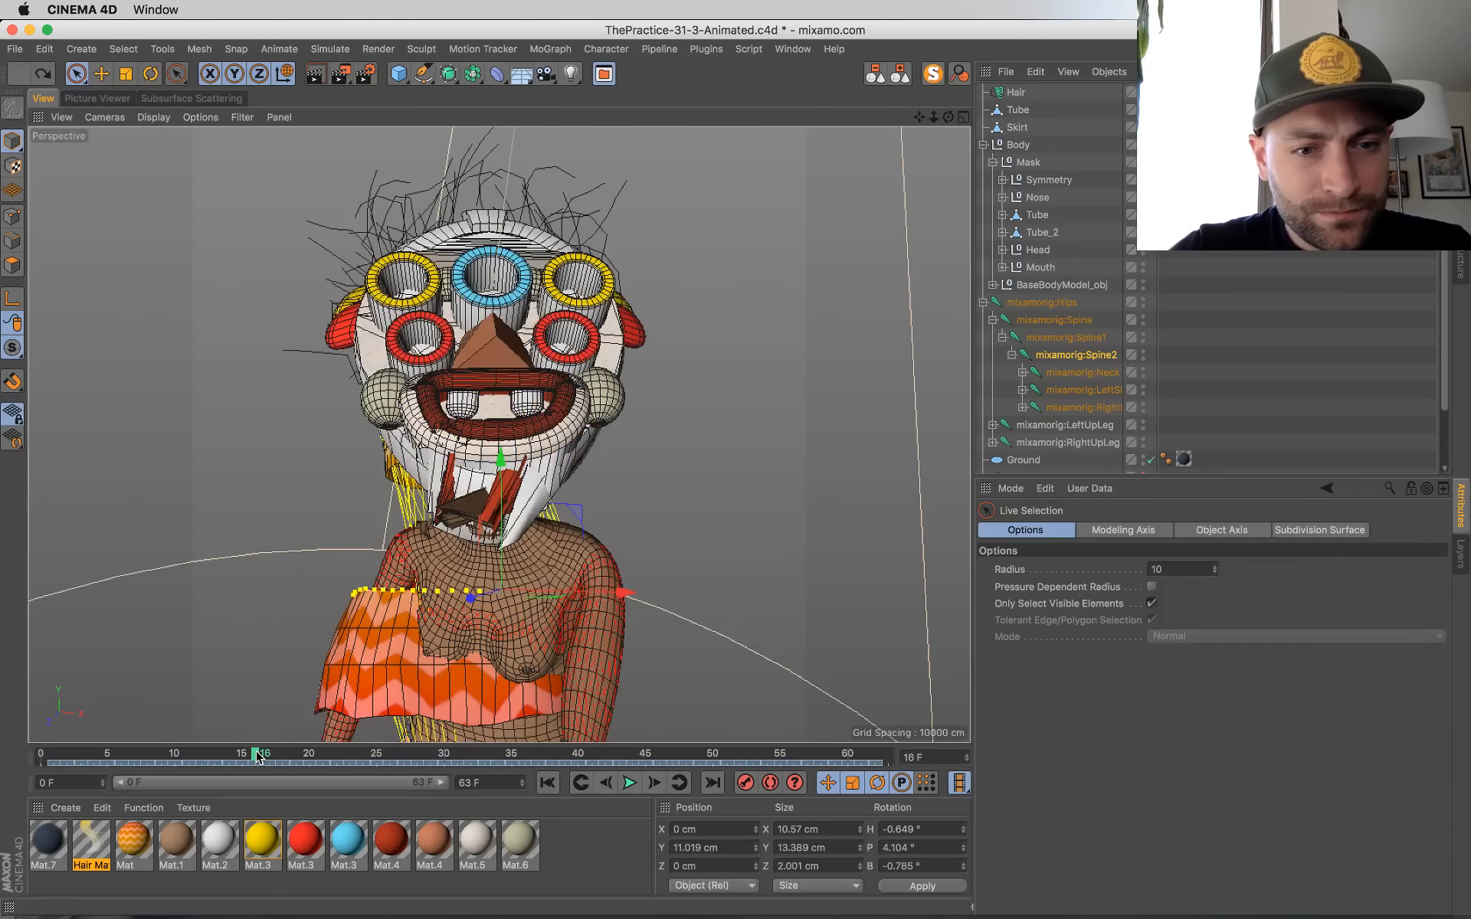
{"action": "left_click", "coordinate": [547, 782]}
Step: Play the animation through the scene camera, stop at frame 18 and return to the free perspective view
{"action": "scroll", "coordinate": [1181, 407], "scroll_direction": "down", "scroll_amount": 3}
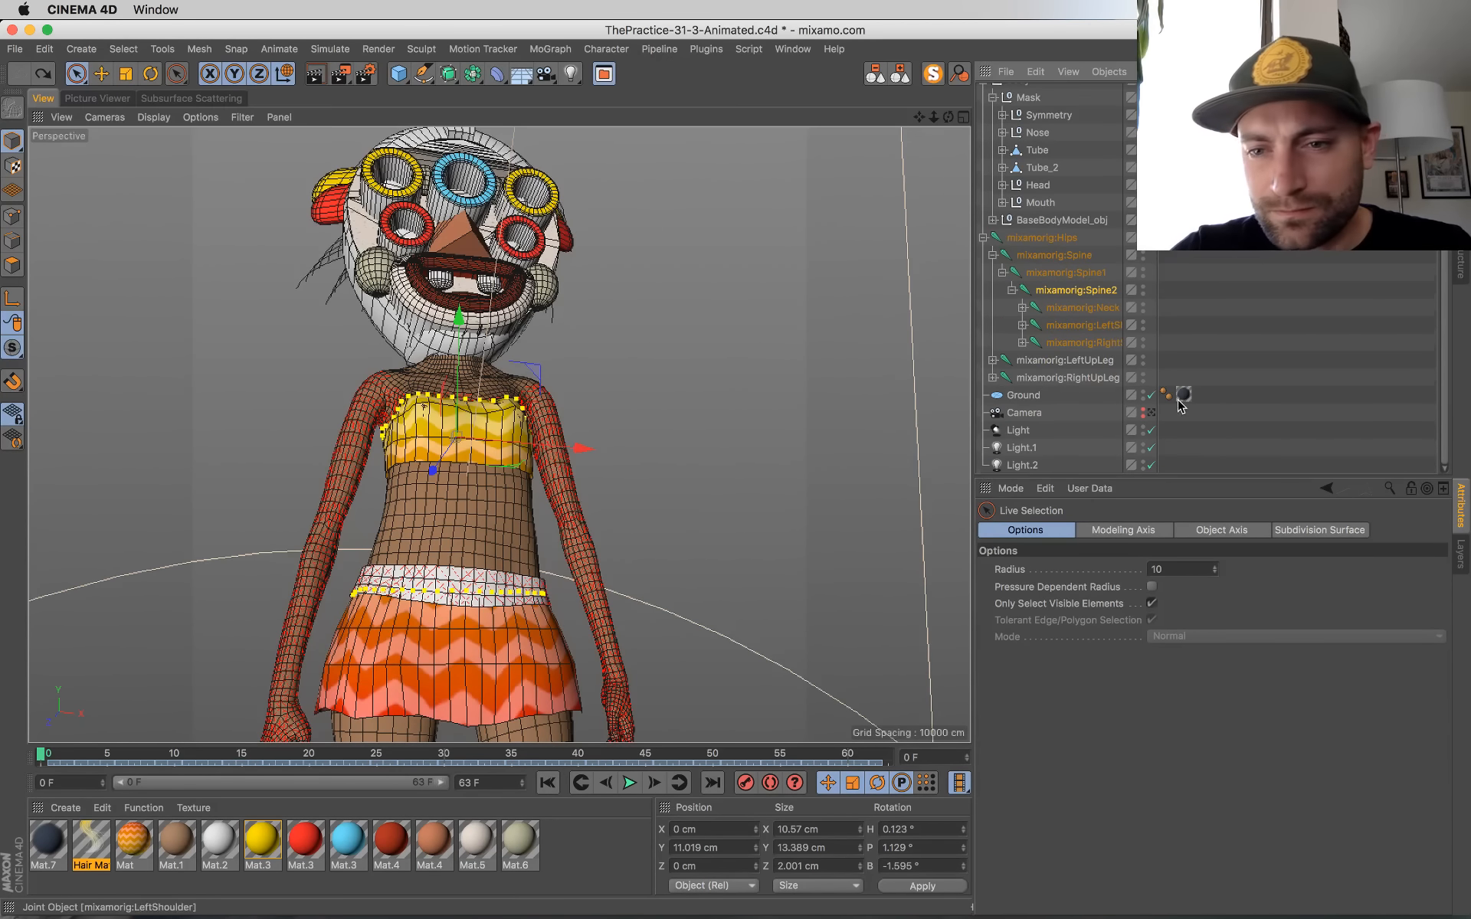
{"action": "left_click", "coordinate": [1152, 413]}
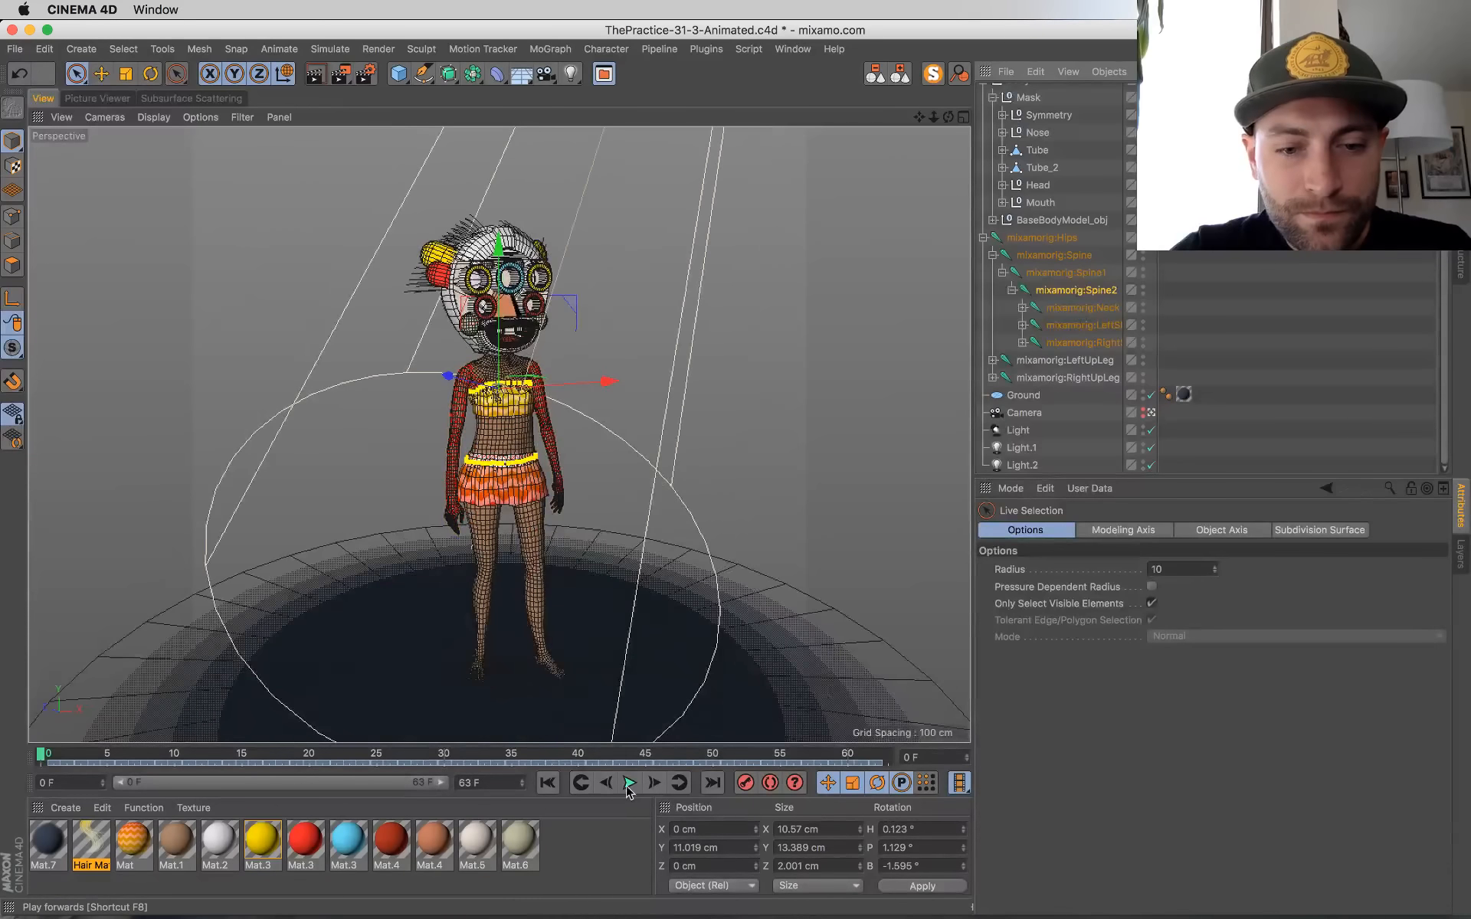
{"action": "left_click", "coordinate": [628, 782]}
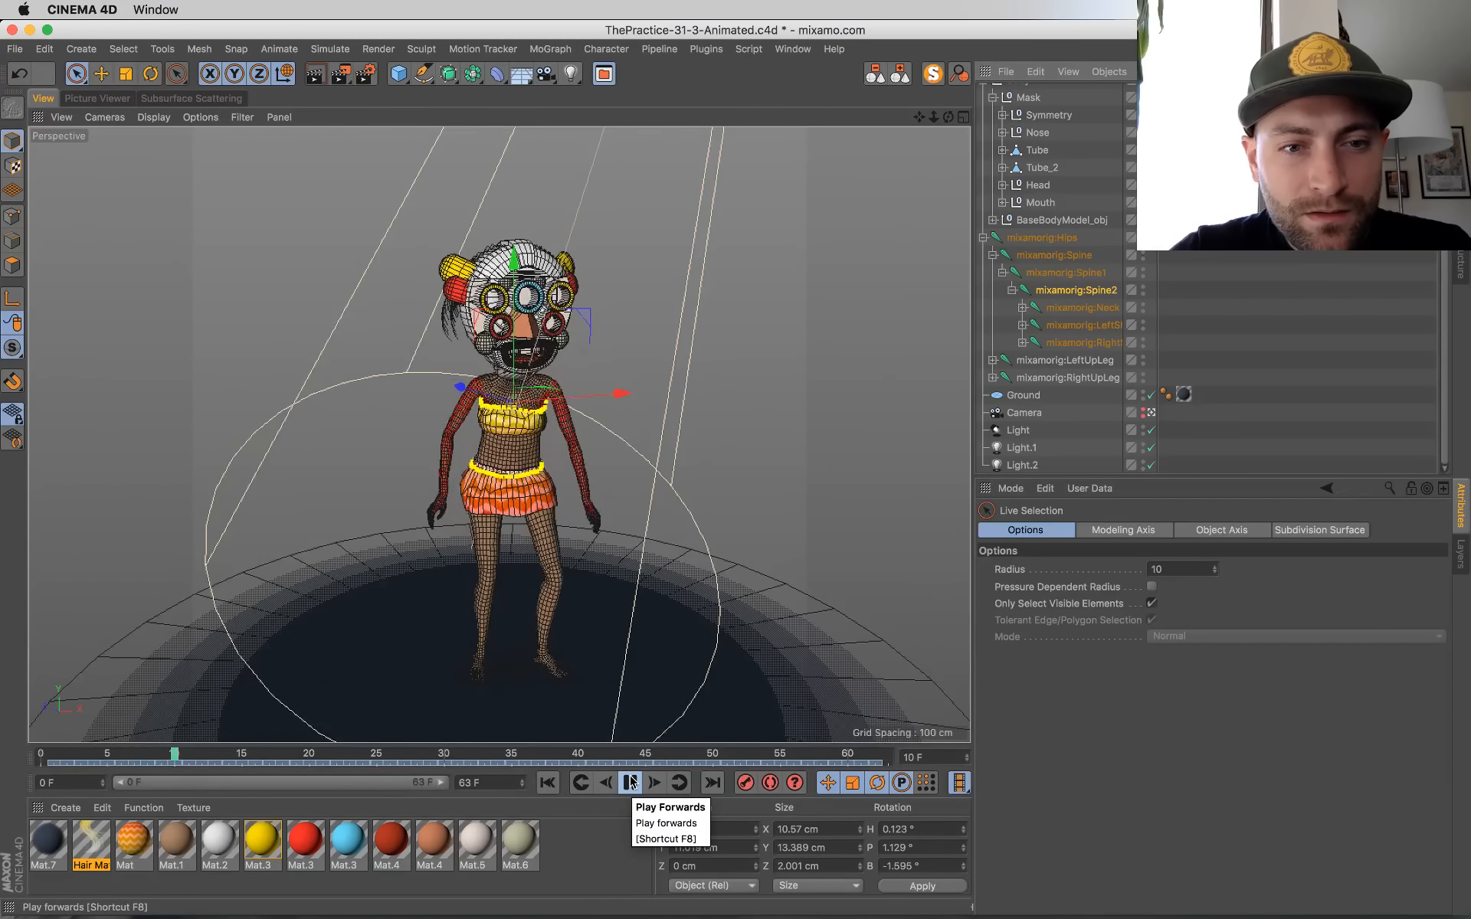
{"action": "left_click", "coordinate": [631, 782]}
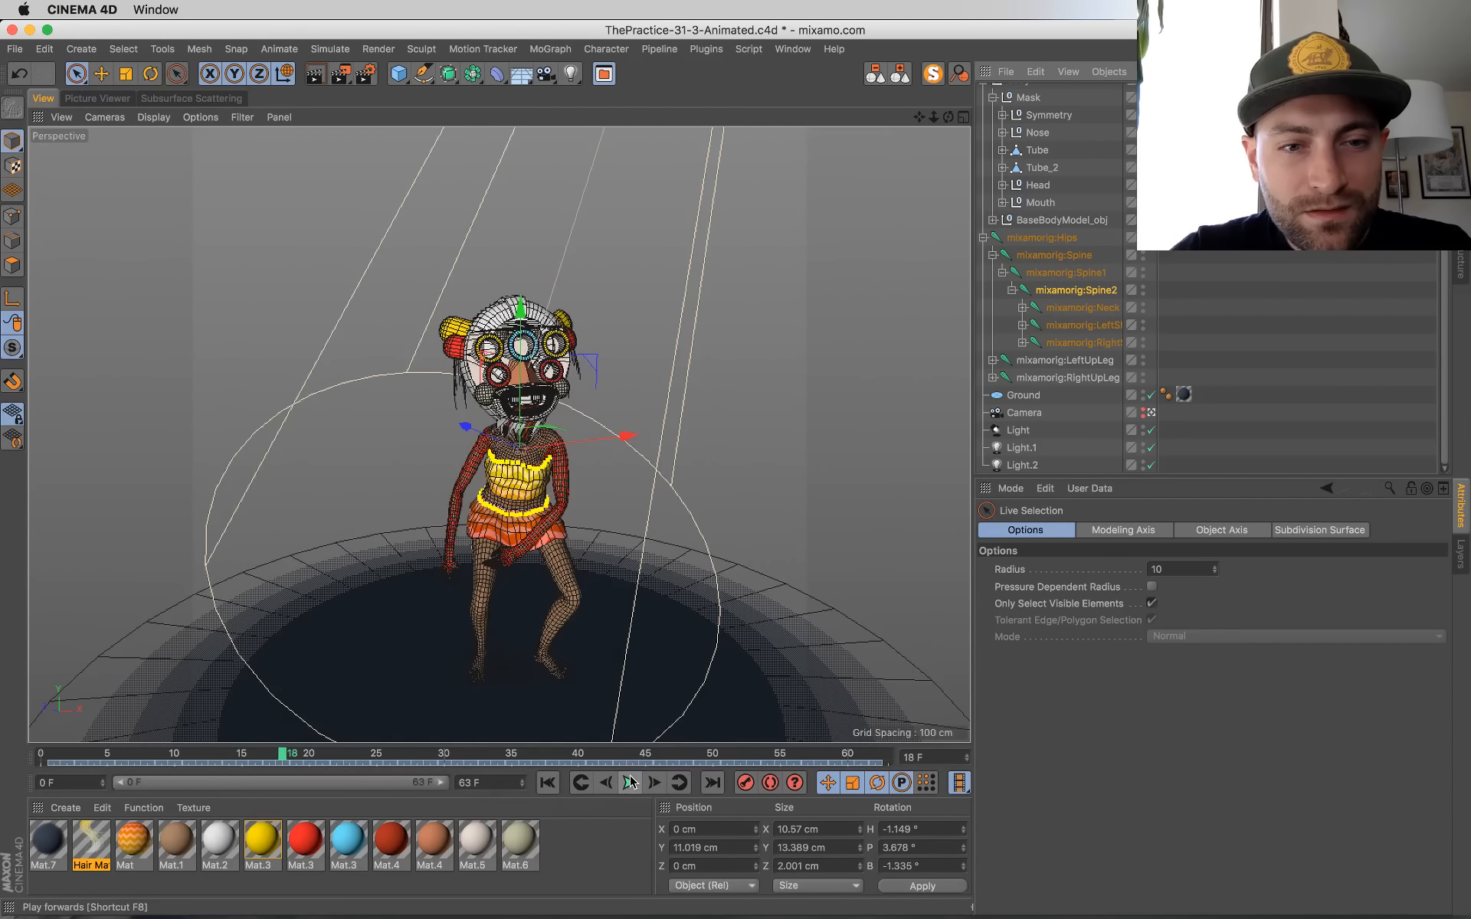
{"action": "left_click", "coordinate": [1153, 415]}
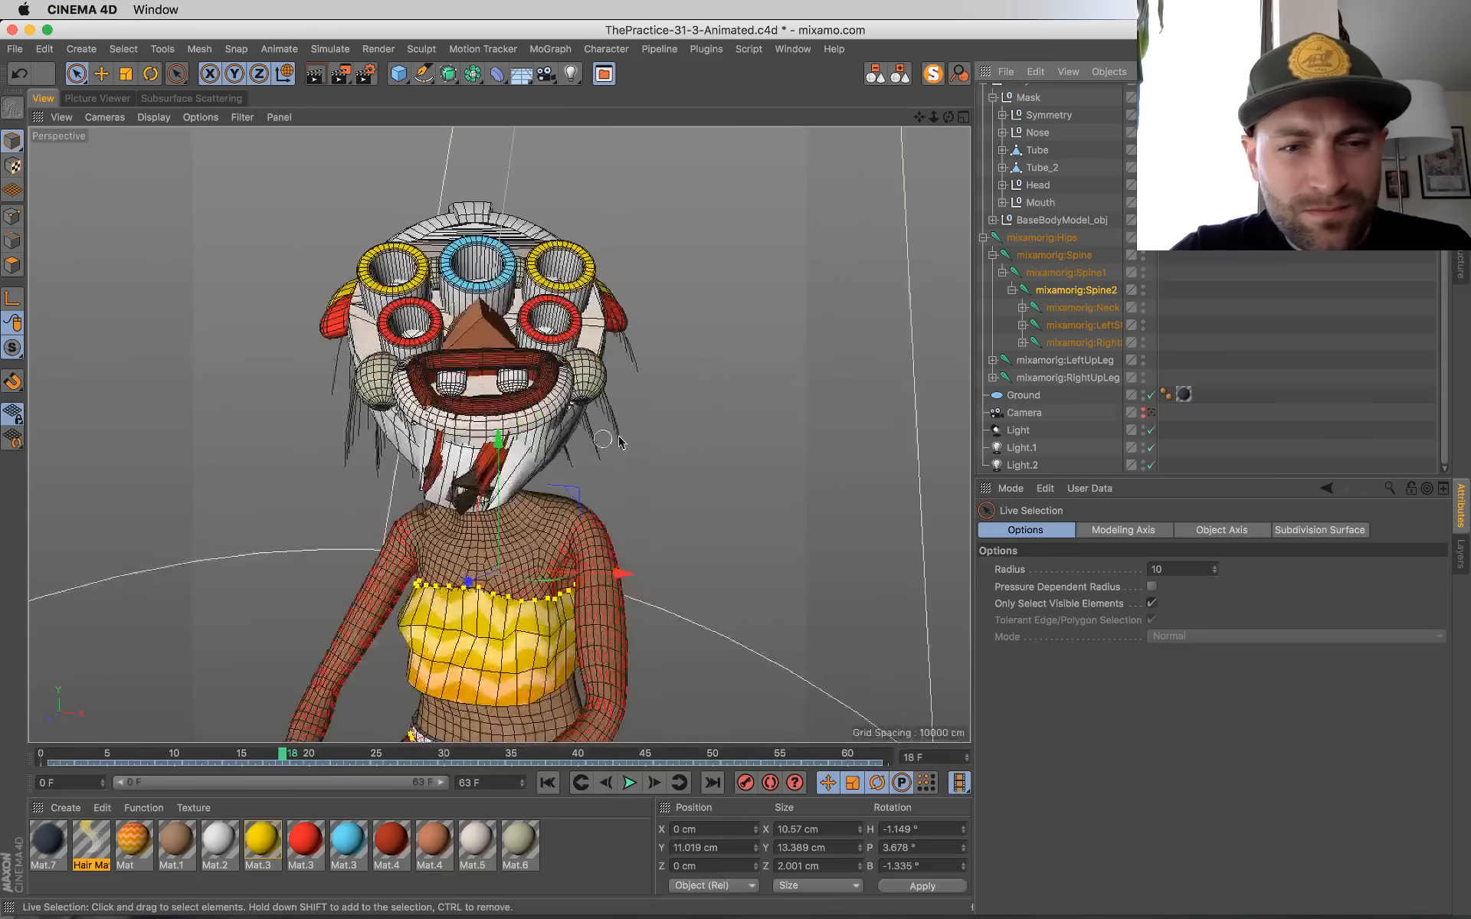
Step: Reactivate the Weight Tool and check the mixamorig:Spine2 and mixamorig:Neck weights on the stretched chin at frame 18
{"action": "left_click", "coordinate": [1078, 295]}
{"action": "key", "text": "space"}
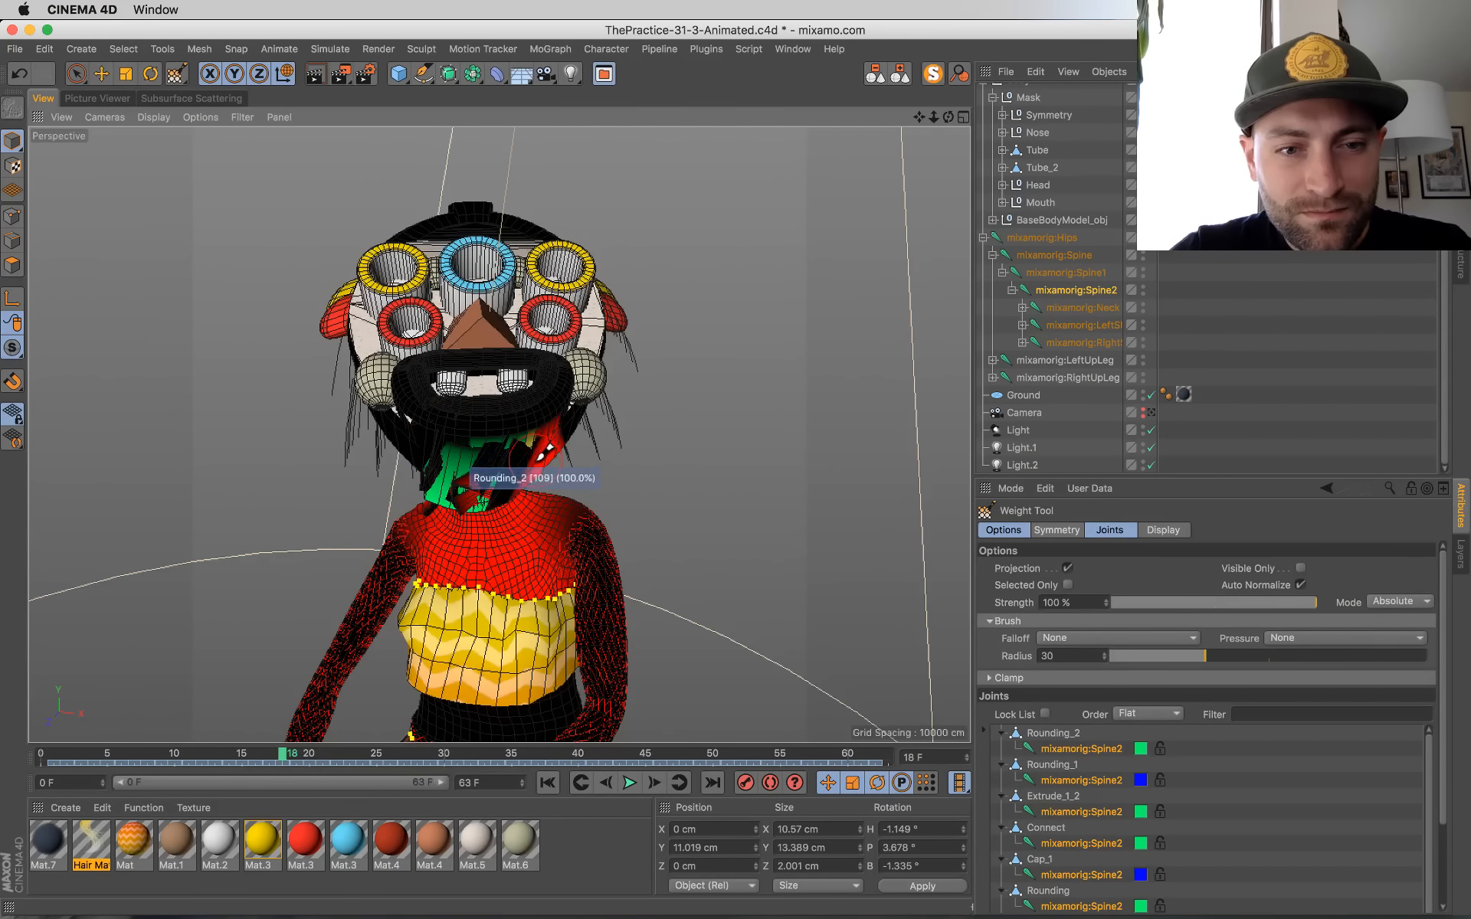
{"action": "left_click_drag", "start_coordinate": [498, 460], "coordinate": [811, 444], "text": "alt"}
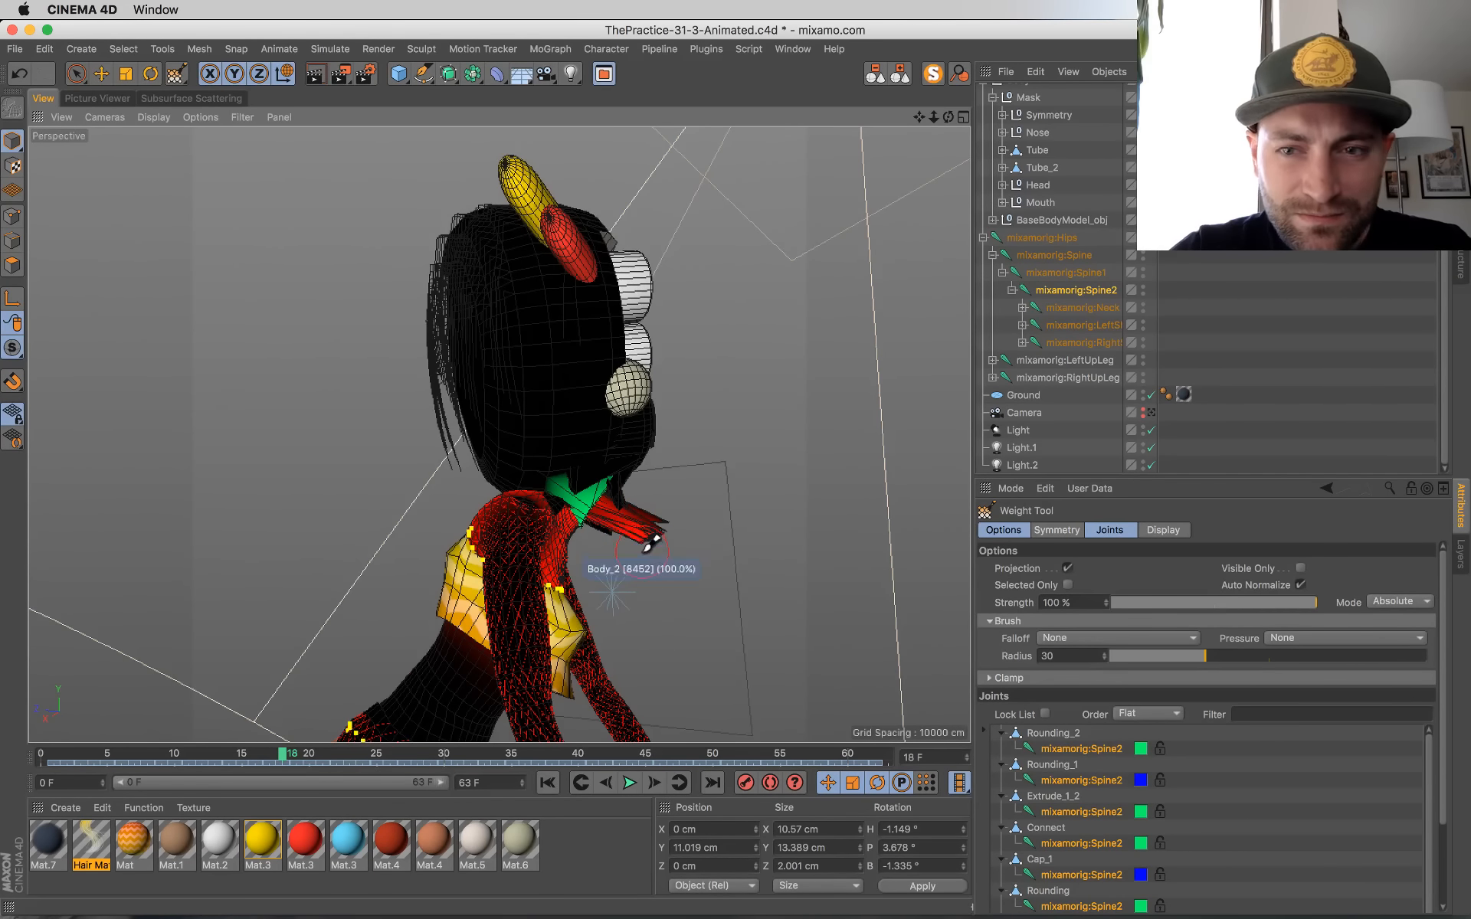
{"action": "left_click", "coordinate": [1082, 308]}
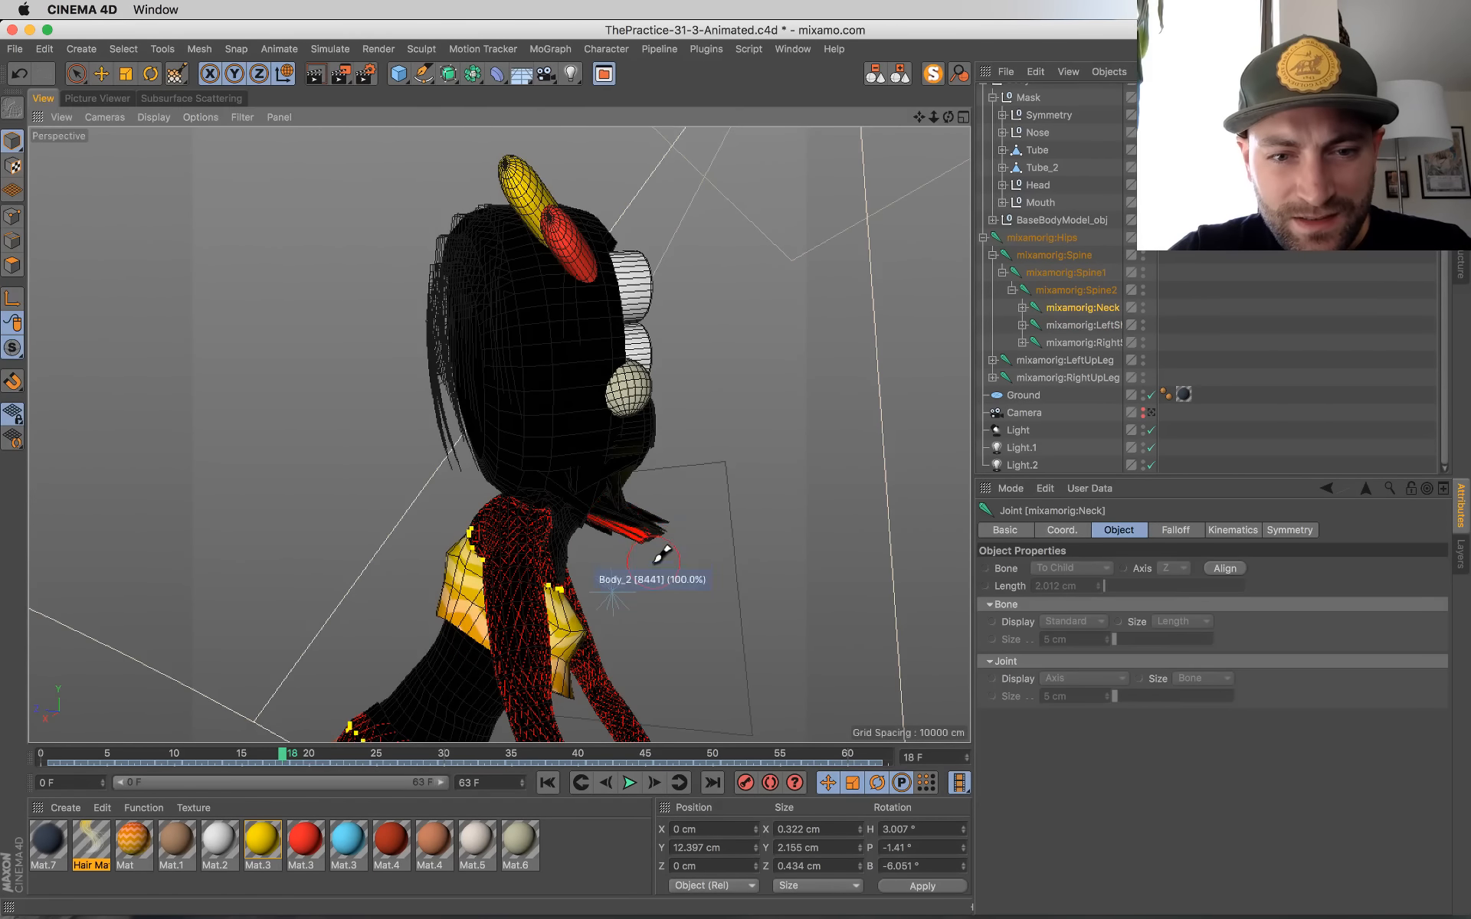
Step: Select the mixamorig:Head joint inside mixamorig:Neck and paint its weight at 100% strength onto the stretched geometry under the chin
{"action": "left_click", "coordinate": [1023, 307]}
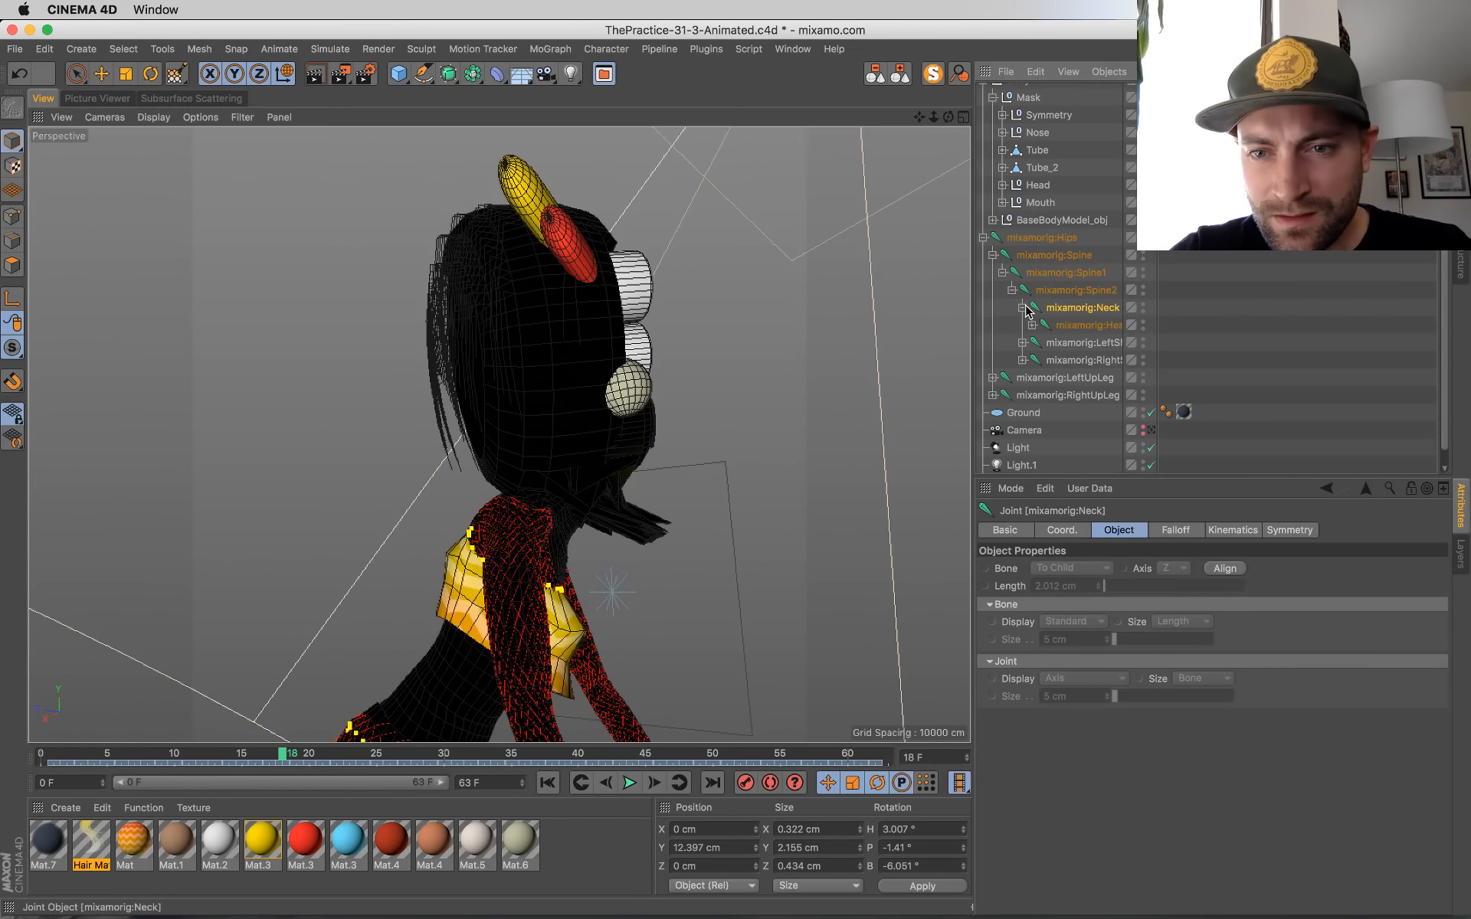
{"action": "left_click", "coordinate": [1075, 329]}
{"action": "left_click_drag", "start_coordinate": [657, 525], "coordinate": [571, 448], "text": "alt"}
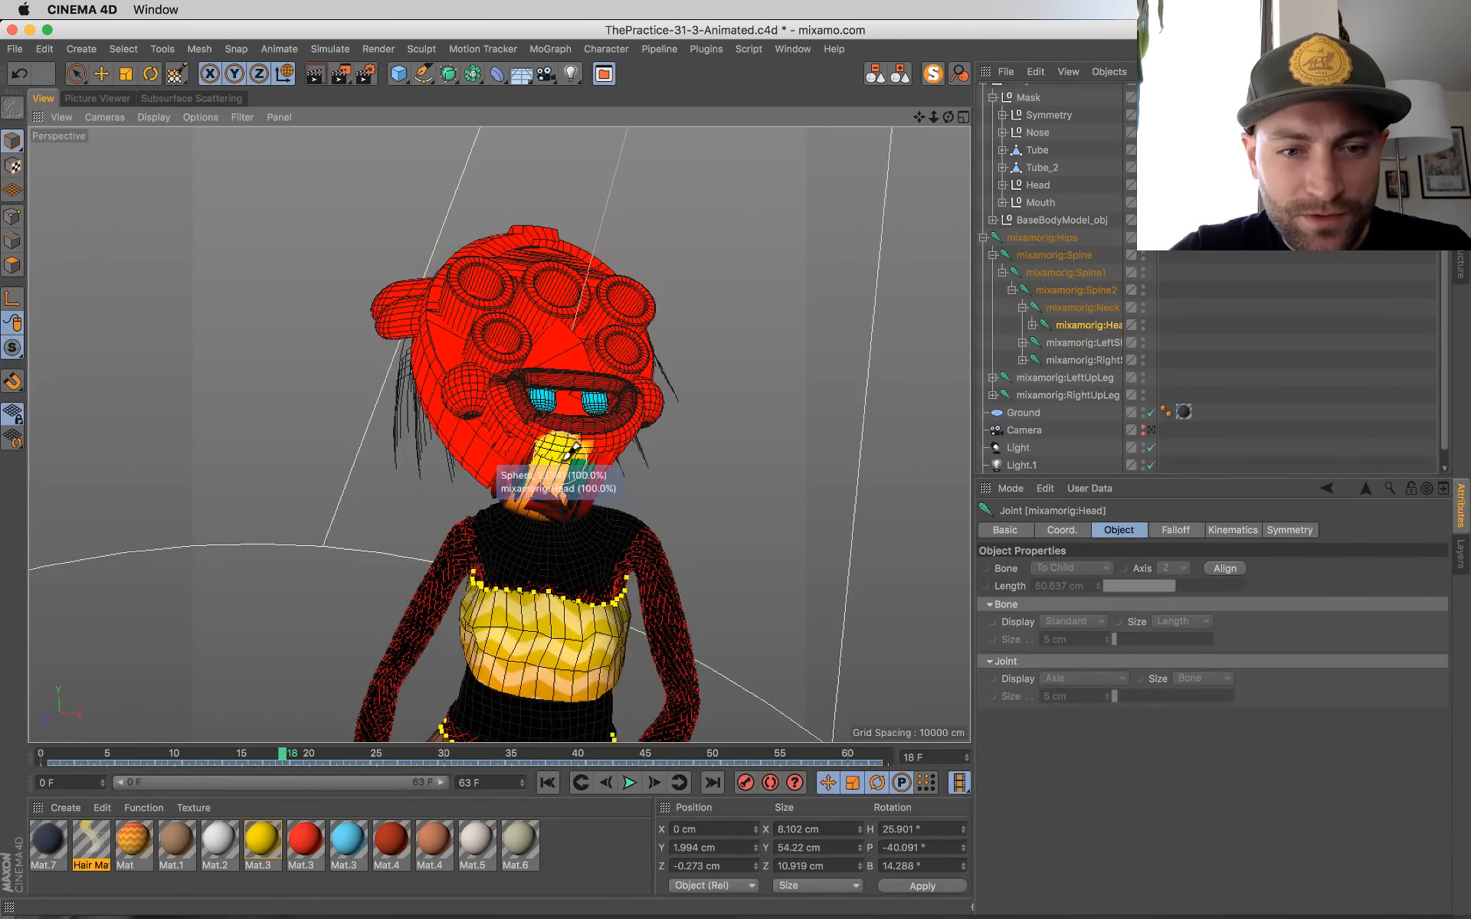
{"action": "mouse_move", "coordinate": [640, 460]}
{"action": "left_mouse_down", "text": "alt"}
{"action": "mouse_move", "coordinate": [799, 467]}
{"action": "mouse_move", "coordinate": [755, 483]}
{"action": "mouse_move", "coordinate": [821, 519]}
{"action": "left_mouse_up", "text": "alt"}
{"action": "scroll", "coordinate": [673, 505], "scroll_direction": "up", "scroll_amount": 5}
{"action": "mouse_move", "coordinate": [636, 567]}
{"action": "left_mouse_down"}
{"action": "mouse_move", "coordinate": [600, 583]}
{"action": "mouse_move", "coordinate": [564, 539]}
{"action": "left_mouse_up"}
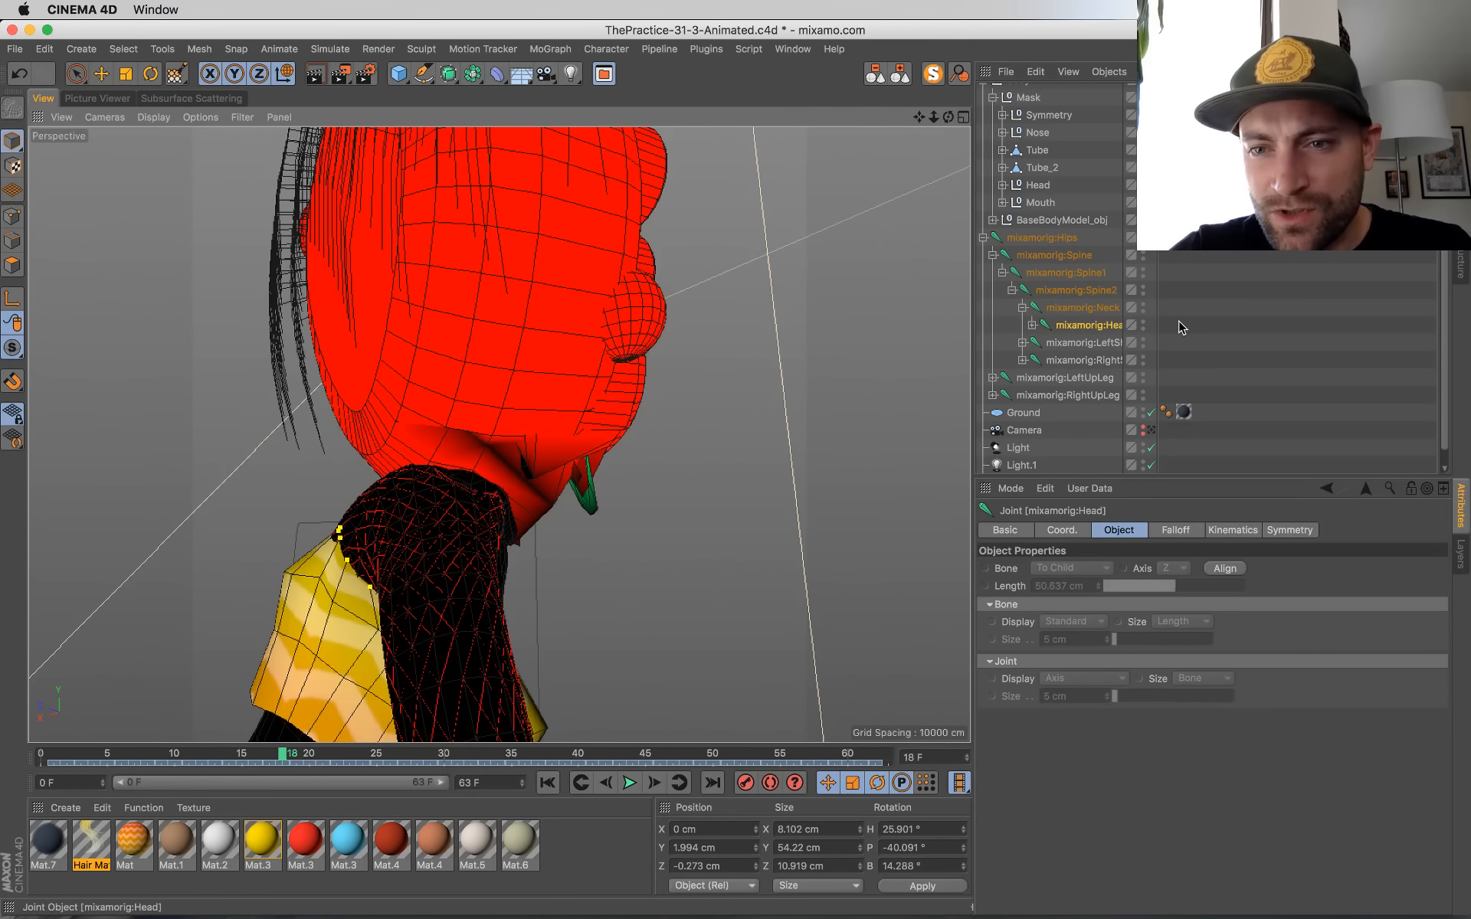
{"action": "left_click_drag", "start_coordinate": [1157, 320], "coordinate": [1208, 321]}
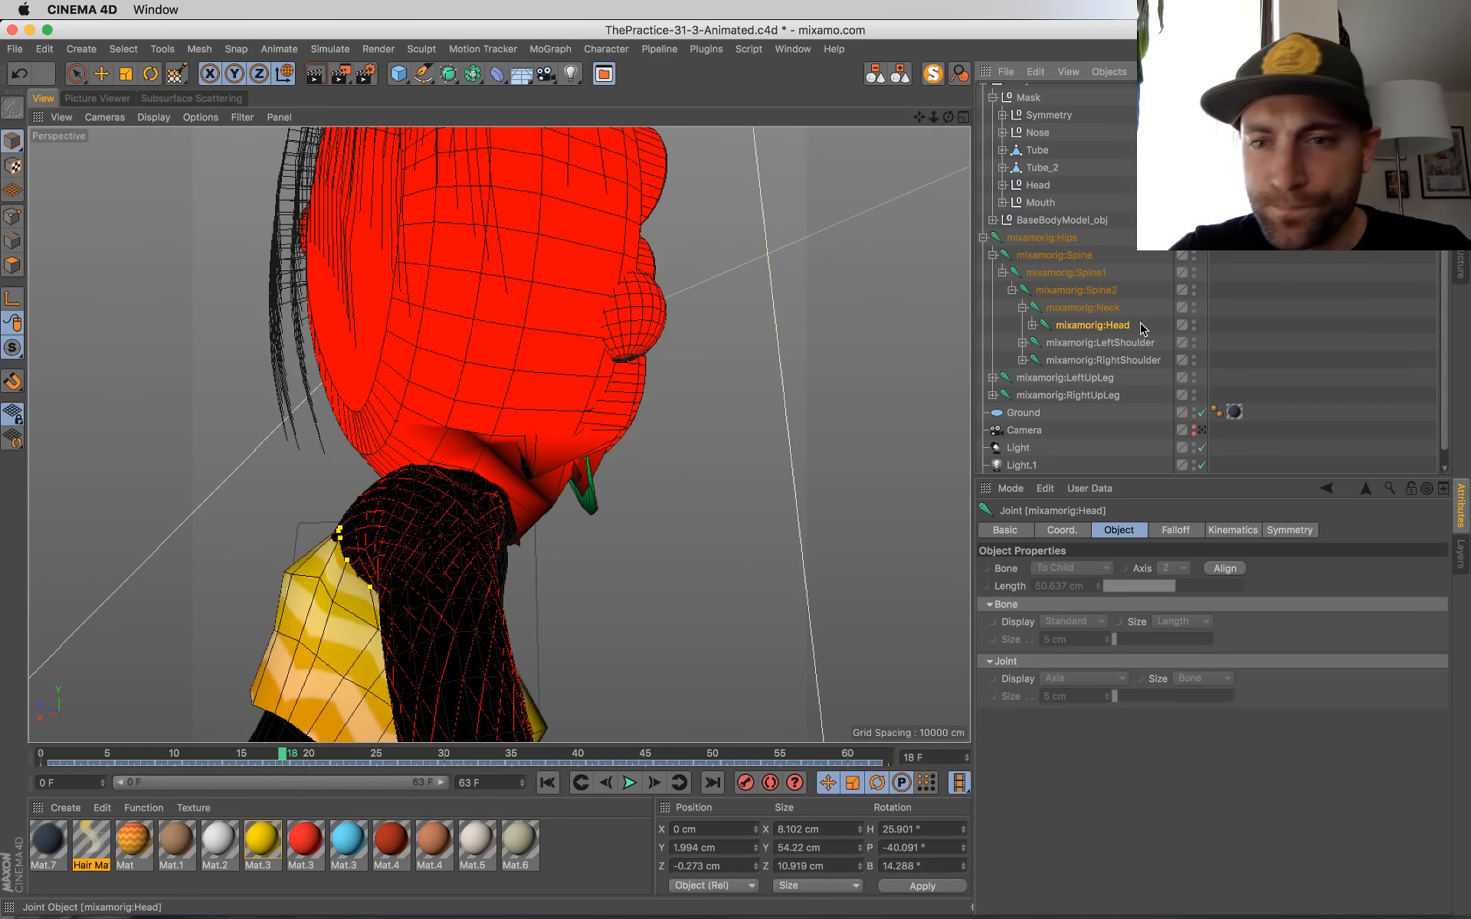
Step: Paint the remaining mask points around the chin and jaw fully to mixamorig:Head, working from both sides and the front
{"action": "mouse_move", "coordinate": [607, 488]}
{"action": "left_mouse_down"}
{"action": "mouse_move", "coordinate": [345, 396]}
{"action": "mouse_move", "coordinate": [146, 397]}
{"action": "left_mouse_up"}
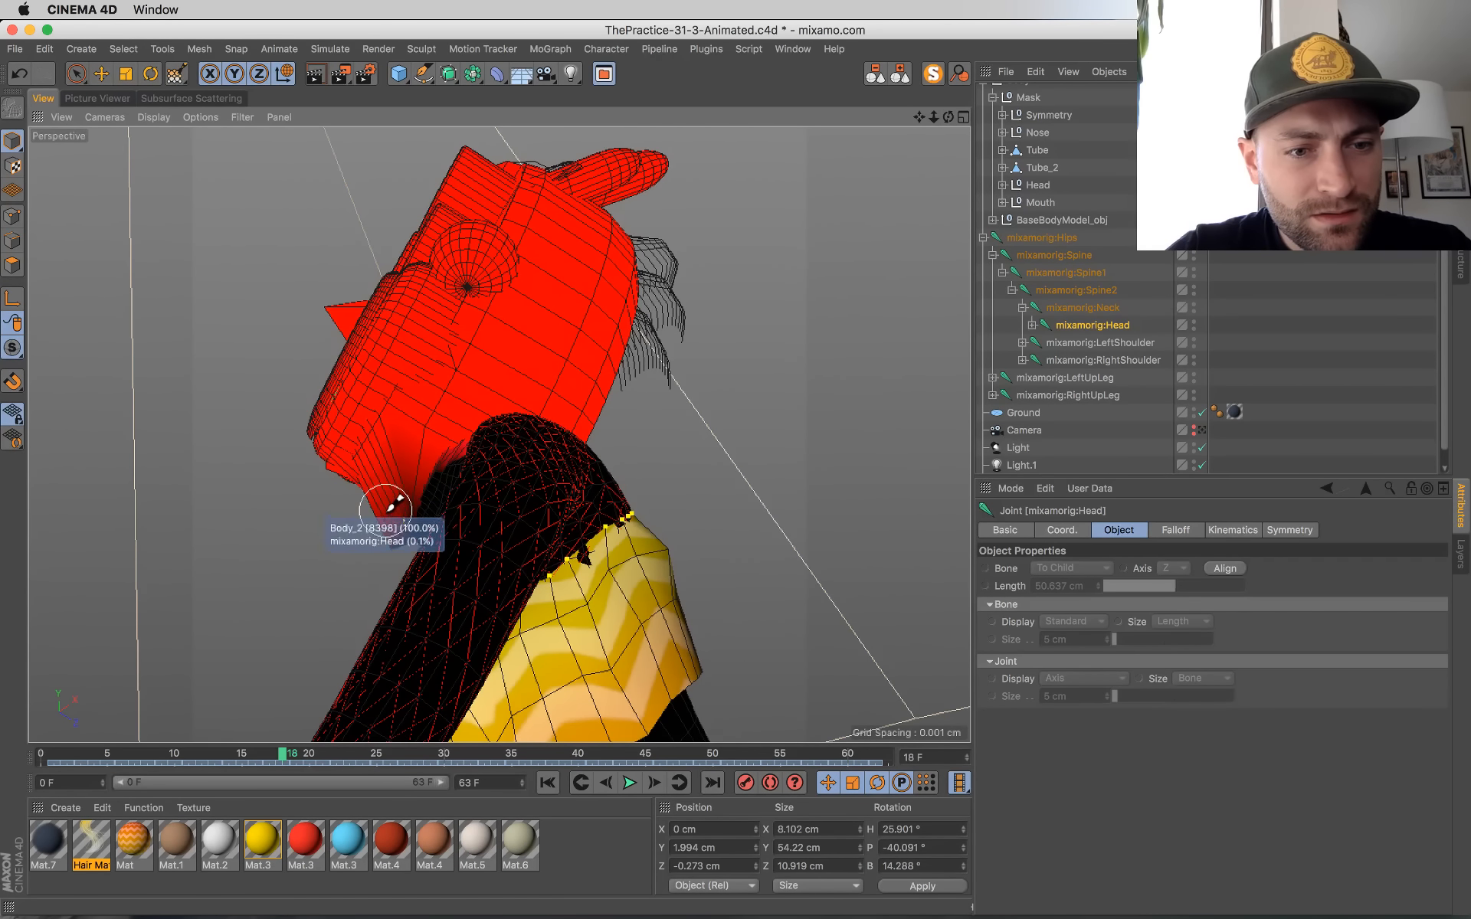
{"action": "left_click", "coordinate": [386, 543]}
{"action": "left_click_drag", "start_coordinate": [383, 512], "coordinate": [629, 567], "text": "alt"}
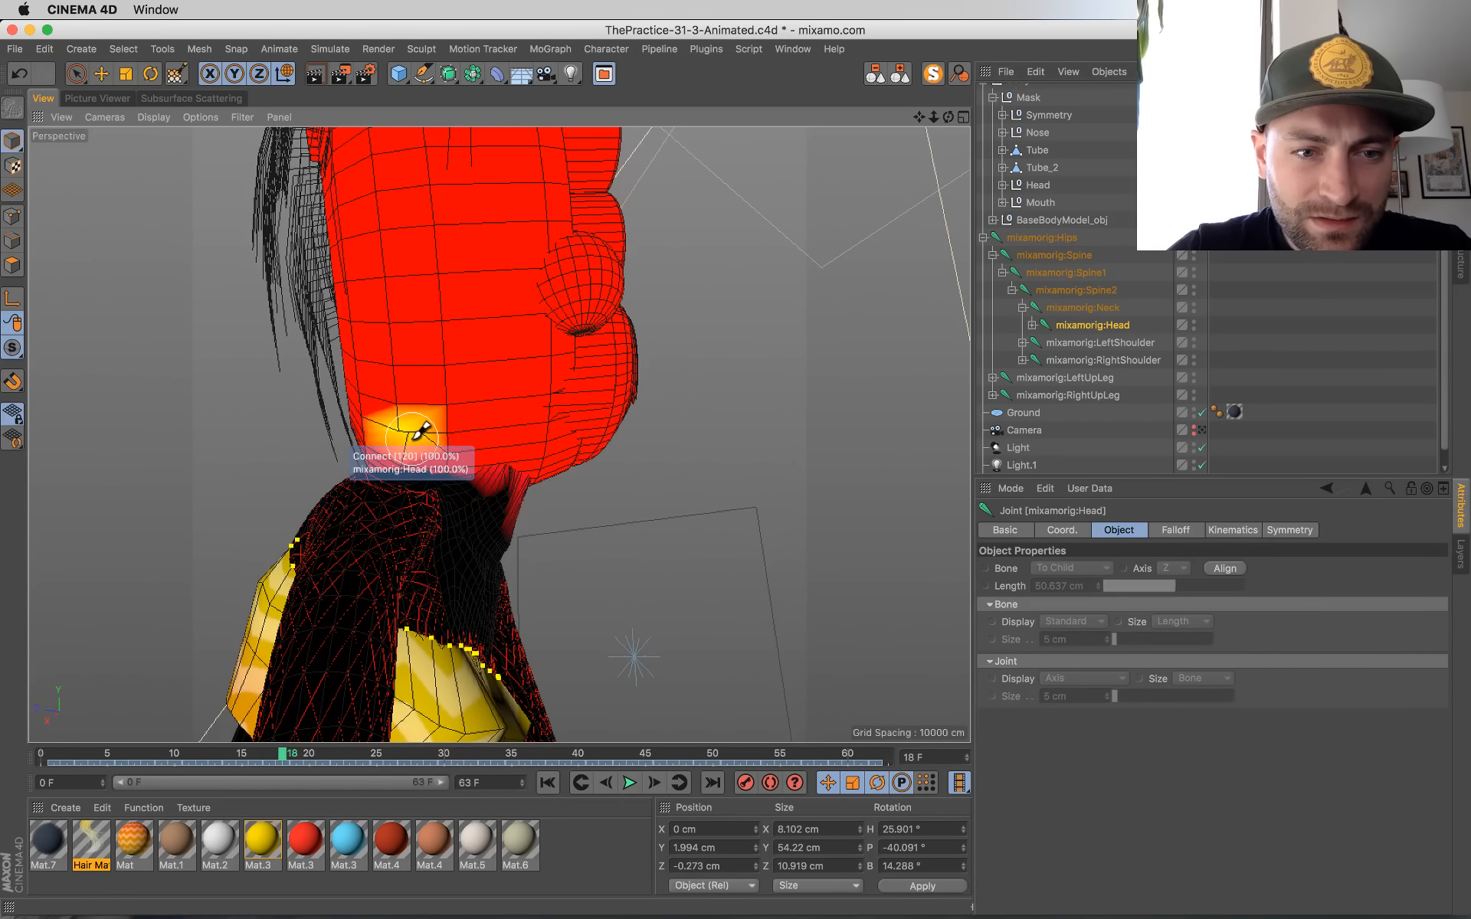
{"action": "left_click_drag", "start_coordinate": [622, 497], "coordinate": [235, 509], "text": "alt"}
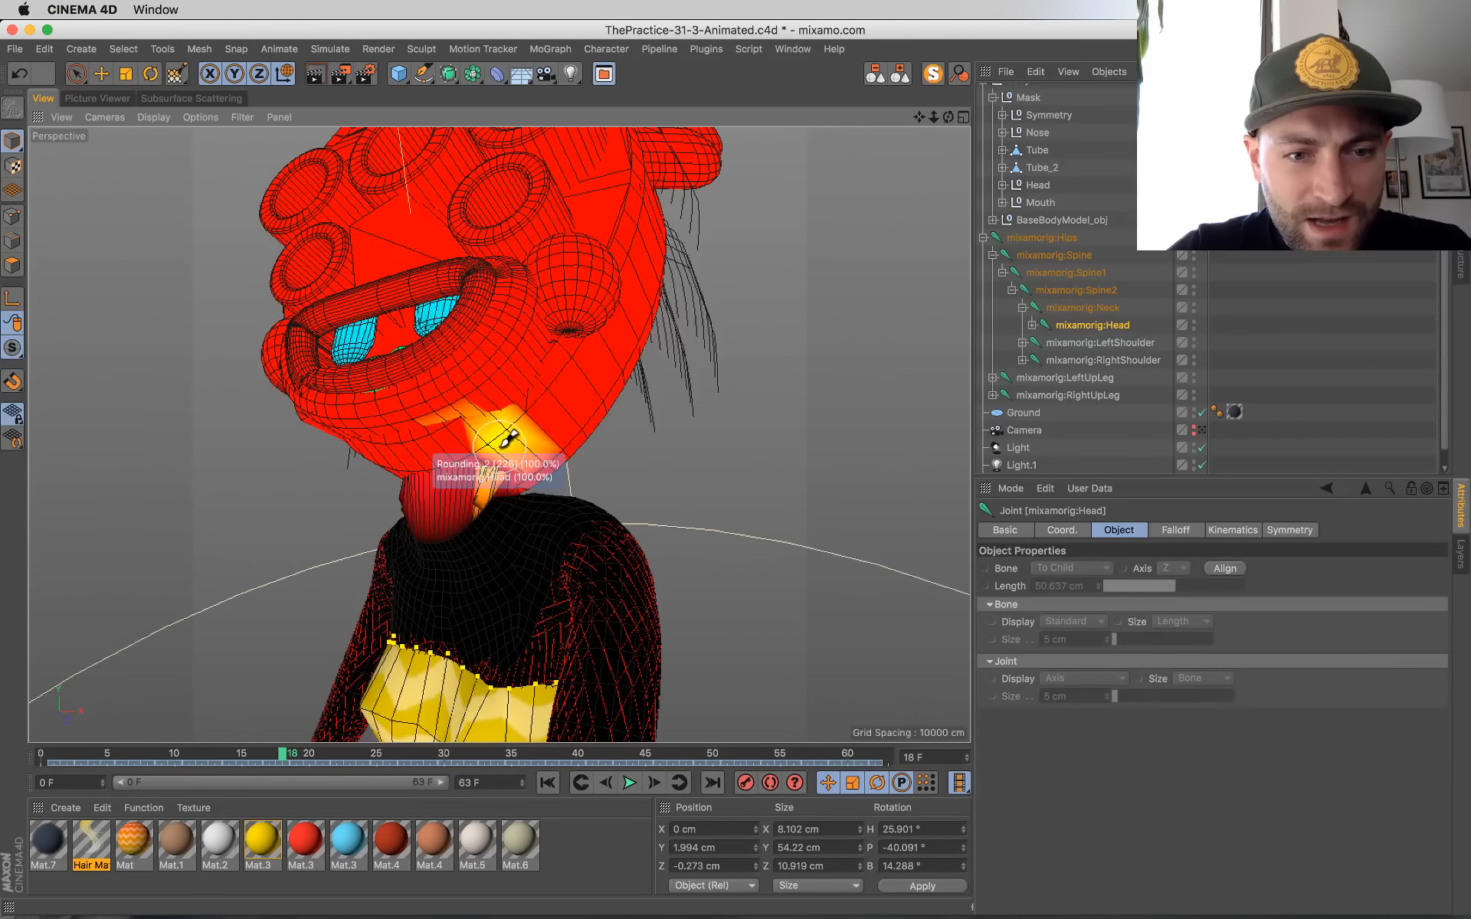
{"action": "left_click_drag", "start_coordinate": [525, 453], "coordinate": [699, 456], "text": "alt"}
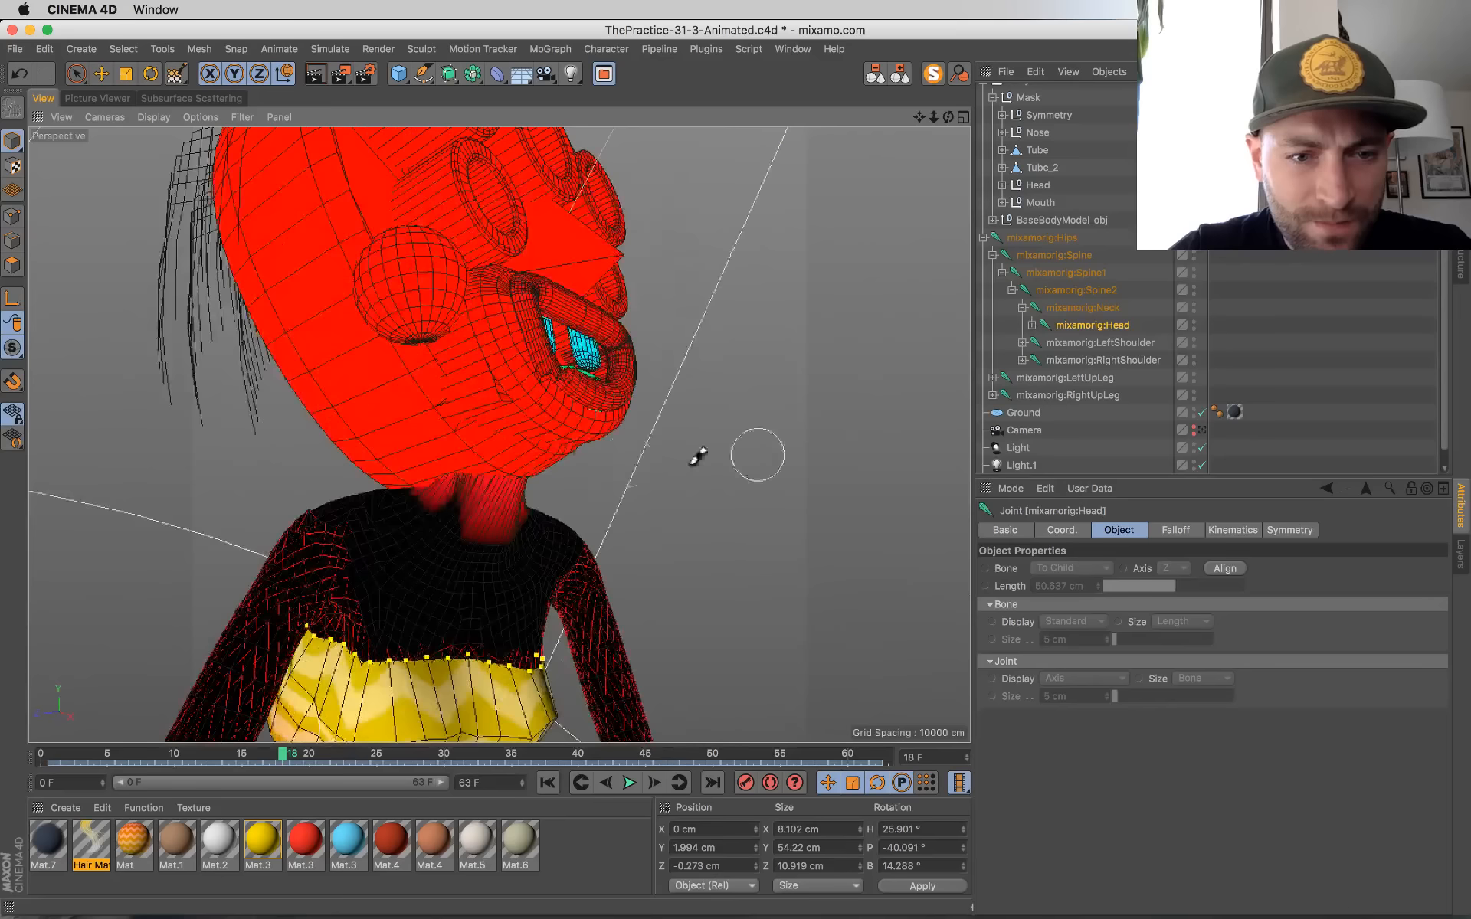
{"action": "mouse_move", "coordinate": [476, 458]}
{"action": "left_mouse_down", "text": "alt"}
{"action": "mouse_move", "coordinate": [710, 407]}
{"action": "mouse_move", "coordinate": [758, 440]}
{"action": "mouse_move", "coordinate": [952, 482]}
{"action": "mouse_move", "coordinate": [591, 463]}
{"action": "mouse_move", "coordinate": [371, 410]}
{"action": "mouse_move", "coordinate": [414, 435]}
{"action": "left_mouse_up", "text": "alt"}
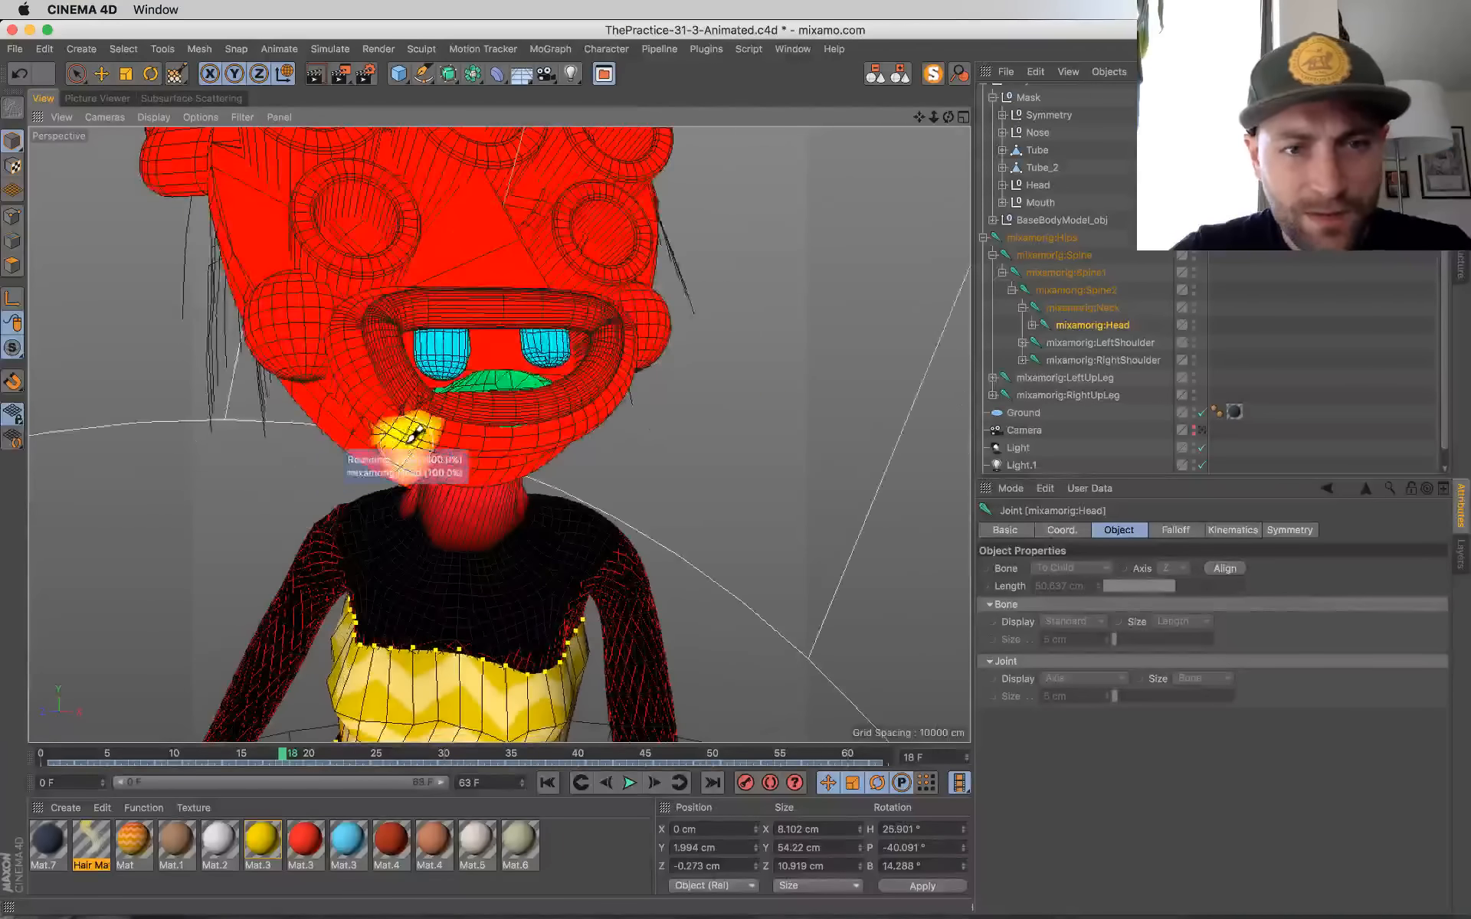
{"action": "left_click_drag", "start_coordinate": [613, 423], "coordinate": [542, 354], "text": "alt"}
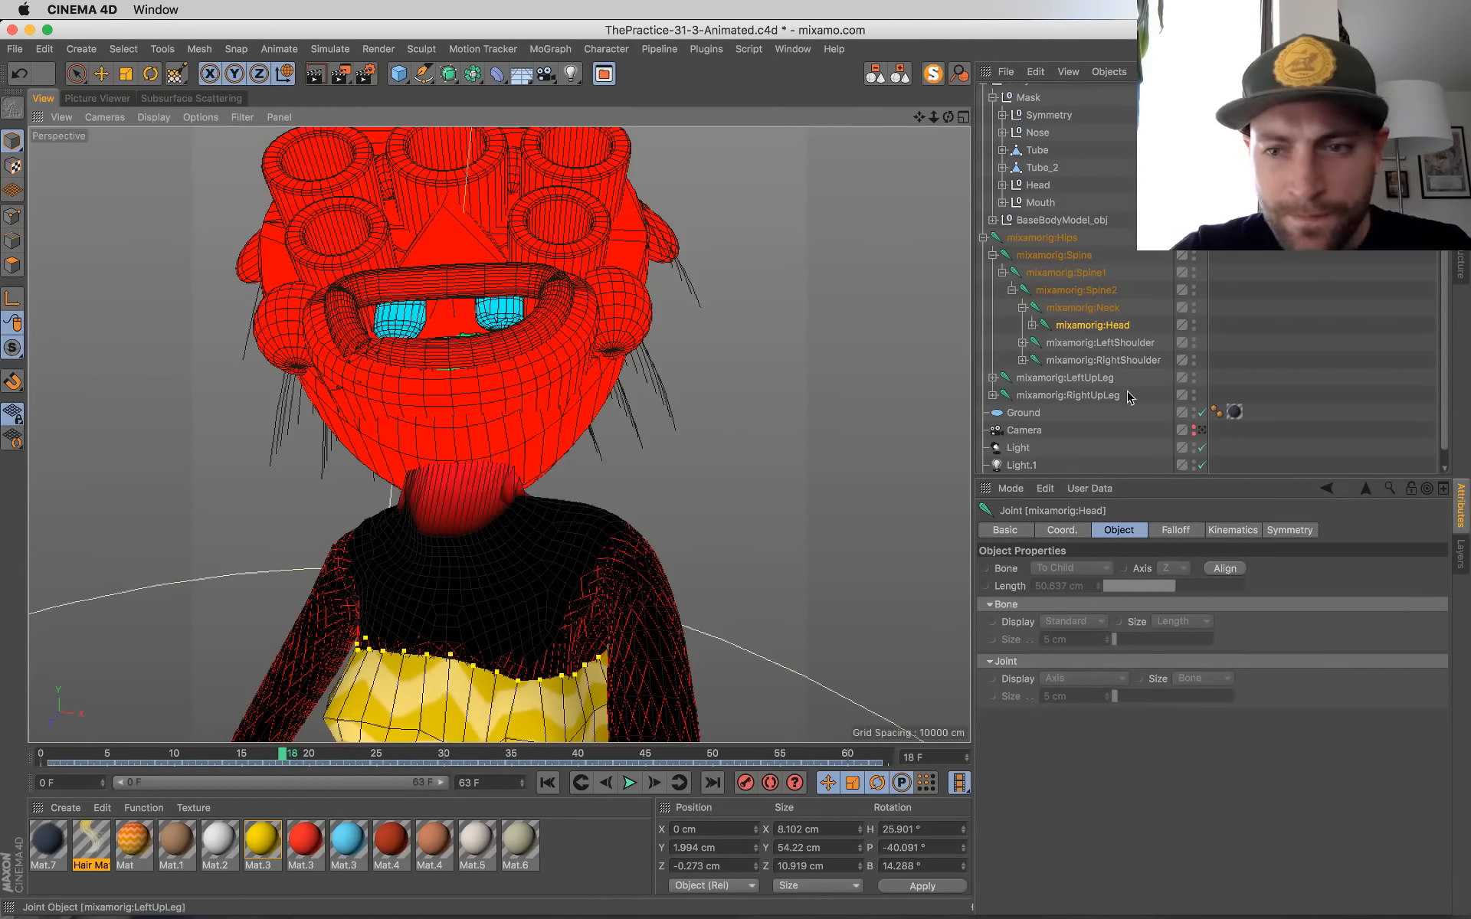
Step: Use Model mode with the joints deselected to check the chin through the scene camera, and return to the free view
{"action": "left_click", "coordinate": [1197, 432]}
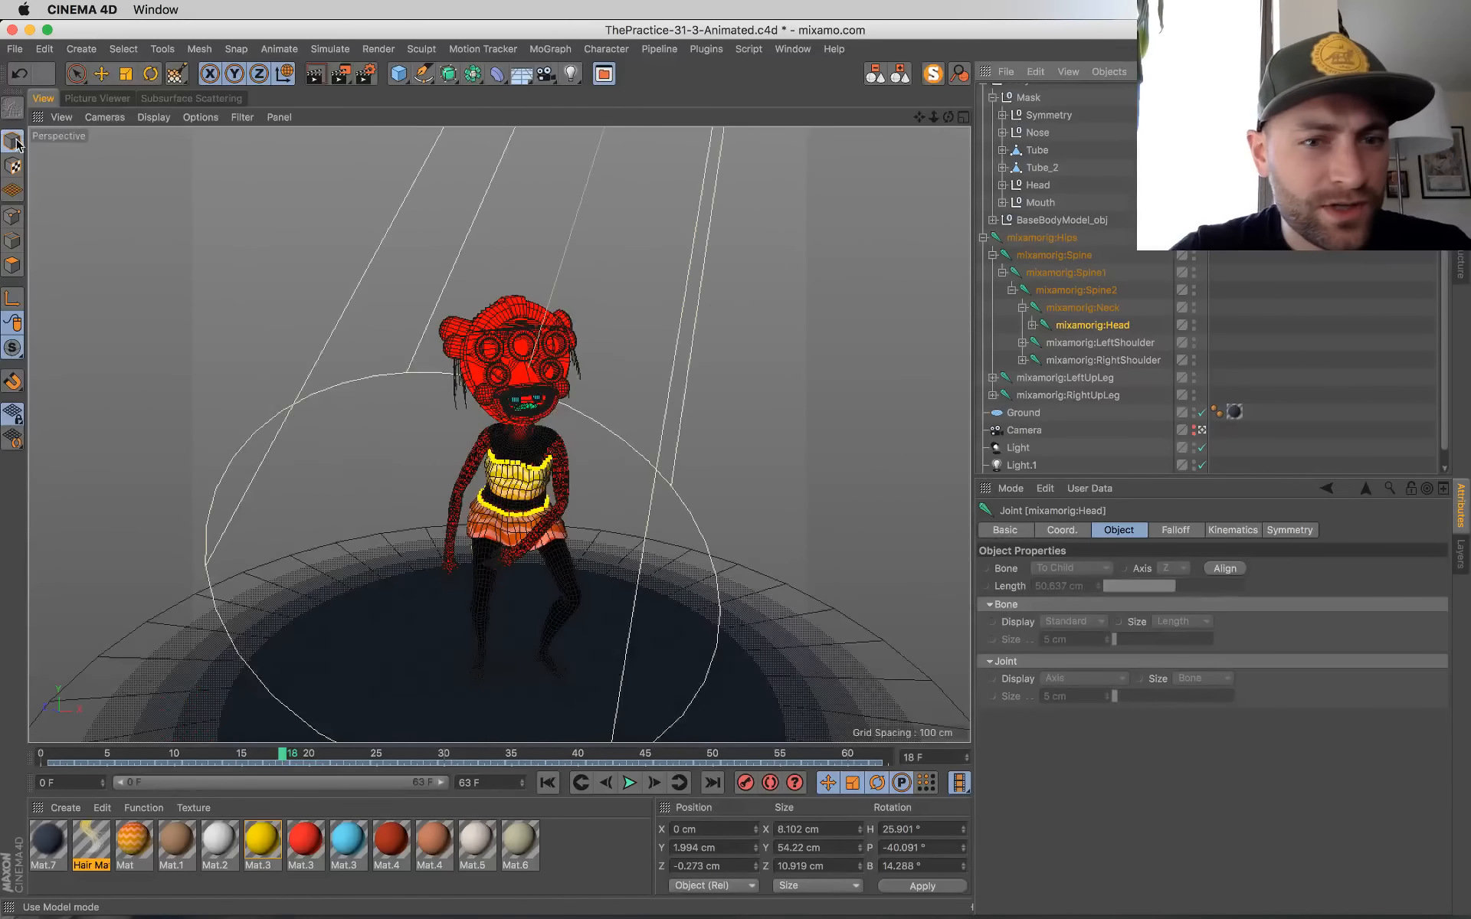
{"action": "left_click", "coordinate": [13, 141]}
{"action": "left_click", "coordinate": [690, 297]}
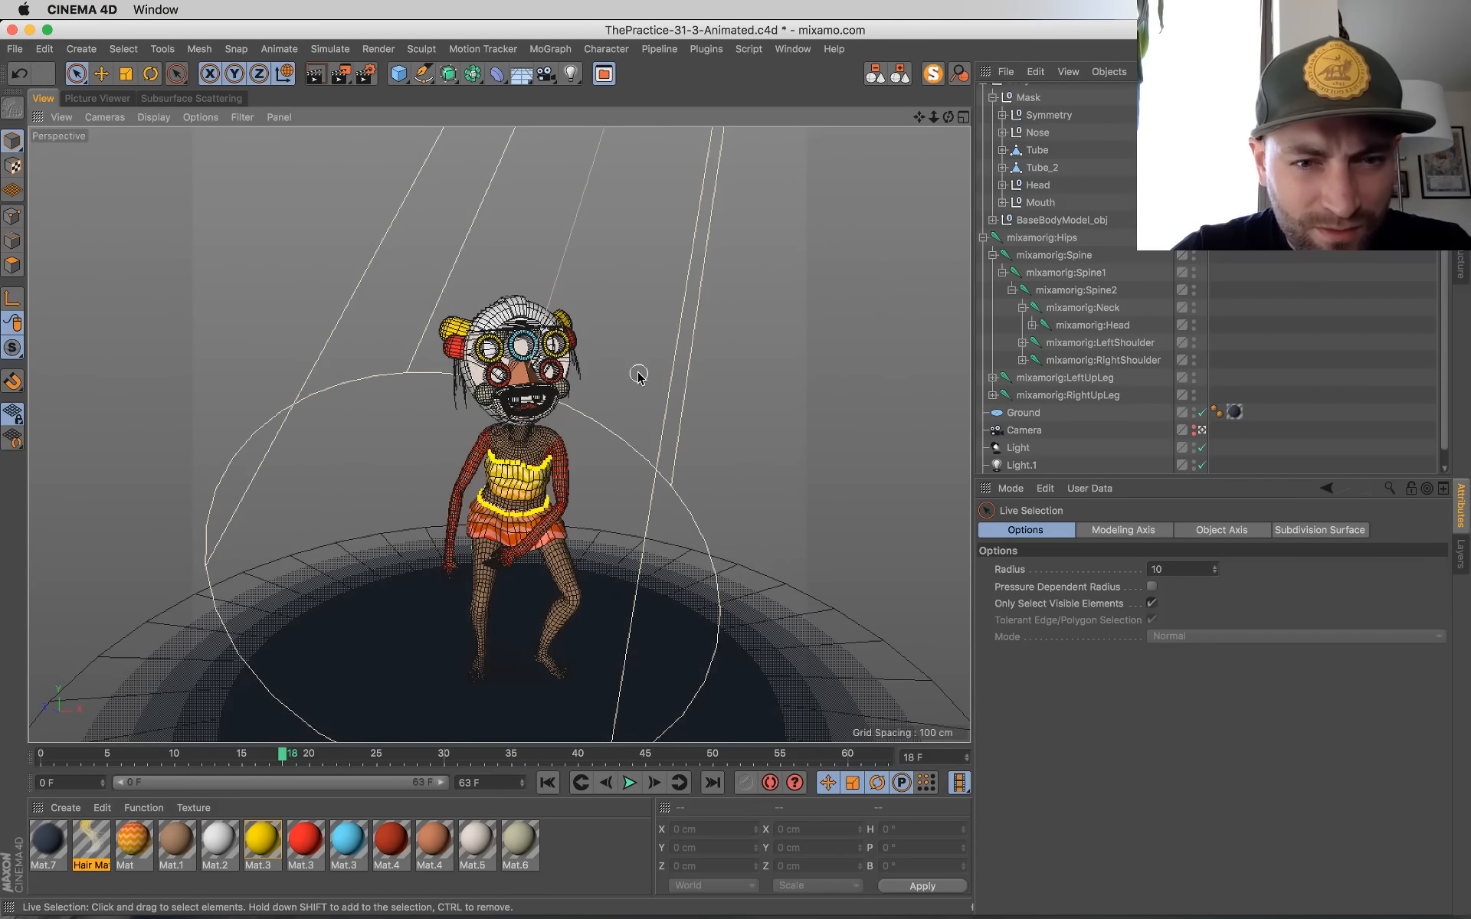
{"action": "left_click", "coordinate": [1202, 431]}
Step: Reactivate the Weight Tool in the free view with the mask's mouth seen up close
{"action": "scroll", "coordinate": [586, 452], "scroll_direction": "up", "scroll_amount": 5}
{"action": "scroll", "coordinate": [586, 452], "scroll_direction": "down", "scroll_amount": 8}
{"action": "scroll", "coordinate": [586, 459], "scroll_direction": "up", "scroll_amount": 8}
{"action": "left_click_drag", "start_coordinate": [586, 460], "coordinate": [613, 515], "text": "alt"}
{"action": "key", "text": "space"}
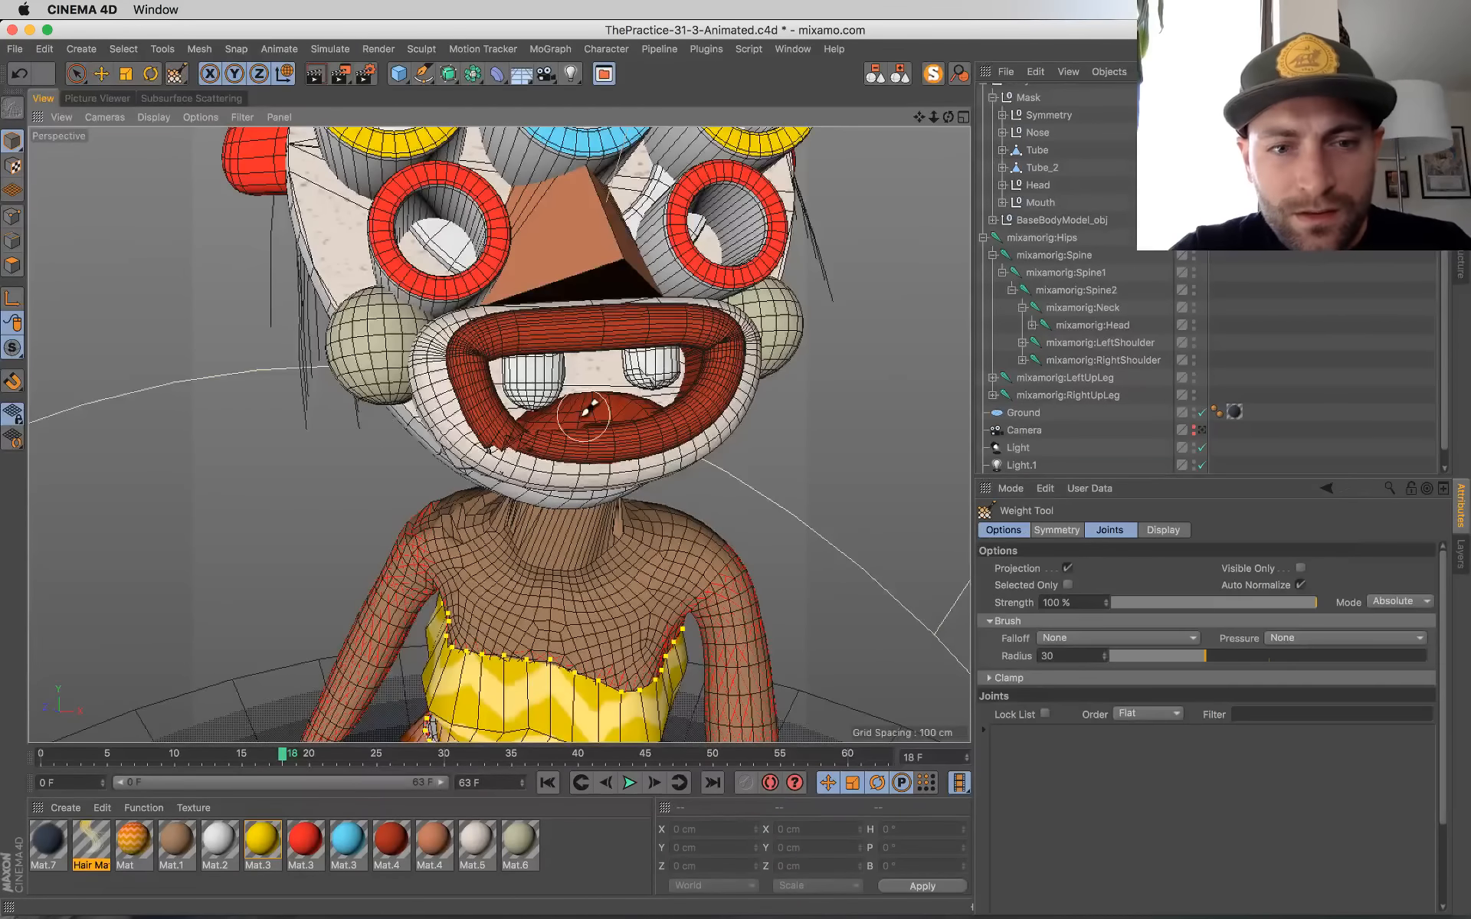
Step: Try to paint the weight of the mixamorig:Neck joint onto the mask's lower lip, and undo the stroke
{"action": "left_click", "coordinate": [1103, 308]}
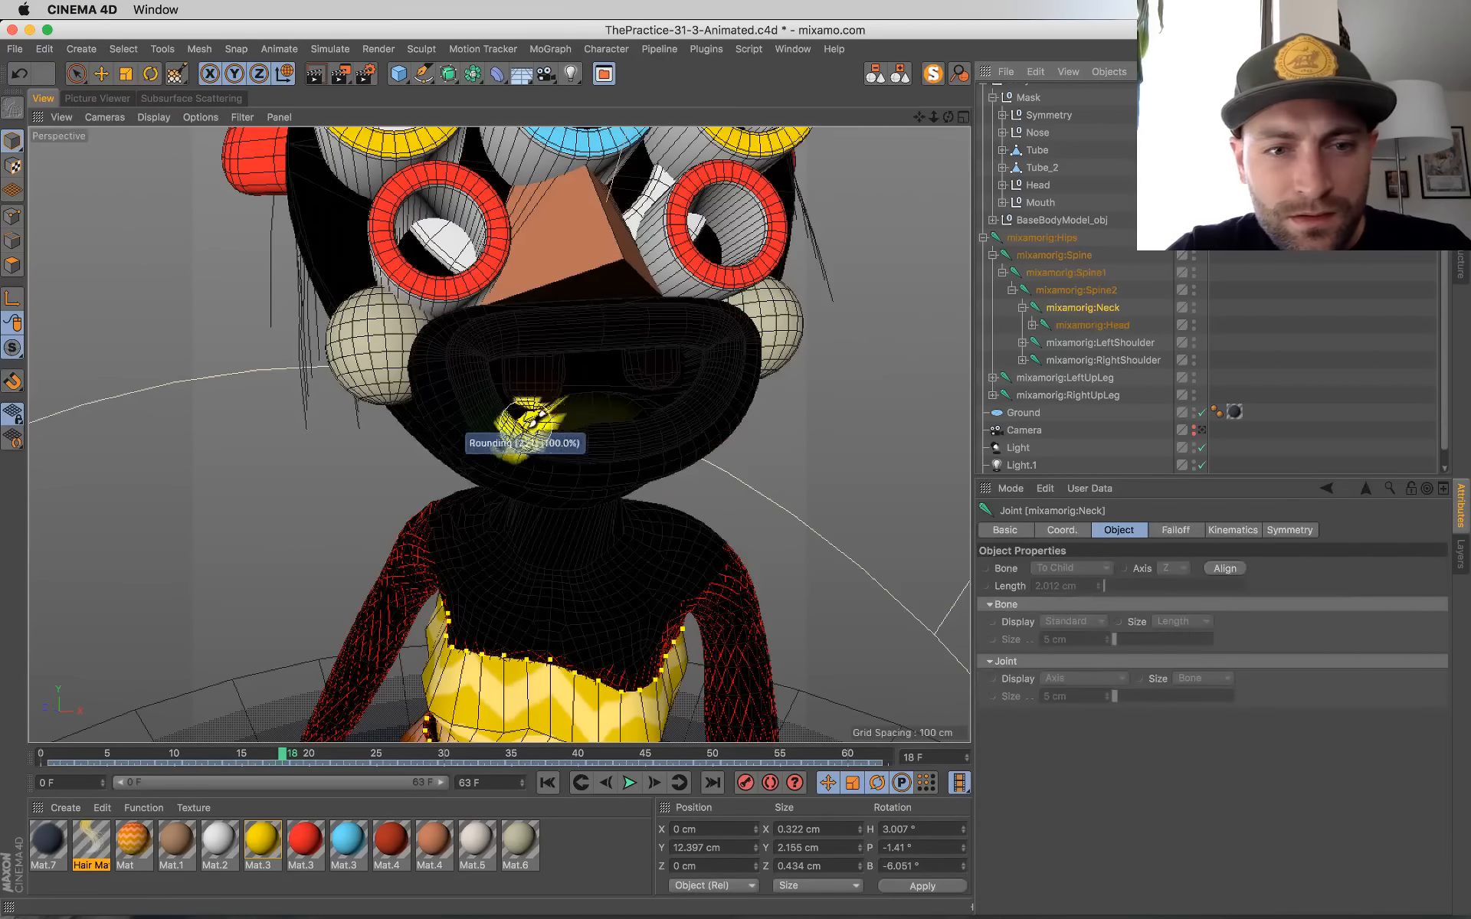
{"action": "left_click_drag", "start_coordinate": [567, 427], "coordinate": [501, 423]}
{"action": "key", "text": "super+z"}
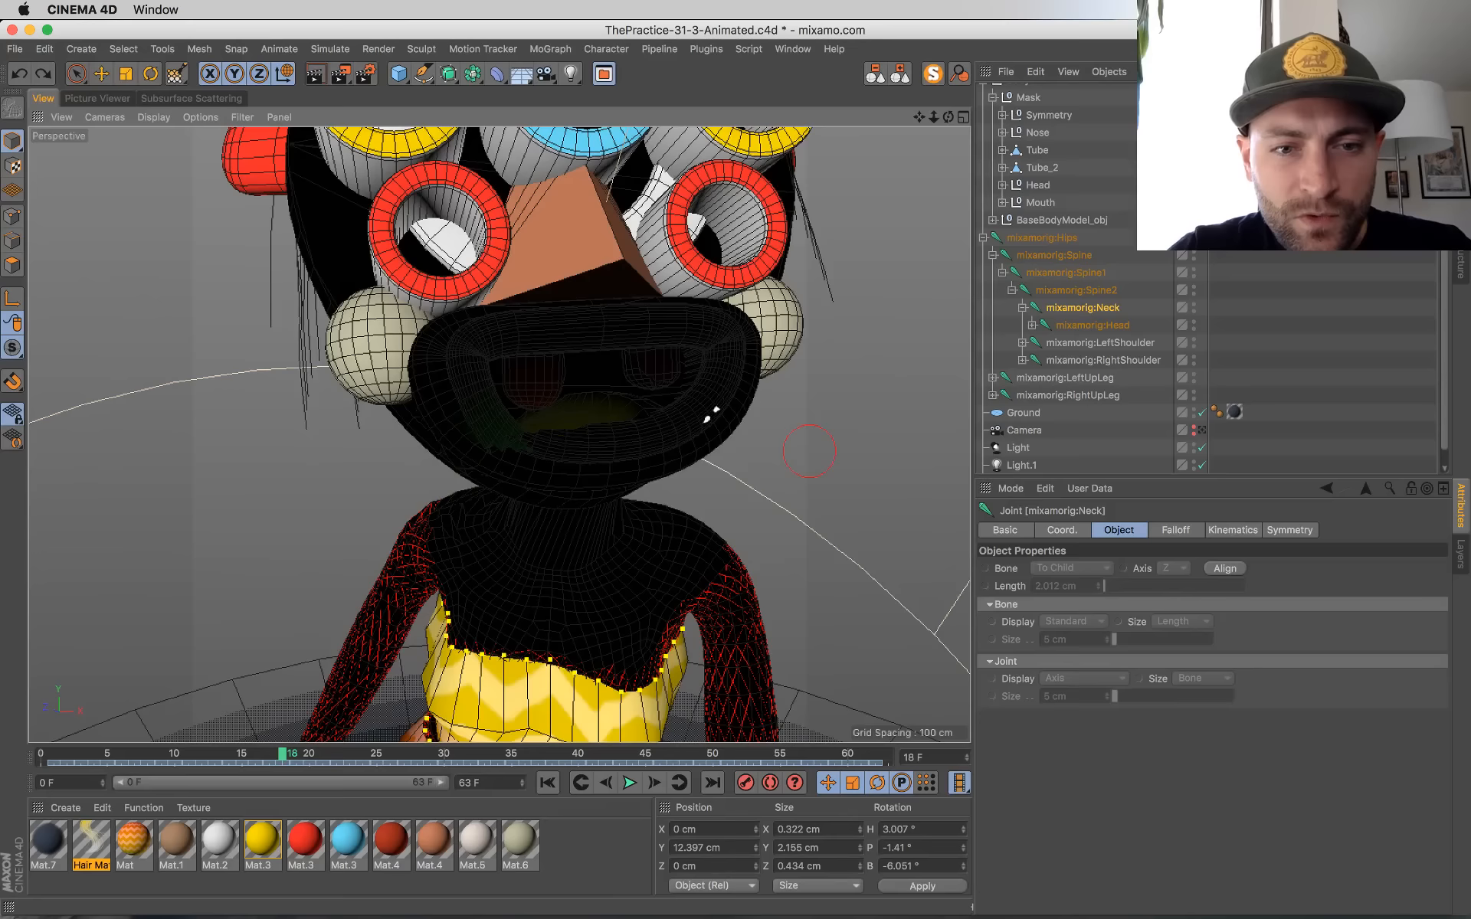
Step: Paint the lower lip and mouth geometry fully to the mixamorig:Head joint, checking the coverage from the front and below
{"action": "left_click", "coordinate": [1093, 325]}
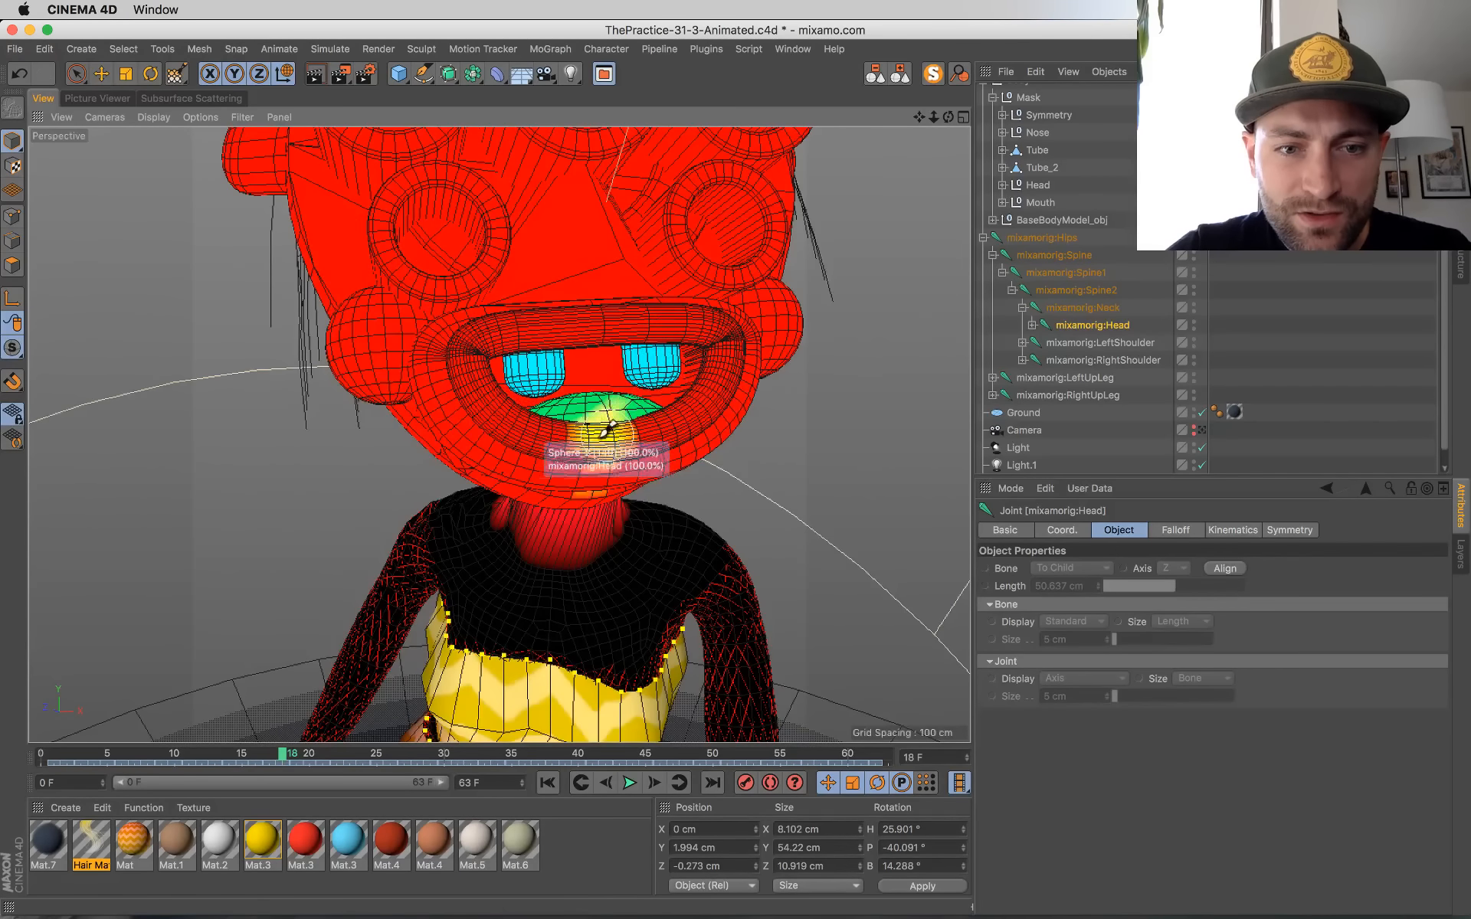
{"action": "left_click_drag", "start_coordinate": [456, 437], "coordinate": [470, 352], "text": "alt"}
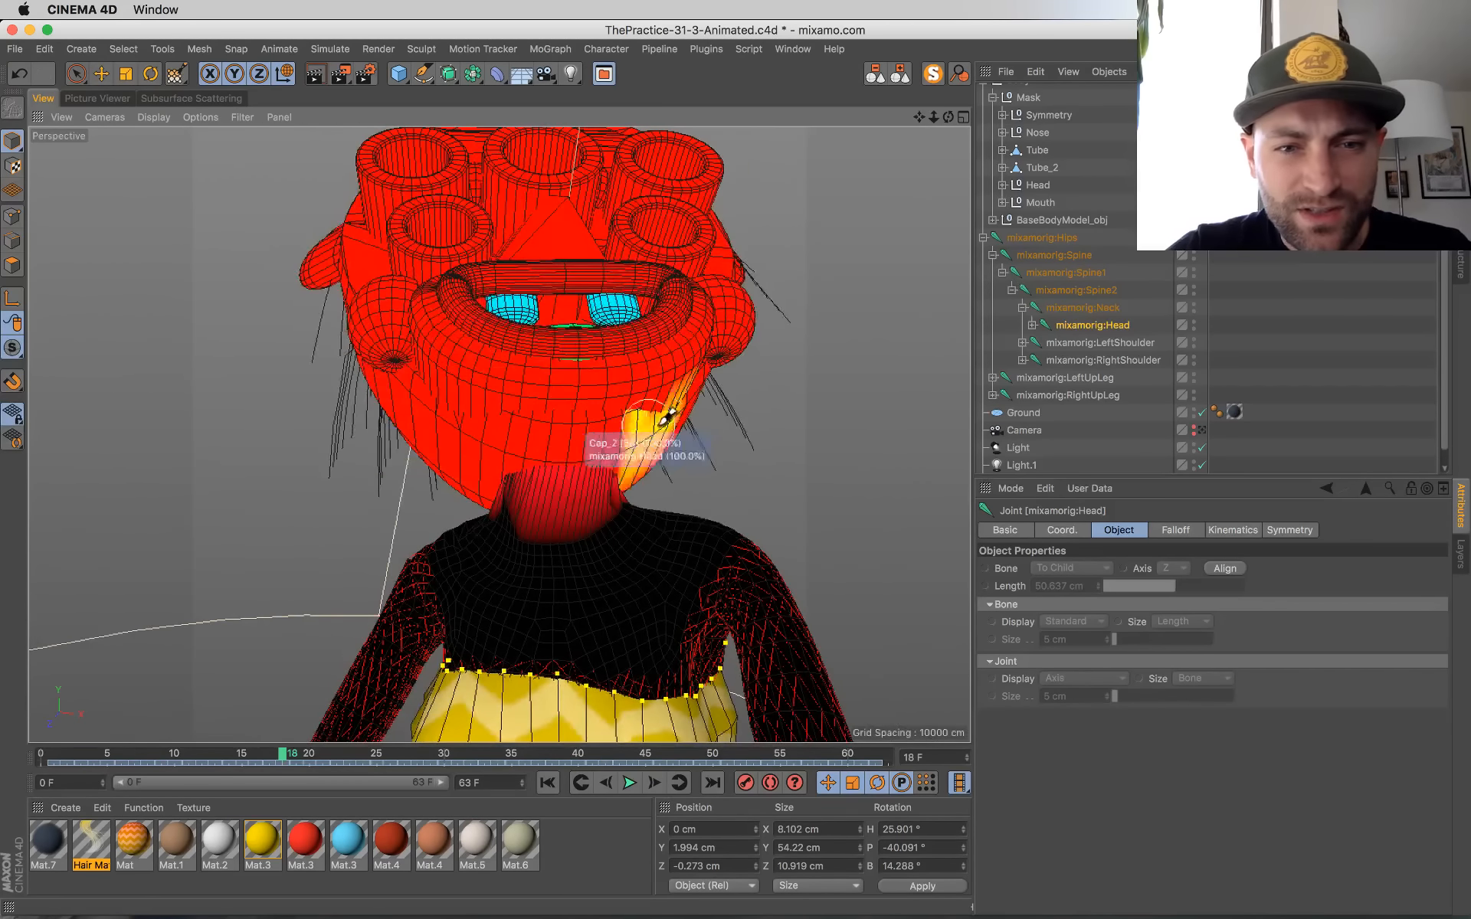
{"action": "scroll", "coordinate": [476, 456], "scroll_direction": "up", "scroll_amount": 3}
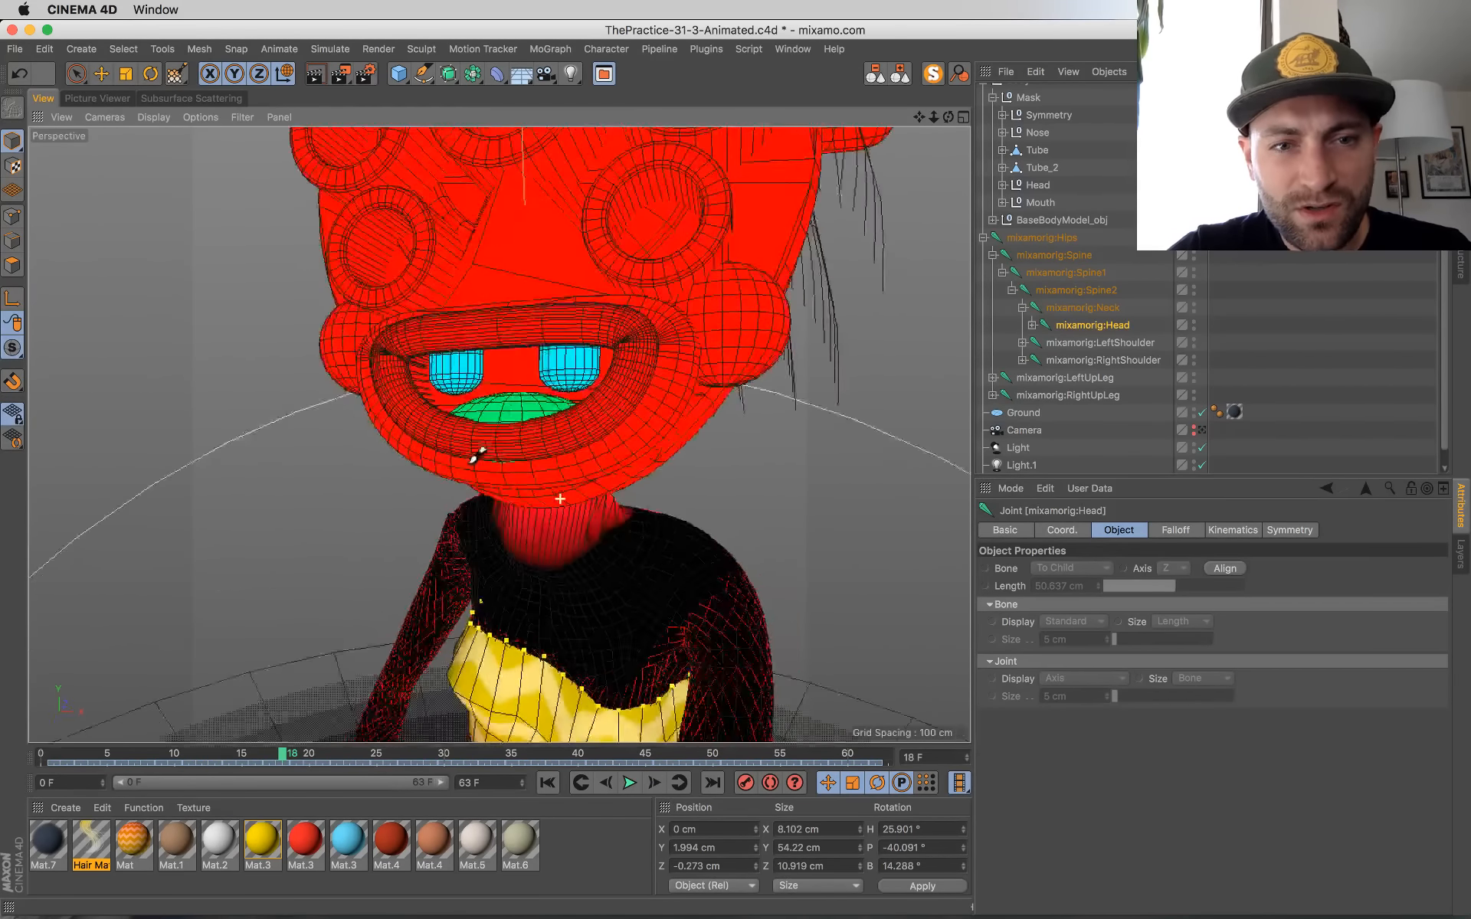
{"action": "left_click_drag", "start_coordinate": [476, 456], "coordinate": [577, 466], "text": "alt"}
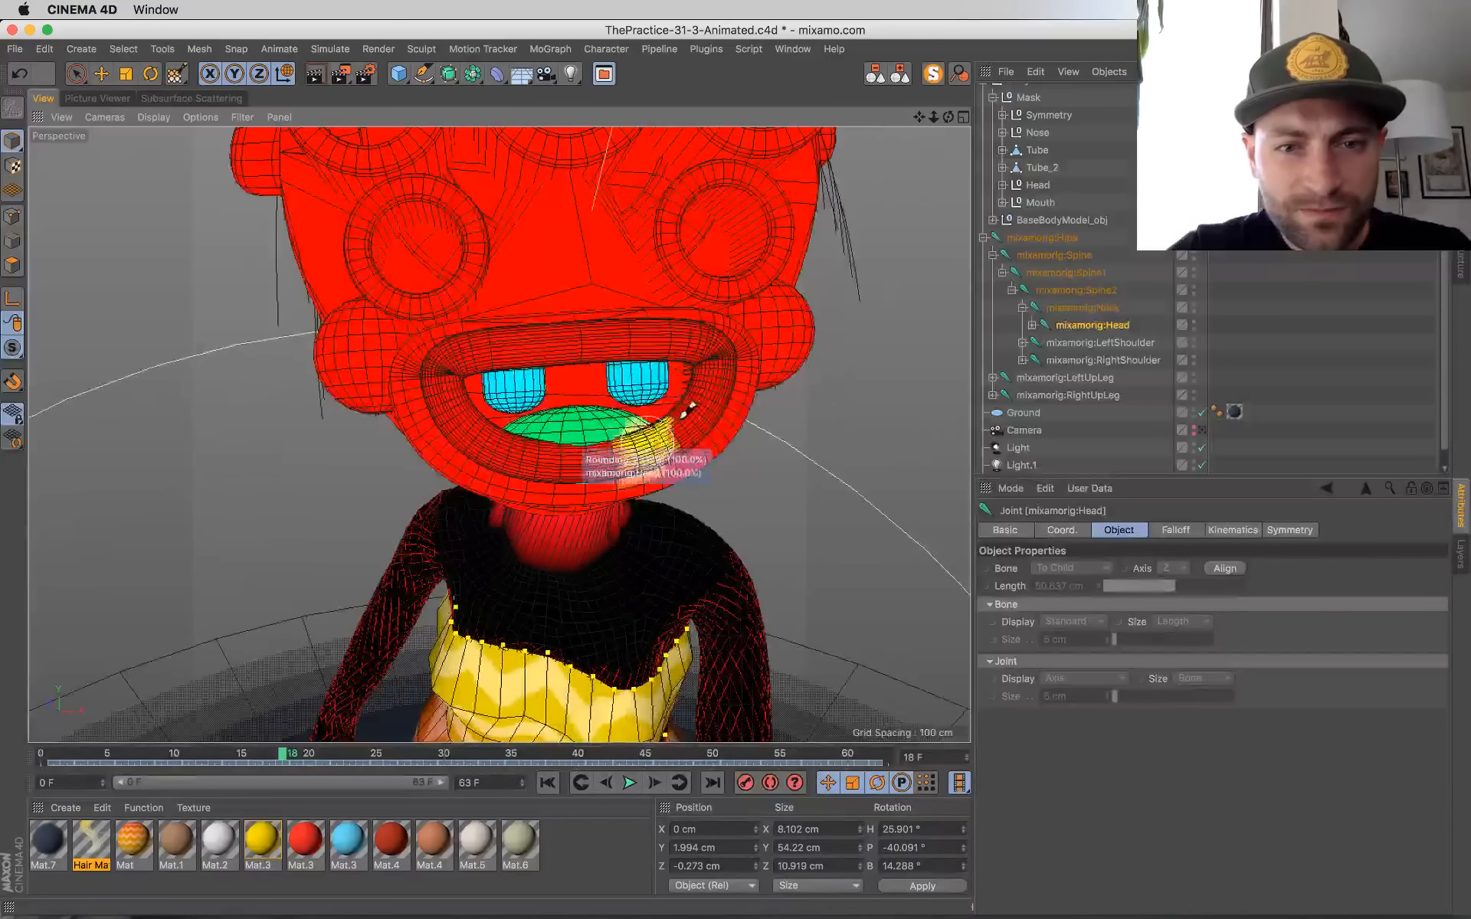
{"action": "left_click_drag", "start_coordinate": [425, 376], "coordinate": [535, 301], "text": "alt"}
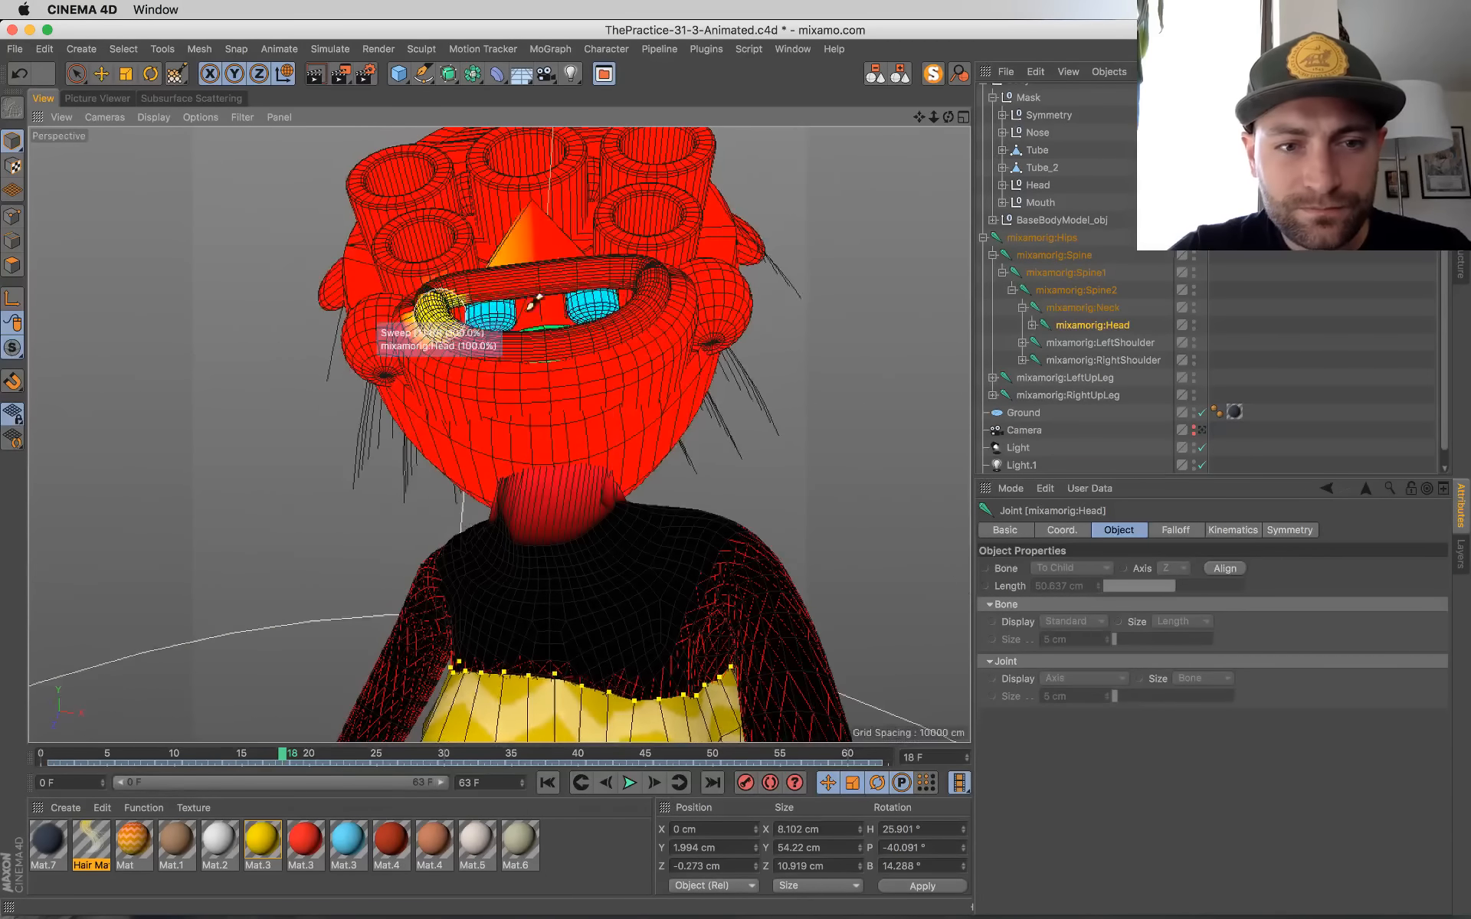
Step: Scrub the animation through the scene camera to frame 36, and save the scene with the joints deselected in Live Selection
{"action": "left_click", "coordinate": [1200, 431]}
{"action": "left_click_drag", "start_coordinate": [282, 758], "coordinate": [15, 755]}
{"action": "left_click_drag", "start_coordinate": [107, 735], "coordinate": [528, 744]}
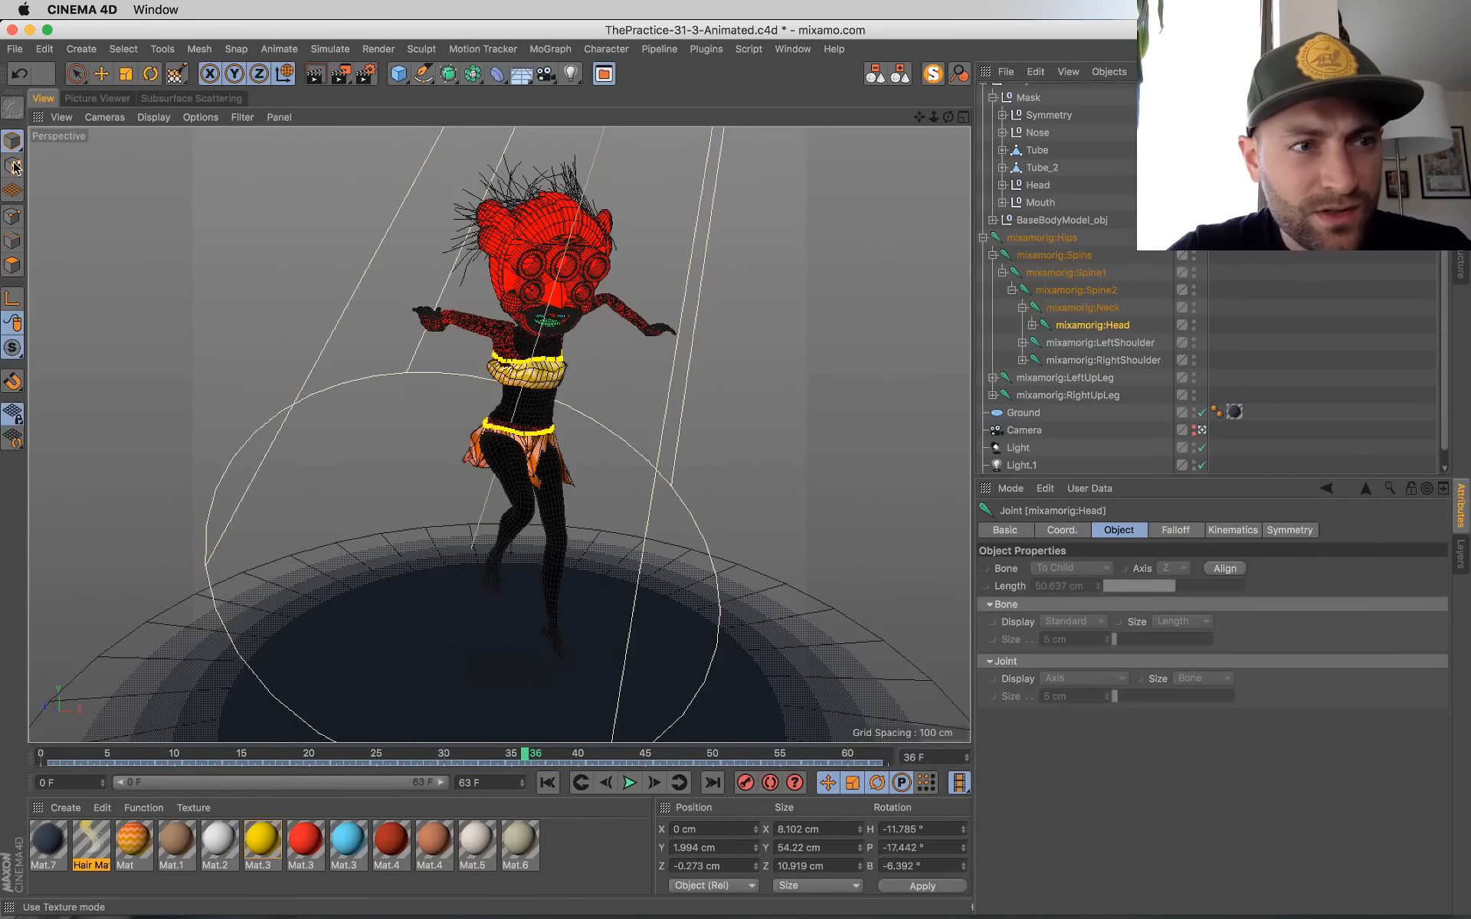
{"action": "key", "text": "space"}
{"action": "left_click", "coordinate": [271, 248]}
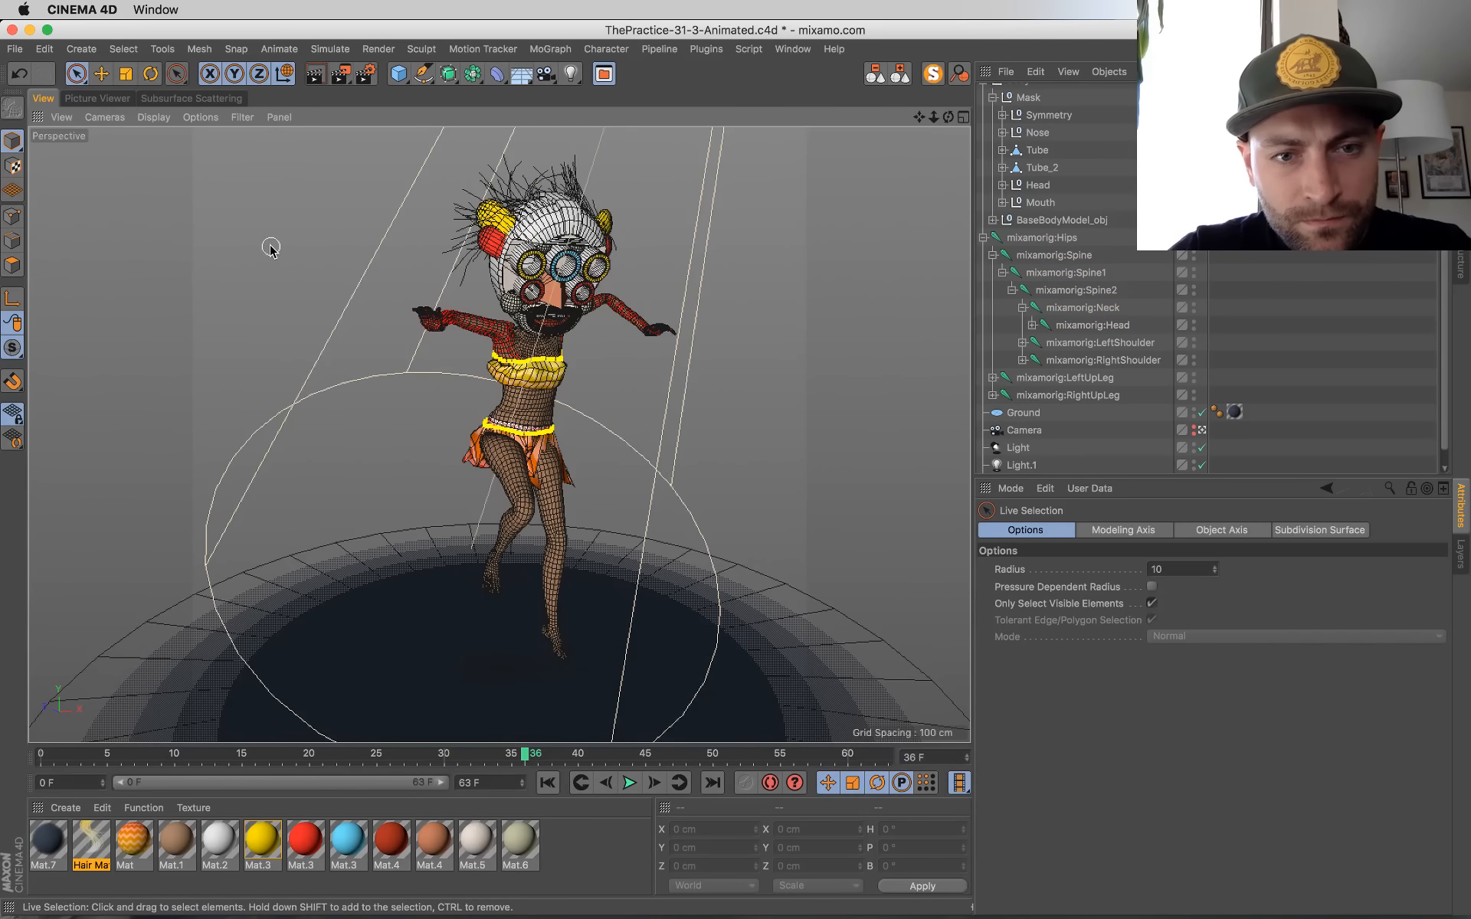
Step: Play the animation from the start, stop at frame 37 and render that frame to the Picture Viewer
{"action": "left_click", "coordinate": [558, 782]}
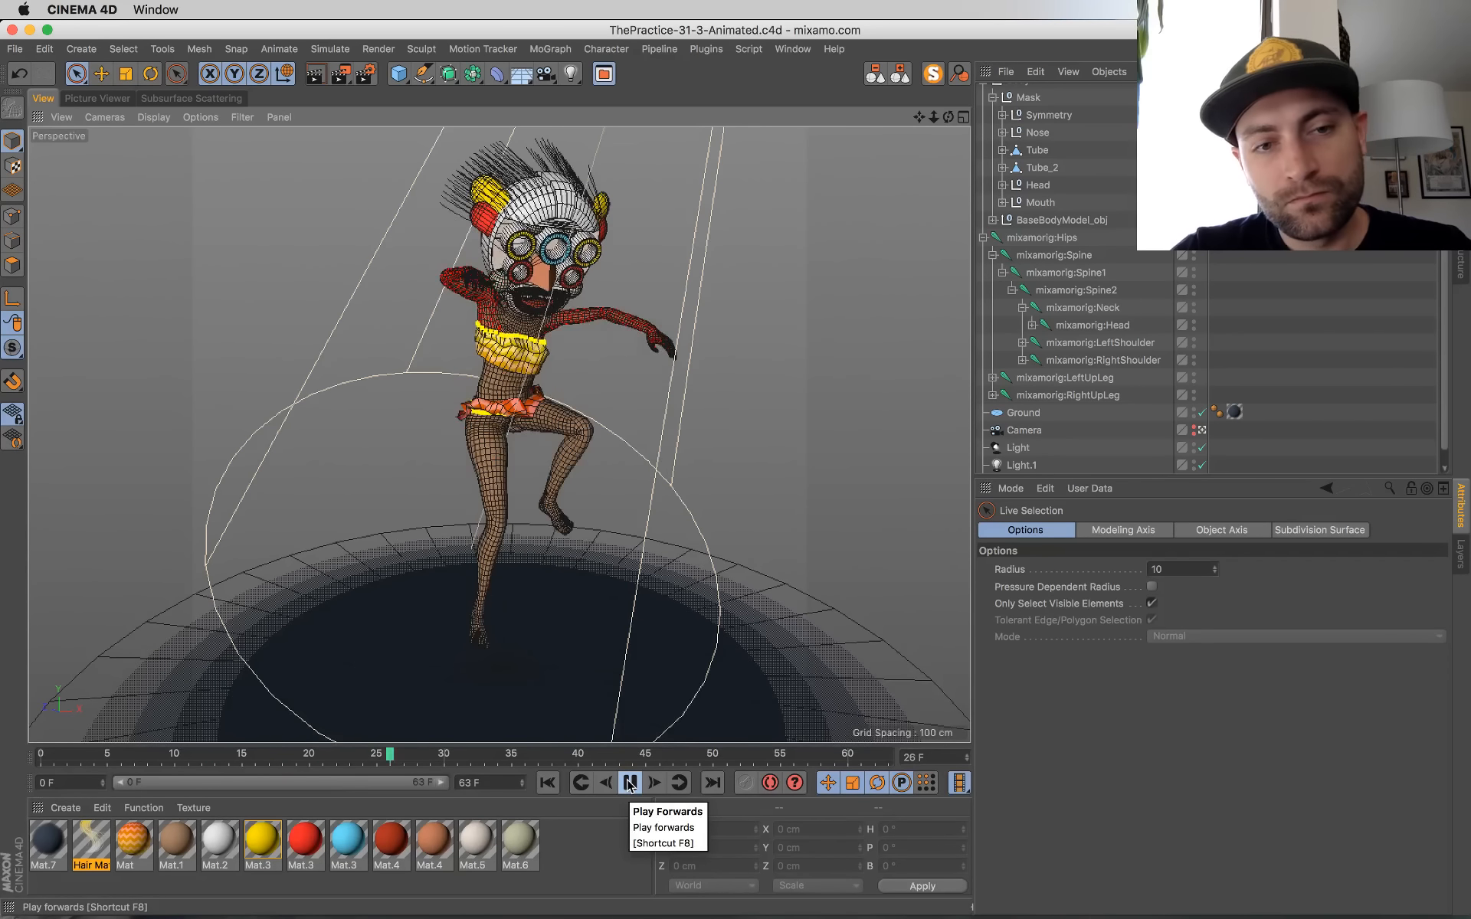
{"action": "left_click", "coordinate": [630, 786]}
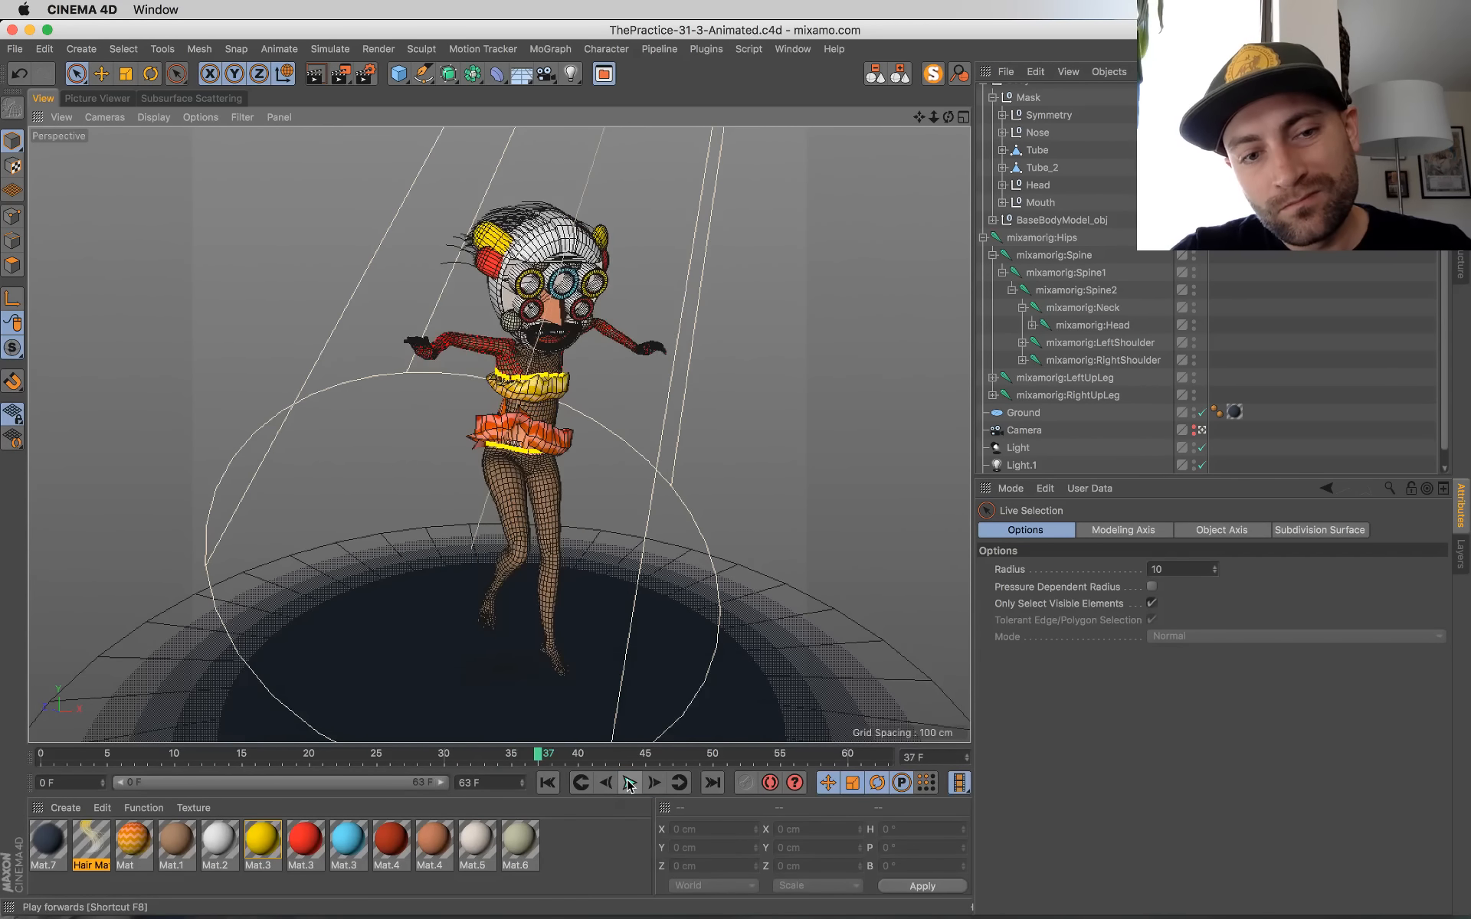
{"action": "key", "text": "shift+r"}
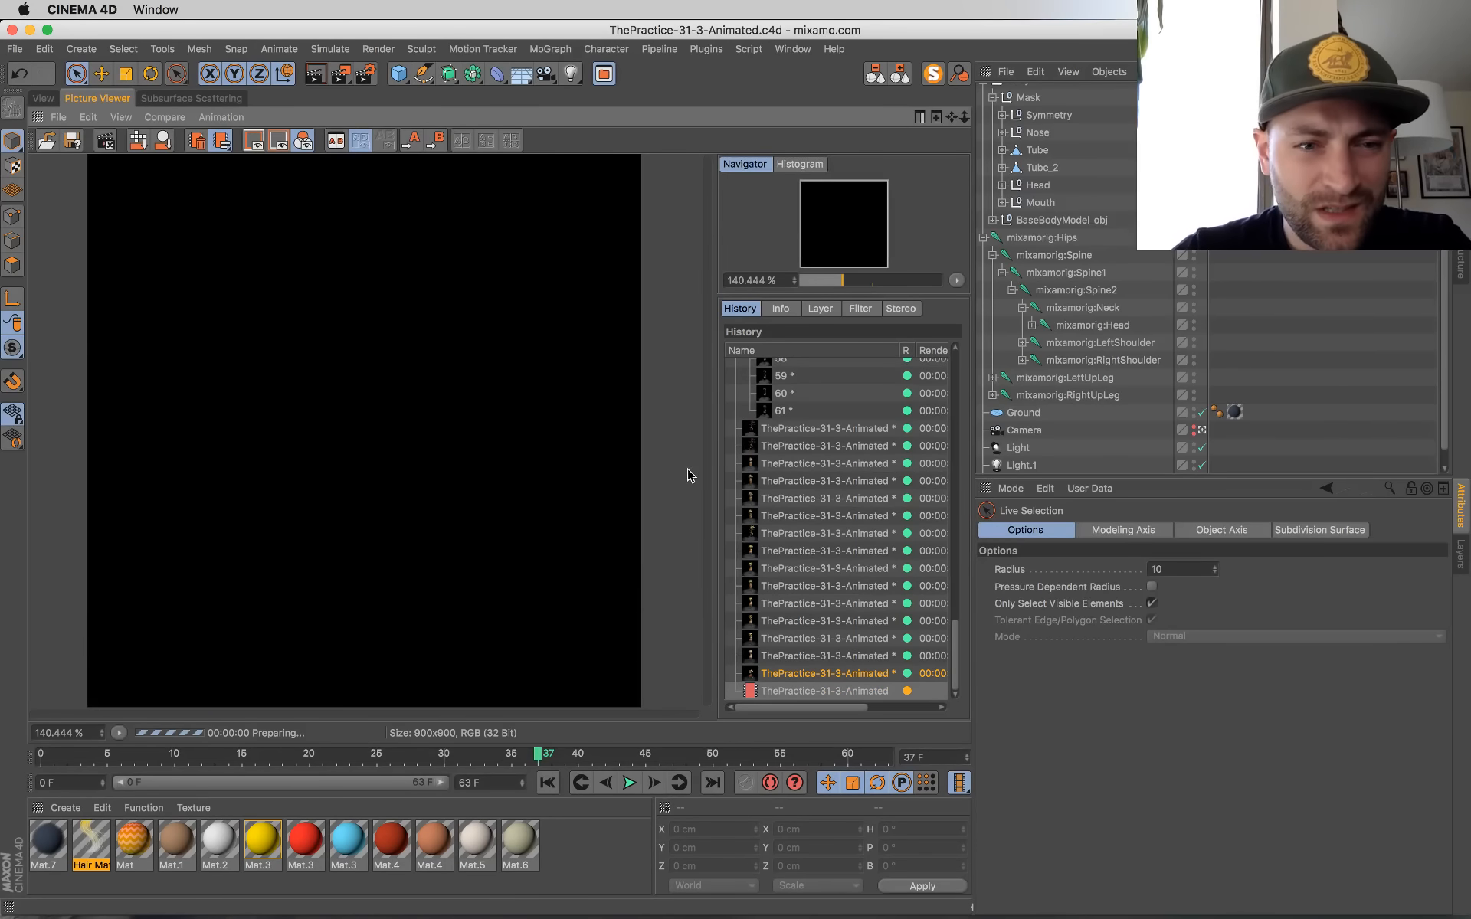
Step: Compare the crouching-pose render with the earlier standing-pose renders in the render history, and go back to the render in progress
{"action": "left_click", "coordinate": [796, 679]}
{"action": "key", "text": "Up"}
{"action": "key", "text": "Down"}
{"action": "key", "text": "Down"}
{"action": "key", "text": "Up"}
{"action": "key", "text": "Up"}
{"action": "key", "text": "Up"}
{"action": "key", "text": "Up"}
{"action": "key", "text": "Up"}
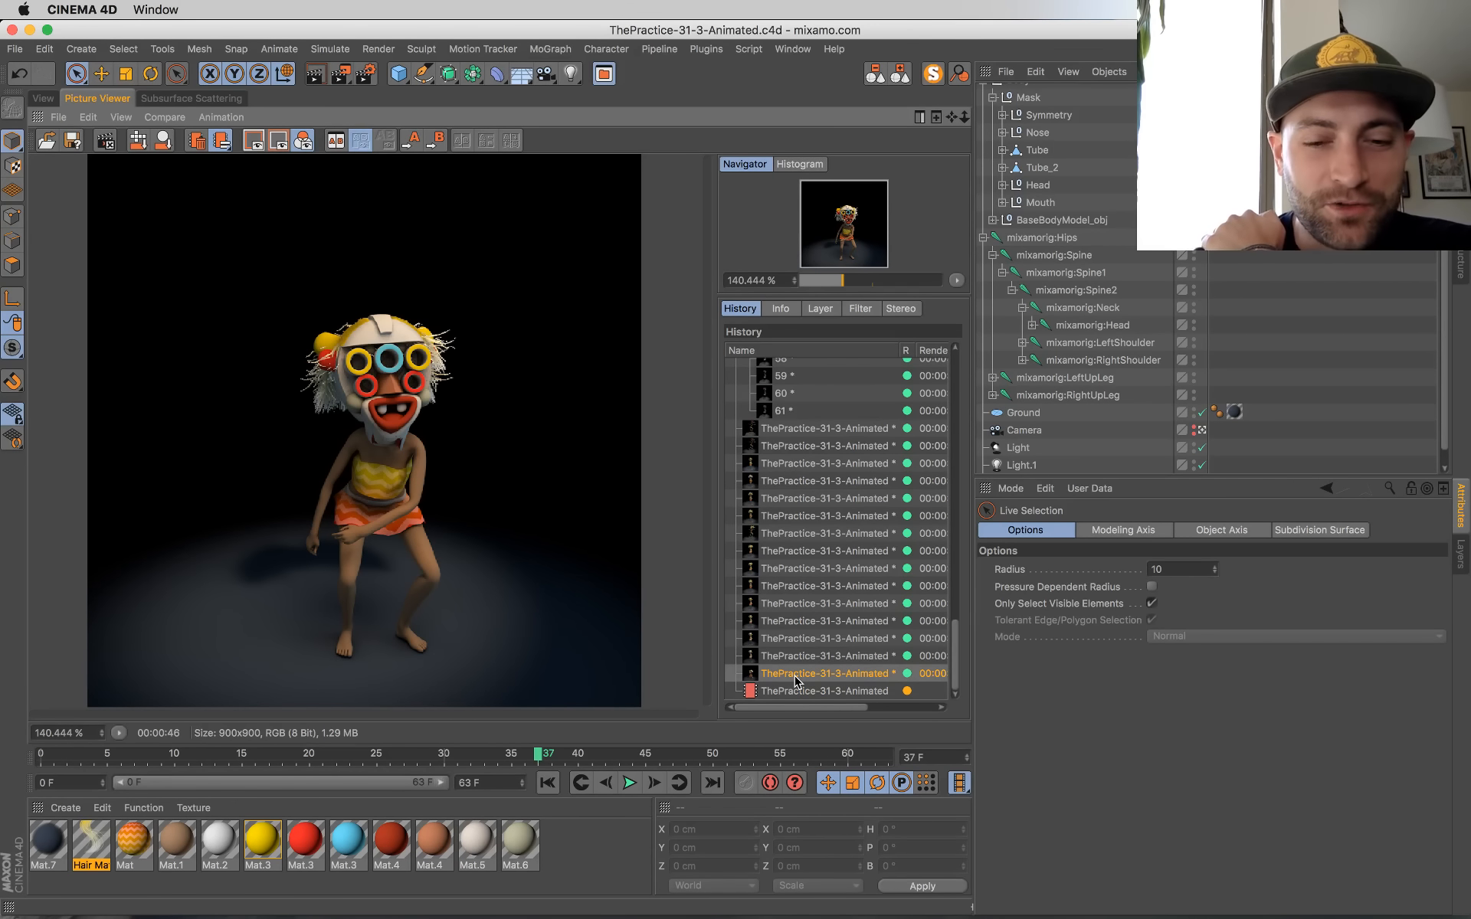
{"action": "key", "text": "Down"}
{"action": "key", "text": "Down"}
{"action": "key", "text": "Down"}
{"action": "key", "text": "Down"}
{"action": "key", "text": "Down"}
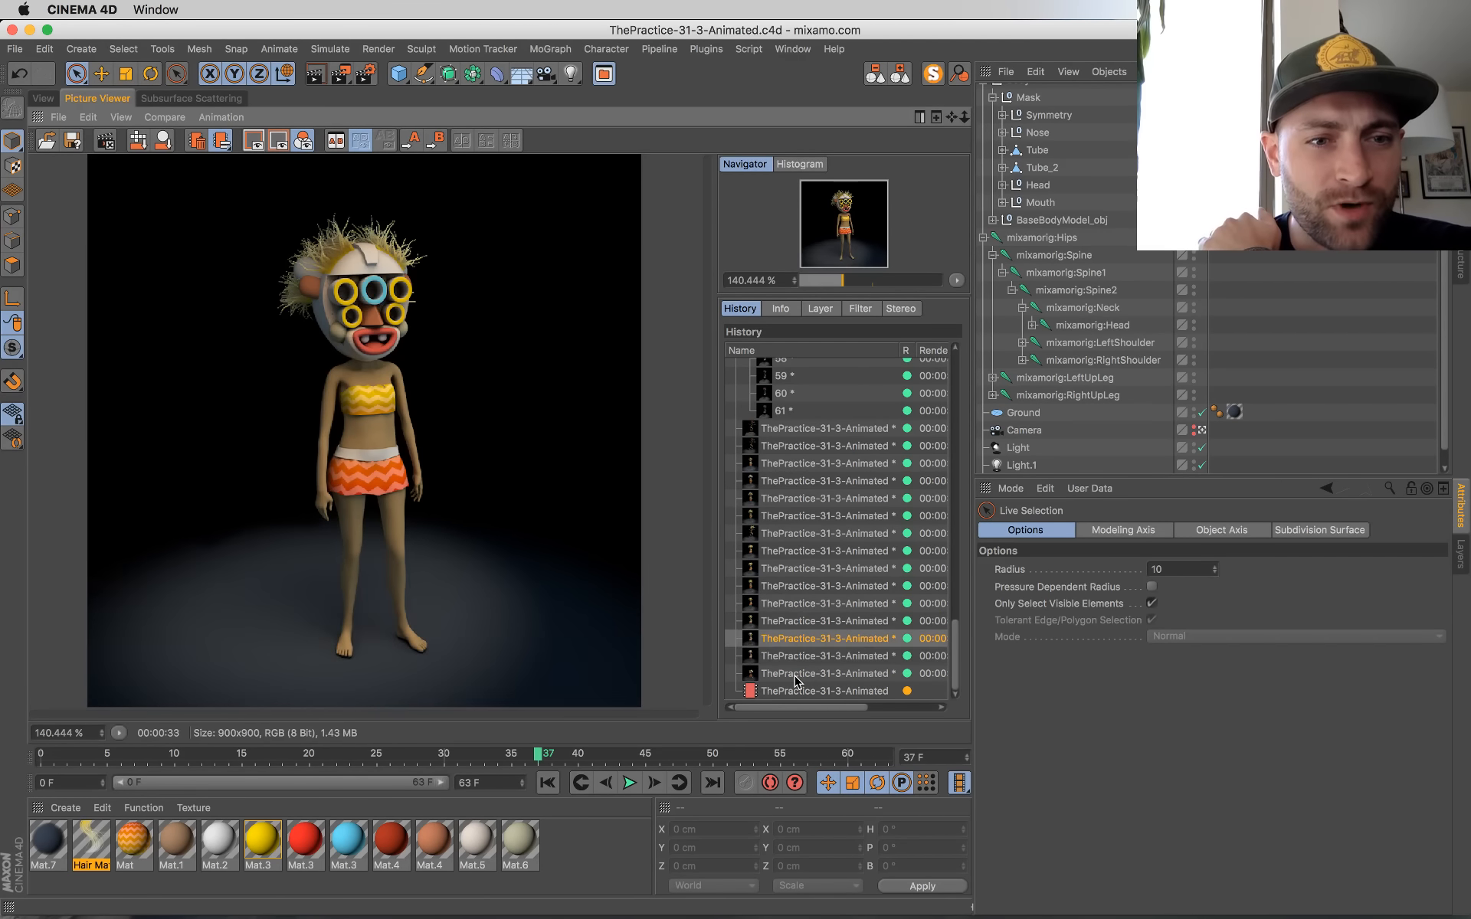
{"action": "key", "text": "Up"}
{"action": "key", "text": "Up"}
{"action": "key", "text": "Down"}
{"action": "key", "text": "Down"}
{"action": "key", "text": "Up"}
{"action": "key", "text": "Up"}
{"action": "key", "text": "Up"}
{"action": "key", "text": "Up"}
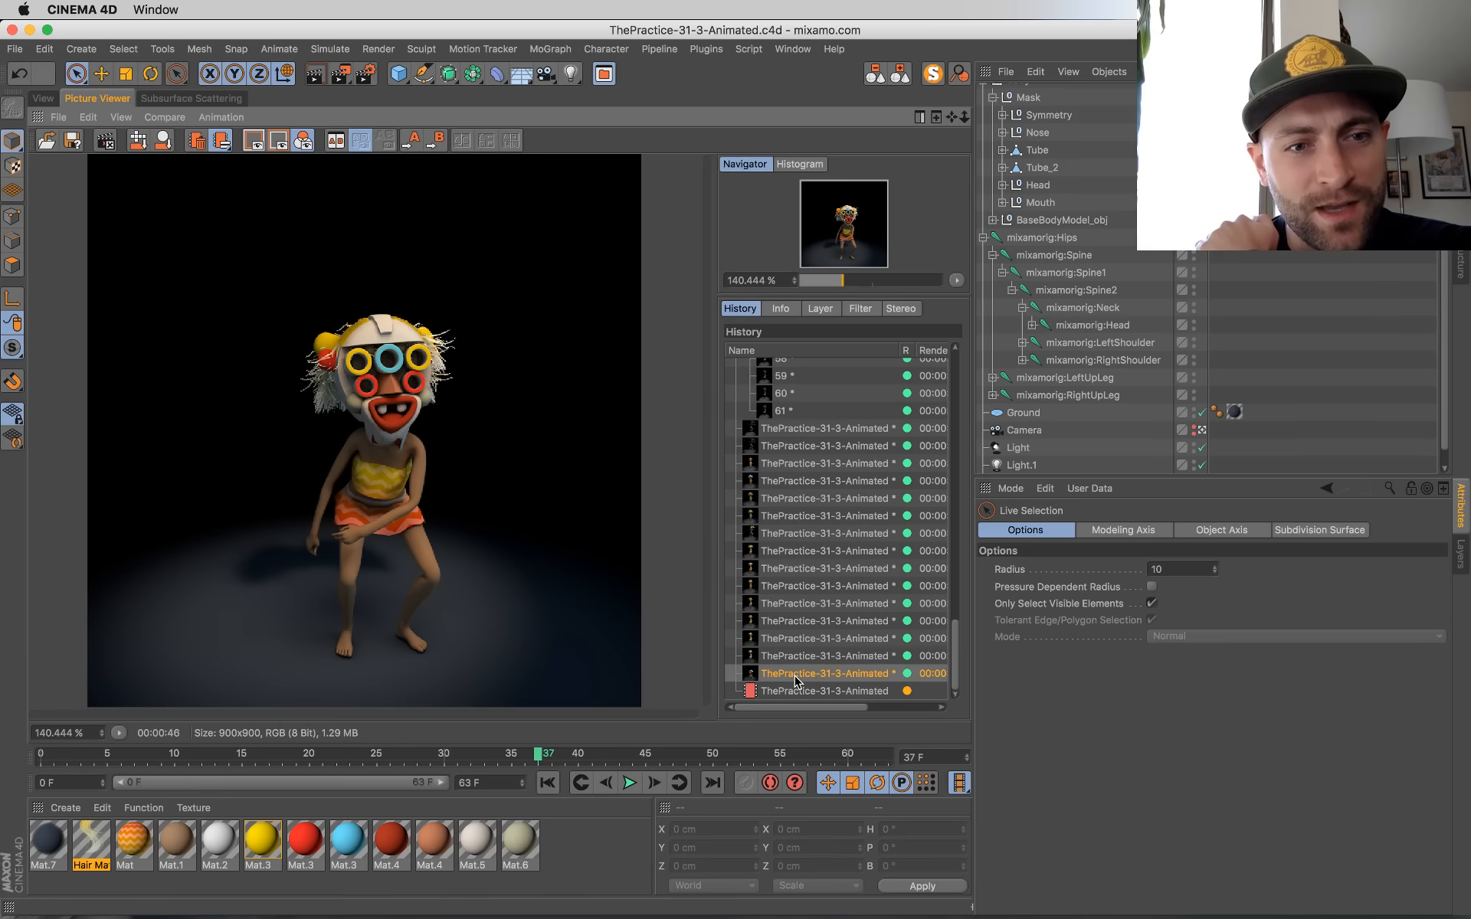
{"action": "key", "text": "Down"}
{"action": "key", "text": "Down"}
{"action": "key", "text": "Down"}
{"action": "key", "text": "Down"}
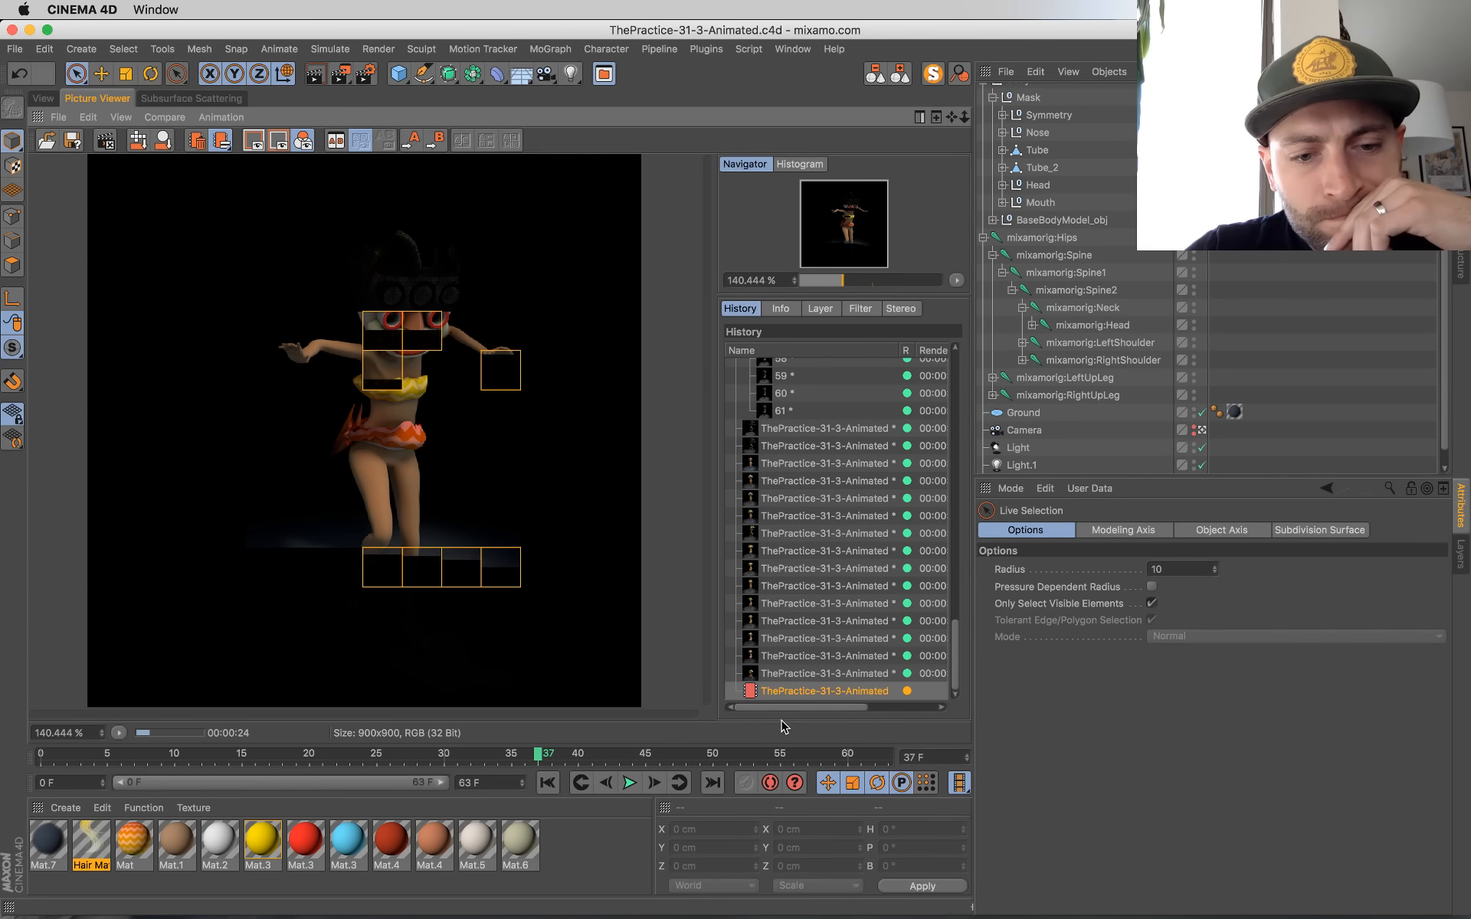
Step: Play the animation from frame 0 in the viewport to review the poses, and return to the first frame
{"action": "left_click", "coordinate": [55, 100]}
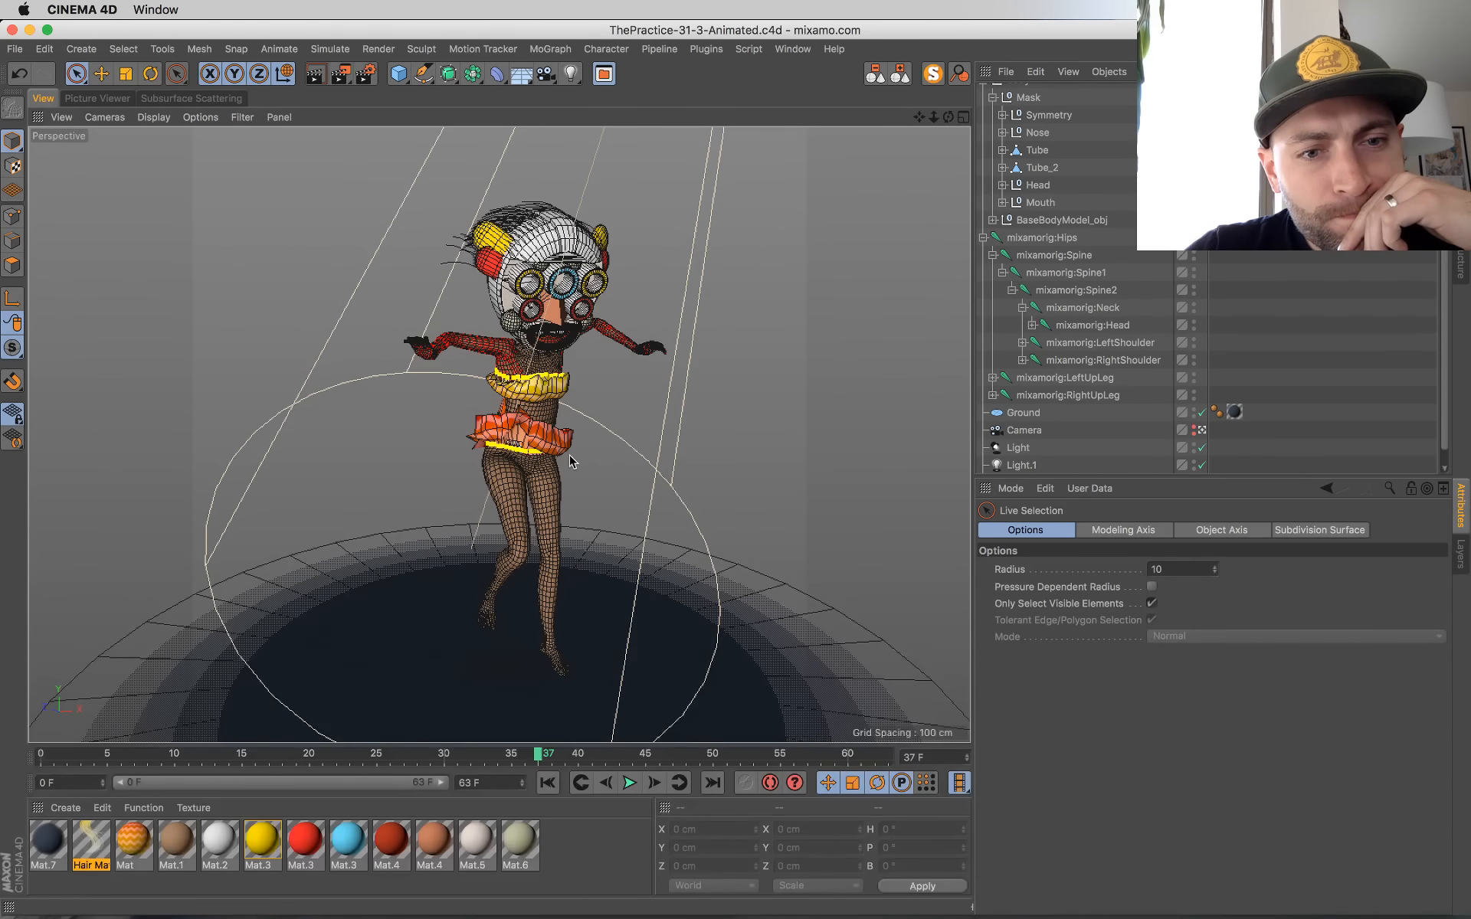
{"action": "left_click", "coordinate": [629, 783]}
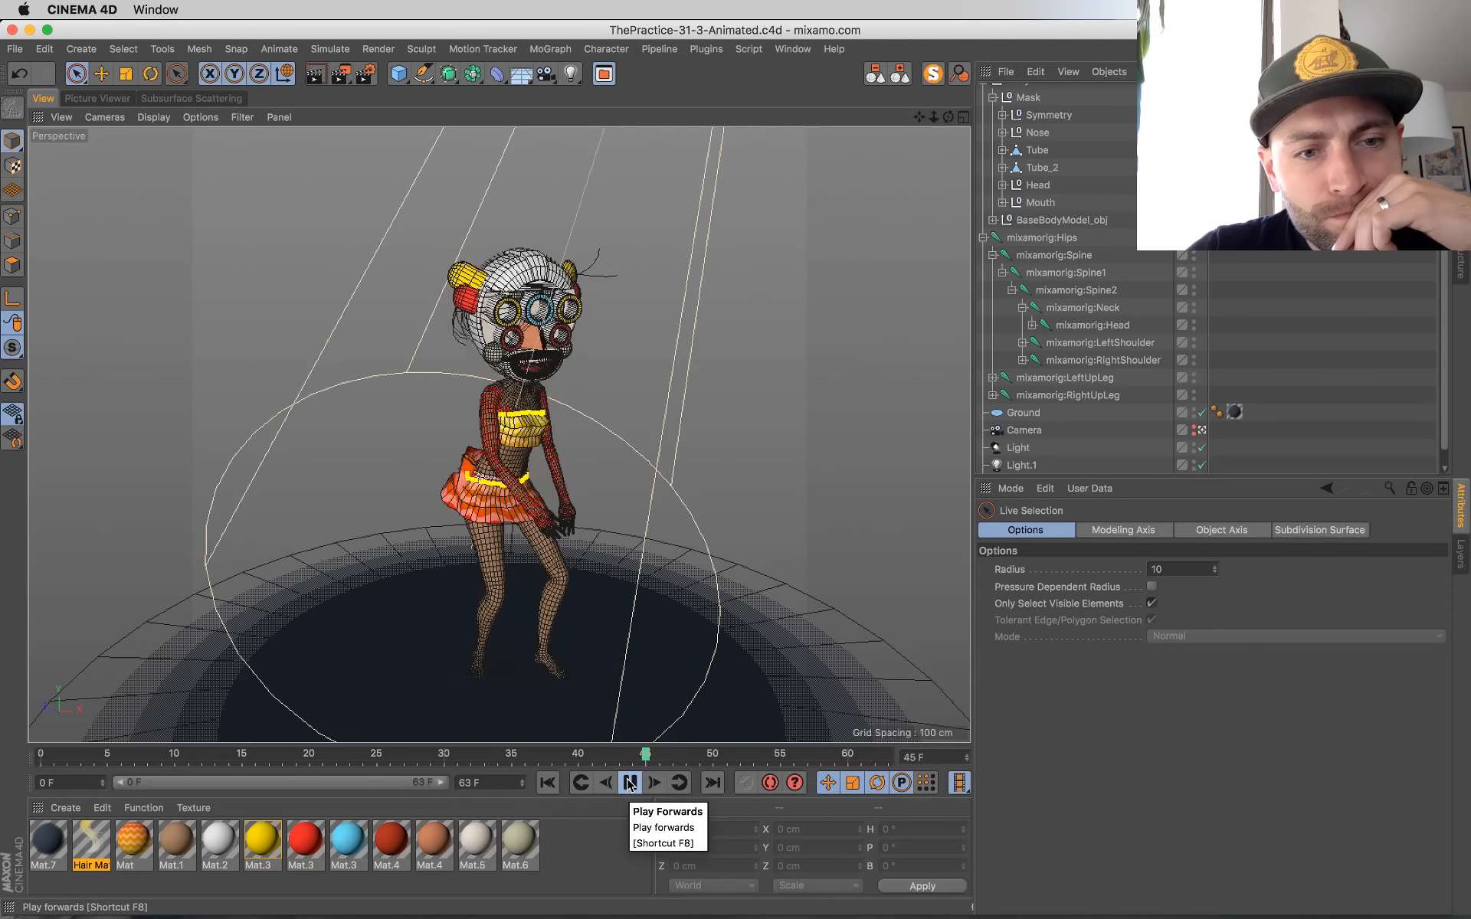
{"action": "left_click", "coordinate": [553, 786]}
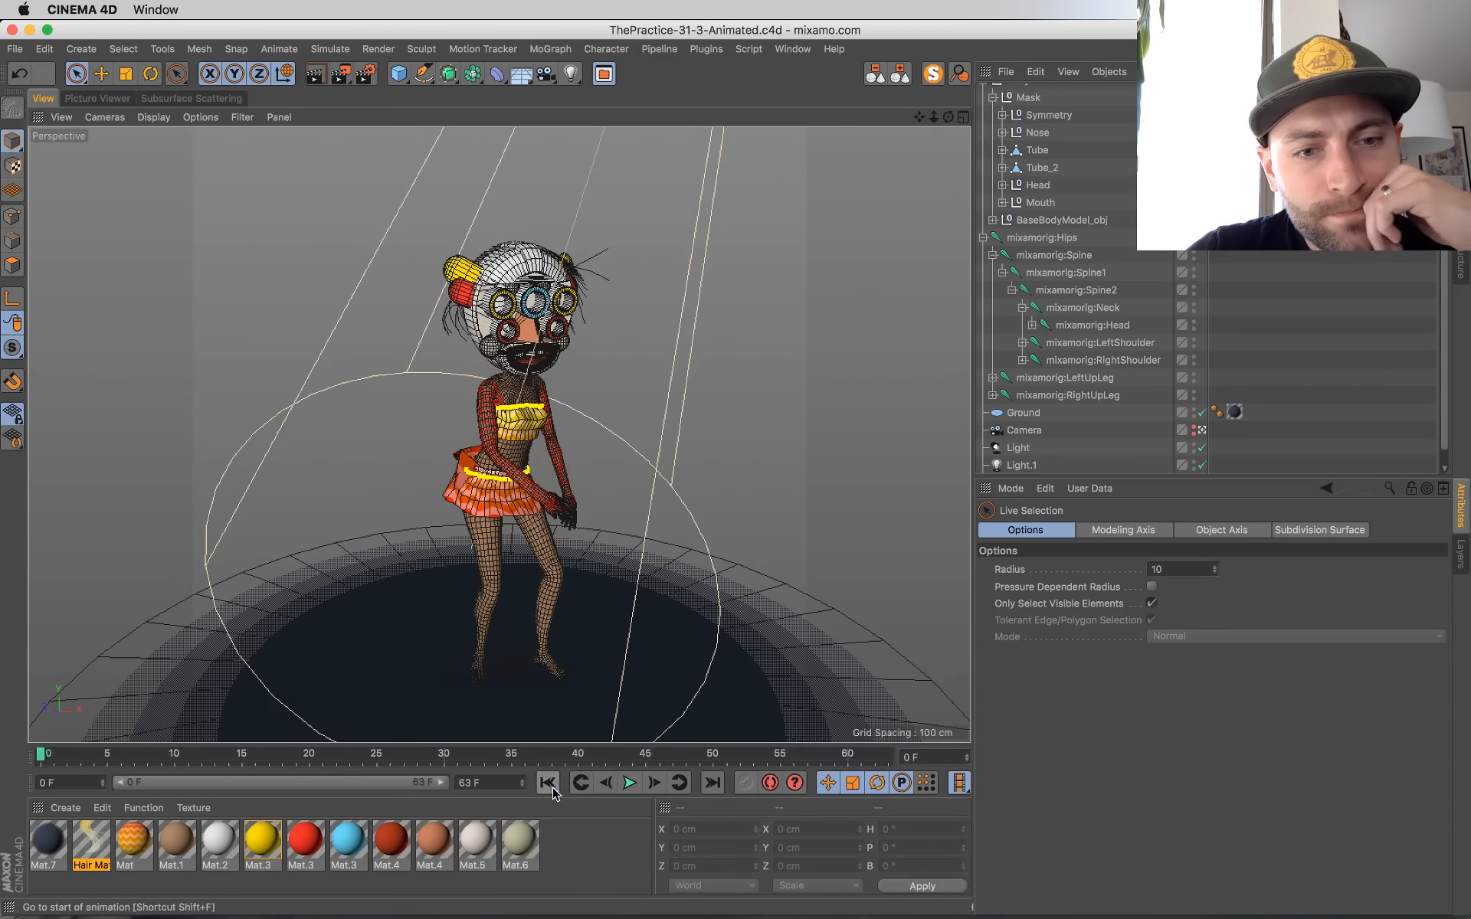
{"action": "left_click", "coordinate": [629, 783]}
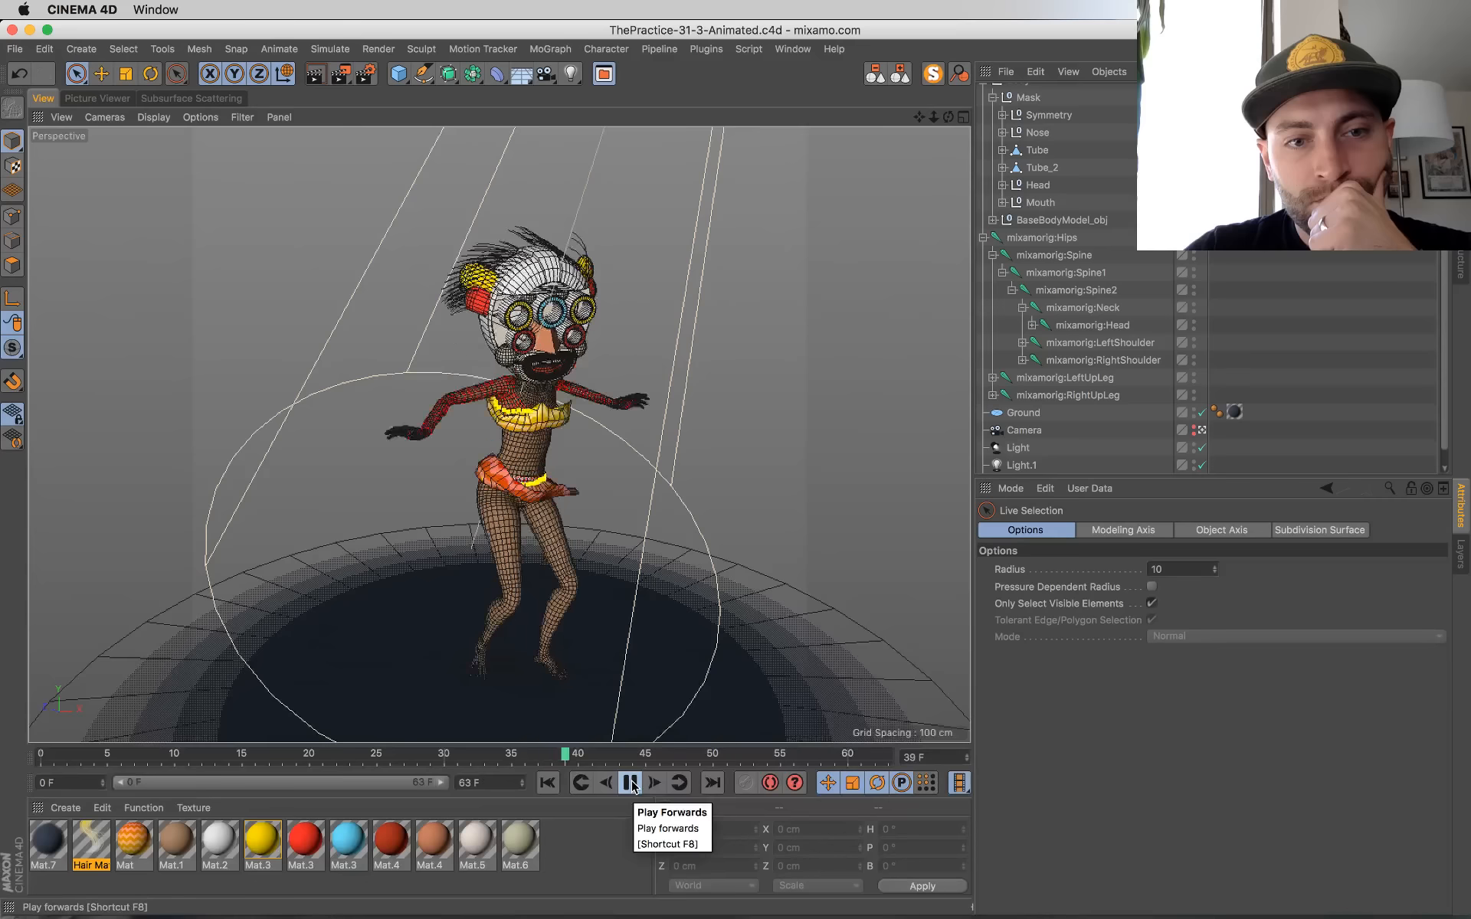
{"action": "left_click", "coordinate": [630, 783]}
{"action": "left_click", "coordinate": [547, 782]}
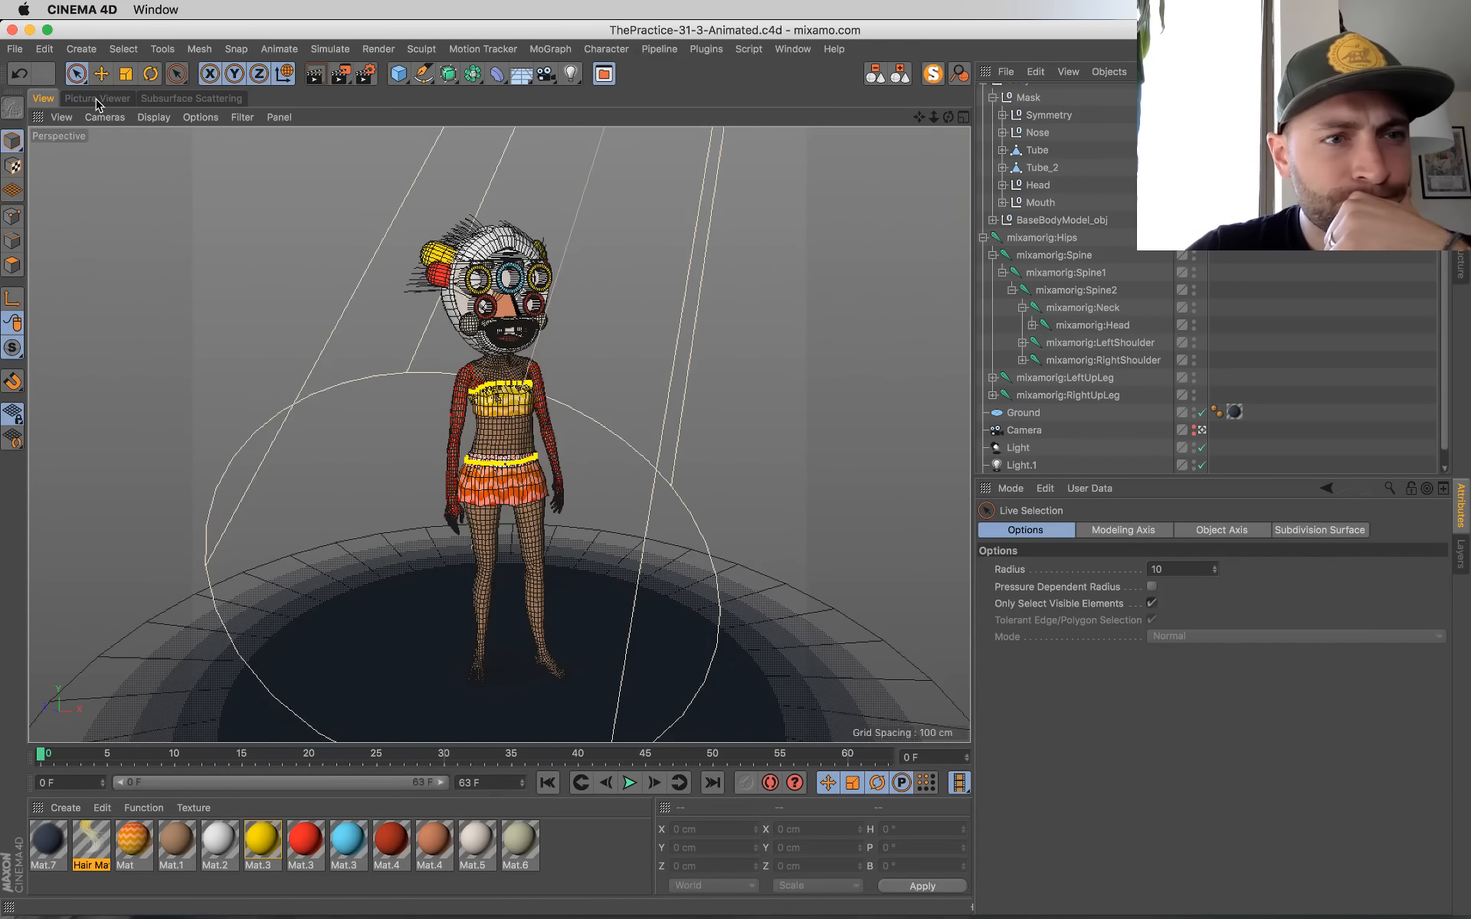
Step: Compare the finished frame 37 render with the previous crouching-pose render in the Picture Viewer
{"action": "left_click", "coordinate": [97, 99]}
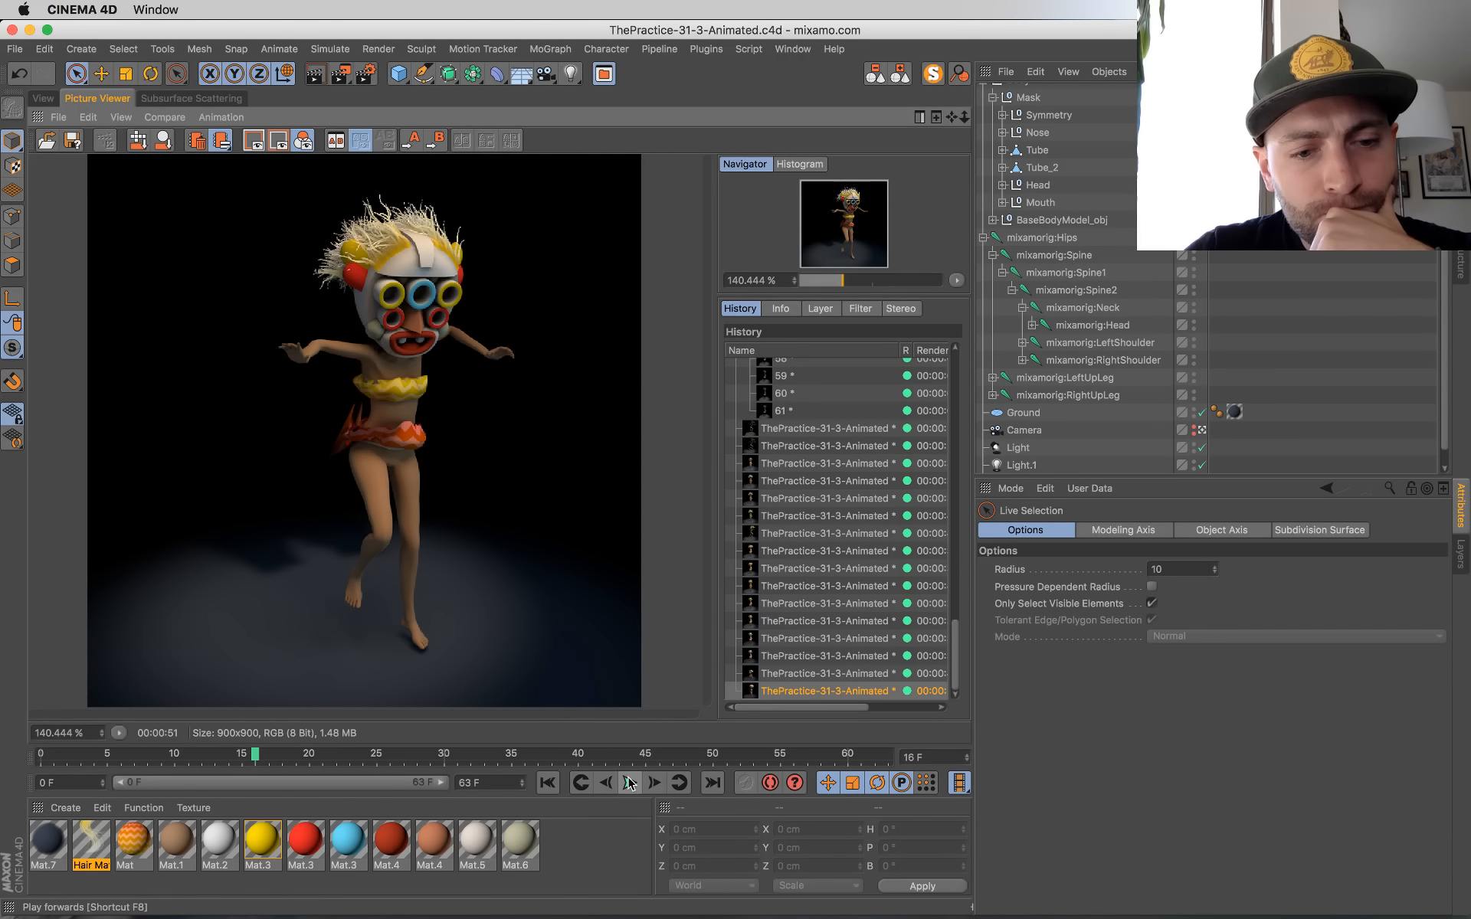
{"action": "left_click", "coordinate": [792, 675]}
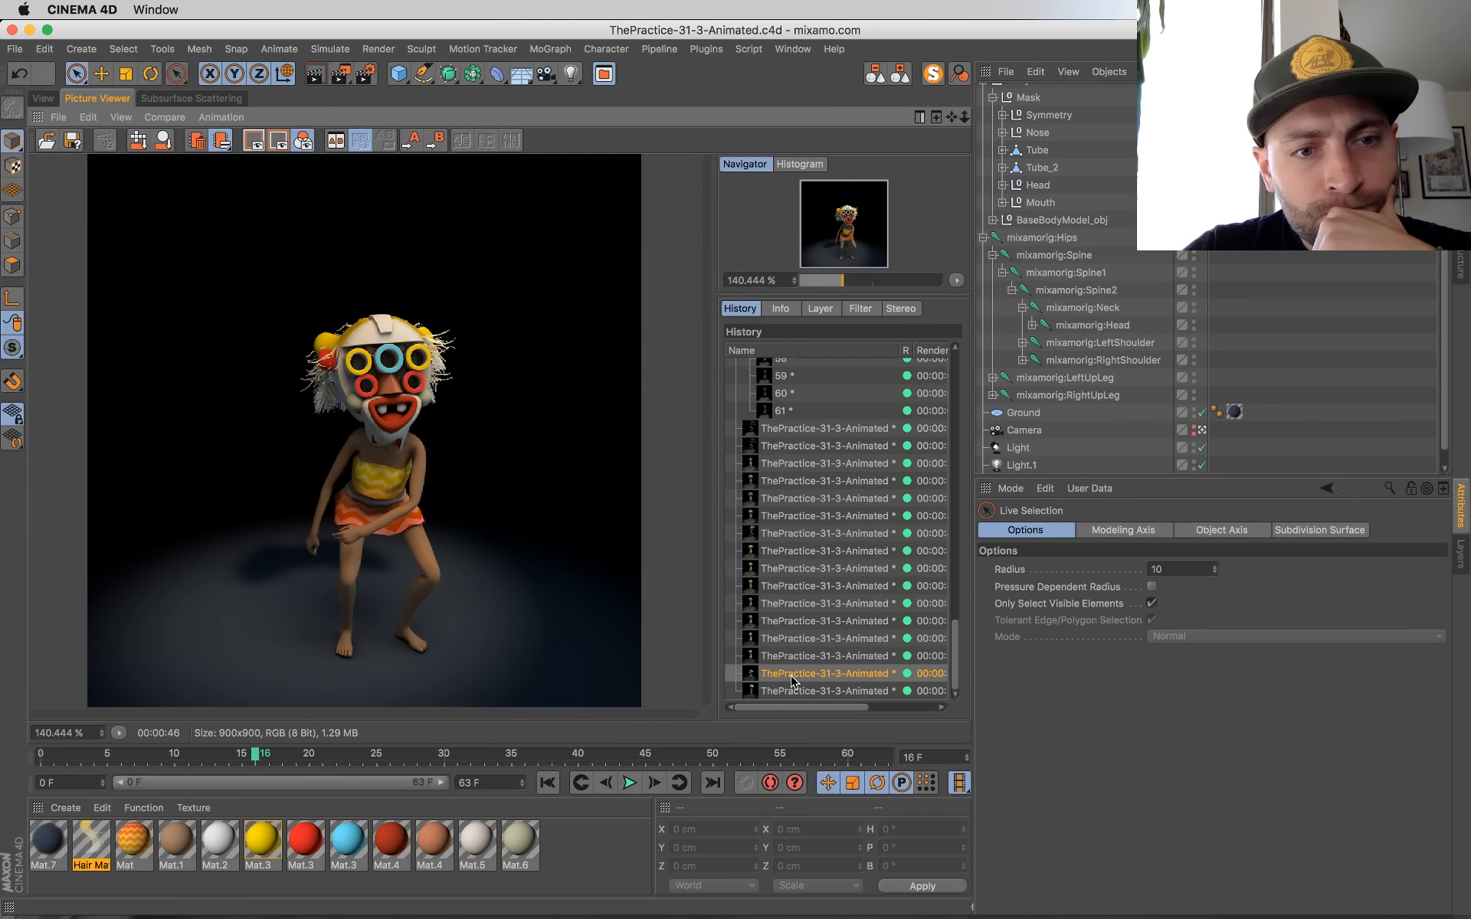
{"action": "left_click", "coordinate": [797, 691]}
Step: Play the animation from frame 0 in the viewport, stop at frame 16 and render that frame to the Picture Viewer
{"action": "left_click", "coordinate": [43, 98]}
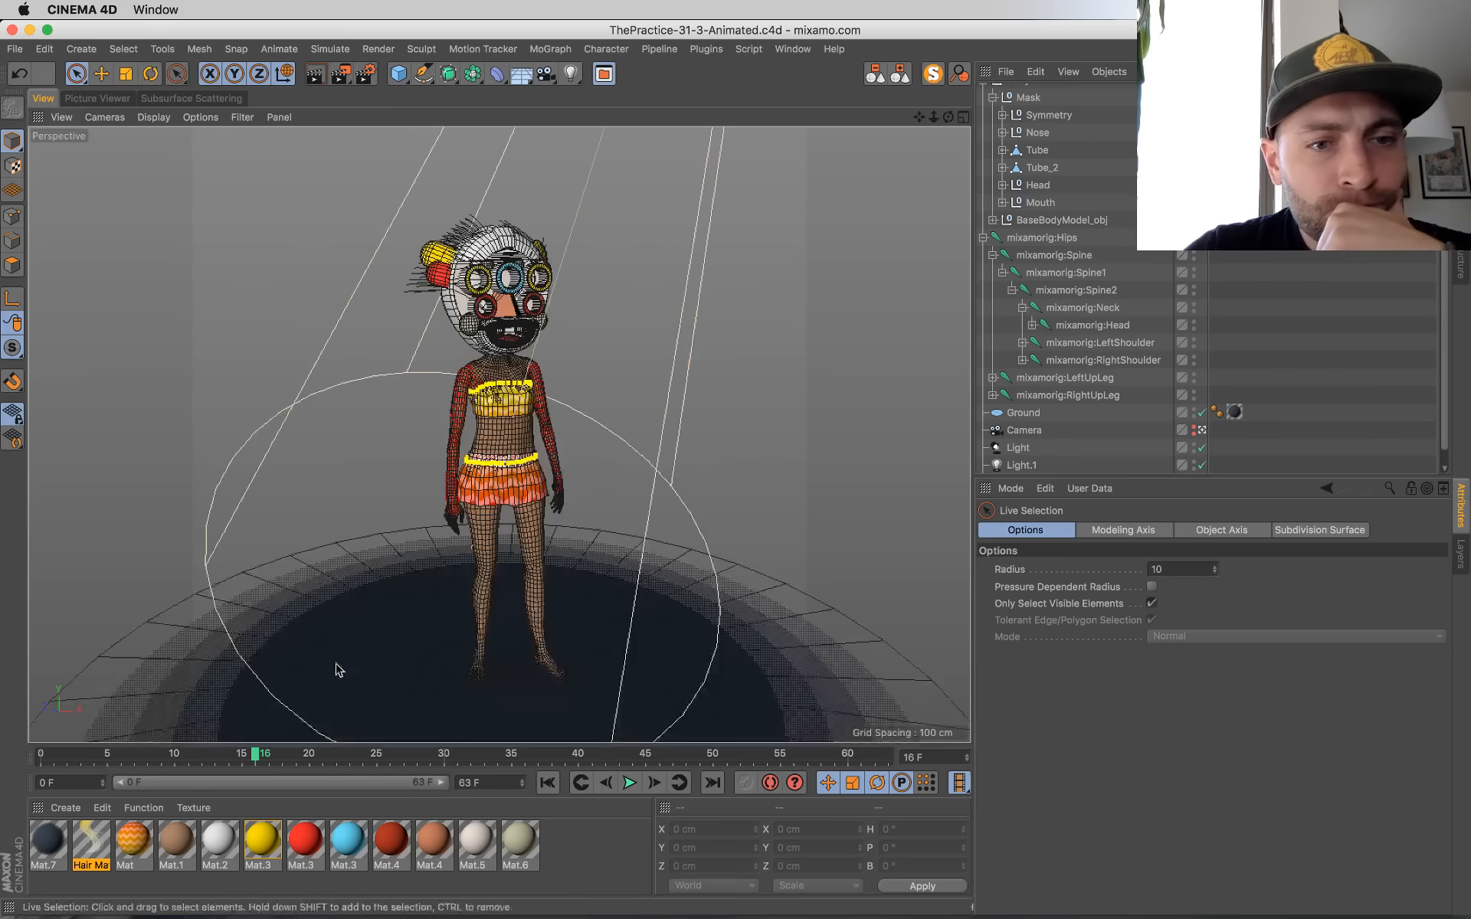
{"action": "left_click_drag", "start_coordinate": [213, 759], "coordinate": [13, 743]}
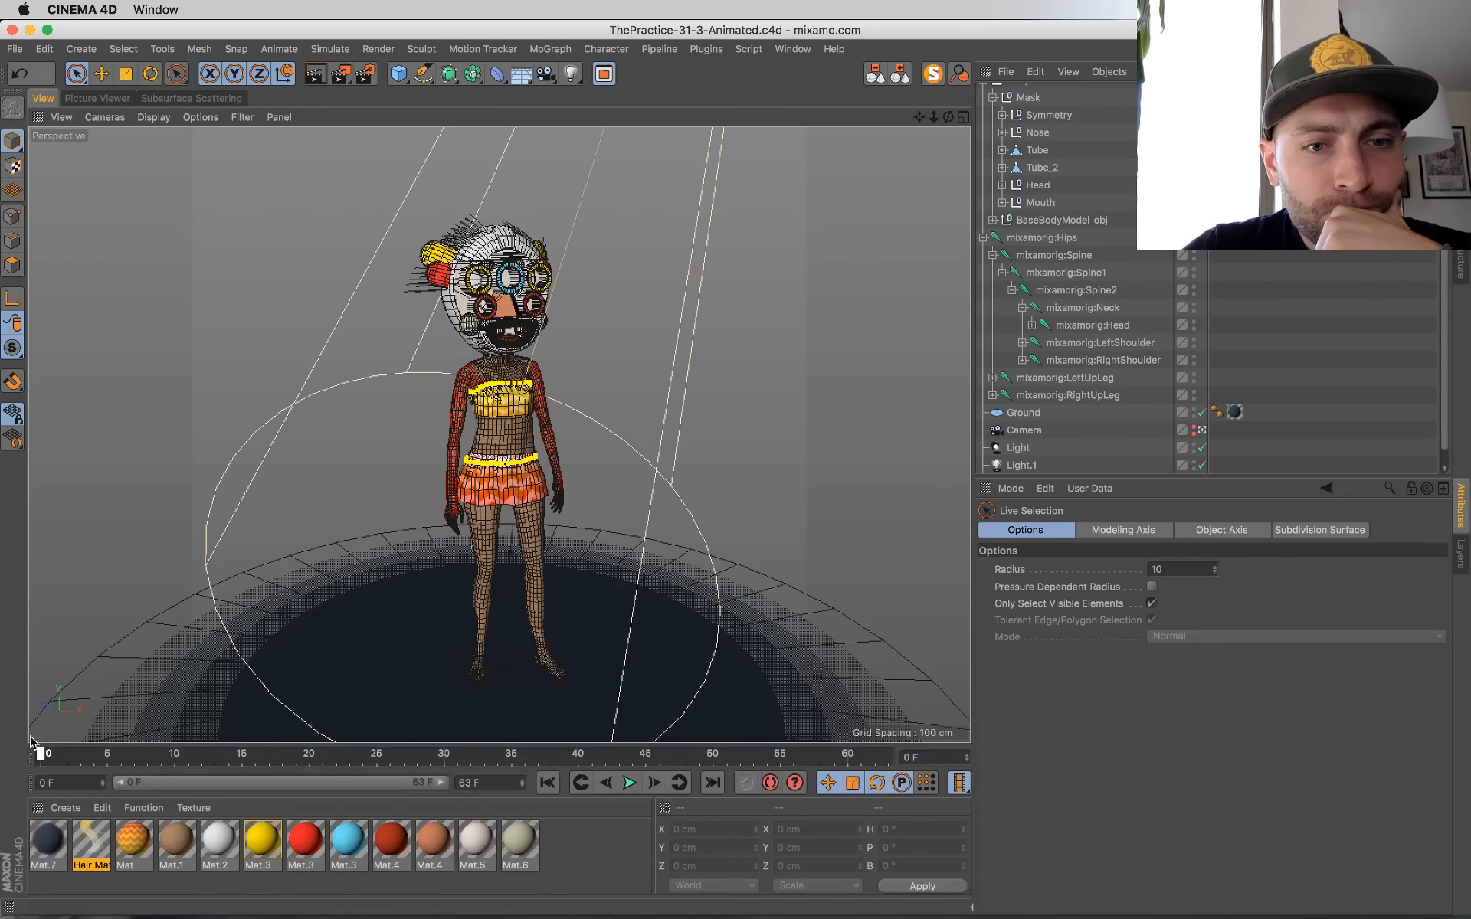
{"action": "left_click", "coordinate": [629, 782]}
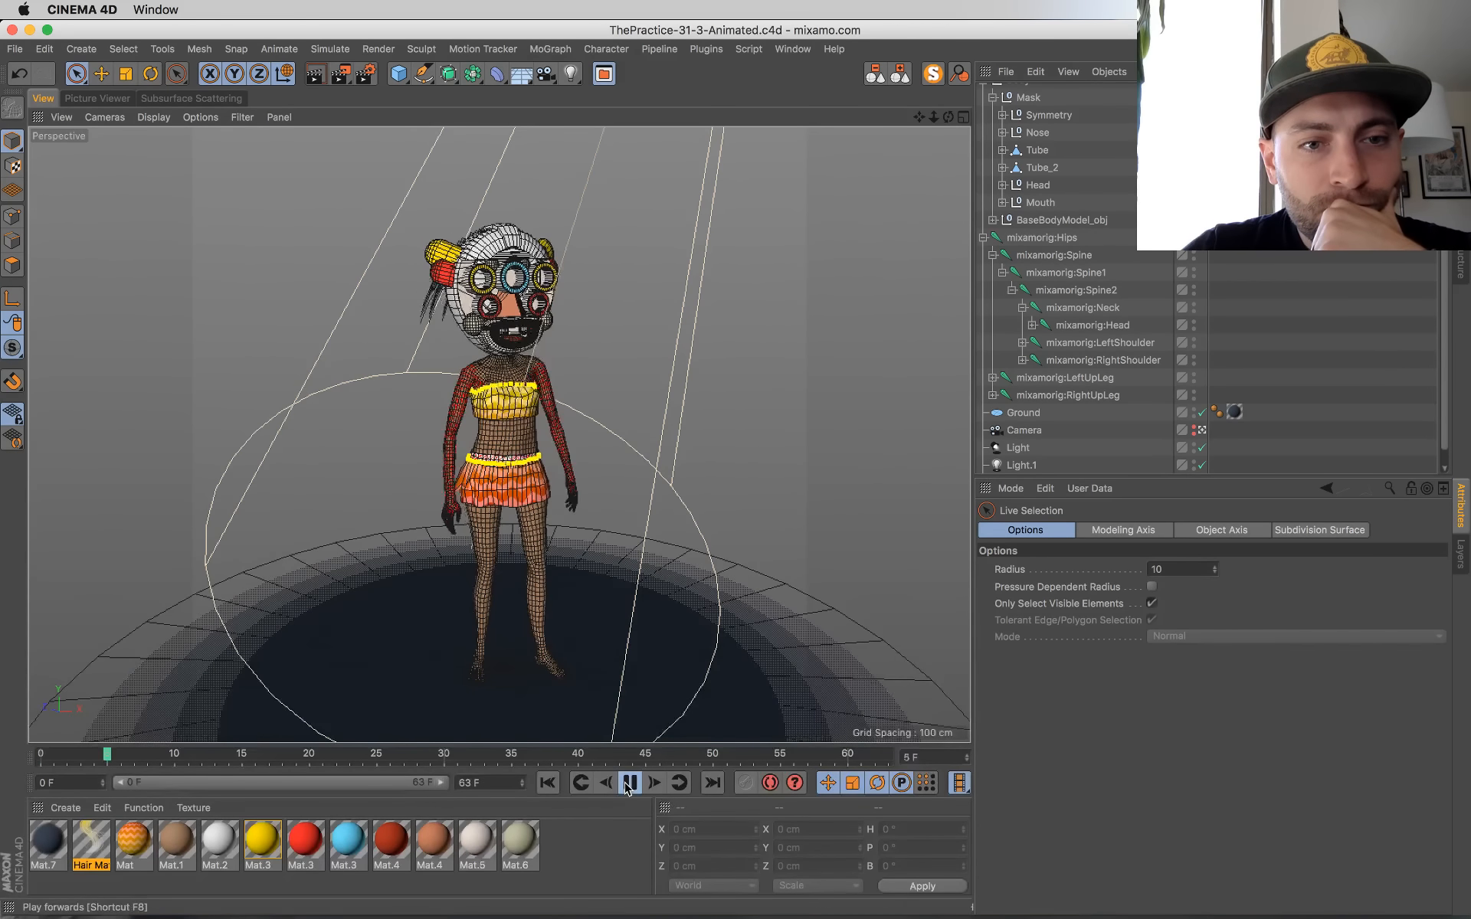
{"action": "left_click", "coordinate": [628, 782]}
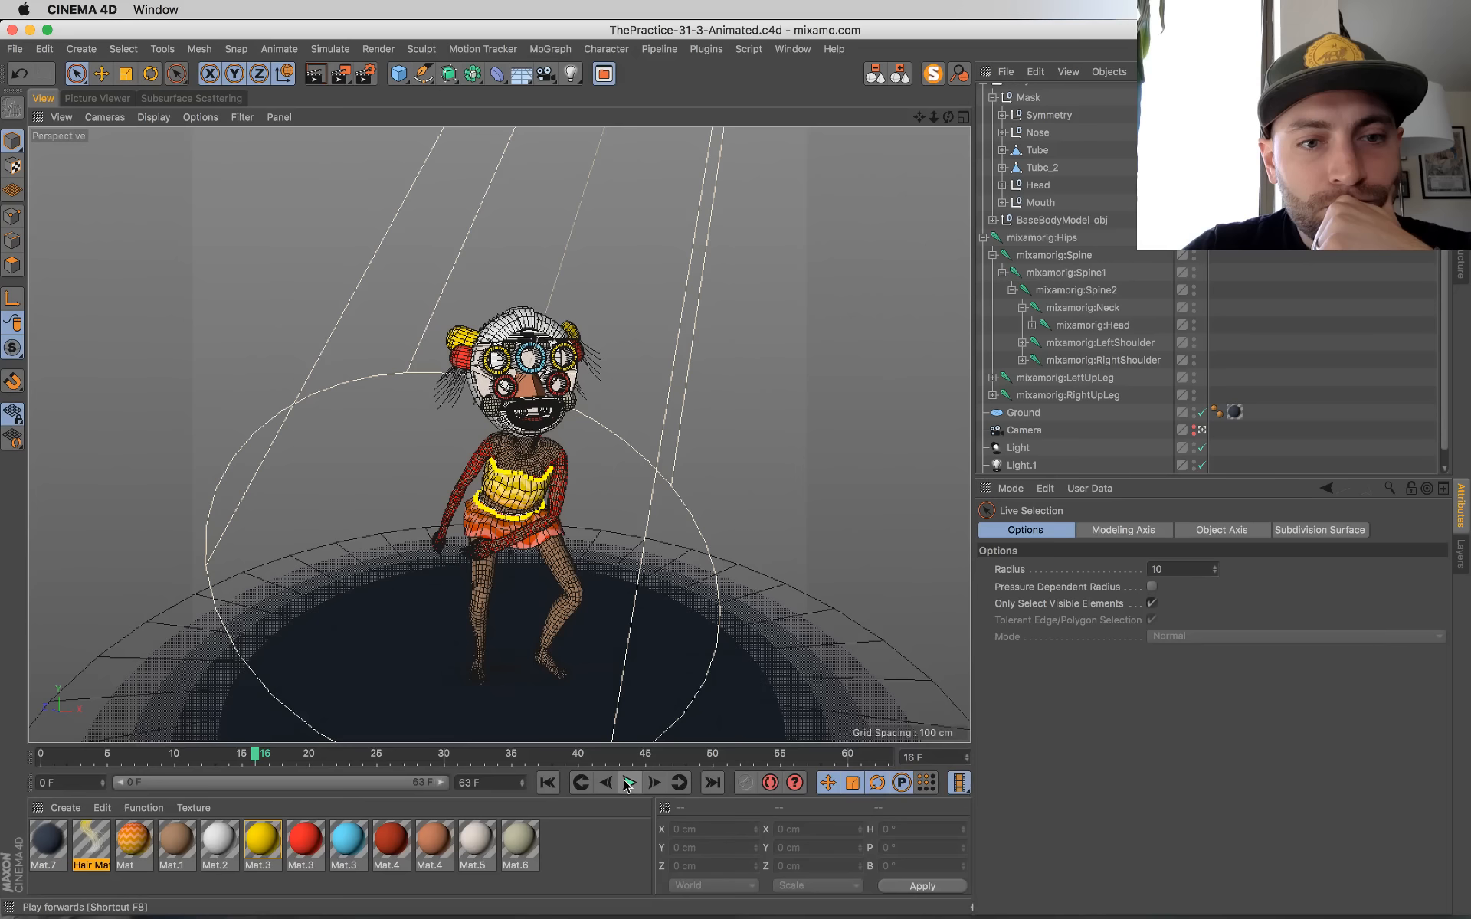
{"action": "key", "text": "shift+r"}
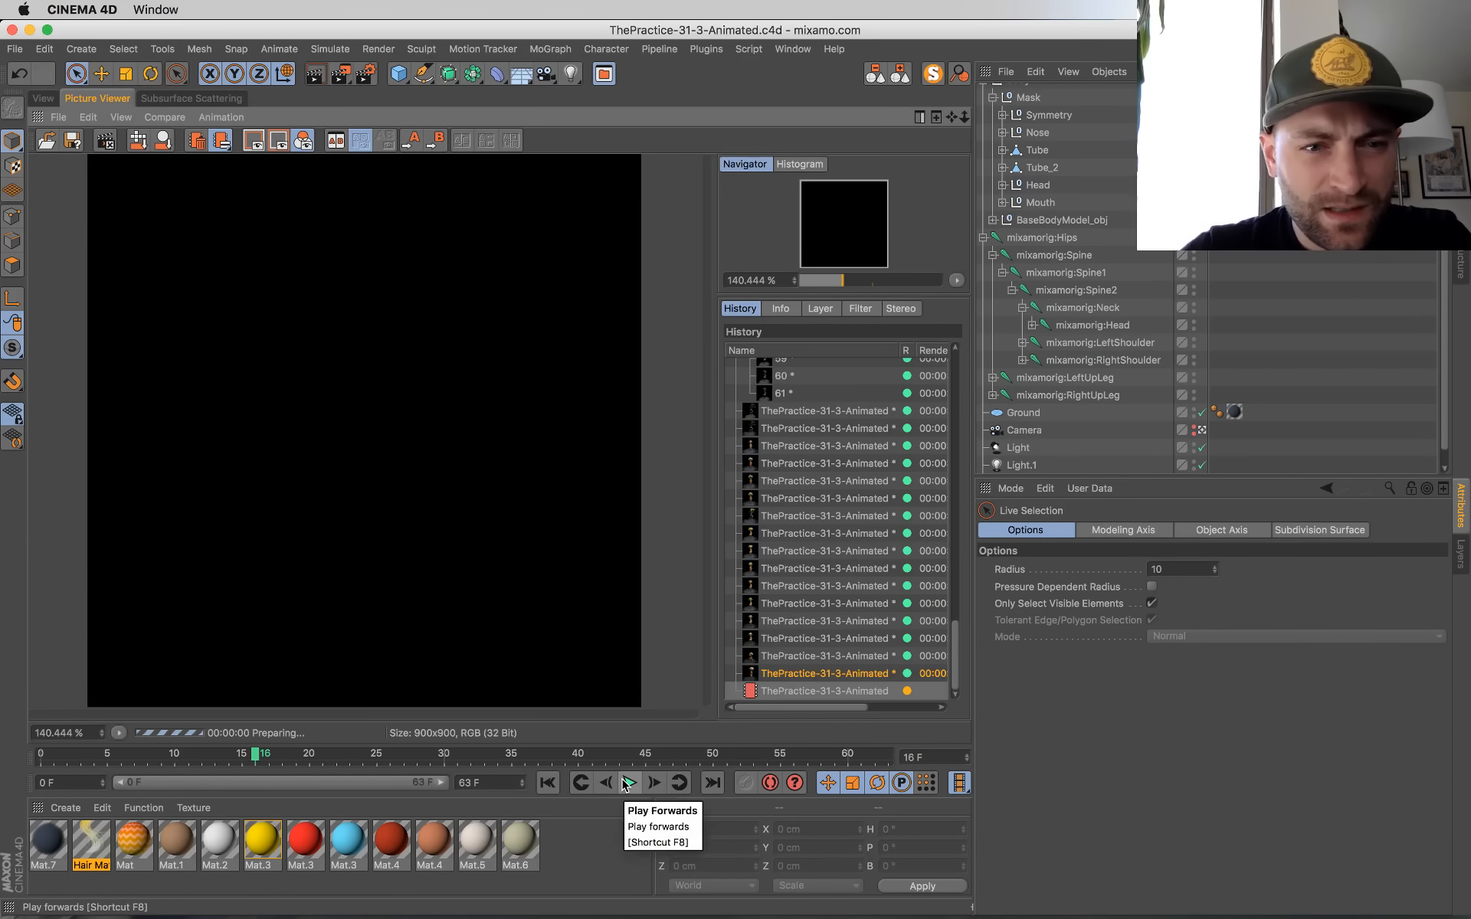
Step: Flip through the latest renders in the history against the frame 16 render in progress, and return to the viewport
{"action": "left_click", "coordinate": [858, 656]}
{"action": "left_click", "coordinate": [847, 675]}
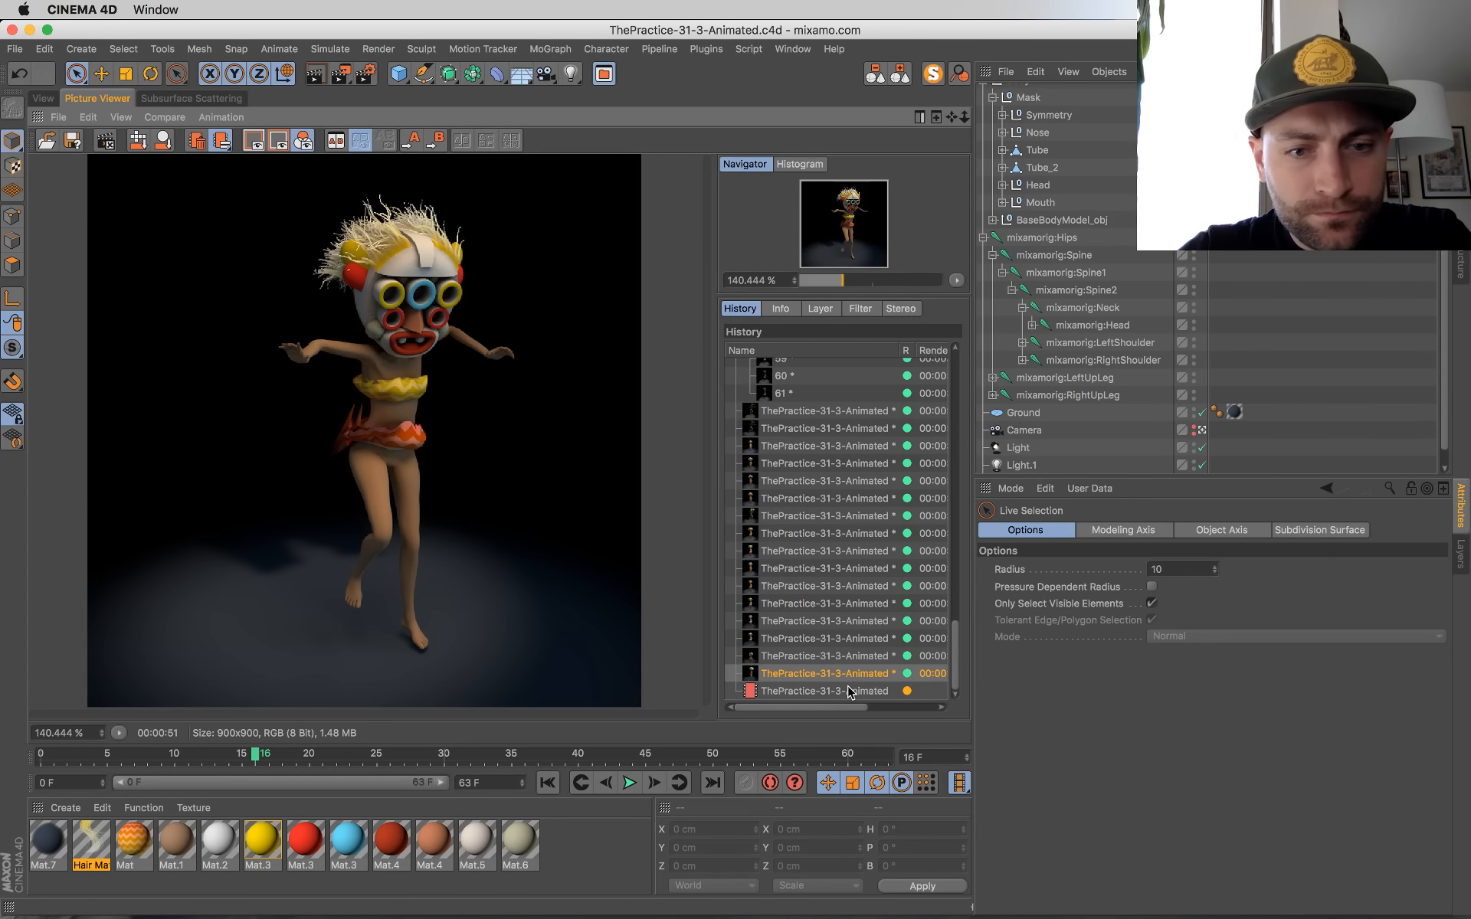
{"action": "left_click", "coordinate": [850, 691]}
{"action": "left_click", "coordinate": [848, 675]}
{"action": "key", "text": "Up"}
{"action": "key", "text": "Up"}
{"action": "key", "text": "Up"}
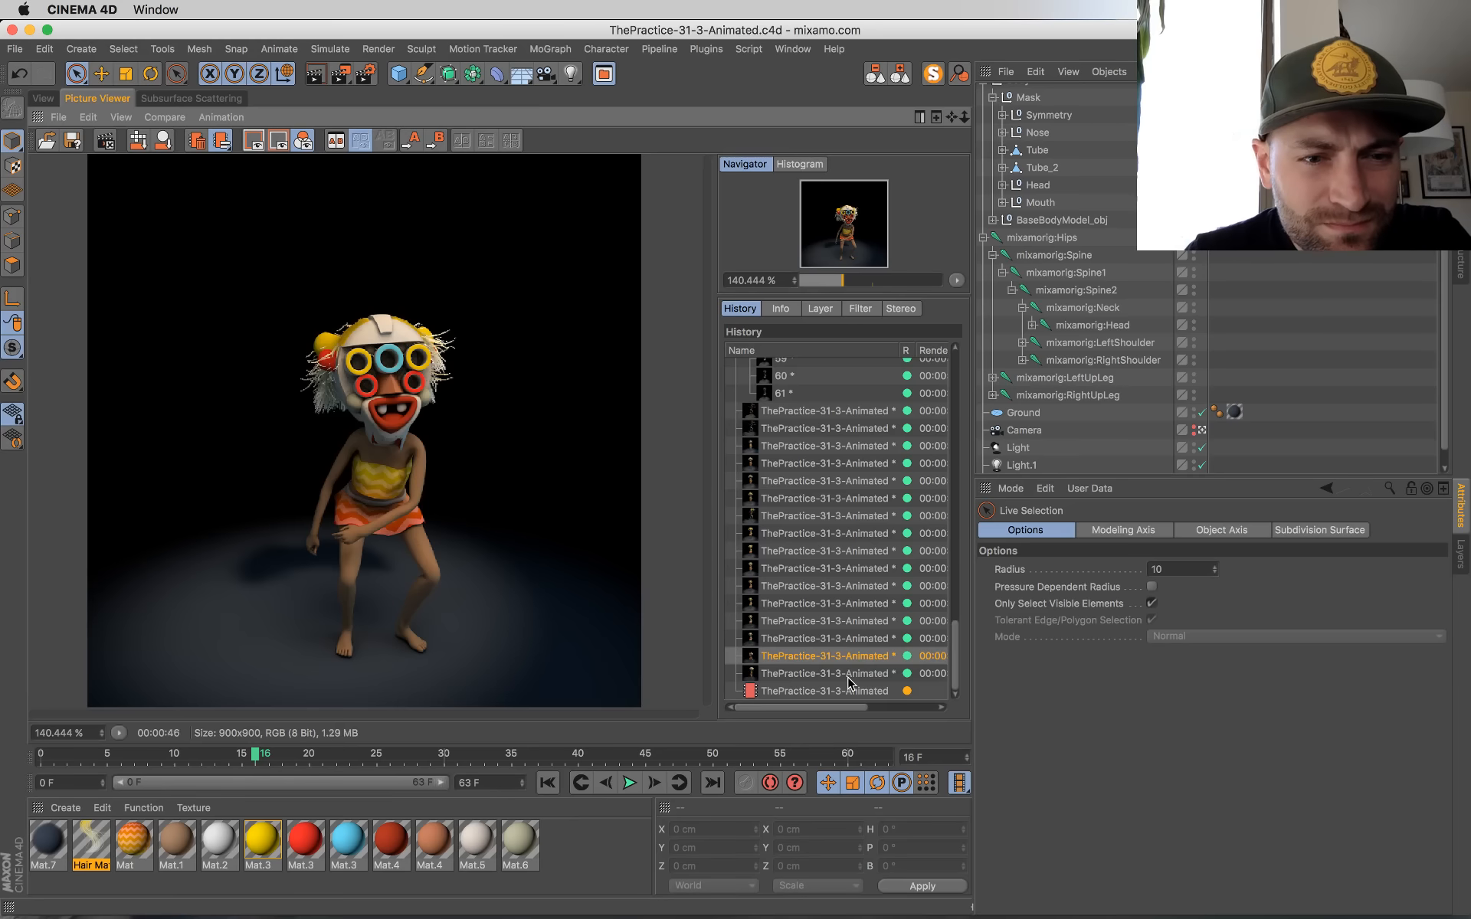
{"action": "key", "text": "Down"}
{"action": "key", "text": "Down"}
{"action": "key", "text": "Down"}
{"action": "key", "text": "Down"}
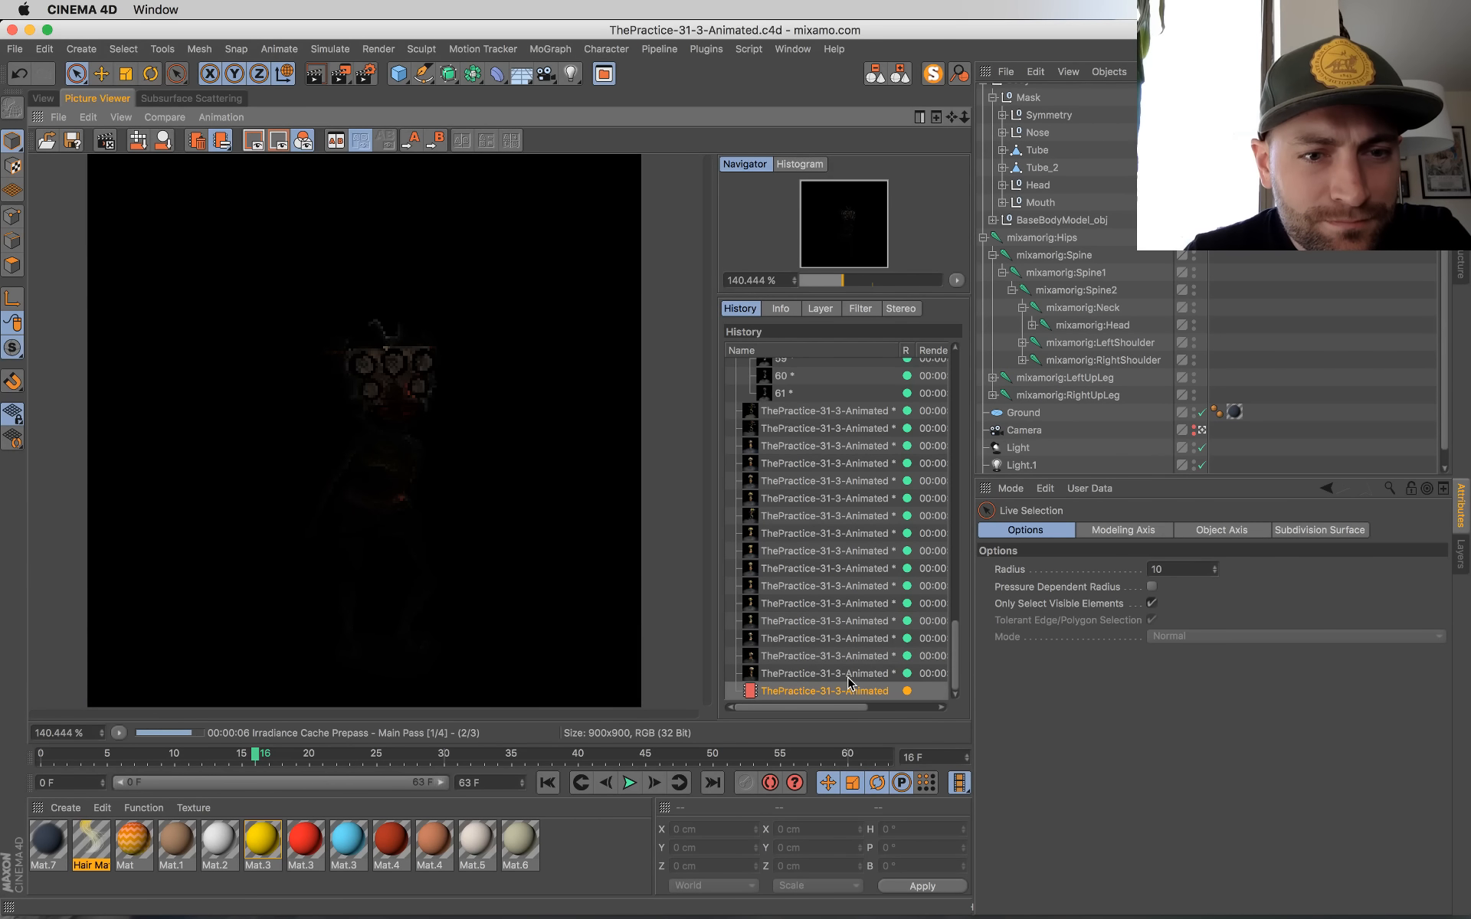
{"action": "key", "text": "Up"}
{"action": "key", "text": "Up"}
{"action": "key", "text": "Up"}
{"action": "key", "text": "Up"}
{"action": "key", "text": "Up"}
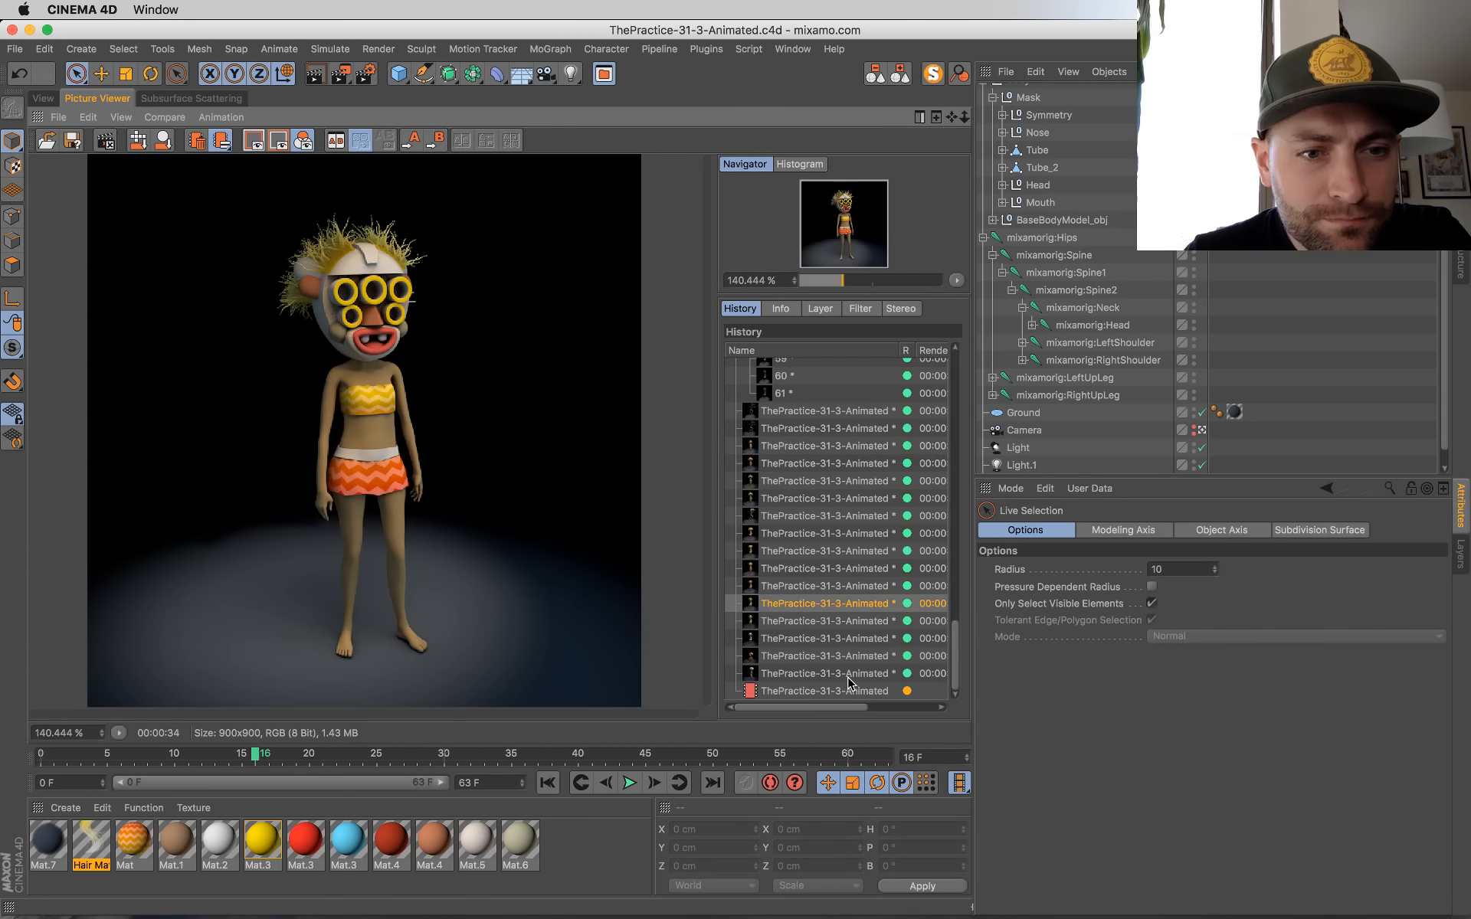
{"action": "key", "text": "Down"}
{"action": "key", "text": "Down"}
{"action": "key", "text": "Down"}
{"action": "key", "text": "Down"}
{"action": "key", "text": "Down"}
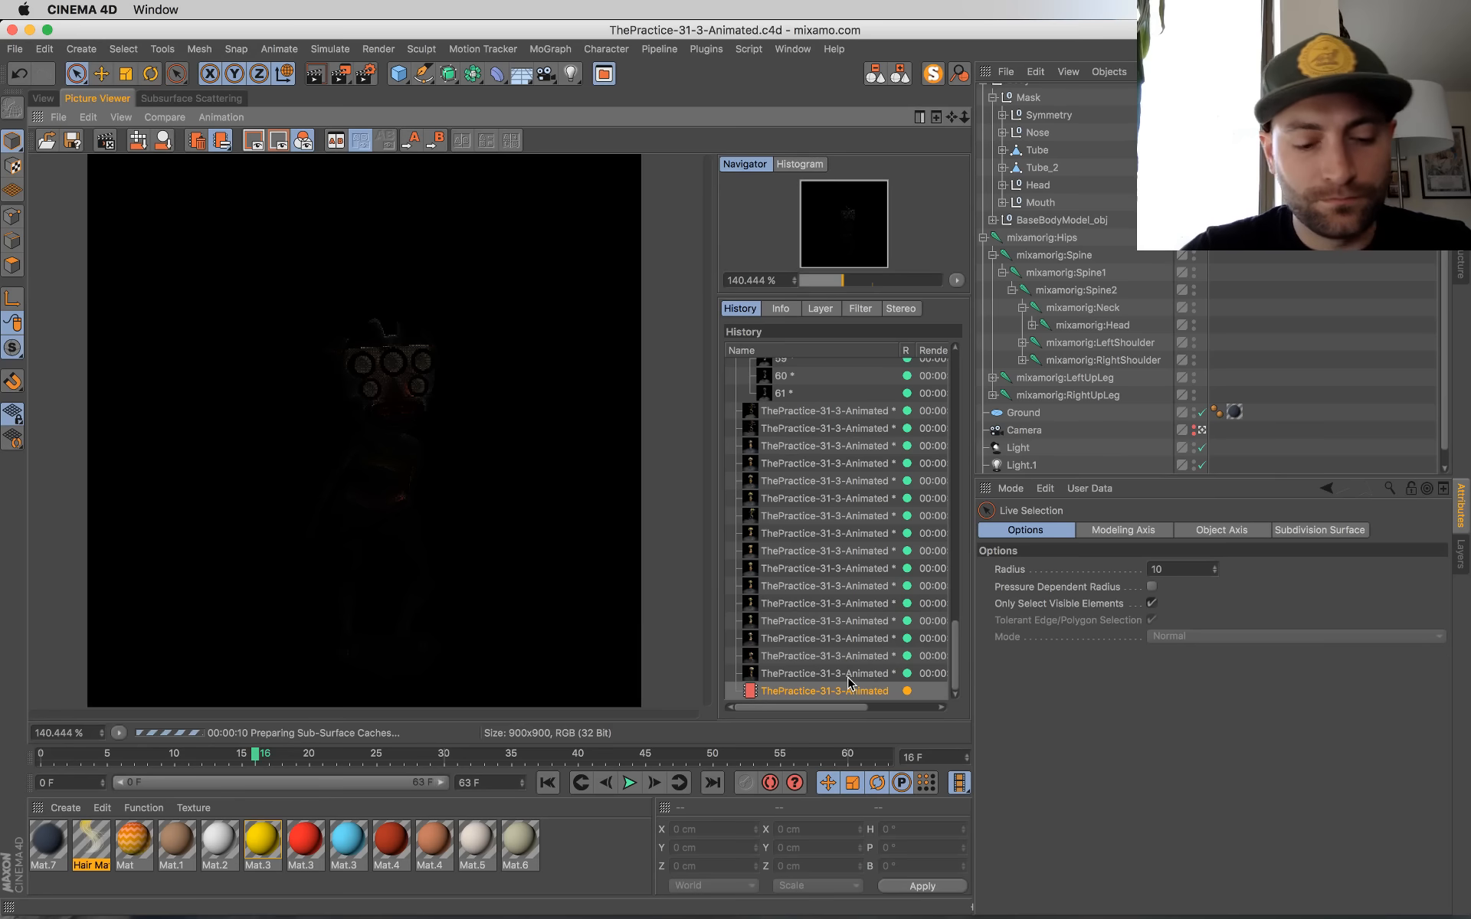
{"action": "key", "text": "super+Tab"}
{"action": "key", "text": "super+Tab"}
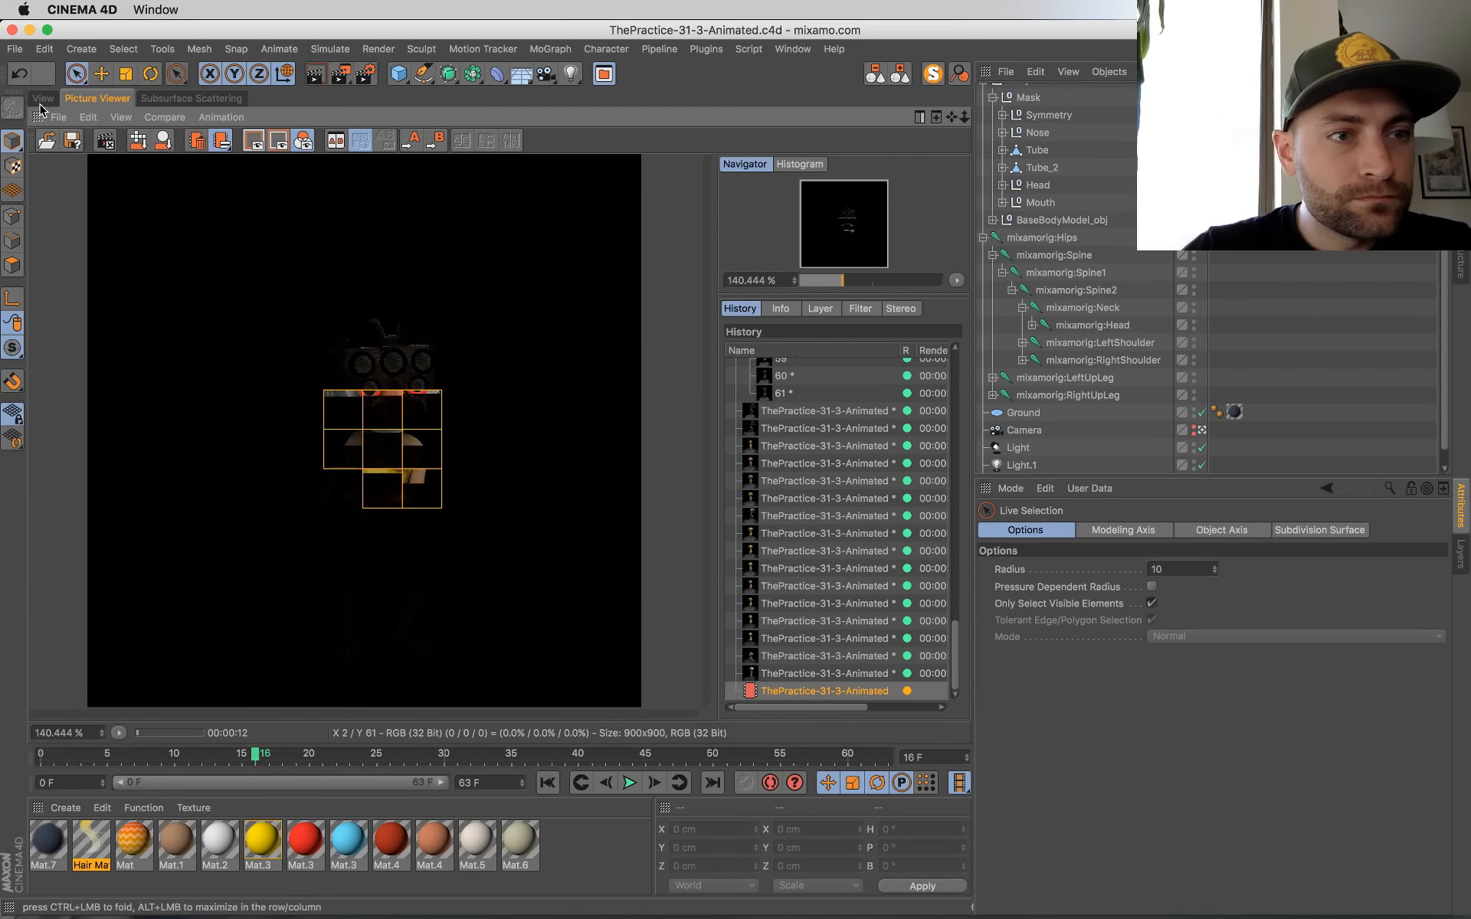
{"action": "left_click", "coordinate": [44, 99]}
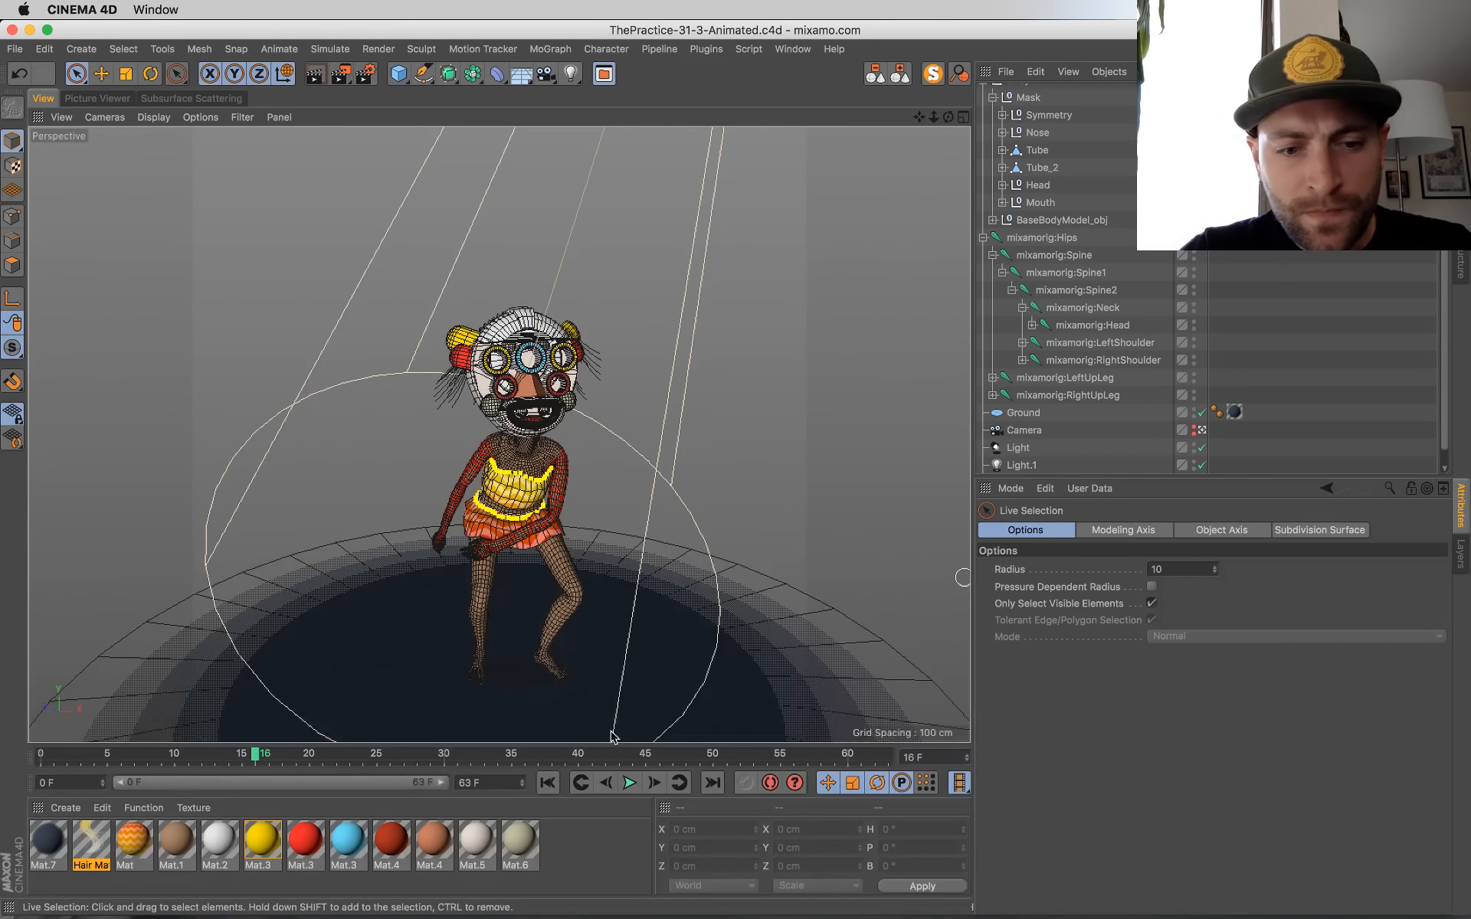
Step: Return to frame 0, leave the camera view and put the dancer's body mesh into polygon editing mode
{"action": "left_click", "coordinate": [548, 782]}
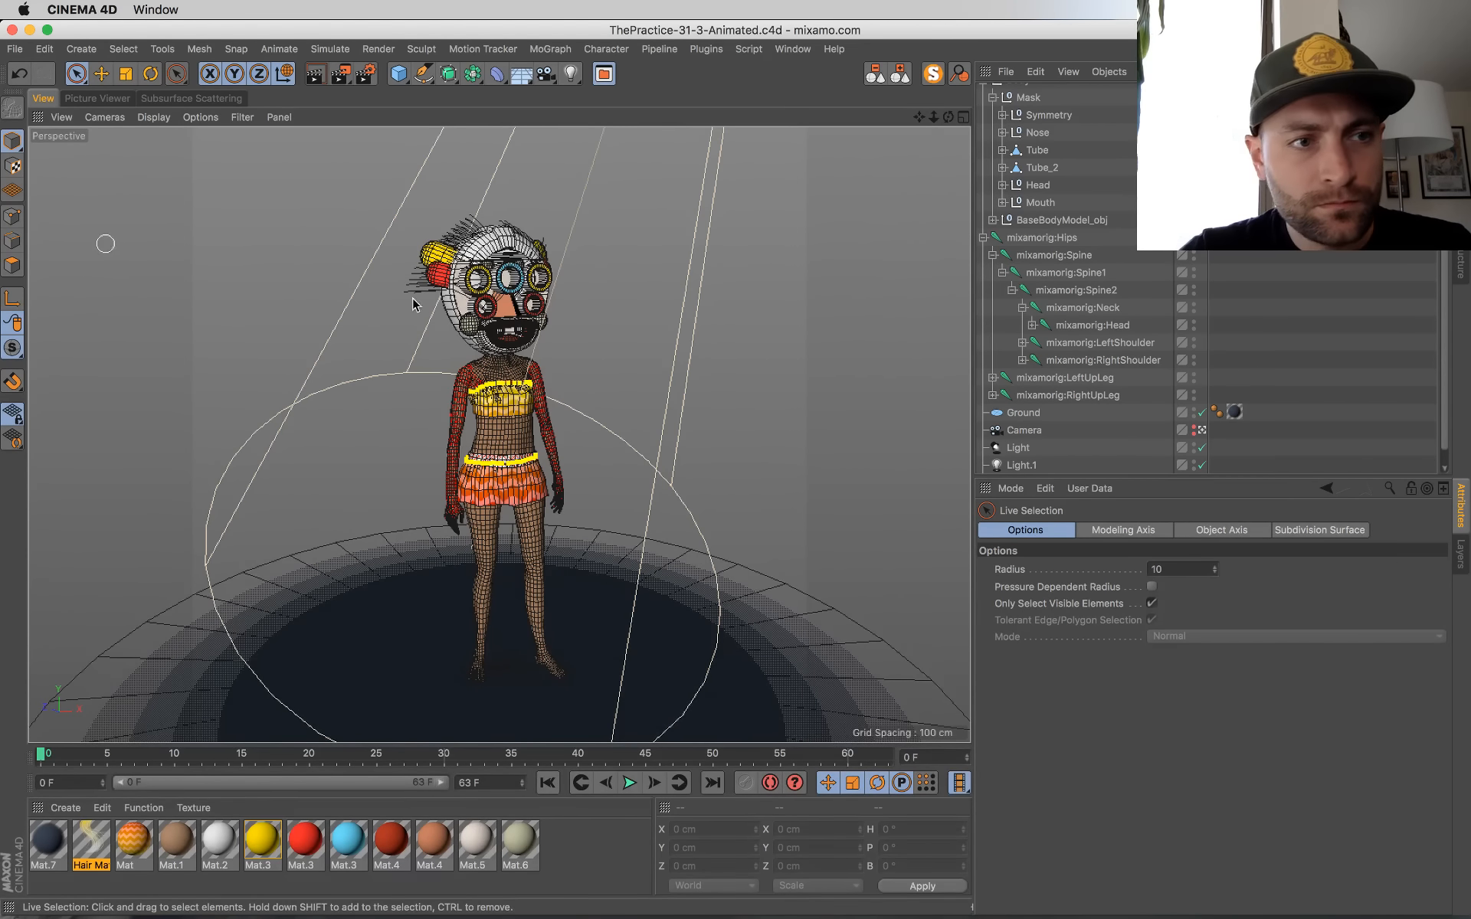
{"action": "left_click", "coordinate": [984, 238]}
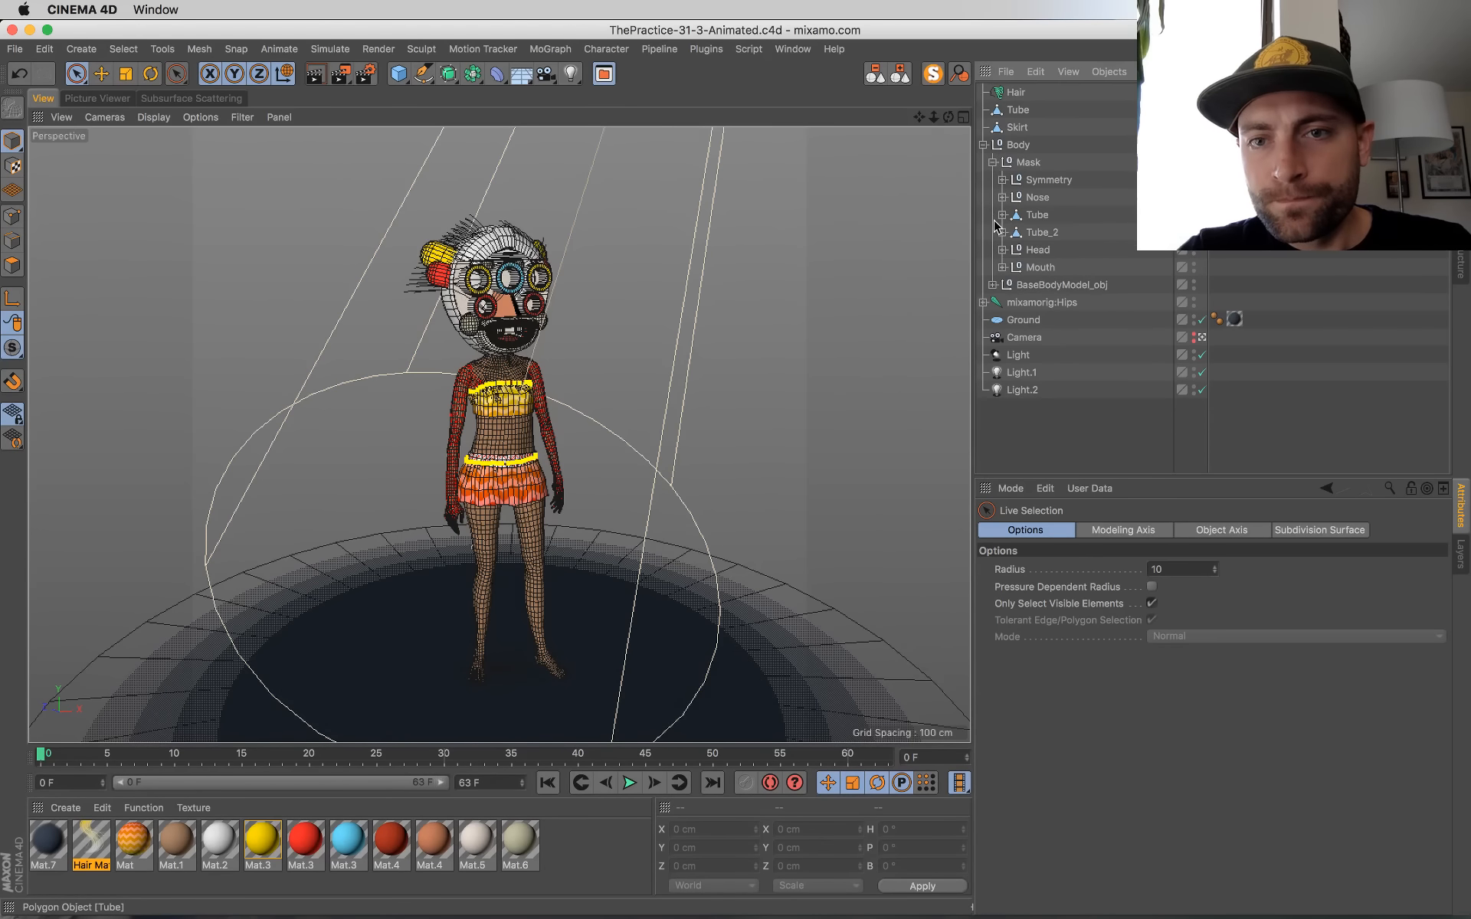
{"action": "left_click", "coordinate": [504, 372]}
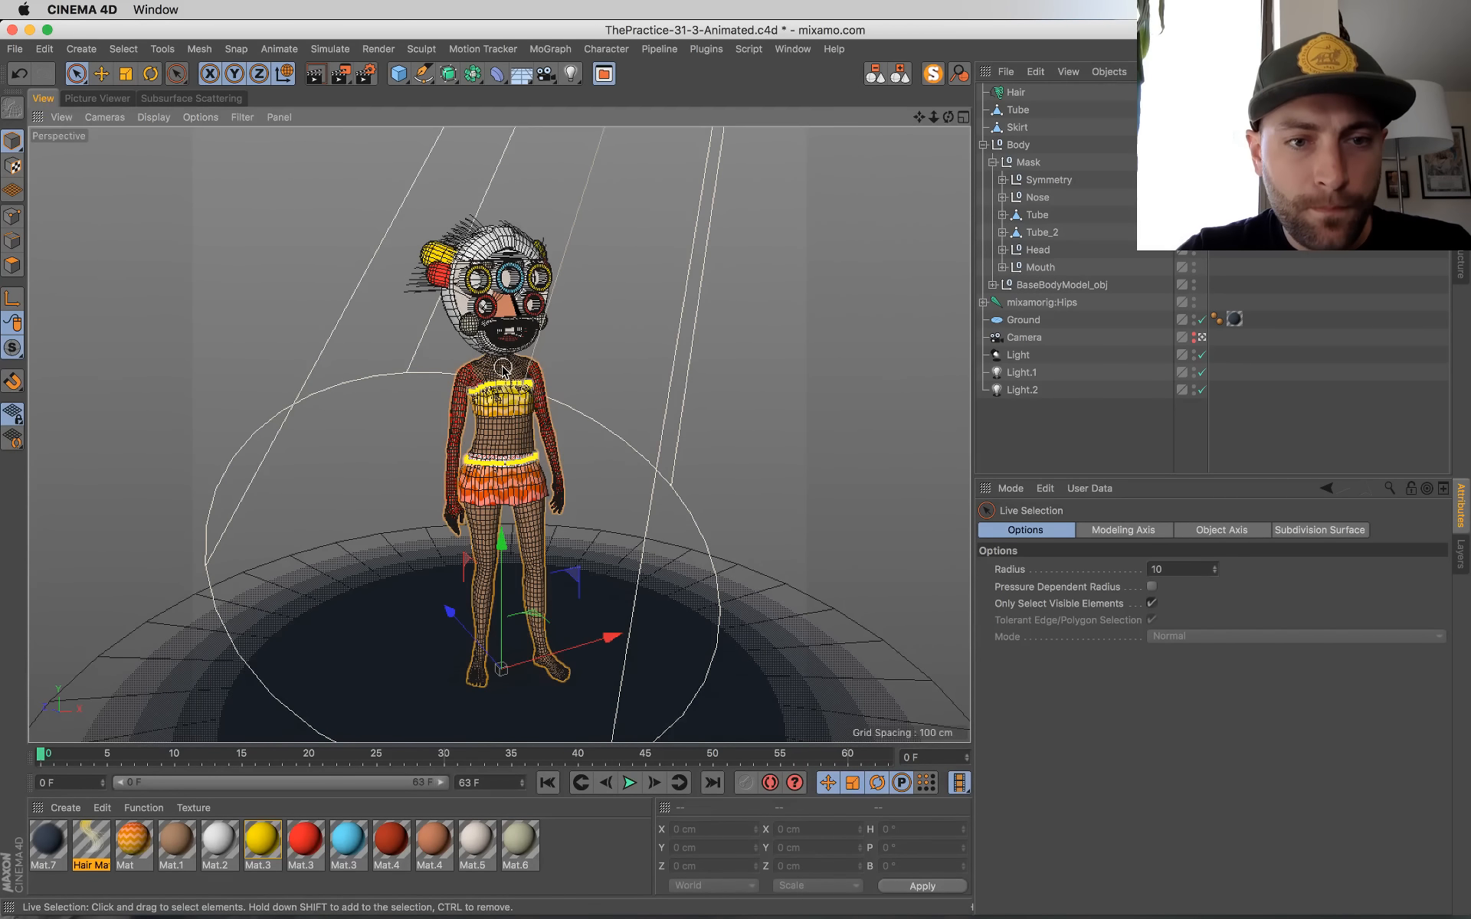
{"action": "left_click", "coordinate": [1202, 338]}
{"action": "left_click", "coordinate": [12, 265]}
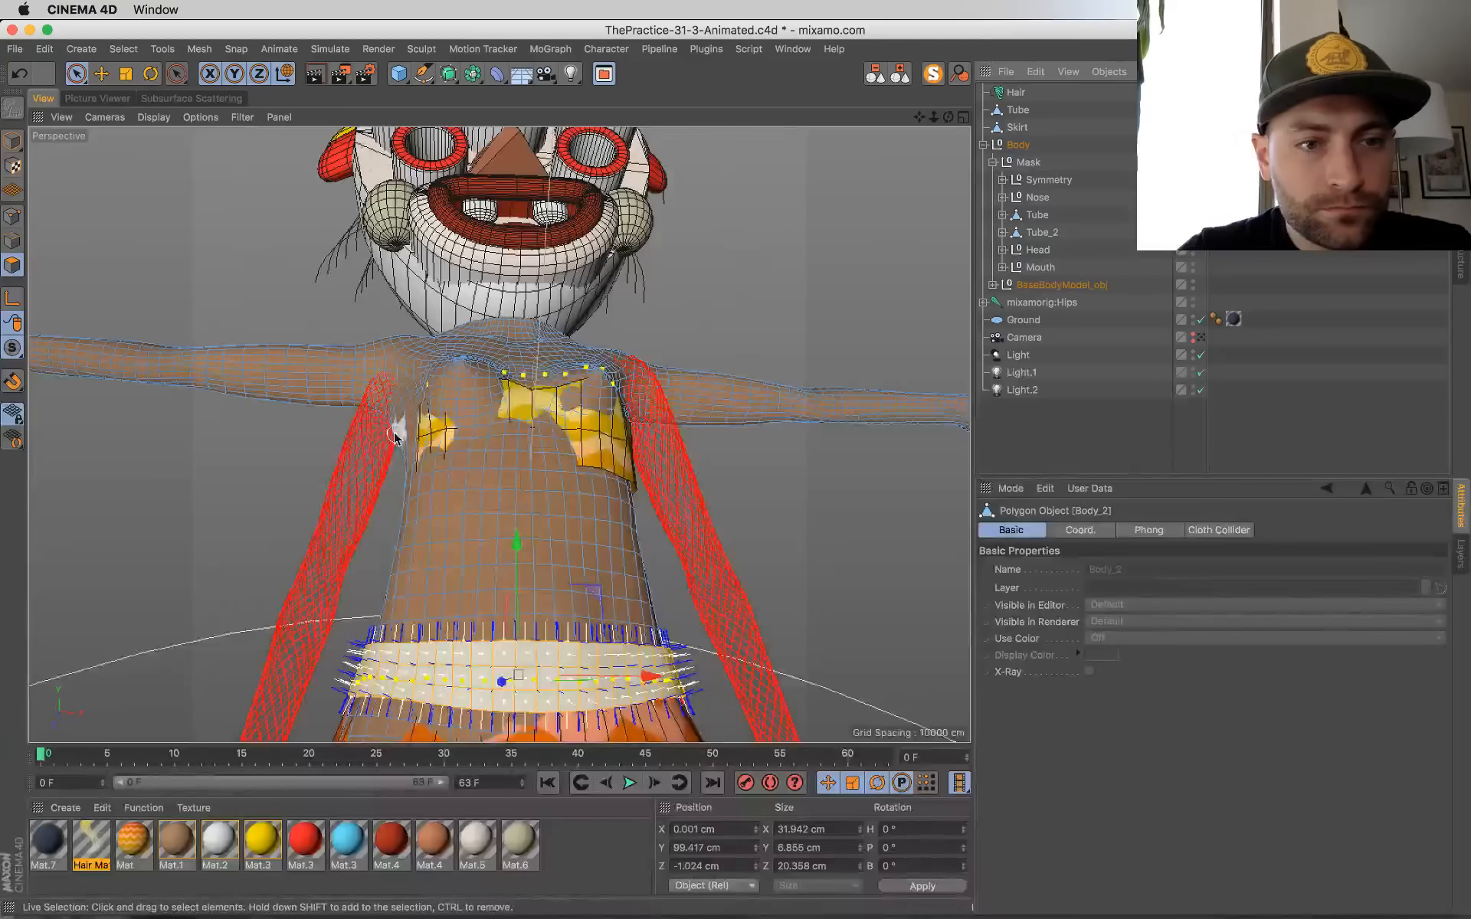
Step: Loop-select a band of adjacent polygon loops around the dancer's right upper arm and apply the red Mat.3 material
{"action": "left_click_drag", "start_coordinate": [398, 429], "coordinate": [390, 530], "text": "alt"}
{"action": "scroll", "coordinate": [389, 530], "scroll_direction": "up", "scroll_amount": 6}
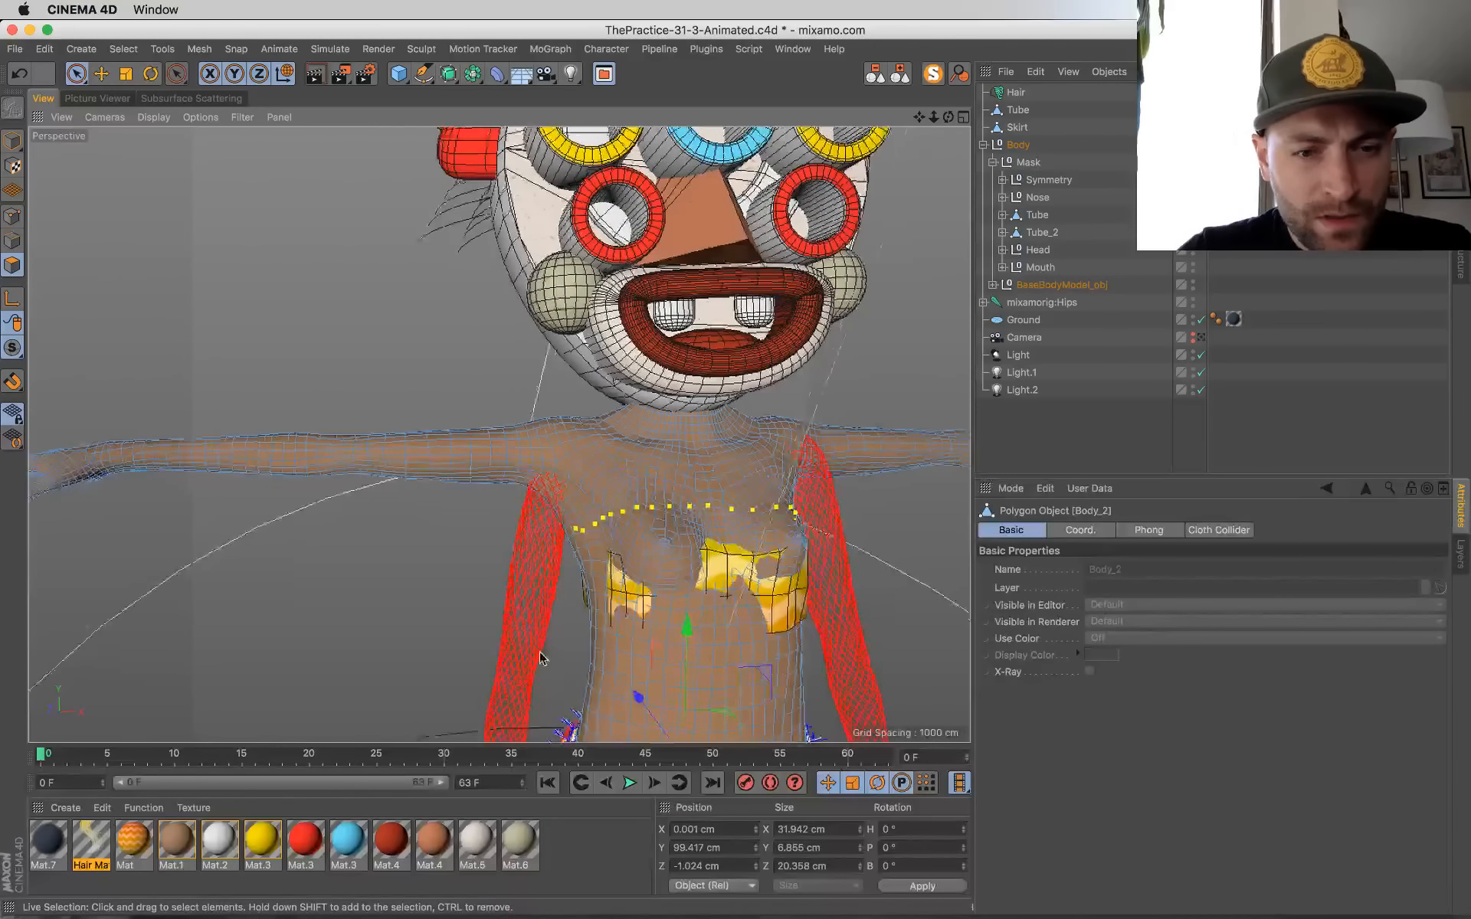
{"action": "key", "text": "v"}
{"action": "mouse_move", "coordinate": [442, 529]}
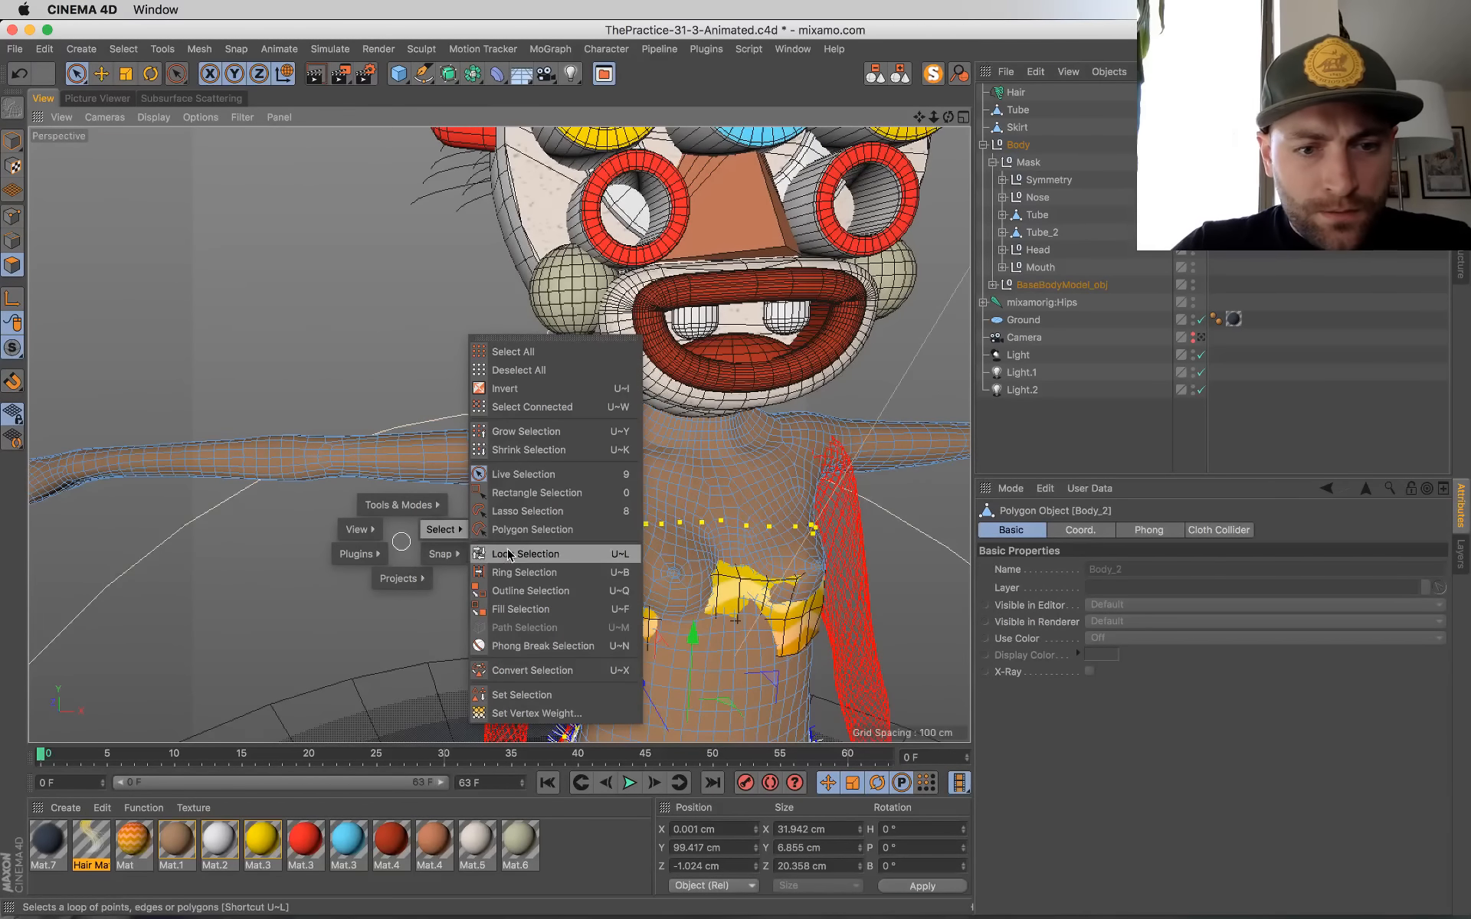
{"action": "left_click", "coordinate": [512, 555]}
{"action": "left_click", "coordinate": [436, 450]}
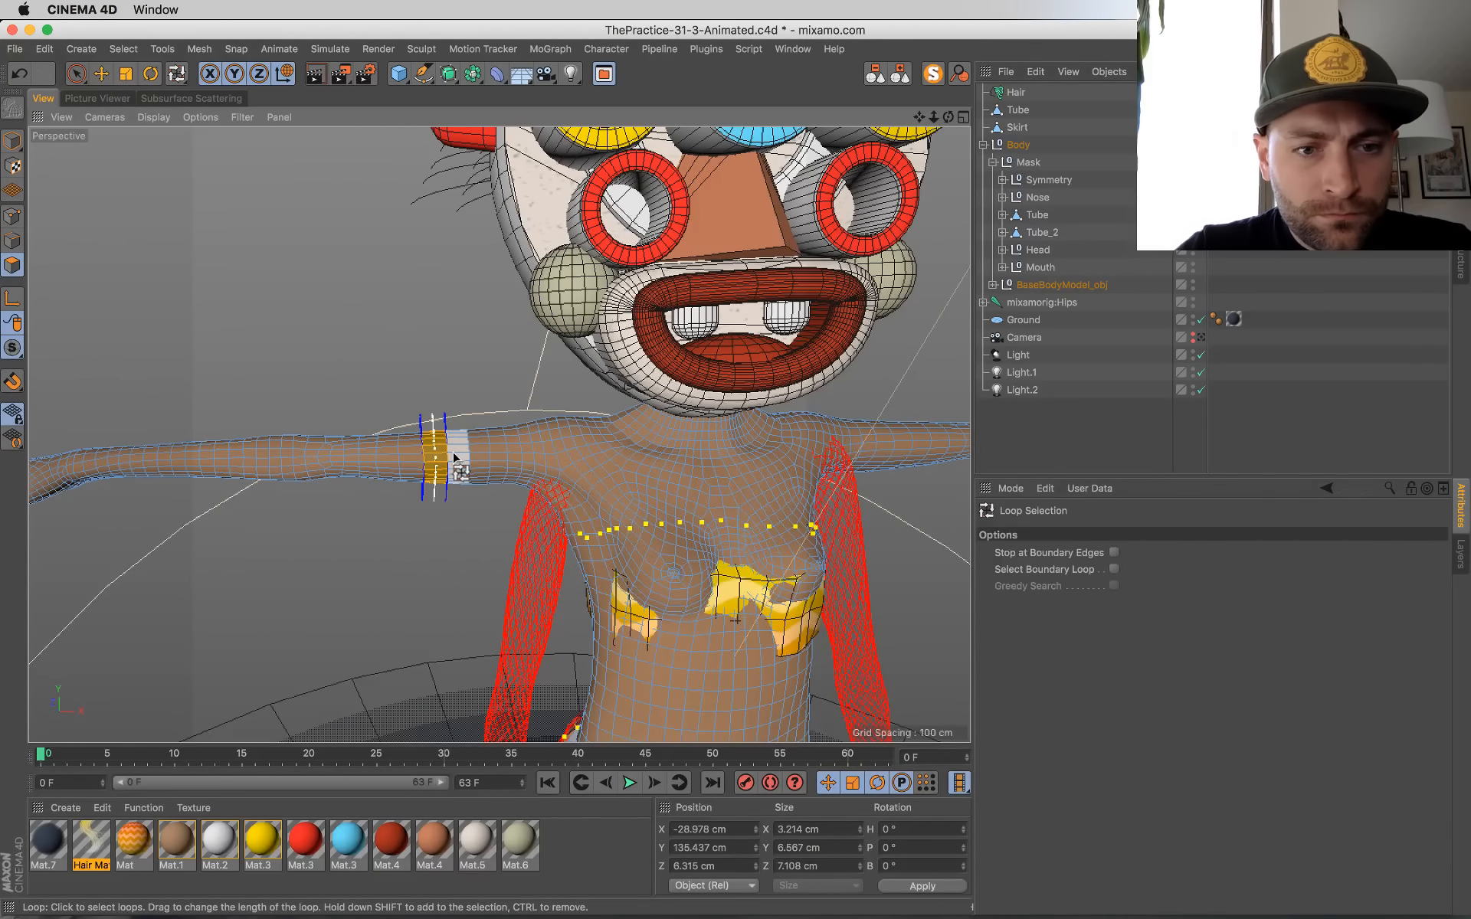
{"action": "left_click", "coordinate": [457, 451], "text": "shift"}
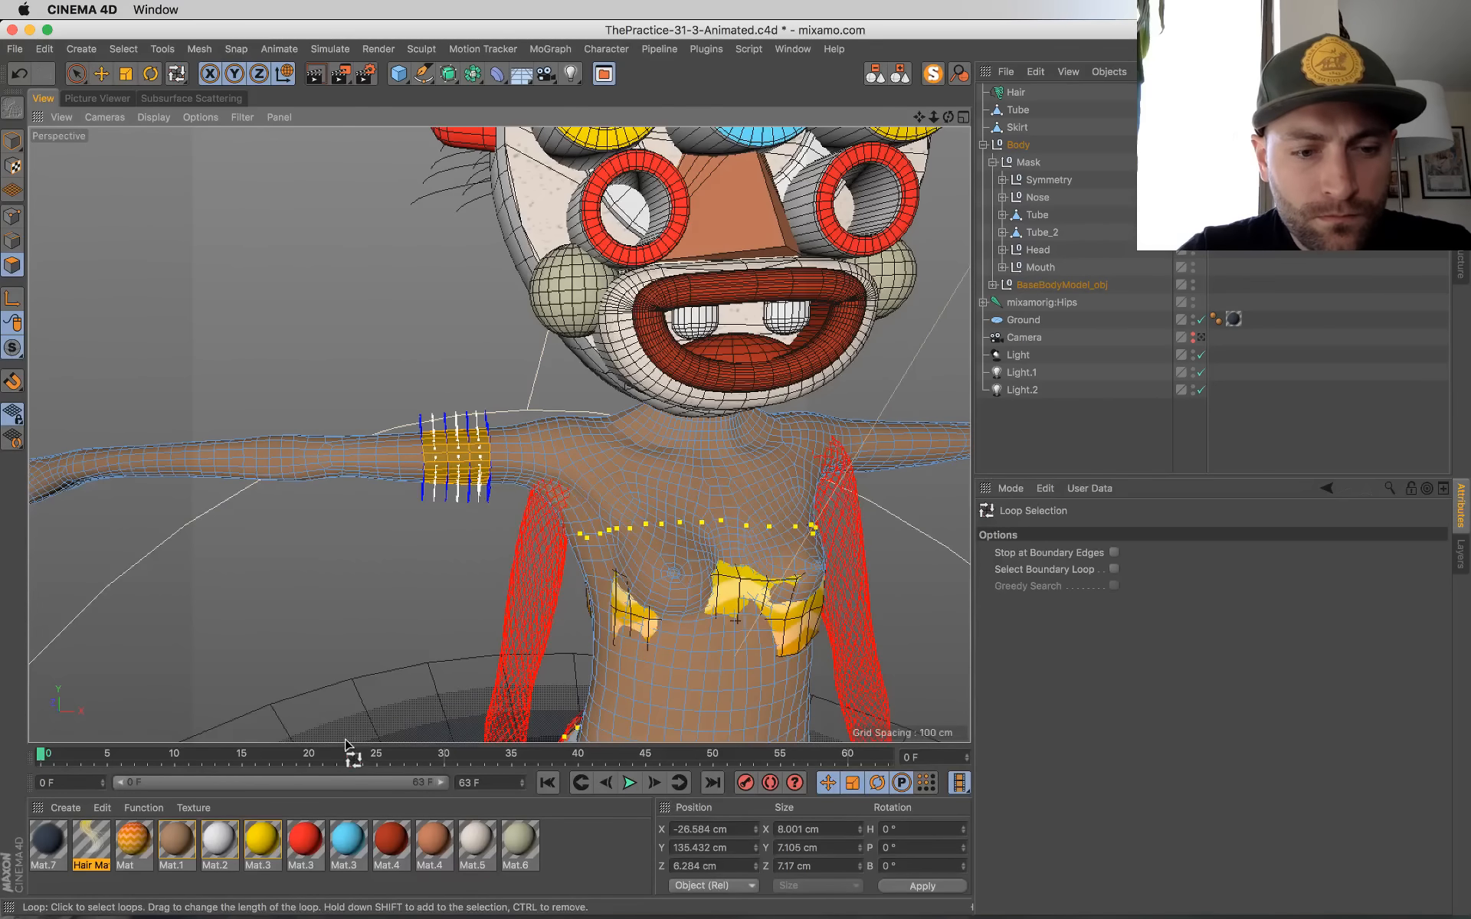
{"action": "left_click_drag", "start_coordinate": [305, 839], "coordinate": [464, 460]}
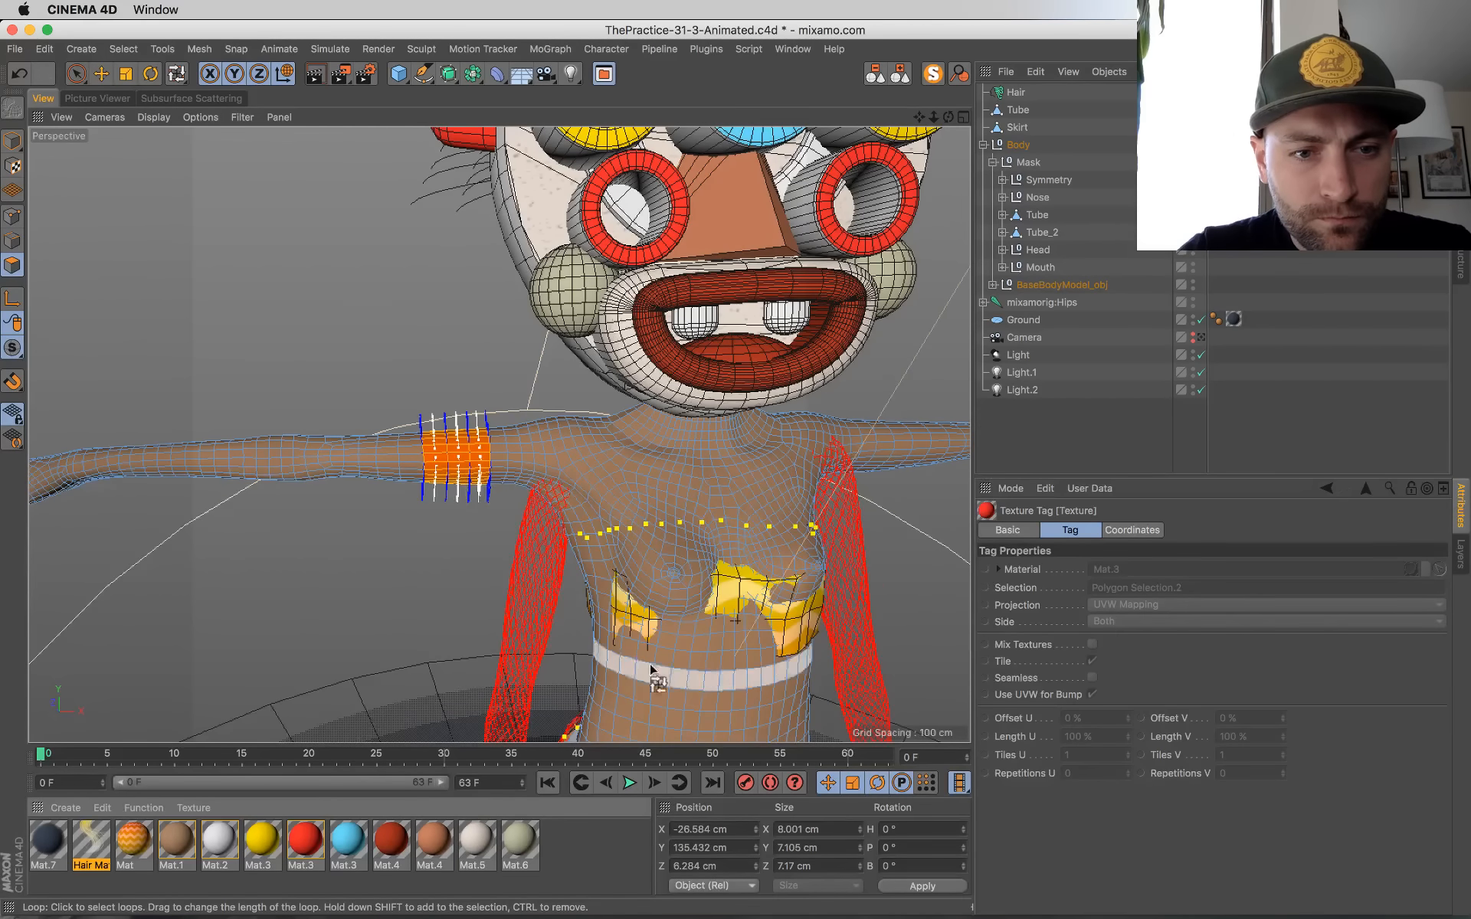
Step: Add polygon loops around the left forearm to the existing selection and try applying the yellow Mat.3 material
{"action": "left_click_drag", "start_coordinate": [649, 669], "coordinate": [542, 552], "text": "alt"}
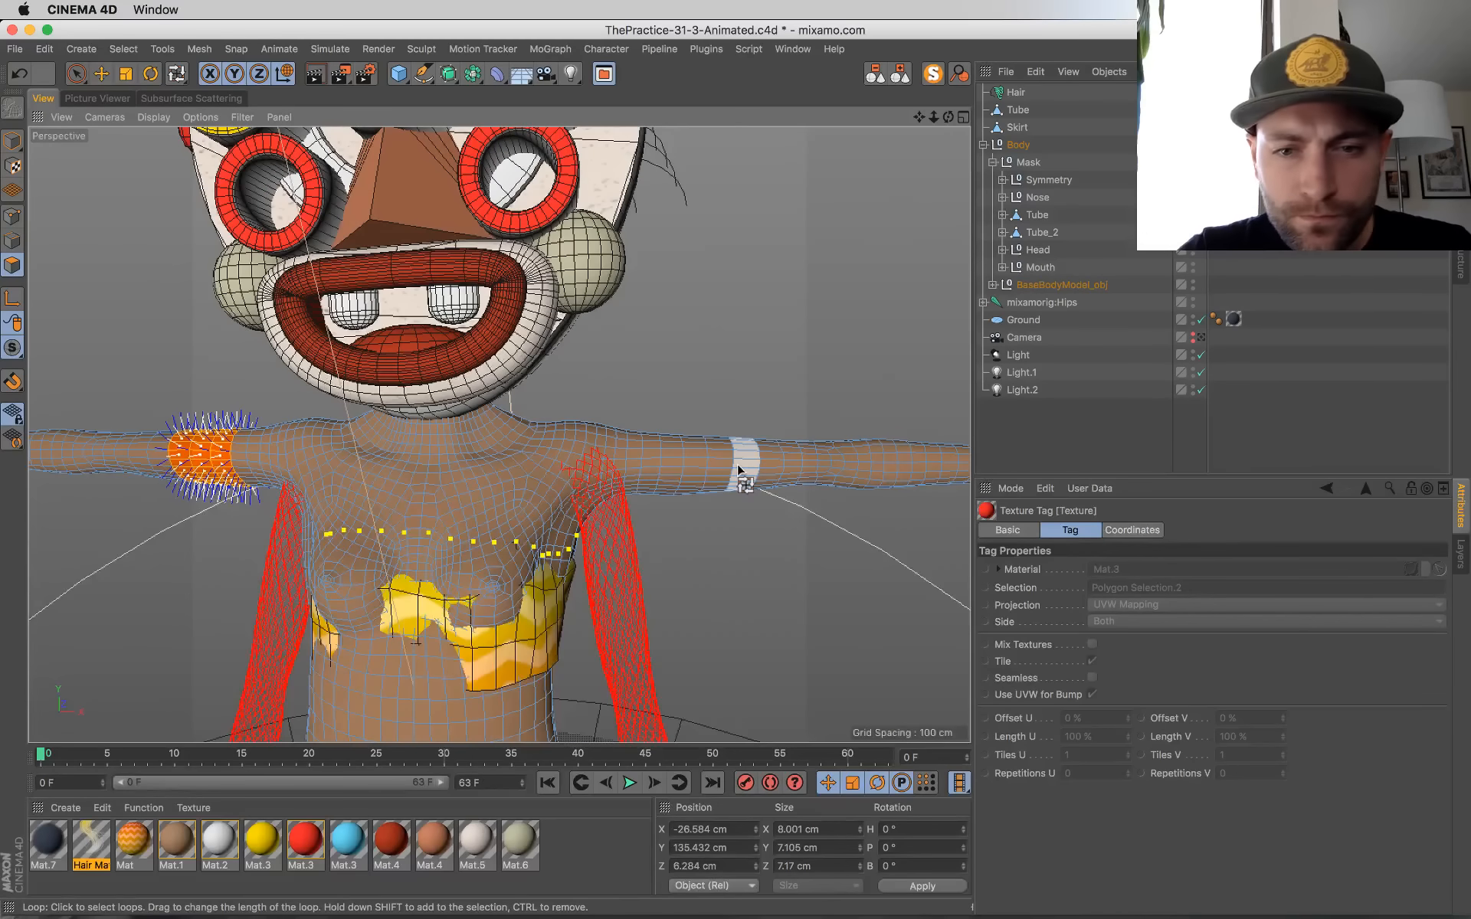
{"action": "middle_click_drag", "start_coordinate": [847, 523], "coordinate": [633, 509], "text": "alt"}
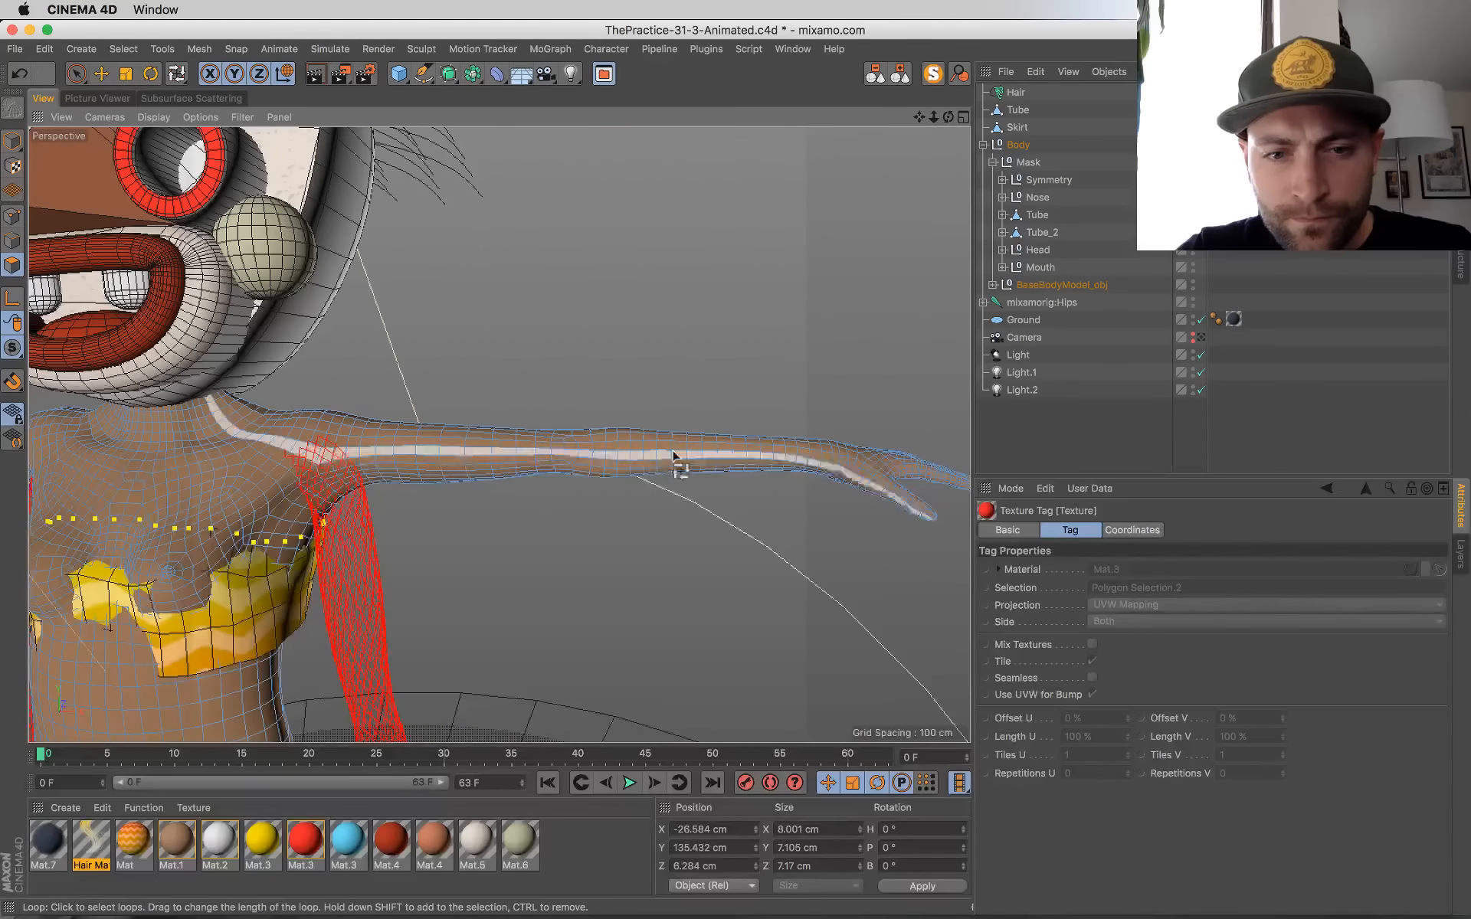
{"action": "left_click", "coordinate": [685, 457]}
{"action": "left_click", "coordinate": [695, 457], "text": "shift"}
{"action": "left_click", "coordinate": [712, 458], "text": "shift"}
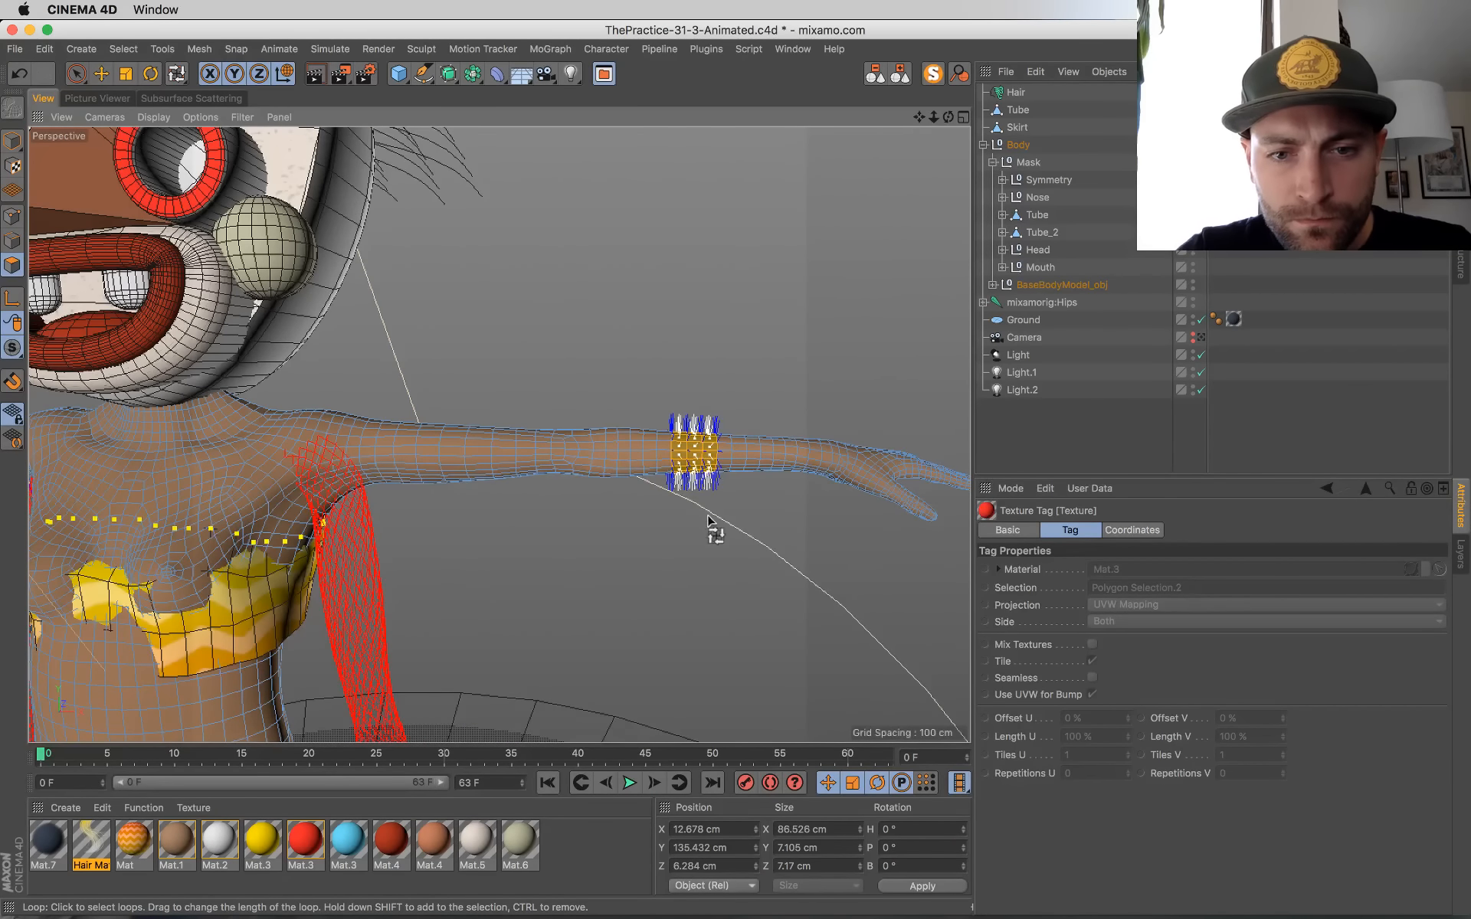
{"action": "left_click", "coordinate": [680, 454], "text": "ctrl"}
{"action": "left_click", "coordinate": [725, 456], "text": "shift"}
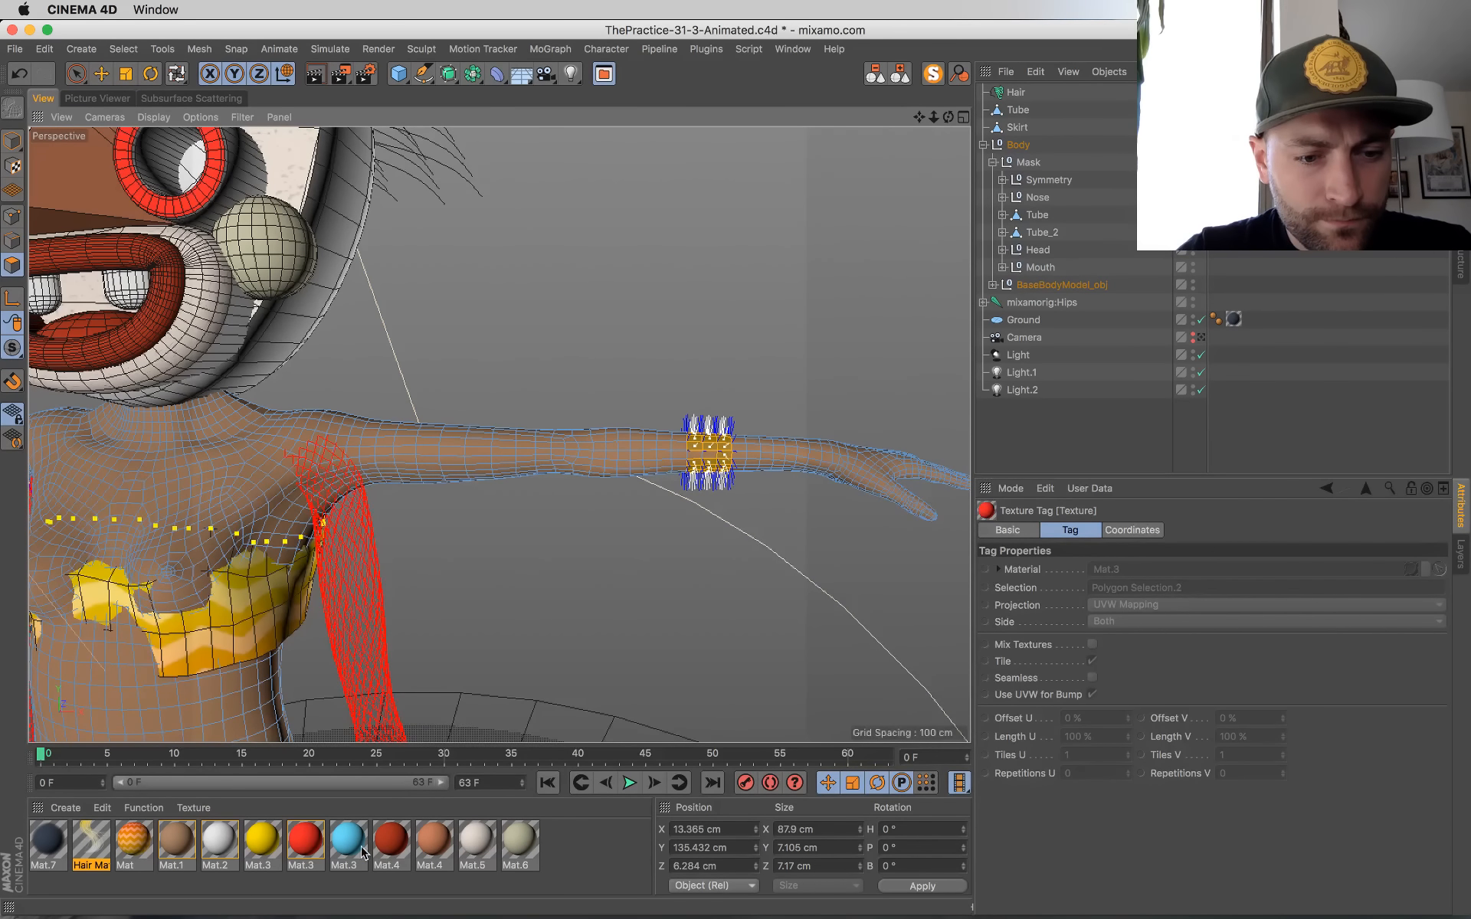
{"action": "left_click_drag", "start_coordinate": [259, 848], "coordinate": [717, 524]}
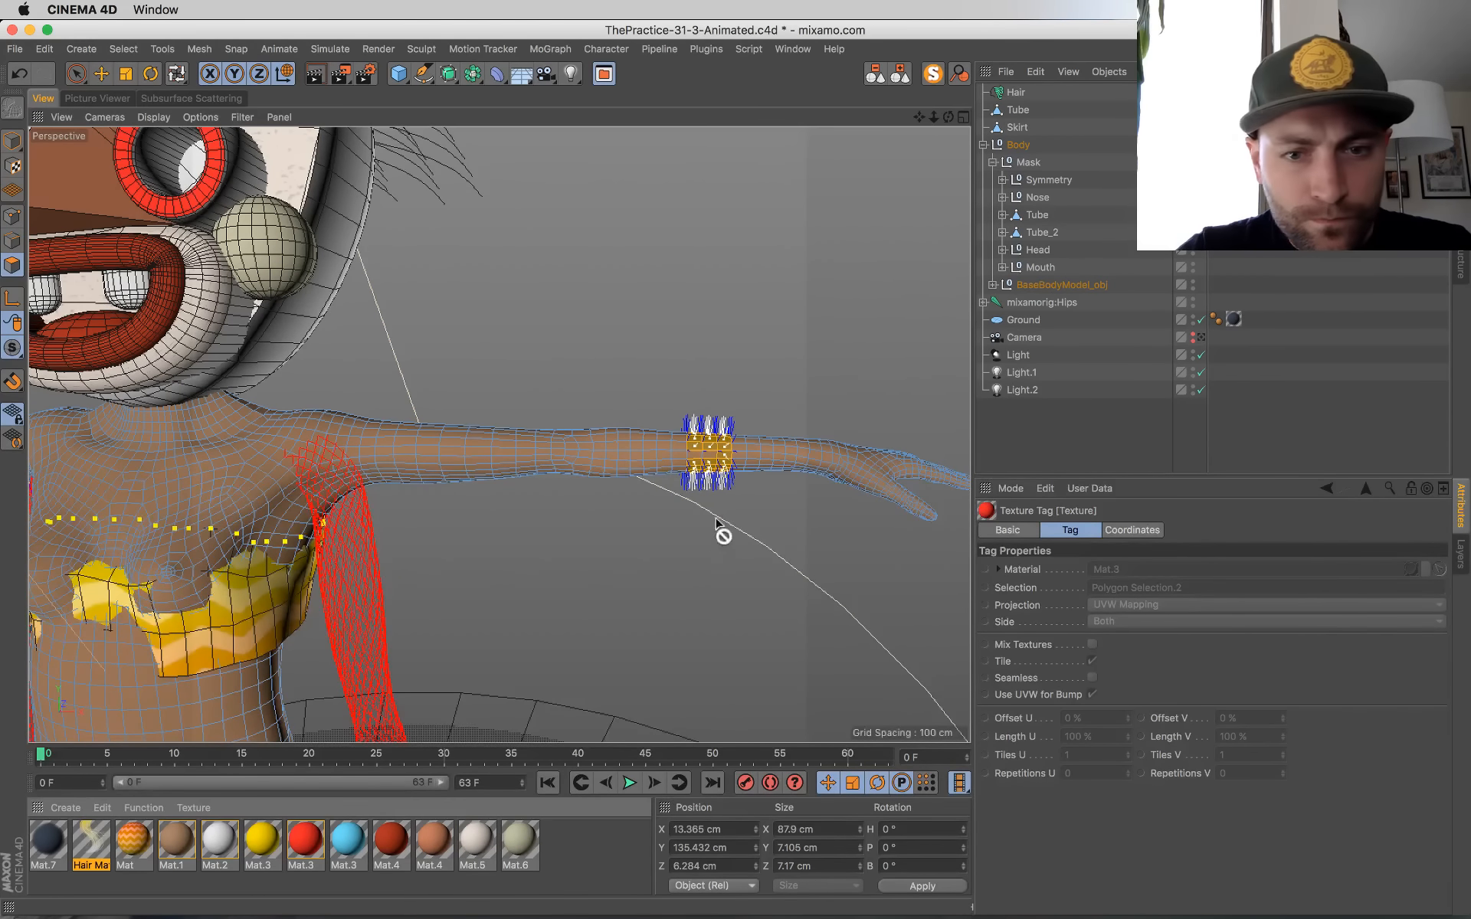
{"action": "left_click_drag", "start_coordinate": [712, 463], "coordinate": [712, 464]}
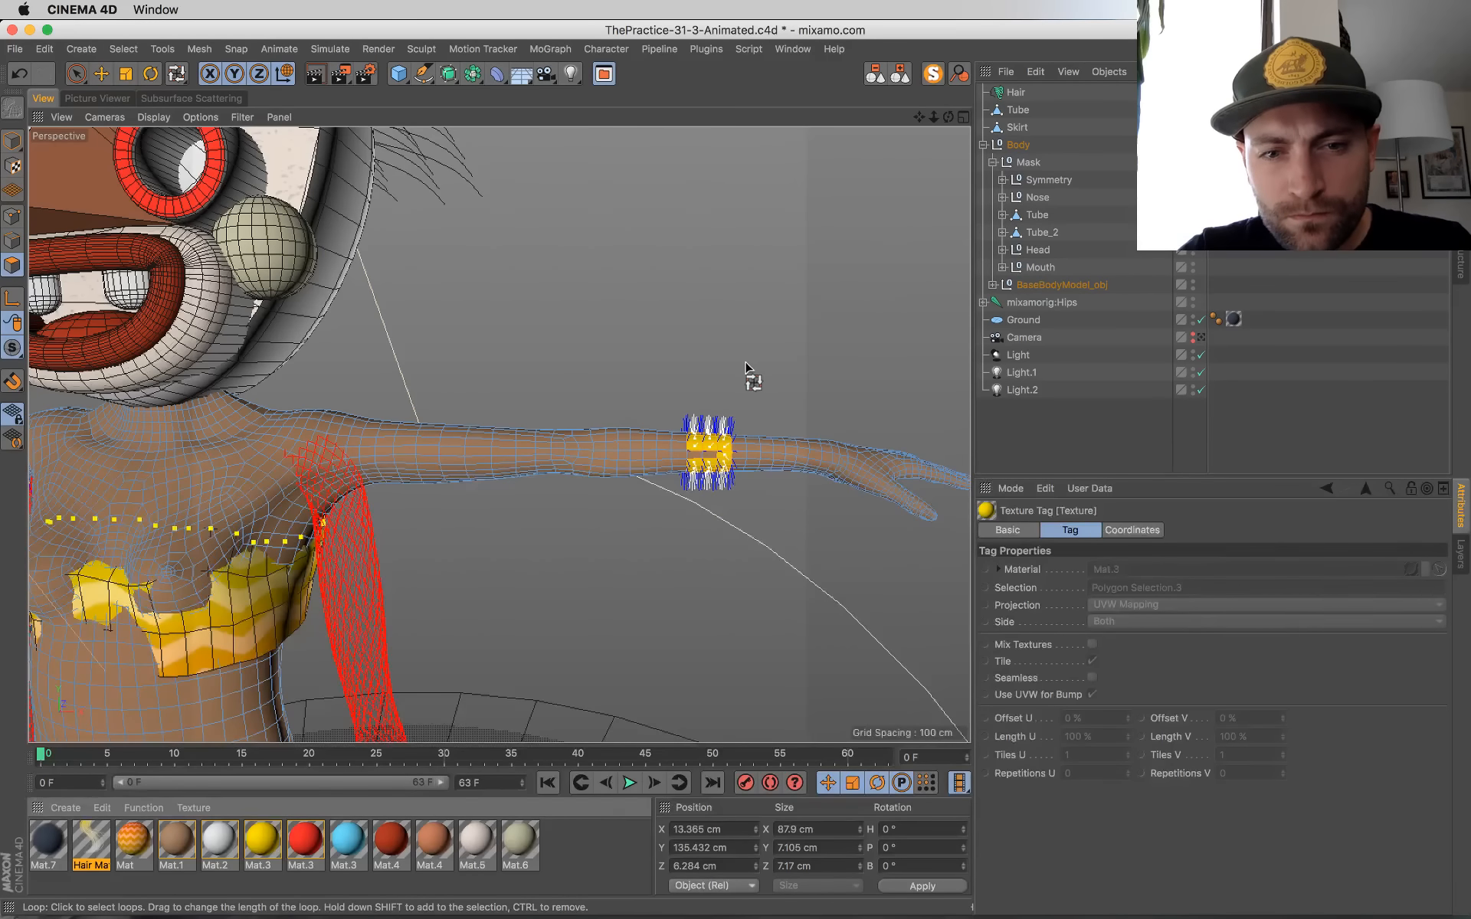
Step: Undo the yellow material assignments and clear the polygon selection on both arms
{"action": "key", "text": "space"}
{"action": "left_click", "coordinate": [691, 460]}
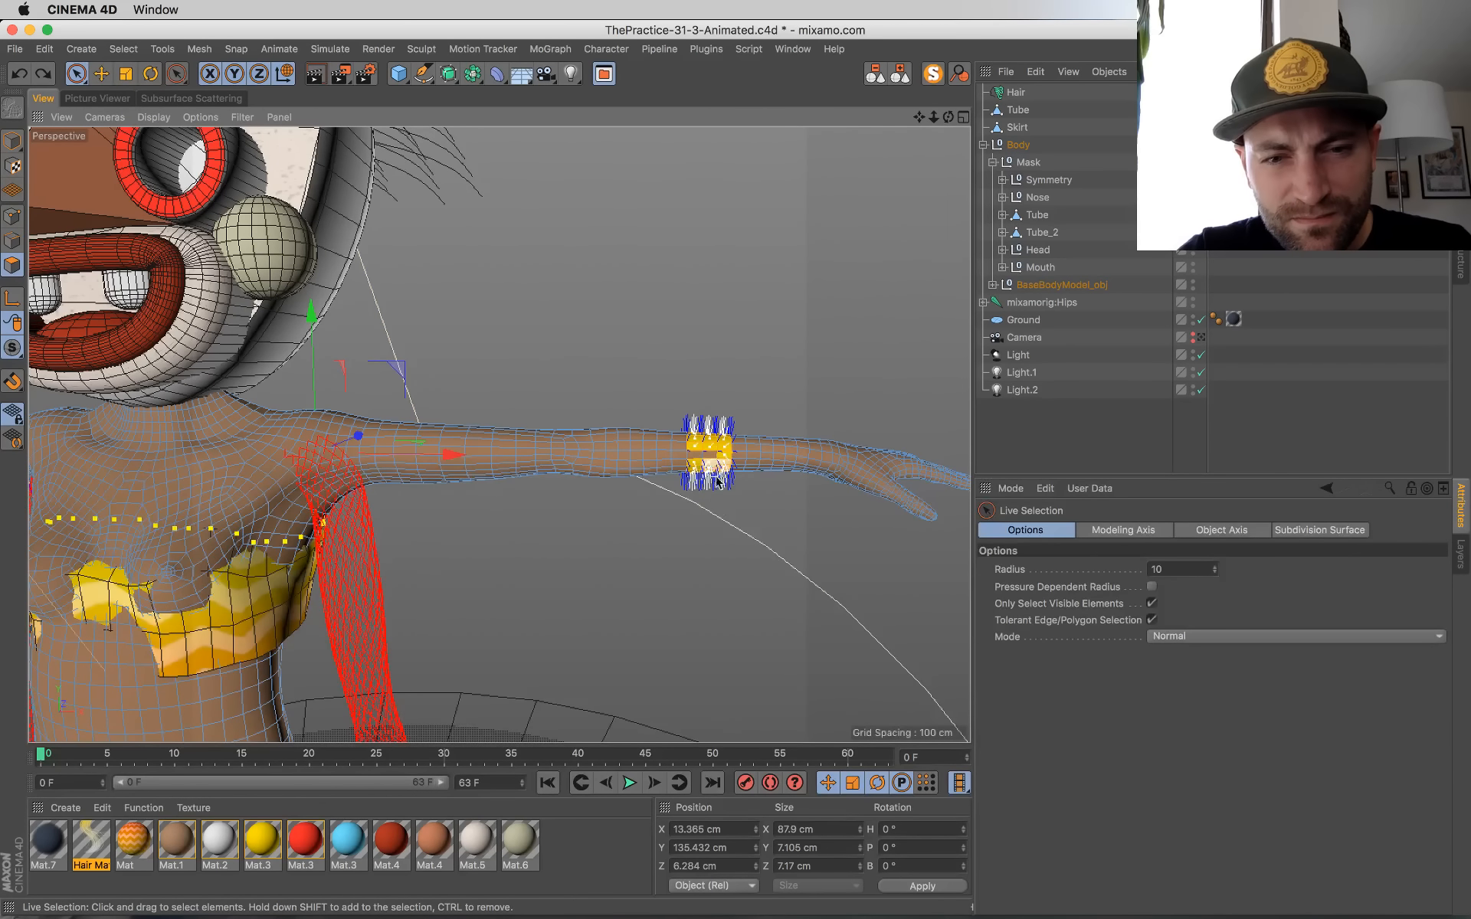
{"action": "key", "text": "super+z"}
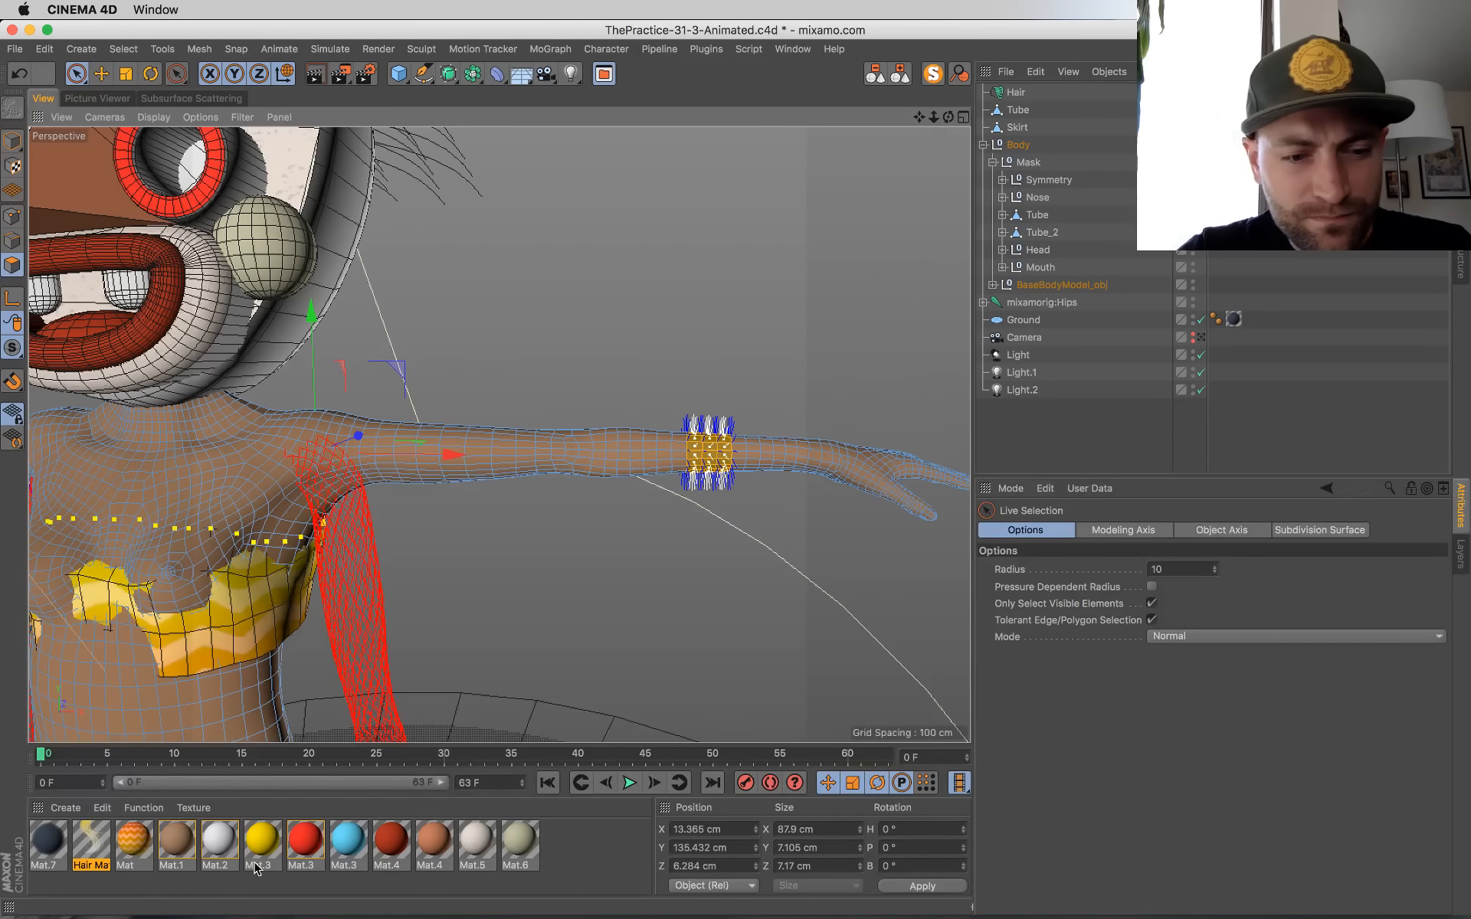
{"action": "left_click_drag", "start_coordinate": [256, 844], "coordinate": [188, 490]}
{"action": "key", "text": "super+z"}
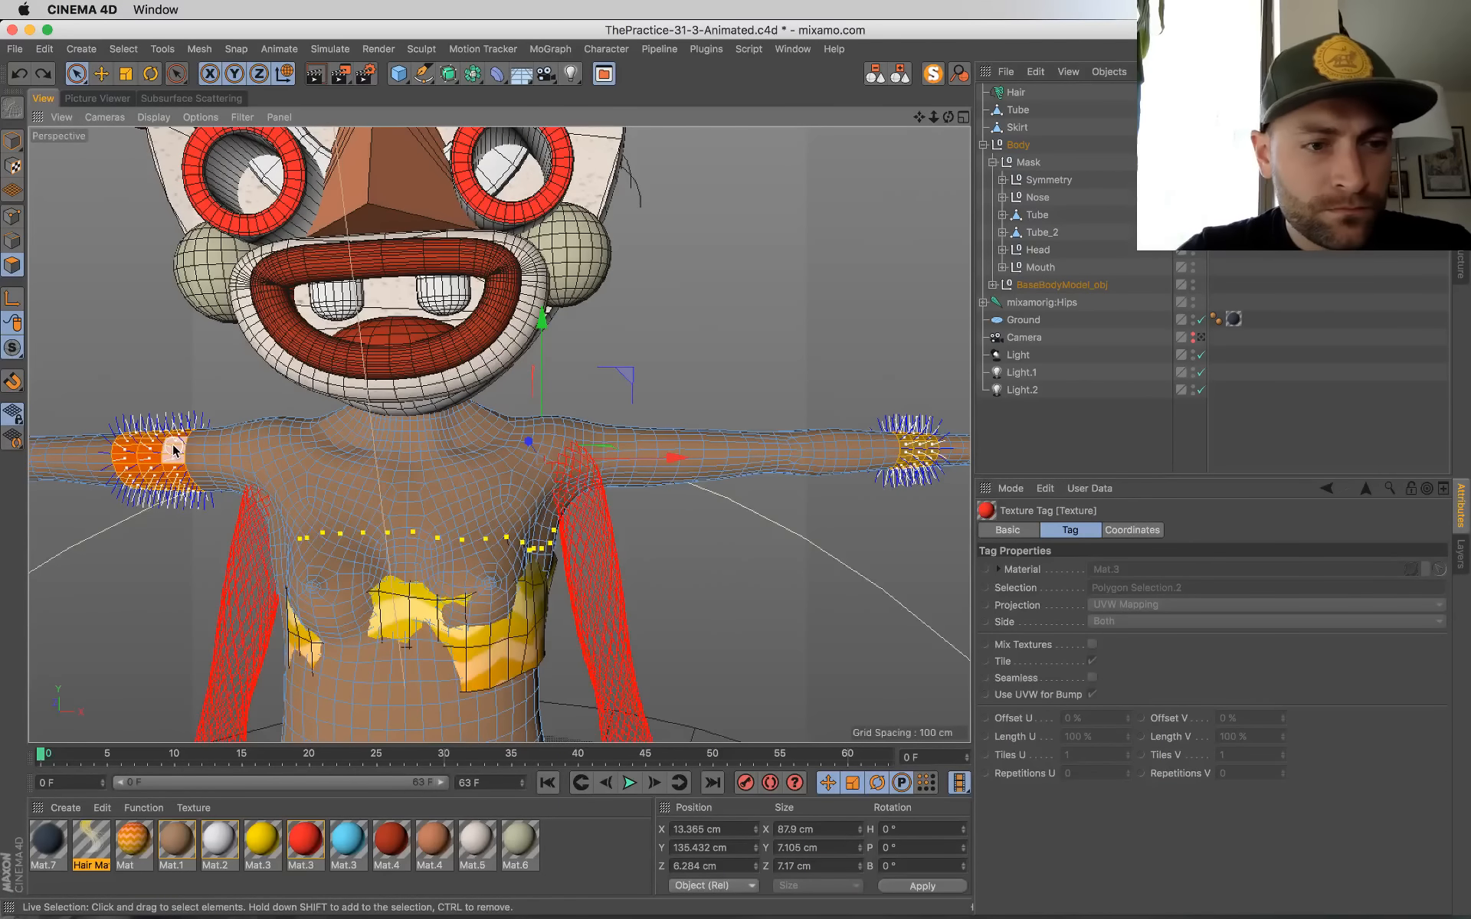
{"action": "left_click", "coordinate": [205, 502]}
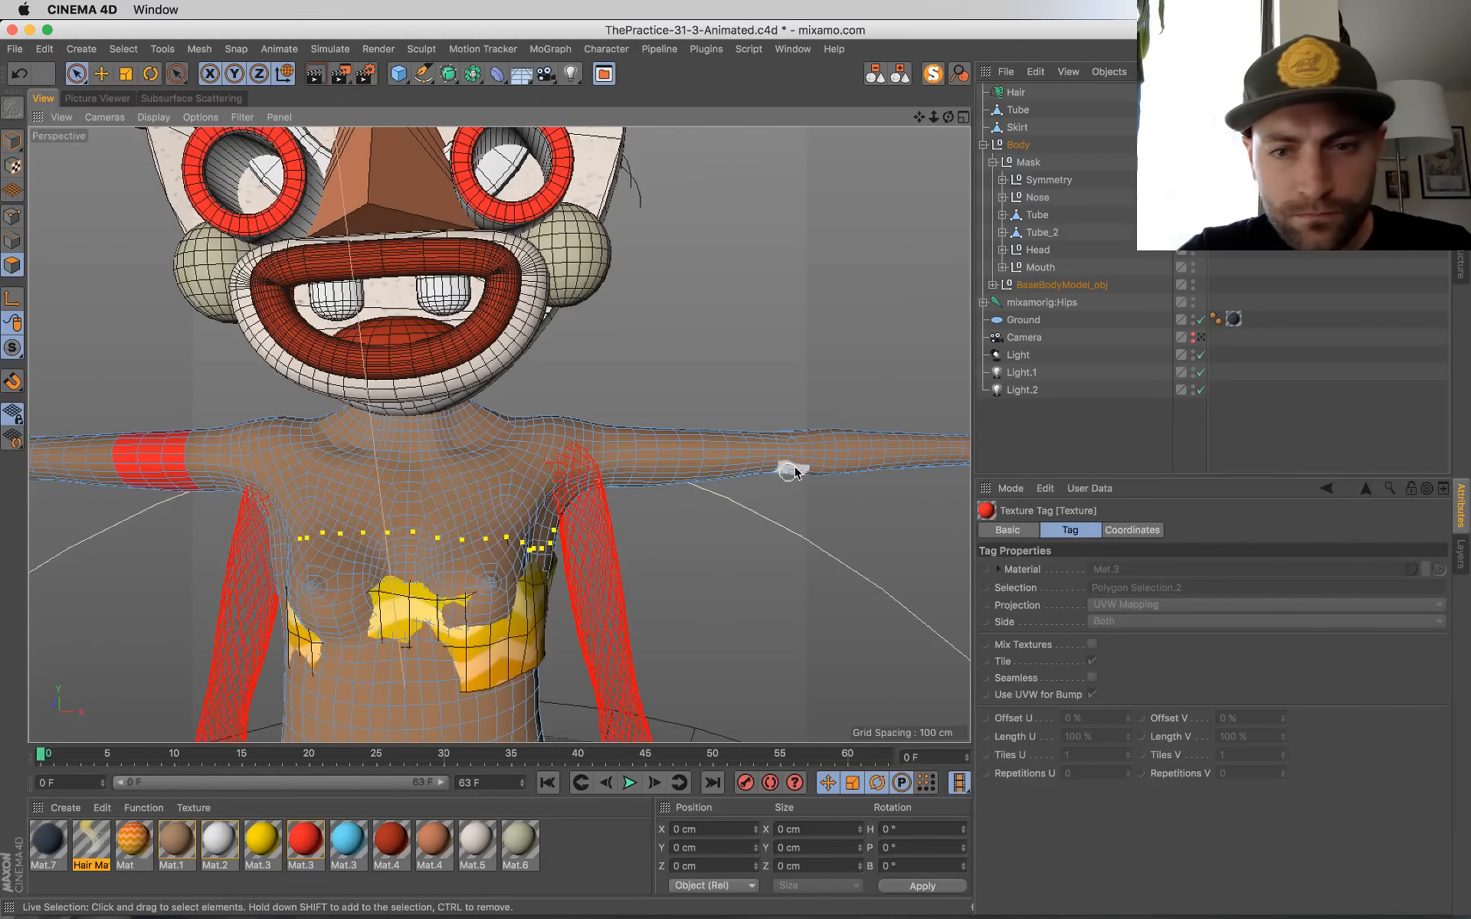
Step: Loop-select only a band of polygons around the dancer's left forearm near the wrist and apply the yellow Mat.3 material
{"action": "middle_click_drag", "start_coordinate": [844, 524], "coordinate": [640, 511], "text": "alt"}
{"action": "key", "text": "v"}
{"action": "mouse_move", "coordinate": [684, 500]}
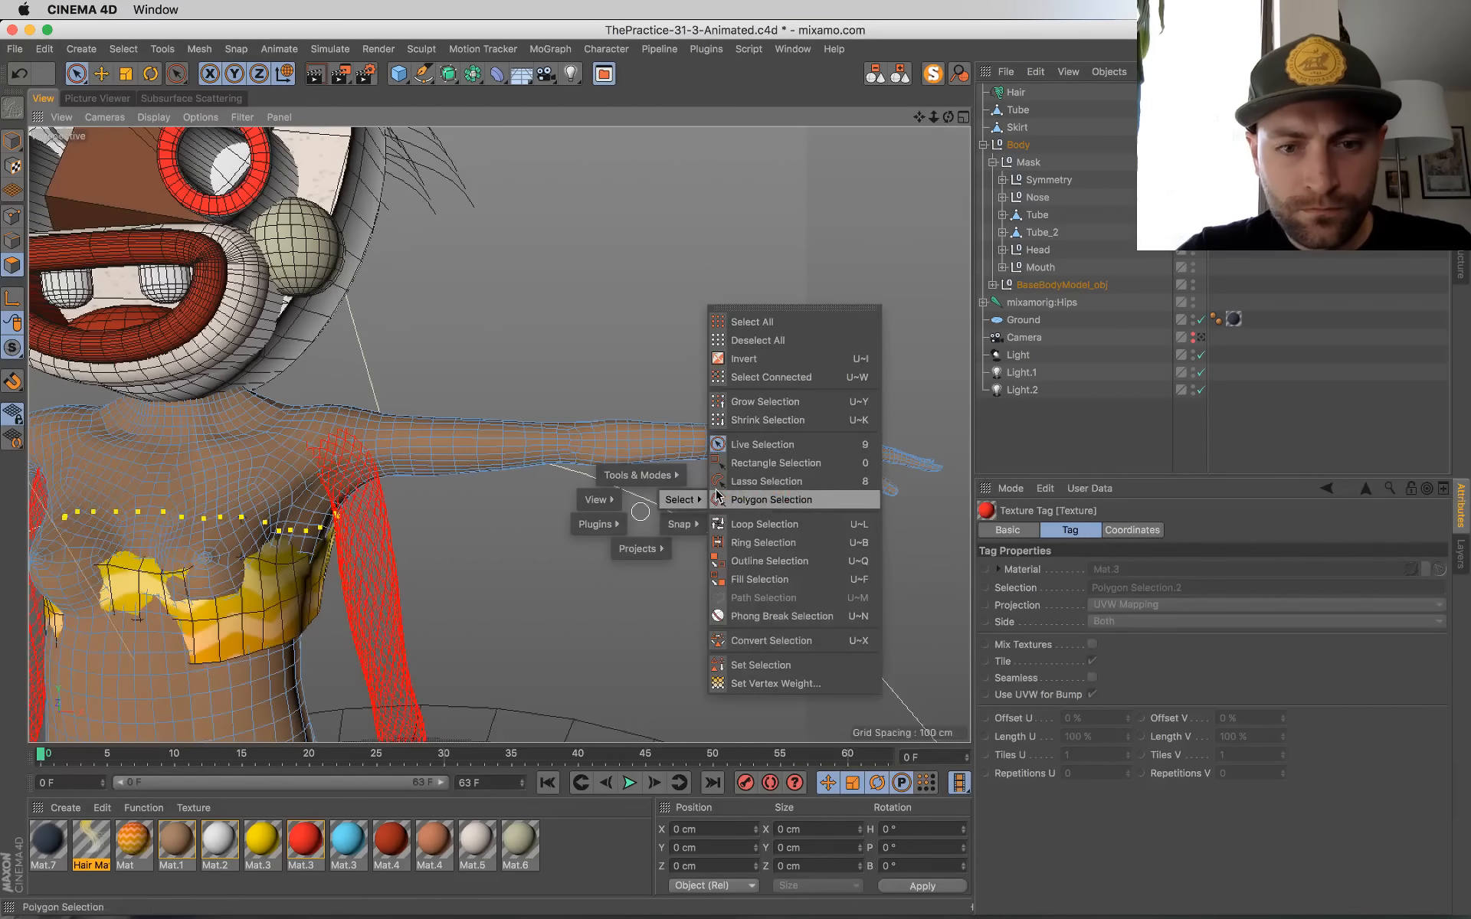
{"action": "left_click", "coordinate": [764, 524]}
{"action": "left_click", "coordinate": [675, 440]}
{"action": "left_click", "coordinate": [686, 436], "text": "shift"}
{"action": "left_click", "coordinate": [695, 436], "text": "shift"}
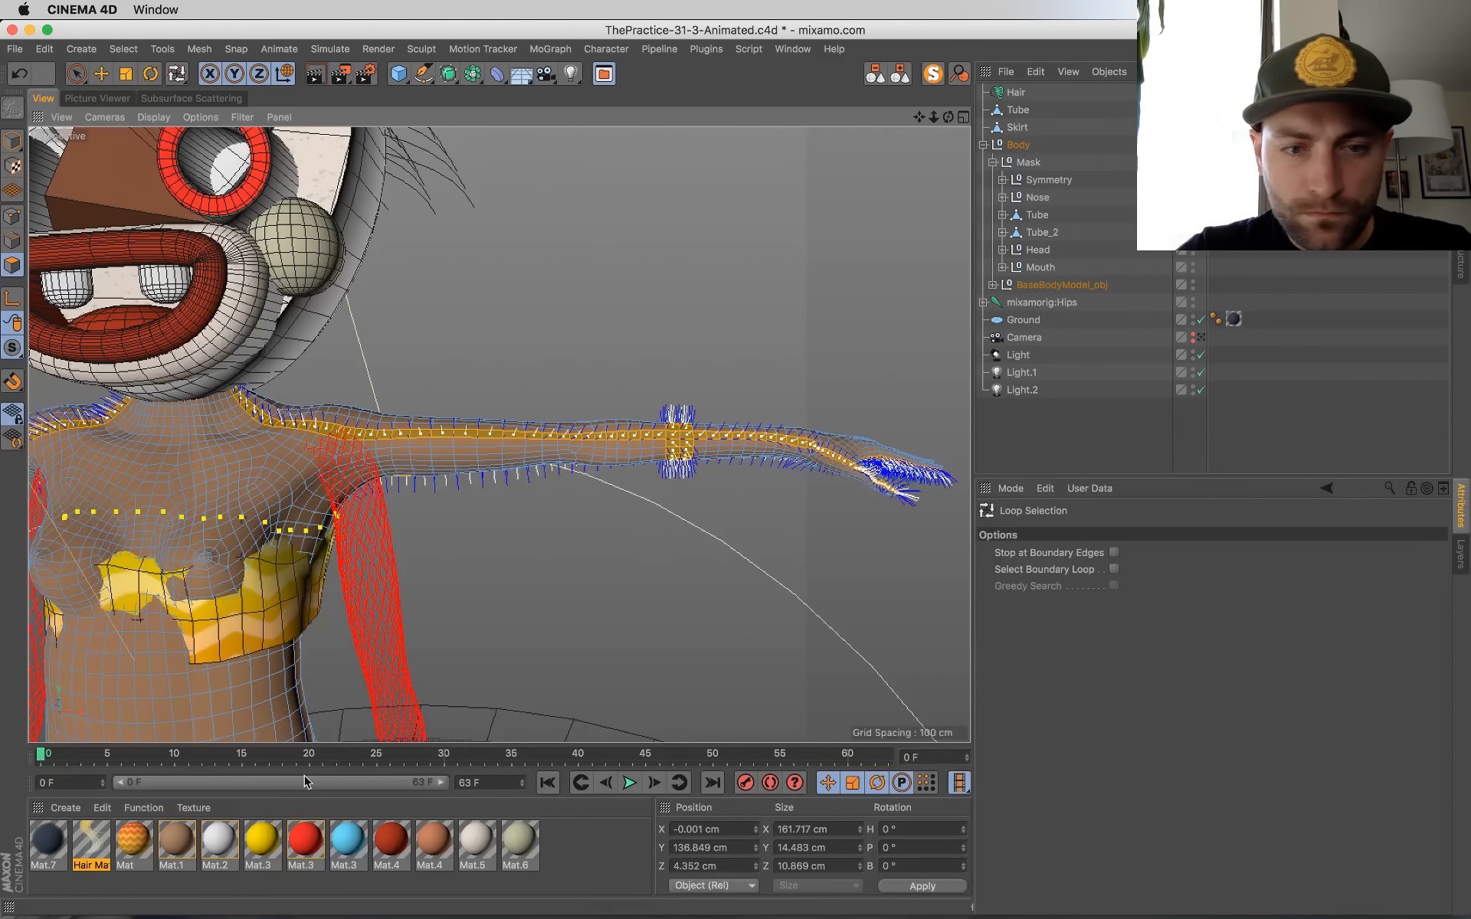
{"action": "key", "text": "super+z"}
{"action": "left_click", "coordinate": [701, 441], "text": "shift"}
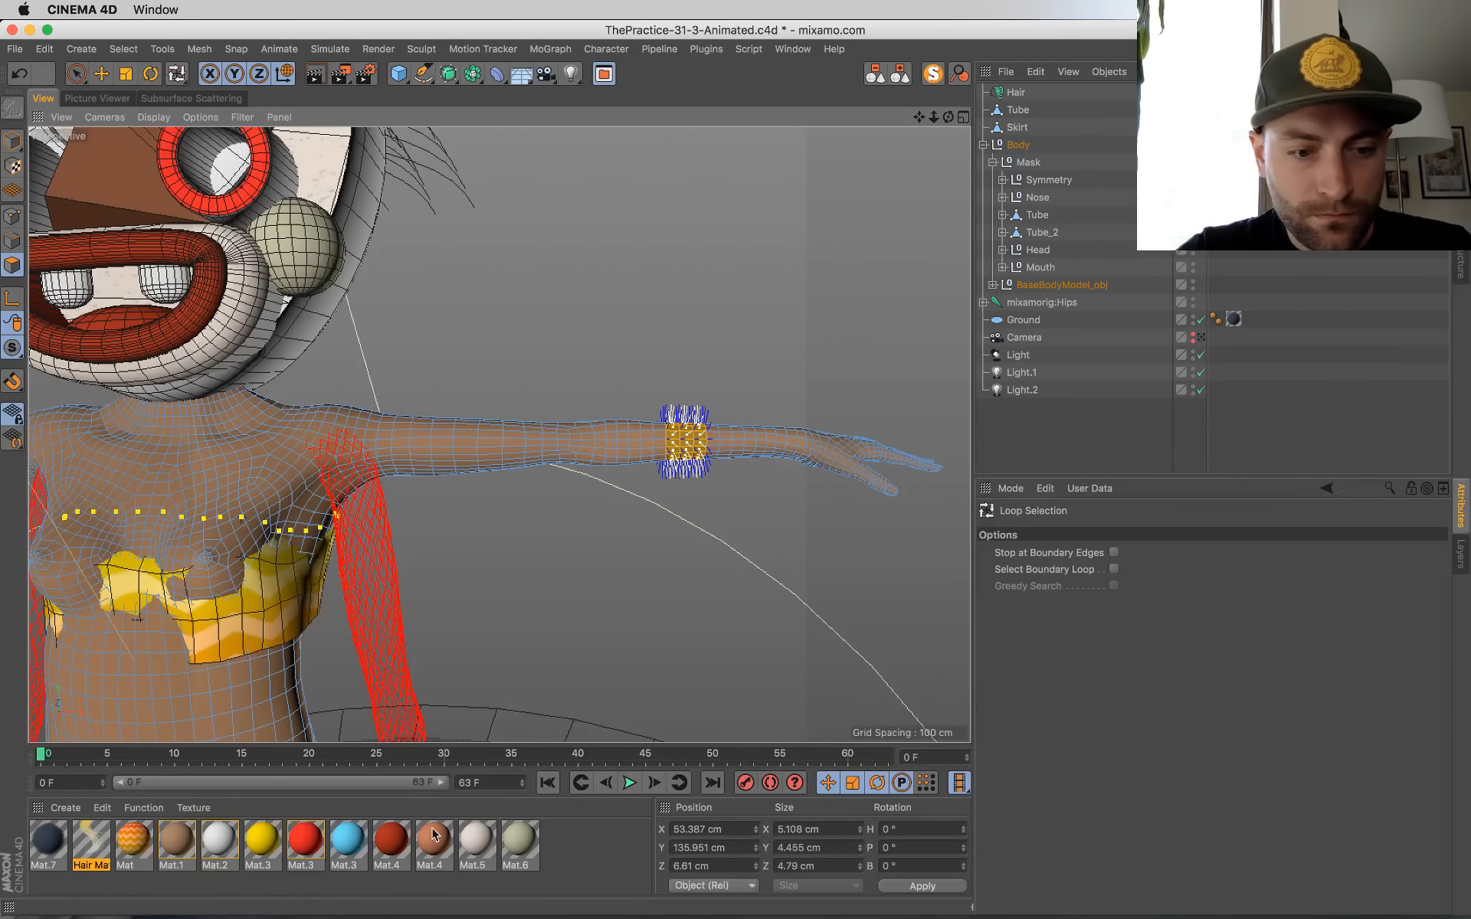
{"action": "middle_click_drag", "start_coordinate": [306, 671], "coordinate": [349, 656], "text": "alt"}
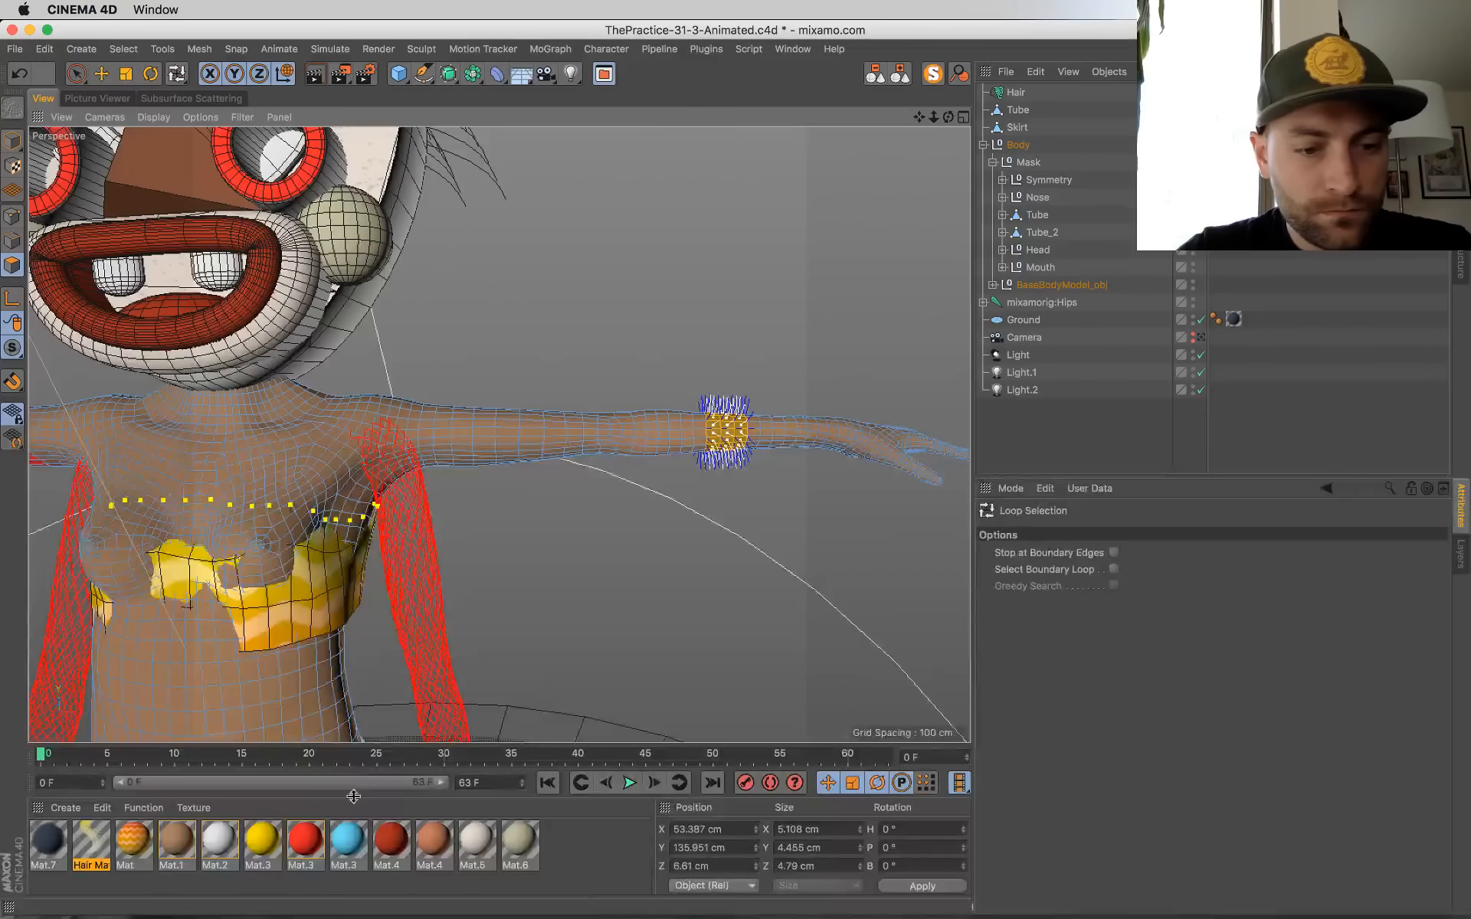
{"action": "left_click_drag", "start_coordinate": [269, 840], "coordinate": [734, 439]}
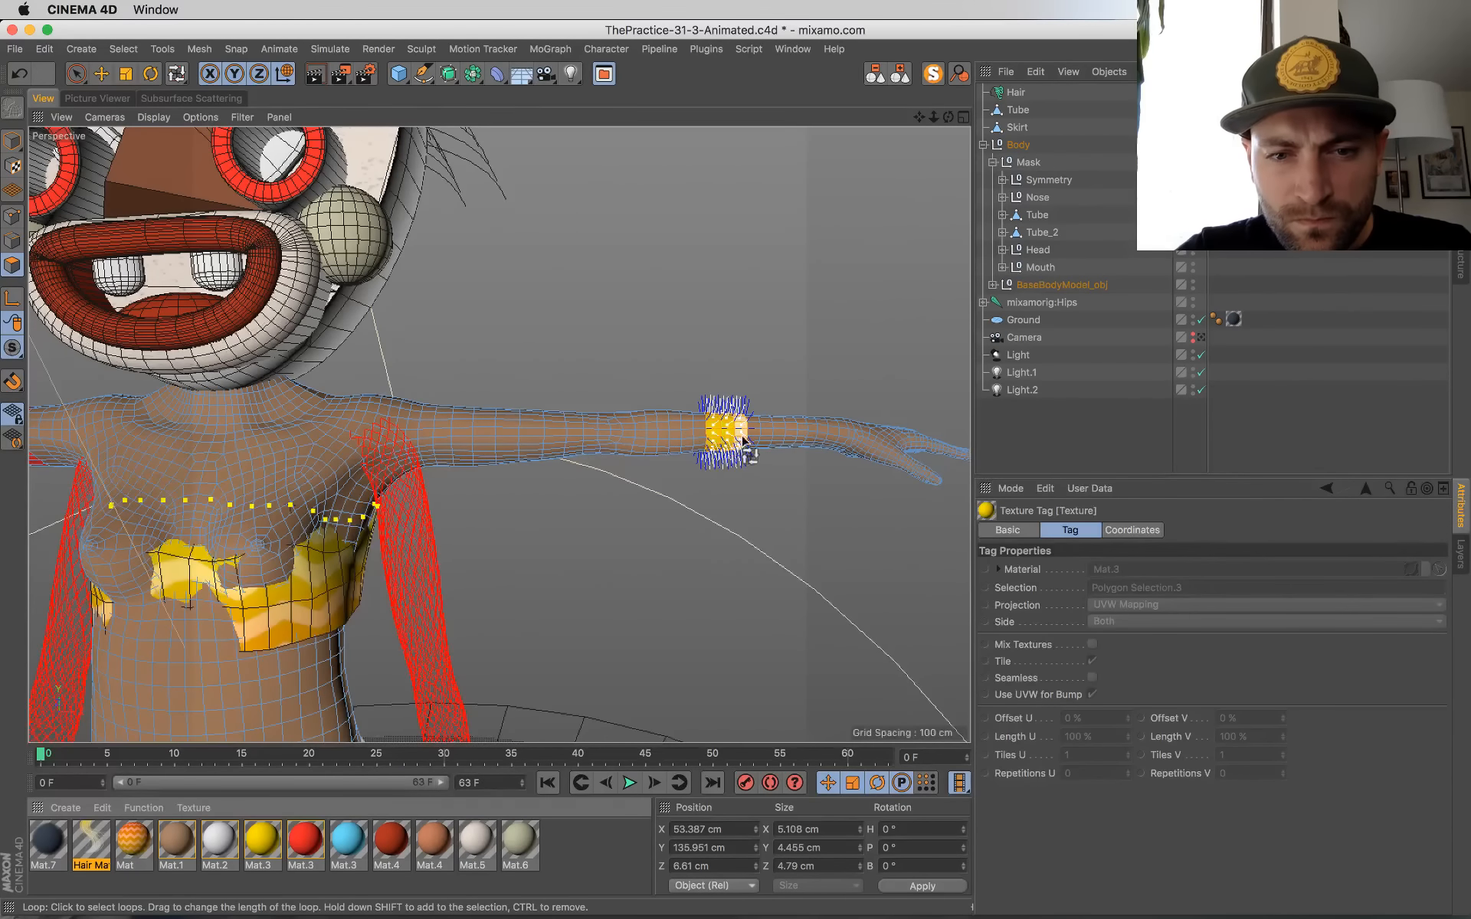
Step: Return to the camera view and model mode with the body deselected, and save the scene
{"action": "key", "text": "9"}
{"action": "left_click", "coordinate": [1201, 338]}
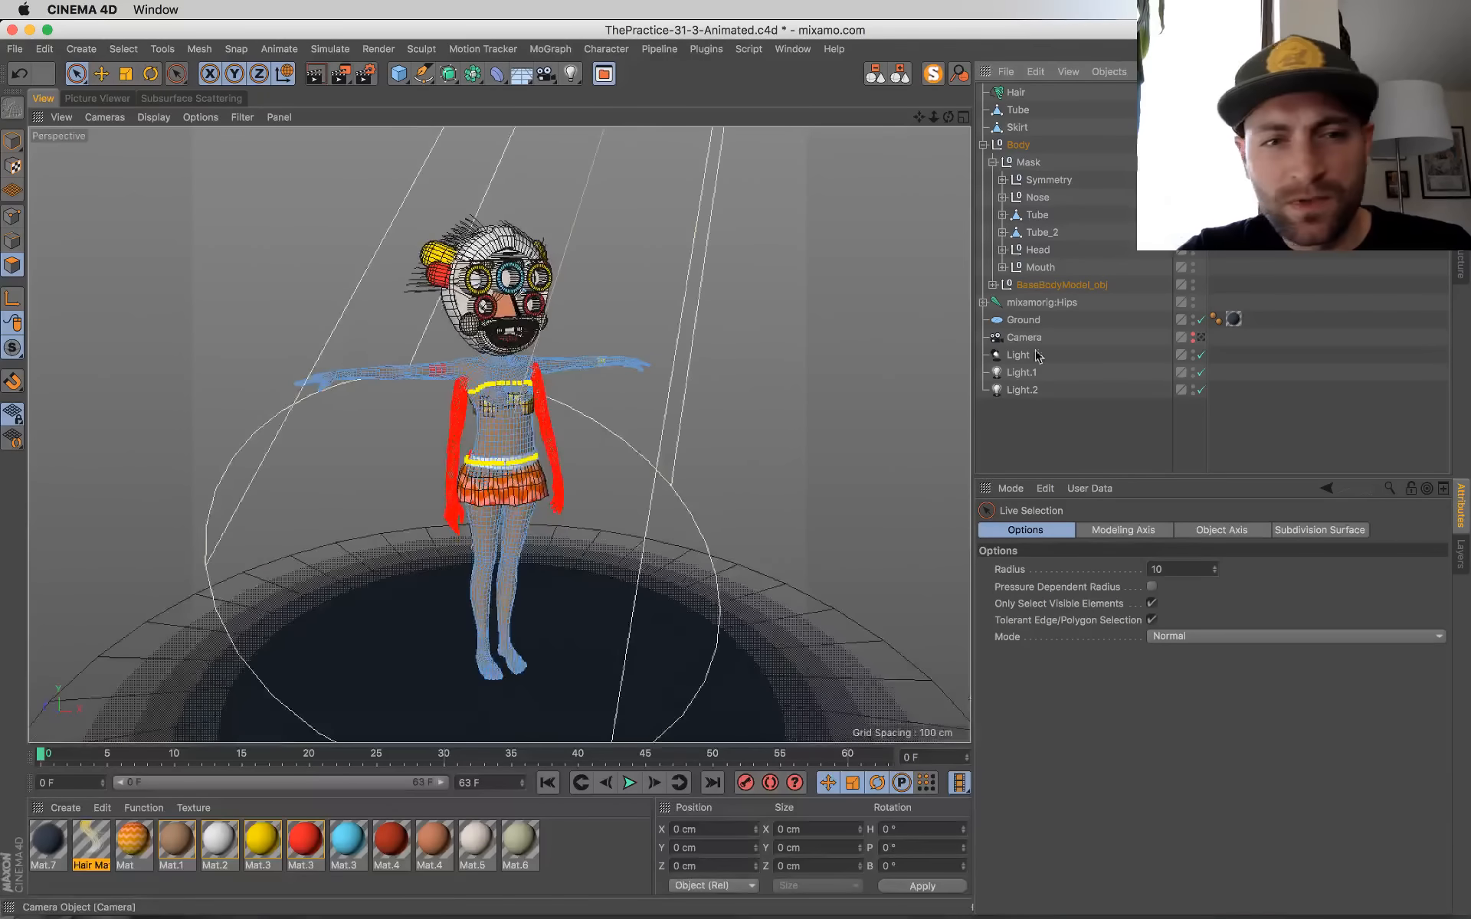
{"action": "left_click", "coordinate": [12, 141]}
{"action": "left_click", "coordinate": [201, 195]}
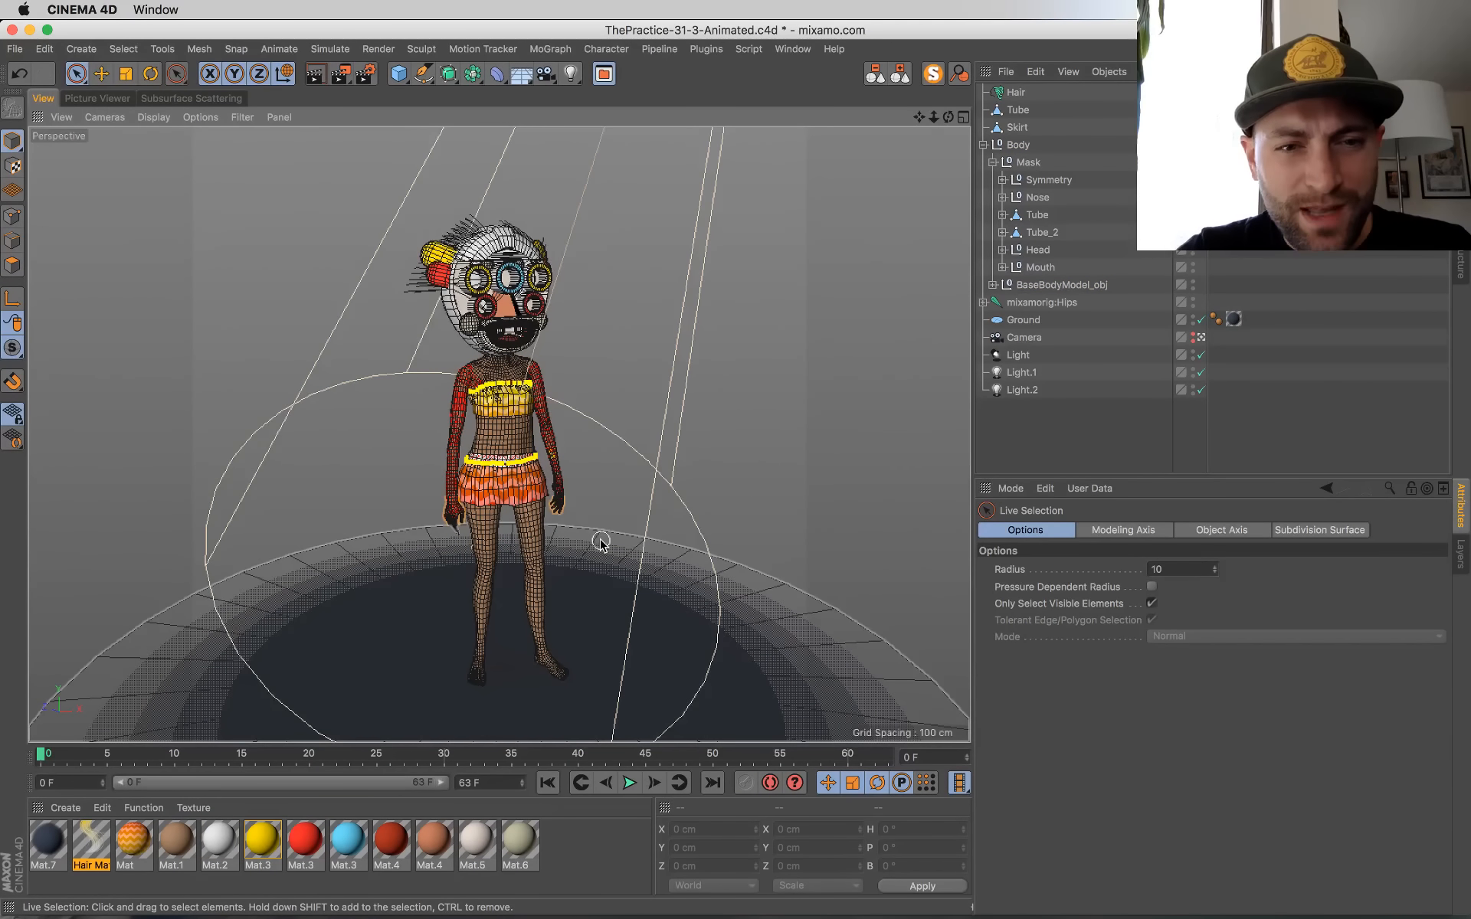
{"action": "key", "text": "super+s"}
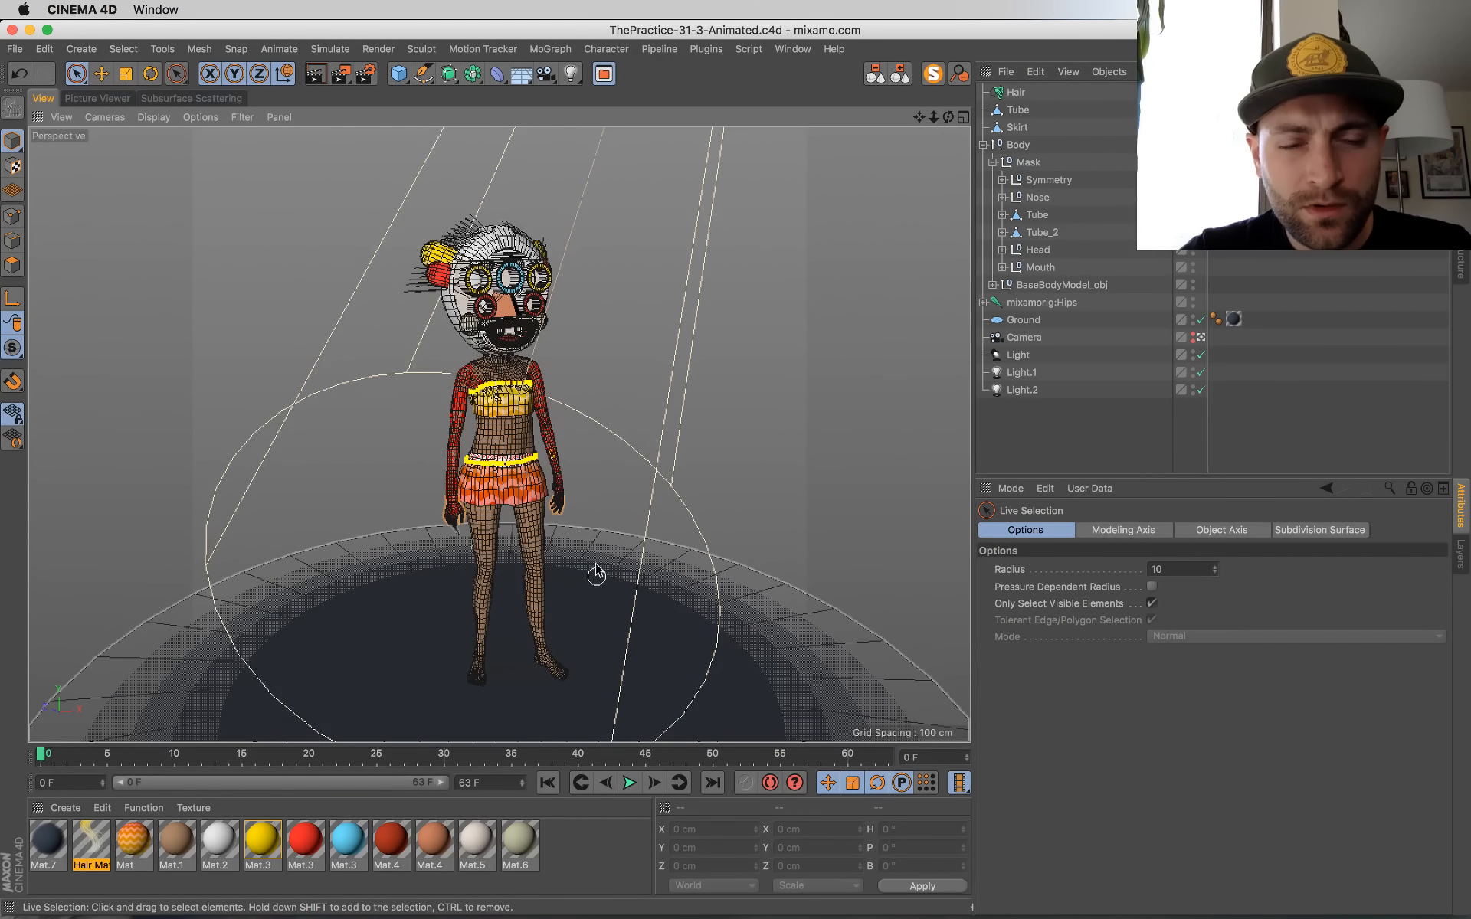
Step: Check the previous render, play the animation from frame 0 to frame 8, and render that frame to the Picture Viewer
{"action": "left_click", "coordinate": [201, 98]}
{"action": "left_click", "coordinate": [115, 100]}
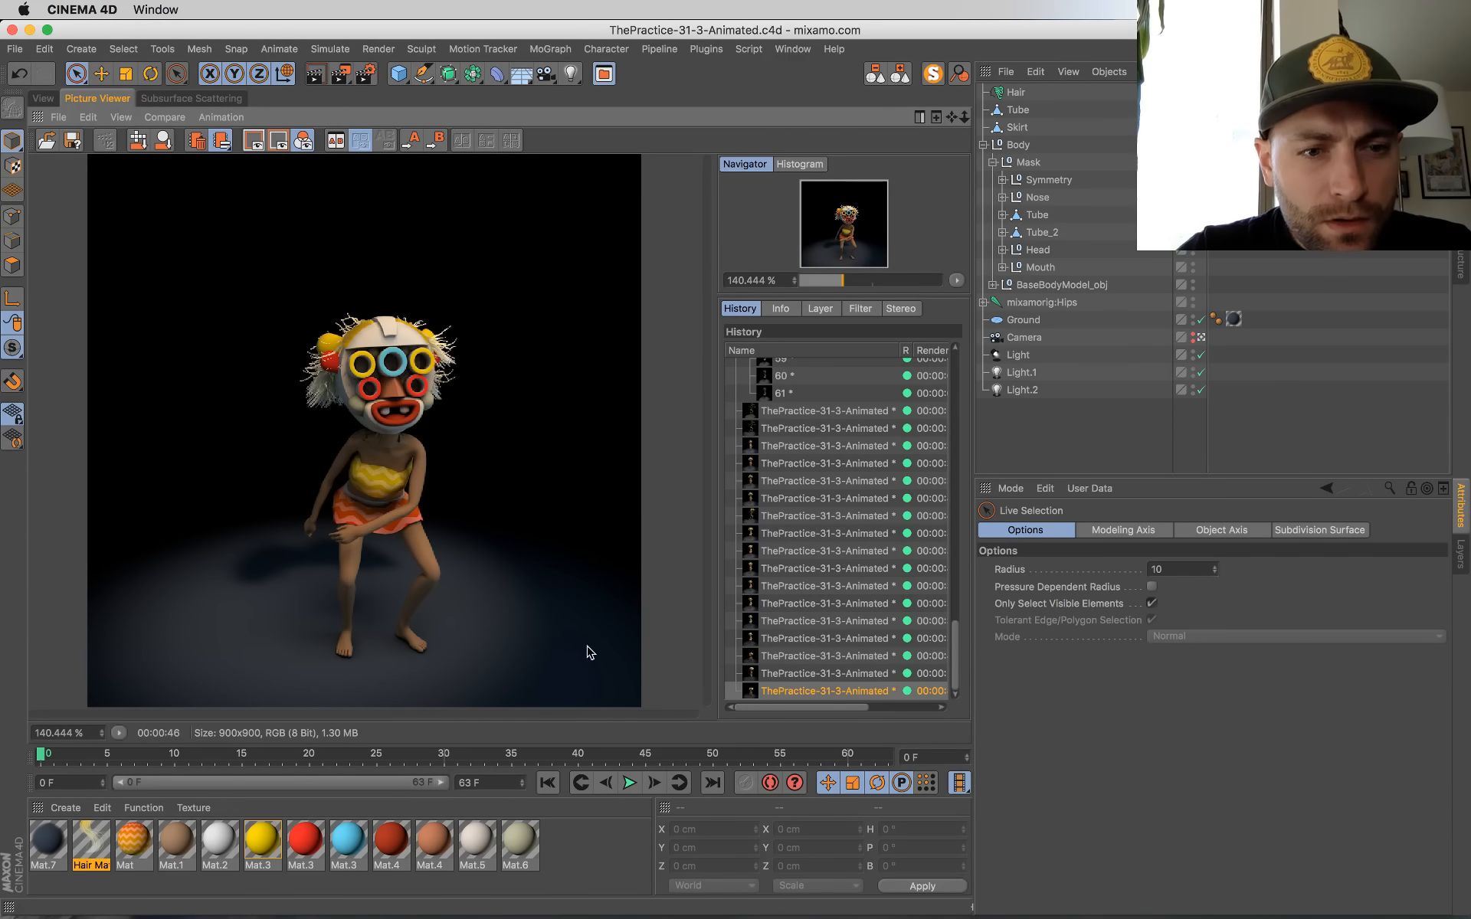
{"action": "left_click", "coordinate": [43, 98]}
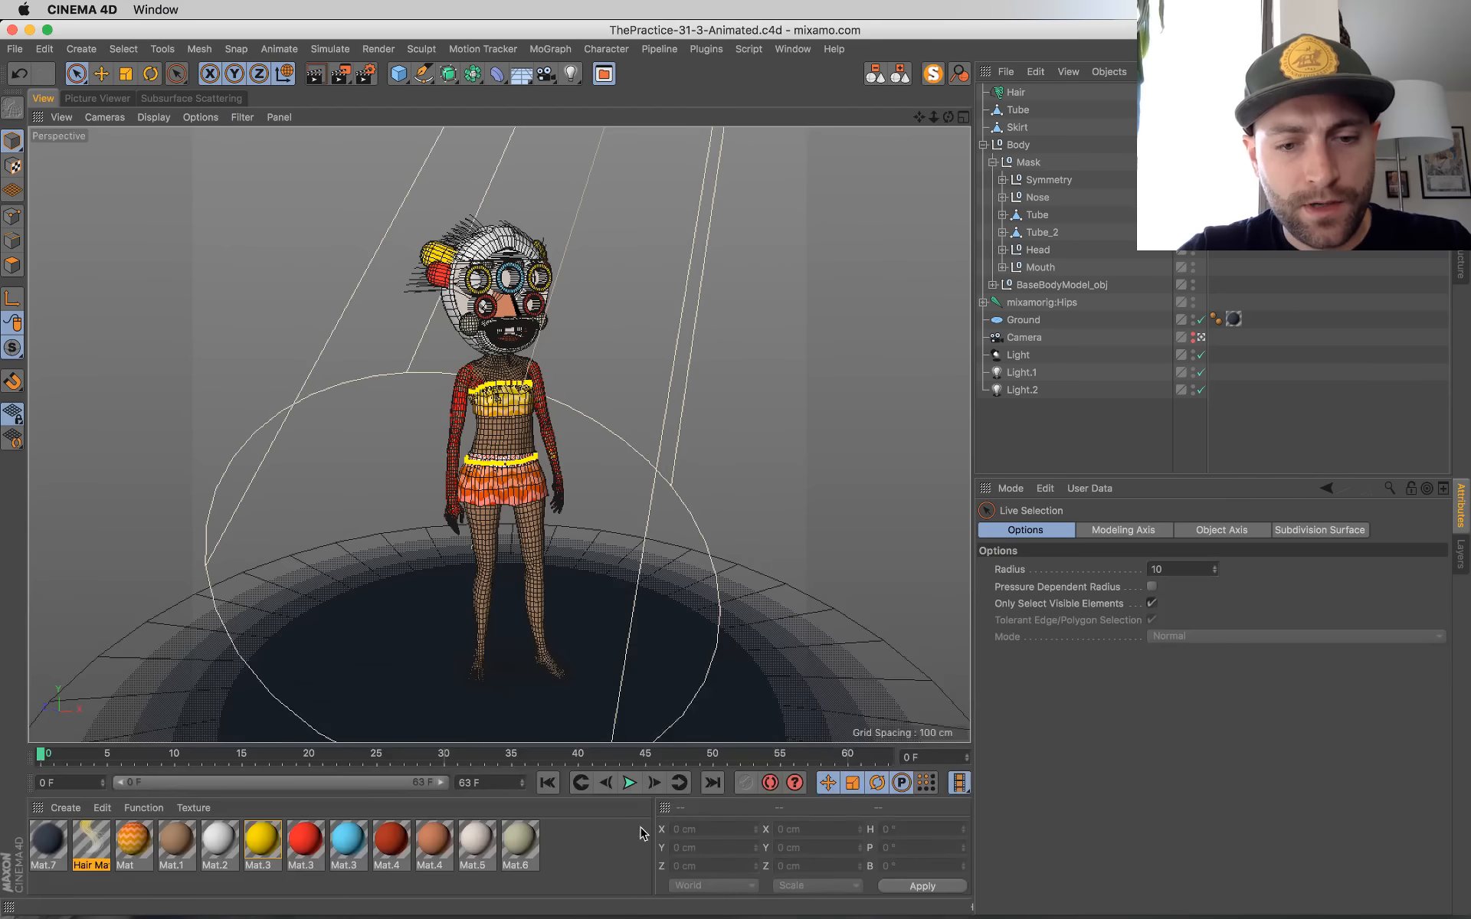
{"action": "left_click", "coordinate": [632, 781]}
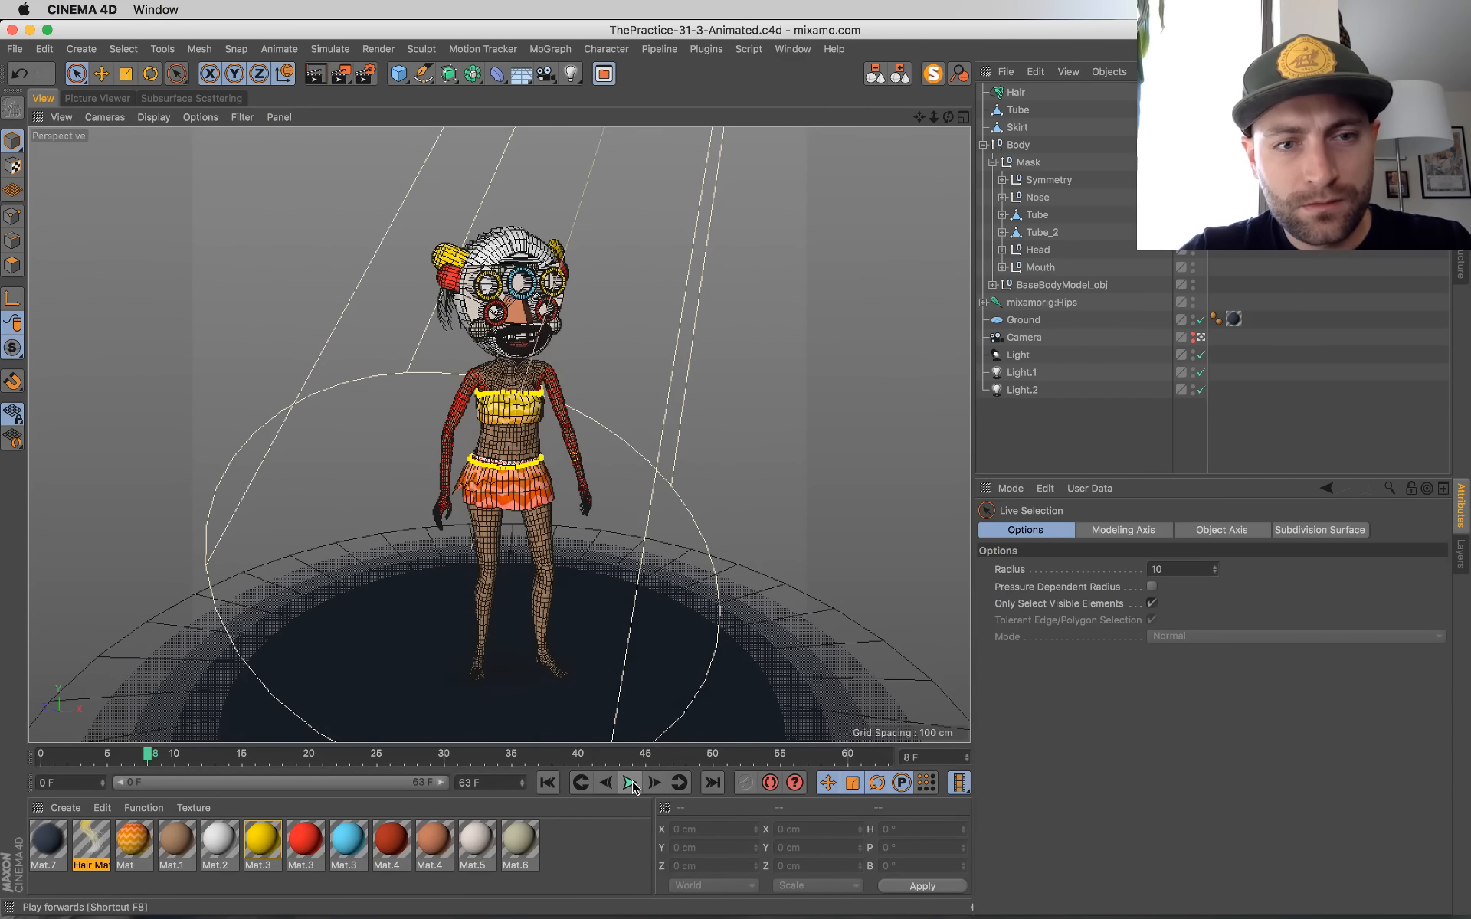
{"action": "key", "text": "shift+r"}
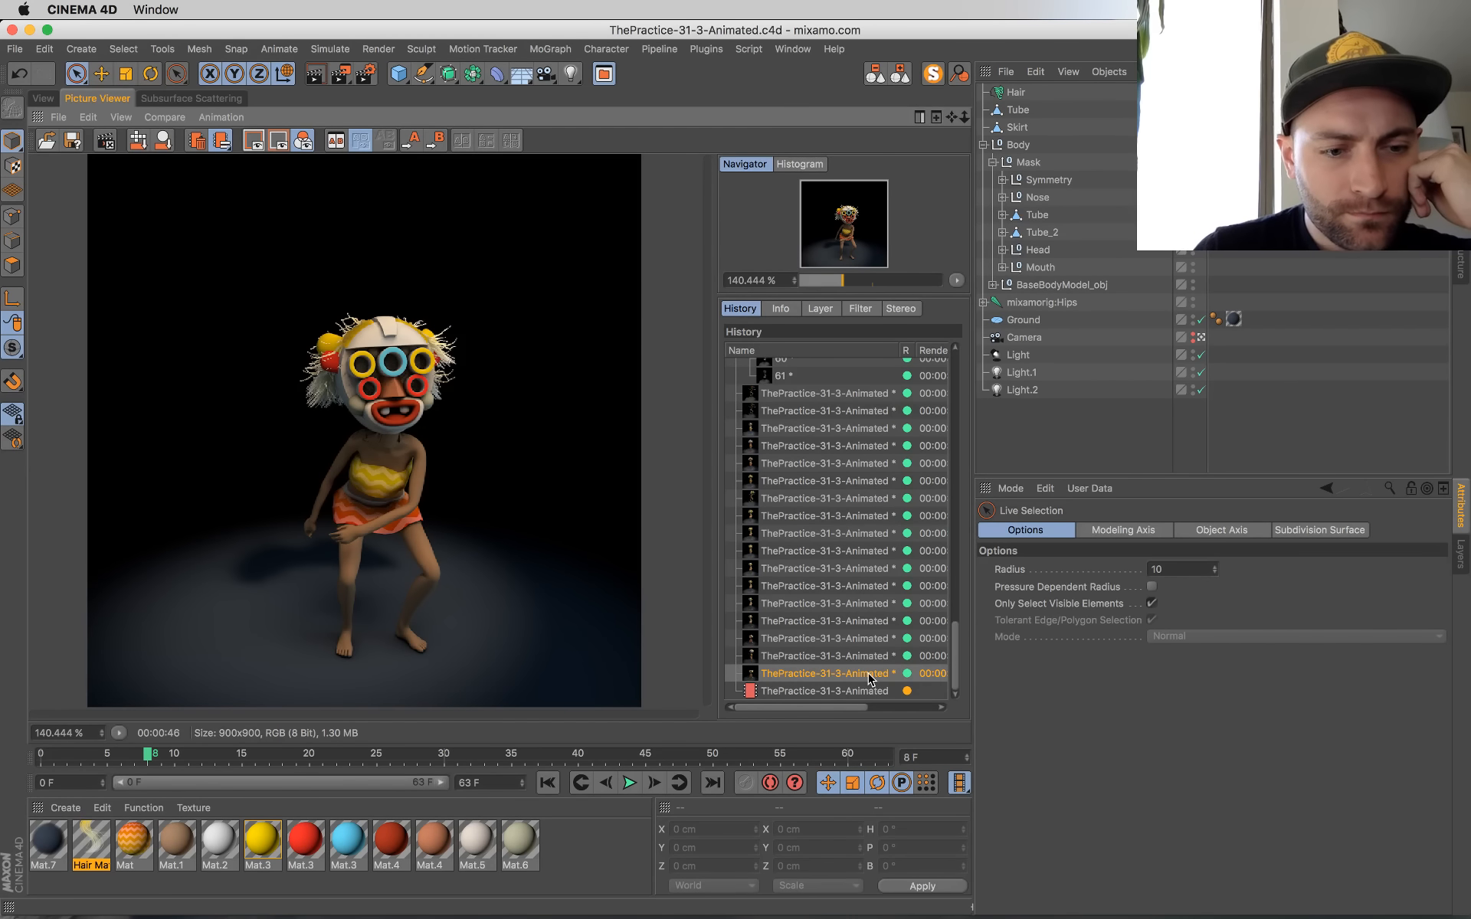
Step: Flip back through earlier renders in the history and return to the frame 8 render to inspect the armbands
{"action": "key", "text": "Up"}
{"action": "key", "text": "Up"}
{"action": "key", "text": "Up"}
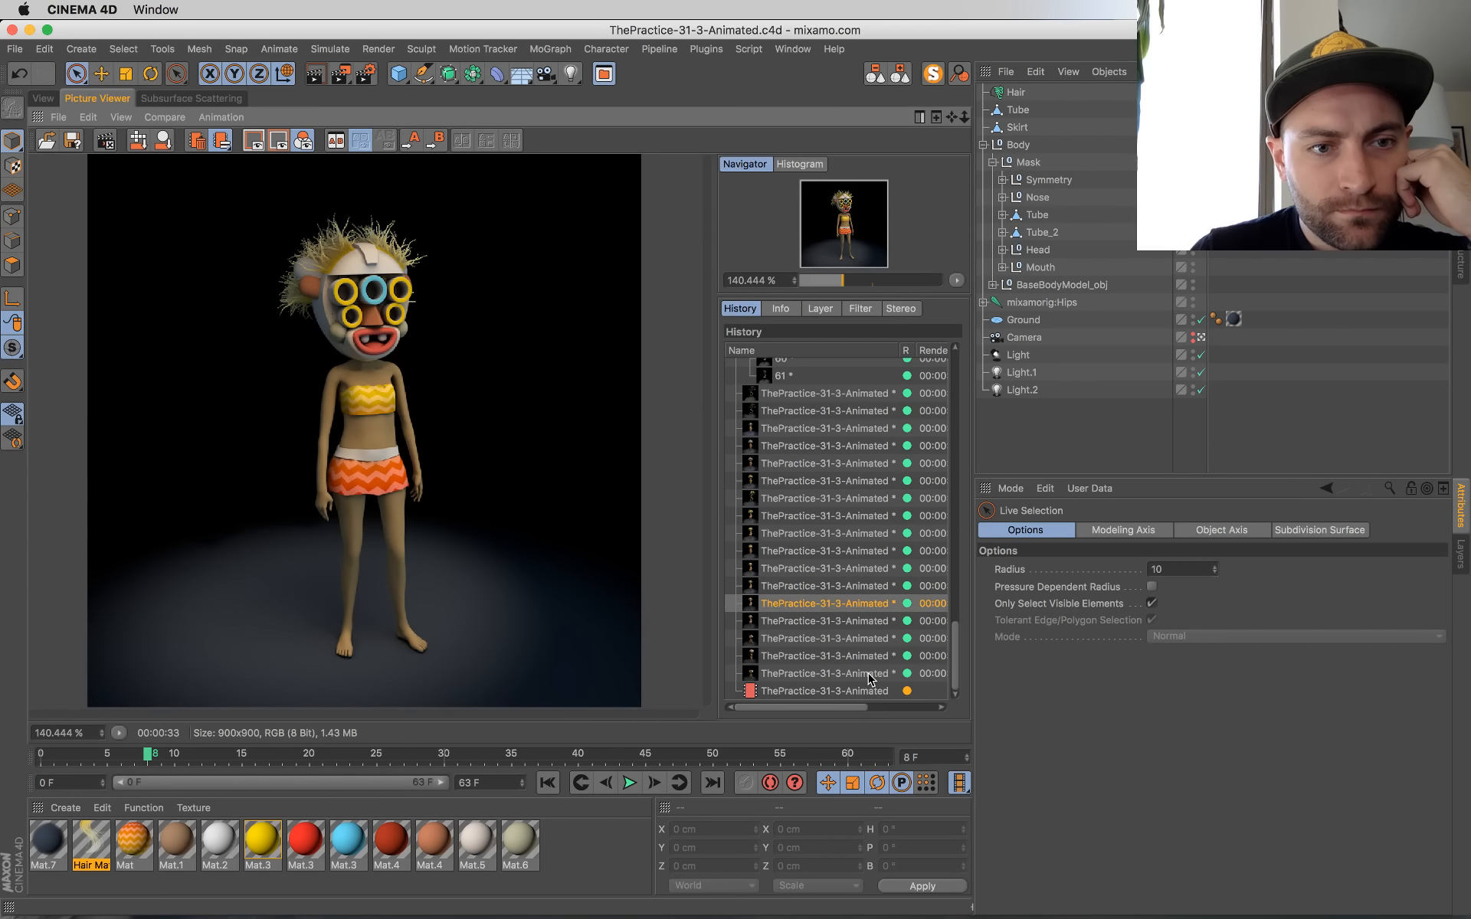
{"action": "key", "text": "Down"}
{"action": "key", "text": "Down"}
{"action": "key", "text": "Down"}
{"action": "key", "text": "Down"}
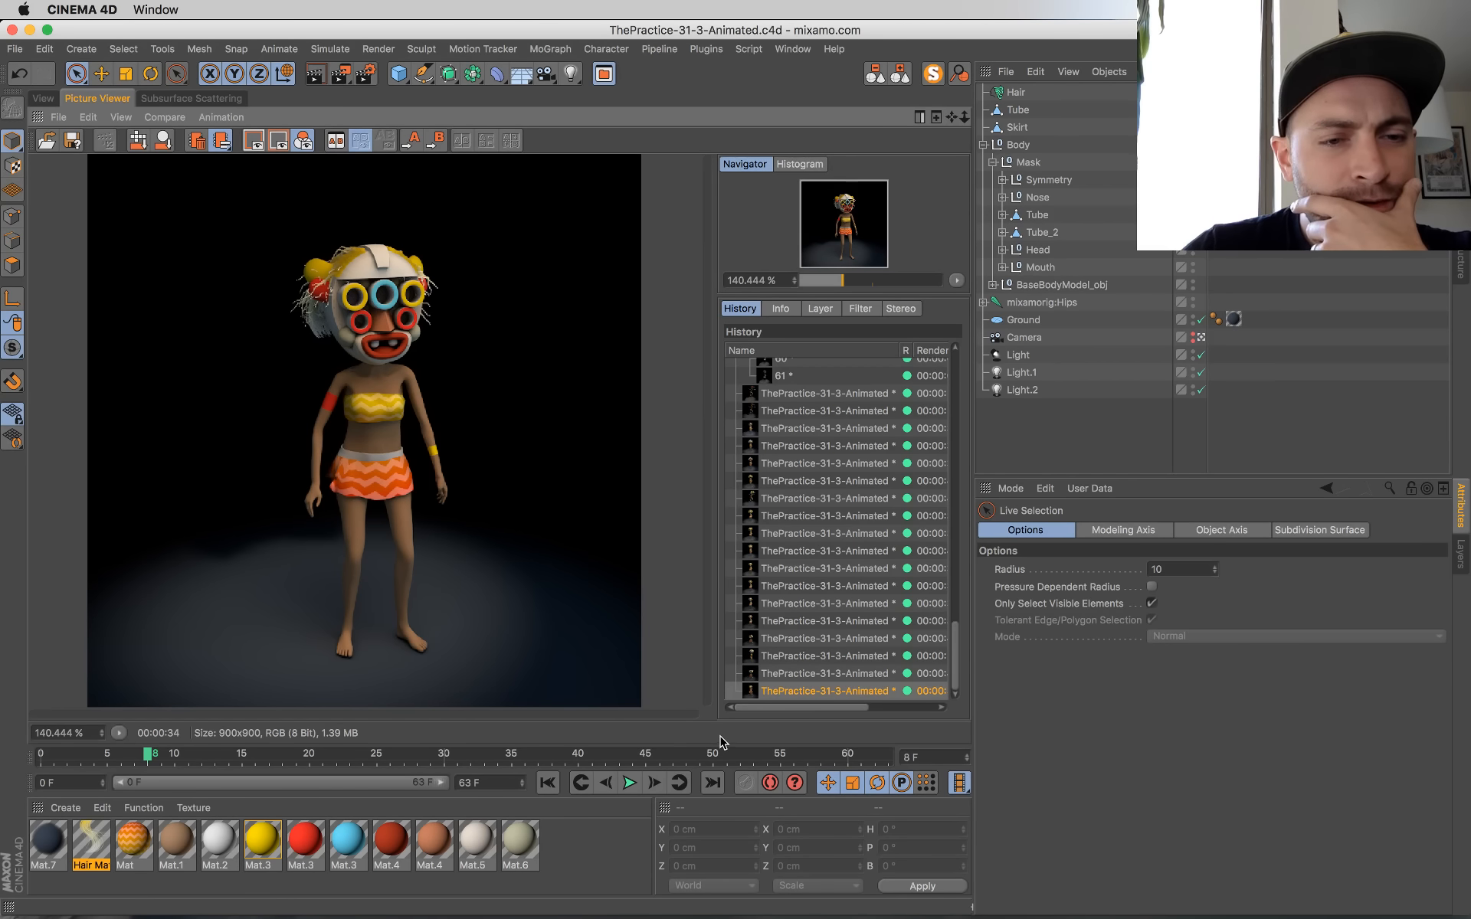
Step: Return from the finished render to the free perspective view and put the body mesh into polygon editing
{"action": "left_click", "coordinate": [43, 98]}
{"action": "left_click", "coordinate": [1201, 337]}
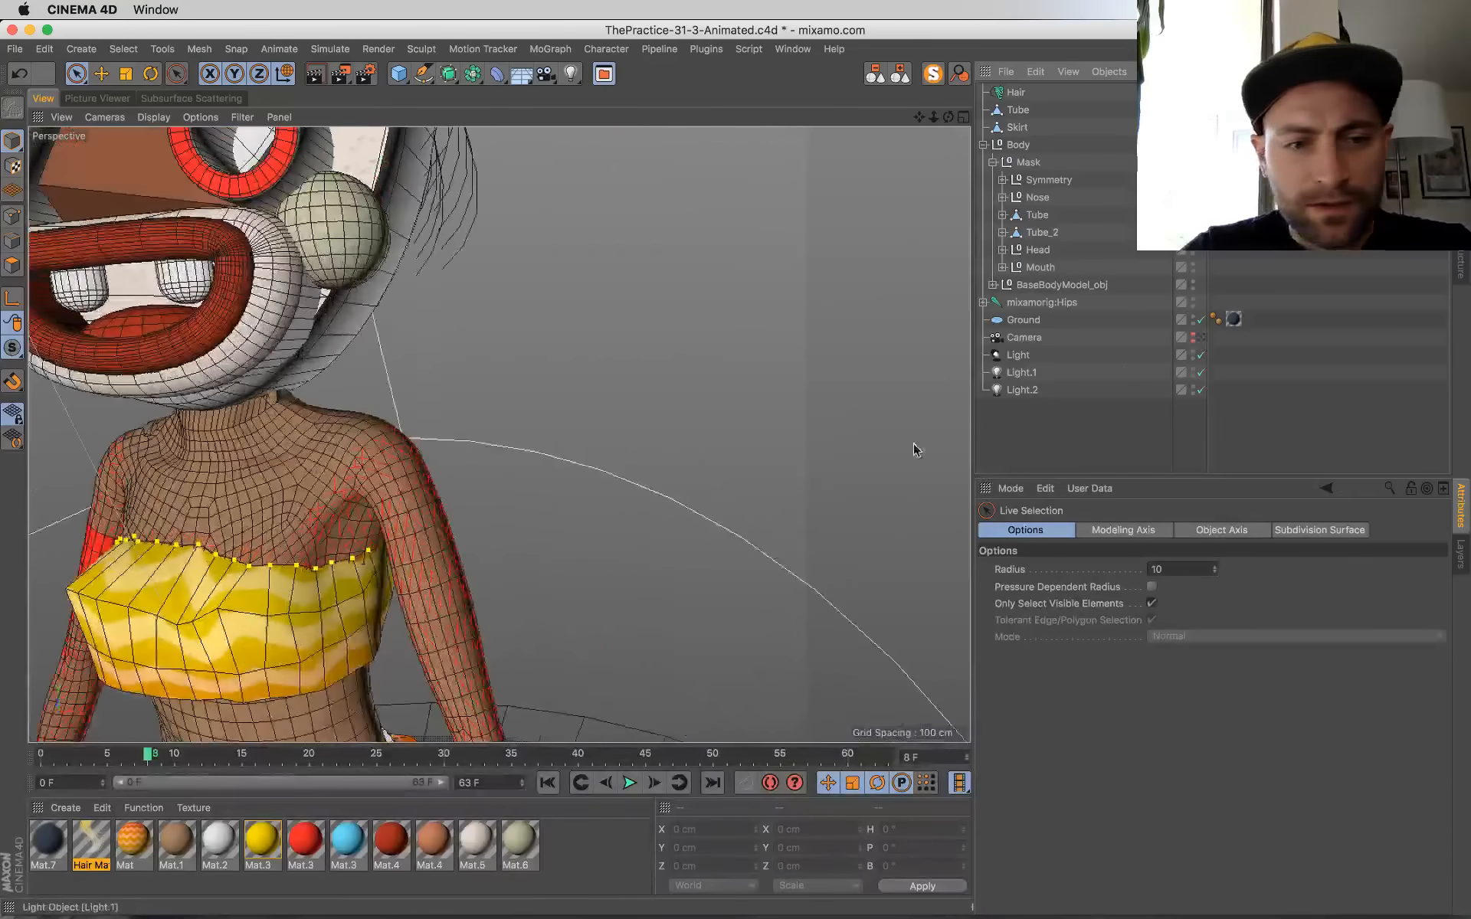
{"action": "left_click", "coordinate": [224, 476]}
{"action": "left_click", "coordinate": [13, 265]}
Step: Loop-select matching bands of polygons around both of the dancer's ankles, just above the feet
{"action": "middle_click_drag", "start_coordinate": [512, 588], "coordinate": [847, 80], "text": "alt"}
{"action": "middle_click_drag", "start_coordinate": [524, 671], "coordinate": [444, 207], "text": "alt"}
{"action": "middle_click_drag", "start_coordinate": [413, 336], "coordinate": [416, 408], "text": "alt"}
{"action": "left_click_drag", "start_coordinate": [415, 414], "coordinate": [443, 463], "text": "alt"}
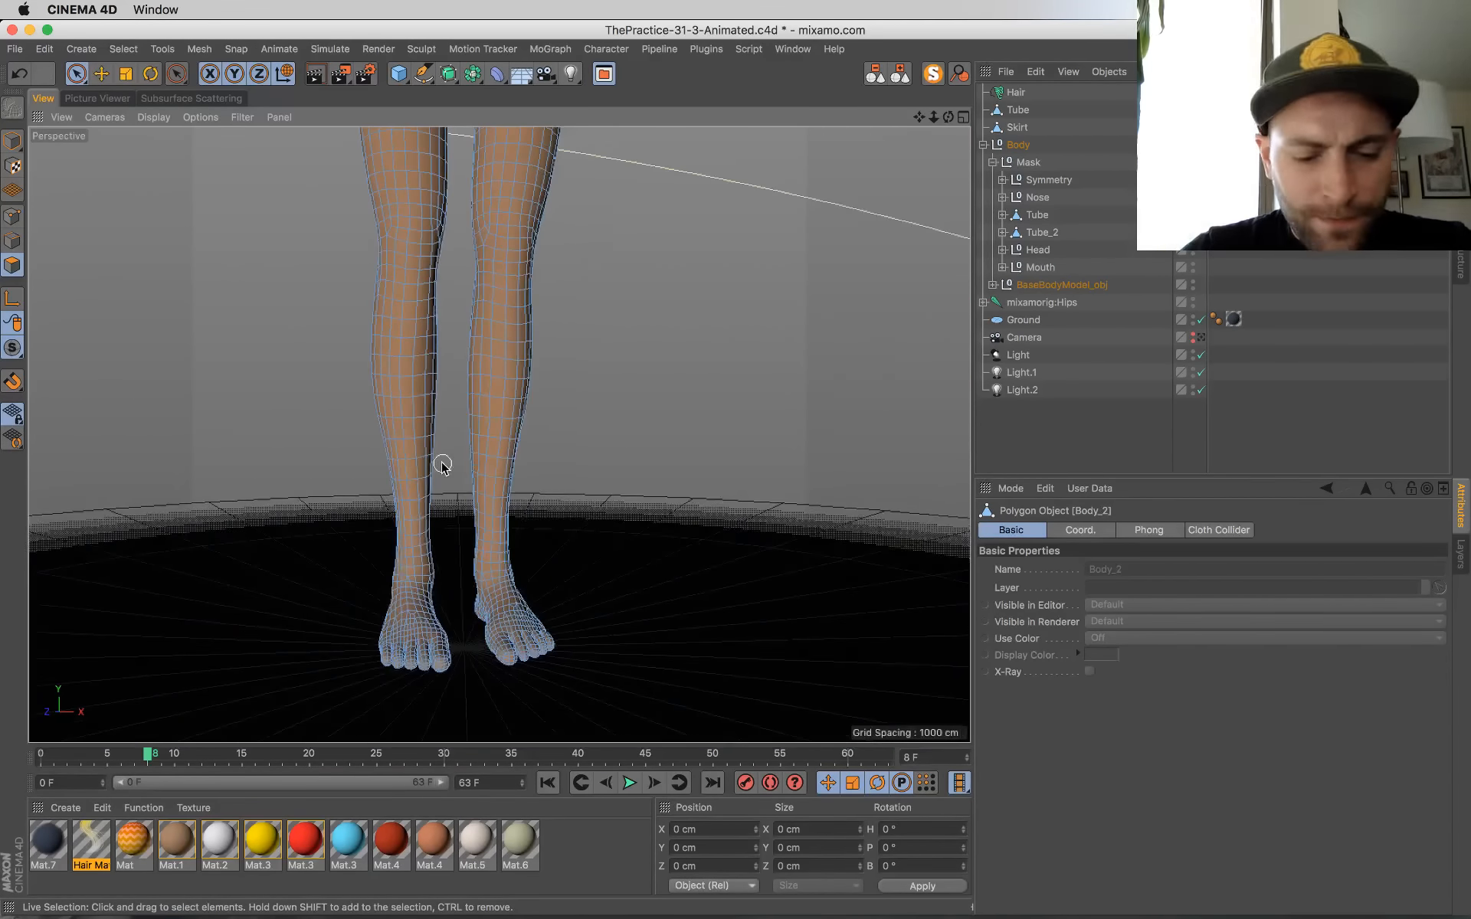
{"action": "key", "text": "v"}
{"action": "mouse_move", "coordinate": [475, 456]}
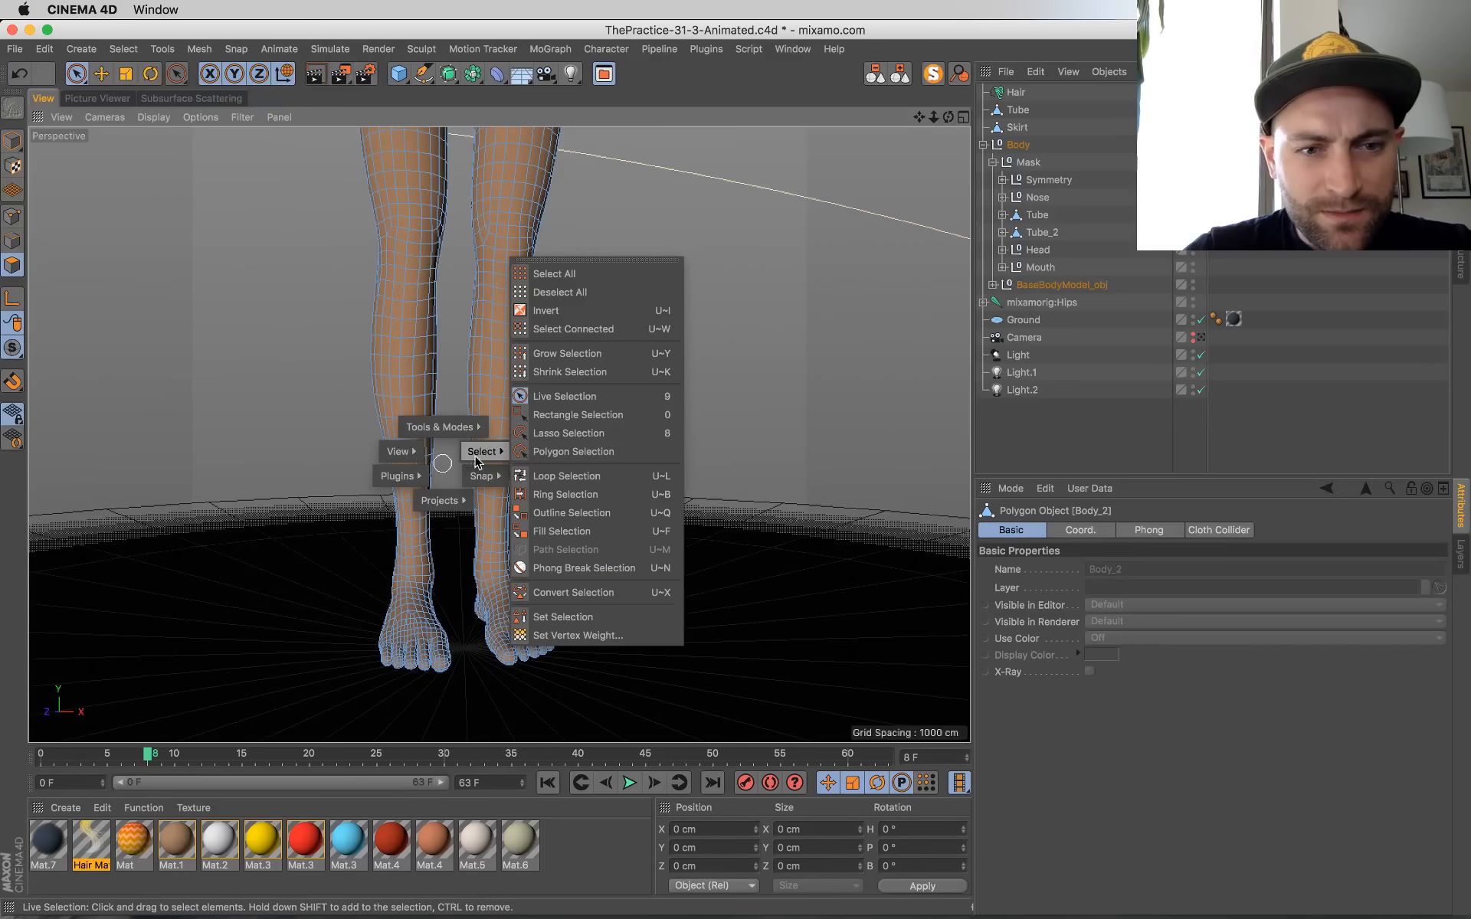
{"action": "left_click", "coordinate": [567, 476]}
{"action": "left_click", "coordinate": [412, 512]}
{"action": "left_click", "coordinate": [414, 527], "text": "shift"}
{"action": "left_click", "coordinate": [414, 541], "text": "shift"}
{"action": "left_click", "coordinate": [496, 507], "text": "shift"}
{"action": "left_click", "coordinate": [496, 521], "text": "shift"}
{"action": "left_click", "coordinate": [496, 535], "text": "shift"}
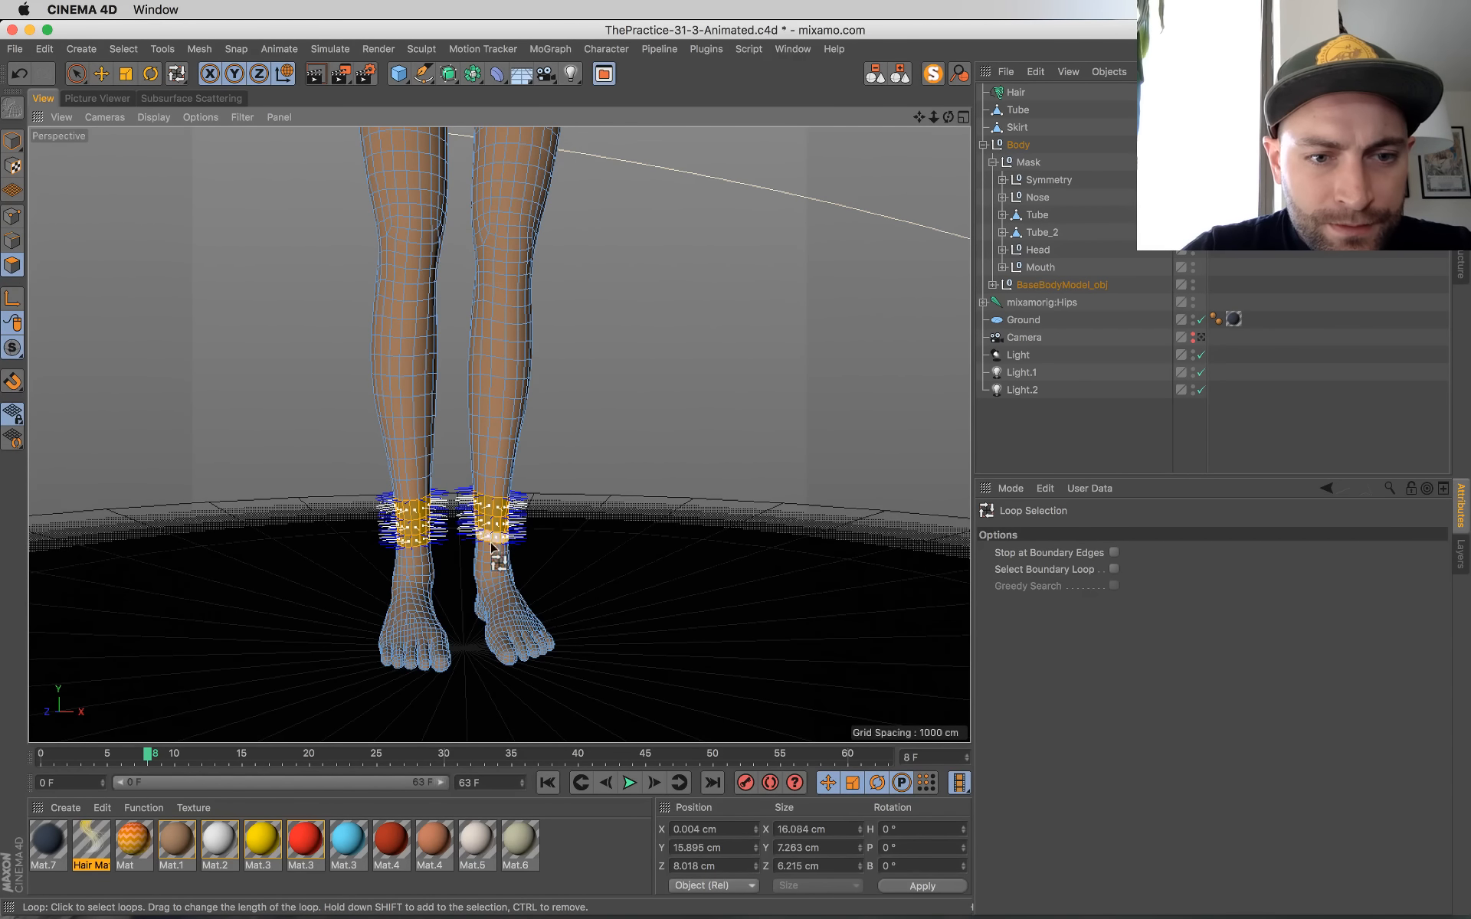
{"action": "left_click_drag", "start_coordinate": [495, 535], "coordinate": [481, 642], "text": "alt"}
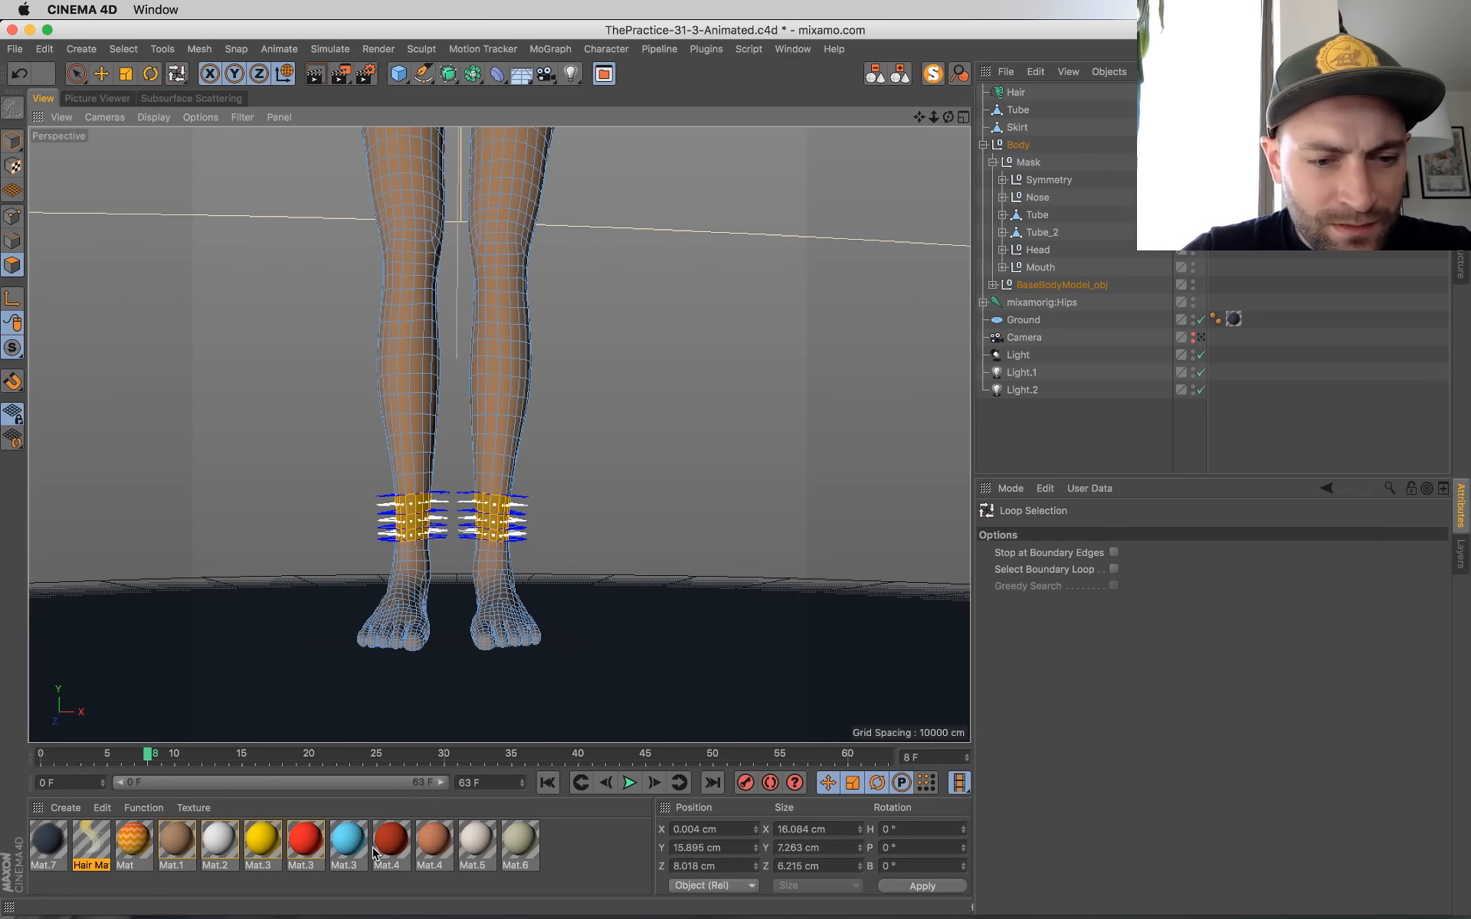
Step: Apply the white Mat.2 material to the selected ankle bands, return to model mode, and check the bands from behind
{"action": "left_click_drag", "start_coordinate": [232, 853], "coordinate": [423, 533]}
{"action": "left_click", "coordinate": [13, 140]}
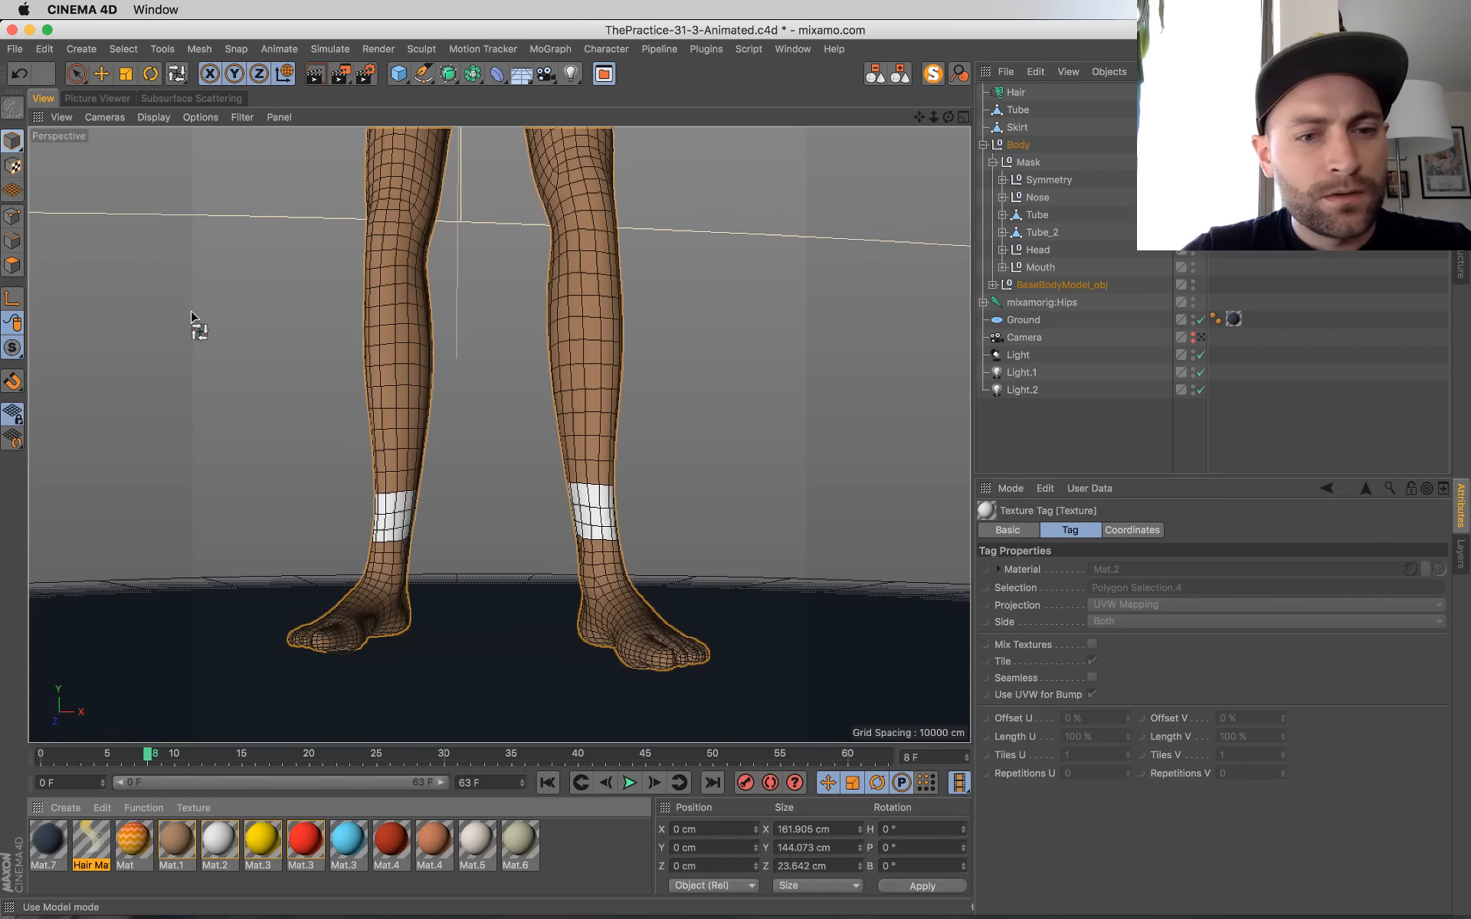
{"action": "mouse_move", "coordinate": [792, 499]}
{"action": "left_mouse_down", "text": "alt"}
{"action": "mouse_move", "coordinate": [572, 535]}
{"action": "mouse_move", "coordinate": [781, 526]}
{"action": "mouse_move", "coordinate": [757, 531]}
{"action": "mouse_move", "coordinate": [890, 572]}
{"action": "mouse_move", "coordinate": [1011, 556]}
{"action": "mouse_move", "coordinate": [788, 453]}
{"action": "left_mouse_up", "text": "alt"}
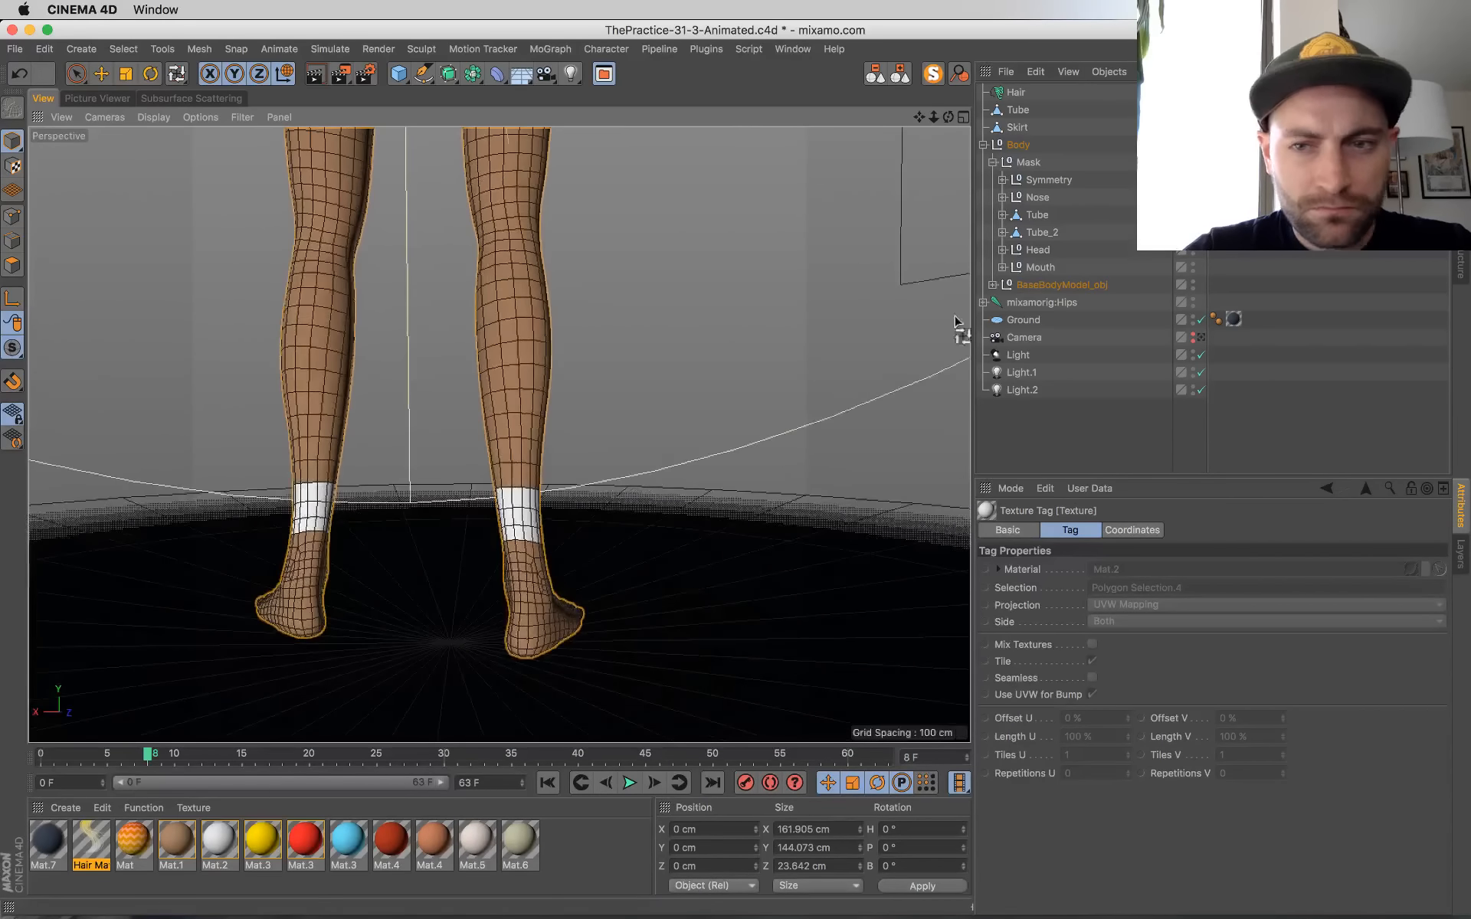
Step: Return to the scene camera view, save the scene, and take the body out of the selection
{"action": "left_click", "coordinate": [1200, 338]}
{"action": "left_click", "coordinate": [1200, 340]}
{"action": "key", "text": "super+s"}
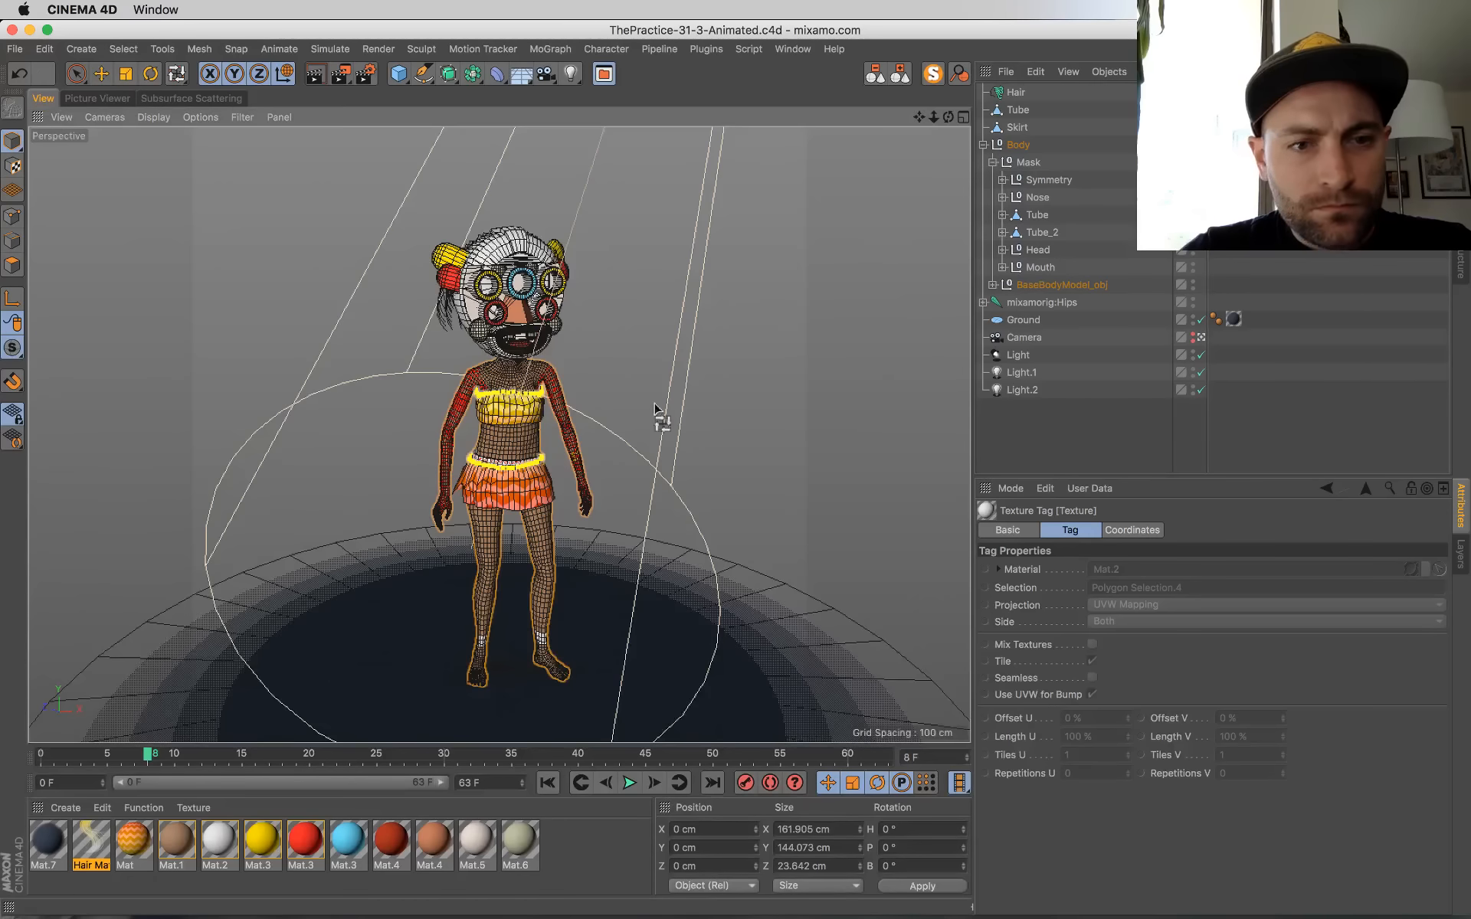
{"action": "left_click", "coordinate": [12, 141]}
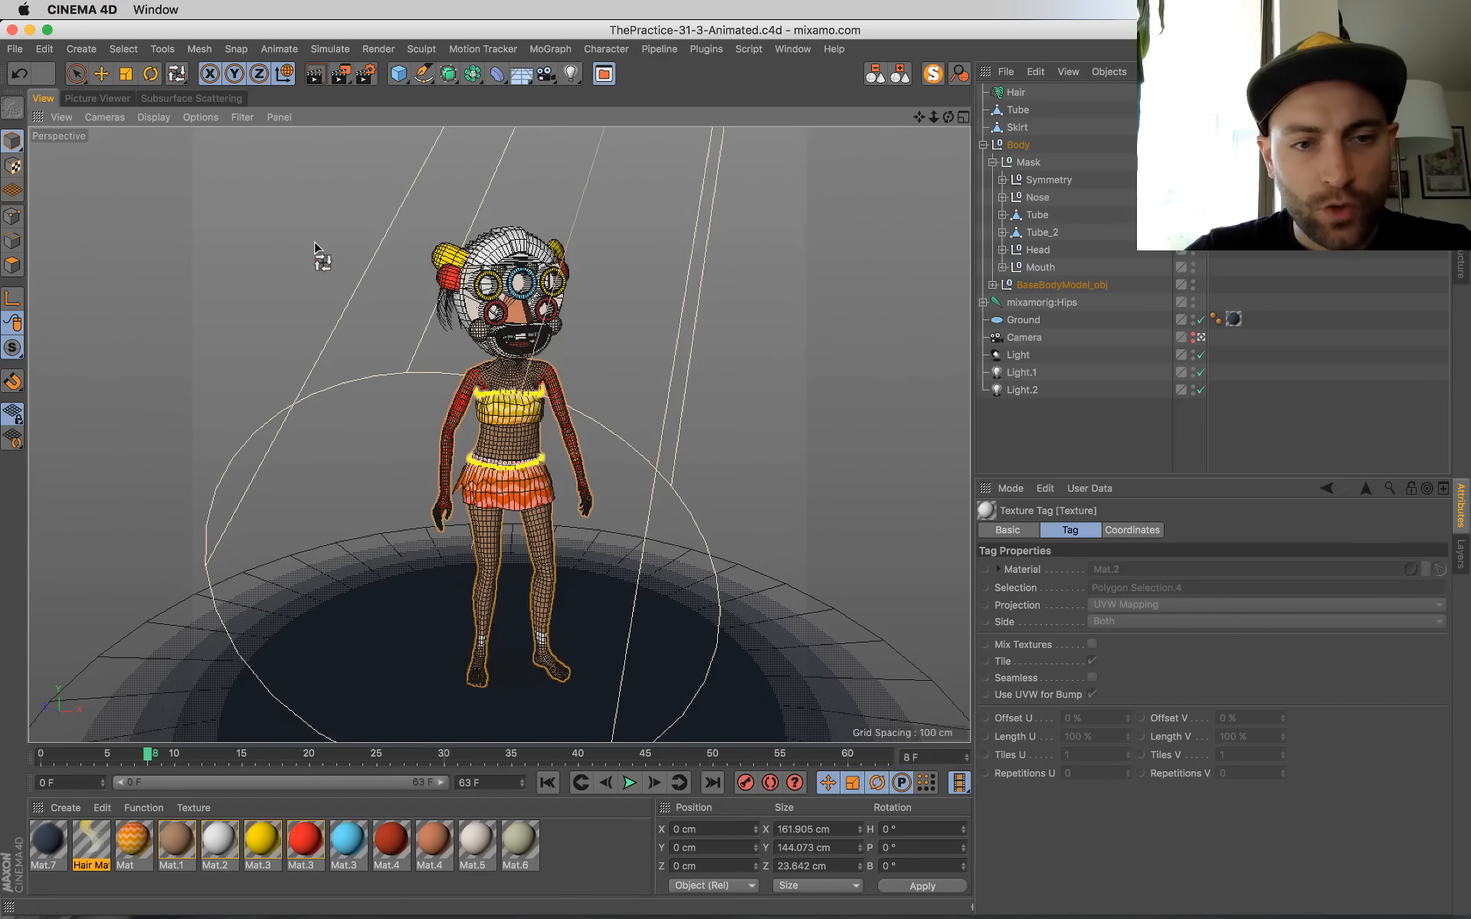
{"action": "left_click", "coordinate": [365, 291]}
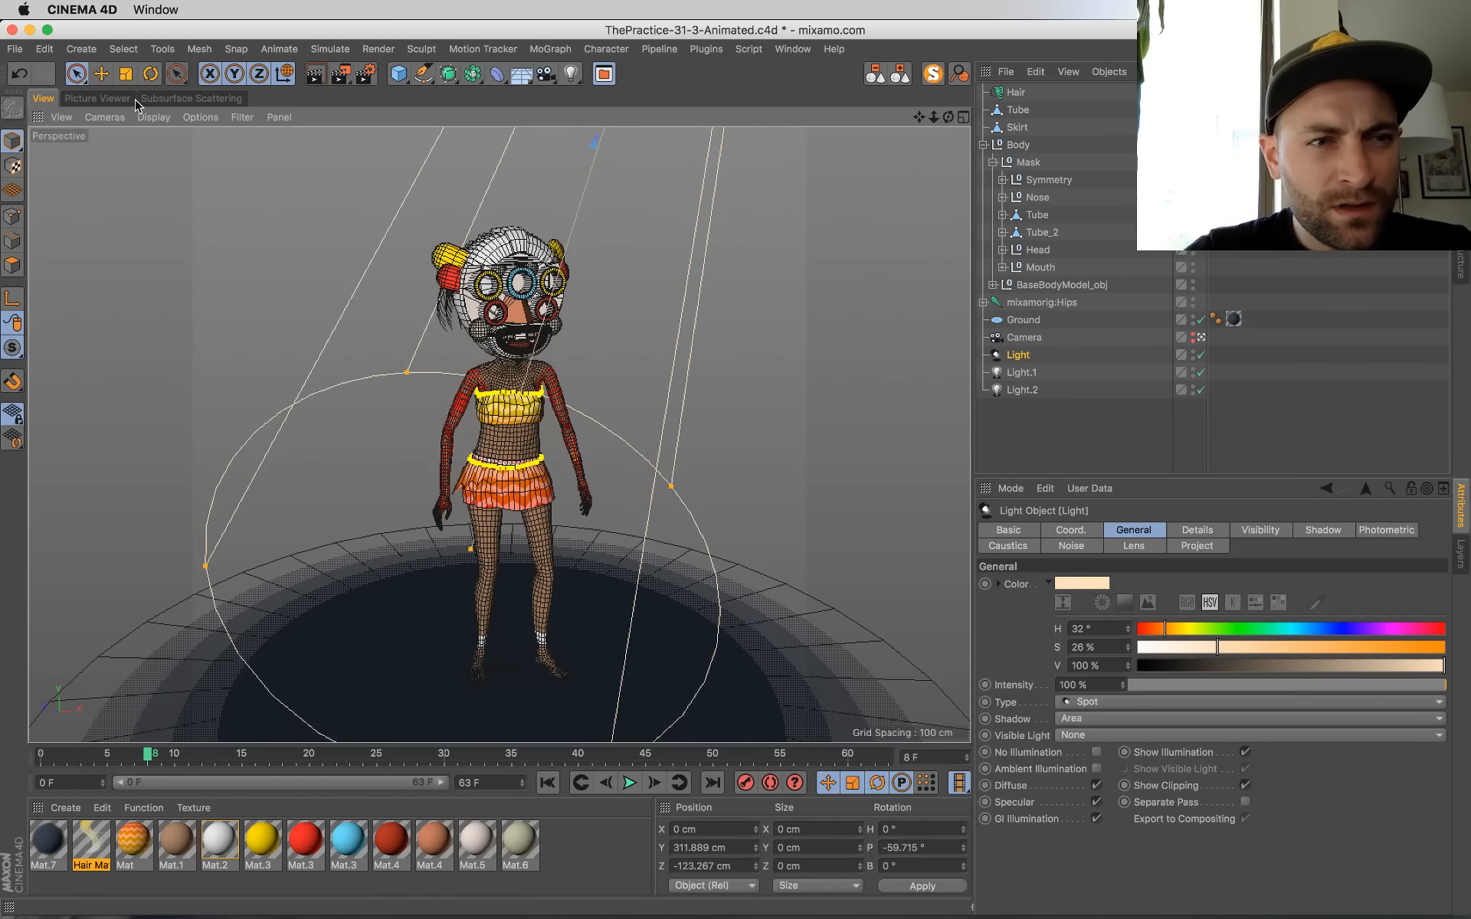
Step: Compare Gouraud and Quick shading with and without lines in the viewport, ending on Quick Shading (Lines)
{"action": "left_click", "coordinate": [153, 116]}
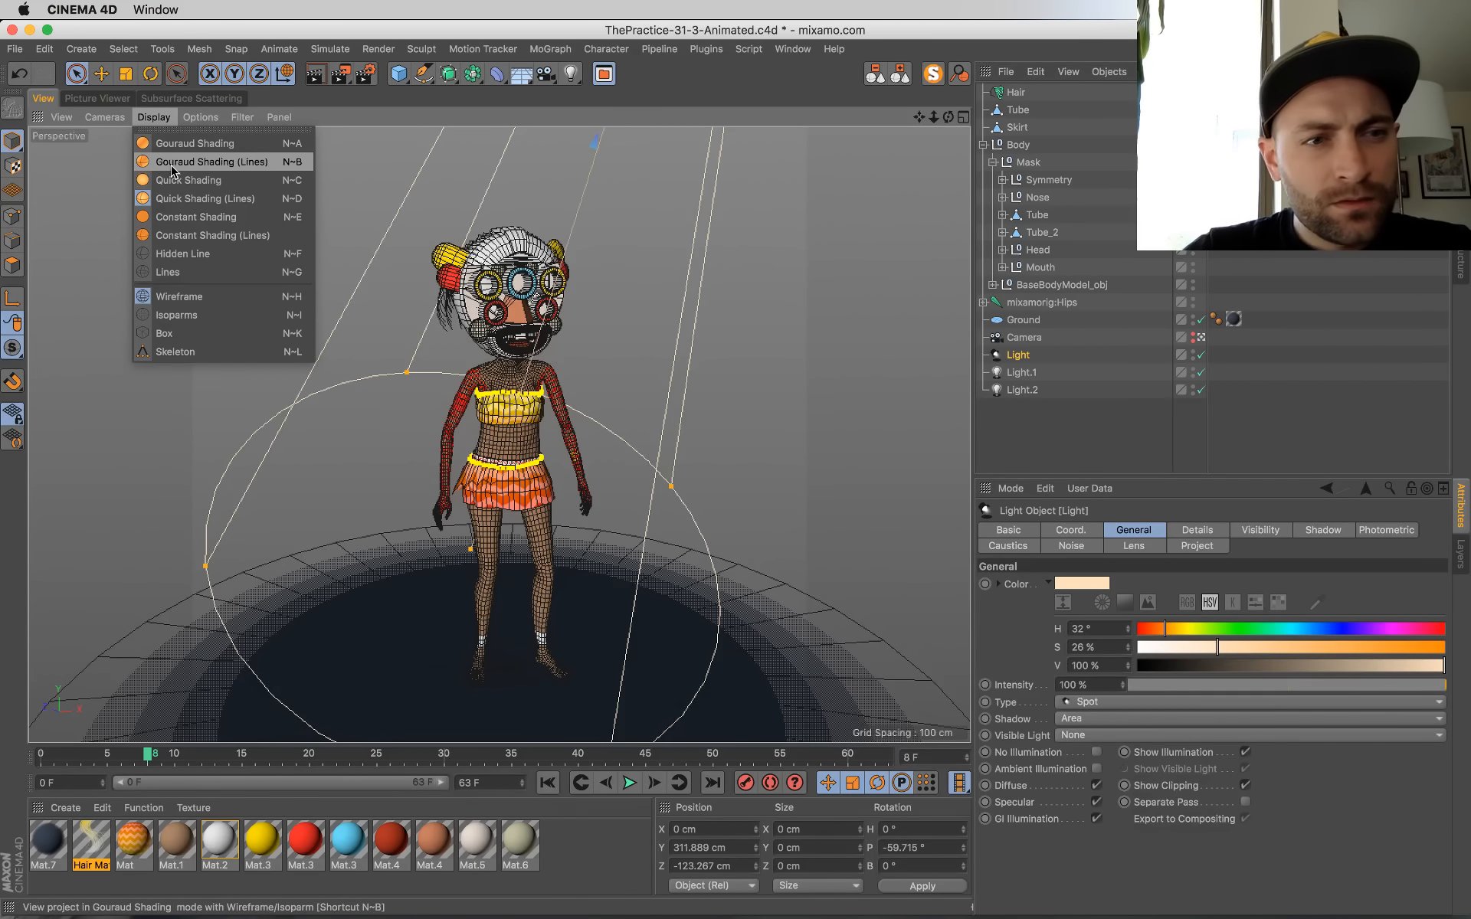
{"action": "left_click", "coordinate": [172, 163]}
{"action": "left_click", "coordinate": [154, 116]}
{"action": "left_click", "coordinate": [167, 143]}
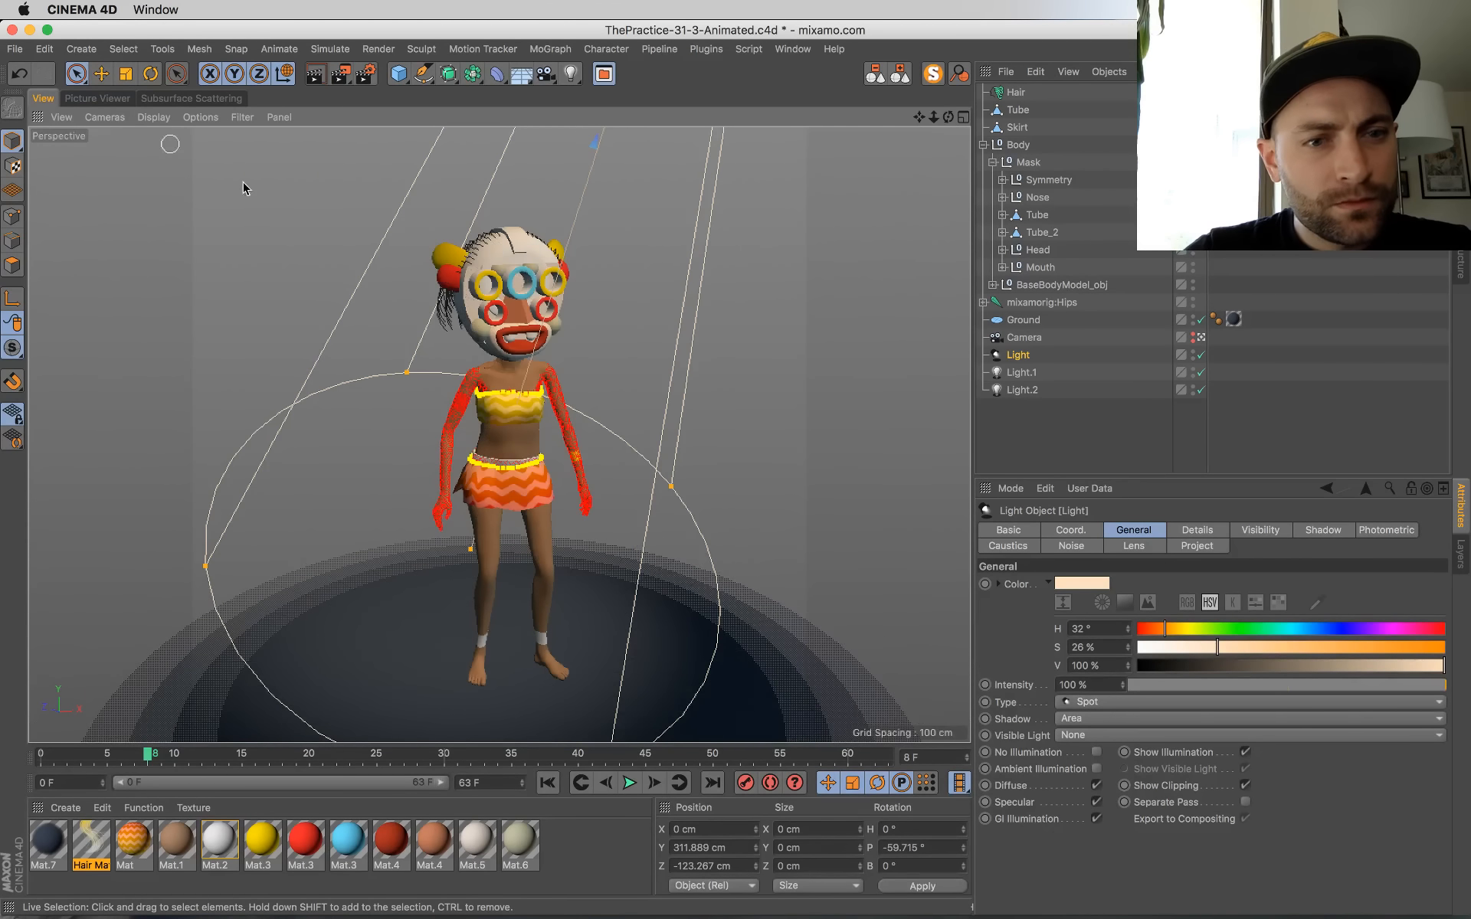
{"action": "left_click", "coordinate": [303, 216]}
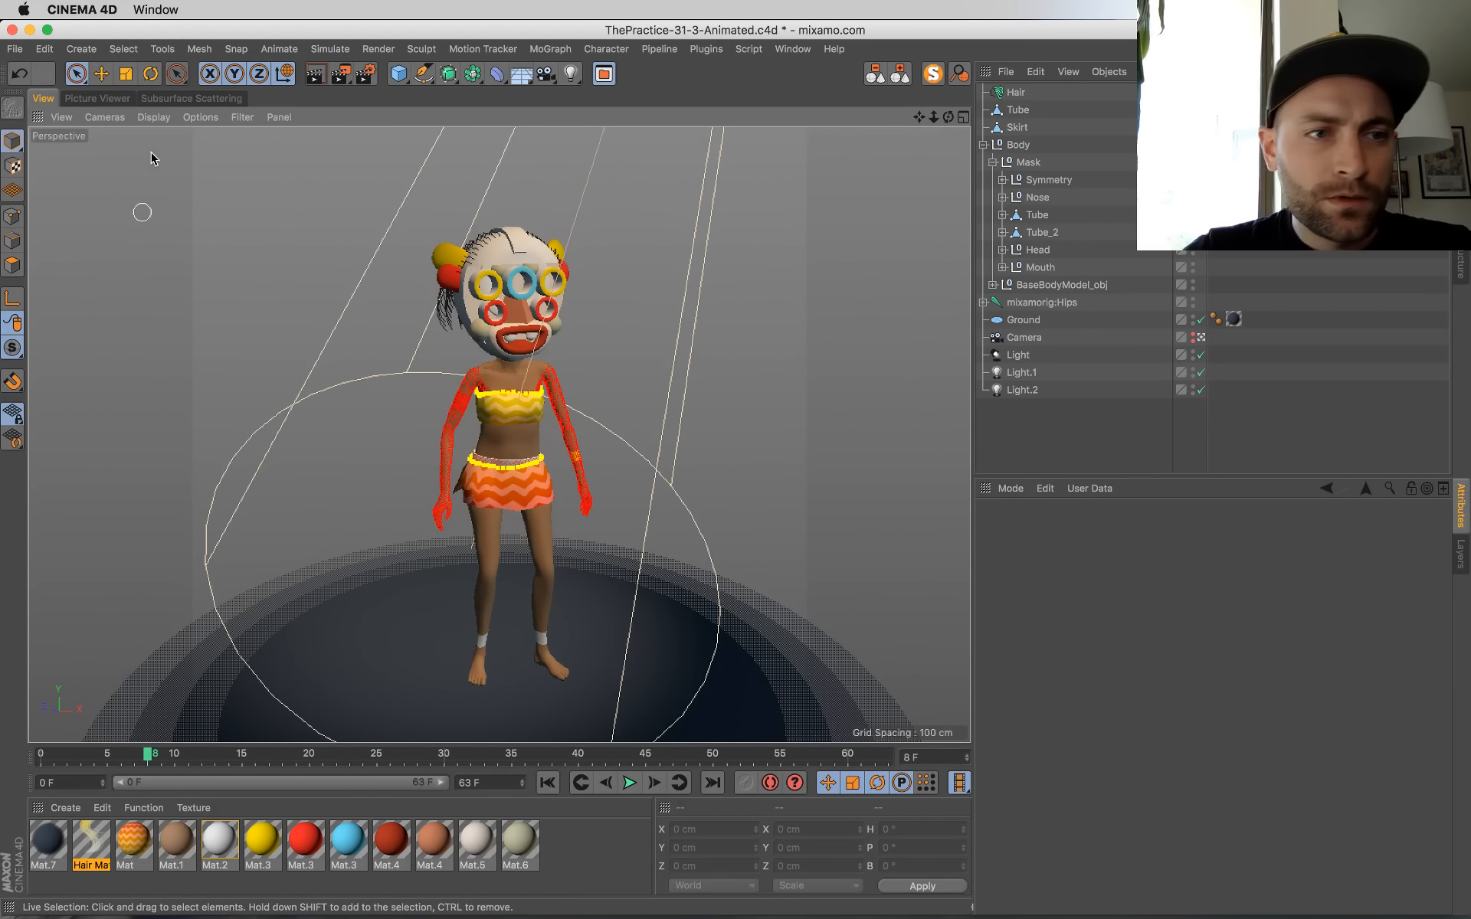
{"action": "left_click", "coordinate": [153, 117]}
{"action": "left_click", "coordinate": [173, 177]}
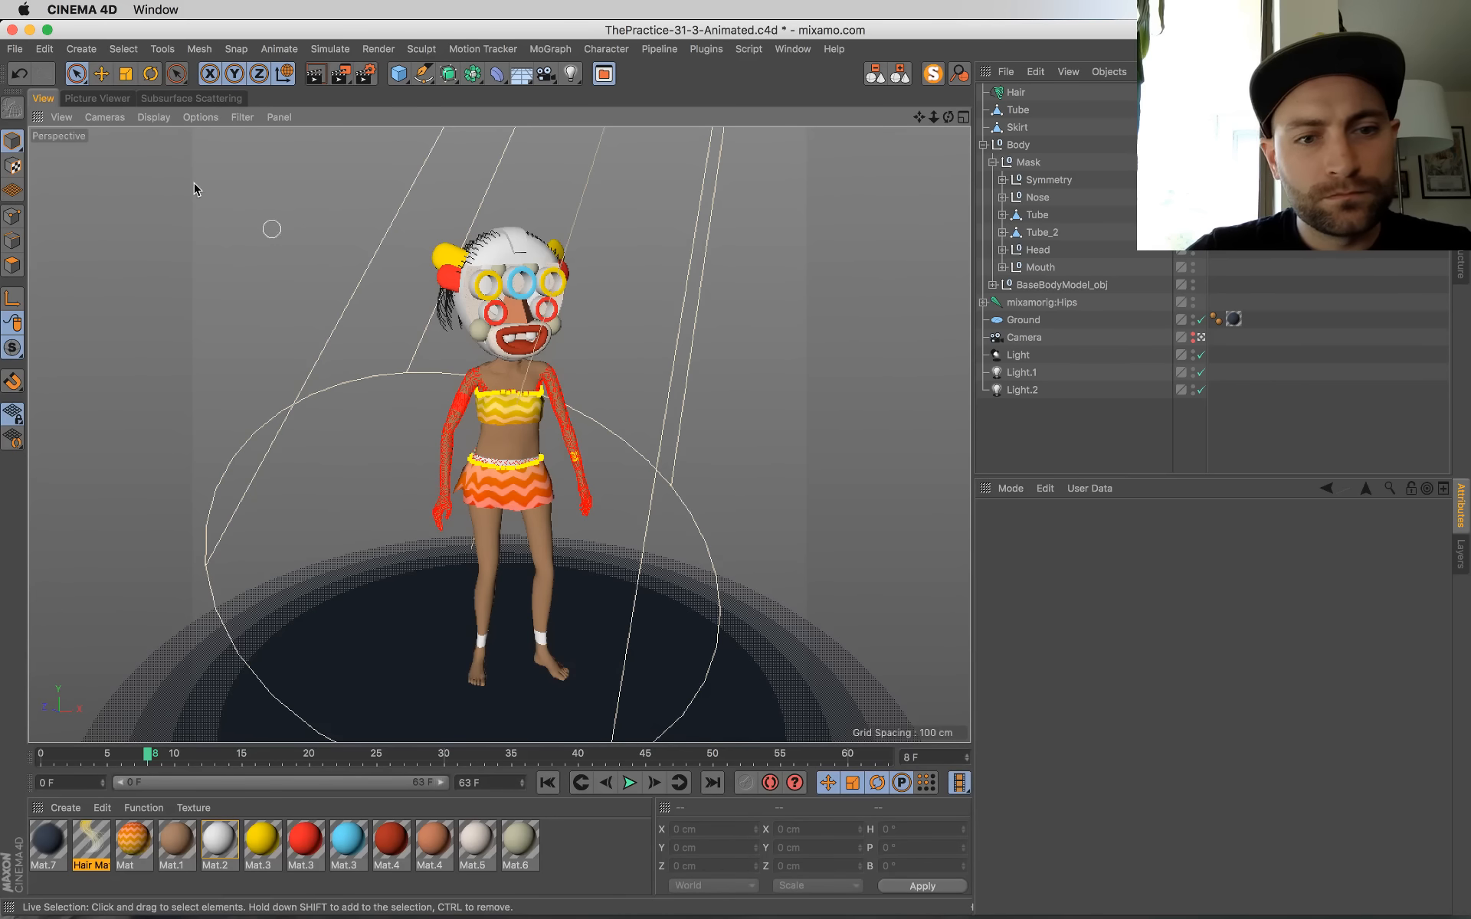
{"action": "left_click", "coordinate": [153, 116]}
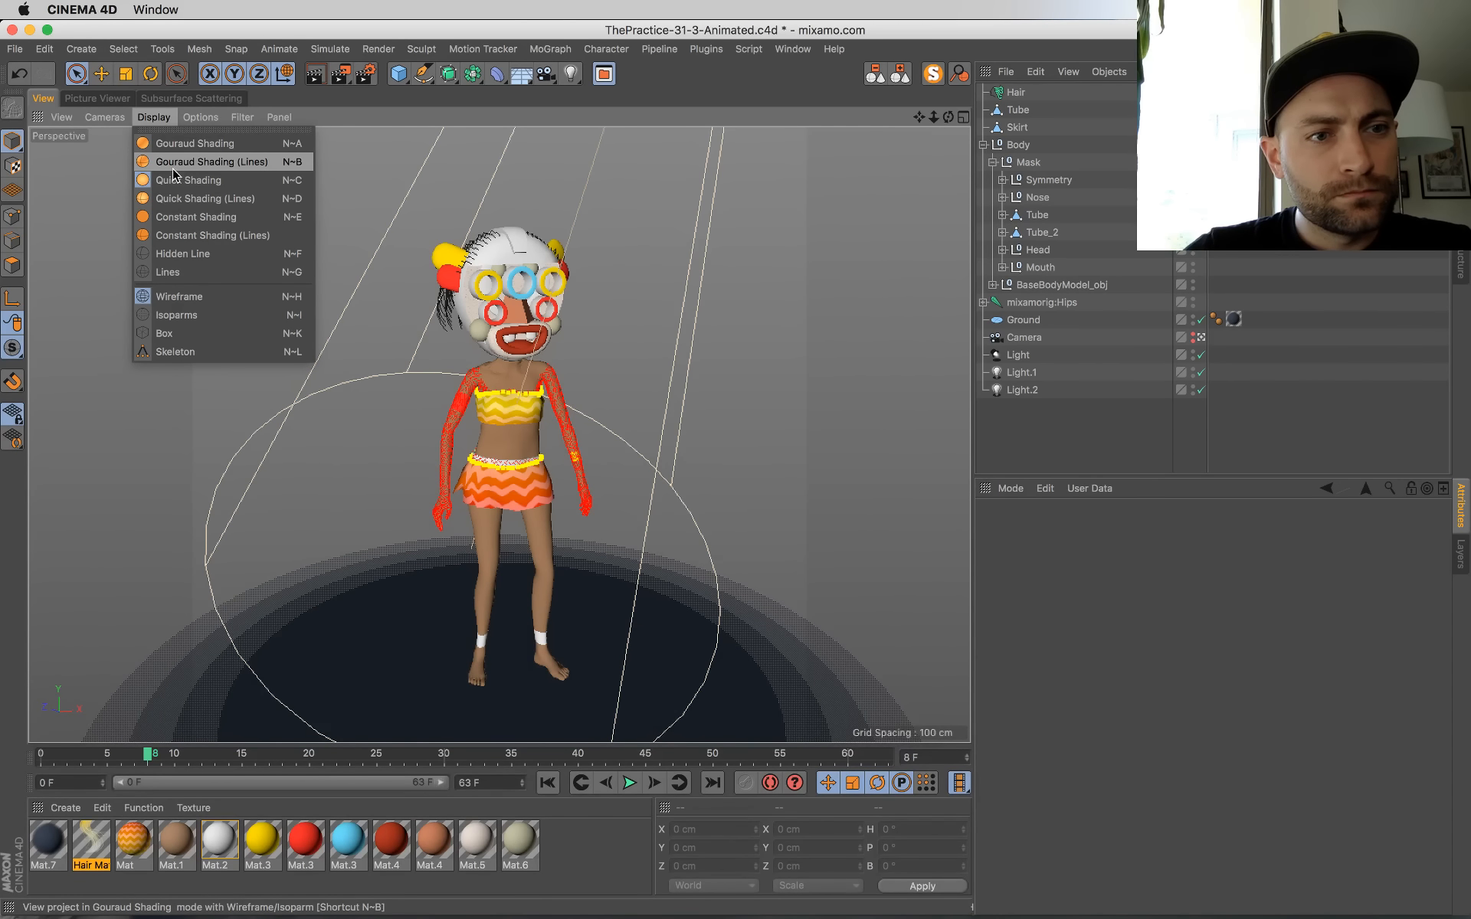
{"action": "left_click", "coordinate": [184, 161]}
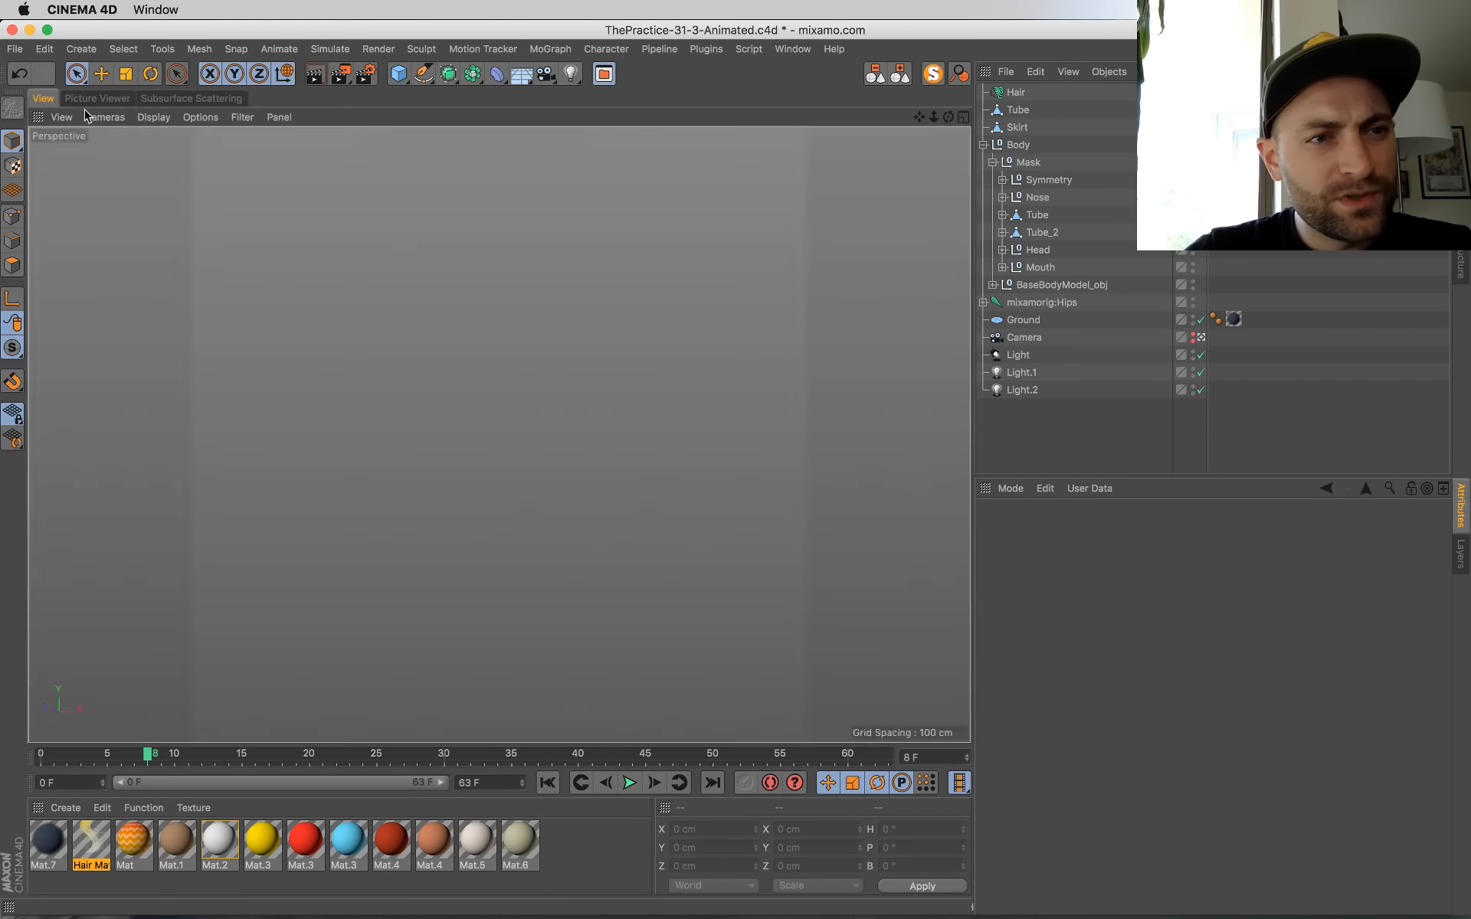
{"action": "left_click", "coordinate": [159, 118]}
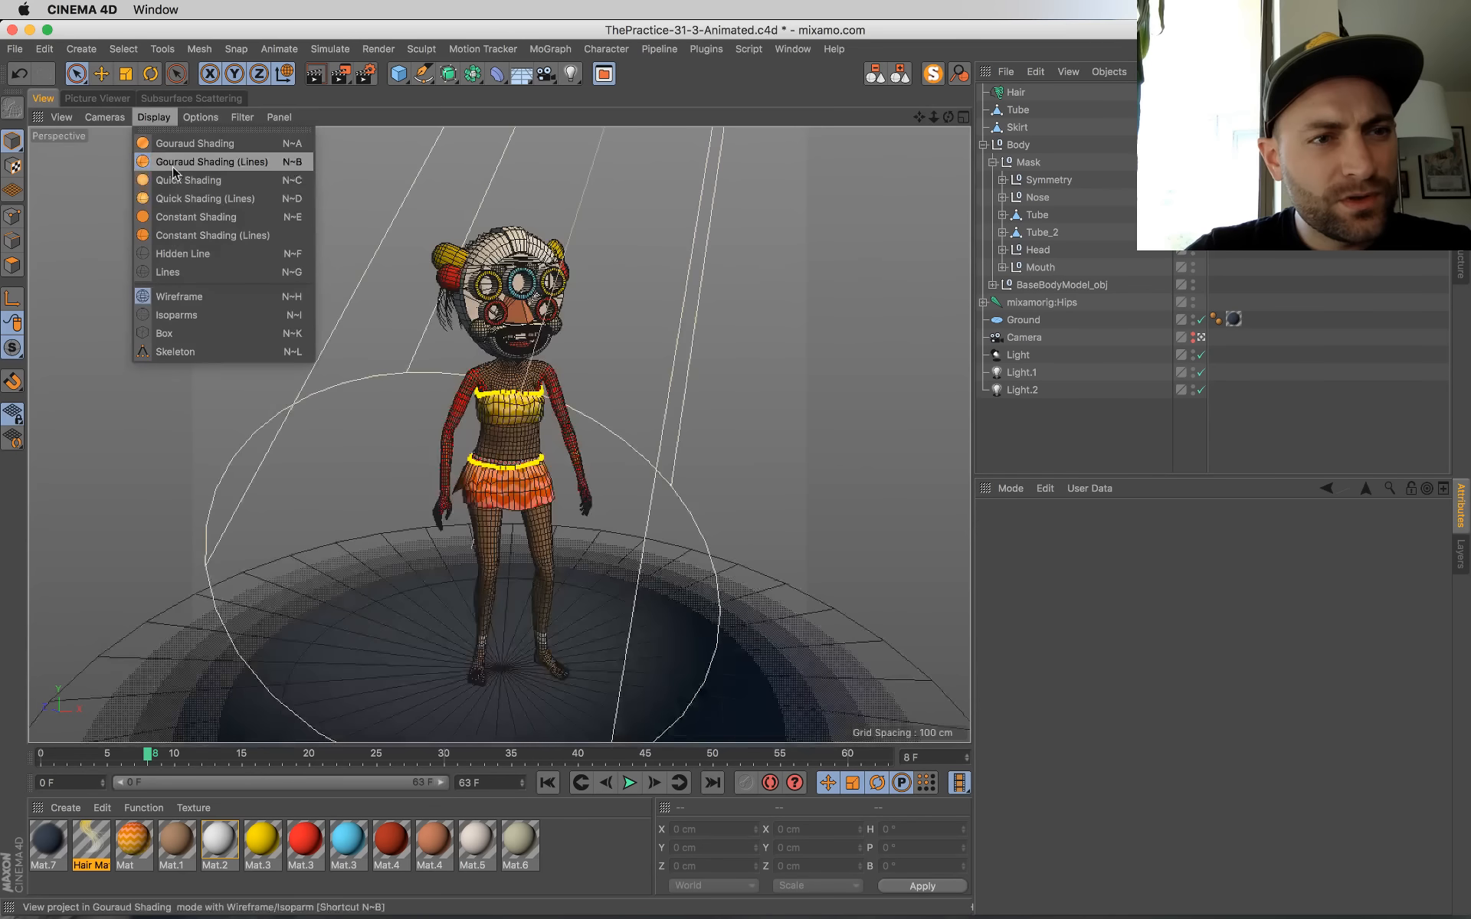
{"action": "left_click", "coordinate": [183, 199]}
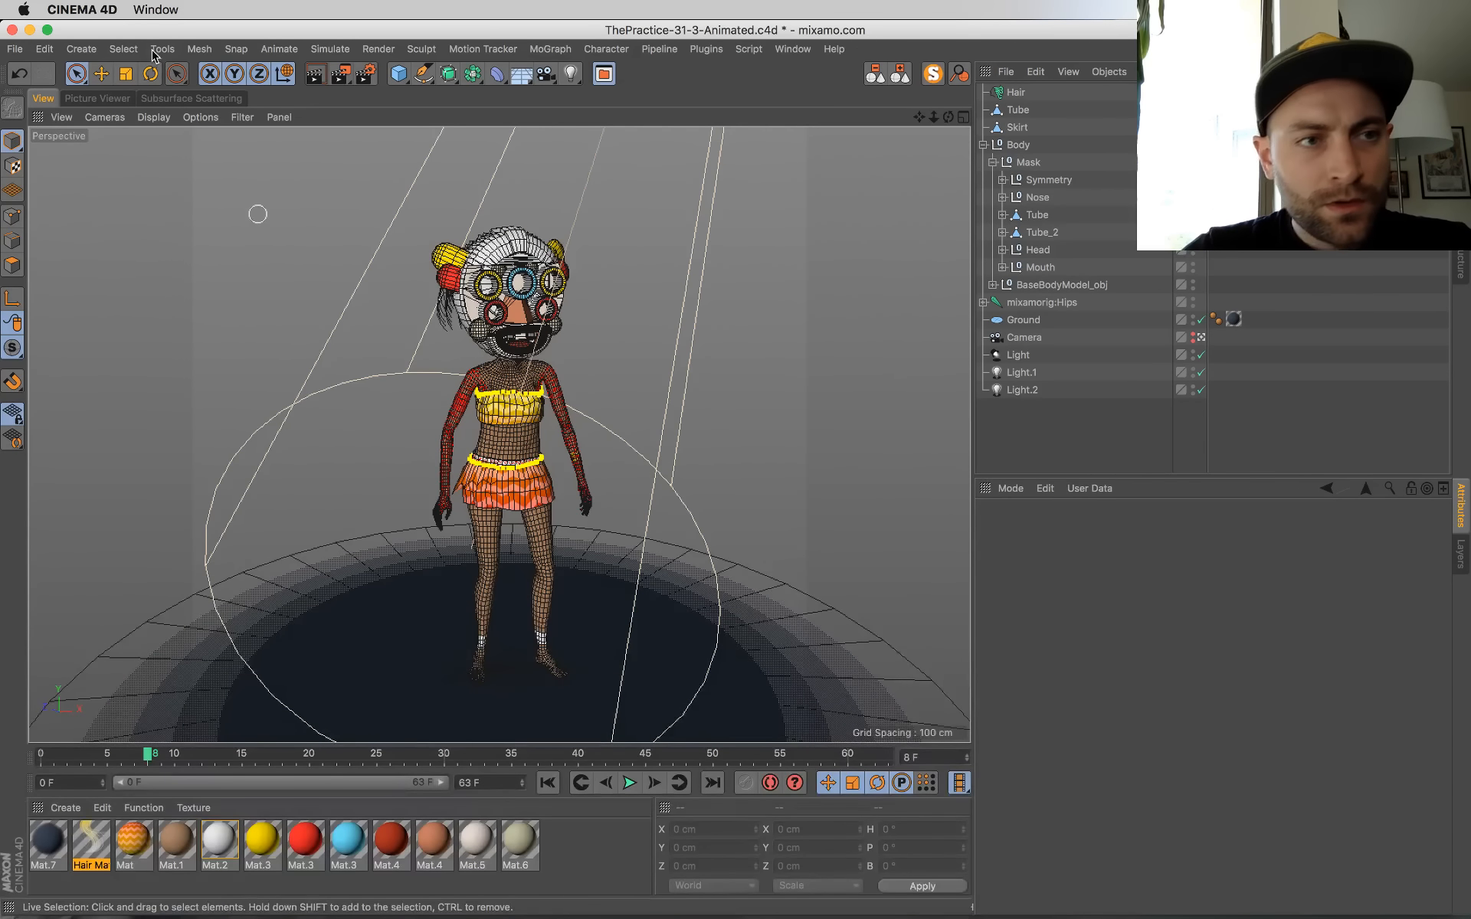
Step: Save the scene and look over the previous frame 8 render before returning to the viewport
{"action": "key", "text": "super+s"}
{"action": "left_click", "coordinate": [217, 95]}
{"action": "left_click", "coordinate": [99, 98]}
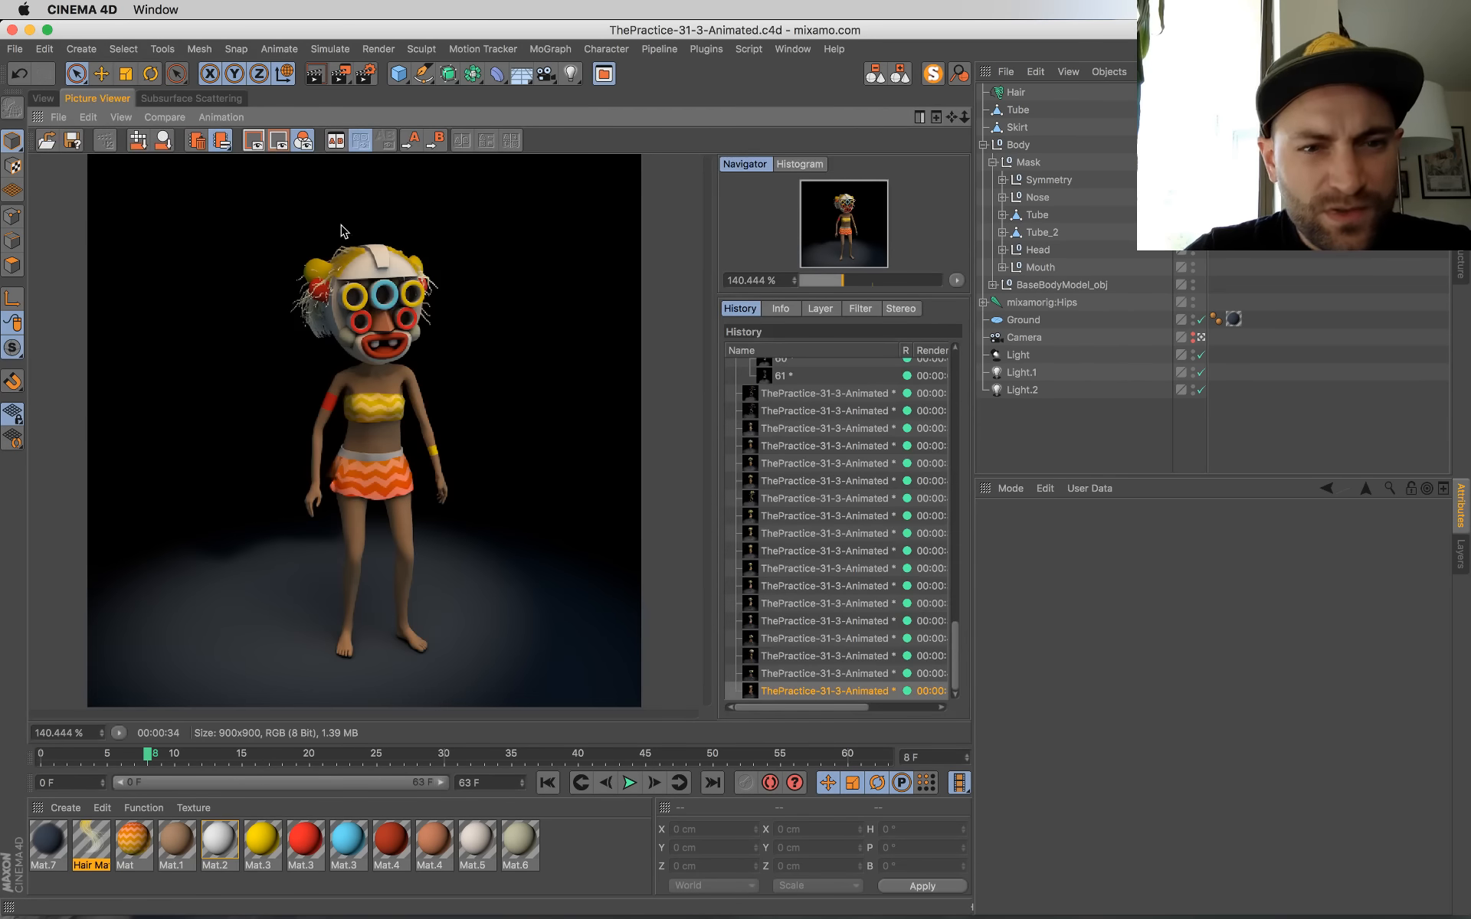
{"action": "left_click", "coordinate": [46, 98]}
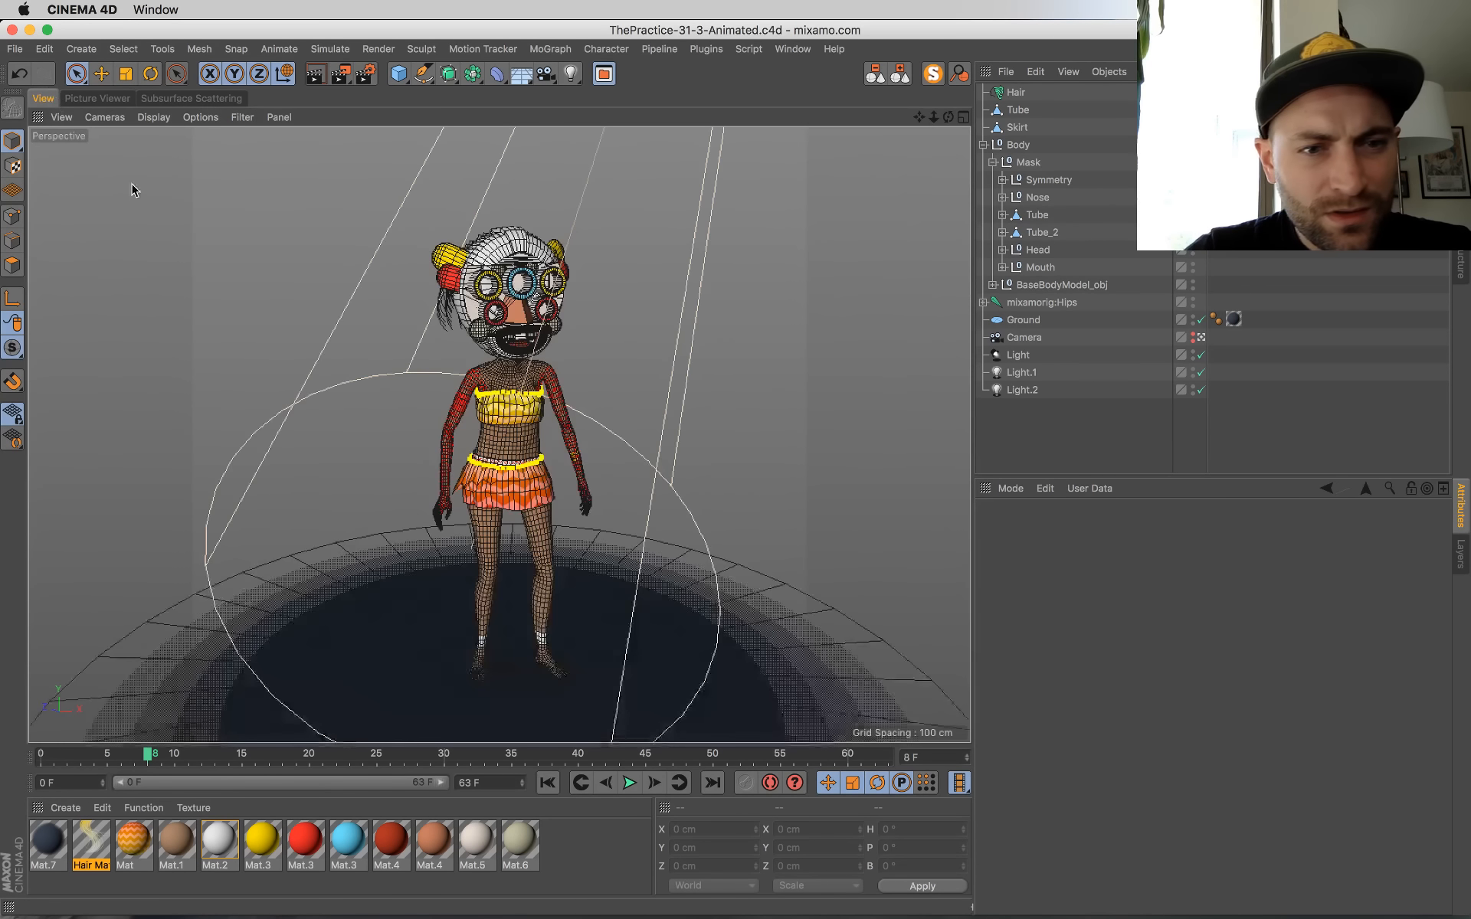
Step: Play the animation to frame 26 and render that frame to the Picture Viewer
{"action": "left_click", "coordinate": [628, 782]}
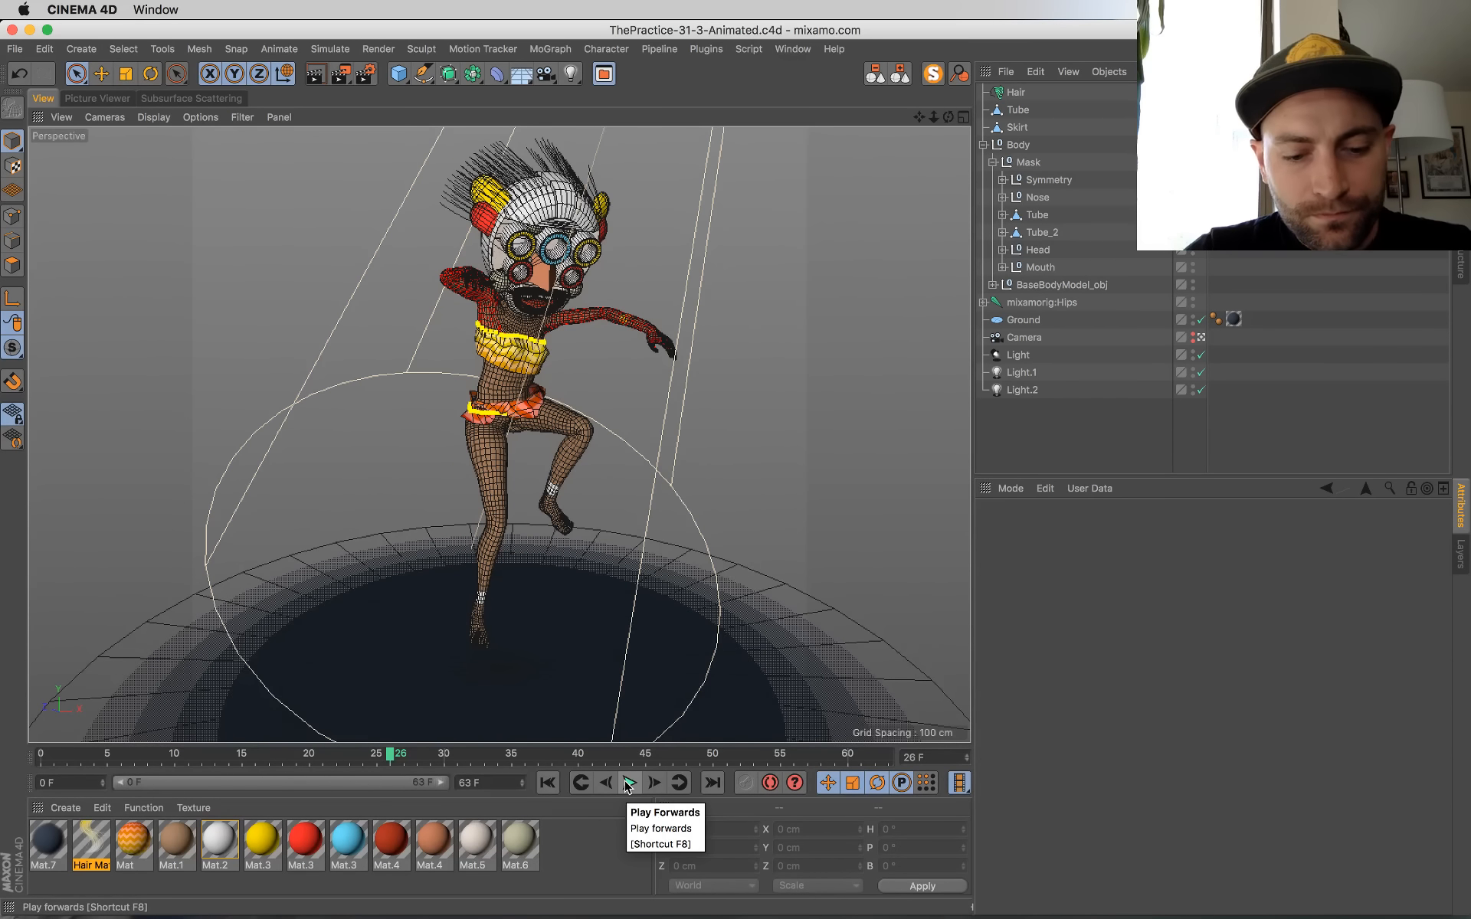
{"action": "key", "text": "shift+r"}
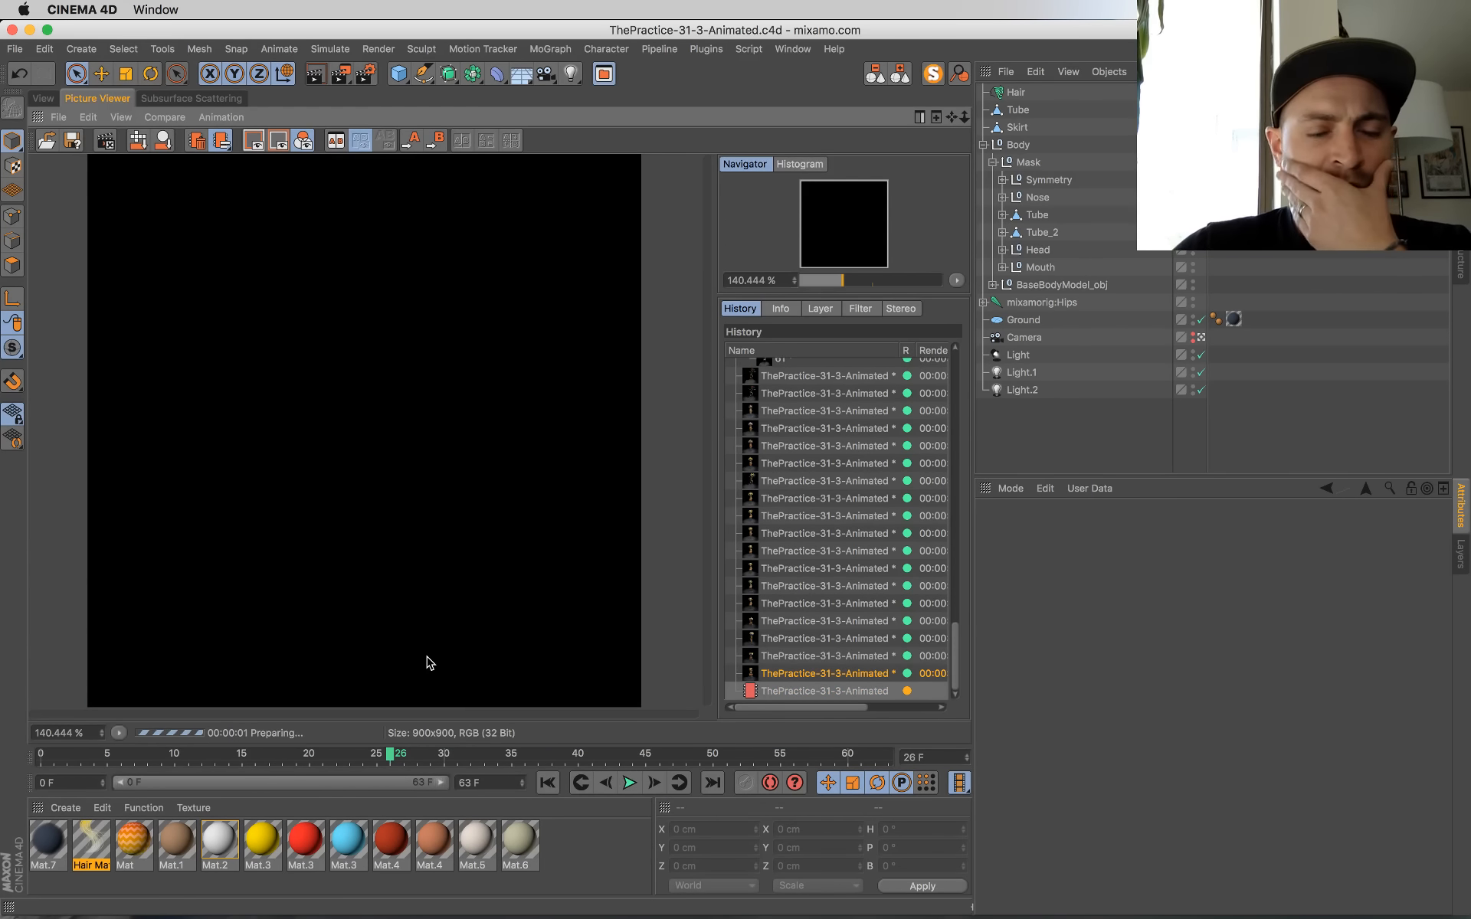
{"action": "mouse_move", "coordinate": [1, 2]}
{"action": "left_click", "coordinate": [893, 271]}
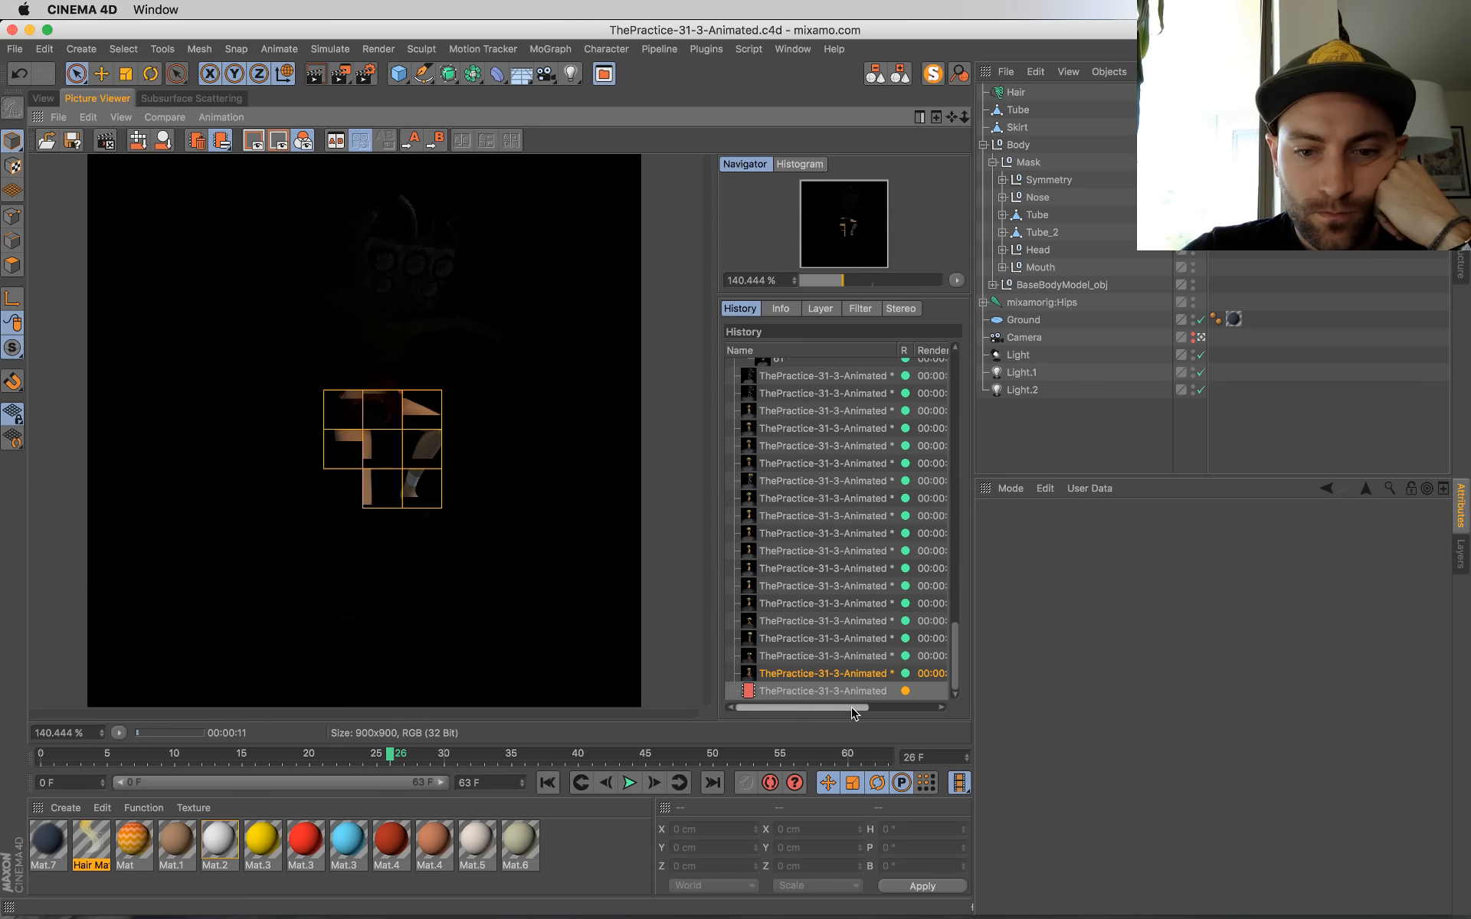
{"action": "left_click_drag", "start_coordinate": [852, 707], "coordinate": [766, 684]}
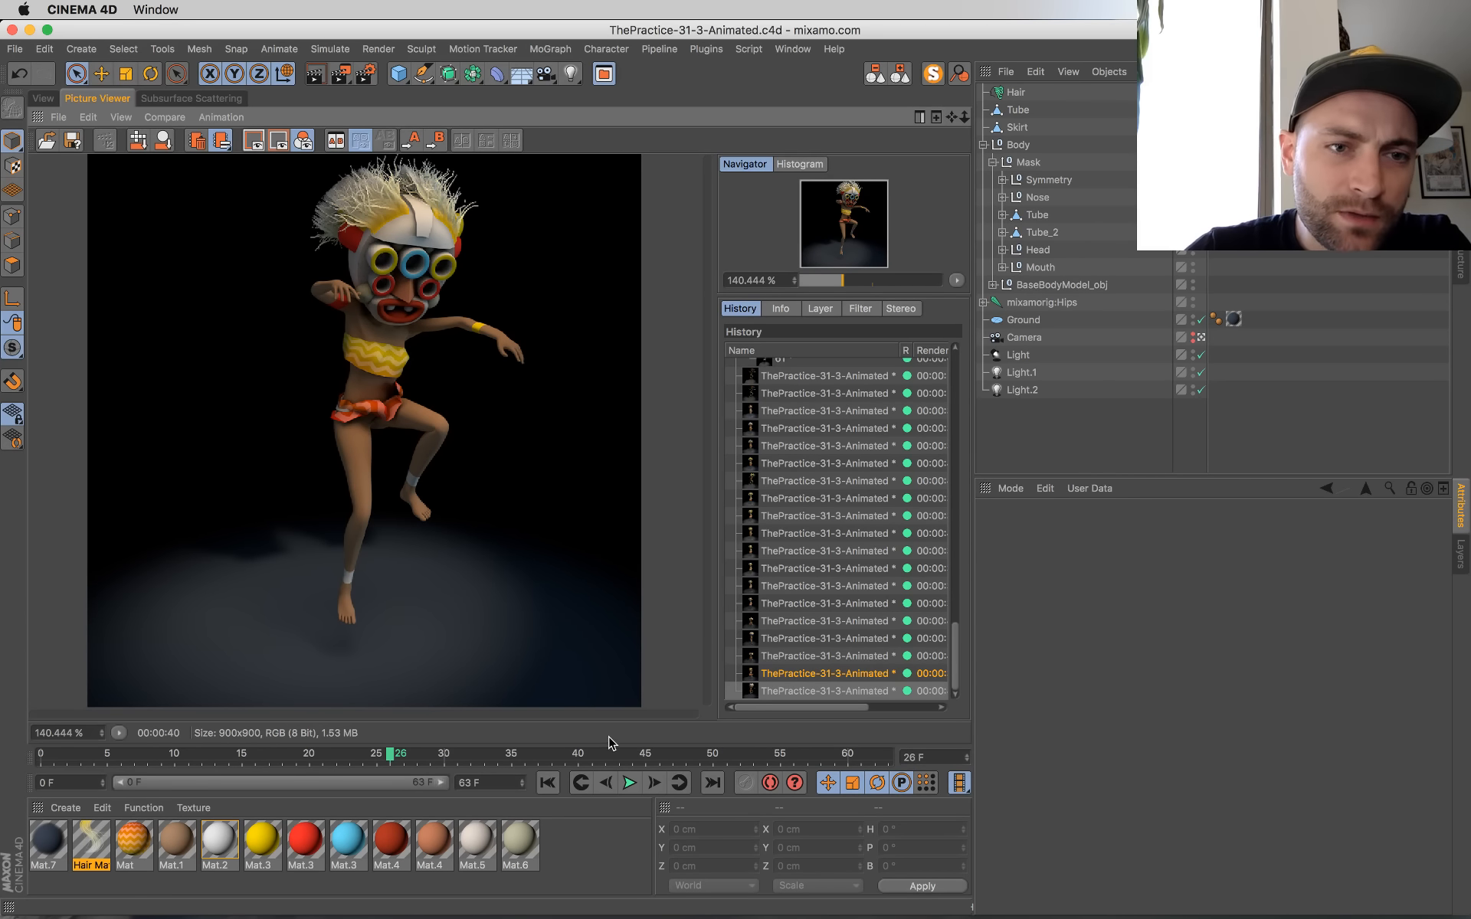
Step: Return to the viewport, play the dance animation again, and rewind it to frame 0
{"action": "left_click", "coordinate": [43, 98]}
{"action": "left_click", "coordinate": [630, 782]}
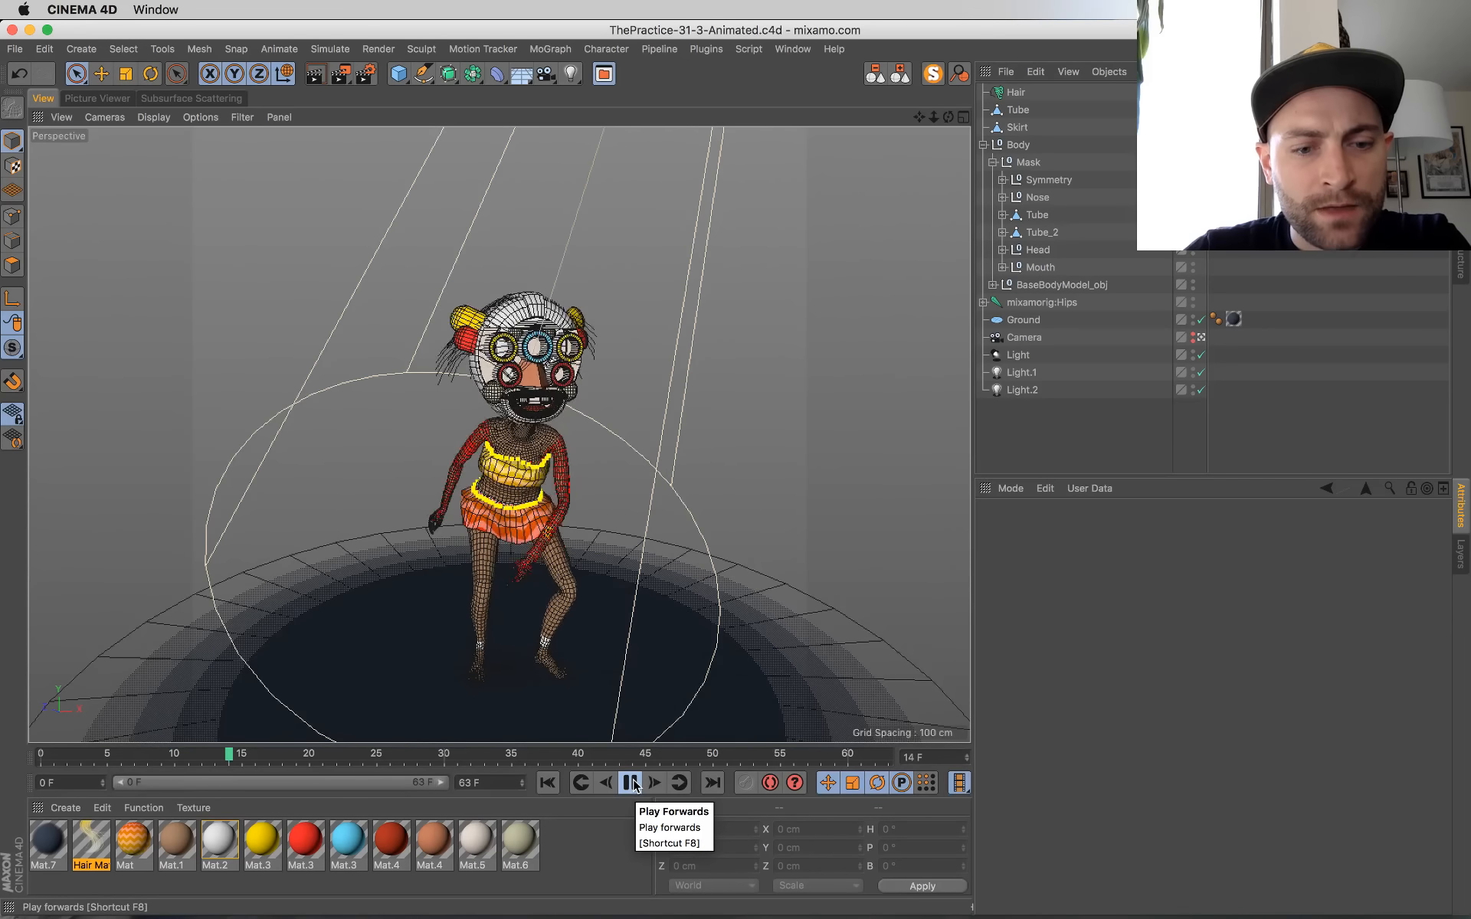
{"action": "left_click", "coordinate": [630, 783]}
{"action": "left_click", "coordinate": [556, 782]}
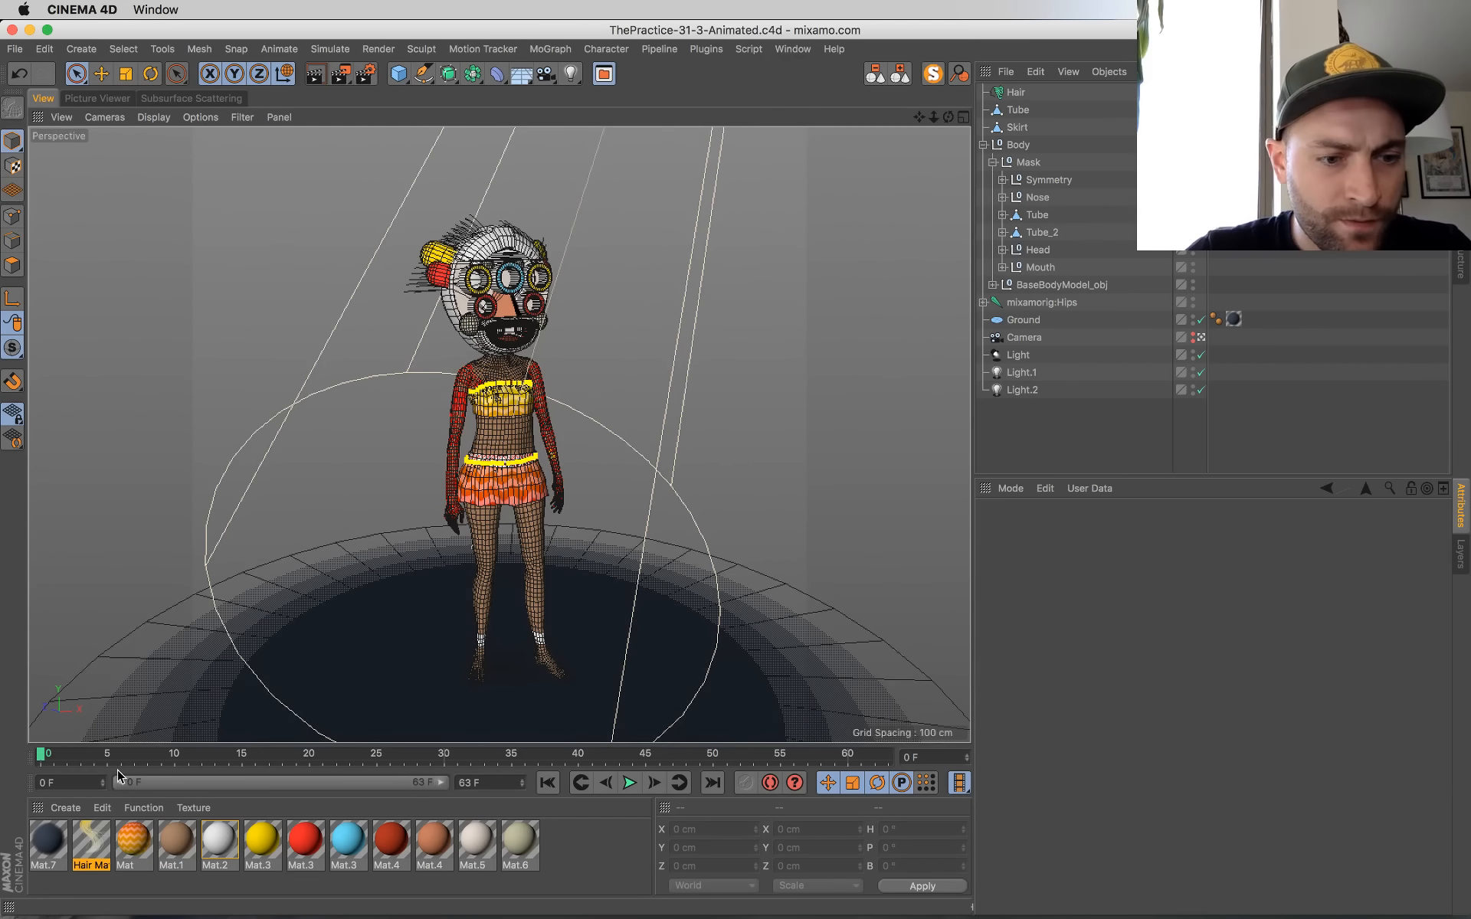
Step: Select the mixamorig:Hips joint, scrub through its keyframed timeline and back to frame 0, and save the scene
{"action": "left_click", "coordinate": [1027, 302]}
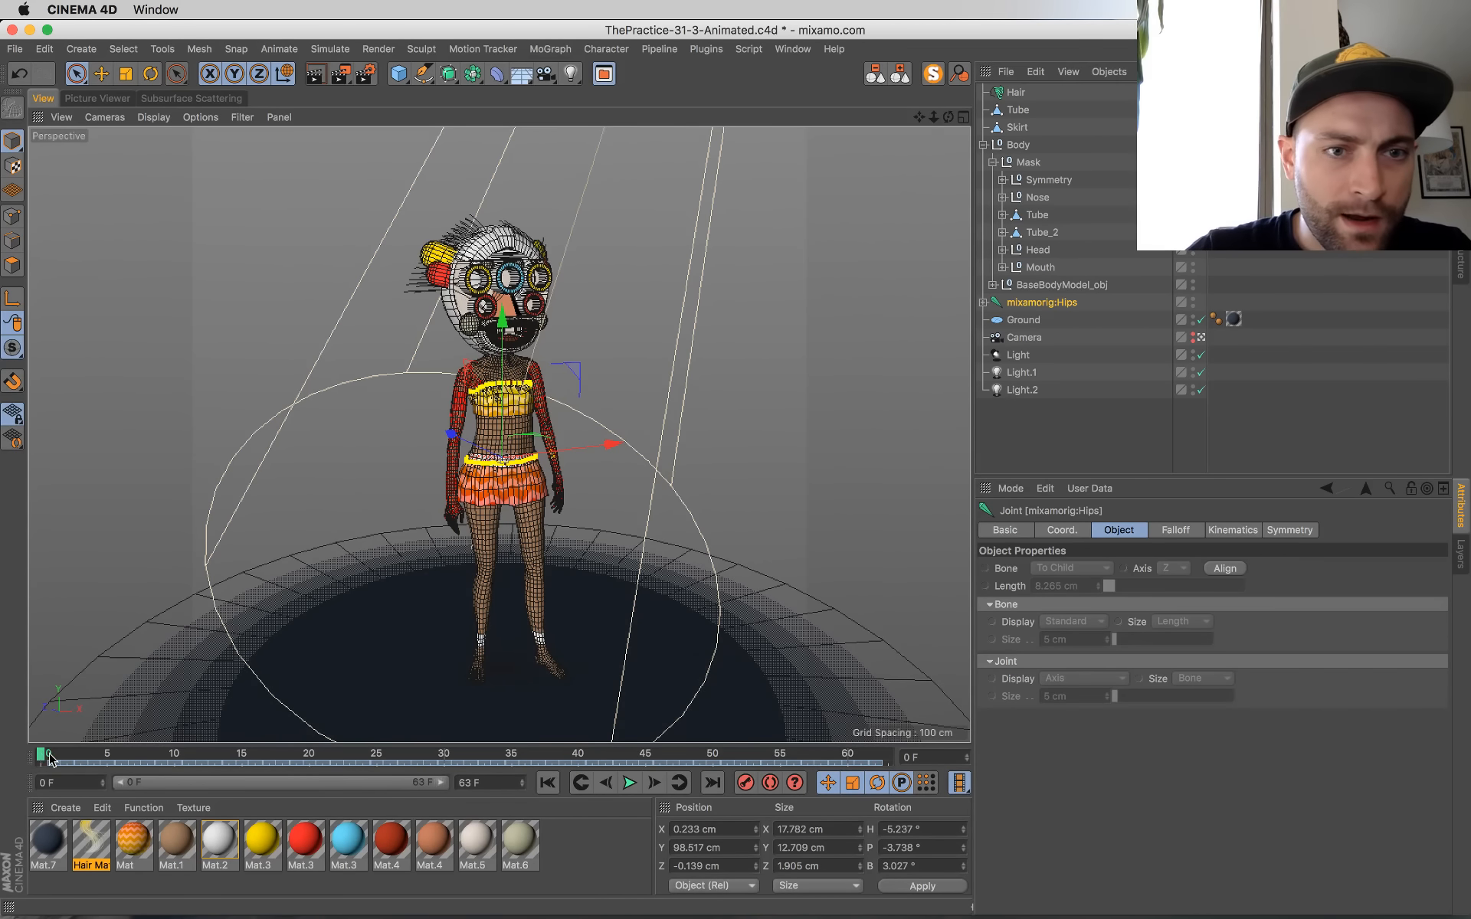
{"action": "left_click_drag", "start_coordinate": [48, 757], "coordinate": [322, 755]}
{"action": "left_click_drag", "start_coordinate": [664, 763], "coordinate": [32, 711]}
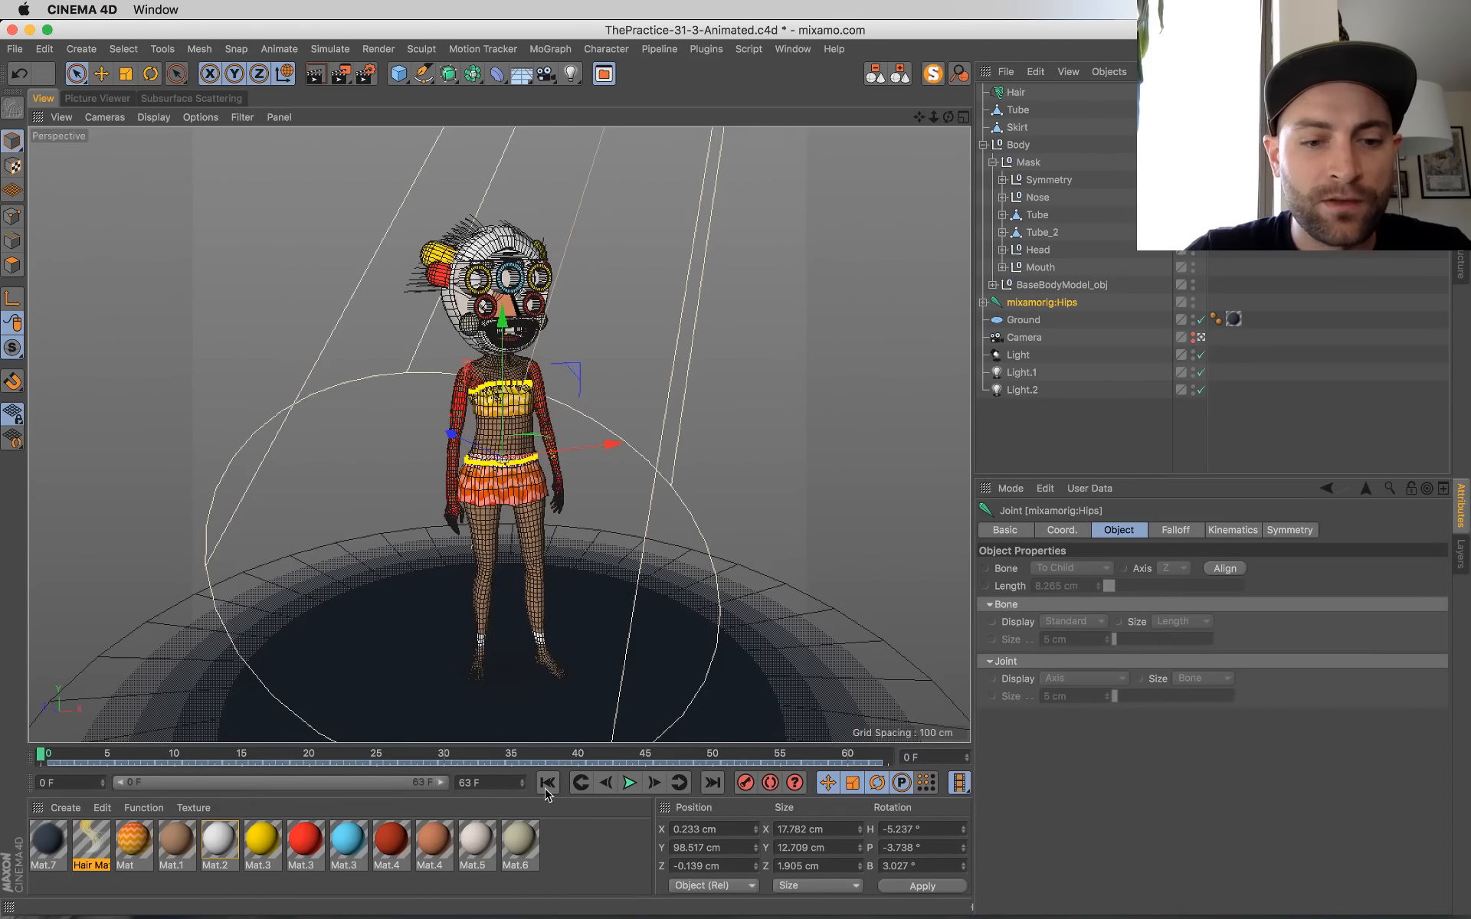
{"action": "key", "text": "super+s"}
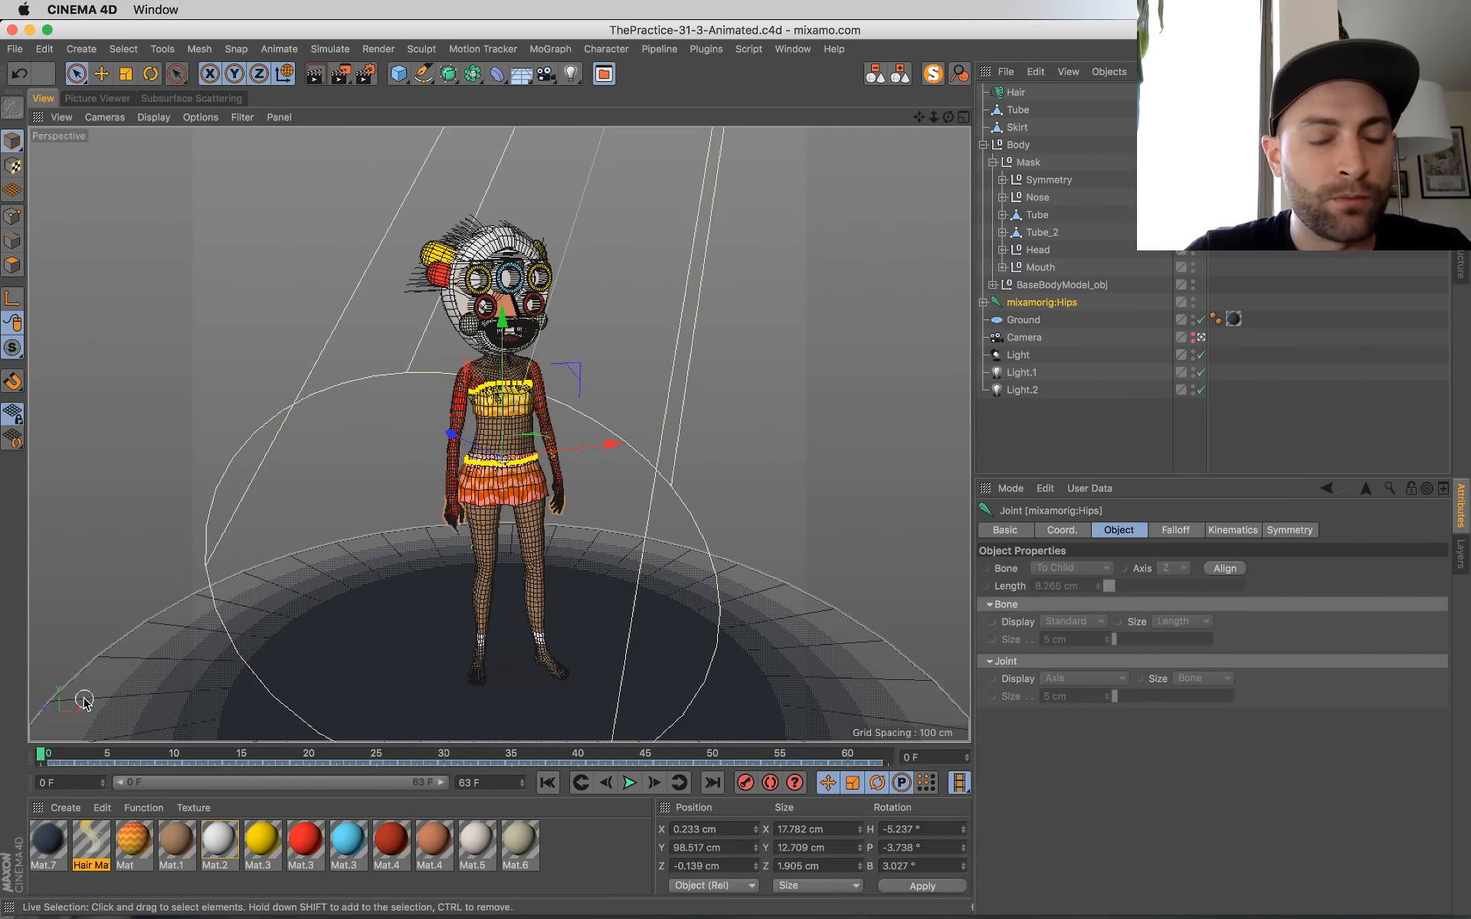
Step: Extend the animation and its visible range to 65 frames, and select the hips joint's keyframes after frame 0
{"action": "left_click", "coordinate": [521, 783]}
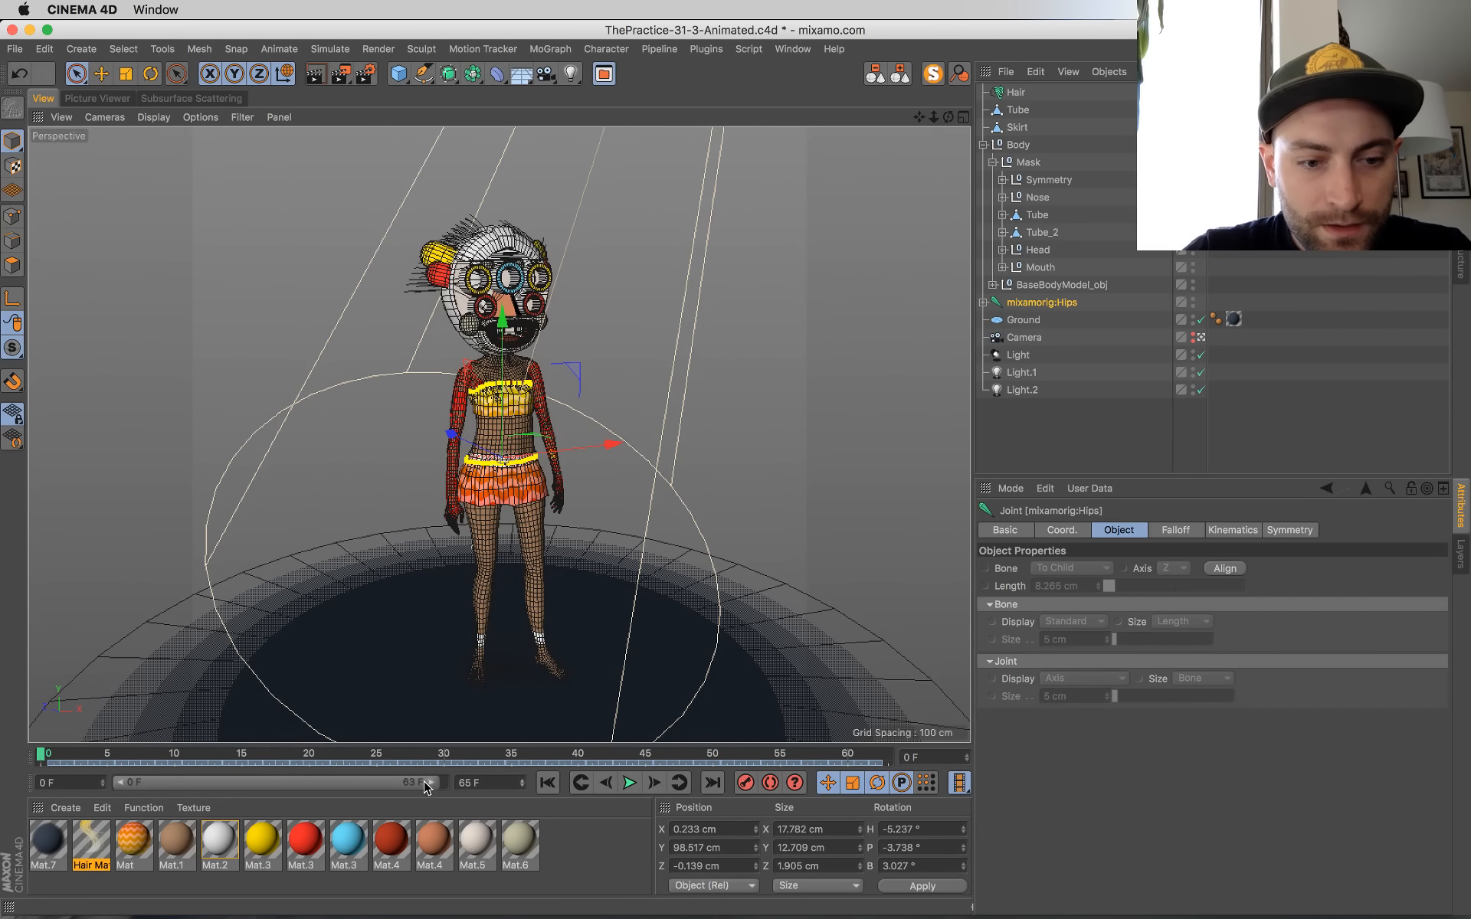
{"action": "left_click_drag", "start_coordinate": [426, 784], "coordinate": [449, 791]}
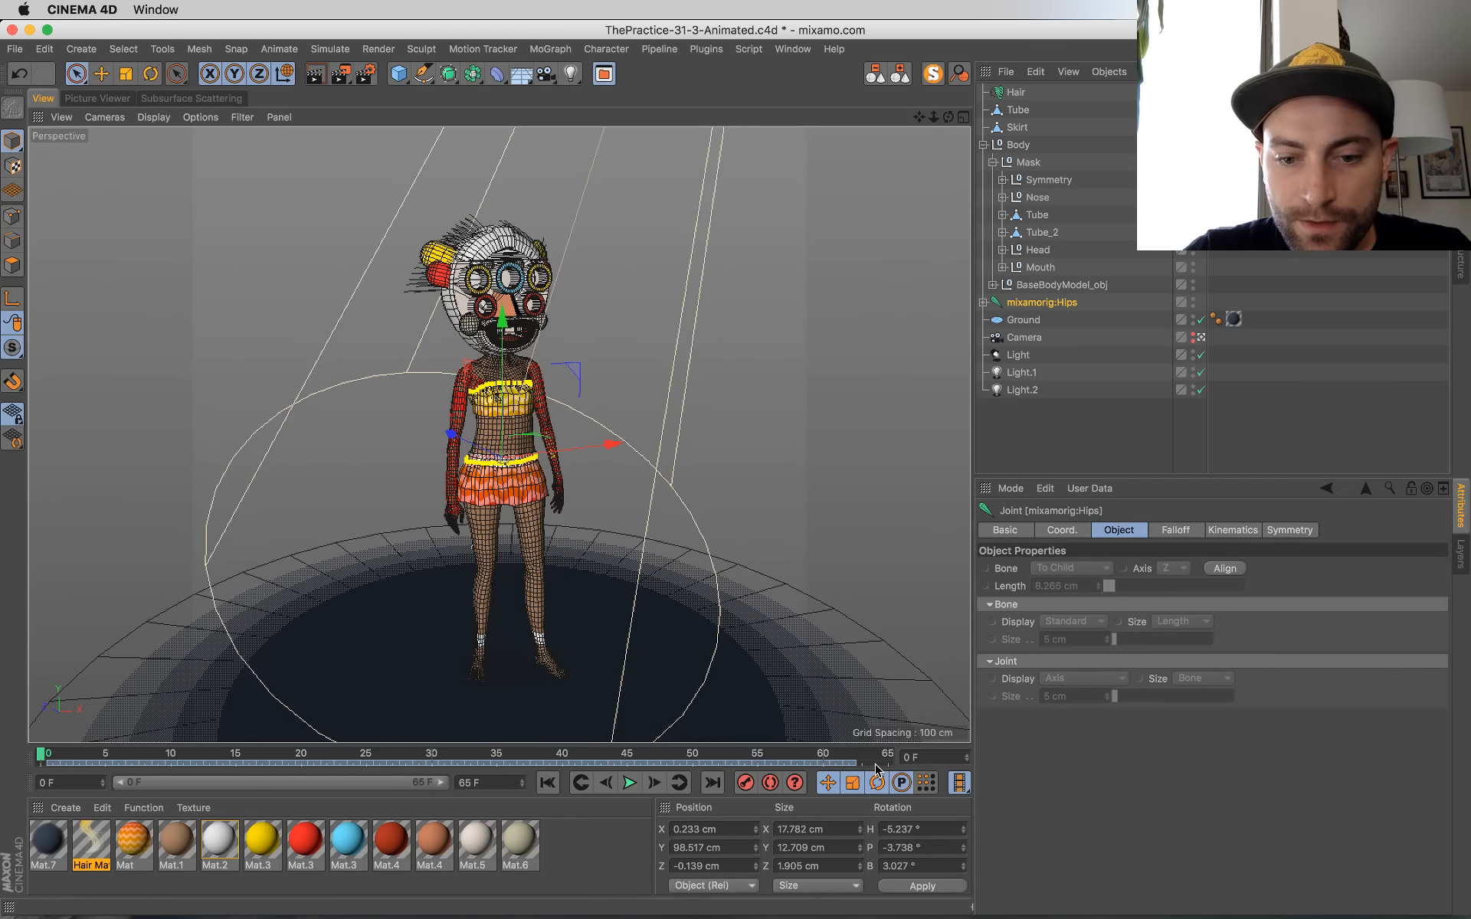
{"action": "left_click_drag", "start_coordinate": [878, 768], "coordinate": [61, 770]}
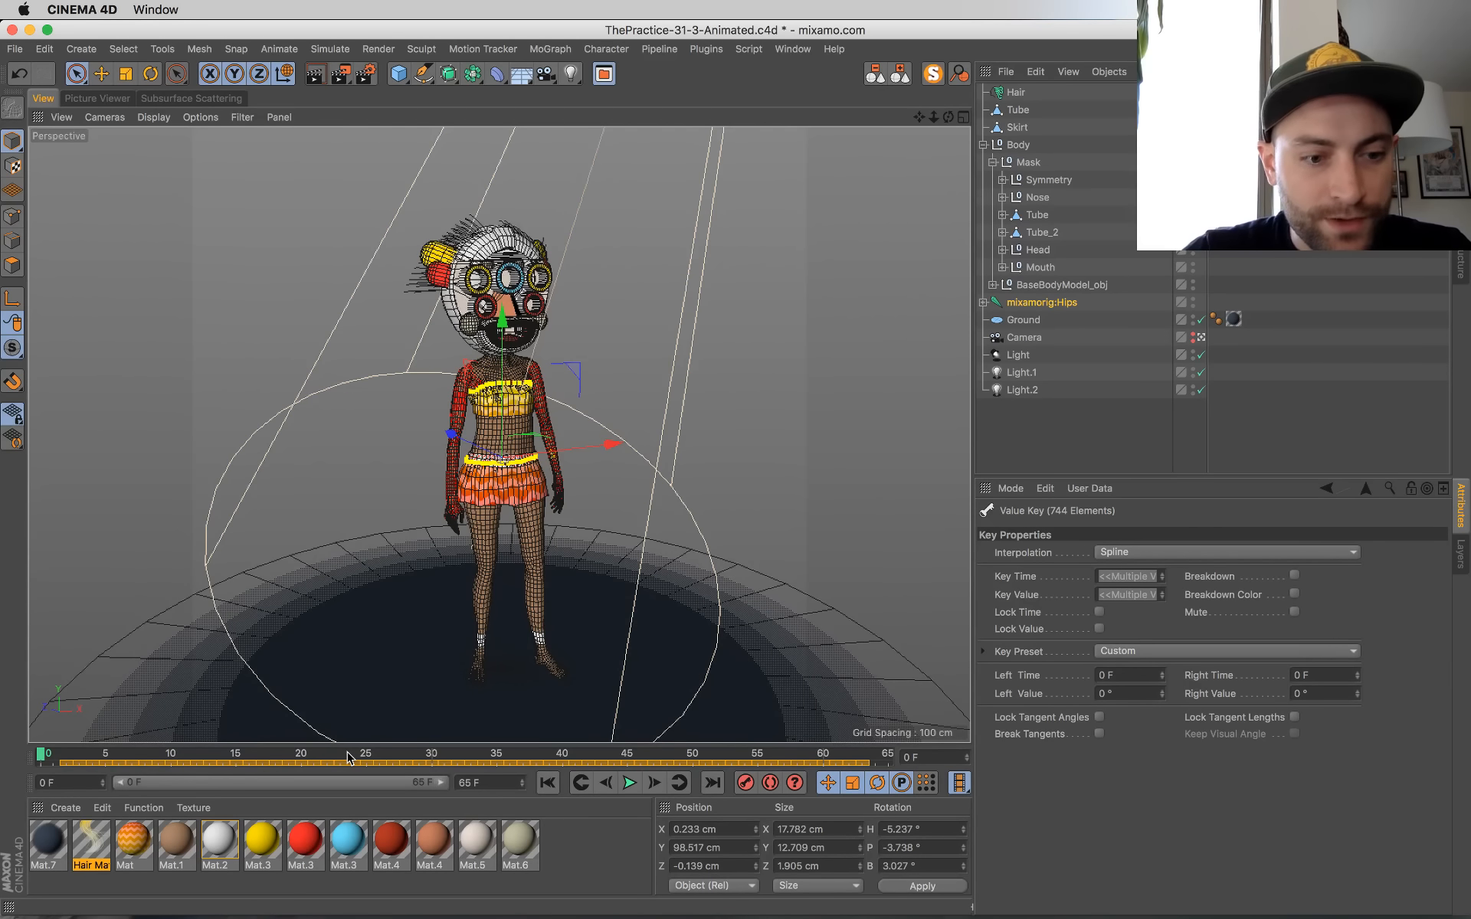
Step: Relax the Hair object's dynamics at frame 0
{"action": "left_click", "coordinate": [1016, 91]}
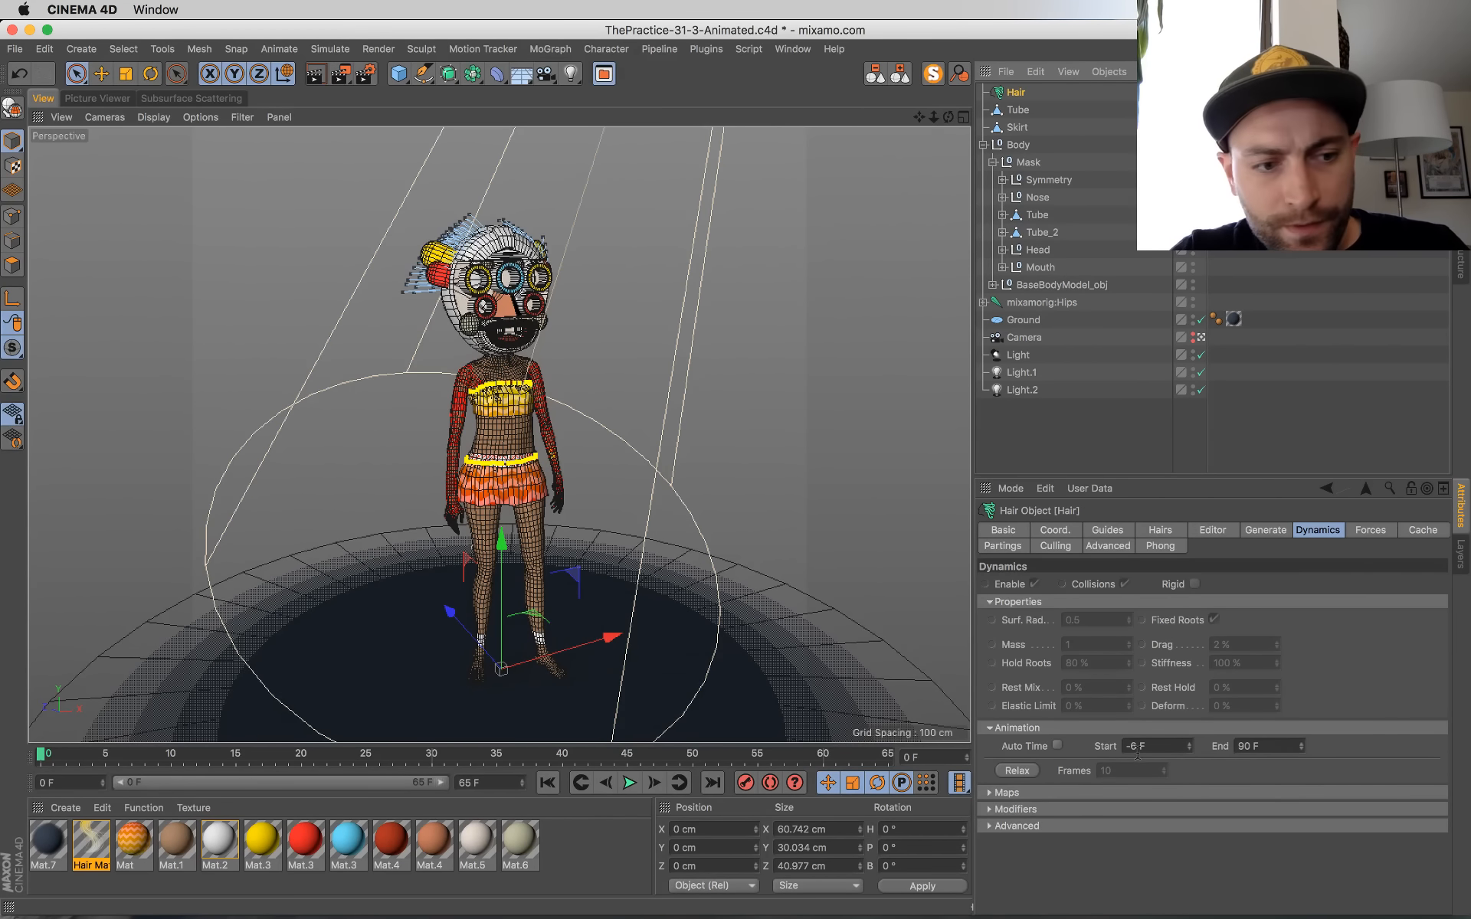
{"action": "left_click", "coordinate": [1025, 771]}
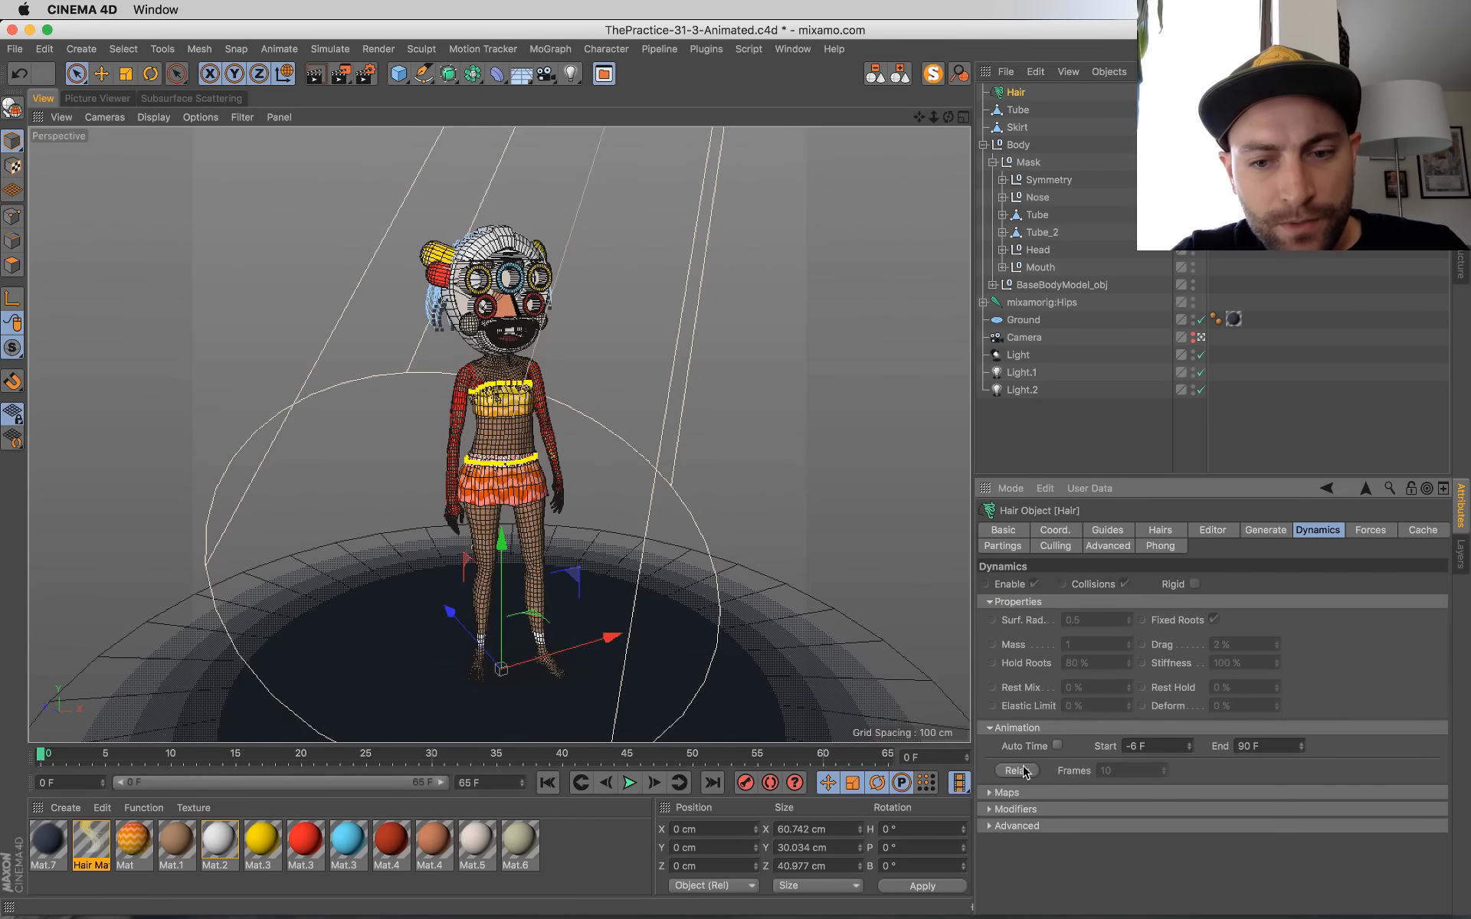
Step: Set the render output size to 1000 x 1000 pixels, save the scene, and close the render settings
{"action": "left_click", "coordinate": [366, 73]}
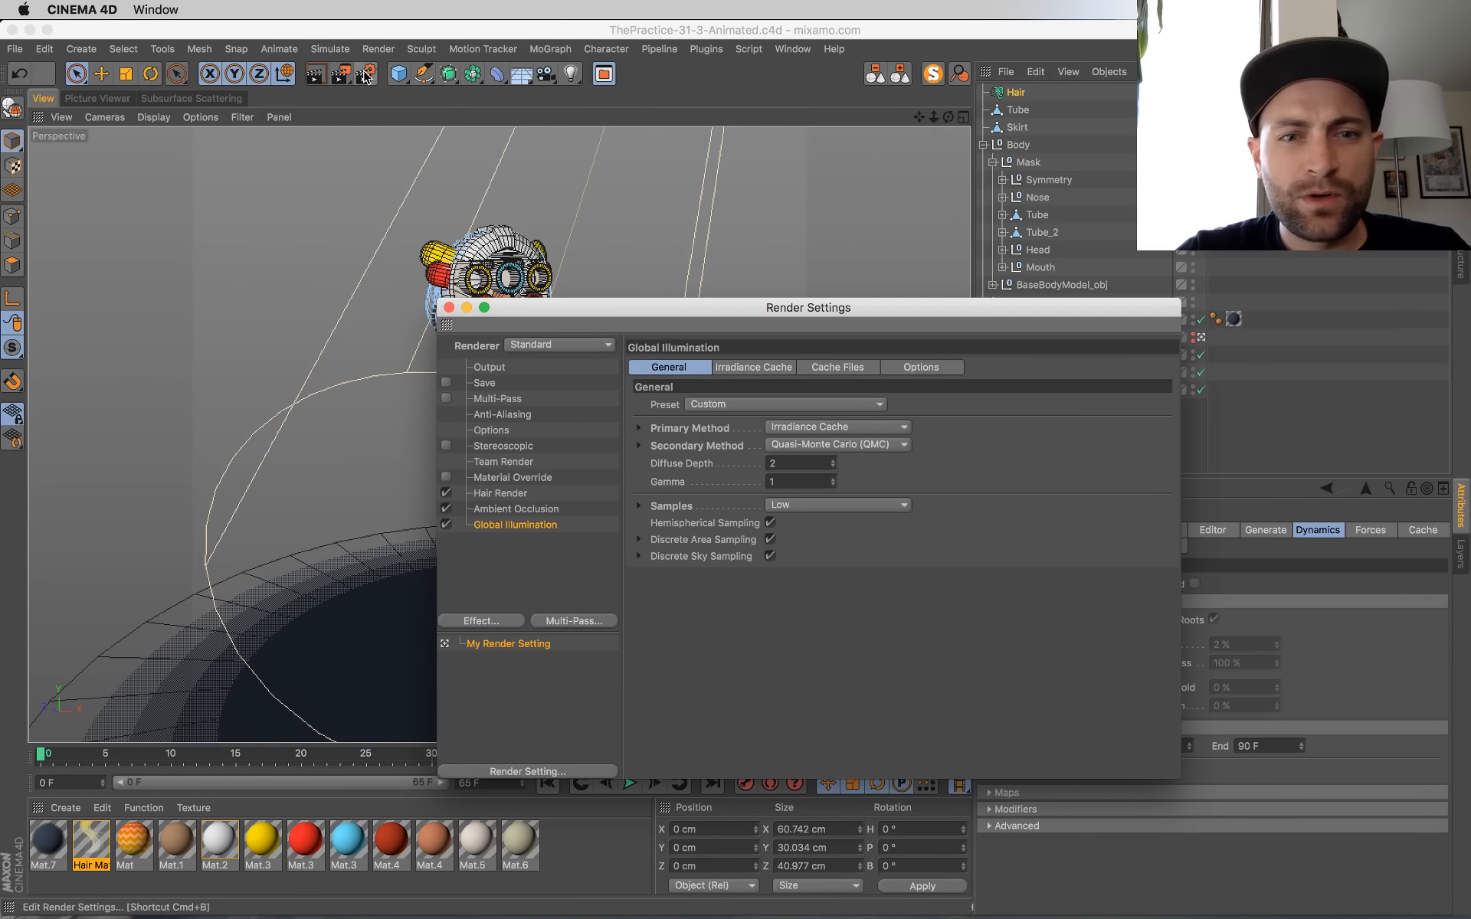
{"action": "left_click", "coordinate": [497, 366]}
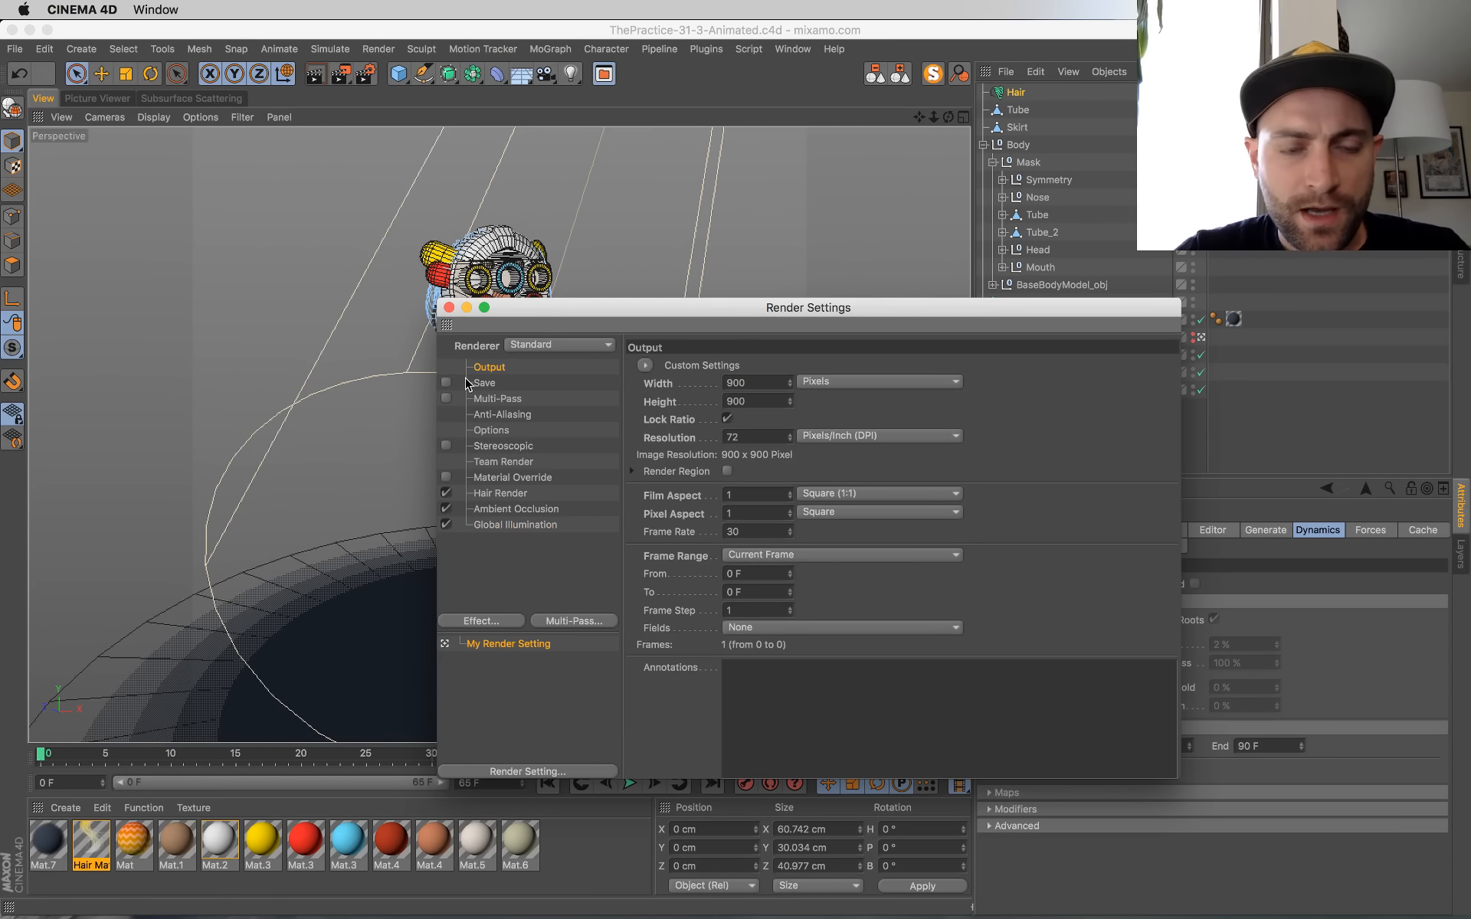
{"action": "type", "text": "1000"}
{"action": "key", "text": "Return"}
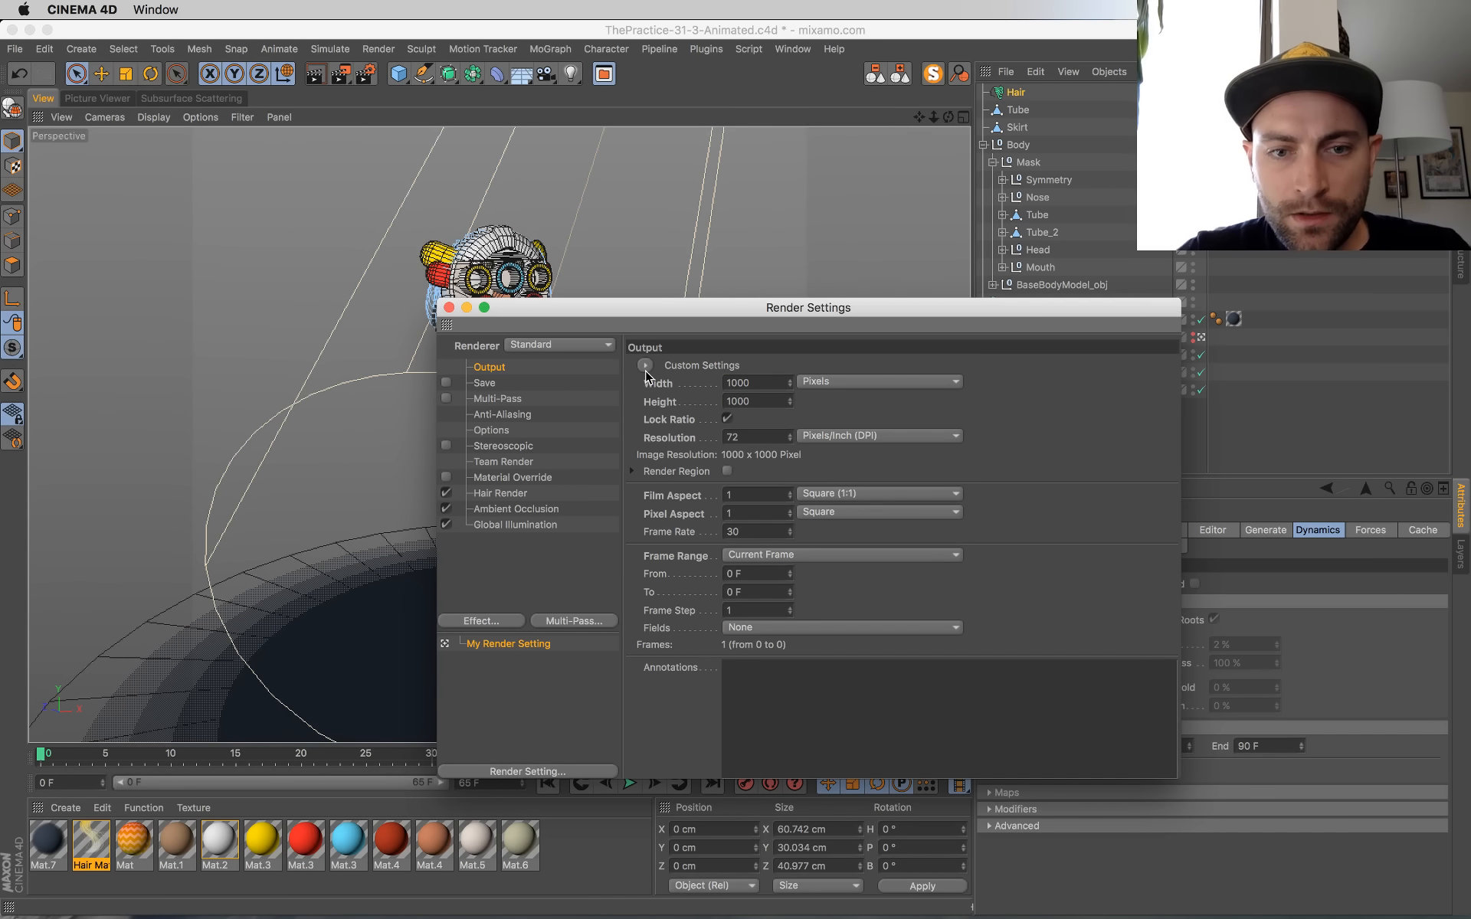
{"action": "key", "text": "super+s"}
{"action": "left_click", "coordinate": [449, 308]}
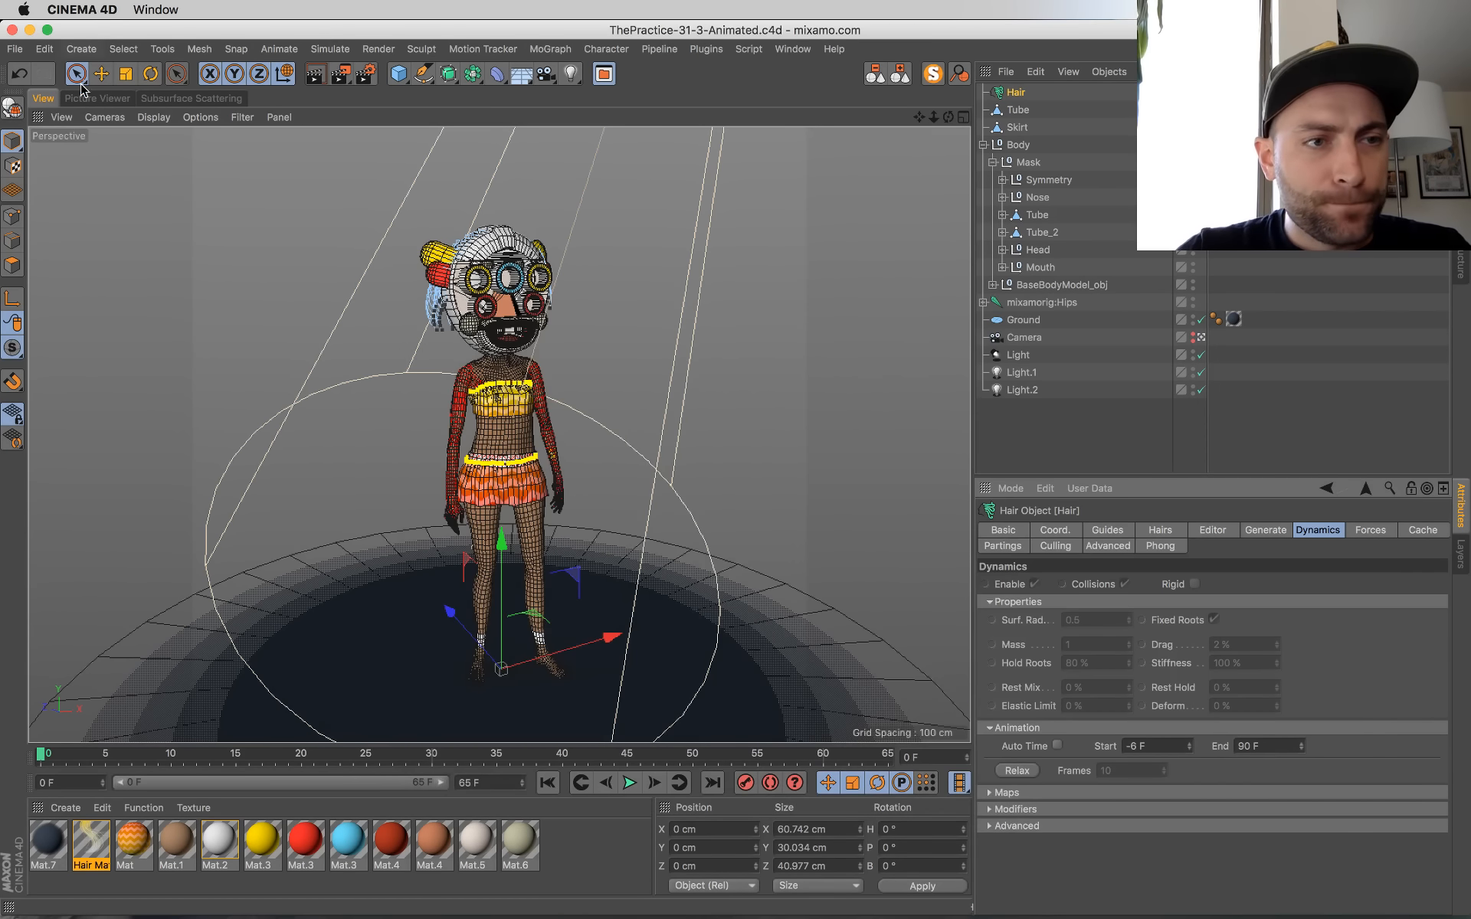
Step: View the latest dancer render in the Picture Viewer, check the live chat in Chrome, and return to Cinema 4D
{"action": "left_click", "coordinate": [95, 98]}
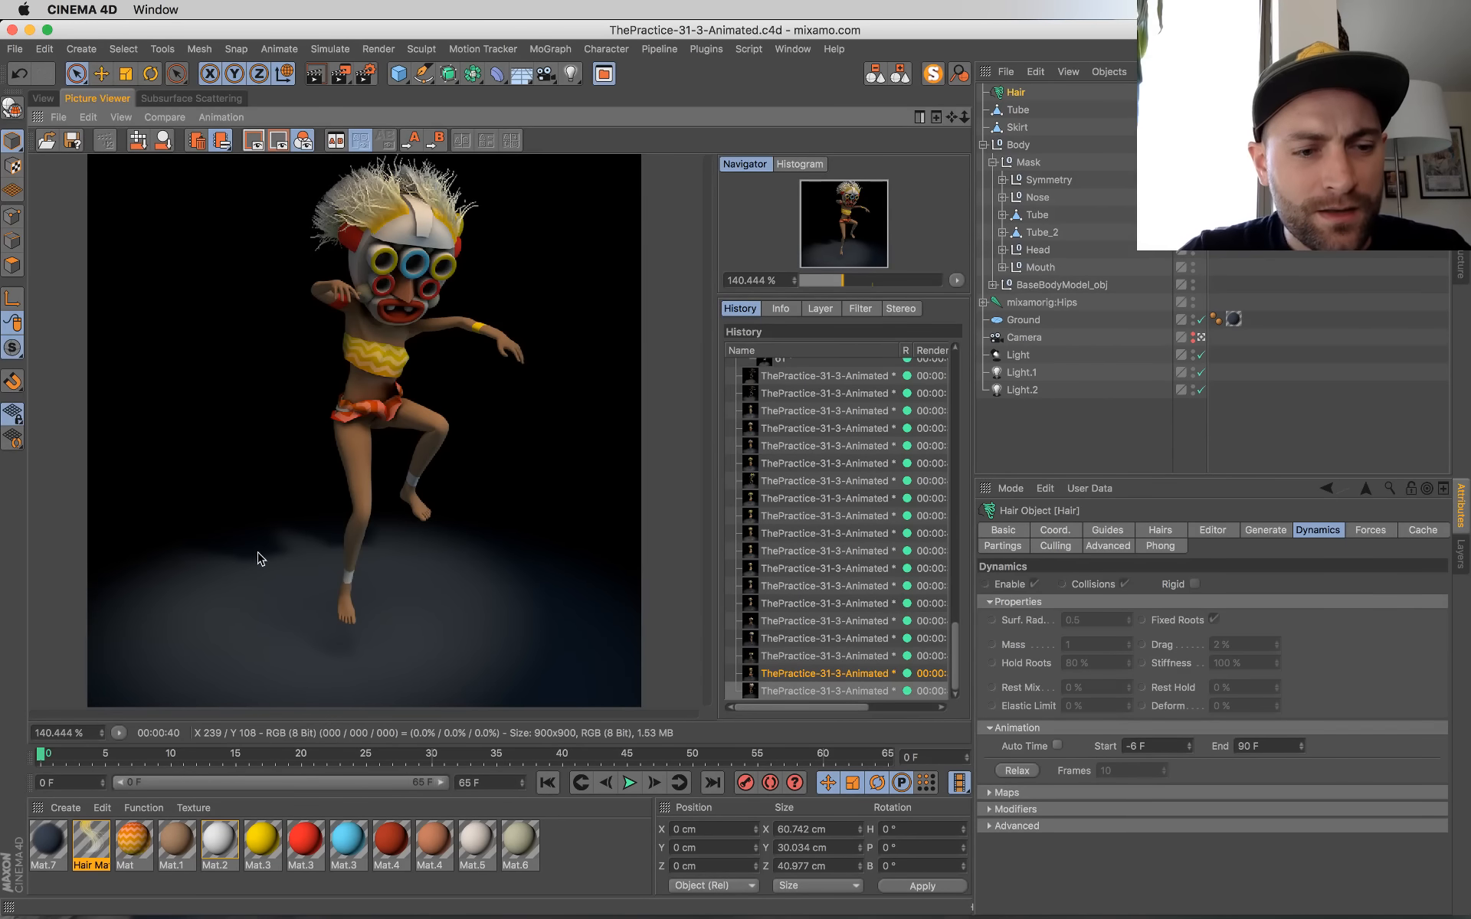
{"action": "mouse_move", "coordinate": [848, 708]}
{"action": "left_mouse_down"}
{"action": "mouse_move", "coordinate": [916, 708]}
{"action": "mouse_move", "coordinate": [842, 708]}
{"action": "left_mouse_up"}
{"action": "key", "text": "super+Tab"}
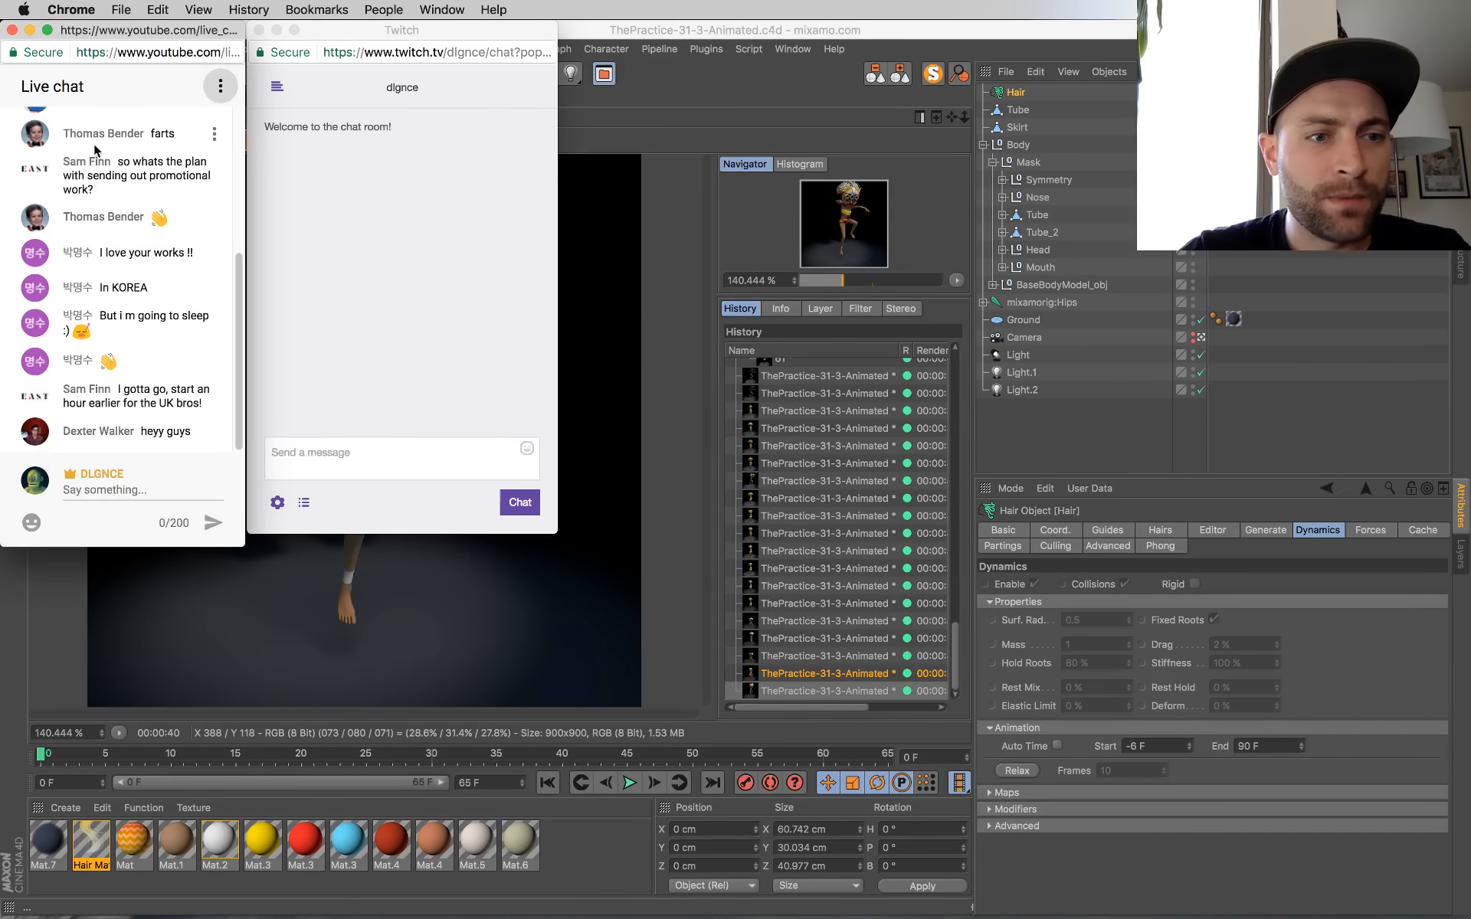
{"action": "left_click", "coordinate": [778, 23]}
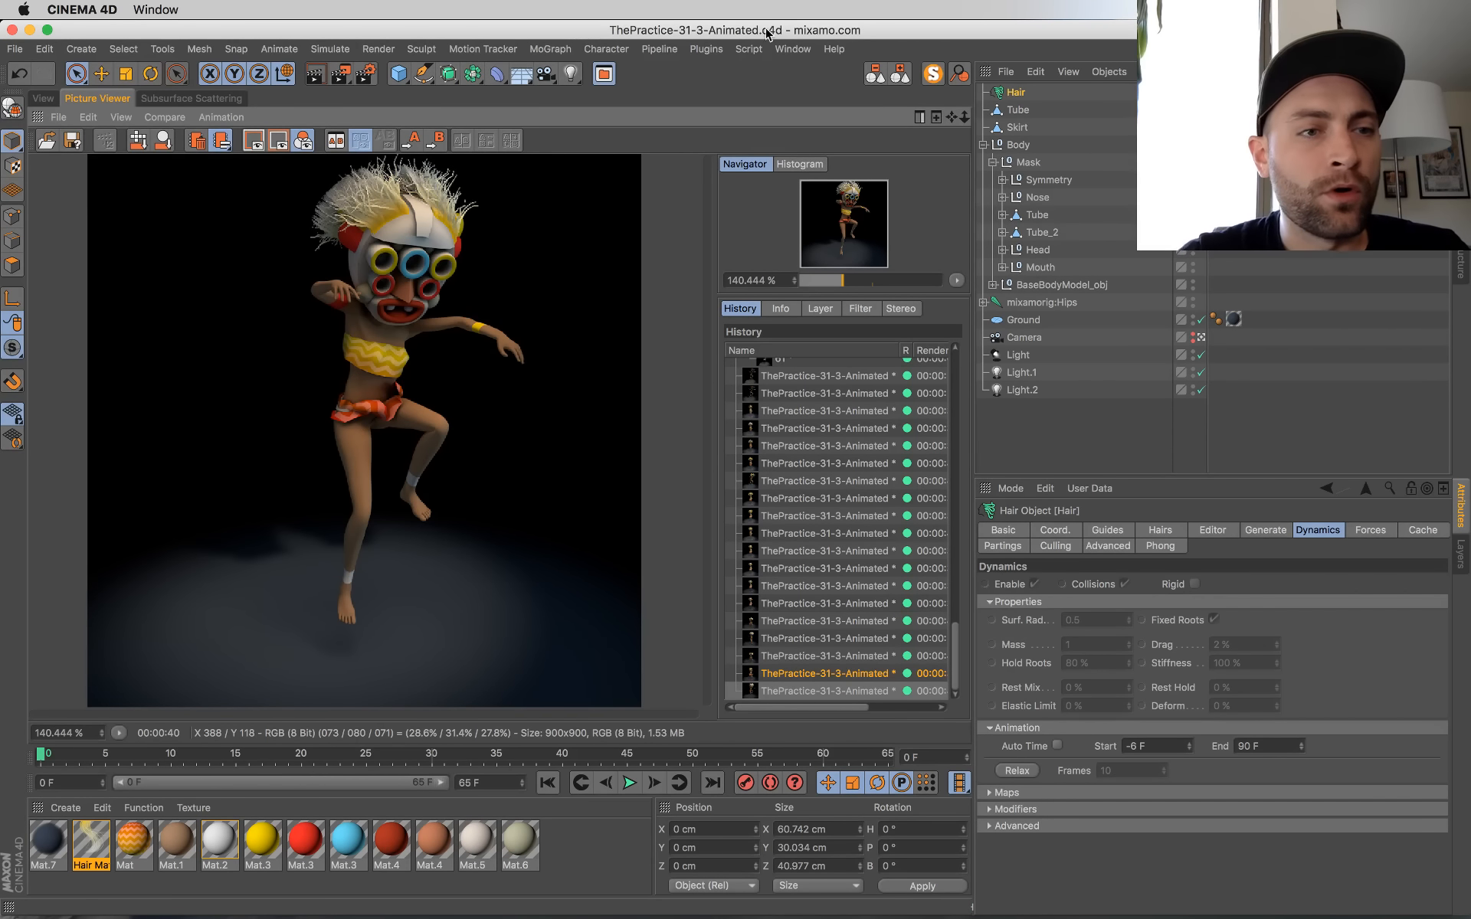
Step: Enable saving of the rendered image and set its output file to FinalOutput in the 31-MaskRig-v2 folder
{"action": "left_click", "coordinate": [367, 75]}
{"action": "left_click", "coordinate": [484, 383]}
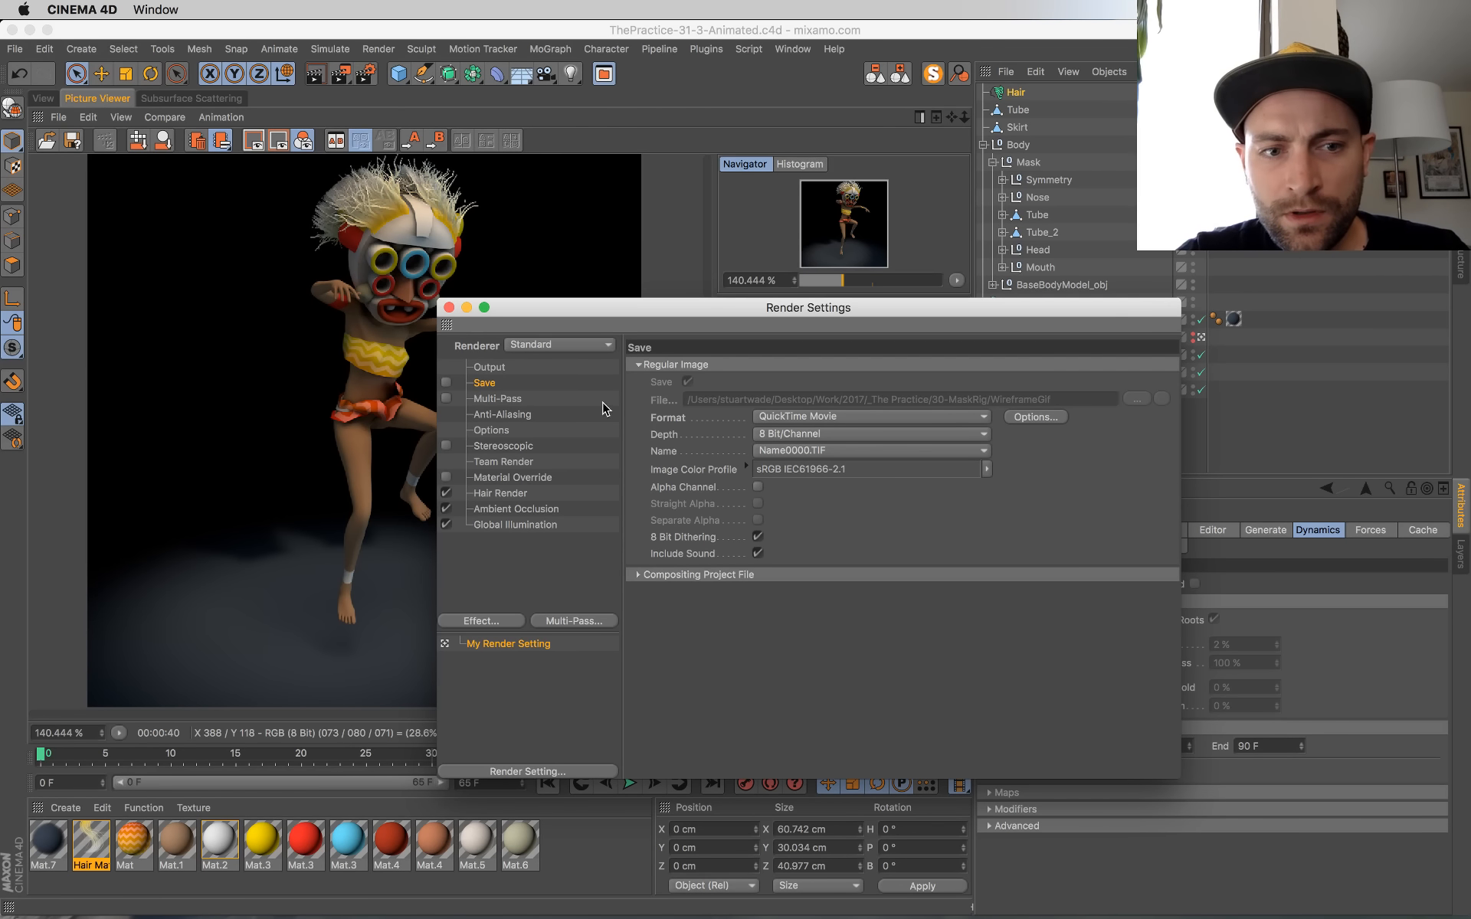
{"action": "left_click", "coordinate": [446, 383]}
{"action": "left_click", "coordinate": [1137, 399]}
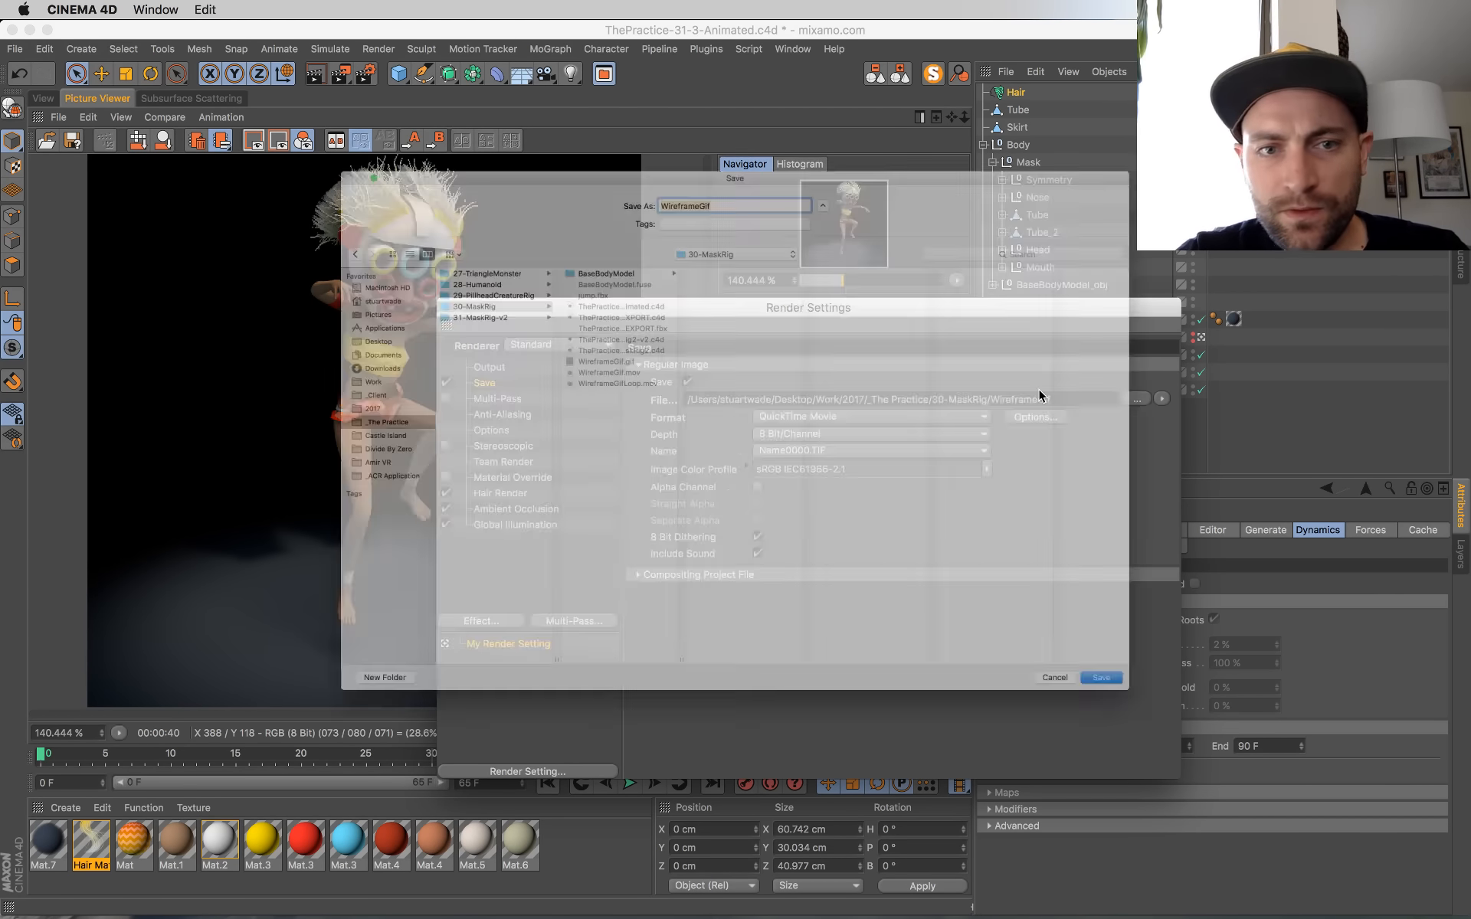
{"action": "left_click", "coordinate": [405, 257]}
{"action": "left_click", "coordinate": [407, 266]}
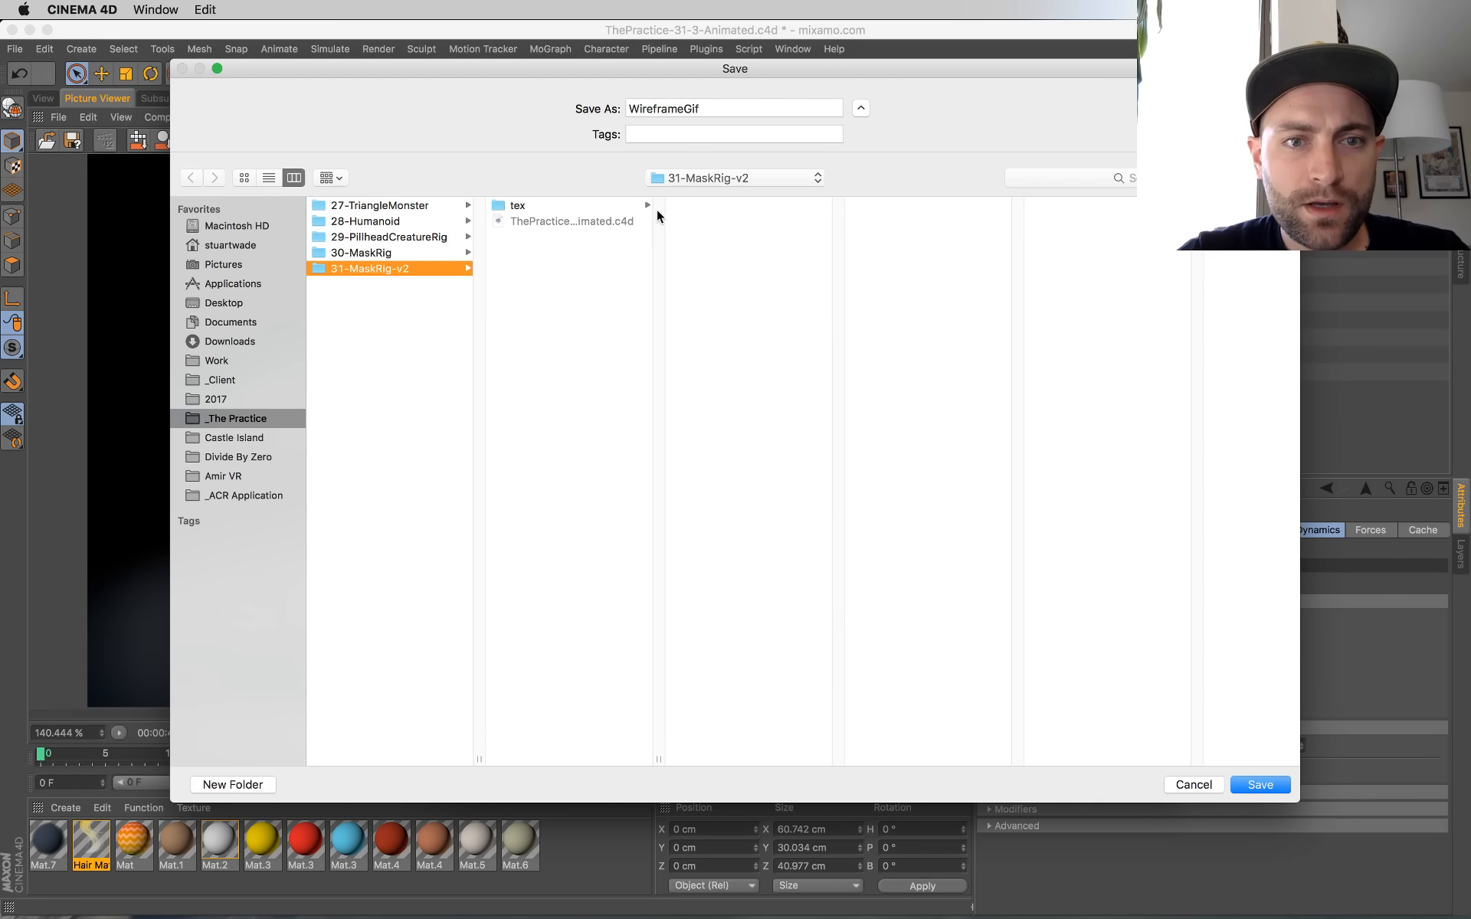
{"action": "left_click_drag", "start_coordinate": [715, 114], "coordinate": [608, 100]}
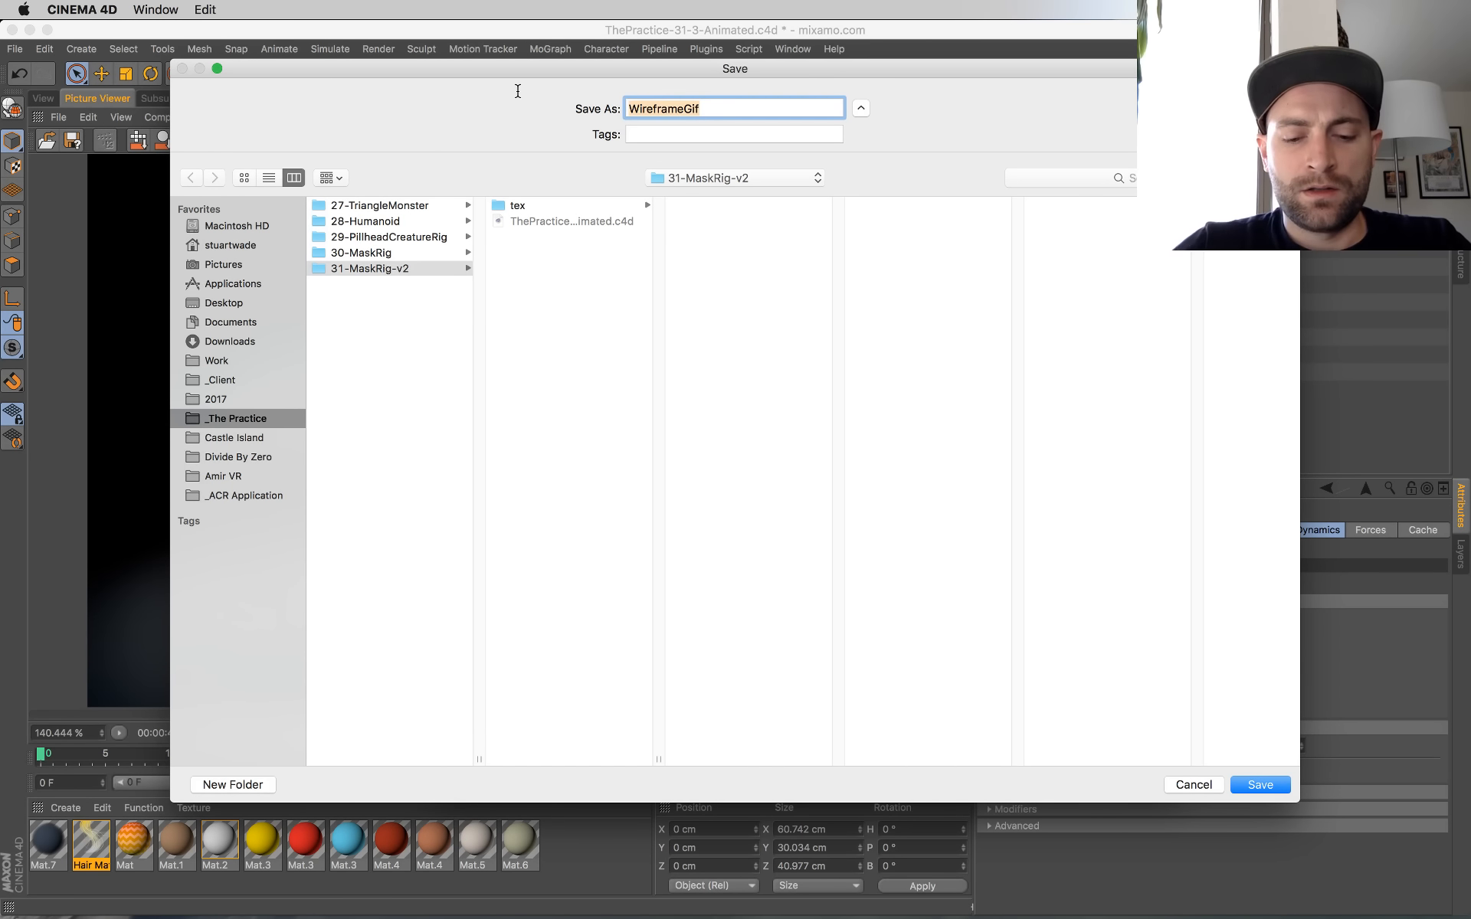
{"action": "type", "text": "FinalOutput"}
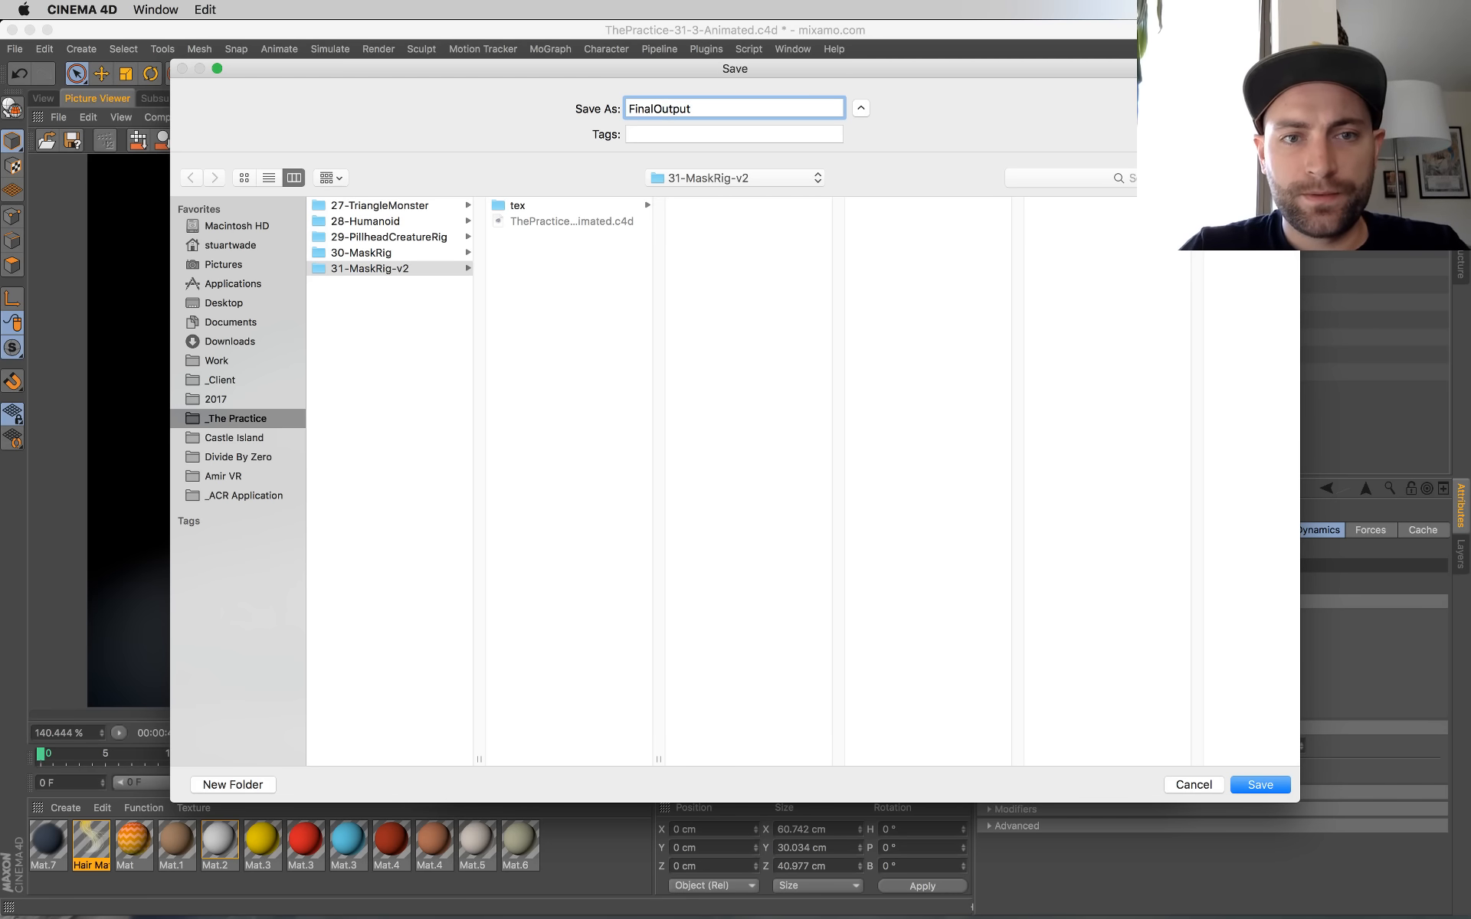
{"action": "key", "text": "Return"}
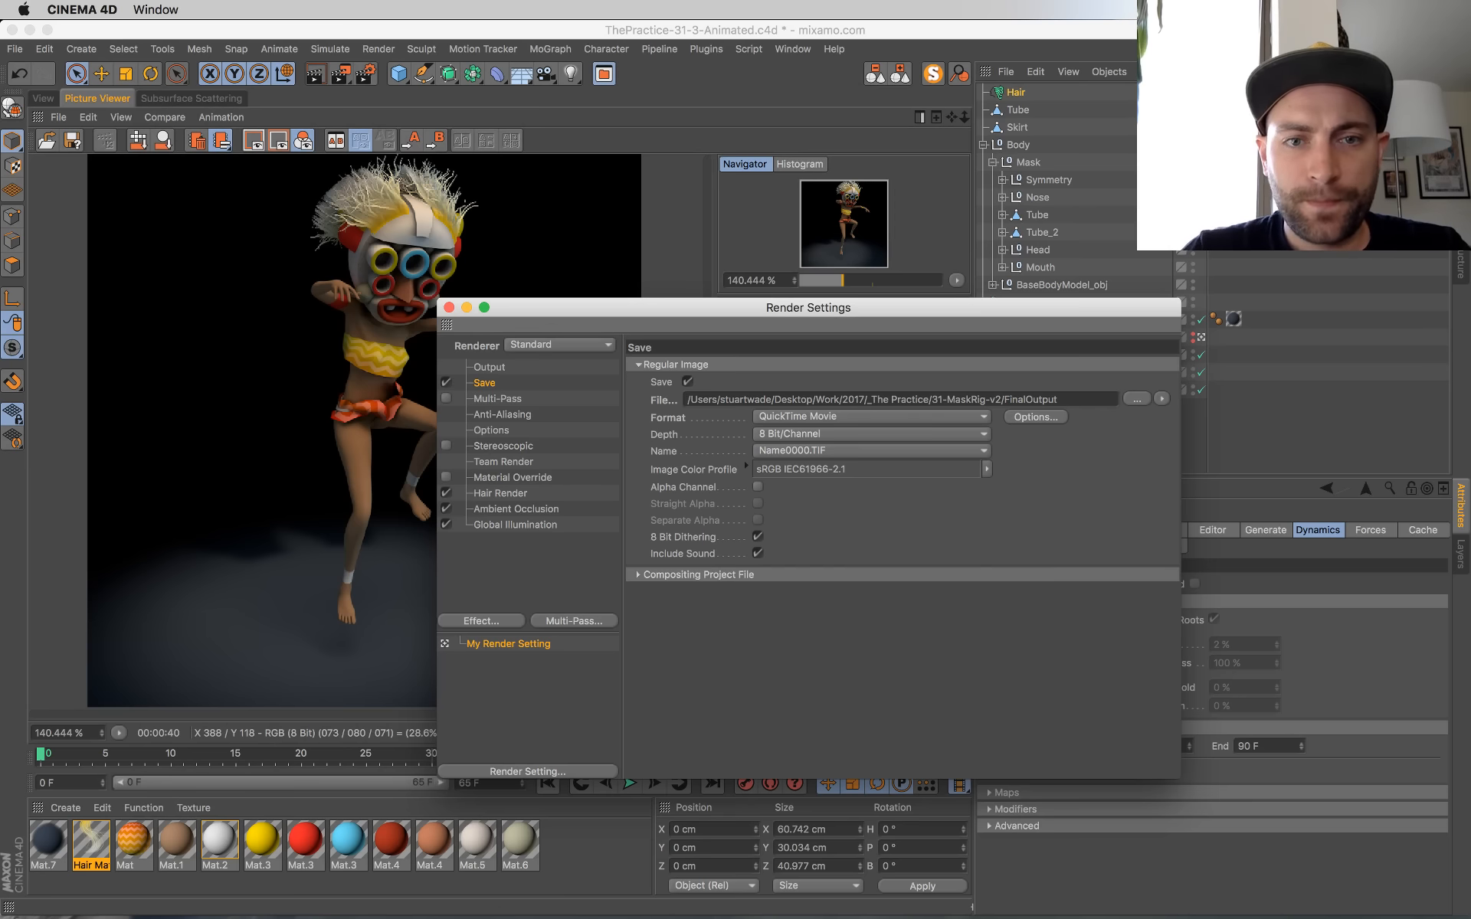
Step: Save the scene with the new output path and close the render settings
{"action": "key", "text": "super+s"}
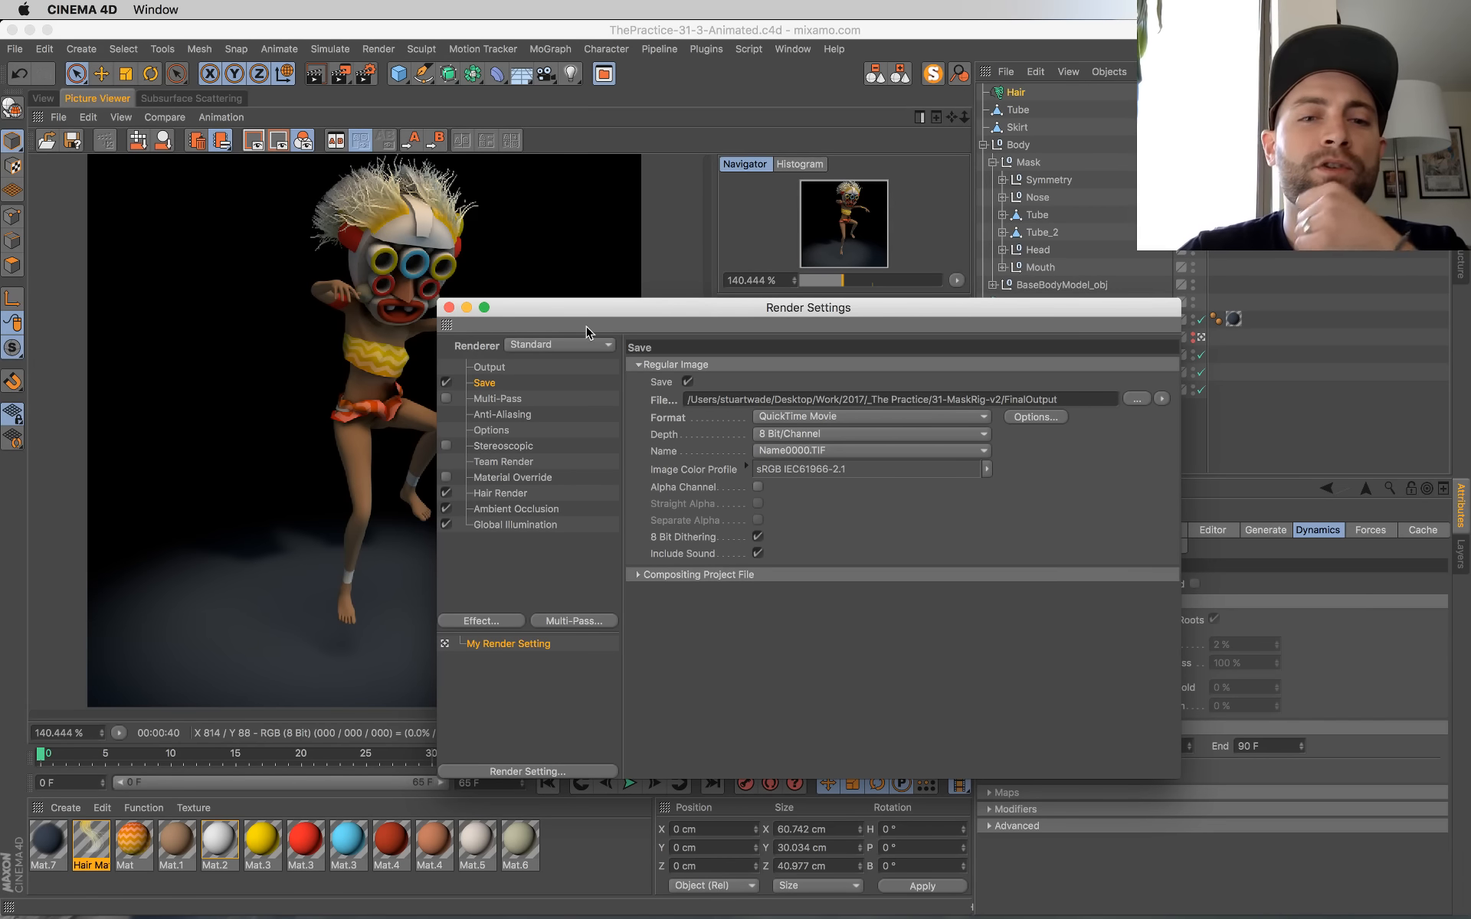
{"action": "left_click_drag", "start_coordinate": [658, 310], "coordinate": [806, 242]}
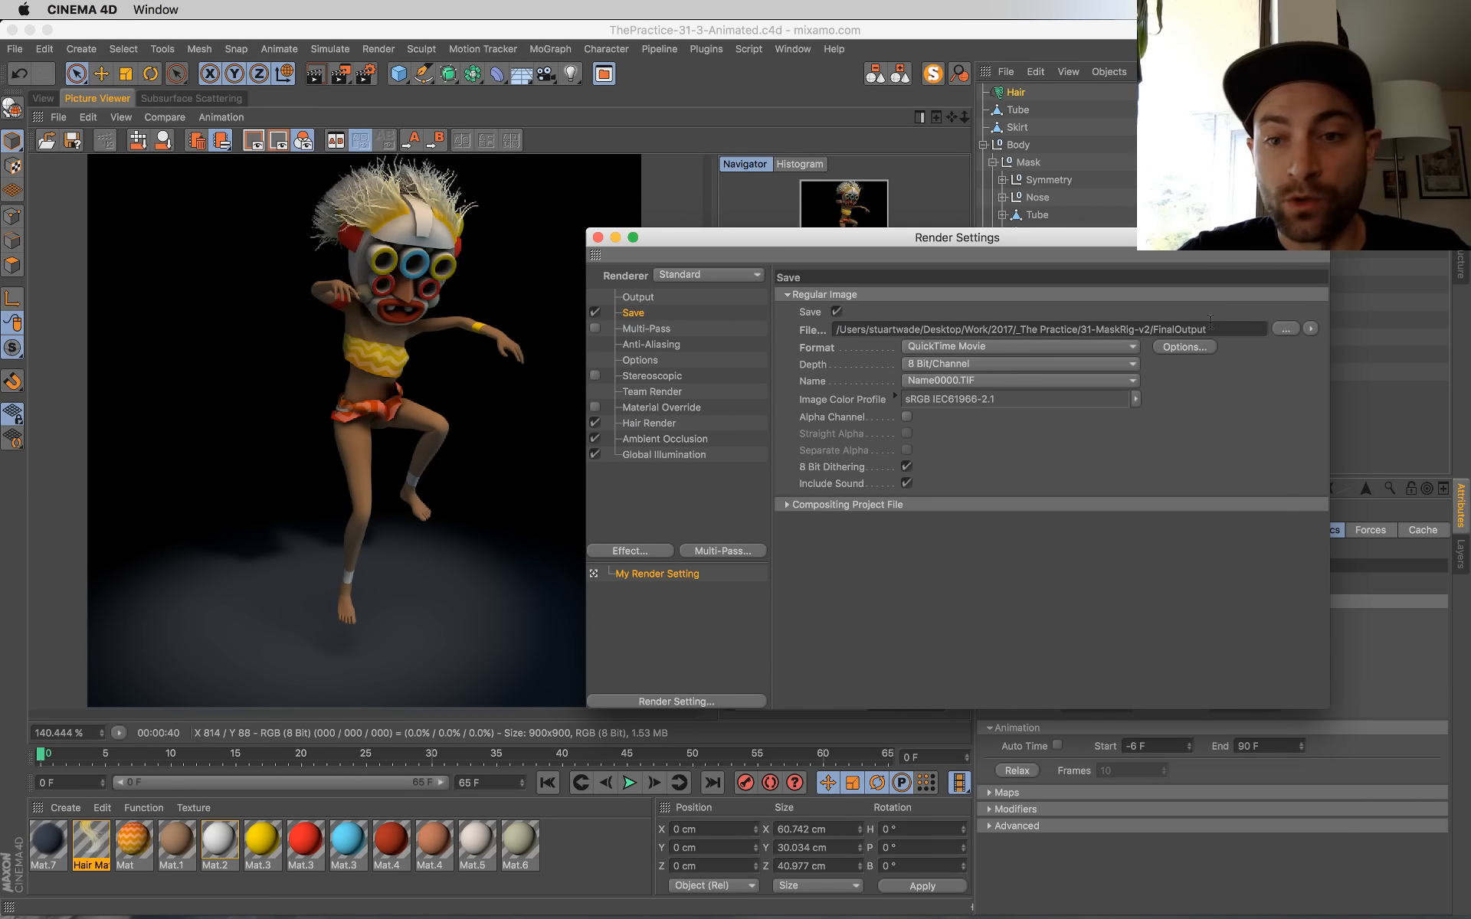
{"action": "left_click_drag", "start_coordinate": [958, 238], "coordinate": [888, 235]}
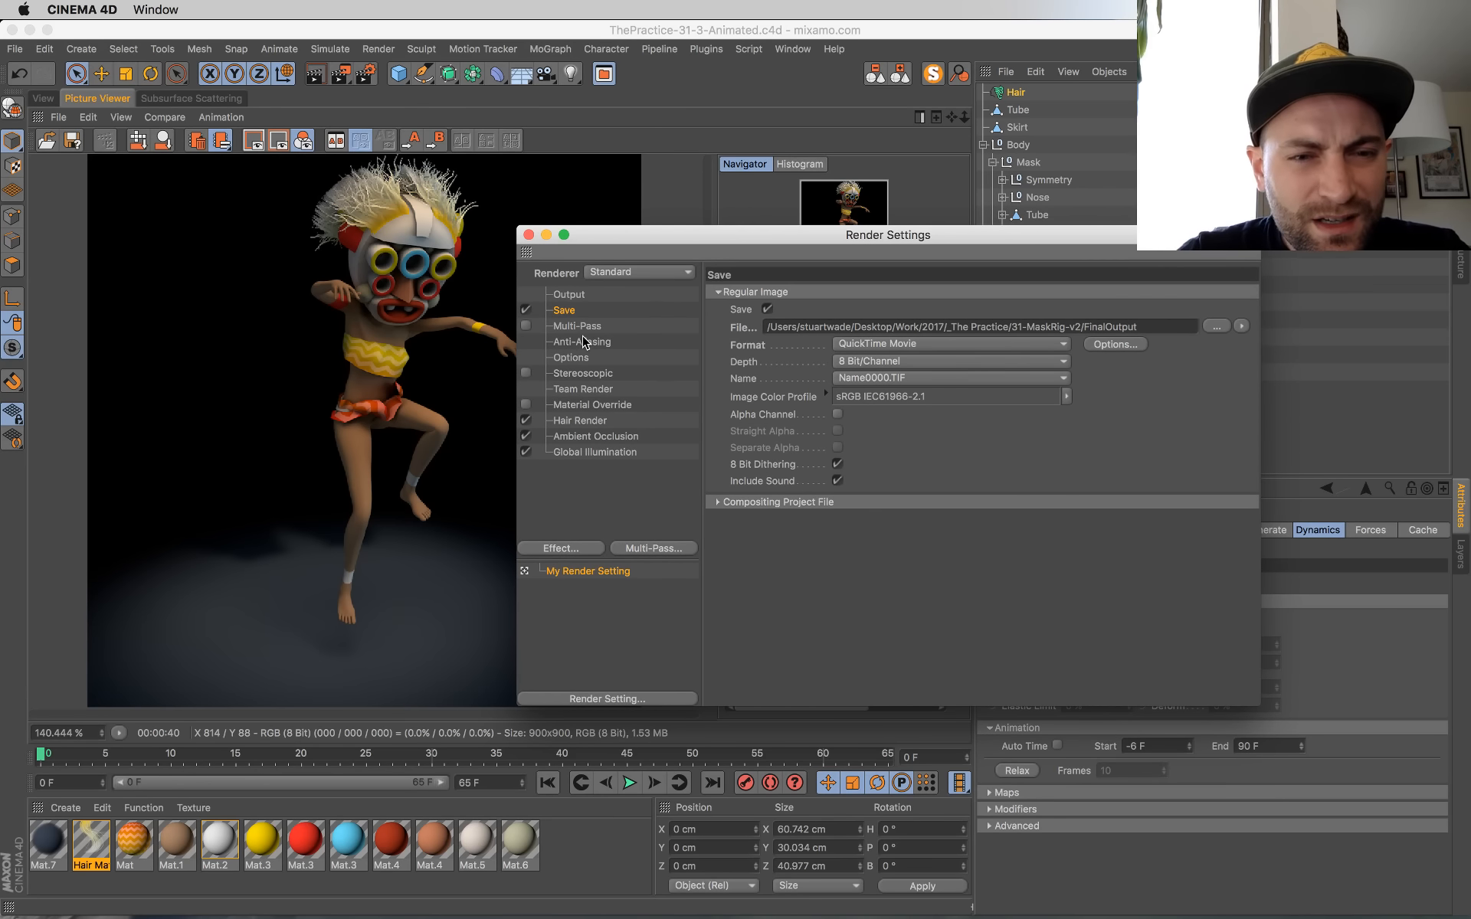
{"action": "left_click_drag", "start_coordinate": [613, 245], "coordinate": [672, 270]}
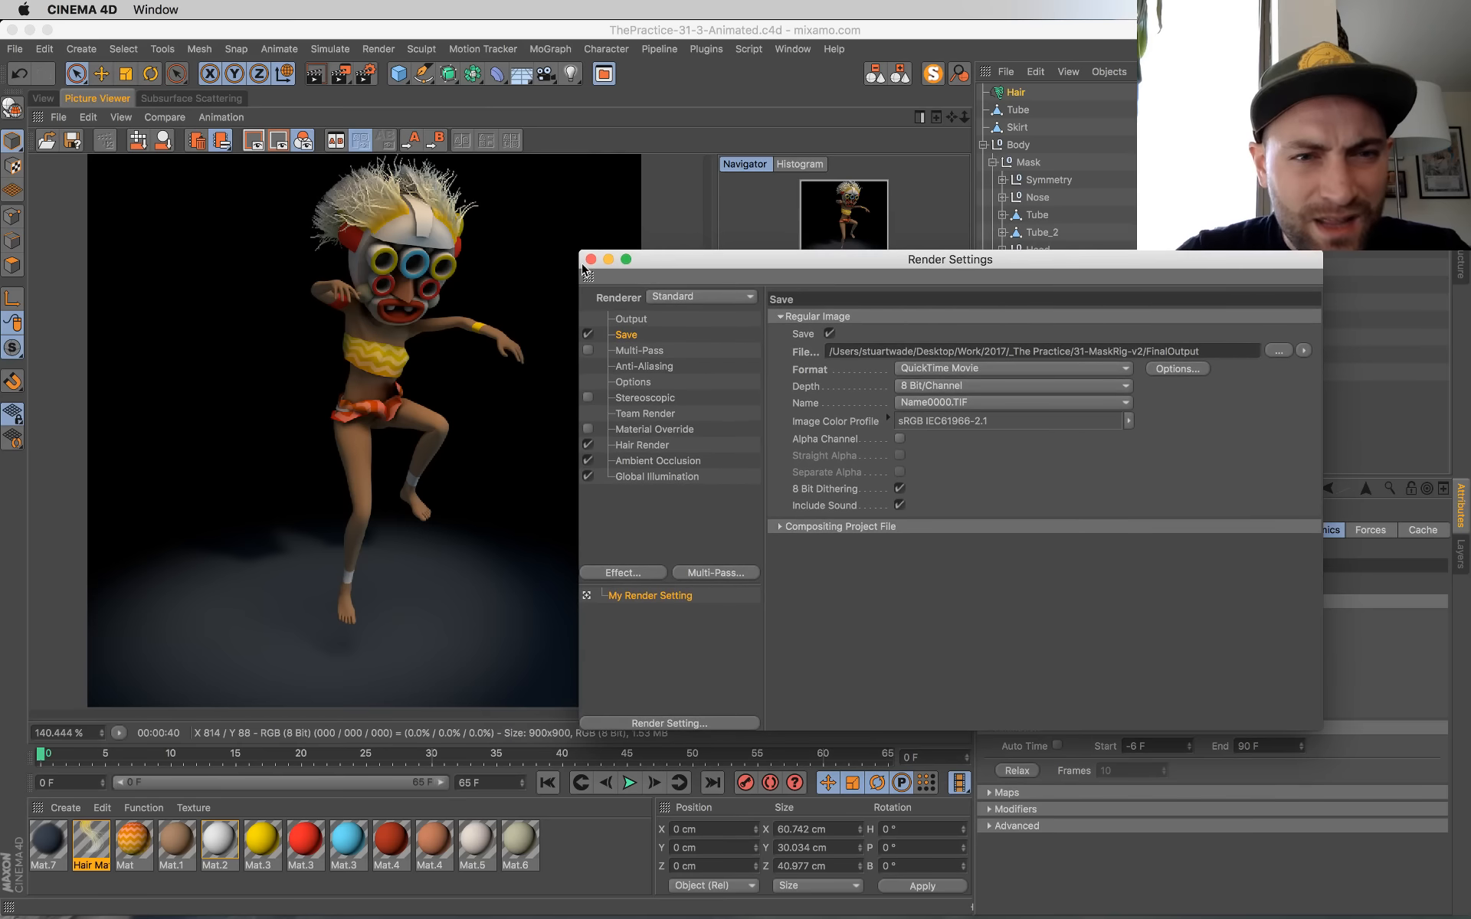
{"action": "left_click", "coordinate": [589, 260]}
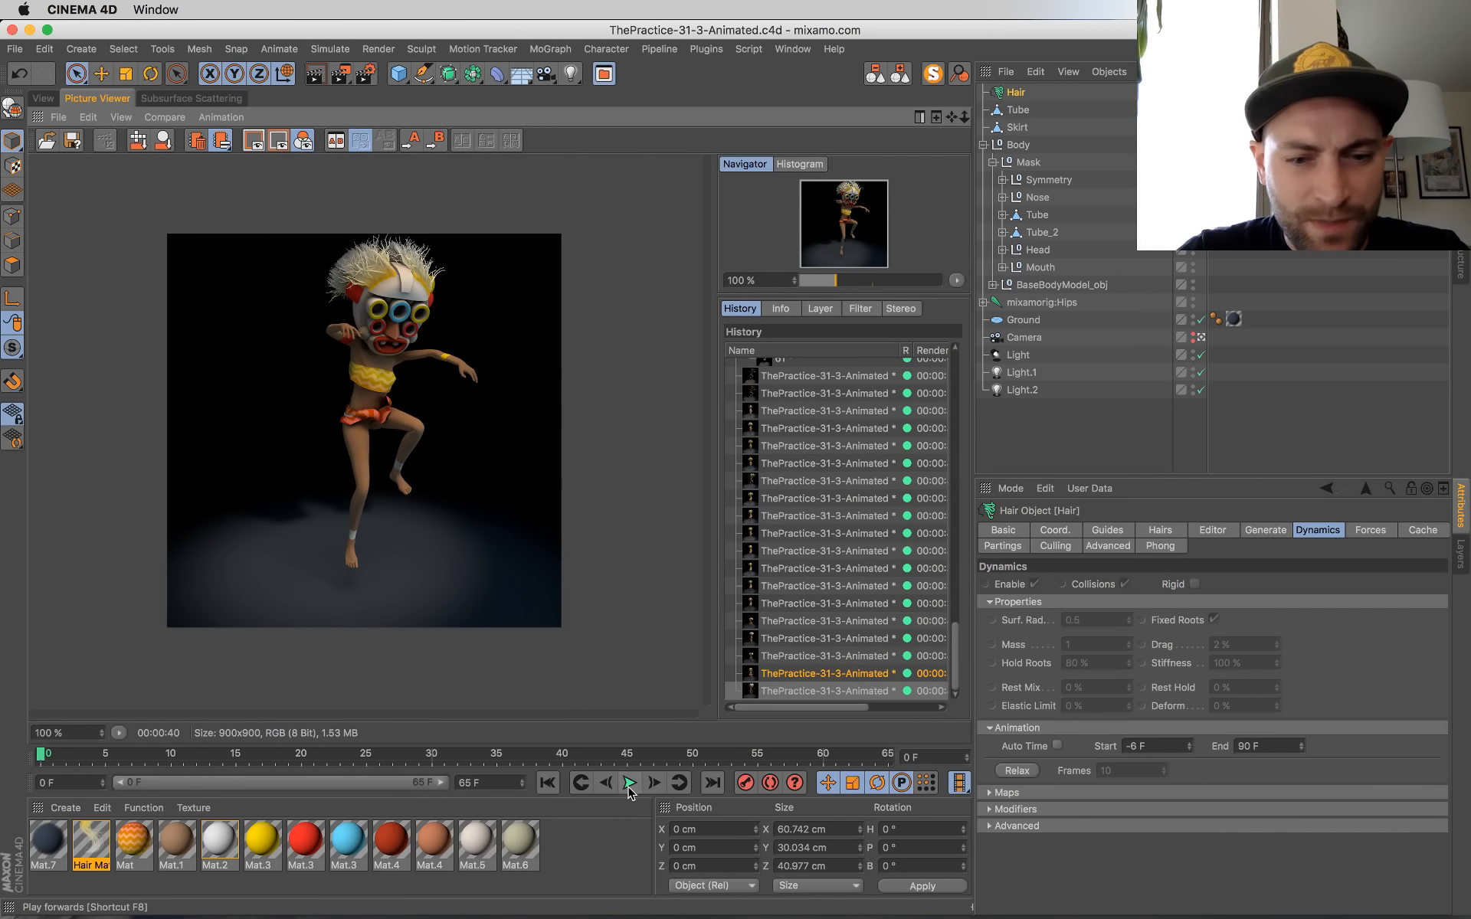
Step: Play the dance animation in the viewport to watch the hair movement, and rewind it to frame 0
{"action": "left_click", "coordinate": [629, 786]}
{"action": "left_click", "coordinate": [43, 98]}
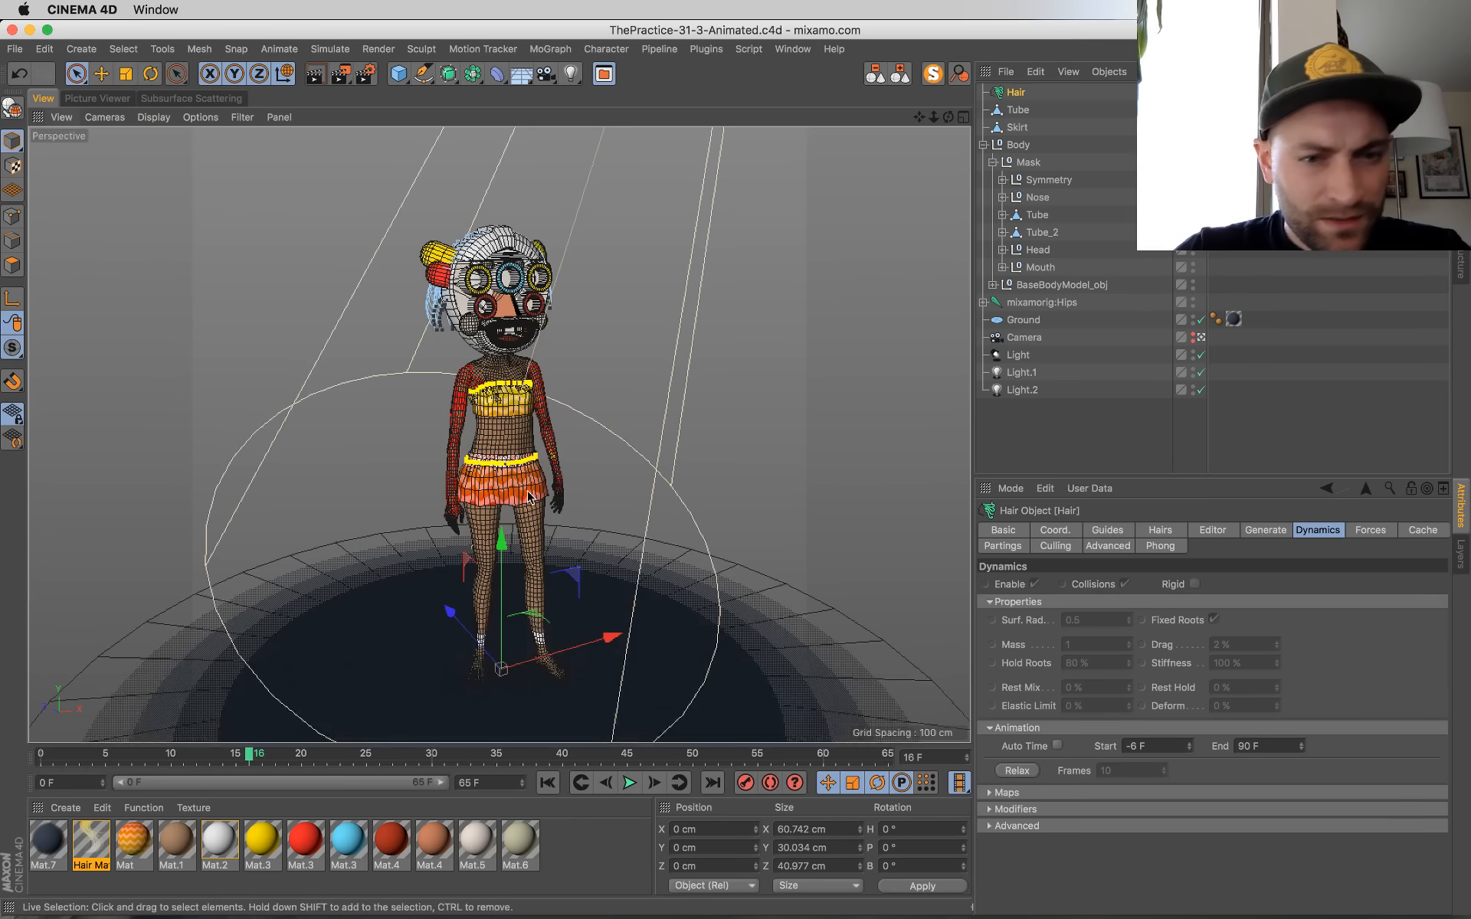
{"action": "left_click", "coordinate": [629, 782]}
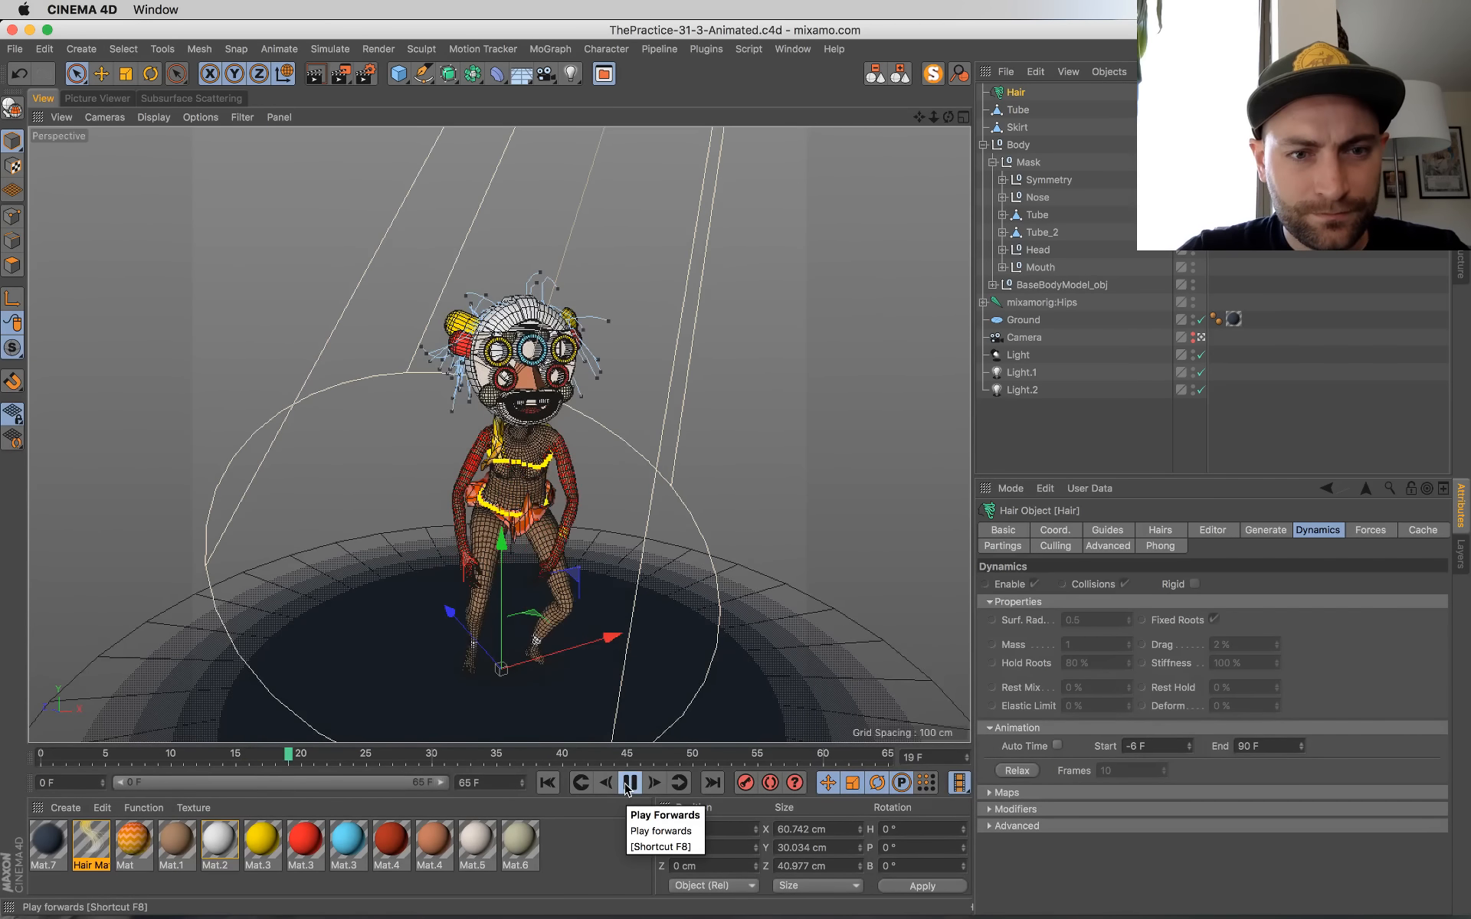
{"action": "left_click", "coordinate": [627, 789]}
{"action": "left_click", "coordinate": [549, 783]}
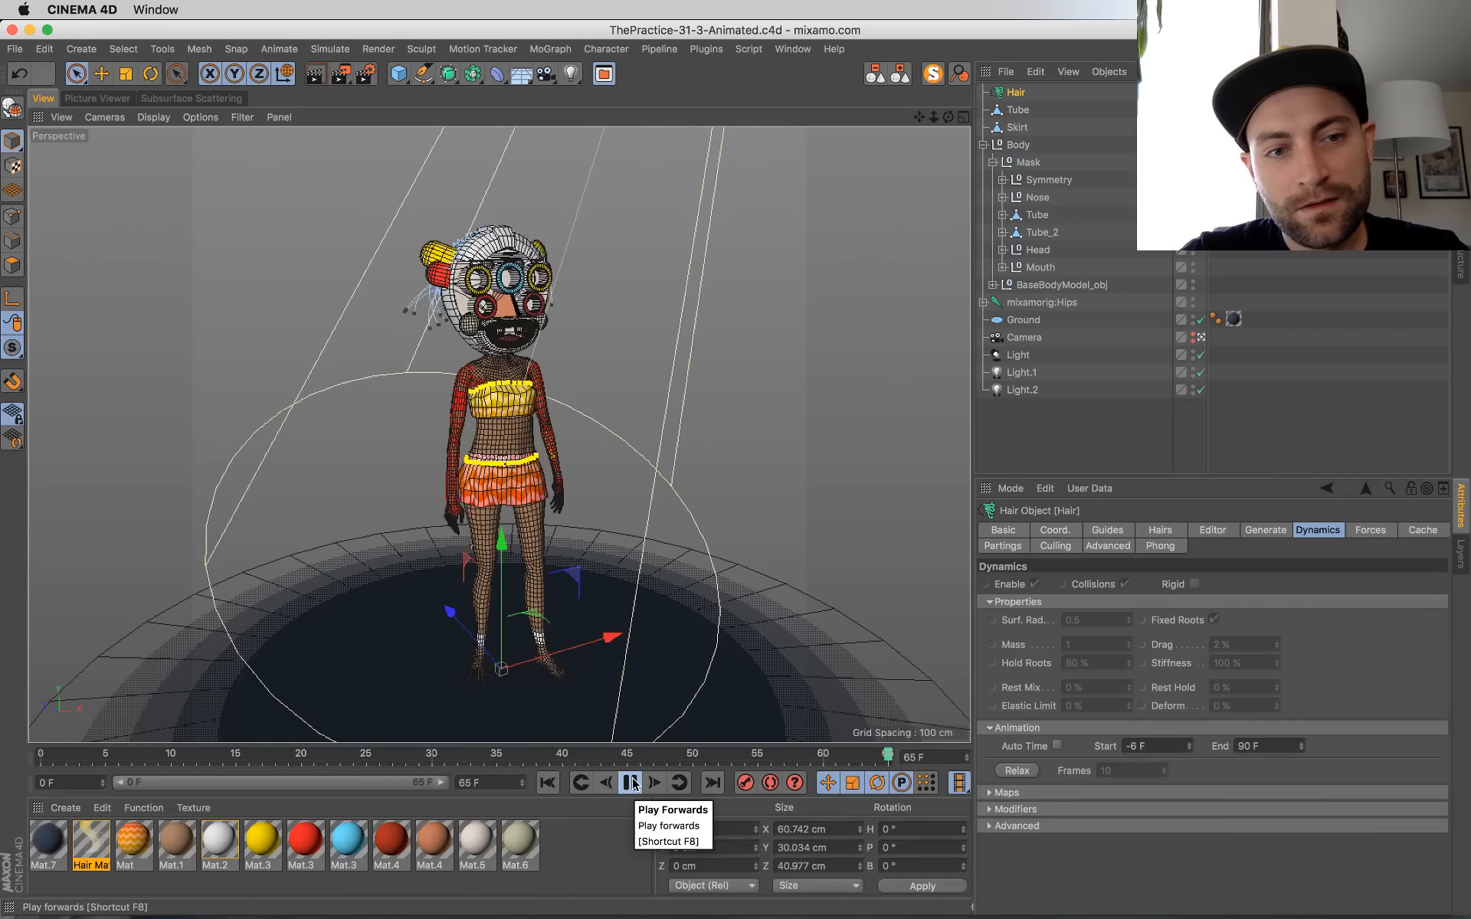
{"action": "left_click", "coordinate": [630, 782]}
{"action": "left_click", "coordinate": [547, 783]}
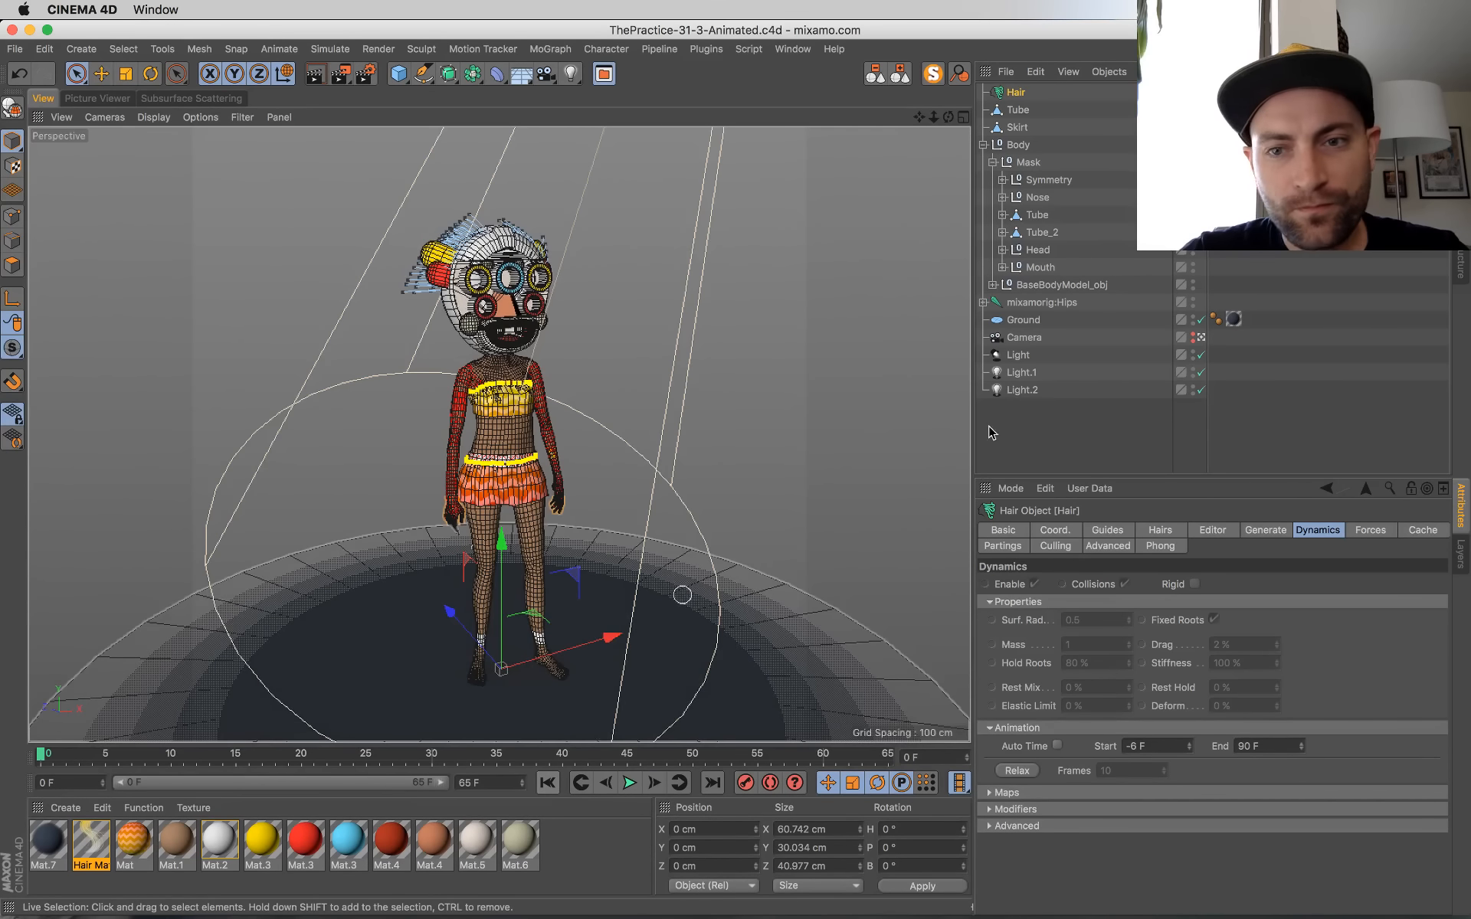
Step: Relax the Hair object's dynamics again at frame 0 and save the scene
{"action": "left_click", "coordinate": [1024, 94]}
{"action": "left_click", "coordinate": [1024, 770]}
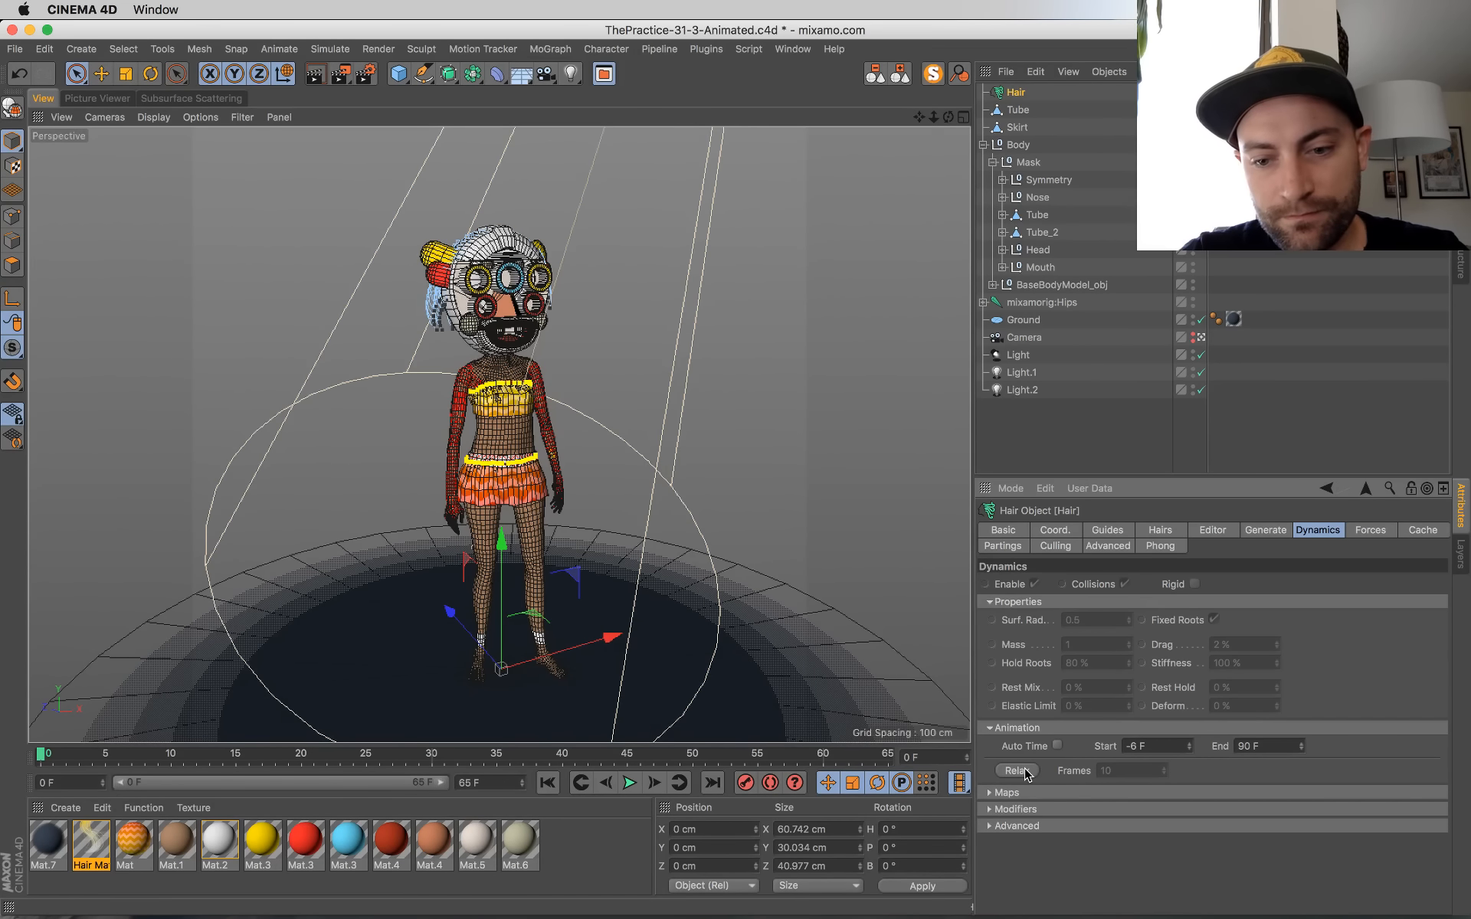
{"action": "key", "text": "super+s"}
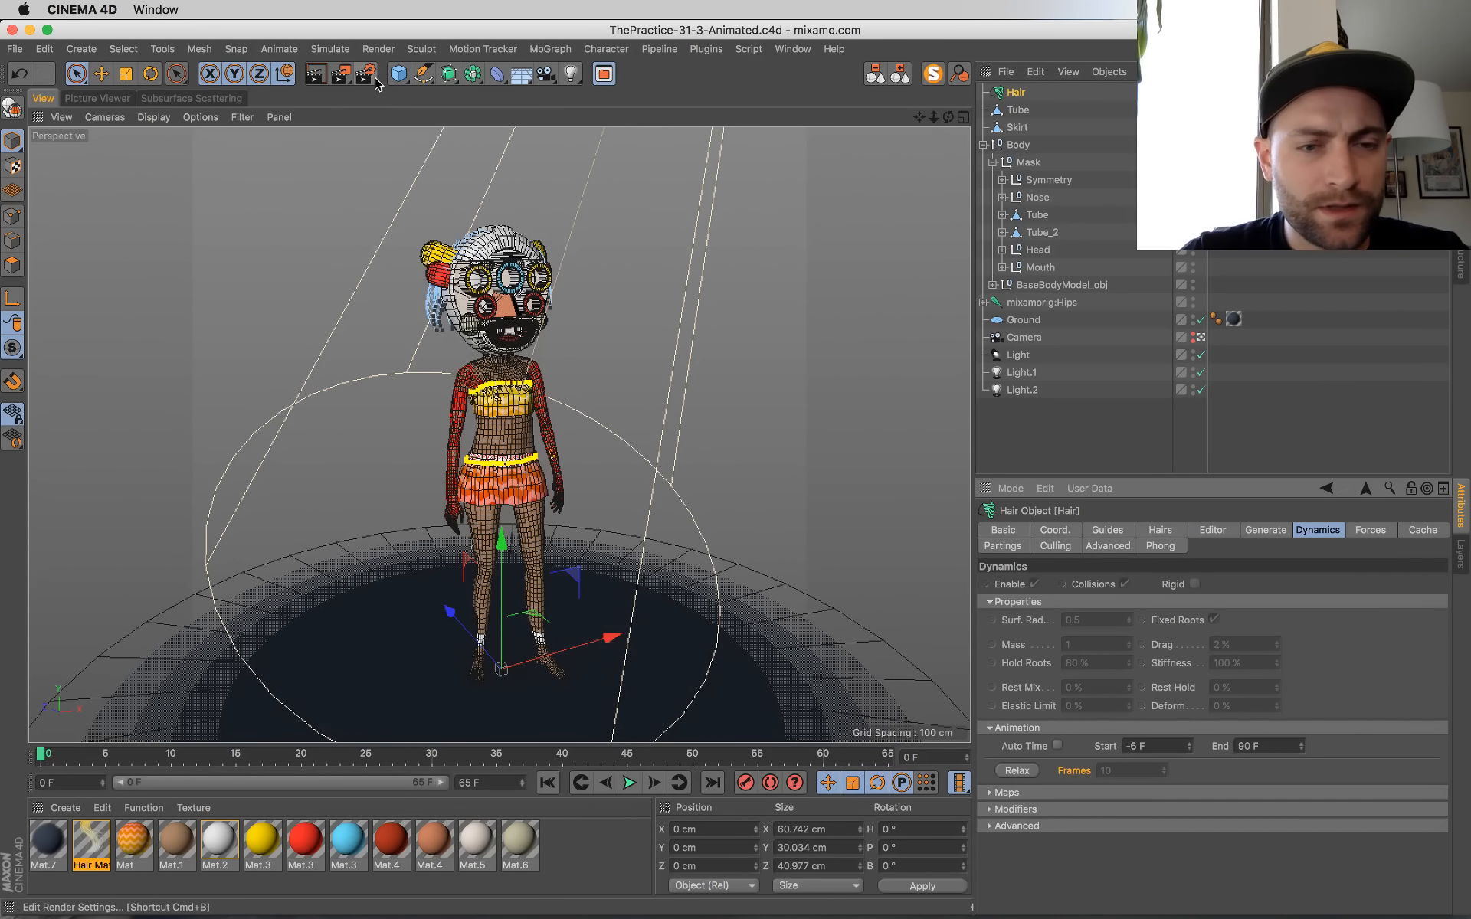
Step: Compare the most recent test renders of the dancer in the Picture Viewer history
{"action": "left_click", "coordinate": [102, 101]}
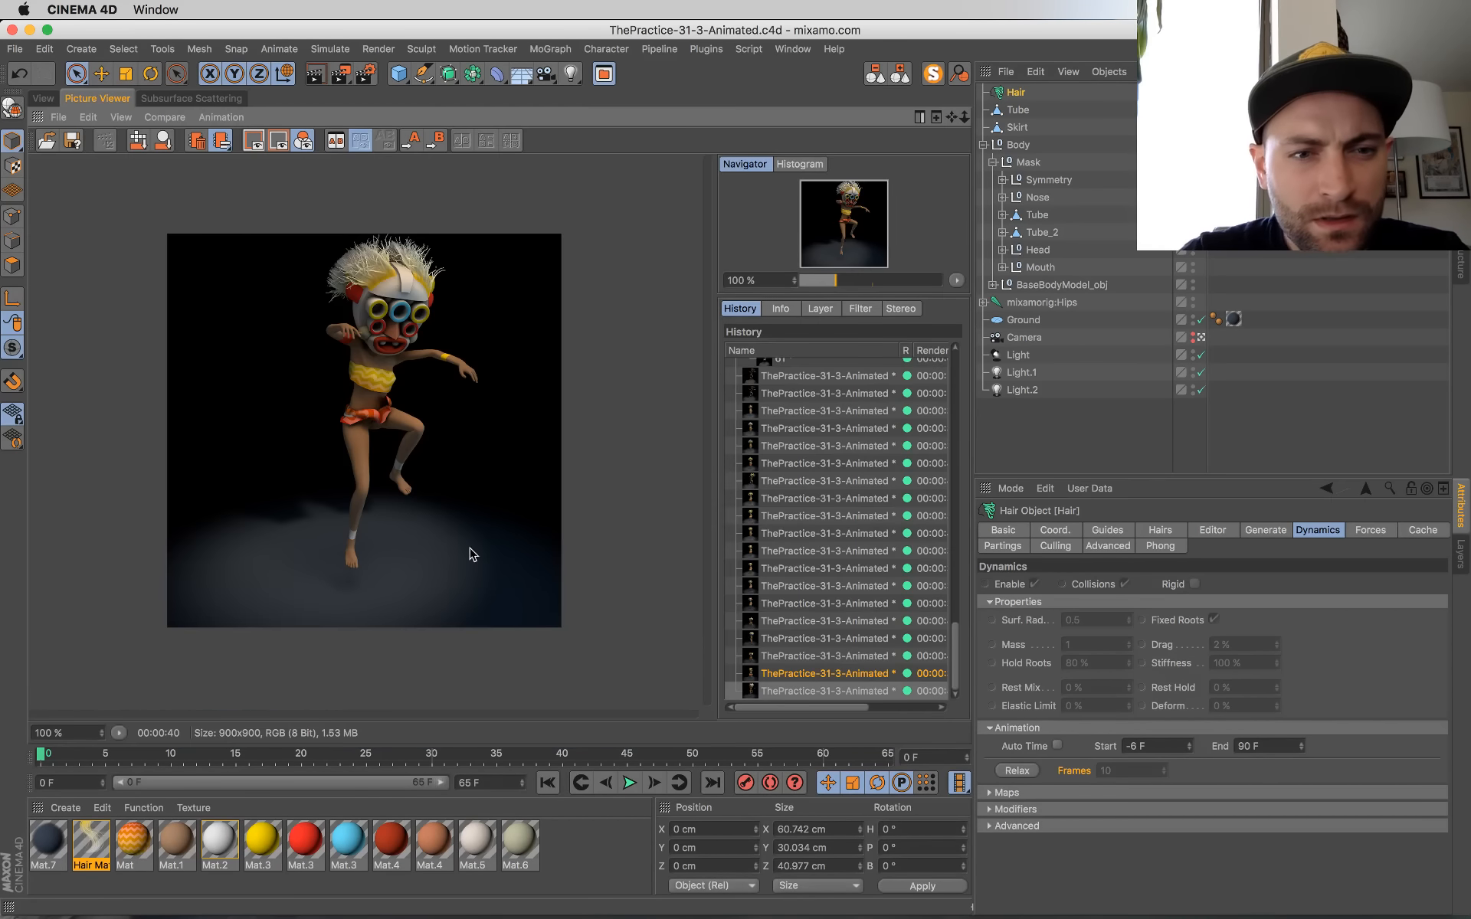
{"action": "left_click", "coordinate": [774, 669]}
{"action": "key", "text": "Up"}
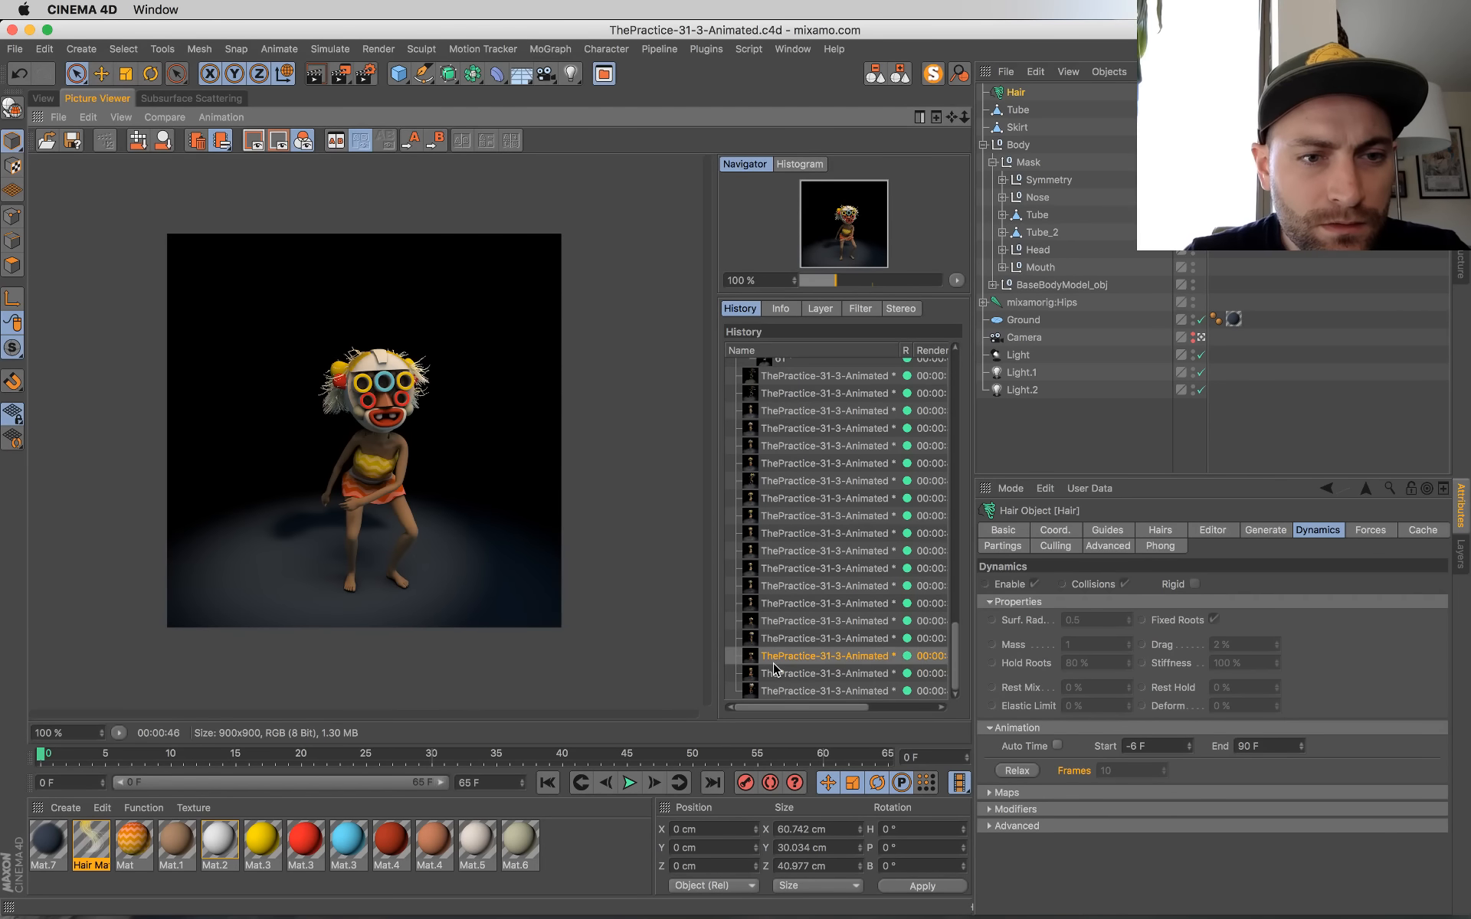
{"action": "key", "text": "Down"}
{"action": "key", "text": "Down"}
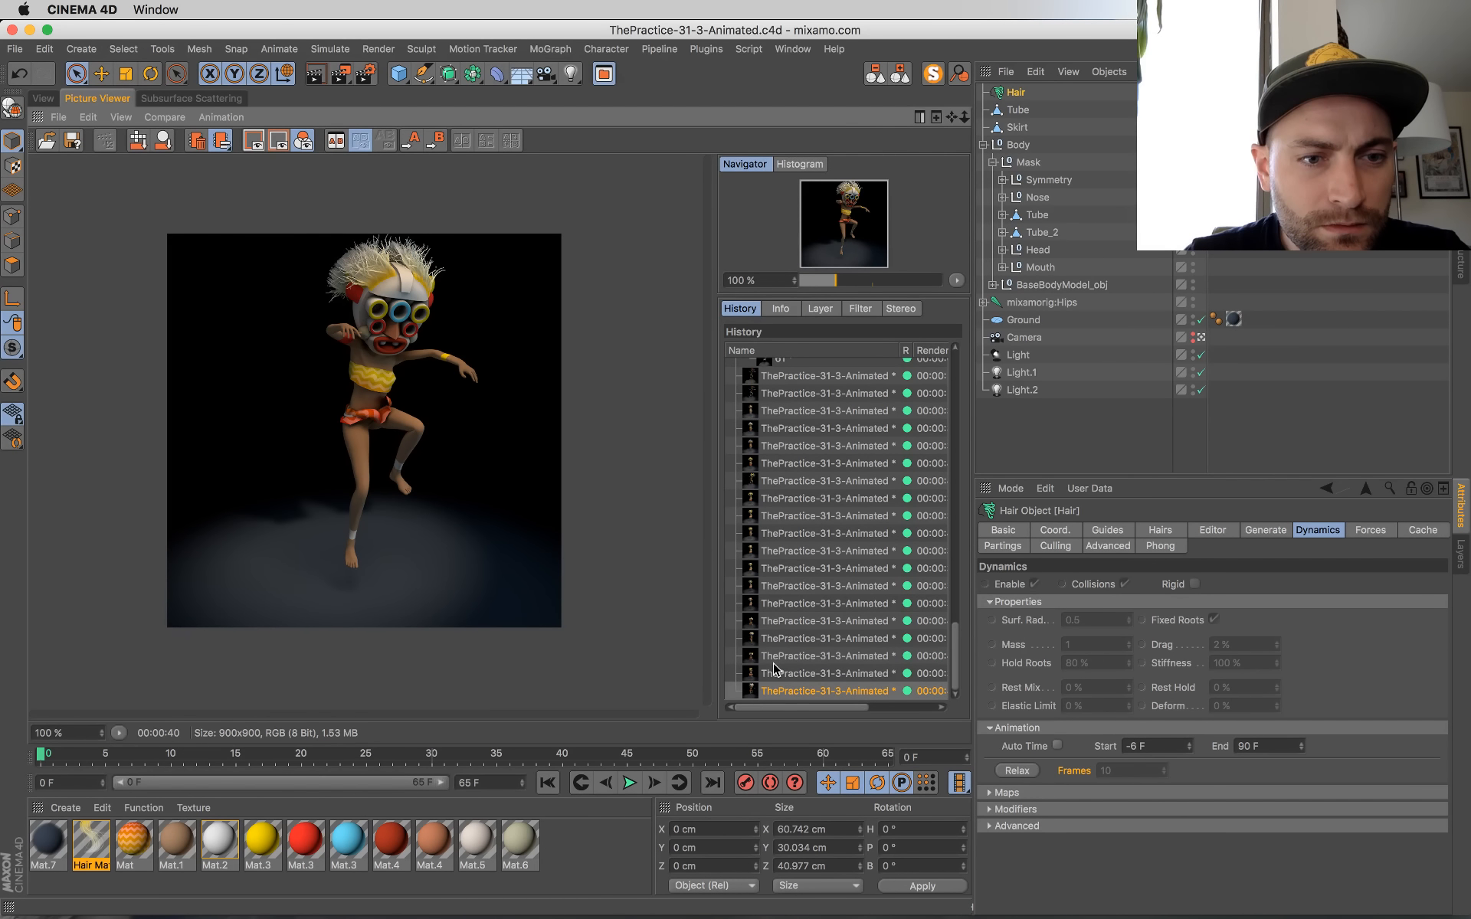
{"action": "key", "text": "Up"}
{"action": "key", "text": "Up"}
{"action": "key", "text": "Up"}
{"action": "key", "text": "Down"}
{"action": "key", "text": "Down"}
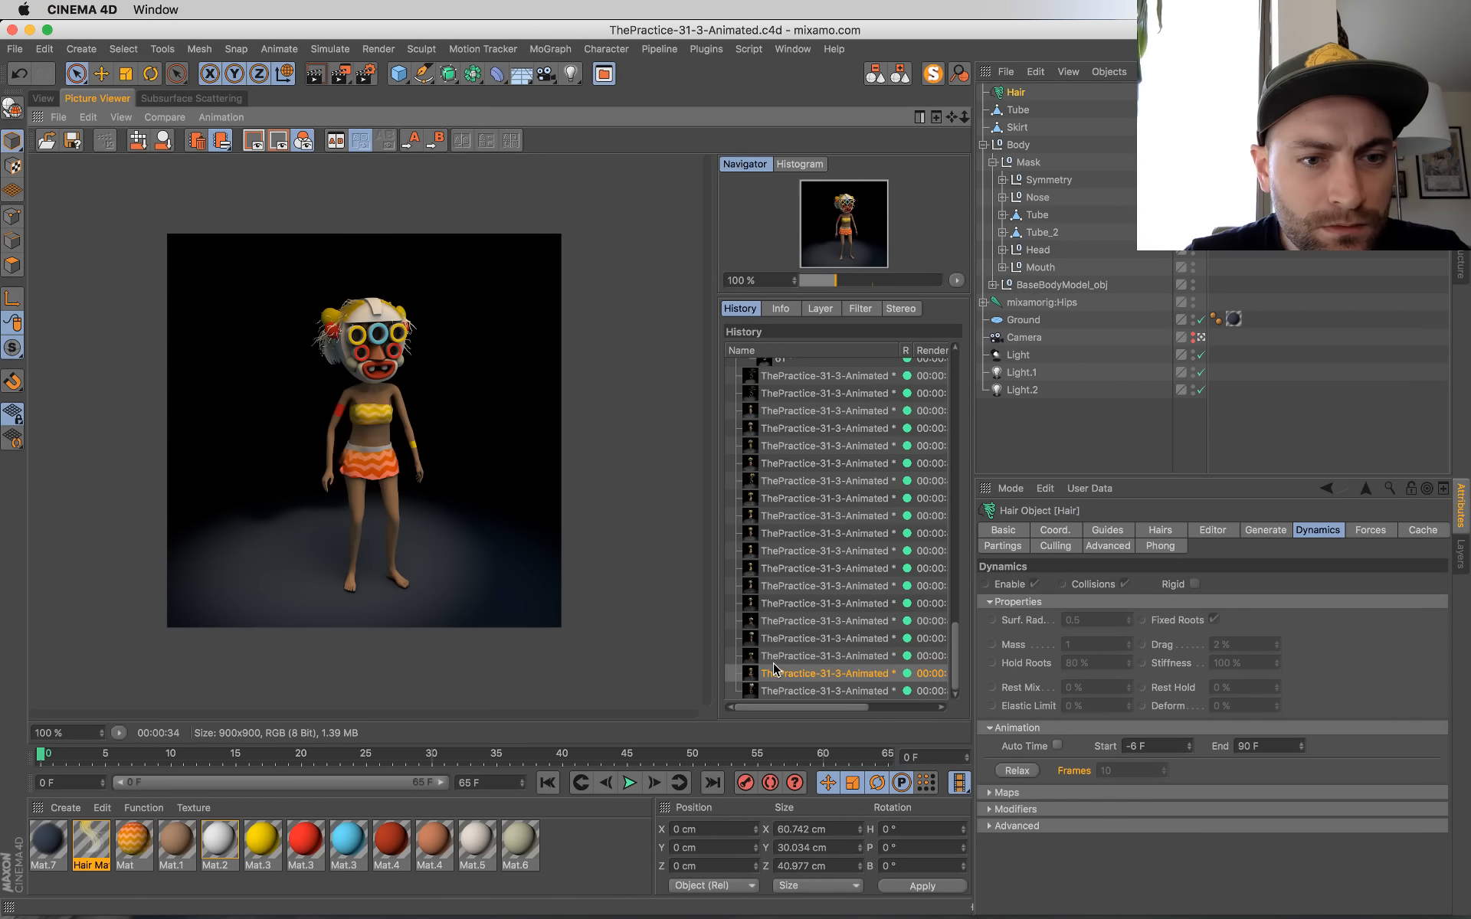
{"action": "key", "text": "Down"}
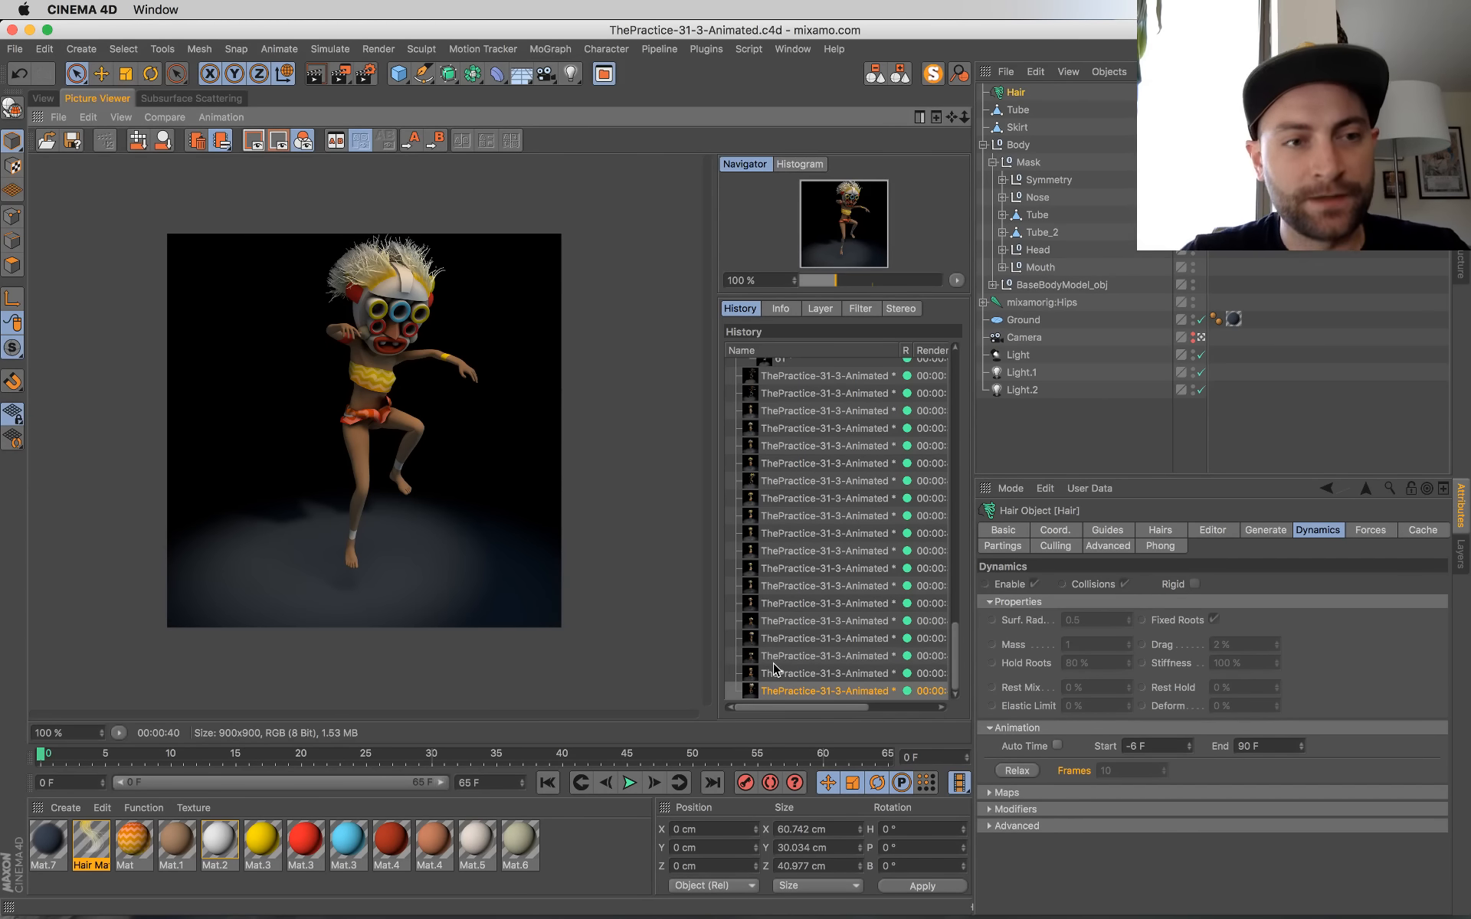
Step: Render frame 0 to FinalOutput.mov, fit the image in the Picture Viewer, and check its render time and resolution in the history
{"action": "key", "text": "shift+r"}
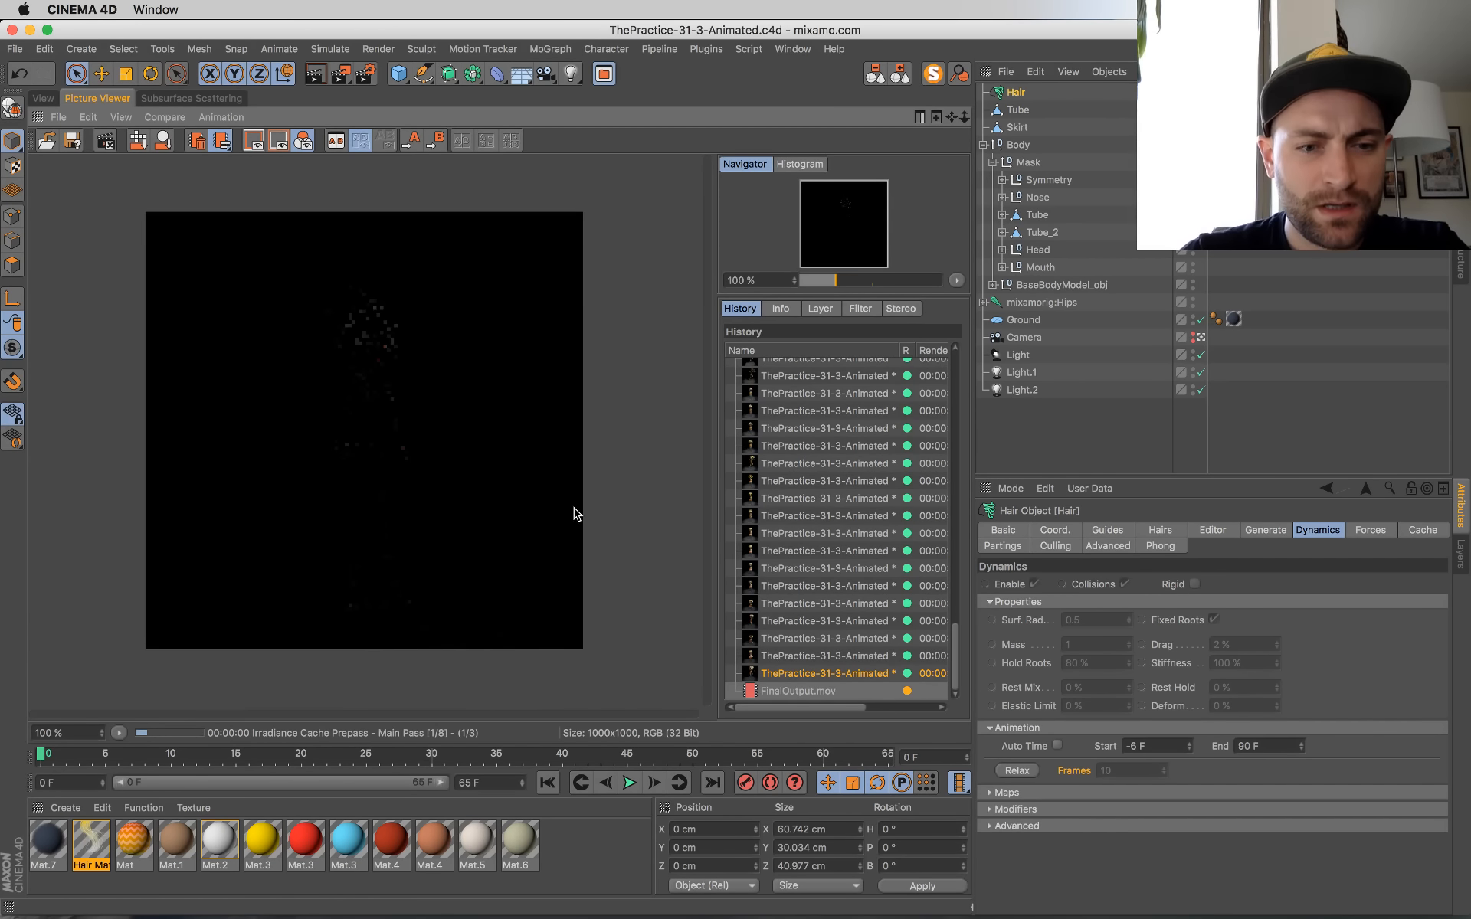
{"action": "key", "text": "h"}
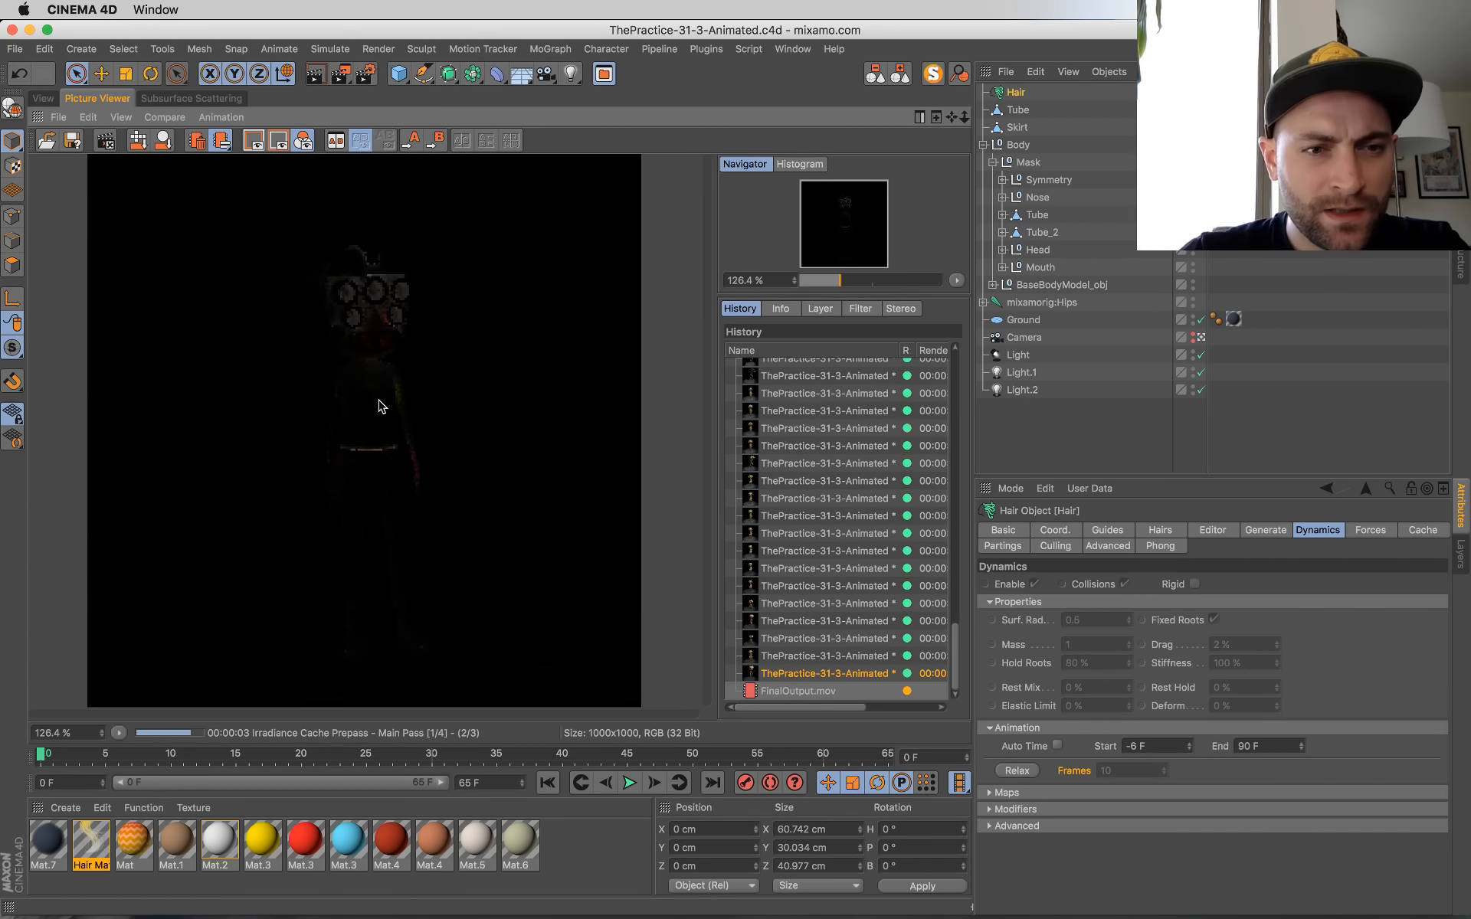
{"action": "key", "text": "ctrl+Up"}
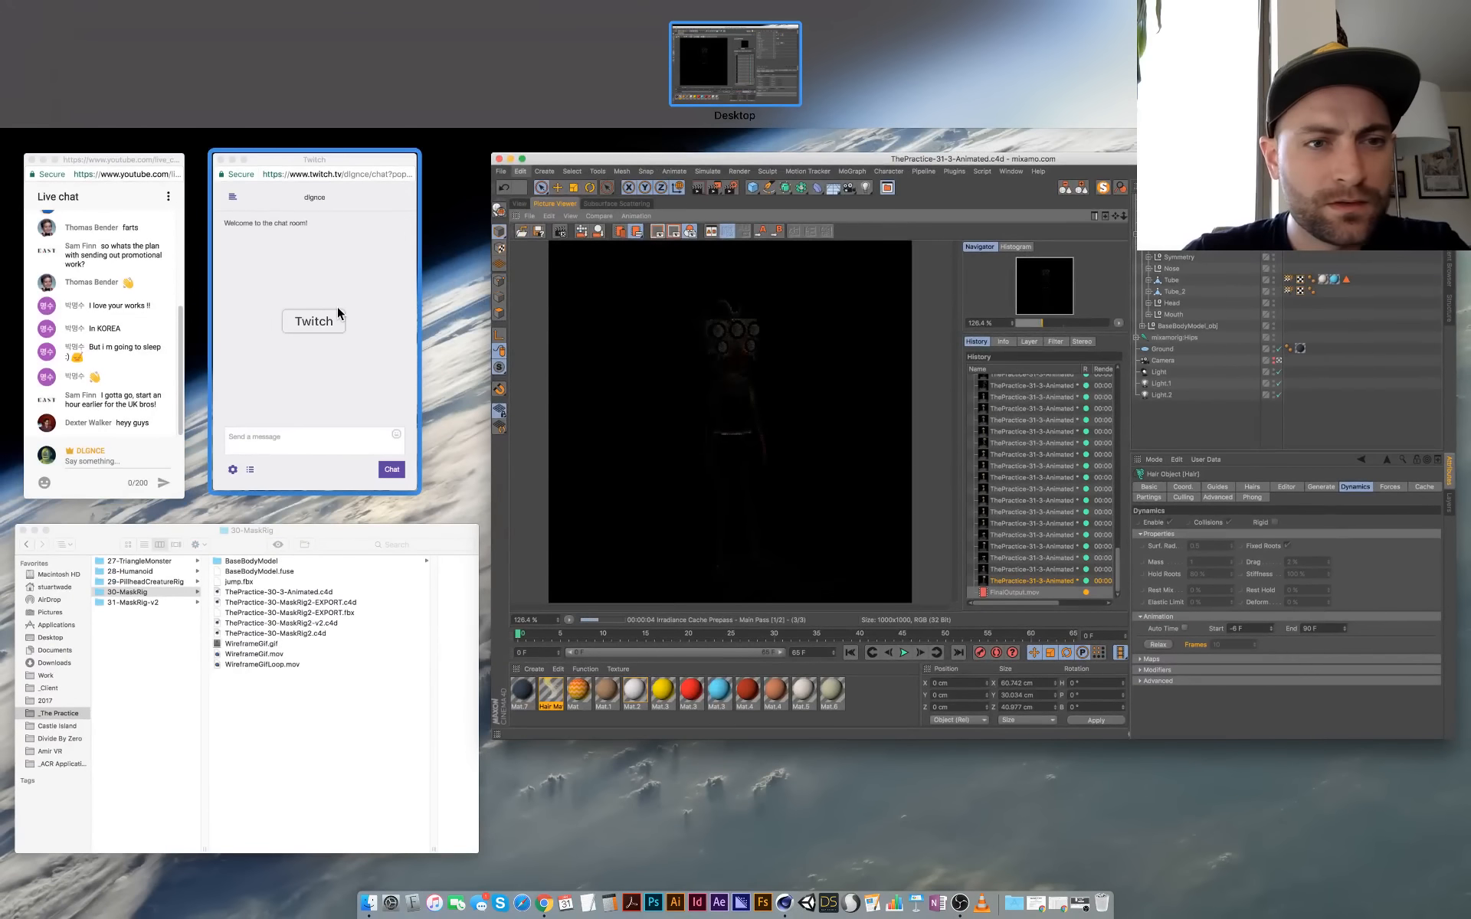
{"action": "left_click", "coordinate": [634, 446]}
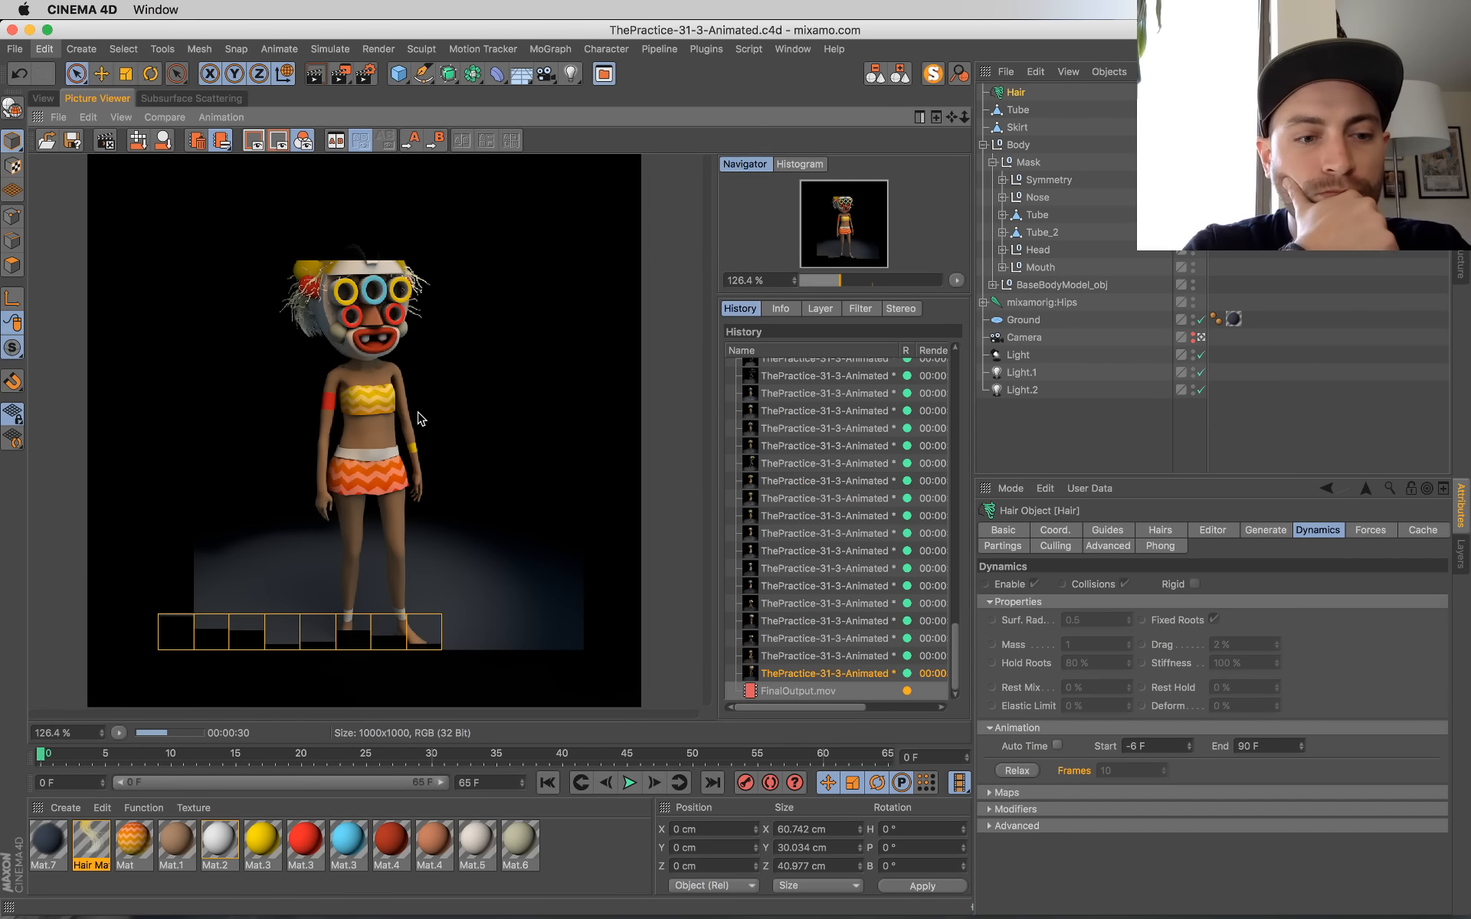
{"action": "left_click_drag", "start_coordinate": [835, 708], "coordinate": [840, 708]}
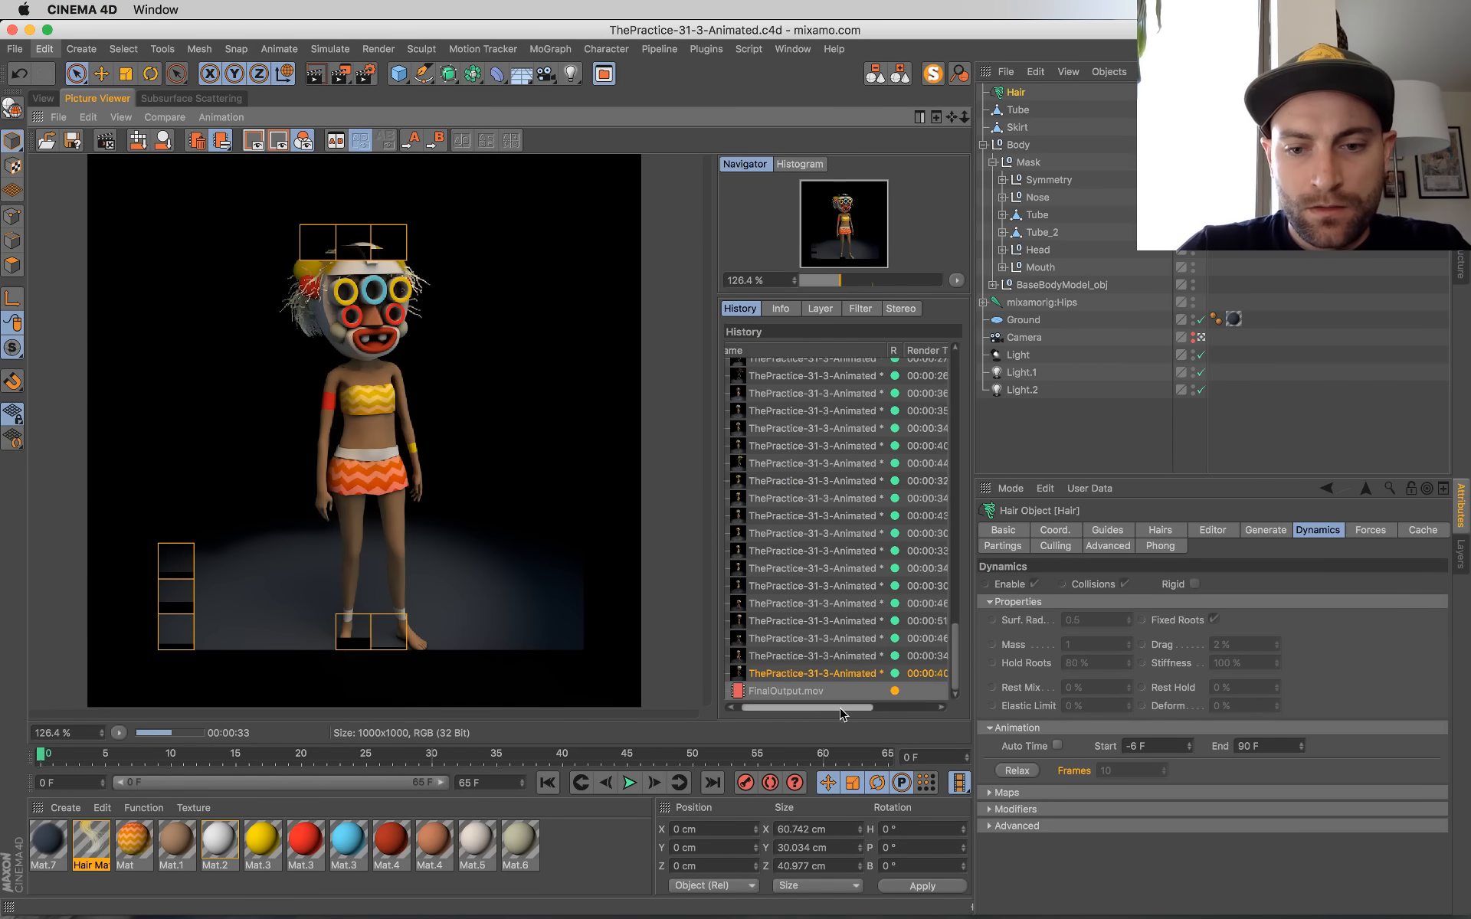
{"action": "scroll", "coordinate": [841, 709], "scroll_direction": "right", "scroll_amount": 5}
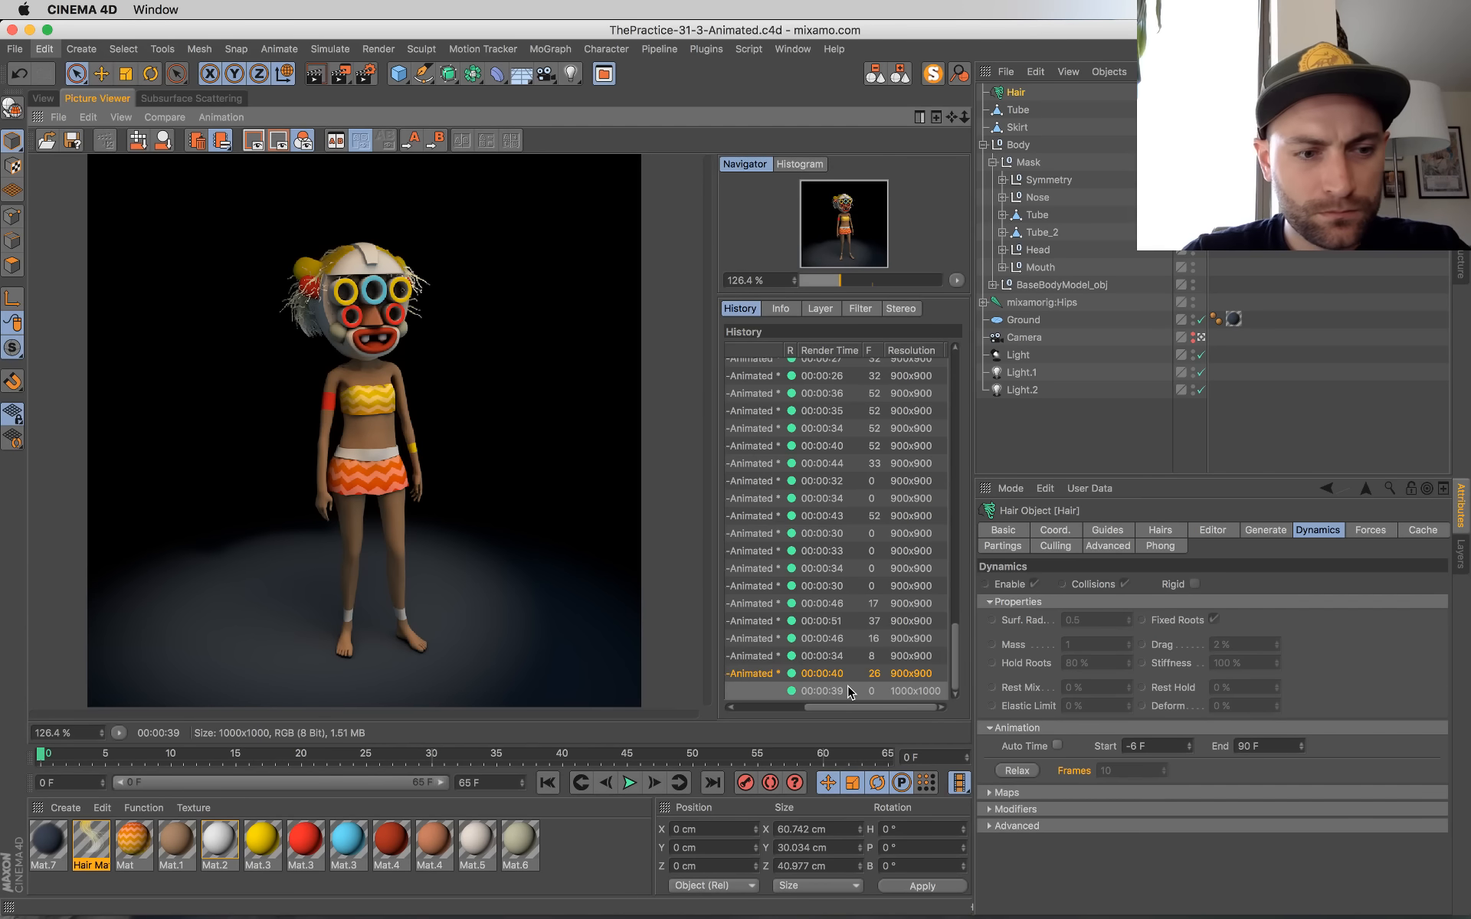
Step: Set the render settings' frame range to All Frames
{"action": "left_click_drag", "start_coordinate": [862, 708], "coordinate": [1018, 717]}
{"action": "left_click", "coordinate": [366, 73]}
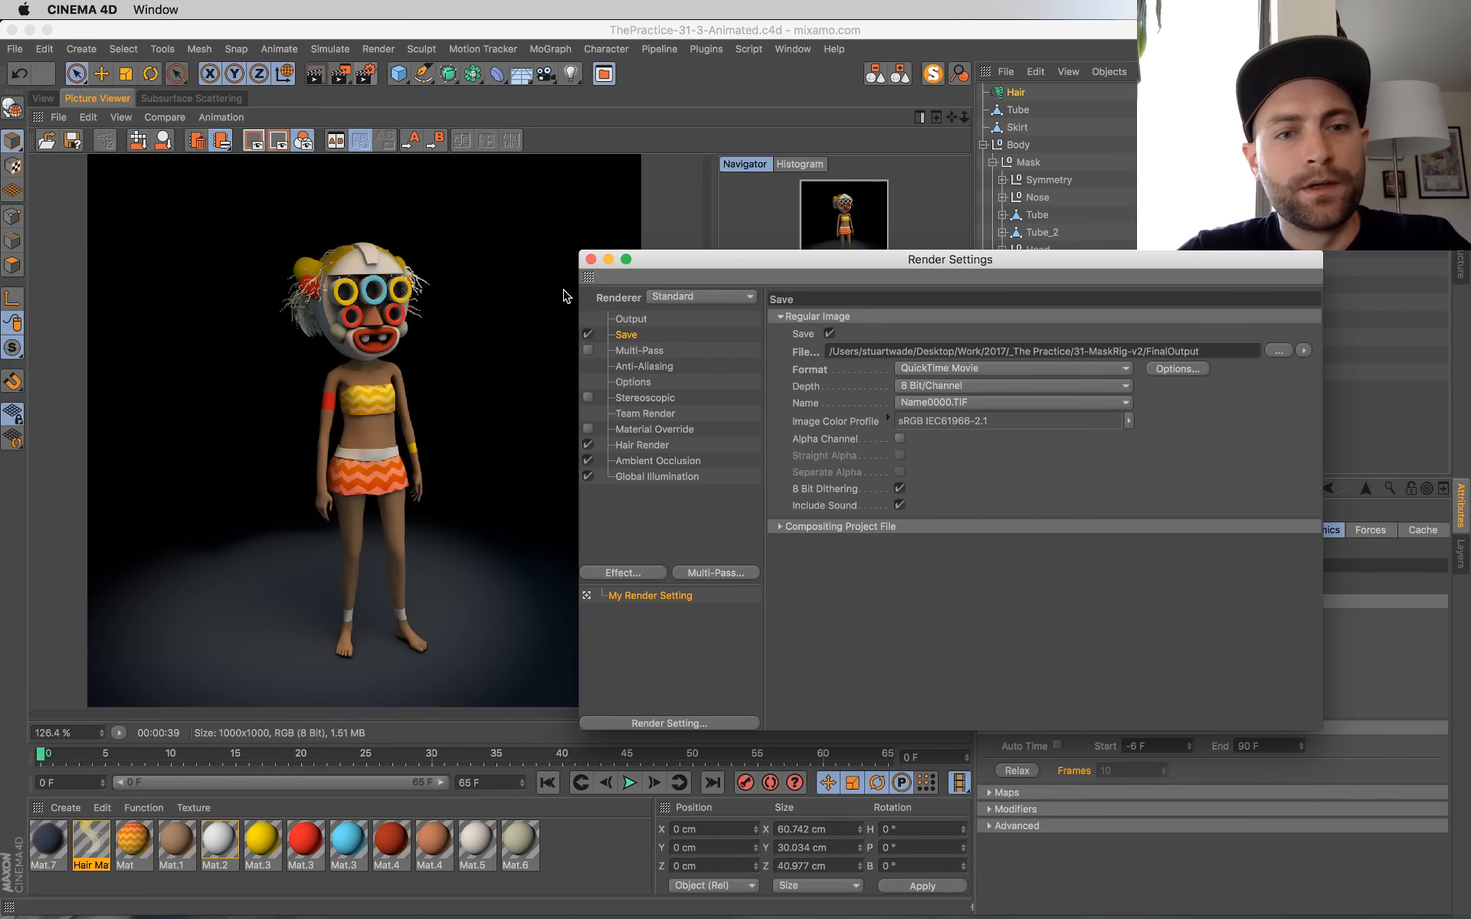
{"action": "left_click_drag", "start_coordinate": [711, 261], "coordinate": [452, 285]}
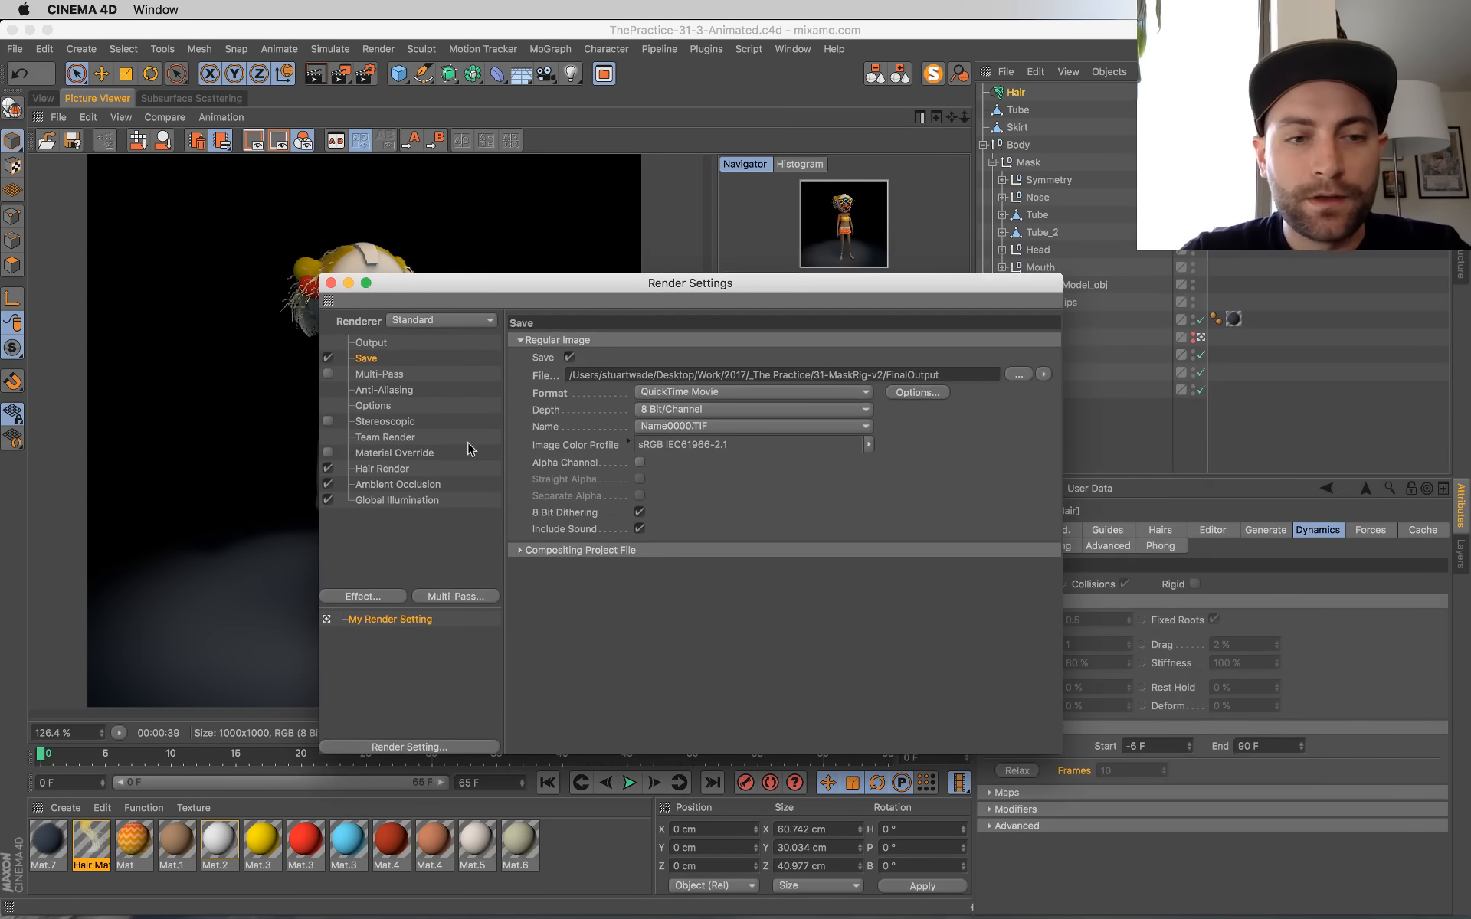
{"action": "left_click", "coordinate": [364, 343]}
{"action": "left_click", "coordinate": [644, 531]}
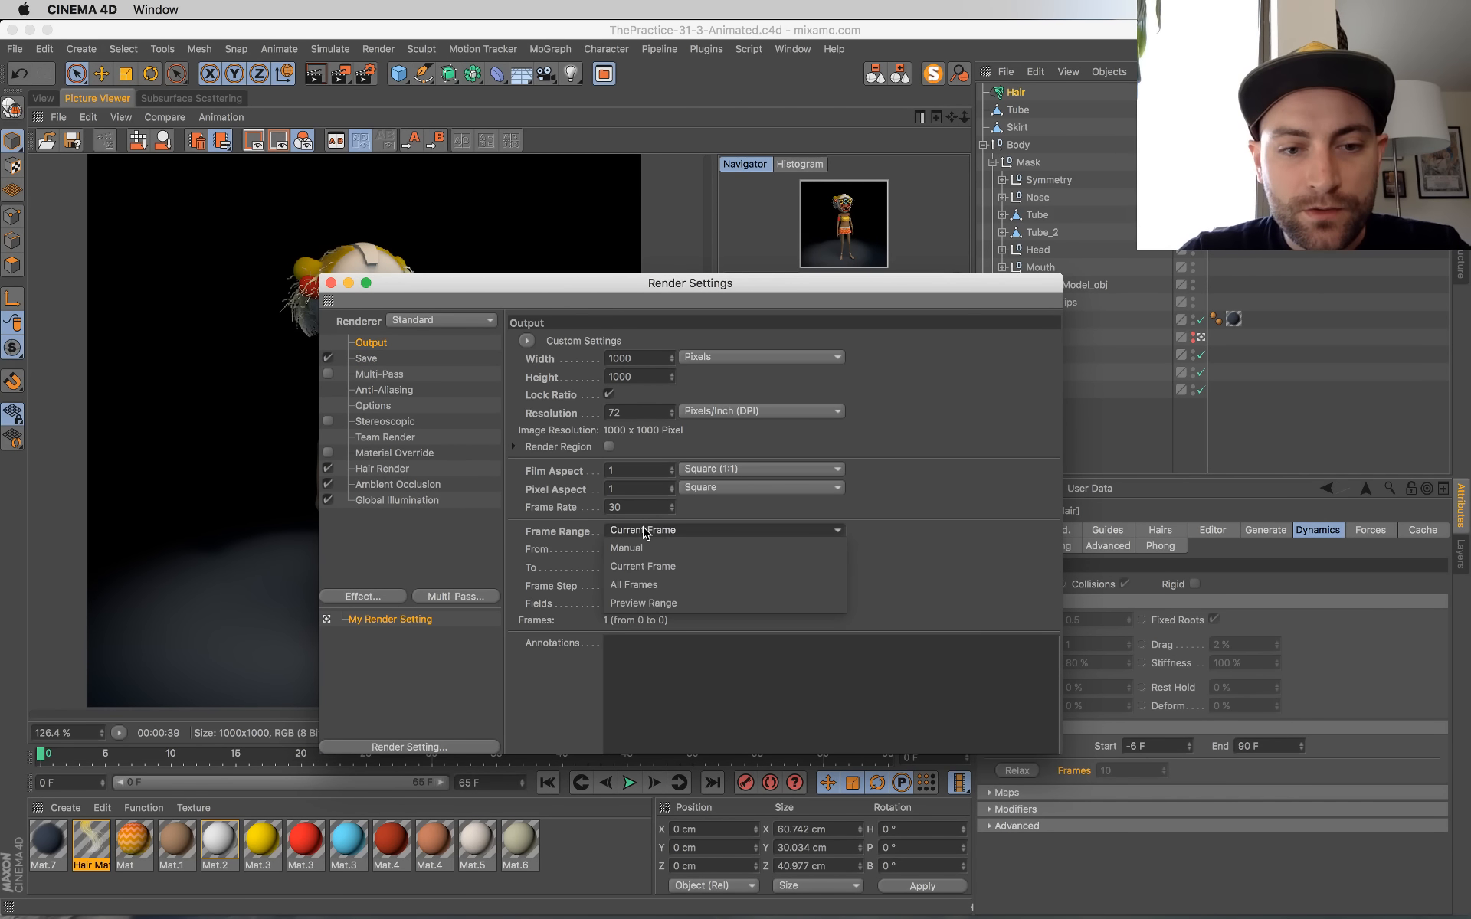
{"action": "left_click", "coordinate": [643, 585]}
{"action": "left_click", "coordinate": [331, 283]}
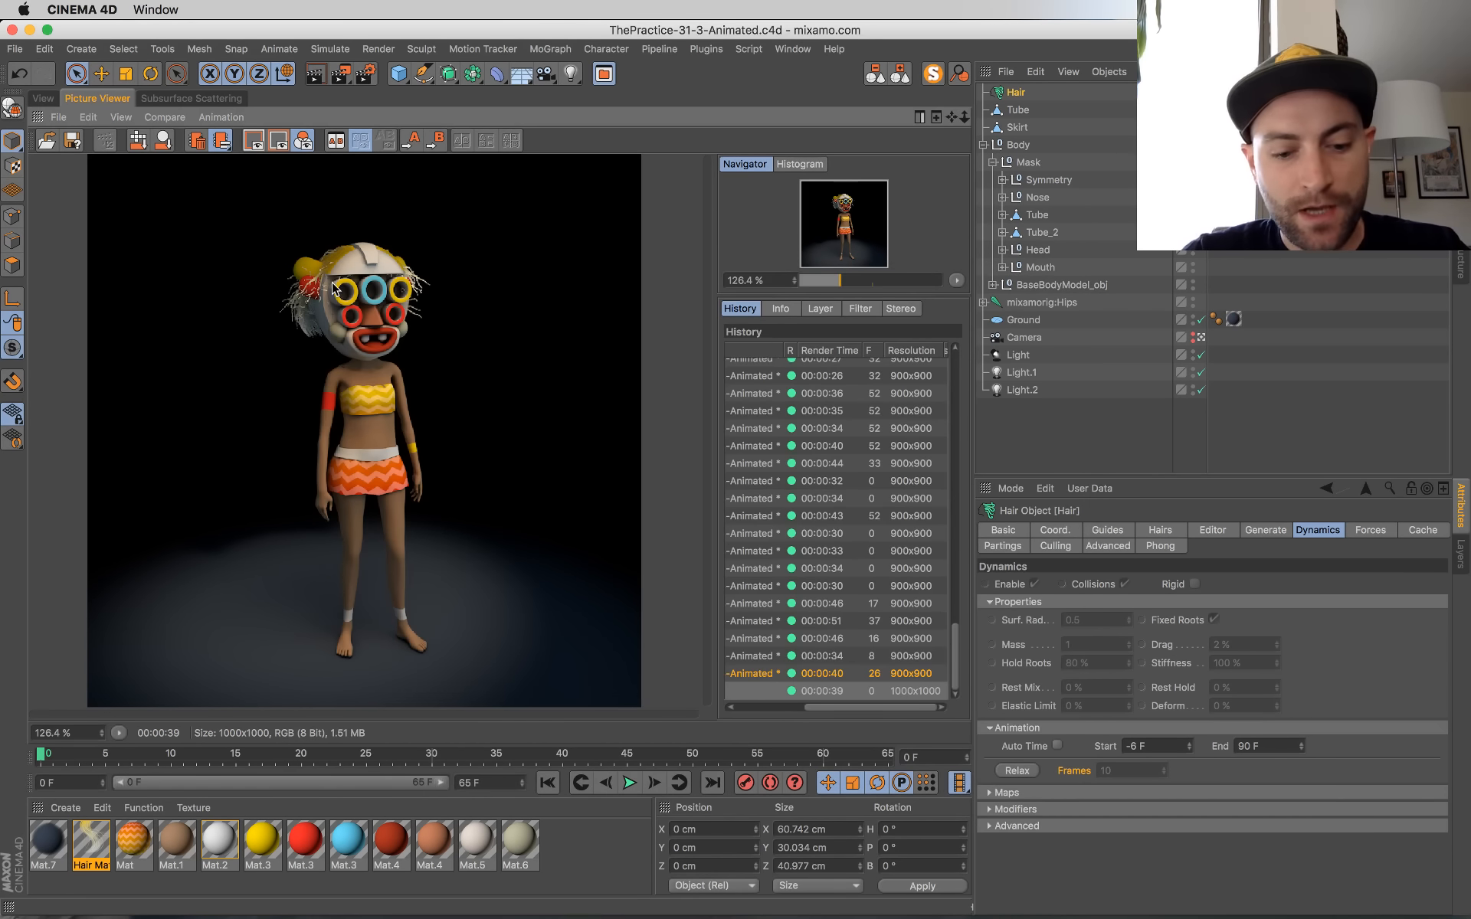
Step: Render the full animation to the Picture Viewer
{"action": "left_click", "coordinate": [43, 96]}
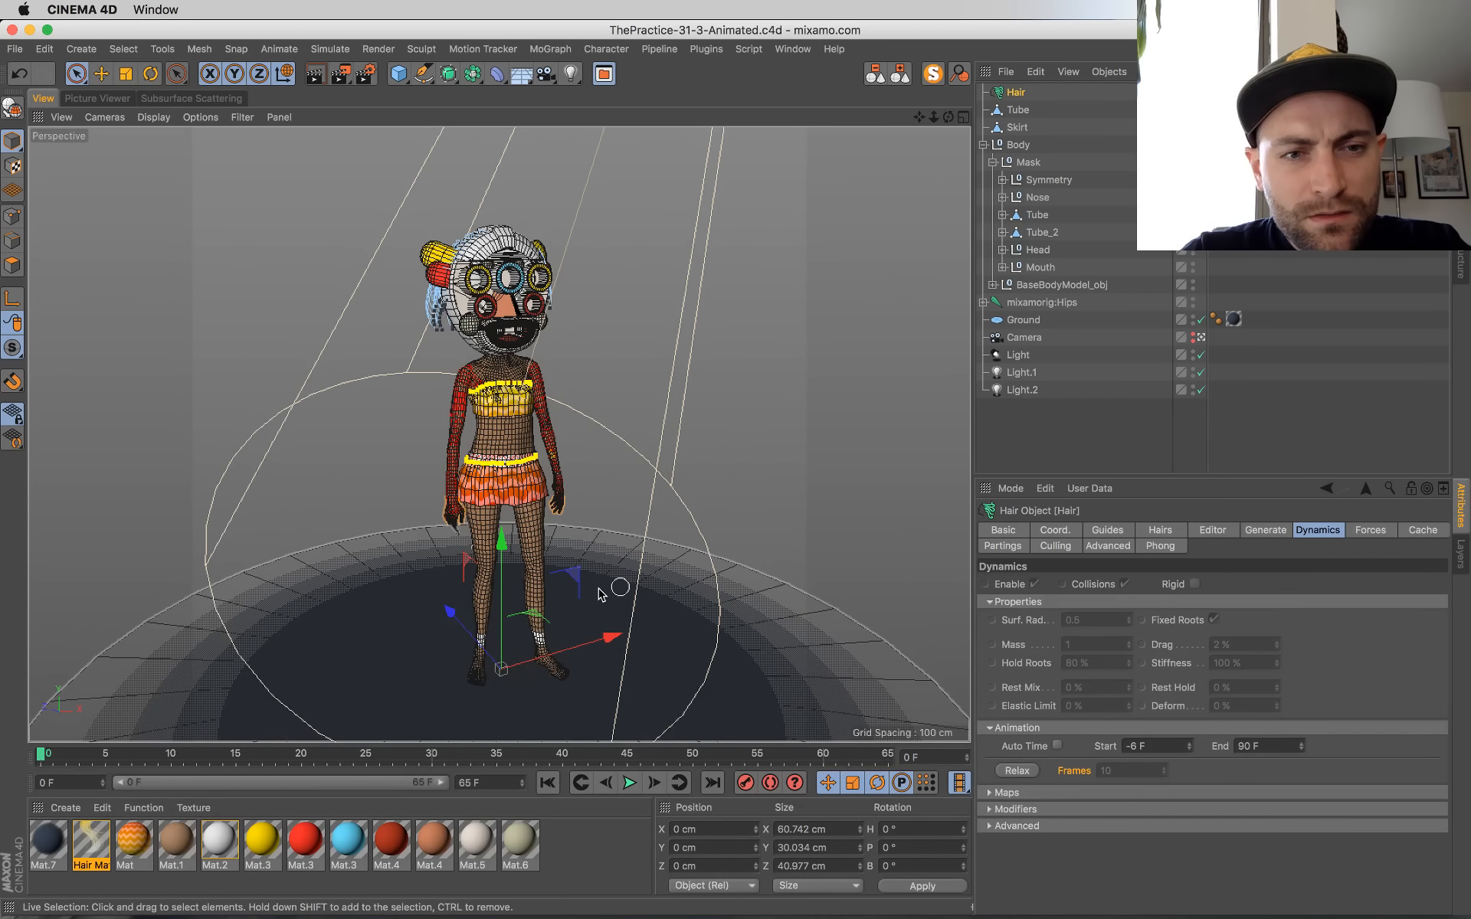
{"action": "key", "text": "shift+r"}
{"action": "left_click", "coordinate": [870, 319]}
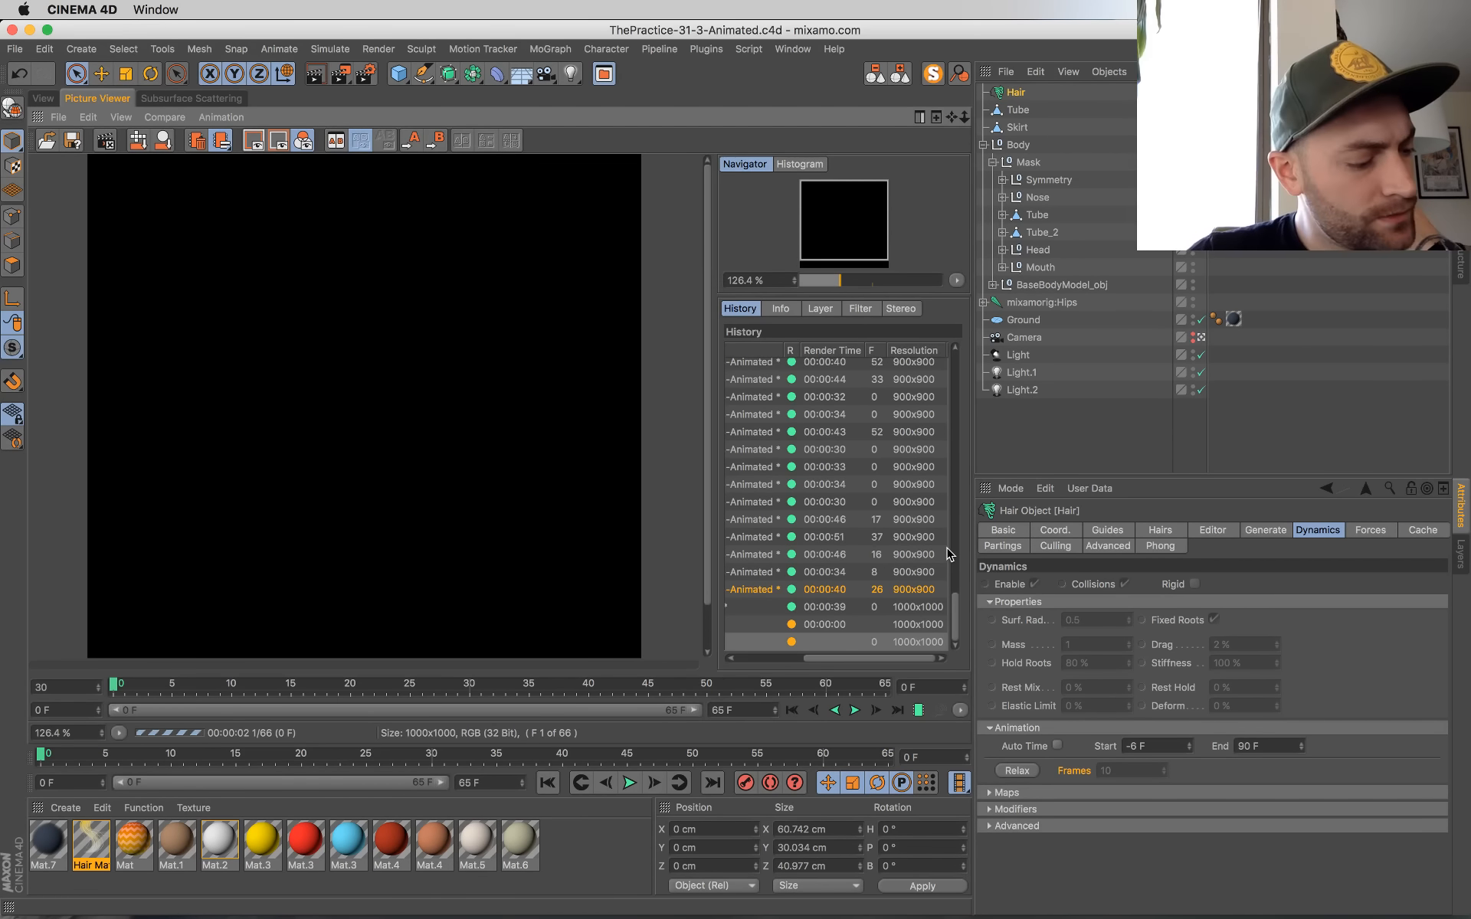
{"action": "key", "text": "ctrl+Up"}
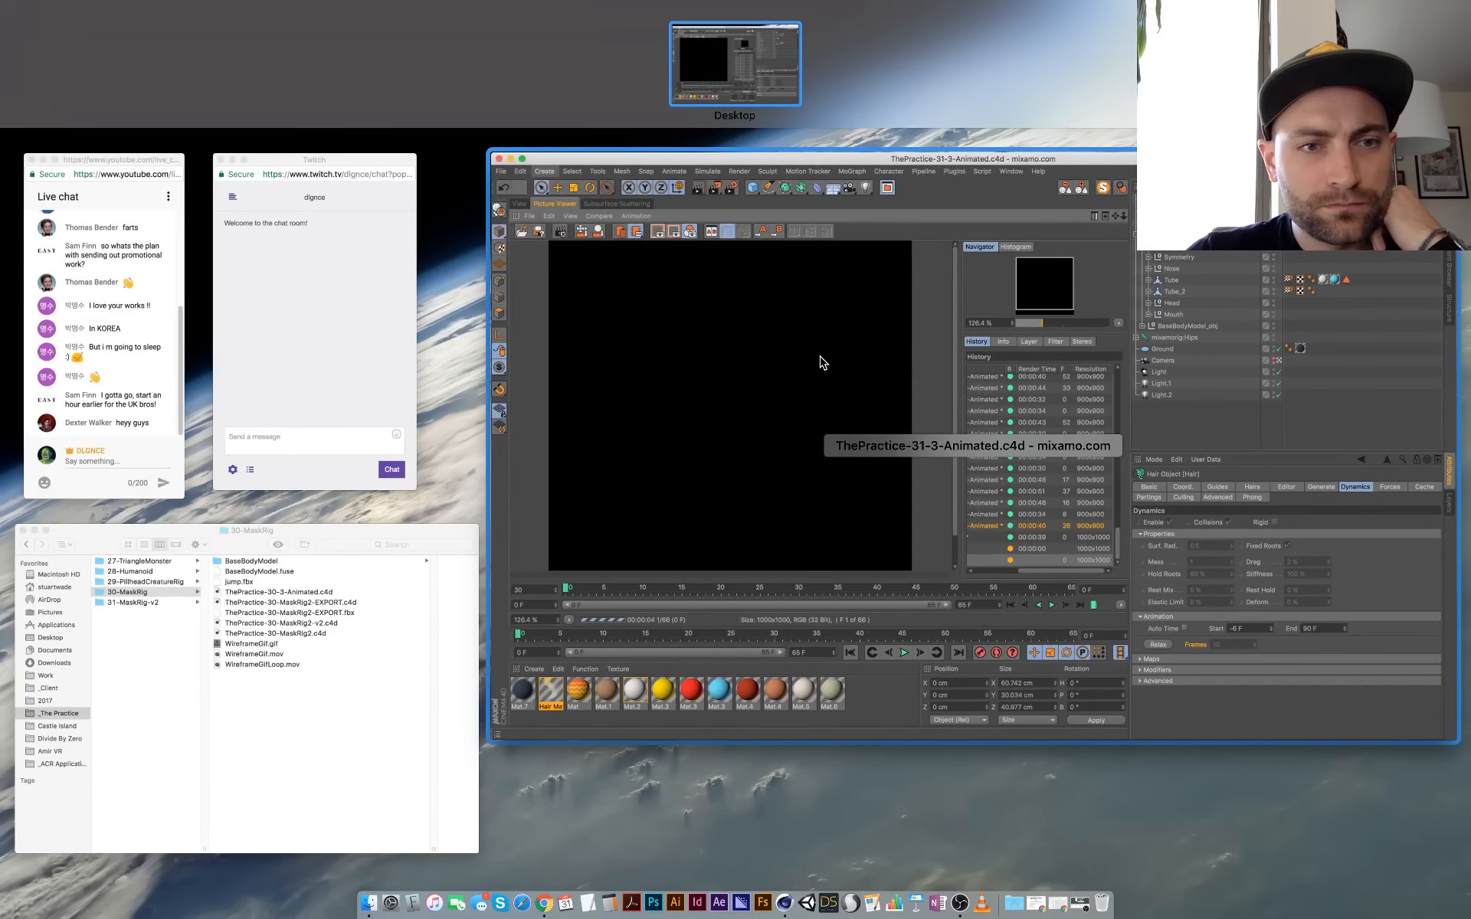
{"action": "left_click", "coordinate": [821, 361]}
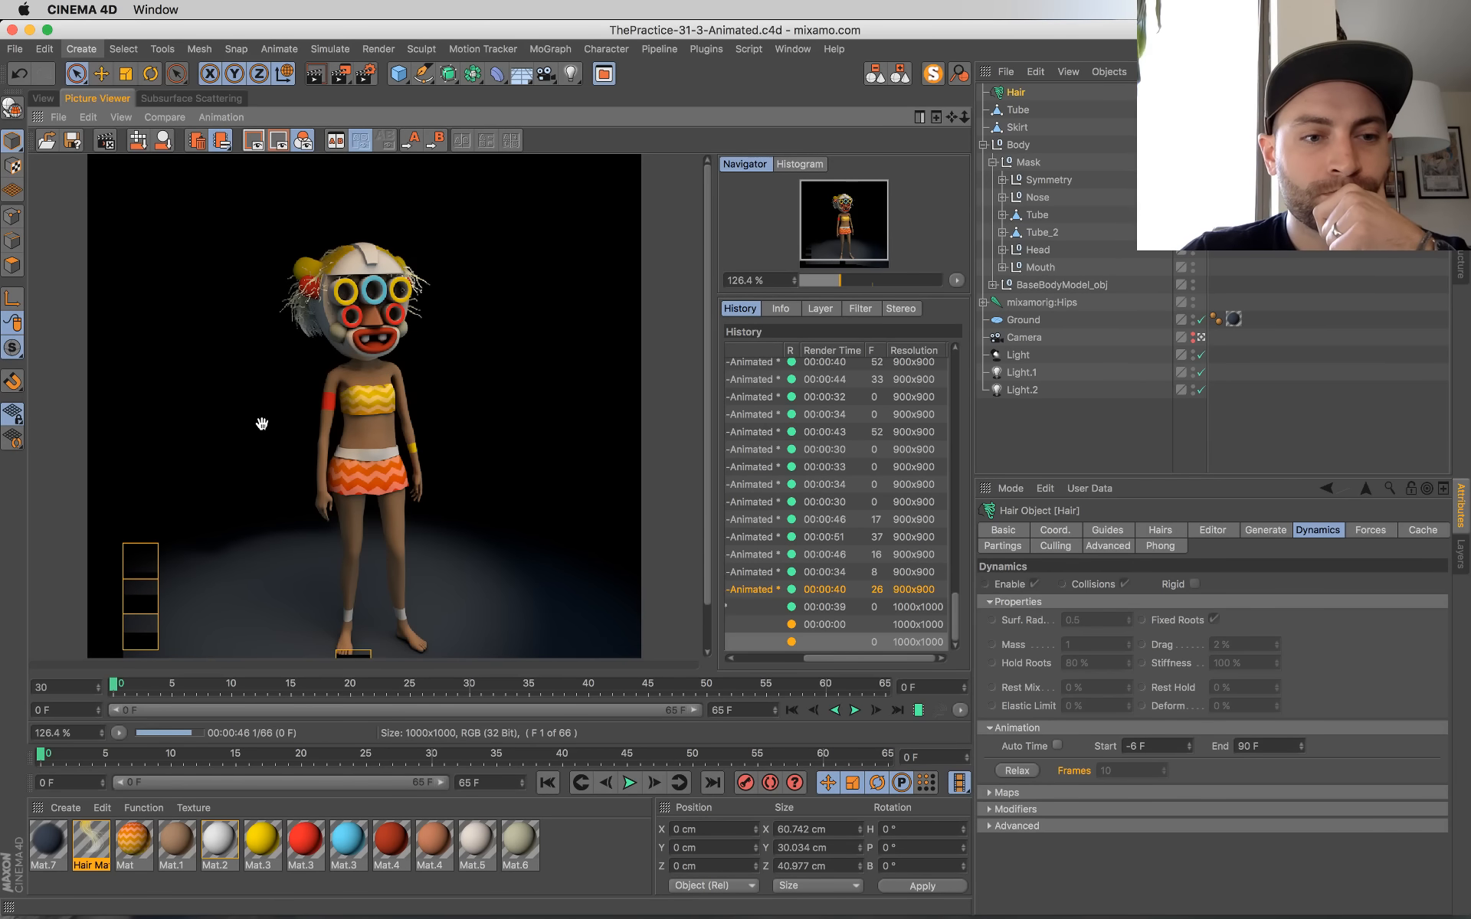
Step: Reposition the rendered image and play the first finished frames backwards and forwards in the Picture Viewer
{"action": "left_click_drag", "start_coordinate": [270, 380], "coordinate": [277, 335]}
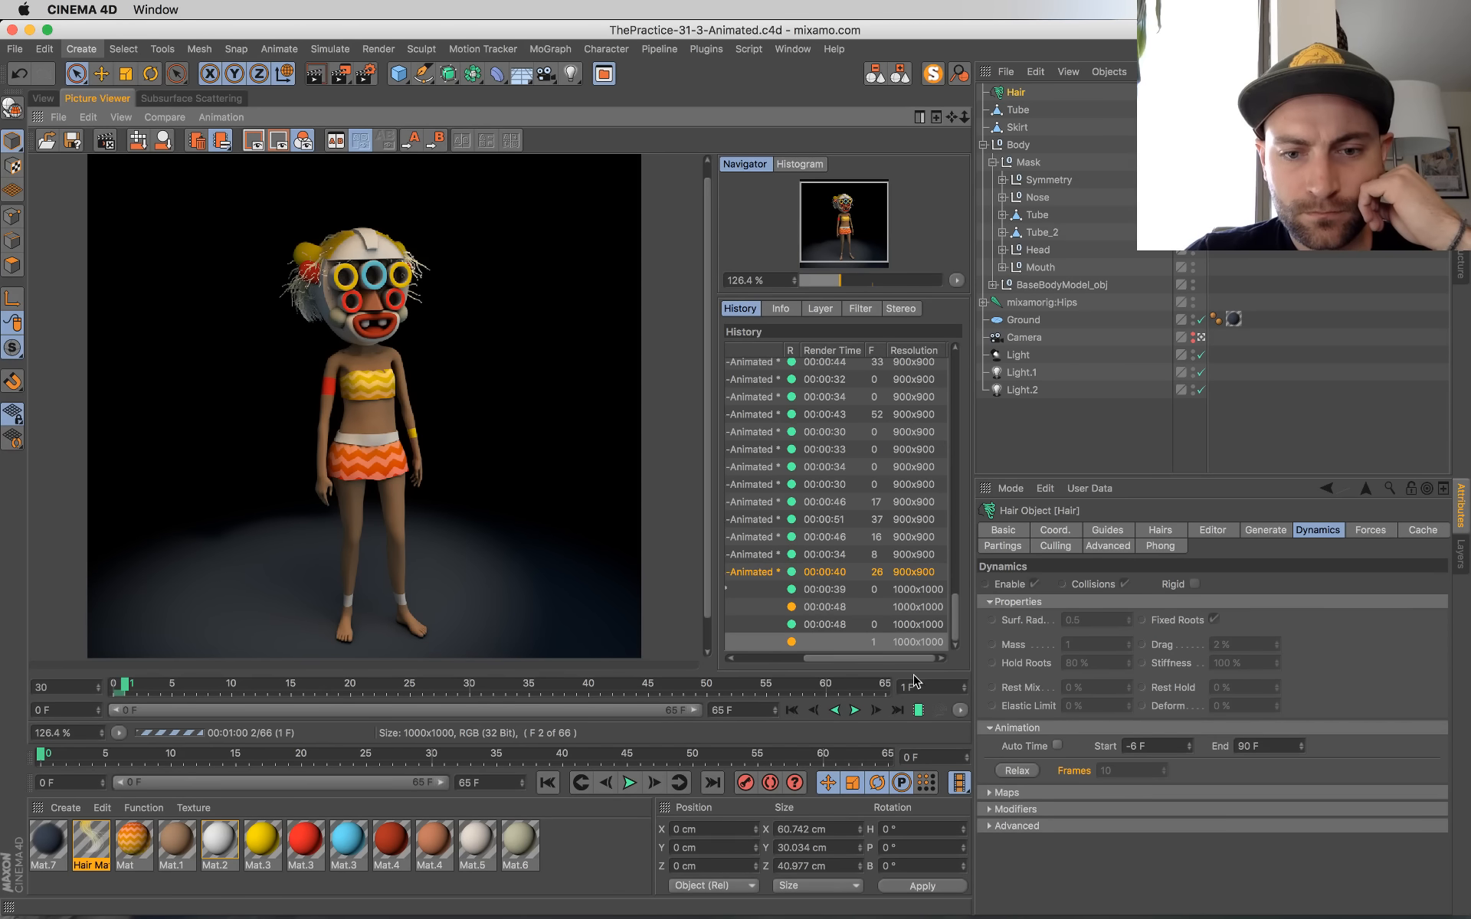
{"action": "left_click_drag", "start_coordinate": [901, 666], "coordinate": [935, 663]}
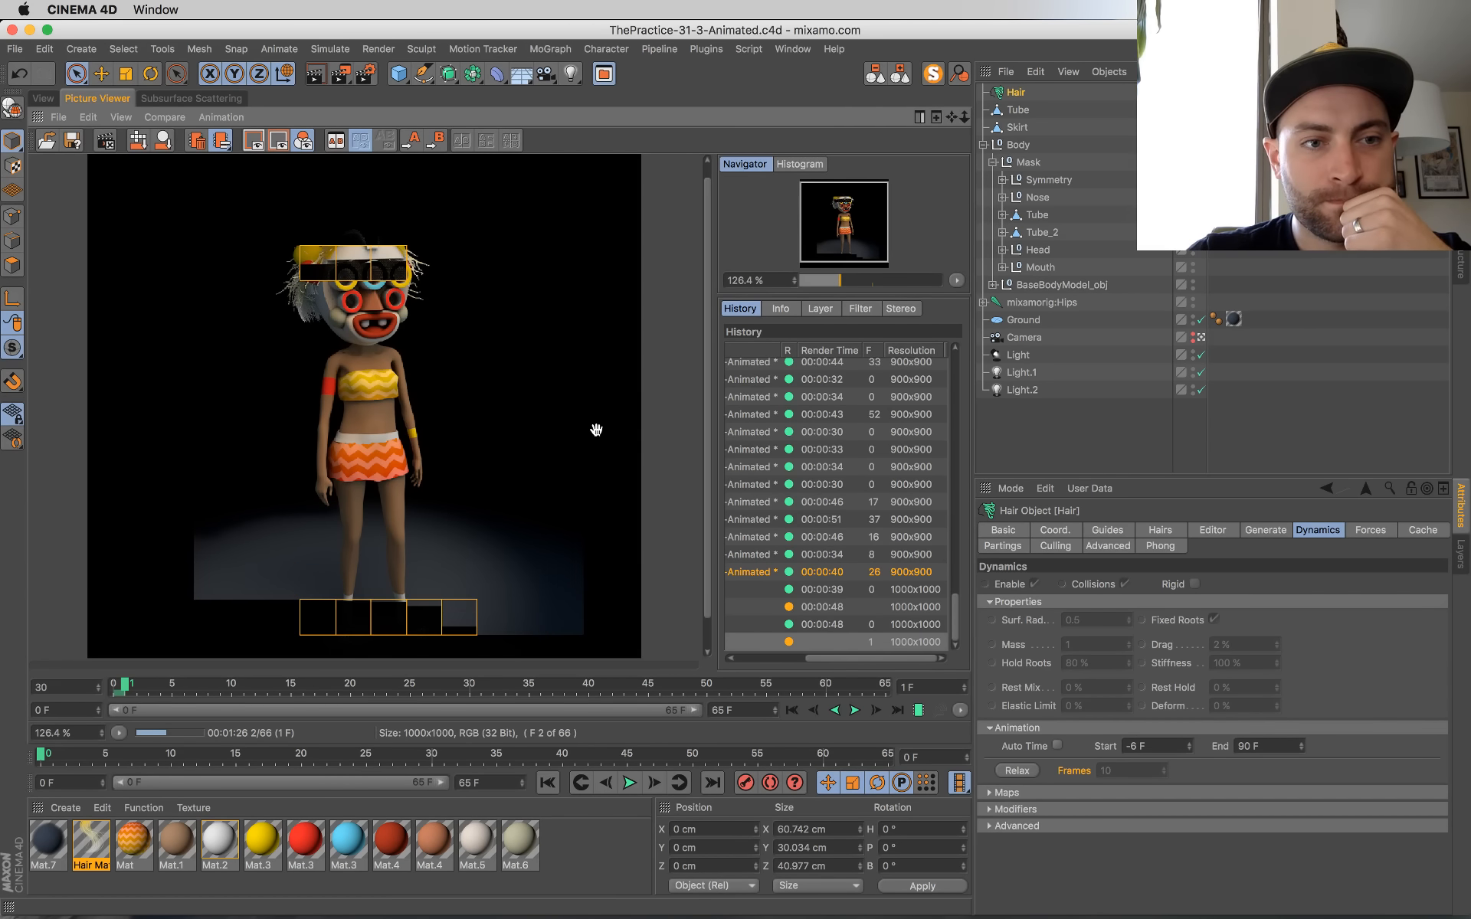
{"action": "left_click", "coordinate": [855, 711]}
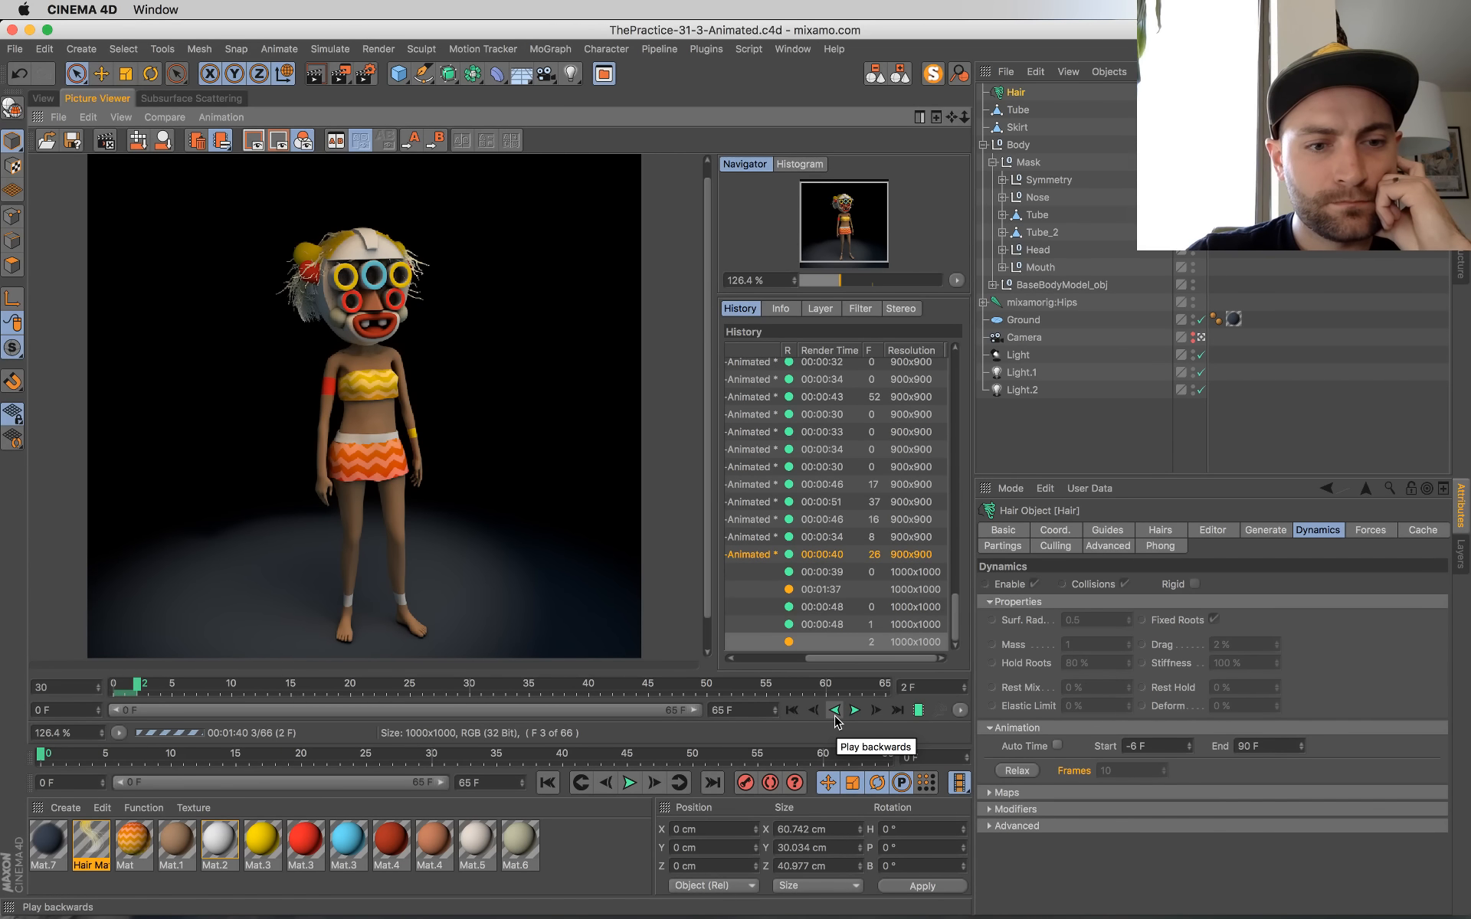
{"action": "left_click", "coordinate": [835, 711]}
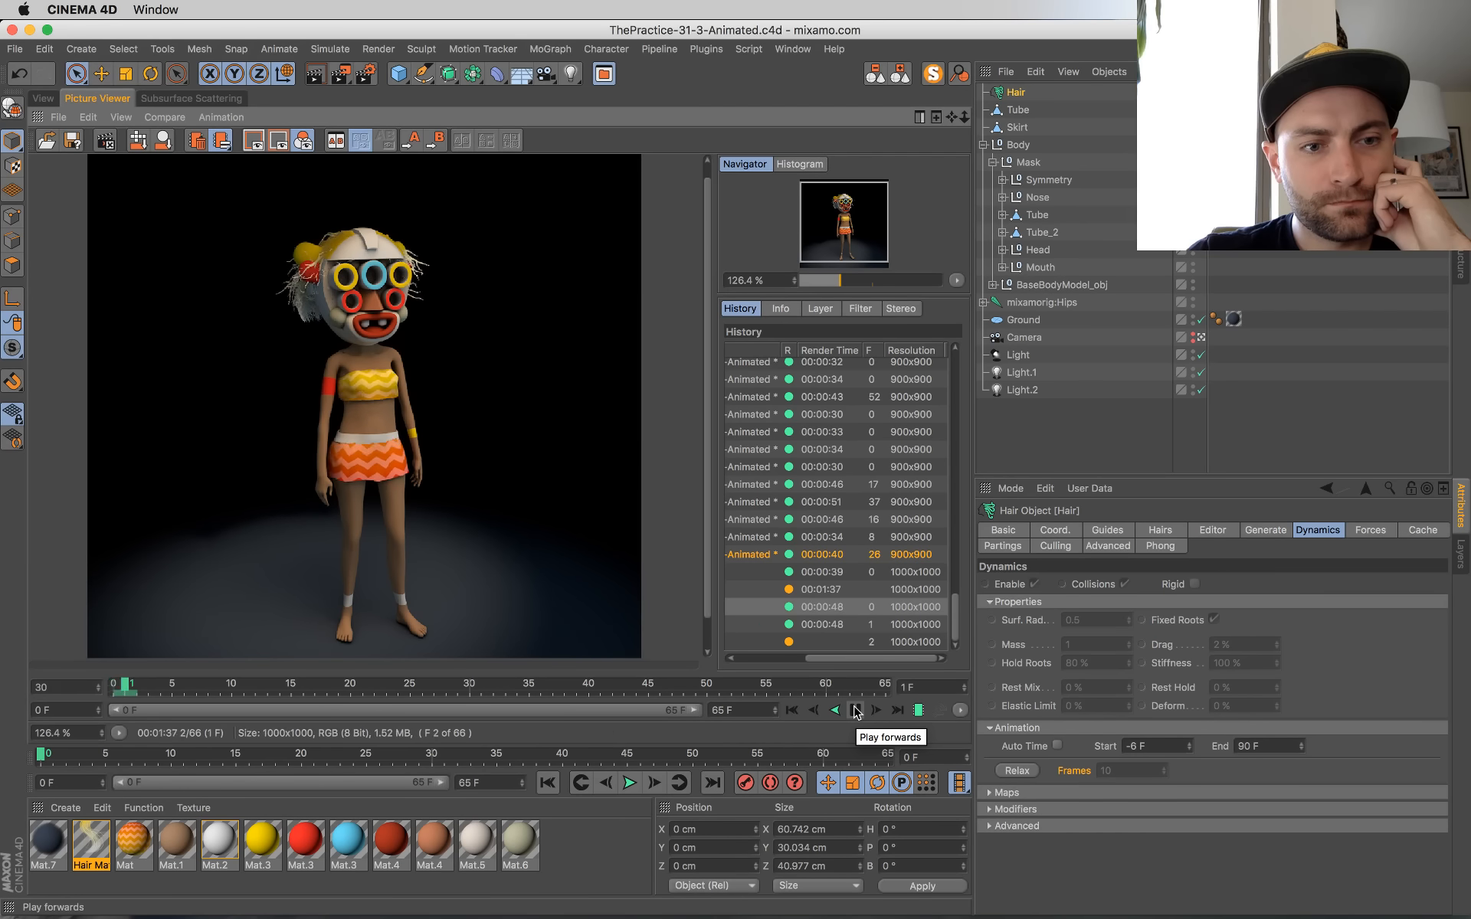
{"action": "left_click", "coordinate": [897, 711]}
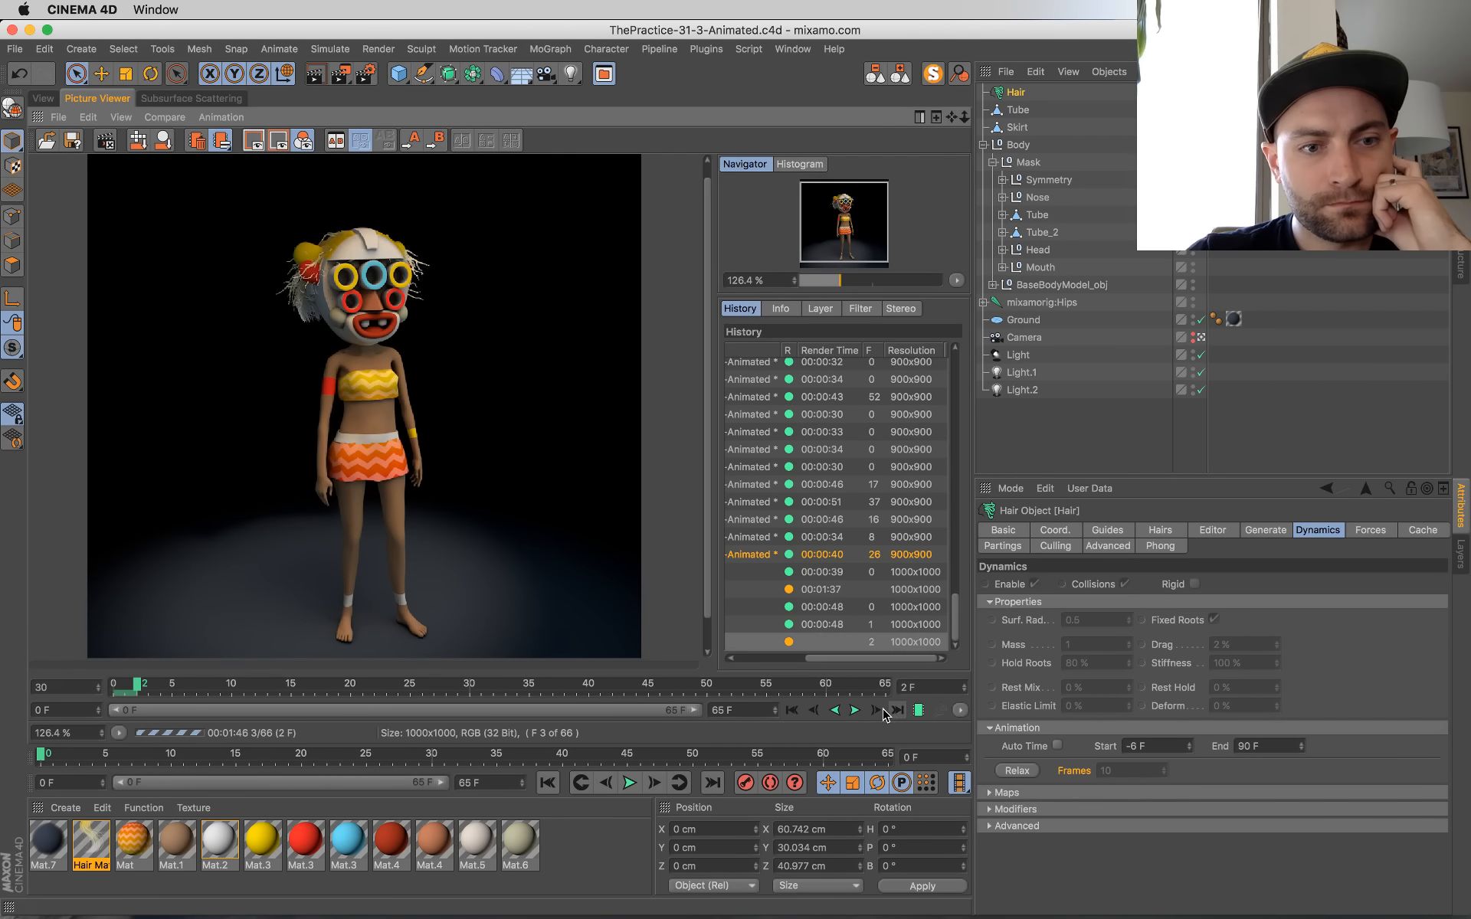
{"action": "left_click", "coordinate": [856, 711]}
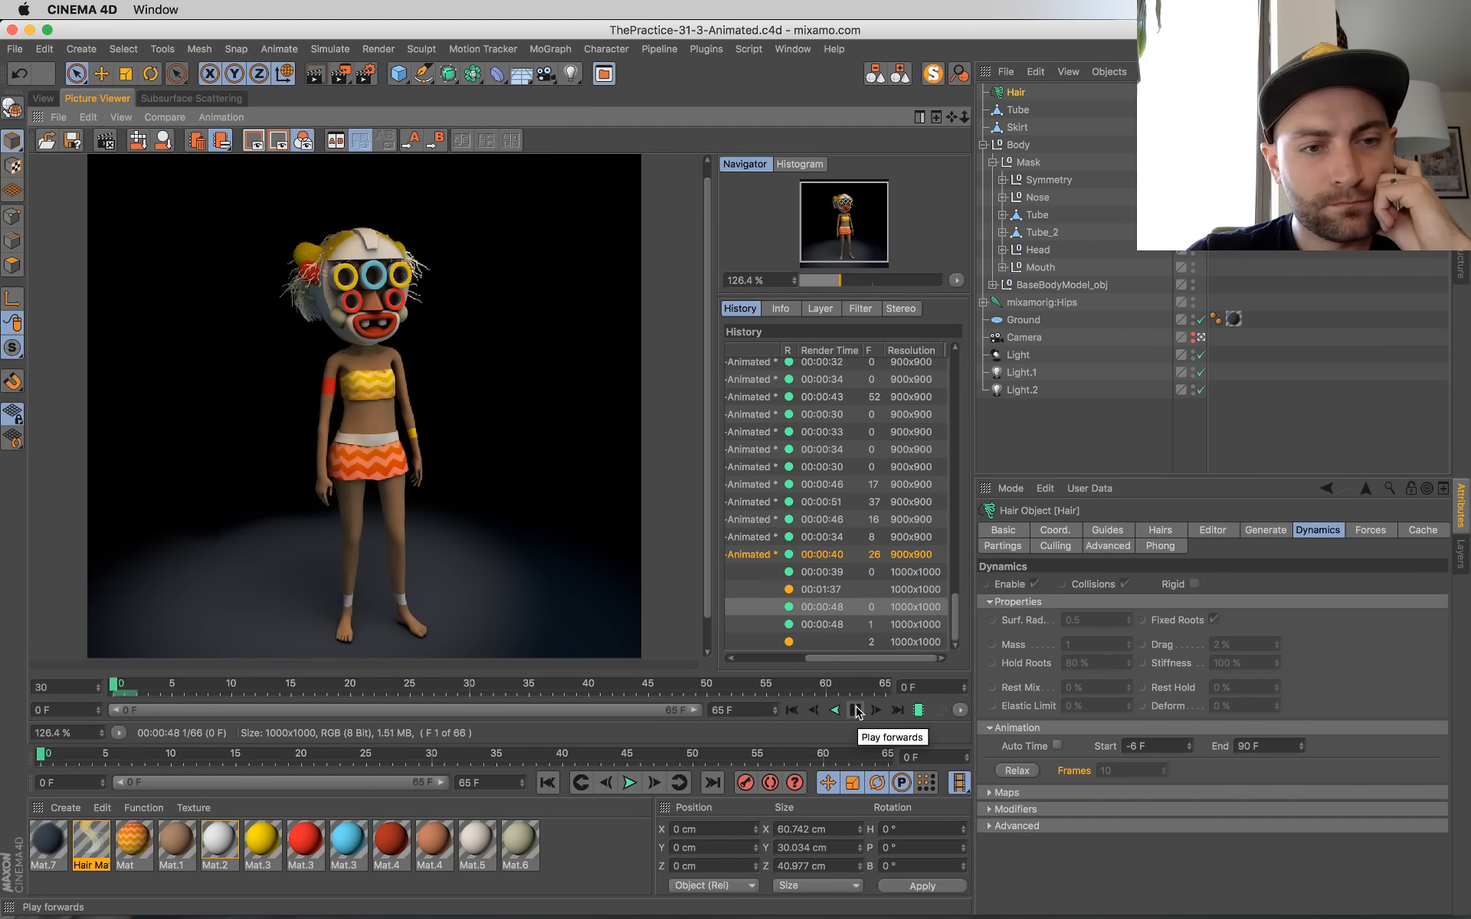
{"action": "left_click", "coordinate": [856, 711]}
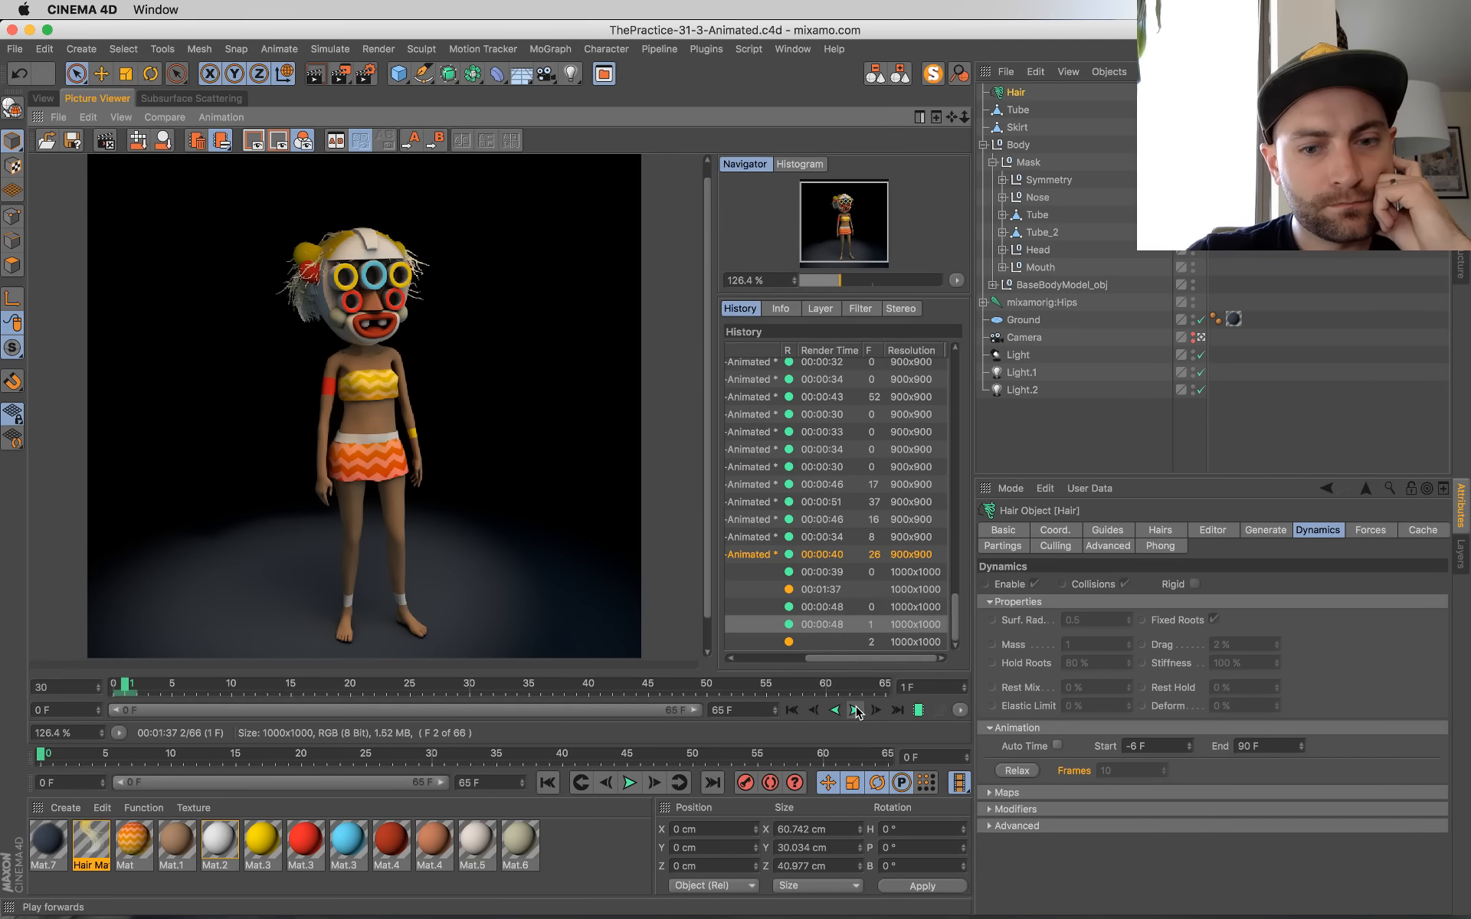
{"action": "left_click", "coordinate": [878, 711]}
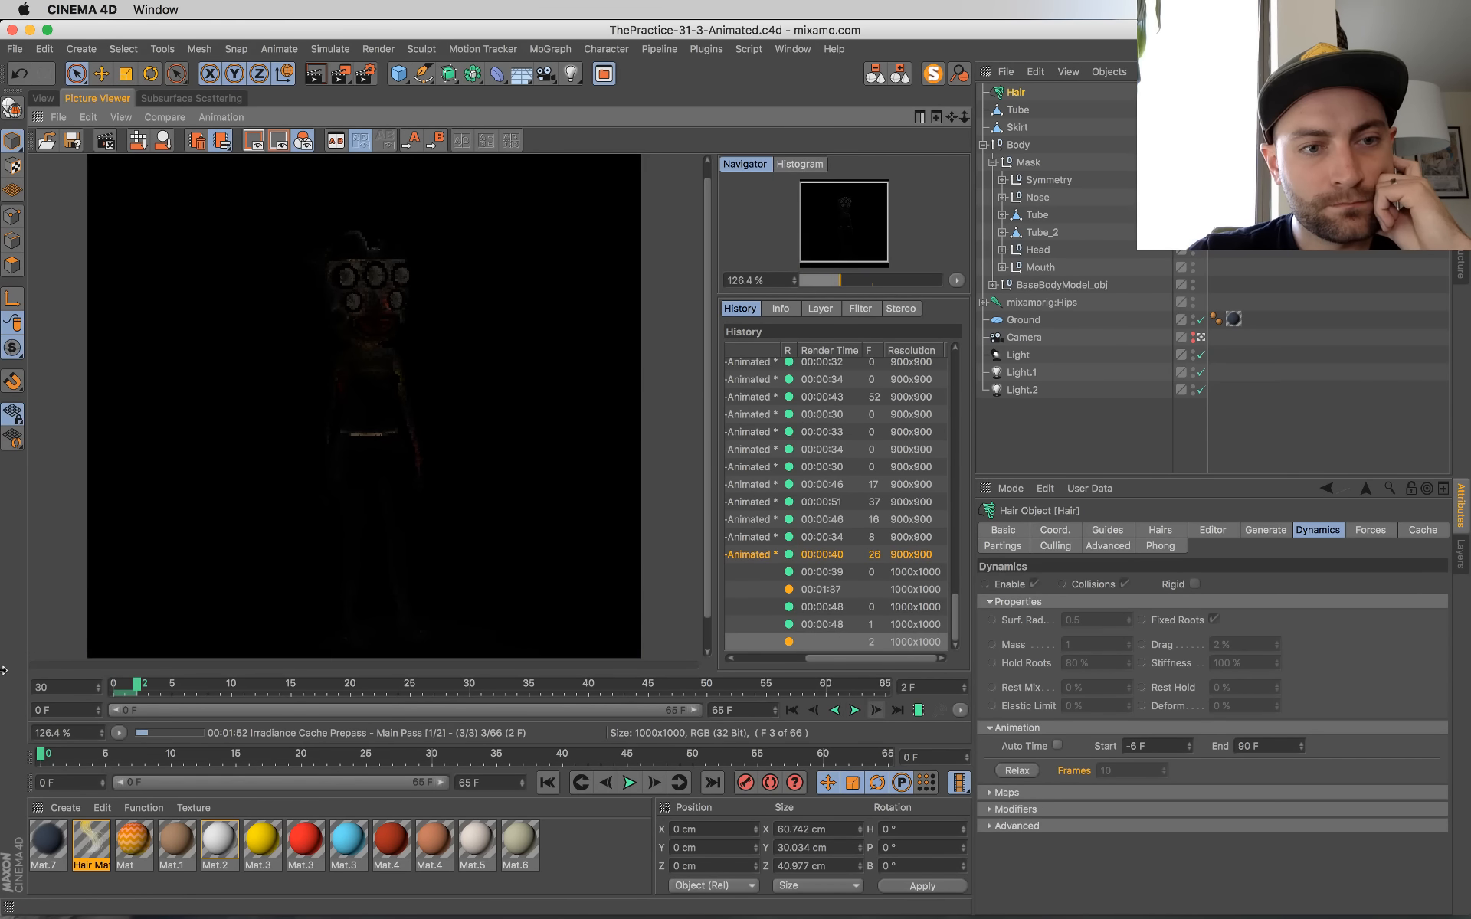
Step: Scrub between the rendered frames from frame 0, replay them, and return to the frame being rendered
{"action": "left_click_drag", "start_coordinate": [136, 686], "coordinate": [98, 689]}
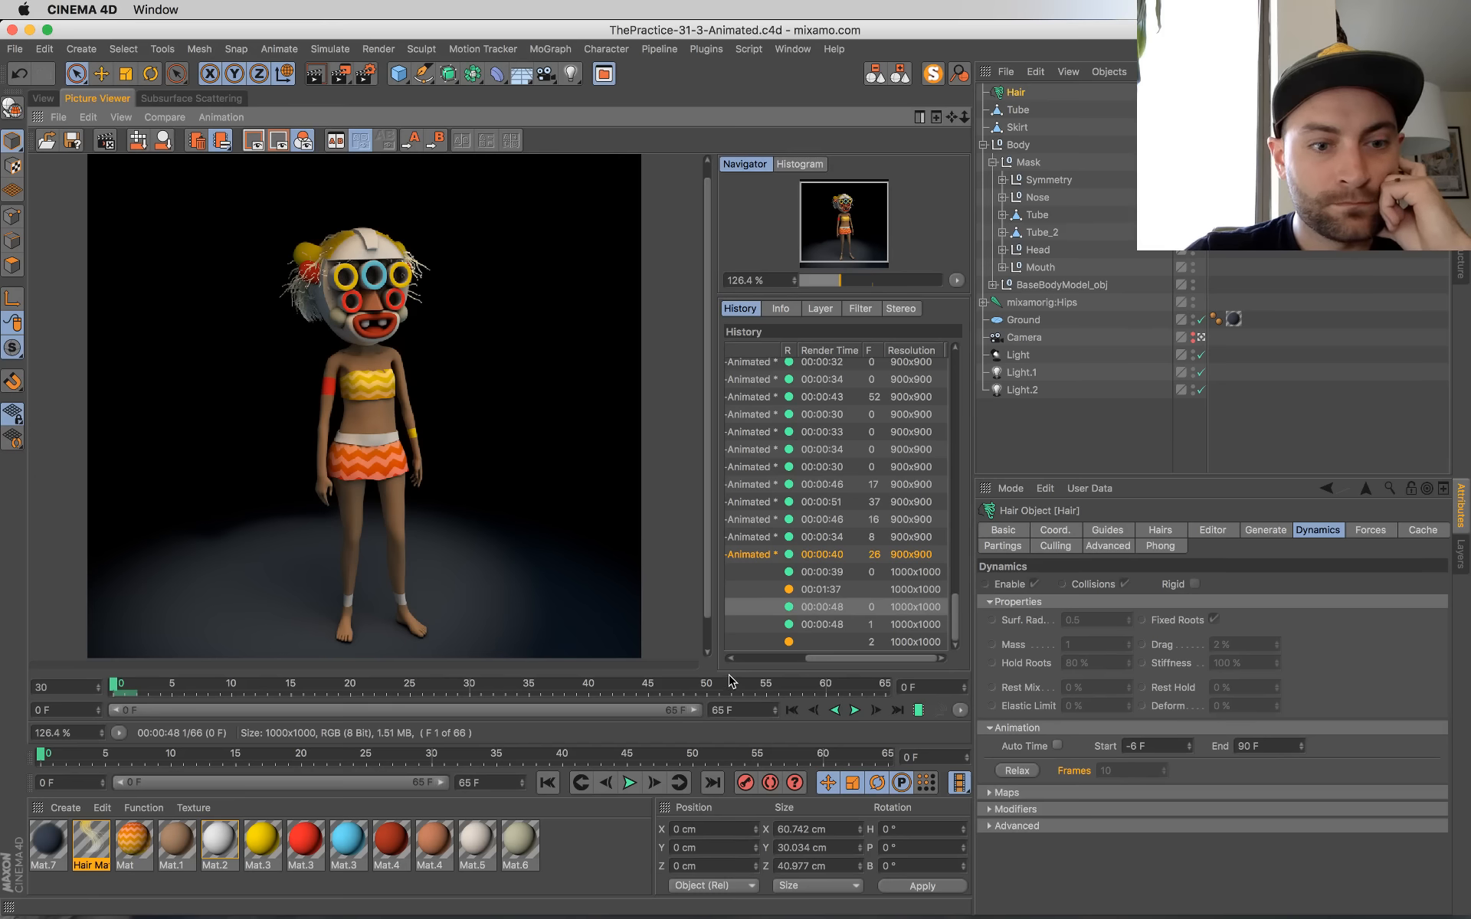
{"action": "left_click_drag", "start_coordinate": [129, 686], "coordinate": [137, 686]}
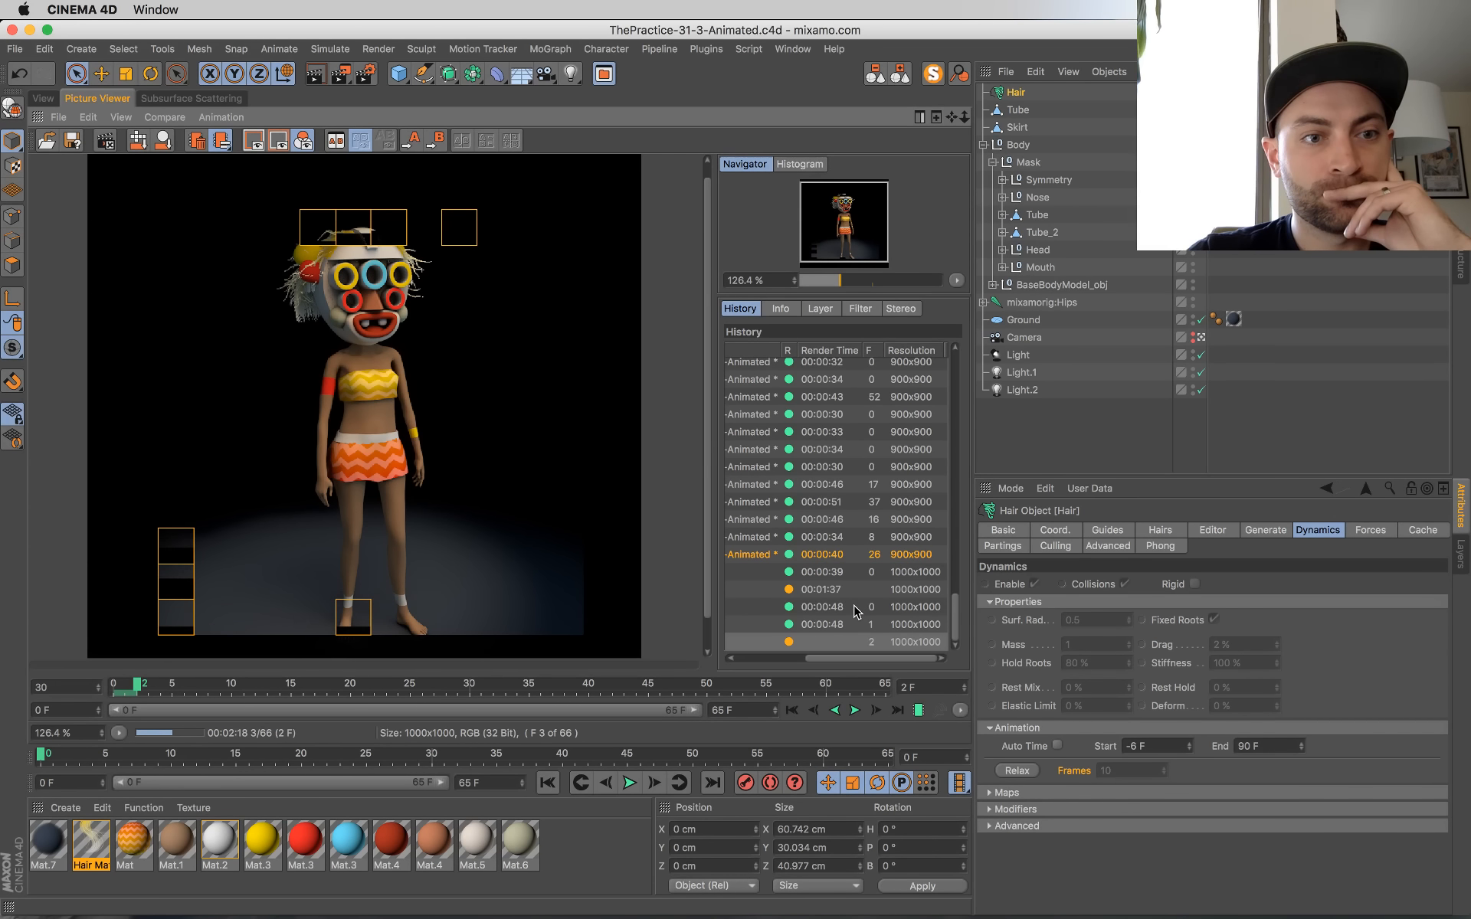
{"action": "left_click", "coordinate": [855, 711]}
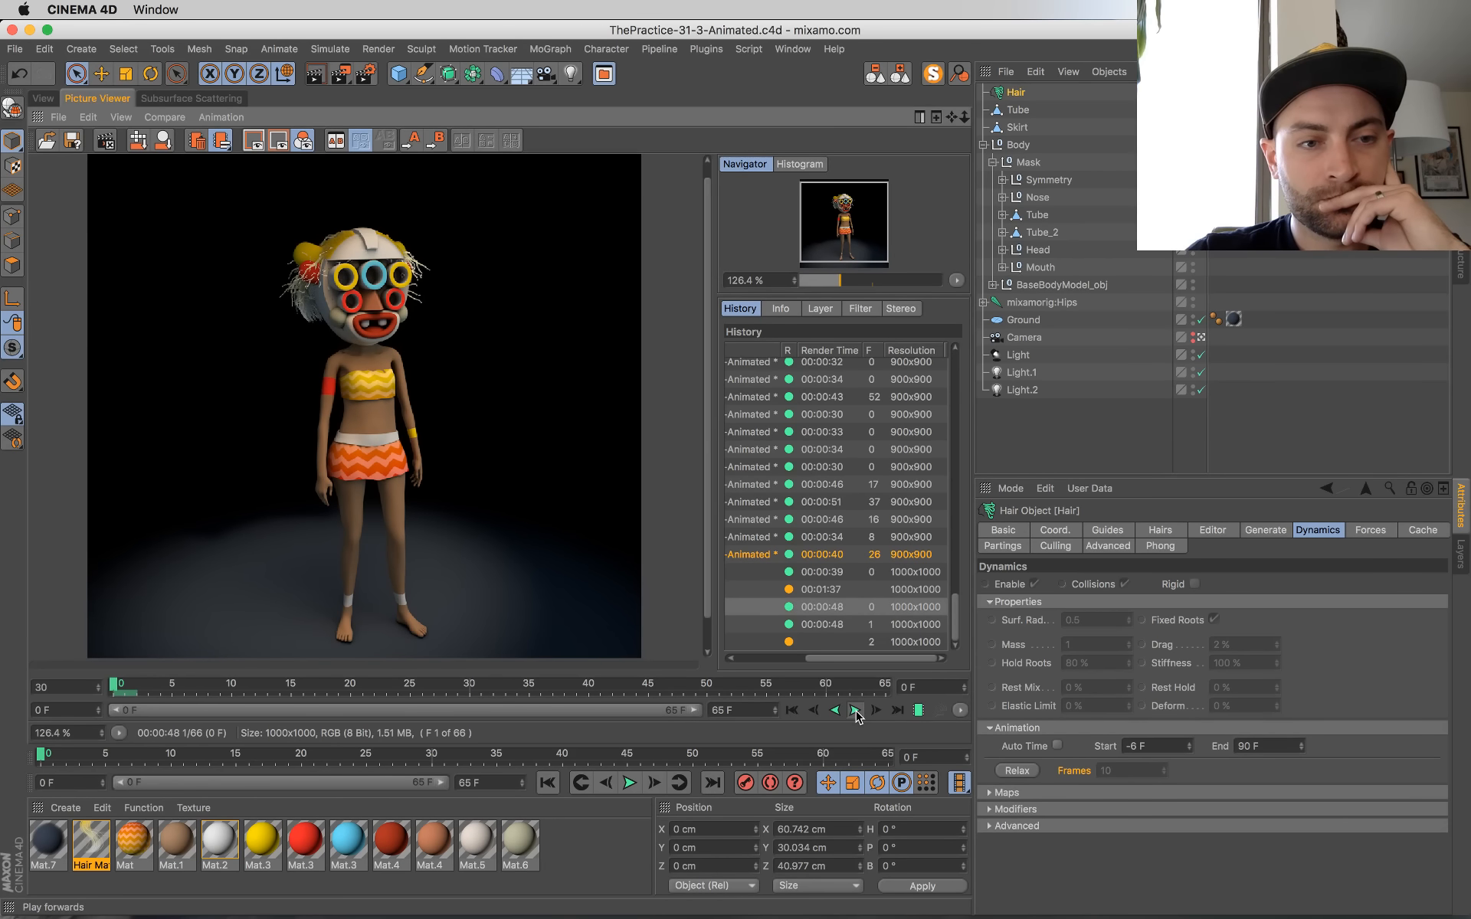
{"action": "left_click", "coordinate": [897, 711]}
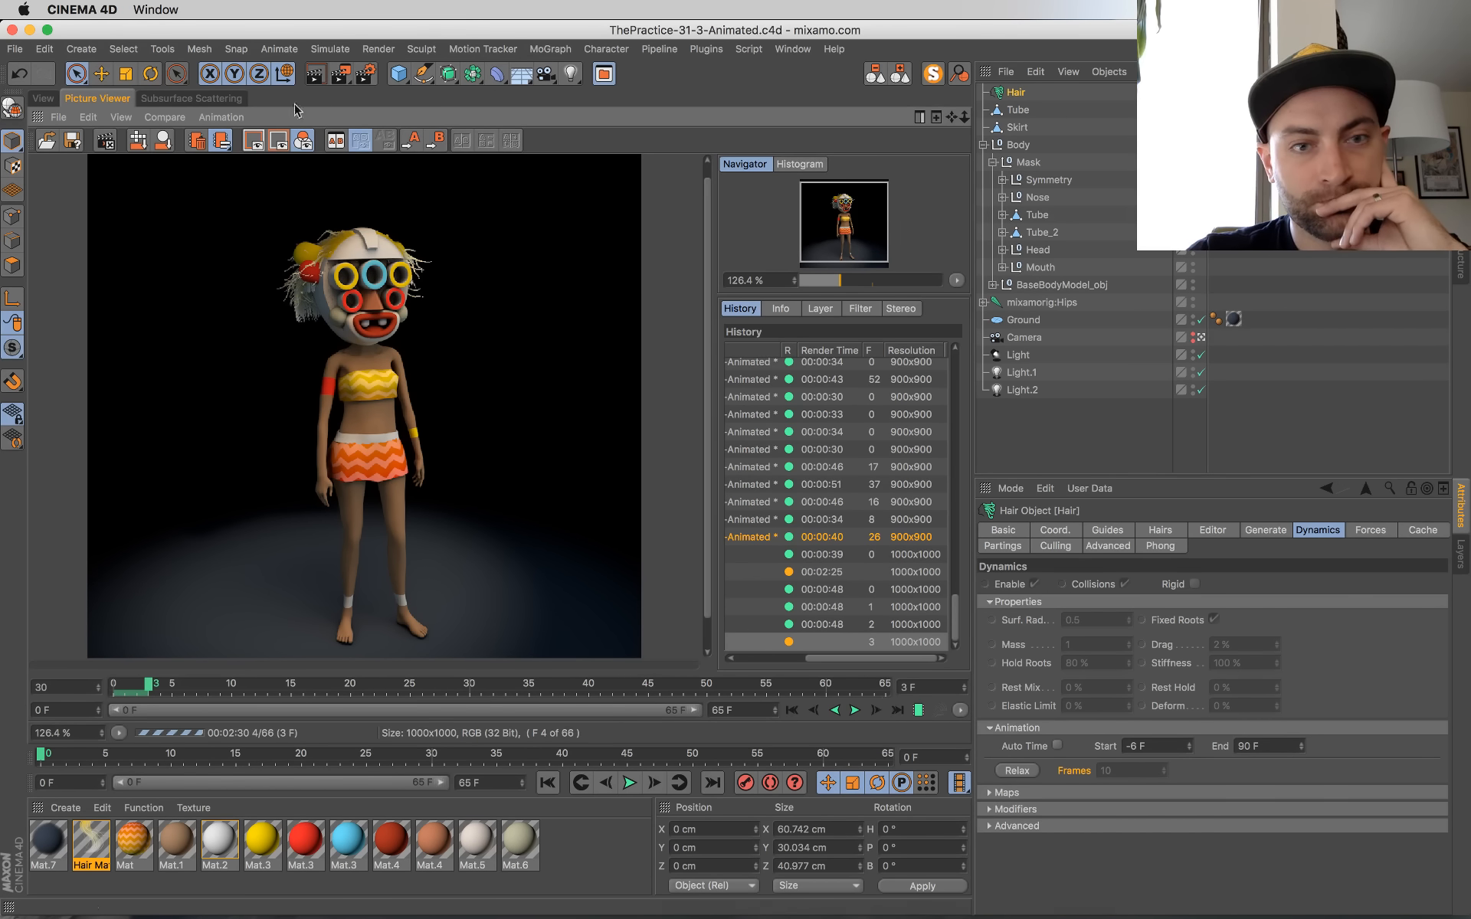
Step: Estimate the total render time in Calculator by multiplying 48 seconds by 65 frames and dividing by 60, and quit Calculator
{"action": "mouse_move", "coordinate": [6, 7]}
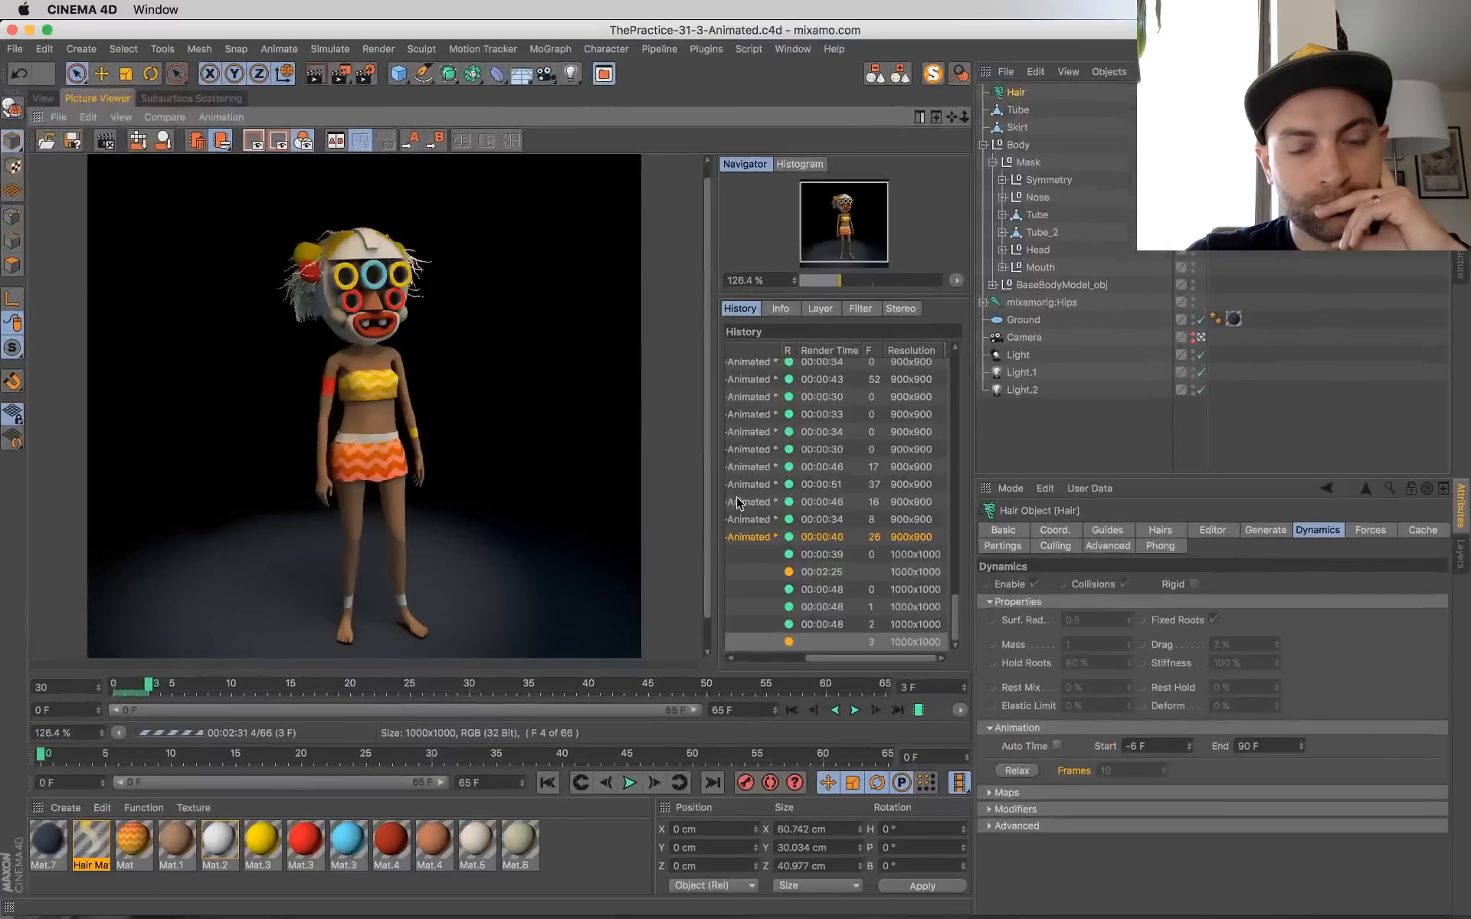
{"action": "mouse_move", "coordinate": [828, 917]}
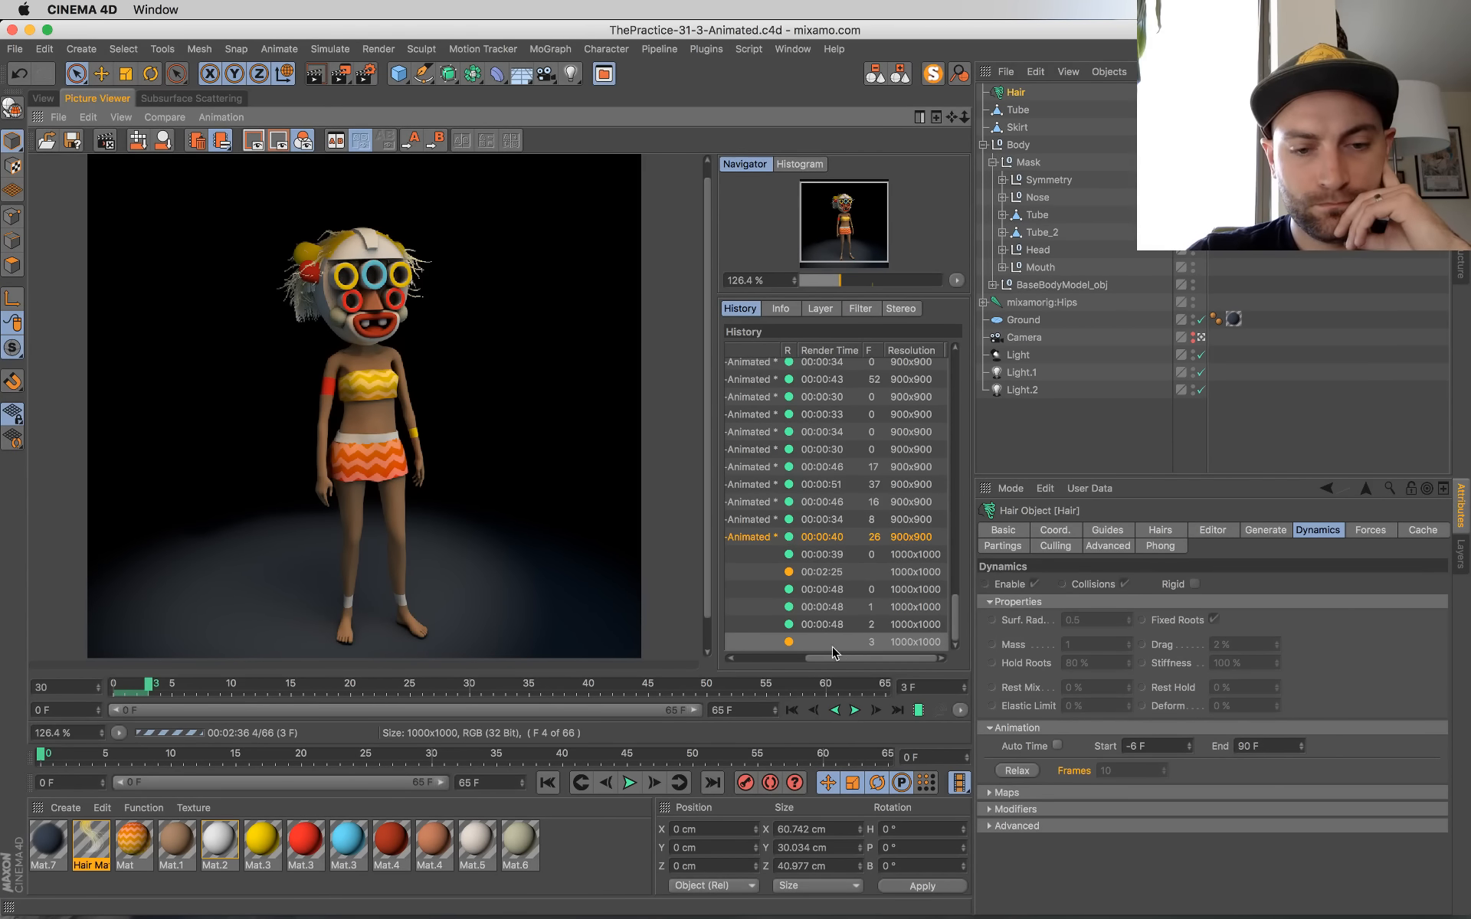
{"action": "mouse_move", "coordinate": [740, 917]}
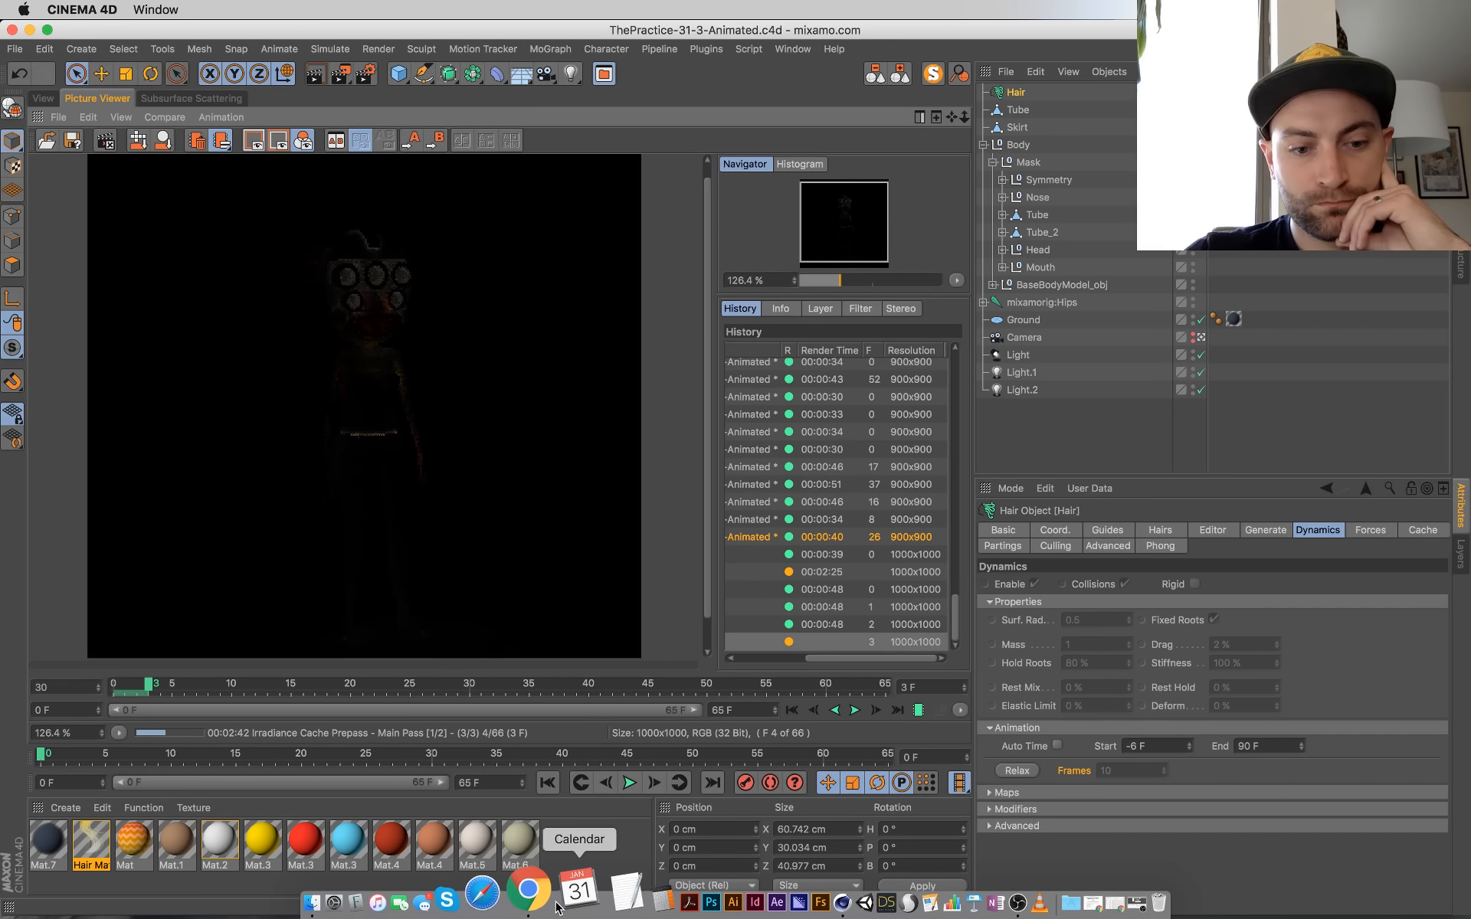
{"action": "left_click", "coordinate": [603, 898]}
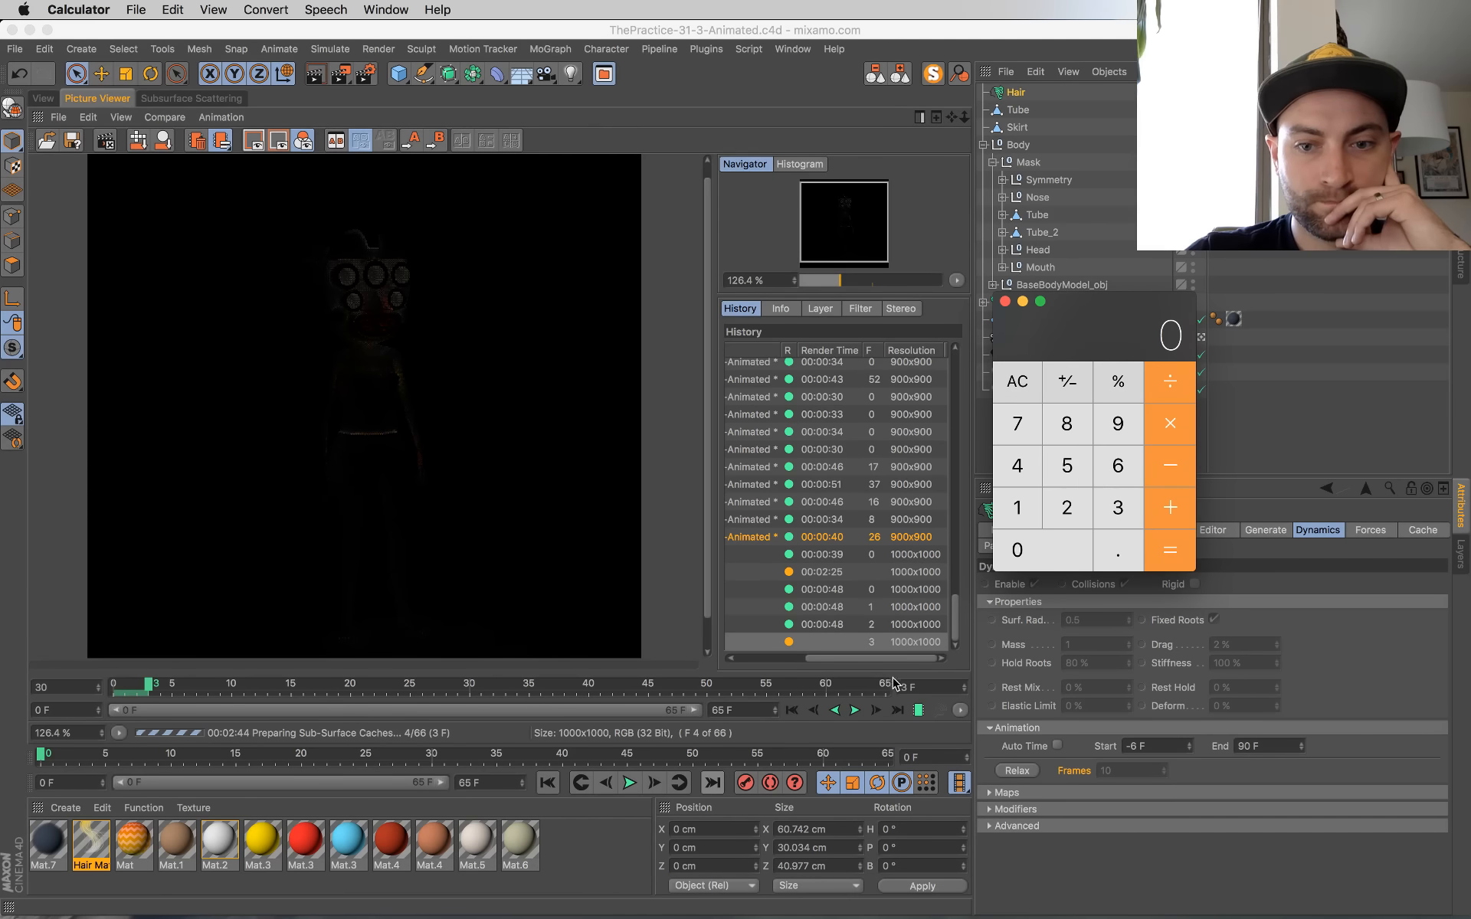
{"action": "left_click", "coordinate": [1029, 480]}
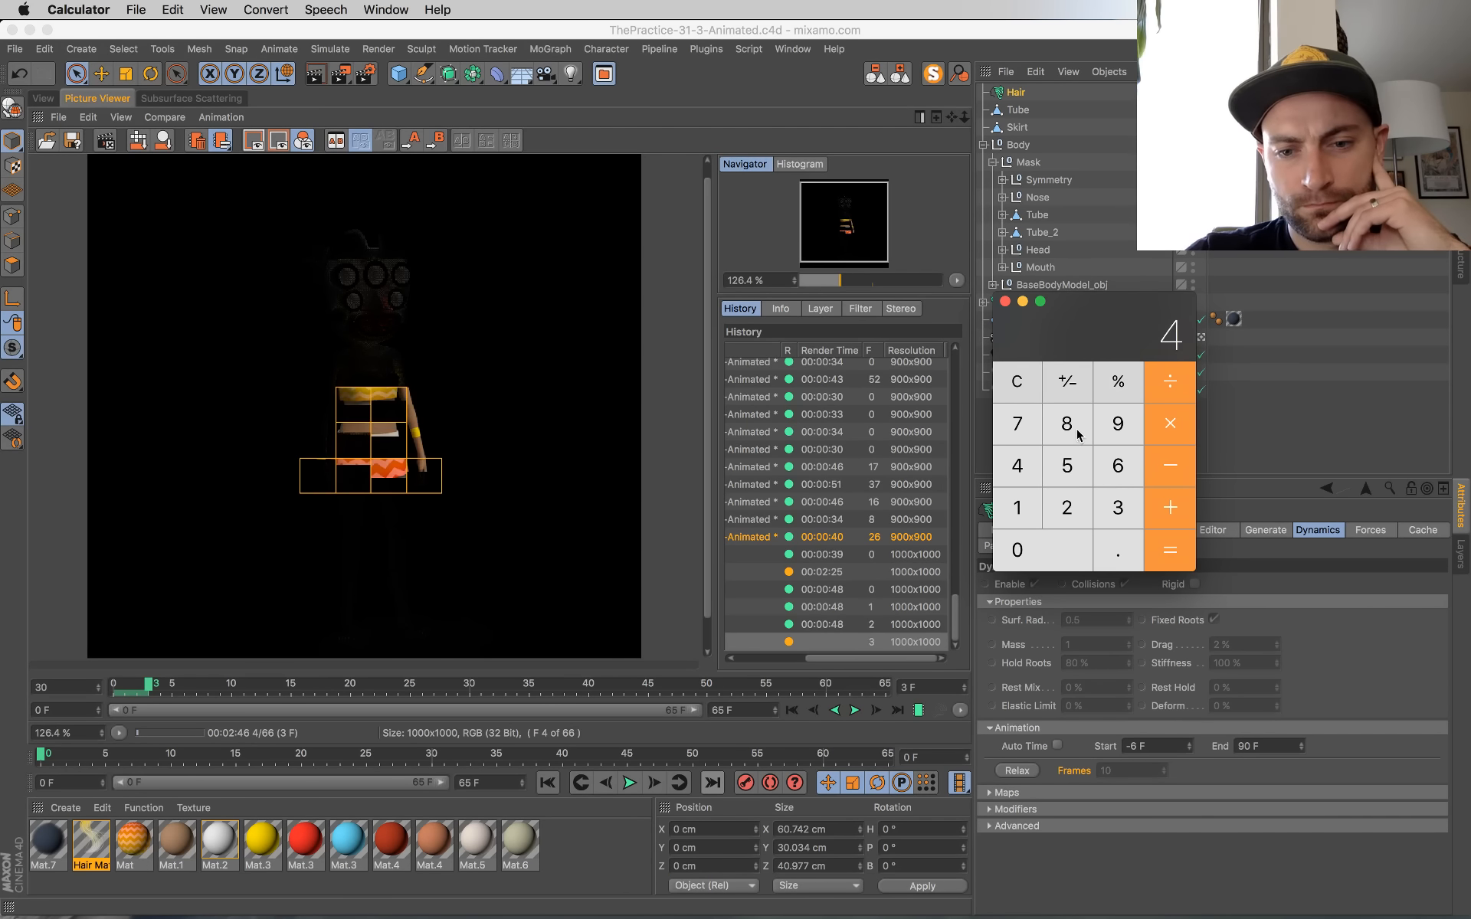
{"action": "left_click", "coordinate": [1077, 431]}
{"action": "left_click", "coordinate": [1171, 427]}
{"action": "left_click", "coordinate": [1115, 469]}
{"action": "left_click", "coordinate": [1166, 554]}
{"action": "left_click", "coordinate": [1118, 471]}
{"action": "left_click", "coordinate": [1027, 550]}
{"action": "left_click", "coordinate": [1180, 551]}
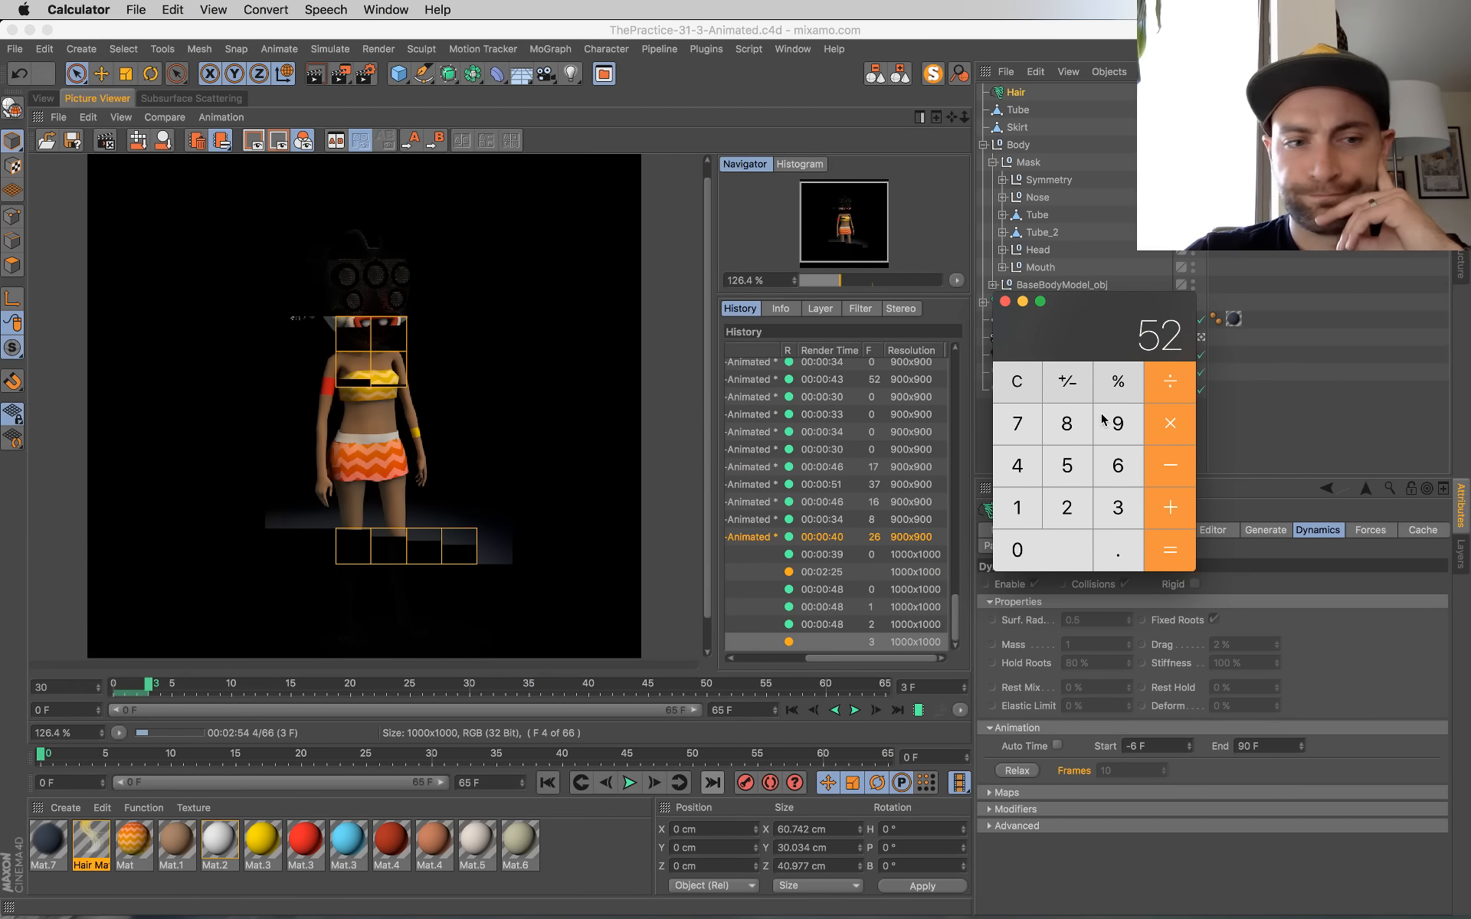
{"action": "left_click_drag", "start_coordinate": [1082, 322], "coordinate": [1008, 404]}
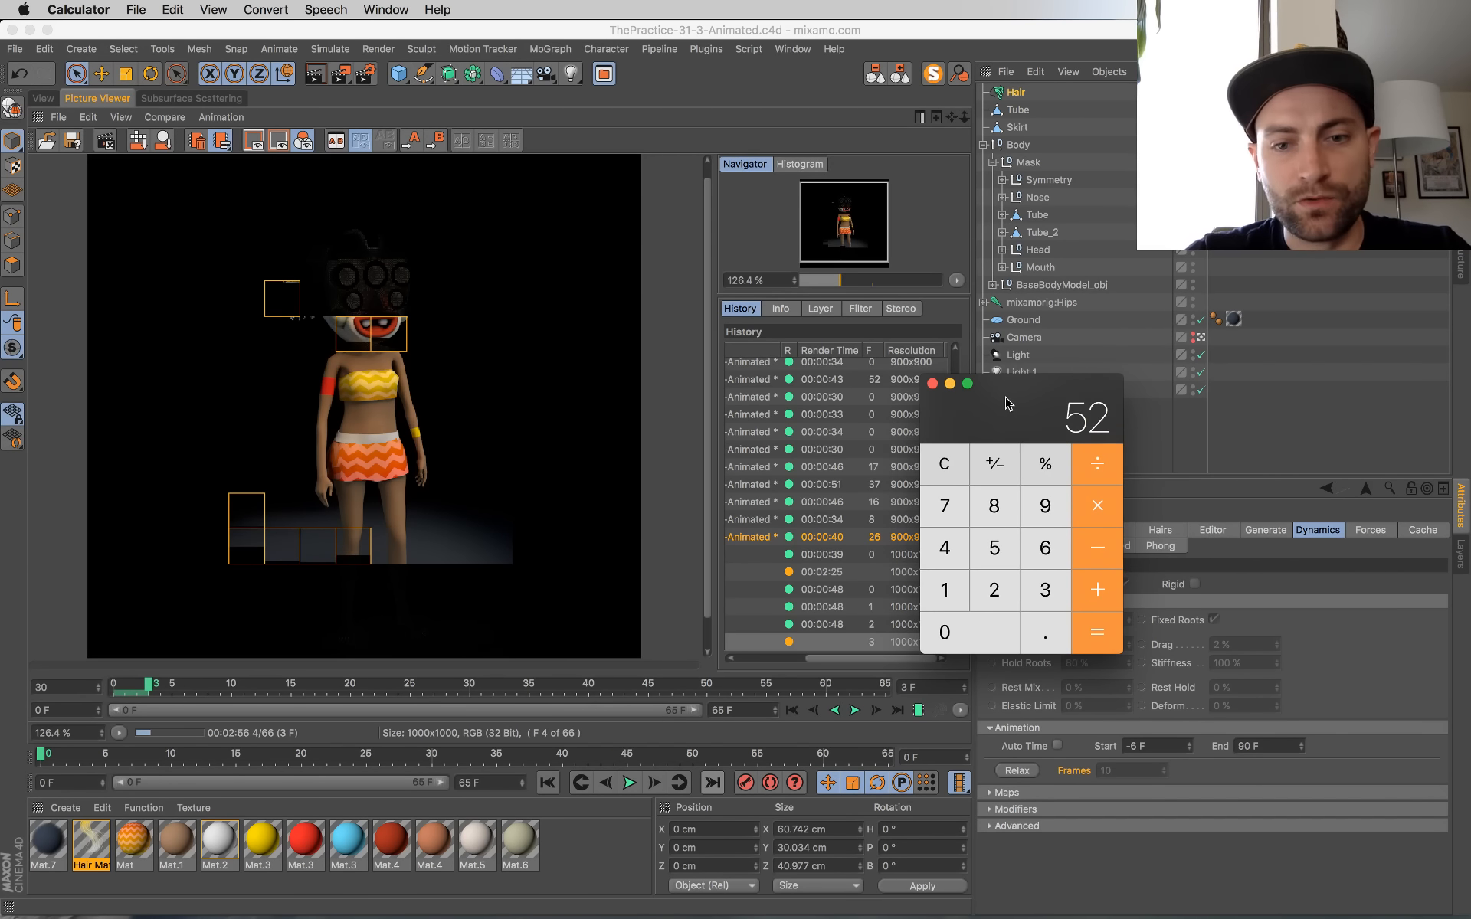
{"action": "key", "text": "super+q"}
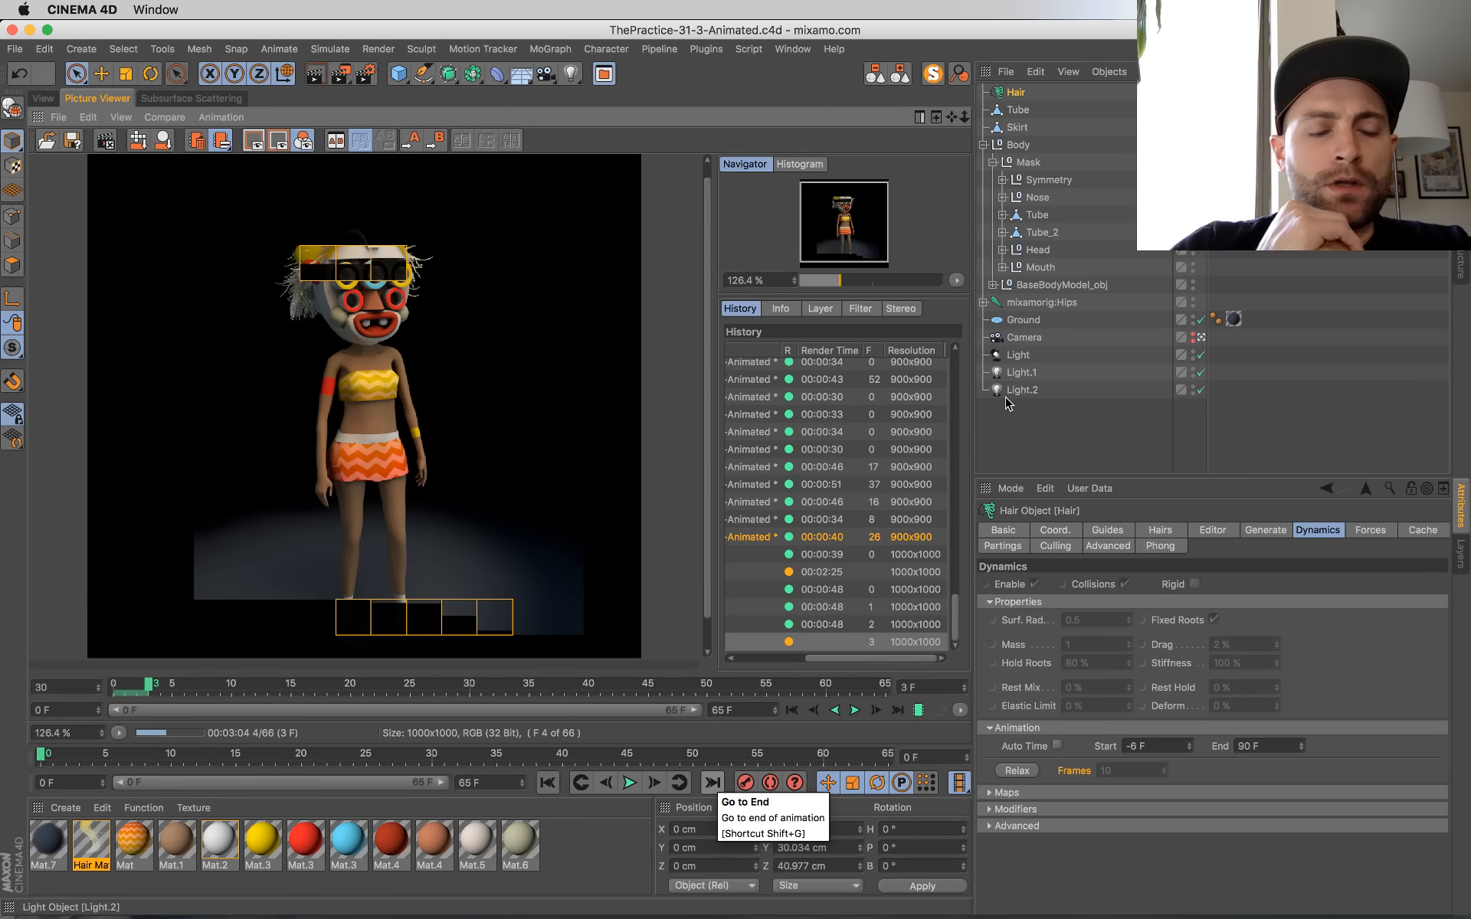
{"action": "key", "text": "ctrl+Up"}
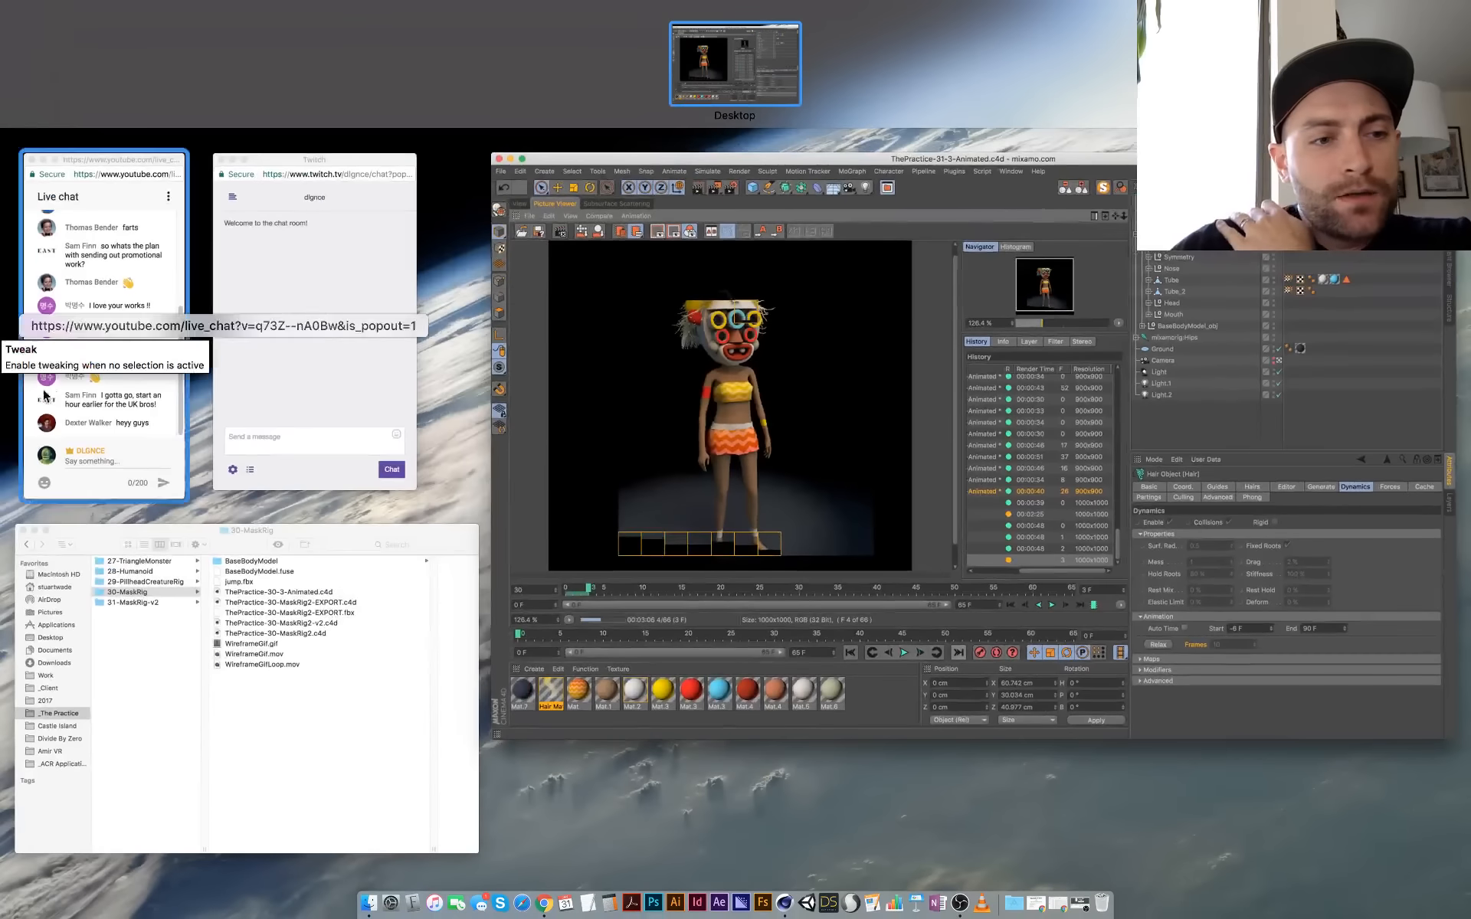
{"action": "left_click", "coordinate": [871, 453]}
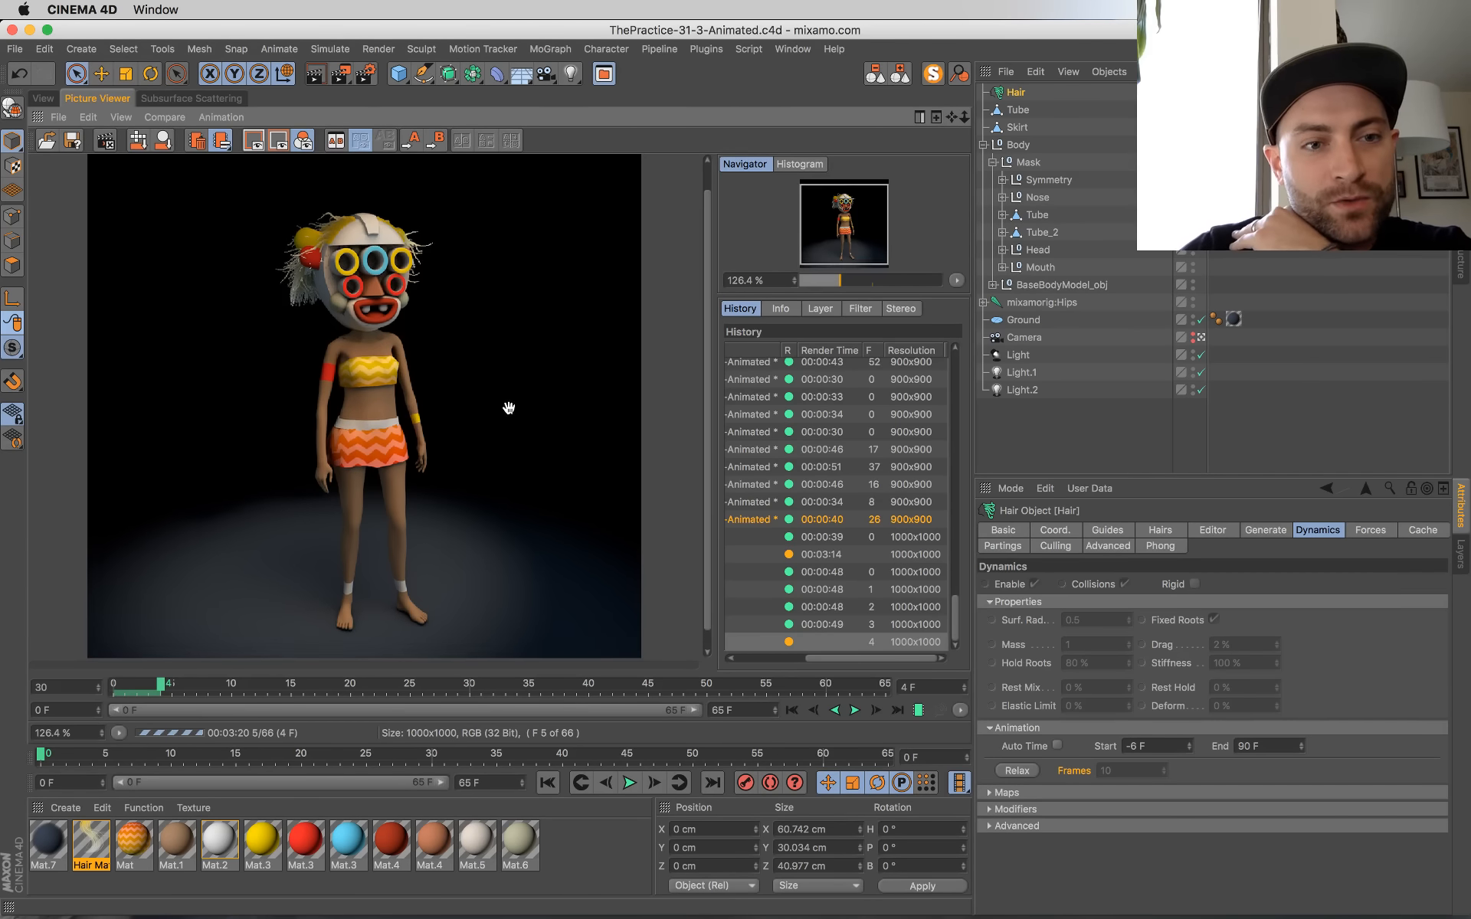
Step: Step through the finished 1000x1000 frames in the render history, play them backwards, and return to the latest frame
{"action": "left_click", "coordinate": [854, 627]}
{"action": "key", "text": "Up"}
{"action": "key", "text": "Up"}
{"action": "key", "text": "Up"}
{"action": "key", "text": "Down"}
{"action": "key", "text": "Down"}
{"action": "key", "text": "Down"}
{"action": "key", "text": "Down"}
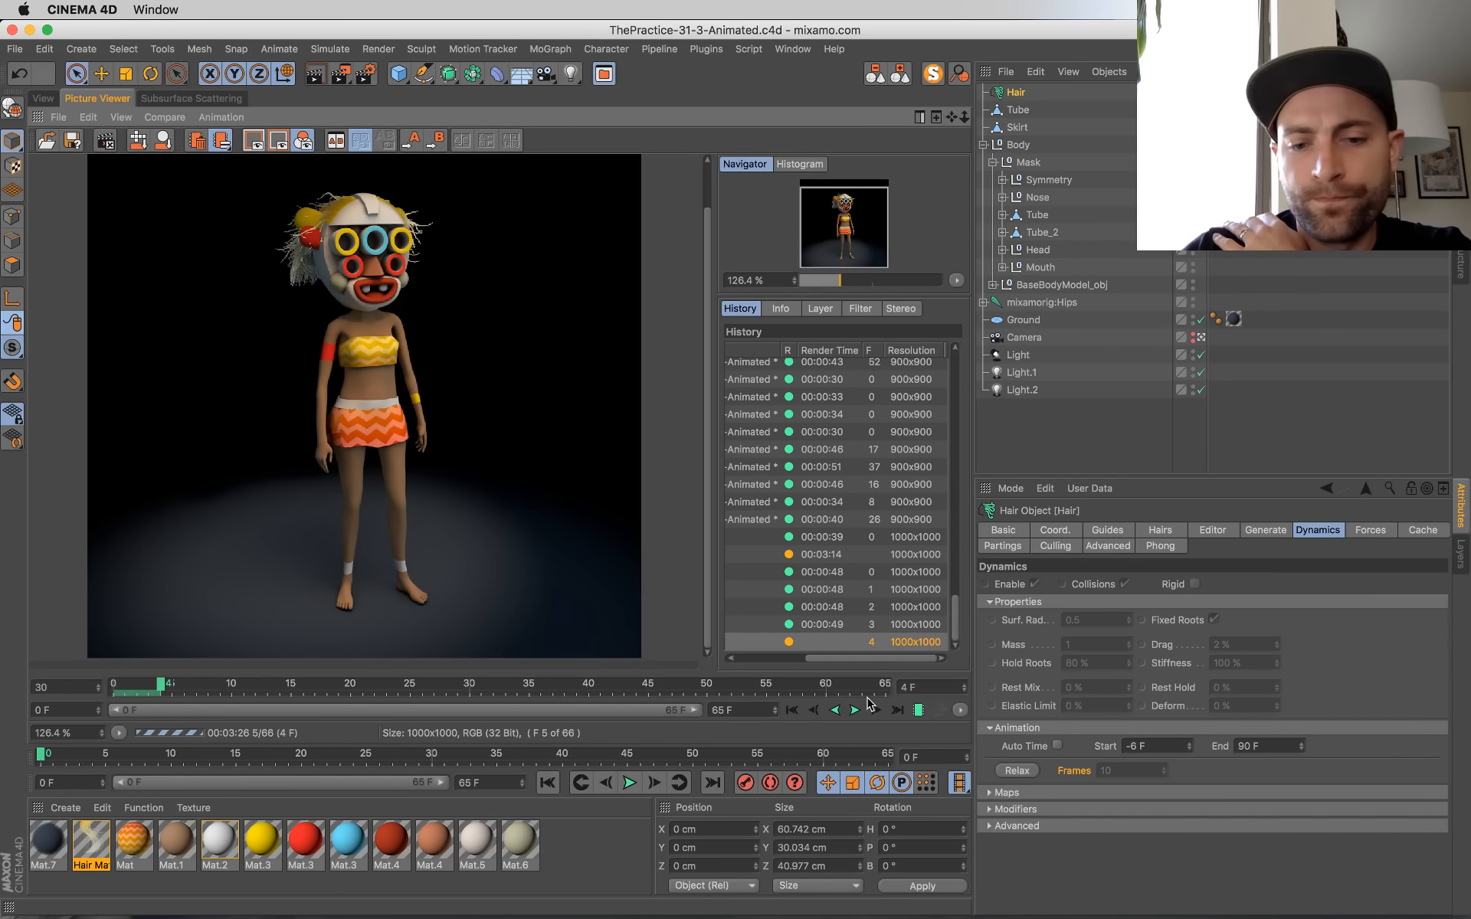
{"action": "left_click", "coordinate": [836, 711]}
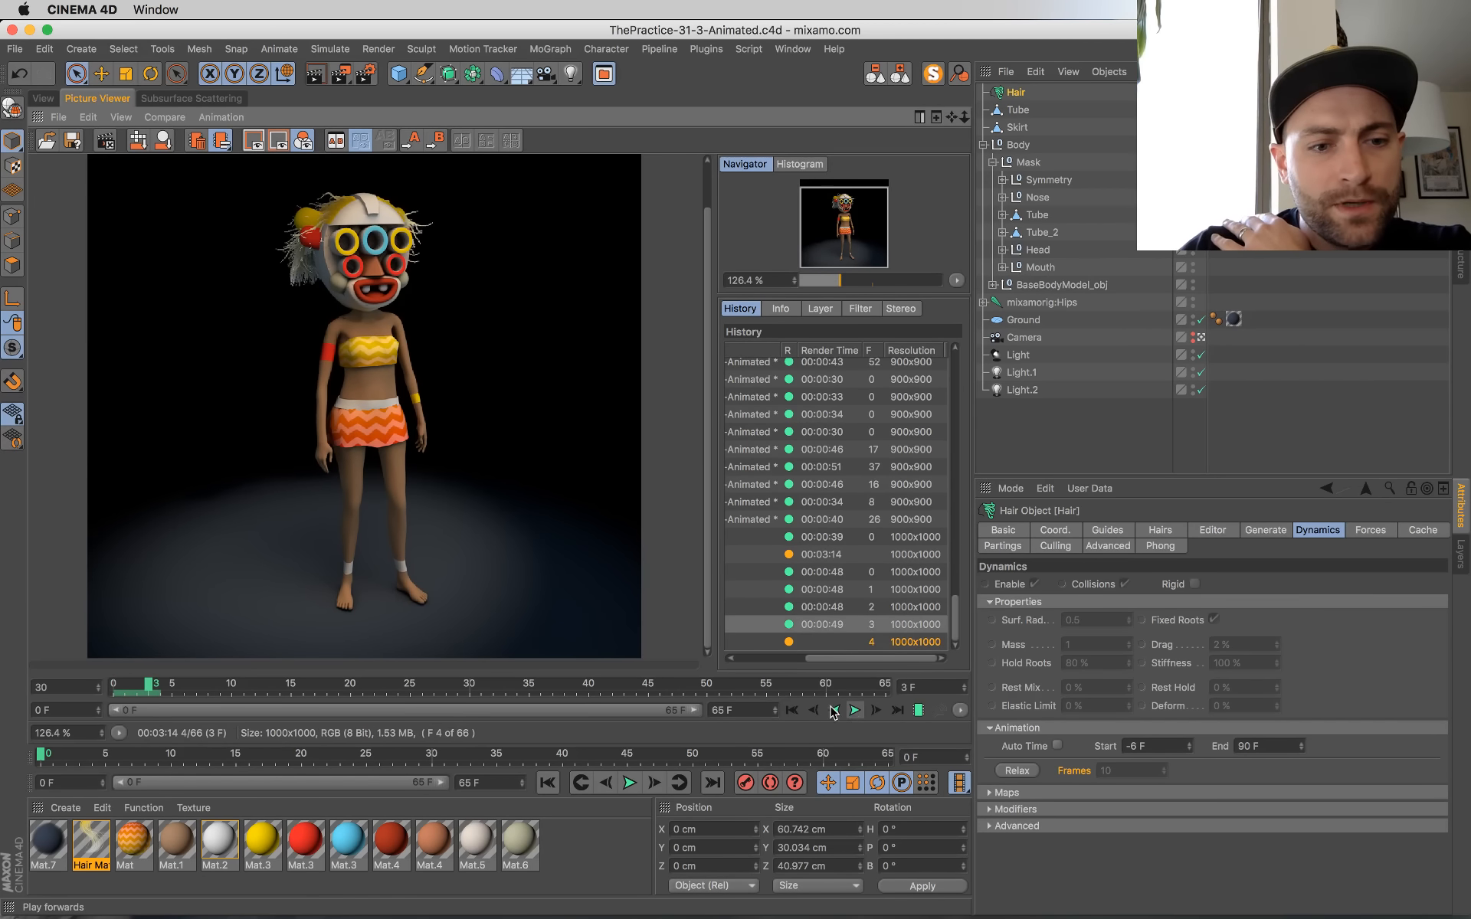
{"action": "left_click", "coordinate": [886, 712]}
{"action": "key", "text": "ctrl+Up"}
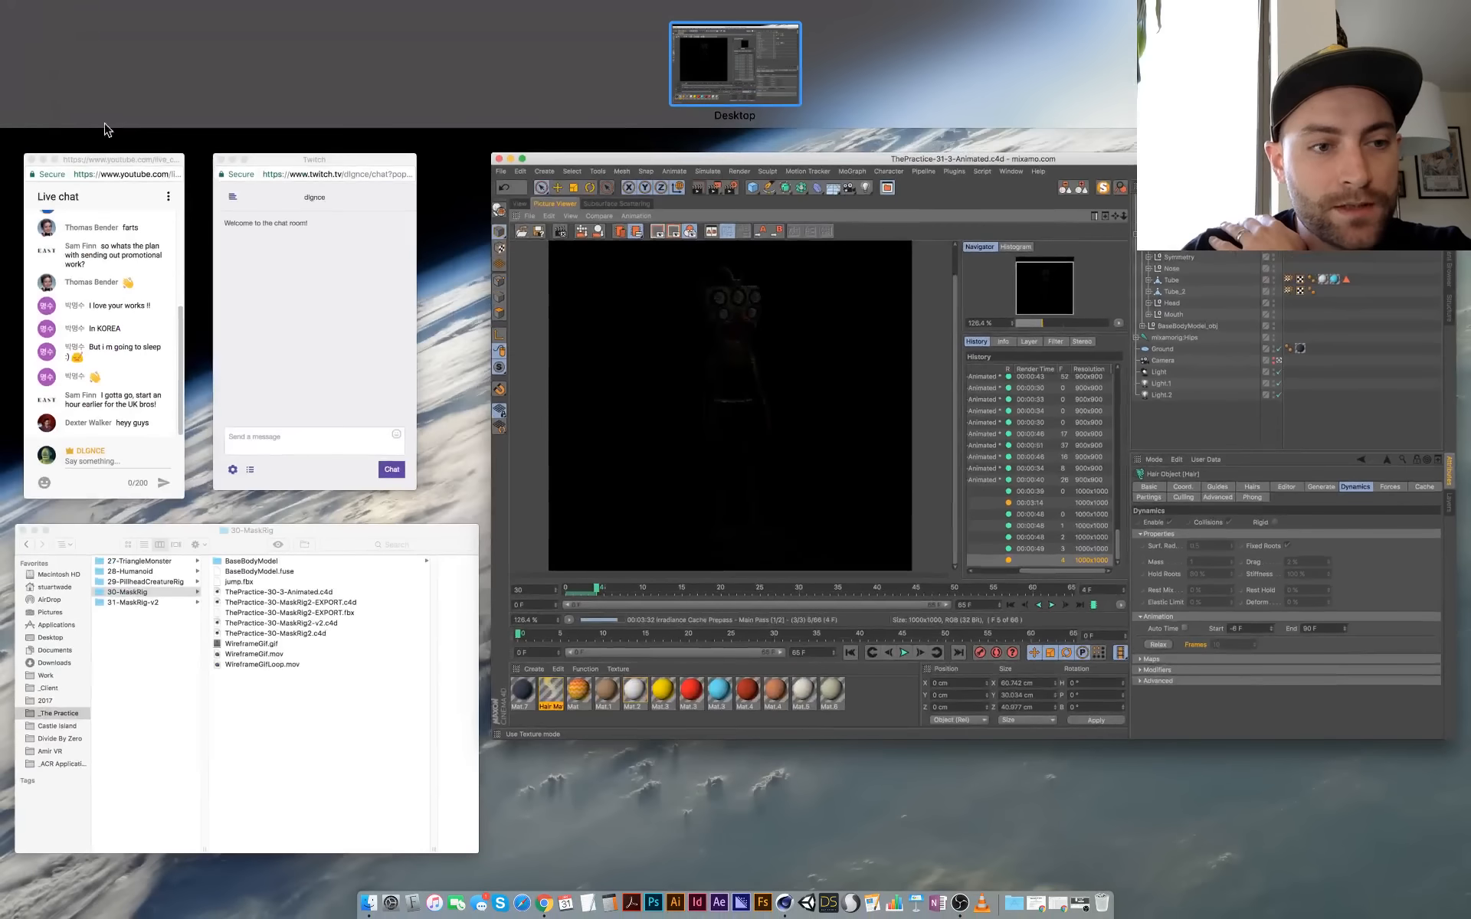
{"action": "left_click", "coordinate": [793, 372]}
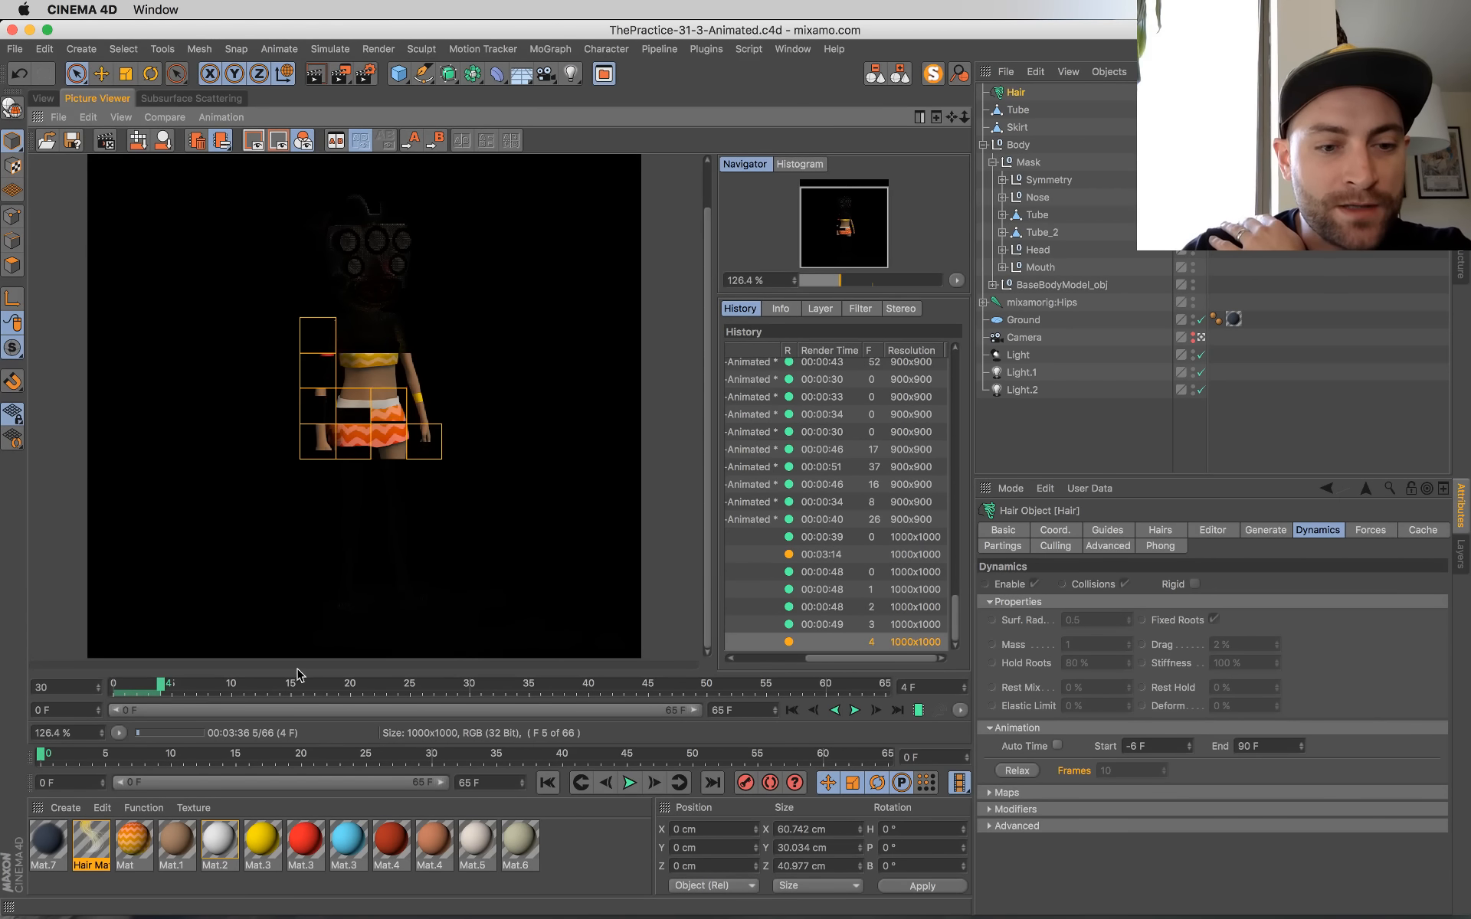
Step: Scrub the Picture Viewer timeline past the rendered frames and play the finished frames forwards to check the motion
{"action": "left_click_drag", "start_coordinate": [163, 685], "coordinate": [290, 685]}
{"action": "left_click", "coordinate": [855, 710]}
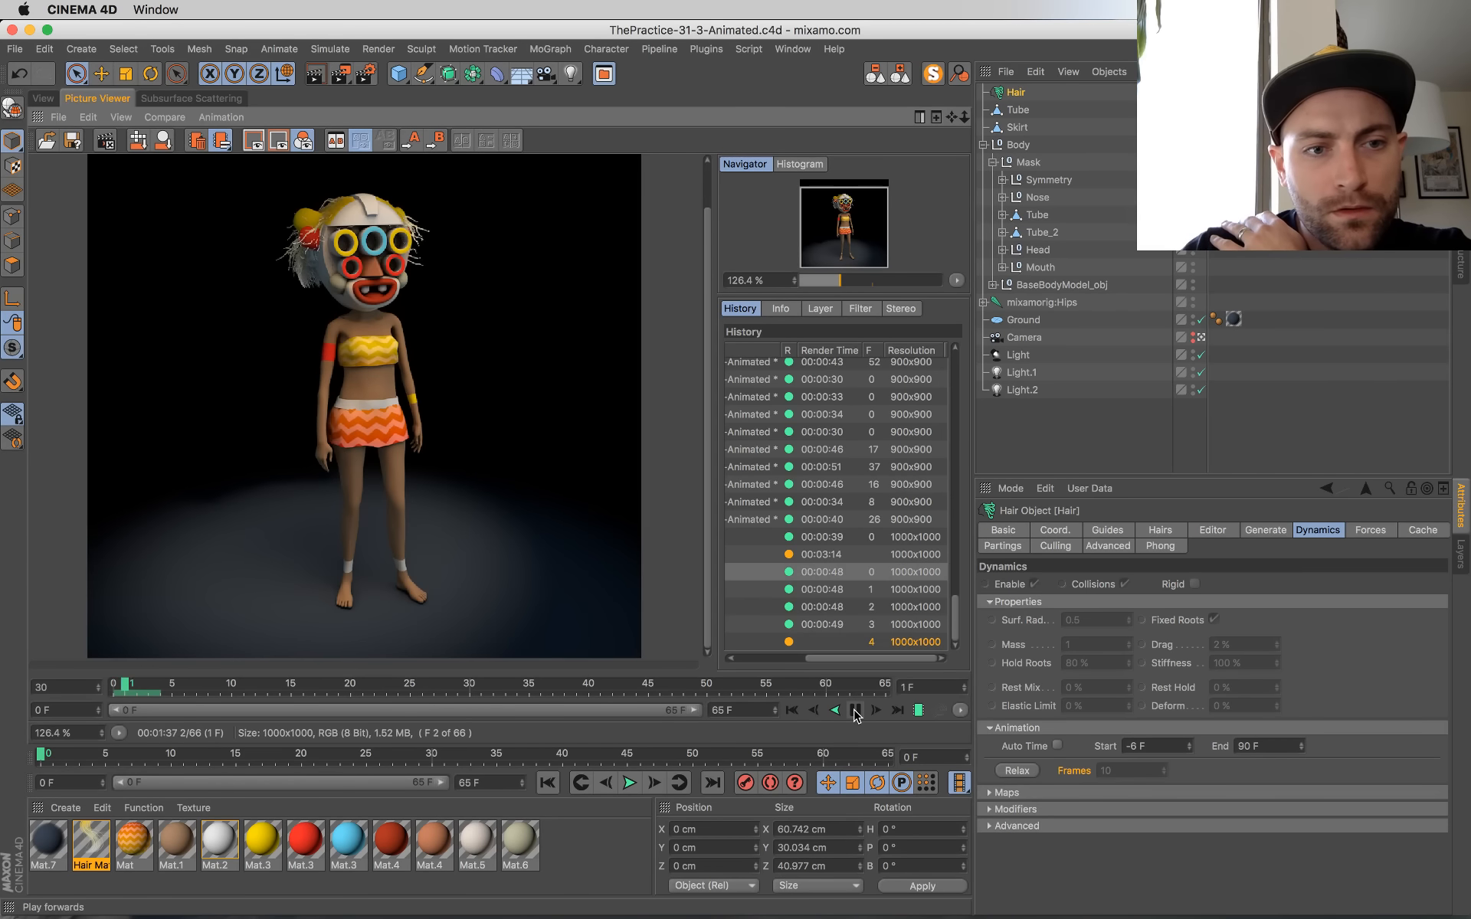
{"action": "left_click", "coordinate": [855, 715]}
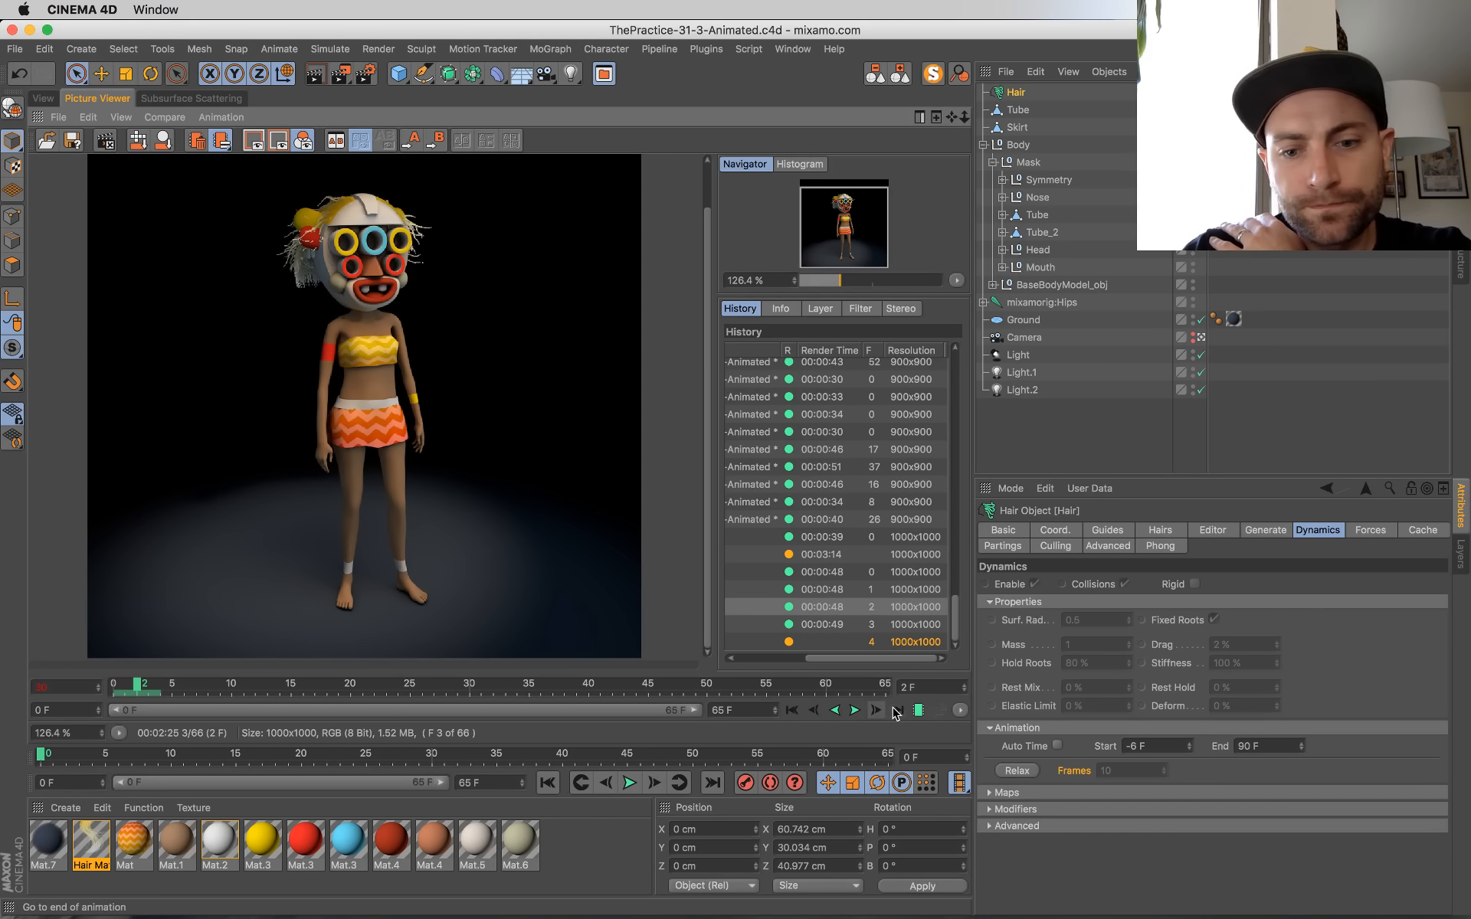
Step: Jump to the end of the rendered frames and watch frame 4 finish rendering in the Picture Viewer
{"action": "left_click", "coordinate": [896, 711]}
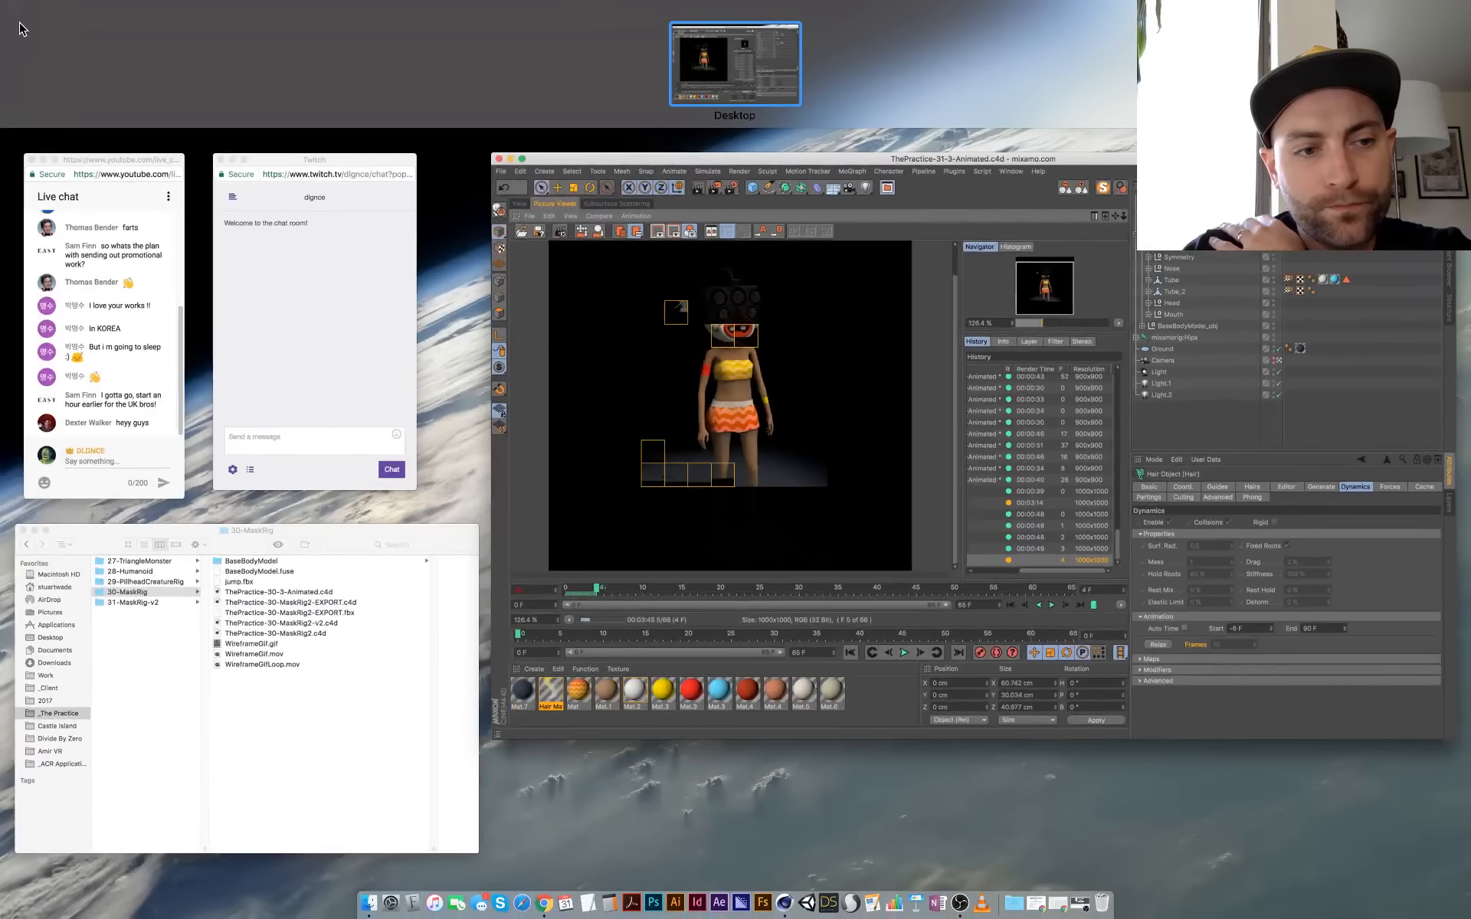
{"action": "left_click", "coordinate": [19, 23]}
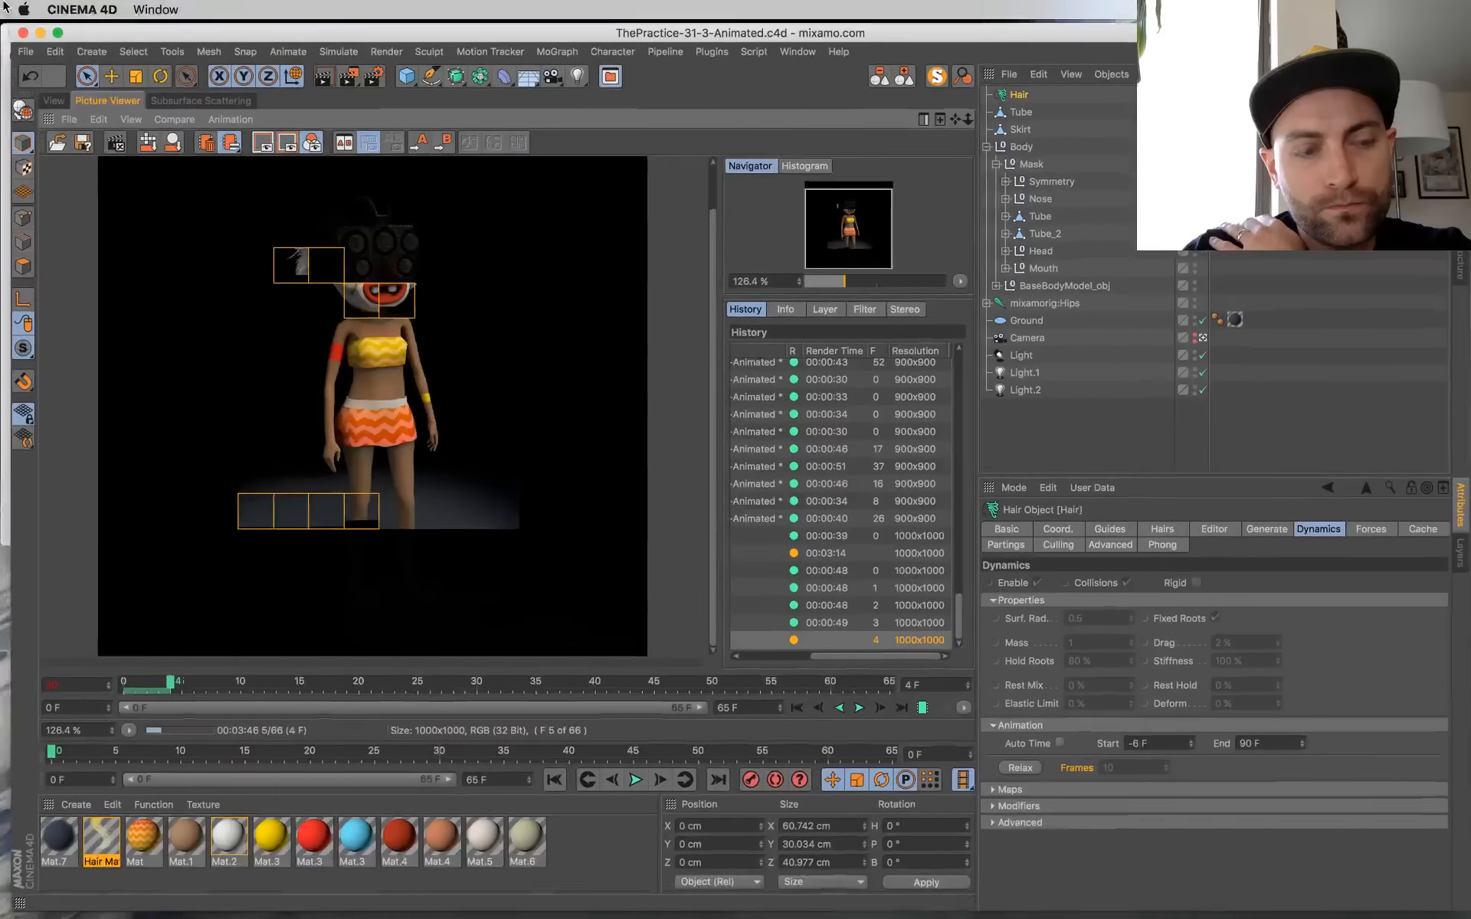
{"action": "mouse_move", "coordinate": [637, 910]}
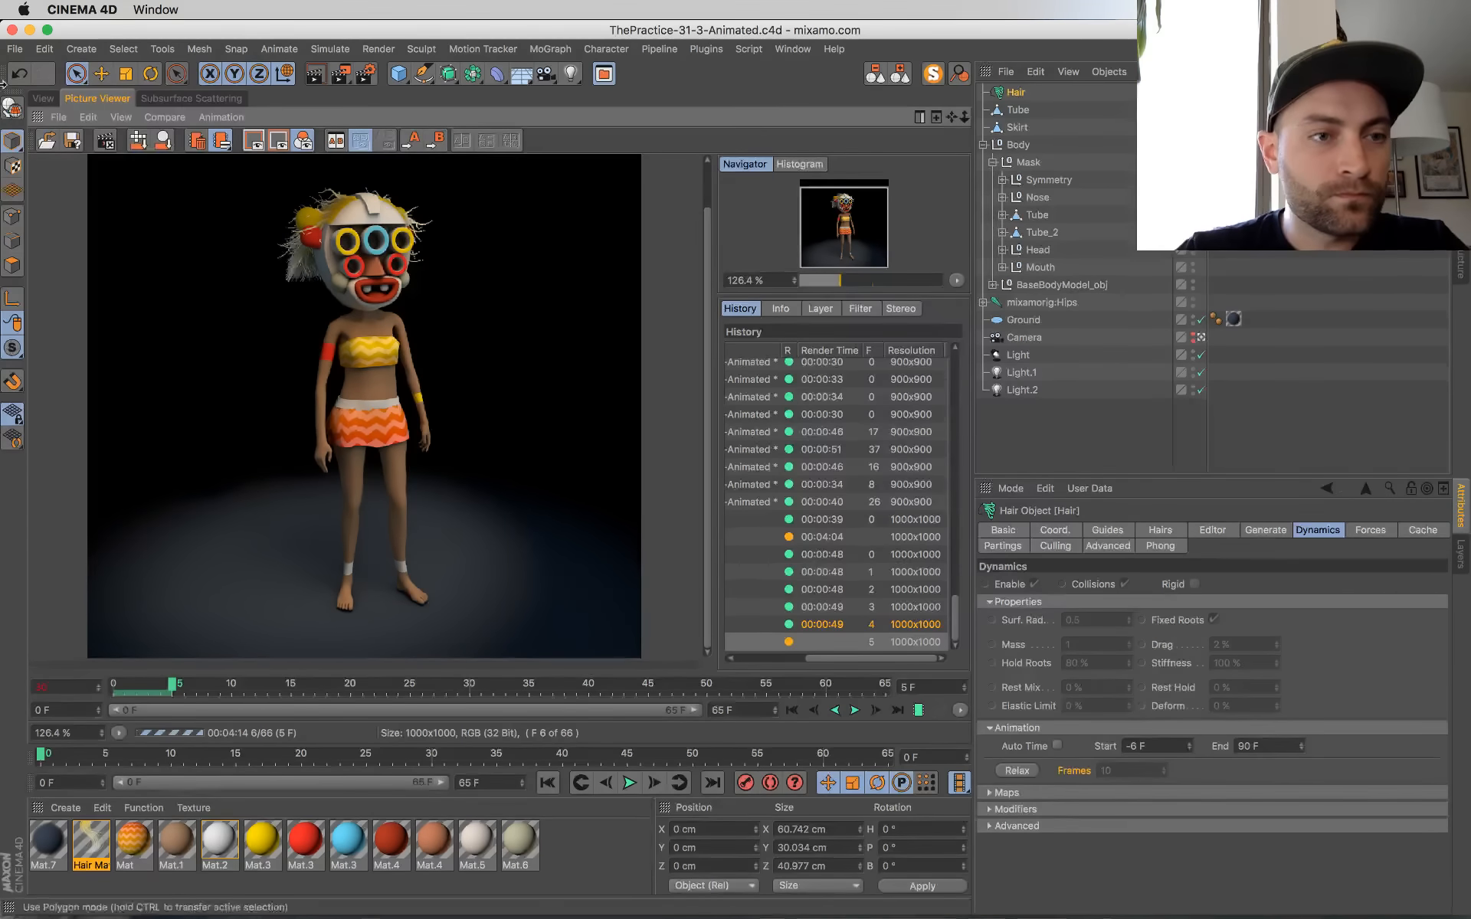
{"action": "mouse_move", "coordinate": [4, 8]}
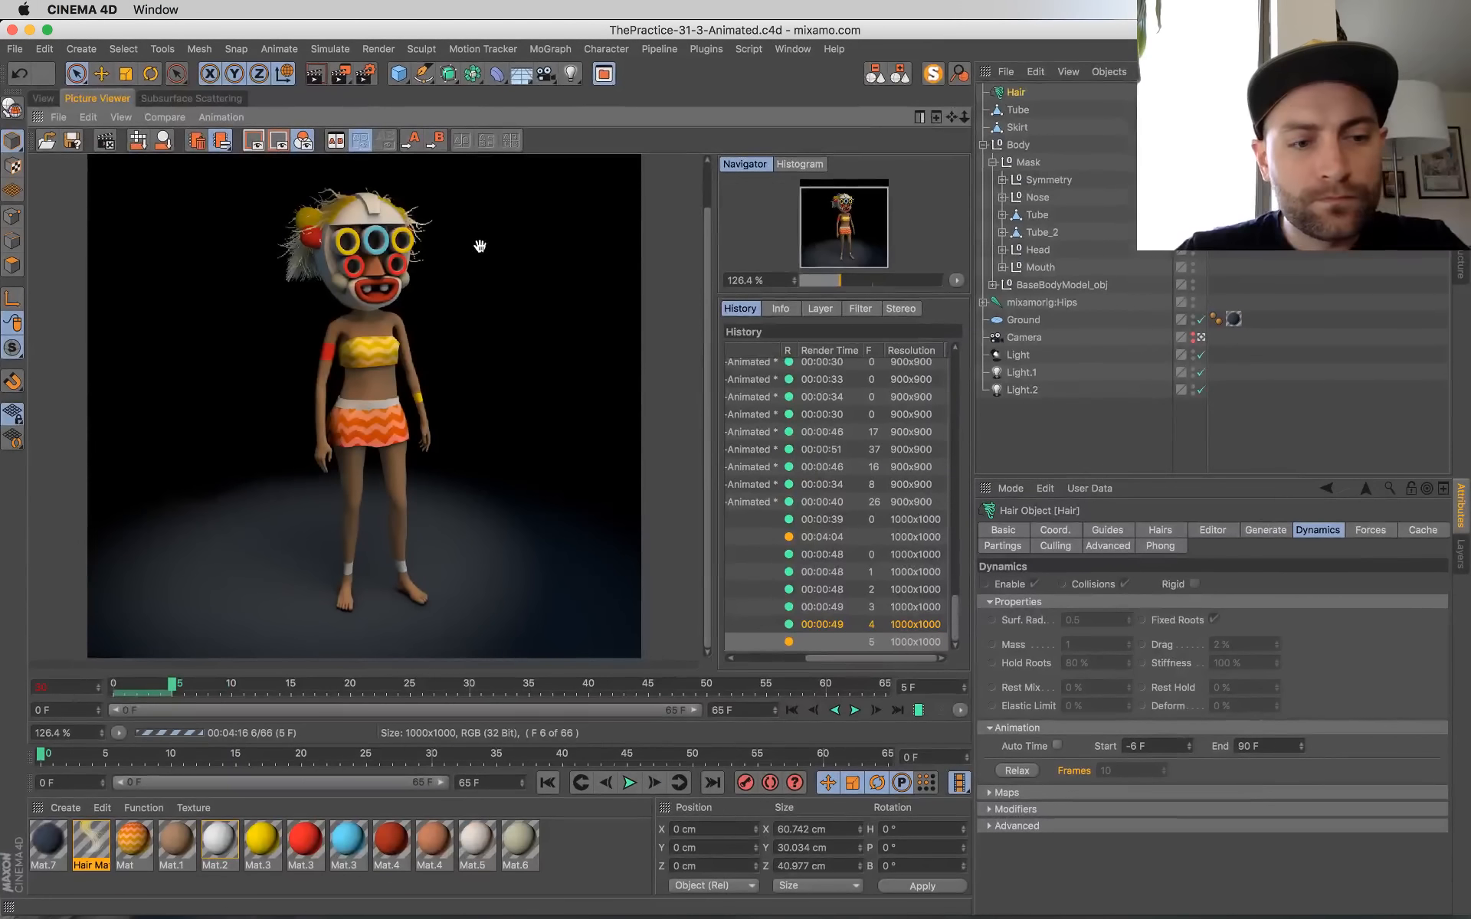
Step: Play the finished frames 0 to 4 forwards twice, returning to frame 5 in progress after each playback
{"action": "left_click", "coordinate": [856, 711]}
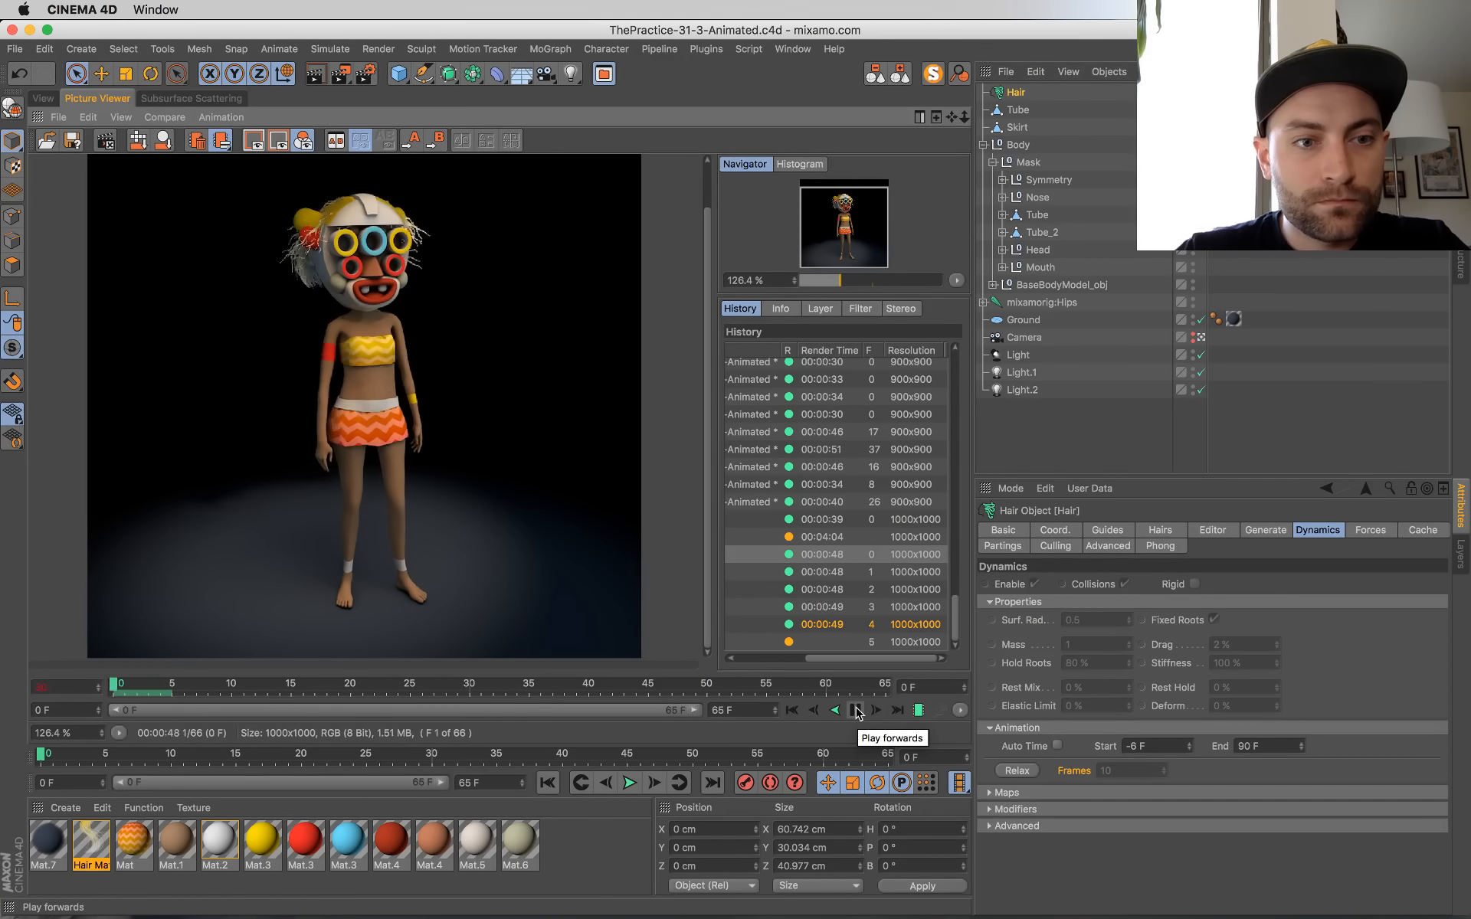
{"action": "left_click", "coordinate": [856, 711]}
{"action": "left_click", "coordinate": [896, 711]}
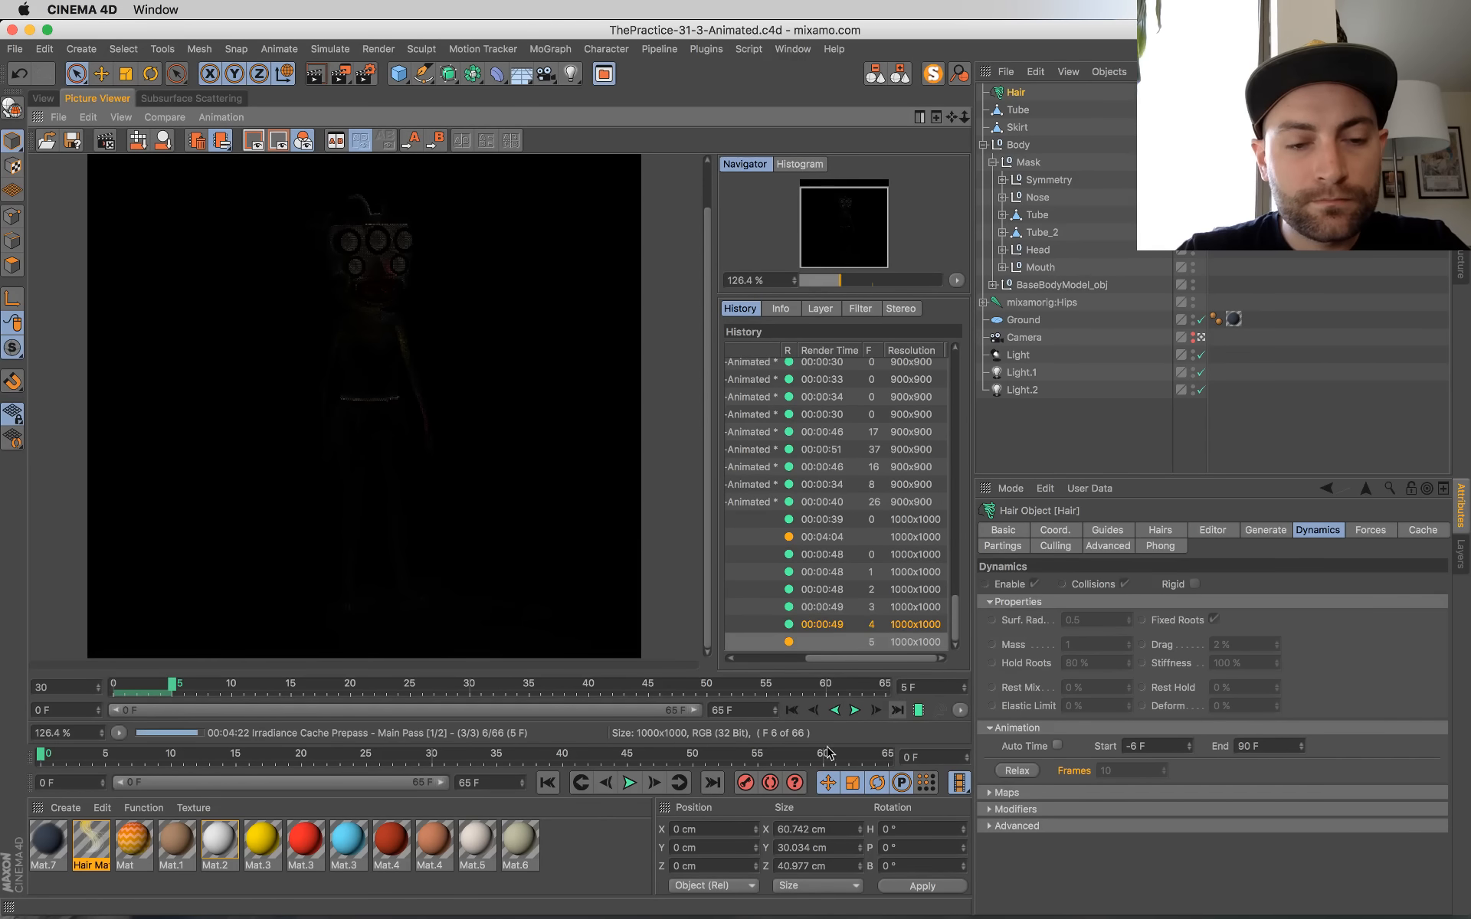
{"action": "left_click", "coordinate": [855, 711]}
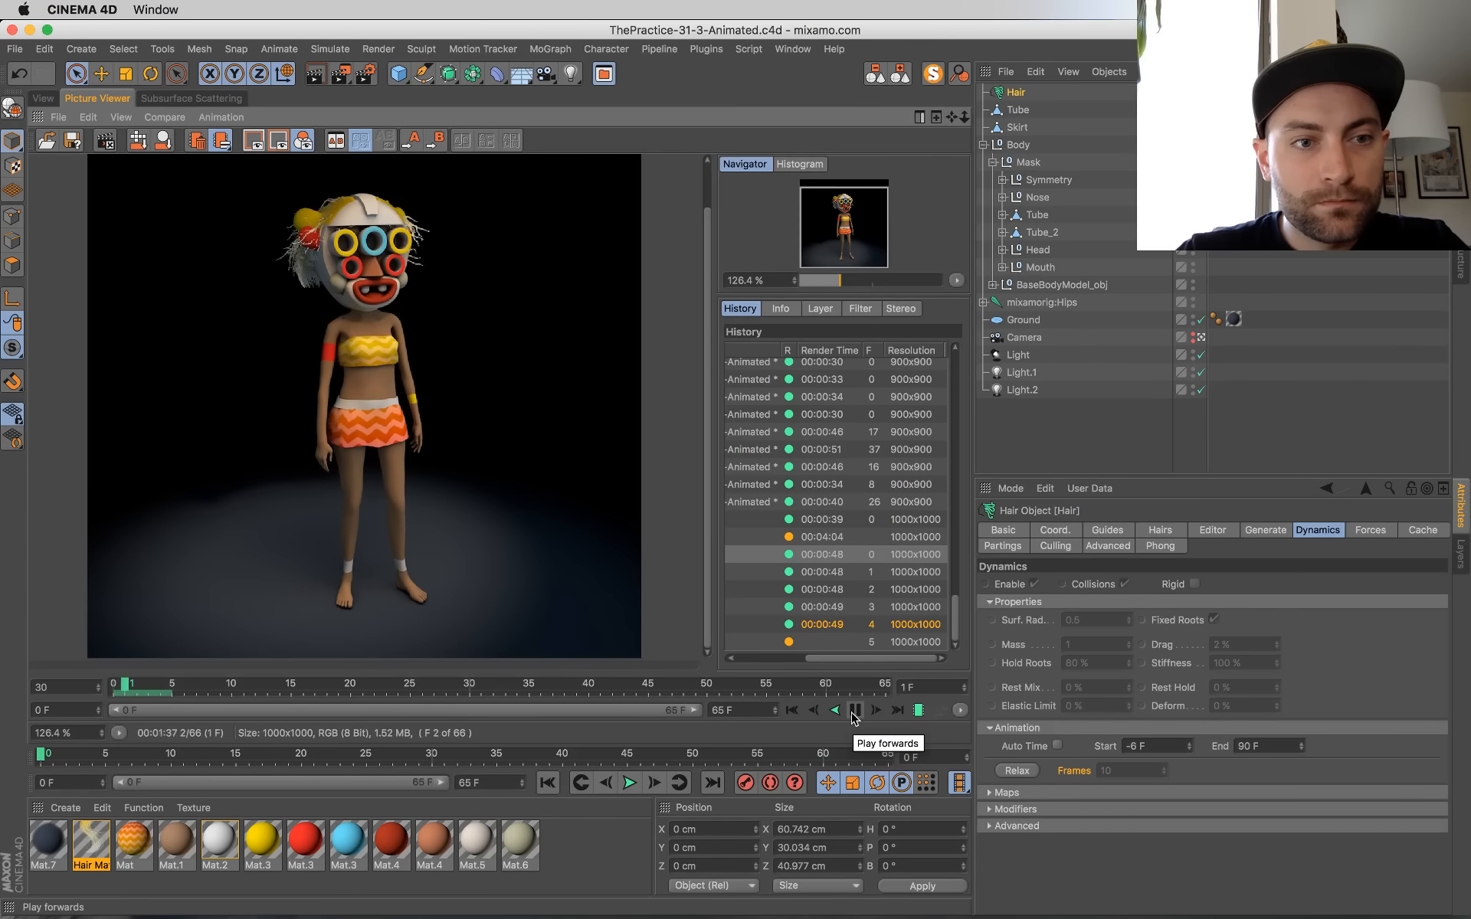
{"action": "left_click", "coordinate": [854, 711]}
{"action": "left_click", "coordinate": [897, 711]}
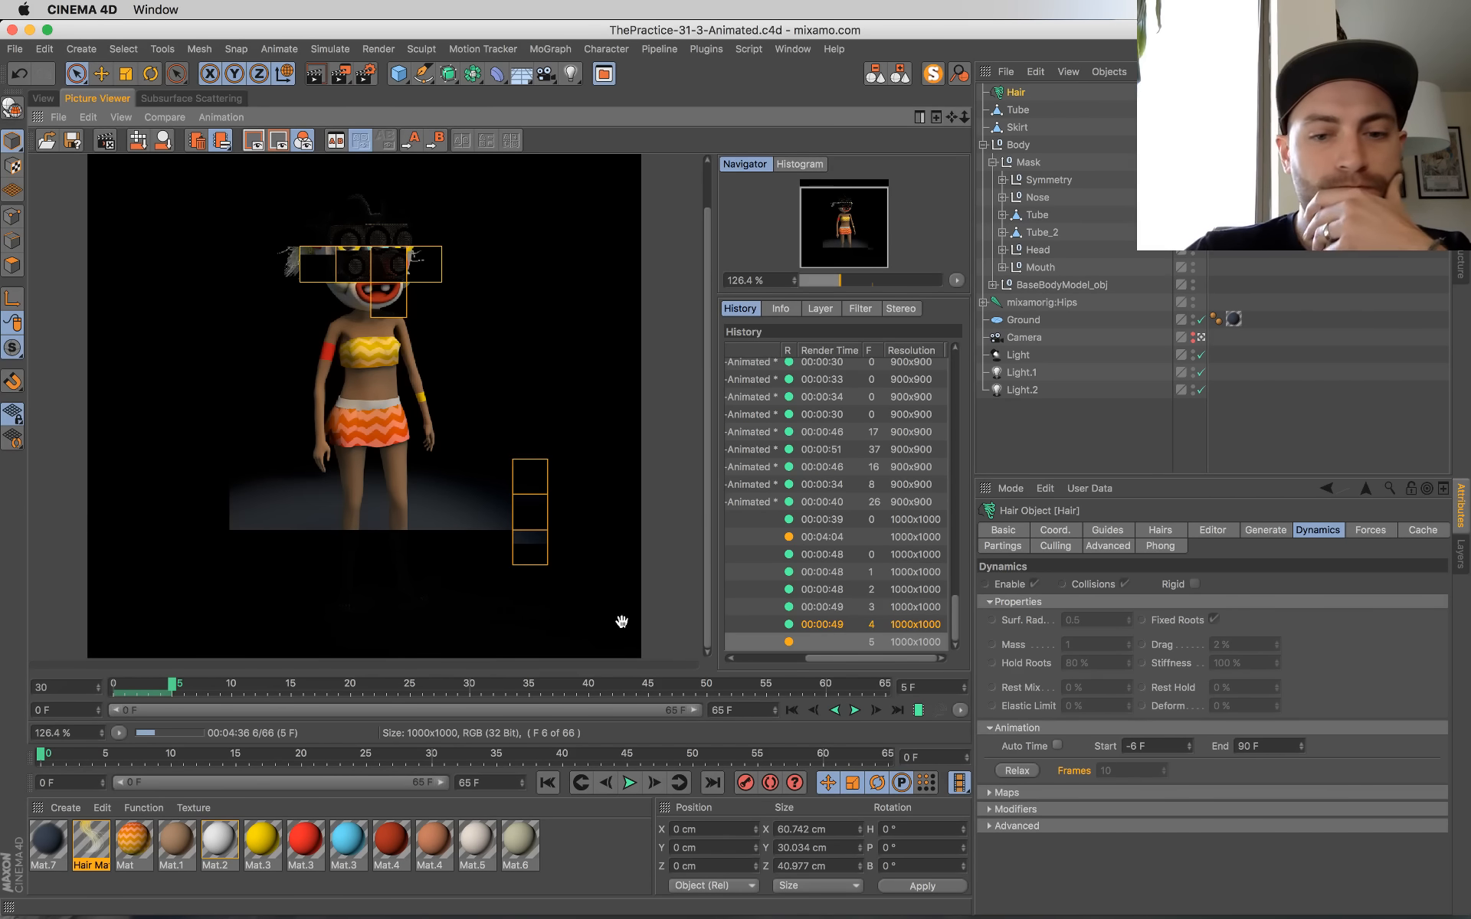
Step: Replay the finished frames, stop the playback, and scrub the Picture Viewer timeline back to frame 0 and forward to frame 5
{"action": "left_click", "coordinate": [853, 709]}
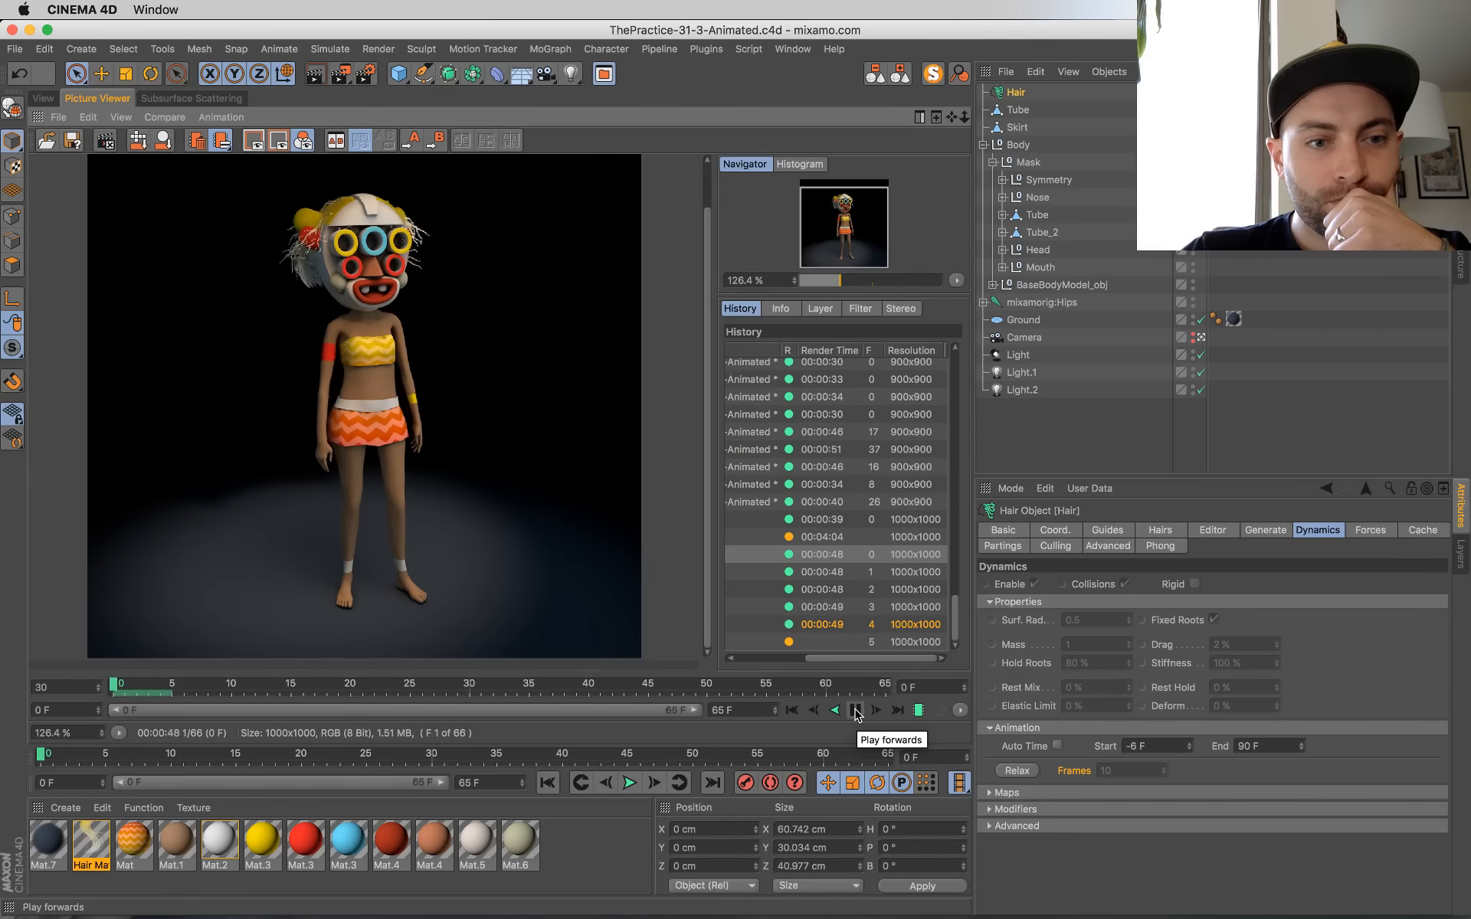
{"action": "left_click", "coordinate": [896, 711]}
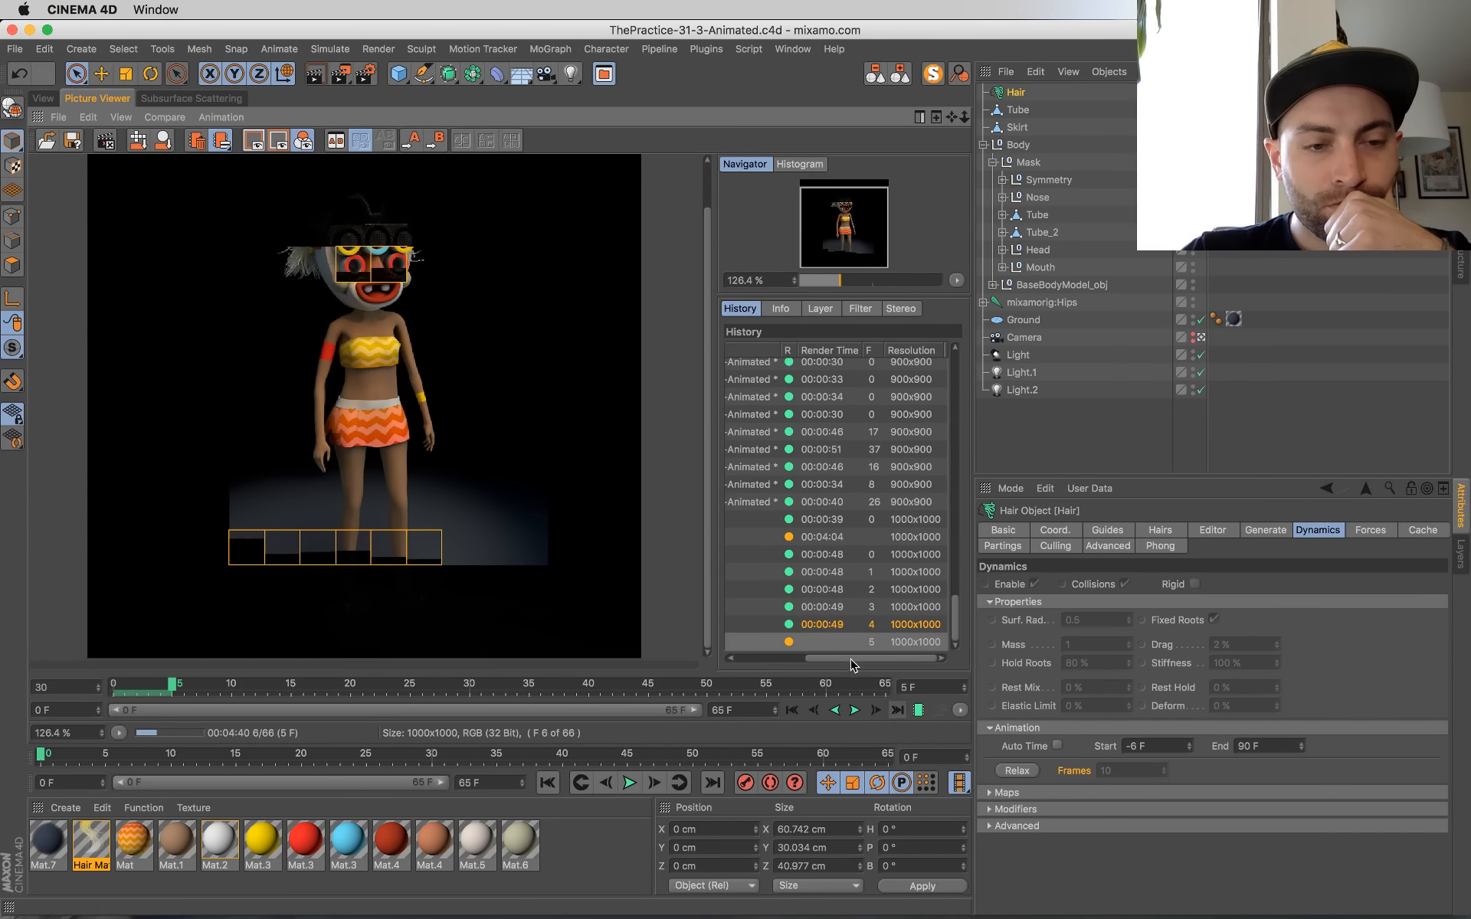
{"action": "left_click", "coordinate": [856, 711]}
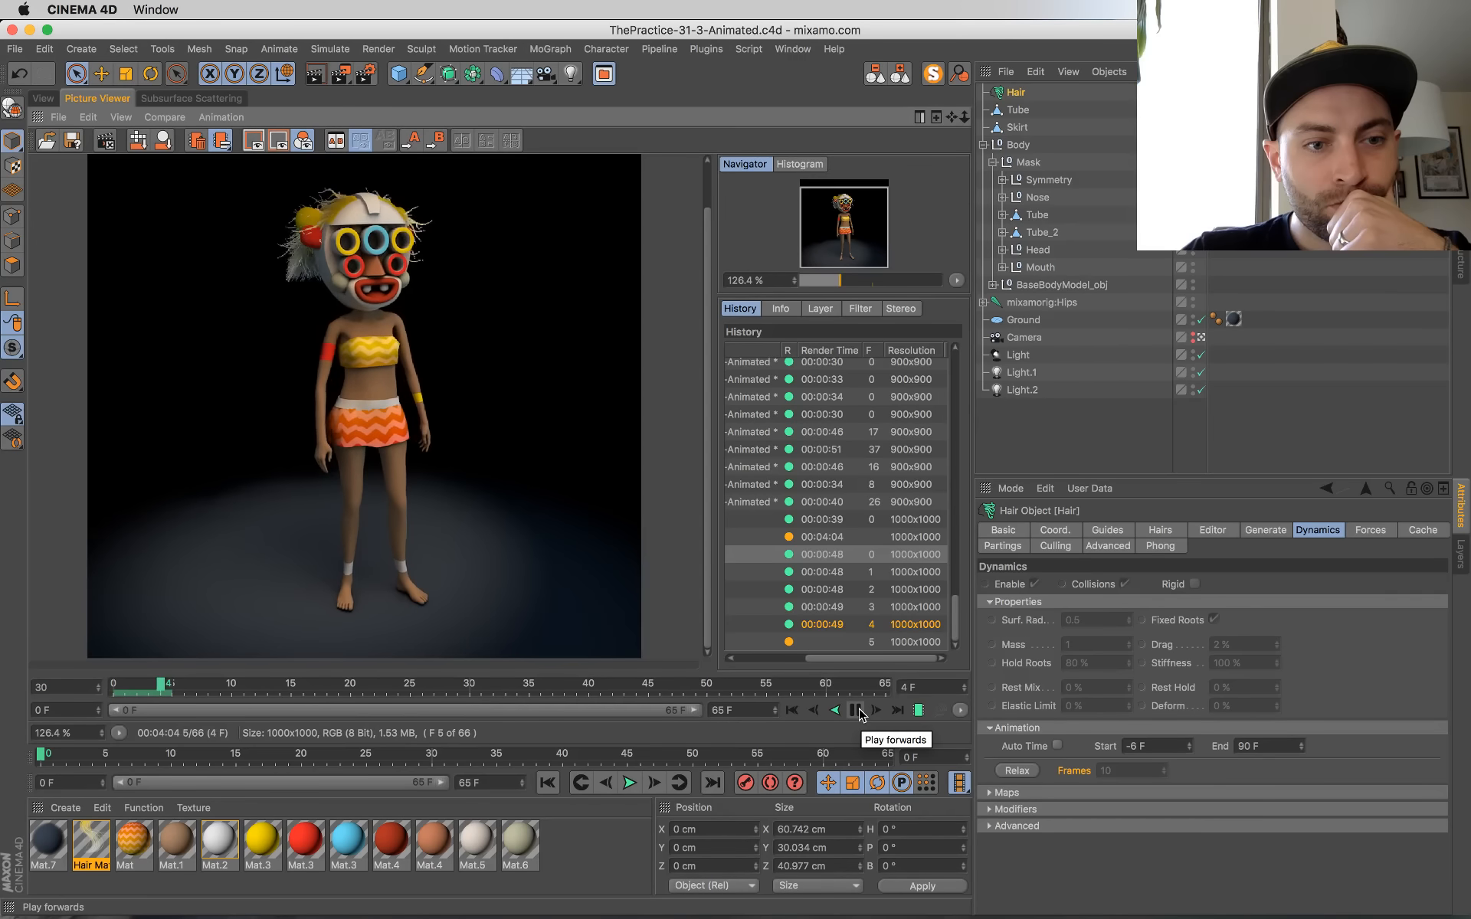
{"action": "left_click", "coordinate": [856, 711]}
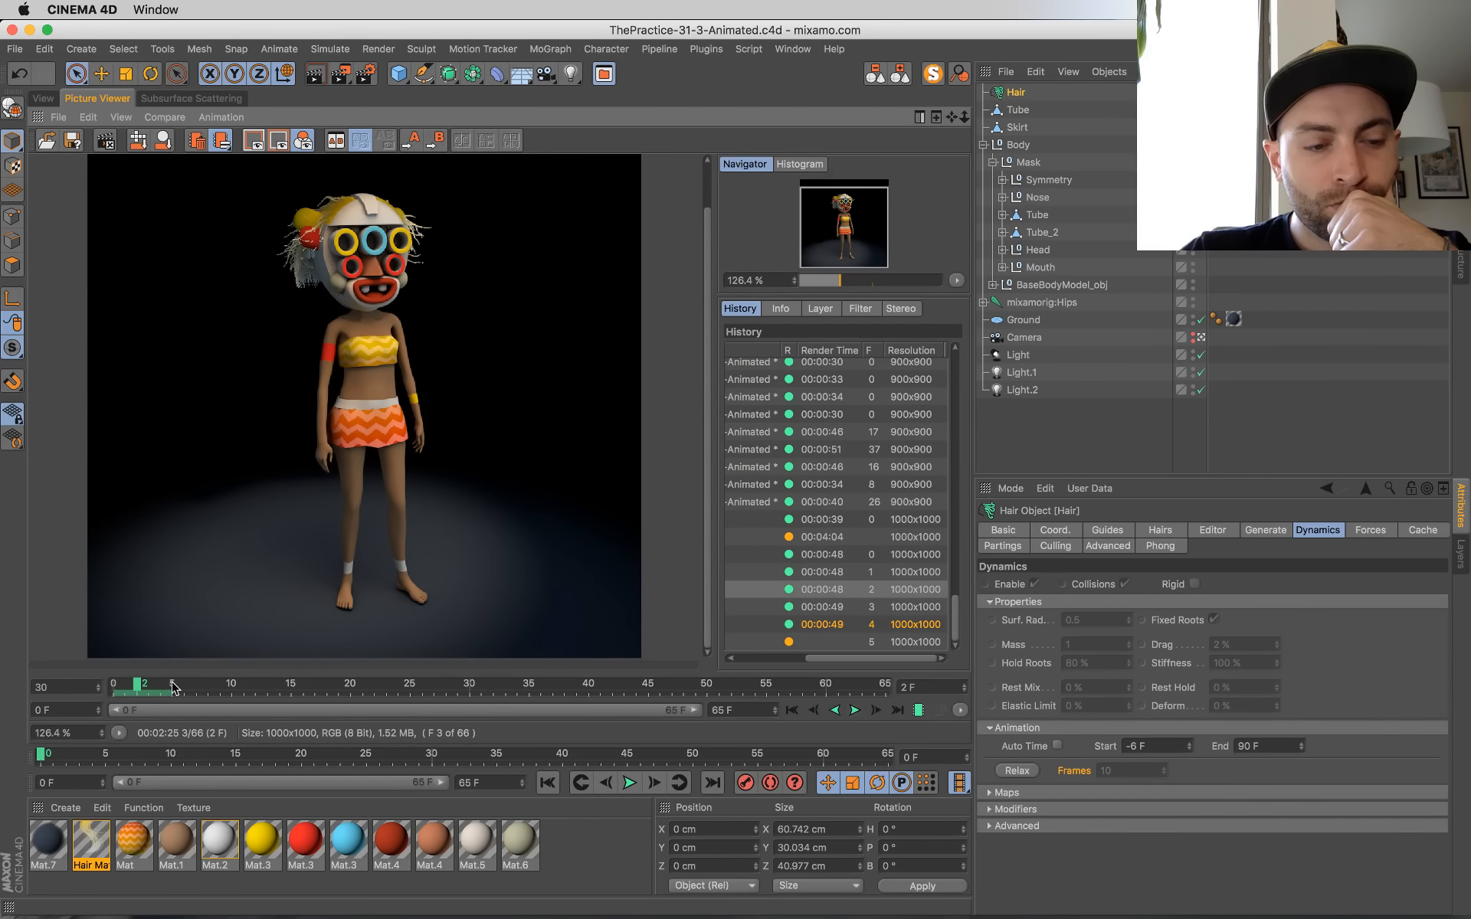
{"action": "left_click_drag", "start_coordinate": [140, 690], "coordinate": [105, 687]}
{"action": "left_click_drag", "start_coordinate": [109, 691], "coordinate": [181, 690]}
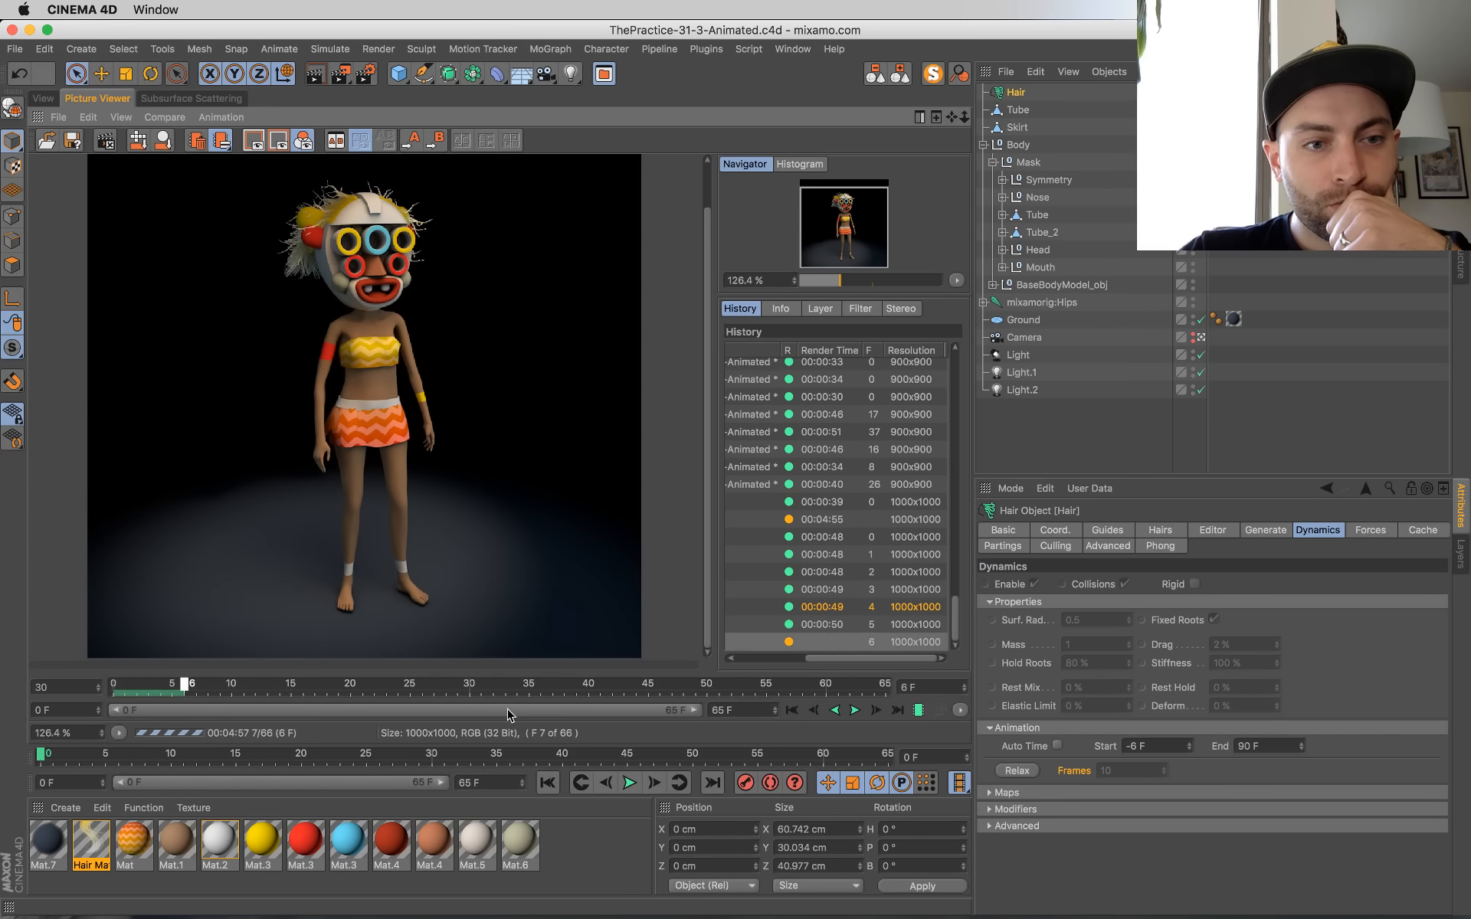
Step: Play the rendered frames up to frame 5 forwards, stop, and return to frame 6 in progress
{"action": "left_click", "coordinate": [855, 711]}
{"action": "left_click", "coordinate": [853, 712]}
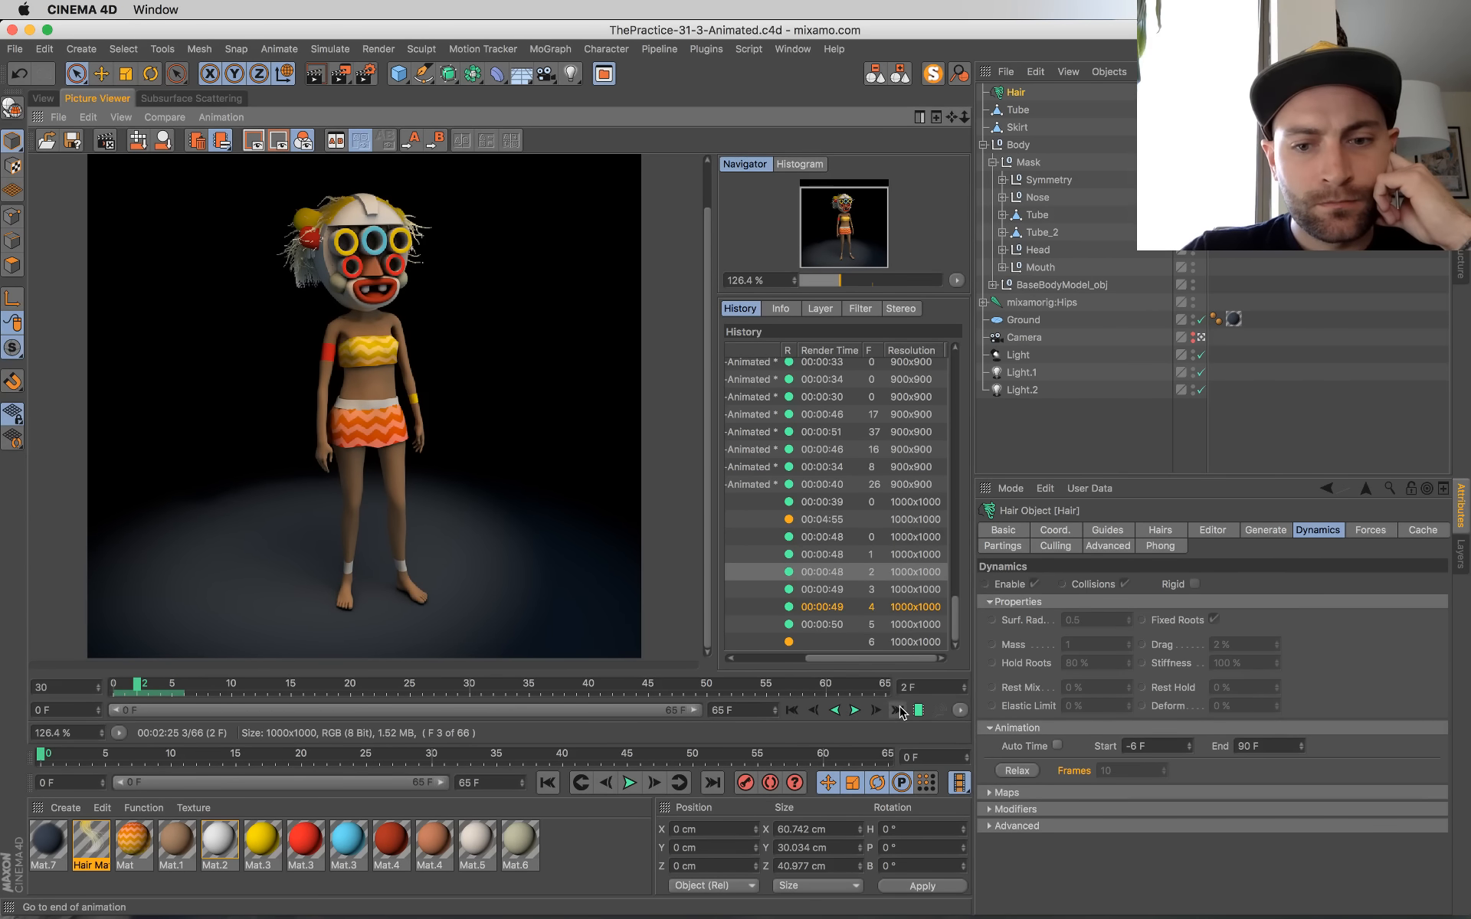
{"action": "left_click", "coordinate": [895, 706]}
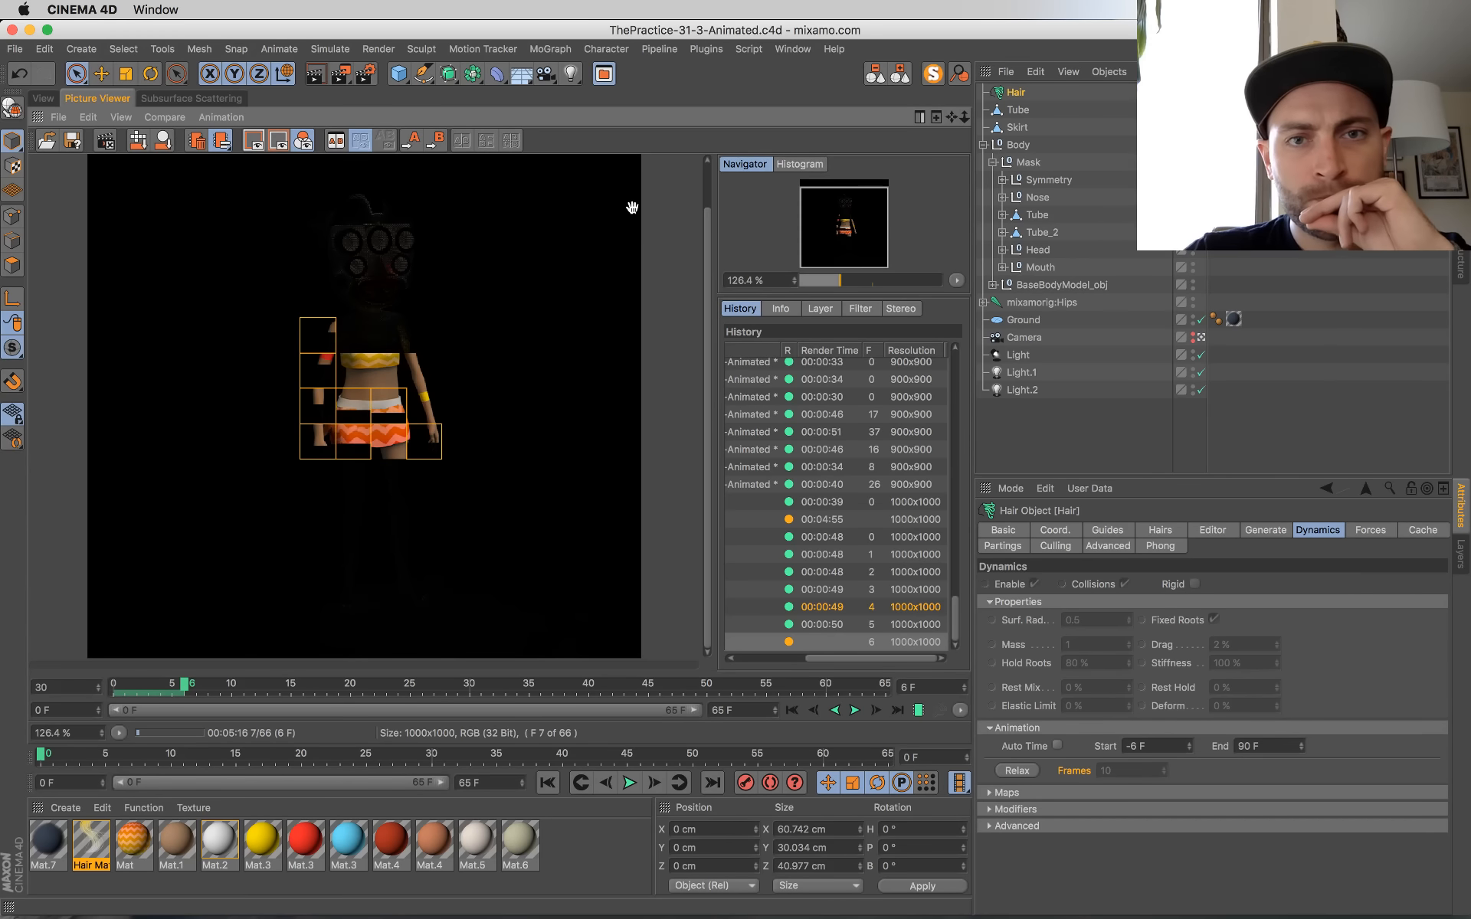
{"action": "mouse_move", "coordinate": [523, 918]}
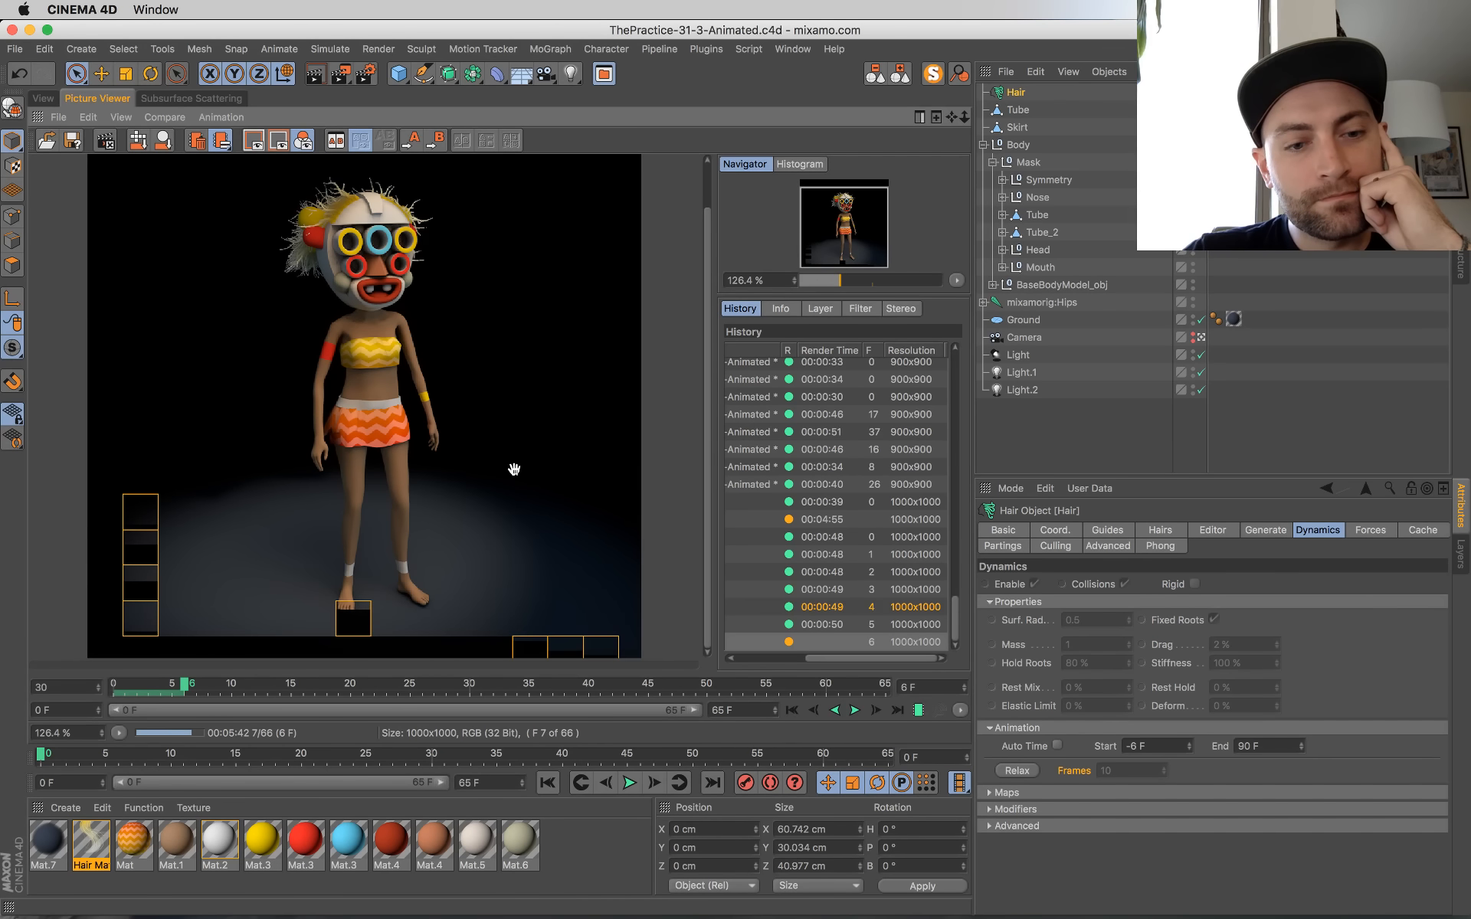
Step: Zoom the rendered image out to 115.2 %, play the frames up to frame 6, and return to frame 7 in progress
{"action": "scroll", "coordinate": [514, 468], "scroll_direction": "down", "scroll_amount": 1}
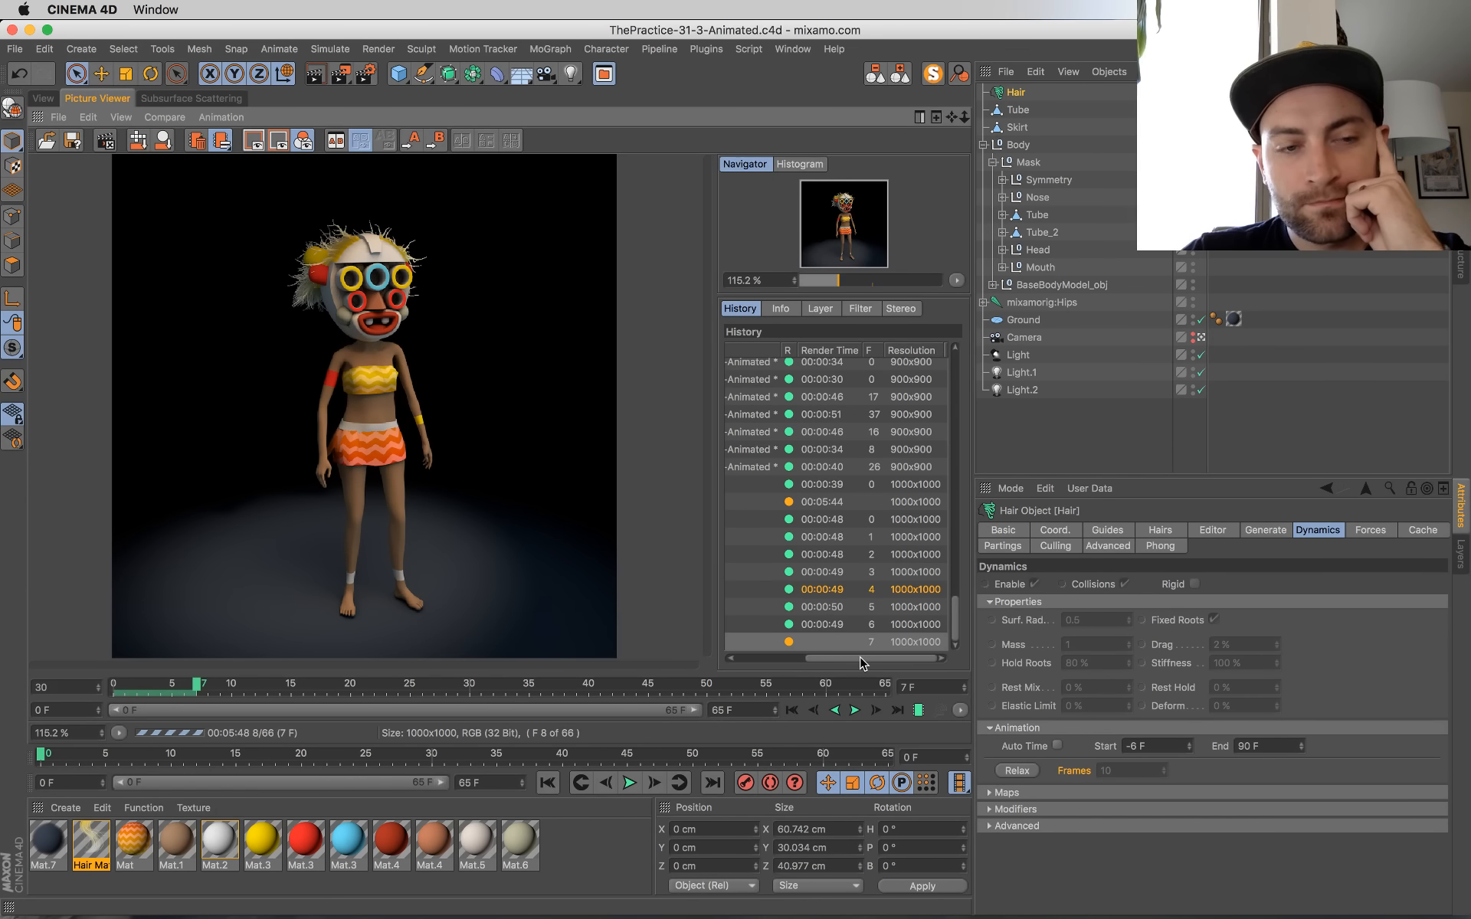
{"action": "left_click", "coordinate": [857, 711]}
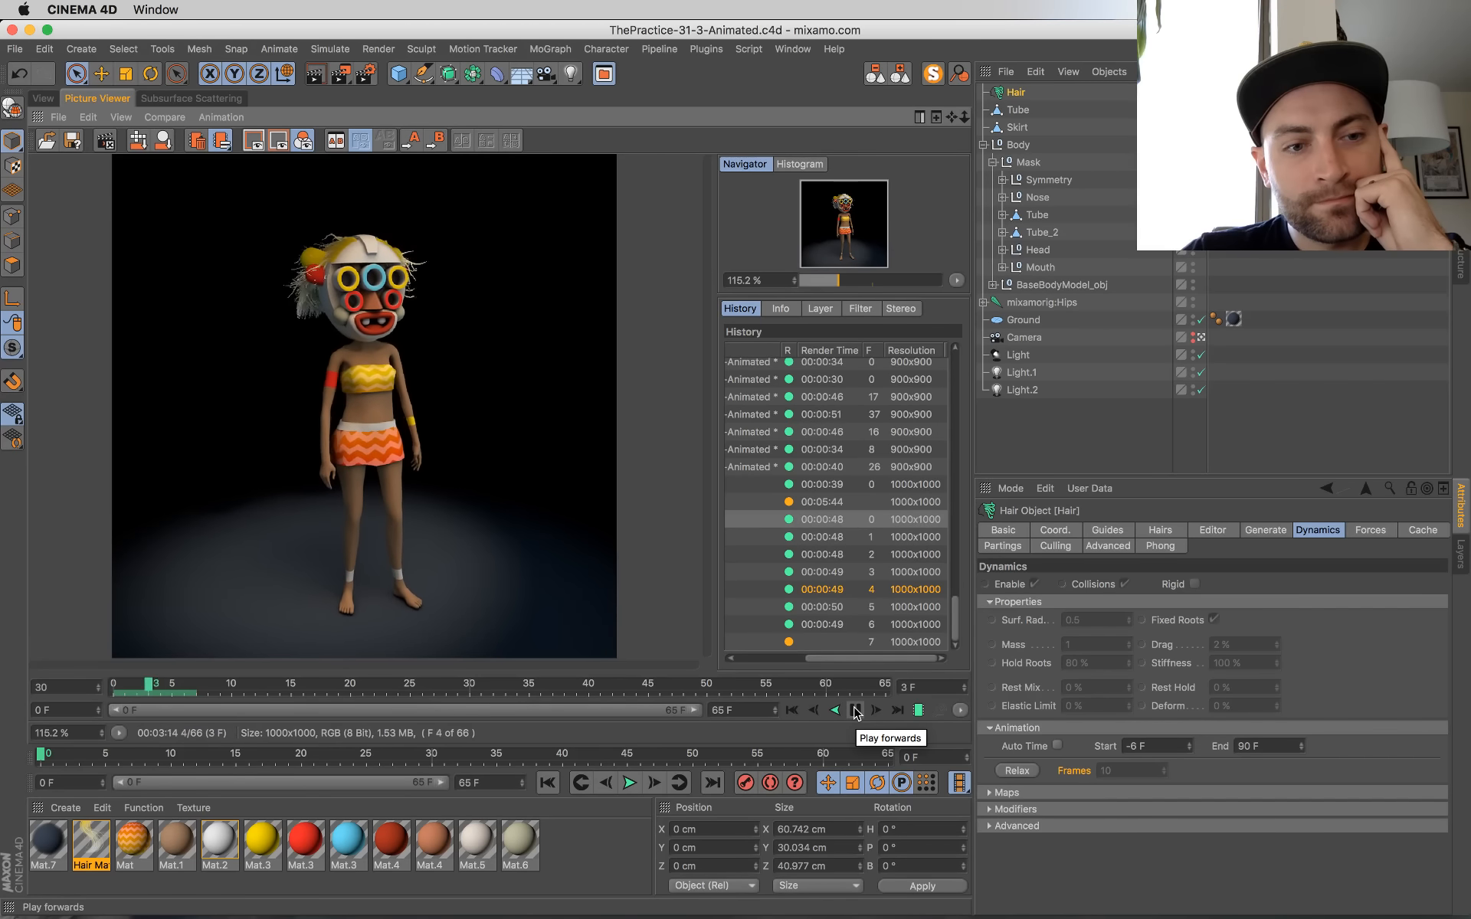
{"action": "left_click", "coordinate": [898, 711]}
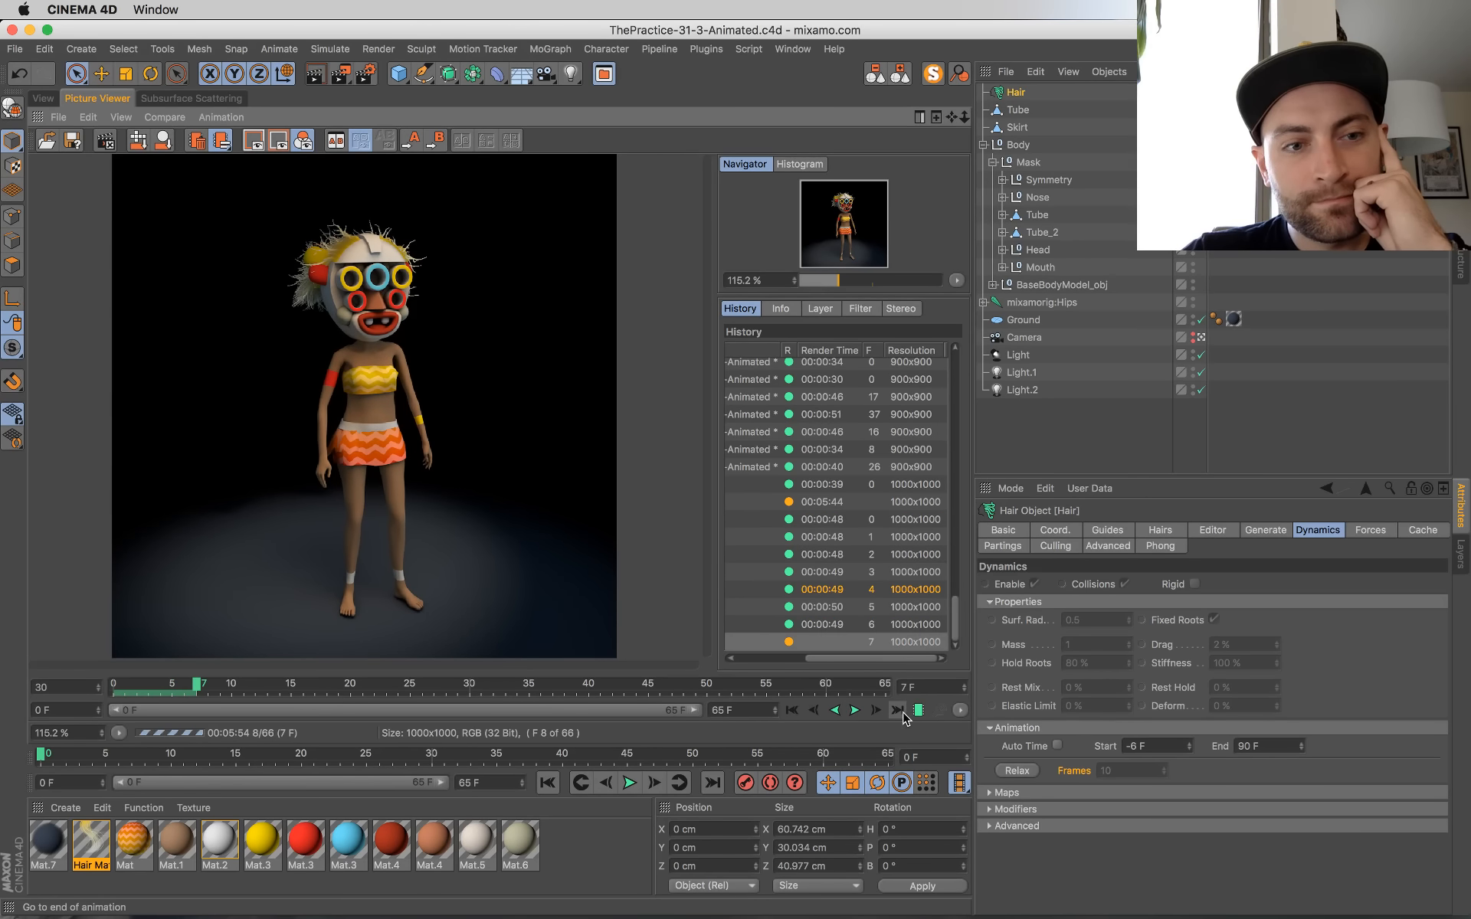
{"action": "mouse_move", "coordinate": [15, 7]}
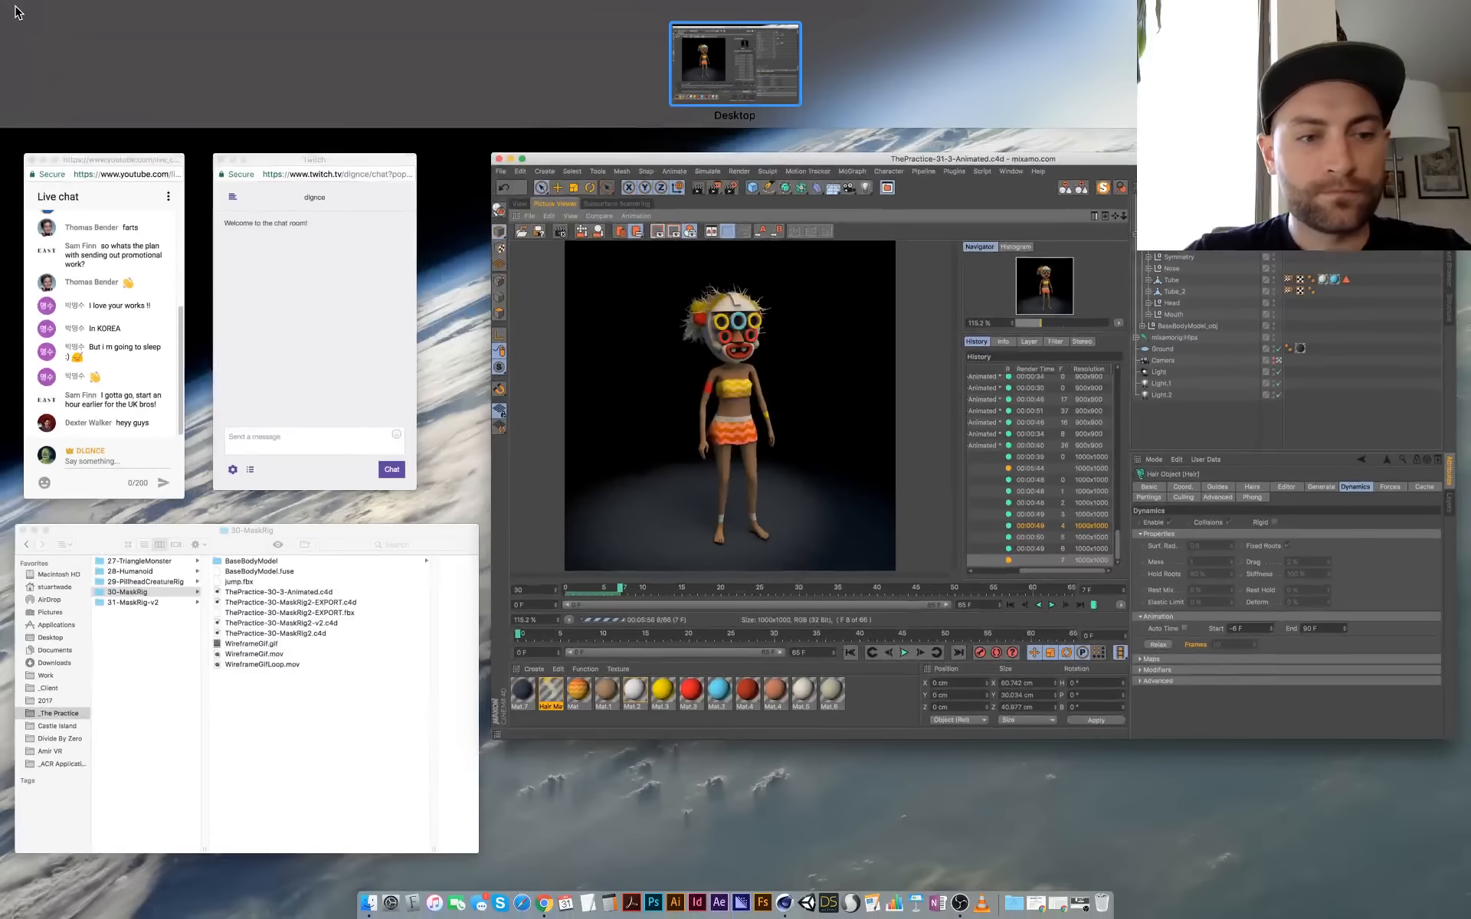
{"action": "left_click", "coordinate": [770, 435]}
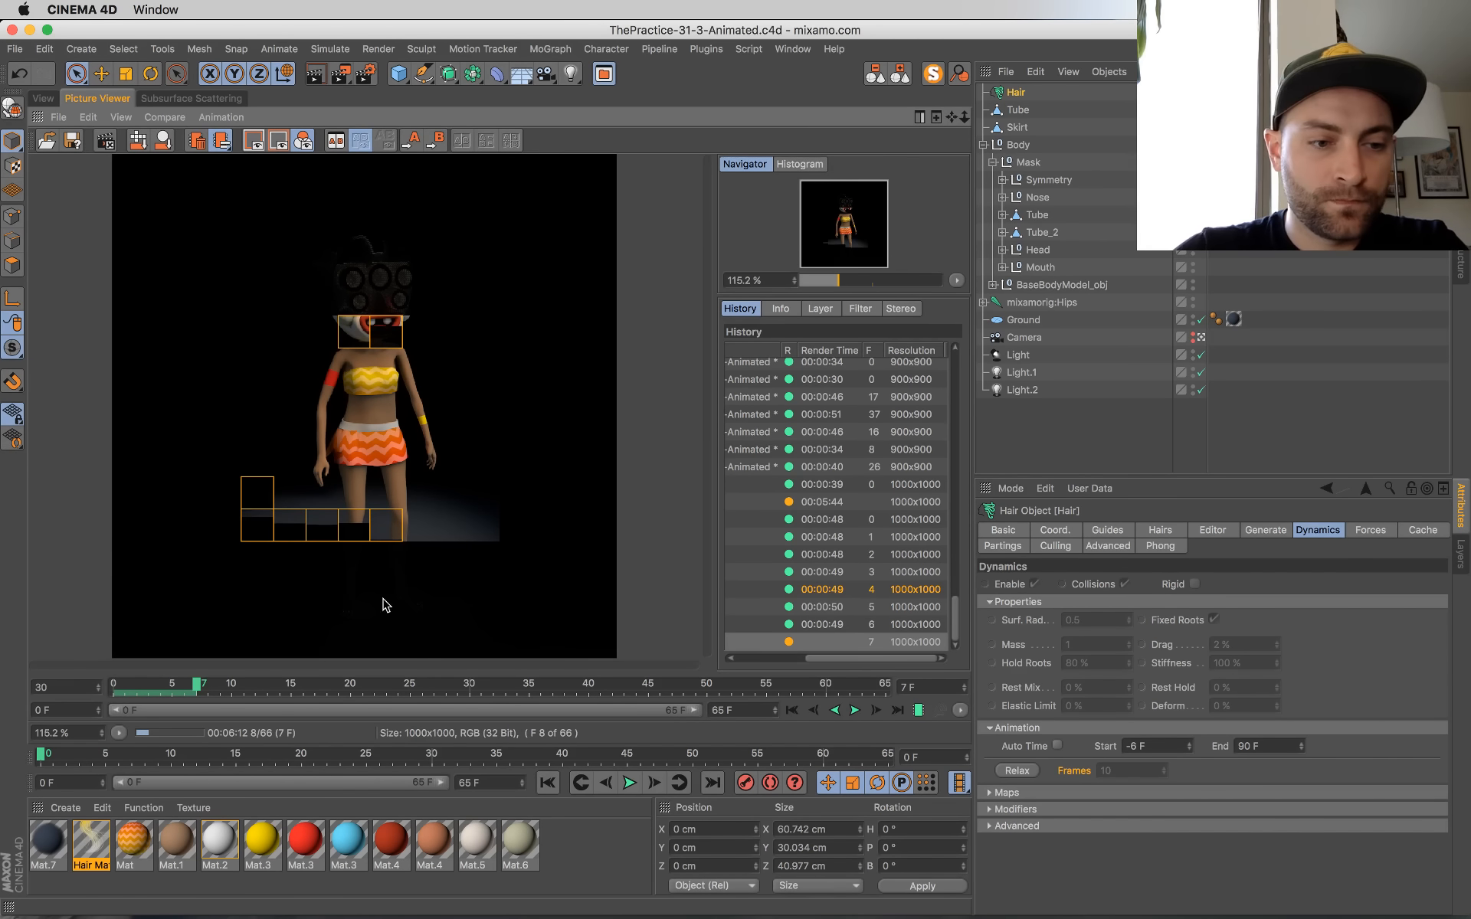
Step: Play the finished frames 0 to 6 forwards again, stop, and jump back to frame 7
{"action": "left_click", "coordinate": [854, 711]}
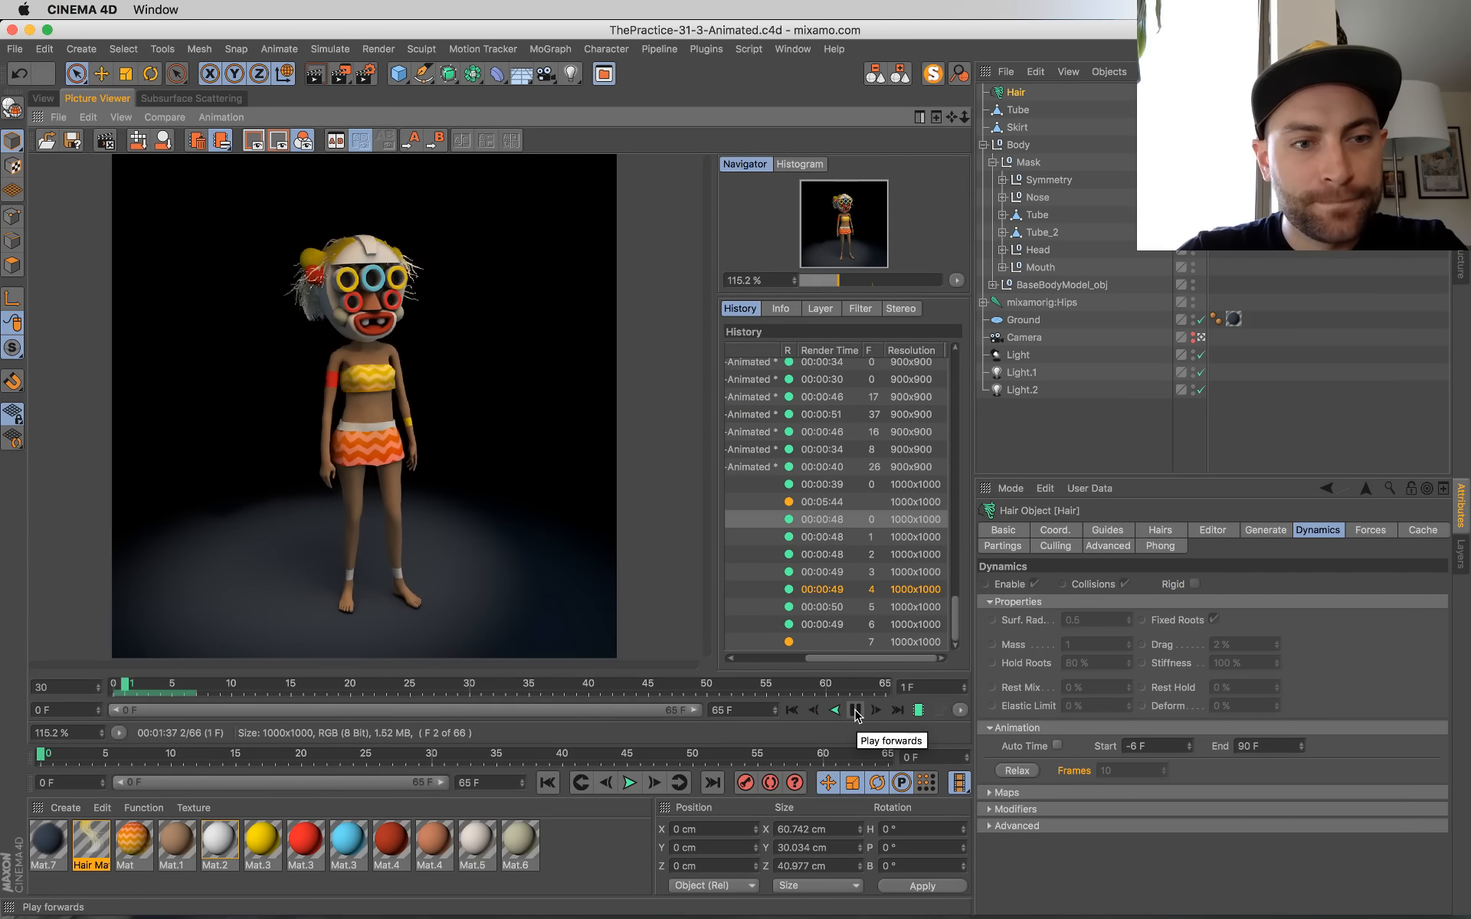
{"action": "left_click", "coordinate": [856, 711]}
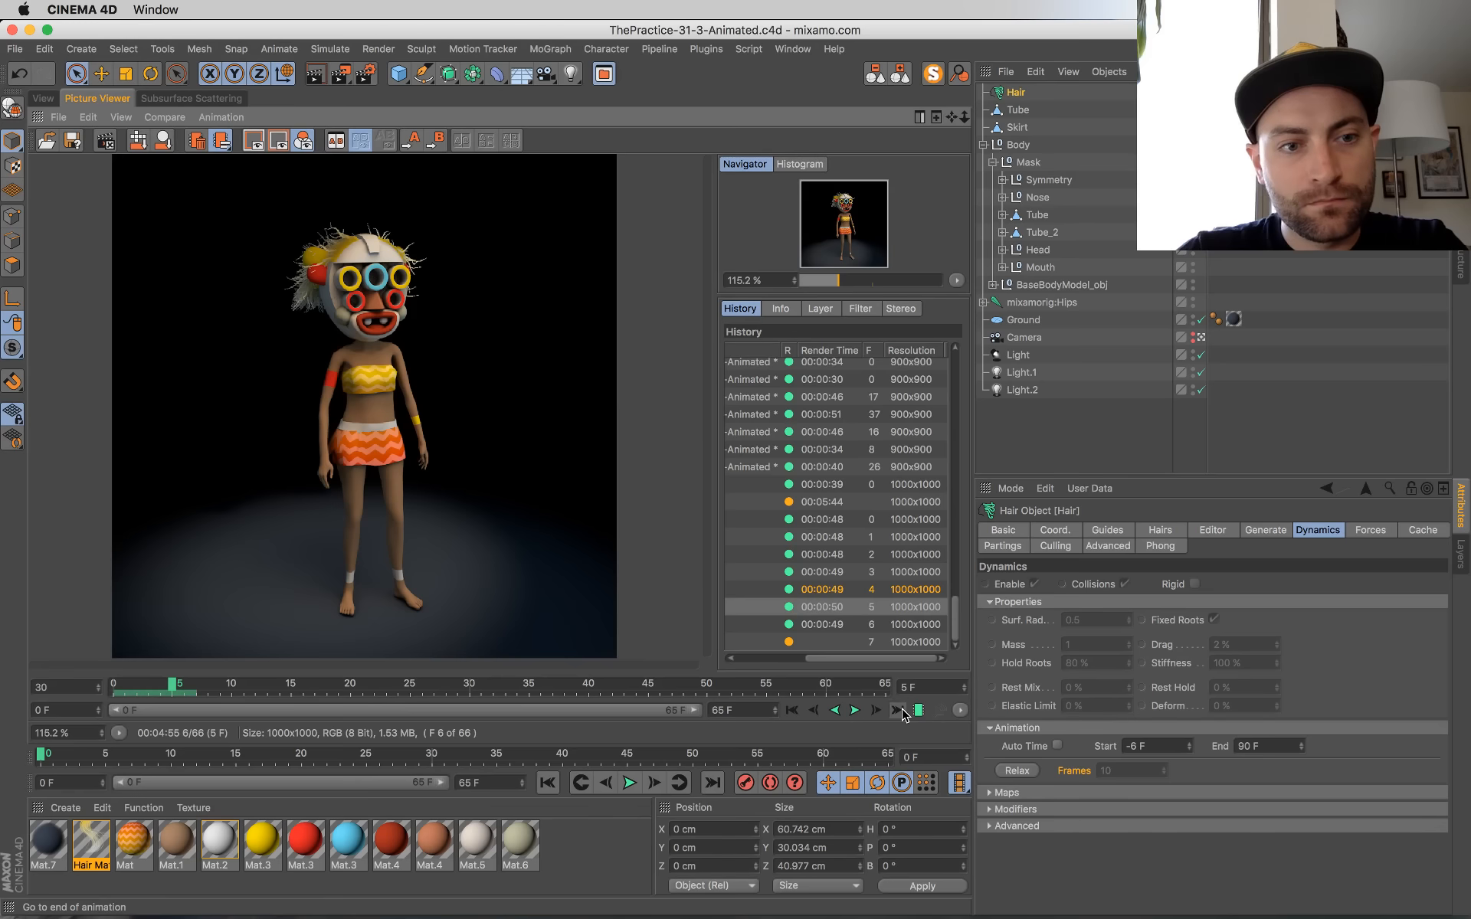
{"action": "left_click", "coordinate": [903, 714]}
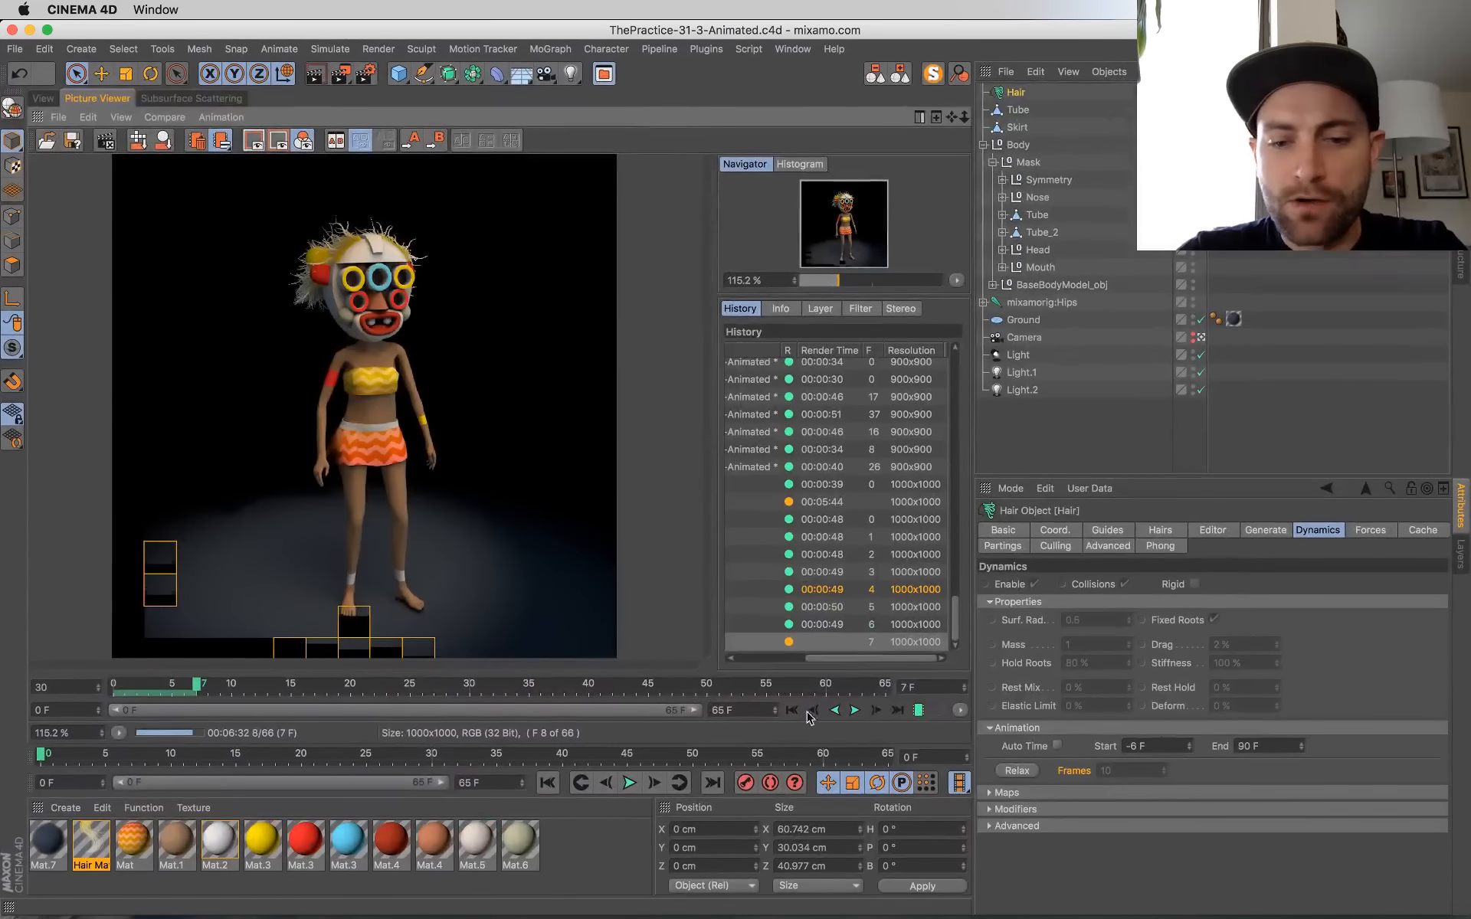
Step: Play the finished frames forwards and backwards to check the motion, ending on frame 8 in progress
{"action": "left_click", "coordinate": [856, 710]}
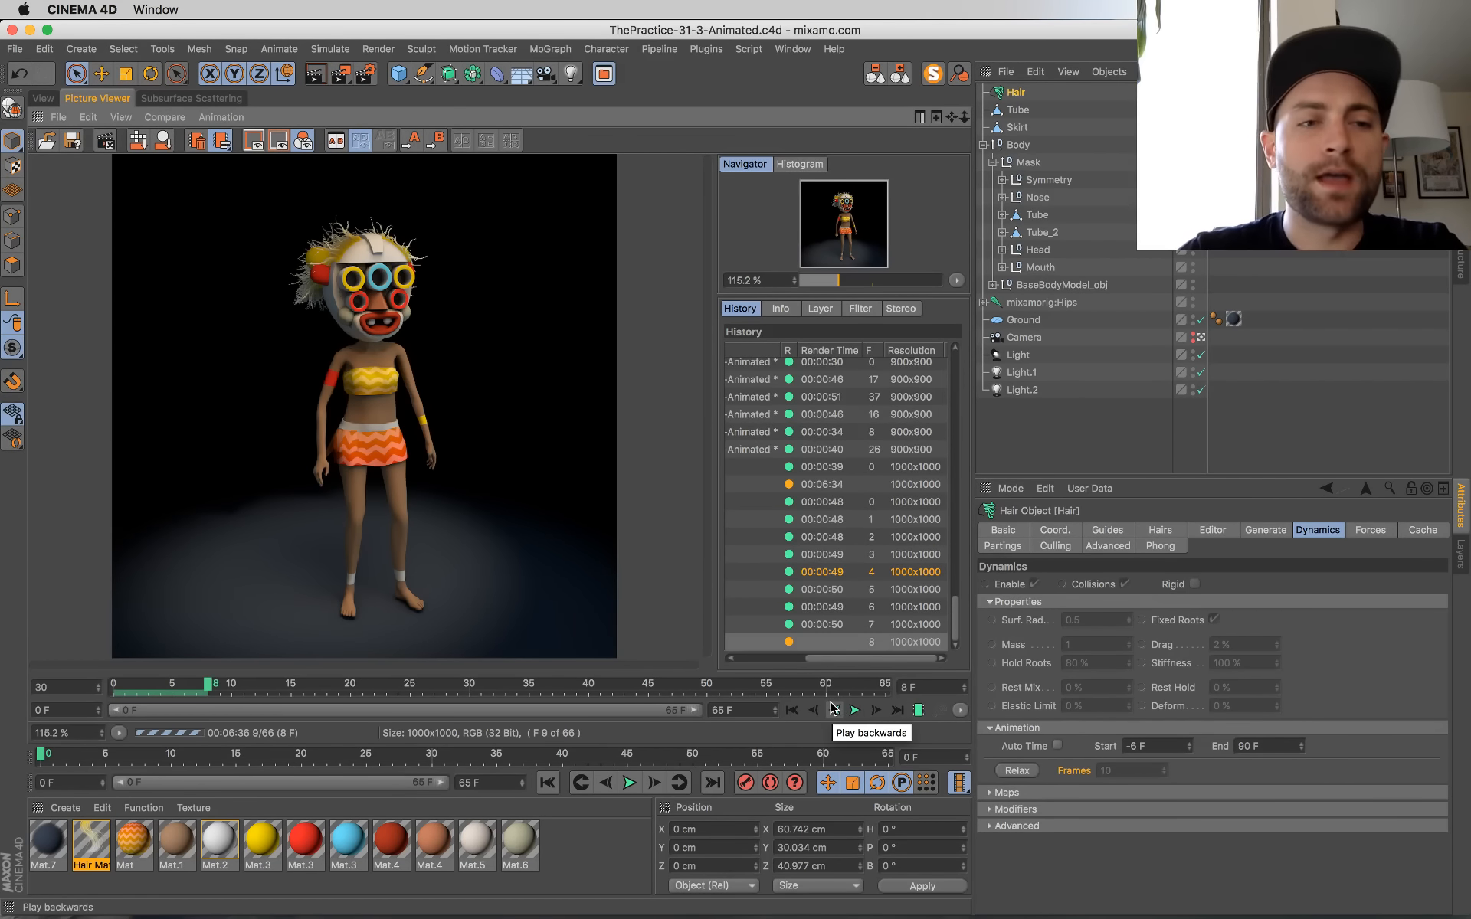
{"action": "left_click", "coordinate": [834, 708]}
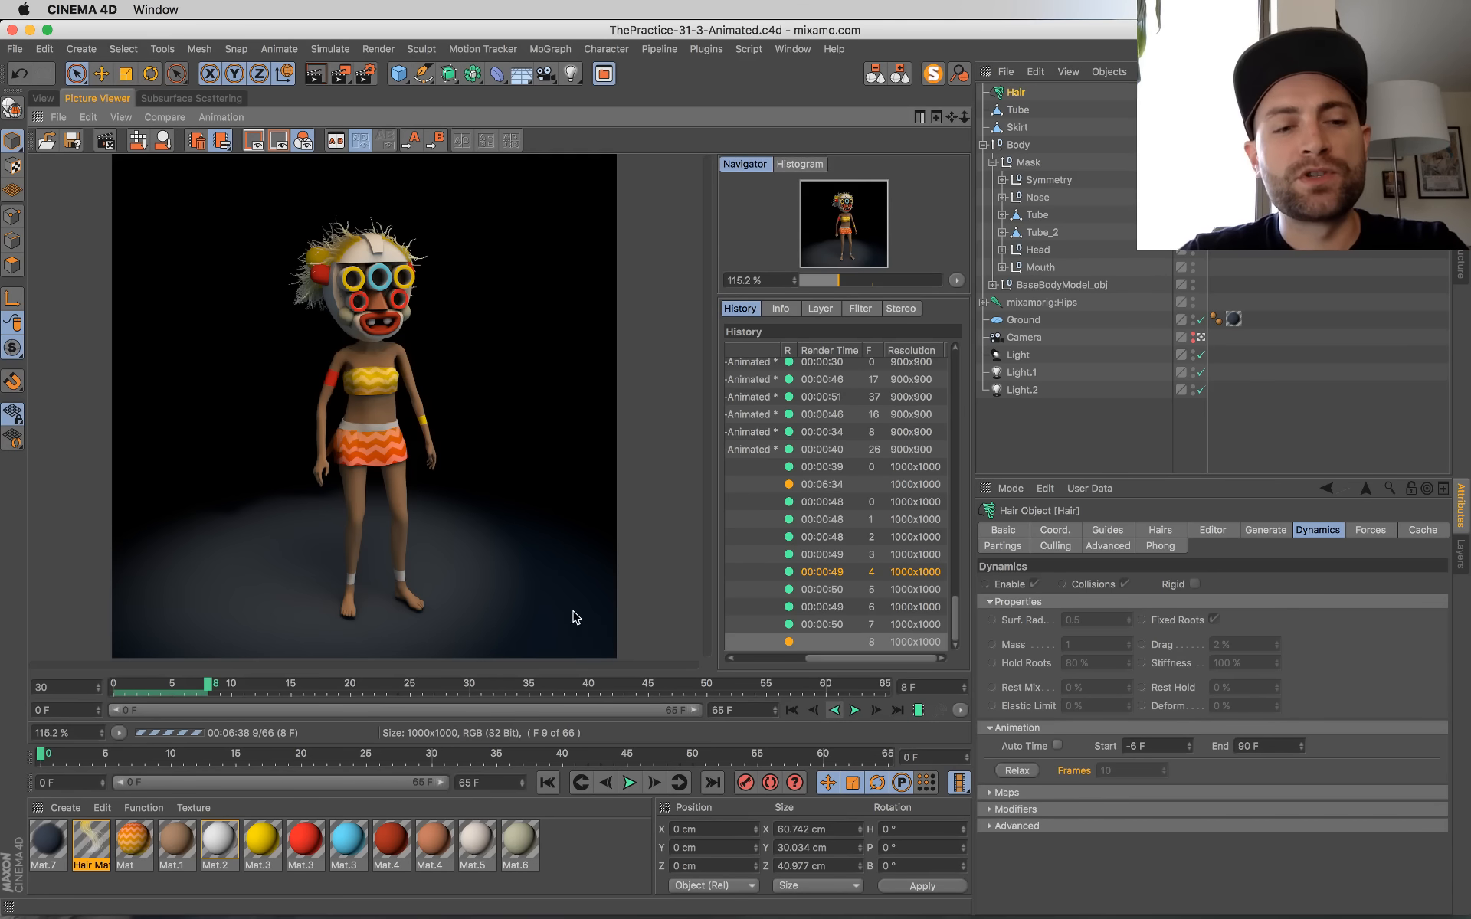
{"action": "left_click", "coordinate": [853, 709]}
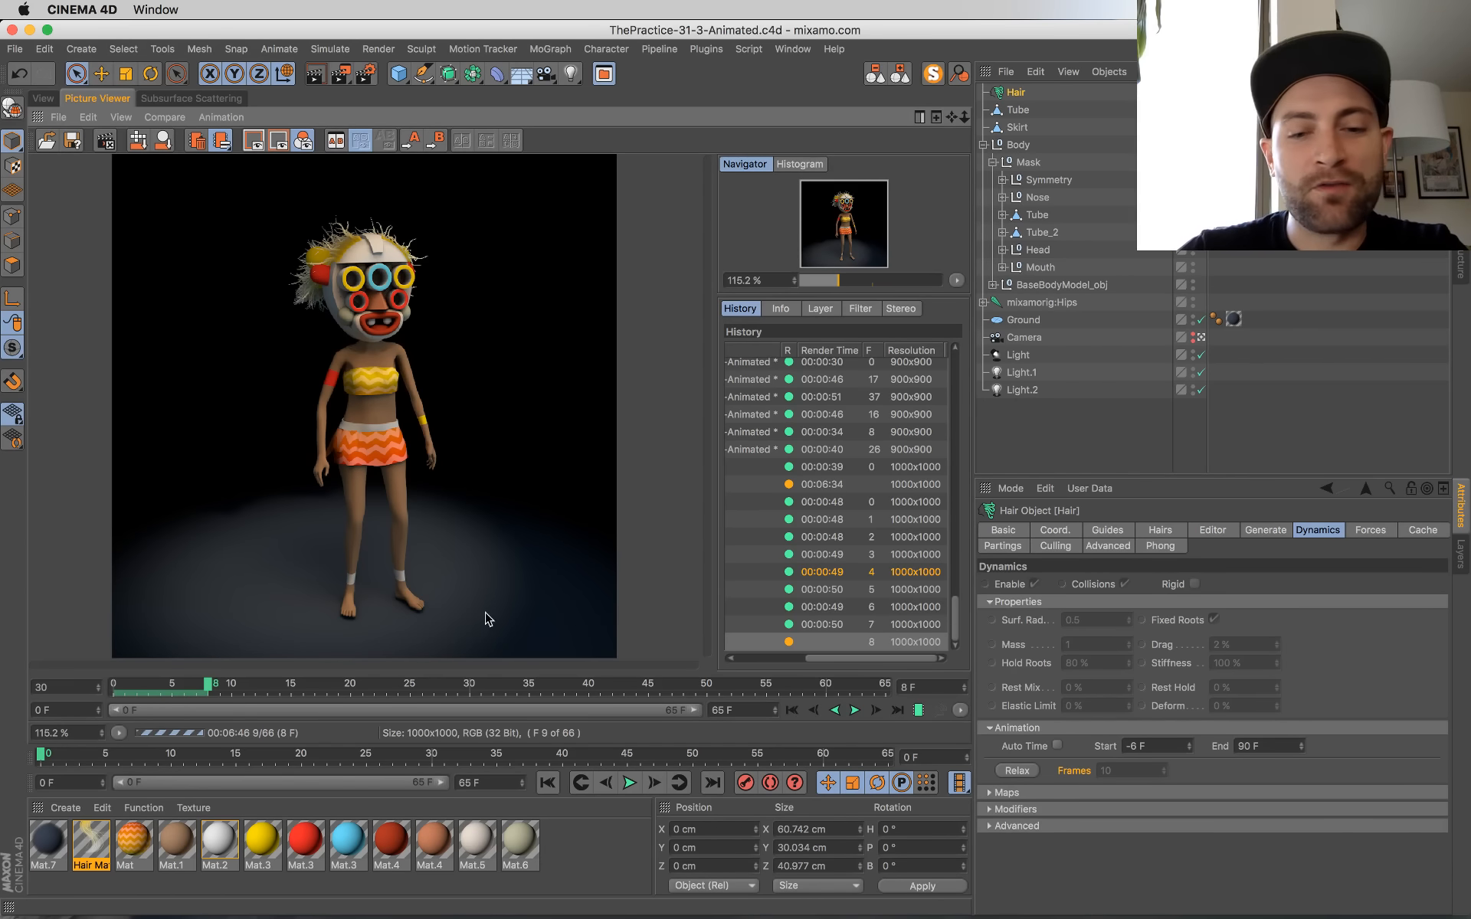
{"action": "left_click", "coordinate": [860, 710]}
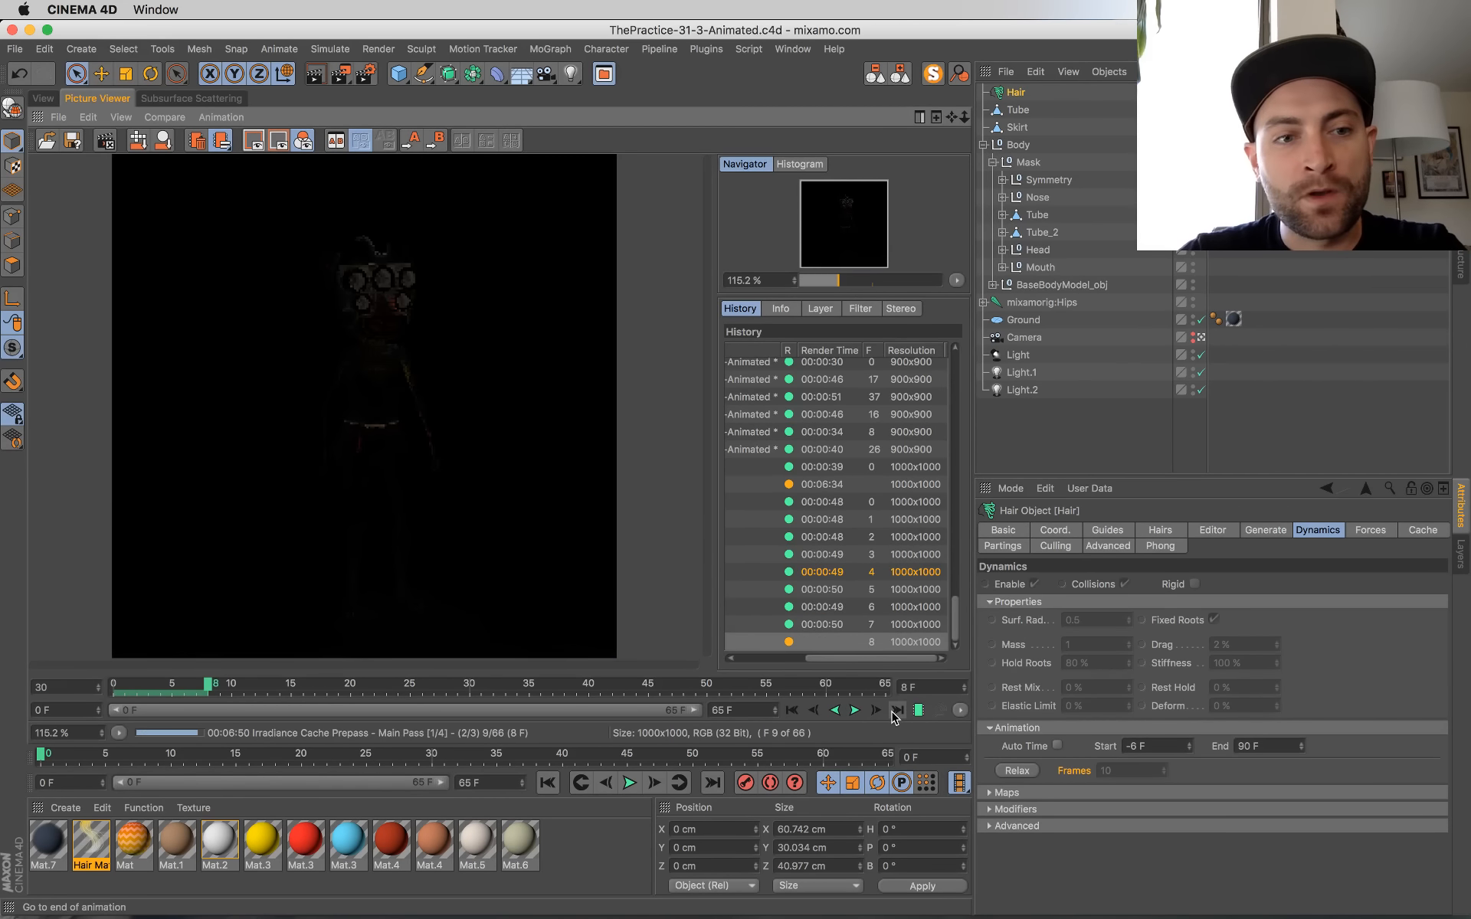
Step: Play the frames and stop at frame 3, rewind to frame 0, replay, and jump to the end of the animation
{"action": "left_click", "coordinate": [855, 712]}
{"action": "left_click", "coordinate": [855, 712]}
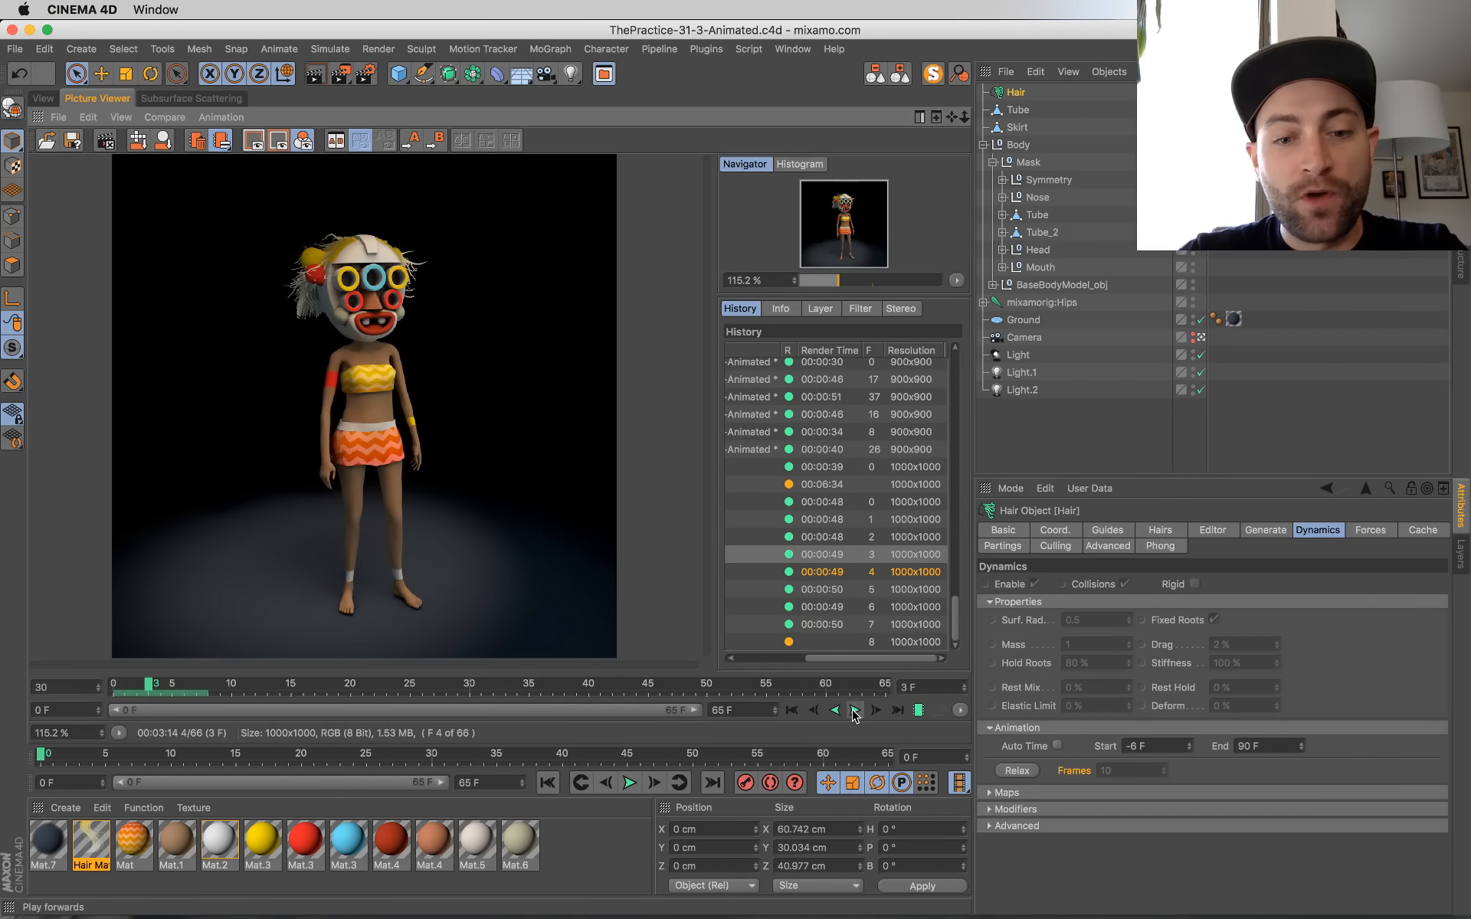
{"action": "left_click", "coordinate": [789, 711]}
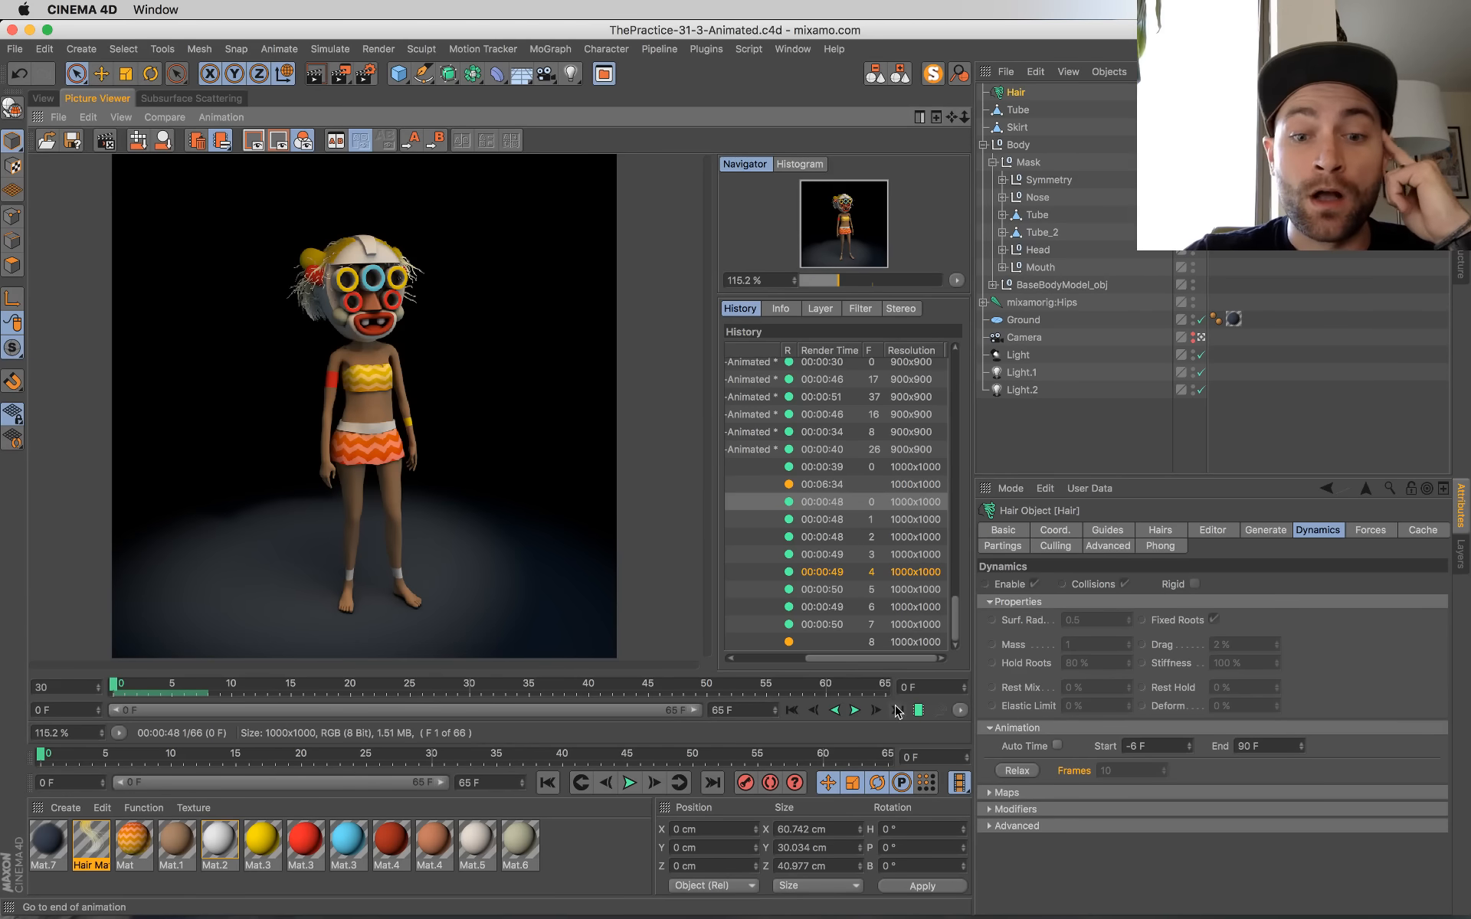
{"action": "left_click", "coordinate": [857, 710]}
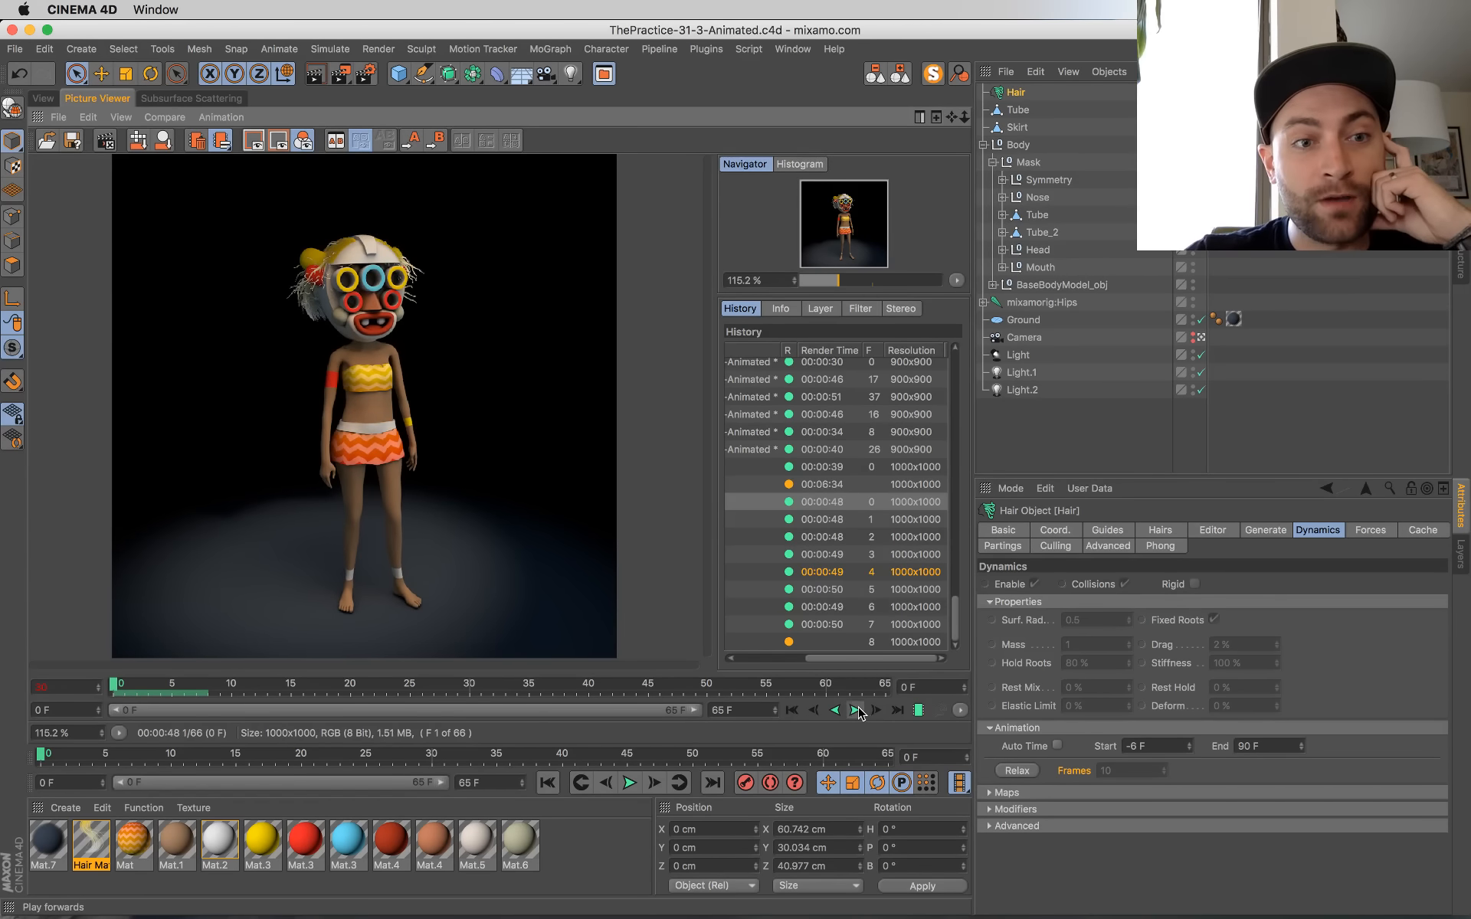
{"action": "left_click", "coordinate": [898, 710]}
Step: Play and pause the finished frames up to frame 7, rewind to frame 0, and scrub through to frame 8
{"action": "left_click", "coordinate": [857, 710]}
{"action": "left_click", "coordinate": [856, 710]}
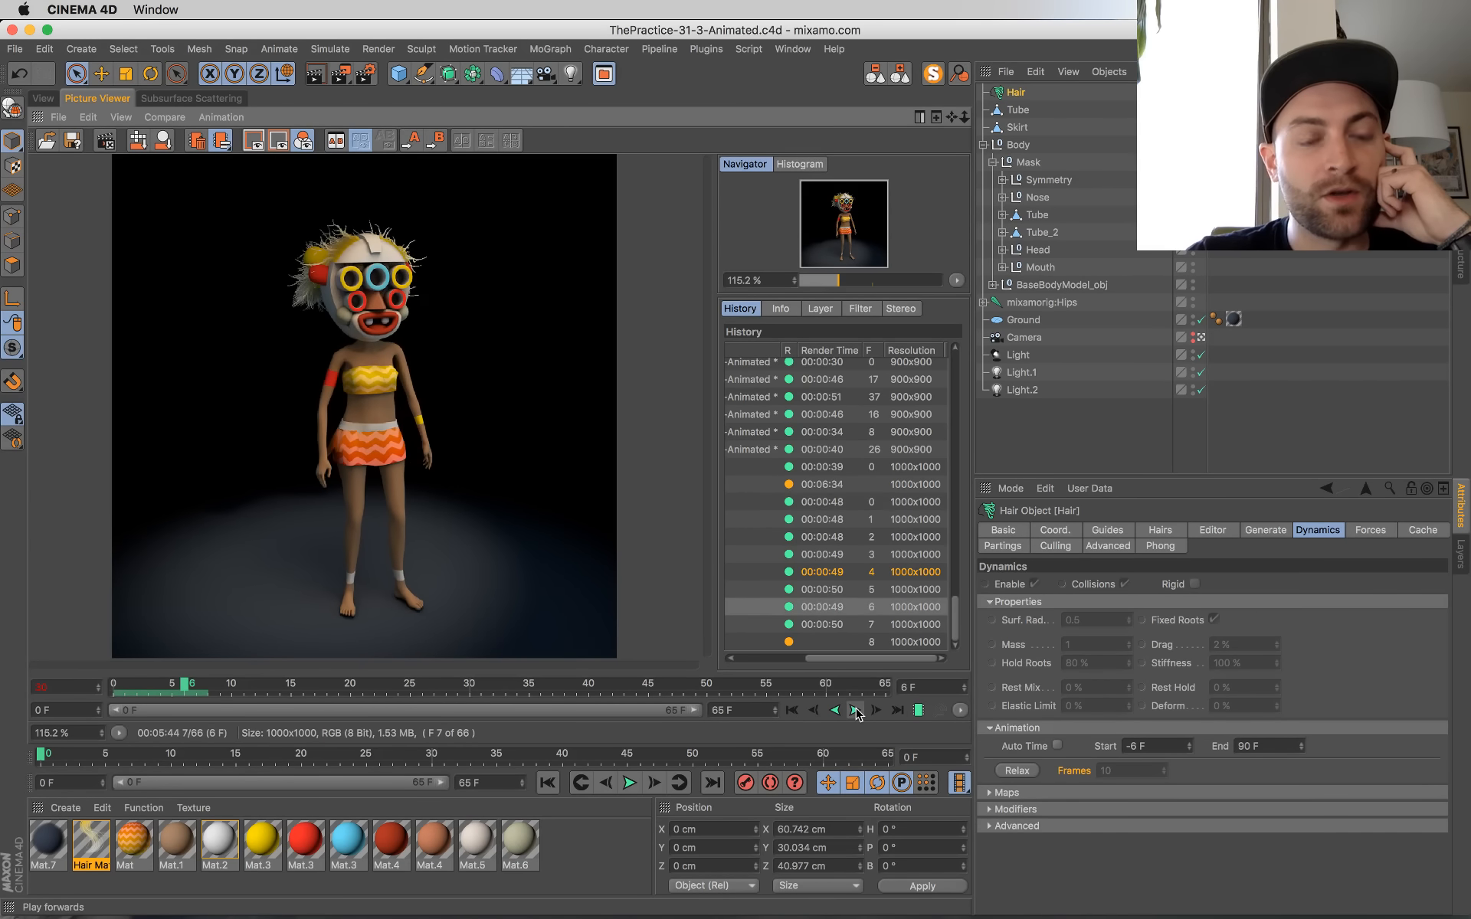
{"action": "left_click", "coordinate": [857, 710]}
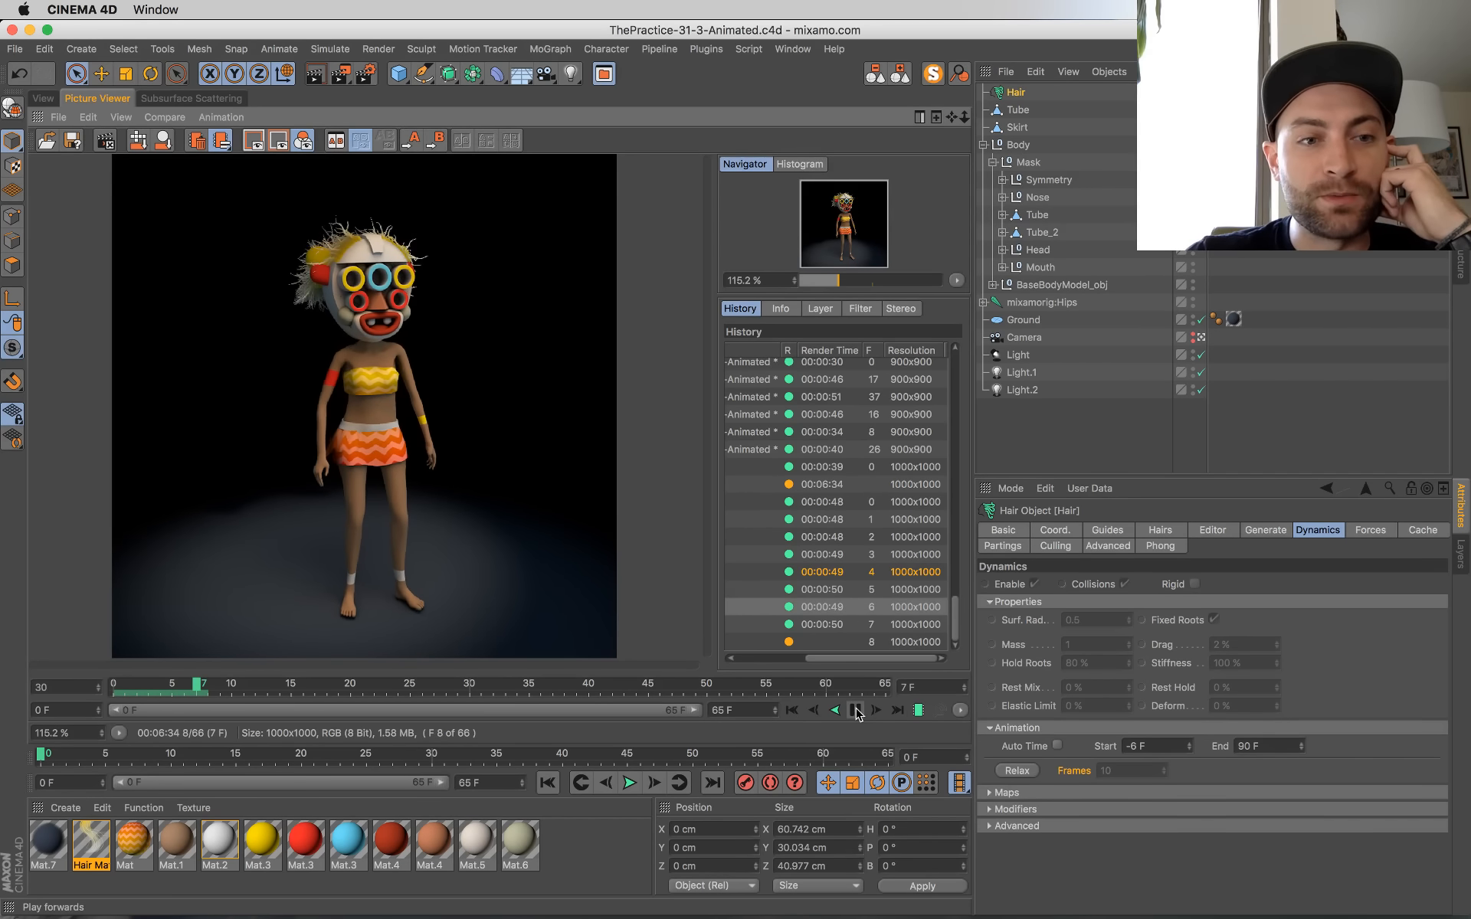
{"action": "left_click", "coordinate": [791, 710]}
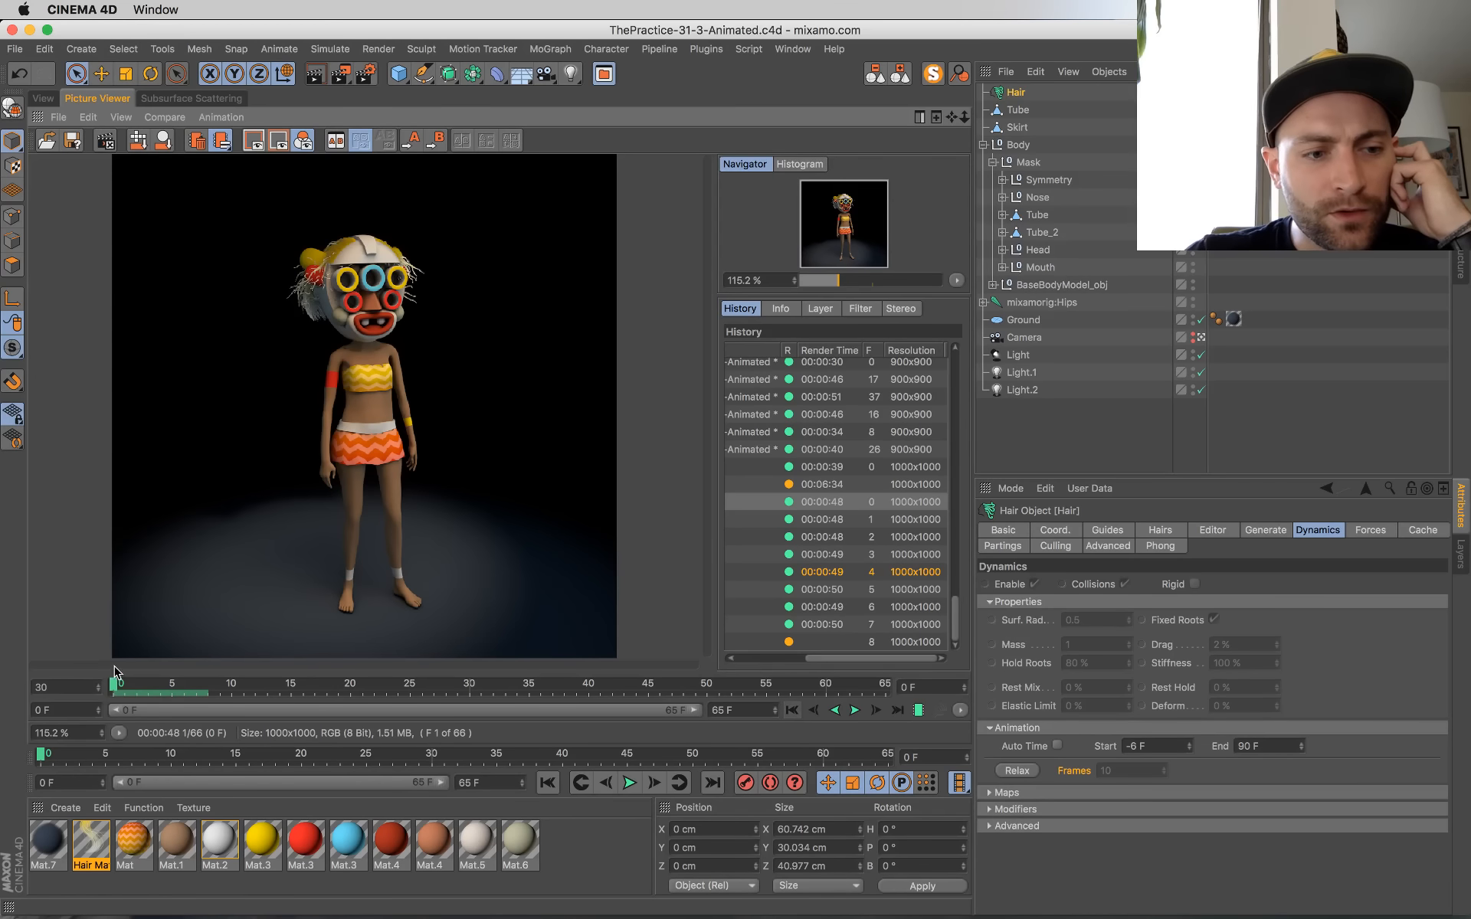
{"action": "left_click_drag", "start_coordinate": [118, 690], "coordinate": [207, 687]}
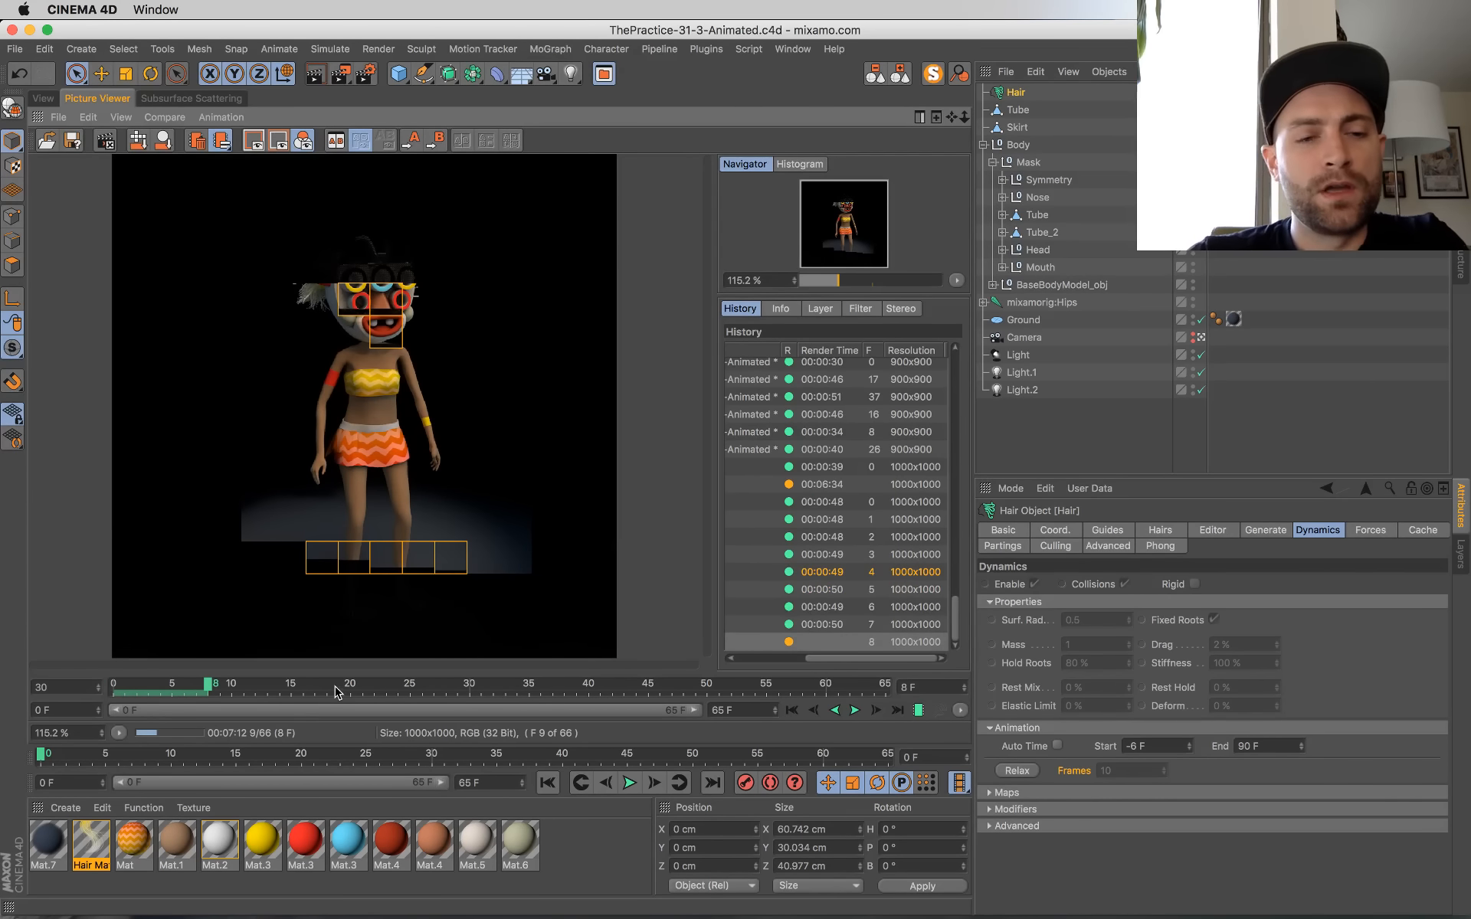
{"action": "left_click", "coordinate": [805, 714]}
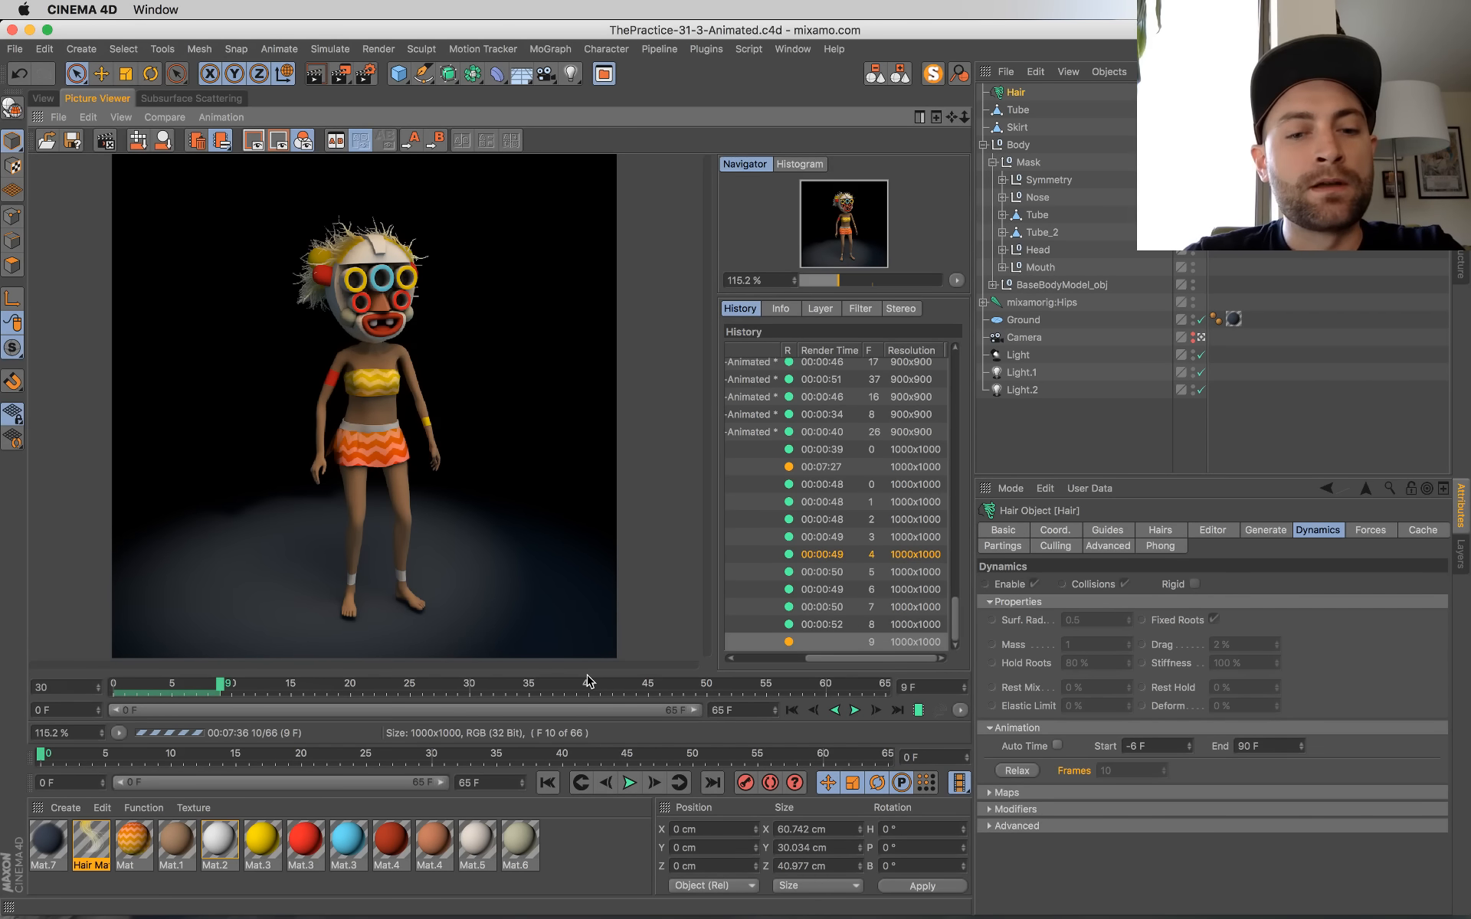
Step: Play the rendered frames 0 to 8 forwards, stop, and return to frame 9 in progress
{"action": "left_click", "coordinate": [856, 713]}
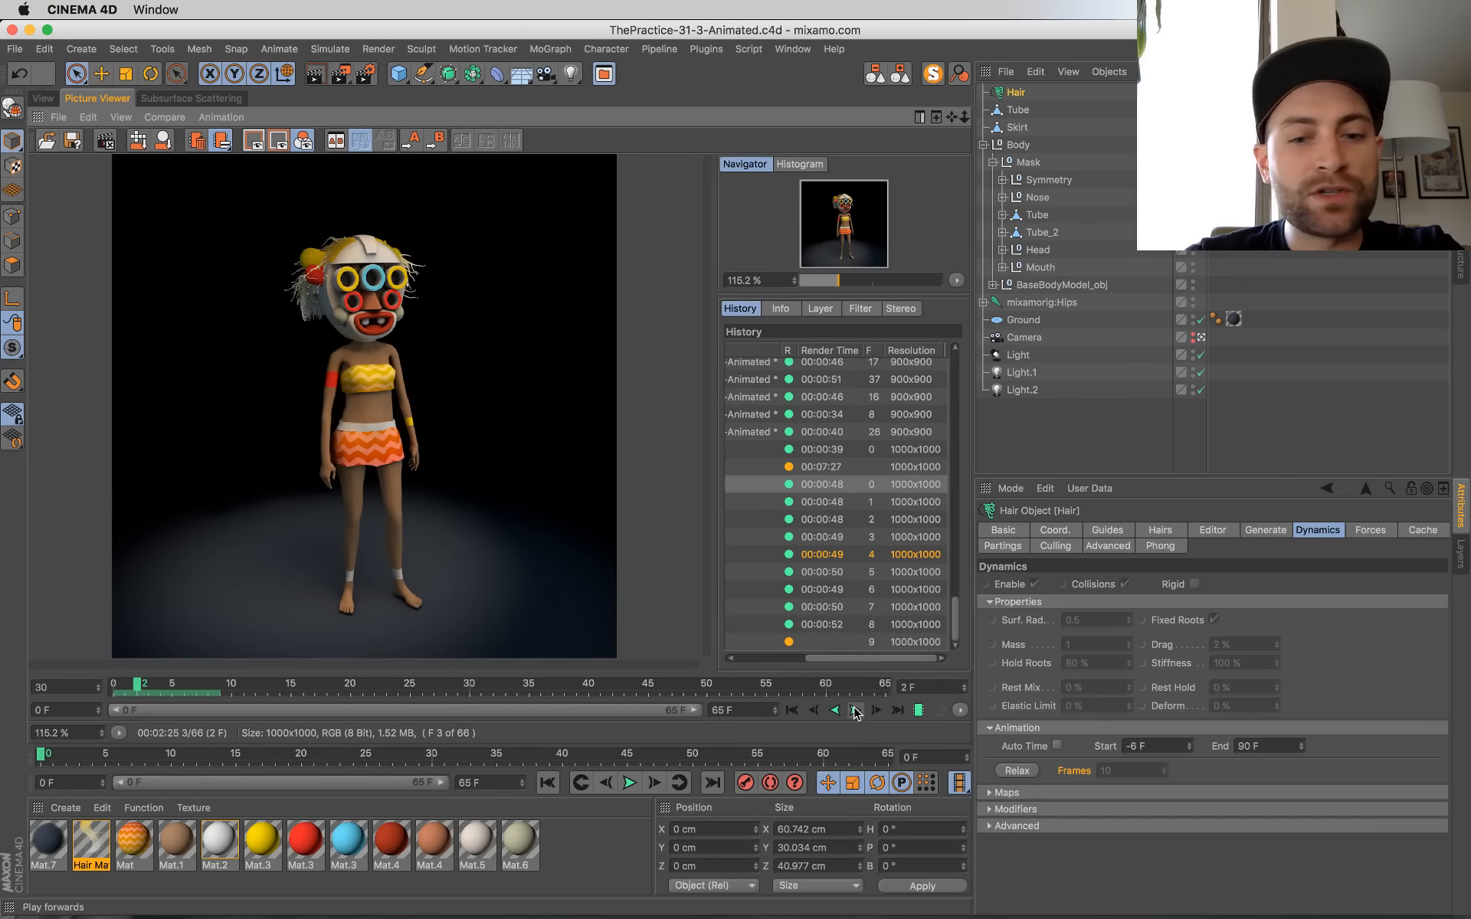
{"action": "left_click", "coordinate": [857, 712]}
{"action": "left_click", "coordinate": [895, 711]}
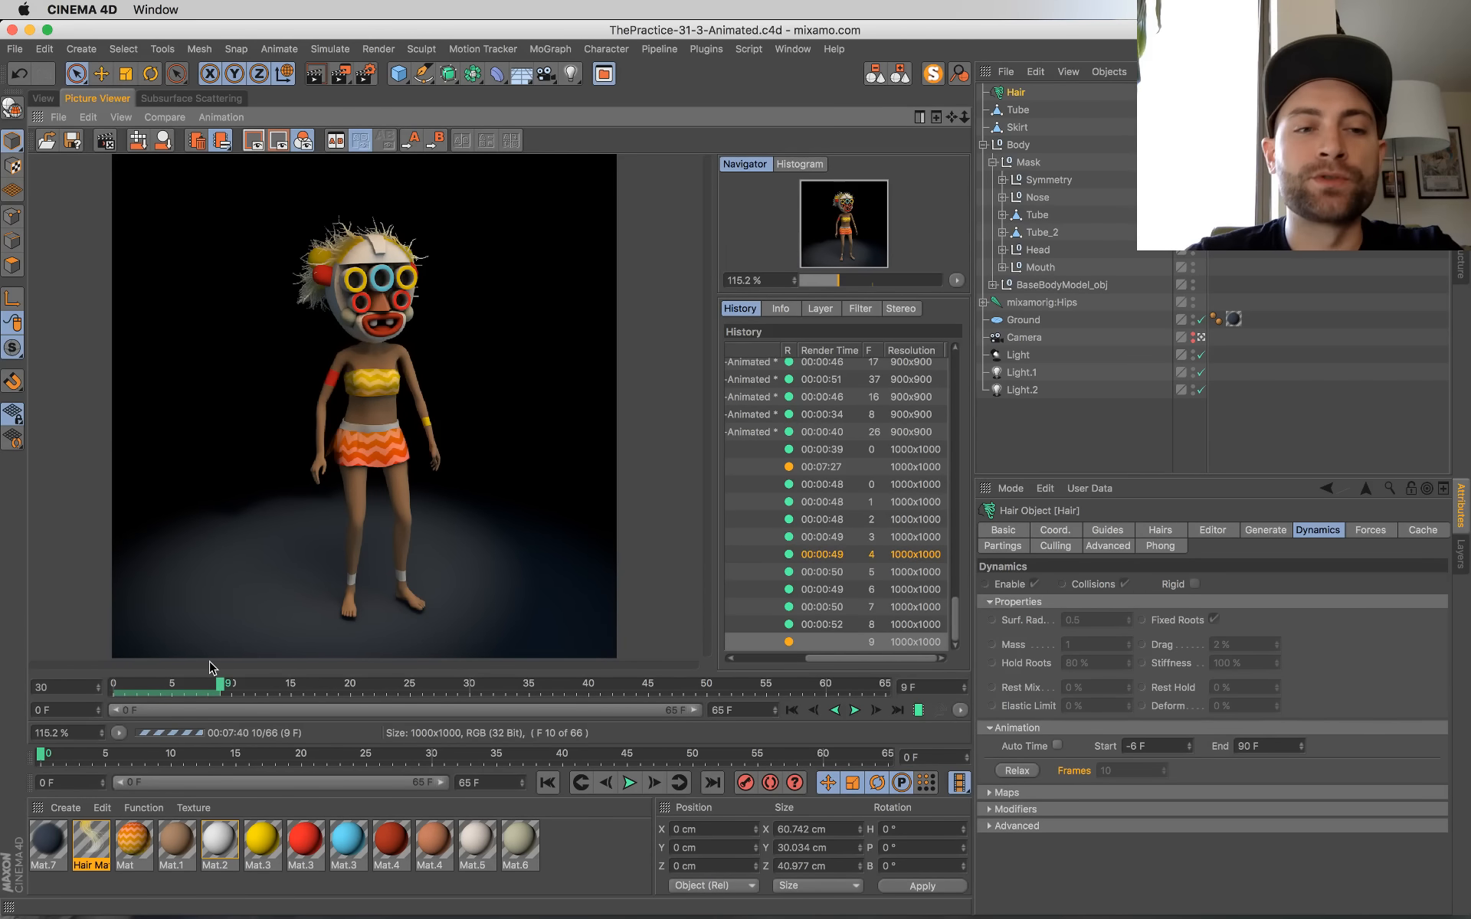